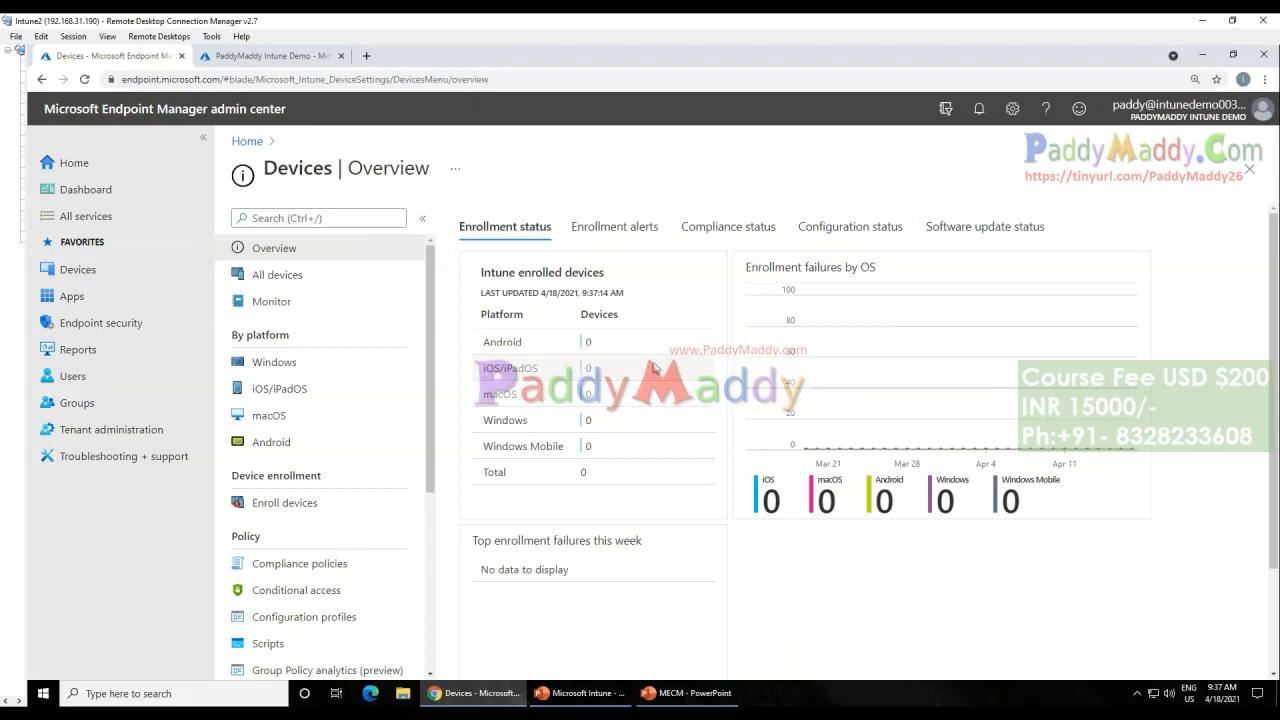
Step: Look at the Windows devices list under the By platform section of Devices
{"action": "left_click_drag", "start_coordinate": [231, 343], "coordinate": [306, 339]}
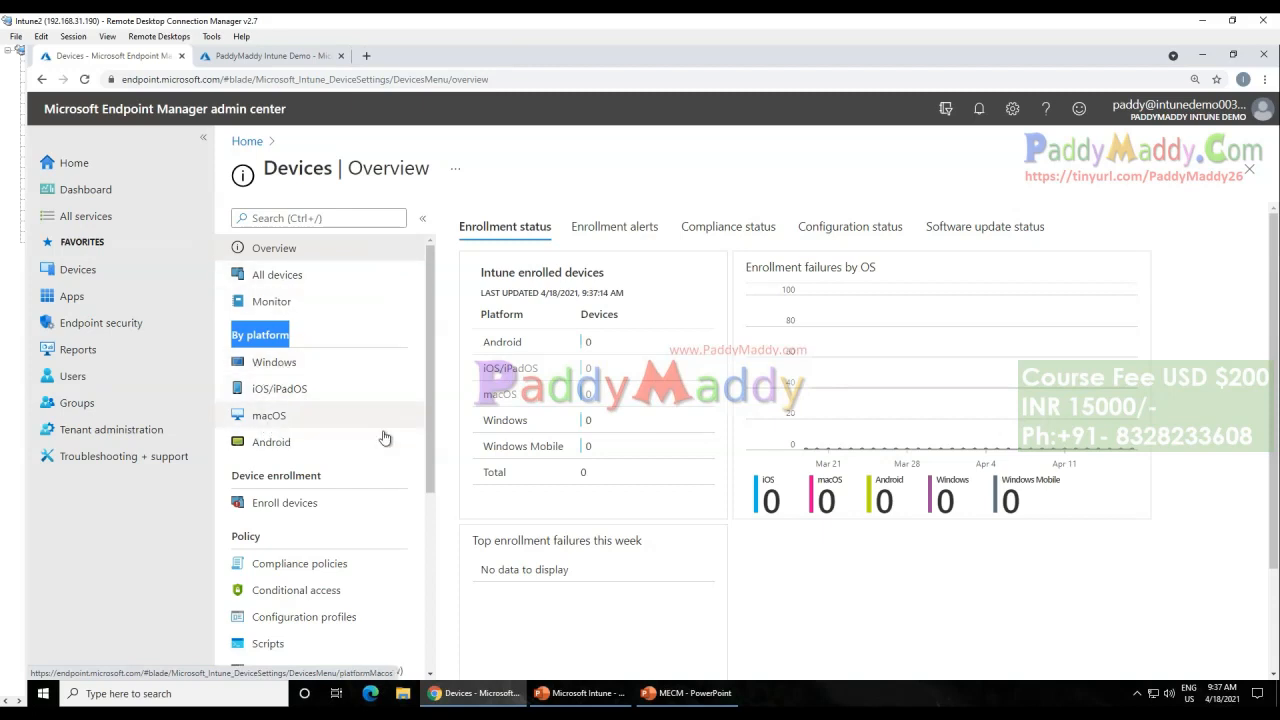
{"action": "scroll", "coordinate": [432, 457], "scroll_direction": "down", "scroll_amount": 3}
{"action": "scroll", "coordinate": [432, 457], "scroll_direction": "up", "scroll_amount": 3}
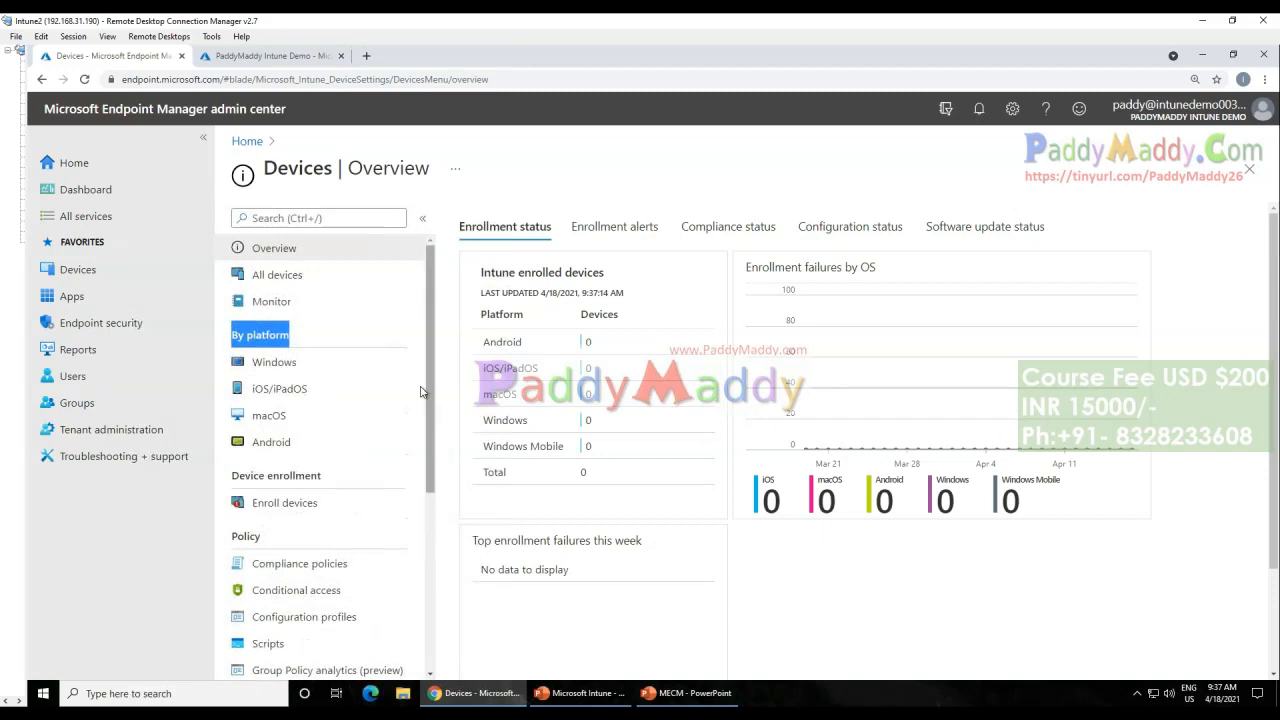
{"action": "left_click", "coordinate": [288, 373]}
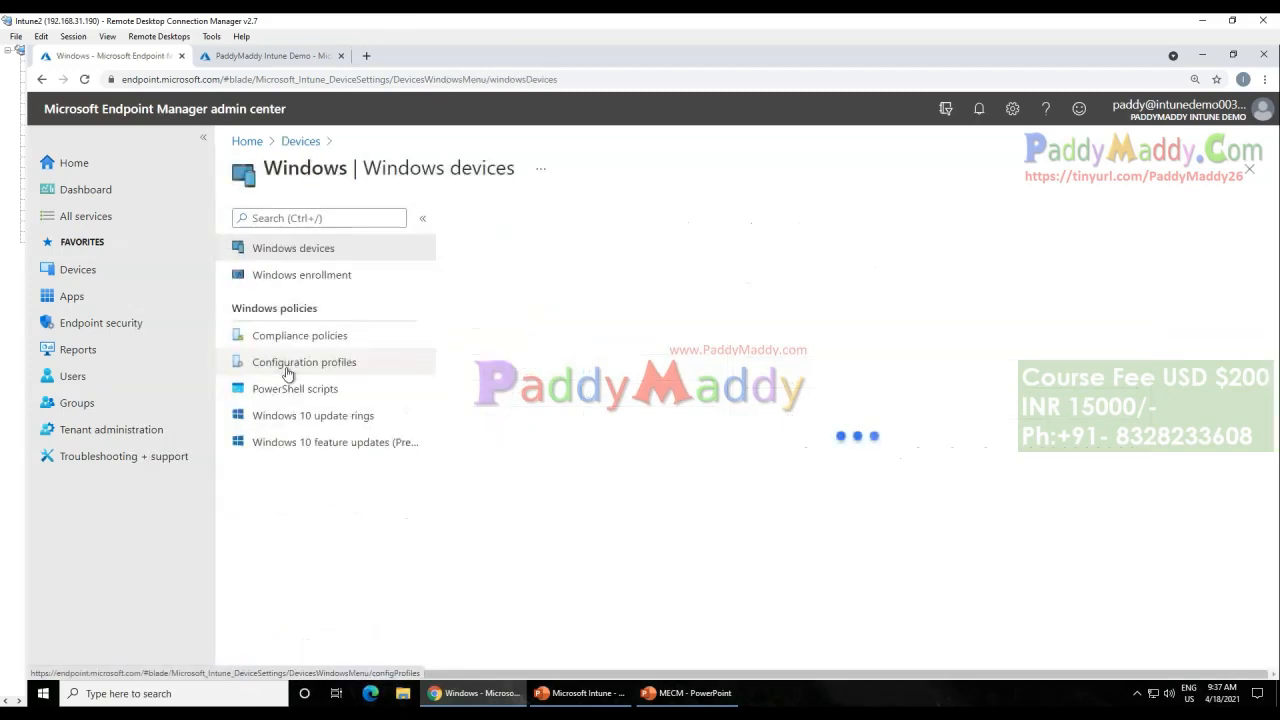
{"action": "left_click", "coordinate": [300, 141]}
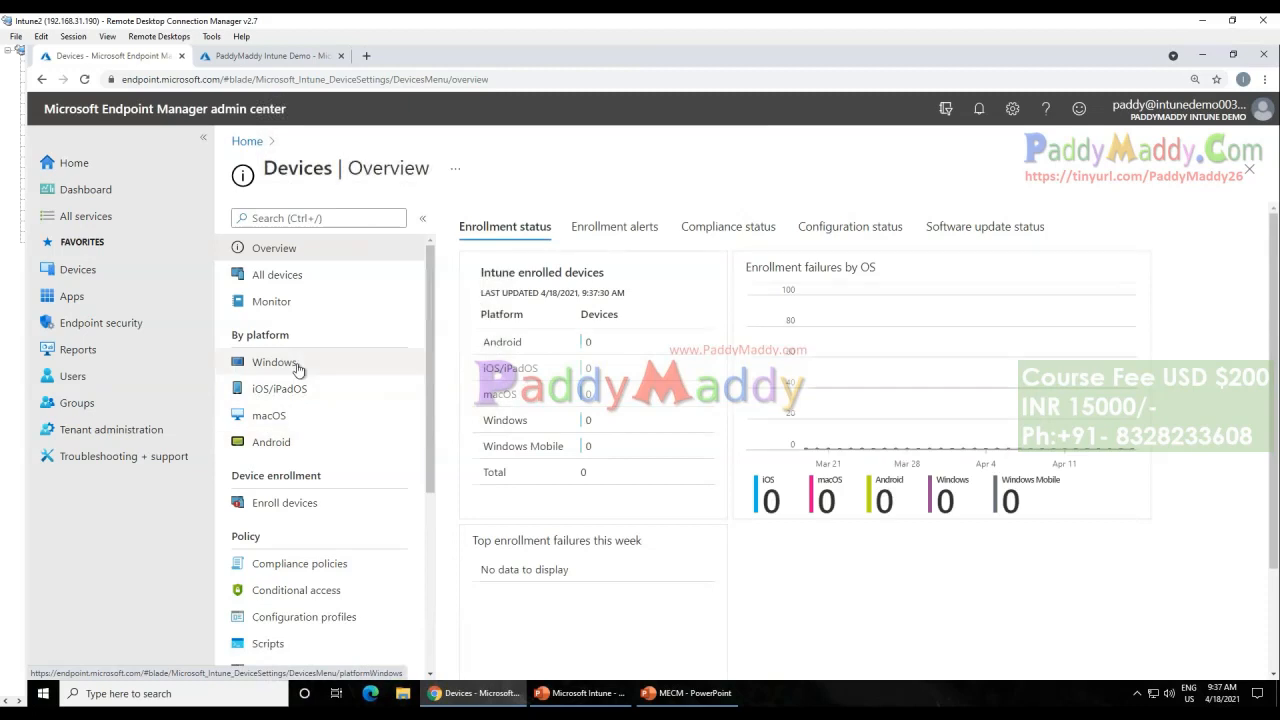
{"action": "left_click", "coordinate": [298, 366]}
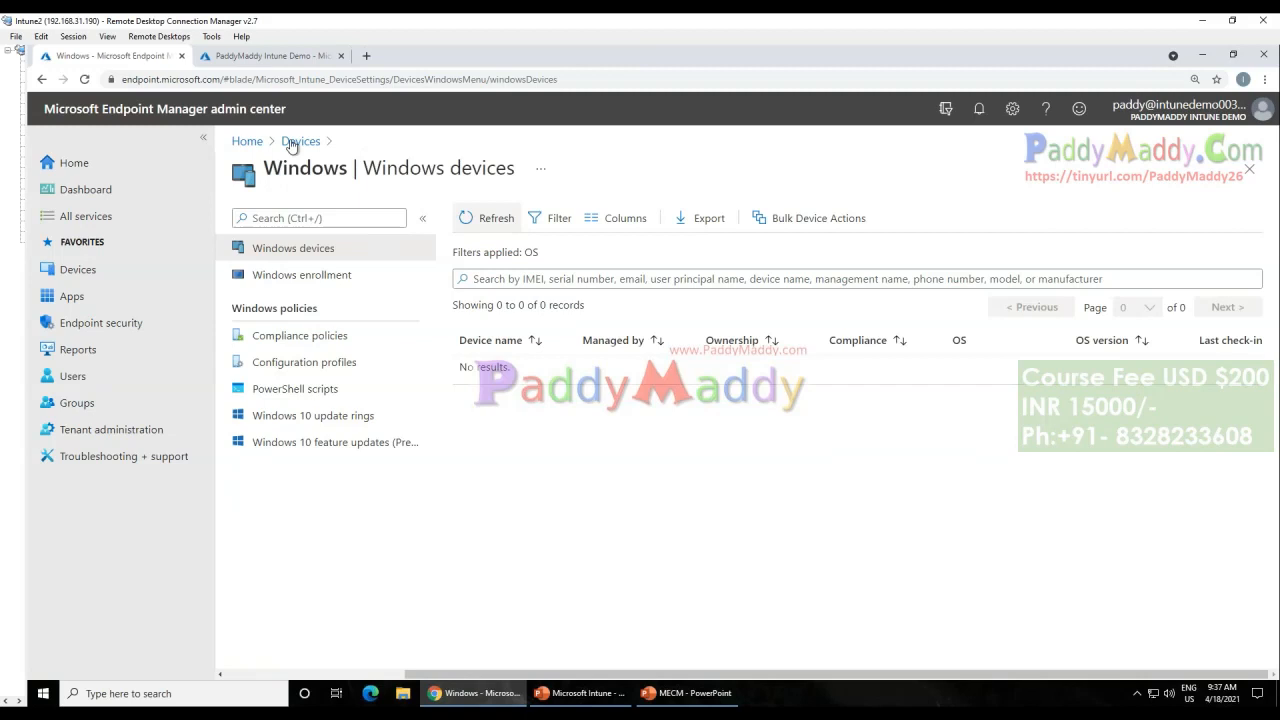
{"action": "left_click_drag", "start_coordinate": [519, 170], "coordinate": [322, 158]}
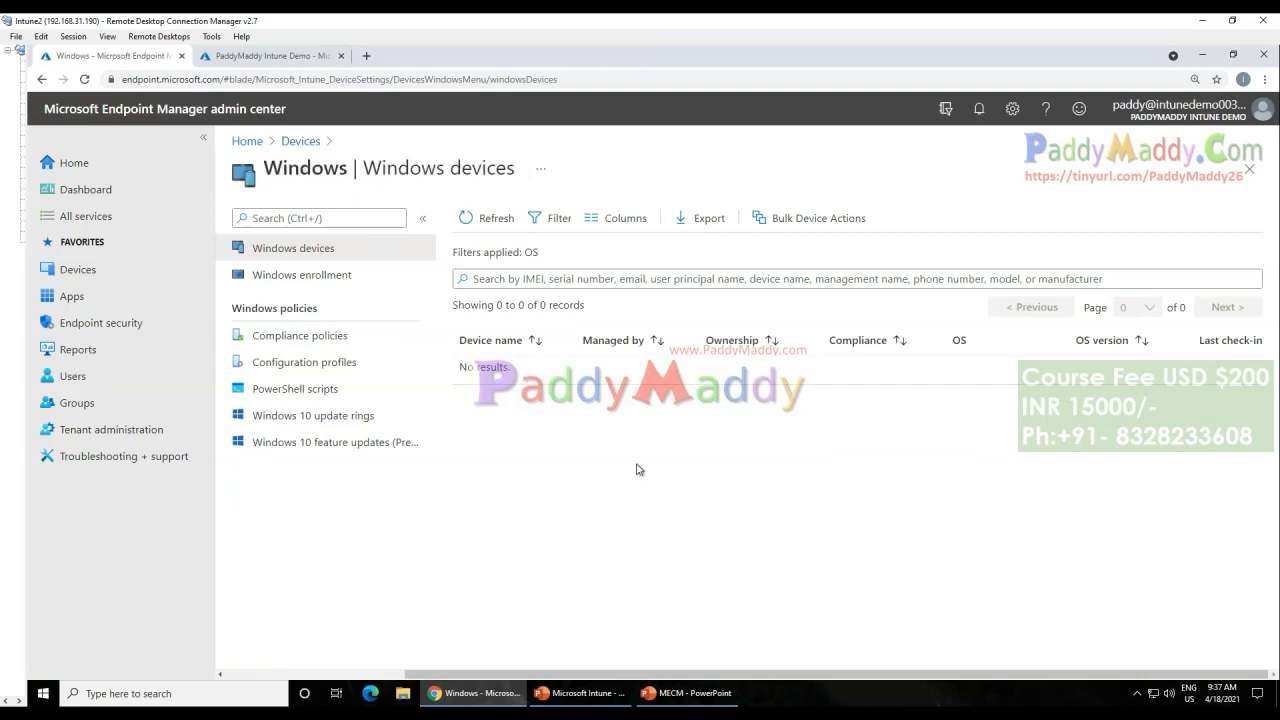
Step: Return to the Devices overview by way of Home and view the Windows enrollment options under Enroll devices
{"action": "left_click", "coordinate": [245, 140]}
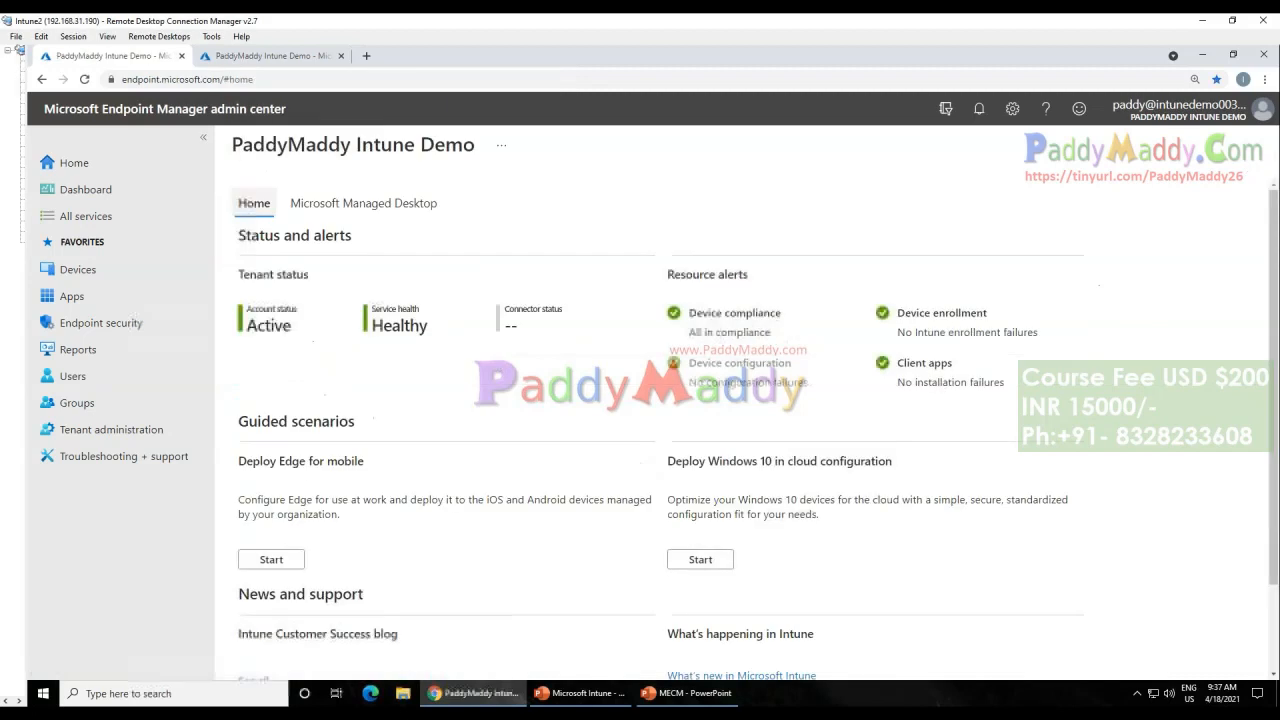
{"action": "left_click", "coordinate": [78, 269]}
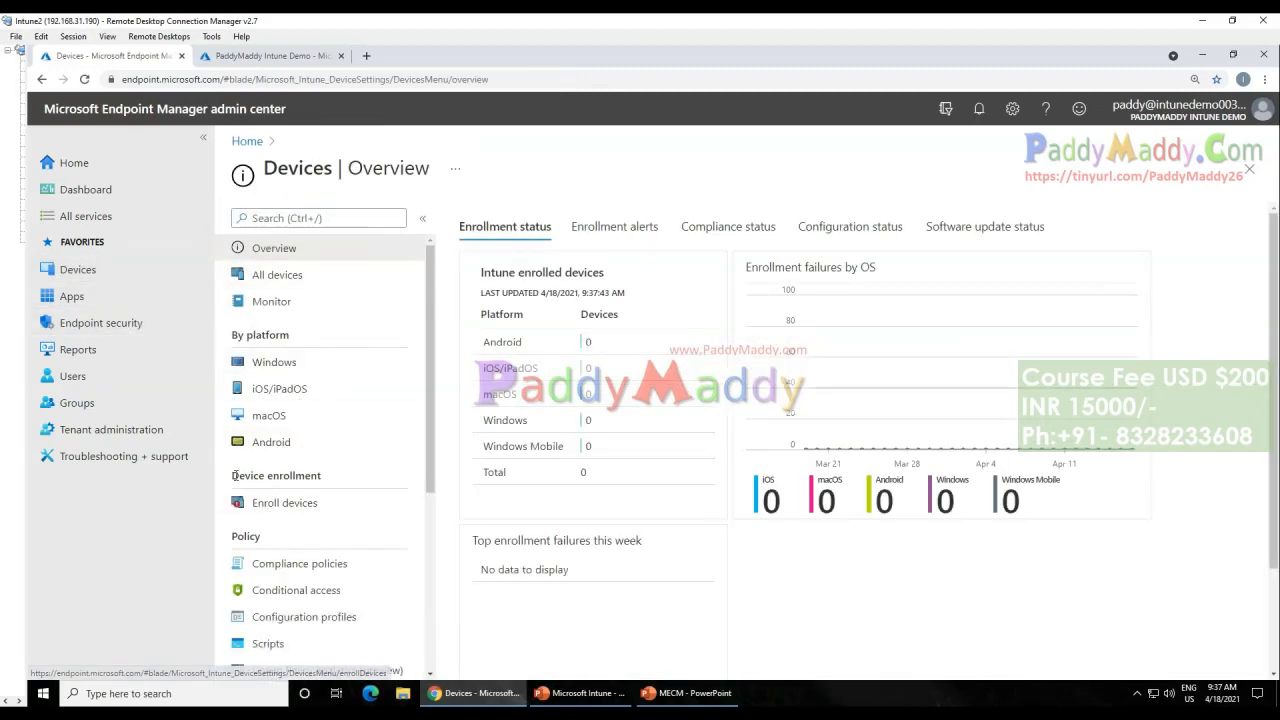
{"action": "left_click_drag", "start_coordinate": [233, 477], "coordinate": [328, 481]}
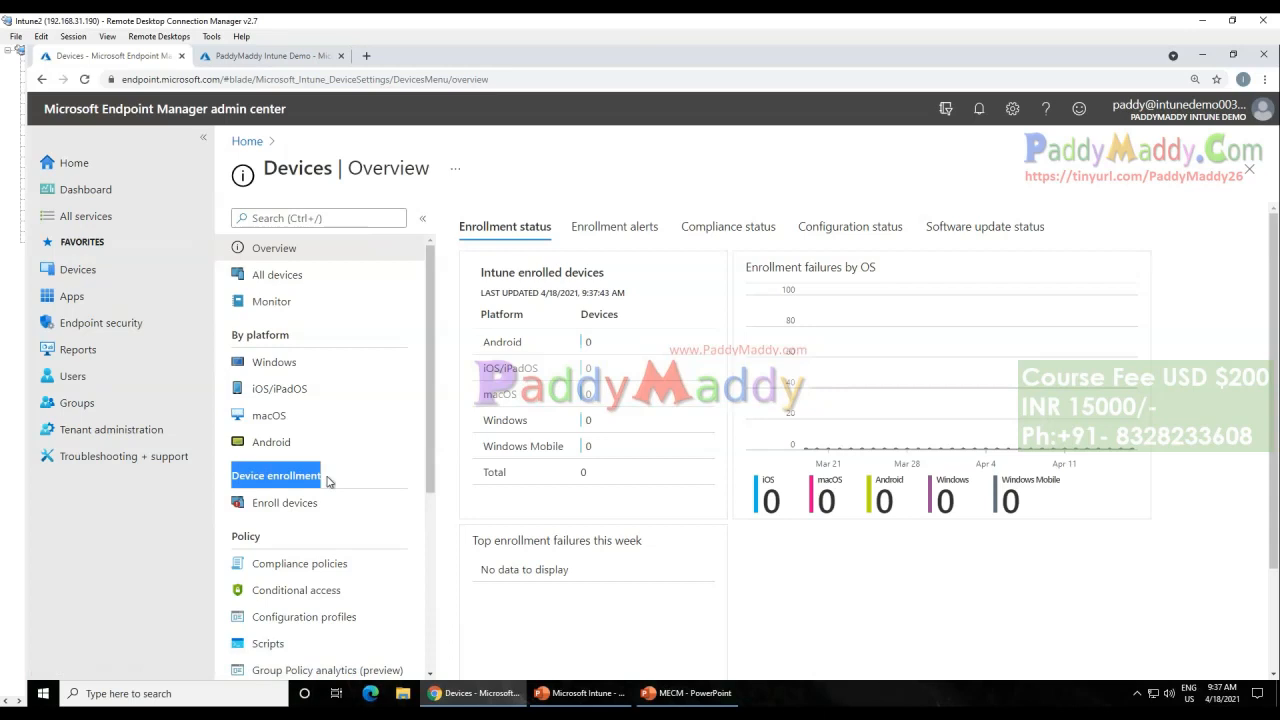
{"action": "left_click", "coordinate": [287, 512]}
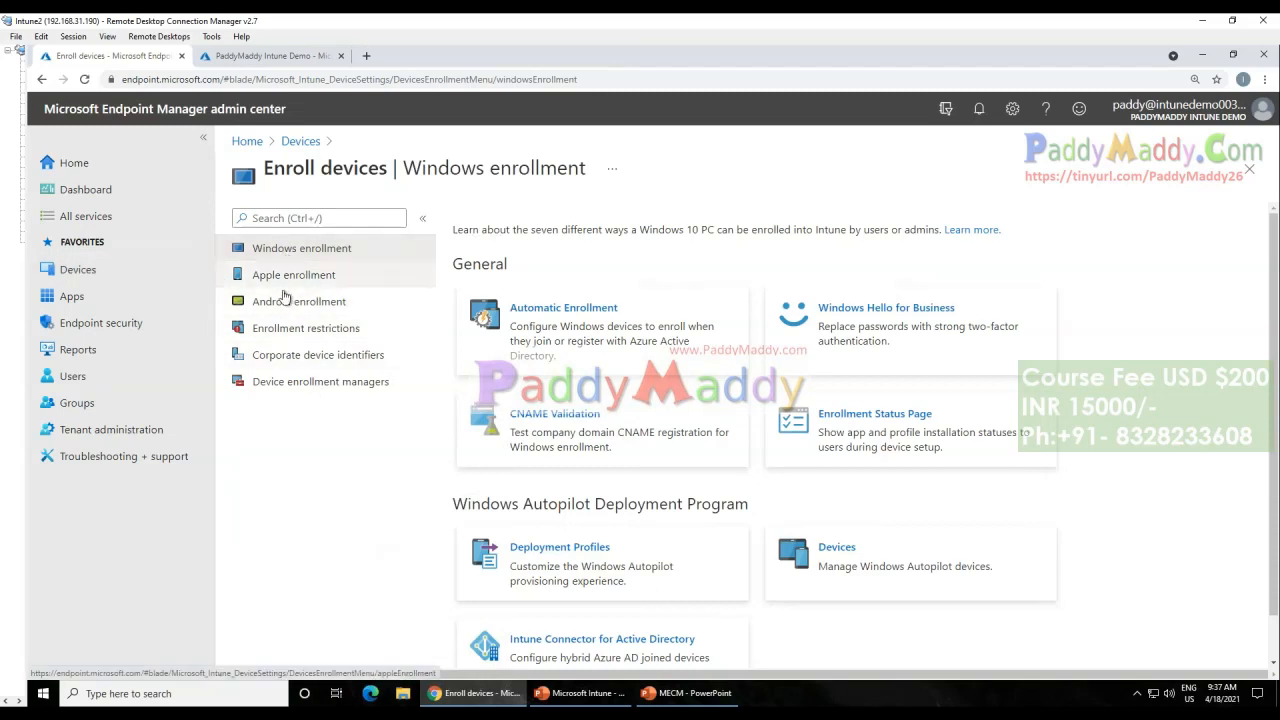
Step: Open the Automatic Enrollment settings from the Windows platform's enrollment page
{"action": "left_click", "coordinate": [291, 142]}
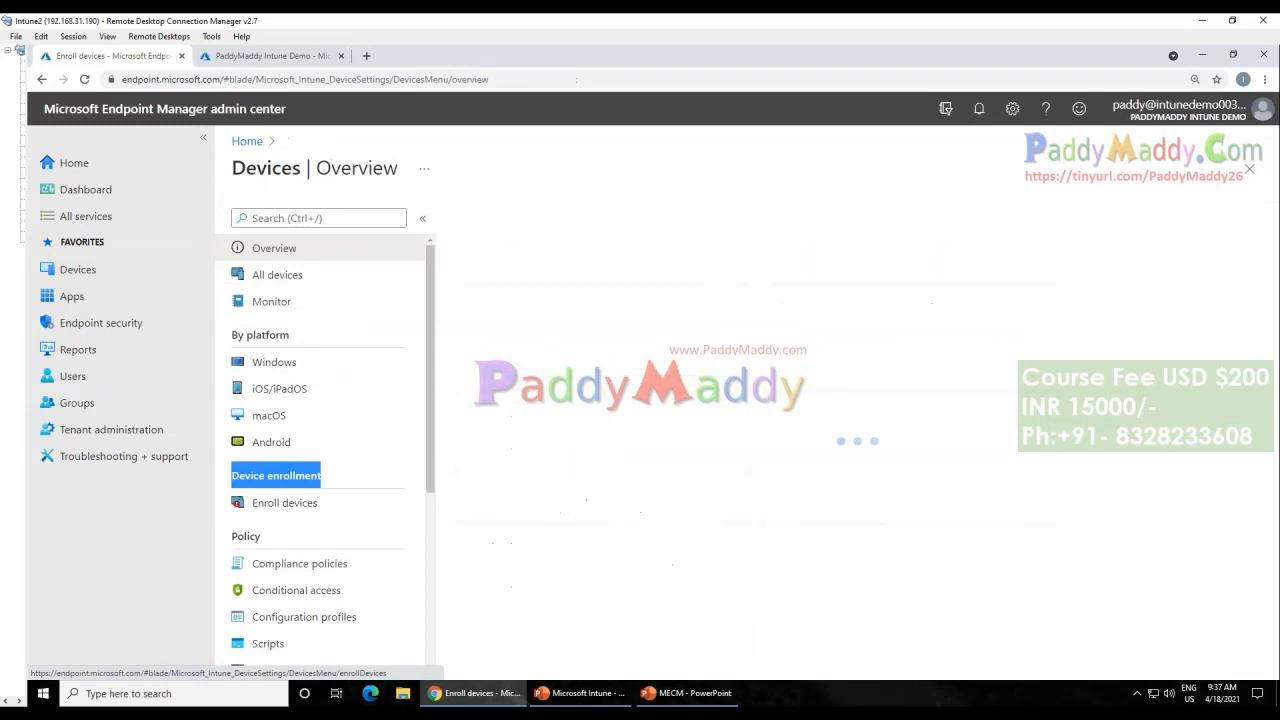
{"action": "left_click", "coordinate": [303, 366]}
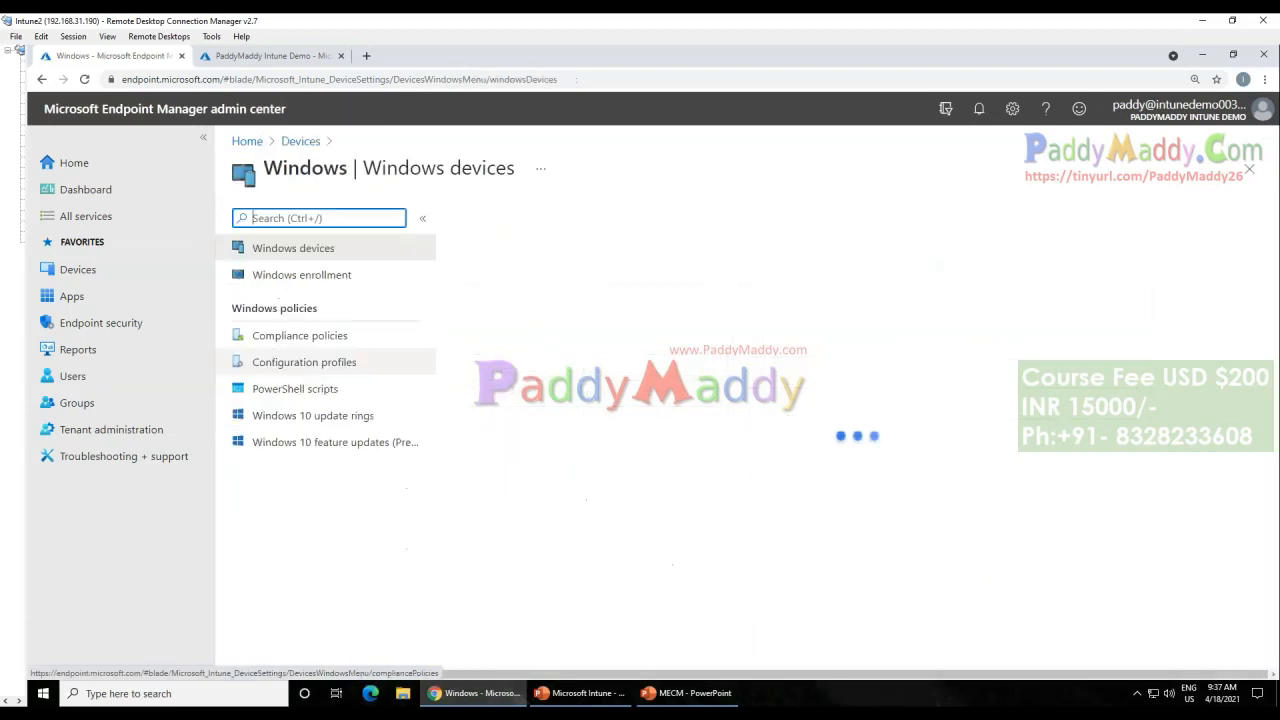
{"action": "left_click", "coordinate": [308, 279]}
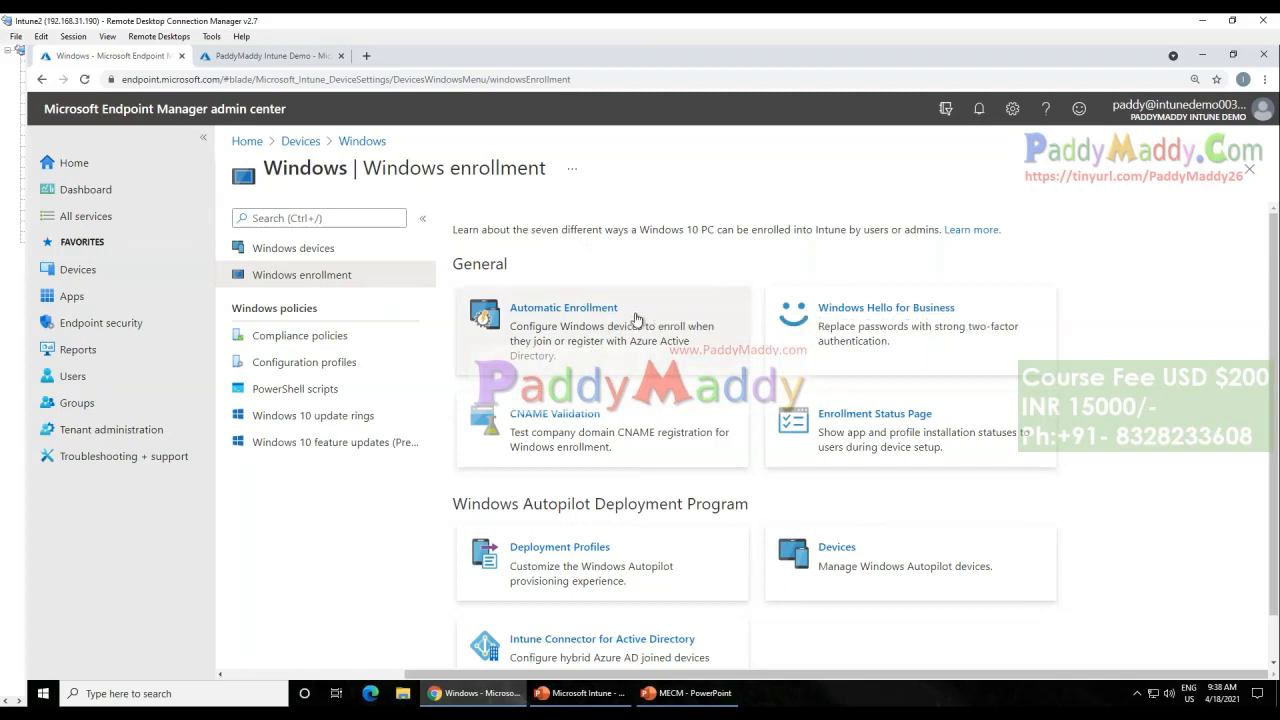
{"action": "left_click", "coordinate": [636, 319]}
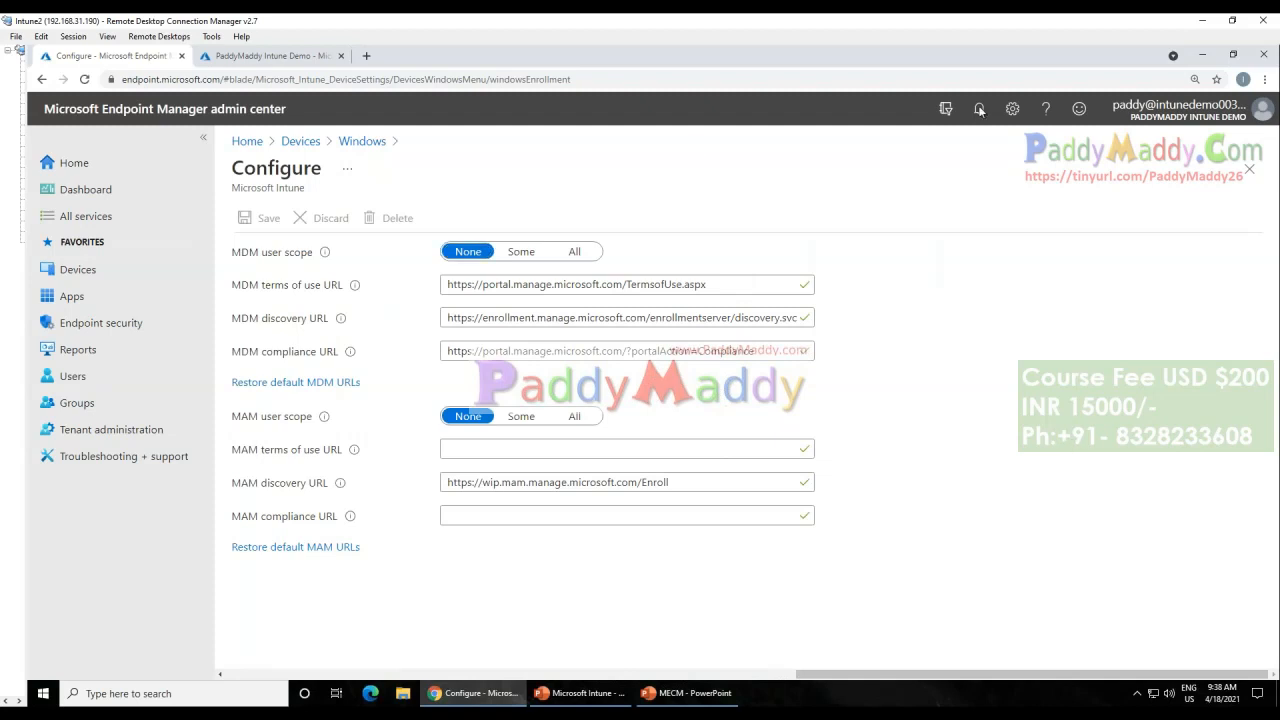
Step: Set the MDM user scope to Some and select the Test group for it
{"action": "left_click_drag", "start_coordinate": [312, 255], "coordinate": [240, 254]}
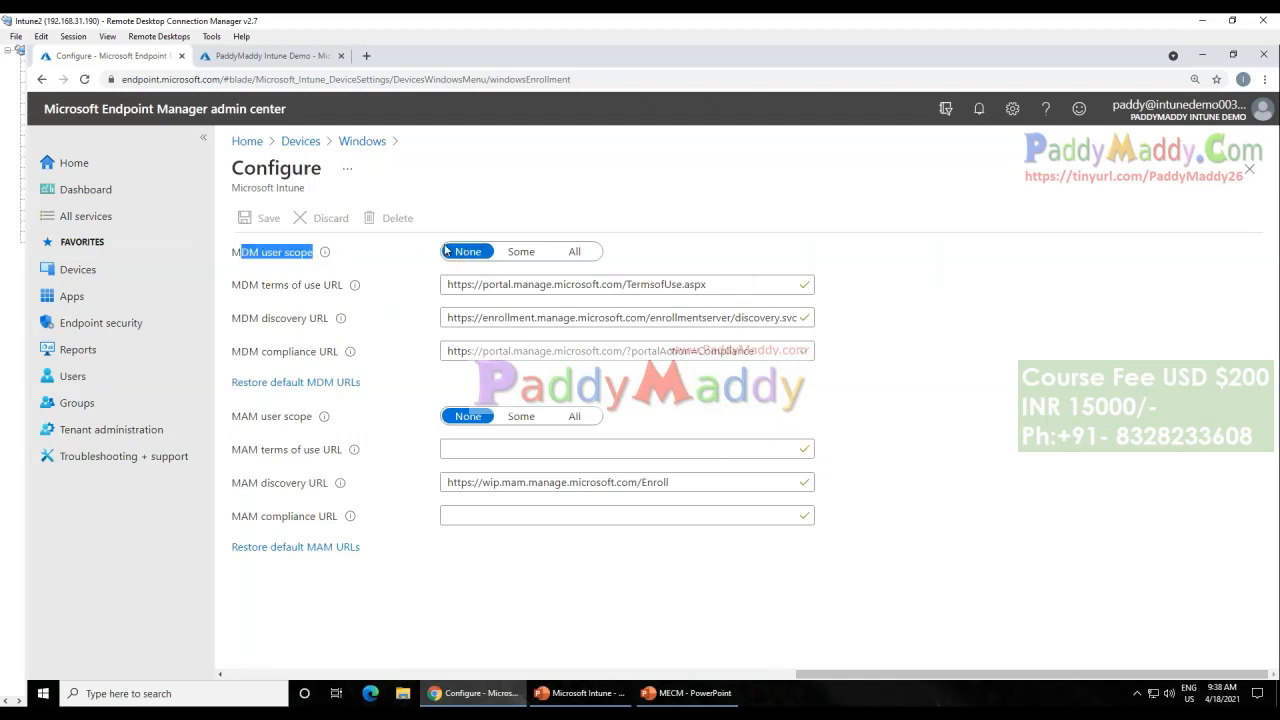
{"action": "left_click", "coordinate": [575, 250]}
{"action": "left_click", "coordinate": [521, 251]}
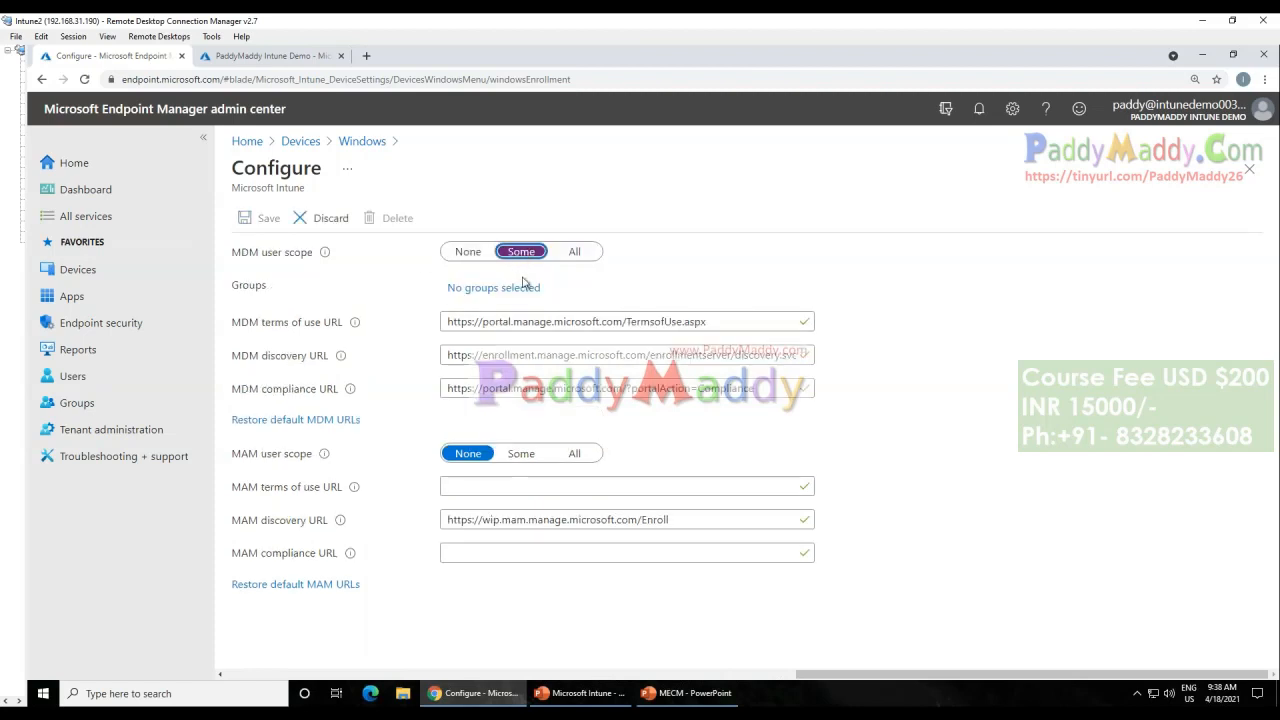
{"action": "left_click", "coordinate": [497, 288]}
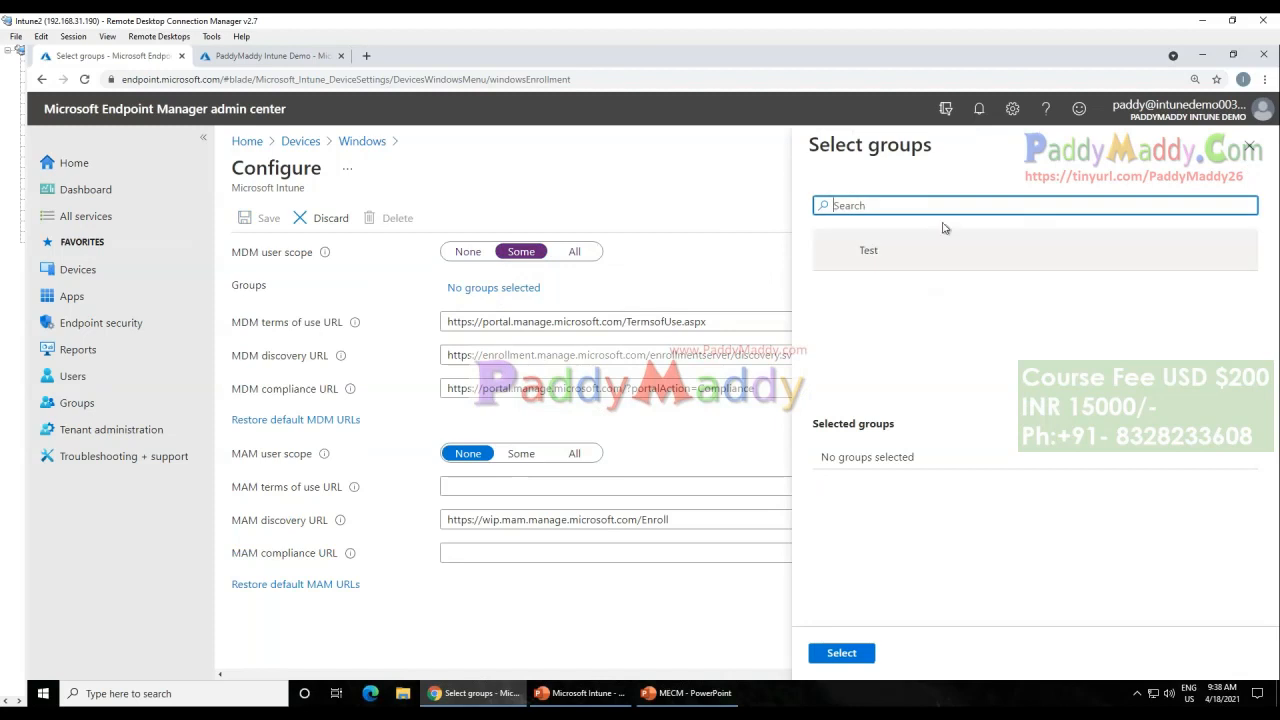
{"action": "left_click", "coordinate": [850, 250]}
{"action": "left_click", "coordinate": [841, 652]}
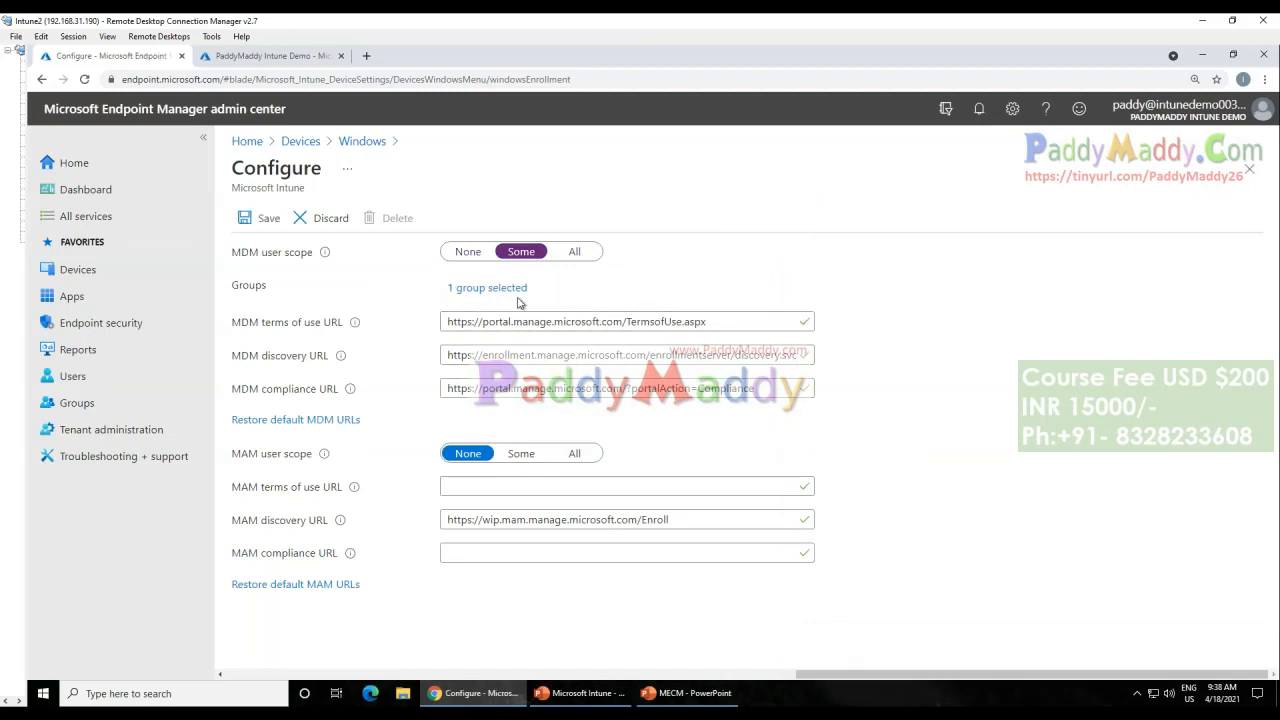
Step: Set the MDM user scope to All and save the automatic enrollment configuration
{"action": "left_click", "coordinate": [574, 252]}
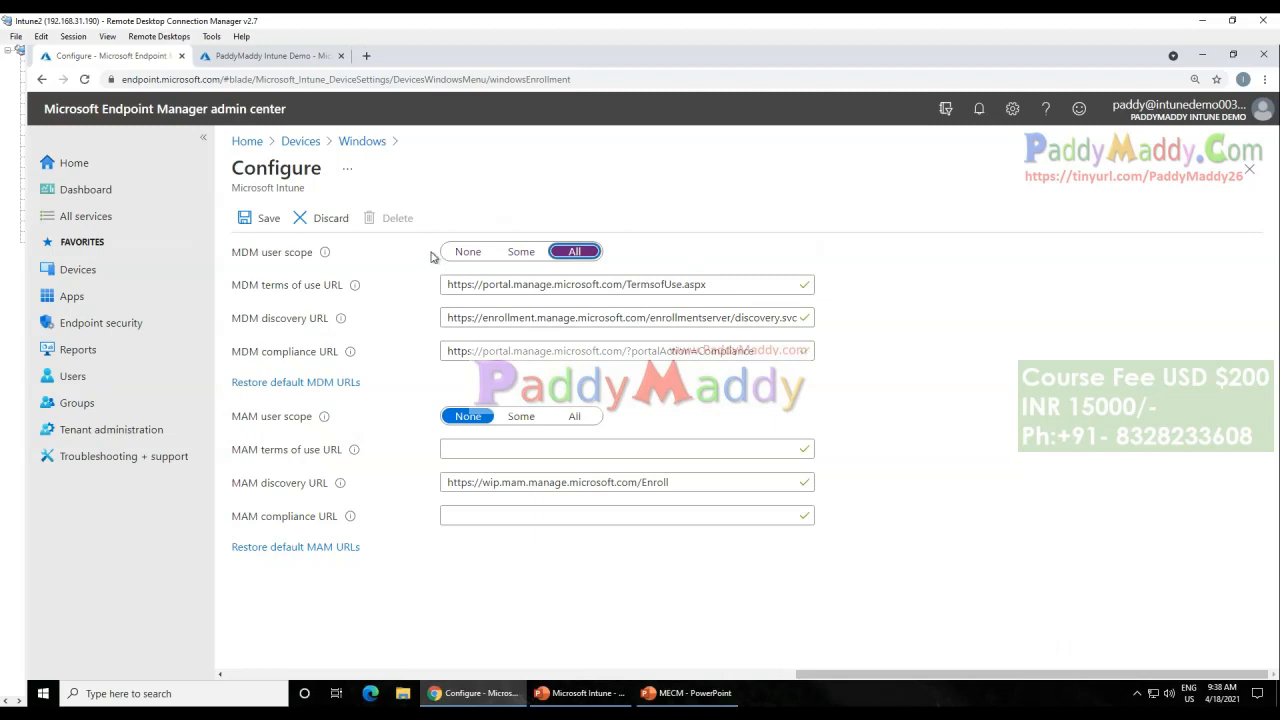
{"action": "left_click", "coordinate": [262, 218]}
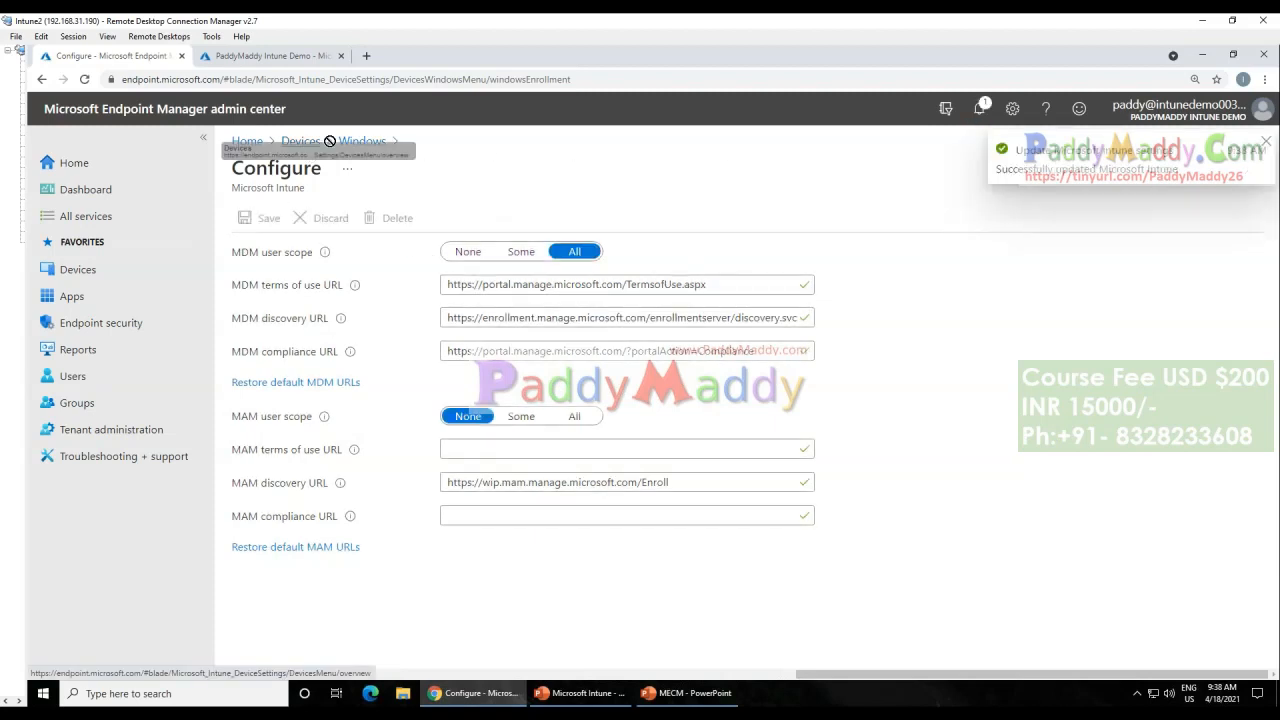
Step: Reopen Automatic Enrollment to check the saved MDM user scope, and return to the Windows enrollment page
{"action": "left_click", "coordinate": [362, 142]}
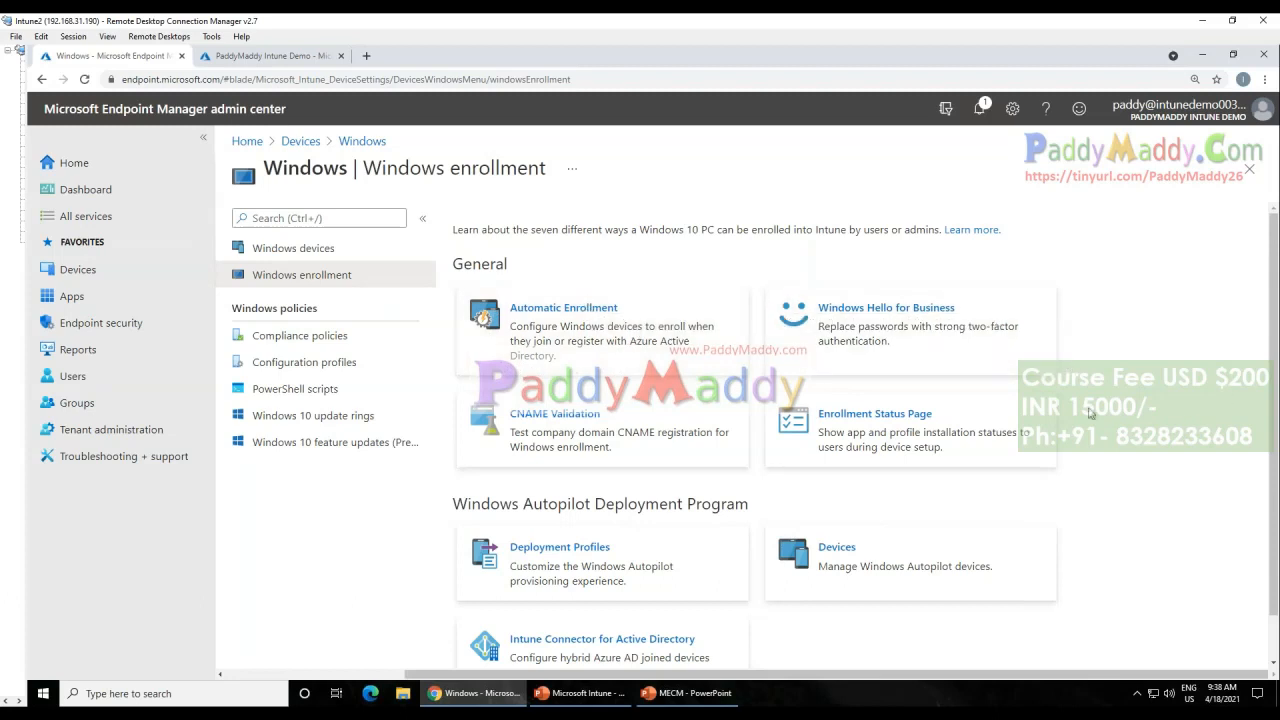
{"action": "left_click", "coordinate": [563, 334]}
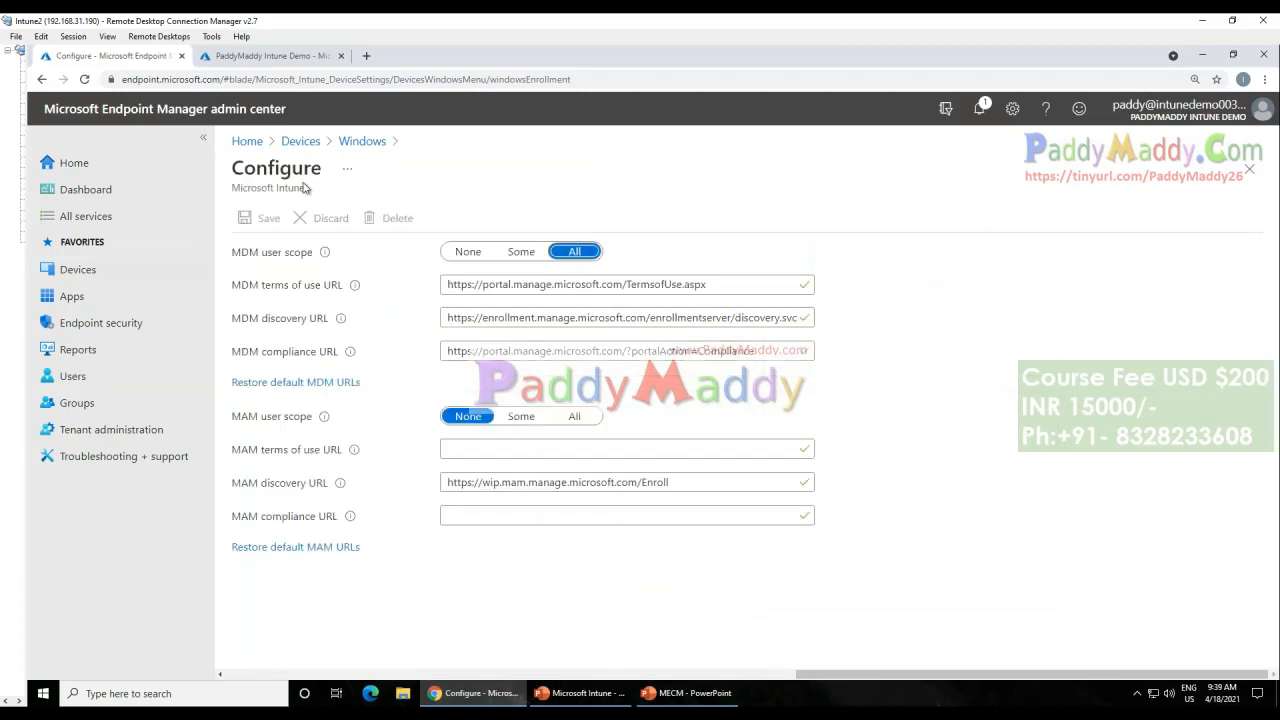
{"action": "left_click", "coordinate": [348, 141]}
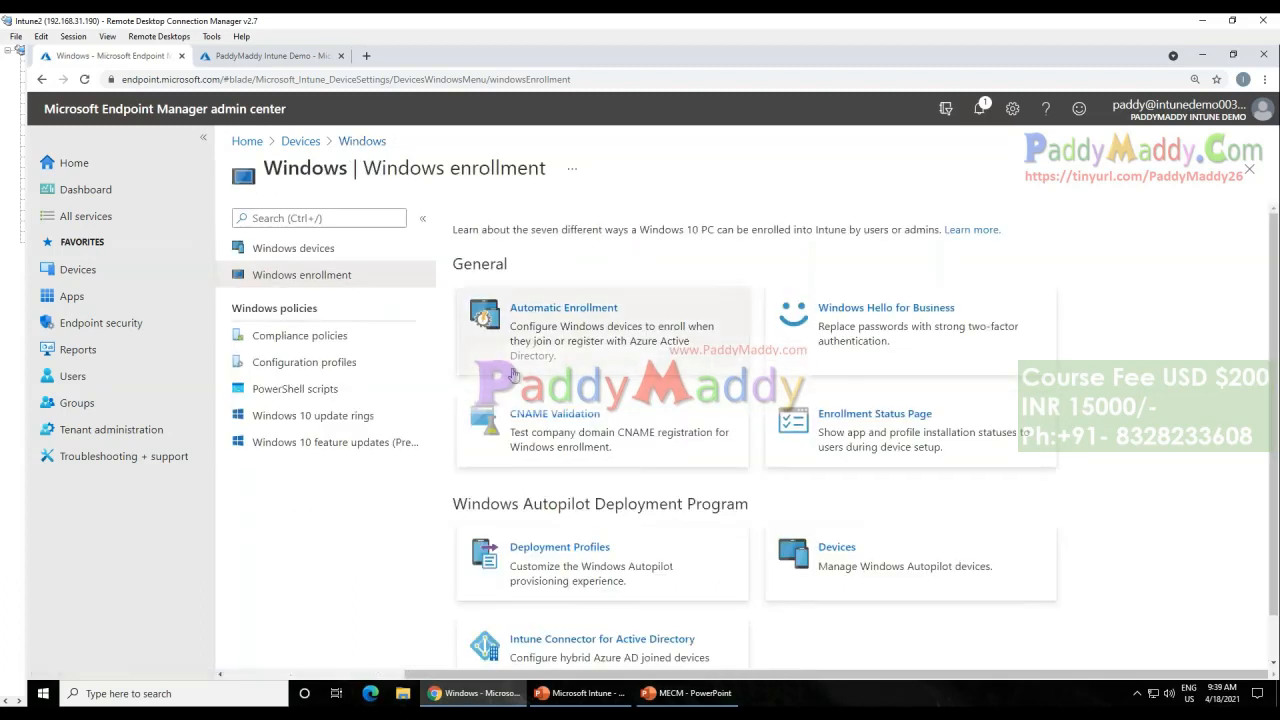
Step: View the properties of the default "All users and all devices" profile on the Enrollment Status Page
{"action": "left_click", "coordinate": [870, 418]}
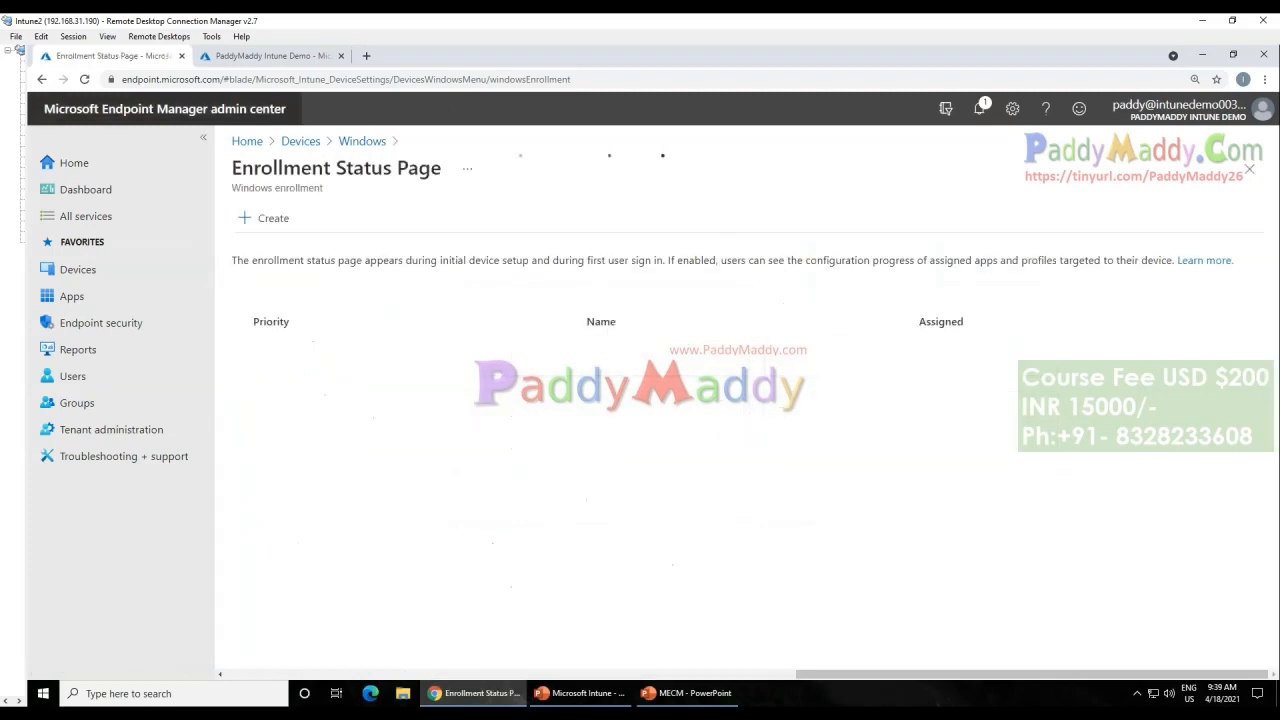
{"action": "left_click_drag", "start_coordinate": [245, 173], "coordinate": [420, 170]}
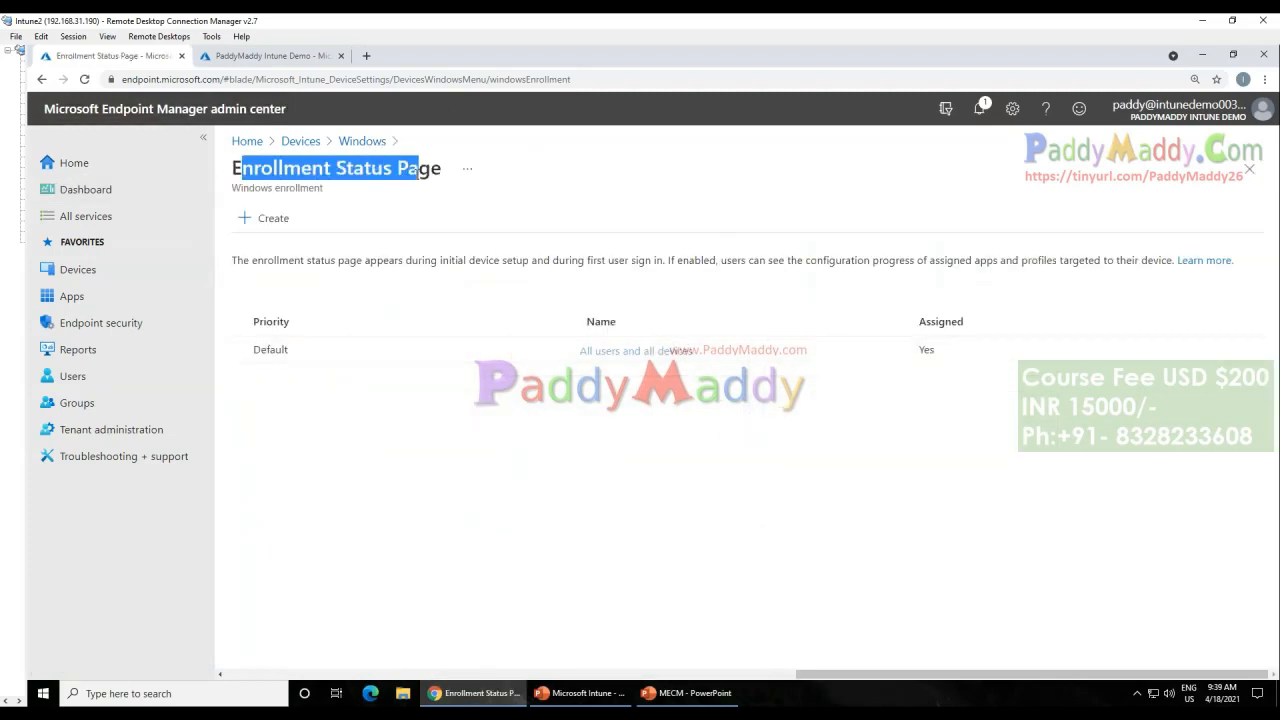
{"action": "left_click", "coordinate": [636, 351]}
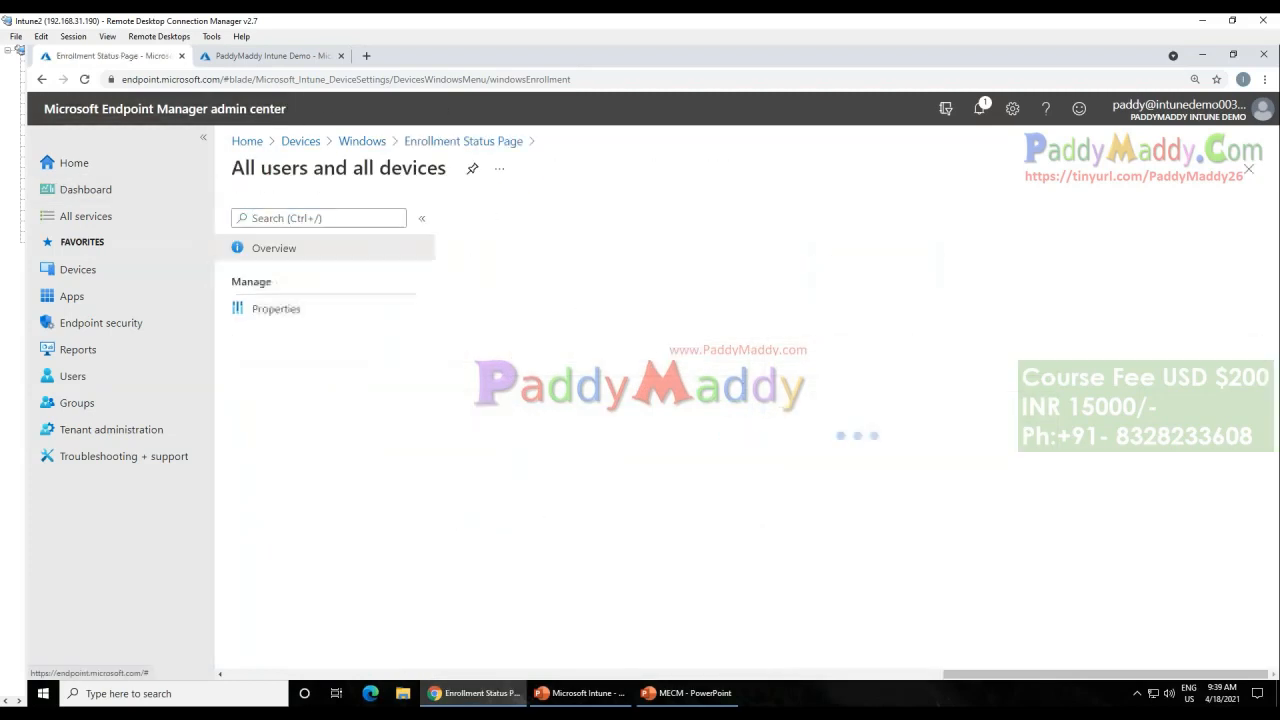
{"action": "left_click", "coordinate": [288, 312]}
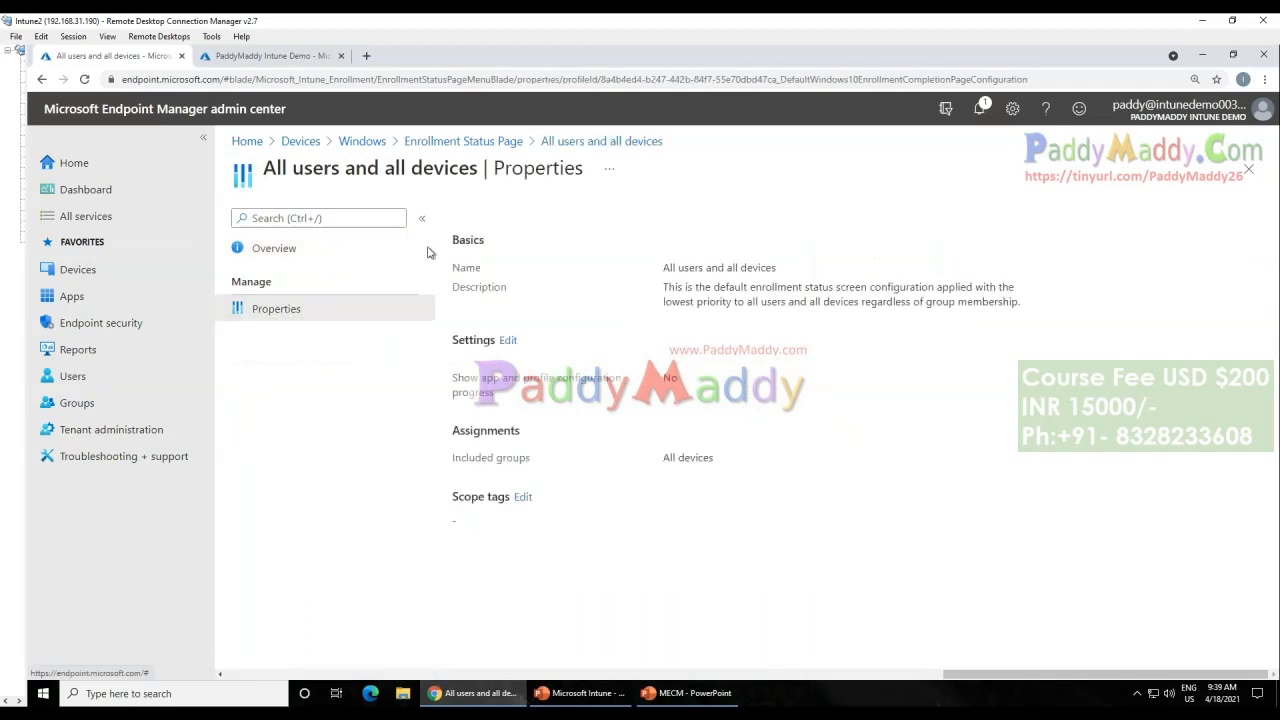
Step: Set Show app and profile configuration progress to Yes in the profile's settings, examine the additional error and device-blocking options, and discard the edit
{"action": "left_click", "coordinate": [508, 341]}
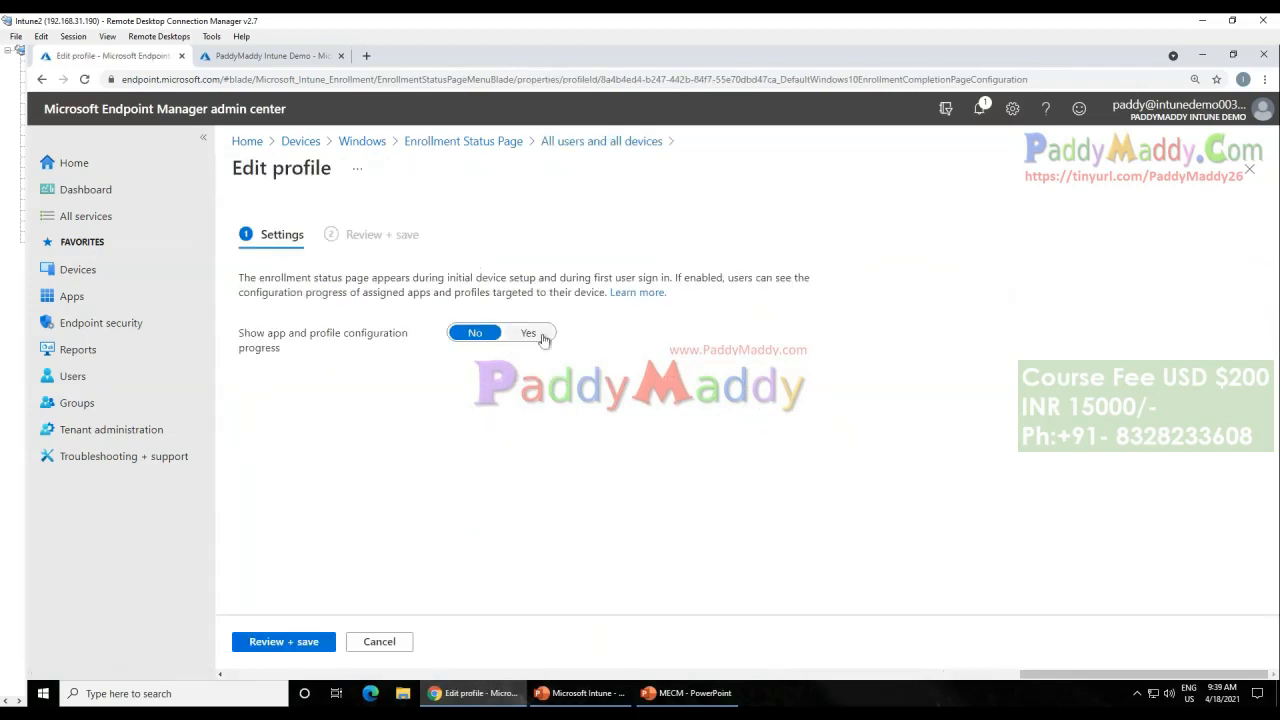
{"action": "left_click", "coordinate": [545, 335]}
{"action": "key", "text": "Tab"}
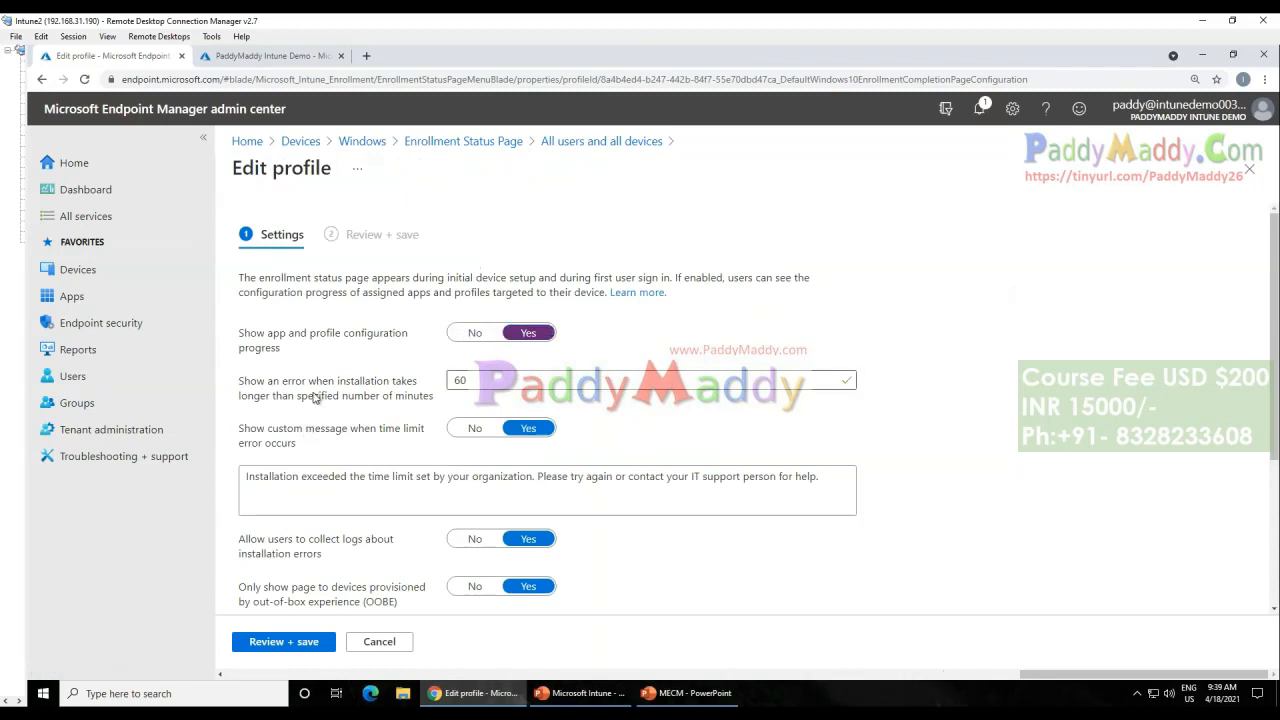
{"action": "left_click_drag", "start_coordinate": [258, 383], "coordinate": [395, 413]}
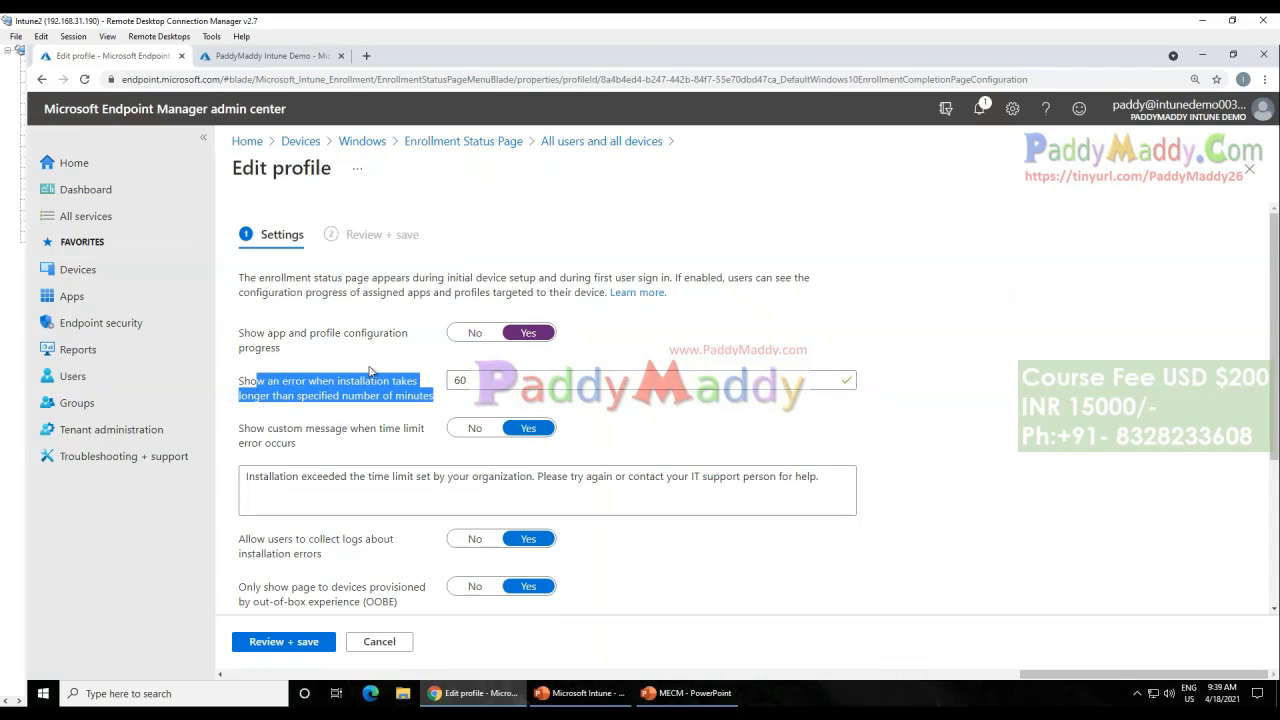
{"action": "scroll", "coordinate": [997, 410], "scroll_direction": "down", "scroll_amount": 2}
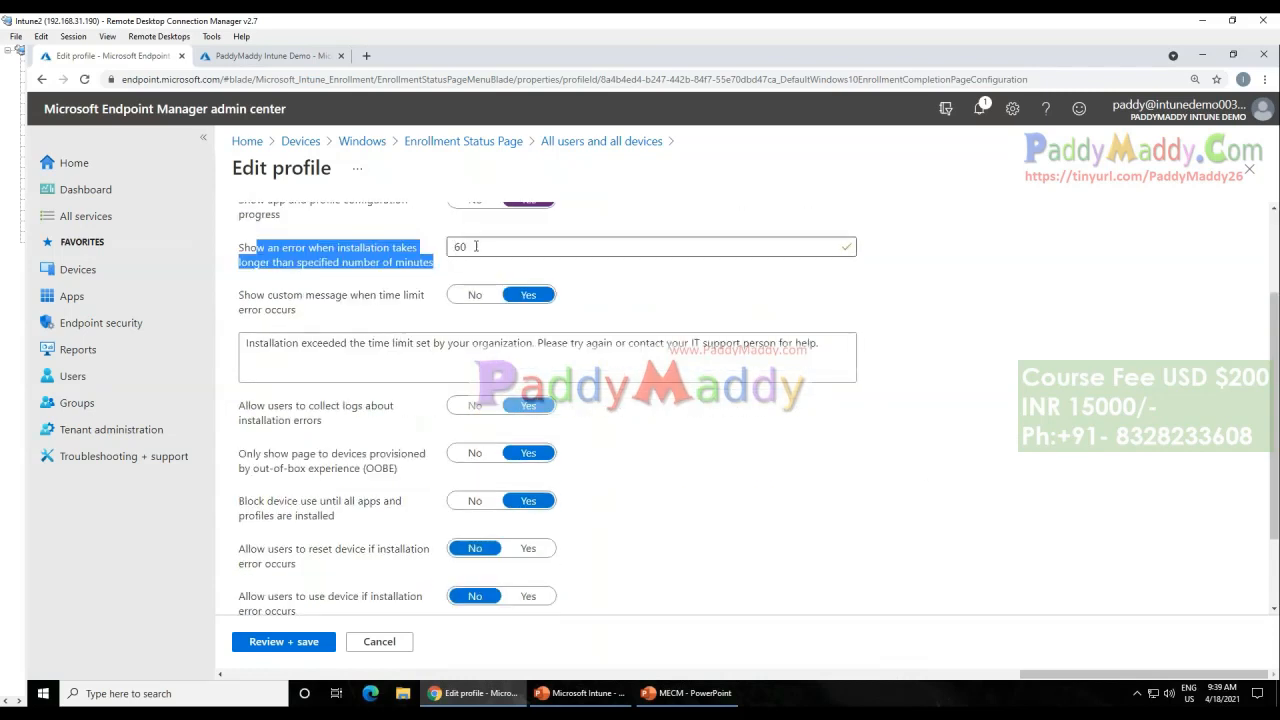
{"action": "left_click_drag", "start_coordinate": [248, 407], "coordinate": [379, 409]}
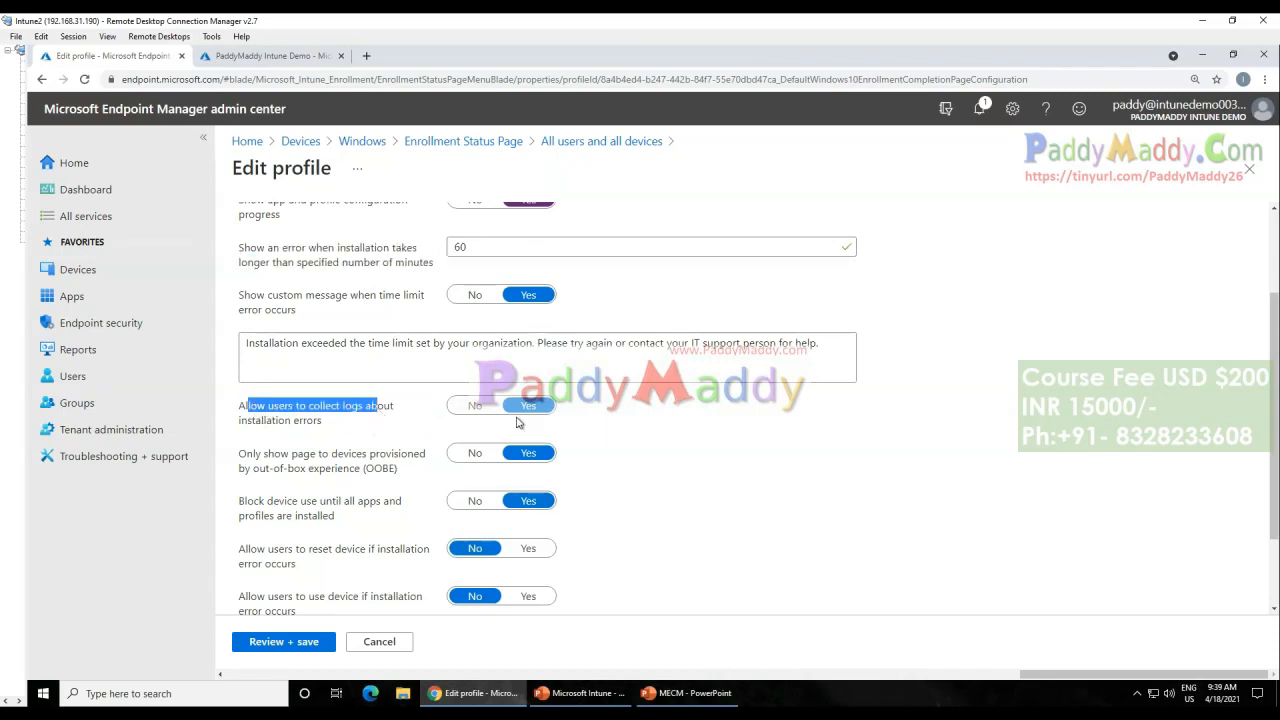
{"action": "triple_click", "coordinate": [304, 412]}
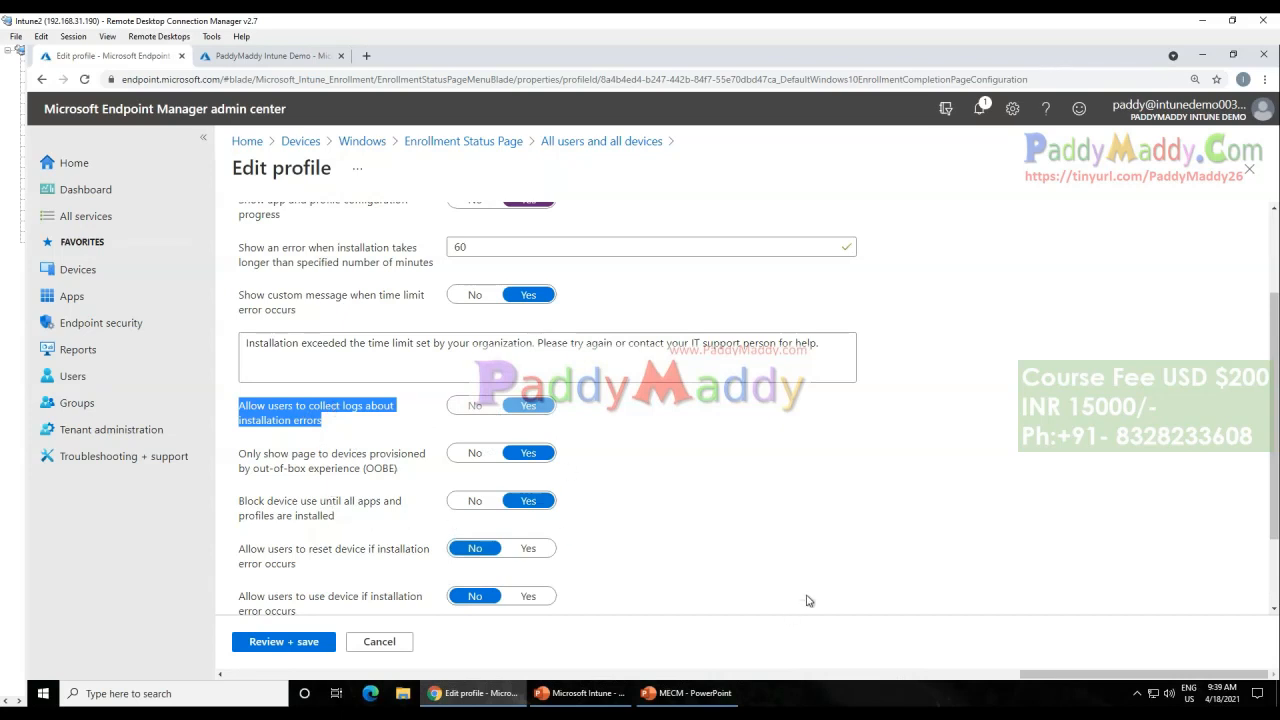
{"action": "scroll", "coordinate": [365, 495], "scroll_direction": "down", "scroll_amount": 2}
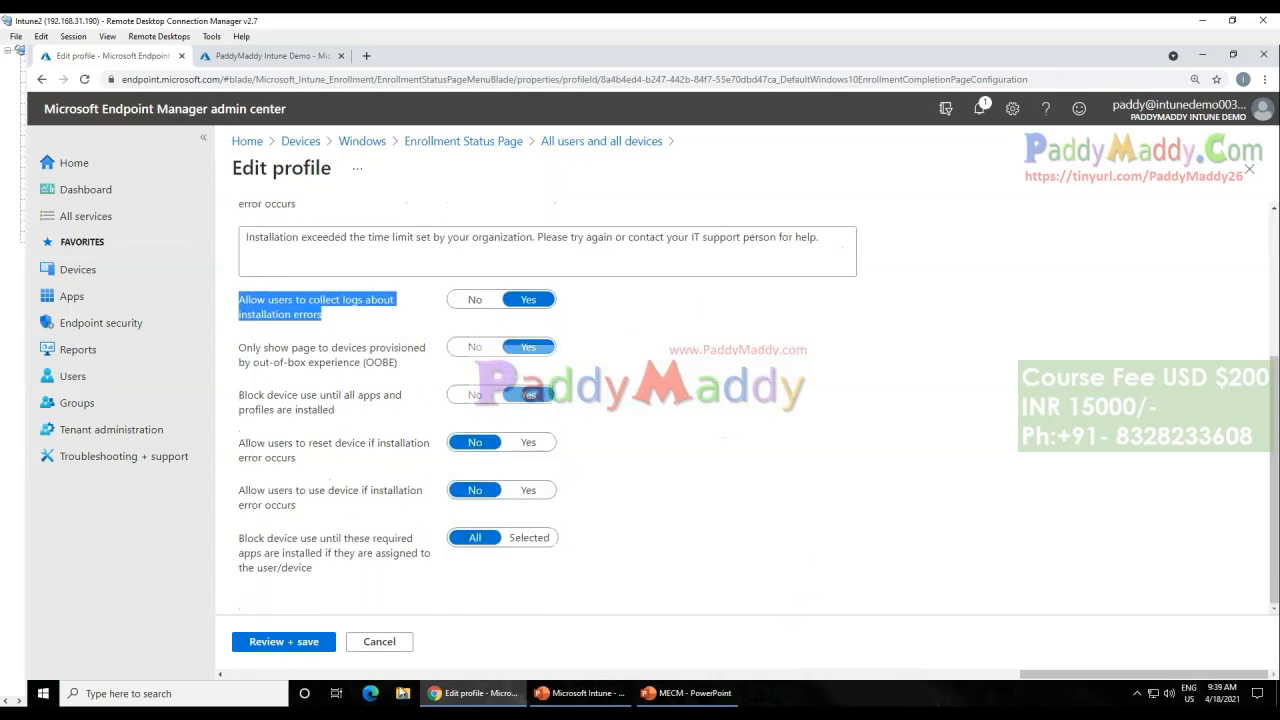
{"action": "left_click", "coordinate": [380, 642]}
{"action": "left_click", "coordinate": [716, 157]}
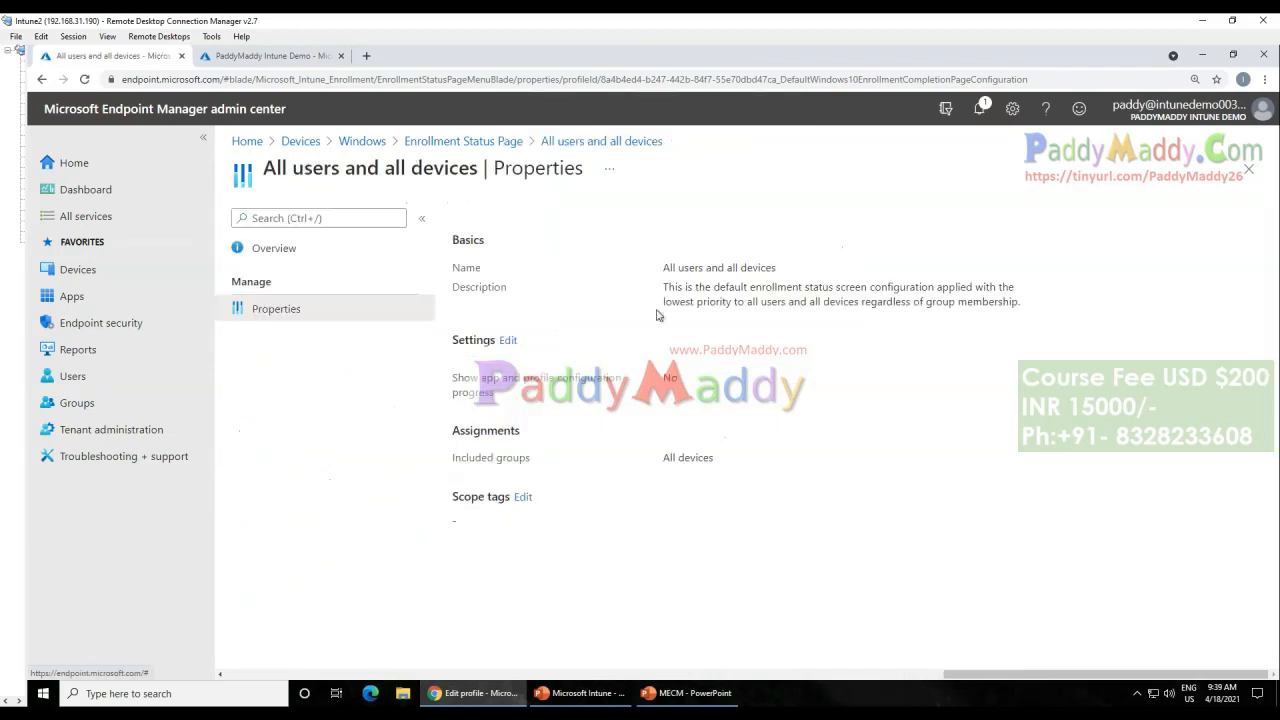
Step: Return from the default profile to the Enrollment Status Page, then back to the Windows enrollment page
{"action": "left_click", "coordinate": [503, 141]}
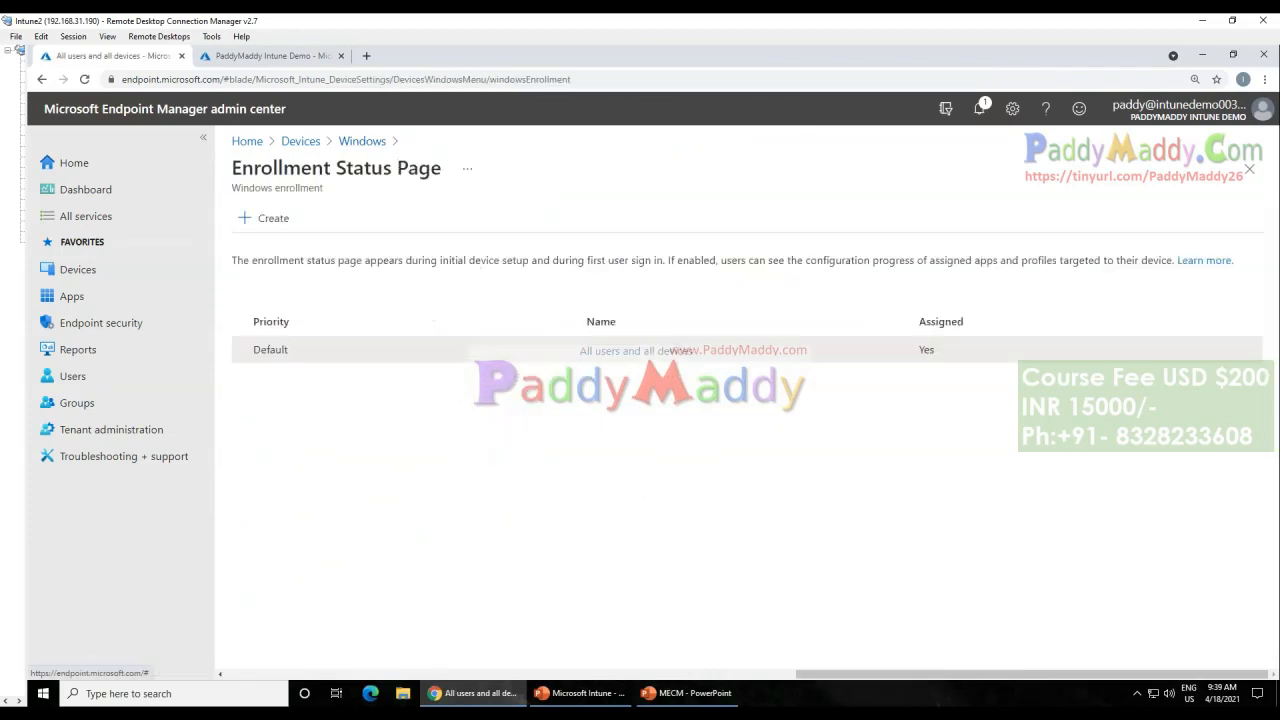
{"action": "left_click_drag", "start_coordinate": [442, 169], "coordinate": [232, 169]}
{"action": "left_click", "coordinate": [232, 170]}
{"action": "left_click_drag", "start_coordinate": [442, 169], "coordinate": [252, 169]}
{"action": "left_click", "coordinate": [232, 170]}
{"action": "triple_click", "coordinate": [232, 170]}
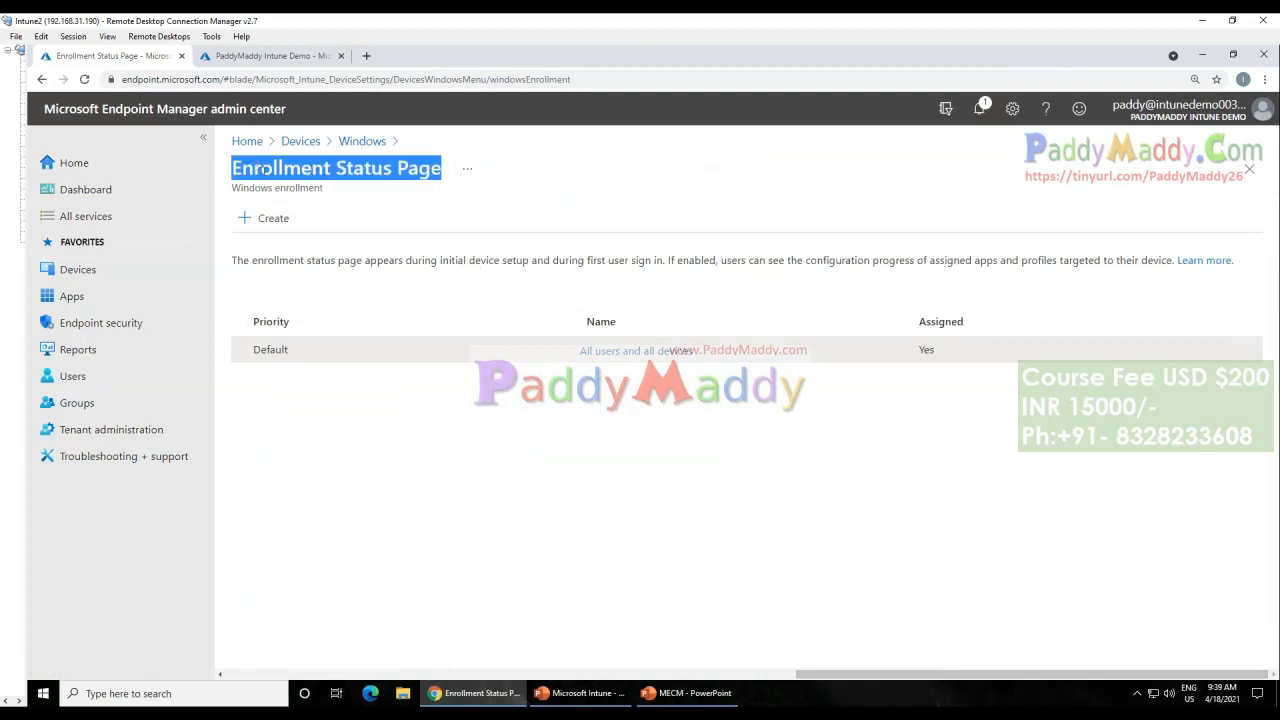
{"action": "left_click_drag", "start_coordinate": [442, 169], "coordinate": [342, 169]}
{"action": "left_click", "coordinate": [362, 141]}
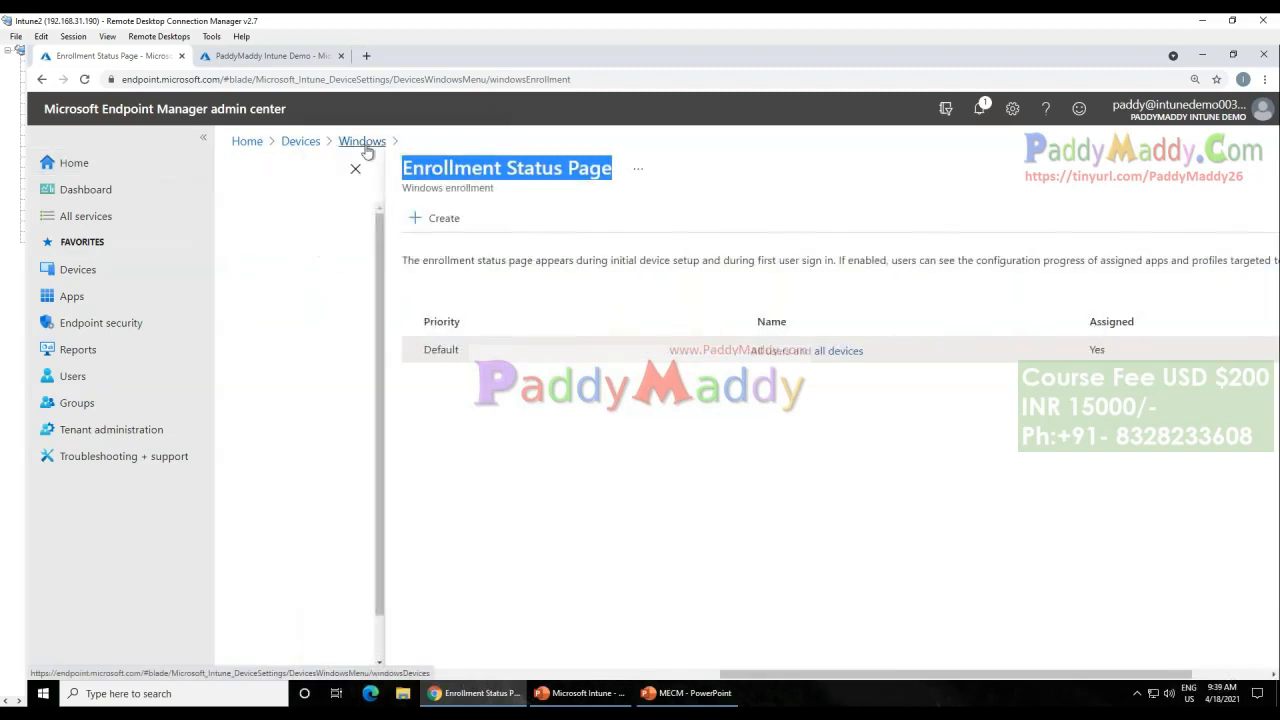
{"action": "left_click", "coordinate": [914, 222]}
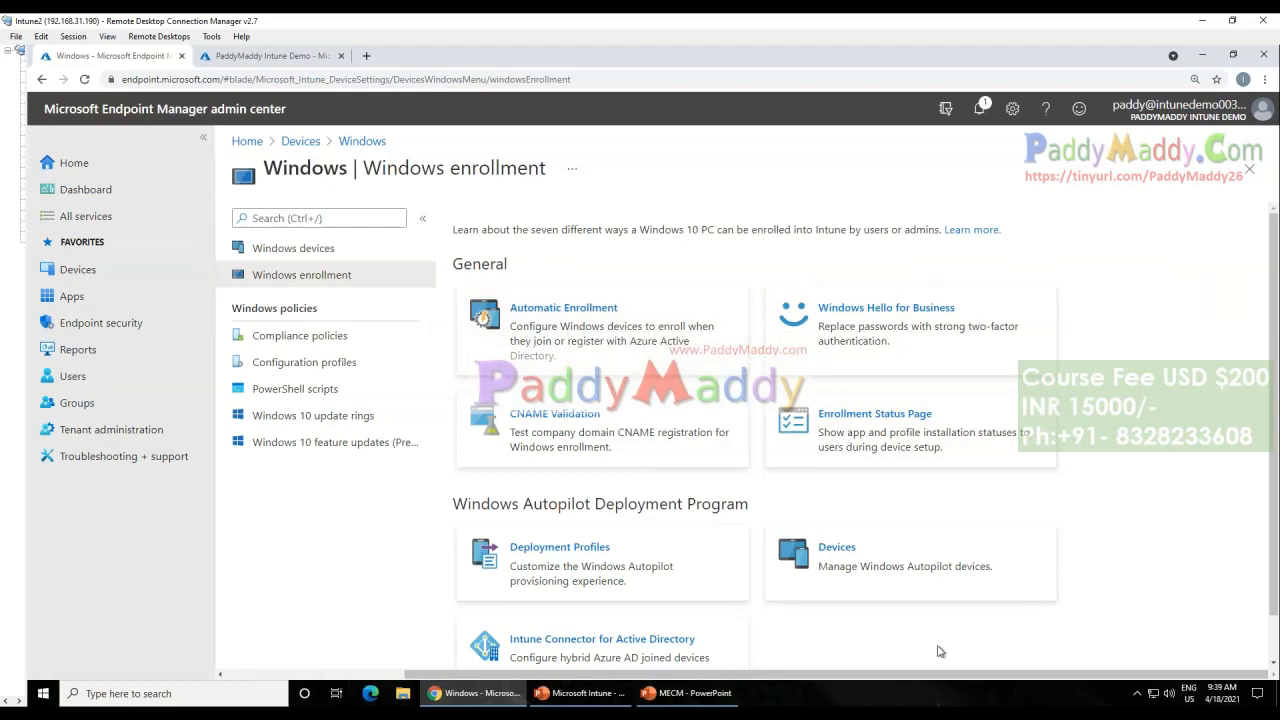
{"action": "left_click_drag", "start_coordinate": [949, 680], "coordinate": [760, 680]}
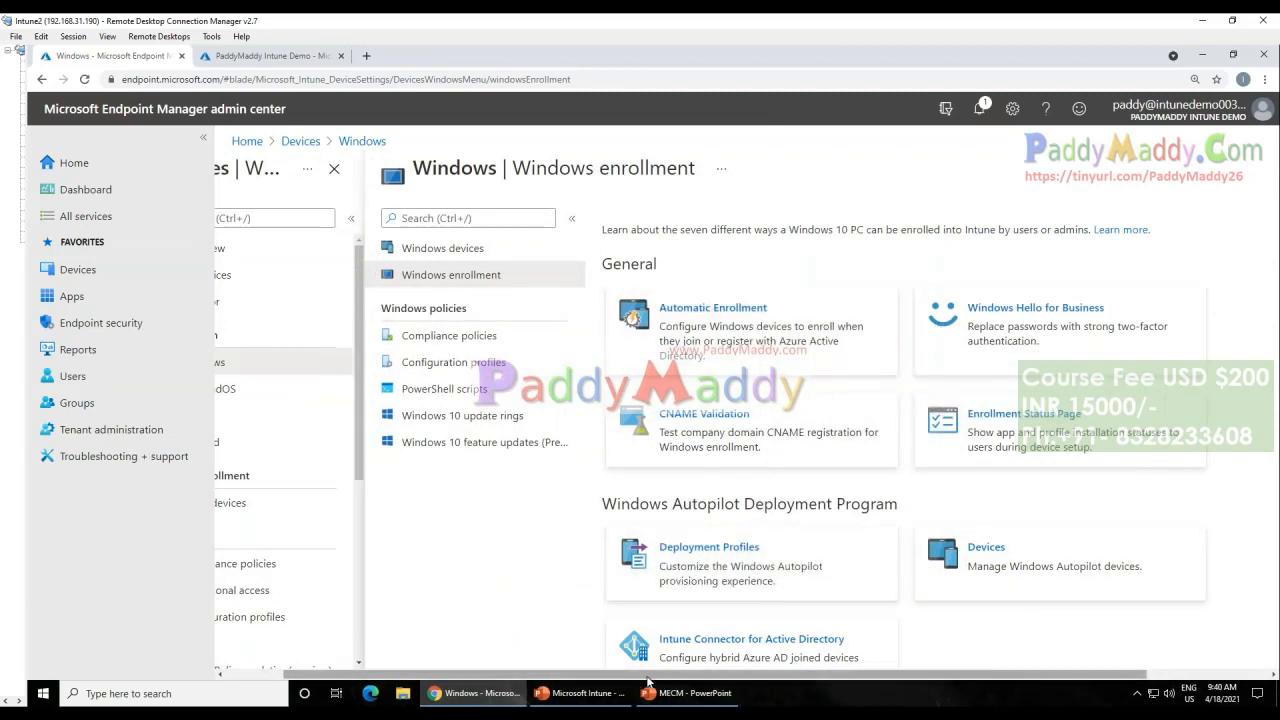
{"action": "left_click_drag", "start_coordinate": [430, 680], "coordinate": [368, 698]}
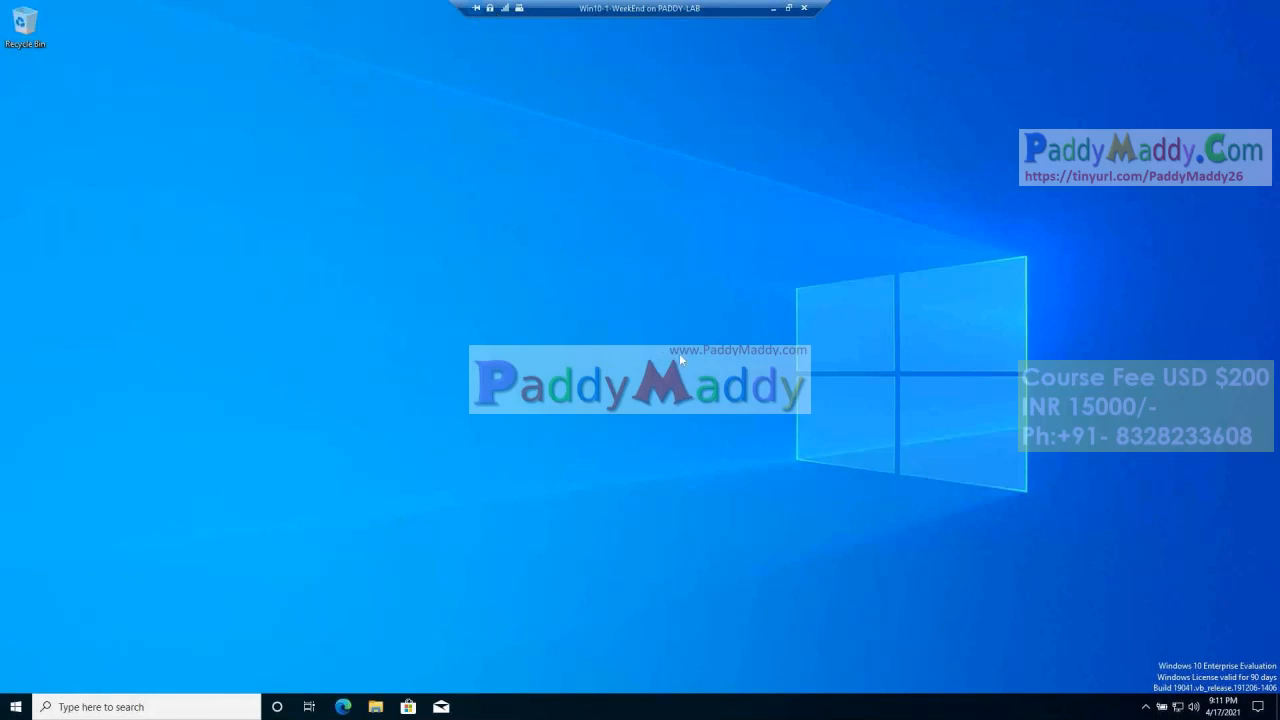
Step: Open a Command Prompt with CMD on the Win10-1-WeekEnd virtual machine
{"action": "left_click", "coordinate": [16, 707]}
{"action": "left_click", "coordinate": [713, 440]}
{"action": "right_click", "coordinate": [16, 707]}
{"action": "left_click", "coordinate": [337, 542]}
{"action": "right_click", "coordinate": [12, 708]}
{"action": "left_click", "coordinate": [40, 644]}
{"action": "key", "text": "Return"}
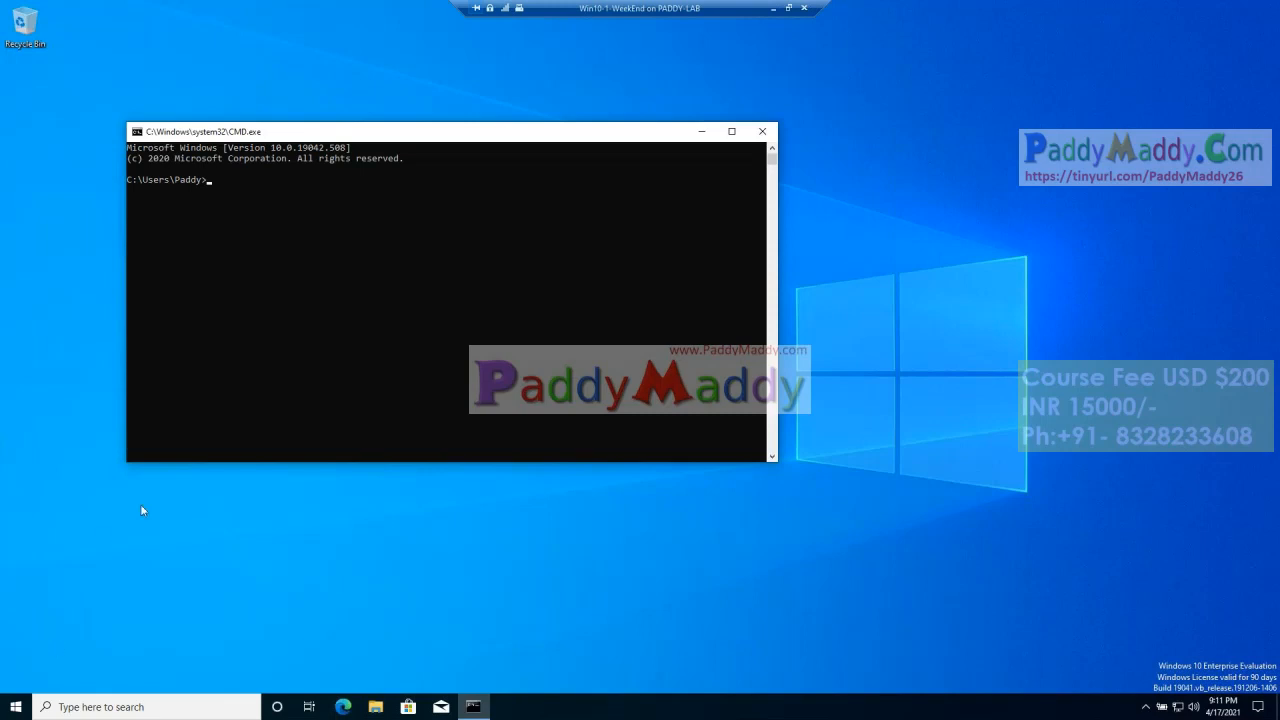
{"action": "left_click", "coordinate": [16, 707]}
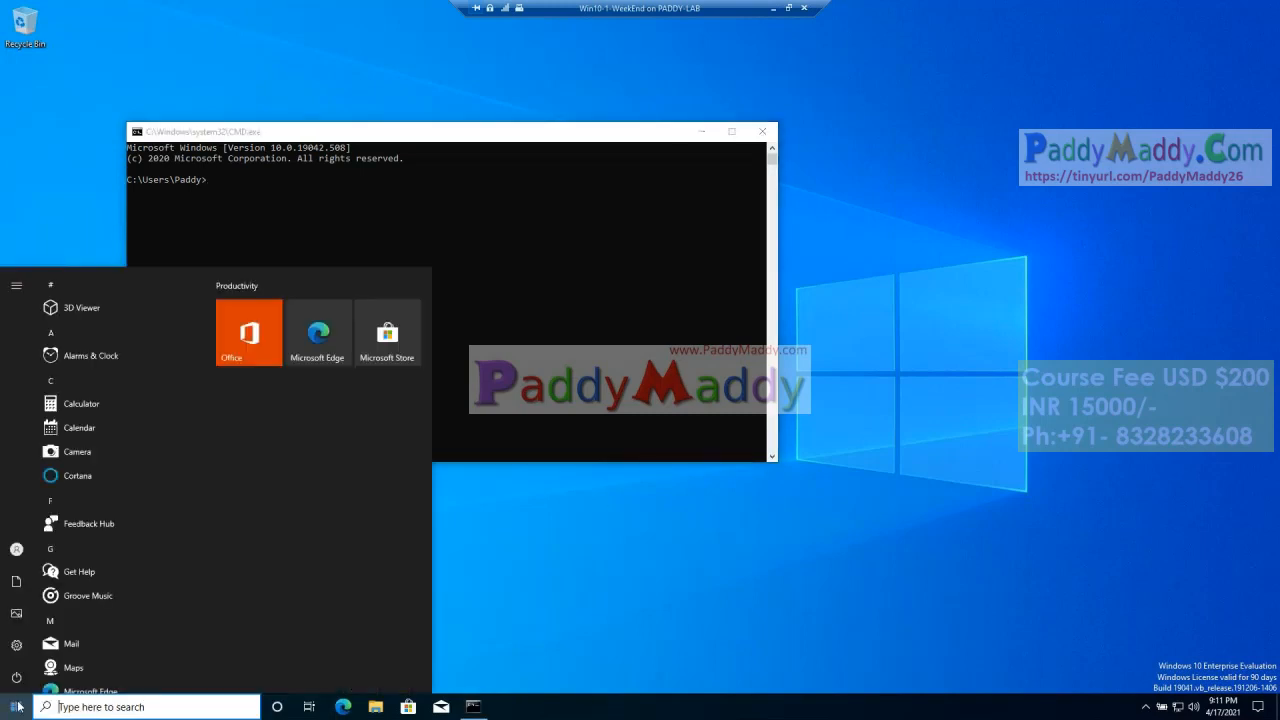
{"action": "left_click", "coordinate": [597, 552]}
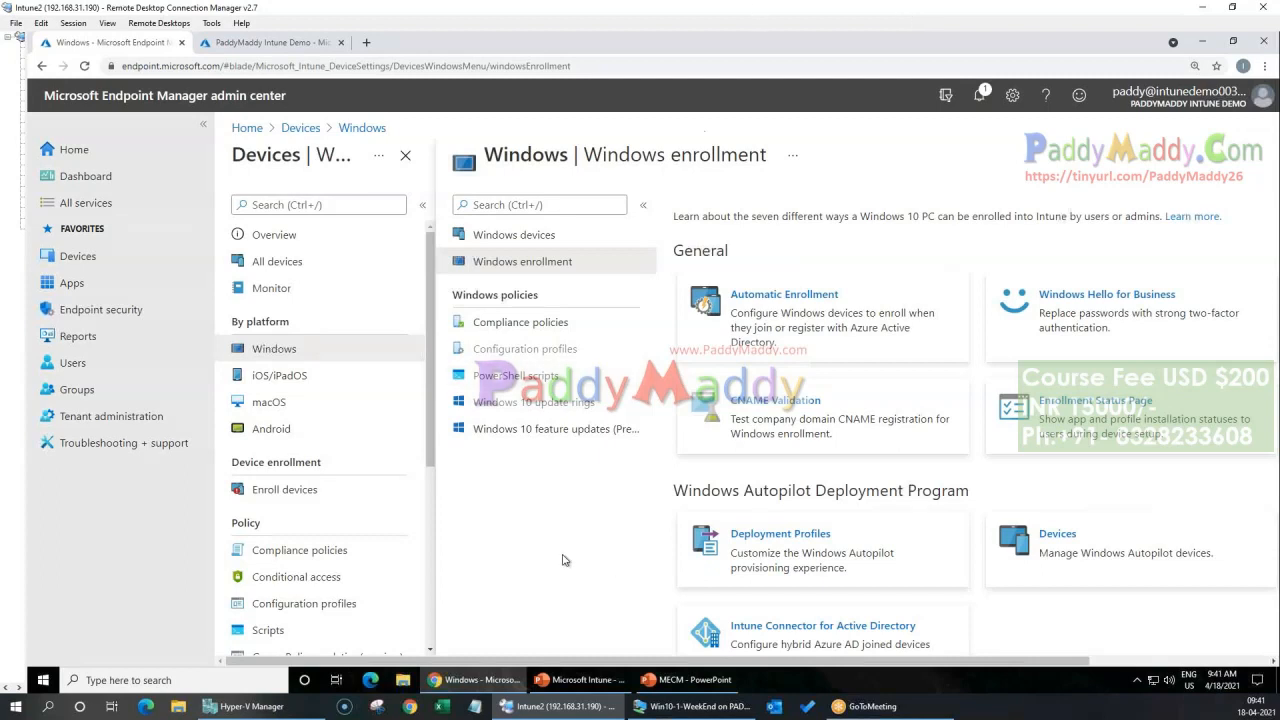
{"action": "left_click", "coordinate": [1145, 706]}
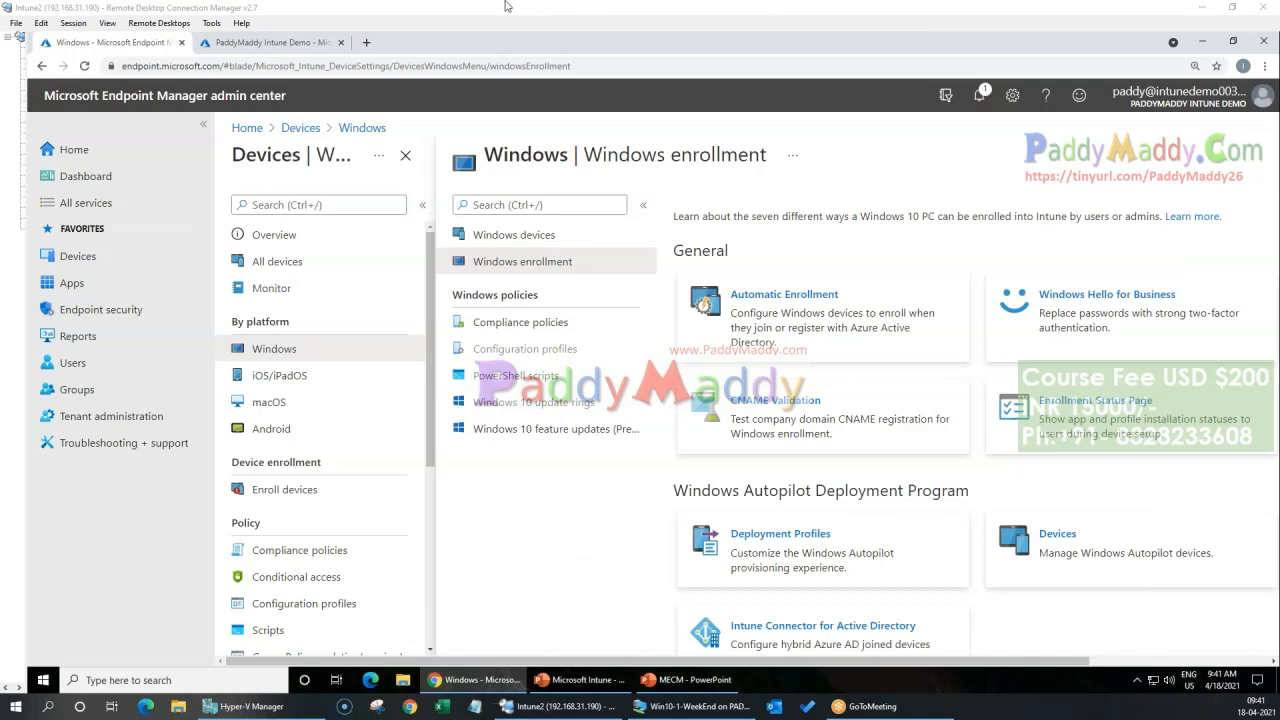
Step: Open the first listed user's profile in the admin center and copy the user's e-mail address
{"action": "mouse_move", "coordinate": [693, 680]}
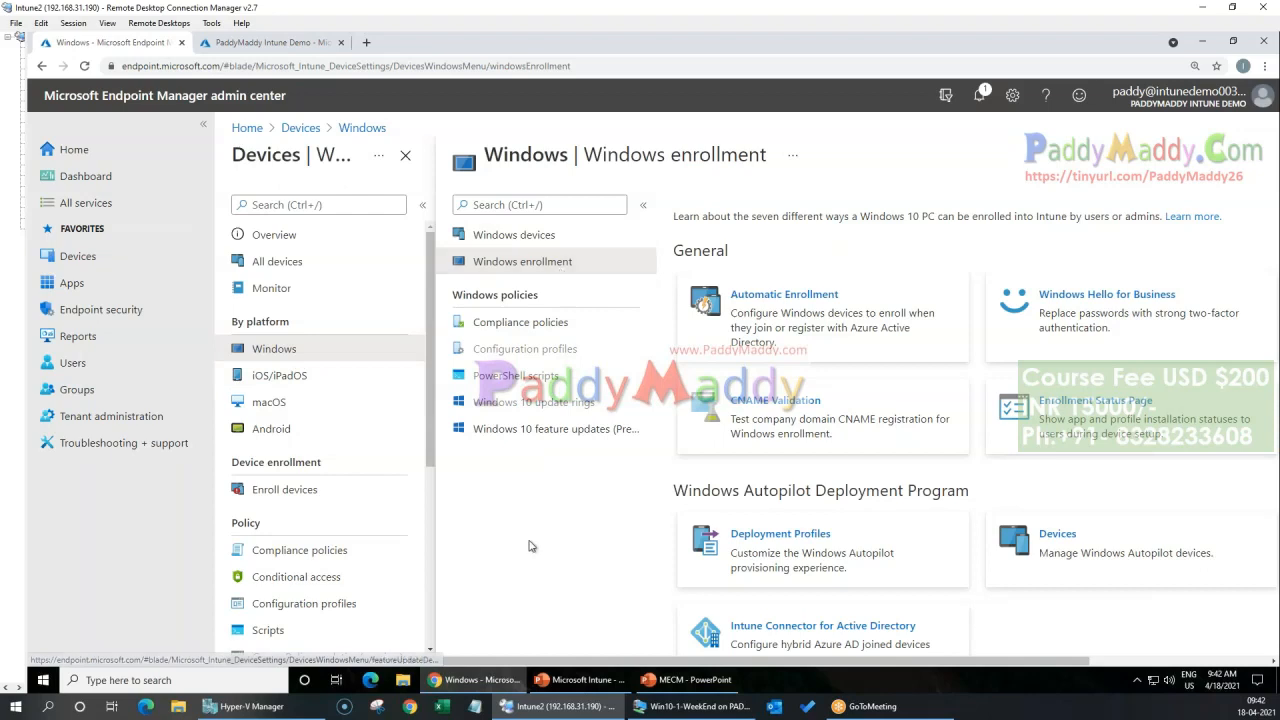
{"action": "left_click", "coordinate": [80, 364]}
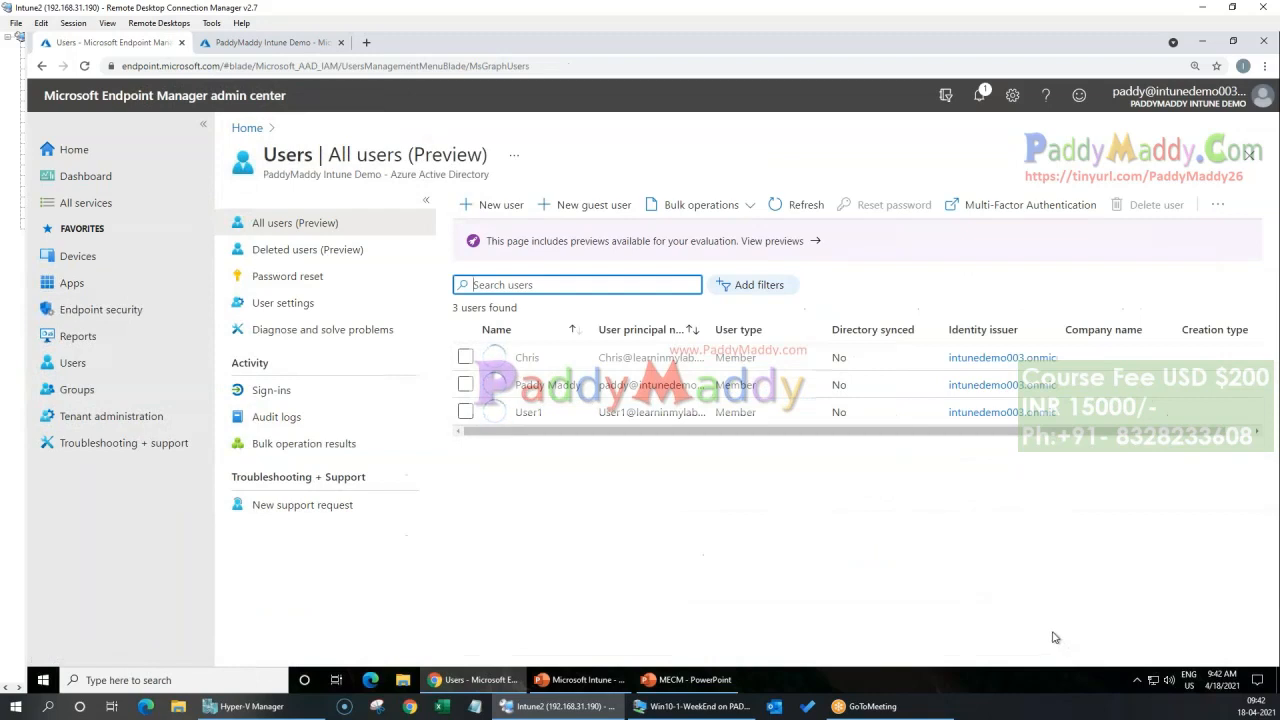
{"action": "left_click", "coordinate": [527, 357]}
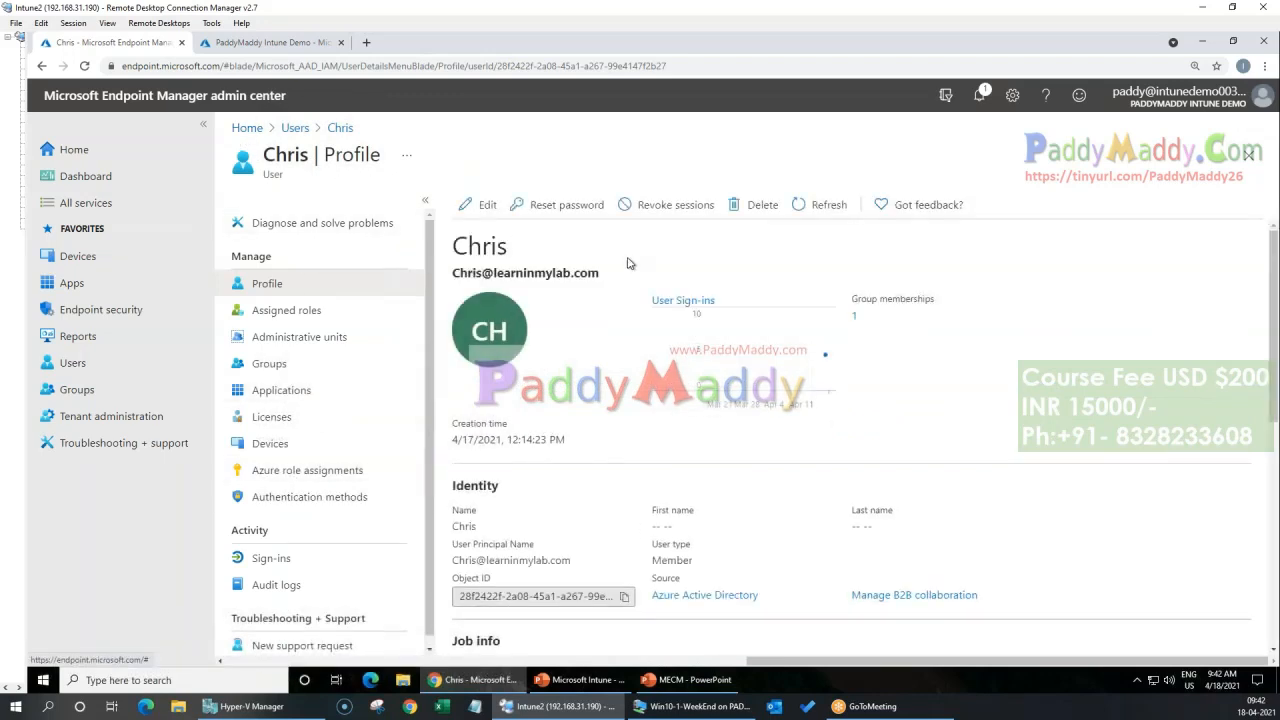
{"action": "left_click_drag", "start_coordinate": [453, 272], "coordinate": [598, 270]}
{"action": "key", "text": "ctrl+c"}
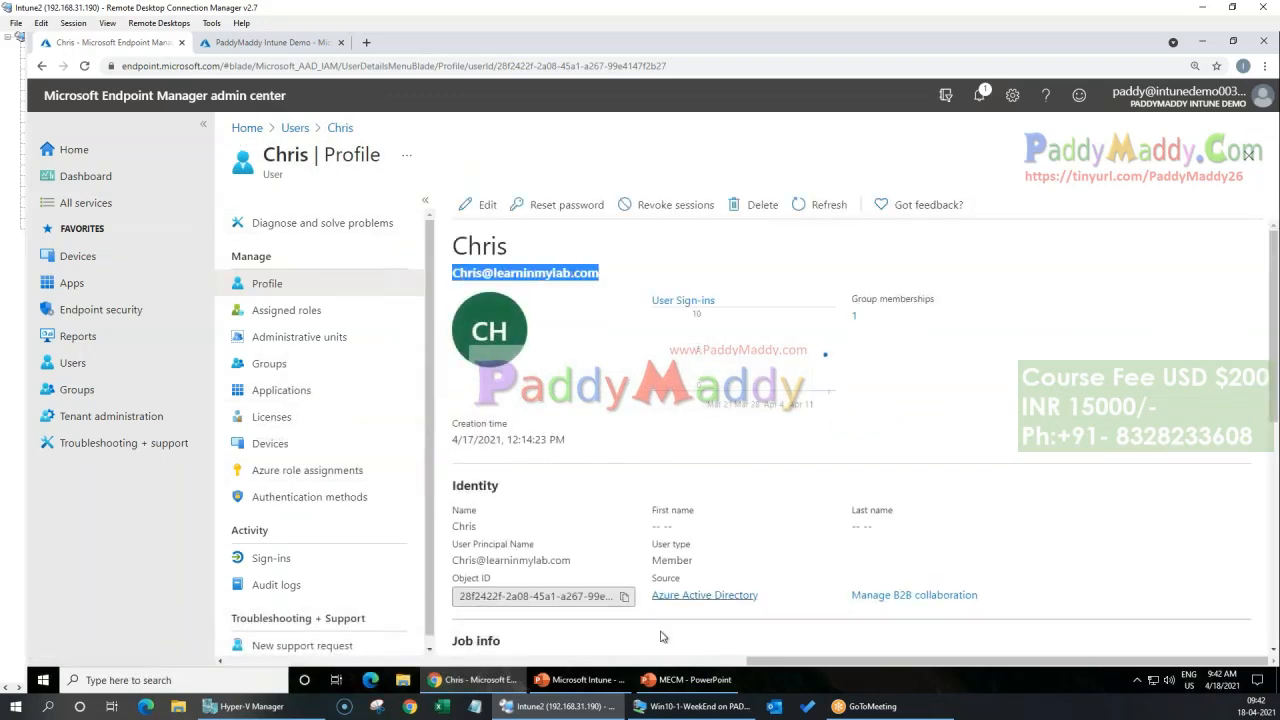
Step: Open Notepad on the Intune2 machine and paste the user's e-mail address into a blank note
{"action": "left_click", "coordinate": [36, 680]}
{"action": "right_click", "coordinate": [34, 676]}
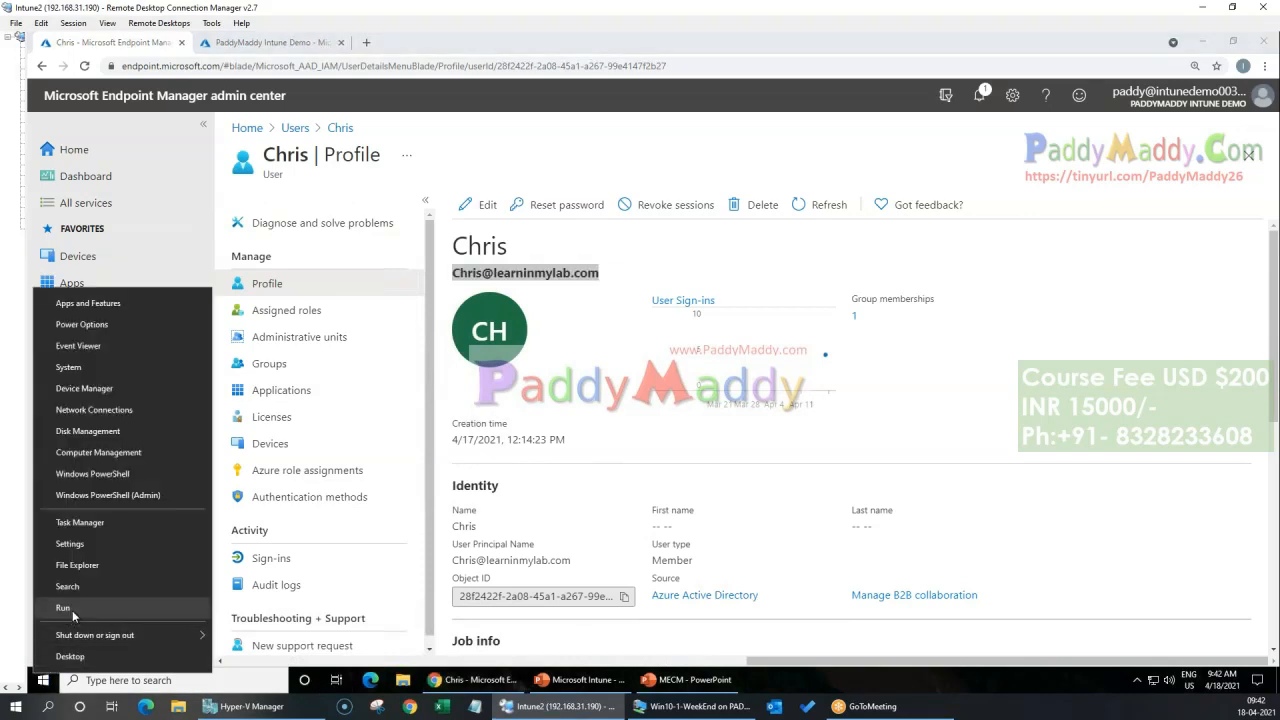
{"action": "left_click", "coordinate": [72, 610]}
{"action": "type", "text": "notepad"}
{"action": "key", "text": "Return"}
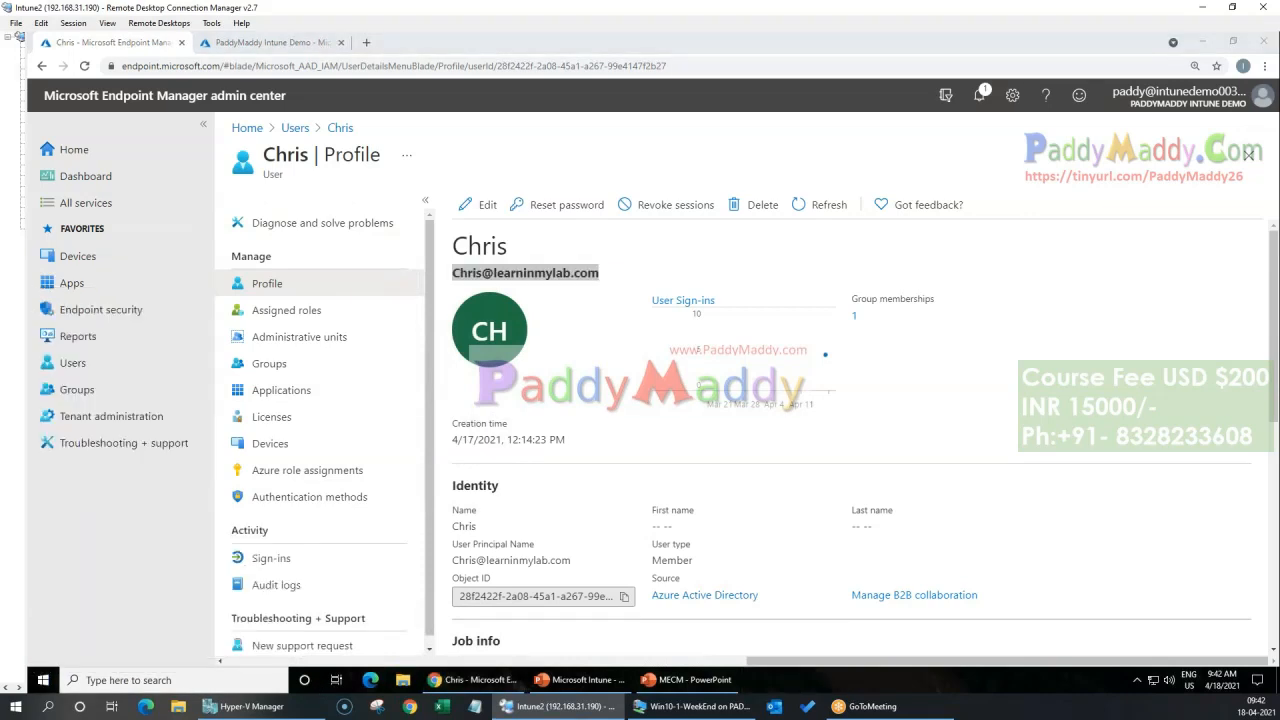
{"action": "key", "text": "ctrl+v"}
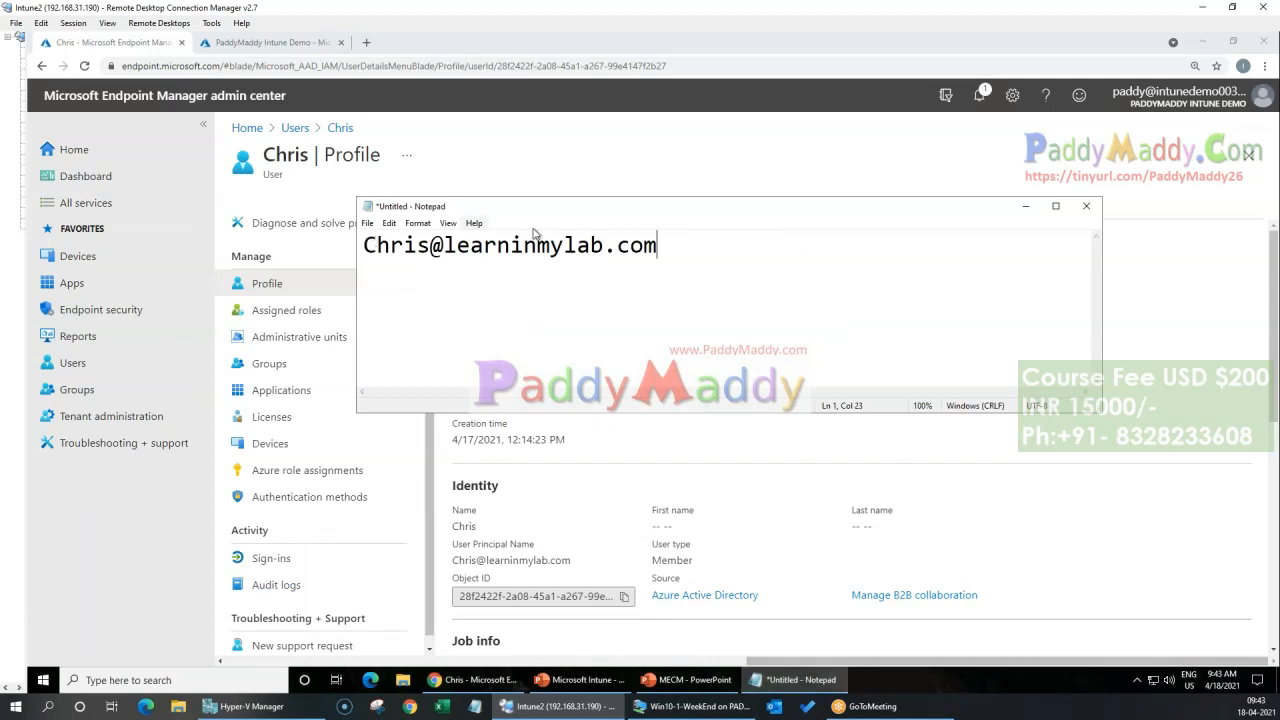
{"action": "left_click", "coordinate": [545, 190]}
{"action": "left_click", "coordinate": [560, 204]}
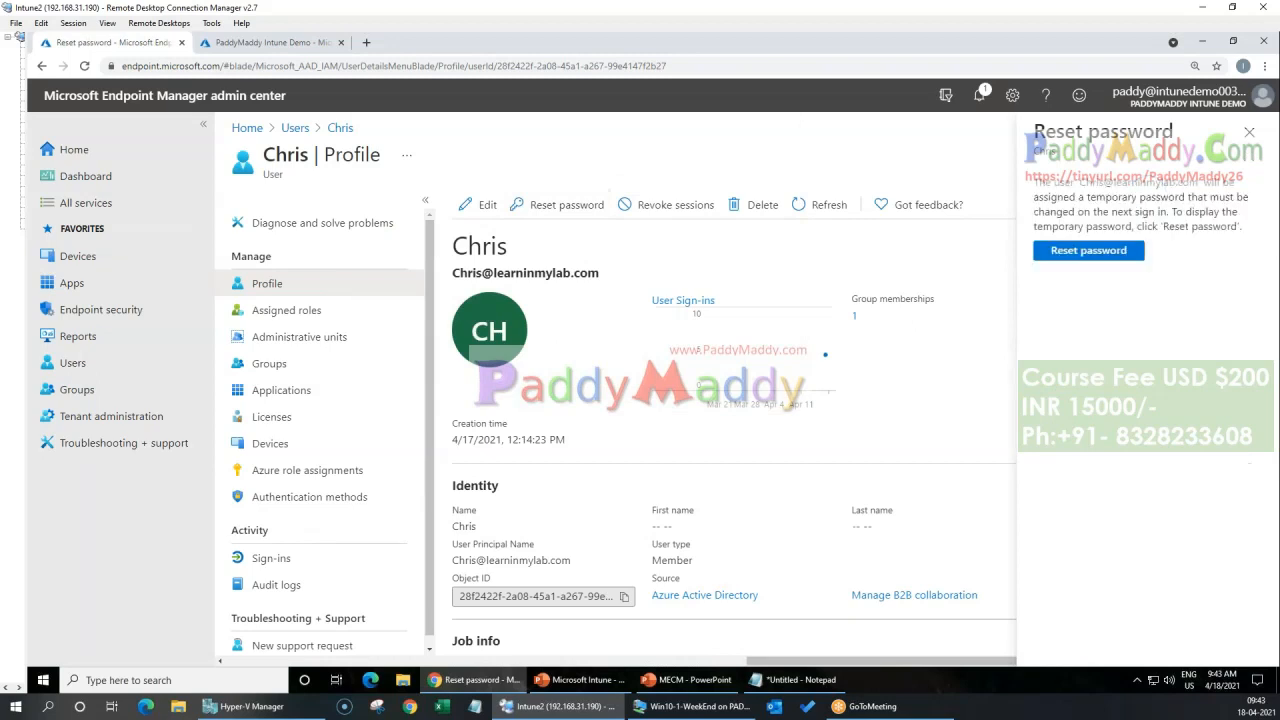
{"action": "left_click", "coordinate": [1249, 131]}
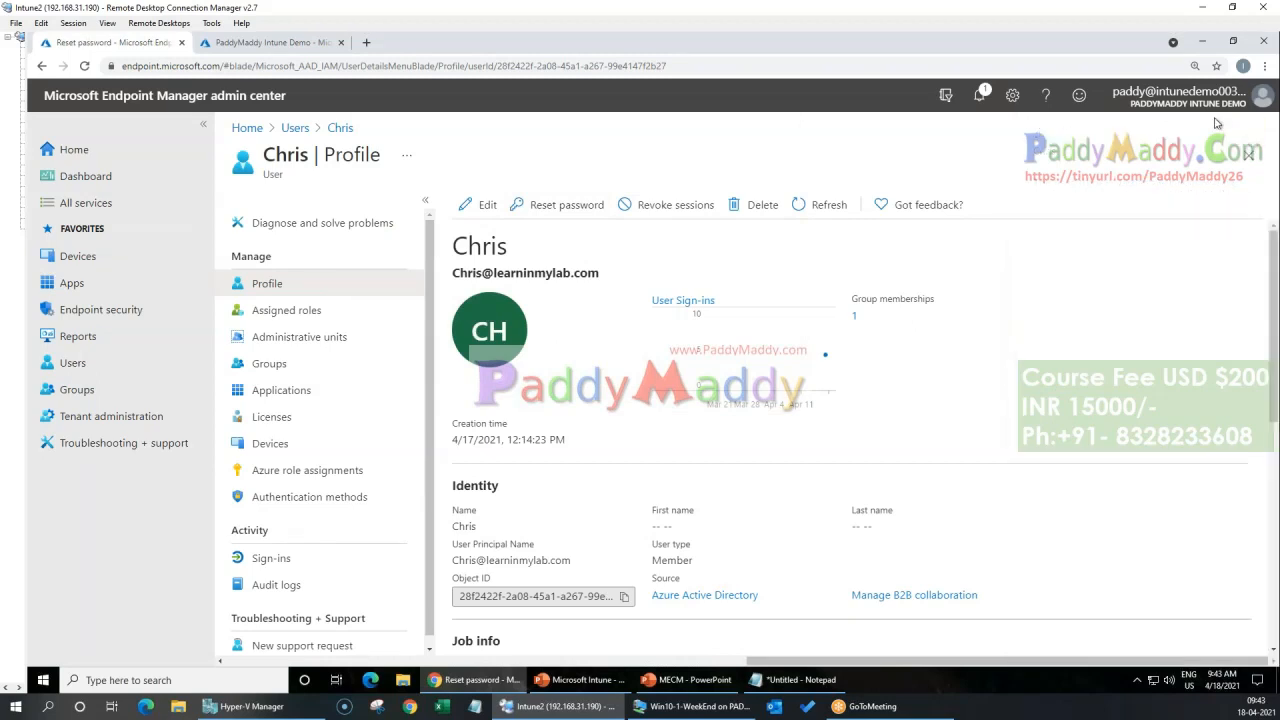
Step: Open the recent Notes file in Notepad, copy the user's stored account password, and minimize the file
{"action": "right_click", "coordinate": [793, 679]}
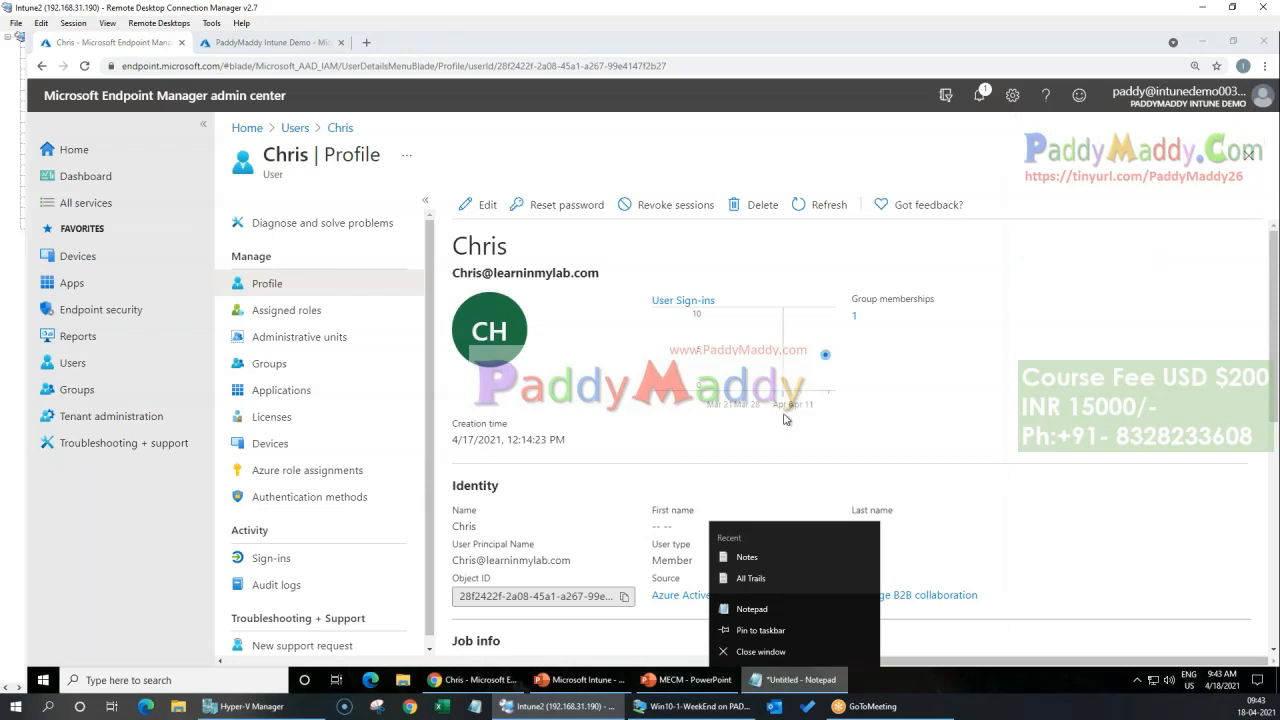
{"action": "left_click", "coordinate": [746, 557]}
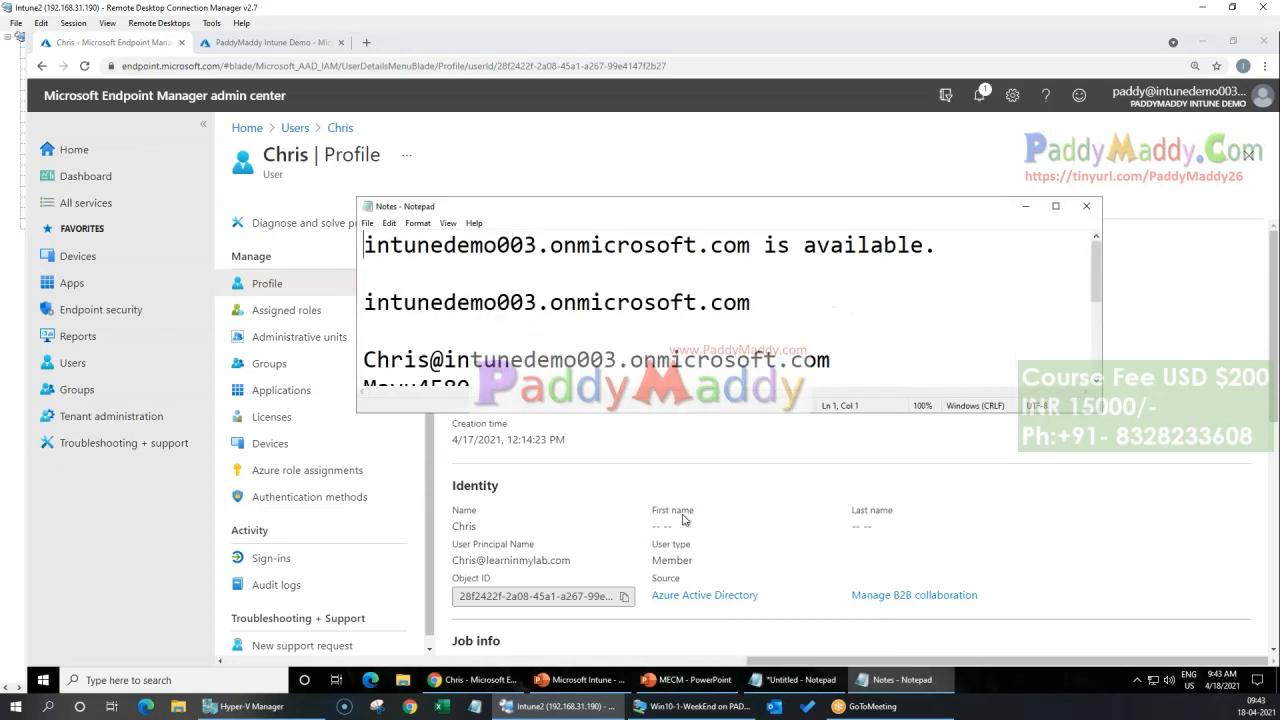
{"action": "left_click_drag", "start_coordinate": [510, 409], "coordinate": [510, 536]}
{"action": "left_click", "coordinate": [400, 418]}
{"action": "double_click", "coordinate": [416, 388]}
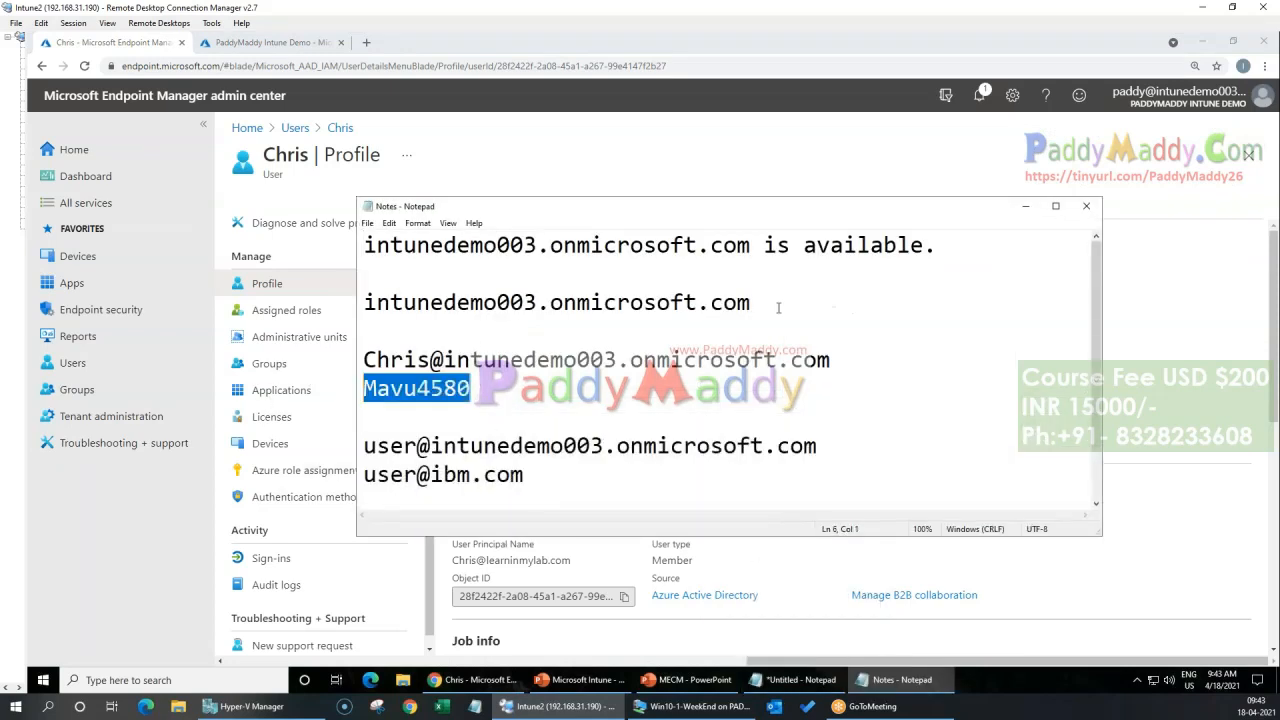
{"action": "left_click", "coordinate": [1025, 206]}
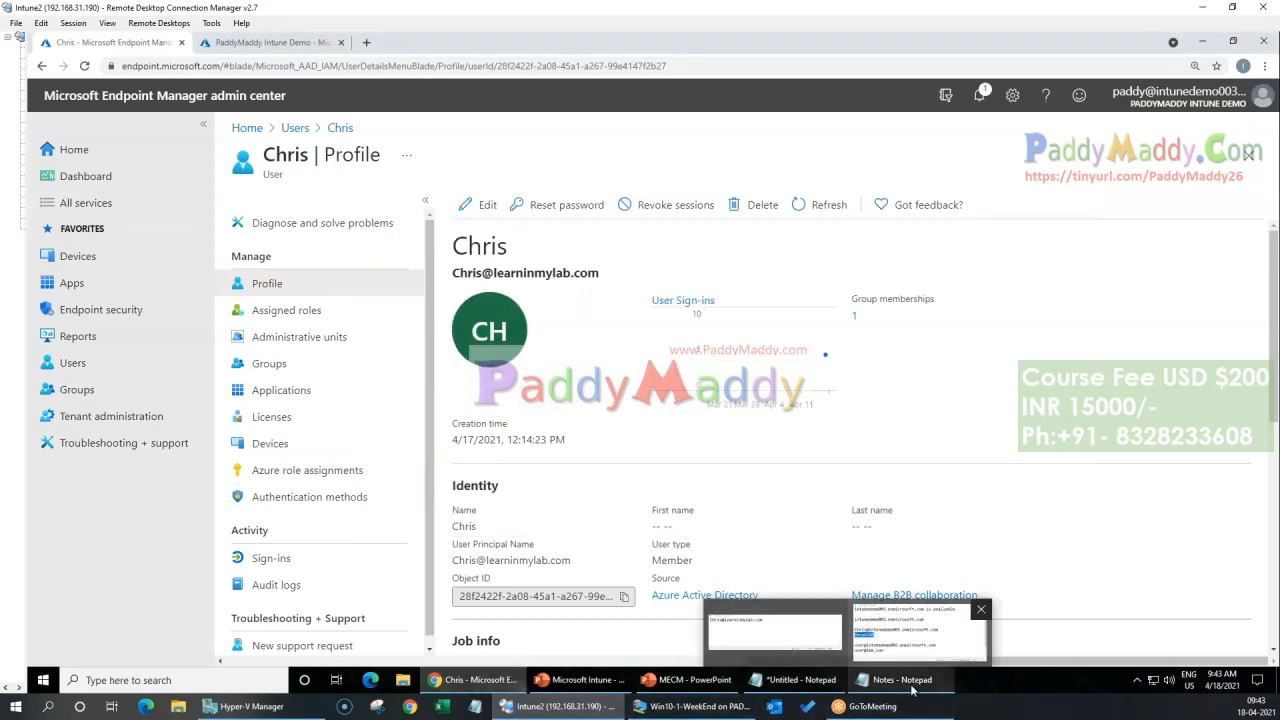
Step: Open an incognito Chrome window and go to portal.azure.com
{"action": "left_click", "coordinate": [1264, 66]}
{"action": "left_click", "coordinate": [1246, 117]}
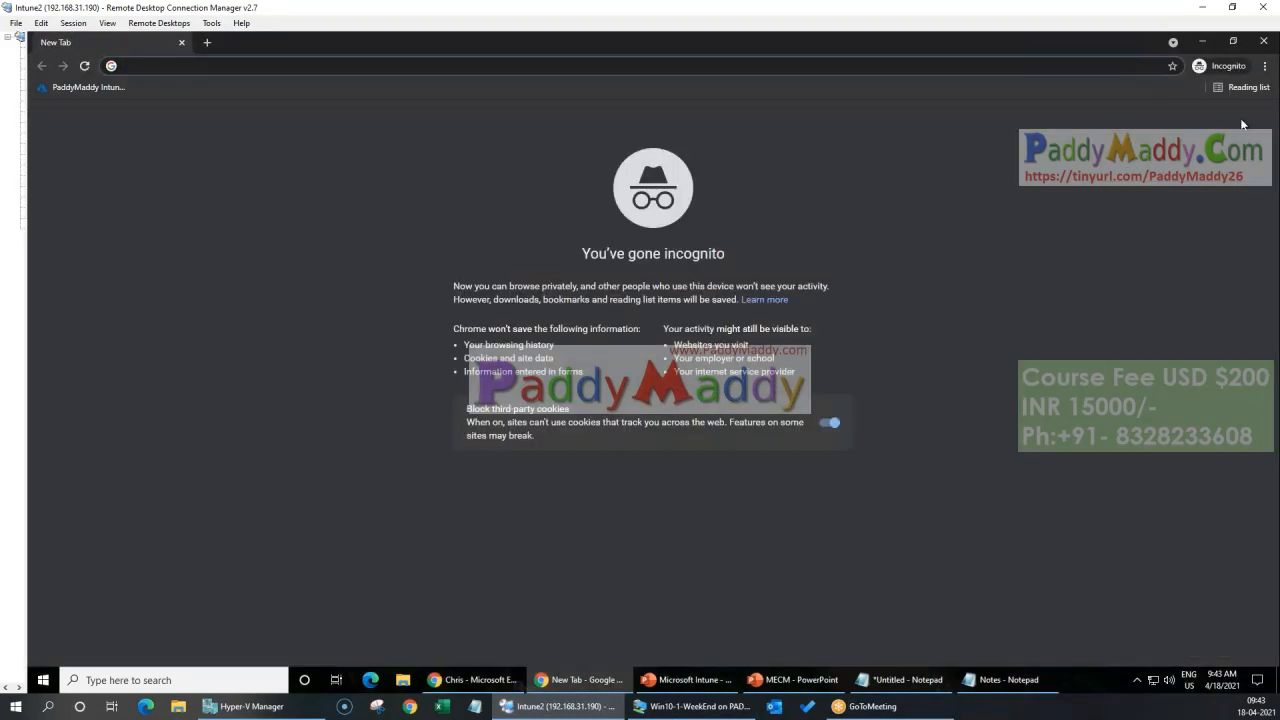
{"action": "type", "text": "portal"}
{"action": "key", "text": "Return"}
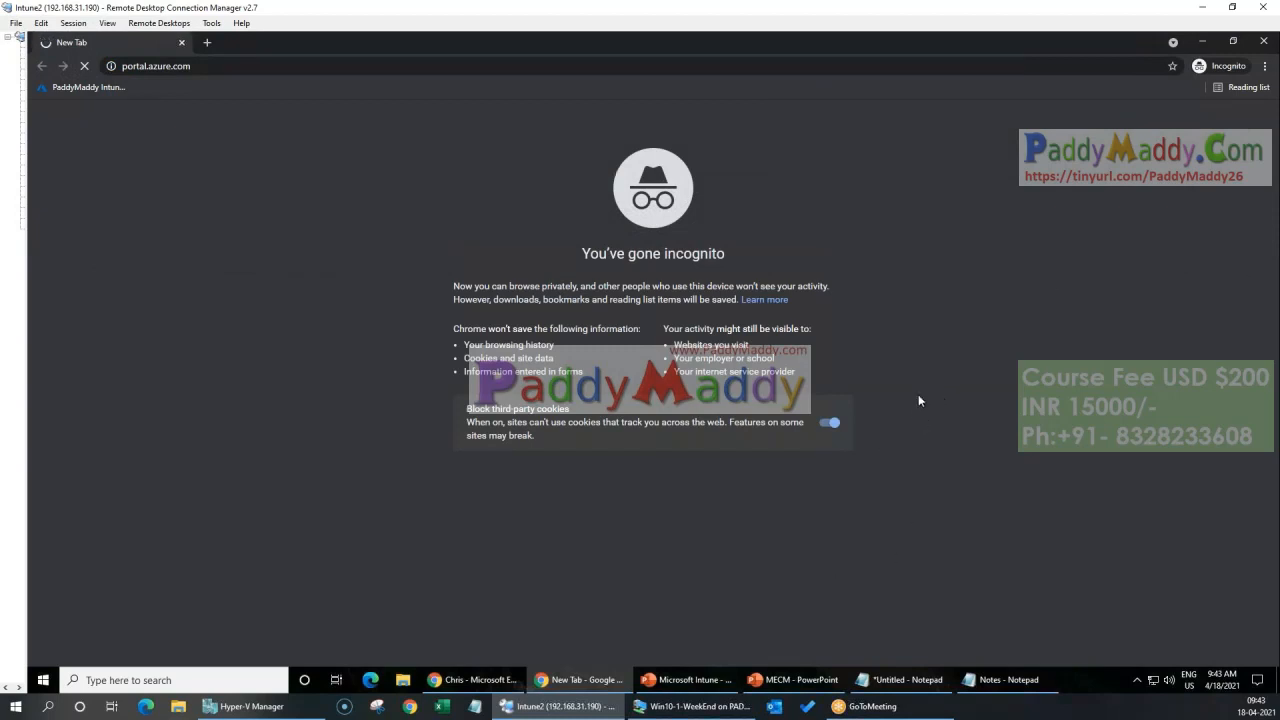
Step: Copy the user's name from the Notes file and submit the user's full e-mail address at the Microsoft Azure sign-in
{"action": "mouse_move", "coordinate": [1044, 664]}
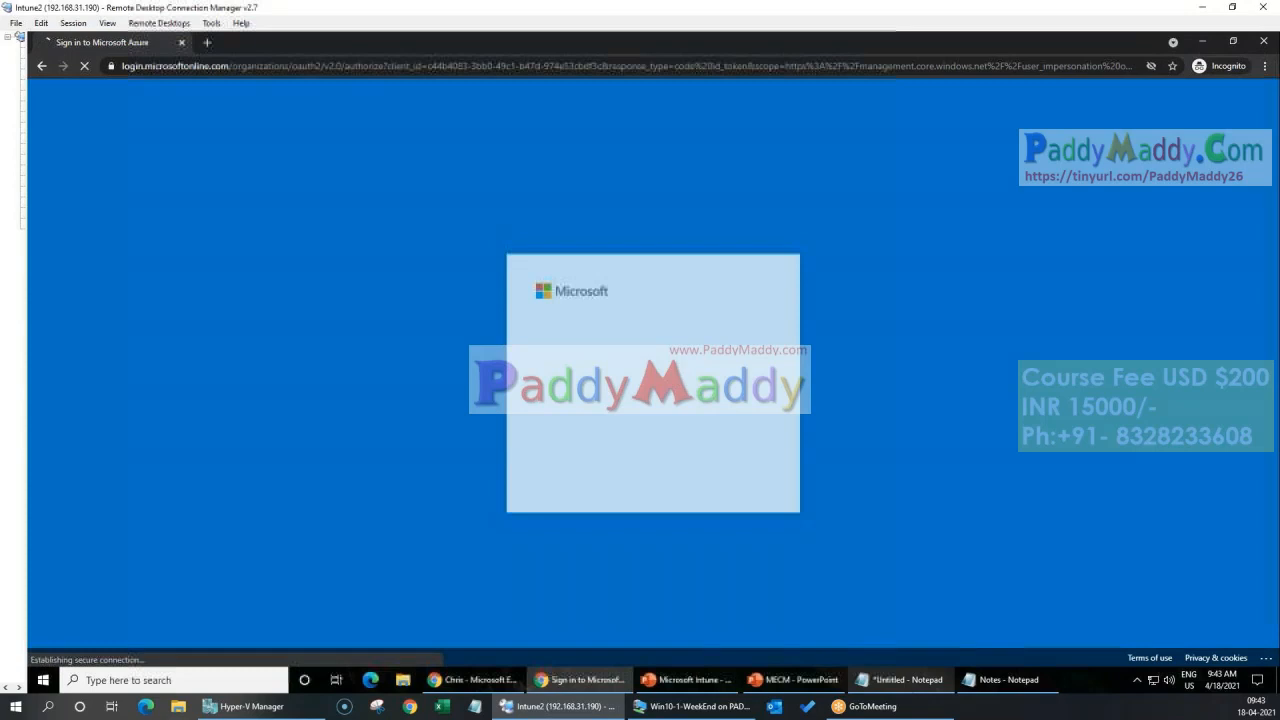
{"action": "left_click", "coordinate": [1010, 679]}
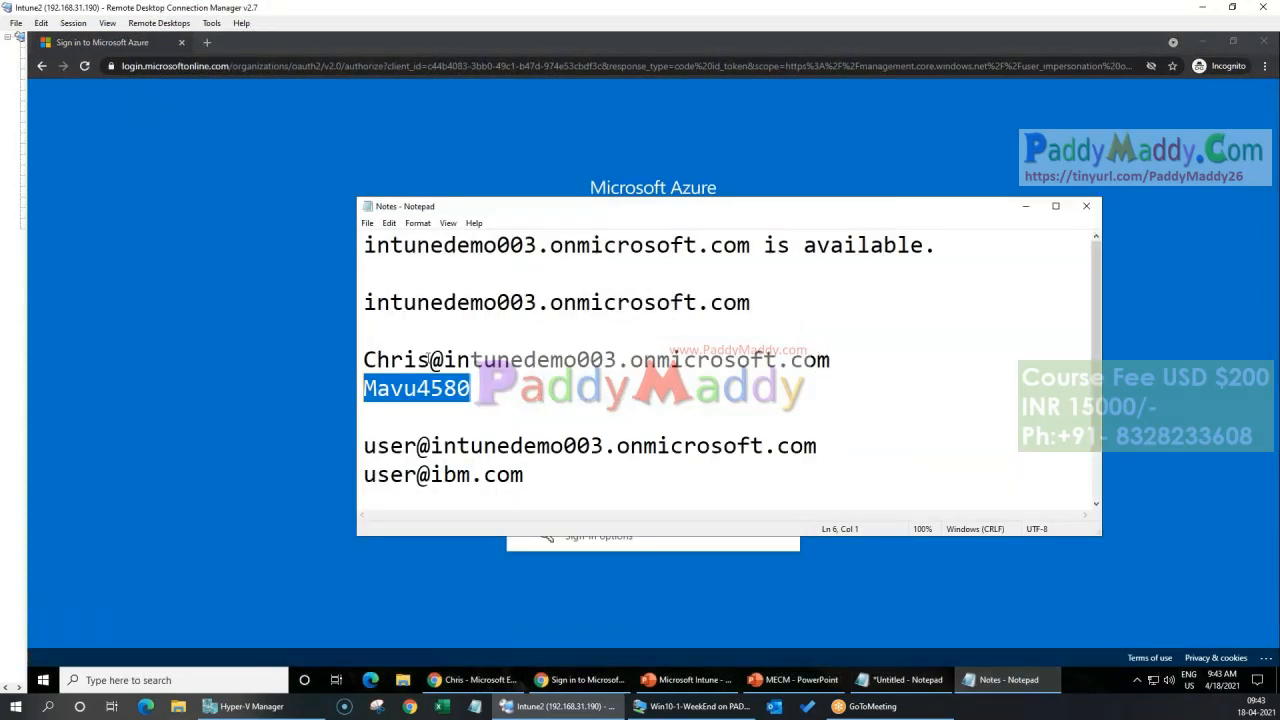
{"action": "left_click_drag", "start_coordinate": [431, 360], "coordinate": [363, 360]}
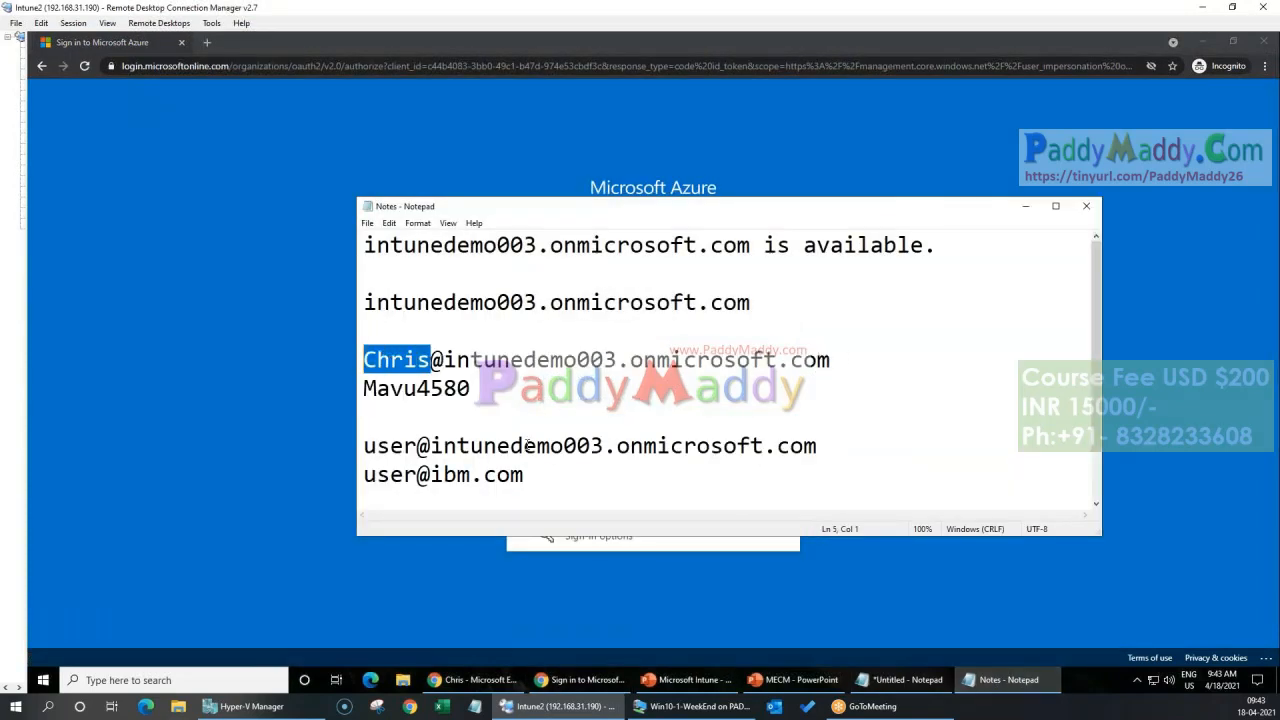
{"action": "key", "text": "ctrl+c"}
{"action": "left_click", "coordinate": [1007, 598]}
{"action": "left_click", "coordinate": [563, 330]}
{"action": "key", "text": "ctrl+v"}
{"action": "type", "text": "@LE"}
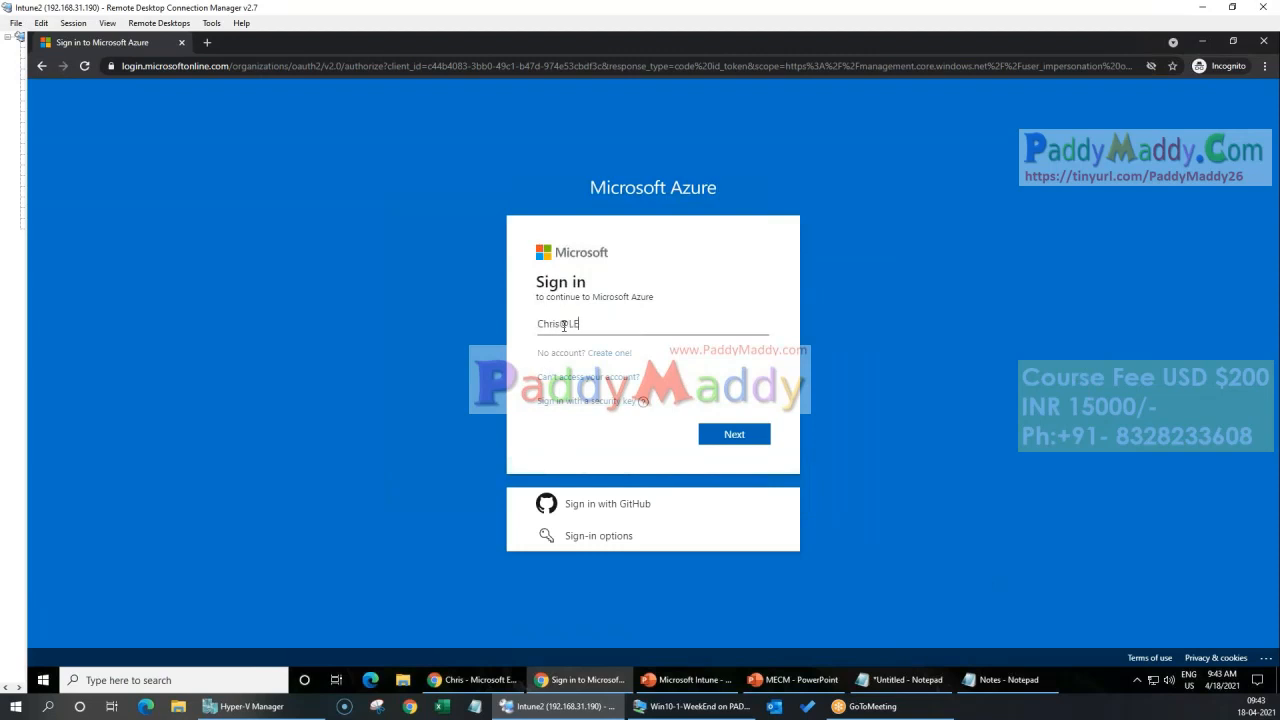
{"action": "type", "text": "ARNINMYLAB.COM"}
{"action": "key", "text": "Return"}
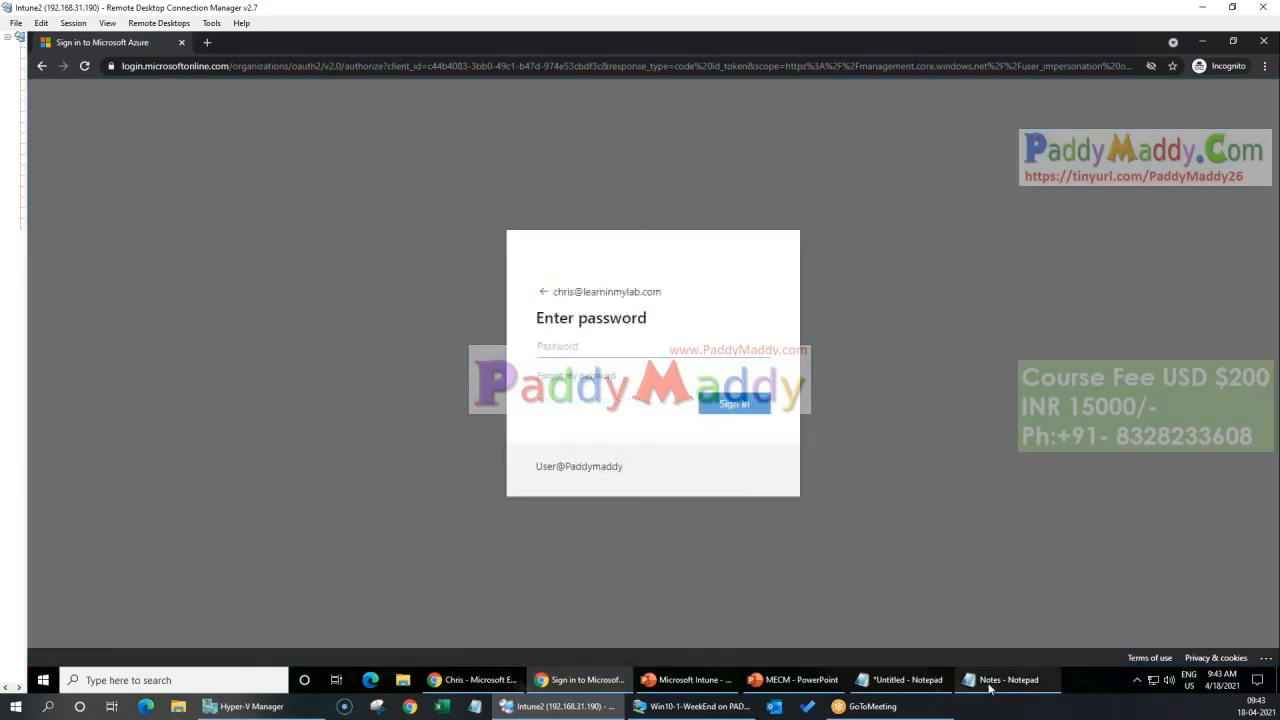
Step: Copy the account password from the Notes file, sign in to Azure with it, and minimize the incognito window
{"action": "left_click", "coordinate": [990, 682]}
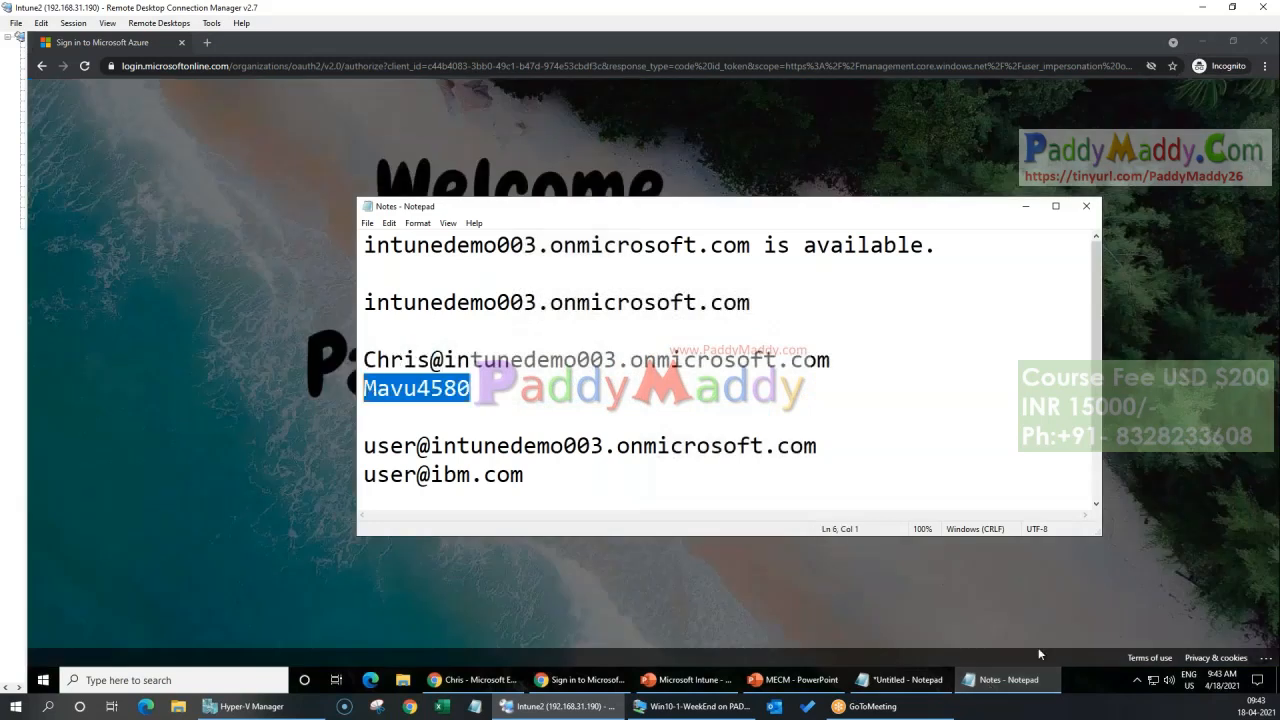
{"action": "left_click", "coordinate": [1040, 679]}
{"action": "key", "text": "ctrl+v"}
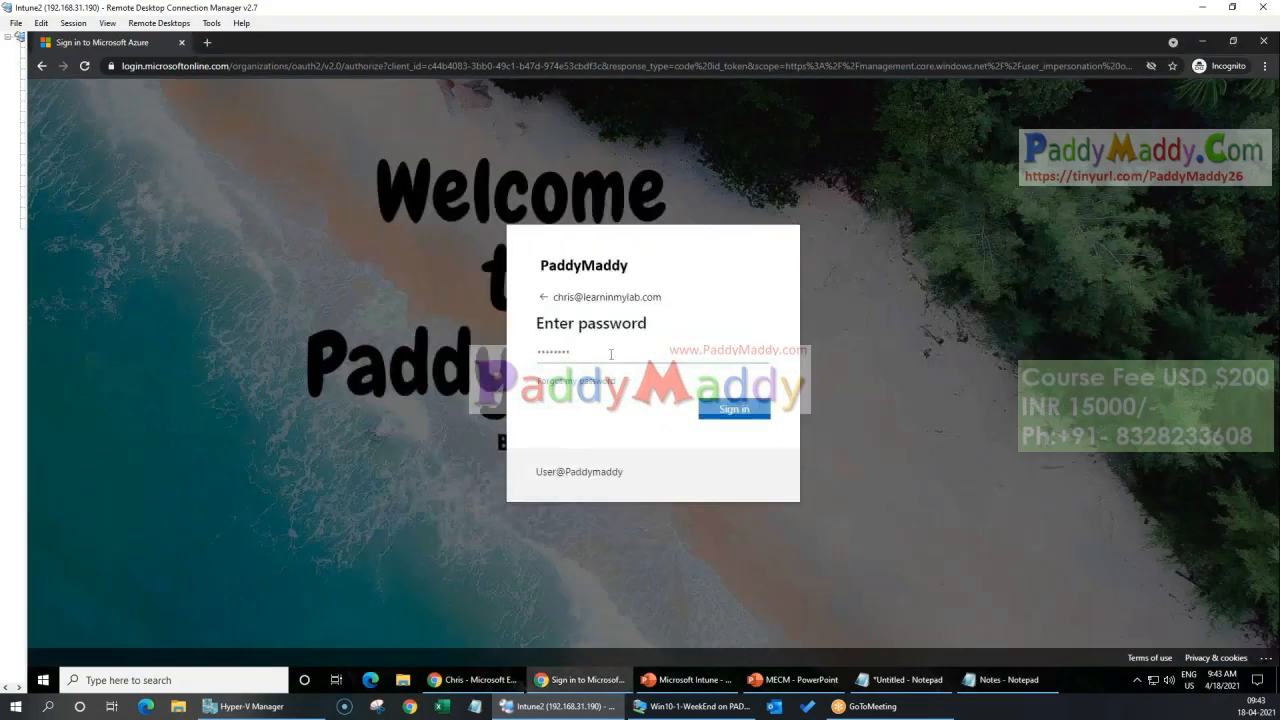
{"action": "left_click", "coordinate": [730, 418]}
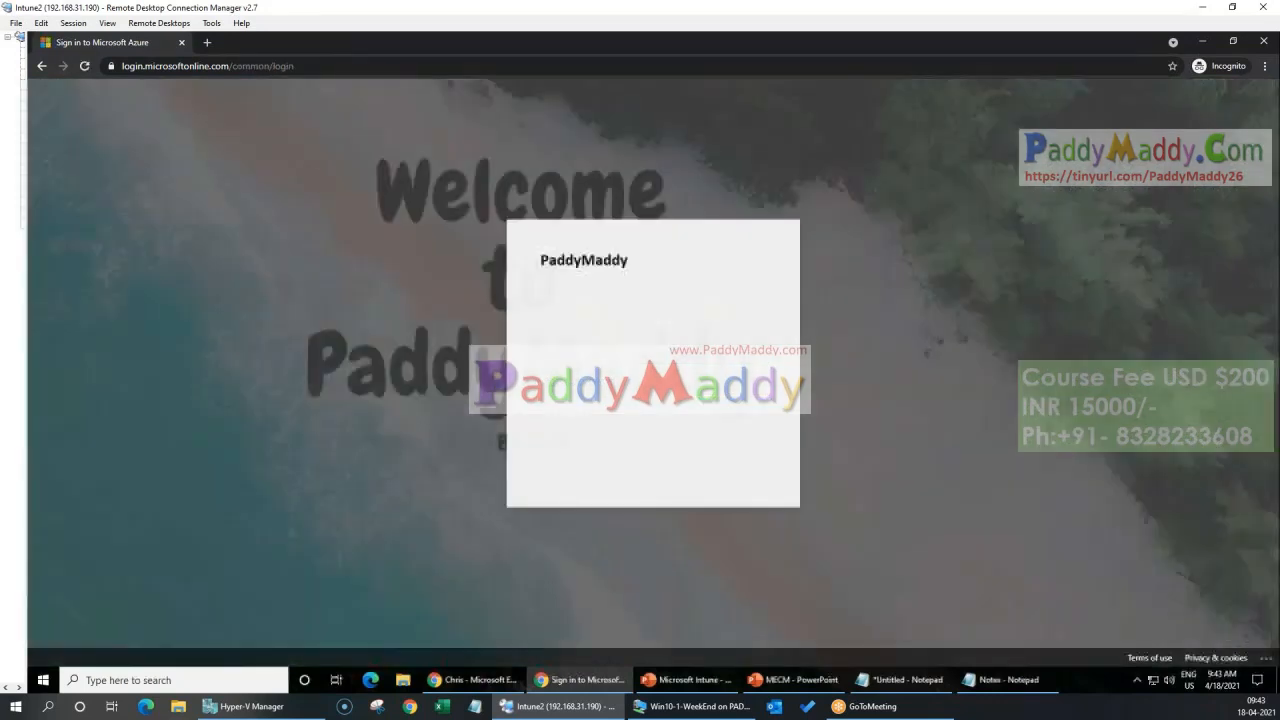
{"action": "left_click", "coordinate": [736, 410]}
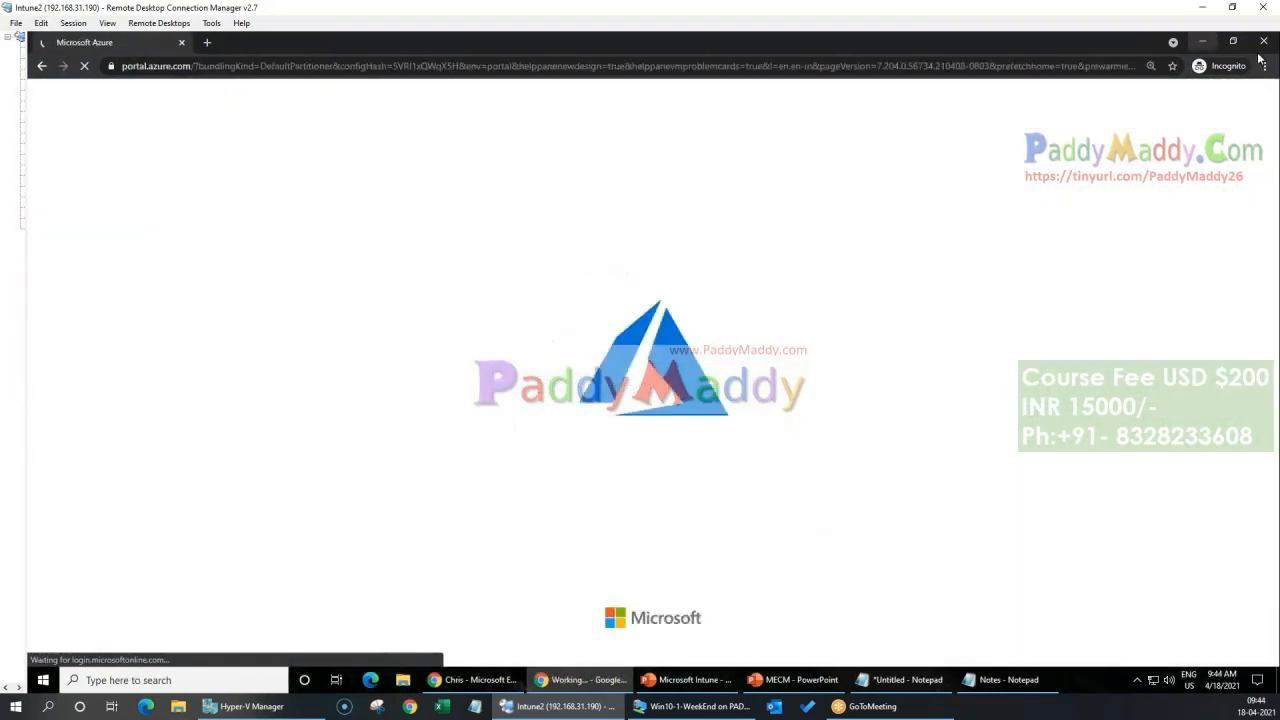
{"action": "left_click", "coordinate": [1205, 42]}
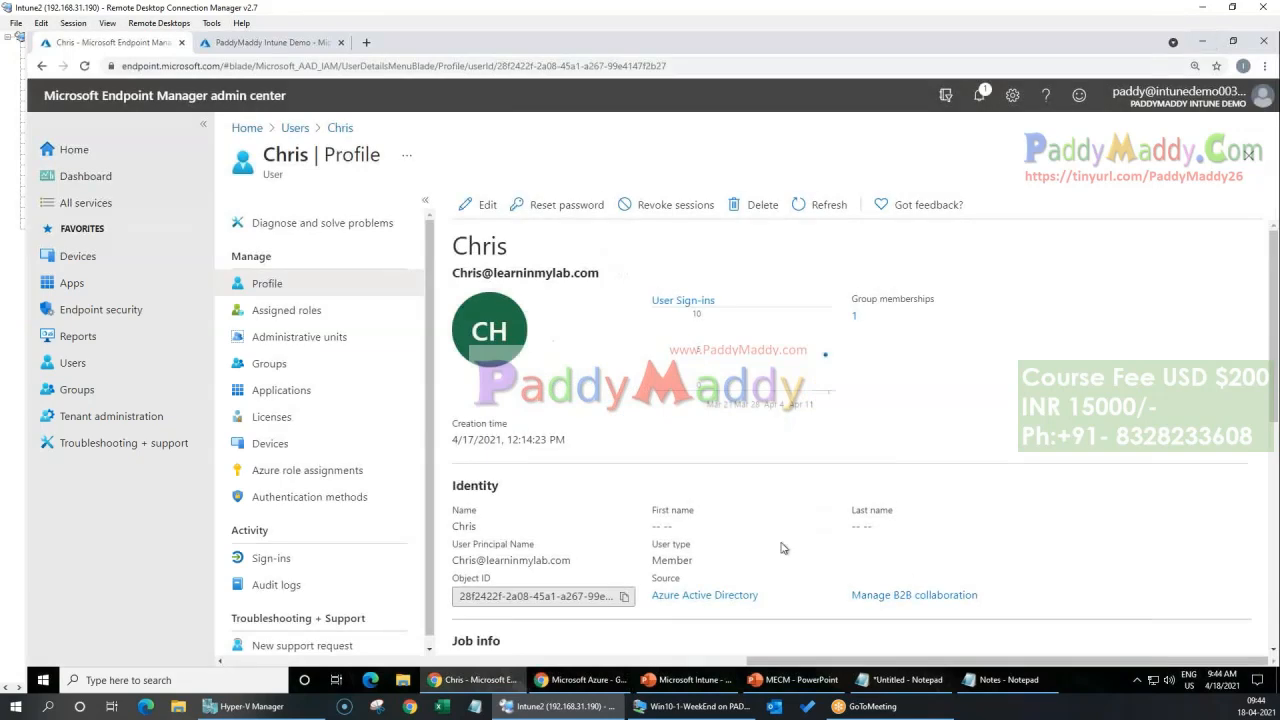
Step: Review the user's assigned licenses in Endpoint Manager, and switch to the Win10-1-WeekEnd virtual machine
{"action": "mouse_move", "coordinate": [909, 679]}
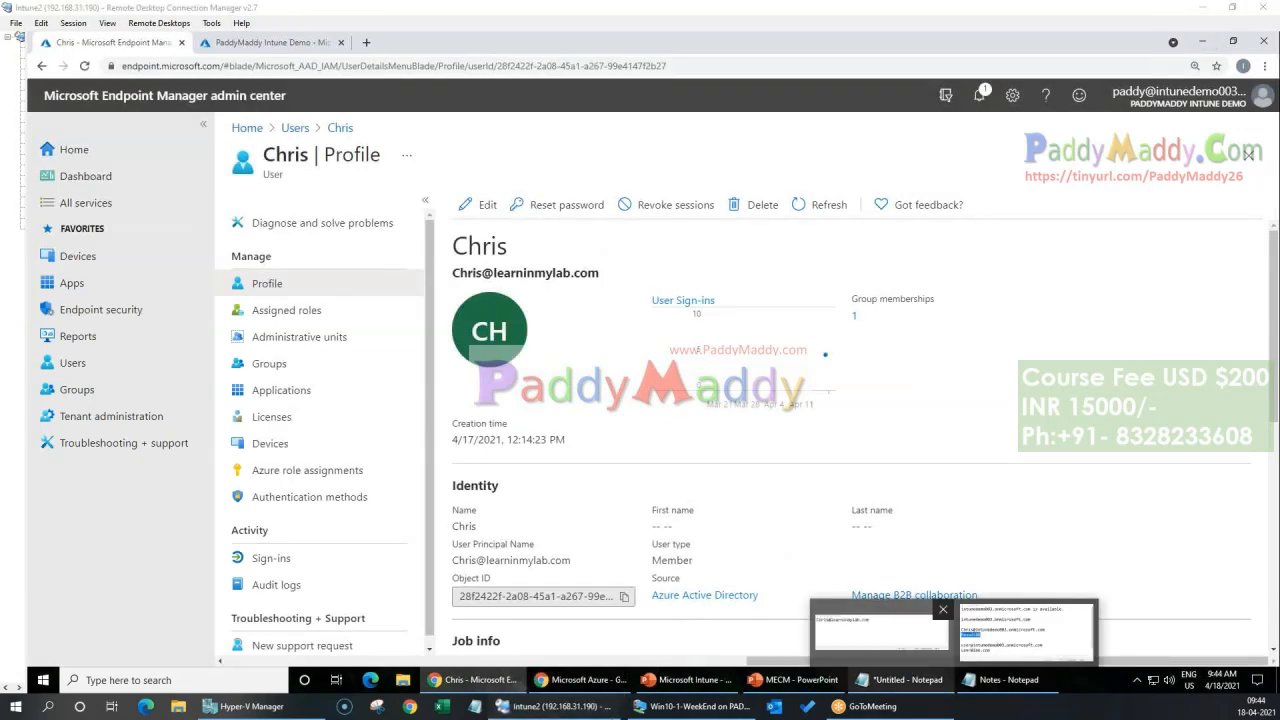
{"action": "left_click", "coordinate": [286, 424]}
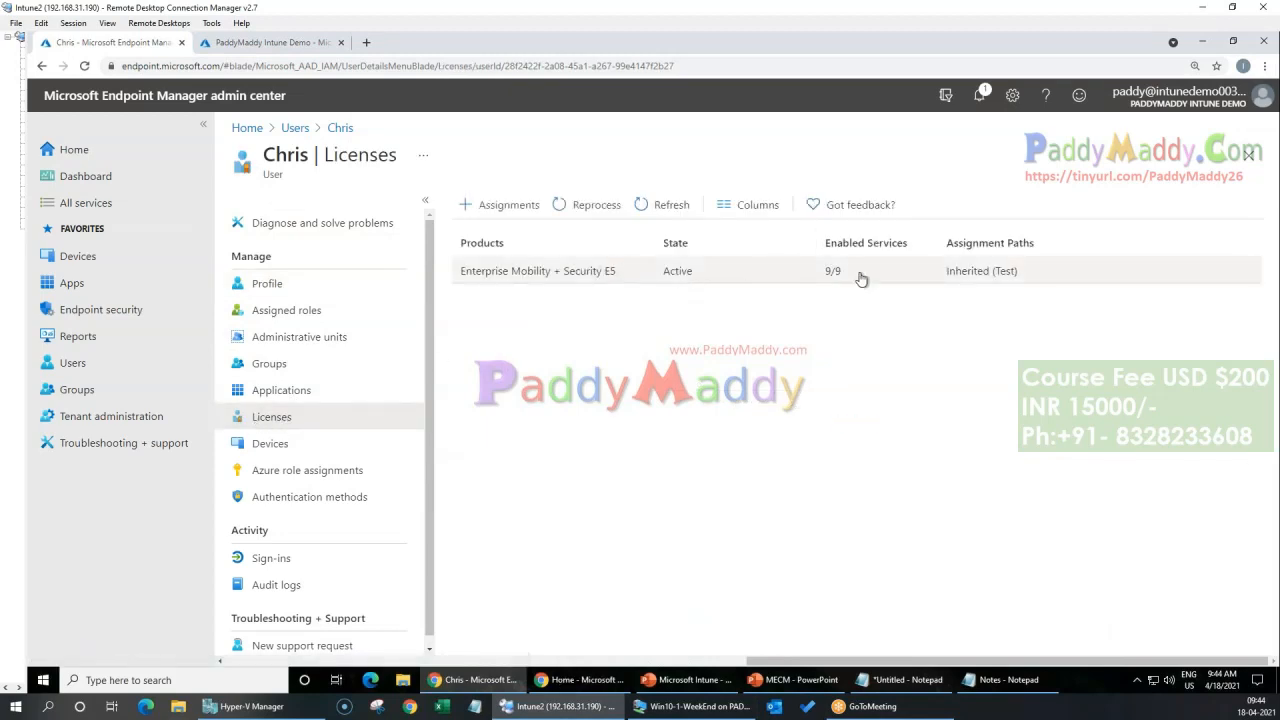
{"action": "left_click", "coordinate": [690, 706]}
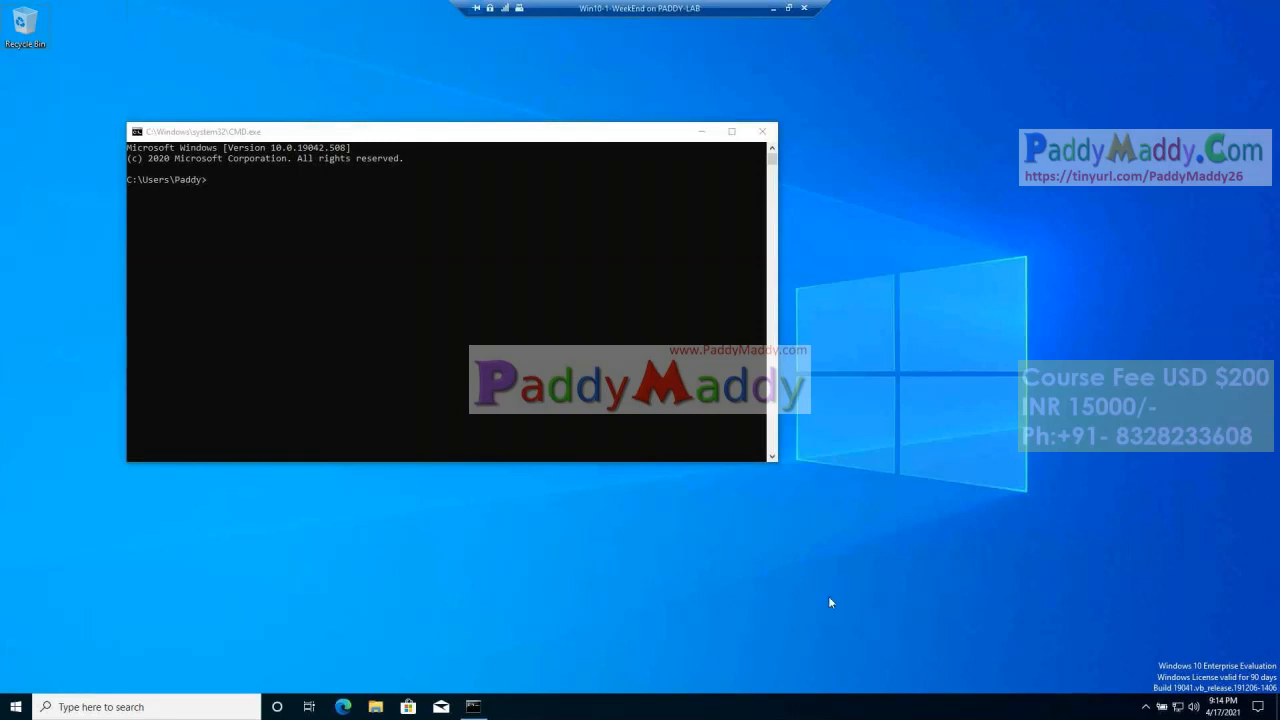
Step: Close the command prompt and start connecting a work or school account in the Windows account settings
{"action": "left_click", "coordinate": [762, 131]}
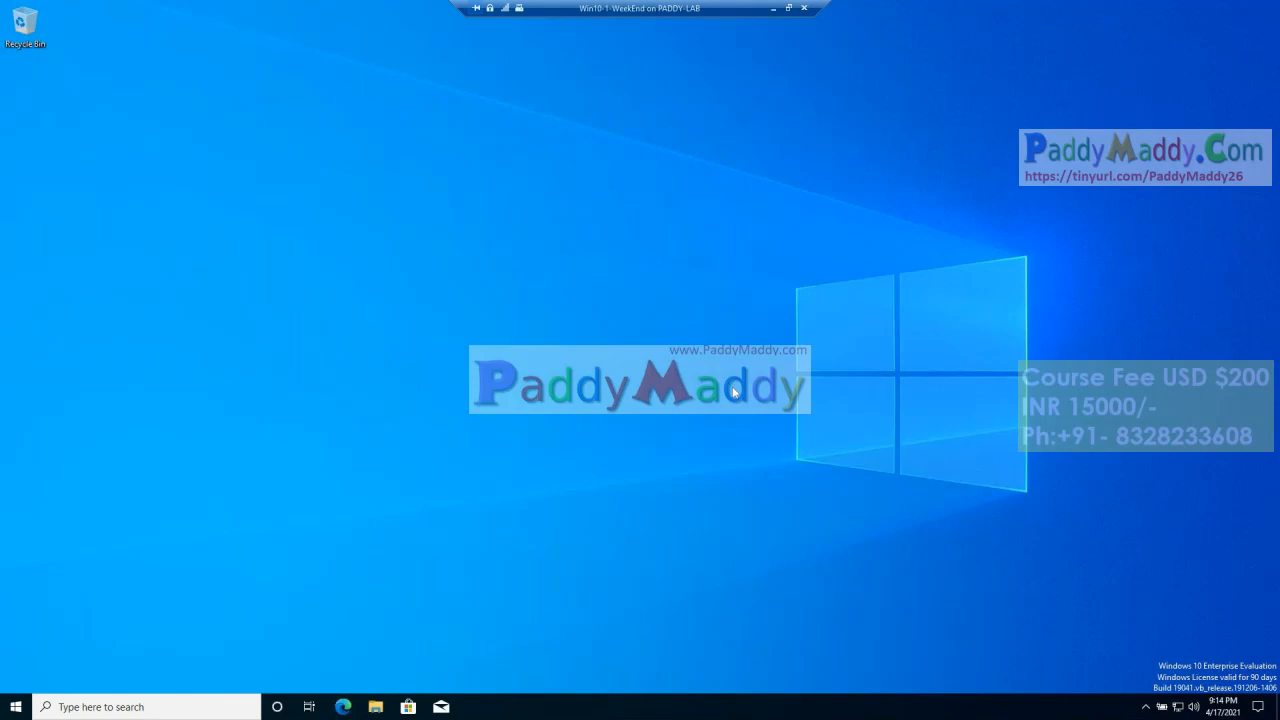
{"action": "left_click", "coordinate": [16, 708]}
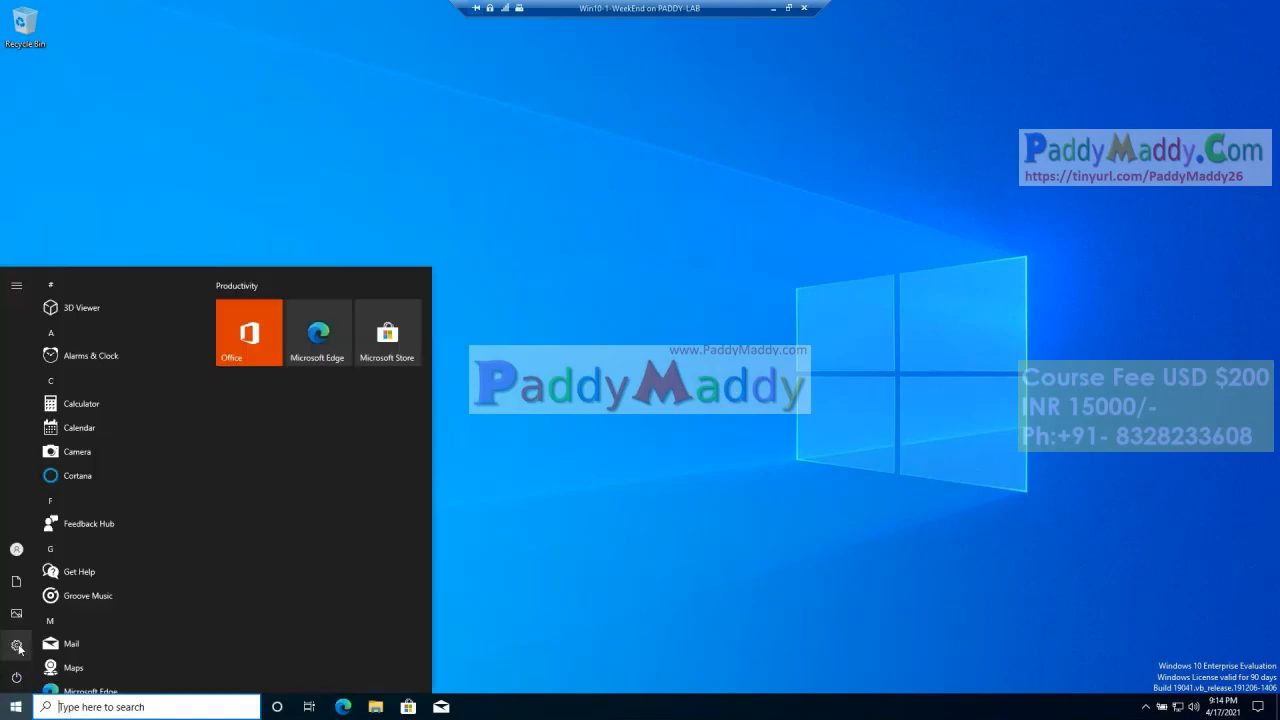
{"action": "left_click", "coordinate": [18, 645]}
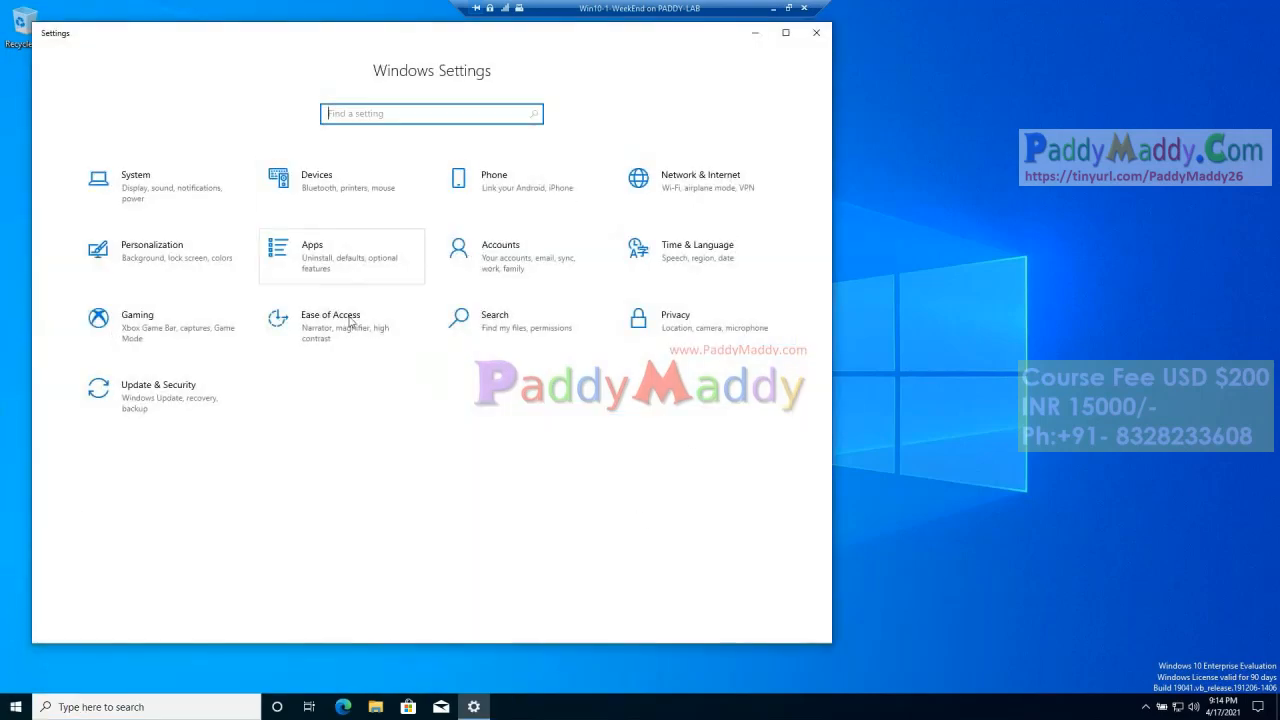
{"action": "left_click", "coordinate": [516, 265]}
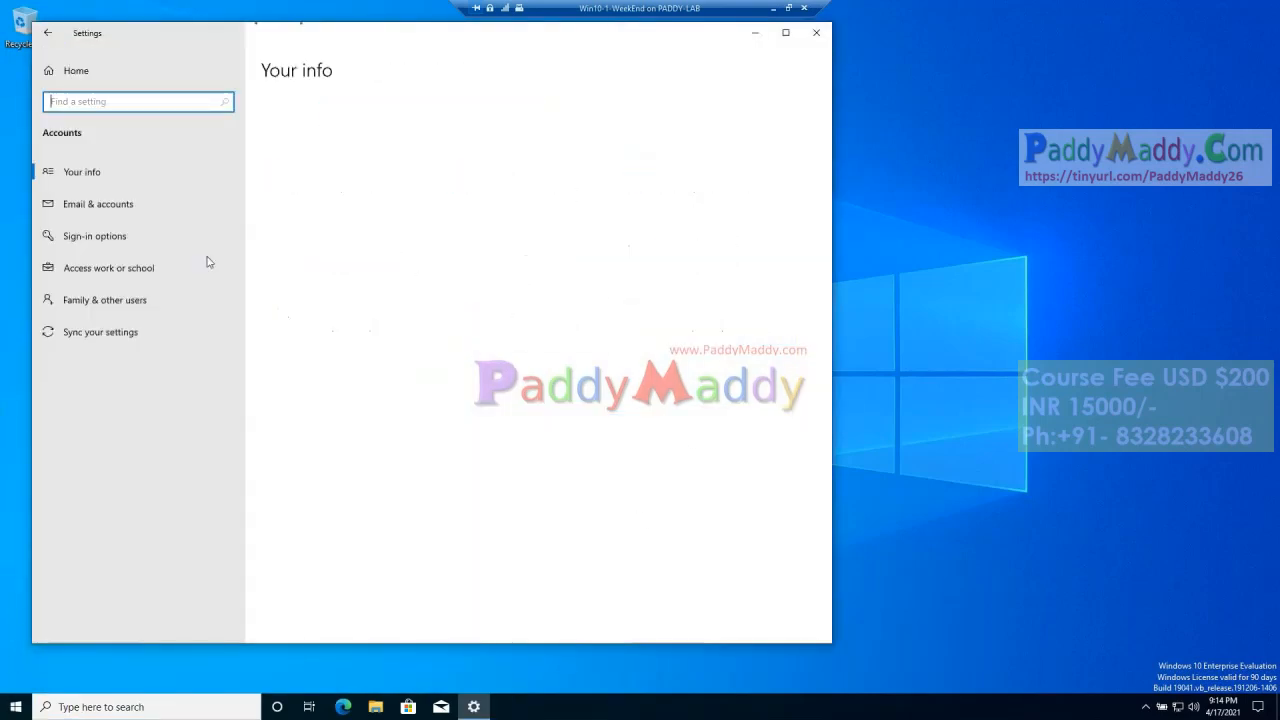
{"action": "left_click", "coordinate": [106, 272]}
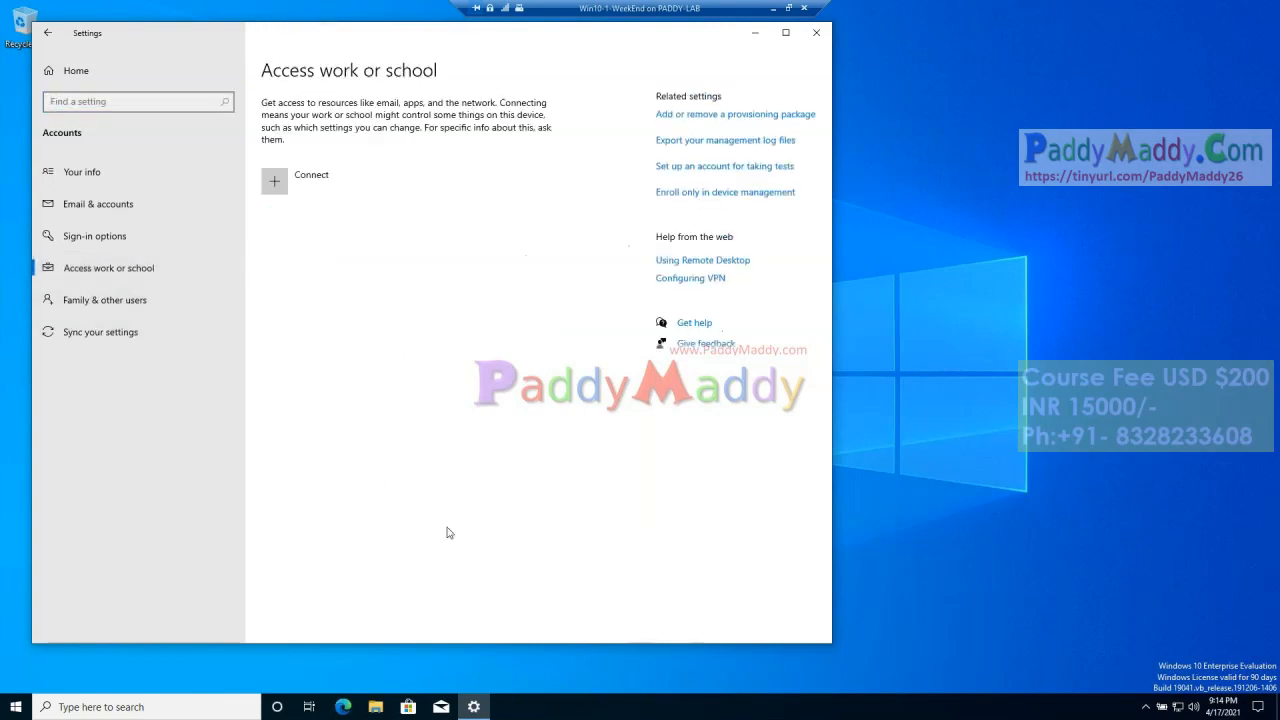
{"action": "left_click", "coordinate": [293, 188]}
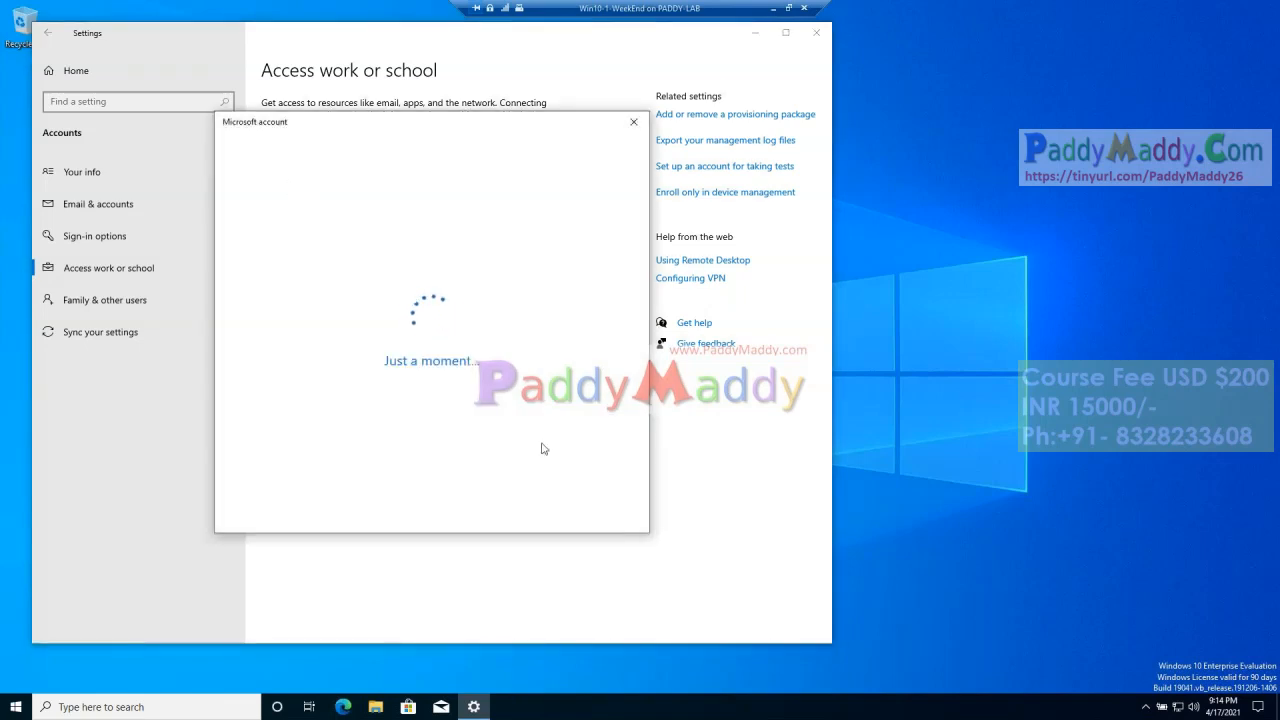
Step: Run whoami in a new command prompt and move its window aside to uncover the account setup dialog
{"action": "right_click", "coordinate": [16, 706]}
{"action": "left_click", "coordinate": [40, 646]}
{"action": "key", "text": "Return"}
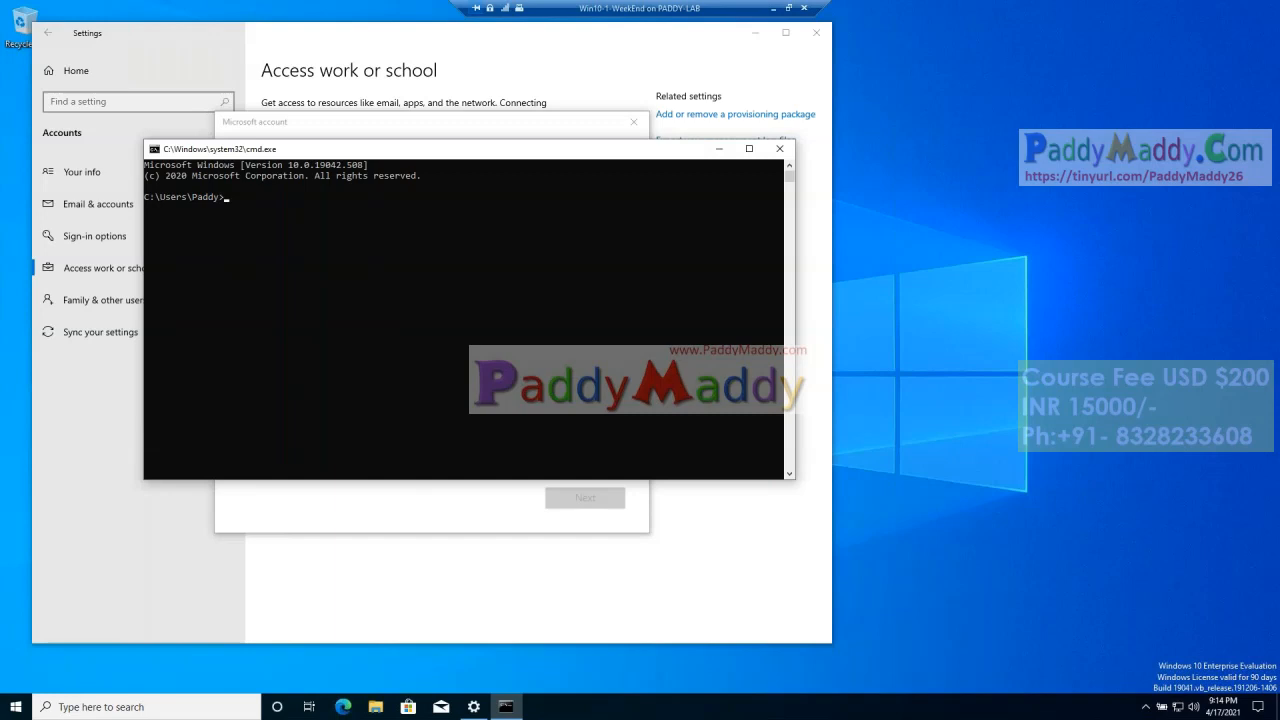
{"action": "type", "text": "whoami"}
{"action": "key", "text": "Return"}
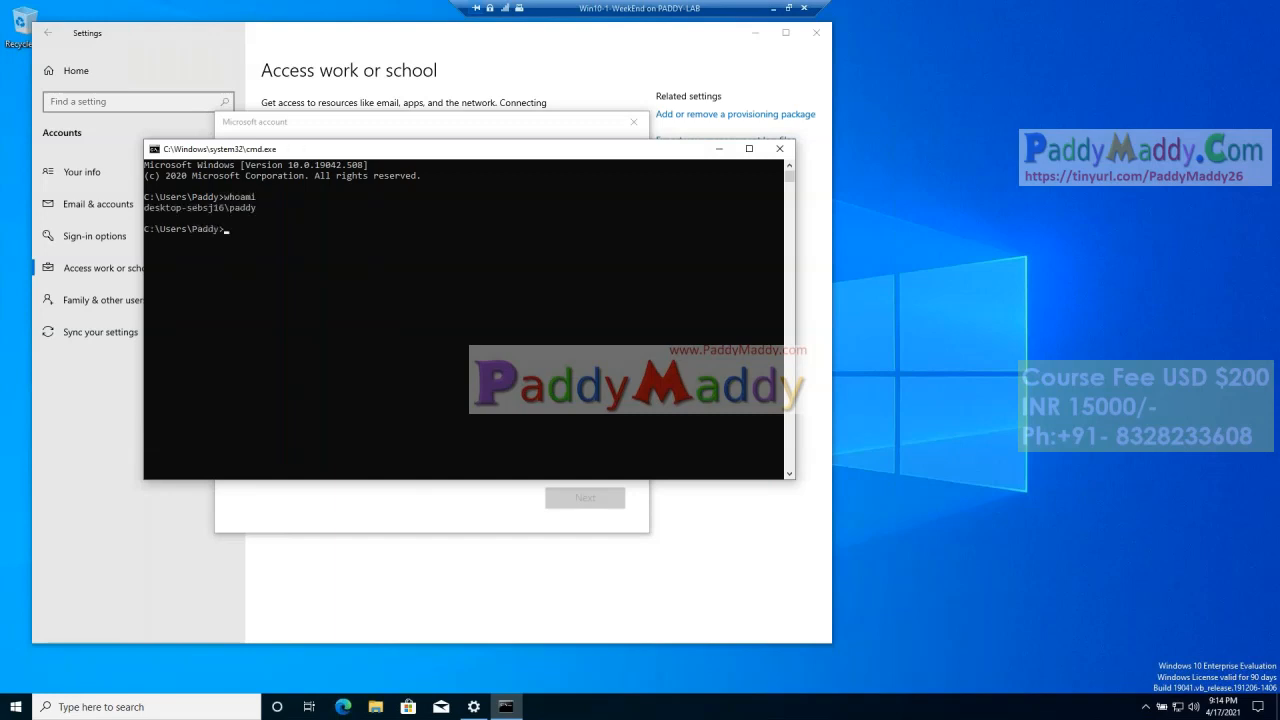
{"action": "left_click_drag", "start_coordinate": [258, 209], "coordinate": [136, 210]}
{"action": "left_click_drag", "start_coordinate": [271, 154], "coordinate": [814, 256]}
{"action": "left_click", "coordinate": [391, 314]}
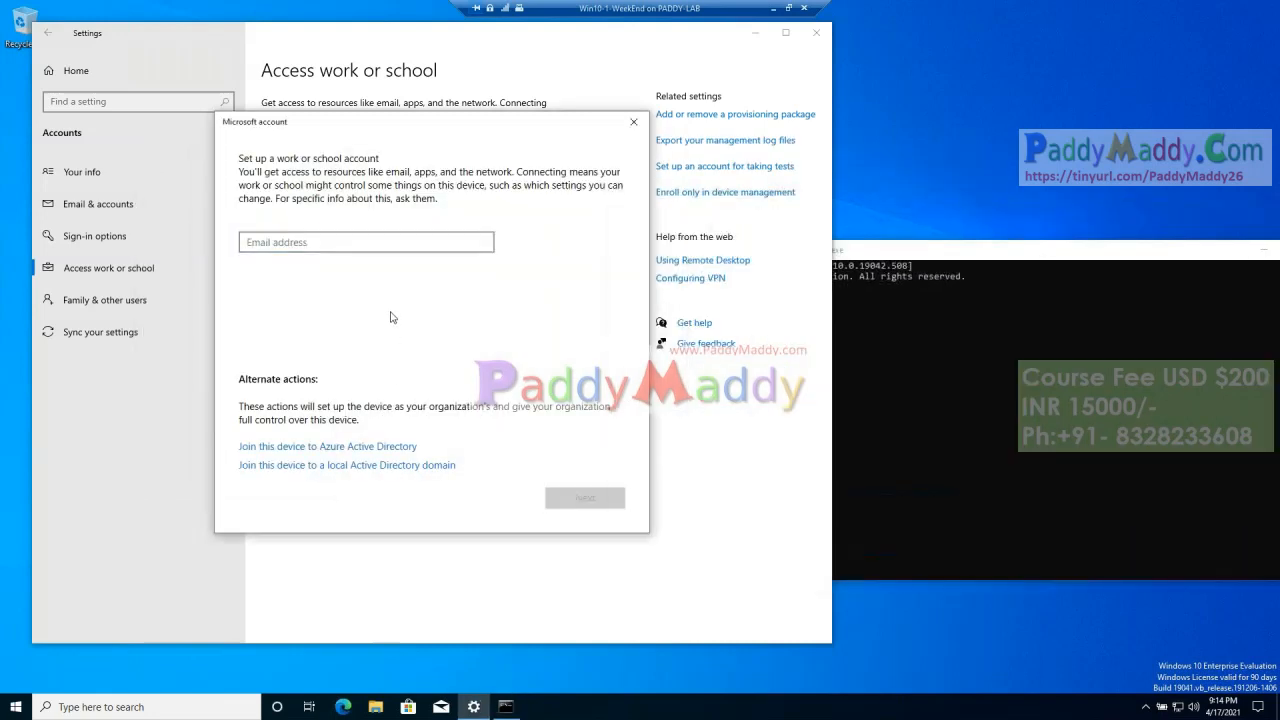
Step: Enlarge the font of the command prompt window through its properties
{"action": "left_click", "coordinate": [873, 265]}
{"action": "right_click", "coordinate": [873, 254]}
{"action": "left_click", "coordinate": [912, 389]}
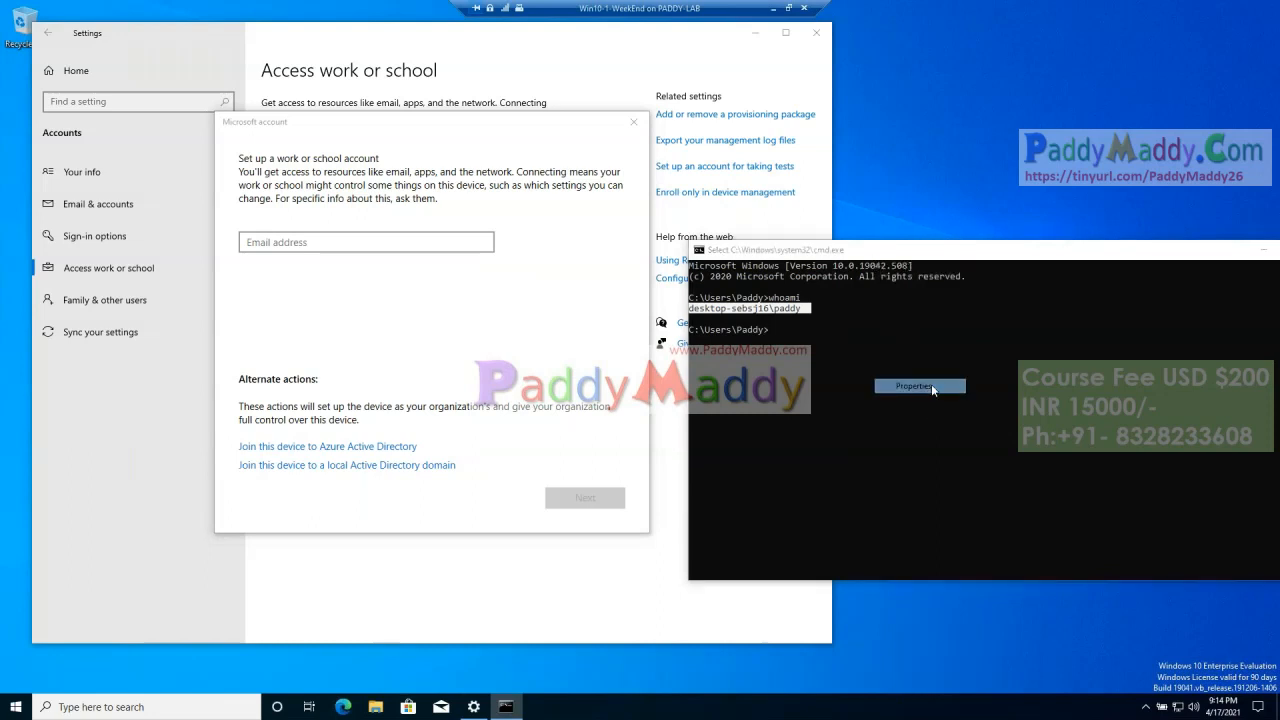
{"action": "left_click", "coordinate": [760, 283]}
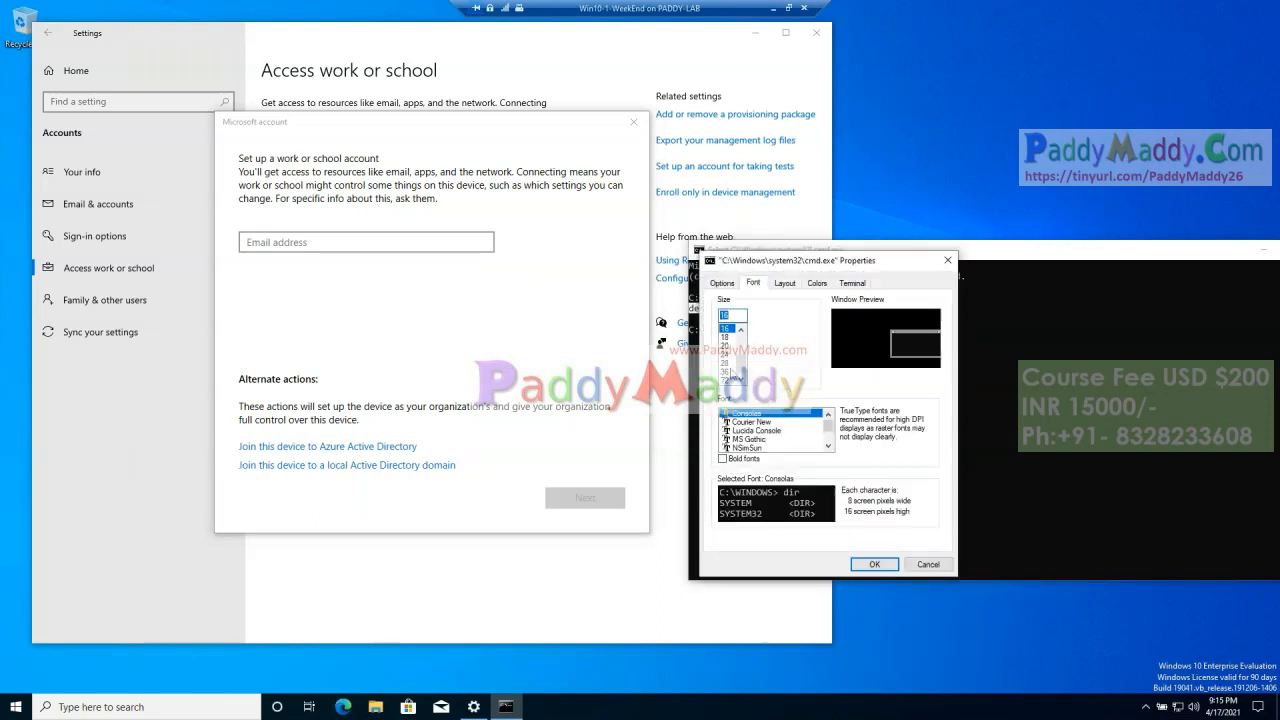
{"action": "left_click", "coordinate": [870, 564]}
{"action": "left_click", "coordinate": [940, 364]}
{"action": "left_click", "coordinate": [305, 243]}
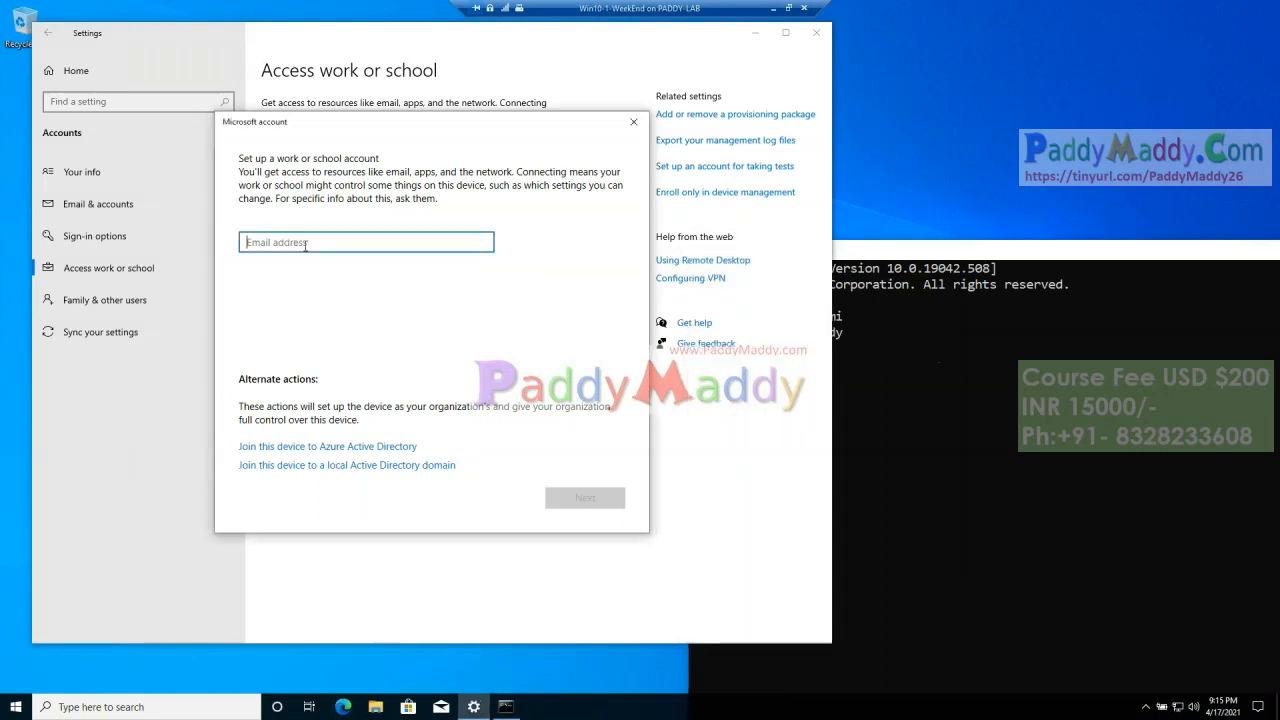
{"action": "type", "text": "ch"}
{"action": "key", "text": "BackSpace"}
{"action": "key", "text": "BackSpace"}
{"action": "left_click", "coordinate": [633, 121]}
Step: Start joining the device to Azure Active Directory and submit the user's e-mail address at the Microsoft sign-in
{"action": "left_click", "coordinate": [305, 211]}
{"action": "left_click", "coordinate": [351, 448]}
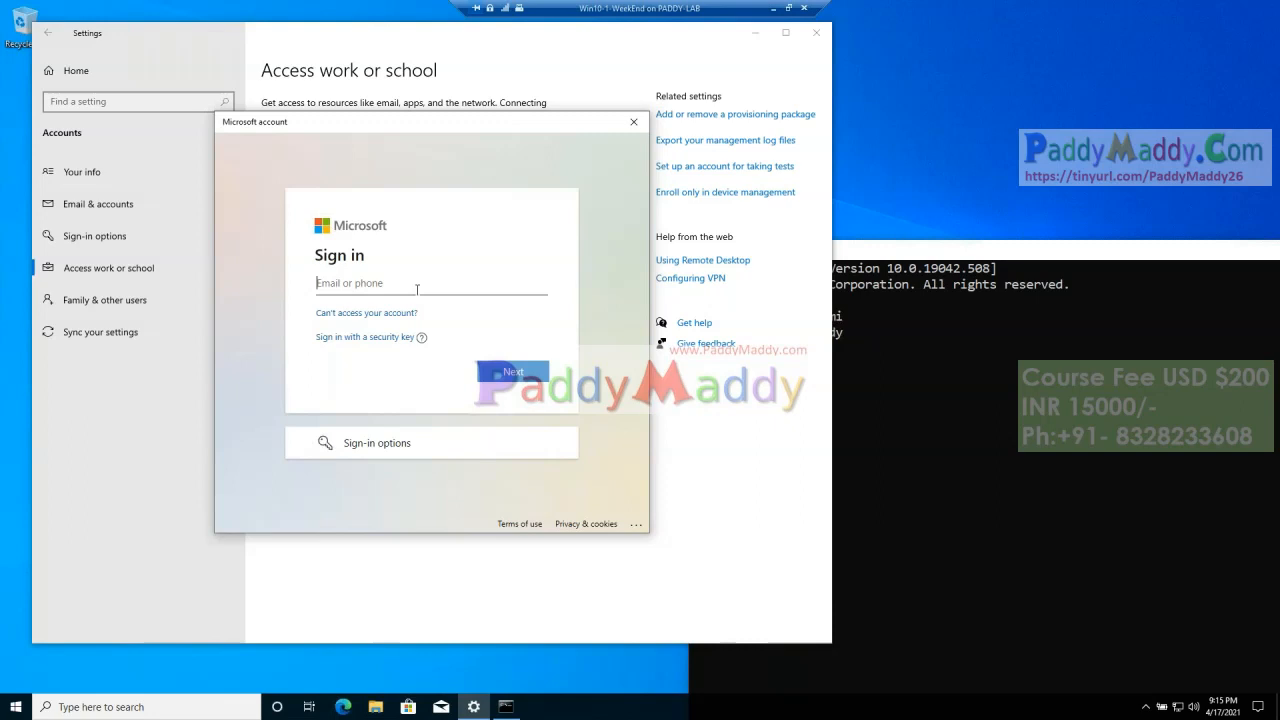
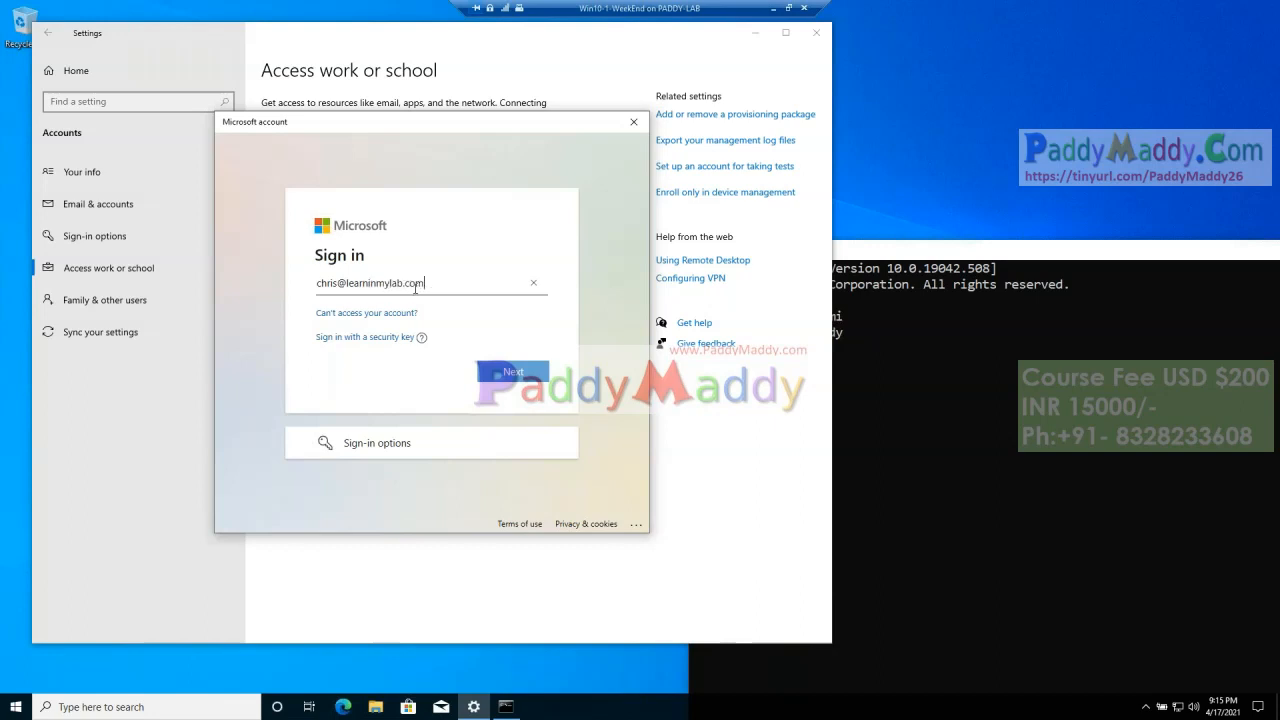
{"action": "left_click", "coordinate": [527, 382]}
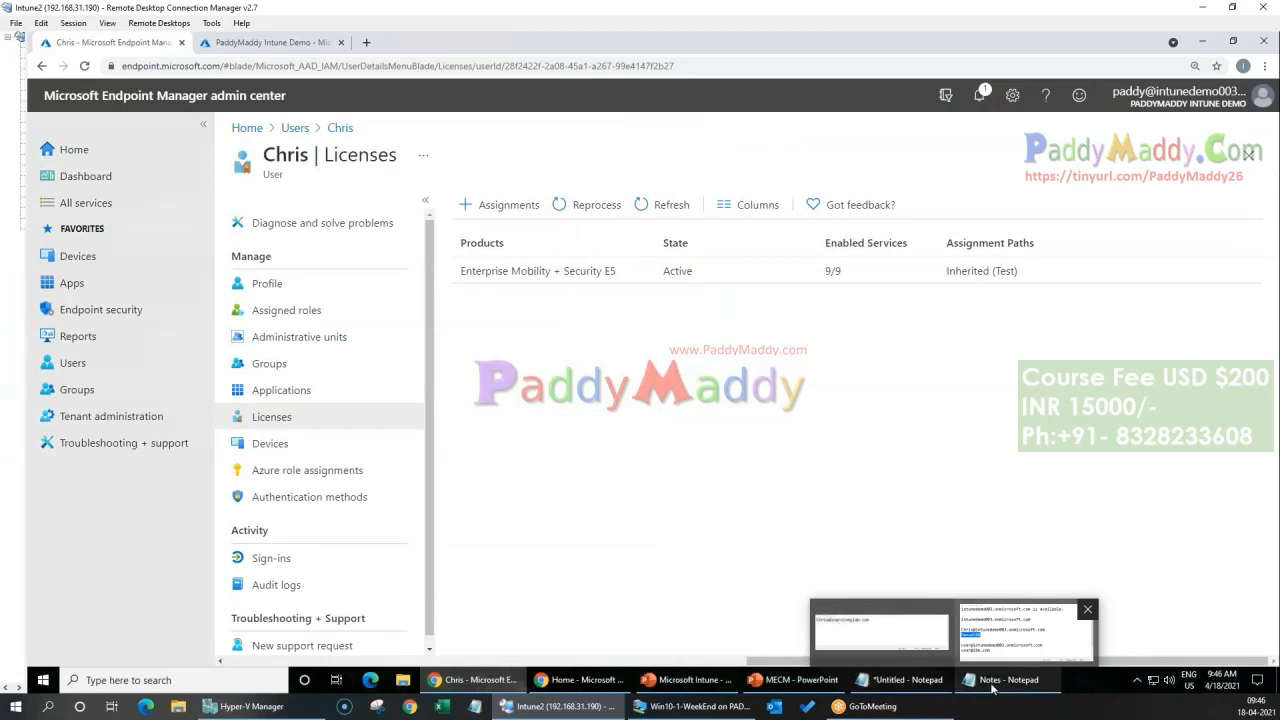
Step: Copy the account password from the Notes file and sign in with it on the Windows 10 machine
{"action": "left_click", "coordinate": [1008, 679]}
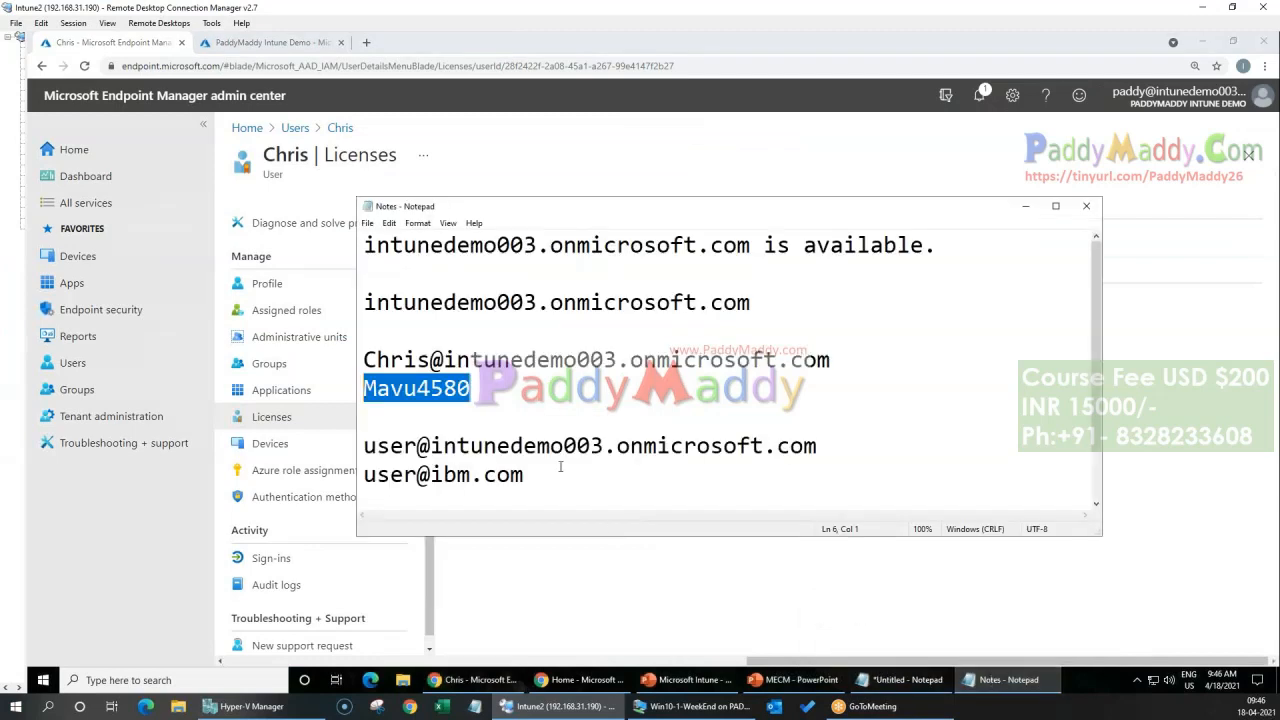
{"action": "right_click", "coordinate": [446, 392]}
{"action": "left_click", "coordinate": [472, 436]}
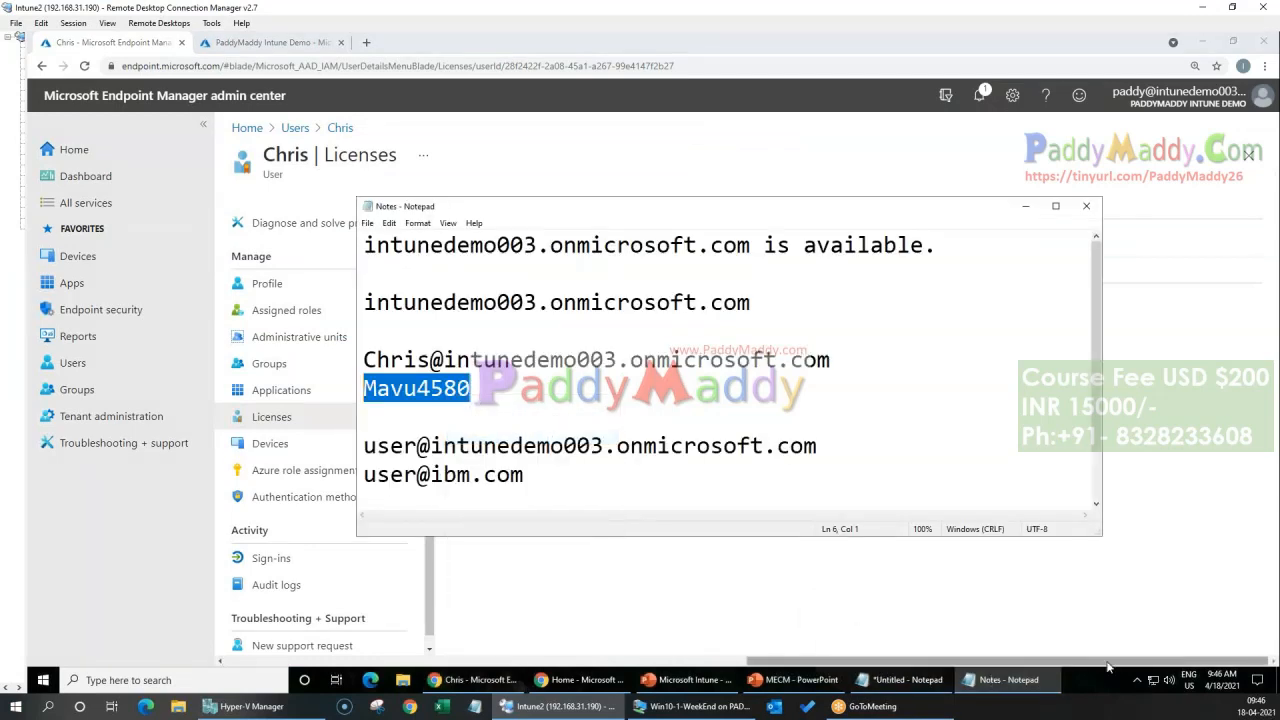
{"action": "left_click", "coordinate": [1008, 679]}
{"action": "left_click", "coordinate": [694, 706]}
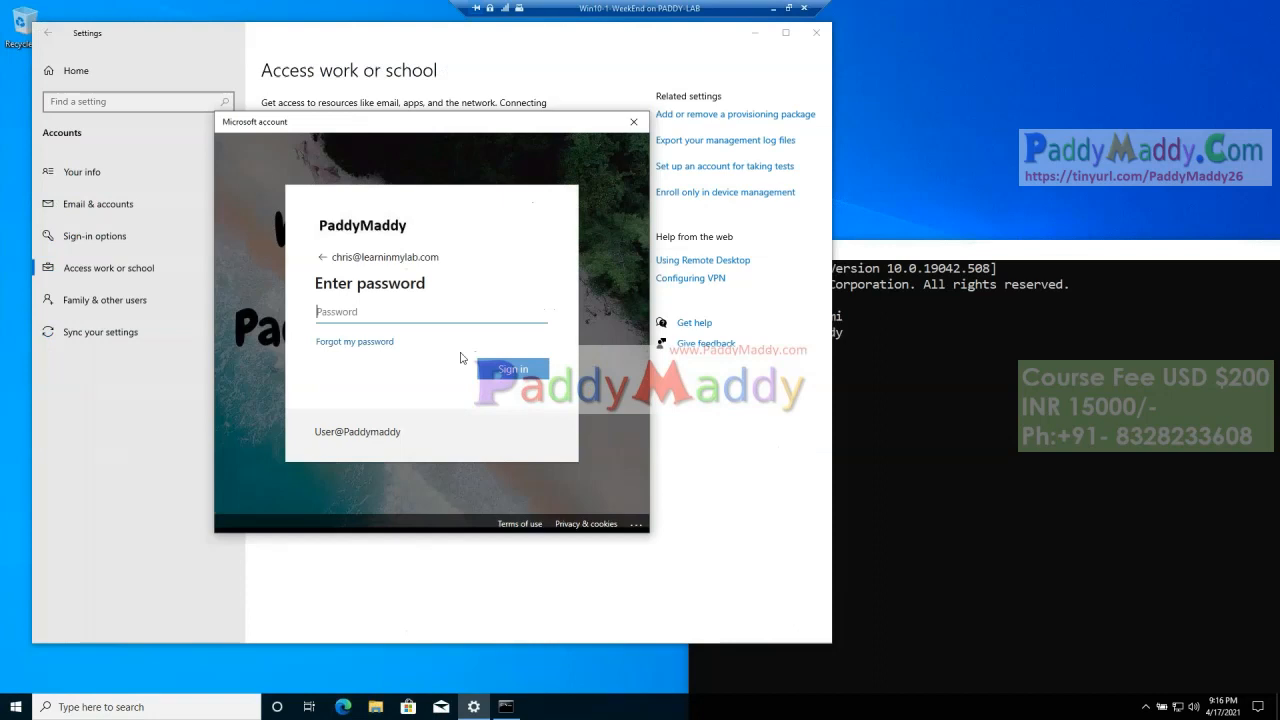
{"action": "key", "text": "ctrl+v"}
{"action": "left_click", "coordinate": [510, 370]}
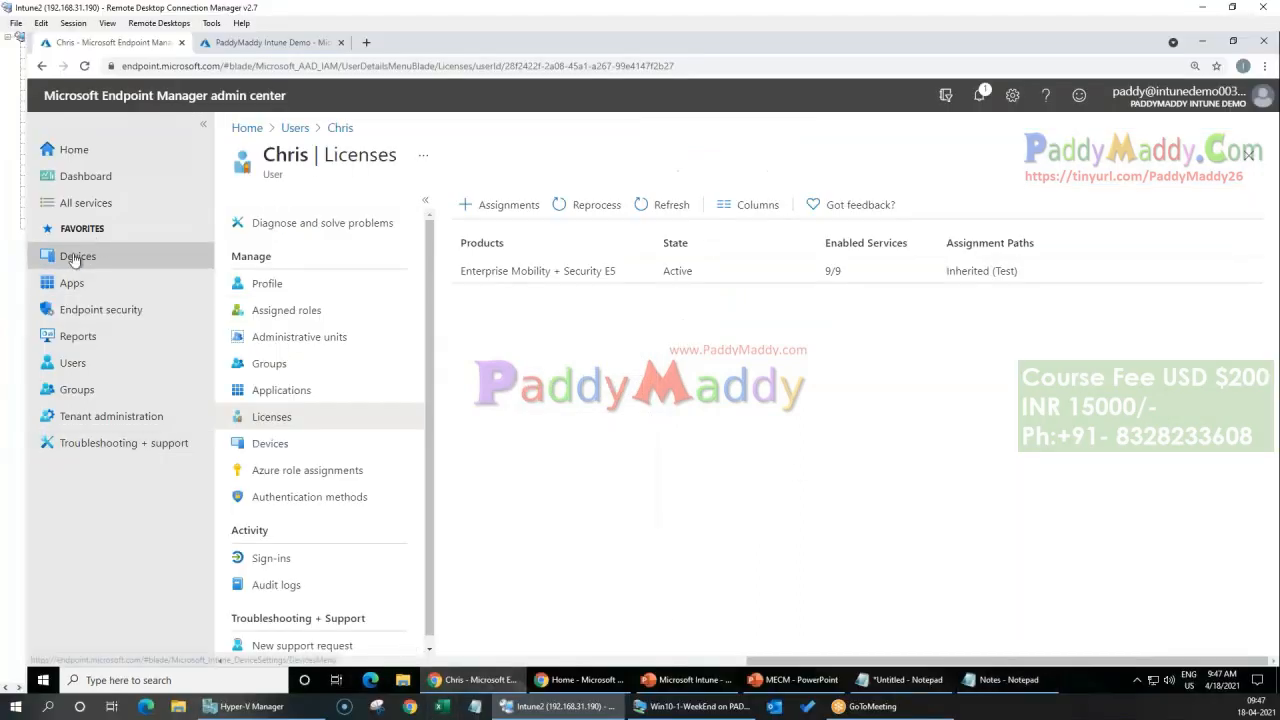
Step: Check the list of all devices in Azure Active Directory in the Azure portal
{"action": "left_click", "coordinate": [214, 44]}
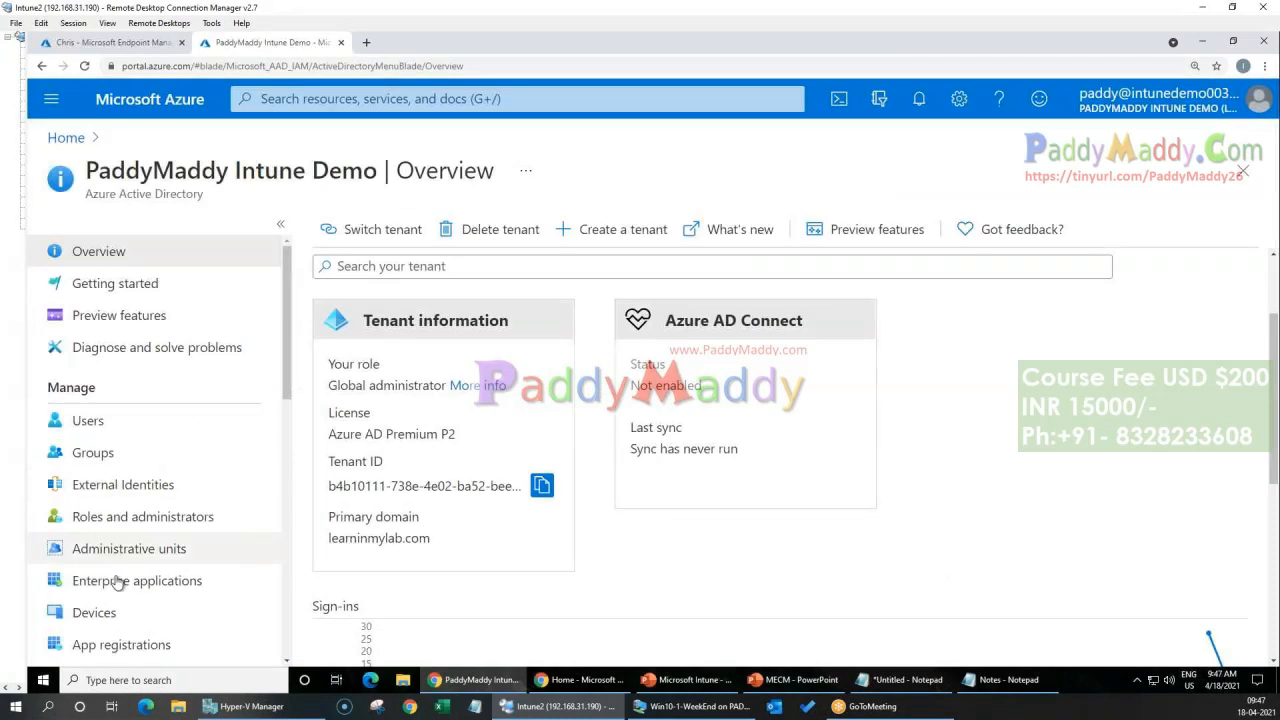
{"action": "left_click", "coordinate": [119, 625]}
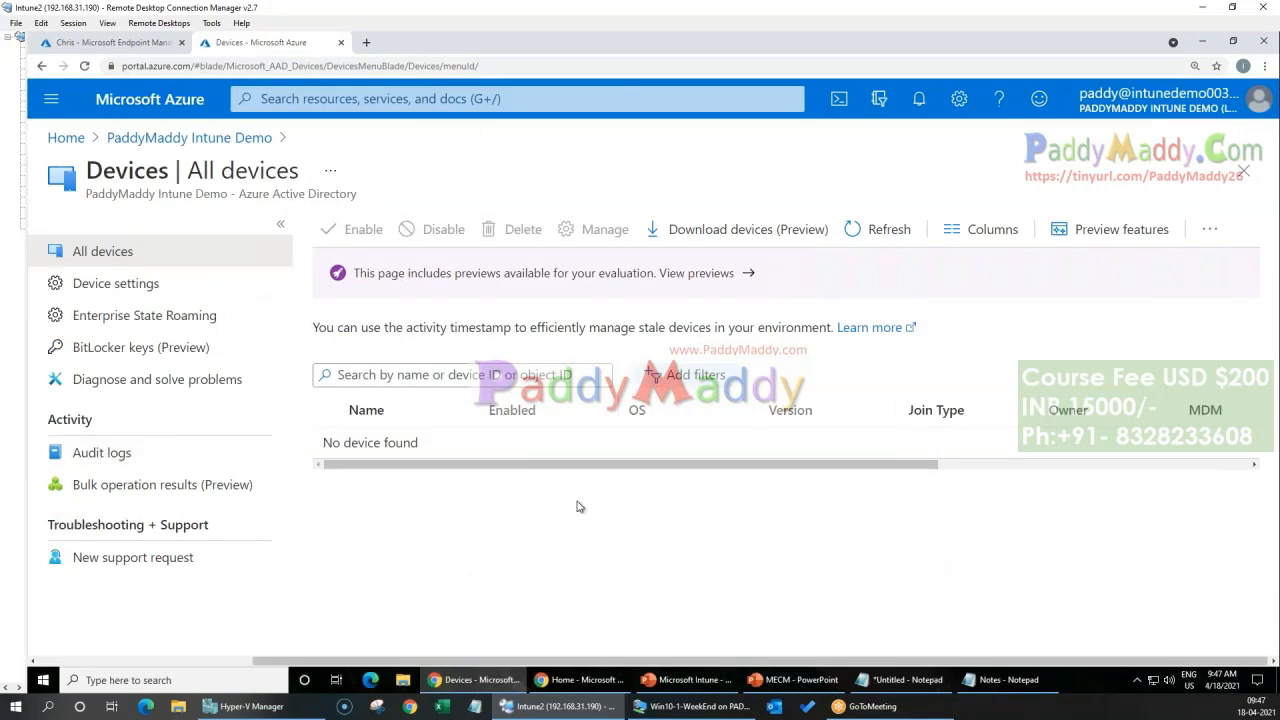
Step: Switch back to the Windows 10 machine and confirm joining it to the learninmylab.com organization
{"action": "left_click", "coordinate": [692, 707]}
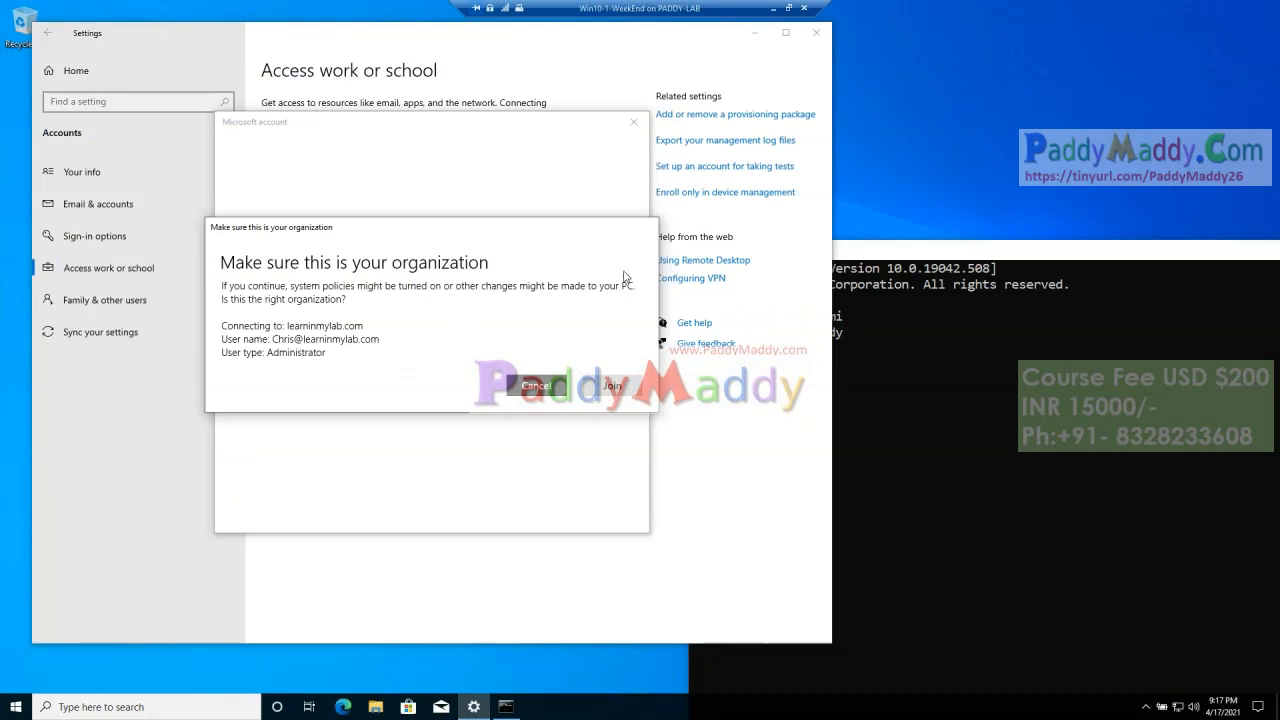
{"action": "left_click", "coordinate": [614, 386]}
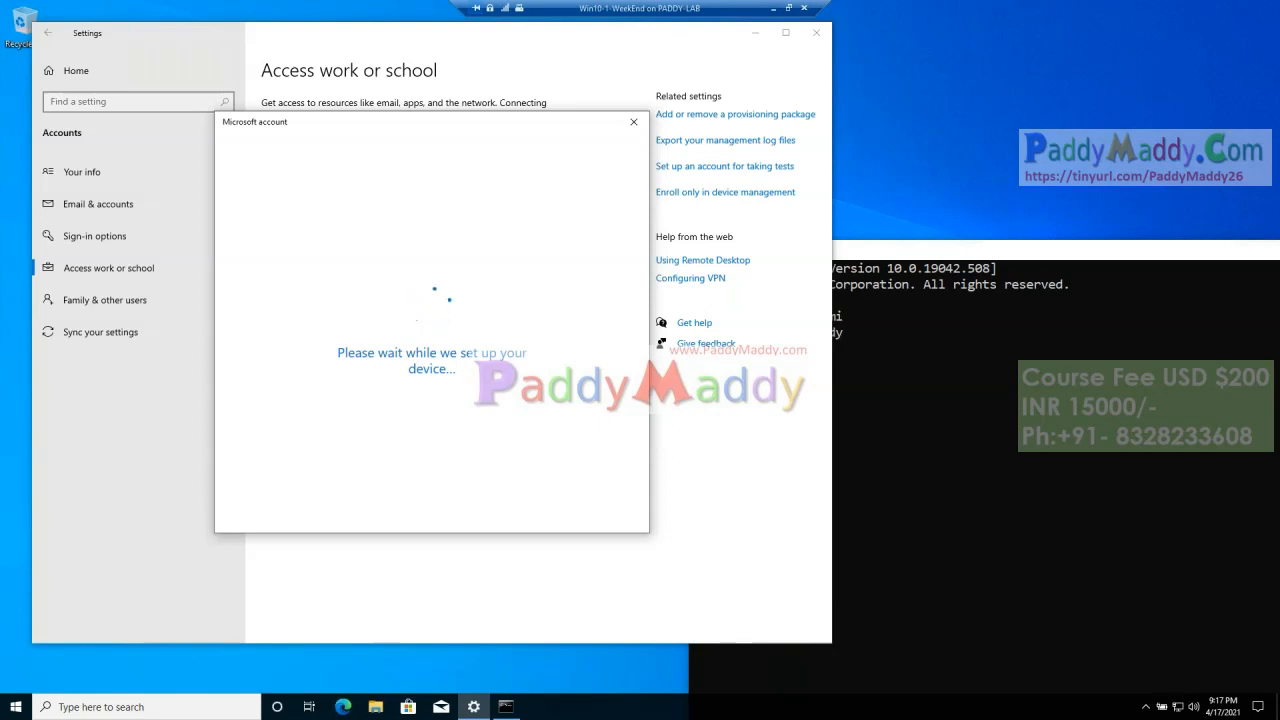
{"action": "left_click_drag", "start_coordinate": [443, 127], "coordinate": [463, 104]}
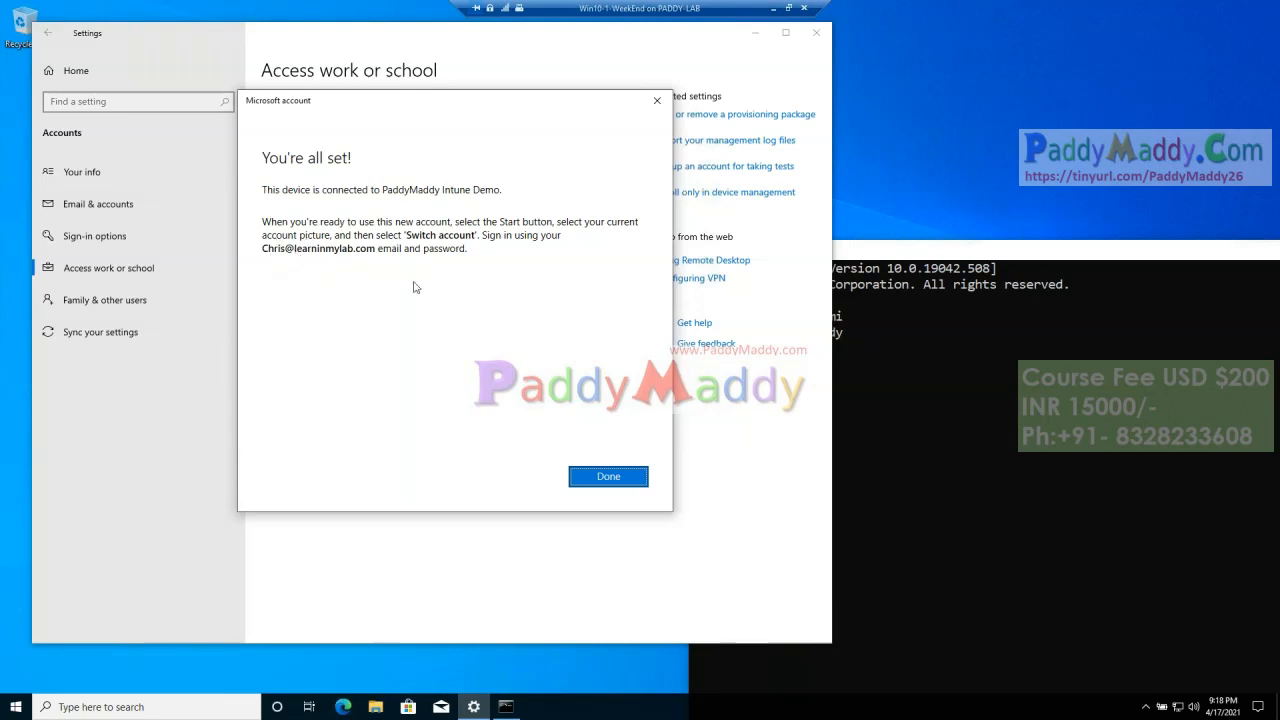
Step: Compare the computer and user name in the whoami output with the account named in the setup dialog
{"action": "left_click", "coordinate": [966, 462]}
{"action": "left_click_drag", "start_coordinate": [692, 340], "coordinate": [846, 338]}
{"action": "left_click", "coordinate": [424, 391]}
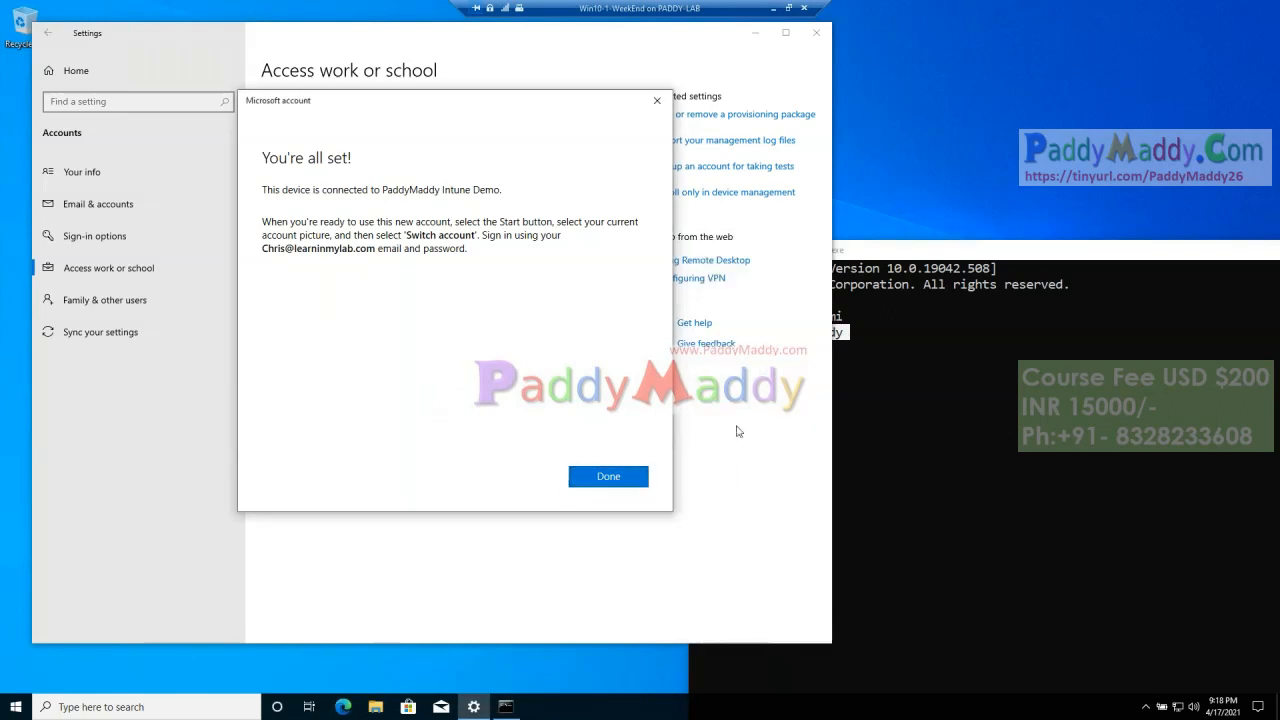
{"action": "left_click", "coordinate": [926, 256]}
{"action": "left_click_drag", "start_coordinate": [845, 338], "coordinate": [653, 336]}
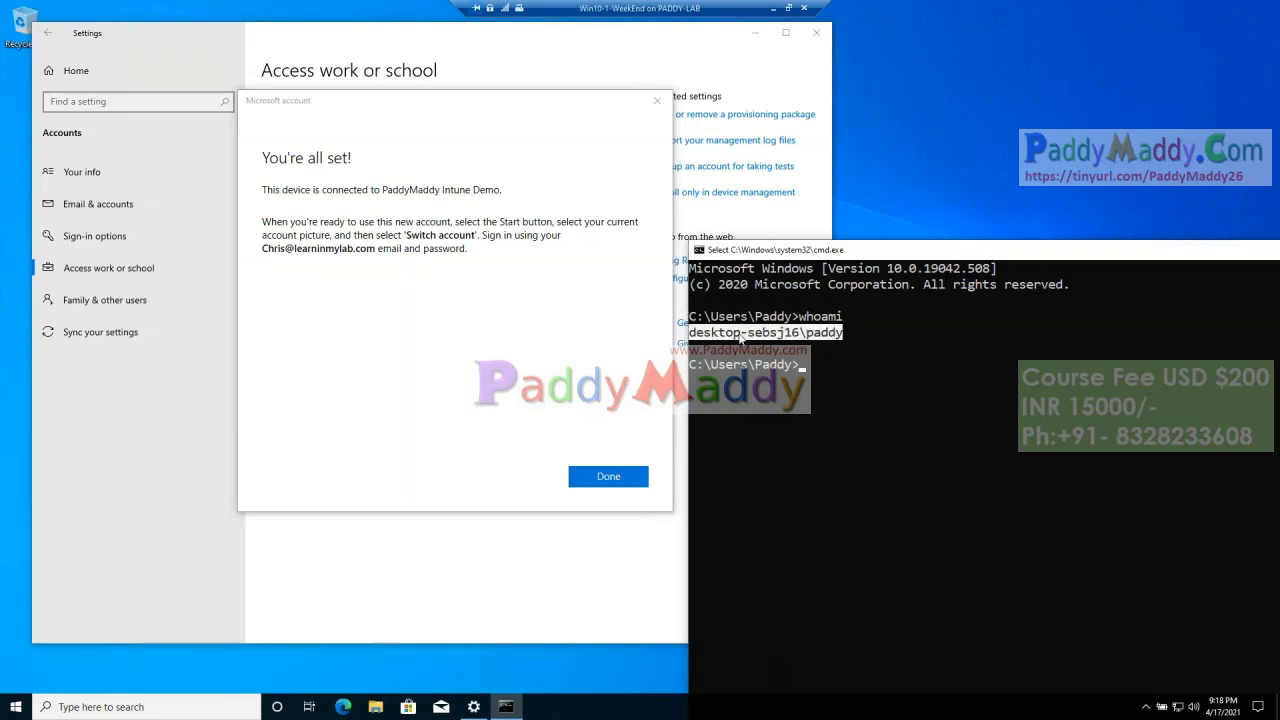
{"action": "left_click_drag", "start_coordinate": [817, 344], "coordinate": [810, 333]}
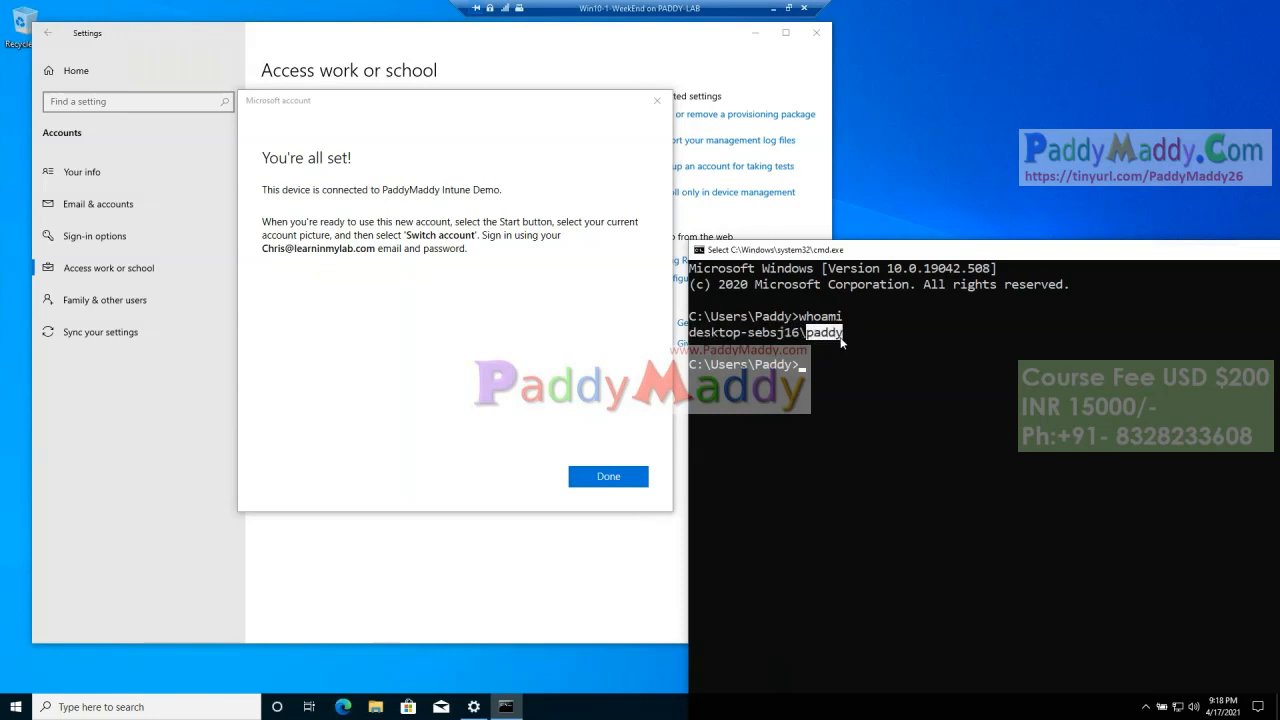
{"action": "left_click", "coordinate": [555, 340]}
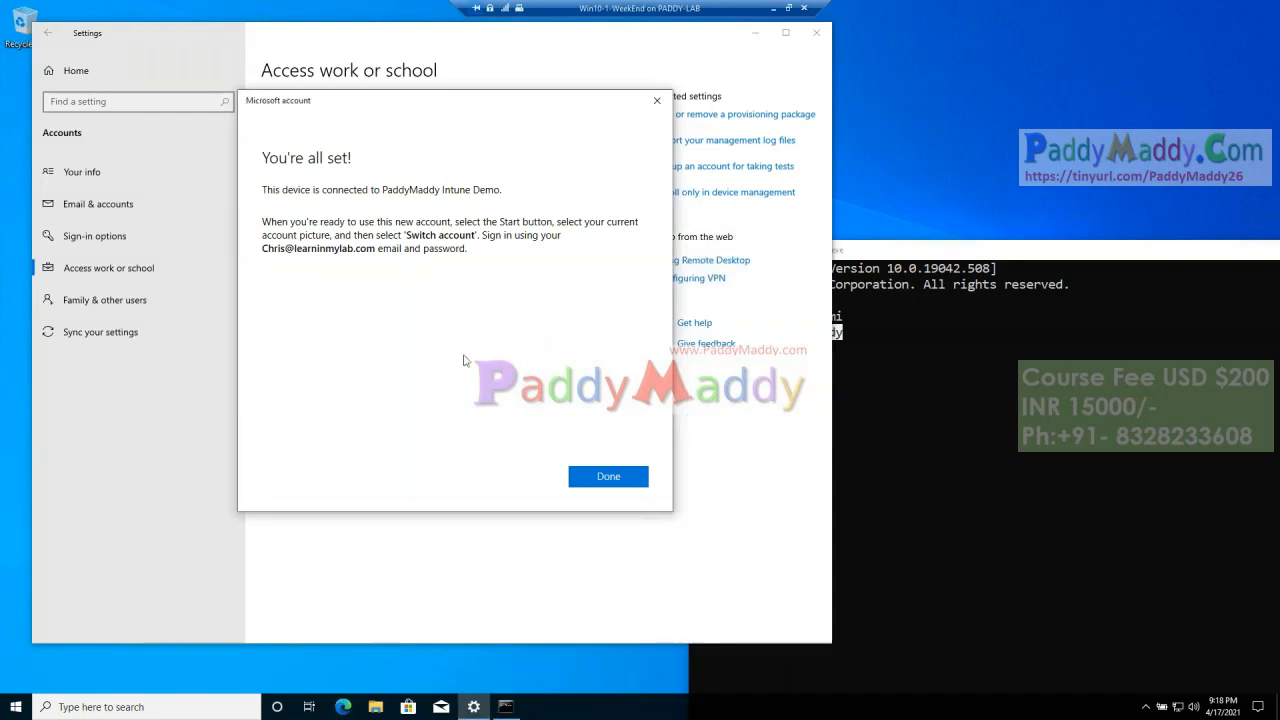
Step: Close the completed account setup and sync the device from the info page of the PaddyMaddy Intune Demo connection
{"action": "left_click", "coordinate": [624, 479]}
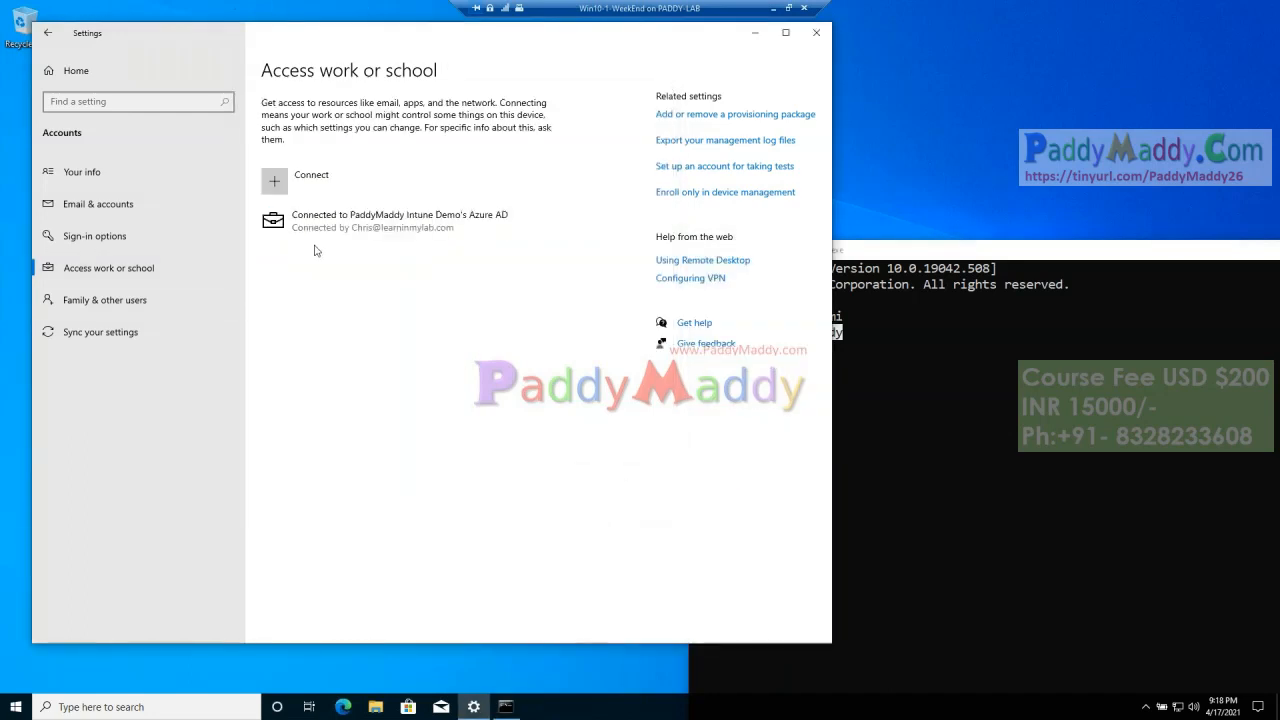
{"action": "left_click", "coordinate": [310, 242]}
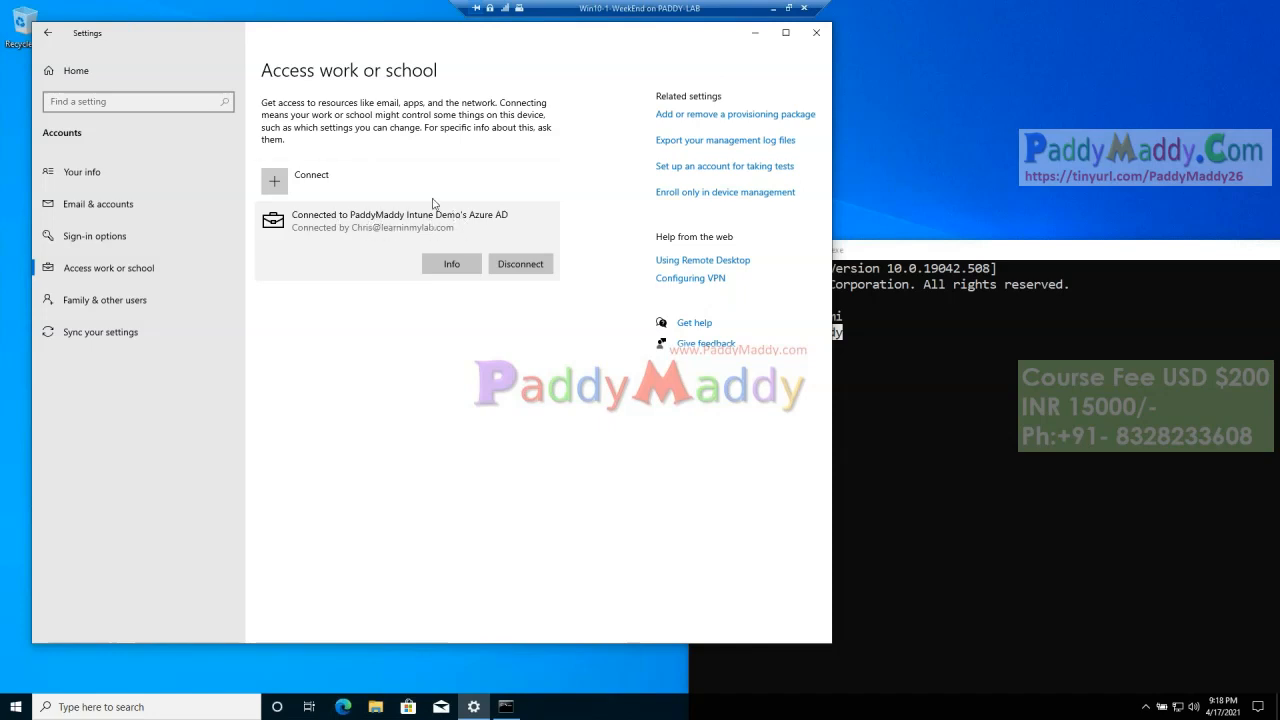
{"action": "left_click", "coordinate": [451, 265]}
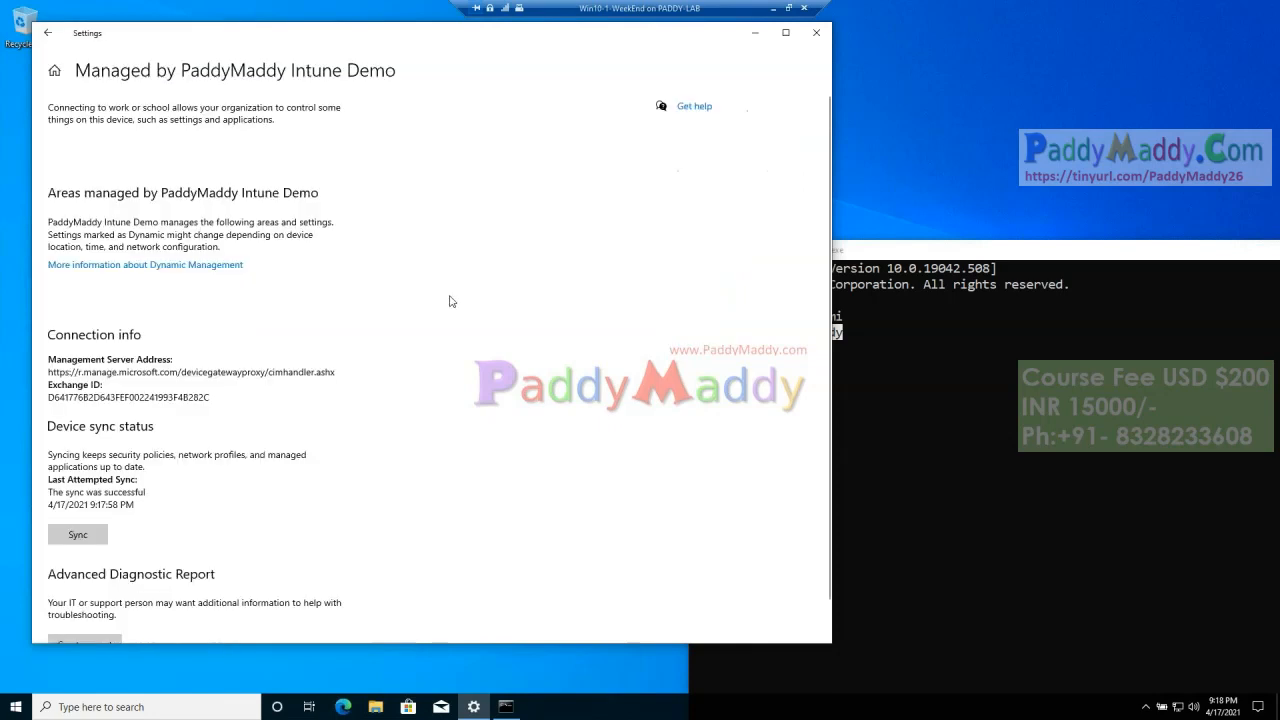
{"action": "scroll", "coordinate": [324, 541], "scroll_direction": "down", "scroll_amount": 1}
{"action": "left_click", "coordinate": [90, 498]}
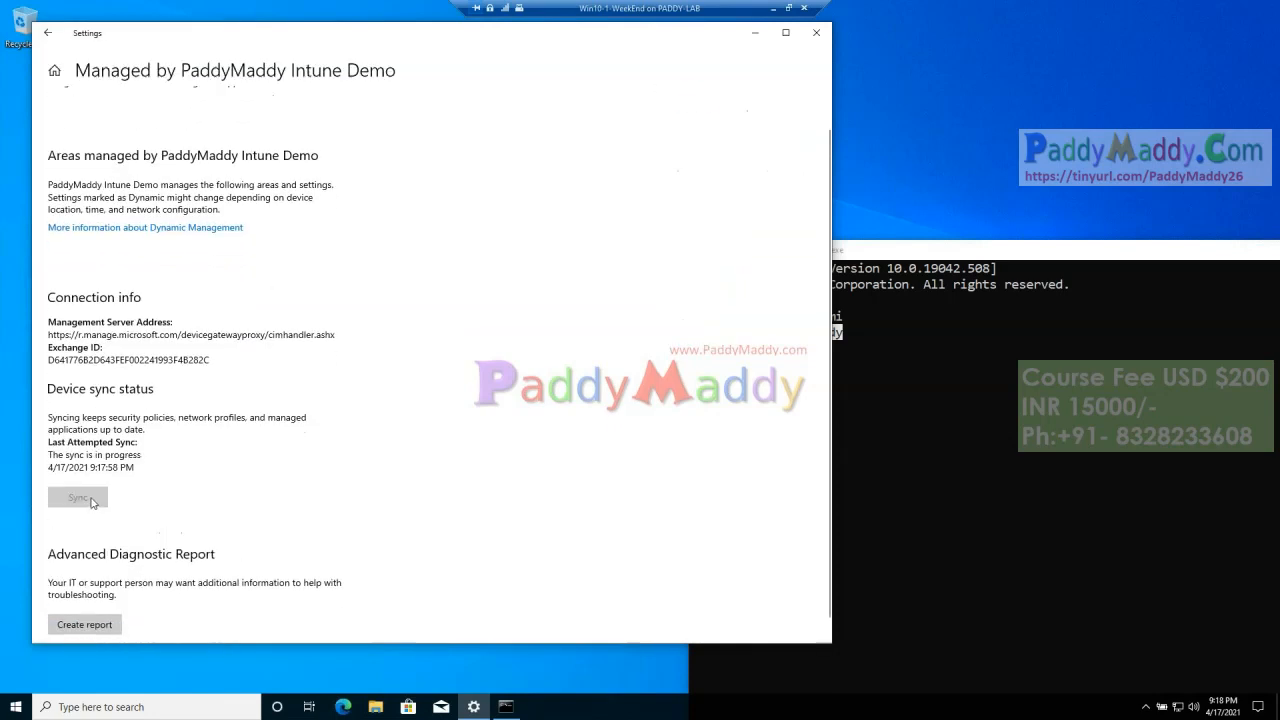
Step: Check the device sync status of the PaddyMaddy Intune Demo connection and return to the work or school access page
{"action": "scroll", "coordinate": [277, 549], "scroll_direction": "up", "scroll_amount": 1}
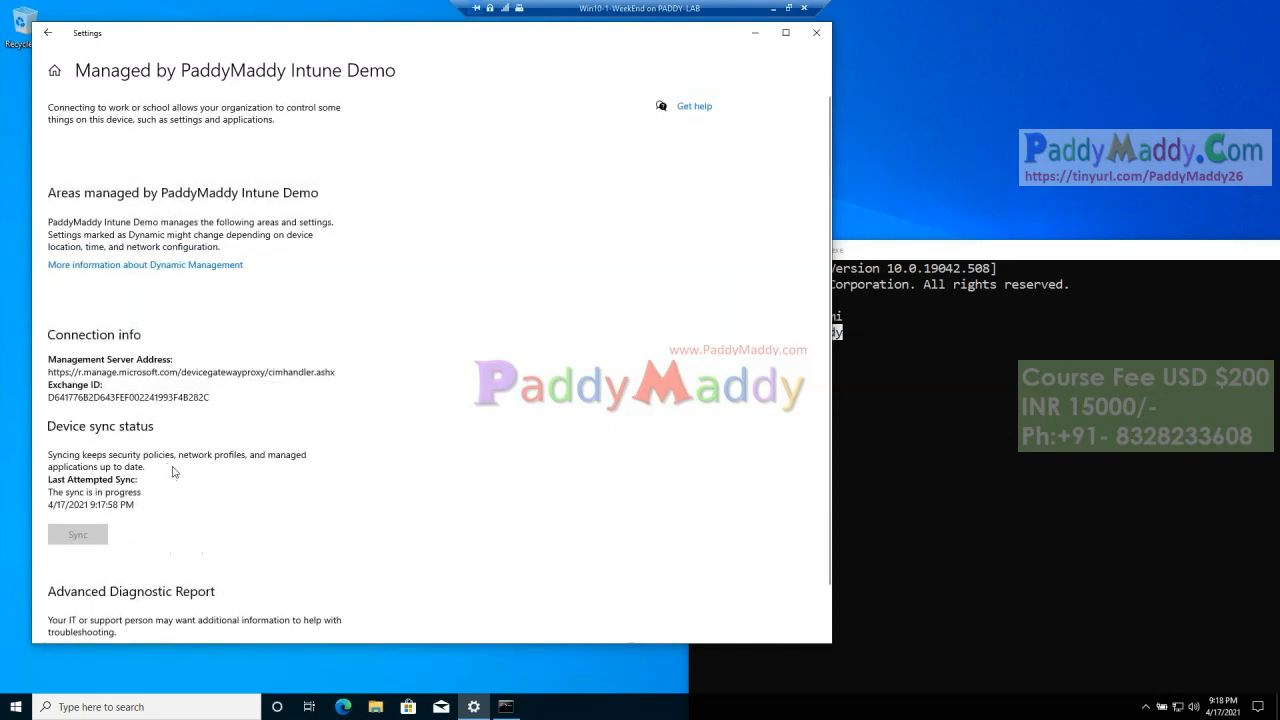
{"action": "scroll", "coordinate": [173, 472], "scroll_direction": "down", "scroll_amount": 1}
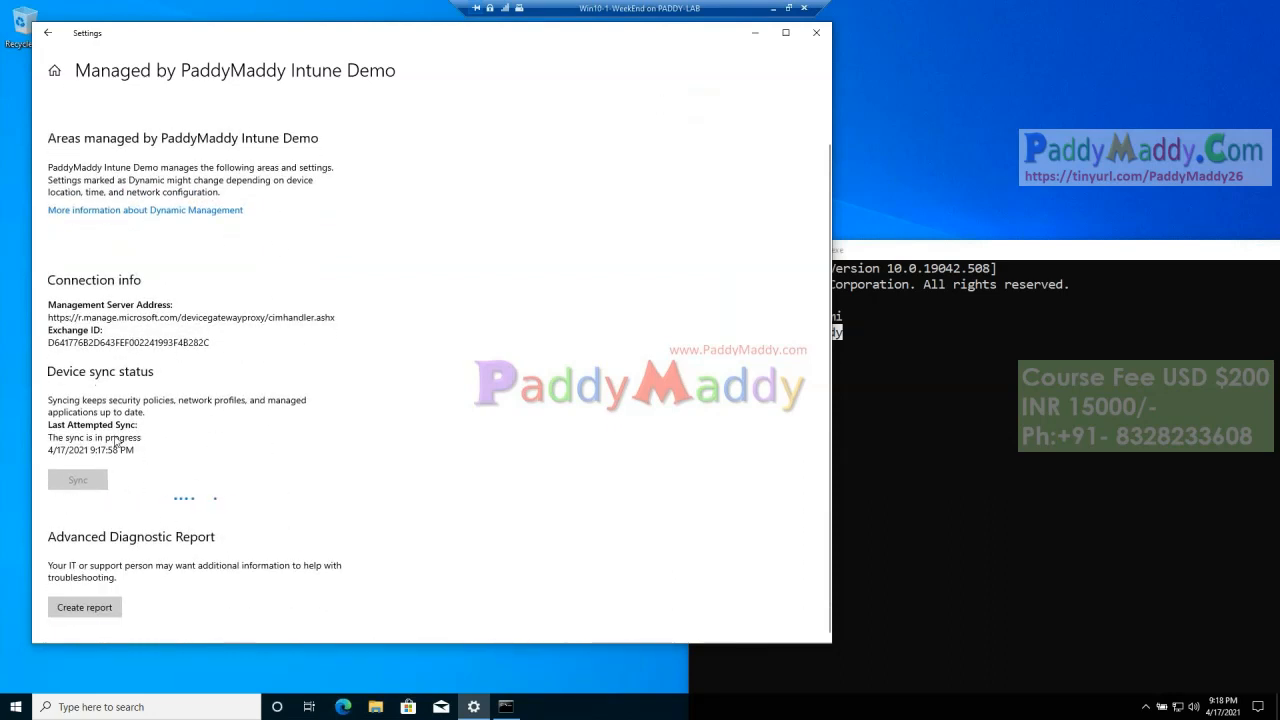
{"action": "scroll", "coordinate": [234, 430], "scroll_direction": "up", "scroll_amount": 1}
{"action": "left_click", "coordinate": [48, 34]}
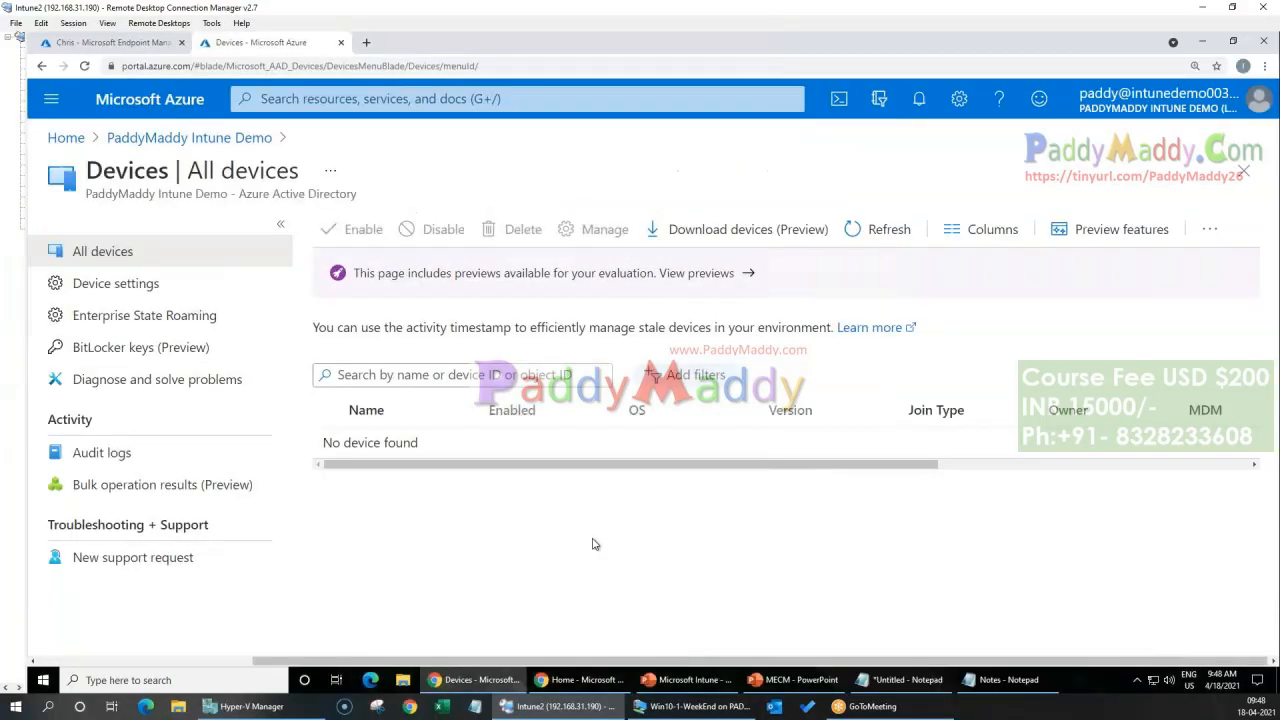
Step: Refresh the Azure Active Directory device list in the Azure portal and review the device's OS, join type, owner, MDM and compliance
{"action": "left_click", "coordinate": [866, 236]}
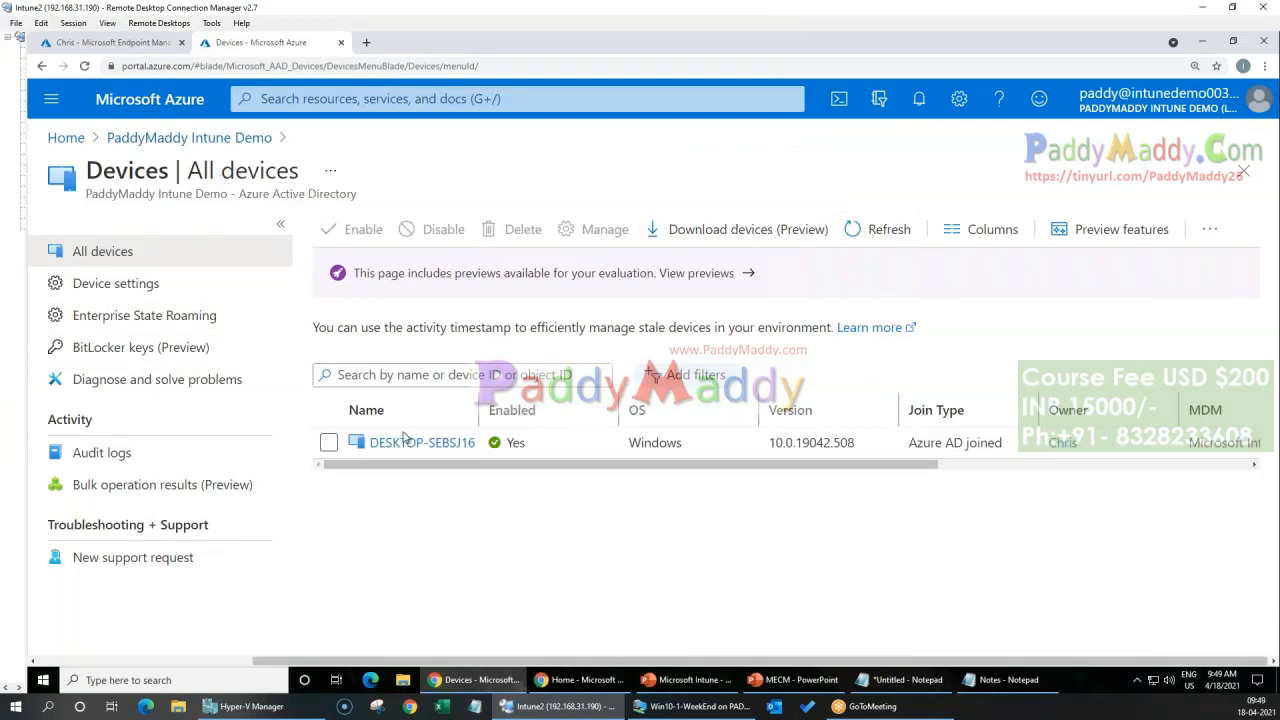
{"action": "left_click_drag", "start_coordinate": [561, 466], "coordinate": [760, 467]}
{"action": "left_click_drag", "start_coordinate": [619, 412], "coordinate": [706, 443]}
{"action": "left_click_drag", "start_coordinate": [893, 411], "coordinate": [995, 449]}
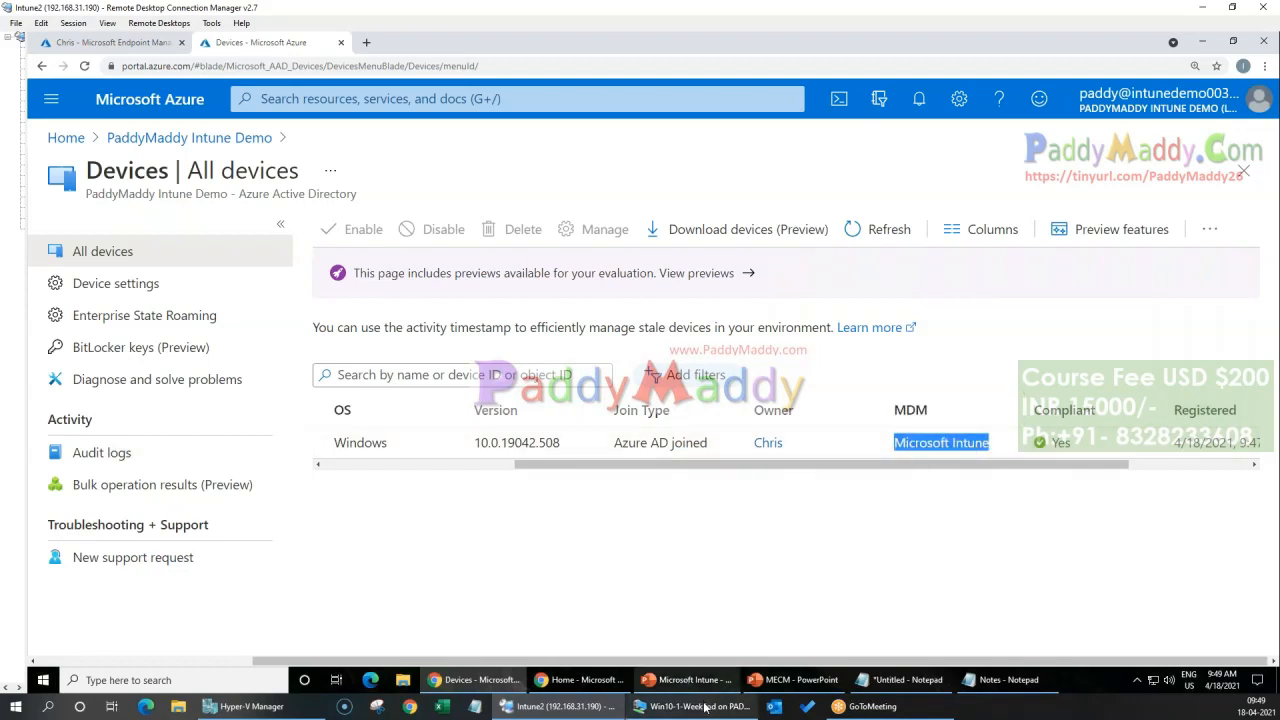
{"action": "left_click_drag", "start_coordinate": [552, 468], "coordinate": [644, 466]}
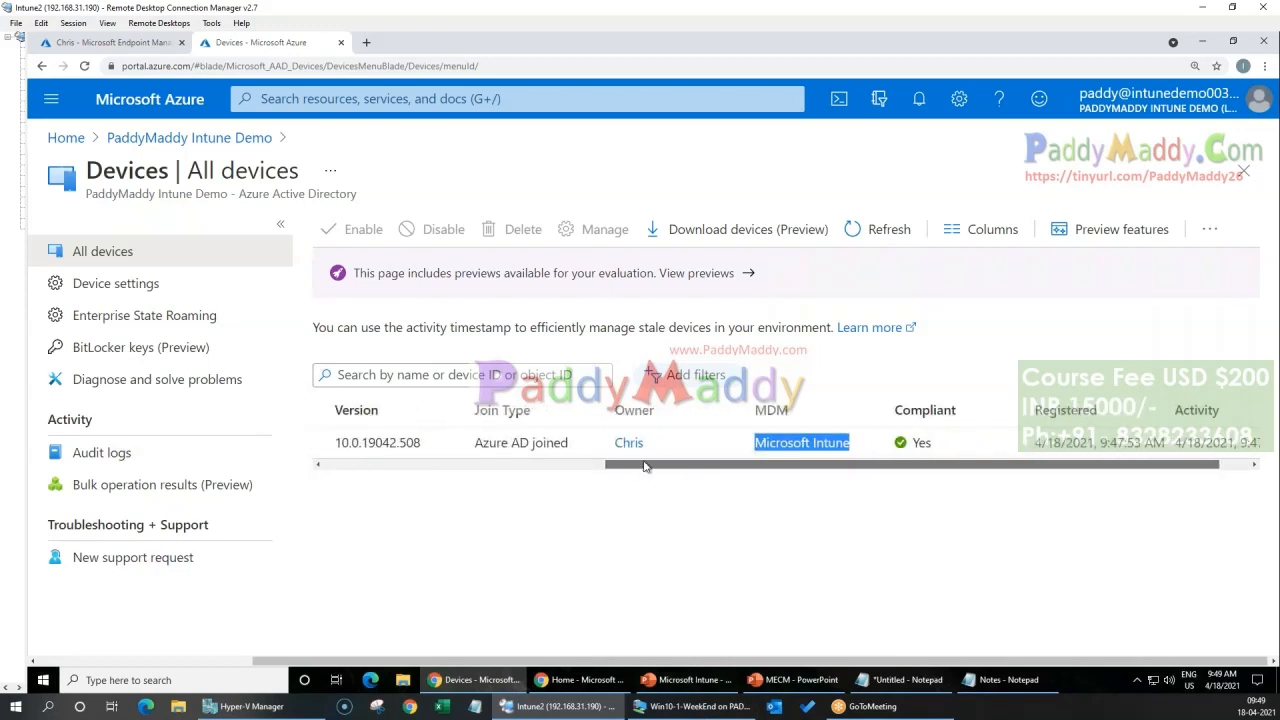
{"action": "left_click_drag", "start_coordinate": [238, 194], "coordinate": [358, 194]}
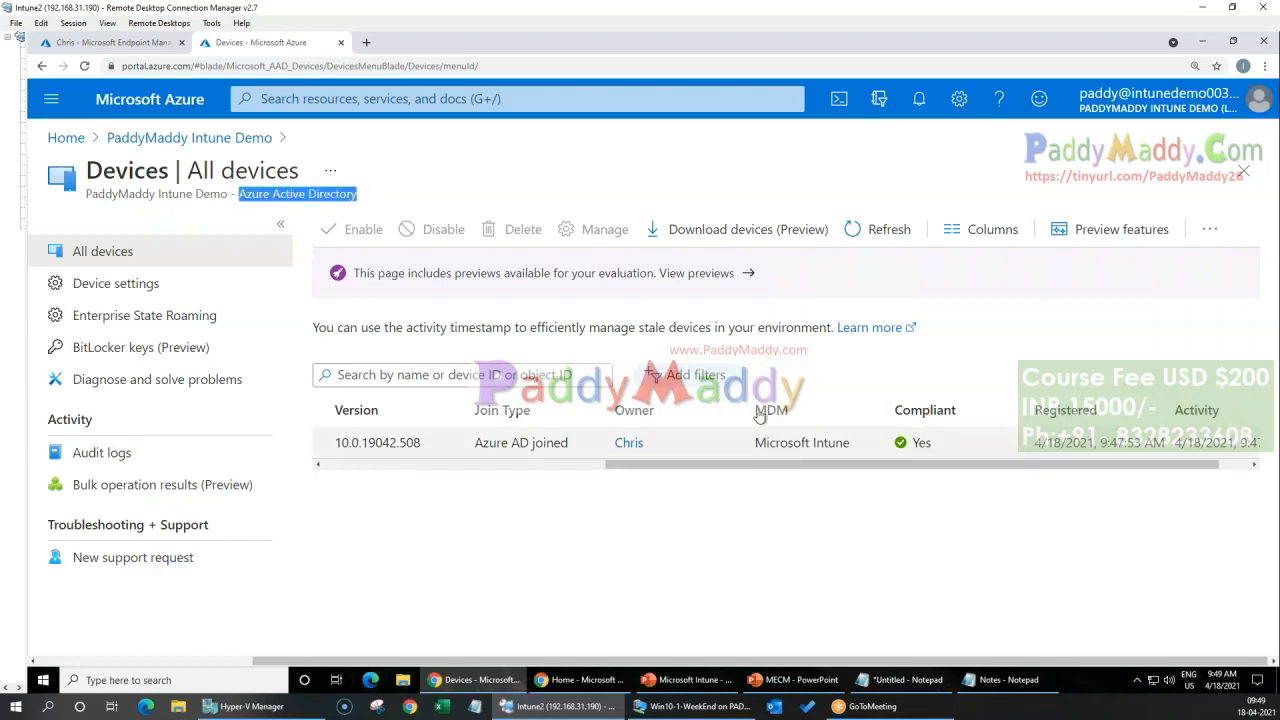
Step: Switch to the Microsoft Endpoint Manager admin center and check the devices registered to the licensed user
{"action": "left_click", "coordinate": [75, 48]}
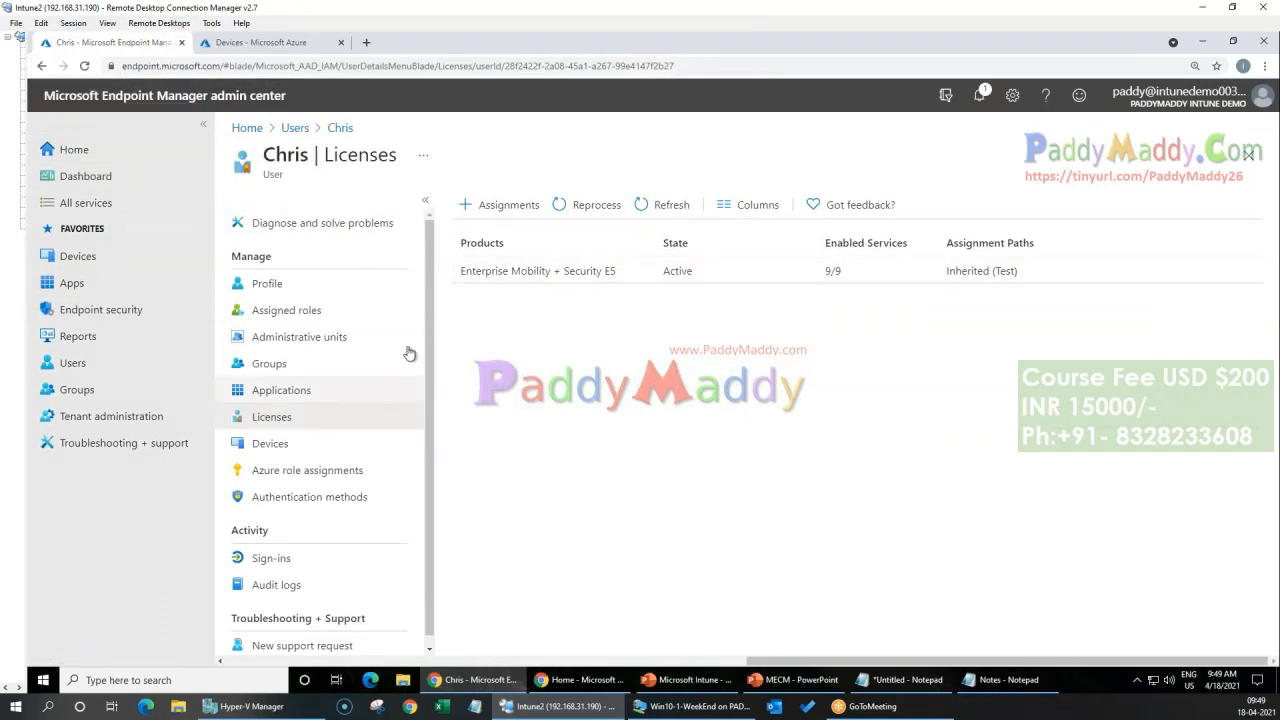
{"action": "left_click", "coordinate": [647, 208]}
{"action": "left_click", "coordinate": [302, 446]}
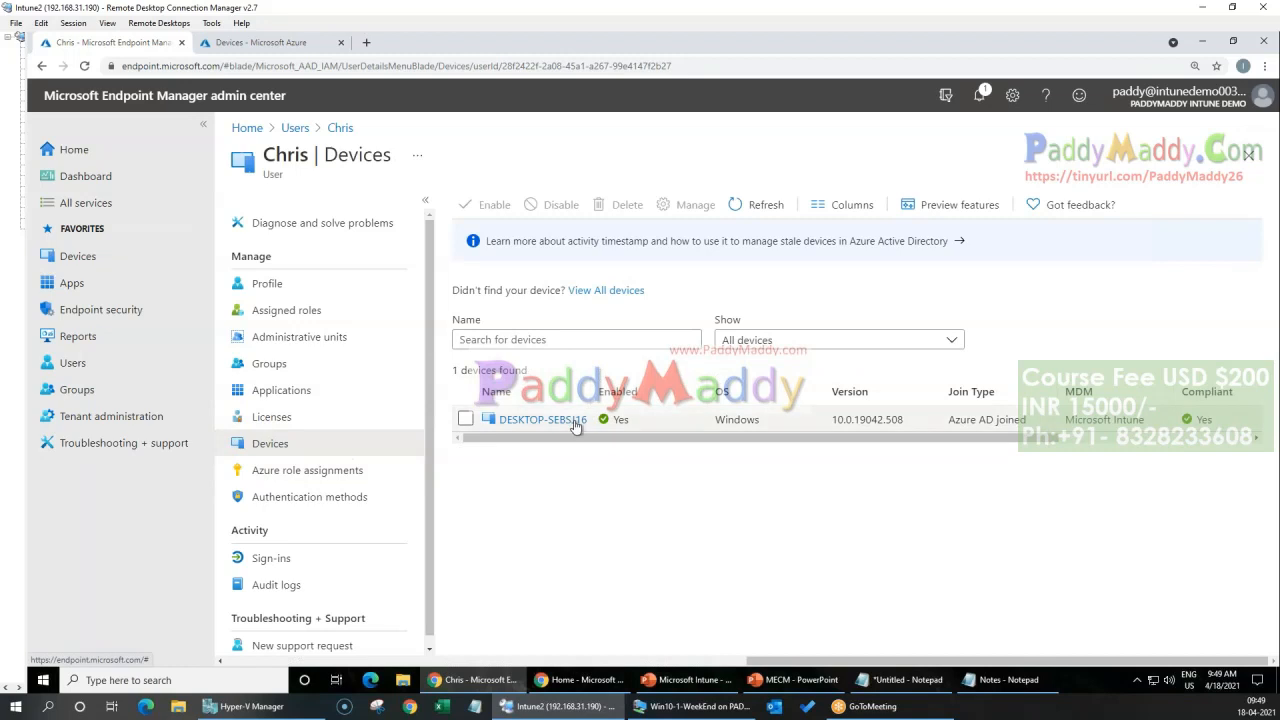
{"action": "left_click_drag", "start_coordinate": [573, 439], "coordinate": [510, 464]}
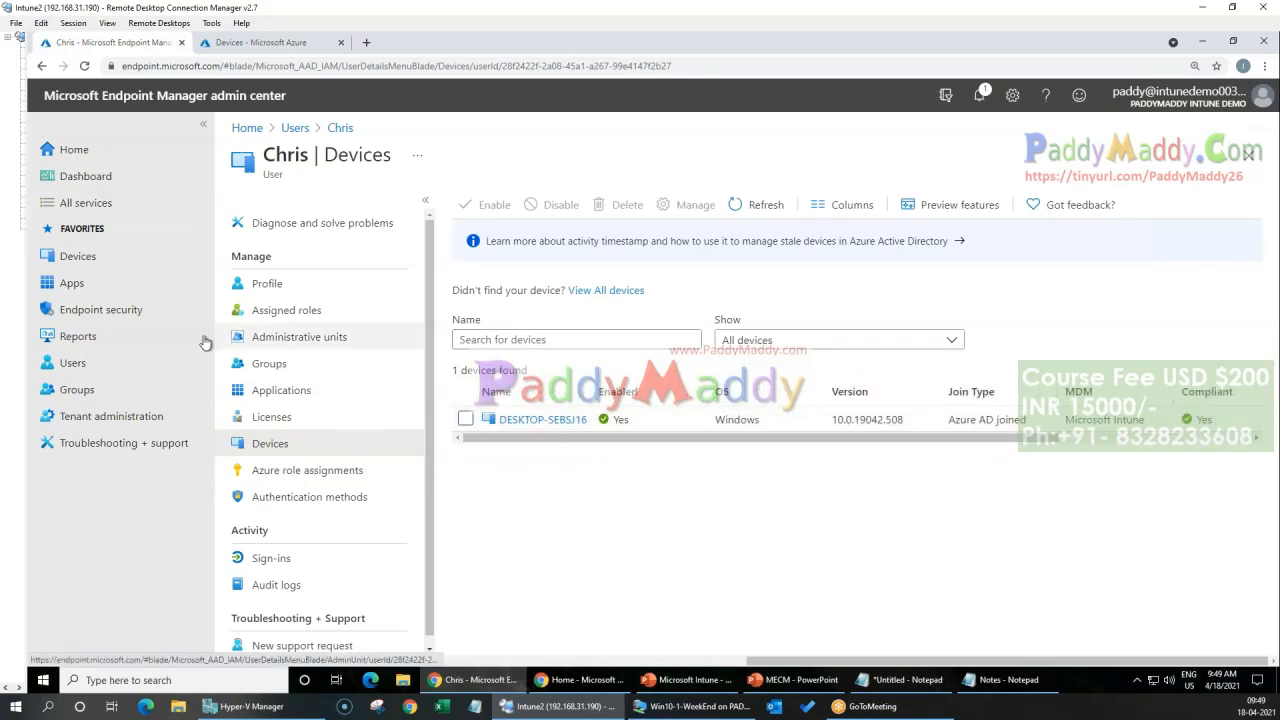
Step: Check the list of all devices in Endpoint Manager, refreshing the list and reloading the page
{"action": "left_click", "coordinate": [68, 258]}
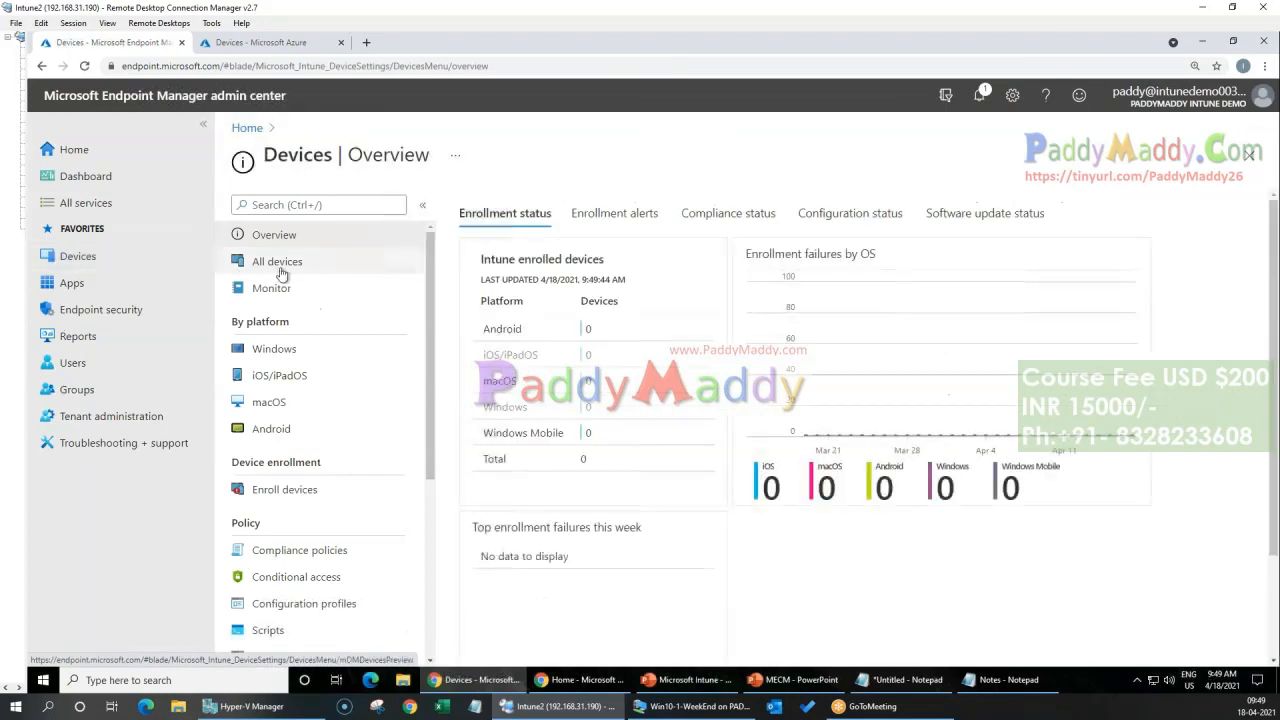
{"action": "left_click", "coordinate": [280, 262]}
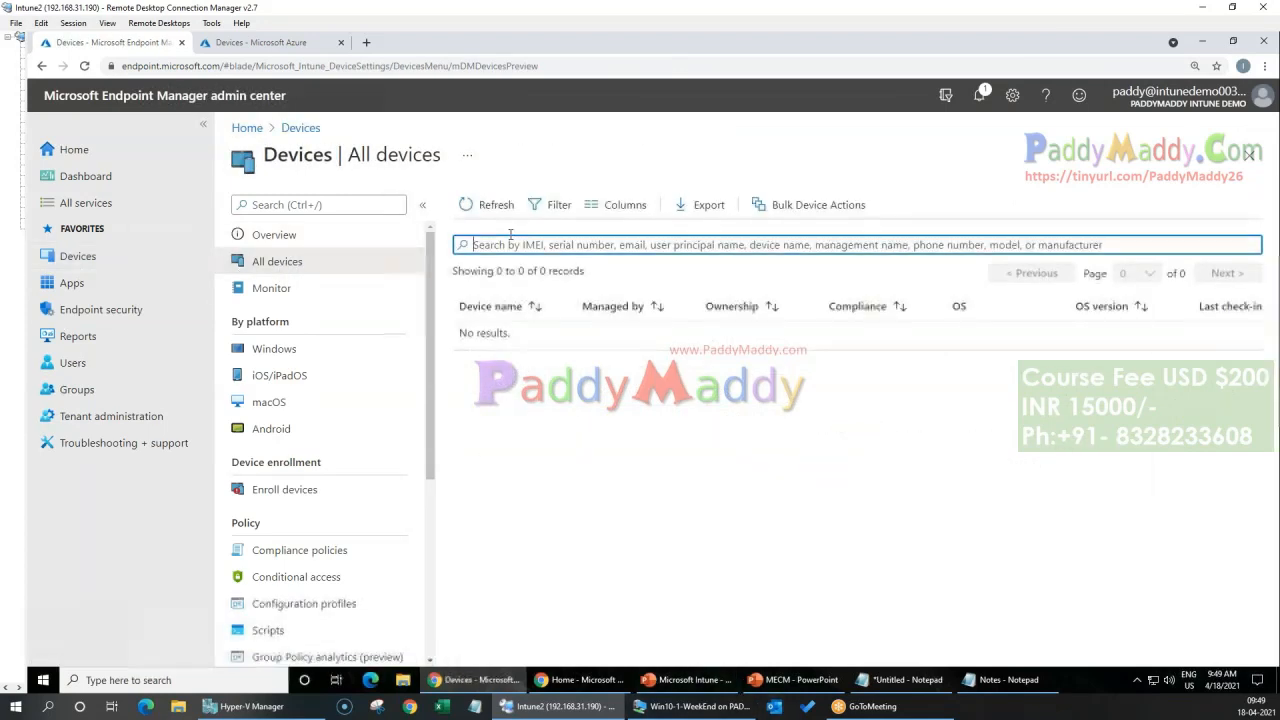
{"action": "left_click", "coordinate": [489, 205]}
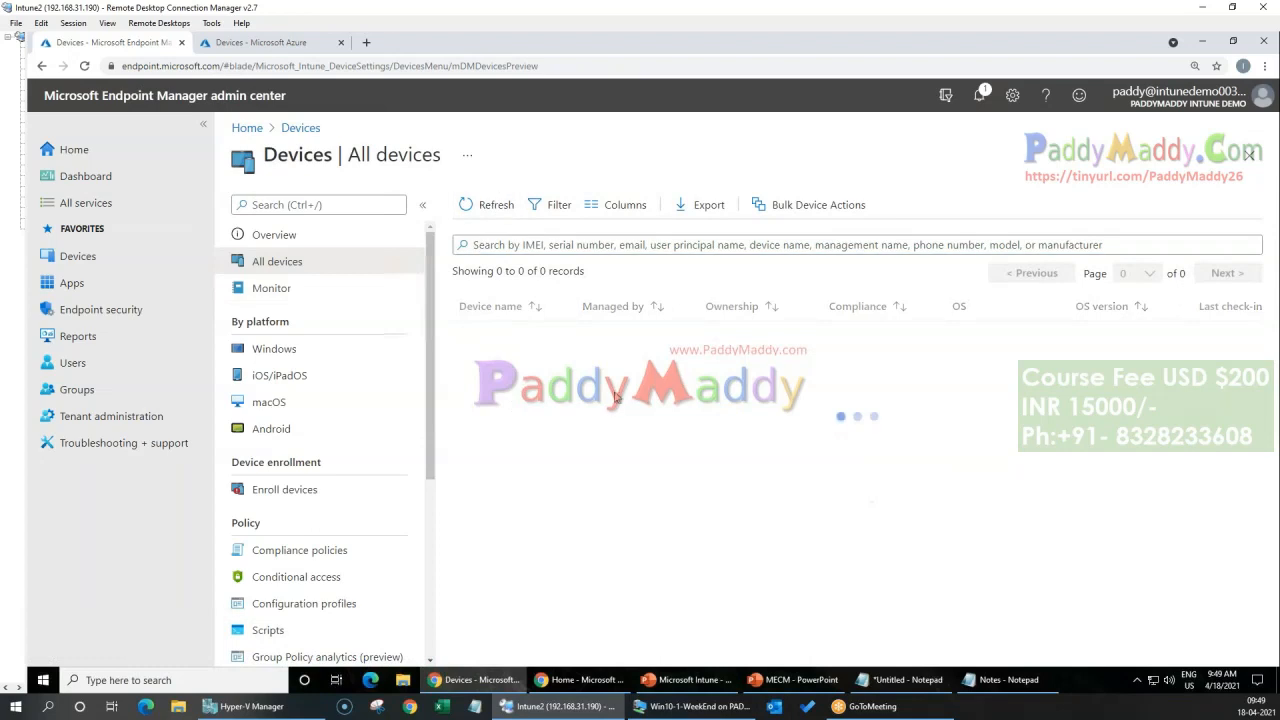
{"action": "left_click", "coordinate": [90, 95]}
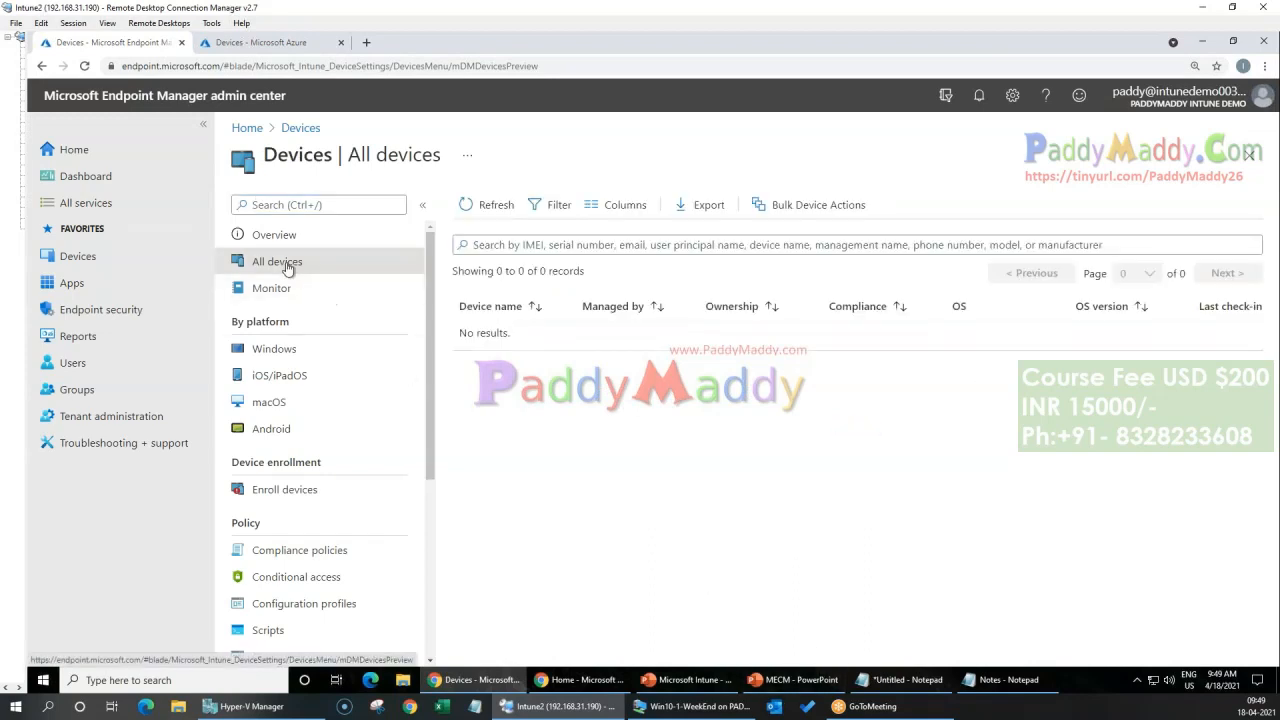
Step: Check the Windows devices list by platform, refreshing it and reloading the page
{"action": "left_click", "coordinate": [262, 348]}
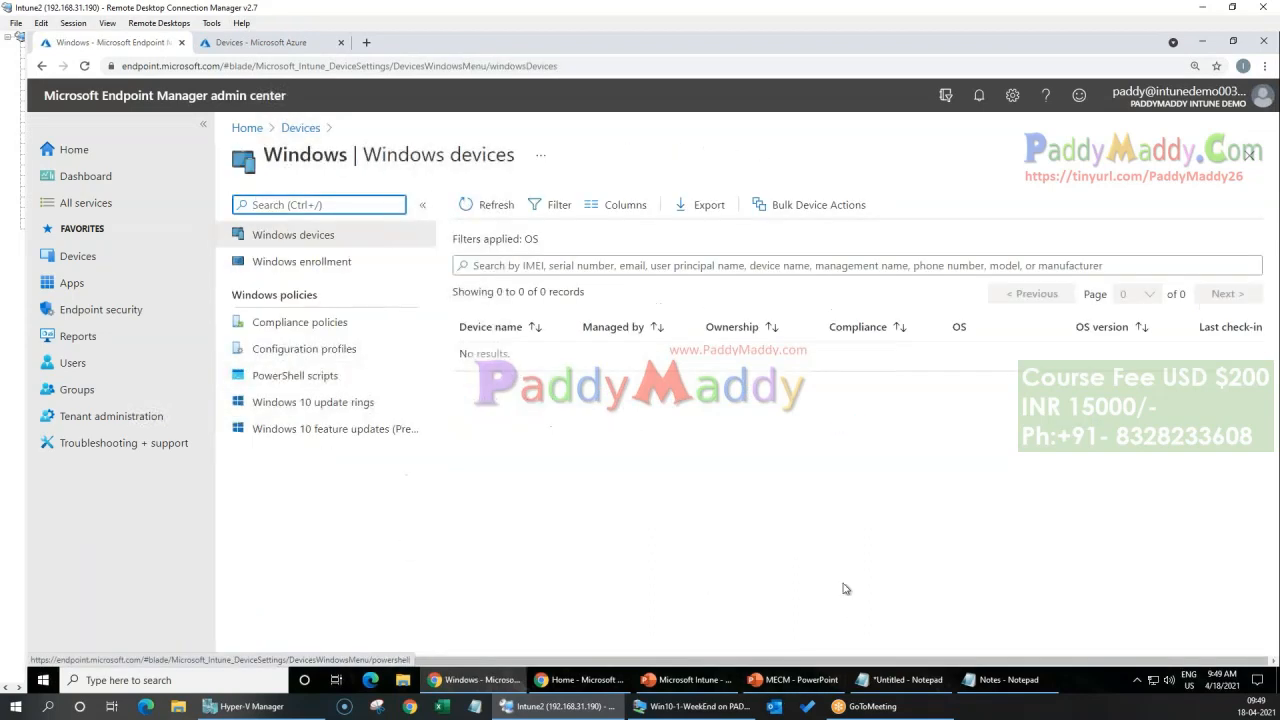
{"action": "left_click", "coordinate": [492, 206]}
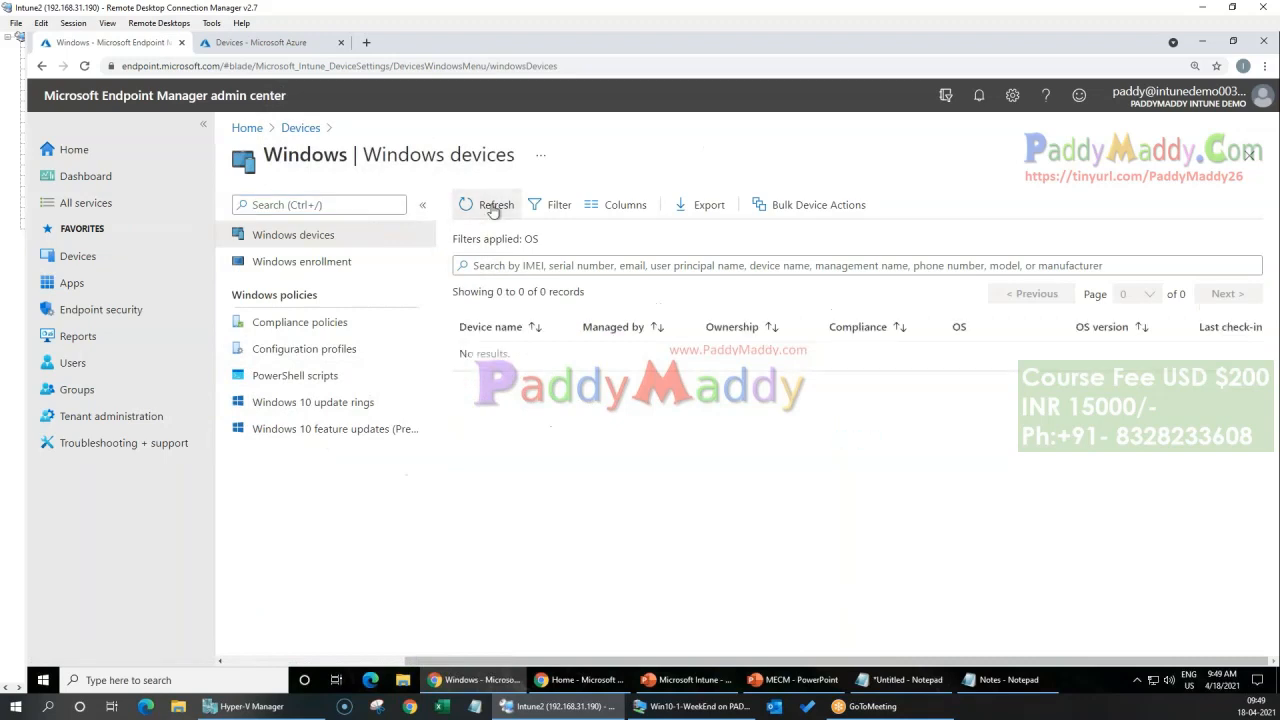
{"action": "left_click", "coordinate": [86, 65]}
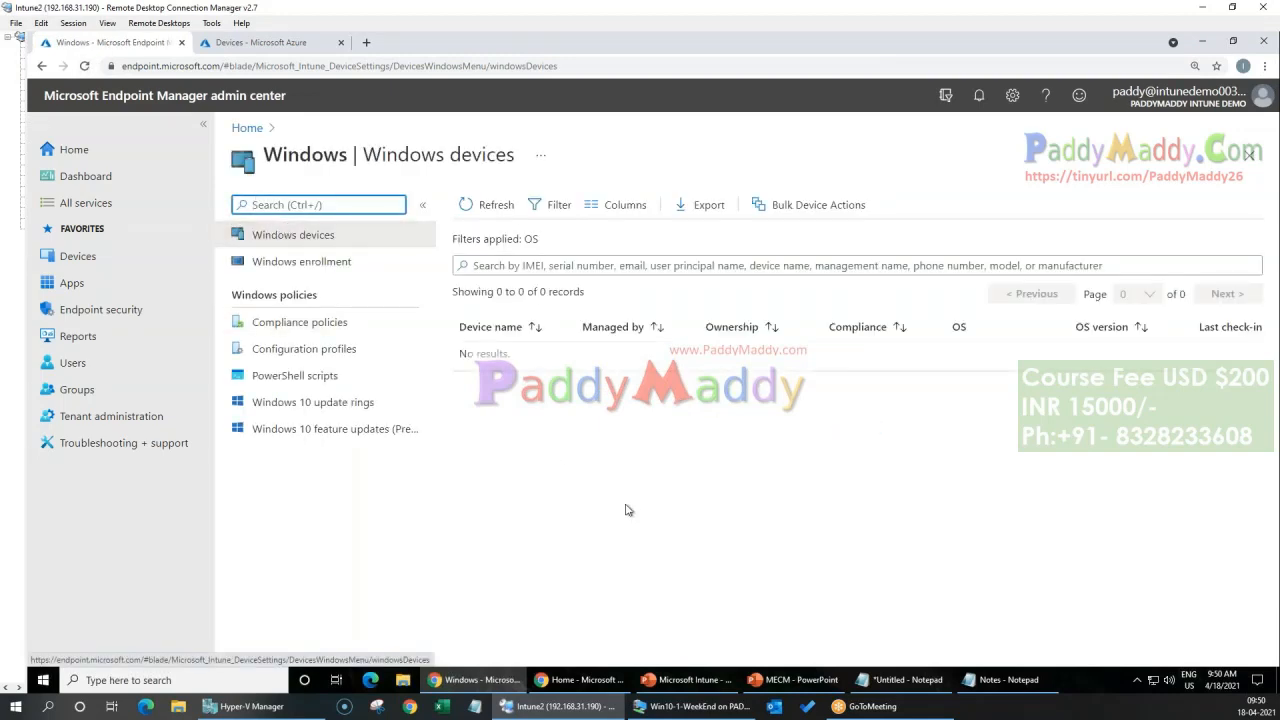
{"action": "left_click", "coordinate": [490, 205]}
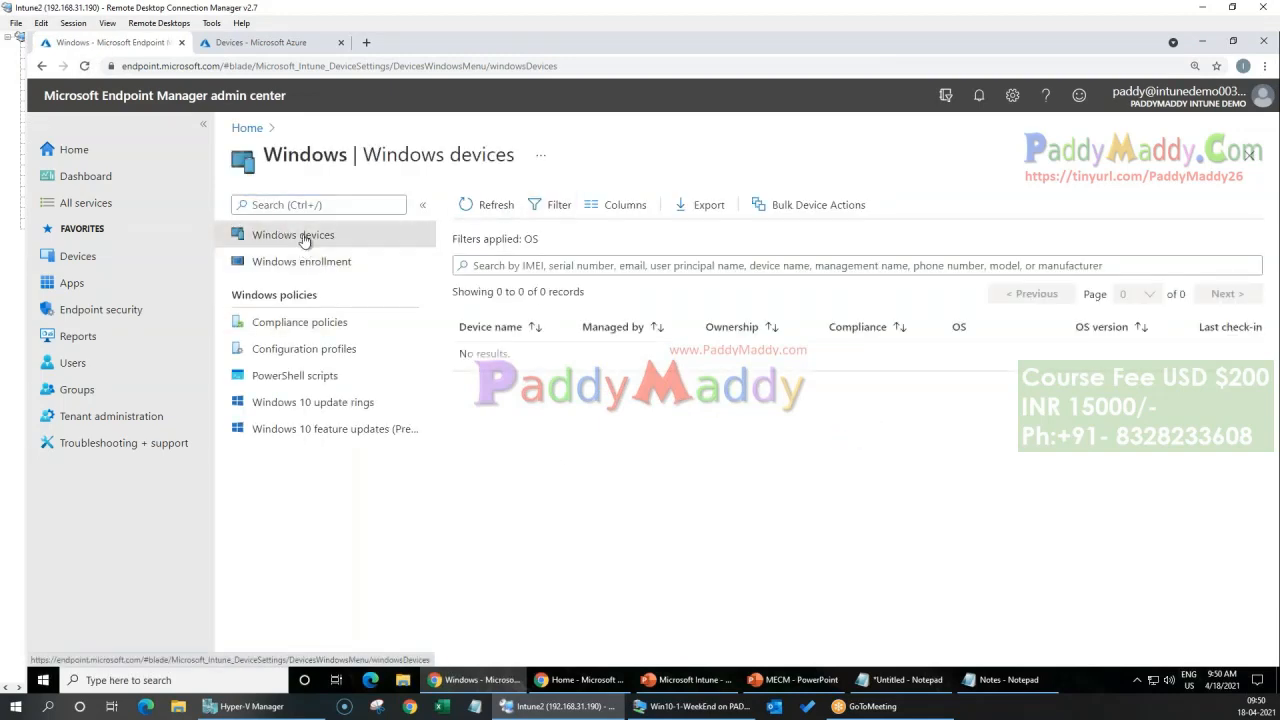
Step: Recheck the all-devices list and the Windows devices list, and return to the Devices overview
{"action": "left_click", "coordinate": [70, 258]}
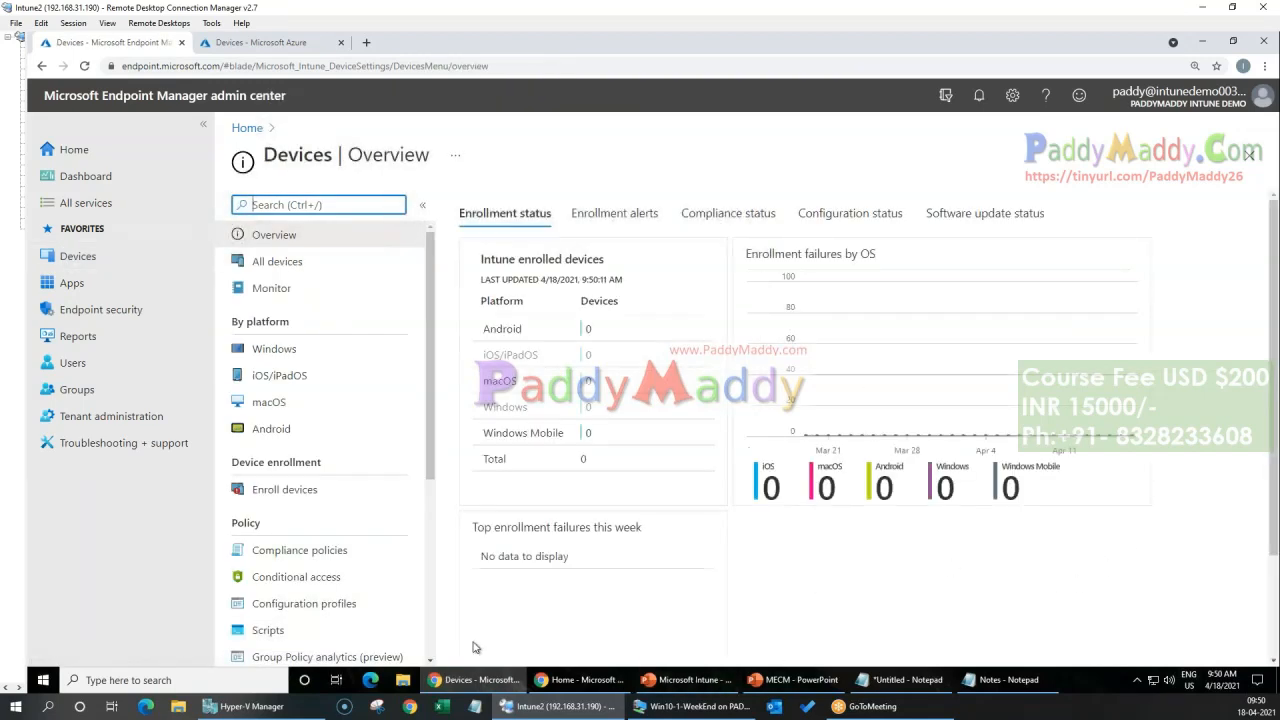
{"action": "left_click", "coordinate": [260, 266]}
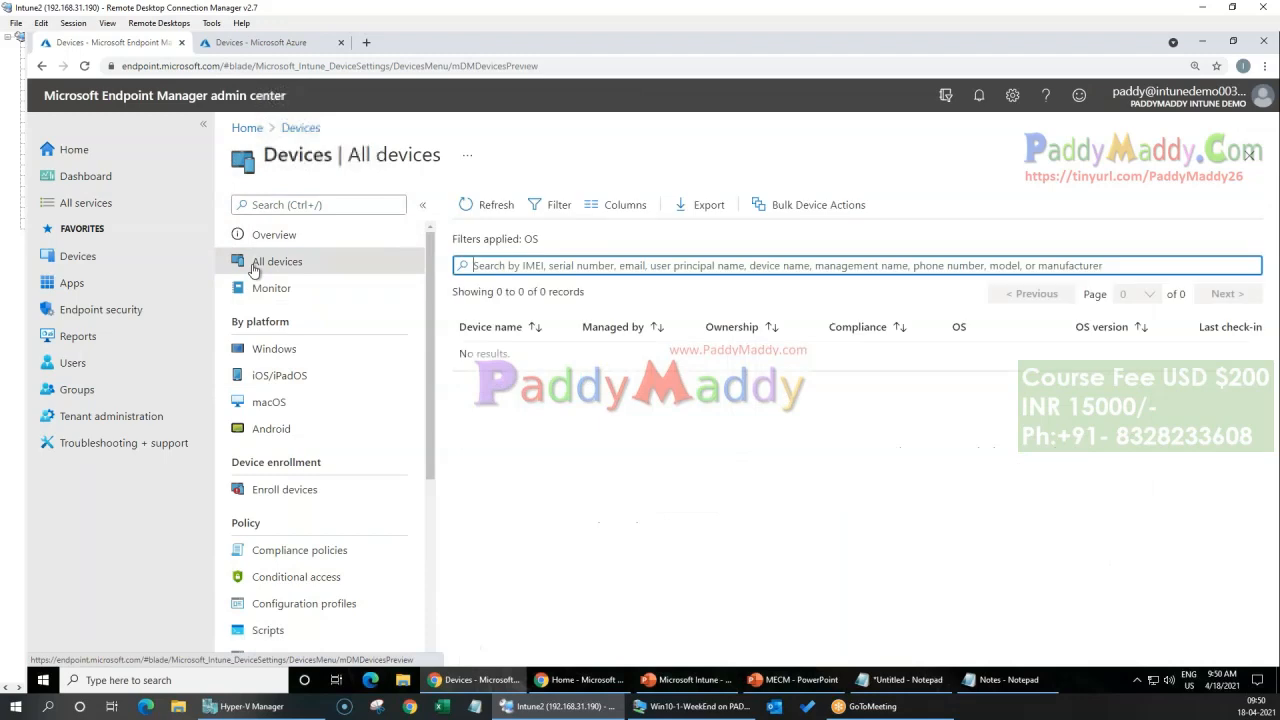
{"action": "left_click", "coordinate": [497, 205]}
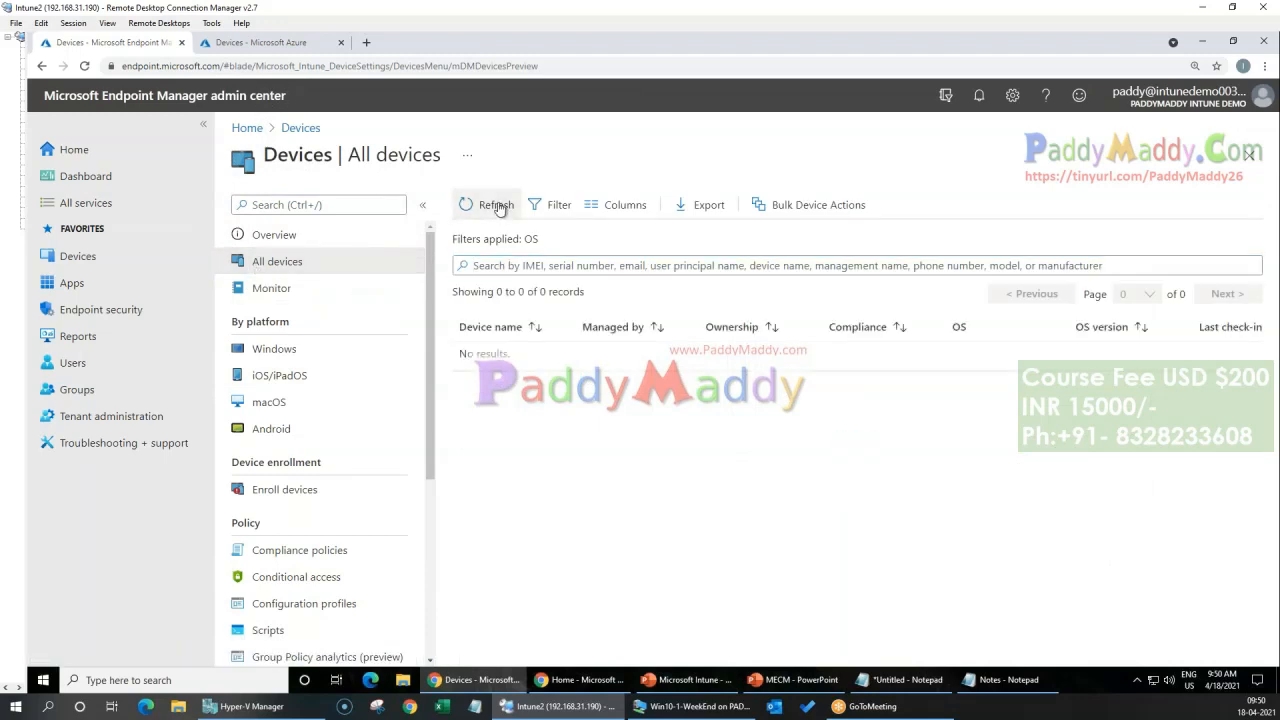
{"action": "left_click", "coordinate": [274, 352]}
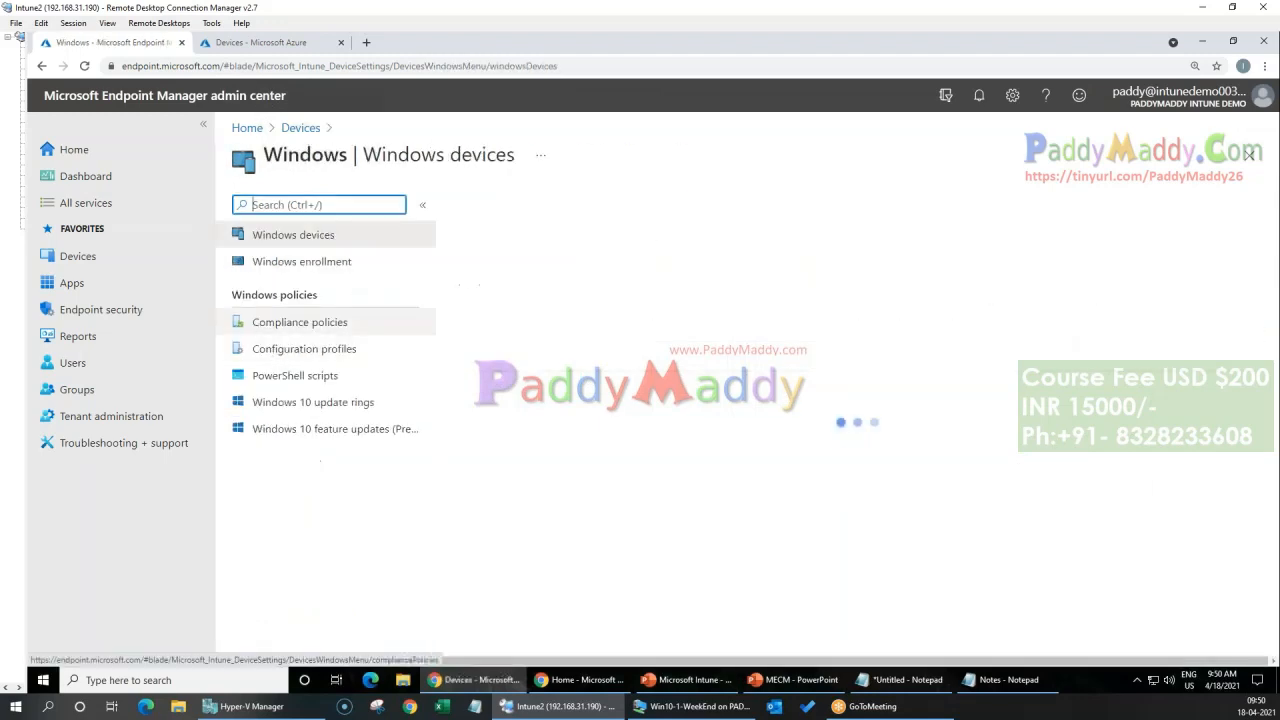
{"action": "left_click", "coordinate": [76, 255]}
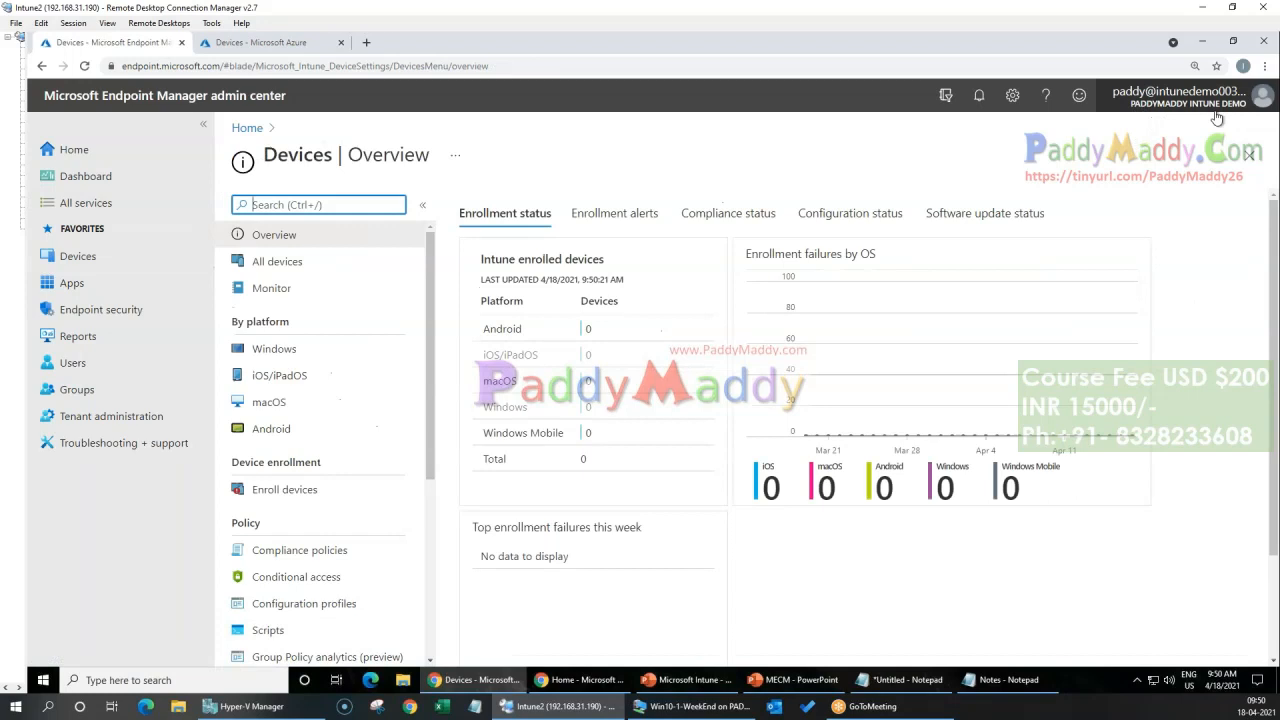
Step: Switch back to the Windows 10 machine and sync the device again from its Azure AD connection's info page
{"action": "mouse_move", "coordinate": [720, 714]}
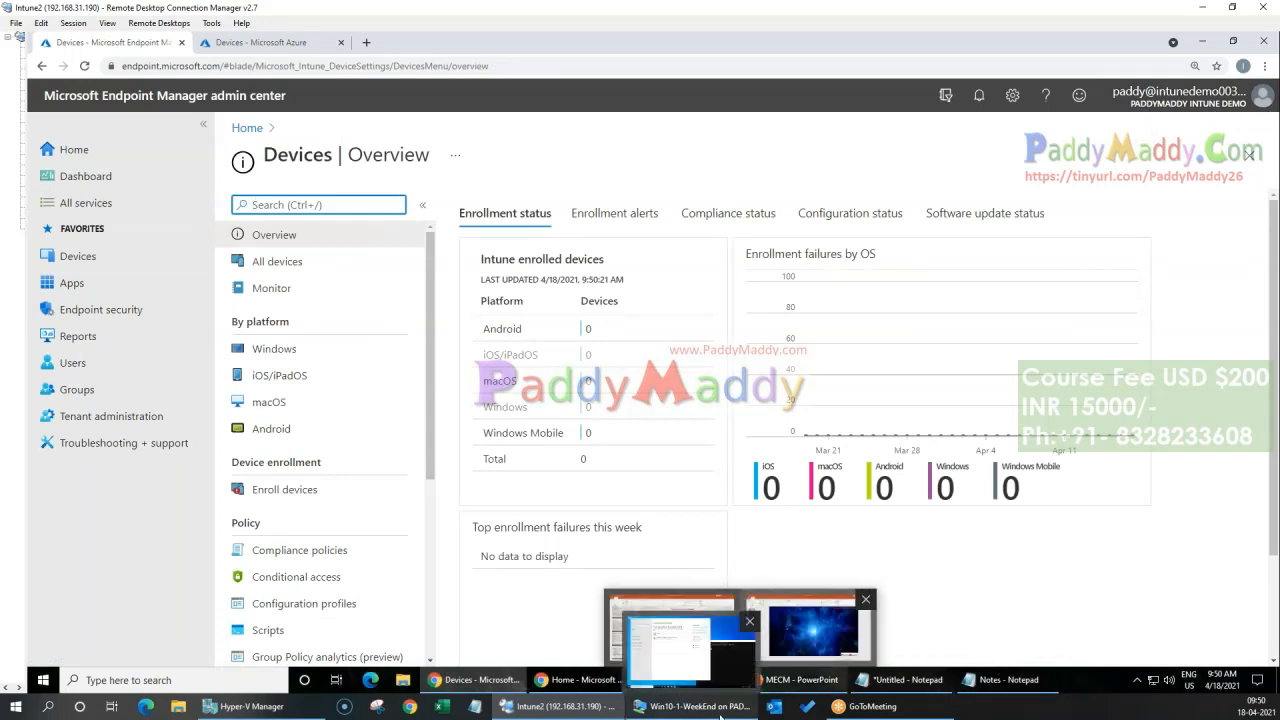
{"action": "left_click", "coordinate": [671, 650]}
{"action": "left_click", "coordinate": [375, 224]}
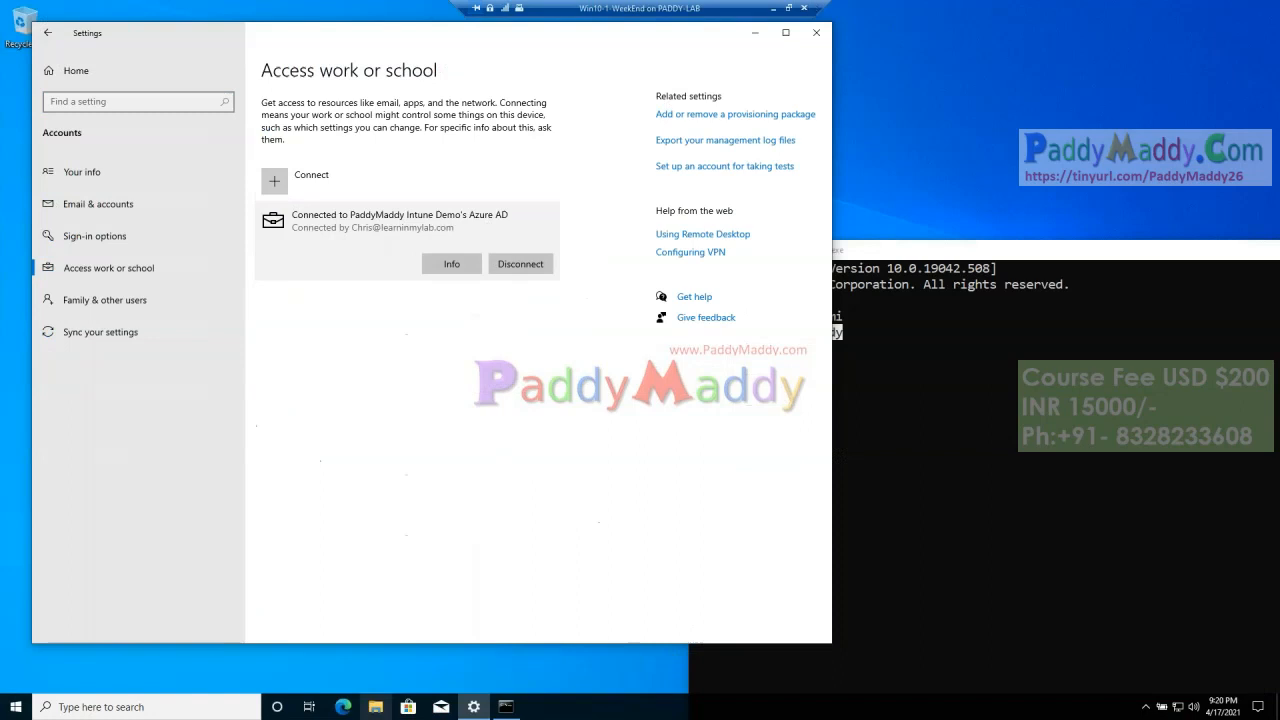
{"action": "key", "text": "super"}
{"action": "left_click", "coordinate": [15, 707]}
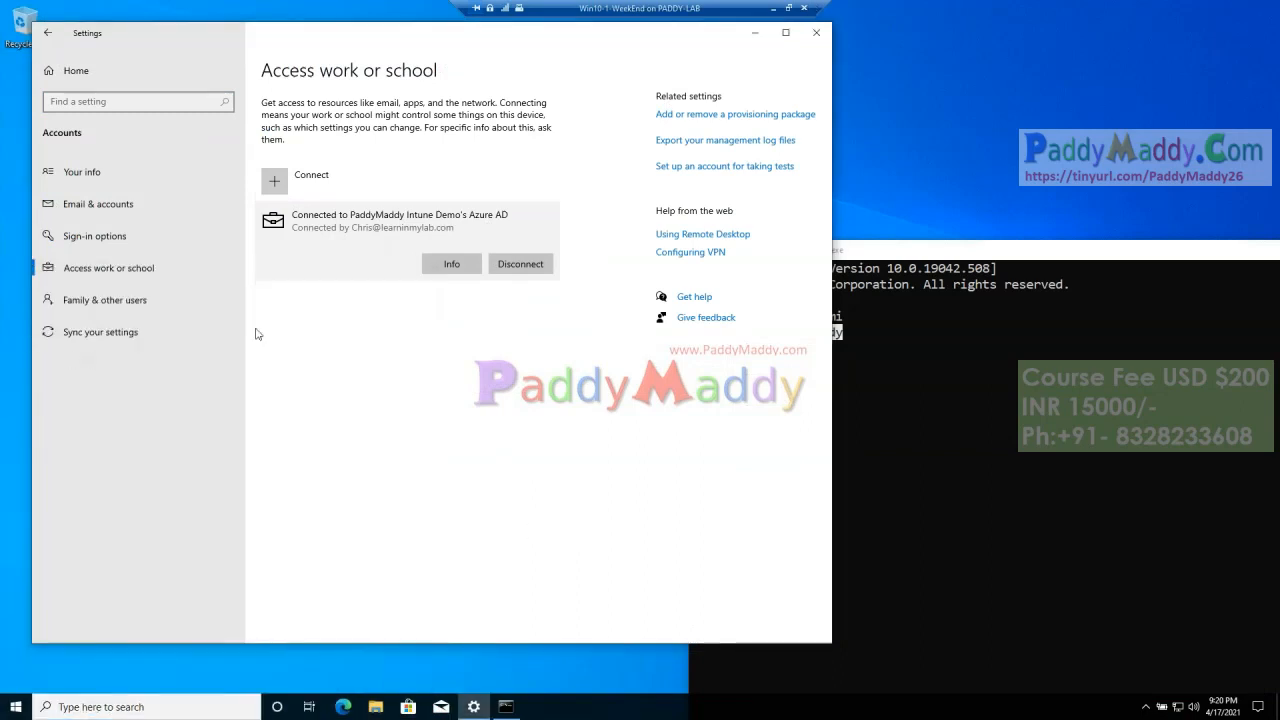
{"action": "left_click", "coordinate": [452, 264]}
{"action": "left_click", "coordinate": [79, 538]}
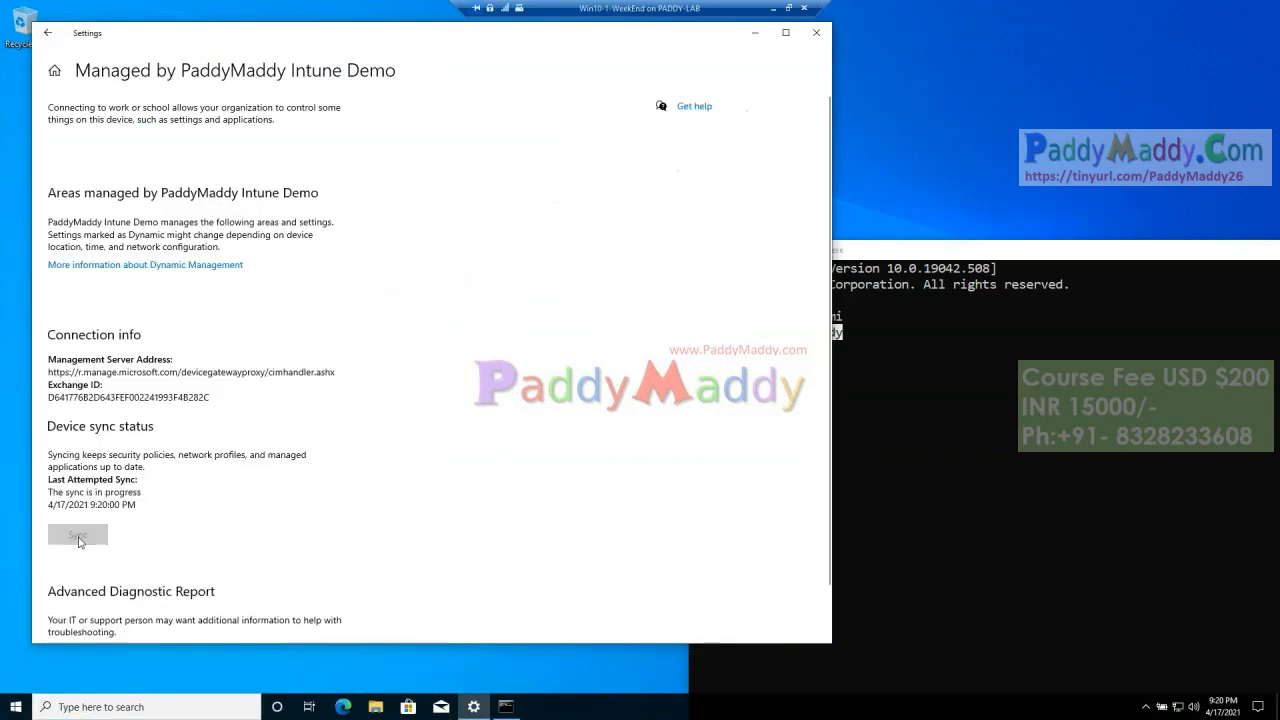
{"action": "scroll", "coordinate": [505, 502], "scroll_direction": "down", "scroll_amount": 1}
Step: Sign out of the local account on the Windows 10 machine by running logoff in the command prompt
{"action": "left_click", "coordinate": [960, 257]}
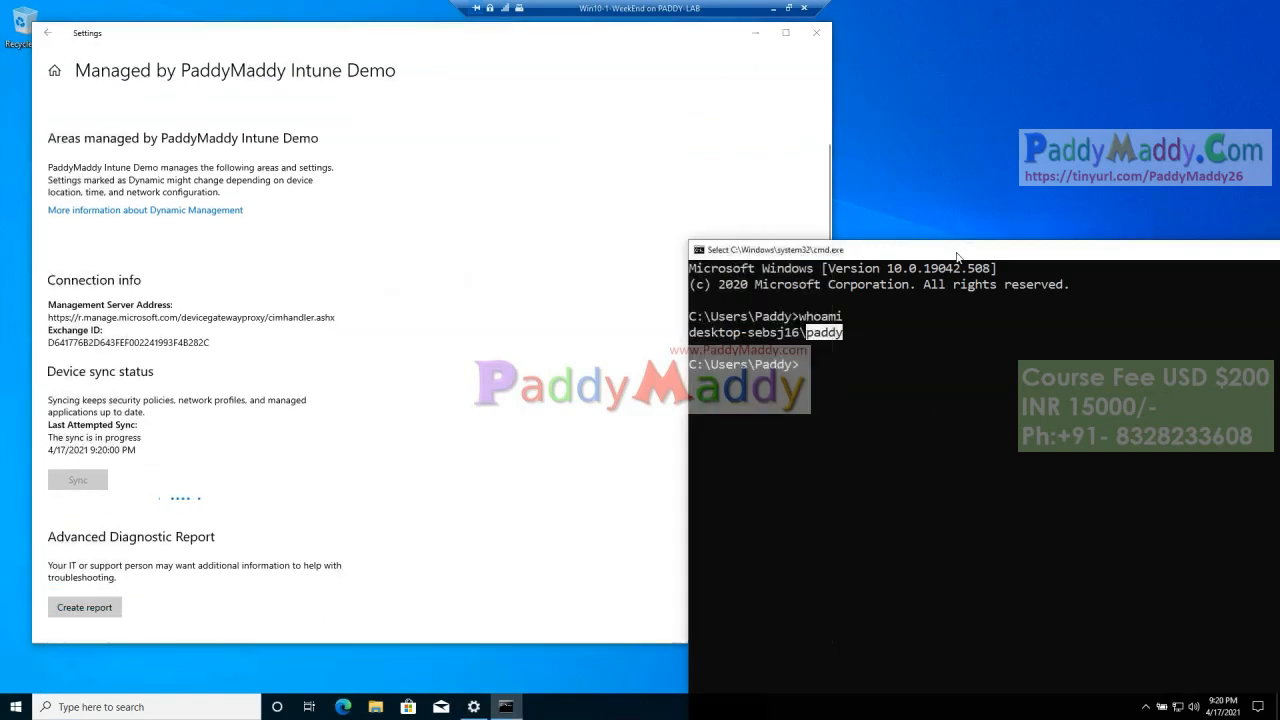
{"action": "left_click_drag", "start_coordinate": [787, 254], "coordinate": [493, 175]}
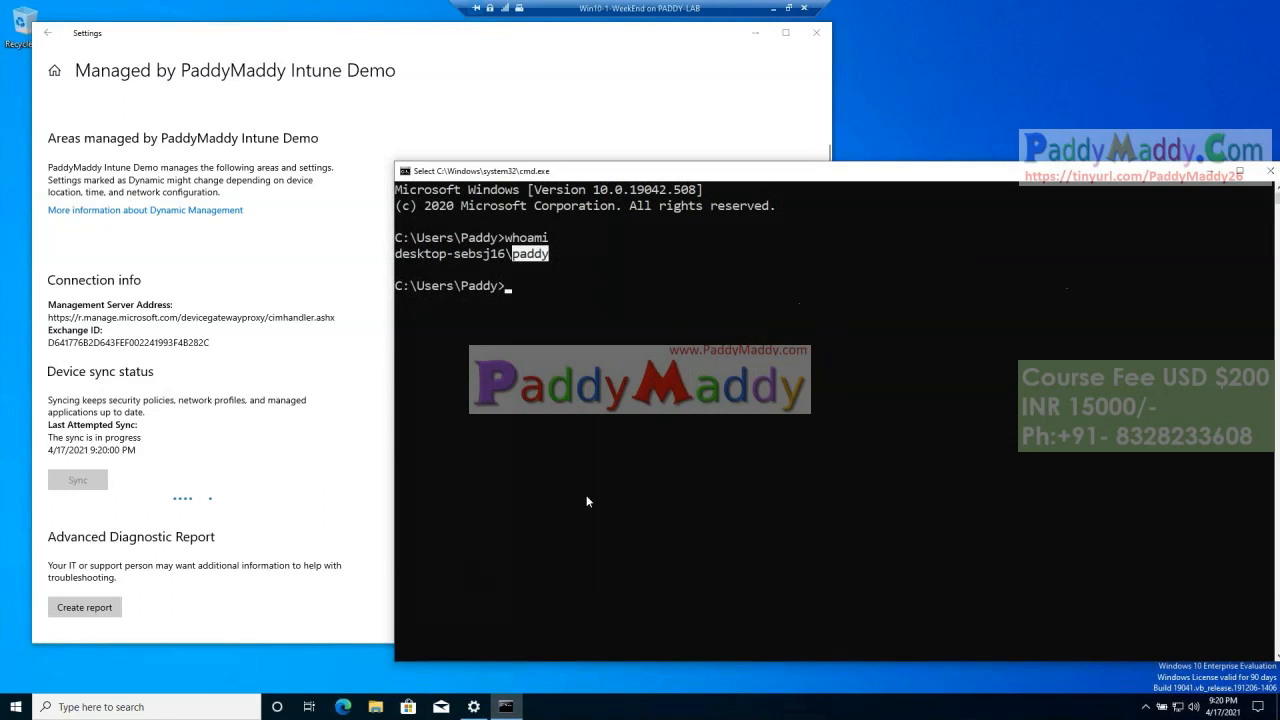
{"action": "type", "text": "logof"}
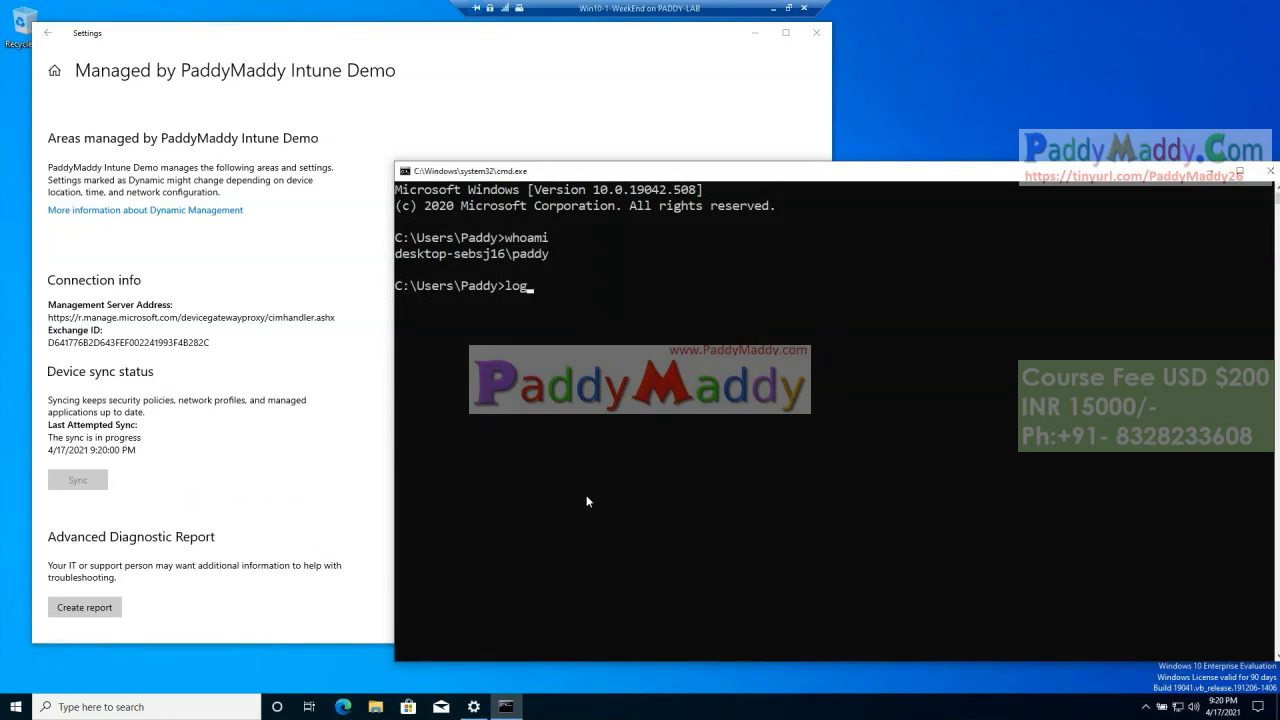
{"action": "type", "text": "f"}
{"action": "key", "text": "Return"}
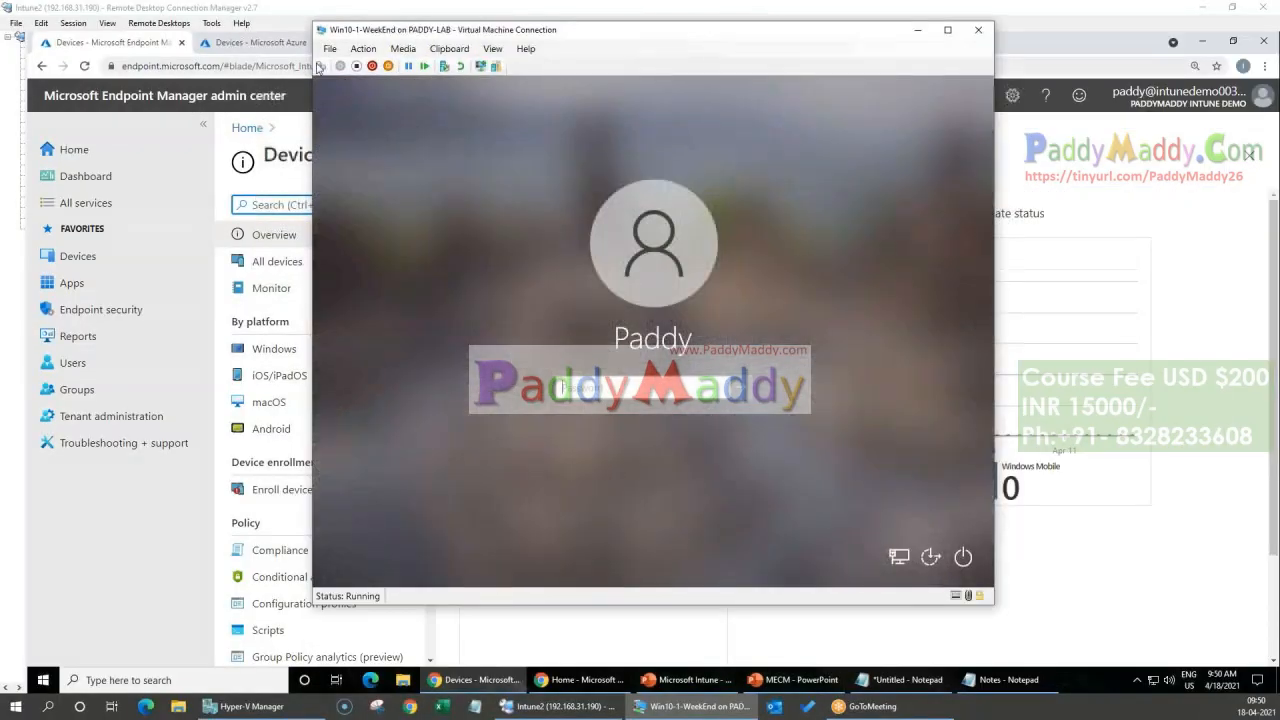
Step: Change the virtual machine connection to a basic session and enter the work account's e-mail address for Other user
{"action": "left_click", "coordinate": [479, 68]}
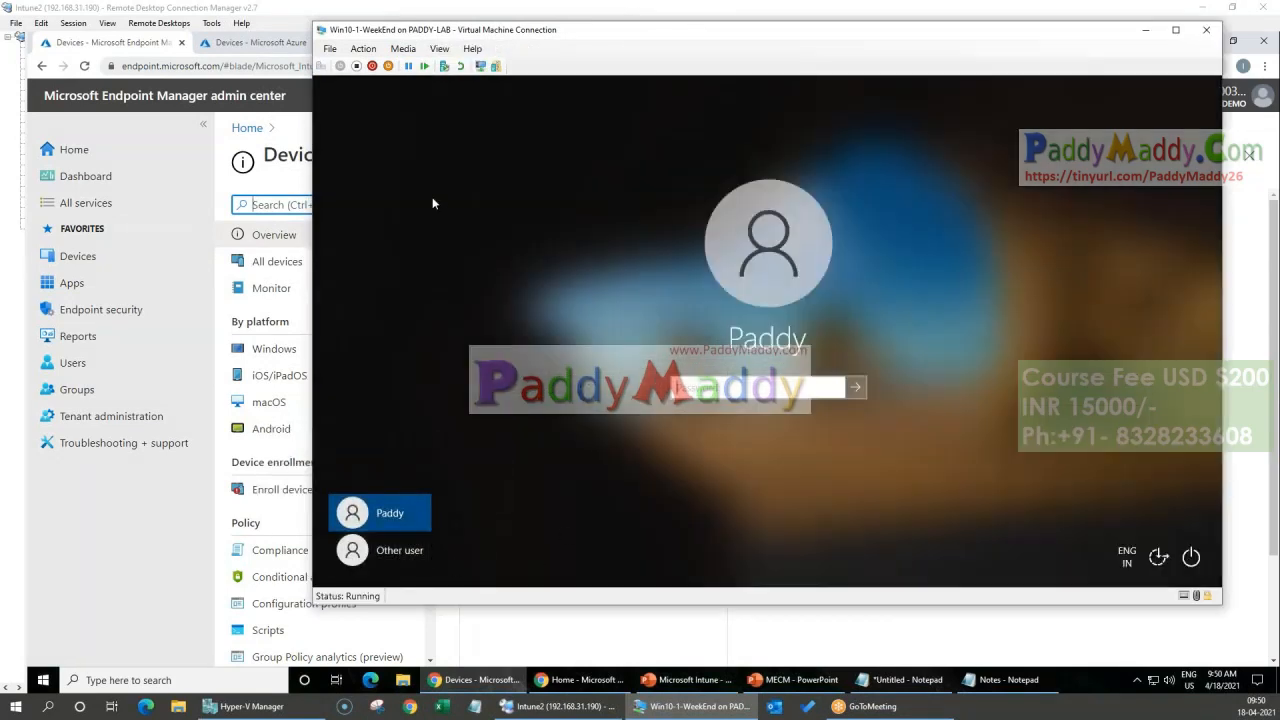
{"action": "left_click", "coordinate": [385, 556]}
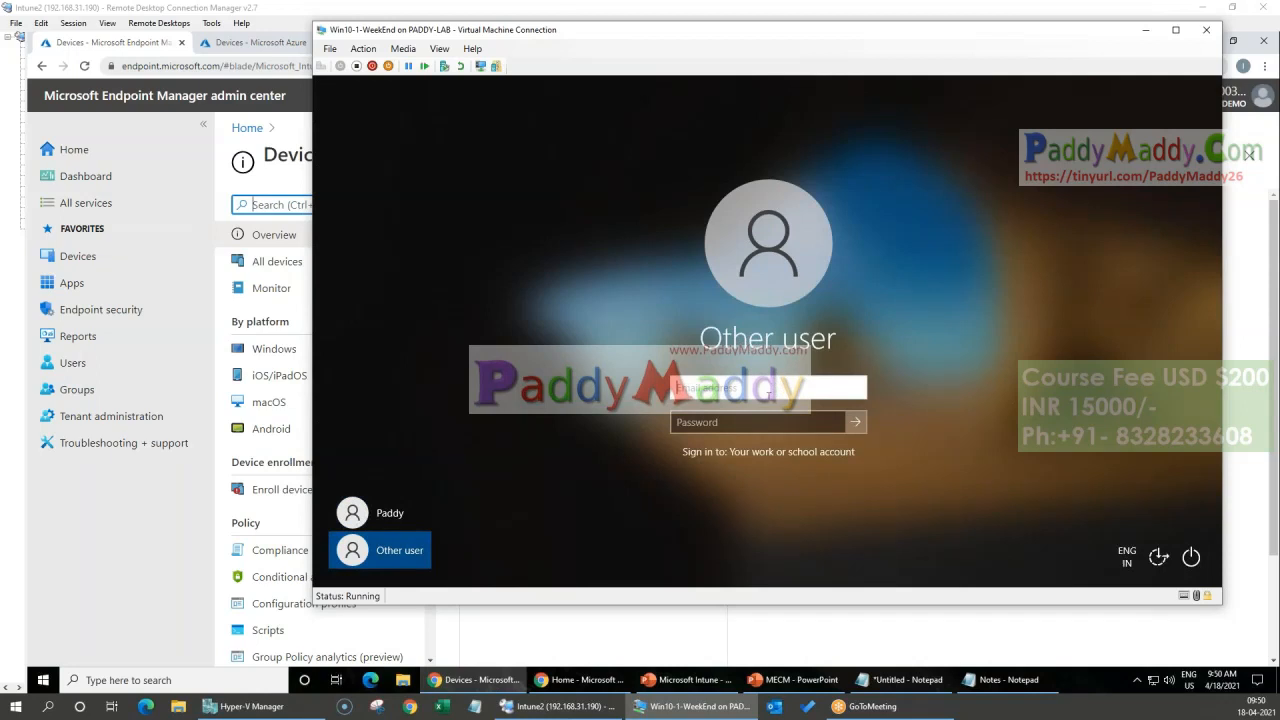
{"action": "key", "text": "Tab"}
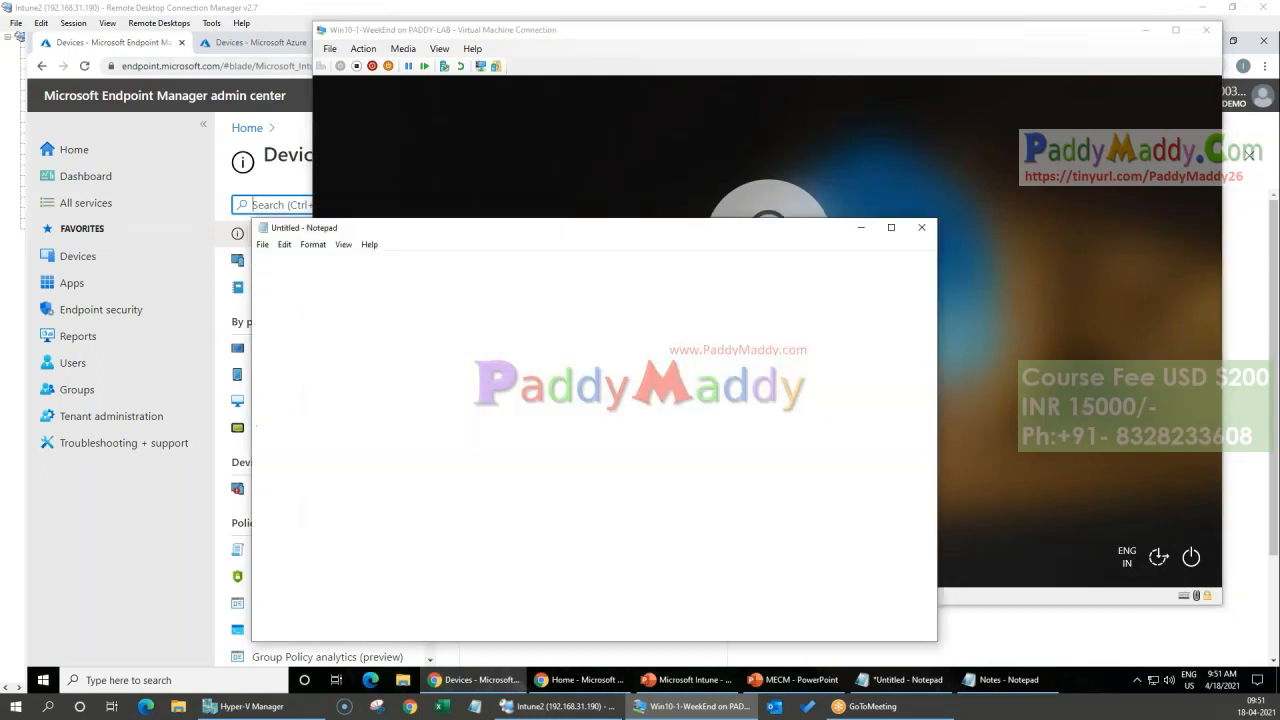
Step: Enter the work account's password for Other user and sign in to the Windows 10 machine
{"action": "left_click_drag", "start_coordinate": [467, 227], "coordinate": [0, 82]}
{"action": "key", "text": "ctrl+v"}
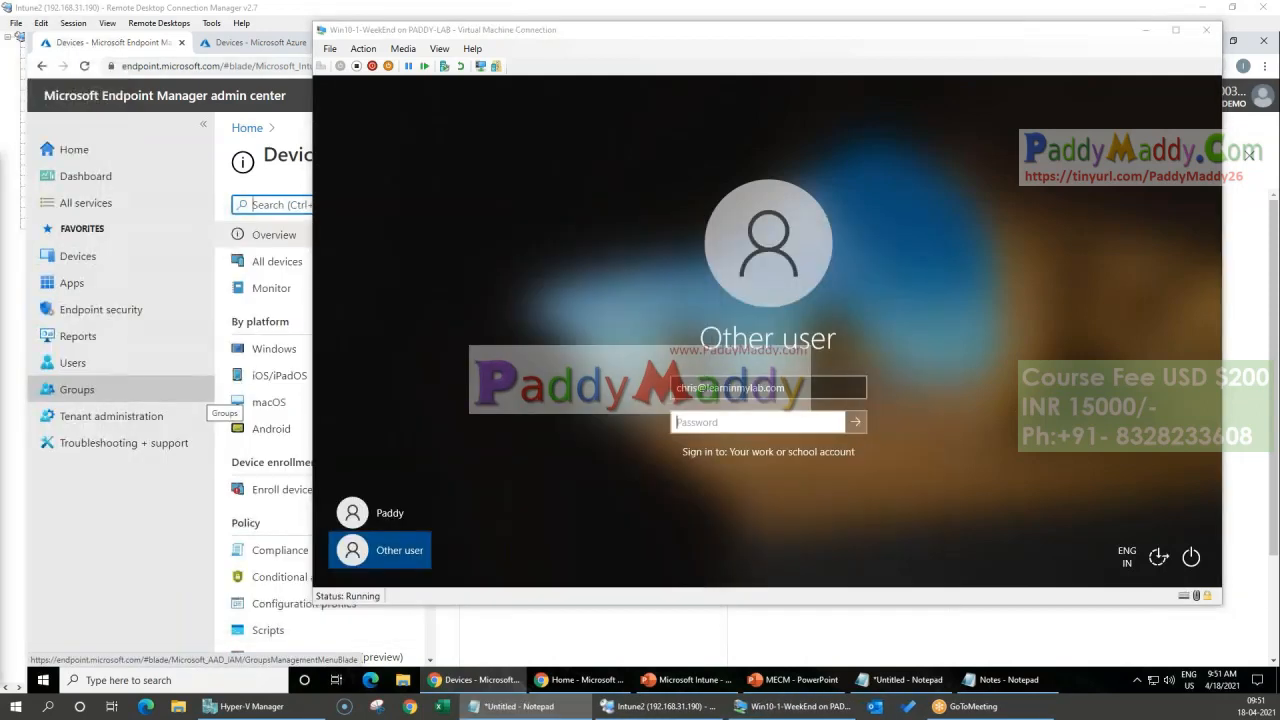
{"action": "left_click", "coordinate": [738, 432]}
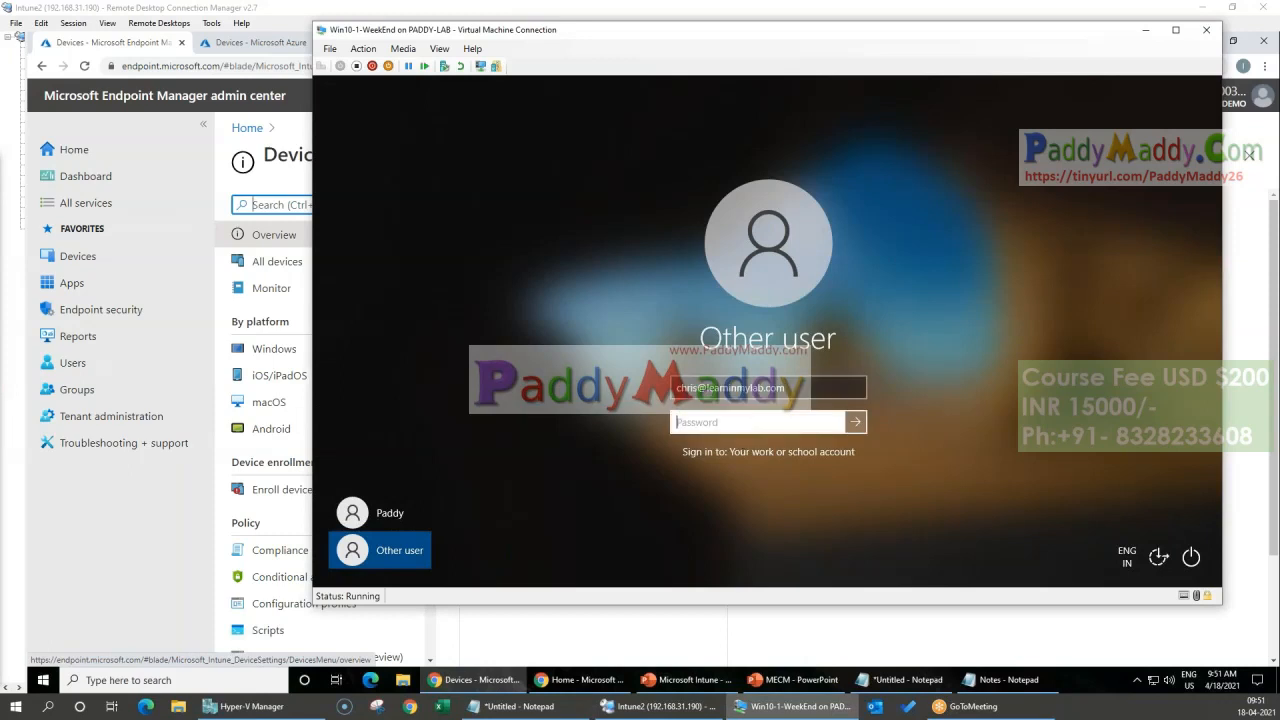
{"action": "type", "text": "•••••••••"}
{"action": "key", "text": "Return"}
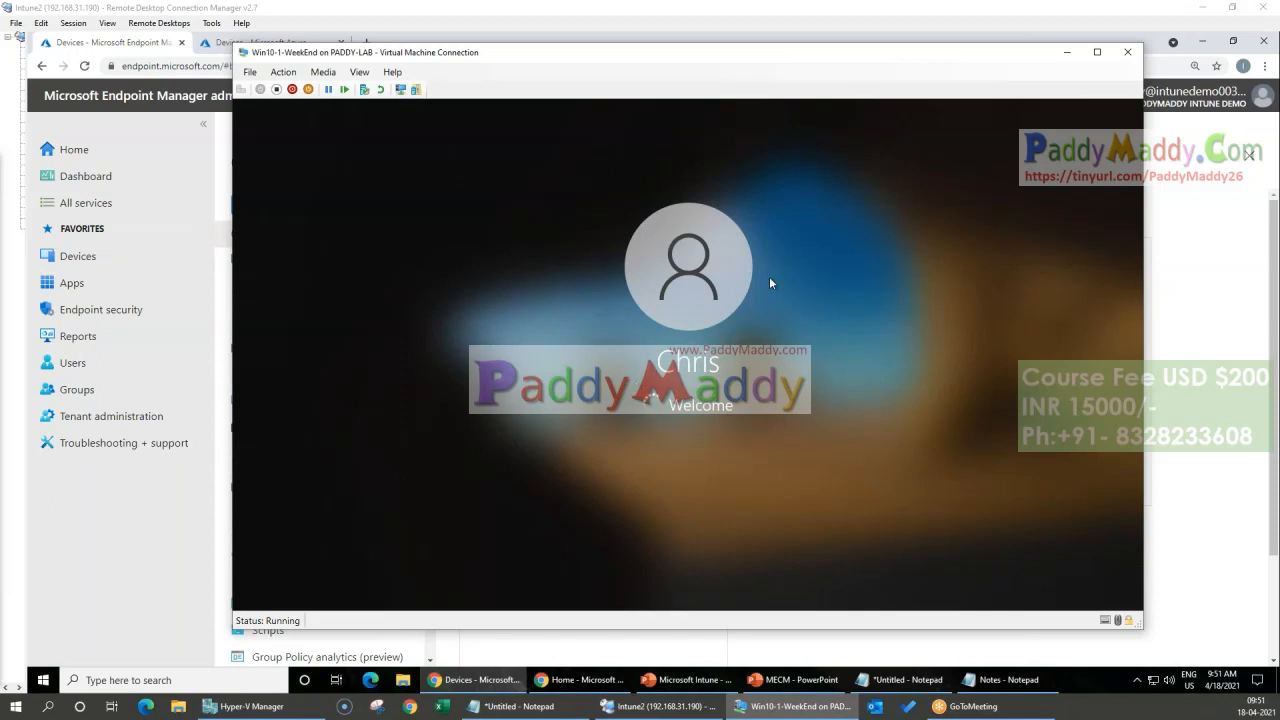
{"action": "left_click", "coordinate": [1132, 705]}
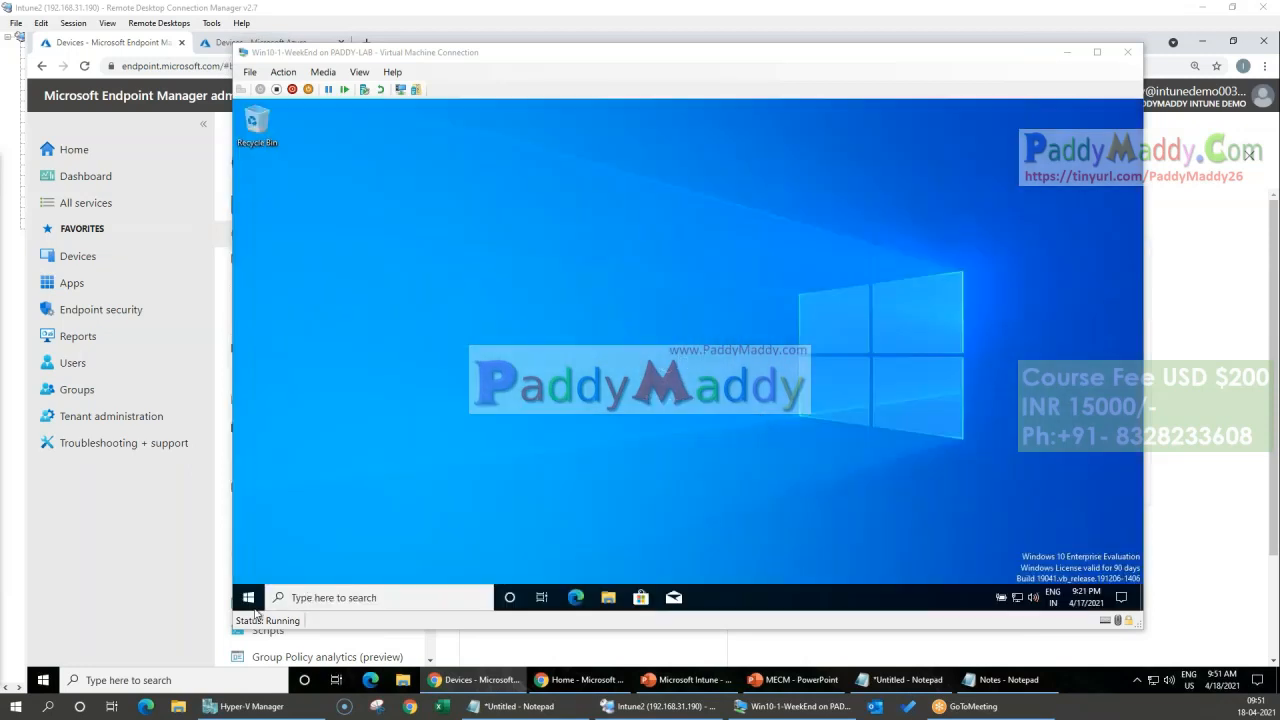
{"action": "left_click", "coordinate": [249, 600]}
{"action": "scroll", "coordinate": [399, 441], "scroll_direction": "down", "scroll_amount": 5}
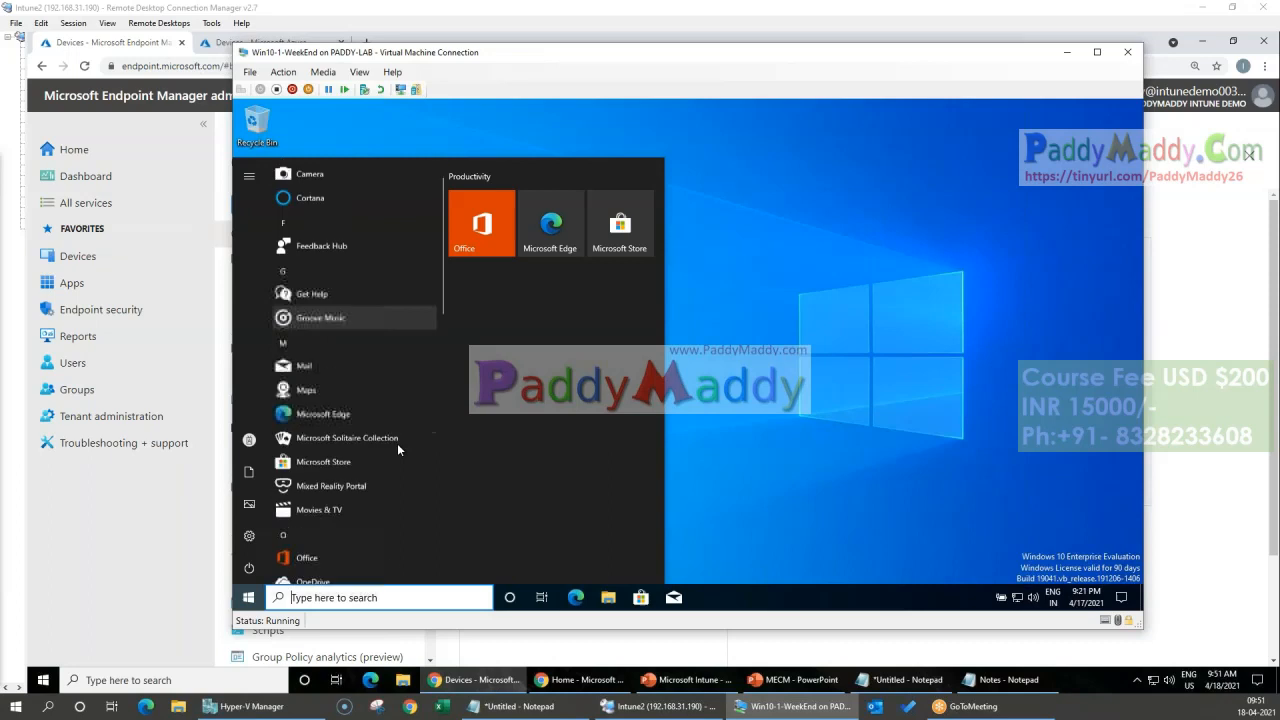
{"action": "left_click", "coordinate": [810, 472]}
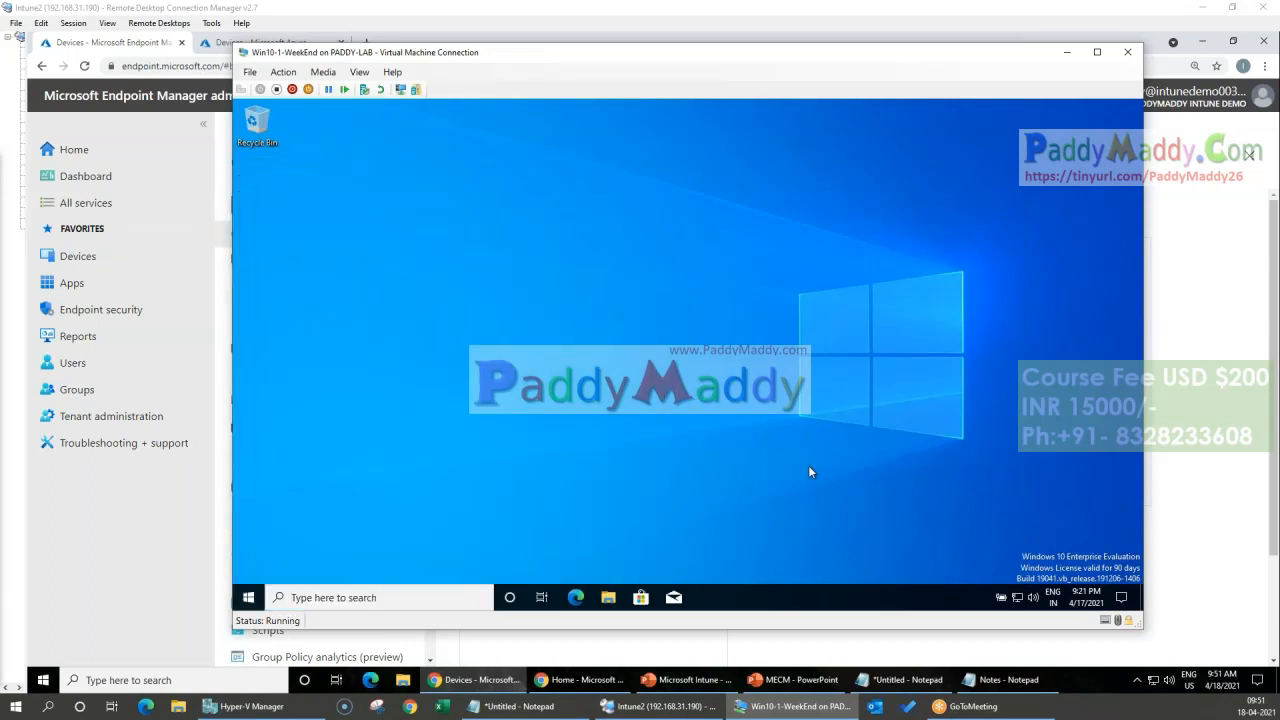
Step: Open the info page of the Azure AD connection under Access work or school in the account settings
{"action": "left_click", "coordinate": [249, 597]}
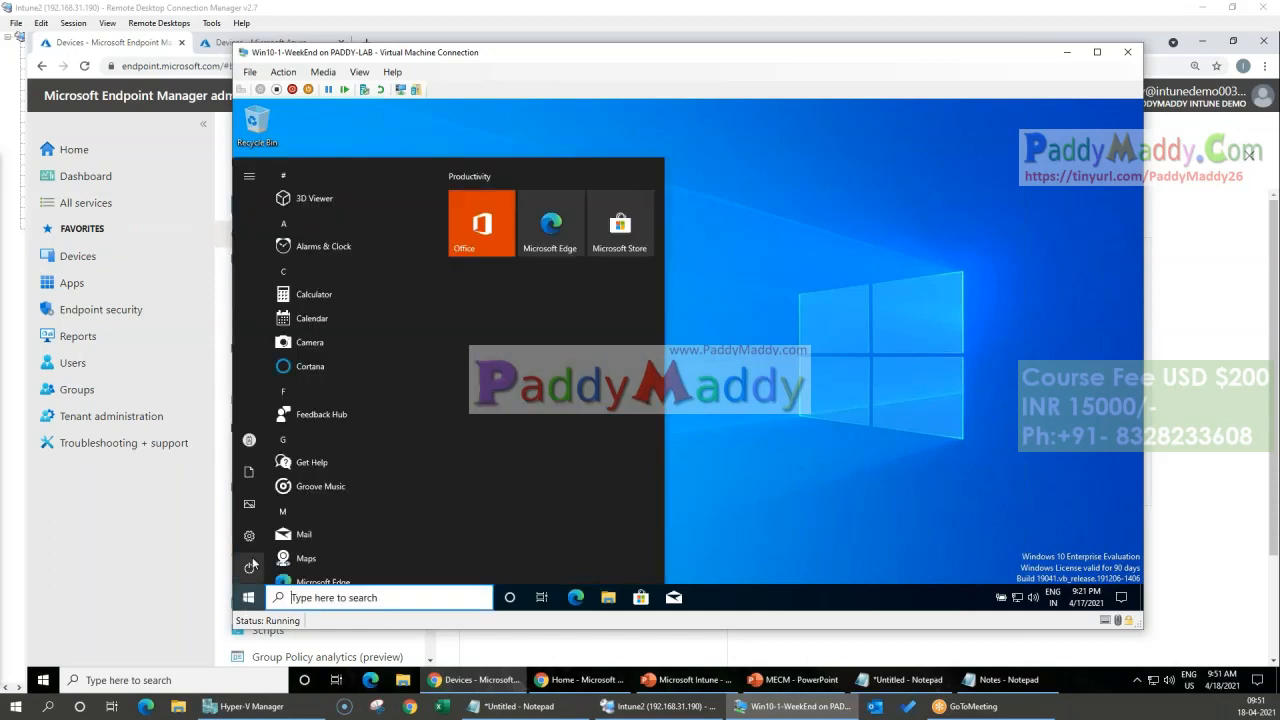
{"action": "left_click", "coordinate": [283, 536]}
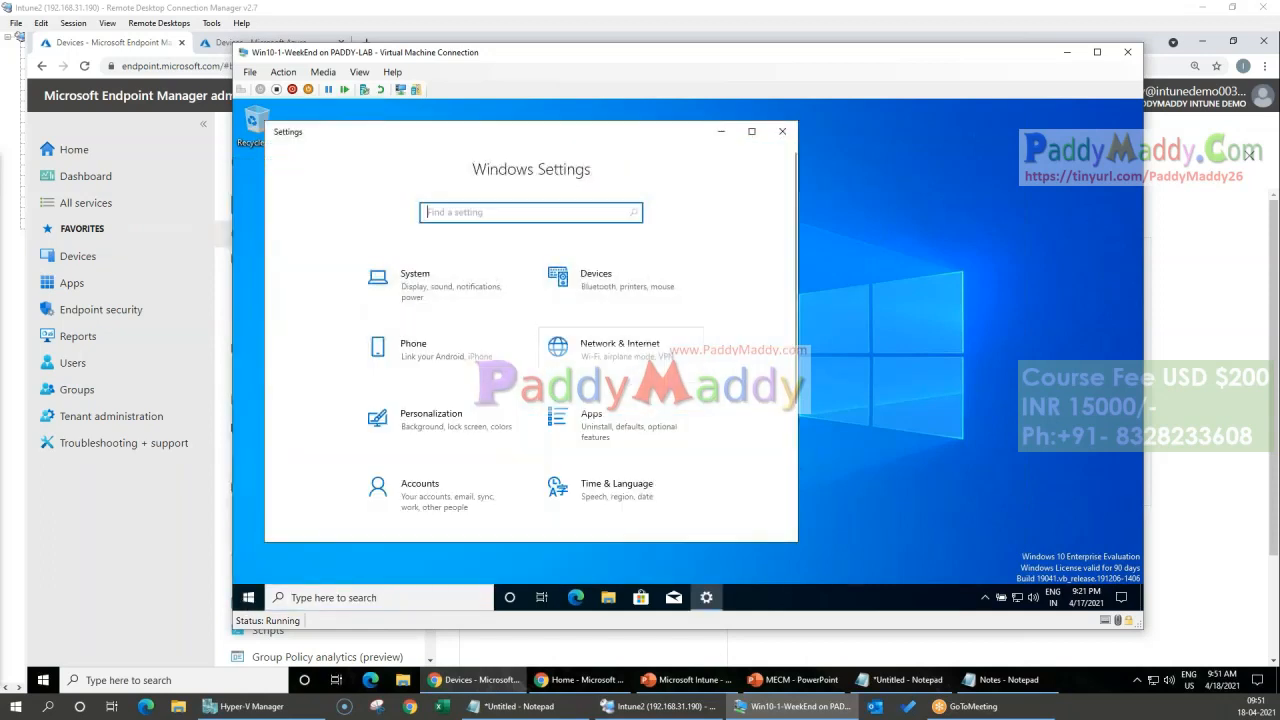
{"action": "left_click", "coordinate": [440, 494]}
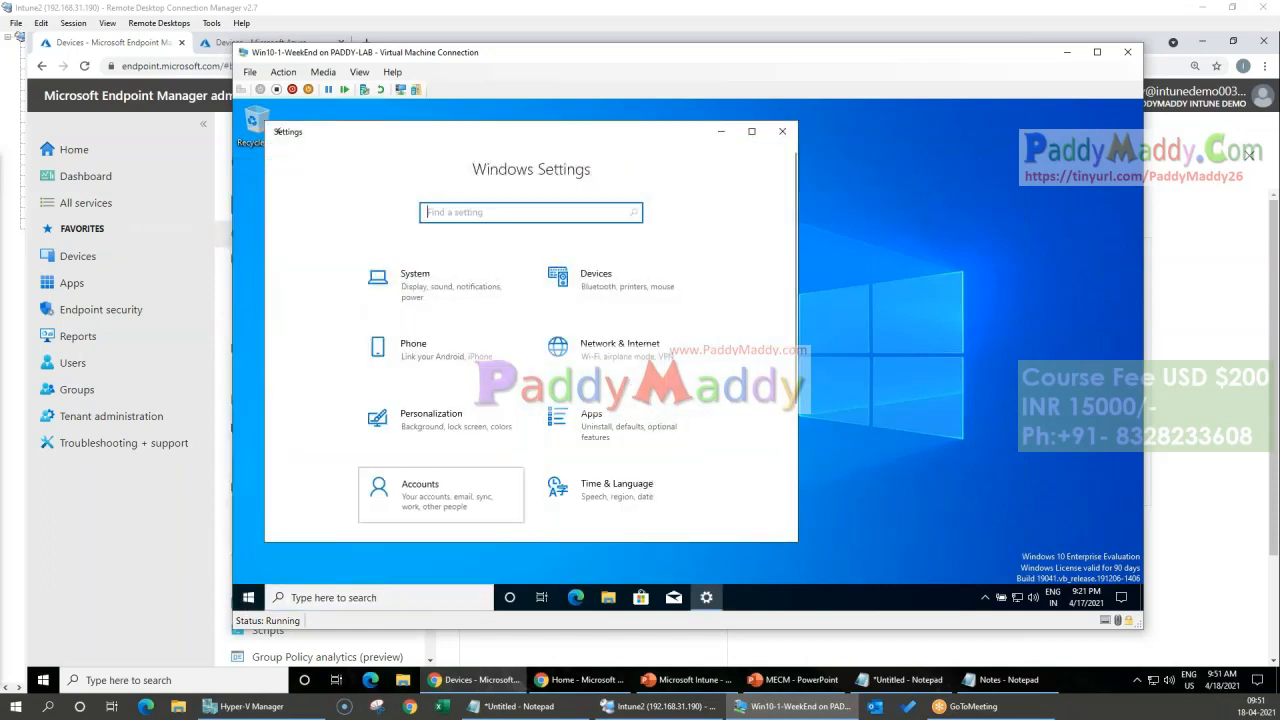
{"action": "left_click", "coordinate": [340, 366]}
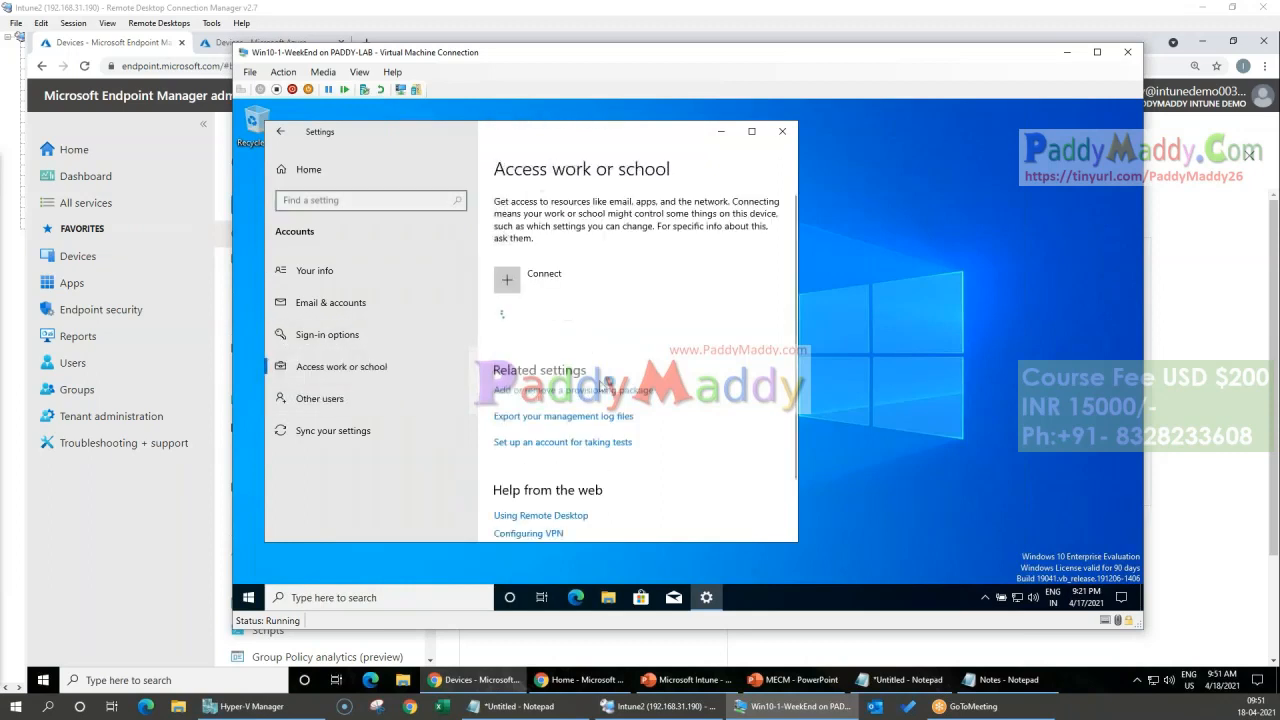
{"action": "left_click", "coordinate": [676, 346]}
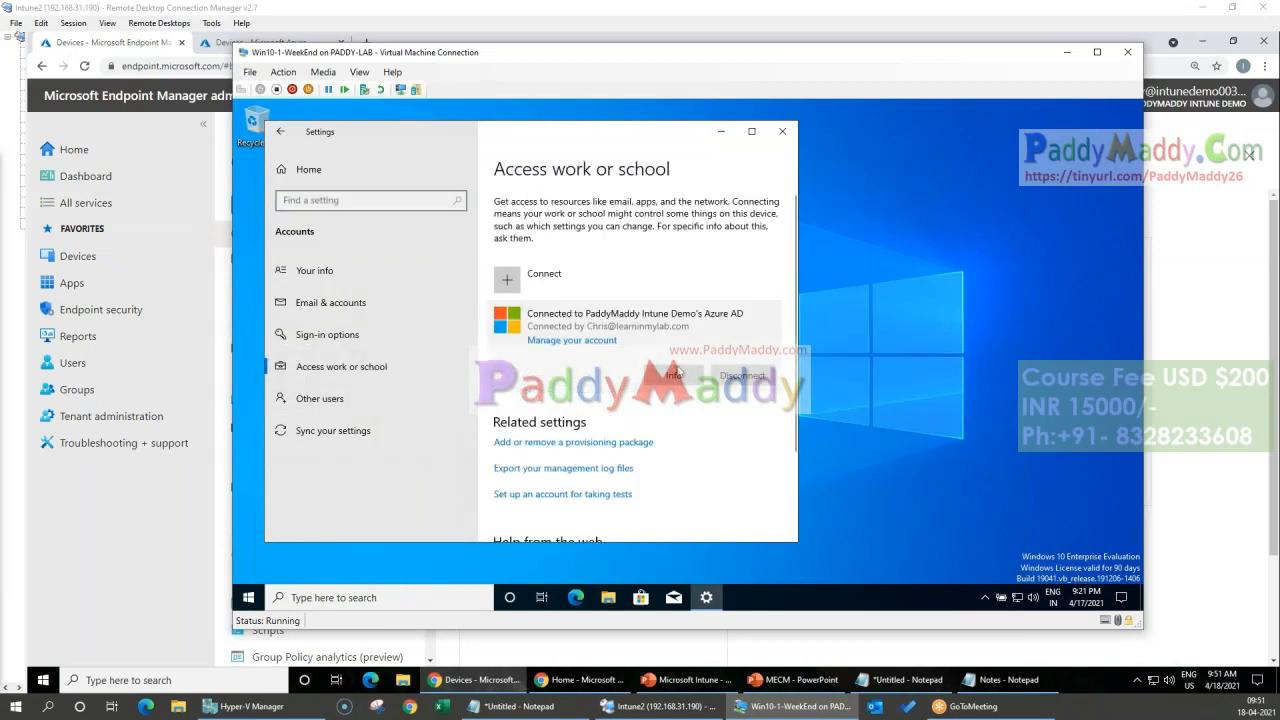
{"action": "left_click", "coordinate": [675, 375]}
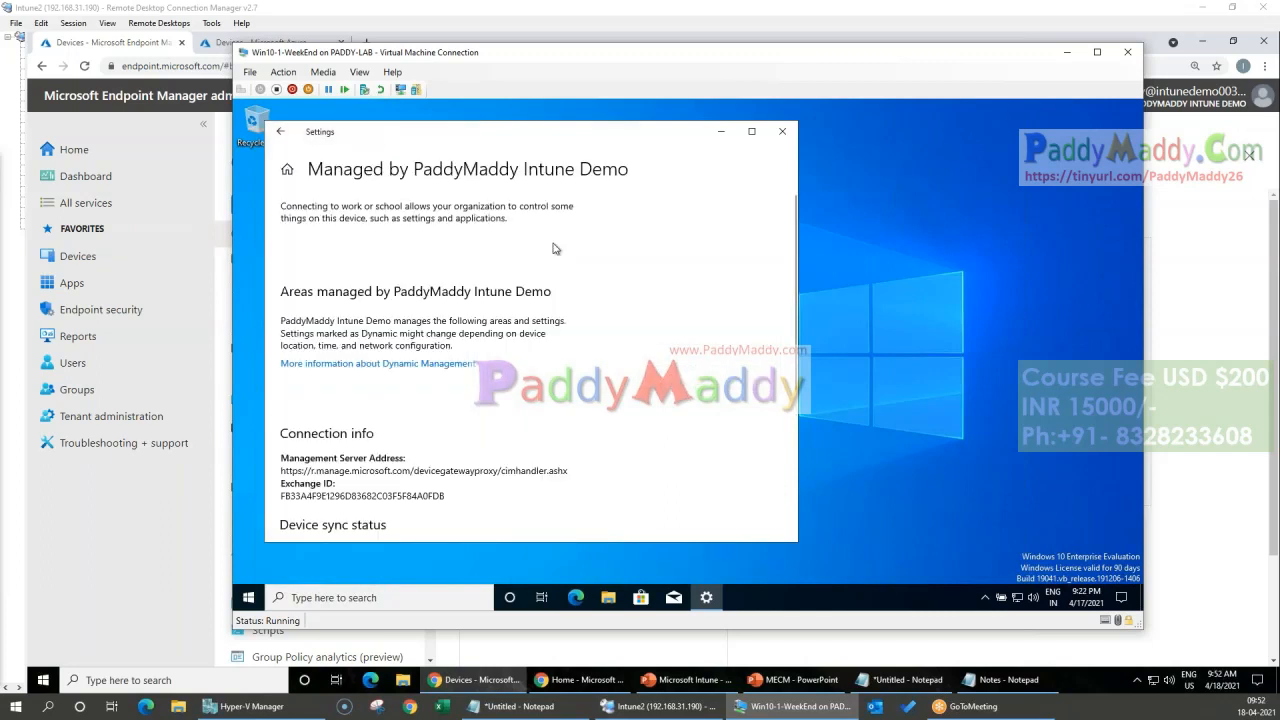
Step: Sync the device from the Azure AD connection's info page with Settings maximized, and show the virtual machine full screen
{"action": "left_click", "coordinate": [751, 131]}
{"action": "left_click", "coordinate": [248, 110]}
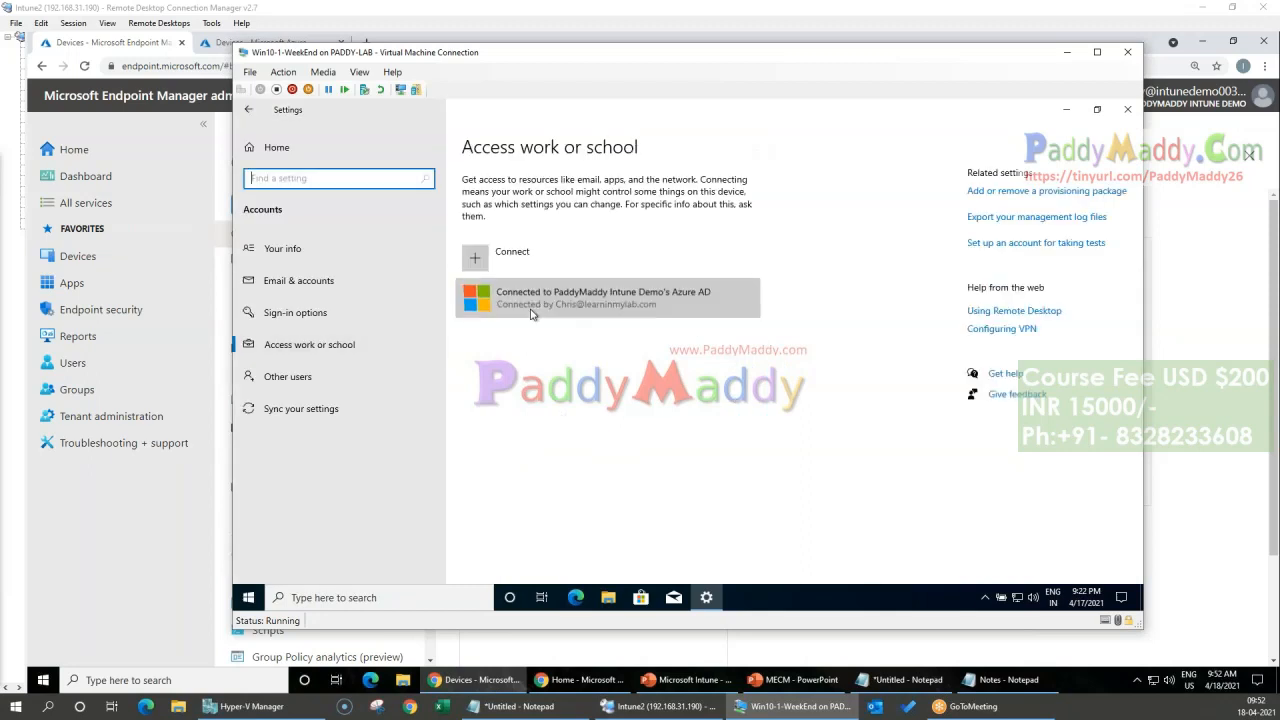
{"action": "left_click", "coordinate": [545, 300]}
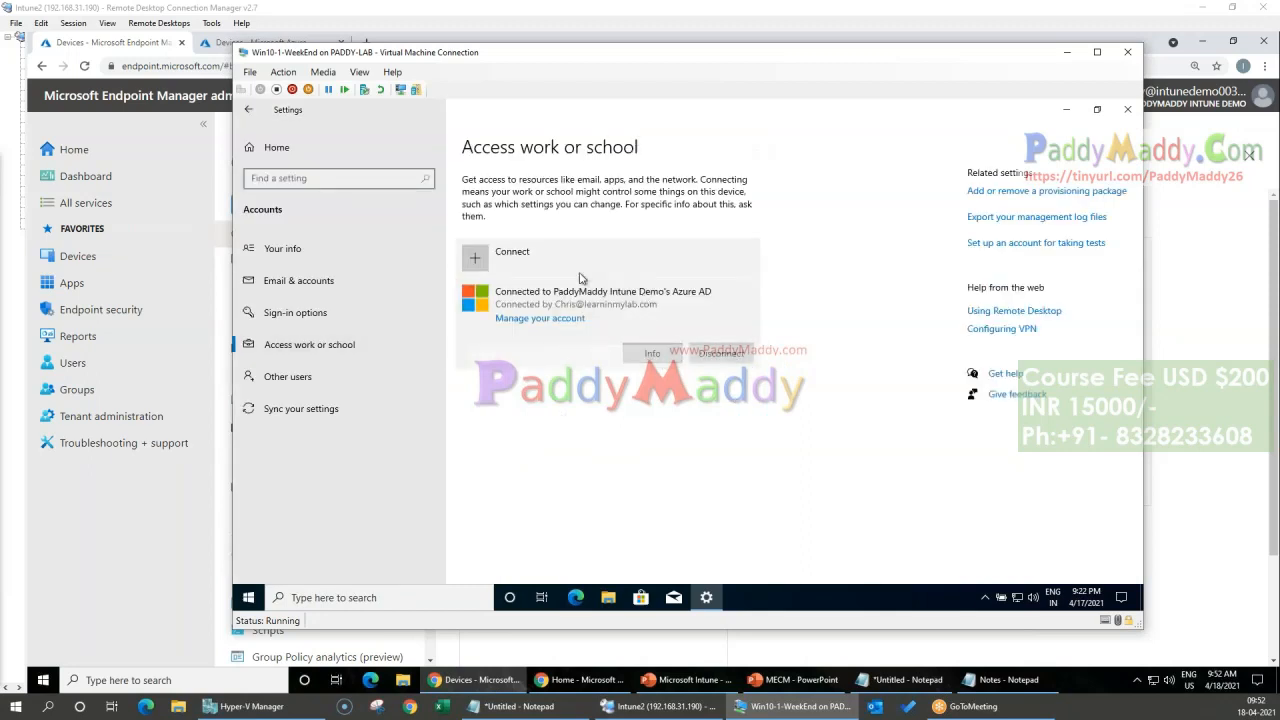
{"action": "left_click", "coordinate": [652, 353]}
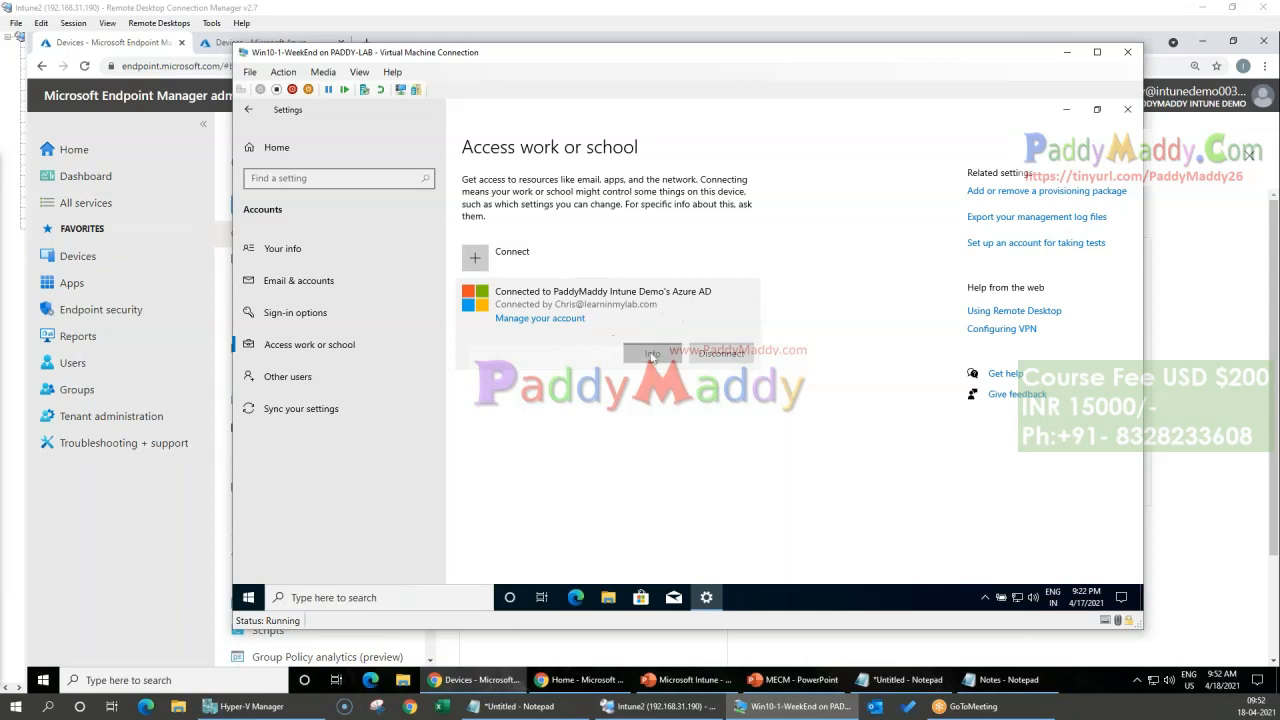
{"action": "scroll", "coordinate": [506, 368], "scroll_direction": "down", "scroll_amount": 3}
{"action": "left_click", "coordinate": [279, 438]}
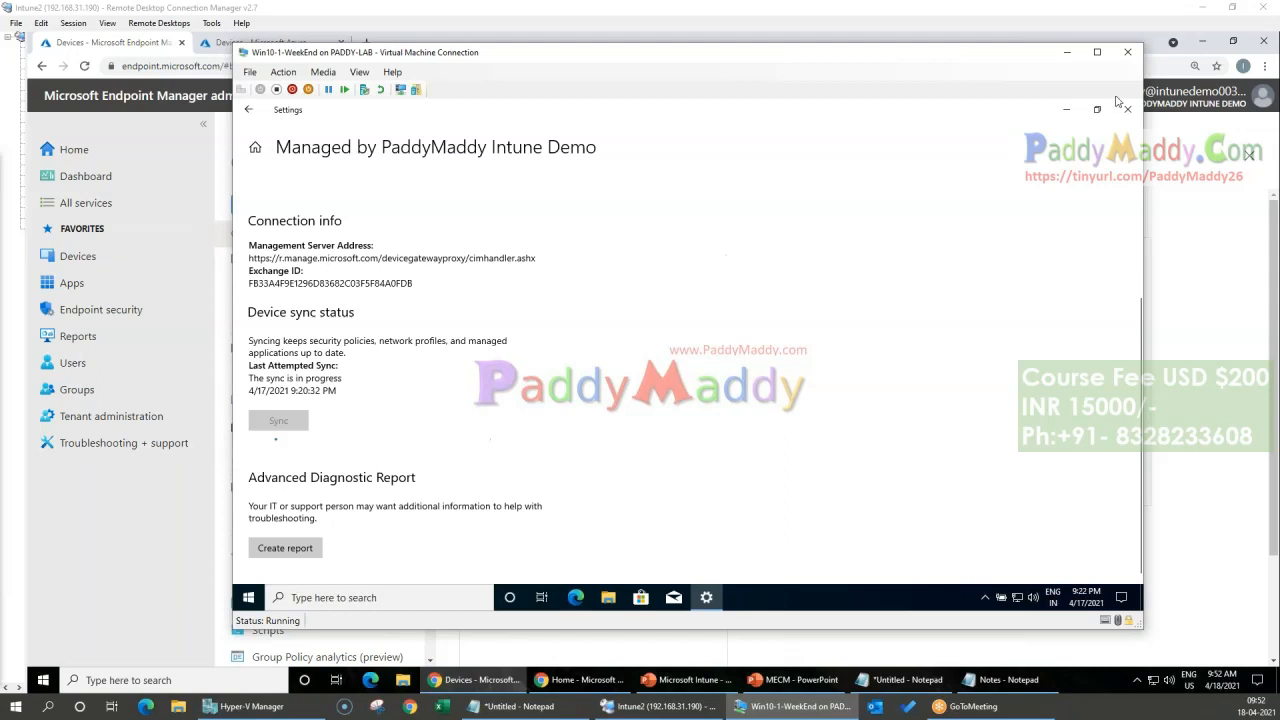
{"action": "left_click", "coordinate": [1097, 52]}
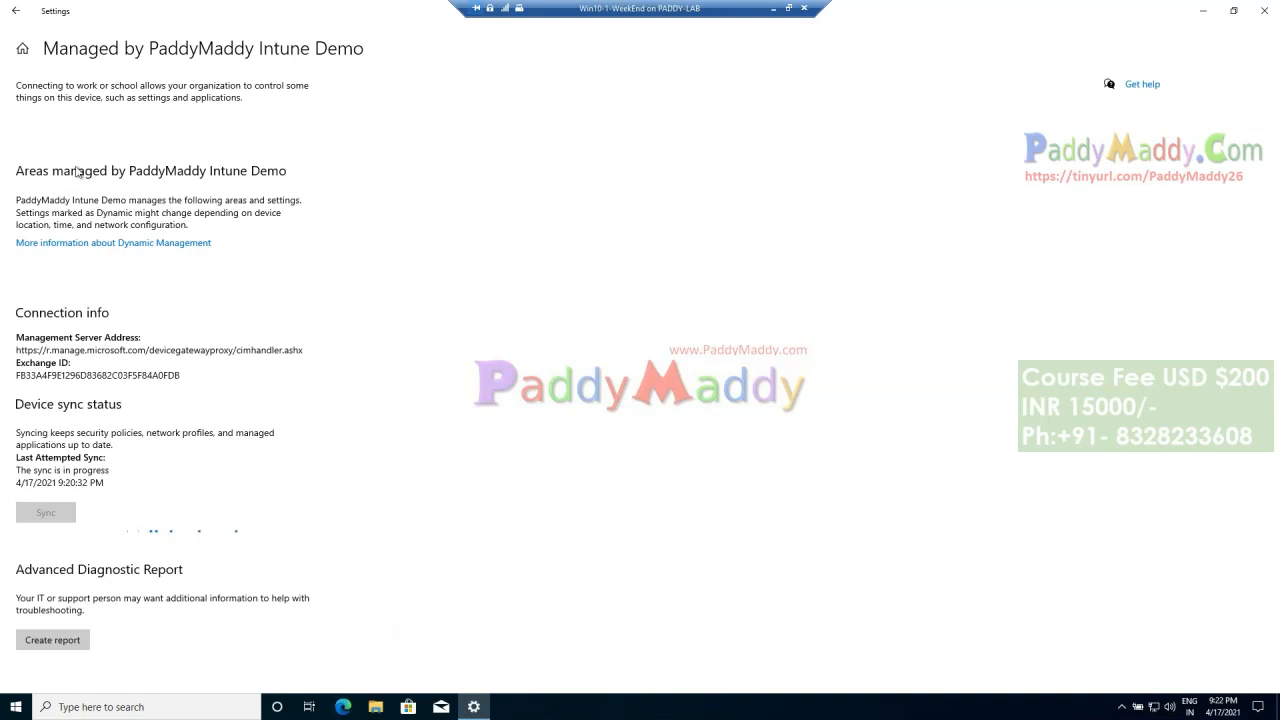
{"action": "left_click", "coordinate": [15, 12]}
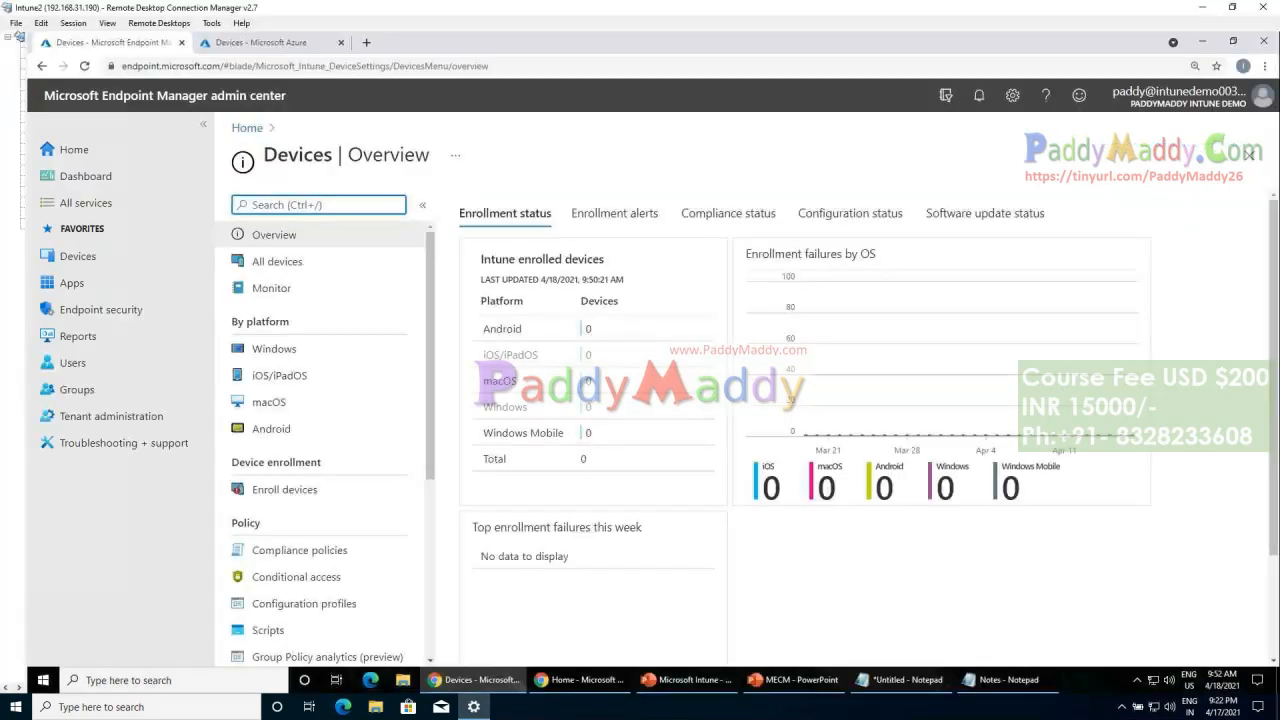
Step: Switch back to the Endpoint Manager admin center and recheck the all-devices list, refreshing the list and reloading the page
{"action": "left_click", "coordinate": [270, 262]}
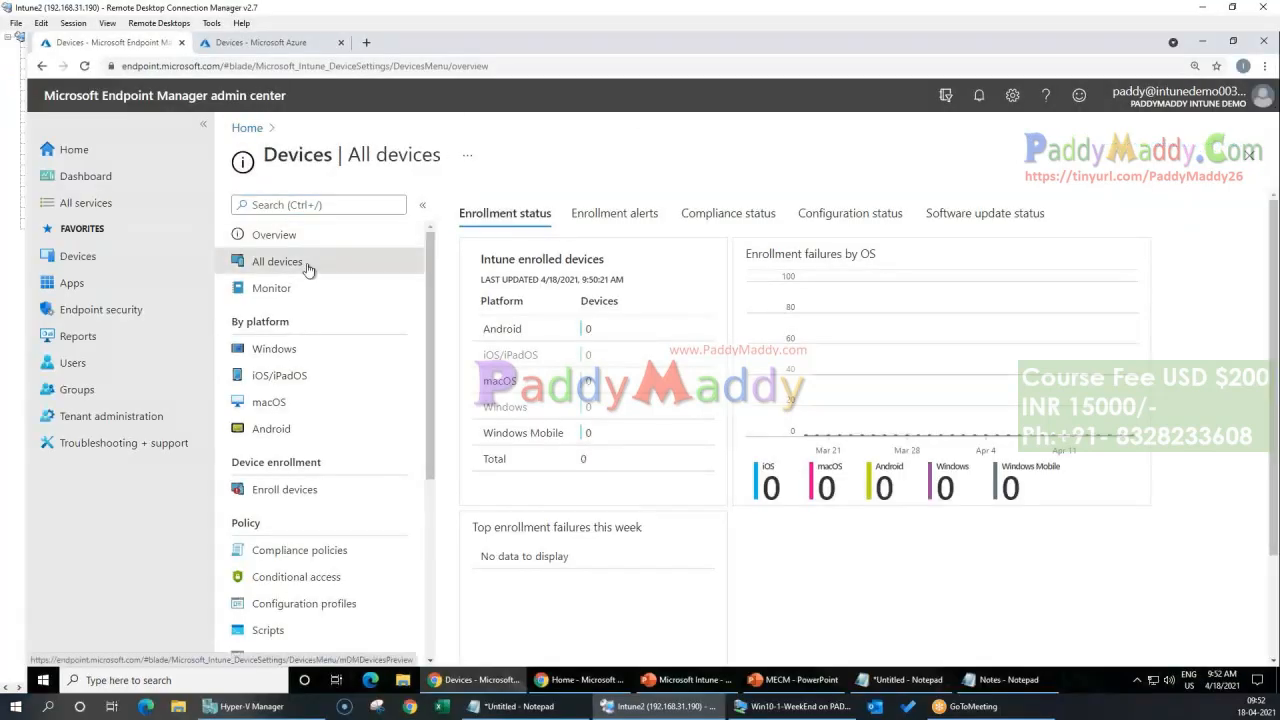
{"action": "left_click", "coordinate": [482, 205]}
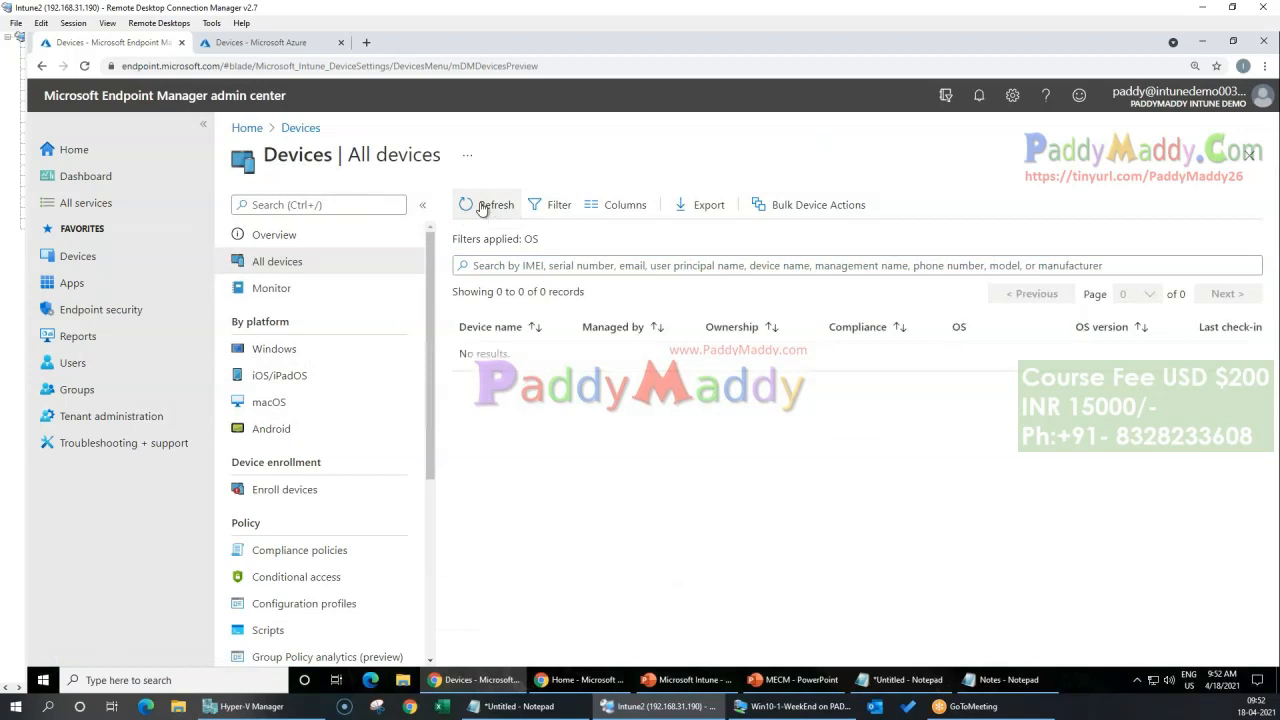
{"action": "left_click", "coordinate": [85, 67]}
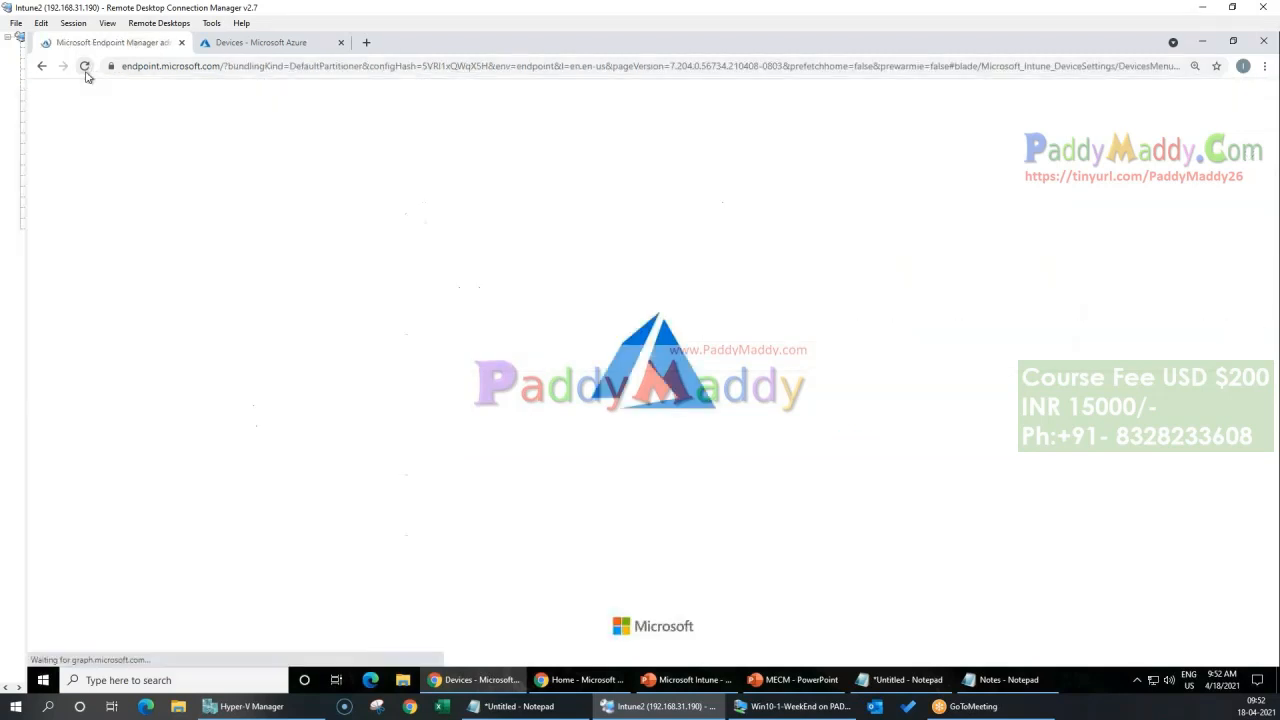
{"action": "left_click", "coordinate": [80, 257]}
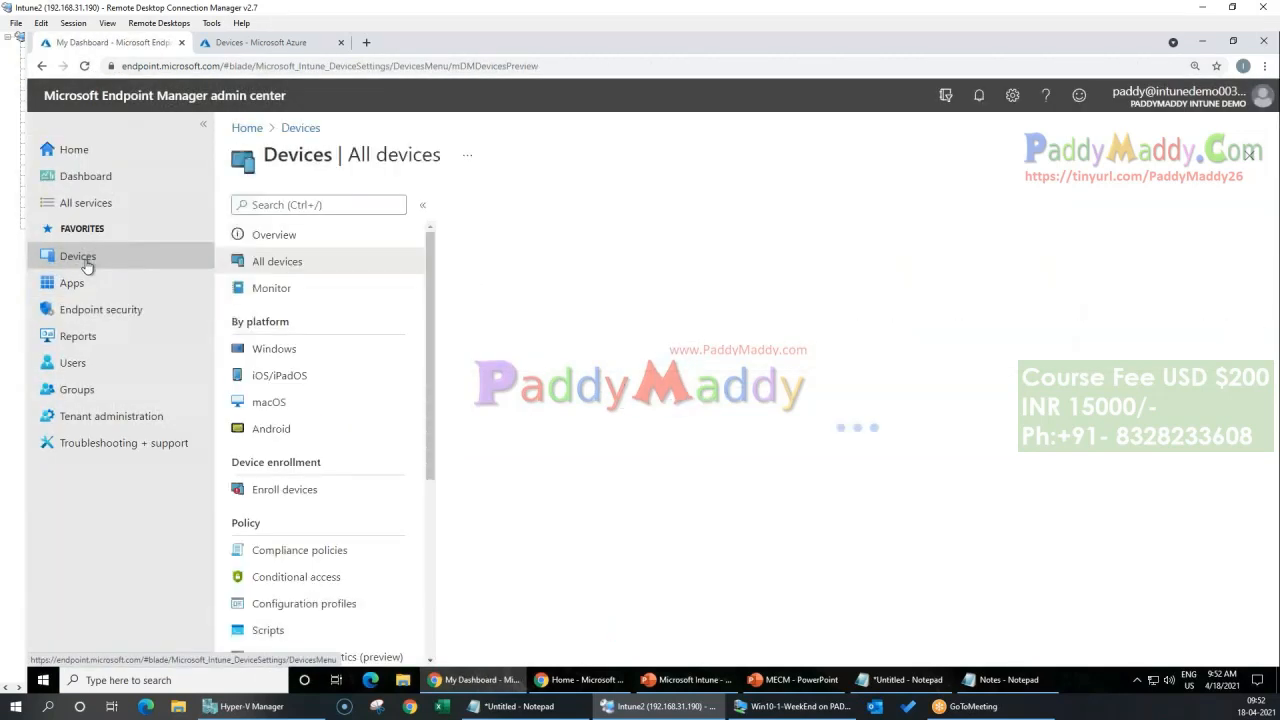
{"action": "left_click", "coordinate": [299, 270]}
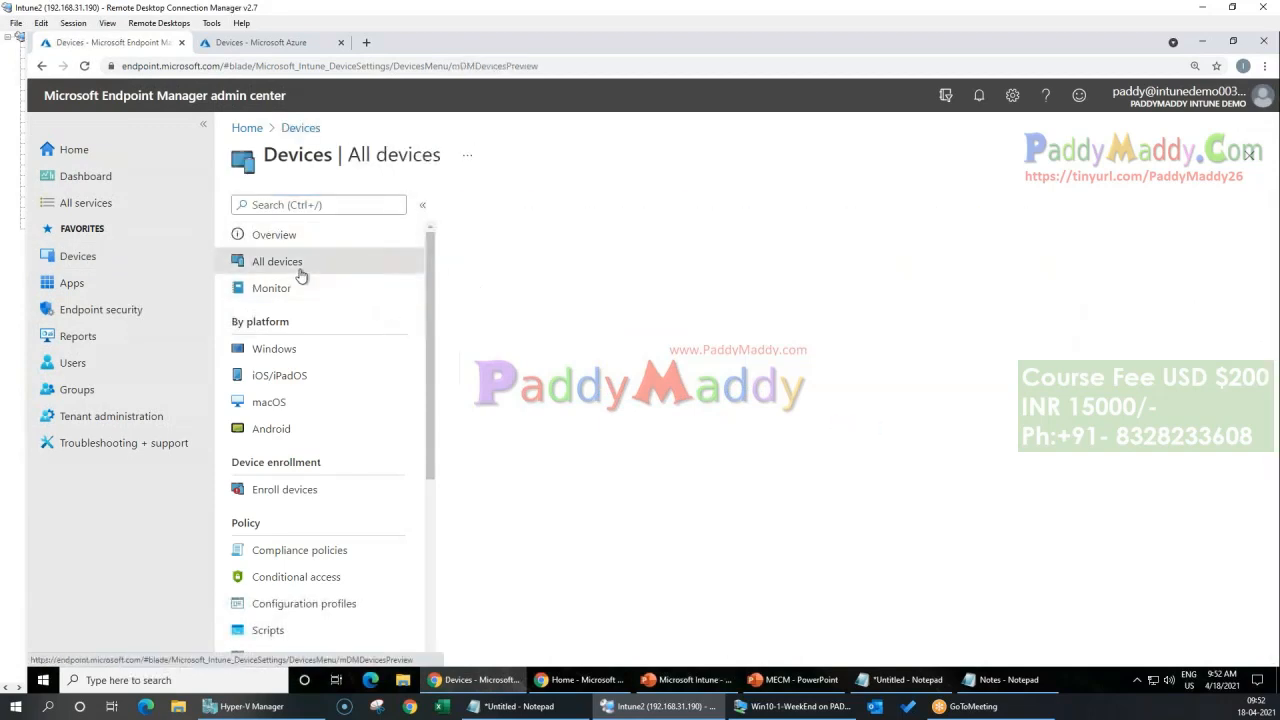
Step: Sign out of the Endpoint Manager admin center and close all browser windows, including the incognito Azure portal window
{"action": "left_click", "coordinate": [1200, 96]}
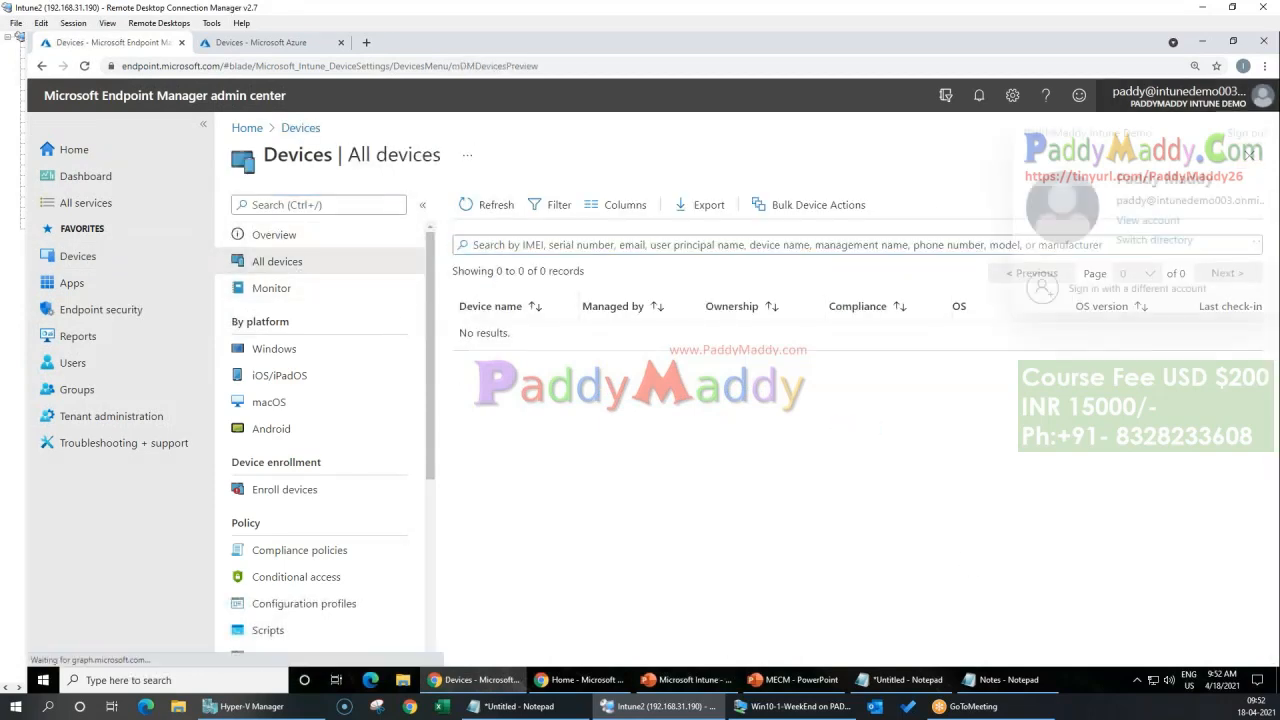
{"action": "left_click", "coordinate": [1246, 133]}
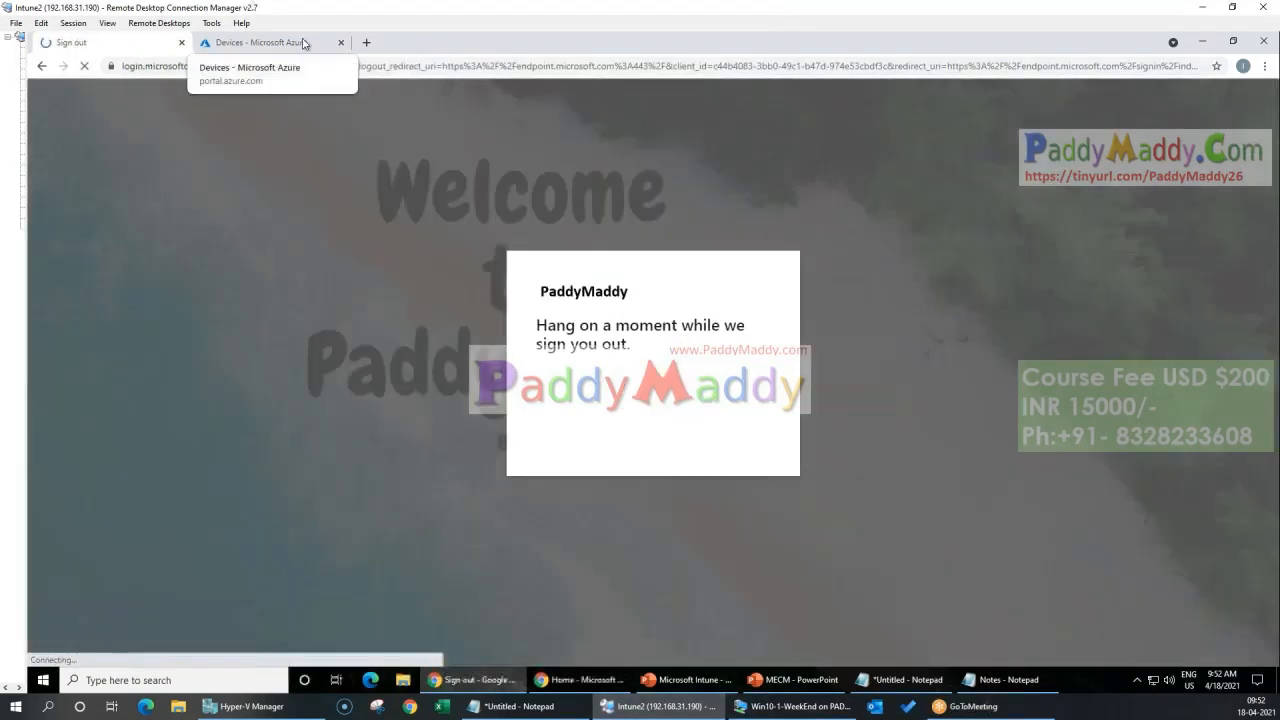
{"action": "left_click", "coordinate": [300, 42]}
{"action": "left_click", "coordinate": [341, 42]}
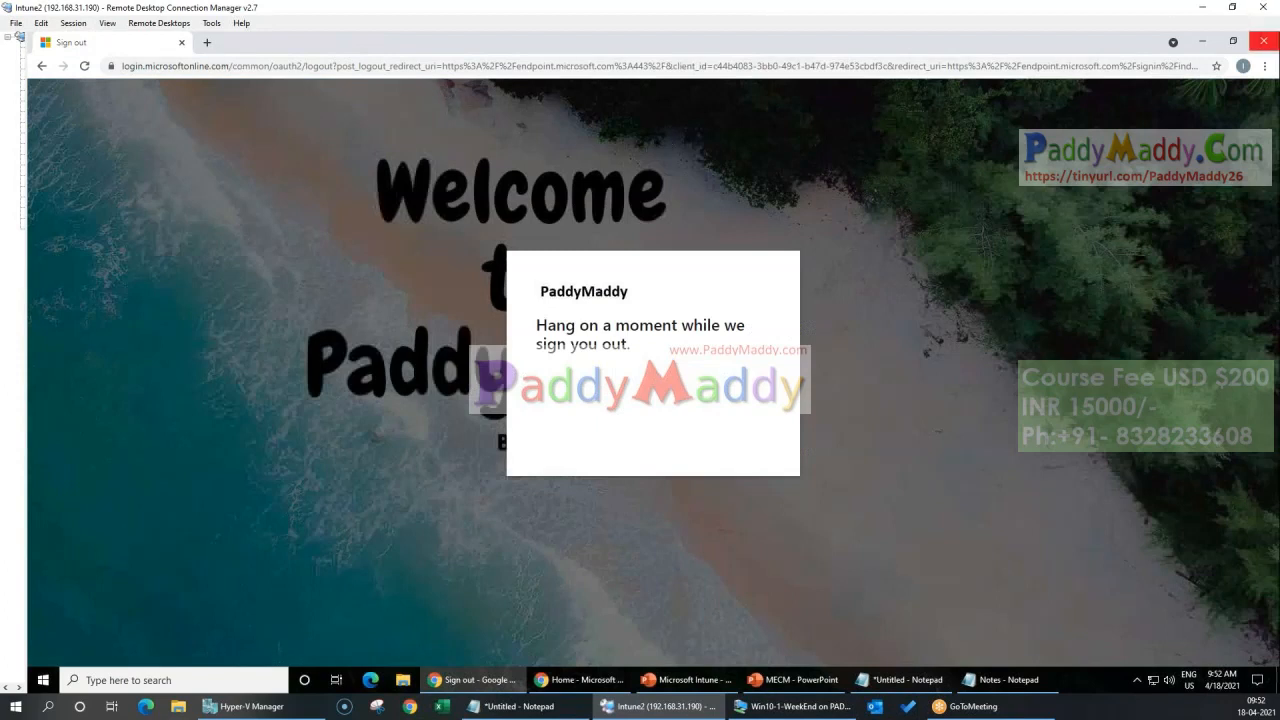
{"action": "left_click", "coordinate": [1263, 41]}
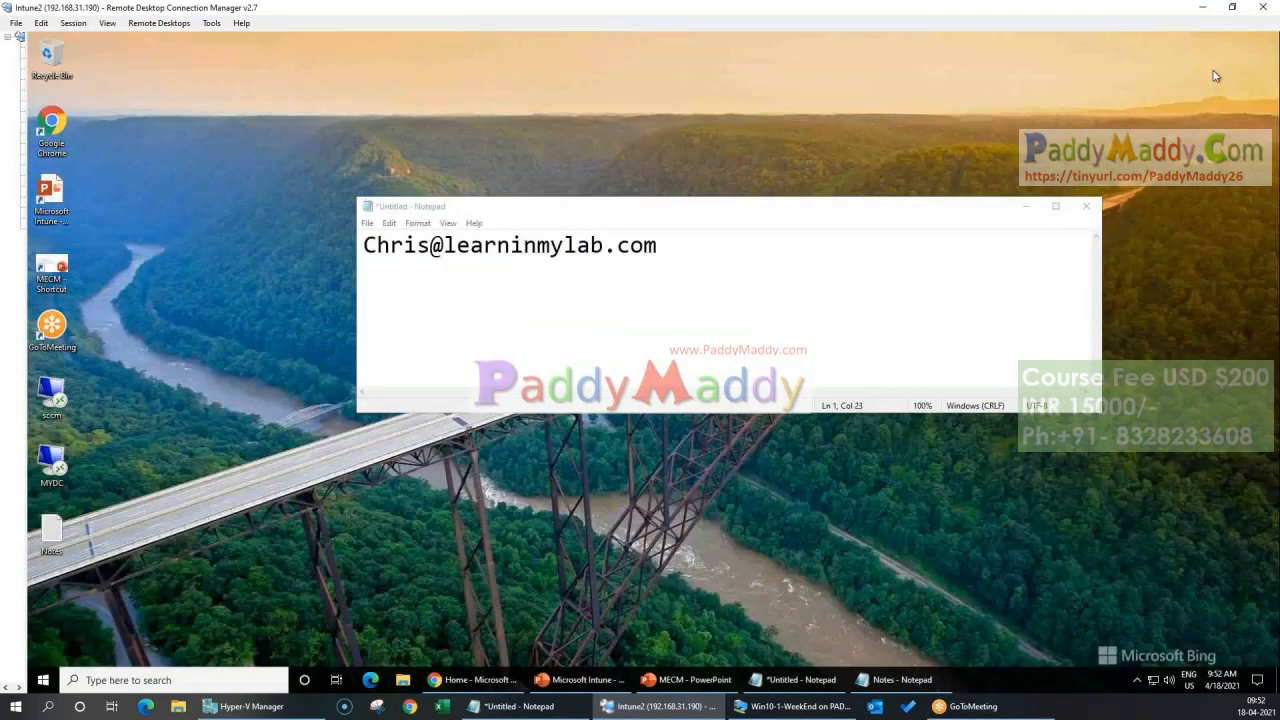
{"action": "left_click", "coordinate": [485, 682]}
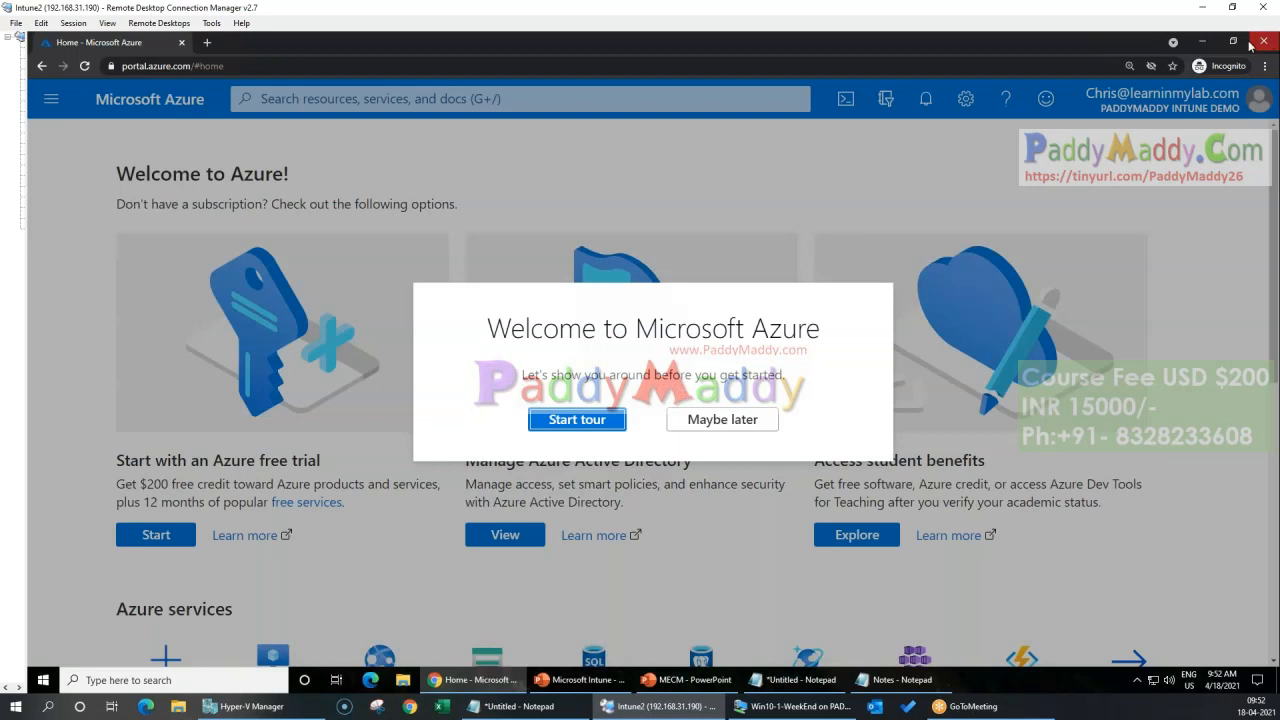
{"action": "left_click", "coordinate": [1250, 44]}
Step: Open a new Chrome window in the remote session, open the Intune notes and passwords text files on the host, and go to portal.azure.com
{"action": "left_click", "coordinate": [55, 118]}
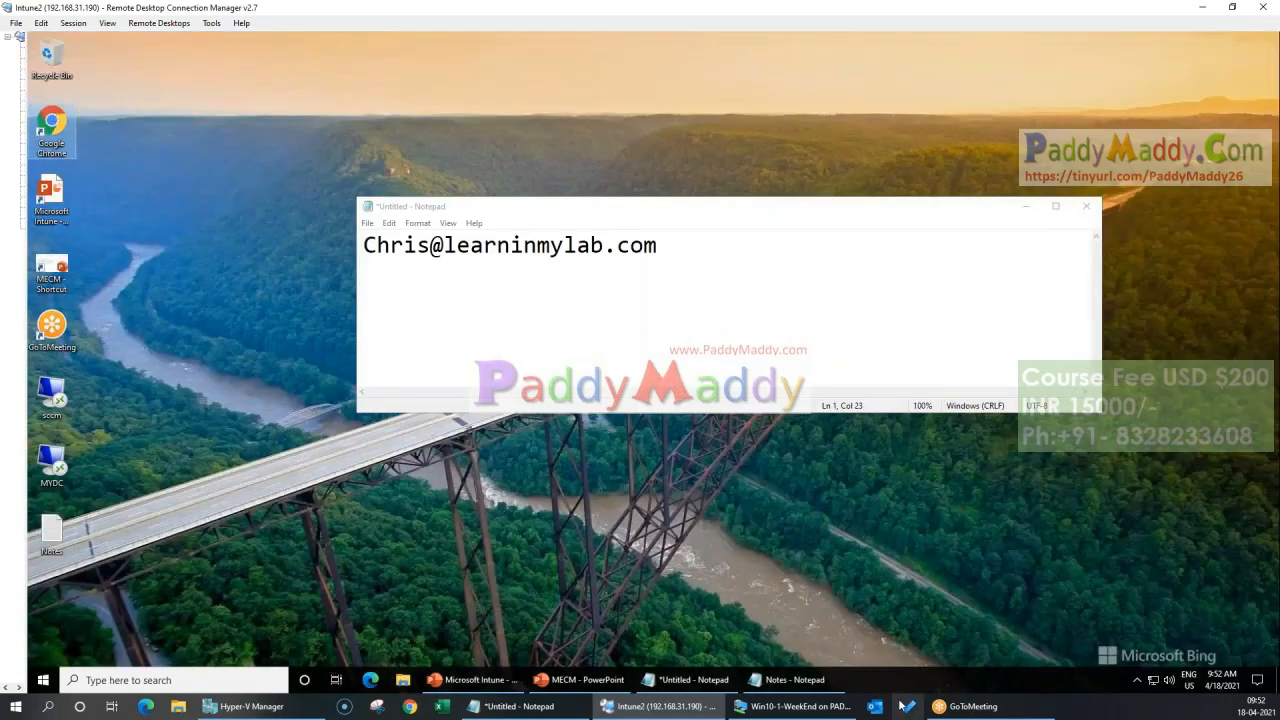
{"action": "left_click", "coordinate": [521, 709]}
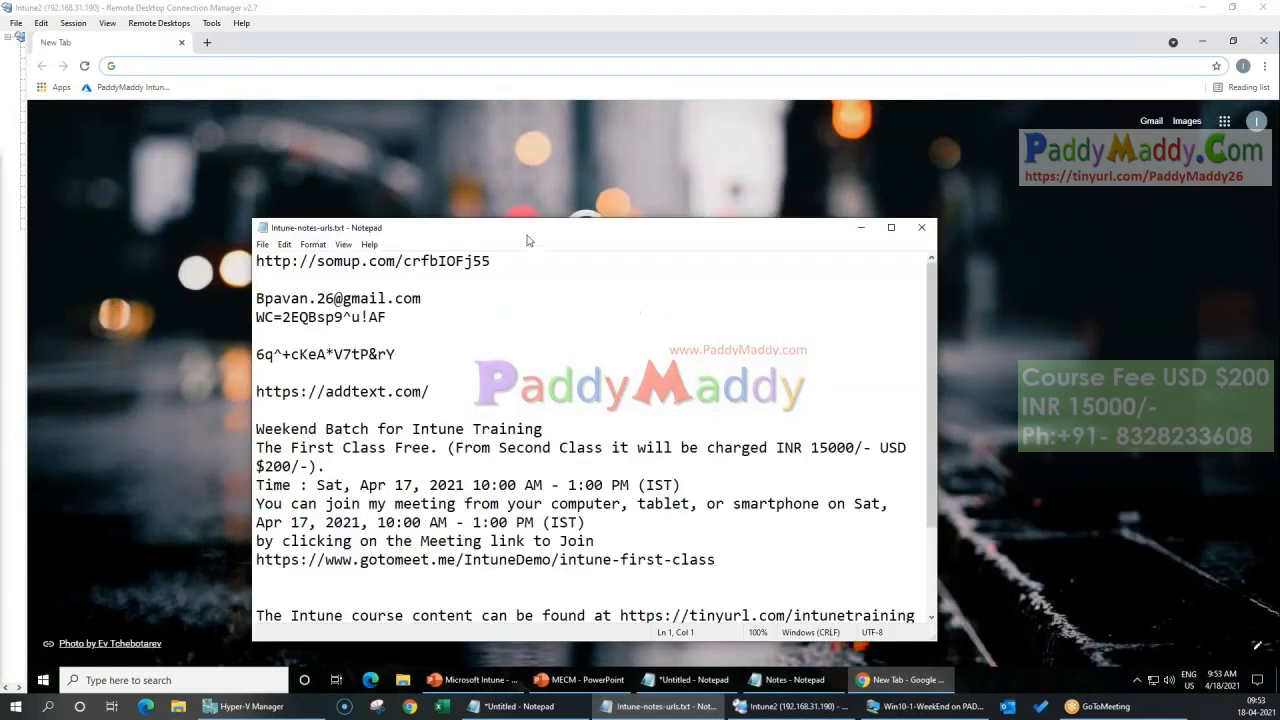
{"action": "left_click_drag", "start_coordinate": [526, 226], "coordinate": [2, 700]}
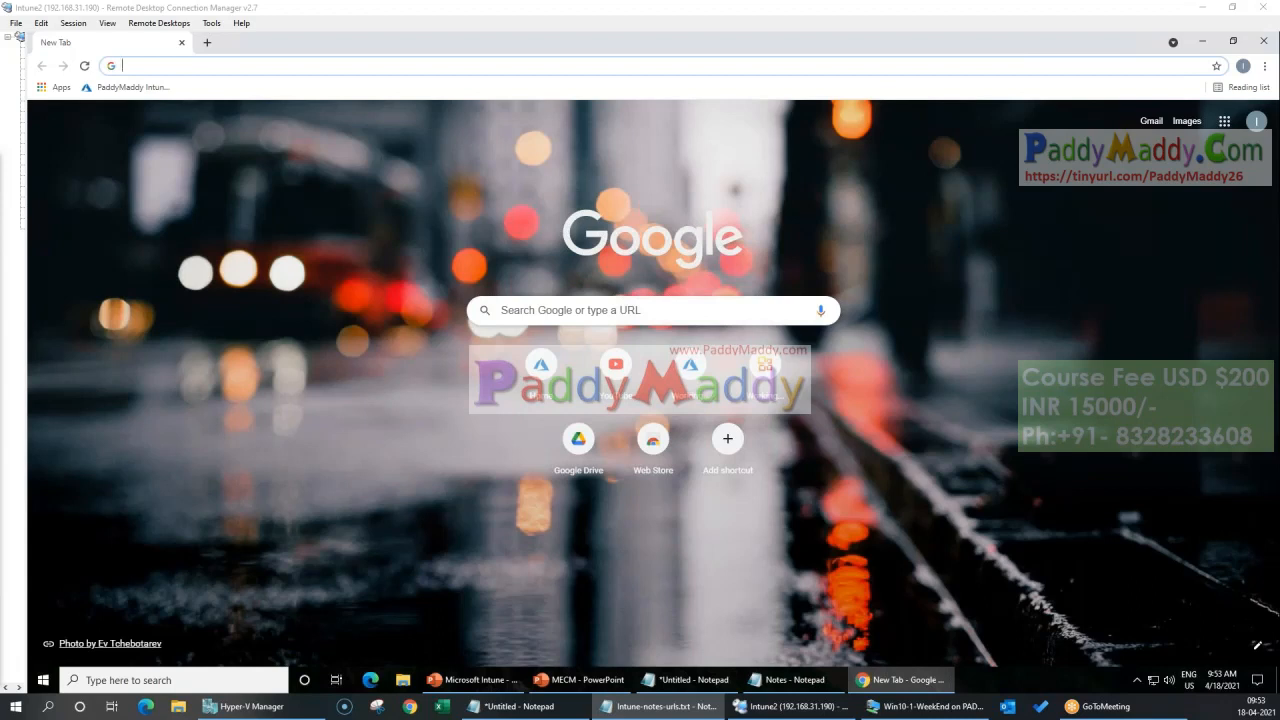
{"action": "left_click", "coordinate": [500, 20]}
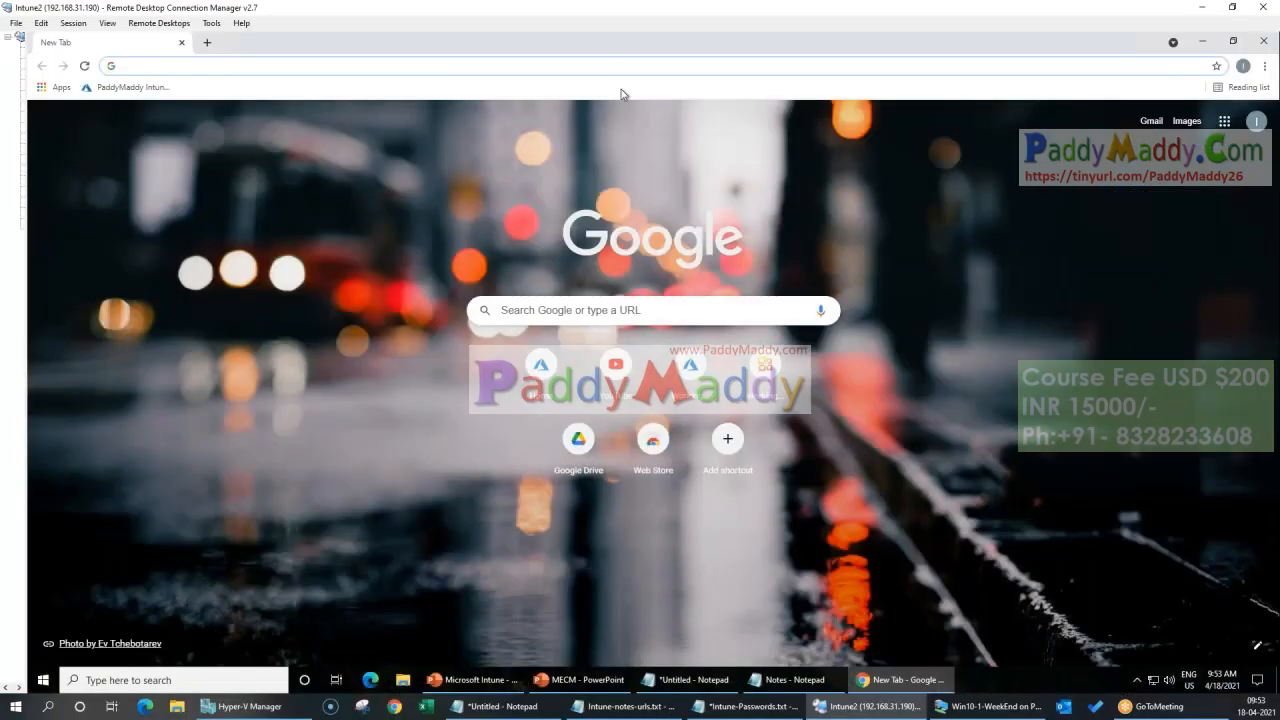
{"action": "left_click", "coordinate": [597, 62]}
{"action": "type", "text": "portal"}
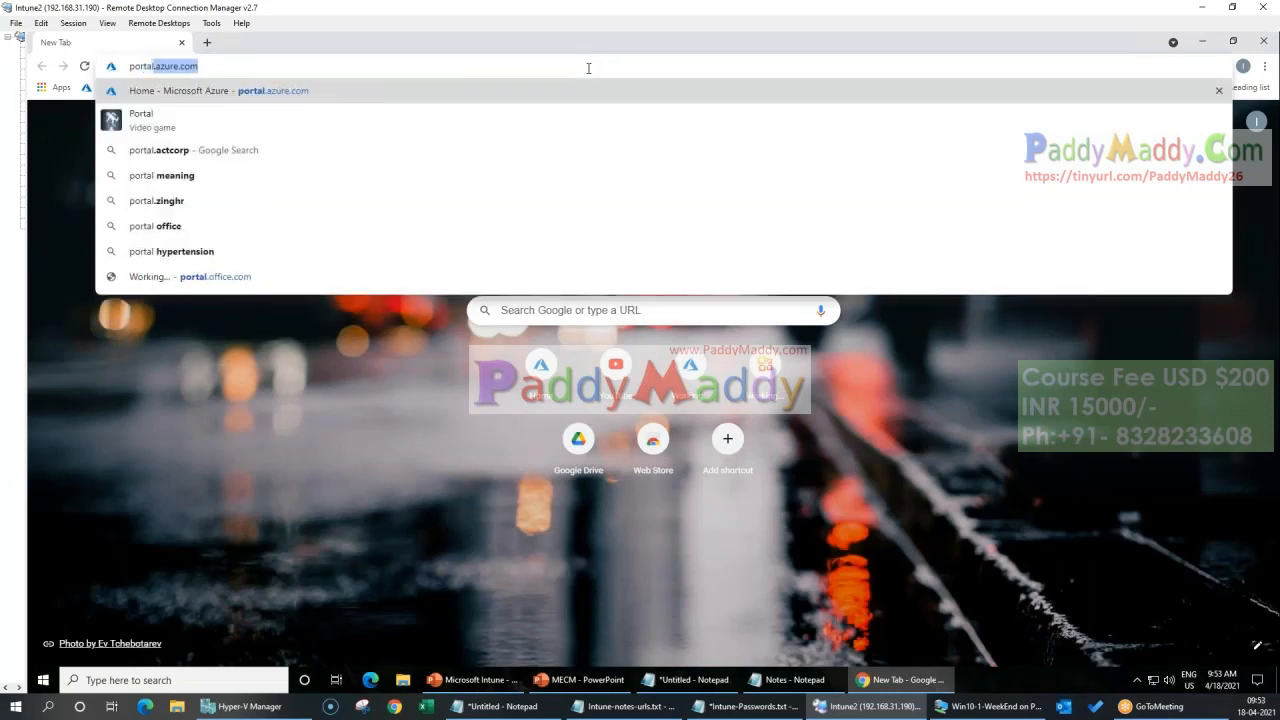
{"action": "key", "text": "Return"}
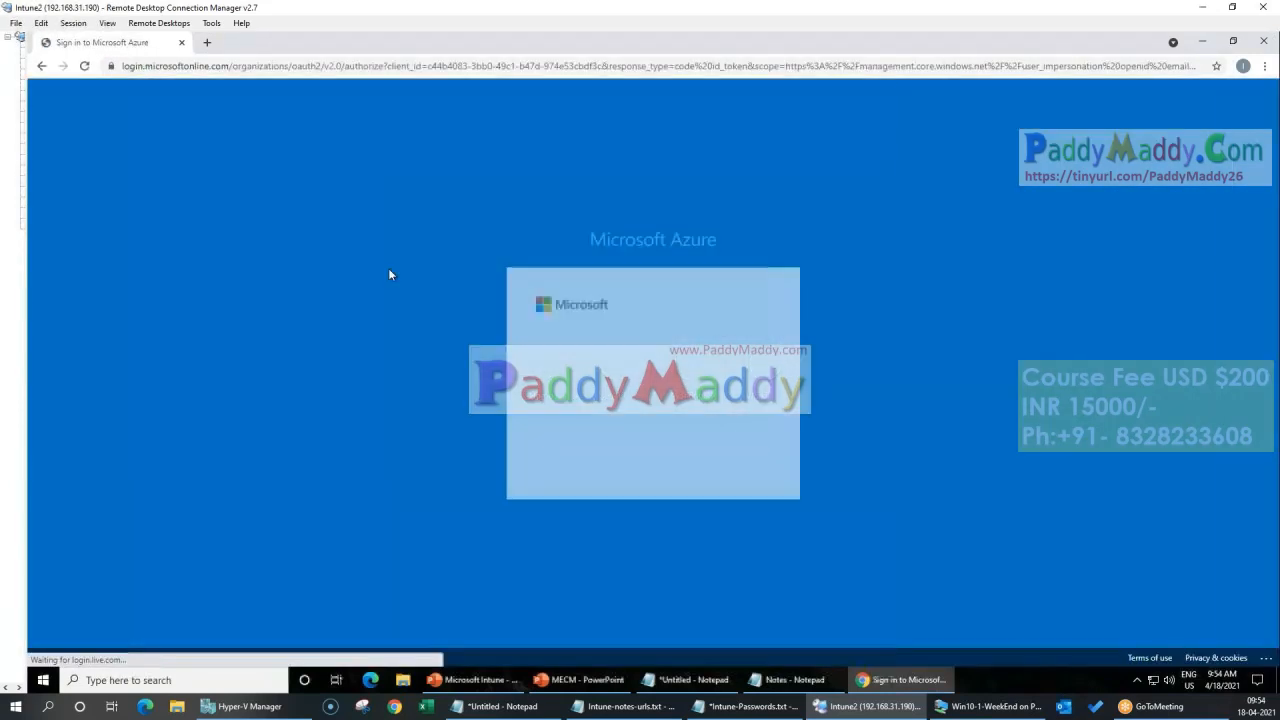
Step: Sign in to the Azure portal with the Intune demo tenant's administrator account, entering the account password and choosing to stay signed in
{"action": "left_click", "coordinate": [645, 390]}
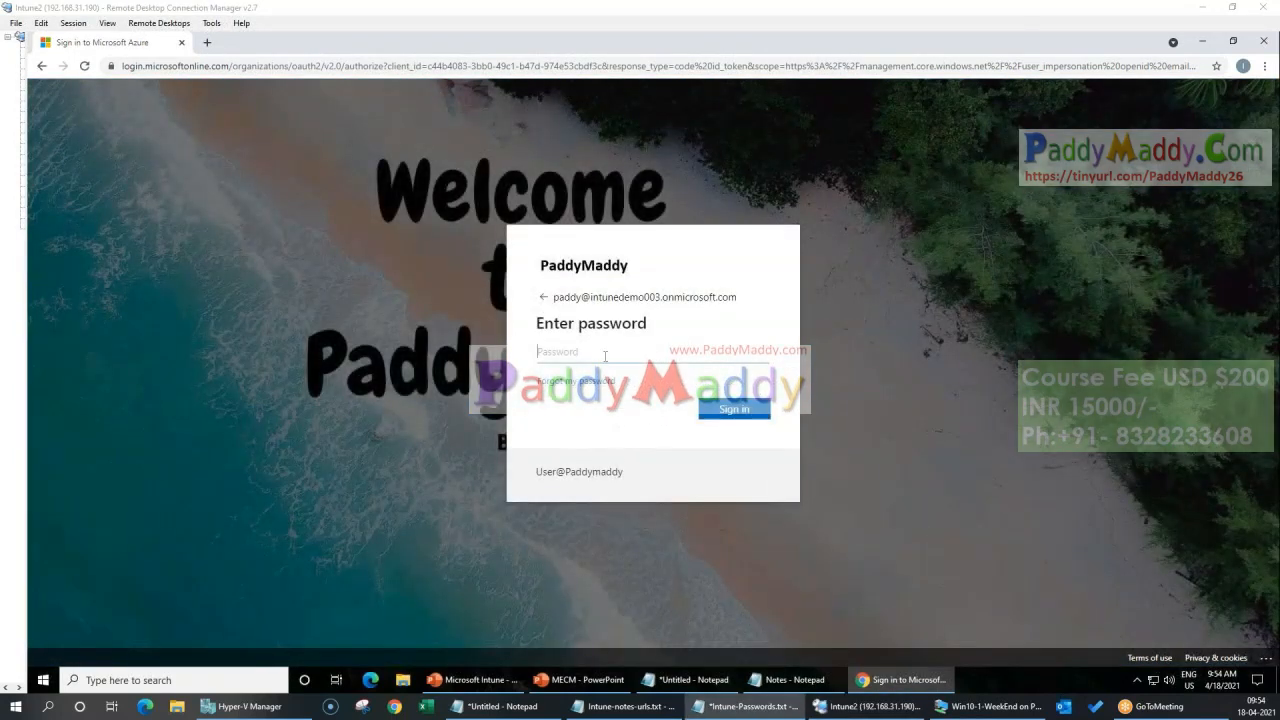
{"action": "key", "text": "ctrl+v"}
{"action": "left_click", "coordinate": [742, 417]}
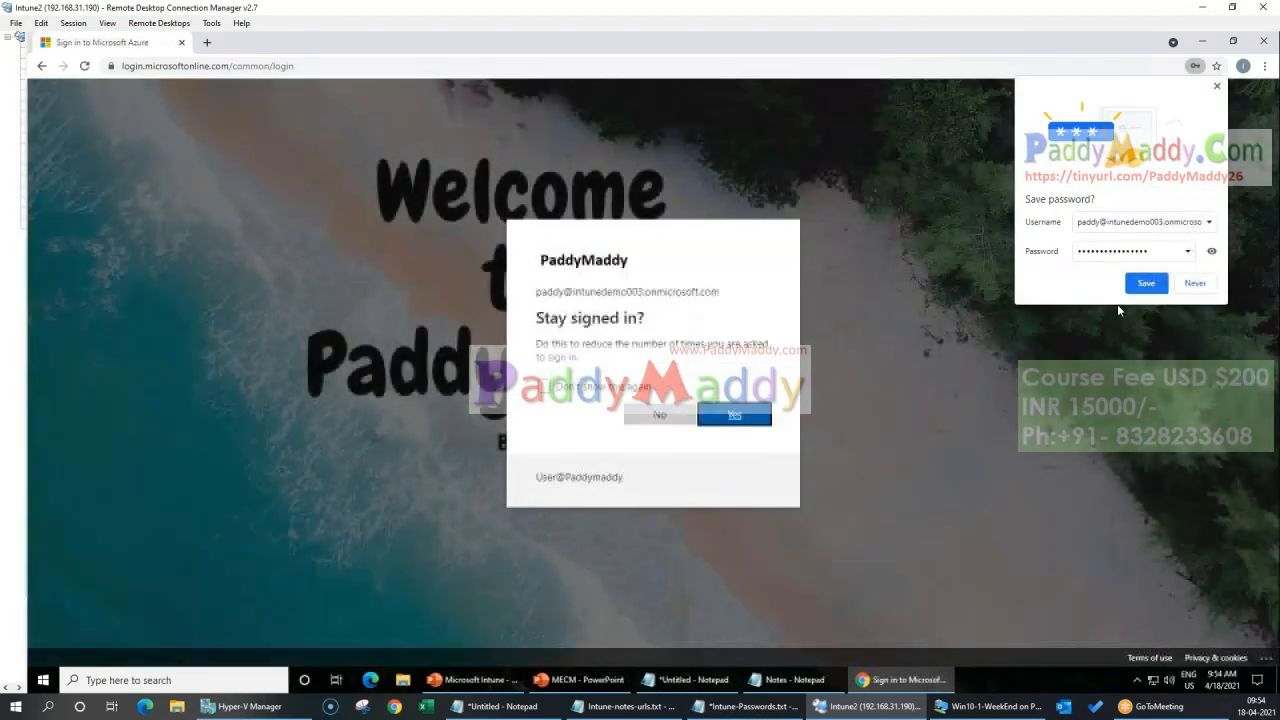
{"action": "left_click", "coordinate": [1135, 288]}
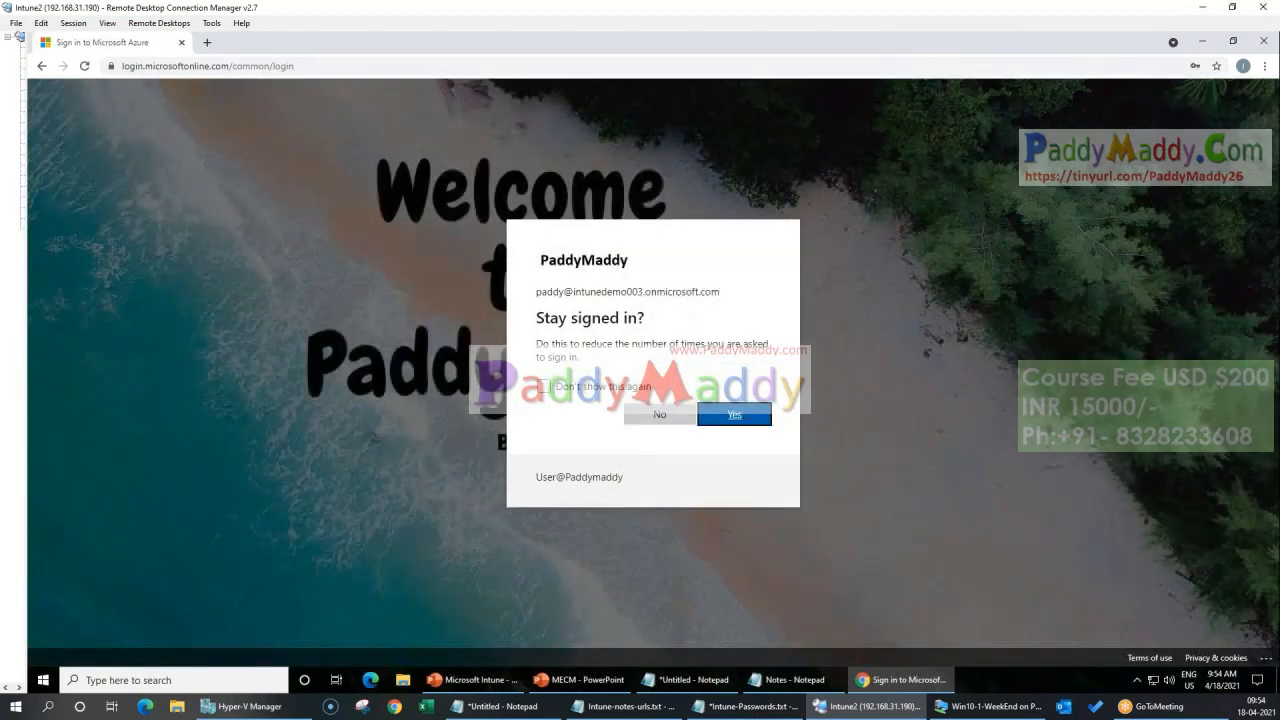
{"action": "left_click", "coordinate": [734, 414]}
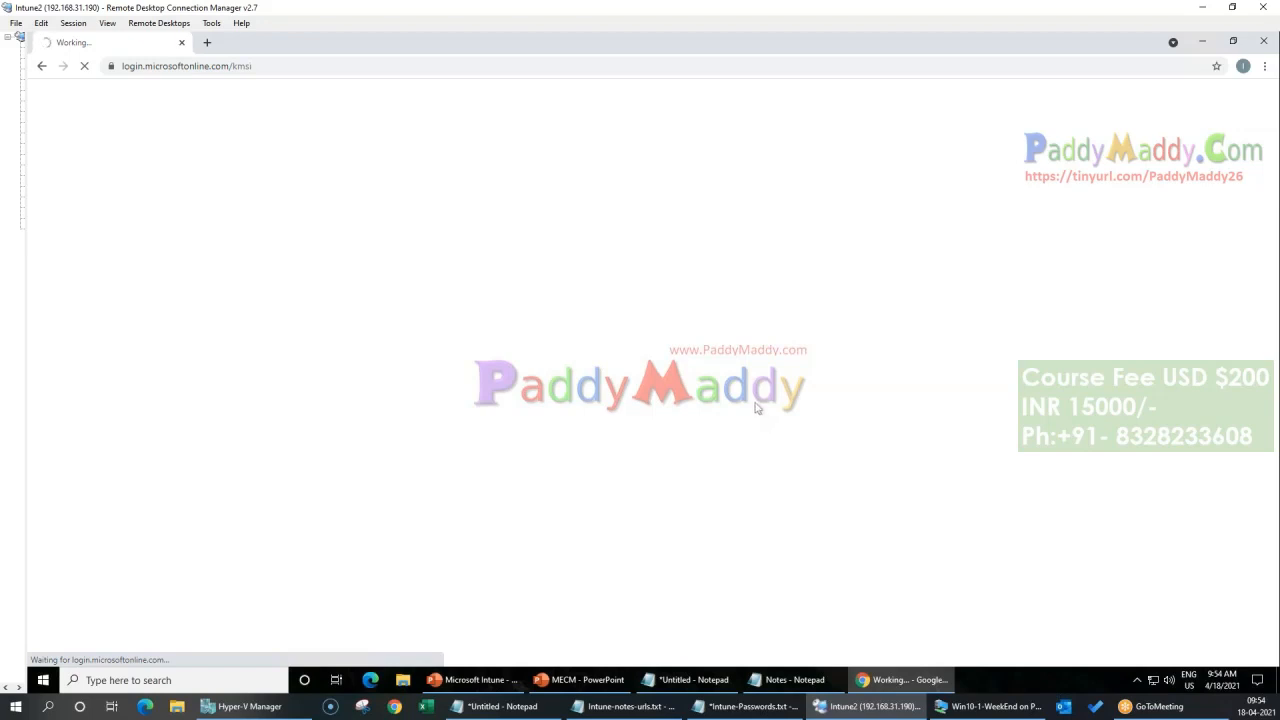
Step: Go to the Microsoft Endpoint Manager admin center at endpoint.microsoft.com in the same browser tab
{"action": "left_click", "coordinate": [626, 706]}
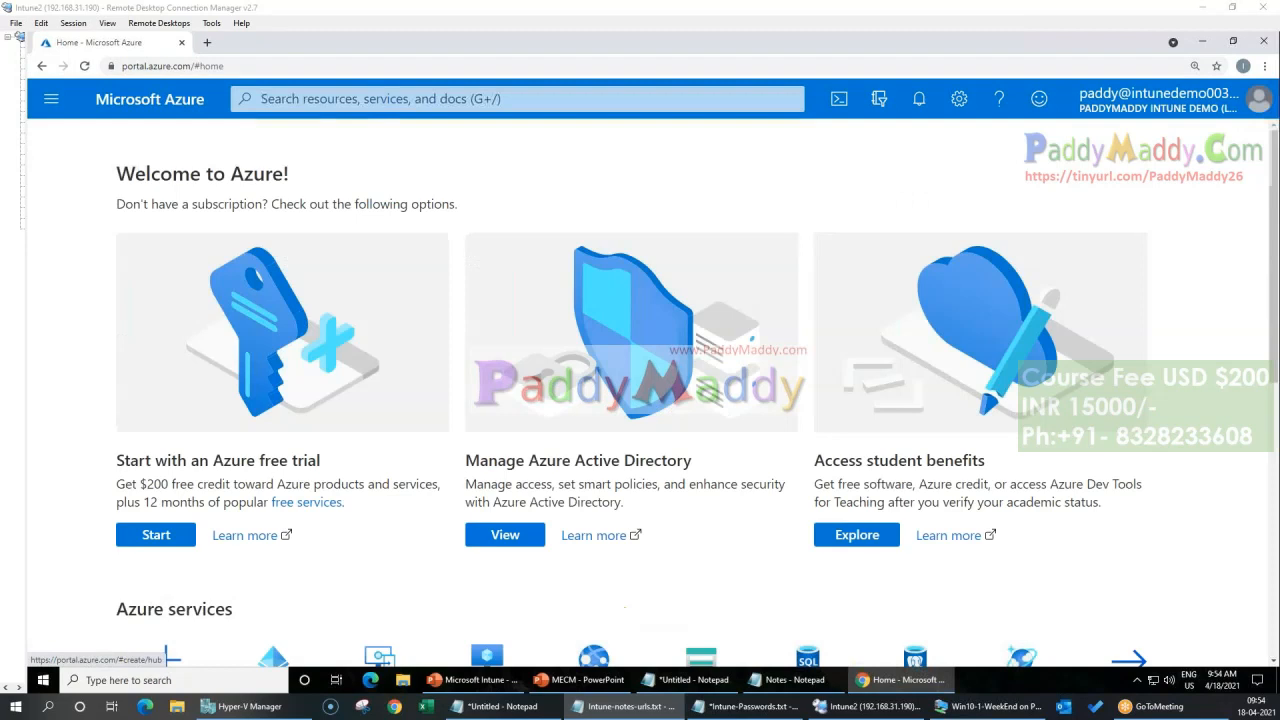
{"action": "left_click_drag", "start_coordinate": [0, 122], "coordinate": [0, 122]}
{"action": "left_click", "coordinate": [241, 64]}
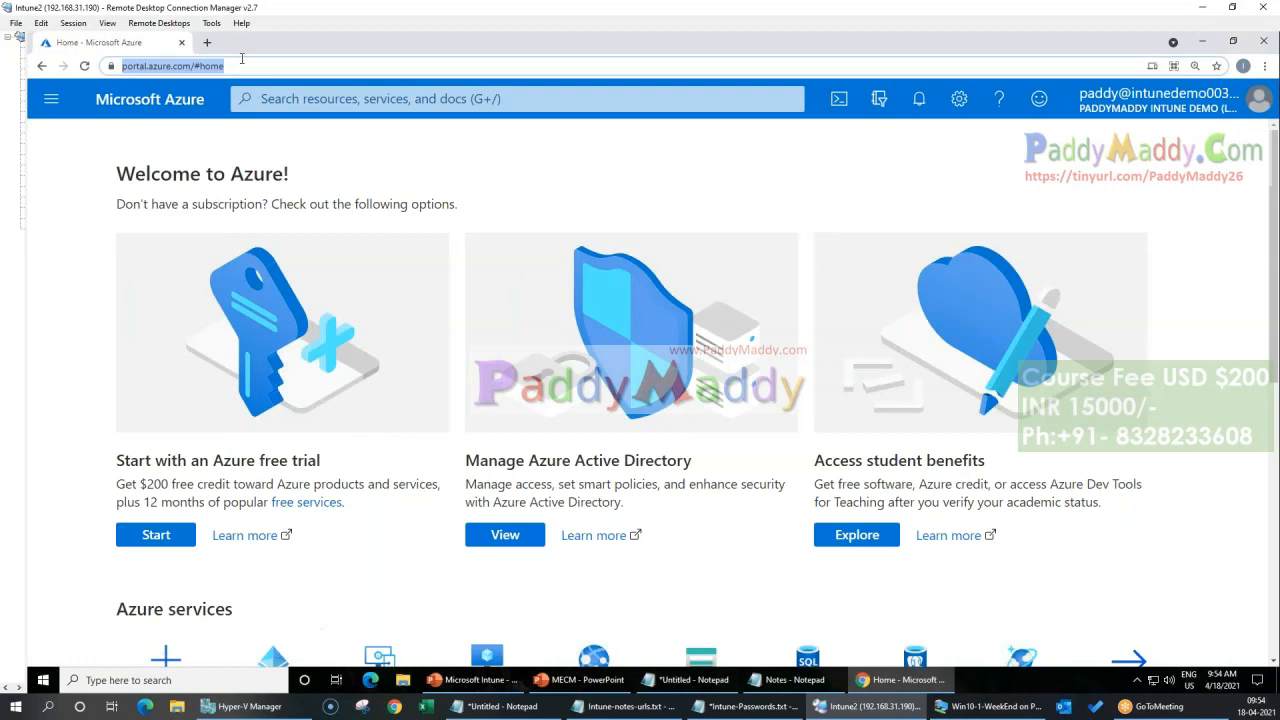
{"action": "type", "text": "end"}
{"action": "key", "text": "Return"}
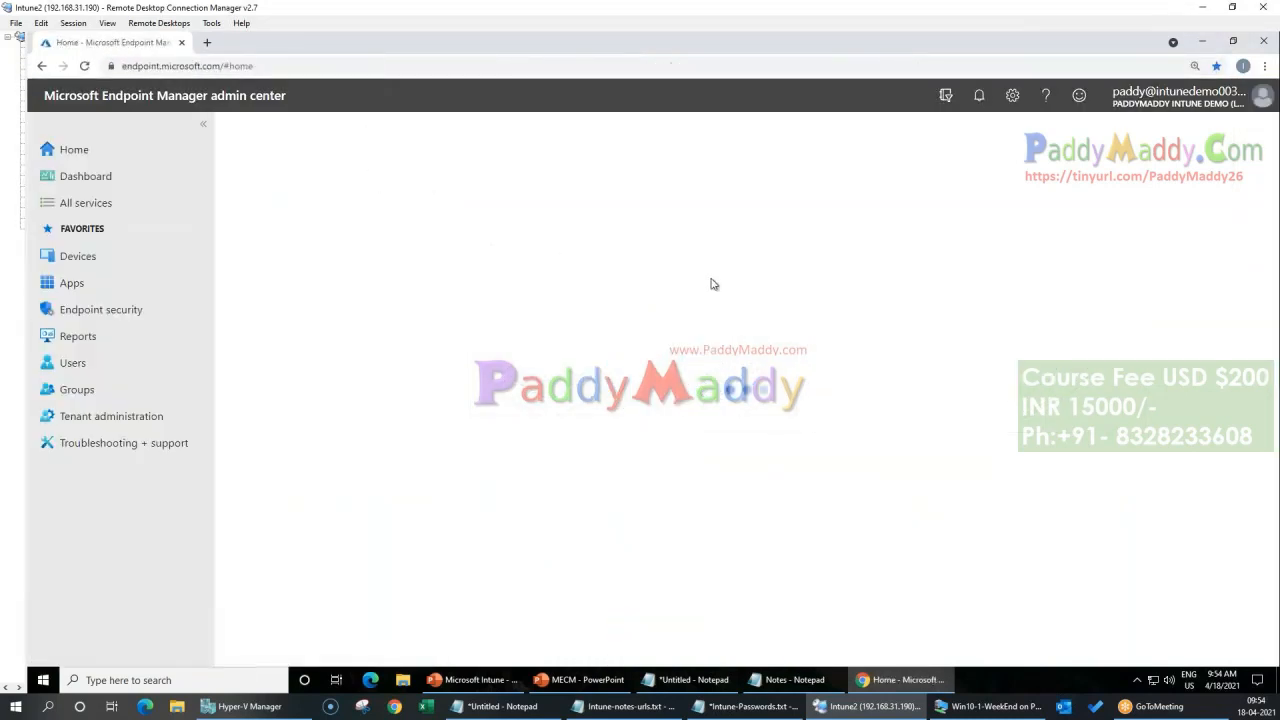
Step: Open the all-devices list under Devices and look through the enrolled device's columns
{"action": "left_click", "coordinate": [75, 256]}
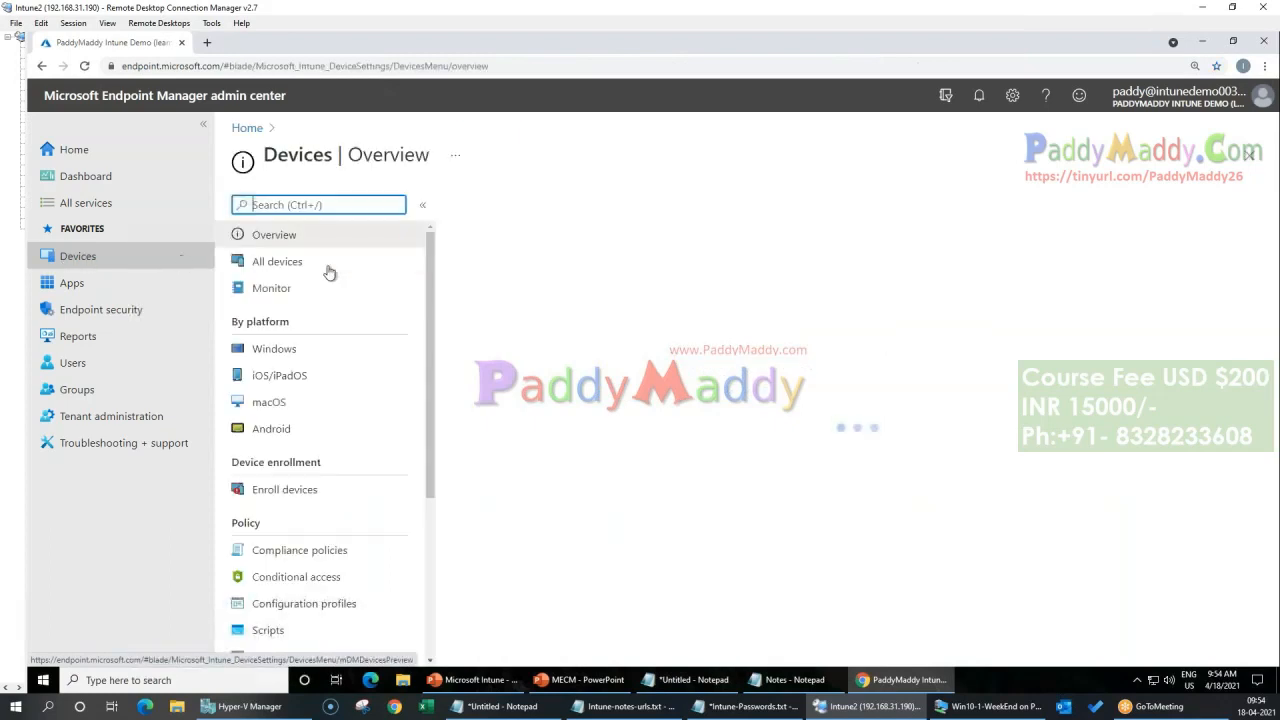
{"action": "left_click", "coordinate": [329, 262]}
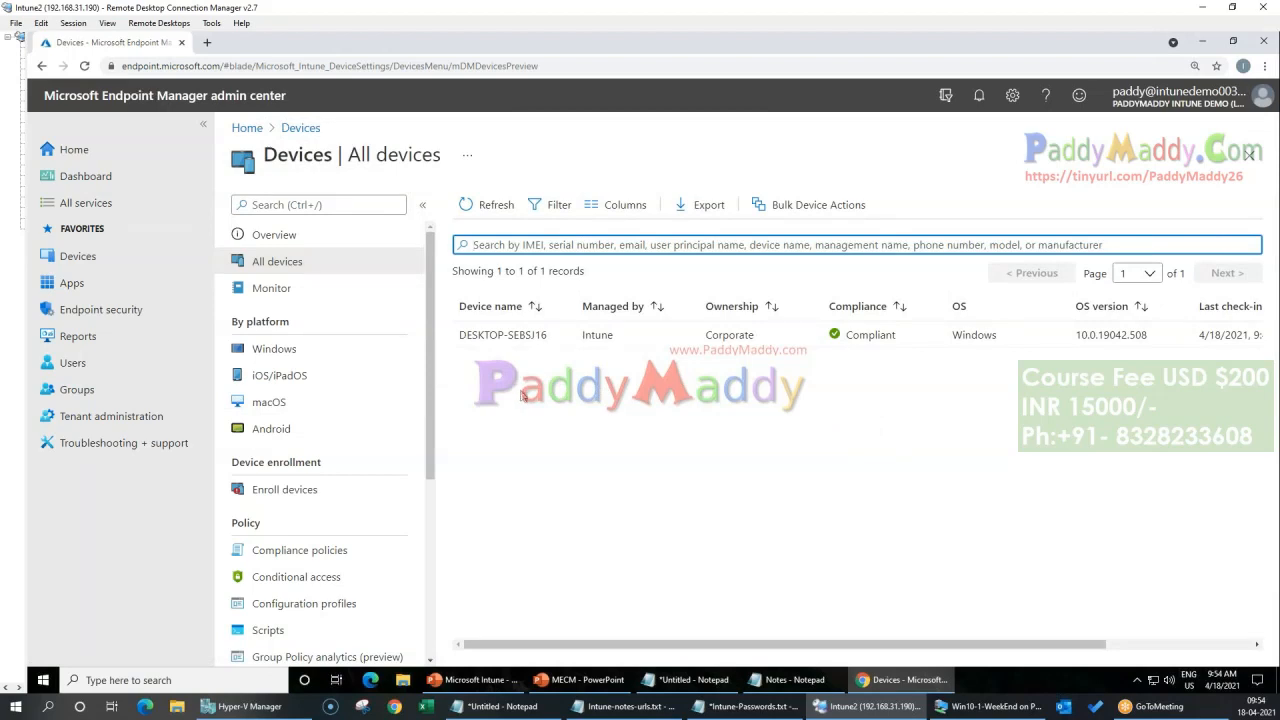
{"action": "left_click_drag", "start_coordinate": [675, 640], "coordinate": [1053, 640]}
{"action": "left_click_drag", "start_coordinate": [782, 640], "coordinate": [650, 640]}
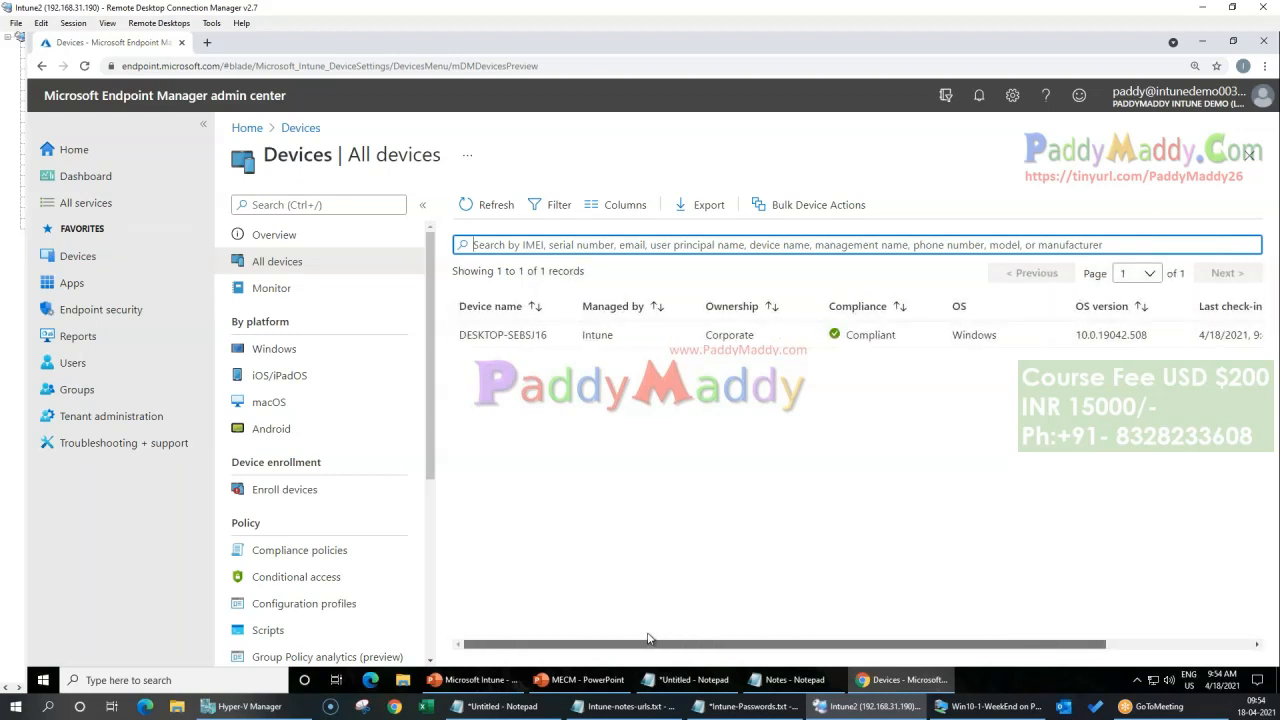
{"action": "mouse_move", "coordinate": [717, 632]}
{"action": "left_mouse_down"}
{"action": "mouse_move", "coordinate": [863, 632]}
{"action": "mouse_move", "coordinate": [717, 632]}
{"action": "left_mouse_up"}
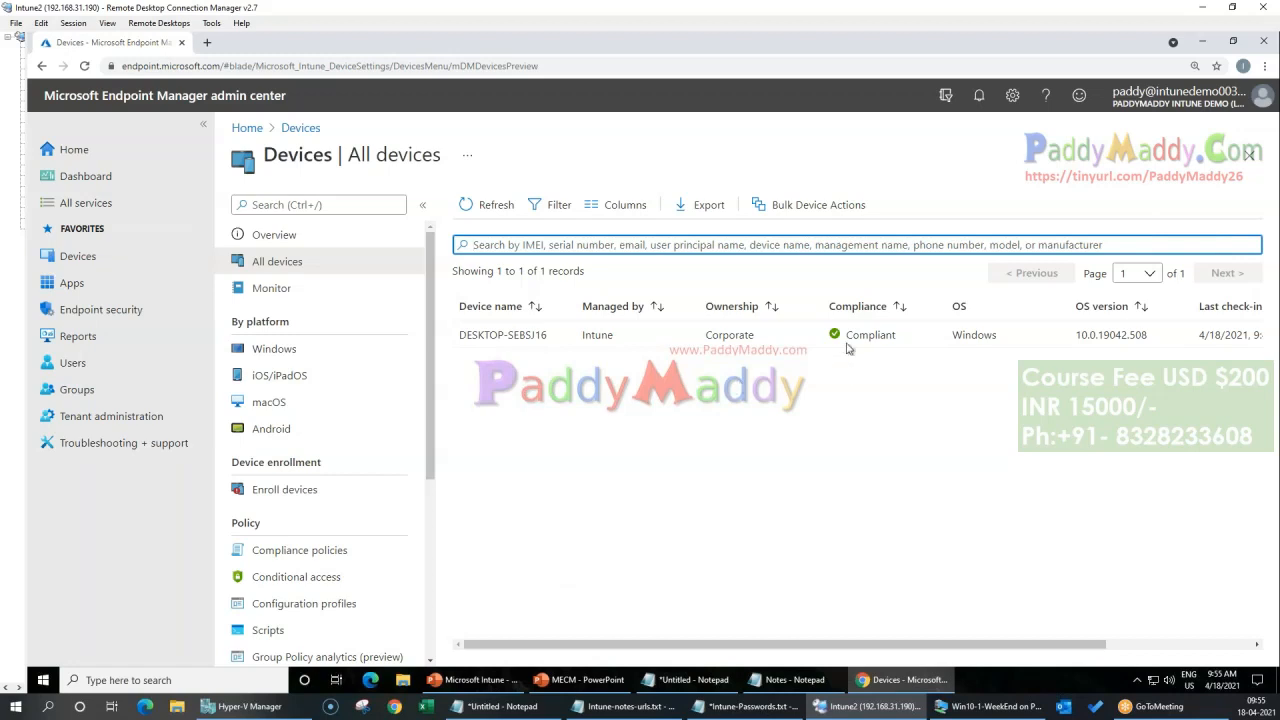
Step: Open device DESKTOP-SEBSJ16, check its compliance policy state, and return to its overview
{"action": "left_click", "coordinate": [502, 336]}
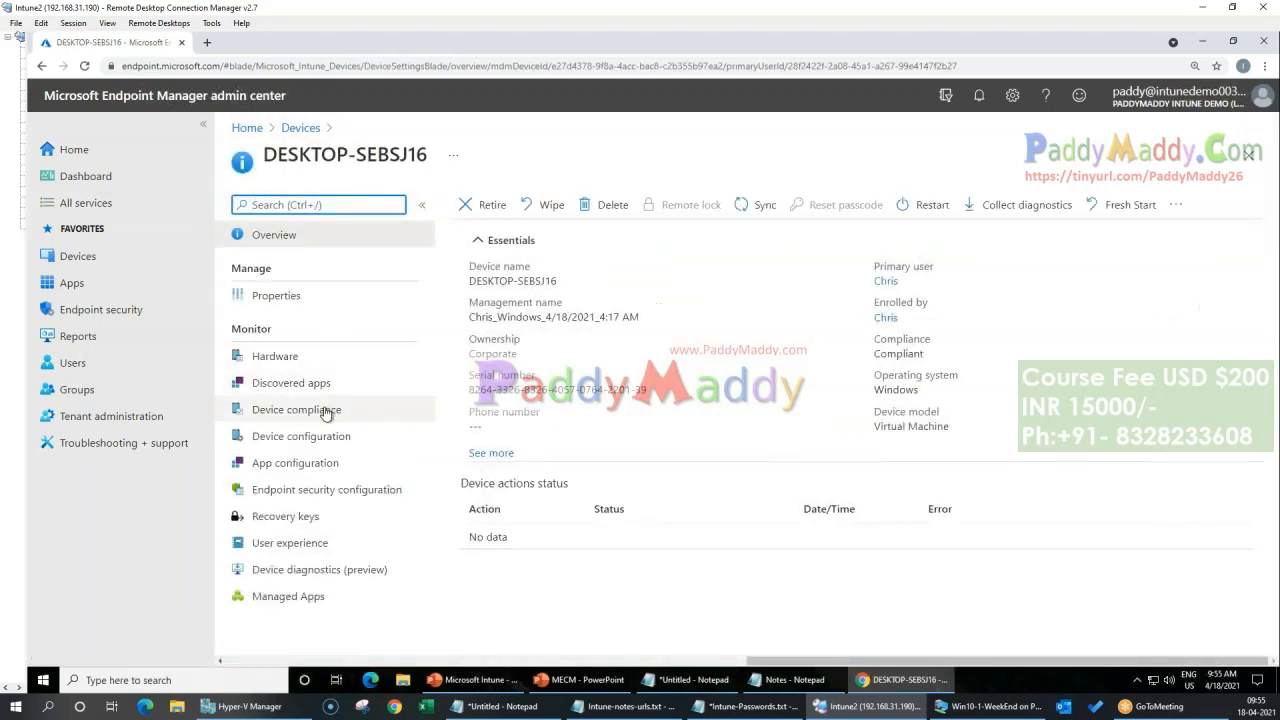
{"action": "left_click", "coordinate": [325, 413]}
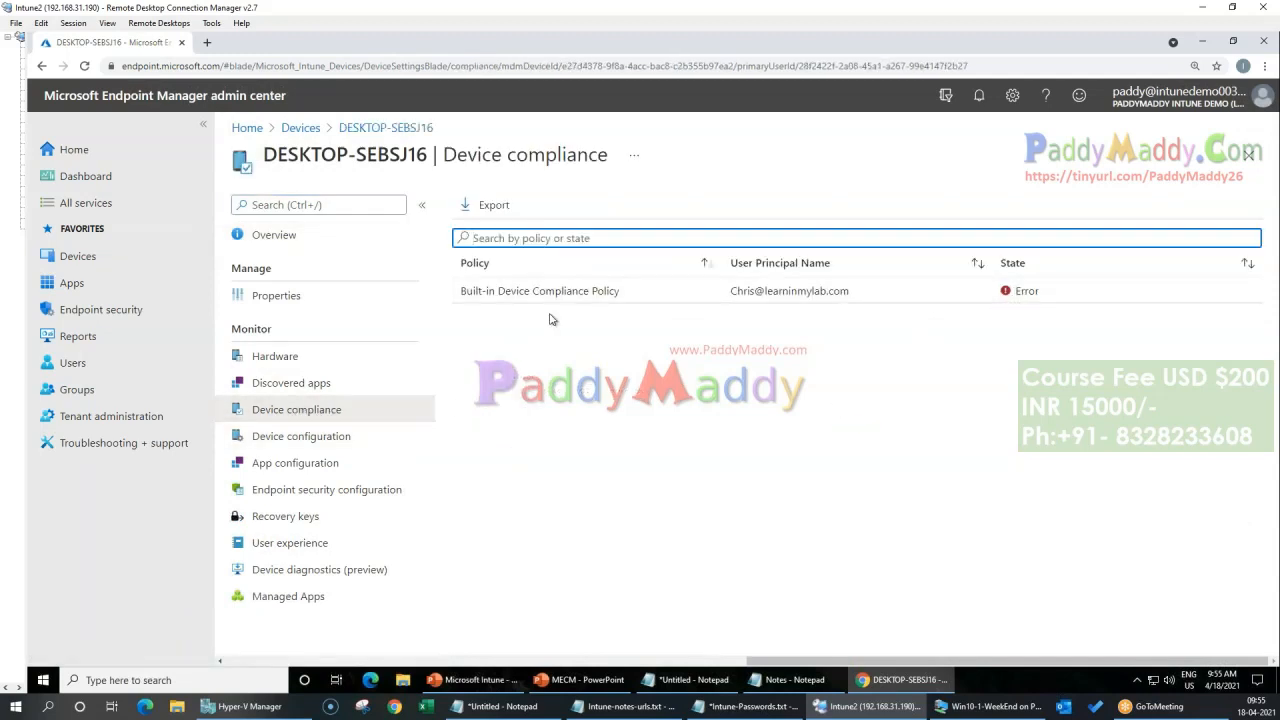
{"action": "left_click_drag", "start_coordinate": [1013, 294], "coordinate": [1098, 296]}
{"action": "left_click", "coordinate": [853, 575]}
{"action": "left_click", "coordinate": [322, 240]}
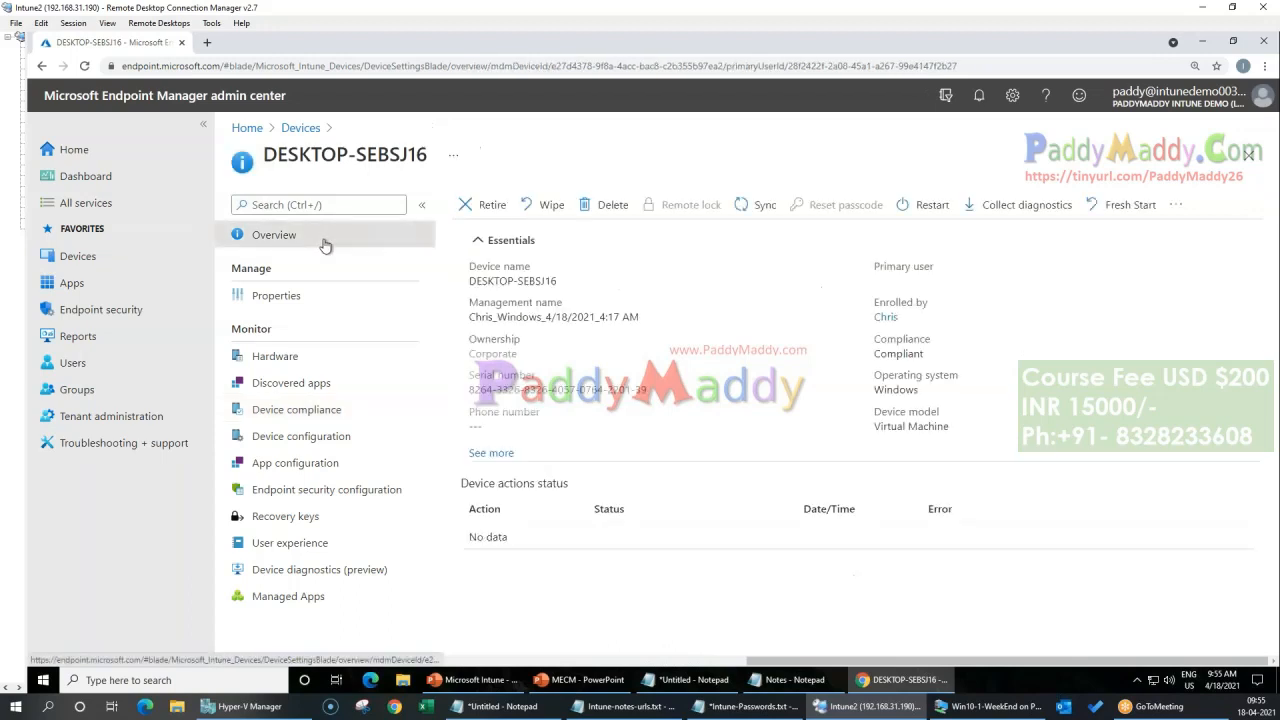
Step: Return to the all-devices list, reopen DESKTOP-SEBSJ16, and view its properties
{"action": "left_click", "coordinate": [300, 128]}
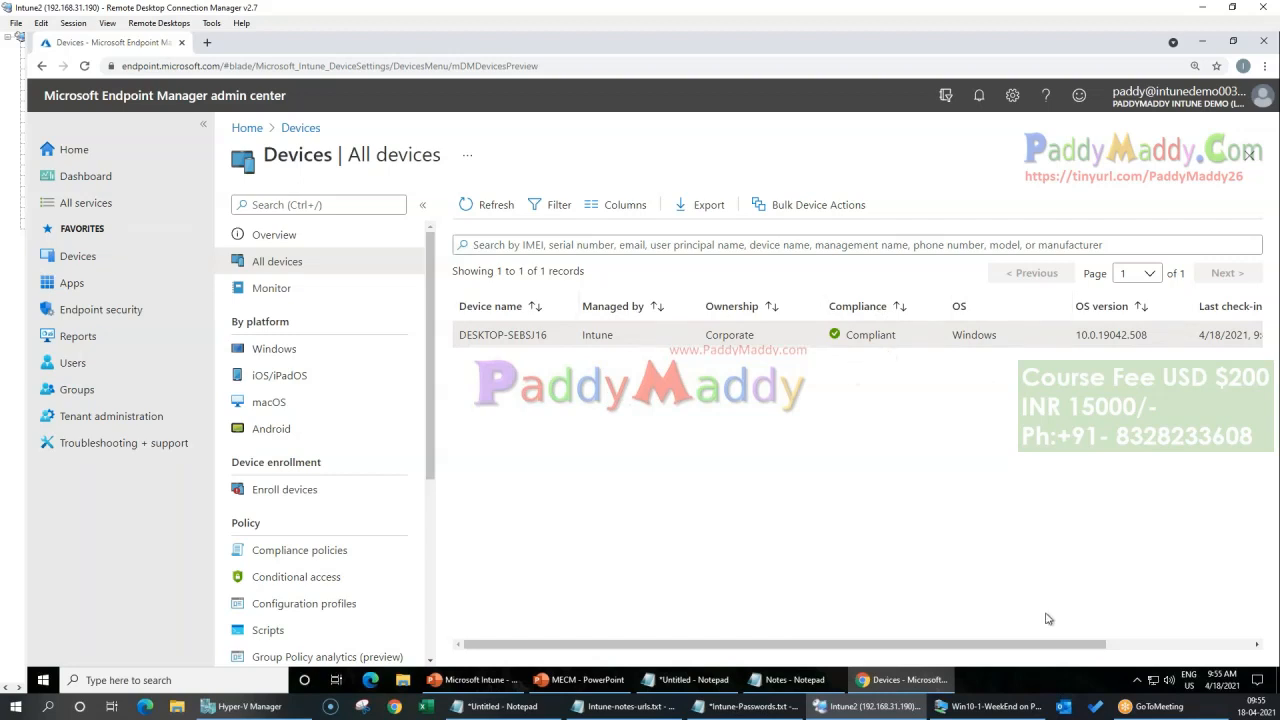
{"action": "left_click_drag", "start_coordinate": [1044, 645], "coordinate": [1200, 645]}
{"action": "left_click", "coordinate": [489, 344]}
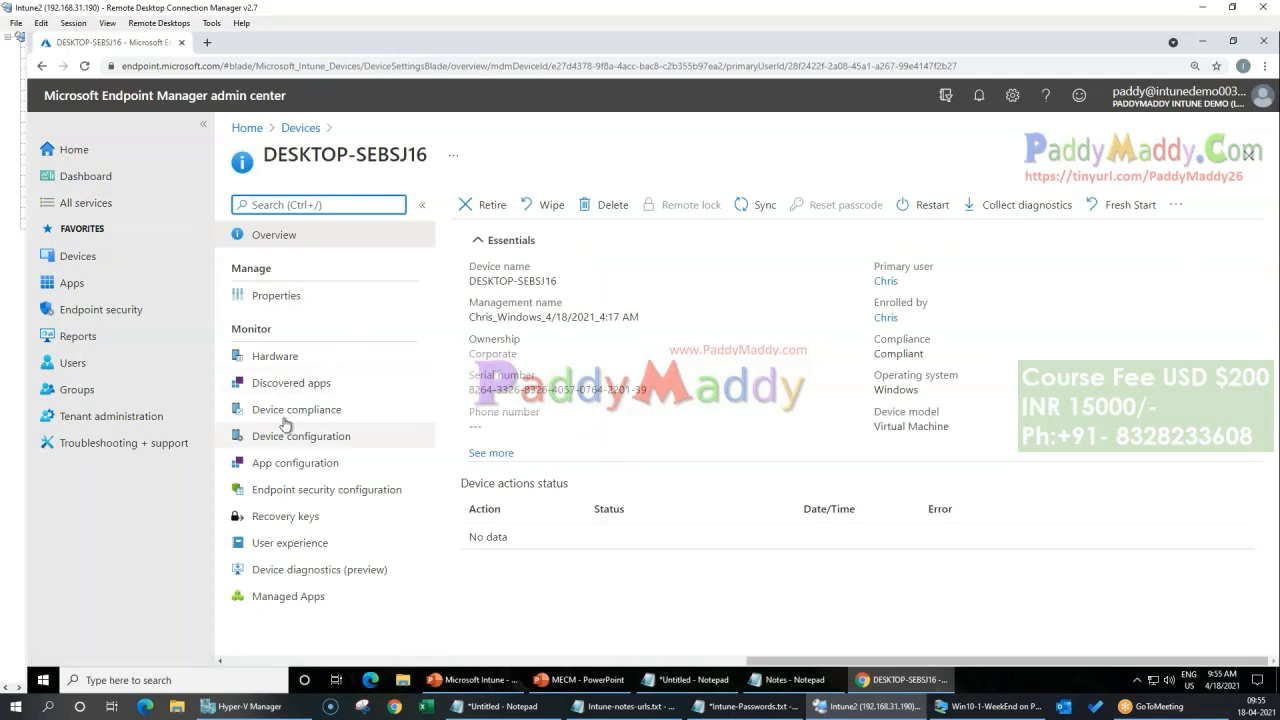
{"action": "left_click", "coordinate": [276, 296]}
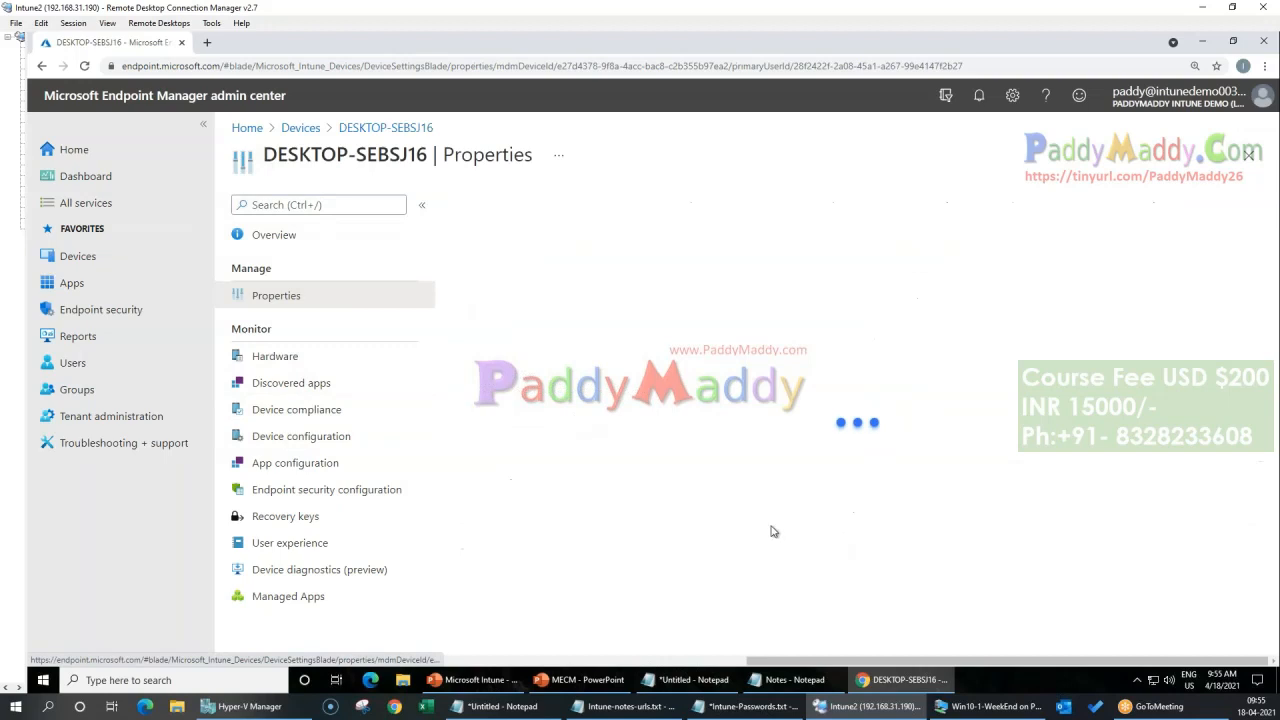
Step: Open the hardware page of DESKTOP-SEBSJ16 and examine its system, operating system, storage, and system enclosure details
{"action": "left_click", "coordinate": [340, 357]}
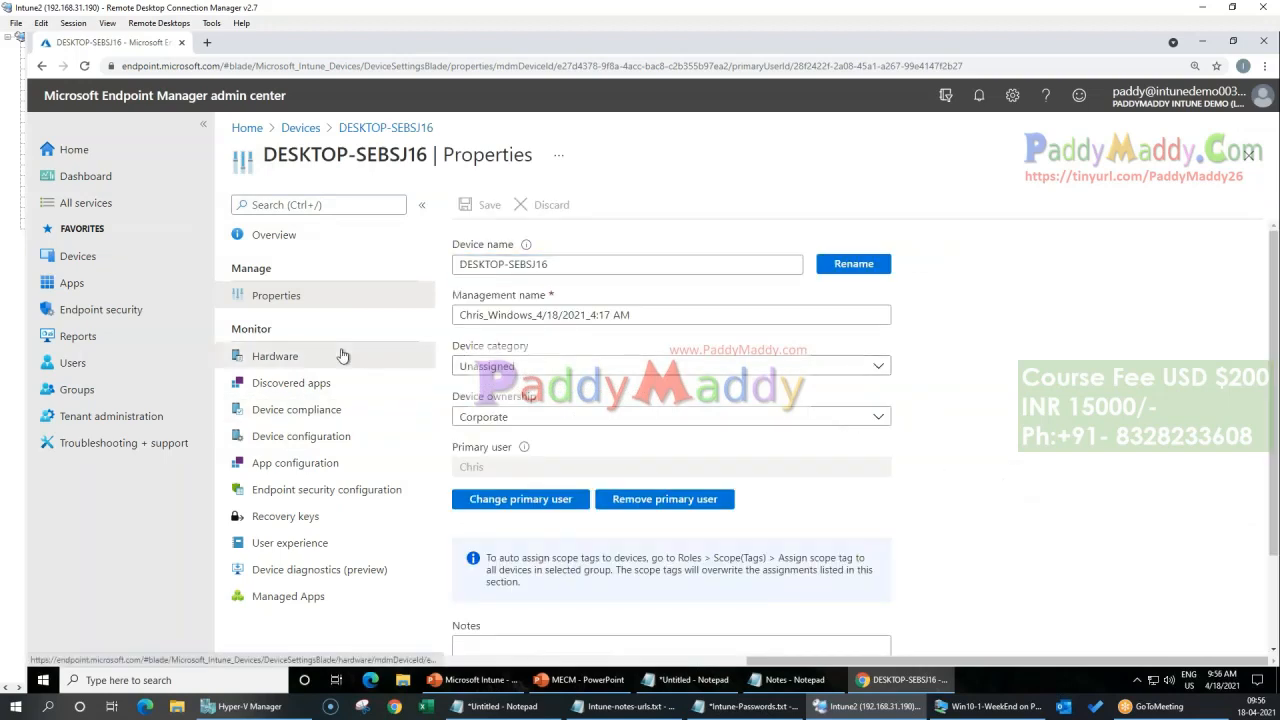
{"action": "left_click_drag", "start_coordinate": [657, 259], "coordinate": [865, 368]}
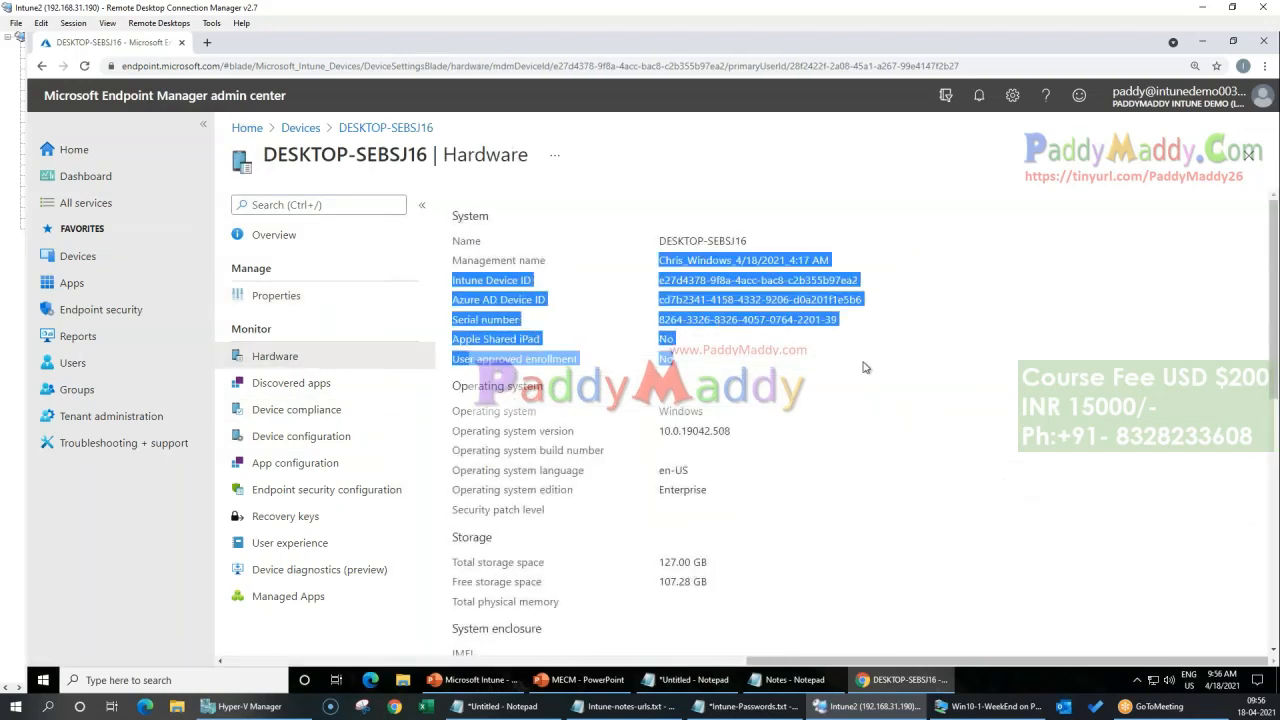
{"action": "left_click", "coordinate": [981, 495]}
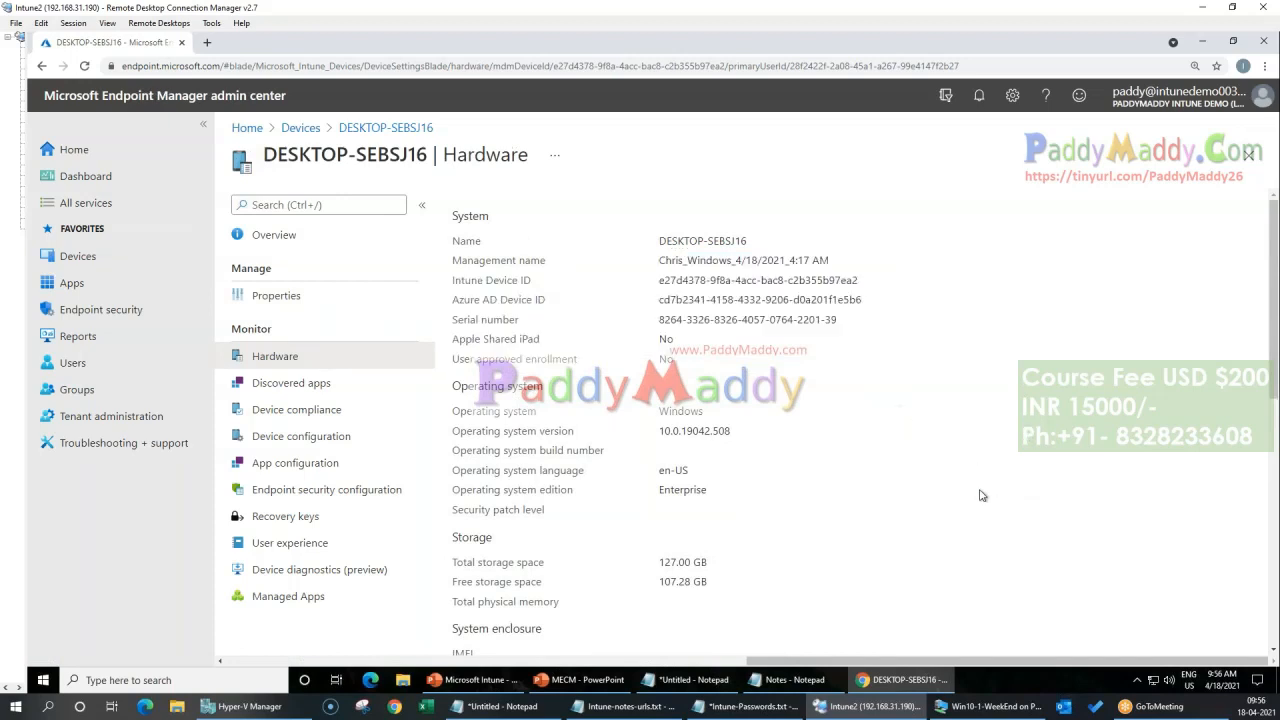
{"action": "scroll", "coordinate": [909, 487], "scroll_direction": "down", "scroll_amount": 1}
{"action": "left_click_drag", "start_coordinate": [519, 428], "coordinate": [775, 496]}
{"action": "scroll", "coordinate": [850, 464], "scroll_direction": "down", "scroll_amount": 2}
{"action": "left_click", "coordinate": [628, 436]}
{"action": "left_click_drag", "start_coordinate": [452, 355], "coordinate": [740, 446]}
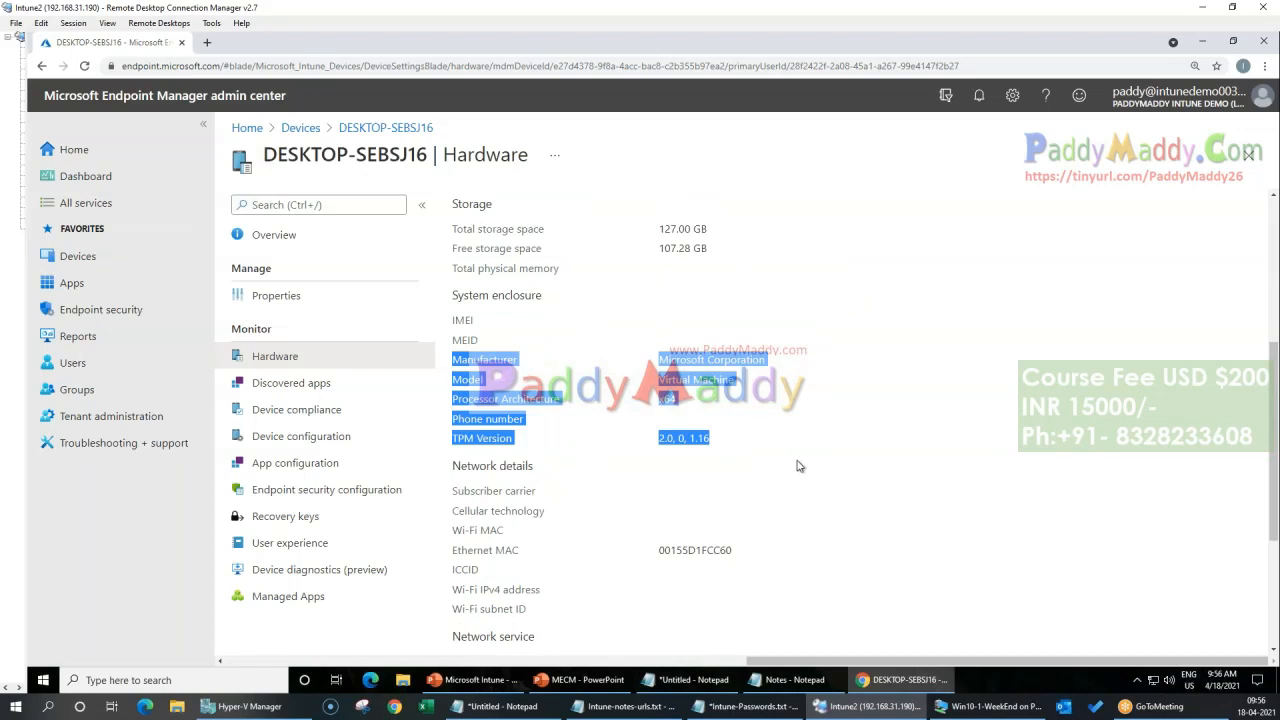
Step: Examine the network details, network service, and conditional access sections of the device's hardware page
{"action": "scroll", "coordinate": [770, 449], "scroll_direction": "down", "scroll_amount": 1}
{"action": "scroll", "coordinate": [770, 449], "scroll_direction": "down", "scroll_amount": 3}
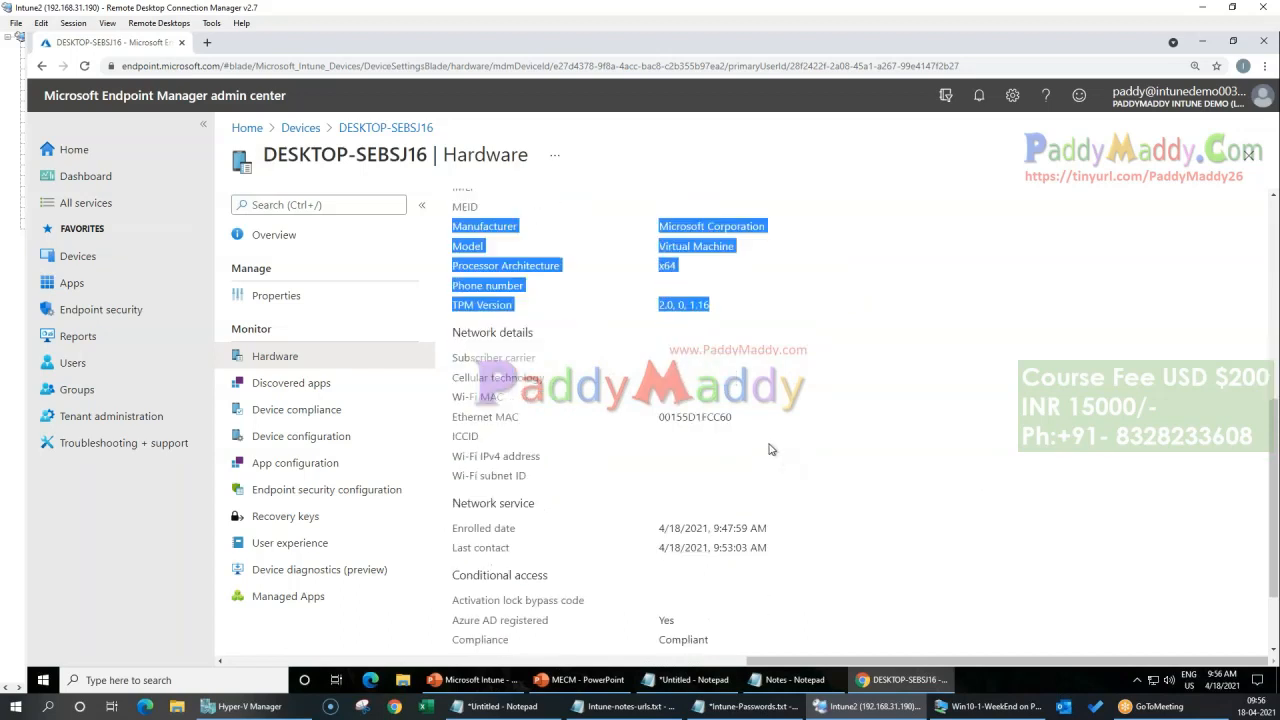
{"action": "left_click_drag", "start_coordinate": [453, 419], "coordinate": [838, 598]}
{"action": "left_click", "coordinate": [958, 500]}
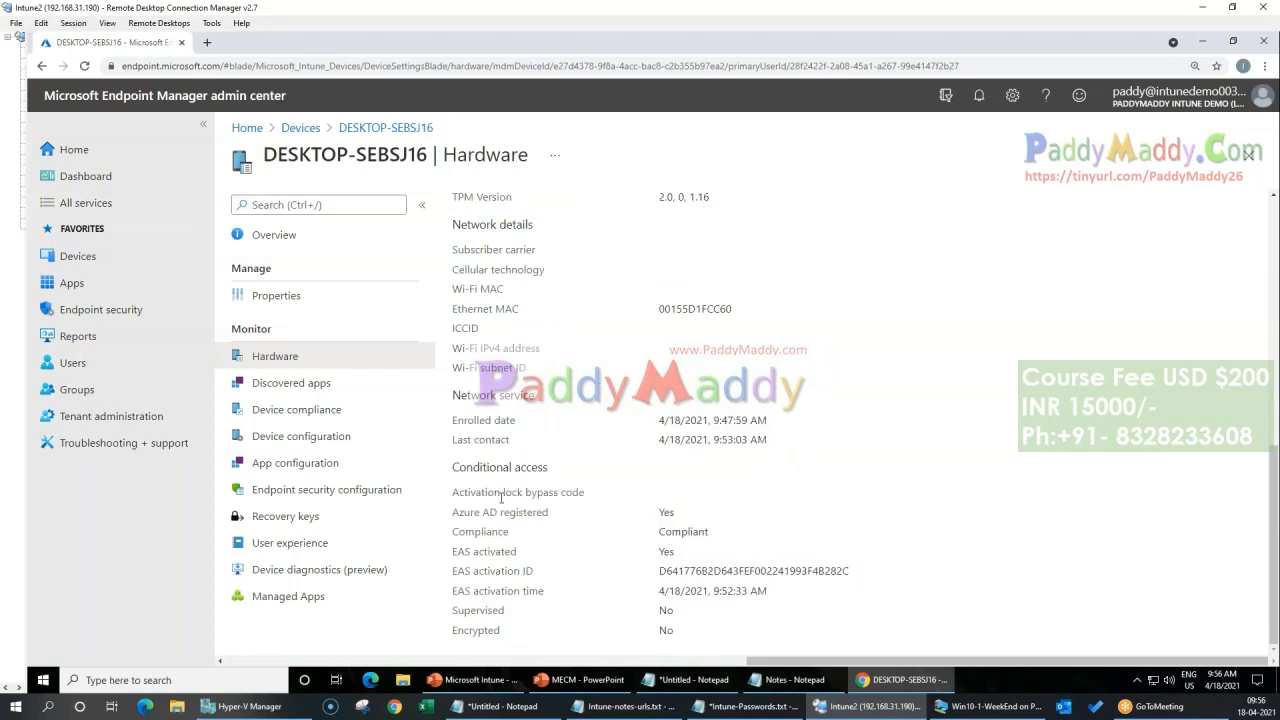
{"action": "left_click_drag", "start_coordinate": [522, 311], "coordinate": [688, 311]}
{"action": "scroll", "coordinate": [753, 417], "scroll_direction": "up", "scroll_amount": 1}
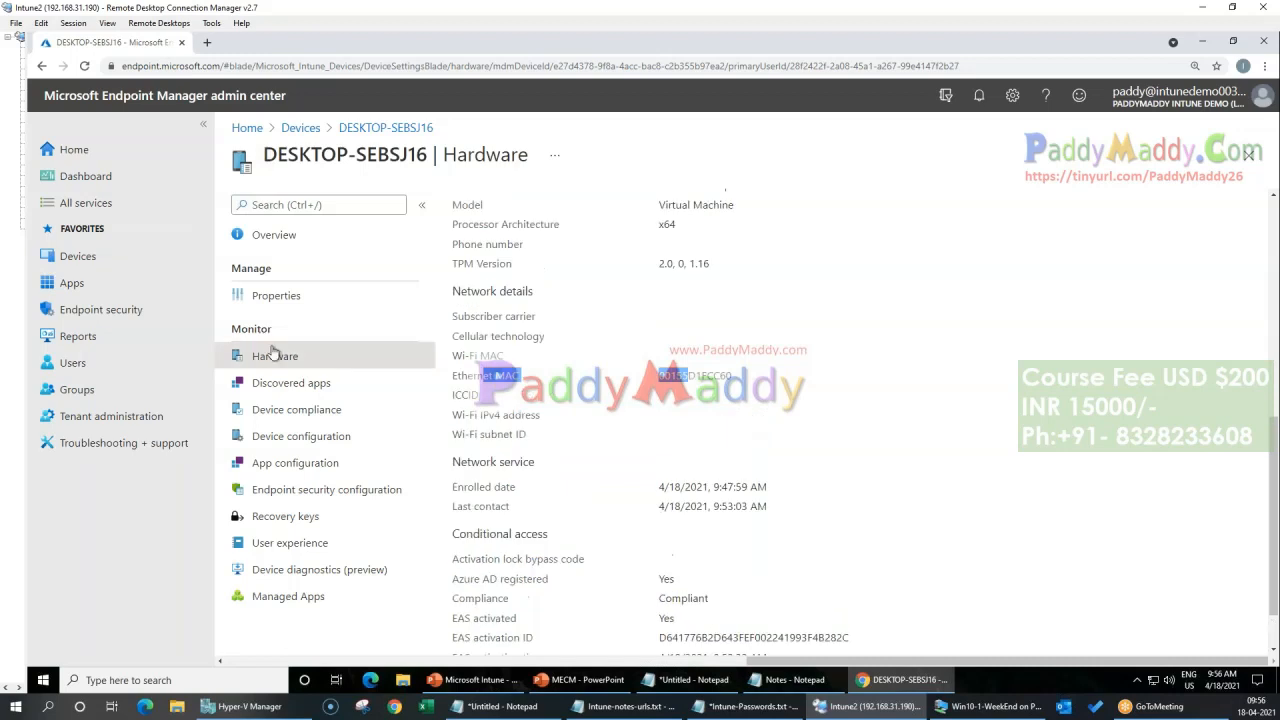
{"action": "left_click", "coordinate": [827, 484]}
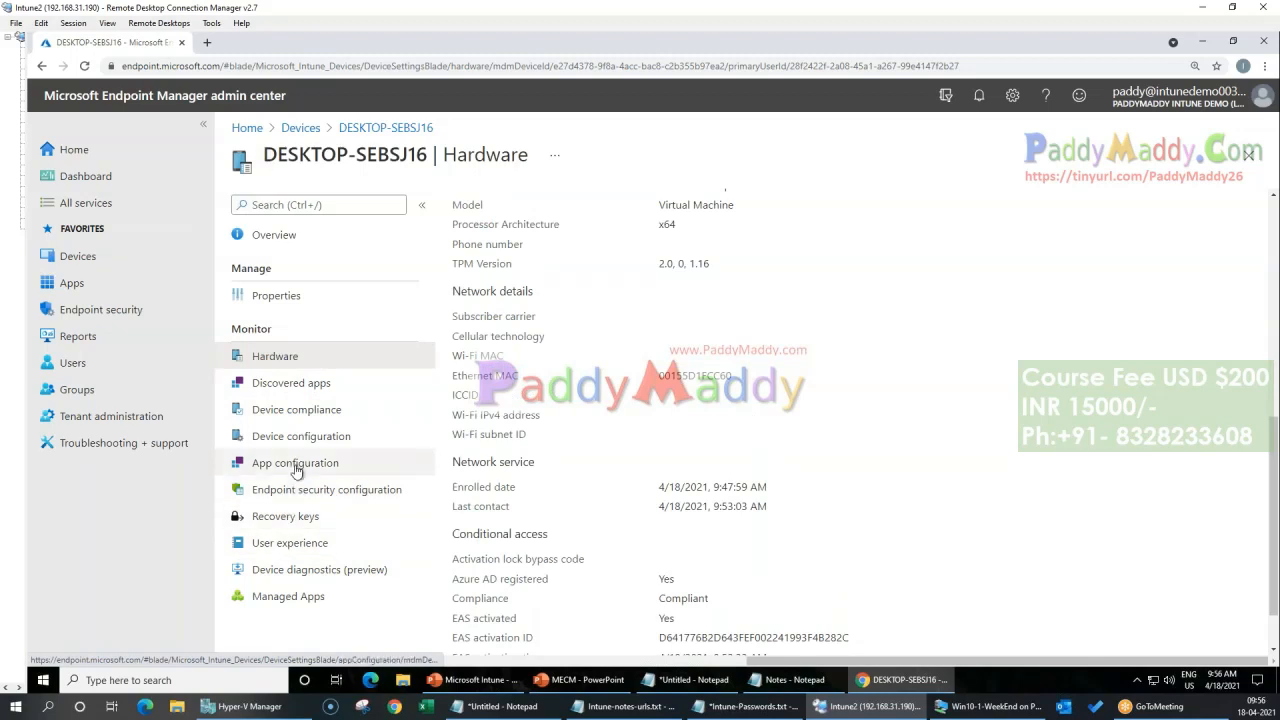
Step: Open the discovered apps of DESKTOP-SEBSJ16 and look through the whole application list
{"action": "left_click", "coordinate": [292, 383]}
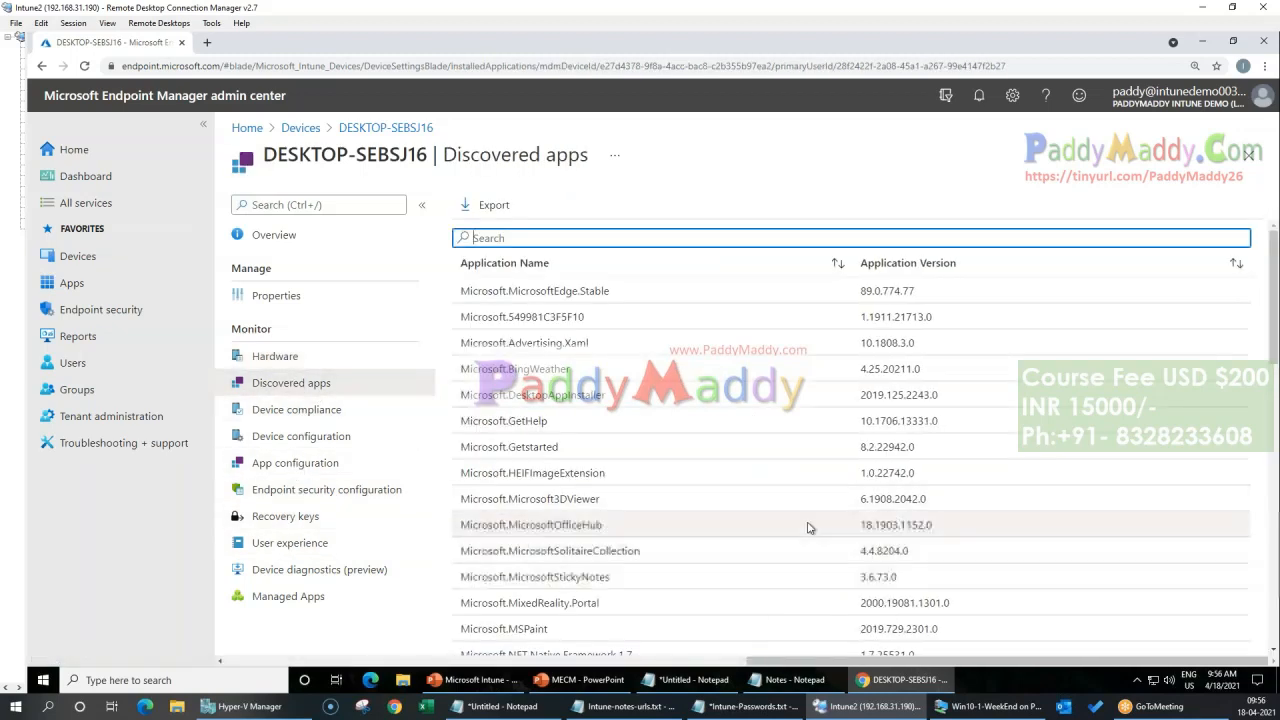
{"action": "scroll", "coordinate": [790, 505], "scroll_direction": "down", "scroll_amount": 15}
{"action": "scroll", "coordinate": [738, 490], "scroll_direction": "down", "scroll_amount": 2}
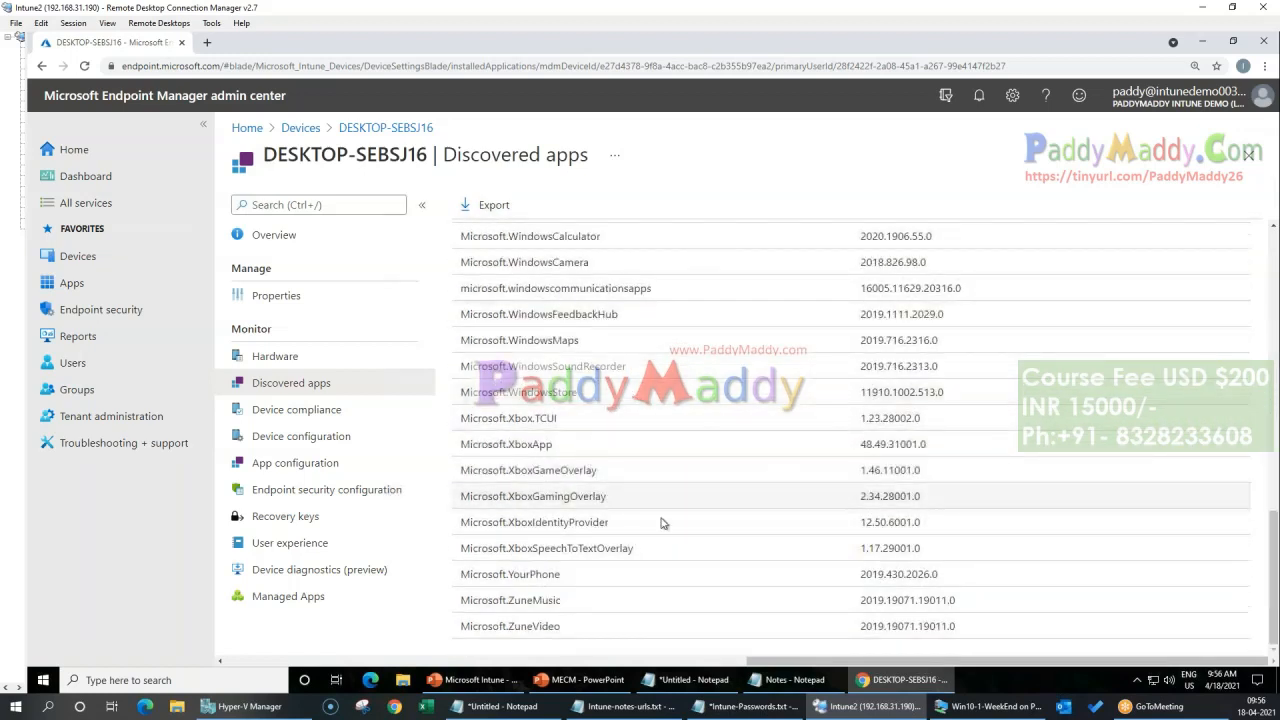
Step: Review the device compliance, device configuration, app configuration, and endpoint security configuration pages of DESKTOP-SEBSJ16
{"action": "left_click", "coordinate": [279, 418]}
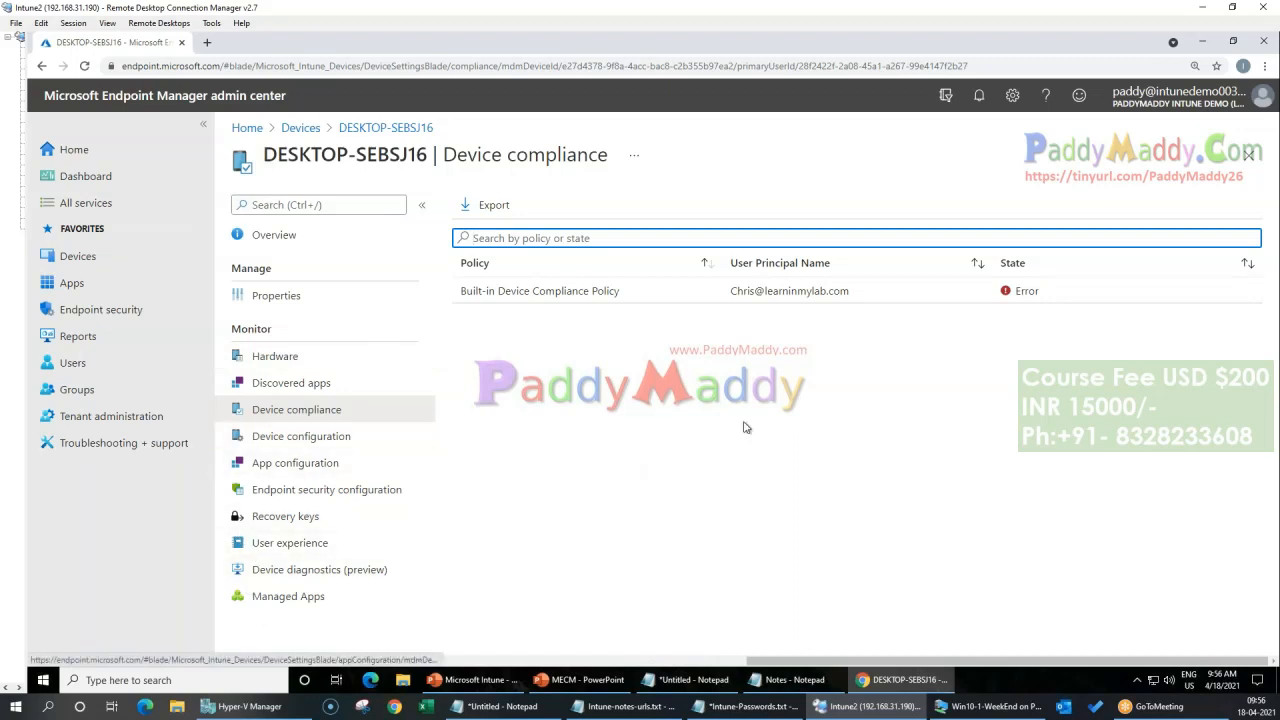
{"action": "left_click", "coordinate": [333, 437]}
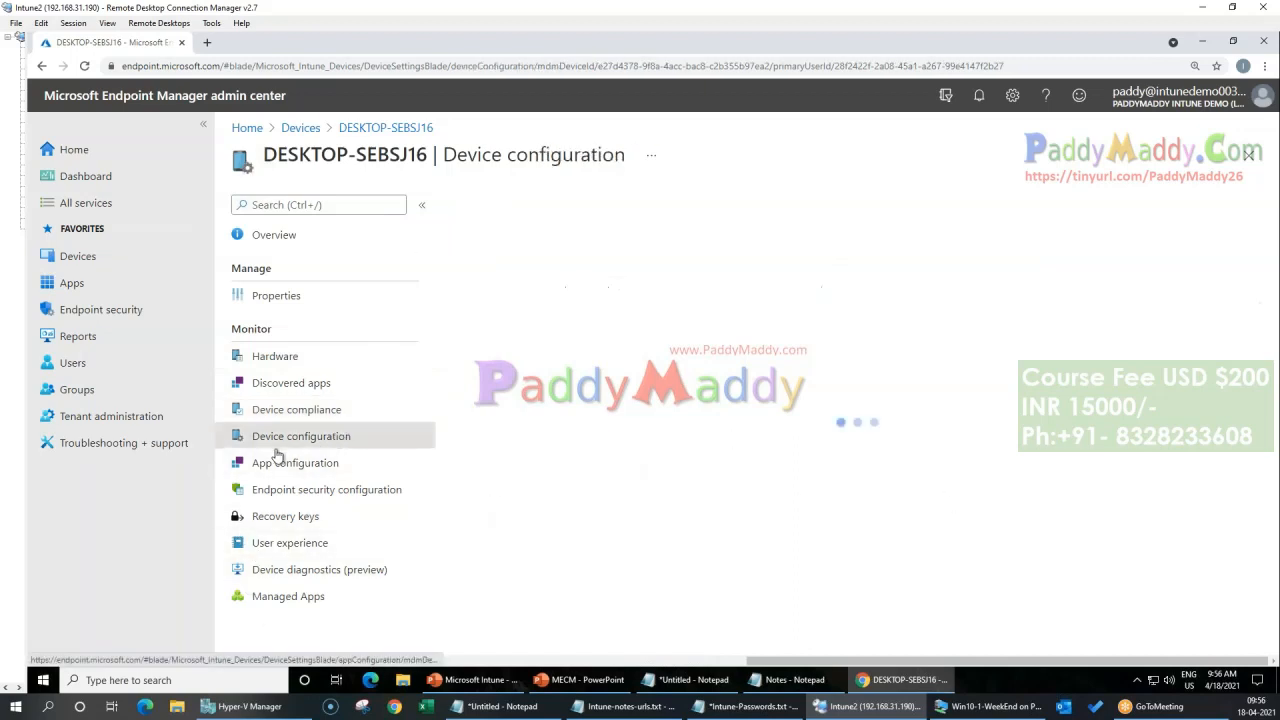
{"action": "left_click", "coordinate": [315, 412]}
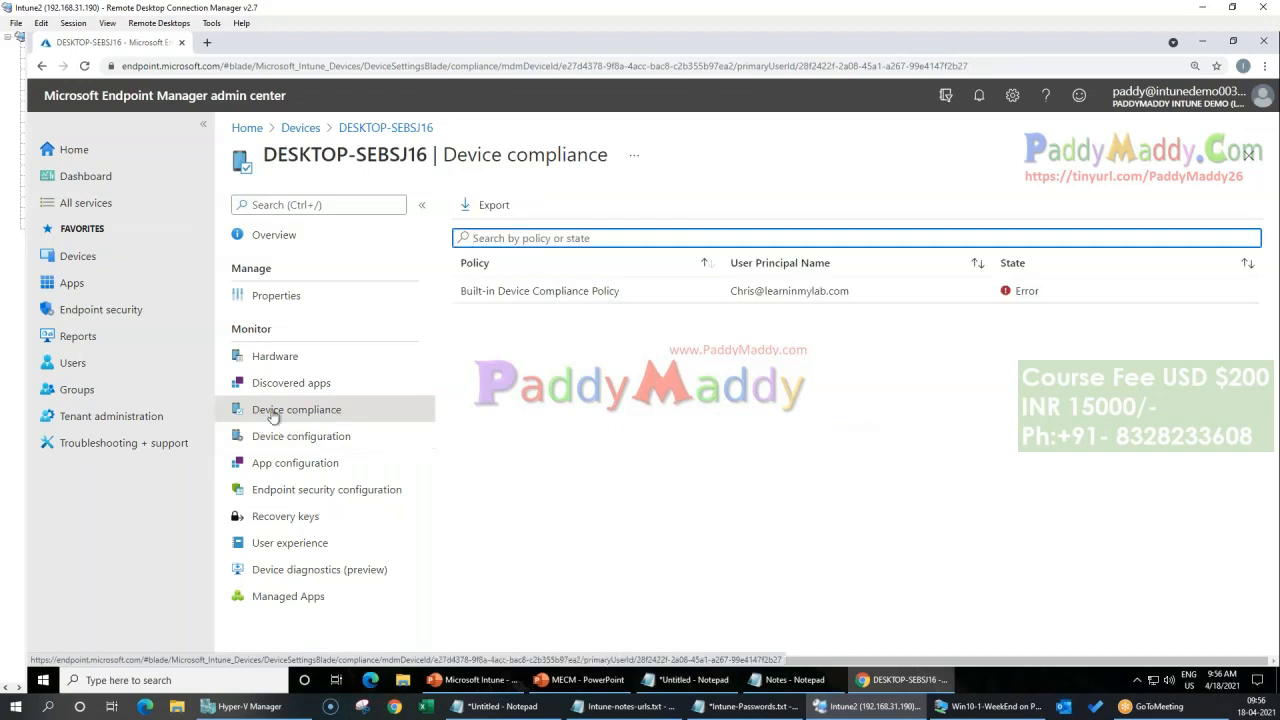
{"action": "left_click", "coordinate": [303, 464]}
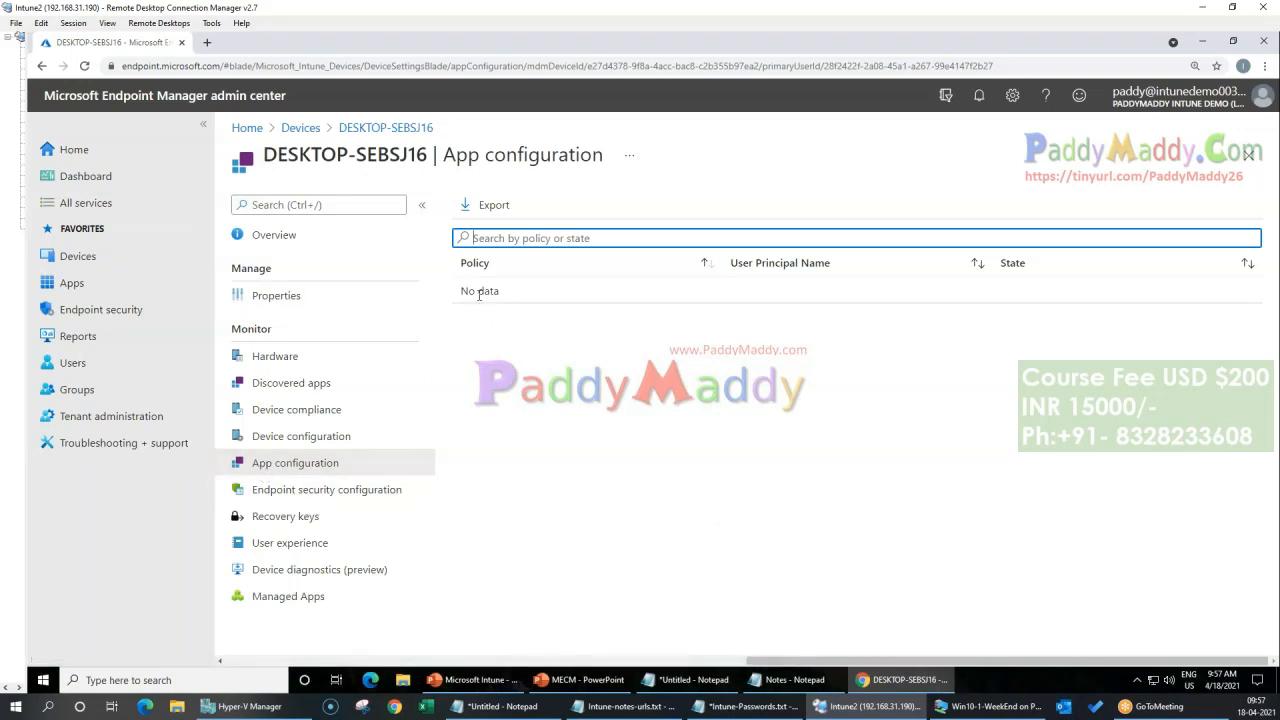
{"action": "left_click", "coordinate": [320, 490]}
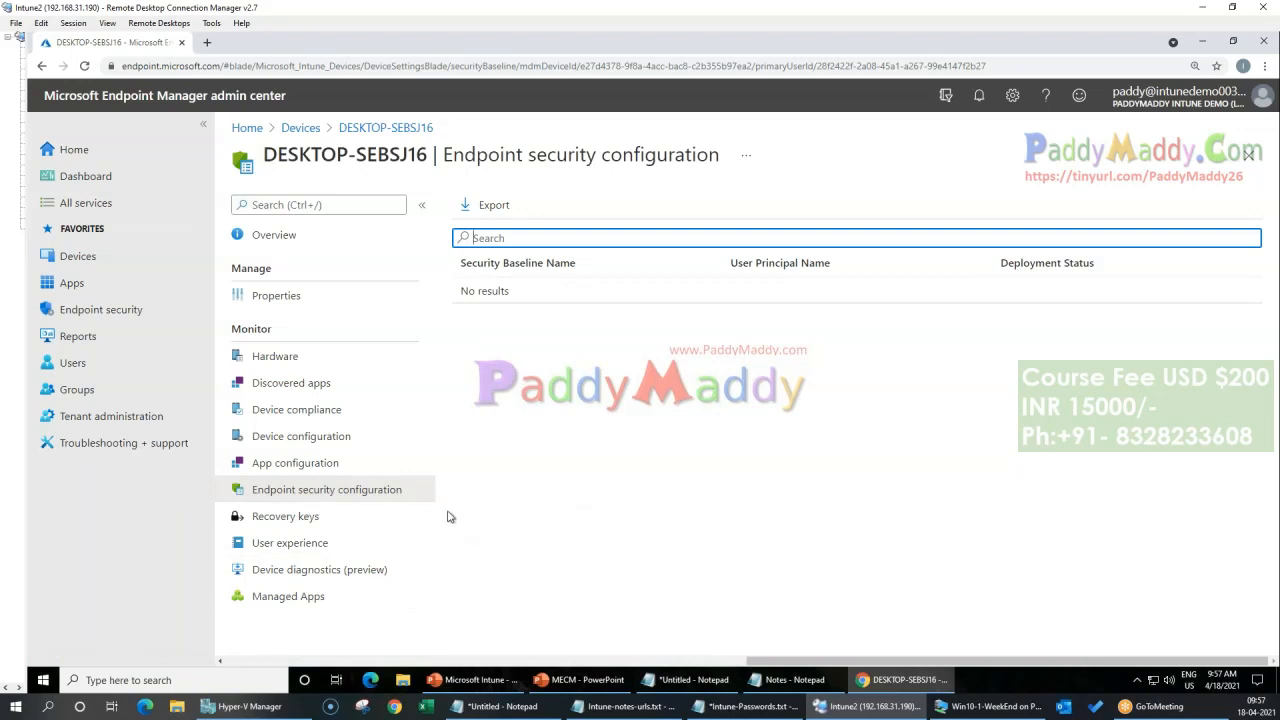
Step: View the managed apps, user experience, and diagnostics pages of DESKTOP-SEBSJ16, and return through Home to the Devices overview
{"action": "left_click", "coordinate": [305, 597]}
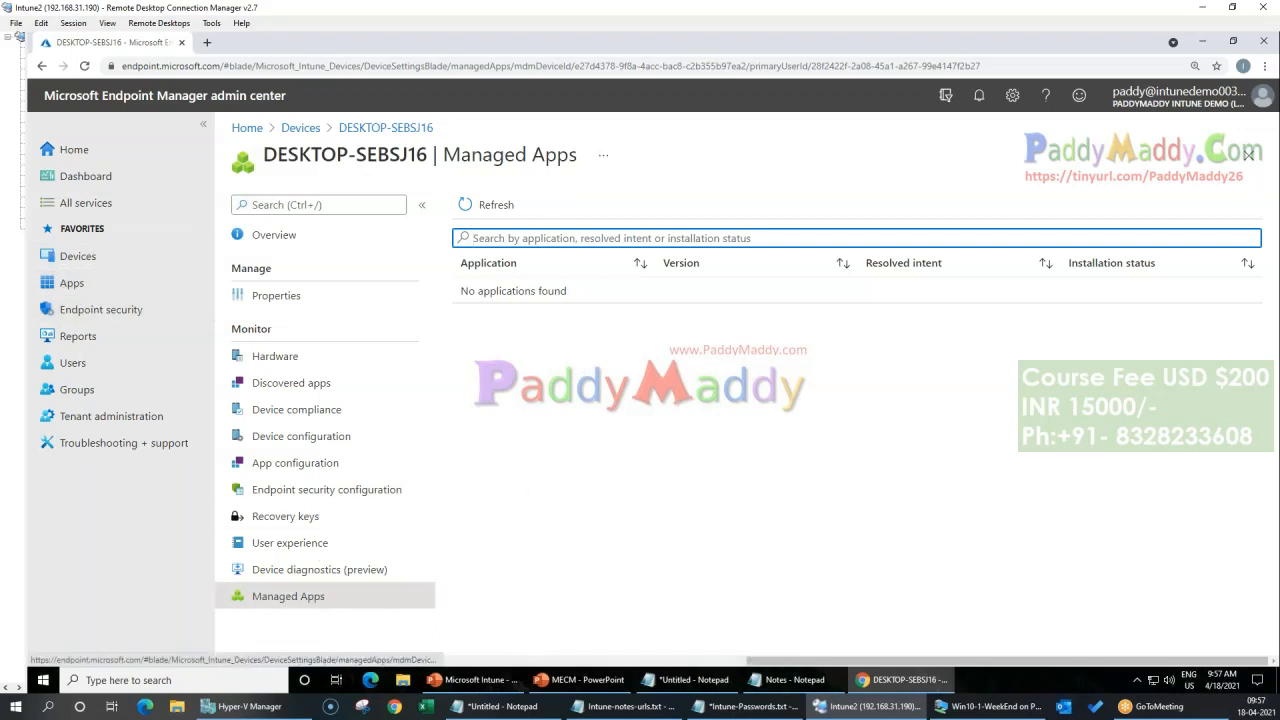
{"action": "left_click", "coordinate": [644, 574]}
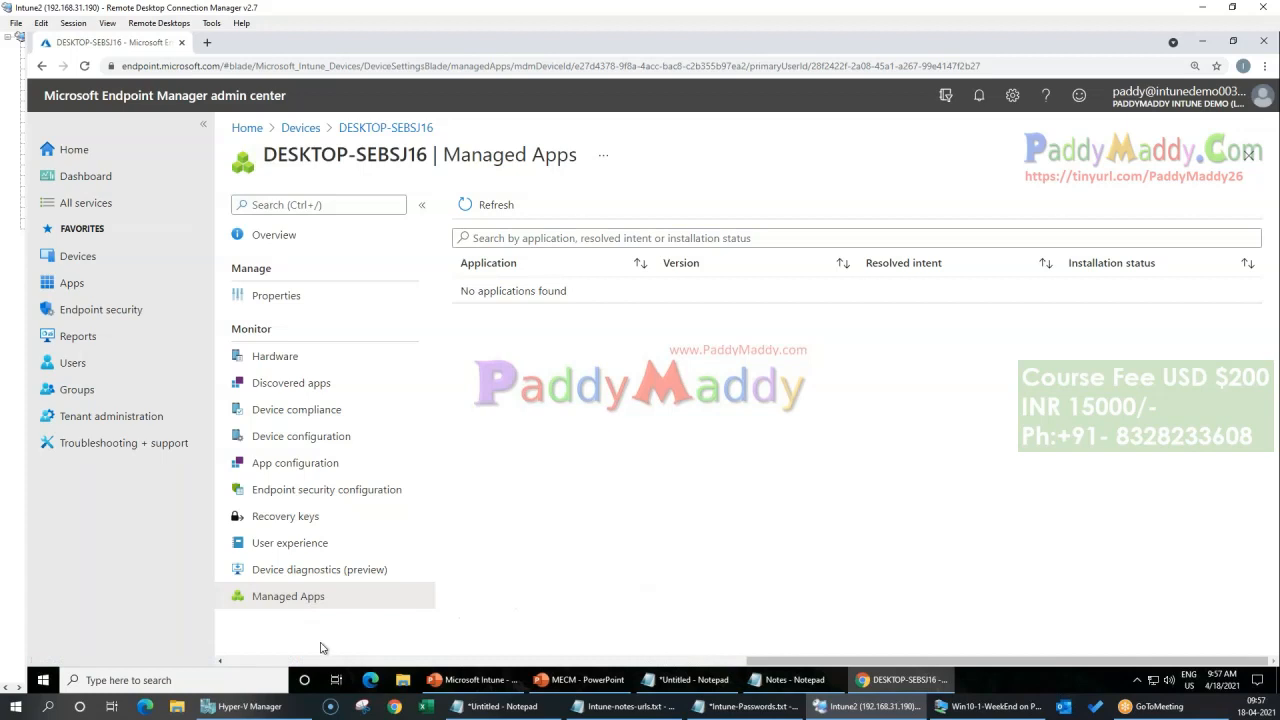
{"action": "left_click", "coordinate": [286, 543]}
{"action": "left_click", "coordinate": [270, 574]}
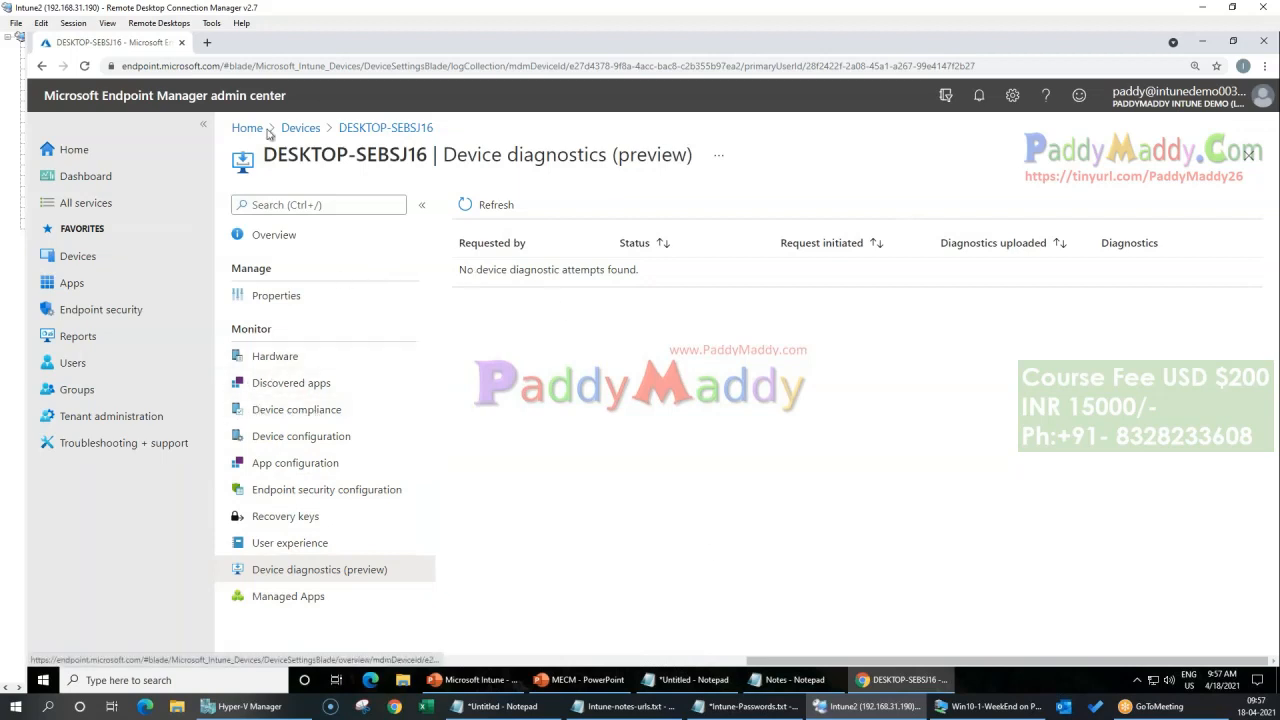
{"action": "left_click", "coordinate": [70, 149]}
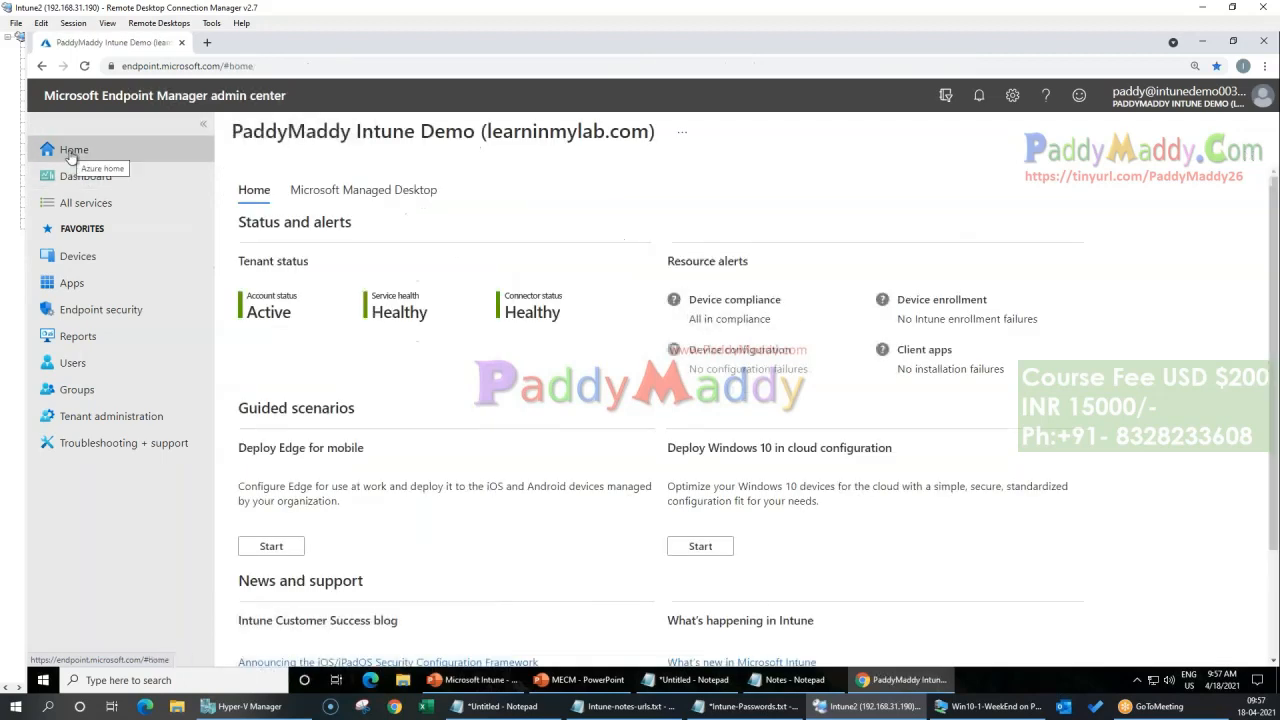
{"action": "left_click", "coordinate": [80, 260]}
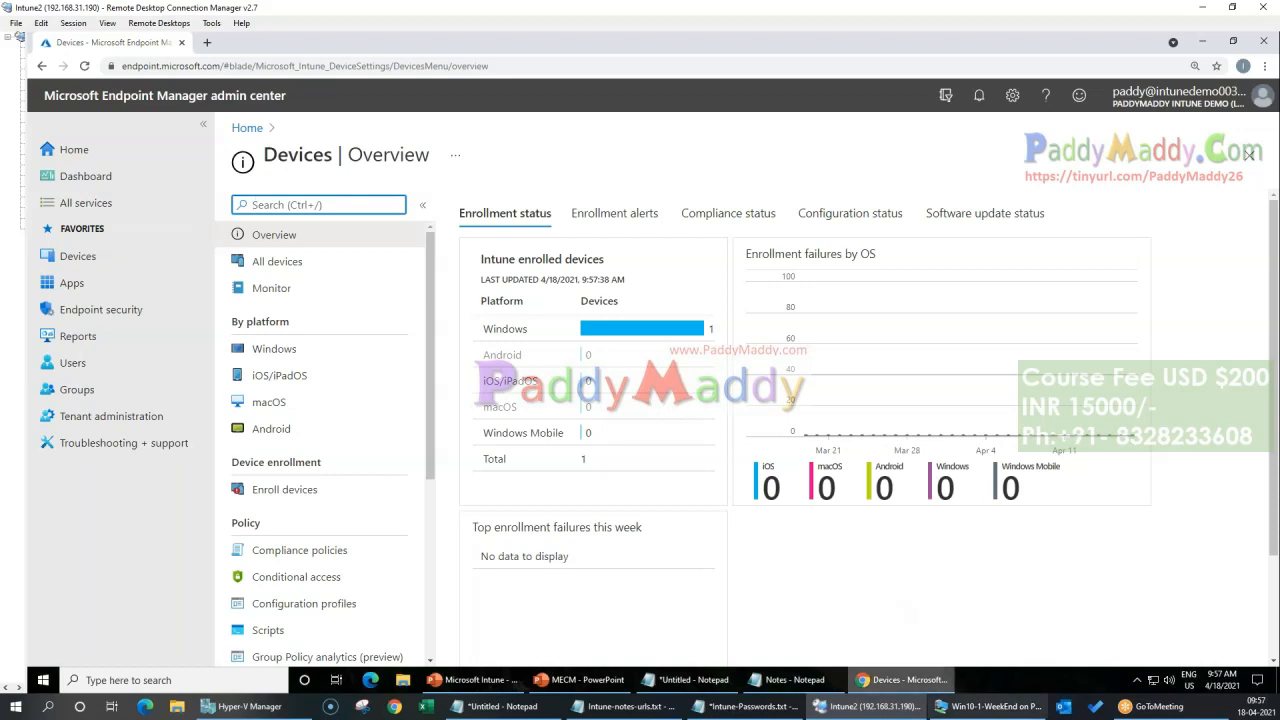
Step: Switch to the Win10-1-WeekEnd virtual machine, close its Settings window, and inspect the hidden tray icons and Start menu before returning to Endpoint Manager
{"action": "left_click", "coordinate": [1000, 707]}
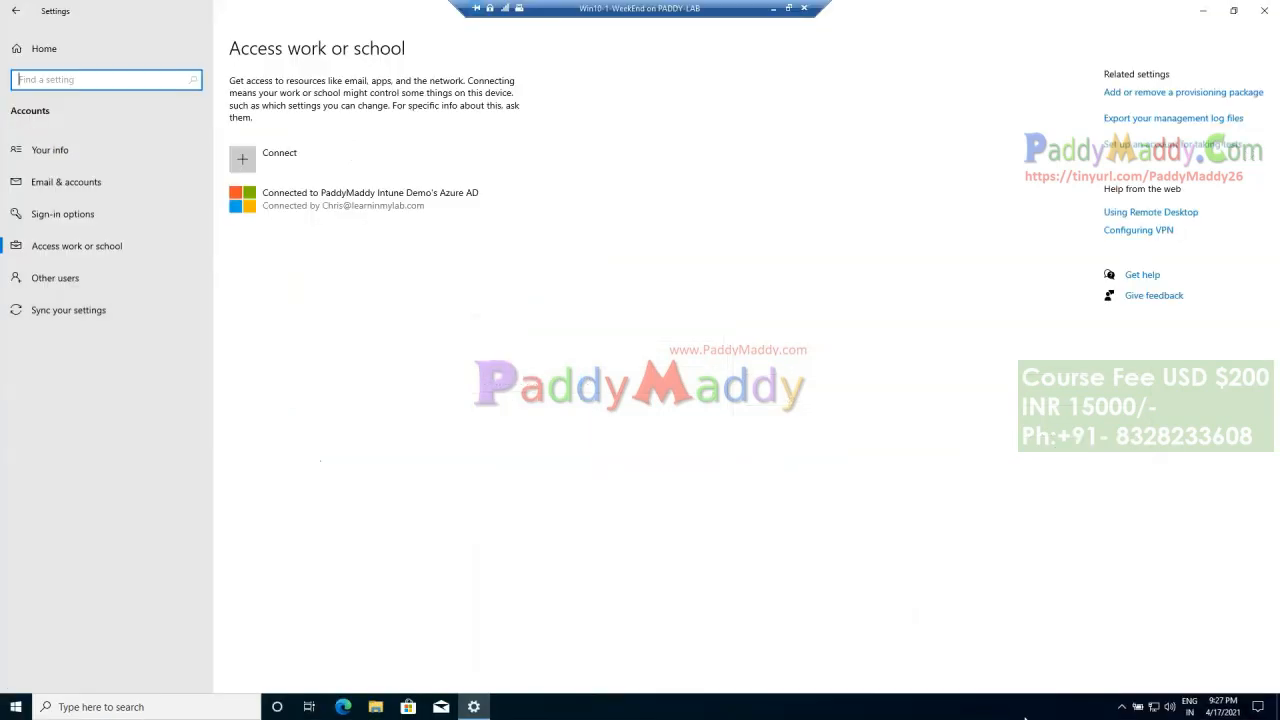
{"action": "left_click", "coordinate": [1262, 12]}
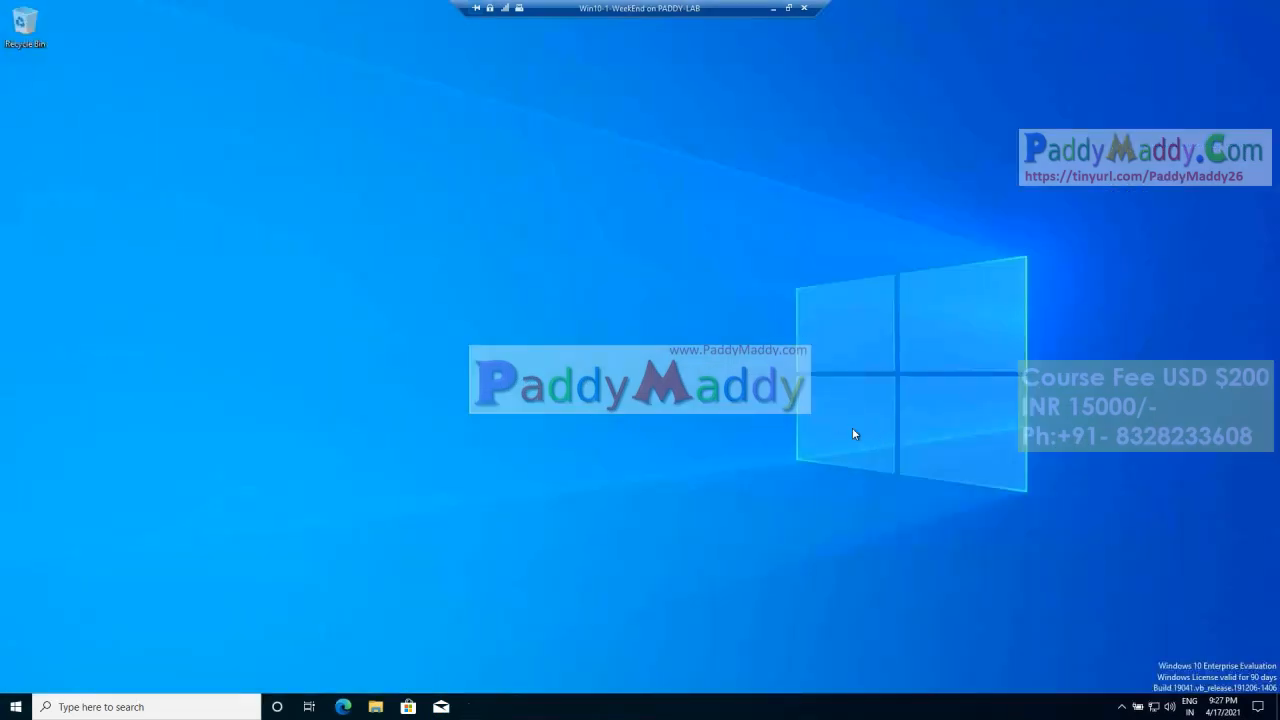
{"action": "left_click", "coordinate": [1121, 706]}
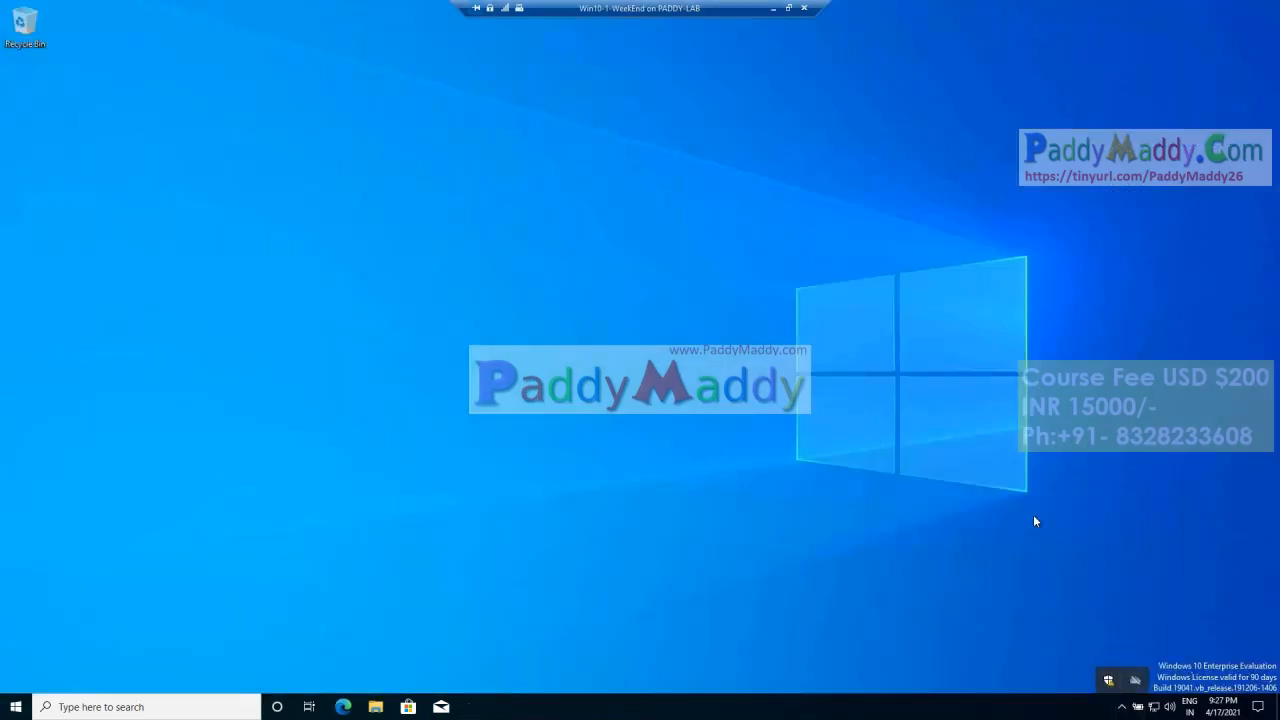
{"action": "left_click", "coordinate": [16, 706]}
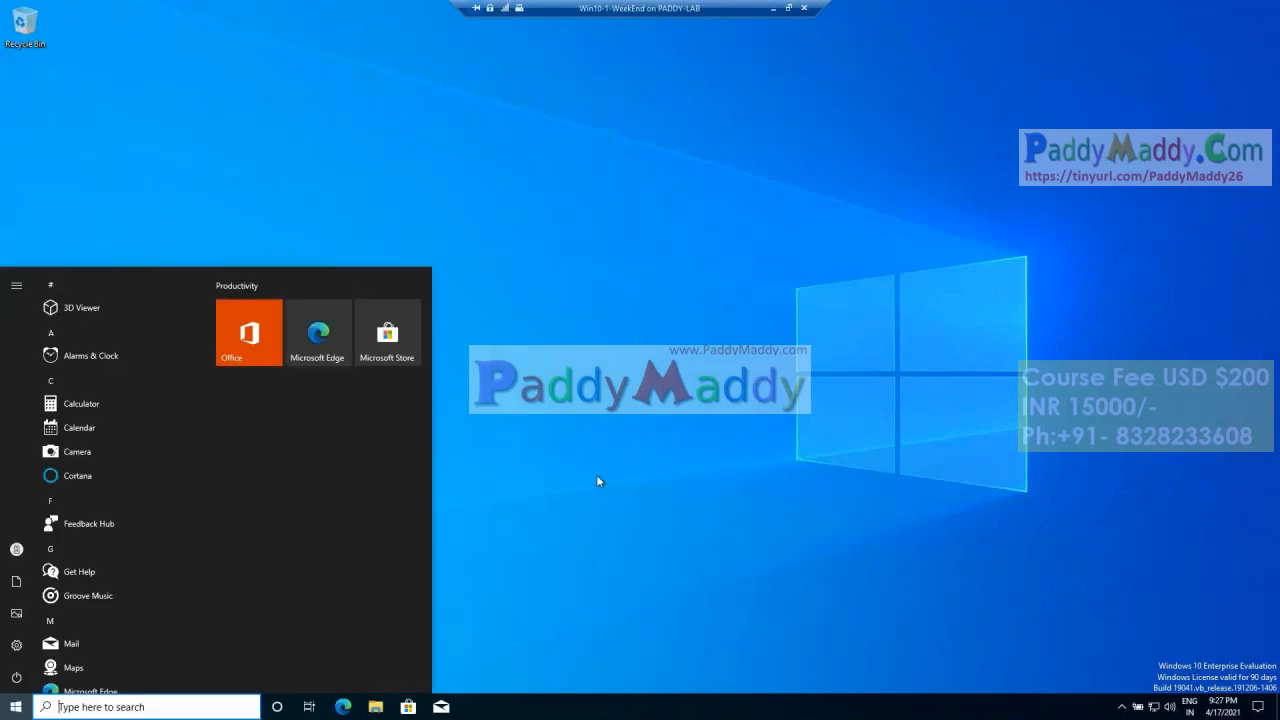
{"action": "left_click", "coordinate": [656, 438]}
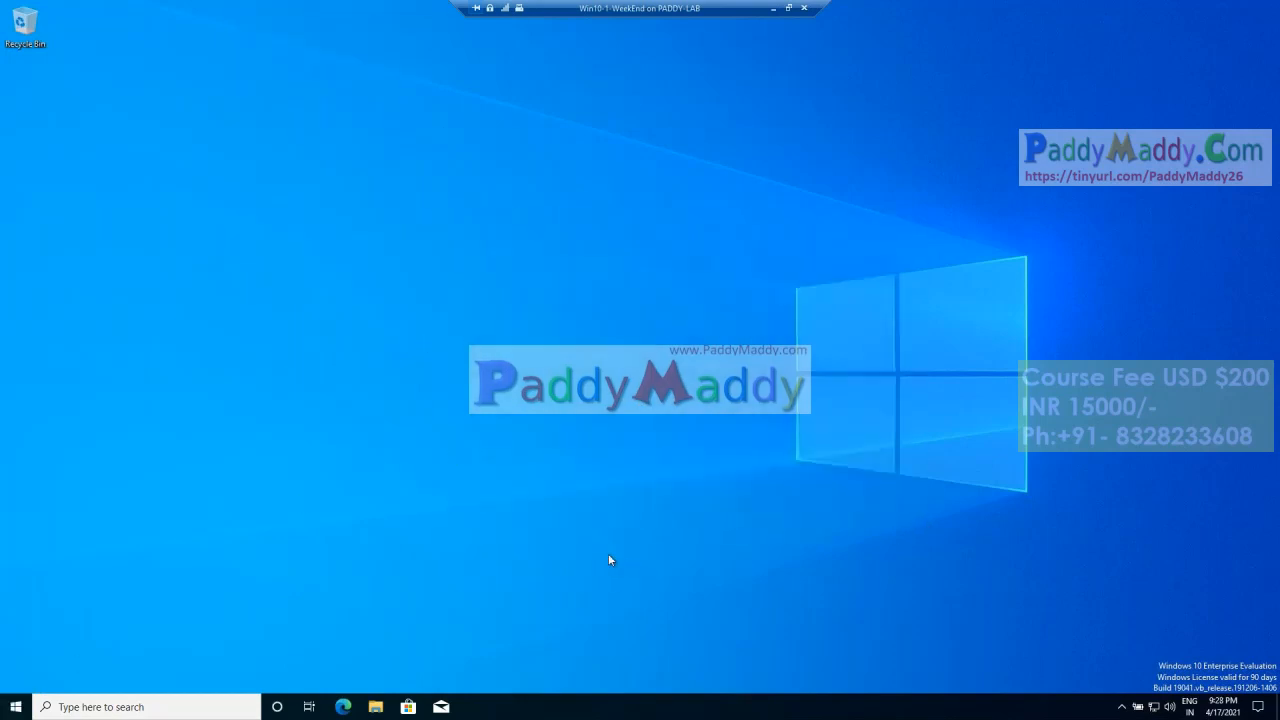
{"action": "right_click", "coordinate": [450, 371]}
{"action": "left_click", "coordinate": [829, 322]}
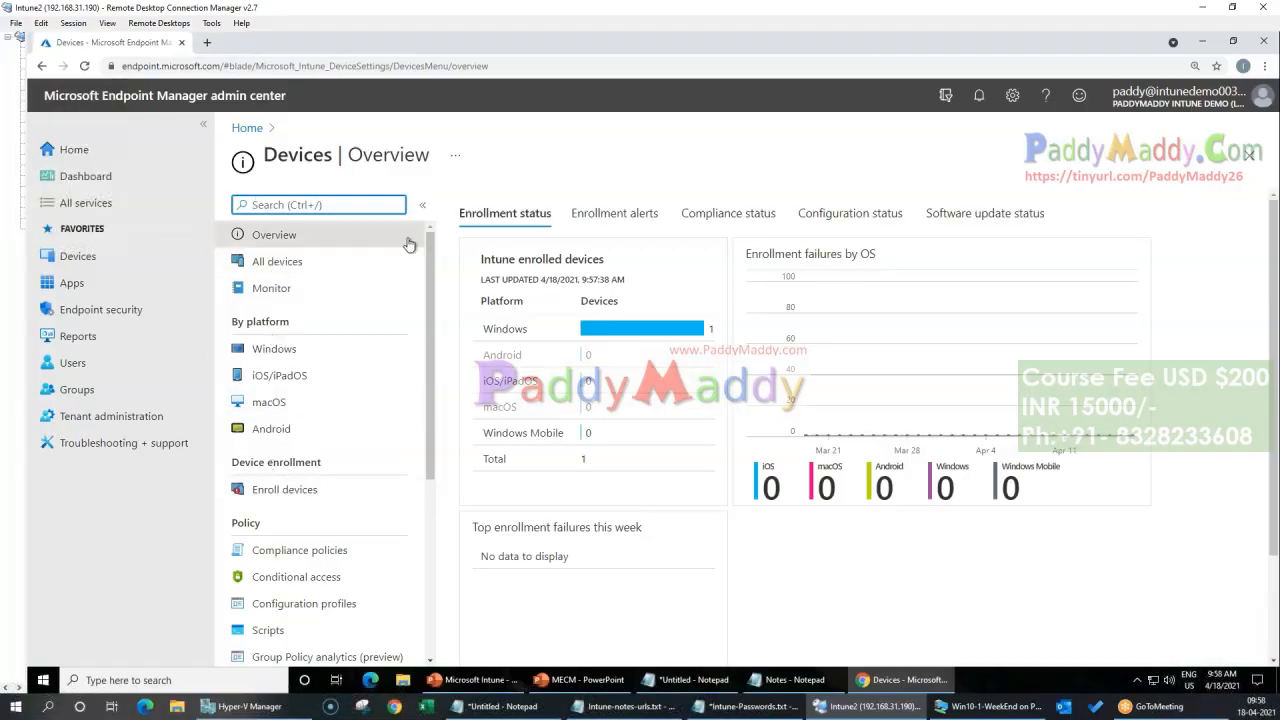
Step: View the list of all enrolled devices and return to the admin center home page
{"action": "left_click", "coordinate": [284, 268]}
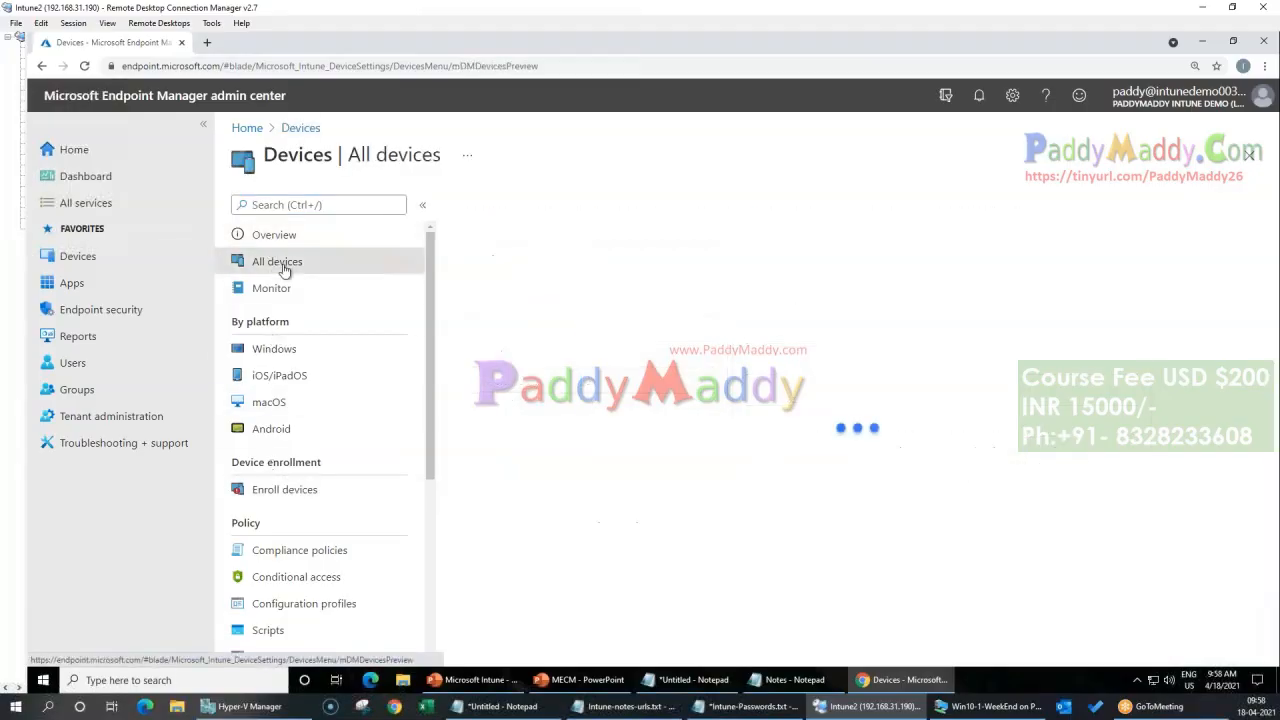
{"action": "left_click", "coordinate": [275, 348]}
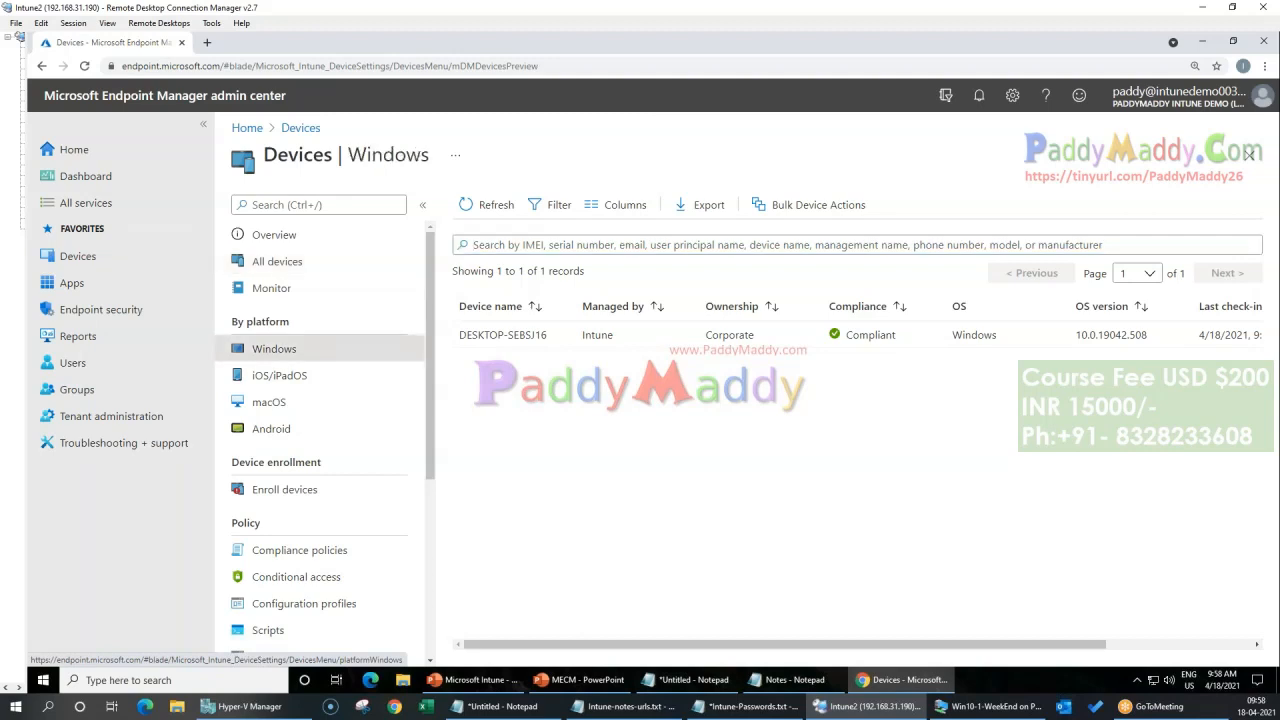
{"action": "left_click", "coordinate": [245, 129]}
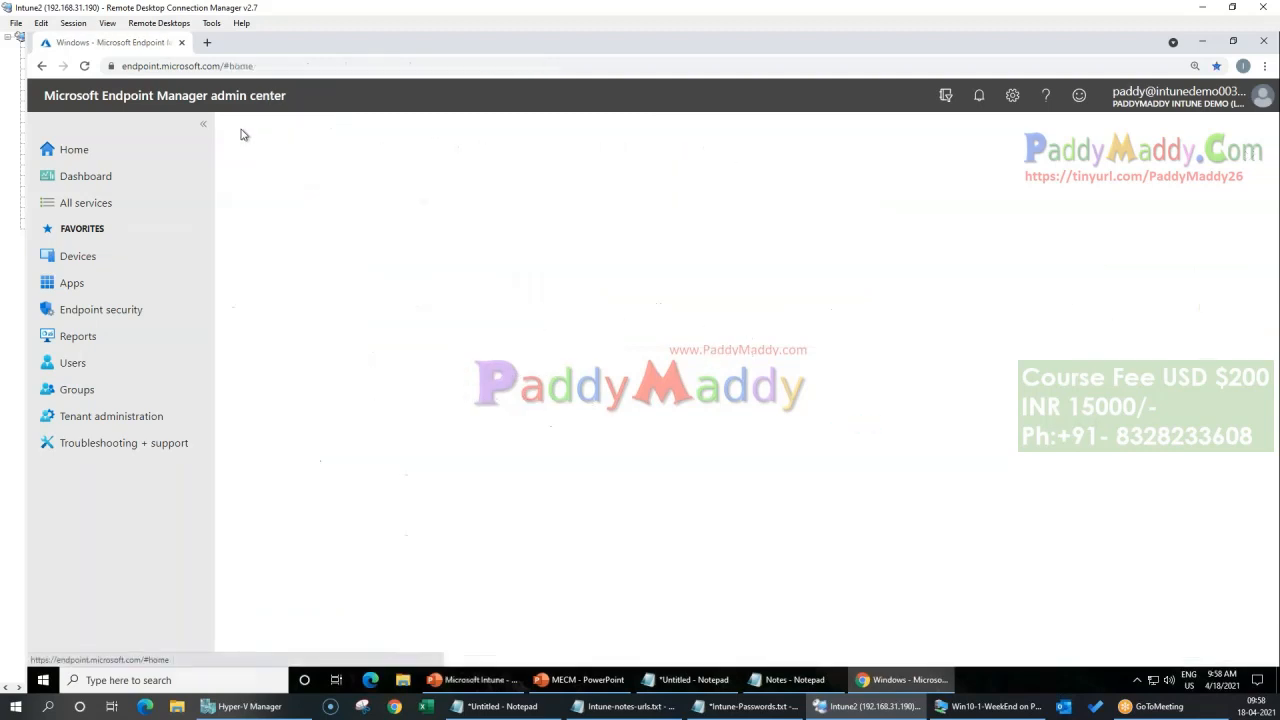
Step: Open the compliance policies for the Windows platform within Devices
{"action": "left_click", "coordinate": [78, 256]}
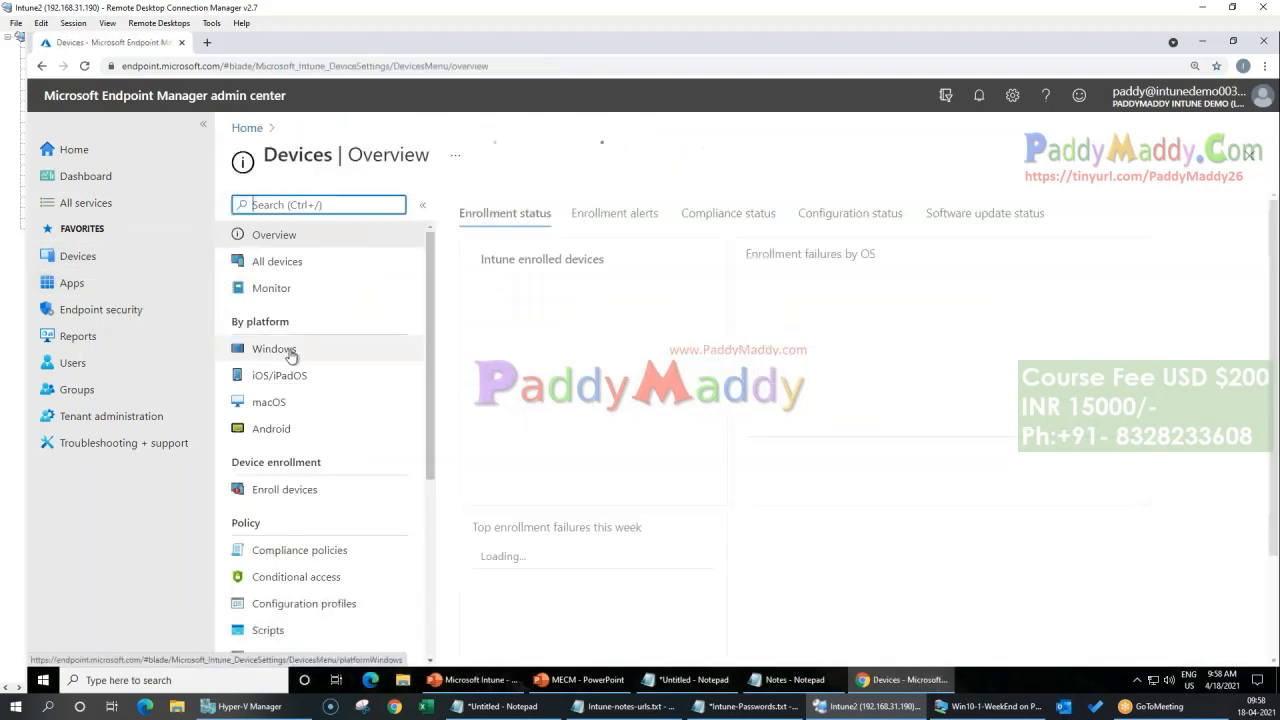
{"action": "left_click", "coordinate": [276, 352]}
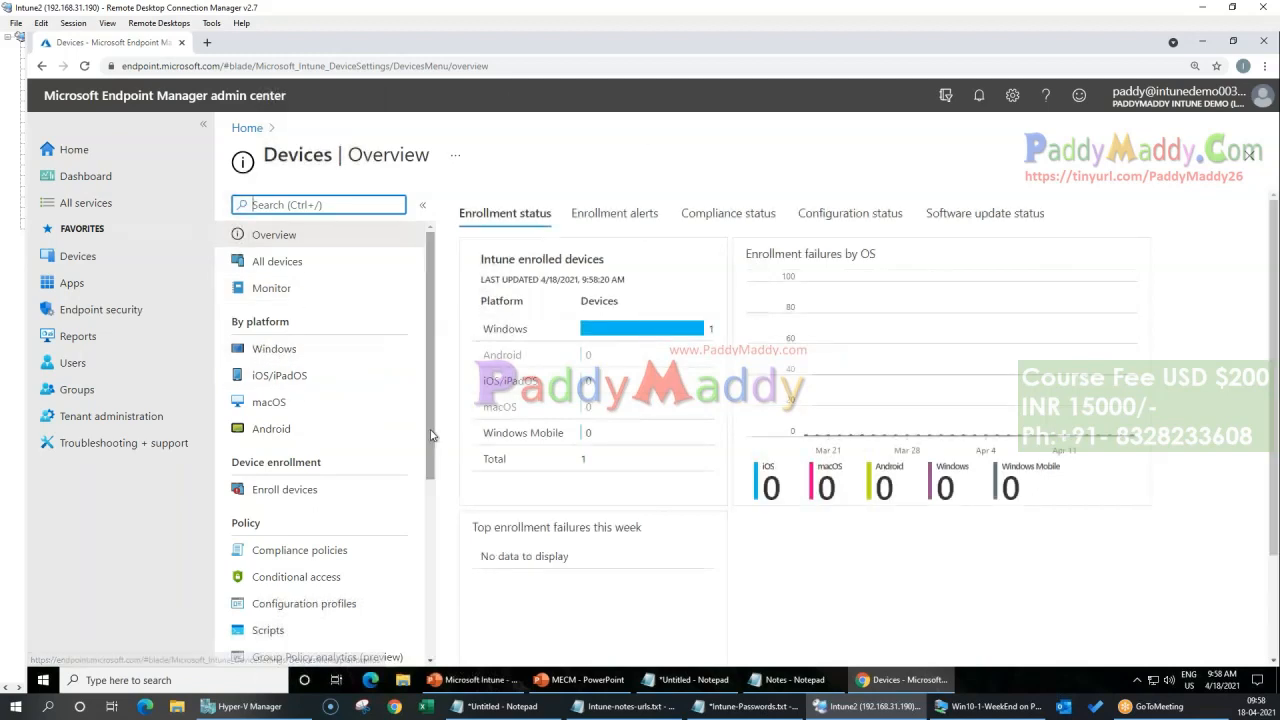
{"action": "scroll", "coordinate": [428, 362], "scroll_direction": "down", "scroll_amount": 1}
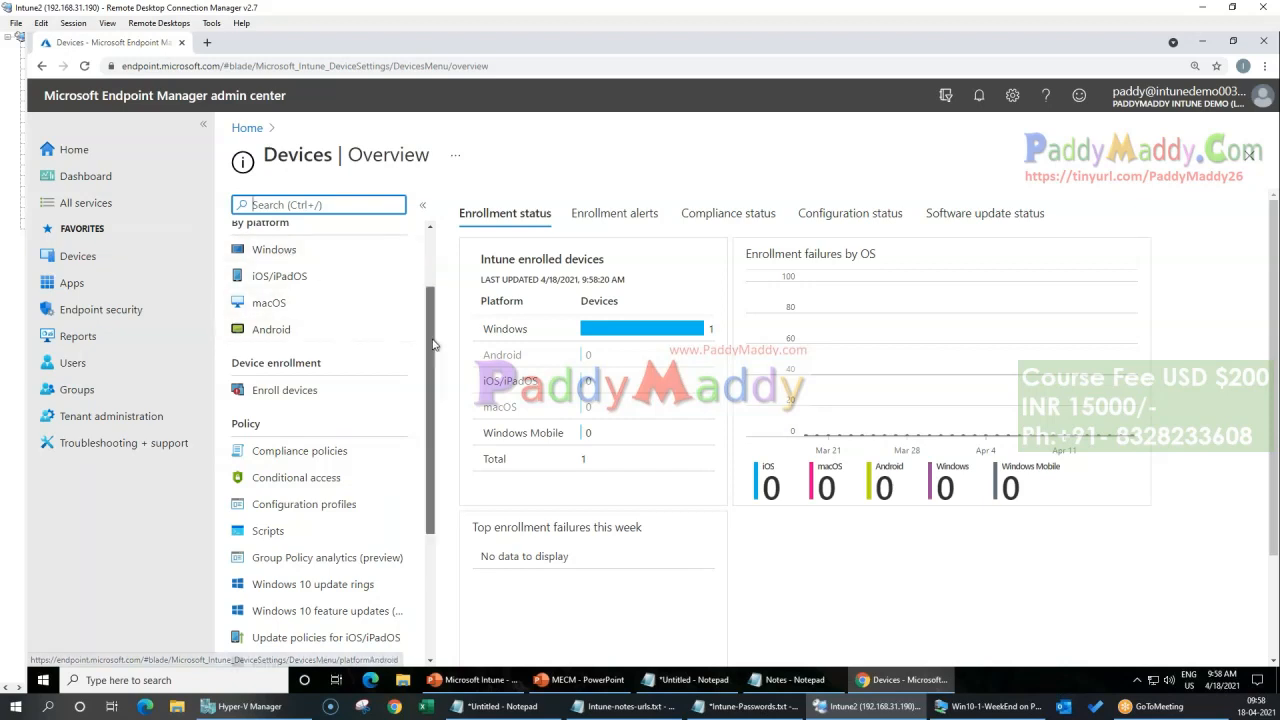
{"action": "scroll", "coordinate": [354, 320], "scroll_direction": "up", "scroll_amount": 1}
{"action": "left_click", "coordinate": [262, 352]}
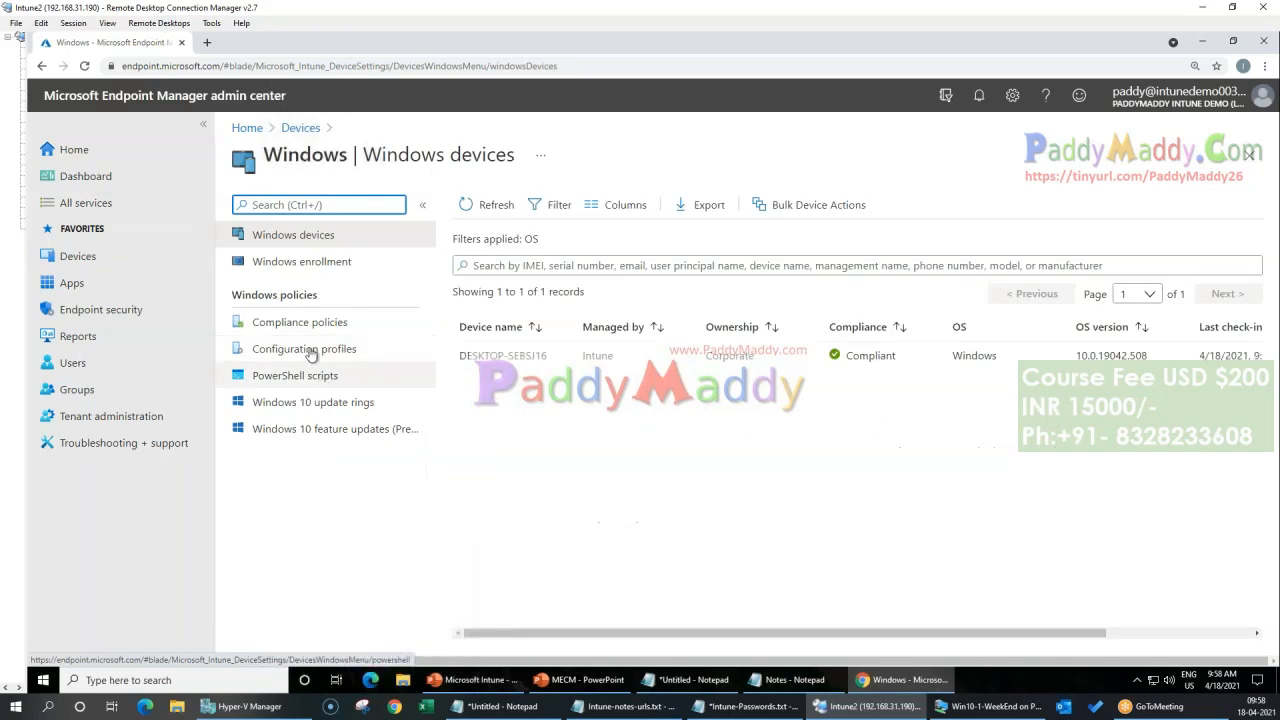
{"action": "left_click", "coordinate": [302, 333]}
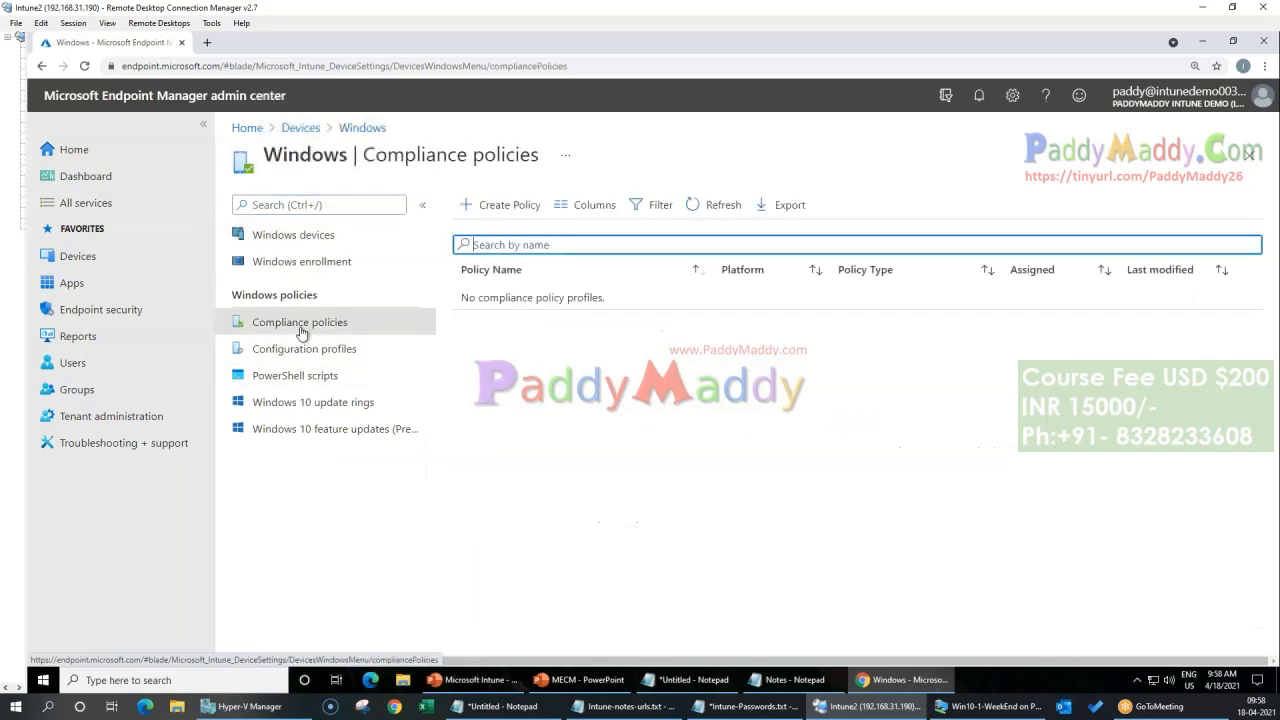
Step: Start creating a new compliance policy for the Windows 10 and later platform
{"action": "left_click", "coordinate": [493, 206]}
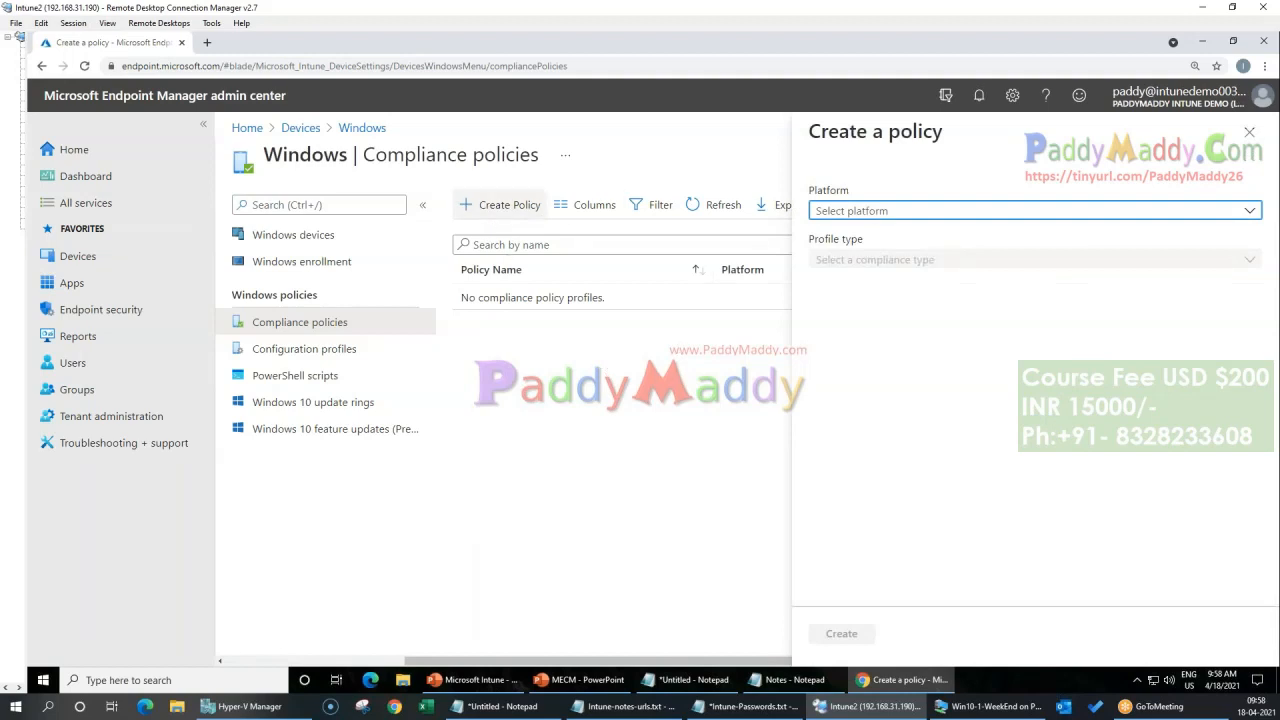
{"action": "left_click", "coordinate": [1249, 131]}
{"action": "left_click", "coordinate": [505, 205]}
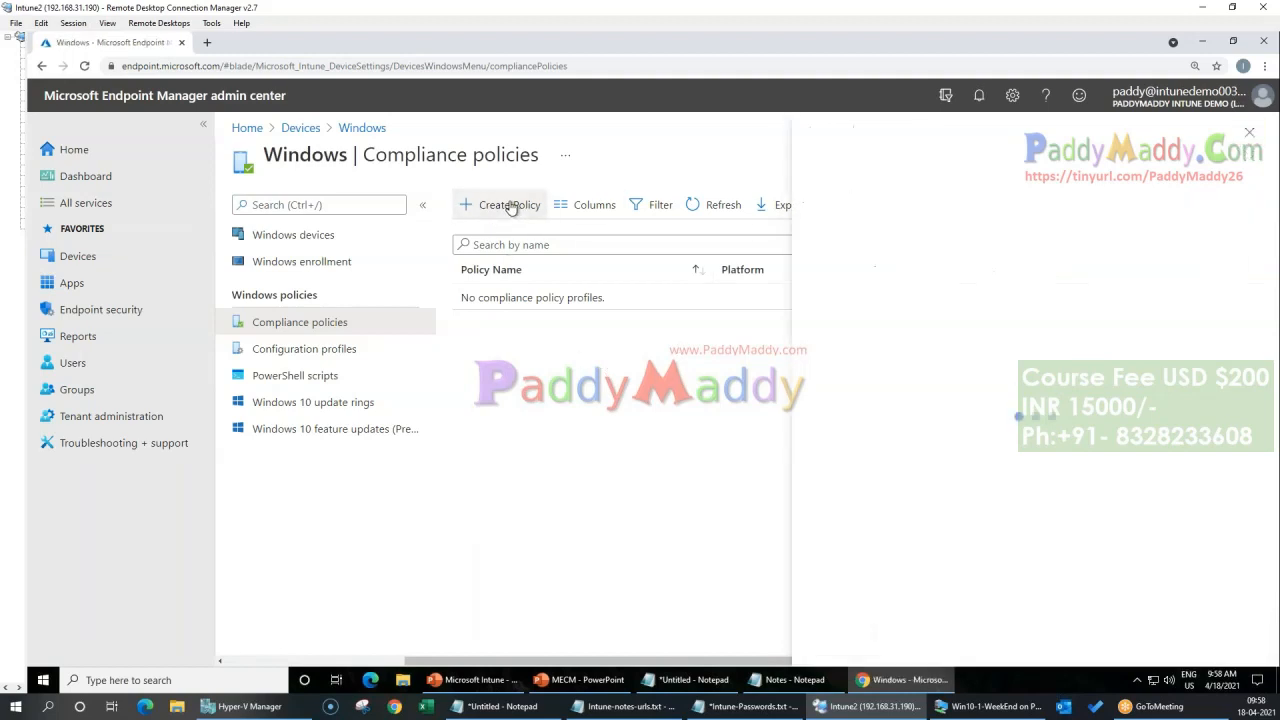
{"action": "left_click", "coordinate": [935, 215]}
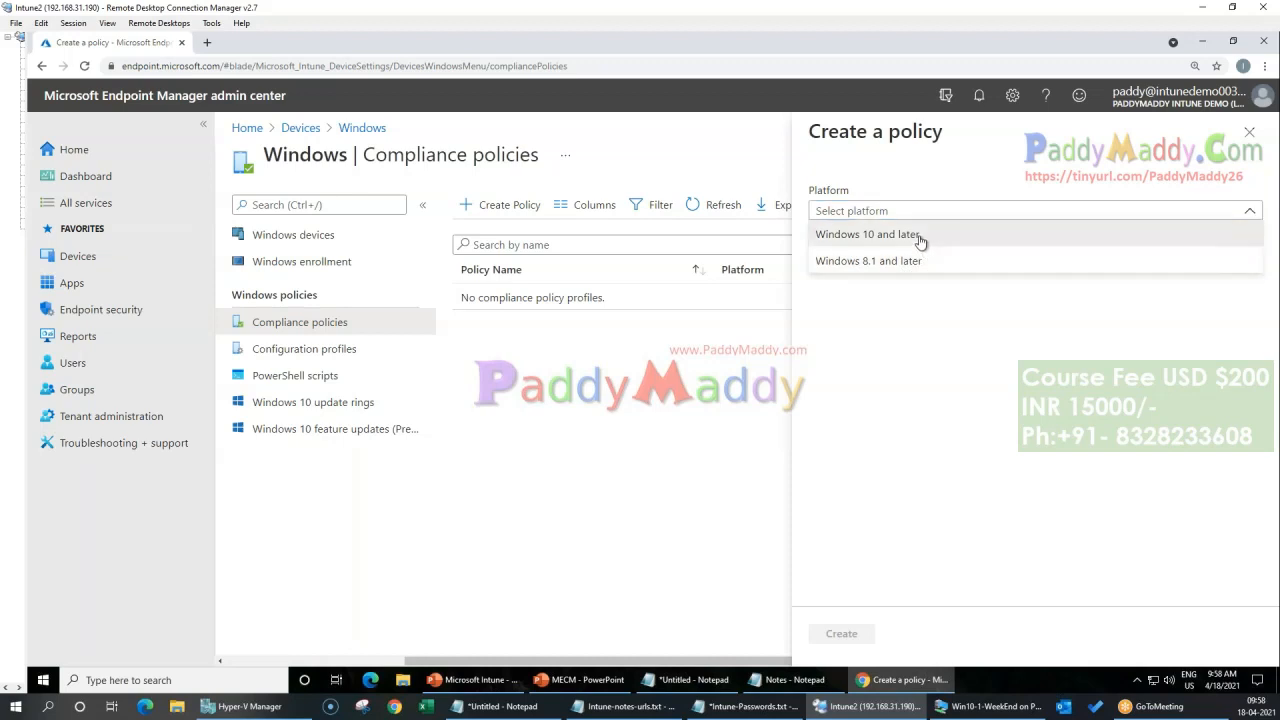
{"action": "left_click", "coordinate": [918, 236]}
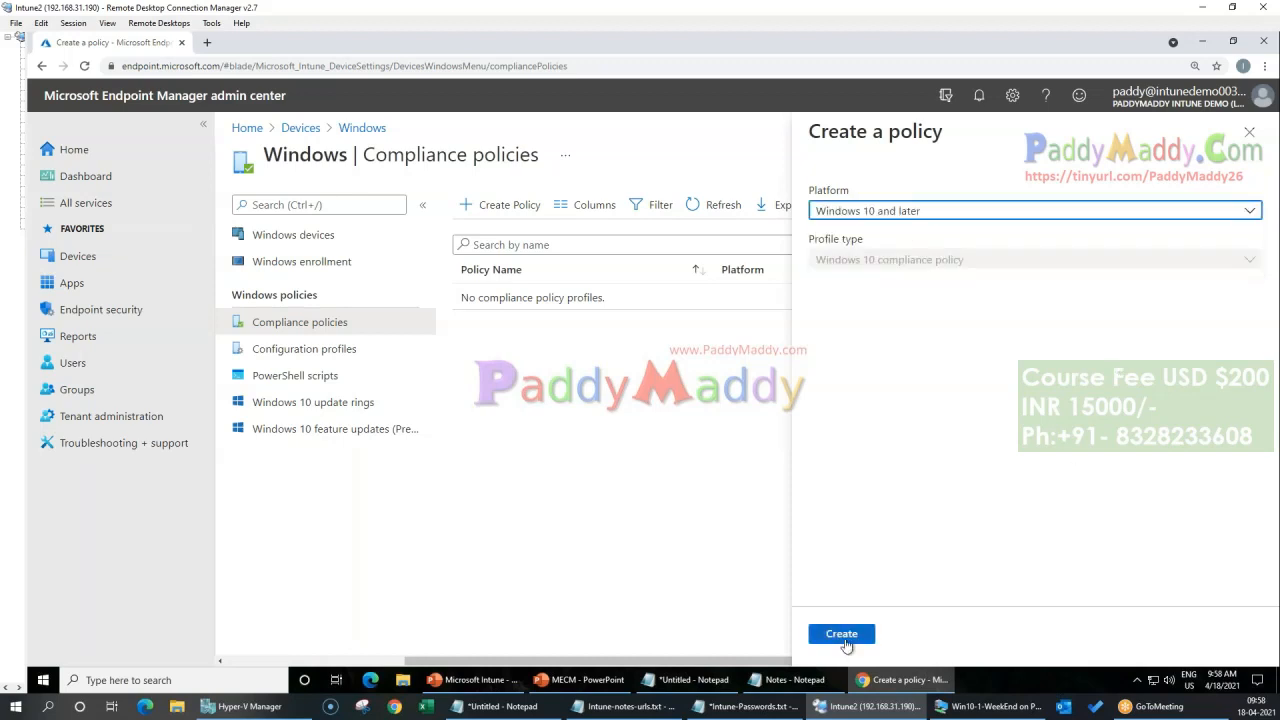
{"action": "left_click", "coordinate": [842, 634]}
Step: Name the policy "Base Win 10 Compliance Policy", describe it as "These settings must be on every device", and proceed to the compliance settings
{"action": "left_click", "coordinate": [609, 257]}
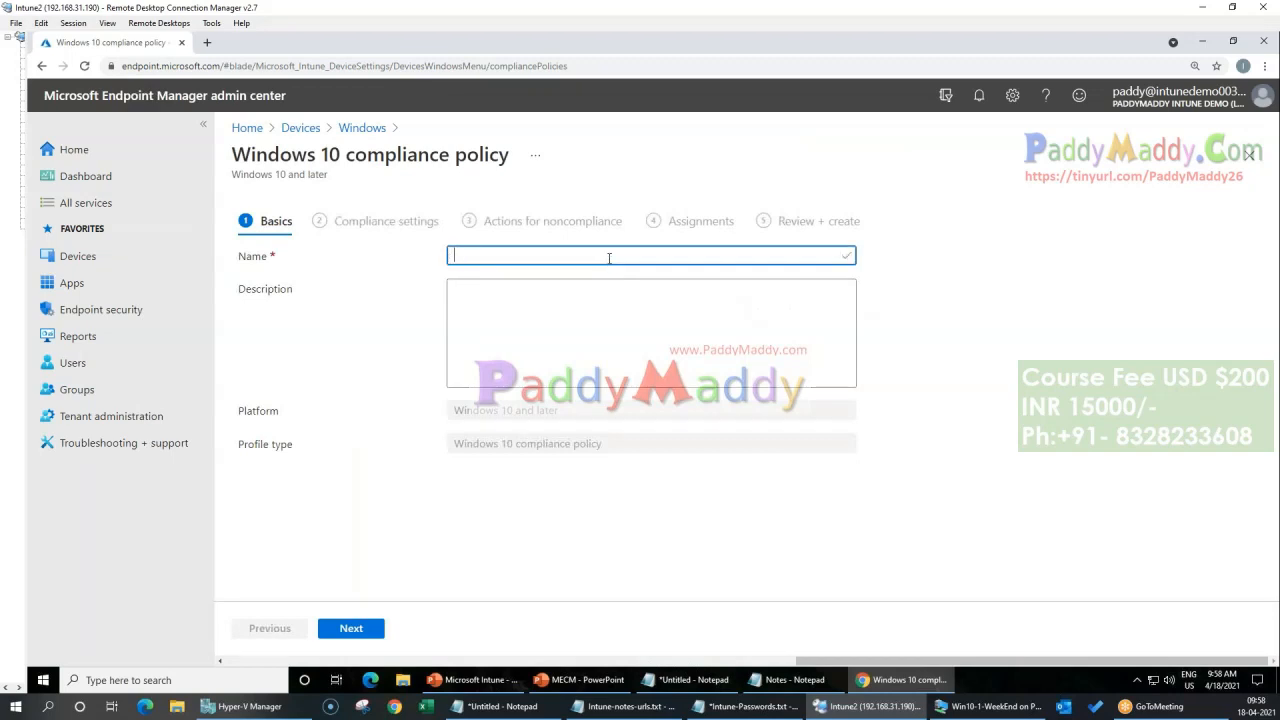
{"action": "type", "text": "Base"}
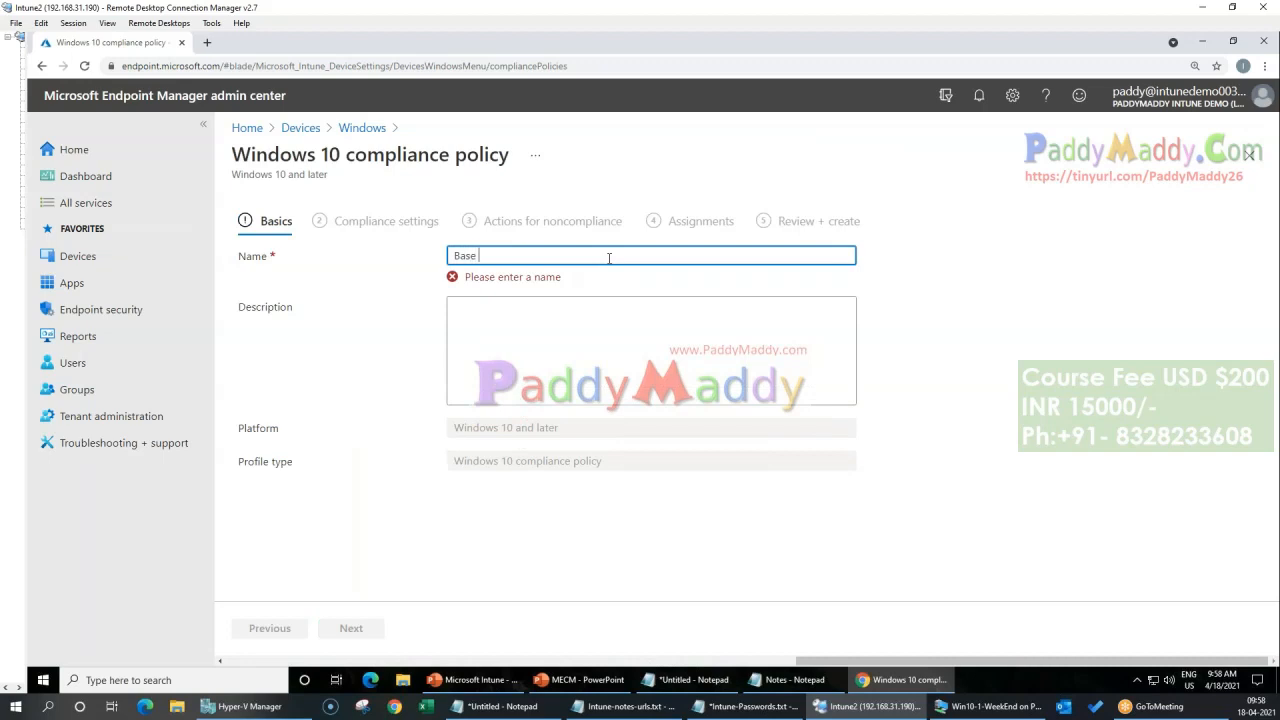
{"action": "type", "text": " C"}
{"action": "key", "text": "BackSpace"}
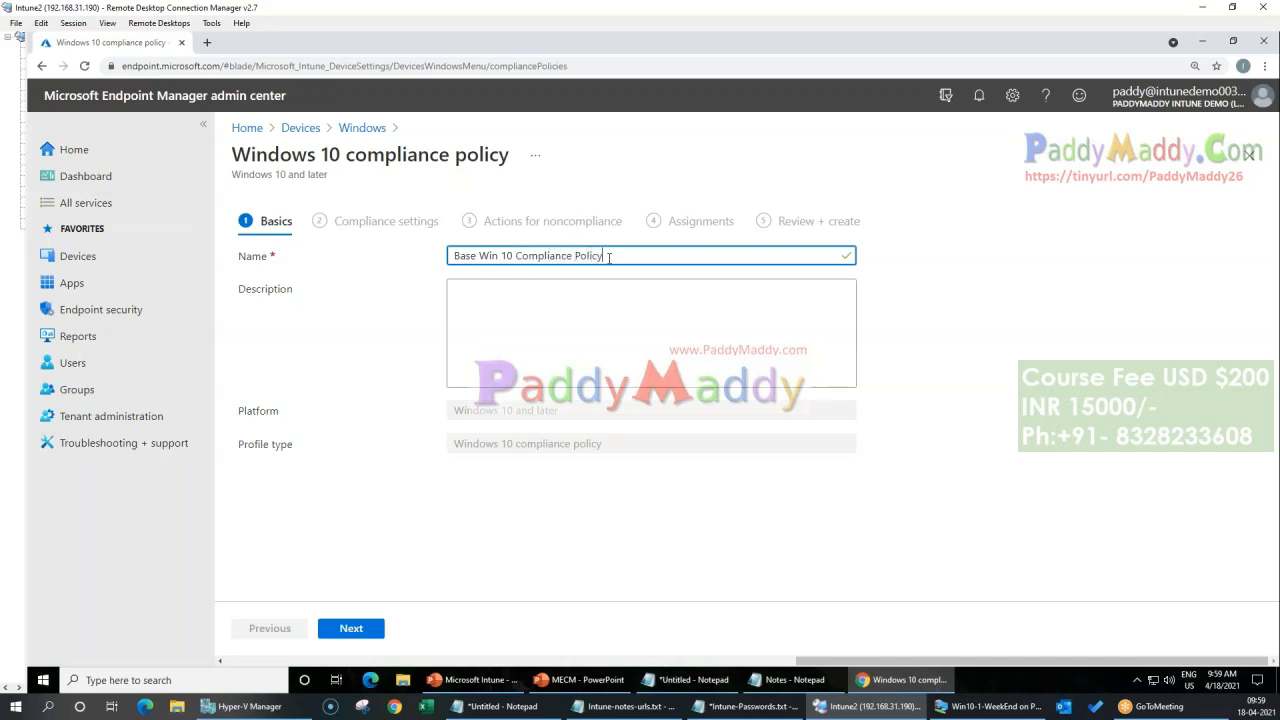
{"action": "left_click", "coordinate": [554, 330]}
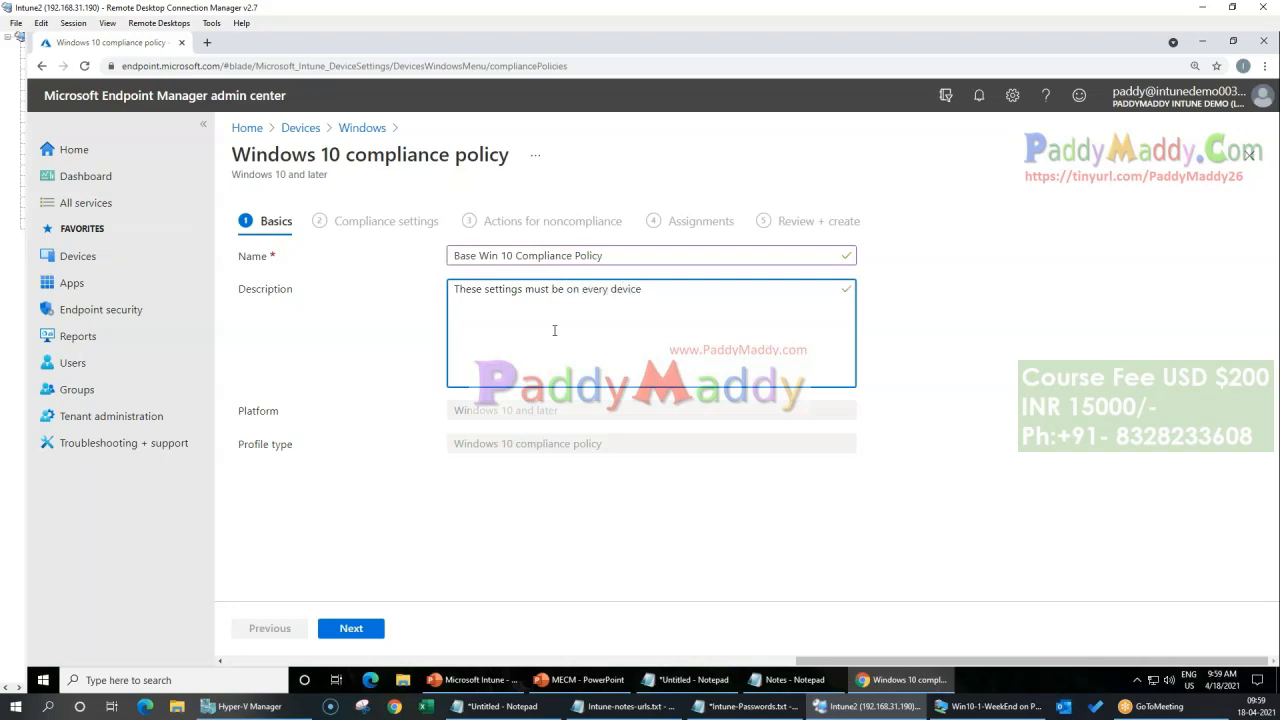
{"action": "left_click", "coordinate": [351, 630]}
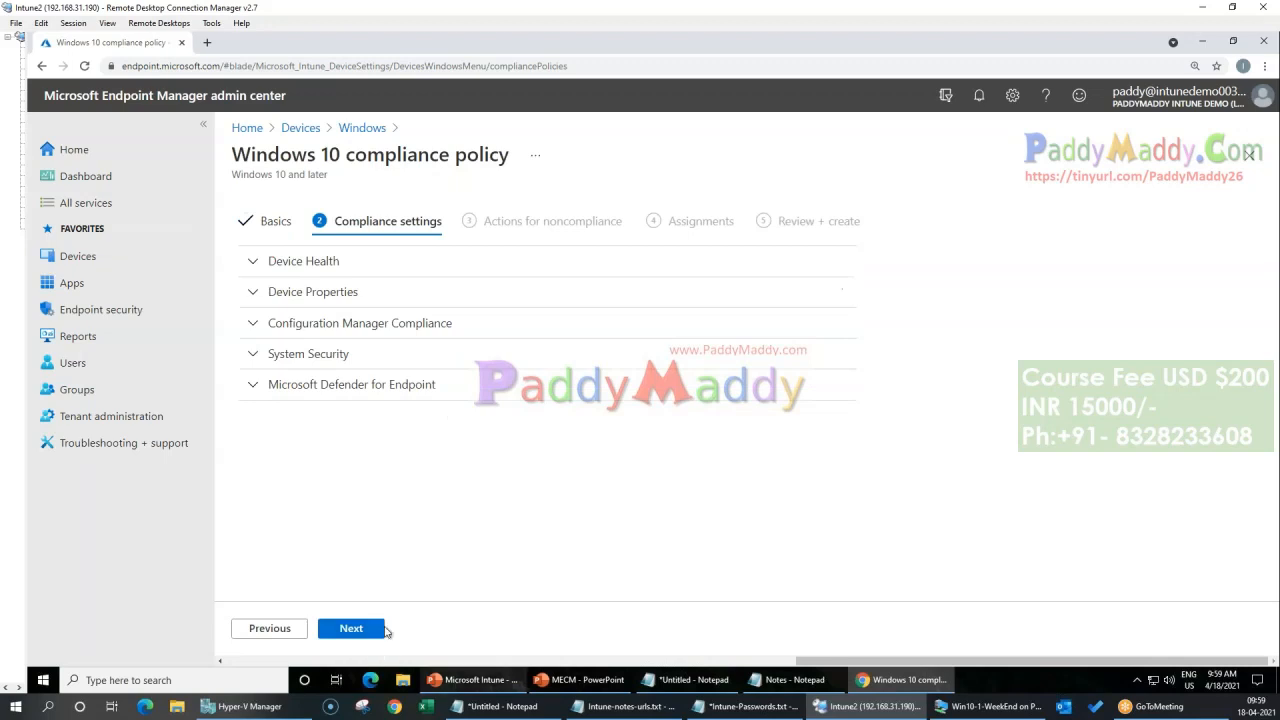
Step: Expand every compliance settings category and set Require BitLocker to Require under Device Health
{"action": "left_click", "coordinate": [322, 394]}
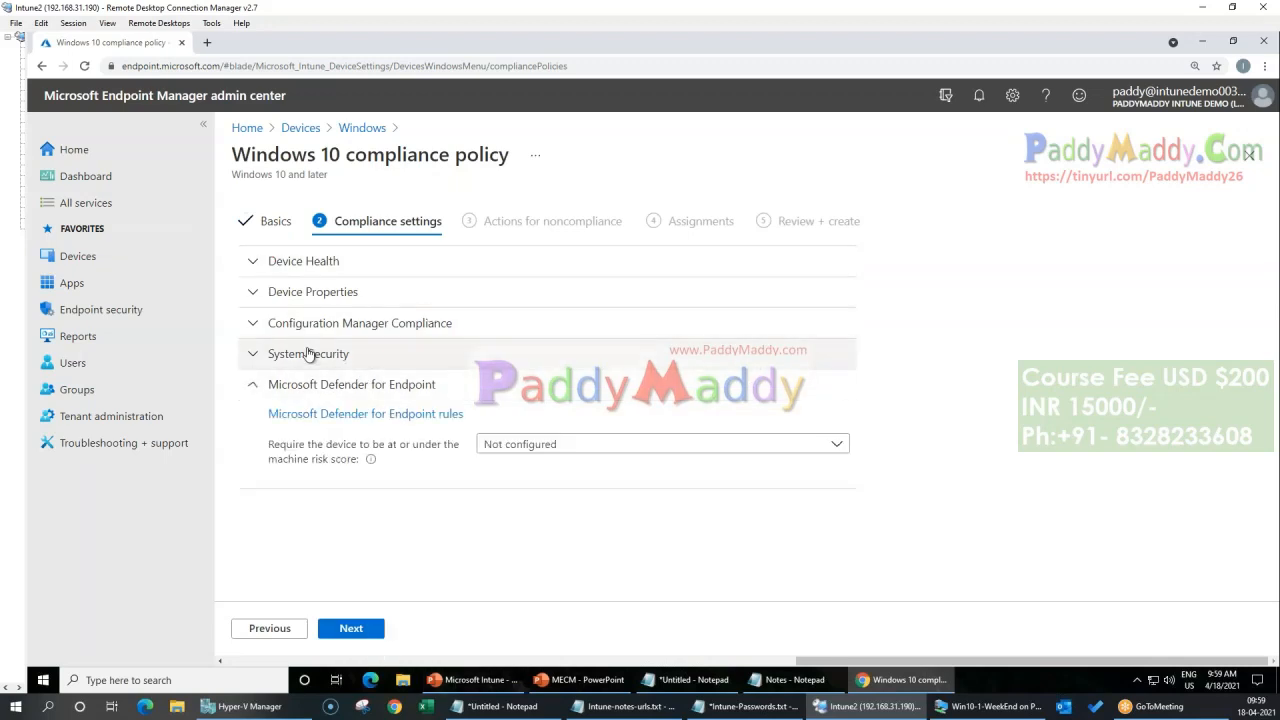
{"action": "left_click", "coordinate": [314, 354]}
{"action": "left_click", "coordinate": [305, 322]}
{"action": "left_click", "coordinate": [305, 291]}
{"action": "left_click", "coordinate": [300, 266]}
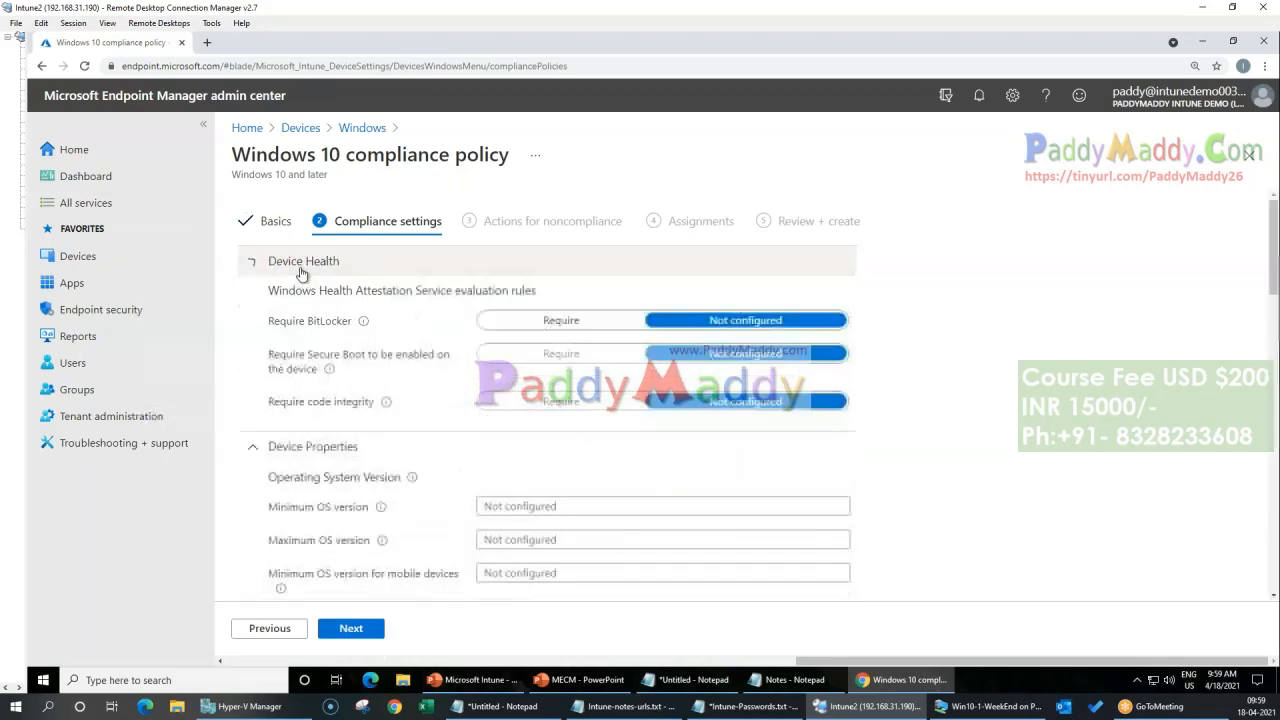
{"action": "scroll", "coordinate": [968, 438], "scroll_direction": "down", "scroll_amount": 1}
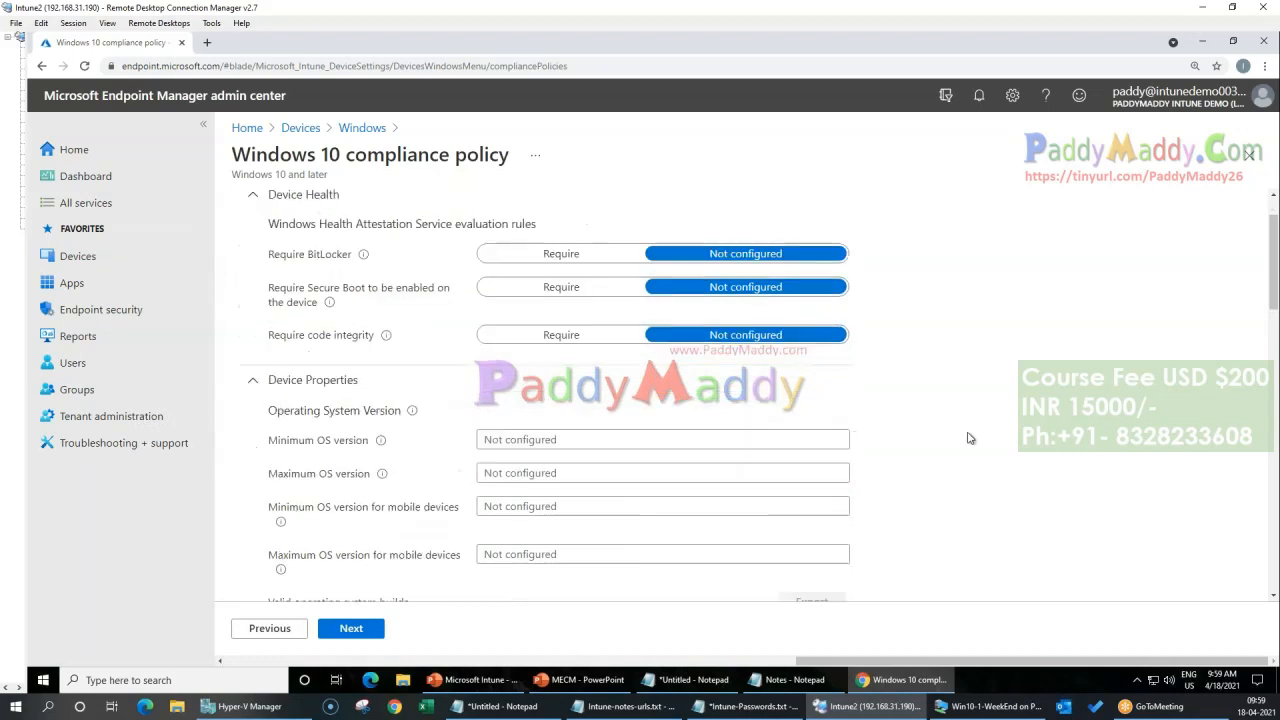
{"action": "left_click", "coordinate": [628, 256]}
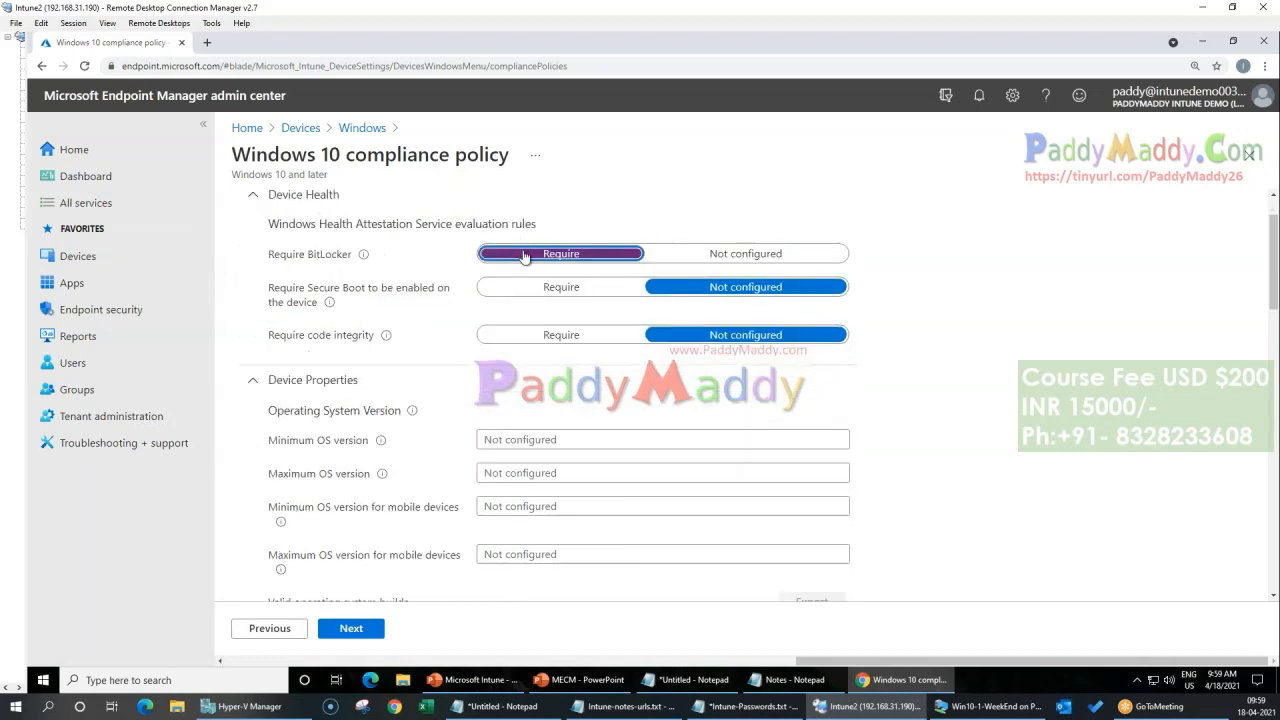
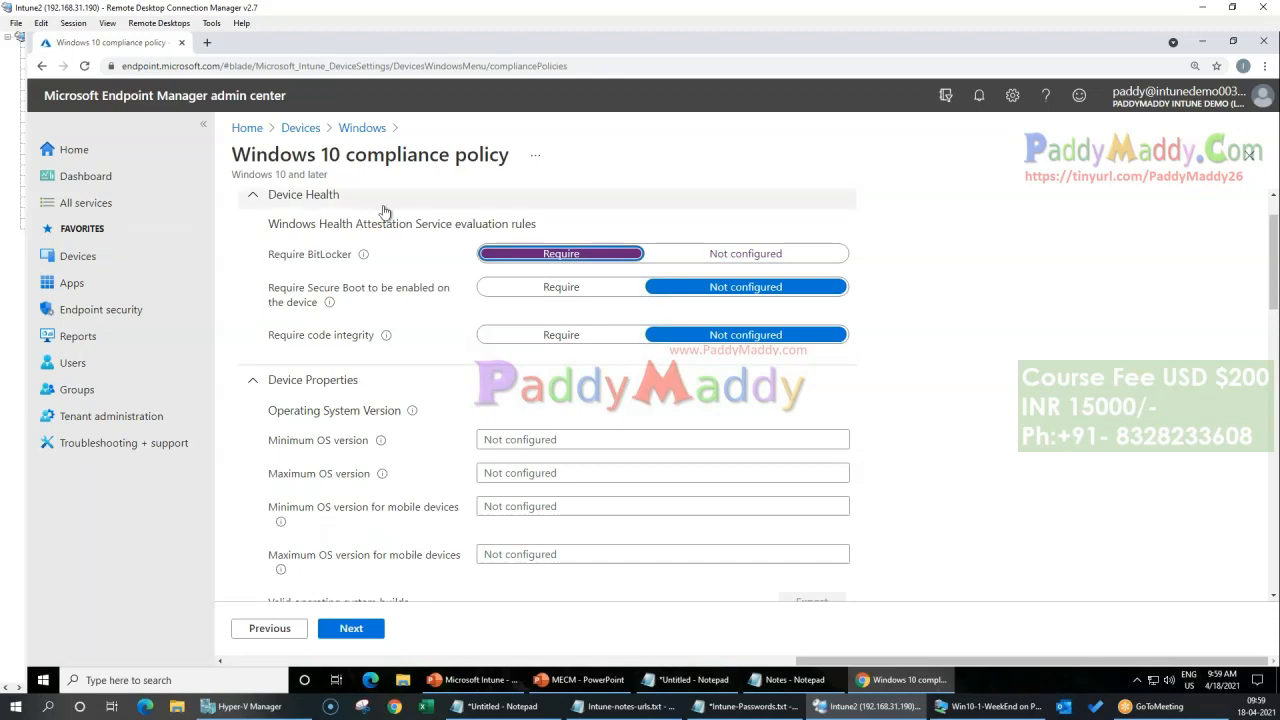
Step: Set Require BitLocker back to Not configured and set Firewall to Require under Device Security
{"action": "left_click", "coordinate": [766, 253]}
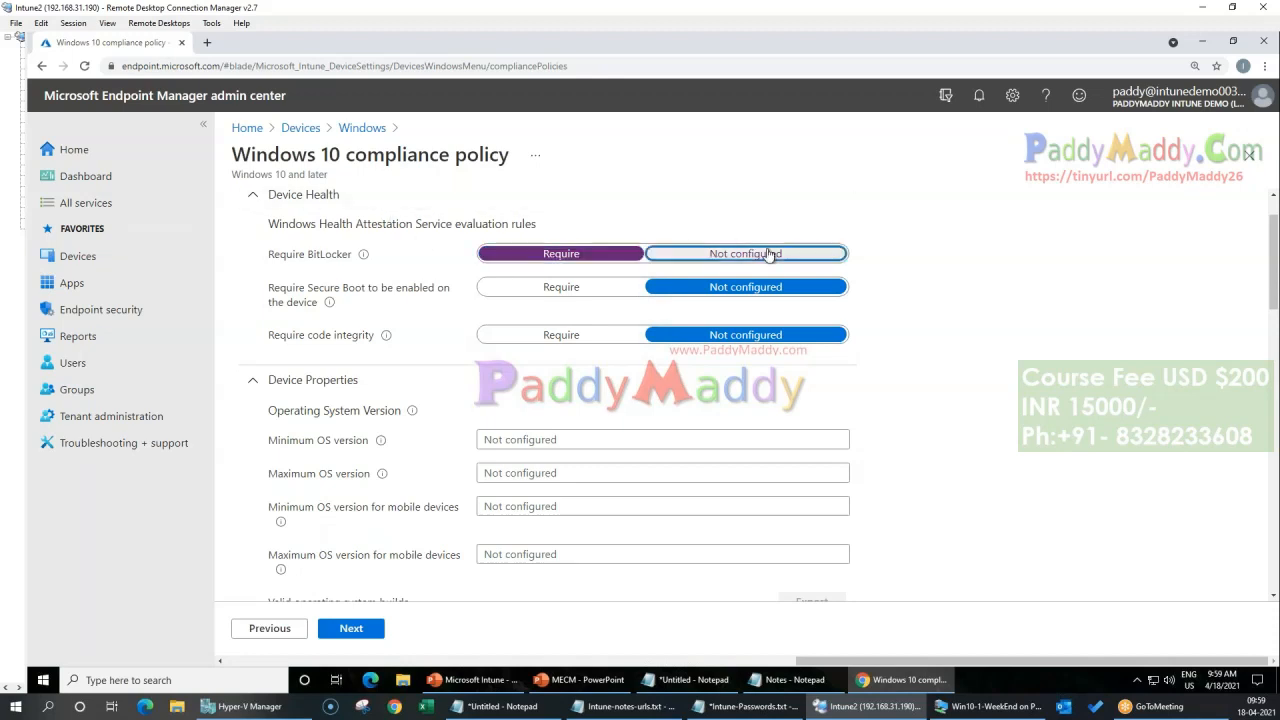
{"action": "scroll", "coordinate": [1052, 396], "scroll_direction": "down", "scroll_amount": 4}
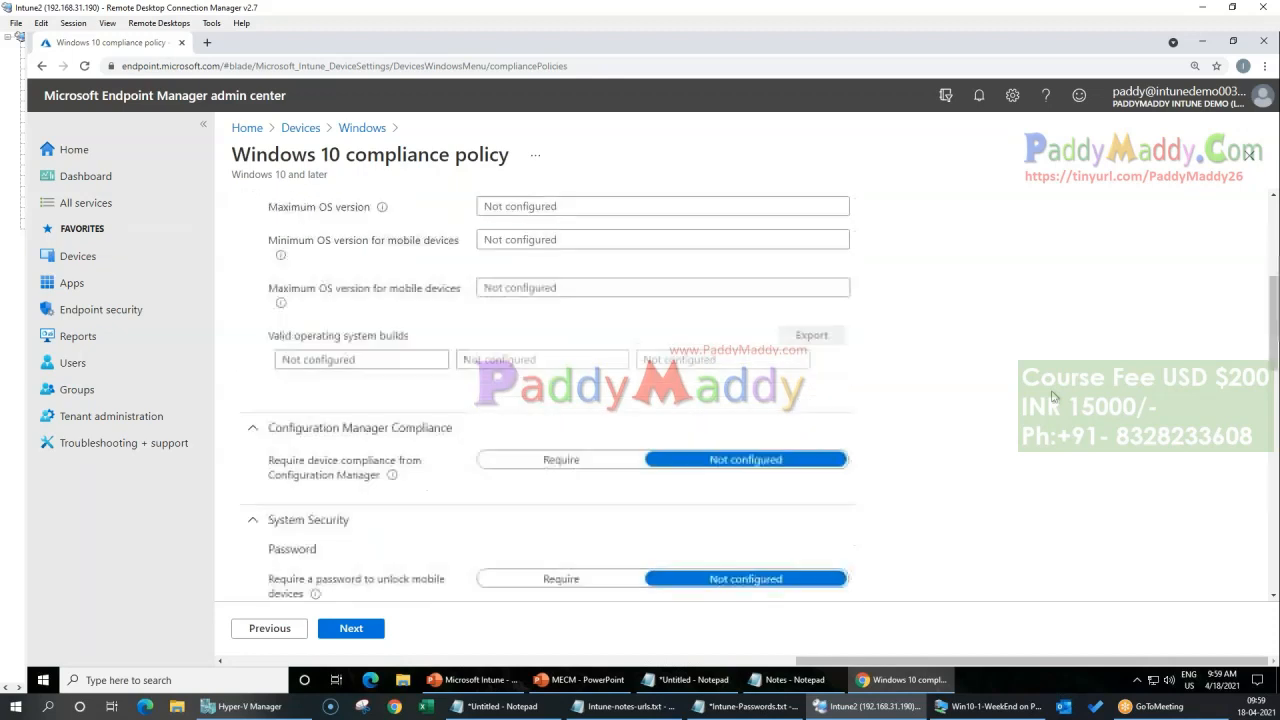
{"action": "scroll", "coordinate": [1054, 396], "scroll_direction": "down", "scroll_amount": 5}
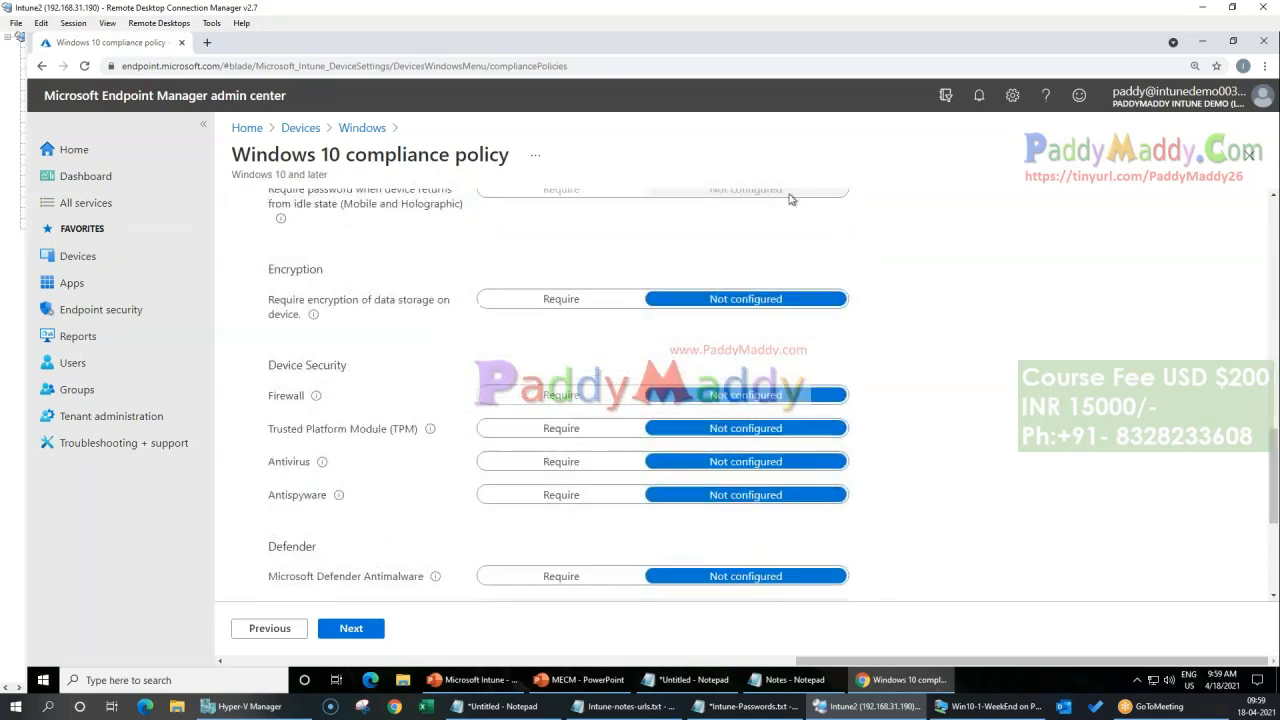
{"action": "left_click", "coordinate": [540, 400]}
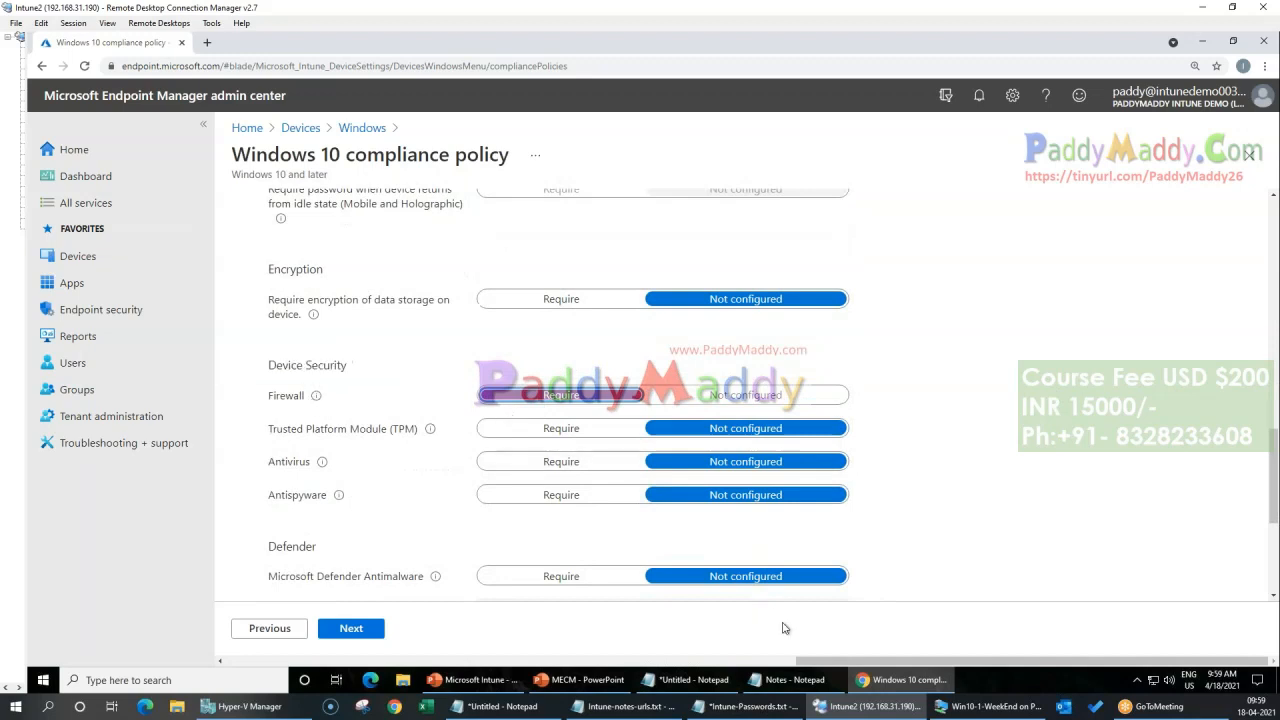
{"action": "left_click", "coordinate": [995, 706]}
Step: Try requiring Antivirus and Microsoft Defender Antimalware, and return both settings to Not configured
{"action": "scroll", "coordinate": [440, 535], "scroll_direction": "down", "scroll_amount": 1}
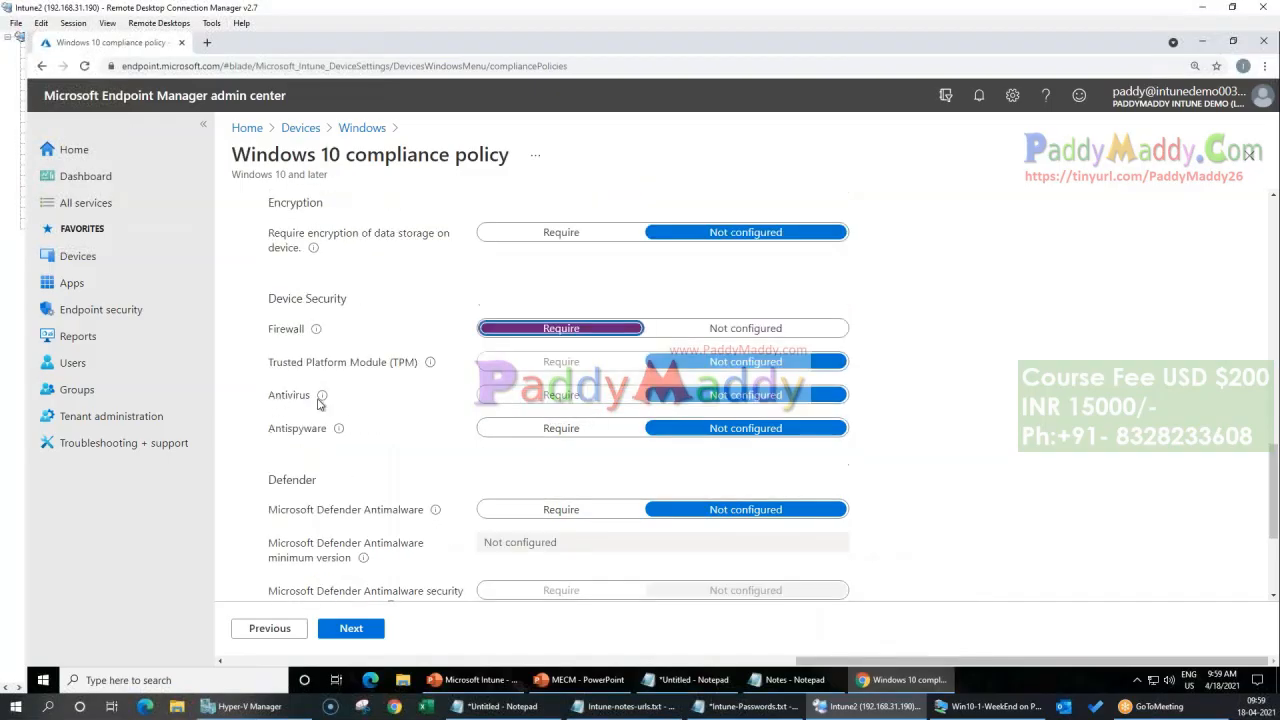
{"action": "left_click", "coordinate": [516, 398]}
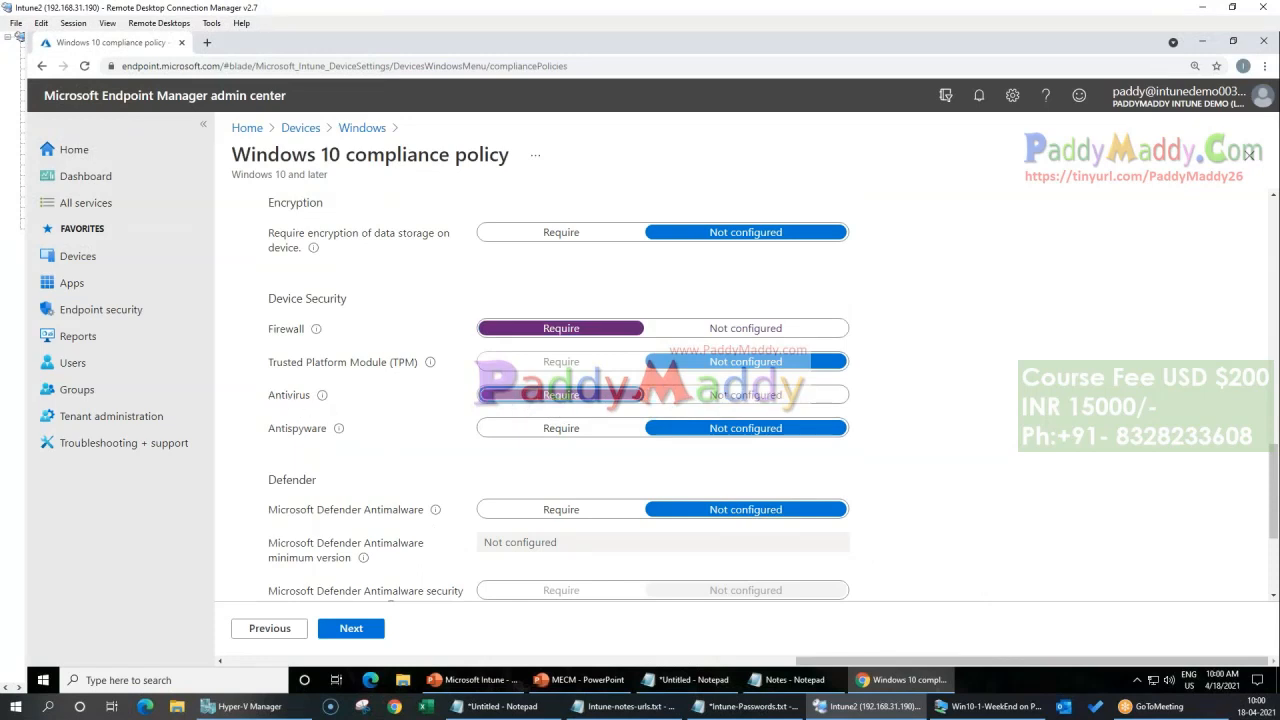
{"action": "left_click", "coordinate": [765, 396]}
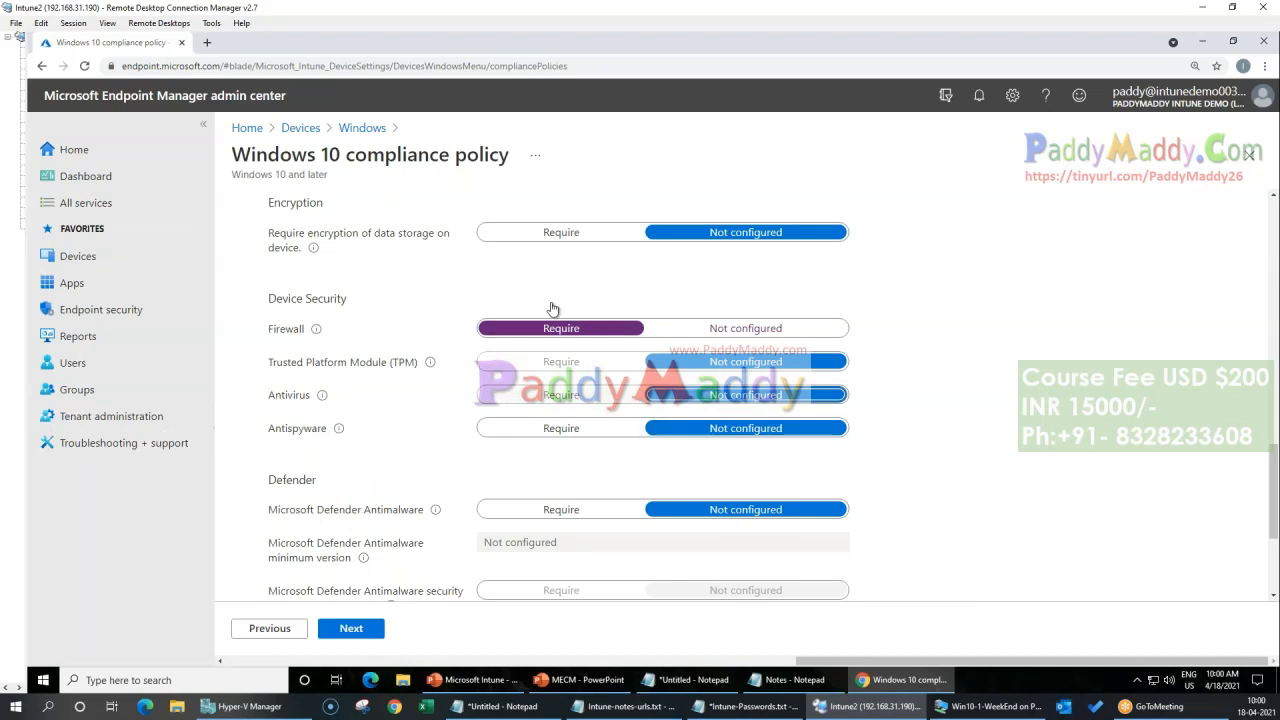
{"action": "scroll", "coordinate": [389, 338], "scroll_direction": "down", "scroll_amount": 1}
{"action": "left_click", "coordinate": [548, 444]}
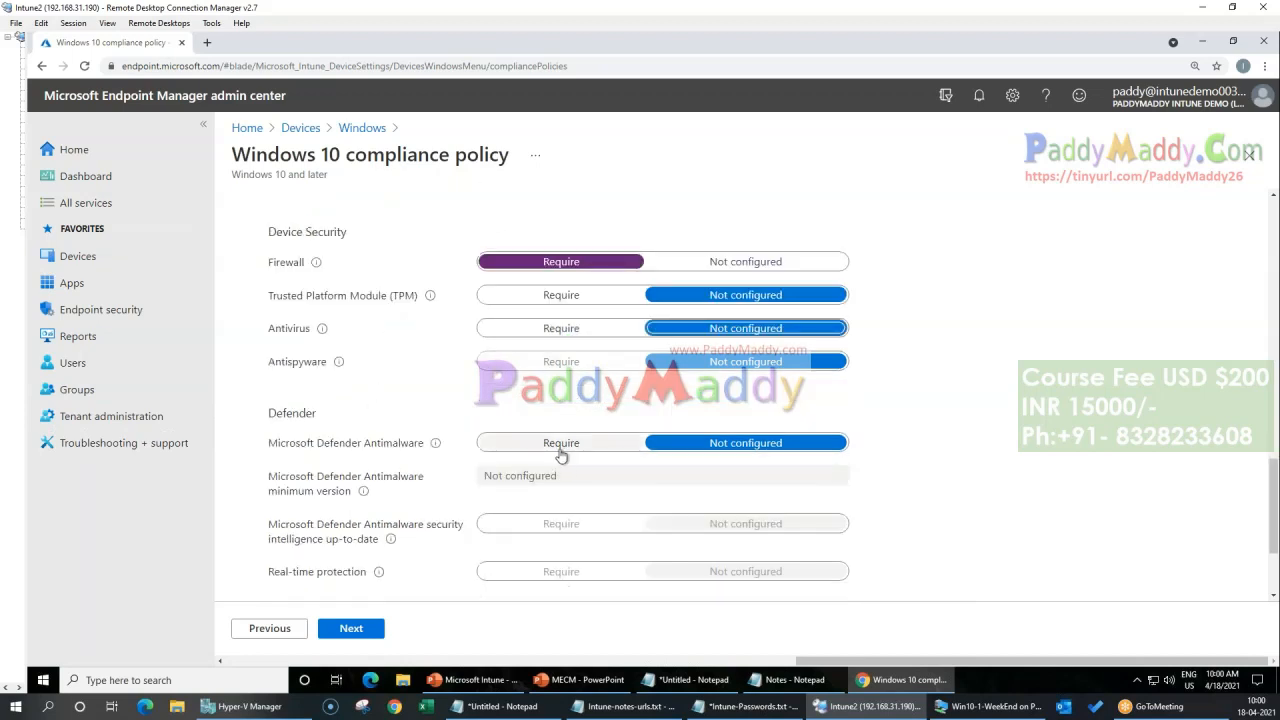
{"action": "left_click", "coordinate": [748, 449]}
{"action": "scroll", "coordinate": [389, 397], "scroll_direction": "up", "scroll_amount": 15}
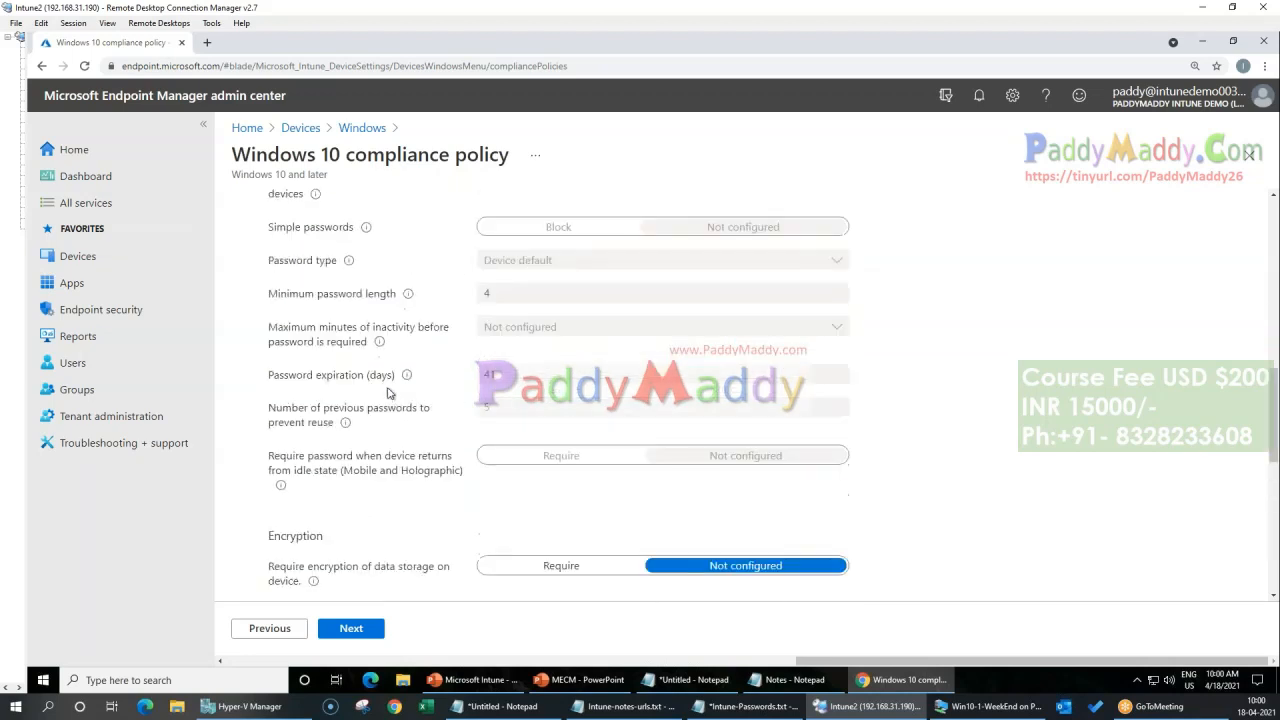
Step: Collapse the Device Health, Device Properties and Configuration Manager Compliance categories, leaving System Security expanded
{"action": "left_click", "coordinate": [333, 262]}
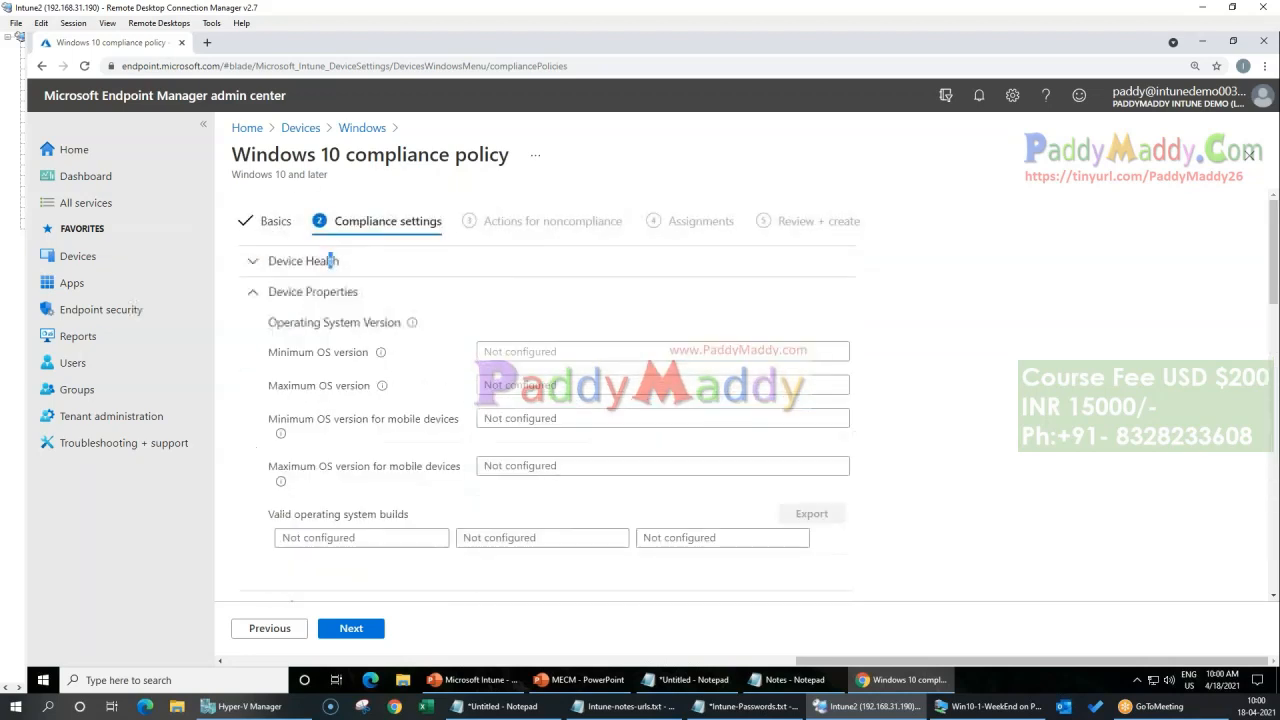
{"action": "left_click", "coordinate": [334, 292]}
{"action": "left_click", "coordinate": [336, 323]}
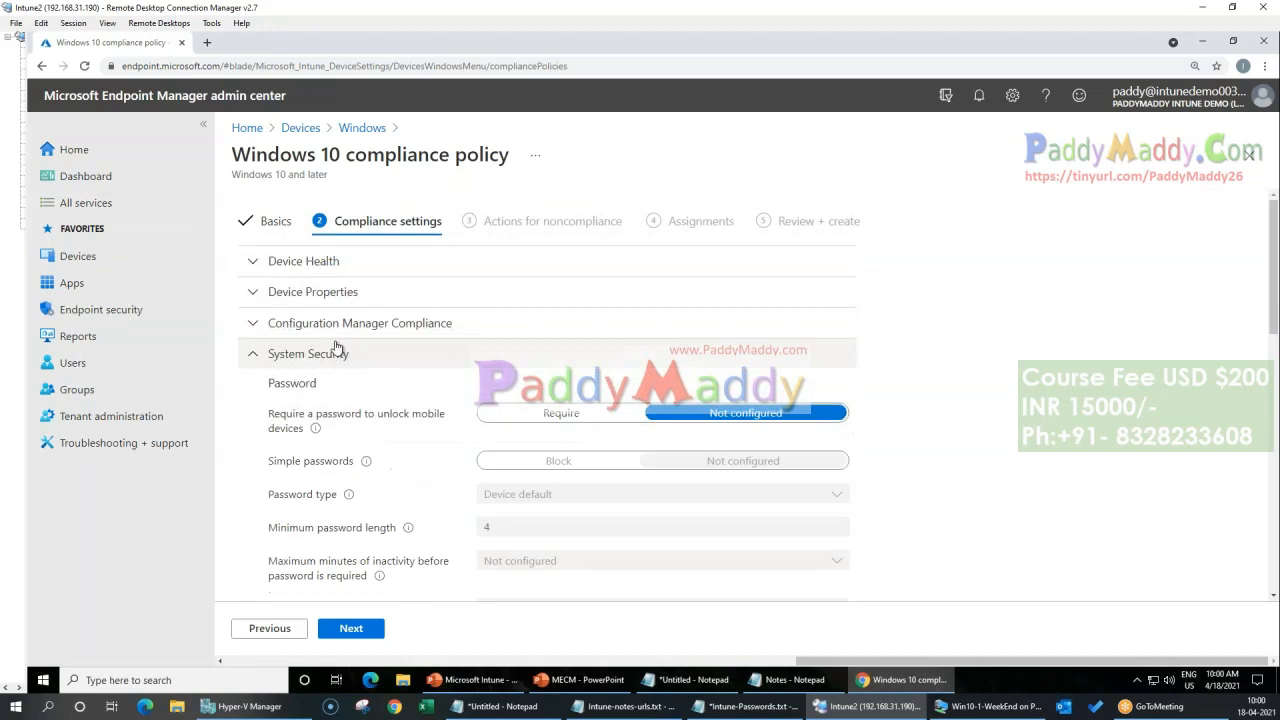
{"action": "left_click", "coordinate": [338, 355]}
{"action": "left_click", "coordinate": [365, 377]}
{"action": "left_click", "coordinate": [364, 358]}
Step: Recheck the Firewall requirement under System Security and proceed to the actions for noncompliance
{"action": "scroll", "coordinate": [364, 366], "scroll_direction": "down", "scroll_amount": 5}
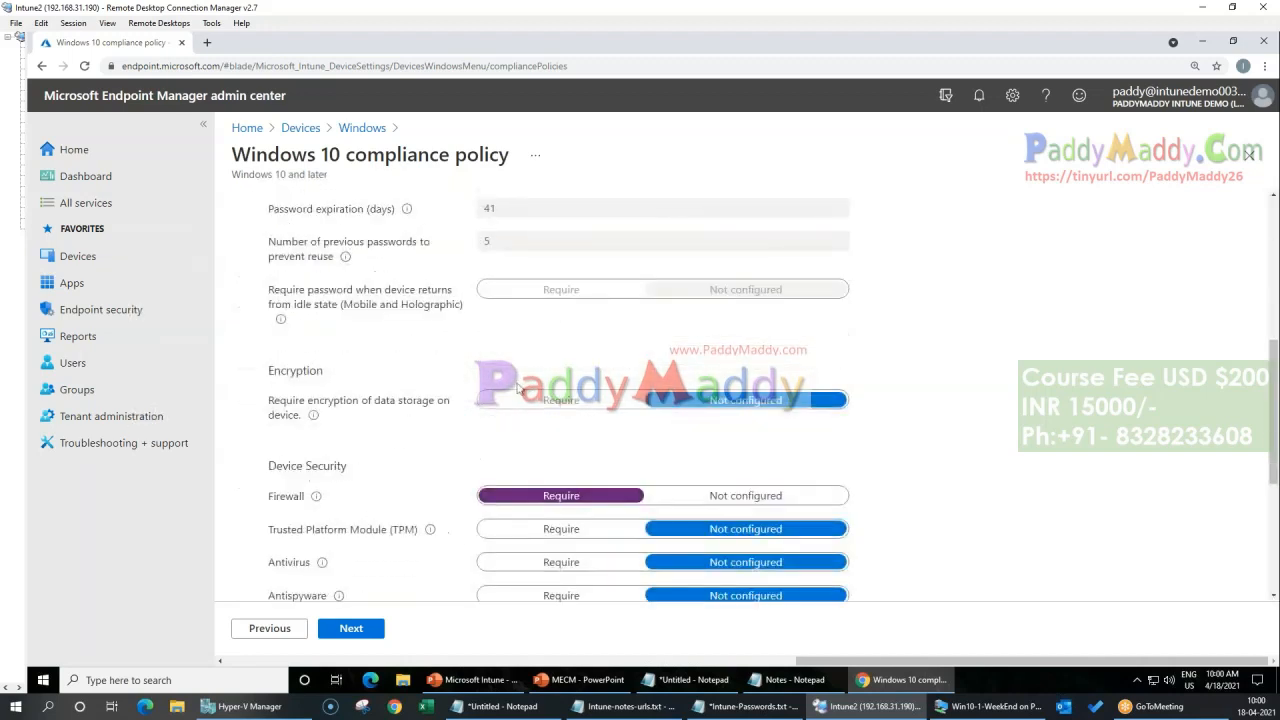
{"action": "mouse_move", "coordinate": [270, 502]}
{"action": "left_mouse_down"}
{"action": "mouse_move", "coordinate": [295, 502]}
{"action": "mouse_move", "coordinate": [272, 501]}
{"action": "left_mouse_up"}
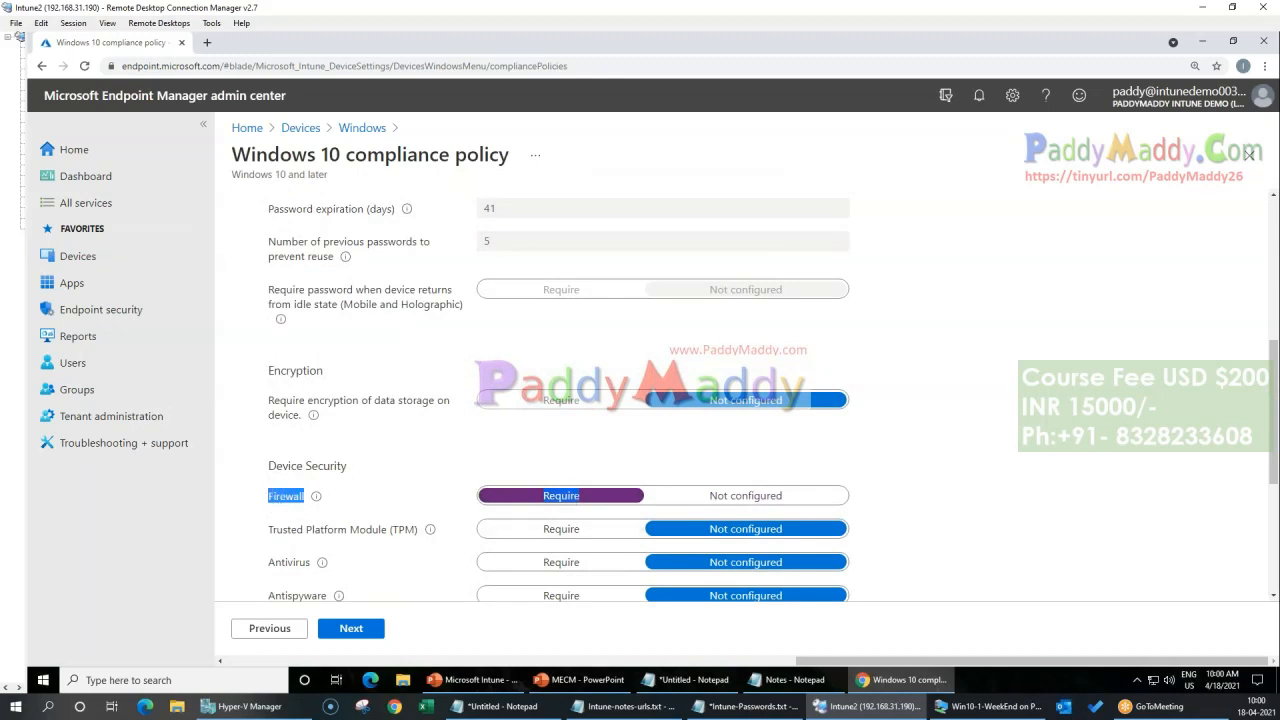
{"action": "left_click", "coordinate": [359, 630]}
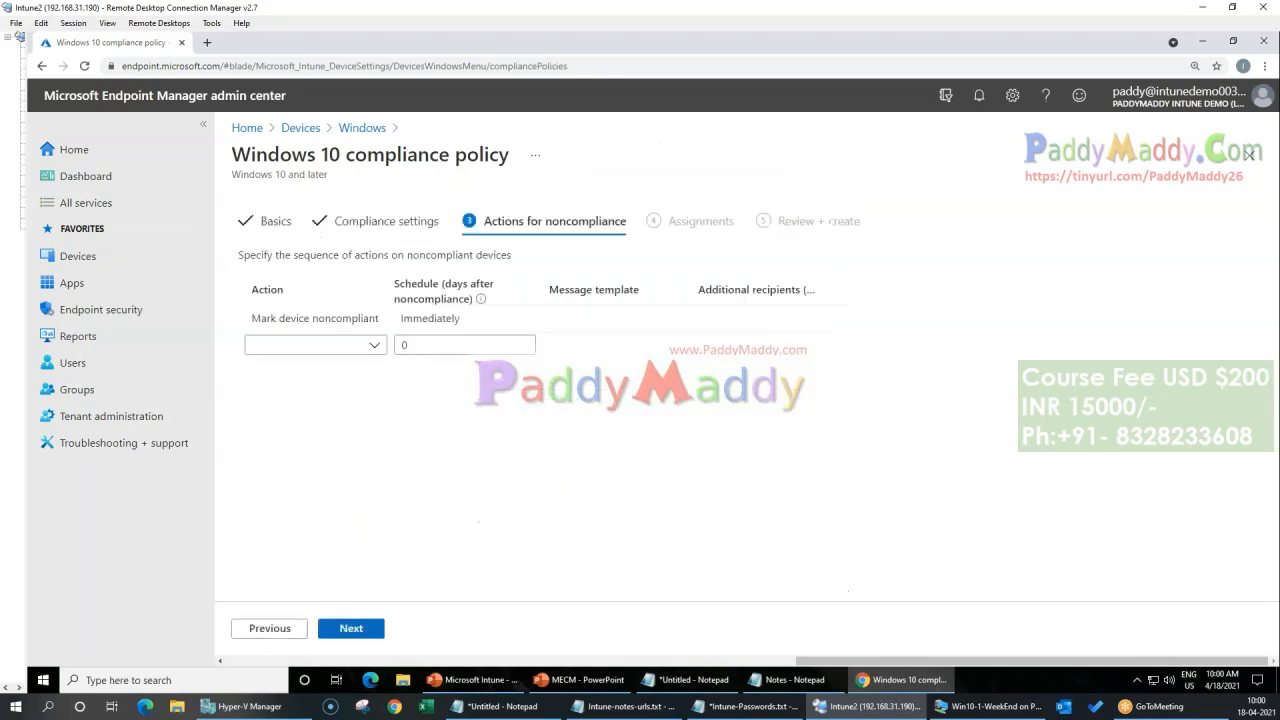
Step: Try adding the Send email to end user action for noncompliant devices, and remove it again
{"action": "left_click", "coordinate": [373, 350]}
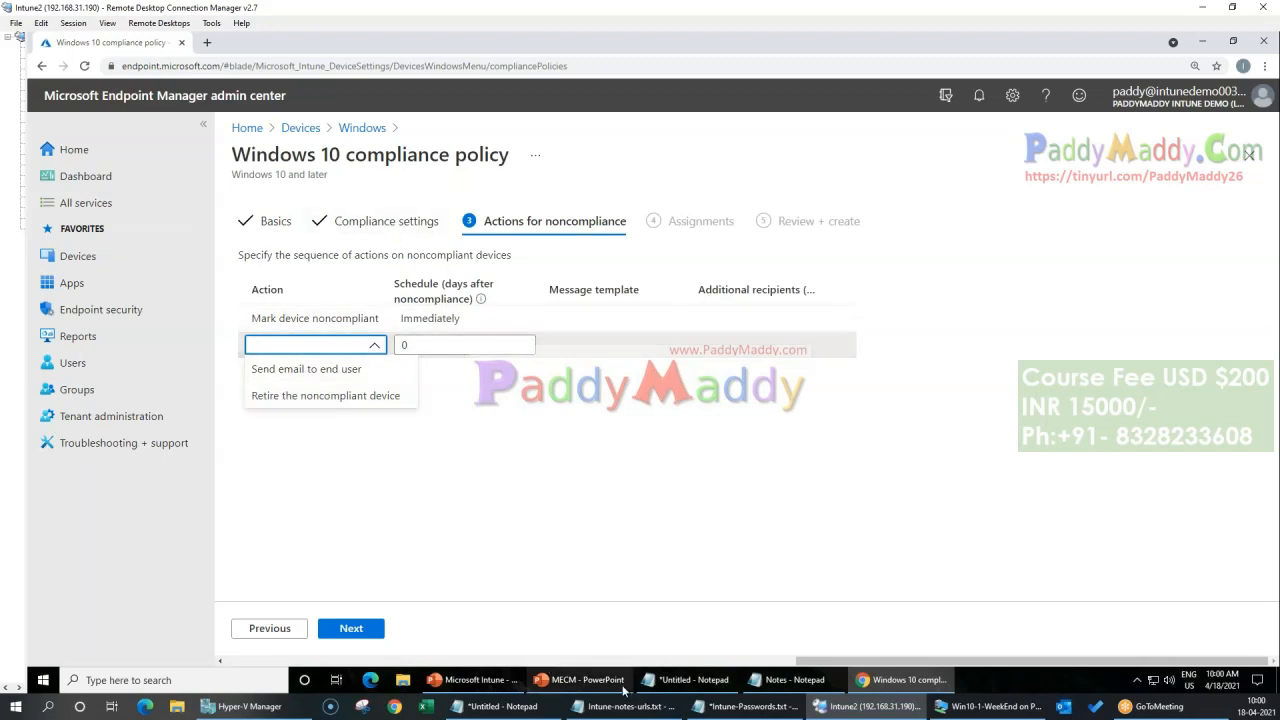
{"action": "left_click", "coordinate": [349, 370]}
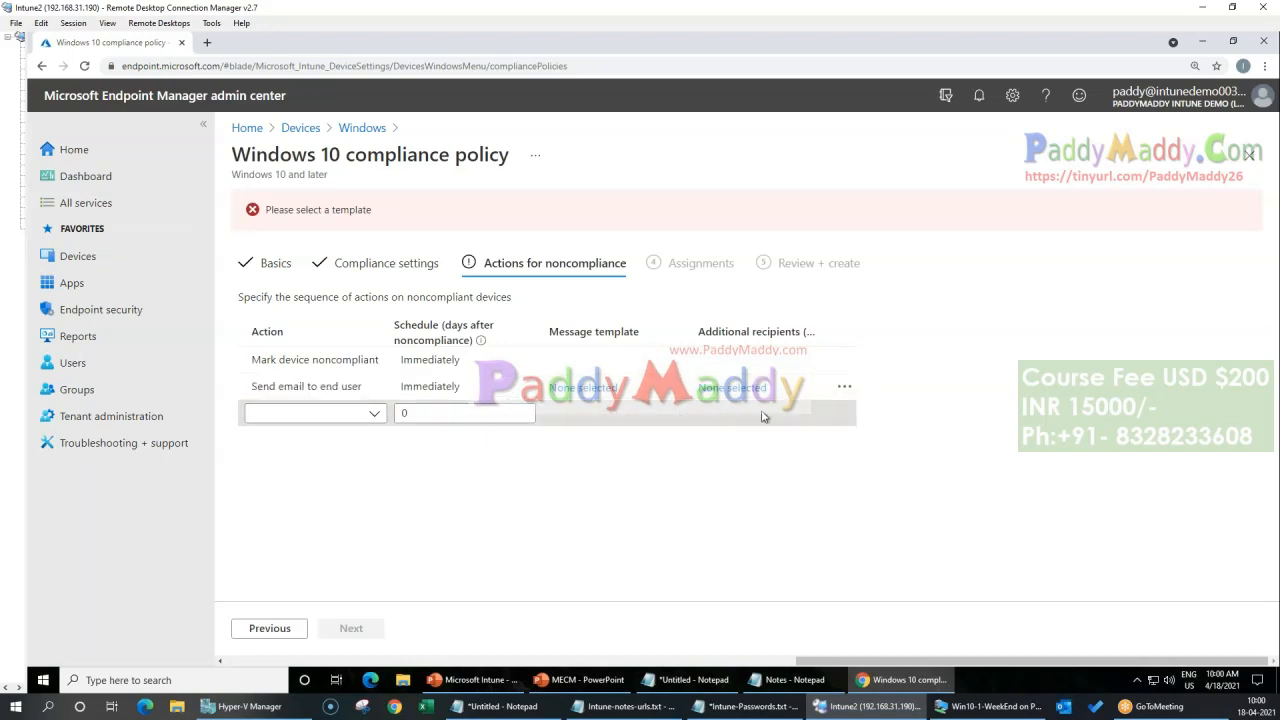
{"action": "left_click", "coordinate": [844, 386]}
{"action": "left_click", "coordinate": [865, 411]}
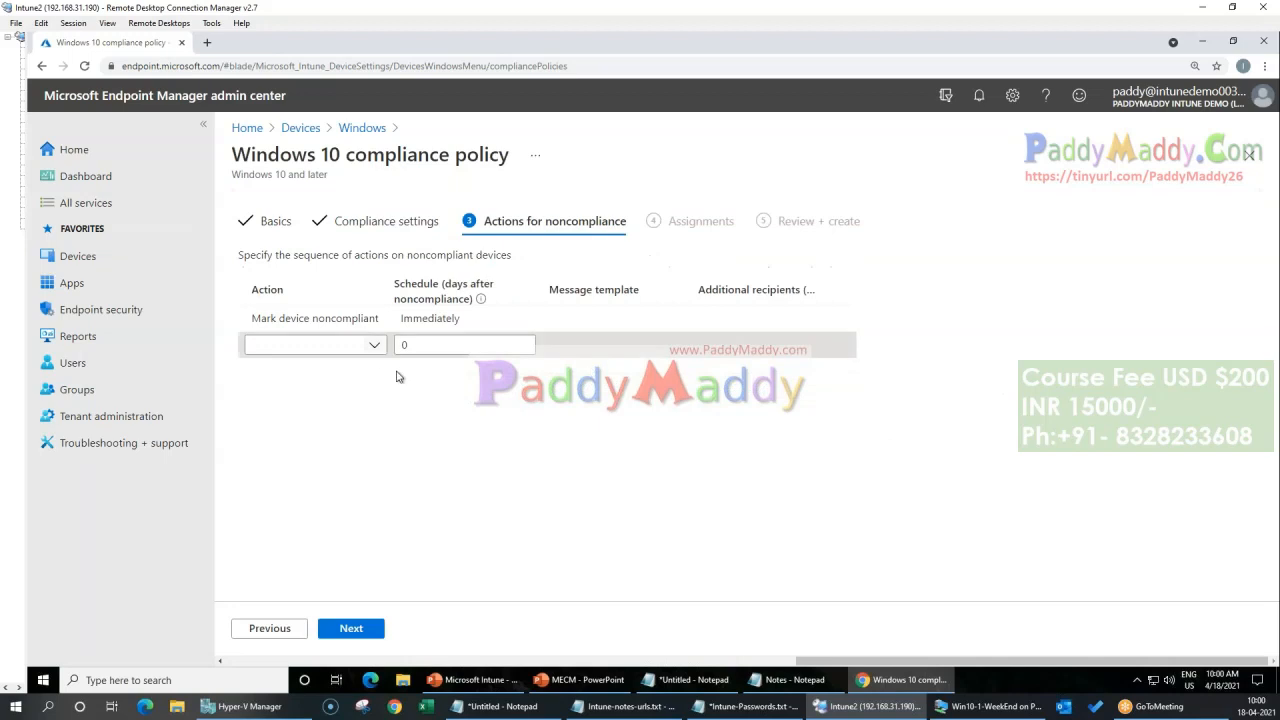
{"action": "left_click", "coordinate": [372, 348]}
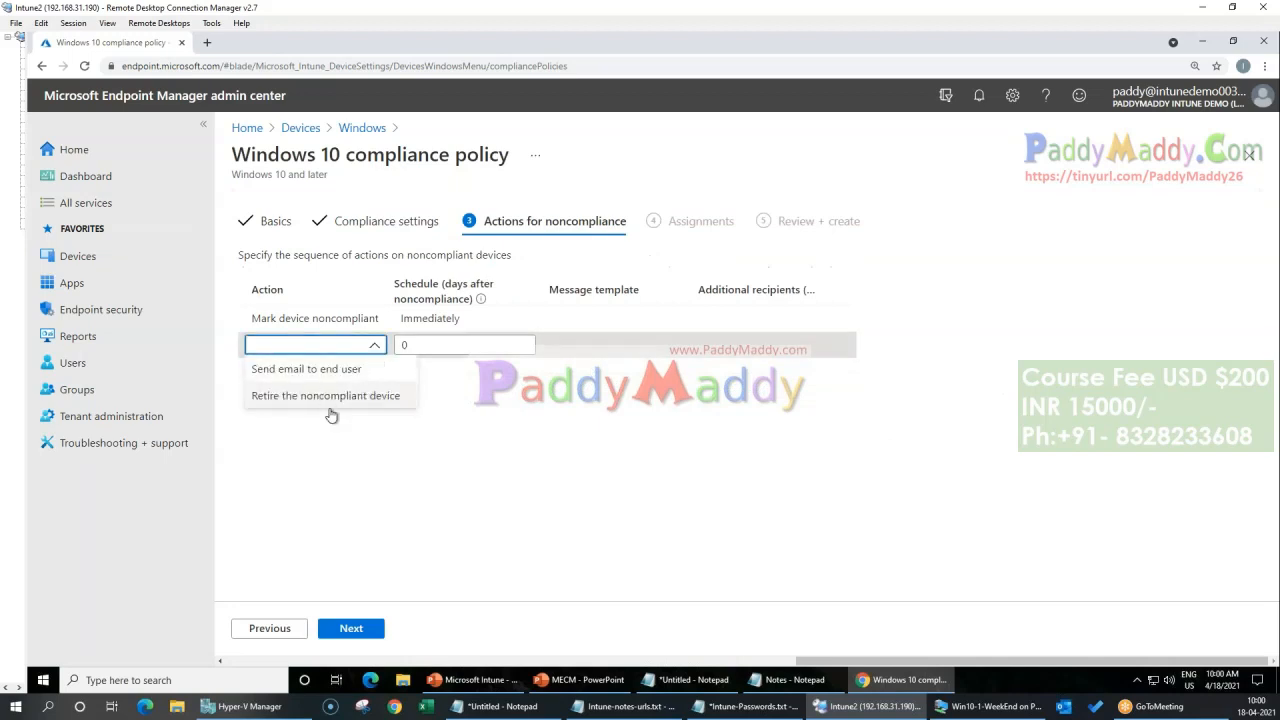
{"action": "left_click", "coordinate": [585, 488]}
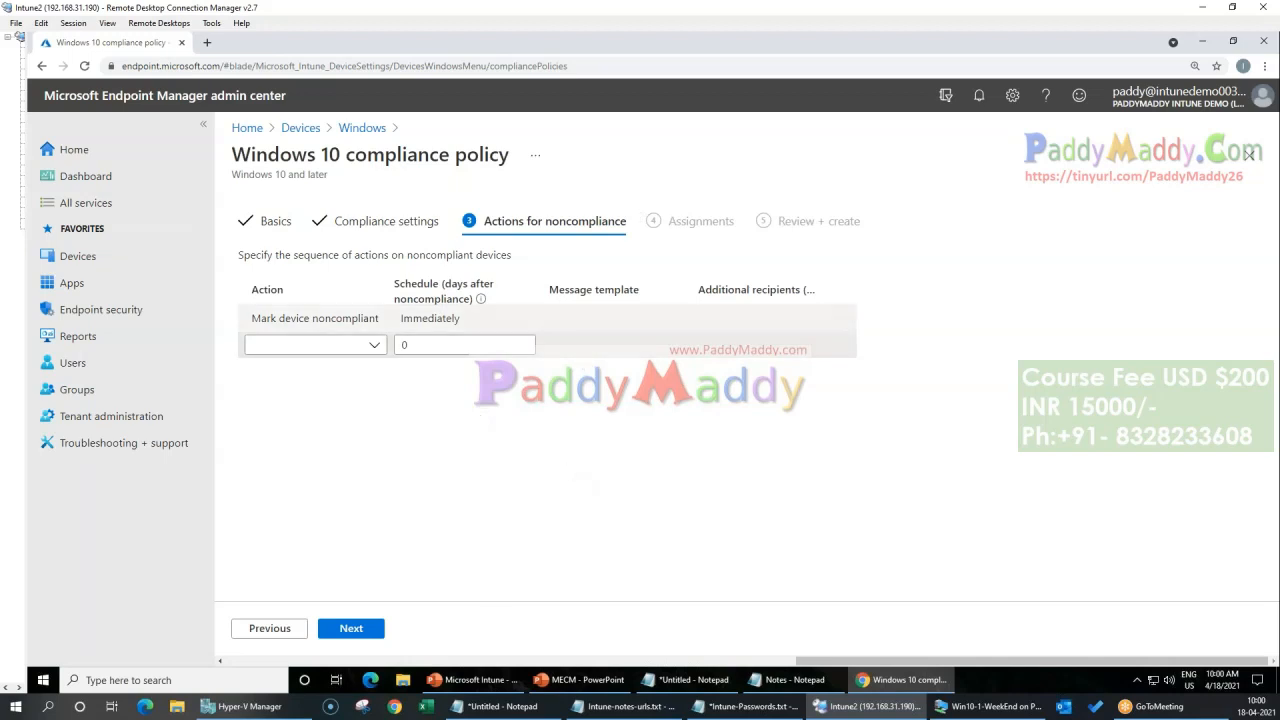
Step: Proceed to the policy's assignments and add all users to the included groups
{"action": "left_click", "coordinate": [362, 628]}
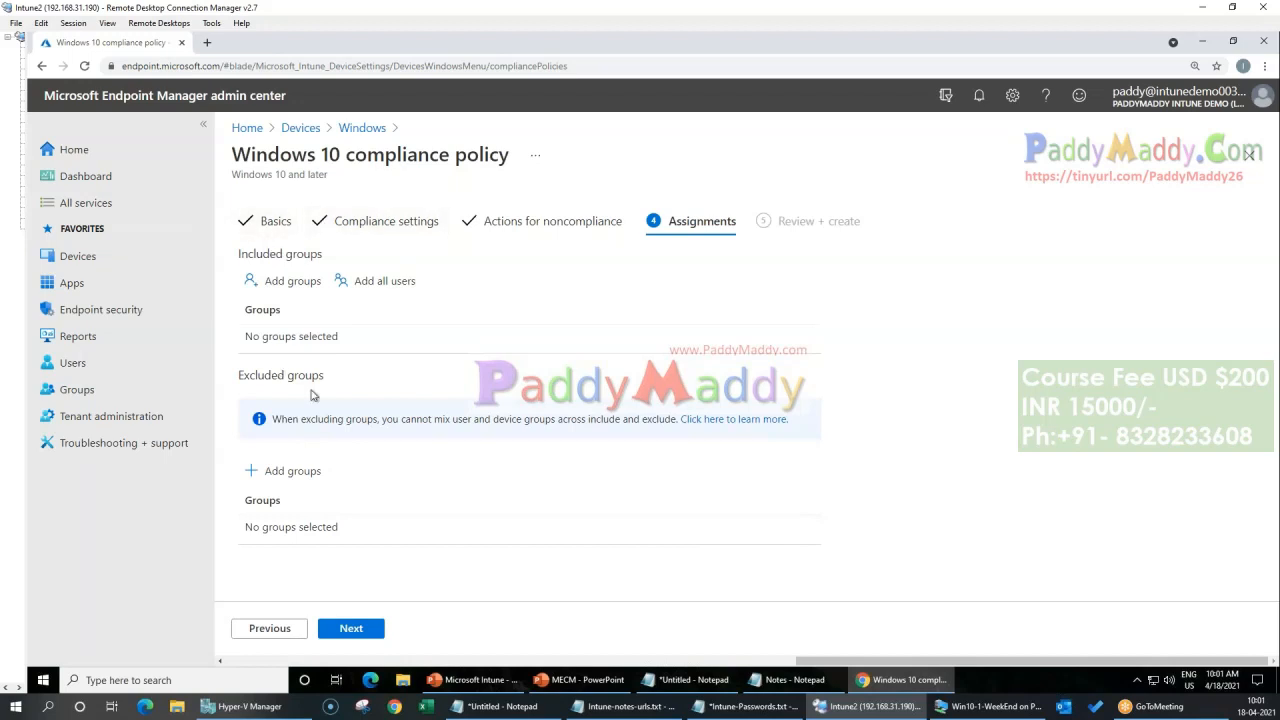
{"action": "left_click_drag", "start_coordinate": [236, 158], "coordinate": [535, 156]}
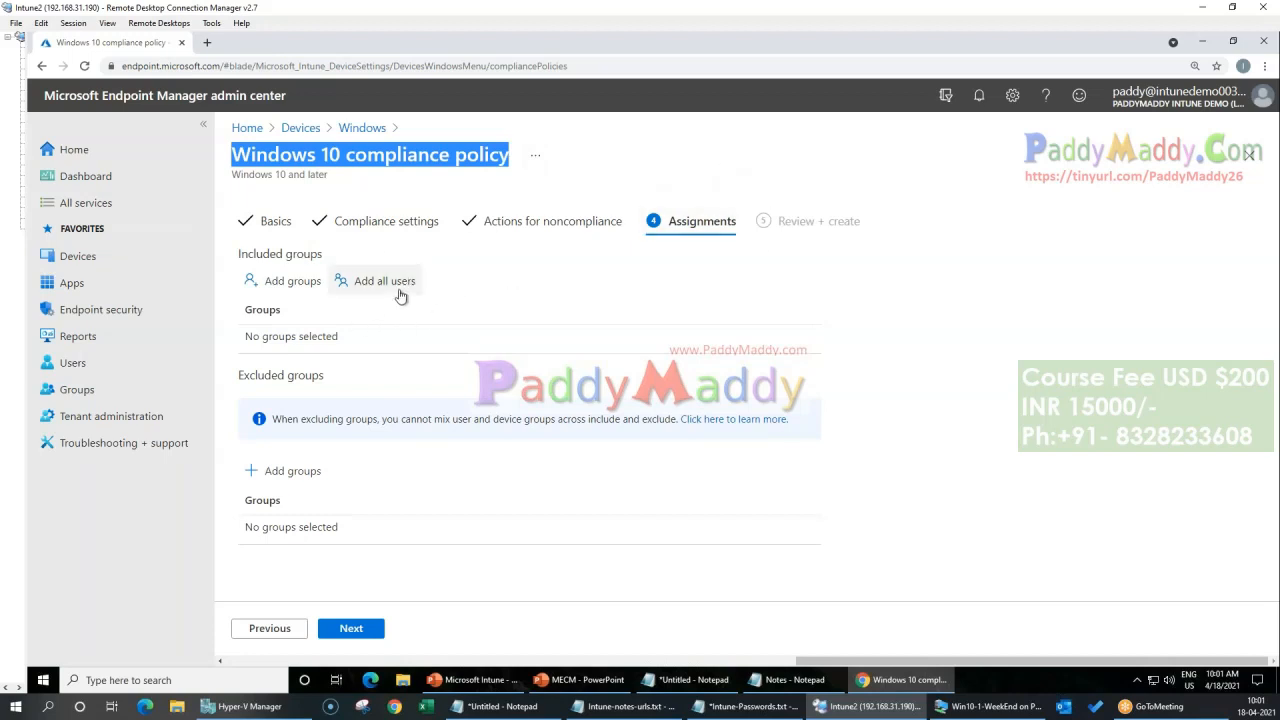
{"action": "left_click", "coordinate": [280, 283]}
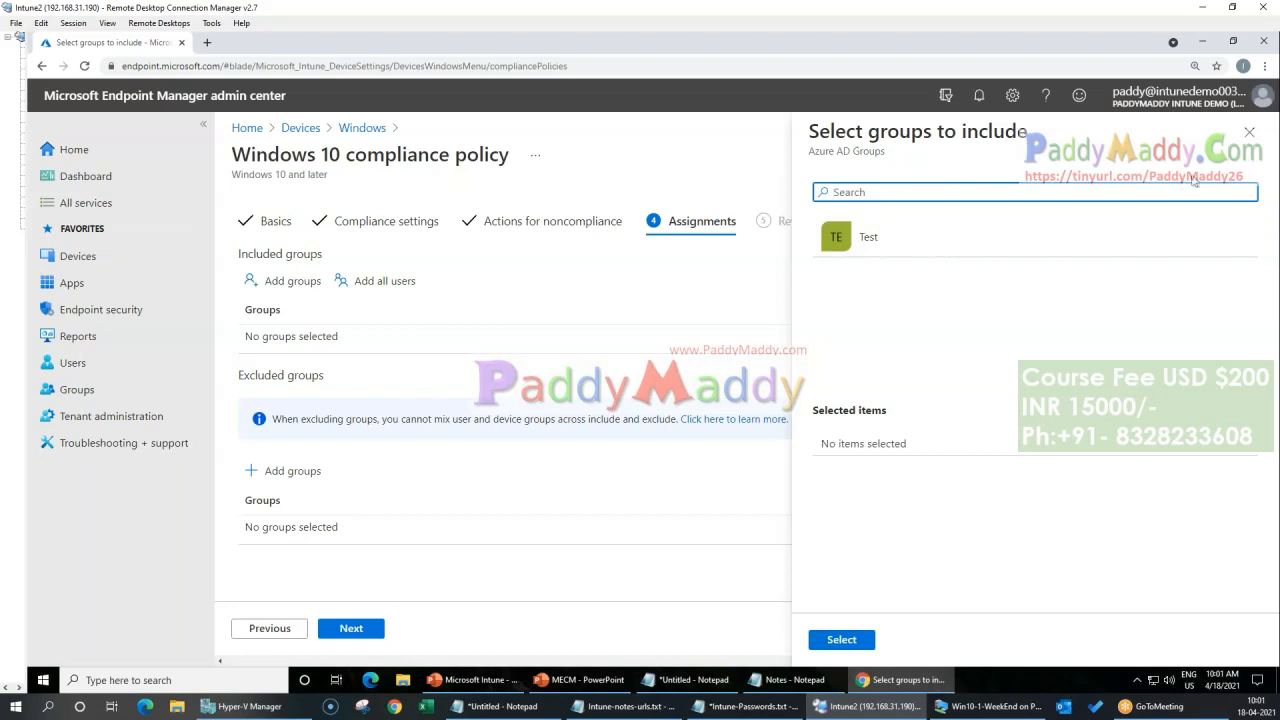
{"action": "left_click", "coordinate": [1249, 131]}
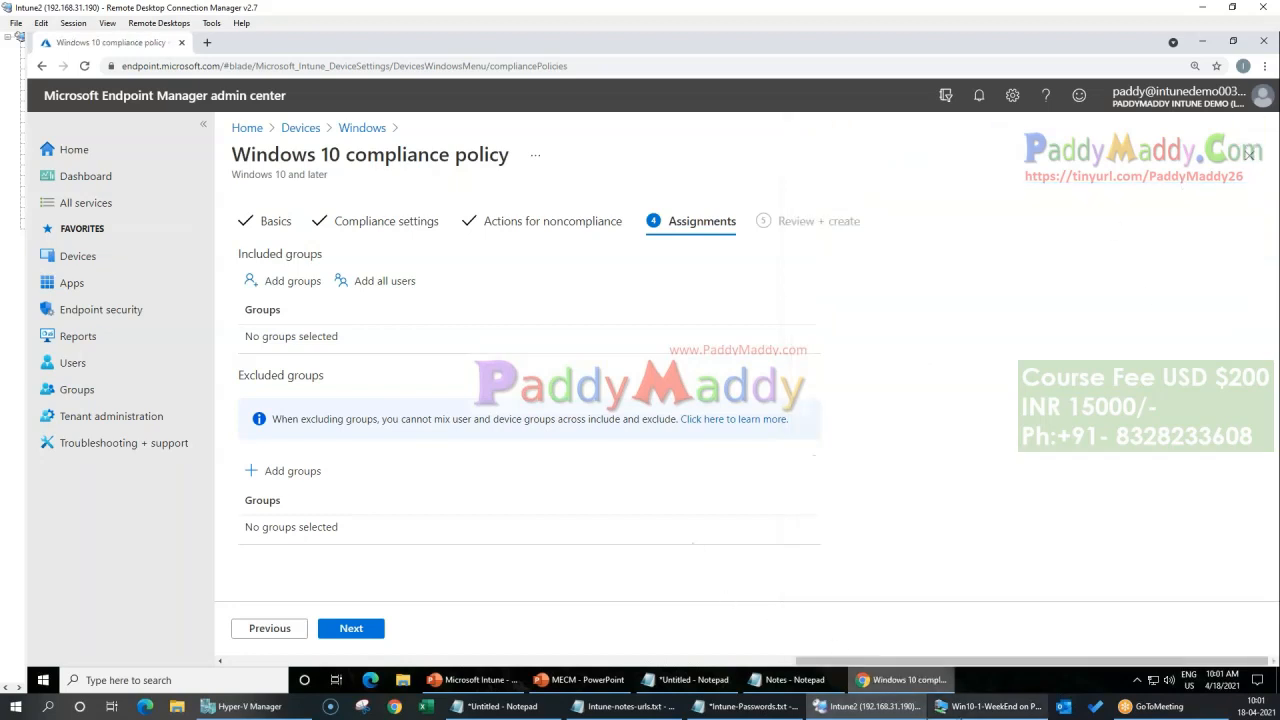
{"action": "left_click", "coordinate": [385, 282]}
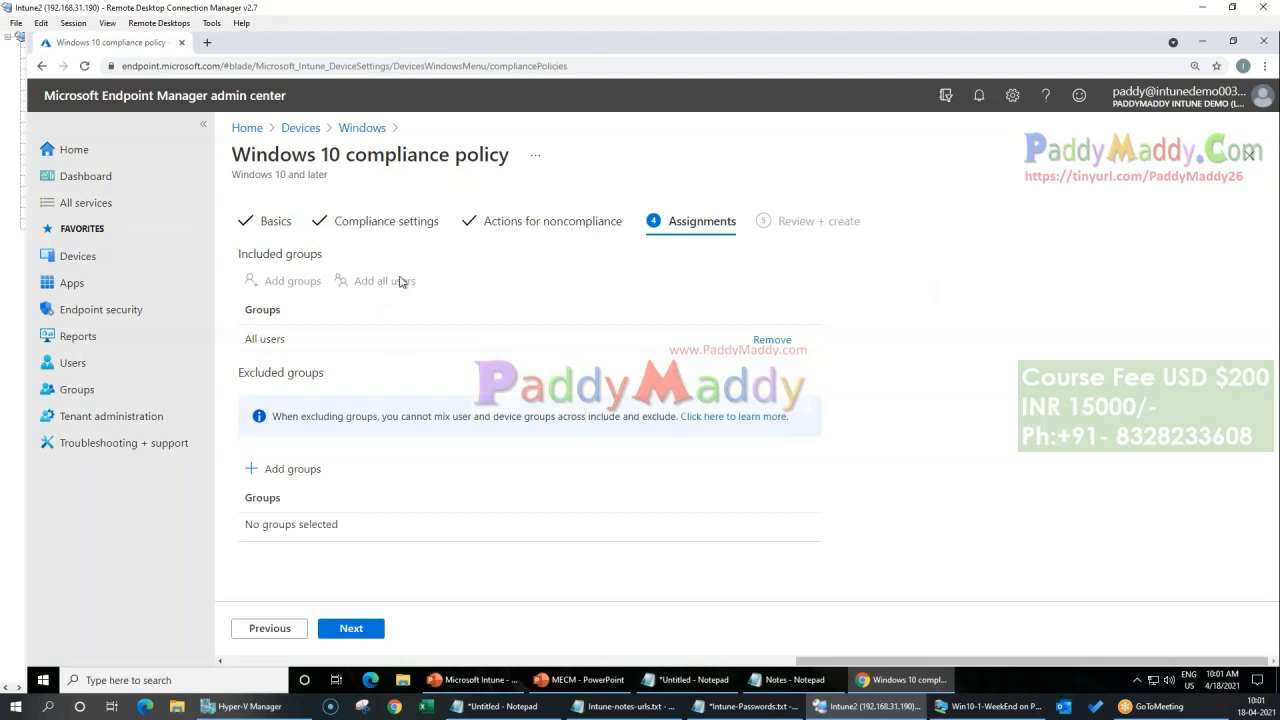
Step: Leave the excluded groups empty, proceed to the final stage and review the policy summary
{"action": "left_click_drag", "start_coordinate": [242, 372], "coordinate": [316, 430]}
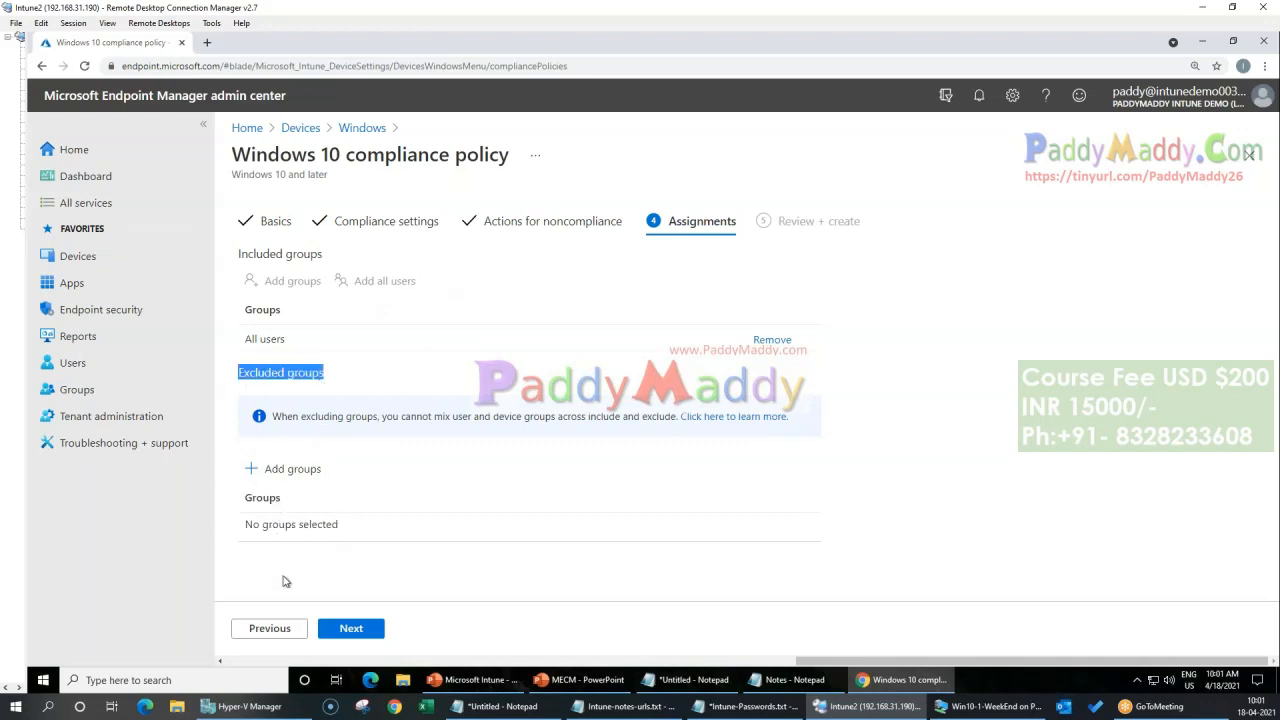
{"action": "left_click", "coordinate": [348, 638]}
{"action": "scroll", "coordinate": [545, 388], "scroll_direction": "up", "scroll_amount": 1}
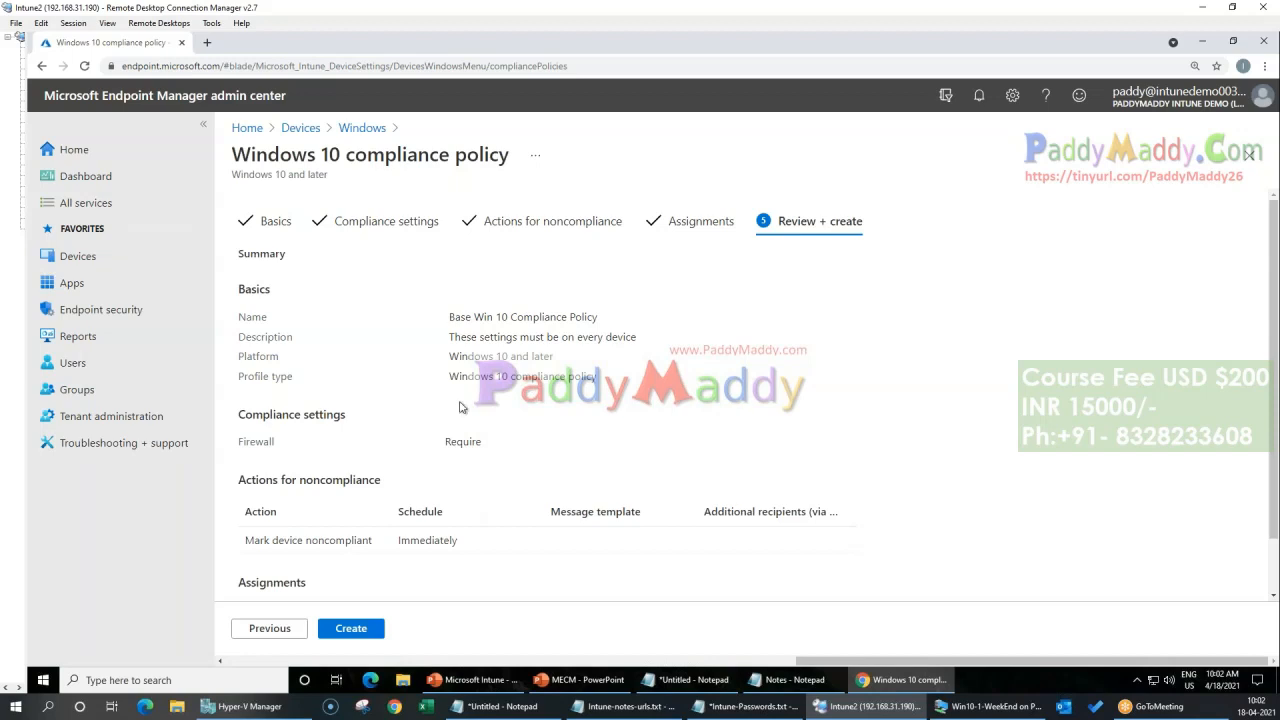
Step: Create the Base Win 10 Compliance Policy and open its properties
{"action": "left_click", "coordinate": [371, 638]}
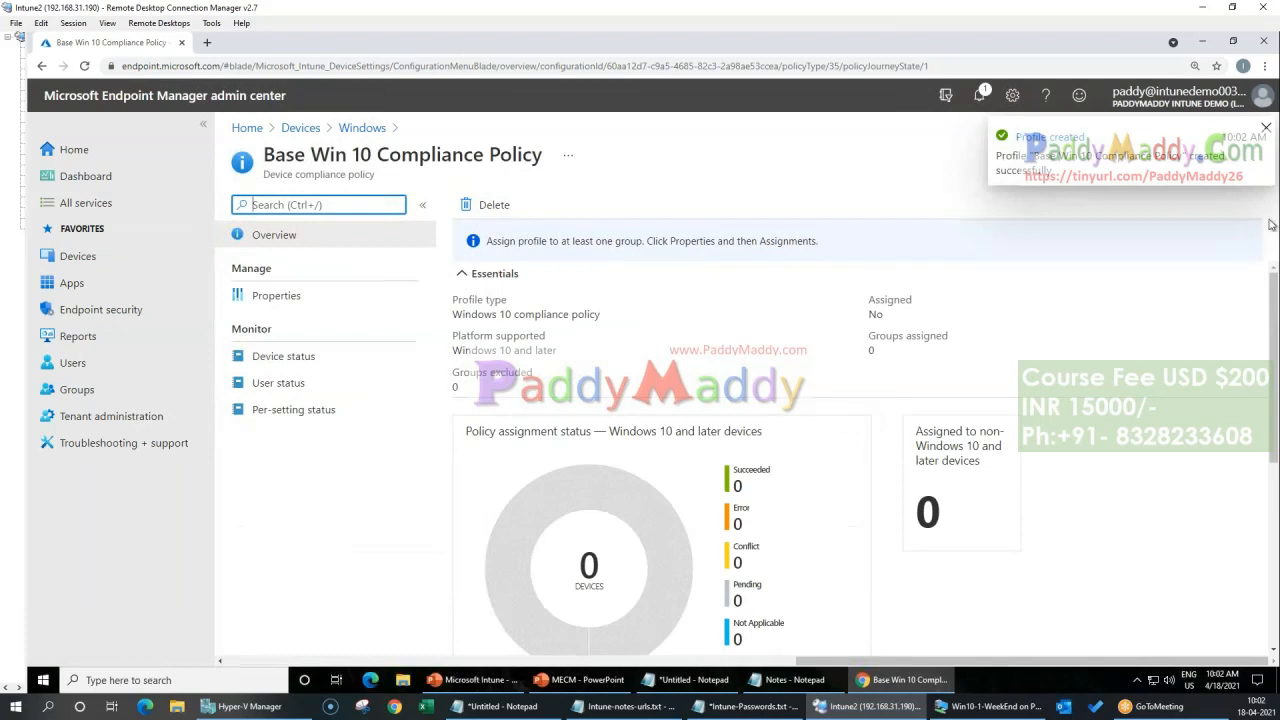
{"action": "left_click", "coordinate": [1265, 128]}
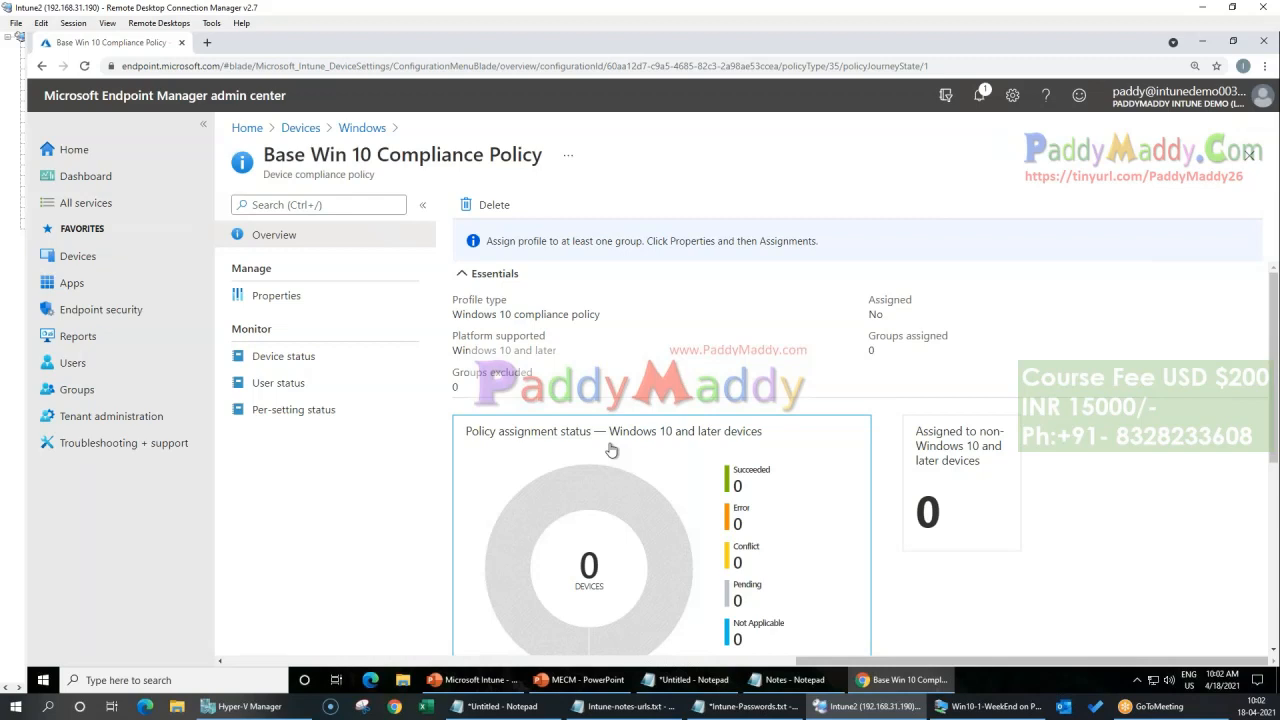
{"action": "left_click", "coordinate": [307, 295]}
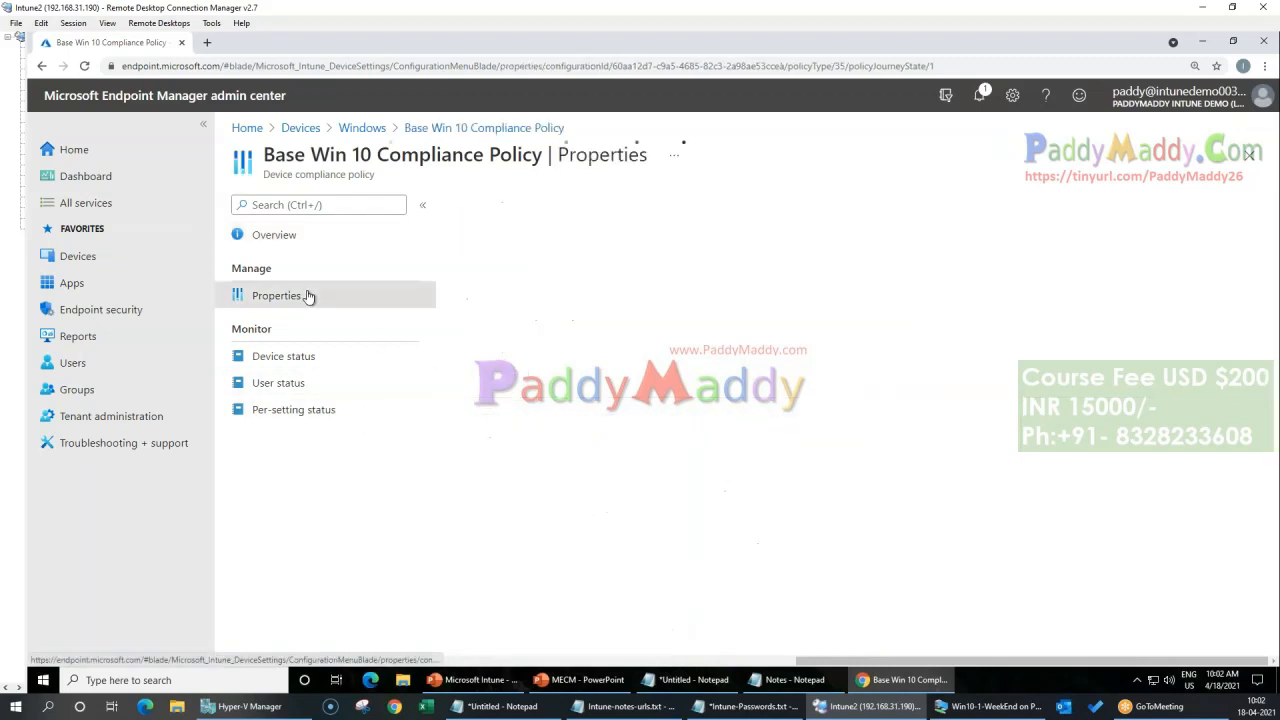
Step: Switch to the Win10-1-WeekEnd virtual machine and open the Access work or school settings under Accounts
{"action": "mouse_move", "coordinate": [893, 682]}
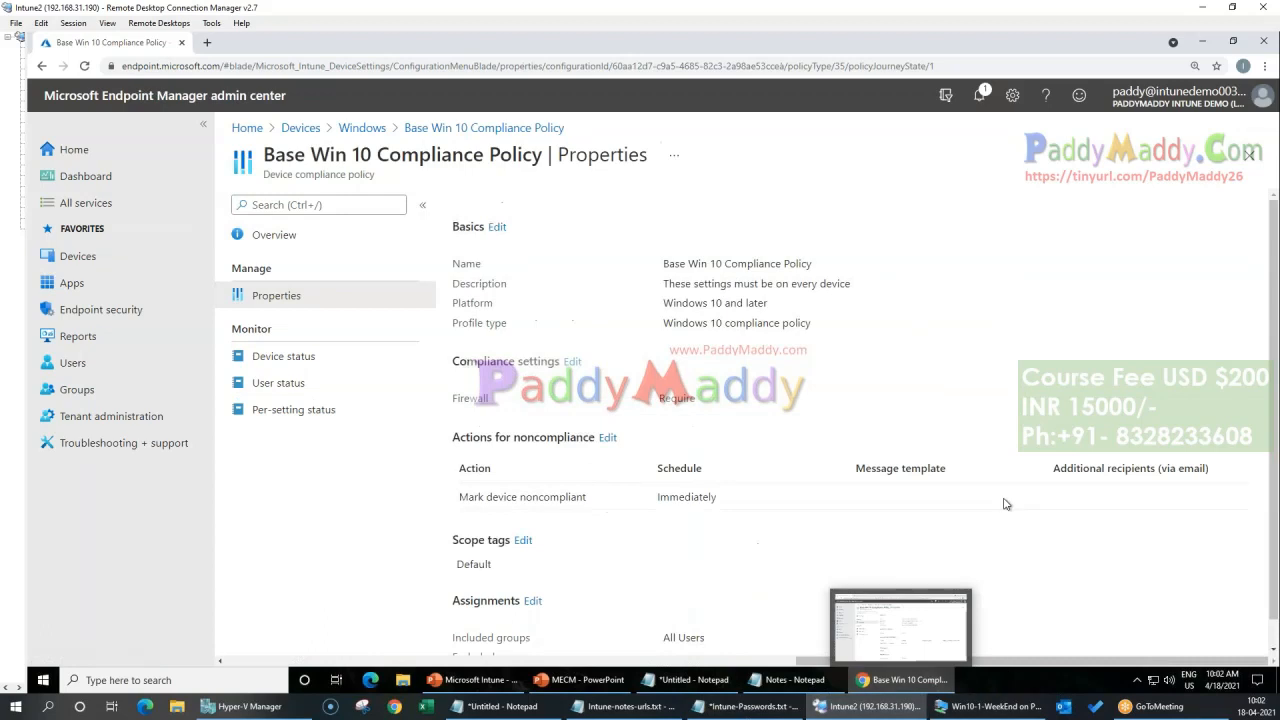
{"action": "left_click", "coordinate": [882, 654]}
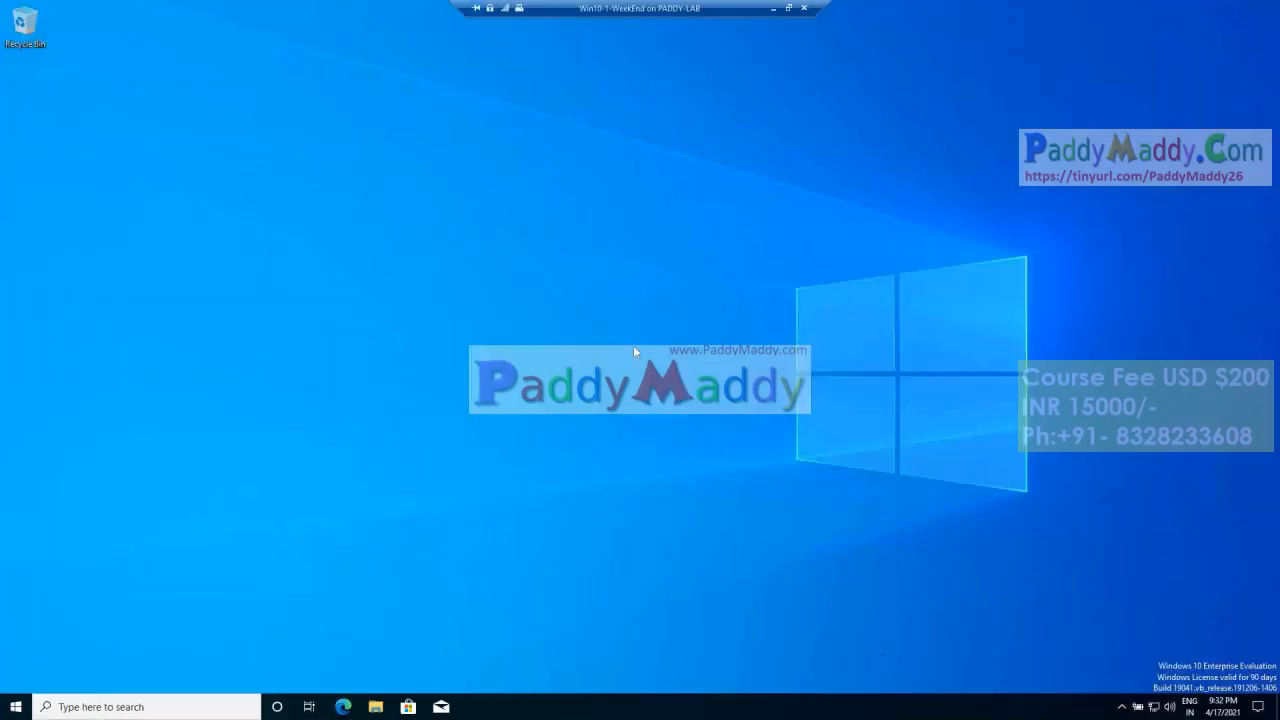
{"action": "left_click", "coordinate": [16, 707]}
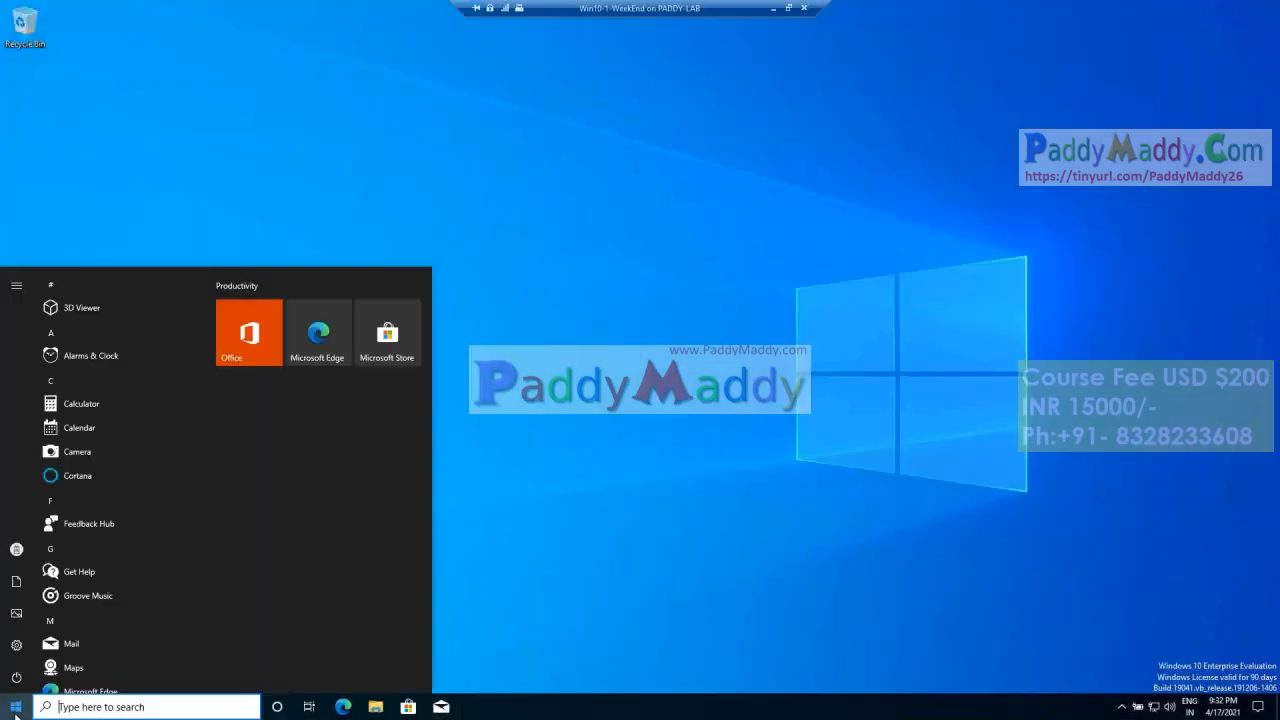
{"action": "left_click", "coordinate": [20, 645]}
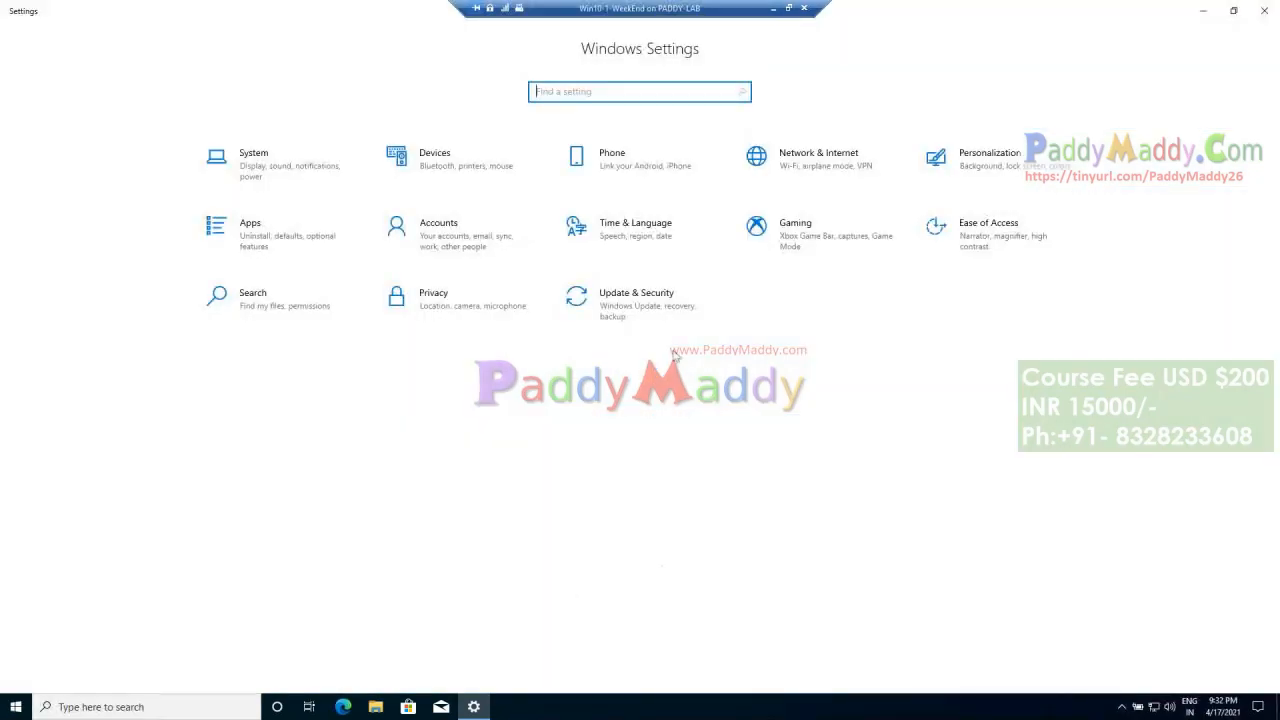
{"action": "left_click", "coordinate": [457, 226]}
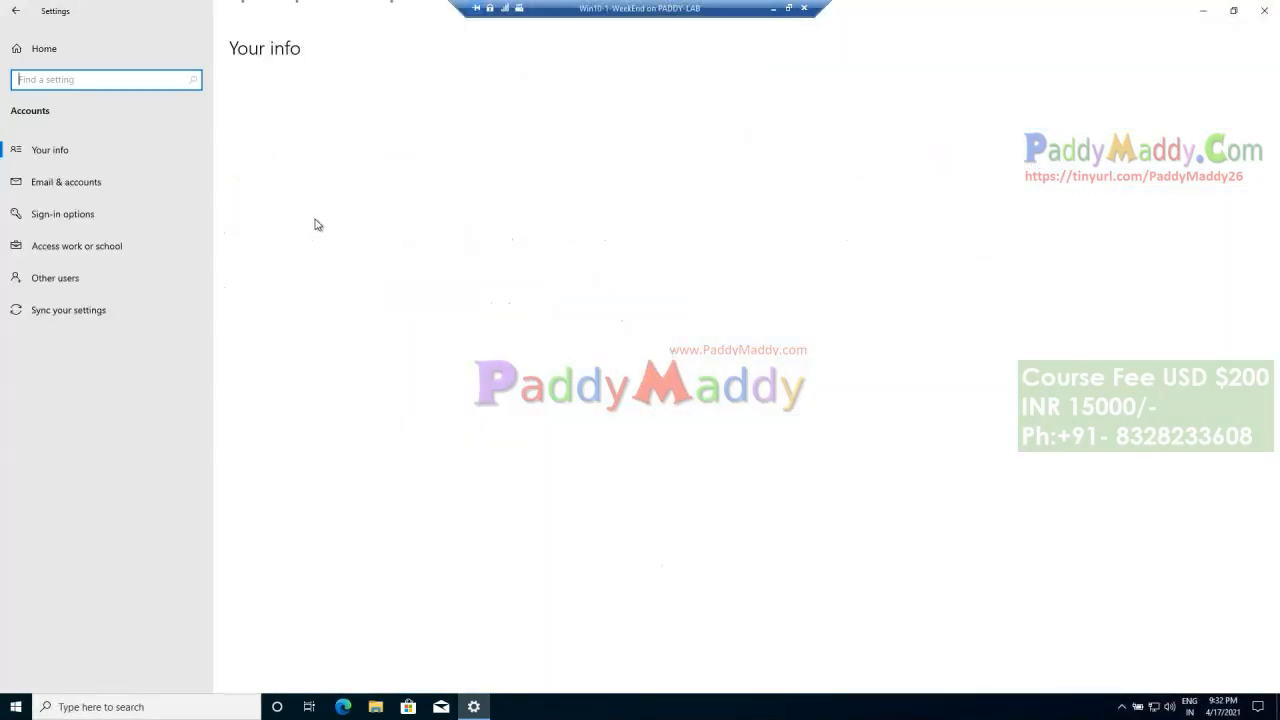
{"action": "left_click", "coordinate": [100, 243]}
Step: Open the management info of the connected work account and sync the device
{"action": "left_click", "coordinate": [406, 206]}
{"action": "left_click", "coordinate": [436, 258]}
{"action": "left_click", "coordinate": [60, 514]}
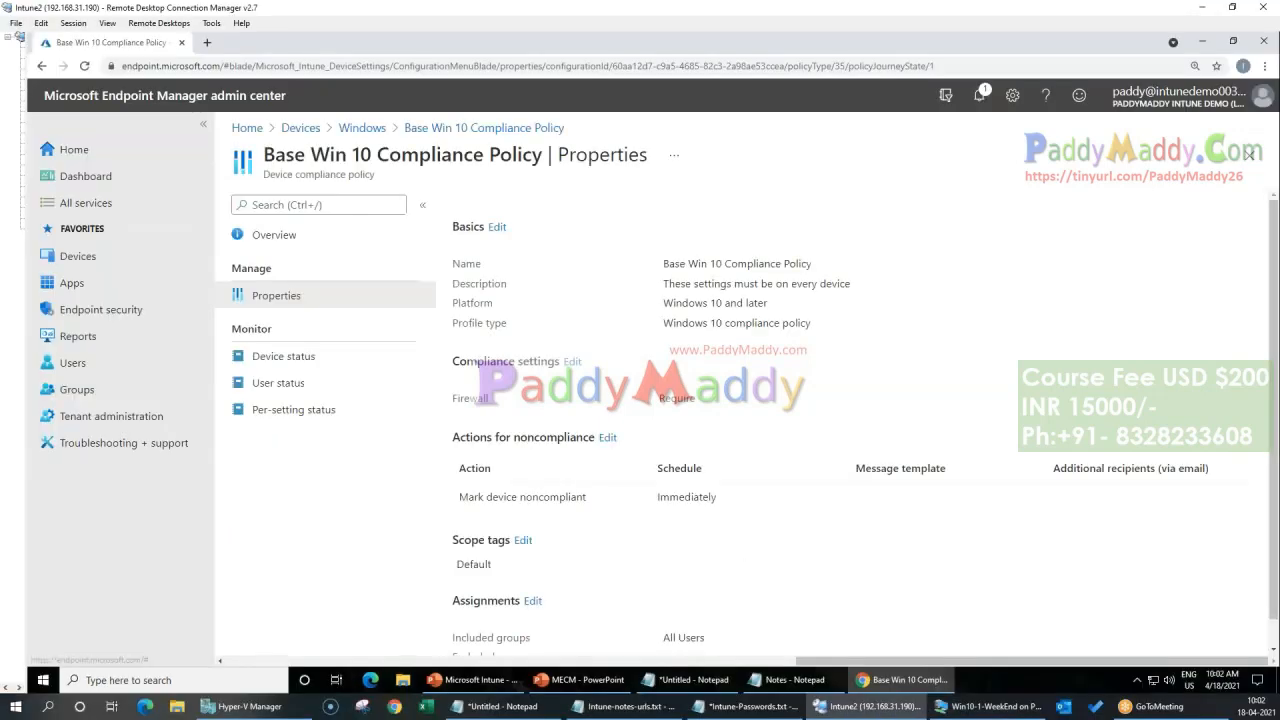
Step: Open DESKTOP-SEBSJ16 from the list of all devices and sync it with Intune
{"action": "left_click", "coordinate": [300, 128]}
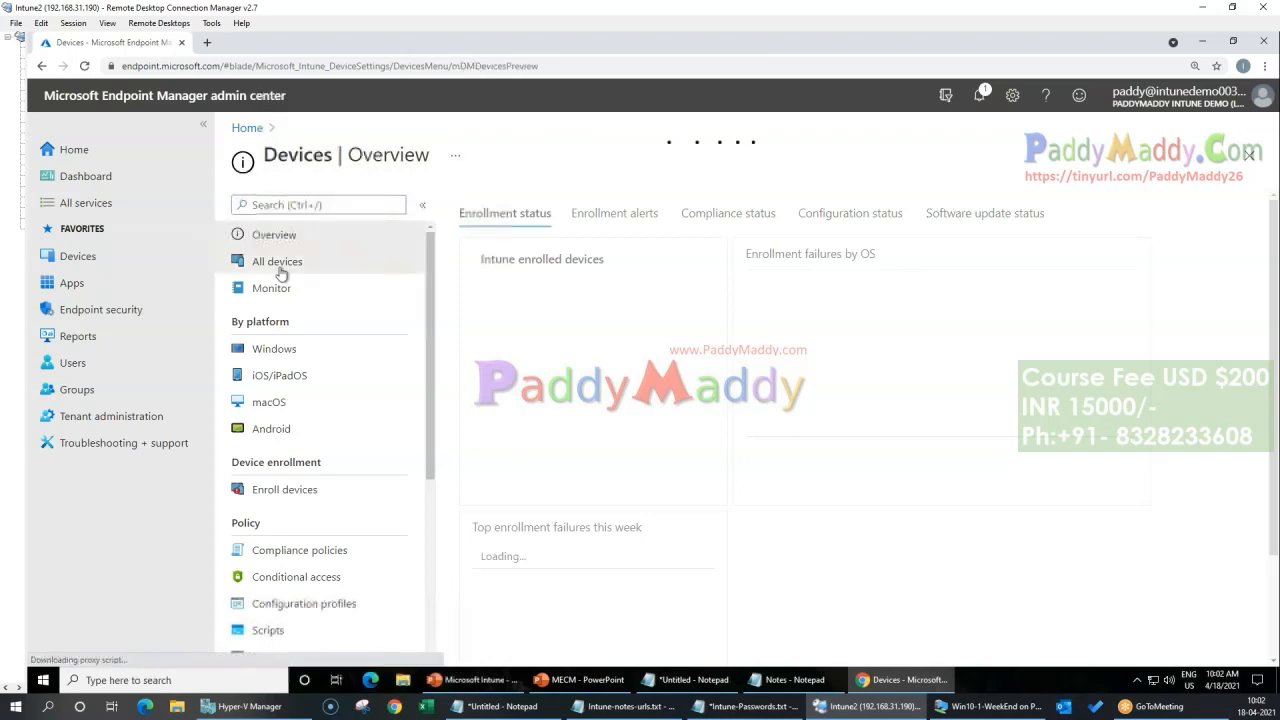
{"action": "left_click", "coordinate": [262, 263]}
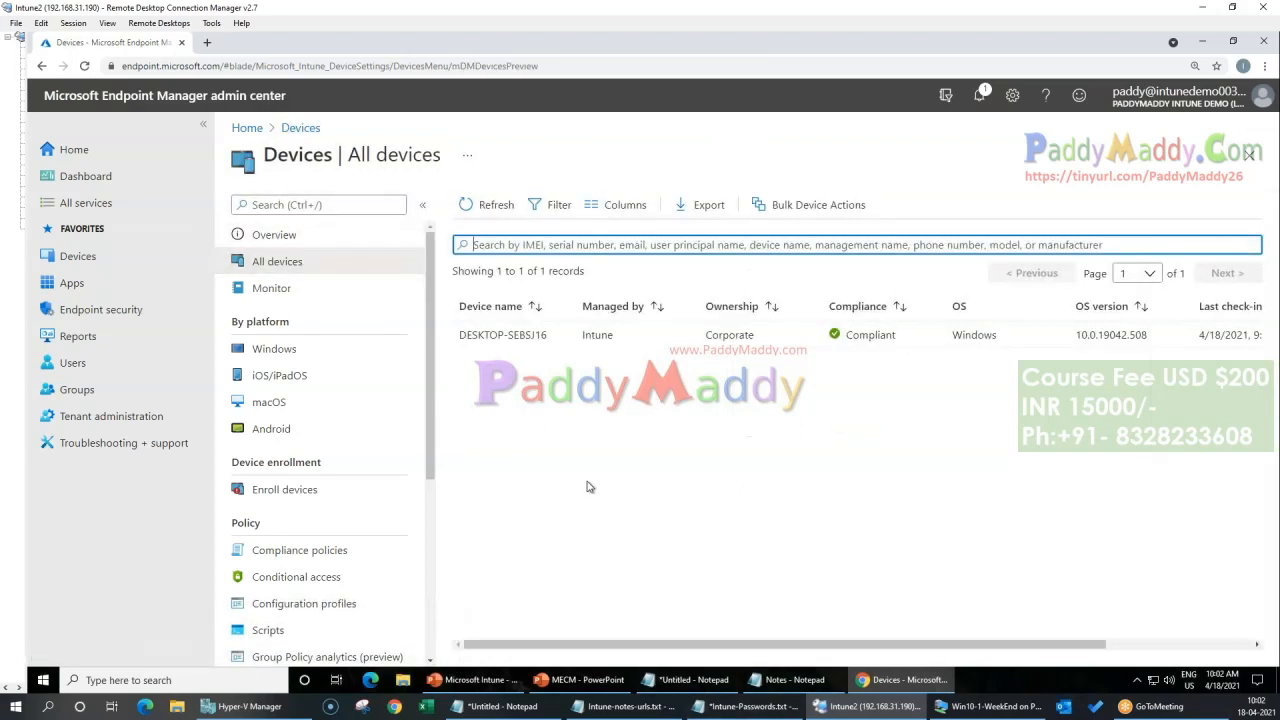
{"action": "left_click", "coordinate": [503, 335]}
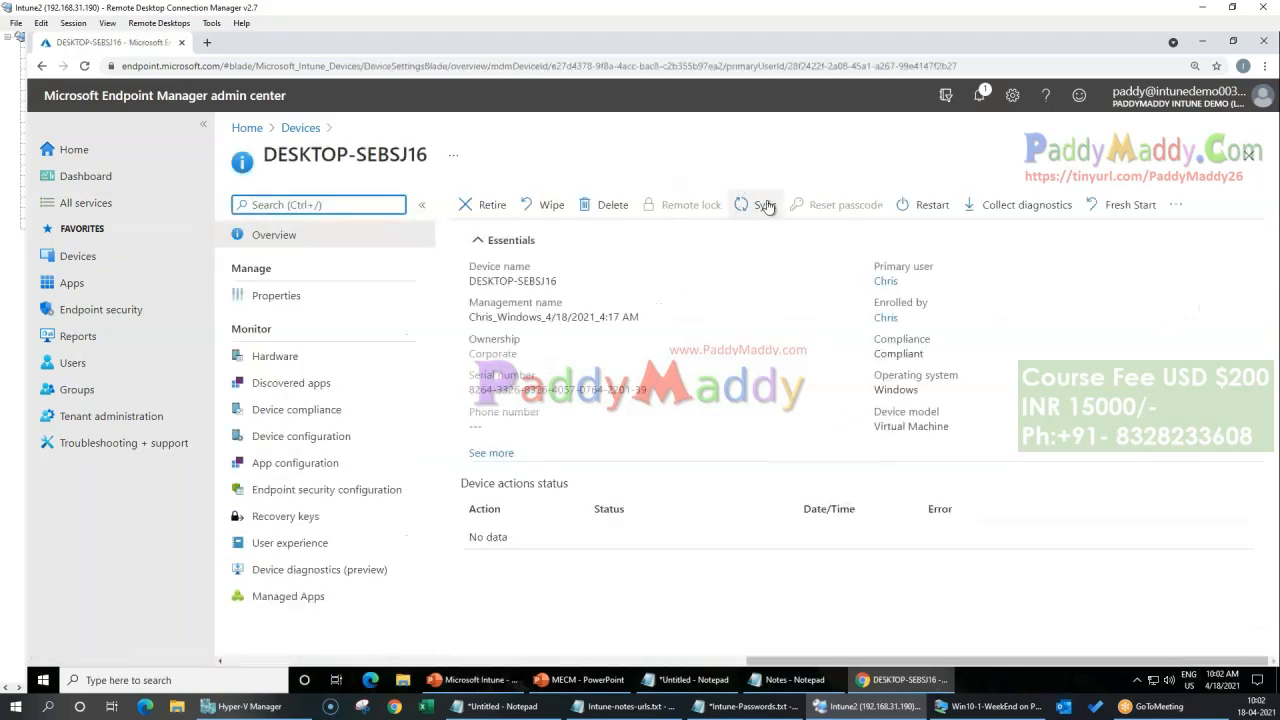
{"action": "left_click", "coordinate": [764, 206]}
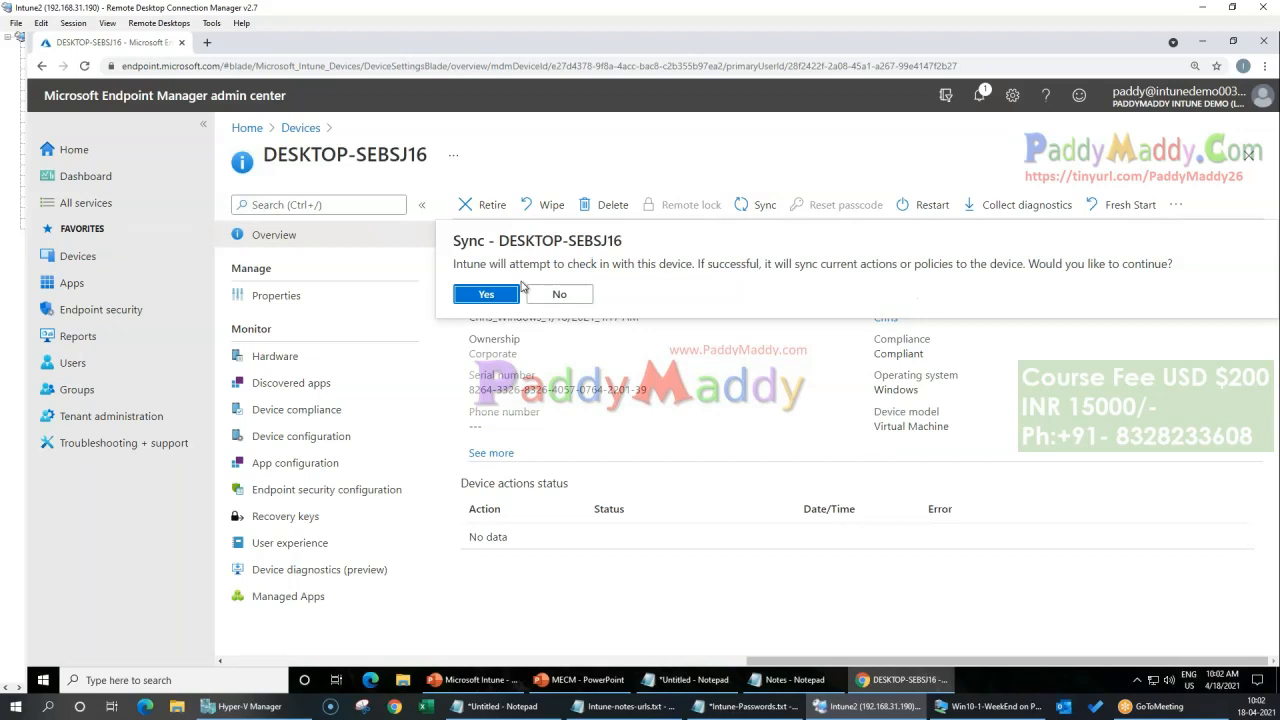
{"action": "left_click", "coordinate": [495, 294]}
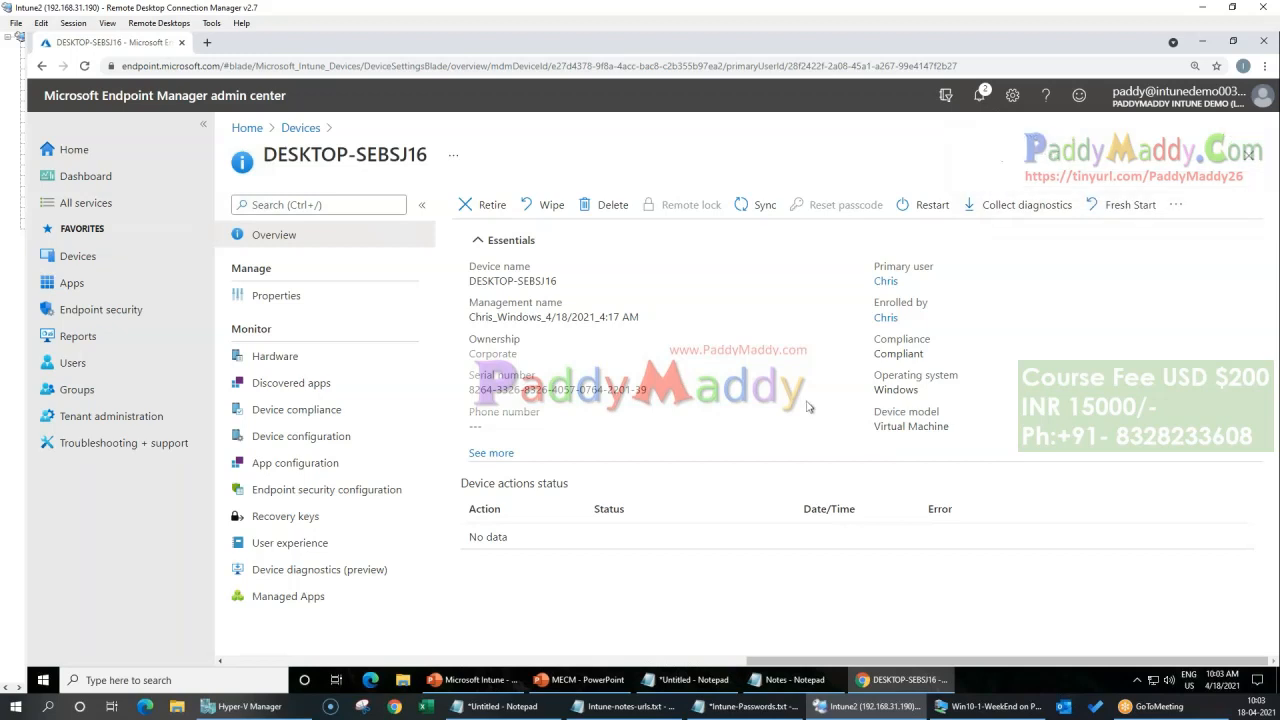
Step: Check the policies listed under device compliance and device configuration for DESKTOP-SEBSJ16, refreshing the compliance page
{"action": "left_click_drag", "start_coordinate": [264, 156], "coordinate": [432, 157]}
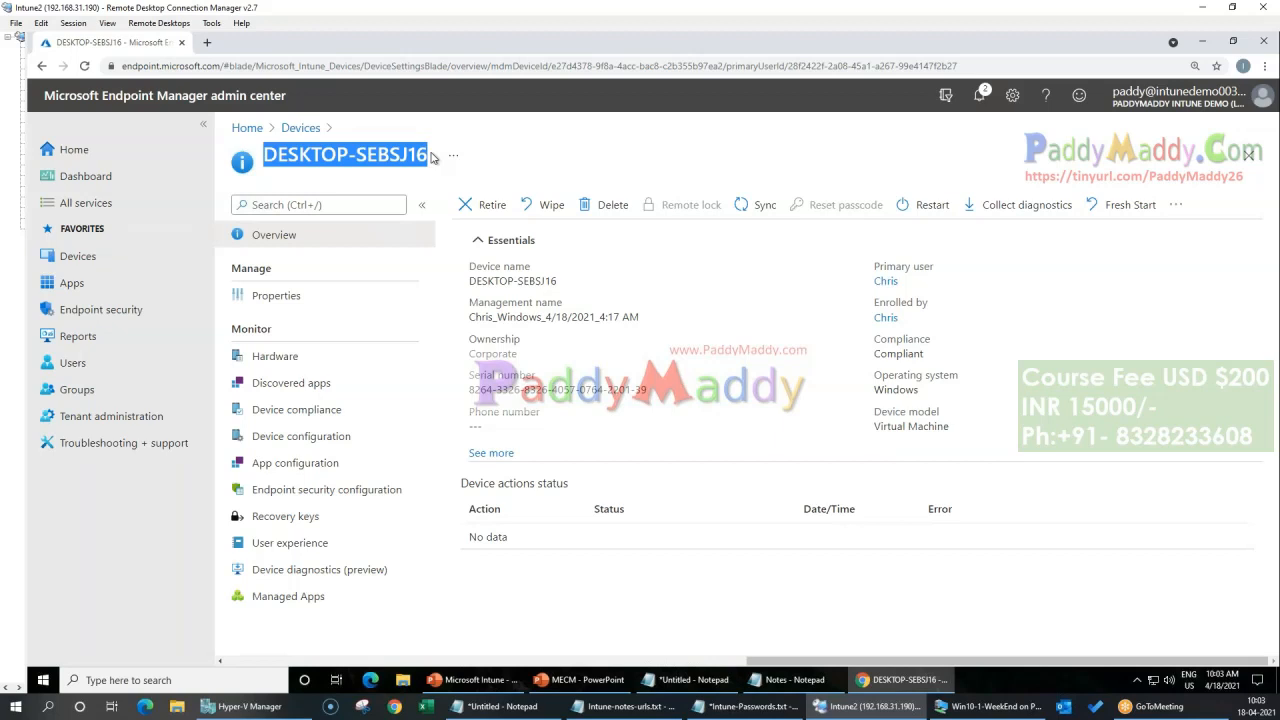
{"action": "left_click", "coordinate": [322, 420]}
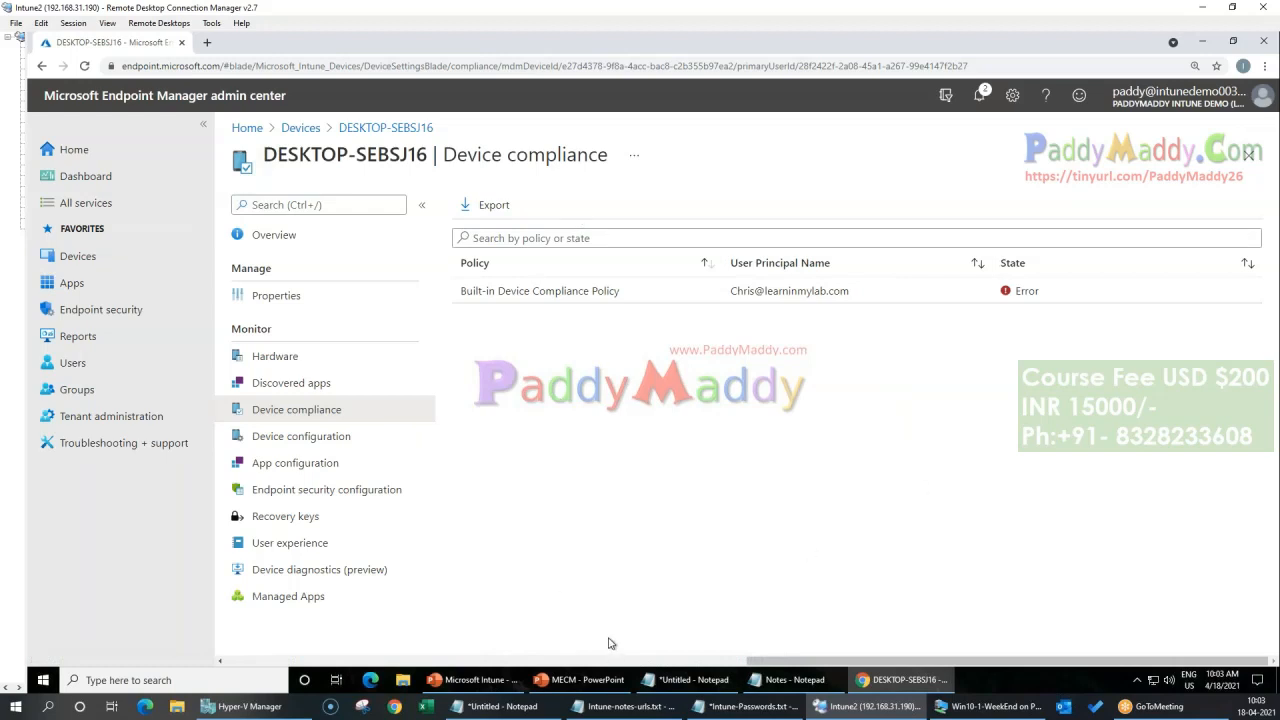
{"action": "left_click", "coordinate": [318, 440]}
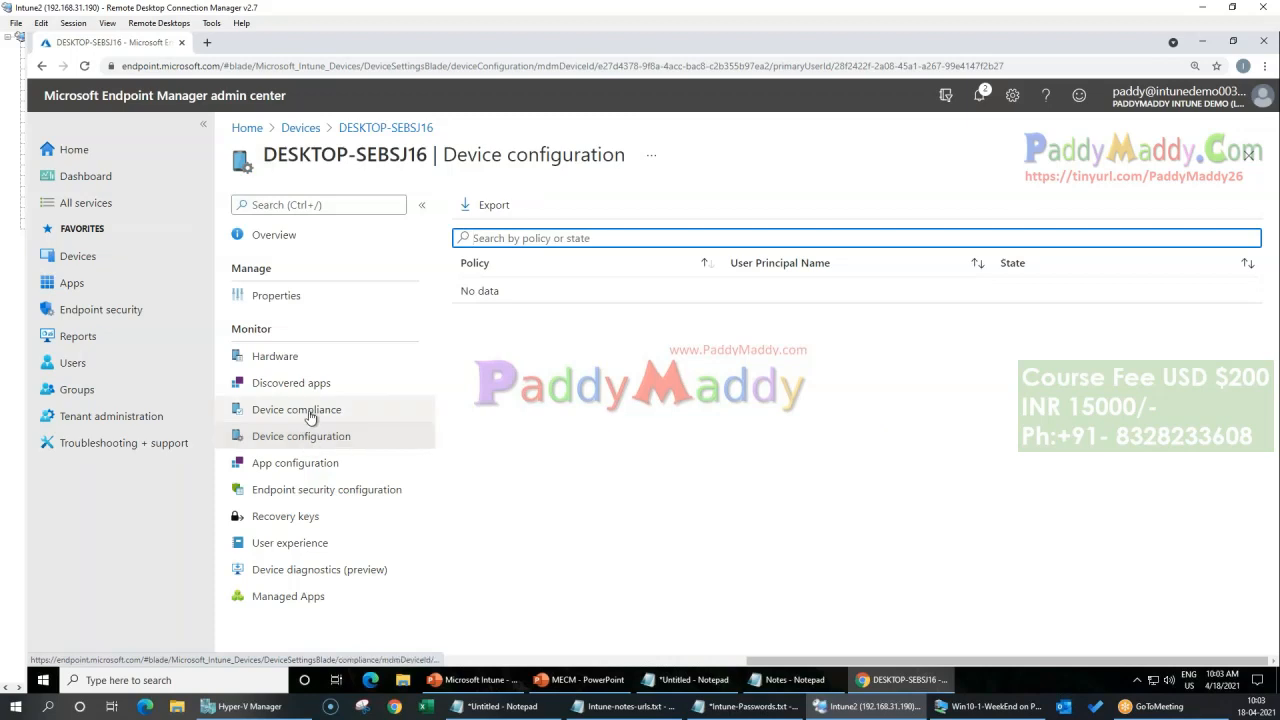
{"action": "left_click", "coordinate": [304, 418]}
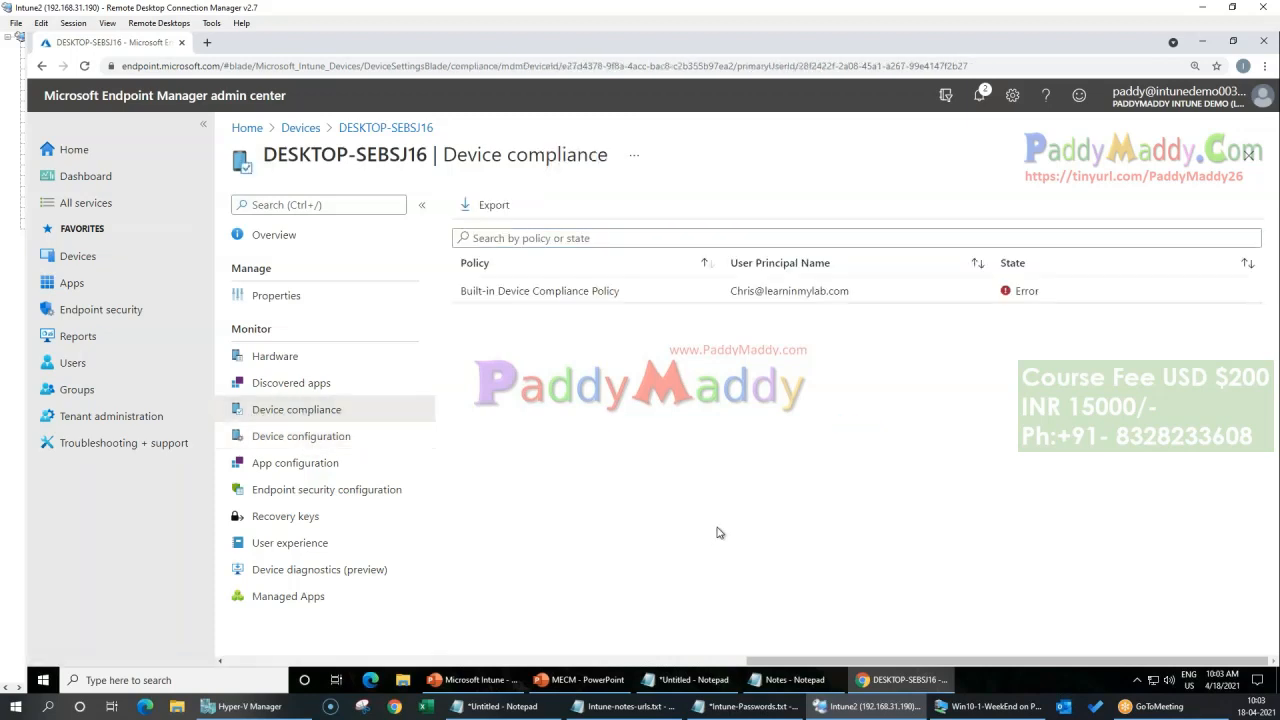
{"action": "key", "text": "F5"}
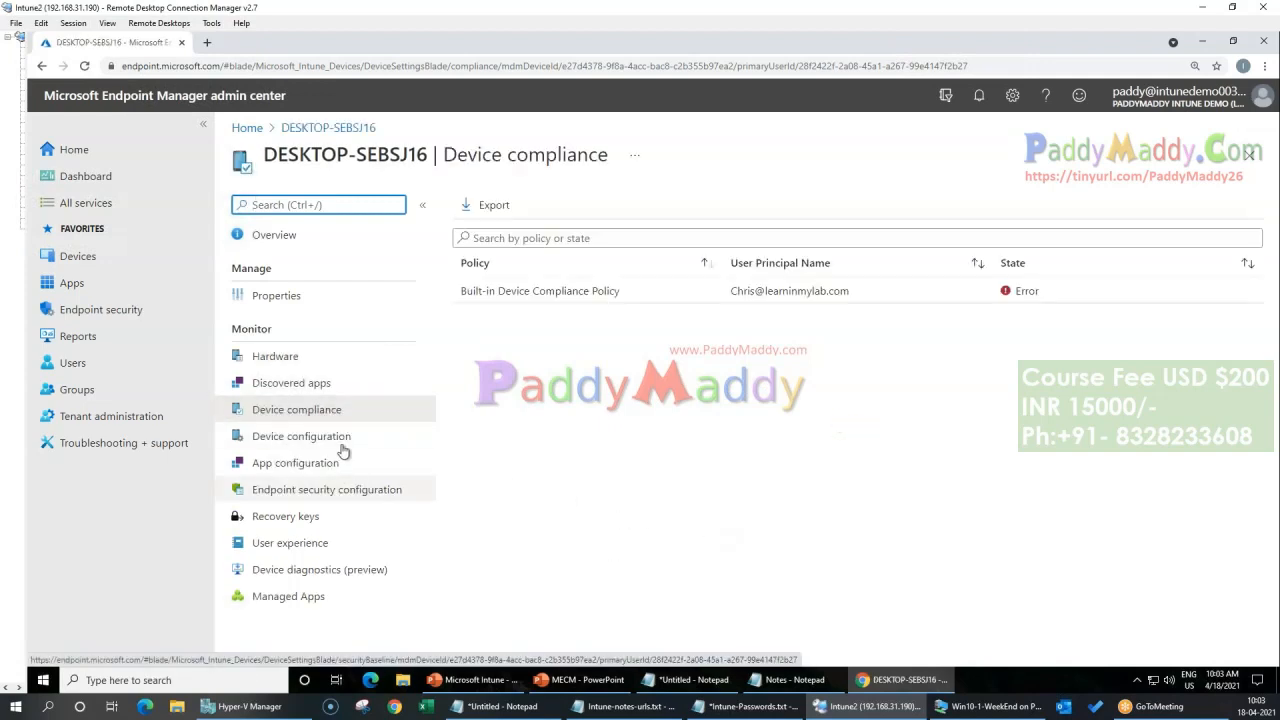
{"action": "left_click", "coordinate": [341, 445]}
{"action": "left_click", "coordinate": [322, 418]}
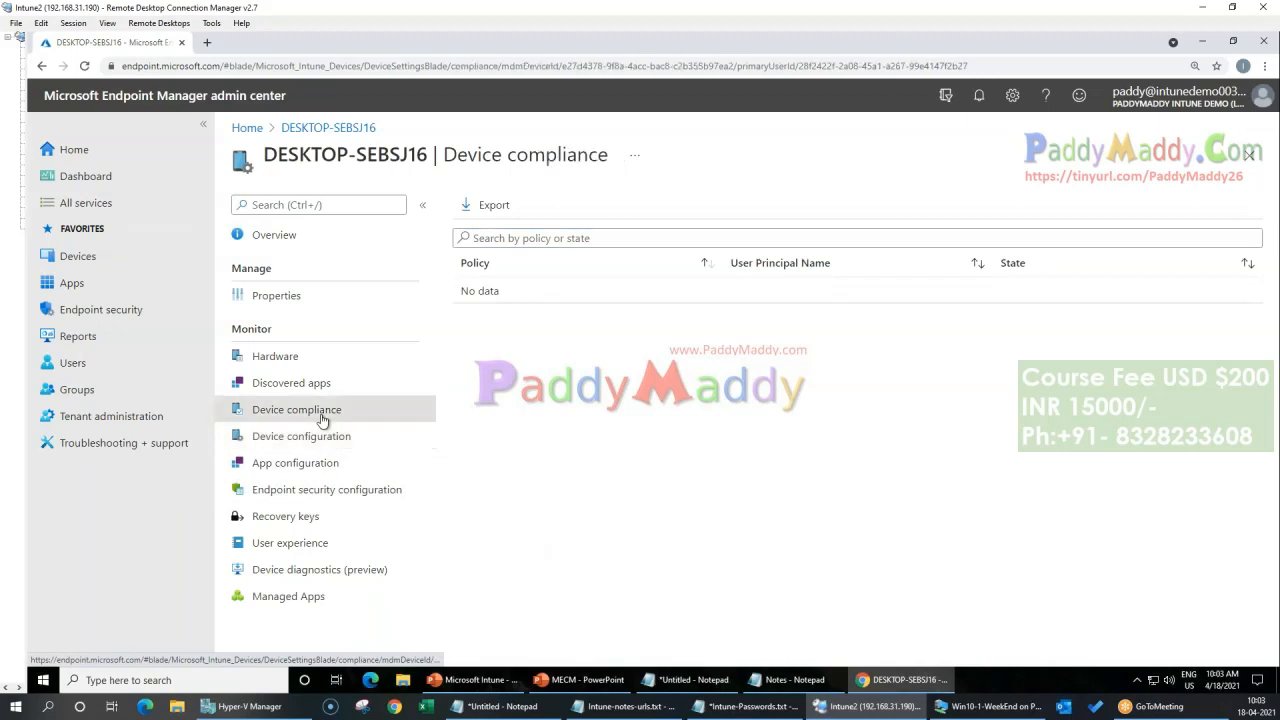
{"action": "key", "text": "F5"}
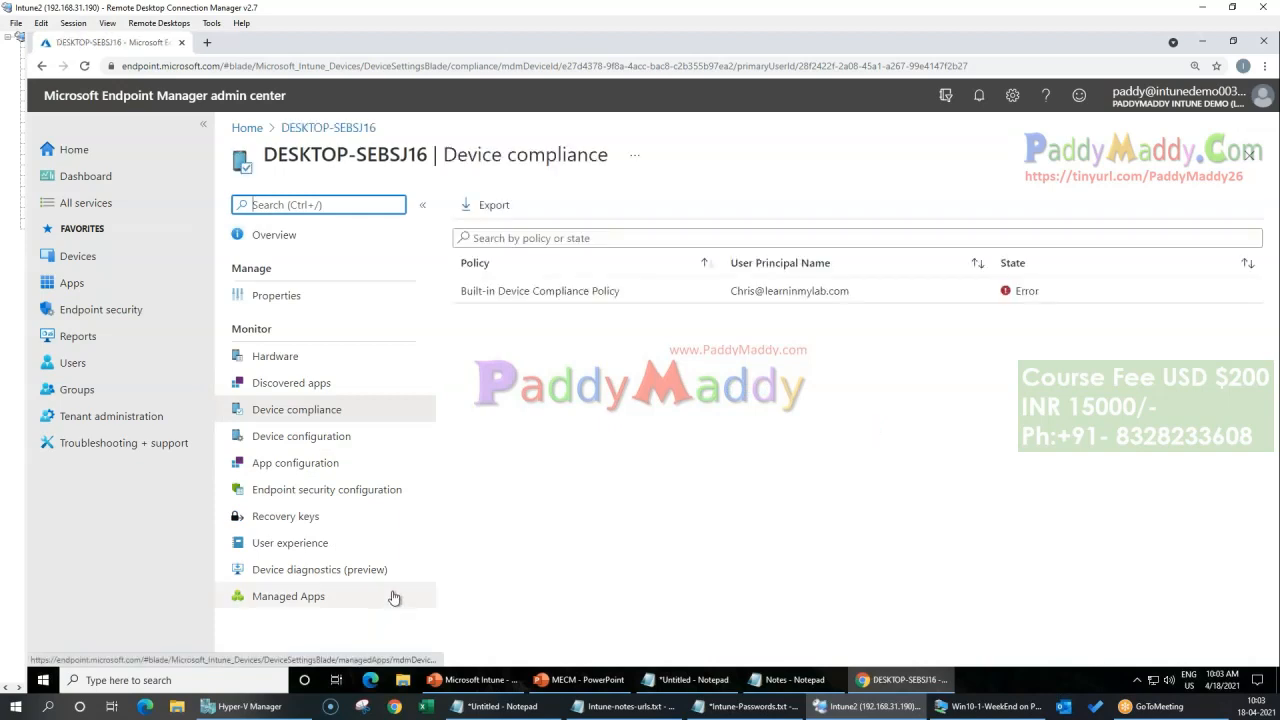
{"action": "left_click", "coordinate": [292, 384]}
{"action": "left_click", "coordinate": [309, 424]}
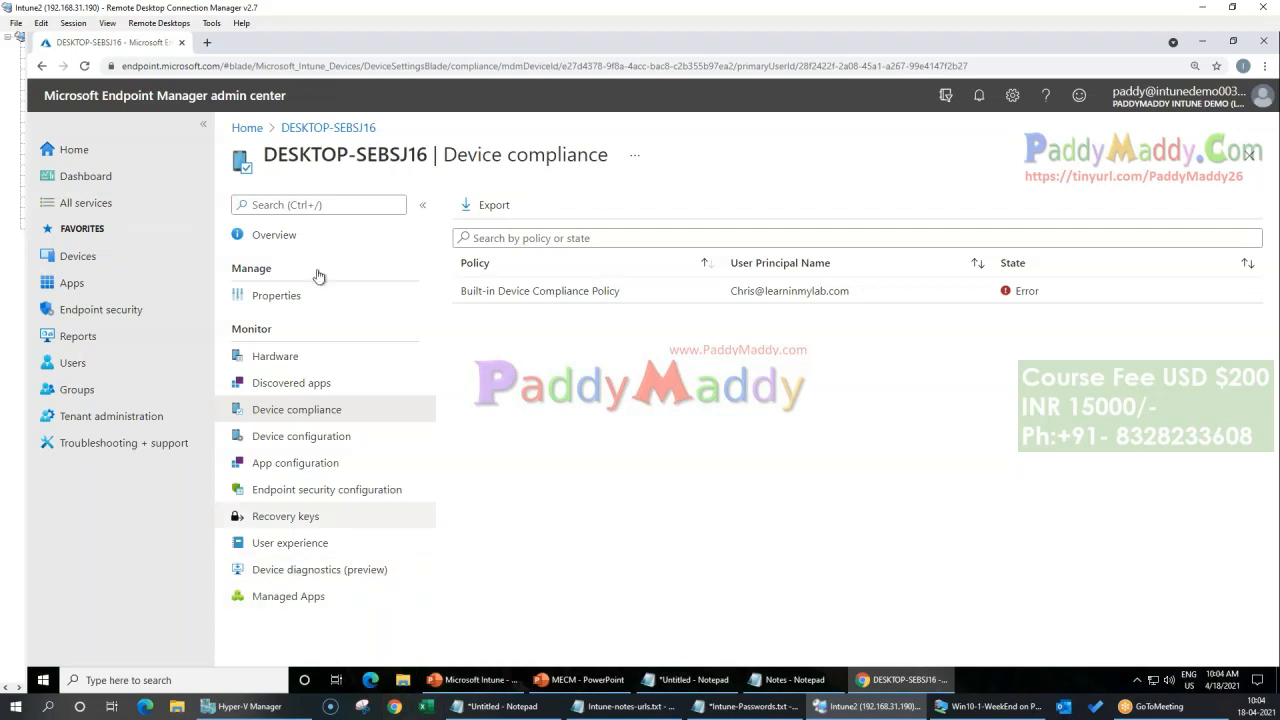
Step: Return to the overview of DESKTOP-SEBSJ16, start another sync of the device and dismiss the notification
{"action": "left_click", "coordinate": [328, 128]}
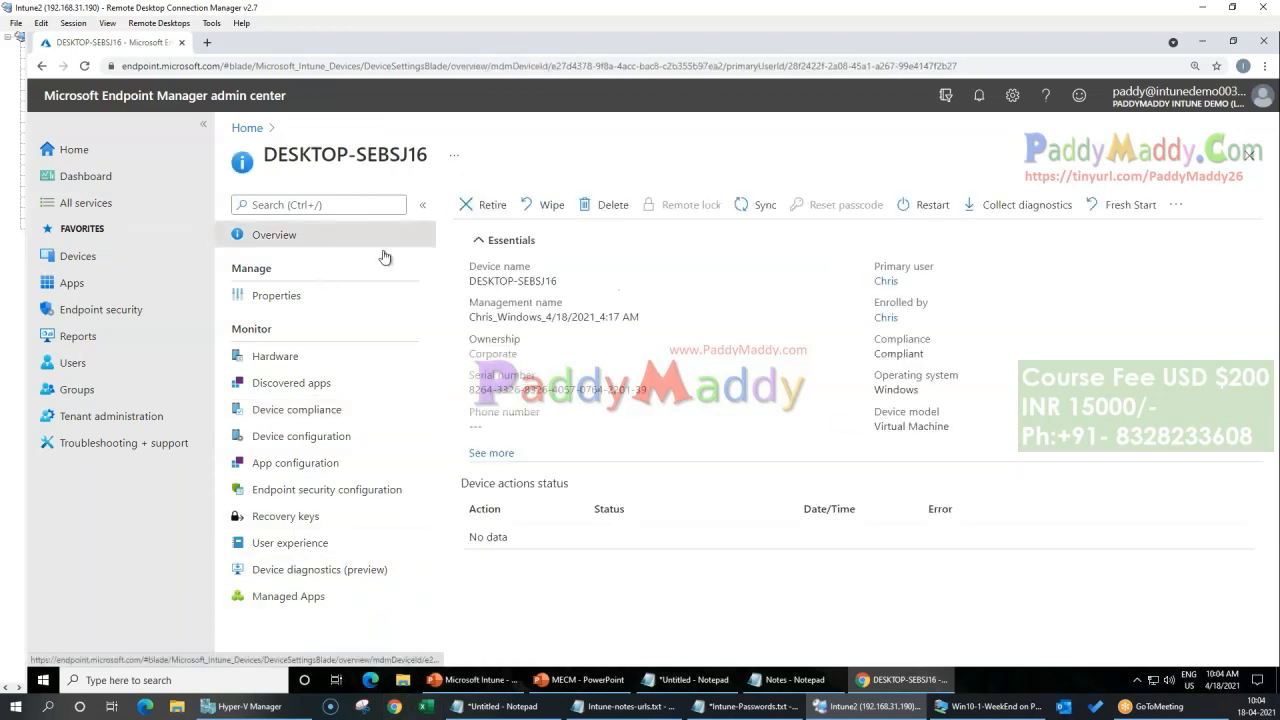
{"action": "left_click", "coordinate": [316, 413]}
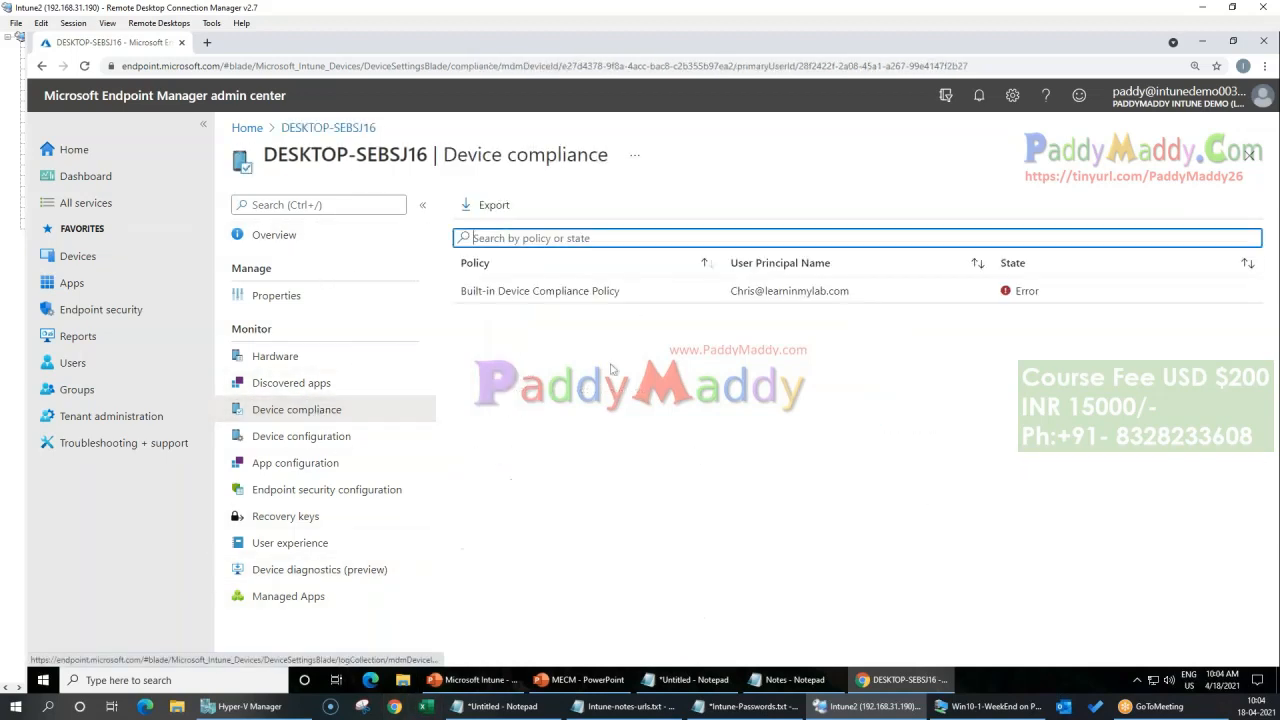
{"action": "left_click", "coordinate": [316, 128]}
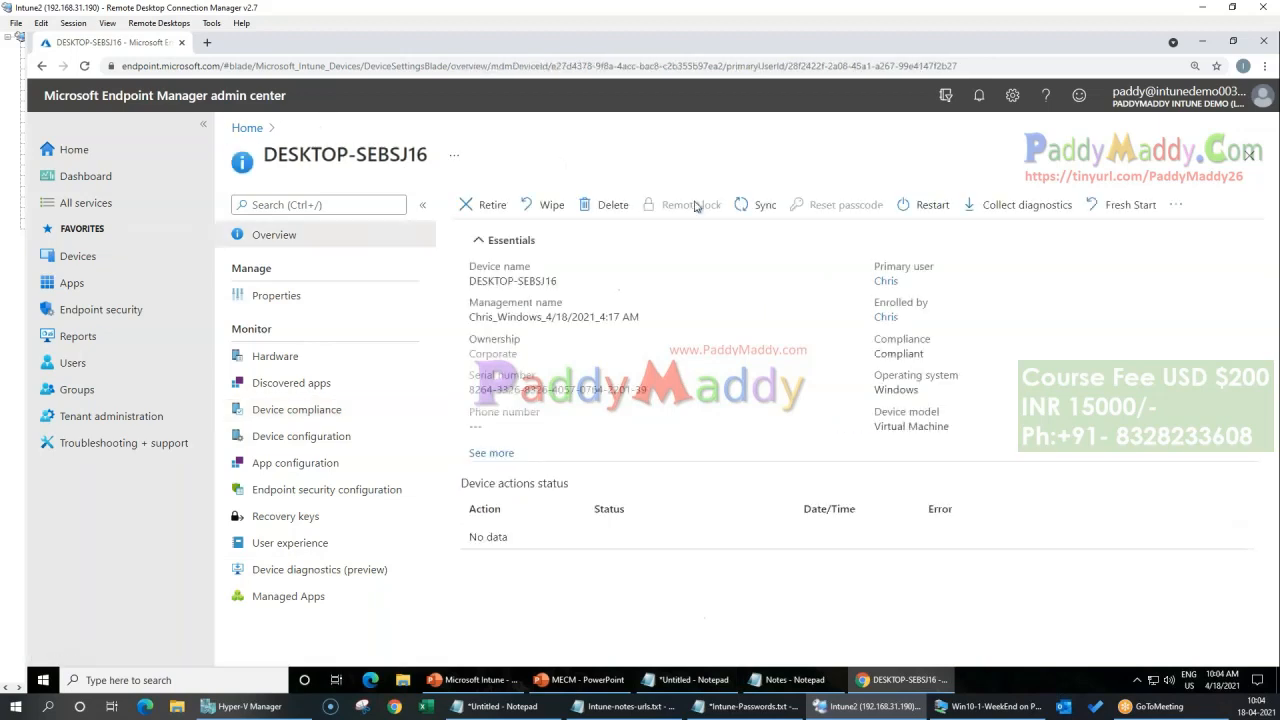
{"action": "left_click", "coordinate": [753, 206]}
{"action": "left_click", "coordinate": [486, 294]}
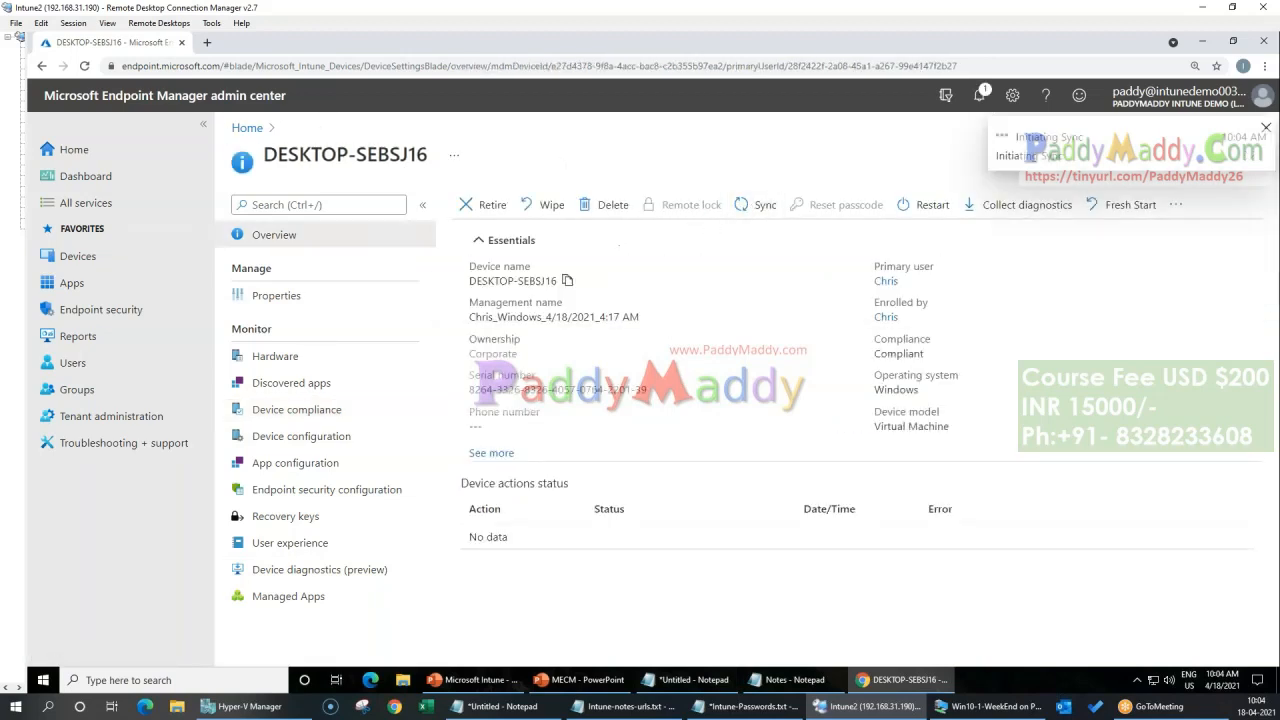
{"action": "left_click", "coordinate": [1265, 128]}
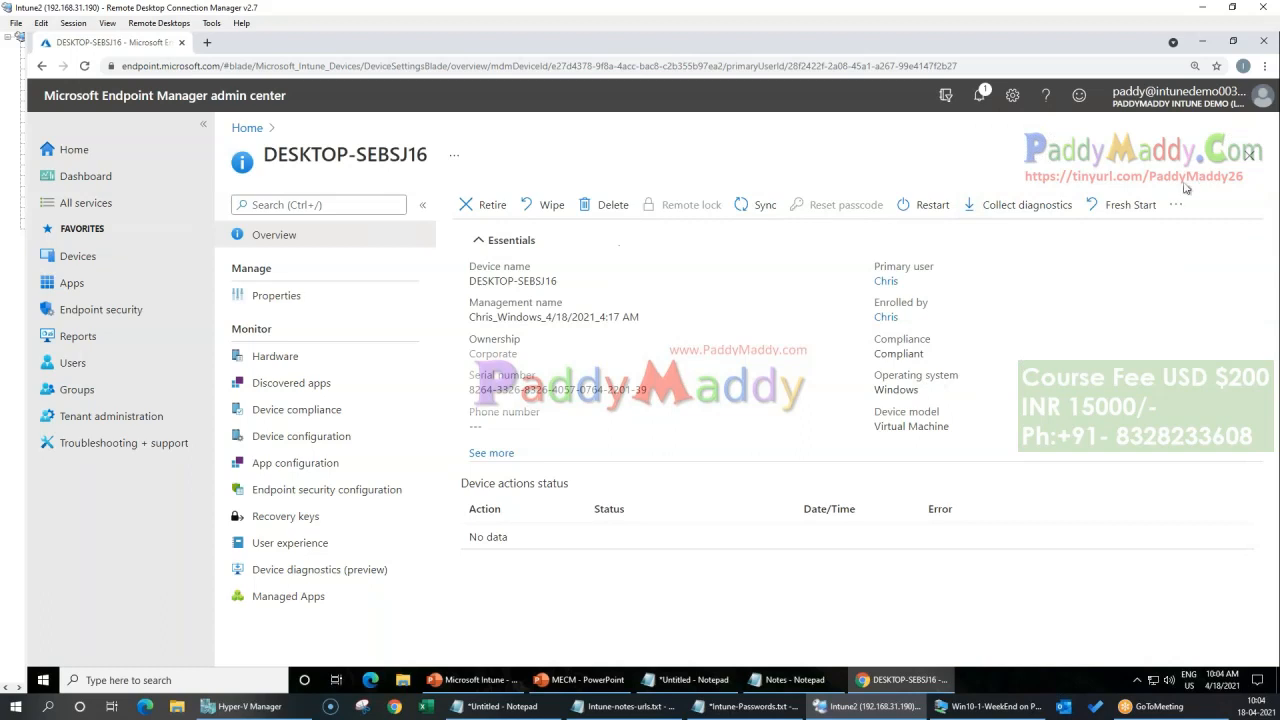
Step: Expand the essentials of DESKTOP-SEBSJ16 to examine the last check-in time, and recheck its device compliance
{"action": "left_click", "coordinate": [1176, 204]}
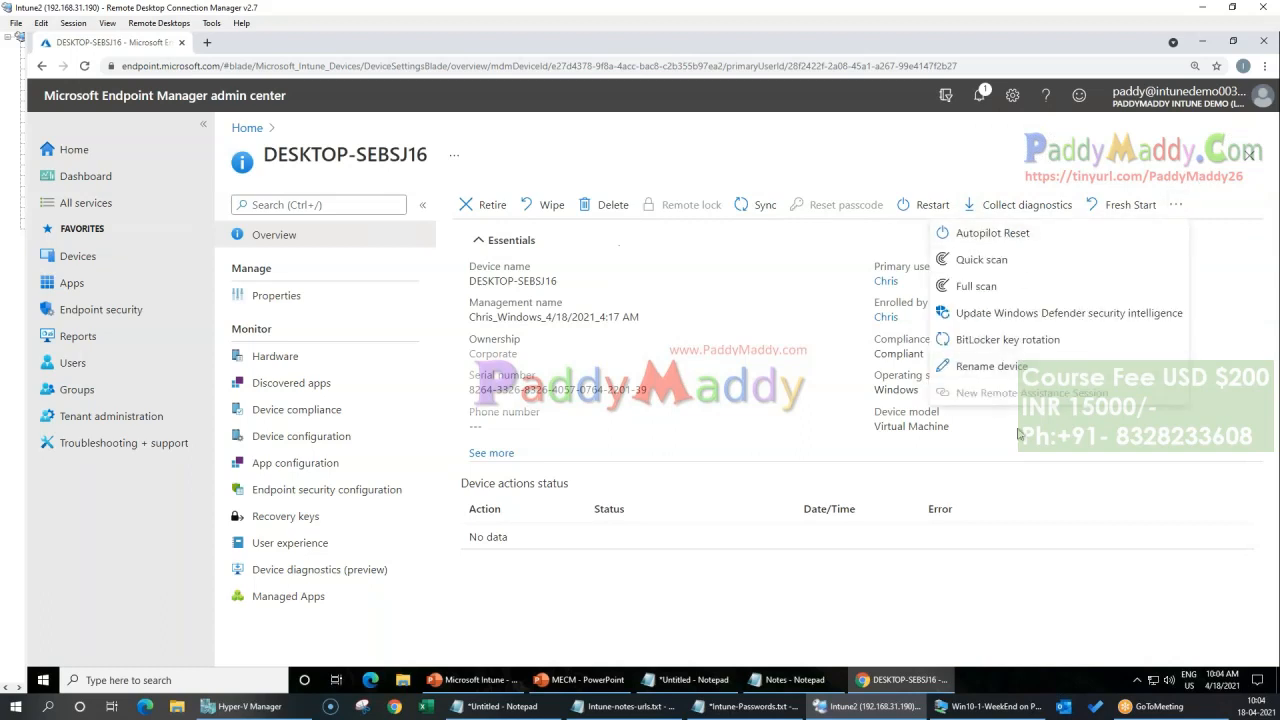
{"action": "left_click", "coordinate": [836, 462]}
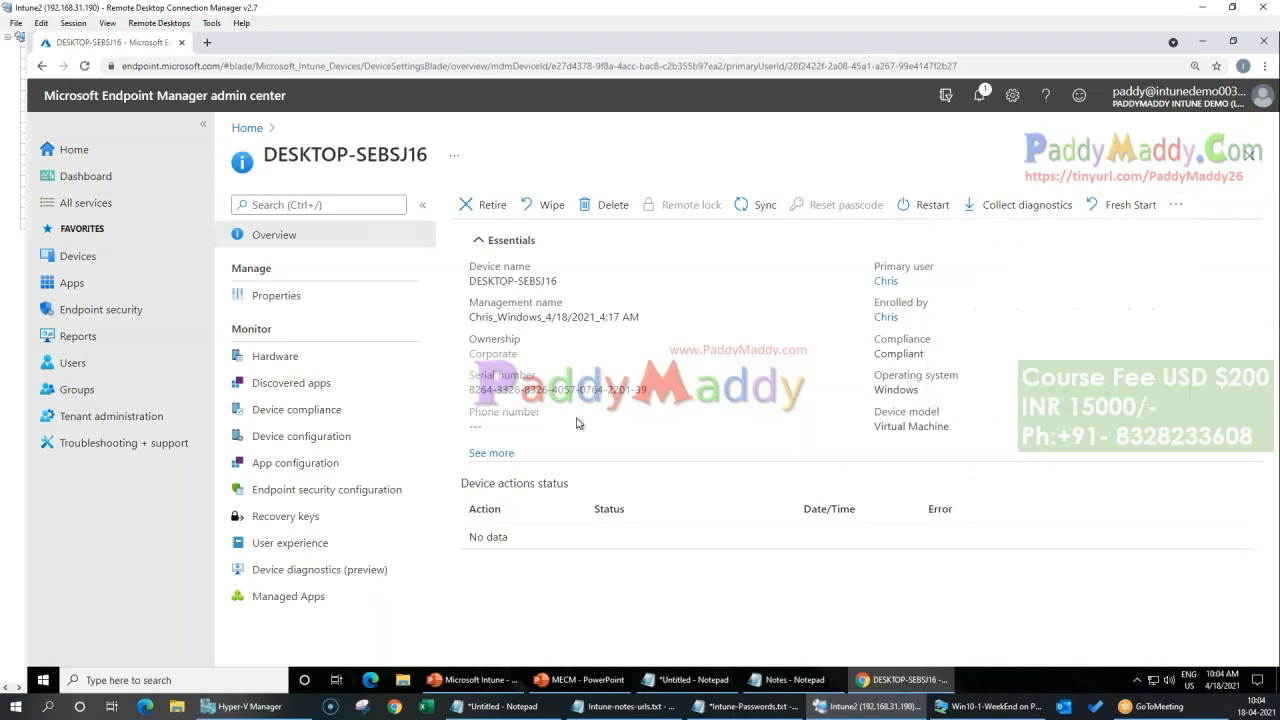
{"action": "left_click", "coordinate": [492, 452]}
{"action": "left_click_drag", "start_coordinate": [877, 463], "coordinate": [982, 462]}
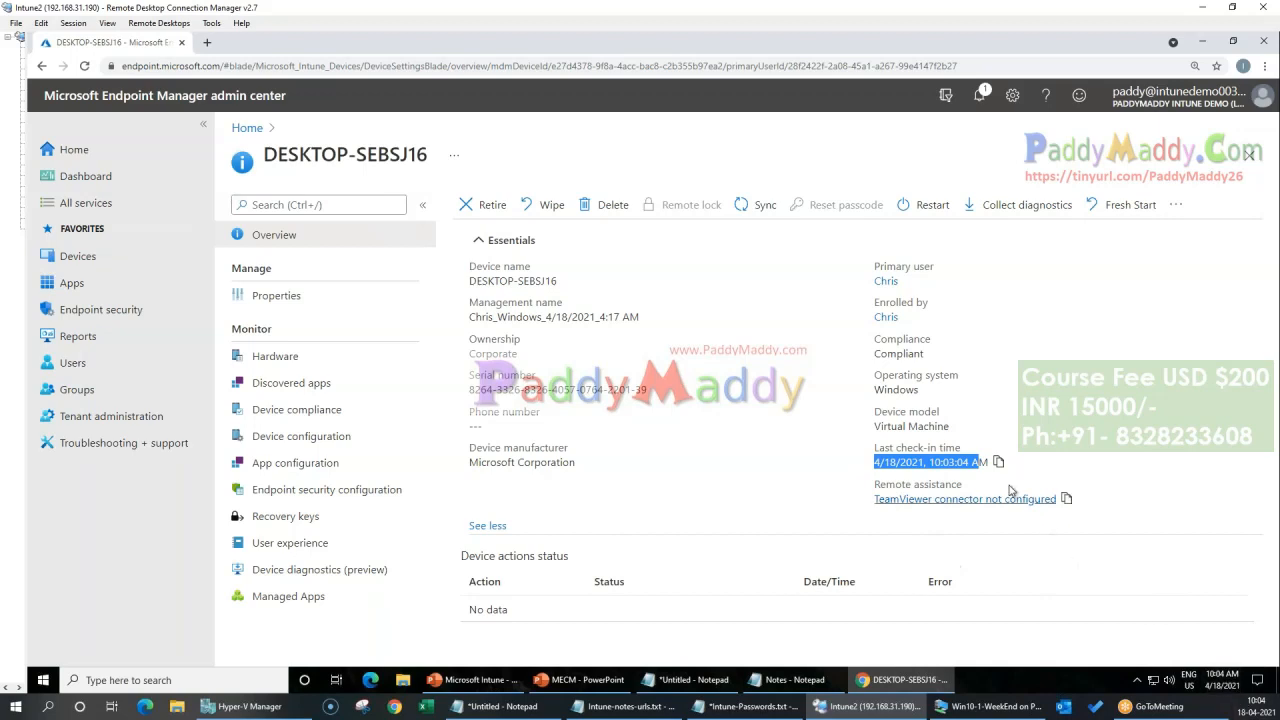
{"action": "triple_click", "coordinate": [949, 462]}
{"action": "left_click", "coordinate": [946, 462]}
{"action": "double_click", "coordinate": [946, 462]}
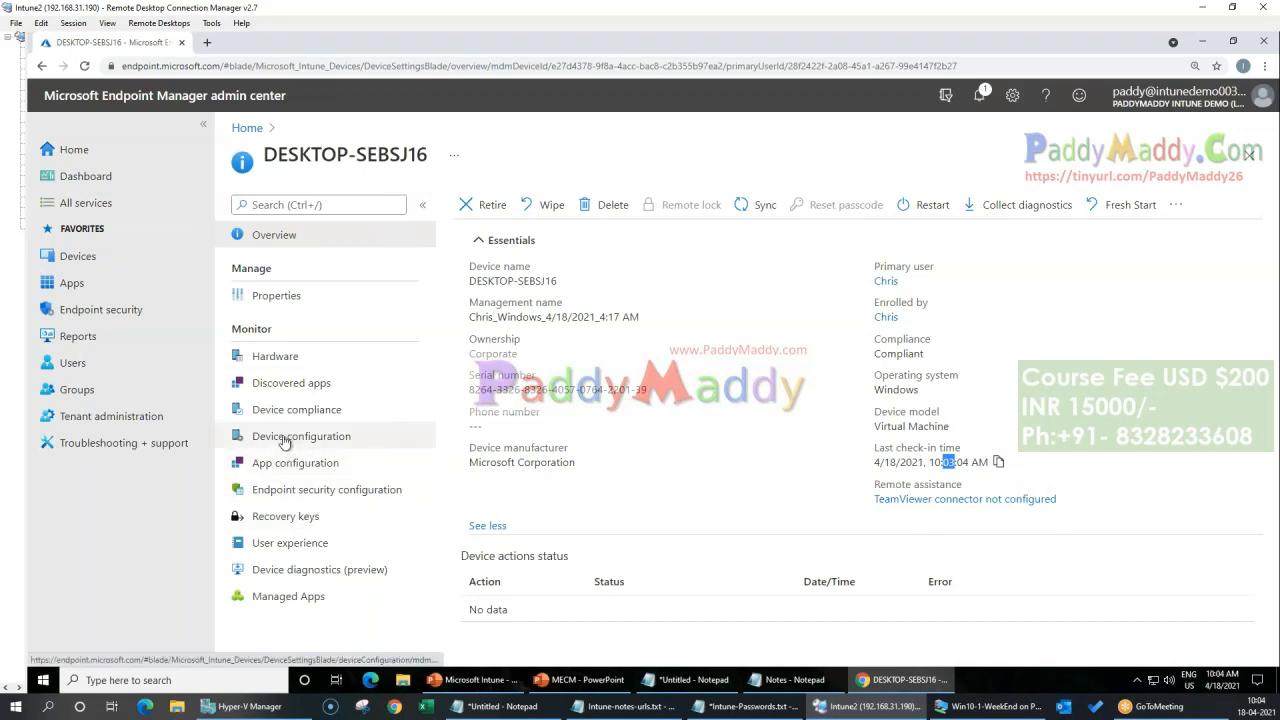
{"action": "left_click", "coordinate": [283, 410]}
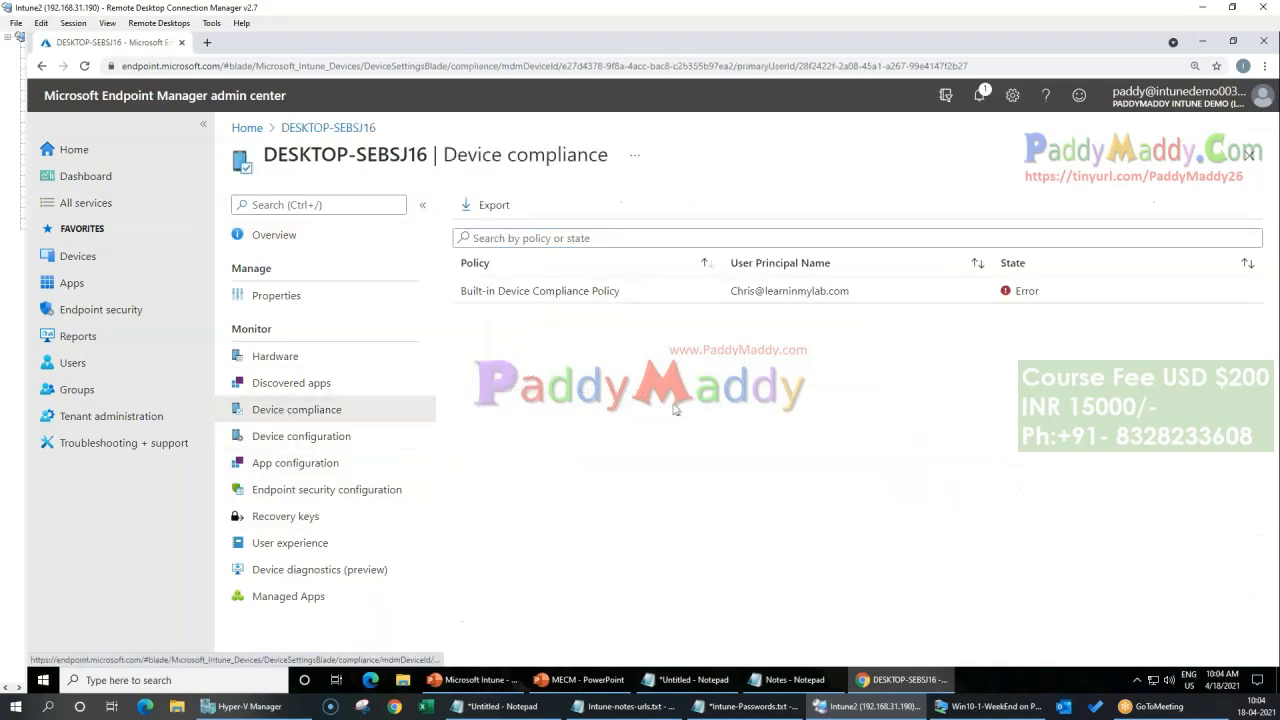
Step: Open the Base Win 10 Compliance Policy from the compliance policies list and view its device status from the assignment chart
{"action": "left_click", "coordinate": [289, 235]}
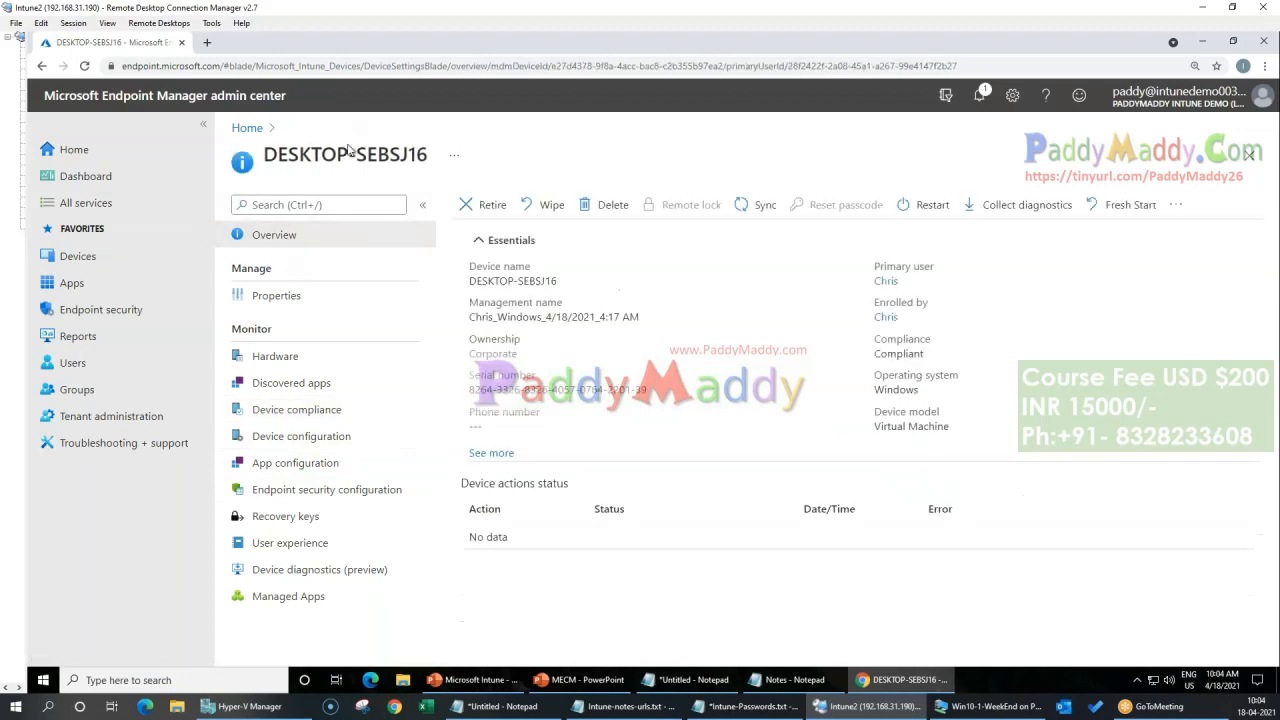
{"action": "left_click", "coordinate": [247, 128]}
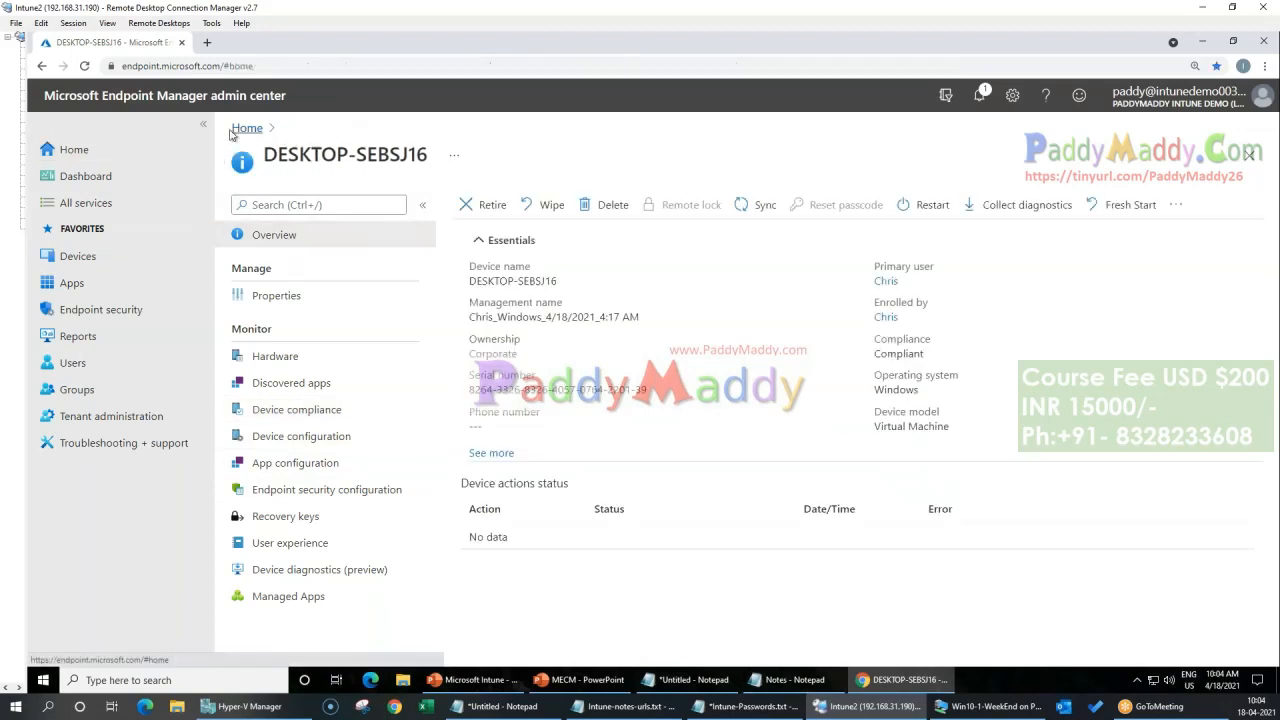
{"action": "left_click", "coordinate": [86, 257]}
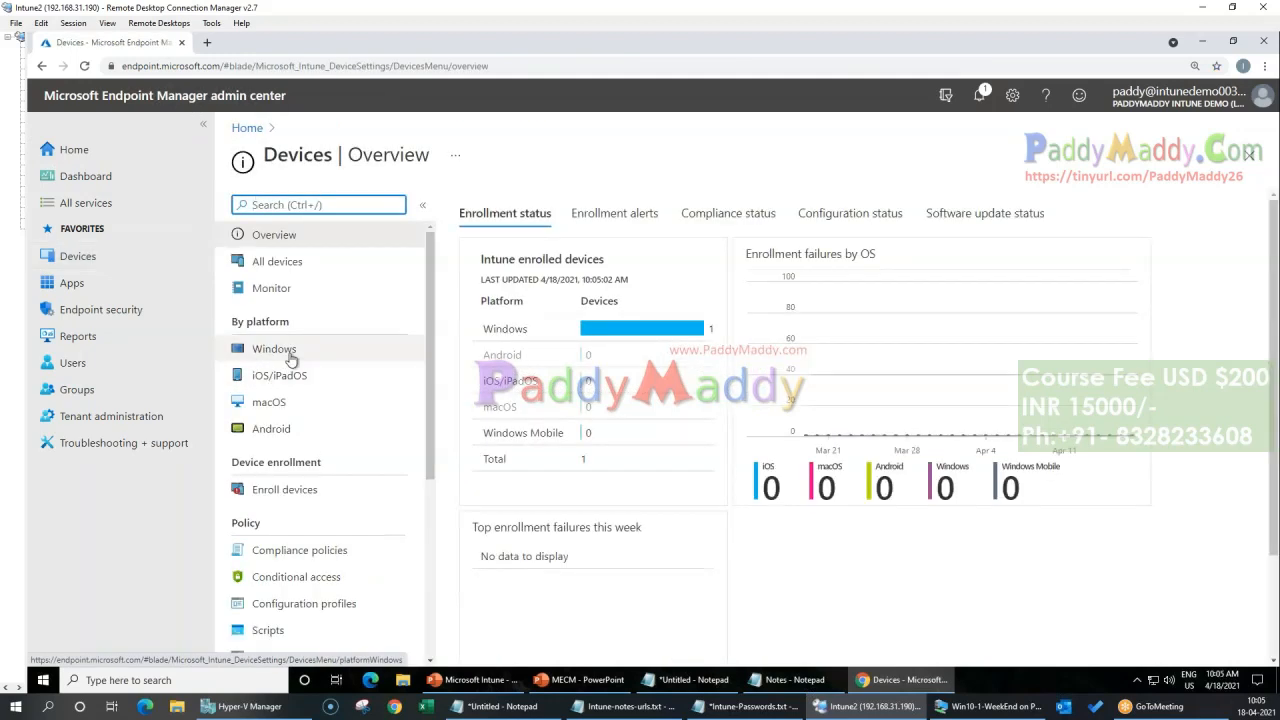
{"action": "left_click", "coordinate": [303, 551]}
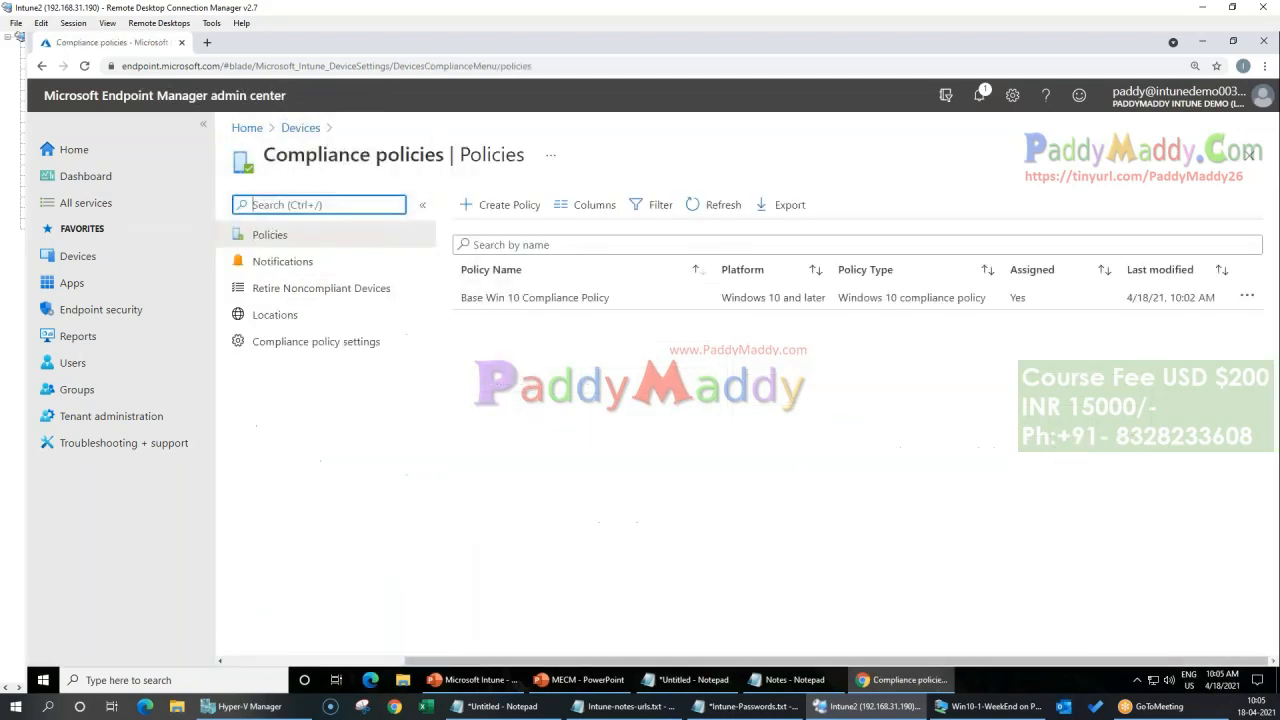
{"action": "left_click", "coordinate": [540, 304]}
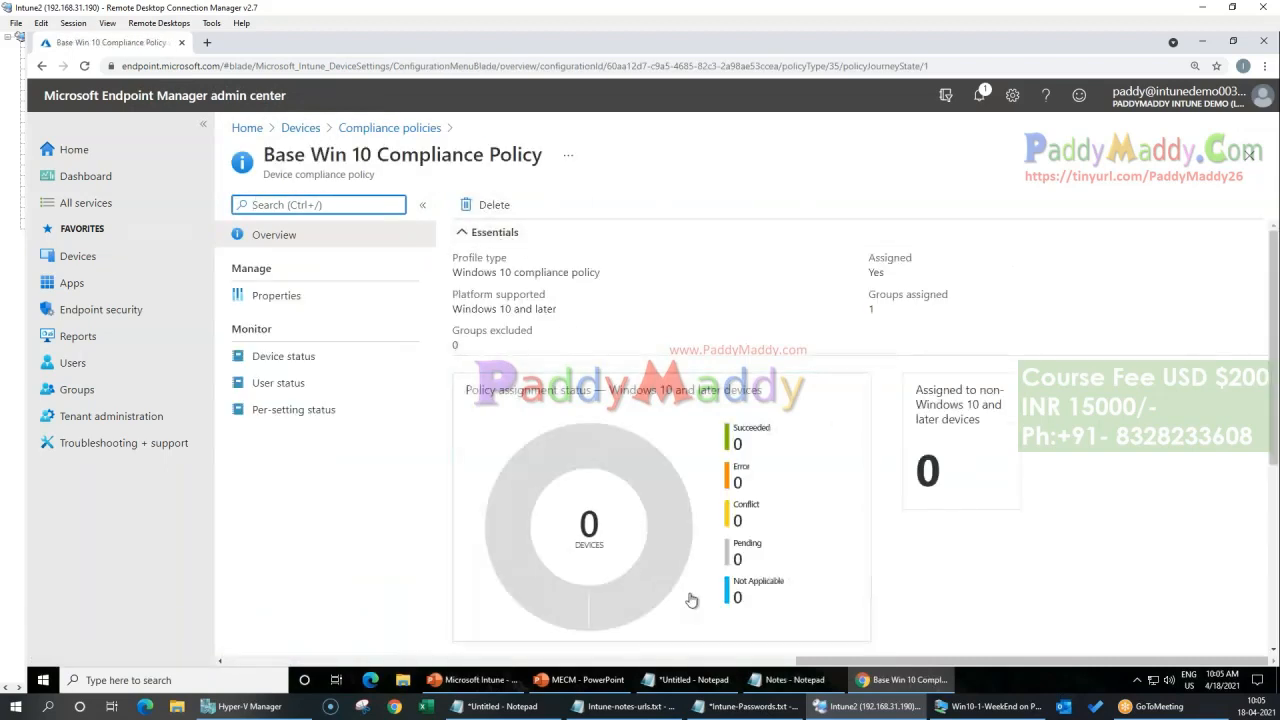
{"action": "left_click", "coordinate": [762, 600]}
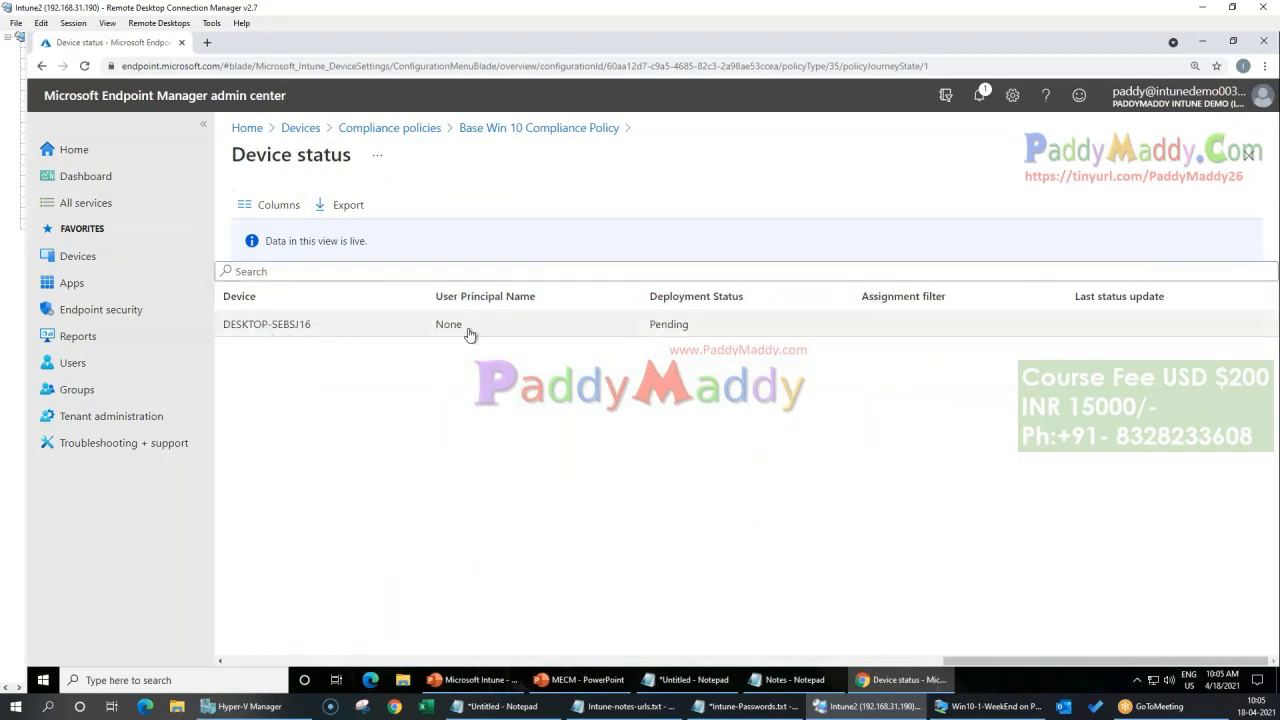
Step: Open DESKTOP-SEBSJ16 from the policy's device status, check its device compliance and return to the Base Win 10 Compliance Policy
{"action": "left_click", "coordinate": [656, 325]}
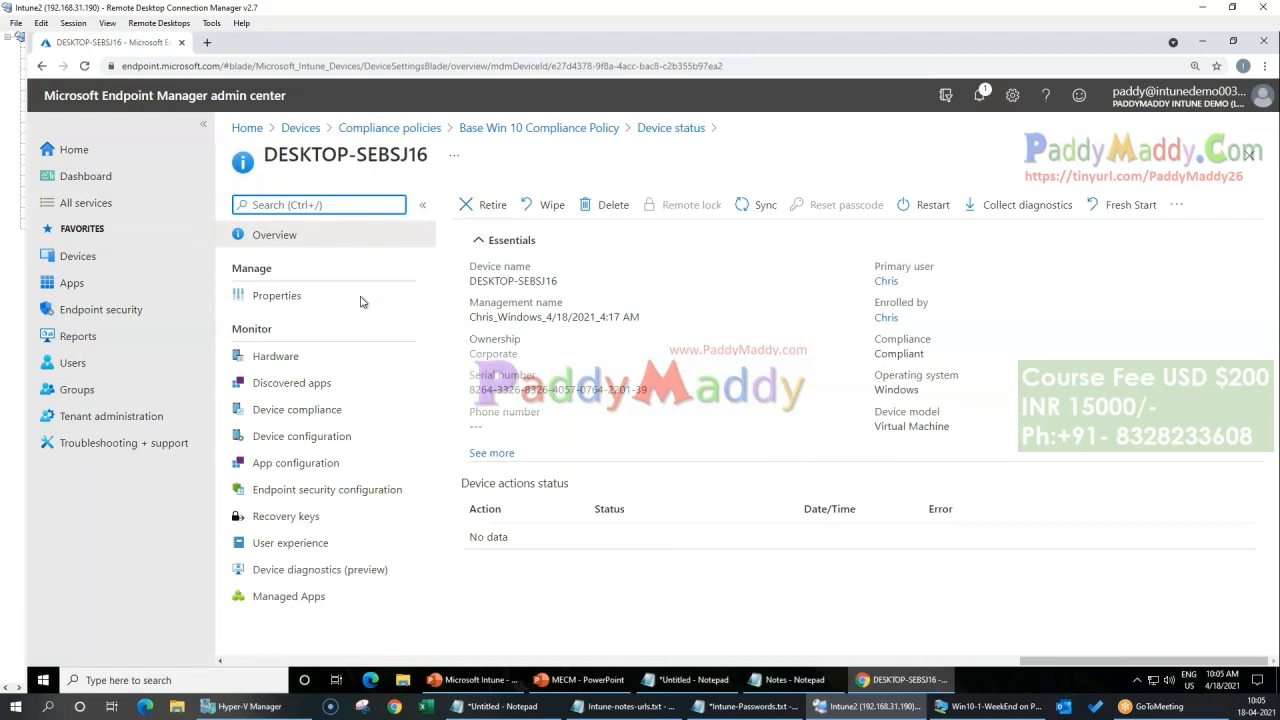
{"action": "left_click", "coordinate": [320, 411]}
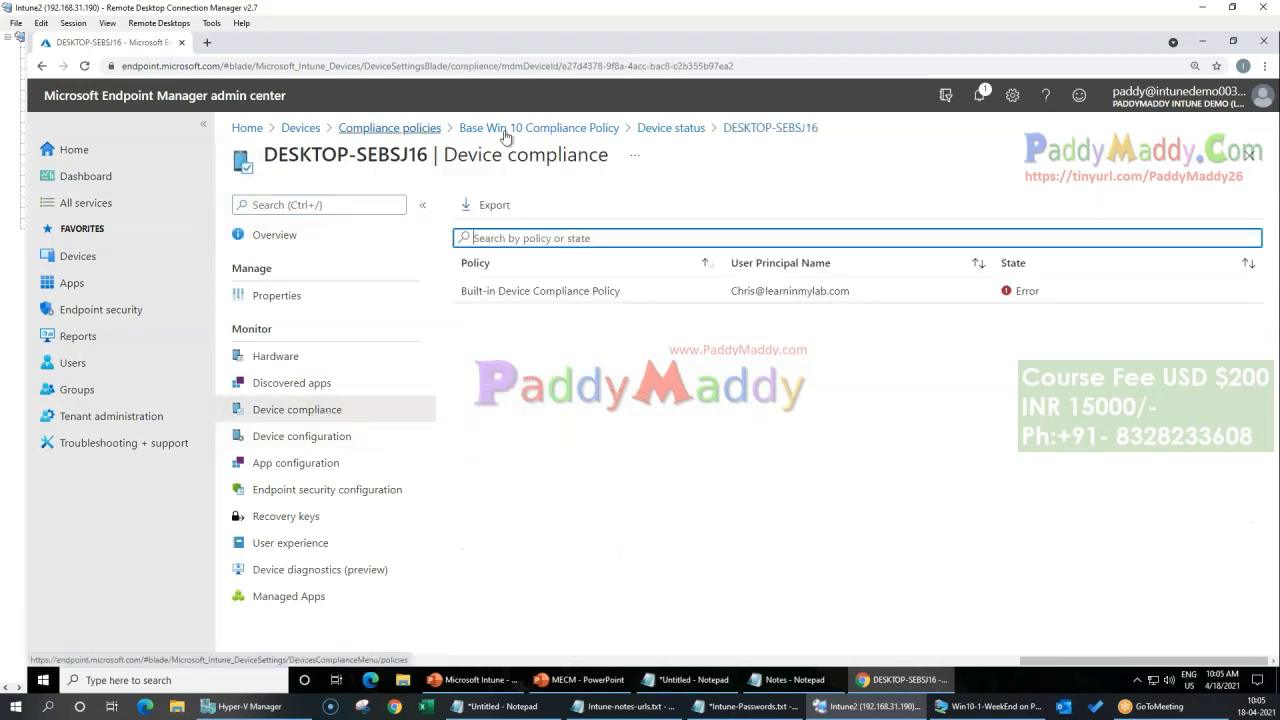
{"action": "left_click", "coordinate": [670, 128]}
{"action": "left_click", "coordinate": [515, 128]}
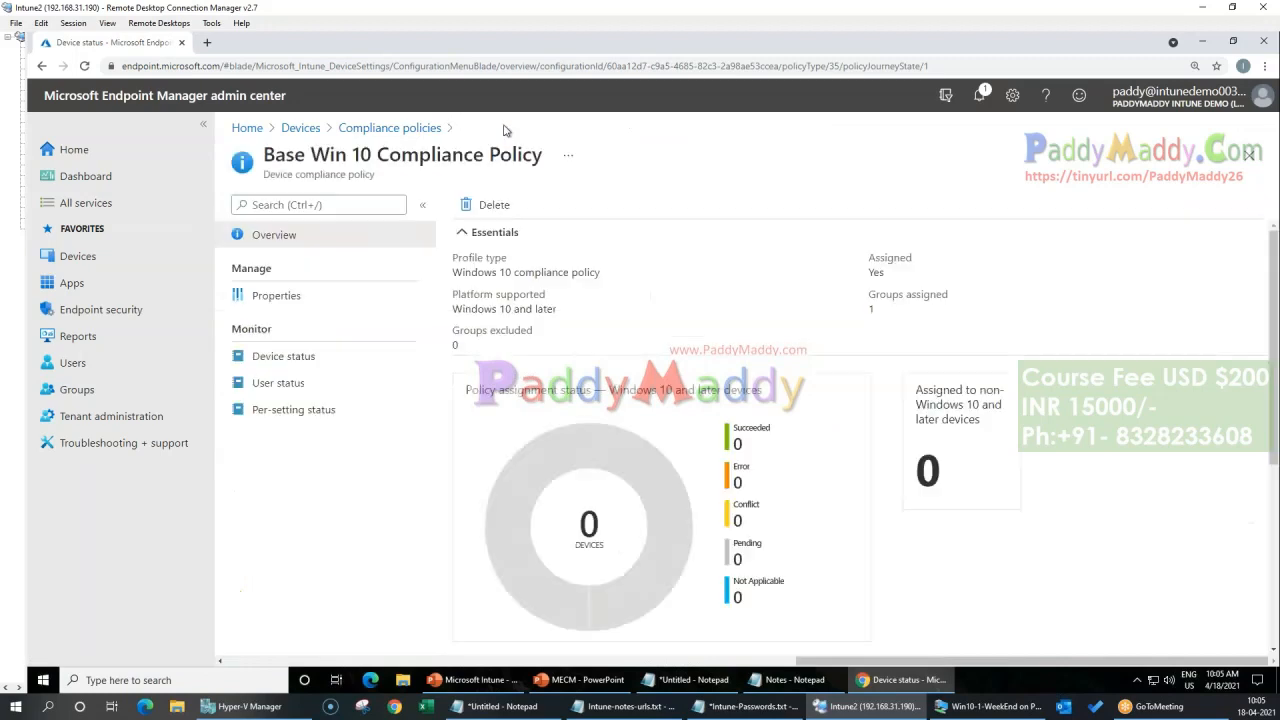
Step: Review the policy's device status, user status and per-setting status reports, along with its properties
{"action": "left_click", "coordinate": [297, 368]}
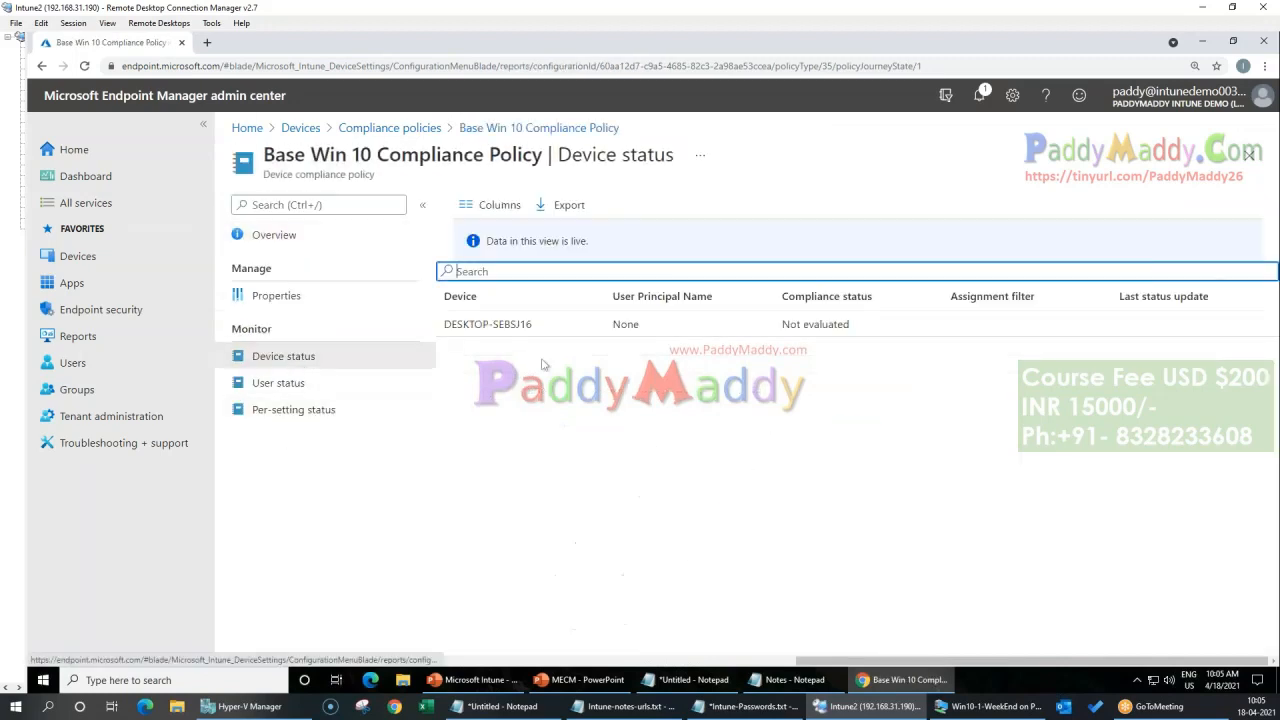
{"action": "left_click", "coordinate": [268, 382]}
{"action": "left_click", "coordinate": [319, 410]}
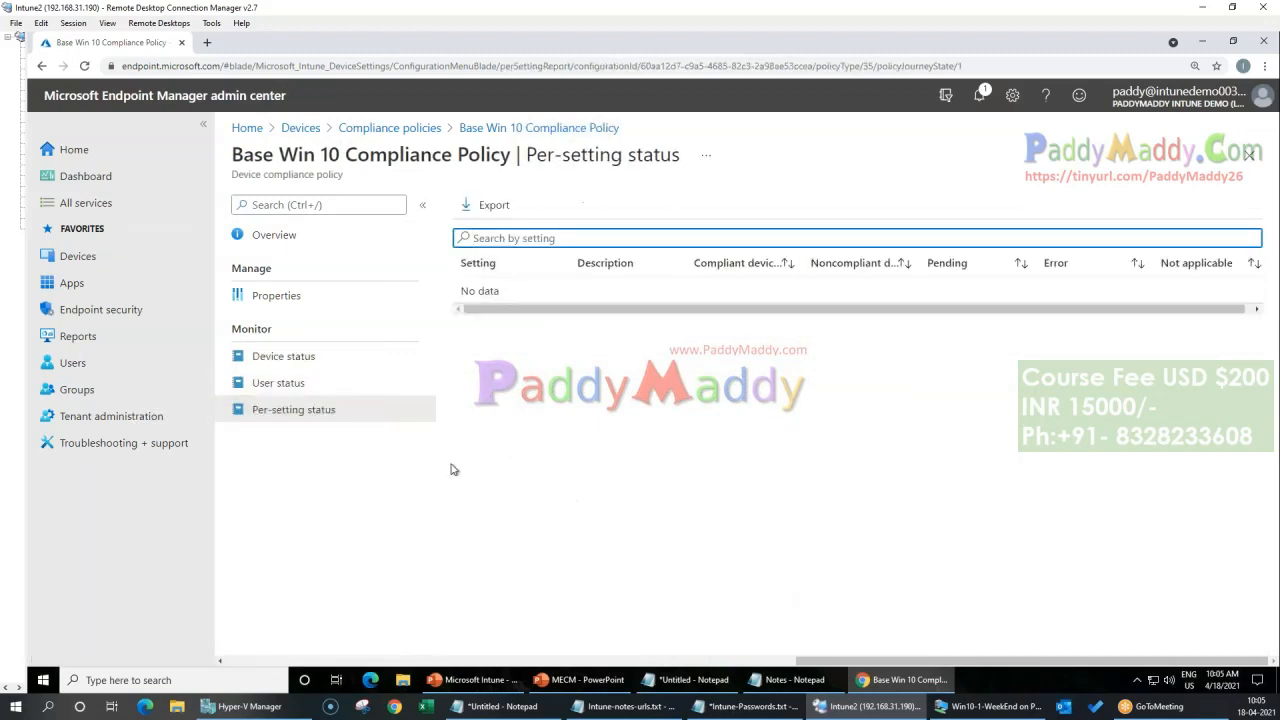
{"action": "left_click", "coordinate": [276, 295]}
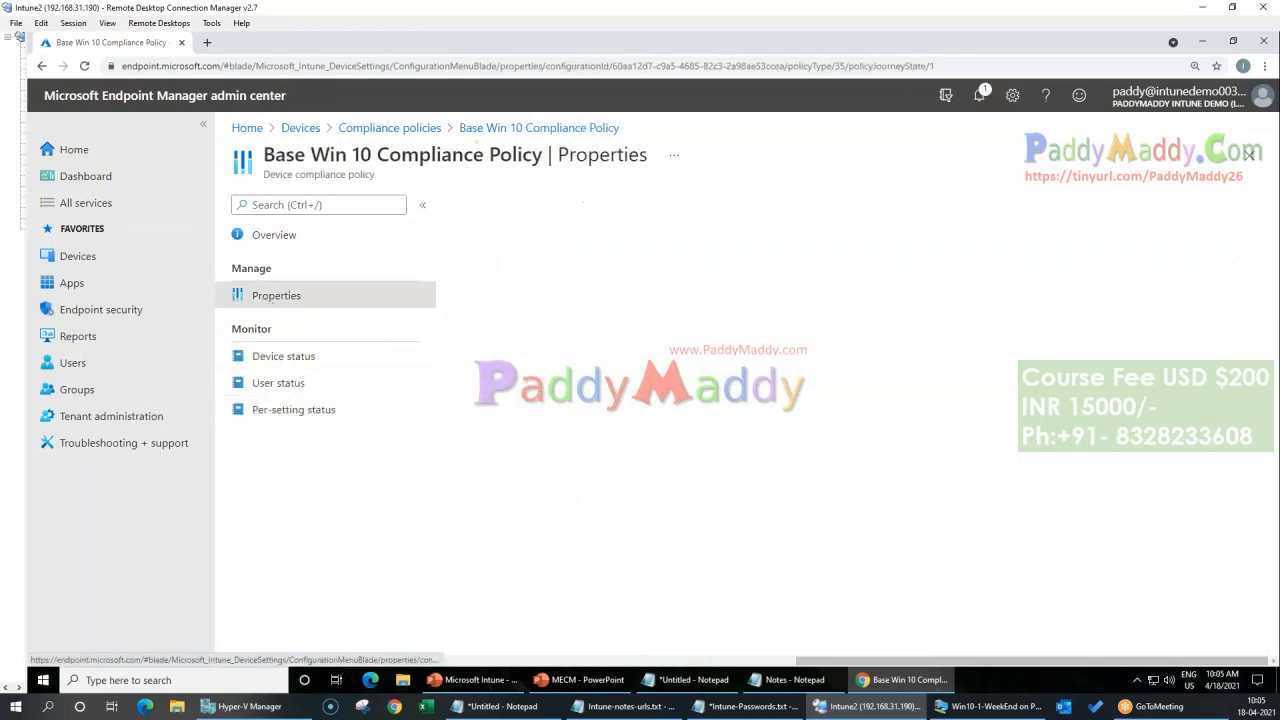
Step: Recheck the Base Win 10 Compliance Policy's assignment status overview and return to the Devices overview
{"action": "left_click", "coordinate": [276, 244]}
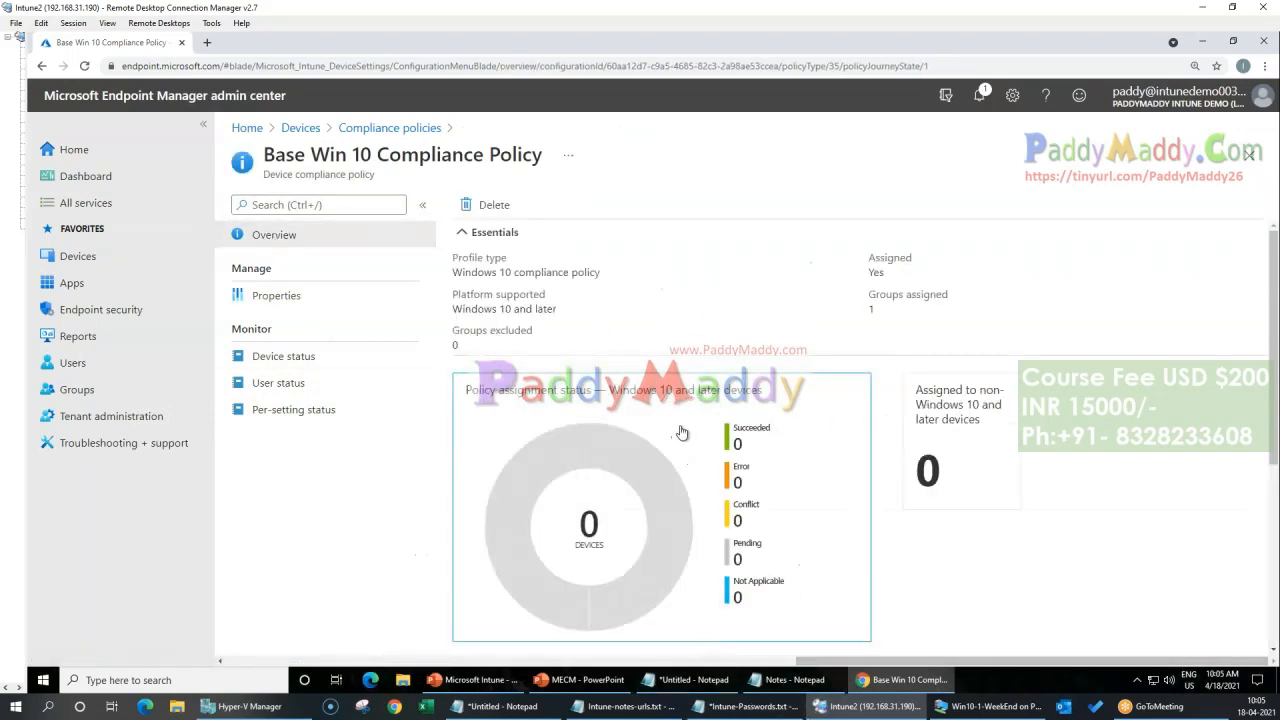
{"action": "left_click", "coordinate": [301, 128]}
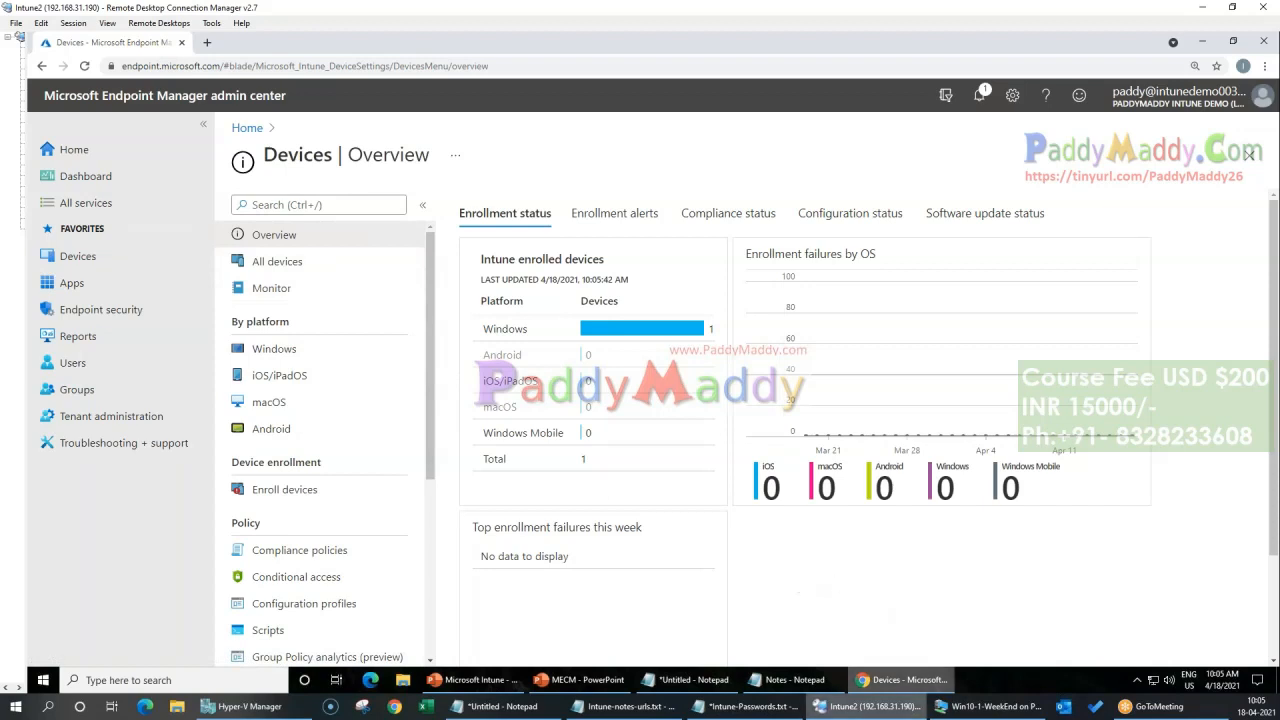
Step: Switch to the Win10-1-WeekEnd machine, start an Intune device sync, go back to Access work or school and return to the admin center
{"action": "left_click", "coordinate": [857, 643]}
{"action": "left_click", "coordinate": [55, 515]}
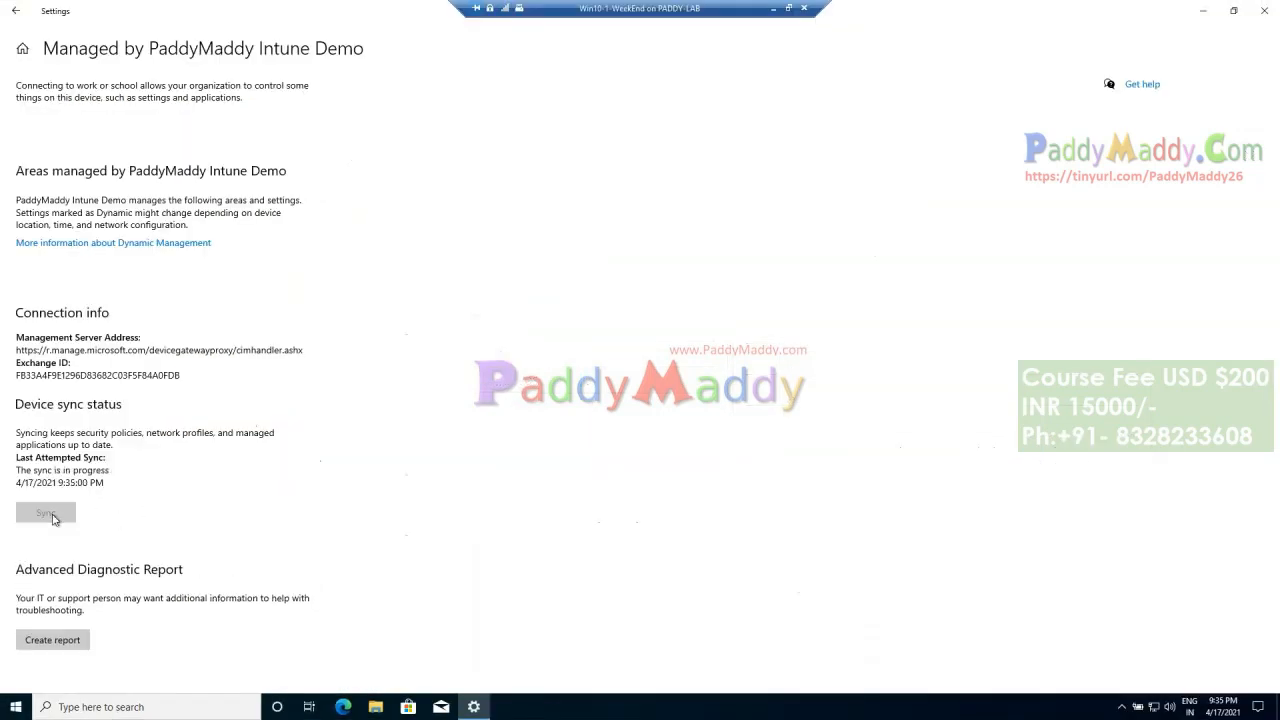
{"action": "left_click", "coordinate": [15, 10]}
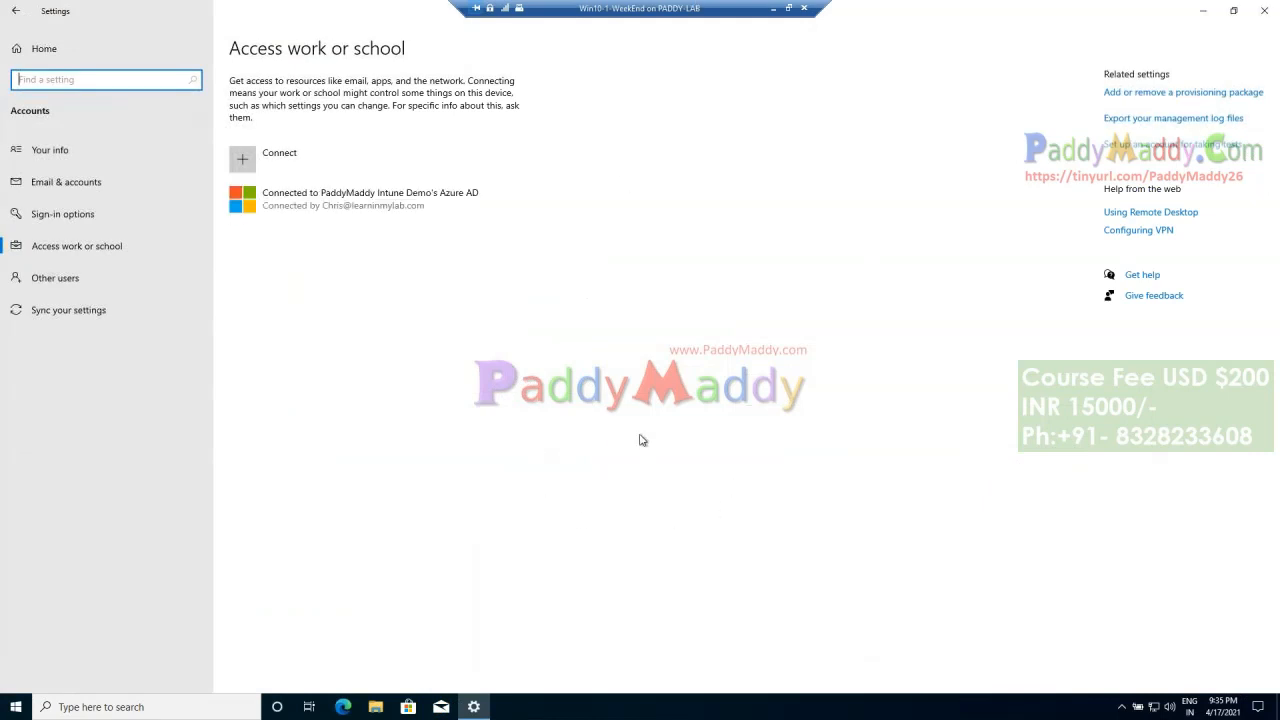
{"action": "key", "text": "super"}
{"action": "key", "text": "Escape"}
{"action": "left_click", "coordinate": [773, 8]}
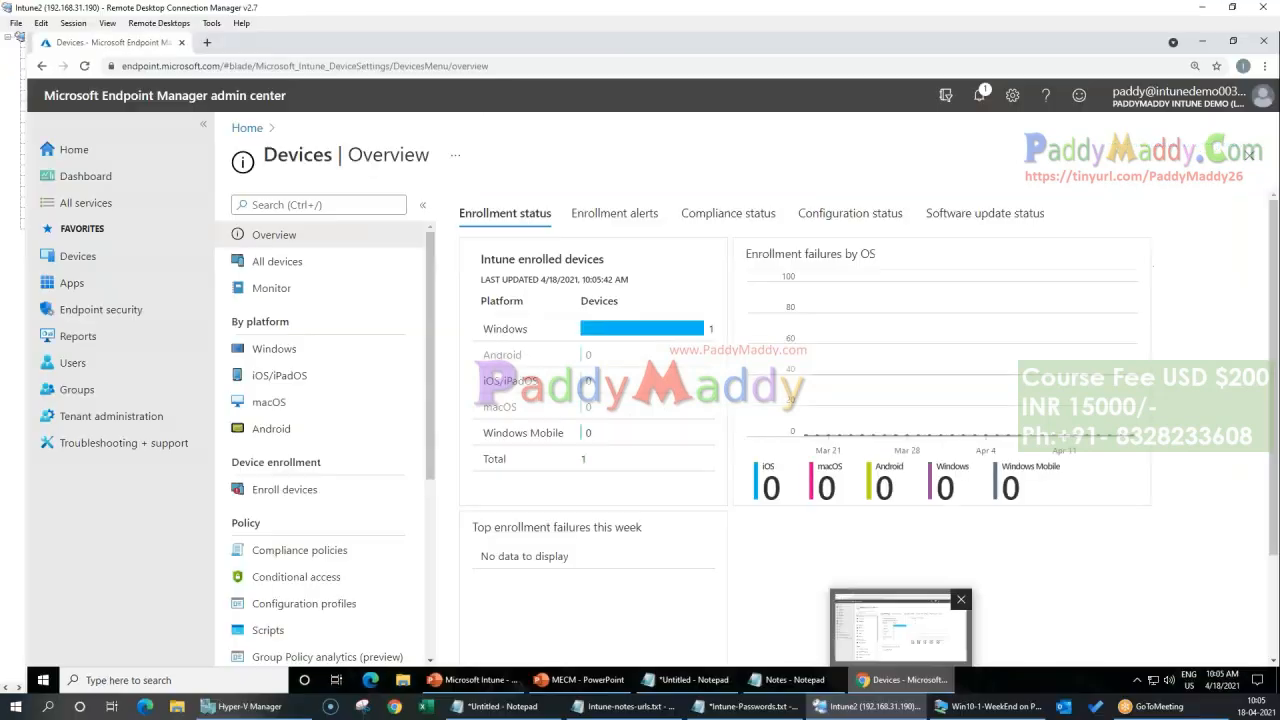
Step: Review the Base Win 10 Compliance Policy's properties and group assignments without editing them, and return to the Devices overview
{"action": "left_click", "coordinate": [321, 555]}
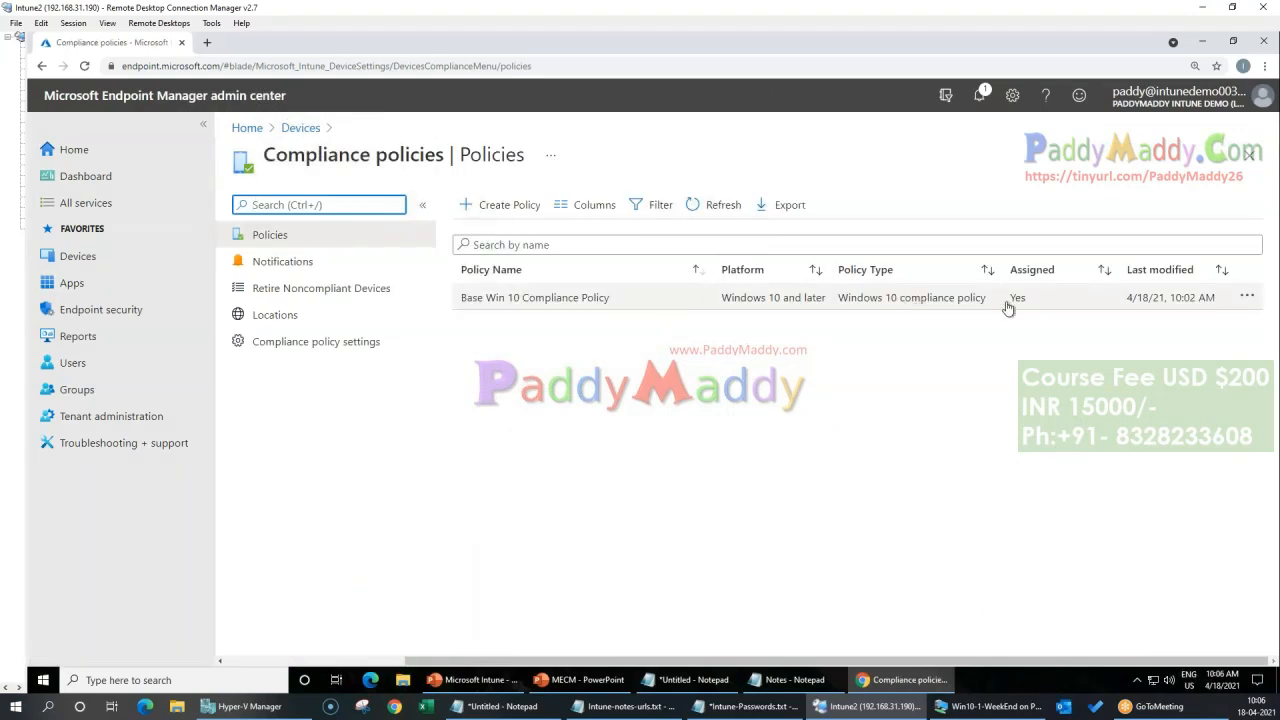
{"action": "left_click", "coordinate": [534, 300]}
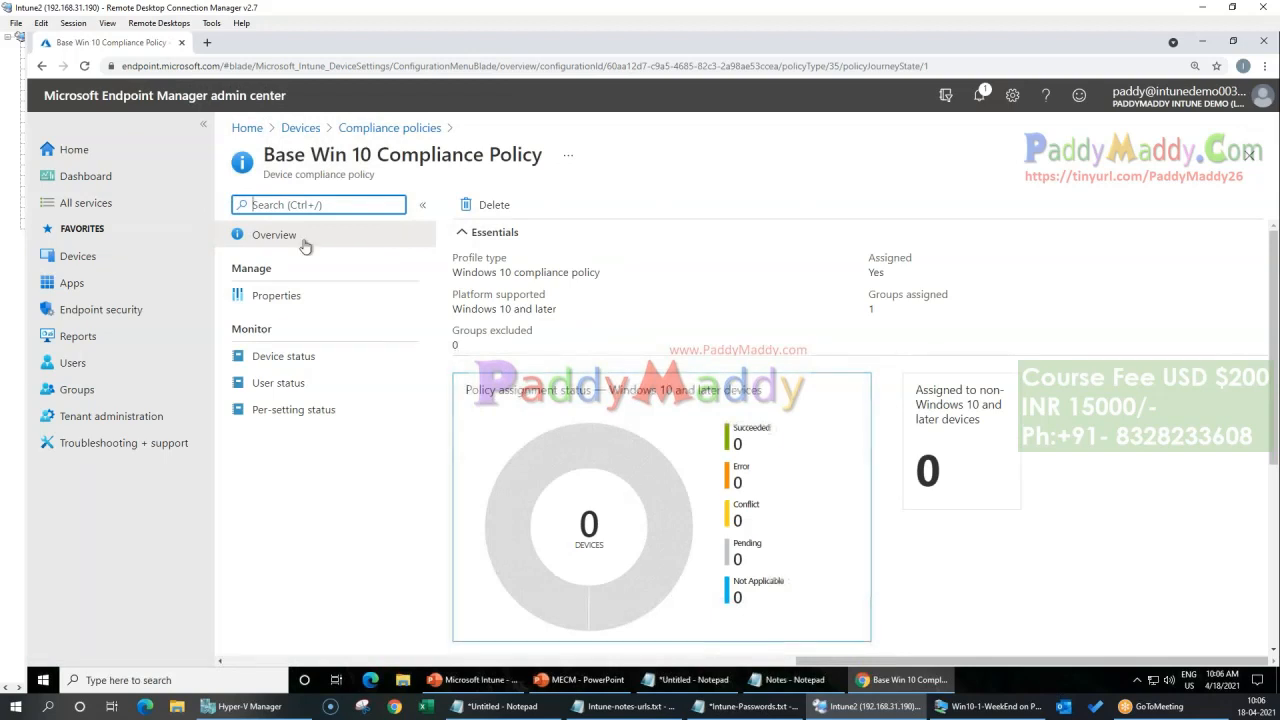
{"action": "left_click", "coordinate": [265, 296]}
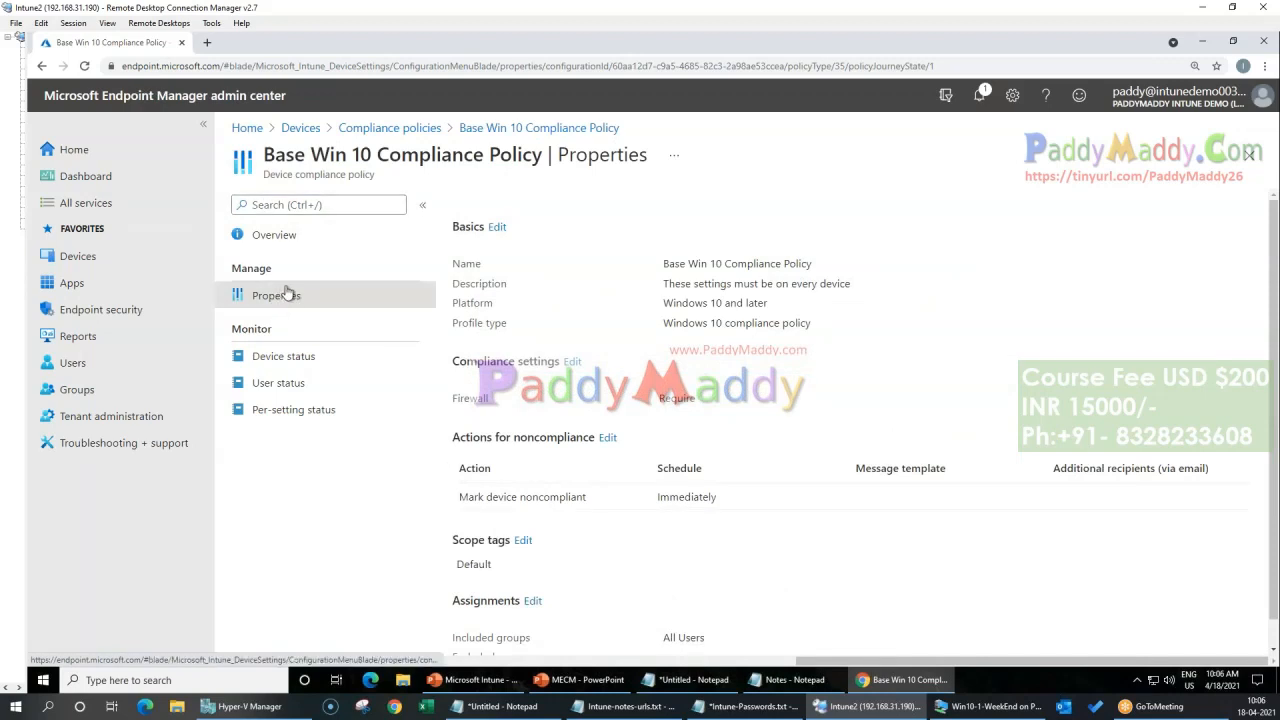
{"action": "scroll", "coordinate": [810, 337], "scroll_direction": "down", "scroll_amount": 1}
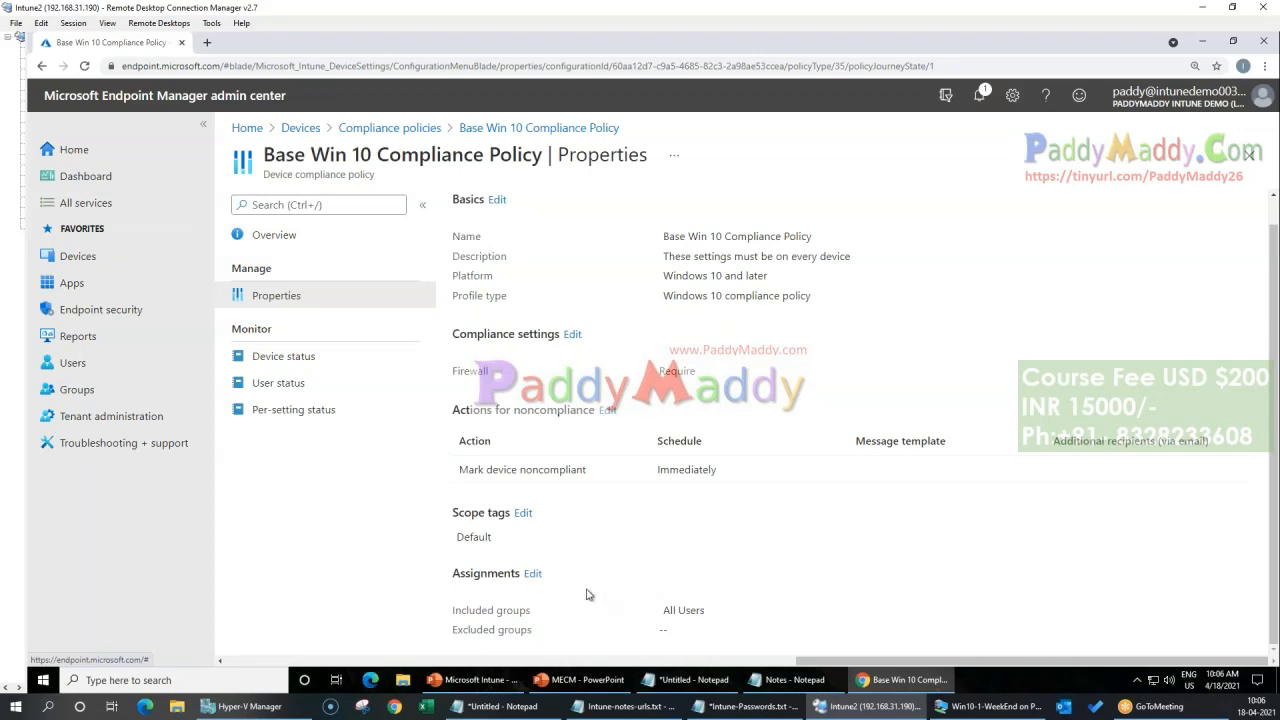
{"action": "left_click", "coordinate": [532, 573]}
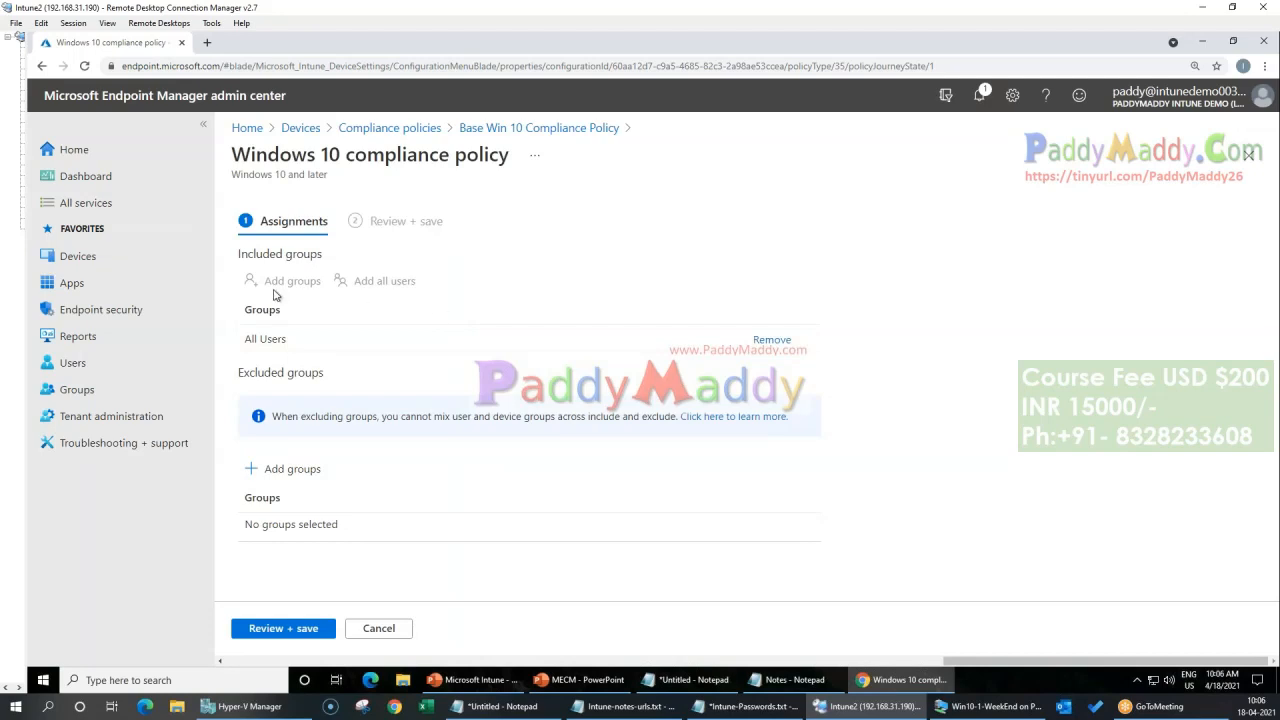
{"action": "left_click", "coordinate": [379, 628]}
{"action": "left_click", "coordinate": [389, 128]}
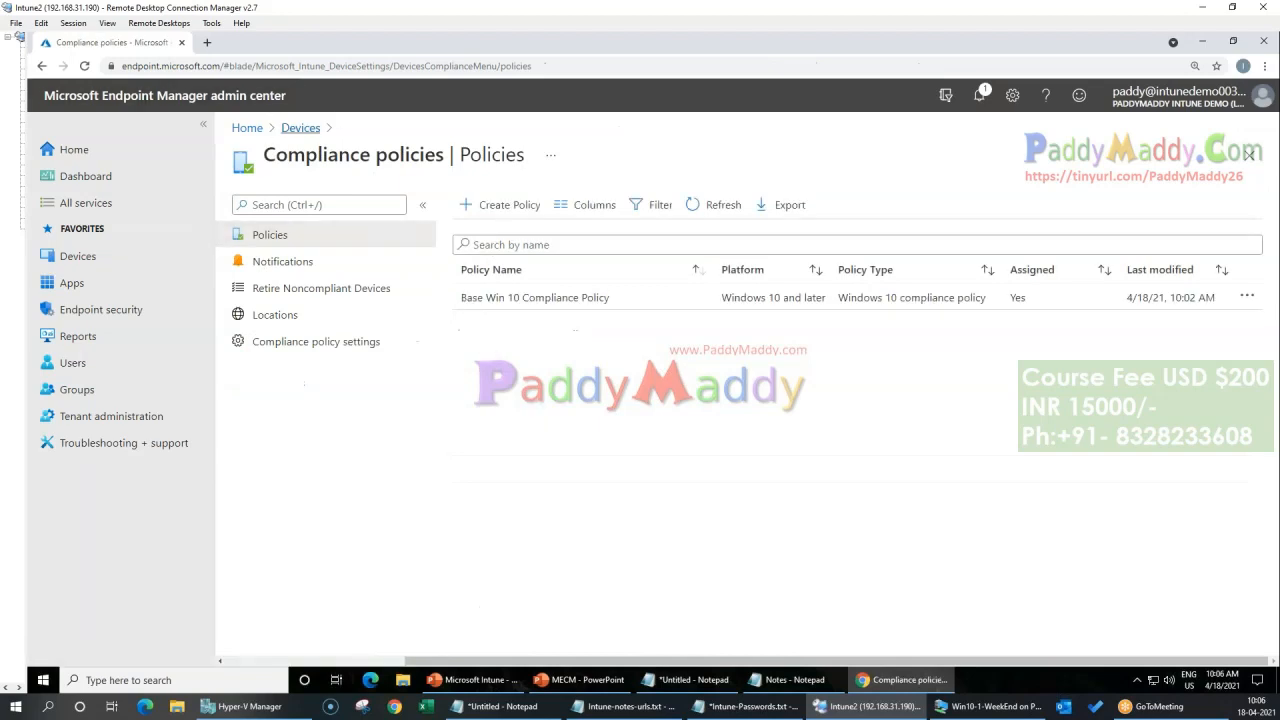
{"action": "left_click", "coordinate": [300, 128]}
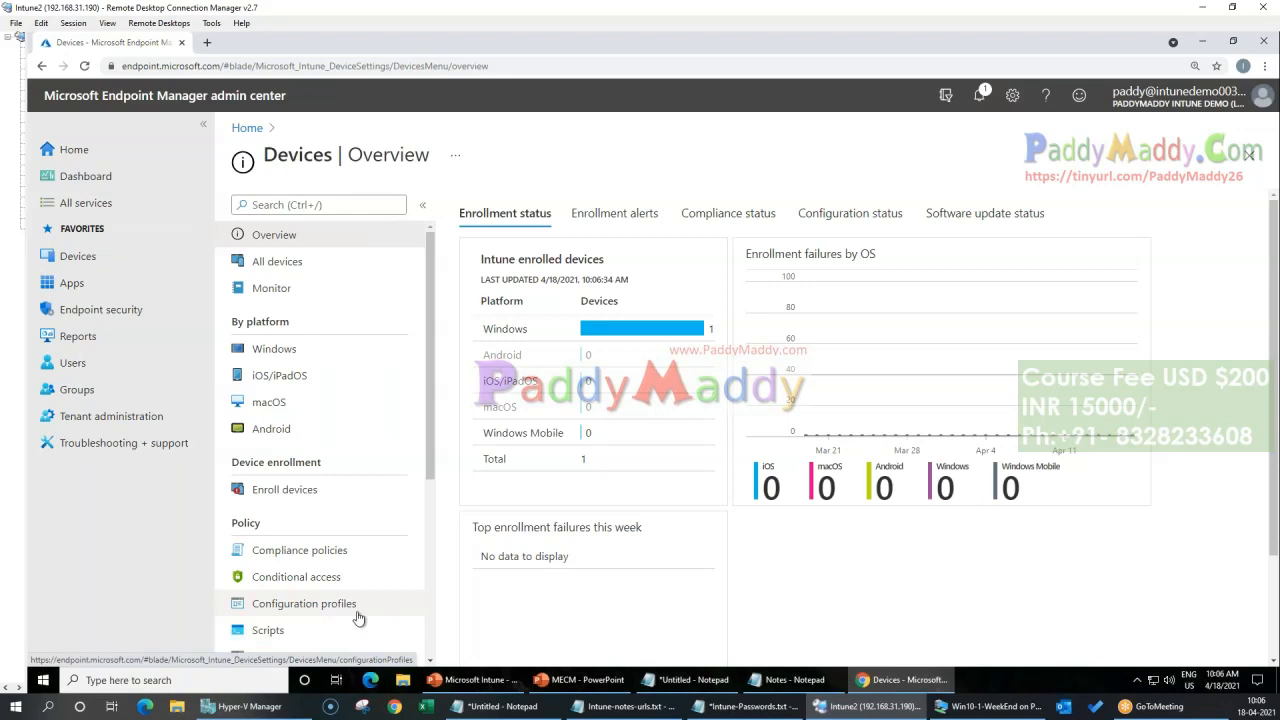
Step: Annotate the Devices overview with the numbered sequence enroll, compliance policies and configuration profiles, and clear the drawing
{"action": "left_click", "coordinate": [826, 12]}
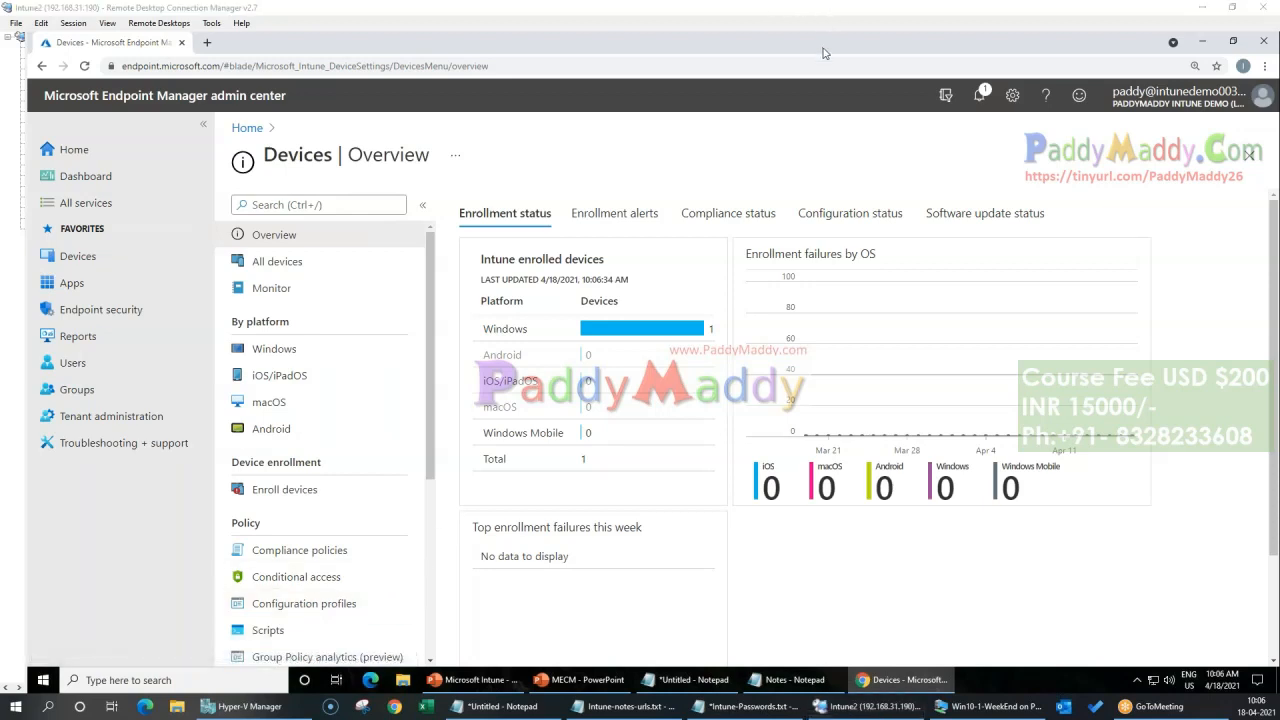
{"action": "left_click", "coordinate": [826, 54]}
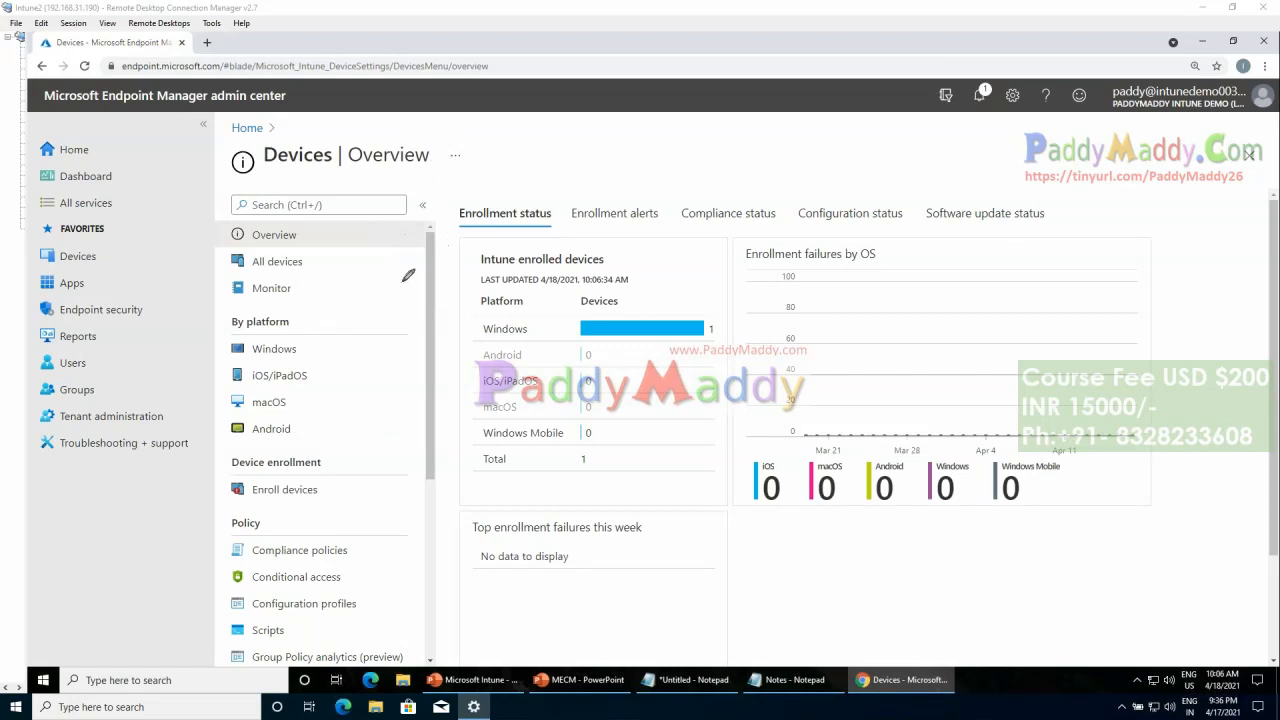
{"action": "mouse_move", "coordinate": [385, 245]}
{"action": "left_mouse_down"}
{"action": "mouse_move", "coordinate": [405, 289]}
{"action": "mouse_move", "coordinate": [377, 242]}
{"action": "left_mouse_up"}
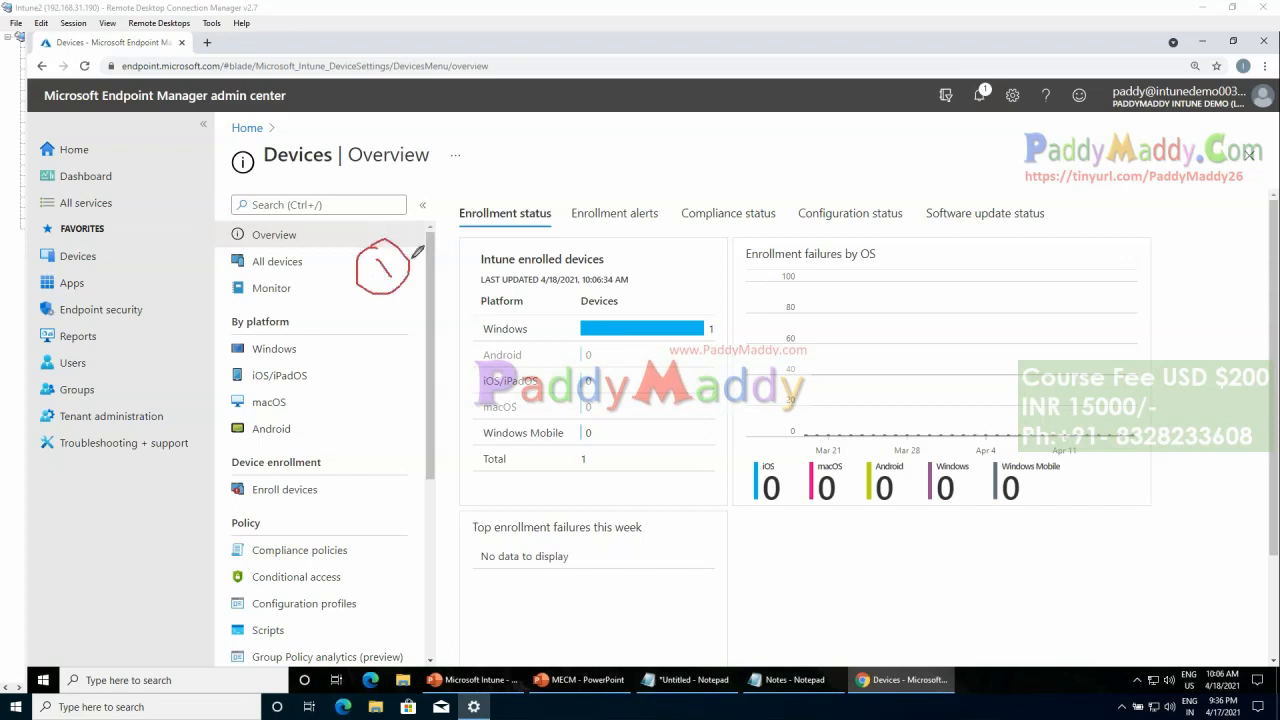
{"action": "mouse_move", "coordinate": [423, 237]}
{"action": "left_mouse_down"}
{"action": "mouse_move", "coordinate": [484, 232]}
{"action": "mouse_move", "coordinate": [505, 178]}
{"action": "mouse_move", "coordinate": [574, 190]}
{"action": "left_mouse_up"}
{"action": "left_click_drag", "start_coordinate": [425, 331], "coordinate": [469, 312]}
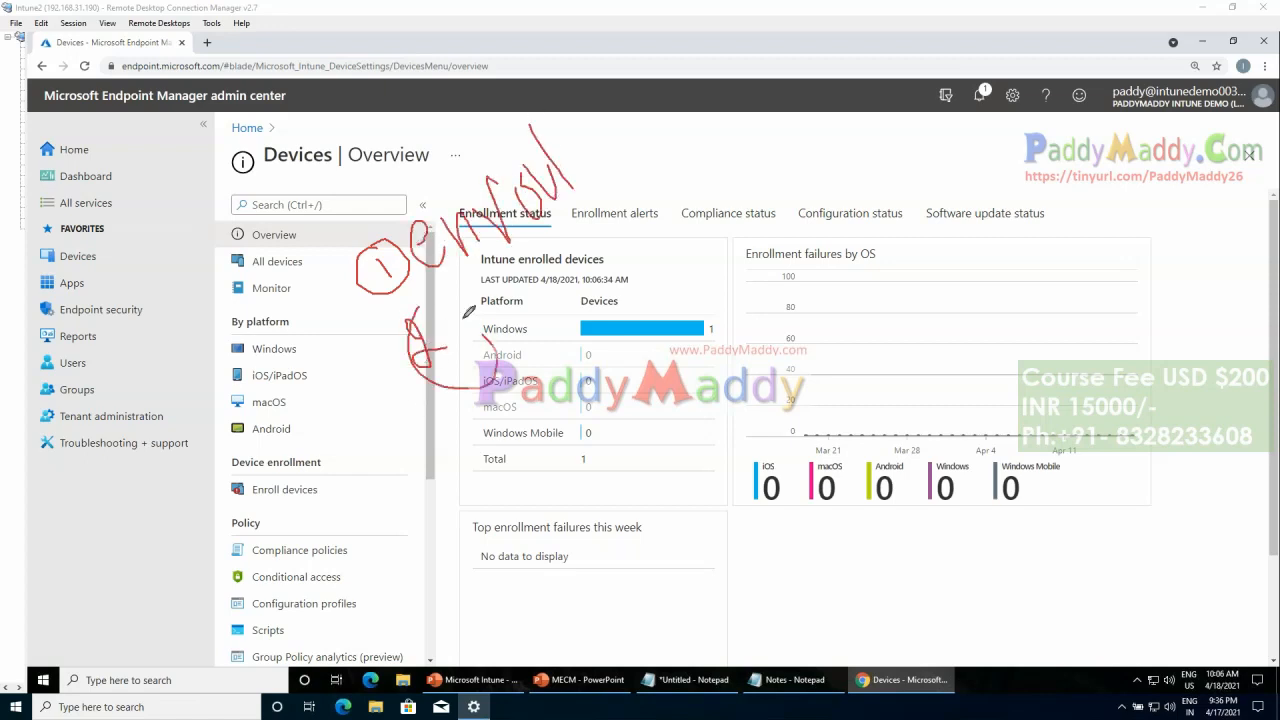
{"action": "mouse_move", "coordinate": [366, 538]}
{"action": "left_mouse_down"}
{"action": "mouse_move", "coordinate": [297, 519]}
{"action": "mouse_move", "coordinate": [238, 558]}
{"action": "mouse_move", "coordinate": [326, 572]}
{"action": "mouse_move", "coordinate": [475, 340]}
{"action": "mouse_move", "coordinate": [494, 398]}
{"action": "left_mouse_up"}
{"action": "mouse_move", "coordinate": [384, 597]}
{"action": "left_mouse_down"}
{"action": "mouse_move", "coordinate": [280, 576]}
{"action": "mouse_move", "coordinate": [250, 618]}
{"action": "mouse_move", "coordinate": [400, 604]}
{"action": "mouse_move", "coordinate": [382, 598]}
{"action": "mouse_move", "coordinate": [527, 425]}
{"action": "left_mouse_up"}
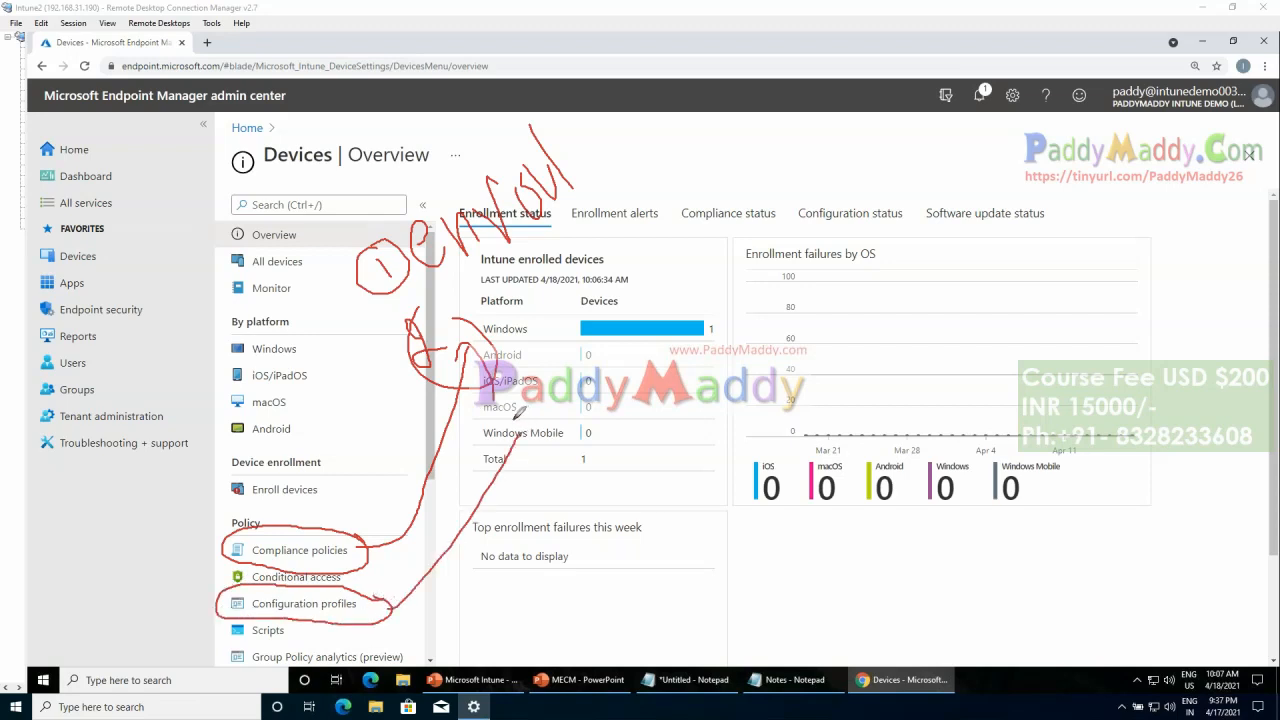
{"action": "mouse_move", "coordinate": [526, 376]}
{"action": "left_mouse_down"}
{"action": "mouse_move", "coordinate": [528, 452]}
{"action": "mouse_move", "coordinate": [566, 398]}
{"action": "mouse_move", "coordinate": [508, 392]}
{"action": "left_mouse_up"}
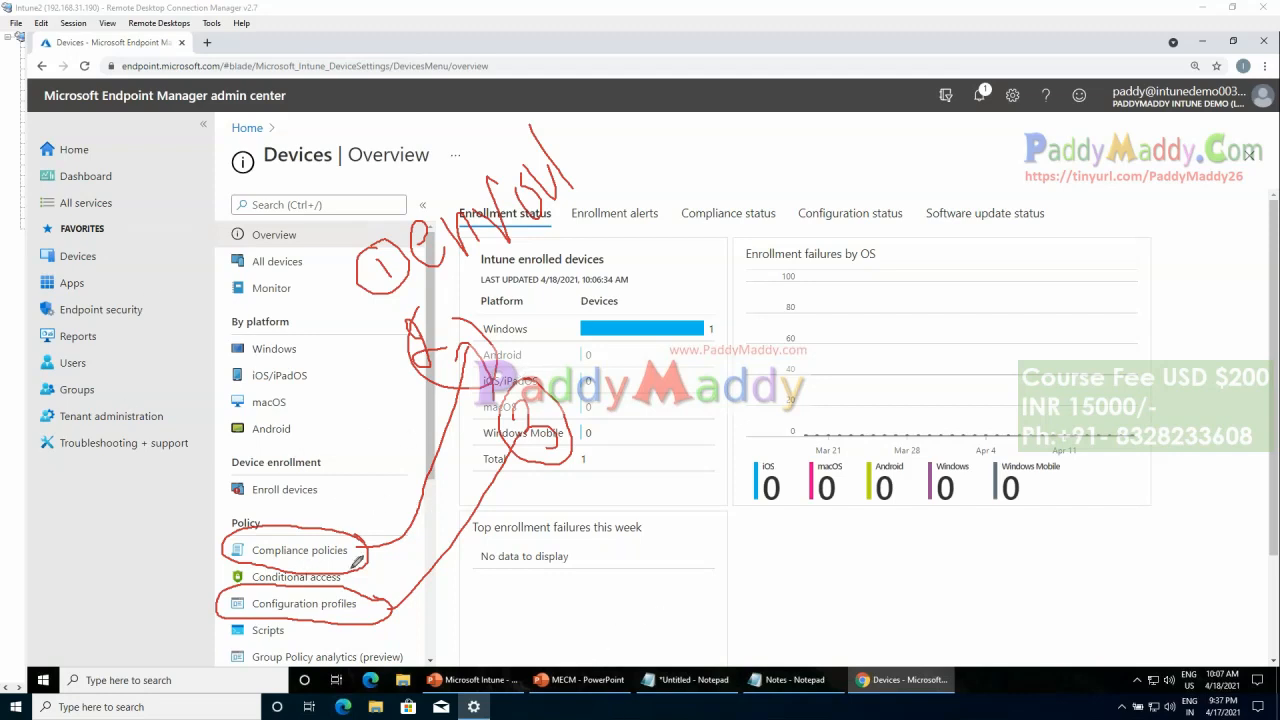
{"action": "mouse_move", "coordinate": [401, 376]}
{"action": "left_mouse_down"}
{"action": "mouse_move", "coordinate": [464, 409]}
{"action": "mouse_move", "coordinate": [488, 449]}
{"action": "mouse_move", "coordinate": [519, 399]}
{"action": "left_mouse_up"}
{"action": "key", "text": "Escape"}
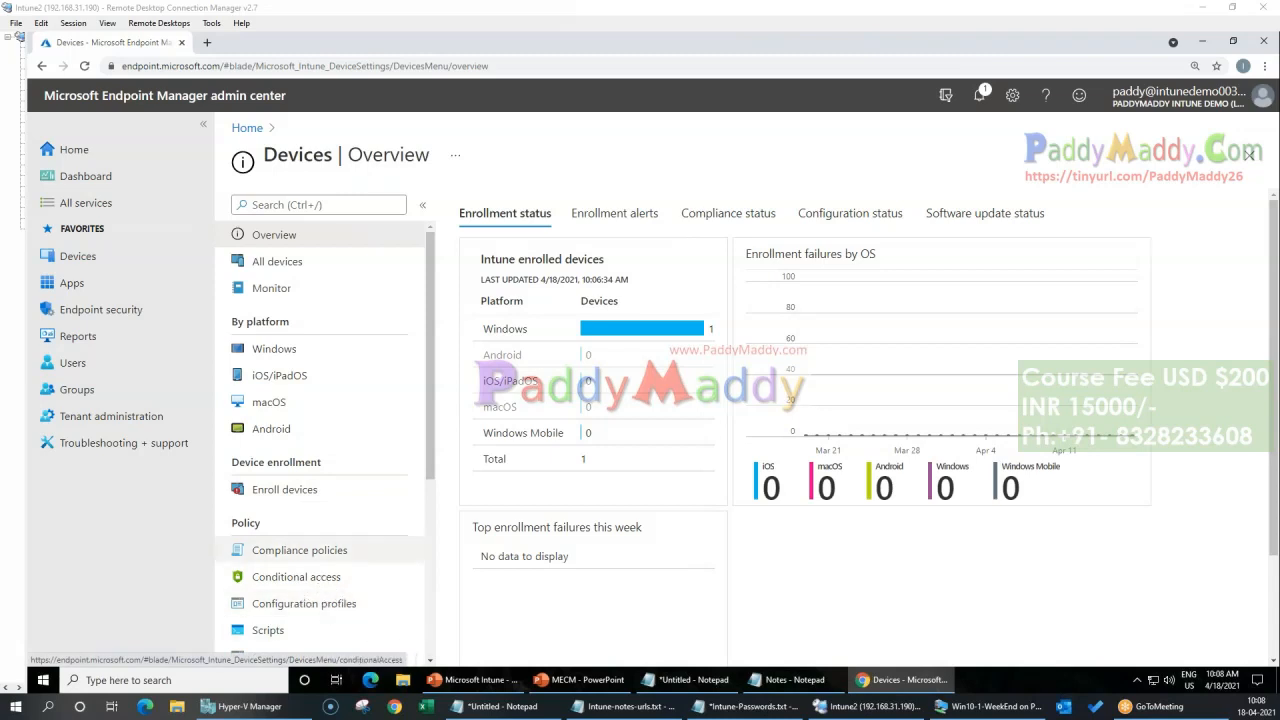
Step: Open the list of configuration profiles for the Windows platform
{"action": "left_click", "coordinate": [272, 352]}
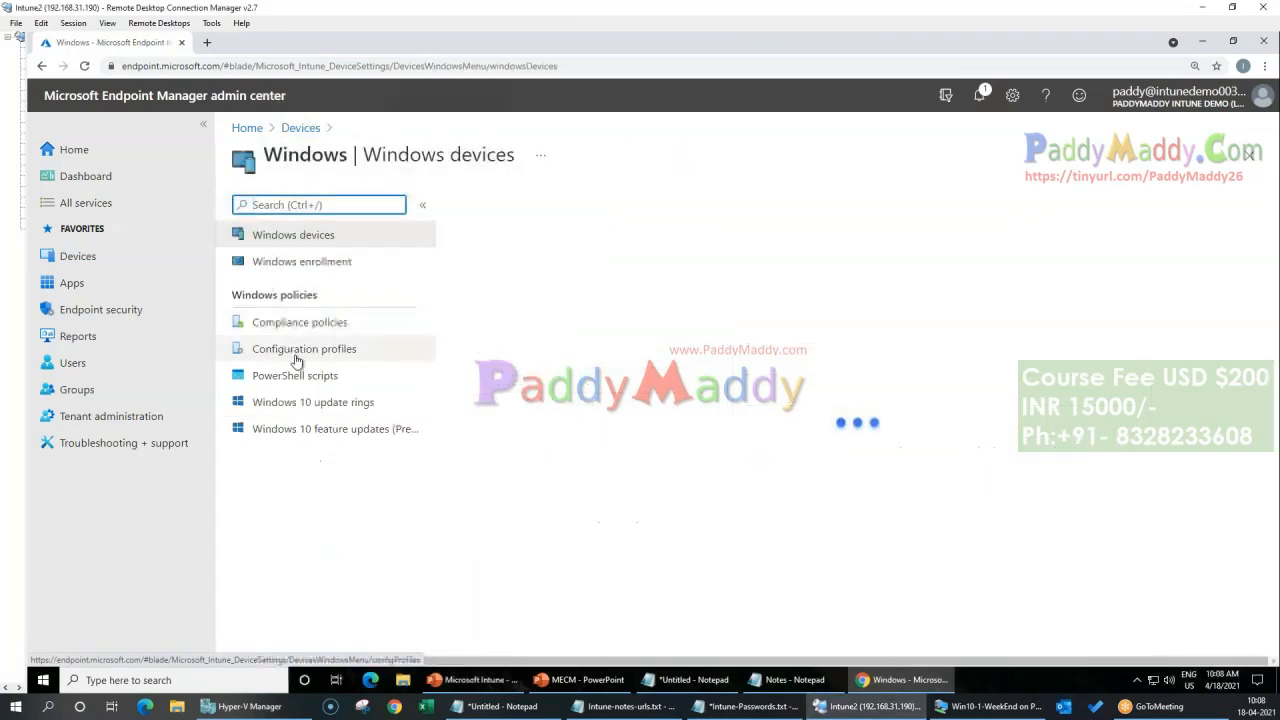
{"action": "left_click", "coordinate": [336, 356]}
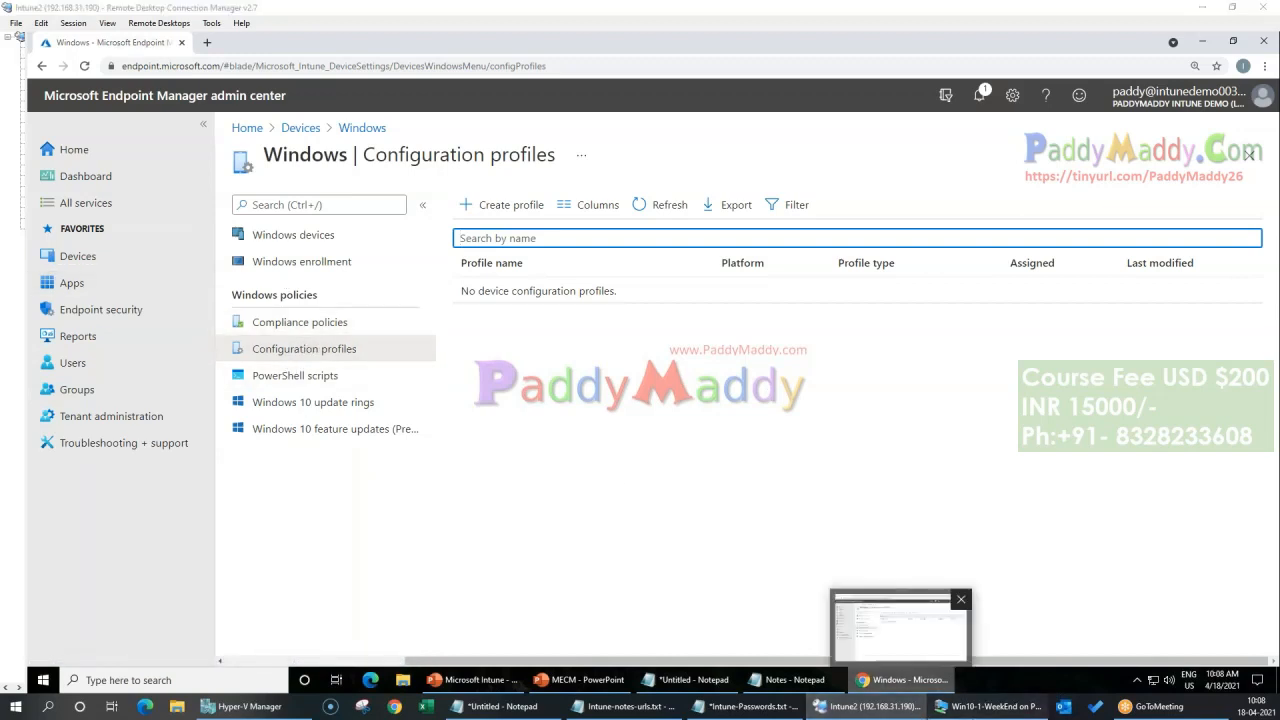
{"action": "left_click", "coordinate": [990, 706]}
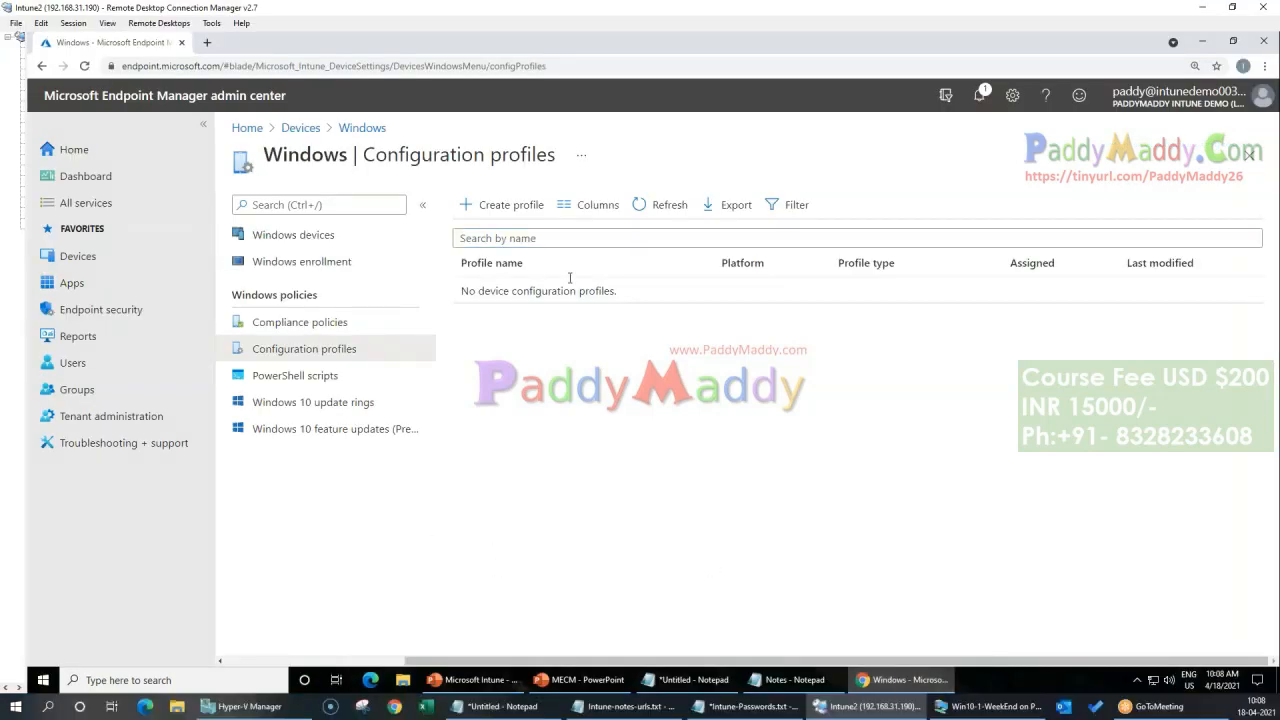
Step: Start a new configuration profile for Windows 10 and later with the profile type Settings catalog (preview)
{"action": "left_click", "coordinate": [499, 210]}
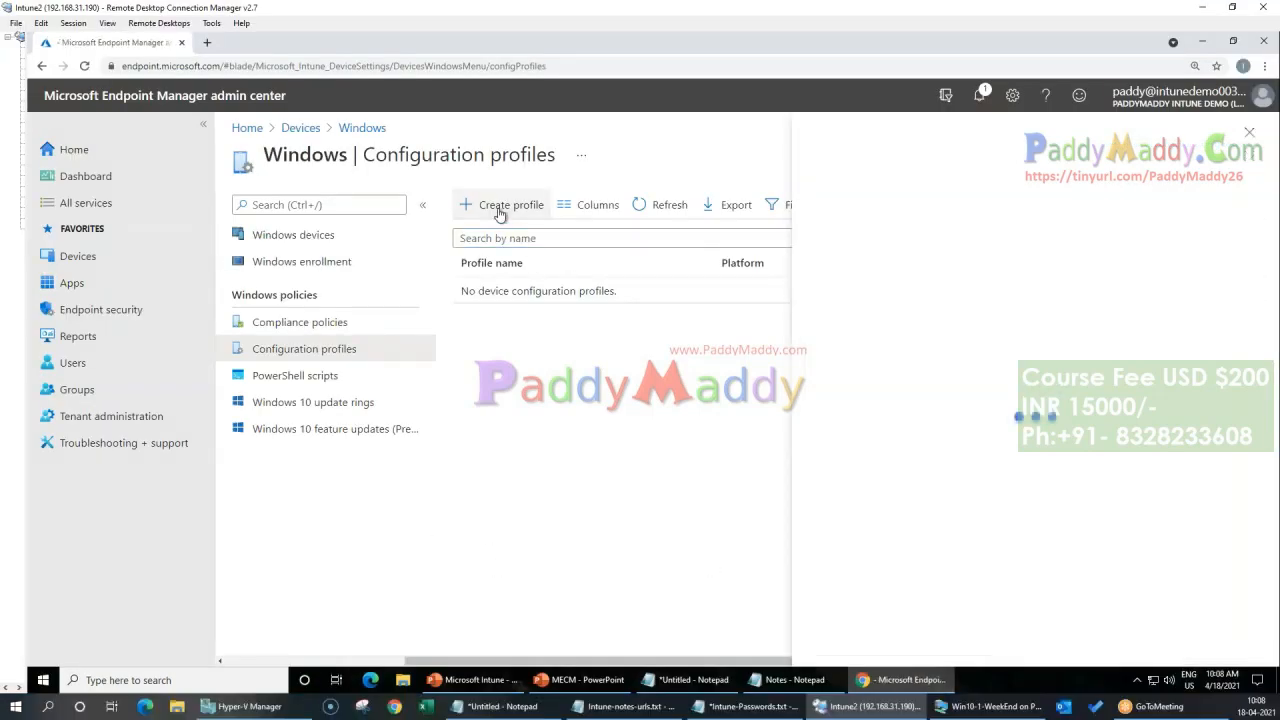
{"action": "left_click", "coordinate": [906, 211]}
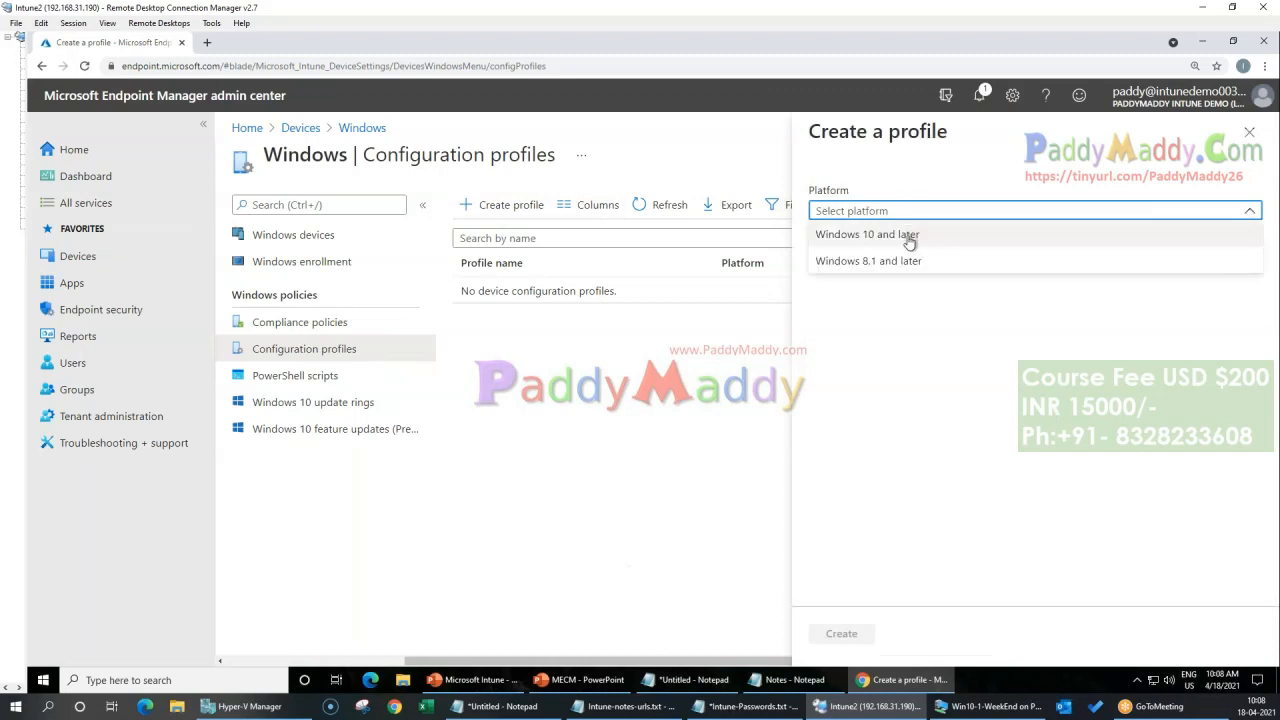
{"action": "left_click", "coordinate": [944, 240]}
{"action": "left_click", "coordinate": [939, 262]}
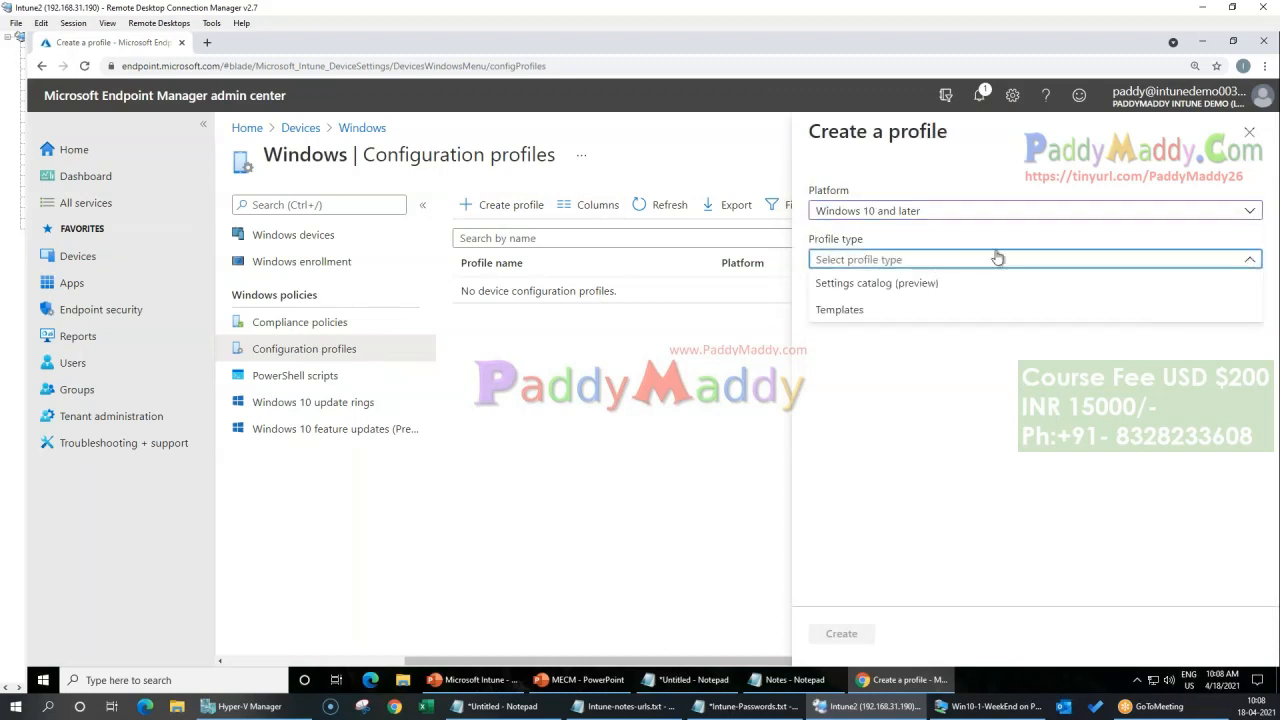
{"action": "left_click", "coordinate": [877, 285]}
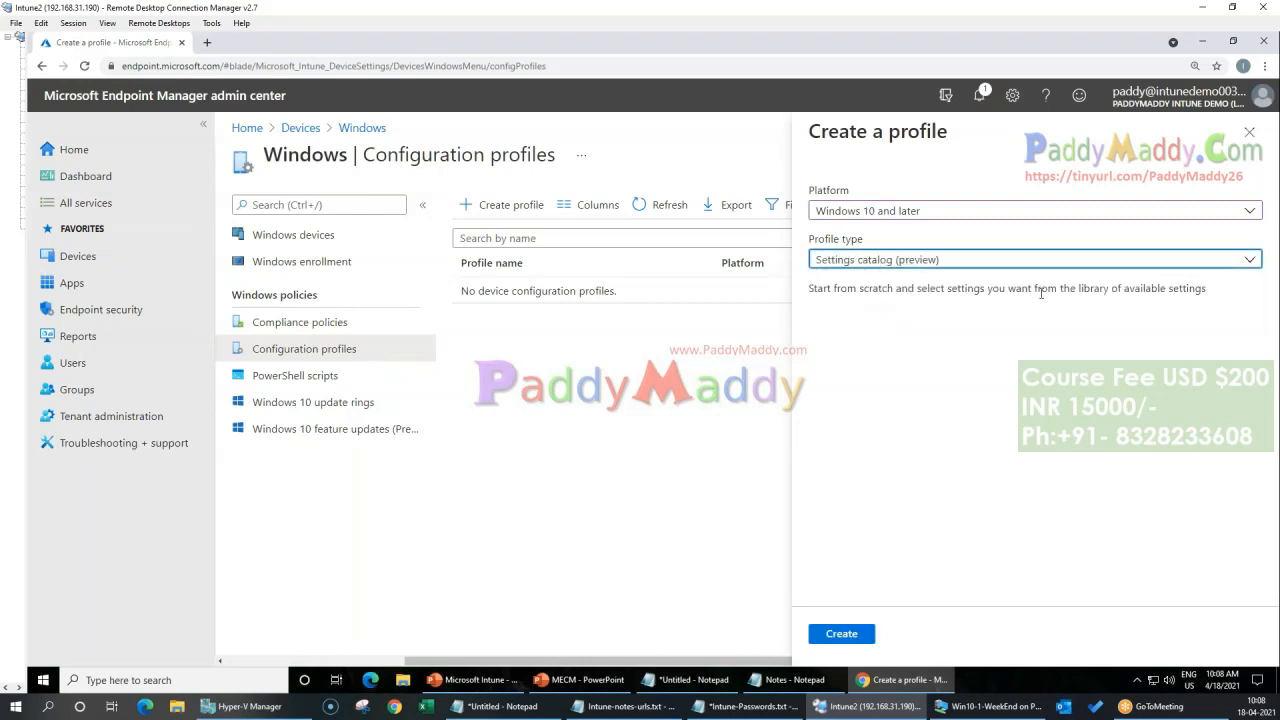
{"action": "left_click", "coordinate": [838, 636]}
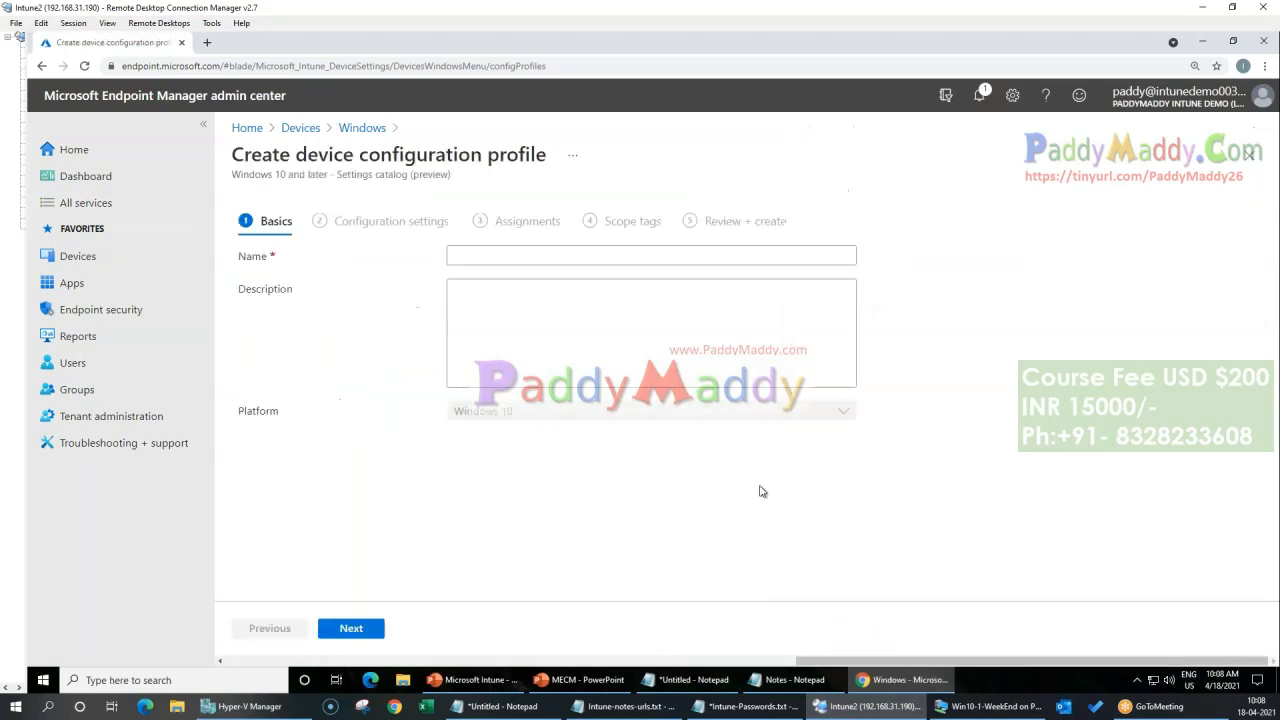
Step: Name the profile "Win 10 Device configuration profile" and continue to its configuration settings
{"action": "left_click", "coordinate": [514, 257]}
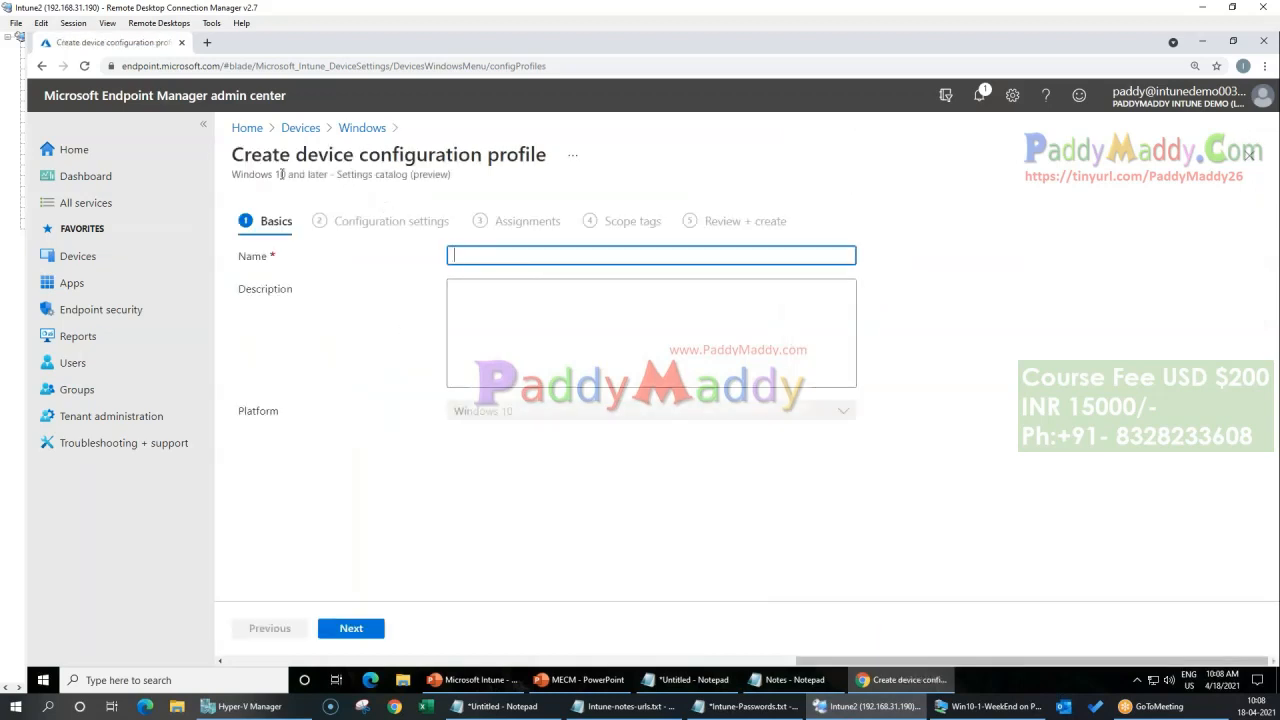
{"action": "left_click_drag", "start_coordinate": [300, 156], "coordinate": [547, 156]}
{"action": "key", "text": "ctrl+c"}
{"action": "left_click", "coordinate": [532, 255]}
{"action": "key", "text": "ctrl+v"}
{"action": "key", "text": "Home"}
{"action": "key", "text": "Delete"}
{"action": "type", "text": "D"}
{"action": "type", "text": "Win 10"}
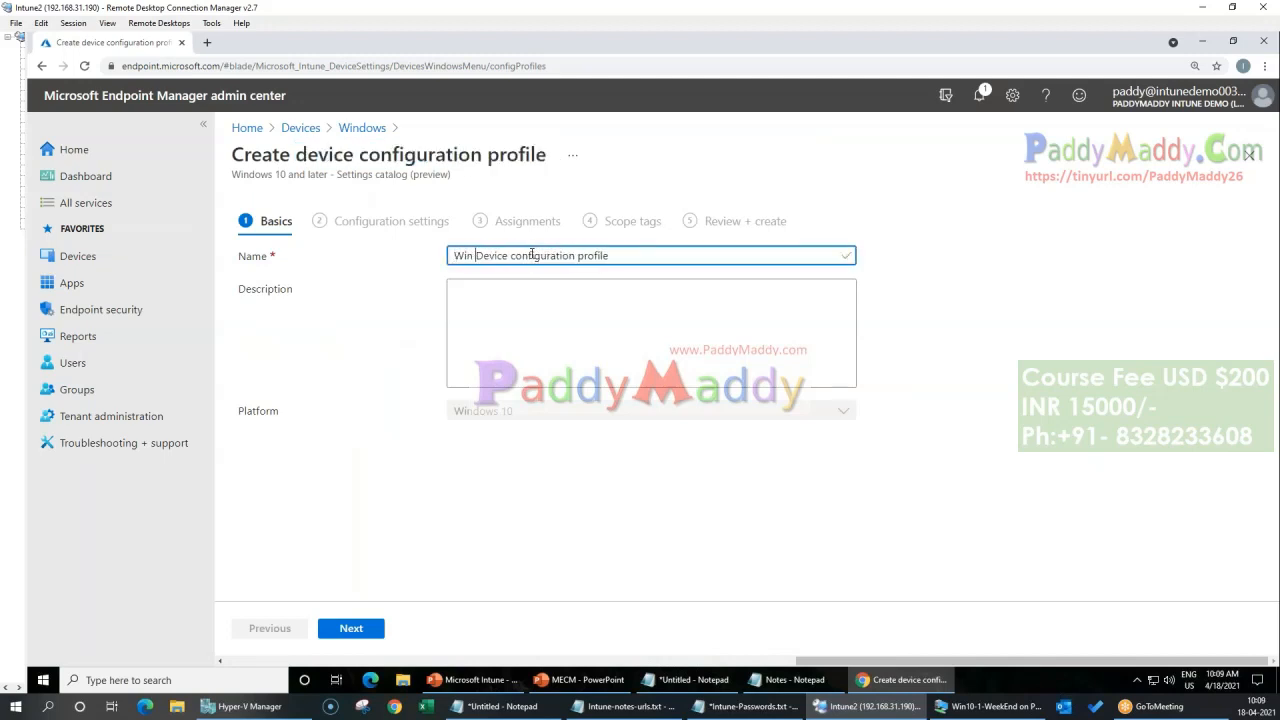
{"action": "left_click", "coordinate": [357, 627]}
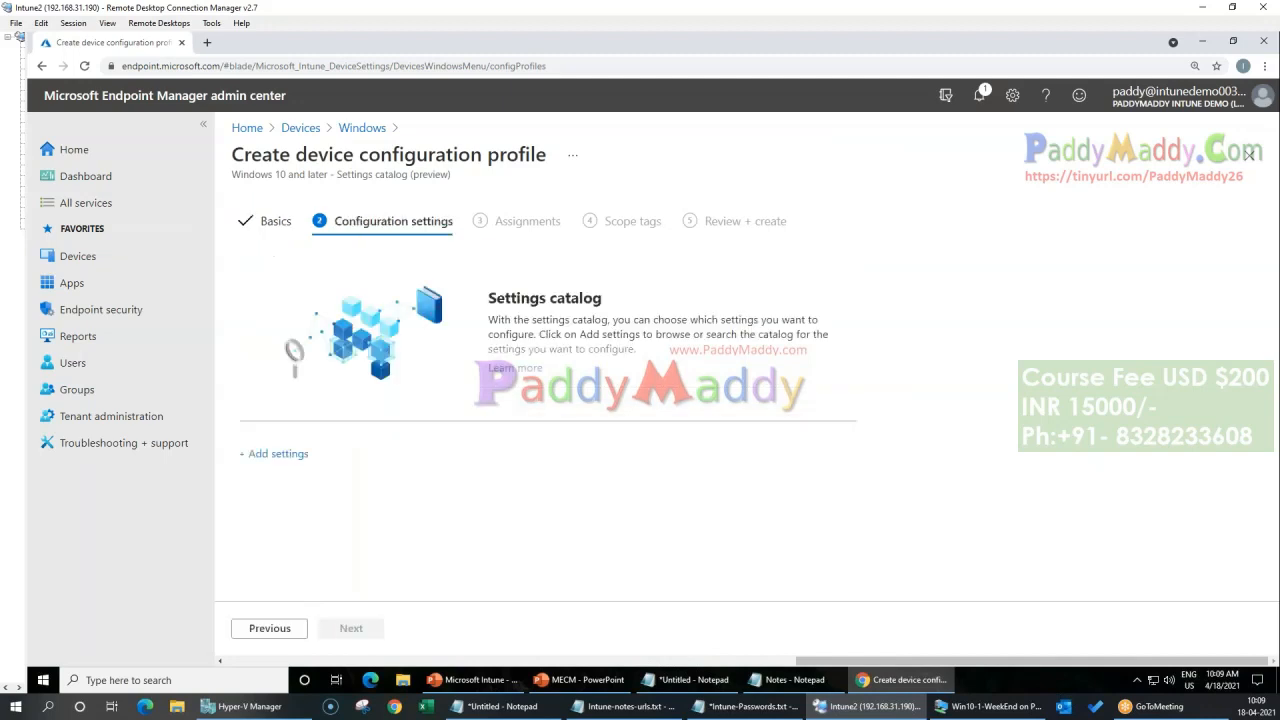
Step: Open the settings picker and browse the Notifications settings in Administrative Templates under Start Menu and Taskbar
{"action": "left_click", "coordinate": [279, 454]}
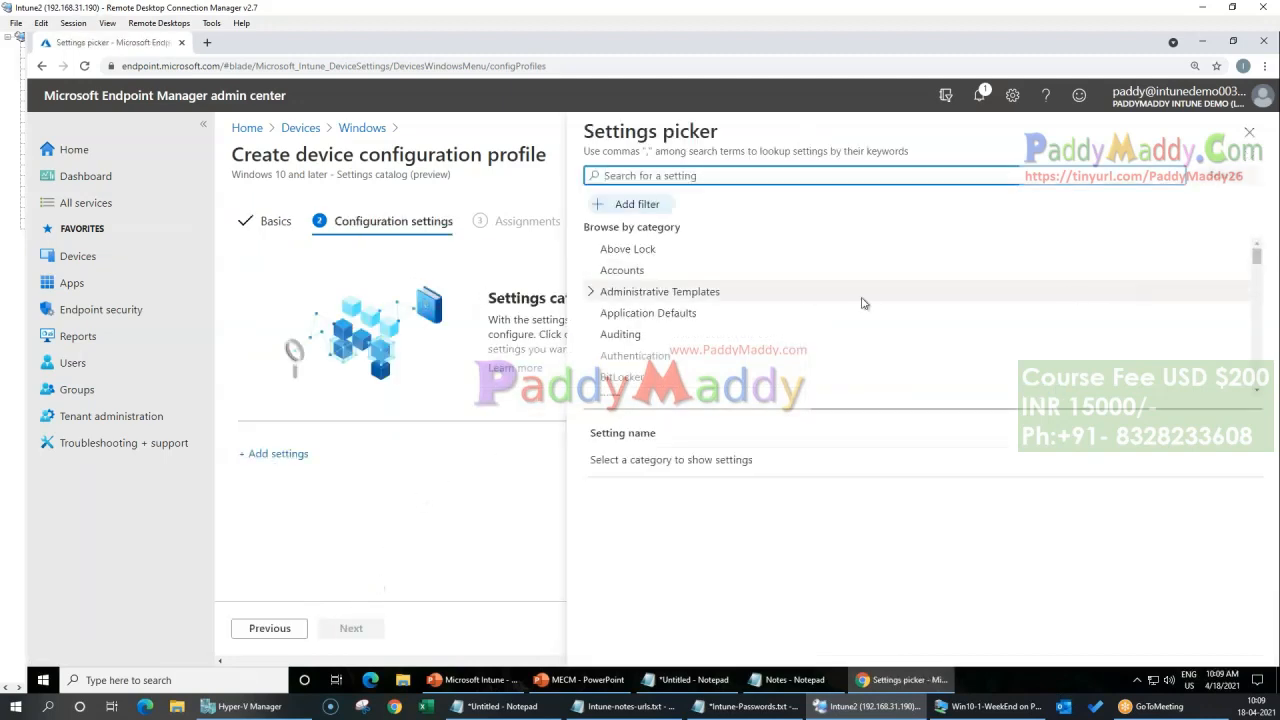
{"action": "left_click", "coordinate": [590, 291]}
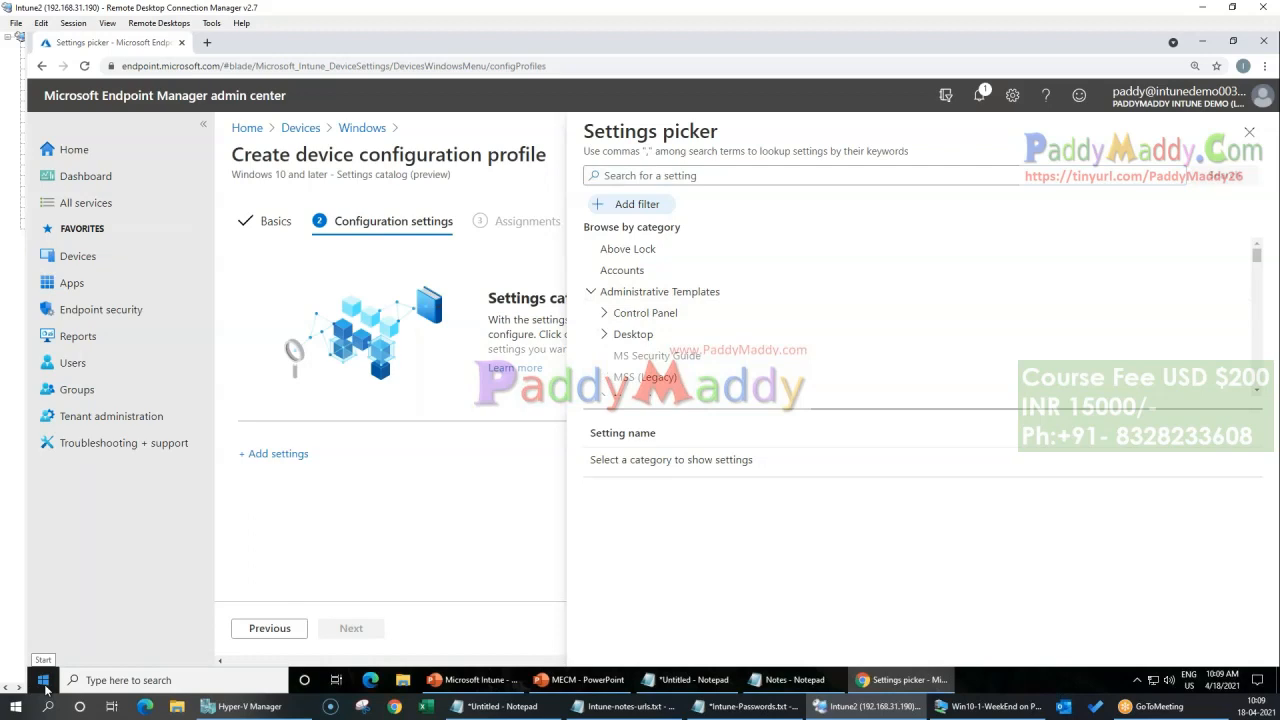
{"action": "scroll", "coordinate": [837, 320], "scroll_direction": "down", "scroll_amount": 3}
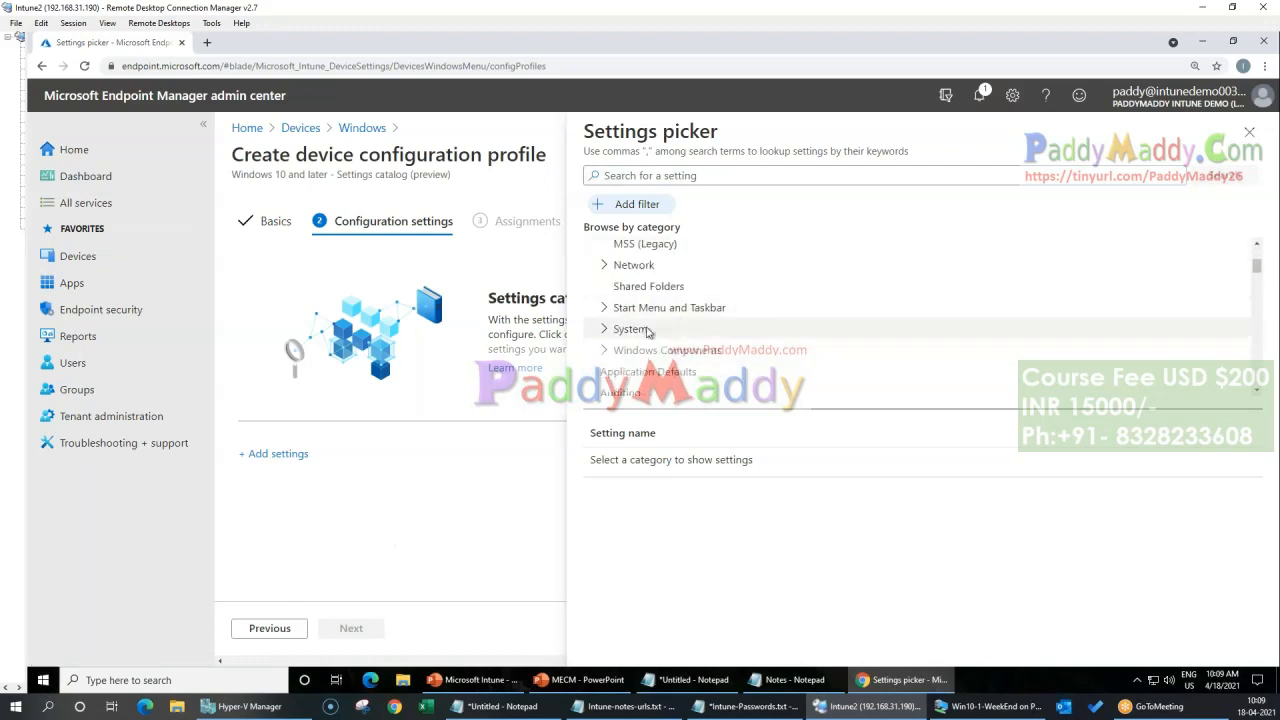
{"action": "left_click", "coordinate": [652, 308]}
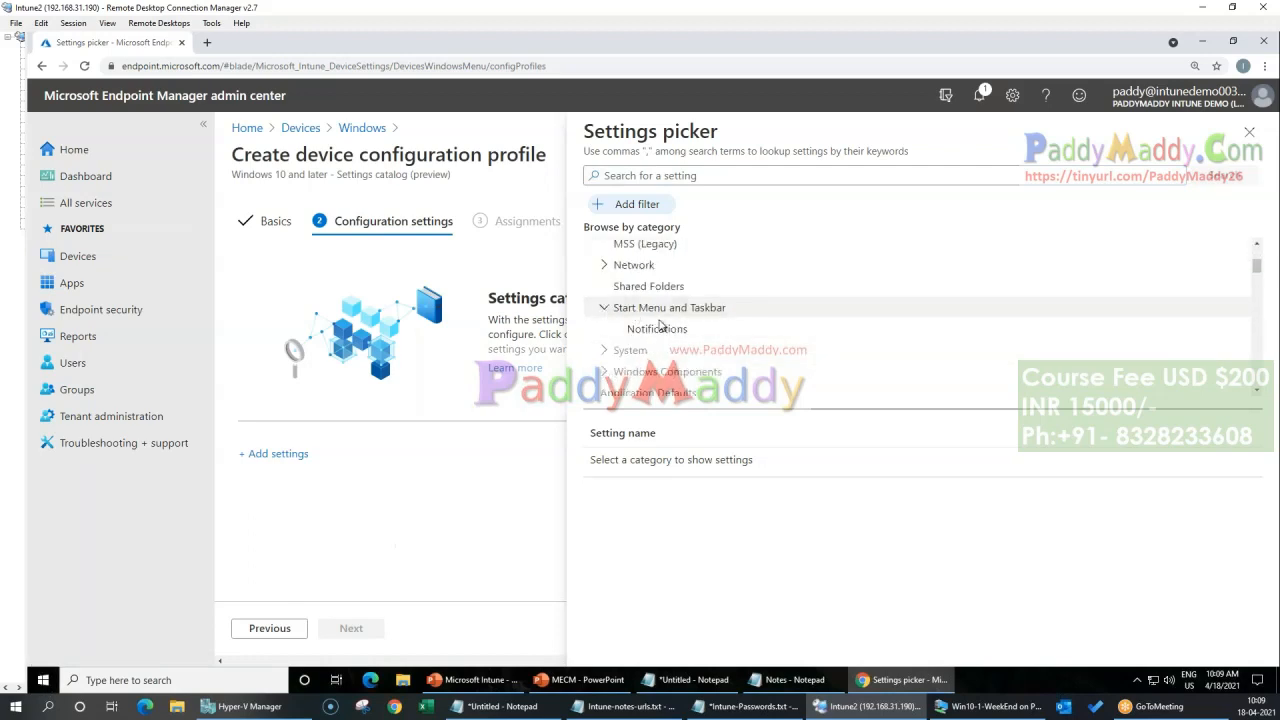
{"action": "left_click", "coordinate": [660, 330]}
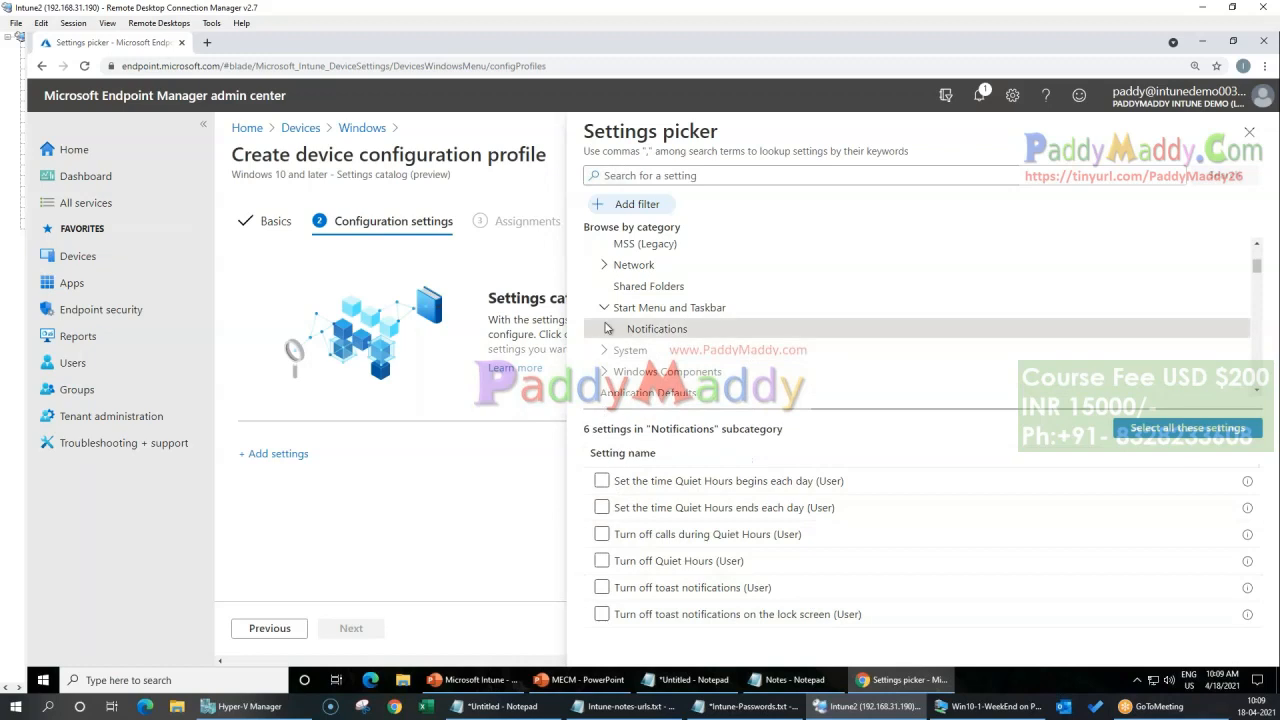
{"action": "scroll", "coordinate": [615, 305], "scroll_direction": "up", "scroll_amount": 2}
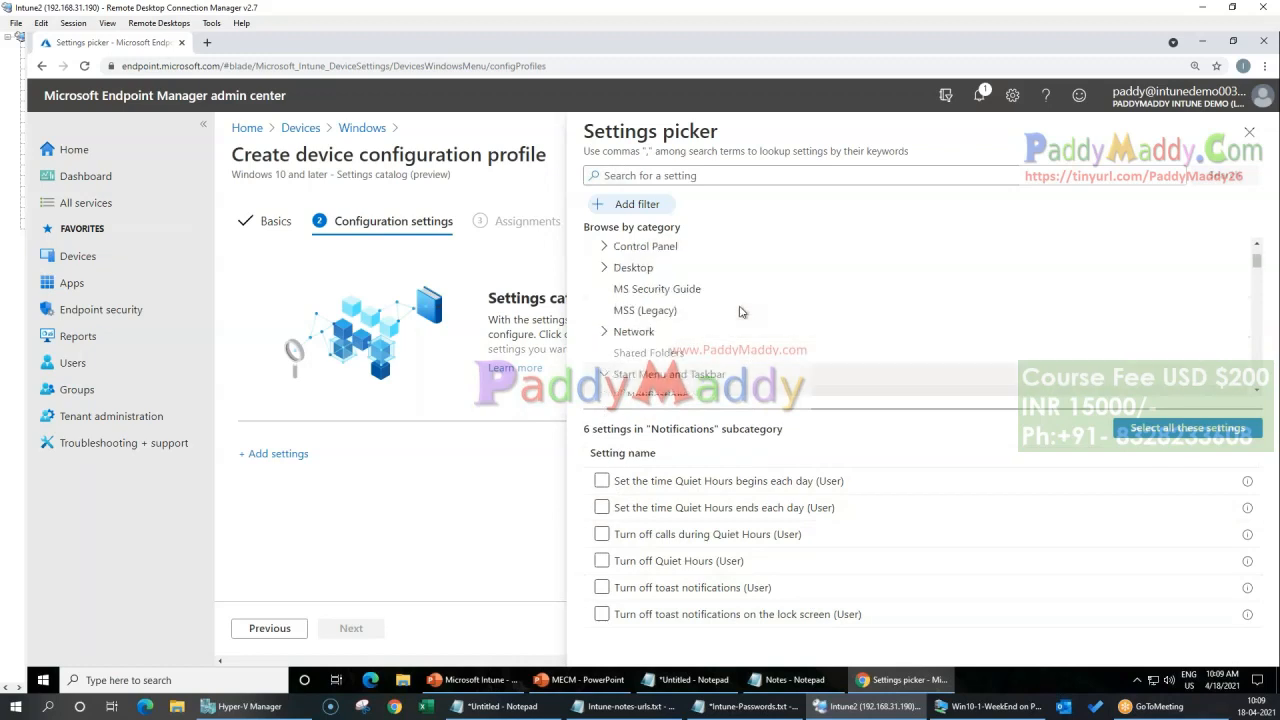
Step: Add every setting from the Add or Remove Programs subcategory of Control Panel to the profile
{"action": "left_click", "coordinate": [604, 267]}
{"action": "left_click", "coordinate": [606, 248]}
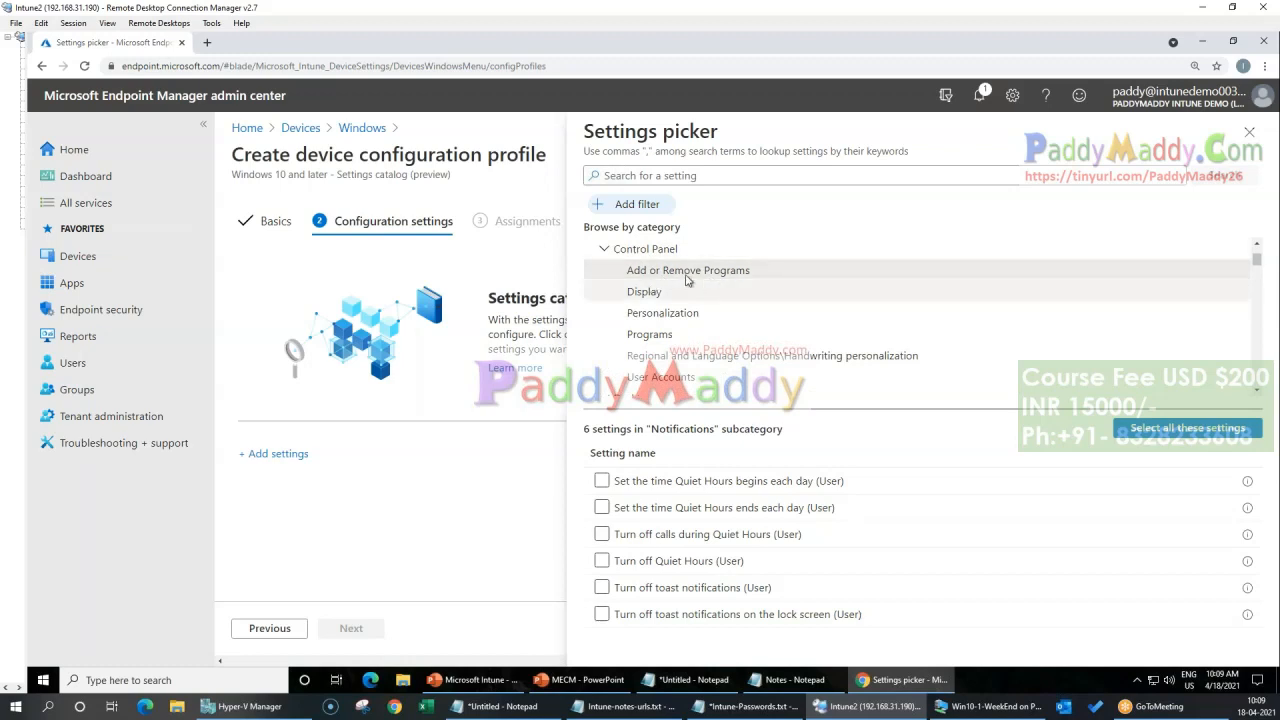
{"action": "left_click", "coordinate": [702, 272]}
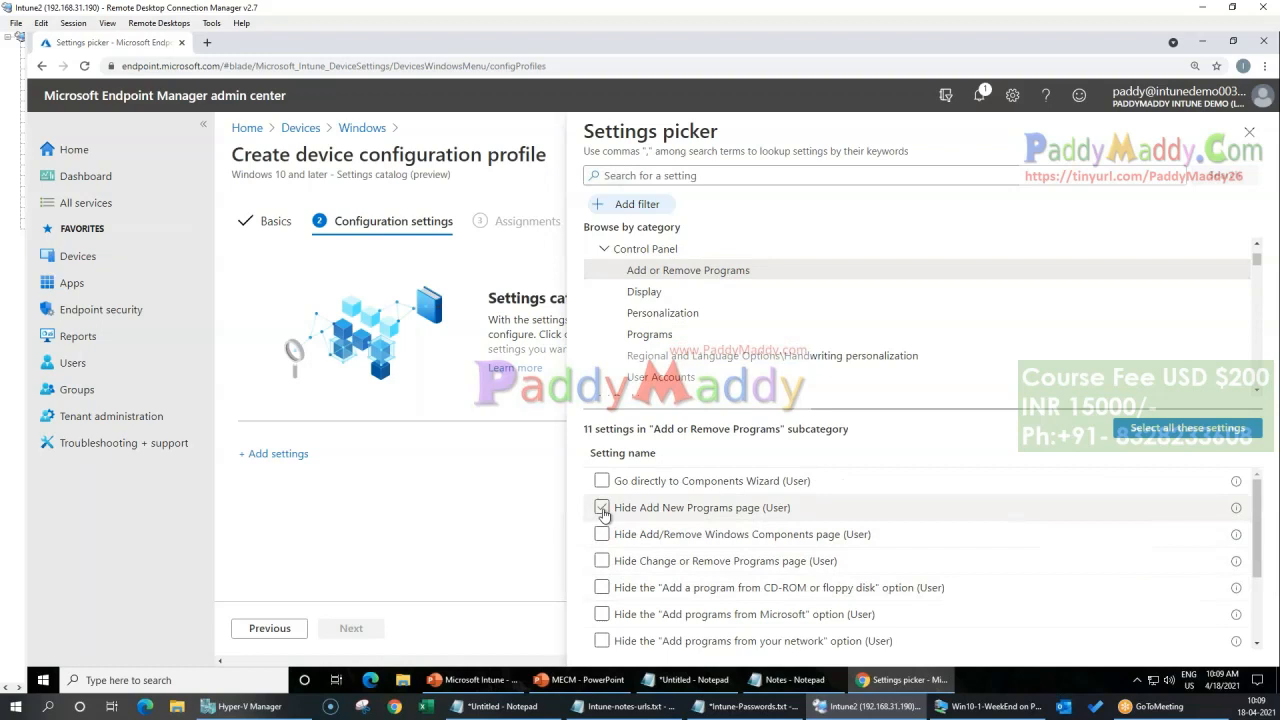
{"action": "left_click", "coordinate": [602, 508]}
{"action": "left_click", "coordinate": [601, 534]}
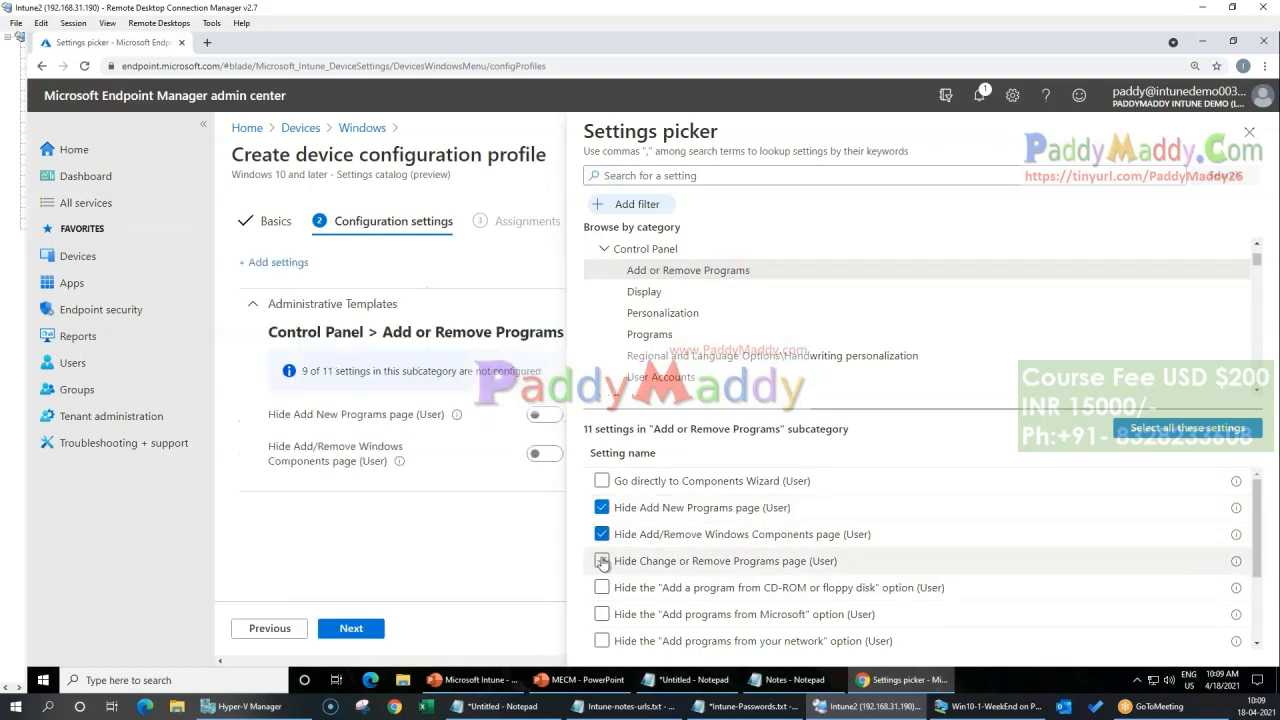
{"action": "left_click", "coordinate": [601, 561]}
{"action": "left_click", "coordinate": [601, 587]}
{"action": "left_click", "coordinate": [601, 614]}
{"action": "left_click", "coordinate": [601, 641]}
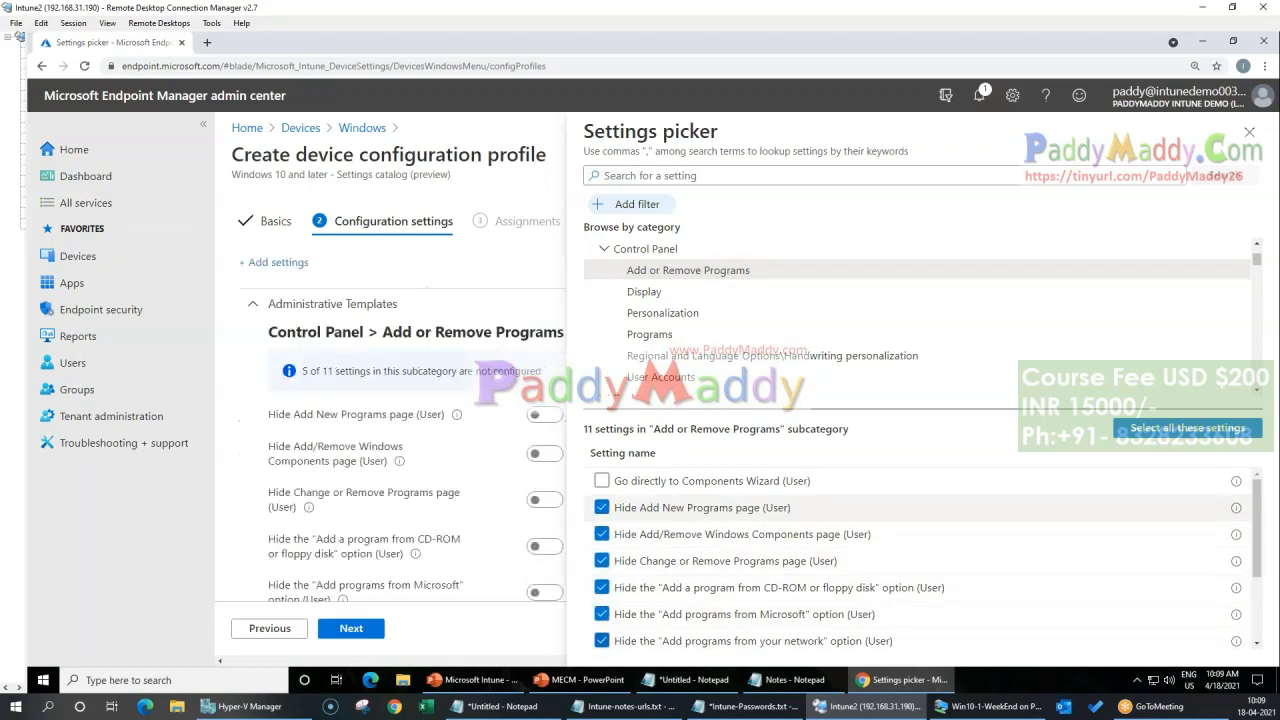
{"action": "scroll", "coordinate": [601, 620], "scroll_direction": "down", "scroll_amount": 2}
{"action": "left_click", "coordinate": [601, 555]}
{"action": "left_click", "coordinate": [601, 582]}
{"action": "left_click", "coordinate": [601, 608]}
{"action": "left_click", "coordinate": [601, 636]}
{"action": "scroll", "coordinate": [740, 600], "scroll_direction": "up", "scroll_amount": 2}
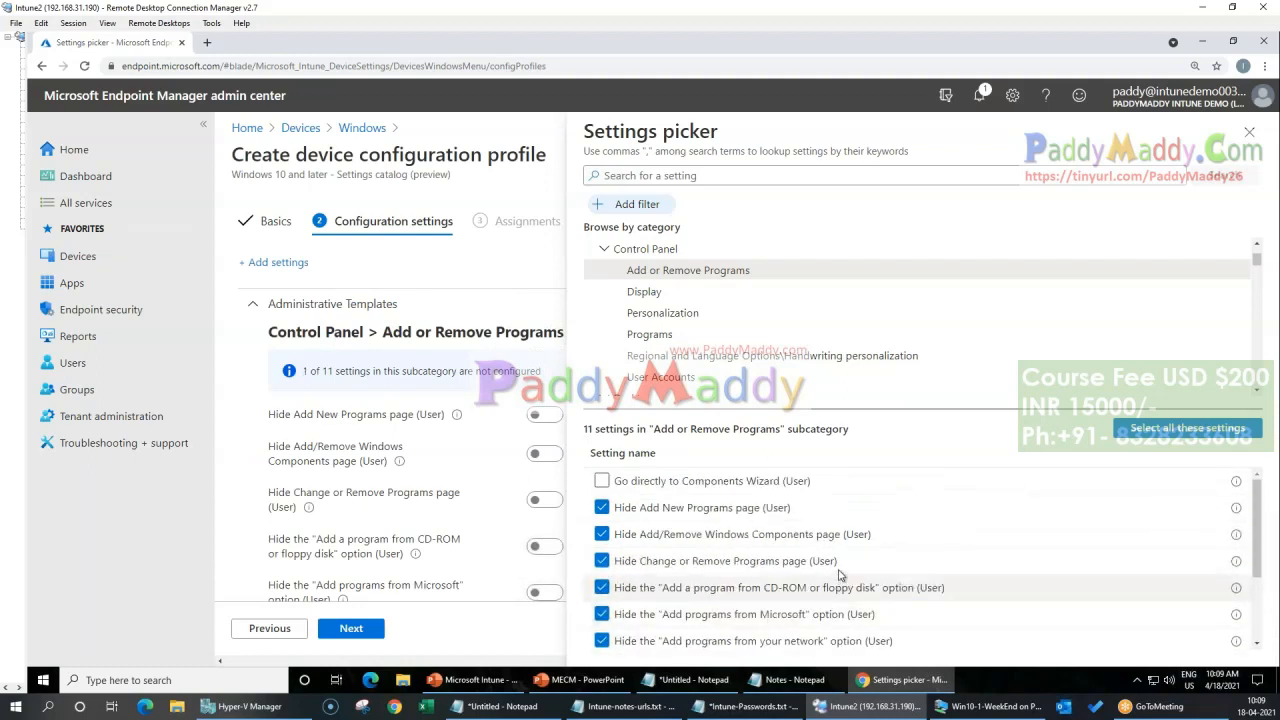
{"action": "left_click", "coordinate": [601, 481]}
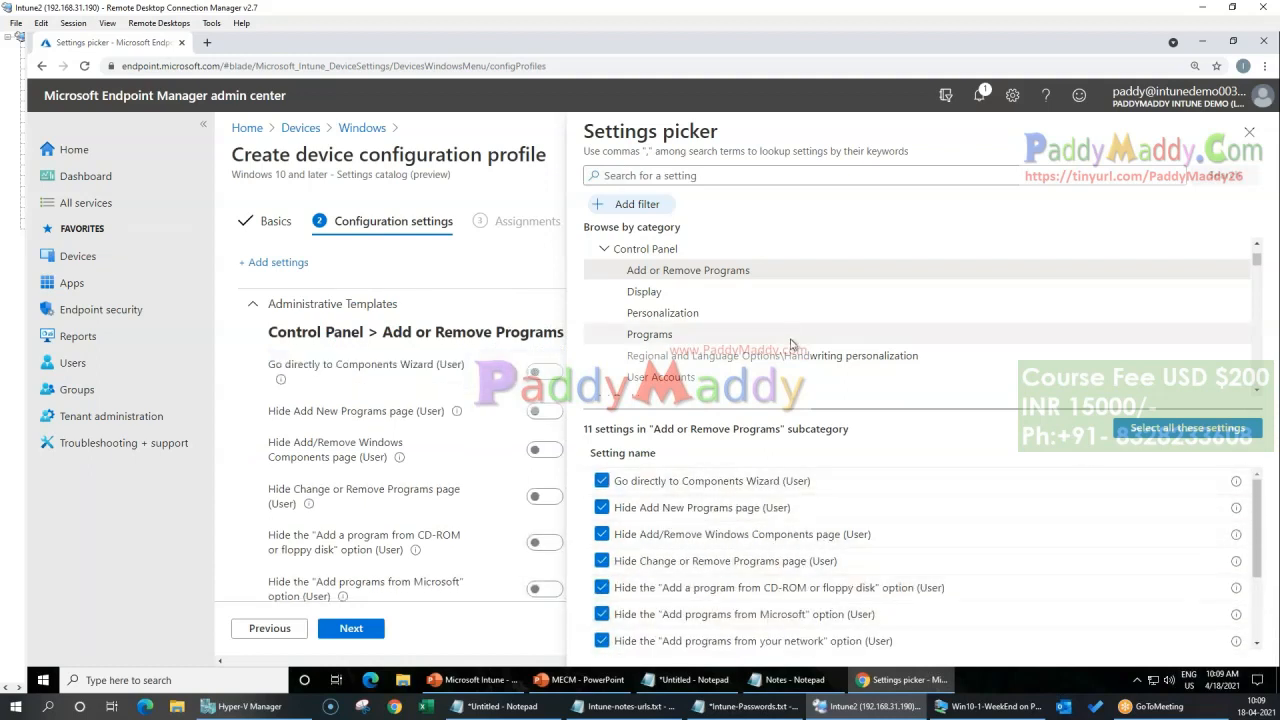
Step: Examine the settings offered in the Browser category of the catalog, and close the settings picker
{"action": "scroll", "coordinate": [783, 334], "scroll_direction": "up", "scroll_amount": 2}
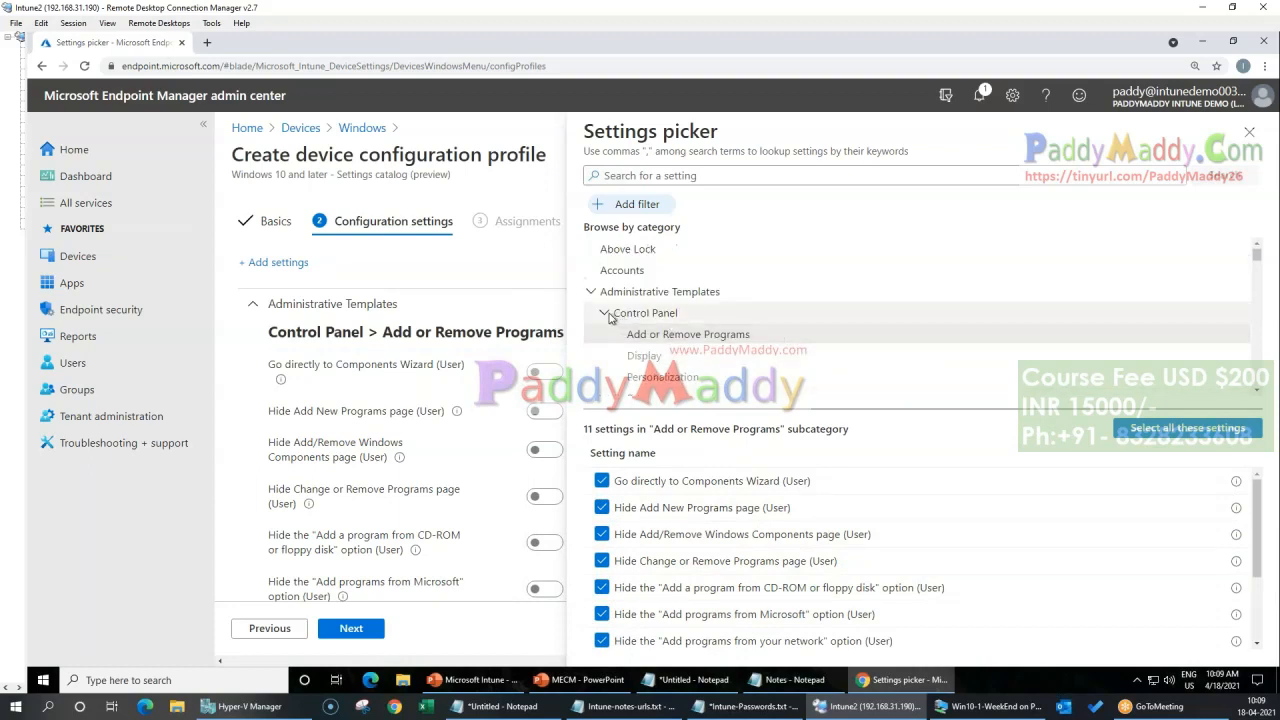
{"action": "left_click", "coordinate": [607, 314]}
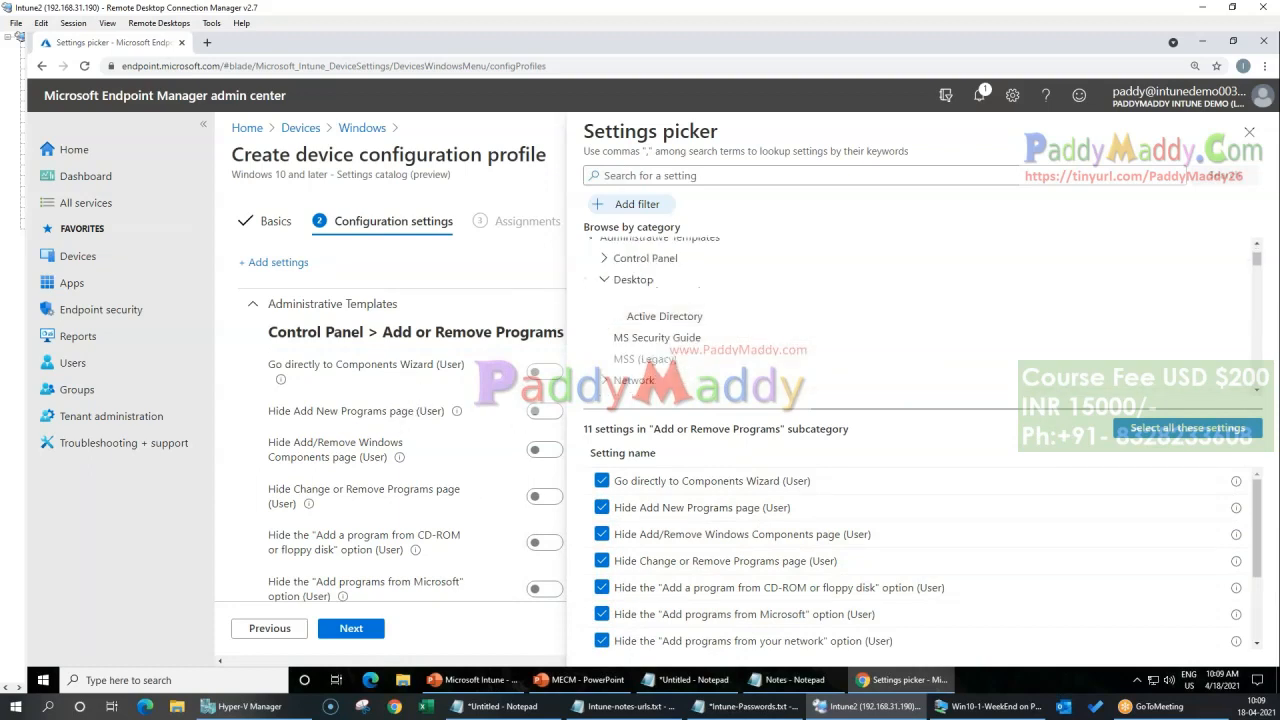
{"action": "left_click", "coordinate": [604, 280]}
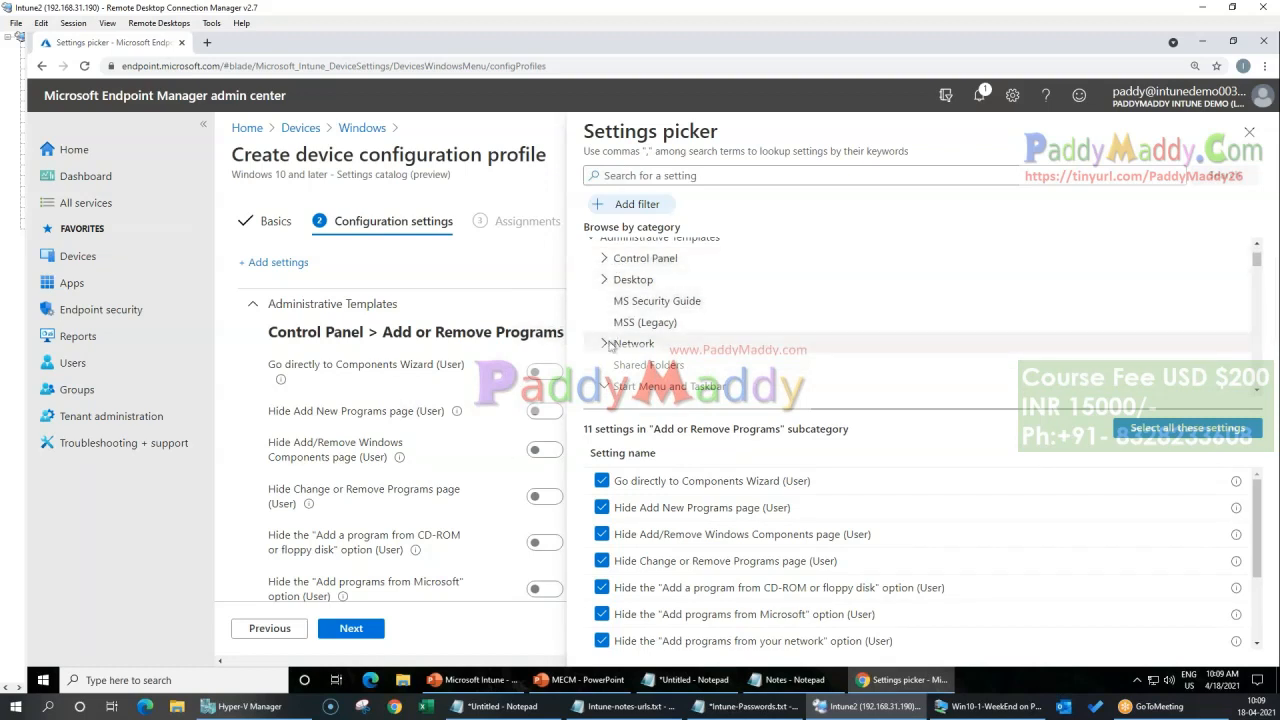
{"action": "scroll", "coordinate": [790, 362], "scroll_direction": "down", "scroll_amount": 3}
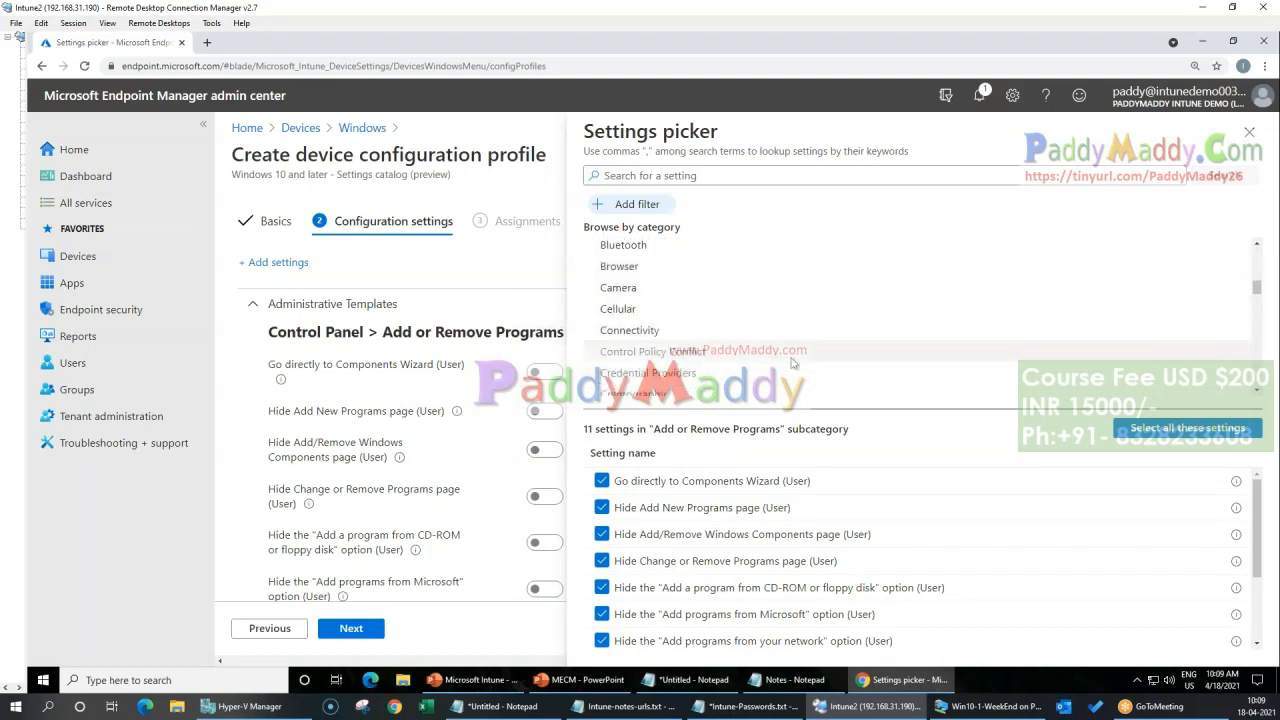
{"action": "left_click", "coordinate": [616, 267]}
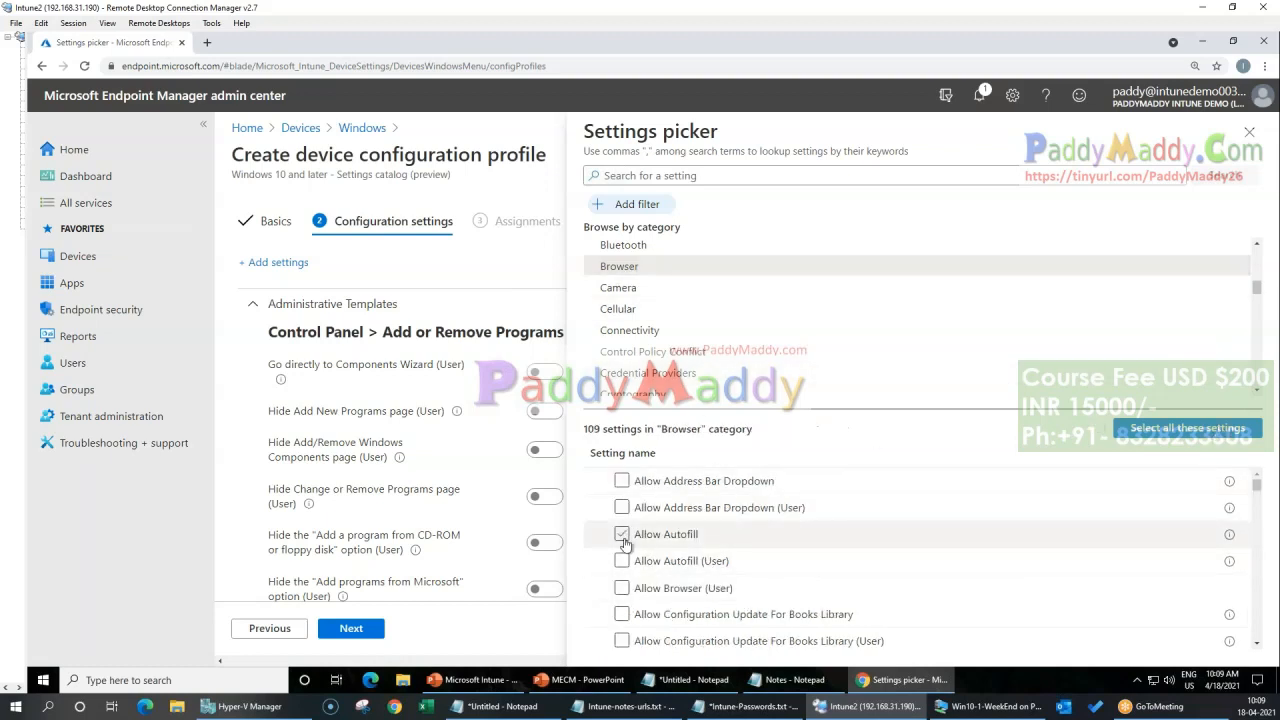
{"action": "scroll", "coordinate": [826, 608], "scroll_direction": "down", "scroll_amount": 5}
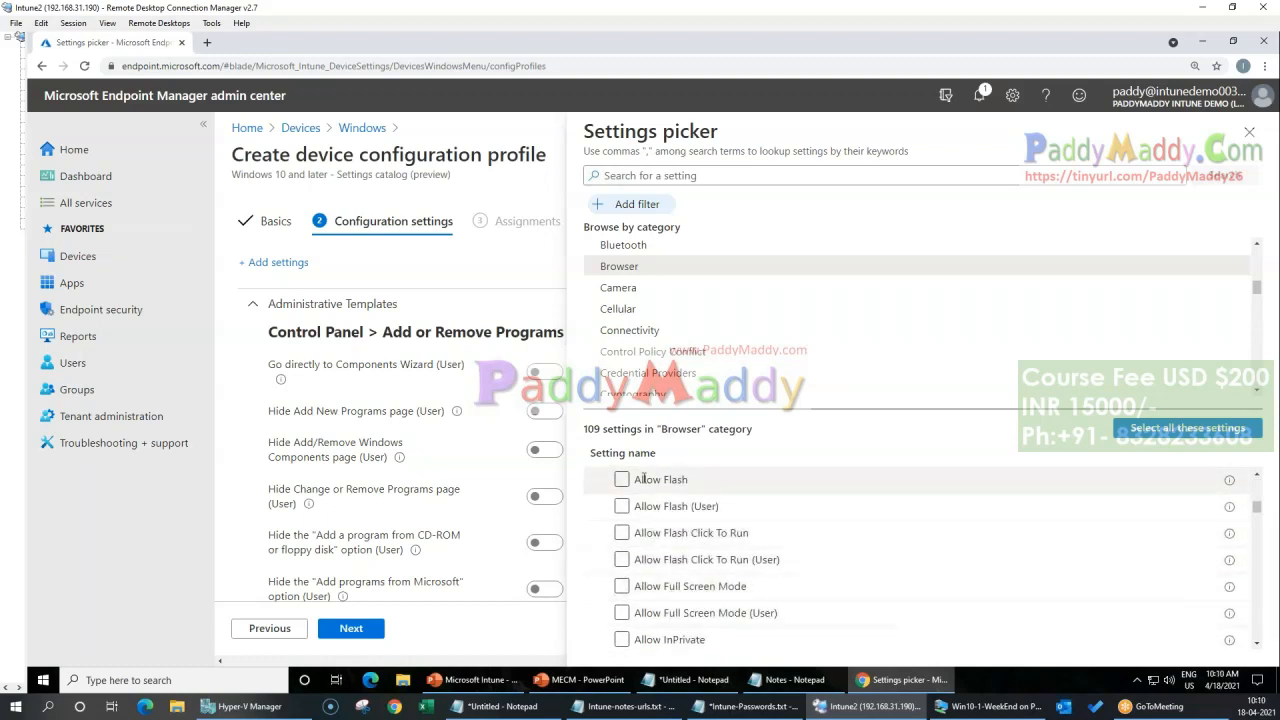
{"action": "scroll", "coordinate": [837, 580], "scroll_direction": "down", "scroll_amount": 4}
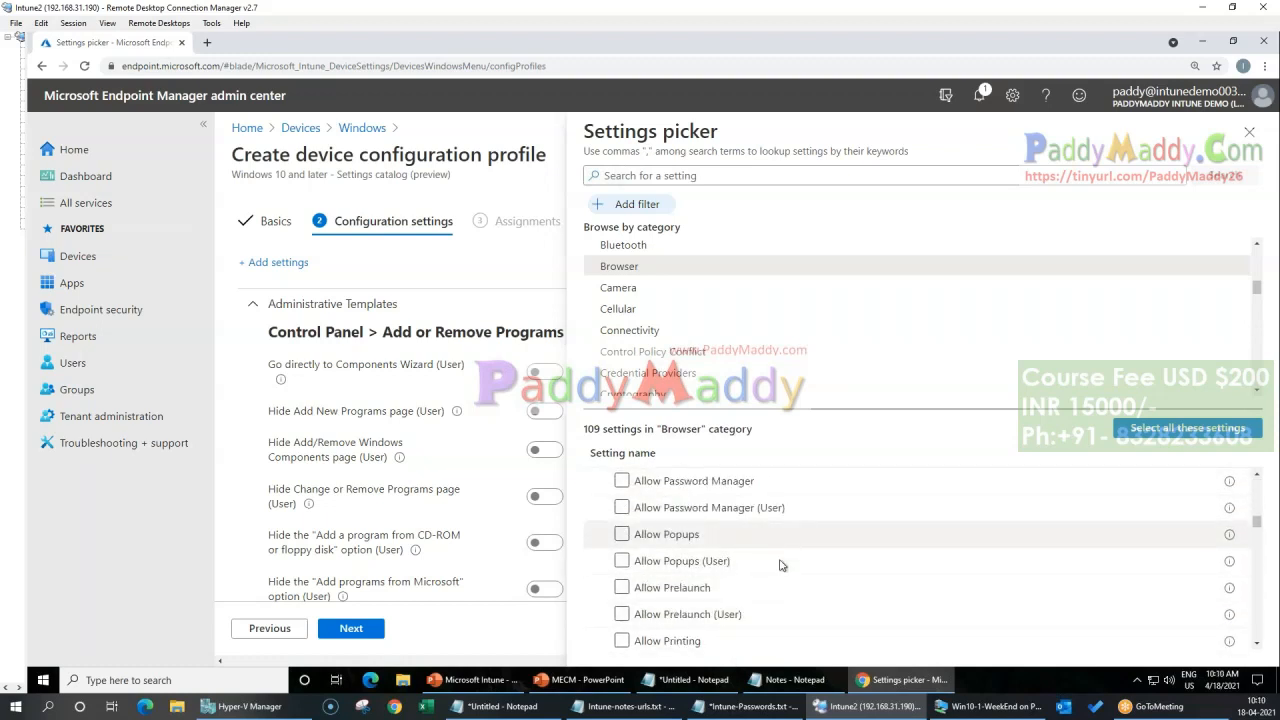
{"action": "scroll", "coordinate": [806, 603], "scroll_direction": "down", "scroll_amount": 5}
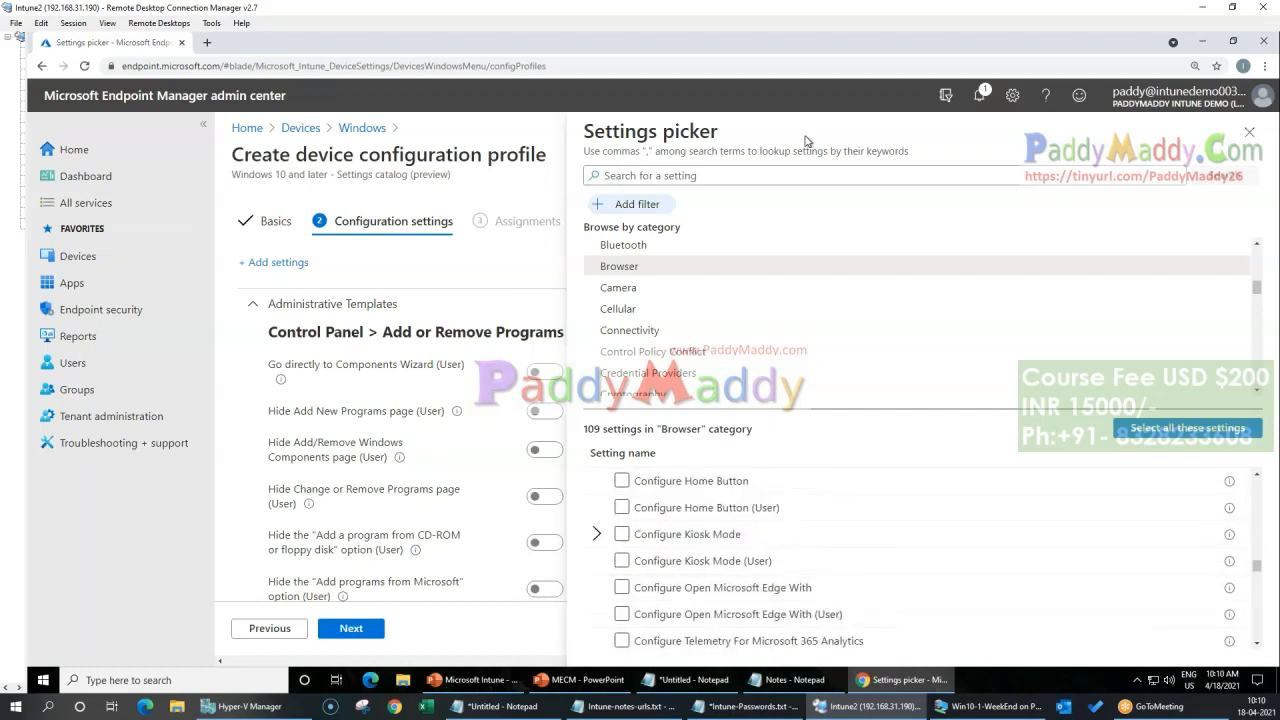
{"action": "scroll", "coordinate": [780, 350], "scroll_direction": "up", "scroll_amount": 4}
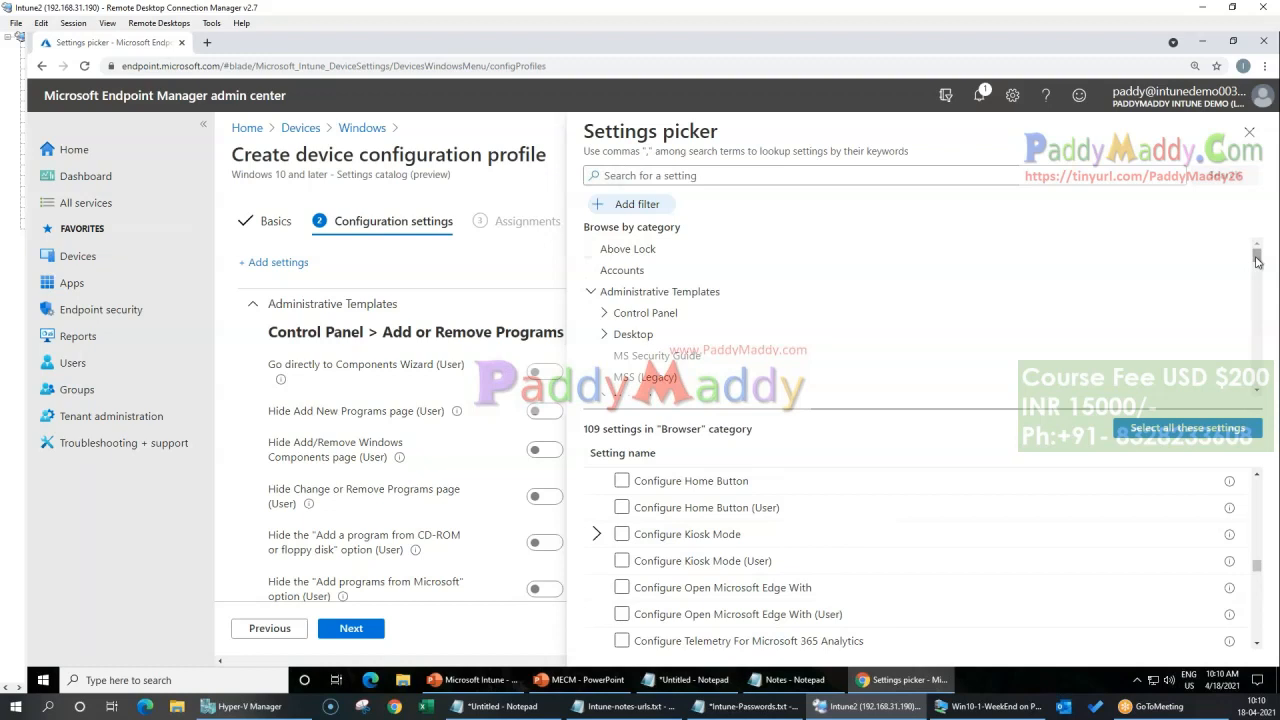
{"action": "left_click", "coordinate": [1249, 131]}
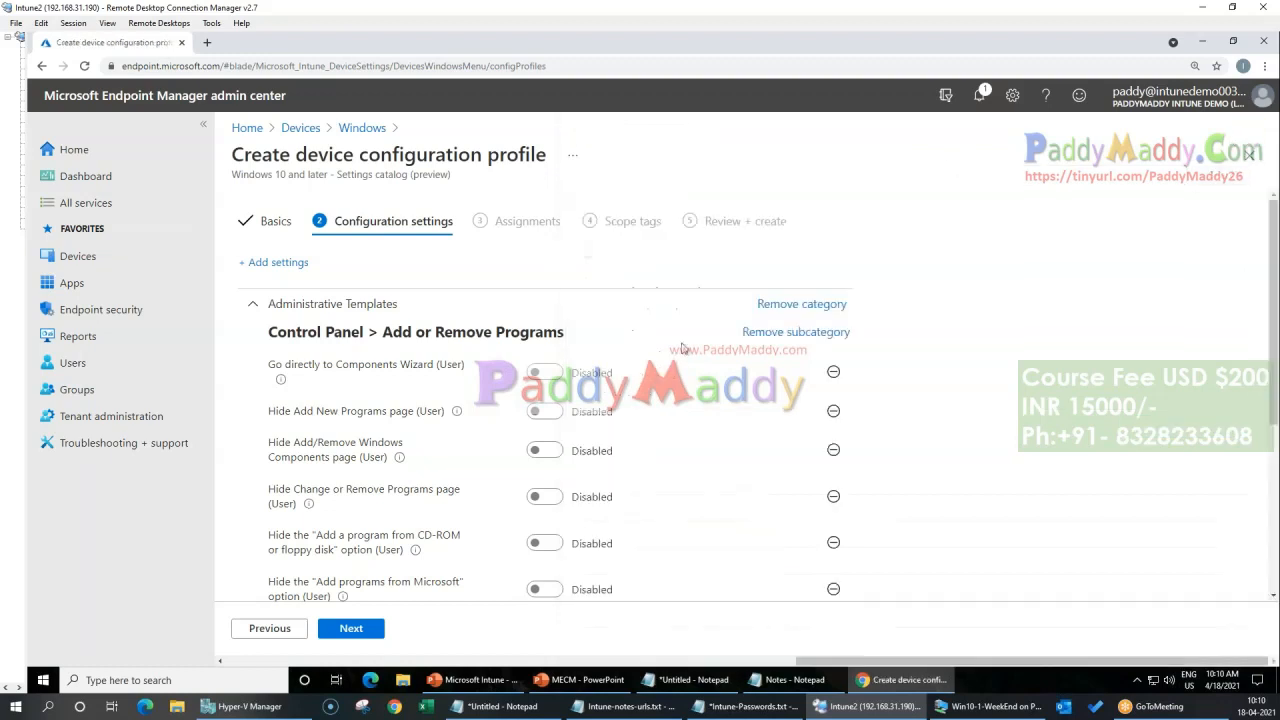
Step: Enable the Add or Remove Programs settings from "Go directly to Components Wizard (User)" through "Remove Support Information (User)"
{"action": "left_click", "coordinate": [544, 372]}
{"action": "left_click", "coordinate": [544, 411]}
{"action": "left_click", "coordinate": [544, 450]}
{"action": "left_click", "coordinate": [545, 497]}
{"action": "left_click", "coordinate": [544, 543]}
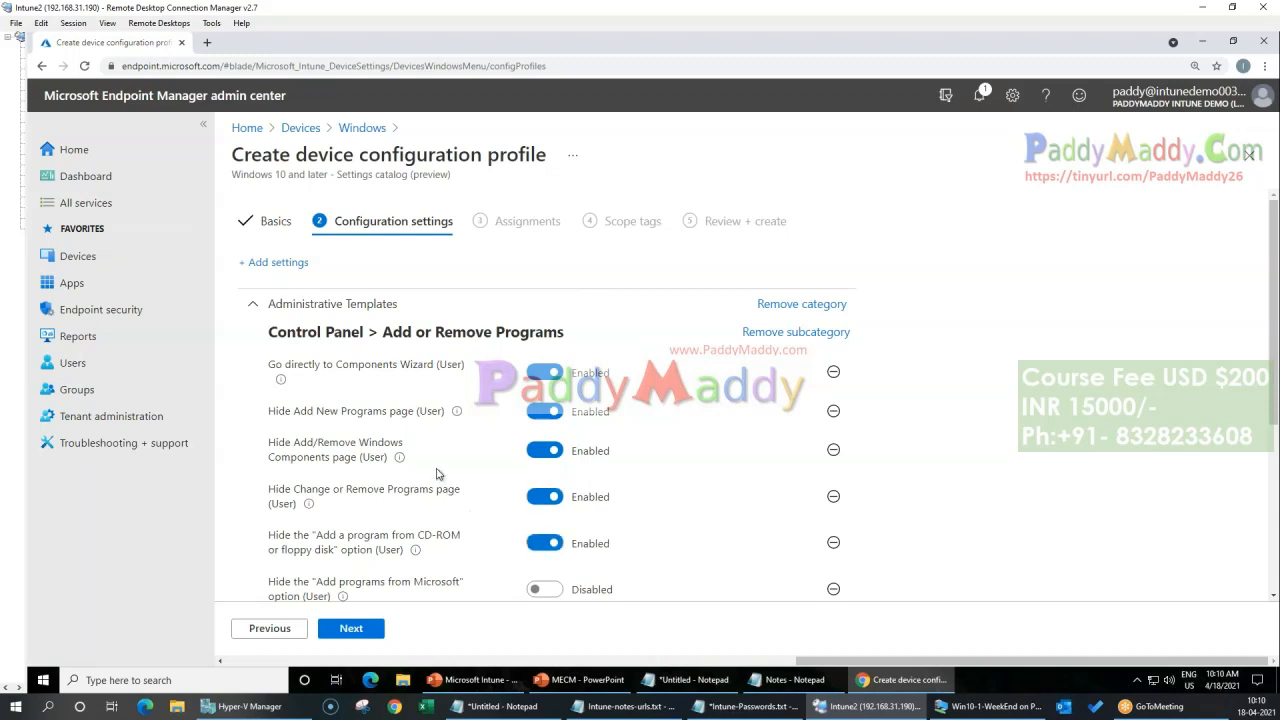
{"action": "scroll", "coordinate": [540, 545], "scroll_direction": "down", "scroll_amount": 1}
{"action": "left_click", "coordinate": [544, 456]}
{"action": "left_click", "coordinate": [544, 502]}
{"action": "left_click", "coordinate": [544, 548]}
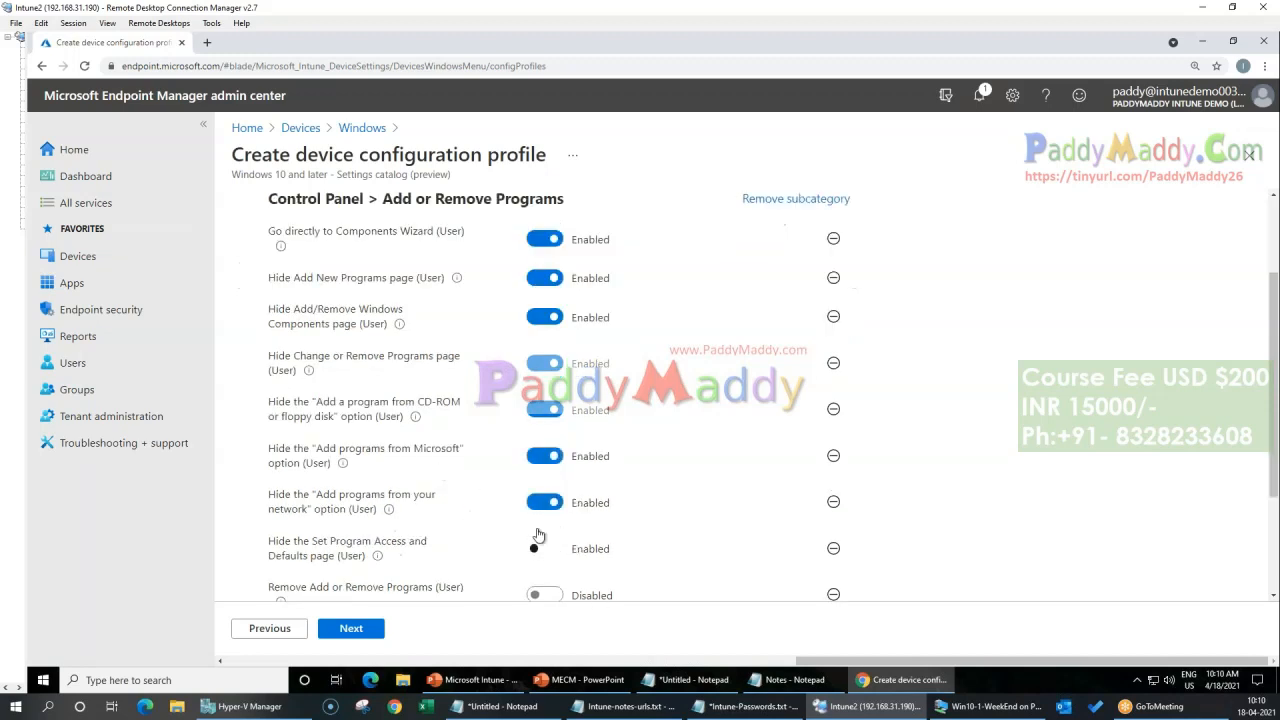
{"action": "scroll", "coordinate": [544, 548], "scroll_direction": "down", "scroll_amount": 2}
{"action": "left_click", "coordinate": [544, 426]}
{"action": "left_click", "coordinate": [544, 464]}
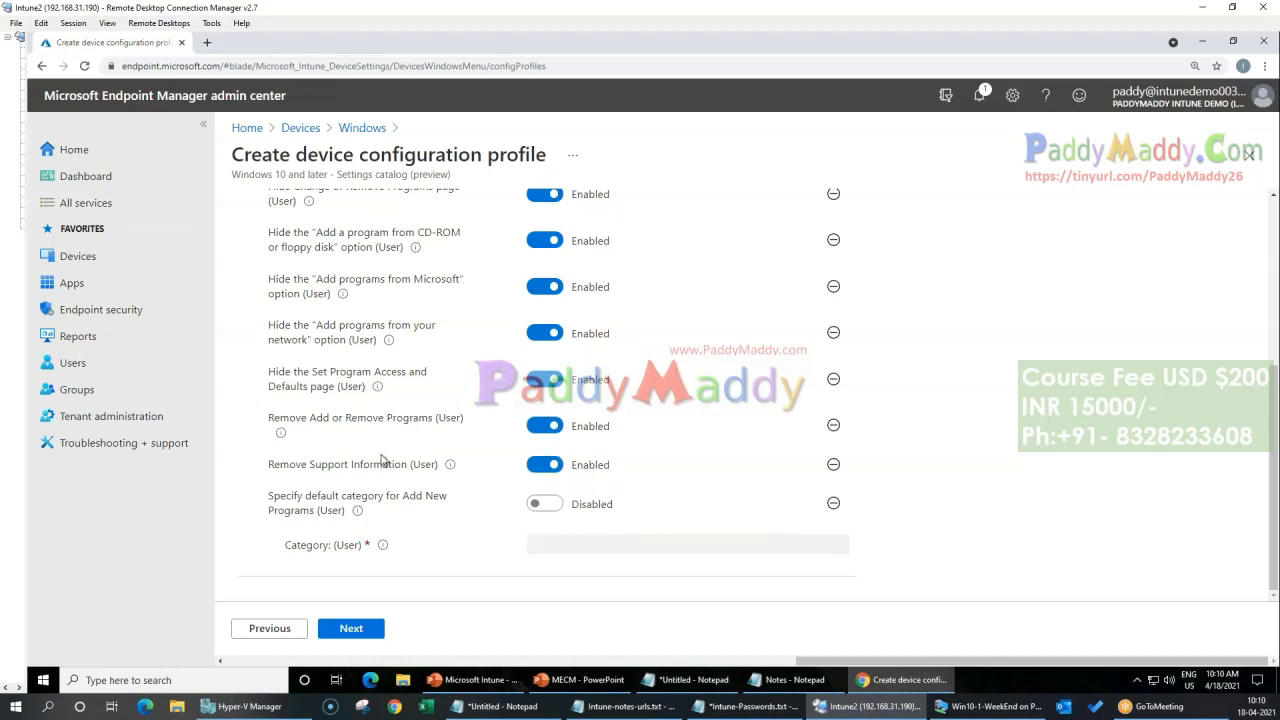
Step: Disable "Go directly to Components Wizard (User)" and remove the whole Add or Remove Programs subcategory from the profile
{"action": "scroll", "coordinate": [383, 458], "scroll_direction": "up", "scroll_amount": 3}
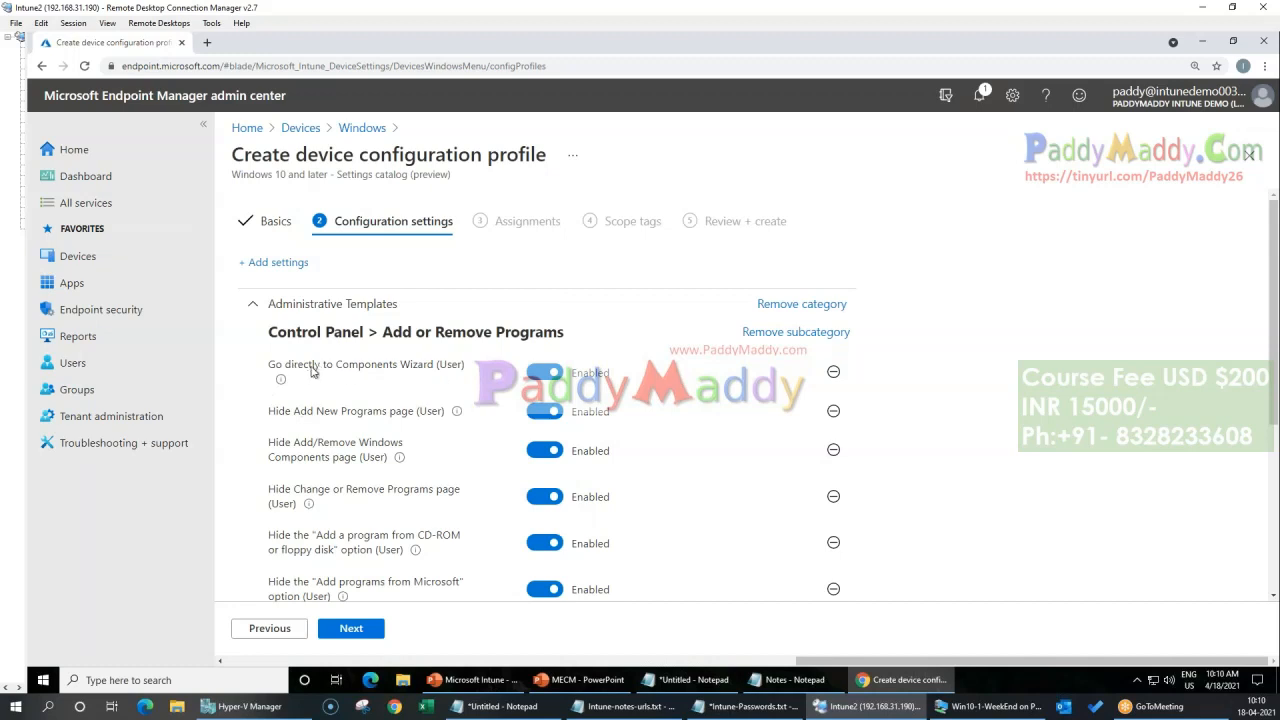
{"action": "left_click", "coordinate": [545, 376]}
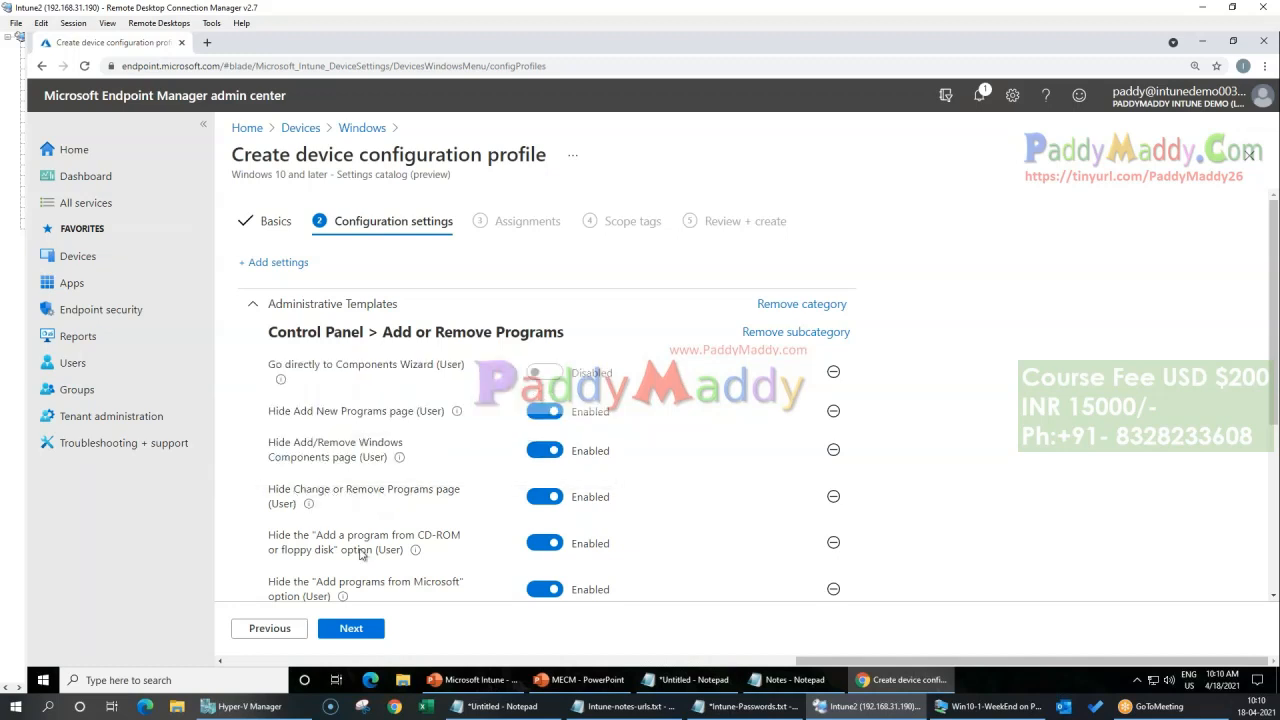
{"action": "scroll", "coordinate": [430, 521], "scroll_direction": "down", "scroll_amount": 3}
{"action": "scroll", "coordinate": [402, 487], "scroll_direction": "up", "scroll_amount": 3}
{"action": "left_click", "coordinate": [796, 332]}
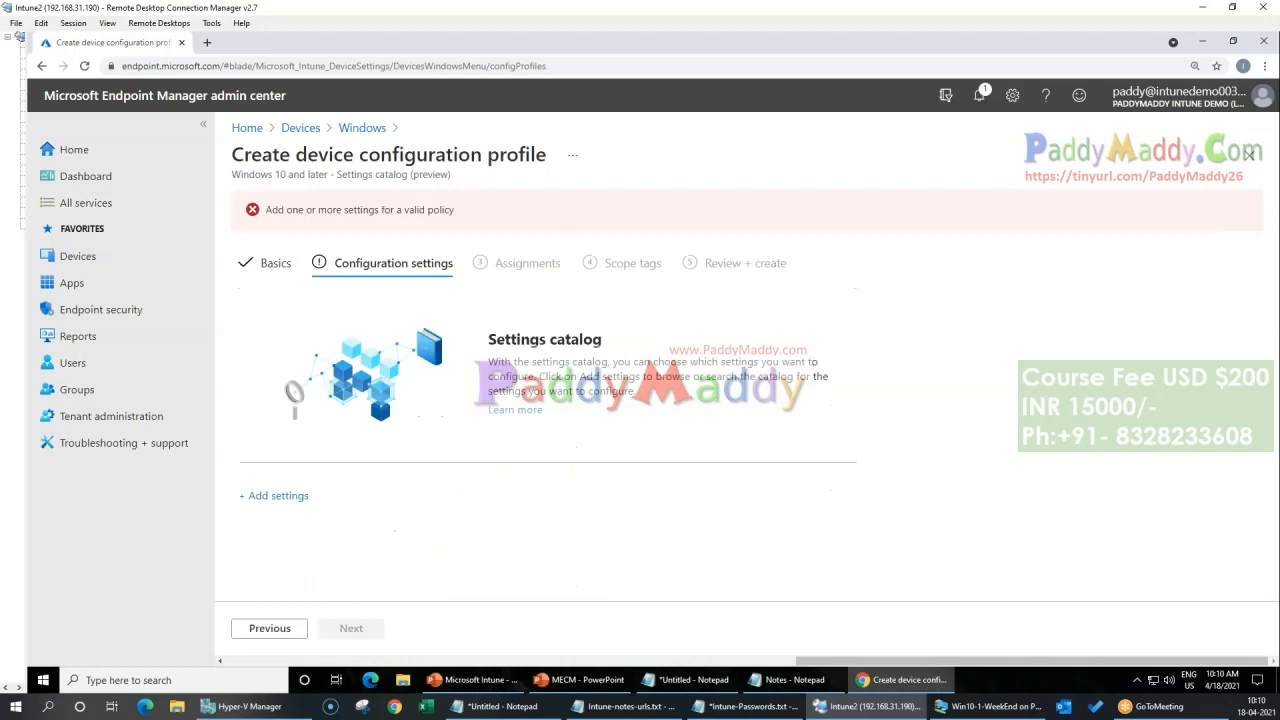
Step: Go back to the profile's basics and abandon it, discarding the unsaved edits to return to the Windows configuration profiles
{"action": "left_click", "coordinate": [288, 628]}
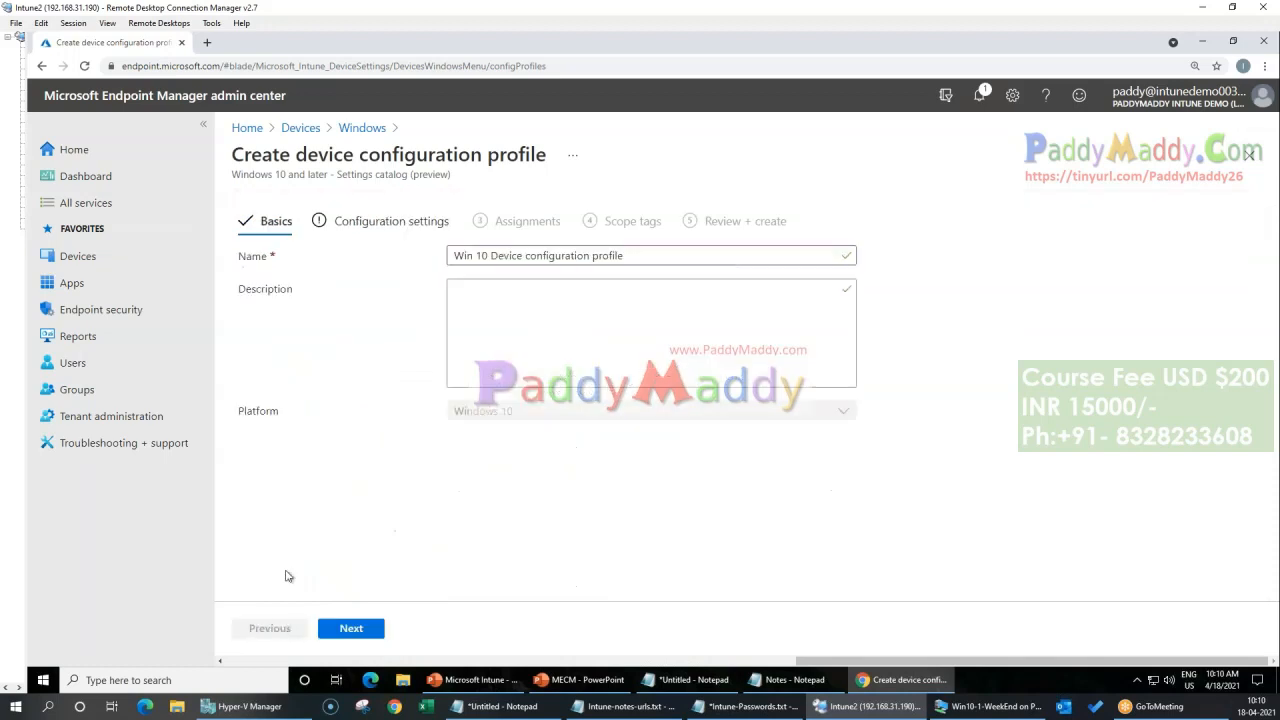
{"action": "left_click", "coordinate": [362, 128]}
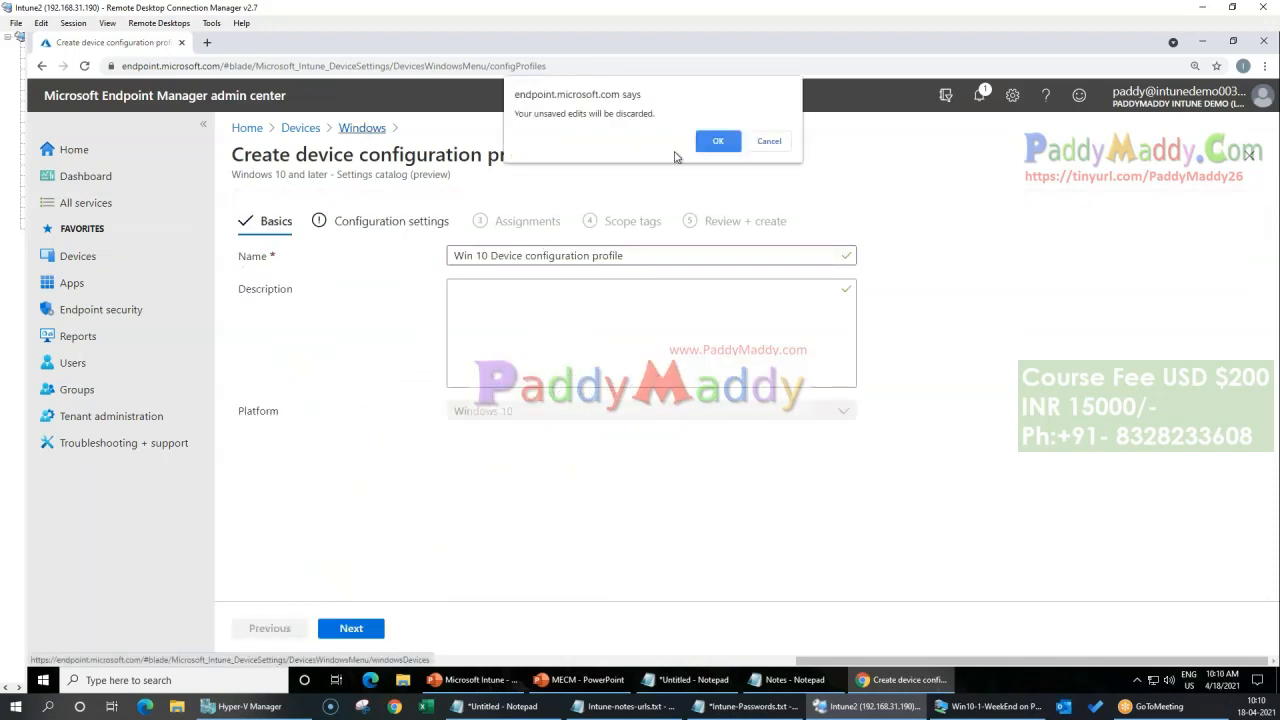
{"action": "left_click", "coordinate": [770, 143]}
{"action": "left_click_drag", "start_coordinate": [655, 256], "coordinate": [223, 262]}
{"action": "left_click", "coordinate": [362, 128]}
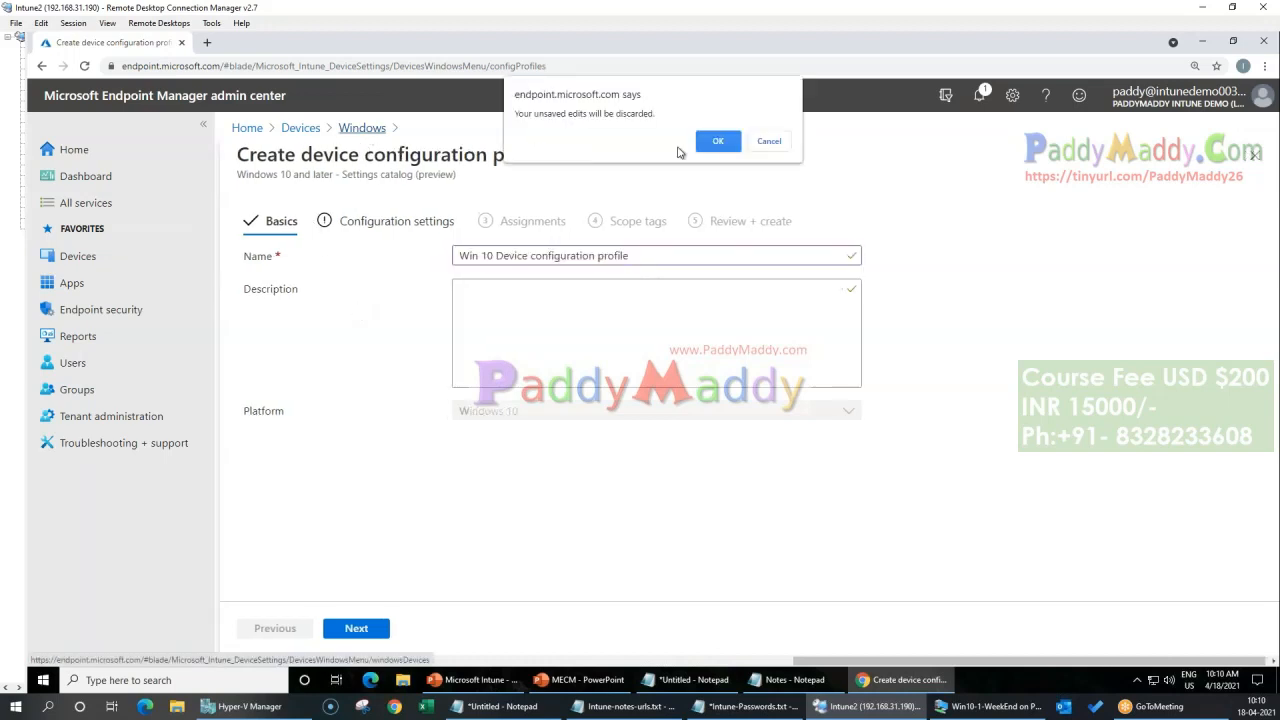
{"action": "left_click", "coordinate": [720, 141]}
Step: Start a new profile for Windows 10 and later with the profile type Templates, and look through the available templates
{"action": "left_click", "coordinate": [500, 205]}
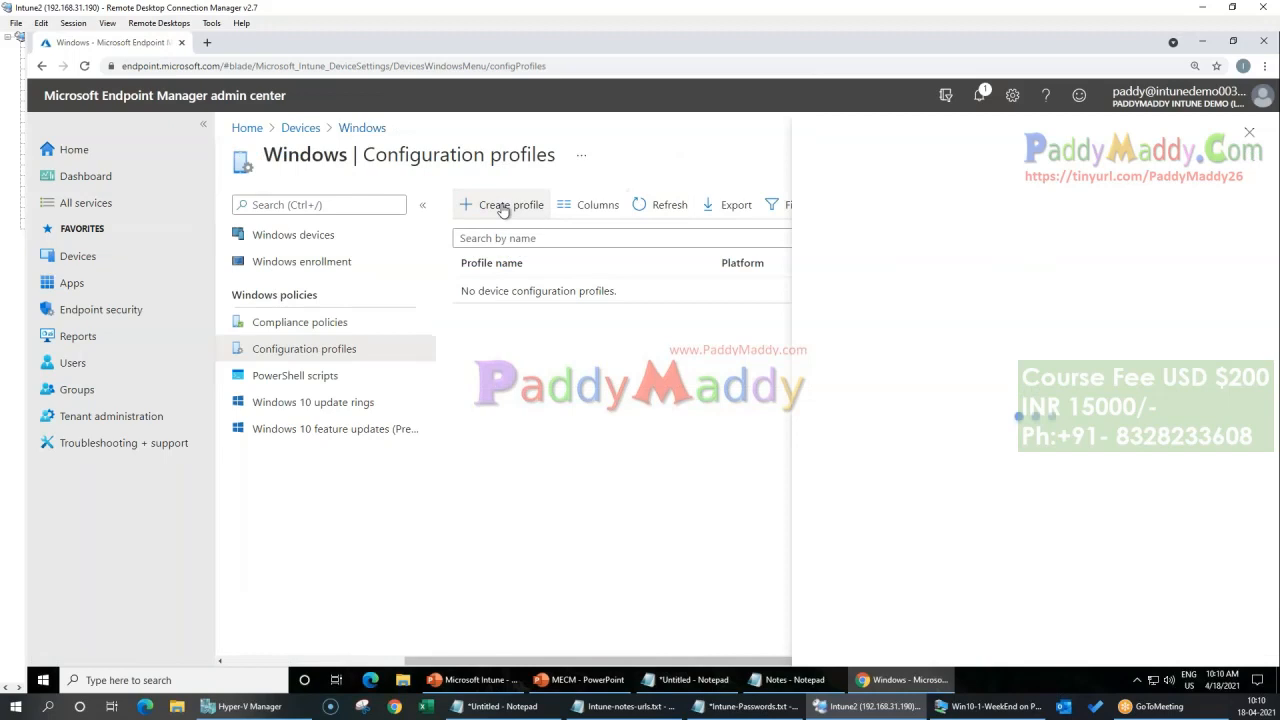
{"action": "left_click", "coordinate": [909, 219]}
{"action": "left_click", "coordinate": [892, 234]}
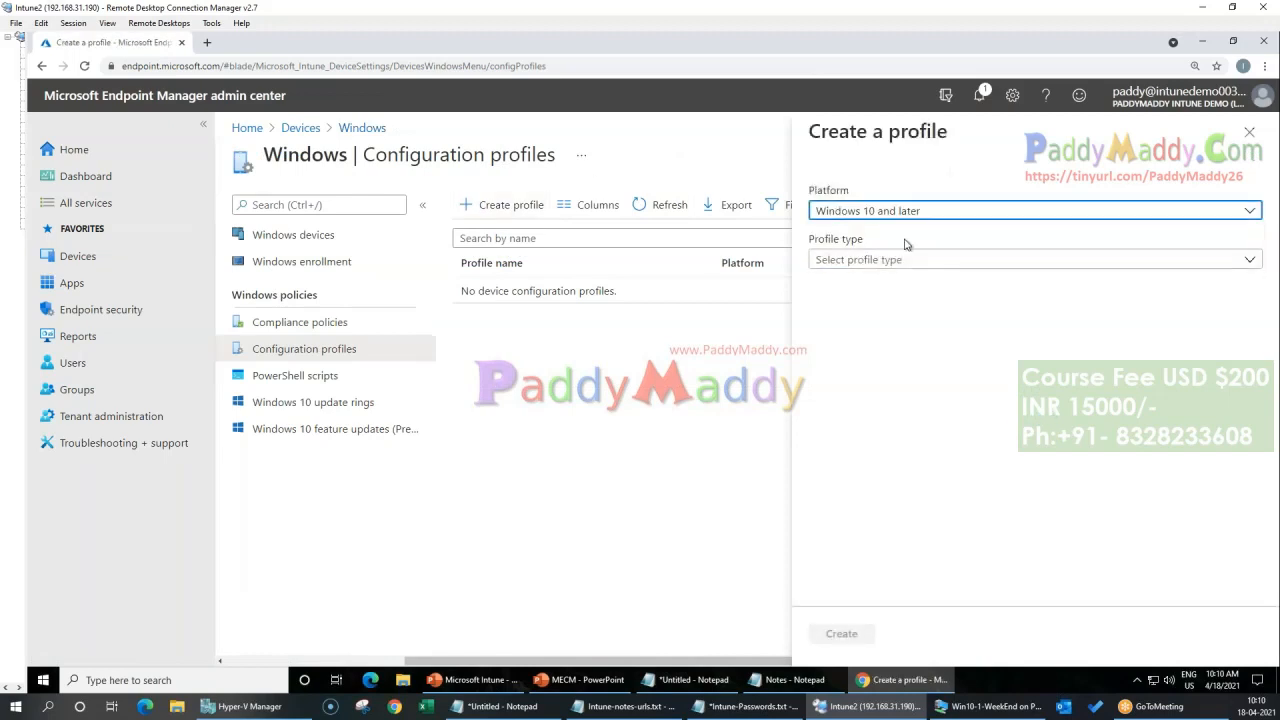
{"action": "left_click", "coordinate": [894, 259]}
{"action": "left_click", "coordinate": [850, 309]}
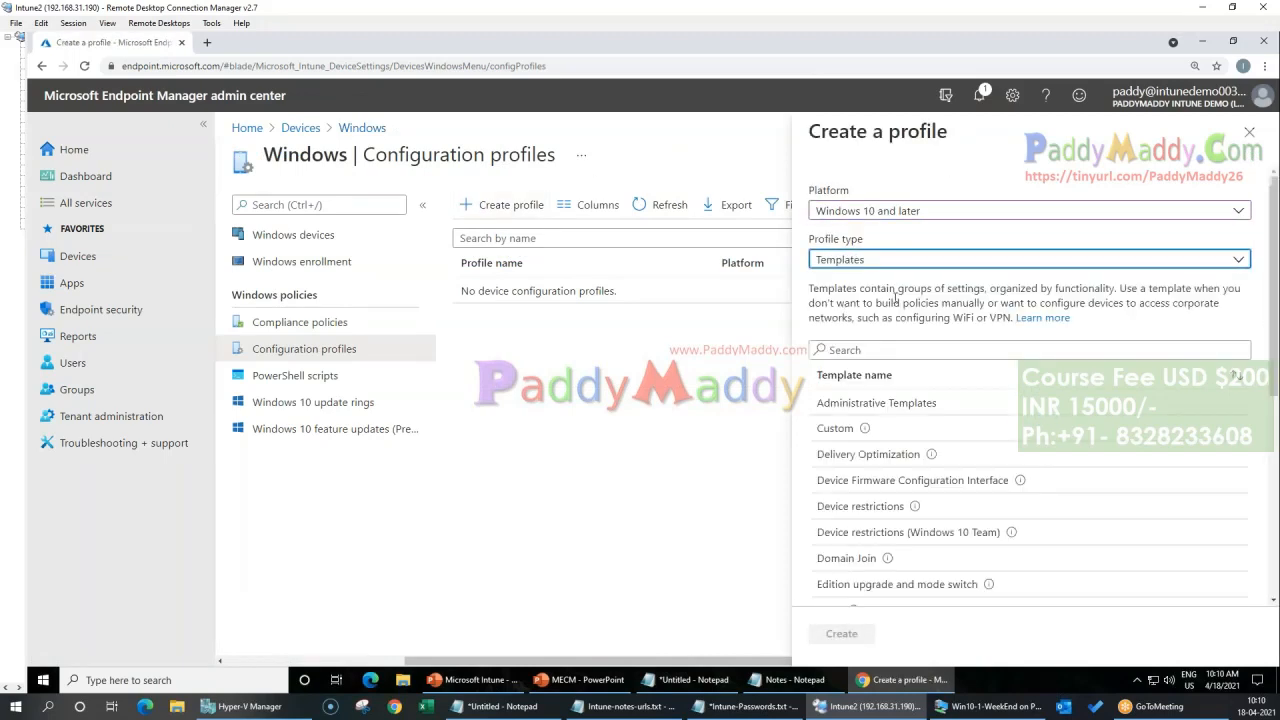
{"action": "scroll", "coordinate": [1160, 310], "scroll_direction": "down", "scroll_amount": 4}
{"action": "scroll", "coordinate": [1232, 272], "scroll_direction": "up", "scroll_amount": 4}
Step: Choose Templates again as the profile type and examine the list of Windows 10 templates, including the Domain Join description
{"action": "left_click", "coordinate": [884, 213]}
{"action": "left_click", "coordinate": [872, 234]}
{"action": "left_click", "coordinate": [863, 259]}
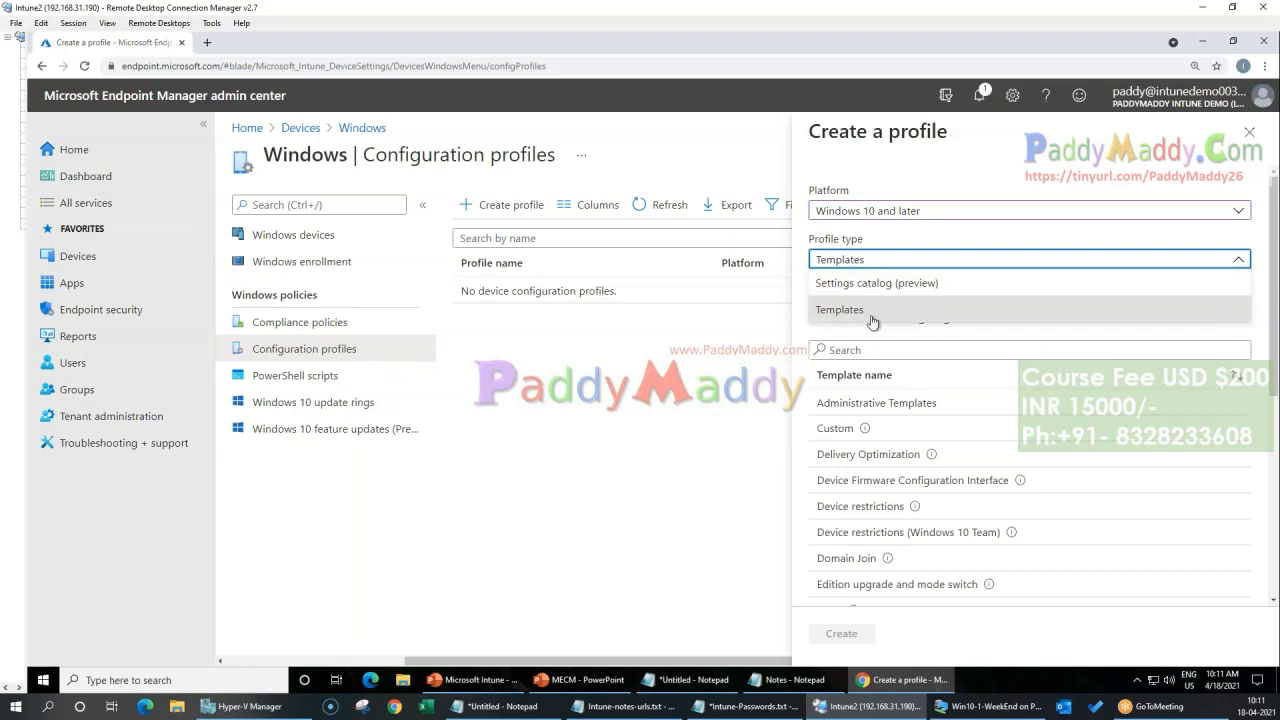
{"action": "left_click", "coordinate": [872, 312]}
{"action": "scroll", "coordinate": [996, 481], "scroll_direction": "down", "scroll_amount": 1}
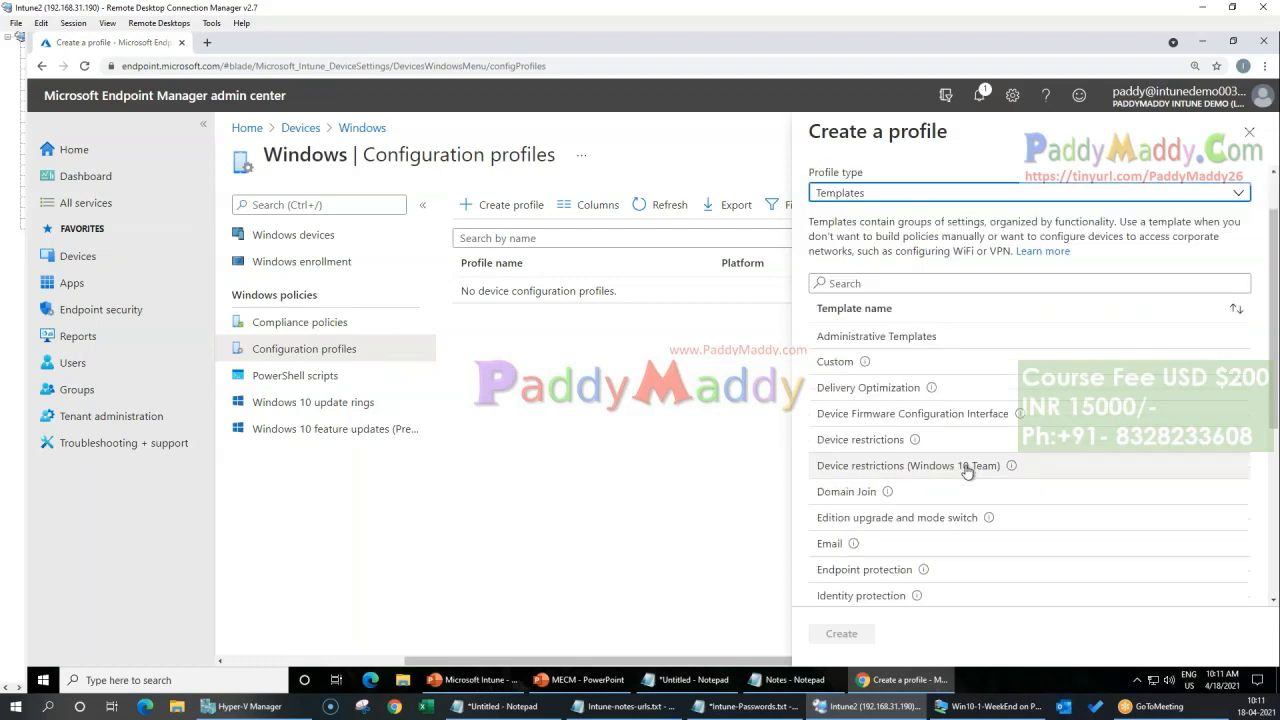
{"action": "scroll", "coordinate": [997, 472], "scroll_direction": "down", "scroll_amount": 1}
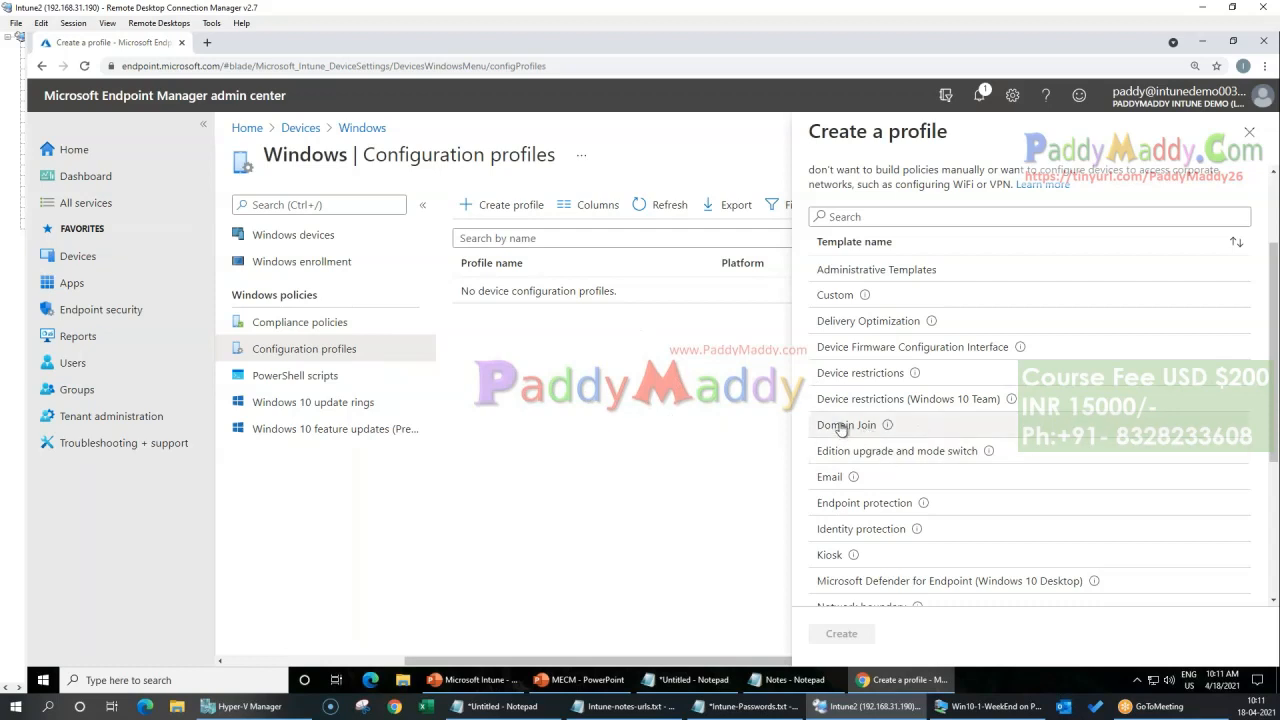
{"action": "mouse_move", "coordinate": [889, 430]}
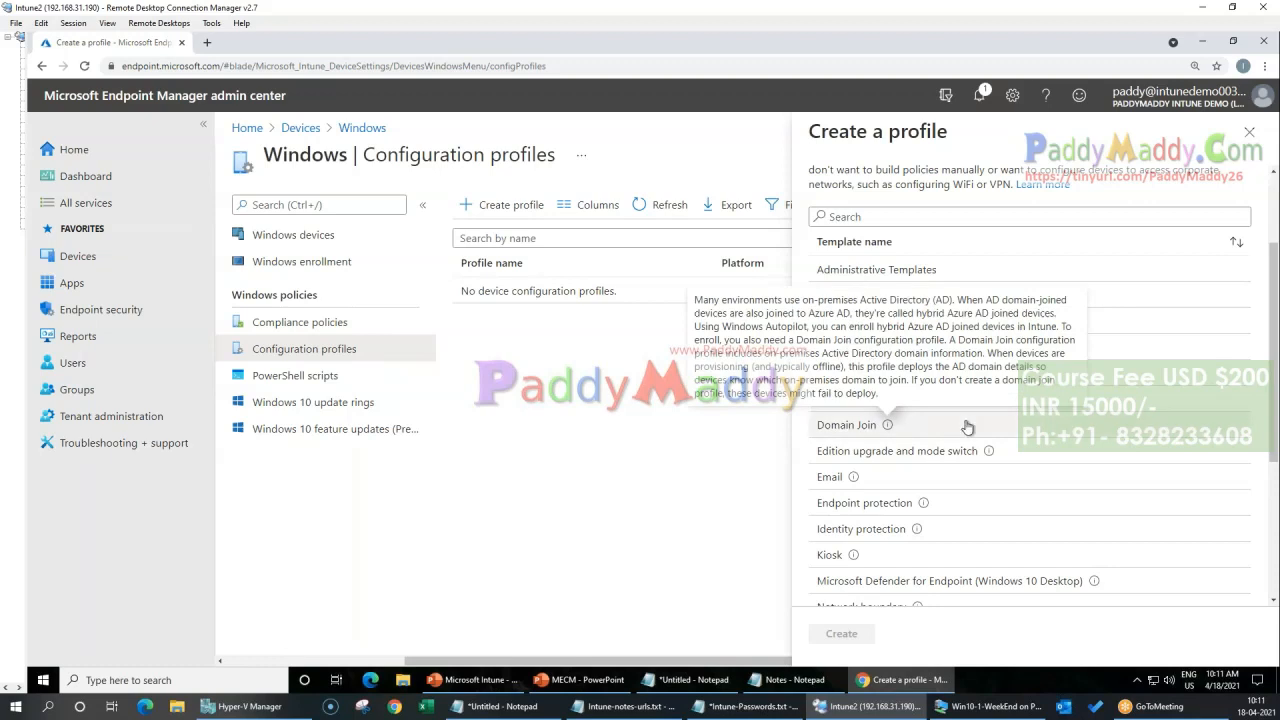
{"action": "scroll", "coordinate": [967, 427], "scroll_direction": "down", "scroll_amount": 1}
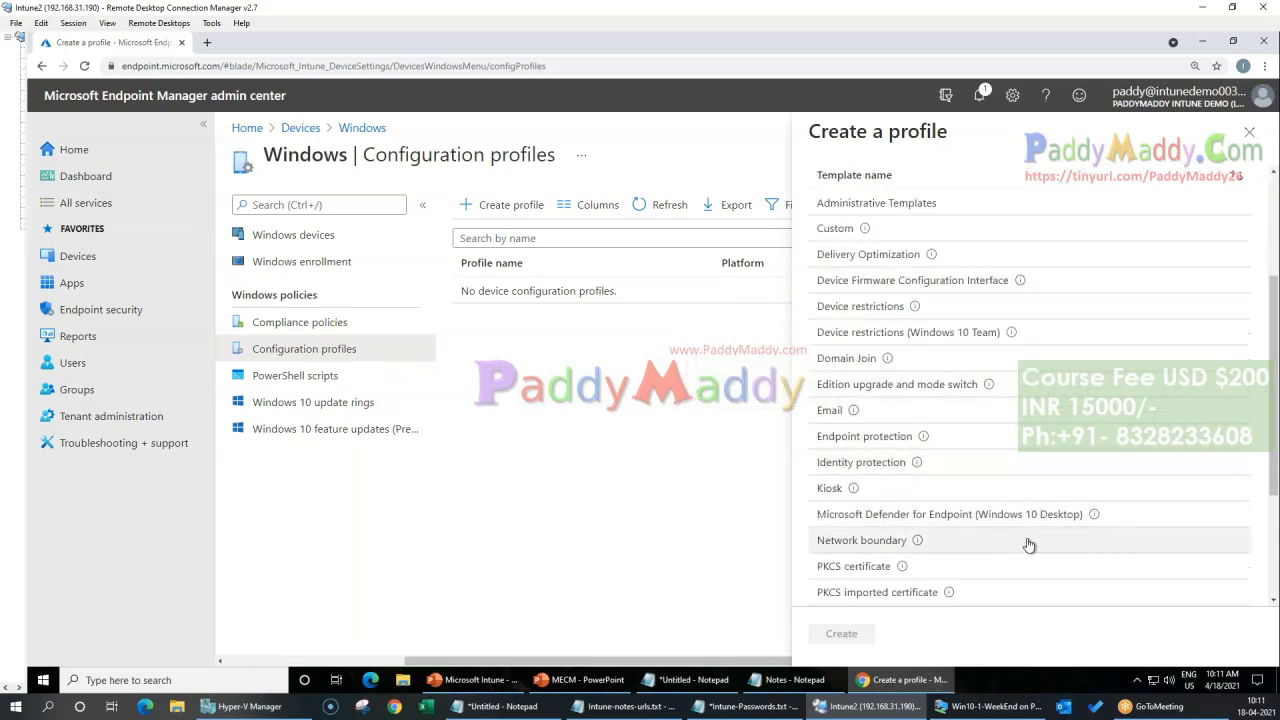
{"action": "scroll", "coordinate": [1043, 457], "scroll_direction": "down", "scroll_amount": 3}
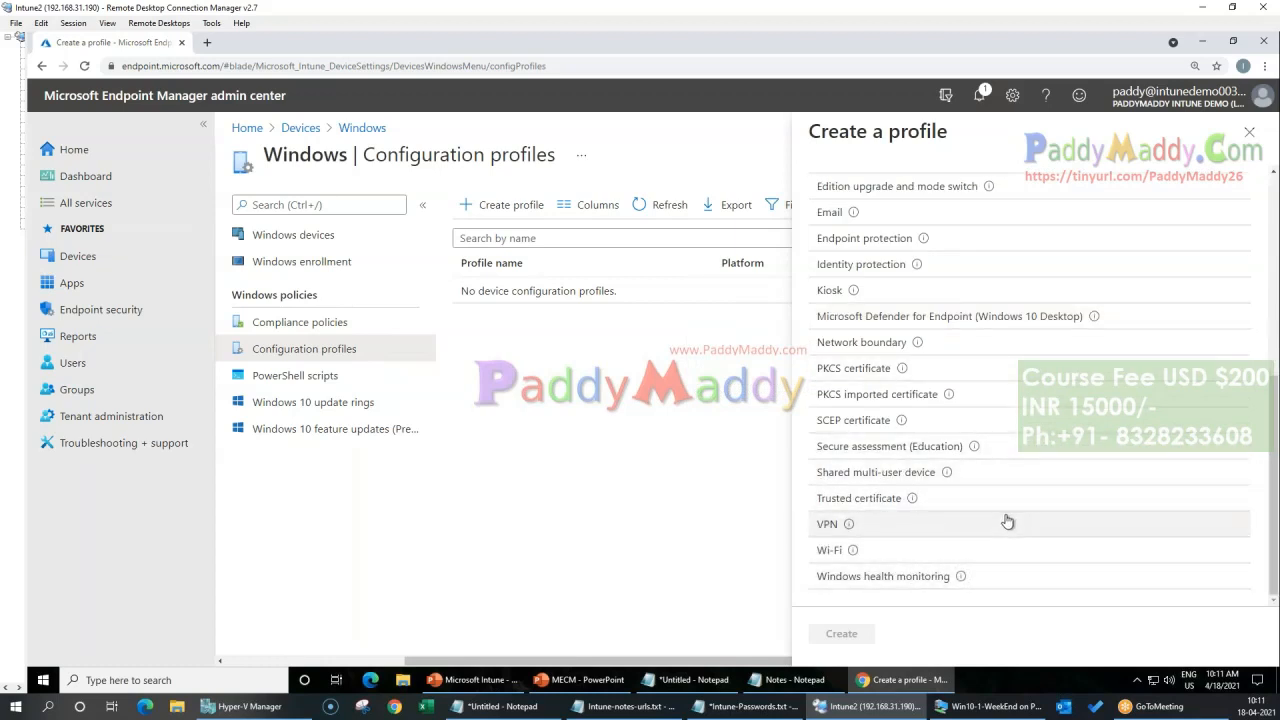
{"action": "scroll", "coordinate": [1008, 522], "scroll_direction": "up", "scroll_amount": 1}
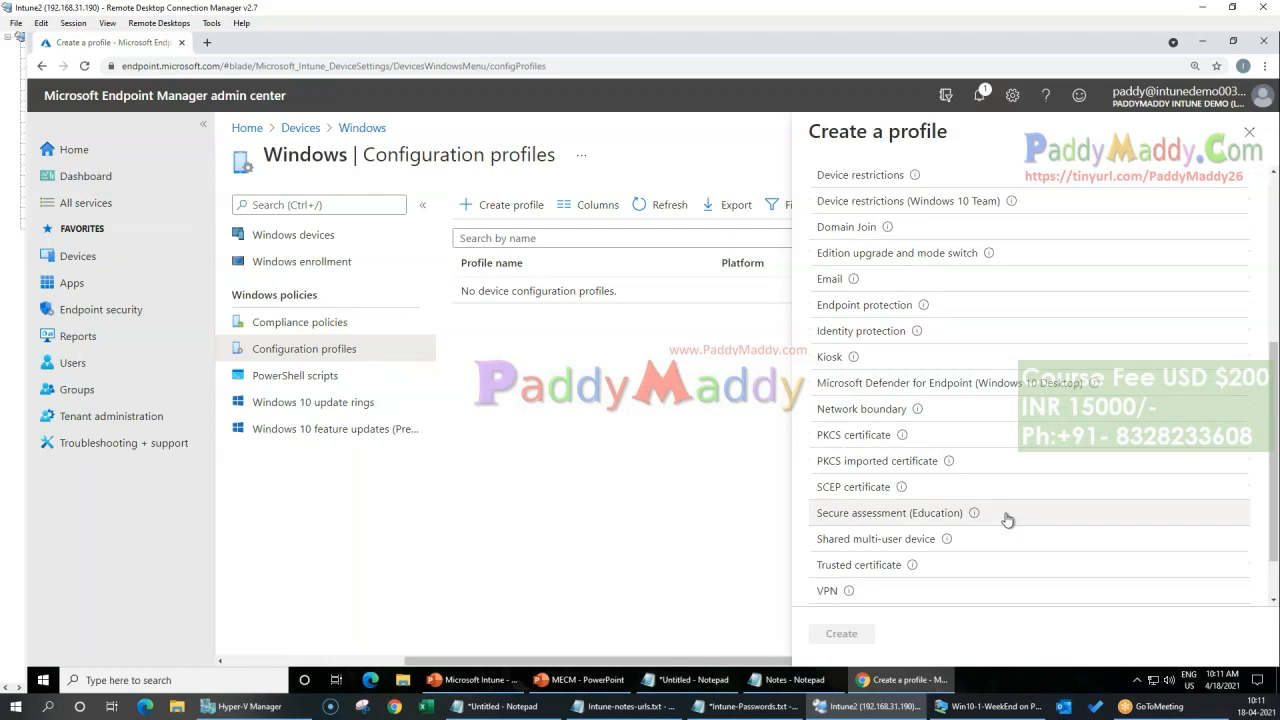
{"action": "scroll", "coordinate": [1008, 520], "scroll_direction": "up", "scroll_amount": 1}
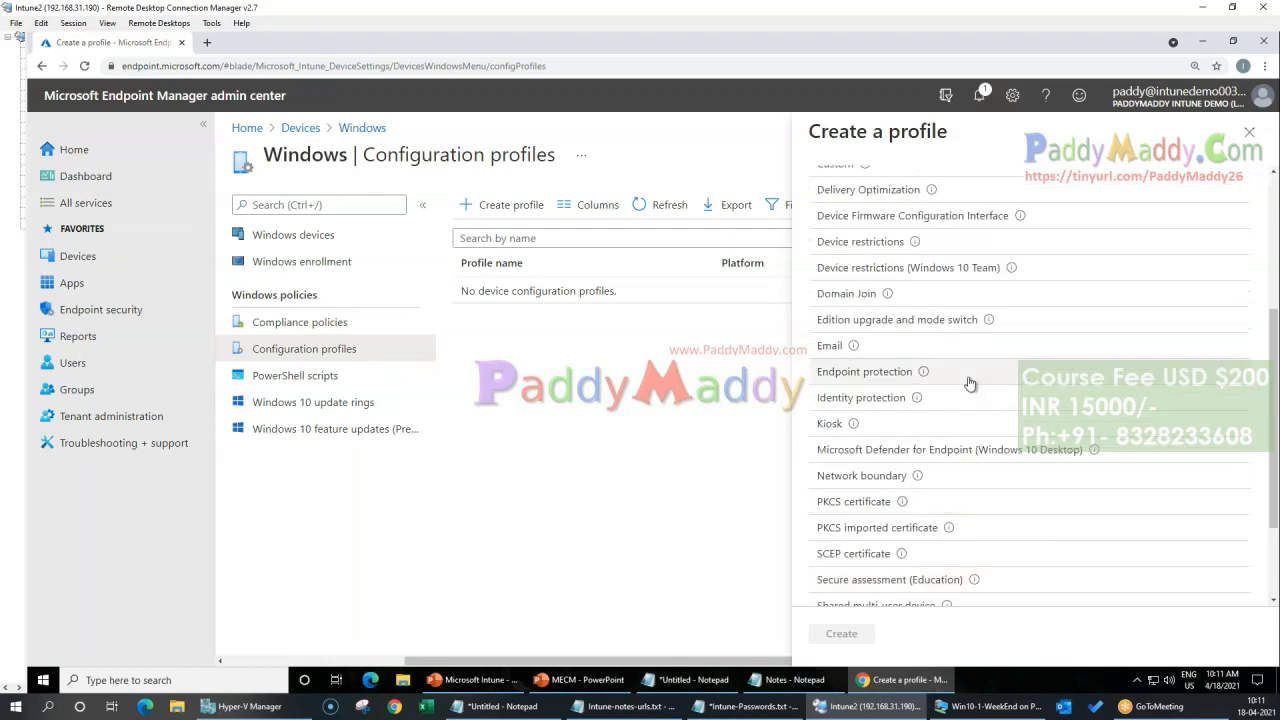
{"action": "scroll", "coordinate": [969, 383], "scroll_direction": "up", "scroll_amount": 2}
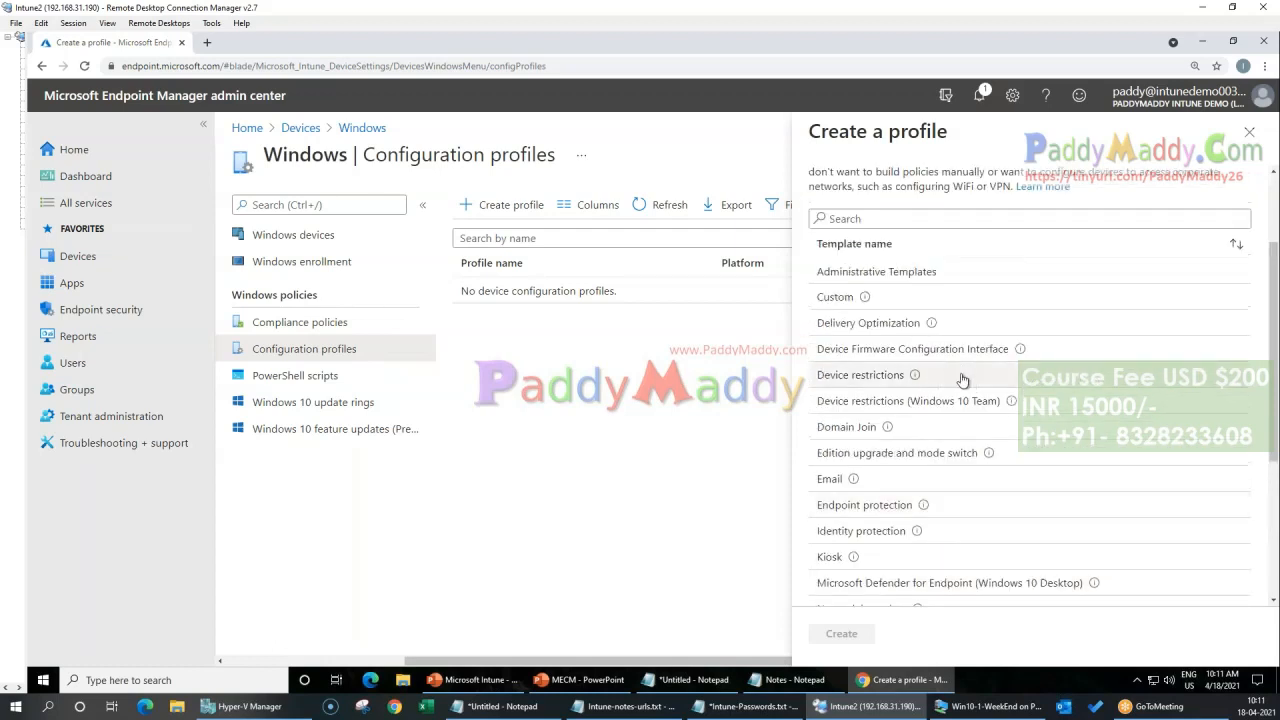
Step: Create a Device restrictions profile named "Device Restrictions - Win 10 Device configuration profile" and continue to its configuration settings
{"action": "left_click", "coordinate": [965, 380]}
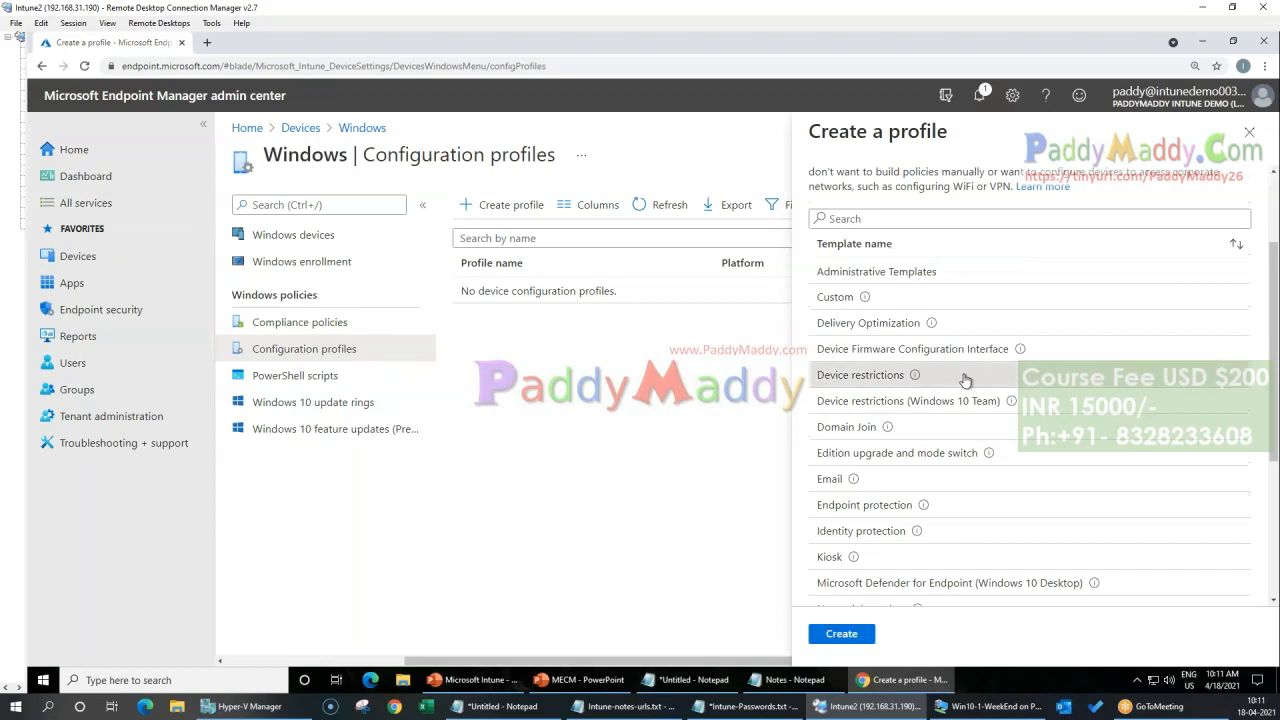
{"action": "left_click", "coordinate": [839, 636]}
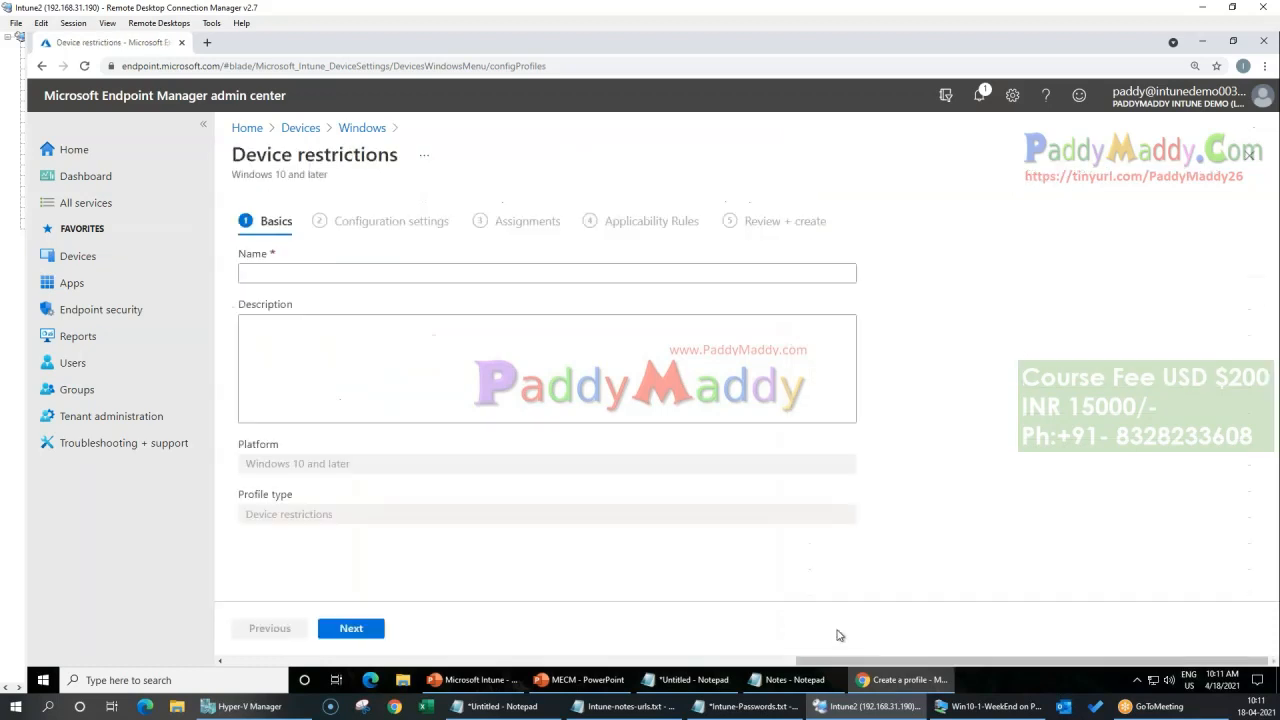
{"action": "left_click", "coordinate": [508, 253]}
{"action": "type", "text": "Win 10 Device configuration profile"}
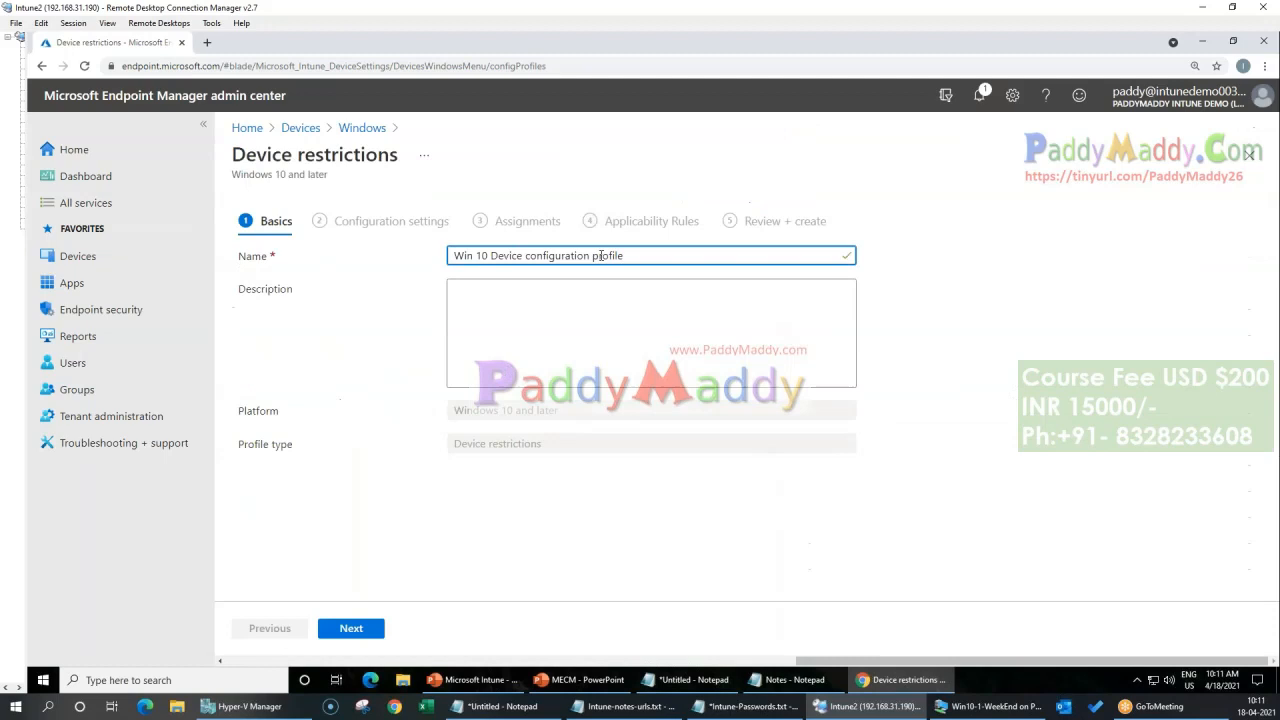
{"action": "type", "text": "- Devic"}
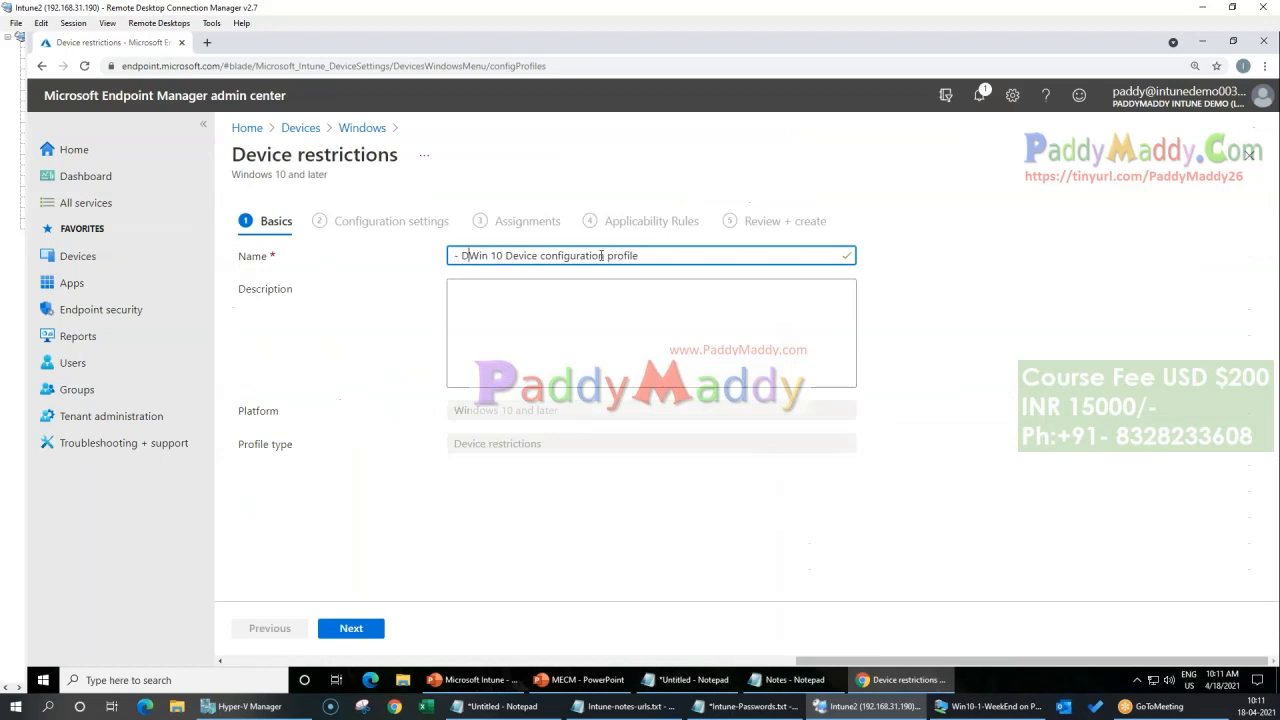
{"action": "type", "text": "e Resttr"}
{"action": "key", "text": "BackSpace"}
{"action": "key", "text": "BackSpace"}
{"action": "type", "text": "rictions "}
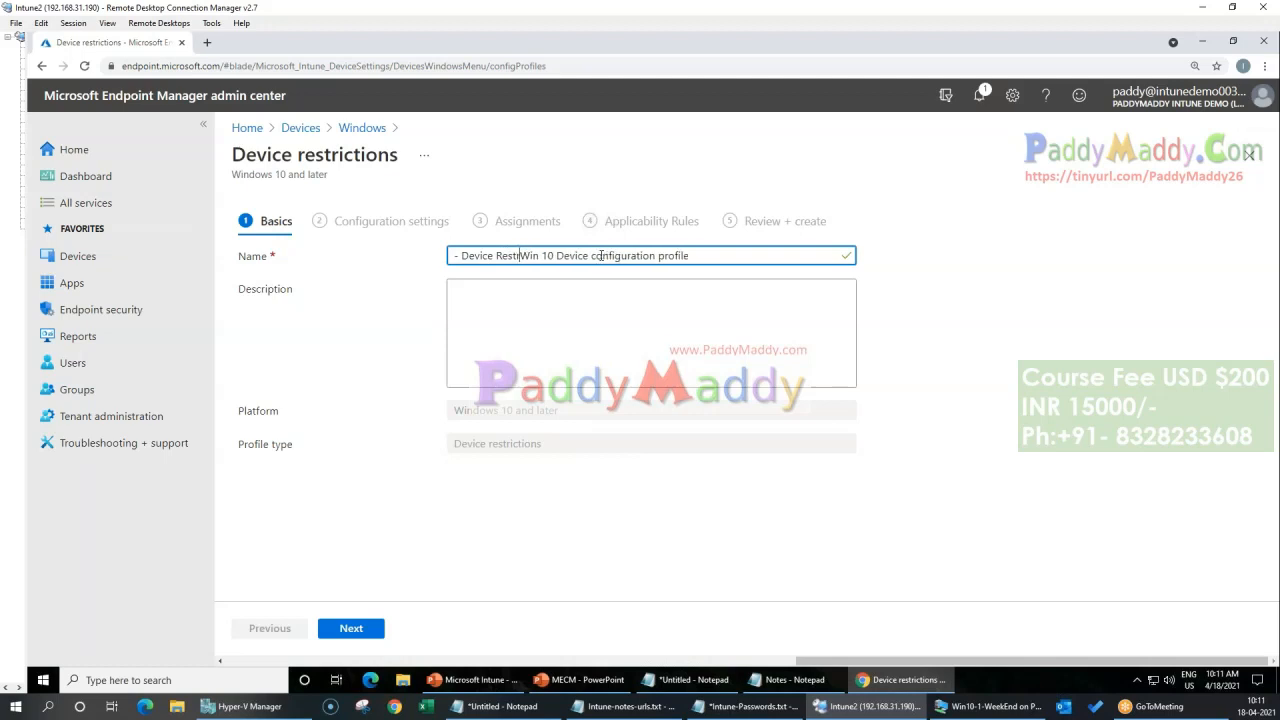
{"action": "type", "text": "-"}
{"action": "key", "text": "Home"}
{"action": "key", "text": "Delete"}
{"action": "key", "text": "Delete"}
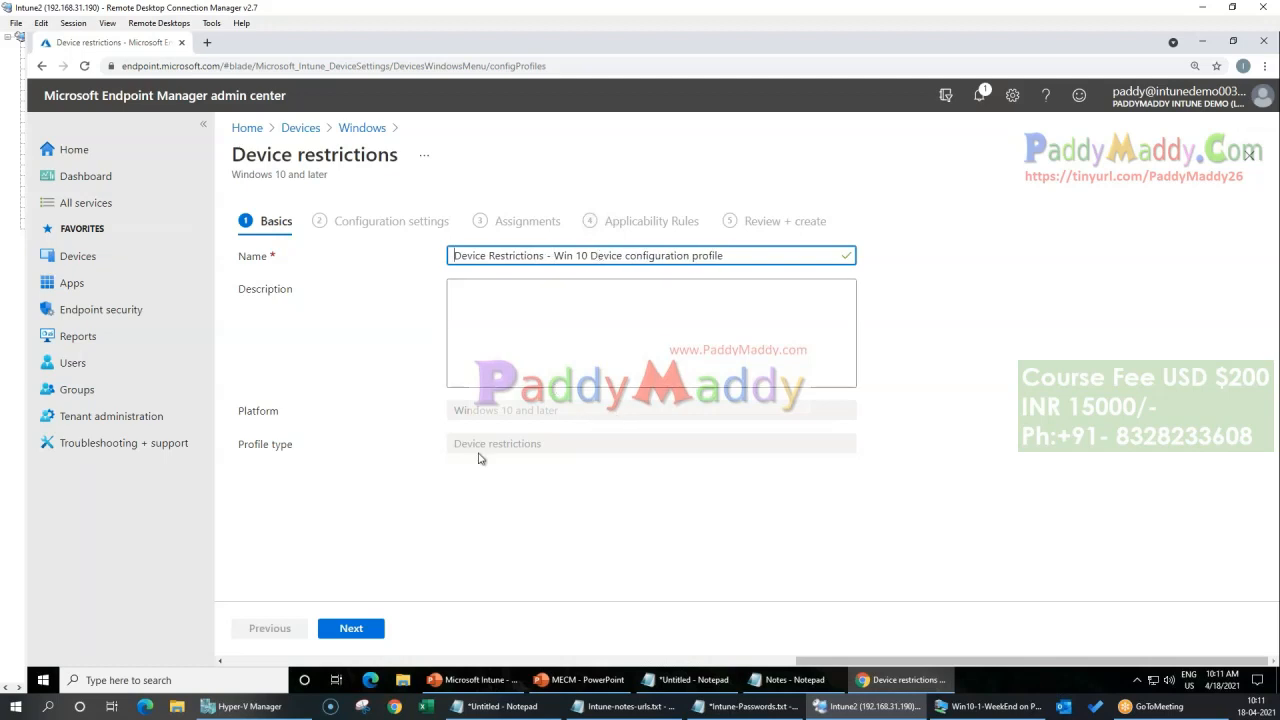
{"action": "left_click", "coordinate": [372, 630]}
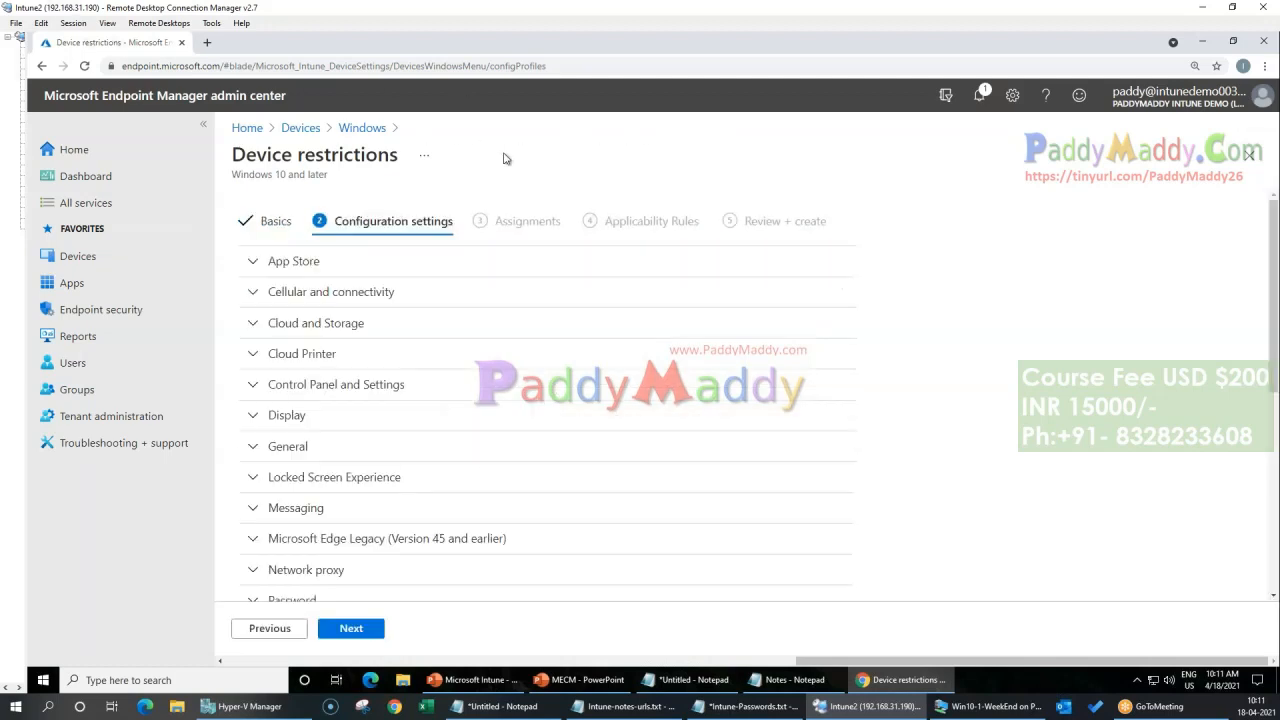
Step: Look through the device restriction categories and expand Power Settings to view its options
{"action": "scroll", "coordinate": [594, 478], "scroll_direction": "down", "scroll_amount": 5}
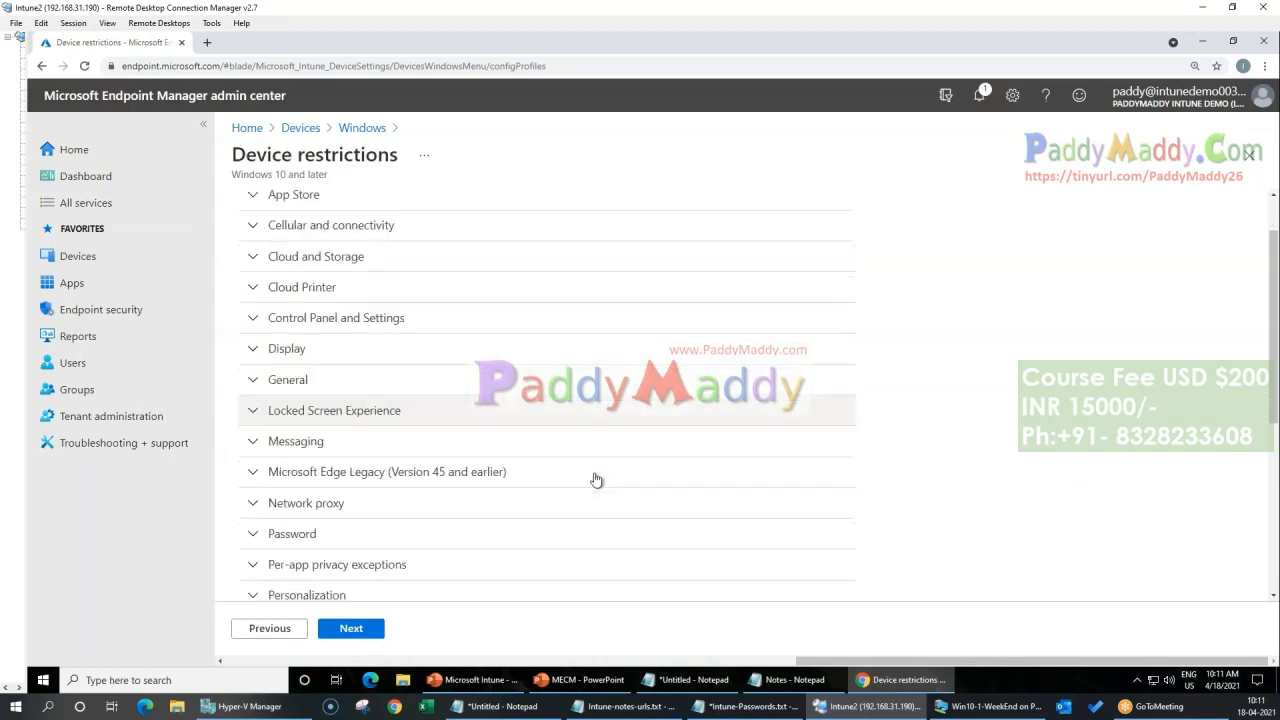
{"action": "left_click", "coordinate": [318, 549]}
{"action": "scroll", "coordinate": [420, 475], "scroll_direction": "down", "scroll_amount": 3}
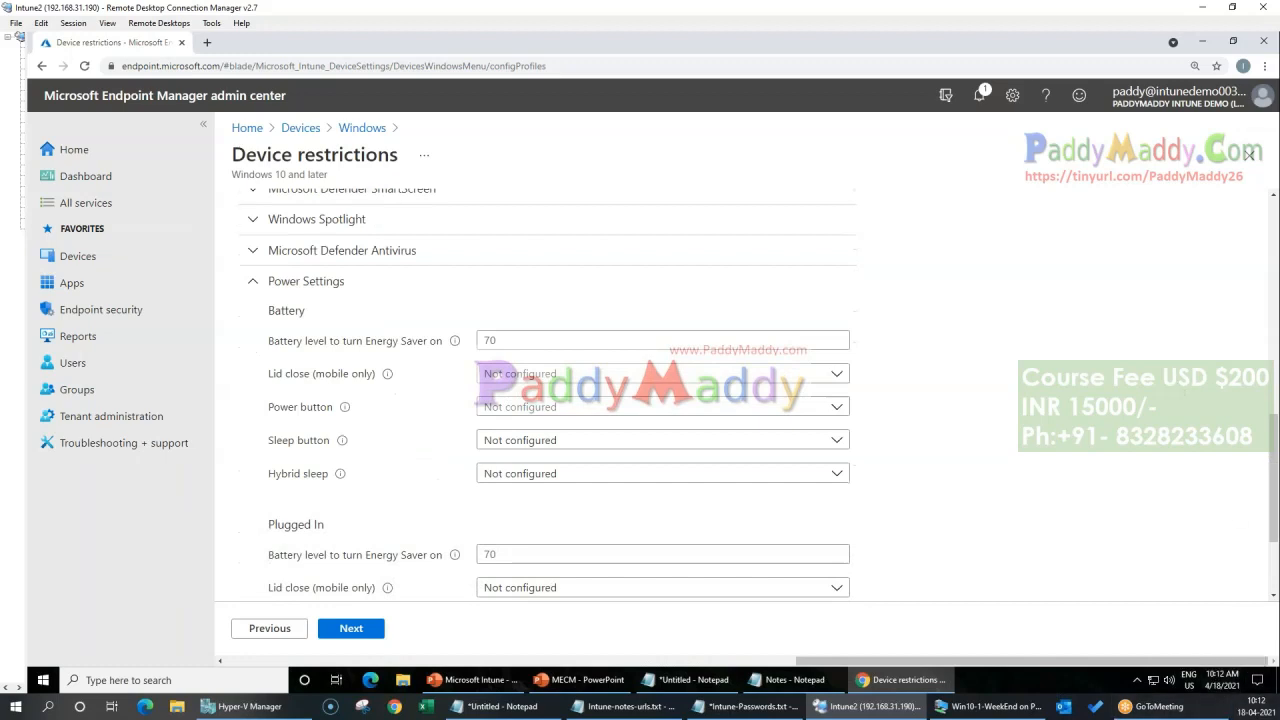
{"action": "scroll", "coordinate": [783, 381], "scroll_direction": "up", "scroll_amount": 10}
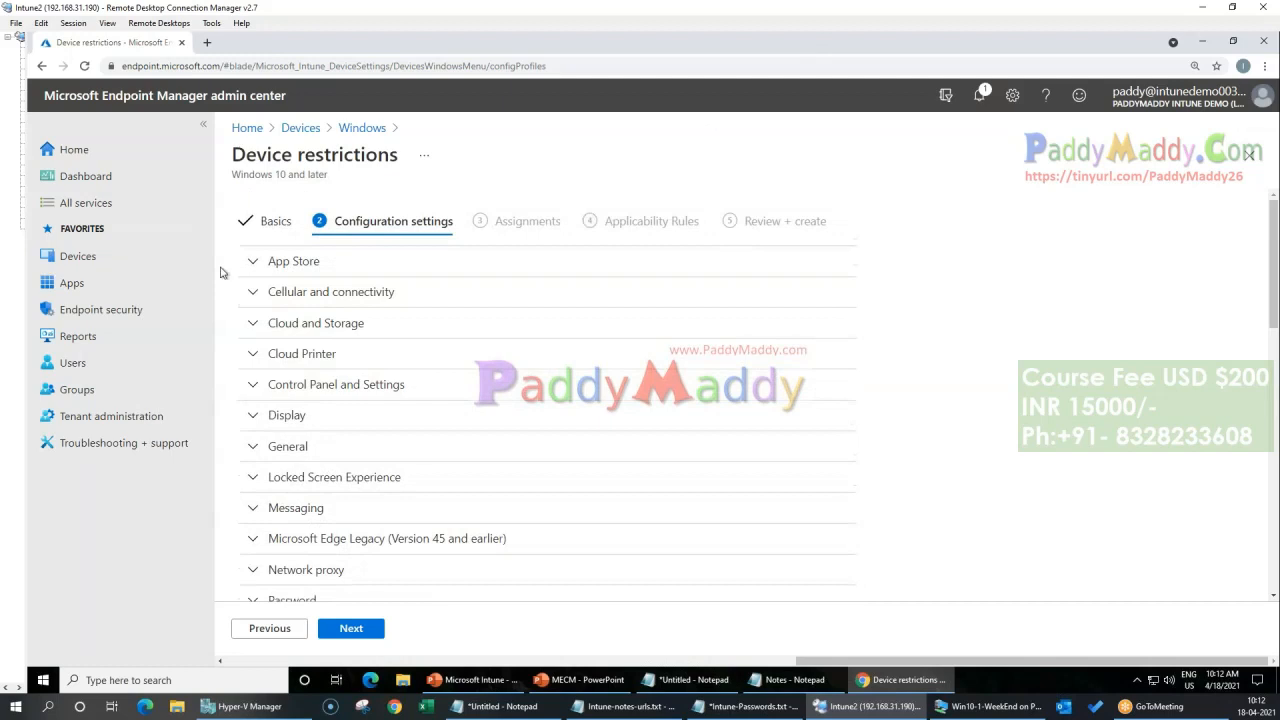
Step: Open the Devices overview in a separate browser tab and return to the Device restrictions profile
{"action": "middle_click", "coordinate": [77, 256]}
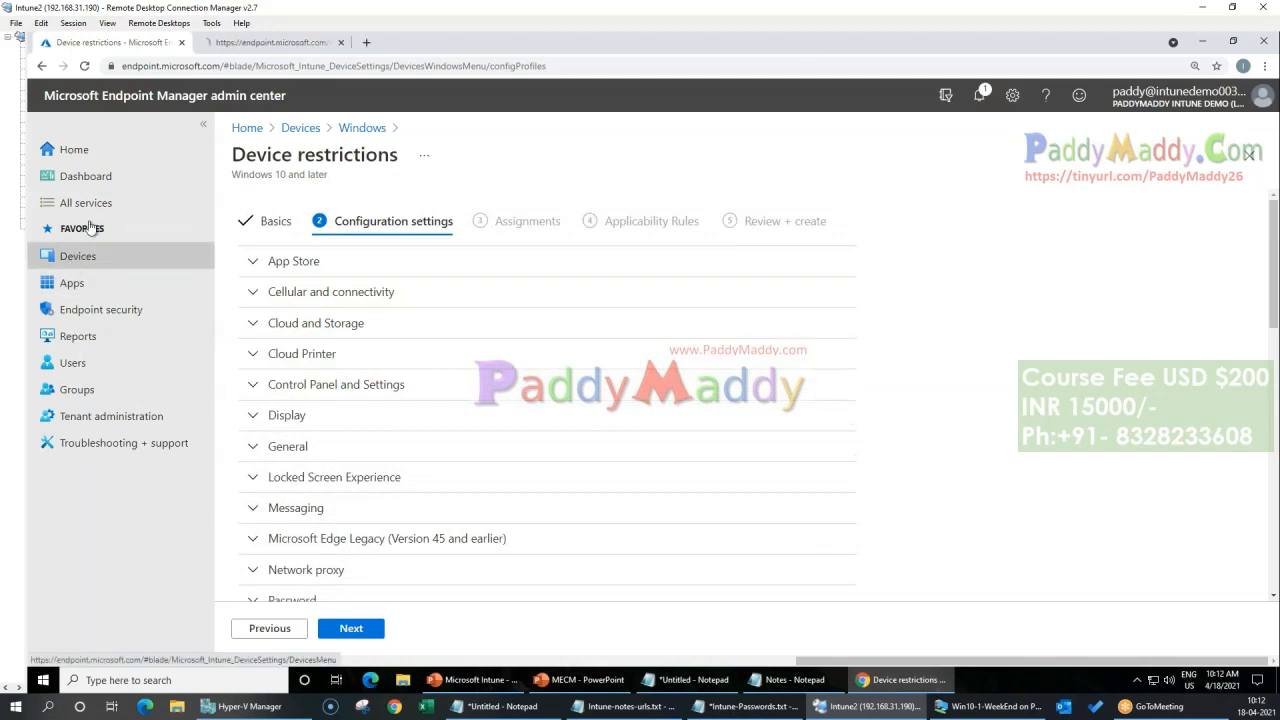
{"action": "left_click", "coordinate": [224, 46]}
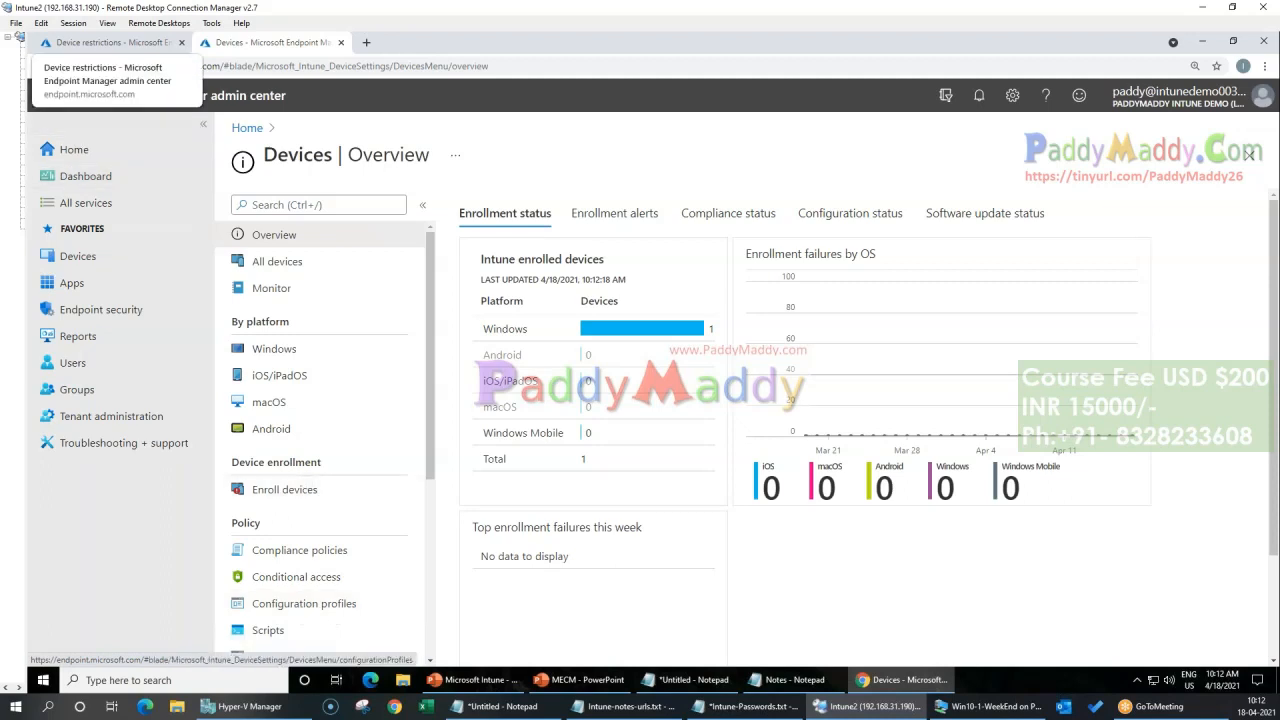
{"action": "left_click", "coordinate": [110, 42]}
Step: Review the Battery and Plugged In options under Power Settings and collapse that category
{"action": "scroll", "coordinate": [500, 530], "scroll_direction": "down", "scroll_amount": 9}
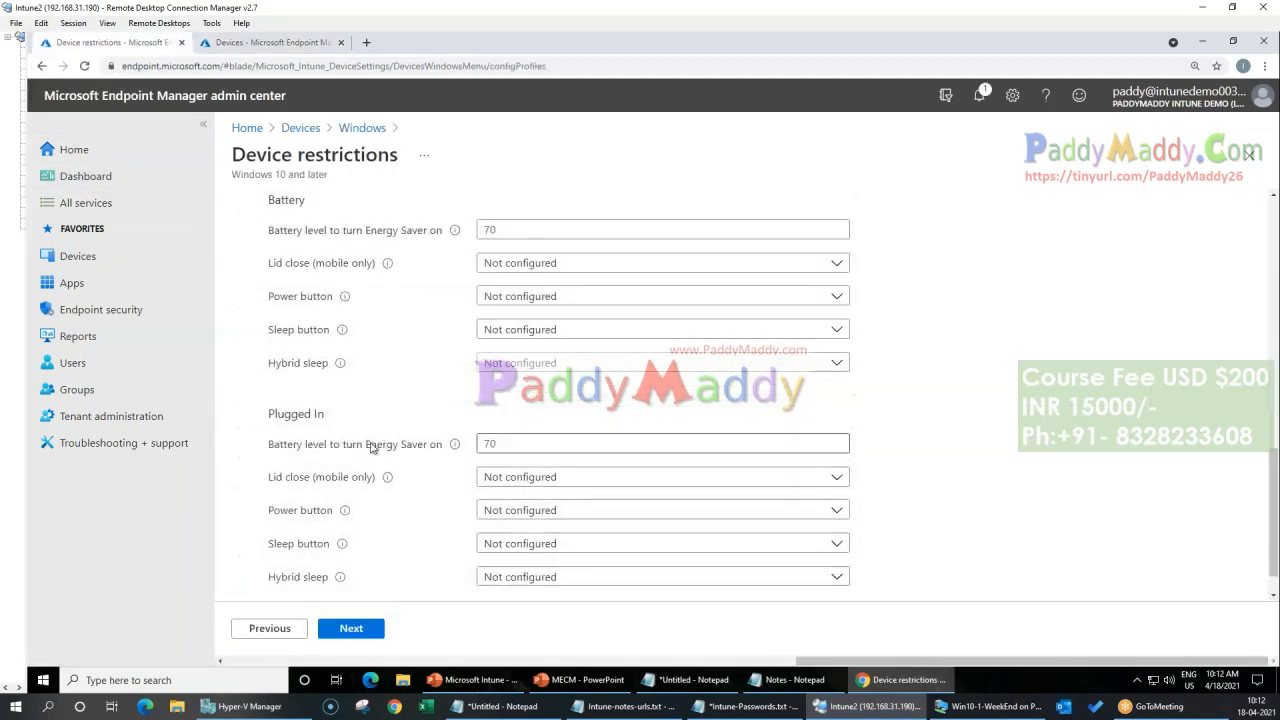
{"action": "scroll", "coordinate": [371, 449], "scroll_direction": "up", "scroll_amount": 1}
{"action": "scroll", "coordinate": [604, 558], "scroll_direction": "down", "scroll_amount": 2}
{"action": "scroll", "coordinate": [450, 500], "scroll_direction": "up", "scroll_amount": 5}
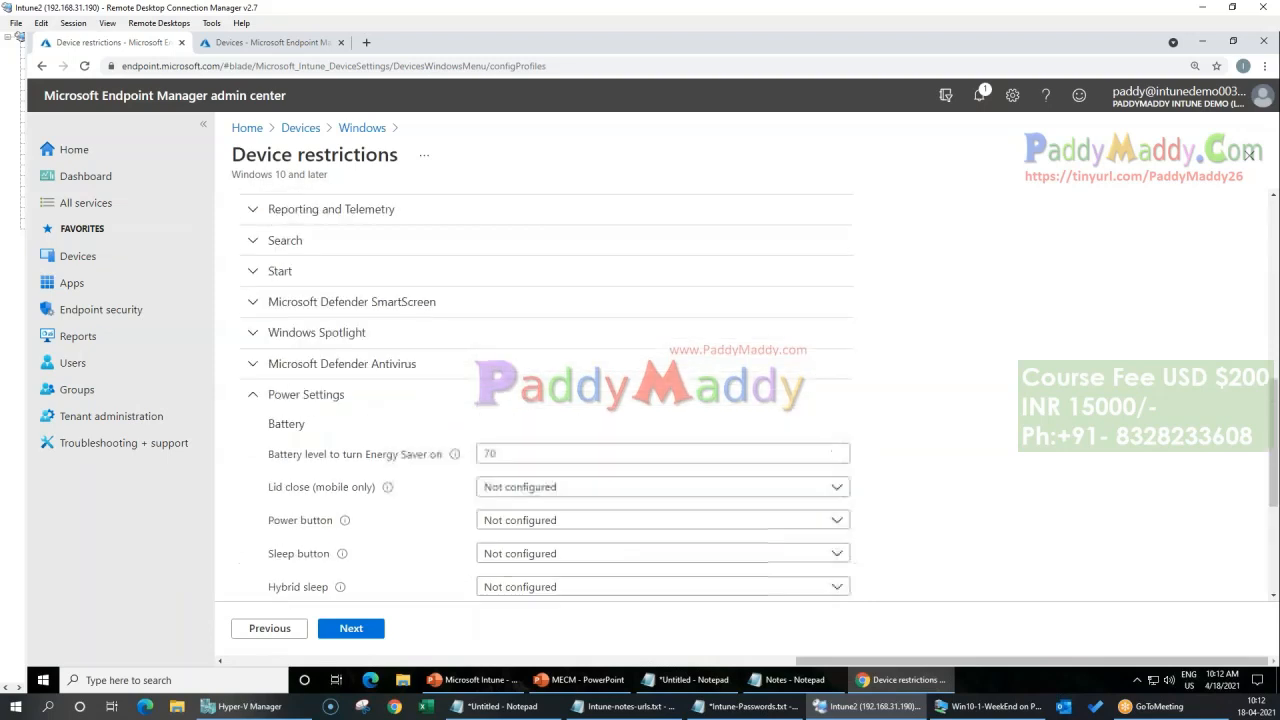
{"action": "left_click", "coordinate": [271, 462]}
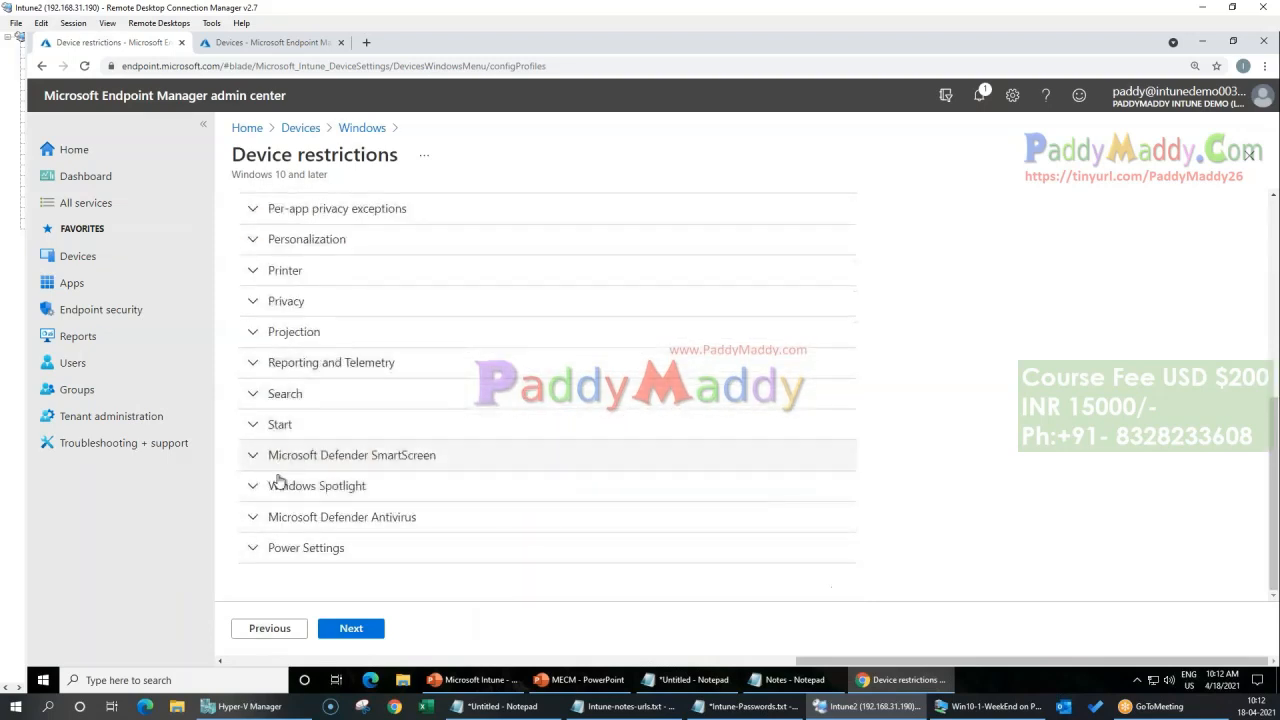
Step: Examine the Start category, from the Start menu layout to the taskbar and app options, and collapse it
{"action": "left_click", "coordinate": [256, 425]}
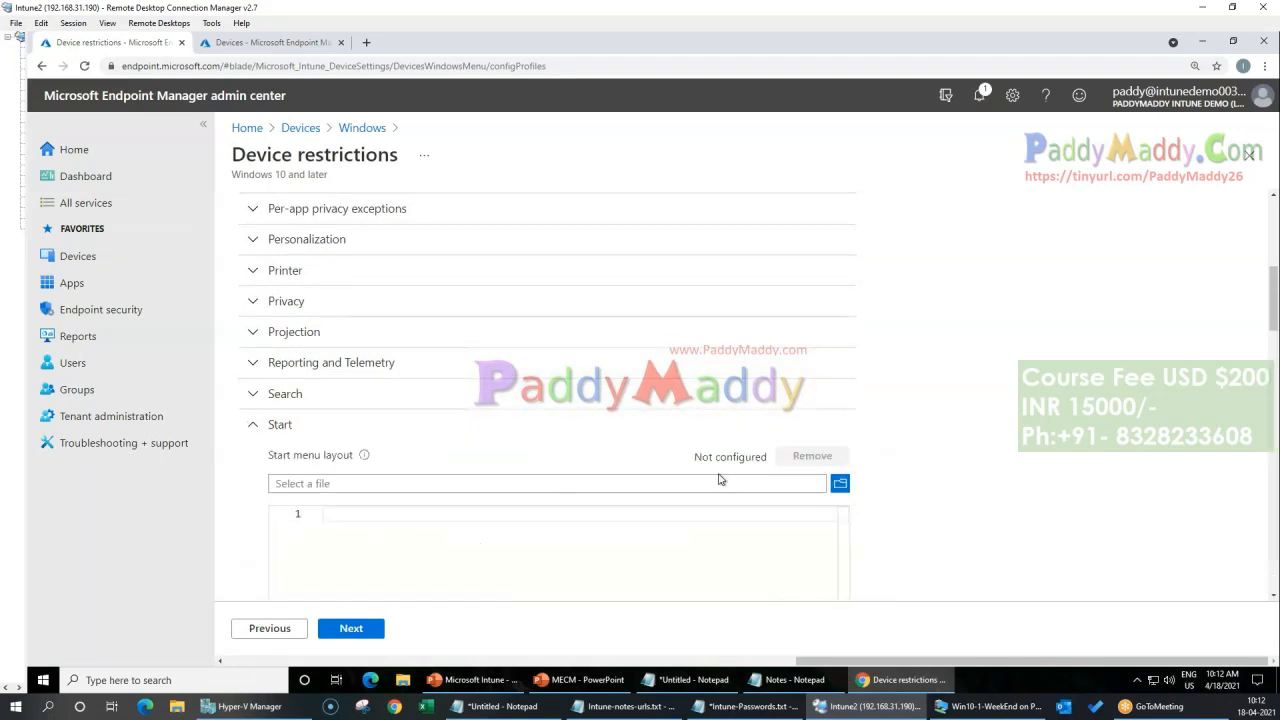
{"action": "scroll", "coordinate": [663, 333], "scroll_direction": "down", "scroll_amount": 3}
{"action": "scroll", "coordinate": [770, 580], "scroll_direction": "down", "scroll_amount": 3}
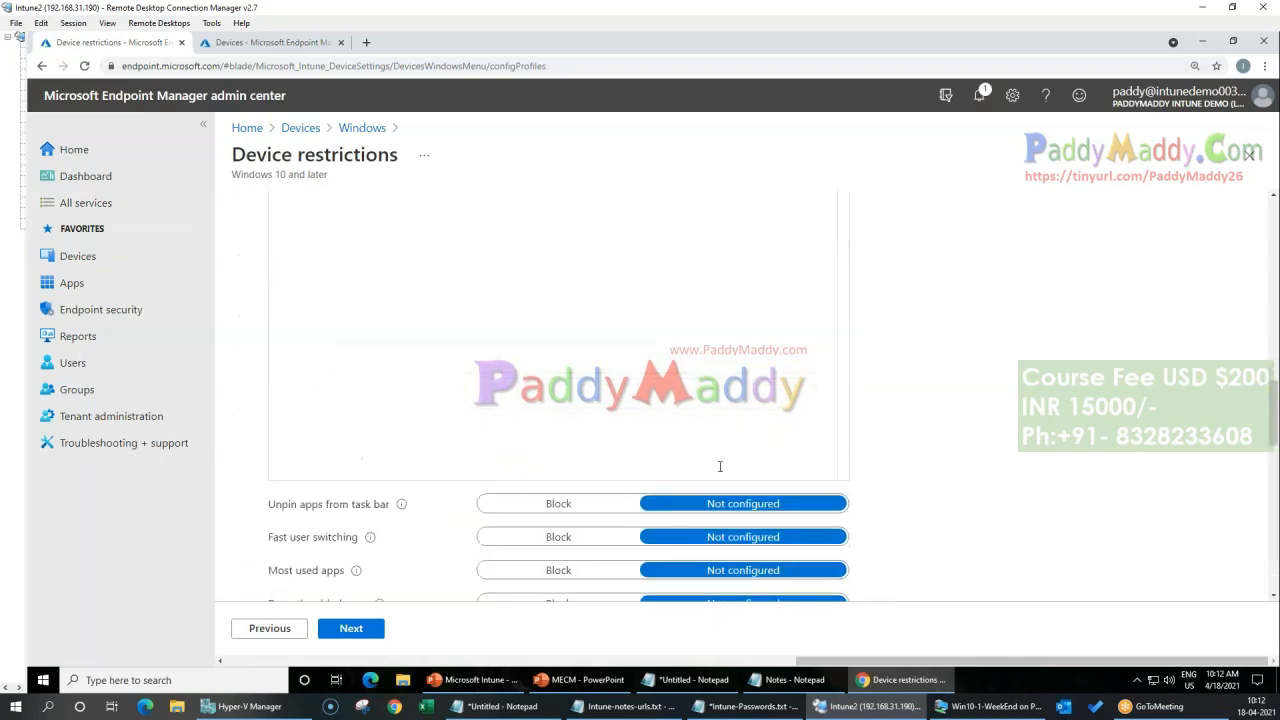
{"action": "scroll", "coordinate": [717, 466], "scroll_direction": "down", "scroll_amount": 2}
{"action": "scroll", "coordinate": [699, 484], "scroll_direction": "up", "scroll_amount": 7}
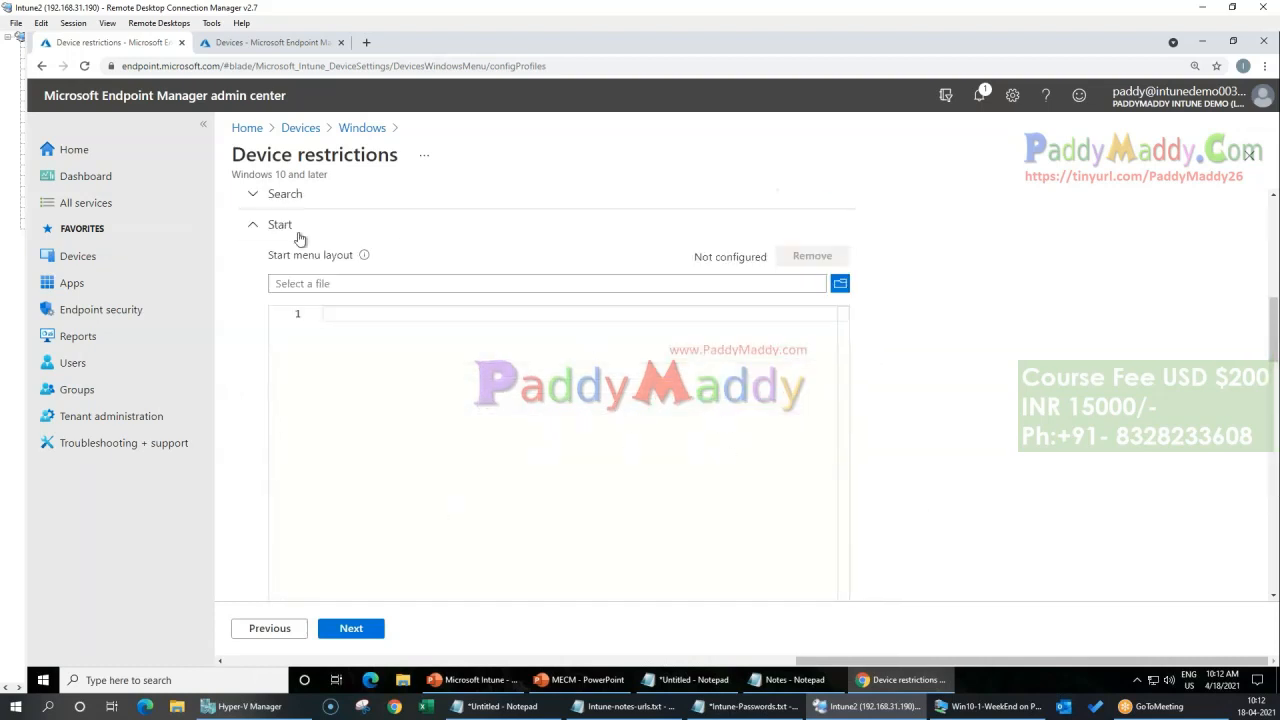
{"action": "left_click", "coordinate": [299, 236]}
{"action": "scroll", "coordinate": [600, 547], "scroll_direction": "up", "scroll_amount": 2}
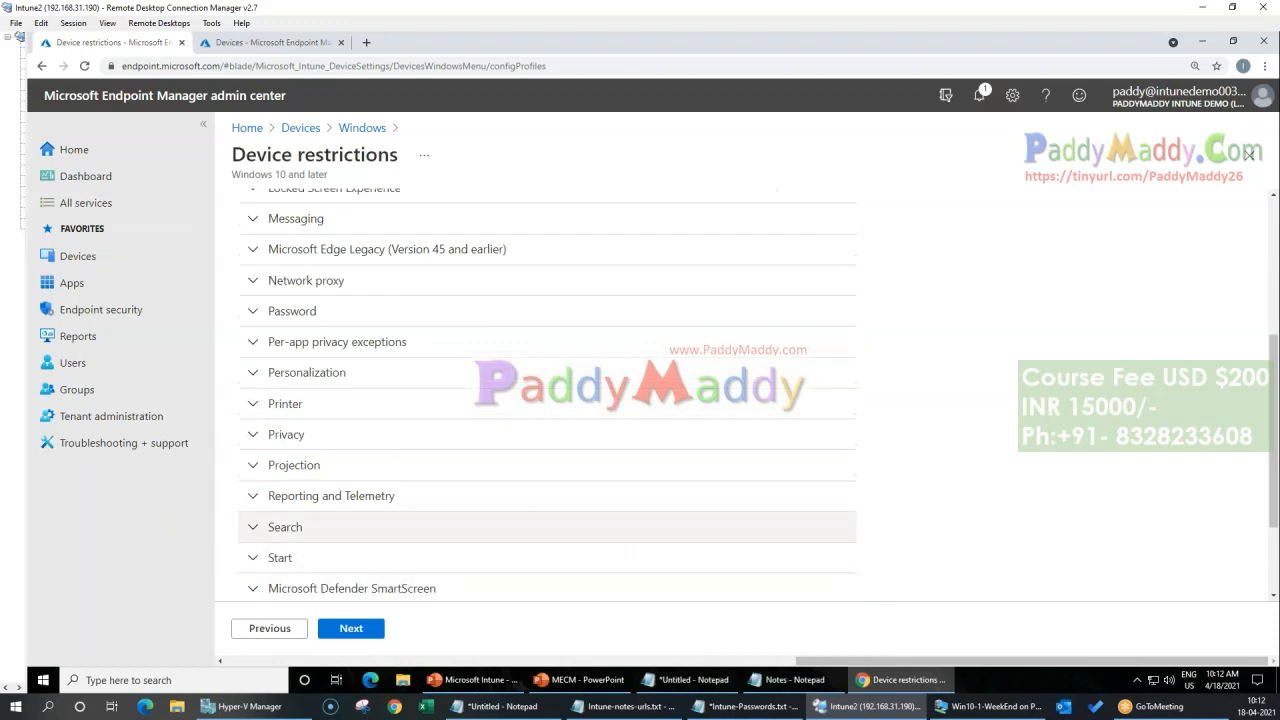
{"action": "scroll", "coordinate": [300, 480], "scroll_direction": "up", "scroll_amount": 2}
Step: Try requiring a password of type Alphanumeric in the Password category, set Password back to Not configured, and collapse the category
{"action": "left_click", "coordinate": [265, 447]}
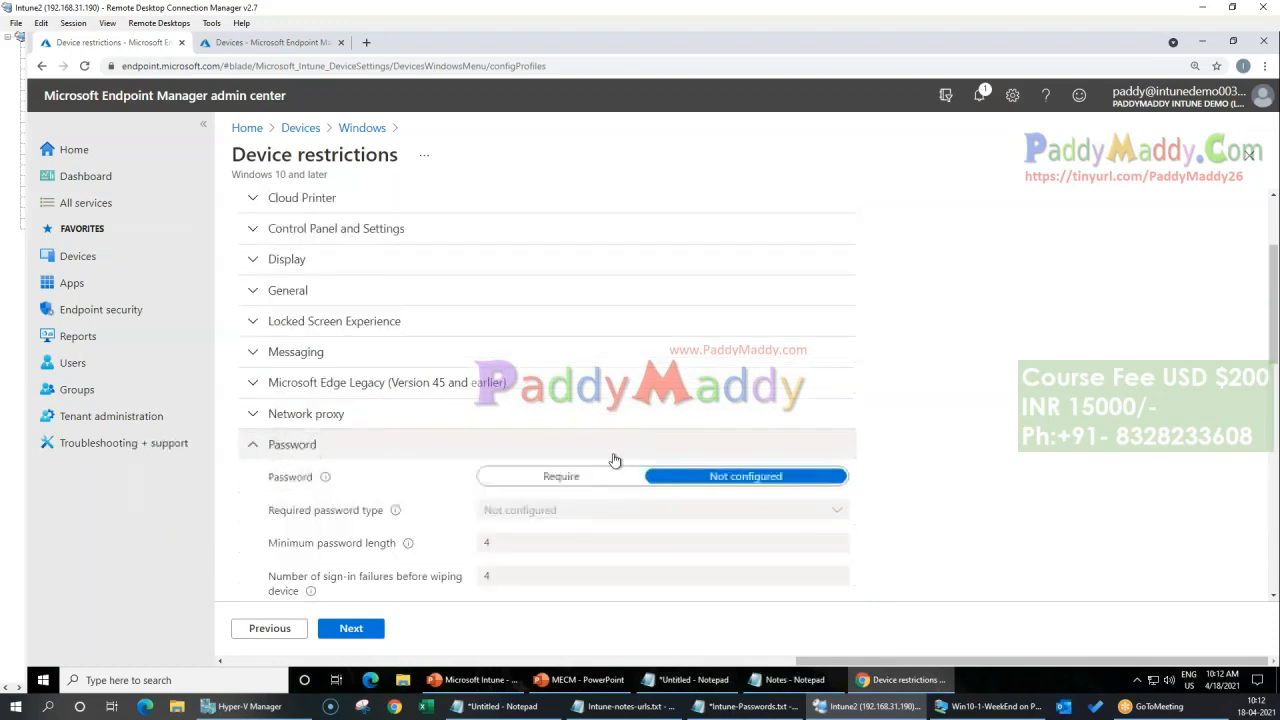
{"action": "left_click", "coordinate": [536, 478]}
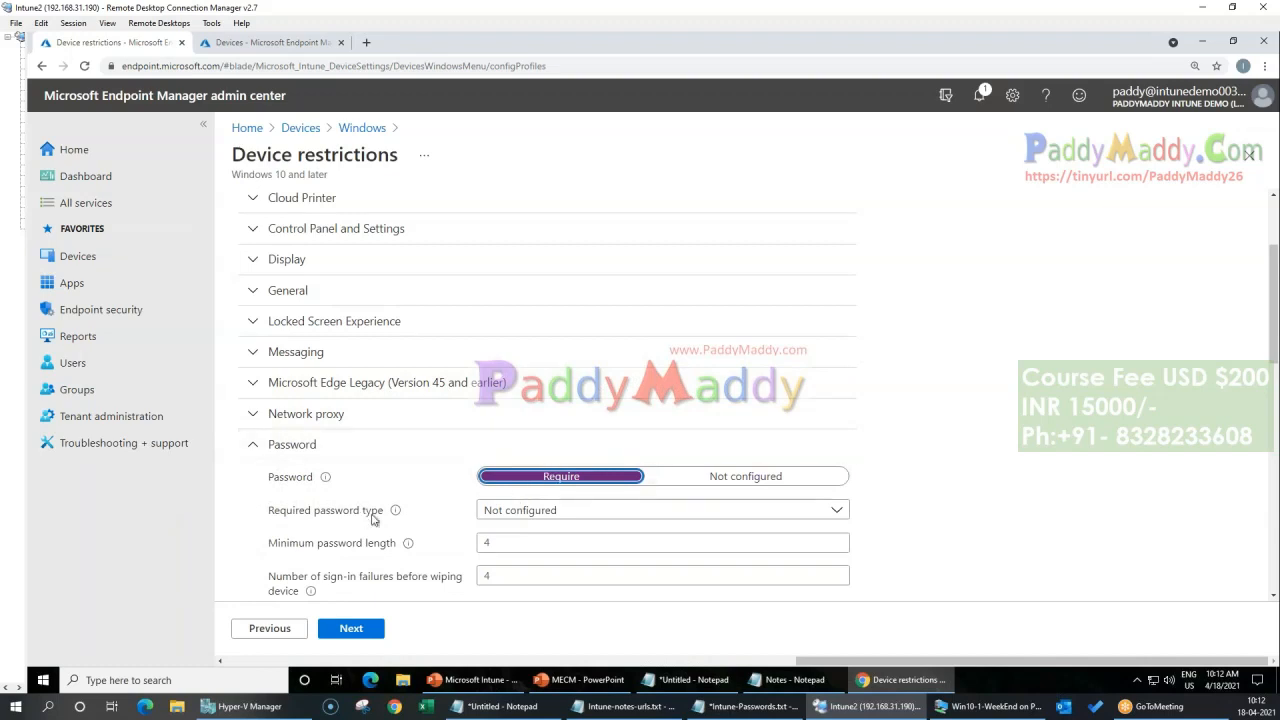
{"action": "scroll", "coordinate": [957, 487], "scroll_direction": "down", "scroll_amount": 1}
{"action": "left_click", "coordinate": [605, 444]}
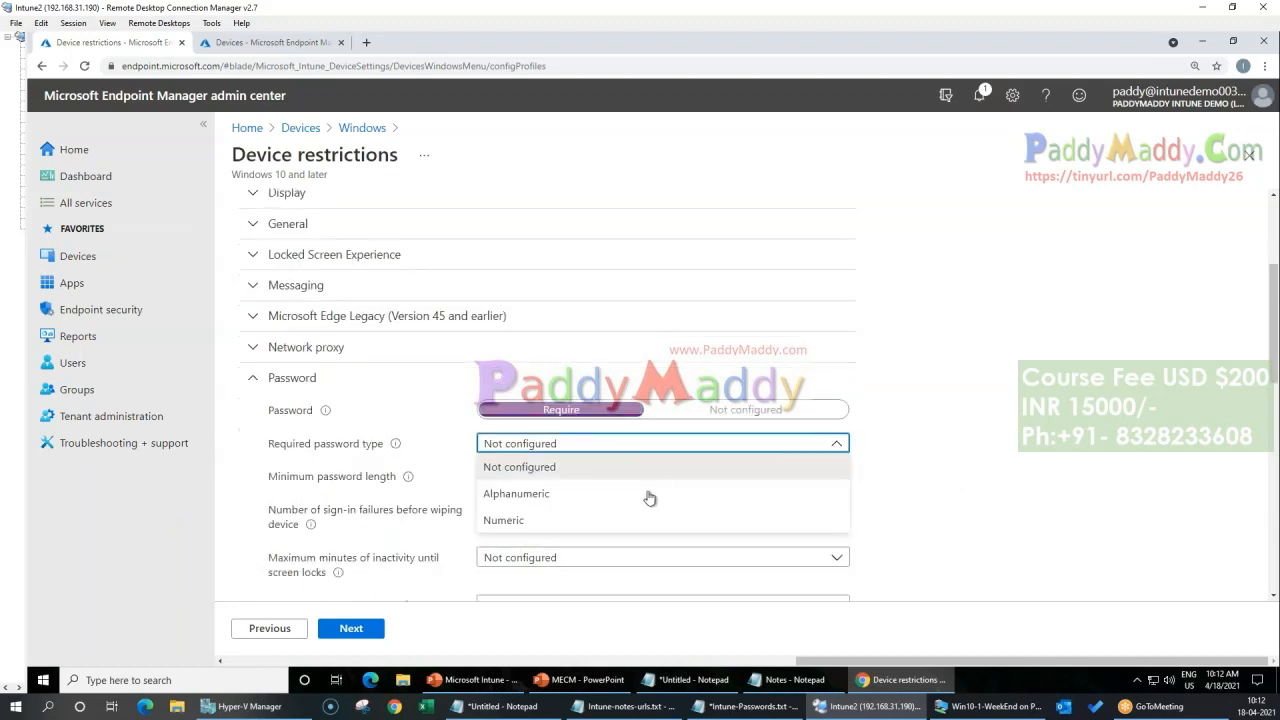
{"action": "left_click", "coordinate": [565, 499]}
{"action": "left_click", "coordinate": [590, 508]}
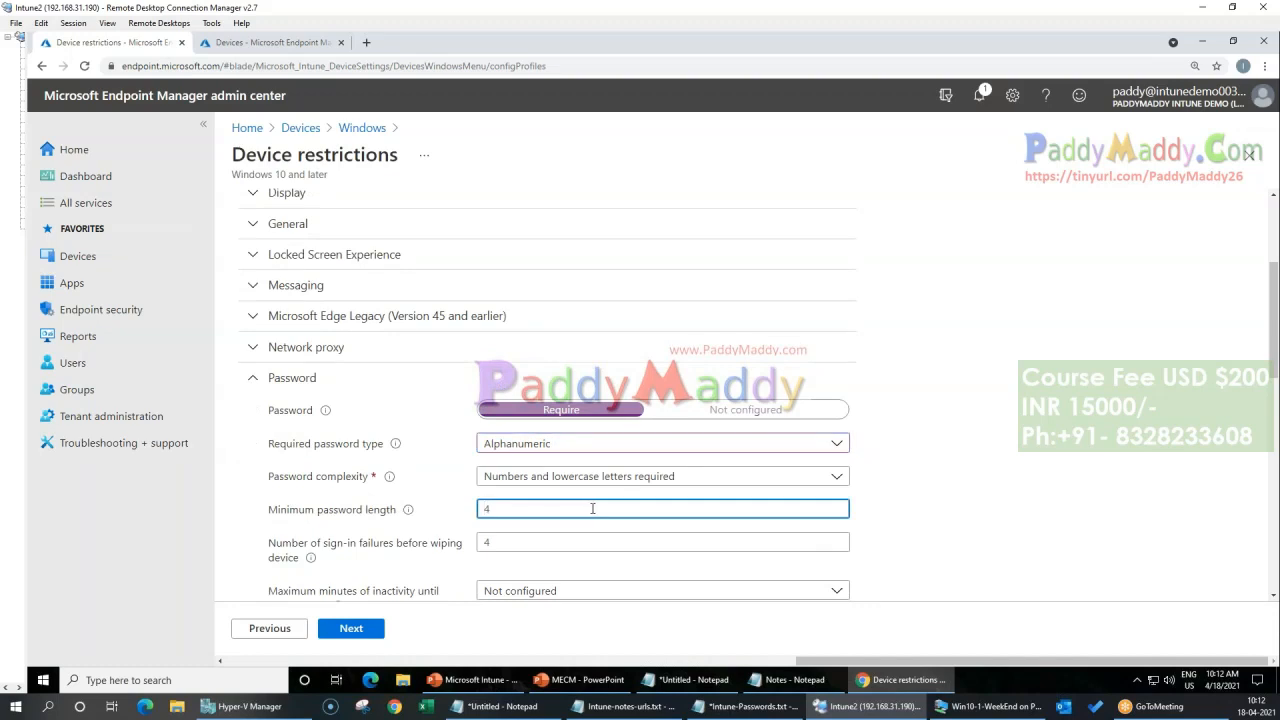
{"action": "left_click", "coordinate": [316, 386]}
{"action": "left_click", "coordinate": [314, 388]}
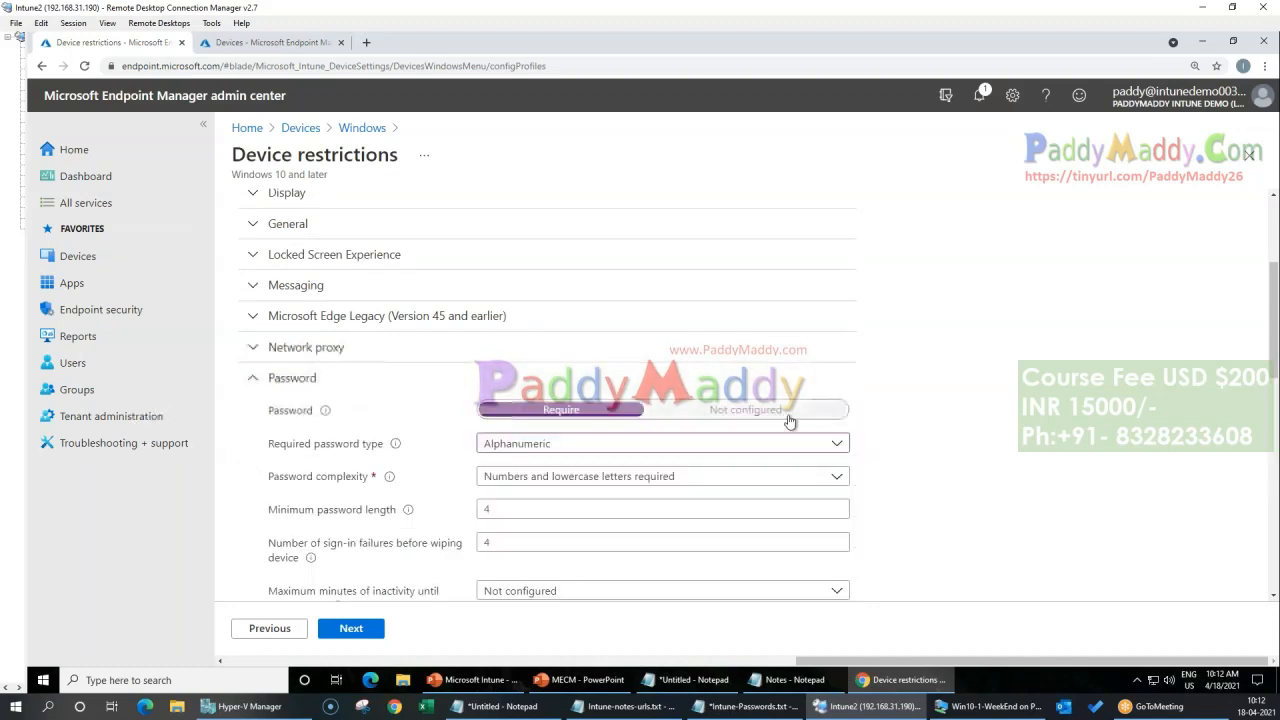
{"action": "left_click", "coordinate": [789, 410]}
{"action": "left_click", "coordinate": [297, 378]}
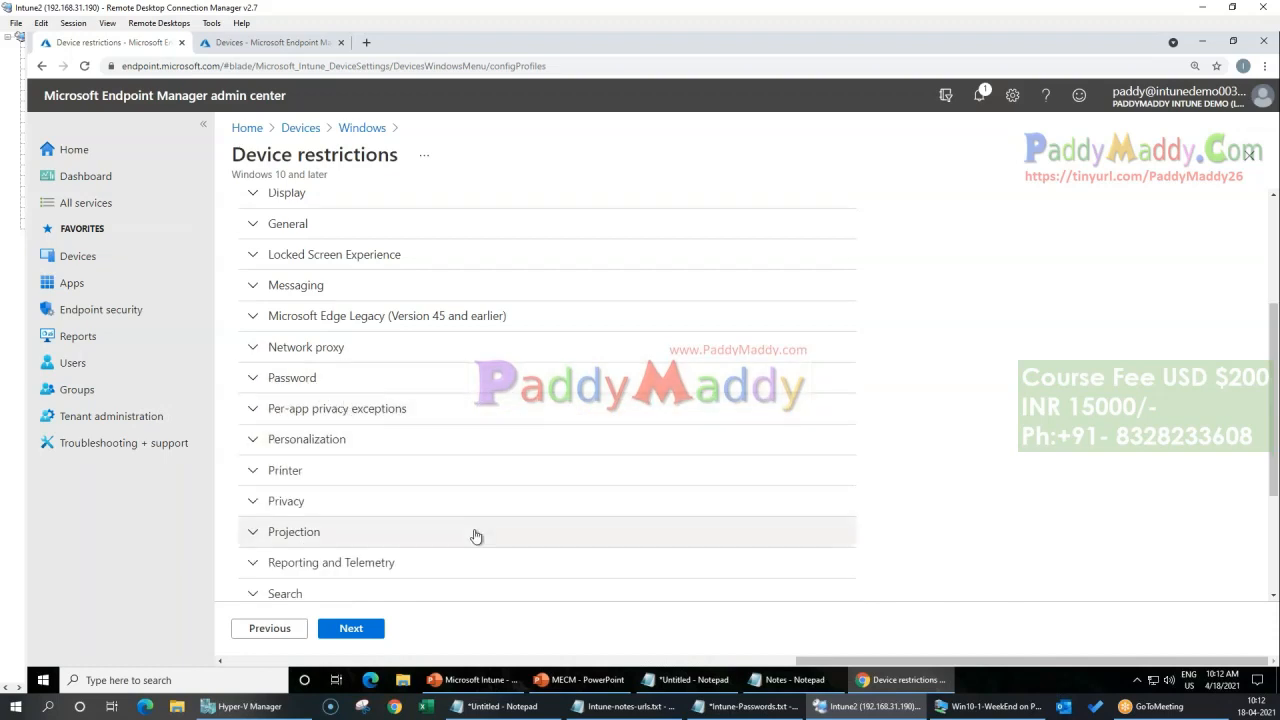
{"action": "scroll", "coordinate": [476, 533], "scroll_direction": "up", "scroll_amount": 1}
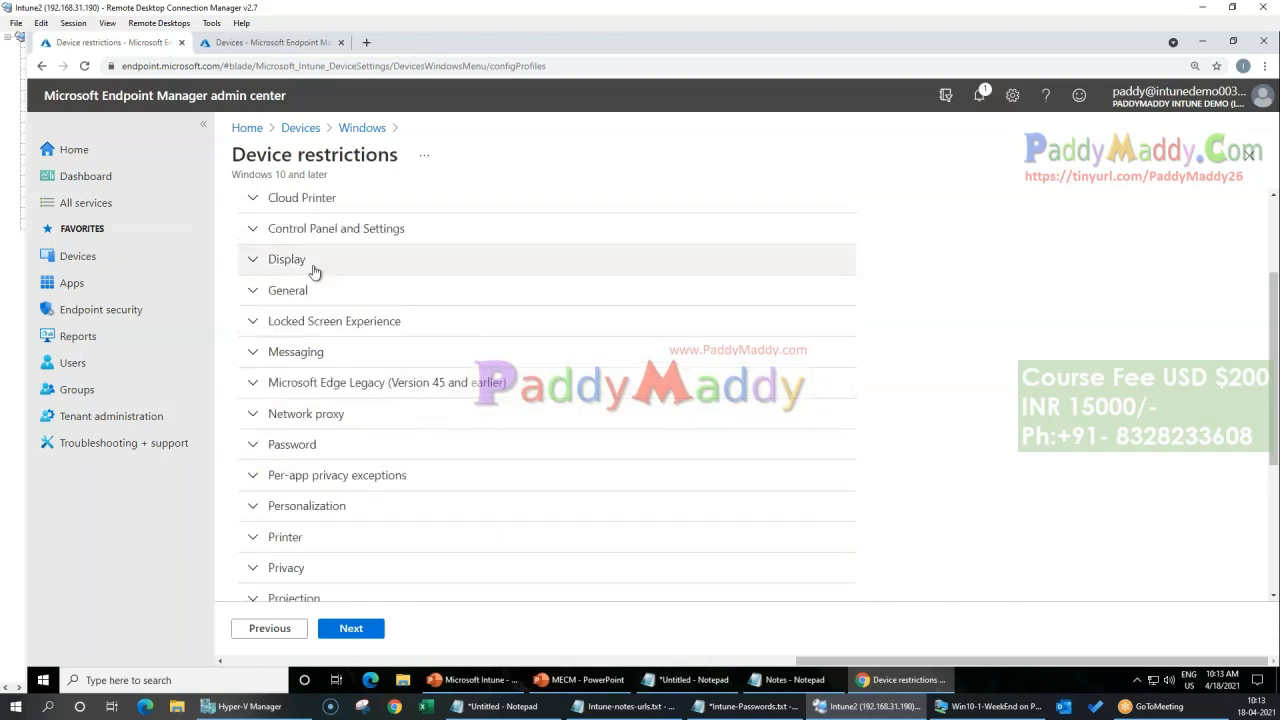
Step: Examine the options in the App Store and Display categories of the Device restrictions profile
{"action": "scroll", "coordinate": [393, 421], "scroll_direction": "up", "scroll_amount": 2}
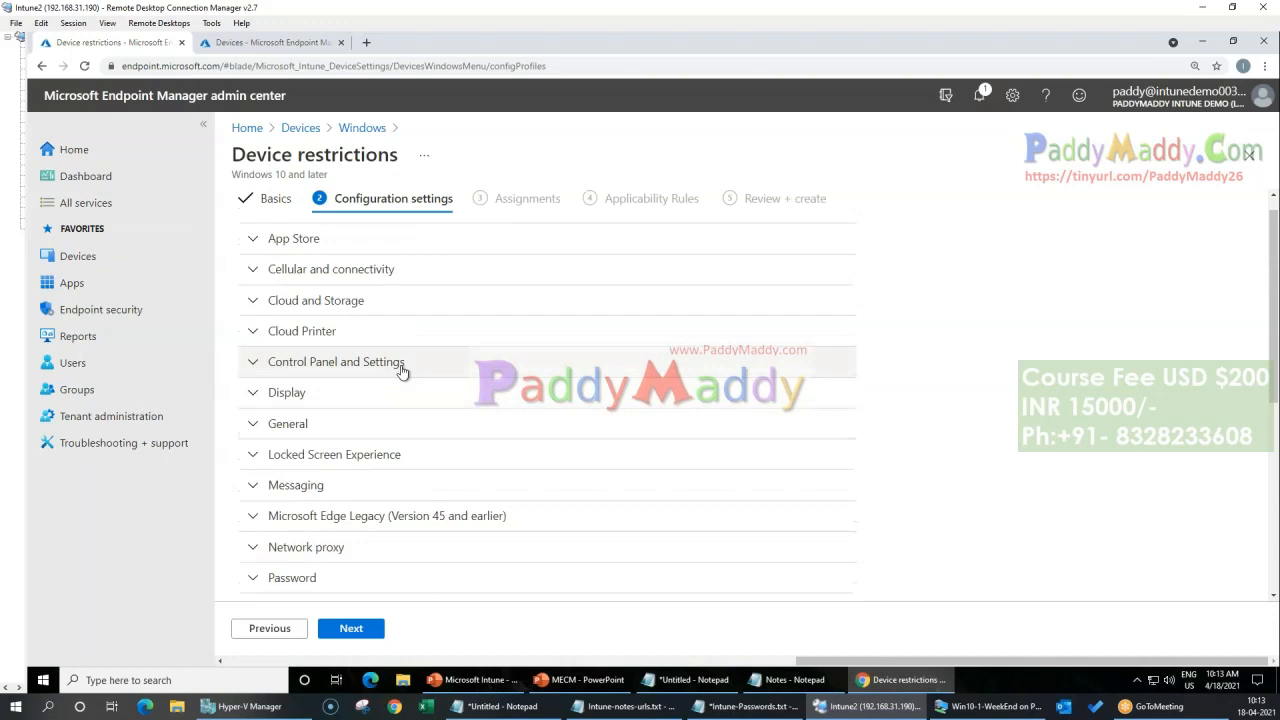
{"action": "left_click", "coordinate": [316, 240]}
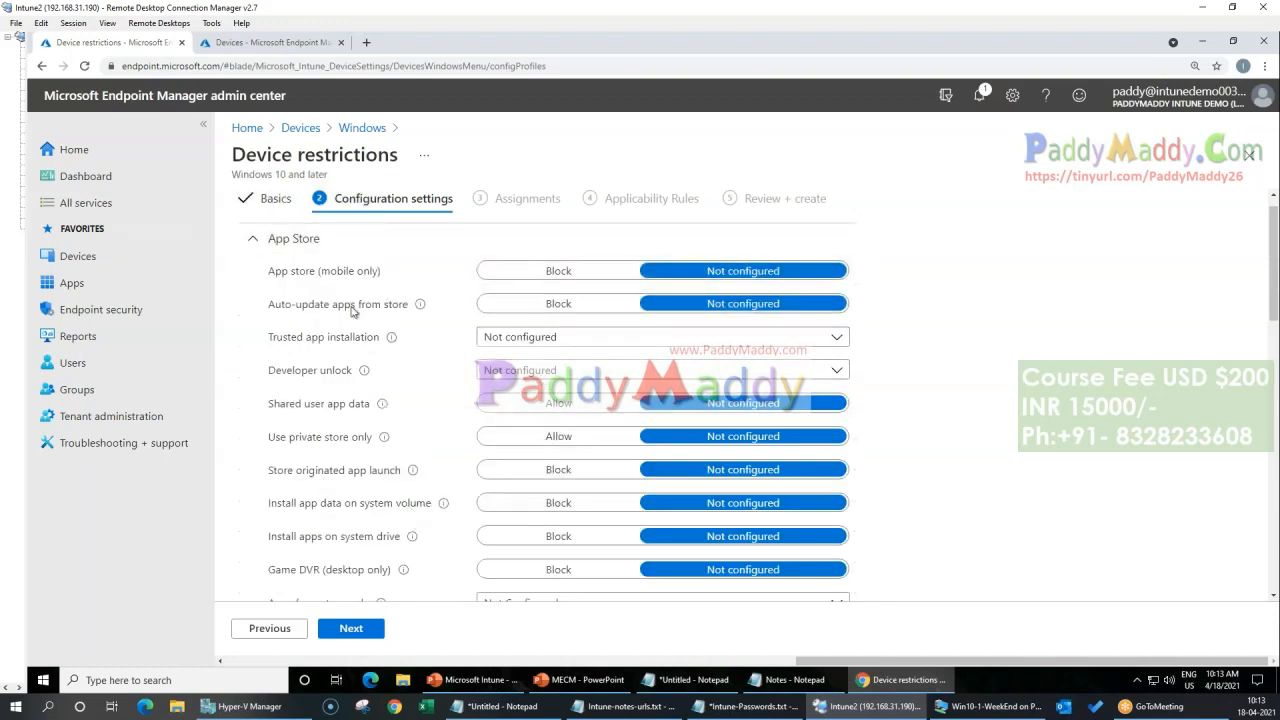
{"action": "left_click", "coordinate": [291, 240]}
{"action": "left_click", "coordinate": [291, 240]}
{"action": "scroll", "coordinate": [405, 545], "scroll_direction": "down", "scroll_amount": 5}
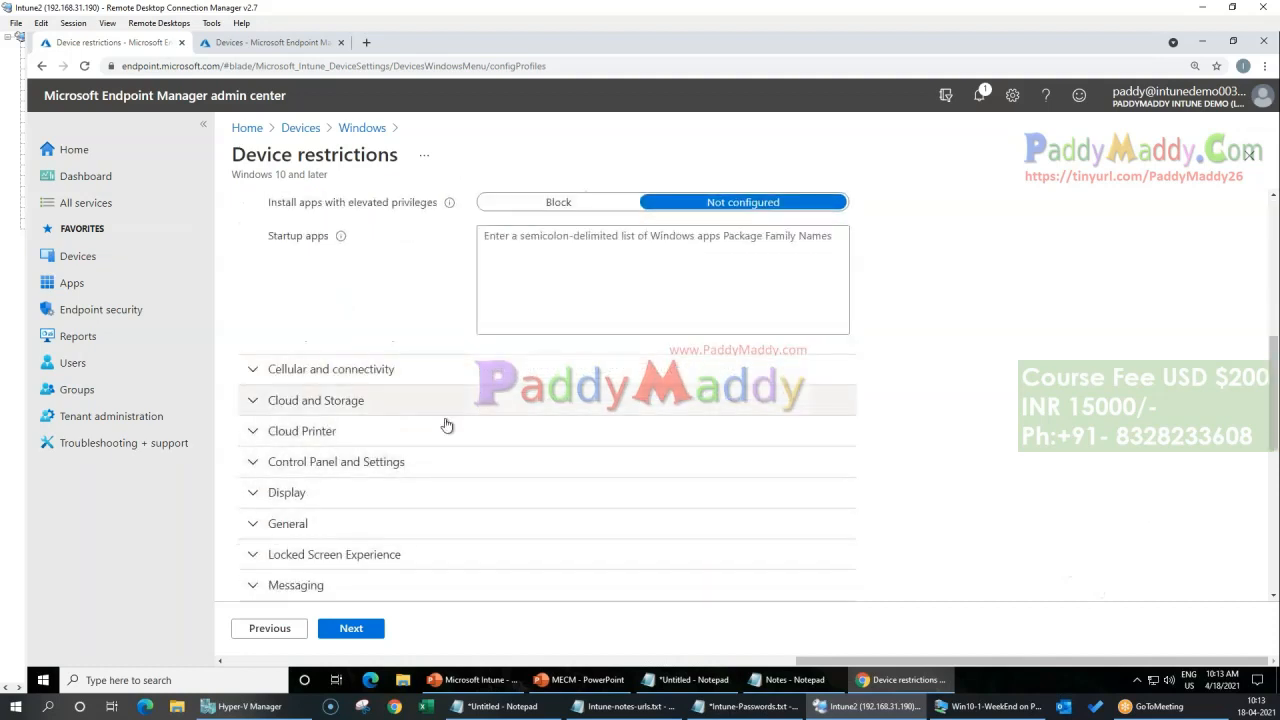
{"action": "left_click", "coordinate": [350, 496]}
{"action": "scroll", "coordinate": [420, 505], "scroll_direction": "down", "scroll_amount": 3}
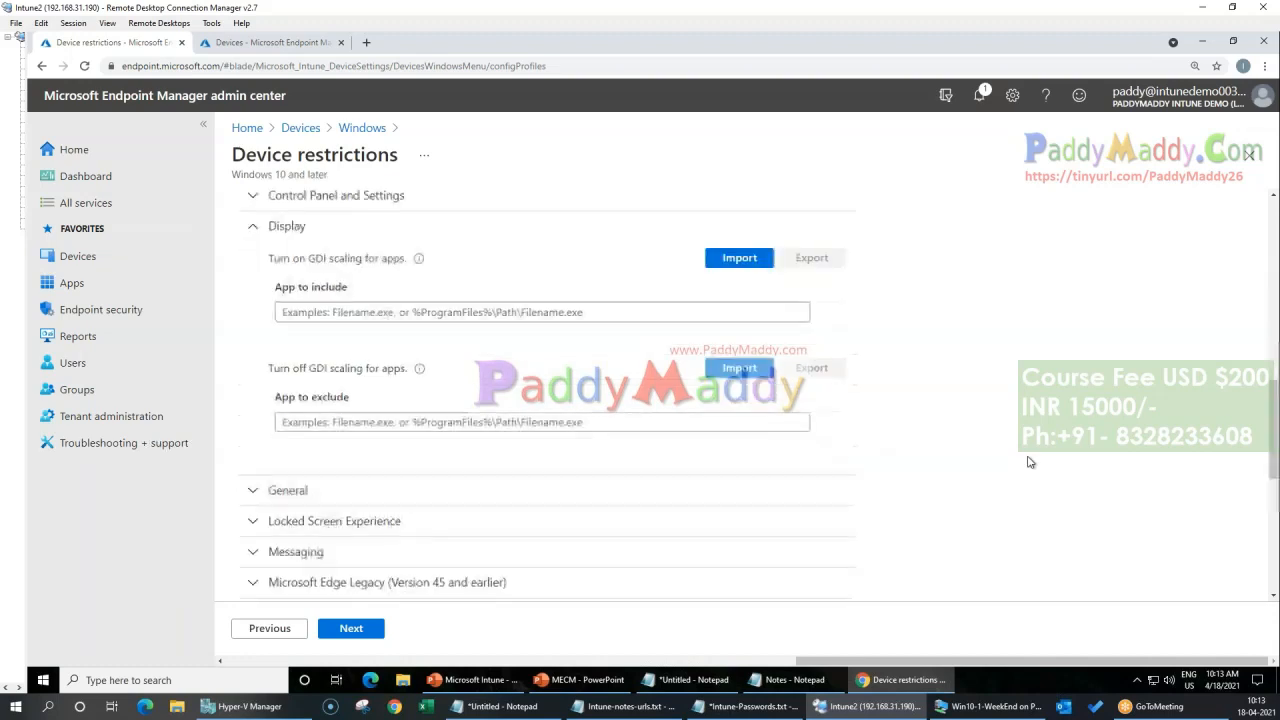
Step: Expand the General category and set Cortana to Block
{"action": "left_click", "coordinate": [513, 500]}
{"action": "scroll", "coordinate": [1052, 463], "scroll_direction": "down", "scroll_amount": 4}
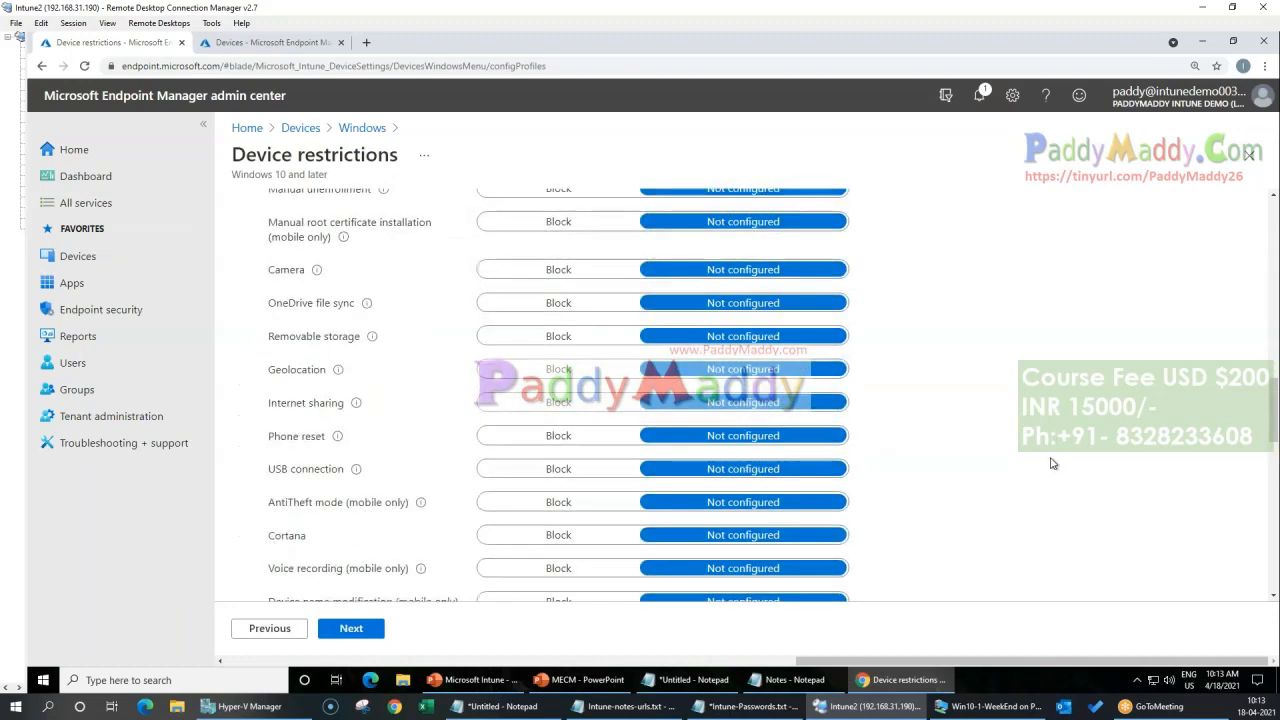
{"action": "scroll", "coordinate": [1052, 463], "scroll_direction": "down", "scroll_amount": 2}
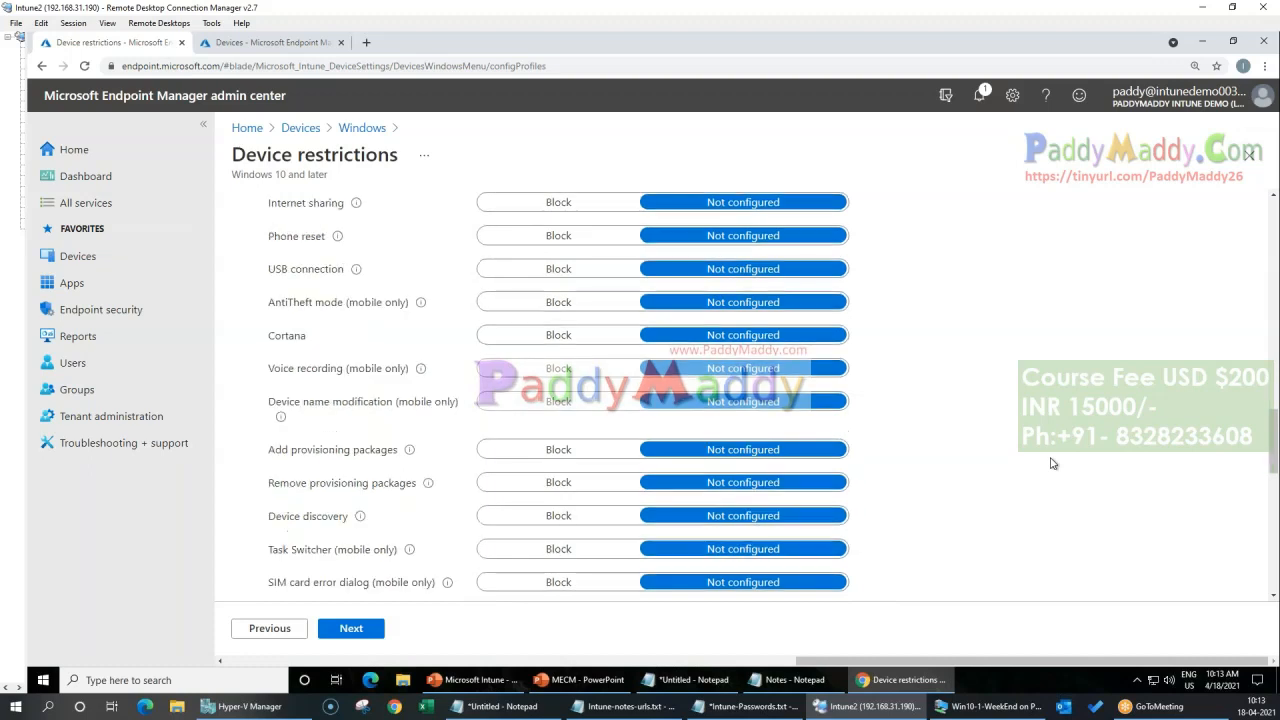
{"action": "left_click", "coordinate": [551, 338]}
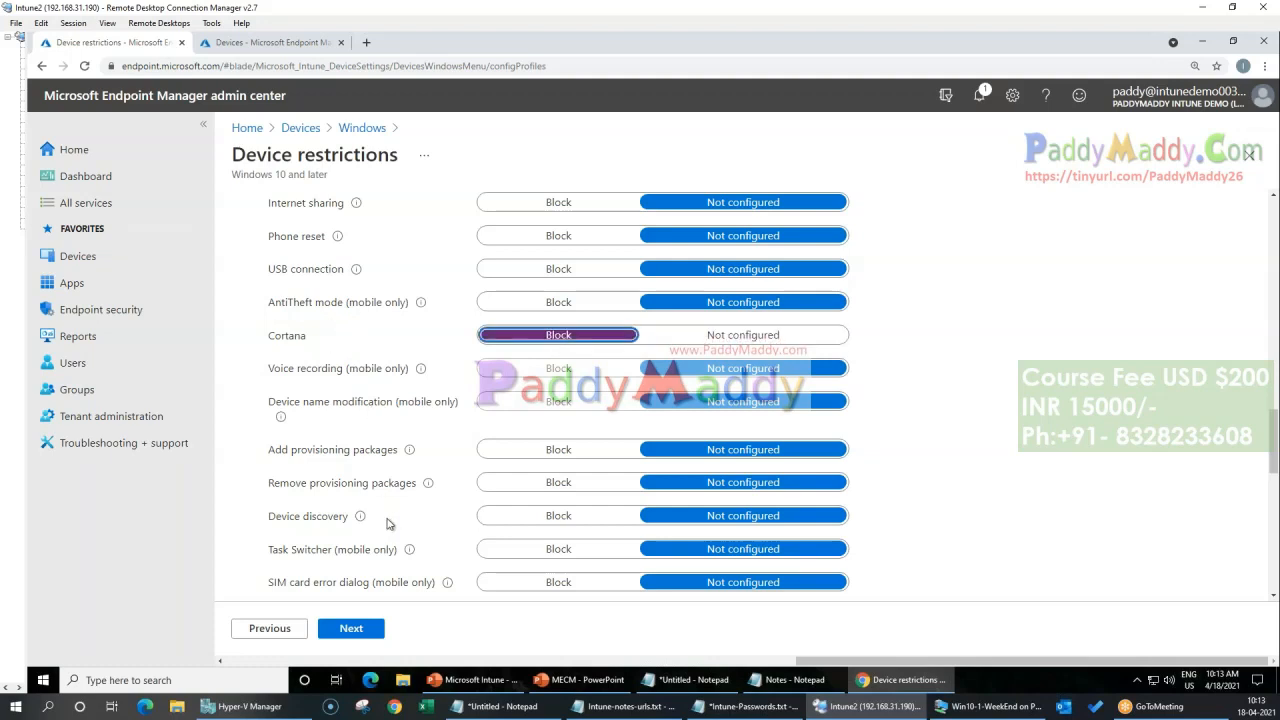
Step: Examine the remaining General settings, the Locked Screen Experience options, and the Personalization and Per-app privacy exceptions categories
{"action": "scroll", "coordinate": [395, 480], "scroll_direction": "down", "scroll_amount": 1}
{"action": "scroll", "coordinate": [390, 360], "scroll_direction": "up", "scroll_amount": 1}
{"action": "scroll", "coordinate": [423, 453], "scroll_direction": "down", "scroll_amount": 5}
{"action": "scroll", "coordinate": [760, 509], "scroll_direction": "down", "scroll_amount": 3}
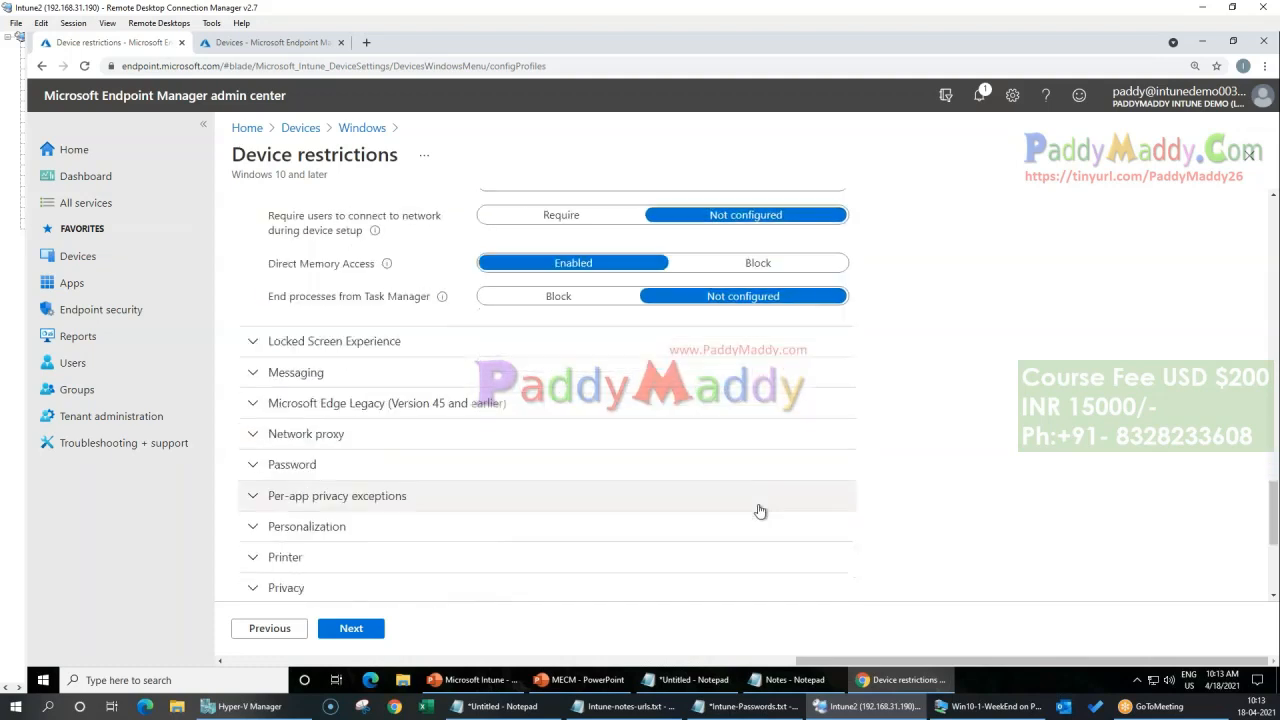
{"action": "left_click", "coordinate": [349, 277]}
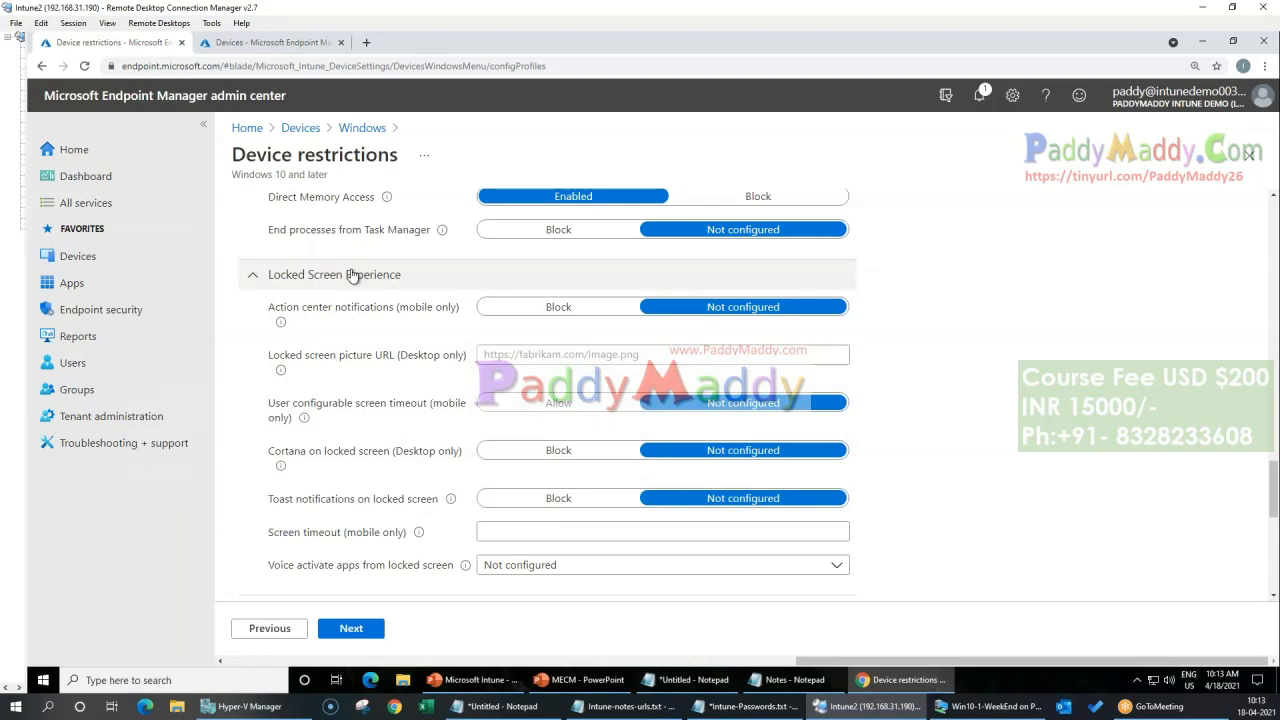
{"action": "scroll", "coordinate": [394, 566], "scroll_direction": "down", "scroll_amount": 5}
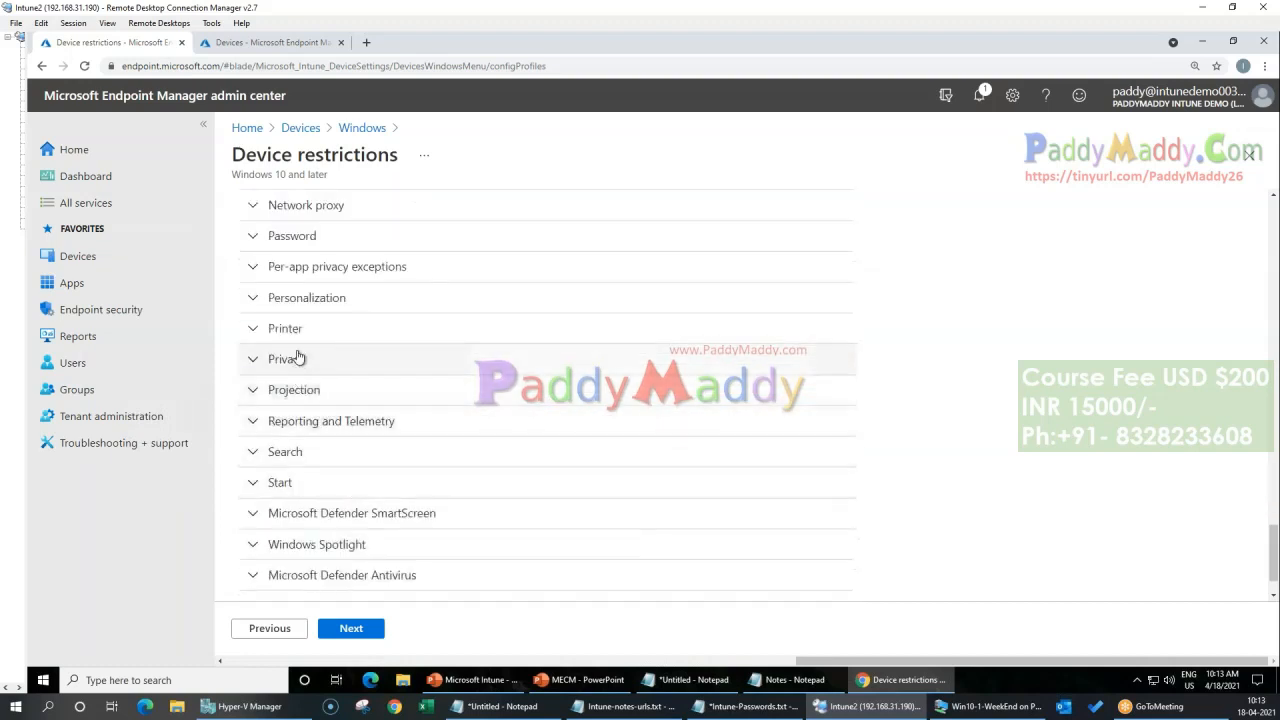
{"action": "left_click", "coordinate": [311, 299]}
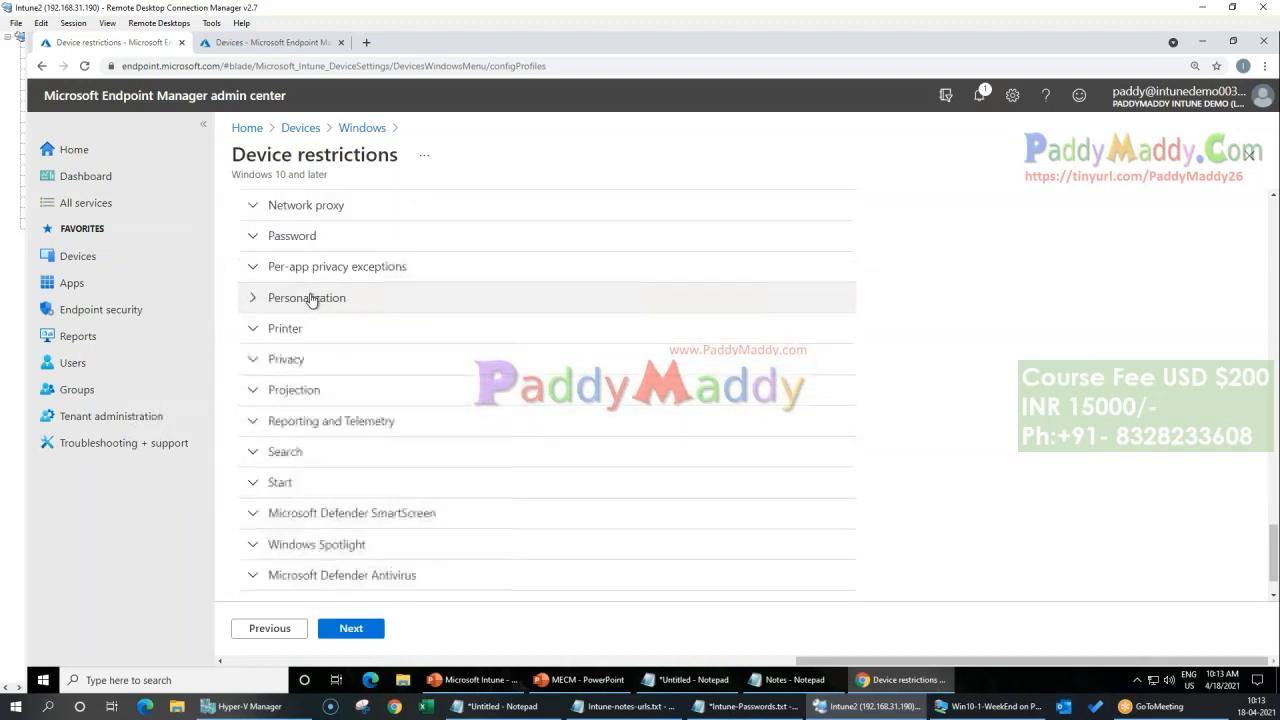
{"action": "left_click", "coordinate": [309, 266]}
{"action": "left_click", "coordinate": [309, 266]}
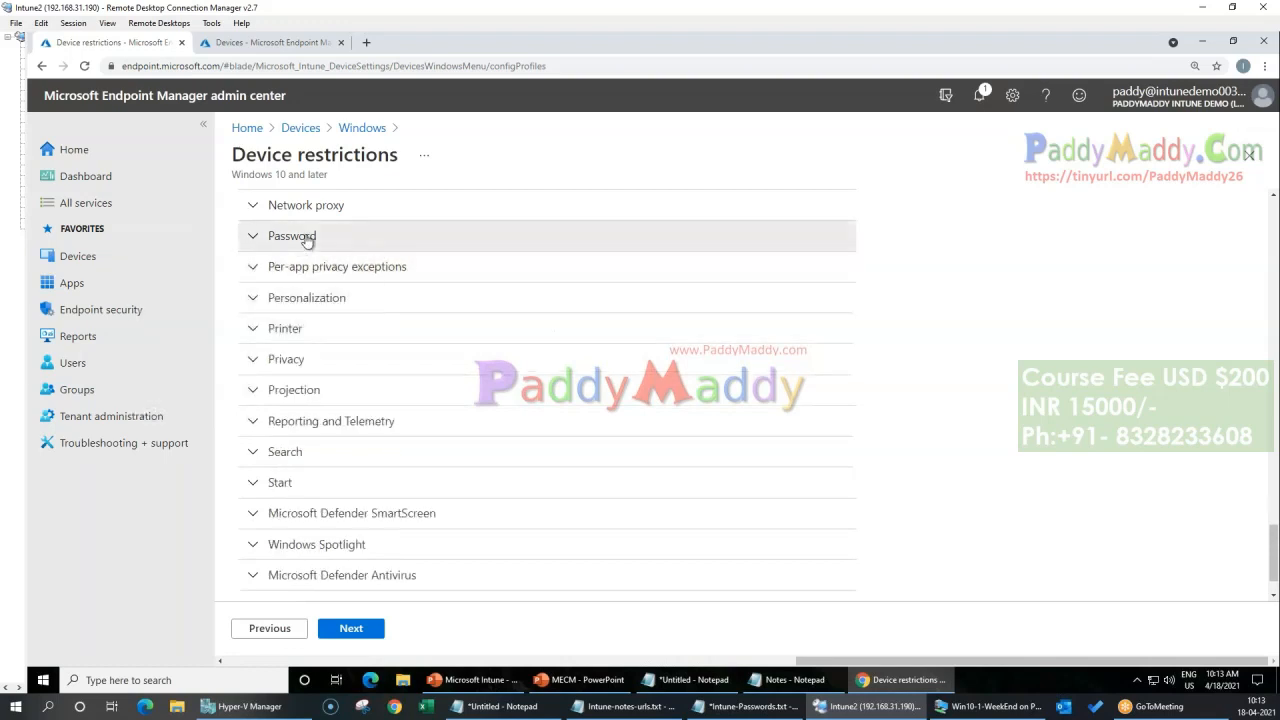
Step: Try requiring an Alphanumeric password, check the complexity choices, set Password back to Not configured, and collapse the Password category
{"action": "left_click", "coordinate": [304, 237]}
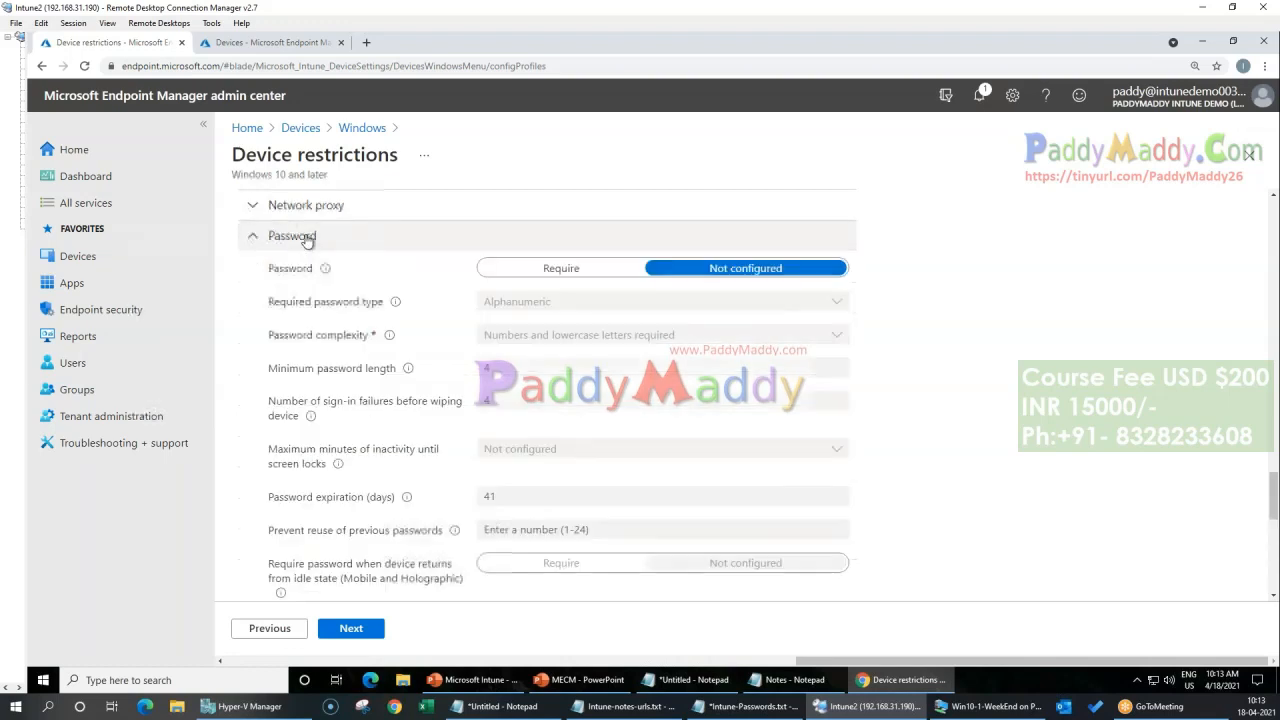
{"action": "left_click", "coordinate": [557, 271]}
{"action": "left_click", "coordinate": [550, 304]}
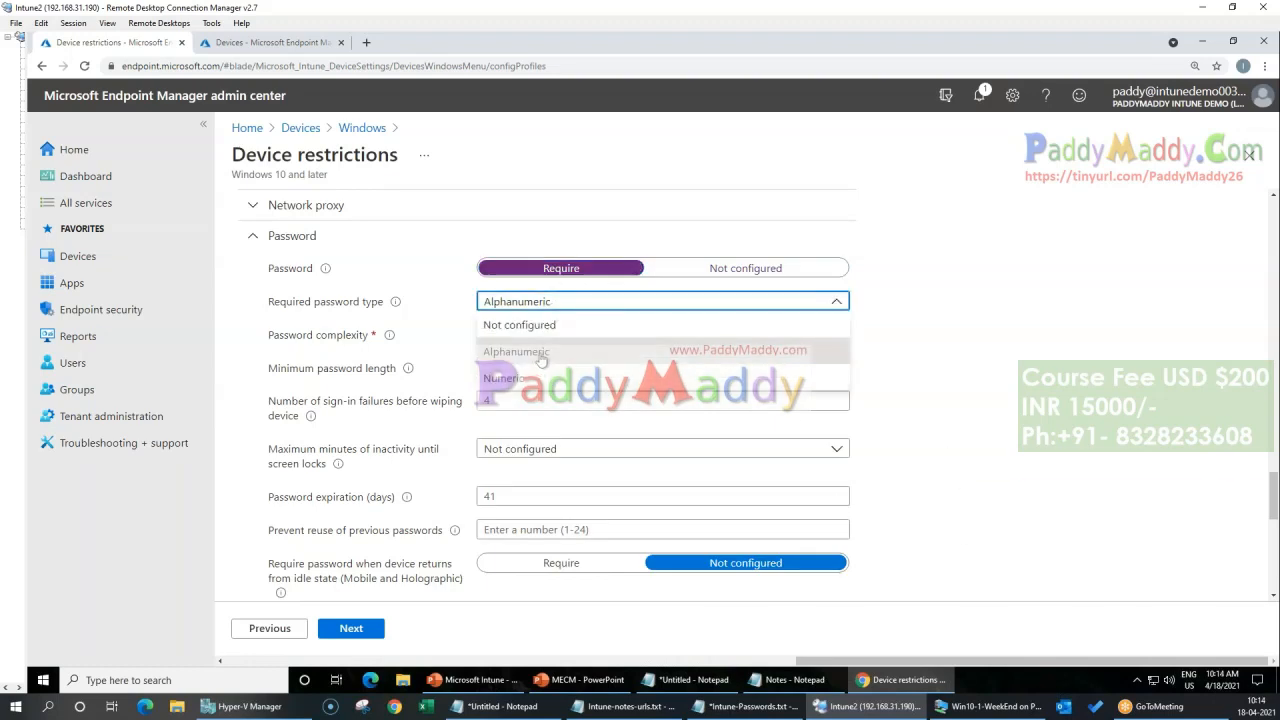
{"action": "left_click", "coordinate": [530, 355]}
{"action": "left_click", "coordinate": [626, 338]}
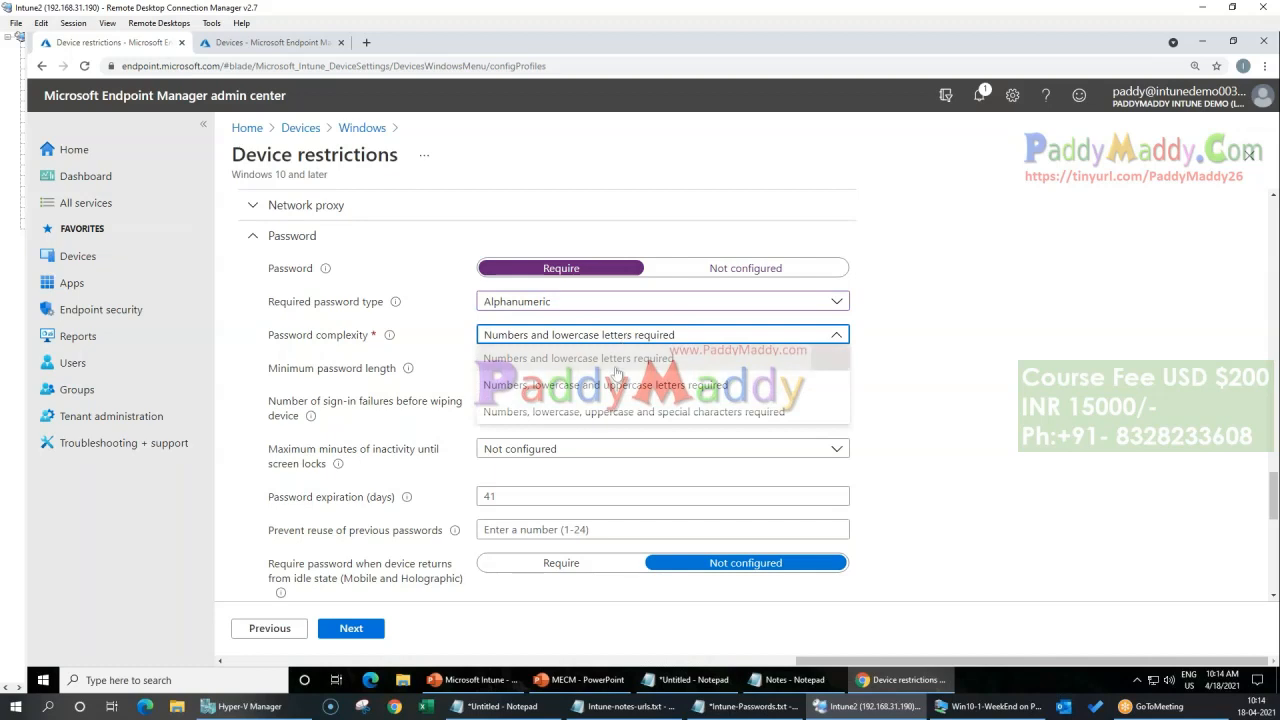
{"action": "left_click", "coordinate": [738, 277]}
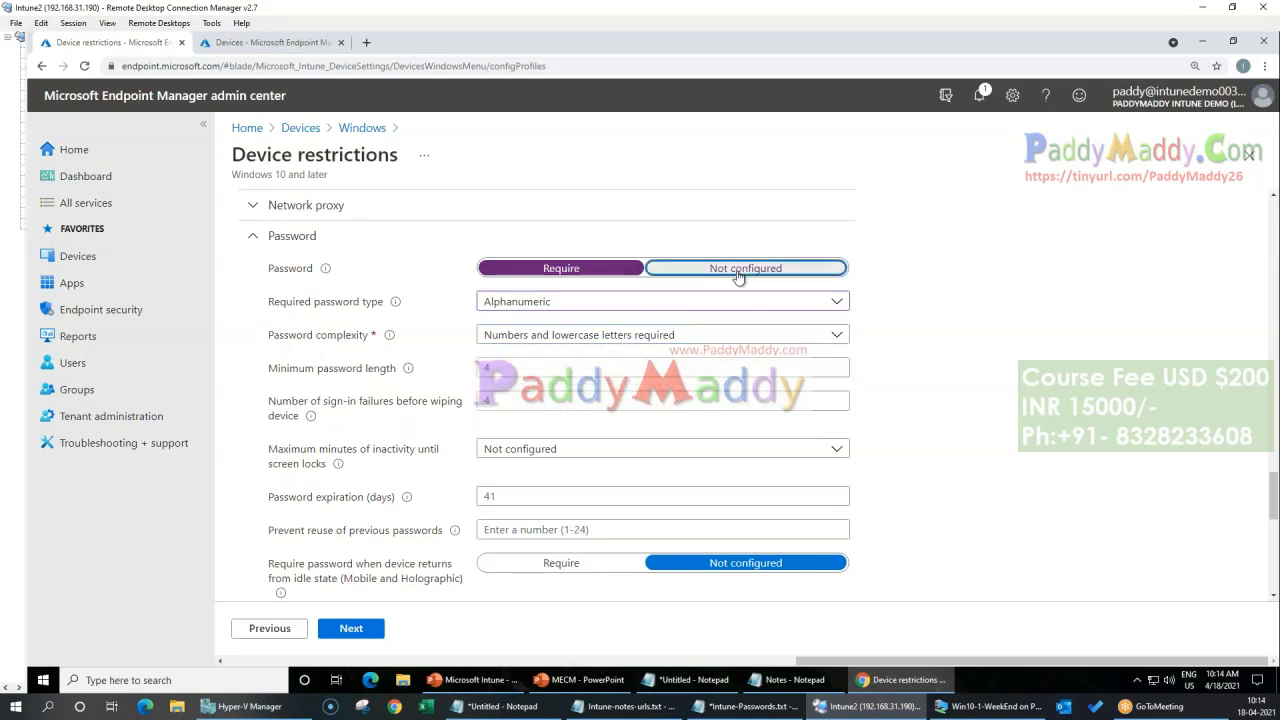
{"action": "left_click", "coordinate": [306, 240]}
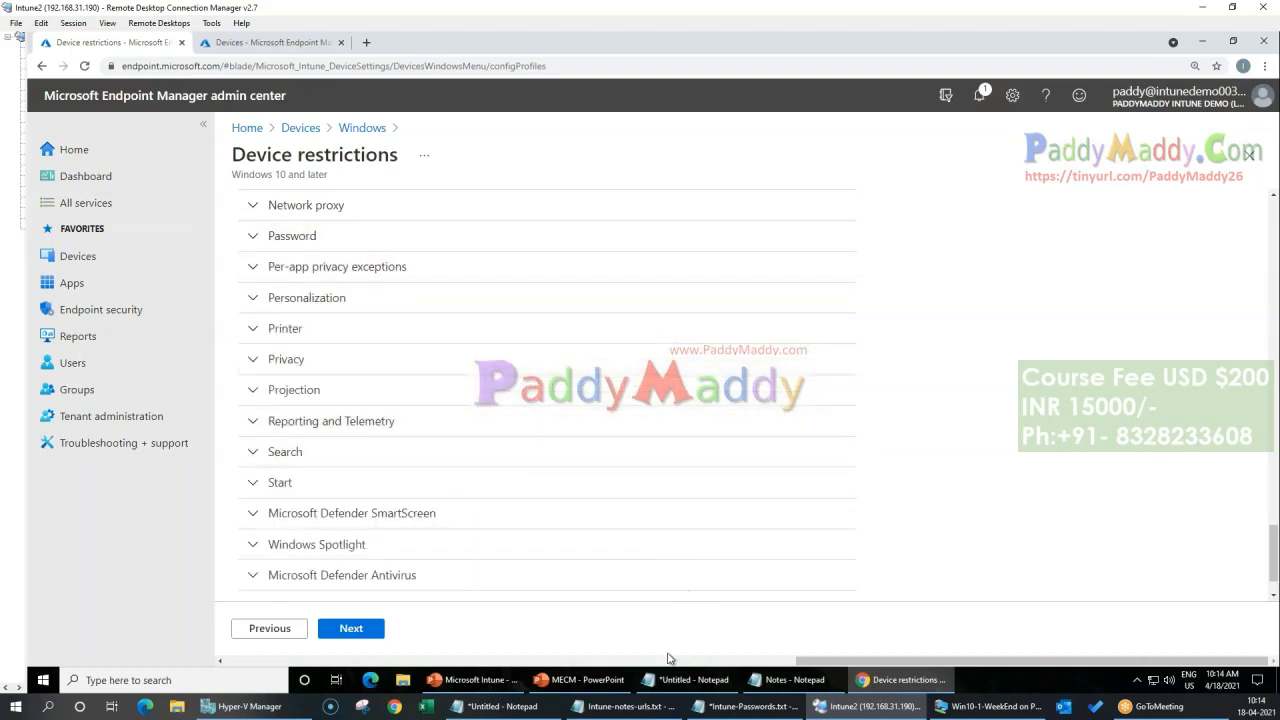
Step: Enable Real-time monitoring, Behavior monitoring and Network Inspection System (NIS) in the Microsoft Defender Antivirus category
{"action": "scroll", "coordinate": [626, 549], "scroll_direction": "down", "scroll_amount": 1}
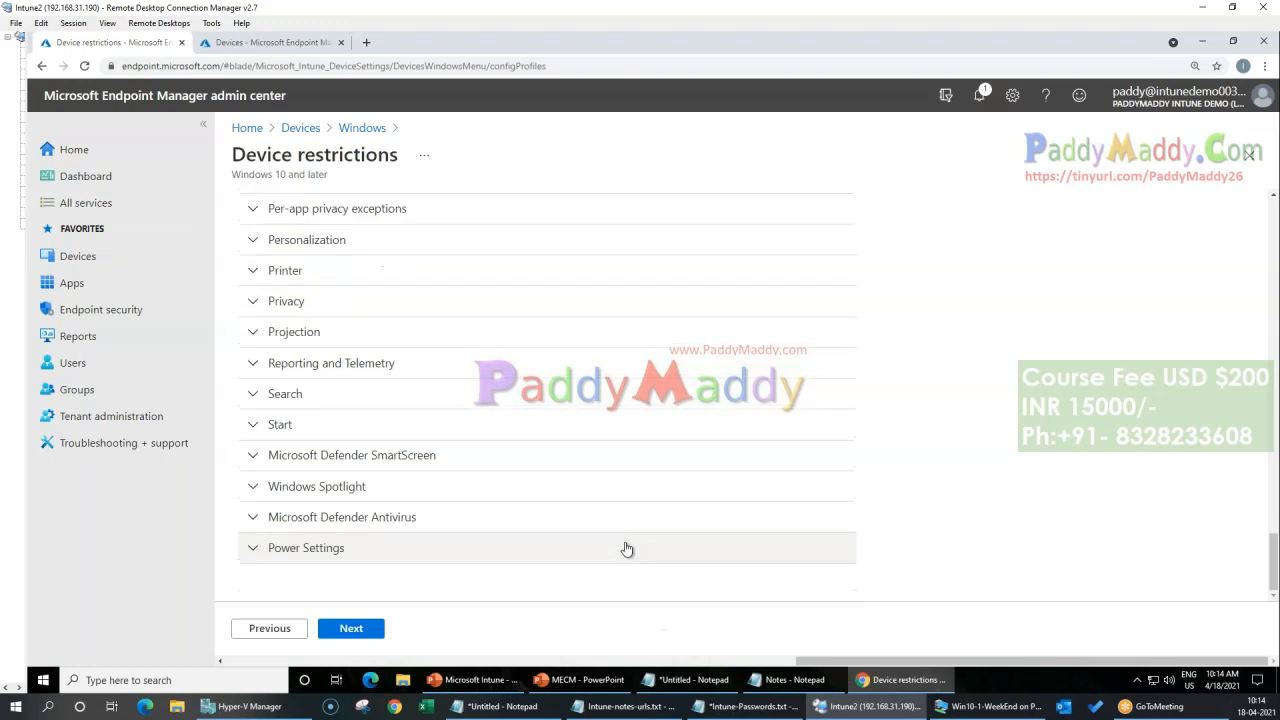
{"action": "left_click", "coordinate": [371, 518]}
{"action": "scroll", "coordinate": [703, 390], "scroll_direction": "down", "scroll_amount": 2}
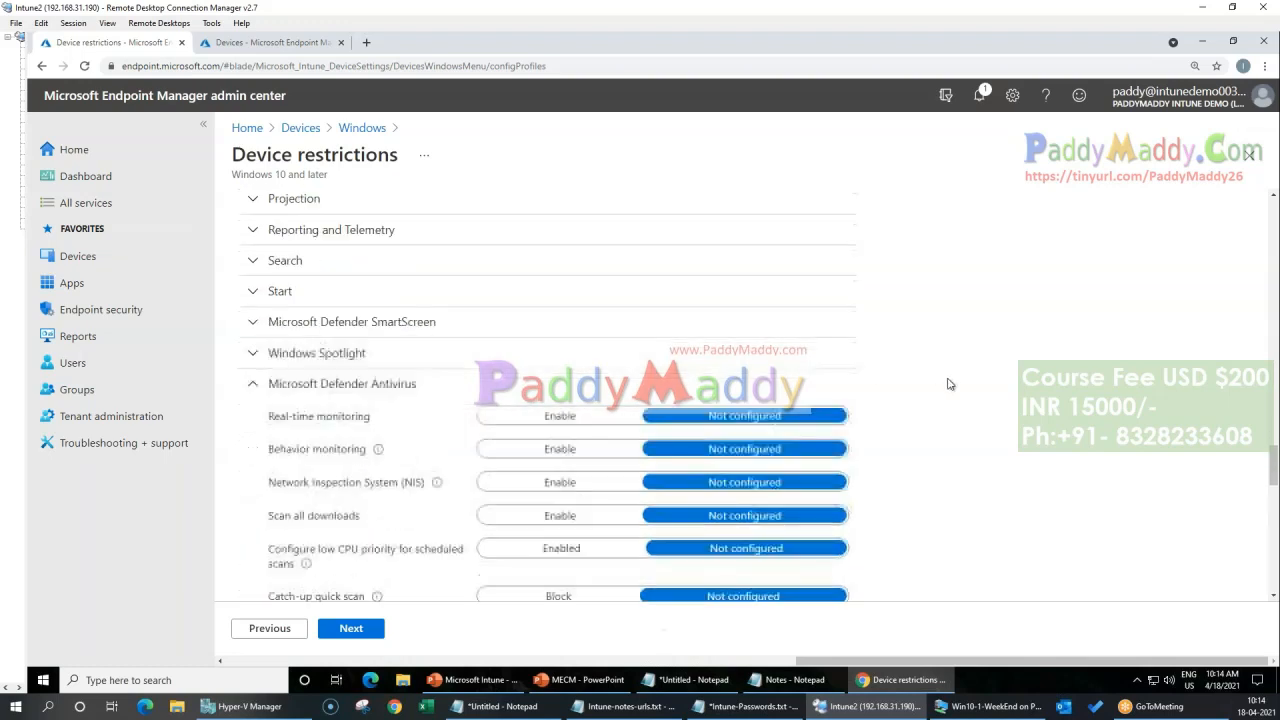
{"action": "scroll", "coordinate": [322, 400], "scroll_direction": "down", "scroll_amount": 2}
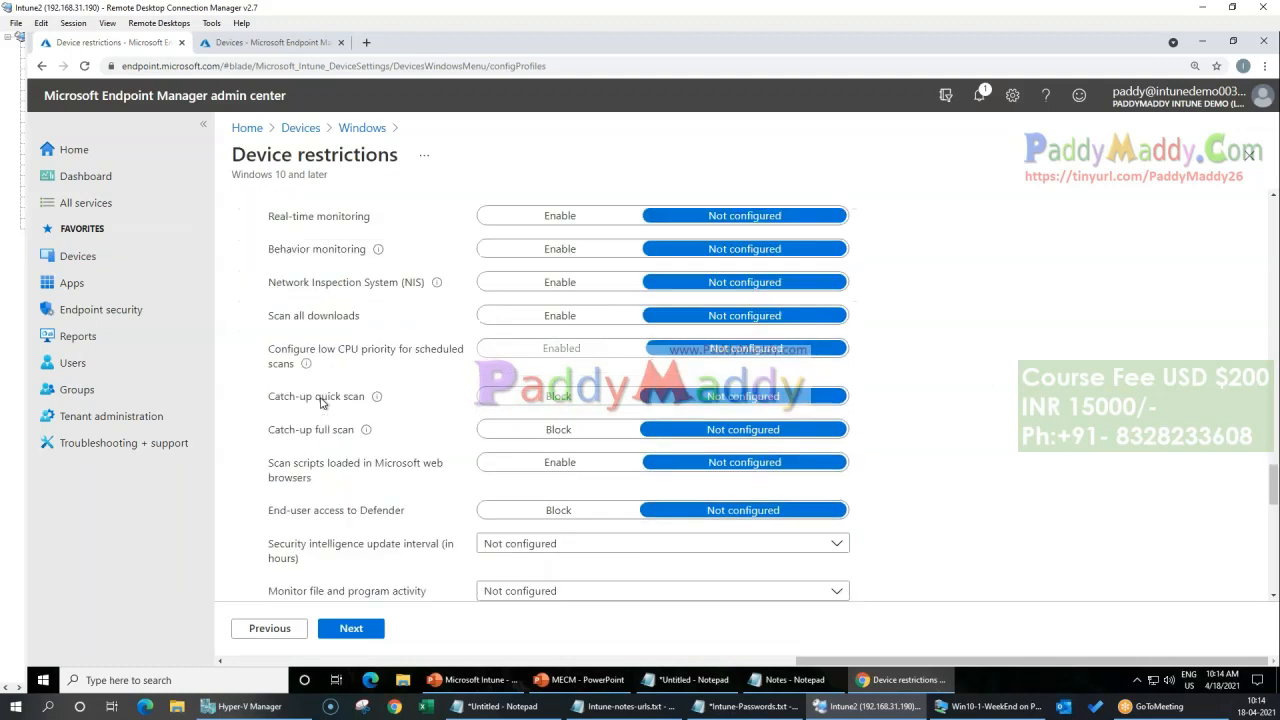
{"action": "scroll", "coordinate": [393, 429], "scroll_direction": "up", "scroll_amount": 3}
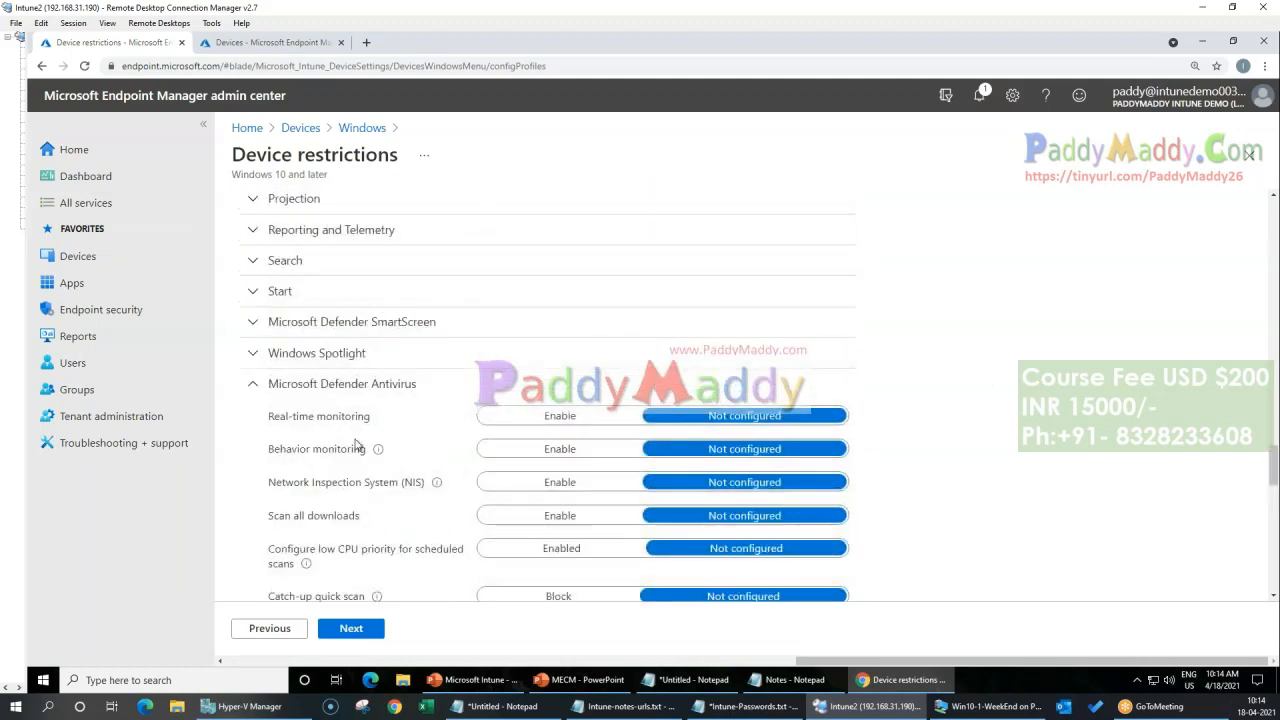
{"action": "left_click", "coordinate": [542, 416]}
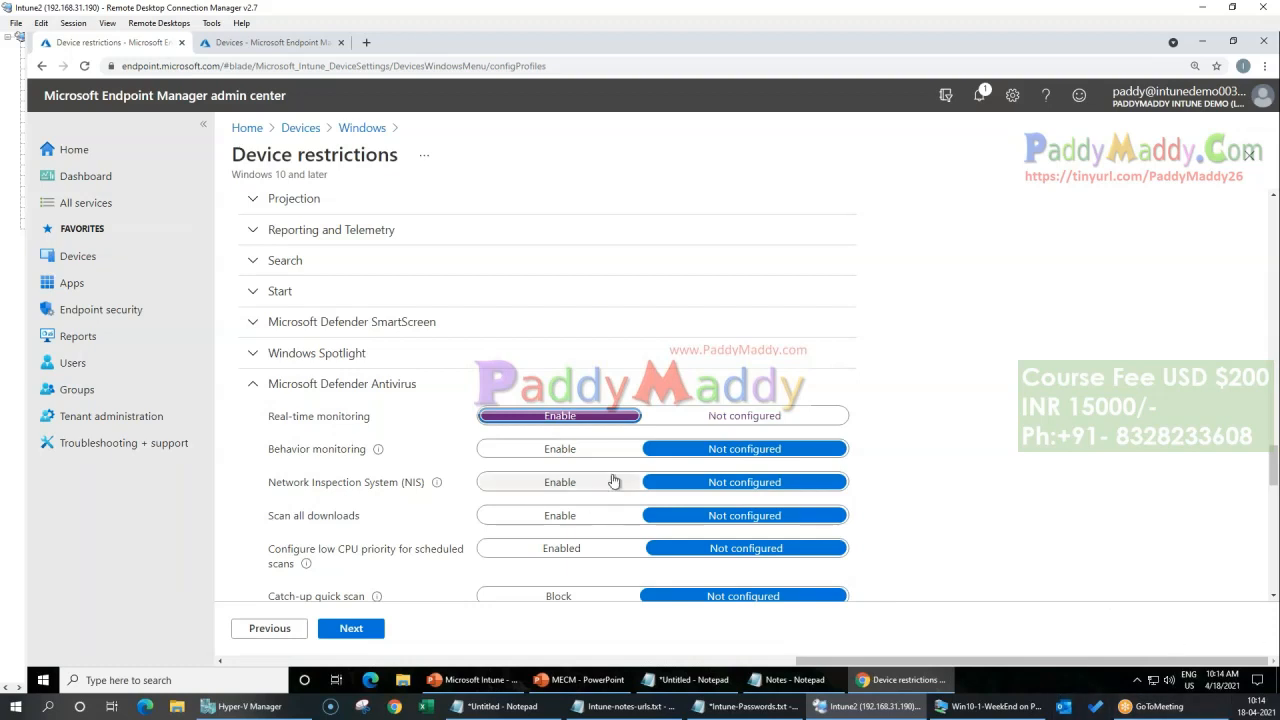
{"action": "left_click", "coordinate": [566, 450]}
{"action": "left_click", "coordinate": [563, 483]}
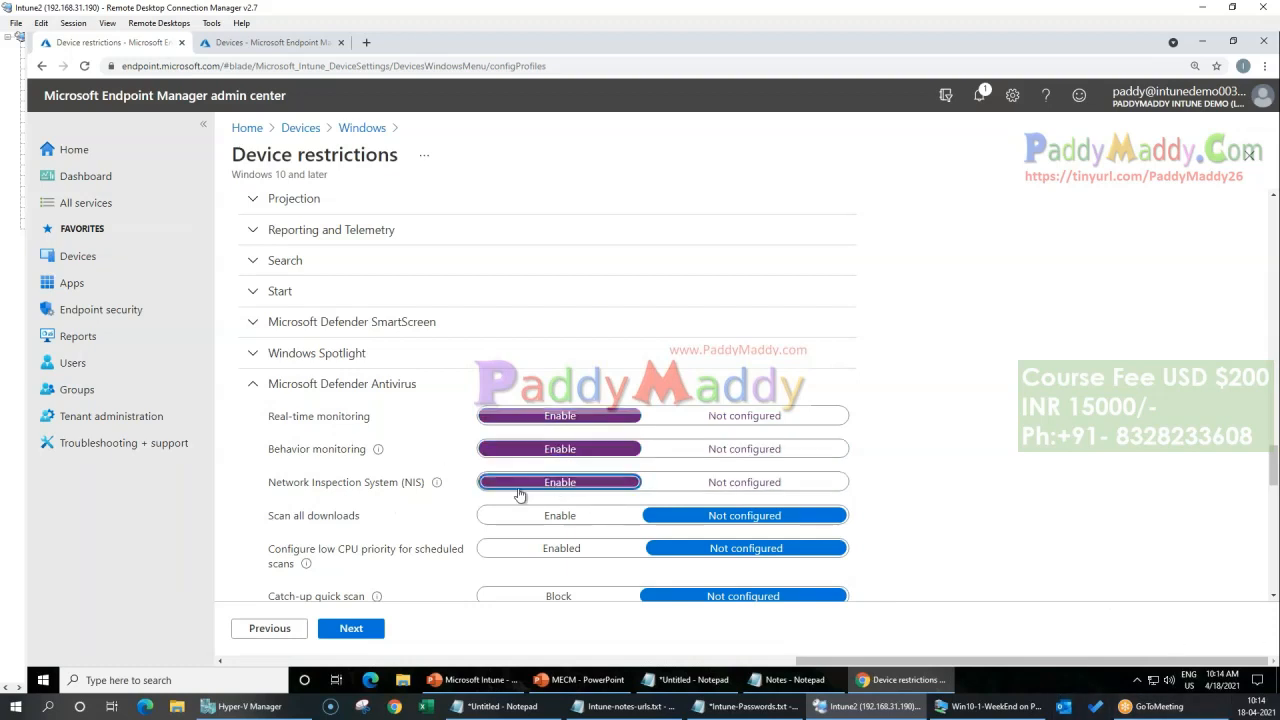
Step: Enable Scan all downloads and the low CPU priority option for scheduled scans
{"action": "scroll", "coordinate": [352, 512], "scroll_direction": "down", "scroll_amount": 1}
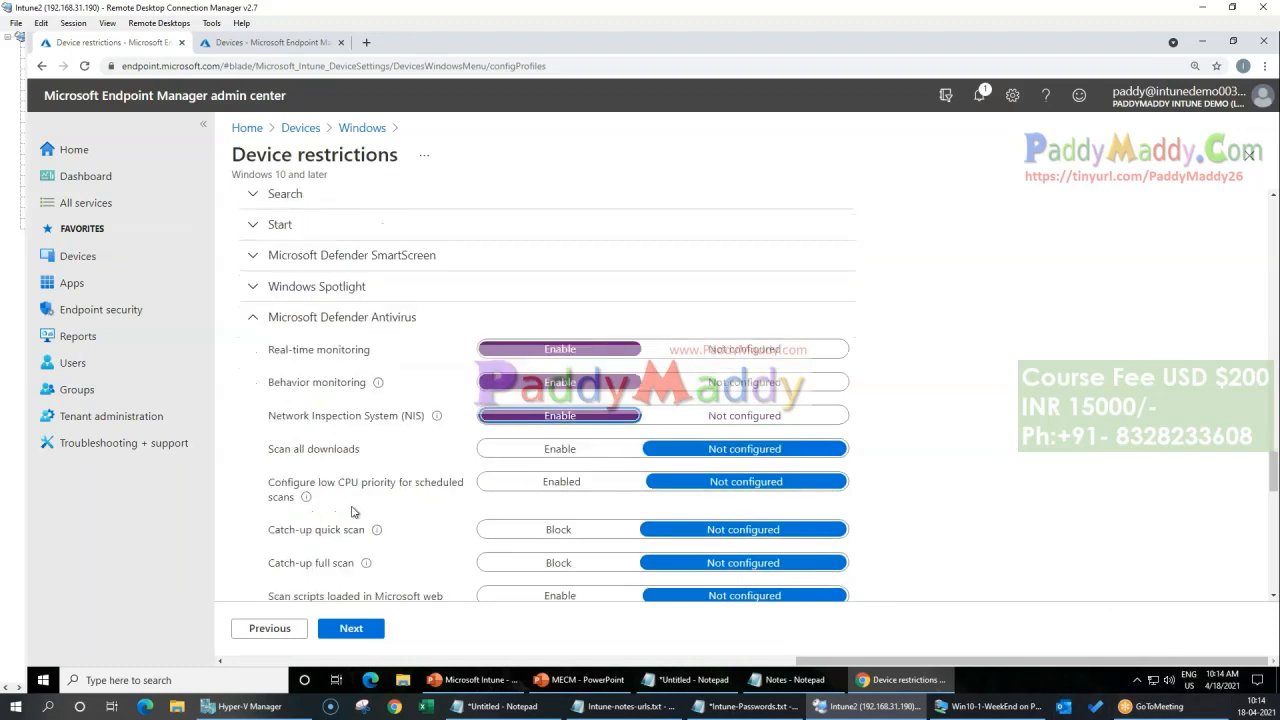
{"action": "left_click", "coordinate": [559, 452]}
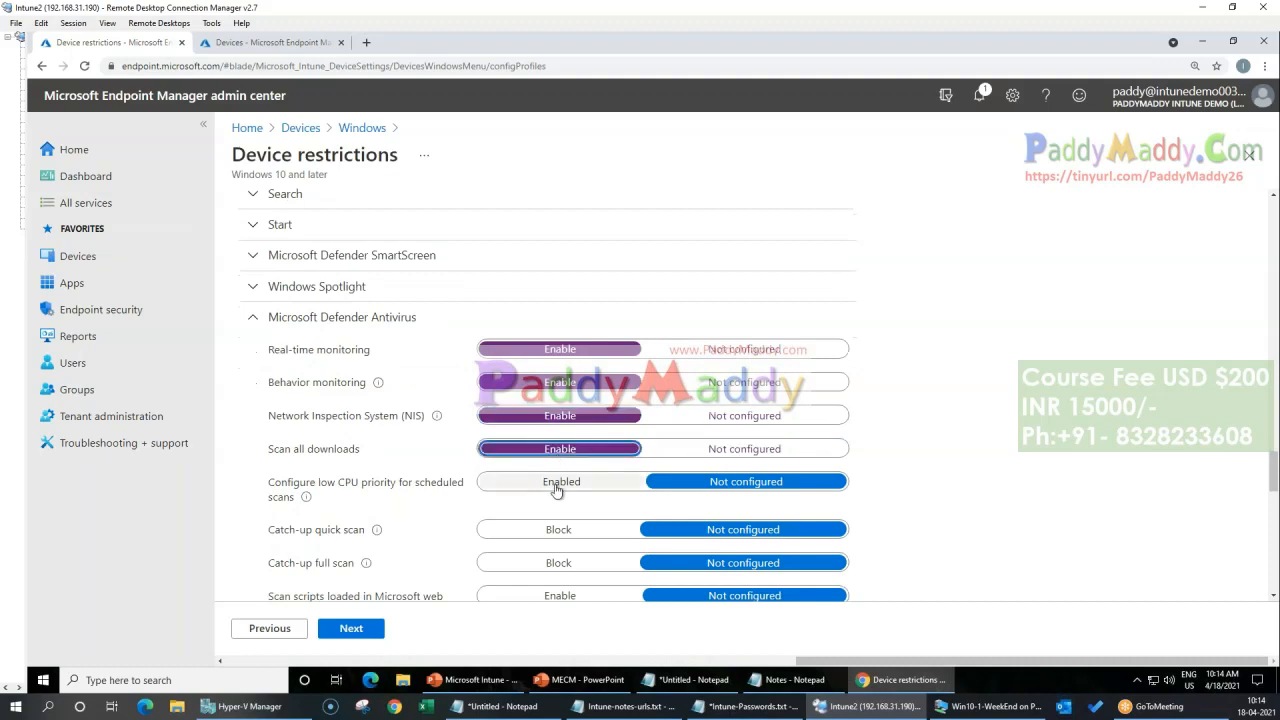
{"action": "left_click", "coordinate": [557, 487]}
Step: Try setting Catch-up quick scan and Catch-up full scan to Block, and set both back to Not configured
{"action": "scroll", "coordinate": [380, 465], "scroll_direction": "down", "scroll_amount": 1}
{"action": "scroll", "coordinate": [380, 465], "scroll_direction": "down", "scroll_amount": 1}
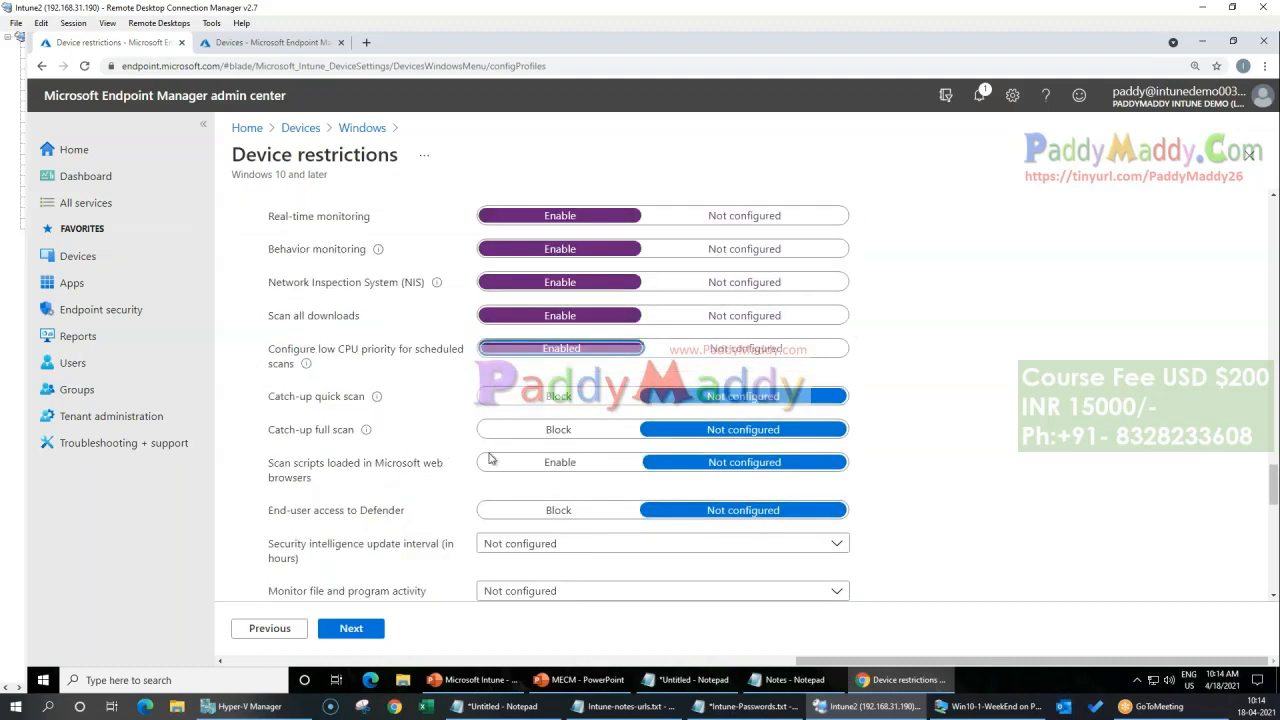
{"action": "left_click", "coordinate": [554, 398]}
{"action": "left_click", "coordinate": [578, 430]}
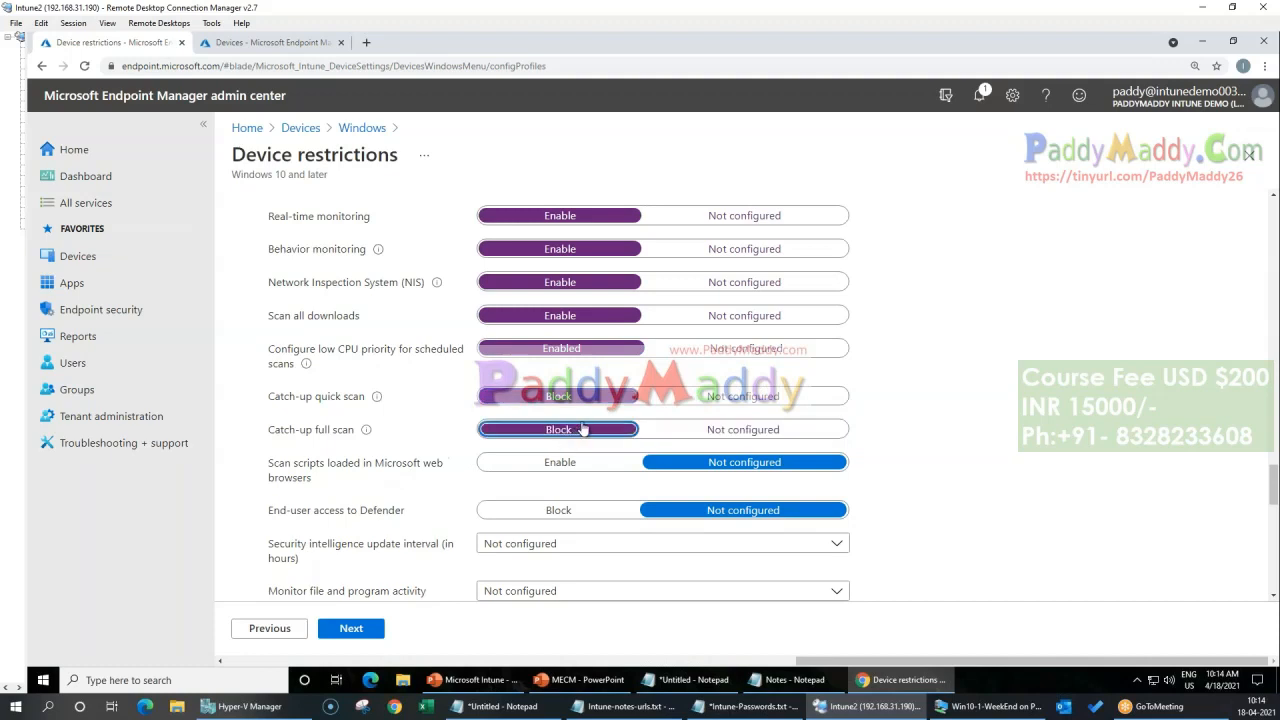
{"action": "left_click", "coordinate": [751, 400]}
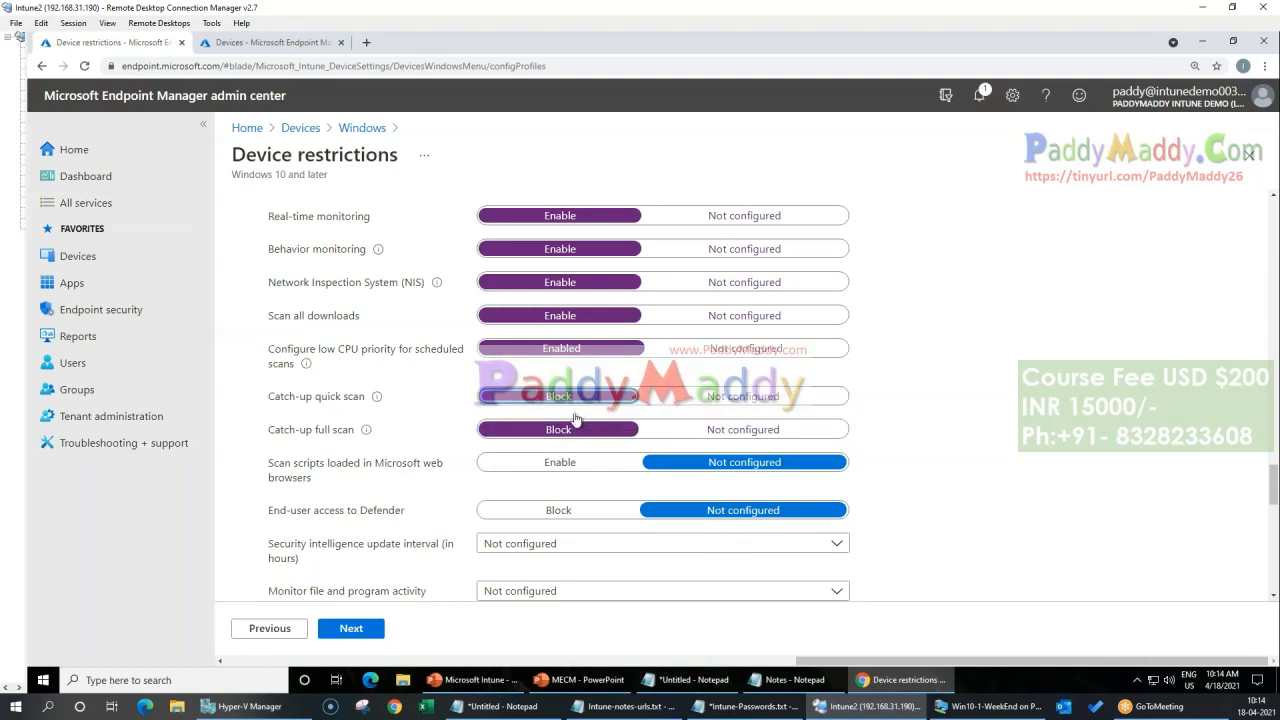
{"action": "scroll", "coordinate": [578, 420], "scroll_direction": "down", "scroll_amount": 2}
{"action": "left_click", "coordinate": [742, 300]}
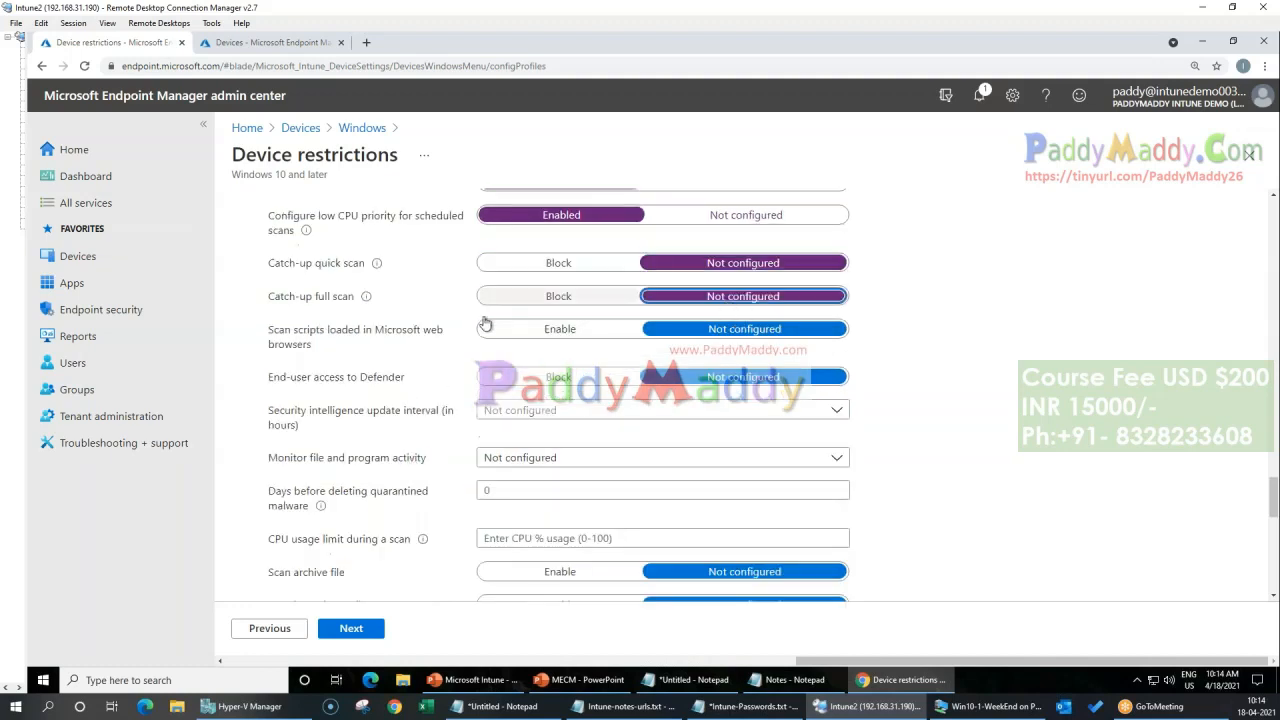
Step: Set the security intelligence update interval to 15 hours and Monitor file and program activity to Monitor all files
{"action": "scroll", "coordinate": [390, 485], "scroll_direction": "down", "scroll_amount": 1}
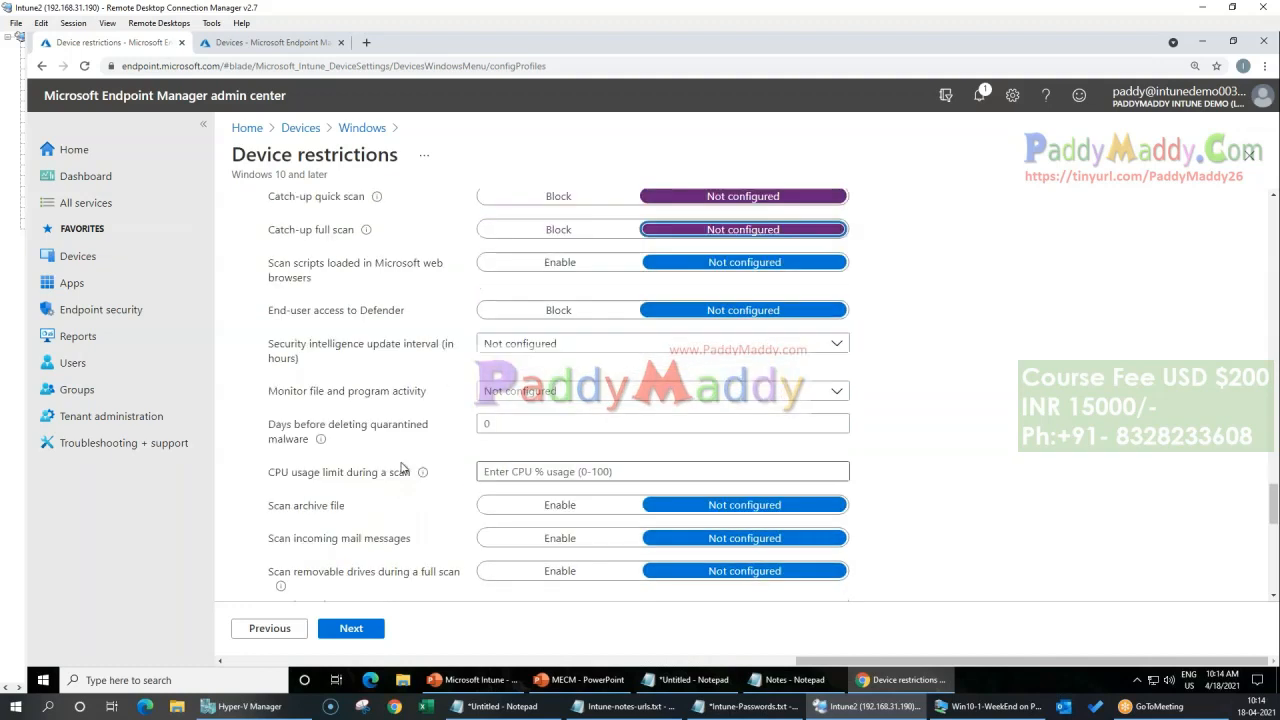
{"action": "left_click", "coordinate": [565, 345]}
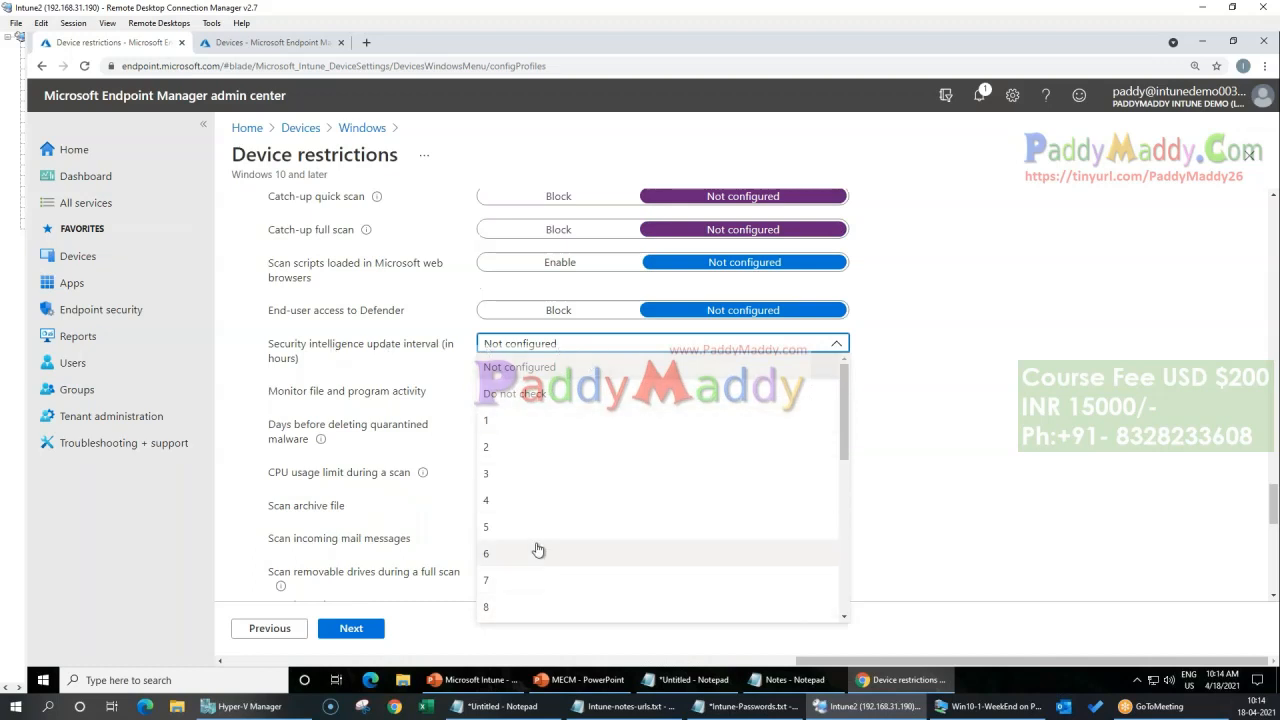
{"action": "scroll", "coordinate": [538, 545], "scroll_direction": "down", "scroll_amount": 4}
{"action": "left_click", "coordinate": [810, 391]}
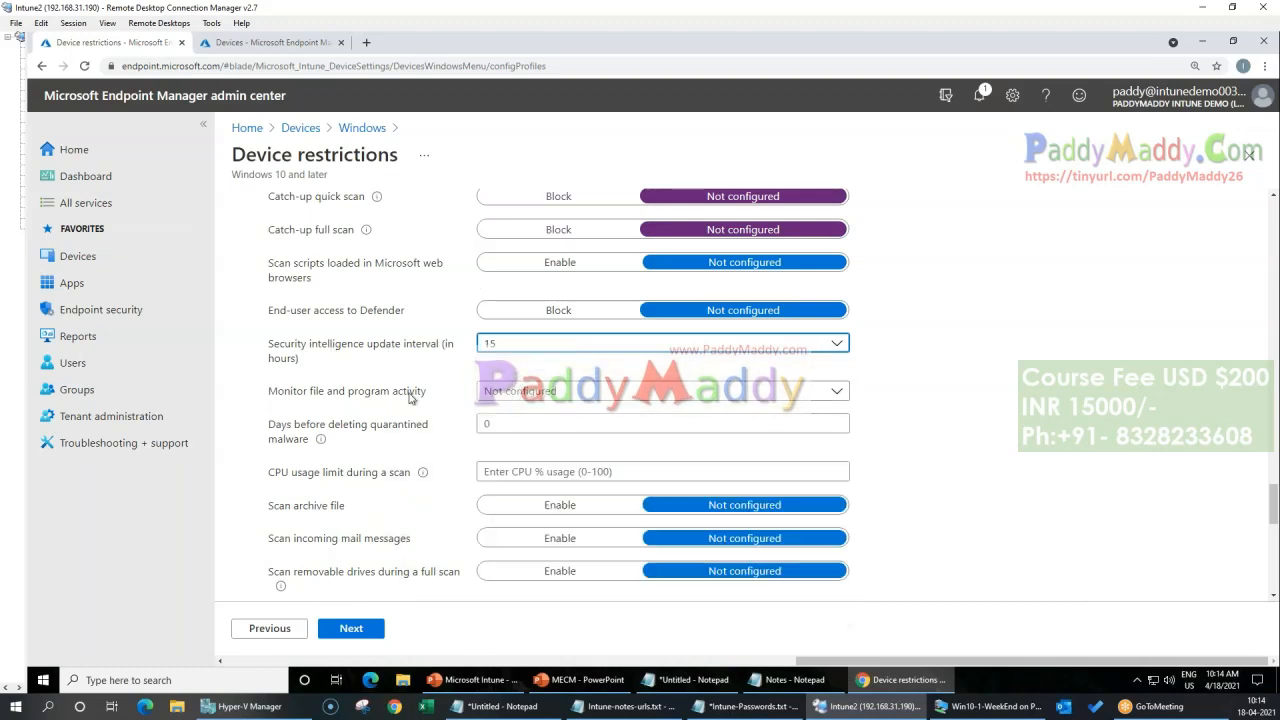
{"action": "left_click", "coordinate": [536, 391]}
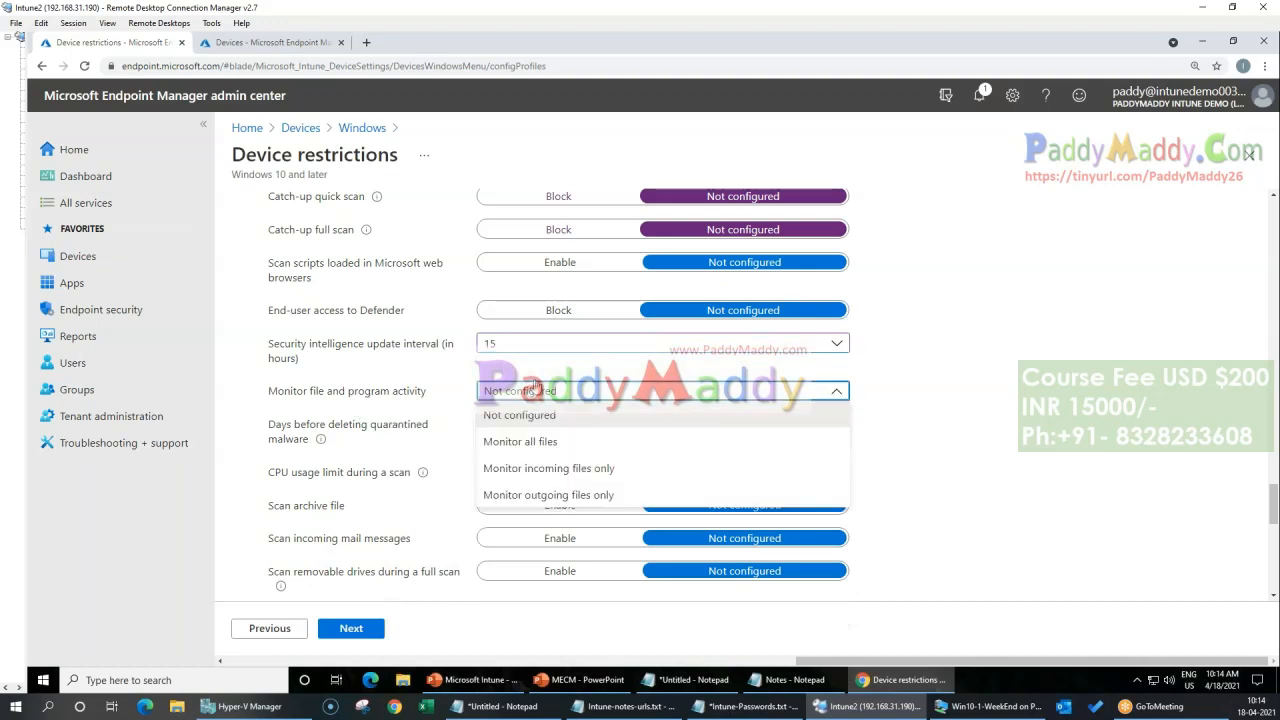
{"action": "left_click", "coordinate": [600, 445]}
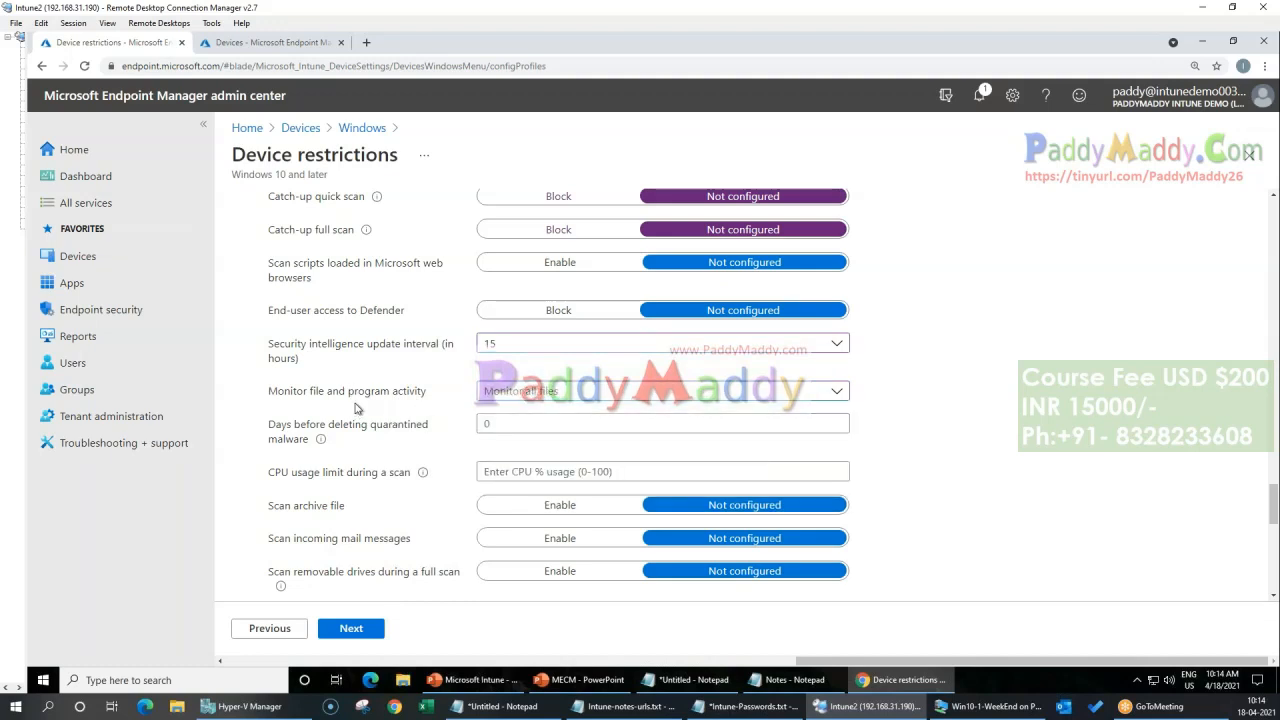
{"action": "scroll", "coordinate": [357, 407], "scroll_direction": "down", "scroll_amount": 1}
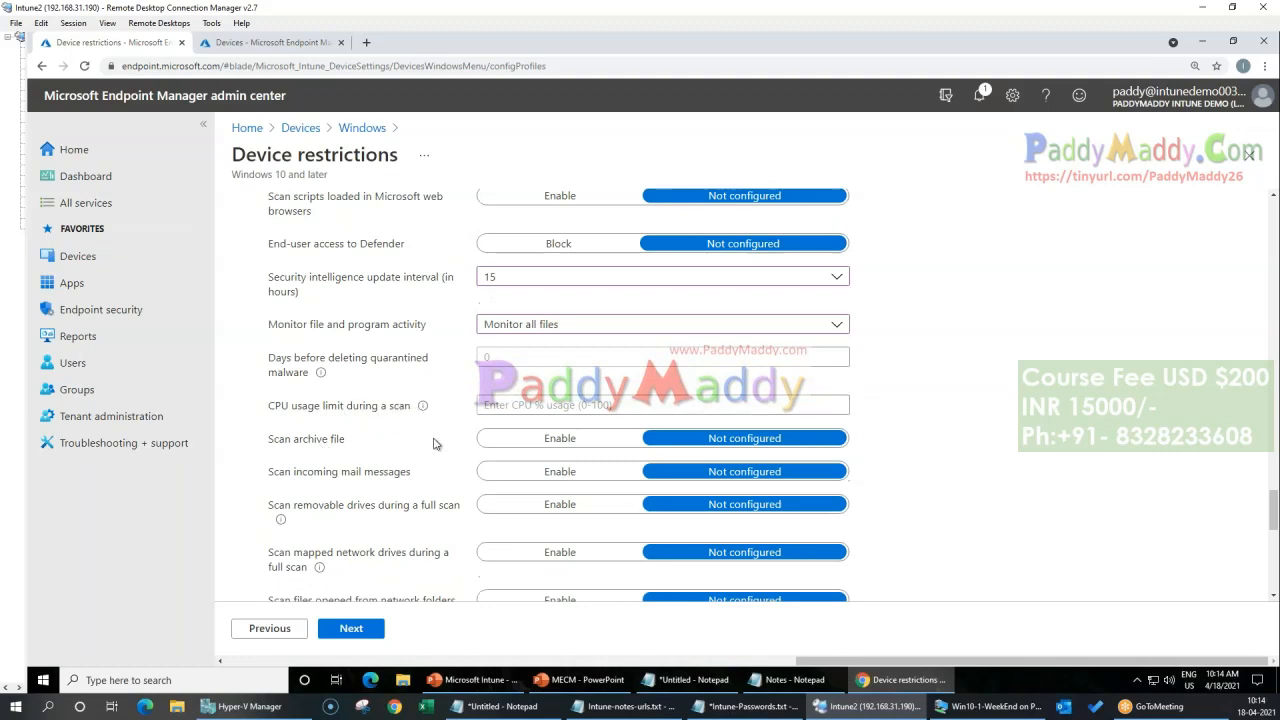
Step: Set the CPU usage limit during a scan to 10 percent
{"action": "left_click", "coordinate": [557, 406]}
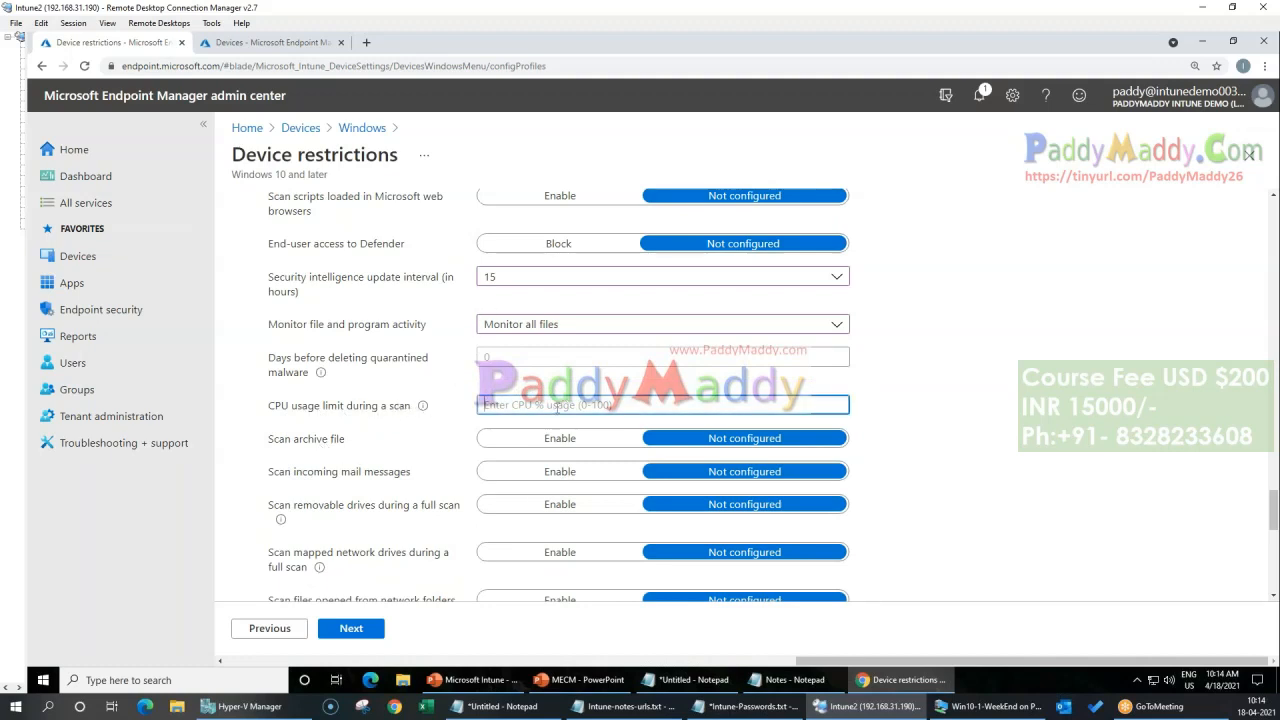
{"action": "type", "text": "10"}
{"action": "left_click", "coordinate": [330, 461]}
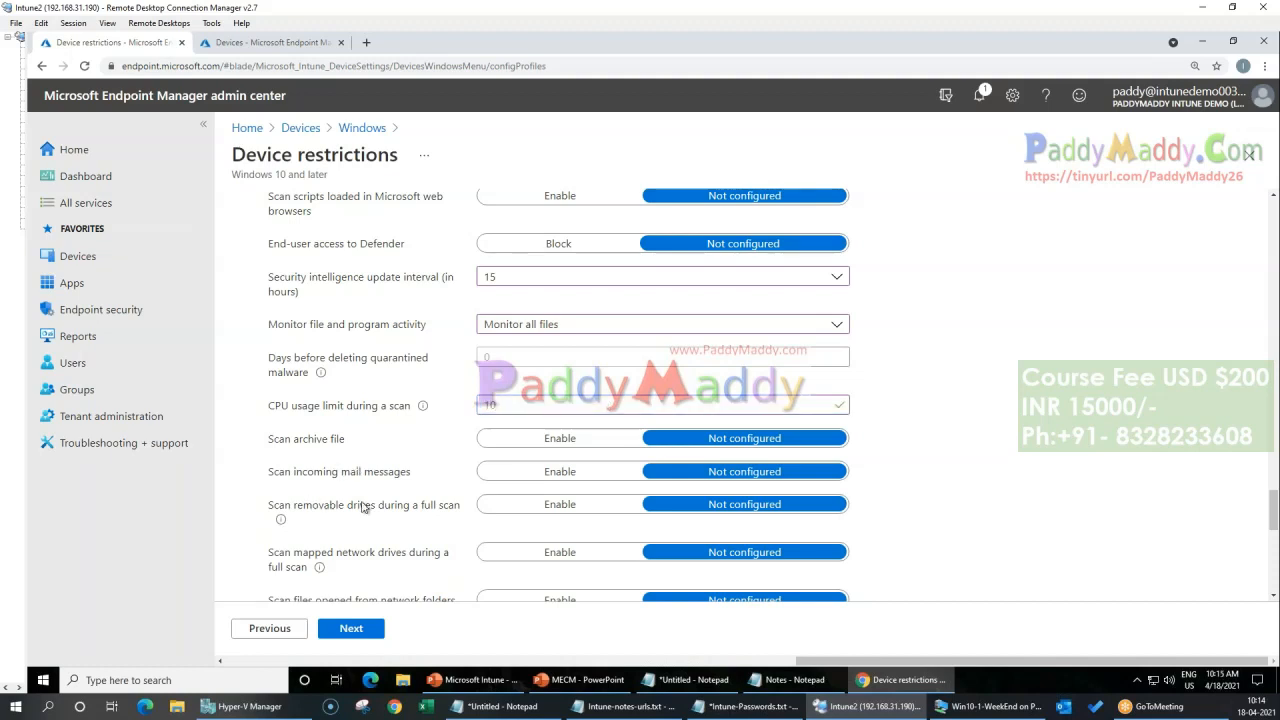
{"action": "left_click_drag", "start_coordinate": [280, 442], "coordinate": [358, 446]}
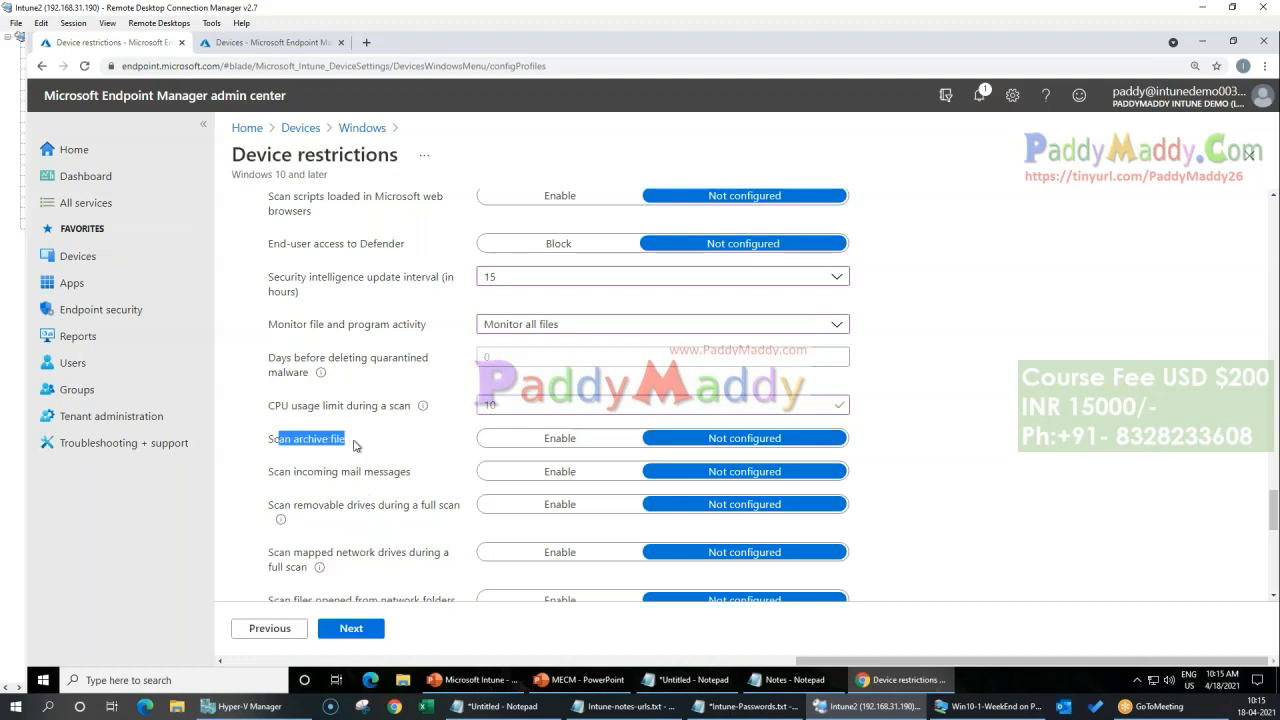
Step: Enable scanning of archive files, incoming mail messages, removable drives and mapped network drives during a full scan
{"action": "left_click", "coordinate": [558, 438]}
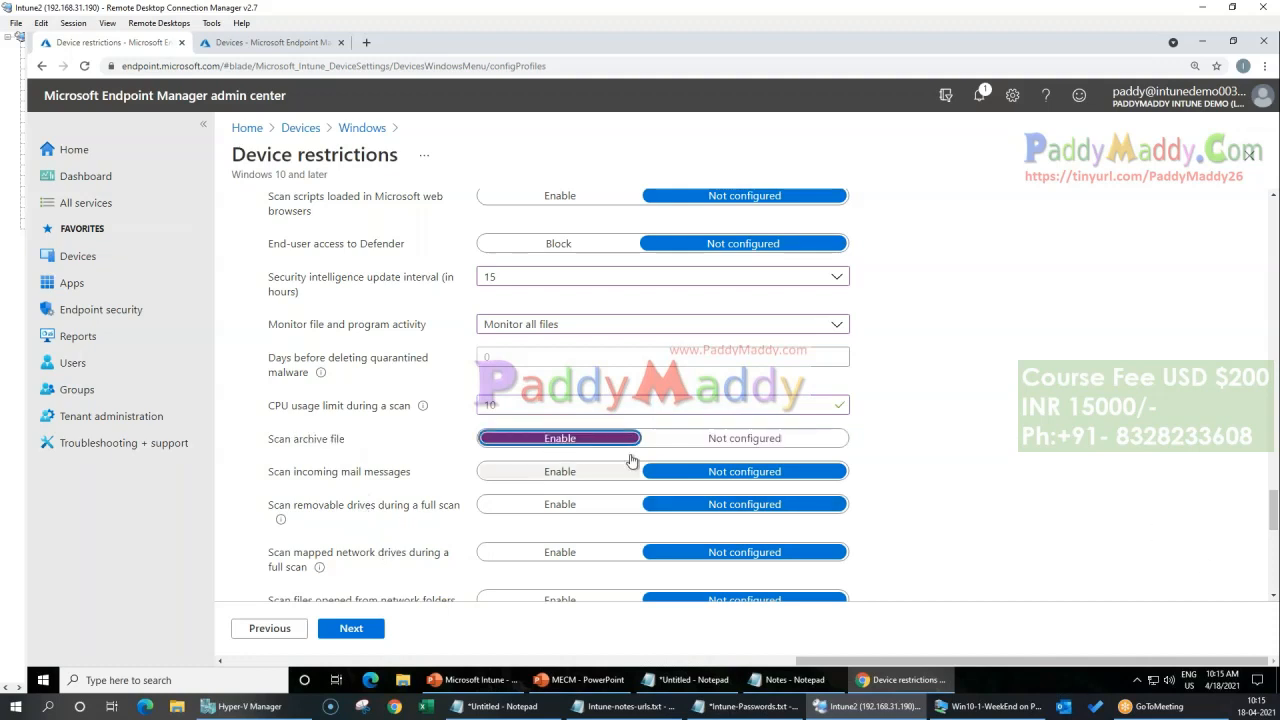
{"action": "scroll", "coordinate": [447, 481], "scroll_direction": "down", "scroll_amount": 1}
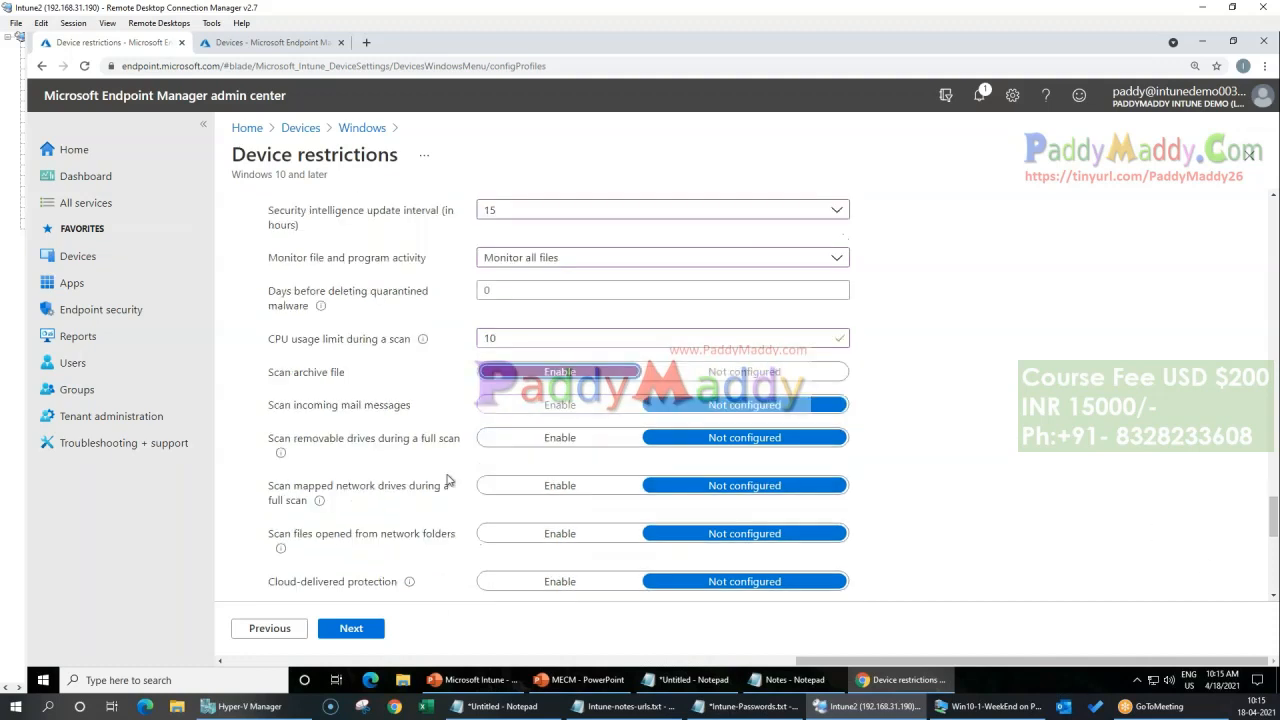
{"action": "left_click", "coordinate": [559, 405]}
{"action": "left_click", "coordinate": [560, 439]}
{"action": "left_click", "coordinate": [560, 486]}
Step: Enable Actions on detected malware threats and set the Low severity action to Block
{"action": "scroll", "coordinate": [366, 451], "scroll_direction": "down", "scroll_amount": 3}
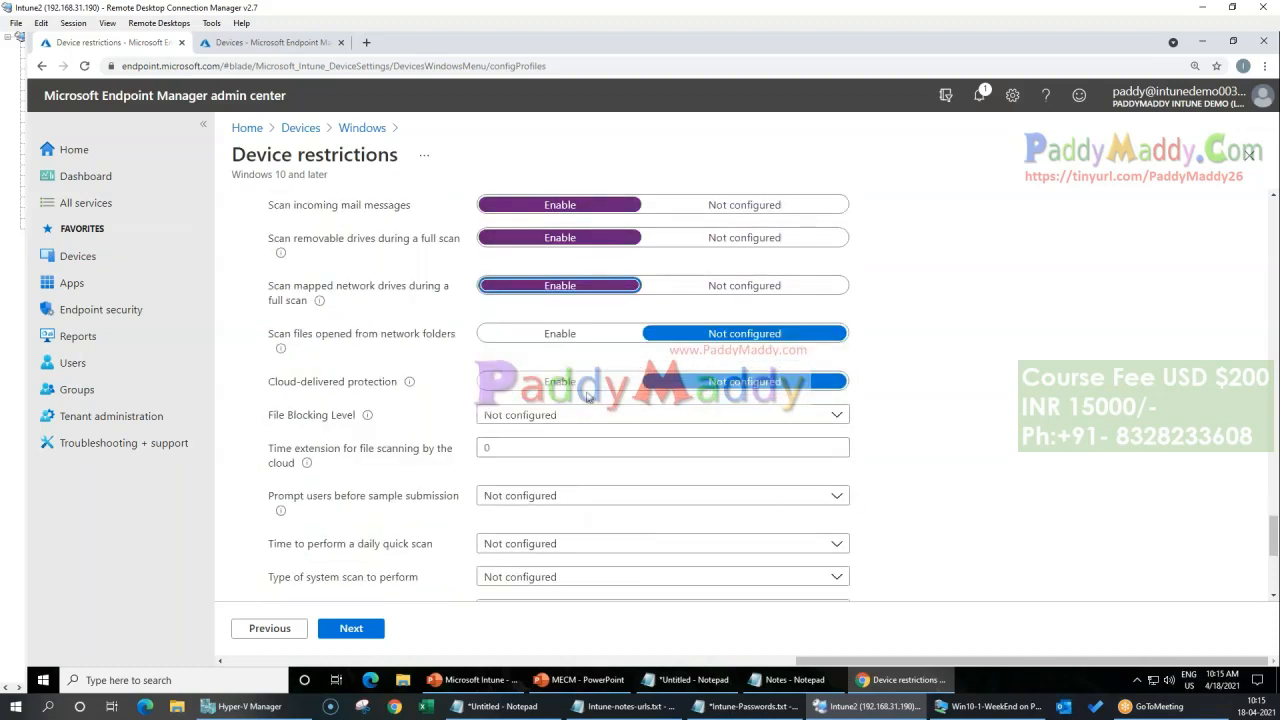
{"action": "scroll", "coordinate": [424, 468], "scroll_direction": "down", "scroll_amount": 2}
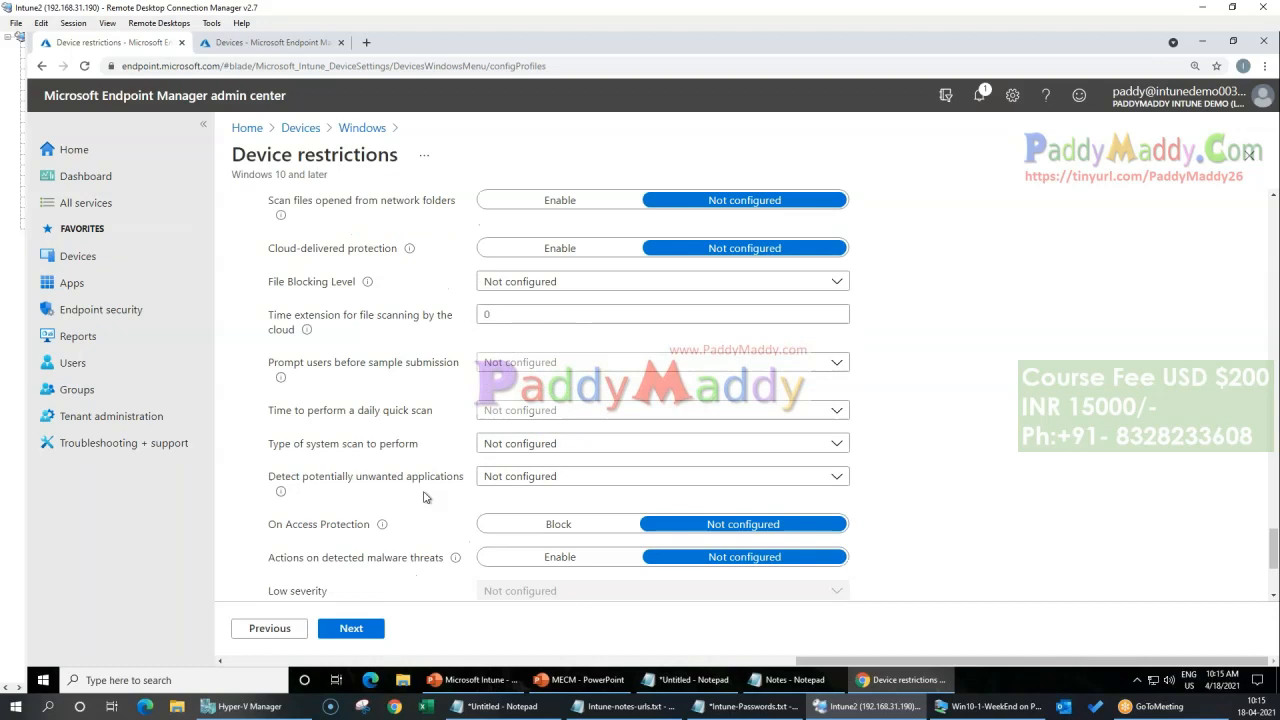
{"action": "scroll", "coordinate": [424, 497], "scroll_direction": "down", "scroll_amount": 2}
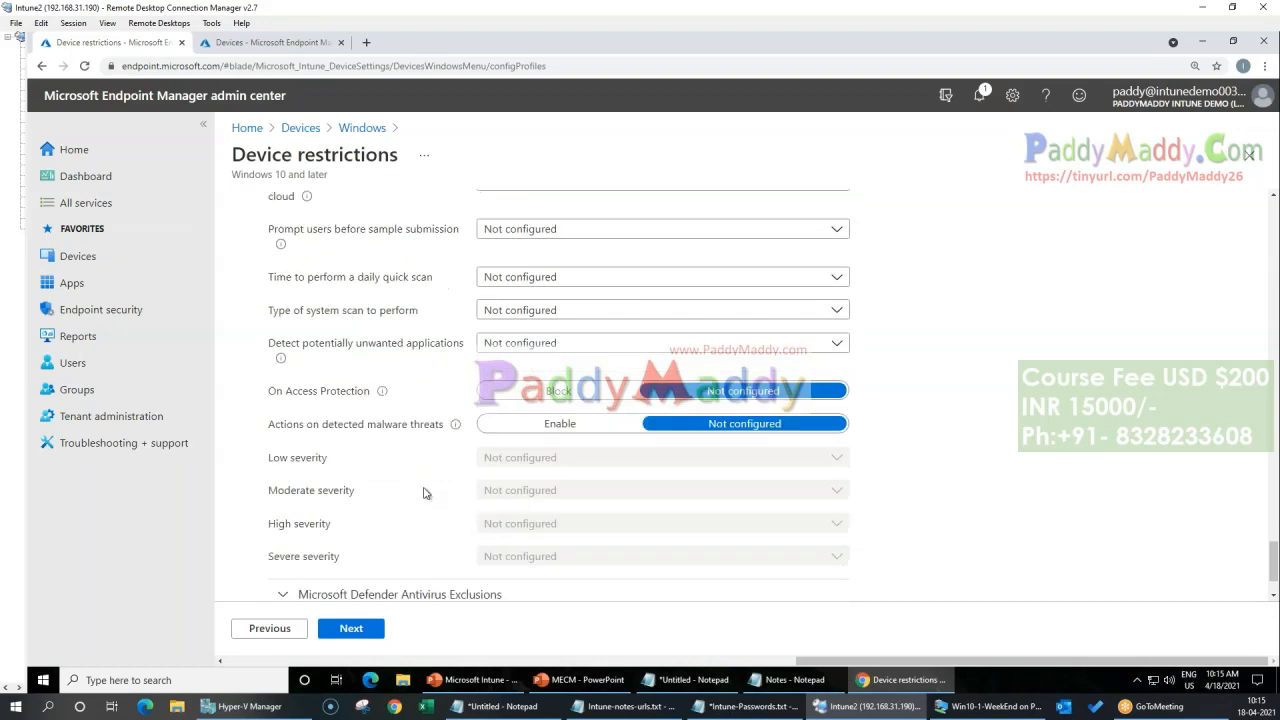
{"action": "scroll", "coordinate": [424, 492], "scroll_direction": "down", "scroll_amount": 1}
{"action": "left_click", "coordinate": [550, 360]}
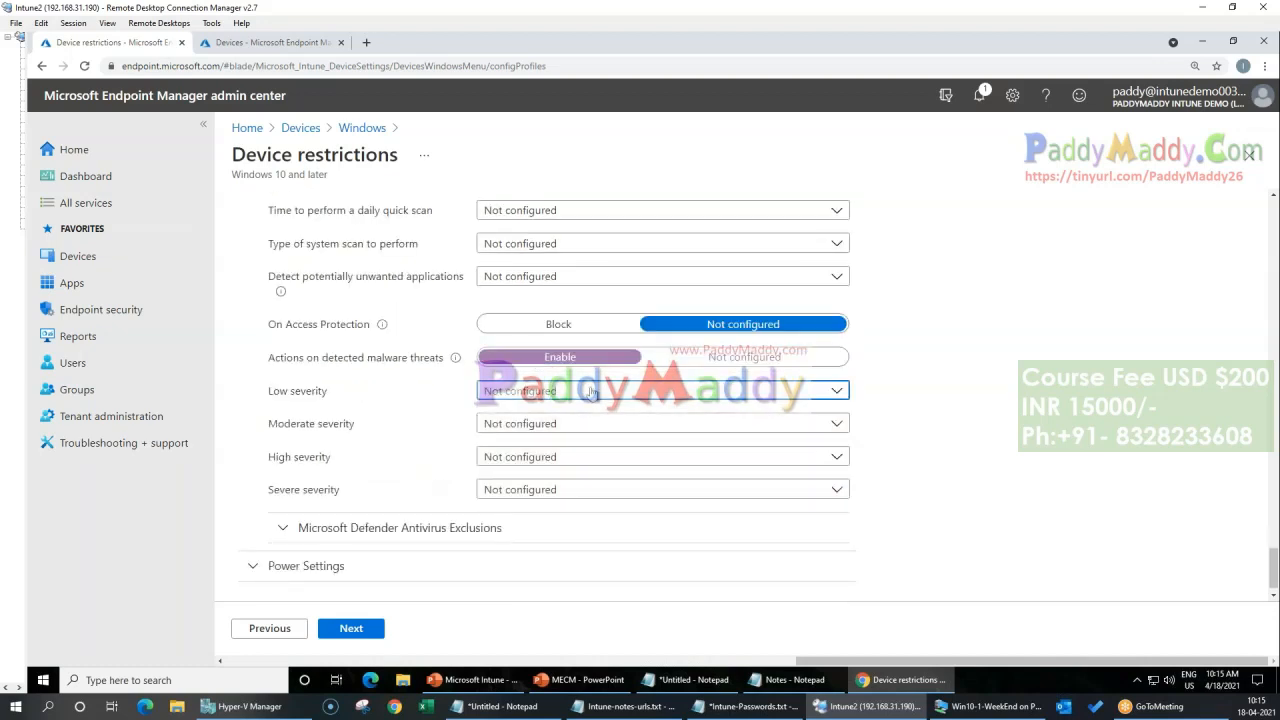
{"action": "left_click", "coordinate": [591, 391]}
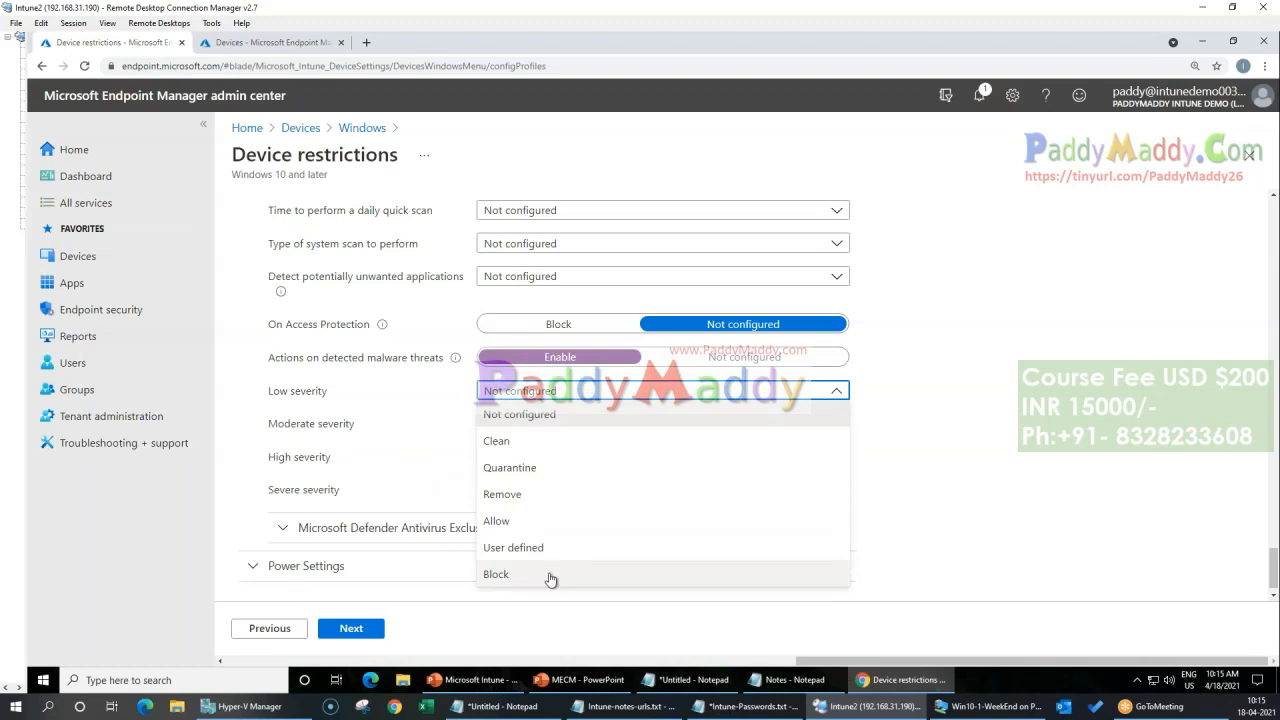
{"action": "left_click", "coordinate": [550, 578]}
Step: Set the Moderate and High severity actions to Block and the Severe severity action to Quarantine
{"action": "left_click", "coordinate": [528, 424]}
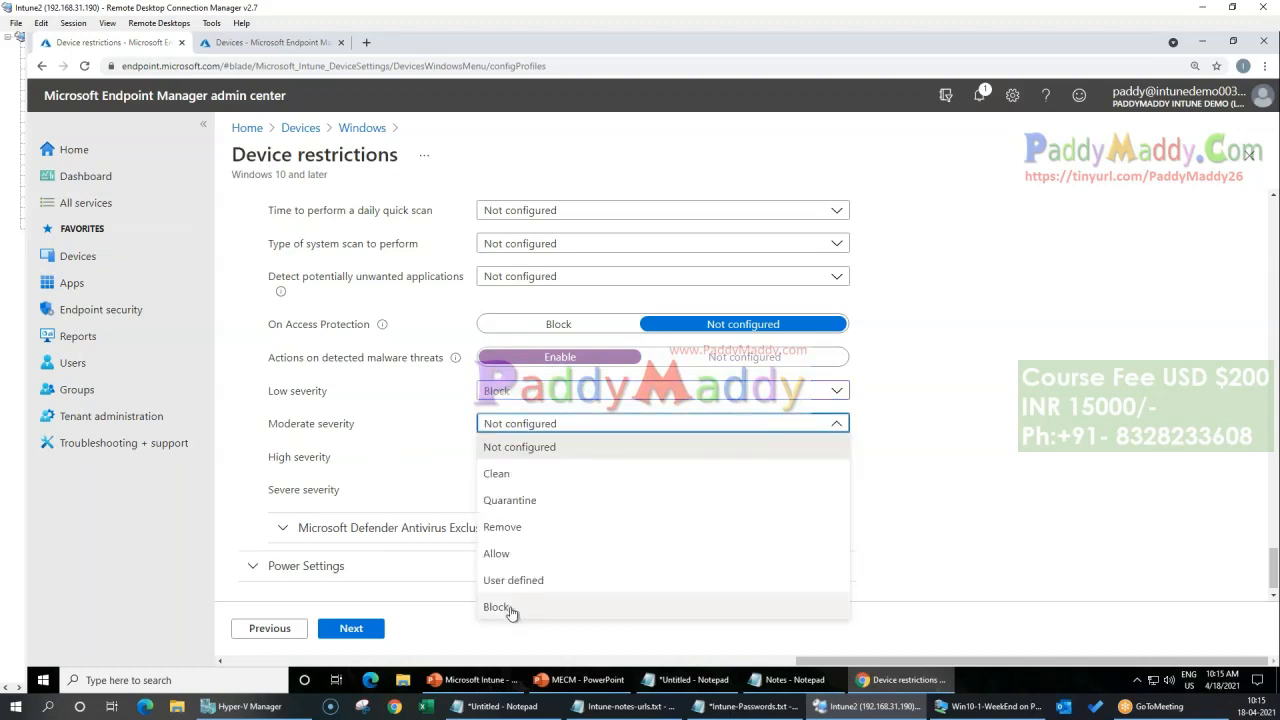
{"action": "left_click", "coordinate": [510, 607]}
{"action": "left_click", "coordinate": [540, 457]}
{"action": "left_click", "coordinate": [495, 431]}
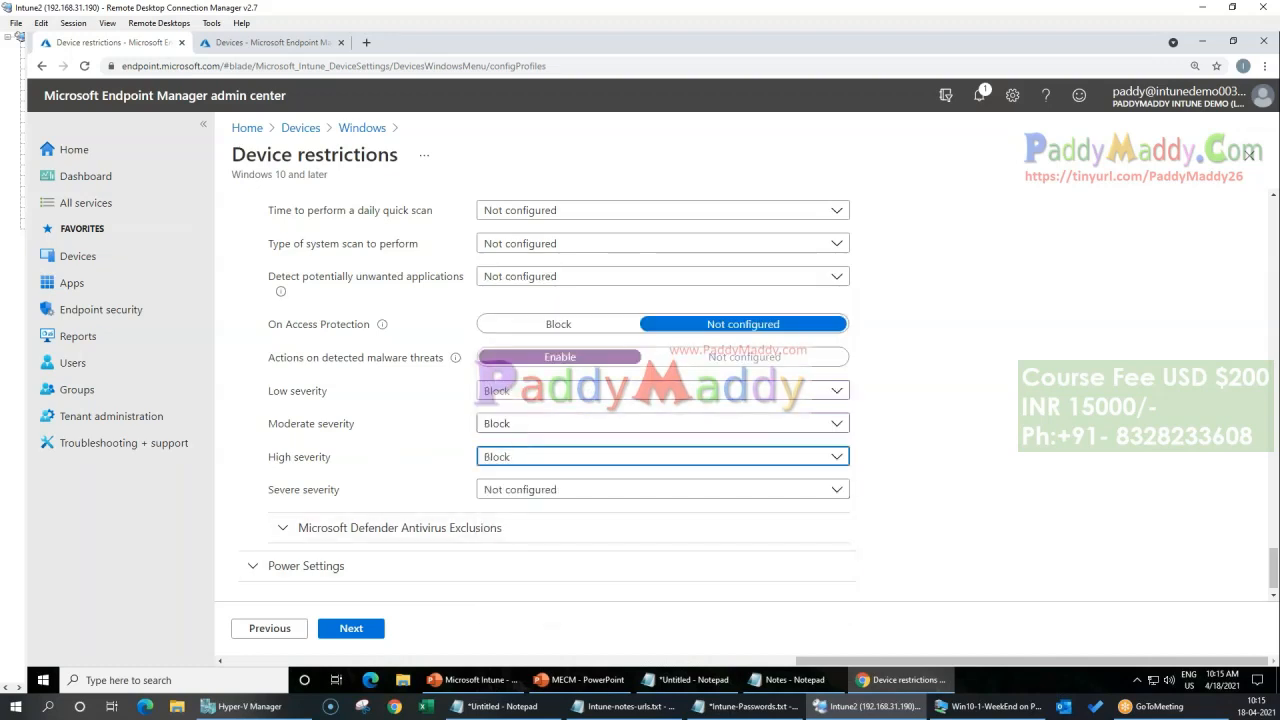
{"action": "left_click", "coordinate": [535, 490]}
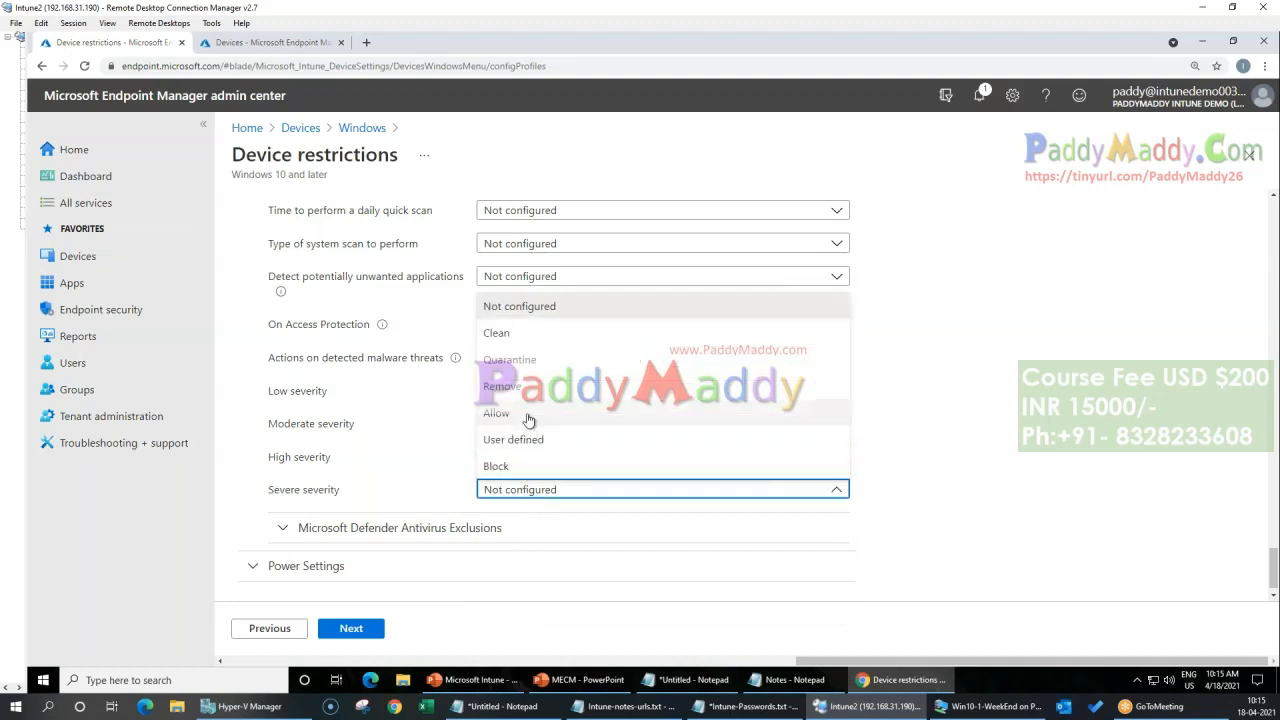
{"action": "left_click", "coordinate": [541, 360]}
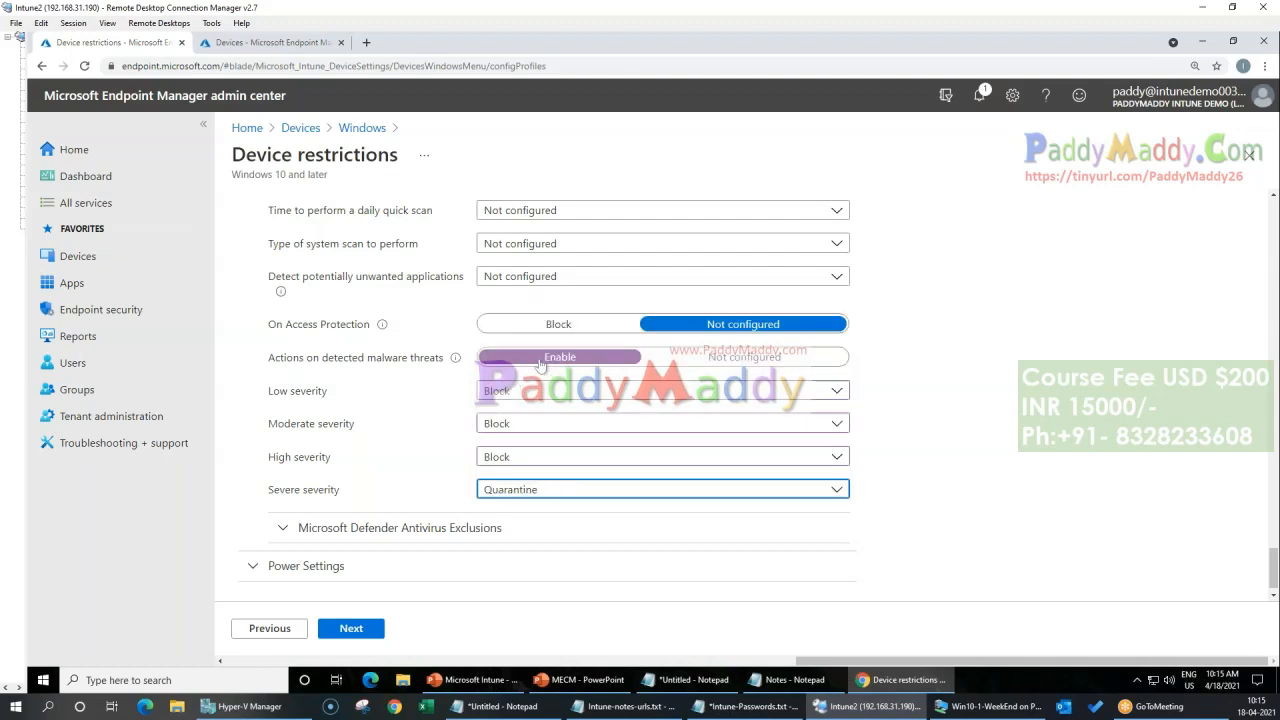
Step: Review the Microsoft Defender Antivirus Exclusions options, collapse them and continue the profile to the Assignments stage
{"action": "left_click", "coordinate": [306, 517]}
{"action": "scroll", "coordinate": [277, 437], "scroll_direction": "down", "scroll_amount": 3}
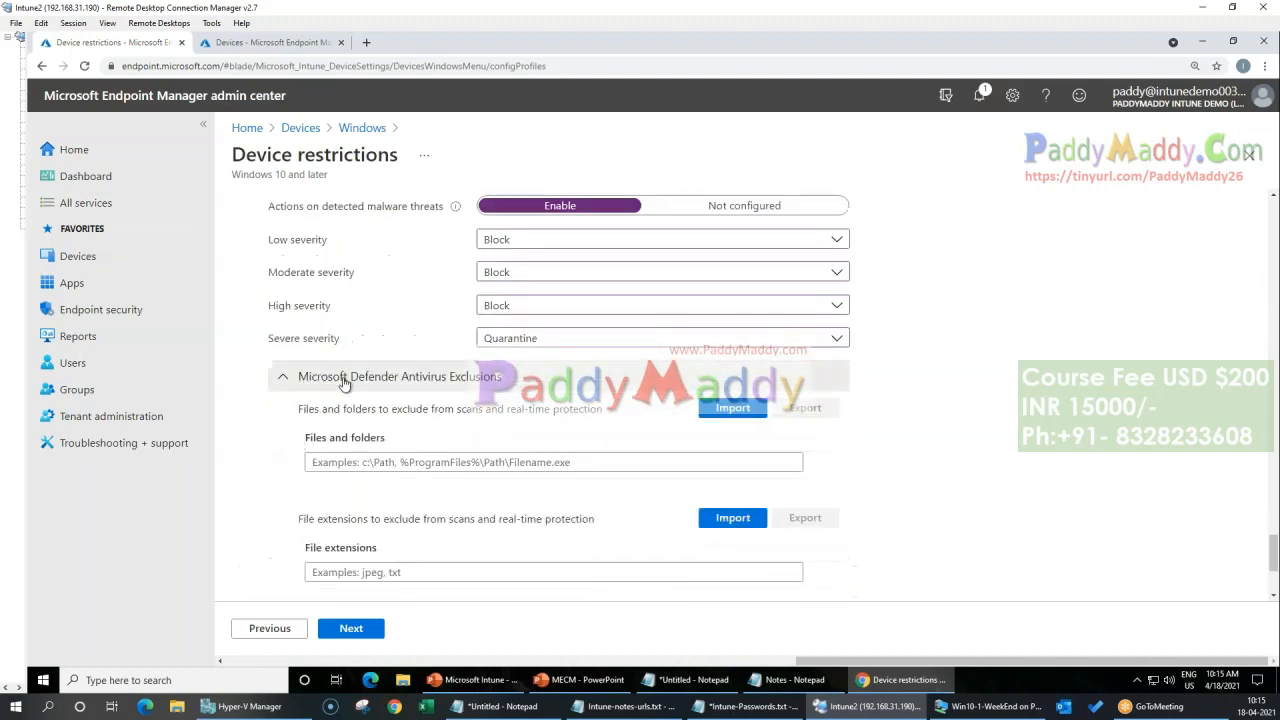
{"action": "left_click", "coordinate": [344, 380]}
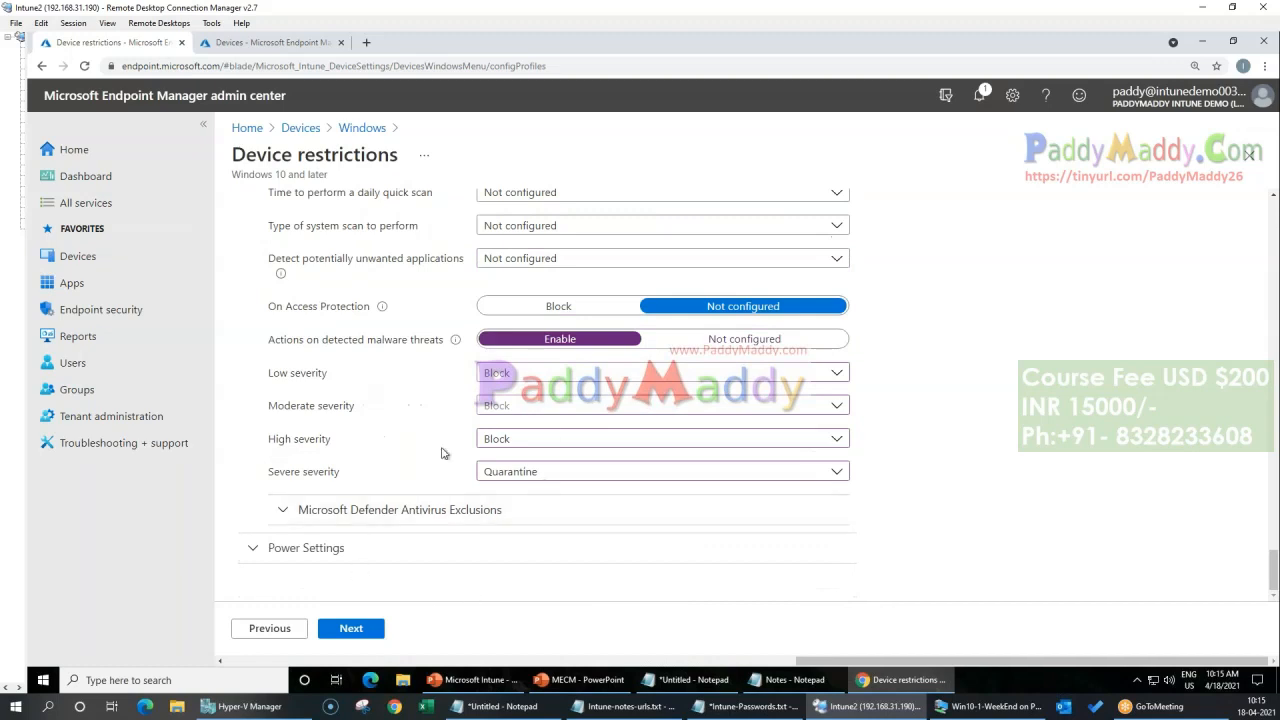
{"action": "left_click", "coordinate": [358, 634]}
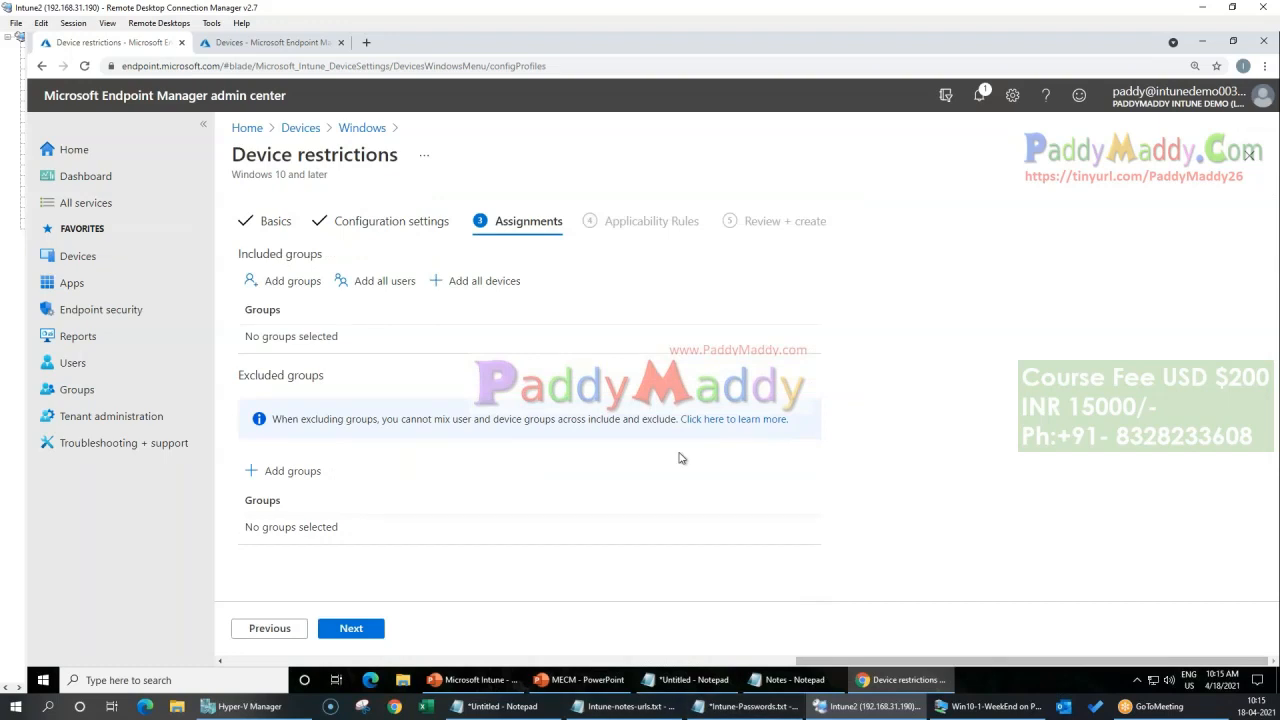
Step: In the other open admin center page, start a new security group named All Intune Users
{"action": "left_click", "coordinate": [298, 43]}
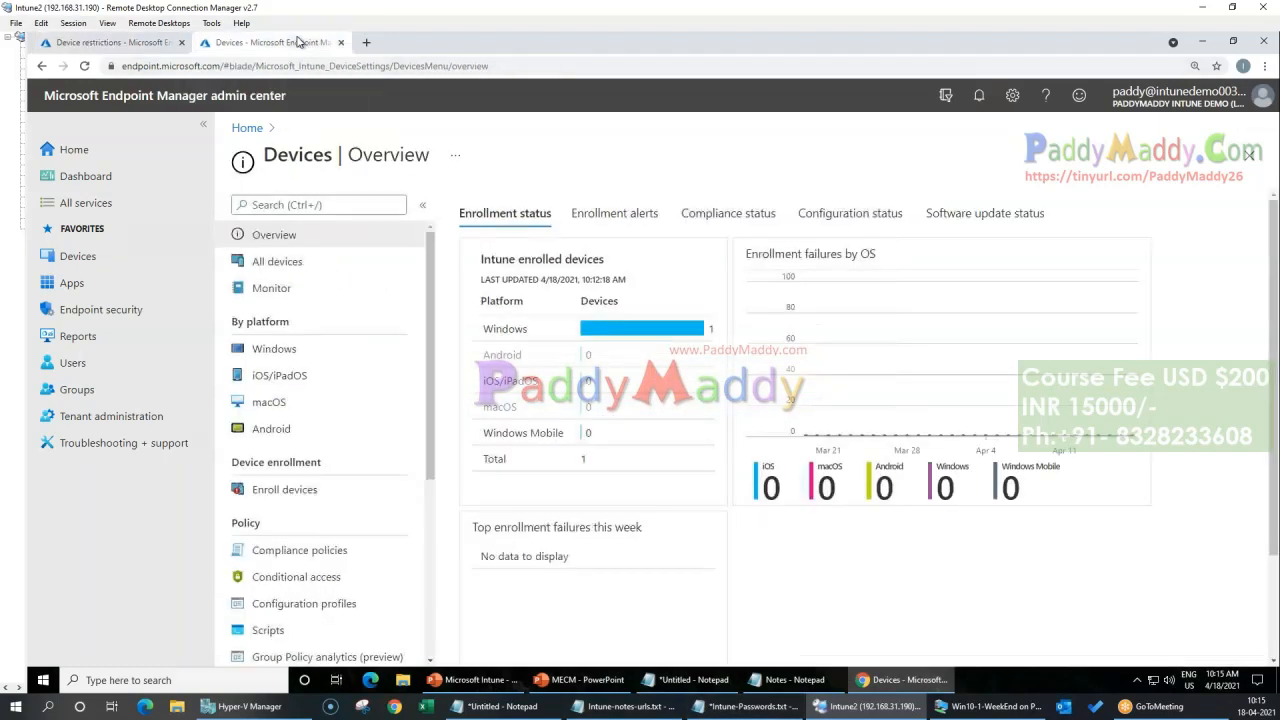
{"action": "left_click", "coordinate": [118, 390]}
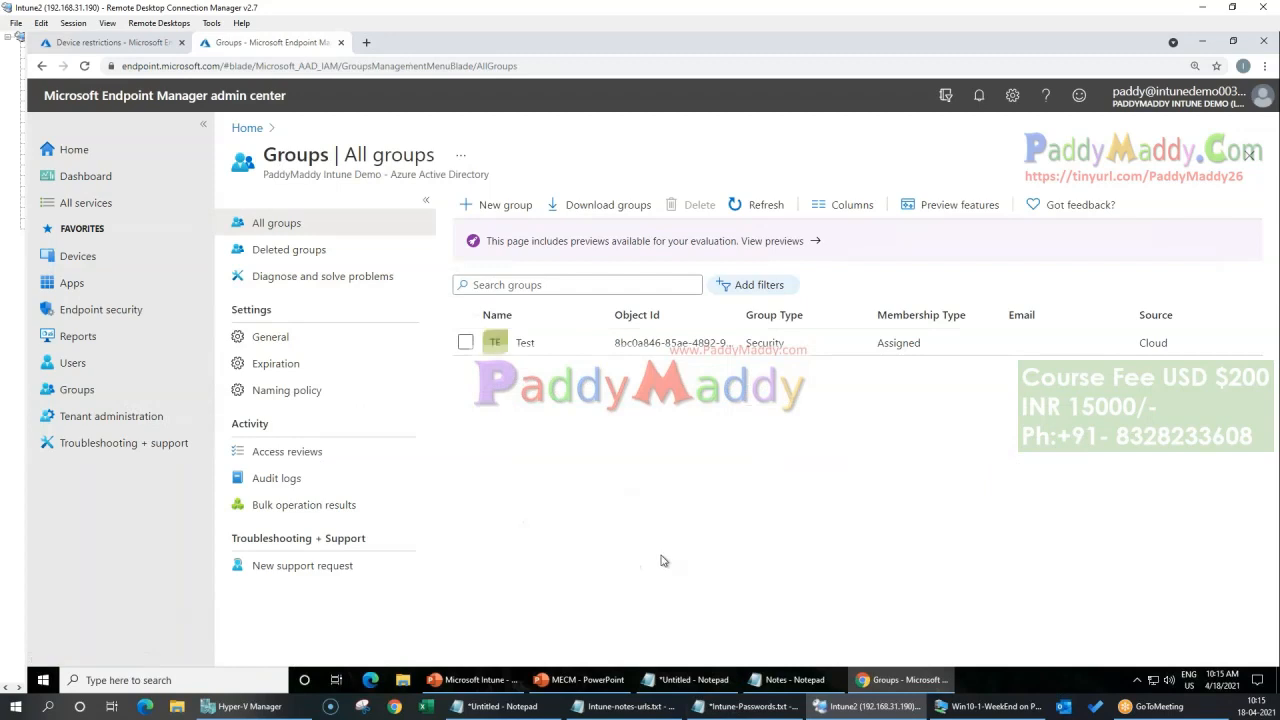
{"action": "left_click", "coordinate": [492, 205]}
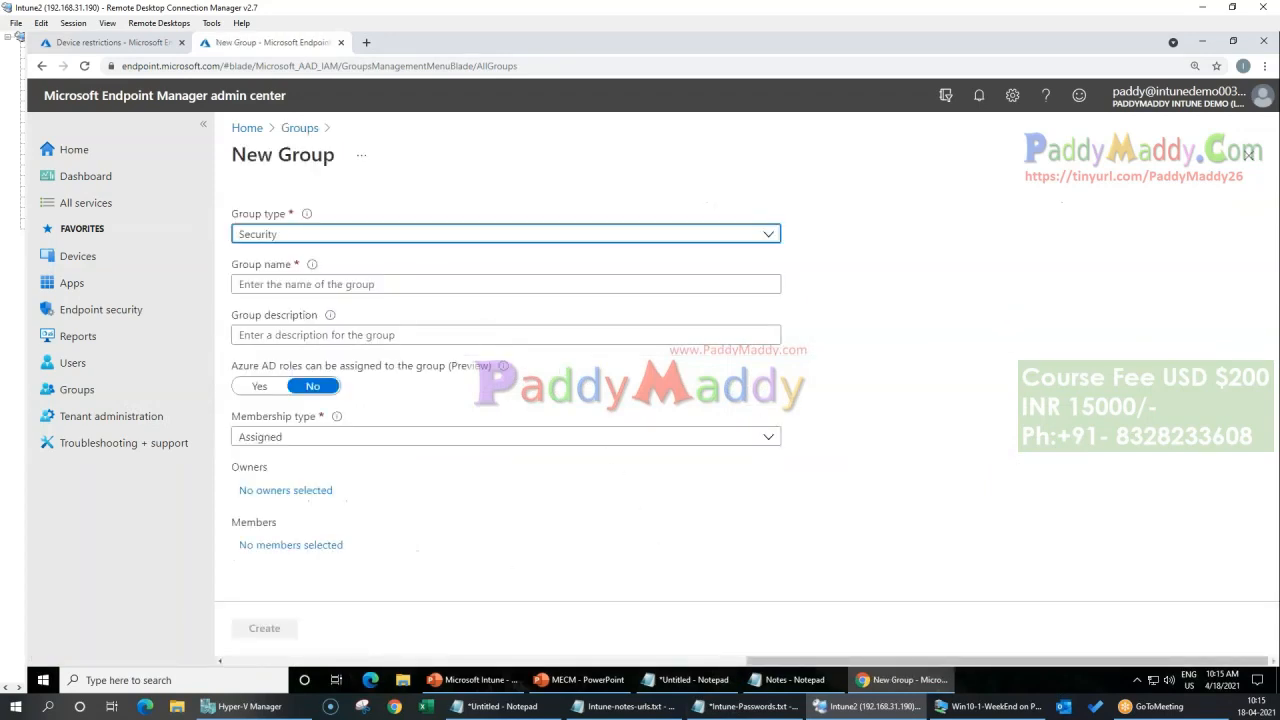
{"action": "left_click", "coordinate": [313, 285]}
{"action": "type", "text": "All "}
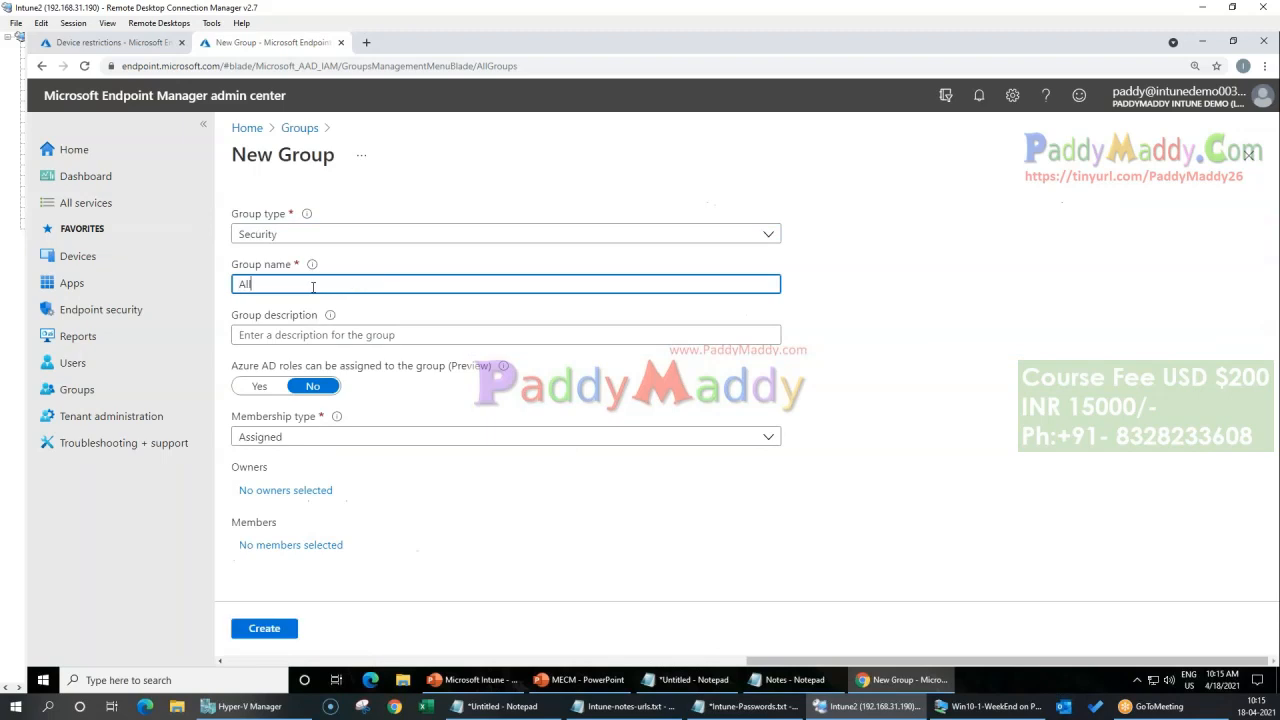
{"action": "type", "text": "In"}
Step: Copy the group name into the description as All Intune Users and create the group with Assigned membership
{"action": "key", "text": "ctrl+shift+Left"}
{"action": "key", "text": "ctrl+shift+Left"}
{"action": "key", "text": "ctrl+shift+Left"}
{"action": "key", "text": "ctrl+c"}
{"action": "key", "text": "Tab"}
{"action": "key", "text": "ctrl+v"}
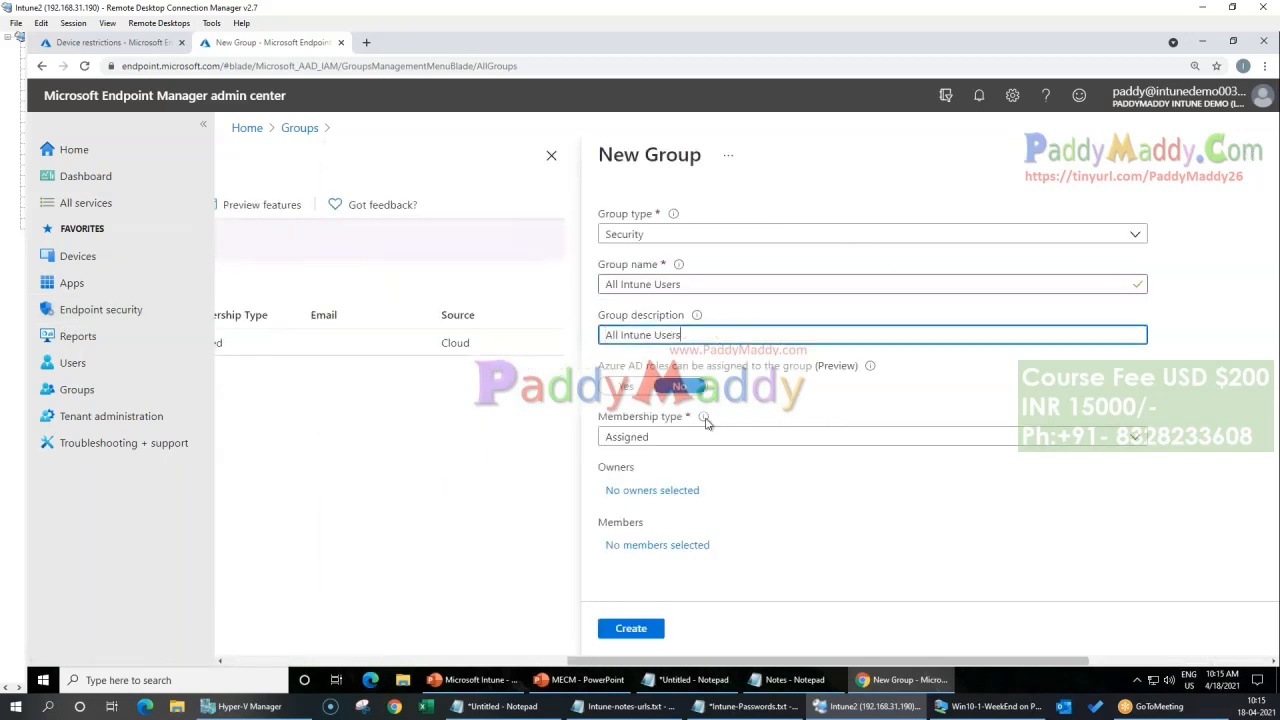
{"action": "left_click", "coordinate": [635, 632]}
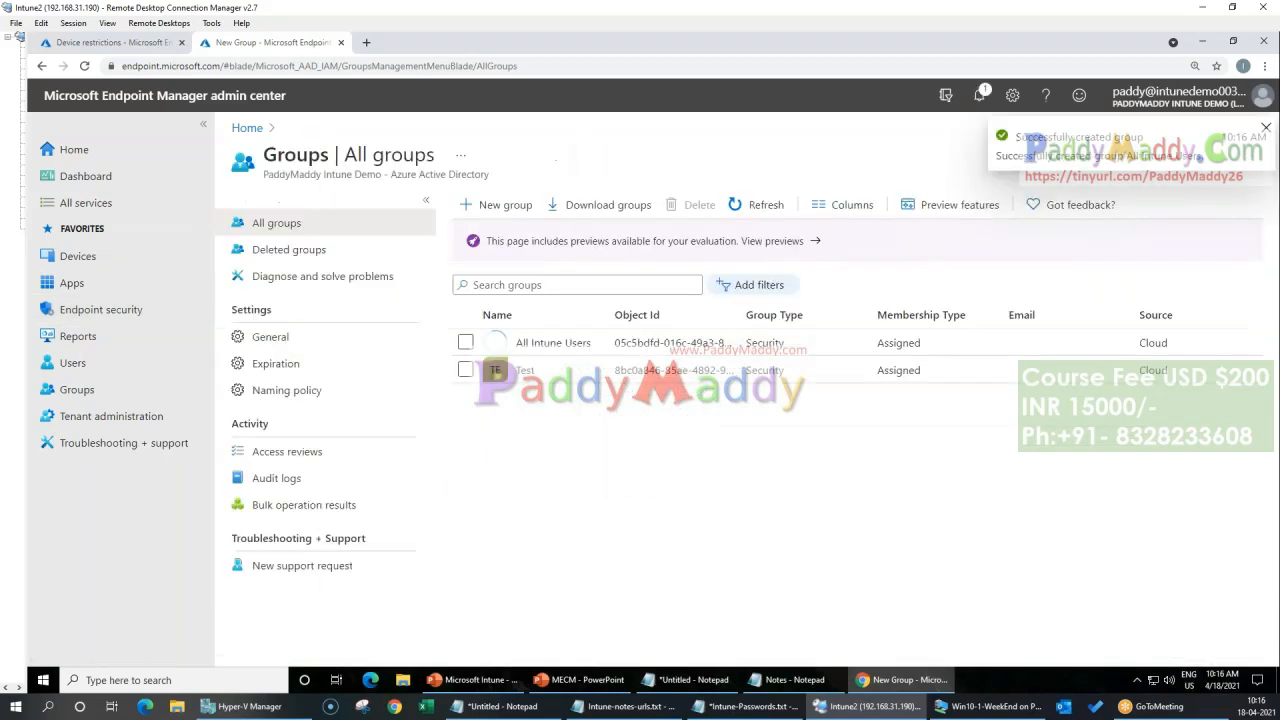
Step: Assign the Enterprise Mobility + Security E5 license with all its services to the All Intune Users group
{"action": "left_click", "coordinate": [545, 343]}
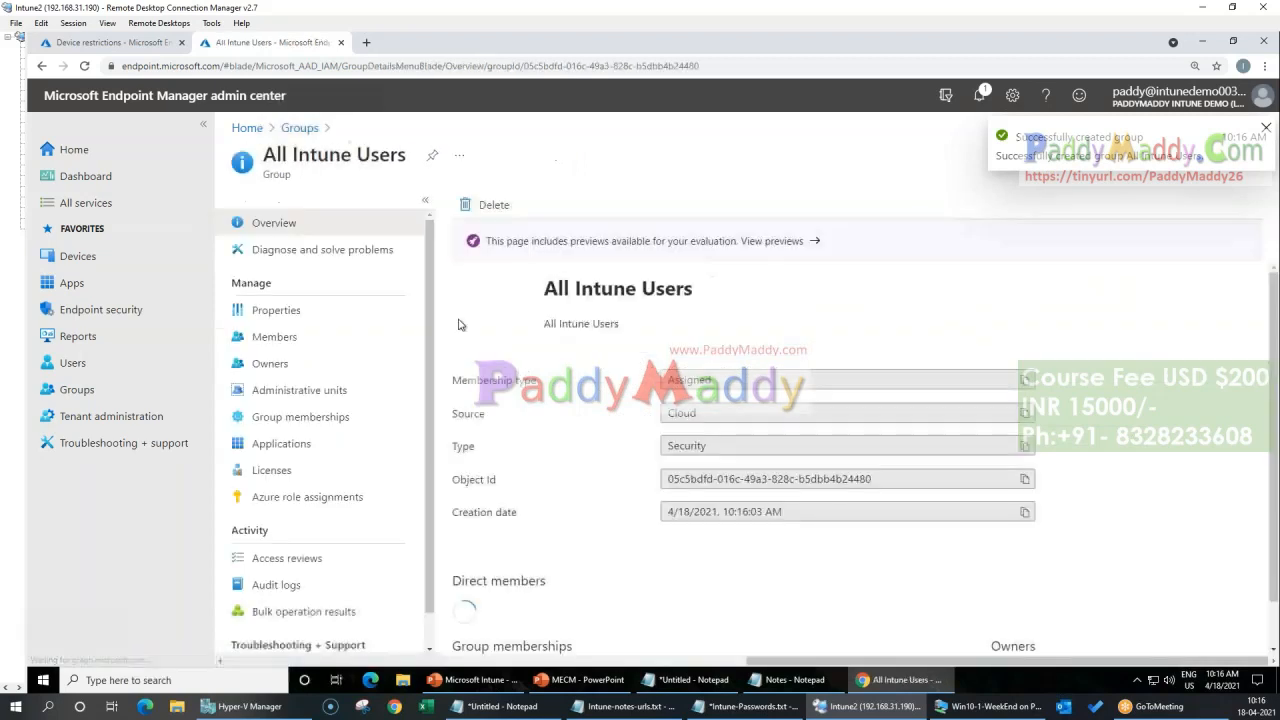
{"action": "left_click", "coordinate": [271, 472]}
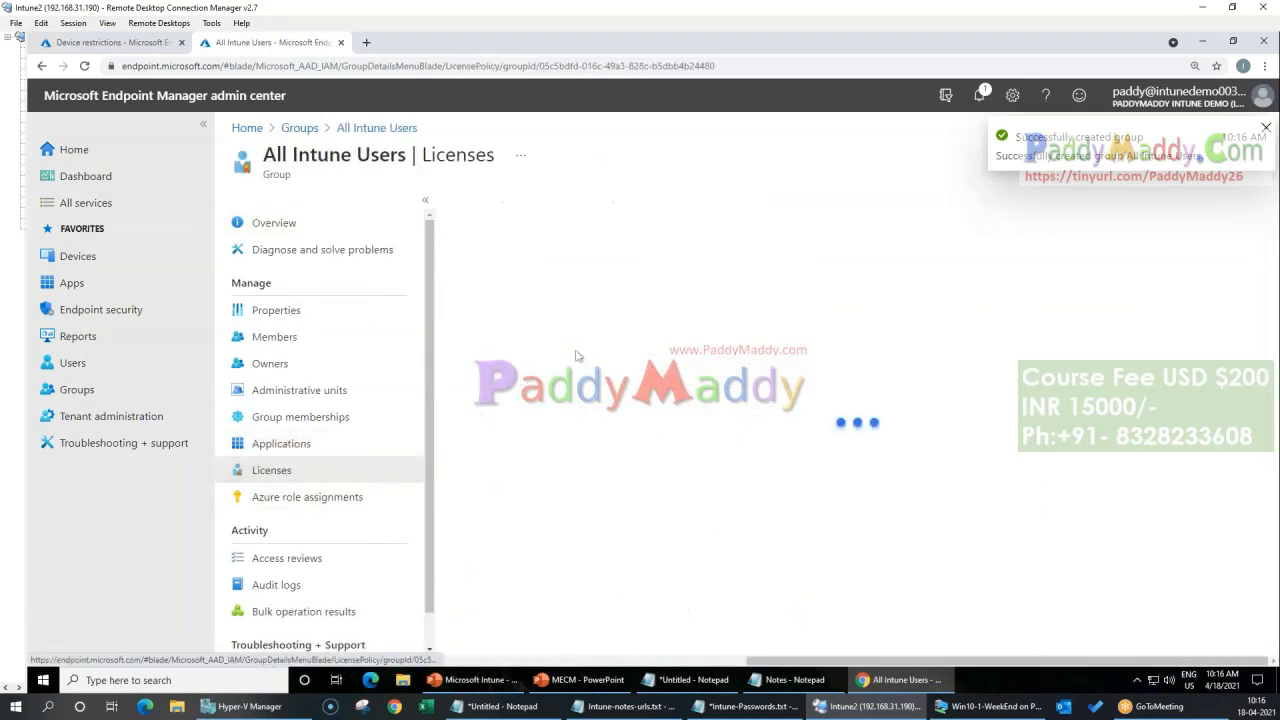
{"action": "left_click", "coordinate": [500, 204]}
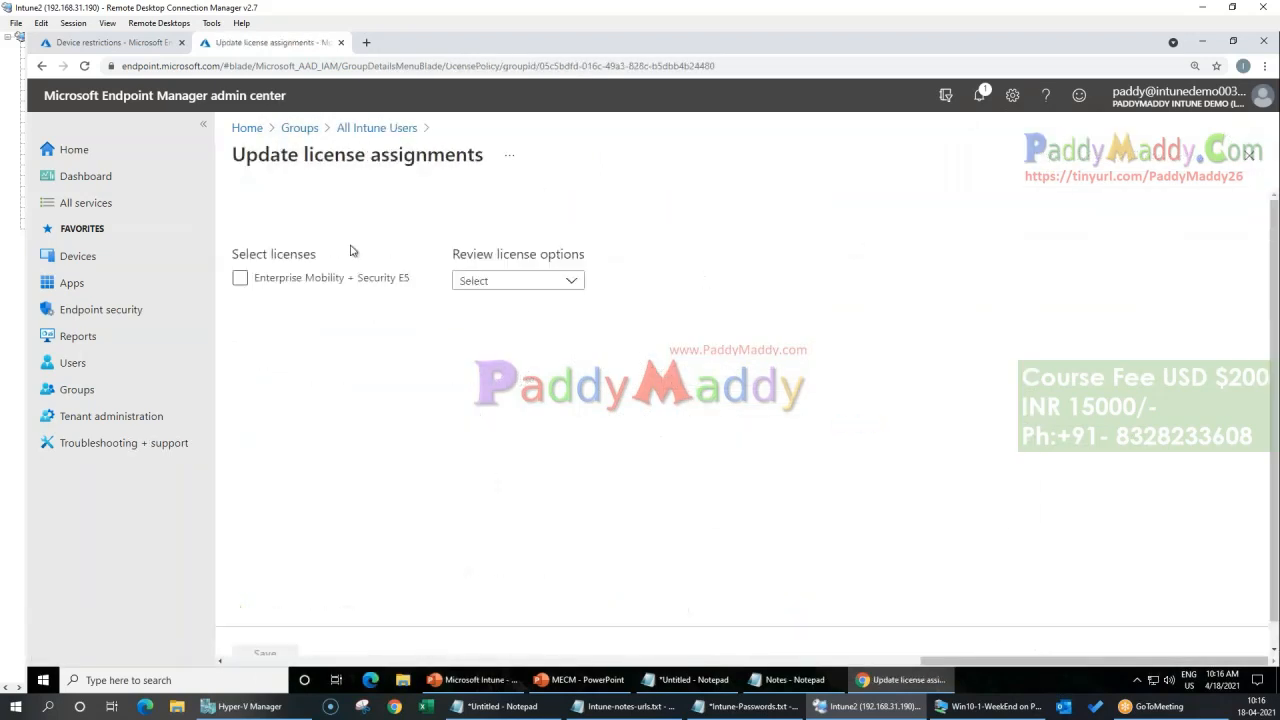
{"action": "left_click", "coordinate": [340, 277]}
{"action": "left_click", "coordinate": [265, 652]}
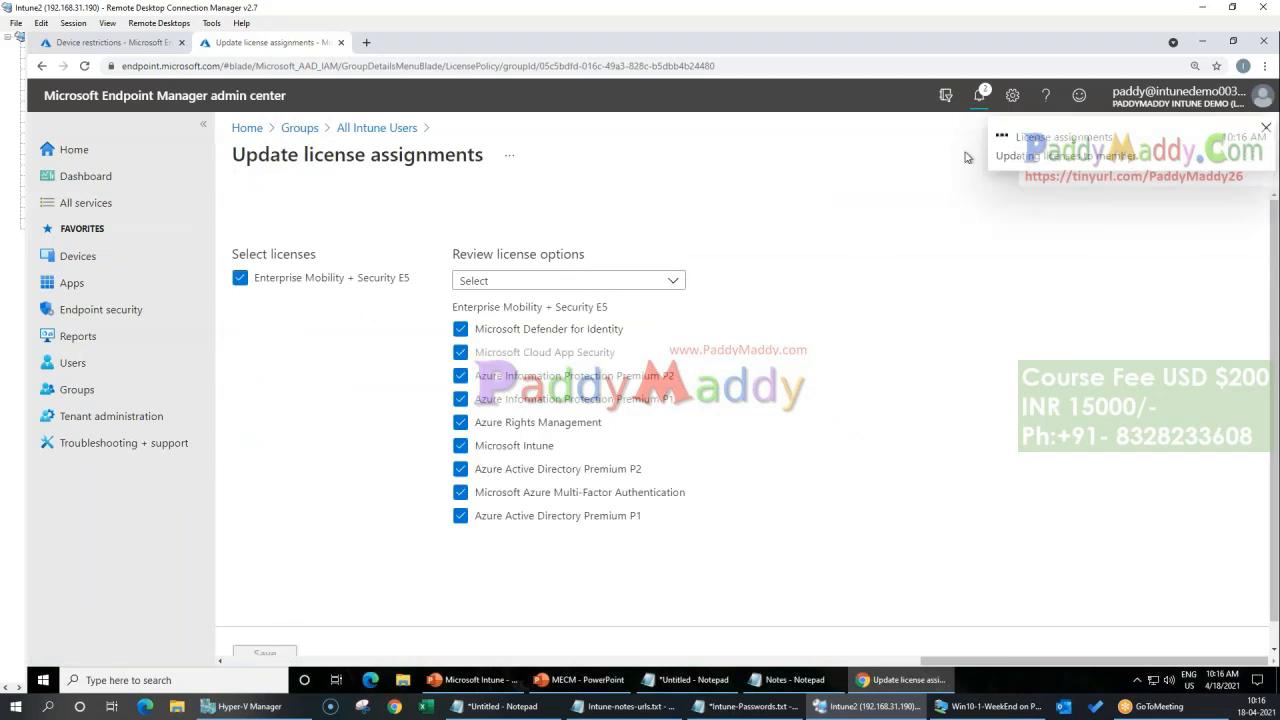
Step: Find the lab user's account by first name and add it as a direct member of the All Intune Users group
{"action": "left_click", "coordinate": [388, 128]}
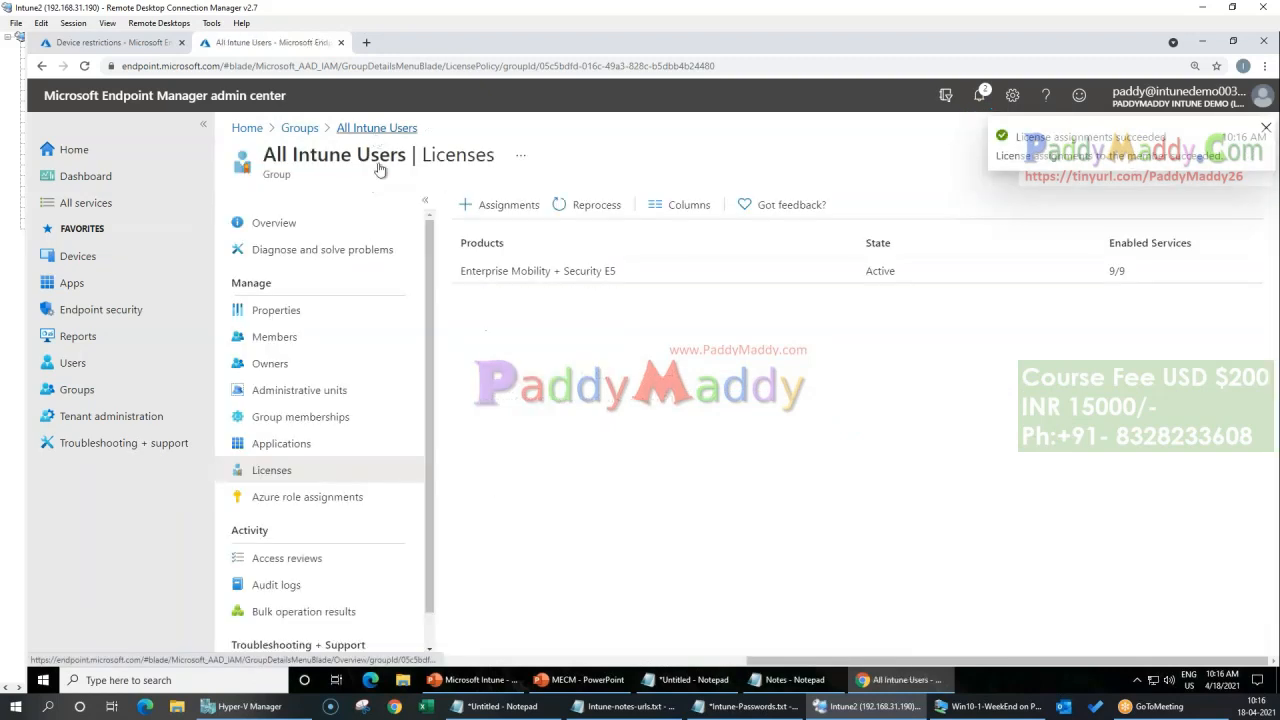
{"action": "left_click", "coordinate": [290, 342]}
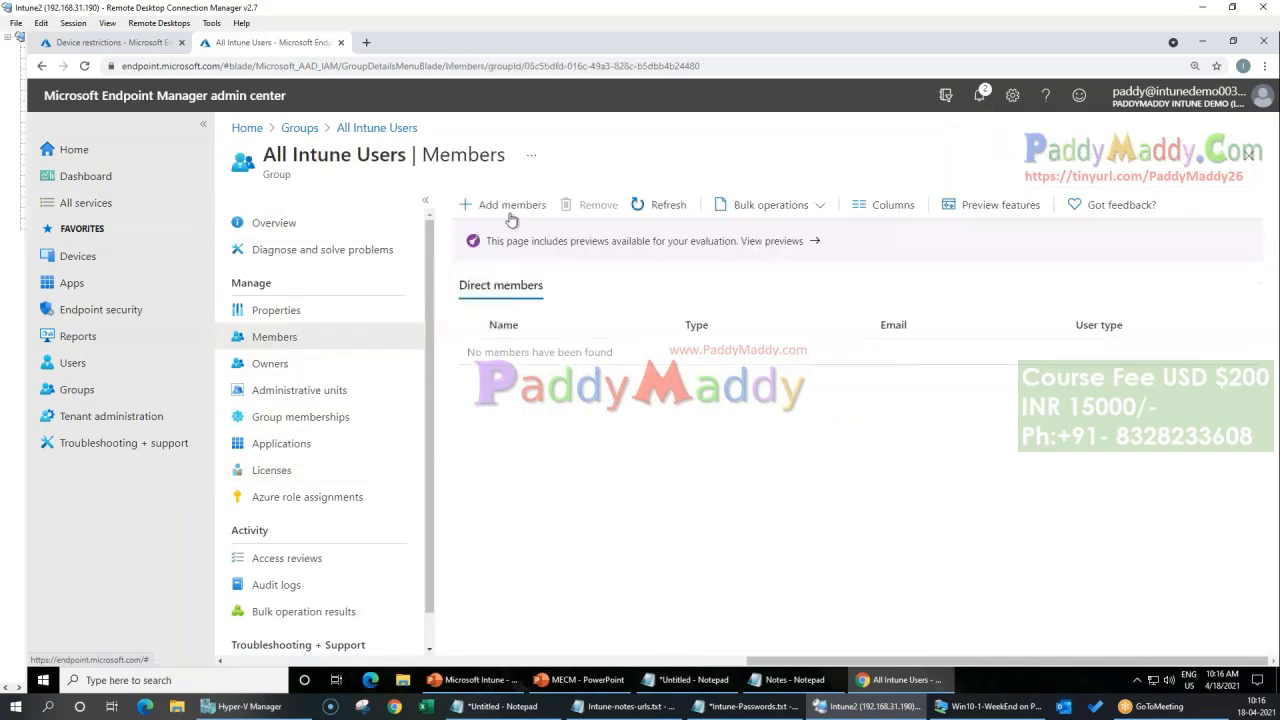
{"action": "left_click", "coordinate": [508, 208]}
{"action": "type", "text": "ch"}
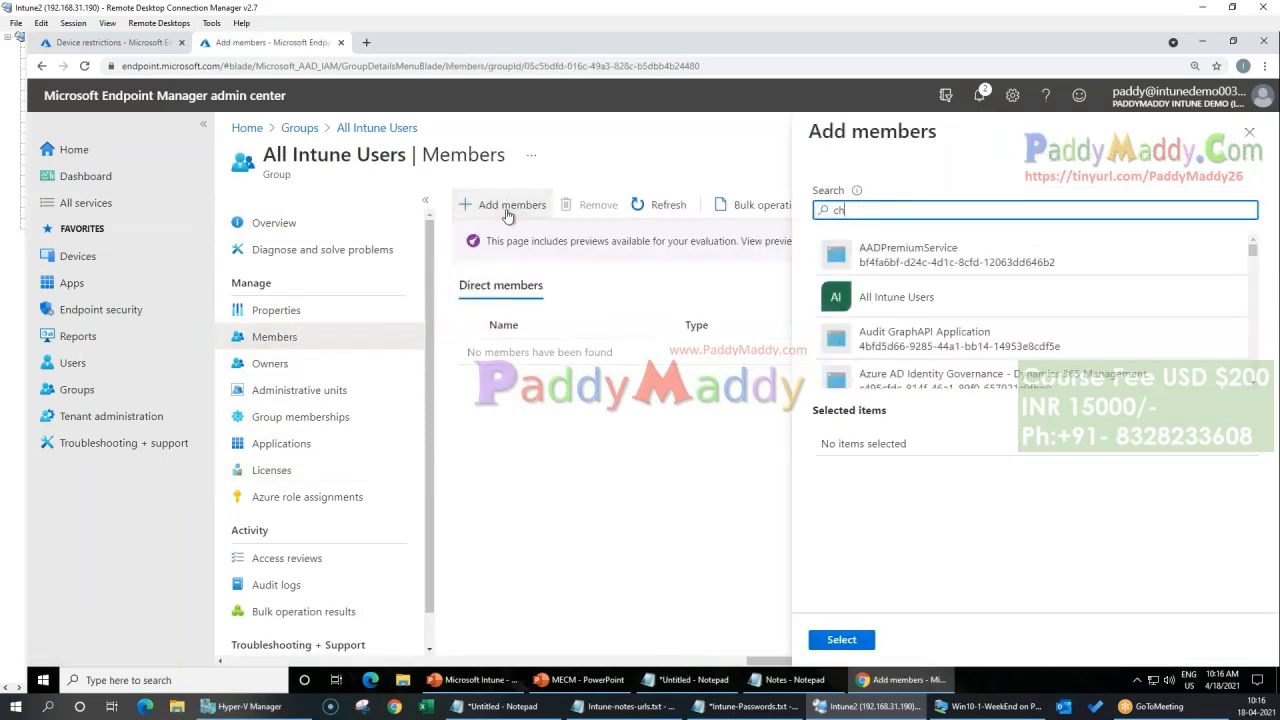
{"action": "type", "text": "ris"}
{"action": "left_click", "coordinate": [900, 262]}
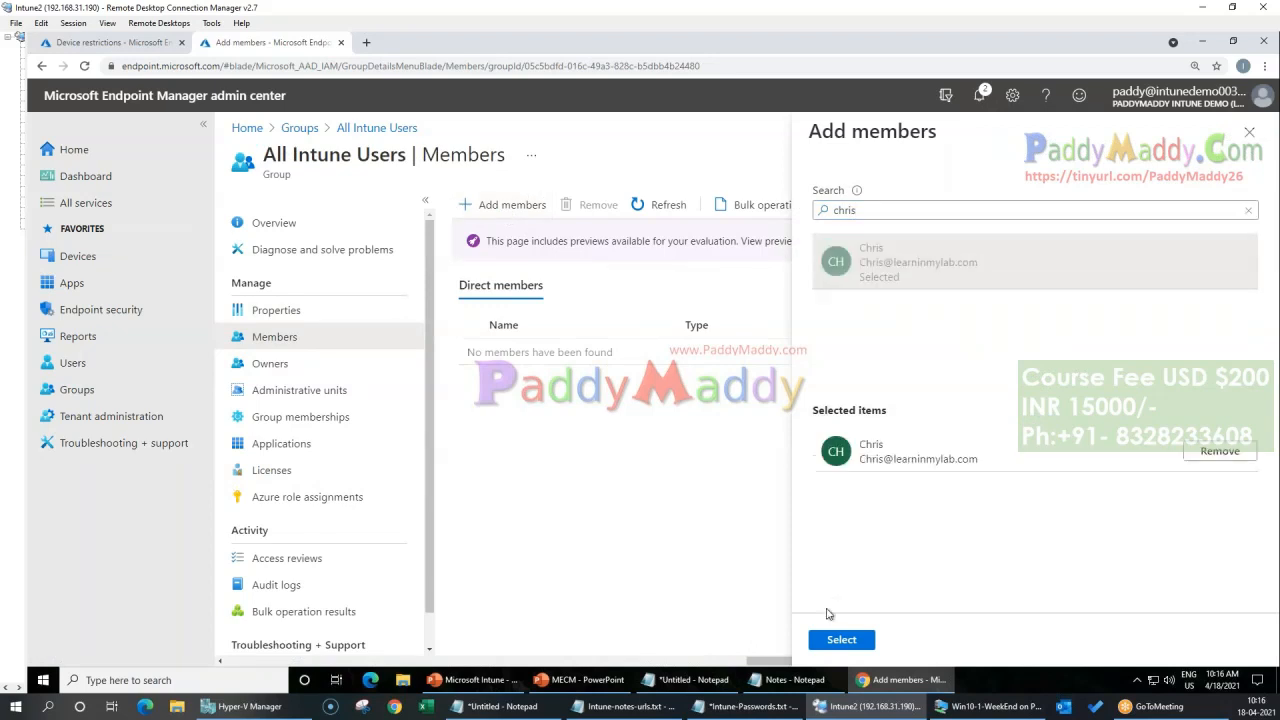
{"action": "left_click", "coordinate": [842, 640]}
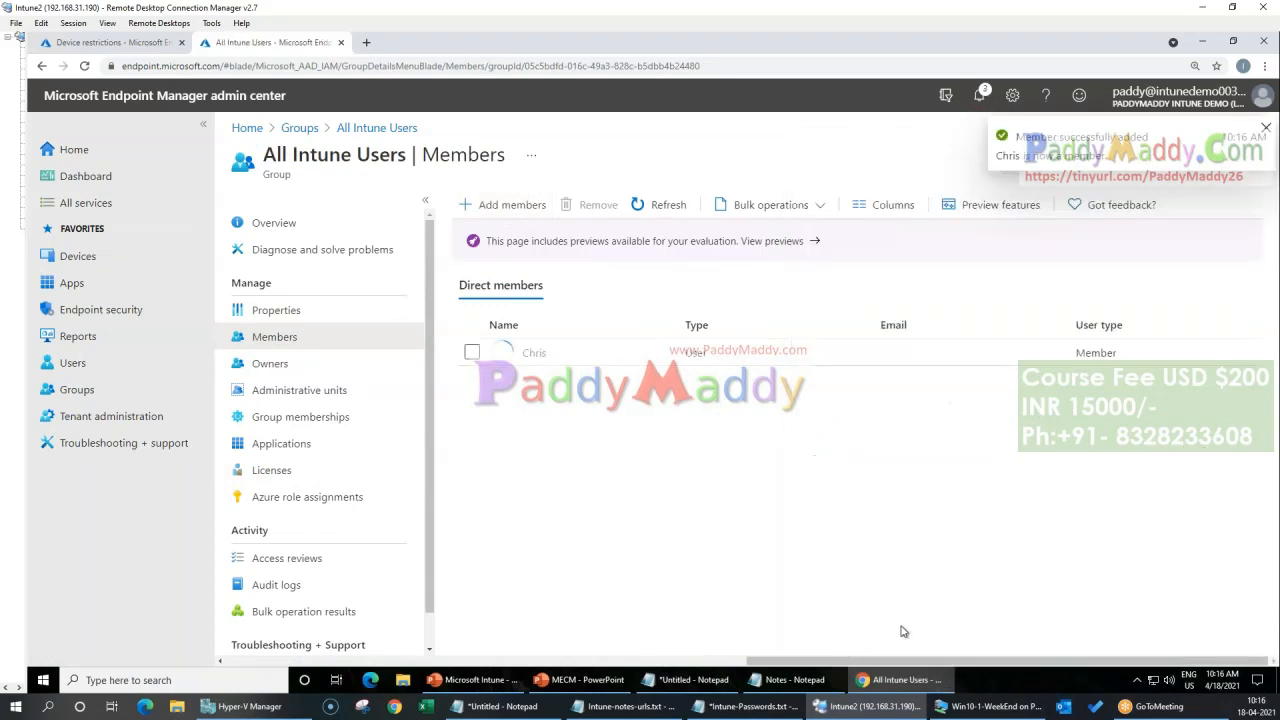
Step: Return to the list of all groups and start a new security group named All Intune Target Devices
{"action": "left_click_drag", "start_coordinate": [905, 661], "coordinate": [690, 661]}
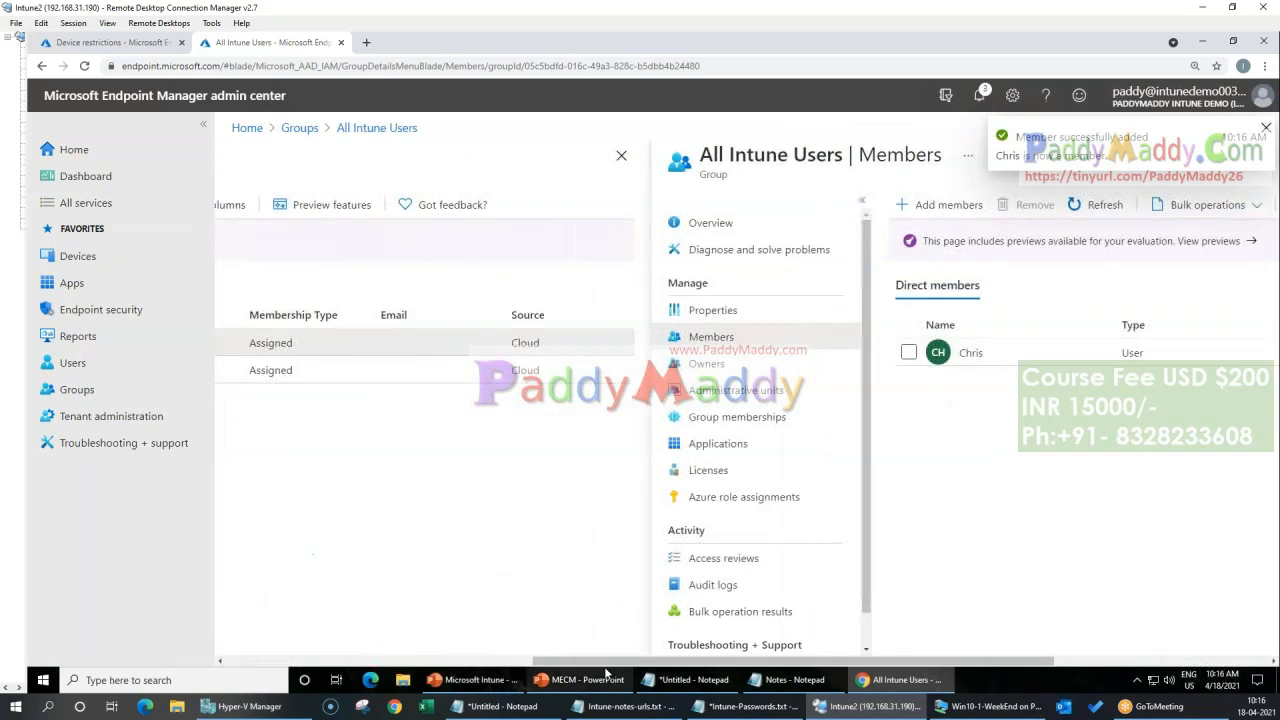
{"action": "left_click_drag", "start_coordinate": [605, 661], "coordinate": [340, 628]}
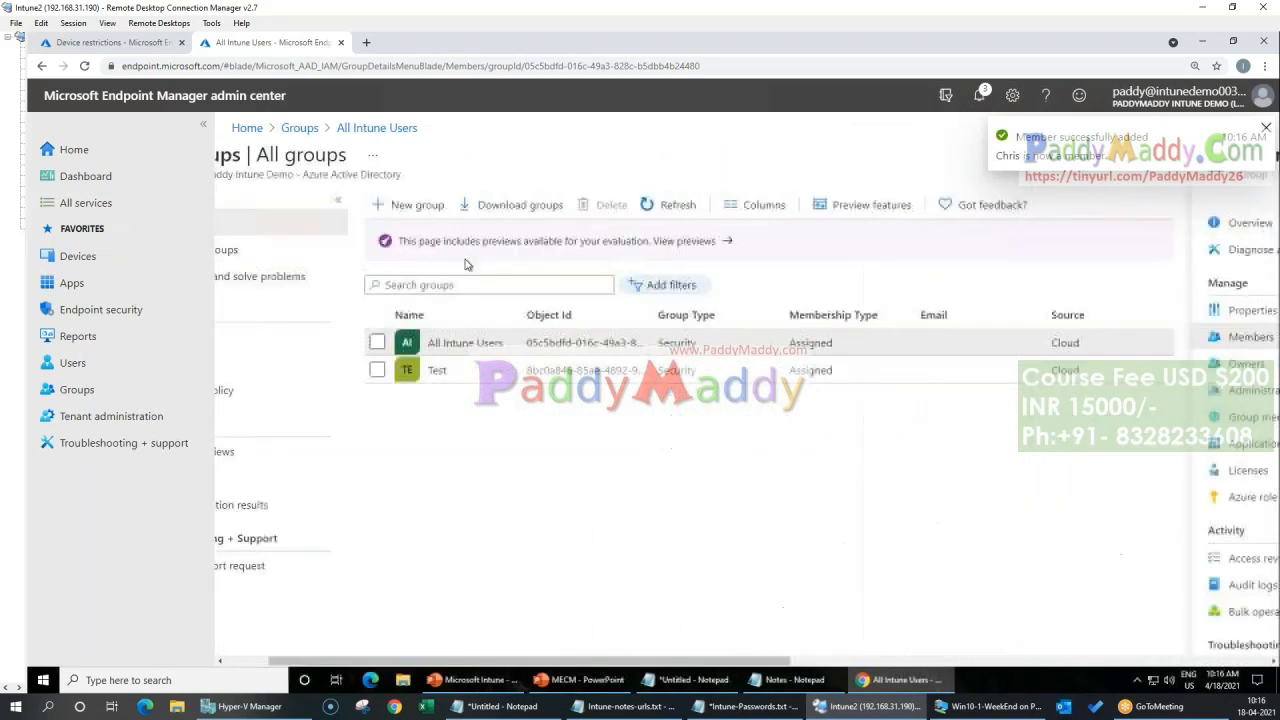
{"action": "left_click", "coordinate": [402, 205]}
{"action": "left_click", "coordinate": [458, 284]}
{"action": "type", "text": "All Intune Target Devices"}
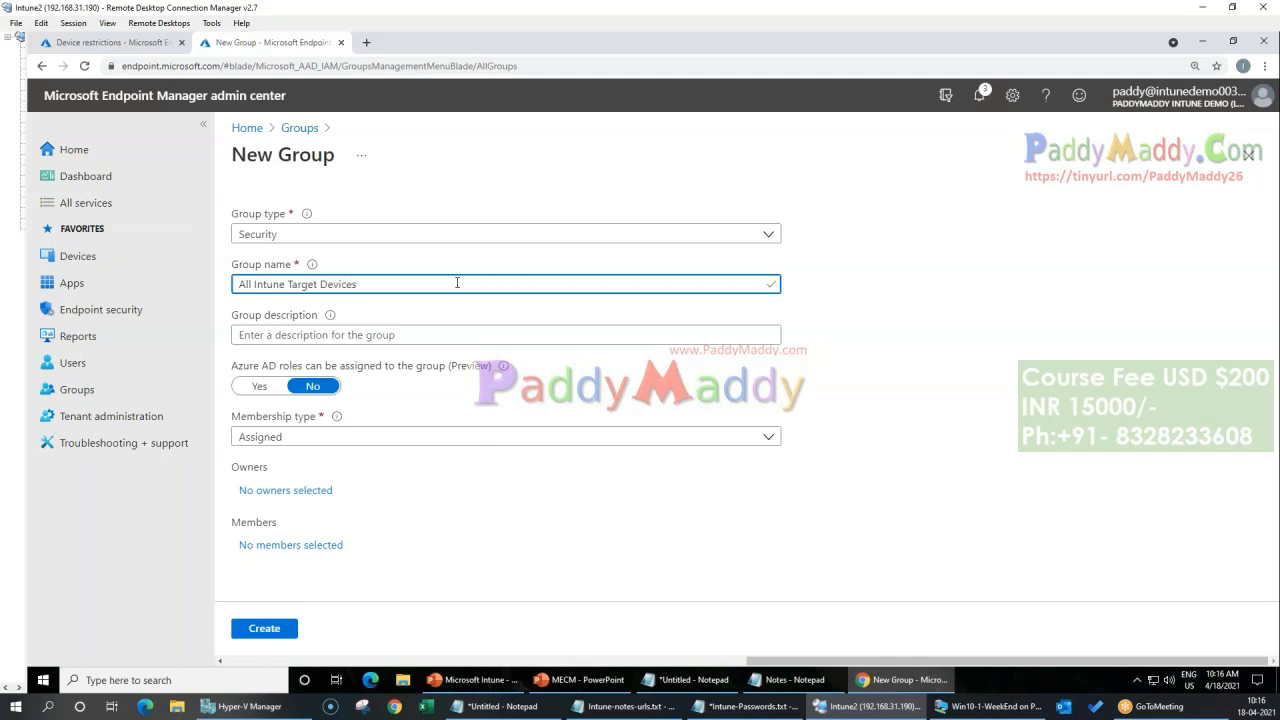
Step: Copy the group name into the description as All Intune Target Devices and keep the membership type Assigned
{"action": "key", "text": "ctrl+a"}
{"action": "key", "text": "ctrl+c"}
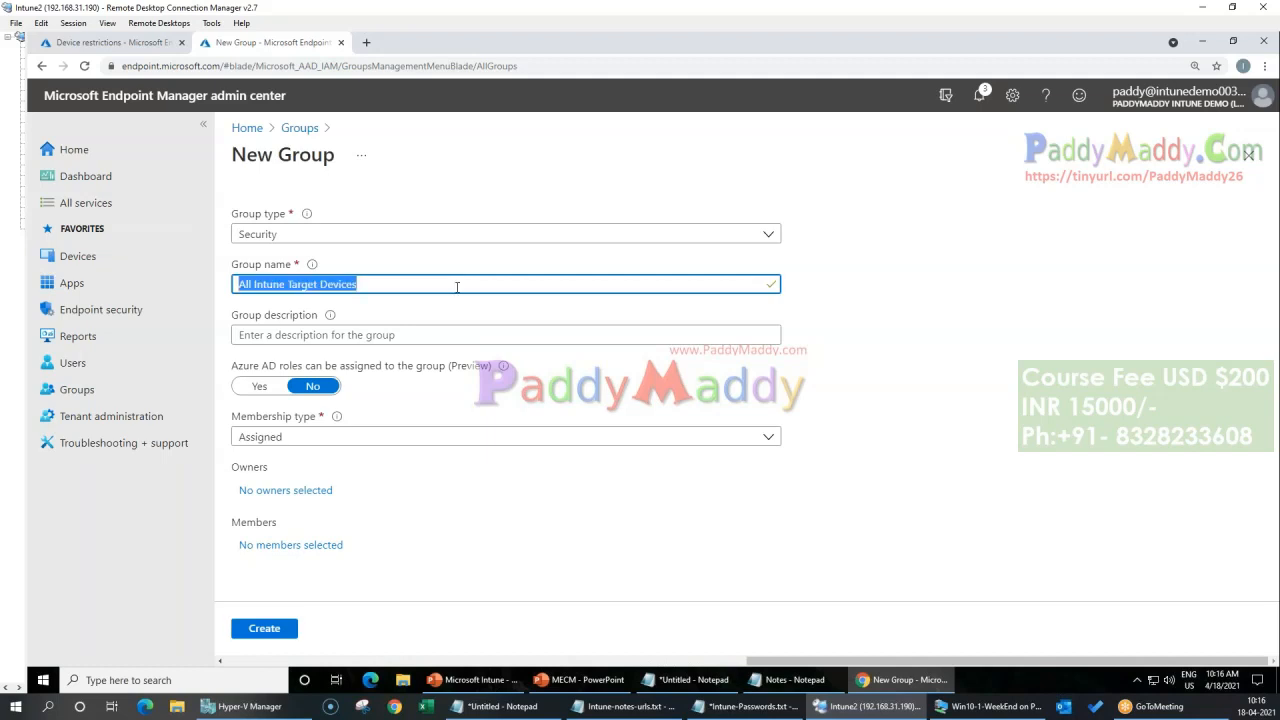
{"action": "left_click", "coordinate": [457, 335]}
{"action": "key", "text": "ctrl+v"}
{"action": "left_click", "coordinate": [369, 435]}
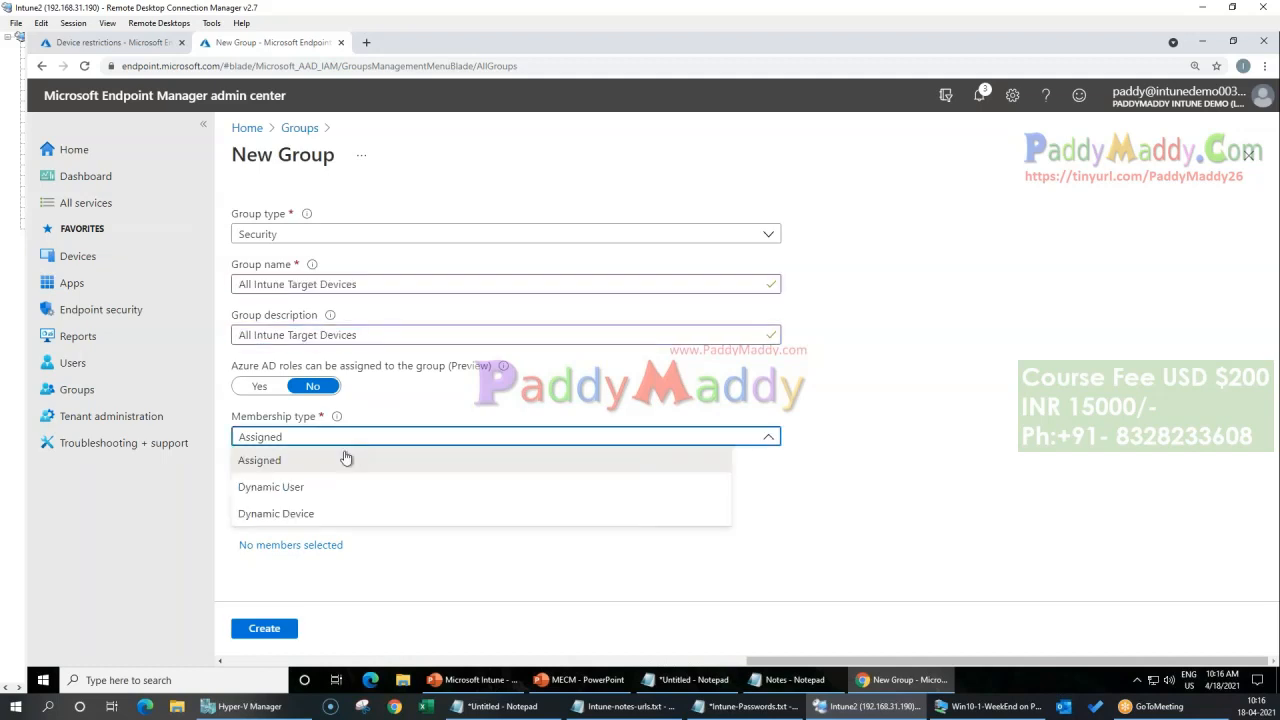
{"action": "left_click", "coordinate": [1058, 491]}
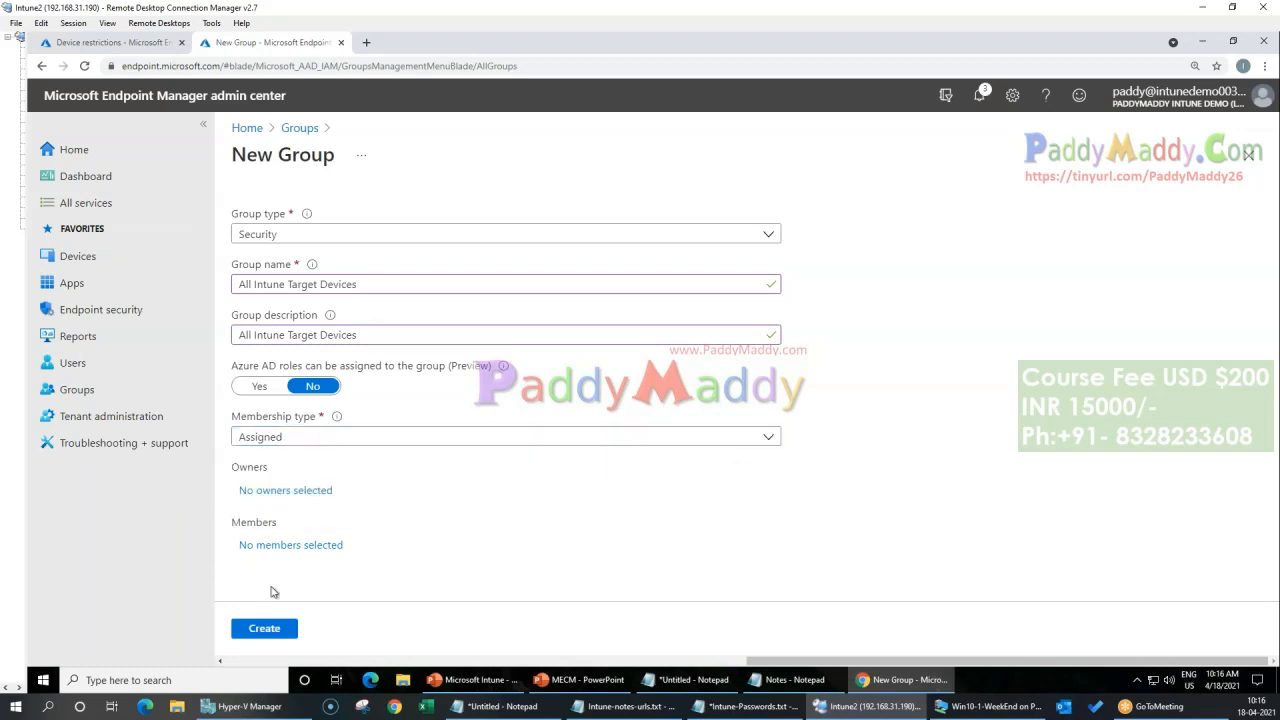
Step: Search for "desk", add the desktop device as a member, and create the All Intune Target Devices group
{"action": "left_click", "coordinate": [300, 545]}
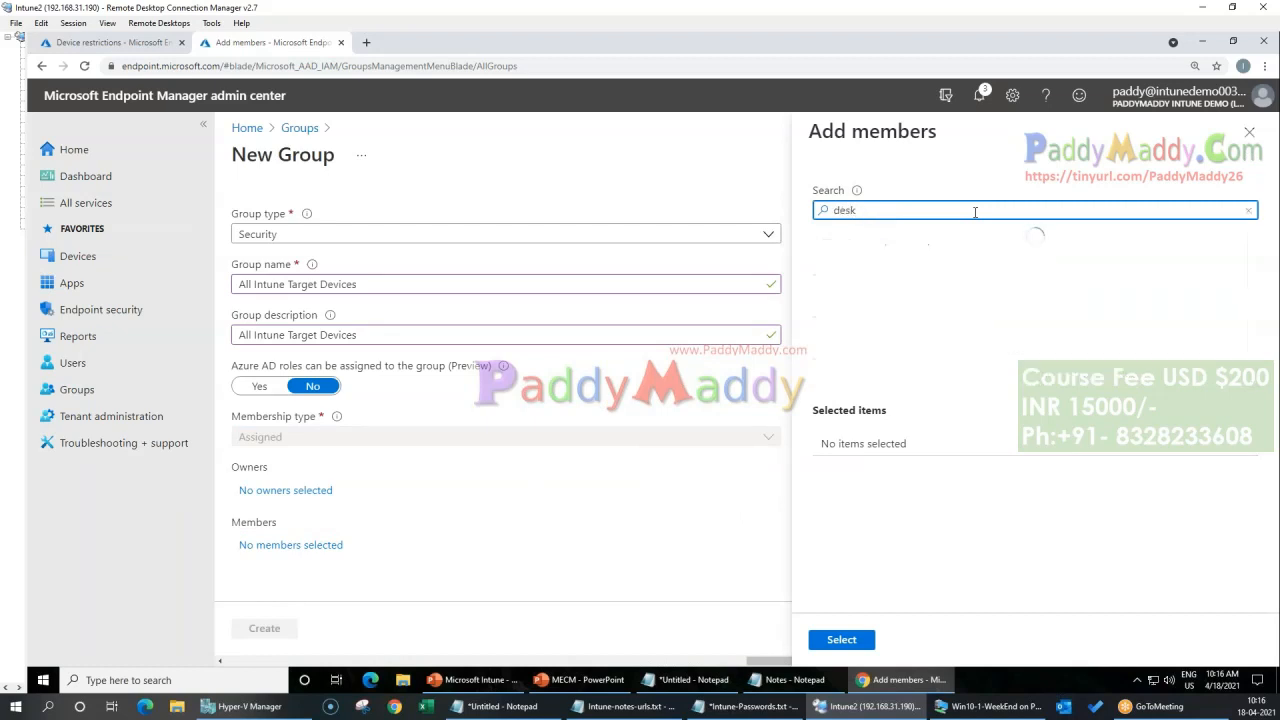
{"action": "left_click", "coordinate": [918, 272]}
{"action": "left_click", "coordinate": [877, 637]}
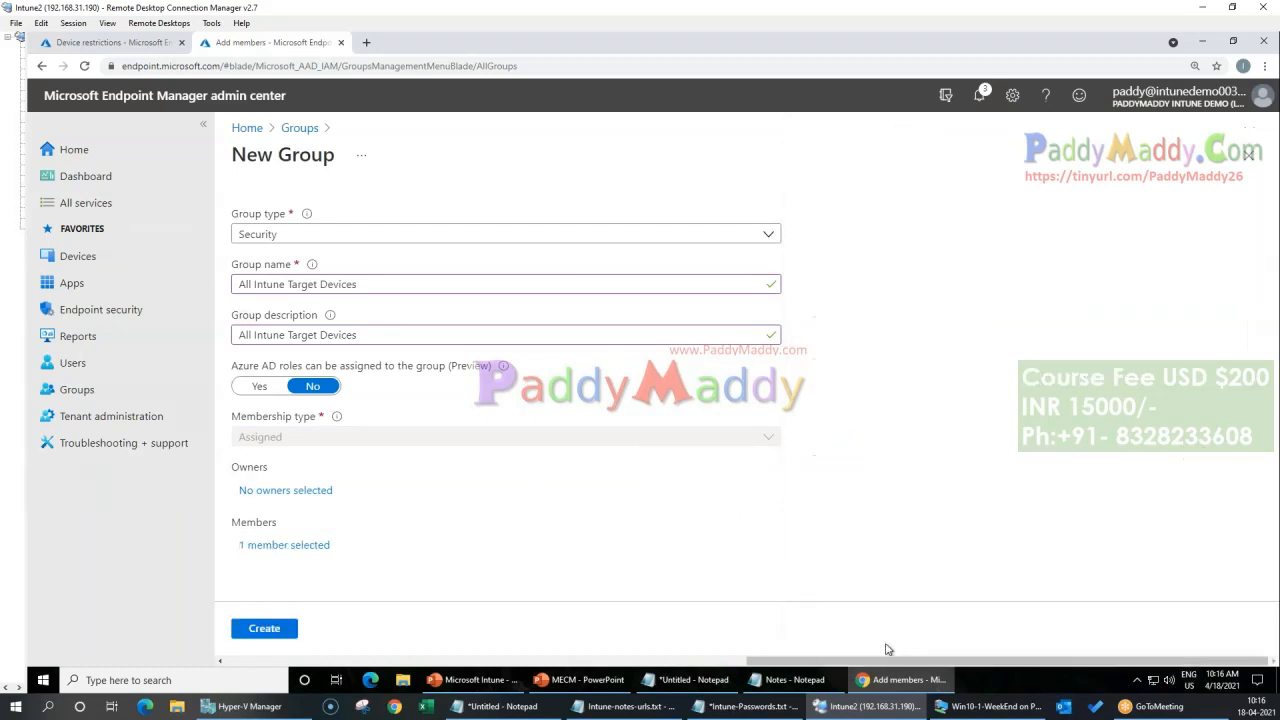
{"action": "left_click", "coordinate": [263, 629]}
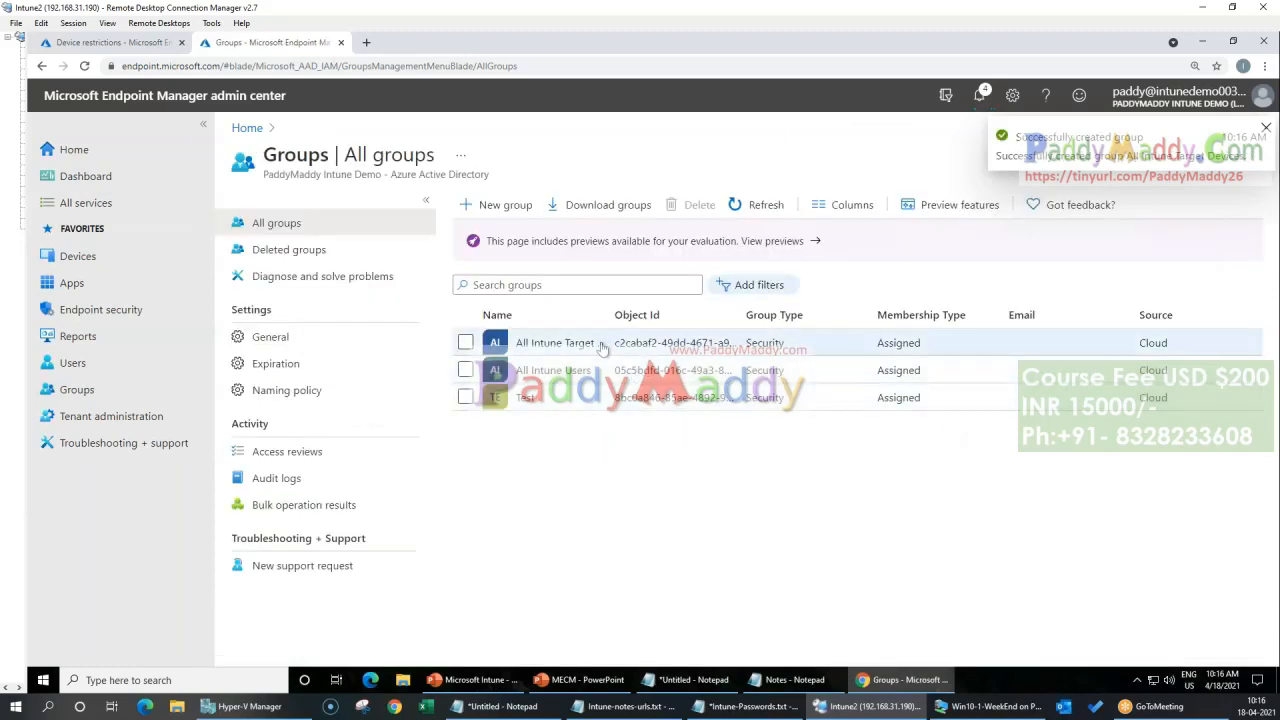
{"action": "left_click_drag", "start_coordinate": [607, 312], "coordinate": [717, 314]}
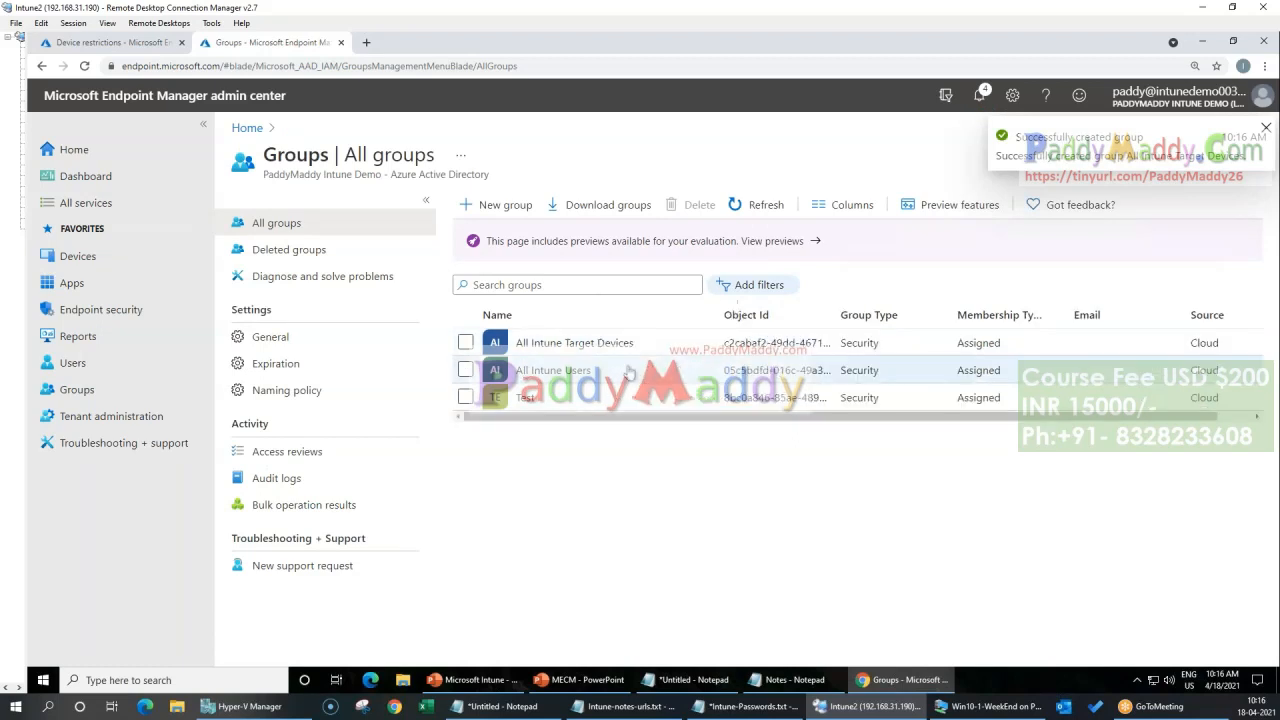
Step: In the Device restrictions profile's assignments, include the All Intune Users and All Intune Target Devices groups
{"action": "left_click", "coordinate": [122, 45]}
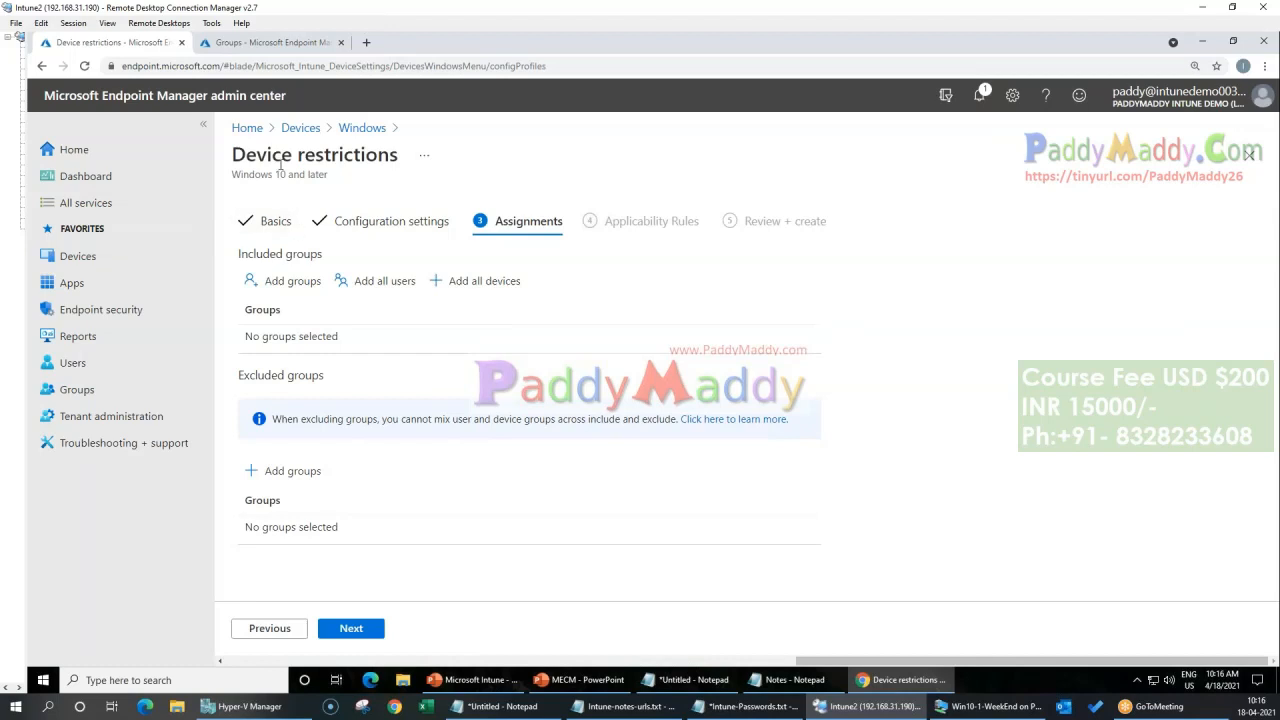
{"action": "left_click_drag", "start_coordinate": [266, 157], "coordinate": [422, 177]}
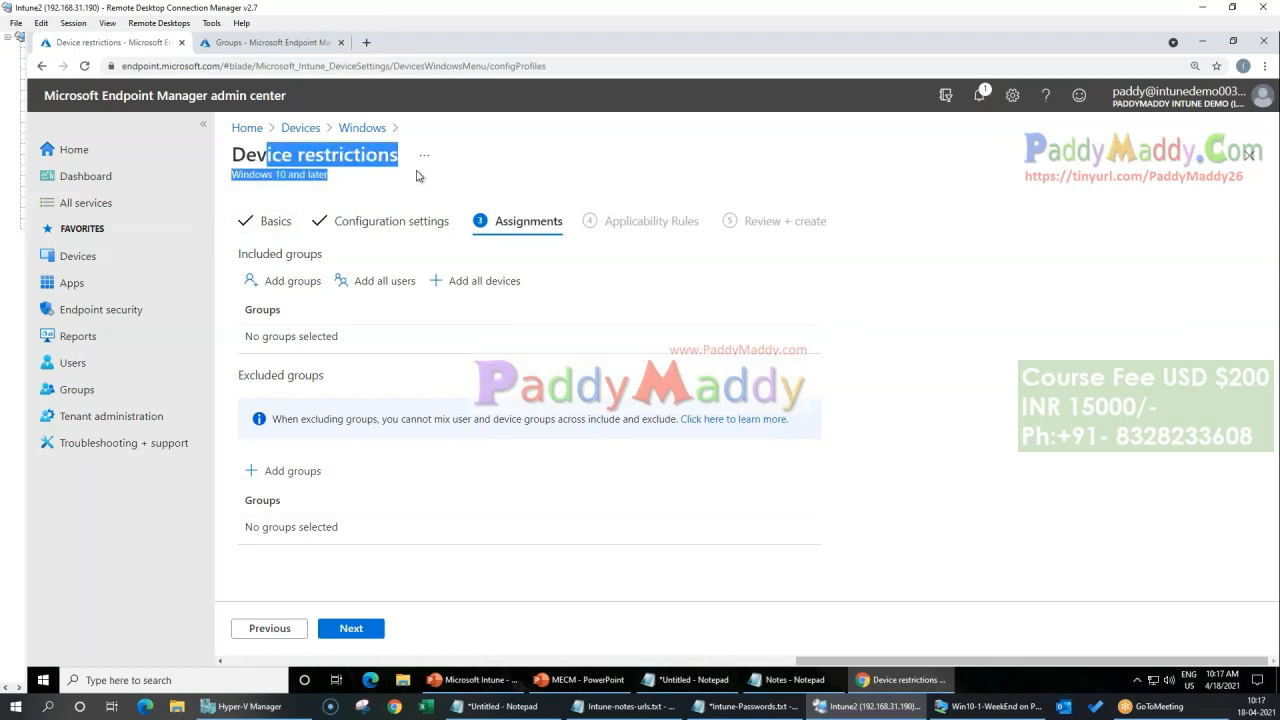
{"action": "left_click", "coordinate": [290, 283]}
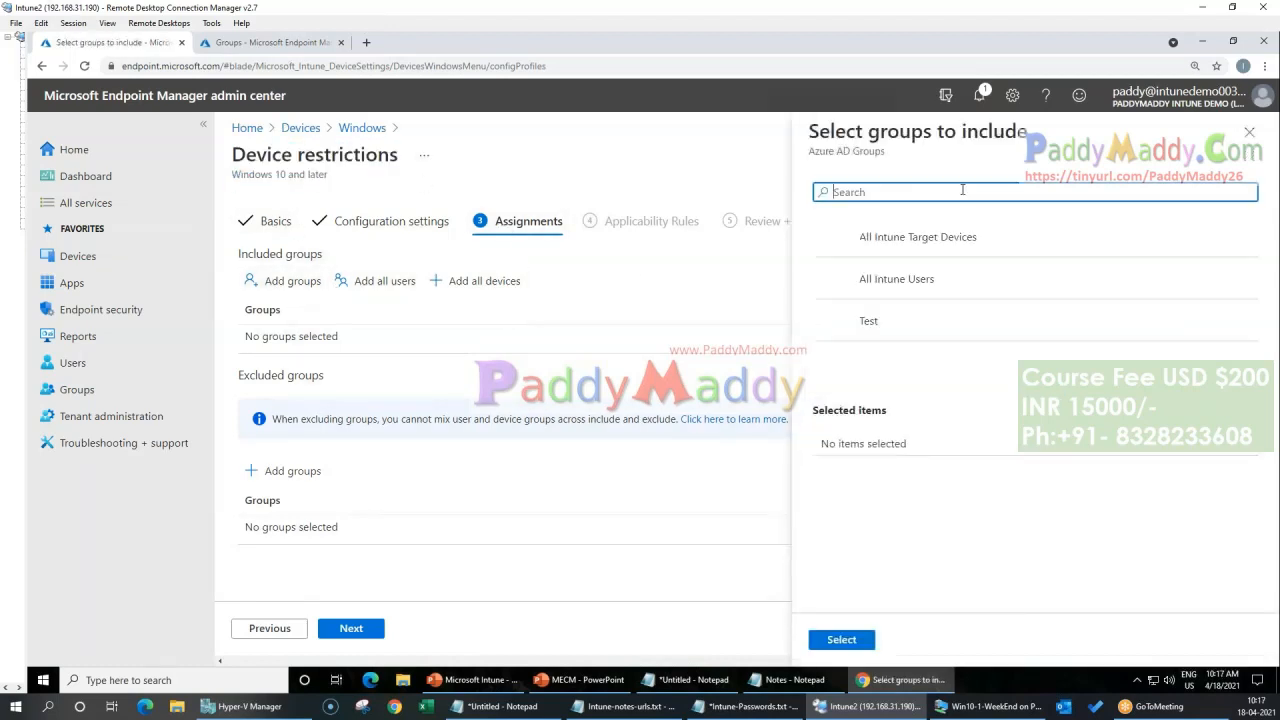
{"action": "type", "text": "des"}
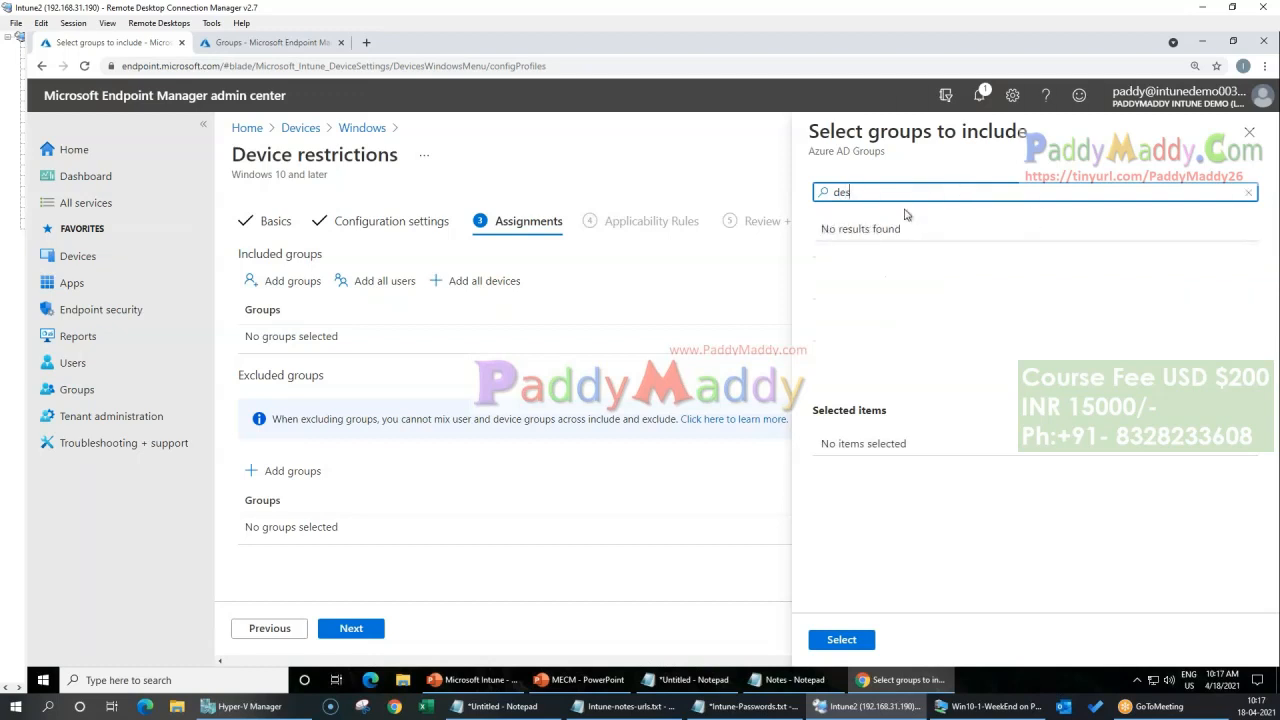
{"action": "key", "text": "BackSpace"}
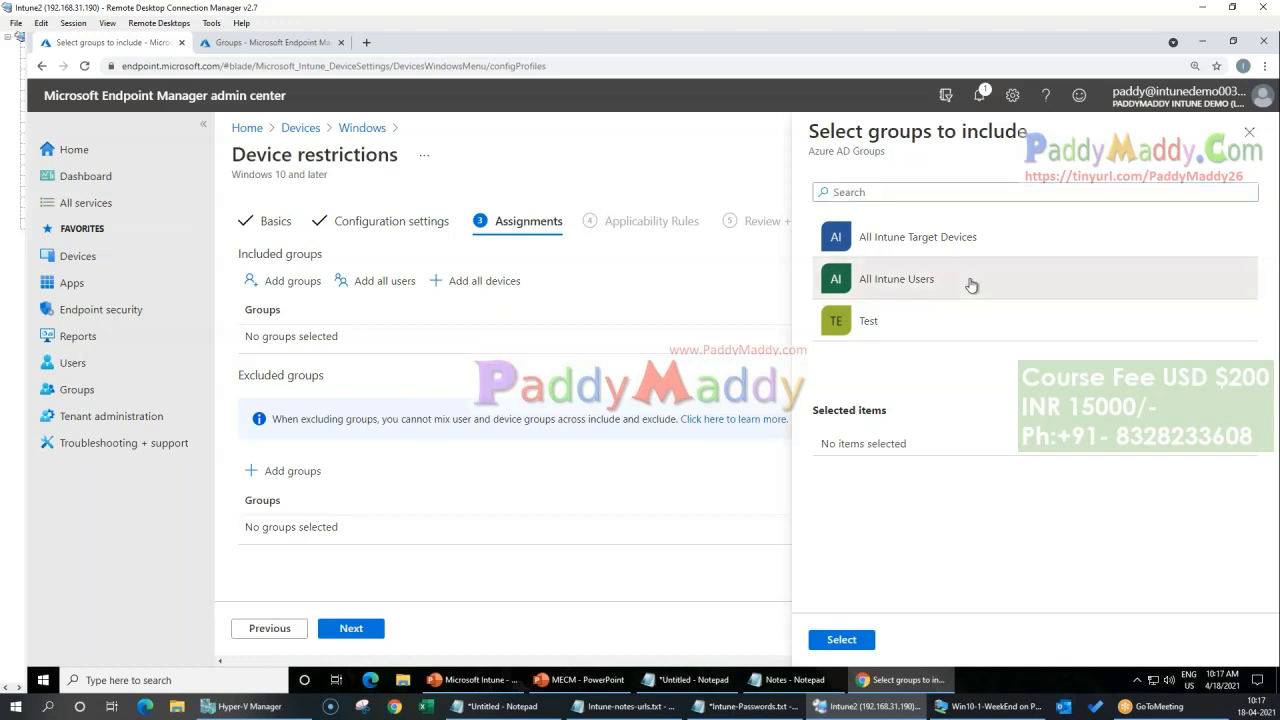
{"action": "left_click", "coordinate": [971, 283]}
{"action": "left_click", "coordinate": [960, 252]}
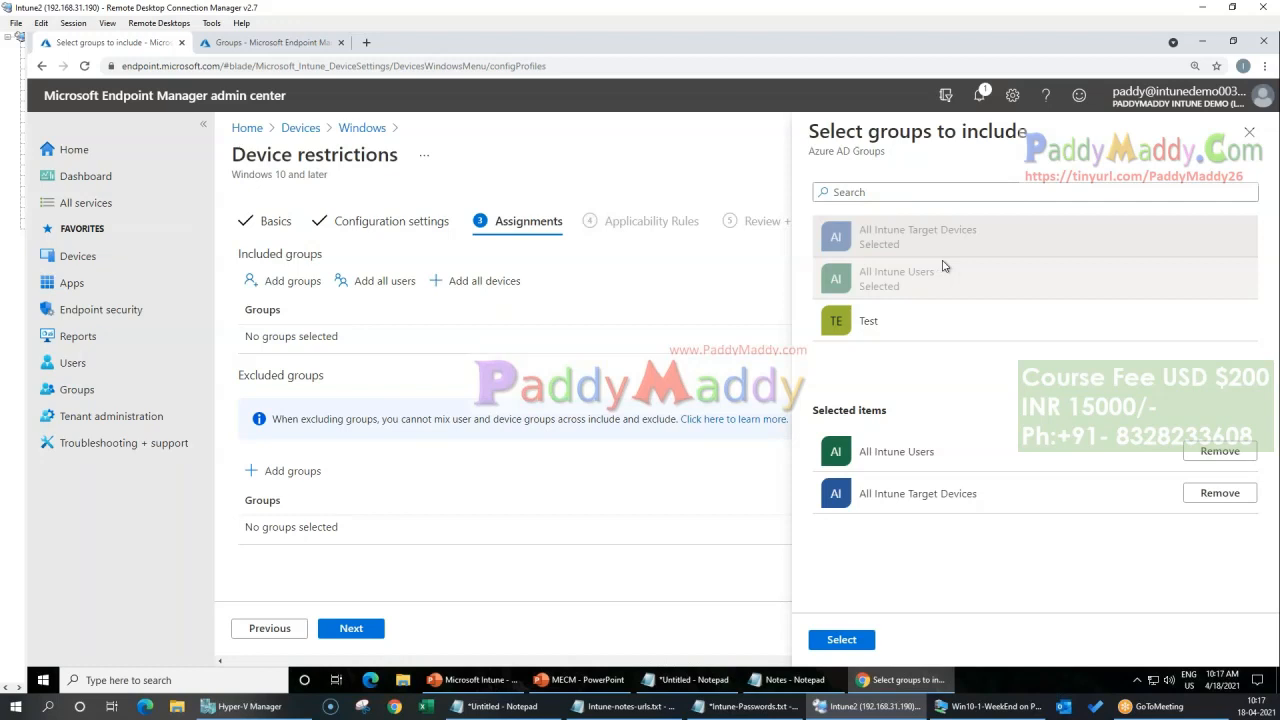
{"action": "left_click", "coordinate": [855, 638]}
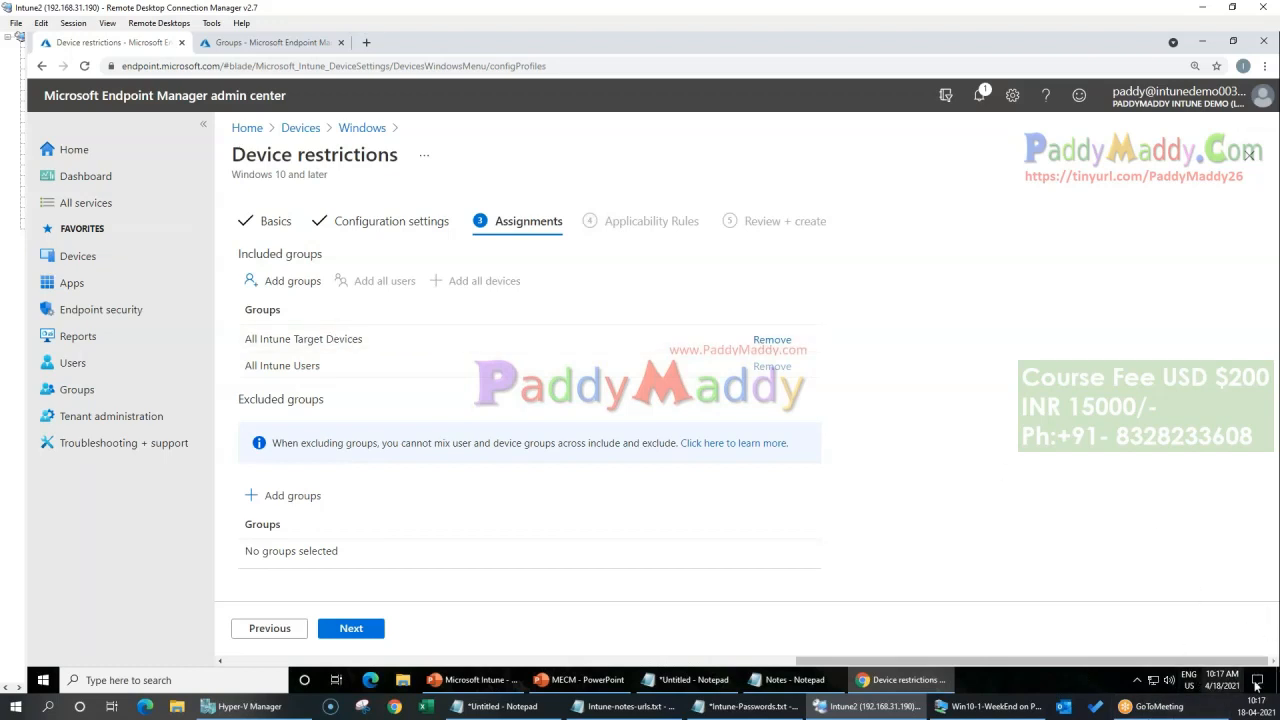
Step: Leave the applicability rules empty and create the Device restrictions profile
{"action": "left_click", "coordinate": [351, 628]}
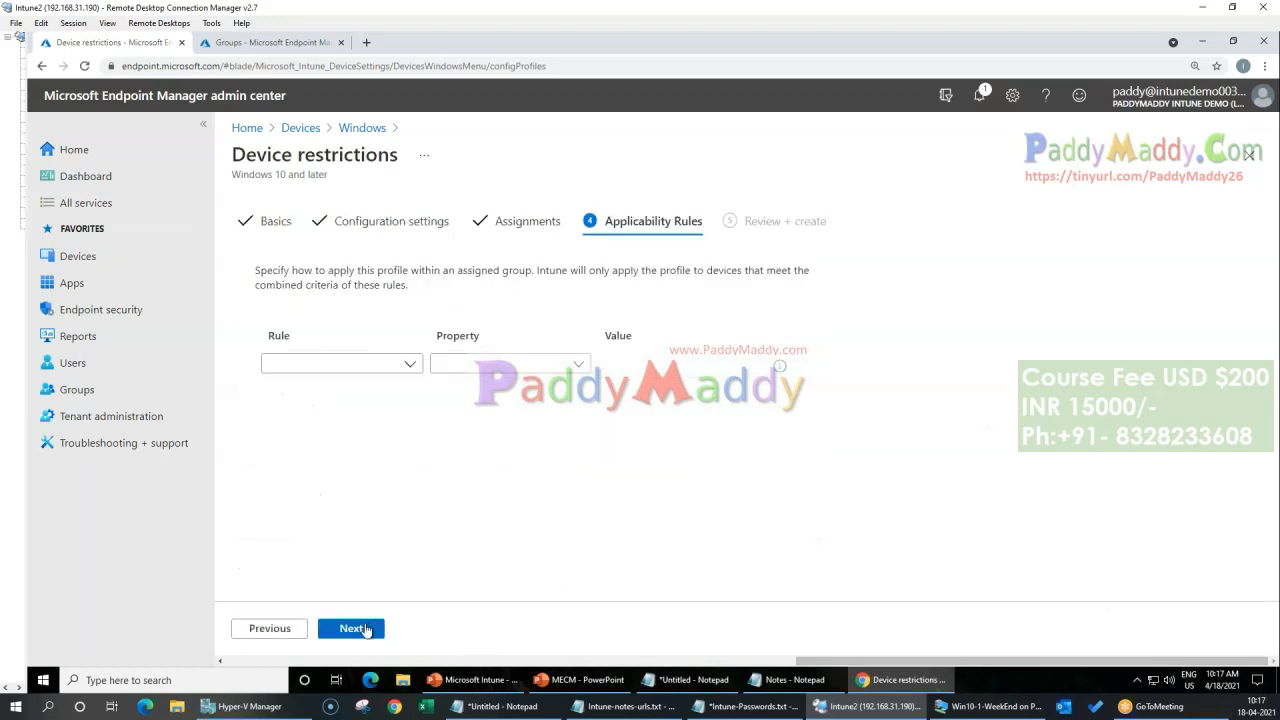
{"action": "left_click", "coordinate": [365, 628]}
{"action": "left_click", "coordinate": [368, 635]}
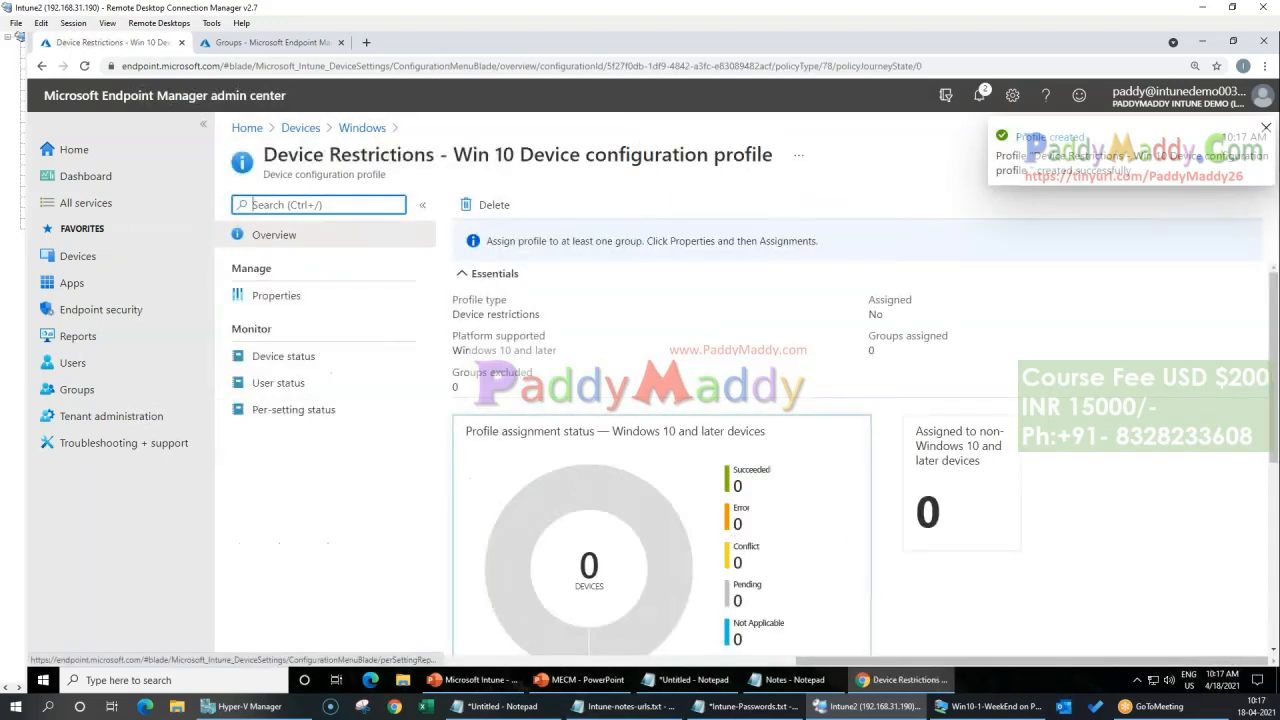
Step: Open DESKTOP-SEBSJ16 from the list of all devices, sync it, and open its device compliance policies
{"action": "left_click", "coordinate": [300, 128]}
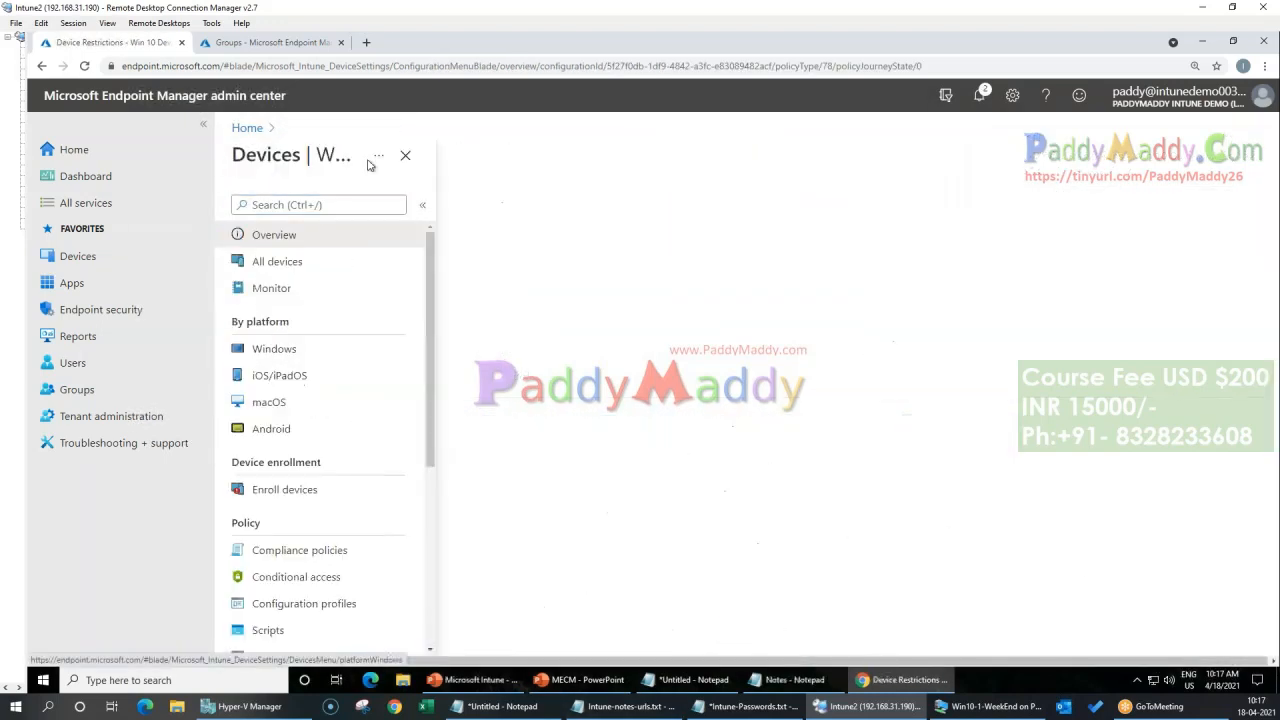
{"action": "left_click", "coordinate": [285, 264]}
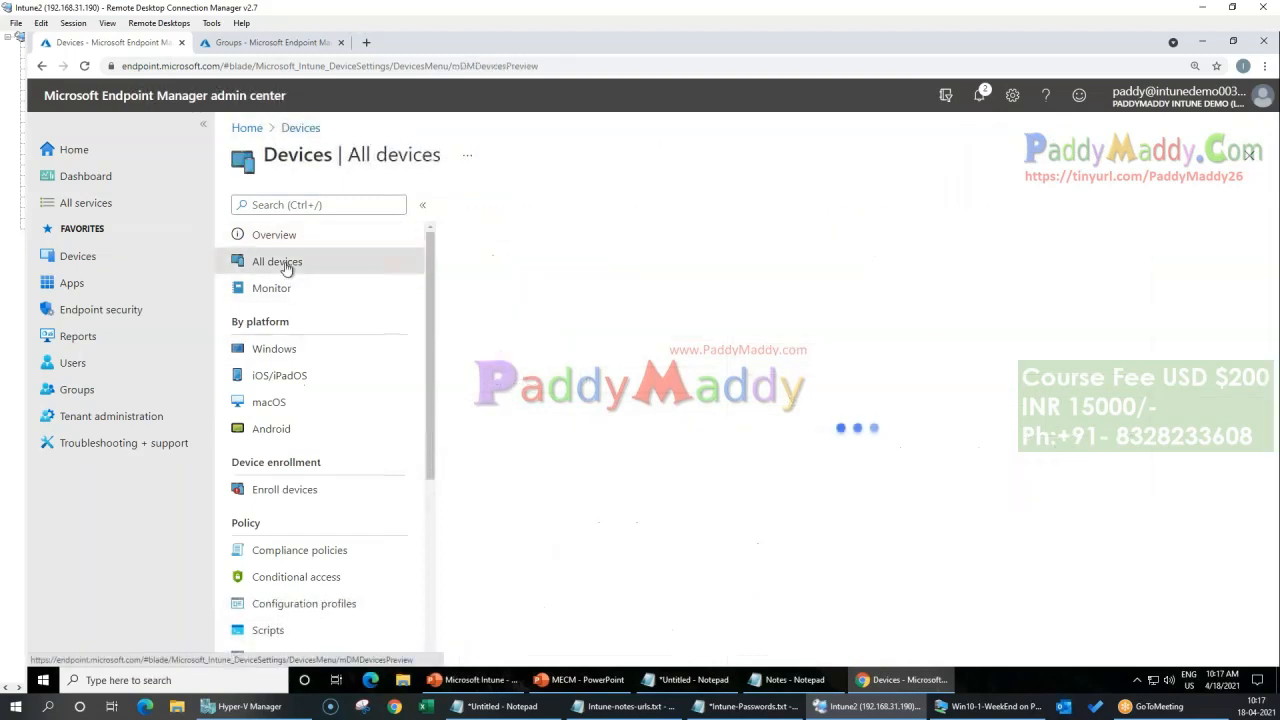
{"action": "left_click", "coordinate": [495, 334]}
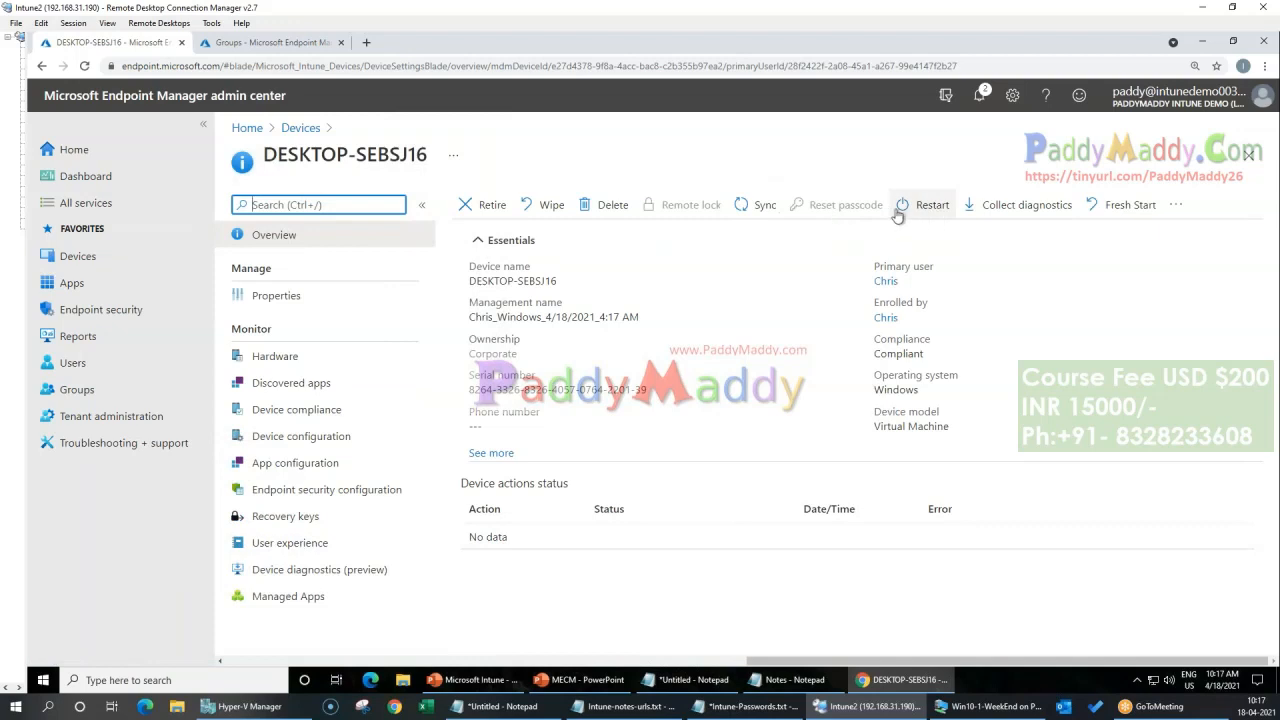
{"action": "left_click", "coordinate": [752, 205]}
{"action": "left_click", "coordinate": [490, 294]}
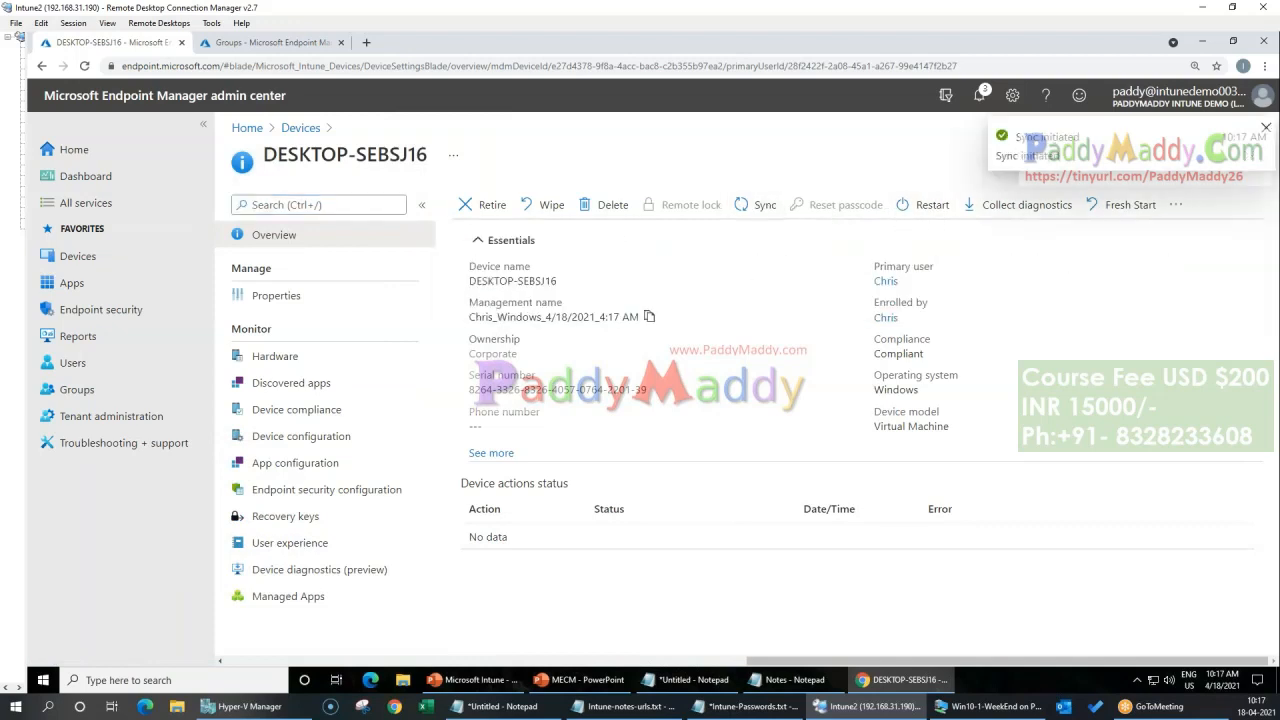
{"action": "left_click", "coordinate": [288, 414]}
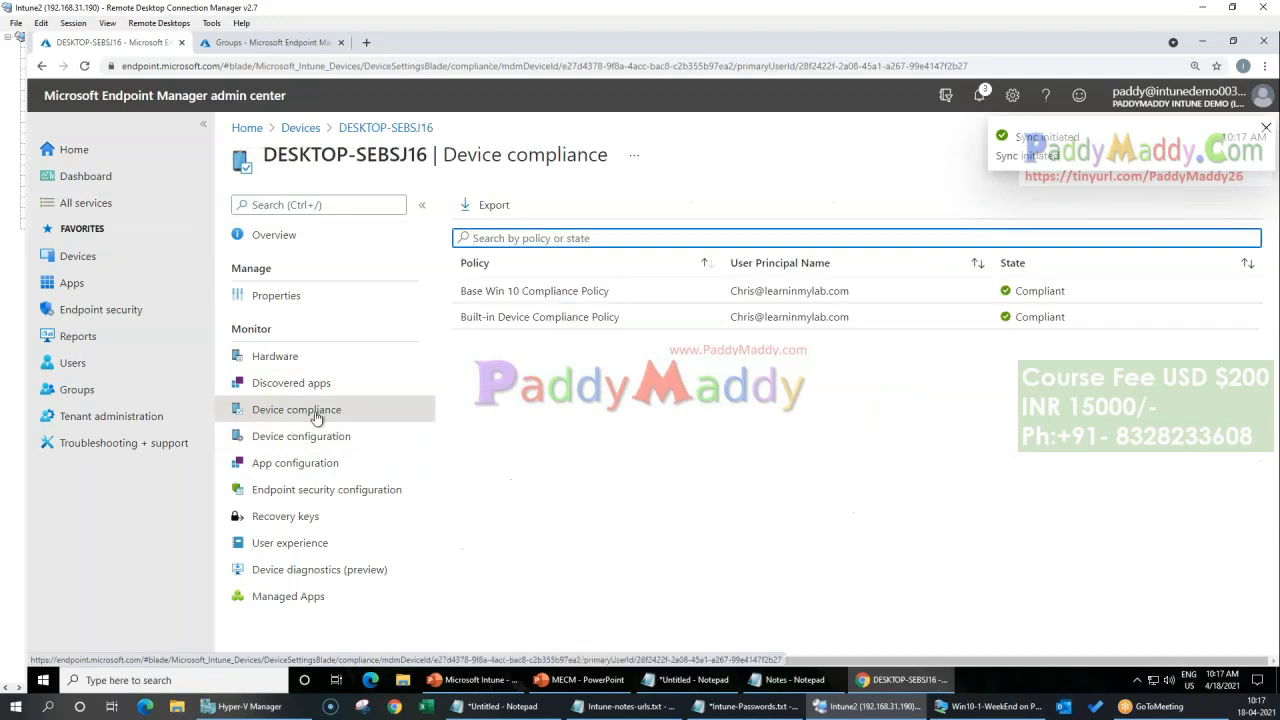
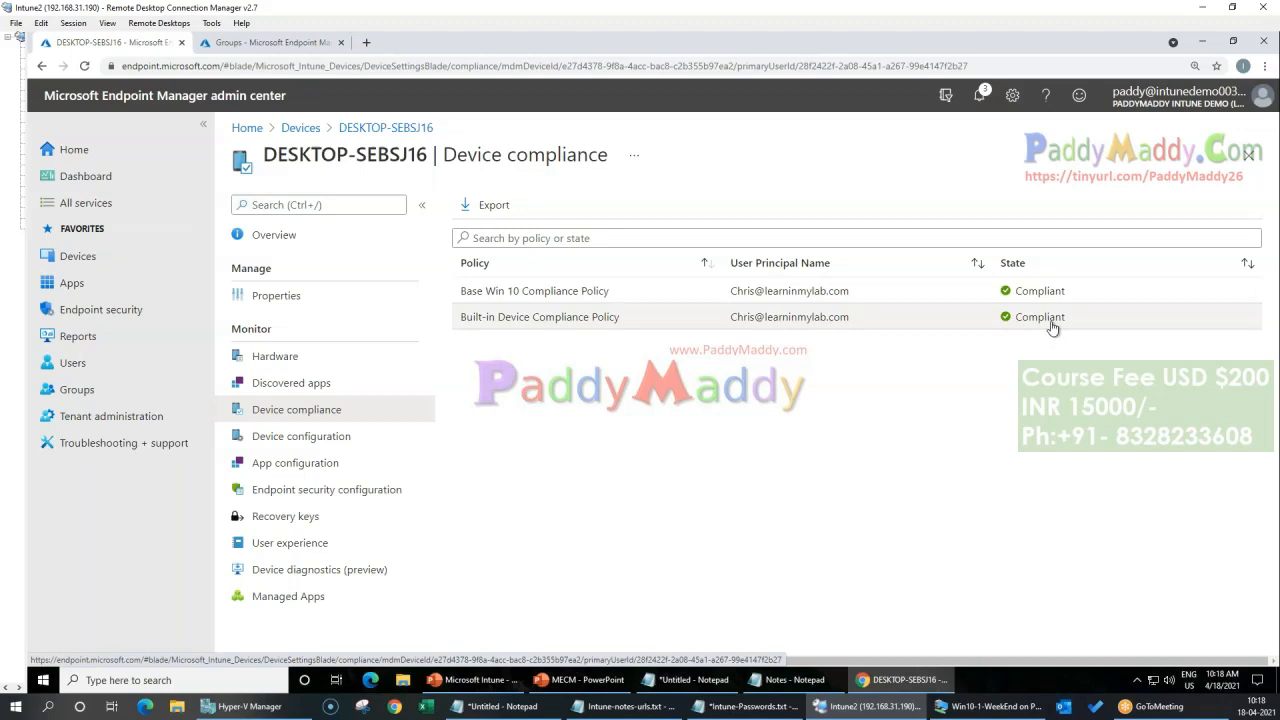
Step: Look through the policy sections for devices and open the list of configuration profiles
{"action": "left_click", "coordinate": [302, 129]}
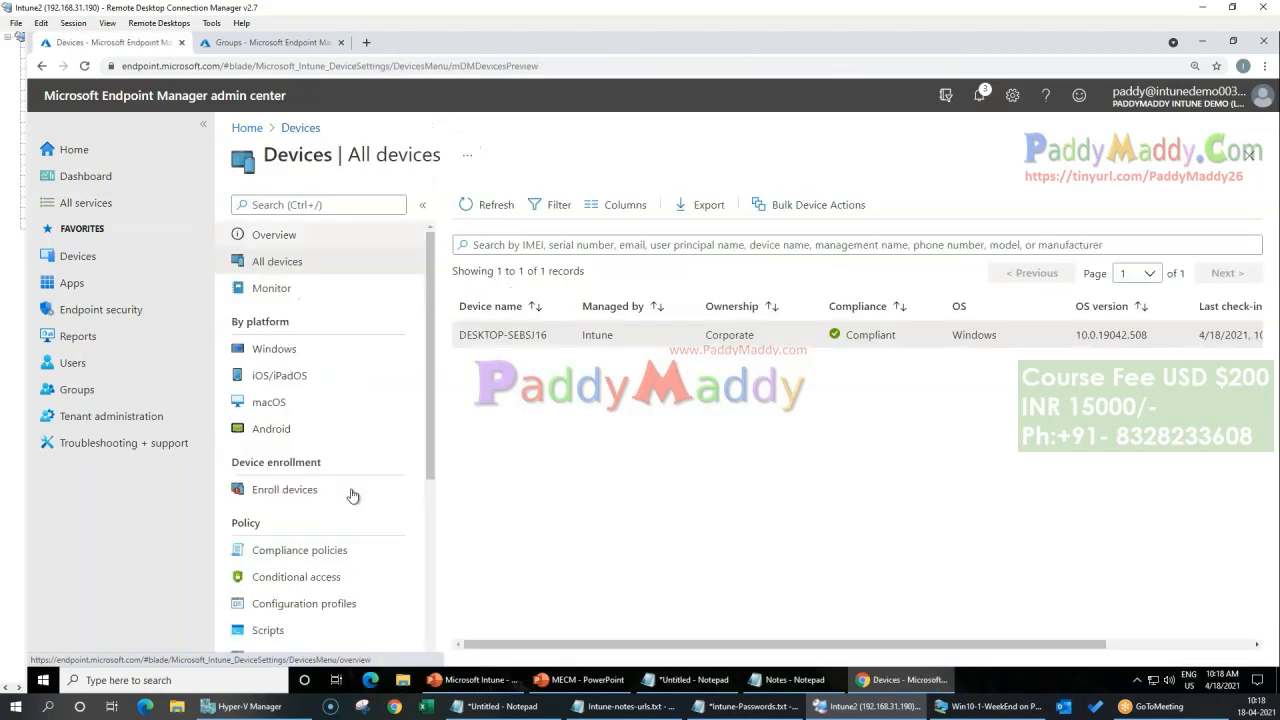
{"action": "scroll", "coordinate": [350, 490], "scroll_direction": "down", "scroll_amount": 3}
{"action": "scroll", "coordinate": [352, 487], "scroll_direction": "down", "scroll_amount": 1}
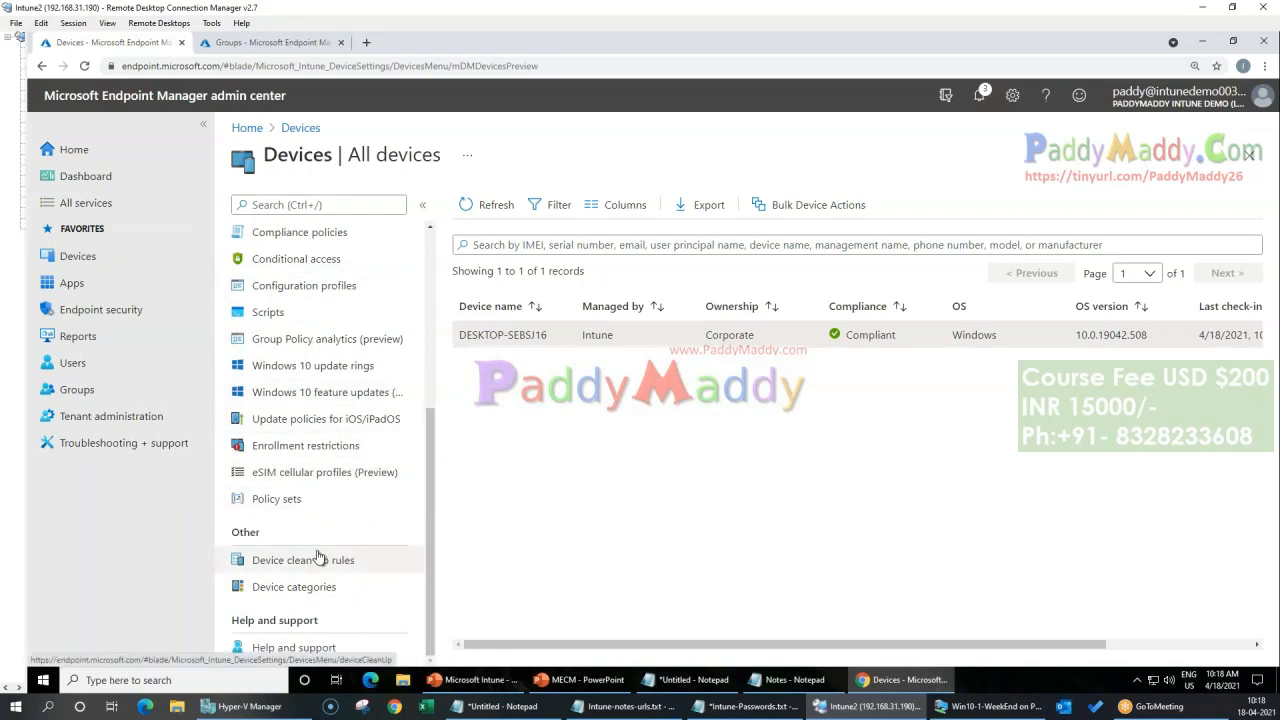
{"action": "scroll", "coordinate": [318, 557], "scroll_direction": "up", "scroll_amount": 1}
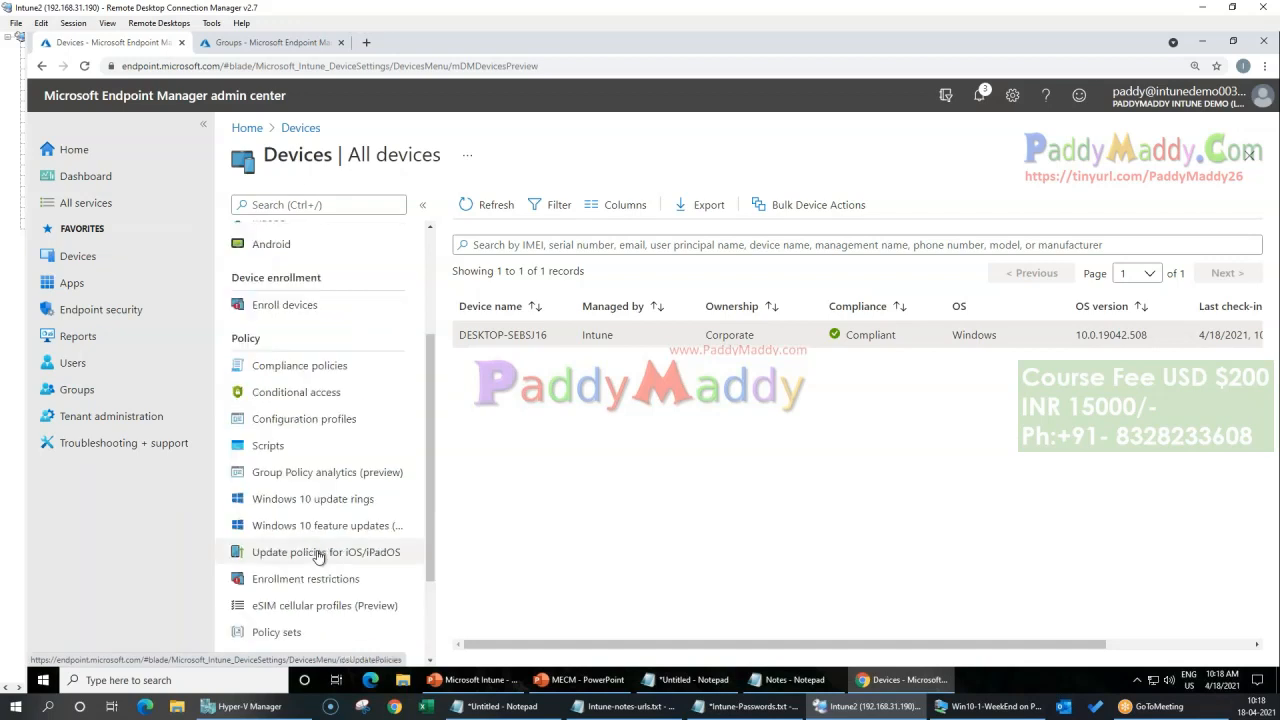
{"action": "scroll", "coordinate": [320, 556], "scroll_direction": "up", "scroll_amount": 2}
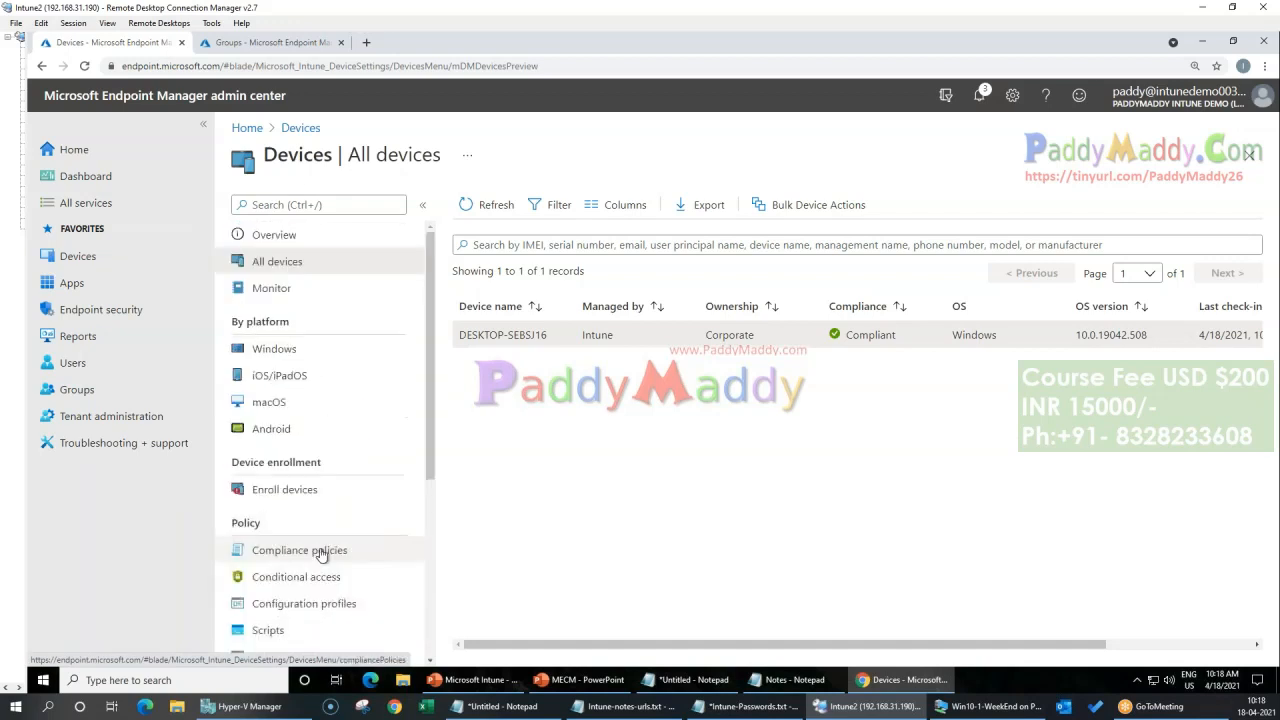
{"action": "scroll", "coordinate": [320, 556], "scroll_direction": "down", "scroll_amount": 3}
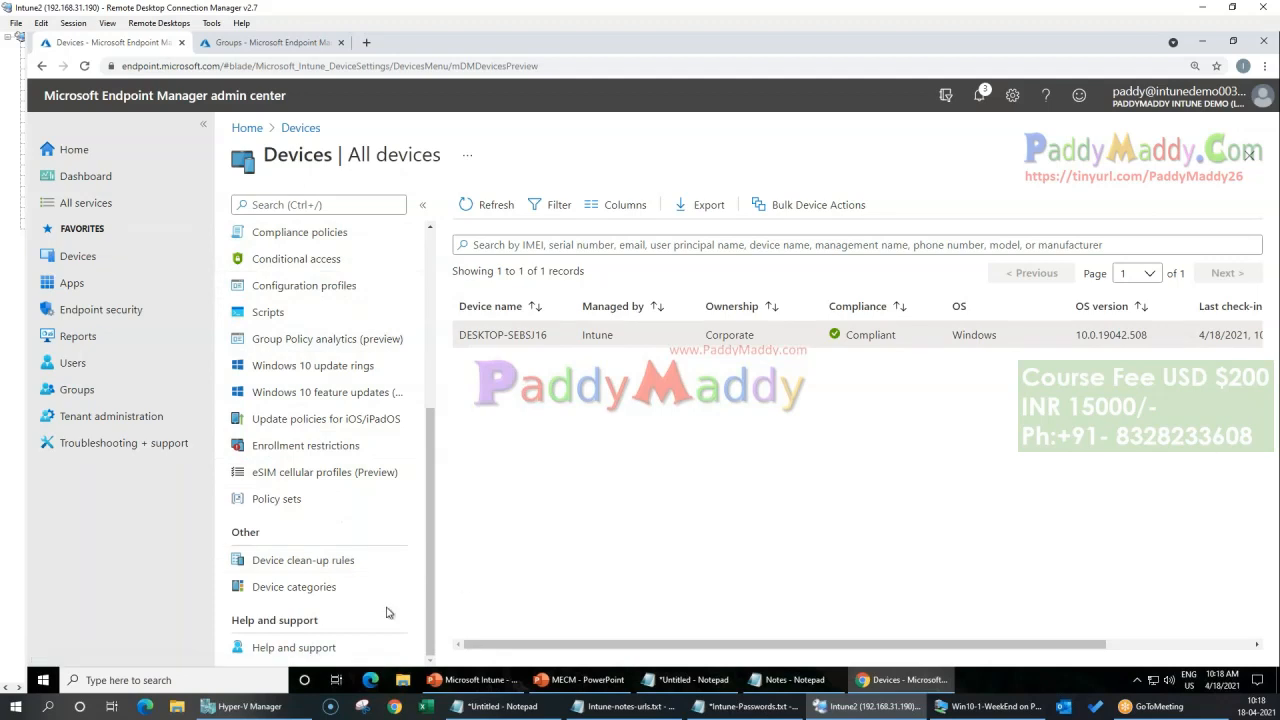
{"action": "left_click", "coordinate": [370, 498]}
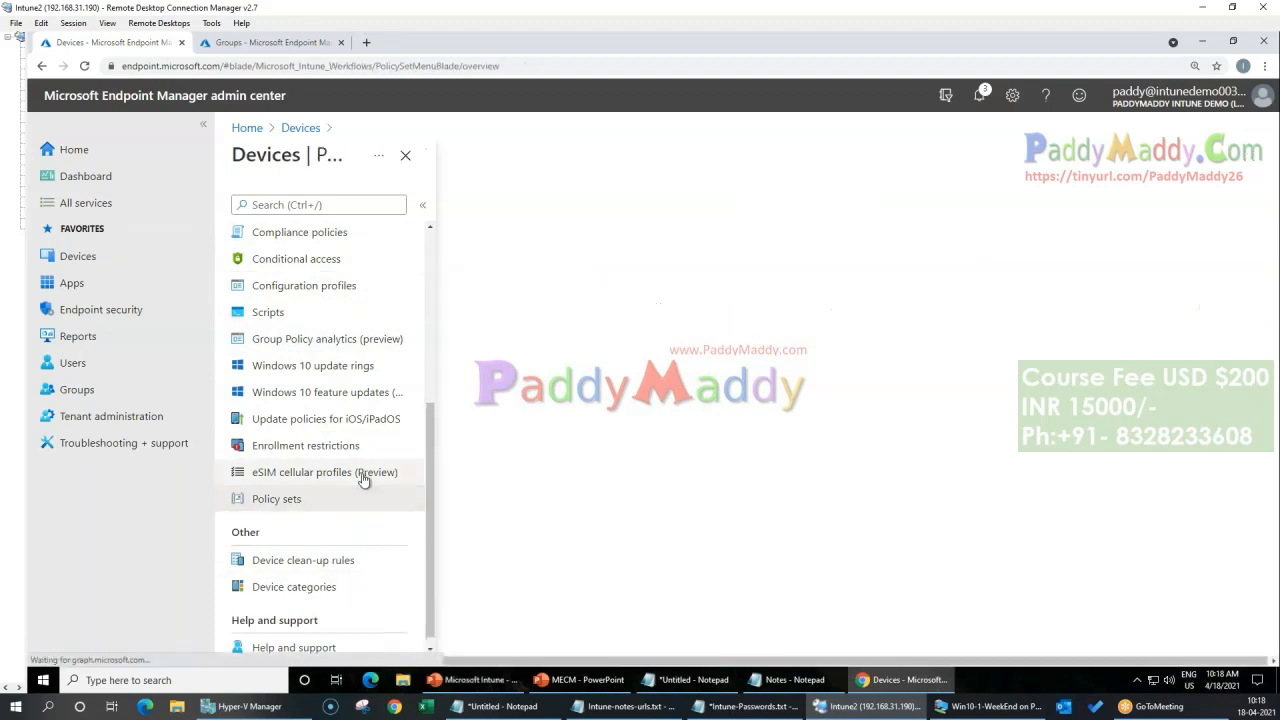
{"action": "left_click", "coordinate": [300, 128]}
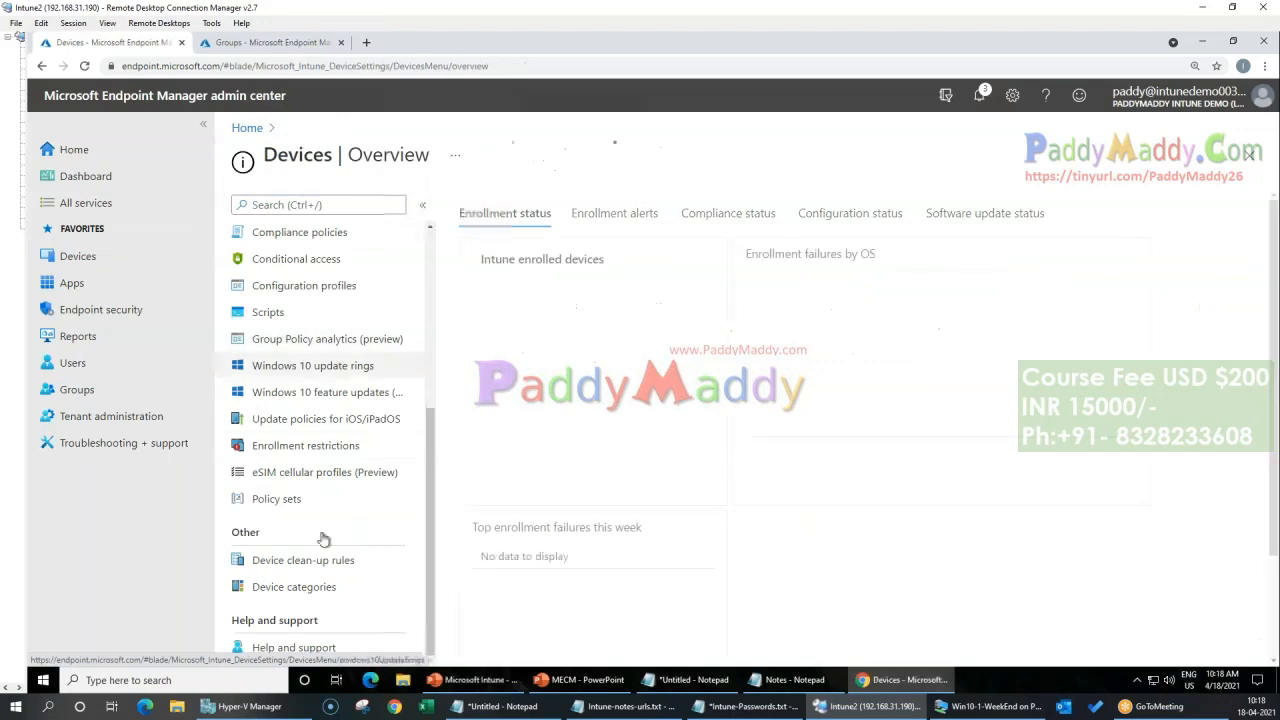
{"action": "scroll", "coordinate": [322, 573], "scroll_direction": "up", "scroll_amount": 1}
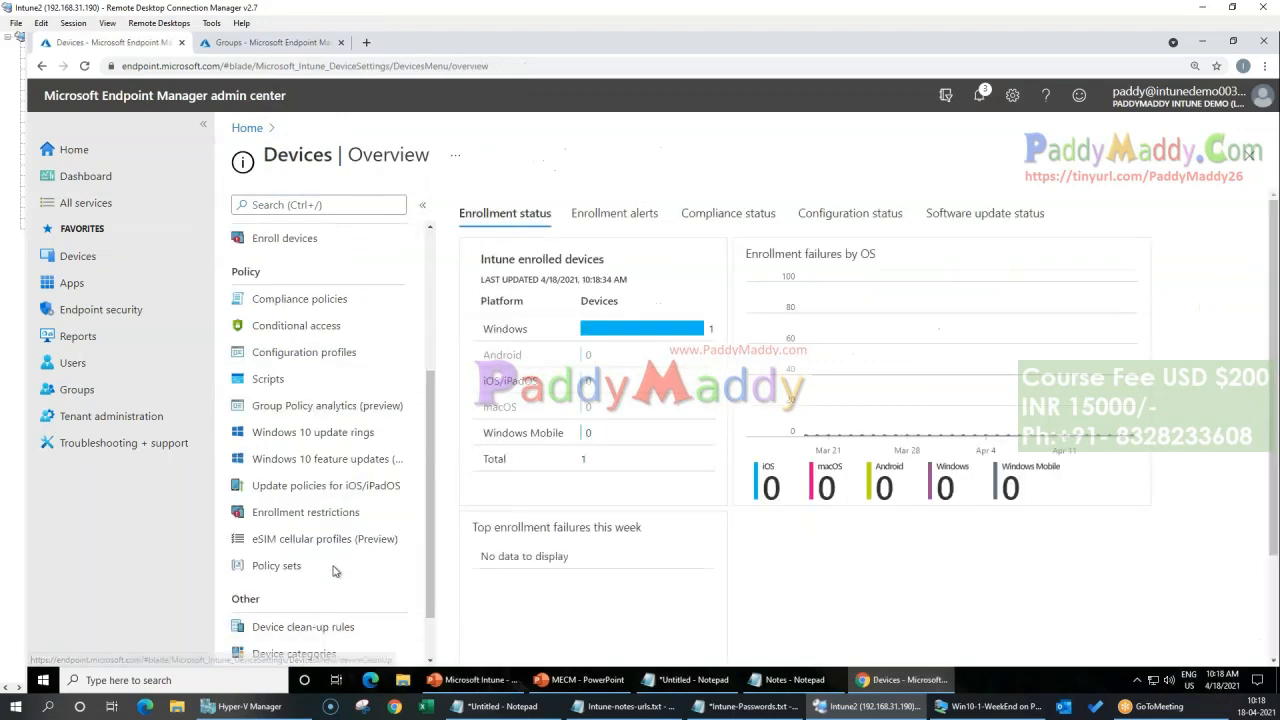
{"action": "left_click", "coordinate": [300, 355]}
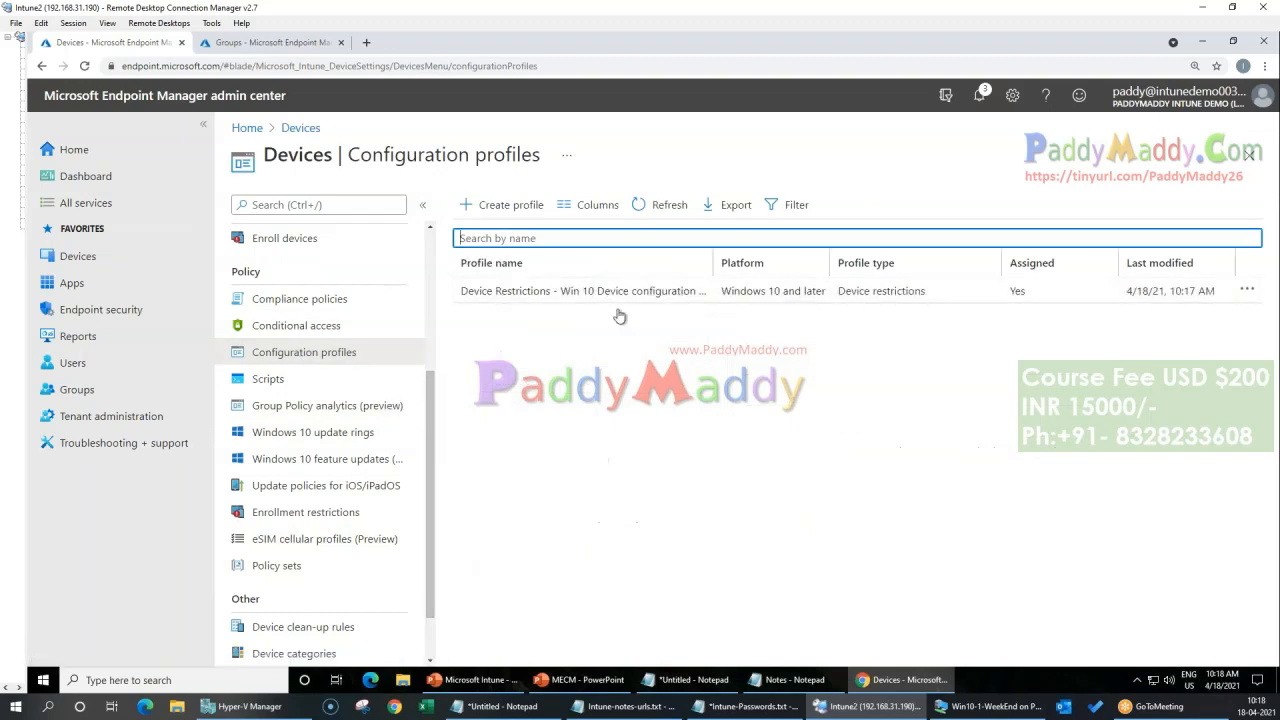
Step: Return to the list of all devices to check the desktop's compliance
{"action": "scroll", "coordinate": [293, 290], "scroll_direction": "up", "scroll_amount": 4}
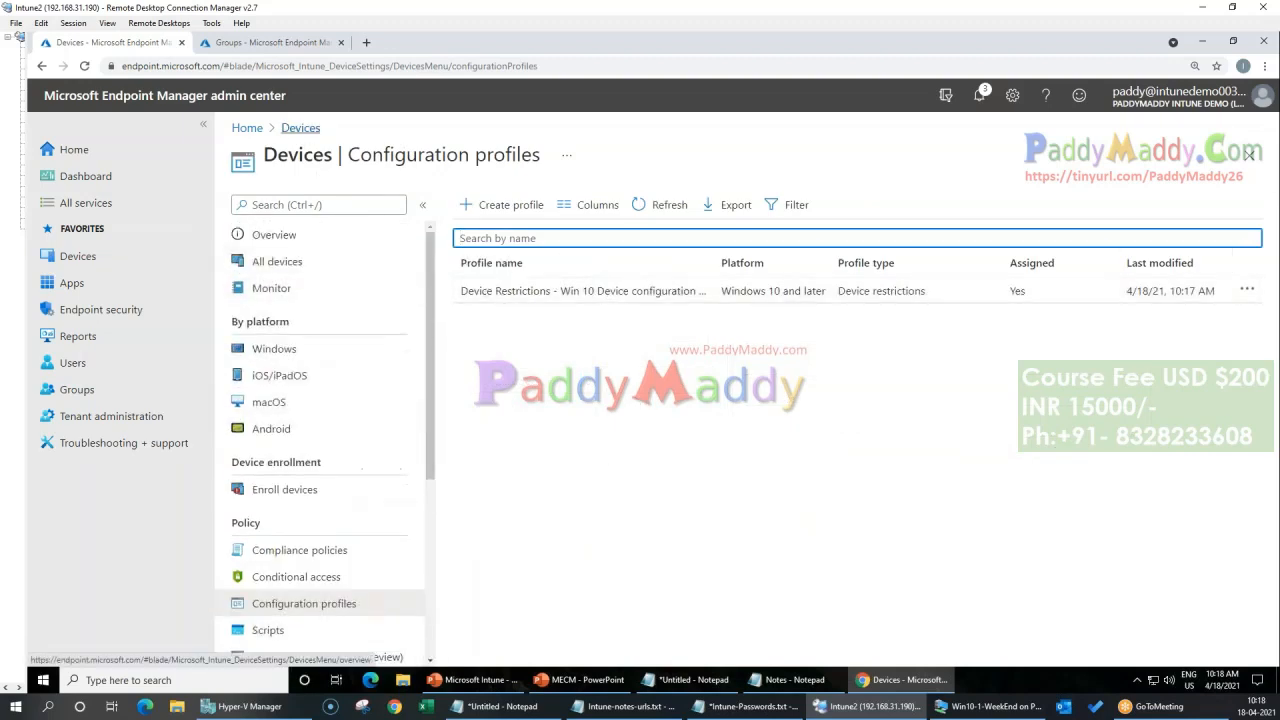
{"action": "left_click", "coordinate": [293, 226]}
{"action": "left_click", "coordinate": [277, 261]}
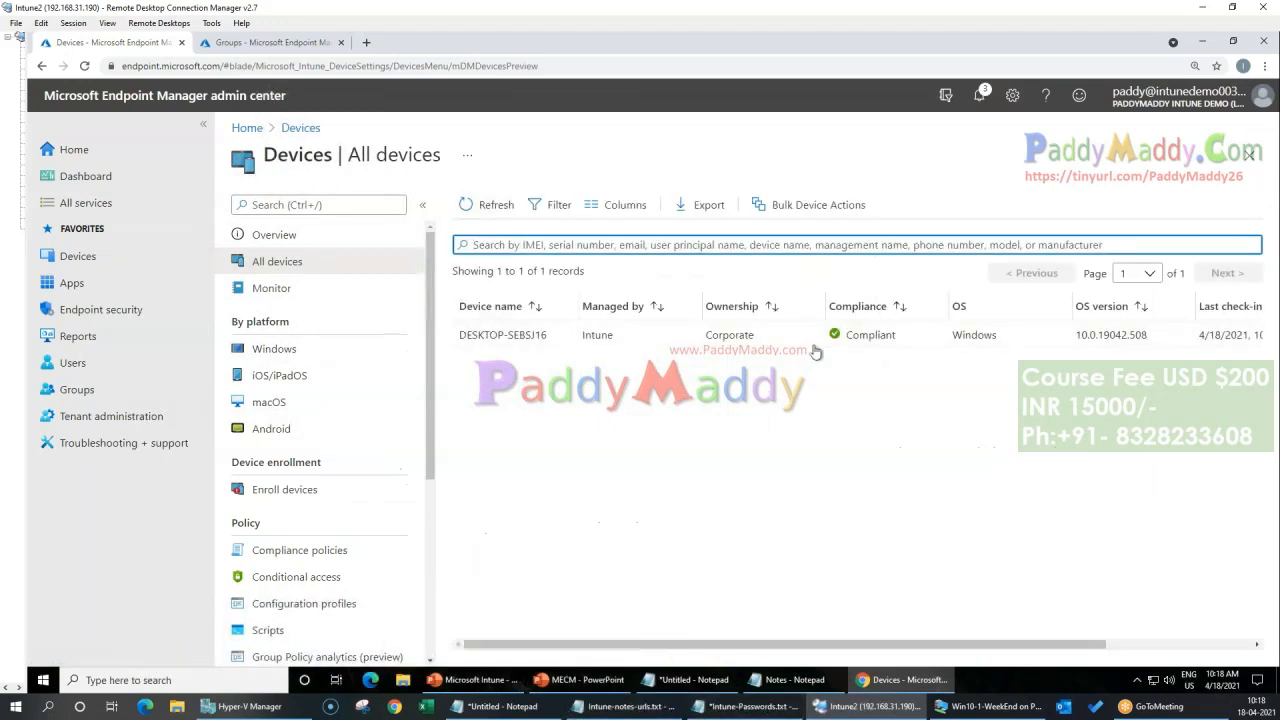
Step: Switch to the Win10-1-WeekEnd machine, open the connected work account's management info and sync the device
{"action": "left_click", "coordinate": [988, 706]}
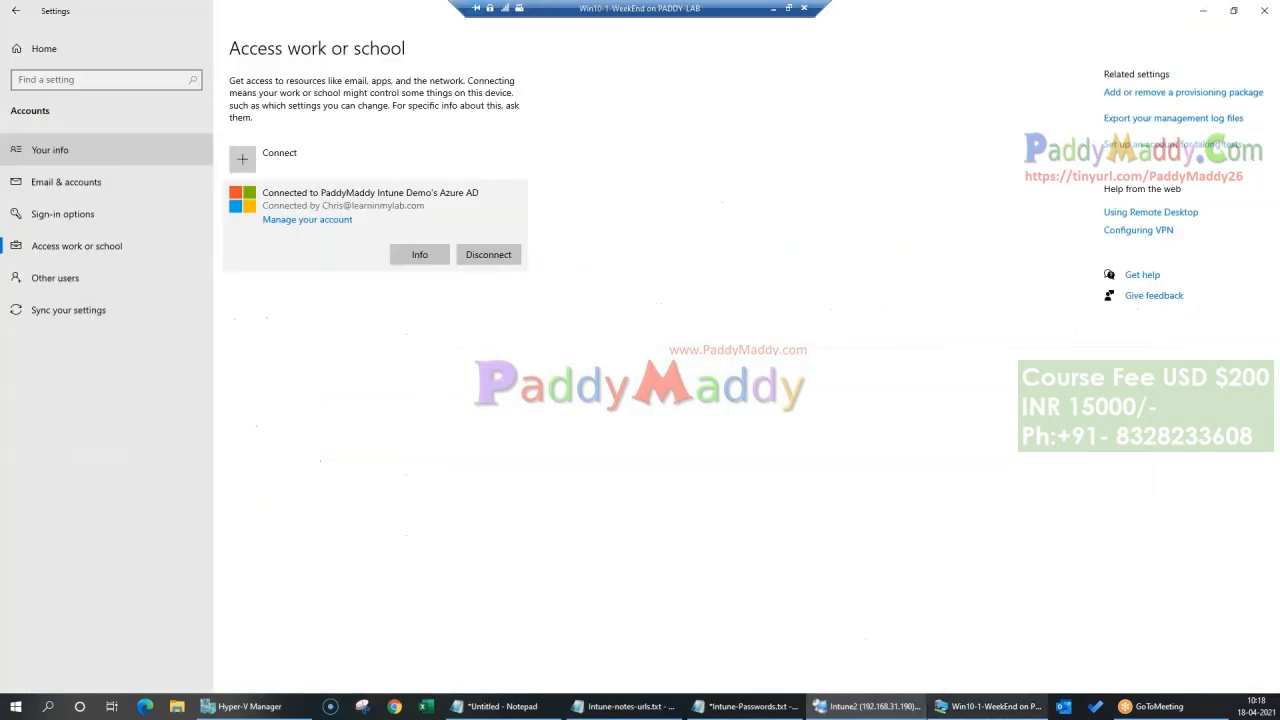
{"action": "left_click", "coordinate": [420, 255]}
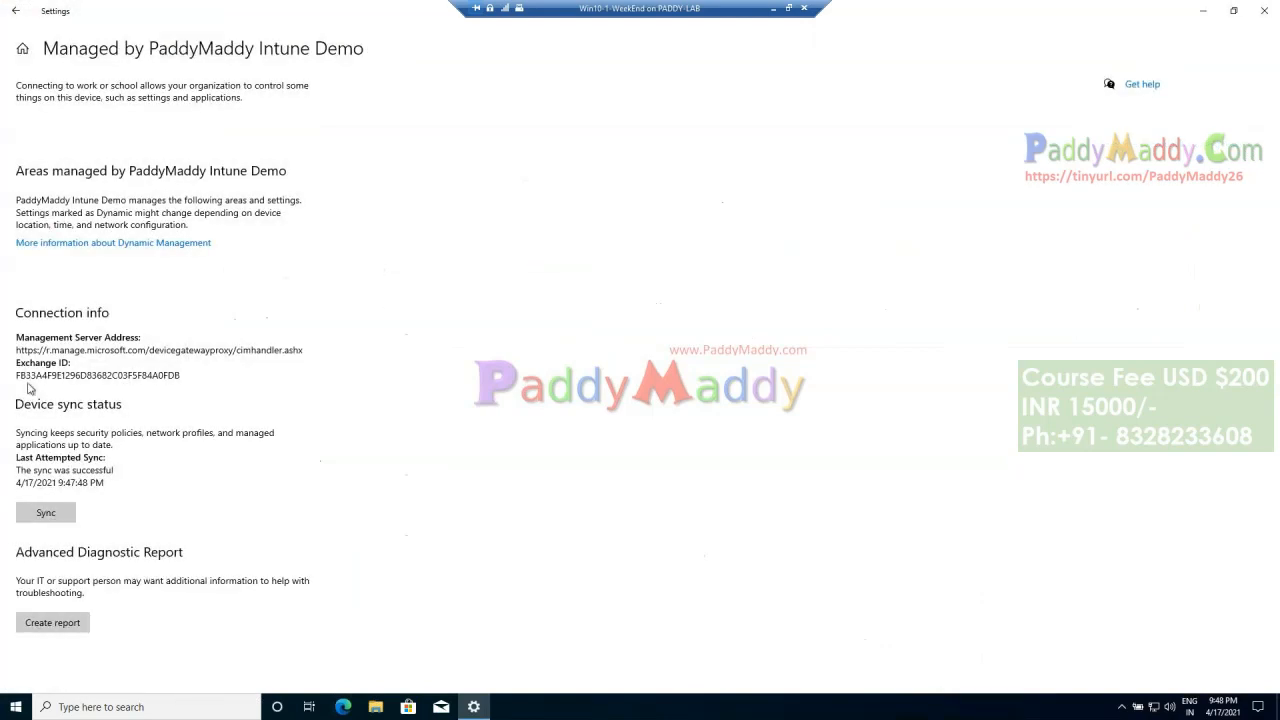
{"action": "left_click", "coordinate": [46, 513]}
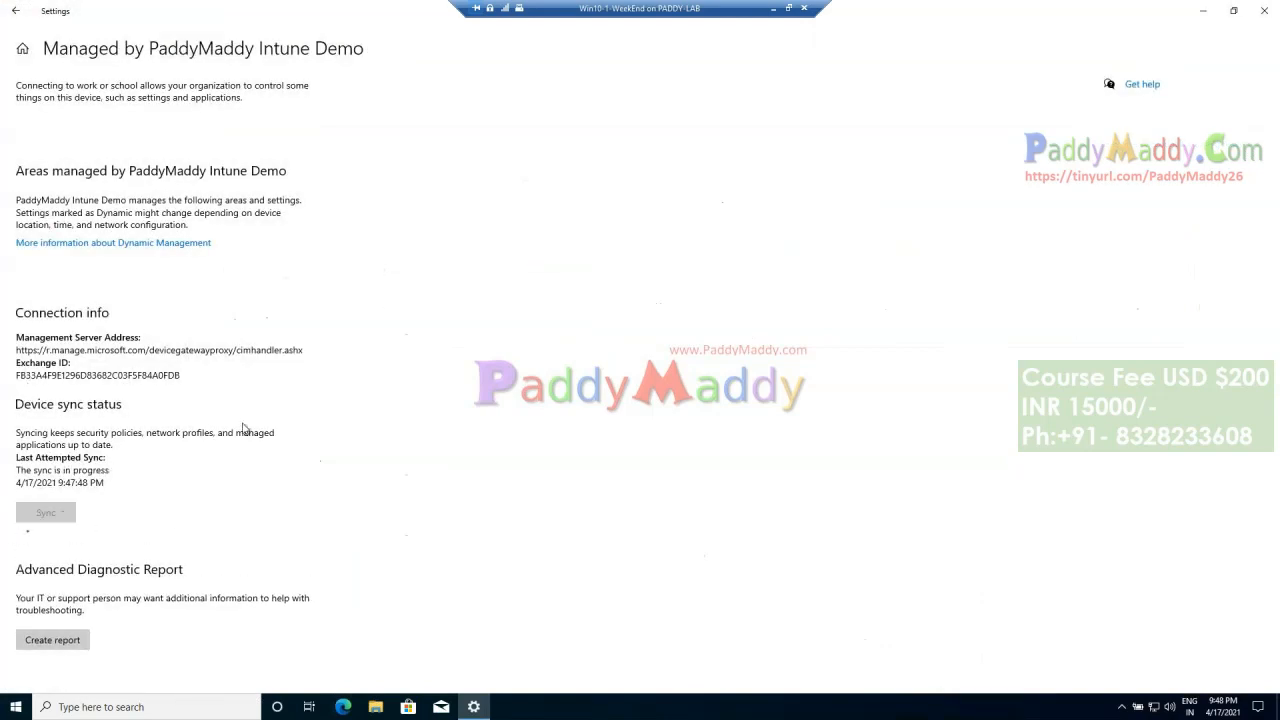
Step: Run firewall.cpl and open the advanced settings of Windows Defender Firewall
{"action": "right_click", "coordinate": [15, 706]}
{"action": "left_click", "coordinate": [45, 634]}
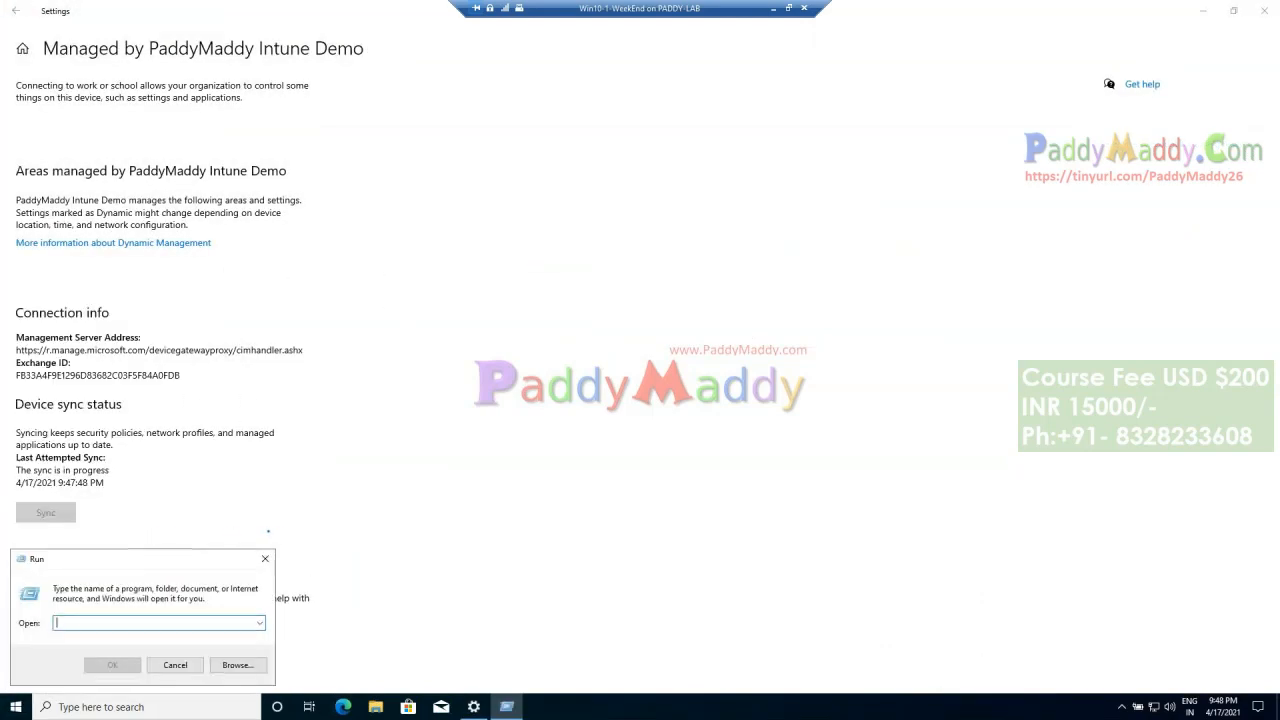
{"action": "type", "text": "firewa"}
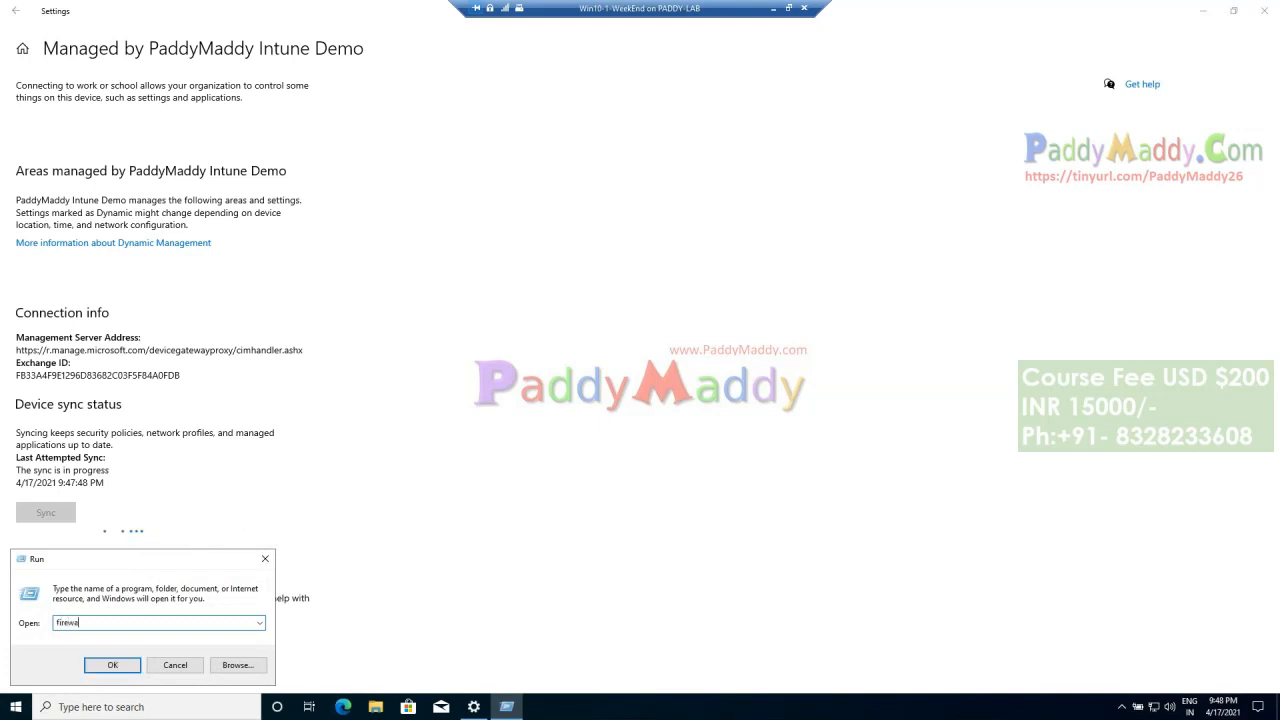
{"action": "type", "text": "ll.cpl"}
{"action": "key", "text": "Return"}
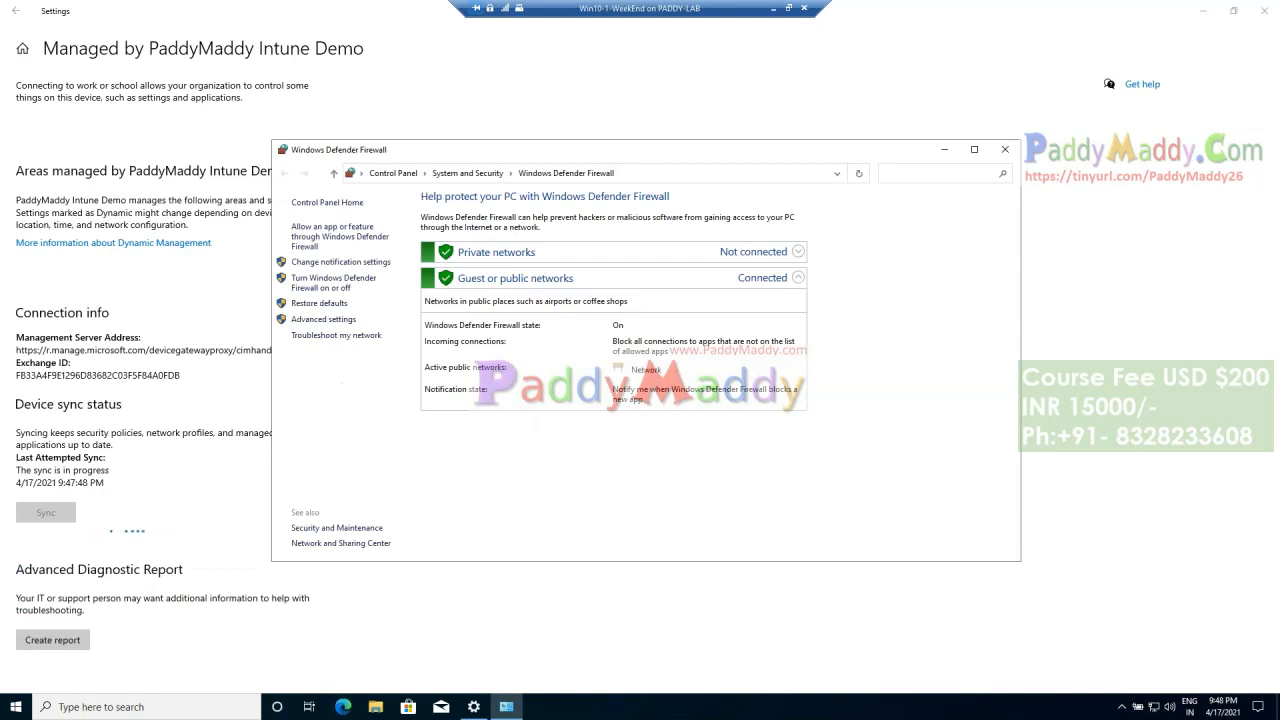
{"action": "left_click", "coordinate": [341, 321]}
Step: Set the firewall state to Off for the domain, private and public profiles, apply it and close the advanced firewall console
{"action": "right_click", "coordinate": [108, 77]}
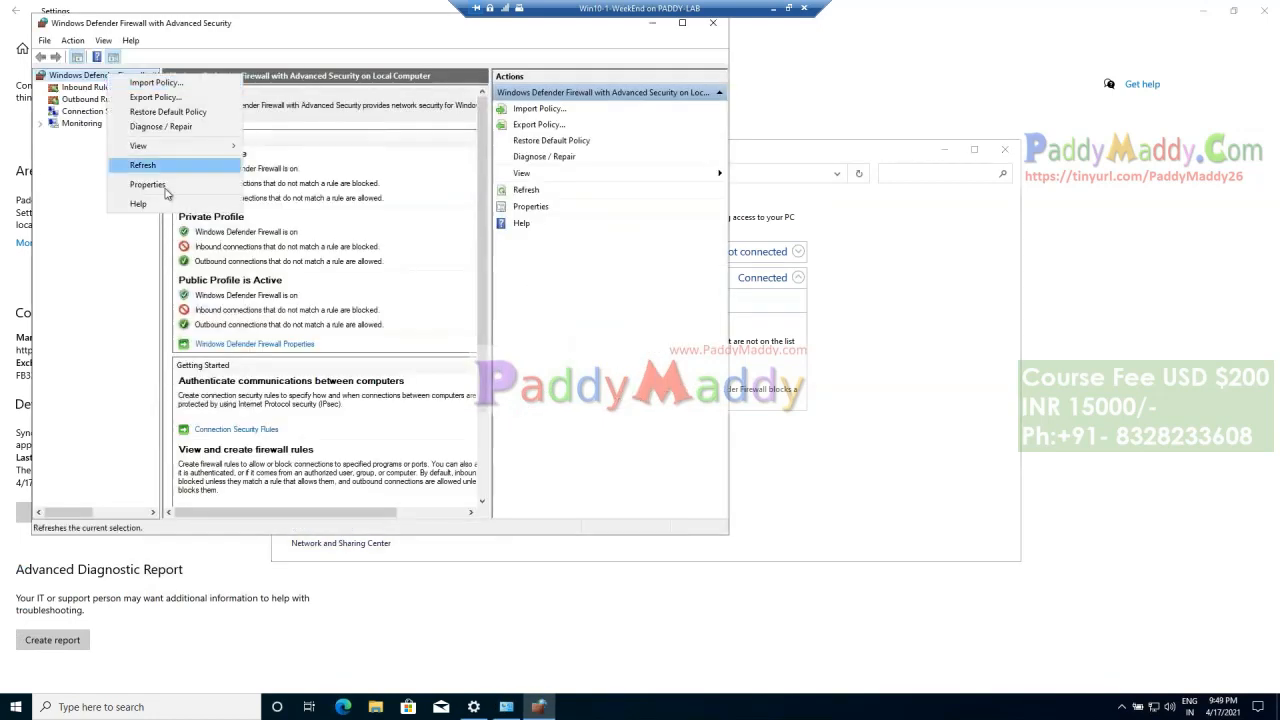
{"action": "left_click", "coordinate": [140, 183]}
{"action": "left_click", "coordinate": [408, 204]}
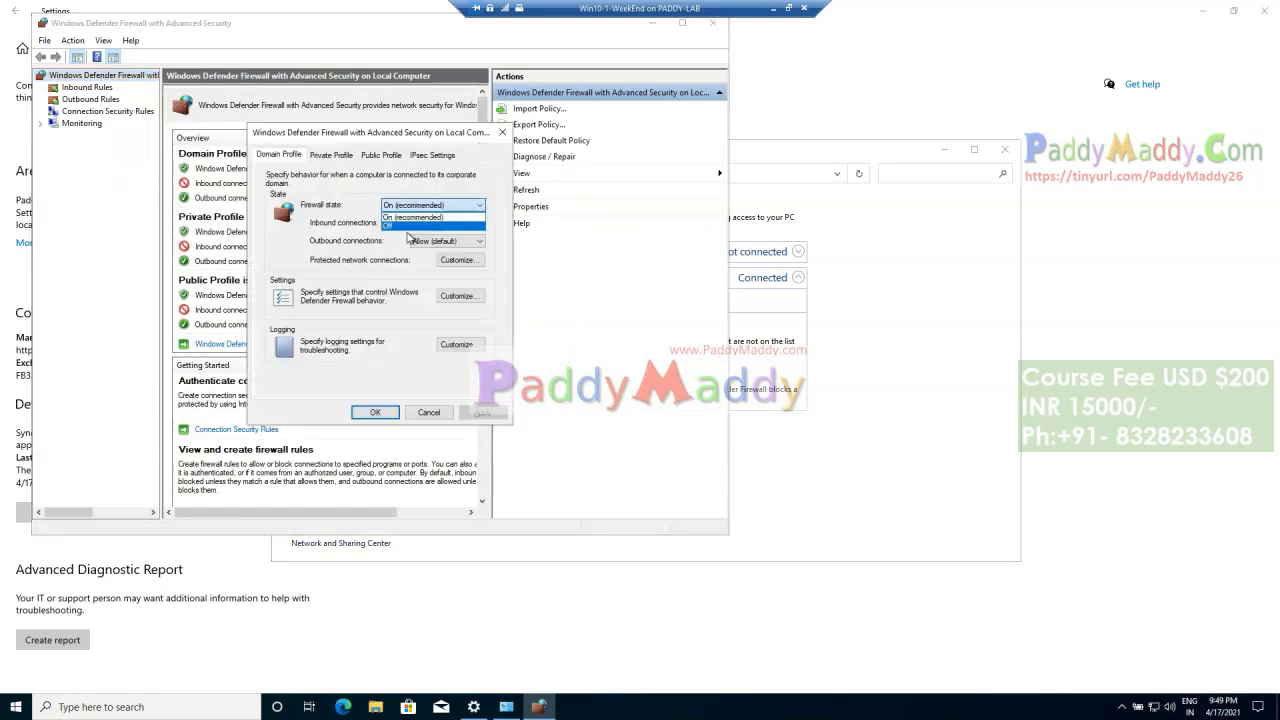
{"action": "left_click", "coordinate": [403, 228]}
{"action": "left_click", "coordinate": [331, 155]}
{"action": "left_click", "coordinate": [410, 206]}
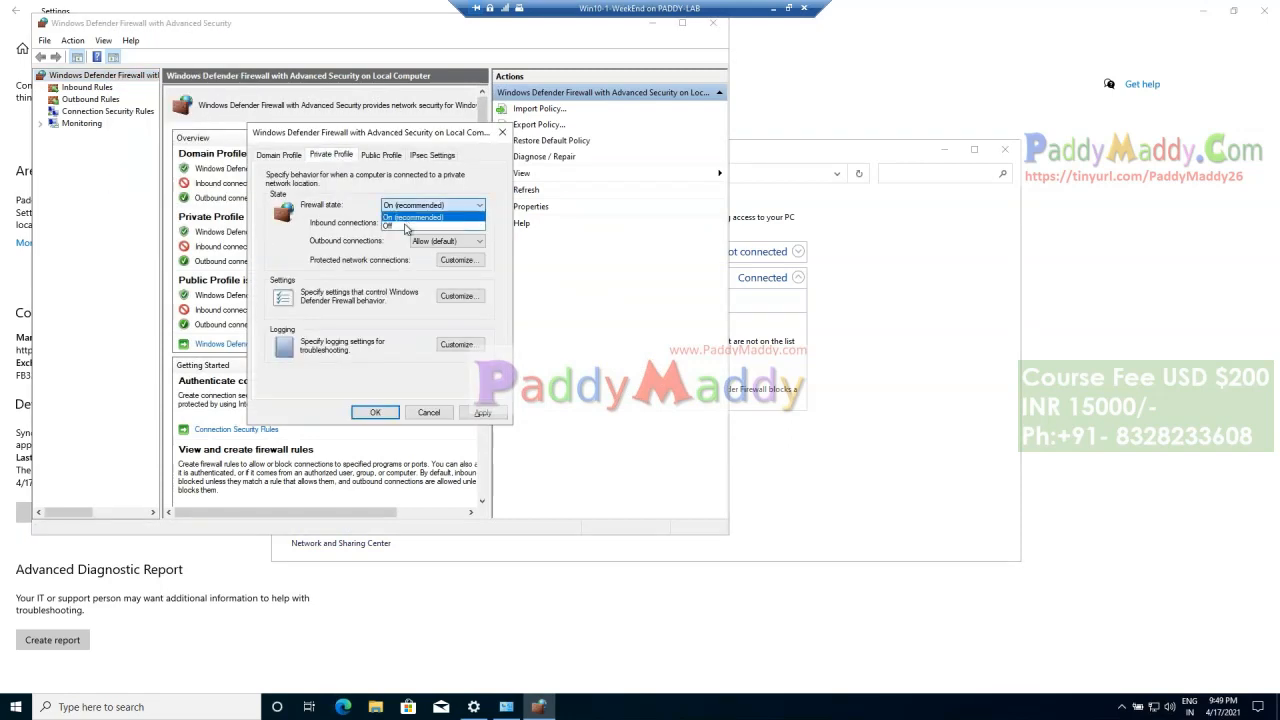
{"action": "left_click", "coordinate": [405, 226]}
{"action": "left_click", "coordinate": [381, 155]}
{"action": "left_click", "coordinate": [410, 205]}
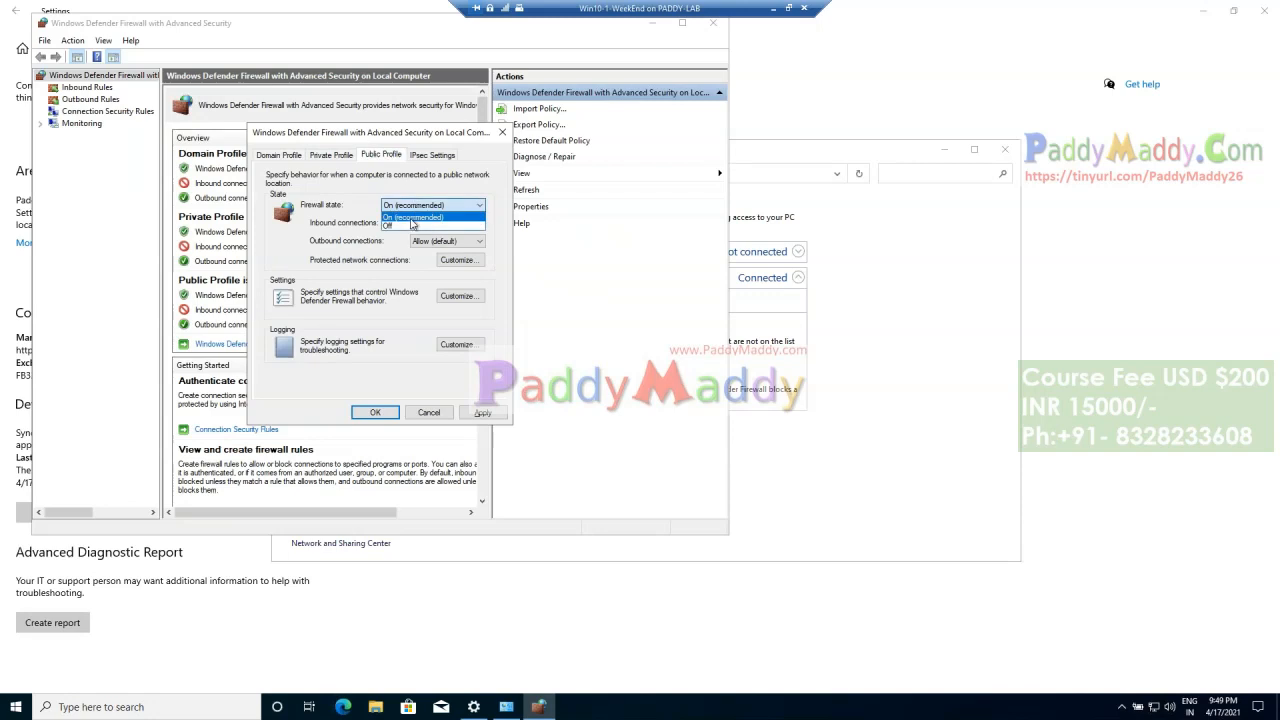
{"action": "left_click", "coordinate": [405, 226]}
{"action": "left_click", "coordinate": [374, 412]}
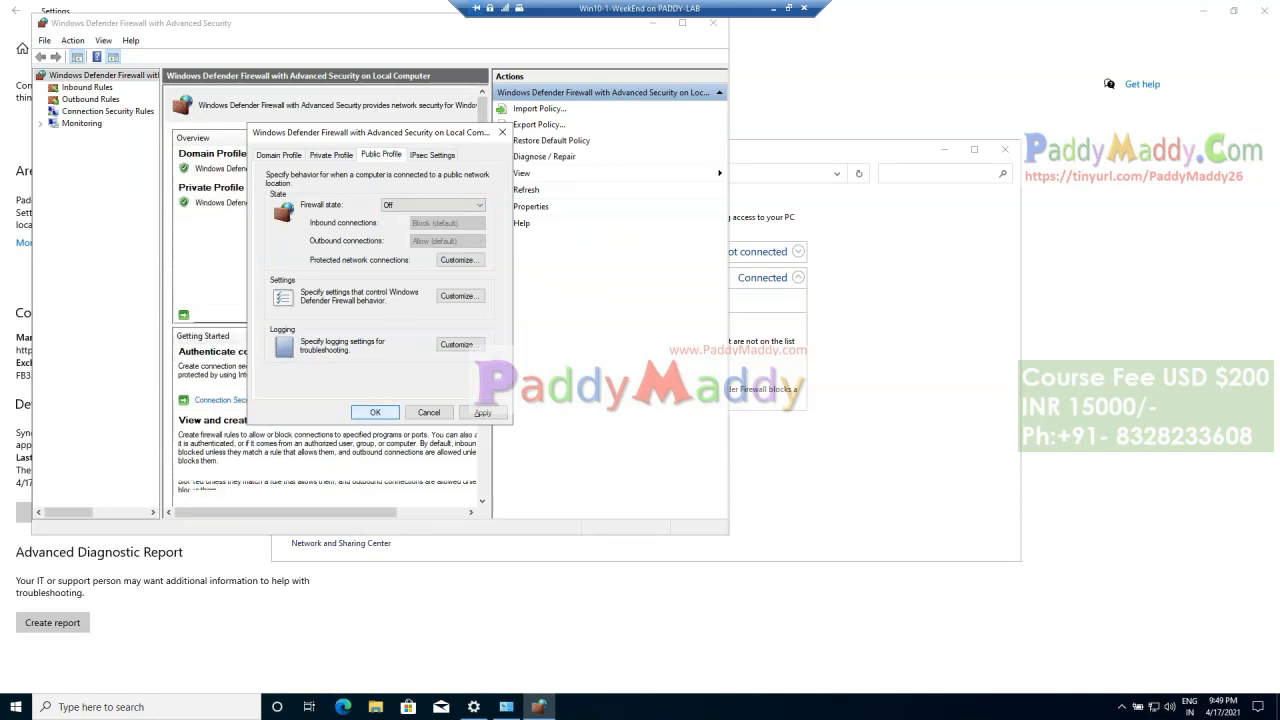
{"action": "left_click", "coordinate": [716, 24]}
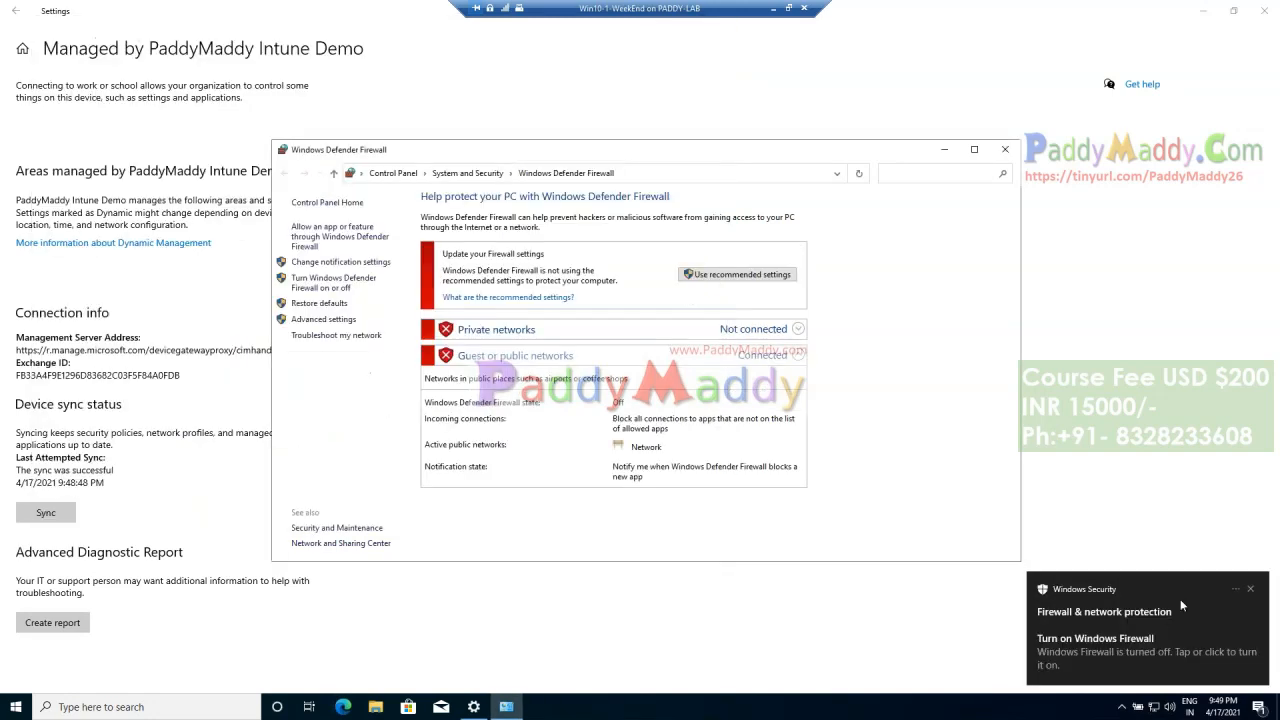
Step: Sync the device again from its work account info page and return to the Endpoint Manager admin center
{"action": "left_click", "coordinate": [706, 626]}
{"action": "left_click", "coordinate": [50, 513]}
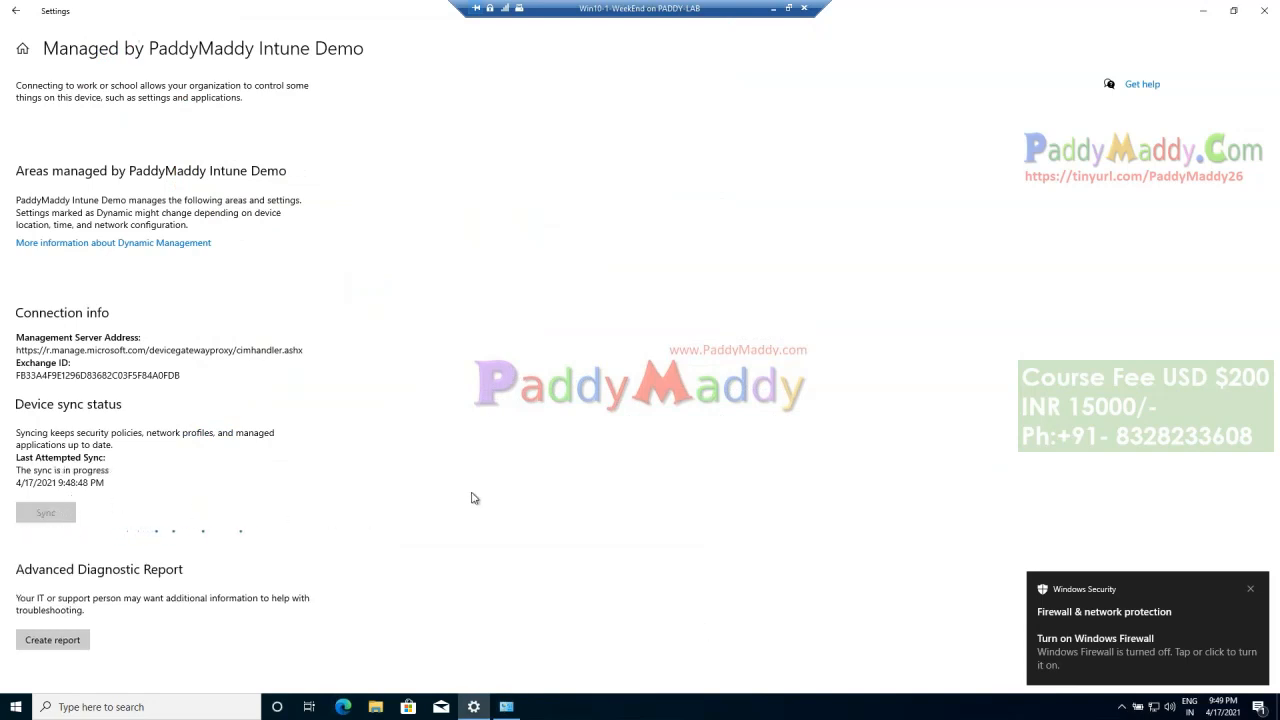
{"action": "left_click", "coordinate": [1207, 11]}
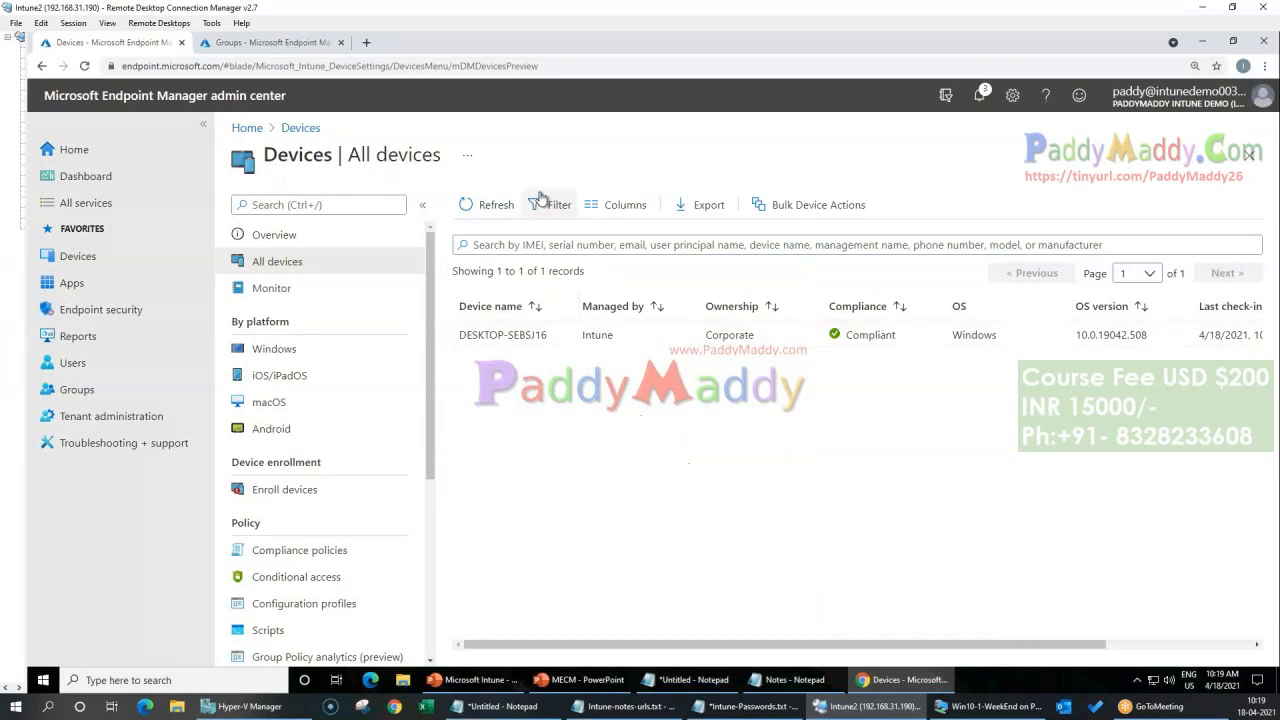
Step: Refresh the device list, open DESKTOP-SEBSJ16 from the Windows devices and view its device compliance policies
{"action": "left_click", "coordinate": [492, 205]}
{"action": "left_click", "coordinate": [492, 207]}
{"action": "left_click", "coordinate": [272, 349]}
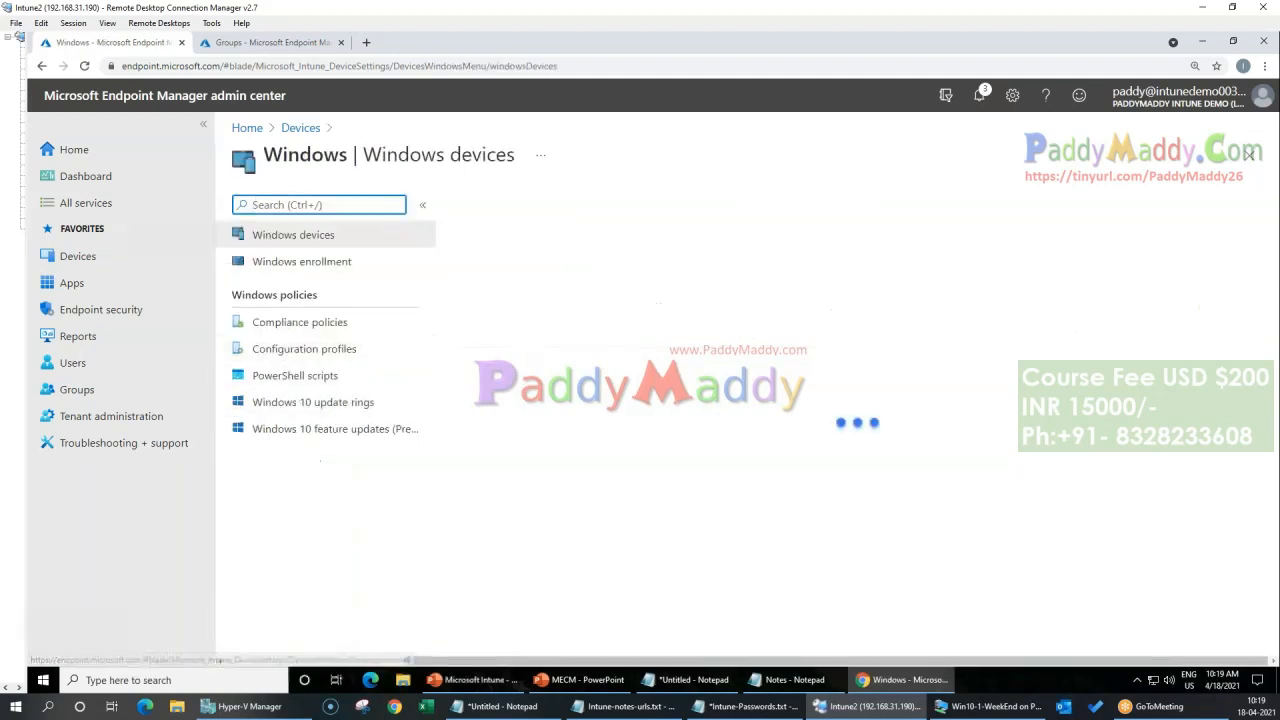
{"action": "left_click", "coordinate": [500, 378]}
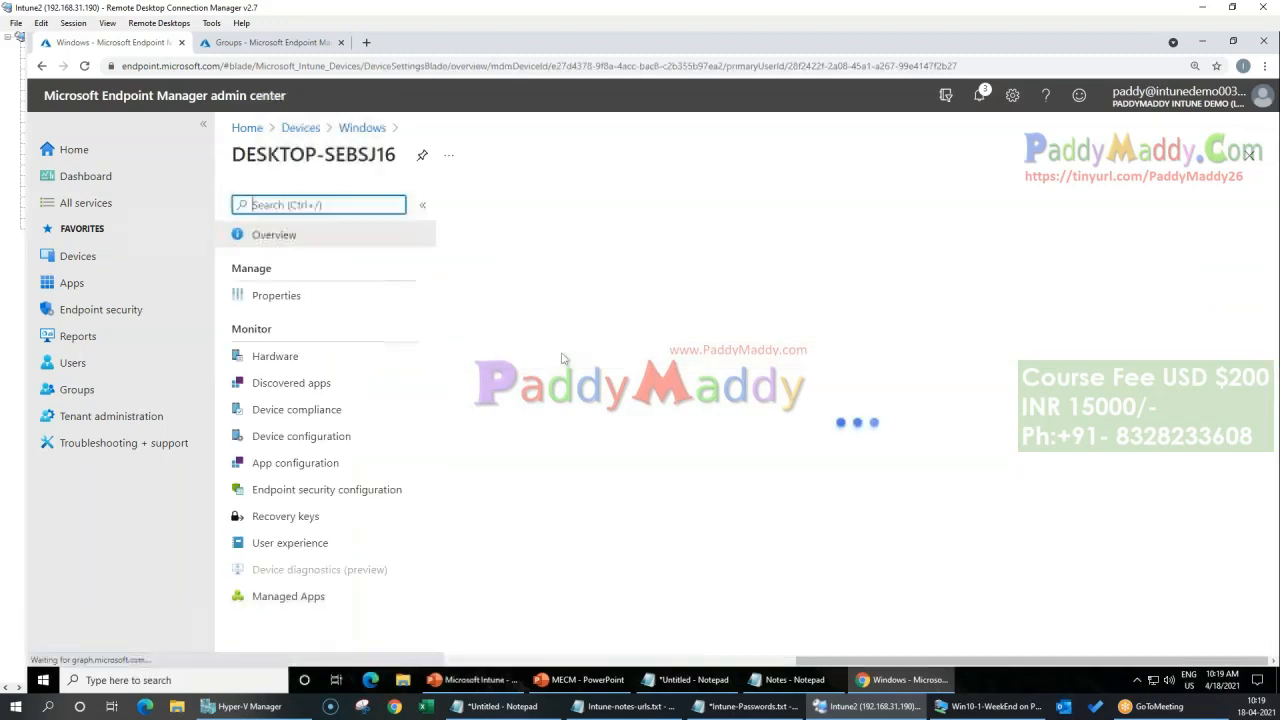
{"action": "left_click", "coordinate": [312, 416]}
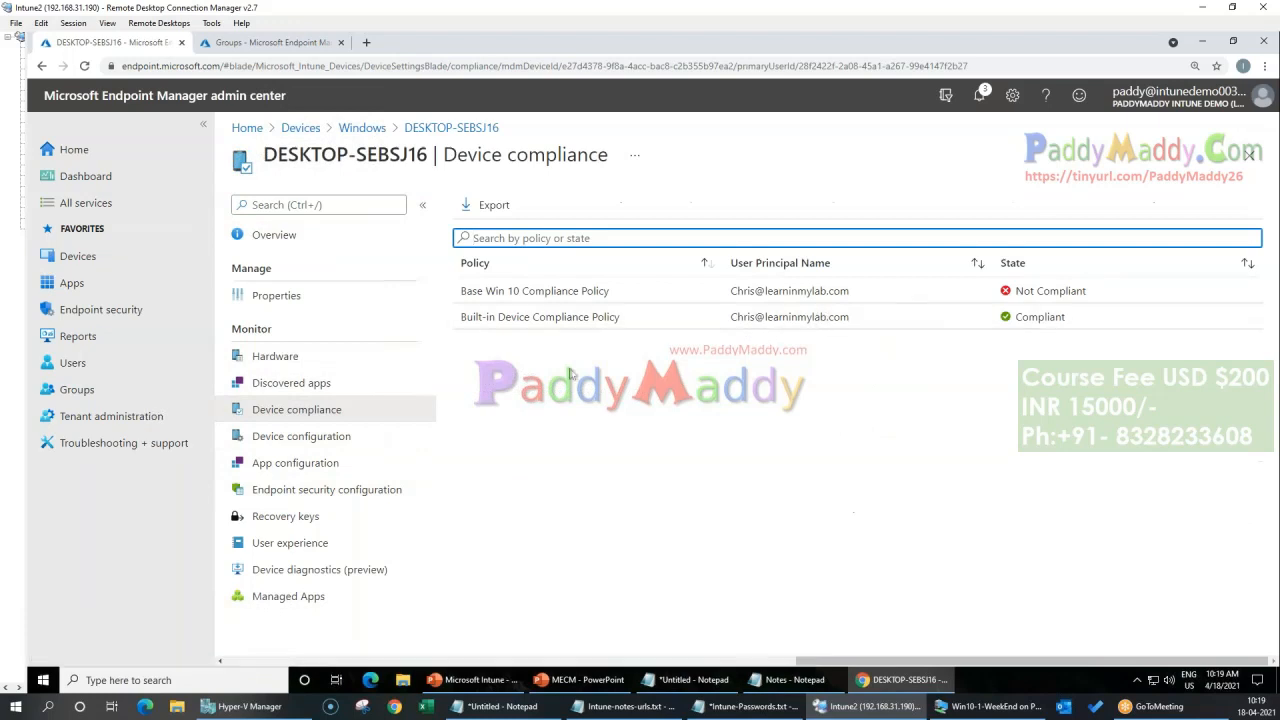
Step: Review the settings of the Built-in Device Compliance Policy, return to the compliance list and open the Base Win 10 Compliance Policy
{"action": "left_click", "coordinate": [583, 326]}
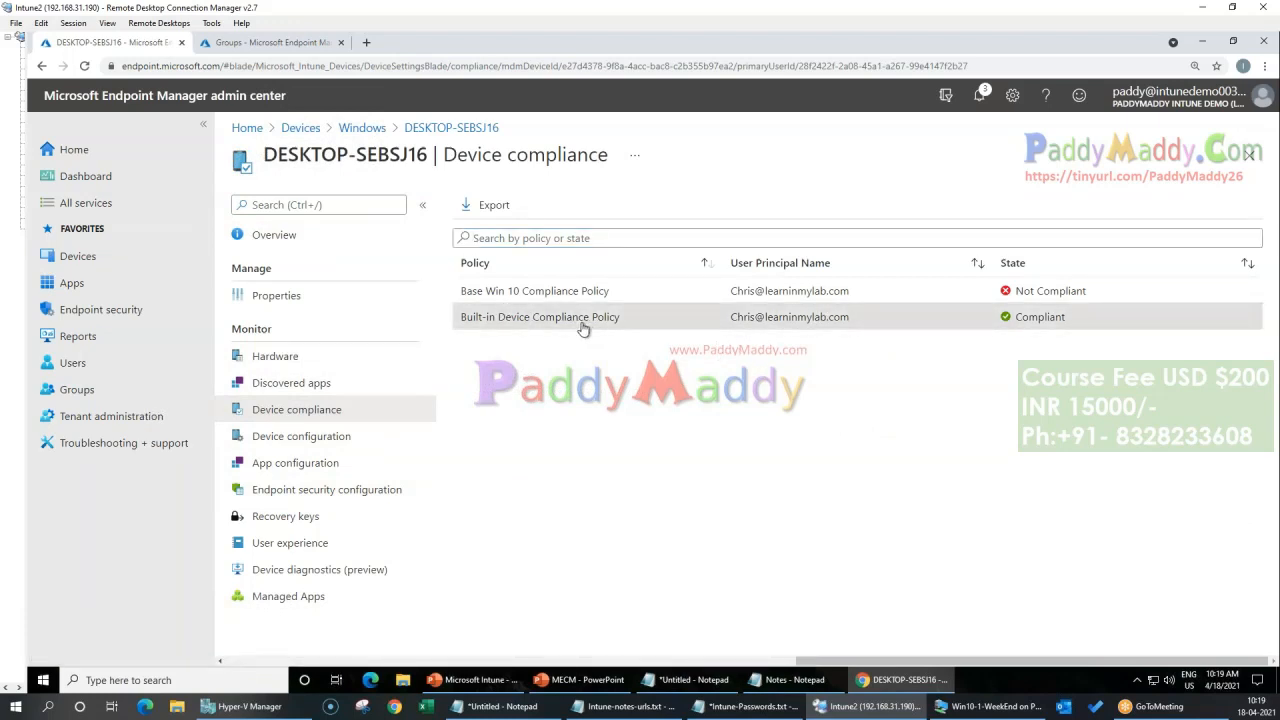
{"action": "left_click", "coordinate": [455, 129]}
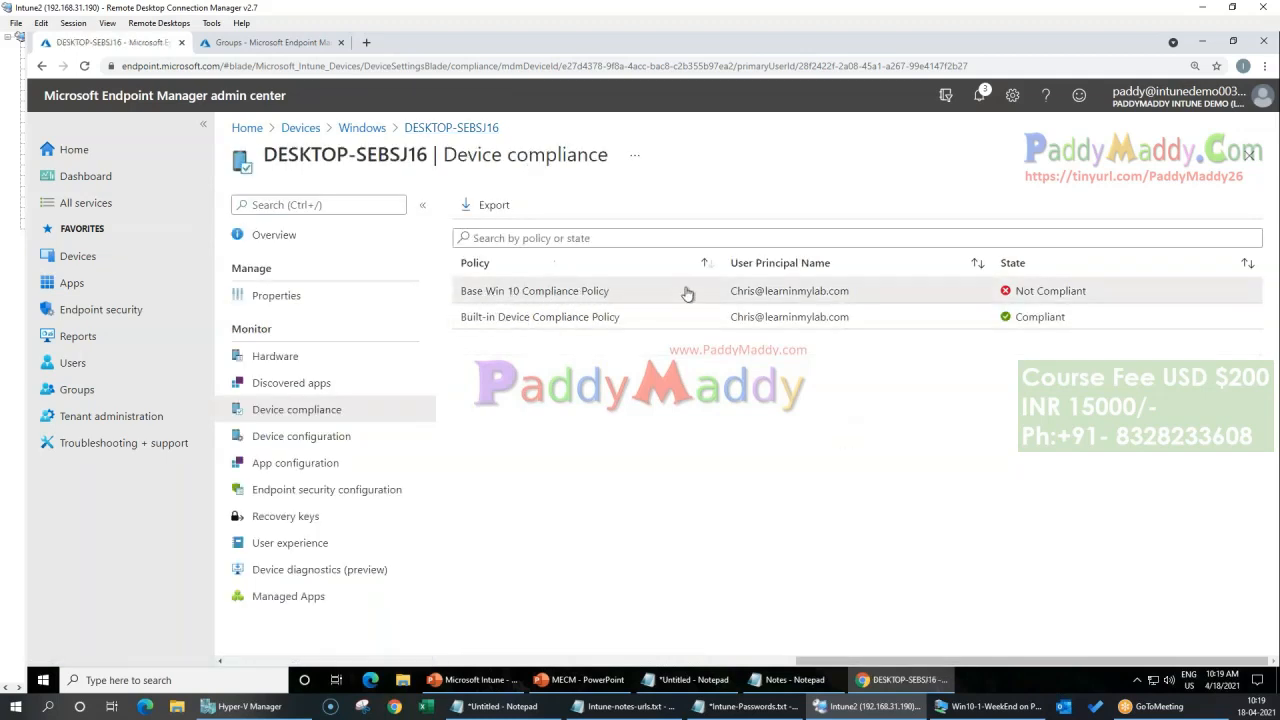
{"action": "left_click_drag", "start_coordinate": [687, 293], "coordinate": [551, 295]}
{"action": "left_click", "coordinate": [548, 302]}
Step: Examine the Firewall setting's details in the Base Win 10 Compliance Policy and close them
{"action": "left_click", "coordinate": [374, 304]}
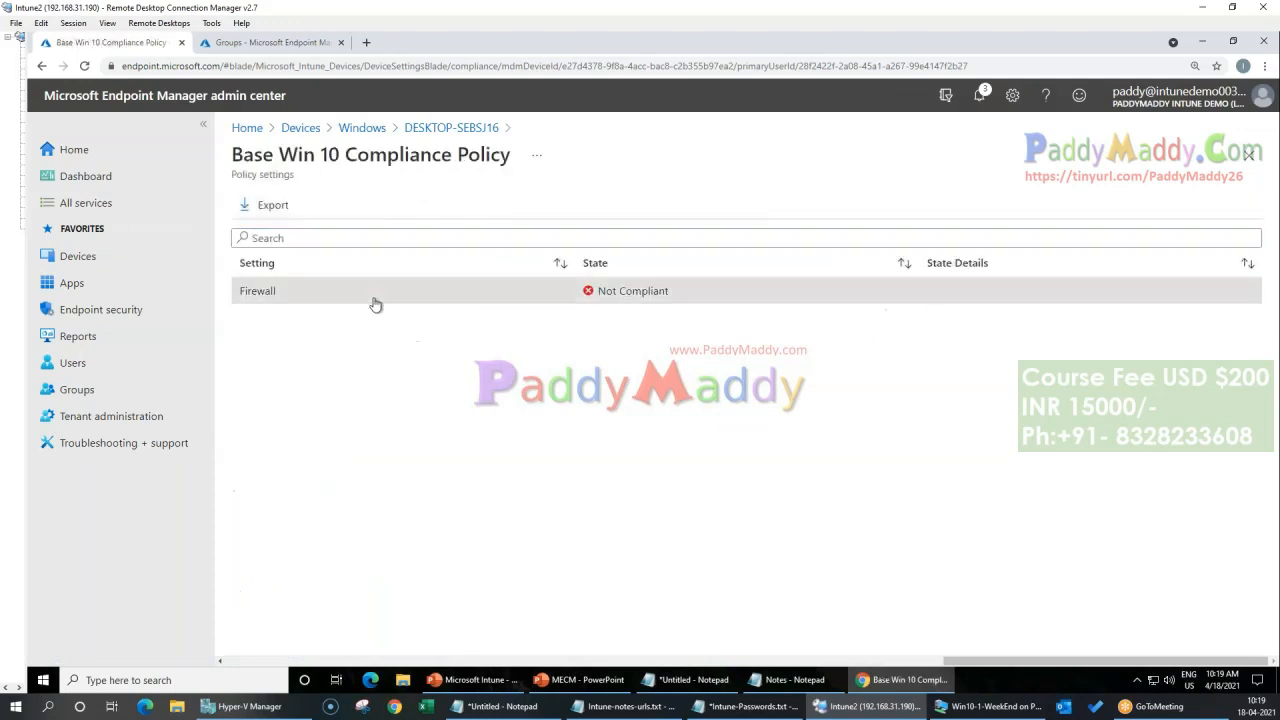
{"action": "left_click_drag", "start_coordinate": [301, 302], "coordinate": [586, 307]}
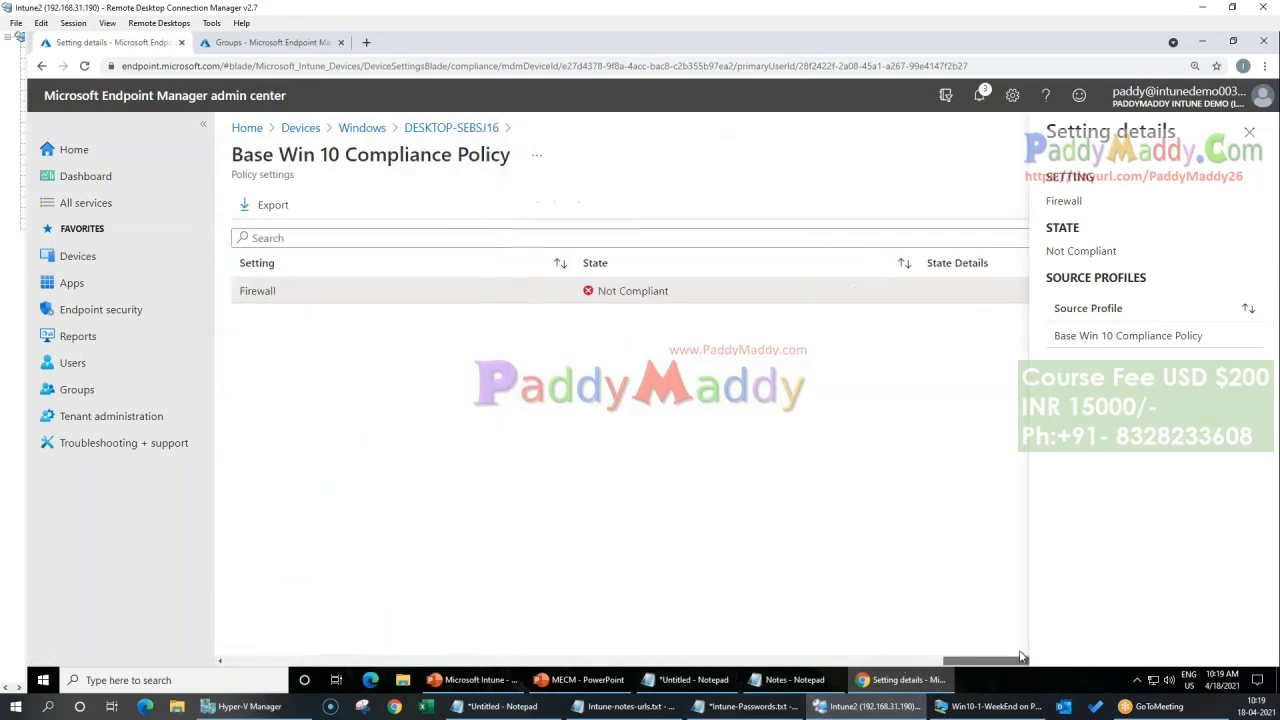
{"action": "left_click_drag", "start_coordinate": [597, 291], "coordinate": [748, 289]}
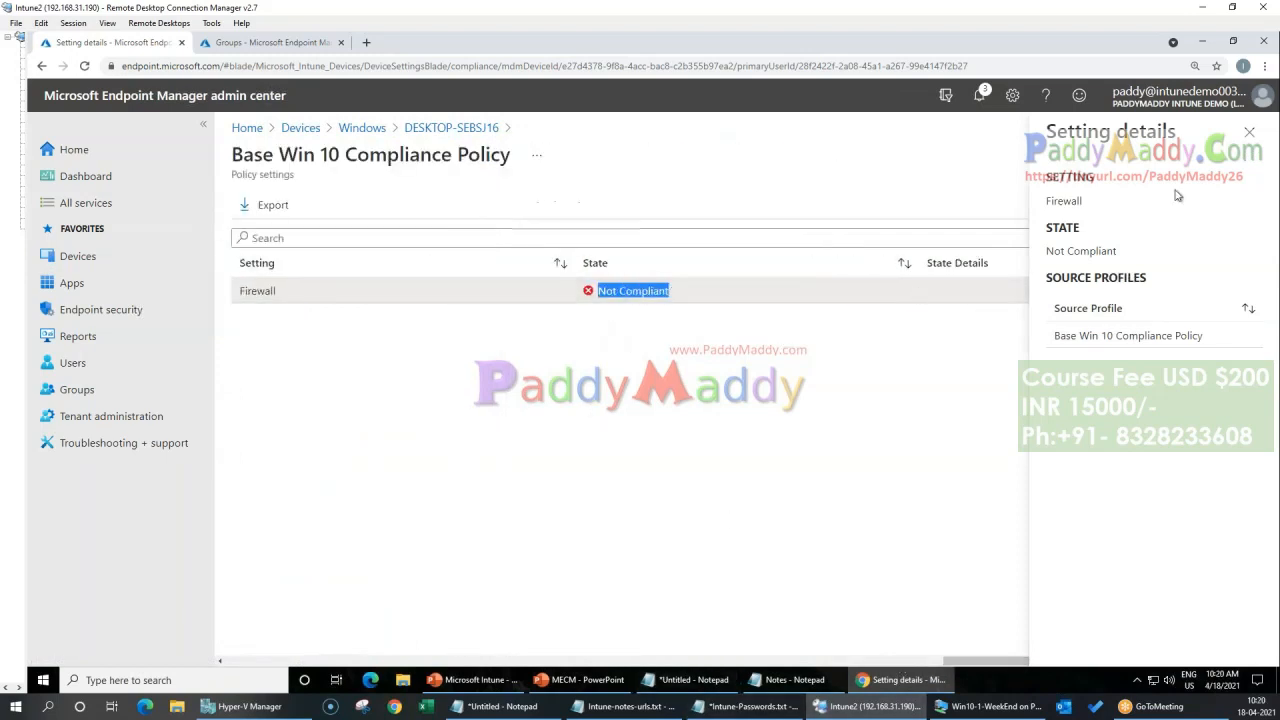
{"action": "left_click", "coordinate": [1249, 132]}
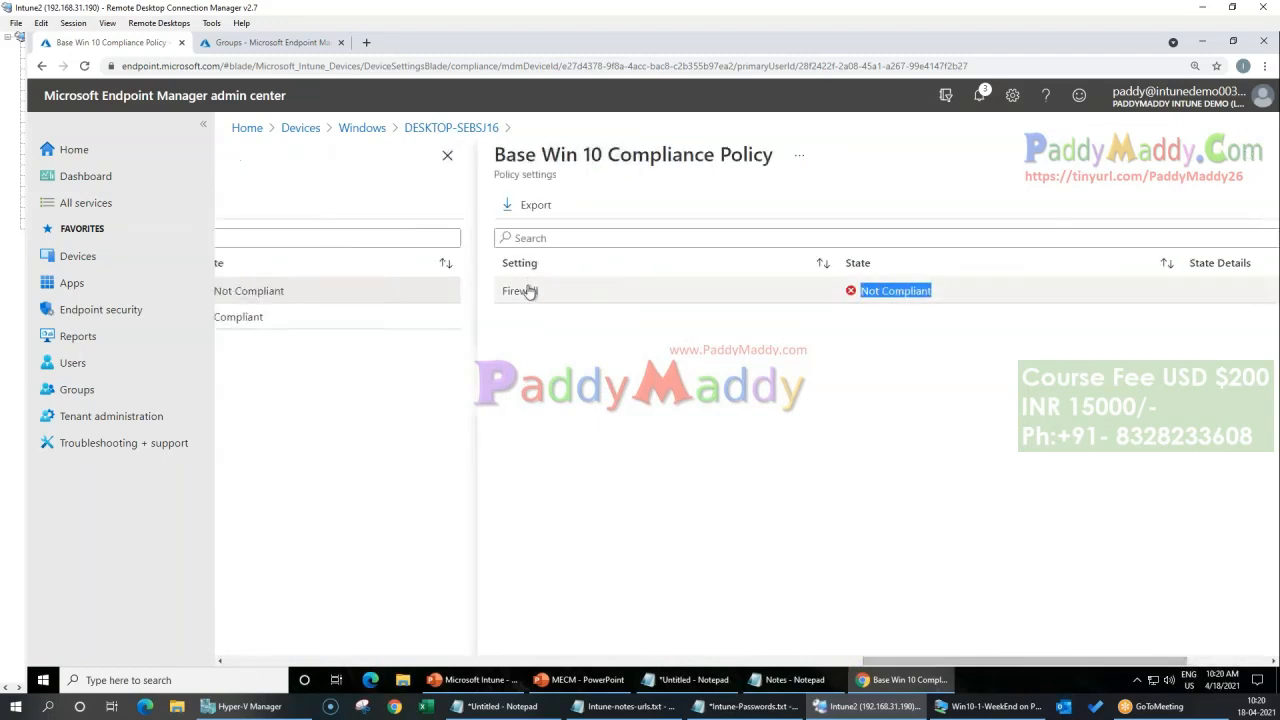
{"action": "left_click_drag", "start_coordinate": [496, 154], "coordinate": [800, 158]}
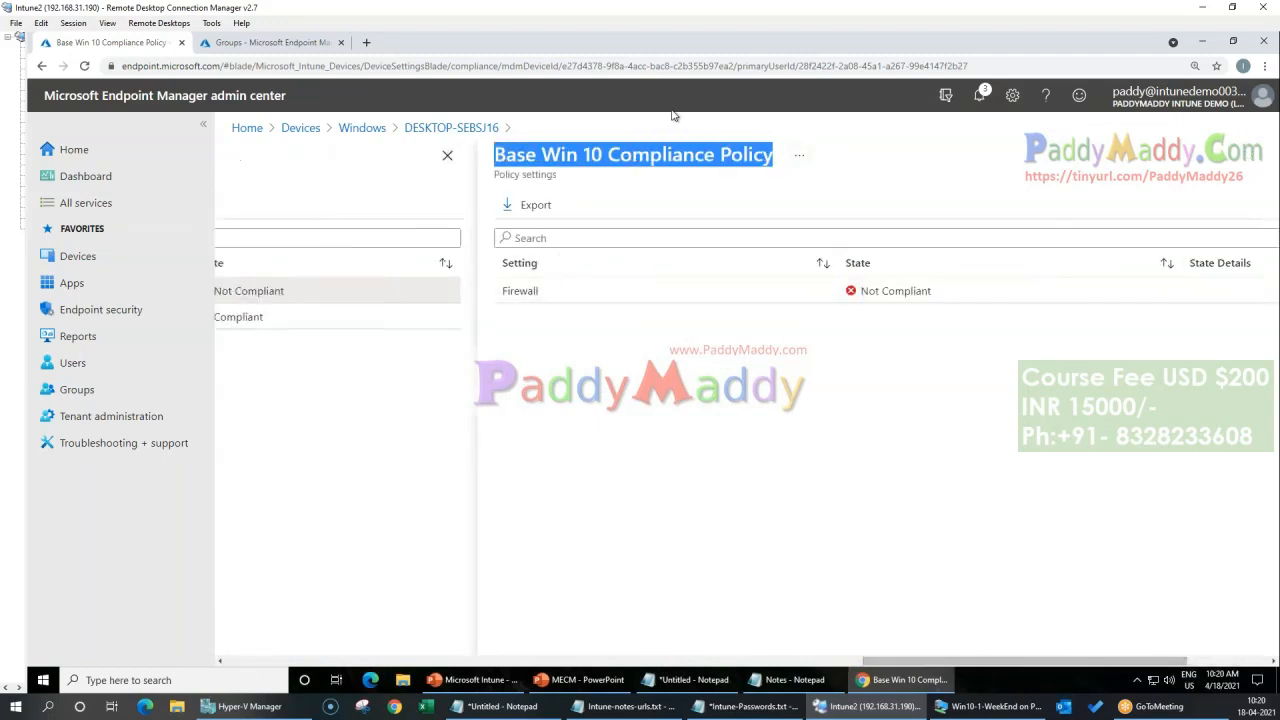
{"action": "left_click", "coordinate": [534, 164]}
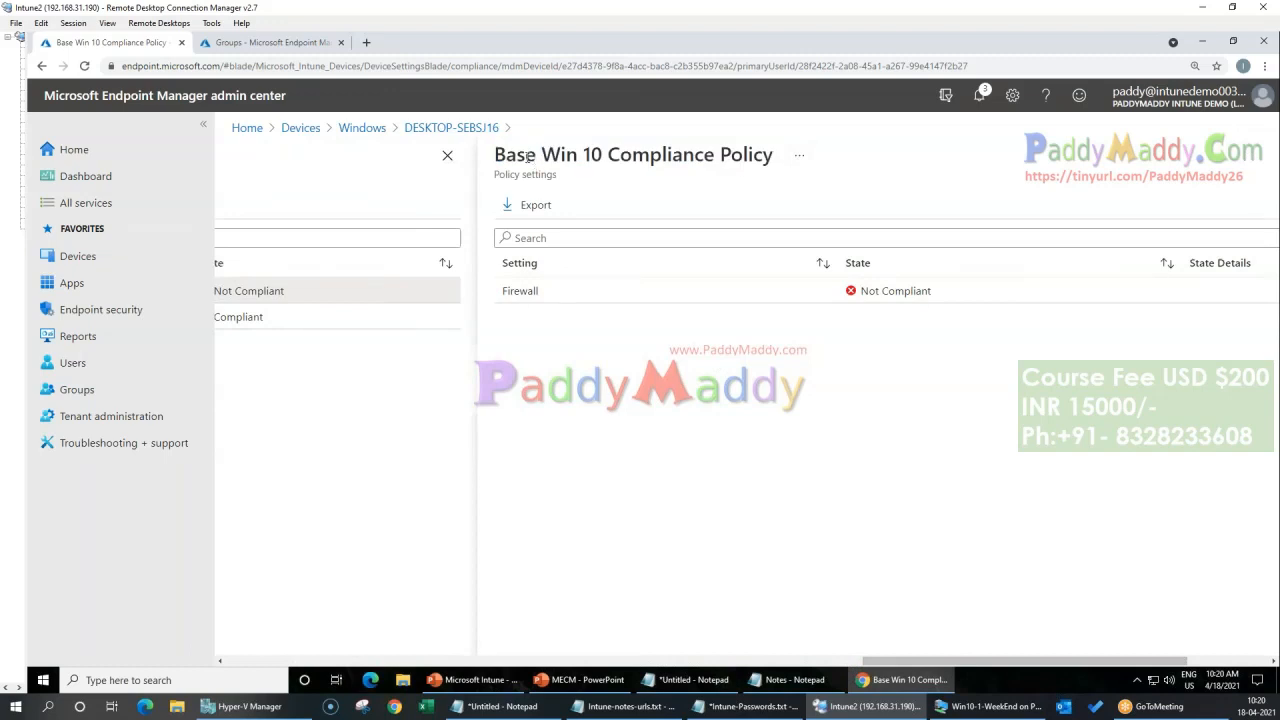
{"action": "triple_click", "coordinate": [528, 157]}
{"action": "triple_click", "coordinate": [596, 156]}
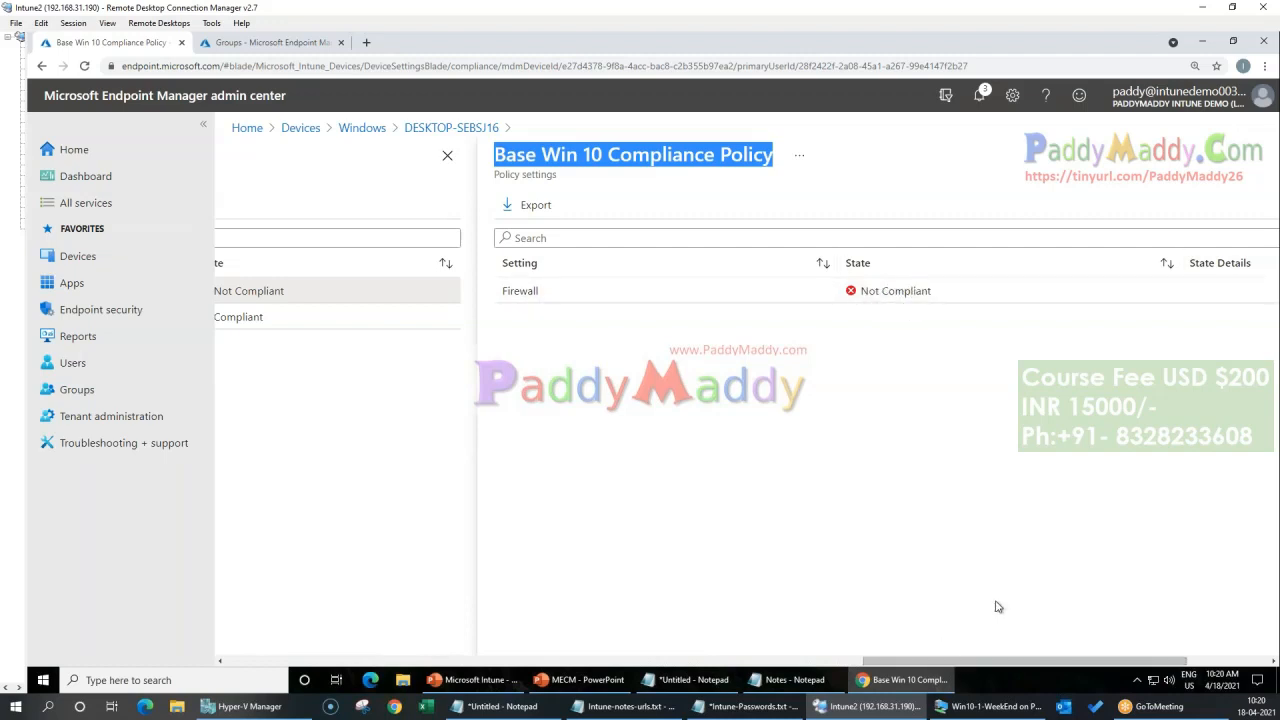
Step: Close the device's compliance pages and reopen DESKTOP-SEBSJ16 from the Windows devices list
{"action": "left_click_drag", "start_coordinate": [1028, 663], "coordinate": [838, 663]}
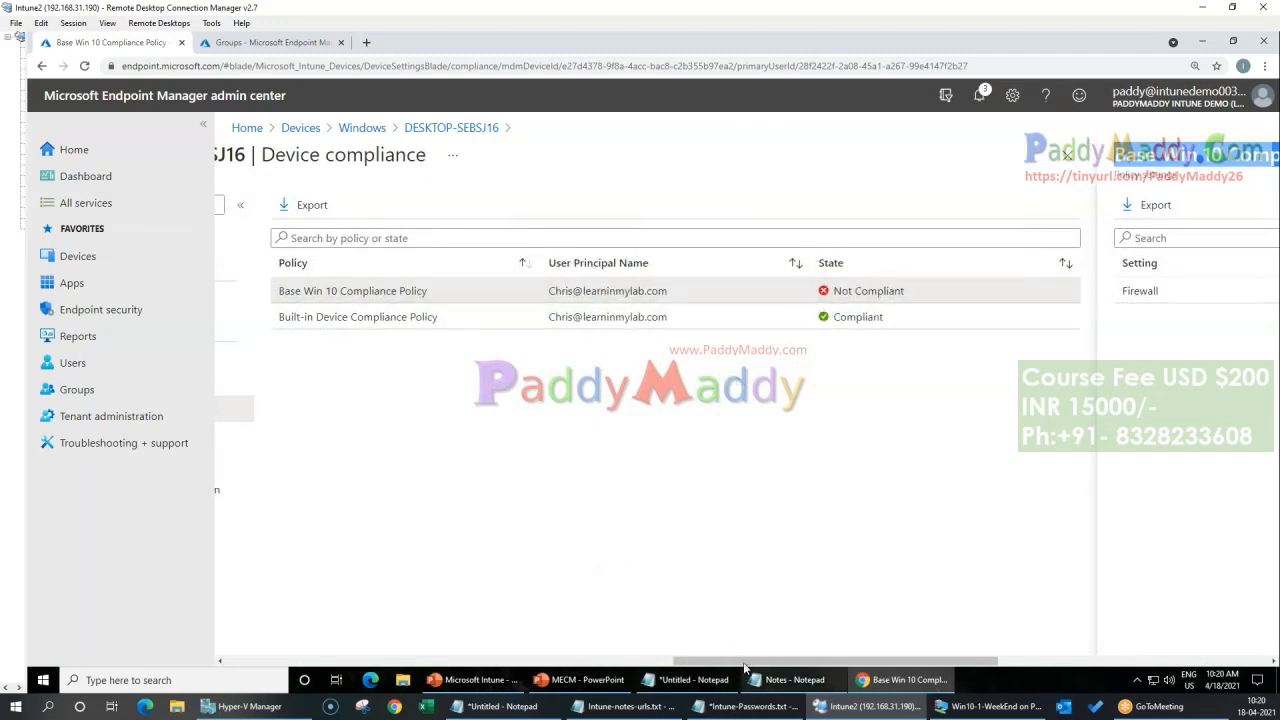
{"action": "mouse_move", "coordinate": [741, 660]}
{"action": "left_mouse_down"}
{"action": "mouse_move", "coordinate": [600, 660]}
{"action": "mouse_move", "coordinate": [737, 647]}
{"action": "left_mouse_up"}
{"action": "left_click", "coordinate": [1105, 154]}
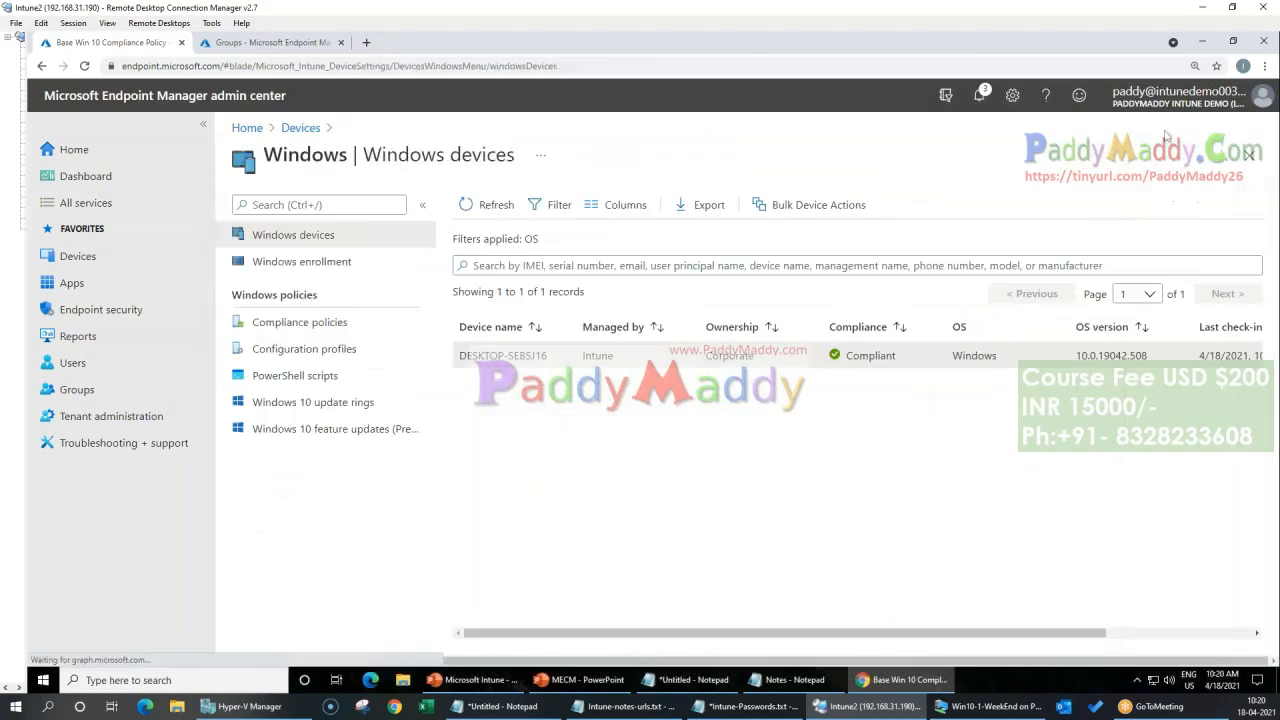
{"action": "left_click", "coordinate": [503, 355]}
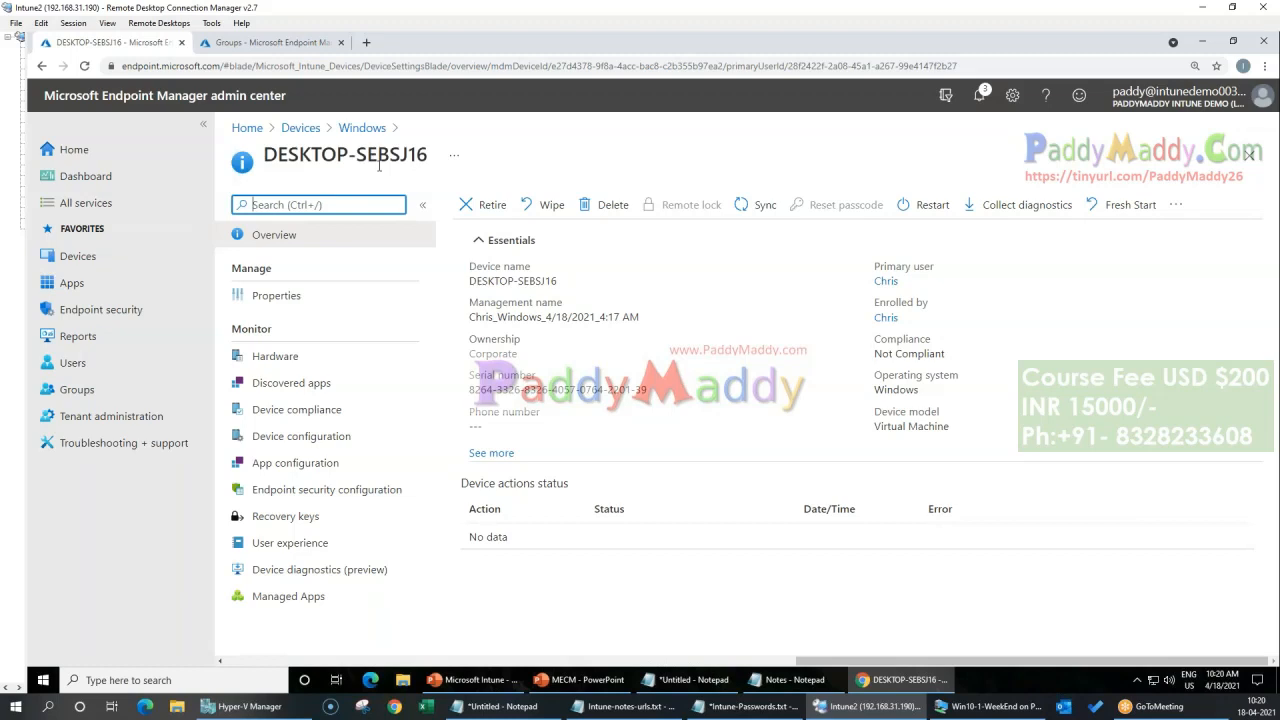
{"action": "left_click", "coordinate": [985, 706]}
{"action": "left_click", "coordinate": [15, 706]}
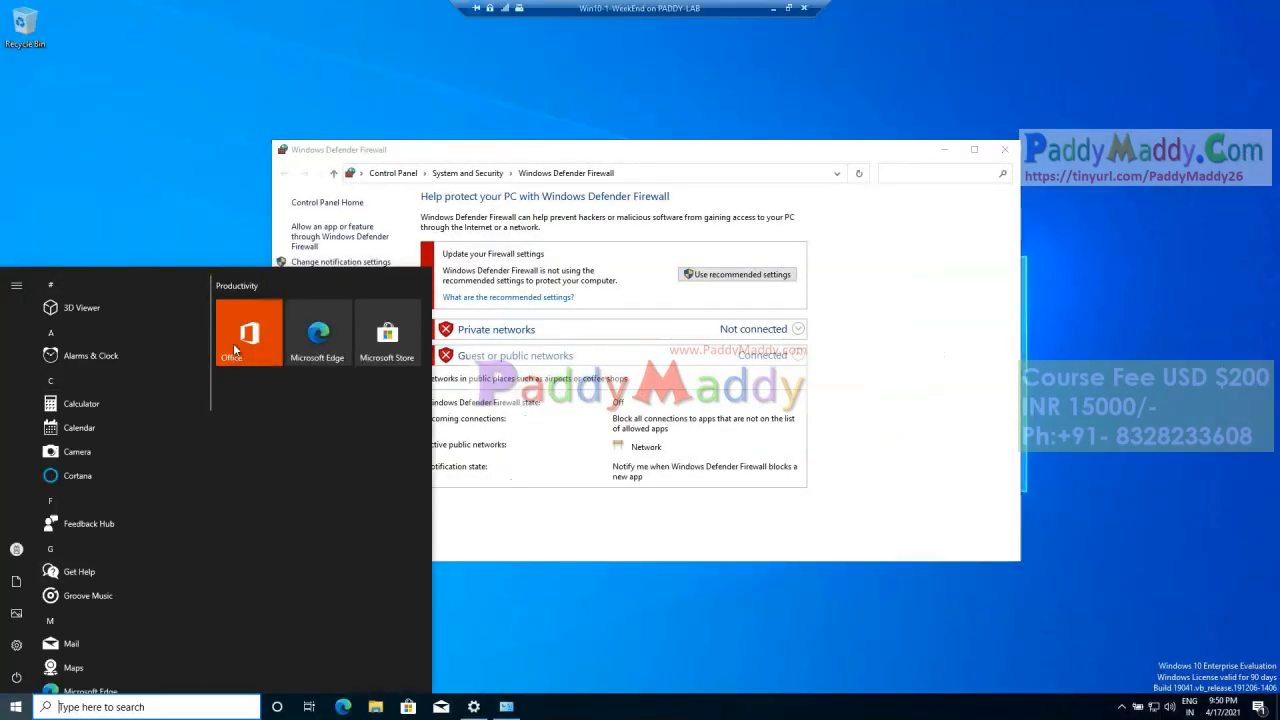
{"action": "left_click", "coordinate": [615, 608]}
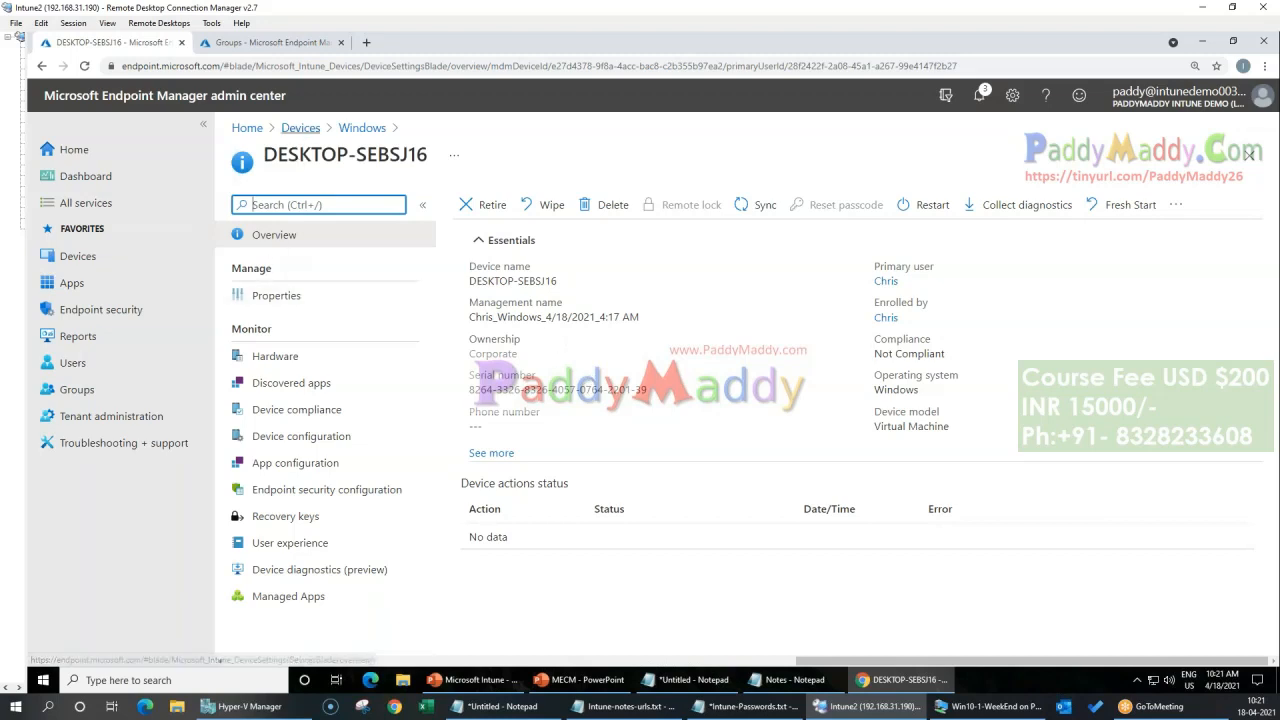
Step: Reopen DESKTOP-SEBSJ16 from the Windows platform devices and view its device configuration policies
{"action": "left_click", "coordinate": [300, 128]}
{"action": "left_click", "coordinate": [278, 349]}
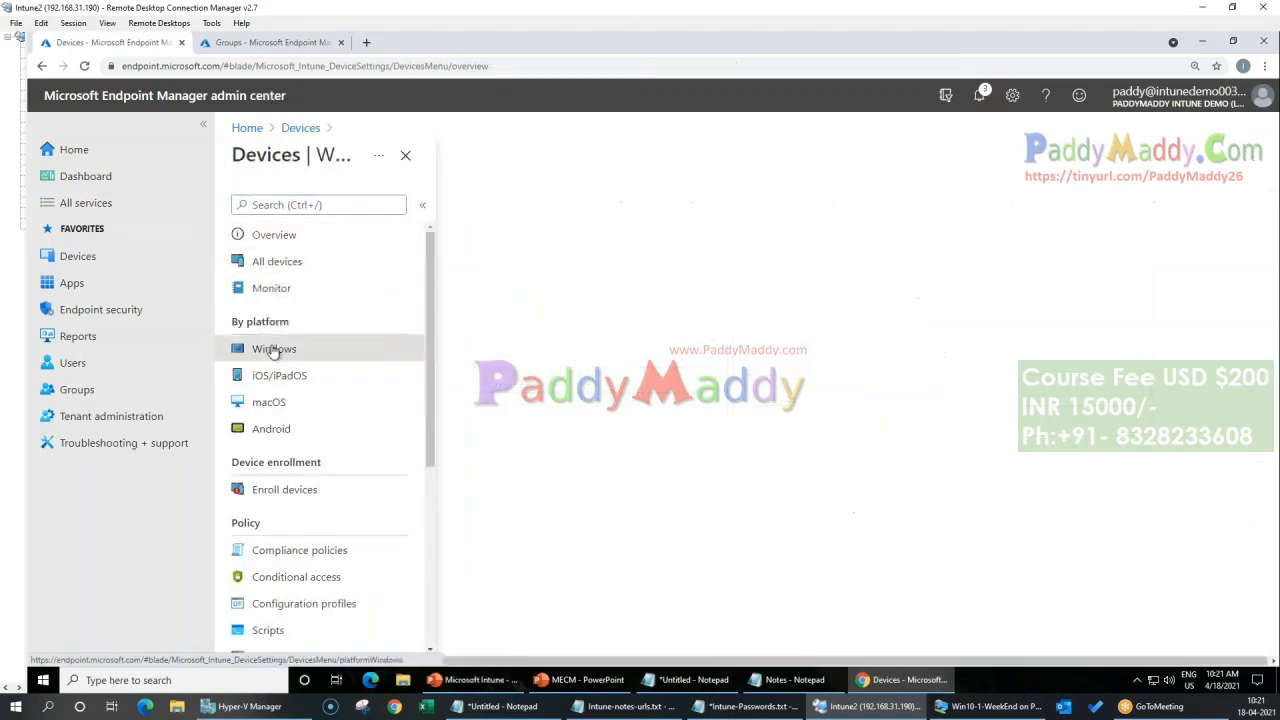
{"action": "left_click", "coordinate": [505, 355]}
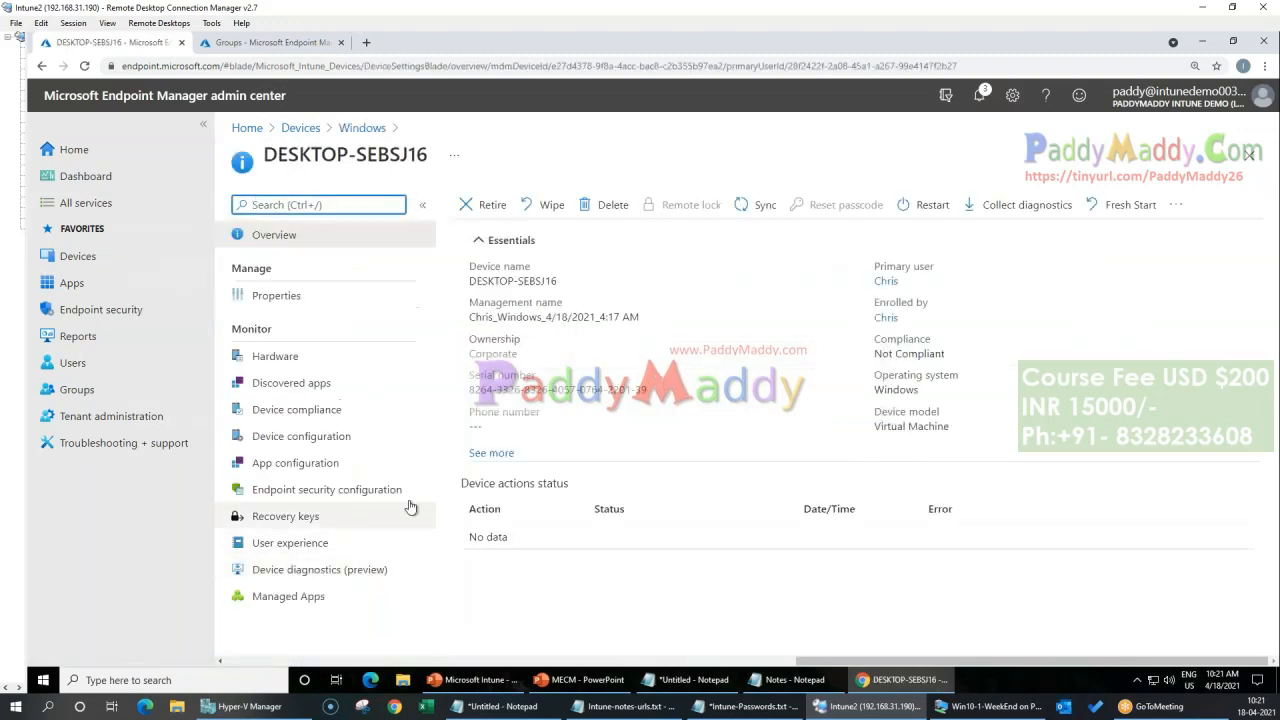
{"action": "left_click", "coordinate": [309, 438]}
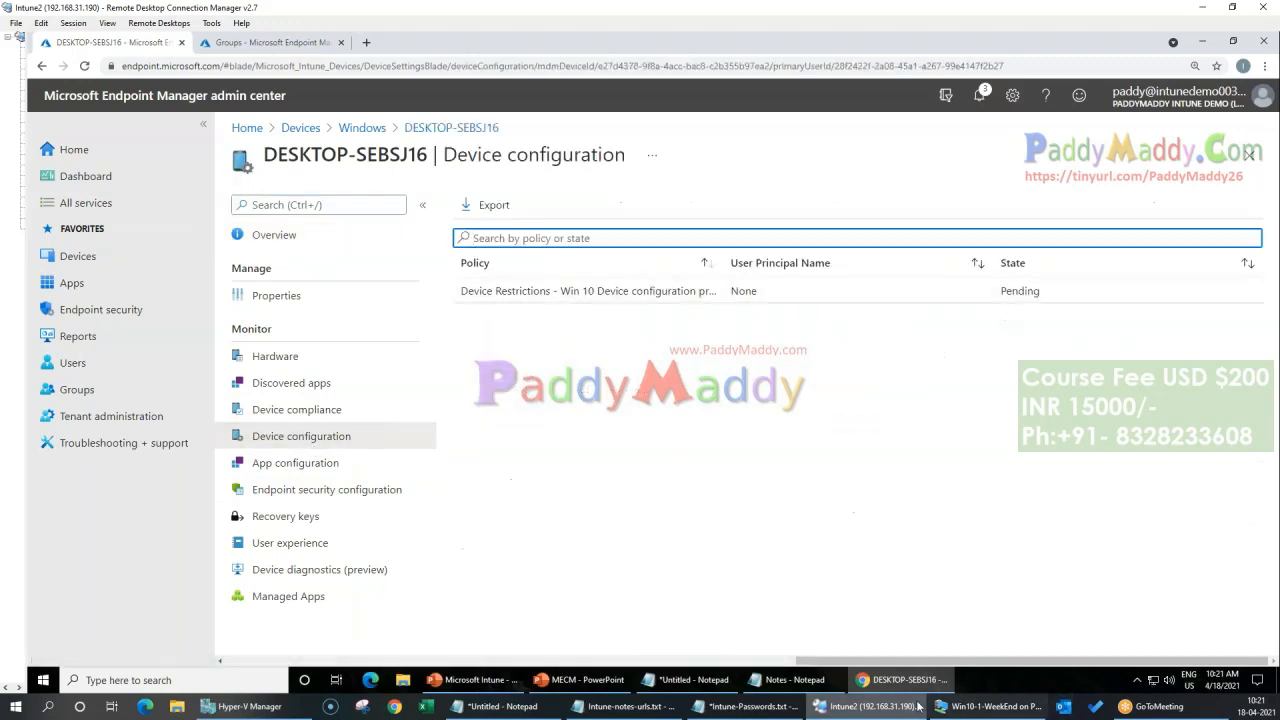
Step: Switch to the Win10-1-WeekEnd virtual machine, open the Run dialog and return to the Windows Defender Firewall window
{"action": "left_click", "coordinate": [975, 706]}
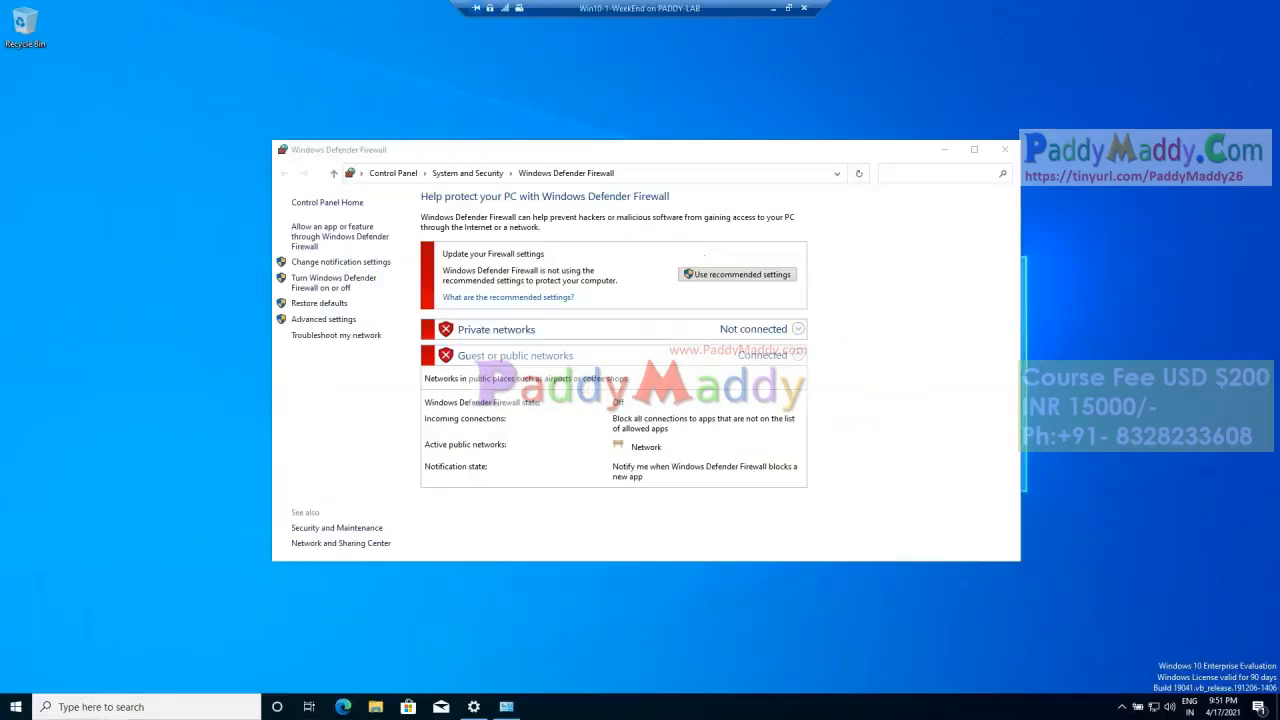
{"action": "right_click", "coordinate": [22, 706]}
{"action": "left_click", "coordinate": [62, 644]}
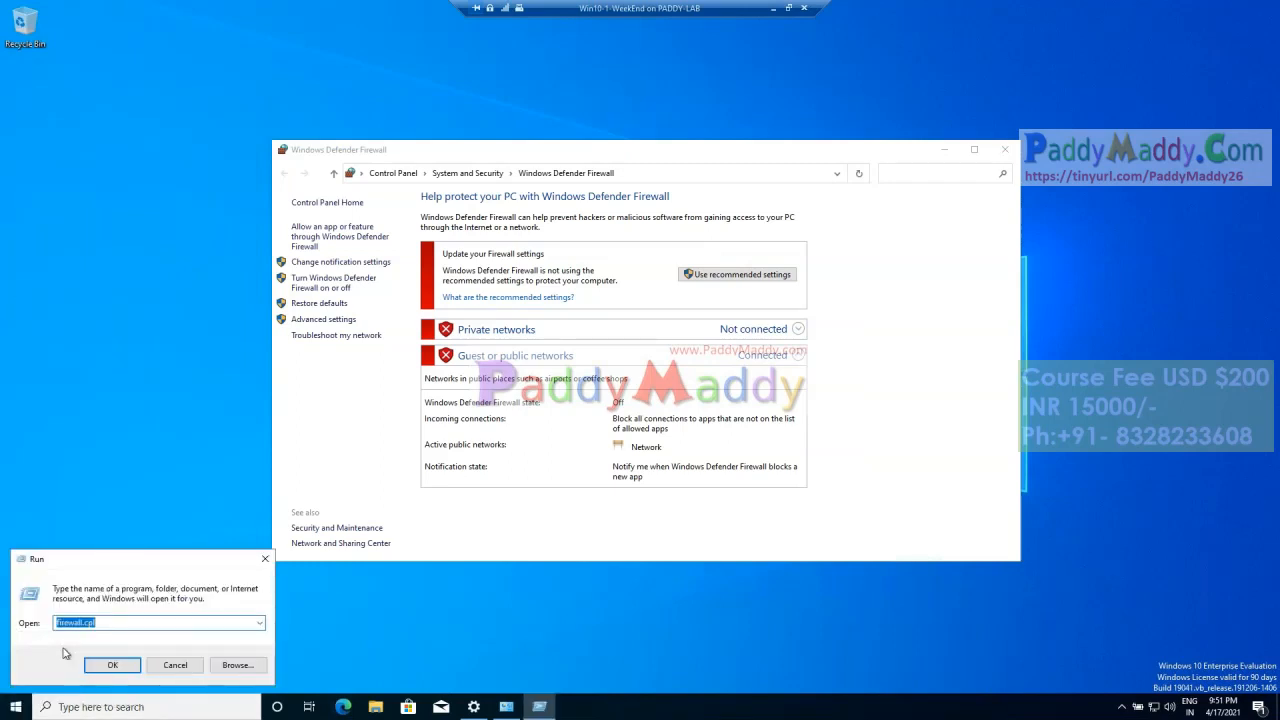
{"action": "left_click", "coordinate": [302, 450]}
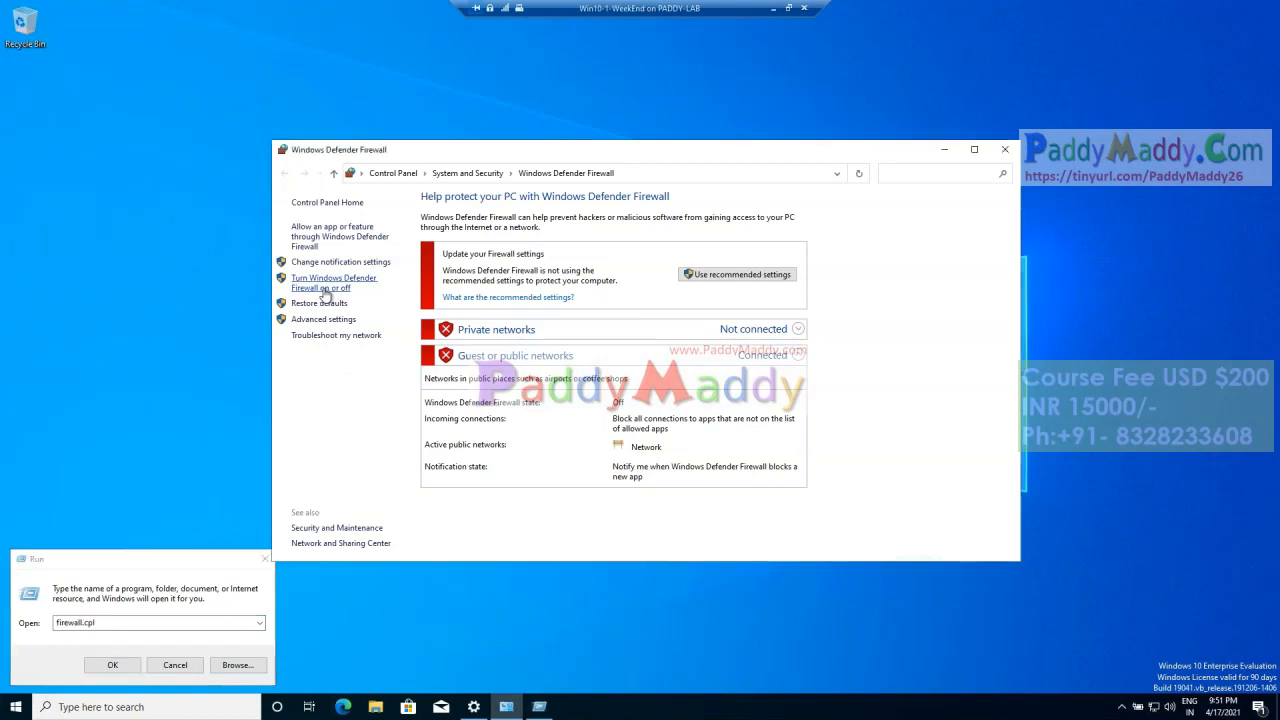
Step: Check Windows Defender Firewall and its advanced settings in the maximized Control Panel, then return to System and Security
{"action": "left_click", "coordinate": [467, 173]}
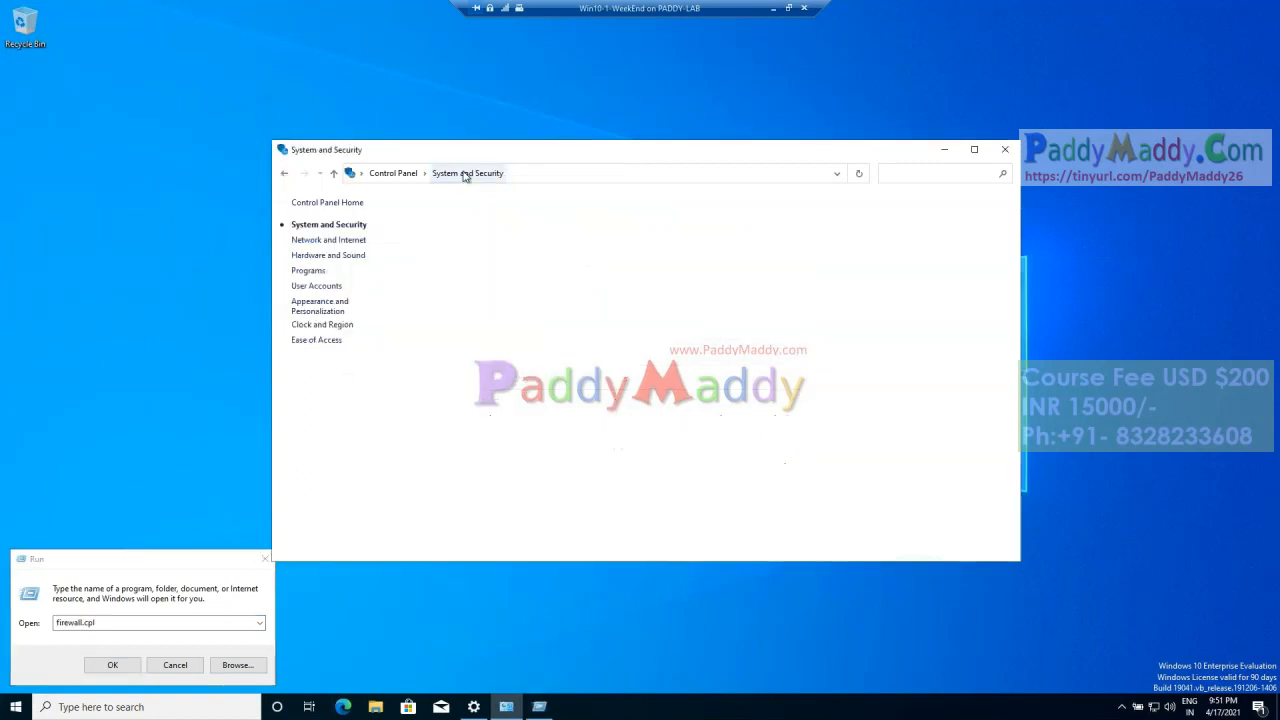
{"action": "left_click", "coordinate": [974, 150]}
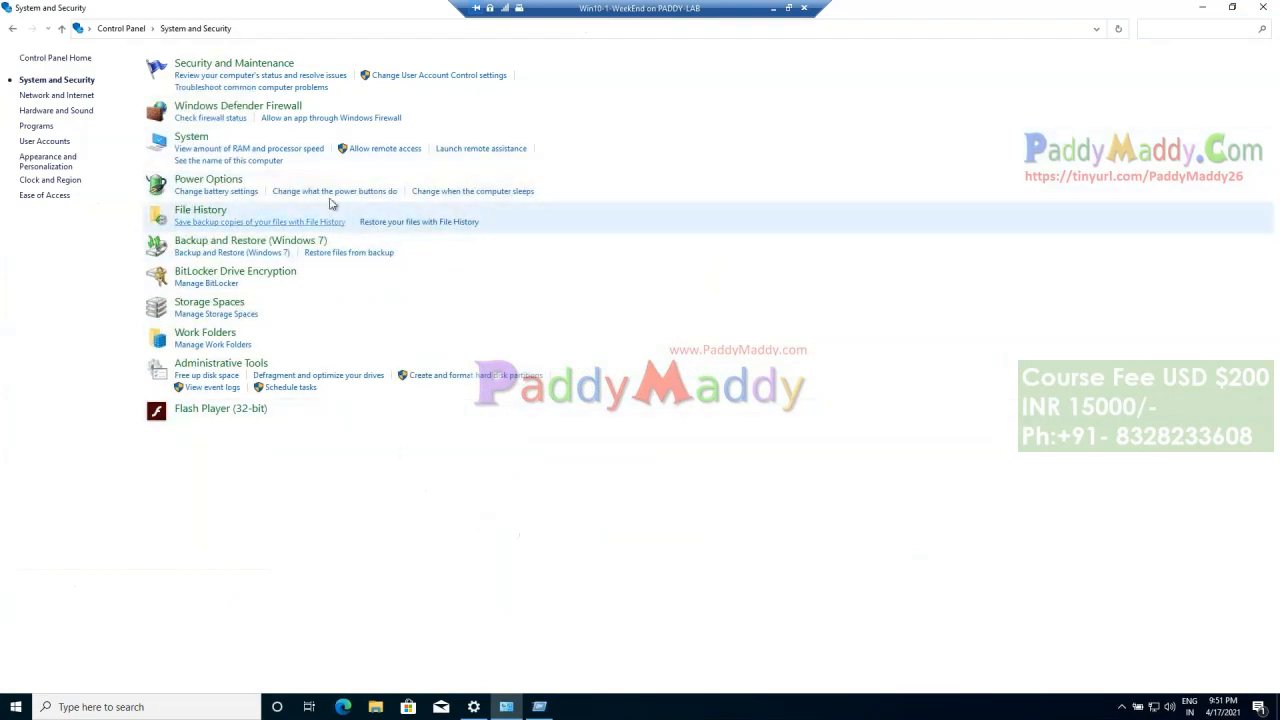
{"action": "left_click", "coordinate": [250, 107]}
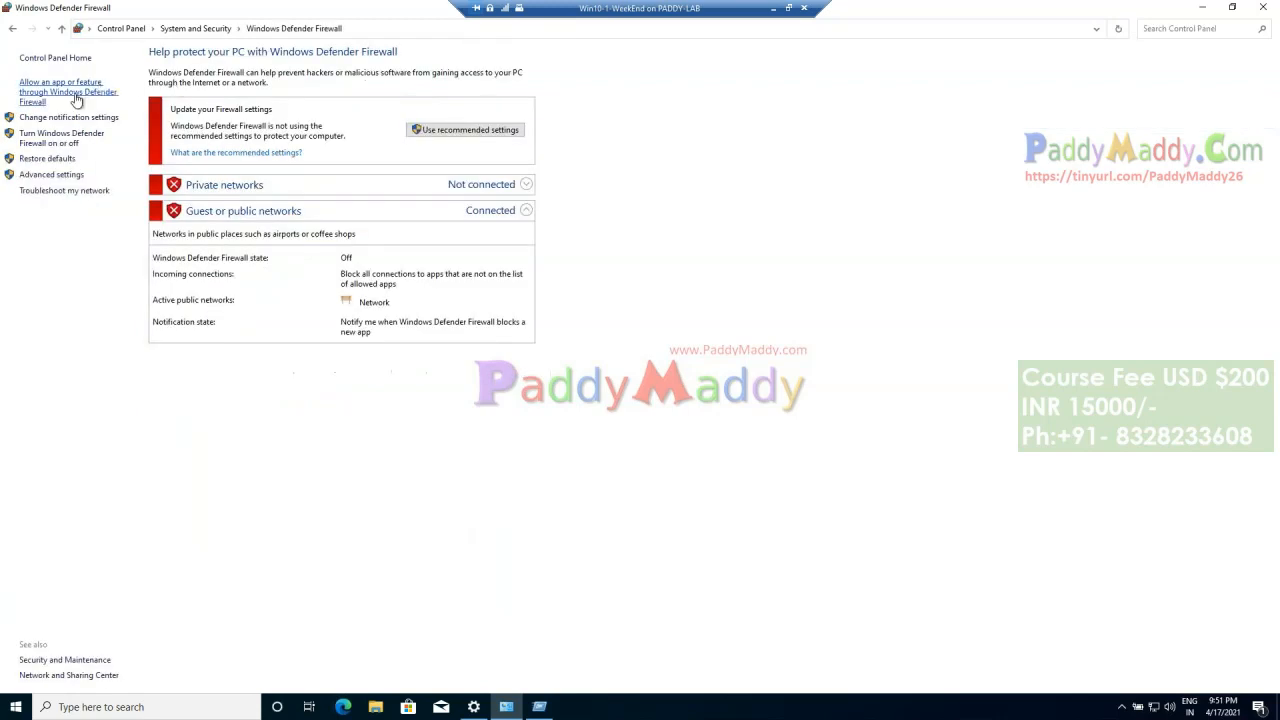
{"action": "left_click", "coordinate": [56, 179]}
{"action": "left_click", "coordinate": [711, 25]}
{"action": "left_click", "coordinate": [200, 29]}
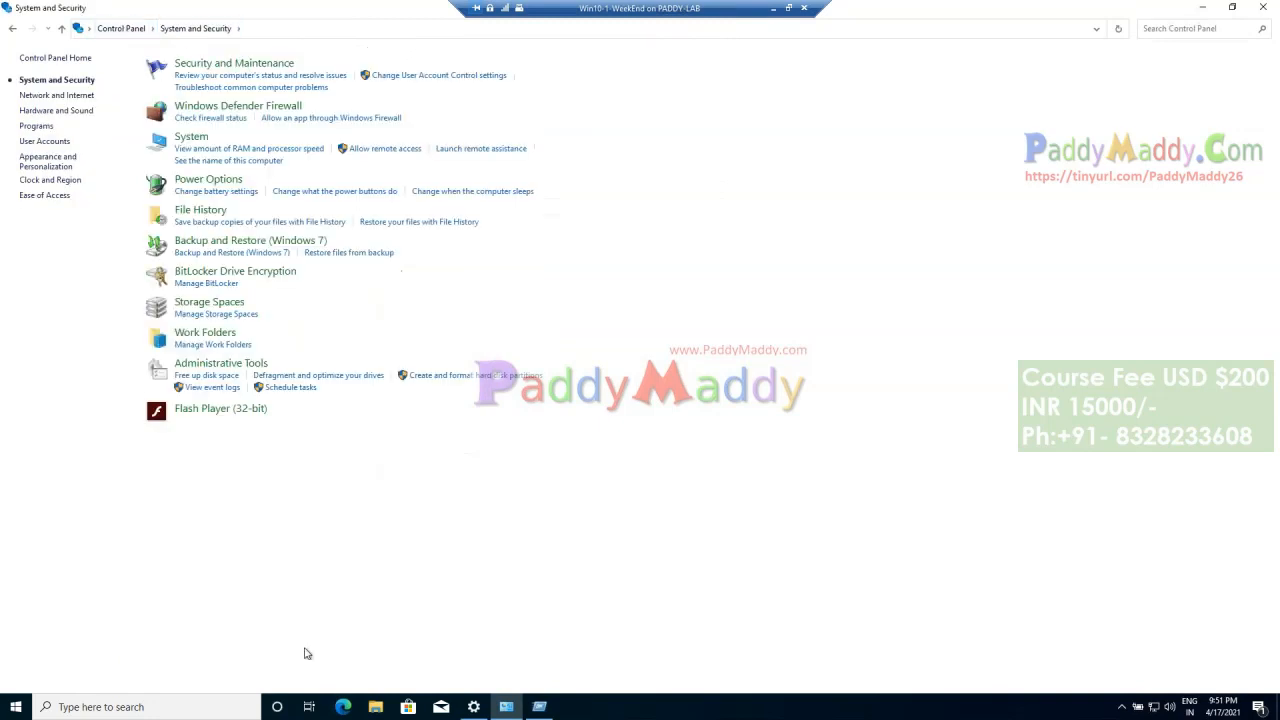
Step: Search Control Panel for "deff", then return to its home page and list all items as small icons
{"action": "left_click", "coordinate": [1208, 30]}
{"action": "type", "text": "deff"}
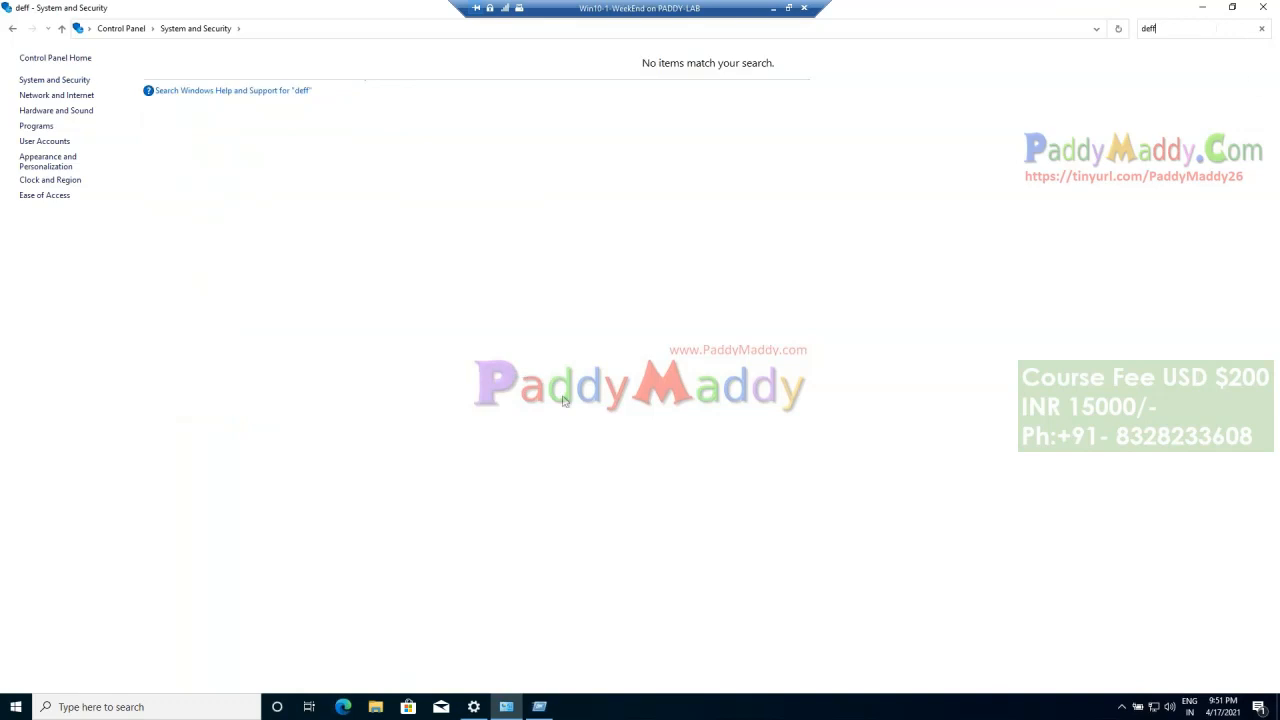
{"action": "left_click", "coordinate": [121, 30]}
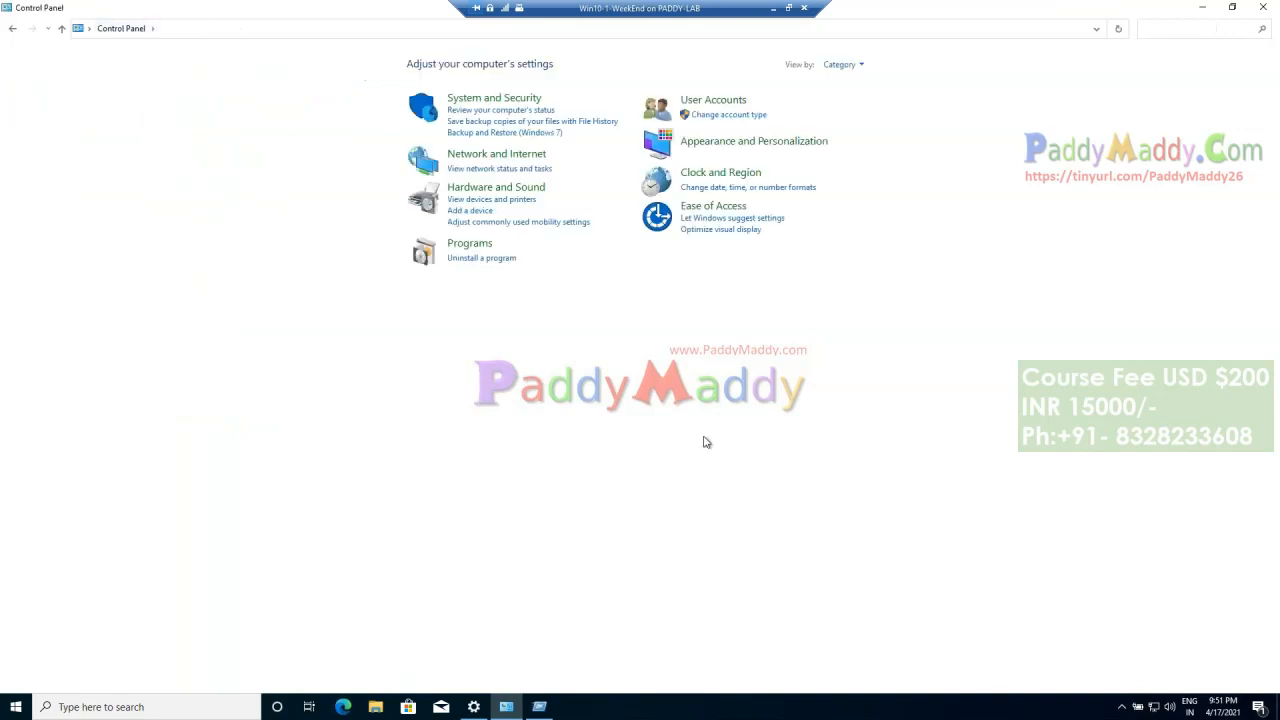
{"action": "left_click", "coordinate": [852, 64]}
{"action": "left_click", "coordinate": [860, 117]}
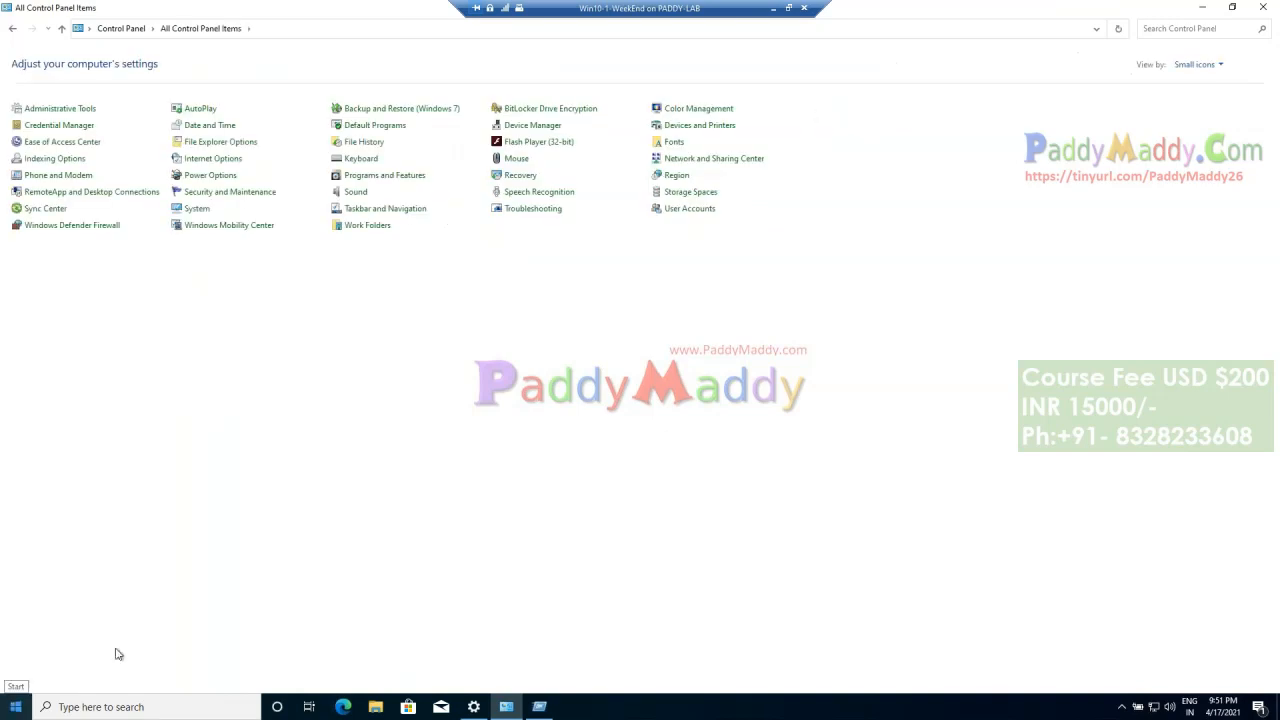
Step: Search Windows Settings for "defe", open Windows Security settings and view Virus & threat protection
{"action": "left_click", "coordinate": [474, 707]}
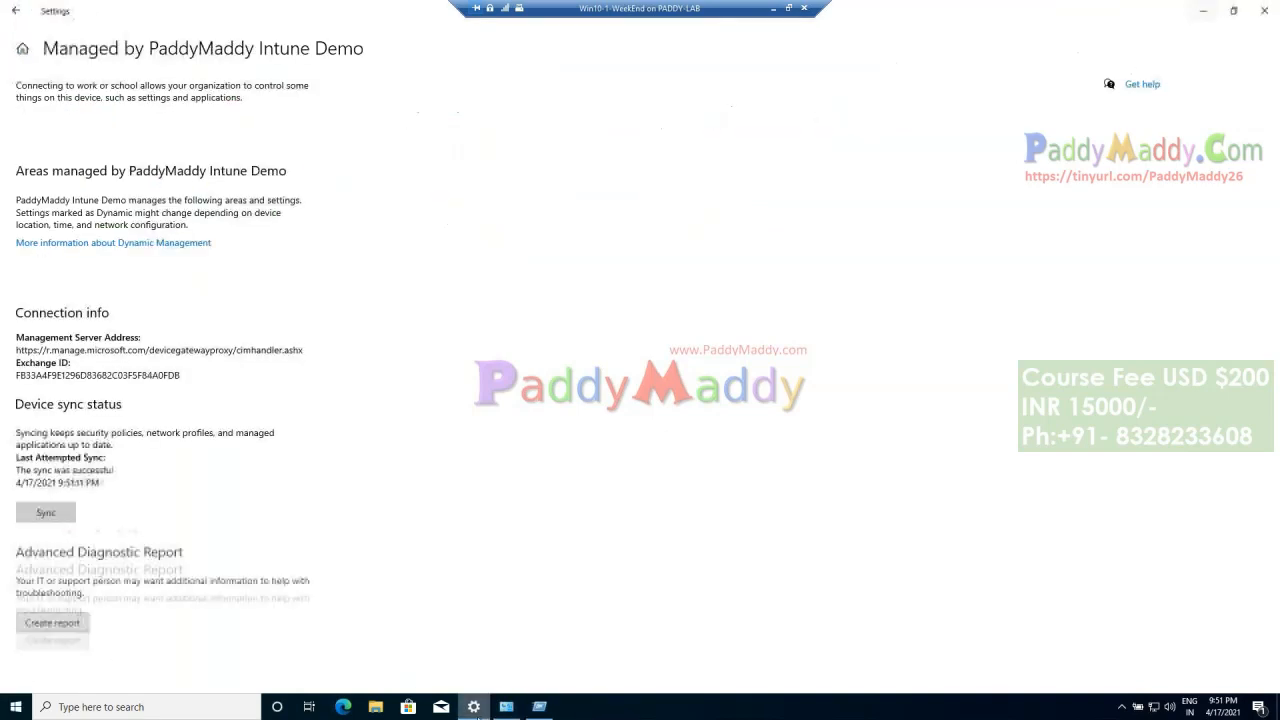
{"action": "left_click", "coordinate": [25, 51]}
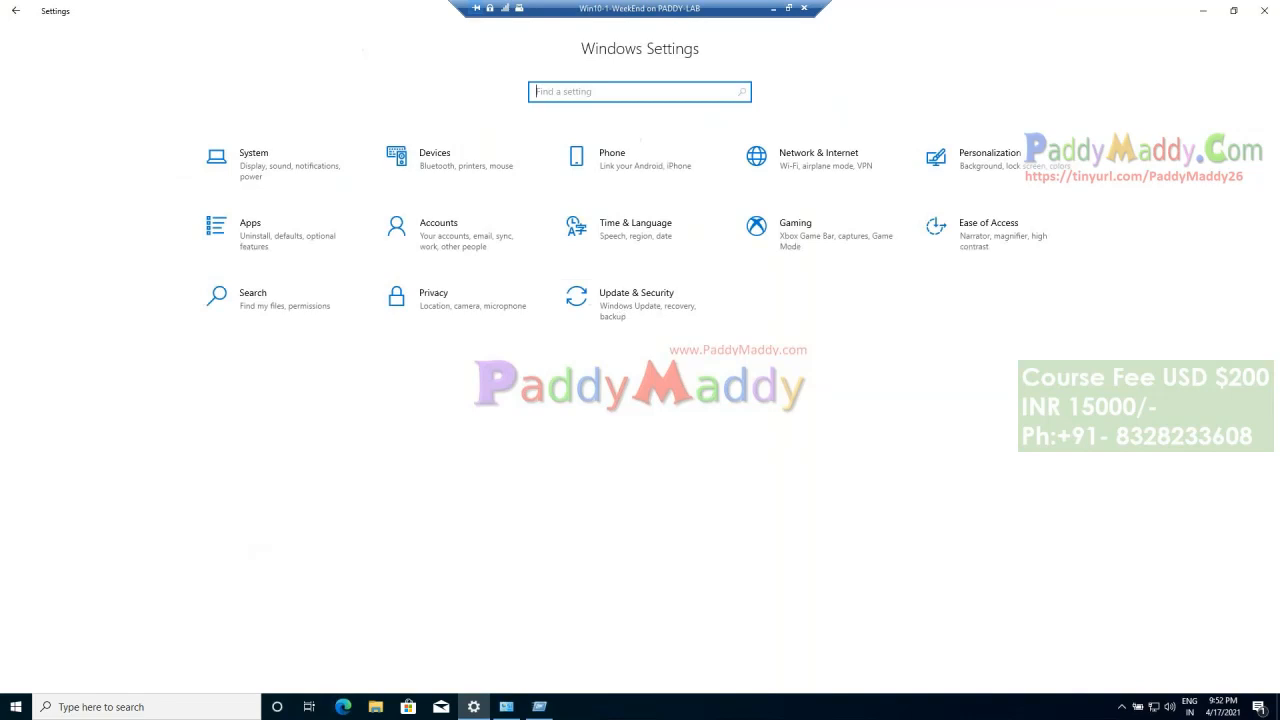
{"action": "type", "text": "defe"}
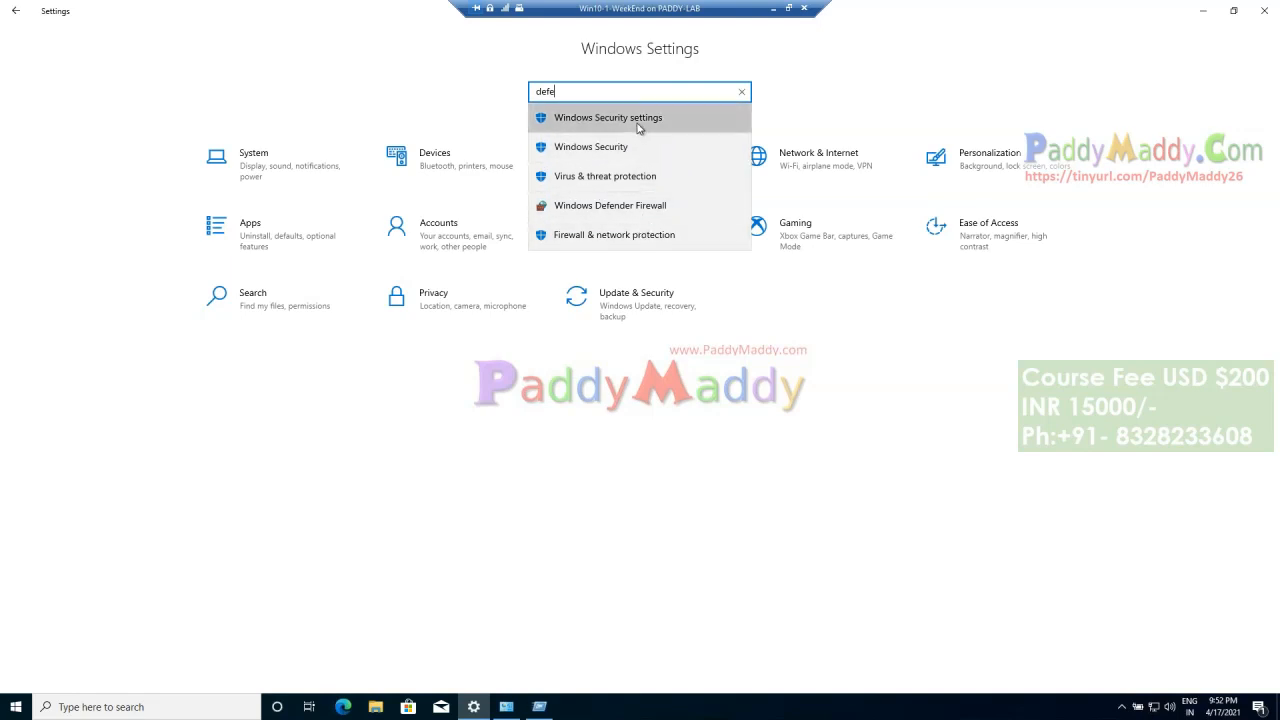
{"action": "left_click", "coordinate": [637, 121]}
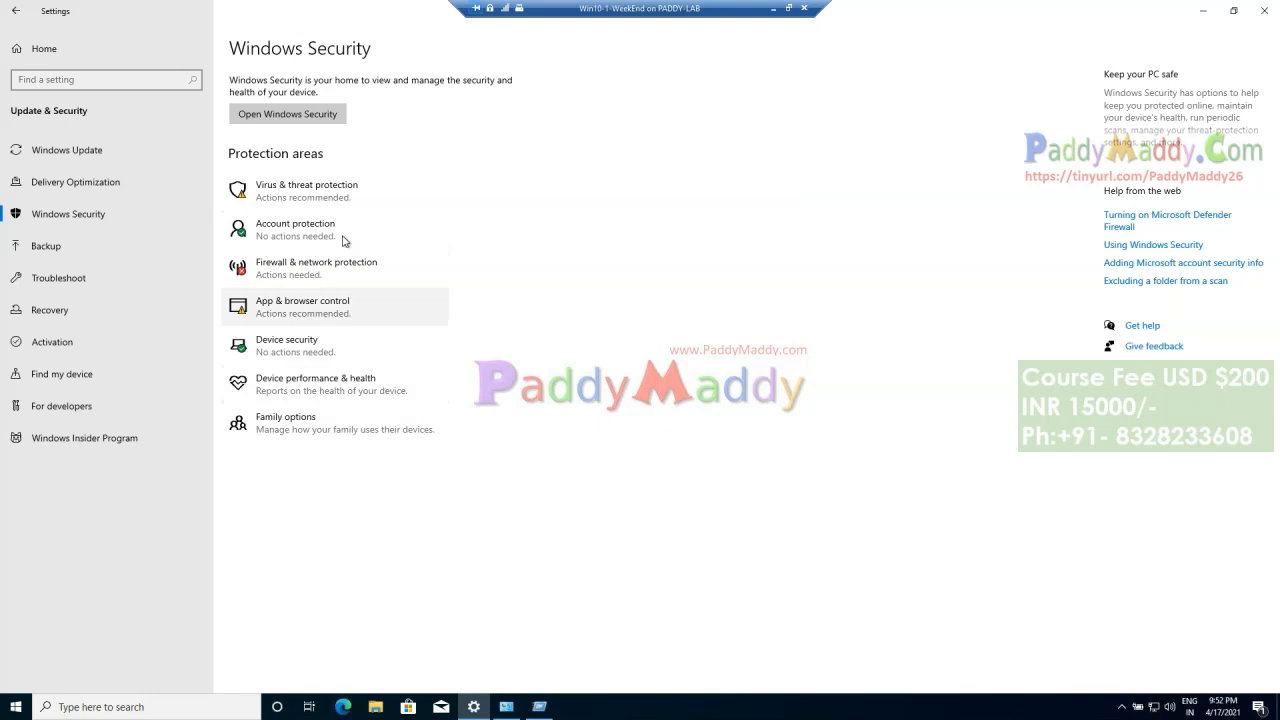
{"action": "left_click", "coordinate": [350, 197]}
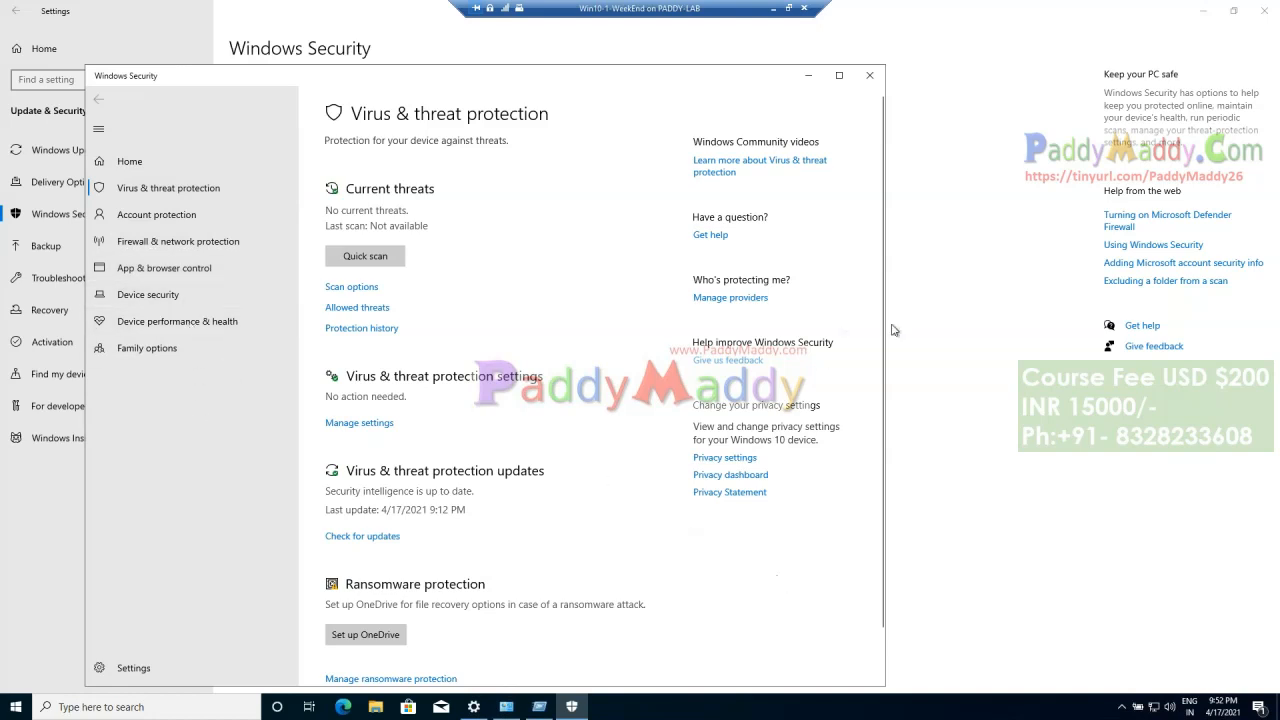
Step: Return to the Endpoint Manager admin center, view the DESKTOP-SEBSJ16 overview and refresh the Windows devices list
{"action": "left_click", "coordinate": [1072, 483]}
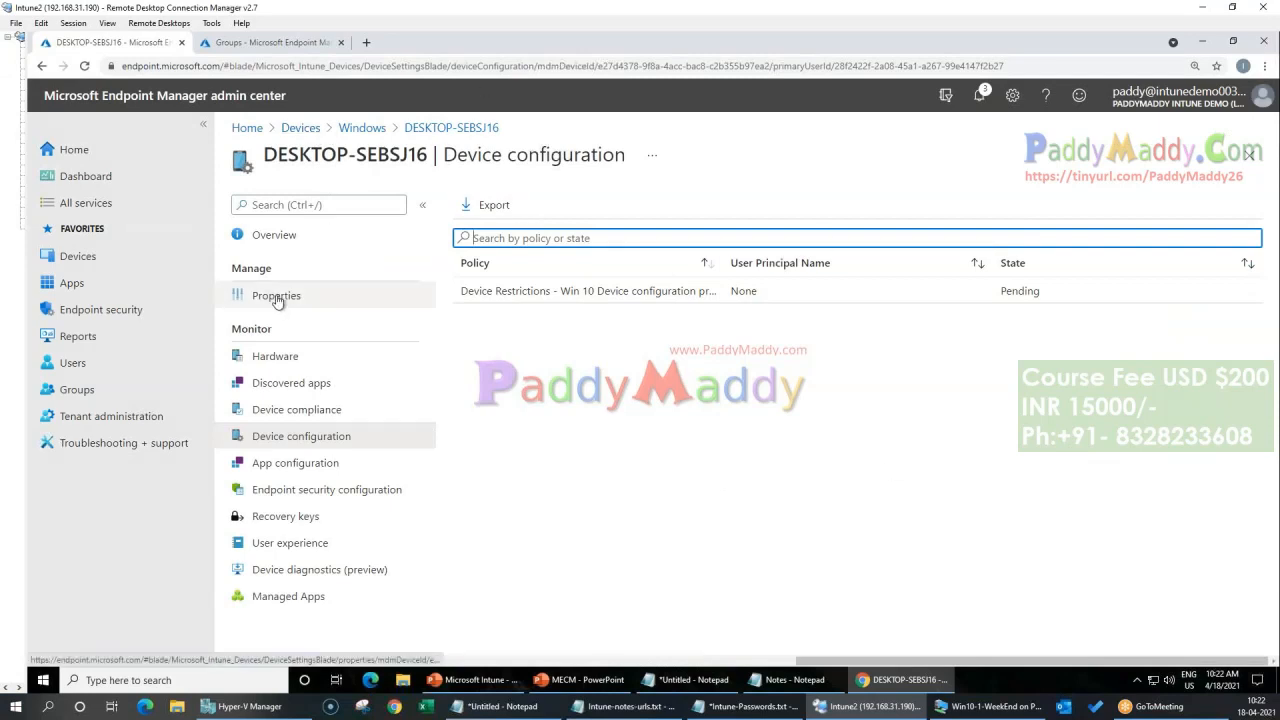
{"action": "left_click", "coordinate": [285, 236]}
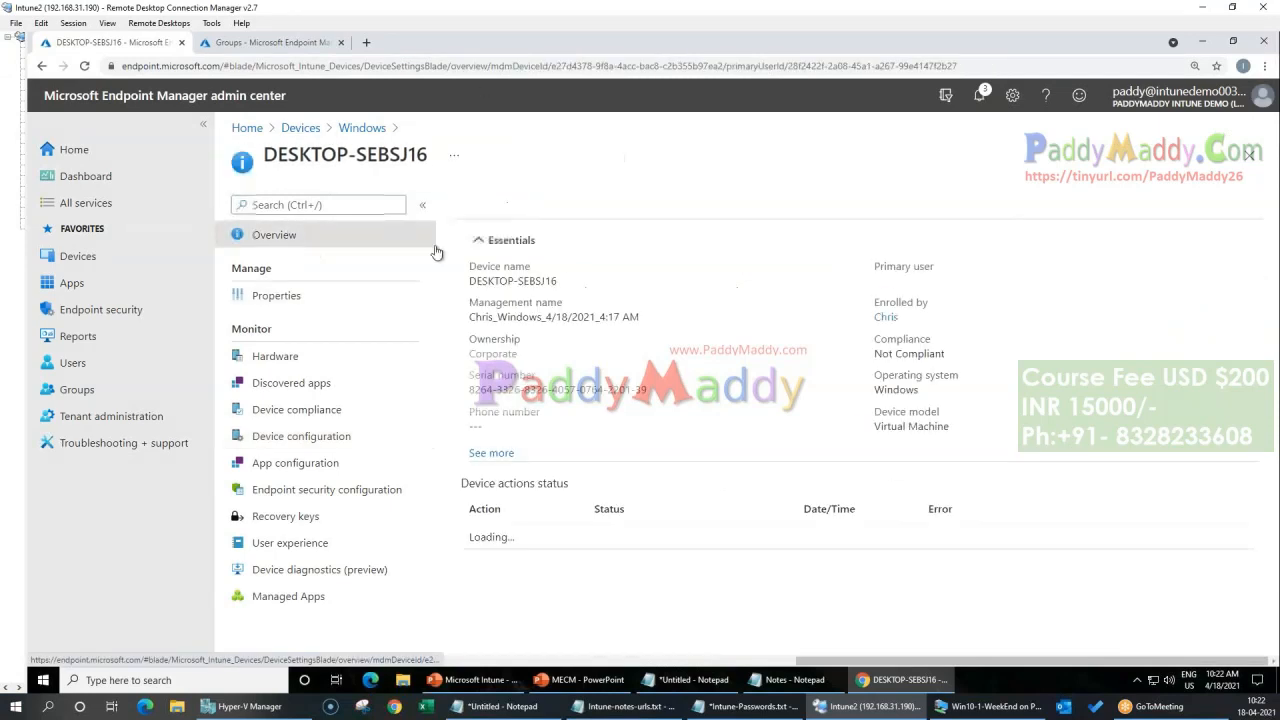
{"action": "left_click", "coordinate": [348, 128]}
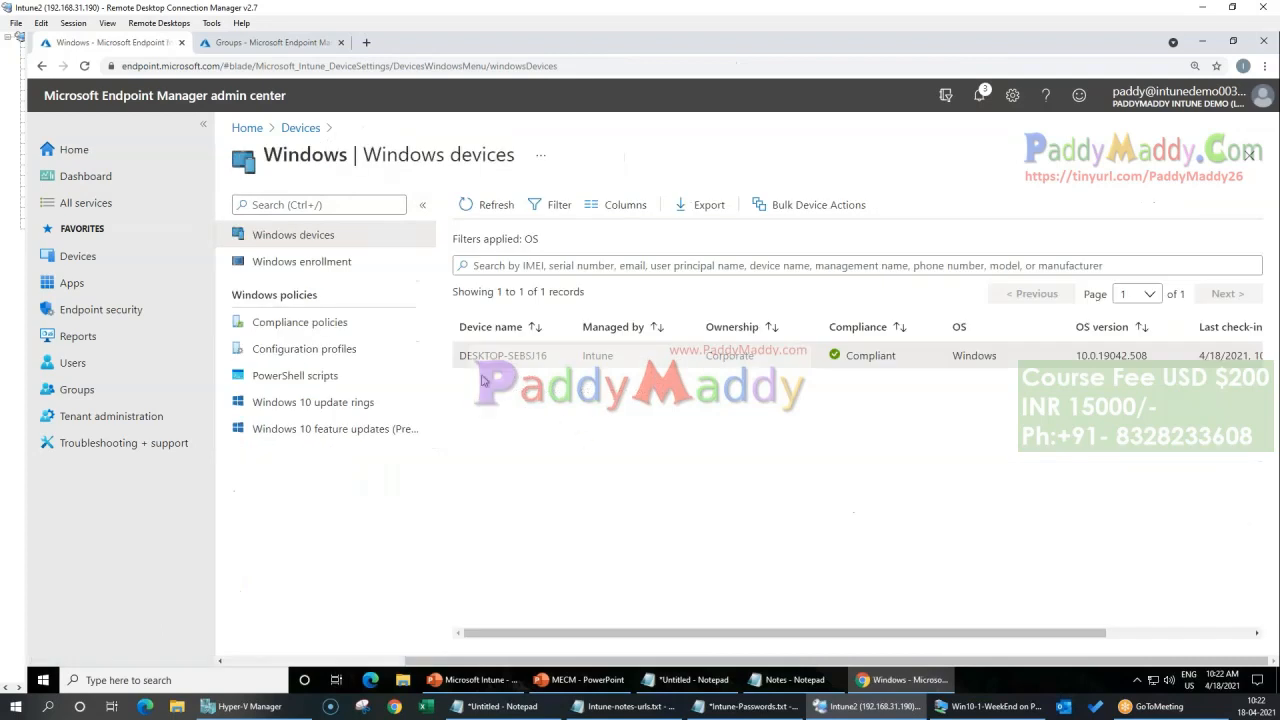
{"action": "left_click", "coordinate": [496, 207]}
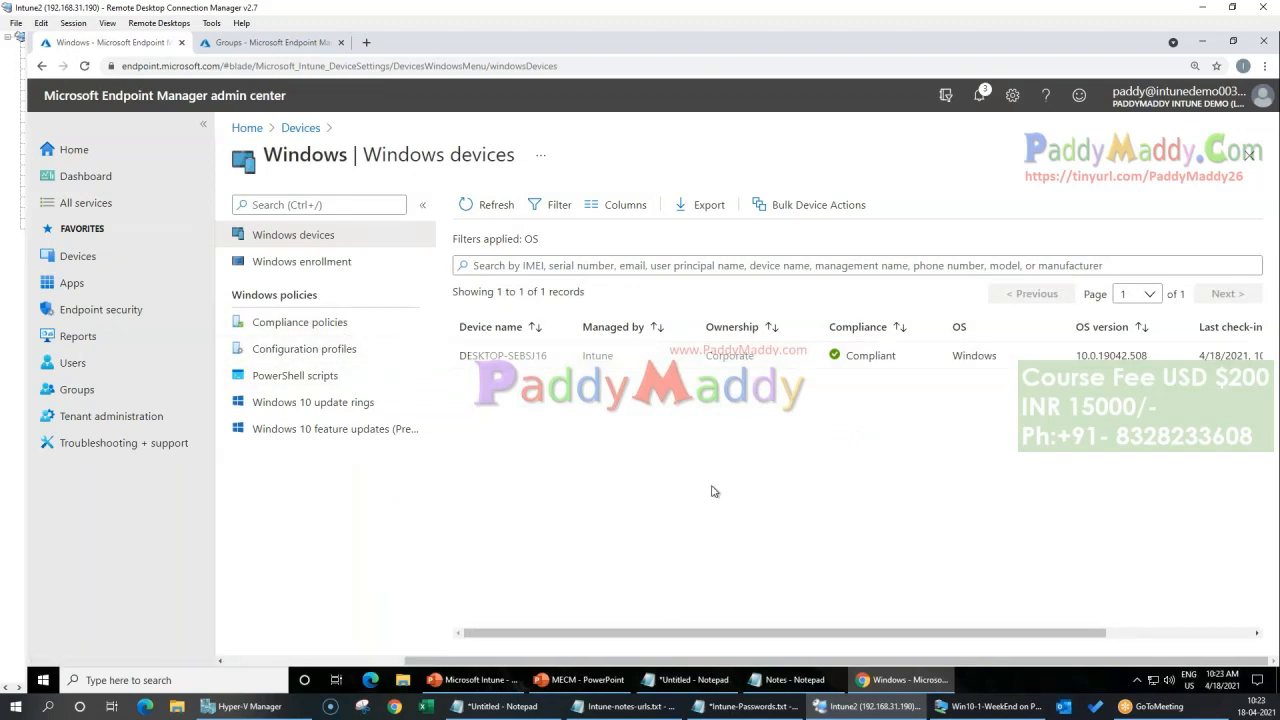
Step: View the Windows PowerShell scripts page and bring up a PowerShell reference page in Chrome on the host computer
{"action": "left_click", "coordinate": [288, 375]}
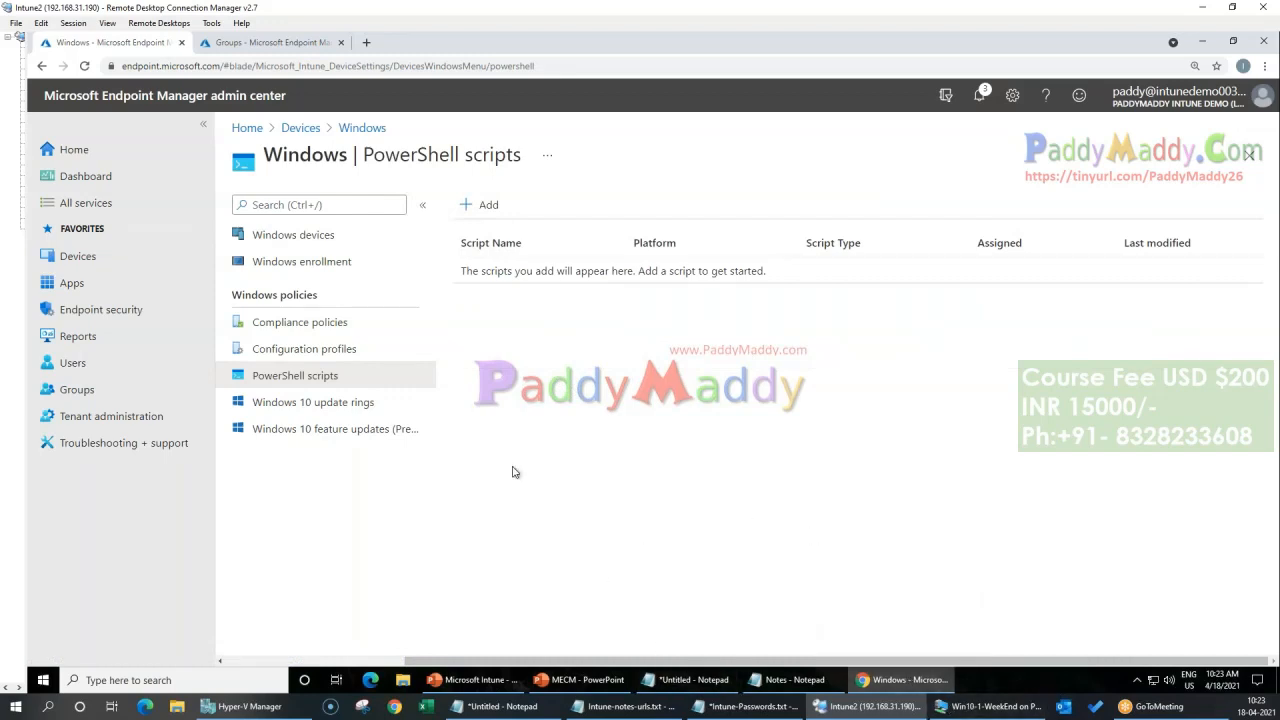
{"action": "left_click", "coordinate": [394, 706]}
{"action": "left_click_drag", "start_coordinate": [225, 9], "coordinate": [0, 300]}
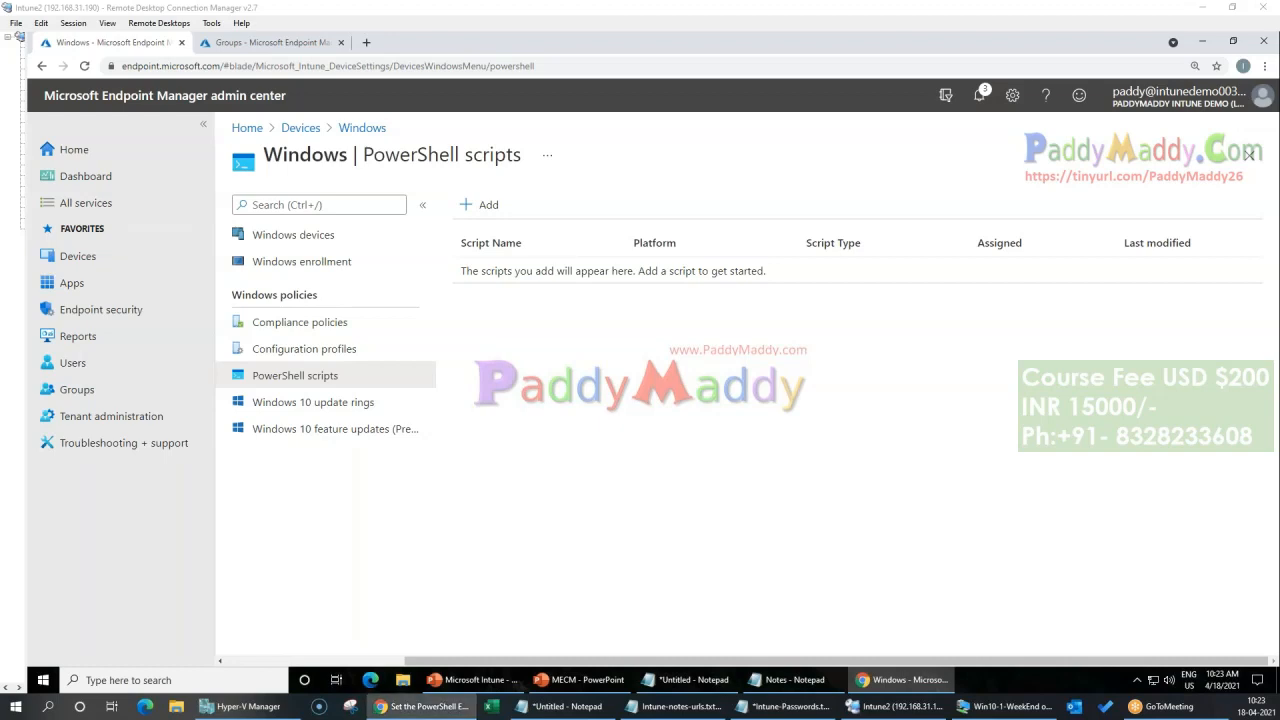
{"action": "left_click", "coordinate": [923, 558]}
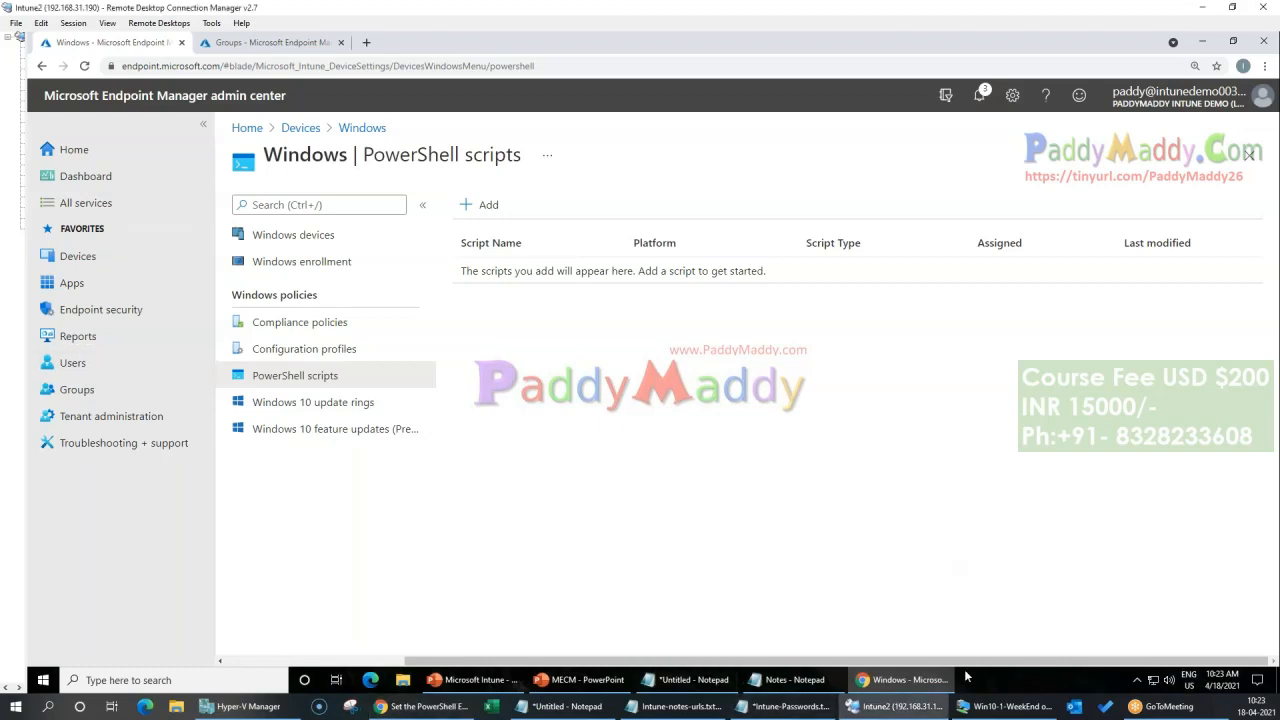
Step: Close the Windows Security and Control Panel windows in the Win10-1-WeekEnd virtual machine and launch a command prompt with cmd
{"action": "left_click", "coordinate": [966, 706]}
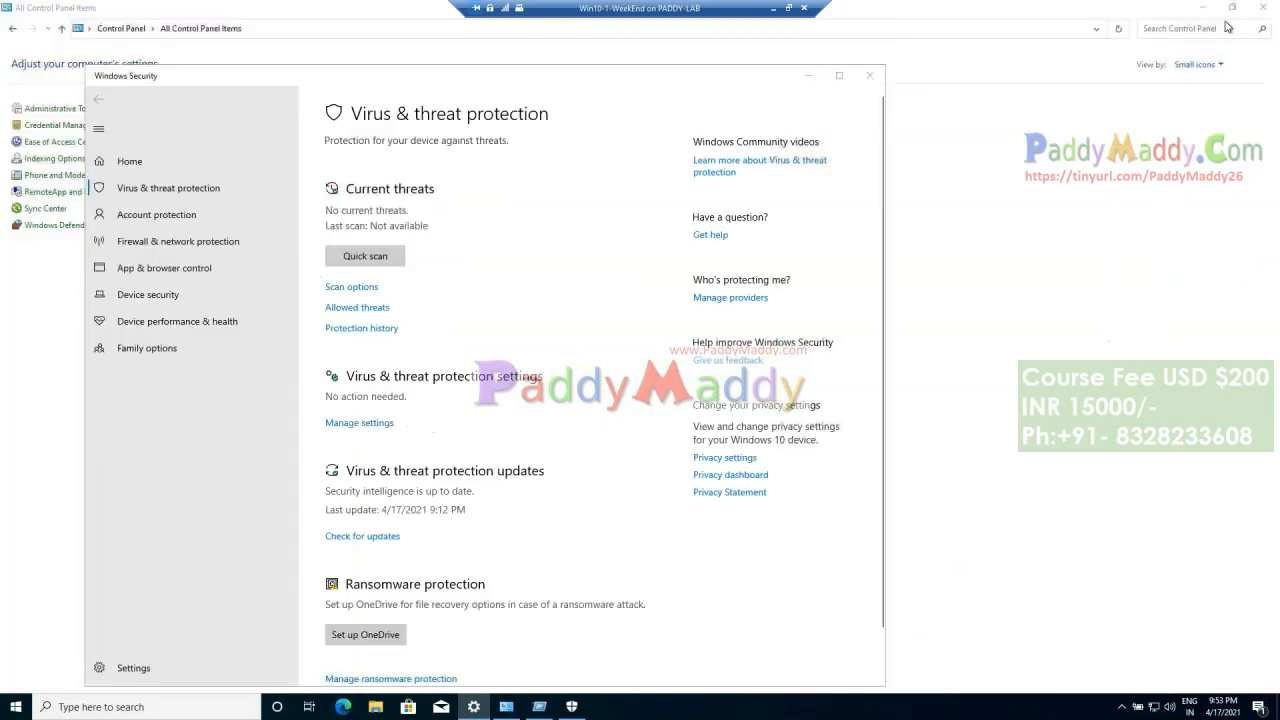
{"action": "left_click", "coordinate": [869, 75]}
{"action": "left_click", "coordinate": [1263, 7]}
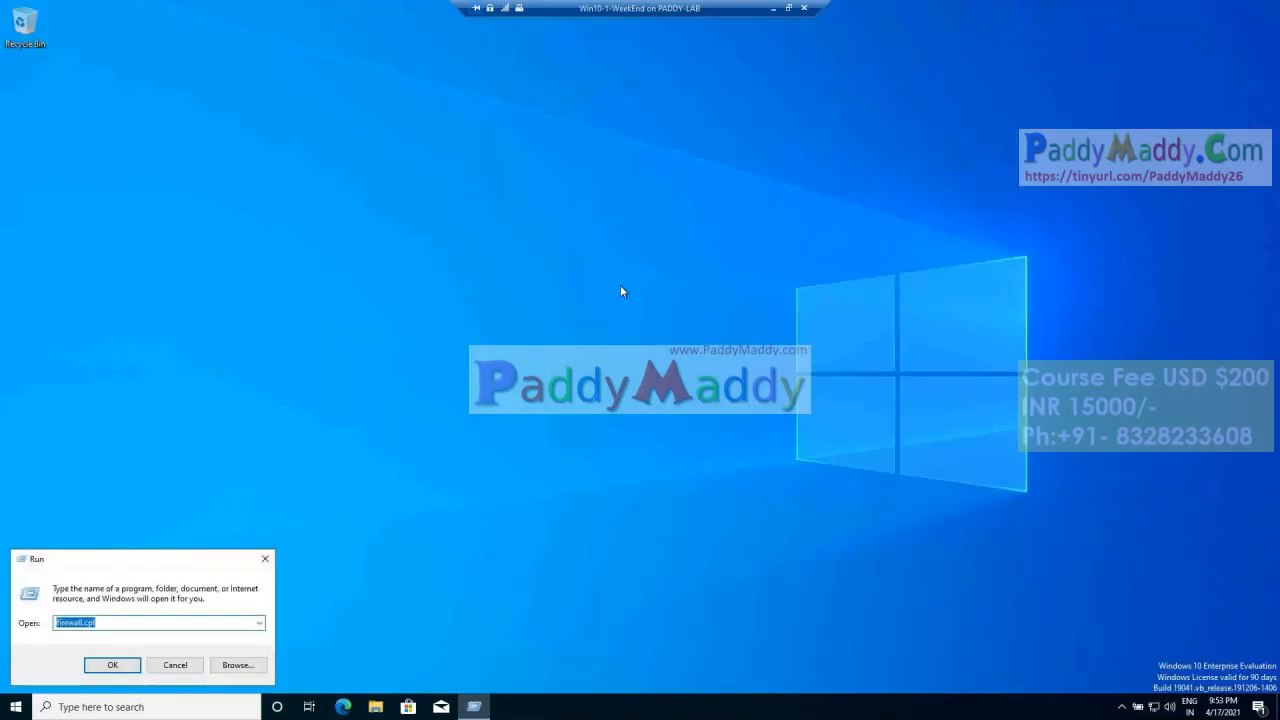
{"action": "type", "text": "cmd"}
{"action": "key", "text": "Return"}
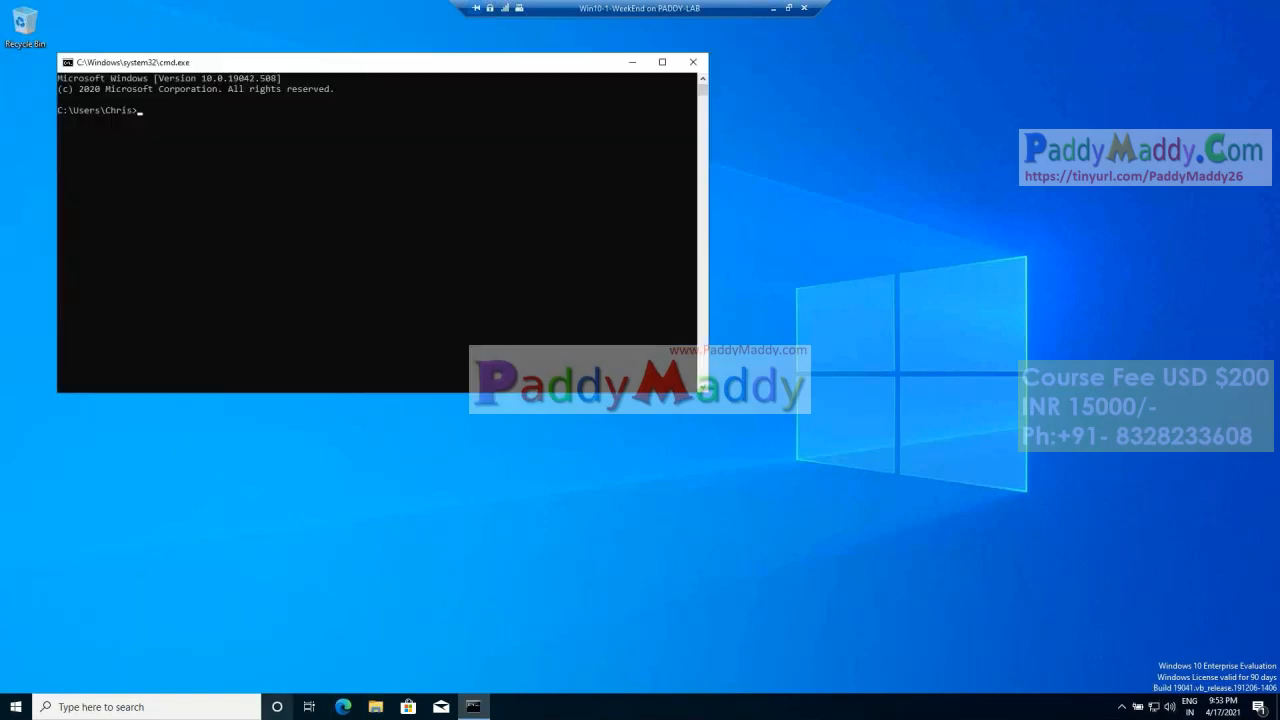
Step: Launch a second Command Prompt as administrator and start powershell in it
{"action": "right_click", "coordinate": [482, 711]}
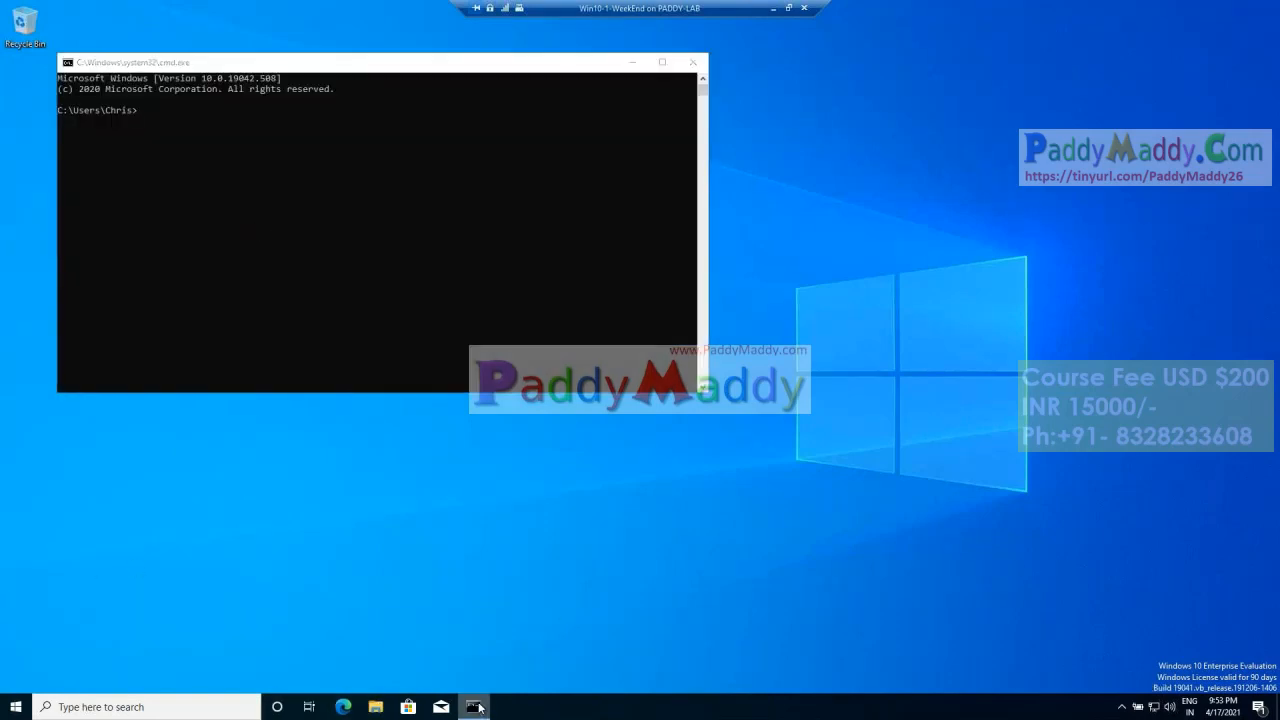
{"action": "right_click", "coordinate": [491, 633]}
{"action": "left_click", "coordinate": [547, 549]}
{"action": "left_click", "coordinate": [539, 437]}
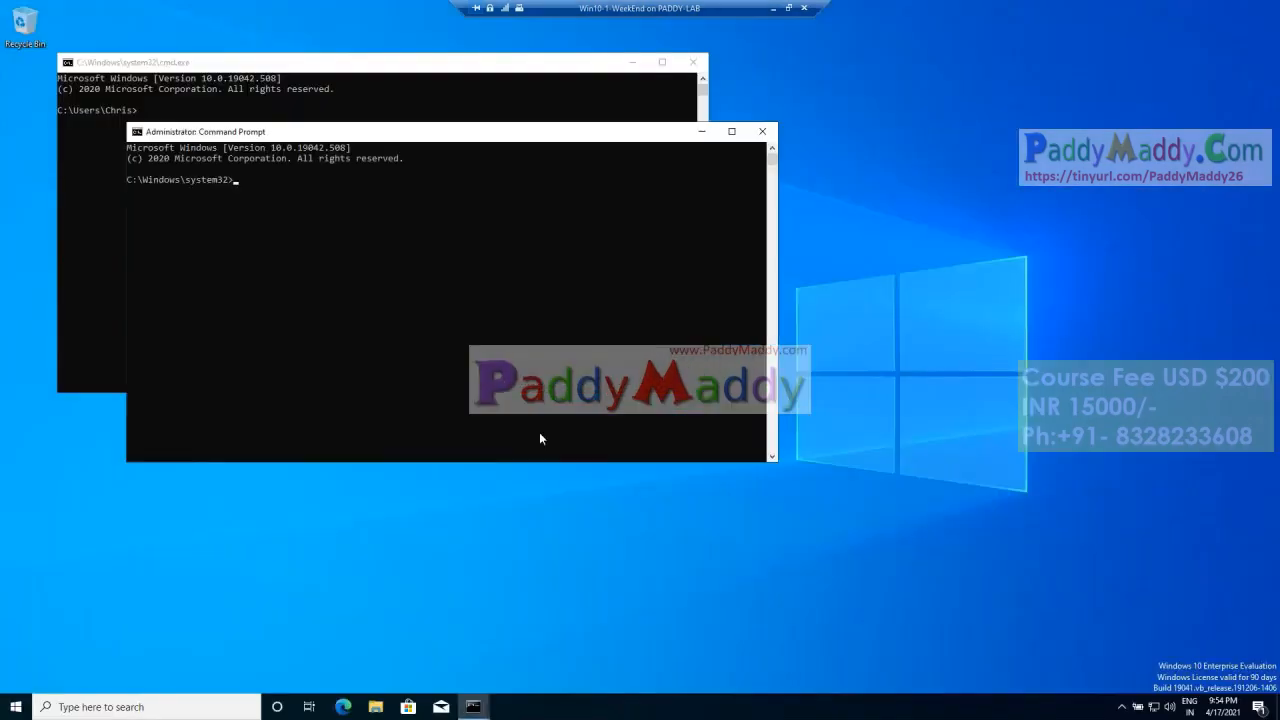
{"action": "type", "text": "powershell"}
{"action": "key", "text": "Return"}
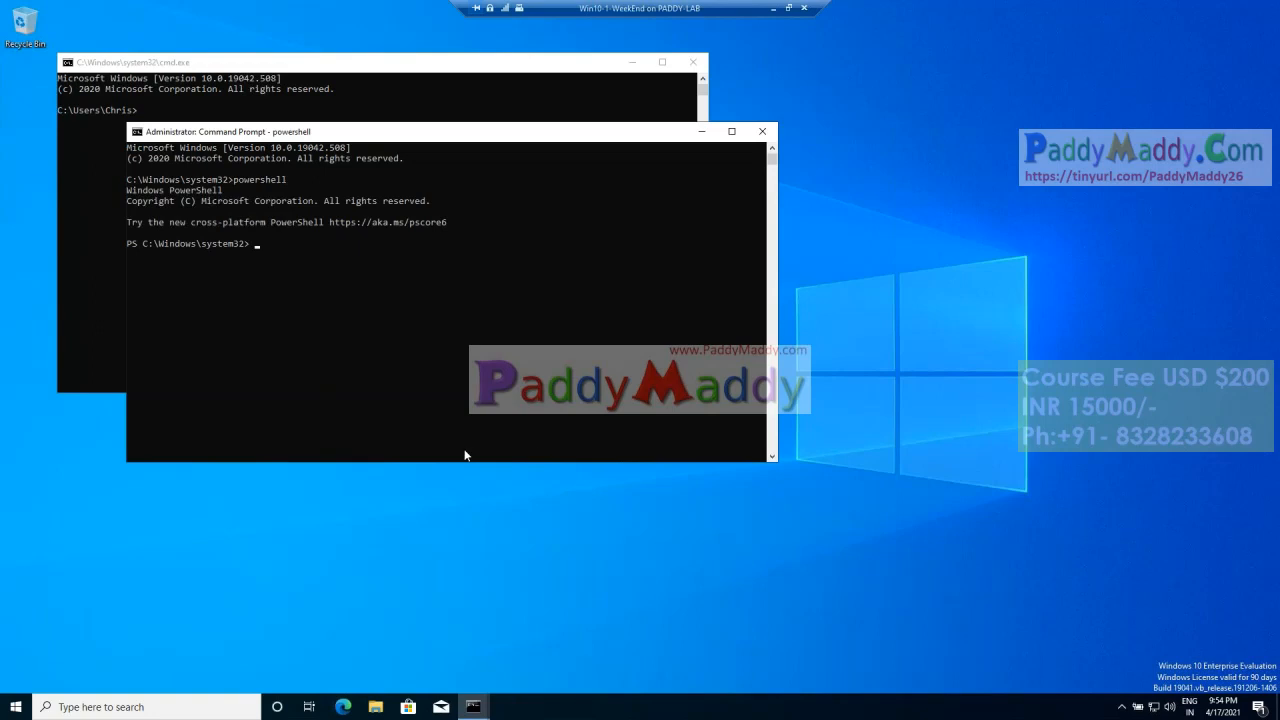
Step: Set the administrator console's font size to 28 and maximize its window
{"action": "right_click", "coordinate": [484, 139]}
{"action": "left_click", "coordinate": [530, 268]}
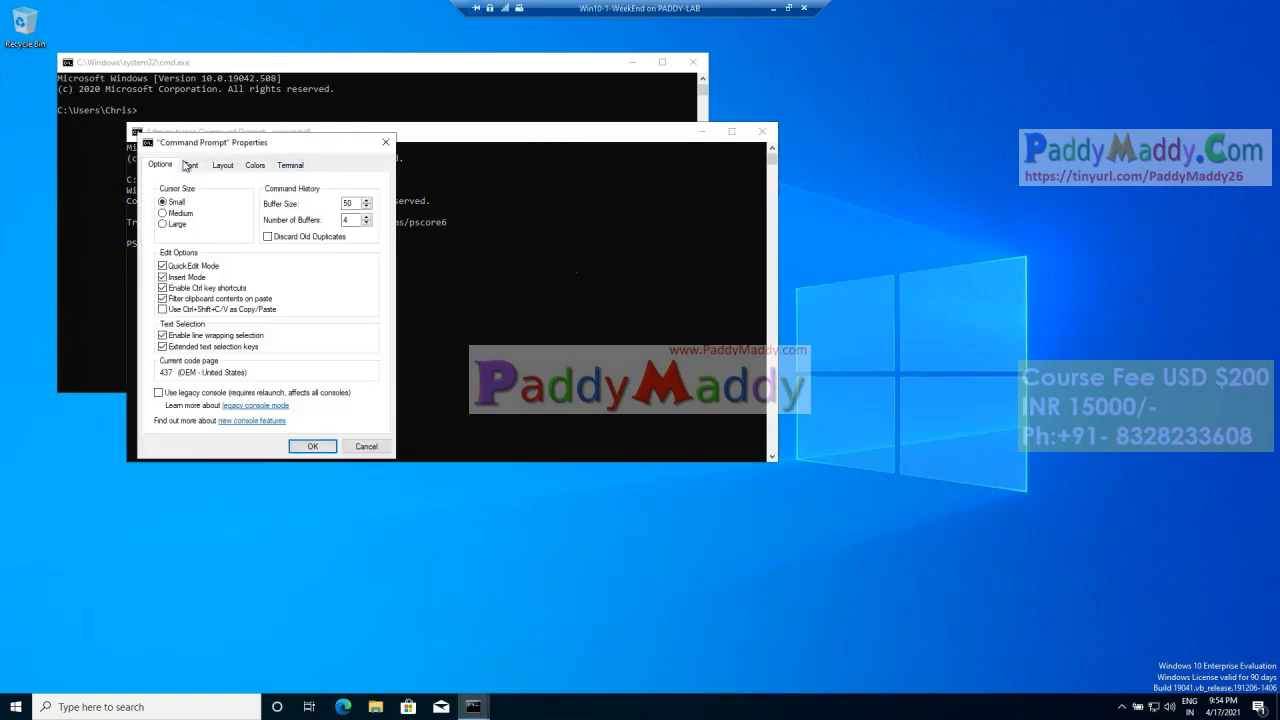
{"action": "left_click", "coordinate": [189, 165]}
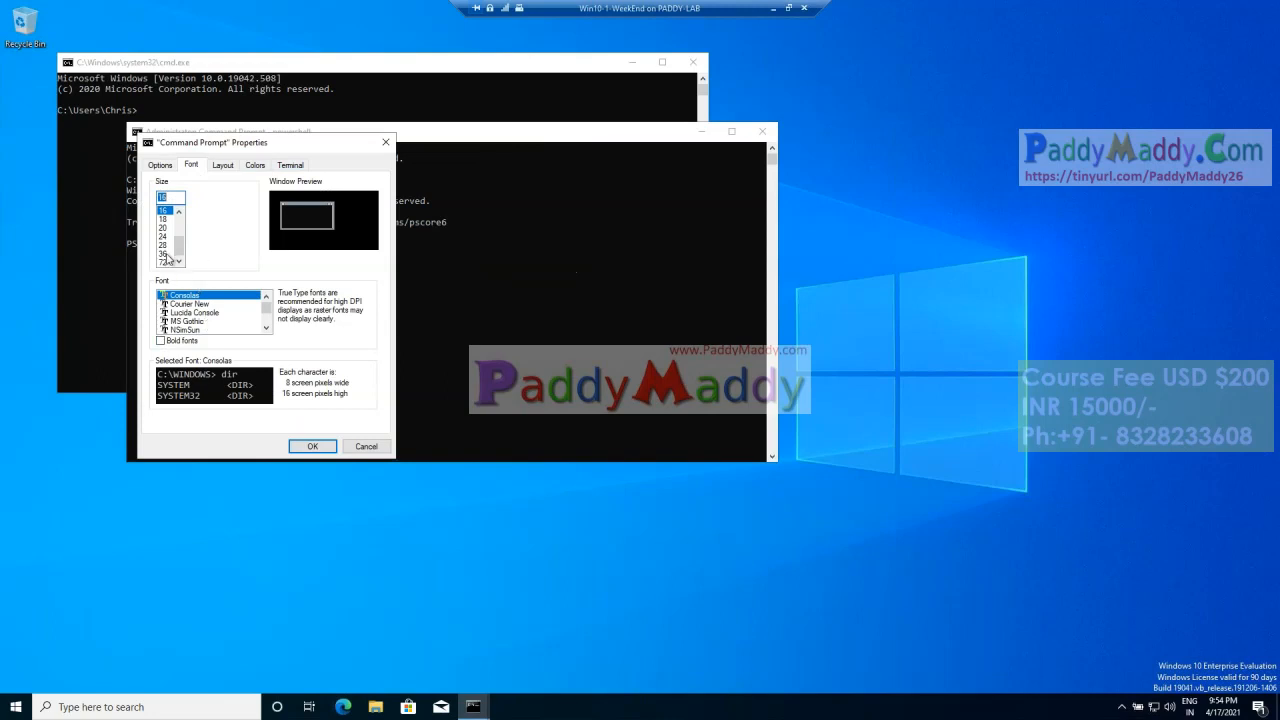
{"action": "left_click", "coordinate": [165, 244]}
{"action": "left_click", "coordinate": [312, 446]}
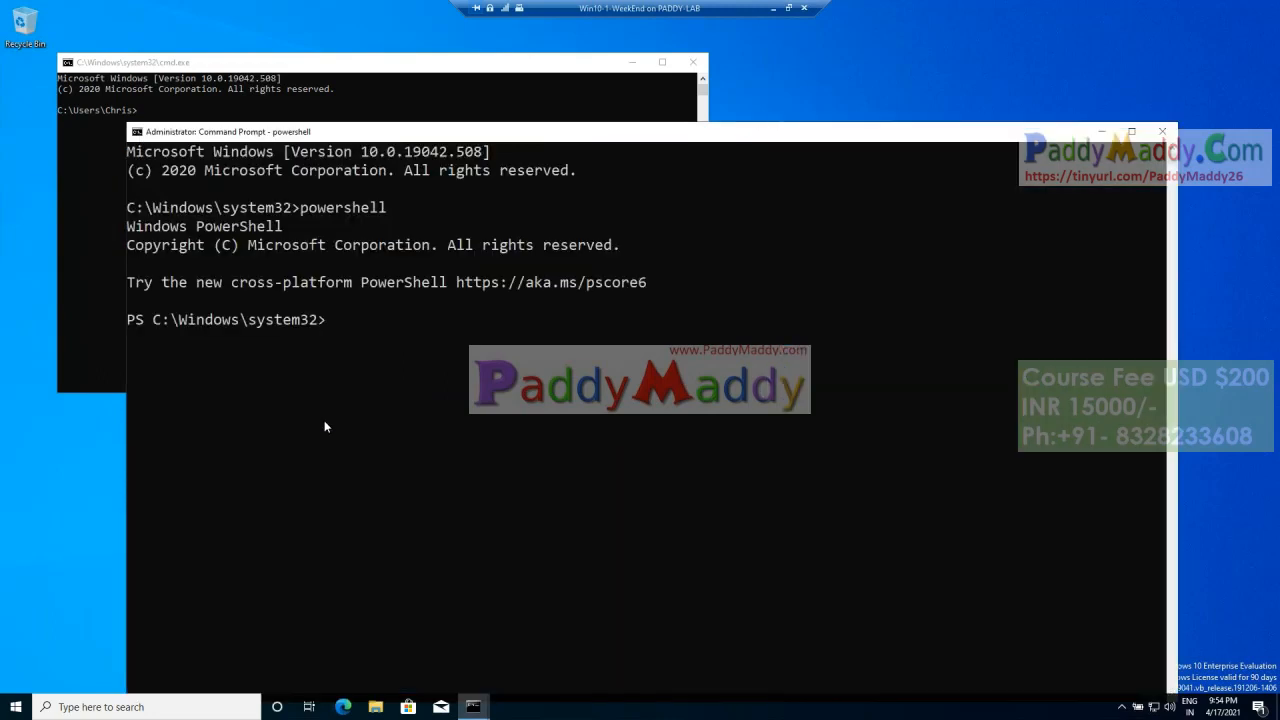
{"action": "double_click", "coordinate": [478, 137]}
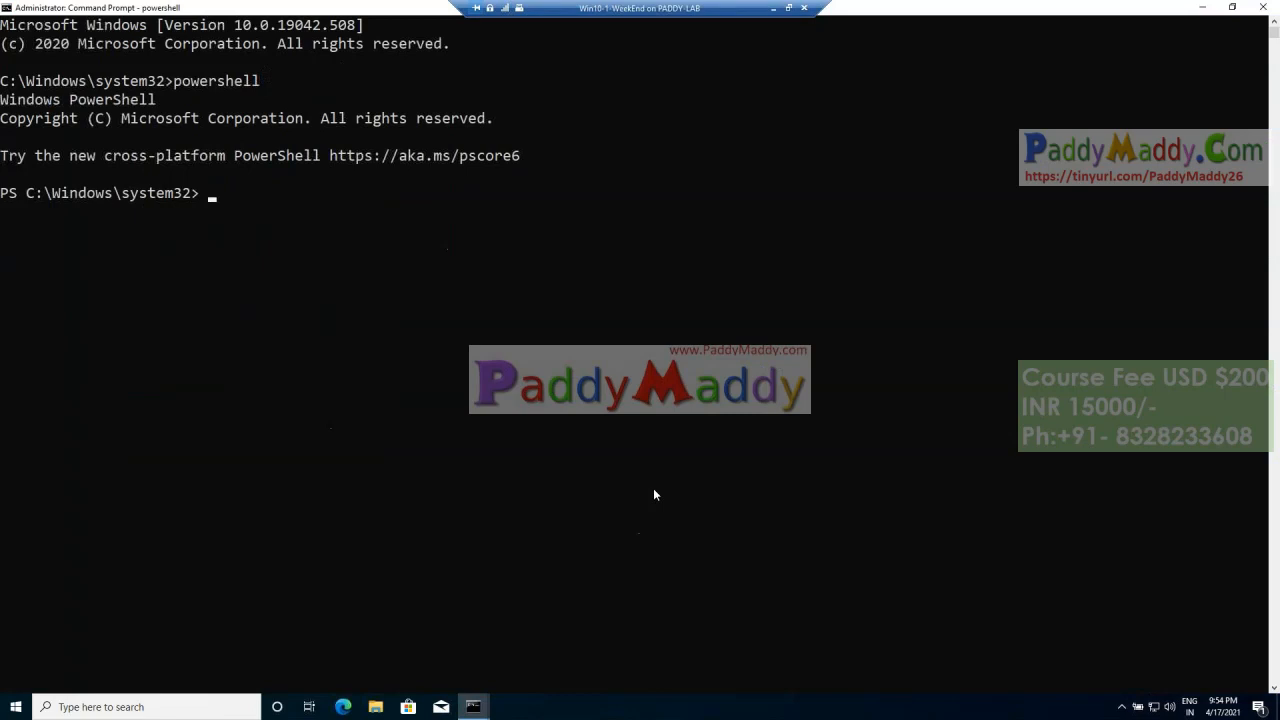
{"action": "type", "text": "exec"}
{"action": "key", "text": "Tab"}
{"action": "key", "text": "BackSpace"}
{"action": "key", "text": "BackSpace"}
{"action": "key", "text": "BackSpace"}
{"action": "key", "text": "BackSpace"}
{"action": "key", "text": "BackSpace"}
{"action": "key", "text": "BackSpace"}
{"action": "key", "text": "BackSpace"}
{"action": "key", "text": "BackSpace"}
{"action": "key", "text": "BackSpace"}
{"action": "key", "text": "BackSpace"}
{"action": "key", "text": "BackSpace"}
{"action": "key", "text": "BackSpace"}
{"action": "key", "text": "BackSpace"}
{"action": "key", "text": "BackSpace"}
{"action": "key", "text": "BackSpace"}
{"action": "type", "text": "set-exec"}
{"action": "key", "text": "Tab"}
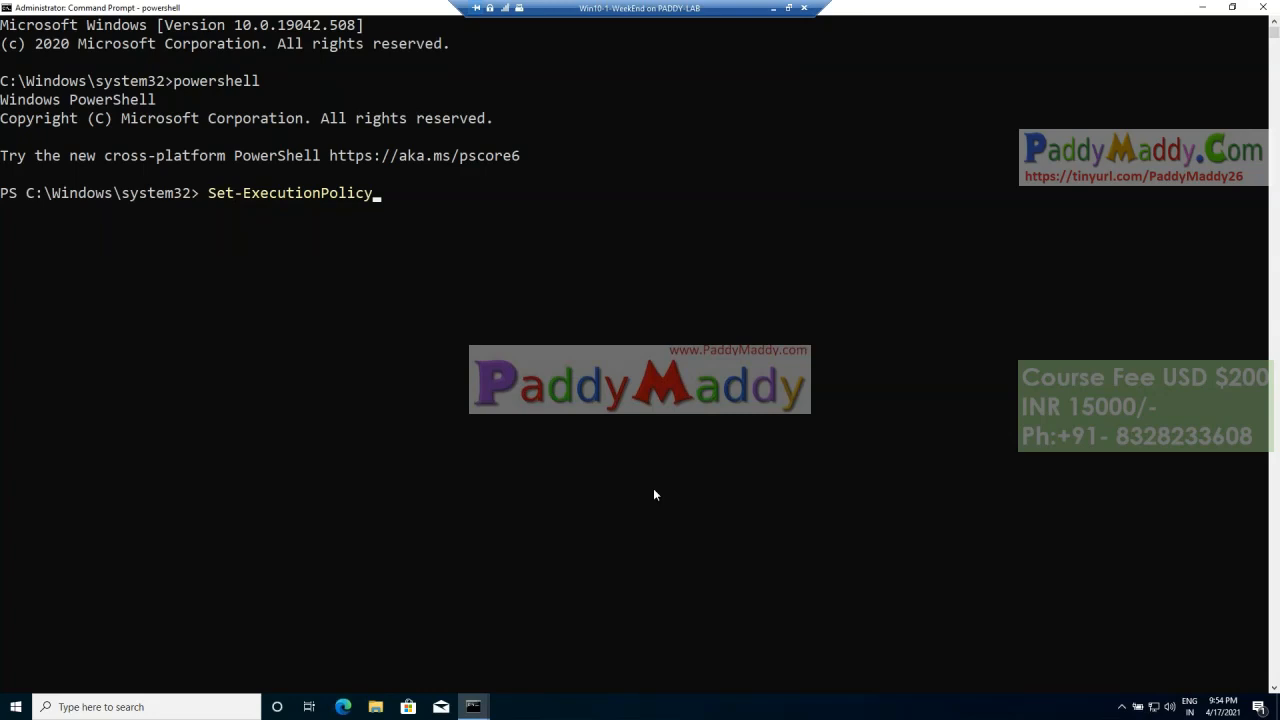
{"action": "key", "text": "Escape"}
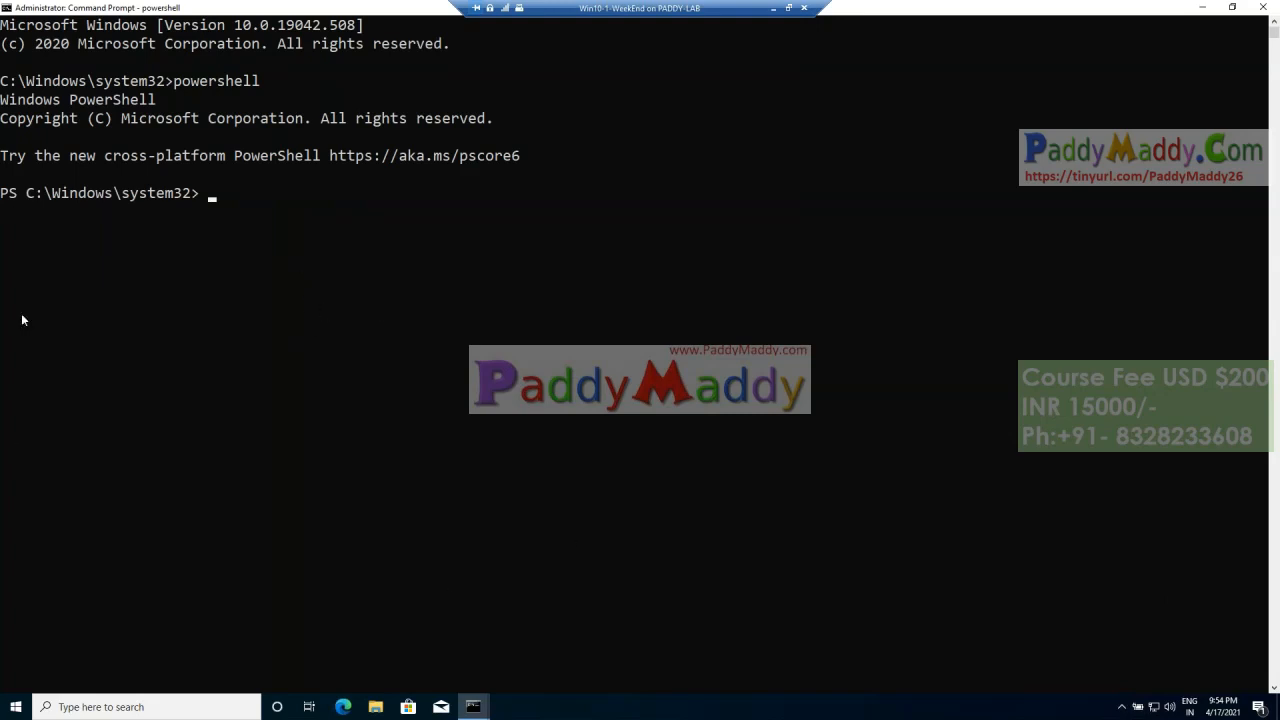
Step: Display the get-help output for Set-ExecutionPolicy and highlight the Restricted option in its syntax
{"action": "type", "text": "set-exe"}
{"action": "key", "text": "Tab"}
{"action": "key", "text": "Home"}
{"action": "type", "text": "get-help"}
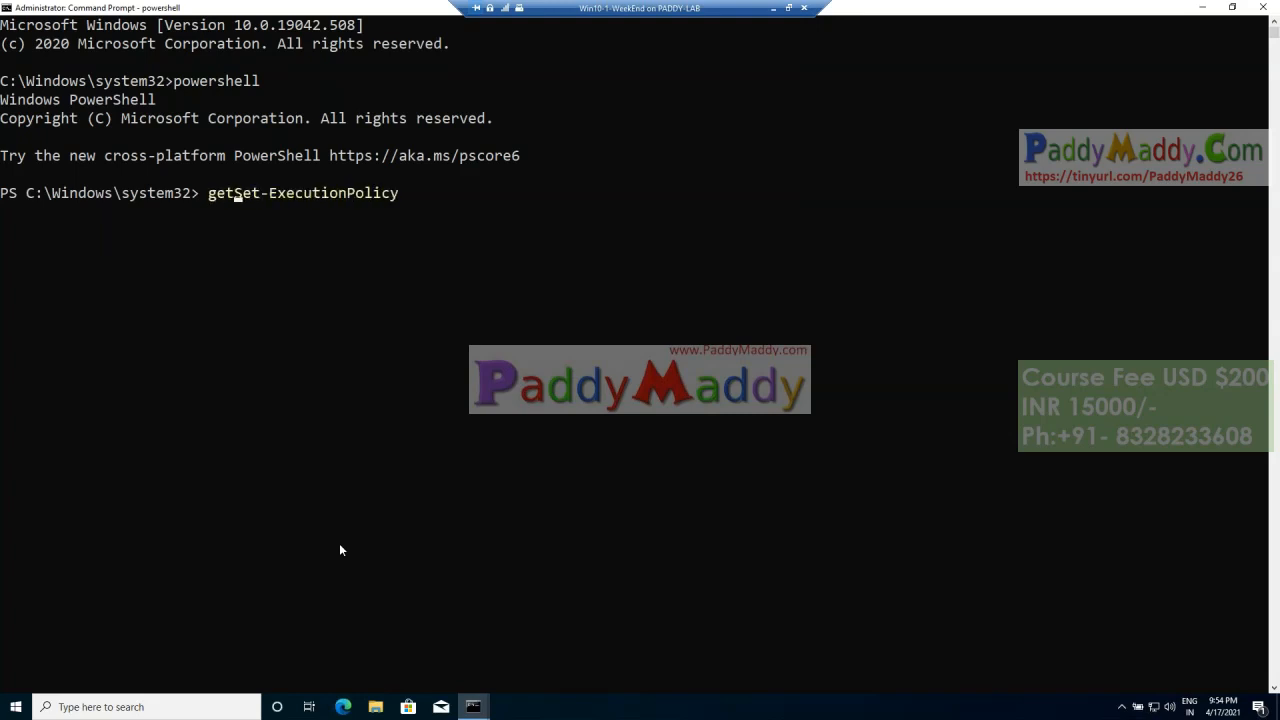
{"action": "key", "text": "Return"}
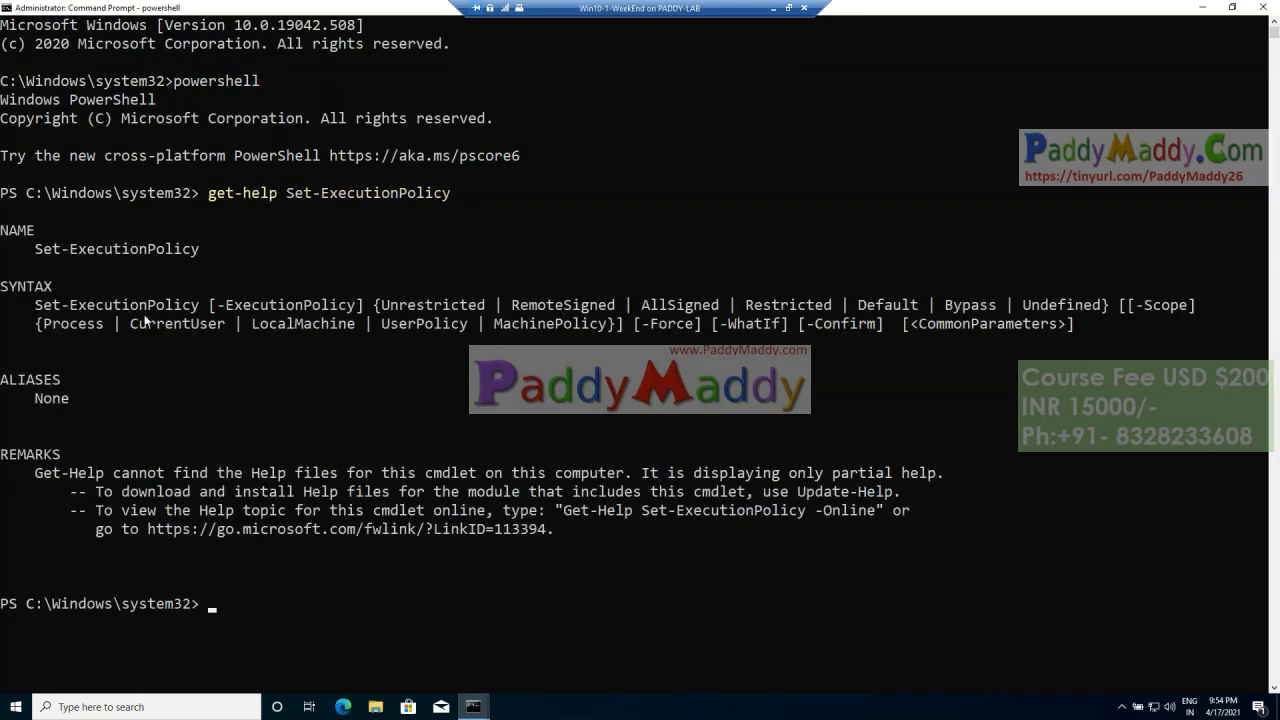
{"action": "left_click_drag", "start_coordinate": [218, 309], "coordinate": [815, 313]}
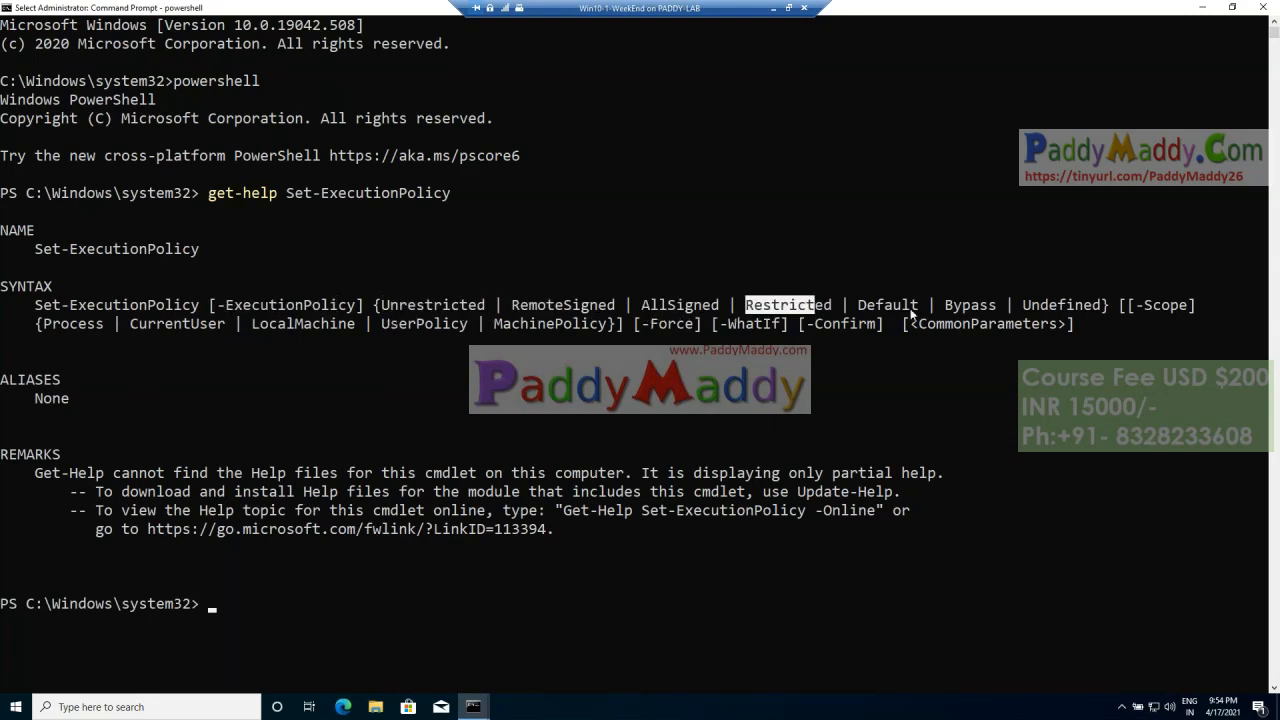
{"action": "left_click", "coordinate": [791, 360]}
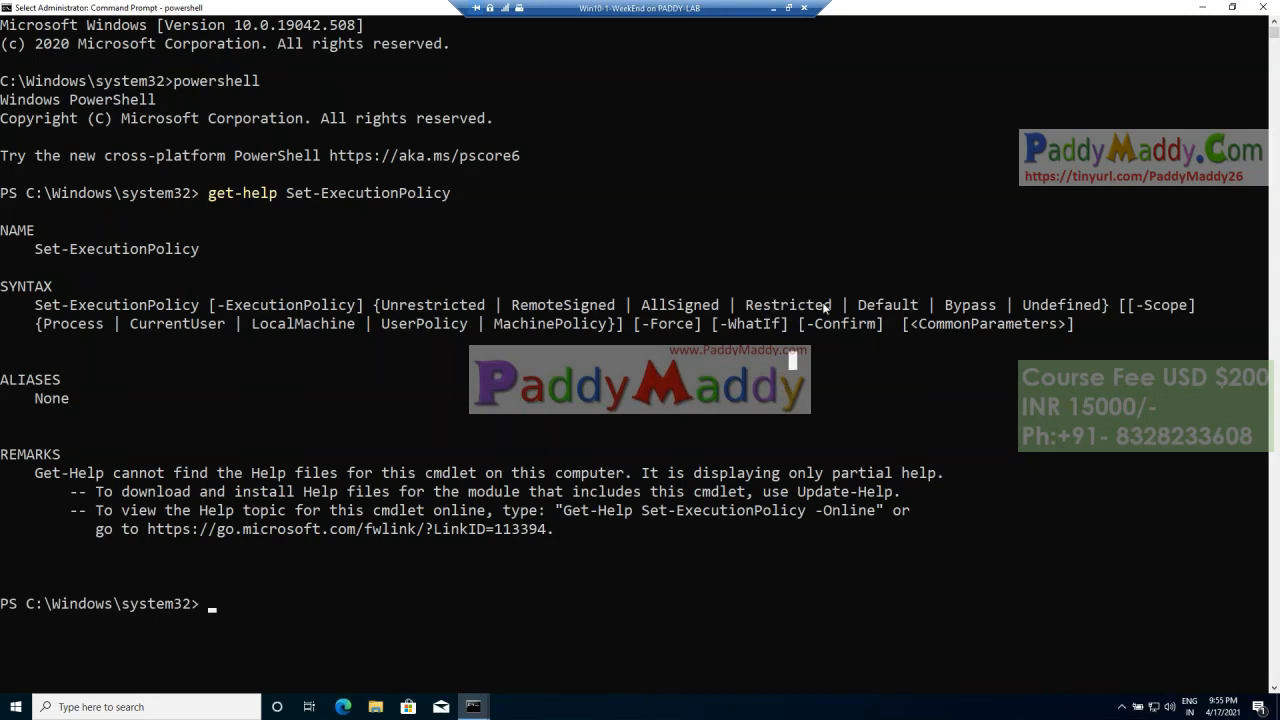
{"action": "left_click_drag", "start_coordinate": [831, 311], "coordinate": [747, 312]}
{"action": "right_click", "coordinate": [790, 430]}
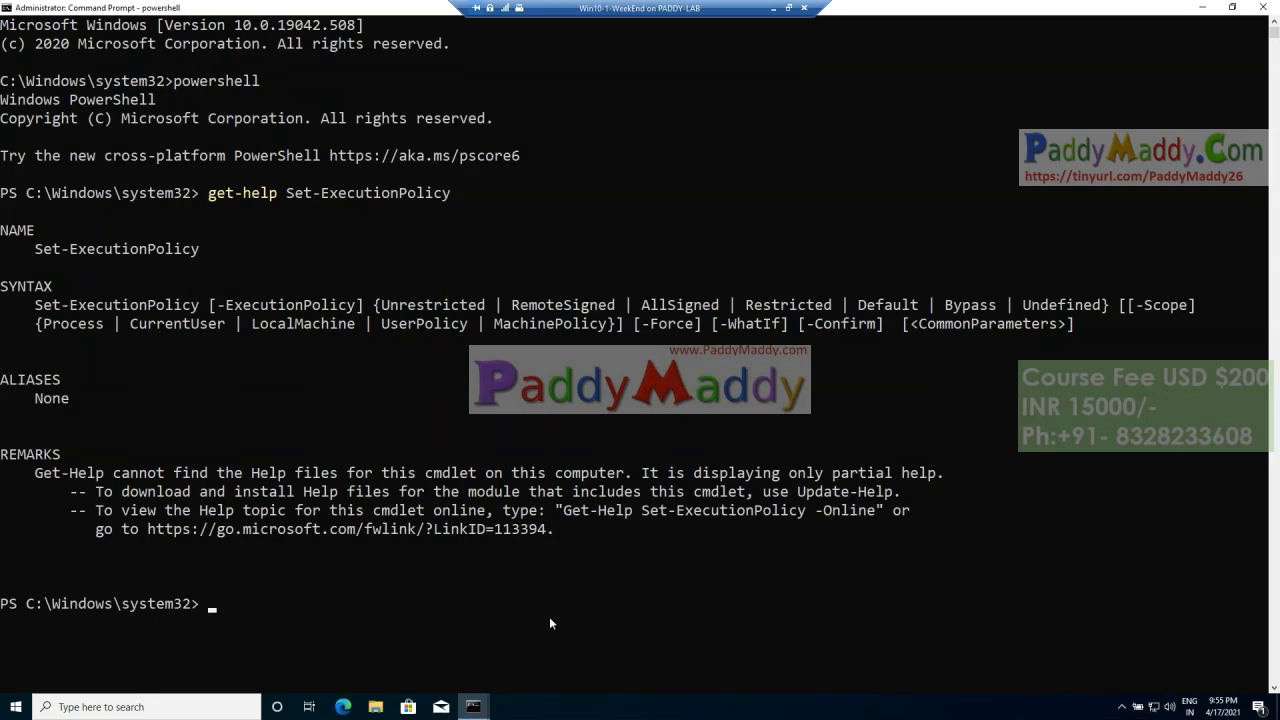
Step: Run Set-ExecutionPolicy Unrestricted in the elevated PowerShell session, and minimize the console to get back to the Endpoint Manager admin center
{"action": "key", "text": "Up"}
{"action": "key", "text": "Up"}
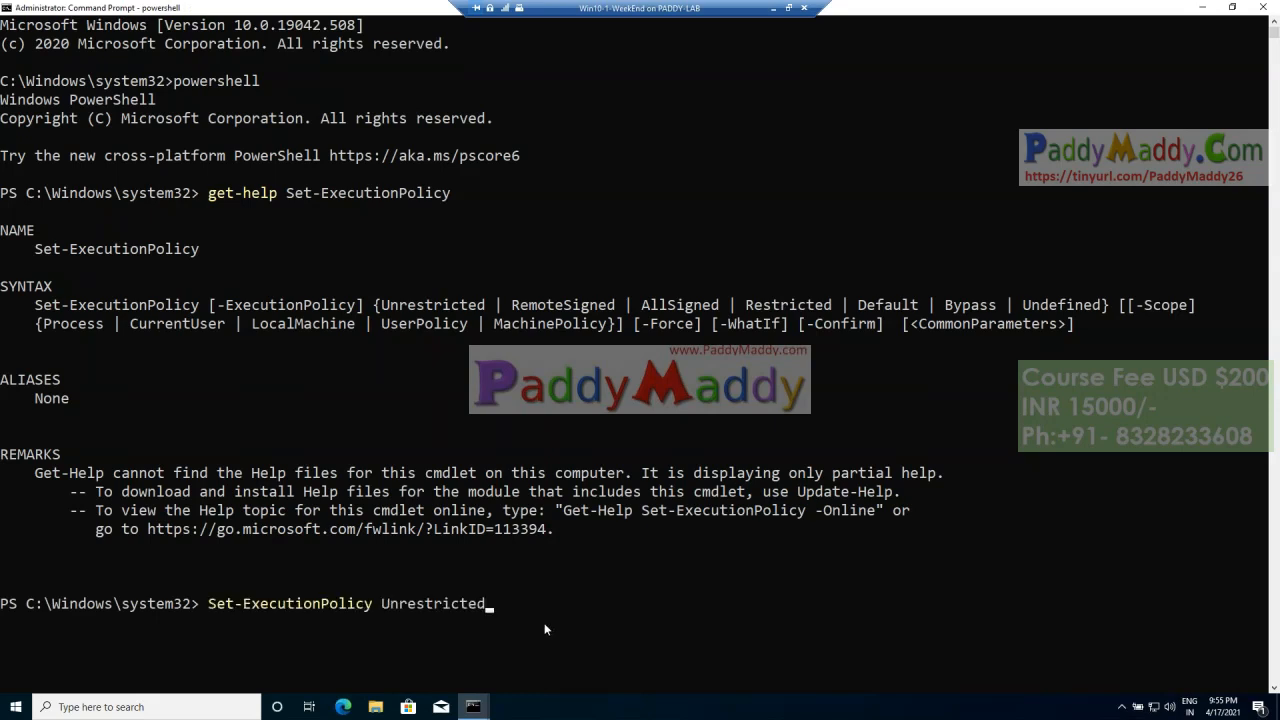
{"action": "key", "text": "Return"}
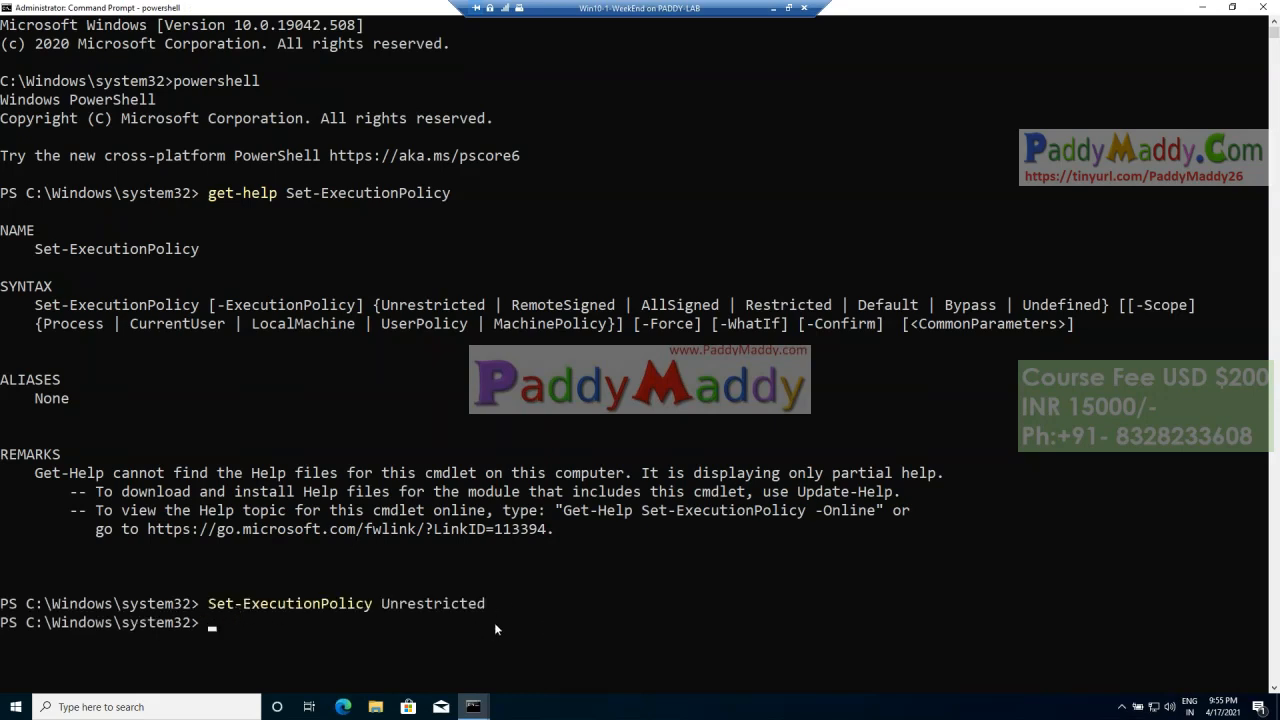
{"action": "left_click", "coordinate": [1203, 8]}
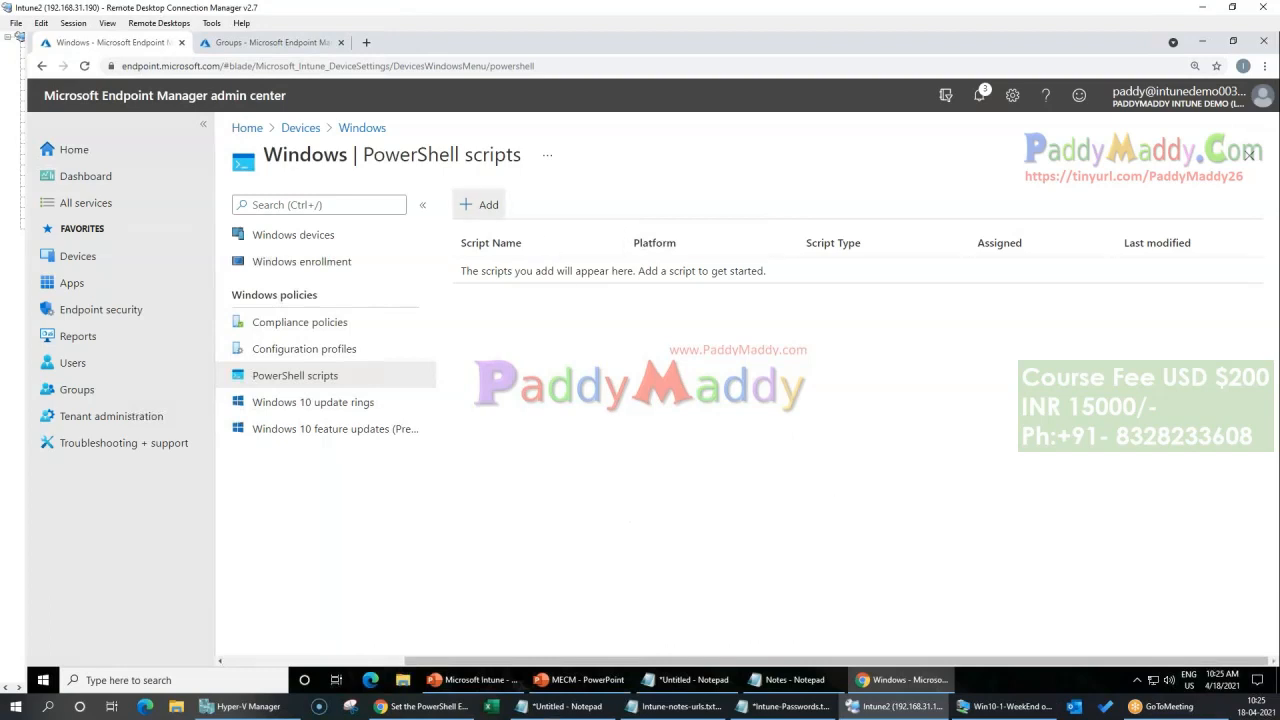
Step: Start adding a Windows PowerShell script in Endpoint Manager and browse to the C:\Paddy folder in File Explorer
{"action": "left_click", "coordinate": [485, 205]}
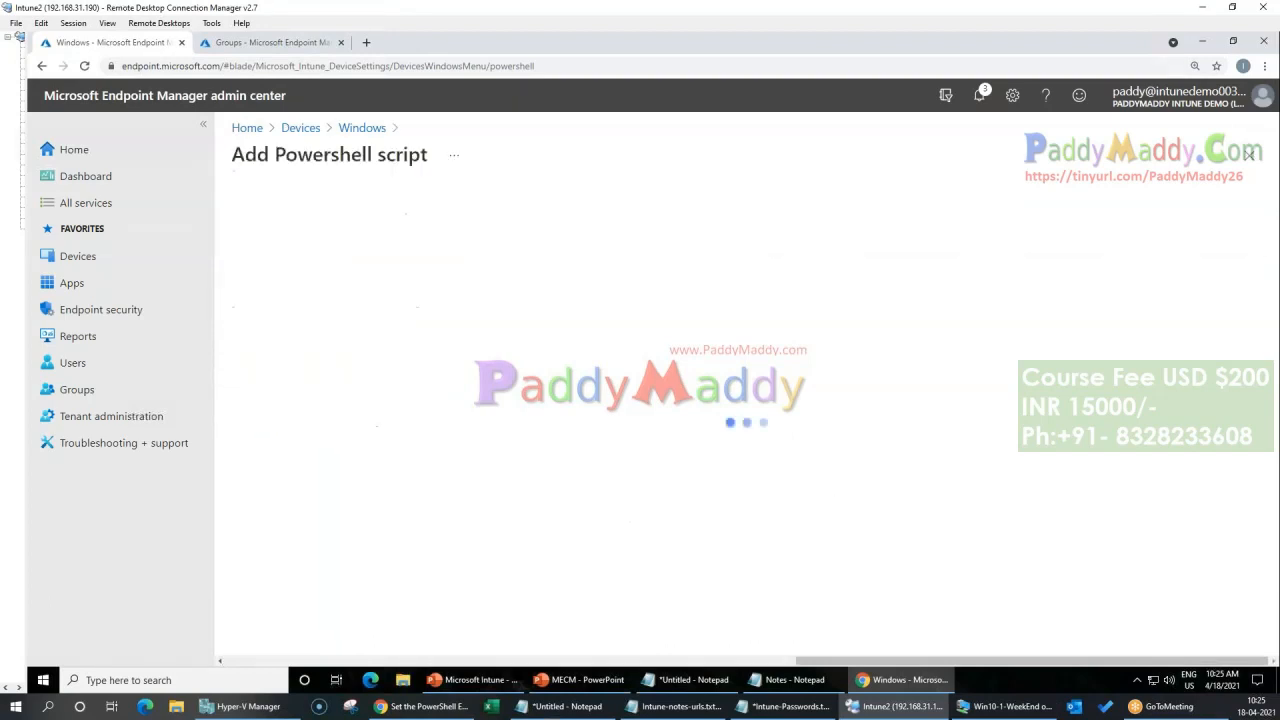
{"action": "left_click", "coordinate": [402, 679]}
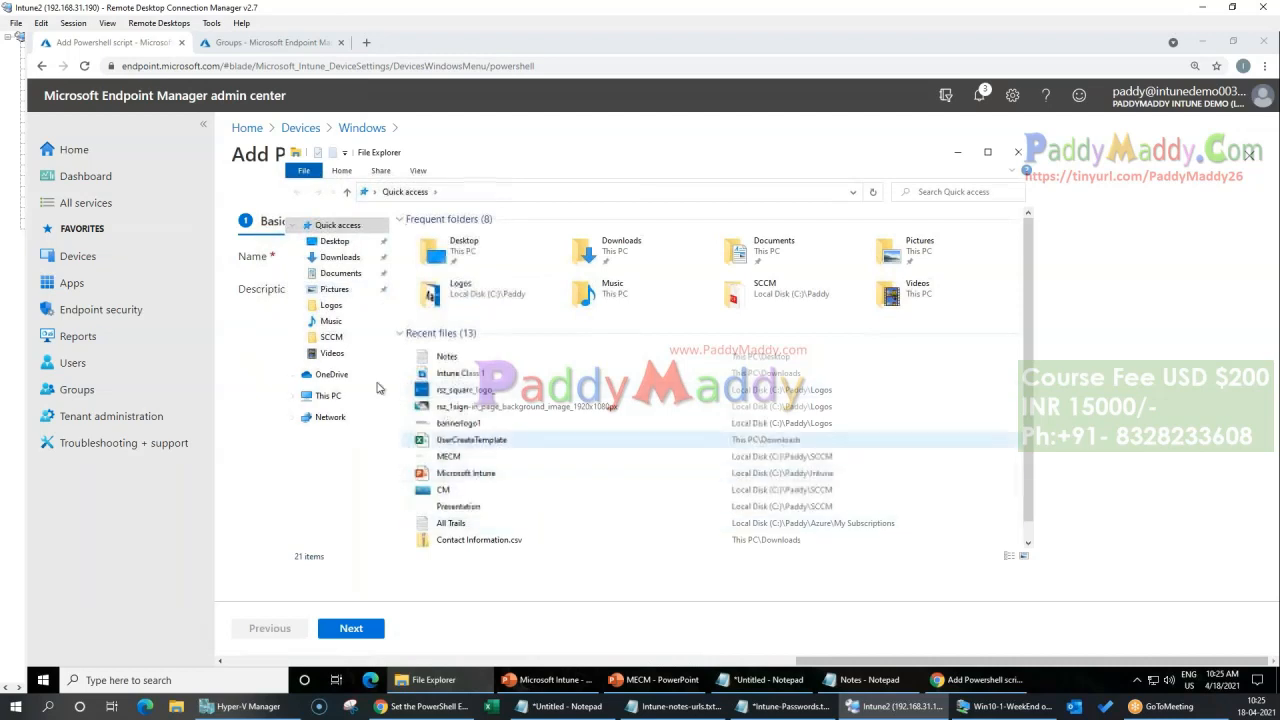
{"action": "left_click", "coordinate": [331, 308]}
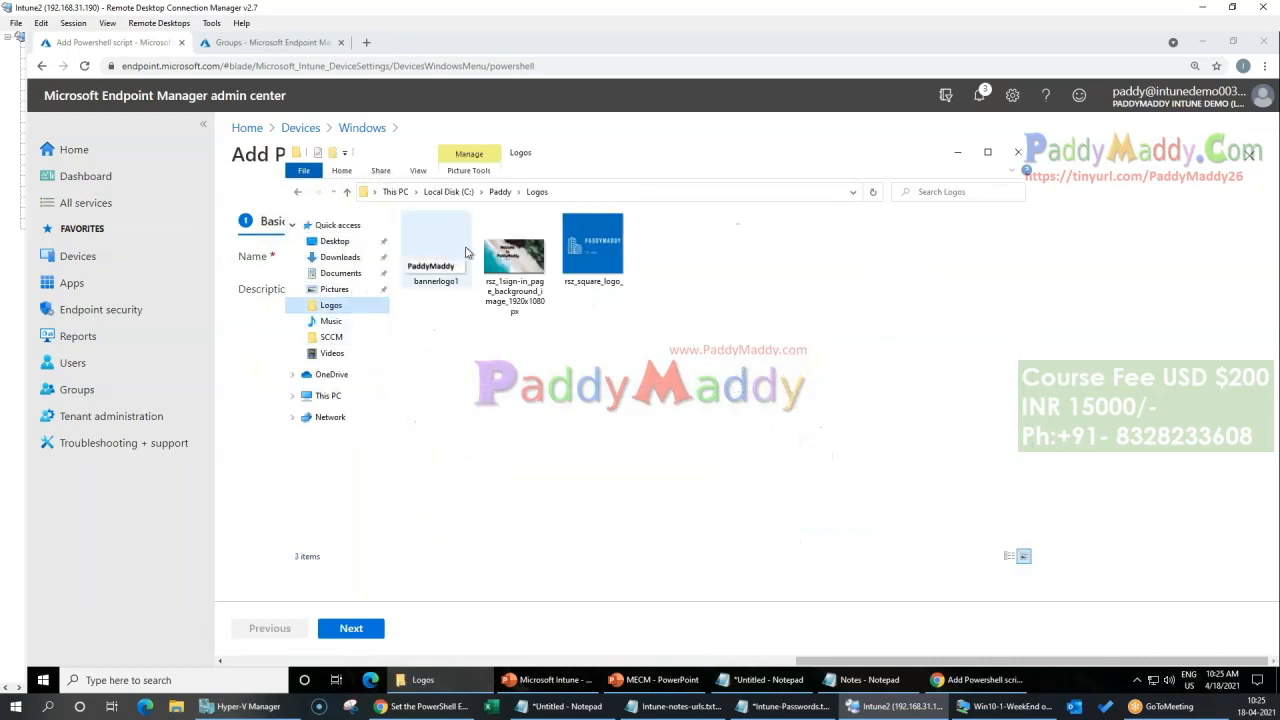
{"action": "left_click", "coordinate": [500, 191]}
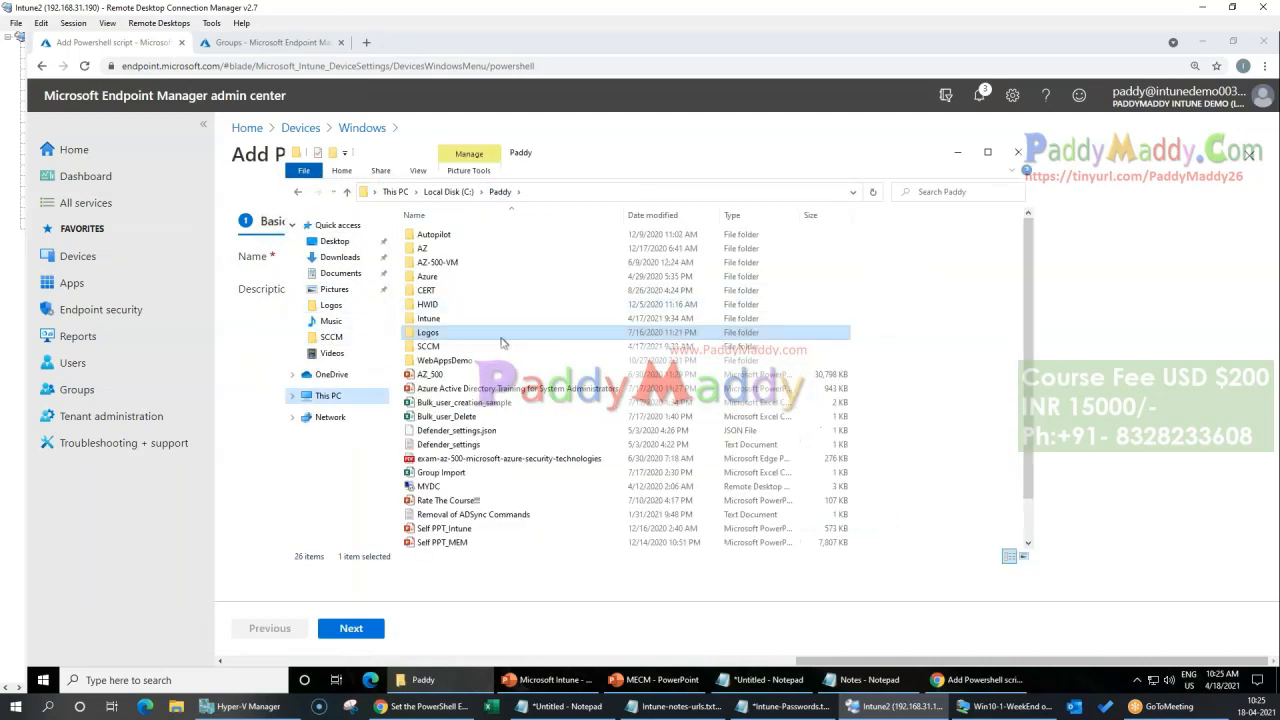
{"action": "left_click", "coordinate": [440, 238]}
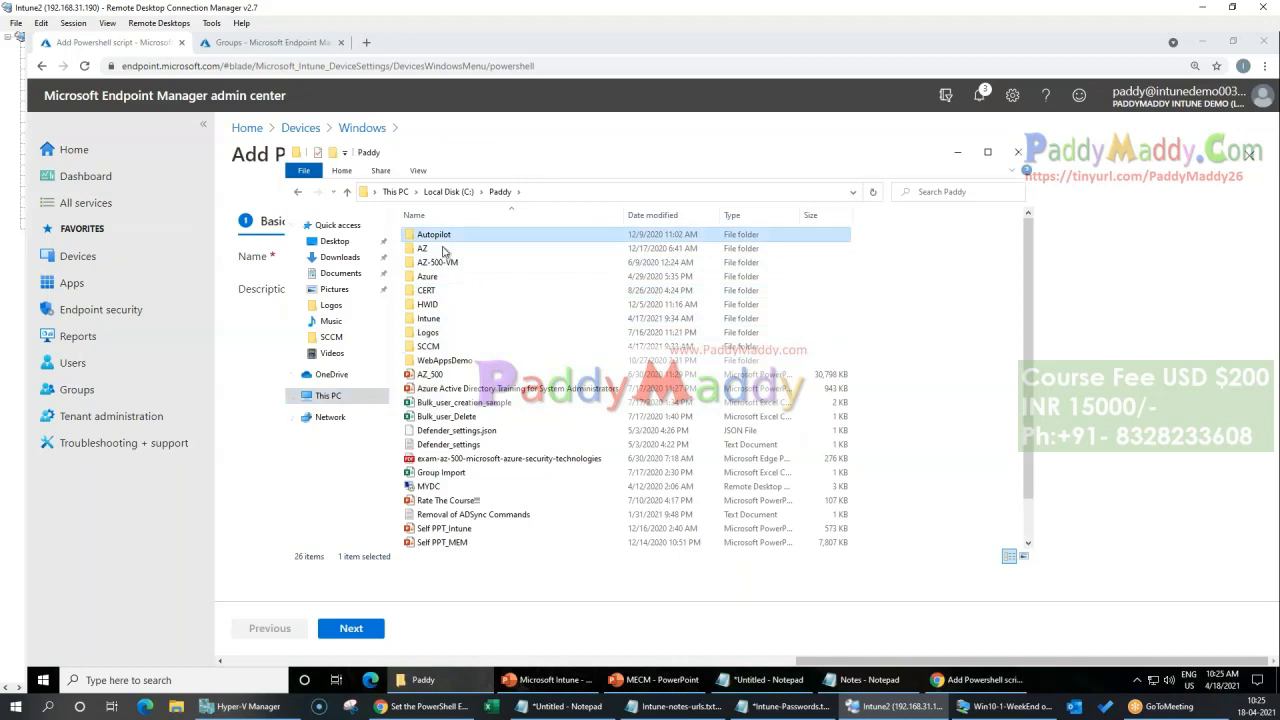
{"action": "double_click", "coordinate": [442, 318]}
{"action": "key", "text": "BackSpace"}
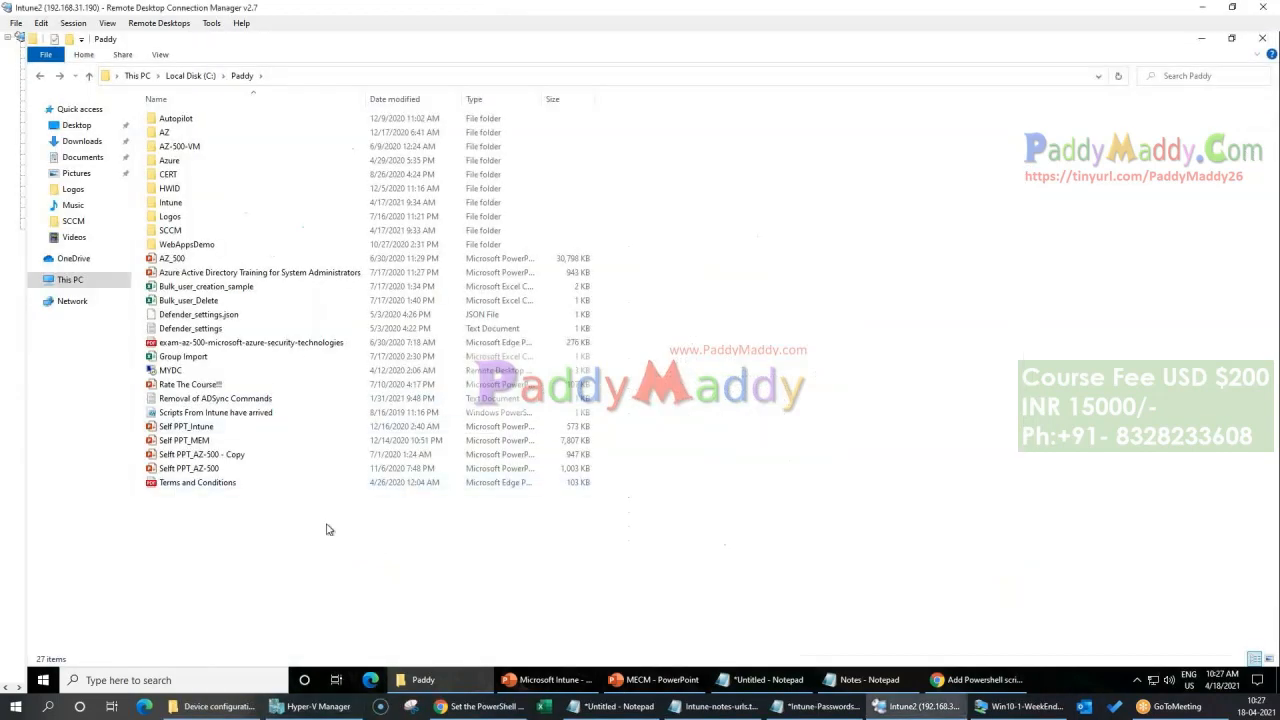
Step: Open the "Scripts From Intune have arrived" PowerShell file from the Paddy folder in Notepad
{"action": "left_click", "coordinate": [252, 421]}
{"action": "right_click", "coordinate": [252, 421]}
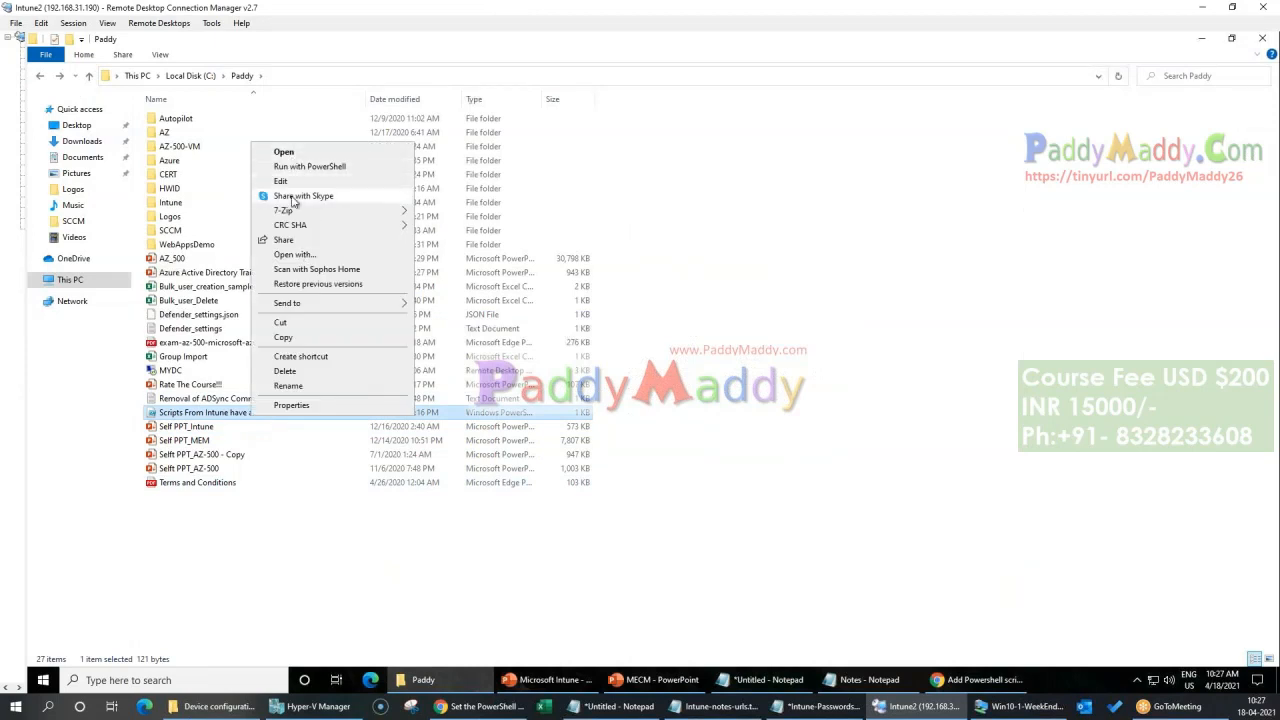
{"action": "left_click", "coordinate": [357, 256]}
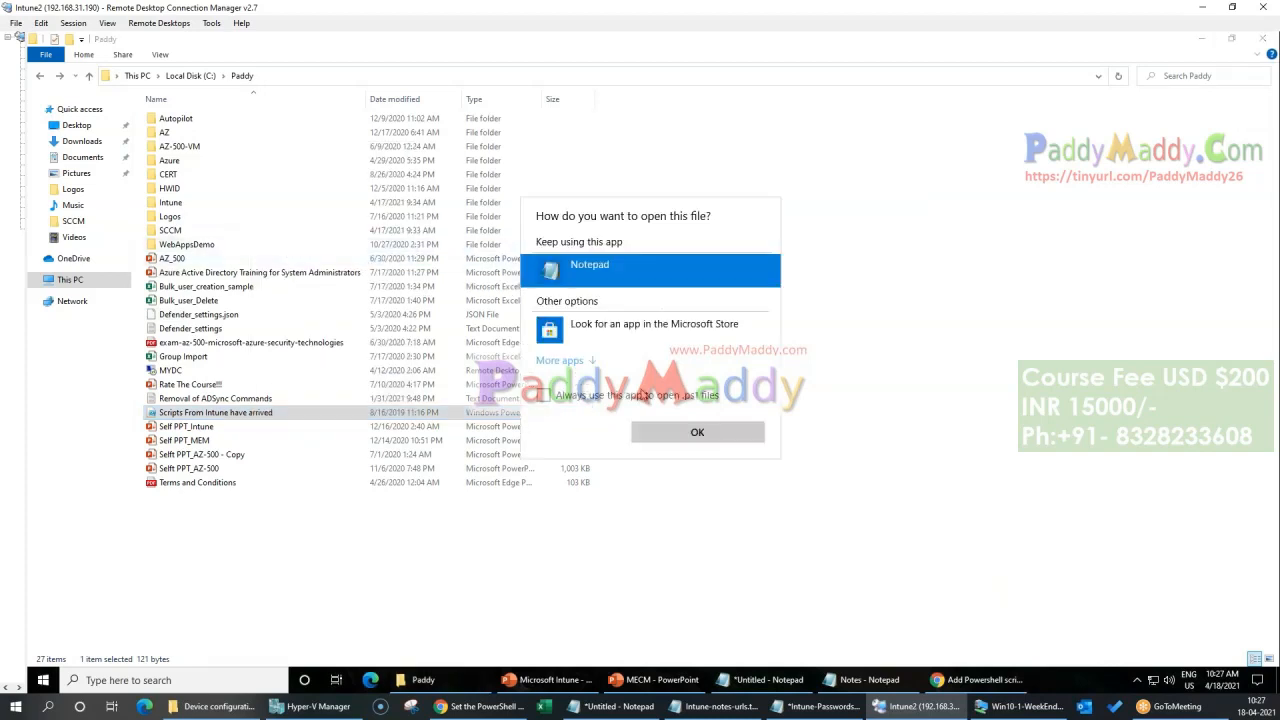
{"action": "left_click", "coordinate": [673, 432]}
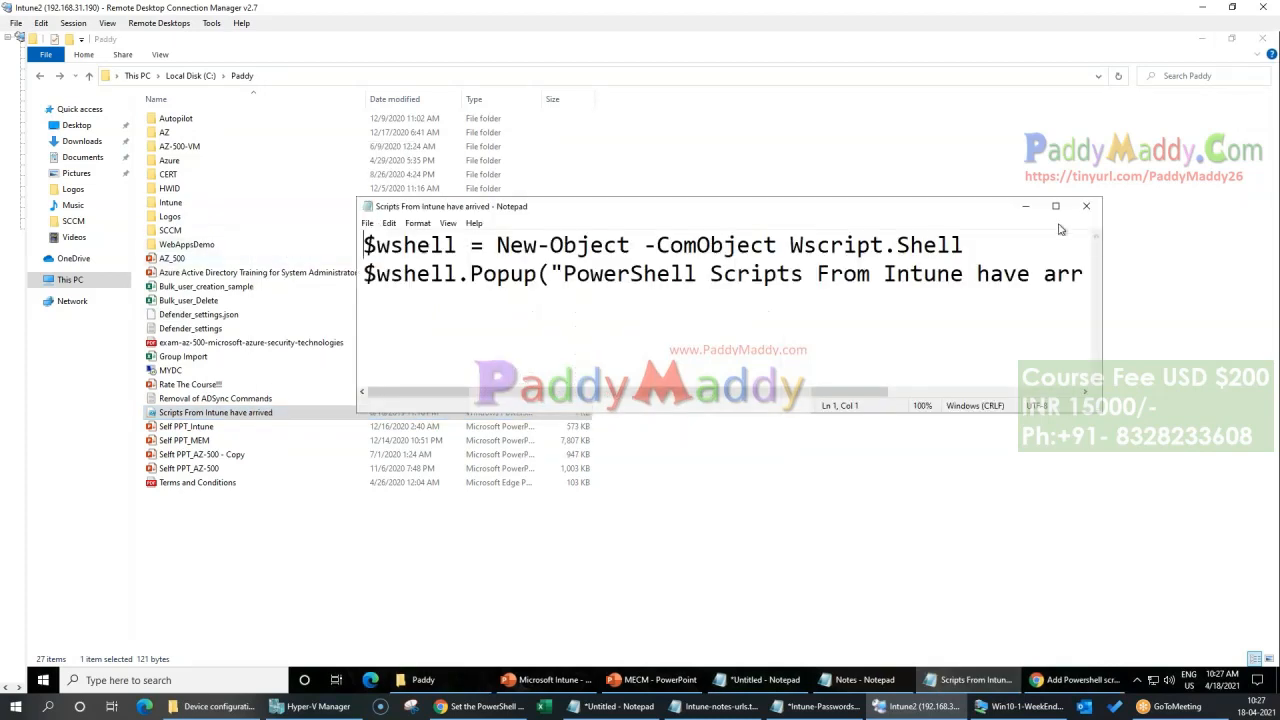
Step: Resize the Notepad window to show the full script, examine its New-Object and Popup lines, and close it
{"action": "left_click", "coordinate": [1055, 207]}
{"action": "left_click_drag", "start_coordinate": [252, 40], "coordinate": [385, 266]}
{"action": "left_click_drag", "start_coordinate": [892, 472], "coordinate": [1226, 557]}
{"action": "left_click_drag", "start_coordinate": [163, 306], "coordinate": [753, 306]}
{"action": "left_click", "coordinate": [713, 385]}
{"action": "left_click_drag", "start_coordinate": [320, 346], "coordinate": [1140, 340]}
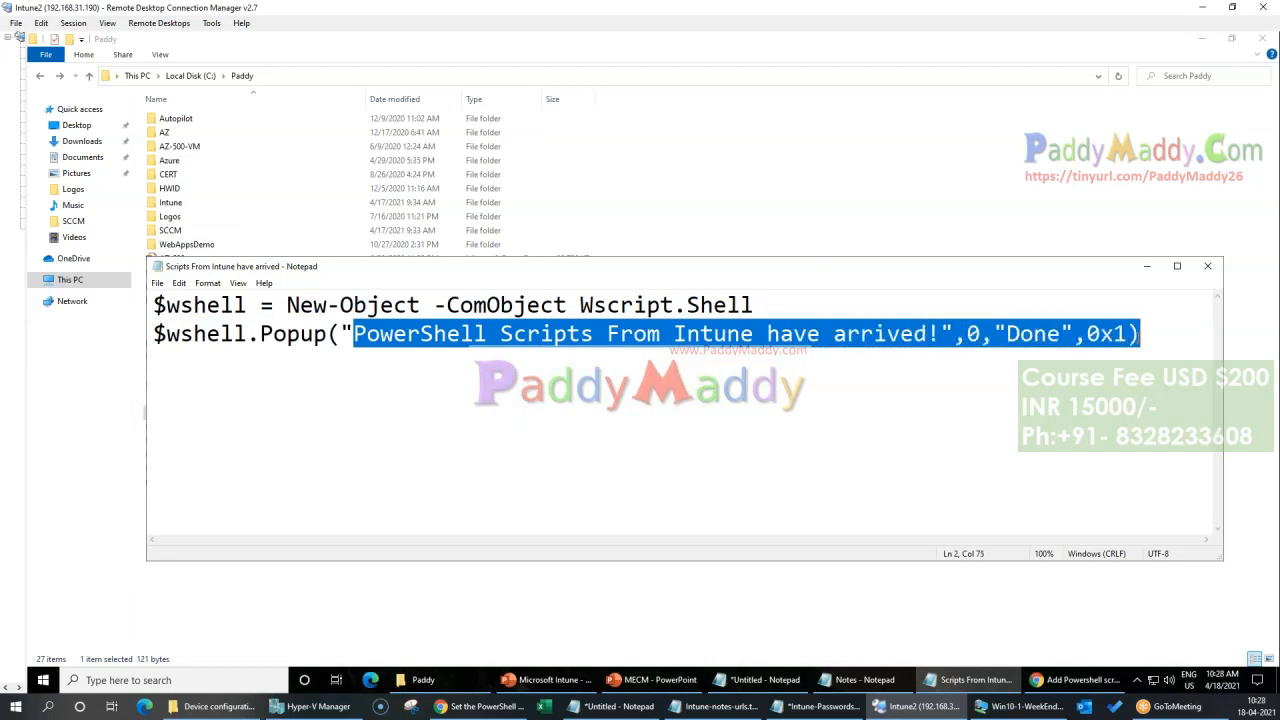
{"action": "left_click", "coordinate": [991, 404]}
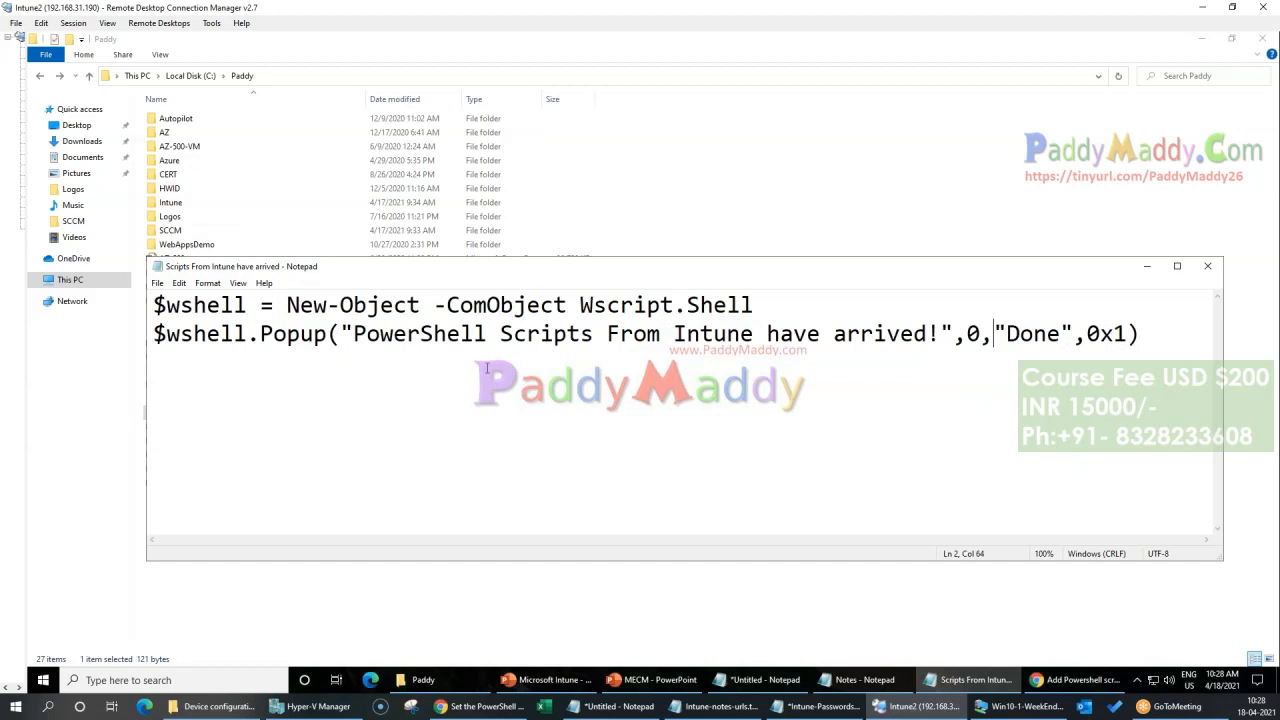
{"action": "left_click_drag", "start_coordinate": [1150, 331], "coordinate": [126, 292]}
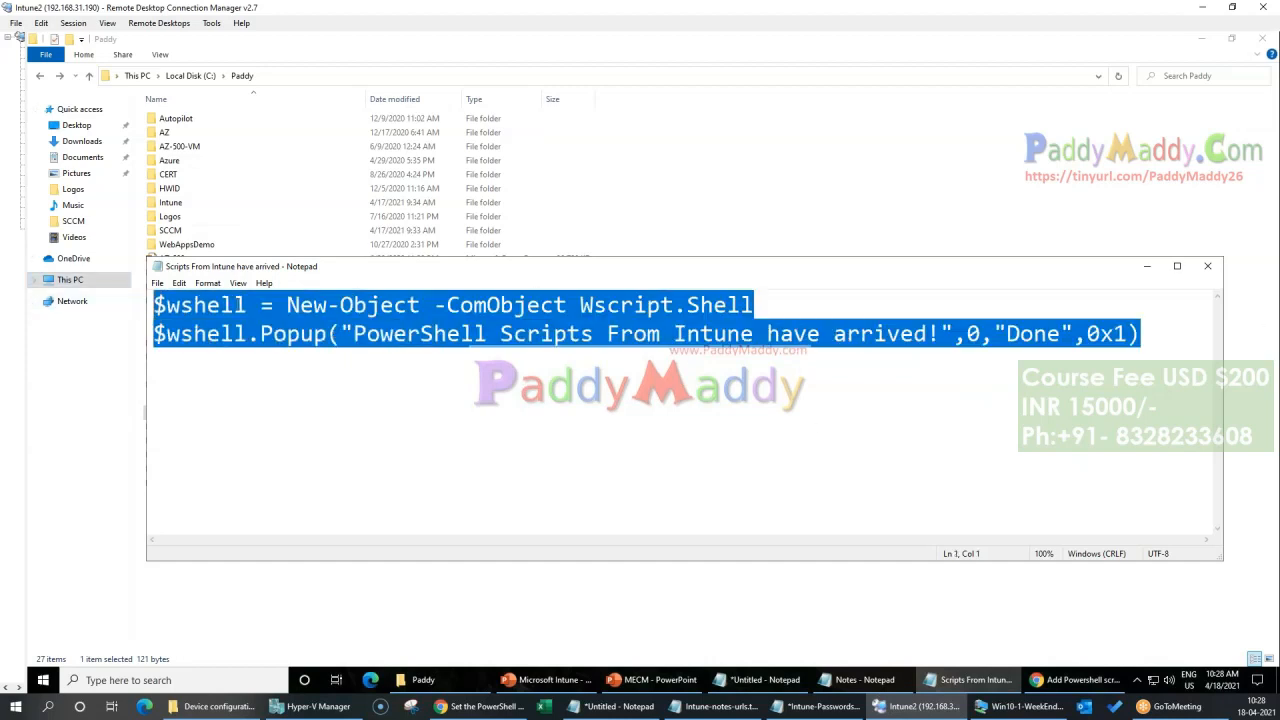
{"action": "left_click", "coordinate": [571, 495]}
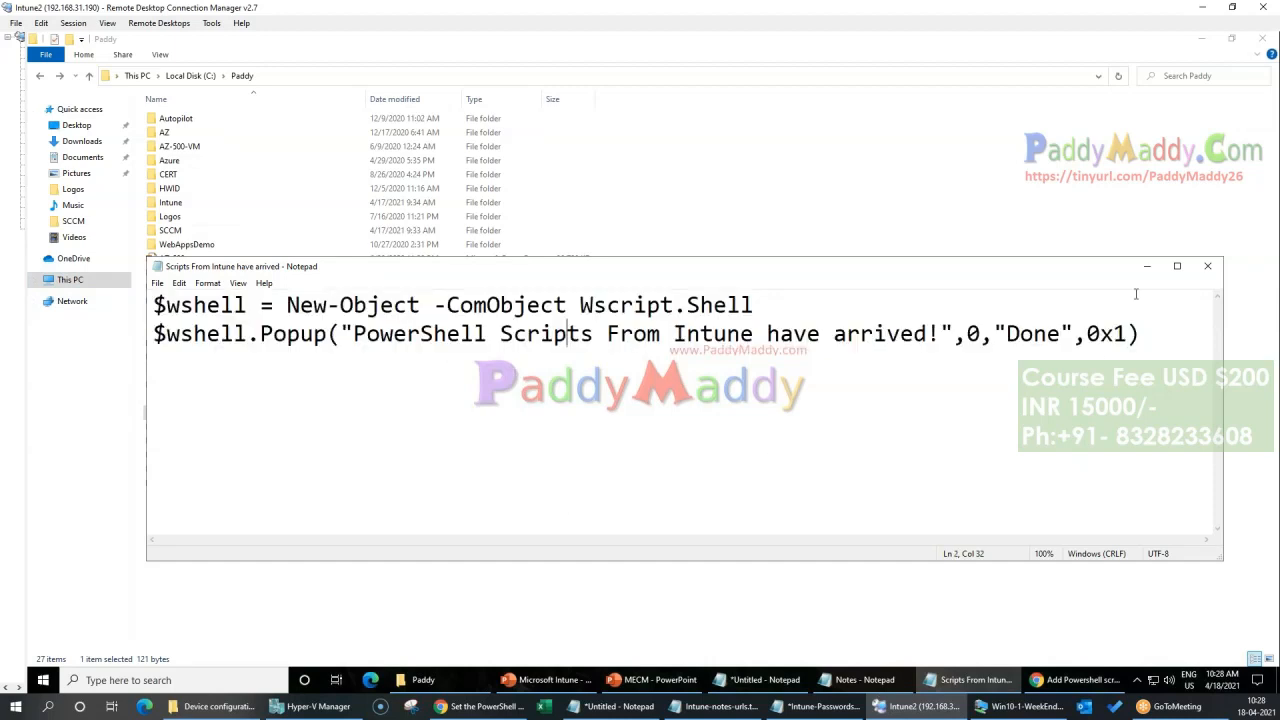
{"action": "left_click", "coordinate": [1214, 271]}
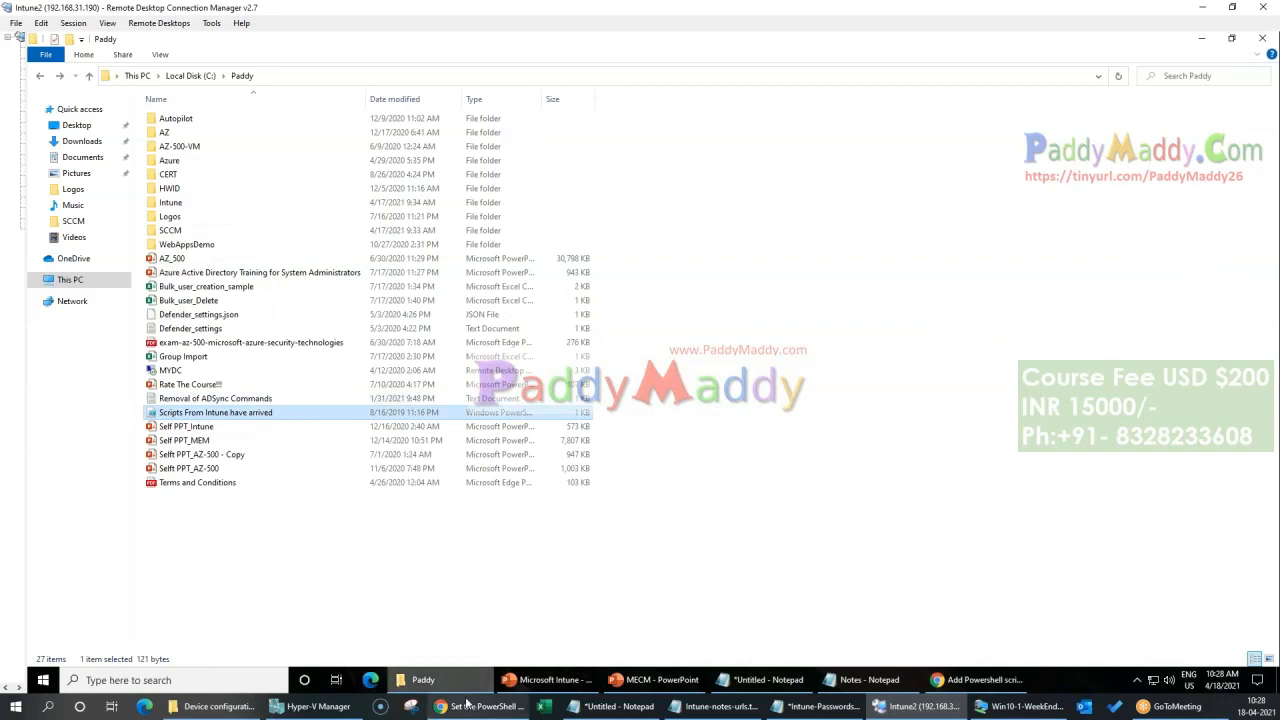
Step: Return to the Add Powershell script wizard, name the script "Script to Push From Intune" and continue to Script settings
{"action": "left_click", "coordinate": [1001, 680]}
{"action": "left_click", "coordinate": [500, 259]}
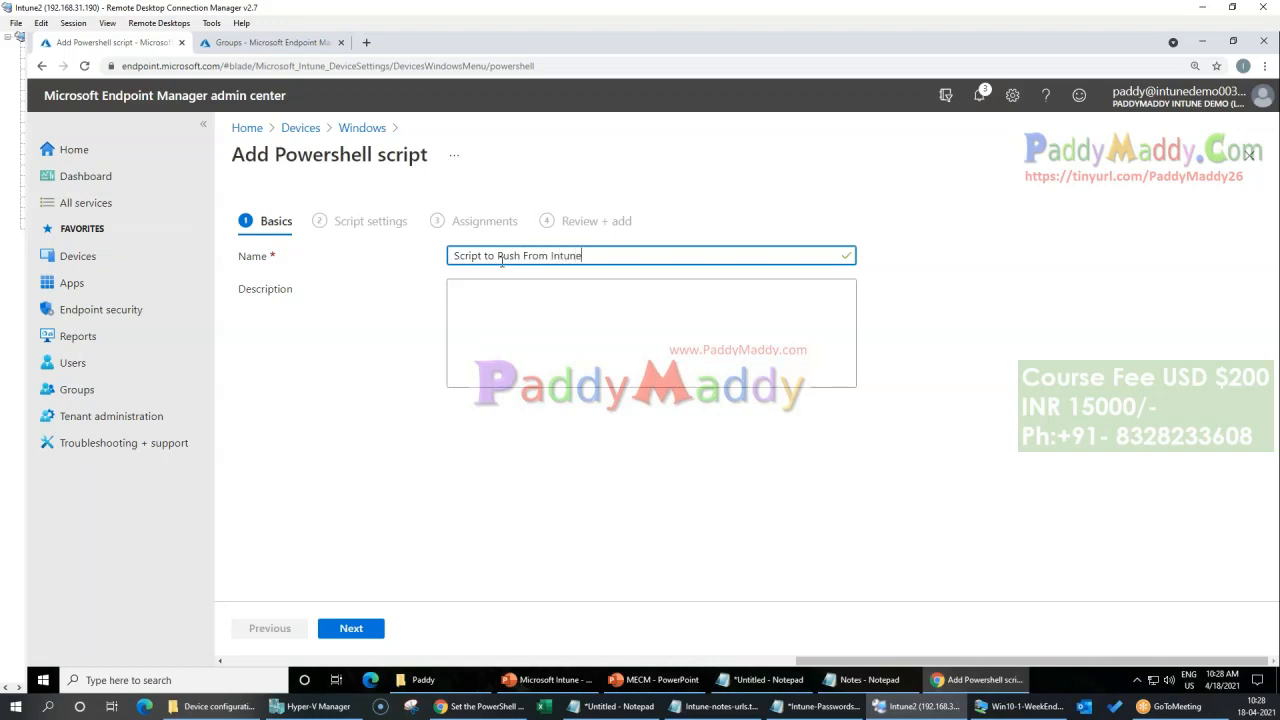
{"action": "left_click", "coordinate": [350, 628]}
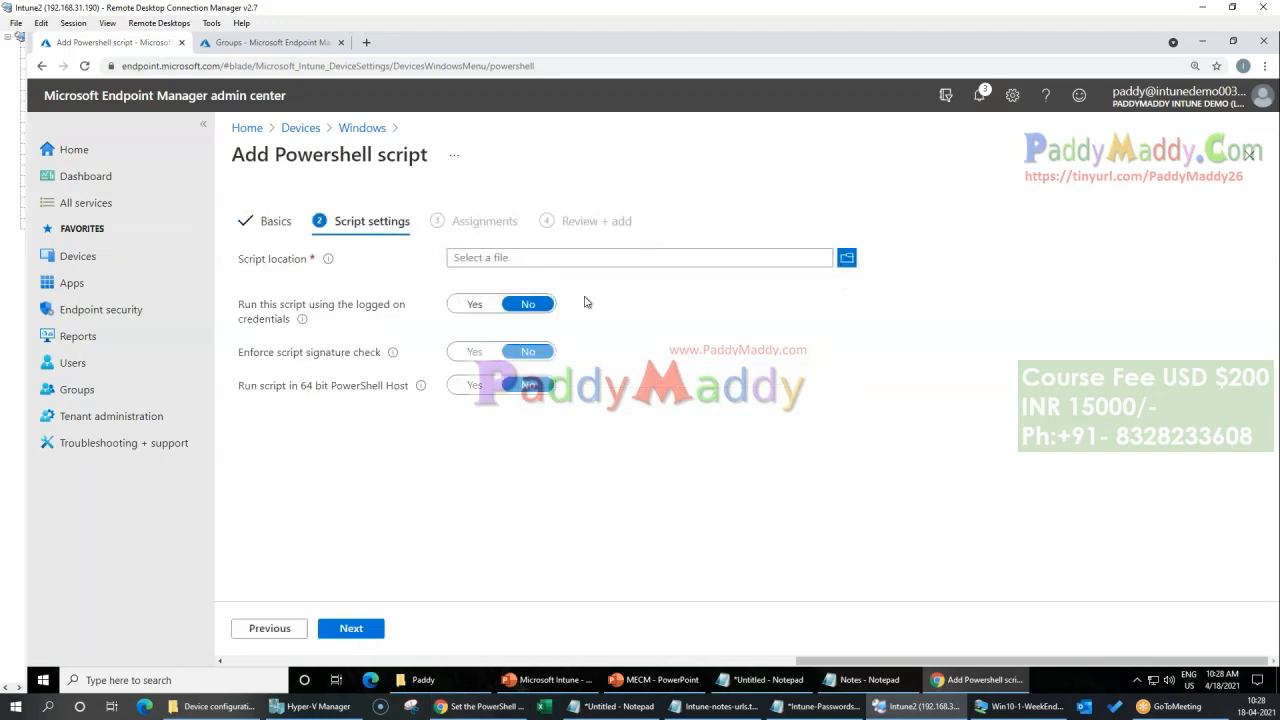
Step: Set the script location to "Scripts From Intune have arrived.ps1" from the C:\Paddy folder and continue to Assignments with the default settings
{"action": "left_click", "coordinate": [847, 260]}
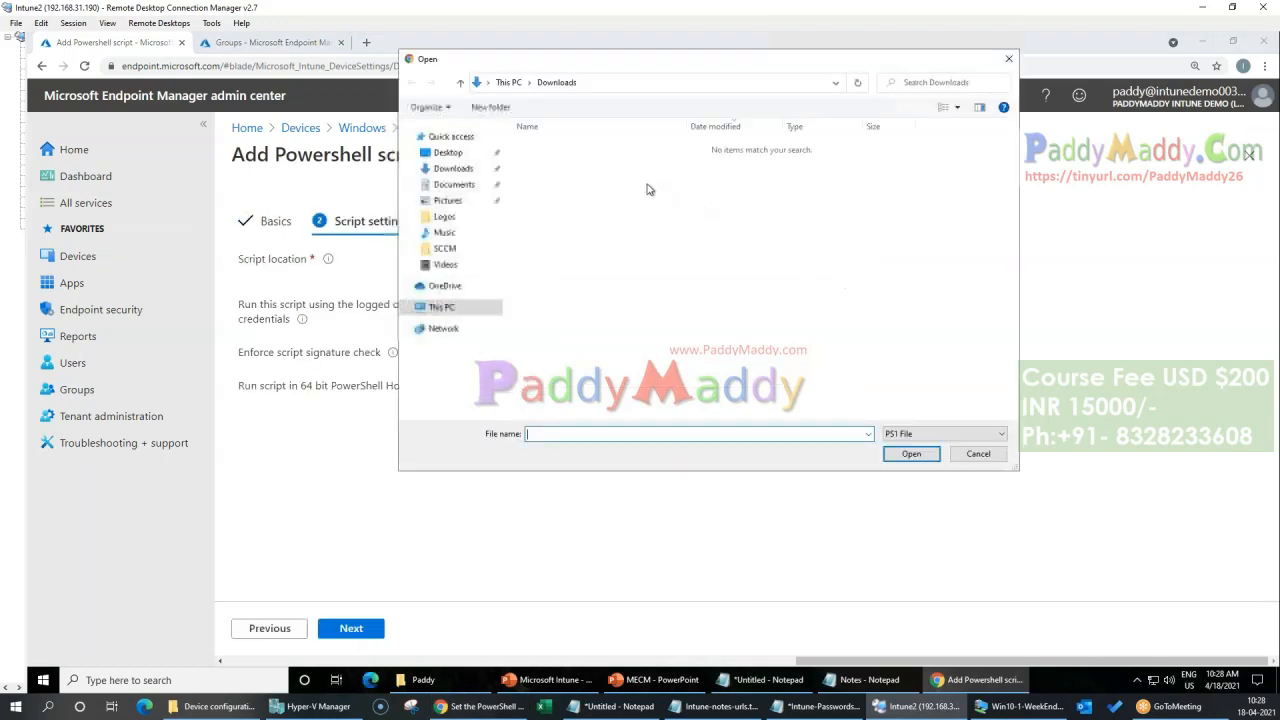
{"action": "left_click", "coordinate": [445, 218]}
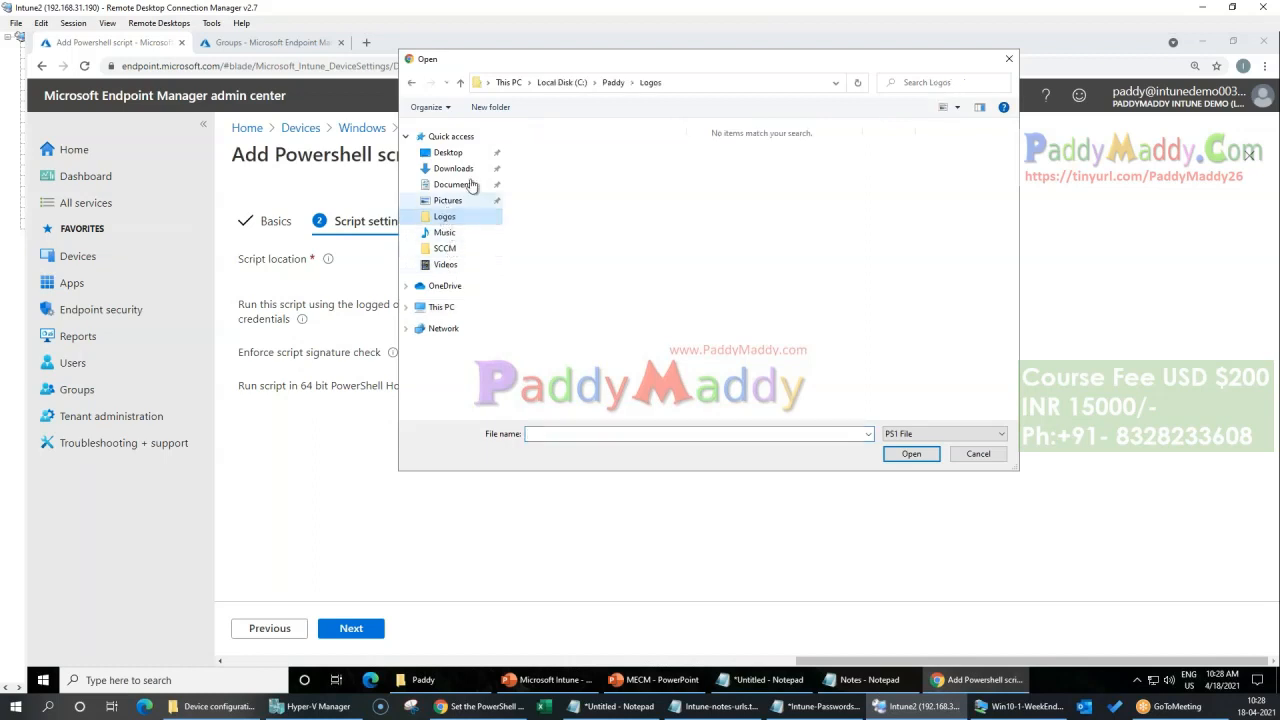
{"action": "left_click", "coordinate": [612, 82]}
{"action": "double_click", "coordinate": [560, 286]}
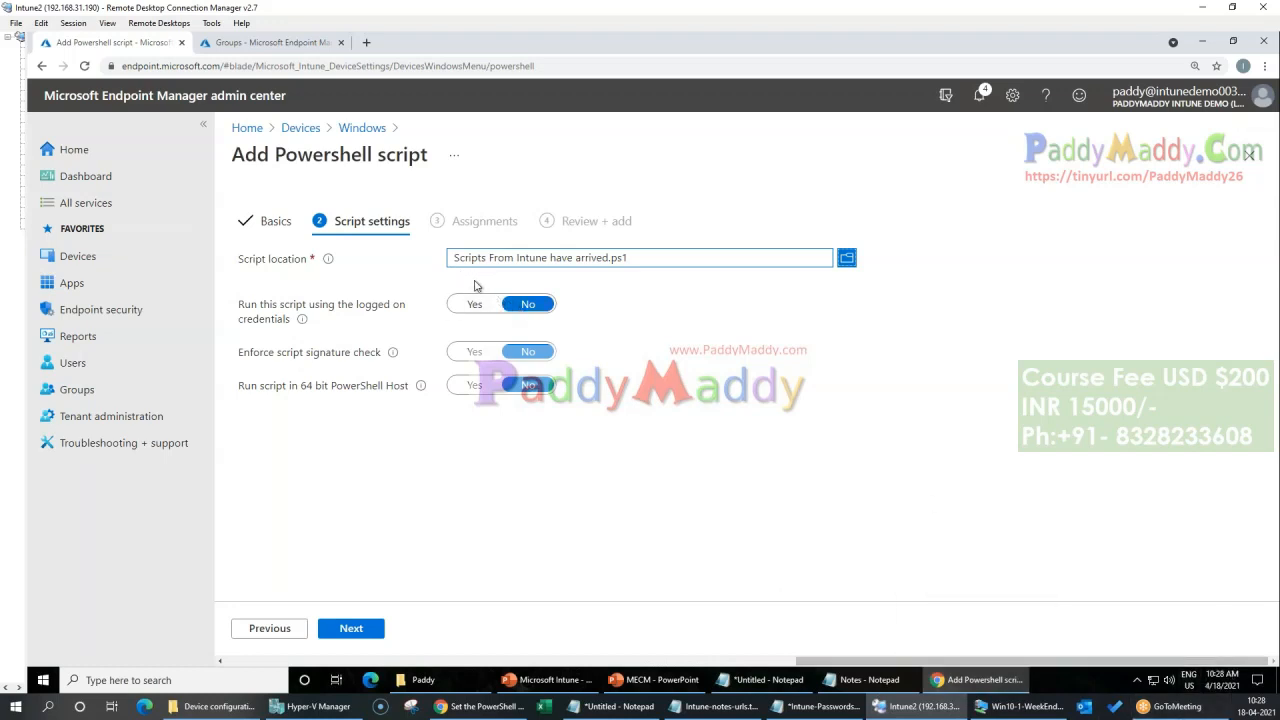
{"action": "left_click_drag", "start_coordinate": [237, 360], "coordinate": [344, 356]}
{"action": "left_click", "coordinate": [462, 467]}
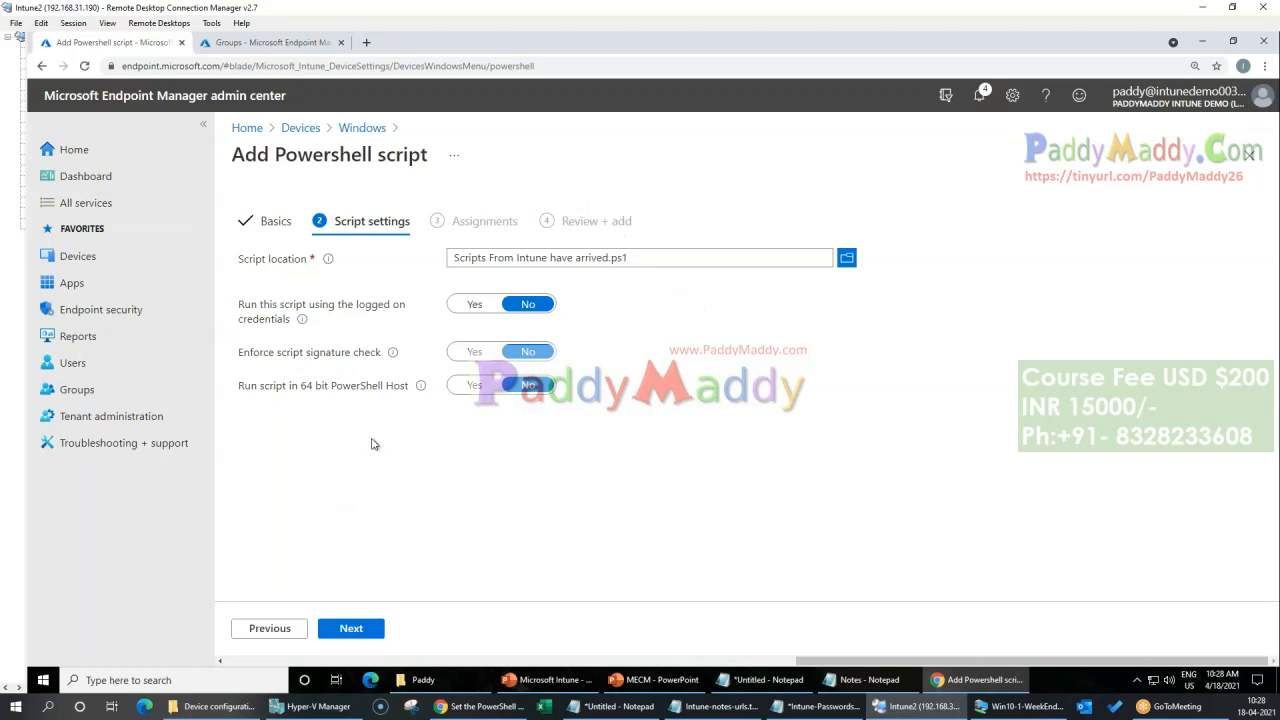
{"action": "left_click", "coordinate": [345, 627]}
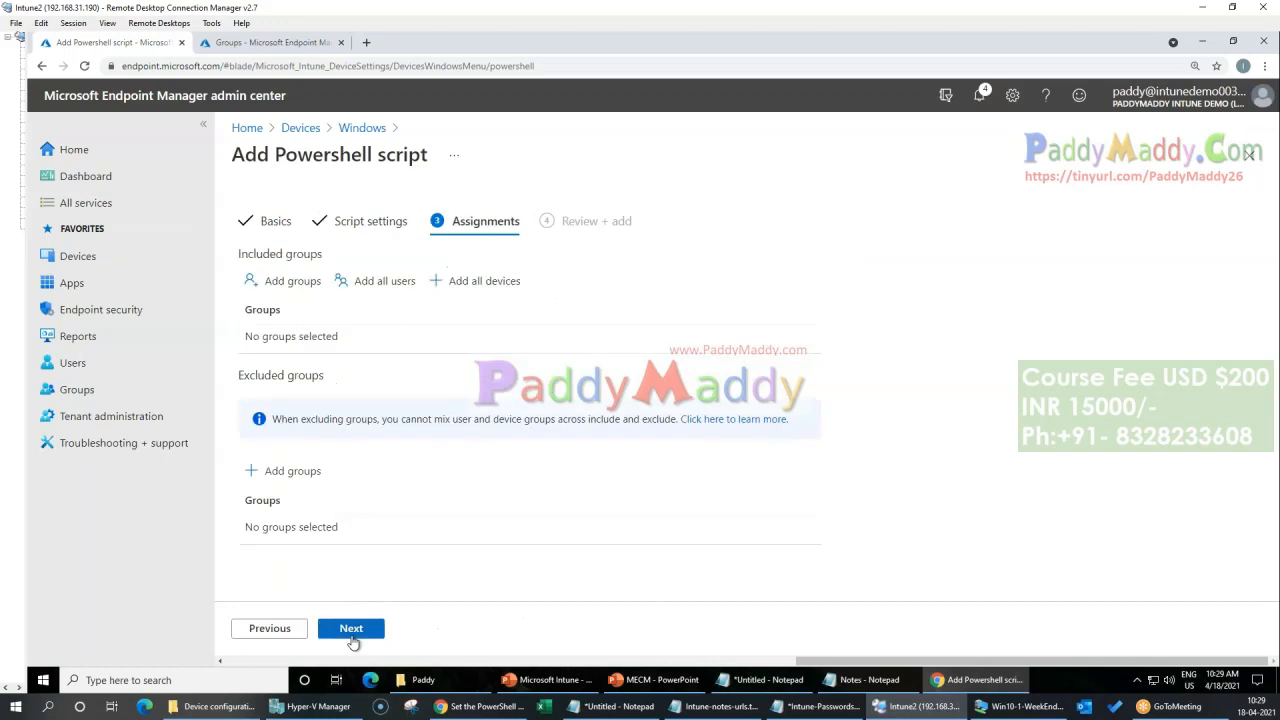
Step: Assign the script to all users and all devices, and add it from the review page
{"action": "left_click", "coordinate": [342, 283]}
{"action": "left_click", "coordinate": [440, 281]}
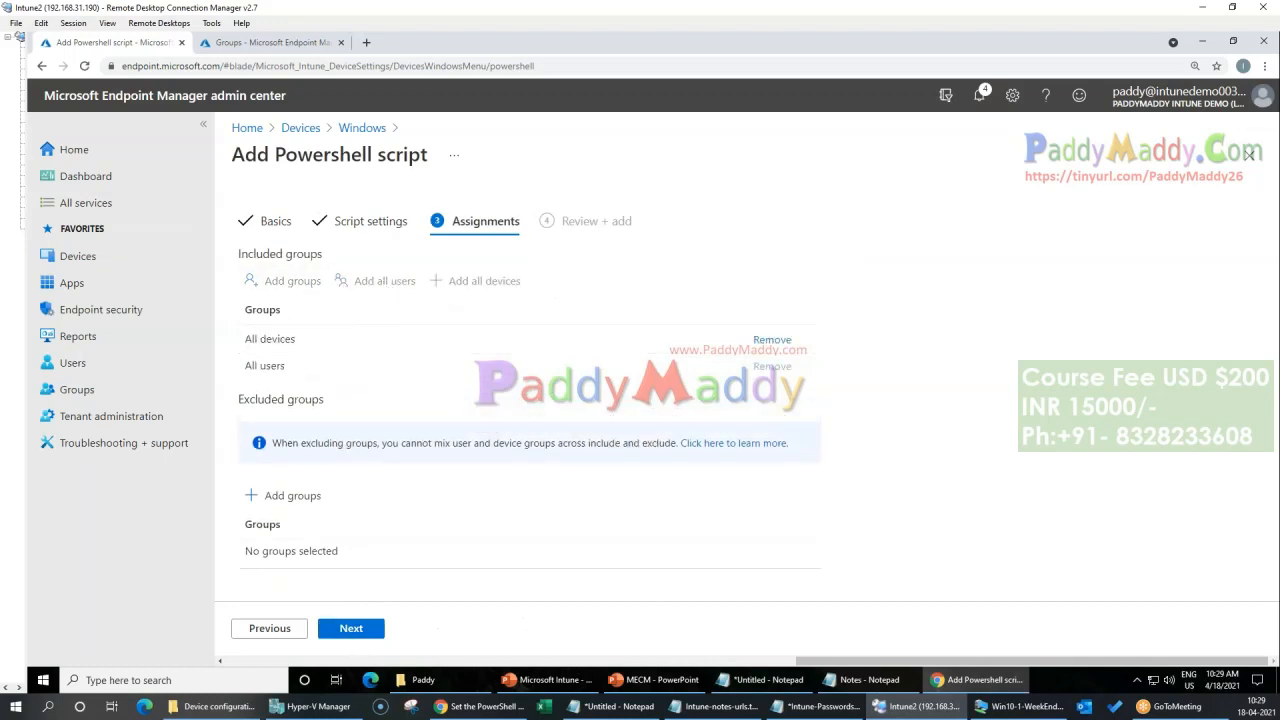
{"action": "left_click", "coordinate": [326, 630]}
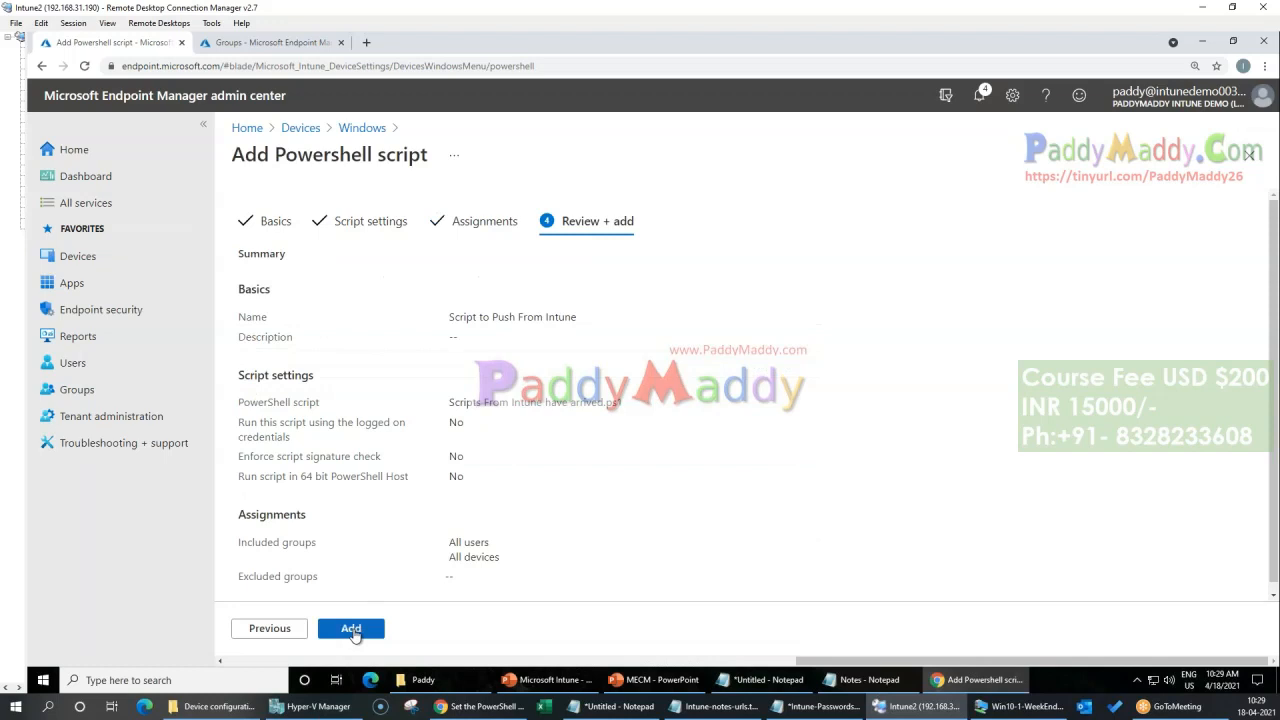
{"action": "left_click", "coordinate": [324, 630]}
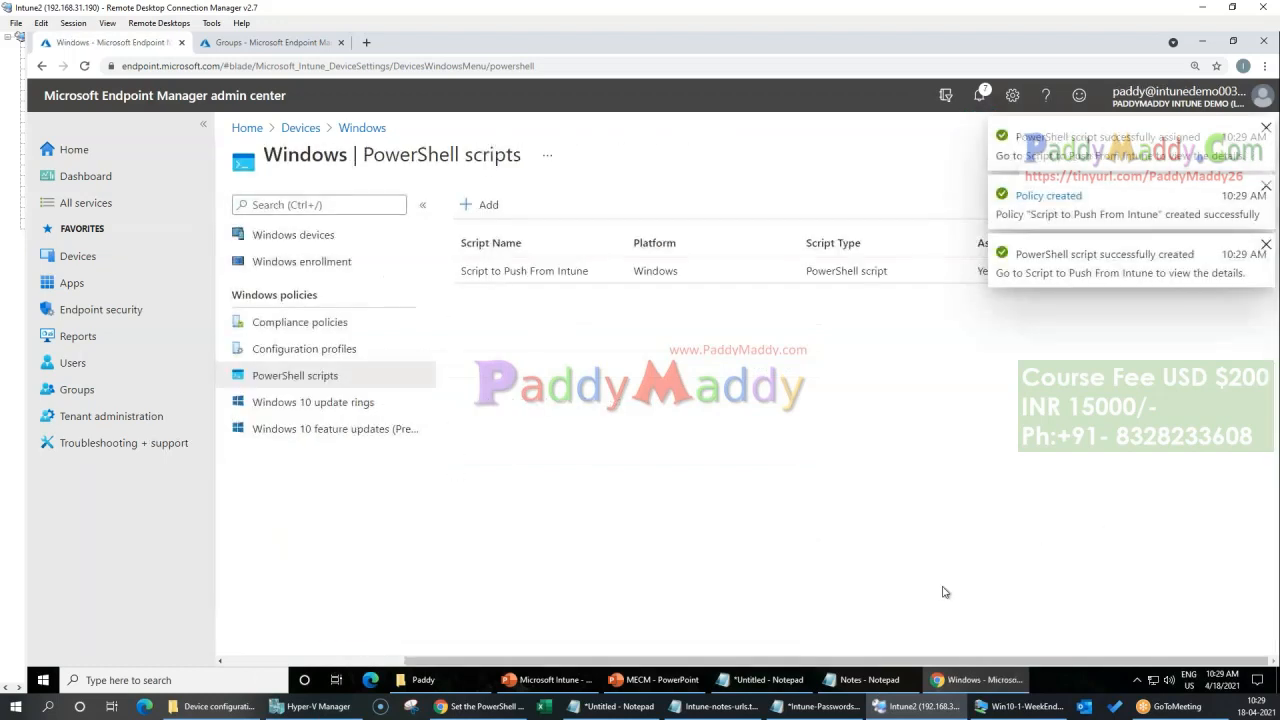
Step: Switch to the Win10-1-WeekEnd virtual machine and open the Access work or school page in its account settings
{"action": "left_click", "coordinate": [1024, 707]}
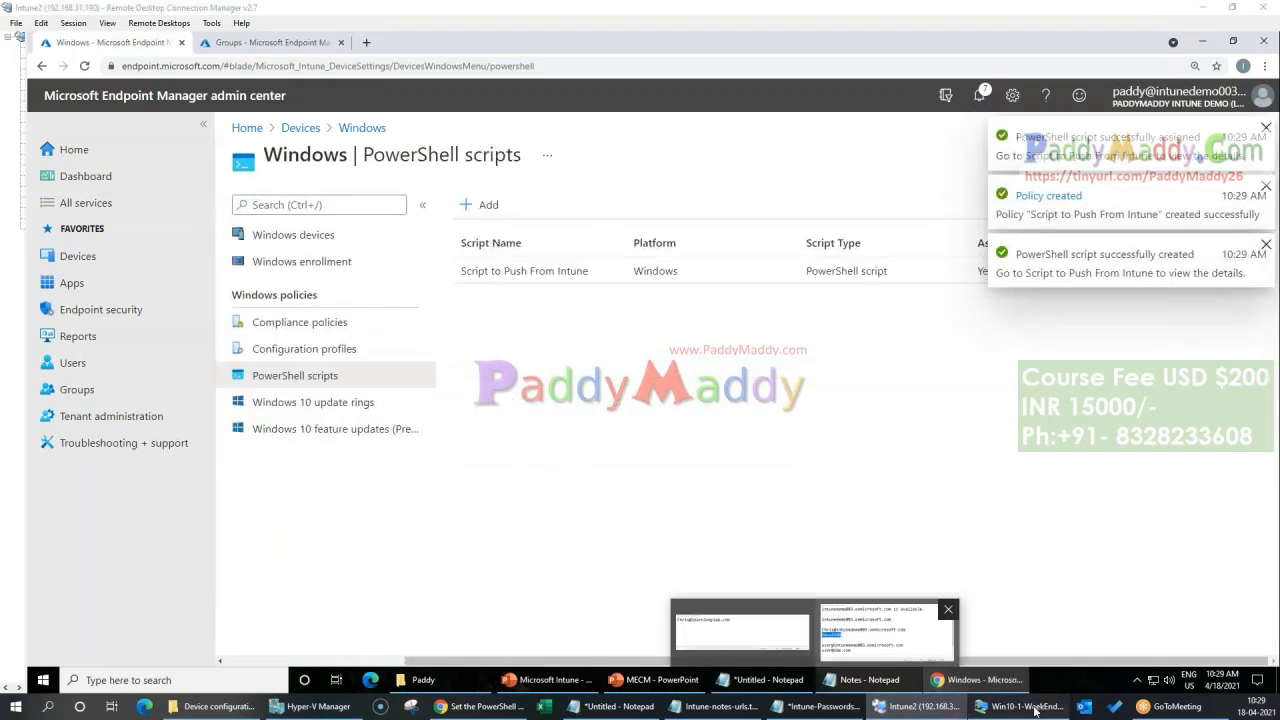
{"action": "left_click", "coordinate": [858, 558]}
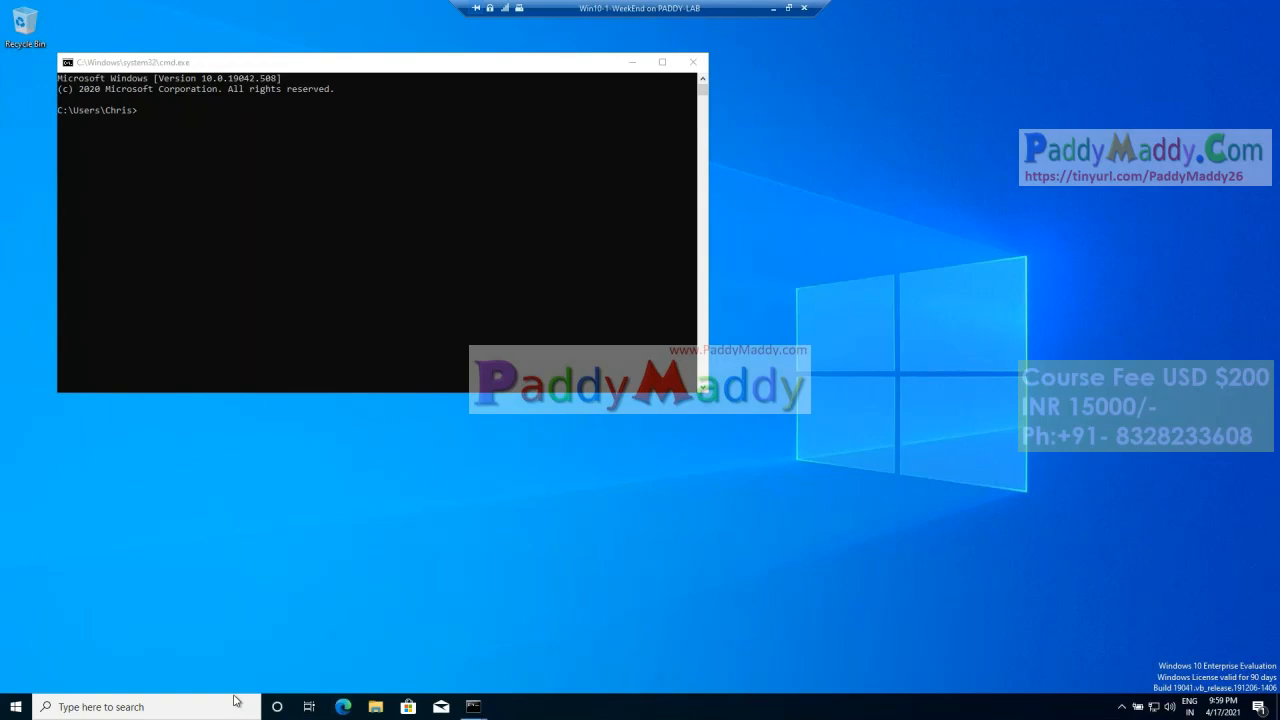
{"action": "left_click", "coordinate": [16, 706]}
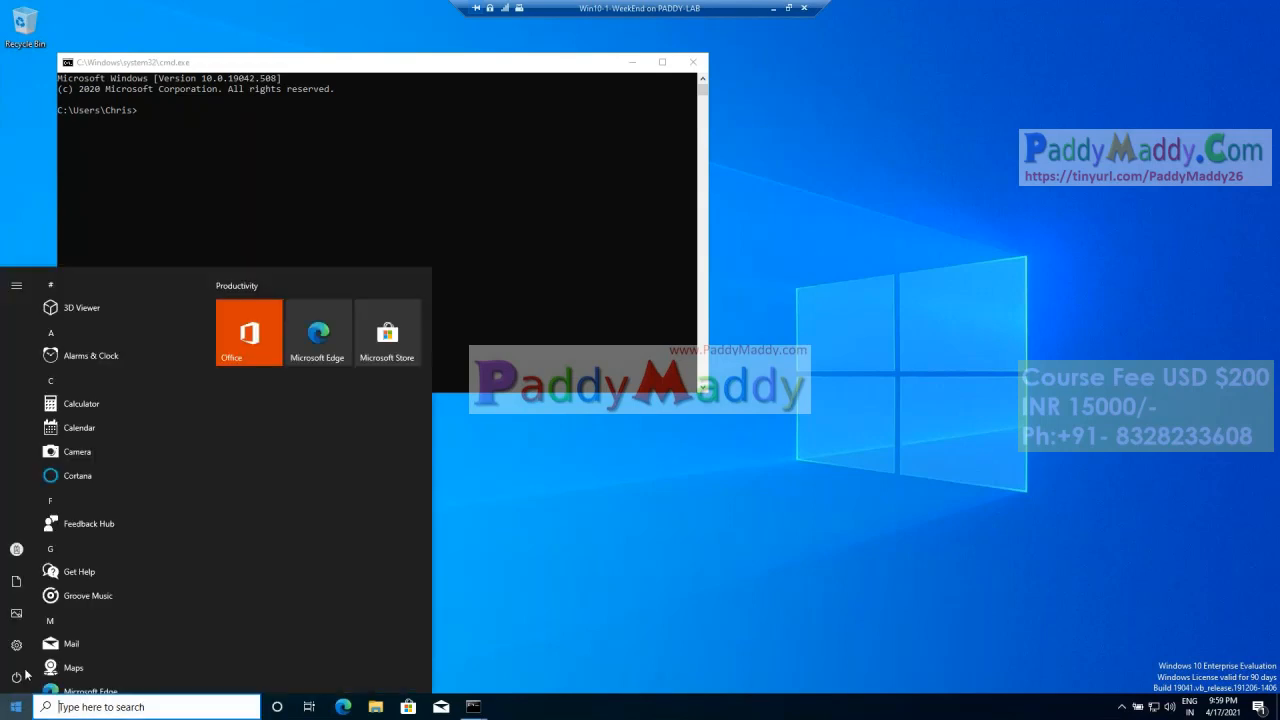
{"action": "left_click", "coordinate": [16, 645]}
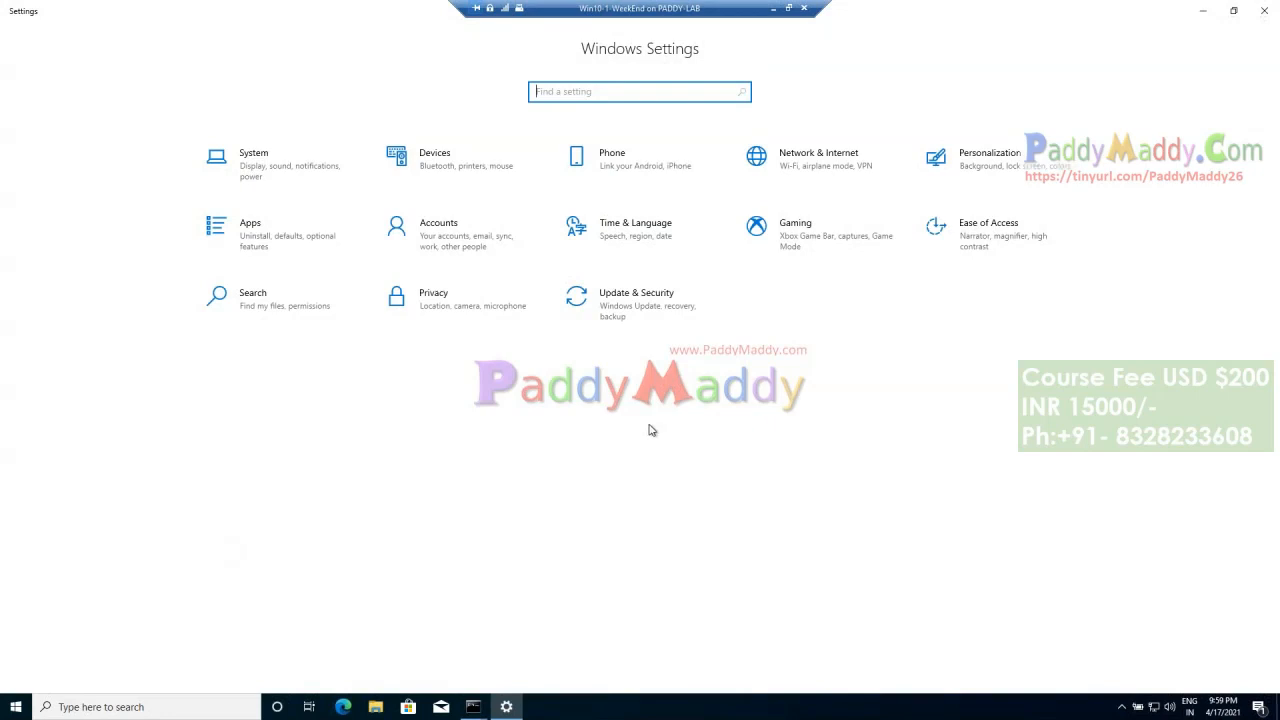
{"action": "left_click", "coordinate": [447, 232]}
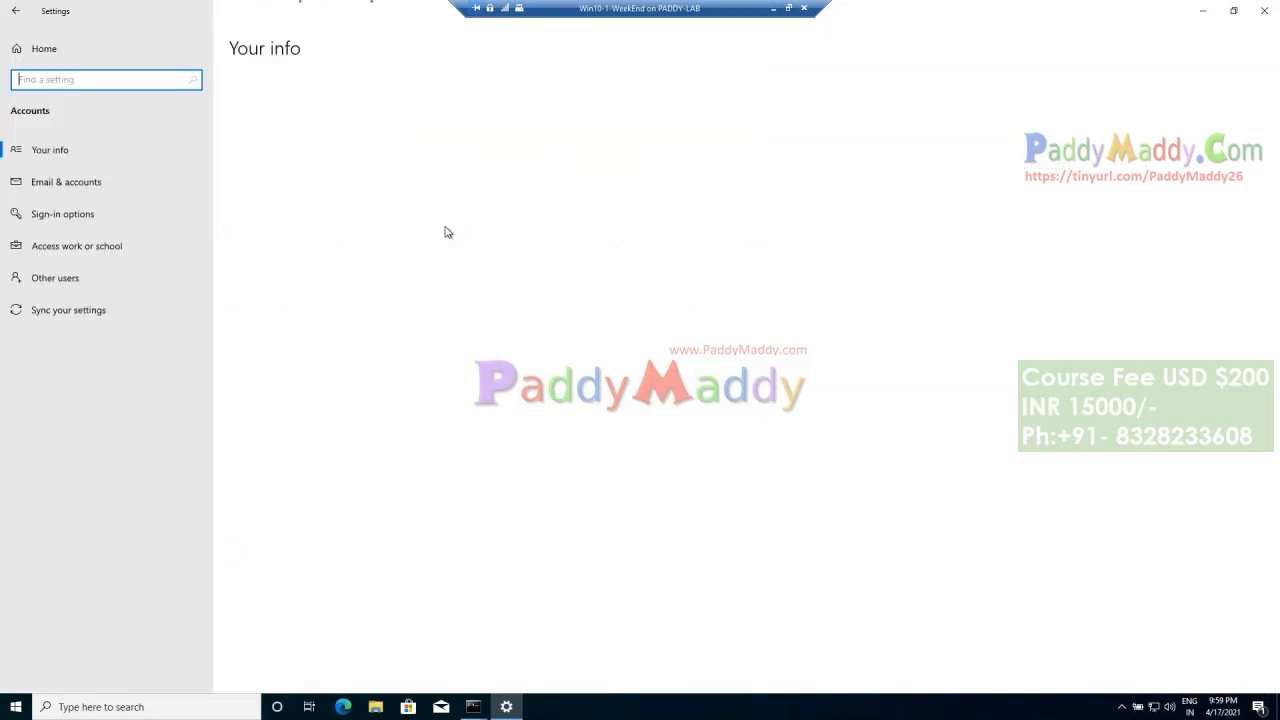
{"action": "left_click", "coordinate": [104, 255]}
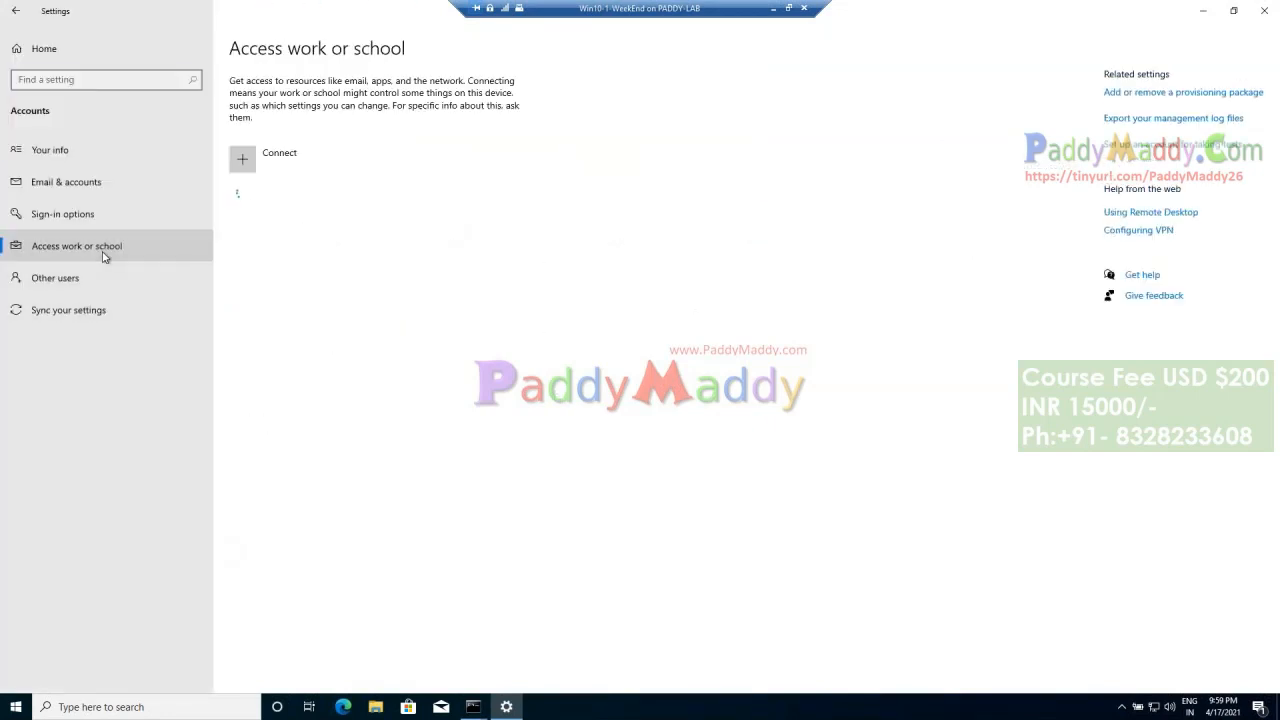
Step: Open the info page of the PaddyMaddy Intune Demo connection, sync the device and check the hidden notification-area icons
{"action": "left_click", "coordinate": [349, 212]}
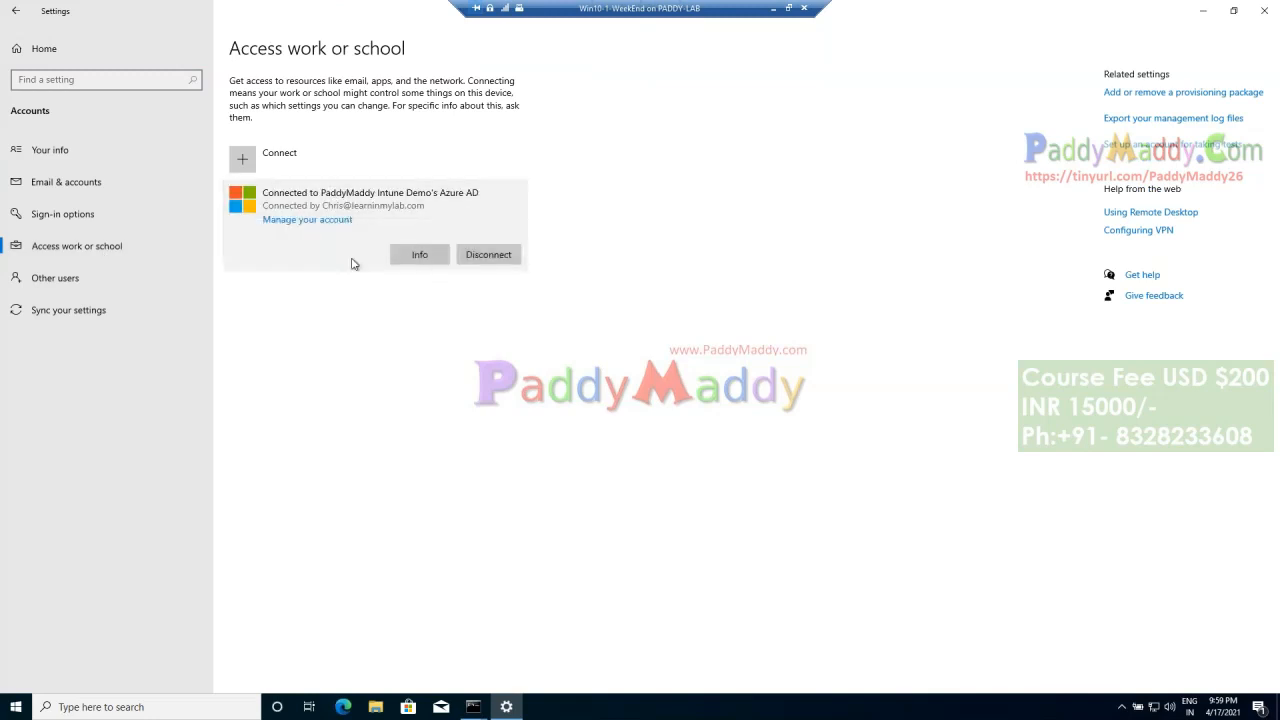
{"action": "left_click", "coordinate": [420, 254]}
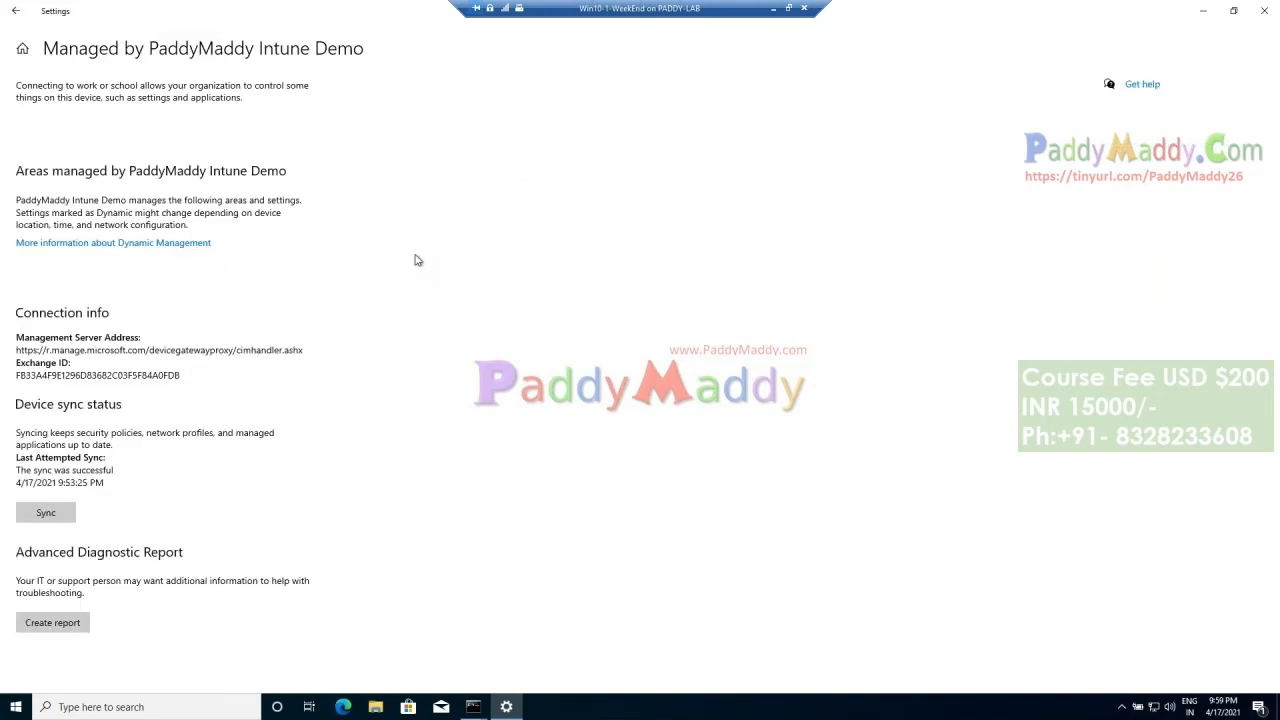
{"action": "left_click", "coordinate": [60, 512]}
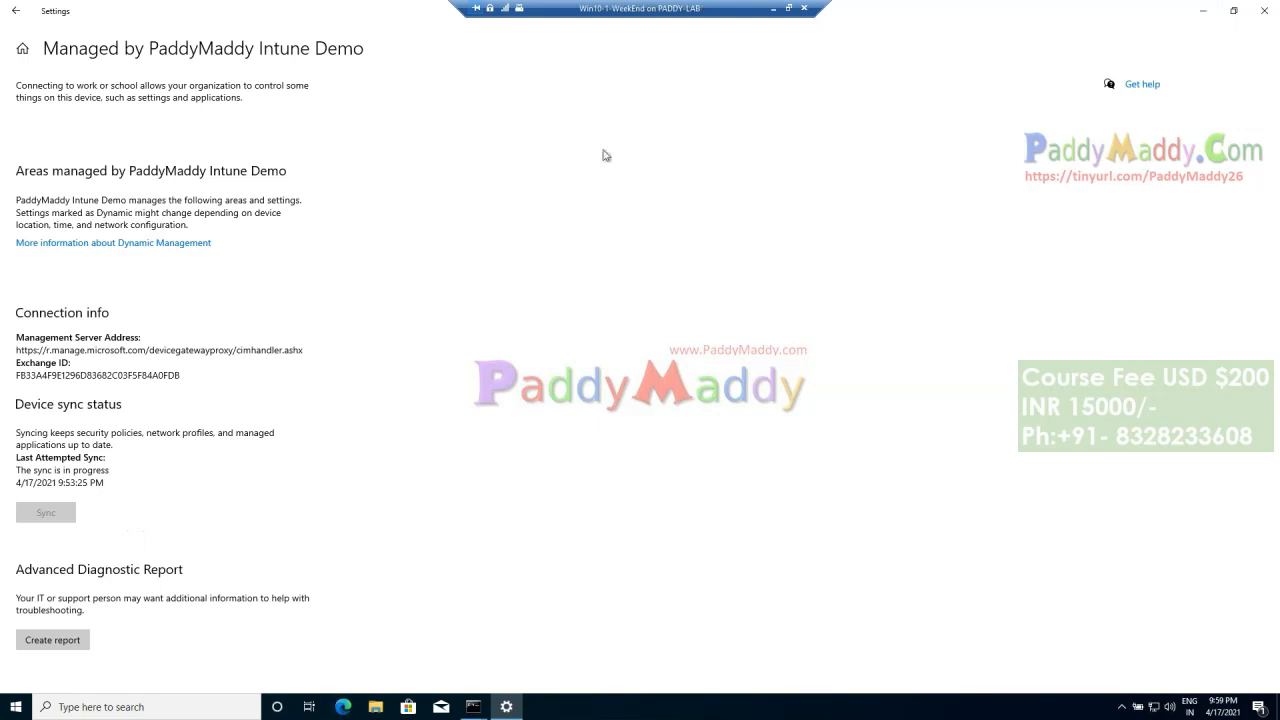
{"action": "left_click", "coordinate": [1122, 706]}
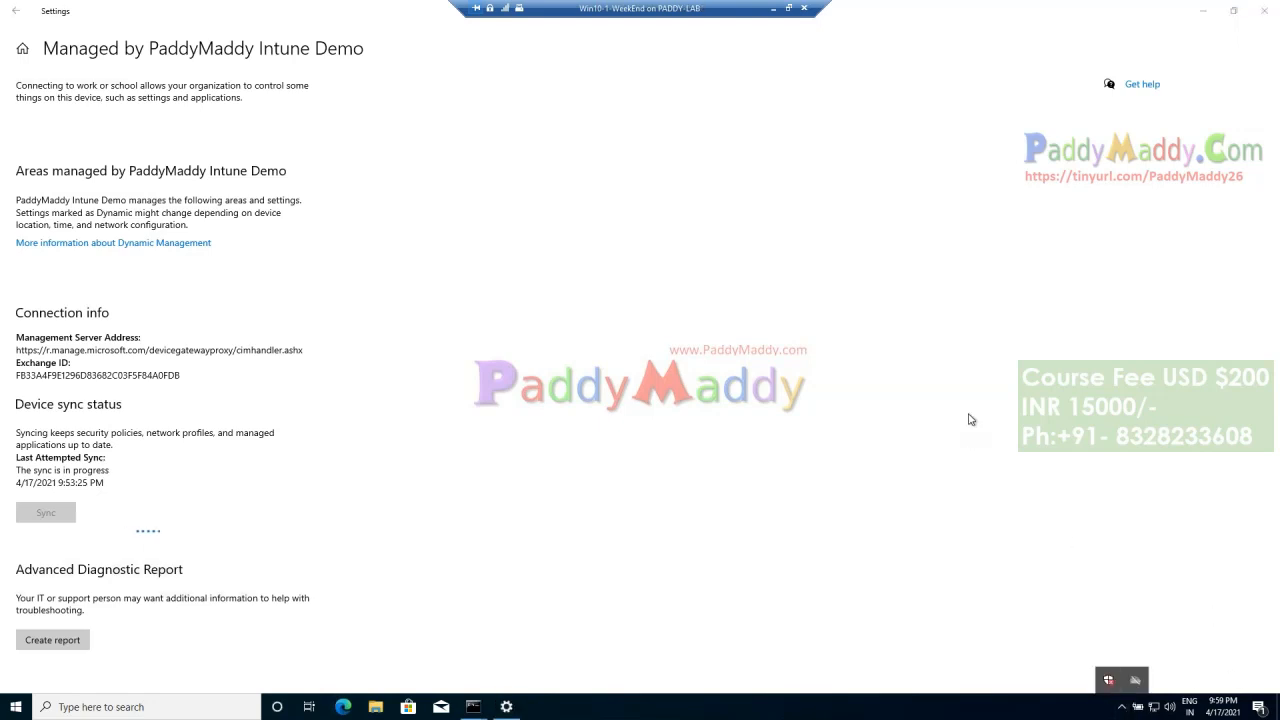
Step: Return to Endpoint Manager, examine the Assignment status in the Devices monitor and go back to the Devices overview
{"action": "key", "text": "super"}
{"action": "left_click", "coordinate": [1015, 73]}
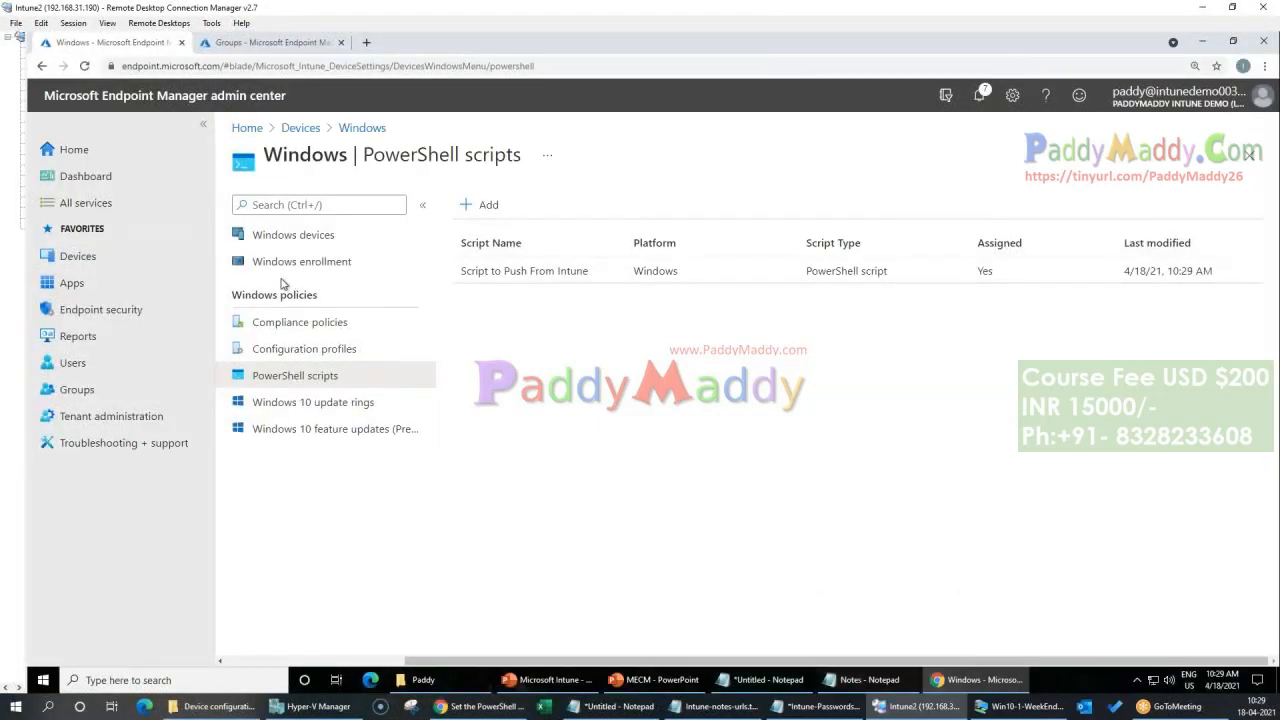
{"action": "left_click", "coordinate": [300, 128]}
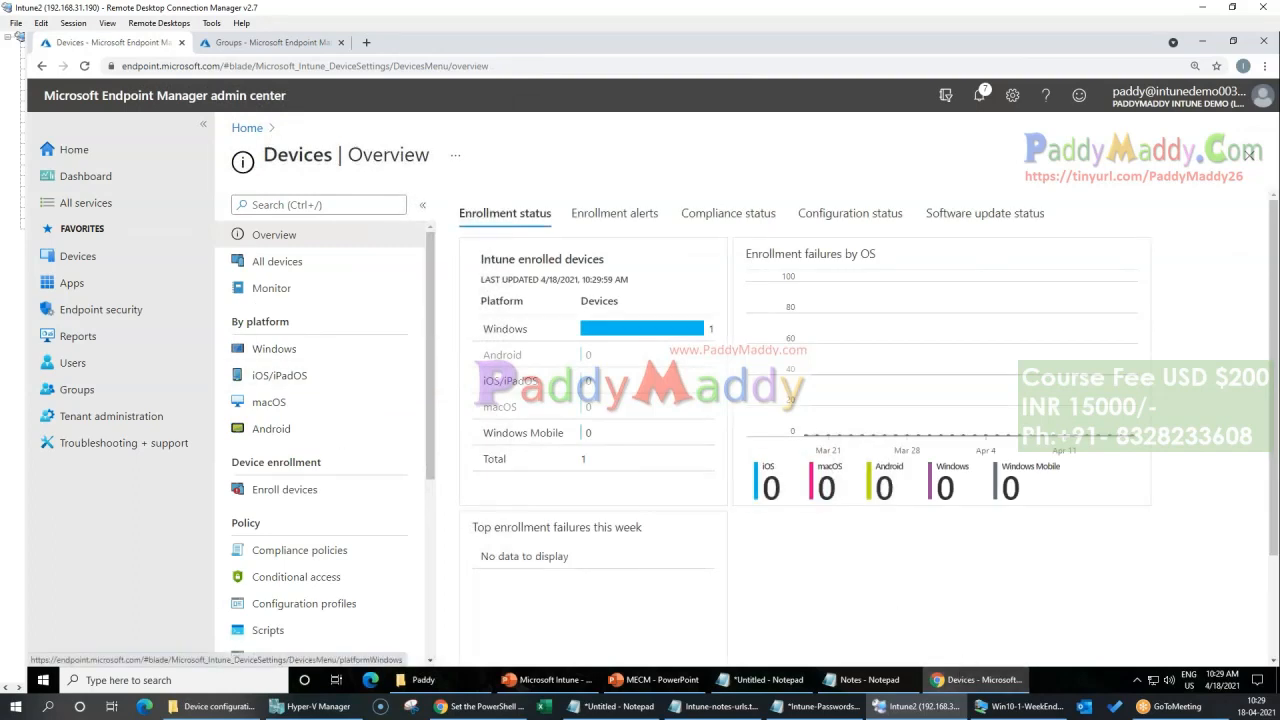
{"action": "left_click", "coordinate": [266, 288]}
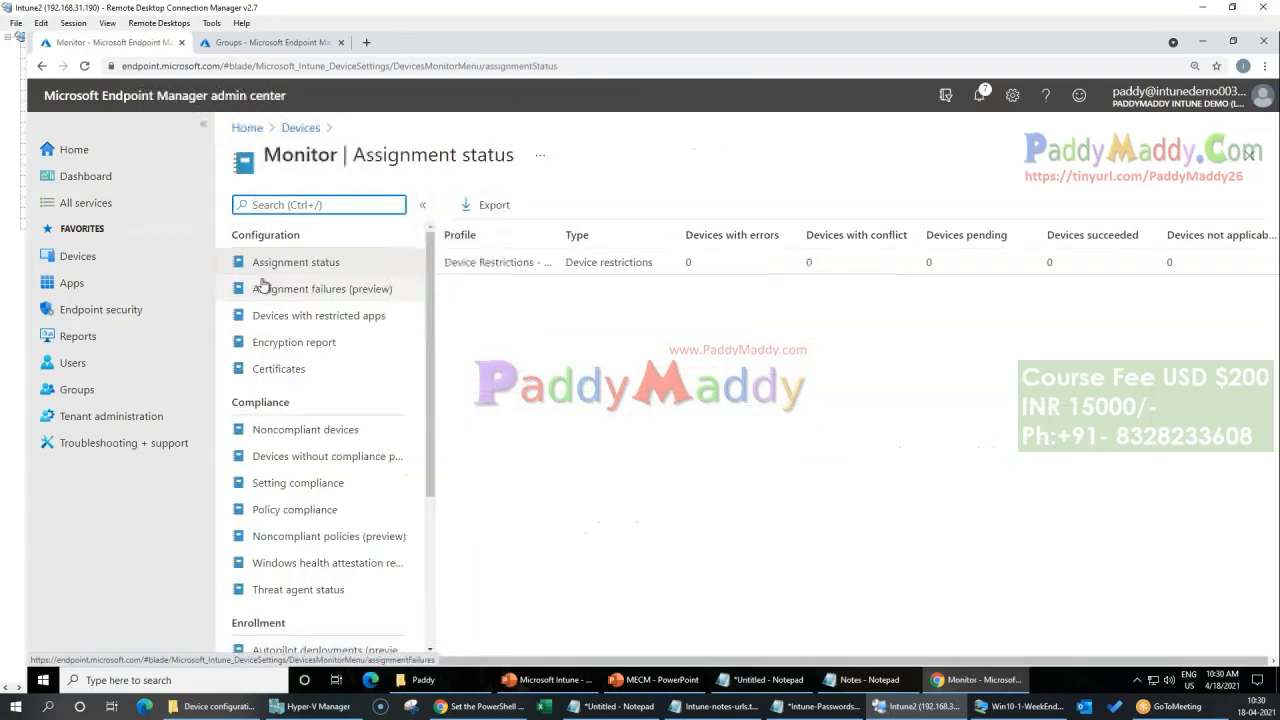
{"action": "left_click", "coordinate": [299, 128]}
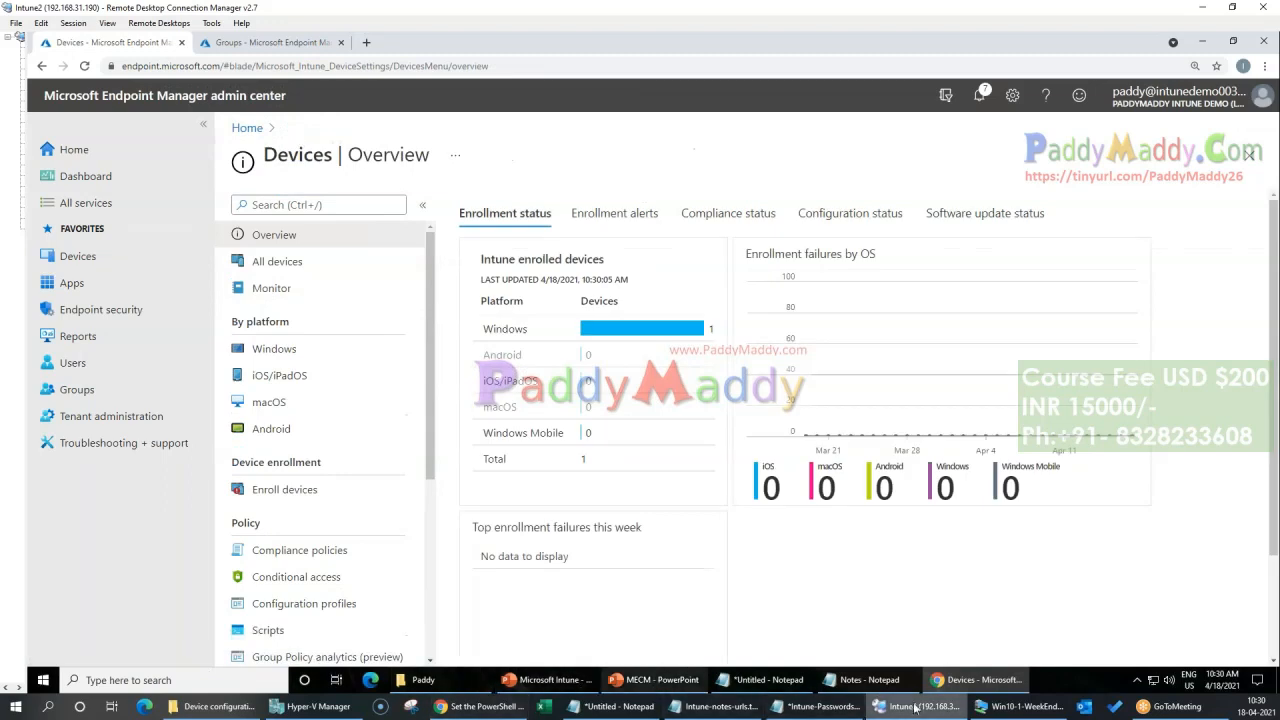
Step: Switch to the Win10-1-WeekEnd virtual machine, close Settings and check the hidden notification-area icons again
{"action": "left_click", "coordinate": [1020, 706]}
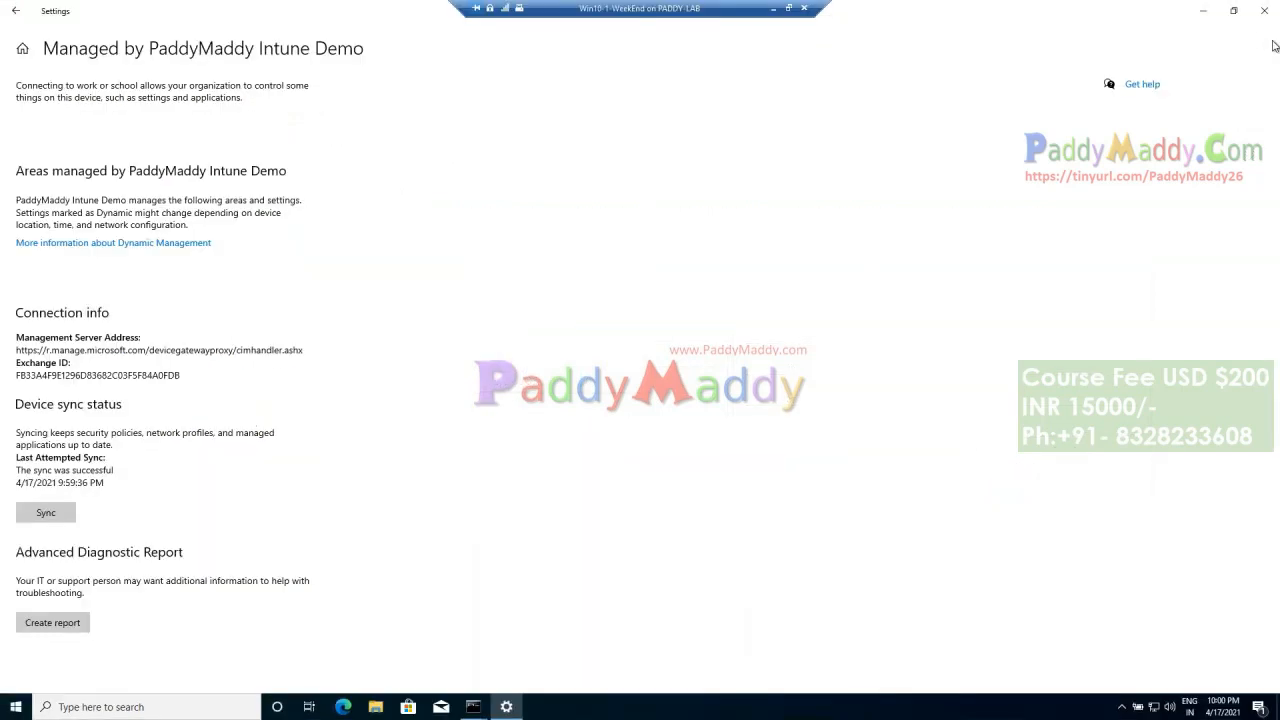
{"action": "left_click", "coordinate": [1264, 10]}
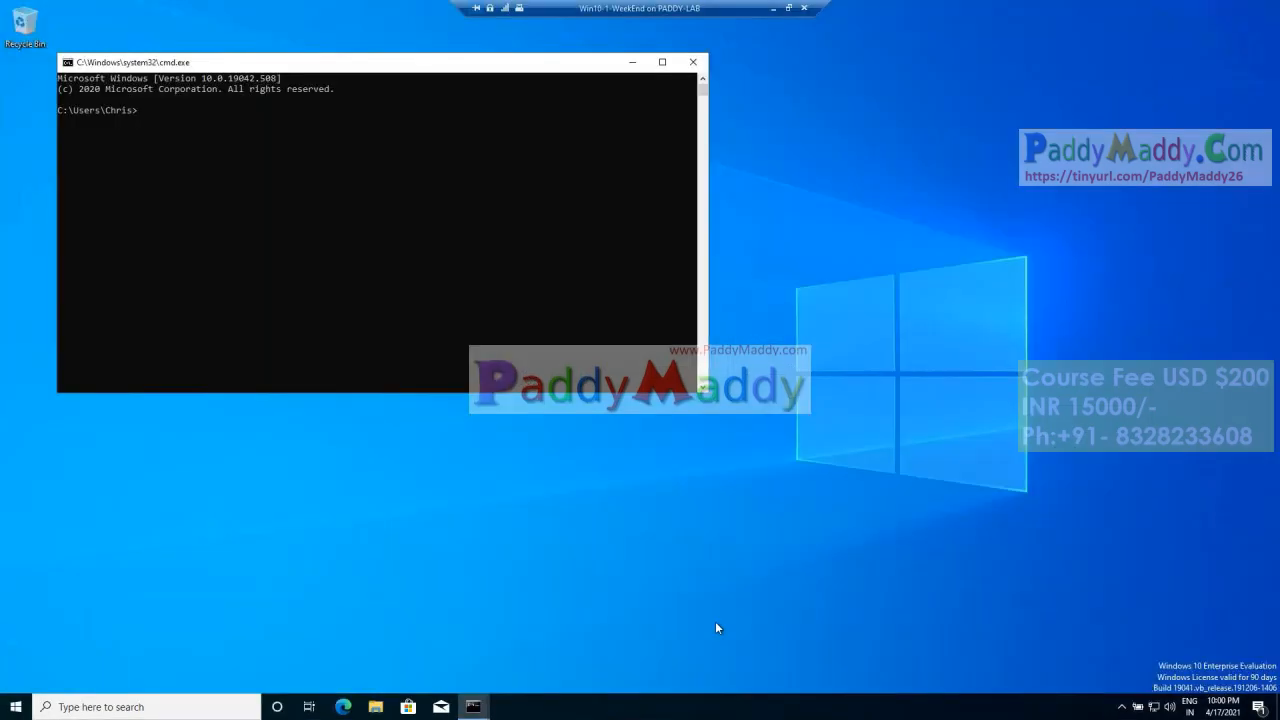
{"action": "left_click", "coordinate": [1122, 706]}
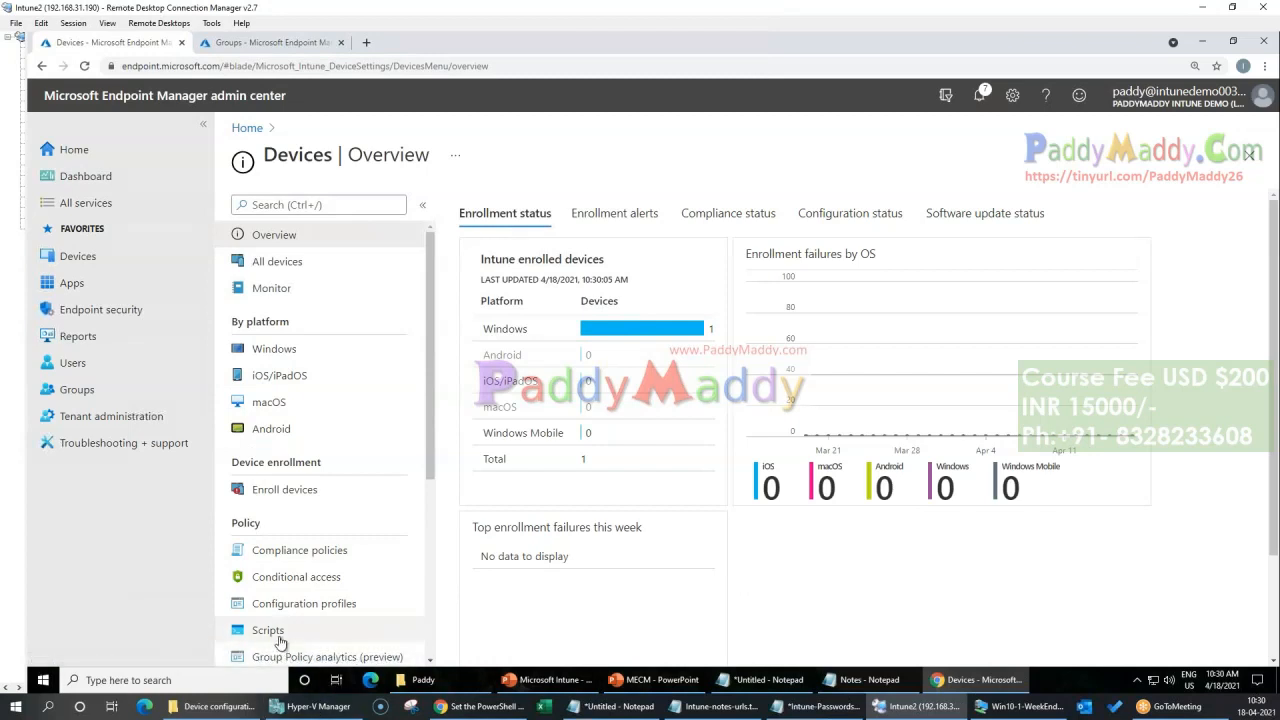
{"action": "scroll", "coordinate": [283, 620], "scroll_direction": "down", "scroll_amount": 2}
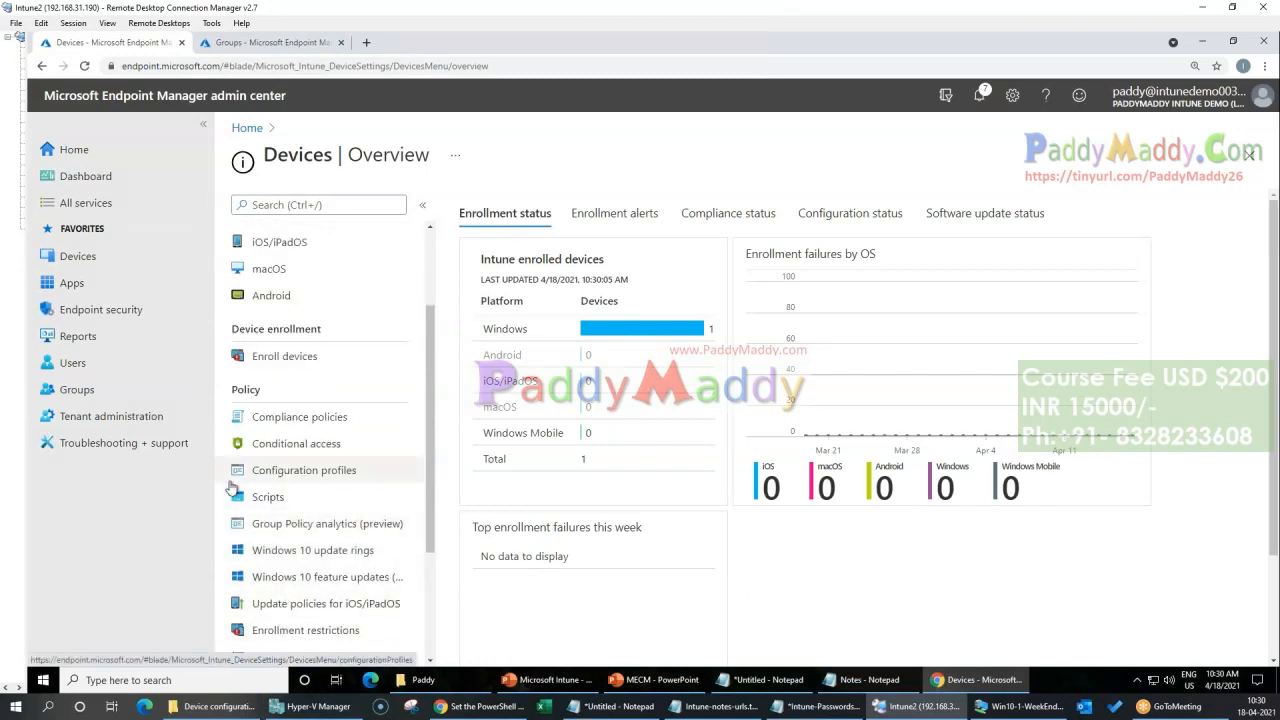
{"action": "scroll", "coordinate": [283, 510], "scroll_direction": "up", "scroll_amount": 2}
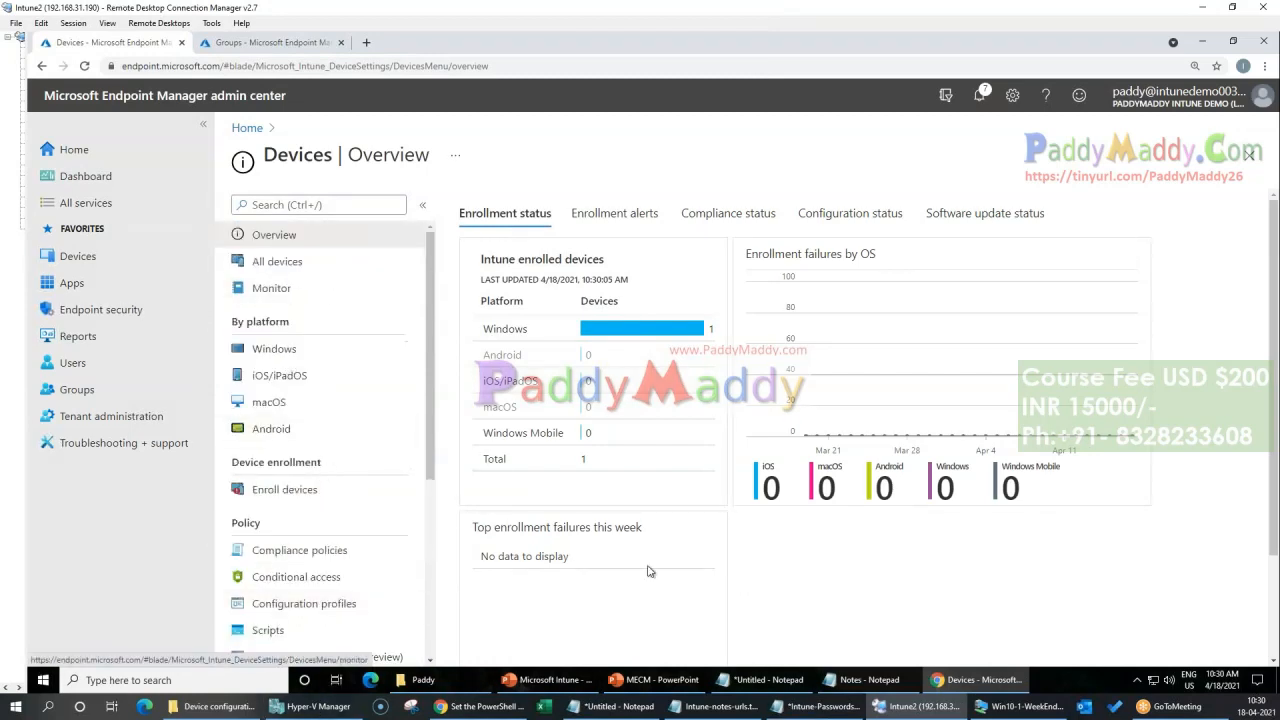
{"action": "scroll", "coordinate": [300, 560], "scroll_direction": "down", "scroll_amount": 2}
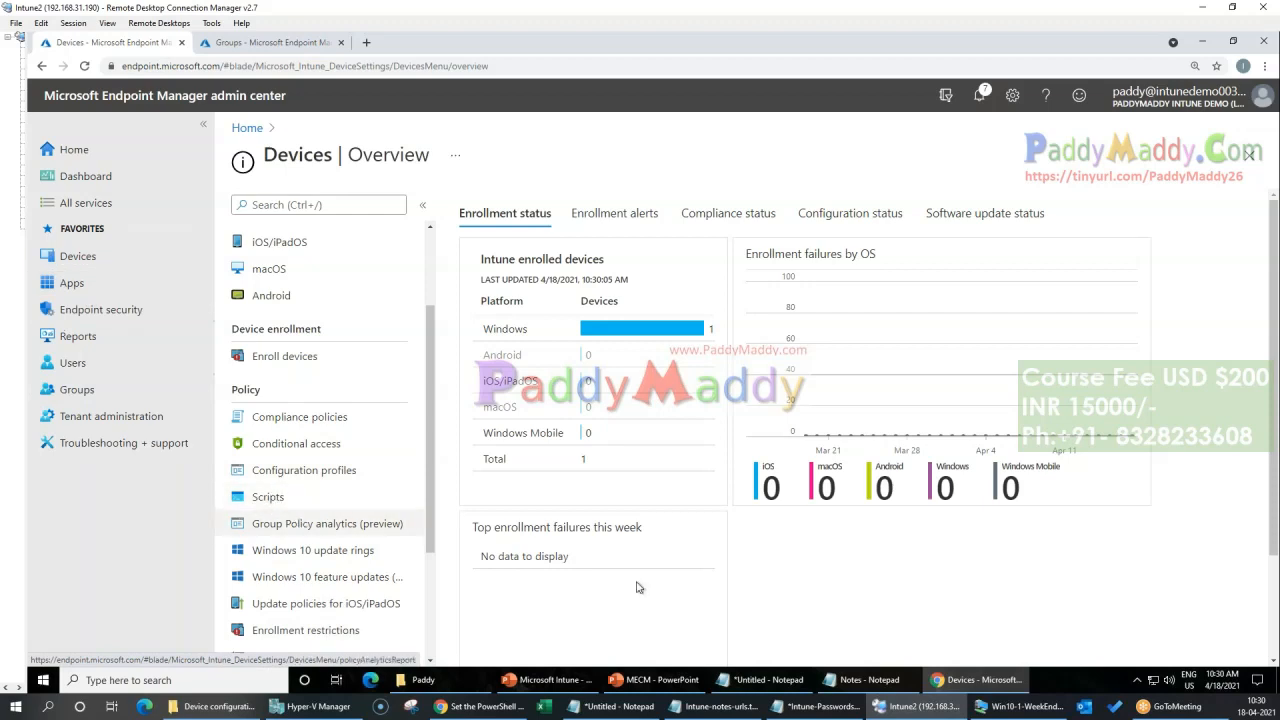
{"action": "mouse_move", "coordinate": [1158, 706]}
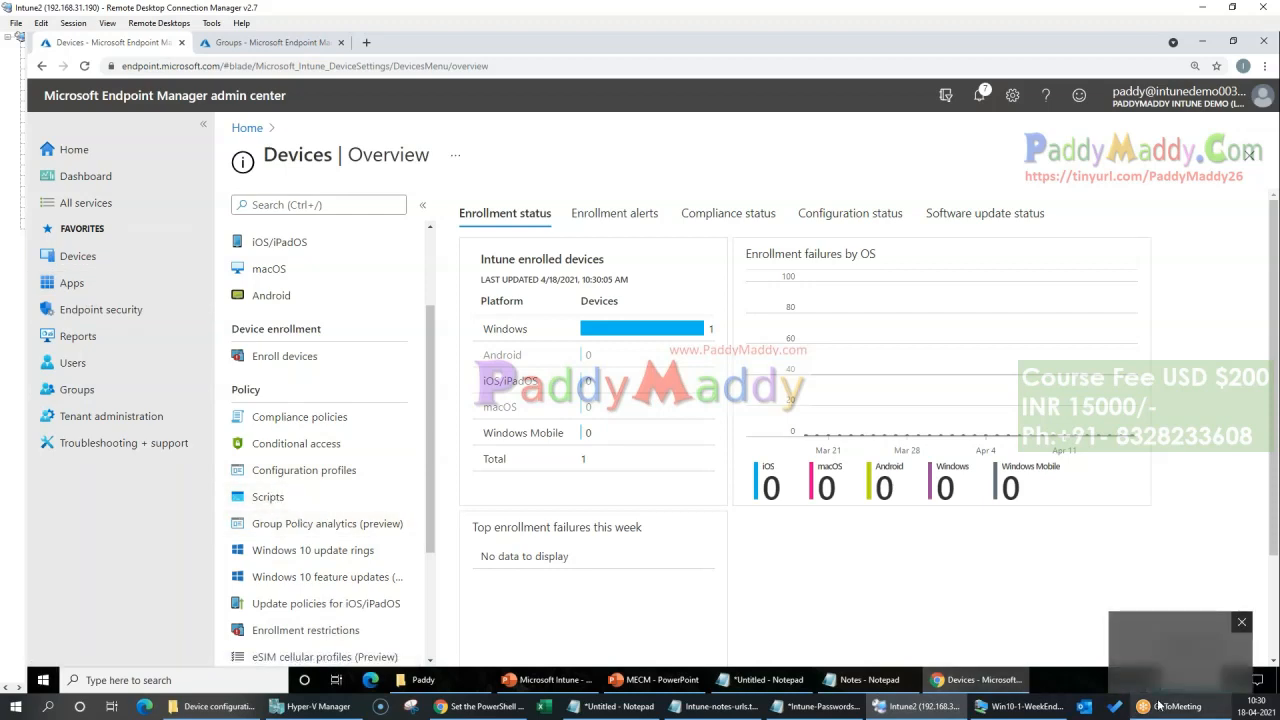
{"action": "mouse_move", "coordinate": [918, 694]}
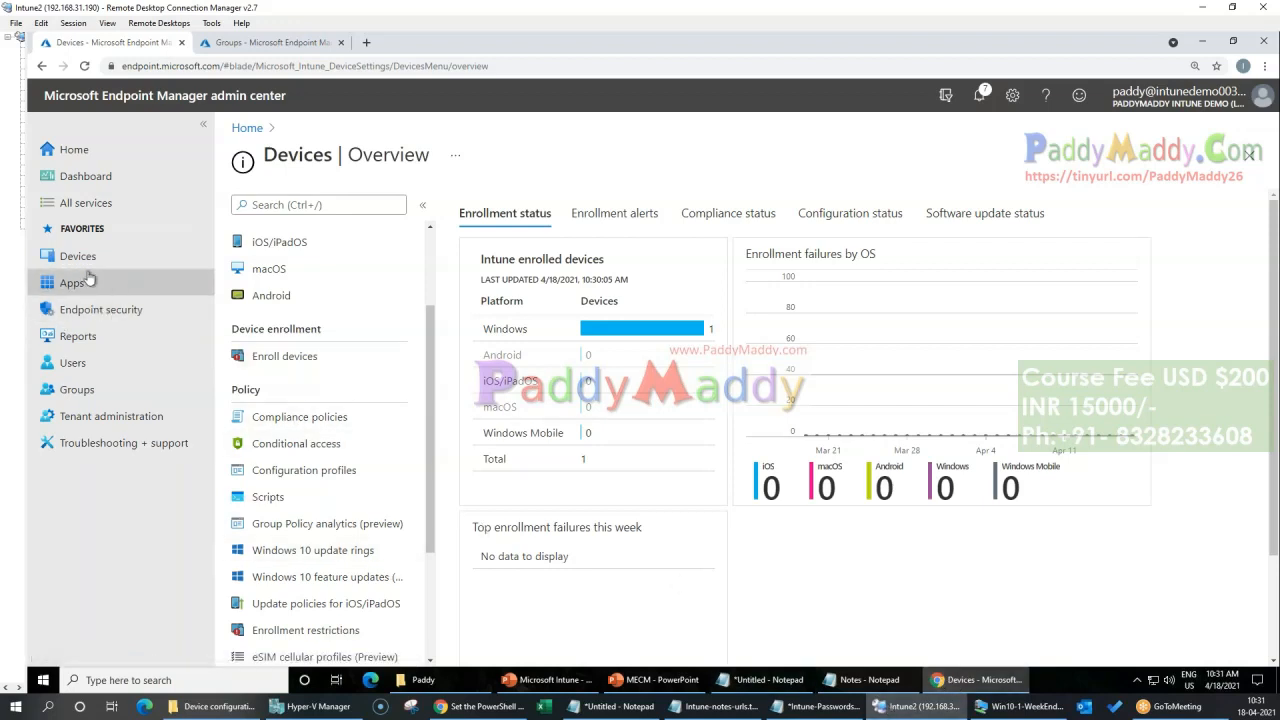
Step: Check the Win10-1-WeekEnd desktop for the script's popup, and open the DESKTOP-SEBSJ16 device from All devices in Endpoint Manager
{"action": "left_click", "coordinate": [1068, 707]}
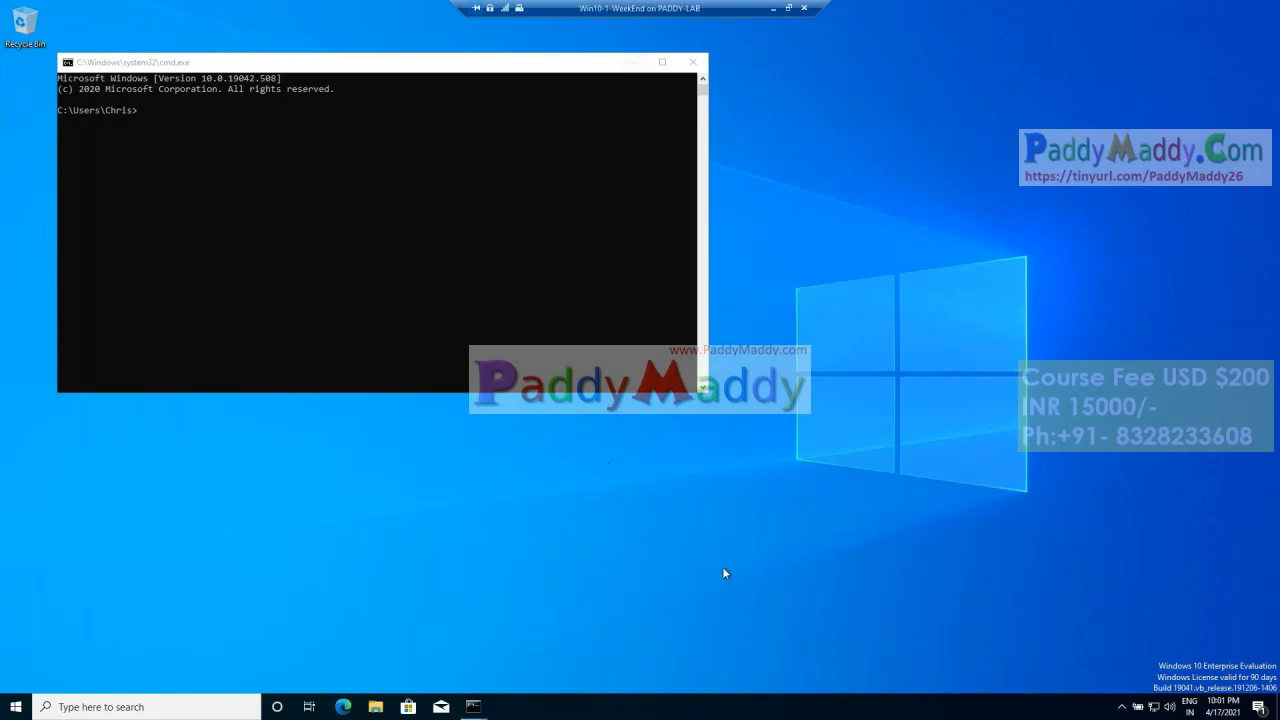
{"action": "key", "text": "super"}
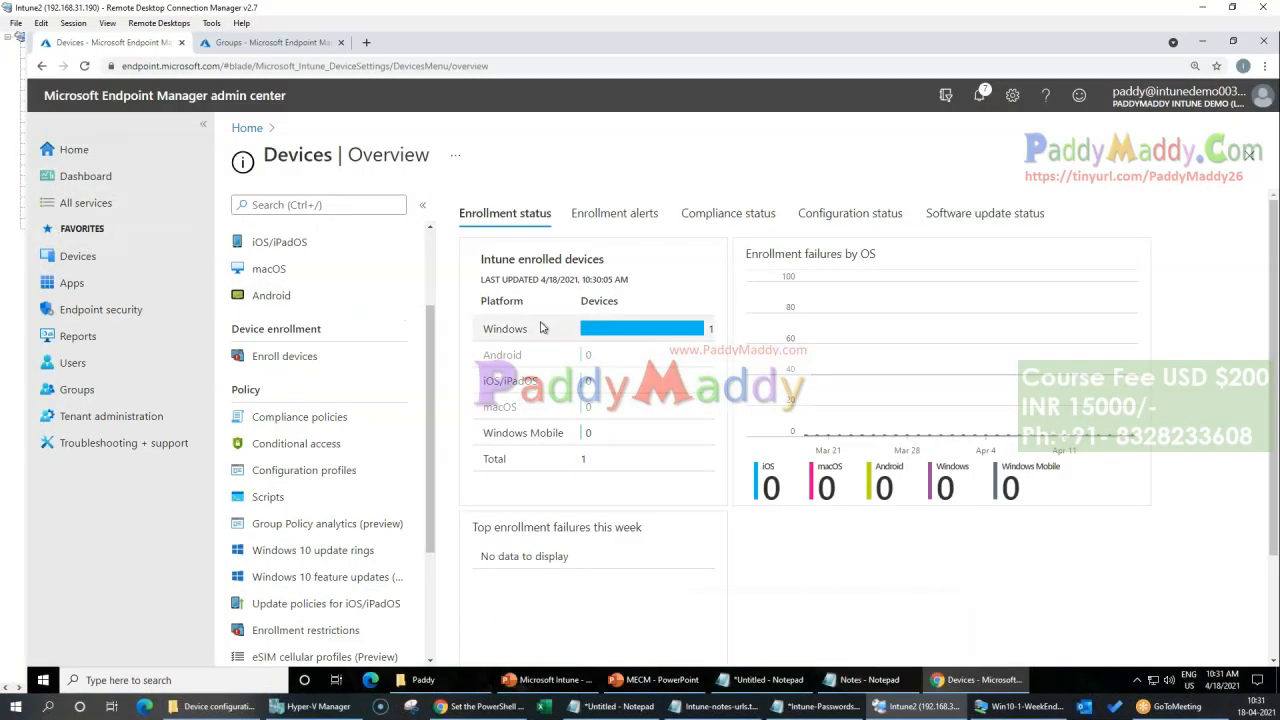
{"action": "scroll", "coordinate": [325, 350], "scroll_direction": "up", "scroll_amount": 3}
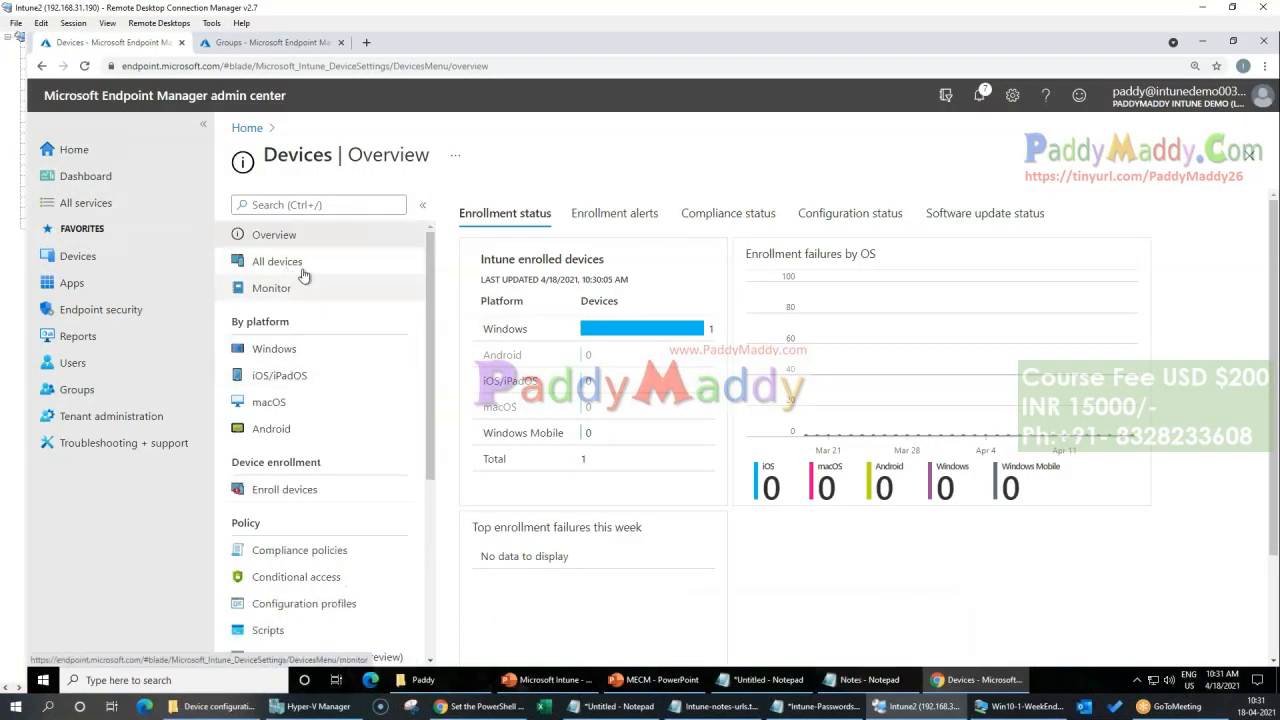
{"action": "left_click", "coordinate": [278, 262]}
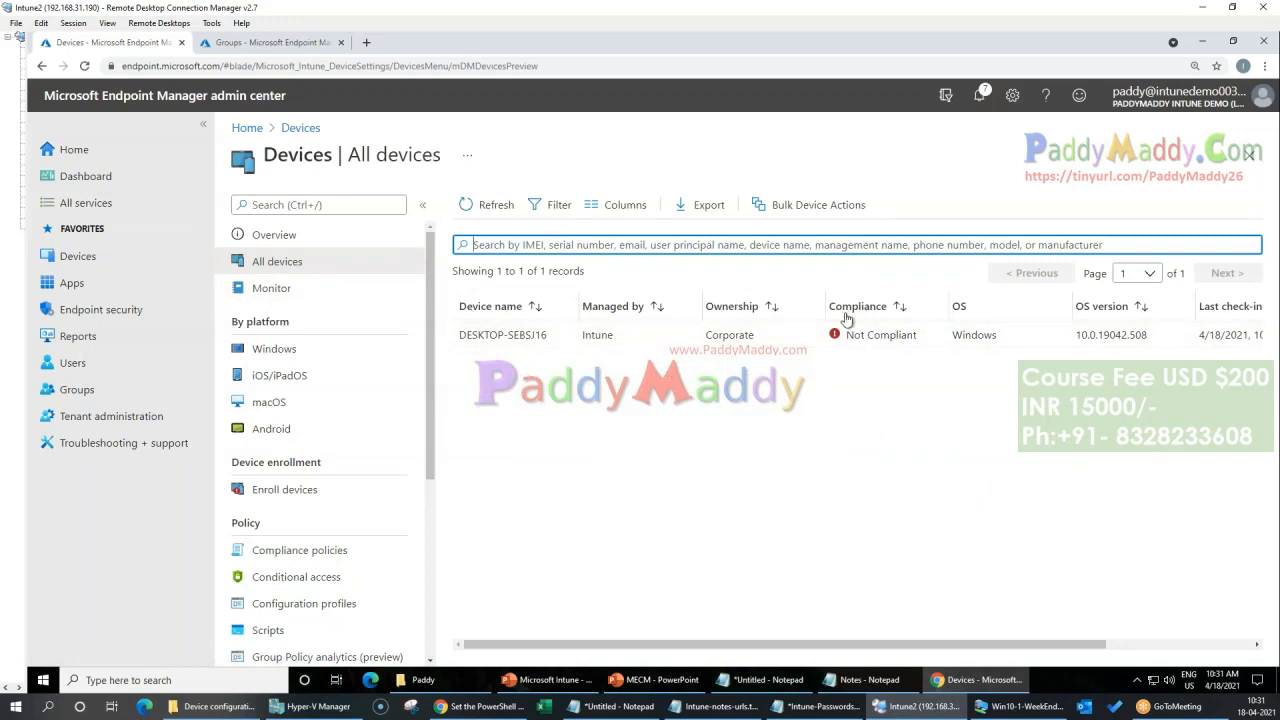
{"action": "left_click", "coordinate": [493, 336]}
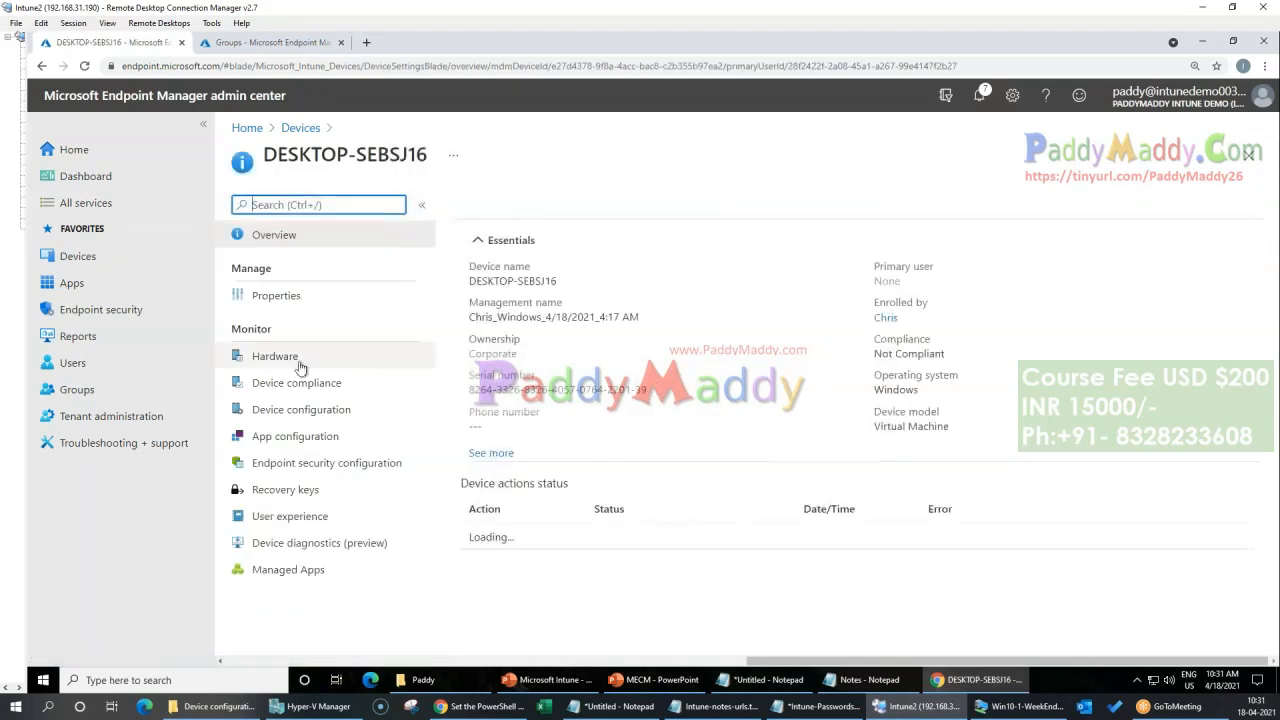
Step: Check the device compliance policies of DESKTOP-SEBSJ16, then go back through its overview to the device list
{"action": "left_click", "coordinate": [318, 410]}
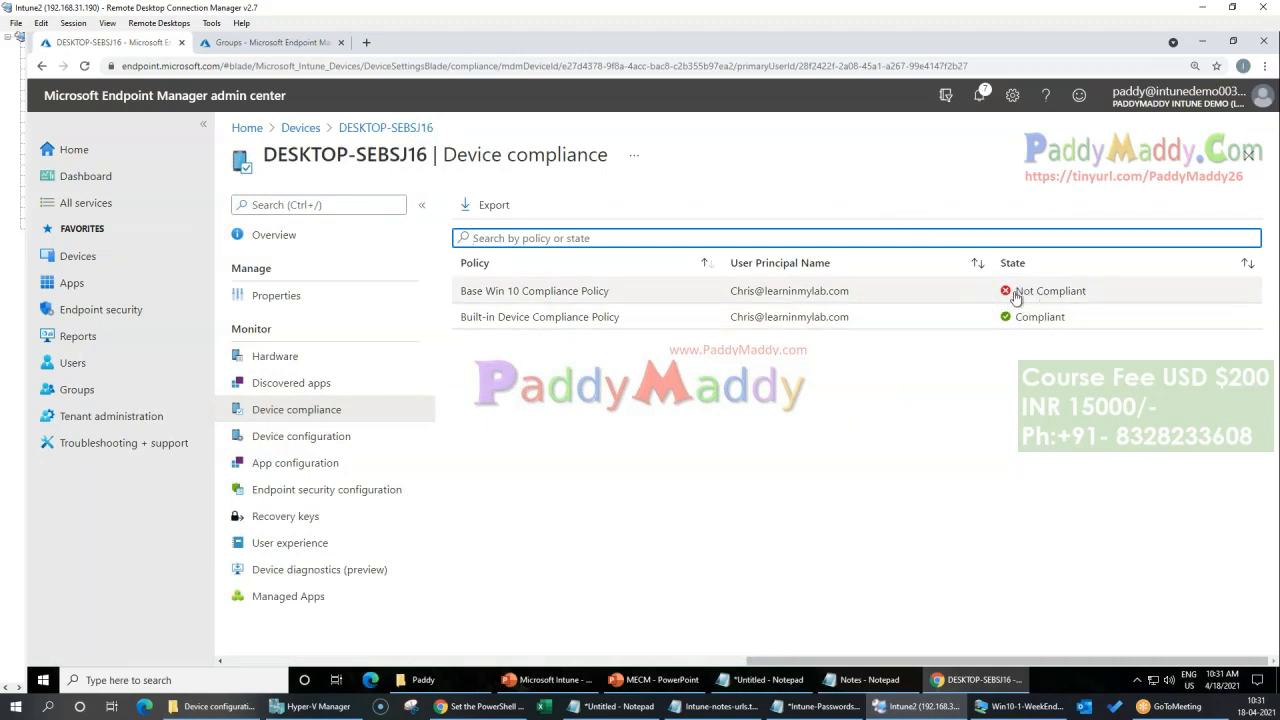
{"action": "left_click", "coordinate": [275, 236]}
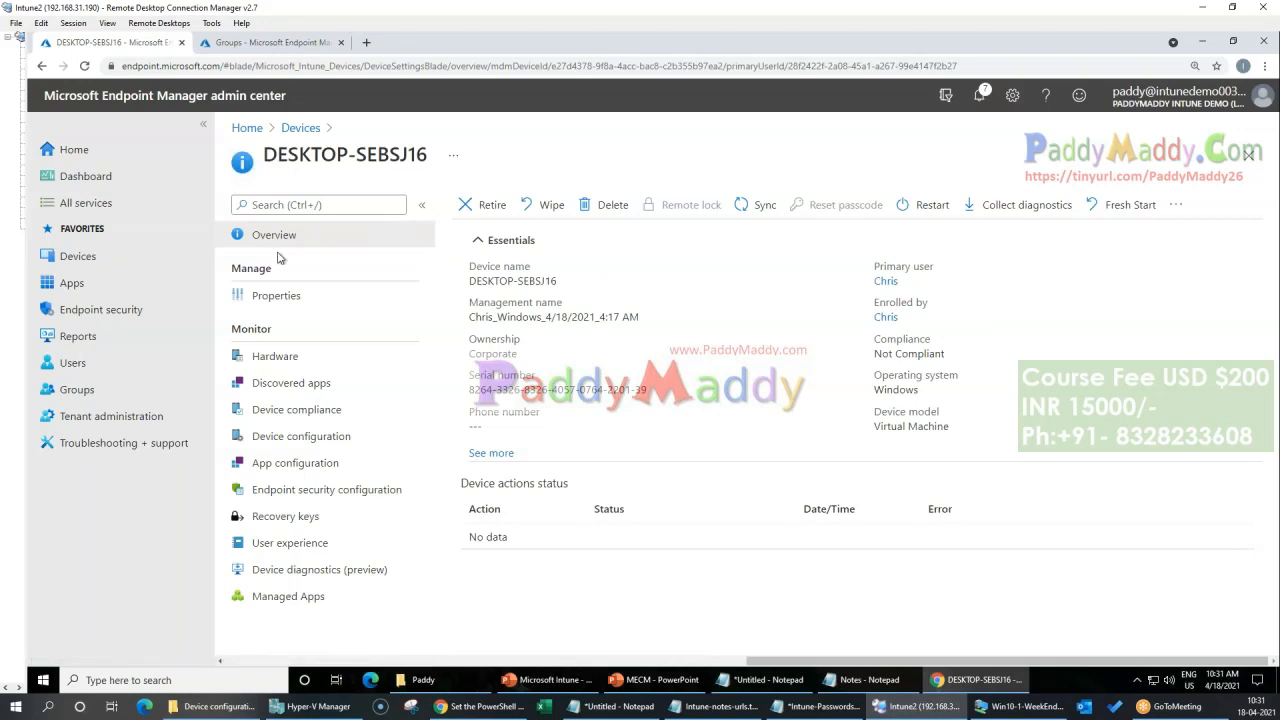
{"action": "left_click", "coordinate": [300, 129]}
Step: Switch to the Win10-1-WeekEnd virtual machine, open Windows Defender Firewall and apply the recommended firewall settings
{"action": "left_click", "coordinate": [1018, 707]}
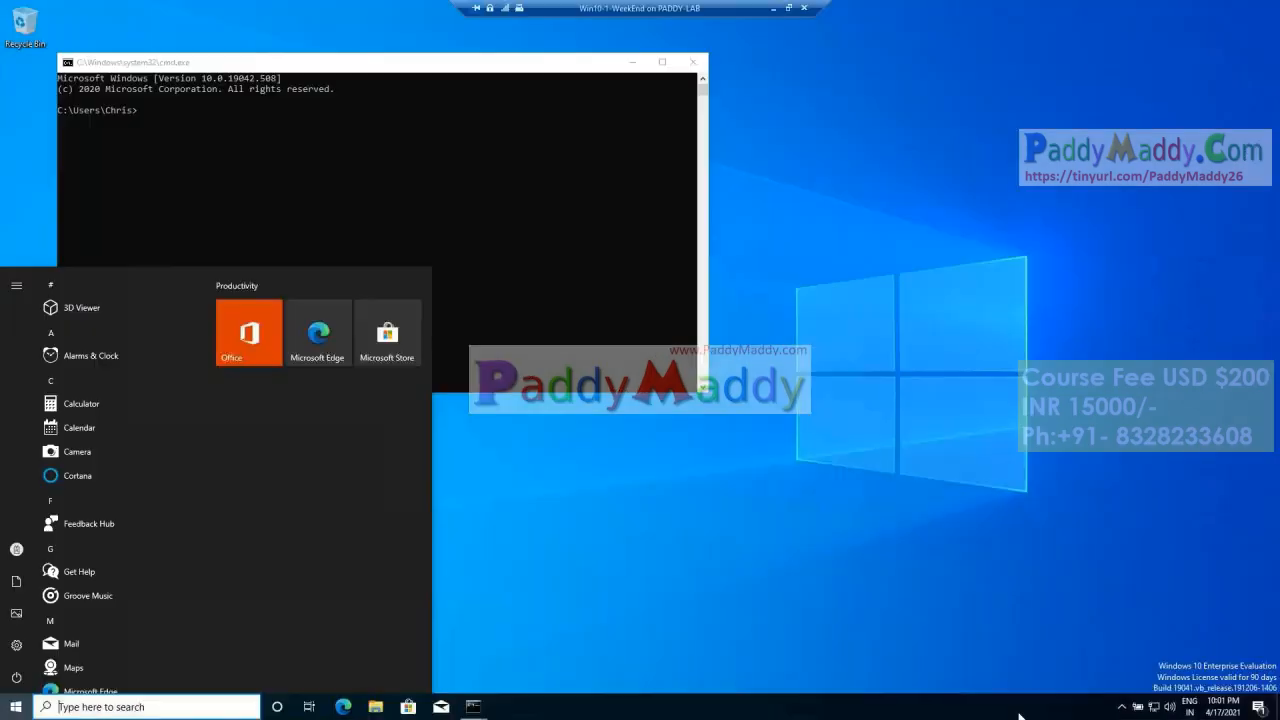
{"action": "left_click", "coordinate": [411, 171]}
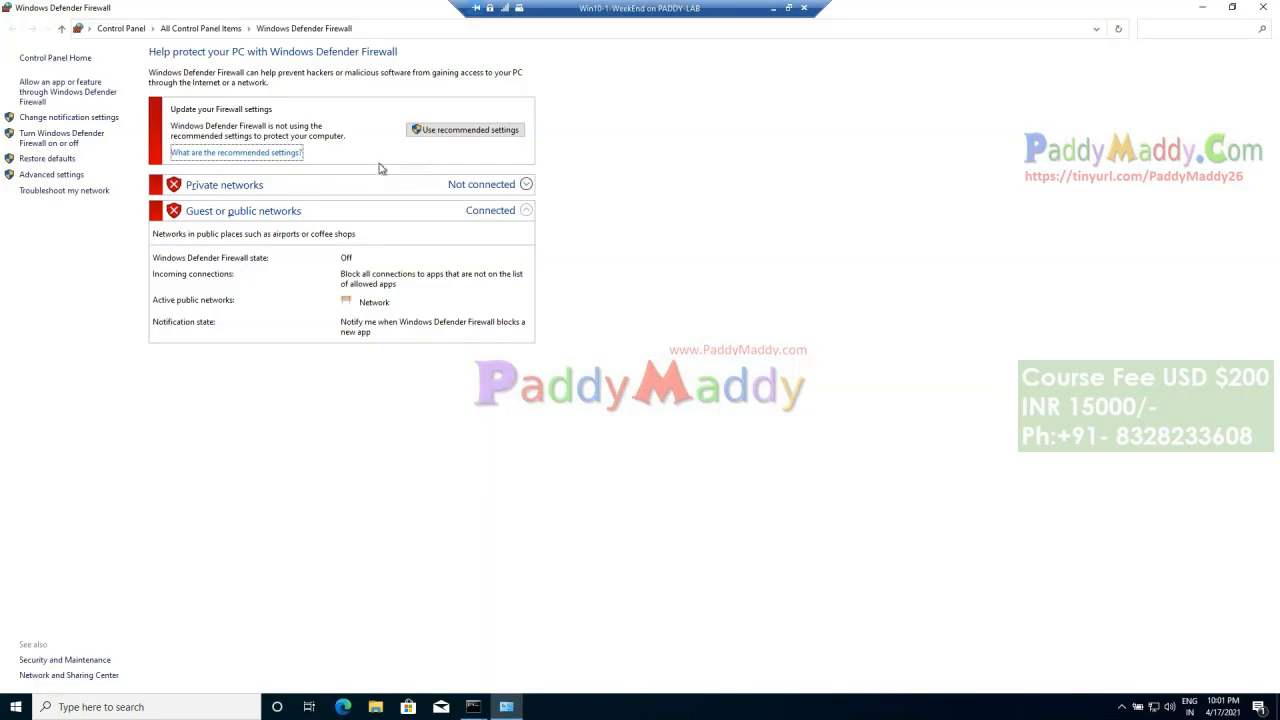
{"action": "left_click", "coordinate": [425, 131]}
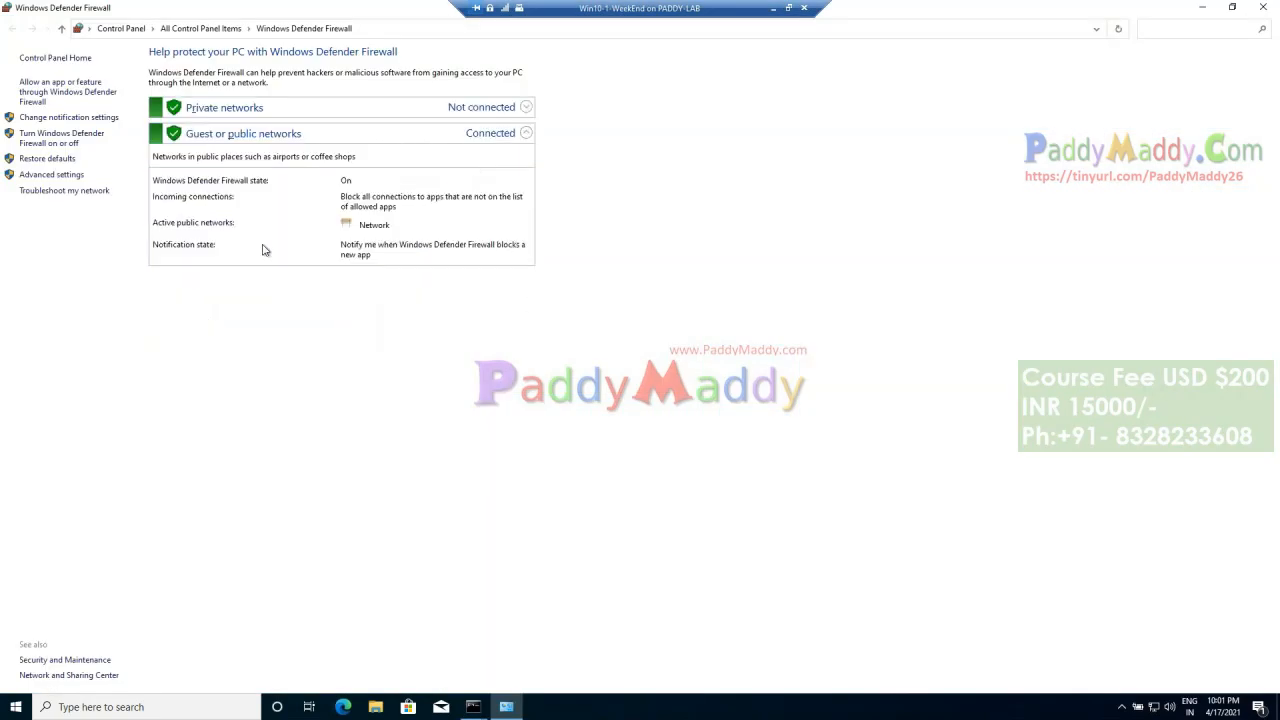
Step: Open the firewall's advanced settings, examine the domain, private and public profile overview, and close the window
{"action": "left_click", "coordinate": [51, 175]}
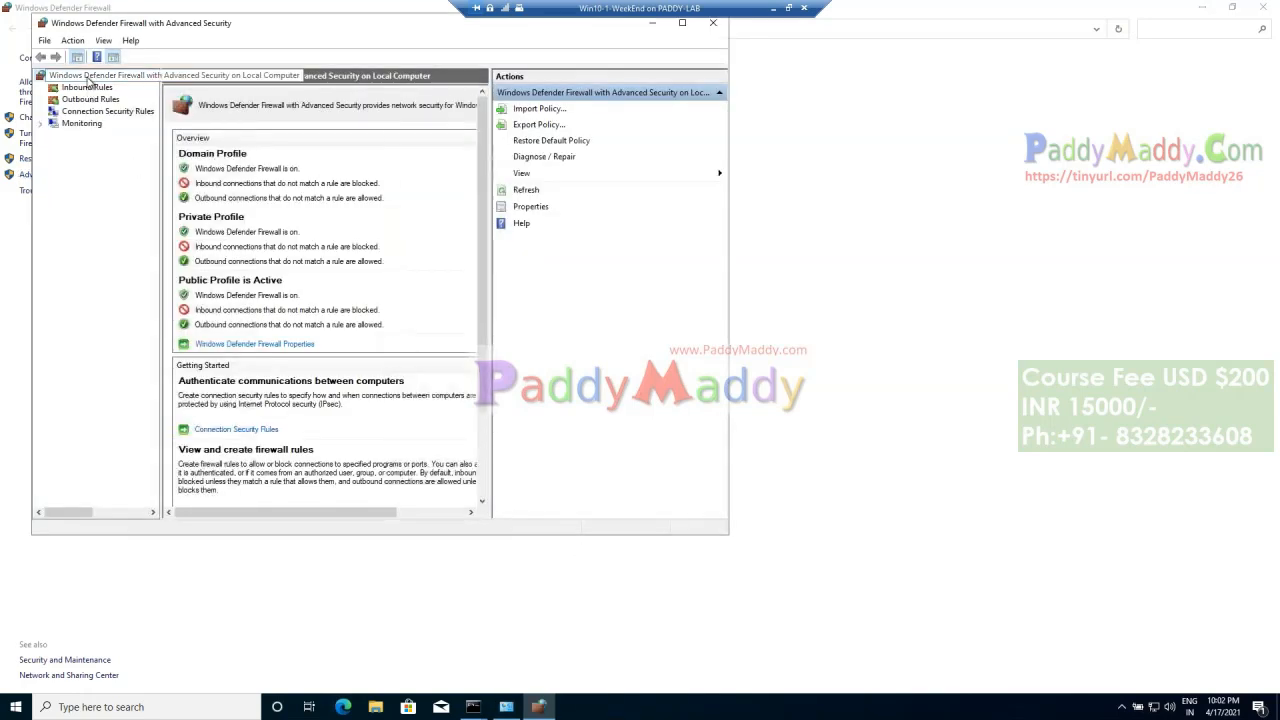
{"action": "right_click", "coordinate": [90, 80]}
{"action": "left_click", "coordinate": [383, 185]}
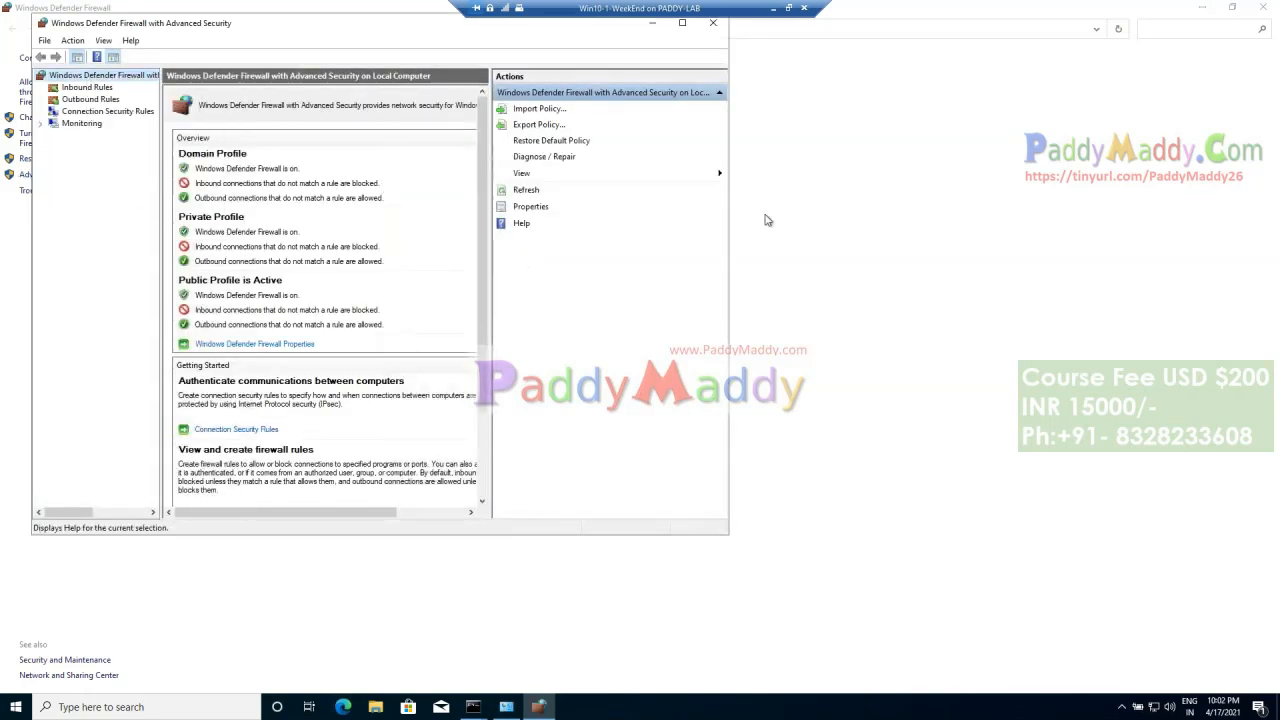
{"action": "left_click", "coordinate": [712, 25]}
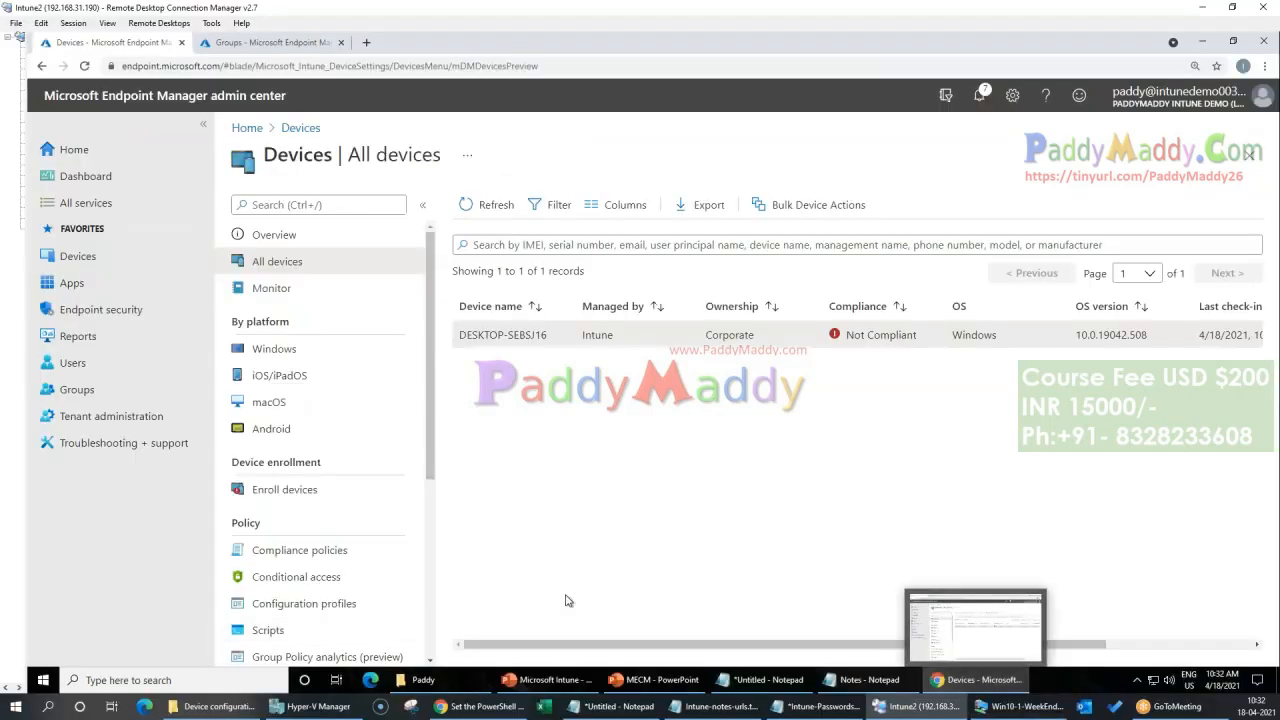
Step: In Endpoint Manager, start a sync of the DESKTOP-SEBSJ16 device, return to the device list and open the Windows platform page
{"action": "left_click", "coordinate": [596, 340]}
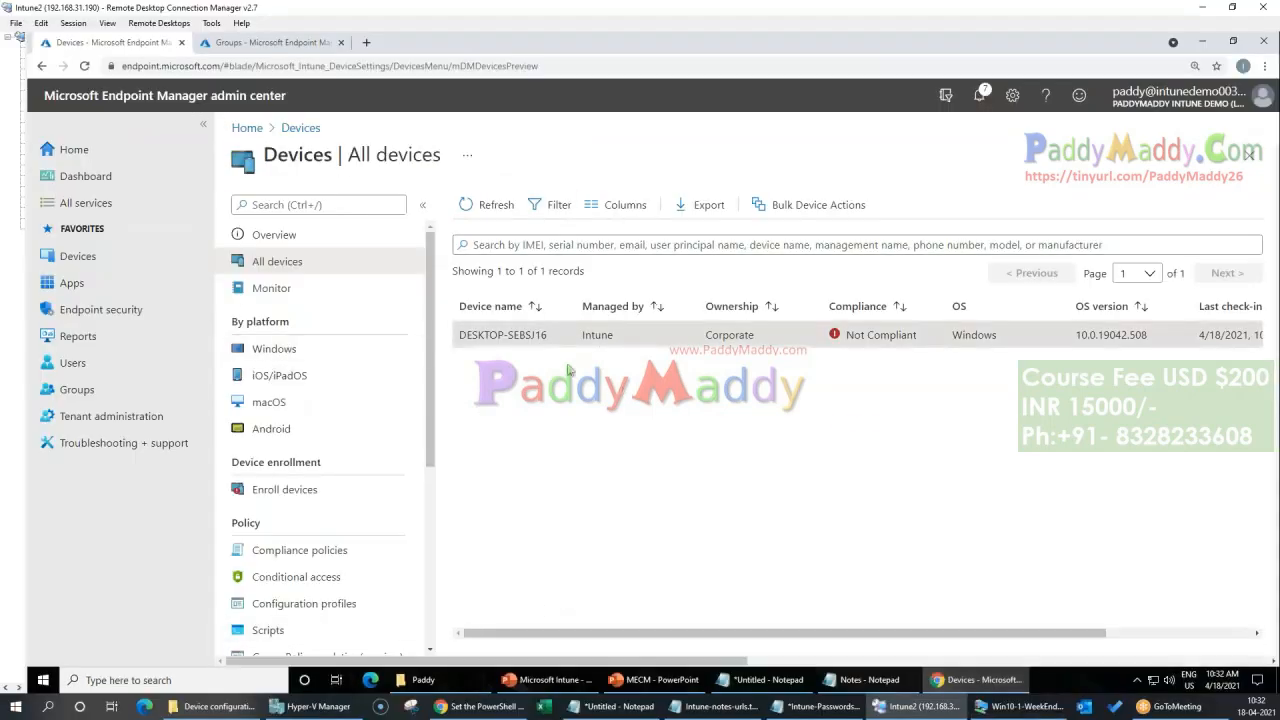
{"action": "left_click", "coordinate": [760, 204]}
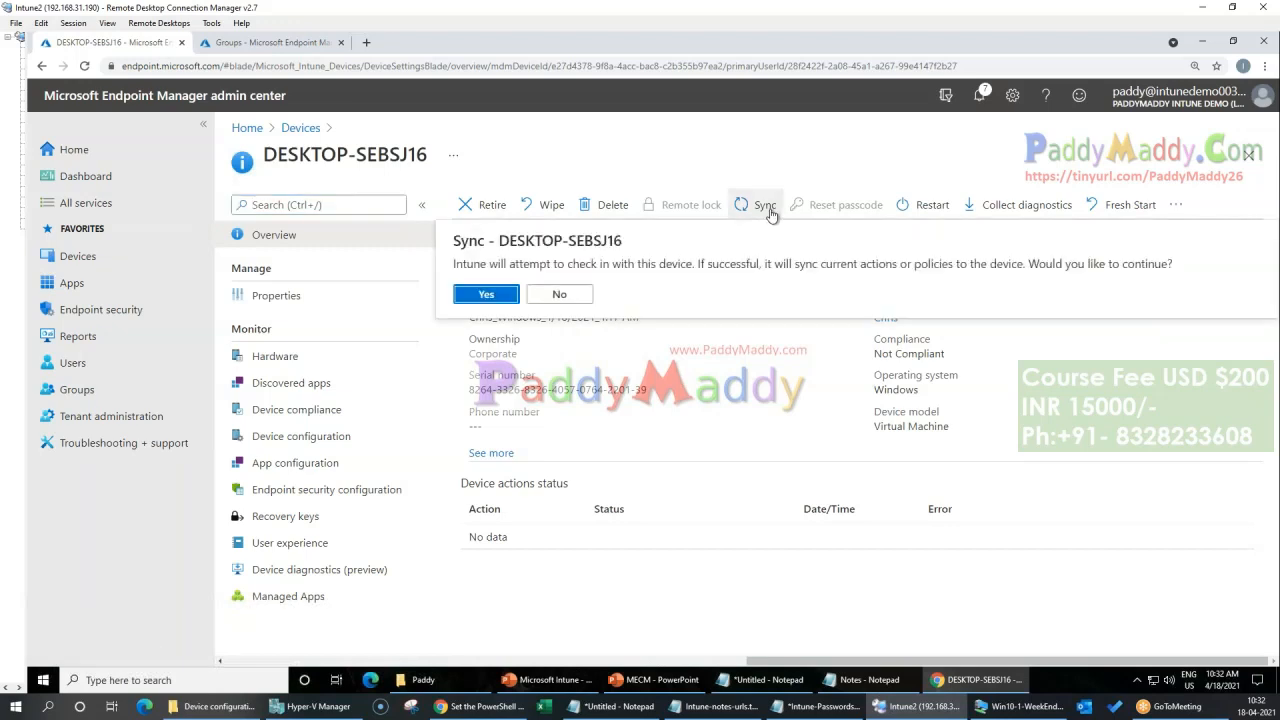
{"action": "left_click", "coordinate": [480, 294]}
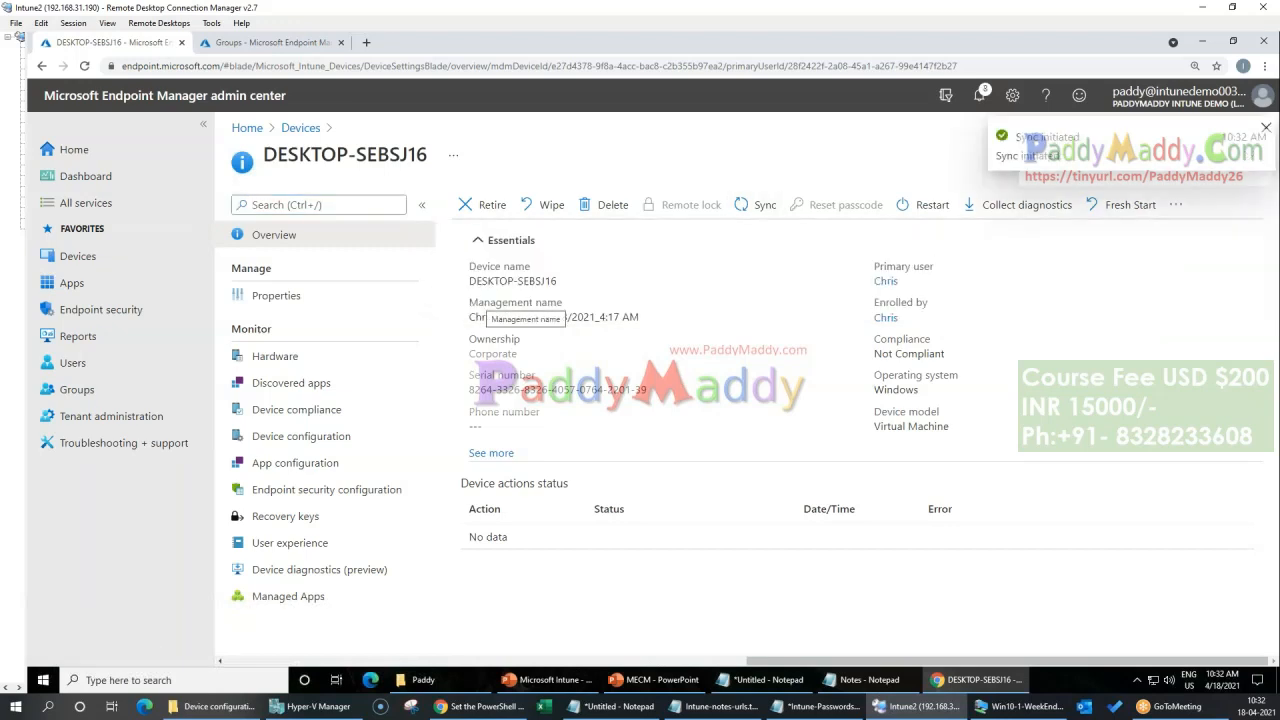
{"action": "left_click", "coordinate": [300, 127]}
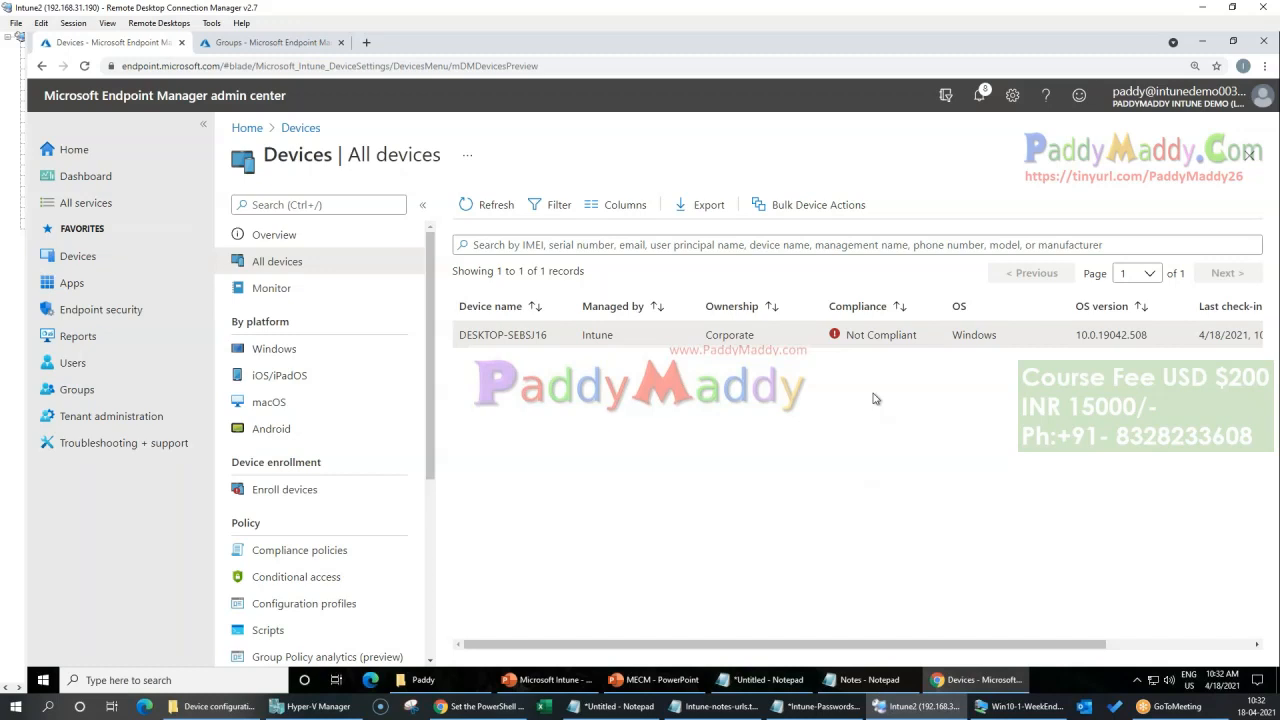
{"action": "left_click", "coordinate": [319, 357]}
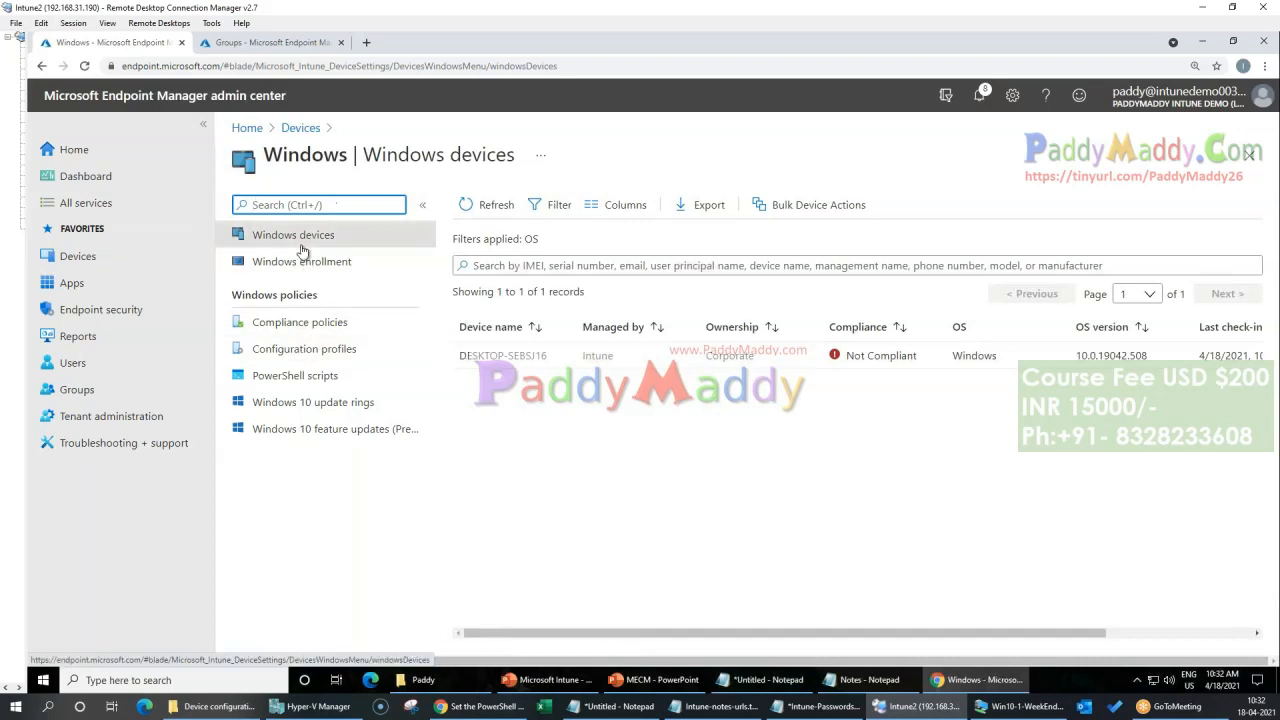
{"action": "left_click", "coordinate": [842, 538]}
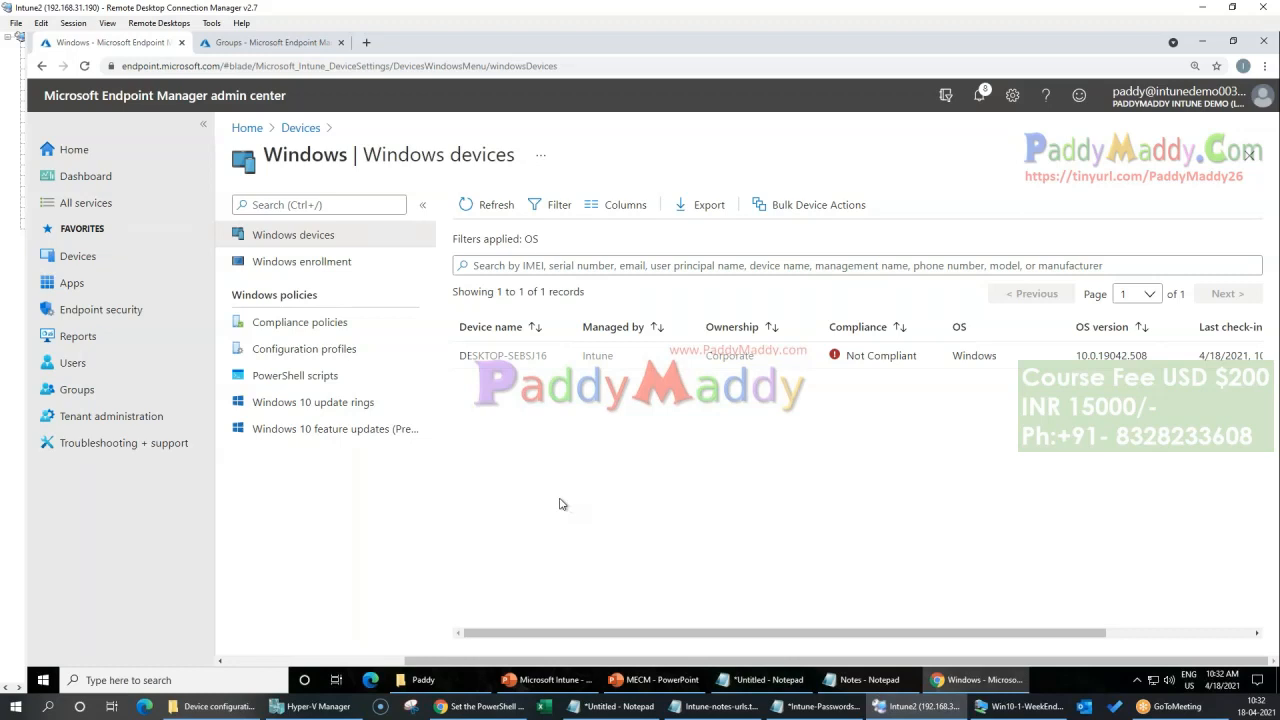
Step: In the Win10-1-WeekEnd virtual machine, examine Windows Update and its advanced options in Settings, then minimize the virtual machine window
{"action": "left_click", "coordinate": [992, 708]}
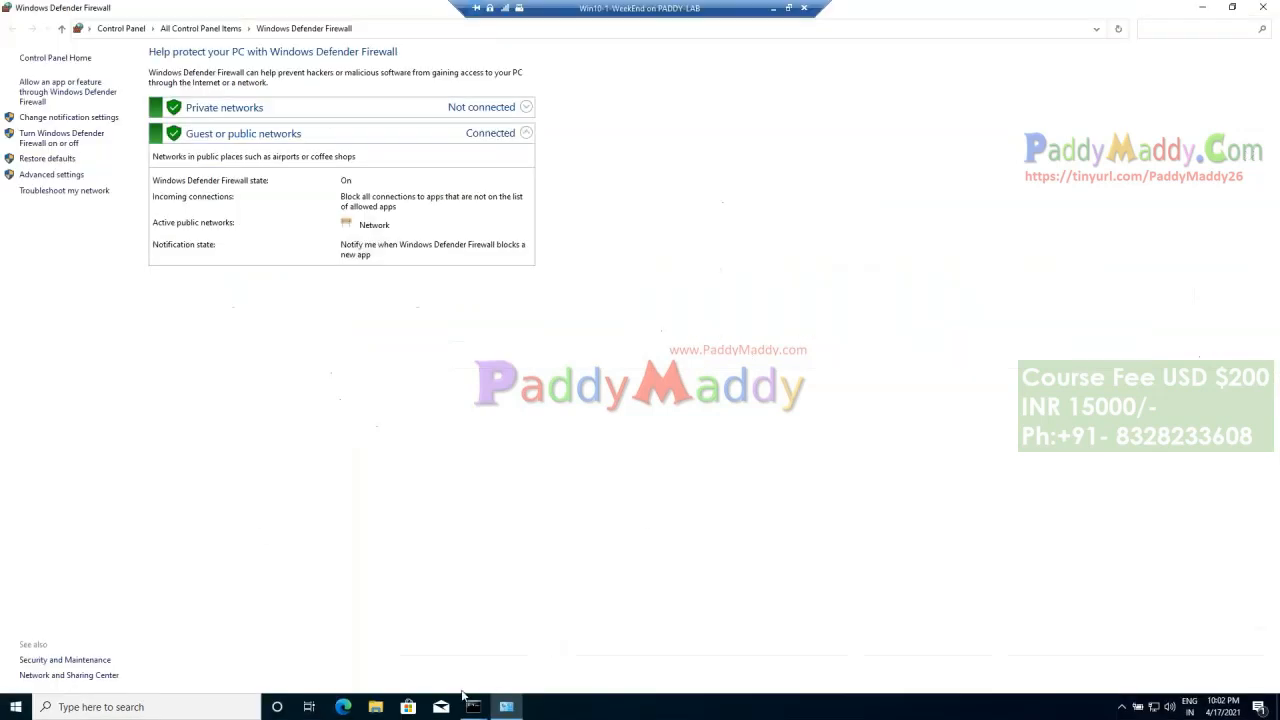
{"action": "left_click", "coordinate": [16, 707]}
{"action": "left_click", "coordinate": [16, 646]}
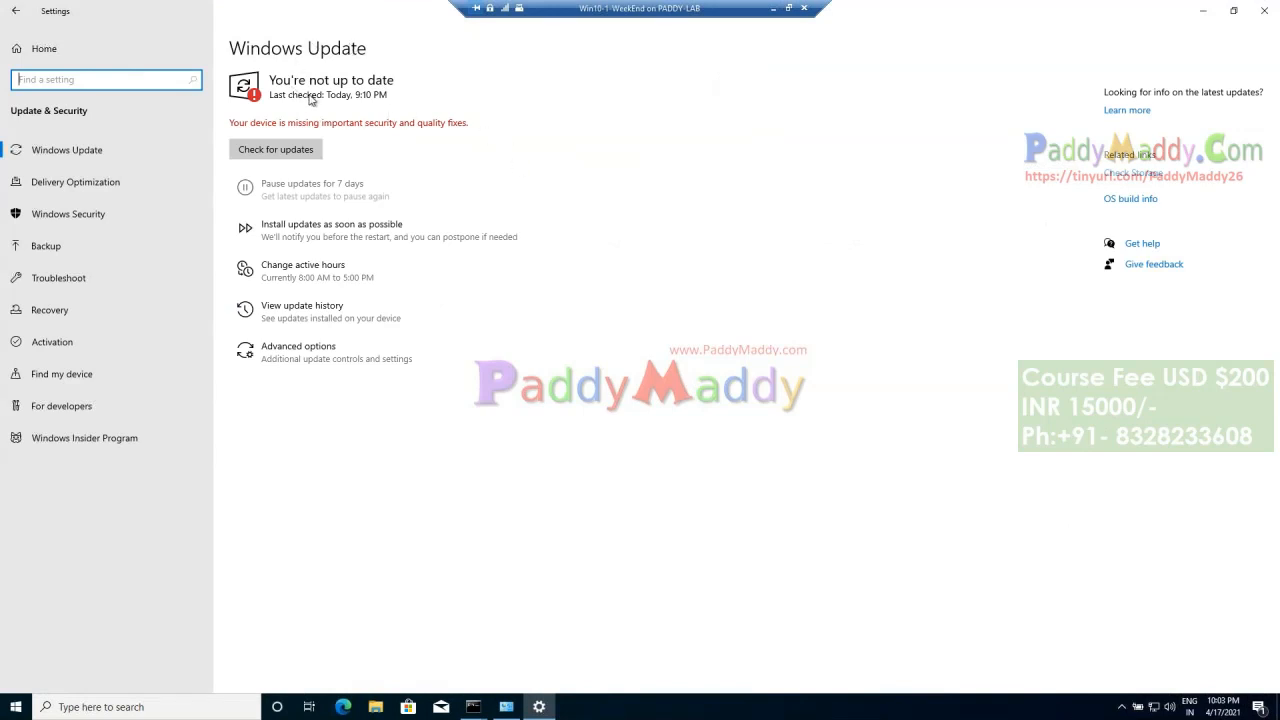
{"action": "left_click", "coordinate": [546, 203]}
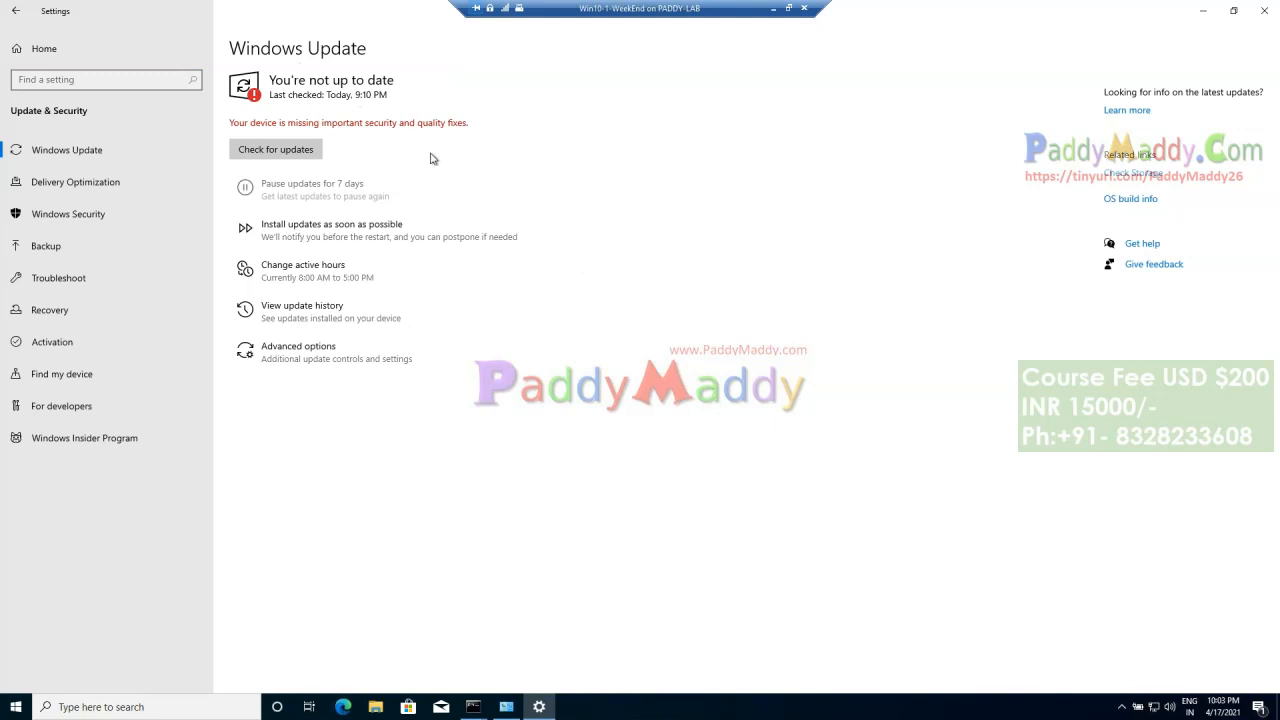
{"action": "left_click", "coordinate": [337, 370]}
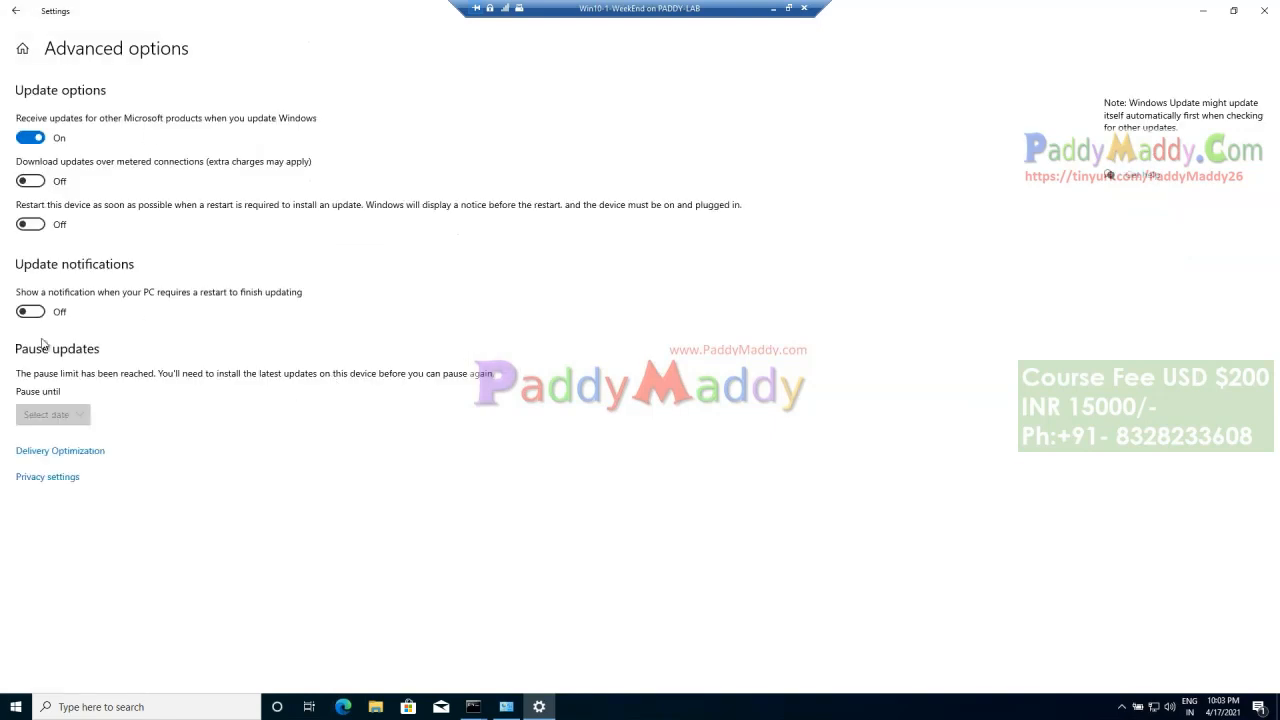
{"action": "left_click", "coordinate": [15, 10]}
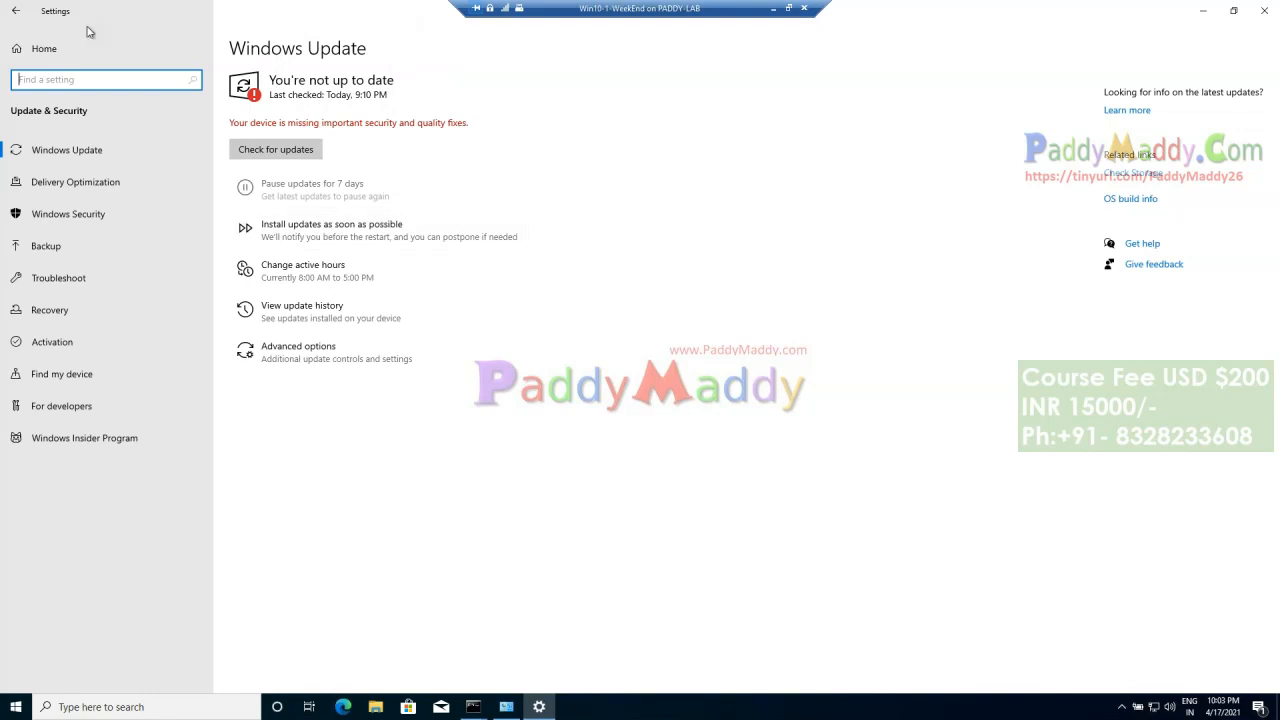
{"action": "left_click", "coordinate": [773, 8]}
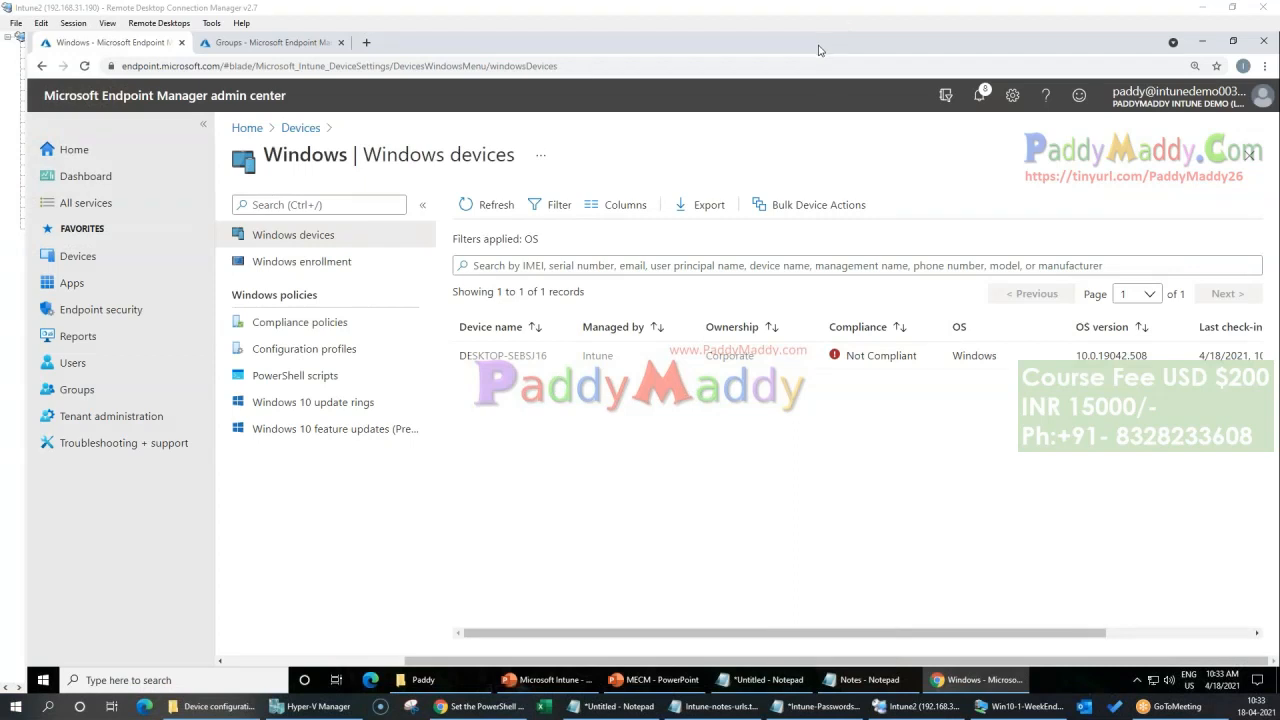
Step: Draw a row of four simple red figures as an on-screen annotation in the empty area below the Windows device list
{"action": "mouse_move", "coordinate": [352, 505]}
{"action": "left_mouse_down"}
{"action": "mouse_move", "coordinate": [362, 568]}
{"action": "mouse_move", "coordinate": [335, 508]}
{"action": "left_mouse_up"}
{"action": "left_click_drag", "start_coordinate": [478, 500], "coordinate": [484, 546]}
{"action": "left_click_drag", "start_coordinate": [552, 490], "coordinate": [548, 498]}
{"action": "left_click_drag", "start_coordinate": [666, 486], "coordinate": [650, 508]}
{"action": "left_click_drag", "start_coordinate": [395, 550], "coordinate": [446, 593]}
{"action": "left_click_drag", "start_coordinate": [484, 538], "coordinate": [505, 575]}
{"action": "mouse_move", "coordinate": [566, 520]}
{"action": "left_mouse_down"}
{"action": "mouse_move", "coordinate": [590, 548]}
{"action": "mouse_move", "coordinate": [651, 562]}
{"action": "left_mouse_up"}
{"action": "left_click_drag", "start_coordinate": [672, 495], "coordinate": [676, 528]}
{"action": "left_click_drag", "start_coordinate": [656, 548], "coordinate": [706, 524]}
{"action": "left_click_drag", "start_coordinate": [548, 572], "coordinate": [603, 538]}
{"action": "left_click_drag", "start_coordinate": [514, 572], "coordinate": [476, 582]}
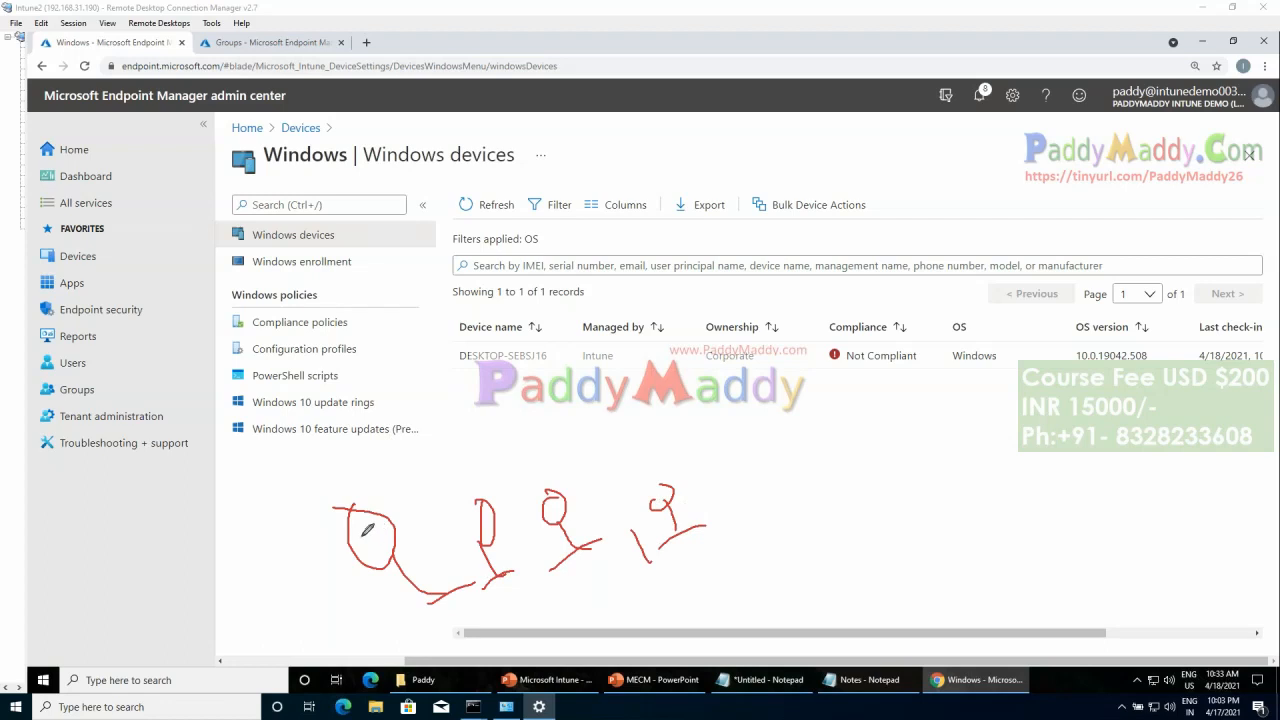
Step: Annotate a large red box over the Windows devices heading area and draw lines connecting it to the four figures
{"action": "left_click_drag", "start_coordinate": [366, 540], "coordinate": [392, 396]}
{"action": "left_click_drag", "start_coordinate": [492, 516], "coordinate": [463, 416]}
{"action": "left_click_drag", "start_coordinate": [553, 490], "coordinate": [537, 382]}
{"action": "left_click_drag", "start_coordinate": [675, 487], "coordinate": [642, 395]}
{"action": "mouse_move", "coordinate": [290, 162]}
{"action": "left_mouse_down"}
{"action": "mouse_move", "coordinate": [672, 246]}
{"action": "mouse_move", "coordinate": [312, 194]}
{"action": "mouse_move", "coordinate": [415, 218]}
{"action": "mouse_move", "coordinate": [520, 186]}
{"action": "left_mouse_up"}
{"action": "left_click_drag", "start_coordinate": [409, 262], "coordinate": [367, 486]}
{"action": "left_click_drag", "start_coordinate": [511, 238], "coordinate": [460, 512]}
{"action": "left_click_drag", "start_coordinate": [547, 262], "coordinate": [546, 445]}
{"action": "left_click_drag", "start_coordinate": [615, 240], "coordinate": [688, 465]}
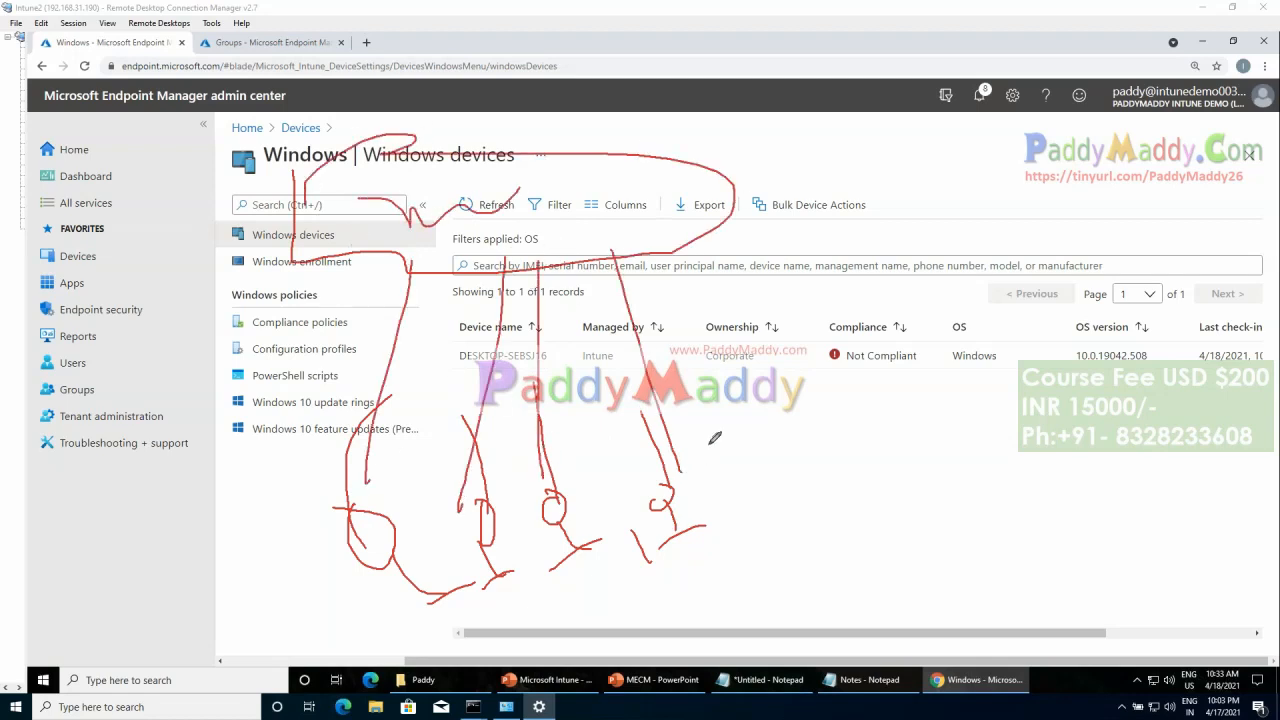
Step: Handwrite a label over the Ownership column, outline the four figures as one group with an outgoing arrow, and mark the individual figures
{"action": "mouse_move", "coordinate": [745, 376]}
{"action": "left_mouse_down"}
{"action": "mouse_move", "coordinate": [738, 345]}
{"action": "mouse_move", "coordinate": [752, 325]}
{"action": "mouse_move", "coordinate": [726, 316]}
{"action": "mouse_move", "coordinate": [736, 350]}
{"action": "mouse_move", "coordinate": [852, 262]}
{"action": "mouse_move", "coordinate": [898, 292]}
{"action": "left_mouse_up"}
{"action": "mouse_move", "coordinate": [292, 500]}
{"action": "left_mouse_down"}
{"action": "mouse_move", "coordinate": [552, 592]}
{"action": "mouse_move", "coordinate": [748, 452]}
{"action": "mouse_move", "coordinate": [328, 499]}
{"action": "left_mouse_up"}
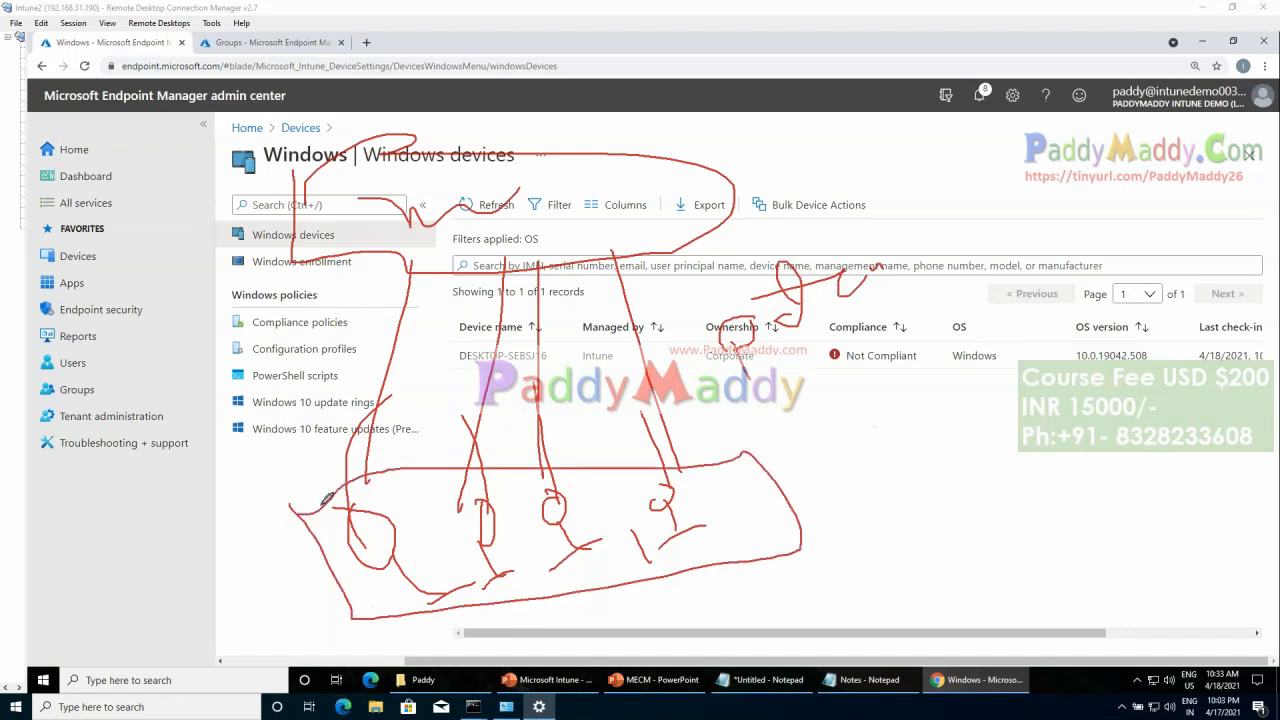
{"action": "mouse_move", "coordinate": [758, 507]}
{"action": "left_mouse_down"}
{"action": "mouse_move", "coordinate": [878, 466]}
{"action": "mouse_move", "coordinate": [850, 503]}
{"action": "left_mouse_up"}
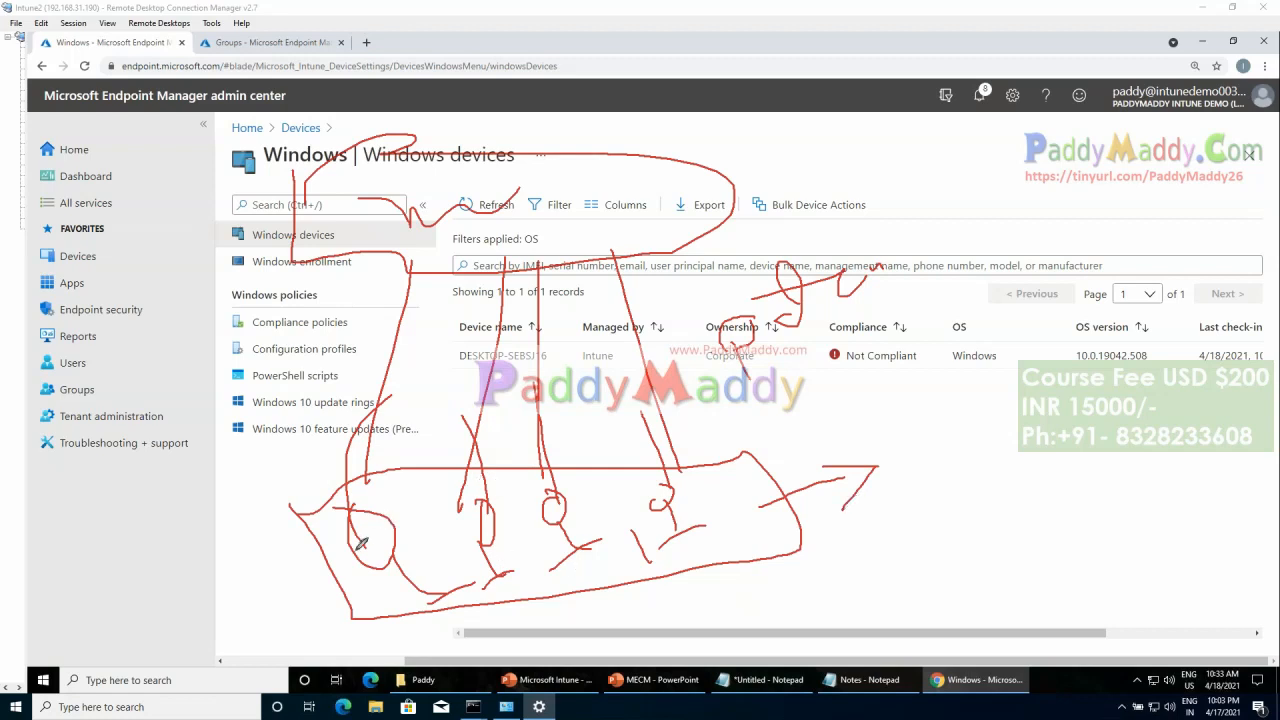
{"action": "left_click_drag", "start_coordinate": [371, 530], "coordinate": [380, 511]}
{"action": "mouse_move", "coordinate": [467, 522]}
{"action": "left_mouse_down"}
{"action": "mouse_move", "coordinate": [490, 490]}
{"action": "mouse_move", "coordinate": [572, 476]}
{"action": "left_mouse_up"}
{"action": "mouse_move", "coordinate": [674, 490]}
{"action": "left_mouse_down"}
{"action": "mouse_move", "coordinate": [708, 497]}
{"action": "mouse_move", "coordinate": [690, 514]}
{"action": "left_mouse_up"}
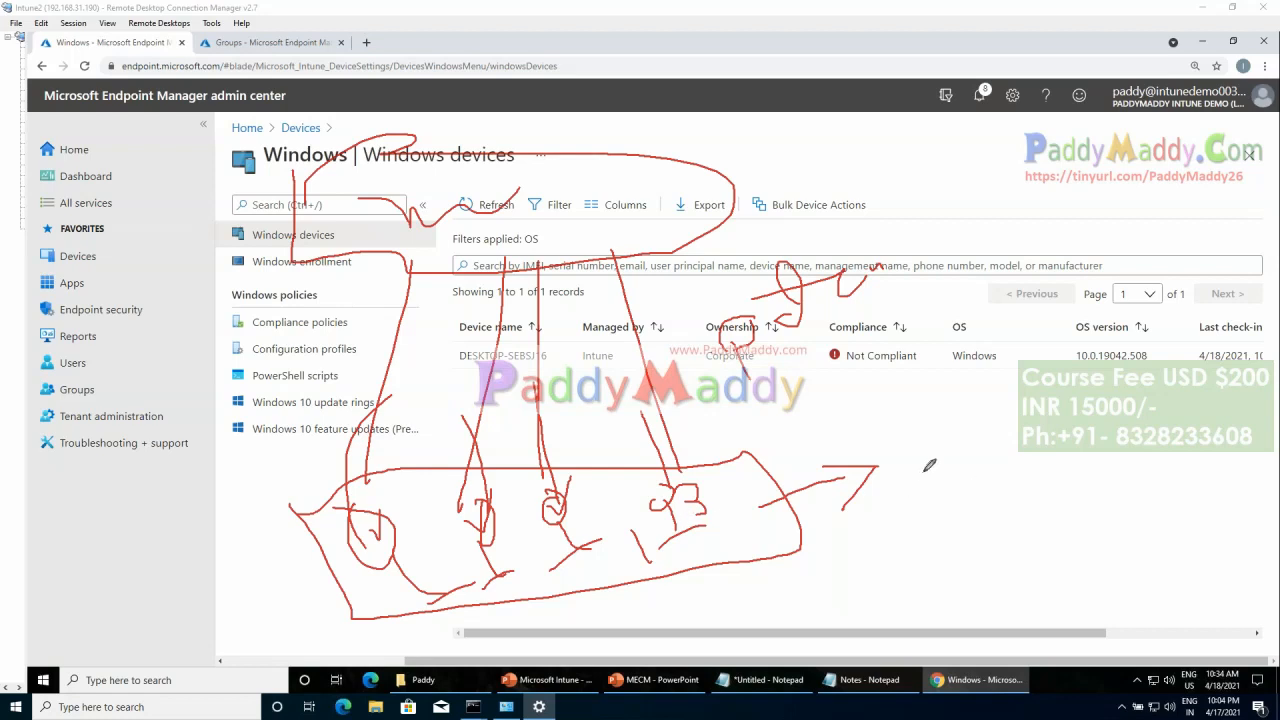
Step: Handwrite Windows versions including 1909 and 20H2 beside the arrow, re-outline the figure group, and add crosses, a connecting curve and an underline
{"action": "left_click_drag", "start_coordinate": [913, 447], "coordinate": [926, 485]}
{"action": "mouse_move", "coordinate": [954, 433]}
{"action": "left_mouse_down"}
{"action": "mouse_move", "coordinate": [975, 410]}
{"action": "mouse_move", "coordinate": [1020, 400]}
{"action": "mouse_move", "coordinate": [1006, 398]}
{"action": "mouse_move", "coordinate": [1030, 420]}
{"action": "left_mouse_up"}
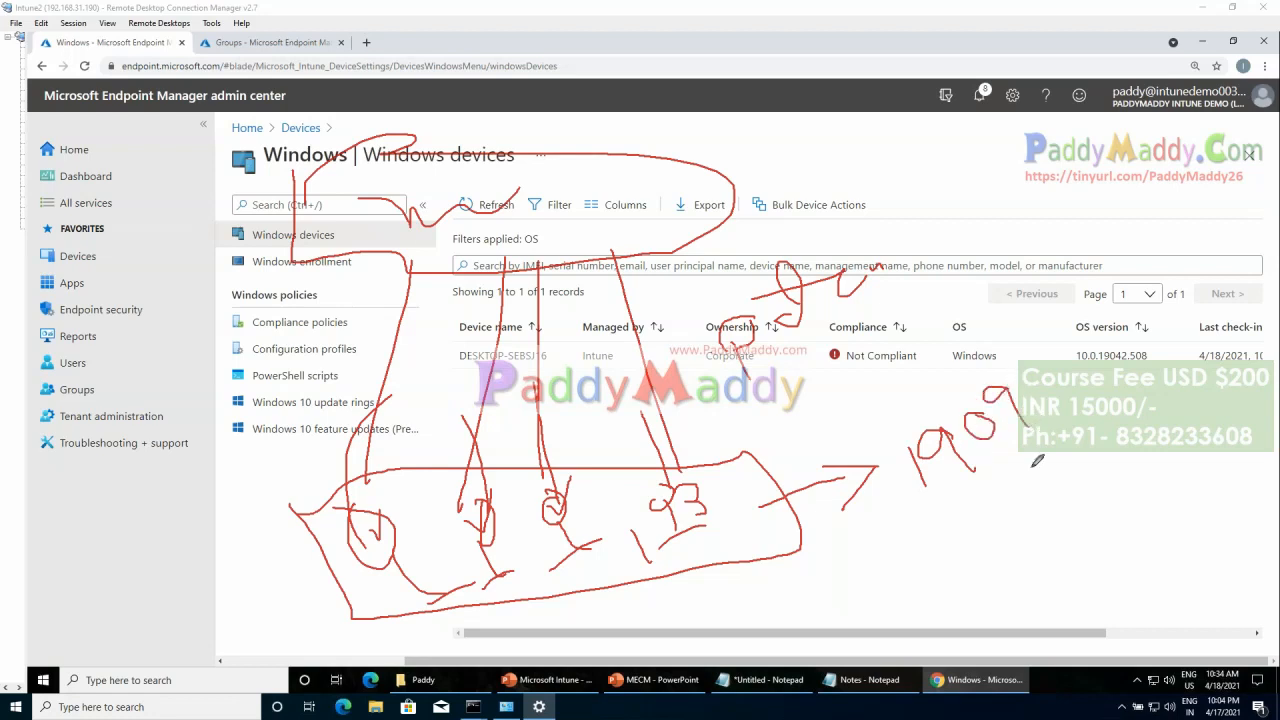
{"action": "left_click_drag", "start_coordinate": [991, 497], "coordinate": [1010, 521]}
{"action": "mouse_move", "coordinate": [1016, 546]}
{"action": "left_mouse_down"}
{"action": "mouse_move", "coordinate": [1024, 564]}
{"action": "mouse_move", "coordinate": [1125, 507]}
{"action": "mouse_move", "coordinate": [1165, 540]}
{"action": "mouse_move", "coordinate": [1128, 571]}
{"action": "mouse_move", "coordinate": [1162, 566]}
{"action": "mouse_move", "coordinate": [1208, 530]}
{"action": "mouse_move", "coordinate": [1210, 508]}
{"action": "mouse_move", "coordinate": [1240, 548]}
{"action": "left_mouse_up"}
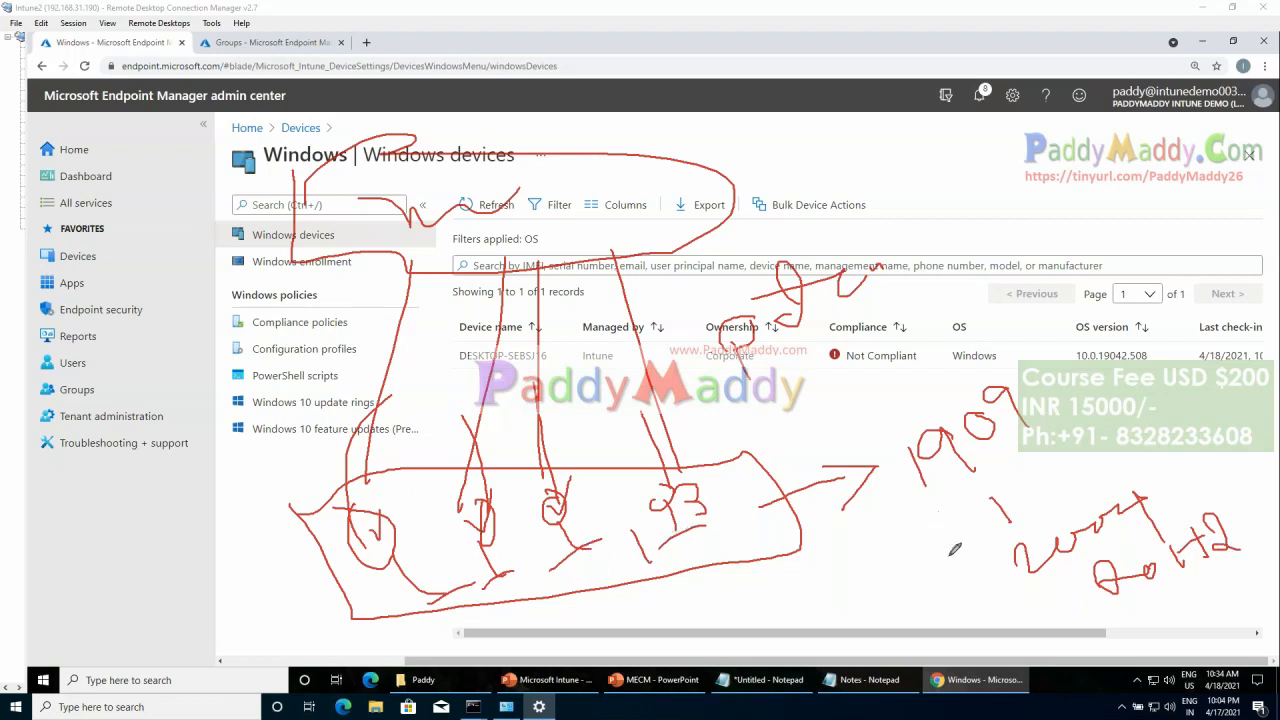
{"action": "mouse_move", "coordinate": [966, 560]}
{"action": "left_mouse_down"}
{"action": "mouse_move", "coordinate": [1046, 462]}
{"action": "mouse_move", "coordinate": [1048, 562]}
{"action": "left_mouse_up"}
{"action": "mouse_move", "coordinate": [292, 506]}
{"action": "left_mouse_down"}
{"action": "mouse_move", "coordinate": [352, 630]}
{"action": "mouse_move", "coordinate": [798, 596]}
{"action": "mouse_move", "coordinate": [715, 455]}
{"action": "mouse_move", "coordinate": [355, 480]}
{"action": "mouse_move", "coordinate": [310, 500]}
{"action": "mouse_move", "coordinate": [316, 512]}
{"action": "left_mouse_up"}
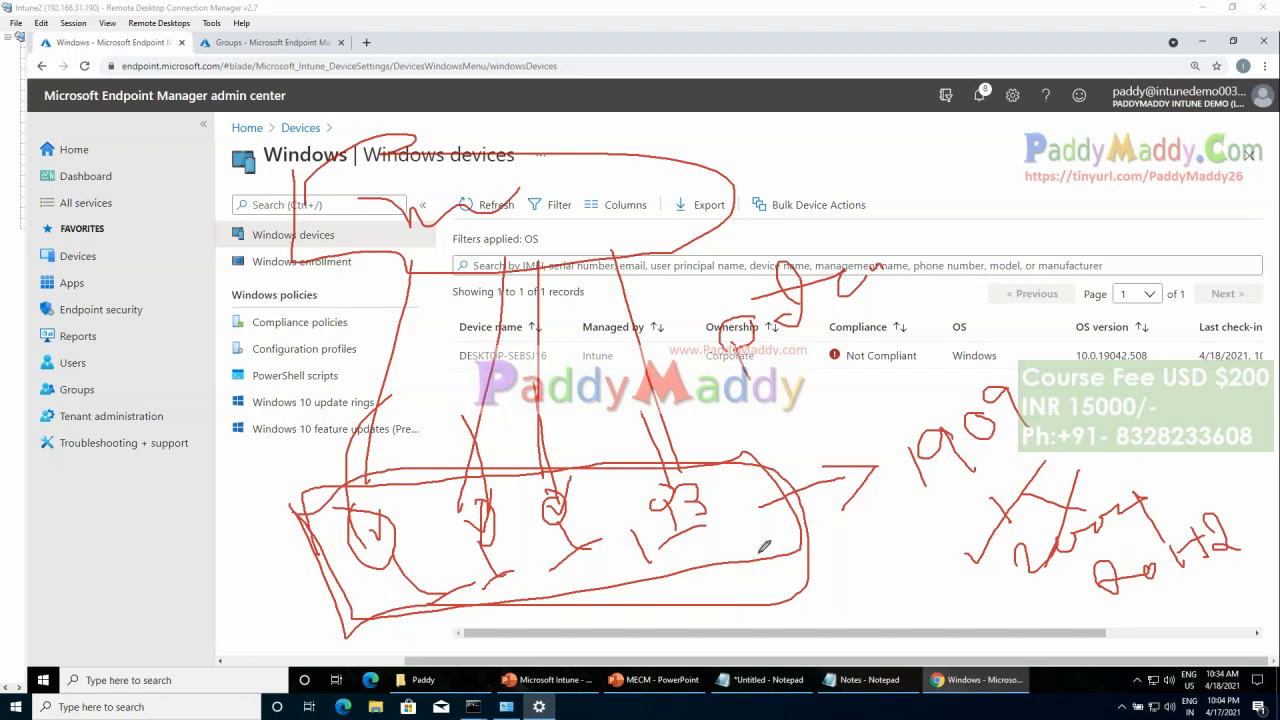
{"action": "mouse_move", "coordinate": [1128, 460]}
{"action": "left_mouse_down"}
{"action": "mouse_move", "coordinate": [1186, 482]}
{"action": "mouse_move", "coordinate": [1150, 490]}
{"action": "left_mouse_up"}
{"action": "mouse_move", "coordinate": [938, 460]}
{"action": "left_mouse_down"}
{"action": "mouse_move", "coordinate": [1060, 572]}
{"action": "mouse_move", "coordinate": [1046, 594]}
{"action": "left_mouse_up"}
{"action": "left_click_drag", "start_coordinate": [1118, 610], "coordinate": [1246, 548]}
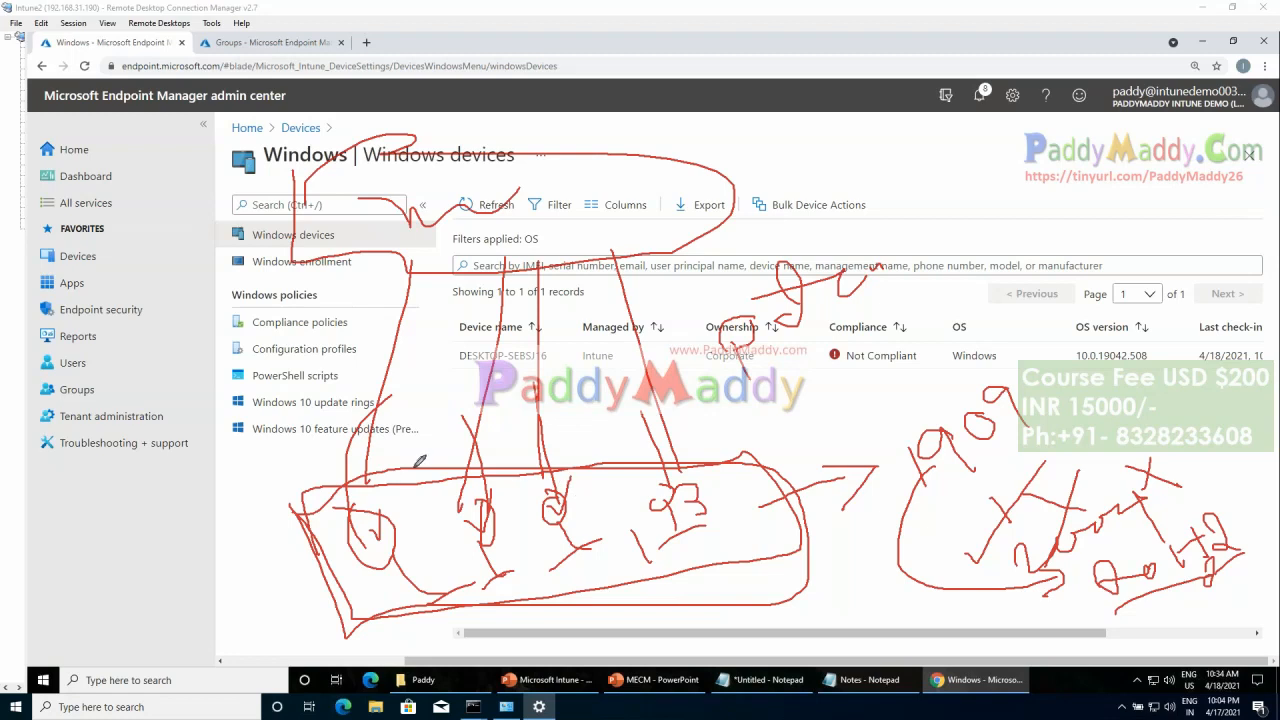
Step: Circle Windows 10 feature updates, 20H2, 1909 and the handwritten label, then box the update rings and feature updates entries together
{"action": "mouse_move", "coordinate": [428, 421]}
{"action": "left_mouse_down"}
{"action": "mouse_move", "coordinate": [326, 402]}
{"action": "mouse_move", "coordinate": [245, 440]}
{"action": "mouse_move", "coordinate": [395, 434]}
{"action": "mouse_move", "coordinate": [418, 412]}
{"action": "left_mouse_up"}
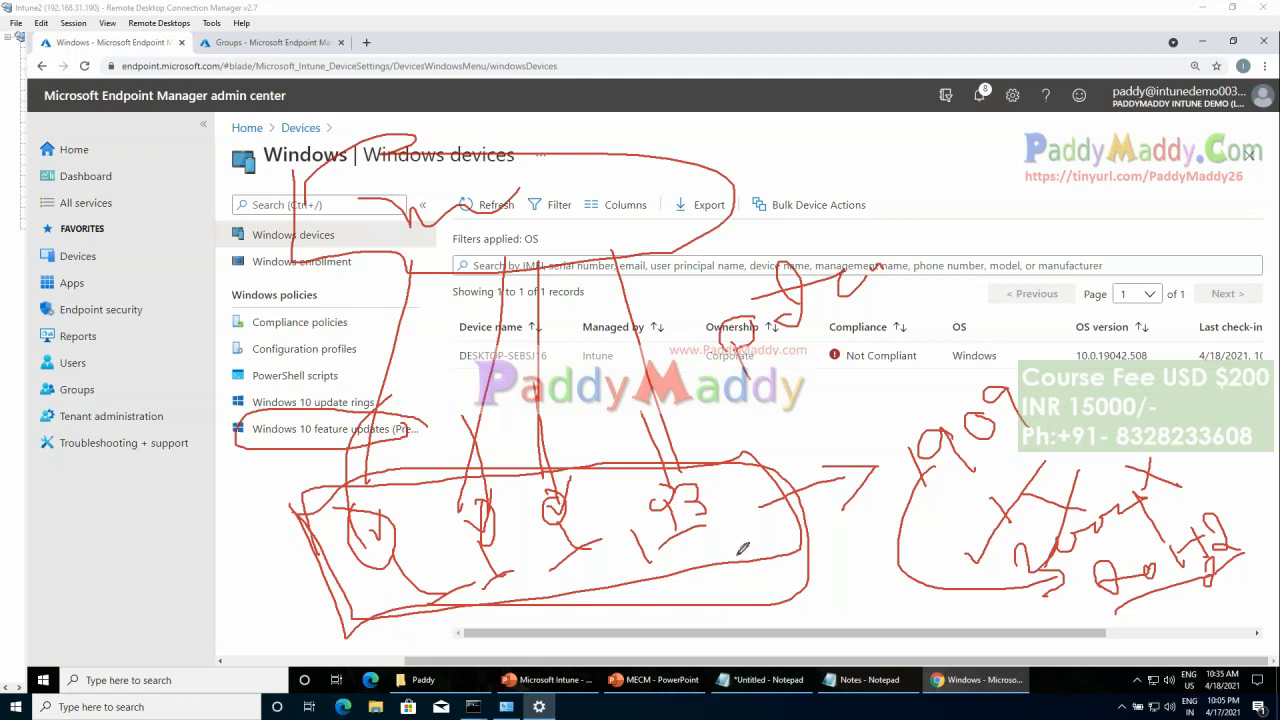
{"action": "mouse_move", "coordinate": [1268, 518]}
{"action": "left_mouse_down"}
{"action": "mouse_move", "coordinate": [1080, 532]}
{"action": "mouse_move", "coordinate": [1249, 493]}
{"action": "left_mouse_up"}
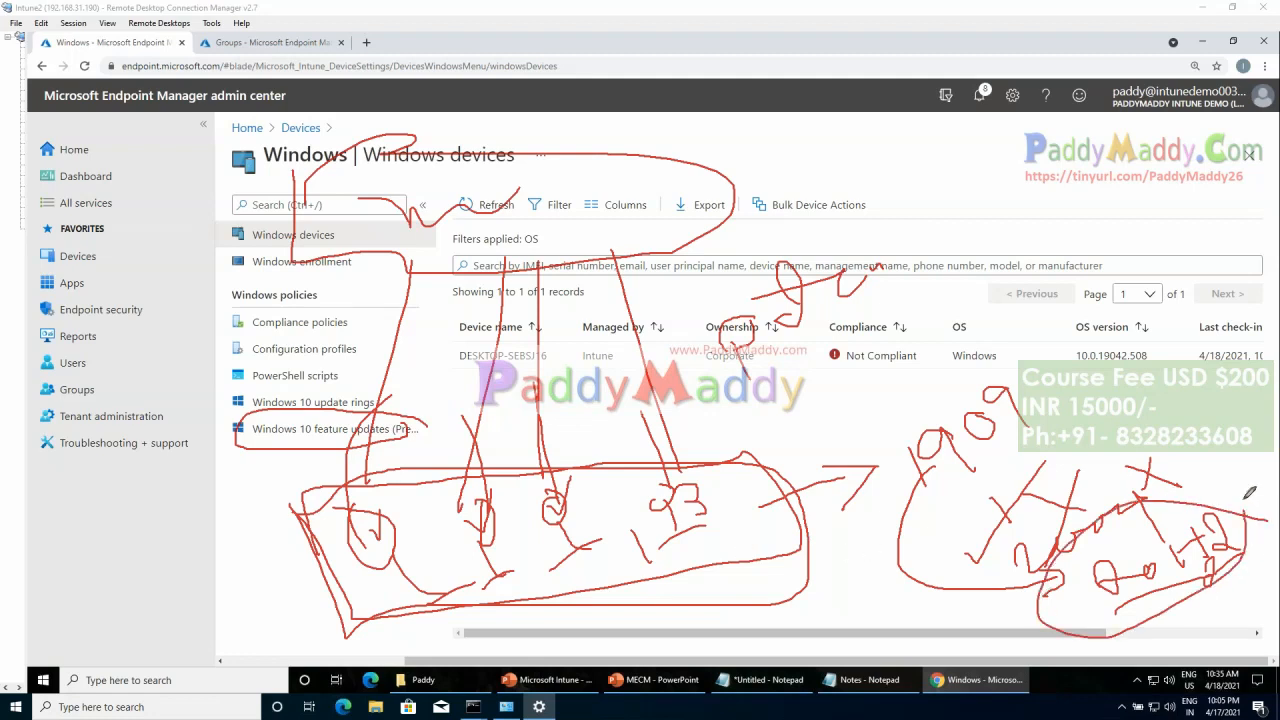
{"action": "mouse_move", "coordinate": [1088, 396]}
{"action": "left_mouse_down"}
{"action": "mouse_move", "coordinate": [1015, 458]}
{"action": "mouse_move", "coordinate": [1048, 370]}
{"action": "left_mouse_up"}
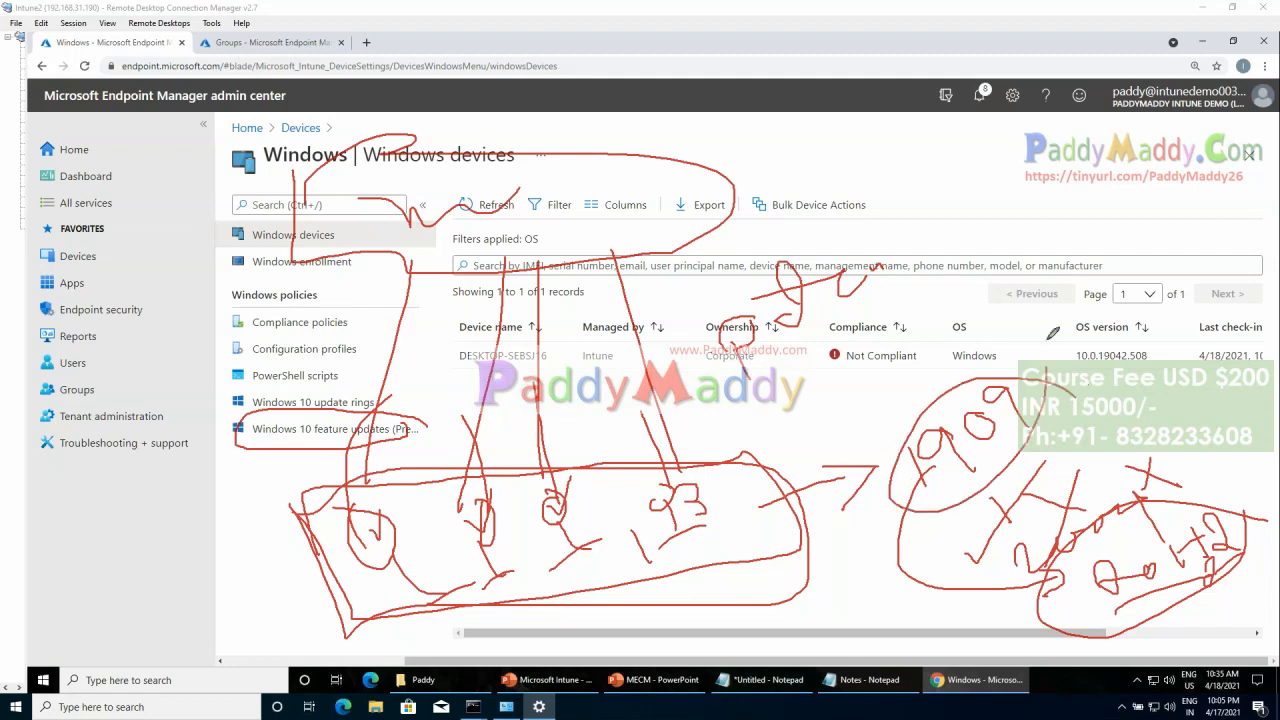
{"action": "mouse_move", "coordinate": [1132, 256]}
{"action": "left_mouse_down"}
{"action": "mouse_move", "coordinate": [1120, 322]}
{"action": "mouse_move", "coordinate": [1066, 262]}
{"action": "left_mouse_up"}
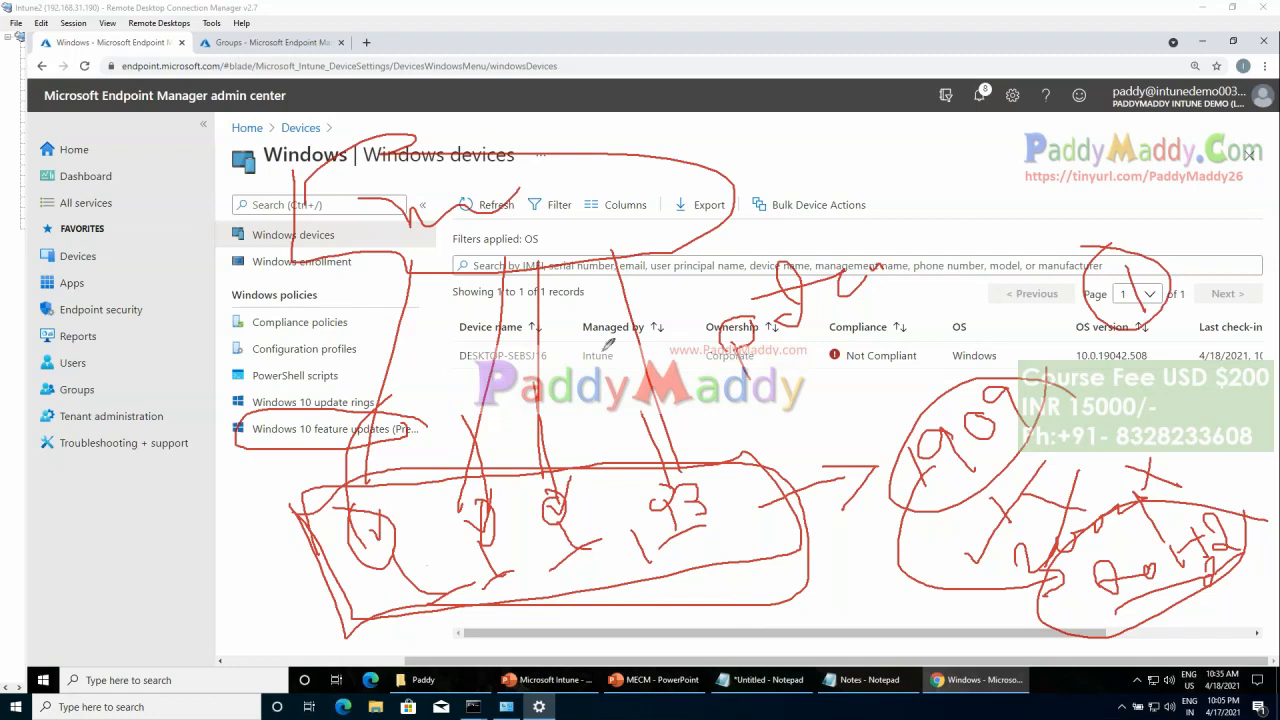
{"action": "left_click", "coordinate": [664, 298]}
{"action": "mouse_move", "coordinate": [679, 280]}
{"action": "left_mouse_down"}
{"action": "mouse_move", "coordinate": [666, 308]}
{"action": "mouse_move", "coordinate": [715, 428]}
{"action": "mouse_move", "coordinate": [790, 388]}
{"action": "mouse_move", "coordinate": [830, 382]}
{"action": "mouse_move", "coordinate": [842, 399]}
{"action": "mouse_move", "coordinate": [886, 358]}
{"action": "mouse_move", "coordinate": [936, 357]}
{"action": "mouse_move", "coordinate": [886, 414]}
{"action": "mouse_move", "coordinate": [970, 408]}
{"action": "mouse_move", "coordinate": [822, 222]}
{"action": "mouse_move", "coordinate": [745, 430]}
{"action": "mouse_move", "coordinate": [858, 213]}
{"action": "mouse_move", "coordinate": [775, 225]}
{"action": "left_mouse_up"}
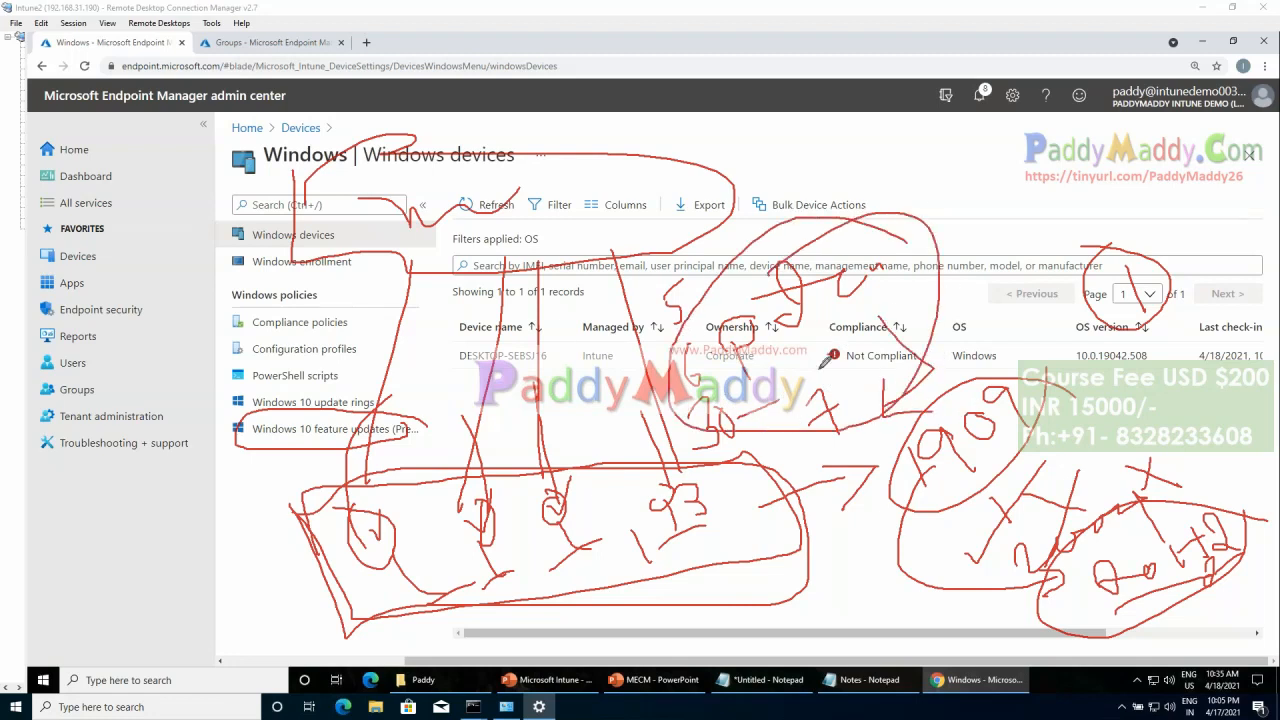
{"action": "mouse_move", "coordinate": [216, 392]}
{"action": "left_mouse_down"}
{"action": "mouse_move", "coordinate": [372, 458]}
{"action": "mouse_move", "coordinate": [420, 394]}
{"action": "mouse_move", "coordinate": [228, 392]}
{"action": "mouse_move", "coordinate": [224, 452]}
{"action": "mouse_move", "coordinate": [385, 462]}
{"action": "mouse_move", "coordinate": [360, 386]}
{"action": "mouse_move", "coordinate": [188, 400]}
{"action": "left_mouse_up"}
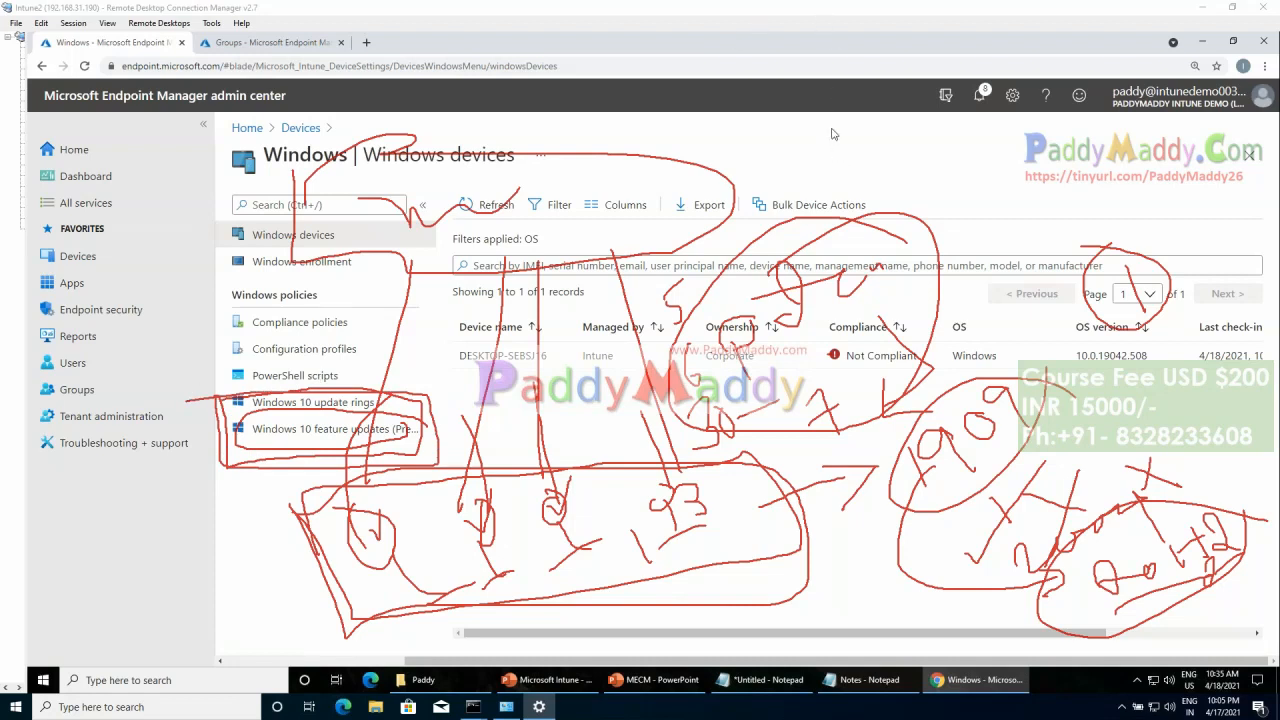
Step: Clear the screen annotations and open the Windows 10 update rings page
{"action": "key", "text": "Escape"}
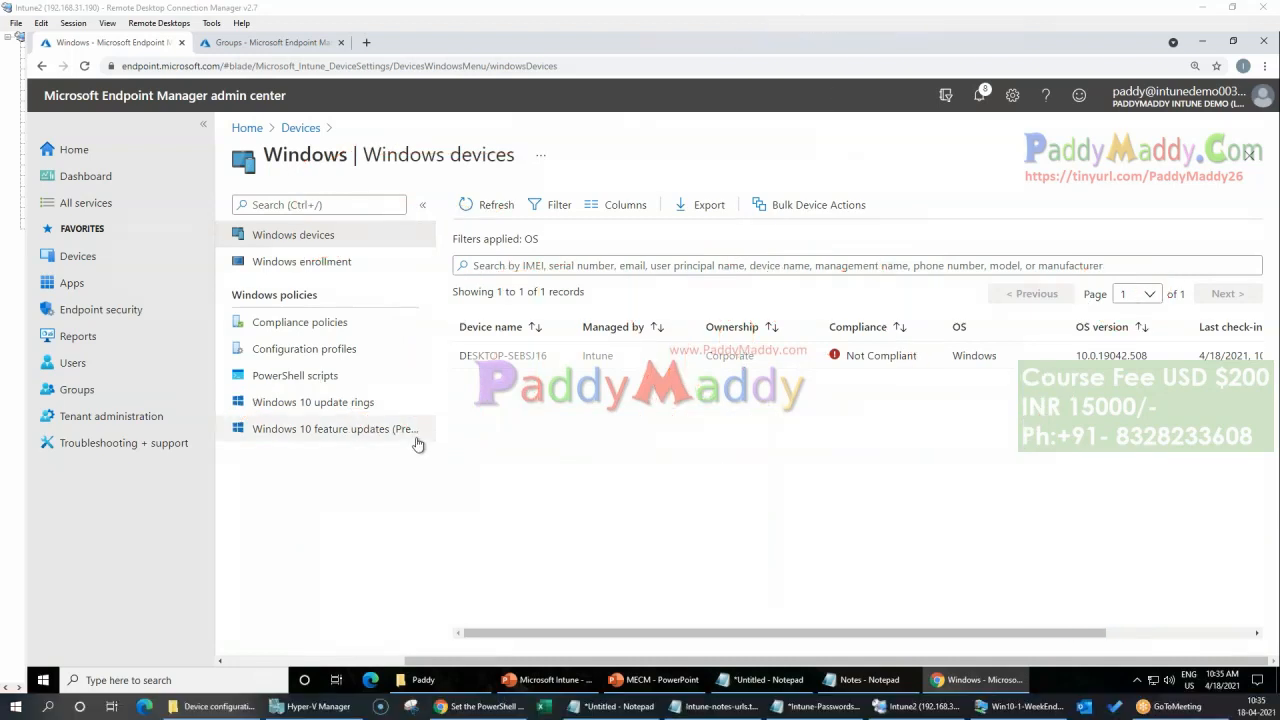
{"action": "left_click", "coordinate": [305, 412]}
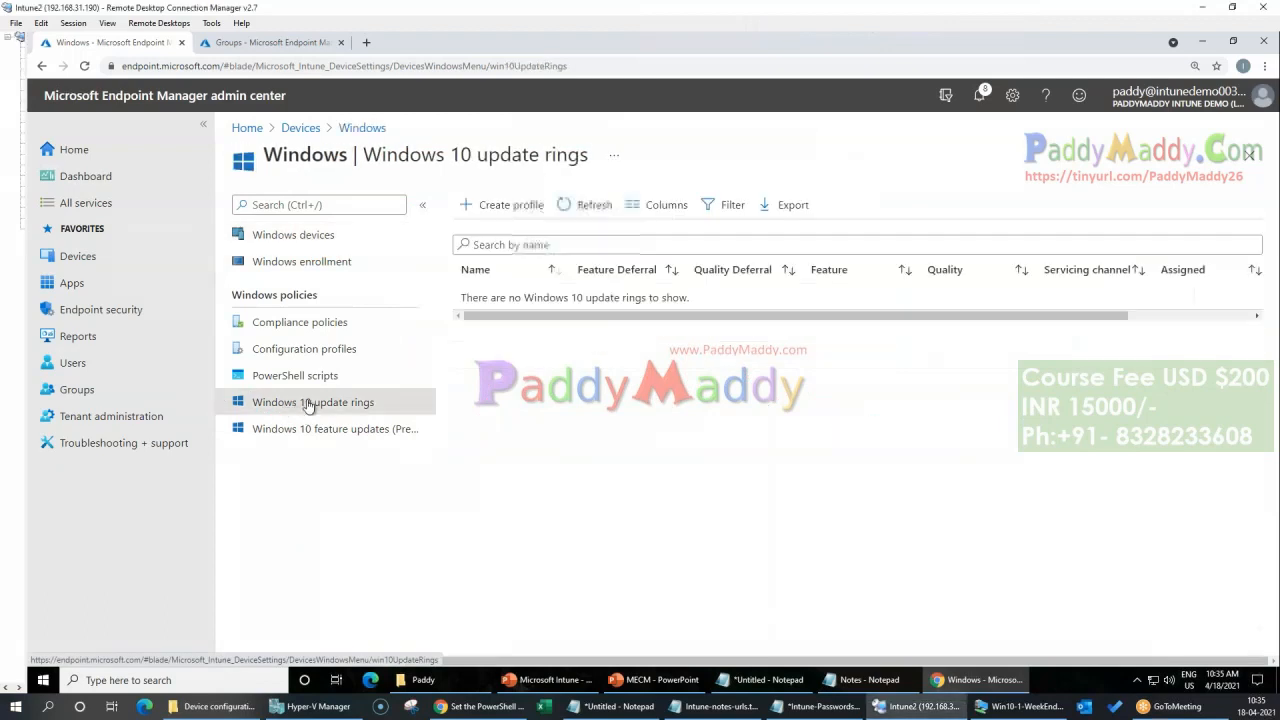
{"action": "left_click", "coordinate": [483, 418]}
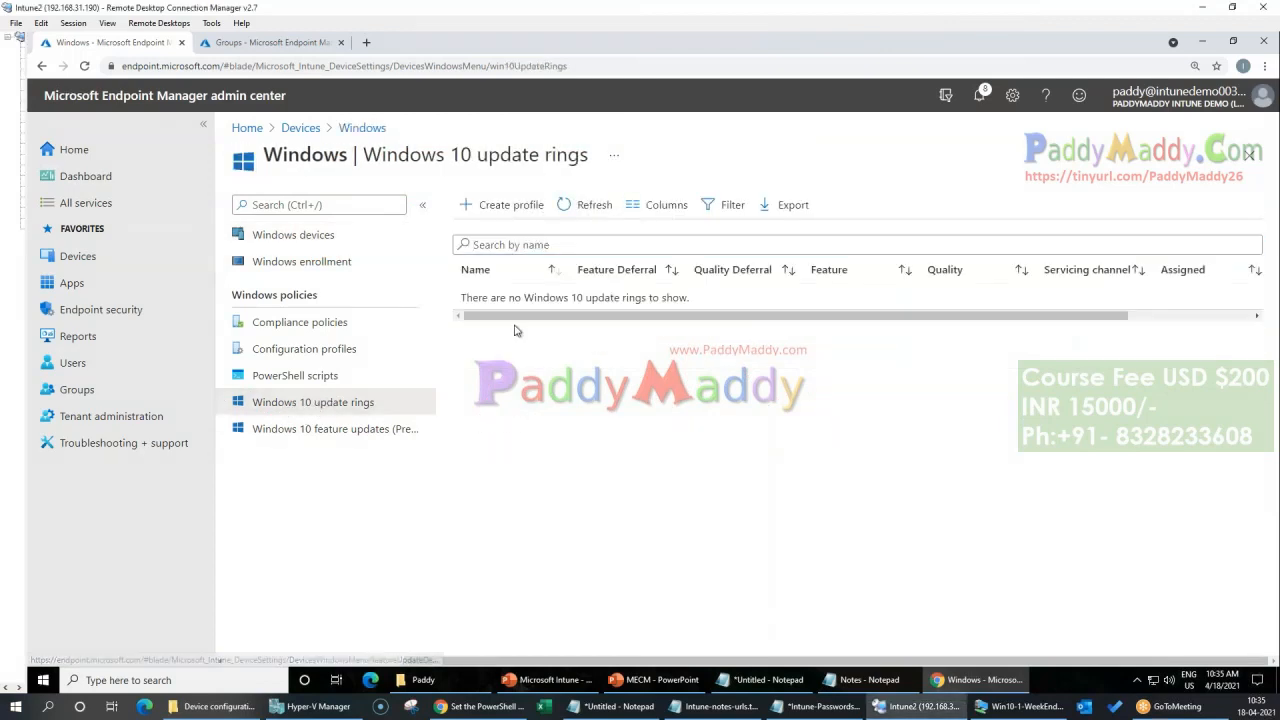
Step: Create an update ring profile using the copied page title "Windows 10 update rings" as its name, and continue to the update ring settings
{"action": "left_click_drag", "start_coordinate": [365, 150], "coordinate": [590, 155]}
{"action": "key", "text": "ctrl+c"}
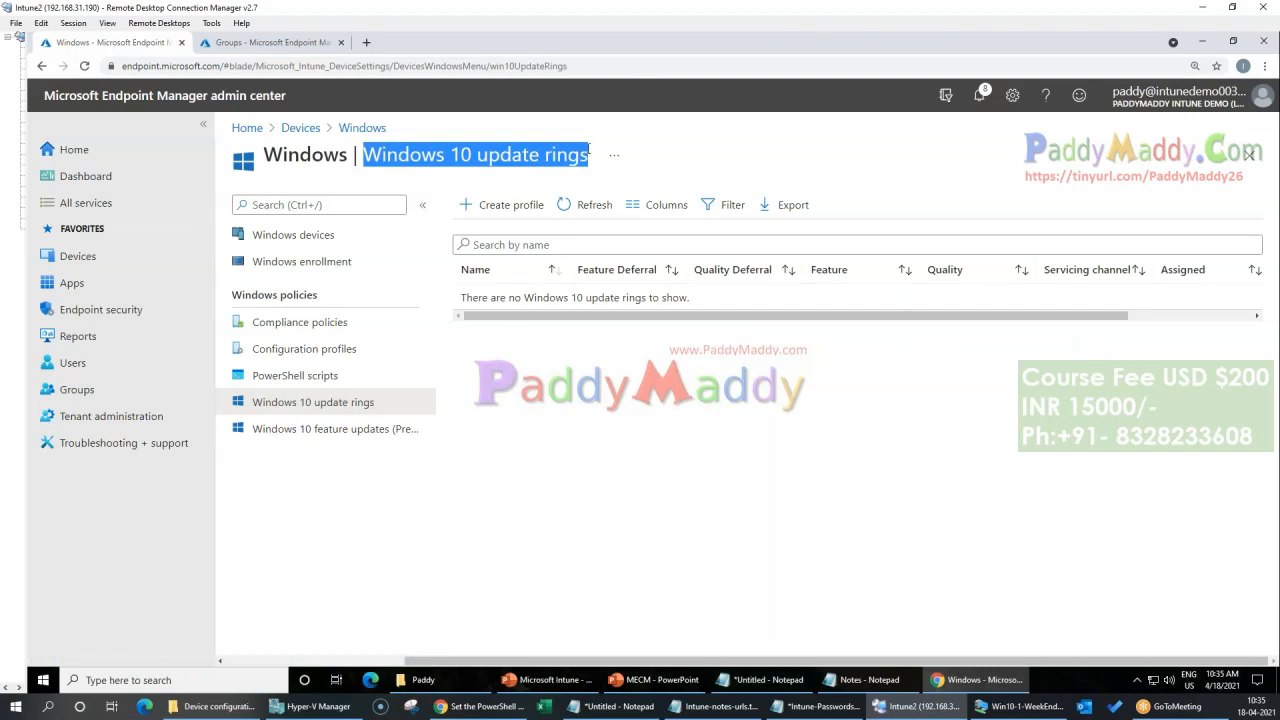
{"action": "left_click", "coordinate": [588, 205]}
{"action": "left_click", "coordinate": [522, 258]}
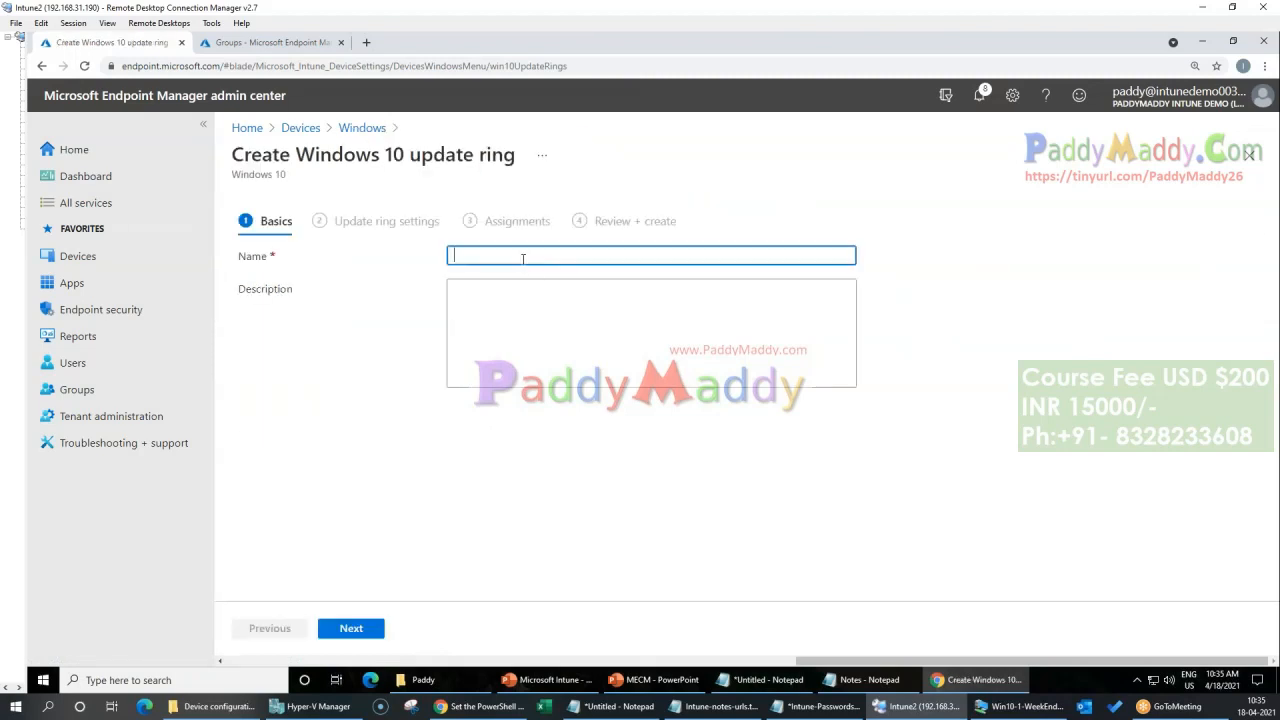
{"action": "key", "text": "ctrl+v"}
{"action": "left_click", "coordinate": [354, 637]}
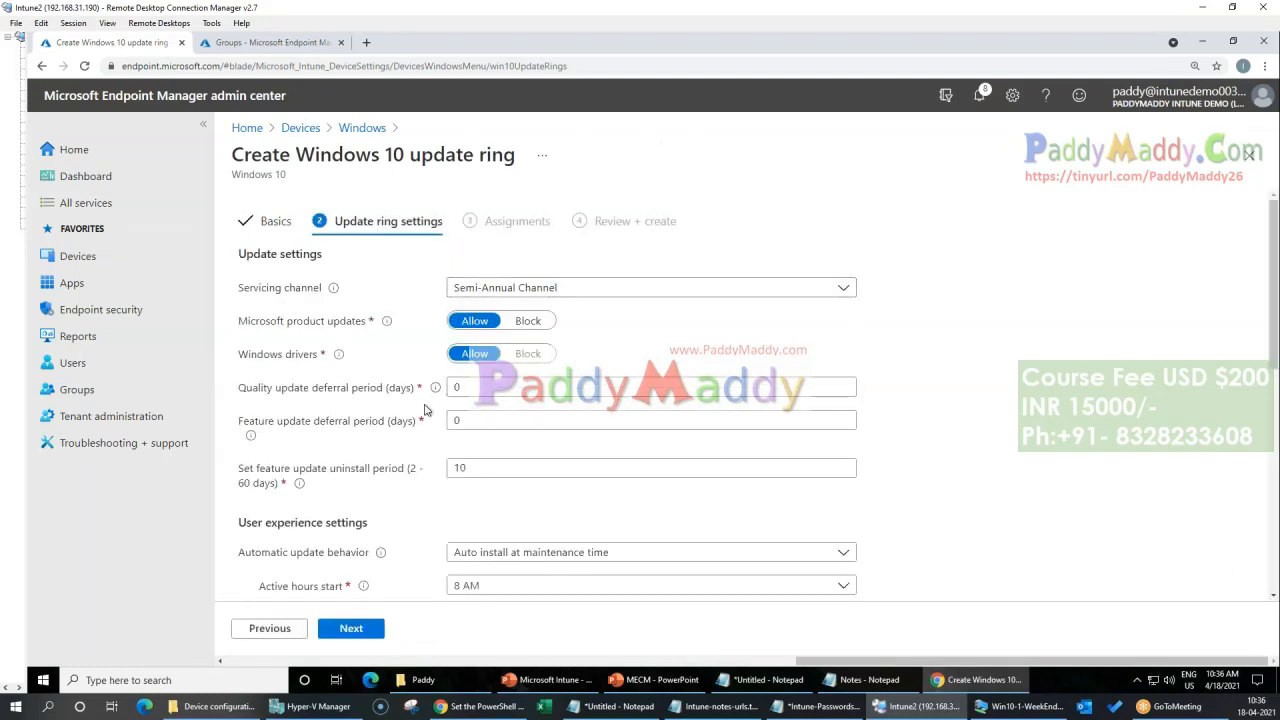
Step: Look over the update ring settings and choose Semi-Annual Channel as the servicing channel
{"action": "scroll", "coordinate": [424, 410], "scroll_direction": "down", "scroll_amount": 5}
{"action": "scroll", "coordinate": [411, 491], "scroll_direction": "up", "scroll_amount": 5}
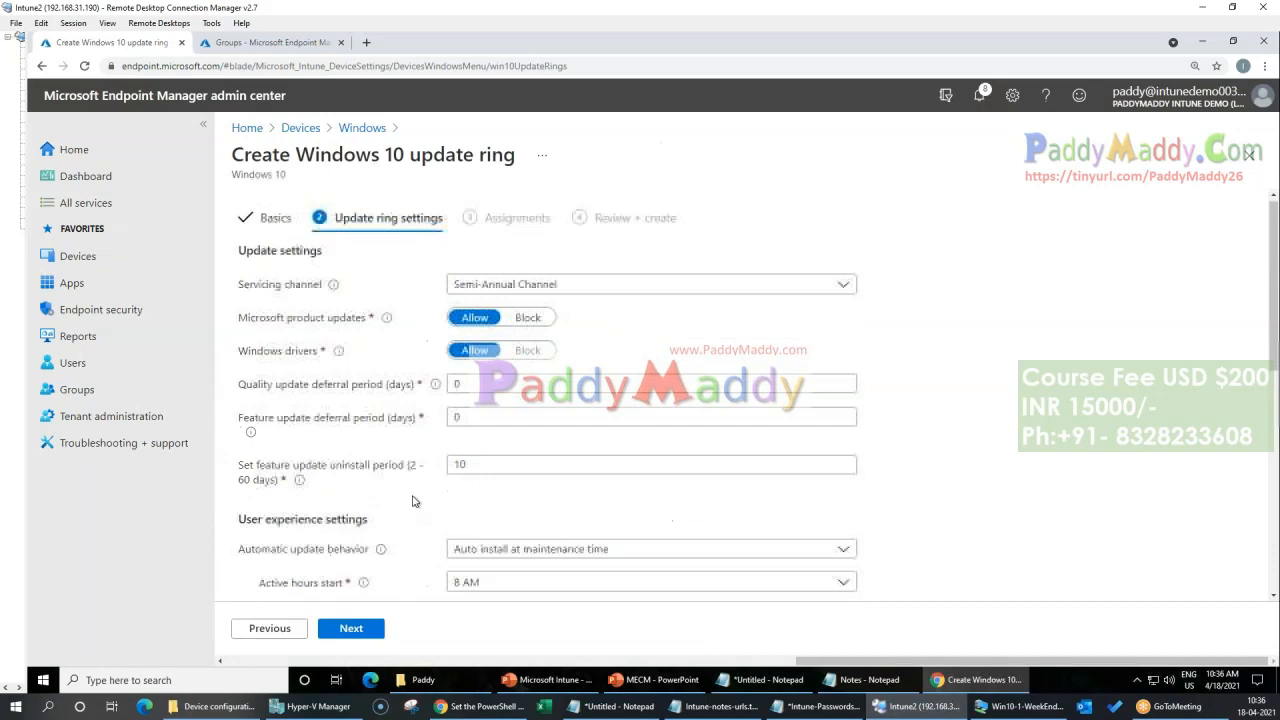
{"action": "scroll", "coordinate": [416, 500], "scroll_direction": "down", "scroll_amount": 1}
{"action": "scroll", "coordinate": [843, 435], "scroll_direction": "up", "scroll_amount": 1}
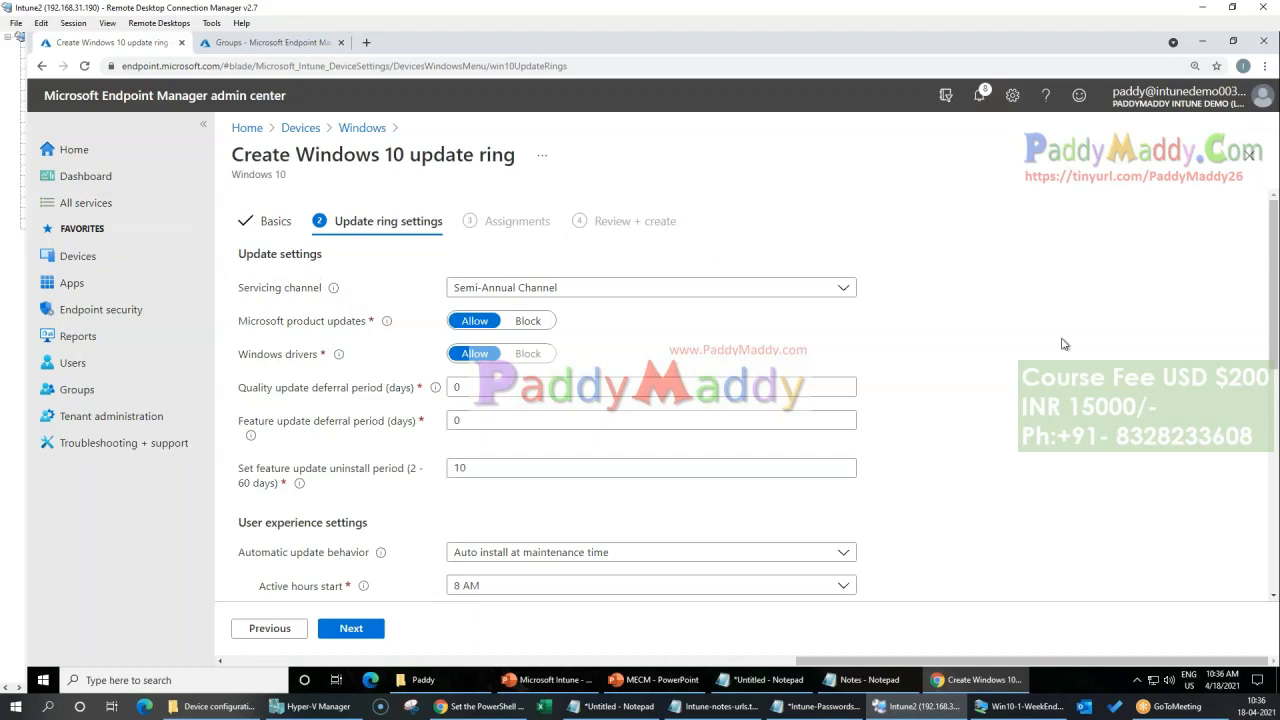
{"action": "left_click", "coordinate": [845, 295]}
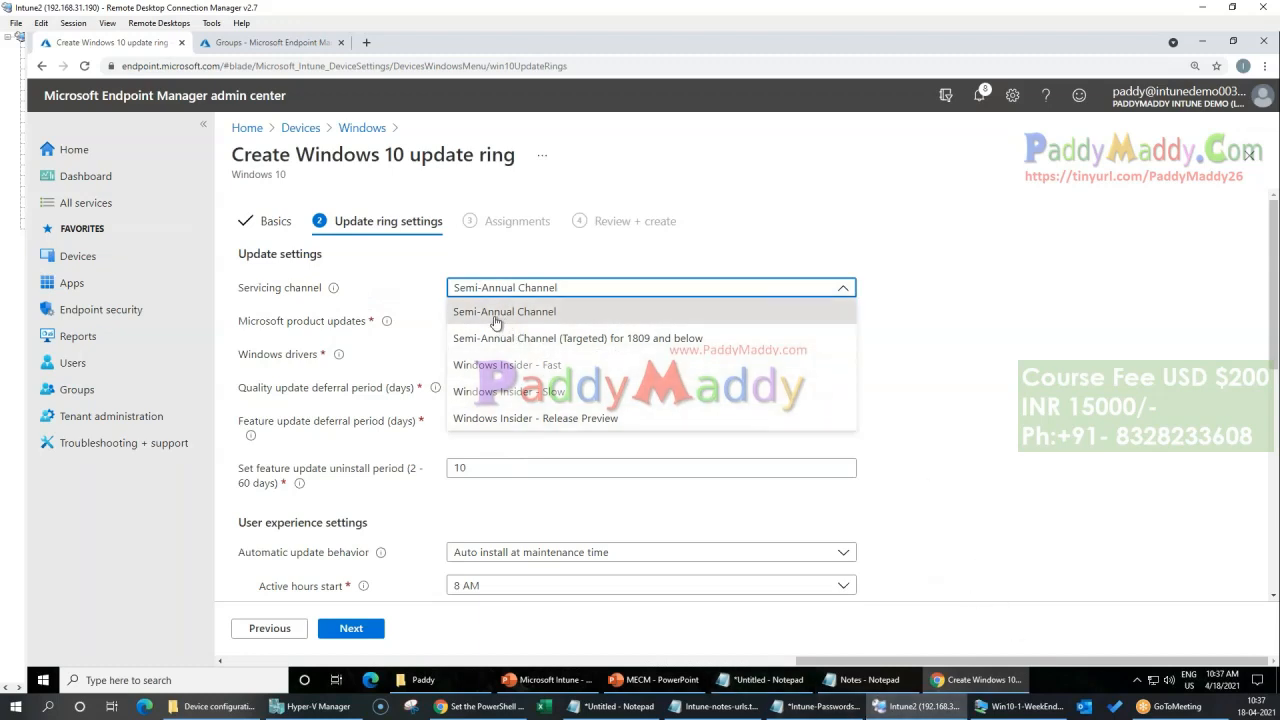
{"action": "left_click", "coordinate": [618, 311]}
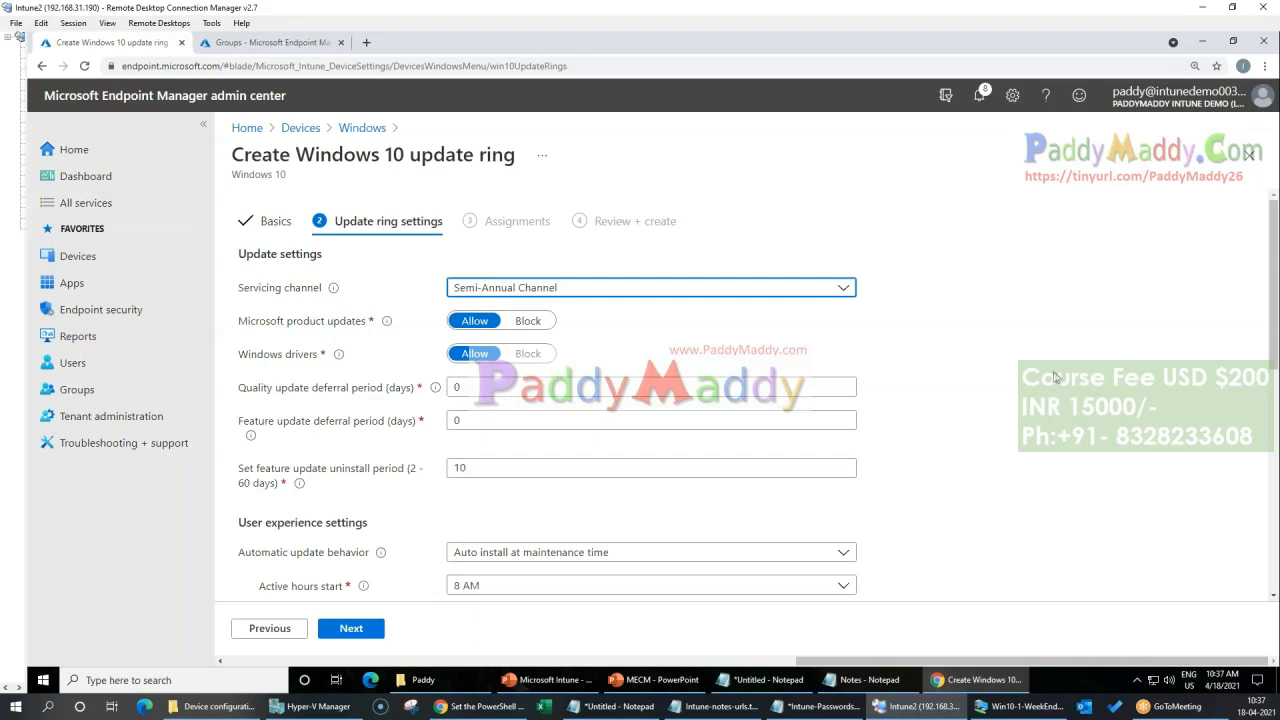
Step: Highlight the Microsoft product updates and Windows drivers settings and read the description of the drivers setting
{"action": "triple_click", "coordinate": [238, 322]}
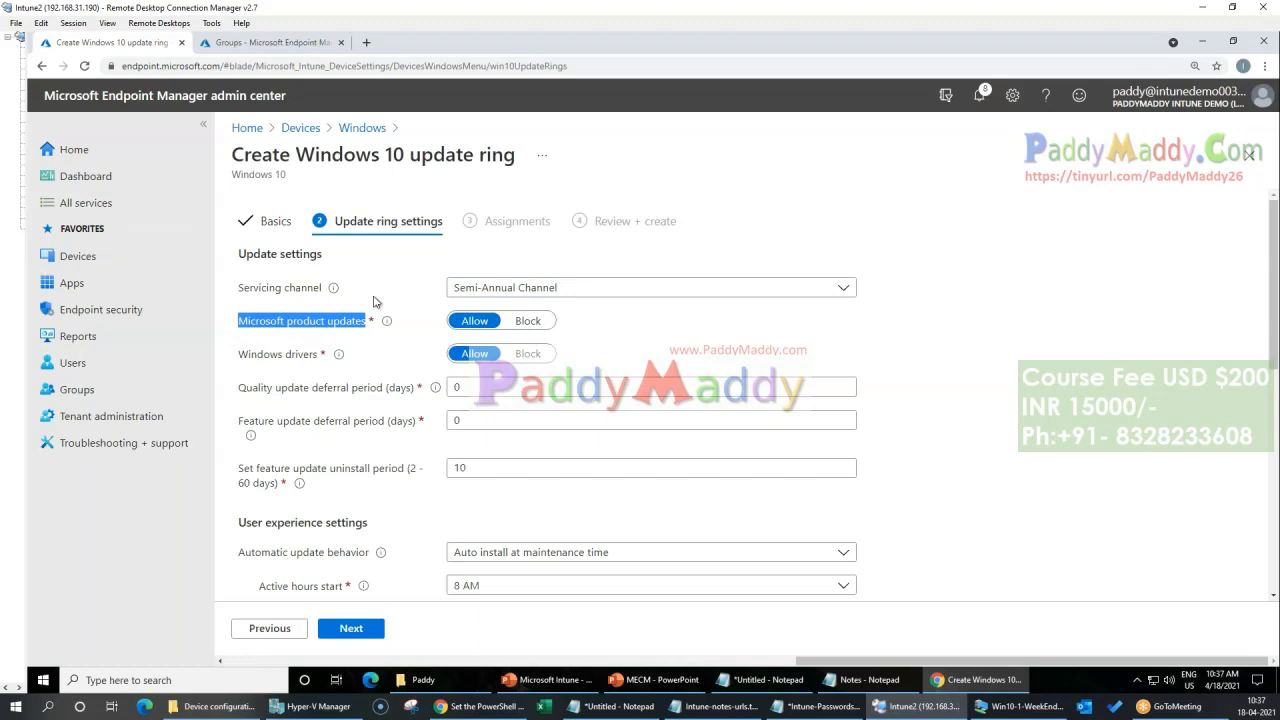
{"action": "left_click_drag", "start_coordinate": [264, 360], "coordinate": [284, 358]}
{"action": "mouse_move", "coordinate": [340, 356]}
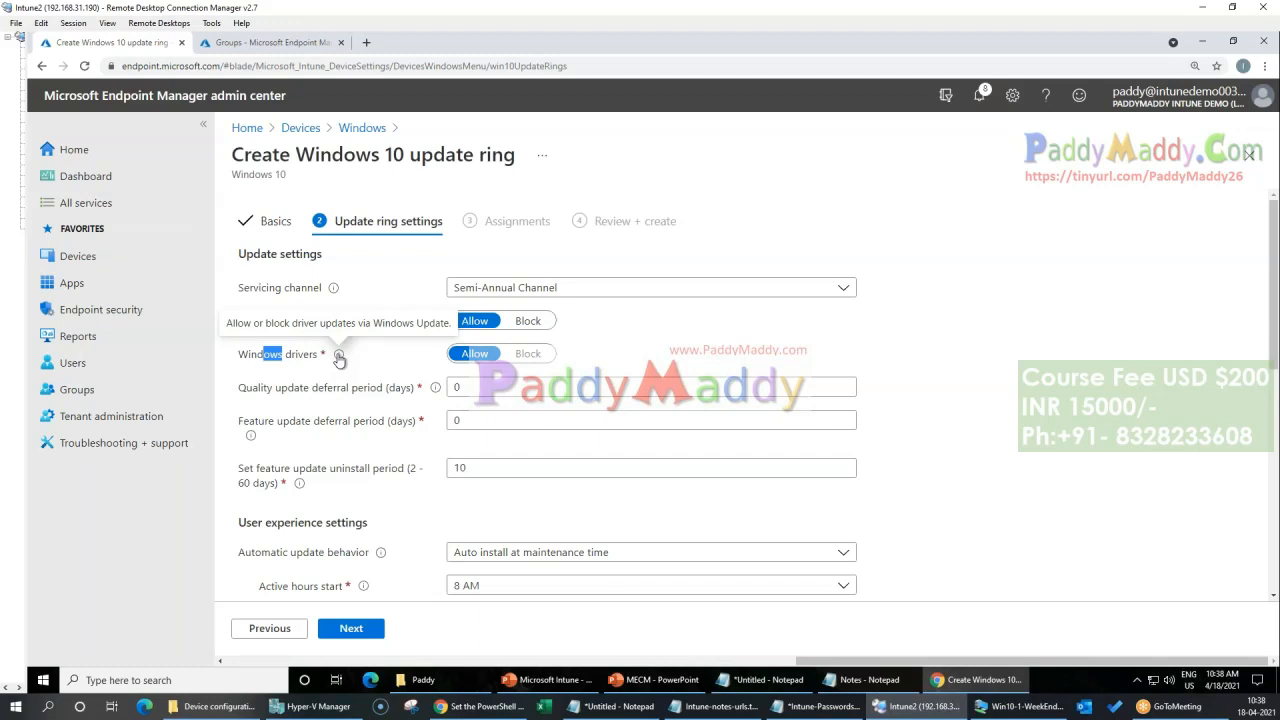
{"action": "triple_click", "coordinate": [278, 362]}
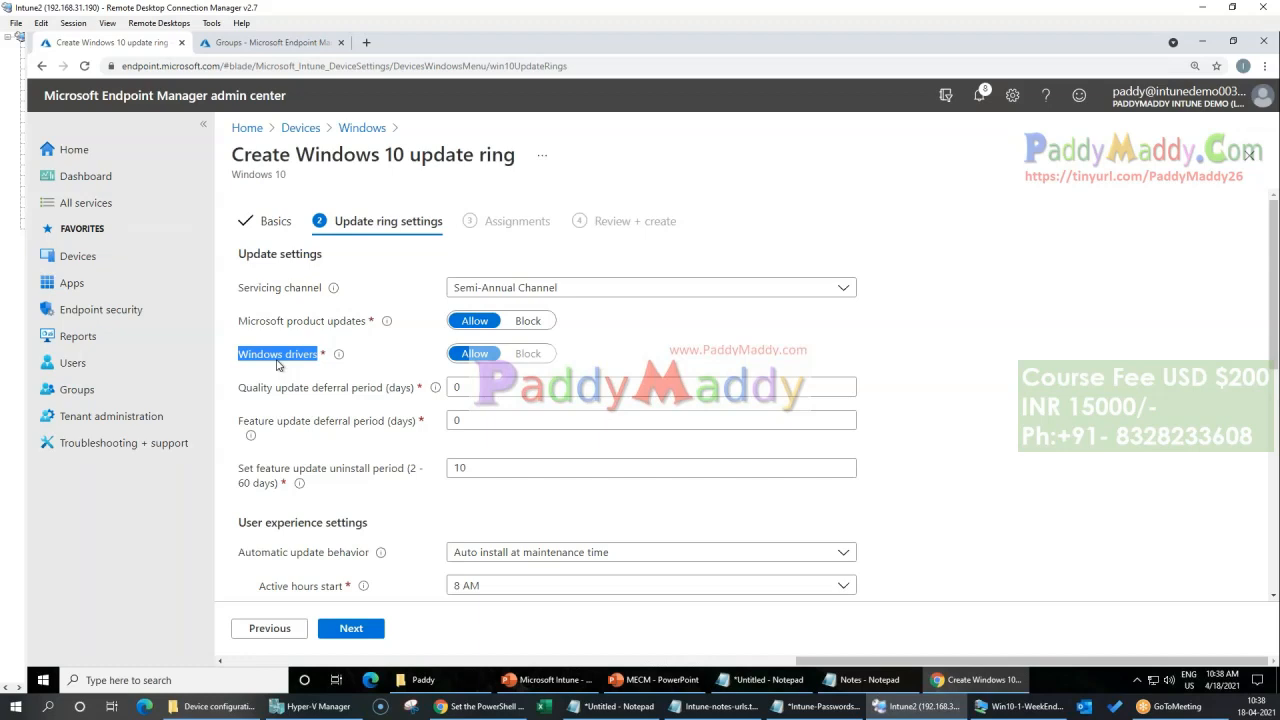
{"action": "triple_click", "coordinate": [279, 360]}
{"action": "left_click", "coordinate": [276, 370]}
Step: Highlight the quality update deferral period setting and set it to 2 days
{"action": "left_click_drag", "start_coordinate": [247, 390], "coordinate": [379, 390]}
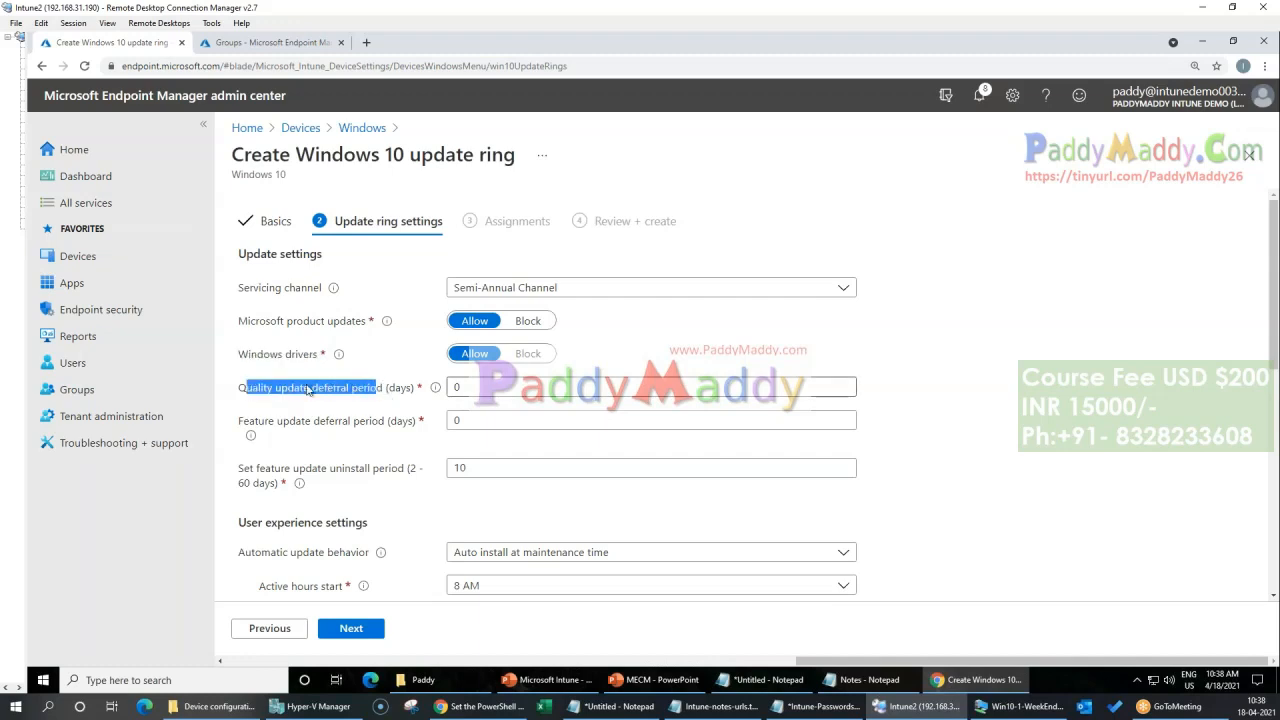
{"action": "triple_click", "coordinate": [268, 392]}
{"action": "left_click", "coordinate": [484, 390]}
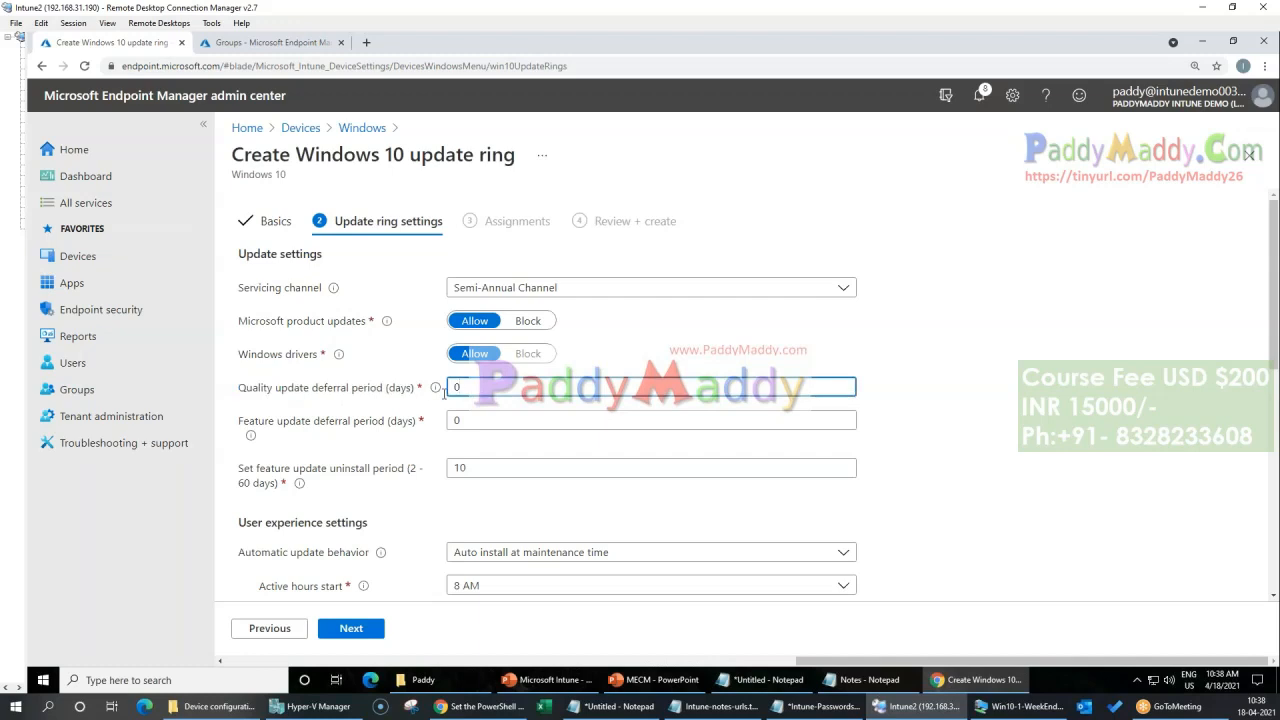
{"action": "double_click", "coordinate": [458, 388]}
{"action": "left_click", "coordinate": [265, 392]}
{"action": "left_click_drag", "start_coordinate": [415, 390], "coordinate": [252, 390]}
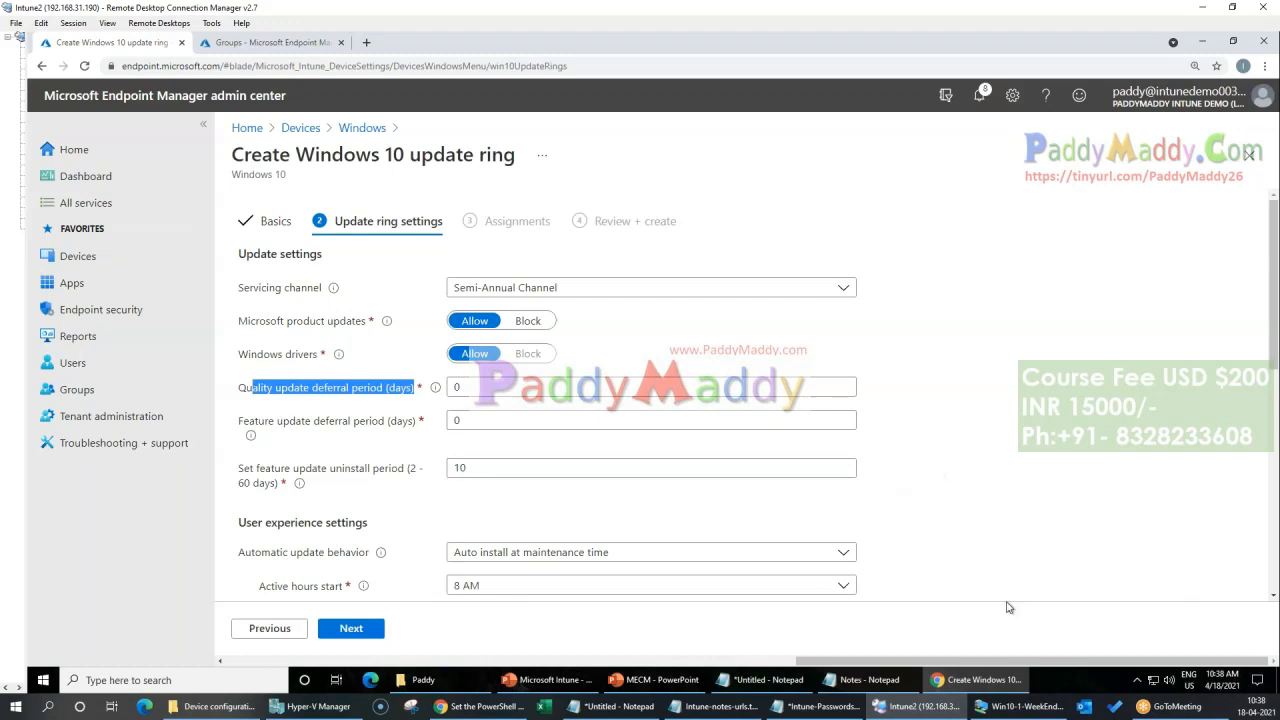
{"action": "left_click", "coordinate": [490, 393]}
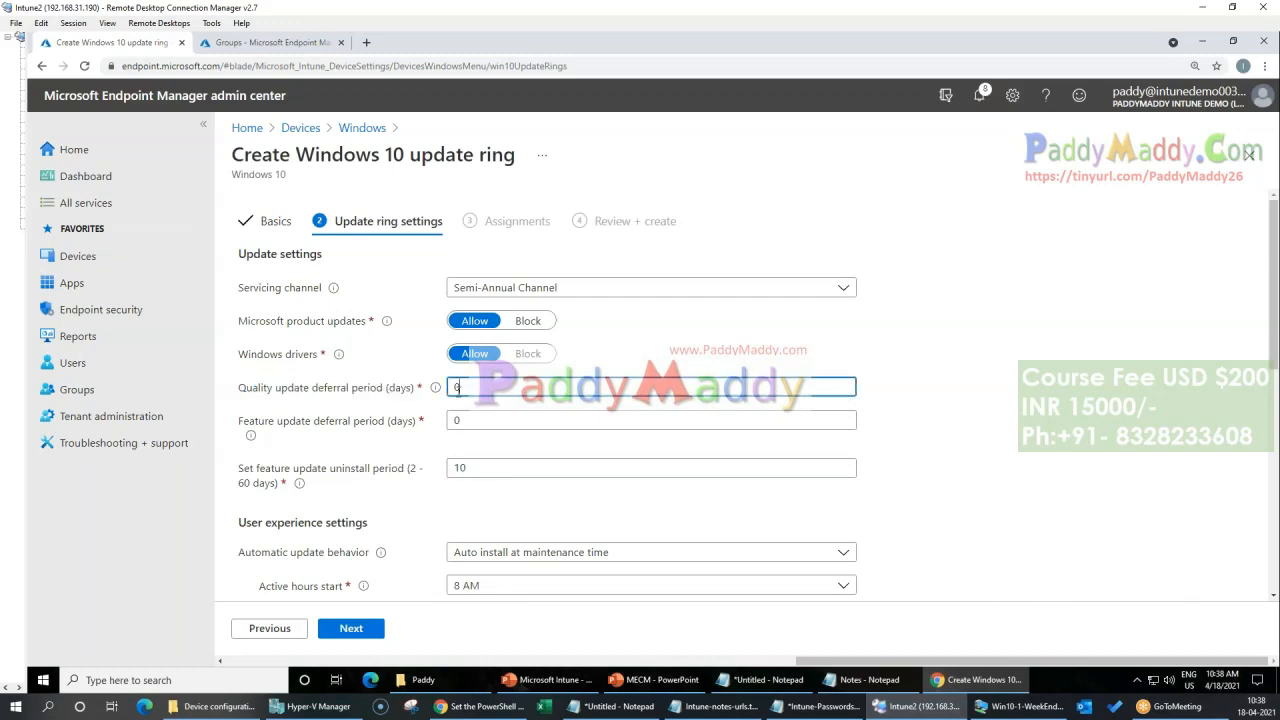
{"action": "left_click_drag", "start_coordinate": [458, 390], "coordinate": [366, 390]}
Step: Consult Tuesday, April 13 in the system calendar and set the quality update deferral period to 3 days
{"action": "left_click", "coordinate": [1218, 688]}
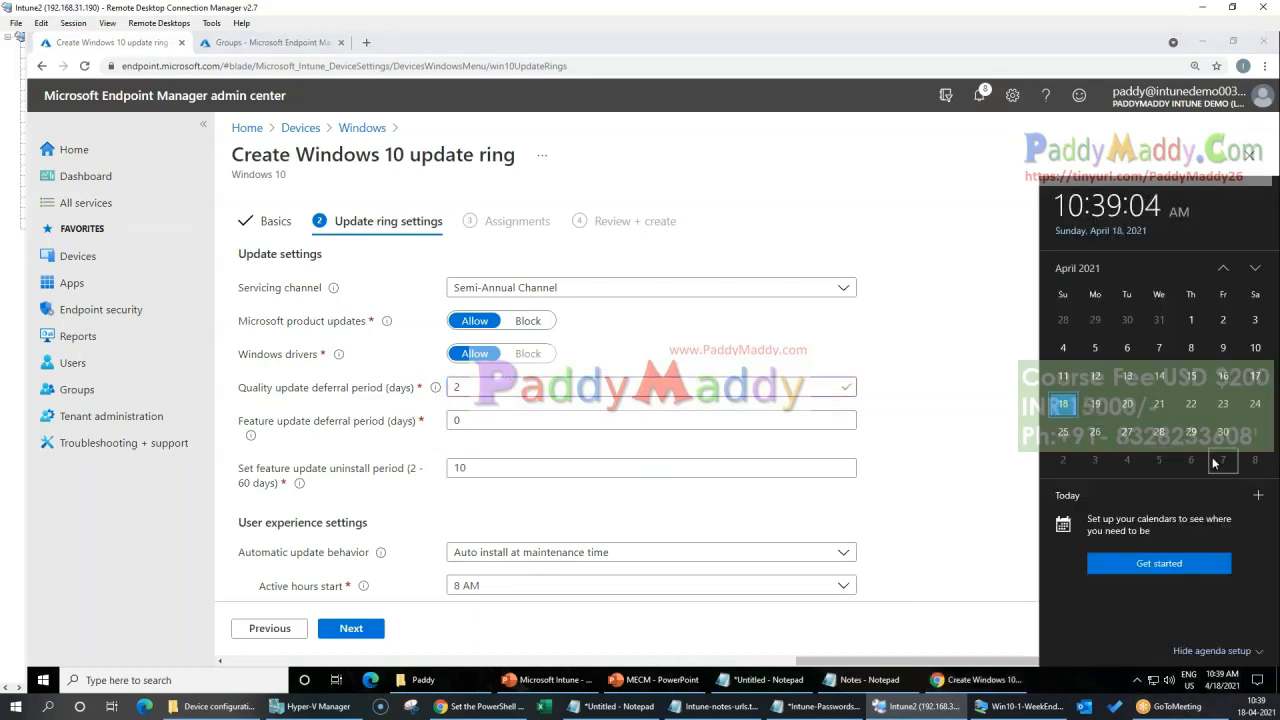
{"action": "left_click", "coordinate": [1127, 381]}
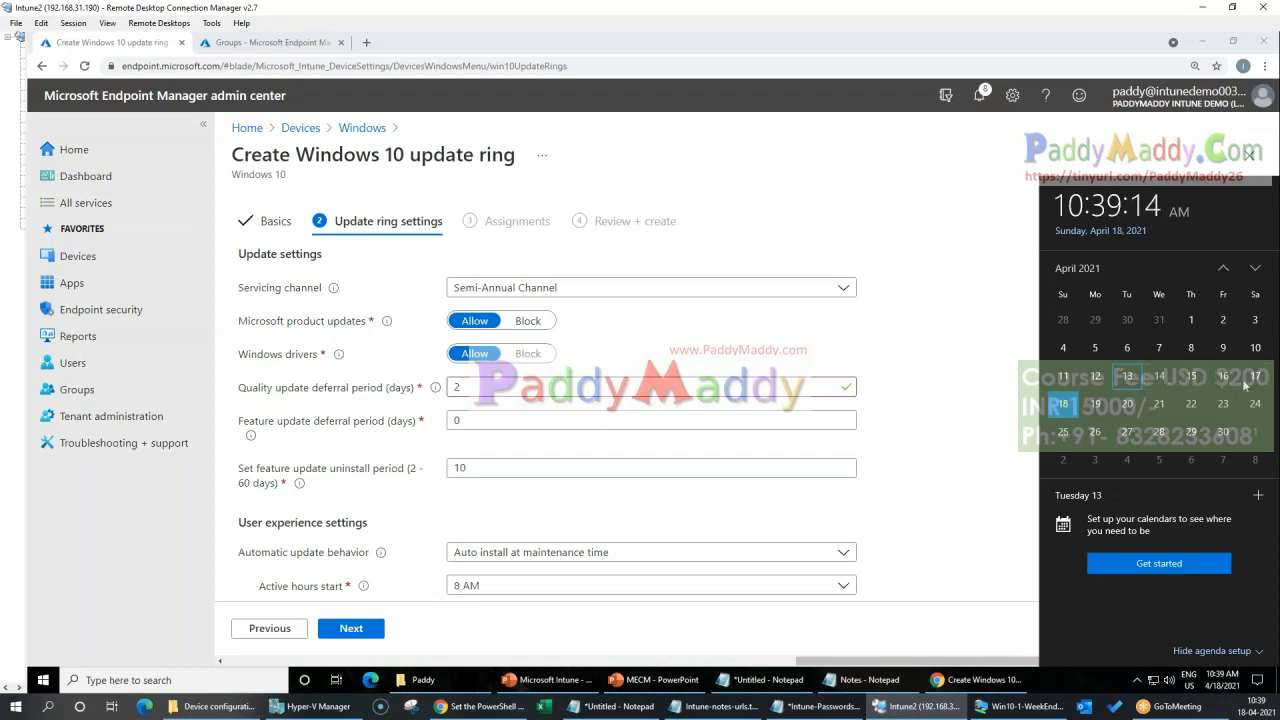
{"action": "left_click_drag", "start_coordinate": [478, 387], "coordinate": [335, 385]}
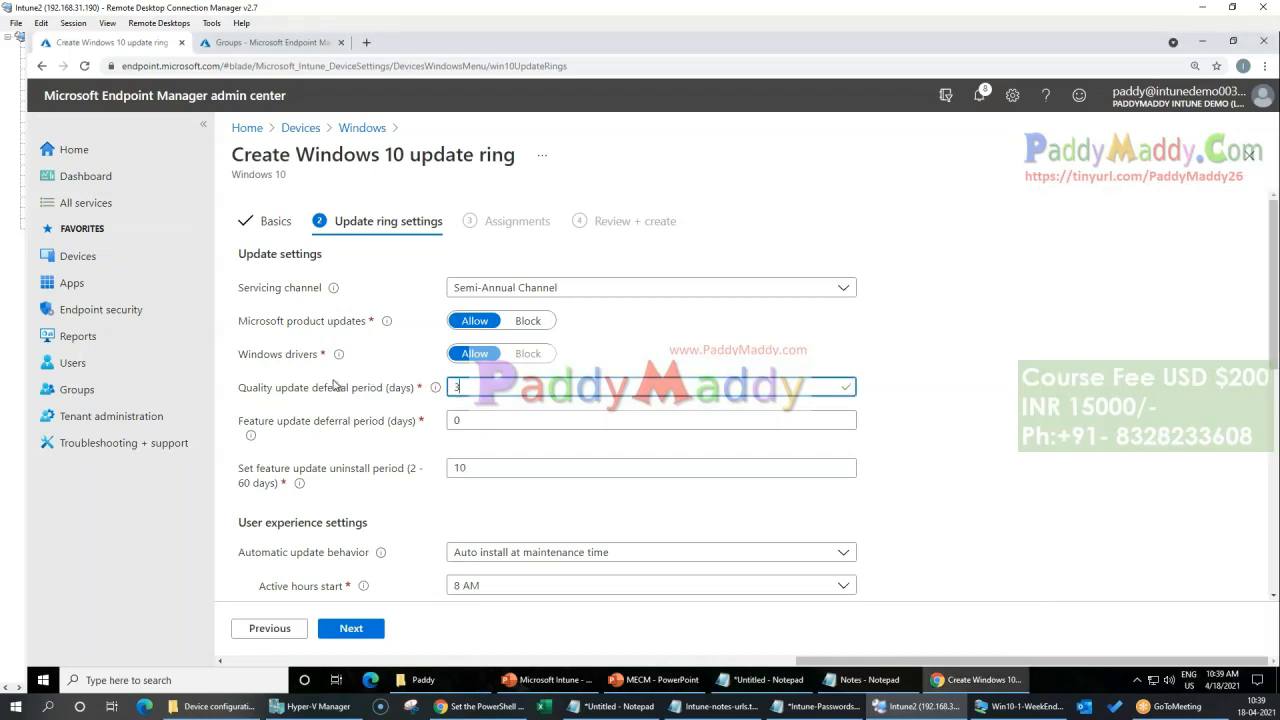
{"action": "left_click", "coordinate": [281, 407]}
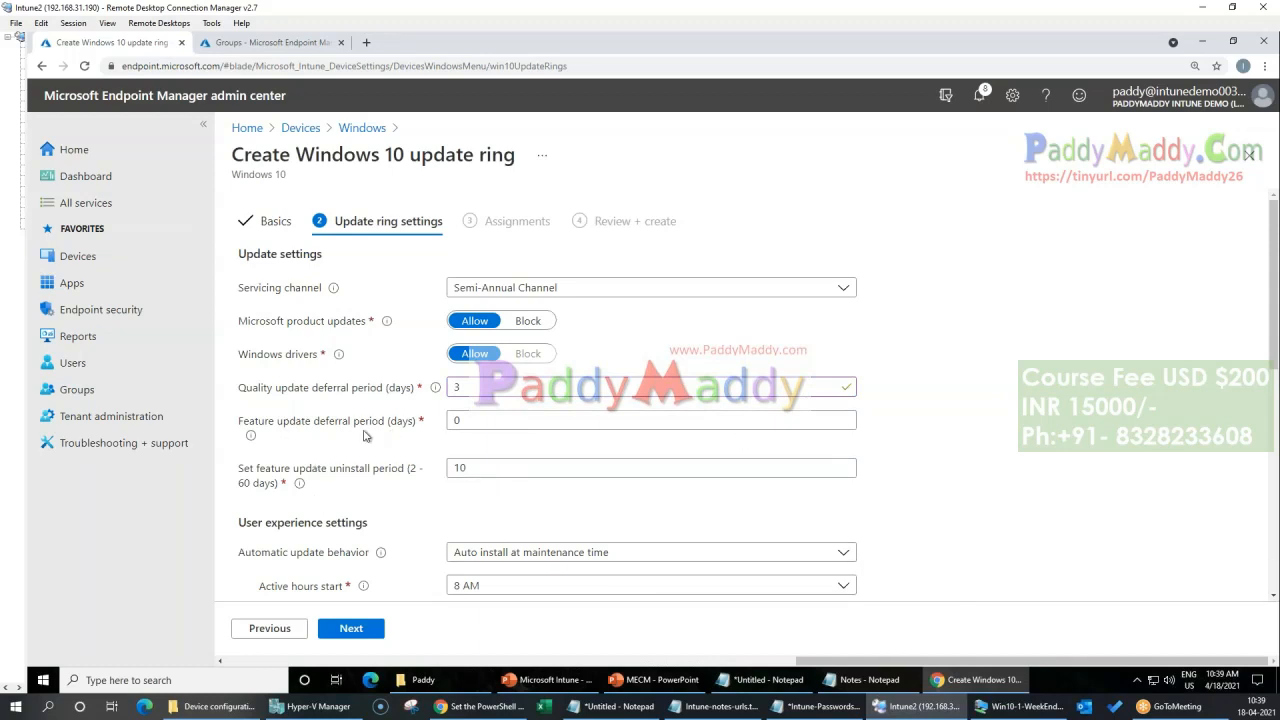
Step: Set the feature update deferral period to 30 days
{"action": "double_click", "coordinate": [475, 419]}
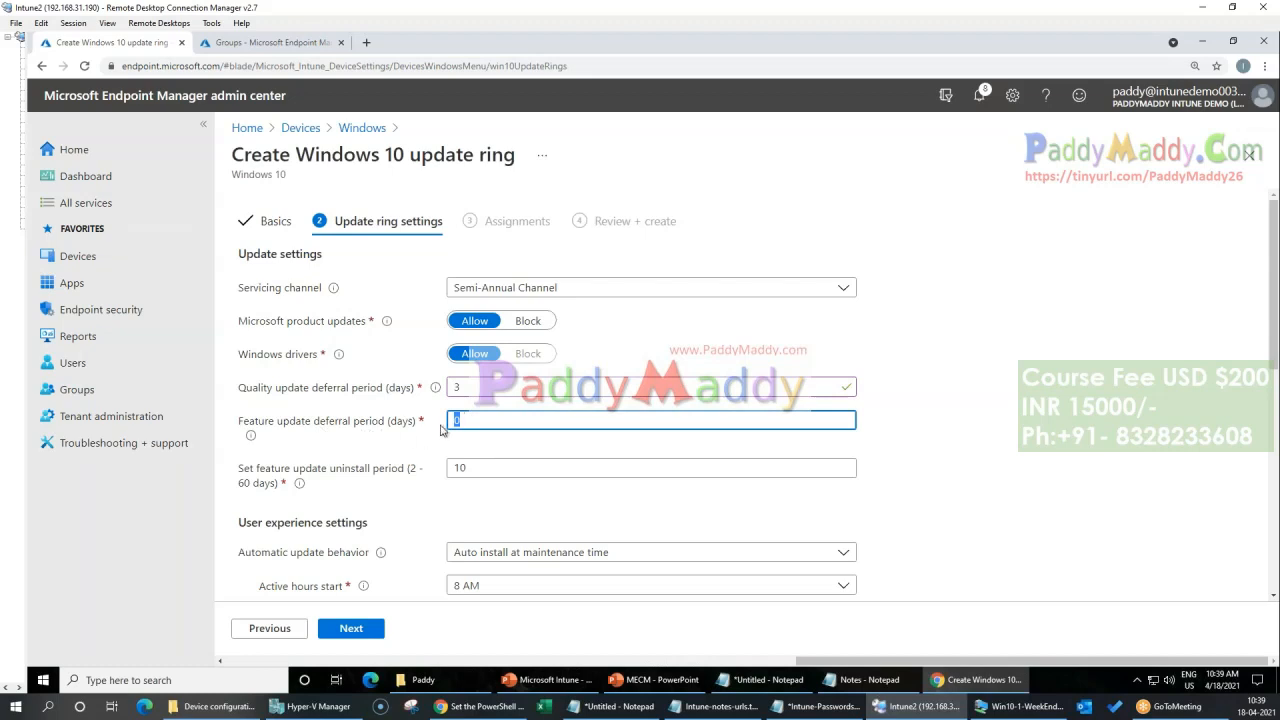
{"action": "scroll", "coordinate": [445, 430], "scroll_direction": "down", "scroll_amount": 1}
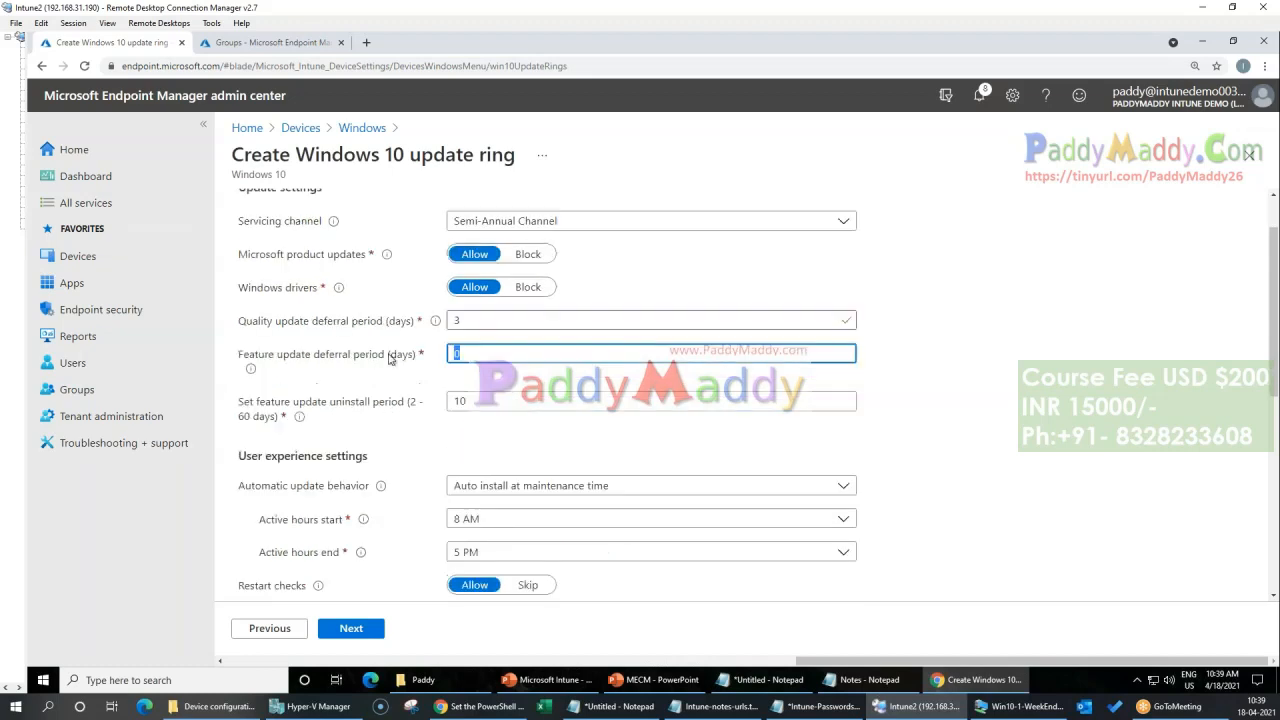
{"action": "type", "text": "30"}
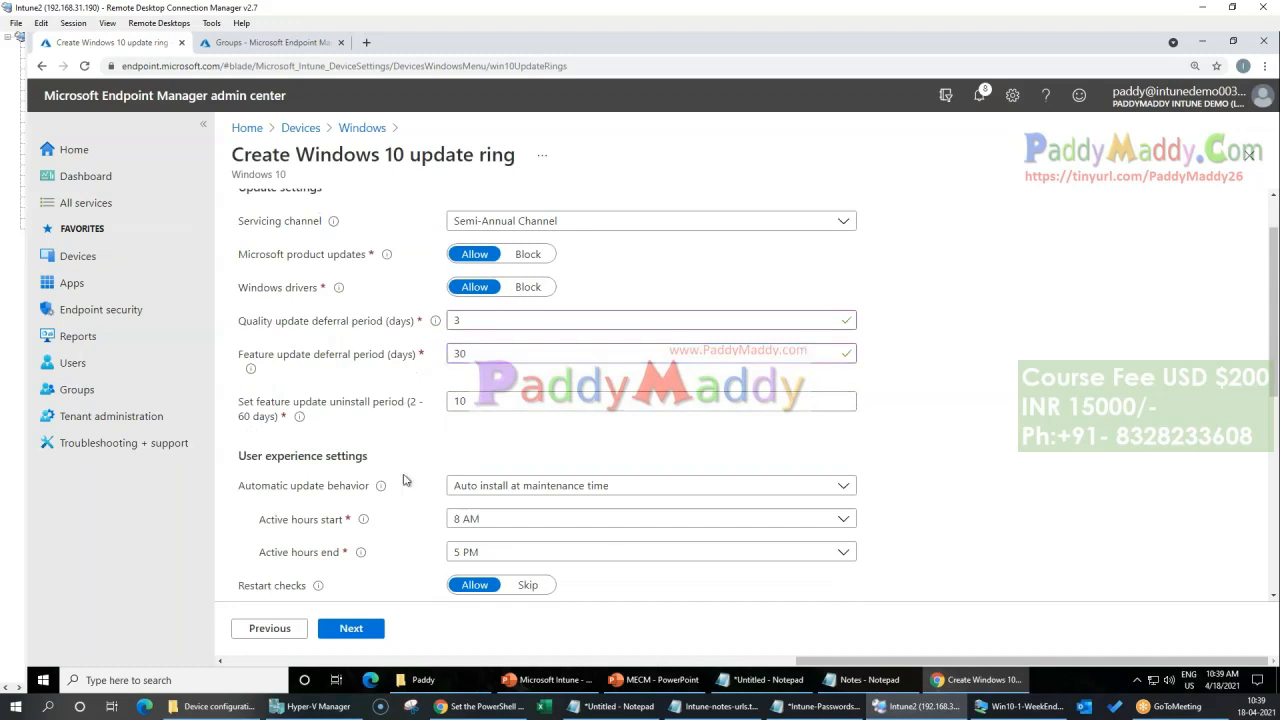
{"action": "scroll", "coordinate": [408, 480], "scroll_direction": "down", "scroll_amount": 1}
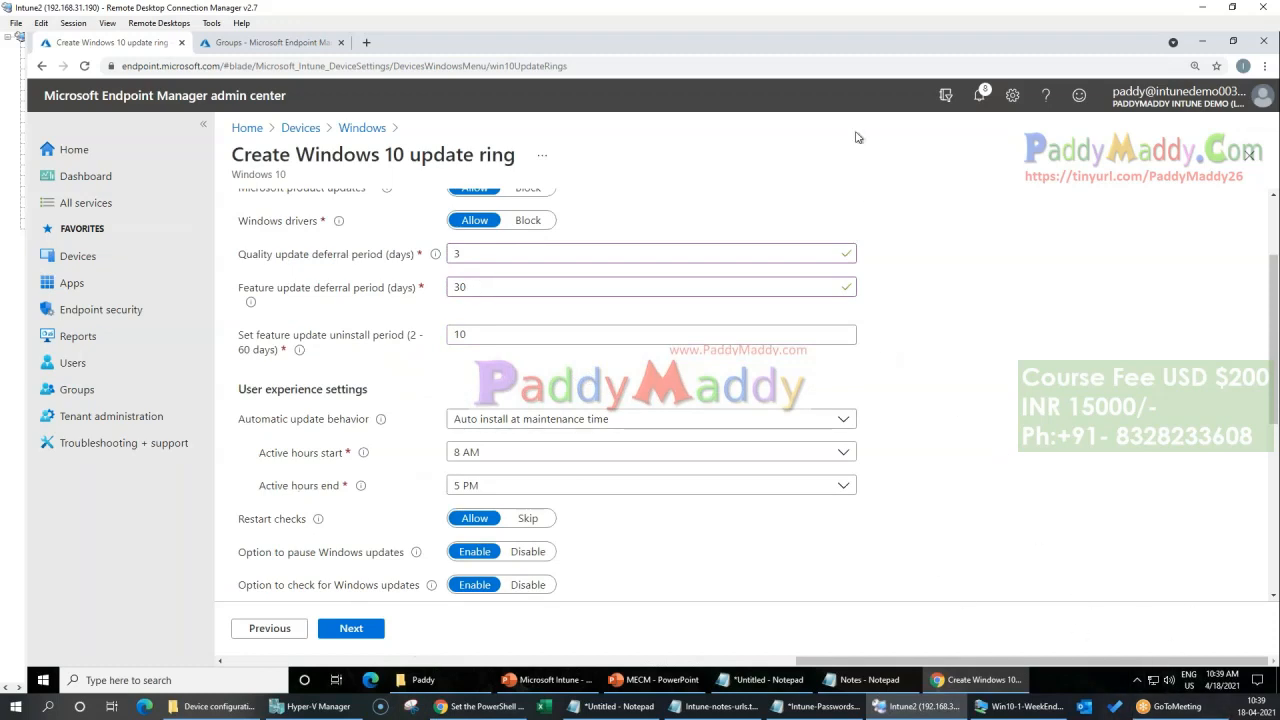
Step: Underline the feature update deferral setting, handwrite an upgrade arrow between version numbers ending at 1909, label it 30, and circle the 30-day value
{"action": "left_click", "coordinate": [834, 16]}
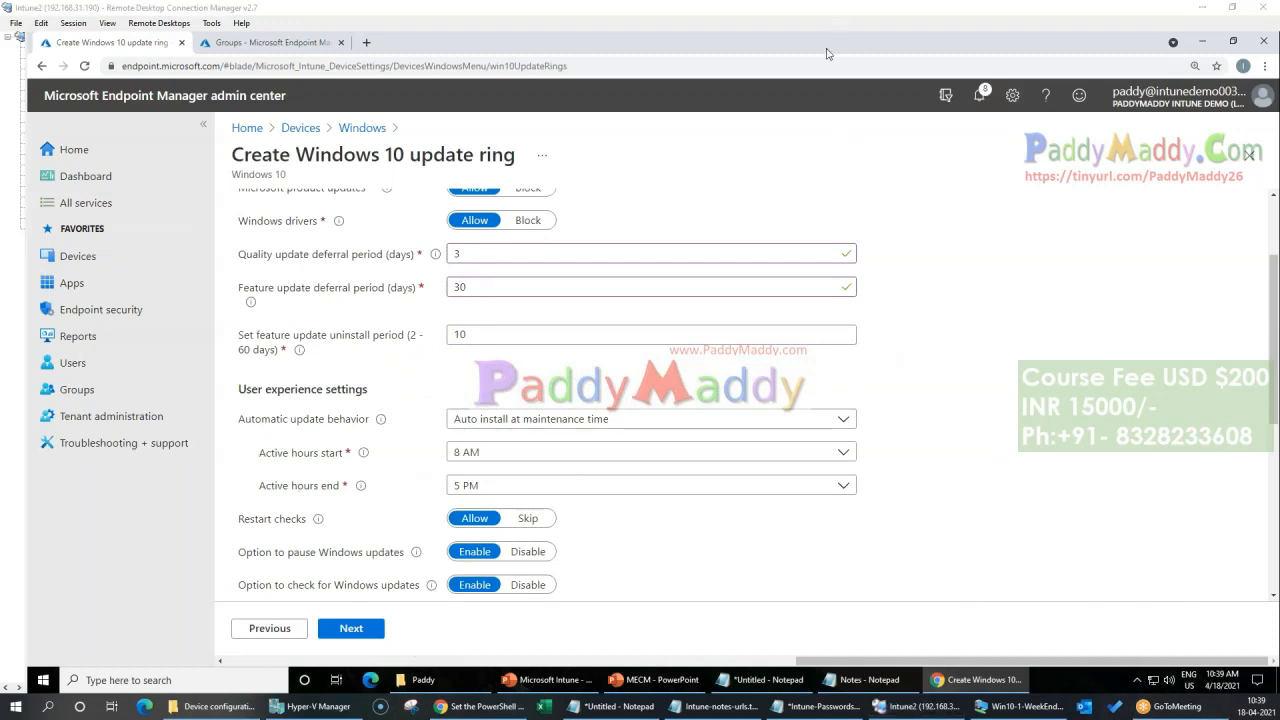
{"action": "left_click", "coordinate": [827, 52]}
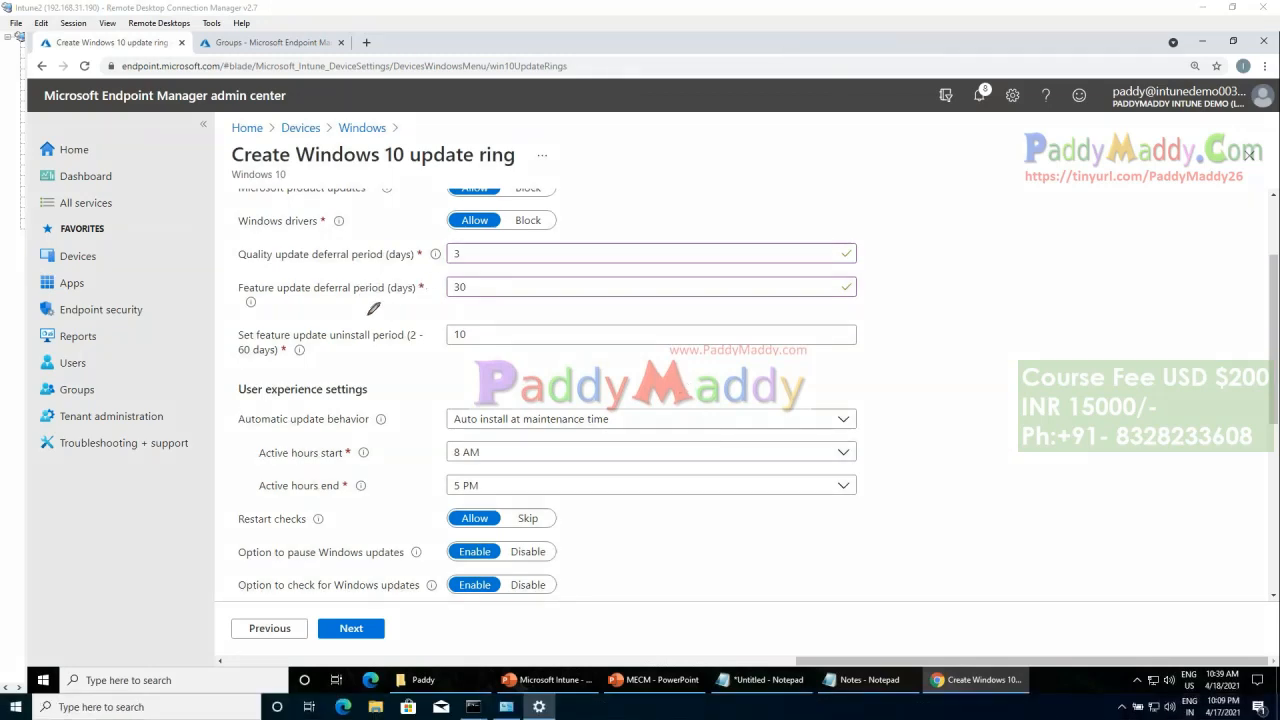
{"action": "left_click_drag", "start_coordinate": [310, 304], "coordinate": [252, 303]}
{"action": "mouse_move", "coordinate": [522, 264]}
{"action": "left_mouse_down"}
{"action": "mouse_move", "coordinate": [538, 300]}
{"action": "mouse_move", "coordinate": [550, 257]}
{"action": "mouse_move", "coordinate": [582, 262]}
{"action": "mouse_move", "coordinate": [612, 232]}
{"action": "mouse_move", "coordinate": [636, 254]}
{"action": "left_mouse_up"}
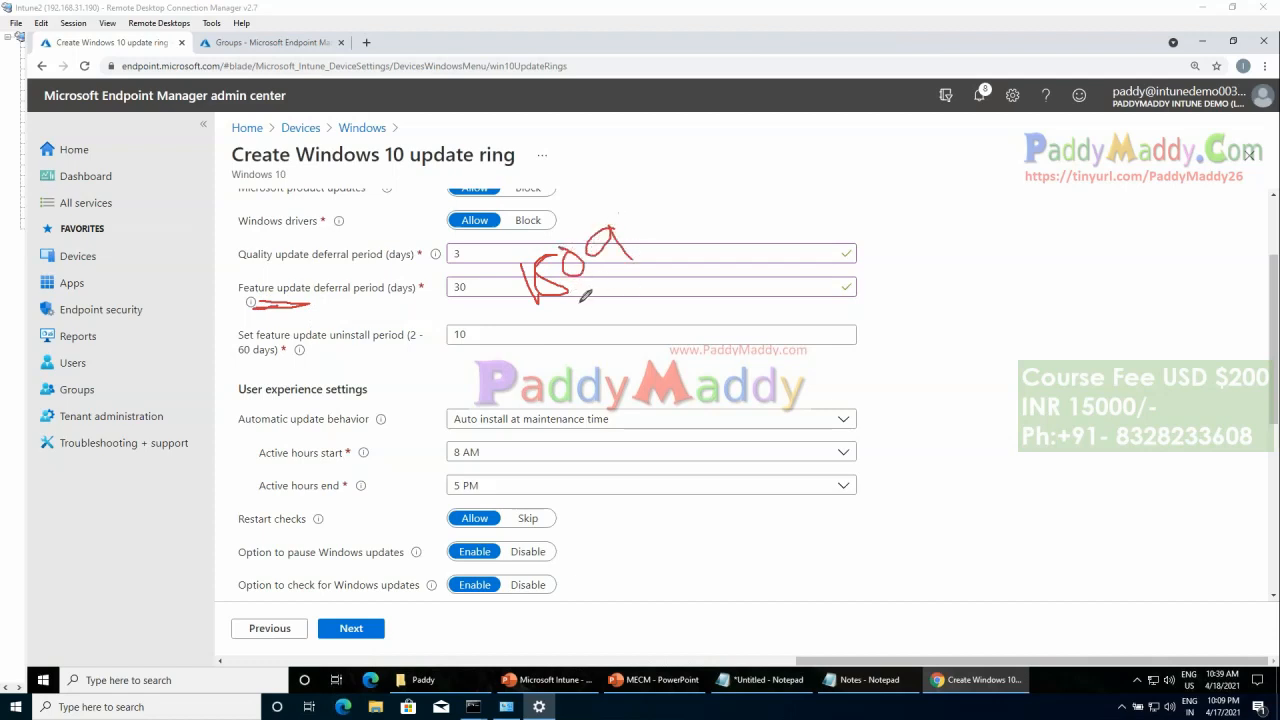
{"action": "mouse_move", "coordinate": [572, 300]}
{"action": "left_mouse_down"}
{"action": "mouse_move", "coordinate": [626, 262]}
{"action": "mouse_move", "coordinate": [638, 334]}
{"action": "mouse_move", "coordinate": [762, 293]}
{"action": "mouse_move", "coordinate": [766, 326]}
{"action": "left_mouse_up"}
{"action": "mouse_move", "coordinate": [730, 287]}
{"action": "left_mouse_down"}
{"action": "mouse_move", "coordinate": [796, 283]}
{"action": "mouse_move", "coordinate": [818, 300]}
{"action": "left_mouse_up"}
{"action": "left_click_drag", "start_coordinate": [846, 255], "coordinate": [864, 290]}
{"action": "left_click_drag", "start_coordinate": [871, 250], "coordinate": [922, 277]}
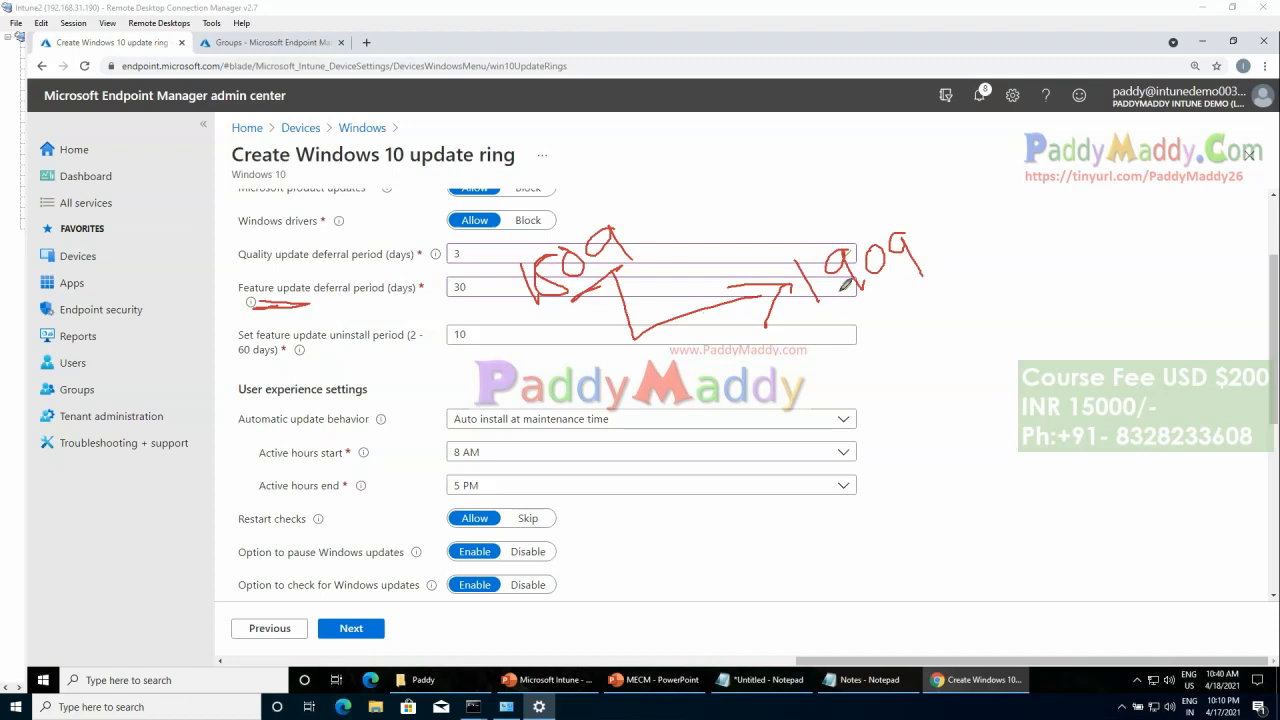
{"action": "mouse_move", "coordinate": [658, 292]}
{"action": "left_mouse_down"}
{"action": "mouse_move", "coordinate": [683, 312]}
{"action": "mouse_move", "coordinate": [704, 298]}
{"action": "left_mouse_up"}
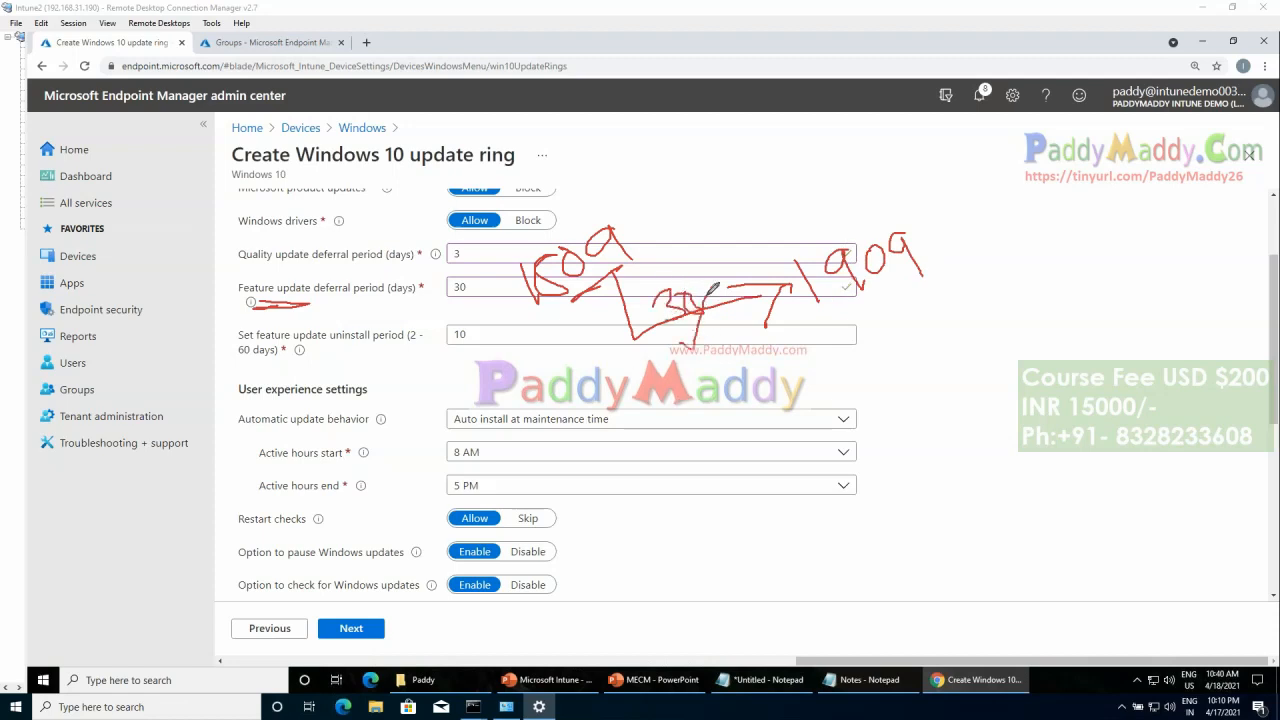
{"action": "left_click_drag", "start_coordinate": [461, 271], "coordinate": [446, 268]}
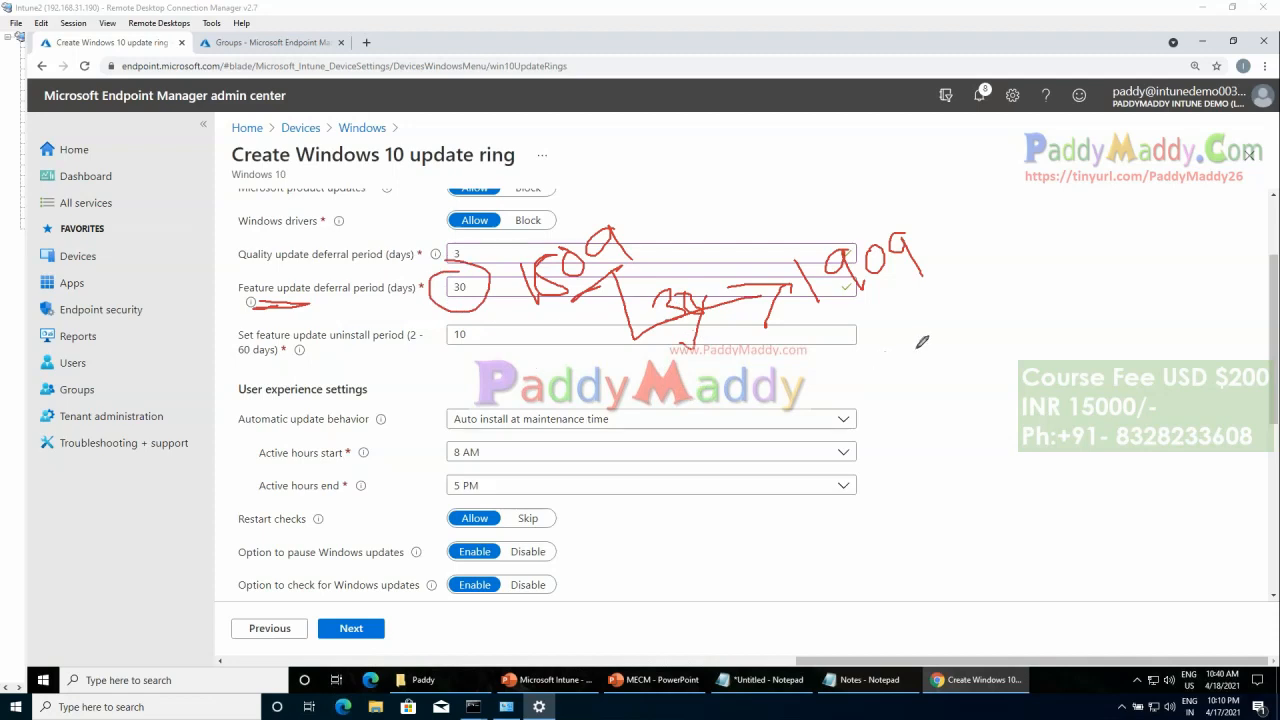
Step: Outline the handwritten 1909, draw an arrow back to the earlier version, and circle the feature update uninstall period and its value
{"action": "mouse_move", "coordinate": [818, 328]}
{"action": "left_mouse_down"}
{"action": "mouse_move", "coordinate": [943, 280]}
{"action": "mouse_move", "coordinate": [774, 212]}
{"action": "mouse_move", "coordinate": [815, 330]}
{"action": "left_mouse_up"}
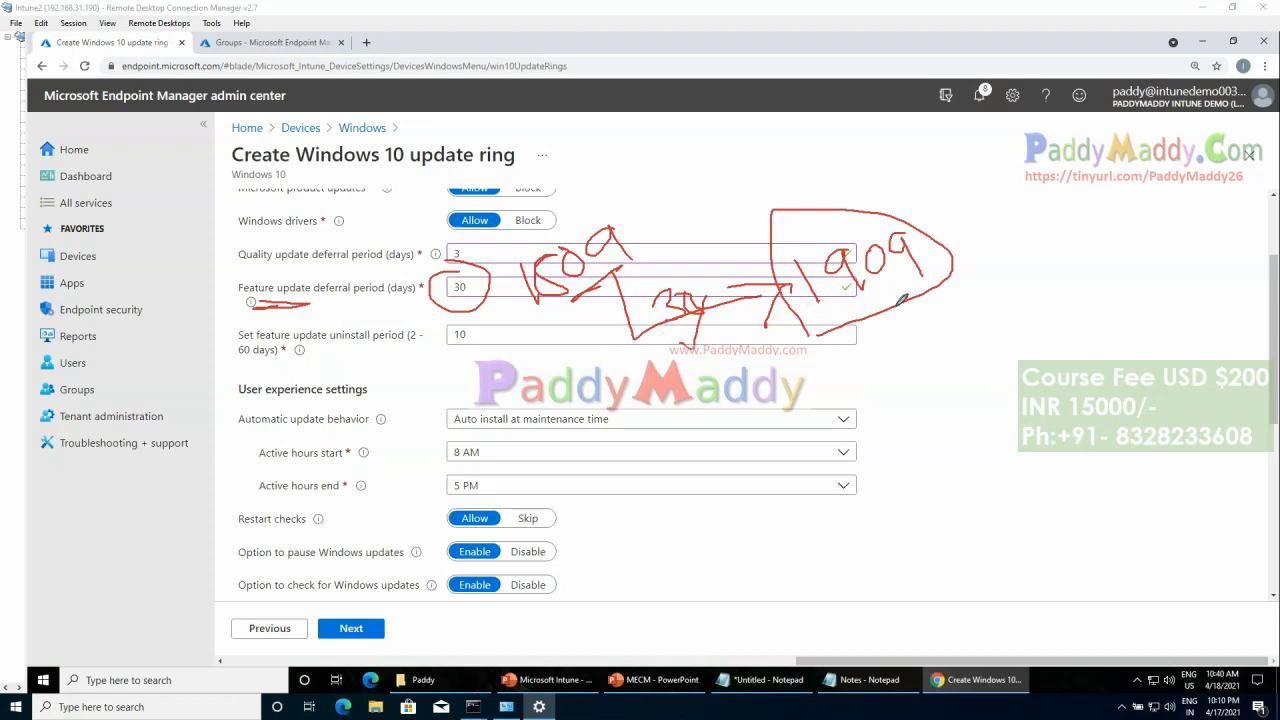
{"action": "mouse_move", "coordinate": [900, 272]}
{"action": "left_mouse_down"}
{"action": "mouse_move", "coordinate": [909, 290]}
{"action": "mouse_move", "coordinate": [935, 252]}
{"action": "left_mouse_up"}
{"action": "left_click_drag", "start_coordinate": [898, 306], "coordinate": [916, 362]}
{"action": "mouse_move", "coordinate": [806, 225]}
{"action": "left_mouse_down"}
{"action": "mouse_move", "coordinate": [681, 215]}
{"action": "mouse_move", "coordinate": [650, 237]}
{"action": "left_mouse_up"}
{"action": "left_click_drag", "start_coordinate": [650, 237], "coordinate": [690, 238]}
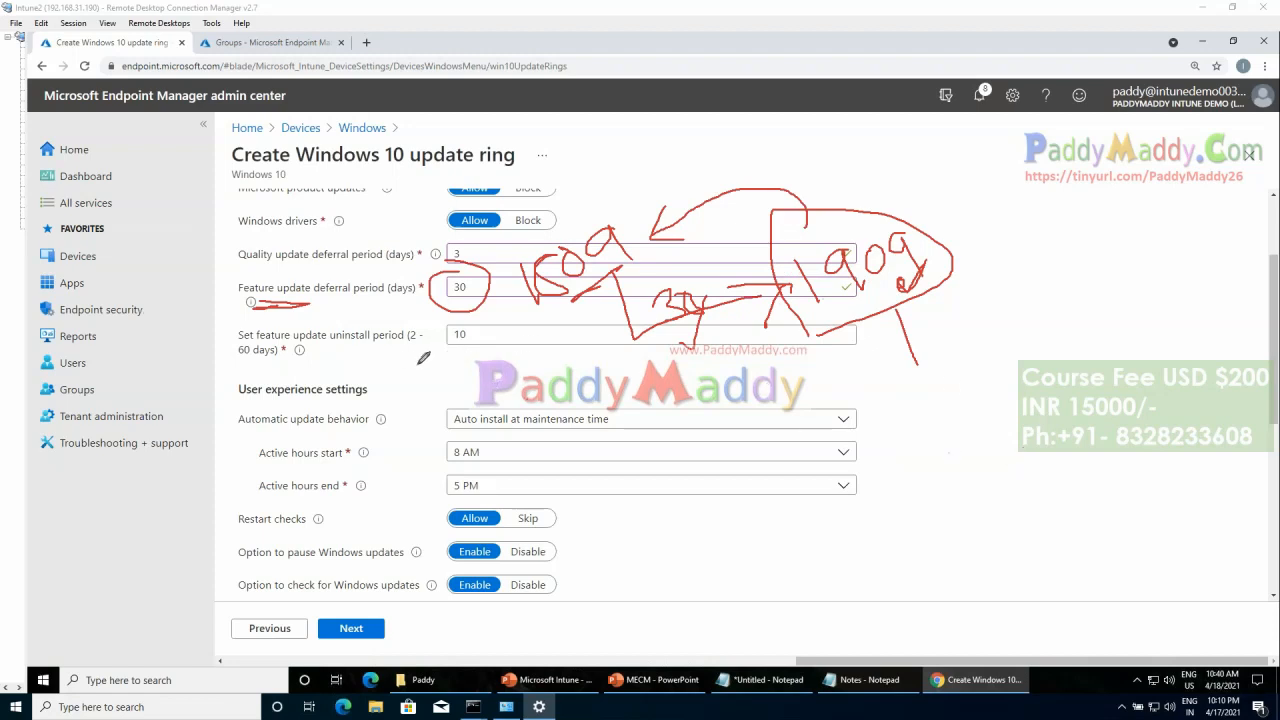
{"action": "mouse_move", "coordinate": [431, 358]}
{"action": "left_mouse_down"}
{"action": "mouse_move", "coordinate": [489, 333]}
{"action": "mouse_move", "coordinate": [478, 357]}
{"action": "left_mouse_up"}
{"action": "mouse_move", "coordinate": [416, 316]}
{"action": "left_mouse_down"}
{"action": "mouse_move", "coordinate": [412, 348]}
{"action": "mouse_move", "coordinate": [222, 352]}
{"action": "mouse_move", "coordinate": [428, 312]}
{"action": "left_mouse_up"}
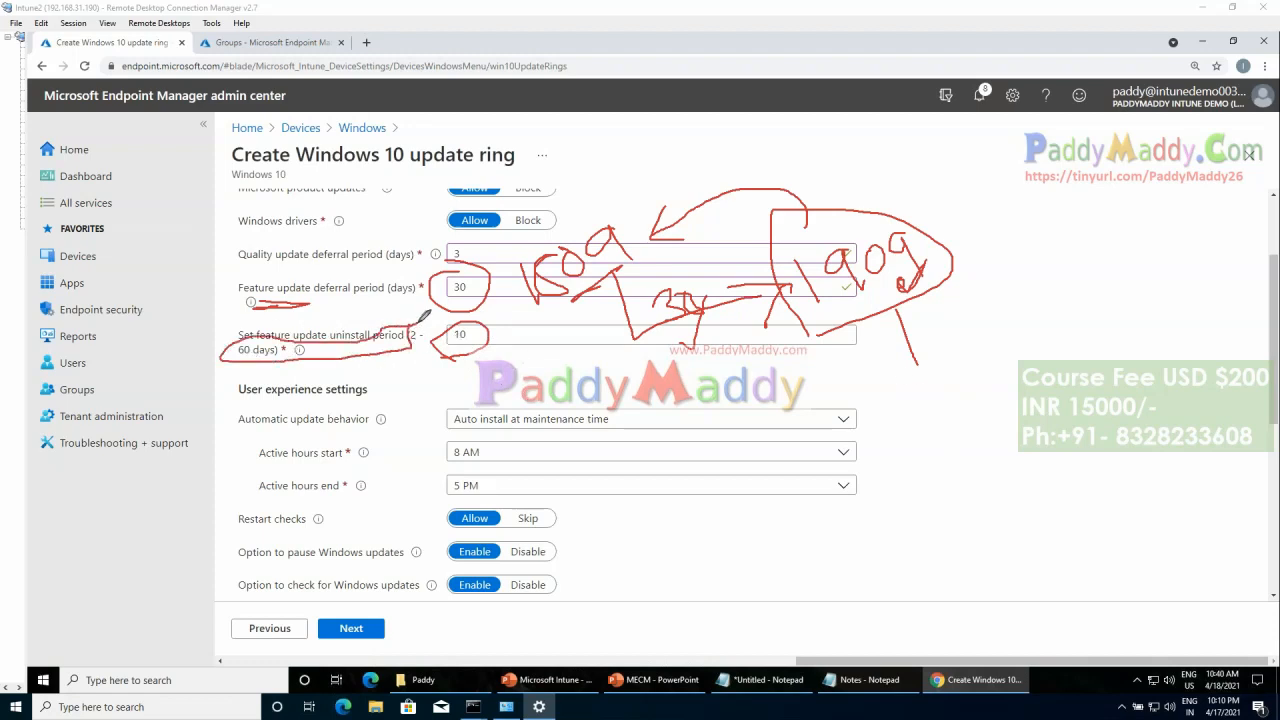
Step: Handwrite example day counts, including 30 and 10, around 1909 and add a check mark and long connecting curves
{"action": "mouse_move", "coordinate": [930, 320]}
{"action": "left_mouse_down"}
{"action": "mouse_move", "coordinate": [944, 328]}
{"action": "mouse_move", "coordinate": [932, 340]}
{"action": "left_mouse_up"}
{"action": "mouse_move", "coordinate": [958, 314]}
{"action": "left_mouse_down"}
{"action": "mouse_move", "coordinate": [952, 330]}
{"action": "mouse_move", "coordinate": [958, 313]}
{"action": "left_mouse_up"}
{"action": "mouse_move", "coordinate": [820, 158]}
{"action": "left_mouse_down"}
{"action": "mouse_move", "coordinate": [838, 166]}
{"action": "mouse_move", "coordinate": [864, 144]}
{"action": "mouse_move", "coordinate": [895, 181]}
{"action": "mouse_move", "coordinate": [968, 180]}
{"action": "left_mouse_up"}
{"action": "mouse_move", "coordinate": [961, 231]}
{"action": "left_mouse_down"}
{"action": "mouse_move", "coordinate": [980, 250]}
{"action": "mouse_move", "coordinate": [1004, 212]}
{"action": "mouse_move", "coordinate": [968, 222]}
{"action": "mouse_move", "coordinate": [982, 234]}
{"action": "left_mouse_up"}
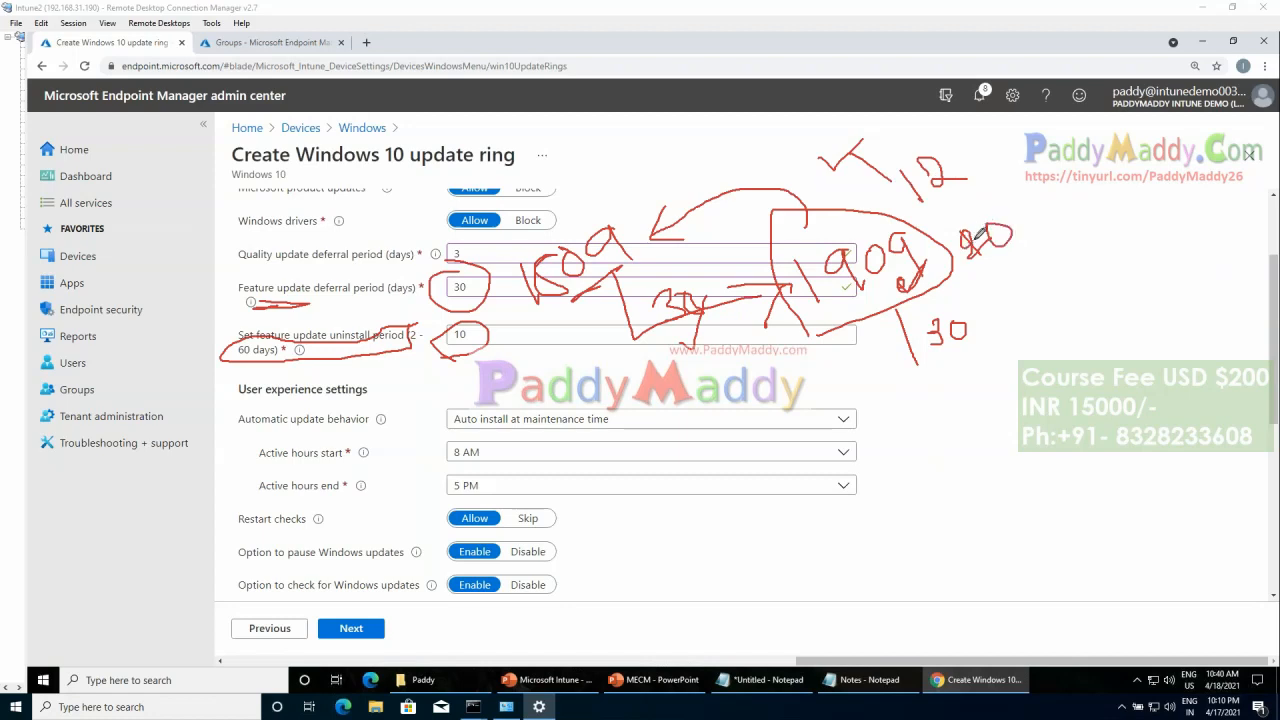
{"action": "mouse_move", "coordinate": [978, 166]}
{"action": "left_mouse_down"}
{"action": "mouse_move", "coordinate": [1060, 232]}
{"action": "mouse_move", "coordinate": [1096, 296]}
{"action": "left_mouse_up"}
{"action": "mouse_move", "coordinate": [1068, 364]}
{"action": "left_mouse_down"}
{"action": "mouse_move", "coordinate": [1090, 345]}
{"action": "mouse_move", "coordinate": [1096, 360]}
{"action": "mouse_move", "coordinate": [1084, 334]}
{"action": "left_mouse_up"}
{"action": "mouse_move", "coordinate": [1015, 422]}
{"action": "left_mouse_down"}
{"action": "mouse_move", "coordinate": [1022, 452]}
{"action": "mouse_move", "coordinate": [1087, 410]}
{"action": "mouse_move", "coordinate": [993, 188]}
{"action": "mouse_move", "coordinate": [845, 148]}
{"action": "left_mouse_up"}
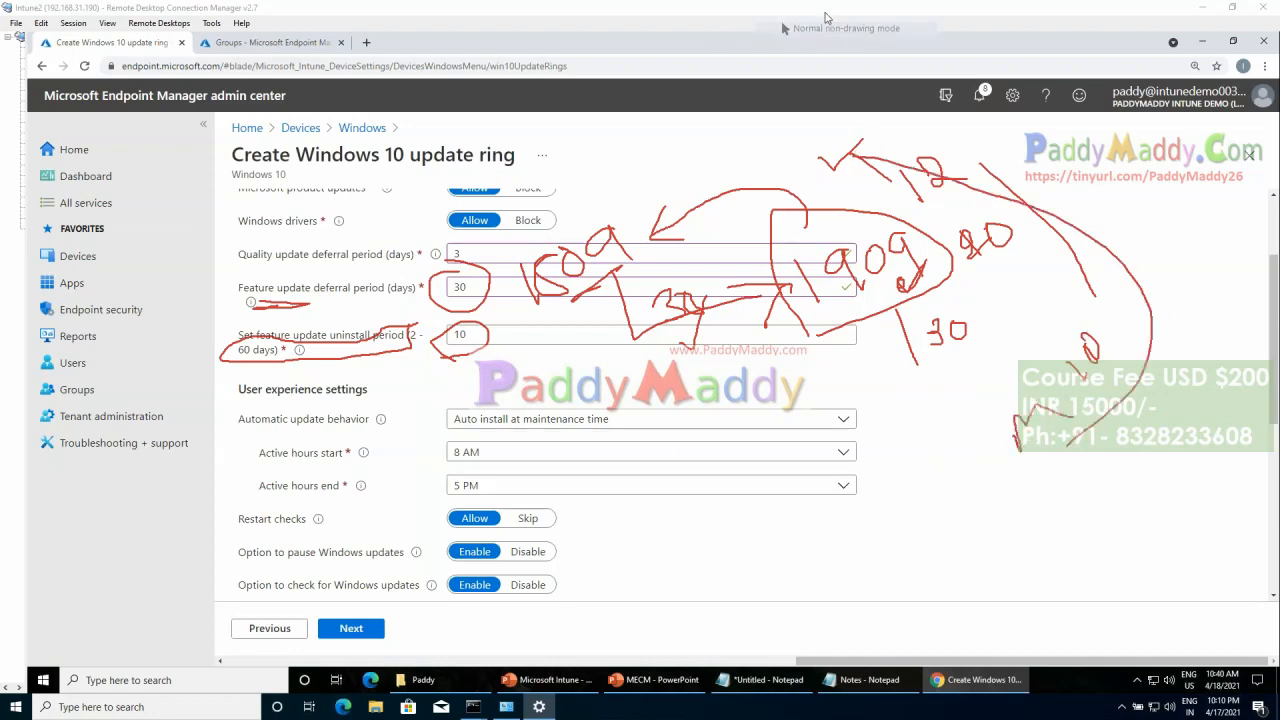
Step: Clear the annotations and open the Automatic update behavior choices under User experience settings
{"action": "key", "text": "Escape"}
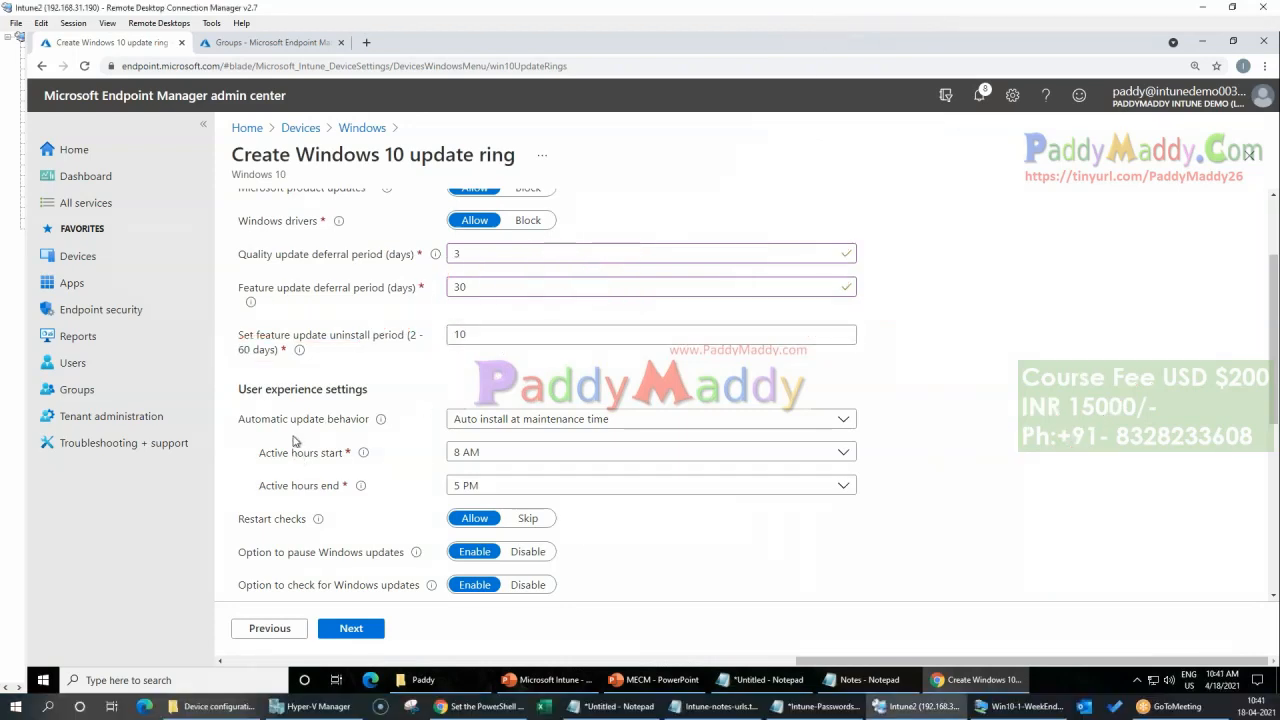
{"action": "scroll", "coordinate": [290, 440], "scroll_direction": "down", "scroll_amount": 1}
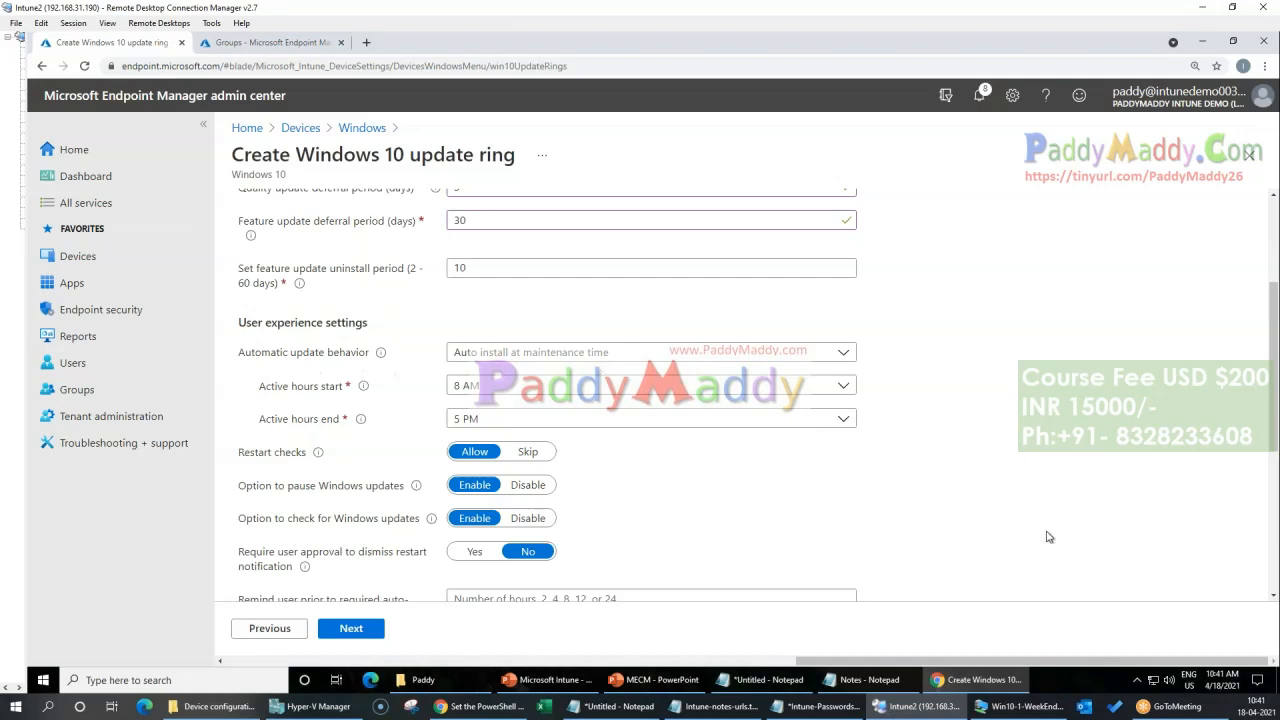
{"action": "left_click", "coordinate": [619, 359]}
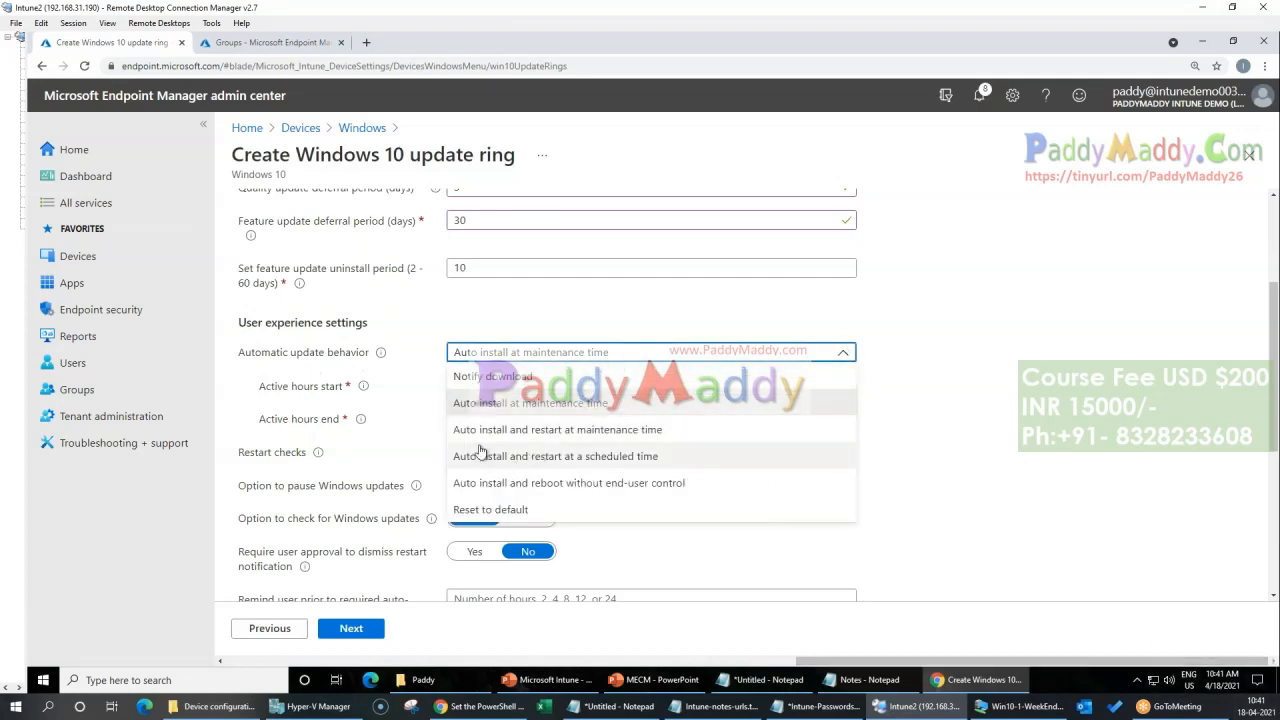
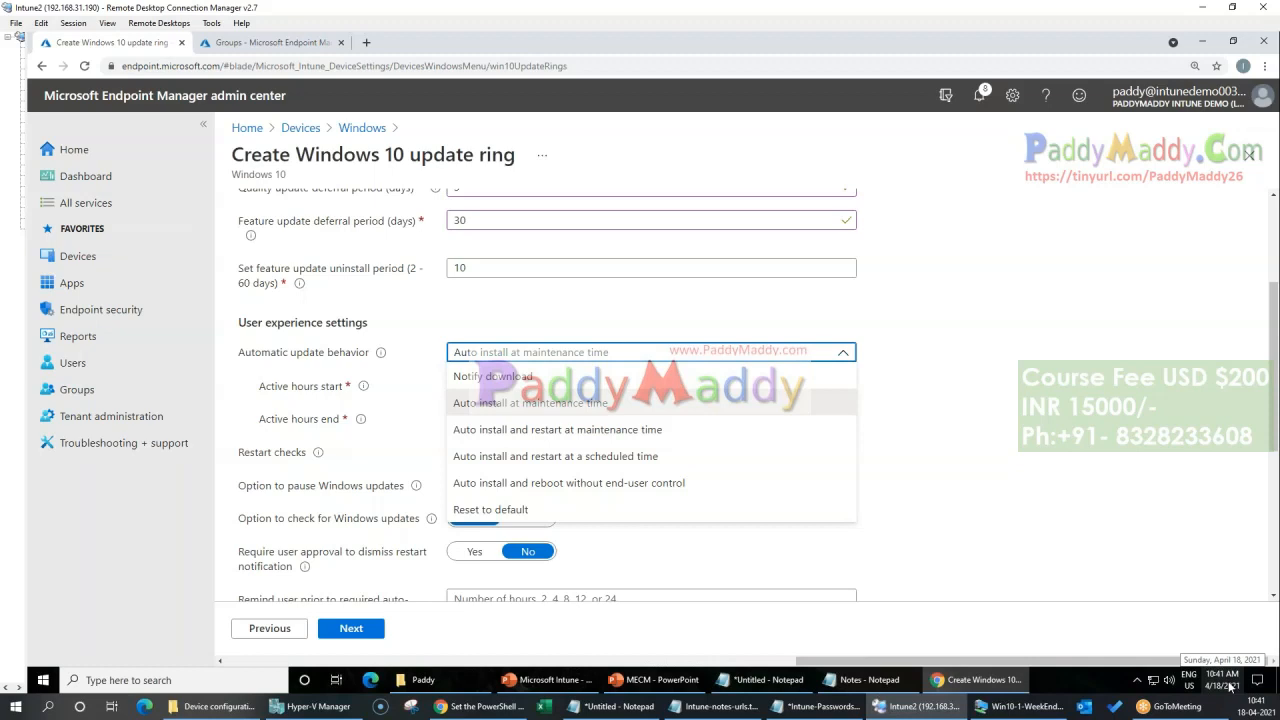
Step: Set the automatic update behavior to Auto install and restart at a scheduled time, and review its frequency and install day choices
{"action": "left_click", "coordinate": [588, 456]}
{"action": "left_click", "coordinate": [510, 390]}
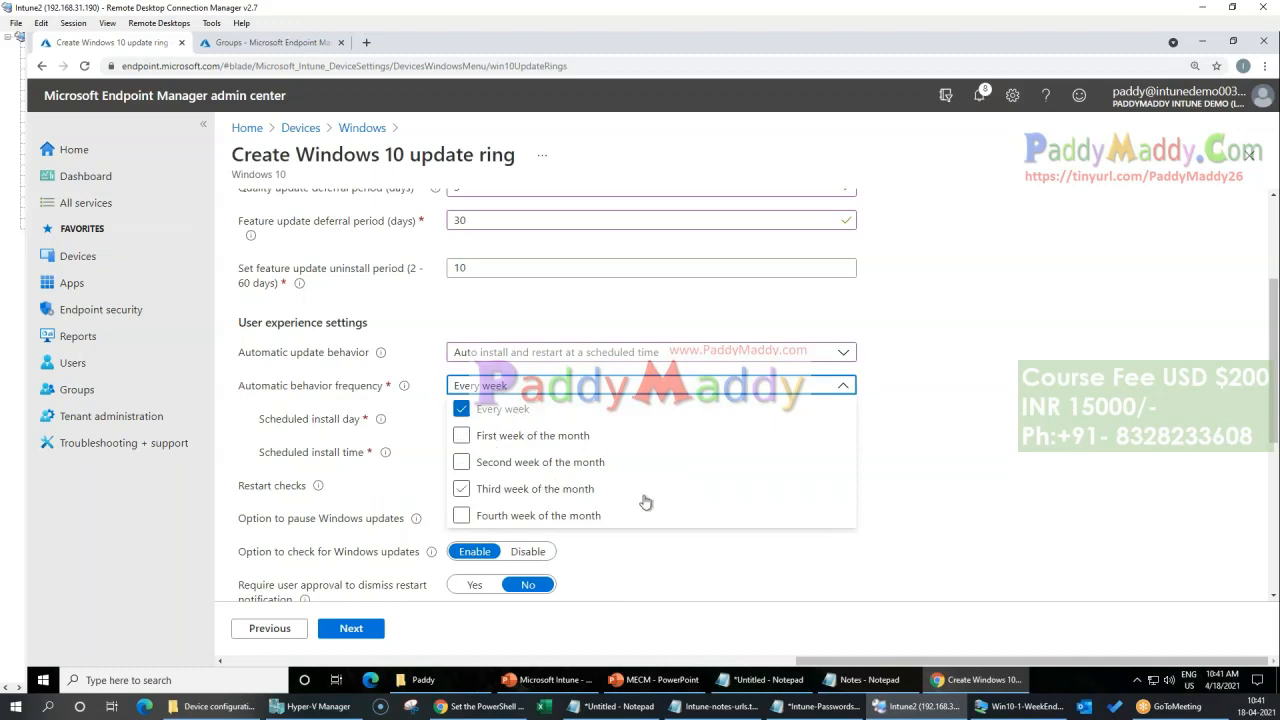
{"action": "left_click", "coordinate": [1006, 487]}
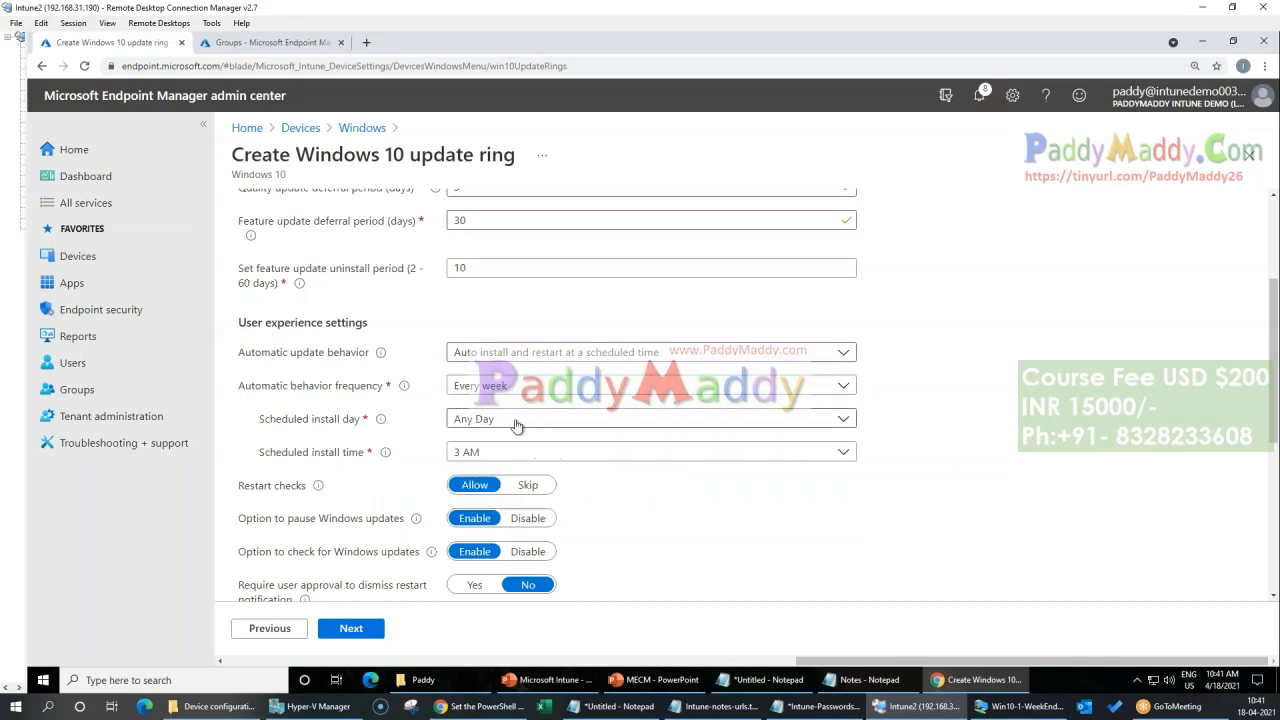
{"action": "left_click", "coordinate": [490, 388]}
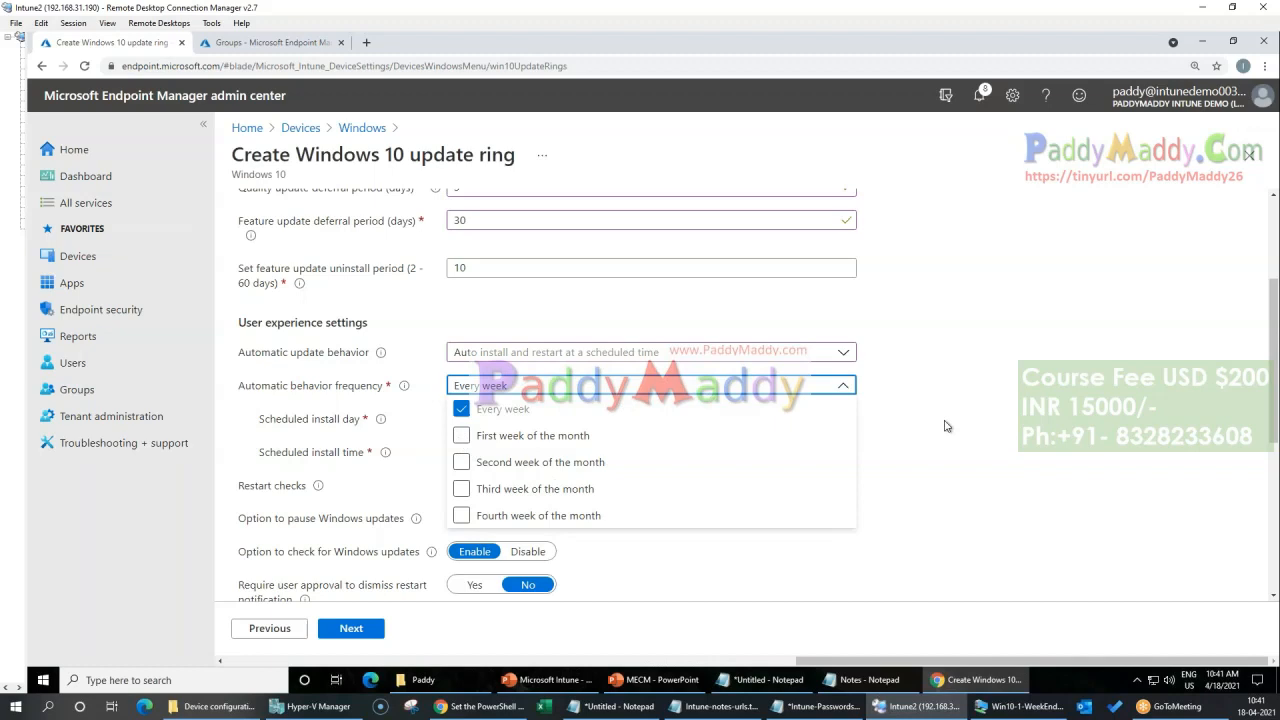
{"action": "left_click", "coordinate": [1016, 405]}
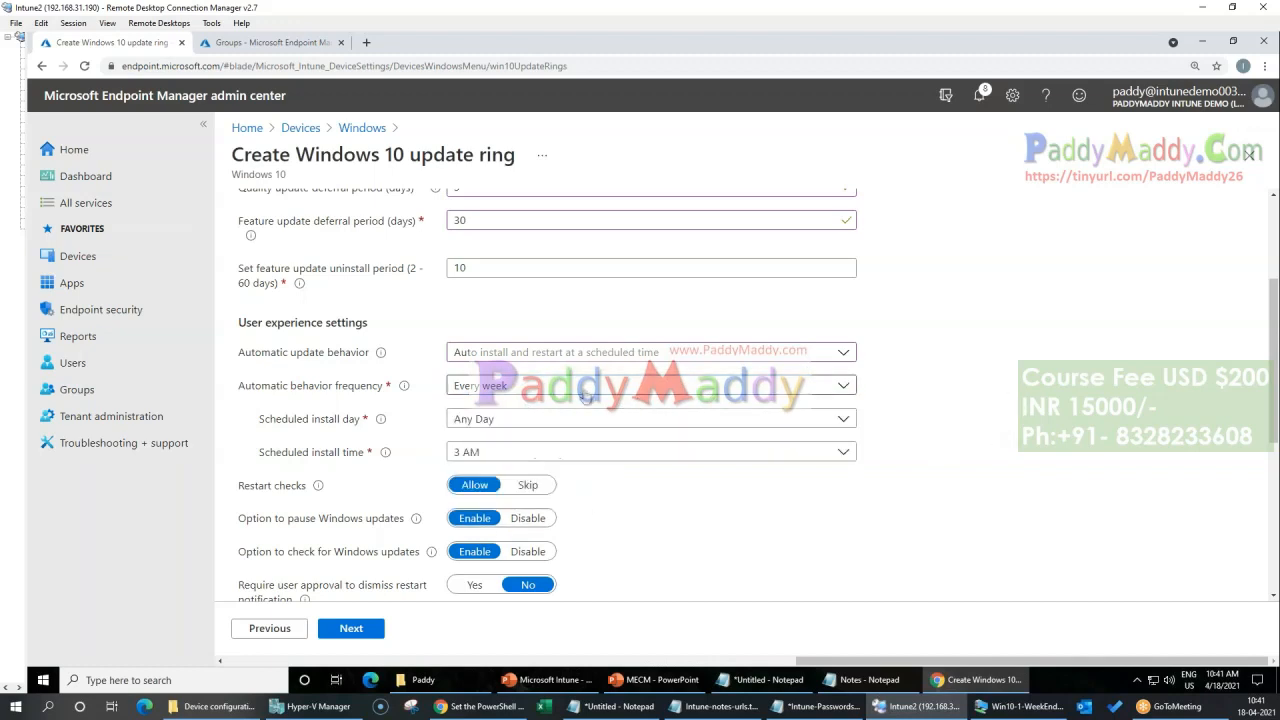
{"action": "left_click", "coordinate": [500, 420]}
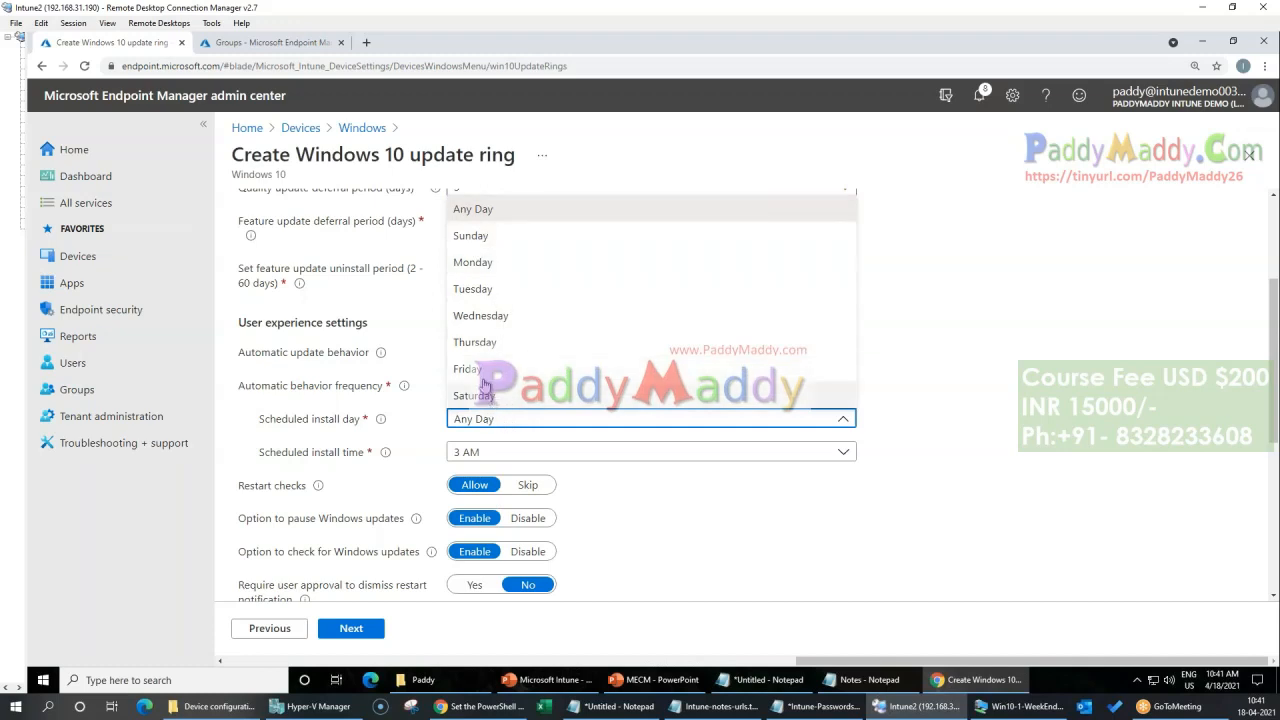
{"action": "left_click", "coordinate": [899, 530]}
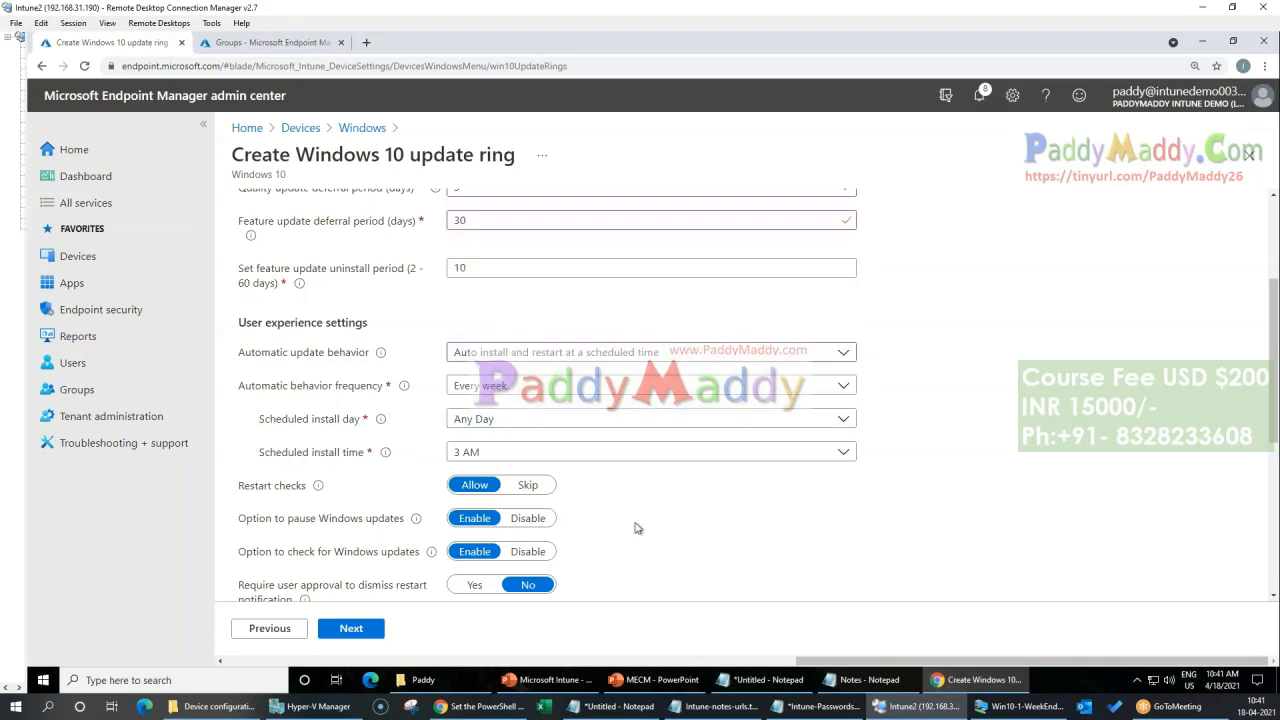
Step: Set the scheduled install time to 11 AM and review the automatic behavior frequency choices again
{"action": "left_click", "coordinate": [490, 455]}
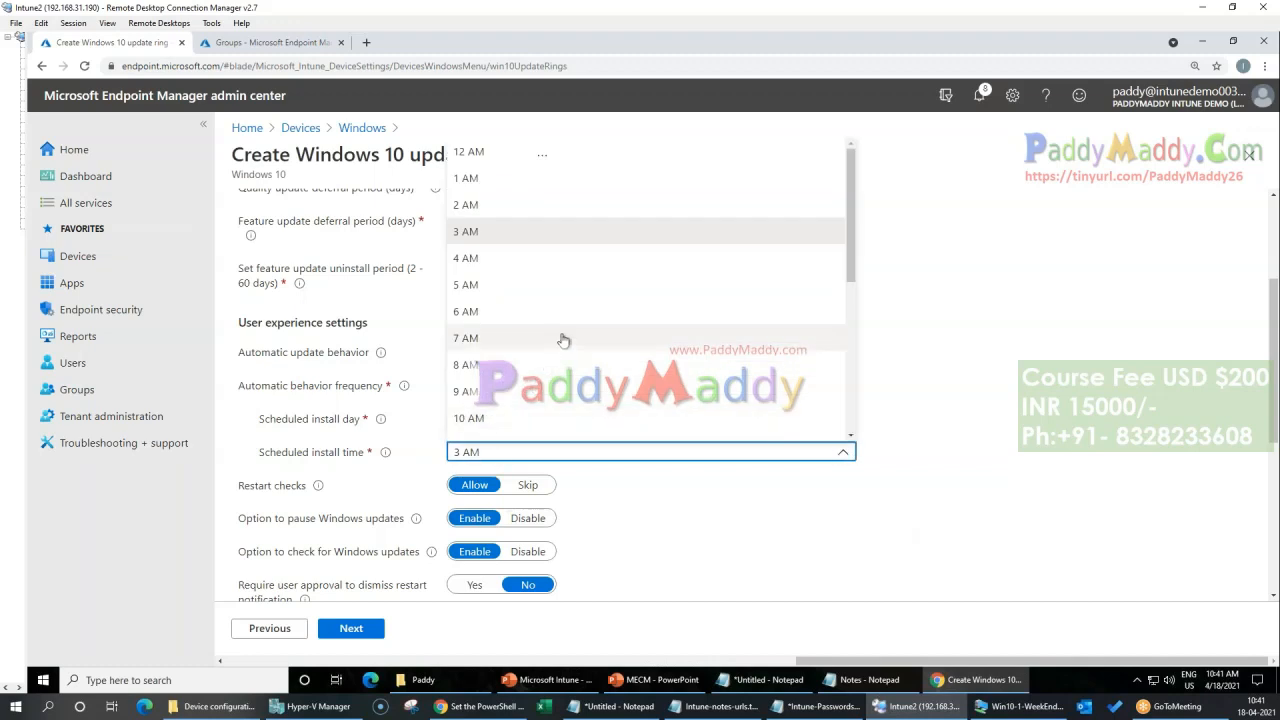
{"action": "scroll", "coordinate": [510, 400], "scroll_direction": "down", "scroll_amount": 2}
{"action": "scroll", "coordinate": [504, 413], "scroll_direction": "up", "scroll_amount": 2}
{"action": "scroll", "coordinate": [522, 357], "scroll_direction": "down", "scroll_amount": 2}
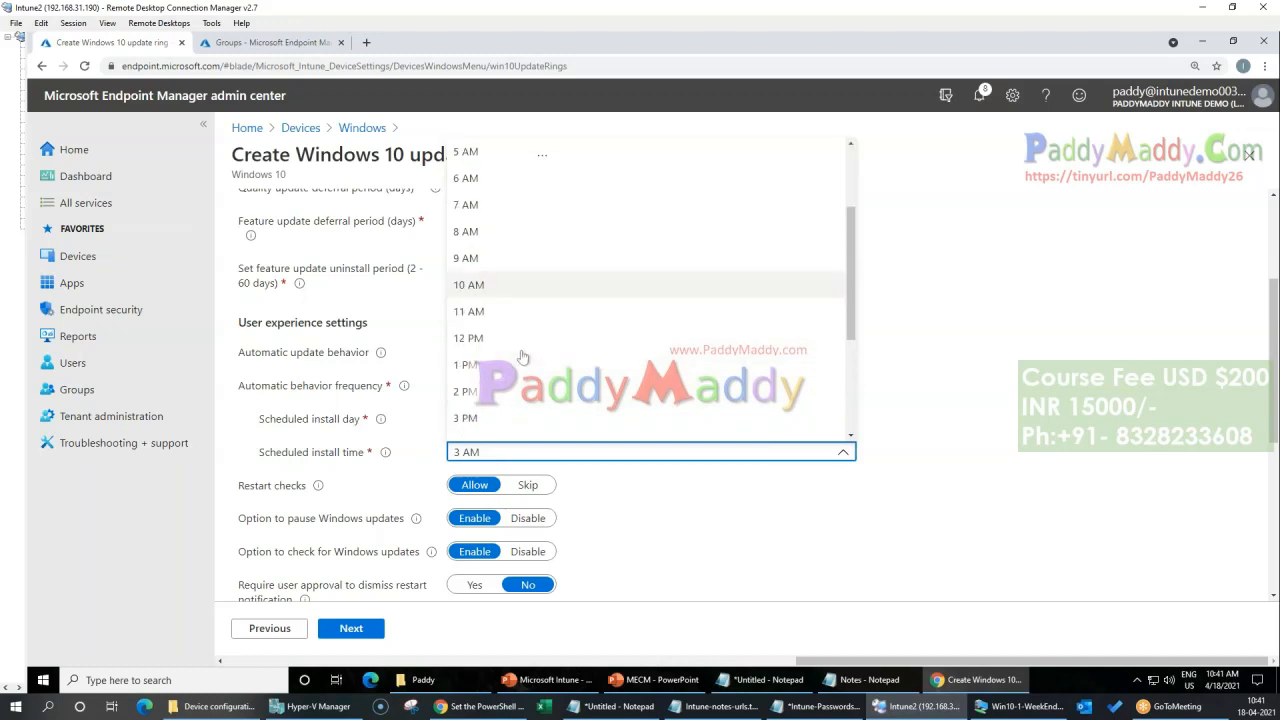
{"action": "scroll", "coordinate": [508, 357], "scroll_direction": "down", "scroll_amount": 2}
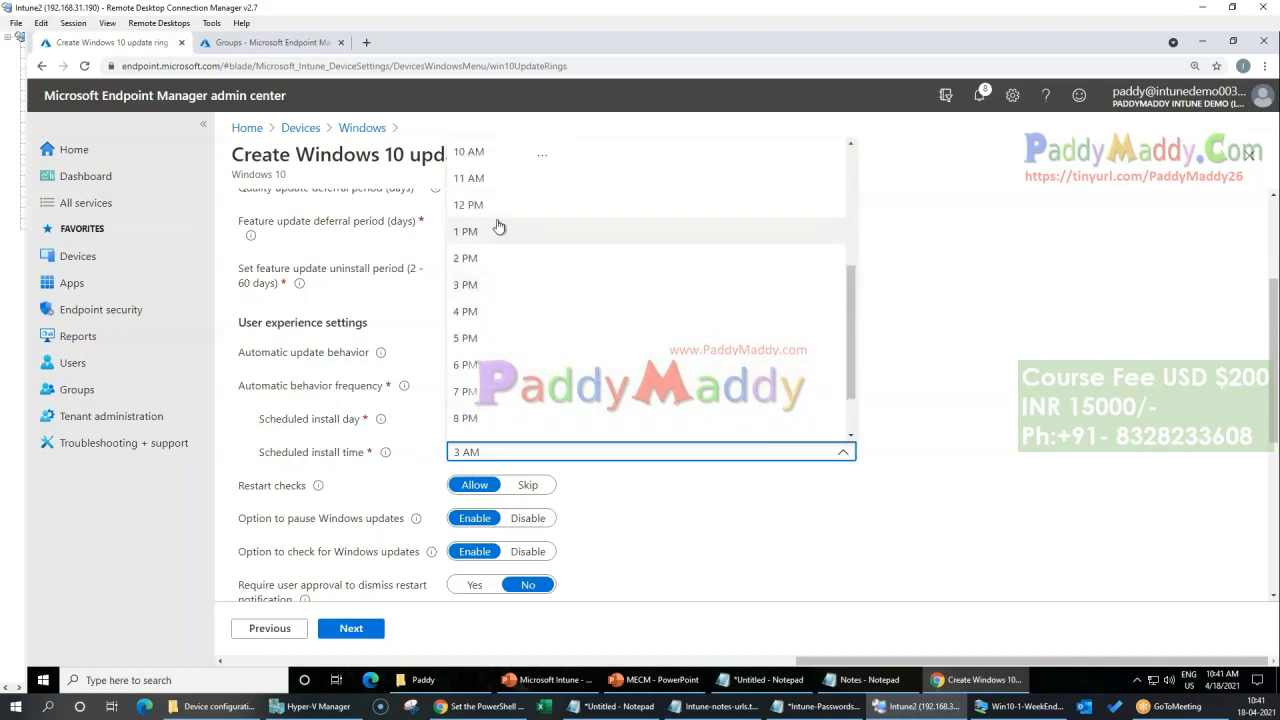
{"action": "left_click", "coordinate": [490, 179]}
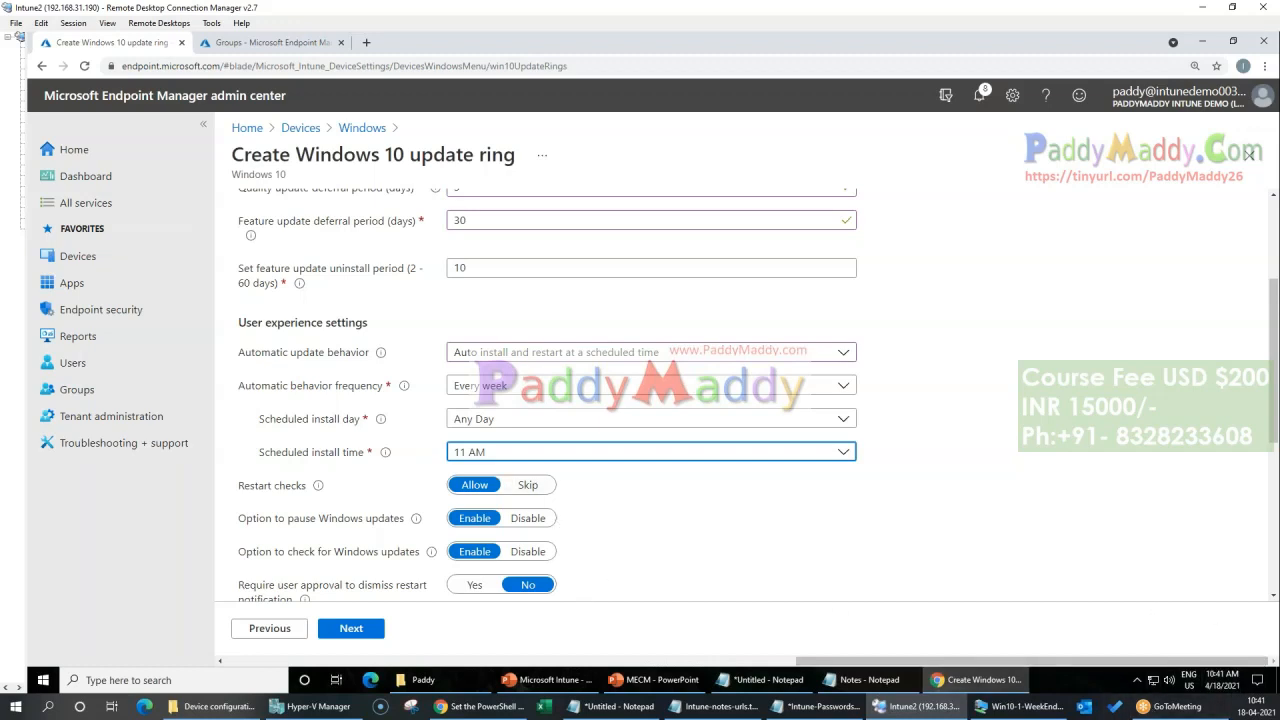
{"action": "left_click", "coordinate": [524, 386]}
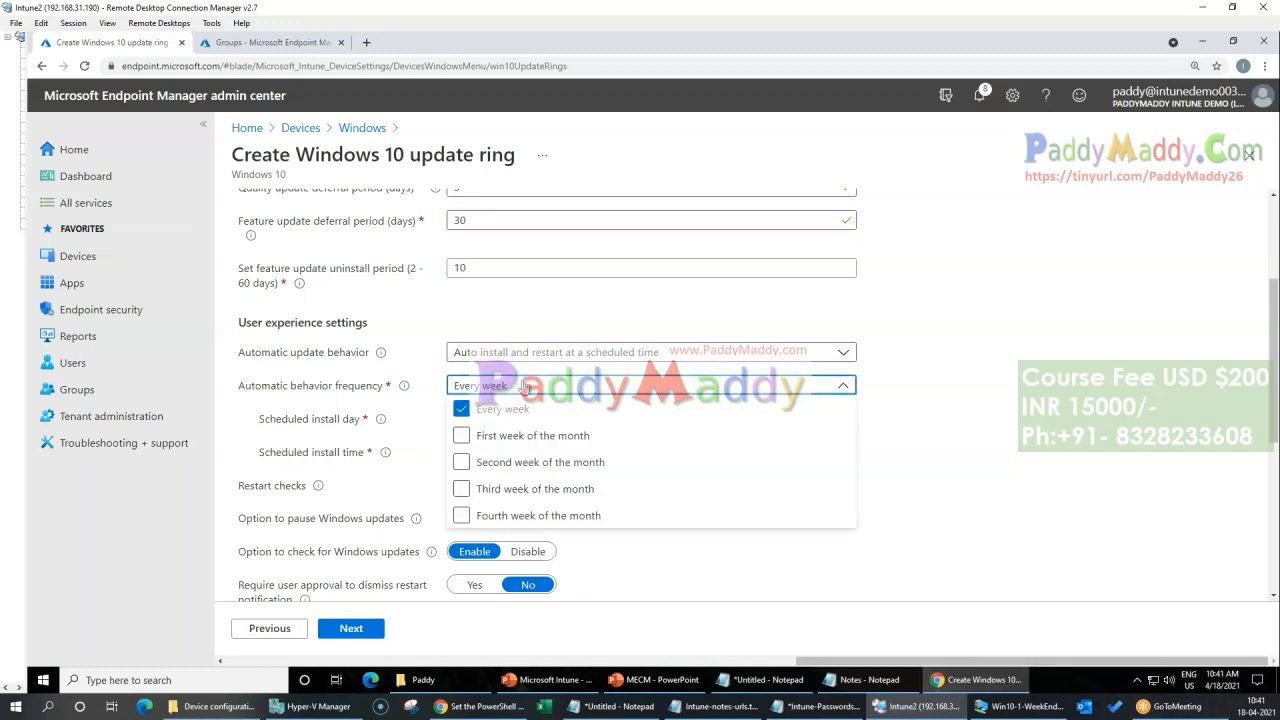
Step: Set the automatic update behavior to Auto install and restart at maintenance time, with active hours from 7 AM to 5 PM
{"action": "left_click", "coordinate": [508, 355]}
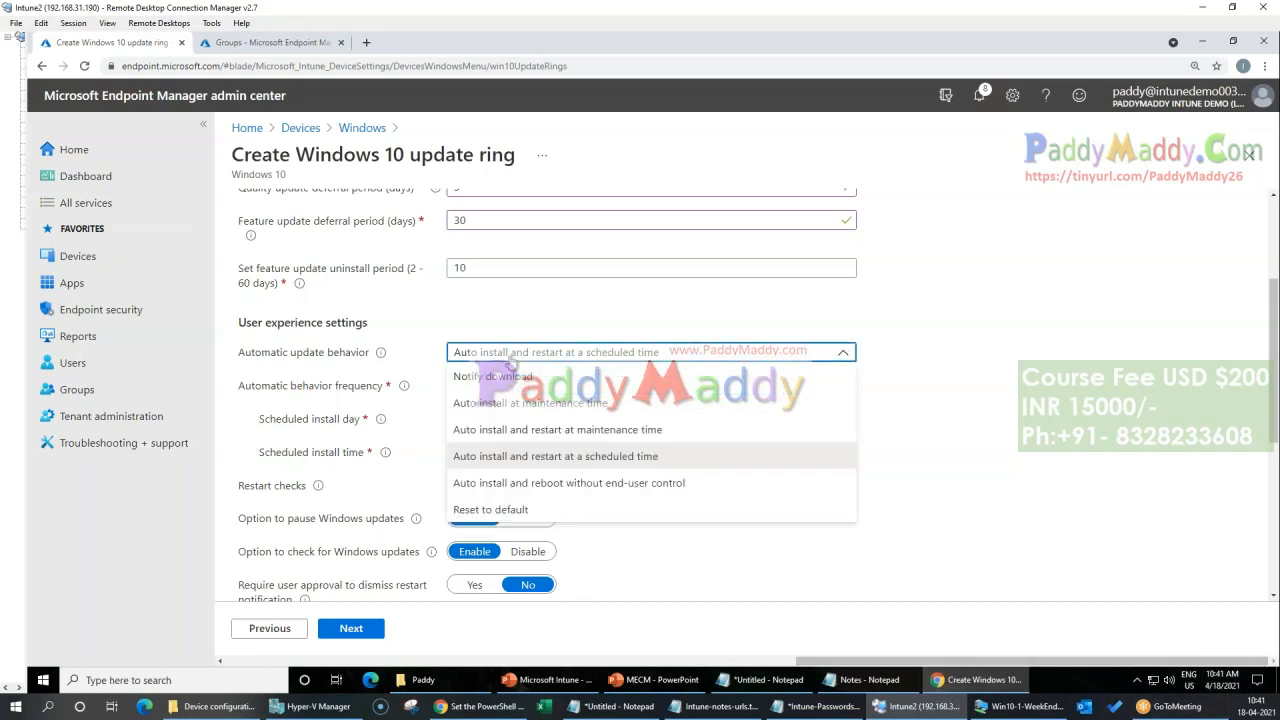
{"action": "left_click", "coordinate": [530, 436]}
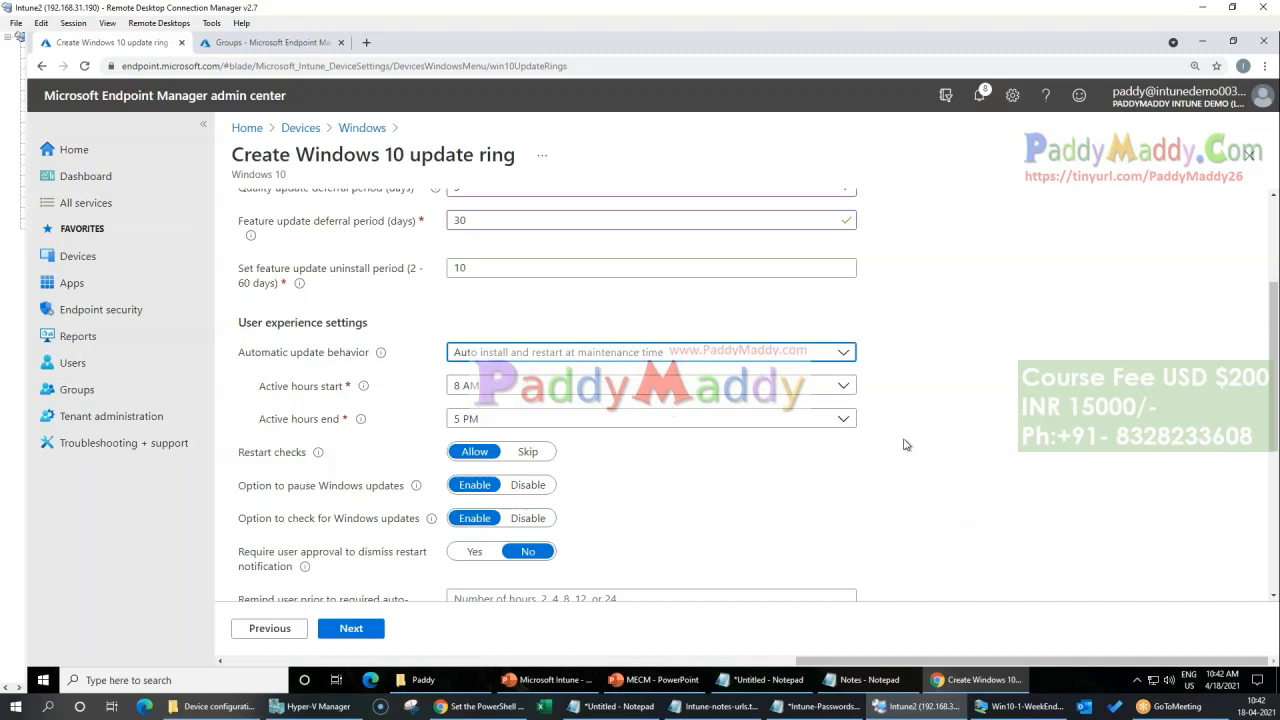
{"action": "left_click", "coordinate": [478, 388]}
{"action": "left_click", "coordinate": [493, 601]}
{"action": "left_click", "coordinate": [466, 419]}
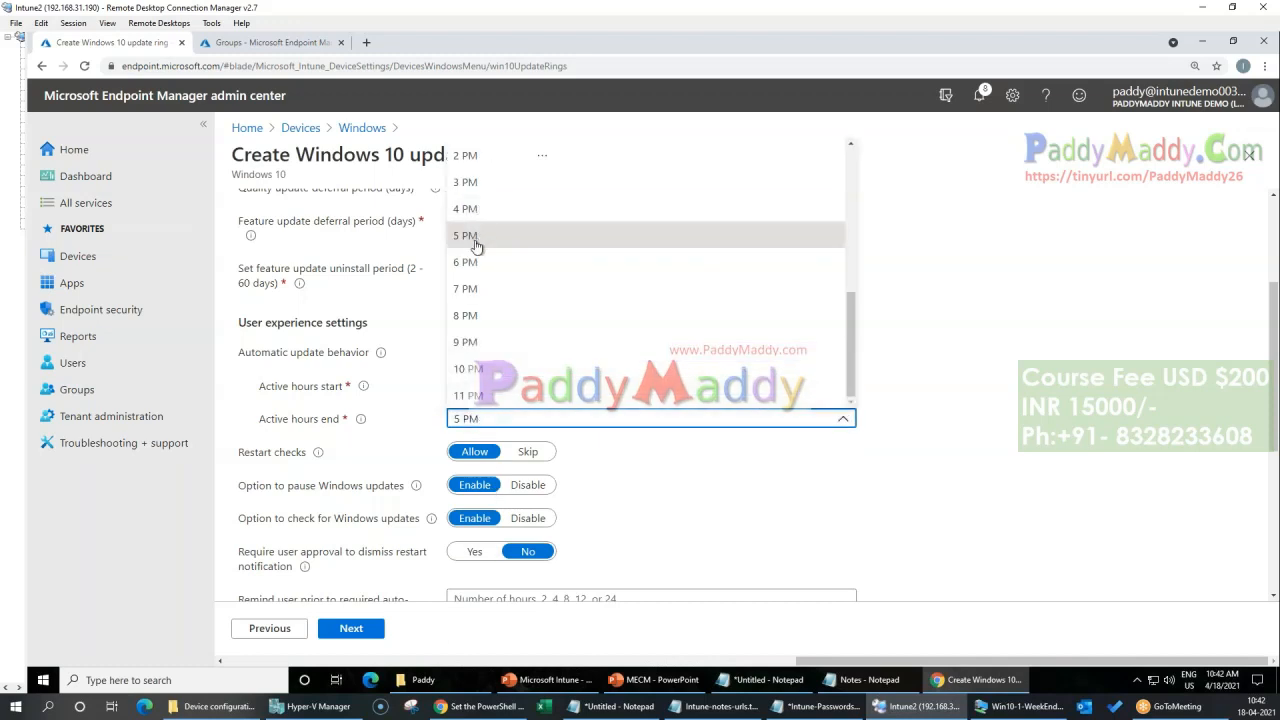
{"action": "left_click", "coordinate": [476, 238]}
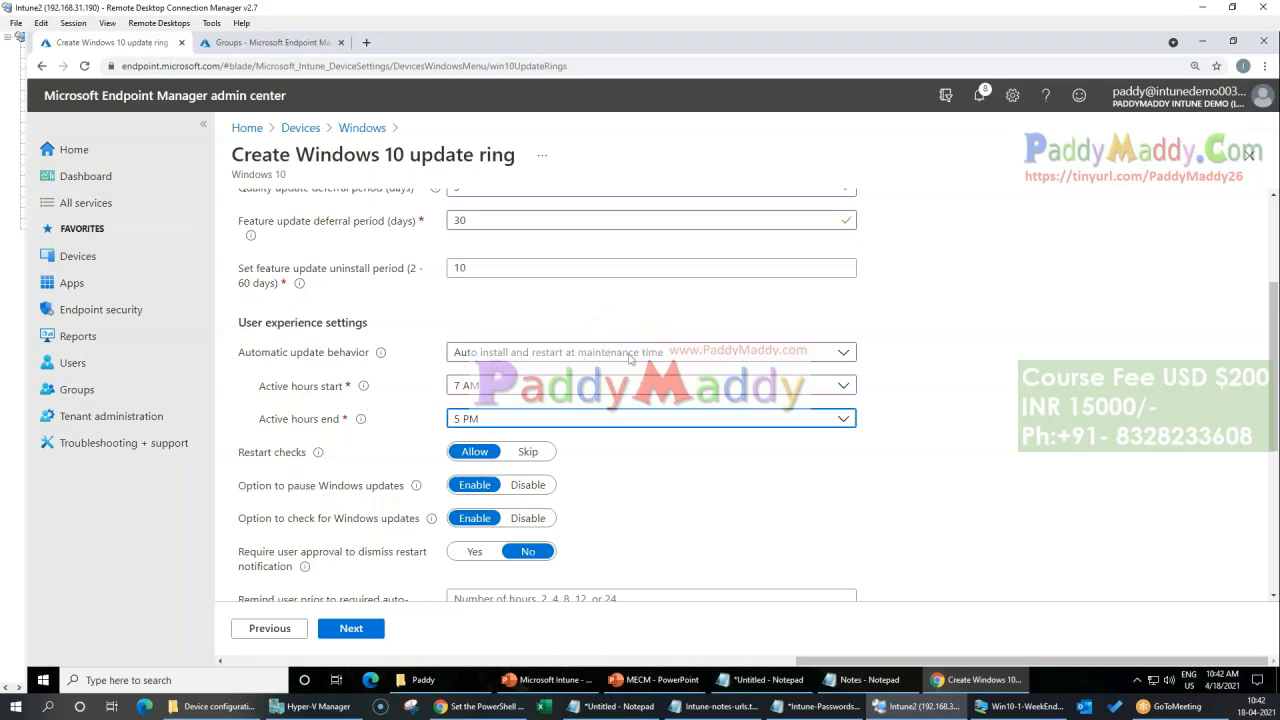
{"action": "left_click", "coordinate": [1063, 511]}
Step: Highlight the option to pause Windows updates and set it to Disable
{"action": "scroll", "coordinate": [1063, 511], "scroll_direction": "down", "scroll_amount": 2}
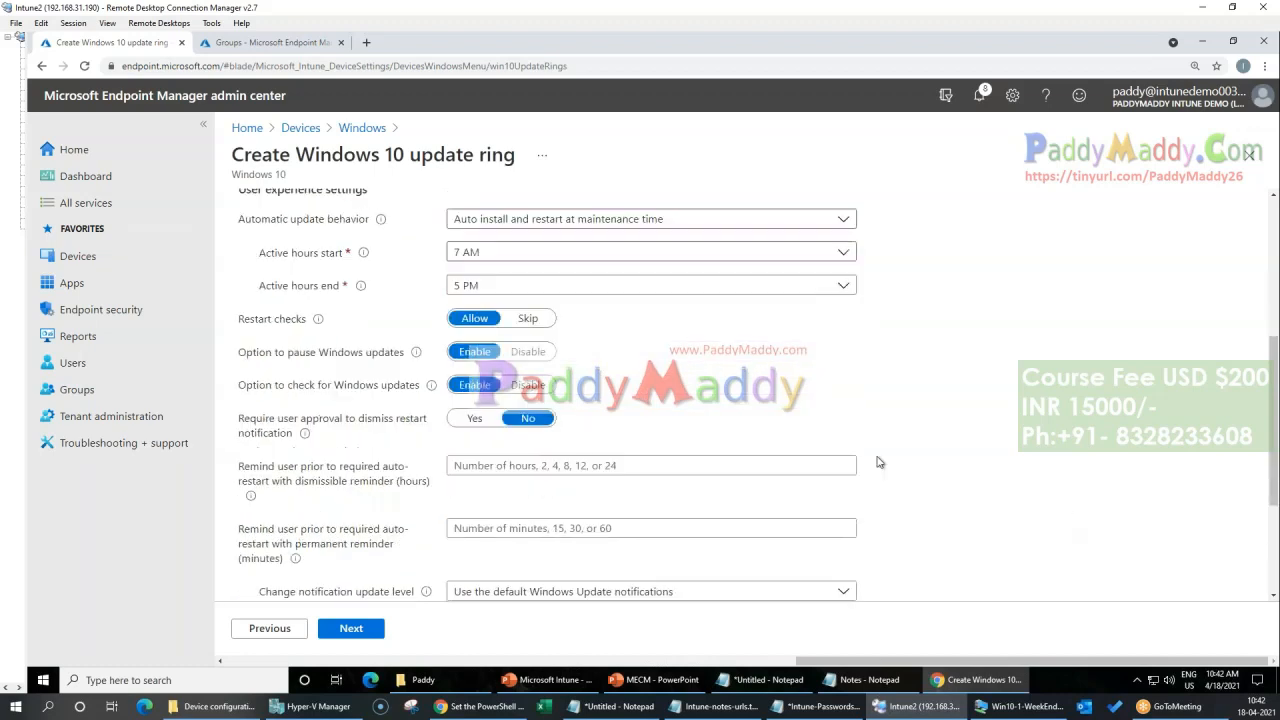
{"action": "left_click_drag", "start_coordinate": [245, 362], "coordinate": [390, 355]}
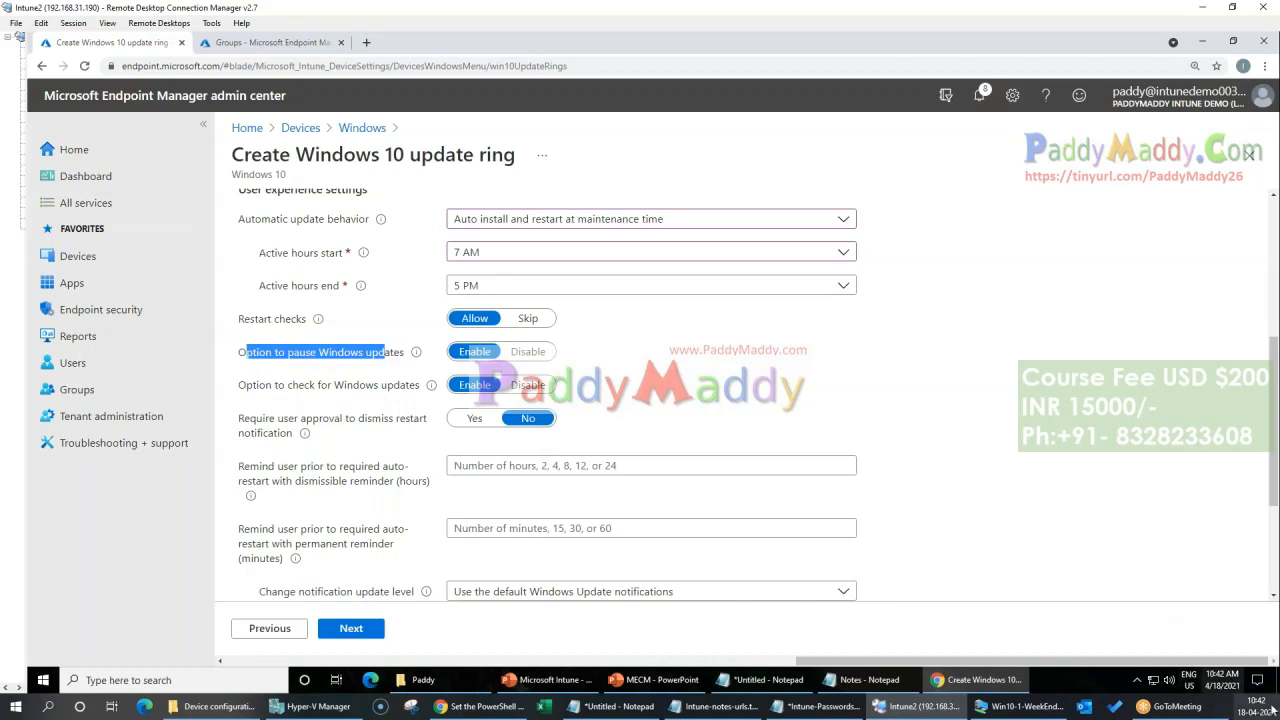
{"action": "left_click", "coordinate": [530, 354]}
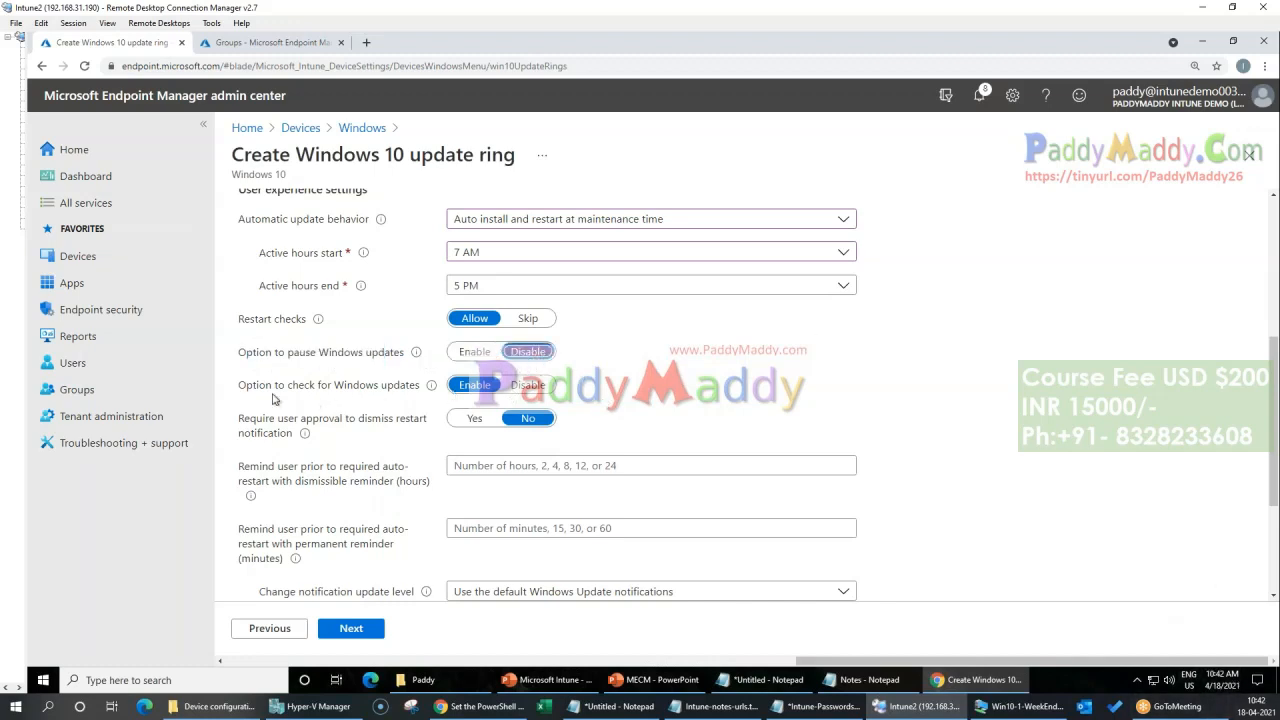
Step: Highlight the option to check for Windows updates, view the Windows Update page on the Win10-1-WeekEnd virtual machine, and return to the update ring
{"action": "left_click_drag", "start_coordinate": [247, 386], "coordinate": [420, 386]}
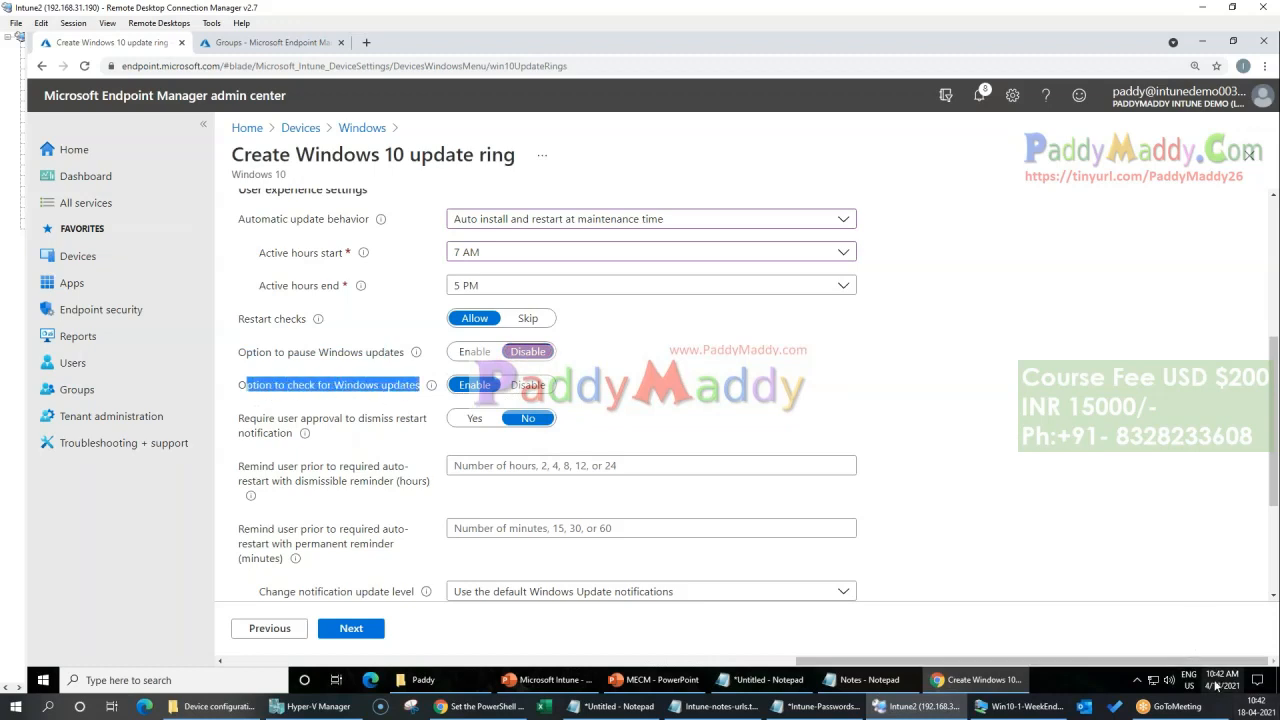
{"action": "left_click", "coordinate": [1018, 706]}
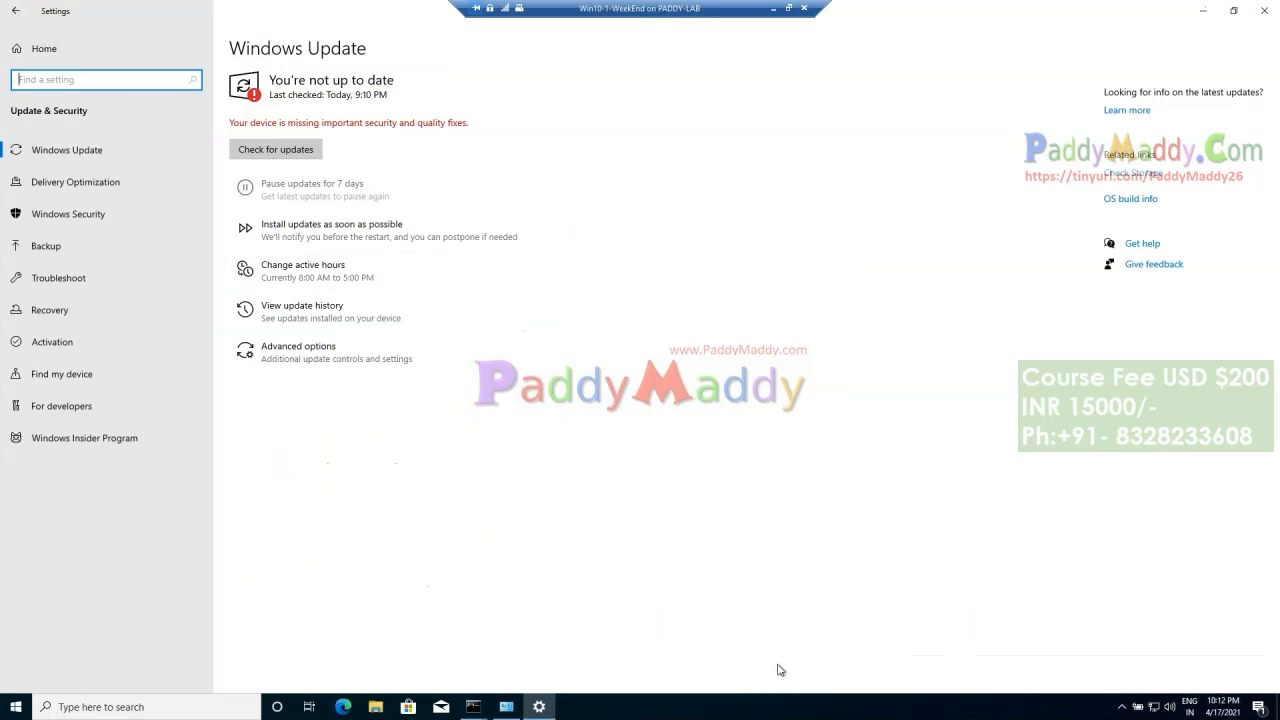
{"action": "left_click", "coordinate": [773, 8]}
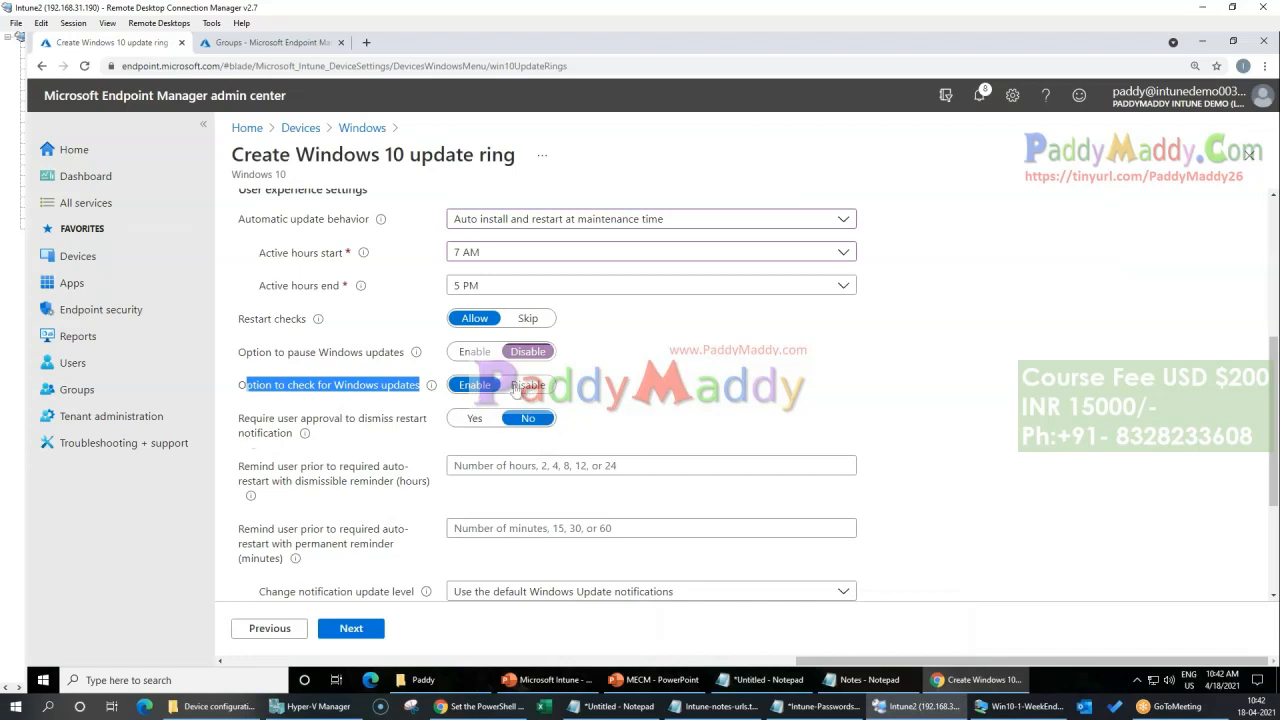
Step: Set the dismissible auto-restart reminder to 2 hours and the permanent reminder to 60 minutes
{"action": "left_click_drag", "start_coordinate": [243, 425], "coordinate": [316, 436]}
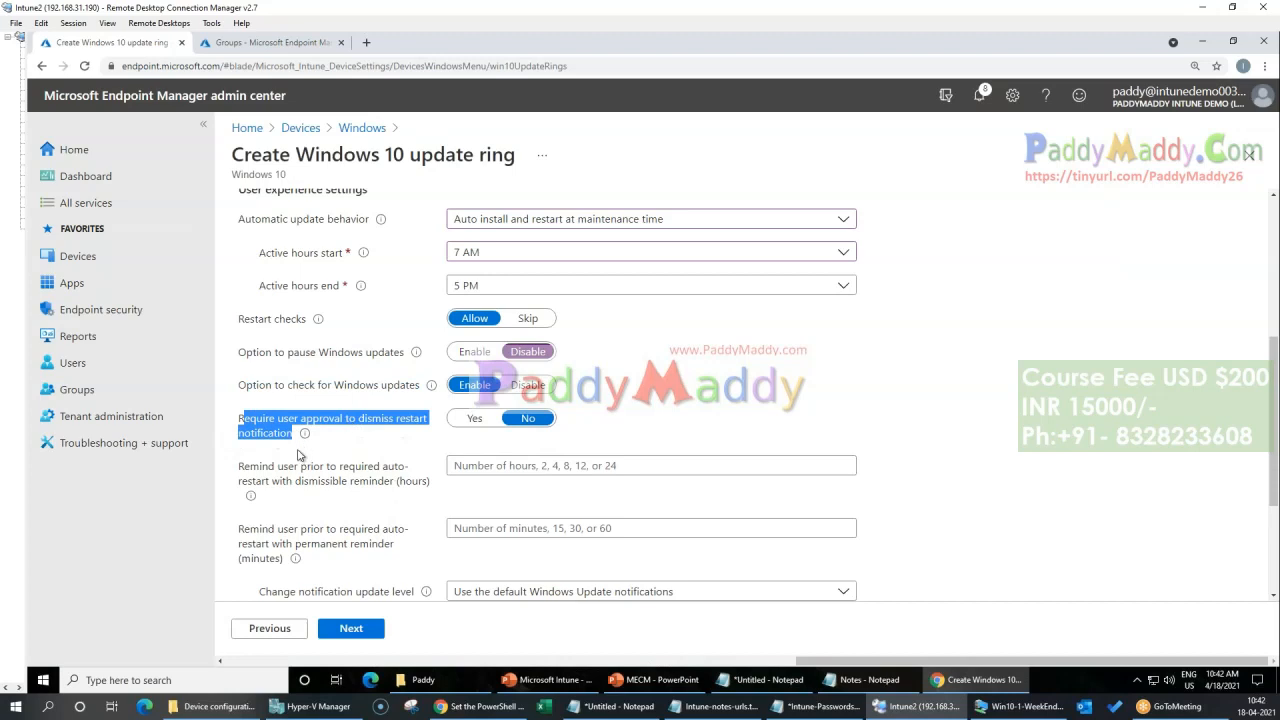
{"action": "scroll", "coordinate": [1075, 470], "scroll_direction": "down", "scroll_amount": 2}
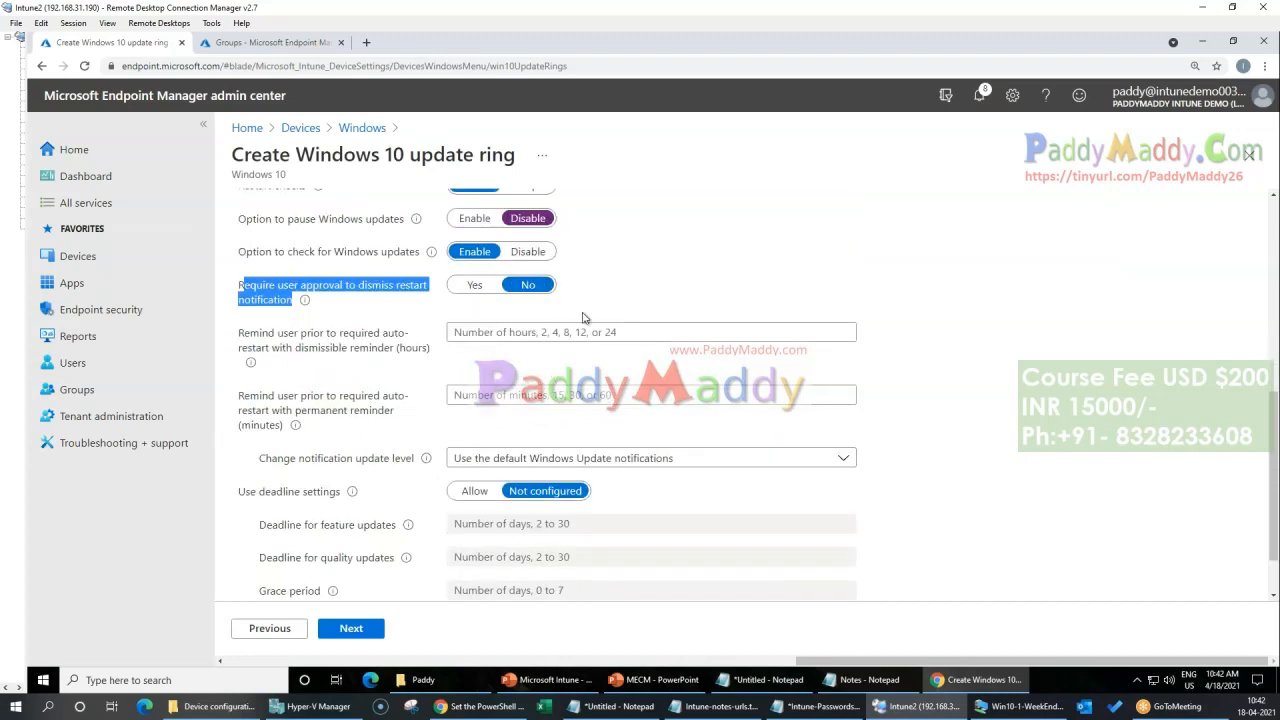
{"action": "left_click", "coordinate": [458, 334]}
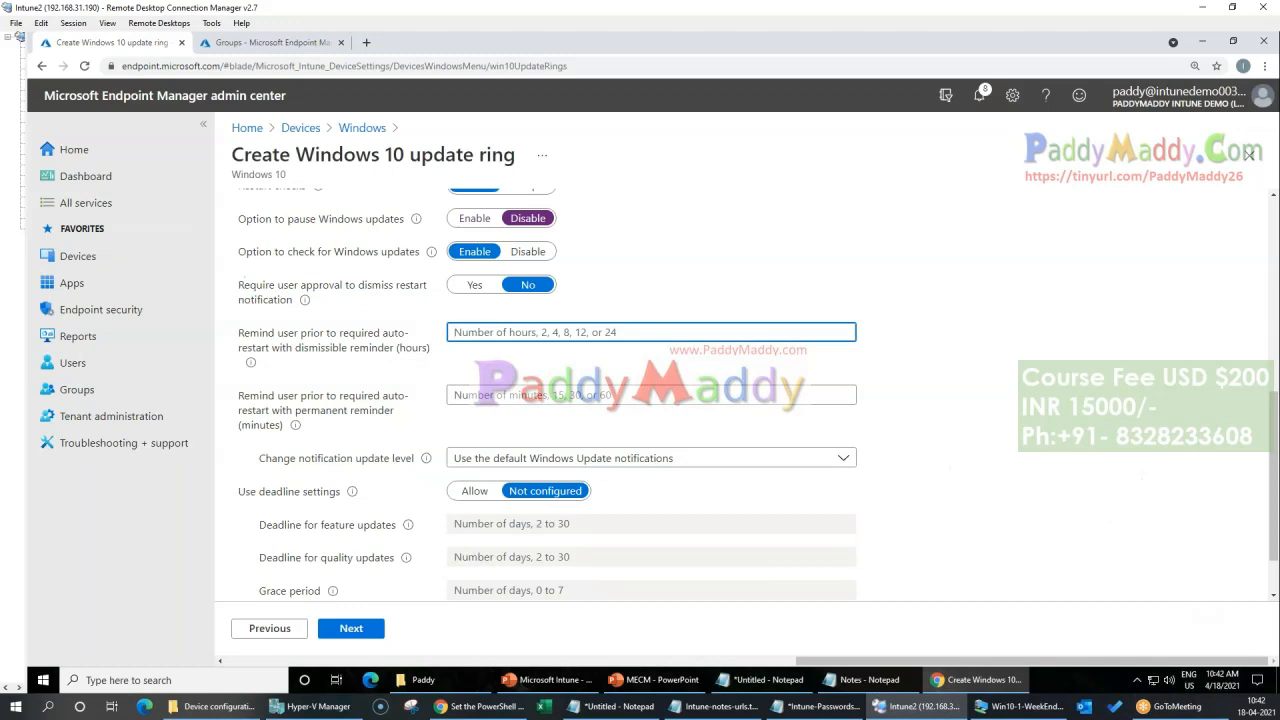
{"action": "type", "text": "2"}
{"action": "left_click_drag", "start_coordinate": [240, 396], "coordinate": [374, 427]}
{"action": "left_click", "coordinate": [566, 397]}
{"action": "type", "text": "60"}
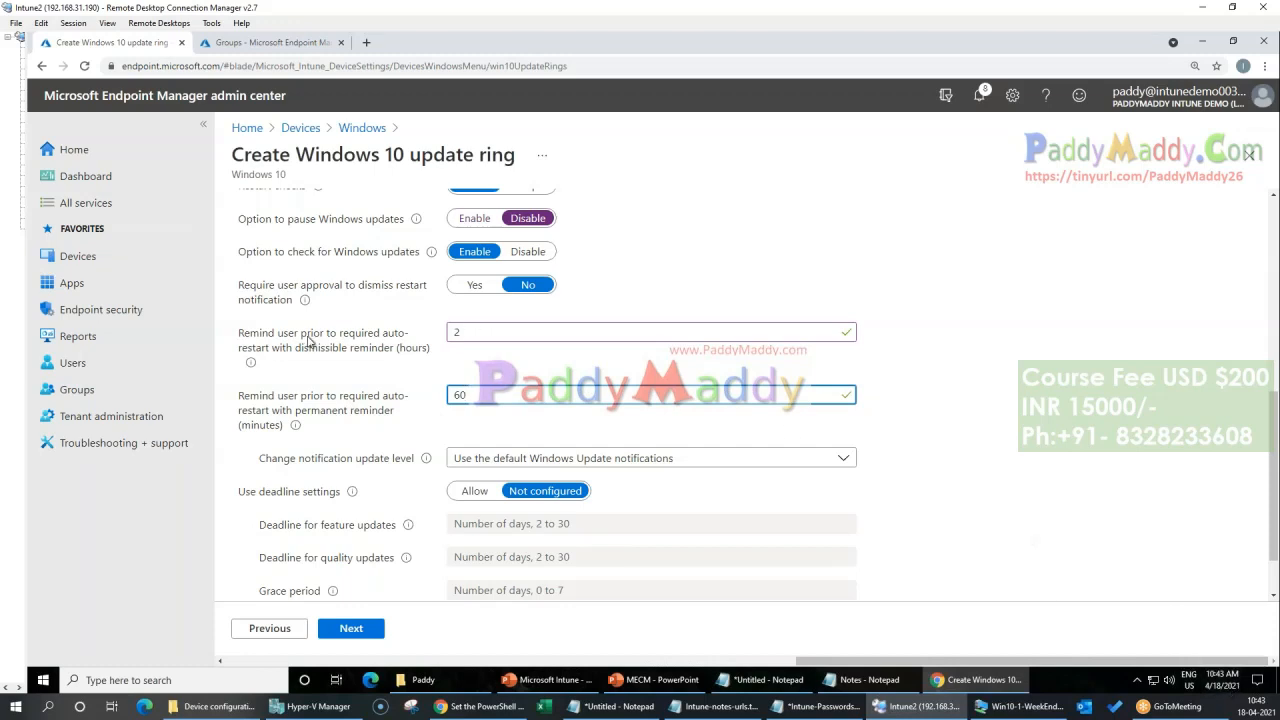
Step: Highlight the two auto-restart reminder settings and review the other user experience settings of the update ring
{"action": "left_click_drag", "start_coordinate": [367, 338], "coordinate": [418, 325]}
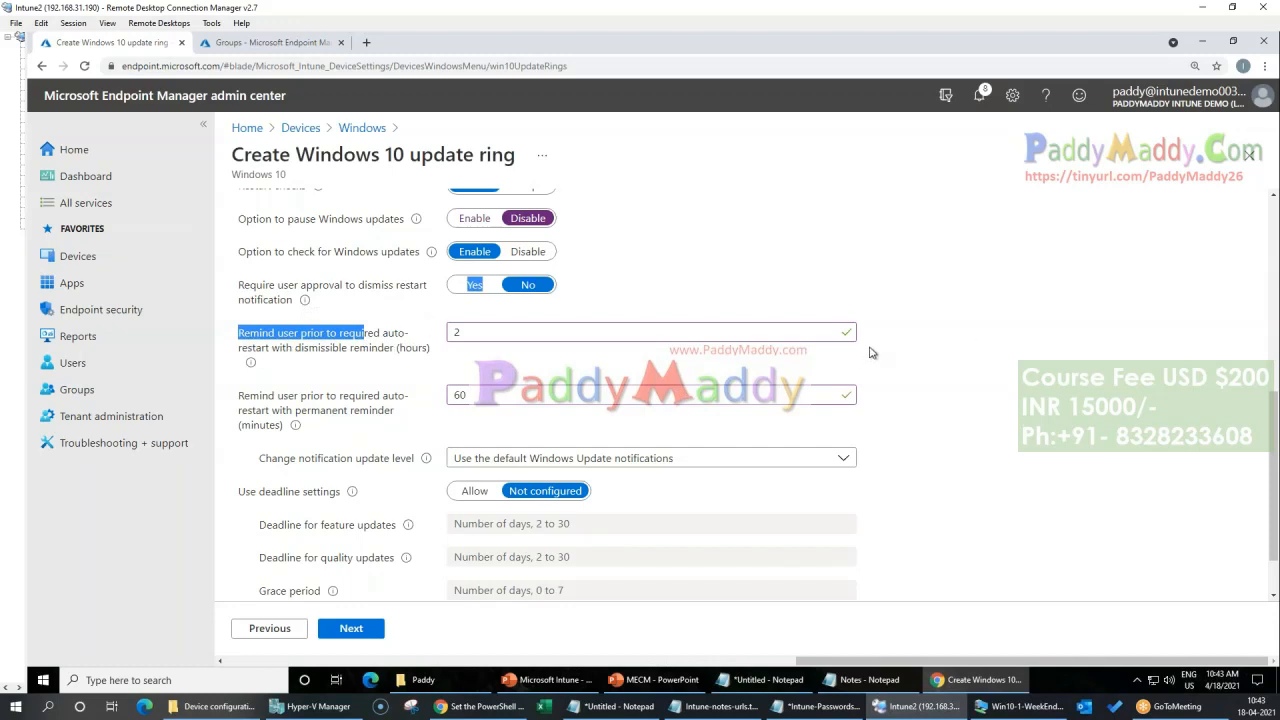
{"action": "left_click_drag", "start_coordinate": [338, 399], "coordinate": [396, 375]}
{"action": "scroll", "coordinate": [1183, 554], "scroll_direction": "down", "scroll_amount": 2}
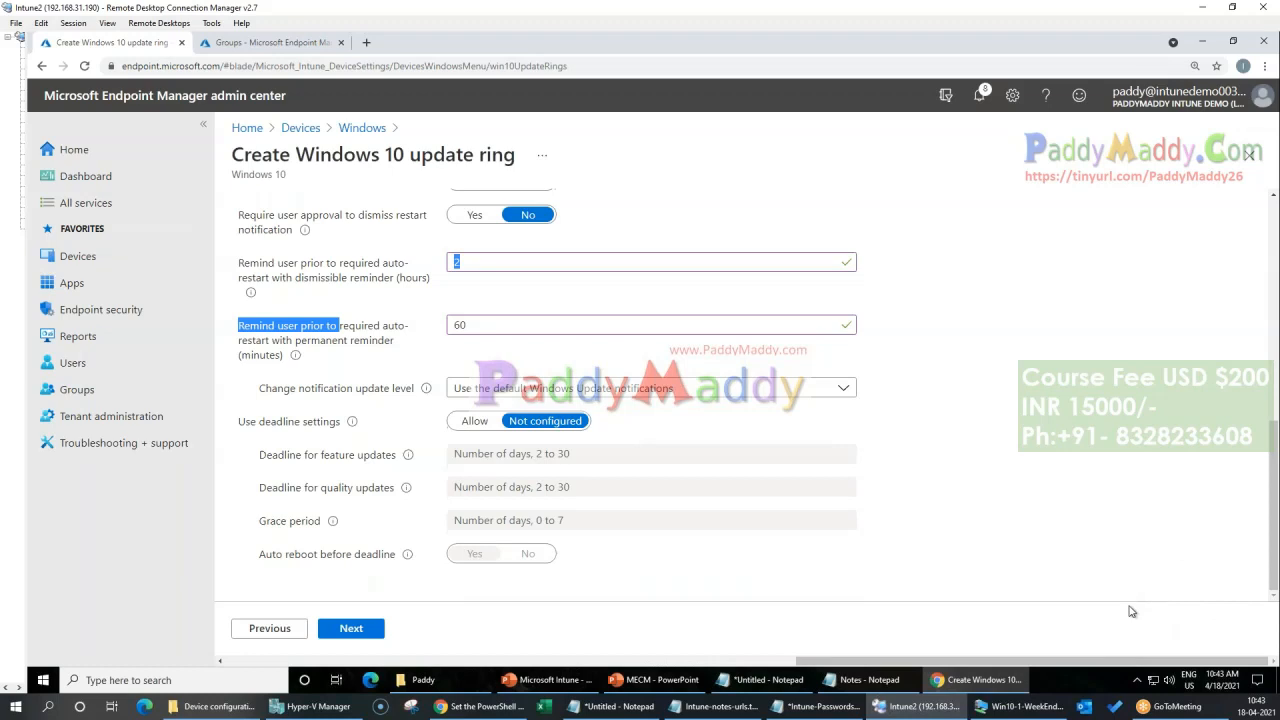
{"action": "left_click", "coordinate": [1090, 519]}
{"action": "scroll", "coordinate": [1017, 517], "scroll_direction": "up", "scroll_amount": 3}
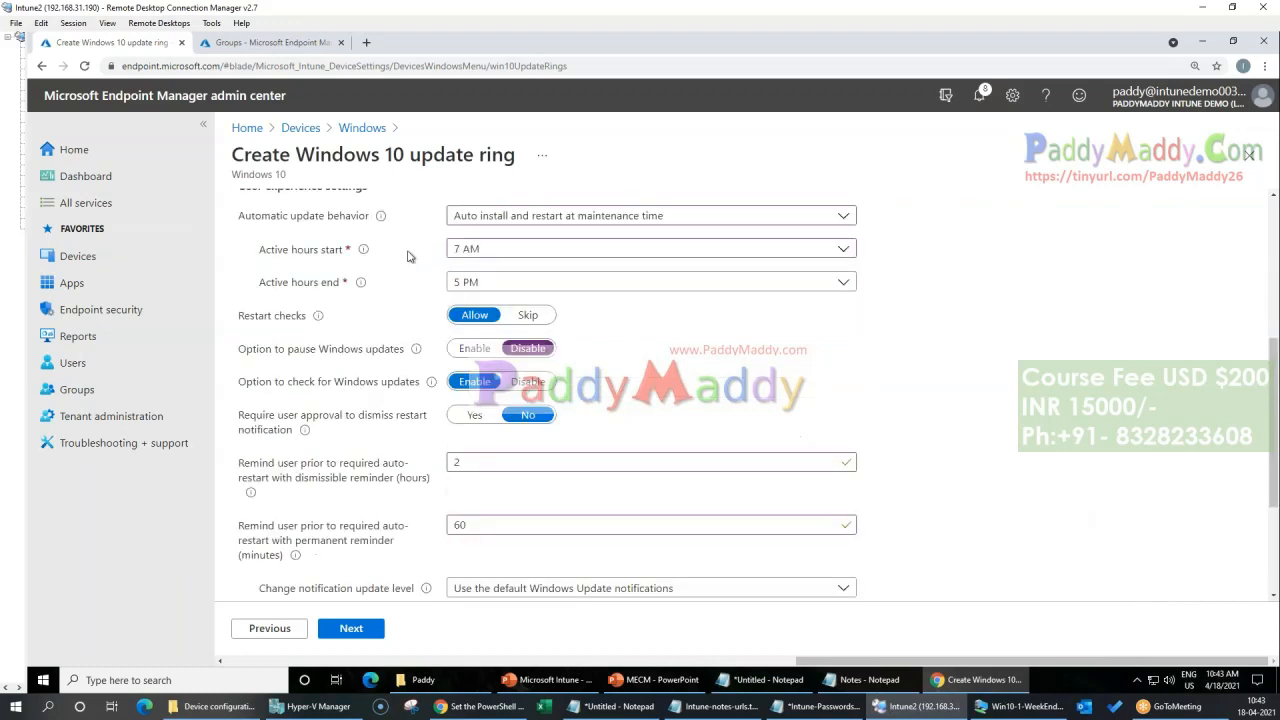
{"action": "scroll", "coordinate": [1035, 530], "scroll_direction": "down", "scroll_amount": 3}
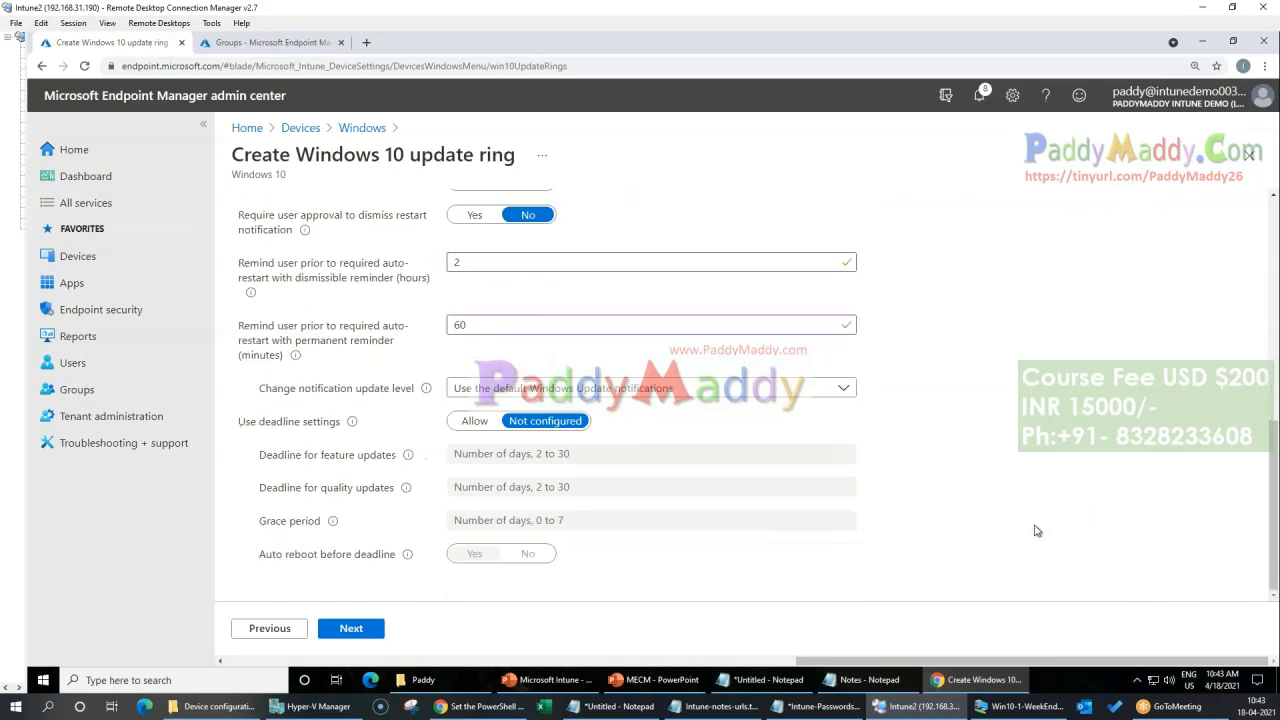
Step: Set the change notification update level to Not configured and allow the use of deadline settings
{"action": "left_click", "coordinate": [591, 388]}
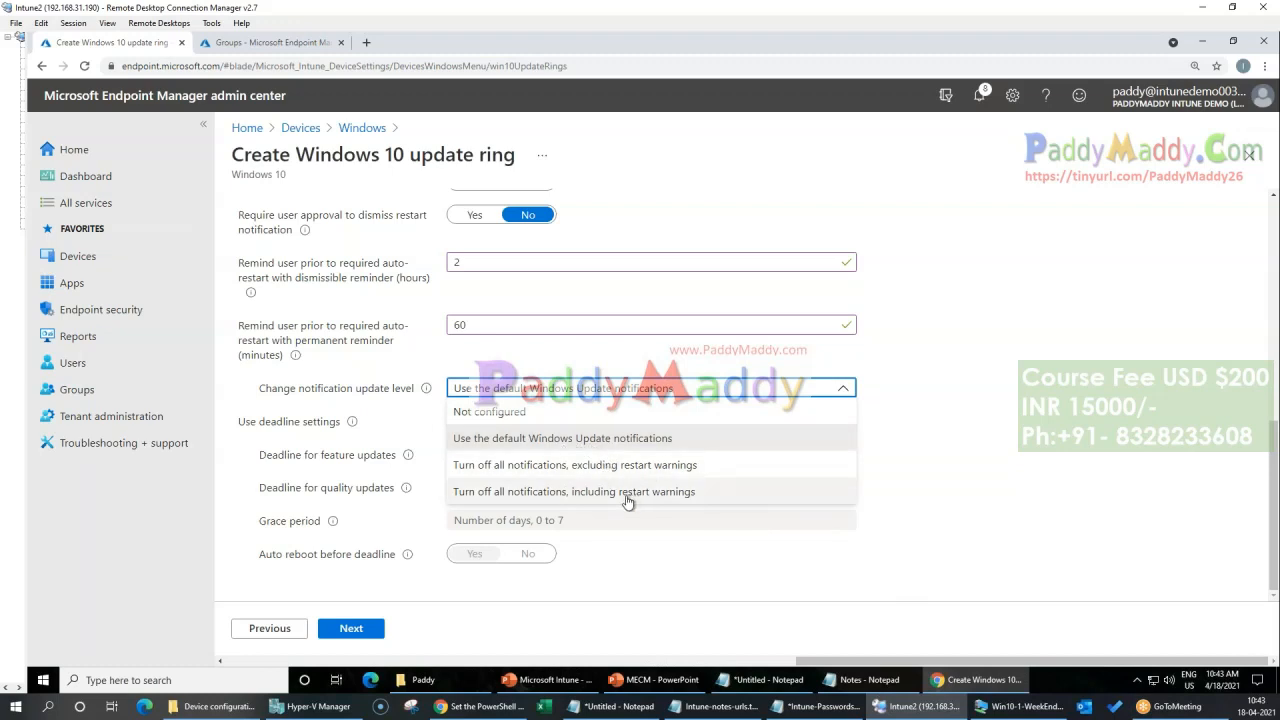
{"action": "left_click", "coordinate": [520, 411]}
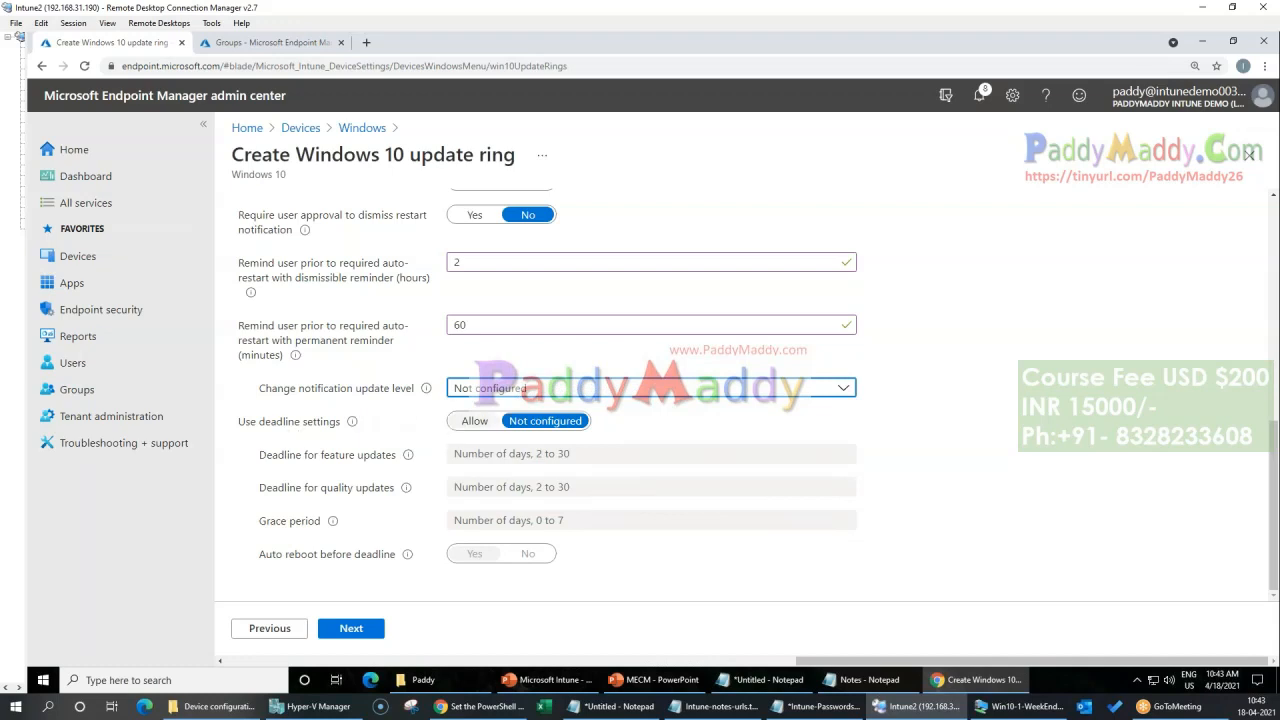
{"action": "left_click", "coordinate": [468, 421]}
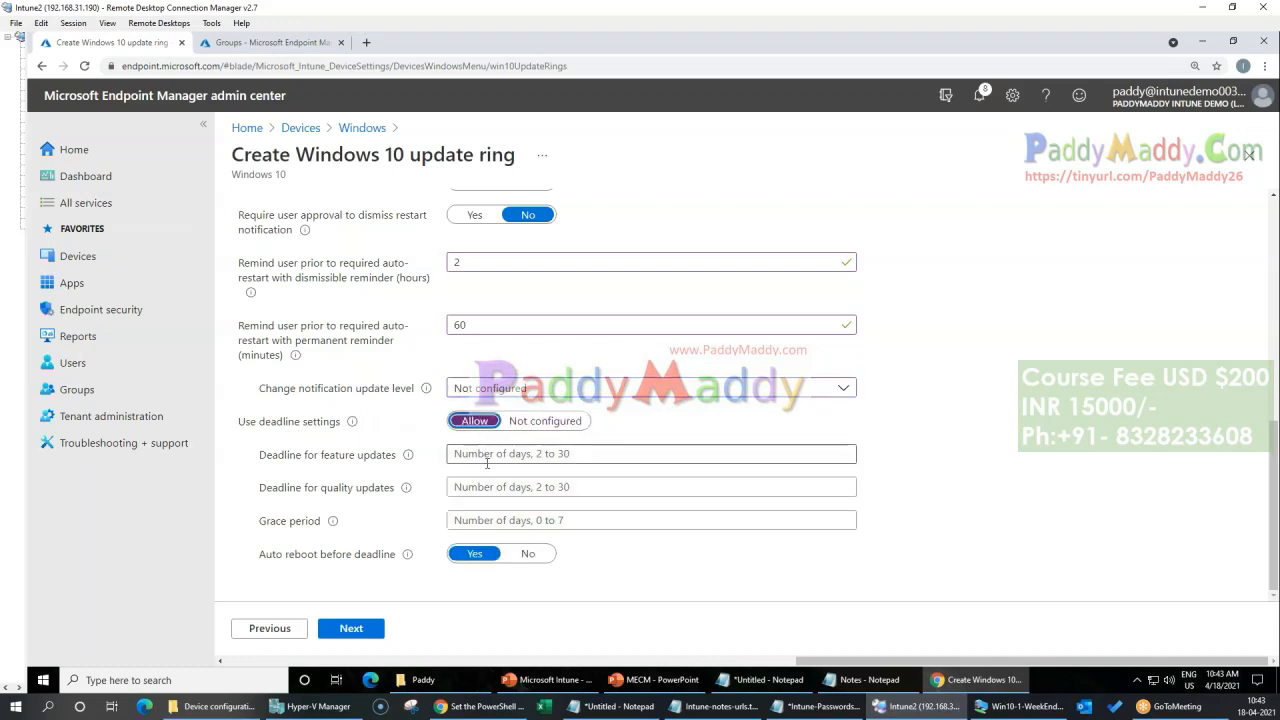
Step: Set the deadline for feature updates to 30 days and the deadline for quality updates to 4 days
{"action": "left_click", "coordinate": [487, 457]}
{"action": "type", "text": "30"}
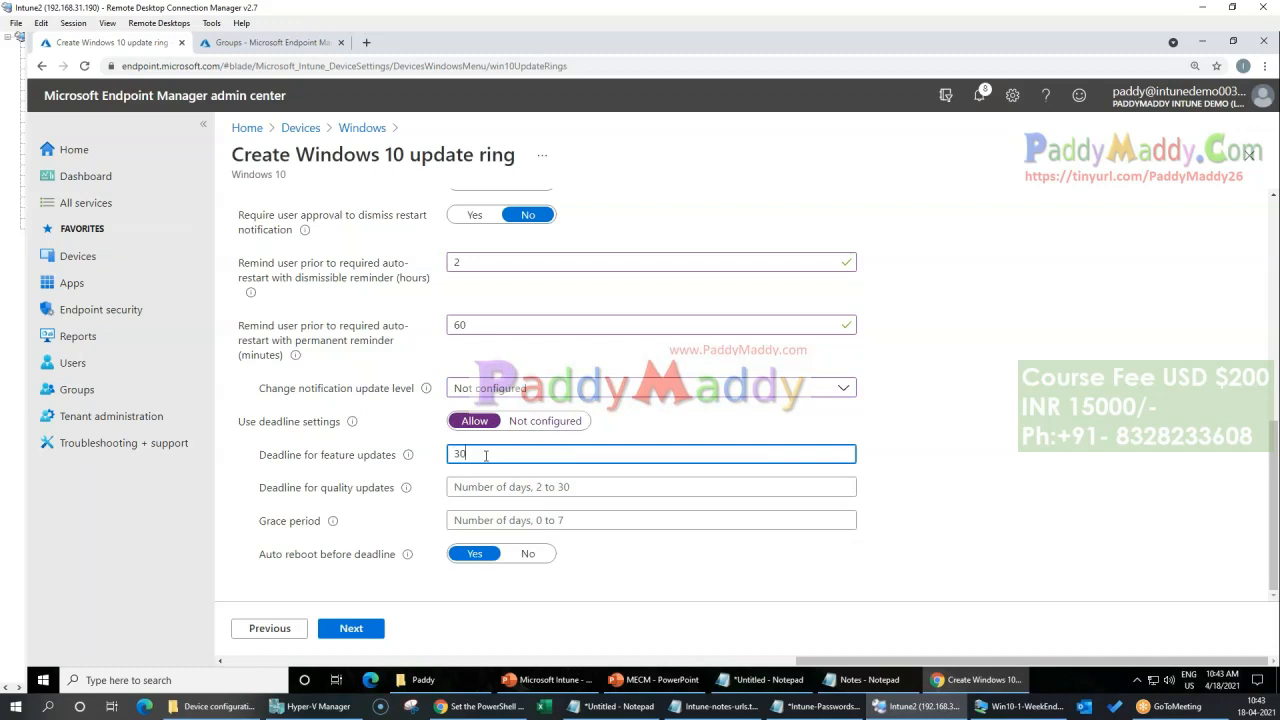
{"action": "left_click", "coordinate": [494, 486]}
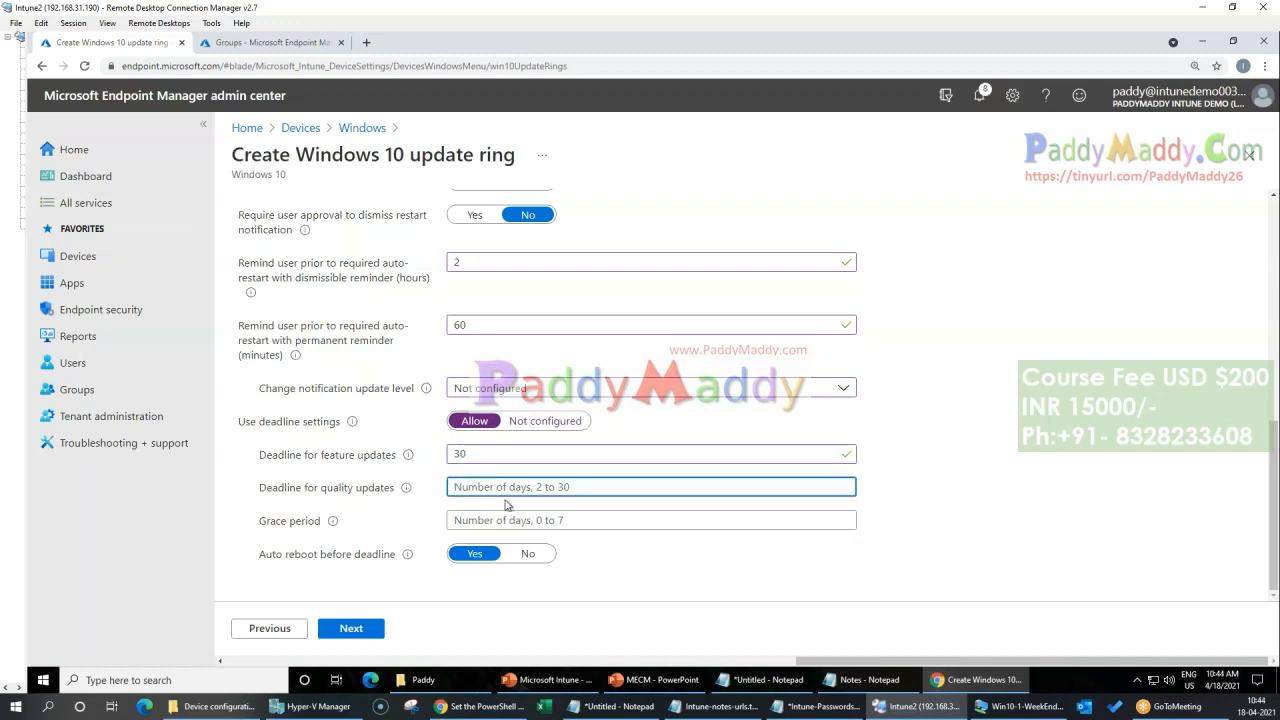
{"action": "type", "text": "5"}
{"action": "key", "text": "BackSpace"}
{"action": "type", "text": "4"}
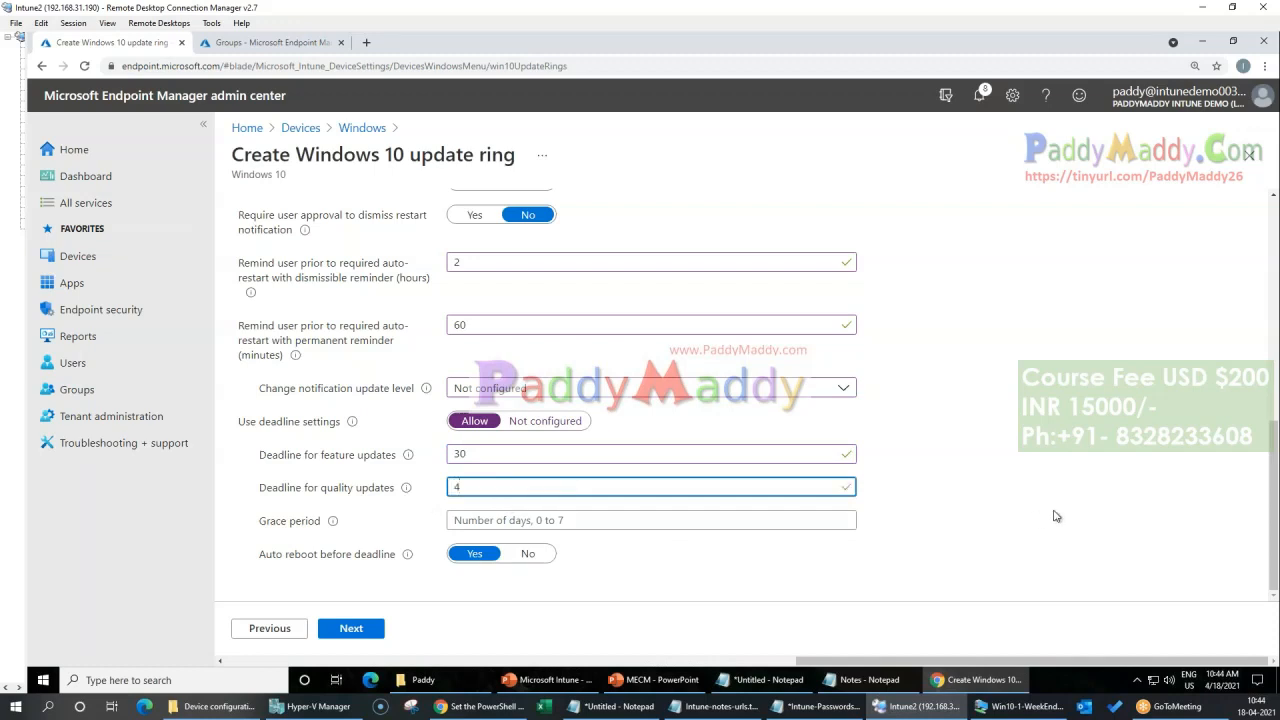
Step: Set the grace period to 7 days, highlight the auto reboot before deadline setting and review the update ring settings
{"action": "left_click", "coordinate": [711, 518]}
{"action": "type", "text": "7"}
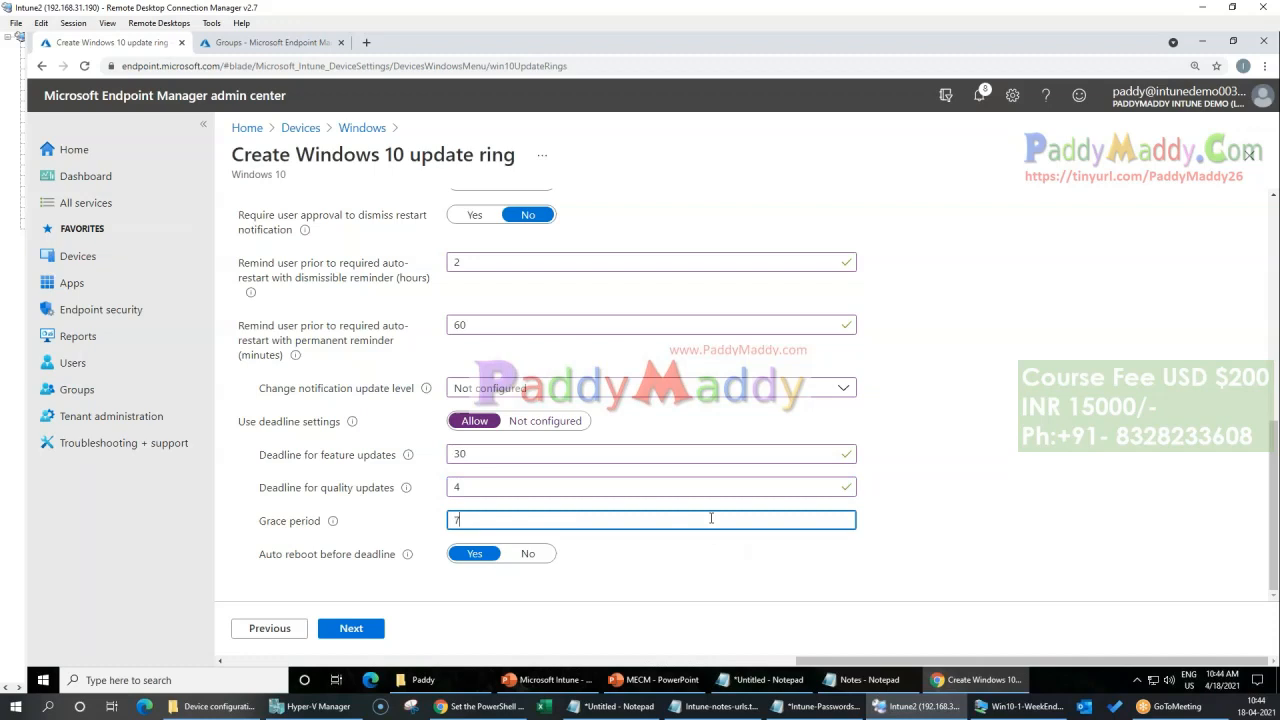
{"action": "left_click", "coordinate": [408, 518]}
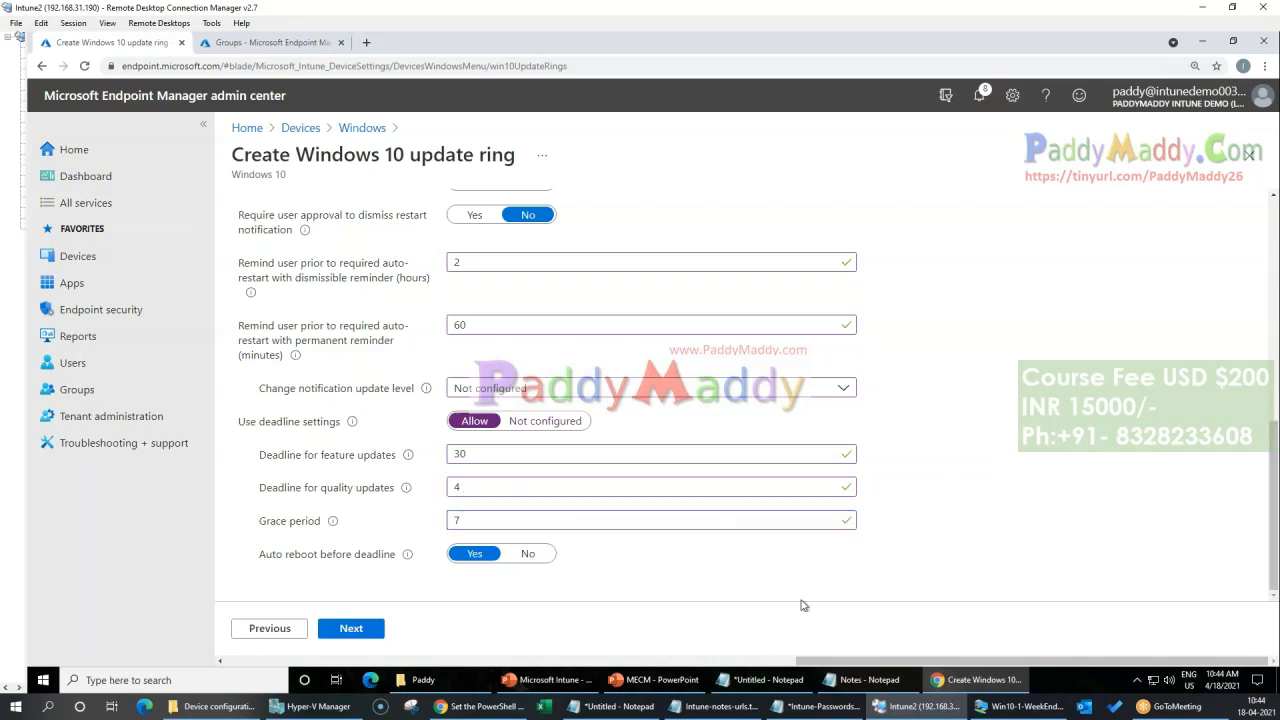
{"action": "left_click_drag", "start_coordinate": [261, 559], "coordinate": [398, 565]}
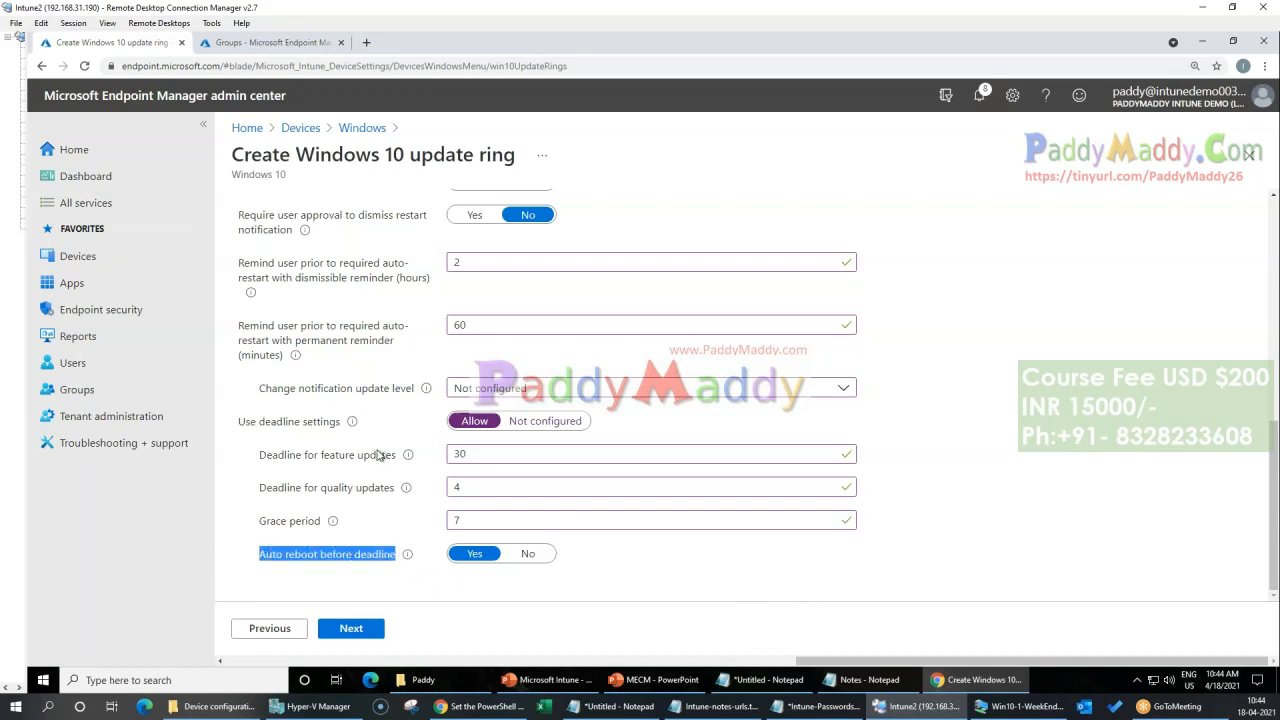
{"action": "scroll", "coordinate": [672, 512], "scroll_direction": "up", "scroll_amount": 10}
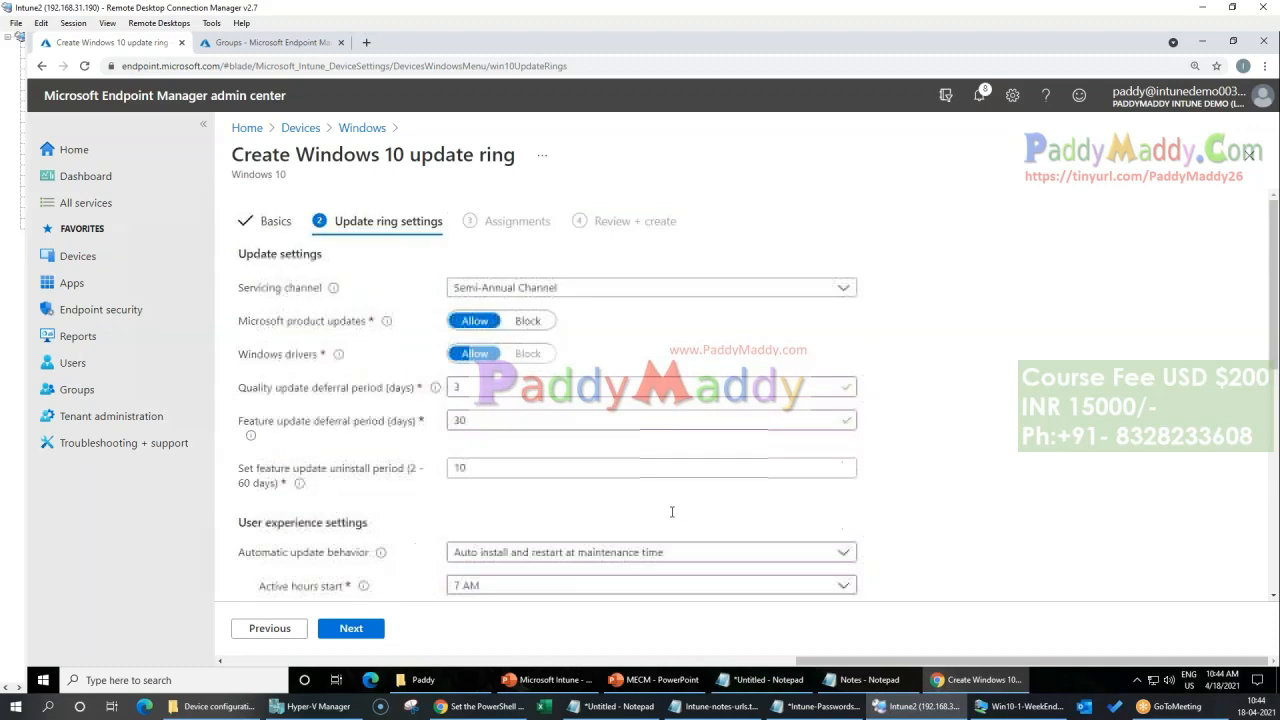
{"action": "left_click_drag", "start_coordinate": [261, 155], "coordinate": [570, 163]}
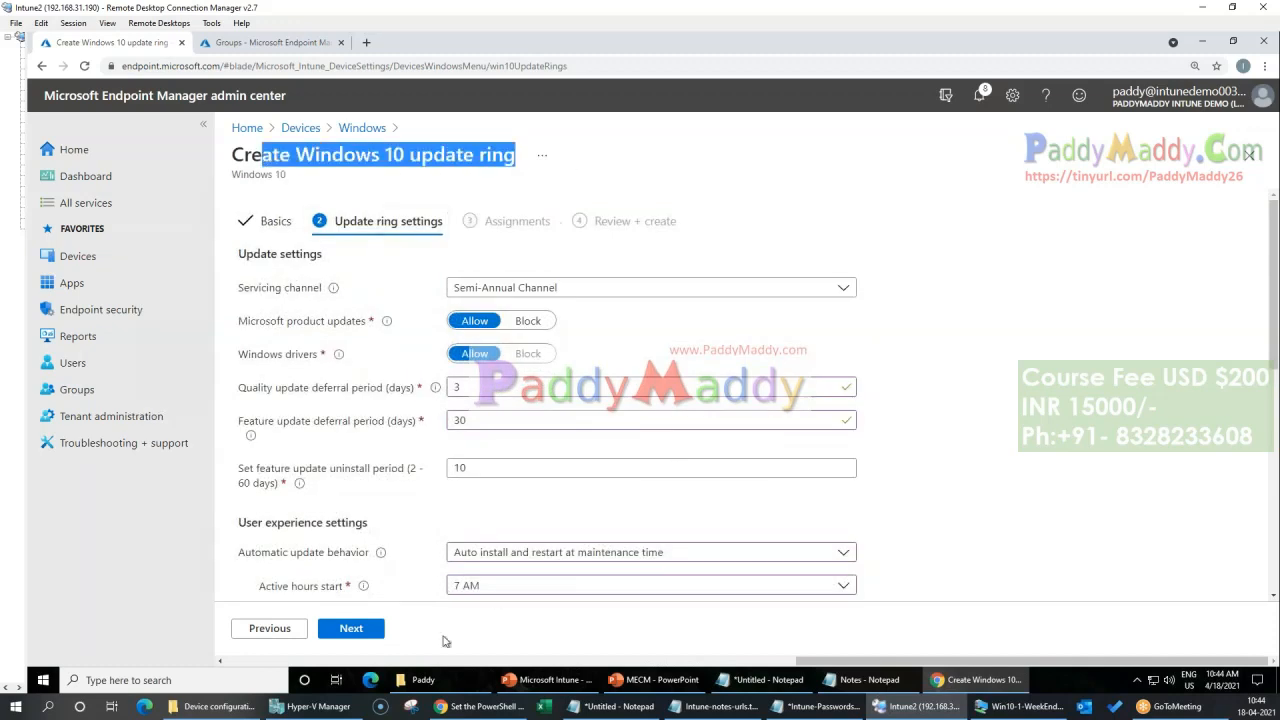
Step: Assign the update ring to all devices and all users, and create it
{"action": "left_click", "coordinate": [362, 635]}
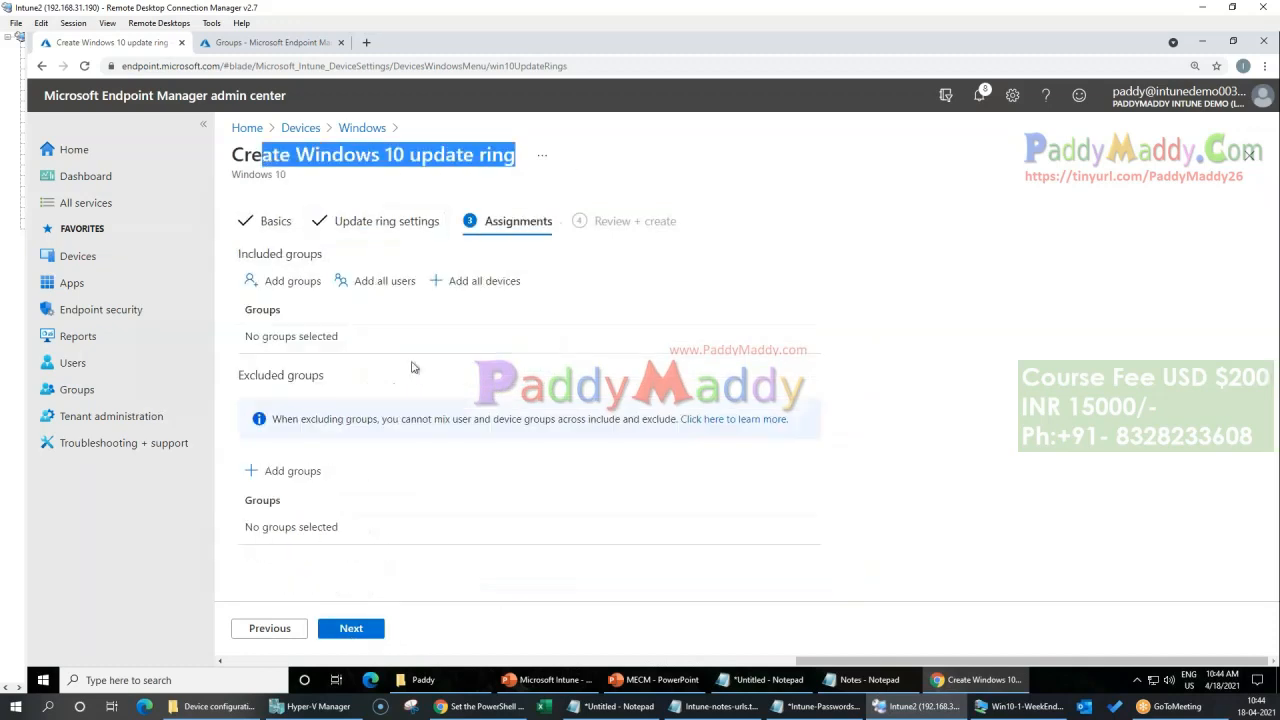
{"action": "left_click", "coordinate": [478, 283]}
{"action": "left_click", "coordinate": [370, 283]}
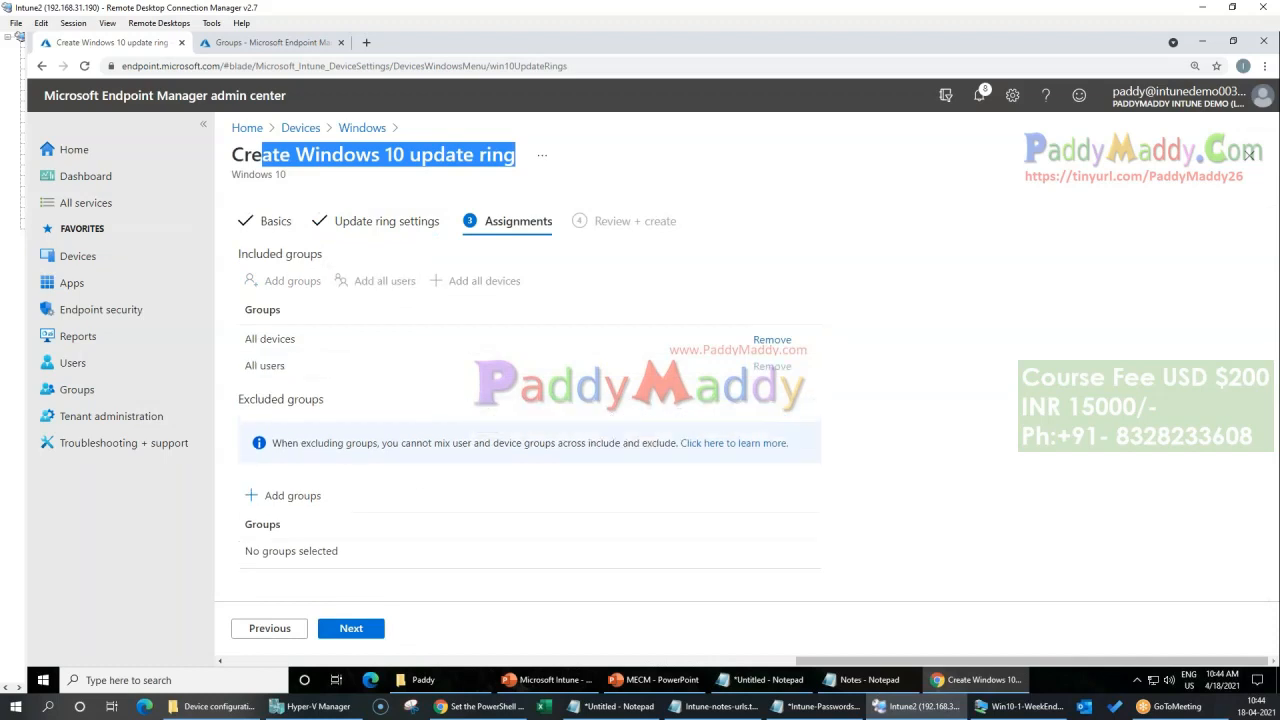
{"action": "left_click", "coordinate": [366, 629]}
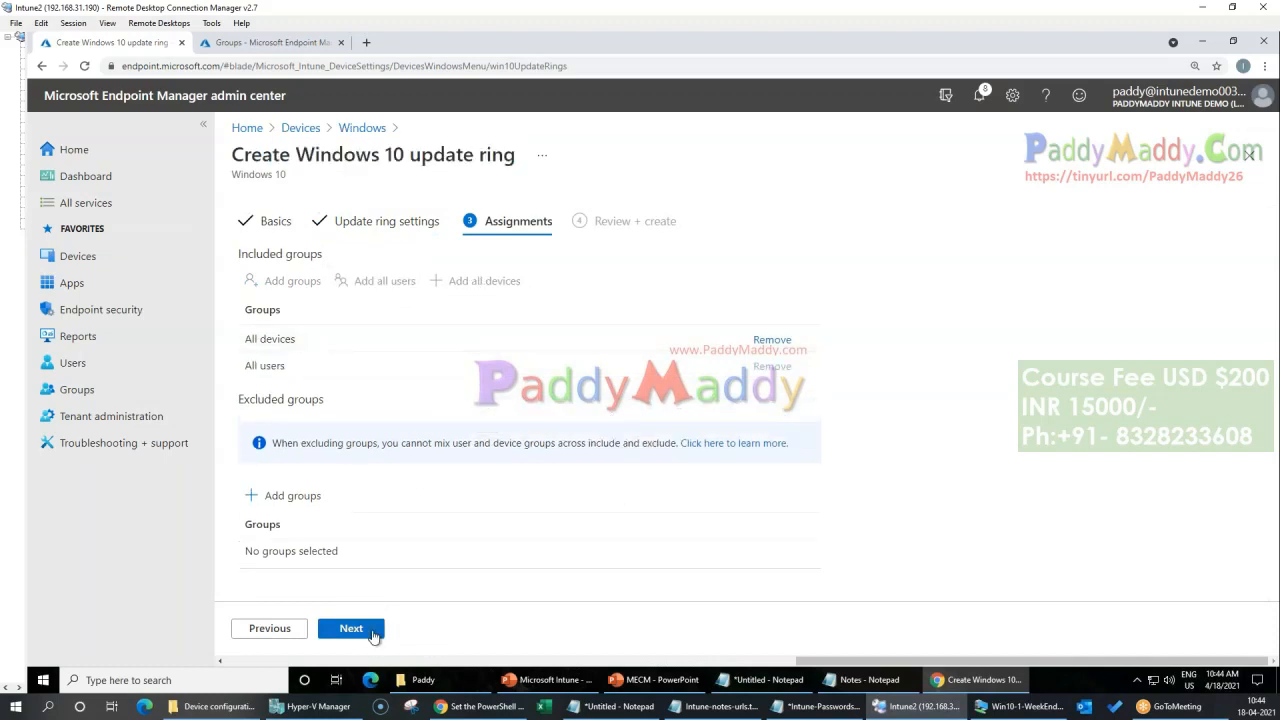
{"action": "left_click", "coordinate": [352, 628]}
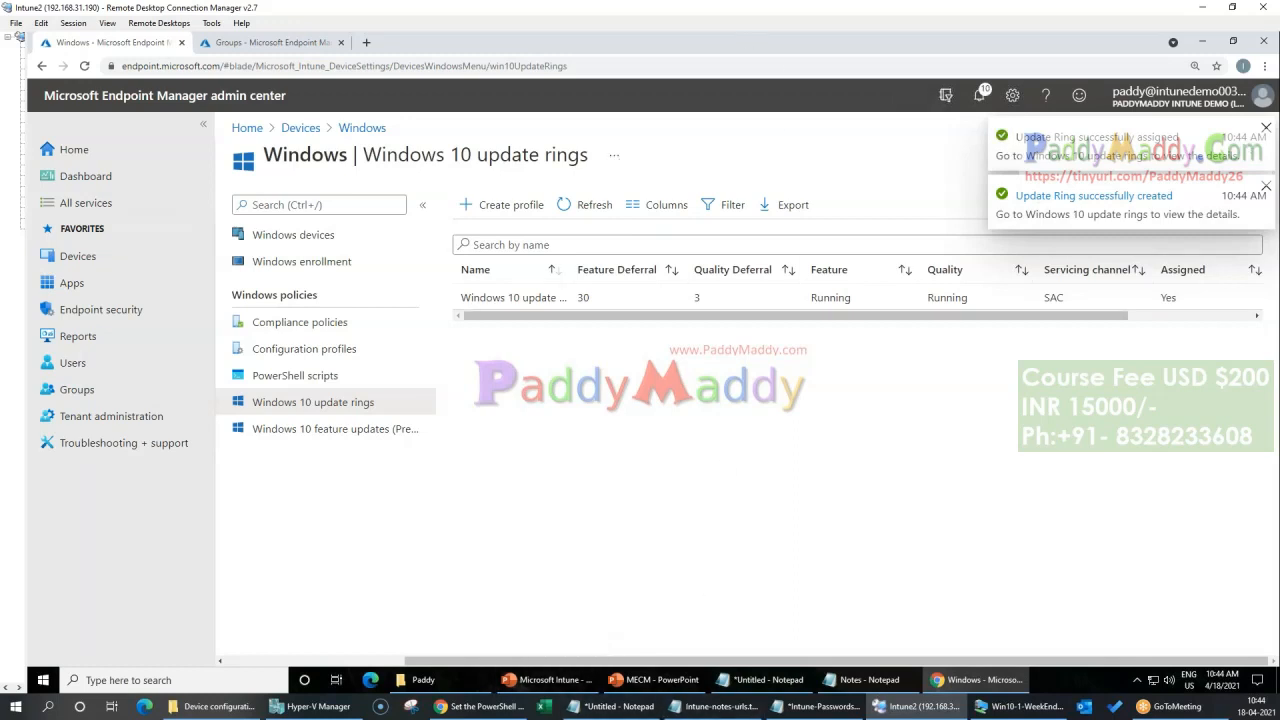
{"action": "left_click", "coordinate": [1267, 128]}
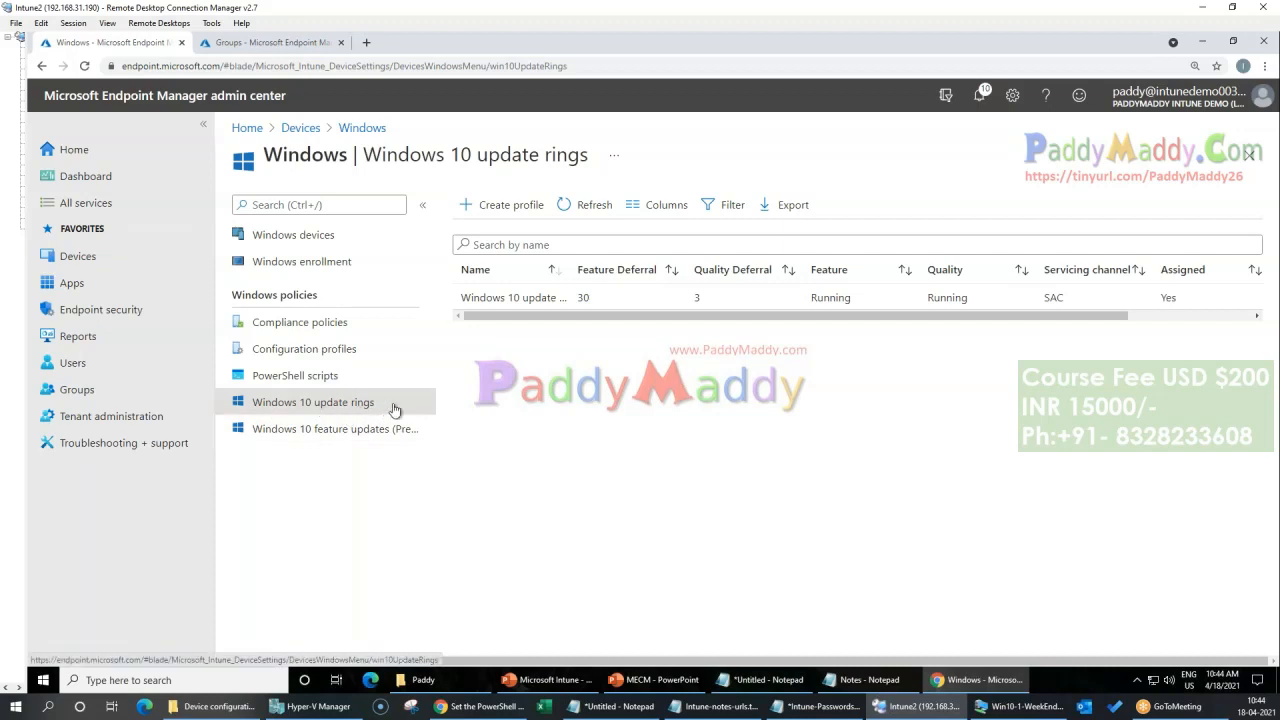
Step: Open the new update ring's properties and review its update ring settings in the editor, leaving without saving
{"action": "left_click", "coordinate": [492, 298]}
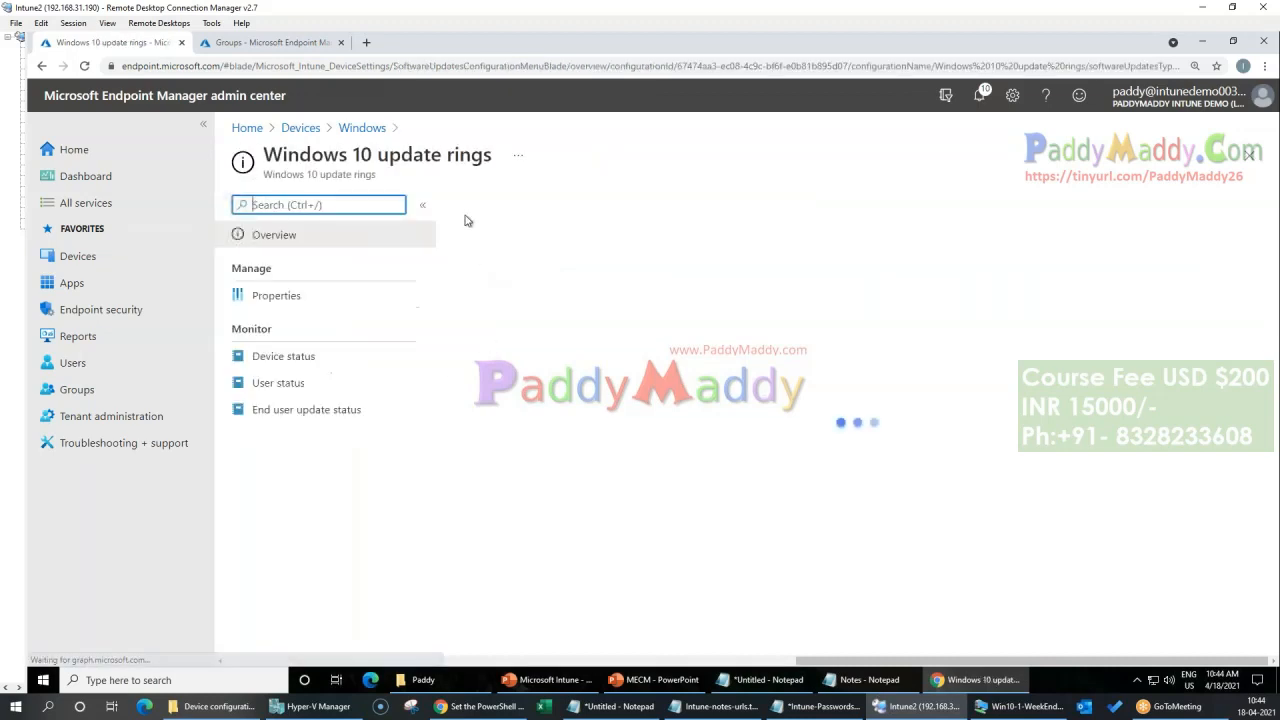
{"action": "left_click", "coordinate": [279, 290]}
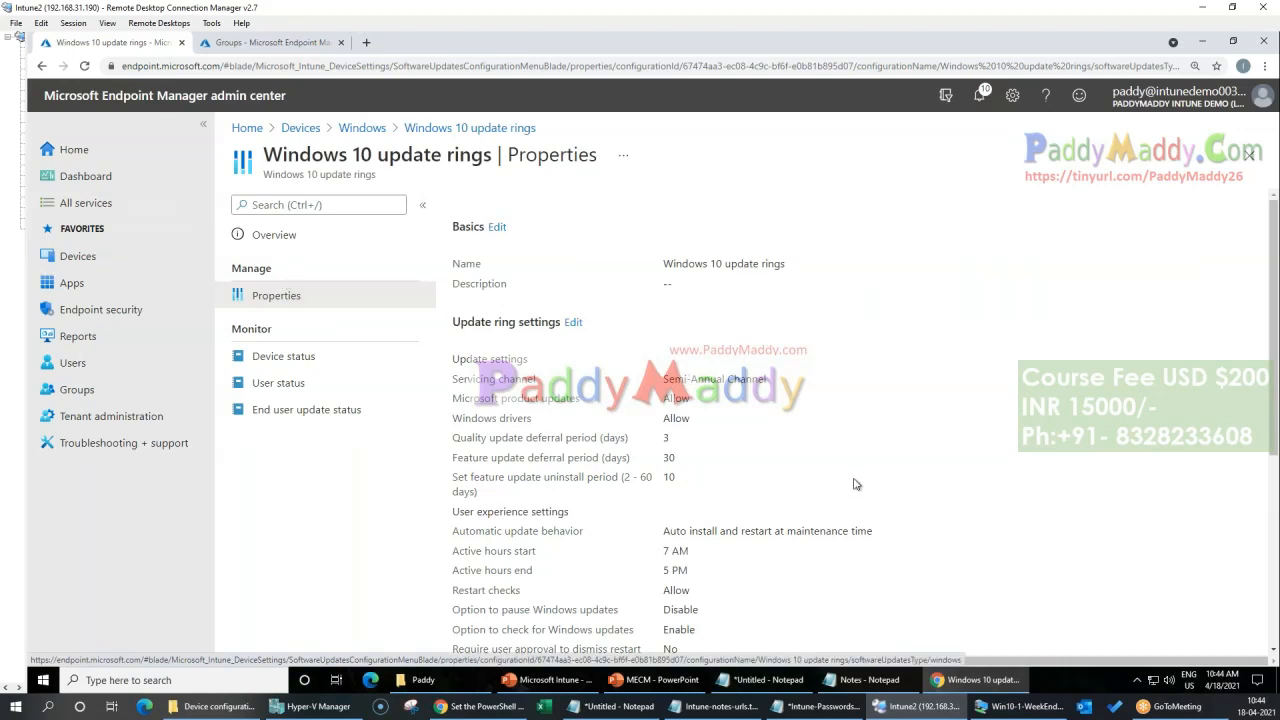
{"action": "scroll", "coordinate": [855, 484], "scroll_direction": "down", "scroll_amount": 4}
{"action": "scroll", "coordinate": [660, 492], "scroll_direction": "up", "scroll_amount": 3}
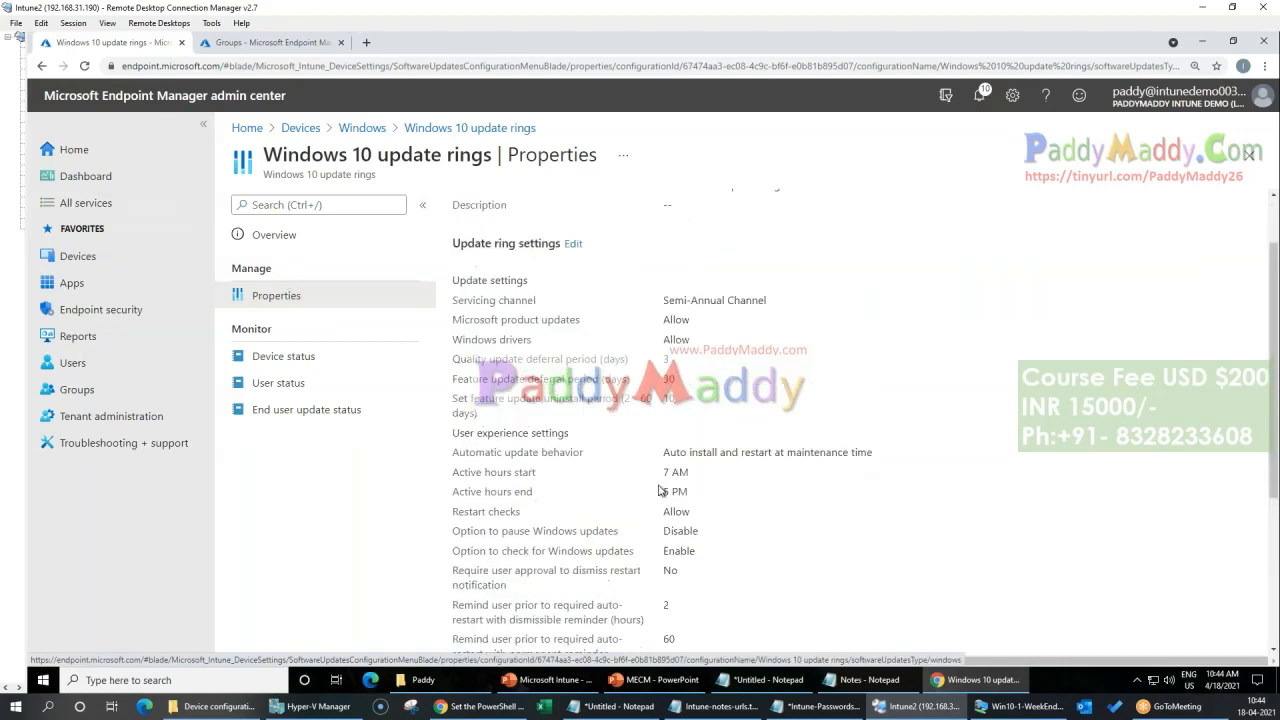
{"action": "left_click", "coordinate": [573, 243]}
{"action": "scroll", "coordinate": [969, 498], "scroll_direction": "down", "scroll_amount": 10}
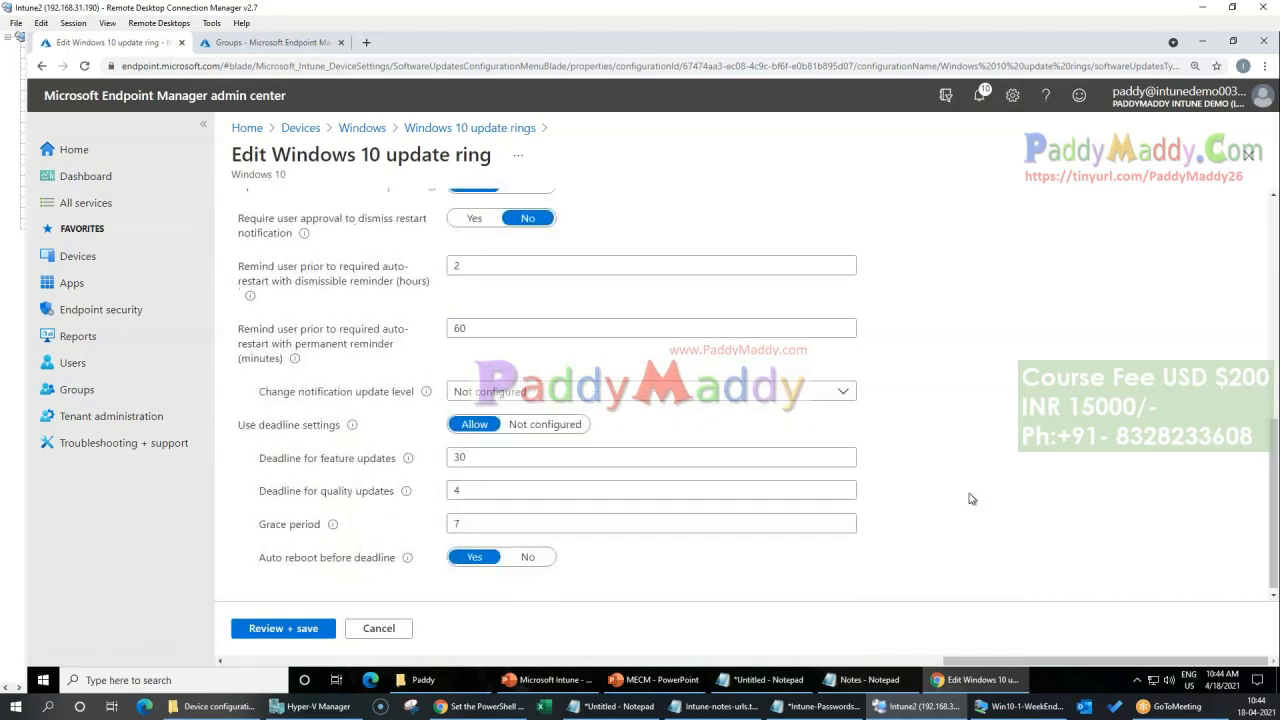
{"action": "scroll", "coordinate": [650, 400], "scroll_direction": "up", "scroll_amount": 5}
{"action": "left_click", "coordinate": [379, 628]}
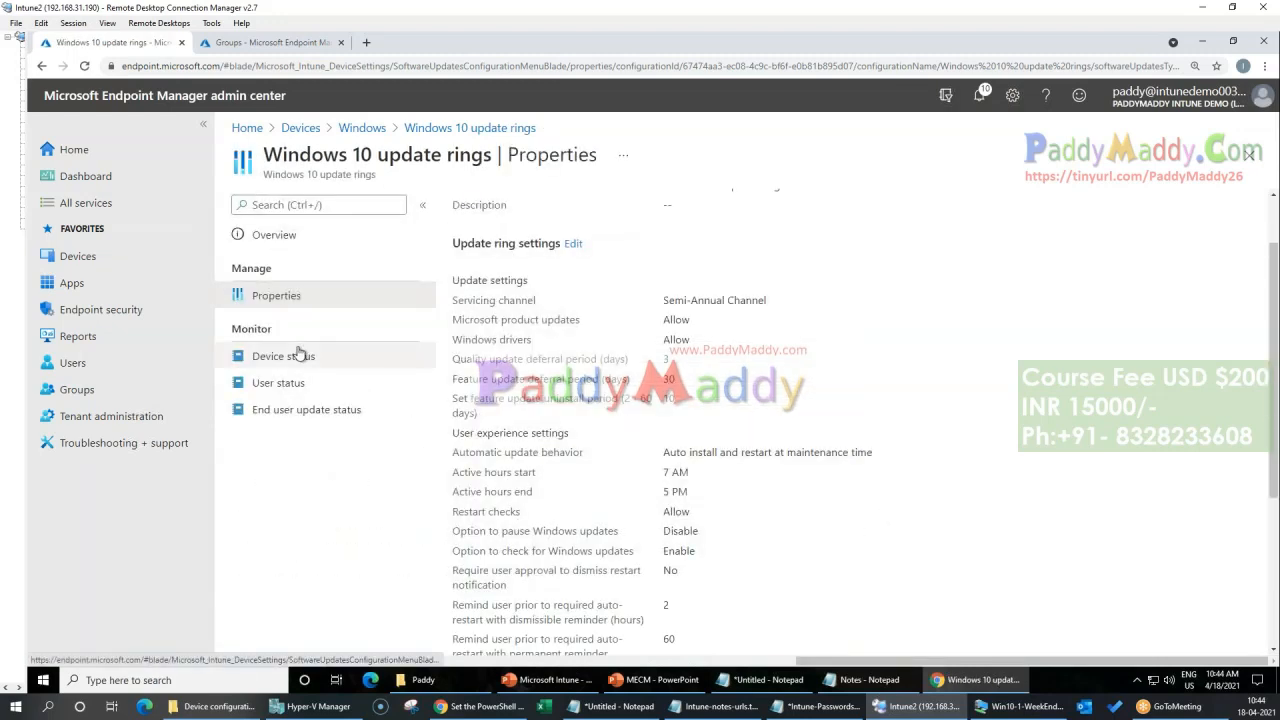
Step: Review the update ring's overview with its Uninstall and Pause options for feature and quality updates, cancelling the feature update pause
{"action": "left_click", "coordinate": [289, 238]}
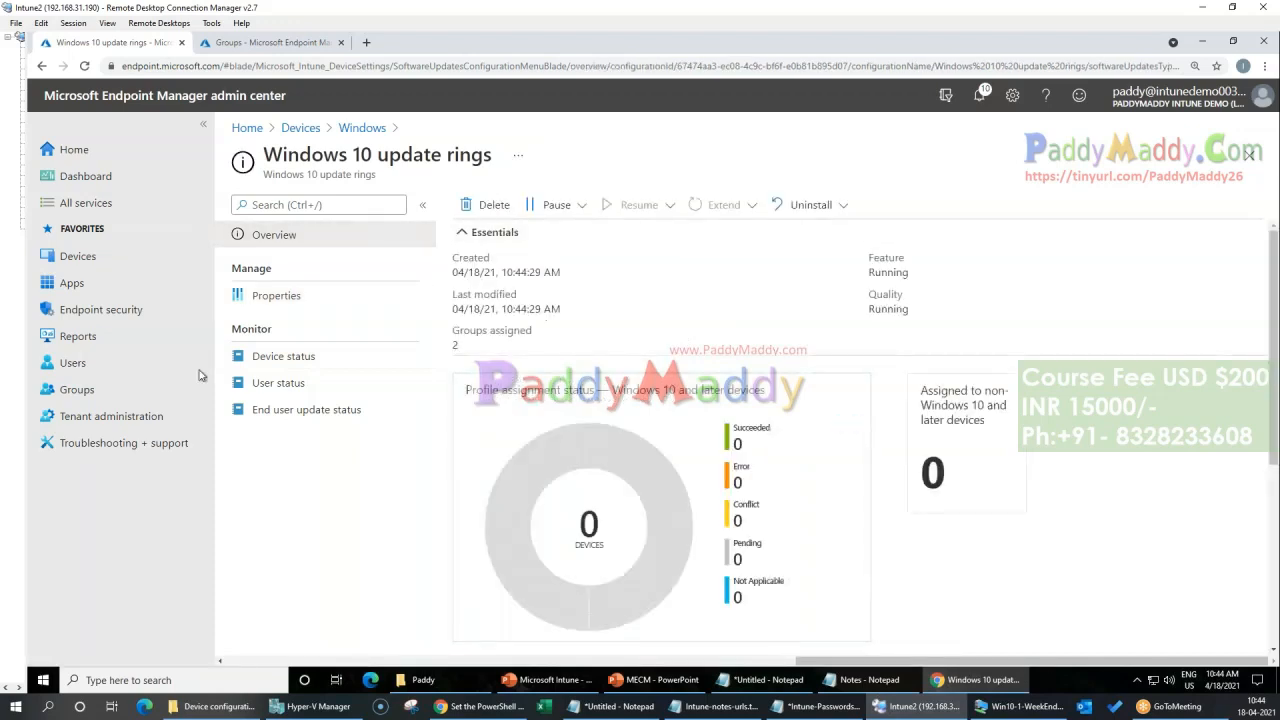
{"action": "left_click", "coordinate": [843, 206]}
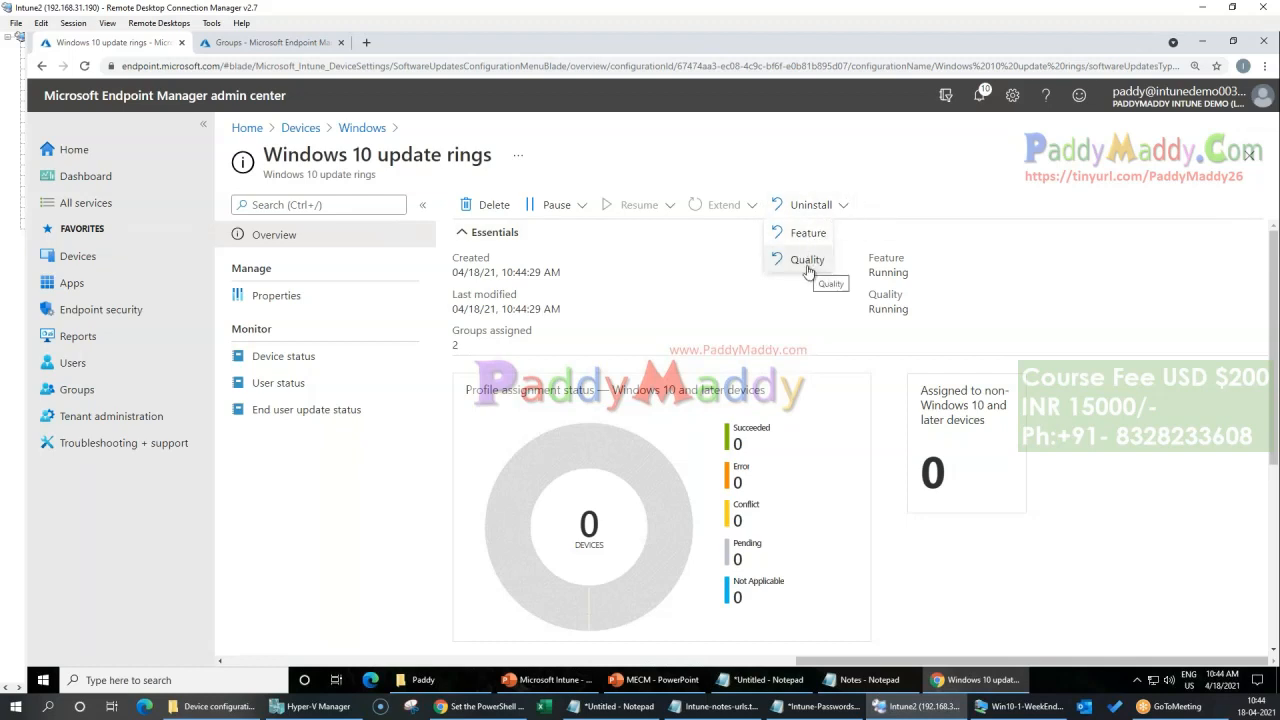
{"action": "left_click", "coordinate": [560, 205]}
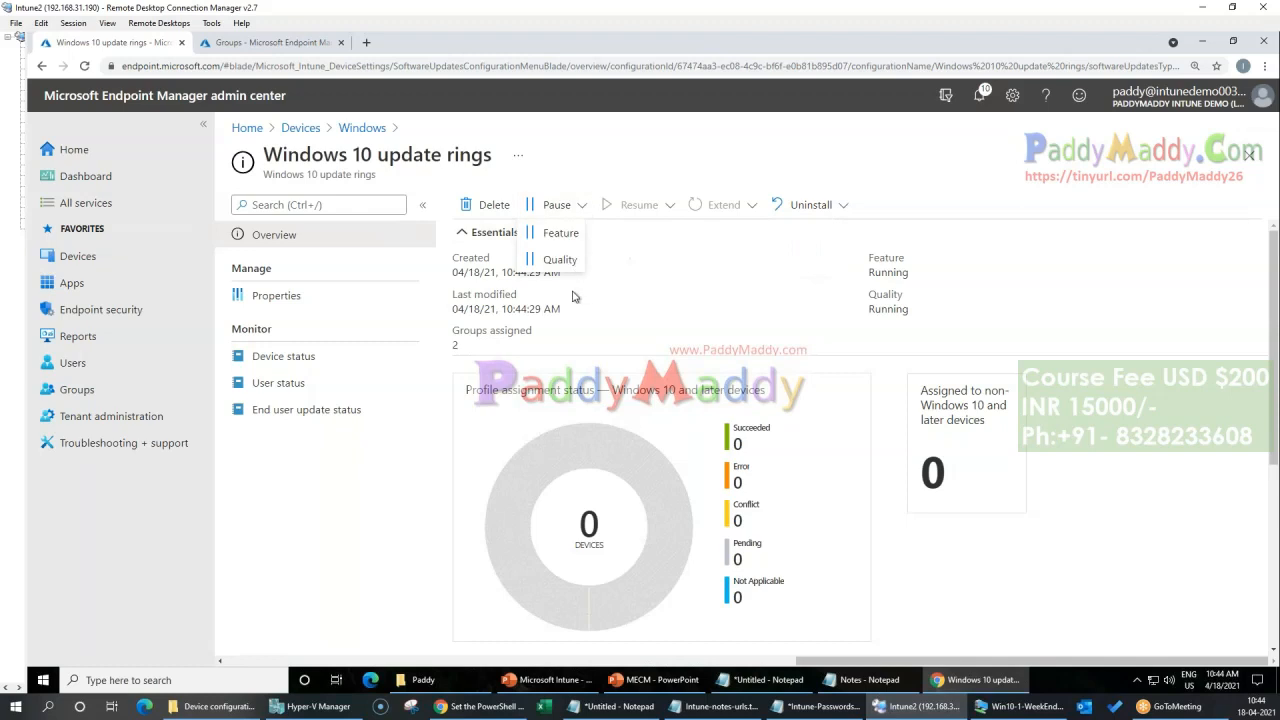
{"action": "left_click", "coordinate": [558, 233]}
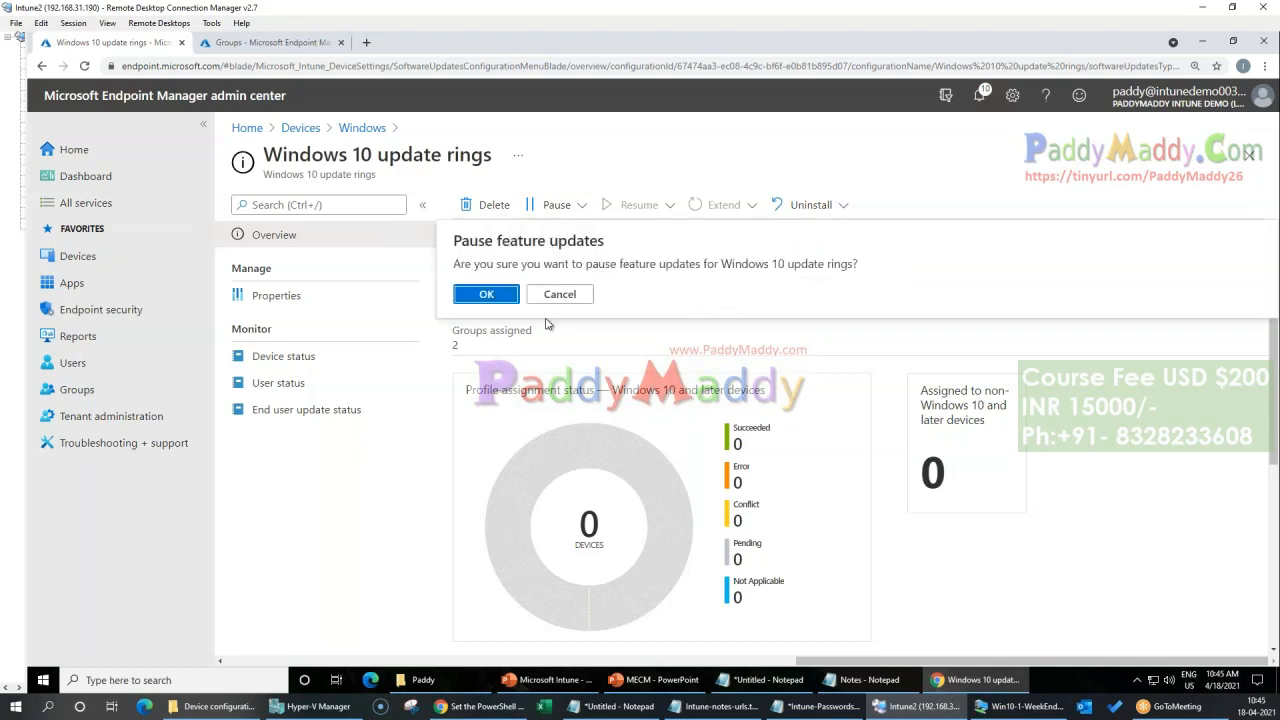
{"action": "left_click", "coordinate": [560, 295]}
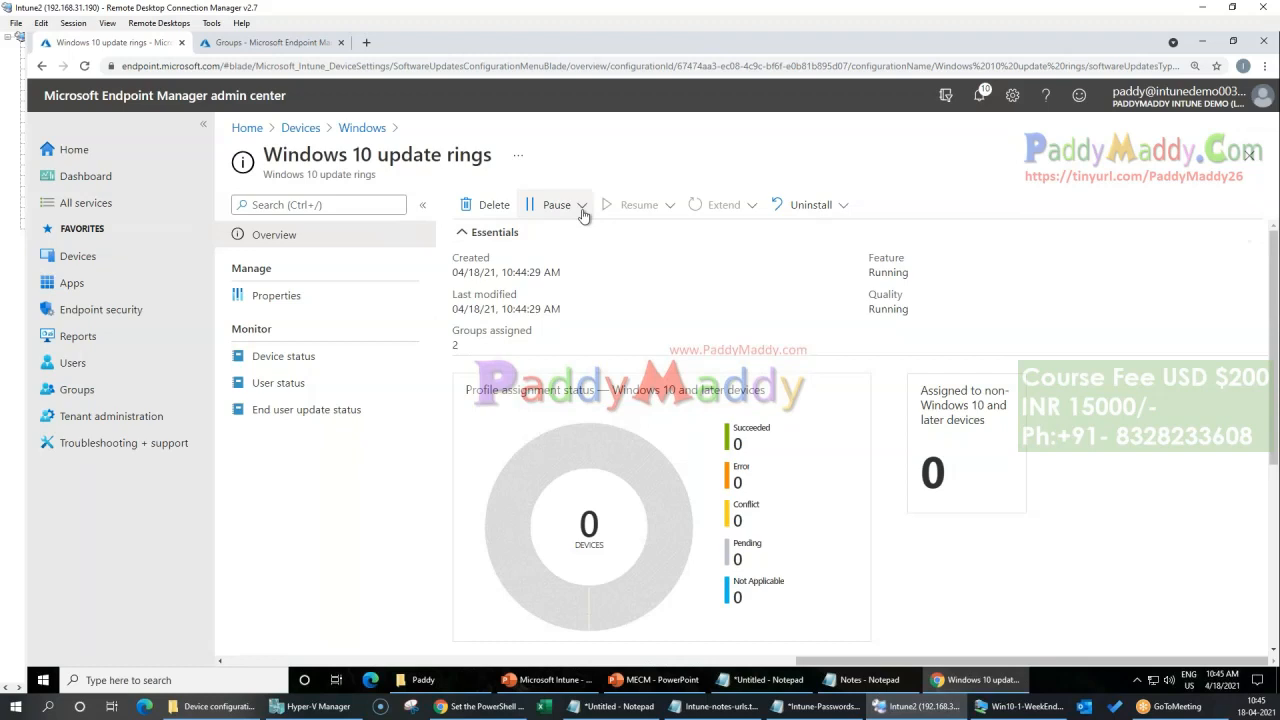
{"action": "left_click", "coordinate": [581, 207]}
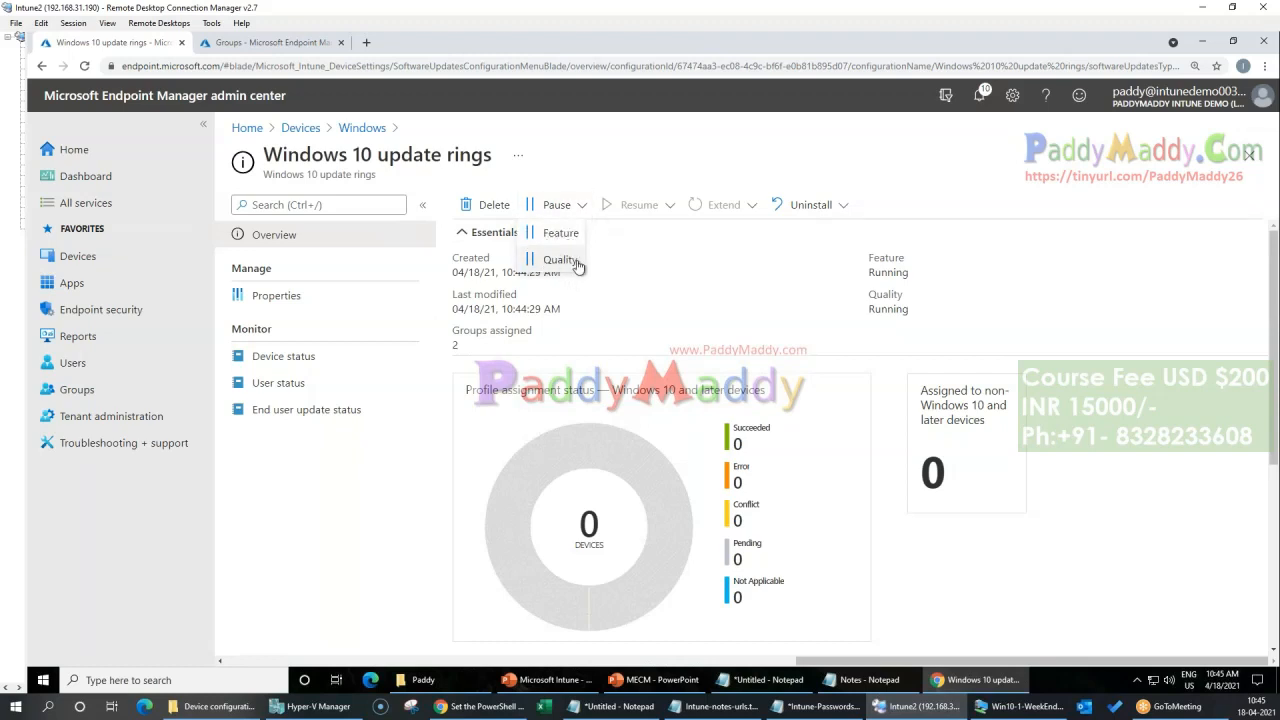
{"action": "left_click", "coordinate": [673, 303]}
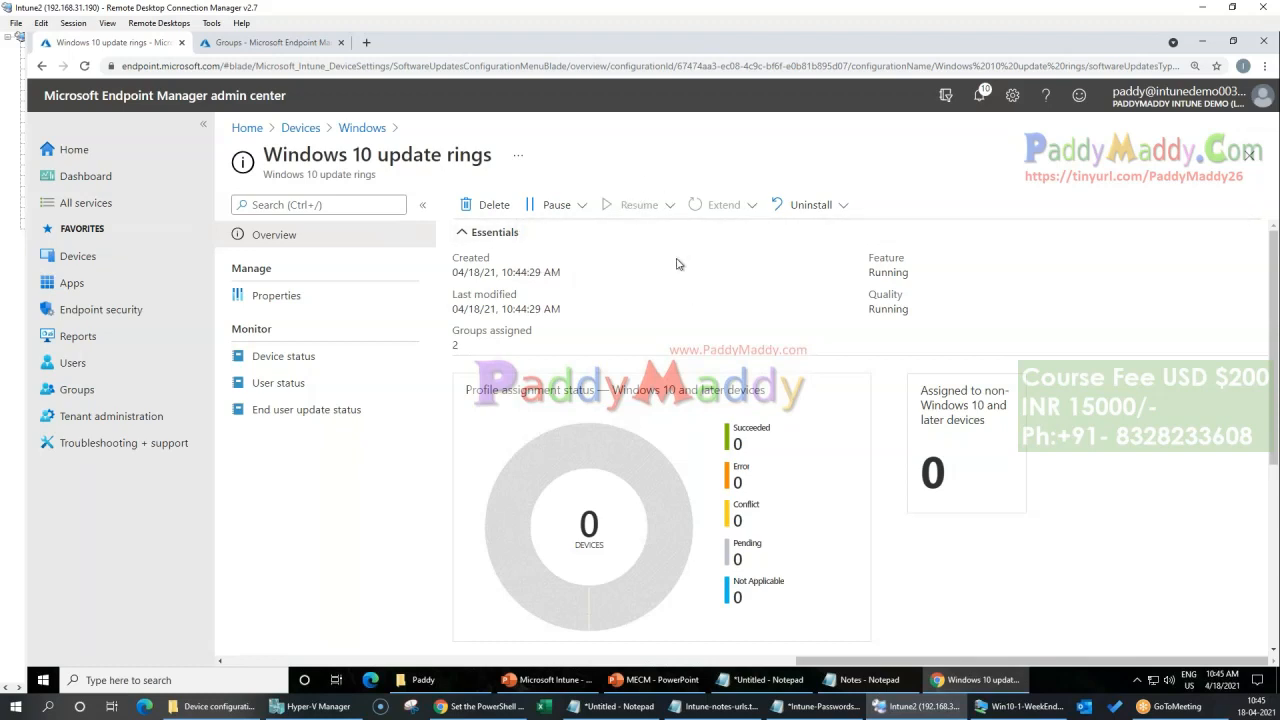
{"action": "scroll", "coordinate": [697, 370], "scroll_direction": "down", "scroll_amount": 3}
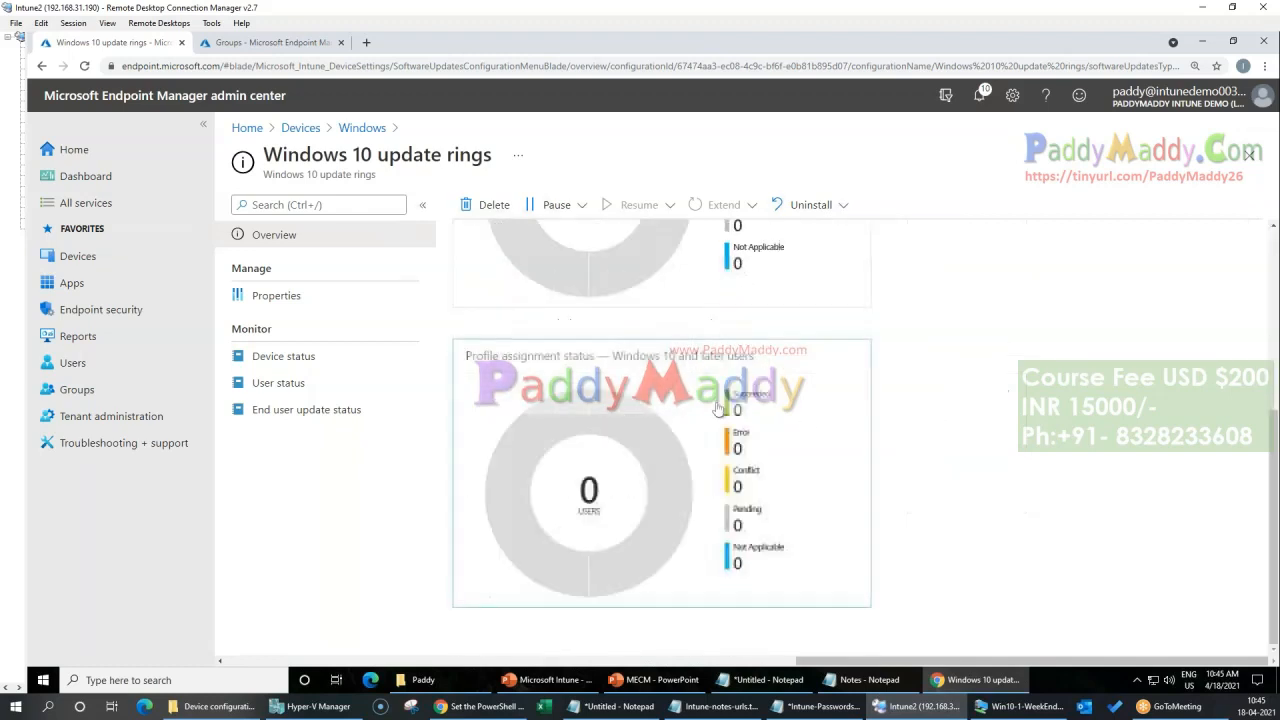
{"action": "scroll", "coordinate": [610, 564], "scroll_direction": "up", "scroll_amount": 3}
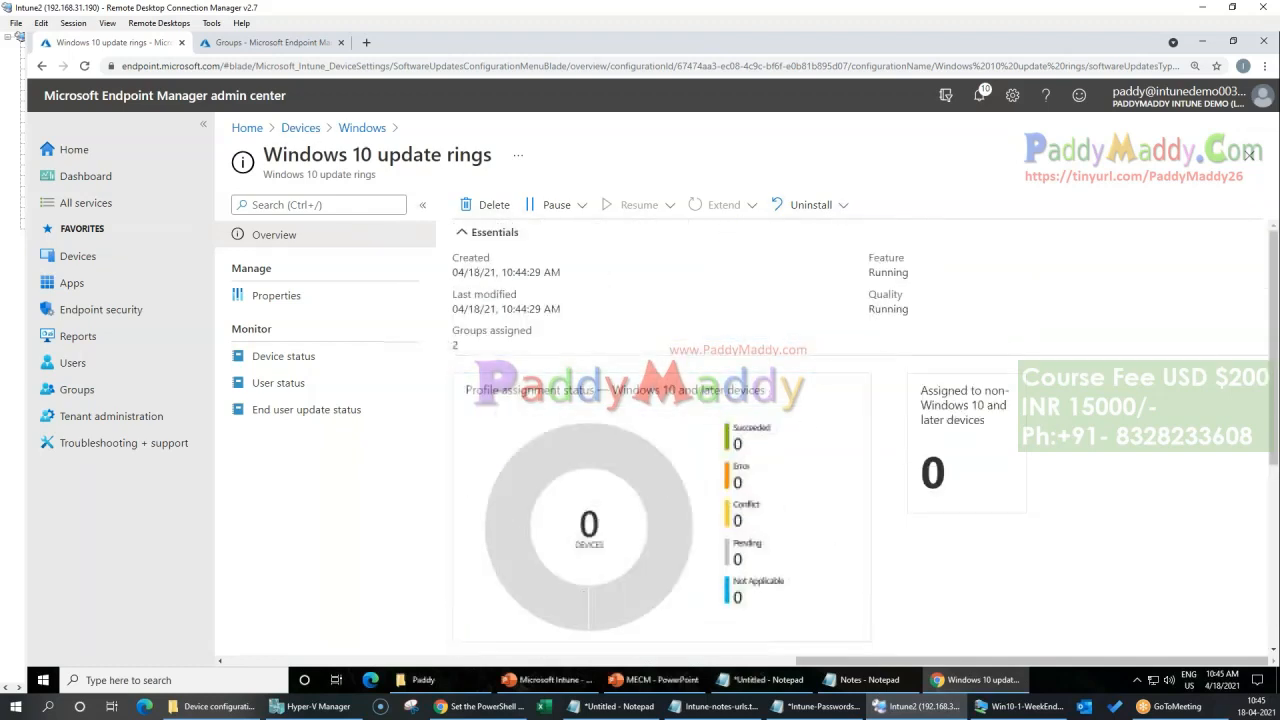
Step: Go back to Devices, view the Windows 10 update rings and start a new profile under Windows 10 feature updates (Preview)
{"action": "left_click", "coordinate": [300, 128]}
{"action": "scroll", "coordinate": [400, 500], "scroll_direction": "down", "scroll_amount": 2}
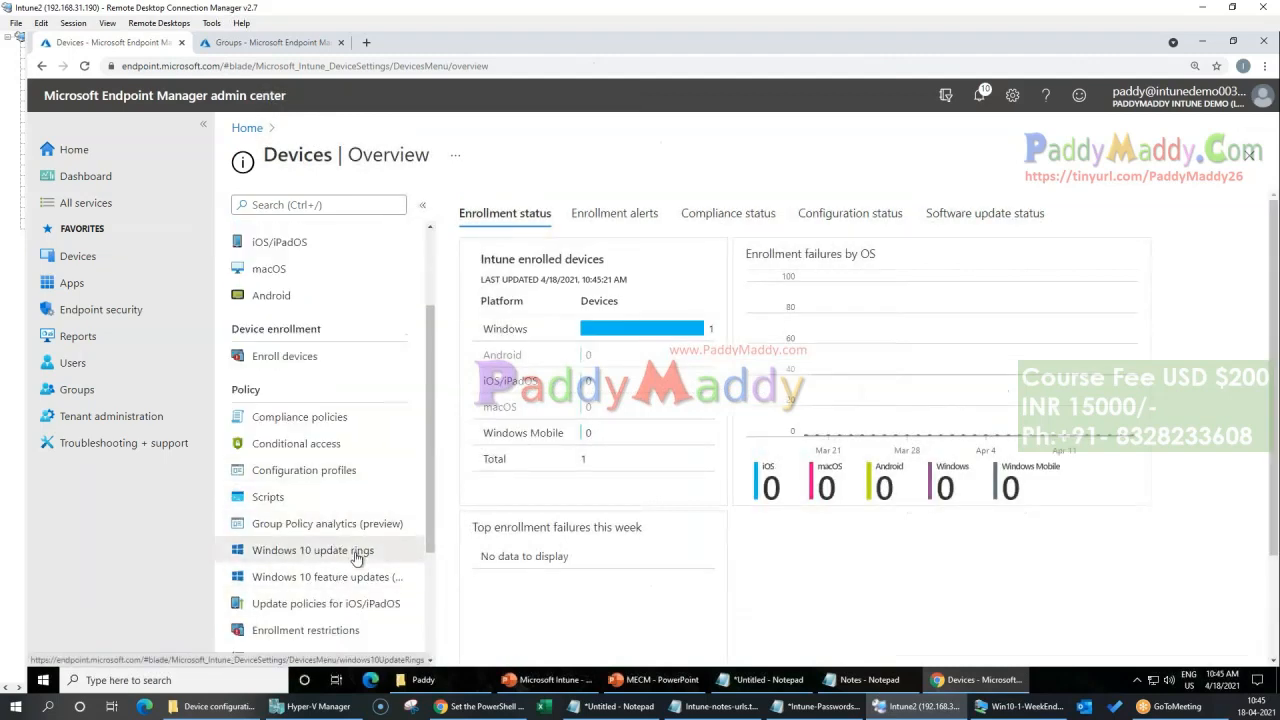
{"action": "left_click", "coordinate": [352, 553]}
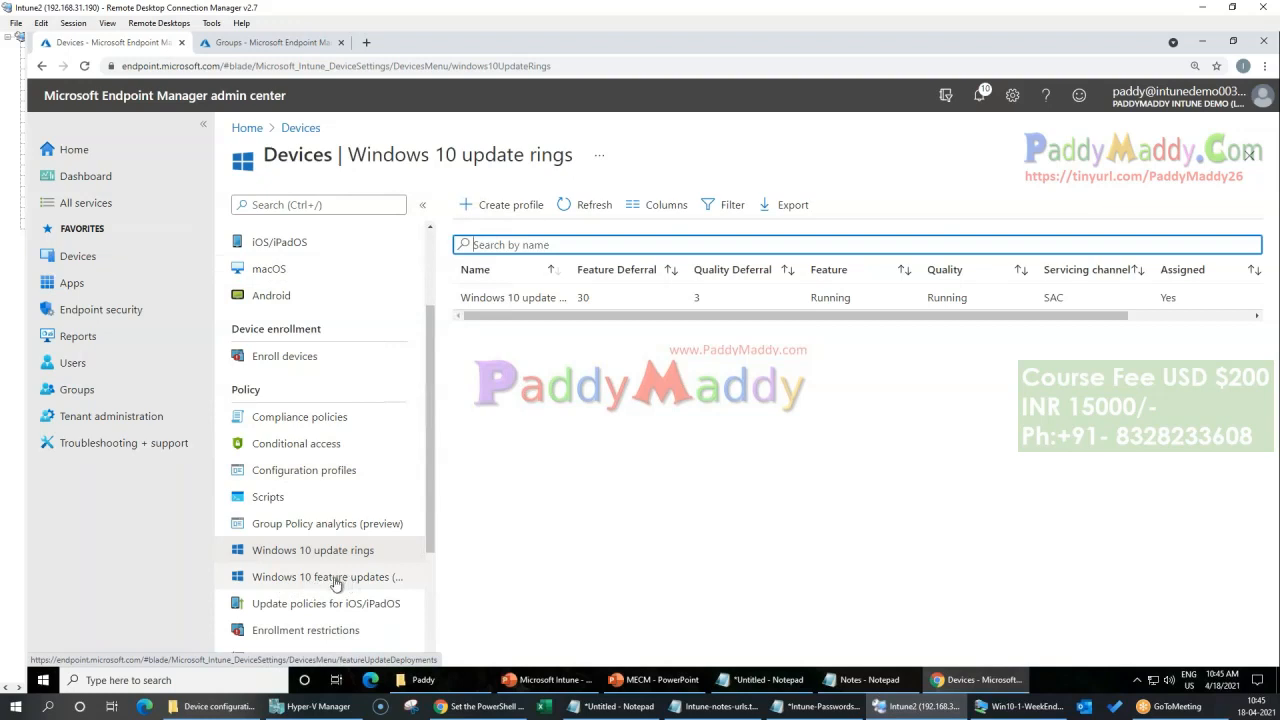
{"action": "left_click", "coordinate": [336, 584]}
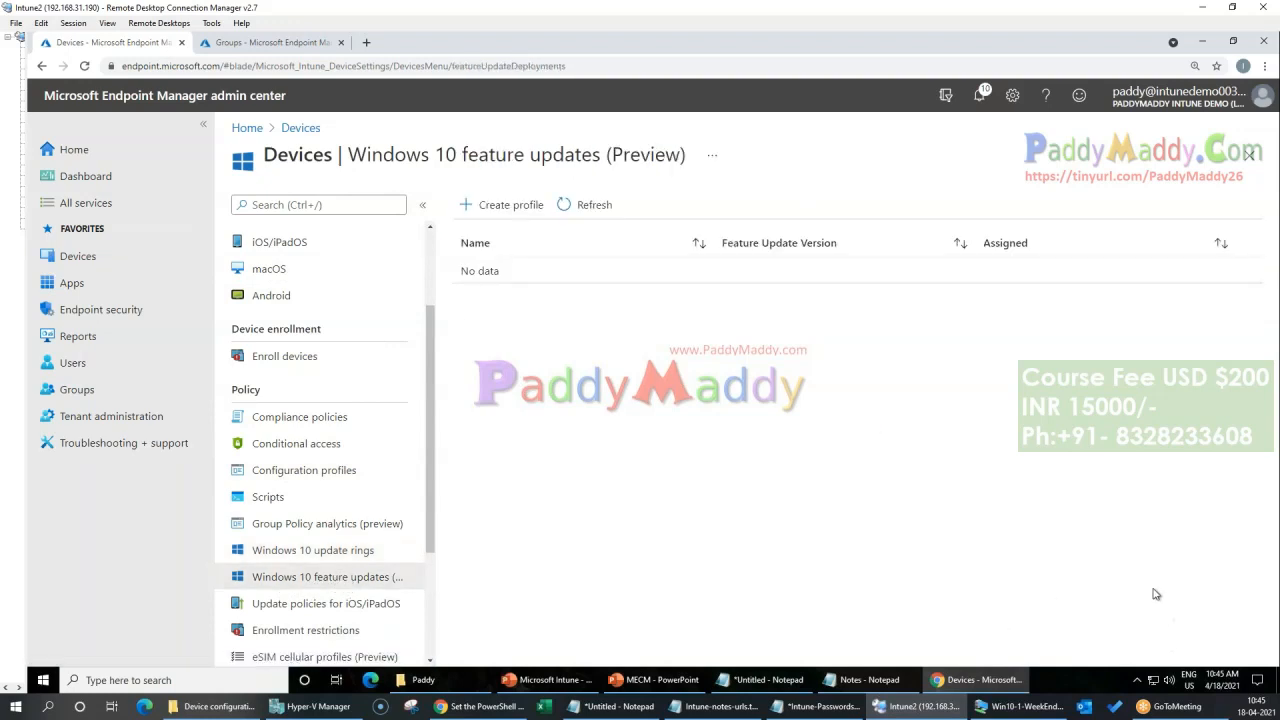
{"action": "left_click", "coordinate": [512, 205]}
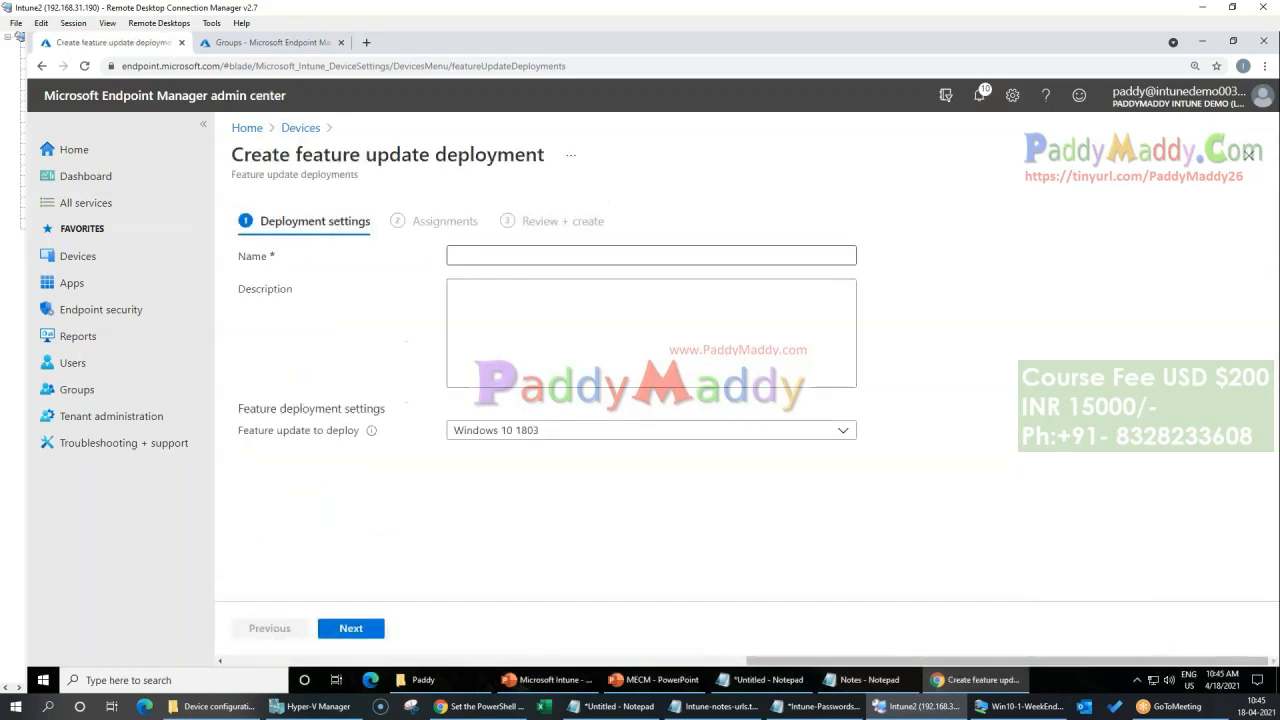
Step: Try Windows 10 1909 among the feature updates to deploy and settle on Windows 10 20H2
{"action": "left_click", "coordinate": [575, 434]}
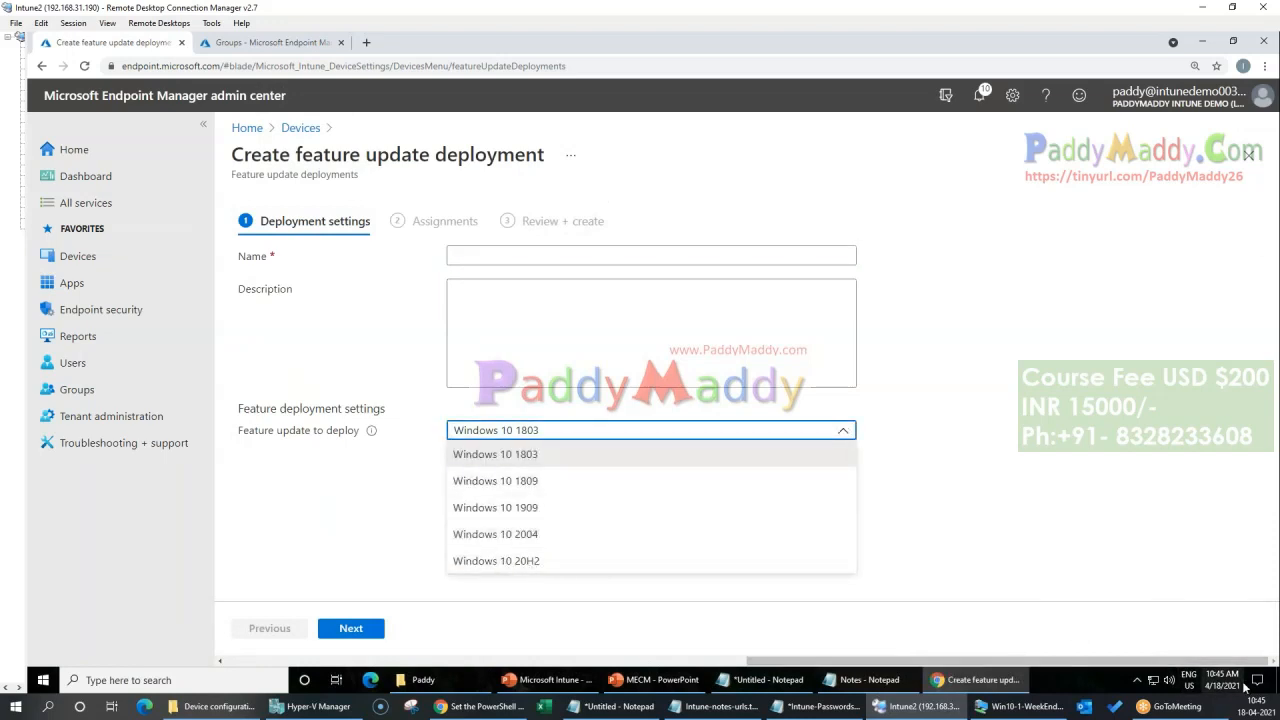
{"action": "left_click", "coordinate": [510, 562]}
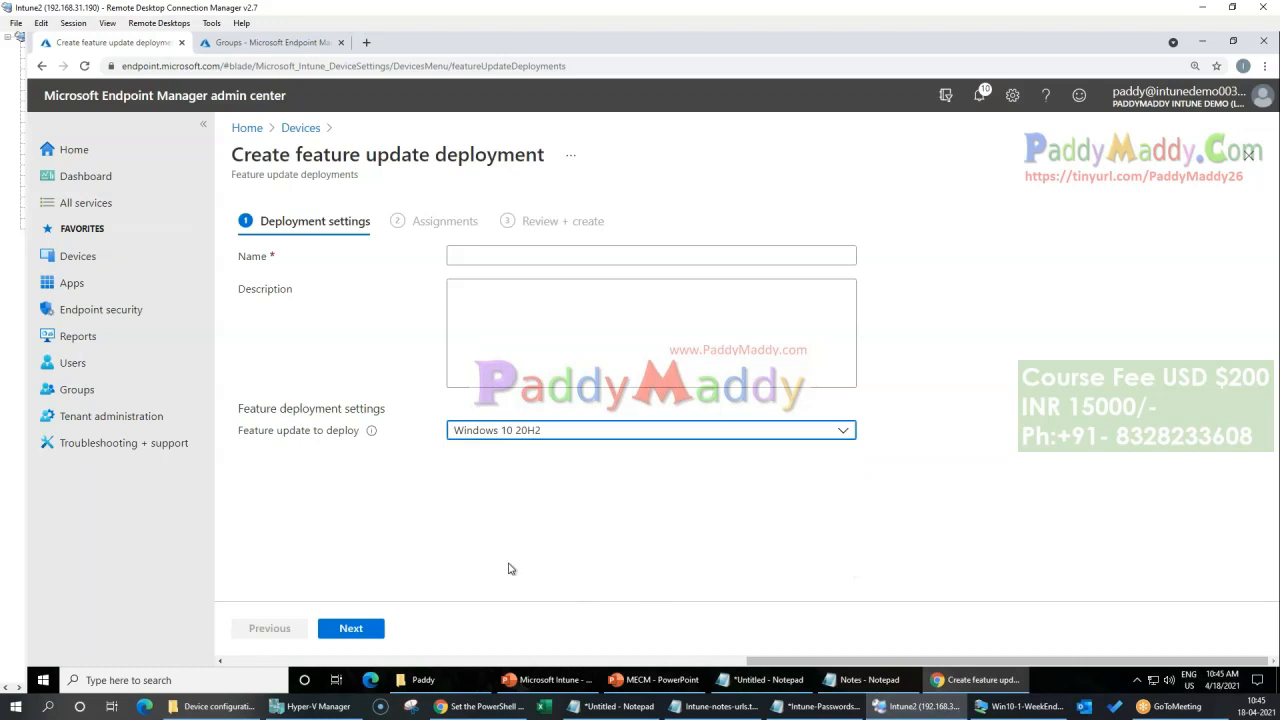
{"action": "left_click", "coordinate": [616, 437]}
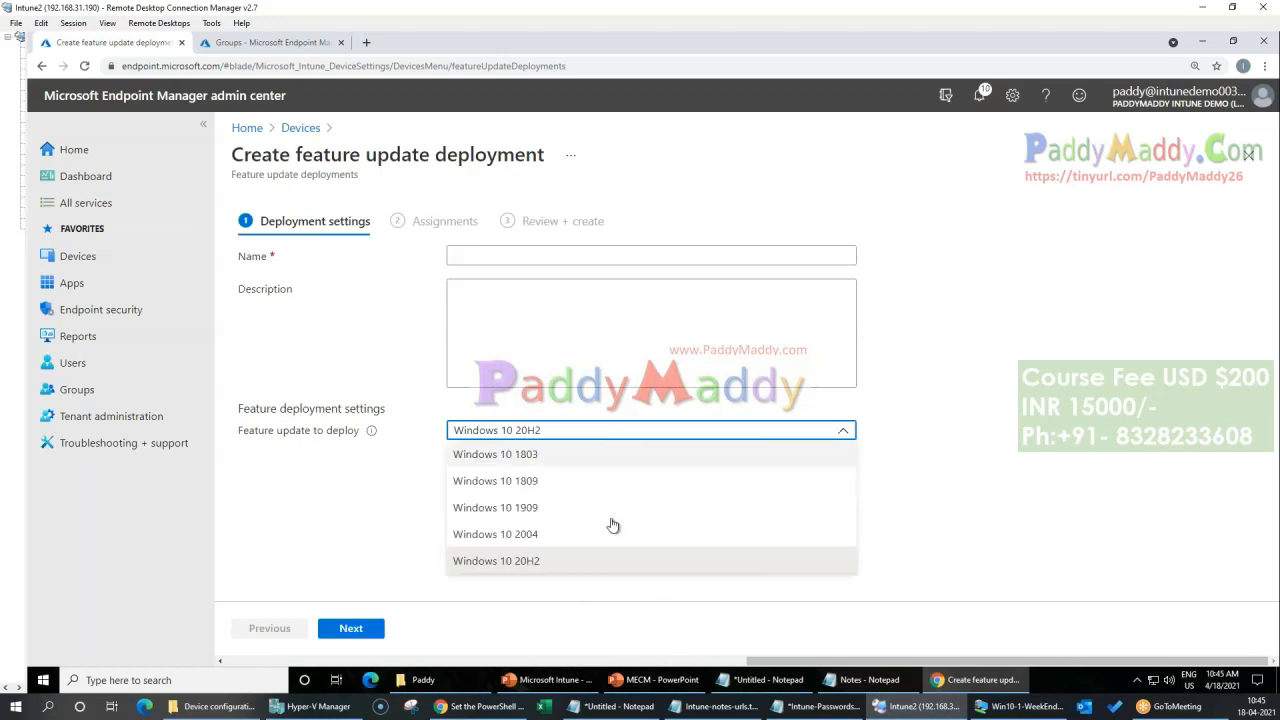
{"action": "left_click", "coordinate": [580, 510]}
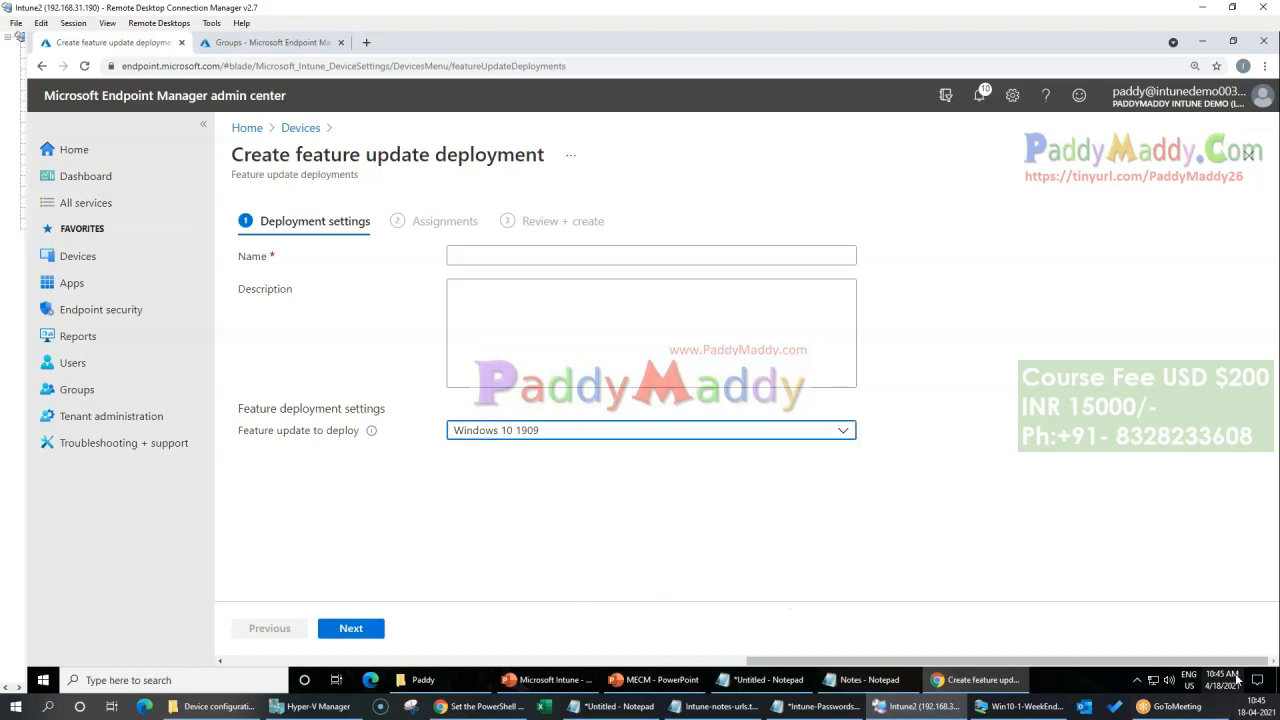
{"action": "left_click", "coordinate": [537, 436]}
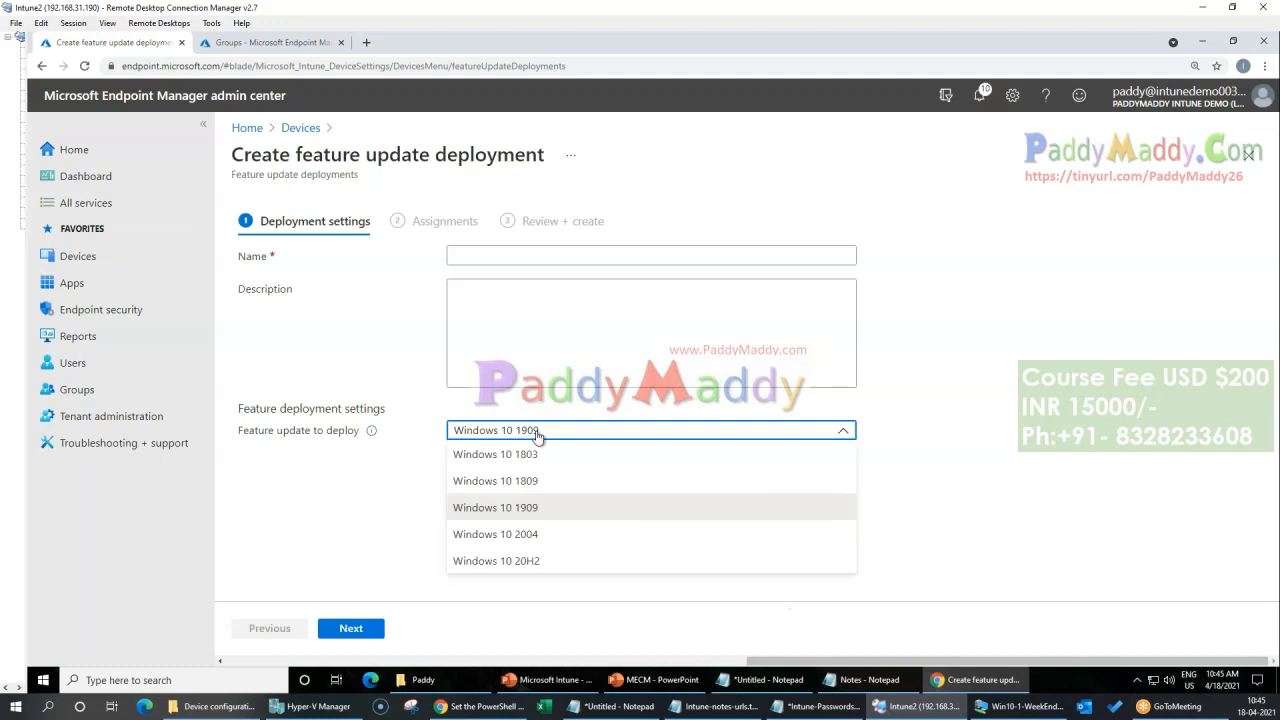
{"action": "left_click", "coordinate": [532, 568]}
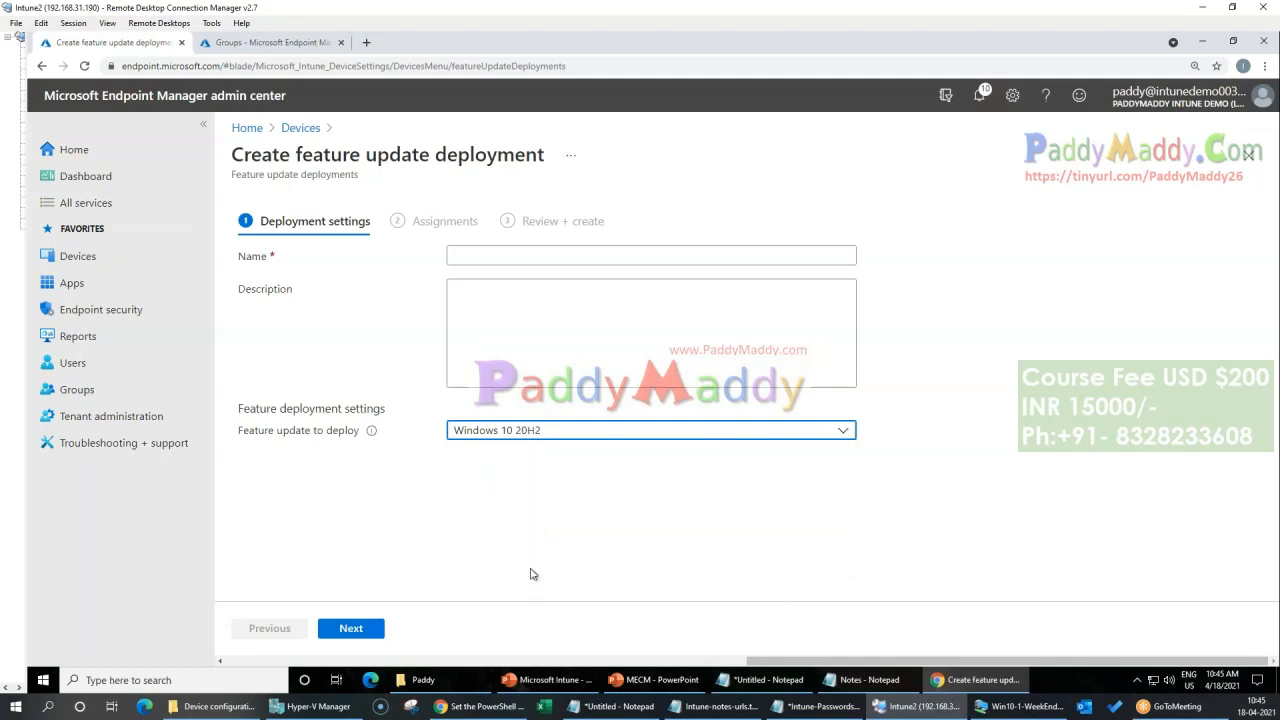
Step: Create the feature update deployment as "All Device should stay at 20 H@", including the groups All Intune Target Devices and All Intune Users
{"action": "left_click", "coordinate": [472, 258]}
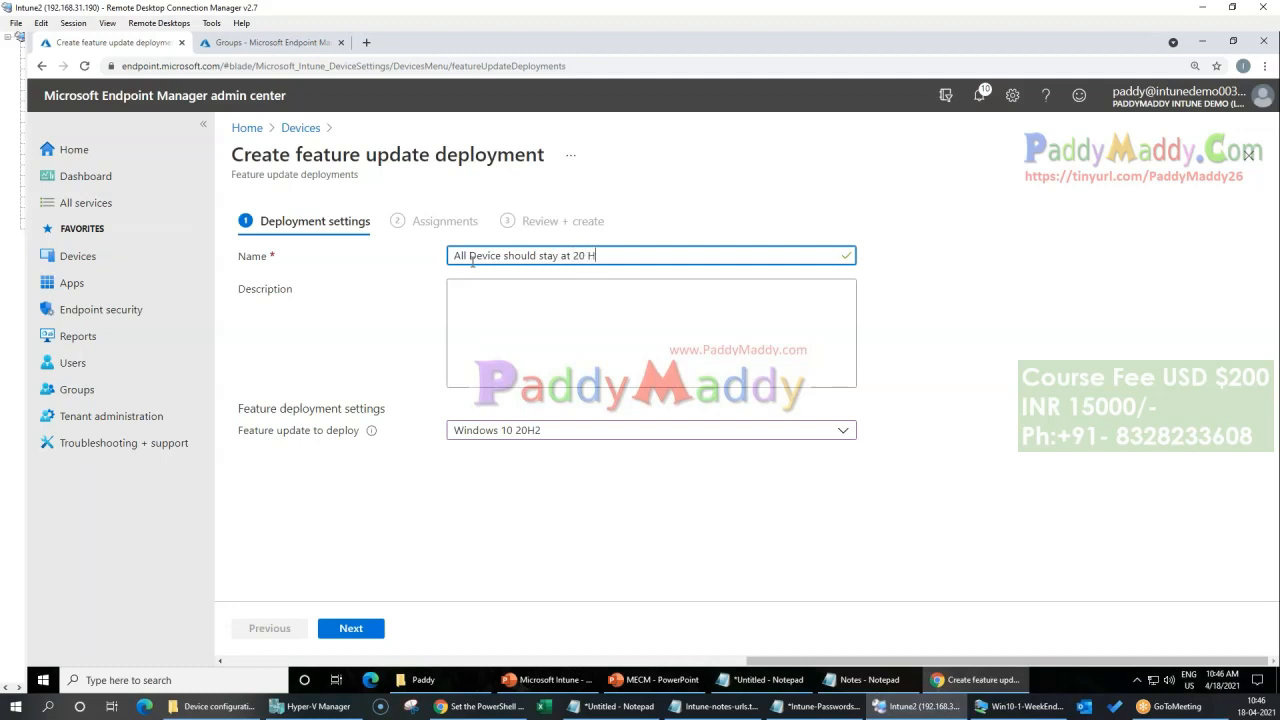
{"action": "left_click", "coordinate": [368, 629]}
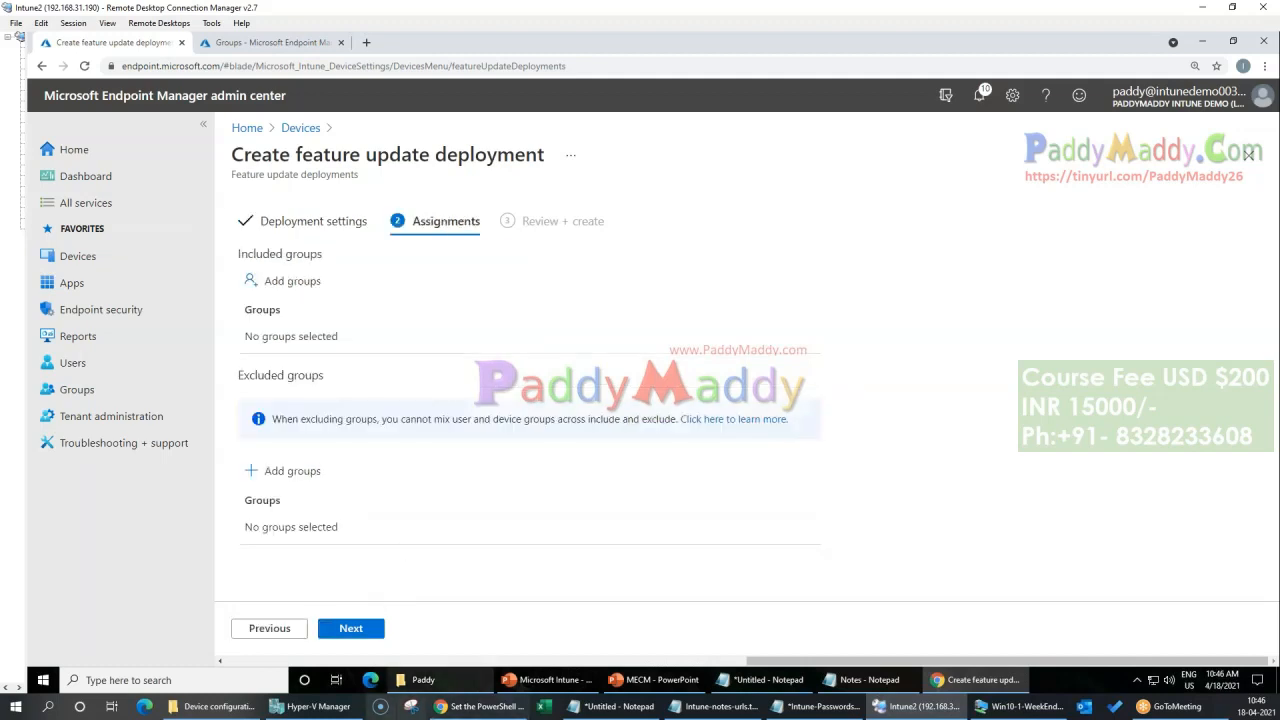
{"action": "left_click", "coordinate": [289, 281]}
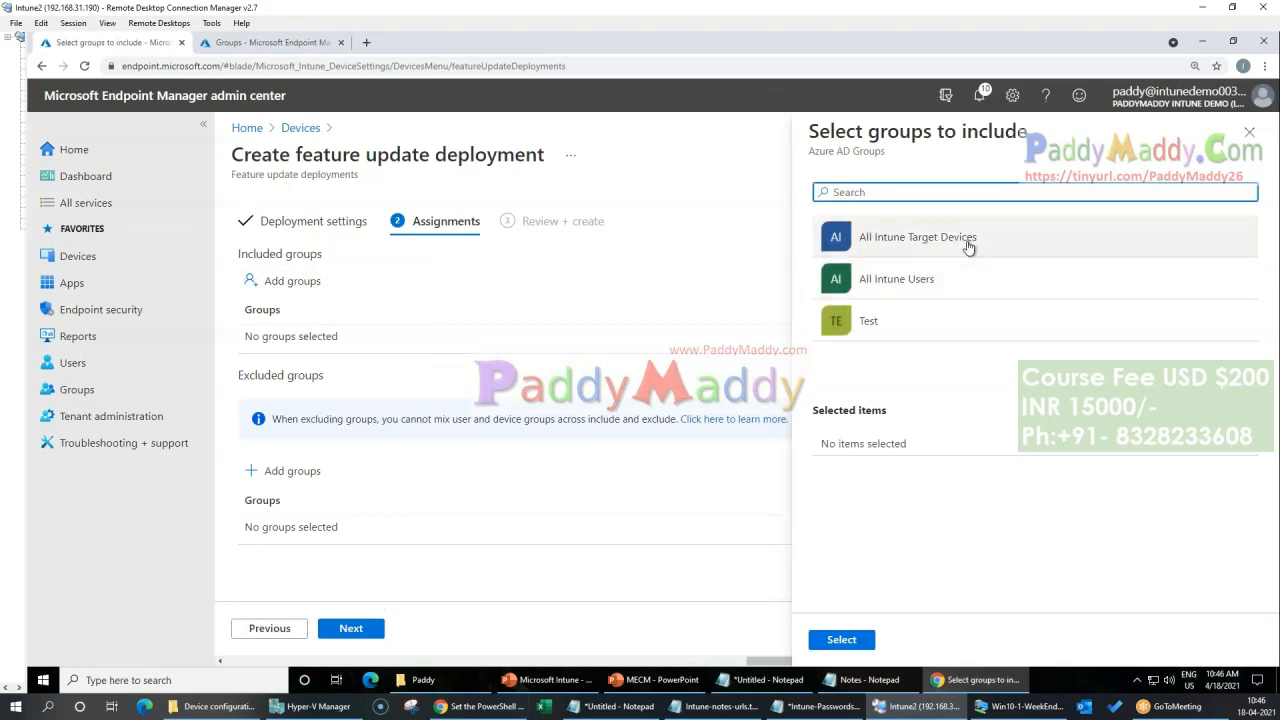
{"action": "left_click", "coordinate": [964, 240]}
{"action": "left_click", "coordinate": [966, 279]}
{"action": "left_click", "coordinate": [836, 640]}
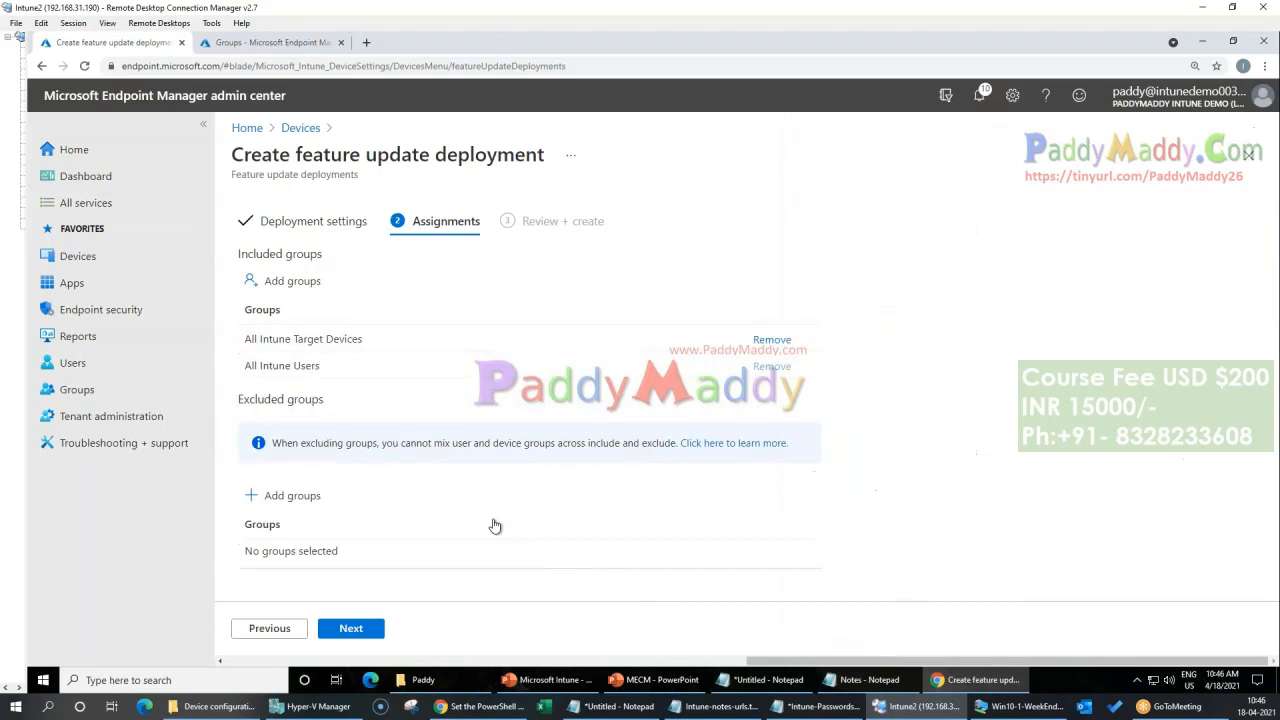
{"action": "left_click", "coordinate": [351, 626]}
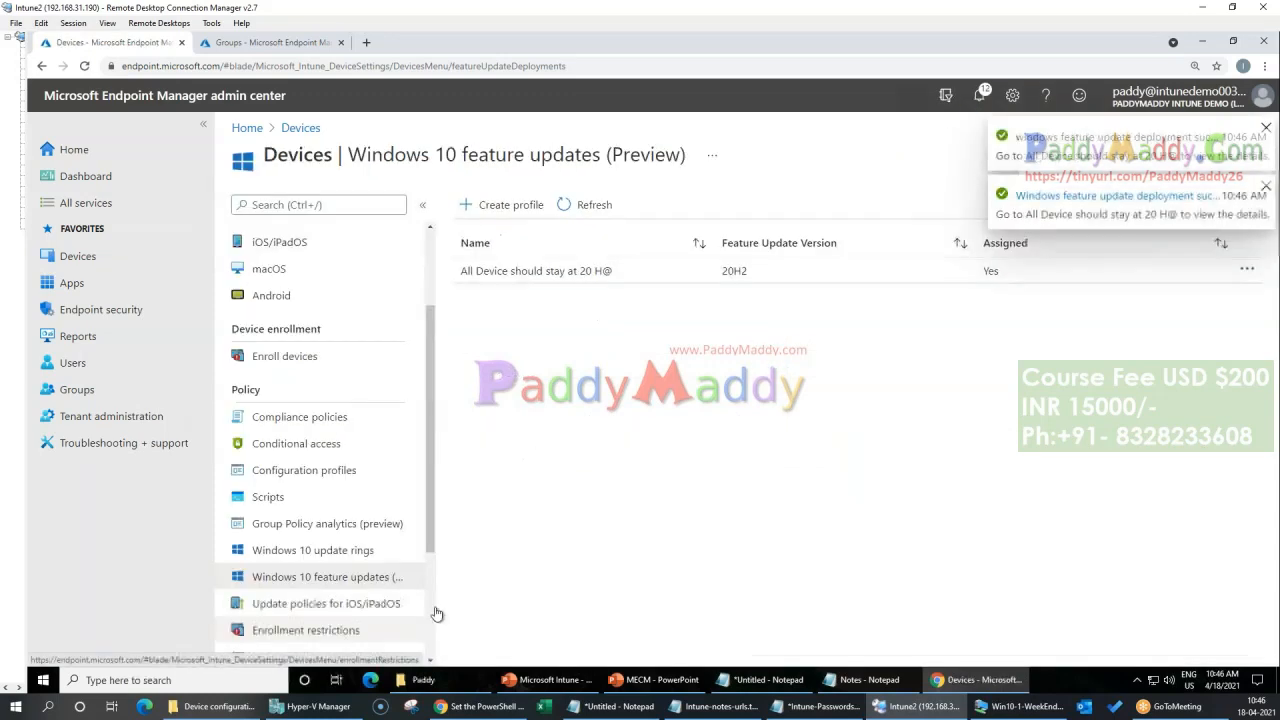
{"action": "left_click", "coordinate": [1266, 128]}
{"action": "left_click", "coordinate": [1266, 128]}
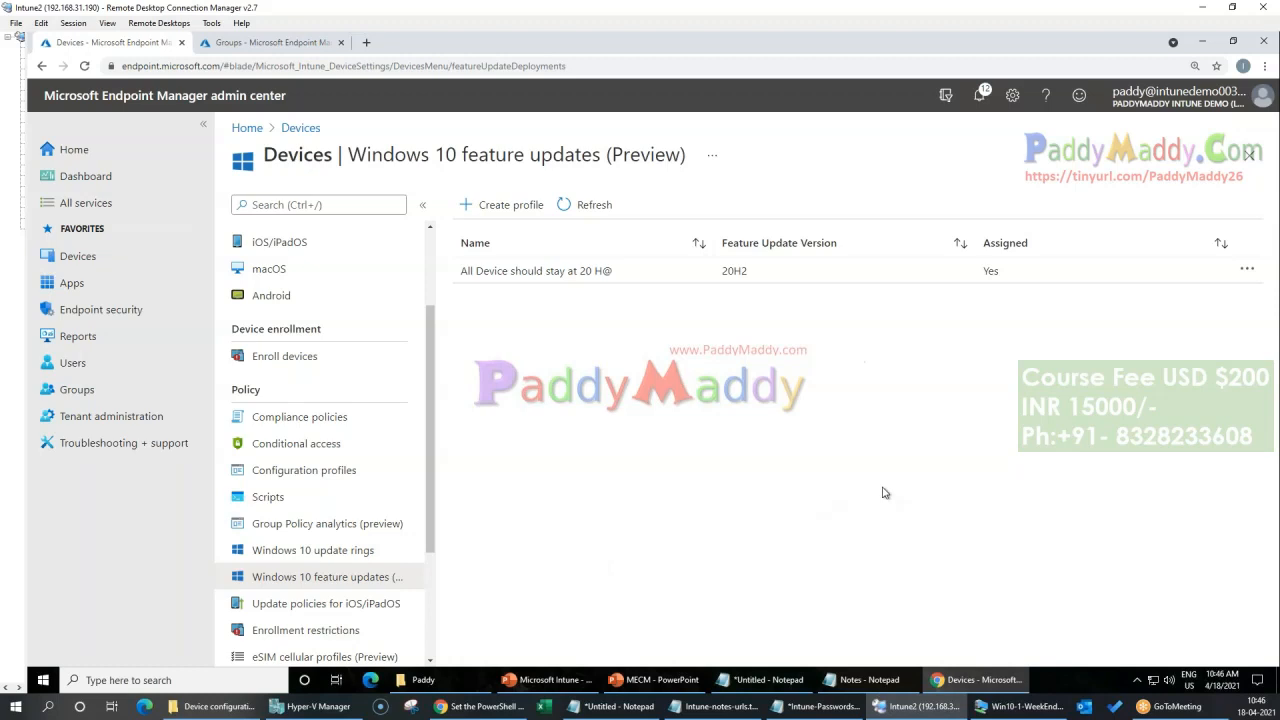
Step: View the Windows 10 update rings, switch to the Win10-1-WeekEnd machine and sync its connected Azure AD work account with Intune
{"action": "left_click", "coordinate": [313, 550]}
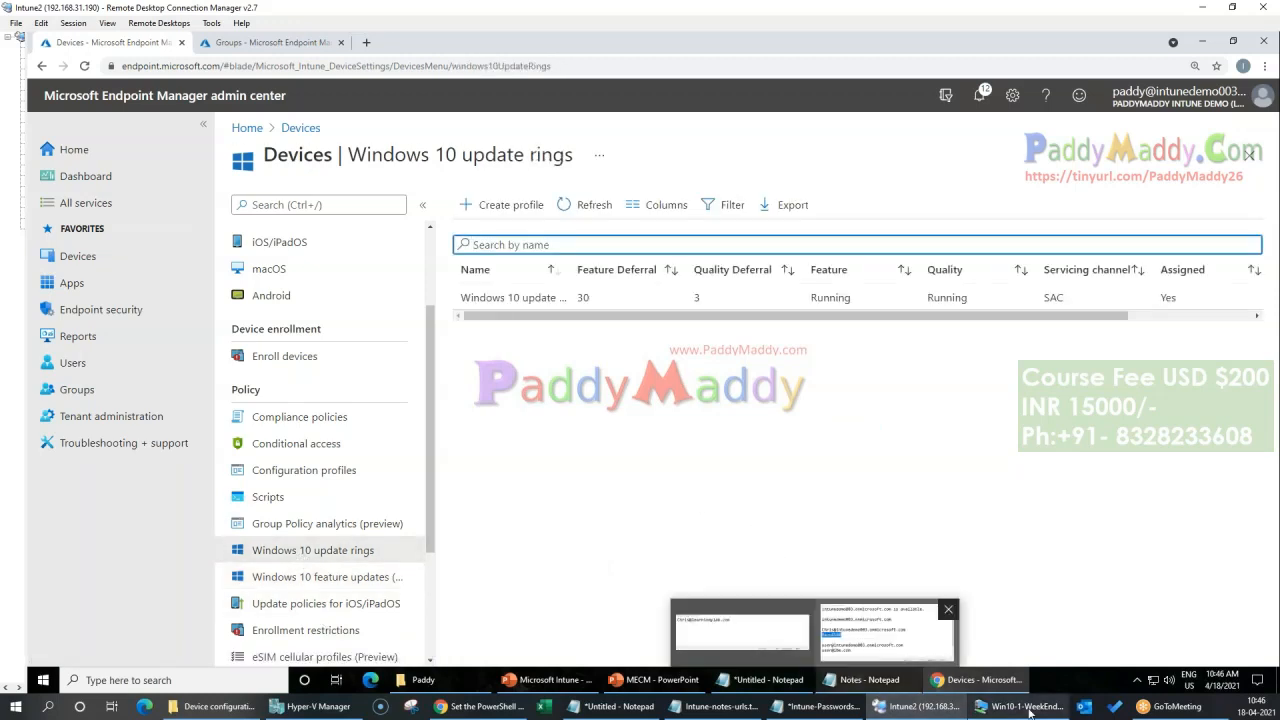
{"action": "left_click", "coordinate": [1030, 711]}
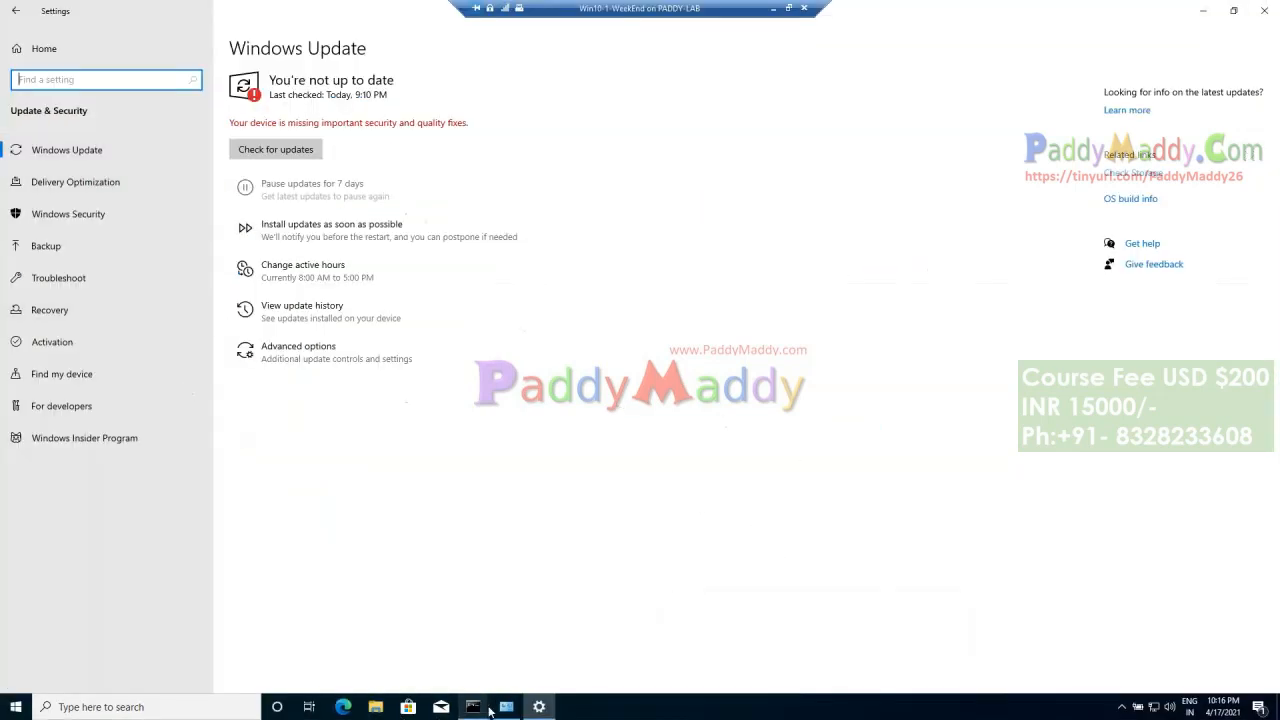
{"action": "left_click", "coordinate": [28, 55]}
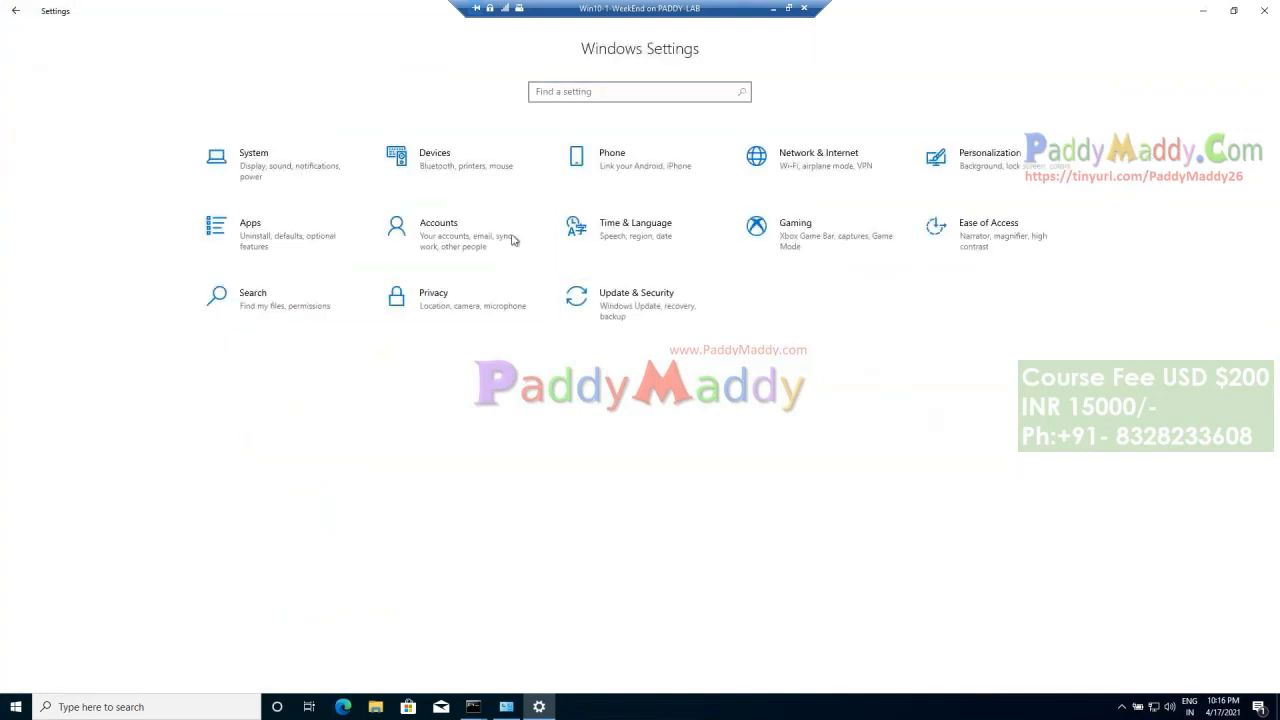
{"action": "left_click", "coordinate": [443, 237]}
{"action": "left_click", "coordinate": [75, 310]}
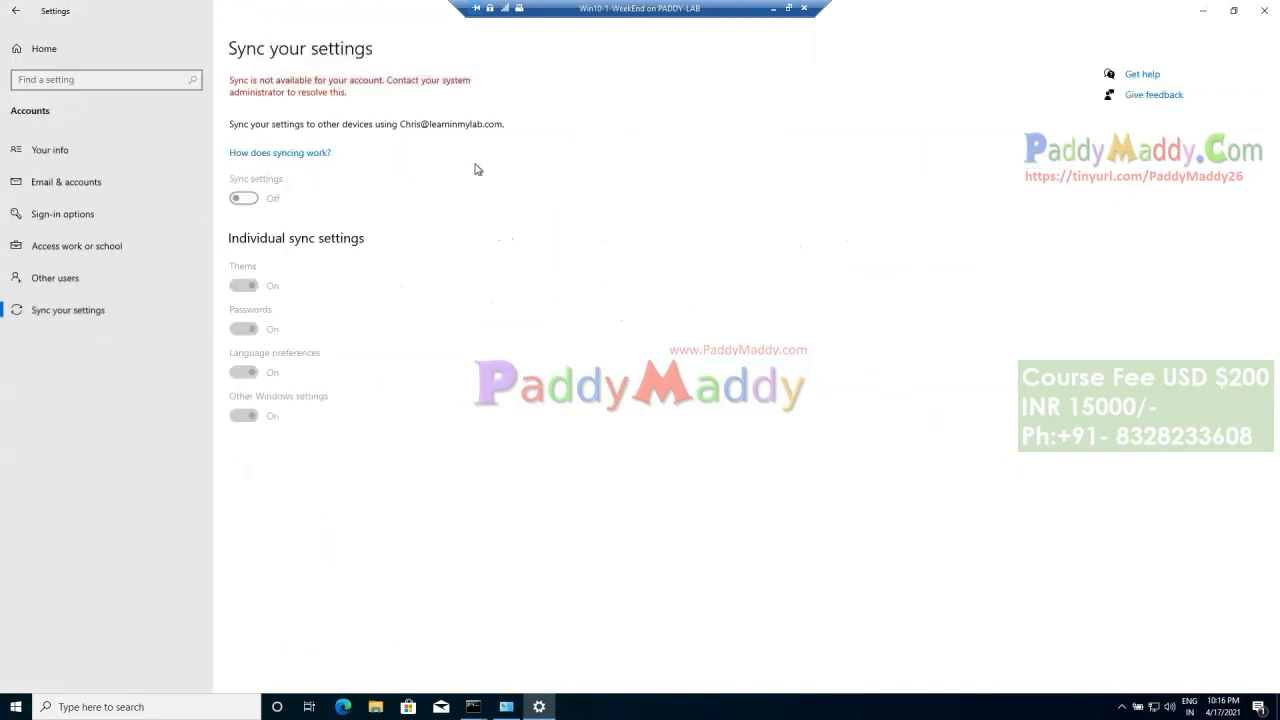
{"action": "left_click", "coordinate": [70, 246]}
{"action": "left_click", "coordinate": [386, 211]}
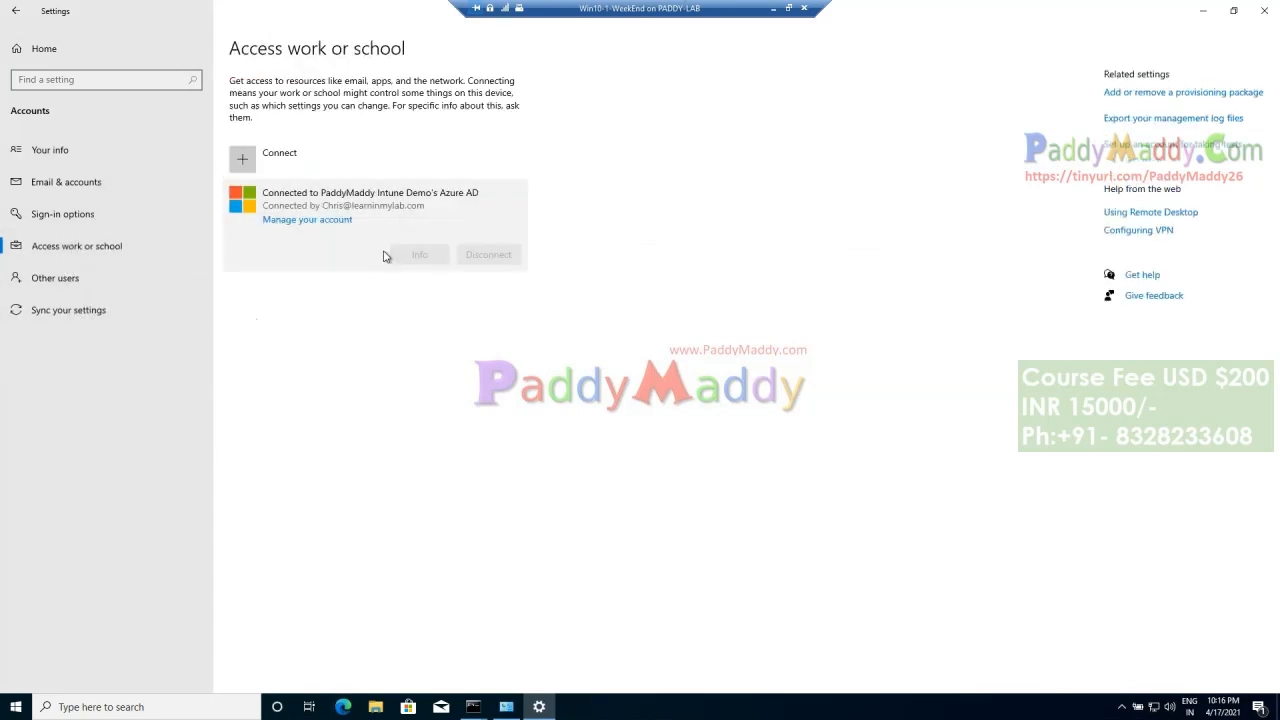
{"action": "left_click", "coordinate": [417, 255]}
{"action": "left_click", "coordinate": [46, 614]}
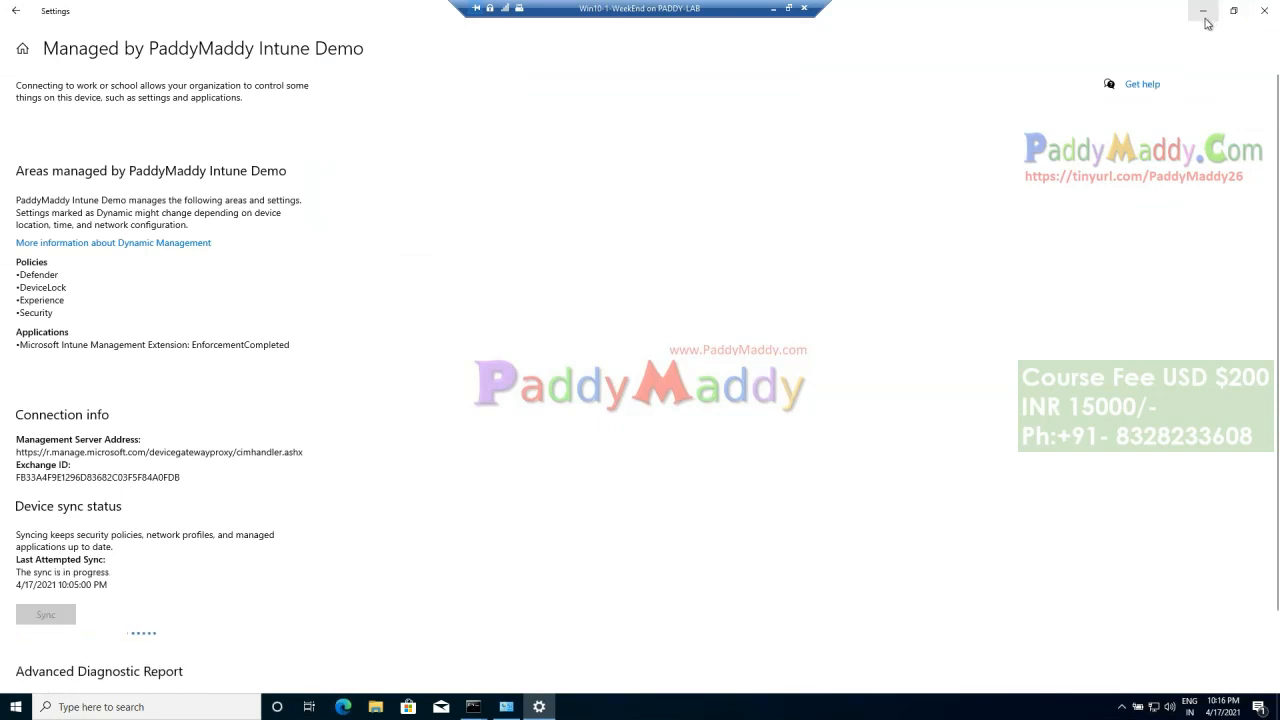
Step: Open Windows Update from Settings home and reopen it to check for organization-managed update settings
{"action": "left_click", "coordinate": [16, 53]}
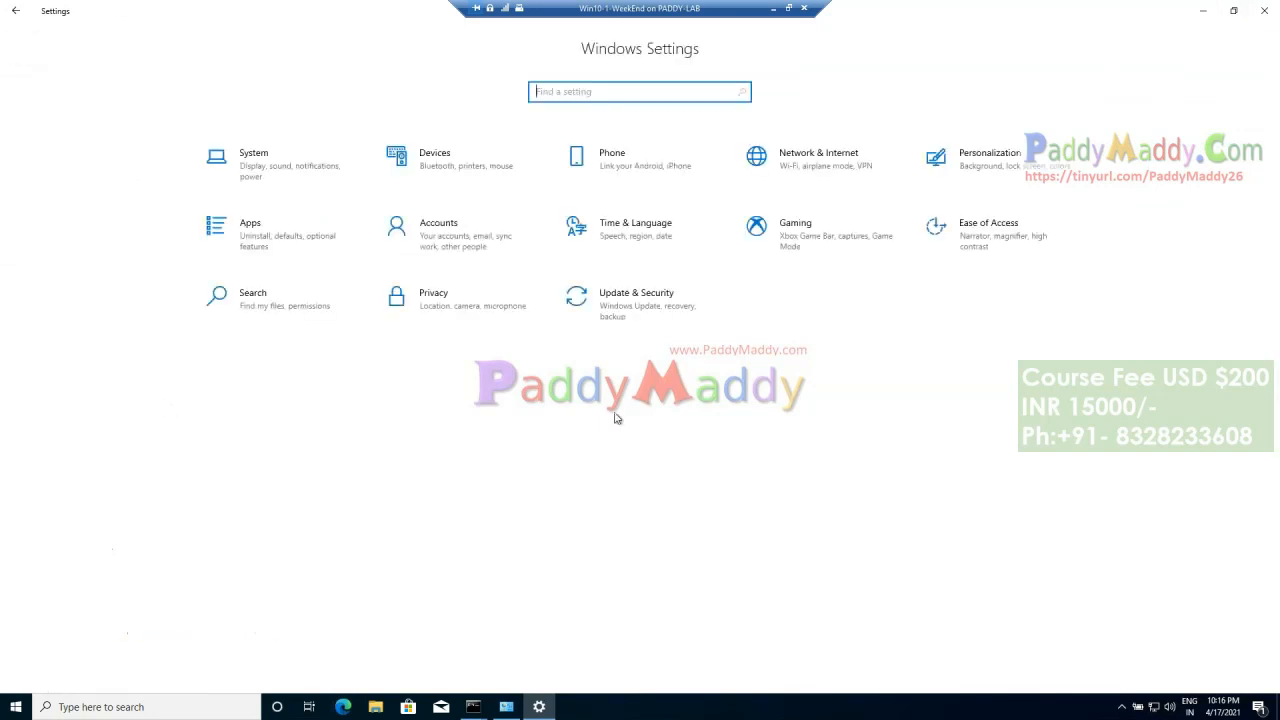
{"action": "left_click", "coordinate": [668, 326]}
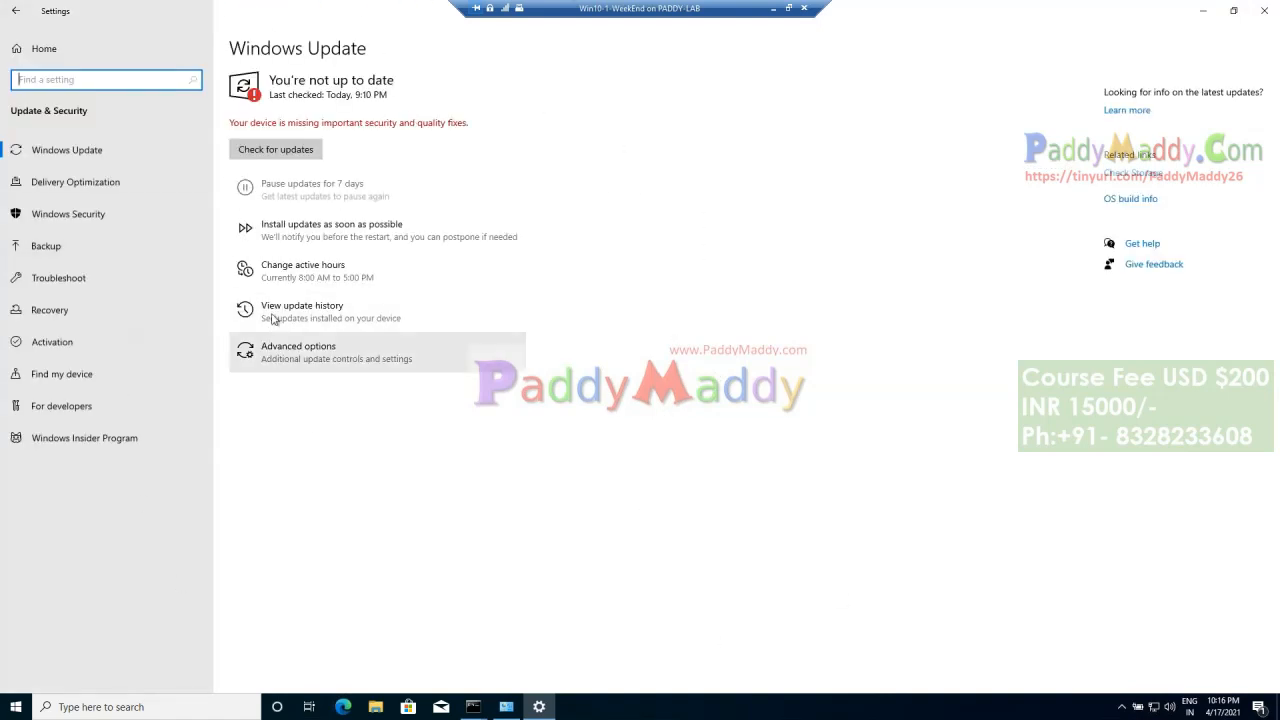
{"action": "left_click", "coordinate": [22, 50]}
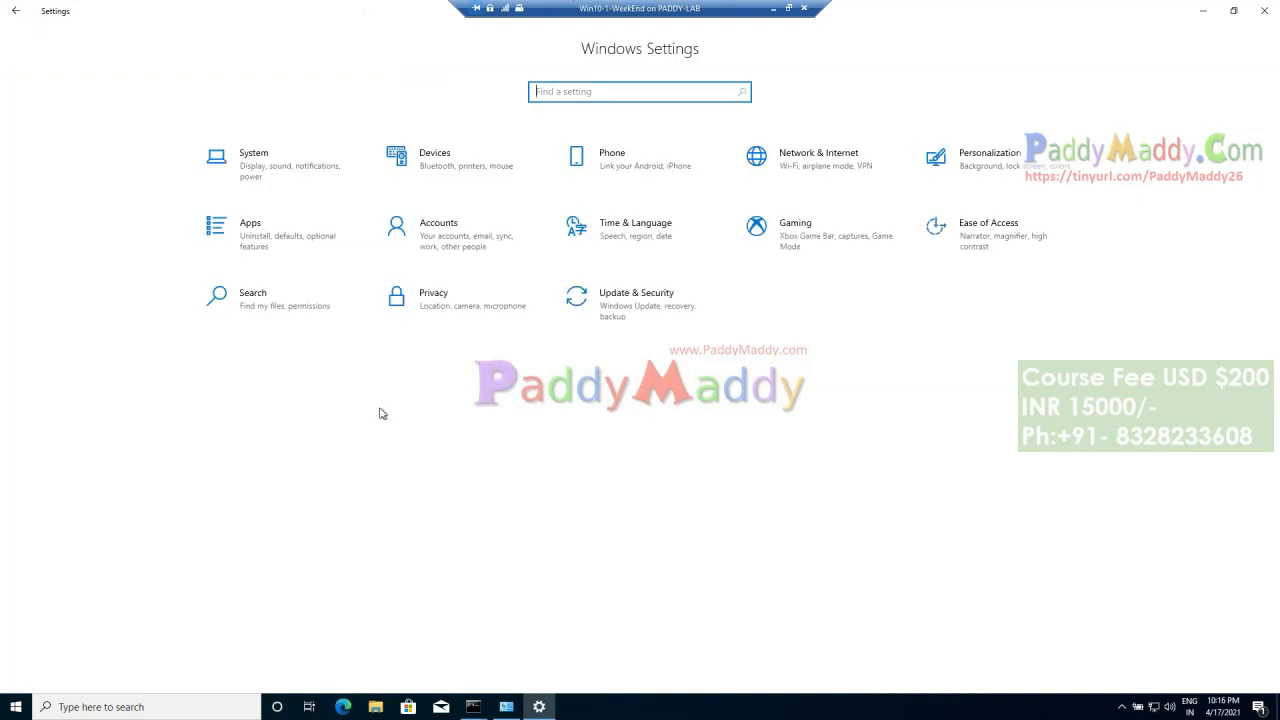
{"action": "left_click", "coordinate": [630, 322]}
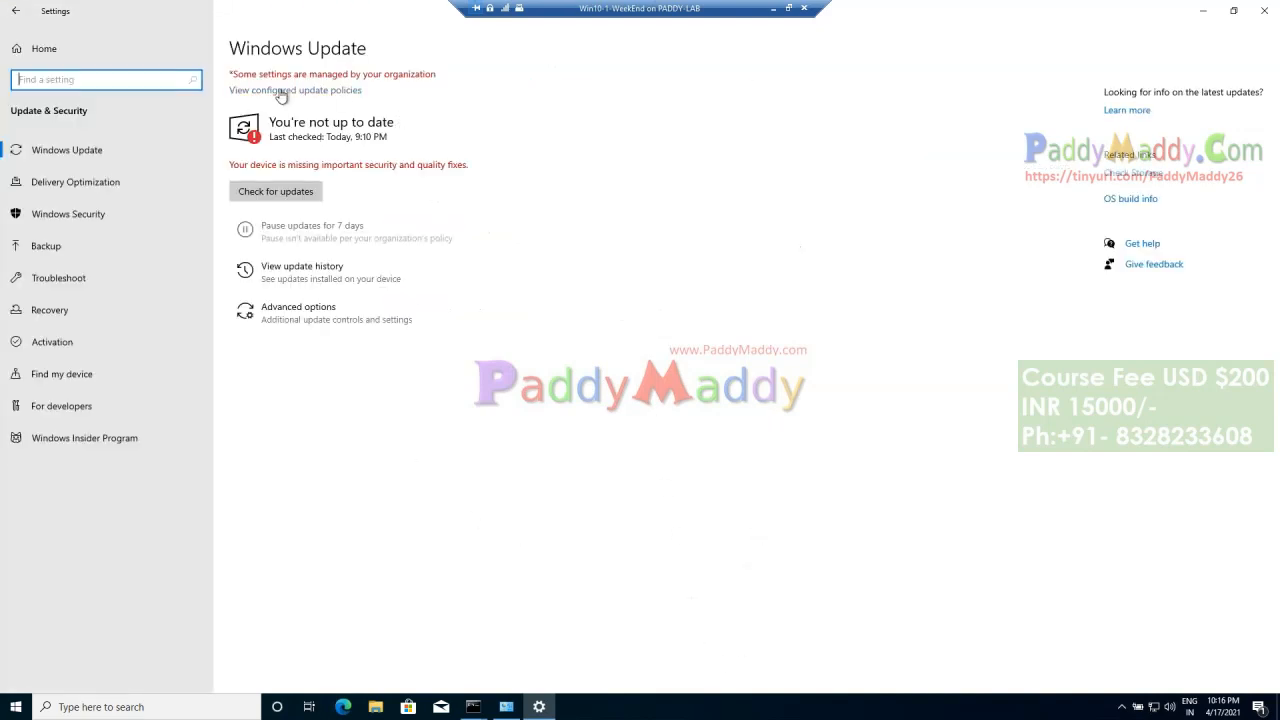
Step: Review all configured update policies applied to the device, and return to Settings home
{"action": "left_click", "coordinate": [340, 97]}
{"action": "scroll", "coordinate": [69, 177], "scroll_direction": "down", "scroll_amount": 4}
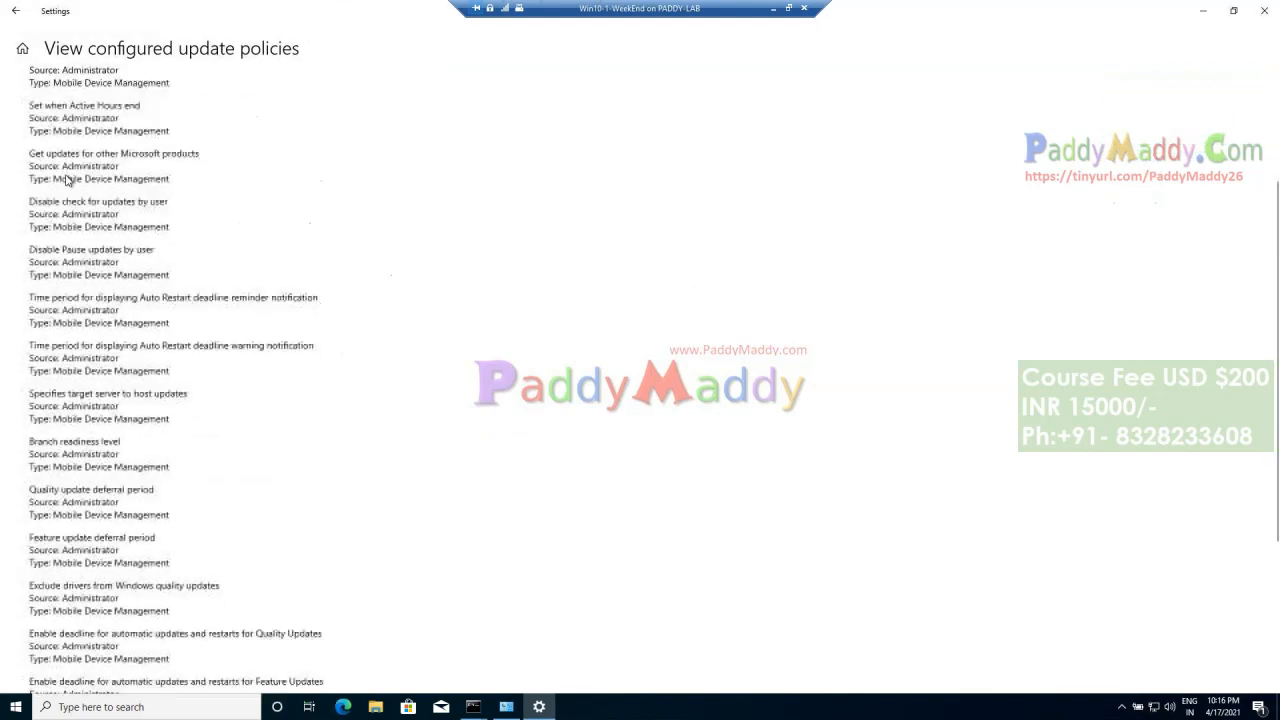
{"action": "scroll", "coordinate": [252, 586], "scroll_direction": "down", "scroll_amount": 5}
{"action": "scroll", "coordinate": [186, 354], "scroll_direction": "up", "scroll_amount": 4}
{"action": "scroll", "coordinate": [169, 537], "scroll_direction": "down", "scroll_amount": 4}
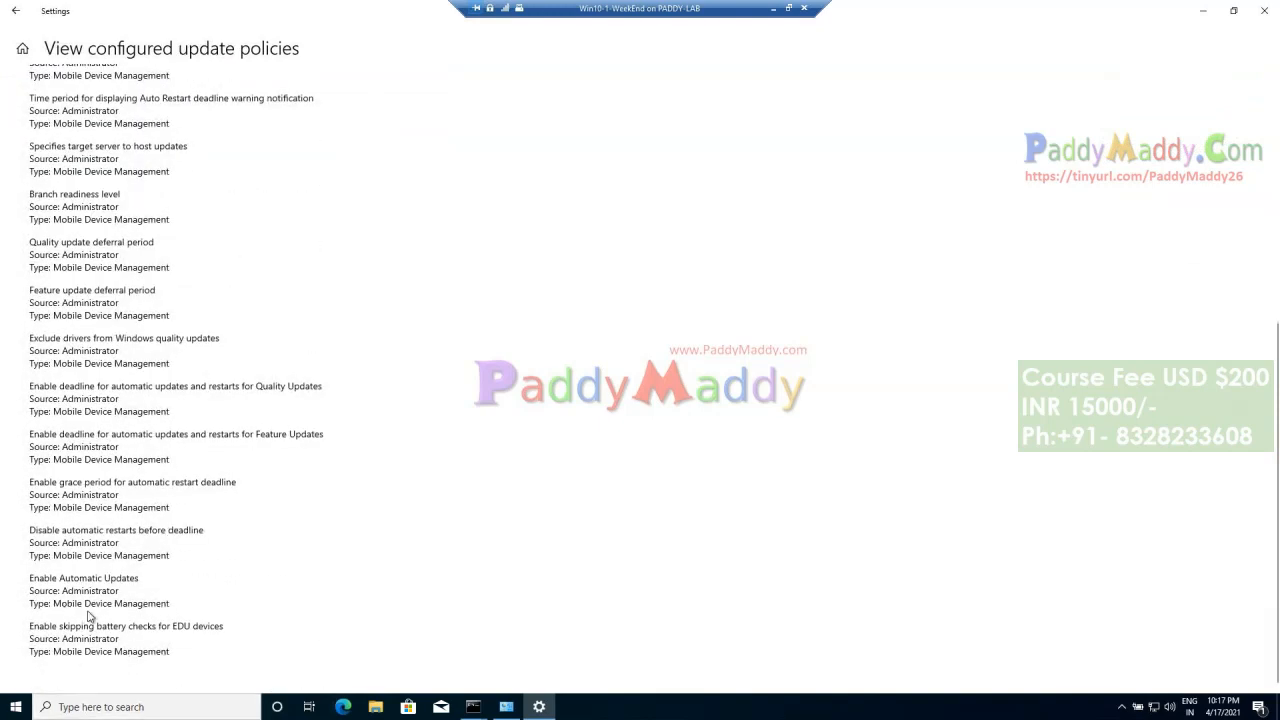
{"action": "scroll", "coordinate": [101, 520], "scroll_direction": "up", "scroll_amount": 9}
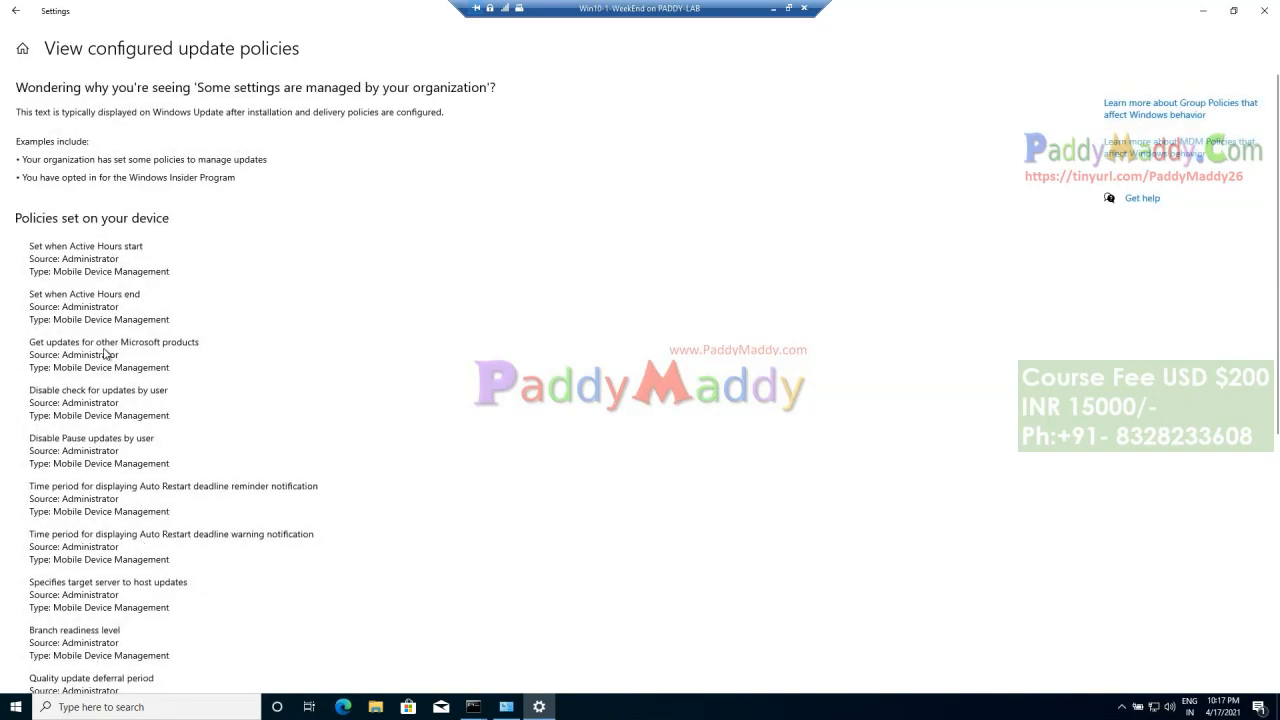
{"action": "scroll", "coordinate": [228, 549], "scroll_direction": "down", "scroll_amount": 5}
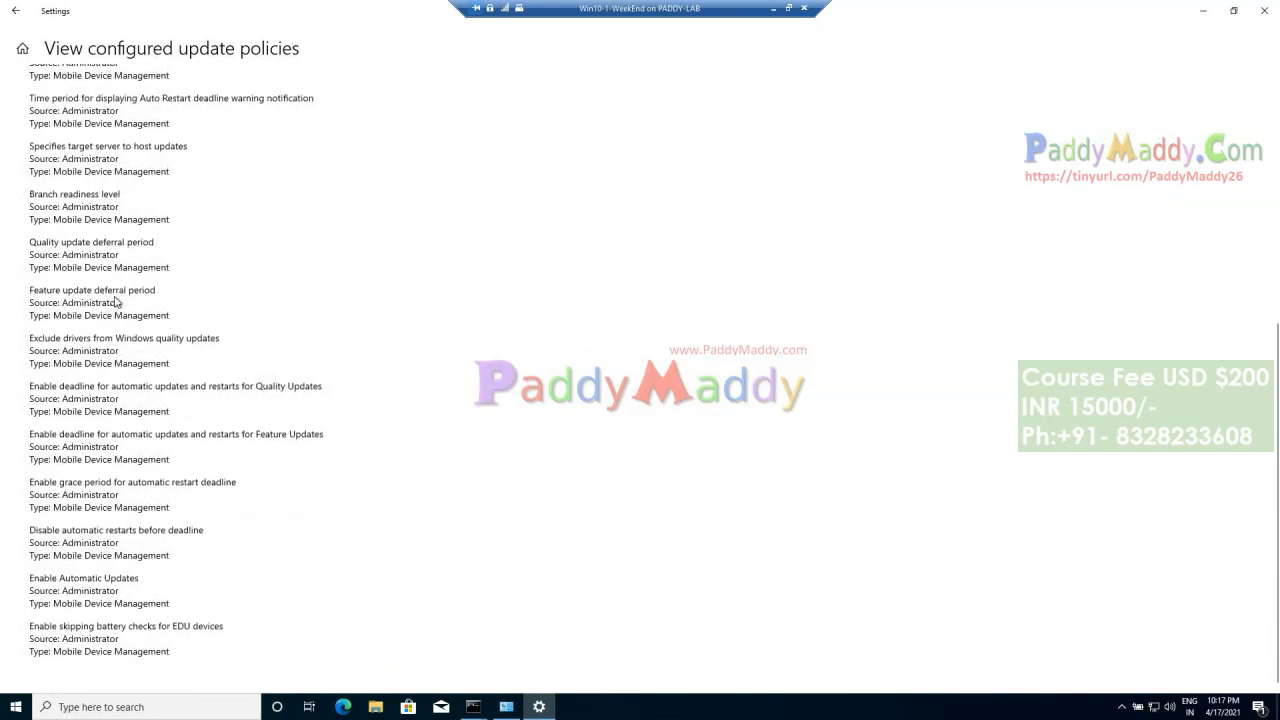
{"action": "left_click", "coordinate": [15, 10]}
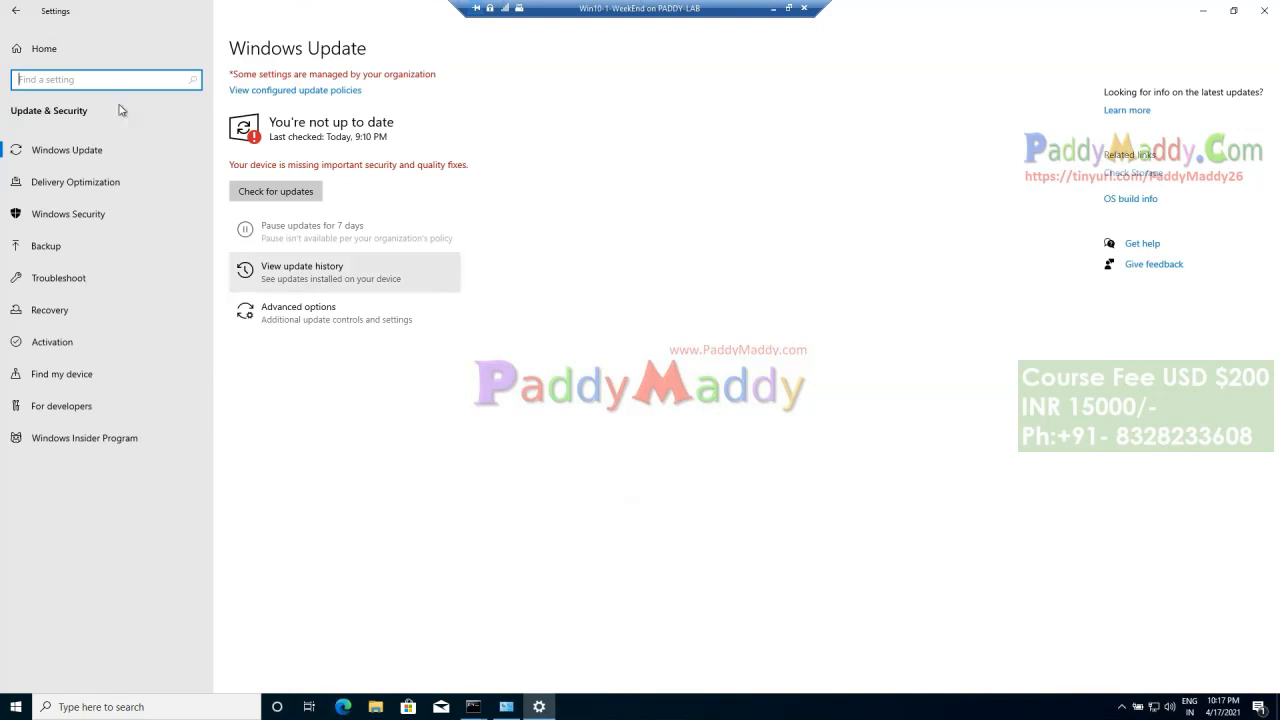
{"action": "left_click", "coordinate": [15, 10]}
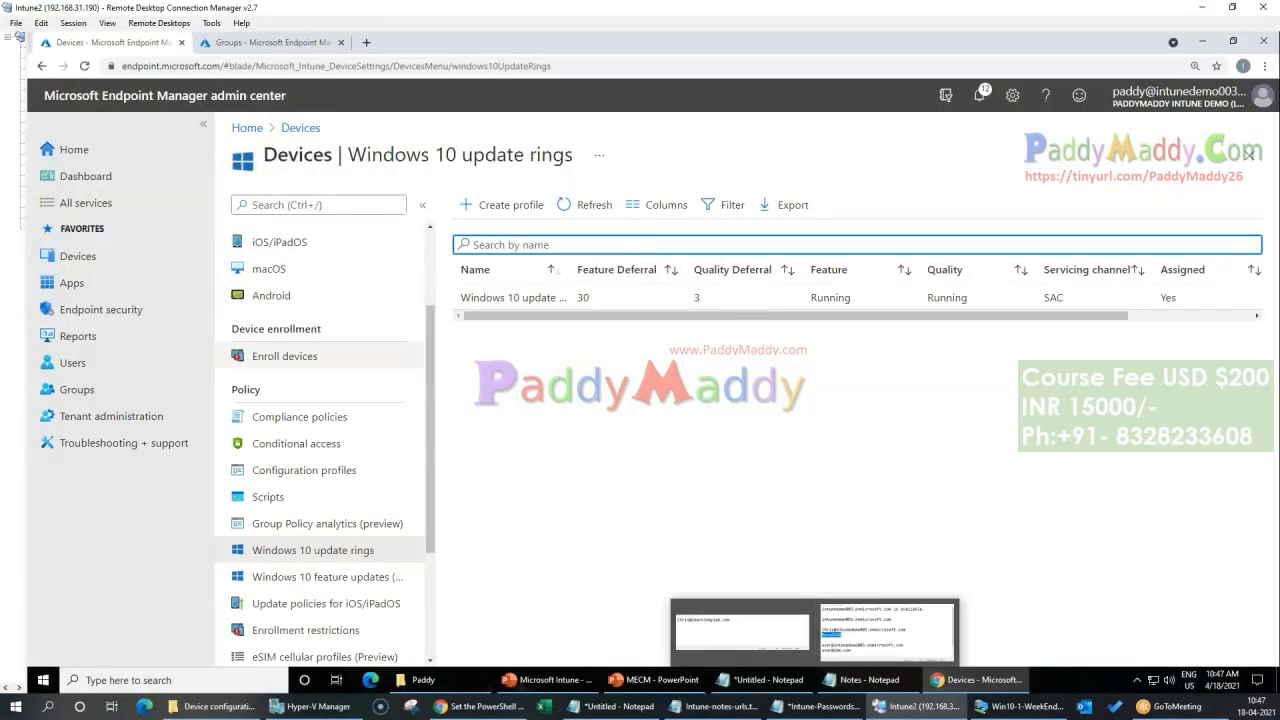
Step: Switch back to Endpoint Manager, check the Windows 10 update ring's overview and open the list of all devices
{"action": "left_click", "coordinate": [430, 294]}
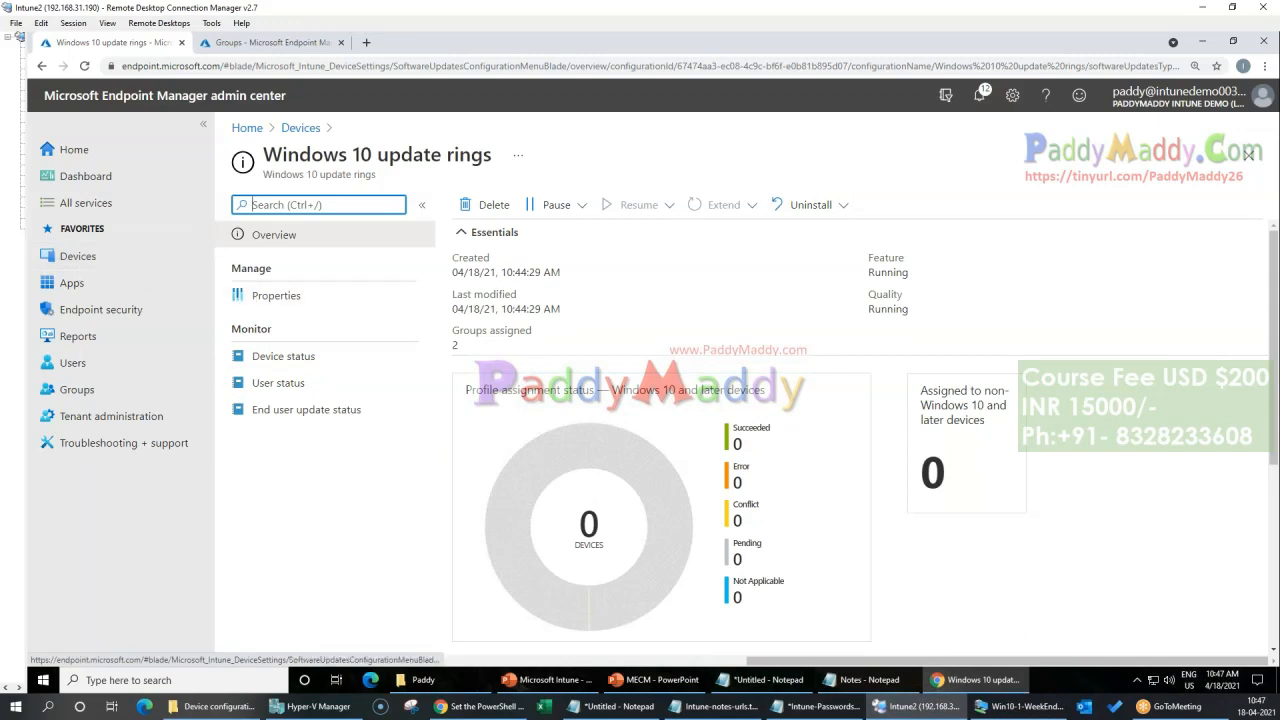
{"action": "left_click", "coordinate": [77, 256]}
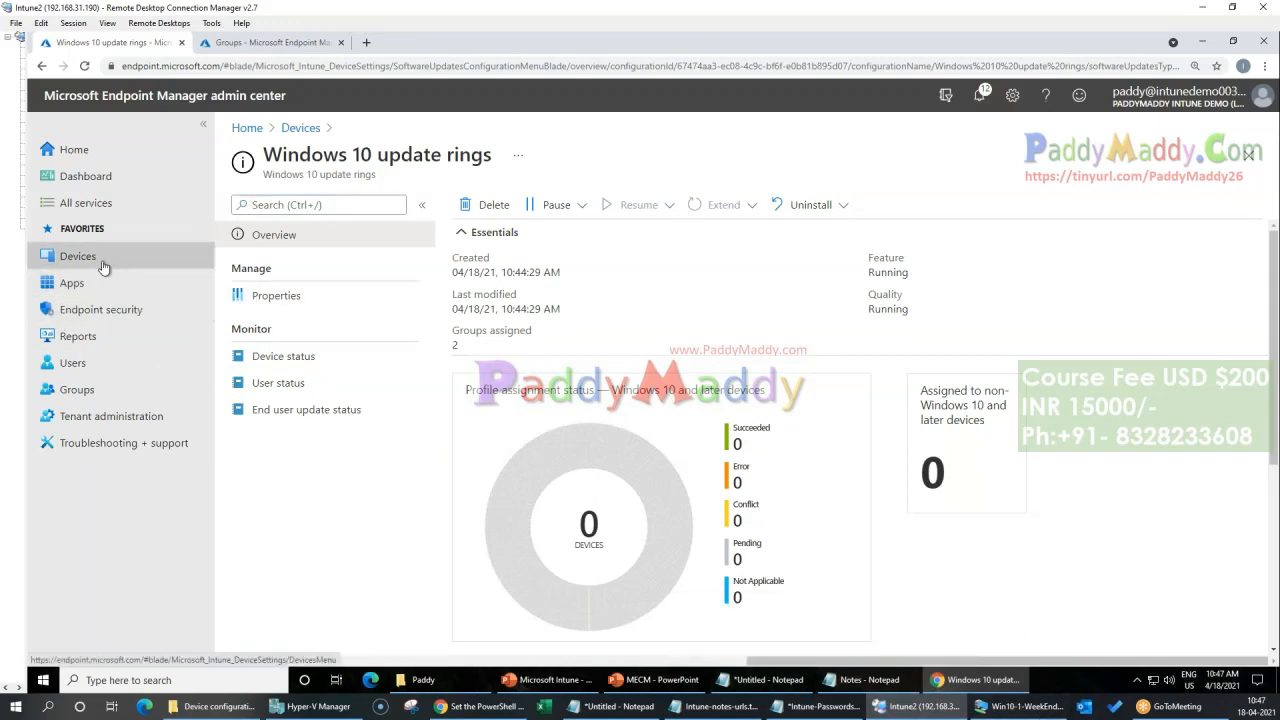
{"action": "left_click", "coordinate": [286, 261]}
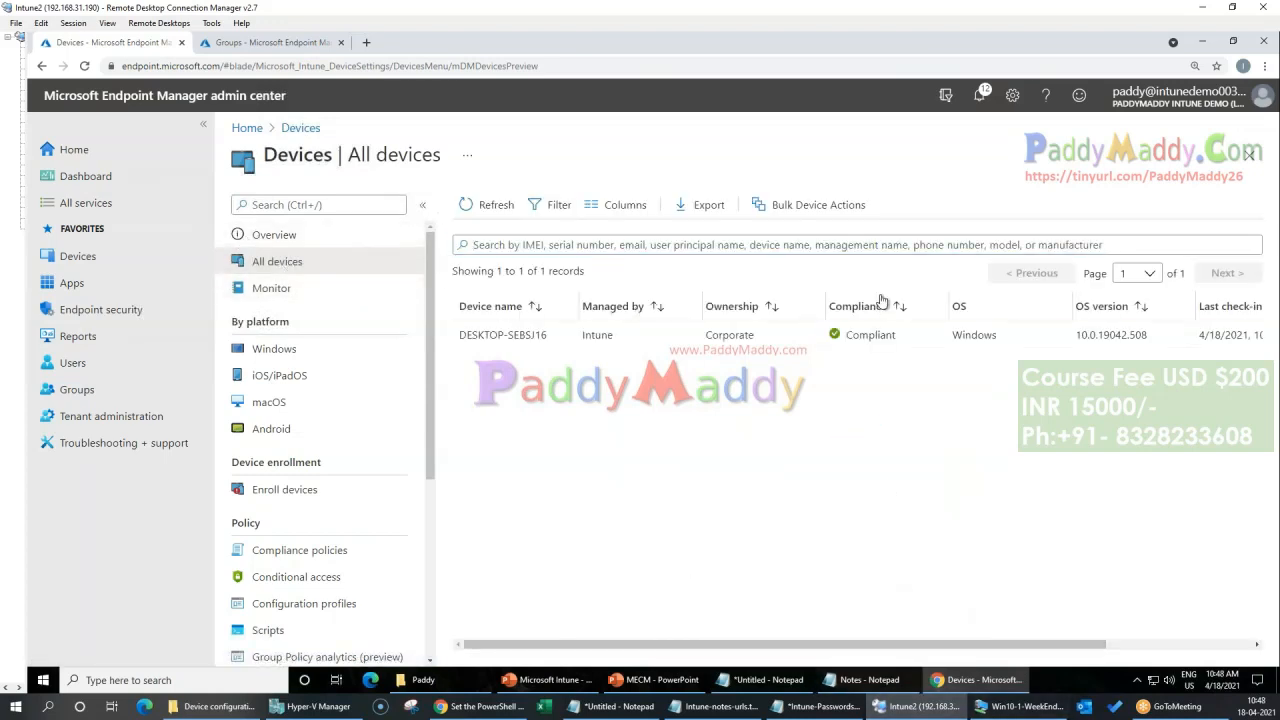
Step: Switch to the Win10-1-WeekEnd machine and close its Command Prompt and Windows Defender Firewall windows
{"action": "left_click", "coordinate": [1020, 706]}
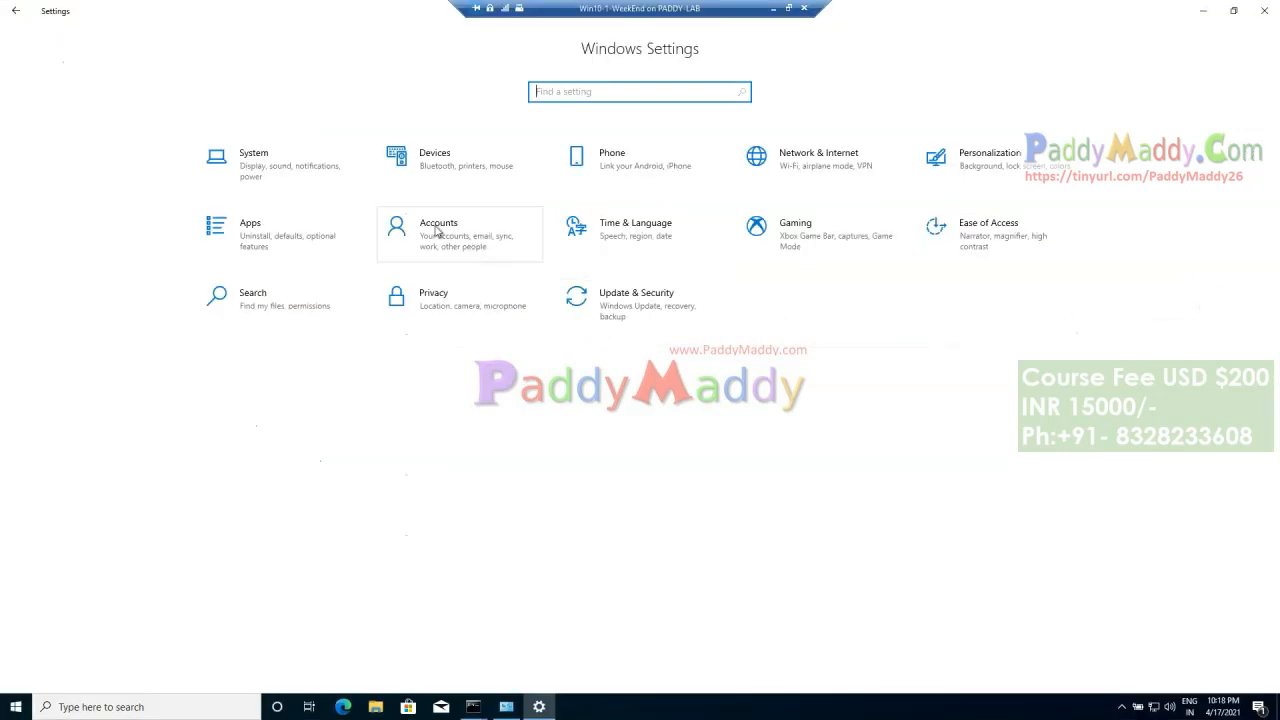
{"action": "left_click", "coordinate": [508, 700]}
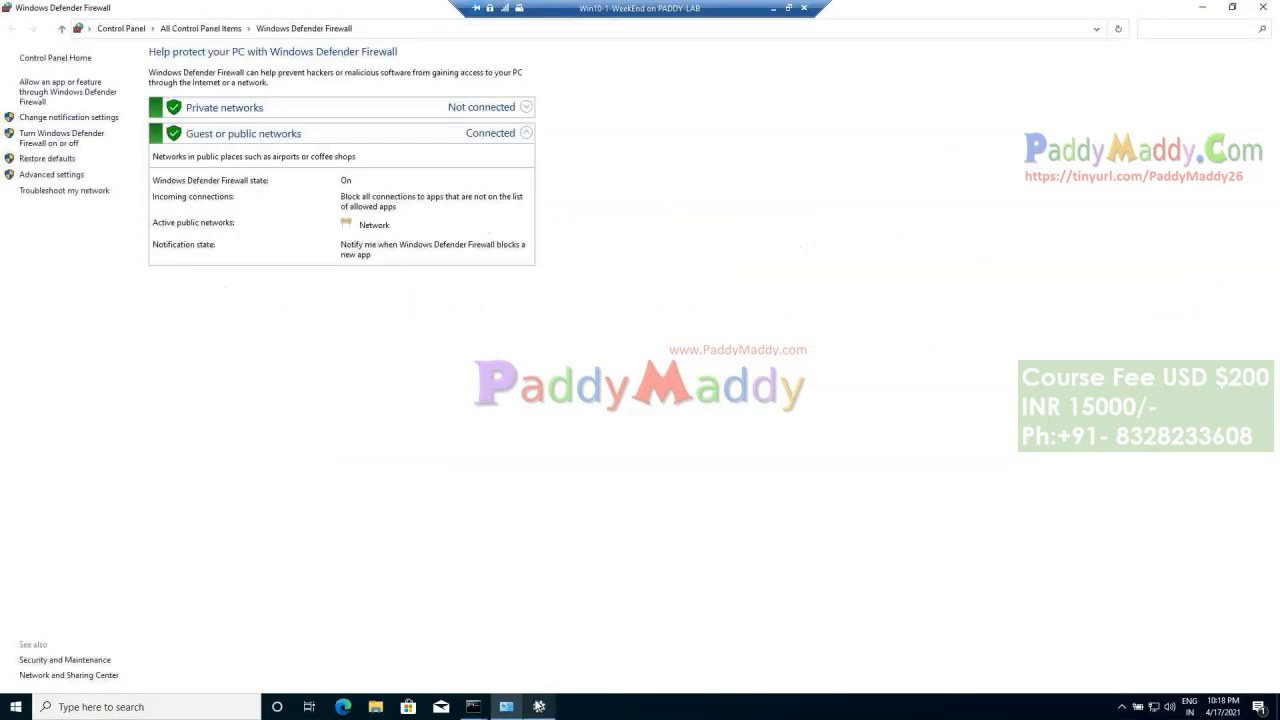
{"action": "left_click", "coordinate": [1202, 8]}
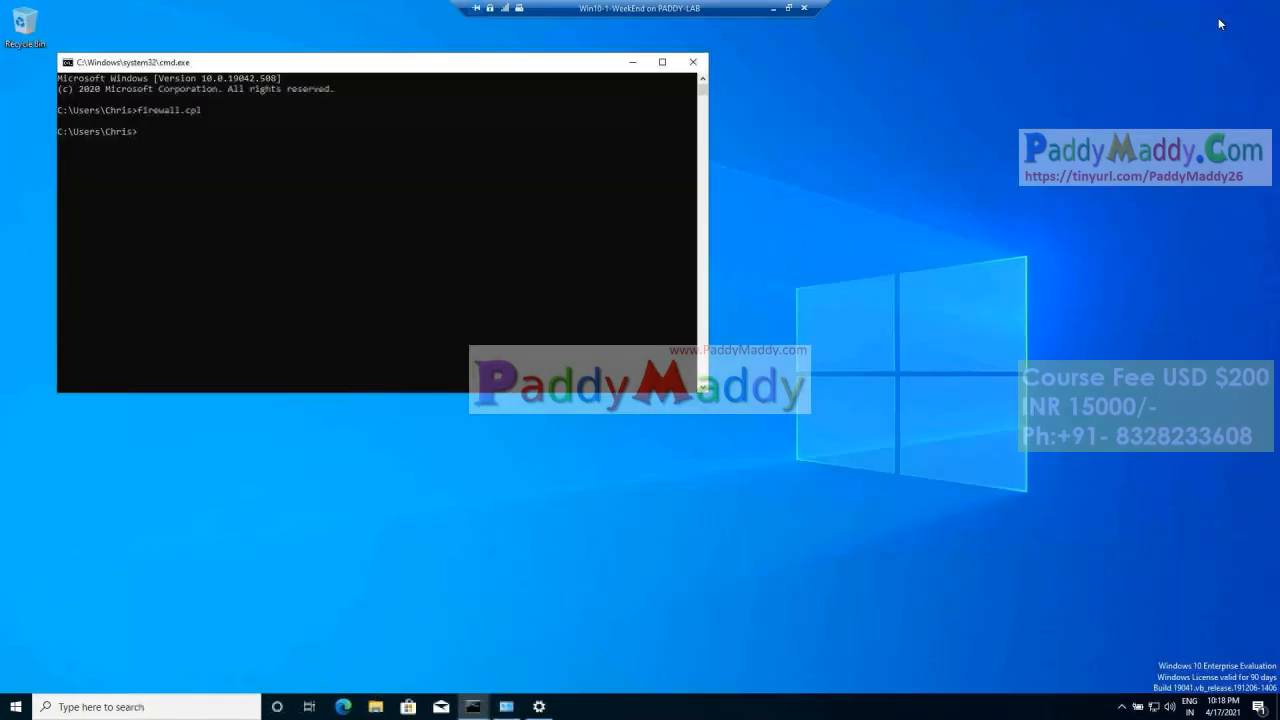
{"action": "left_click", "coordinate": [694, 62]}
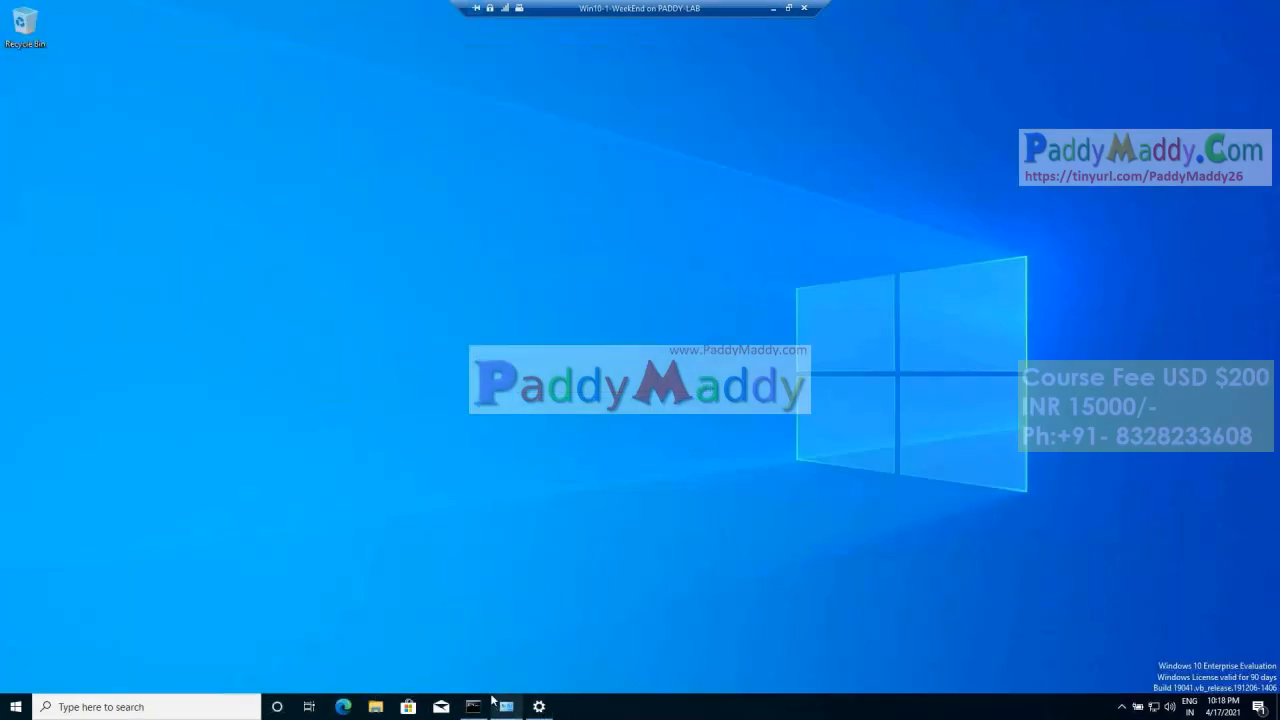
{"action": "left_click", "coordinate": [506, 712]}
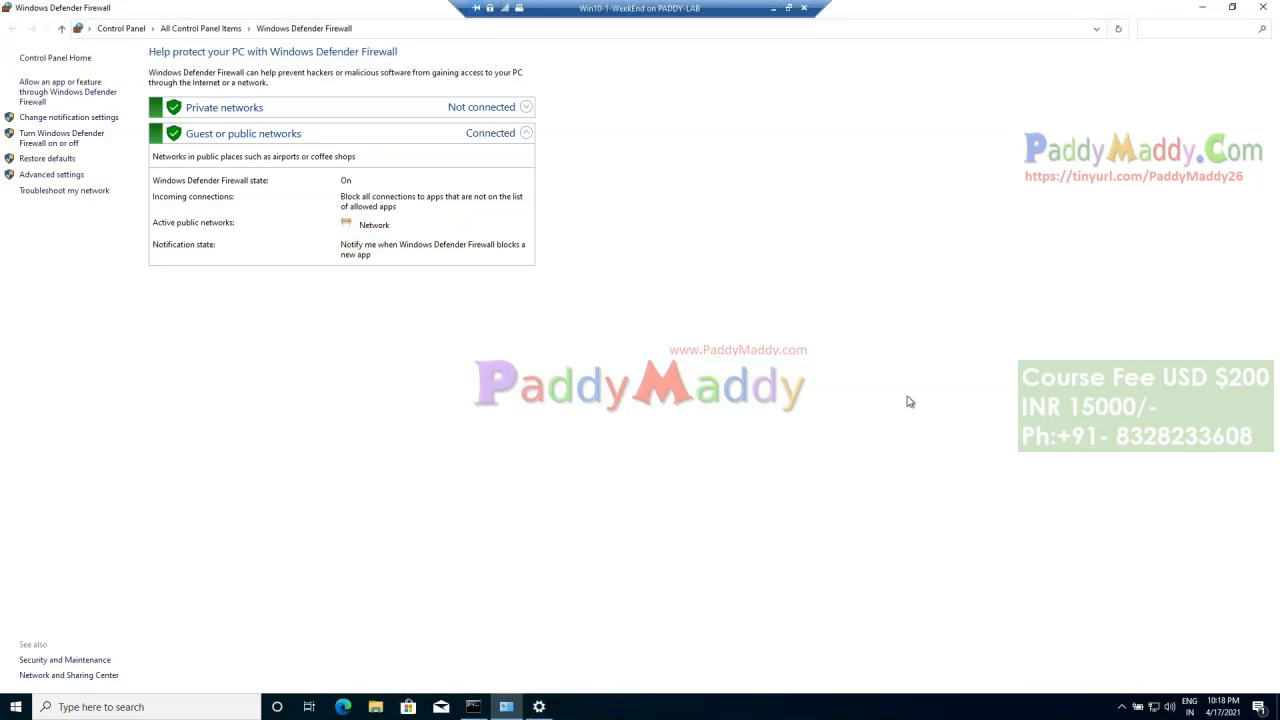
{"action": "left_click", "coordinate": [1269, 13]}
Step: Open the connected work account's info in Settings and examine the managed policy areas and device sync status
{"action": "left_click", "coordinate": [506, 709]}
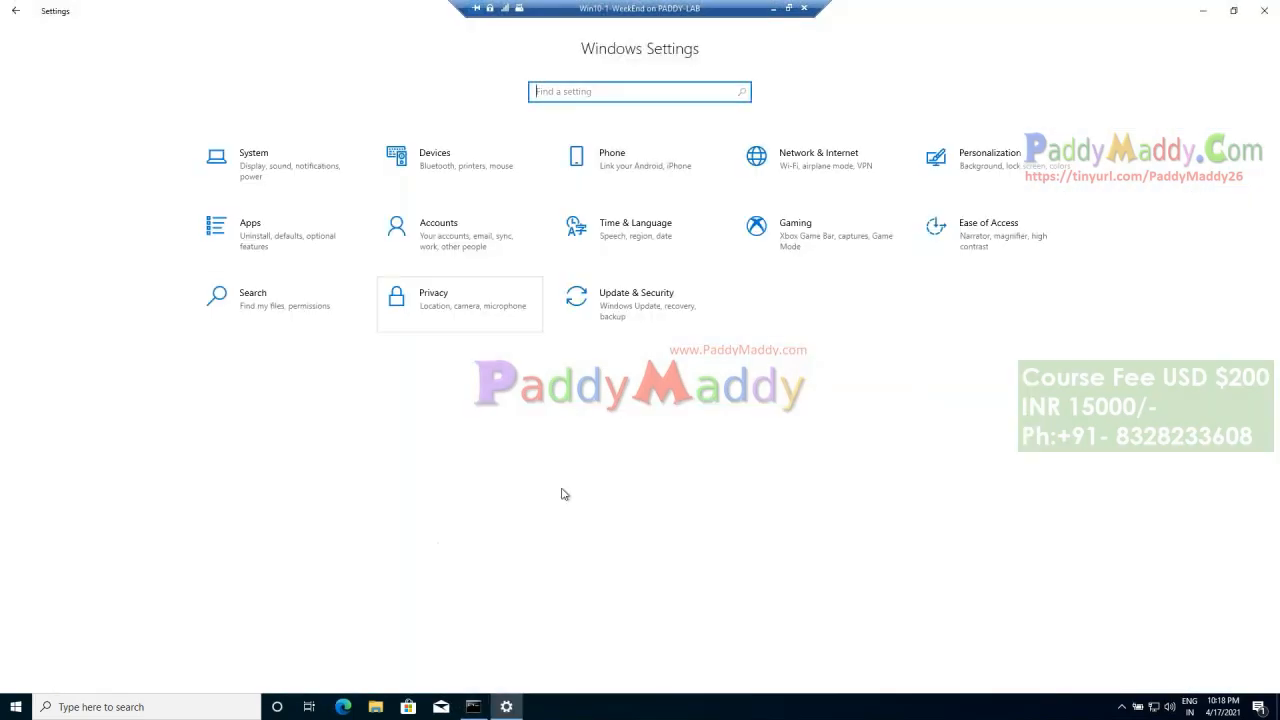
{"action": "left_click", "coordinate": [463, 246]}
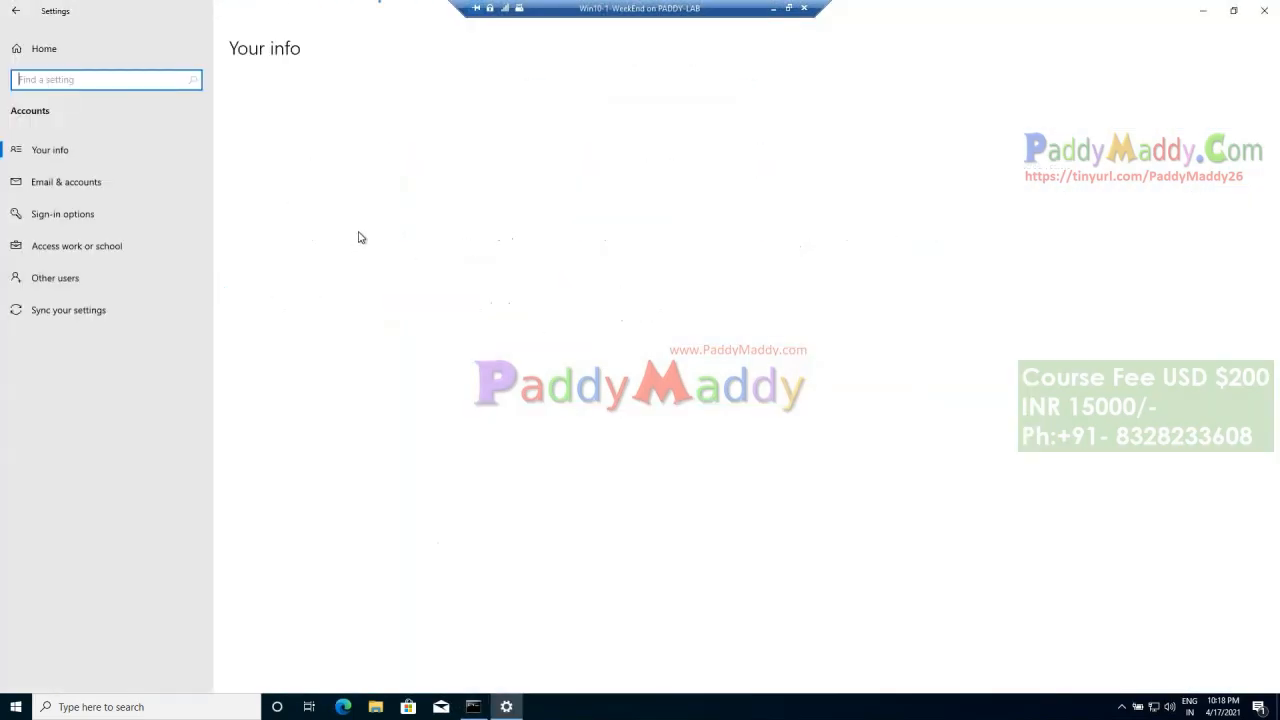
{"action": "left_click", "coordinate": [73, 246]}
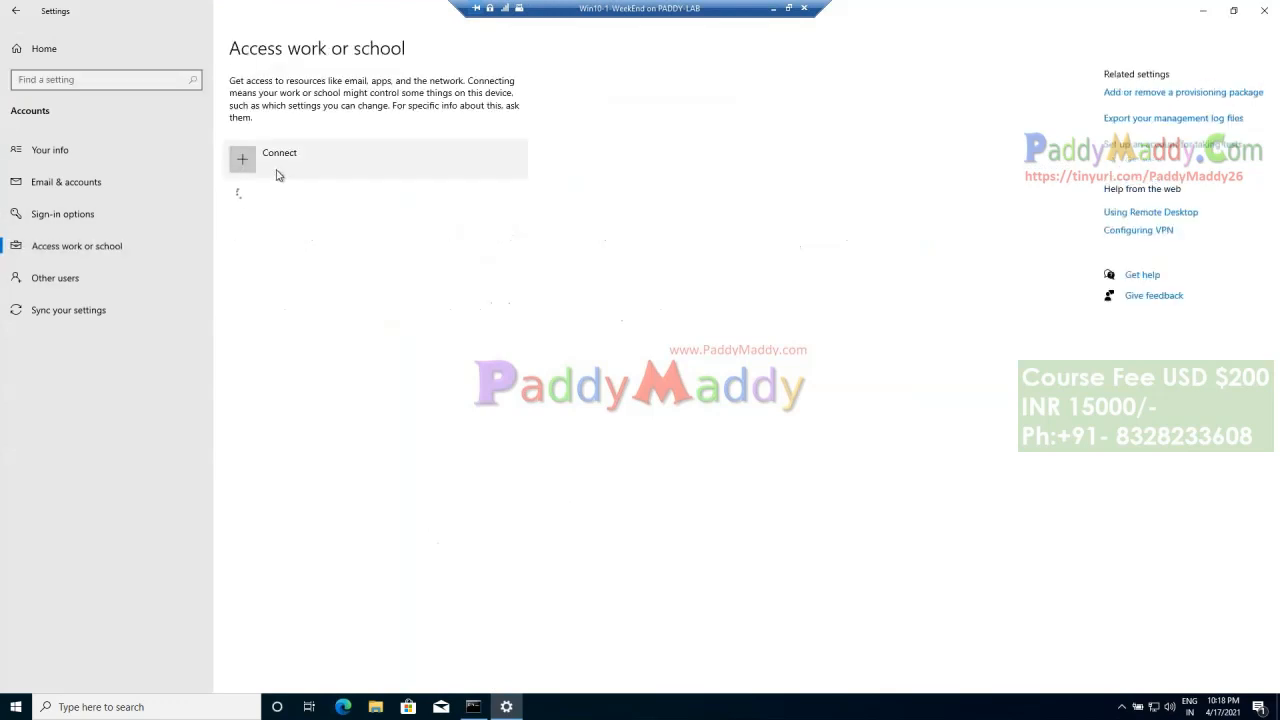
{"action": "left_click", "coordinate": [310, 205]}
{"action": "left_click", "coordinate": [419, 256]}
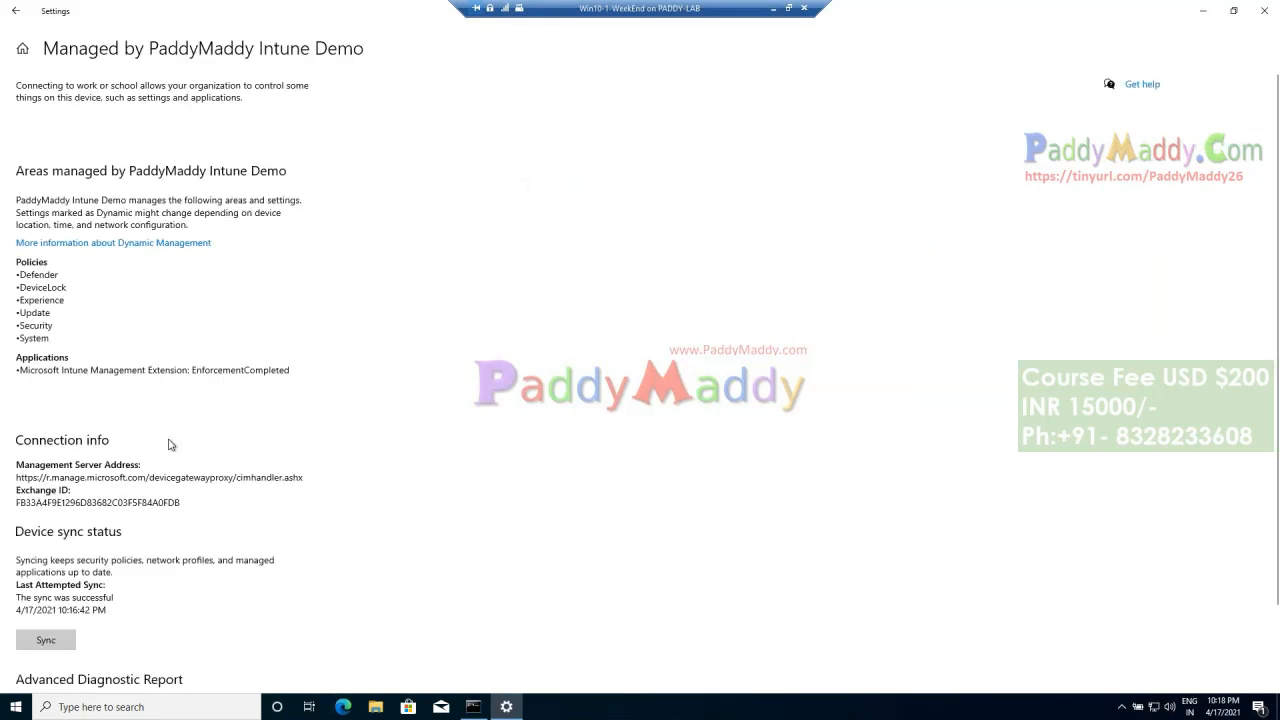
{"action": "left_click_drag", "start_coordinate": [28, 278], "coordinate": [51, 338]}
{"action": "left_click_drag", "start_coordinate": [31, 287], "coordinate": [38, 370]}
{"action": "scroll", "coordinate": [346, 548], "scroll_direction": "down", "scroll_amount": 2}
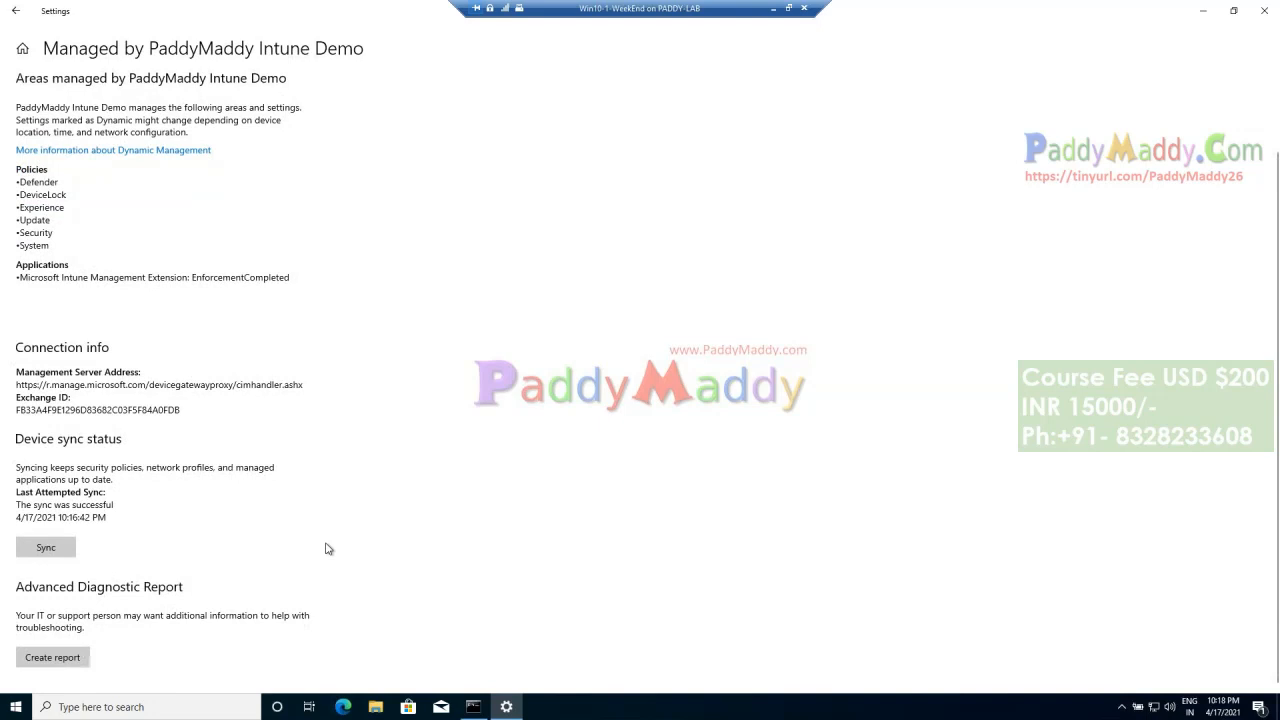
Step: Open the Run dialog, move it aside, and export the advanced diagnostic report to C:\Users\Public\Documents\MDMDiagnostics
{"action": "left_click", "coordinate": [72, 658]}
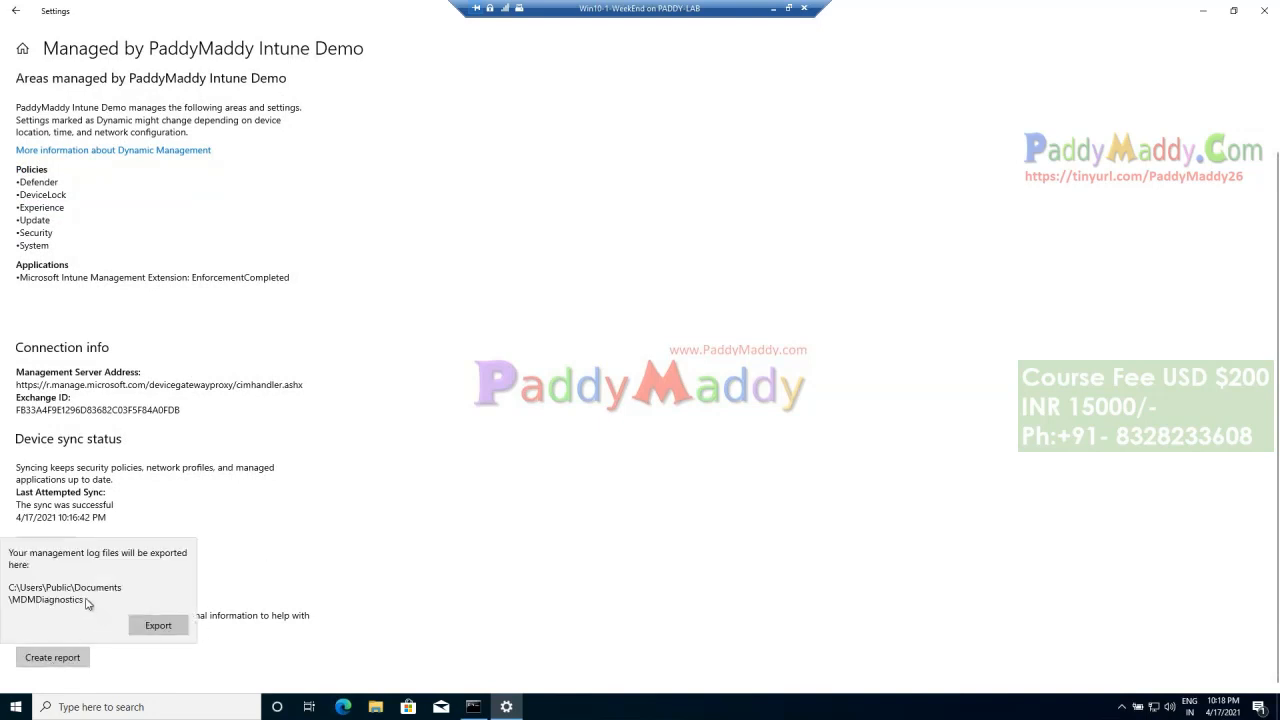
{"action": "right_click", "coordinate": [15, 706]}
{"action": "left_click", "coordinate": [77, 638]}
{"action": "left_click_drag", "start_coordinate": [148, 566], "coordinate": [632, 473]}
{"action": "left_click", "coordinate": [45, 658]}
{"action": "left_click", "coordinate": [166, 628]}
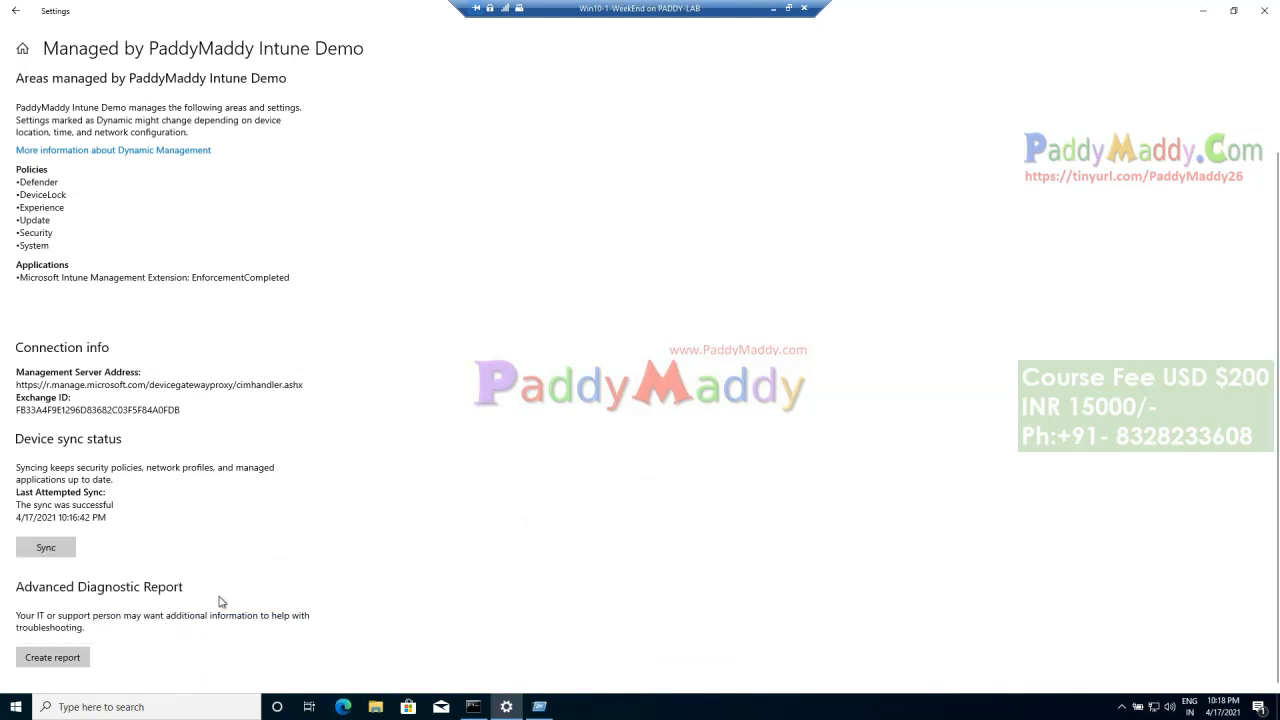
Step: Browse in File Explorer to the MDMDiagnostics folder under Public Documents on Local Disk (C:)
{"action": "left_click", "coordinate": [375, 707]}
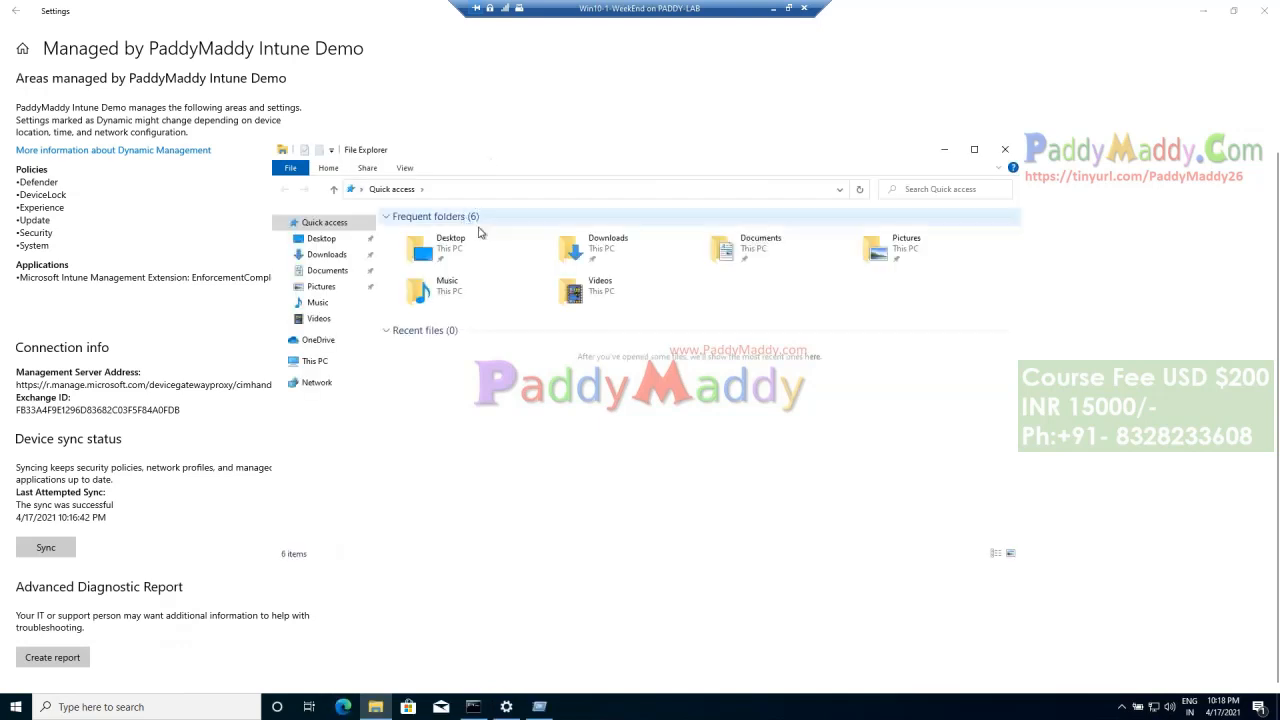
{"action": "left_click", "coordinate": [330, 363]}
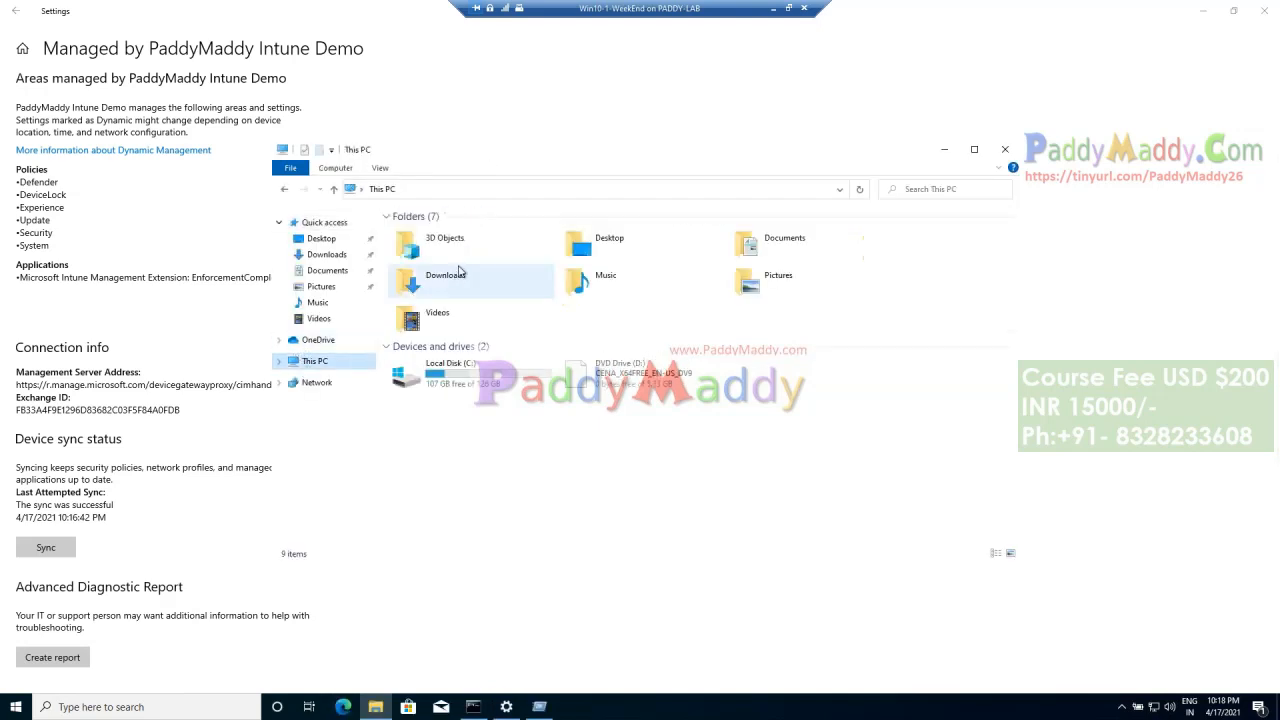
{"action": "double_click", "coordinate": [432, 374]}
{"action": "double_click", "coordinate": [420, 274]}
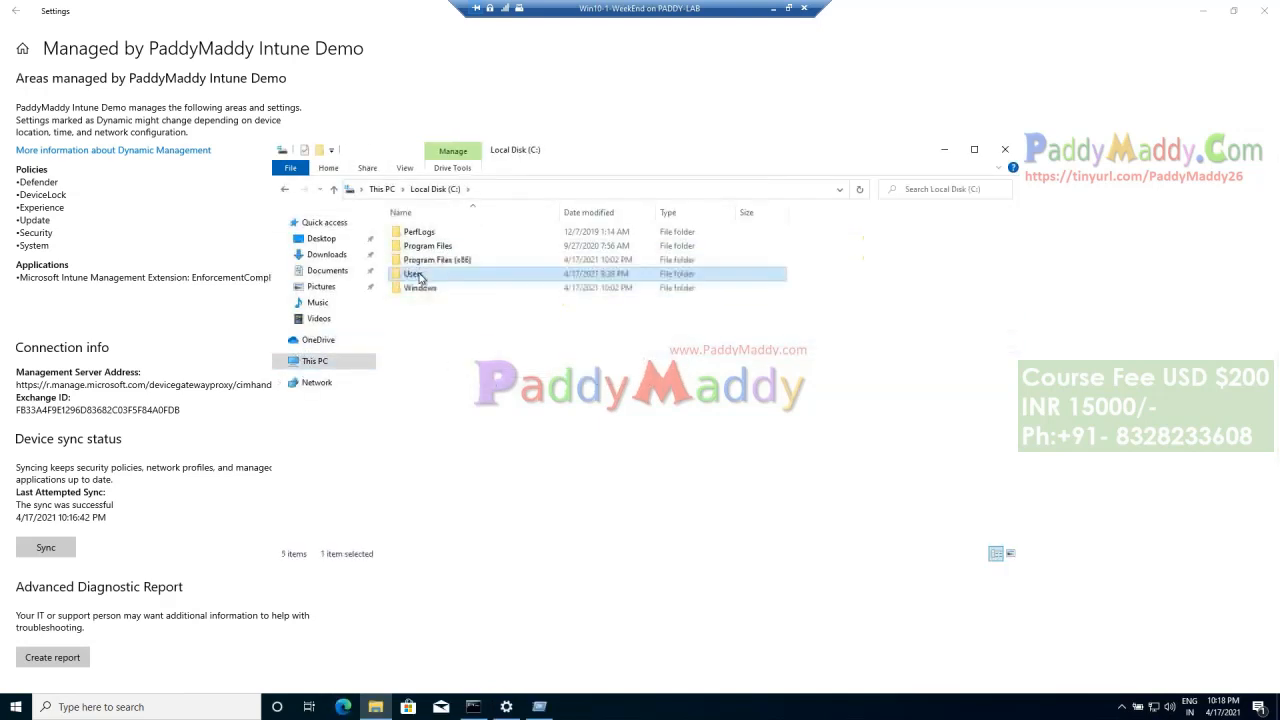
{"action": "left_click", "coordinate": [409, 170]}
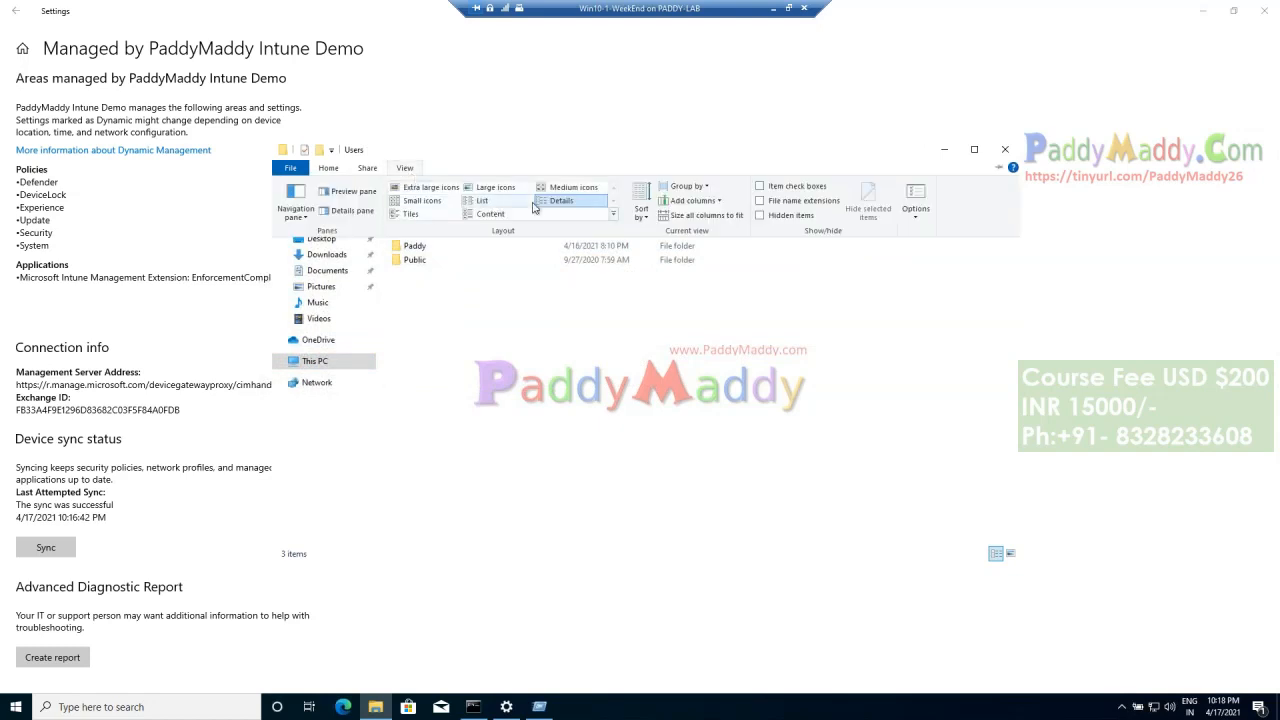
{"action": "left_click", "coordinate": [418, 266]}
{"action": "double_click", "coordinate": [418, 266]}
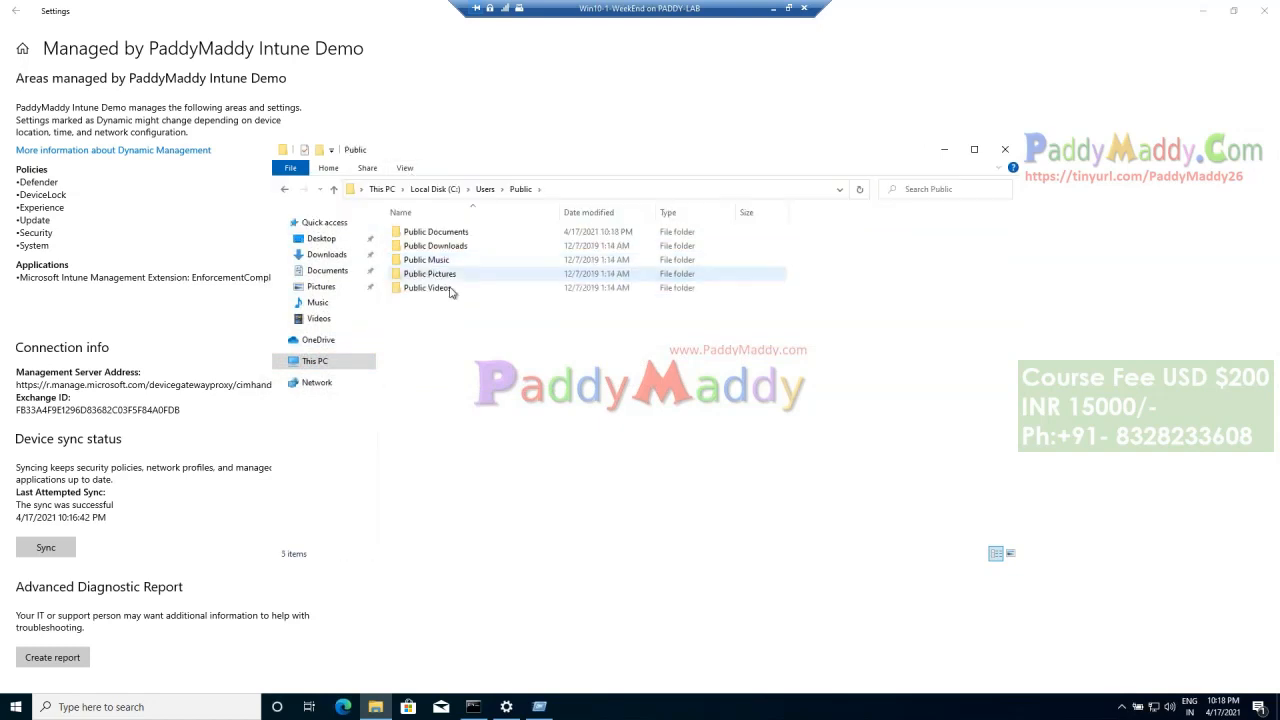
{"action": "double_click", "coordinate": [468, 233]}
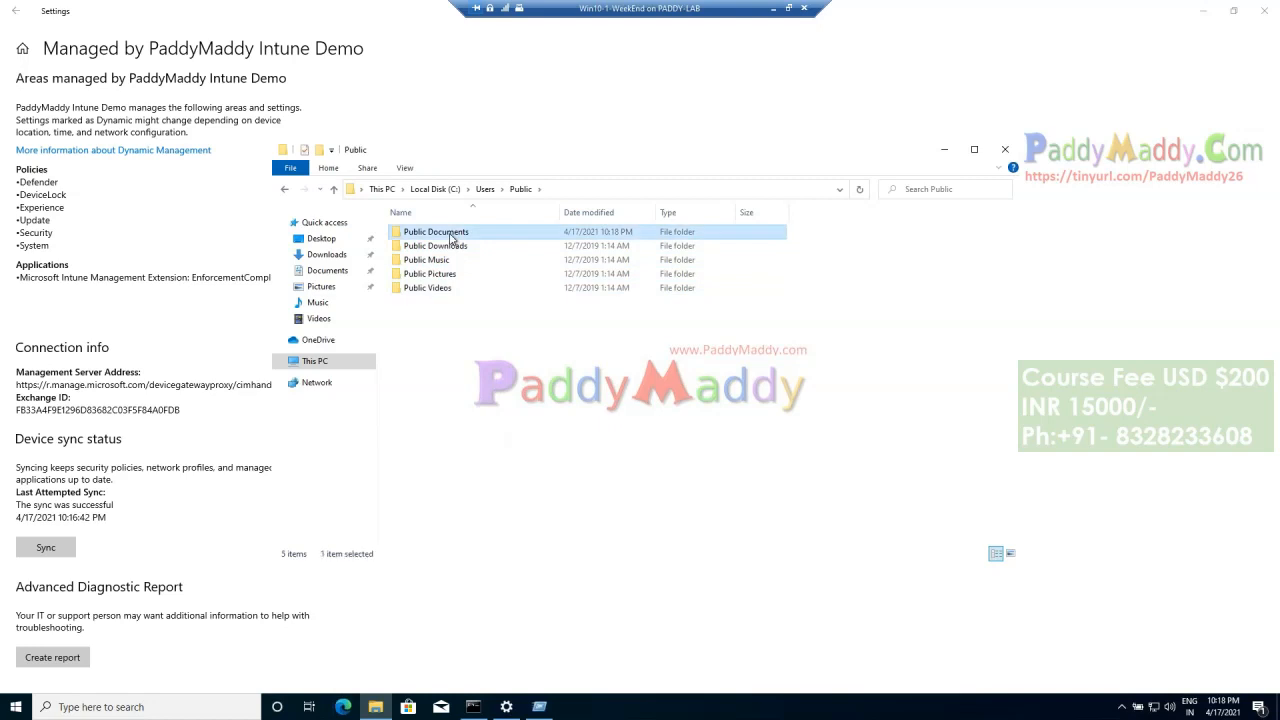
{"action": "left_click", "coordinate": [473, 237]}
{"action": "double_click", "coordinate": [473, 238]}
Step: Try to open the MDMDiagReport file in the browser, and close the browser window while it is loading
{"action": "left_click", "coordinate": [421, 235]}
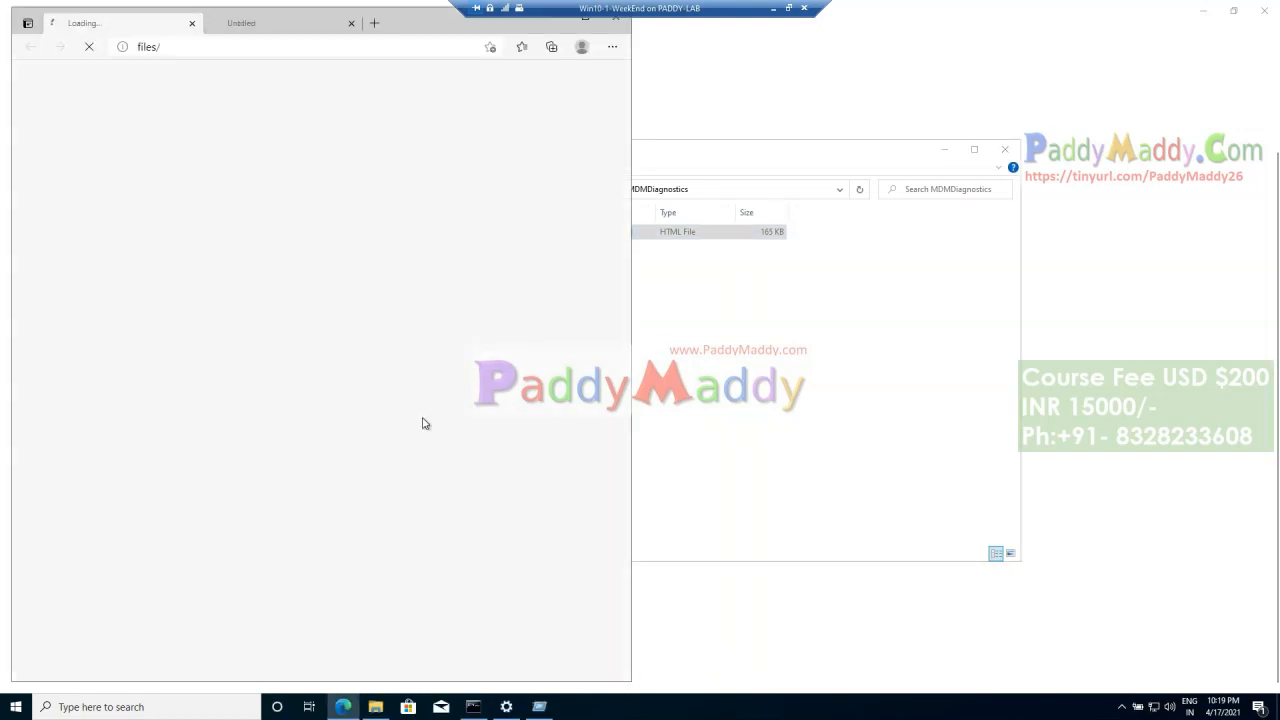
{"action": "double_click", "coordinate": [402, 26]}
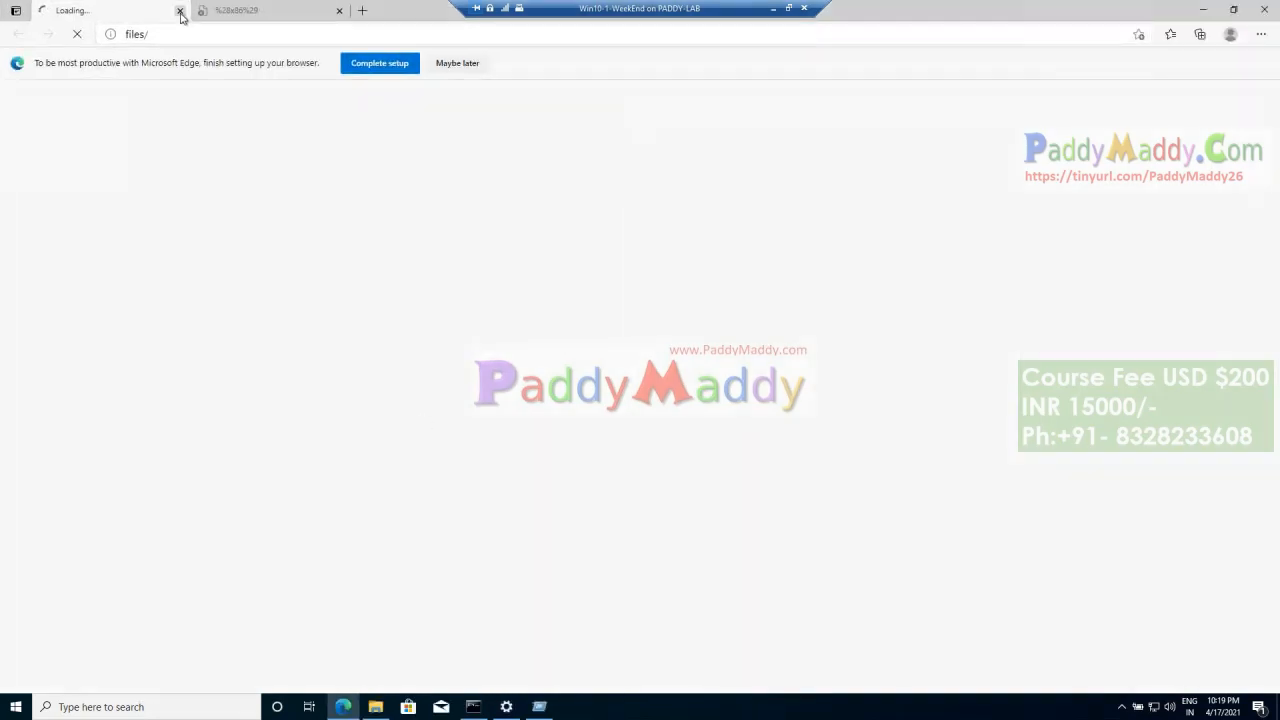
{"action": "left_click", "coordinate": [181, 12]}
{"action": "left_click", "coordinate": [1257, 12]}
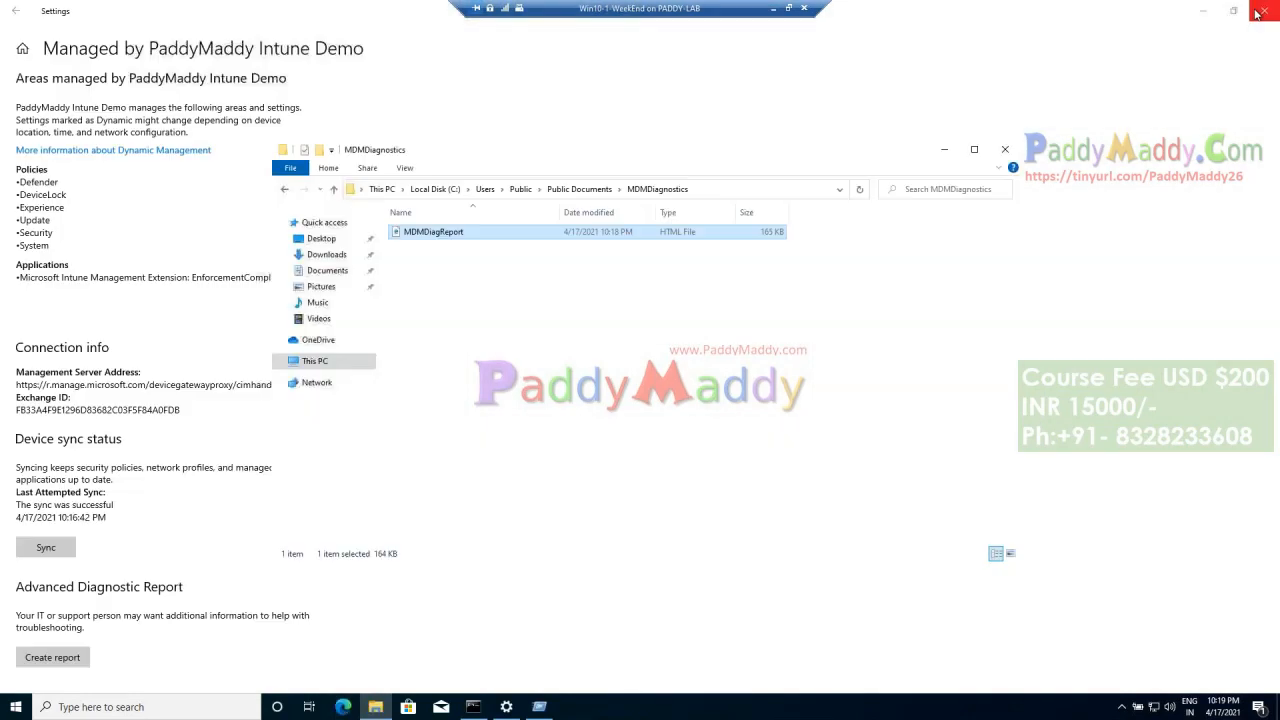
Step: Refresh the MDMDiagnostics folder, open MDMDiagReport with Notepad set to always open .html files, and close Notepad
{"action": "left_click", "coordinate": [491, 297]}
{"action": "right_click", "coordinate": [491, 297]}
{"action": "left_click", "coordinate": [524, 347]}
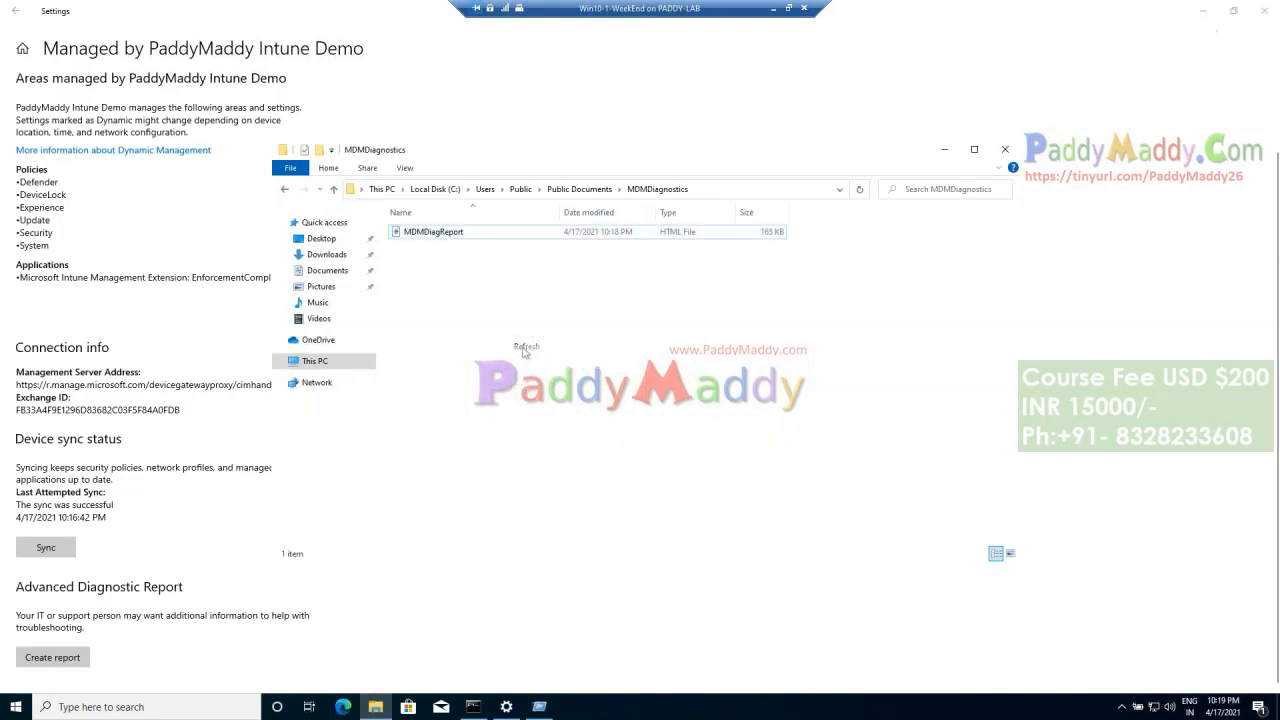
{"action": "right_click", "coordinate": [486, 331]}
{"action": "left_click", "coordinate": [524, 381]}
{"action": "left_click", "coordinate": [432, 236]}
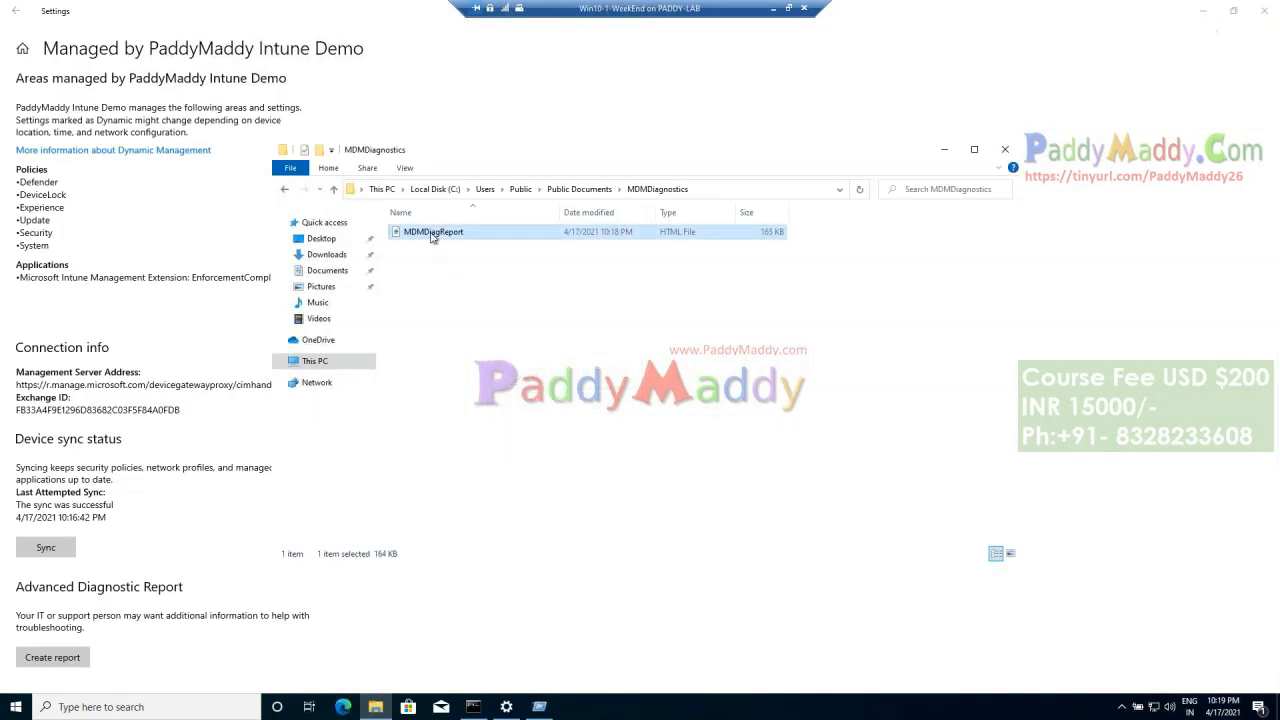
{"action": "right_click", "coordinate": [432, 236]}
{"action": "mouse_move", "coordinate": [508, 286]}
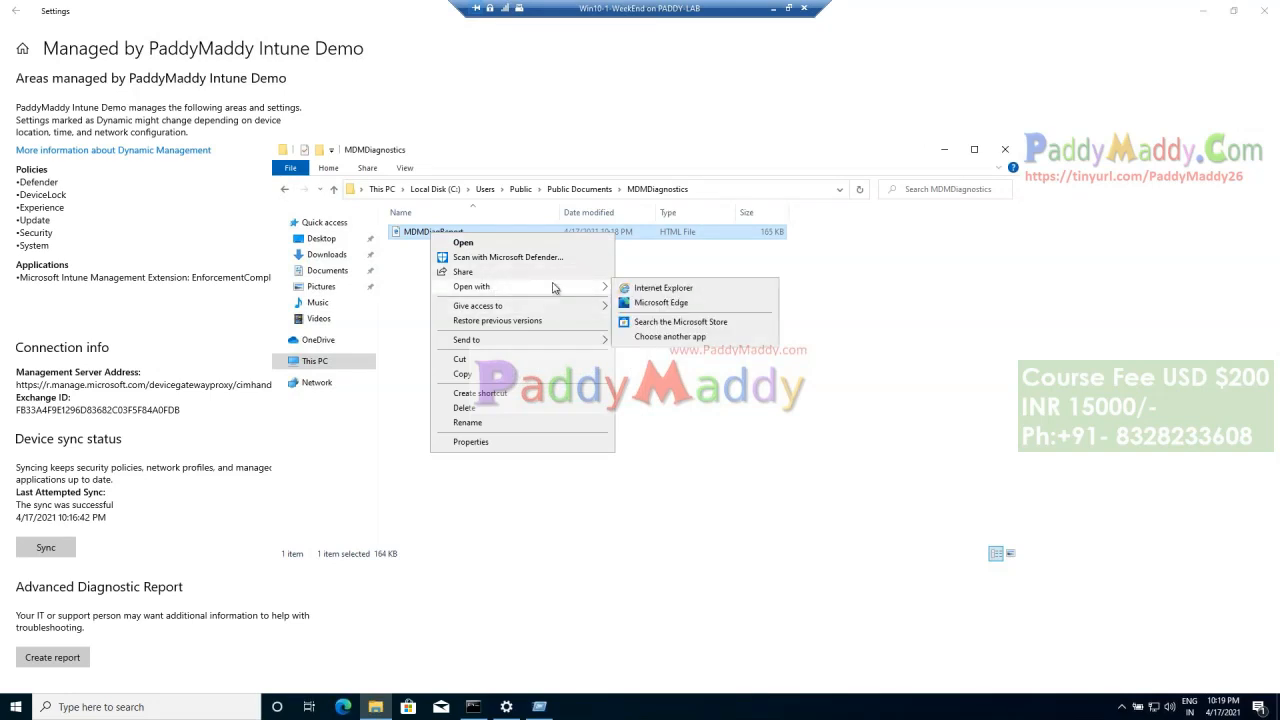
{"action": "left_click", "coordinate": [712, 345]}
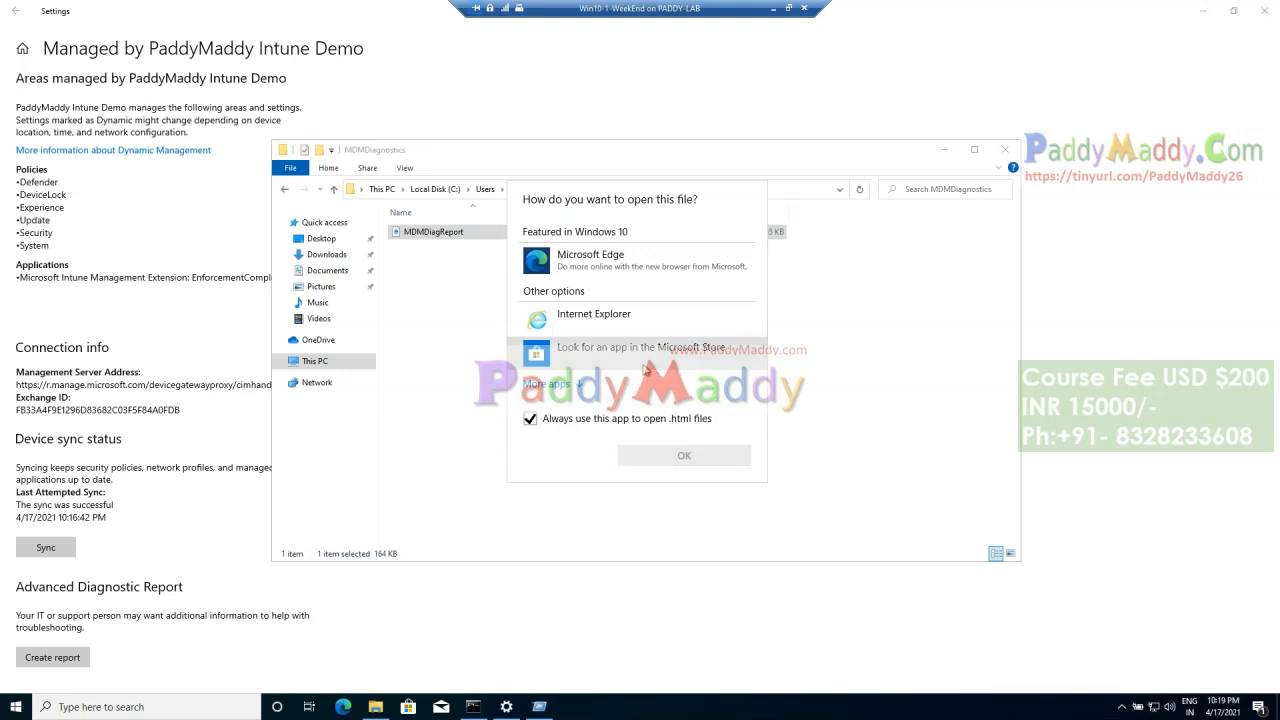
{"action": "left_click", "coordinate": [593, 392]}
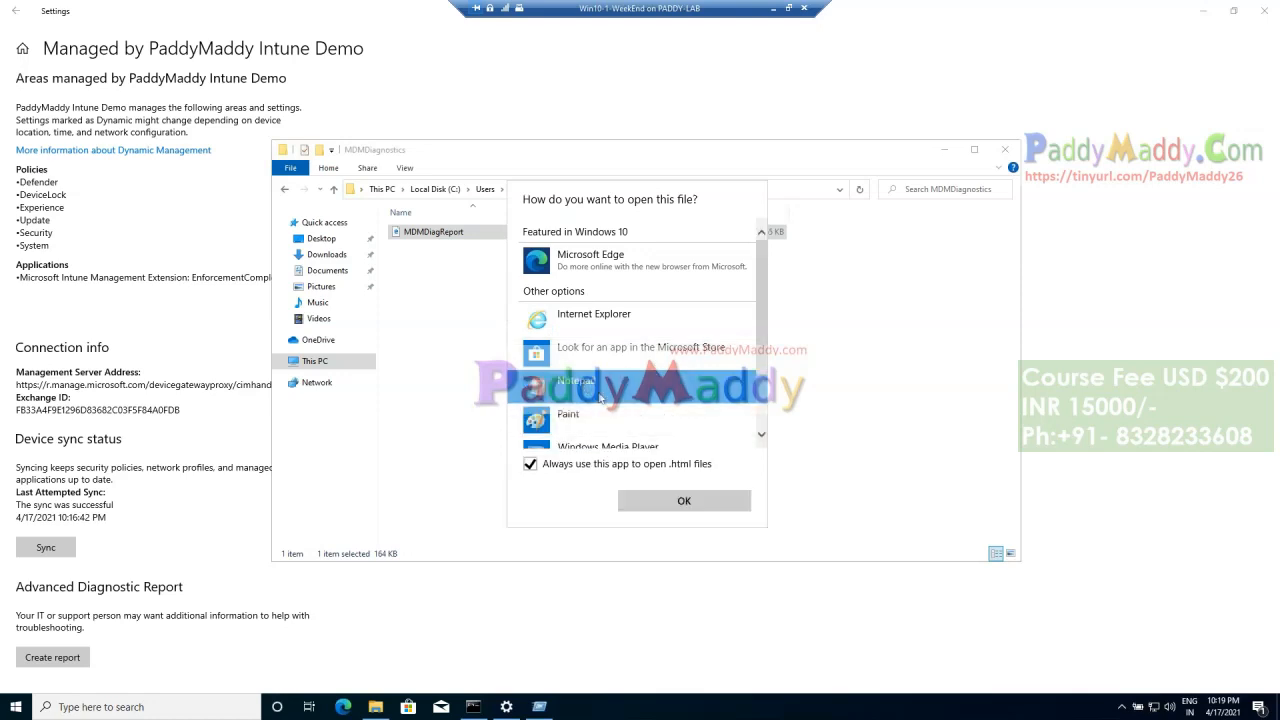
{"action": "double_click", "coordinate": [590, 388]}
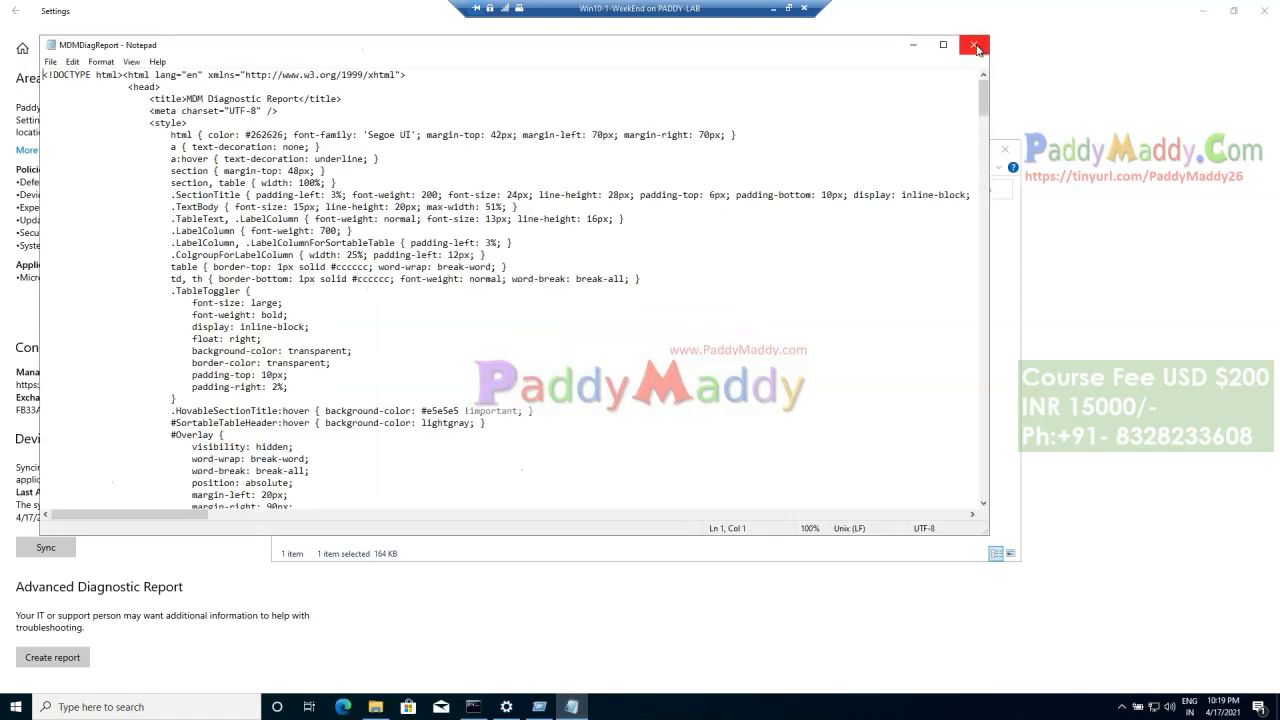
{"action": "left_click", "coordinate": [973, 44]}
Step: Open MDMDiagReport with Microsoft Edge and review the report's introduction, device info and connection info sections
{"action": "right_click", "coordinate": [396, 240]}
{"action": "mouse_move", "coordinate": [540, 306]}
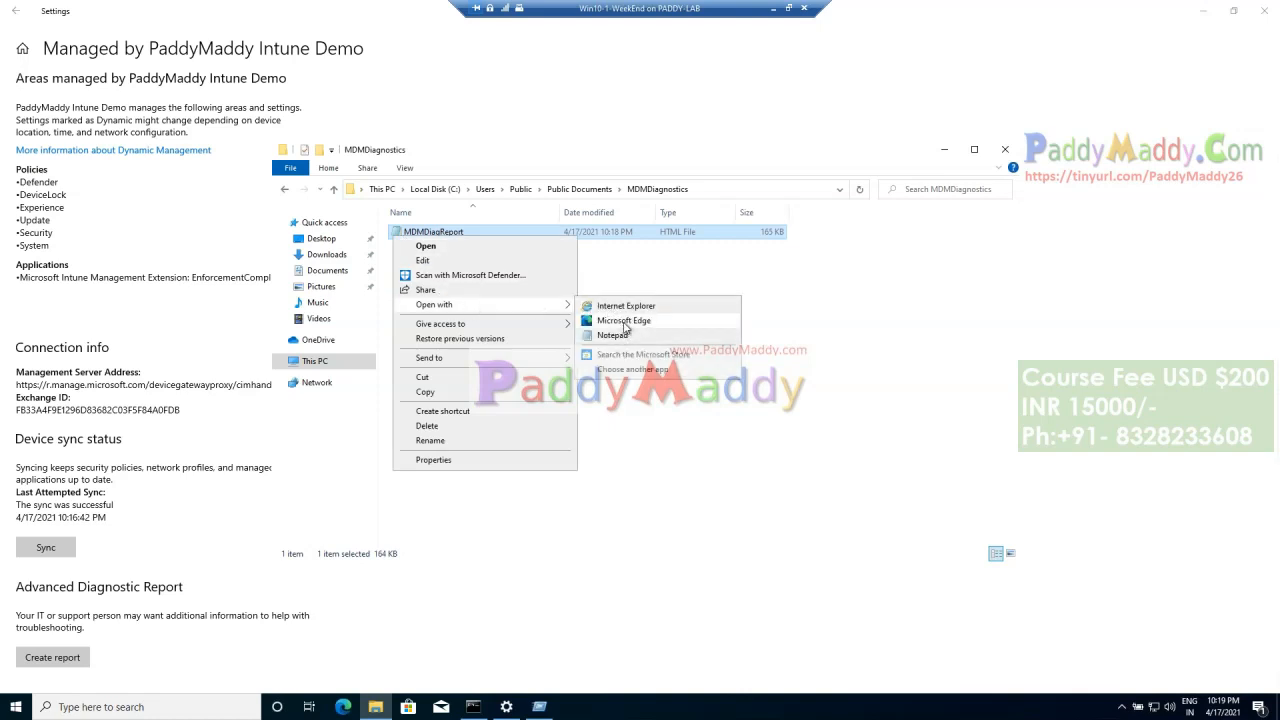
{"action": "left_click", "coordinate": [624, 322]}
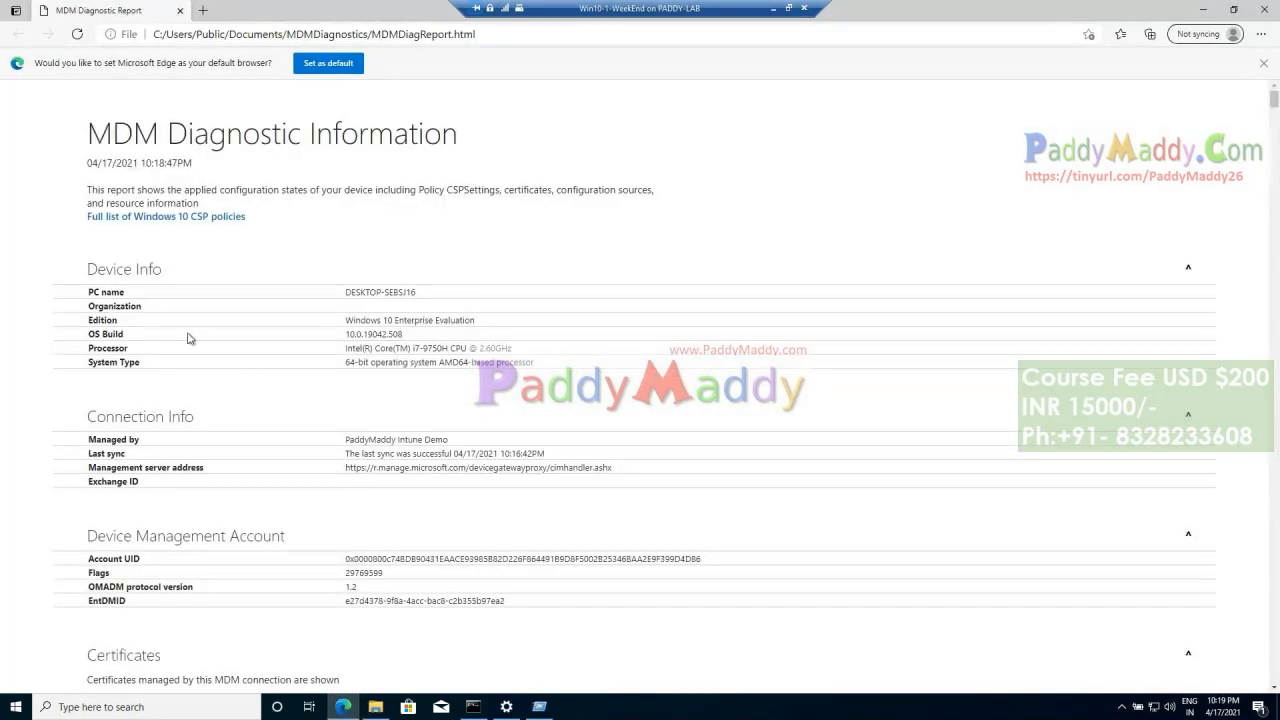
{"action": "left_click_drag", "start_coordinate": [86, 166], "coordinate": [534, 204]}
{"action": "left_click_drag", "start_coordinate": [96, 301], "coordinate": [447, 369]}
{"action": "scroll", "coordinate": [487, 380], "scroll_direction": "down", "scroll_amount": 2}
{"action": "left_click_drag", "start_coordinate": [240, 278], "coordinate": [430, 362]}
{"action": "left_click_drag", "start_coordinate": [354, 431], "coordinate": [510, 468]}
Step: Examine the report's certificates section and the enrolled configuration sources with their IDs
{"action": "scroll", "coordinate": [644, 451], "scroll_direction": "down", "scroll_amount": 1}
{"action": "scroll", "coordinate": [644, 455], "scroll_direction": "down", "scroll_amount": 3}
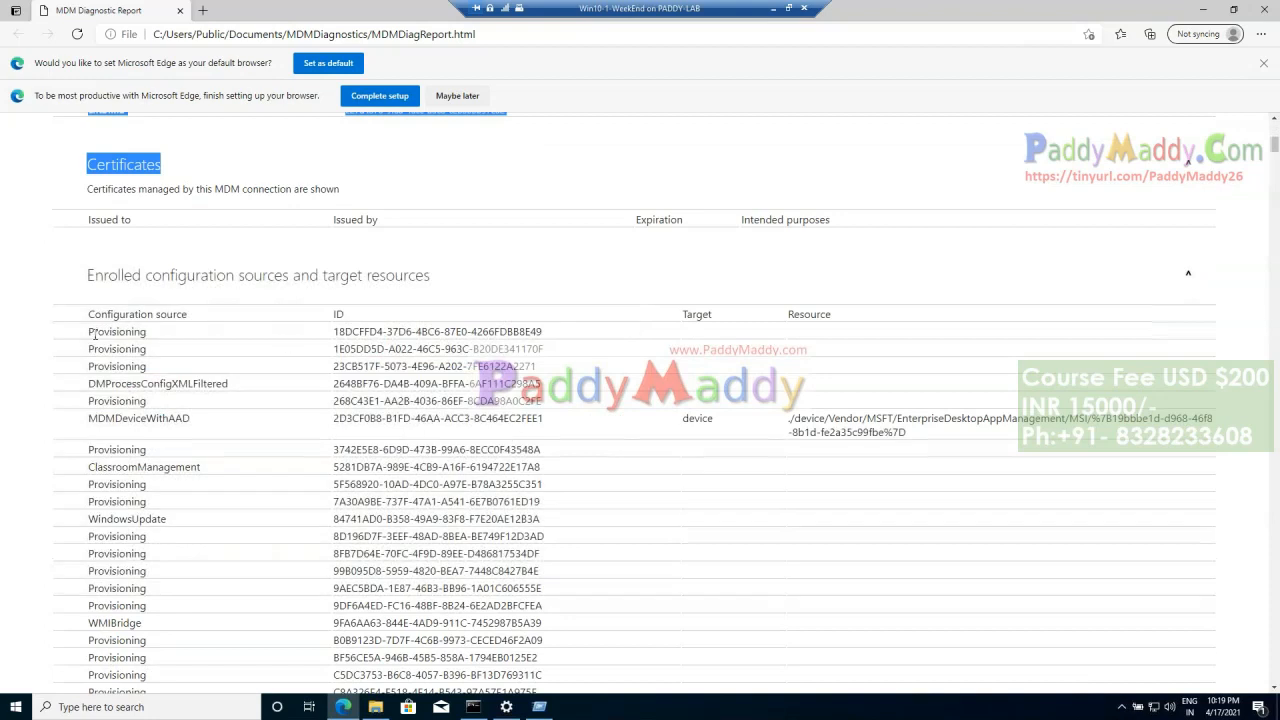
{"action": "left_click_drag", "start_coordinate": [95, 335], "coordinate": [542, 389]}
{"action": "left_click", "coordinate": [528, 492]}
{"action": "left_click_drag", "start_coordinate": [325, 339], "coordinate": [582, 336]}
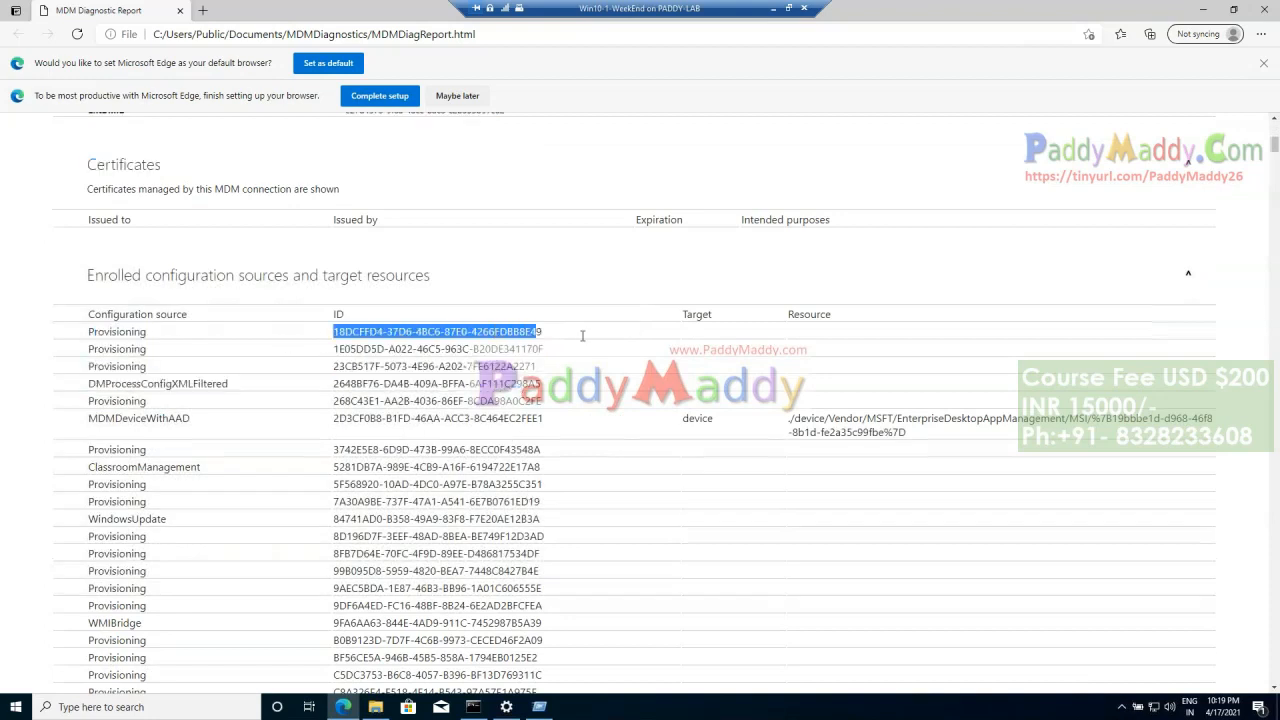
{"action": "scroll", "coordinate": [536, 567], "scroll_direction": "down", "scroll_amount": 10}
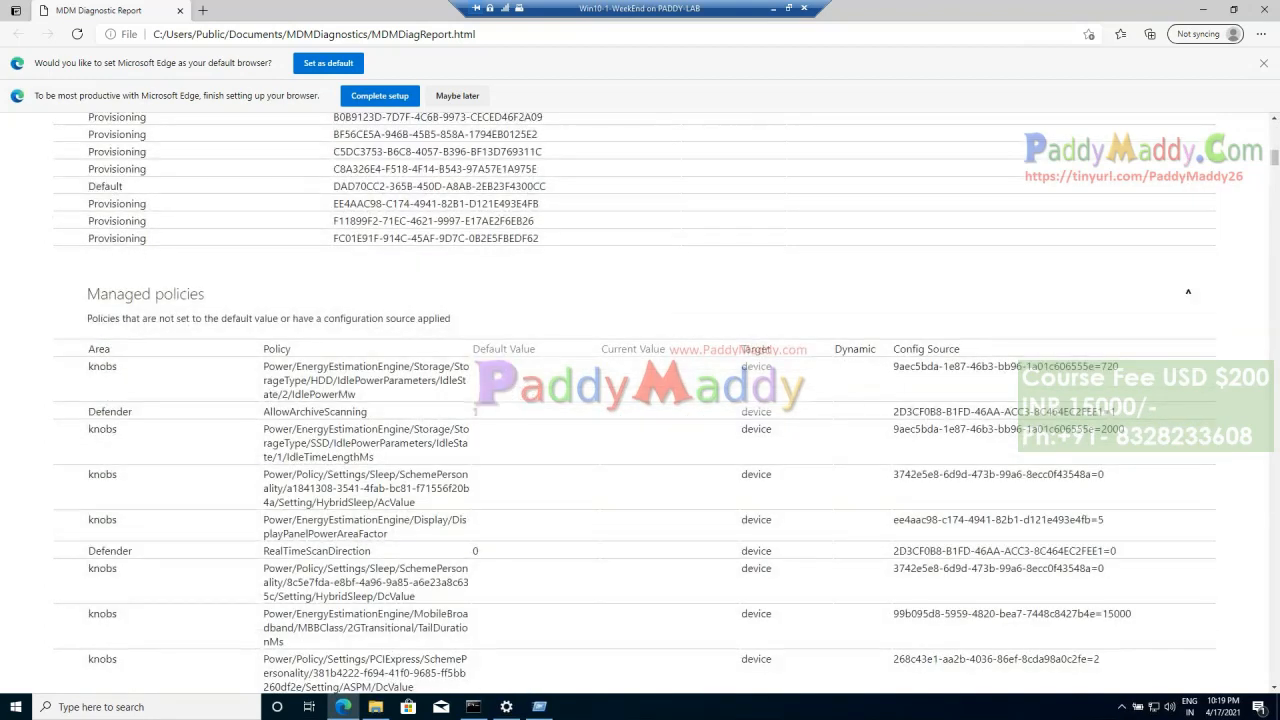
Step: Examine the managed policies in the report, skim to its end and return to the beginning
{"action": "scroll", "coordinate": [400, 500], "scroll_direction": "down", "scroll_amount": 5}
{"action": "left_click_drag", "start_coordinate": [333, 251], "coordinate": [404, 556]}
{"action": "left_click", "coordinate": [404, 556]}
{"action": "scroll", "coordinate": [448, 556], "scroll_direction": "down", "scroll_amount": 3}
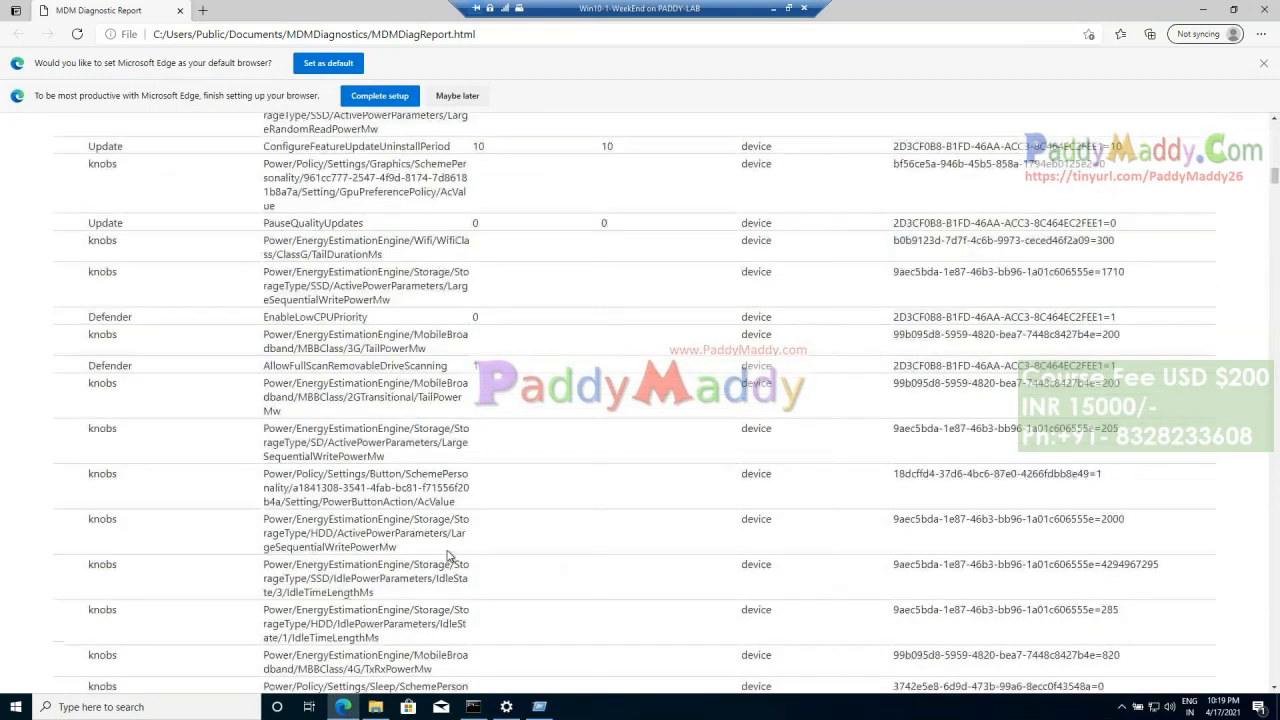
{"action": "left_click_drag", "start_coordinate": [264, 557], "coordinate": [276, 628]}
{"action": "scroll", "coordinate": [438, 570], "scroll_direction": "down", "scroll_amount": 10}
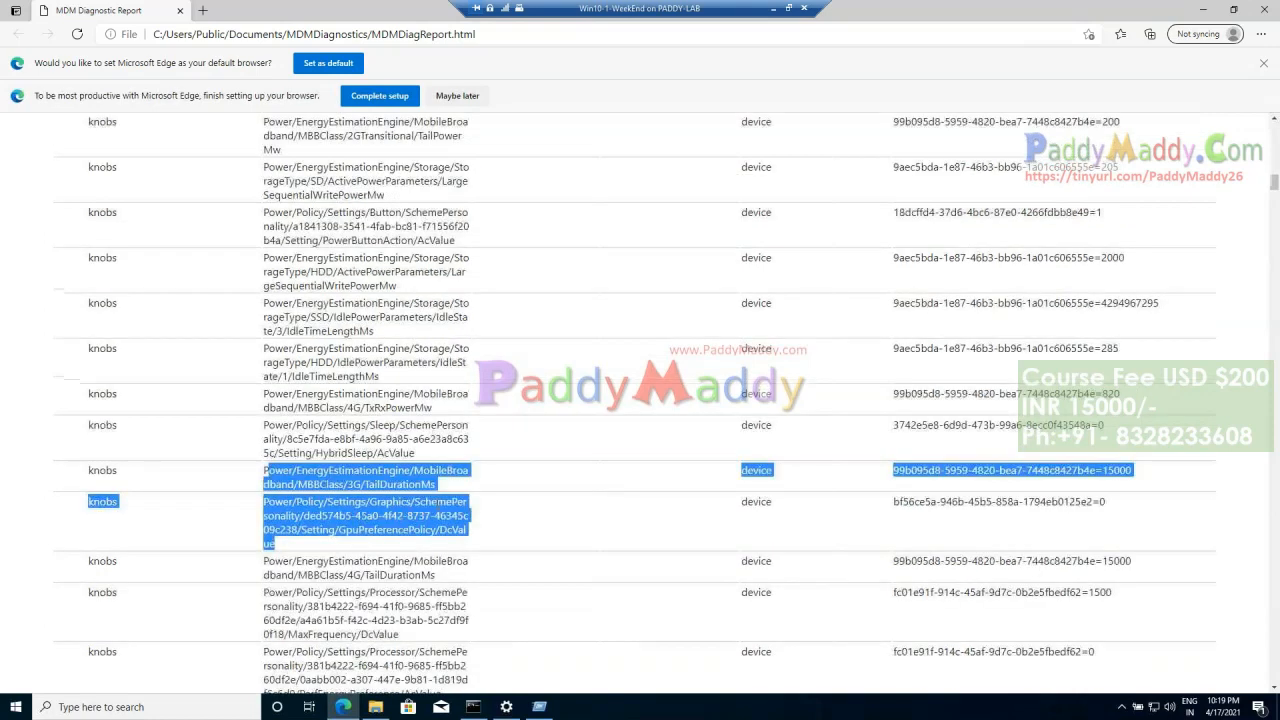
{"action": "left_click_drag", "start_coordinate": [320, 514], "coordinate": [404, 665]}
{"action": "scroll", "coordinate": [410, 574], "scroll_direction": "down", "scroll_amount": 13}
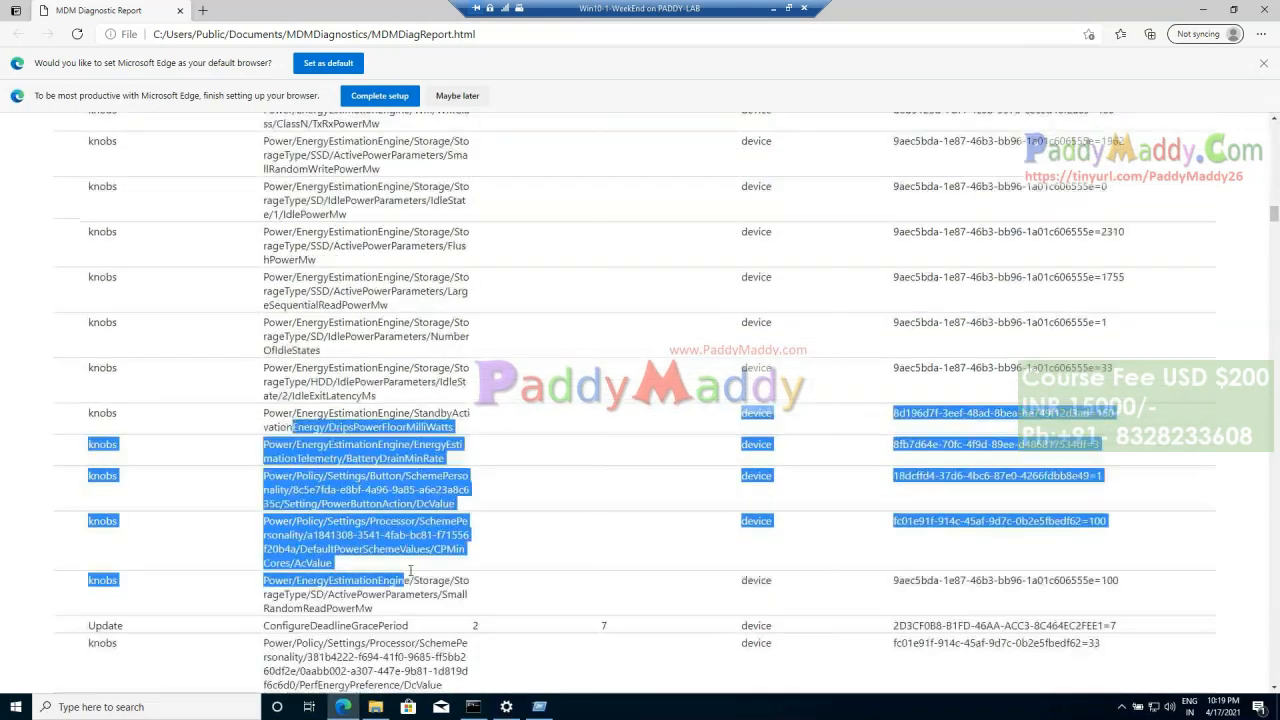
{"action": "left_click_drag", "start_coordinate": [1274, 252], "coordinate": [1275, 686]}
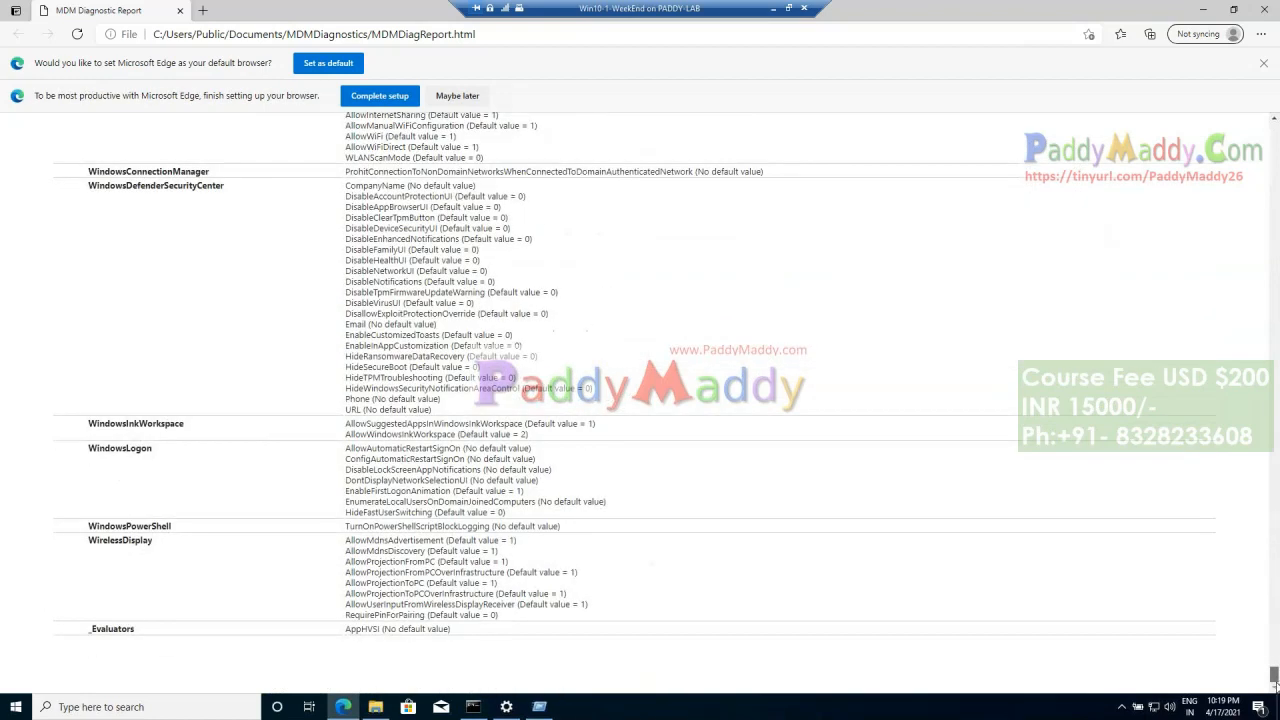
{"action": "left_click_drag", "start_coordinate": [1274, 674], "coordinate": [1273, 100]}
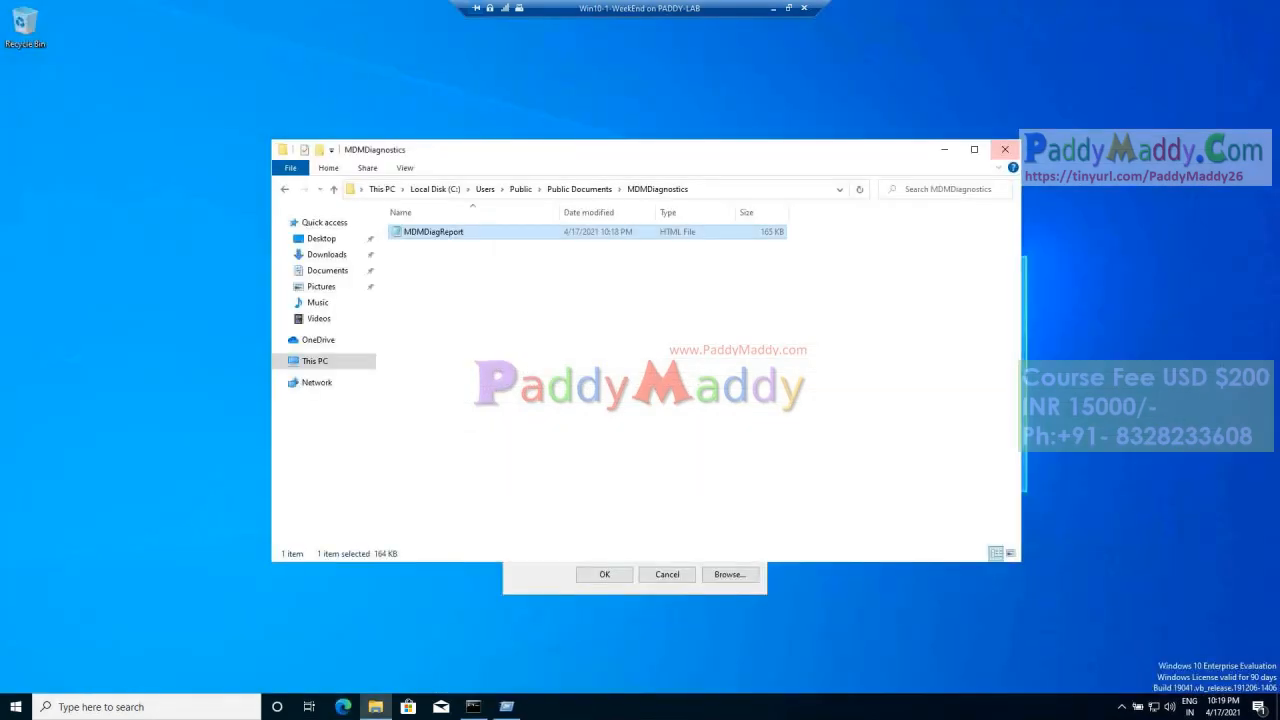
Step: Close File Explorer and Settings, run cmd, begin a dsregcmd / command and maximize the Command Prompt window
{"action": "left_click", "coordinate": [1005, 149]}
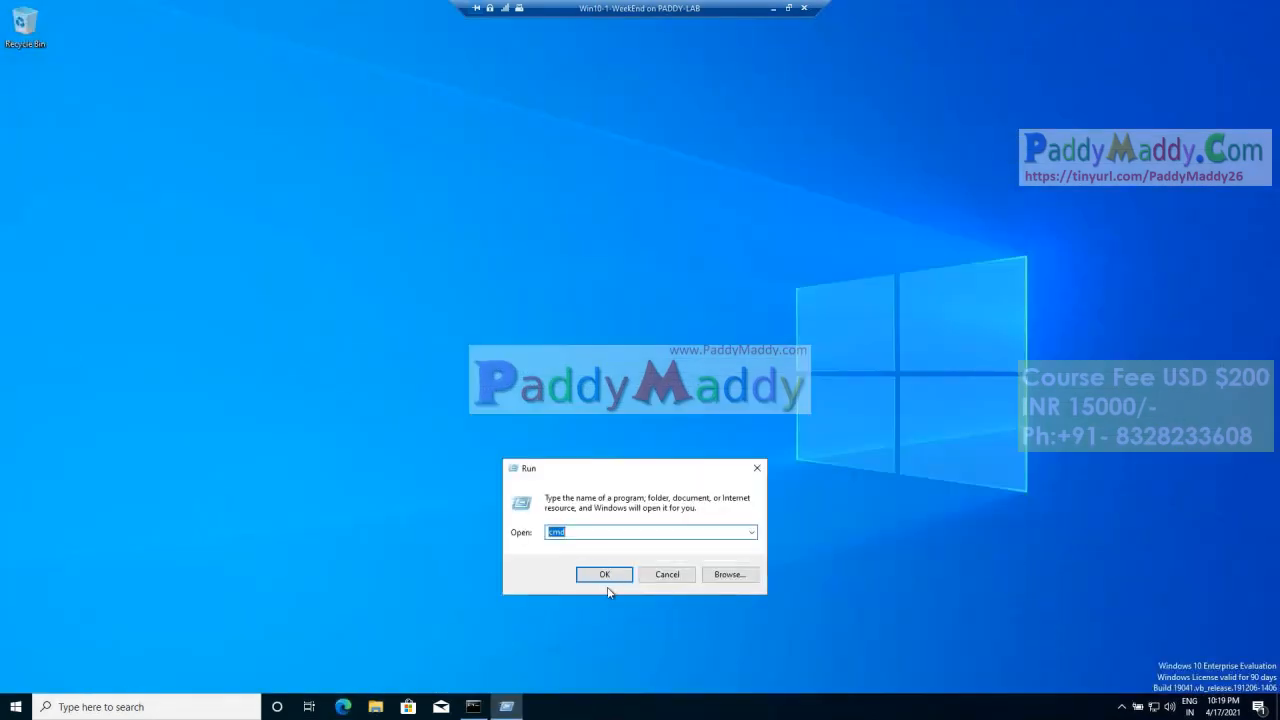
{"action": "key", "text": "Return"}
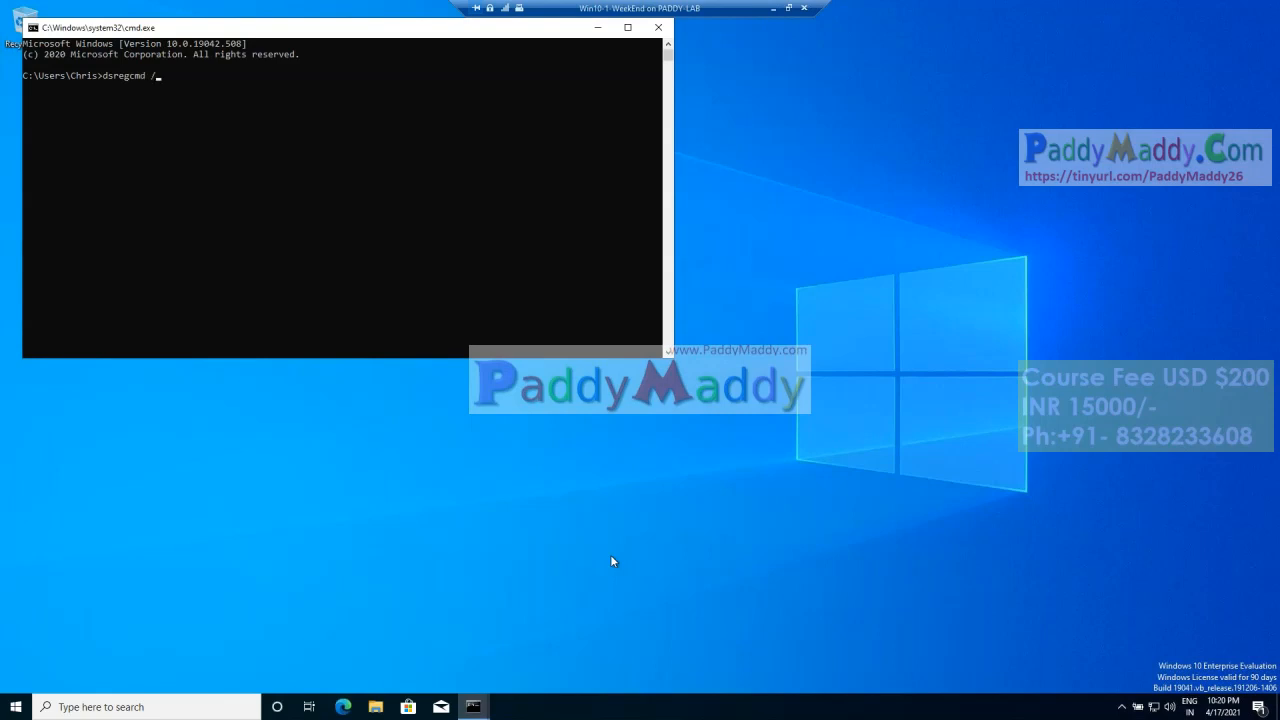
{"action": "double_click", "coordinate": [372, 32]}
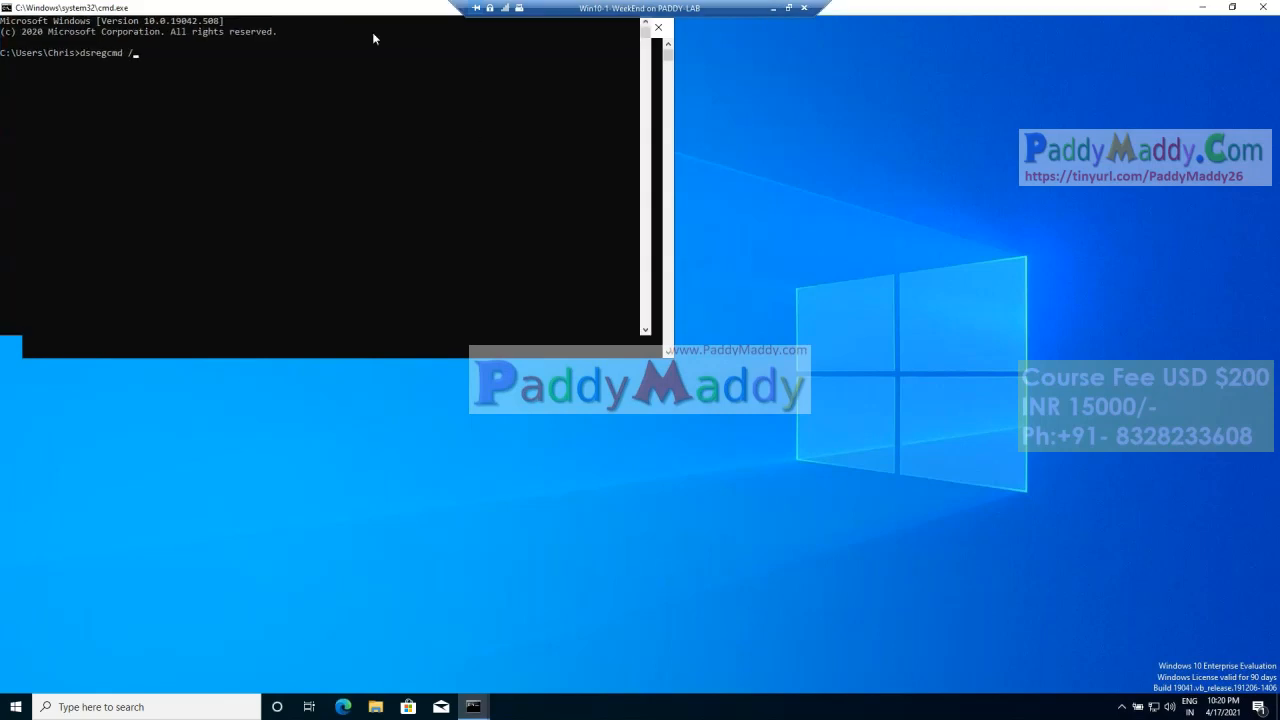
Step: Set the Command Prompt font to NSimSun at size 28
{"action": "right_click", "coordinate": [267, 18]}
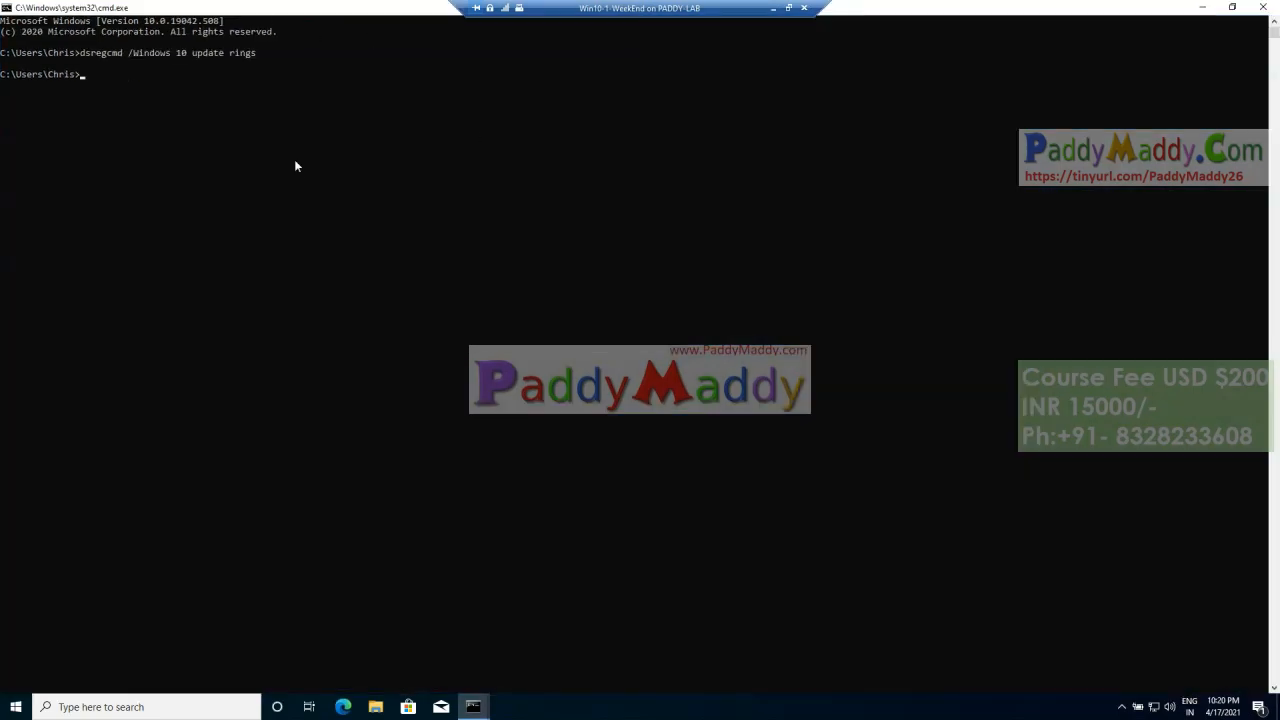
{"action": "right_click", "coordinate": [257, 9]}
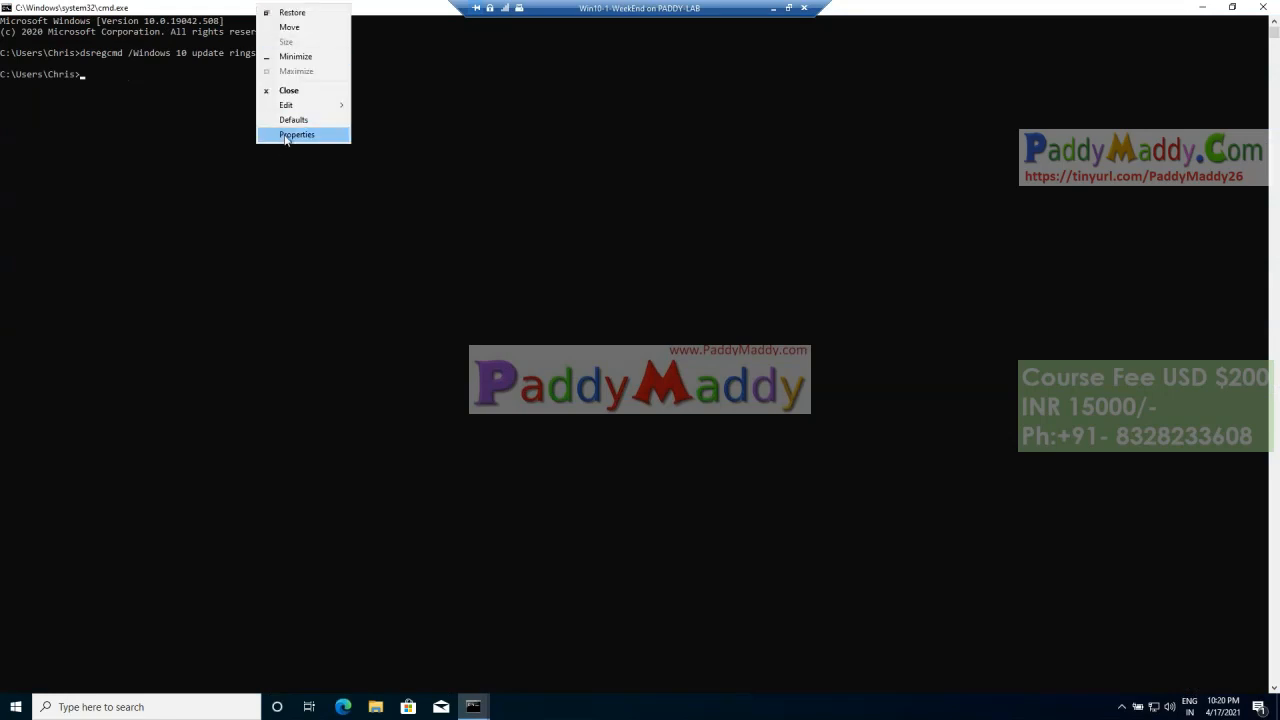
{"action": "left_click", "coordinate": [285, 134]}
{"action": "left_click", "coordinate": [64, 38]}
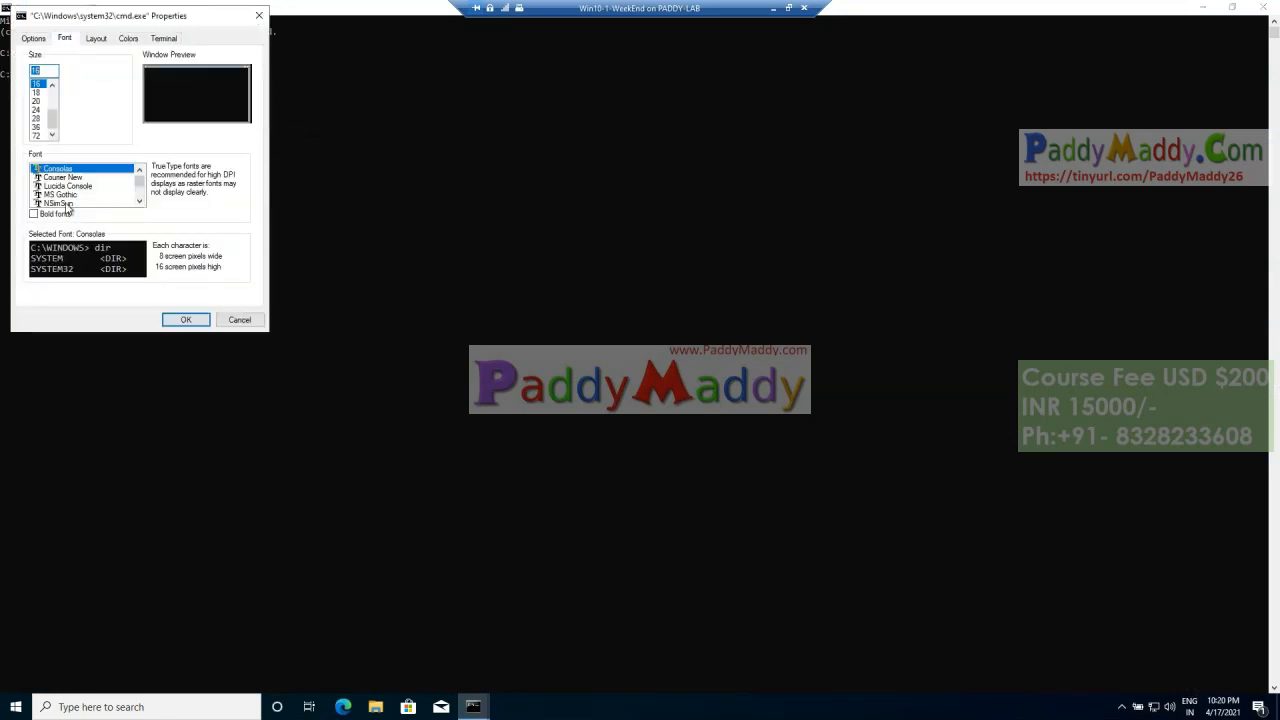
{"action": "left_click", "coordinate": [67, 204]}
{"action": "left_click", "coordinate": [40, 118]}
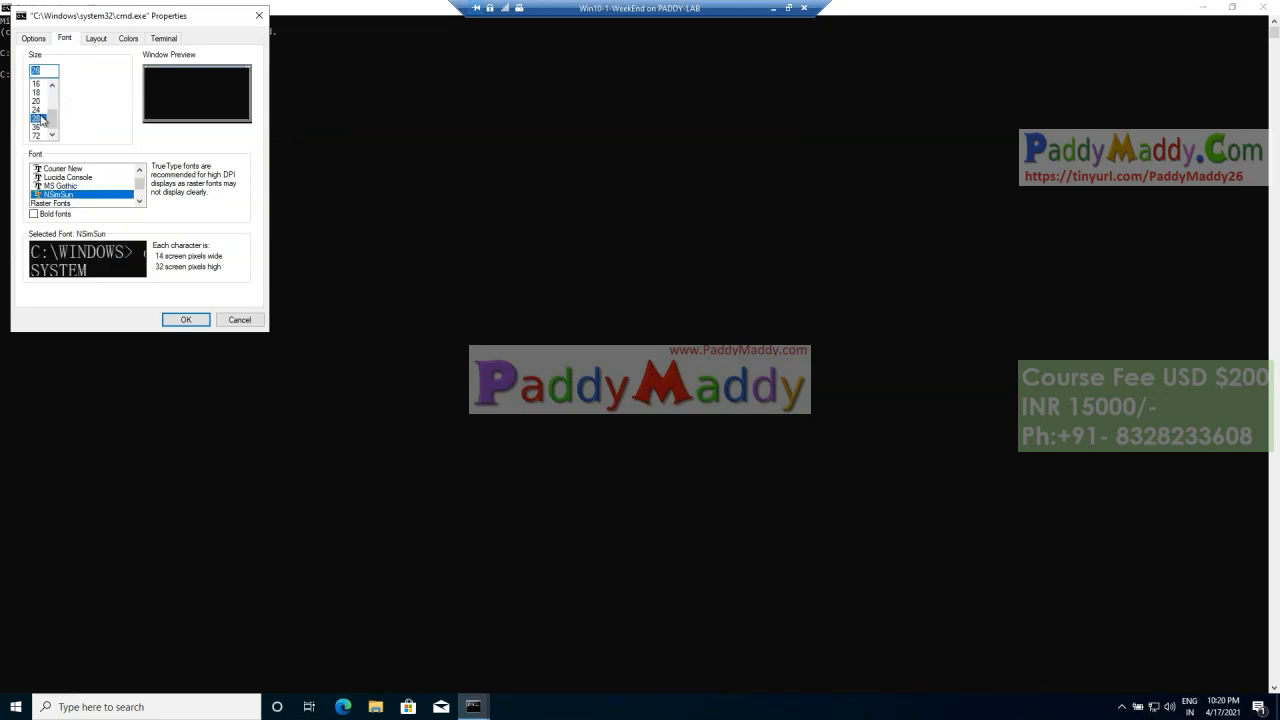
{"action": "left_click", "coordinate": [186, 319]}
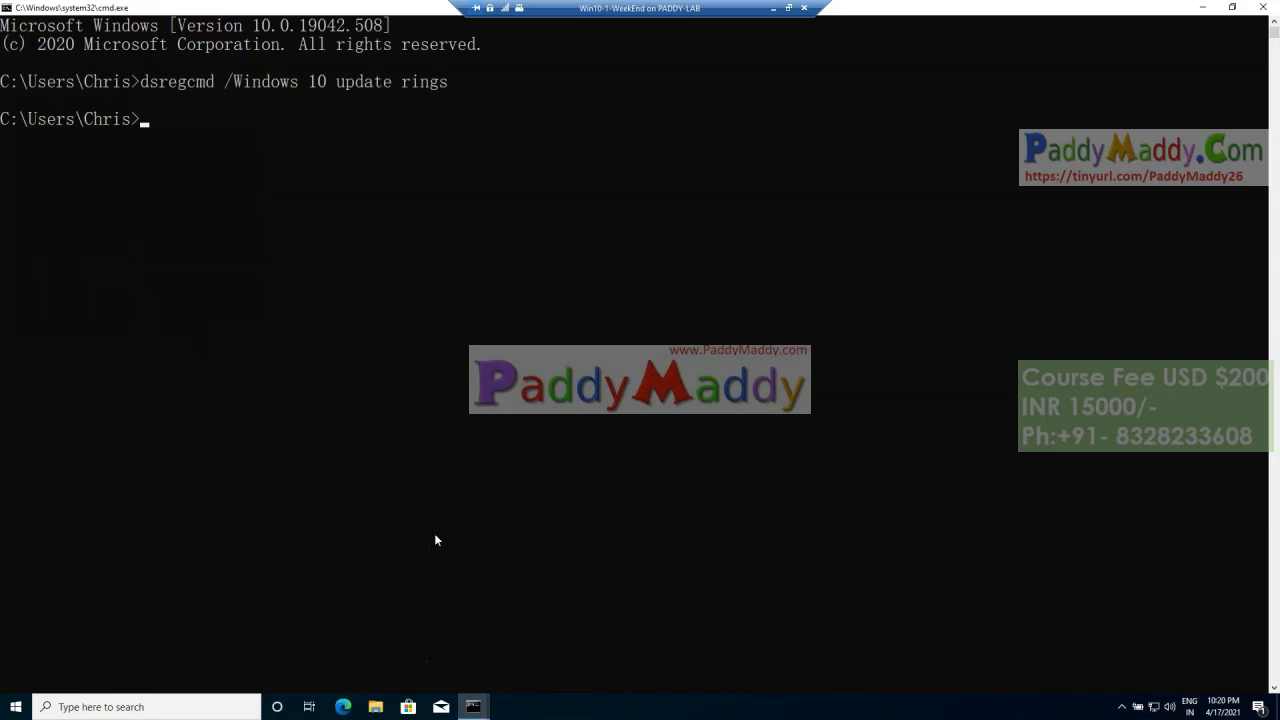
Step: Clear the Command Prompt and run dsregcmd /status
{"action": "type", "text": "ls"}
{"action": "key", "text": "Return"}
{"action": "key", "text": "Up"}
{"action": "key", "text": "Up"}
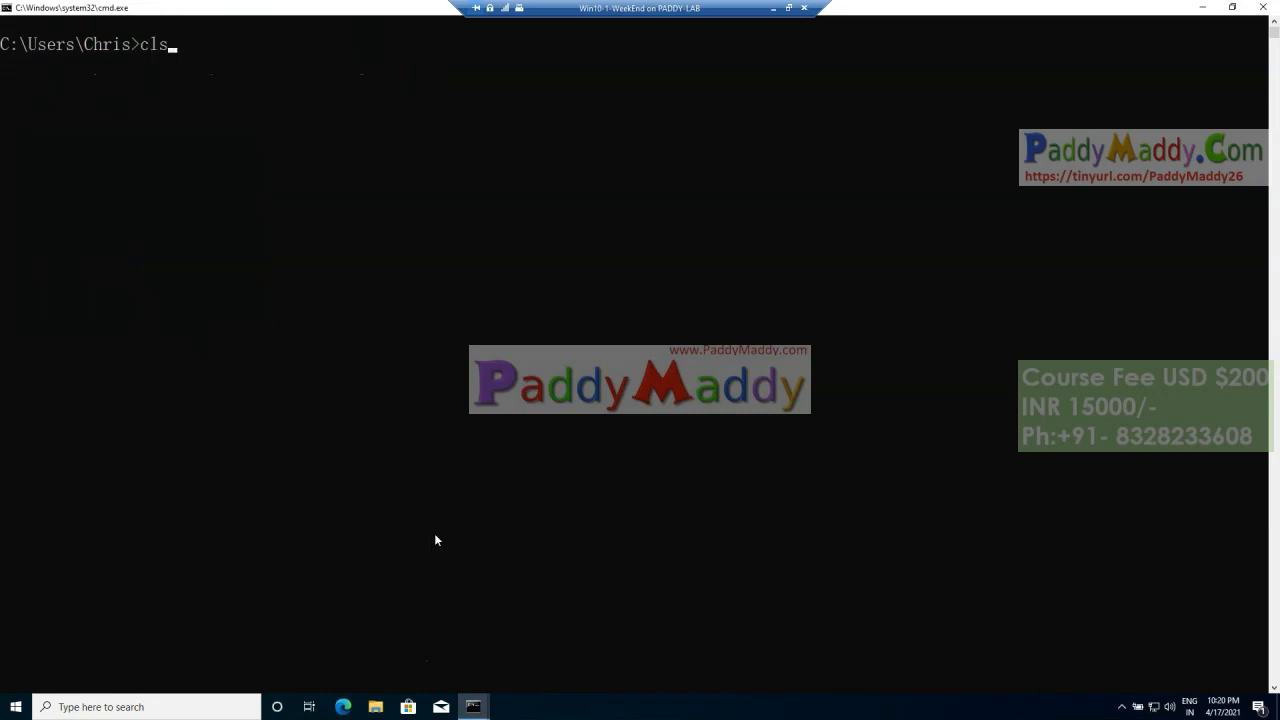
{"action": "key", "text": "BackSpace"}
{"action": "key", "text": "BackSpace"}
{"action": "key", "text": "BackSpace"}
{"action": "key", "text": "BackSpace"}
{"action": "key", "text": "BackSpace"}
{"action": "key", "text": "BackSpace"}
{"action": "key", "text": "BackSpace"}
{"action": "key", "text": "BackSpace"}
{"action": "key", "text": "BackSpace"}
{"action": "key", "text": "BackSpace"}
{"action": "key", "text": "BackSpace"}
{"action": "key", "text": "BackSpace"}
{"action": "key", "text": "BackSpace"}
{"action": "key", "text": "BackSpace"}
{"action": "key", "text": "BackSpace"}
{"action": "key", "text": "BackSpace"}
{"action": "key", "text": "BackSpace"}
{"action": "key", "text": "BackSpace"}
{"action": "key", "text": "BackSpace"}
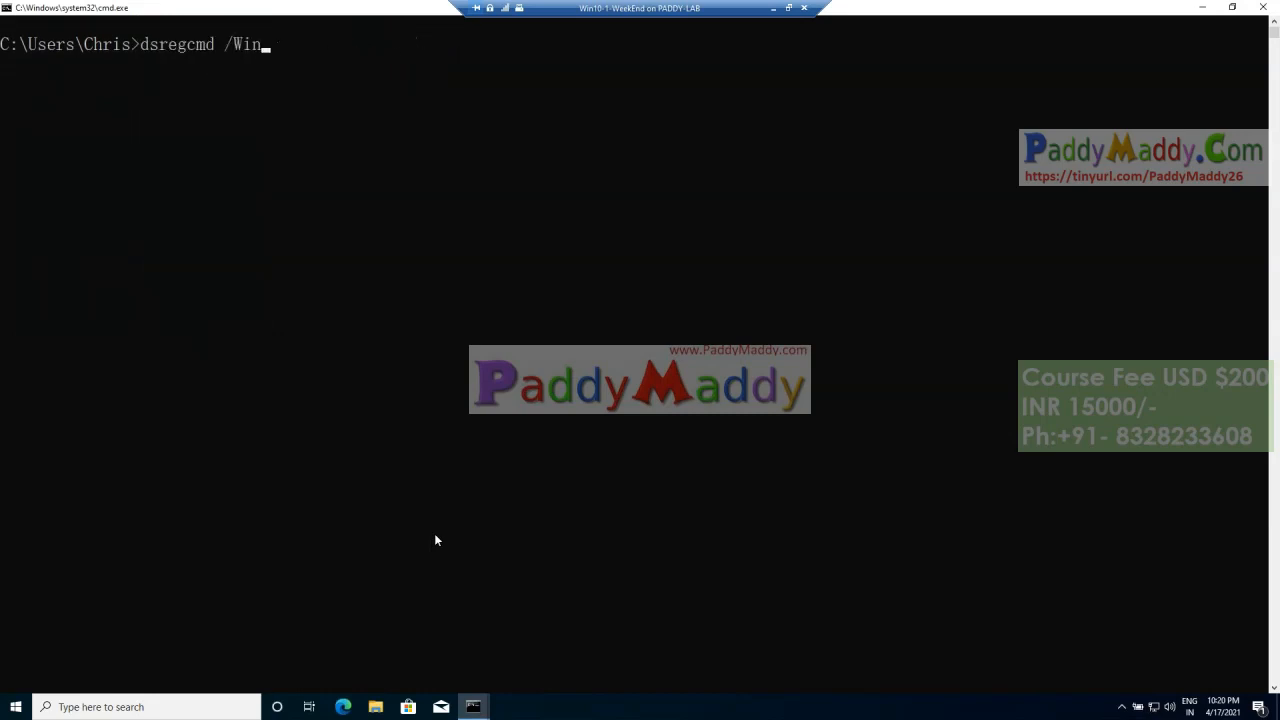
{"action": "type", "text": "status"}
{"action": "key", "text": "Return"}
Step: Examine the Device State and Device Details sections of the dsregcmd output, highlighting the command, join states, device name and device ID
{"action": "scroll", "coordinate": [159, 354], "scroll_direction": "up", "scroll_amount": 7}
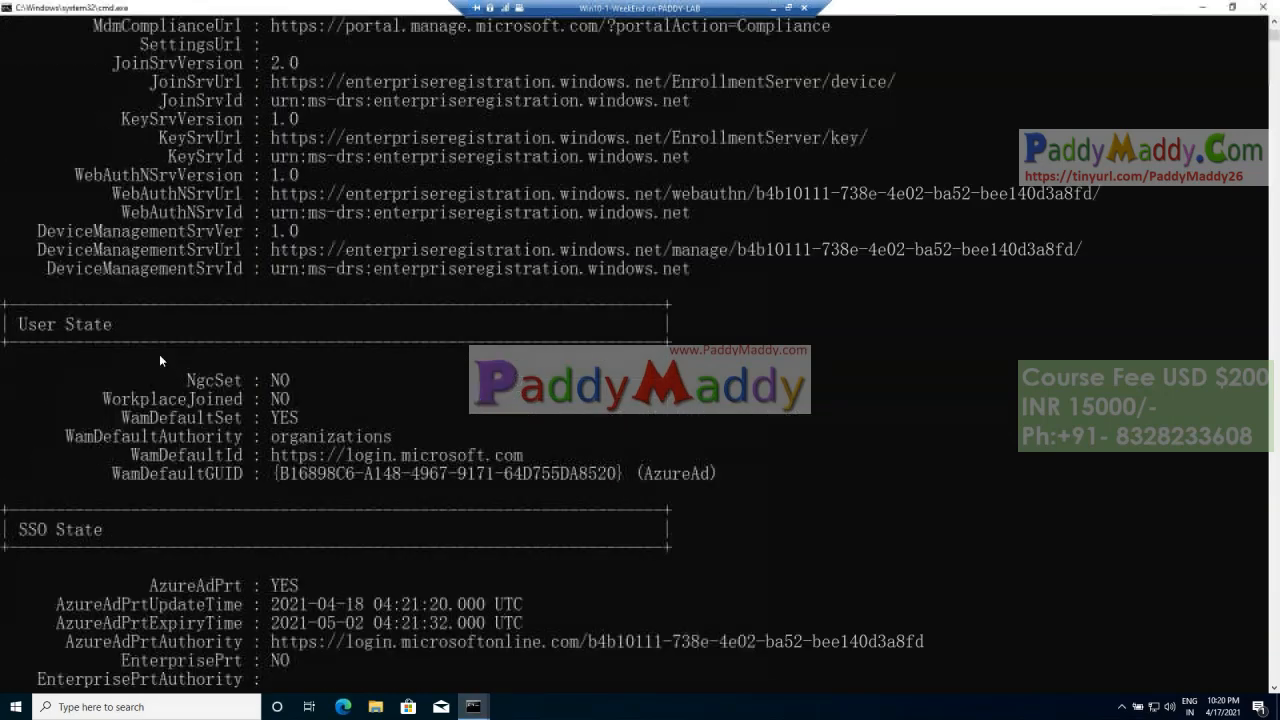
{"action": "scroll", "coordinate": [287, 406], "scroll_direction": "up", "scroll_amount": 8}
{"action": "scroll", "coordinate": [347, 347], "scroll_direction": "up", "scroll_amount": 5}
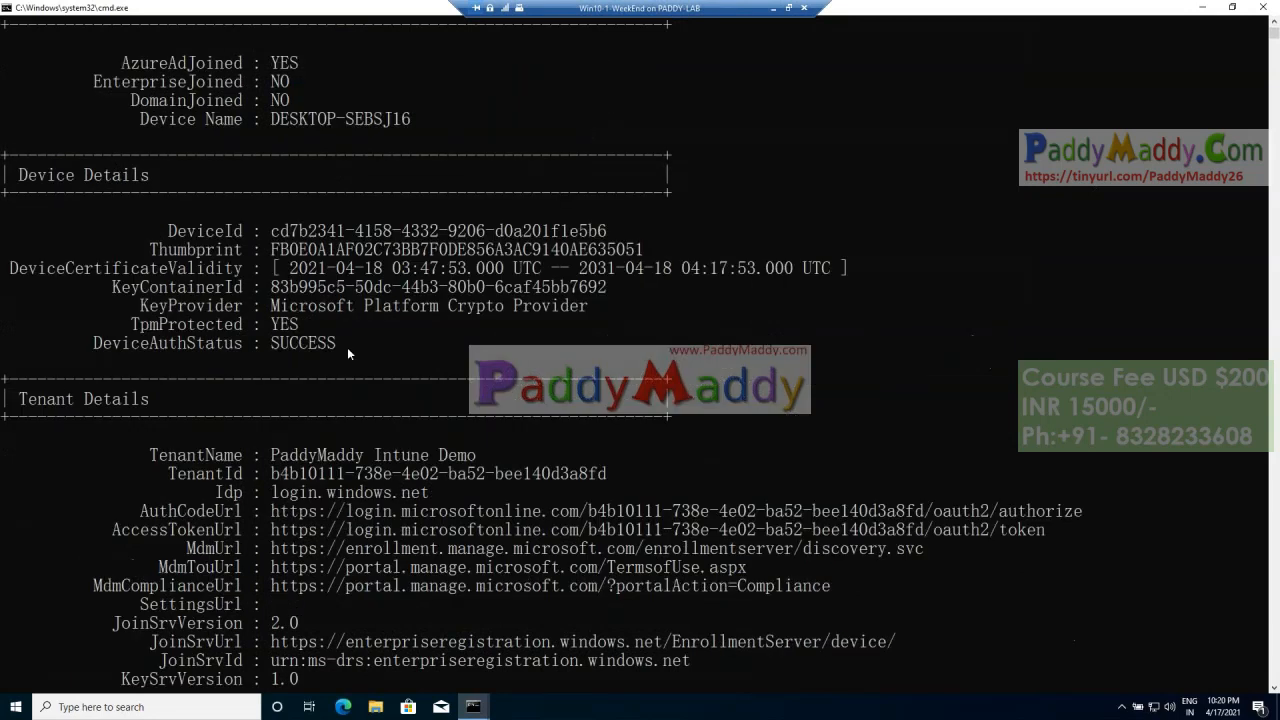
{"action": "left_click_drag", "start_coordinate": [141, 44], "coordinate": [212, 48]}
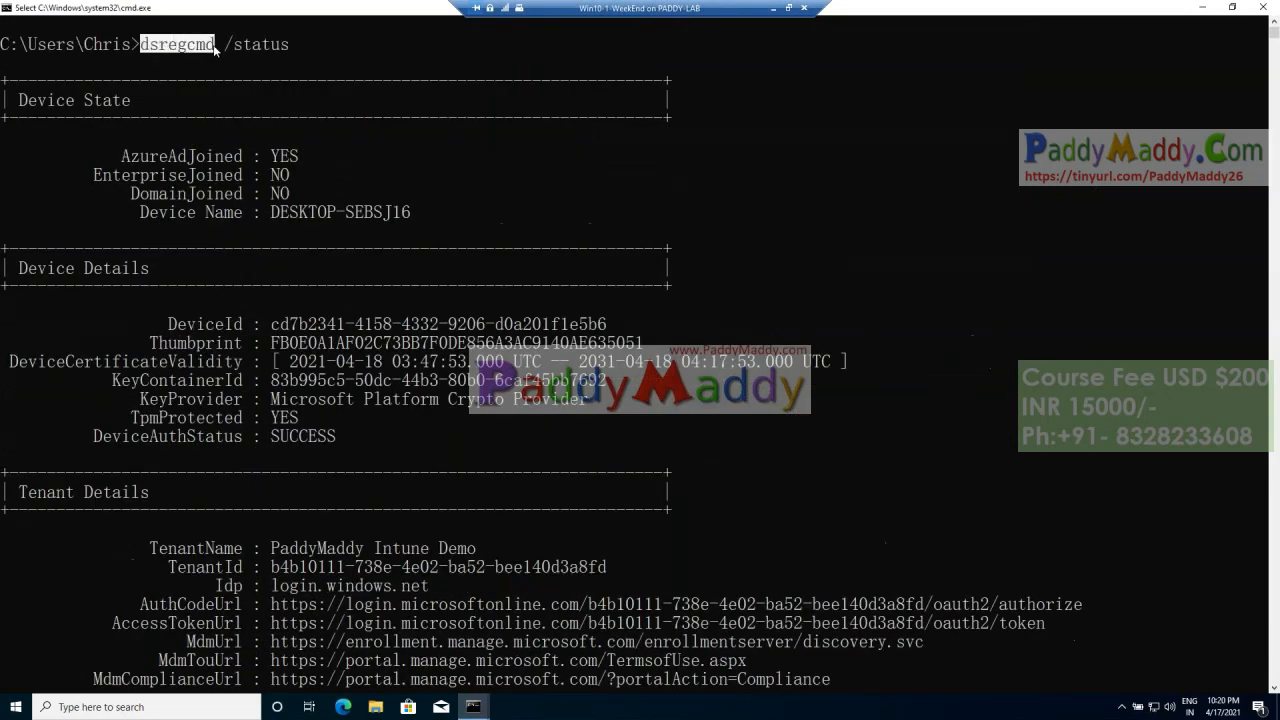
{"action": "left_click_drag", "start_coordinate": [252, 50], "coordinate": [290, 50]}
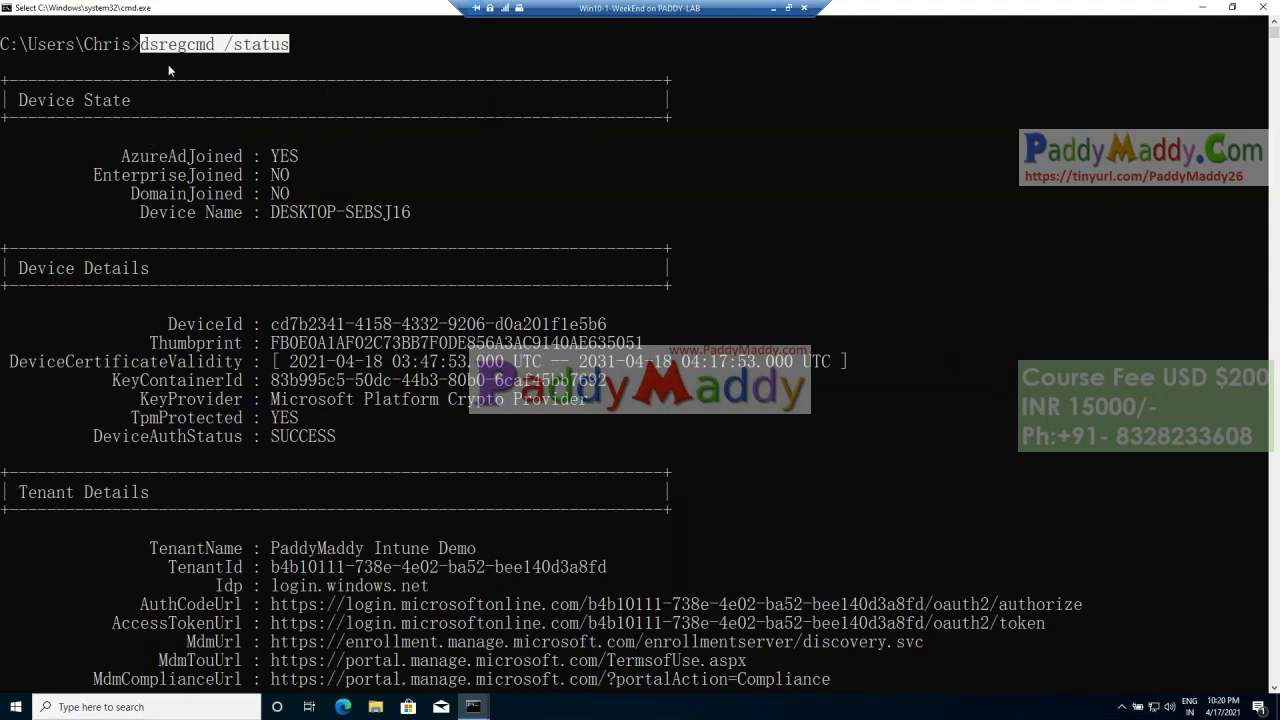
{"action": "left_click", "coordinate": [245, 229]}
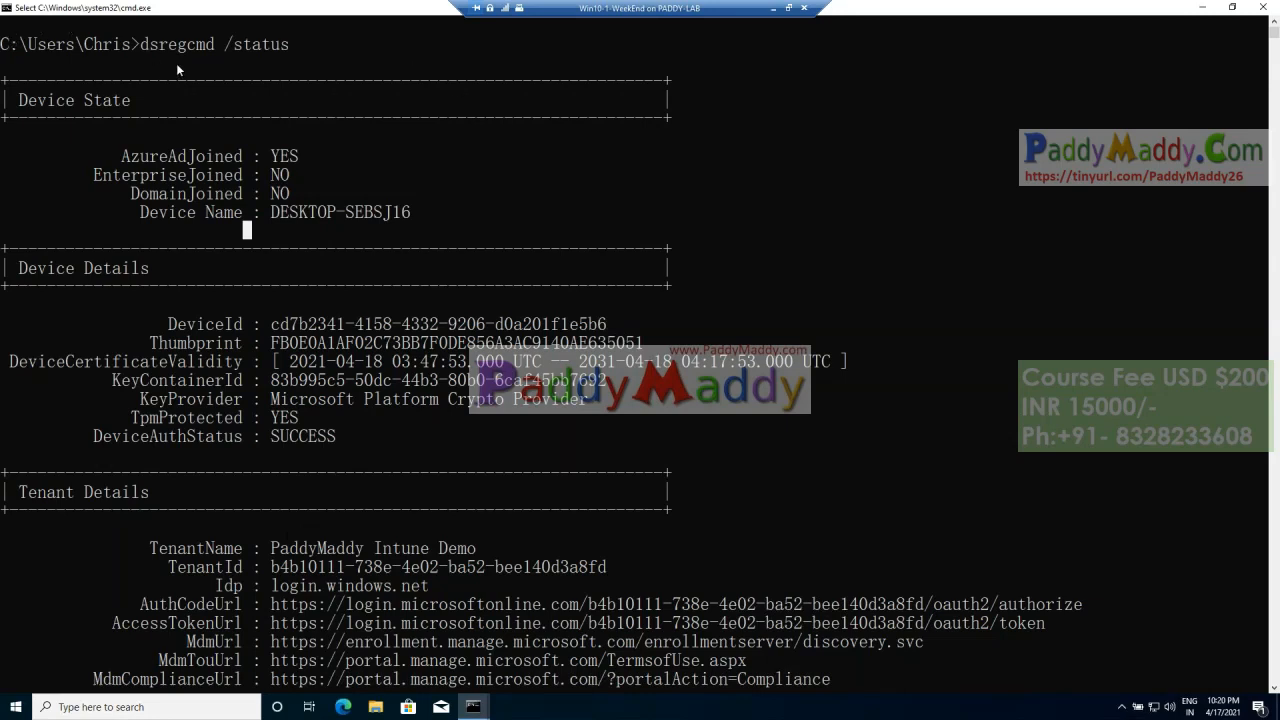
{"action": "left_click_drag", "start_coordinate": [145, 46], "coordinate": [243, 55]}
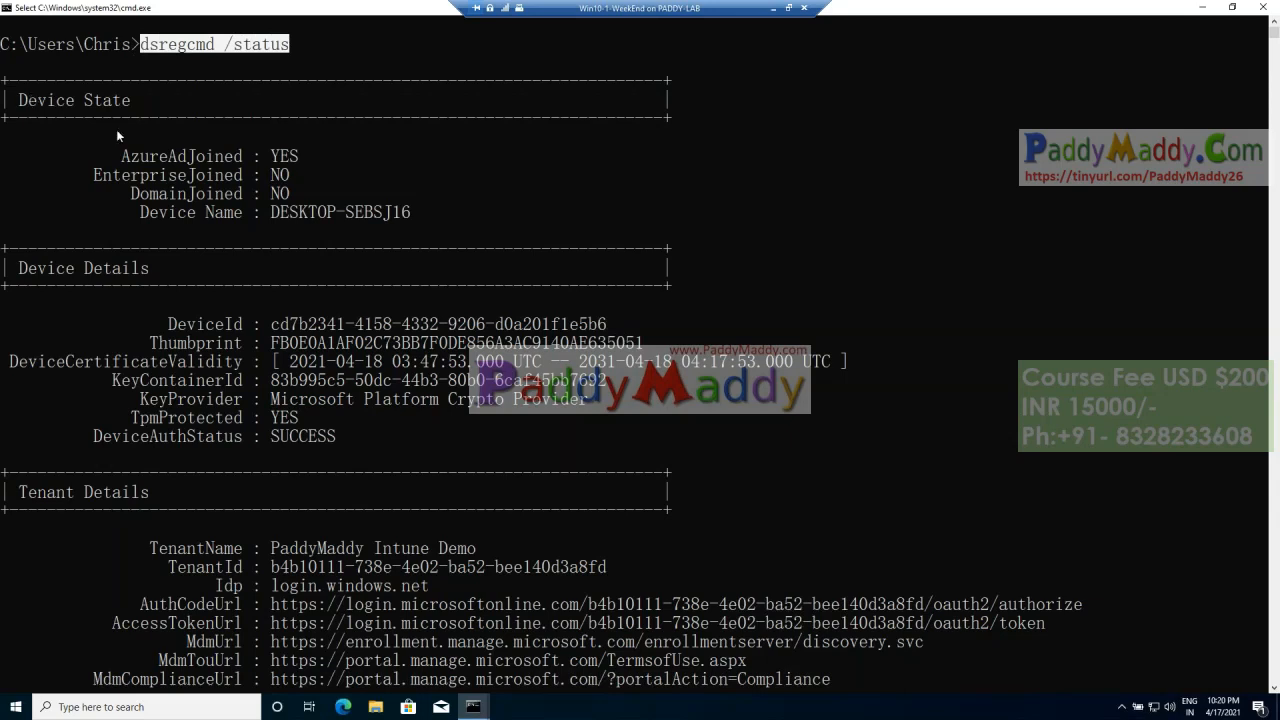
{"action": "left_click_drag", "start_coordinate": [122, 152], "coordinate": [305, 171]}
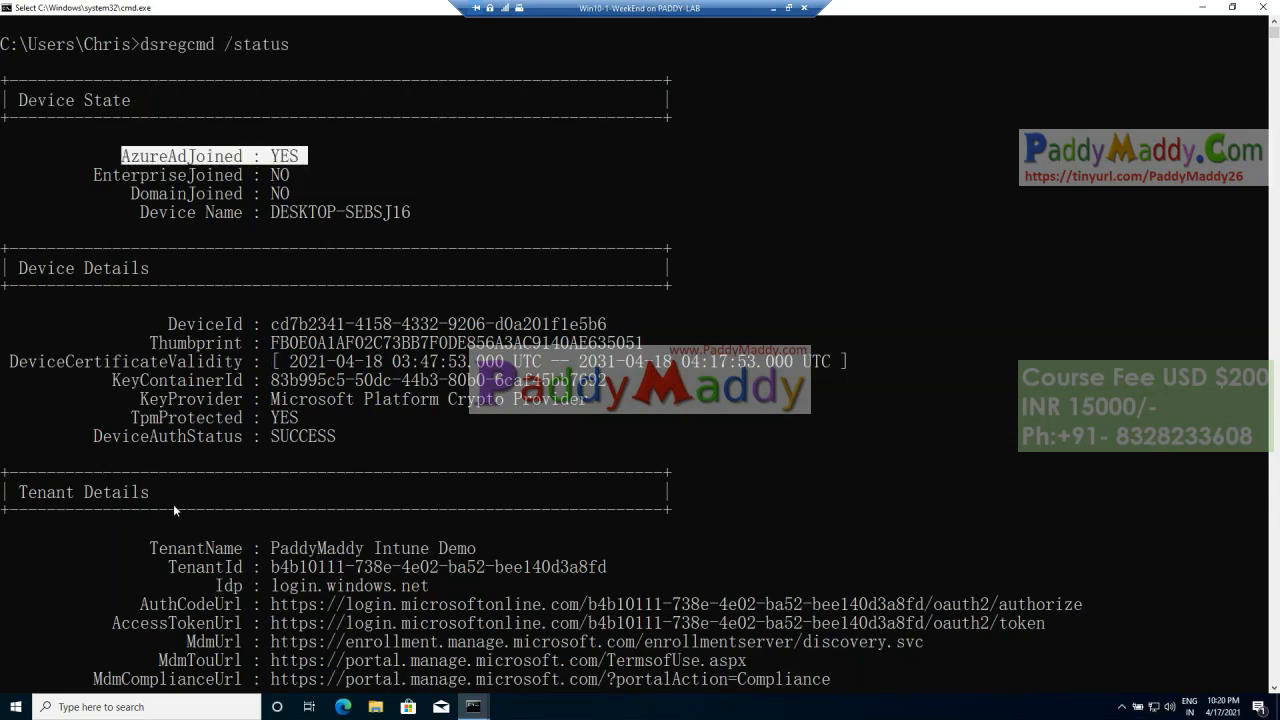
{"action": "left_click_drag", "start_coordinate": [93, 172], "coordinate": [432, 219]}
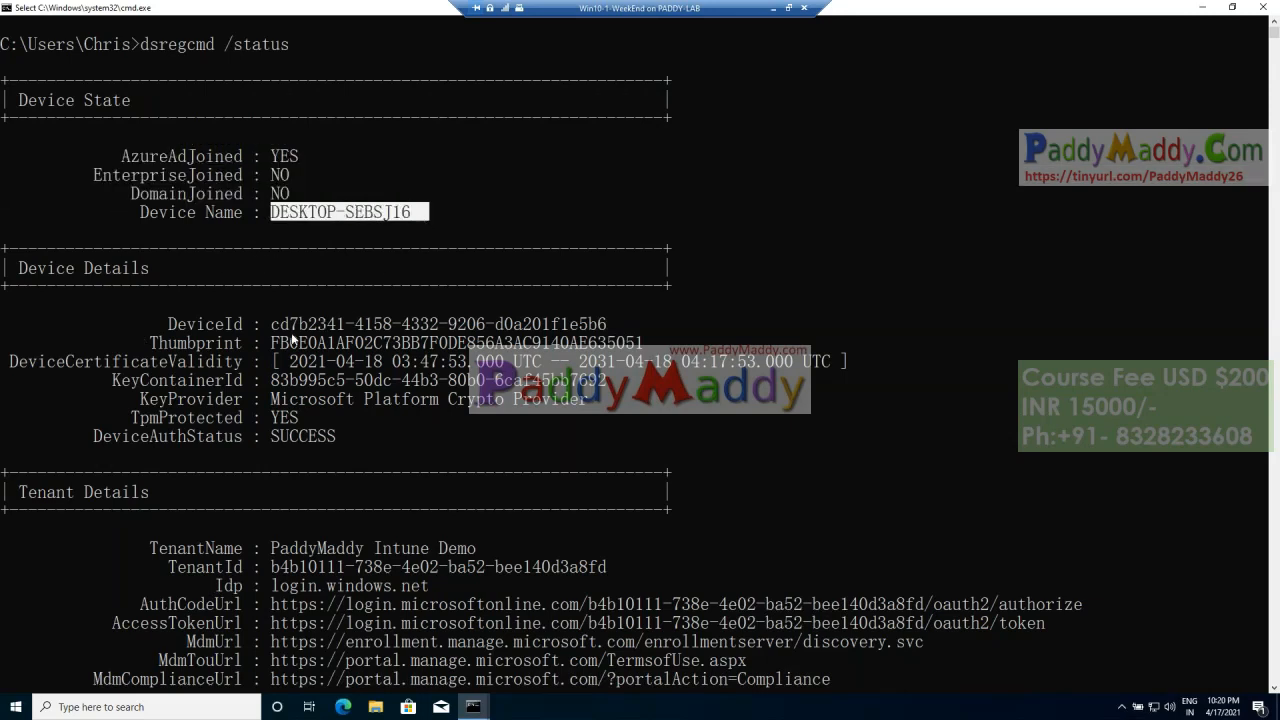
{"action": "left_click", "coordinate": [274, 326]}
{"action": "left_click_drag", "start_coordinate": [274, 326], "coordinate": [606, 326]}
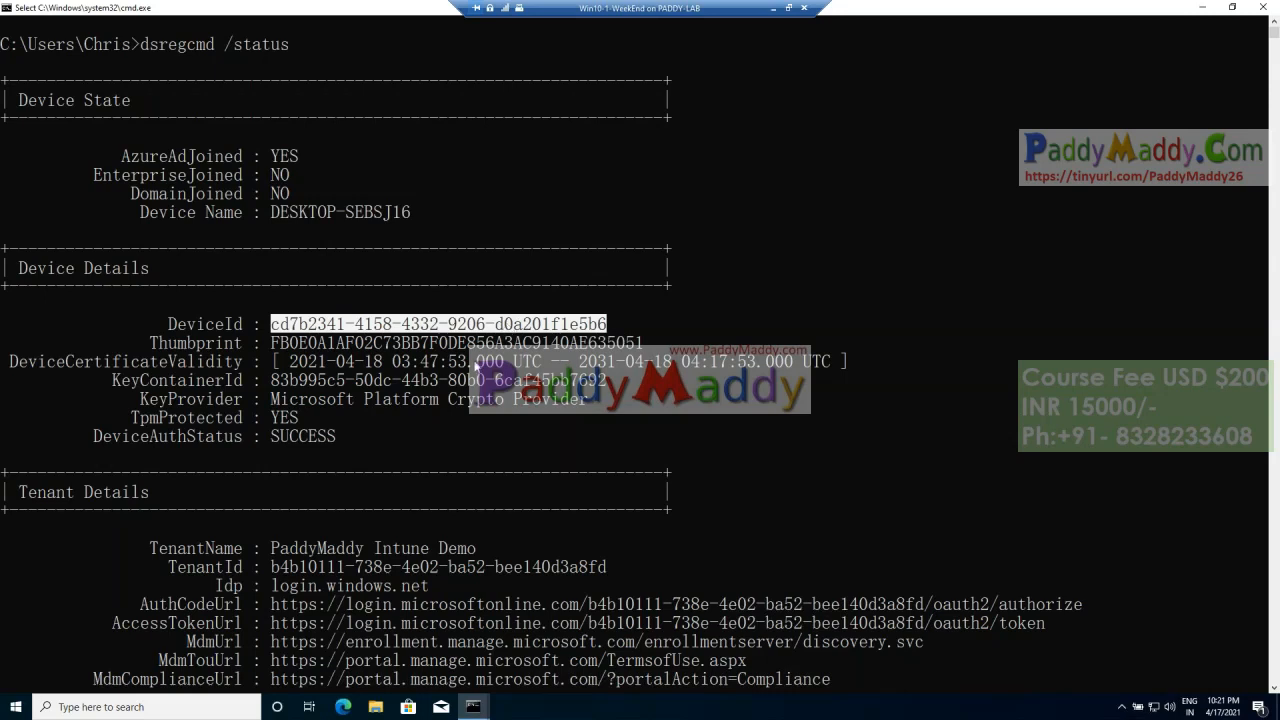
Step: Examine the Tenant Details section, highlighting the tenant name, tenant ID and service URLs
{"action": "scroll", "coordinate": [508, 330], "scroll_direction": "down", "scroll_amount": 3}
{"action": "left_click_drag", "start_coordinate": [18, 324], "coordinate": [148, 326]}
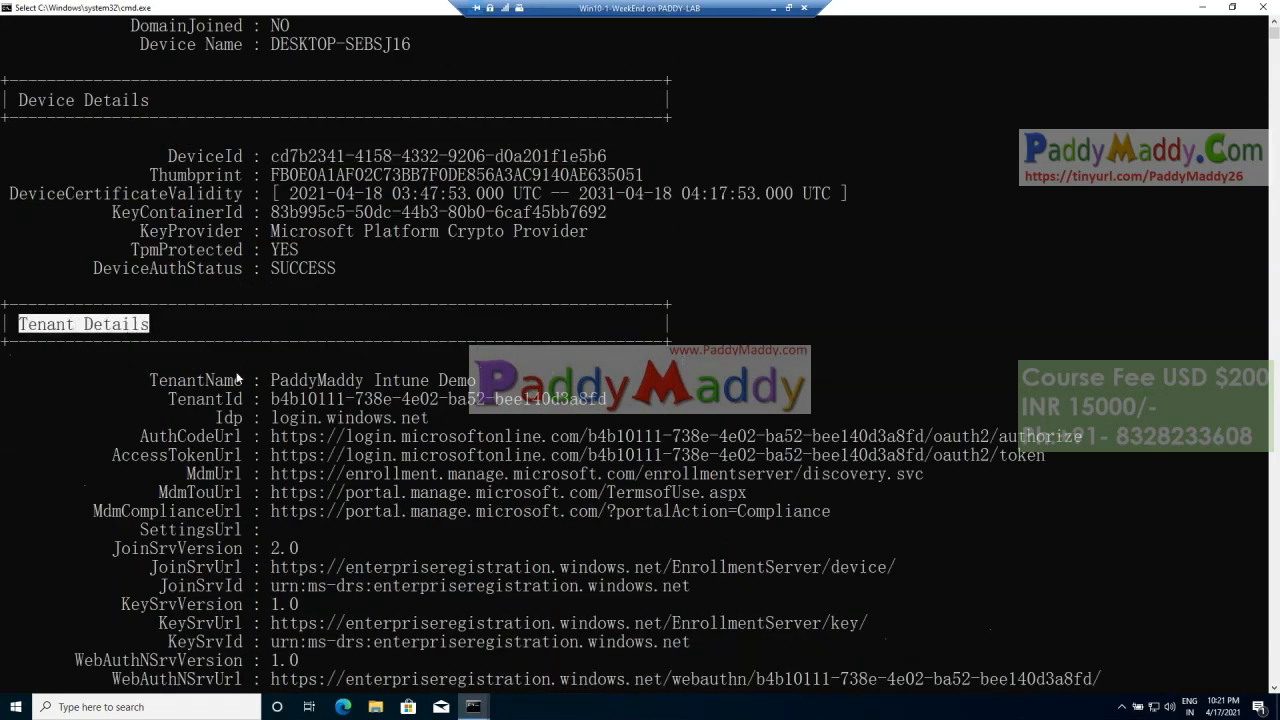
{"action": "left_click_drag", "start_coordinate": [280, 382], "coordinate": [566, 400]}
{"action": "left_click_drag", "start_coordinate": [272, 399], "coordinate": [603, 402]}
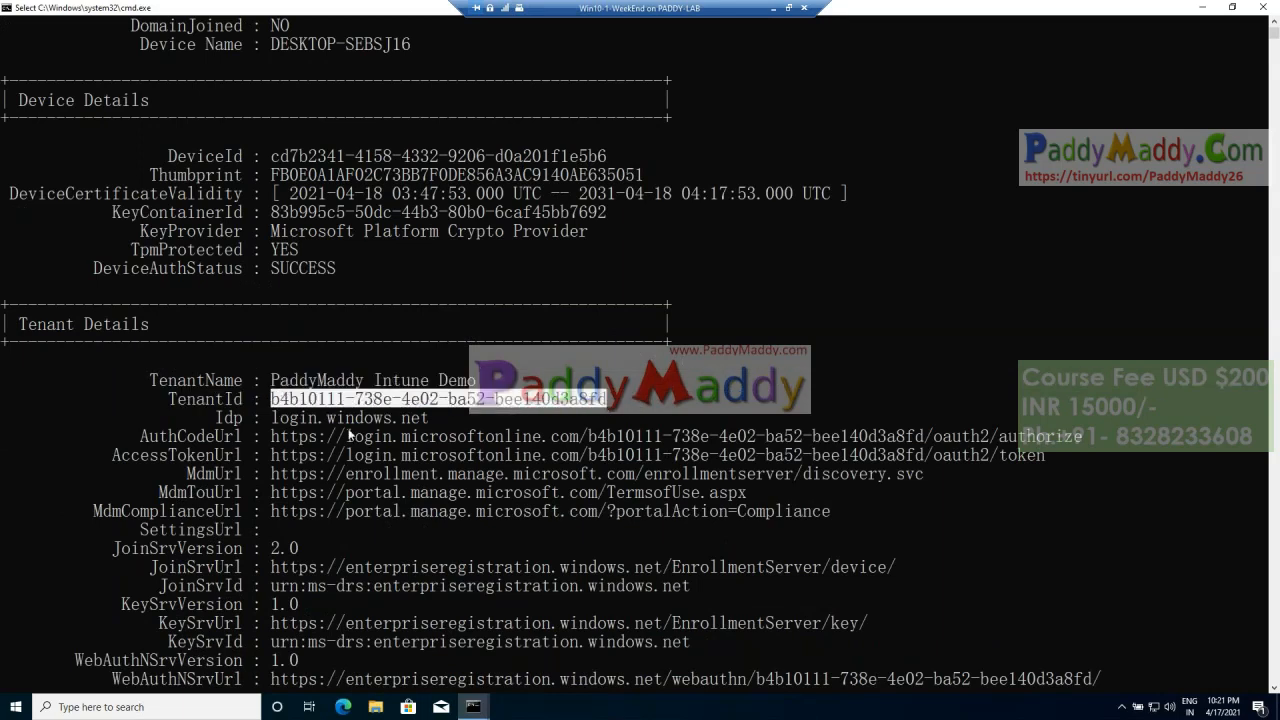
{"action": "scroll", "coordinate": [481, 522], "scroll_direction": "down", "scroll_amount": 1}
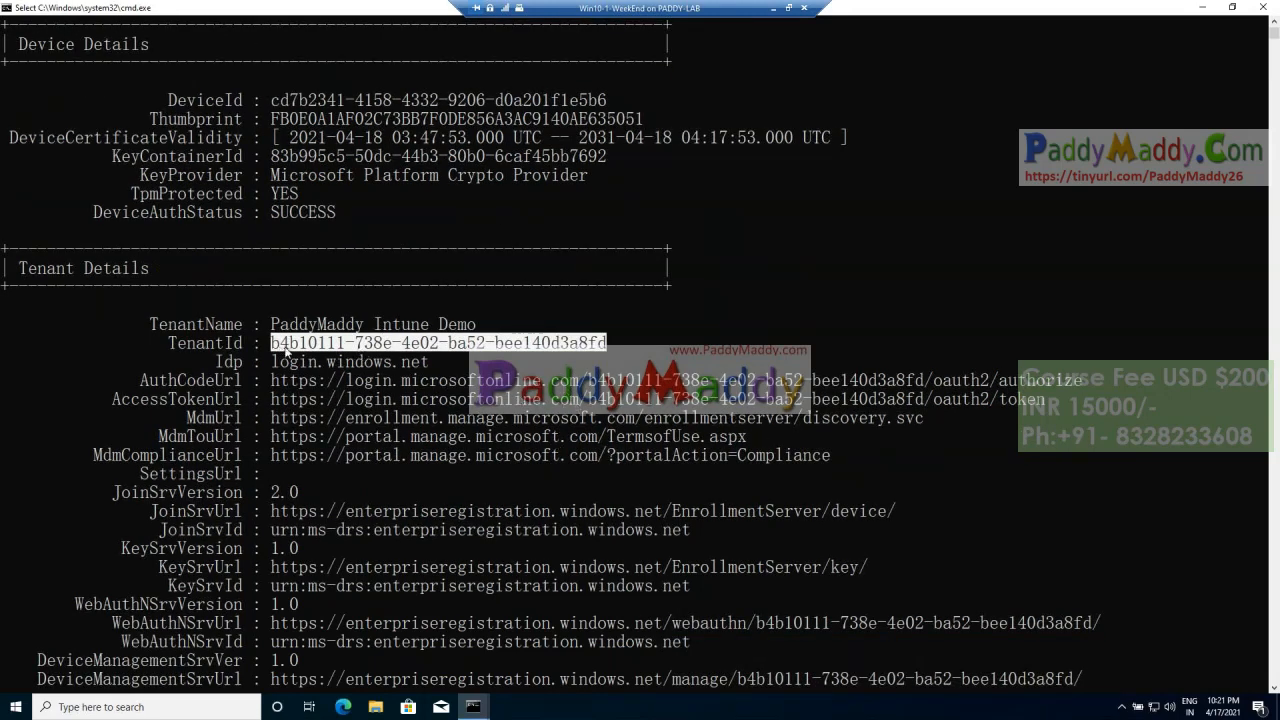
{"action": "scroll", "coordinate": [366, 352], "scroll_direction": "down", "scroll_amount": 1}
{"action": "scroll", "coordinate": [364, 346], "scroll_direction": "down", "scroll_amount": 1}
{"action": "left_click_drag", "start_coordinate": [154, 212], "coordinate": [884, 567]}
{"action": "scroll", "coordinate": [628, 431], "scroll_direction": "down", "scroll_amount": 1}
{"action": "scroll", "coordinate": [628, 431], "scroll_direction": "down", "scroll_amount": 7}
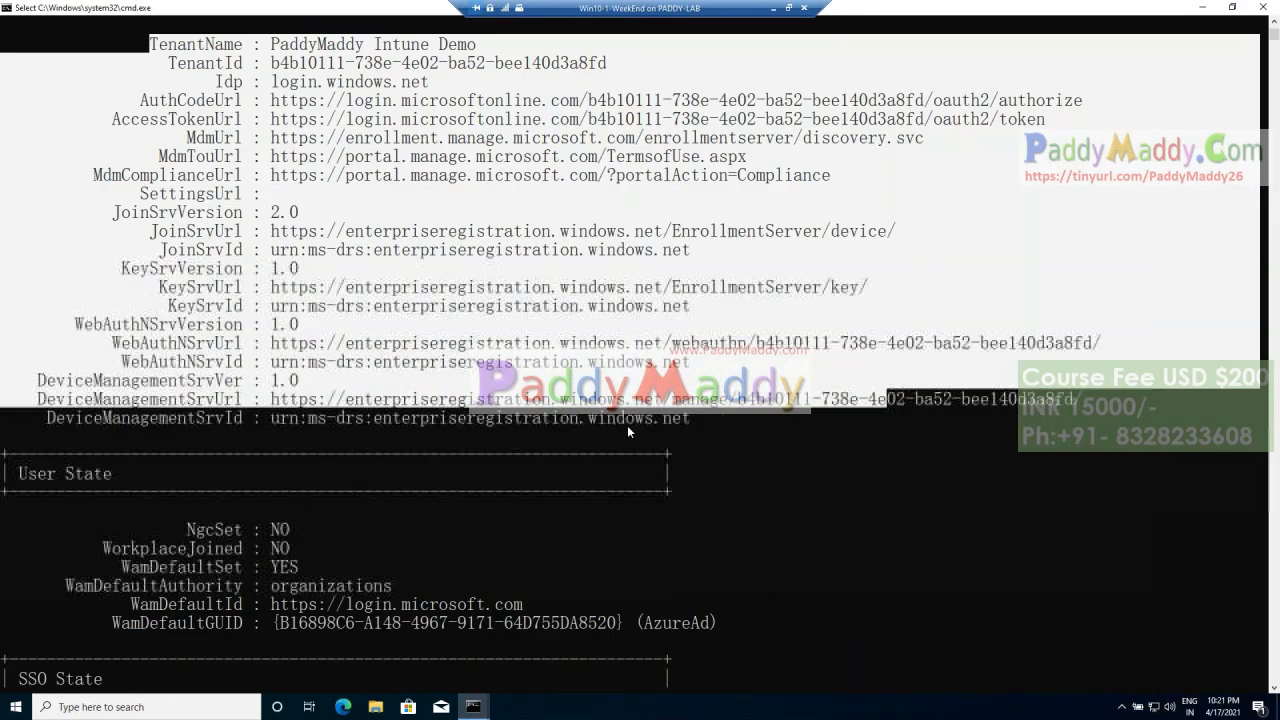
{"action": "scroll", "coordinate": [471, 447], "scroll_direction": "down", "scroll_amount": 2}
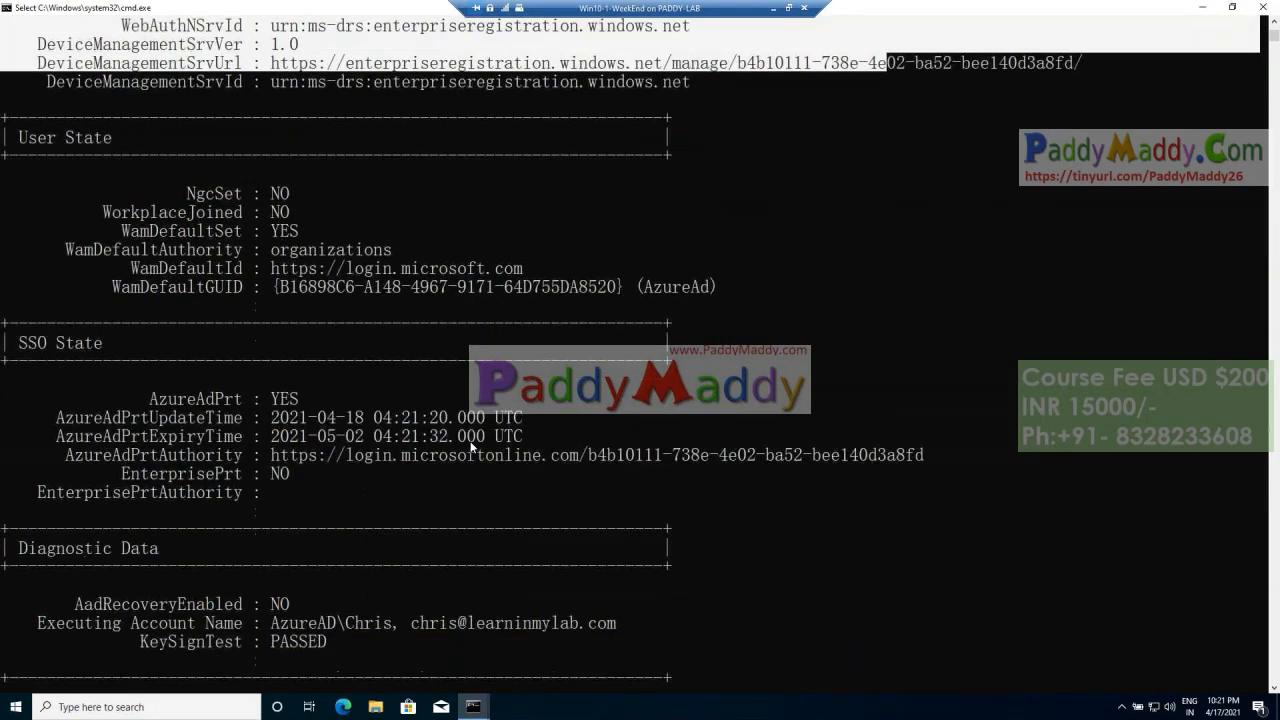
Step: Examine the SSO State and Diagnostic Data sections of the output
{"action": "left_click_drag", "start_coordinate": [142, 344], "coordinate": [643, 361]}
{"action": "scroll", "coordinate": [311, 463], "scroll_direction": "down", "scroll_amount": 4}
{"action": "left_click", "coordinate": [332, 268]}
{"action": "left_click_drag", "start_coordinate": [61, 308], "coordinate": [541, 361]}
{"action": "scroll", "coordinate": [130, 425], "scroll_direction": "down", "scroll_amount": 6}
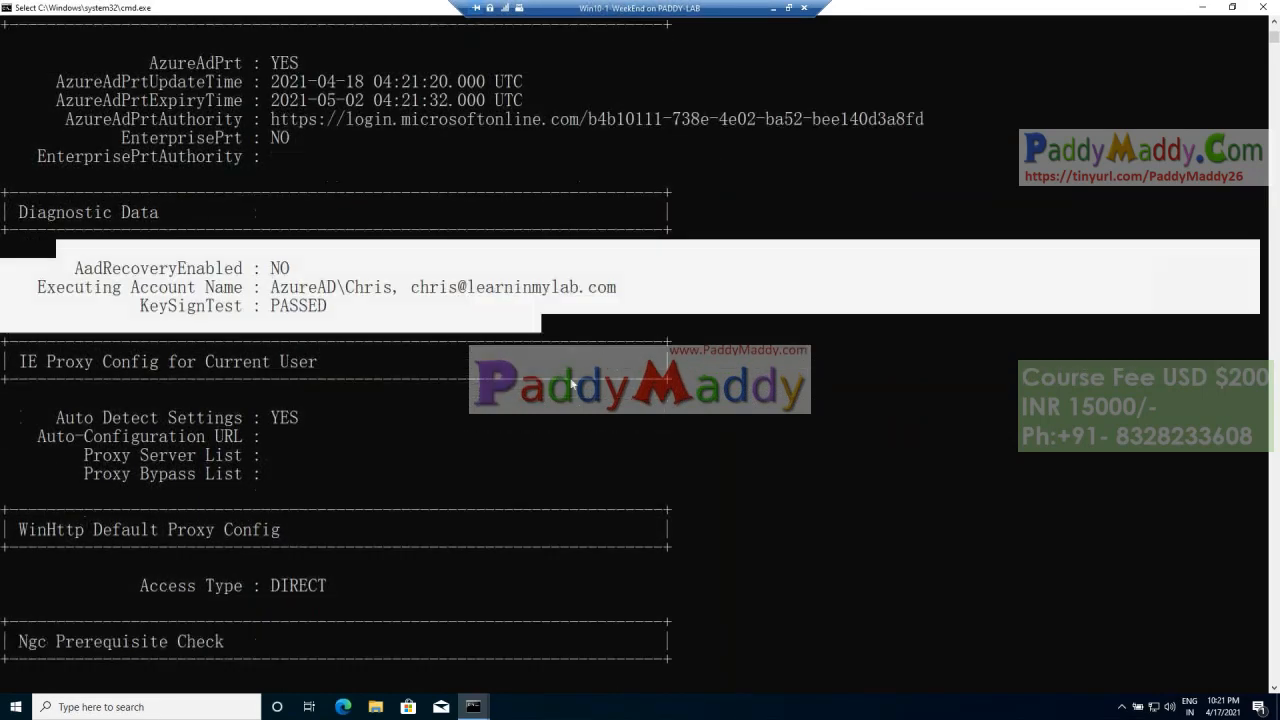
Step: Examine the Ngc Prerequisite Check results and highlight the aadjerrors information link below them
{"action": "left_click_drag", "start_coordinate": [100, 420], "coordinate": [428, 548]}
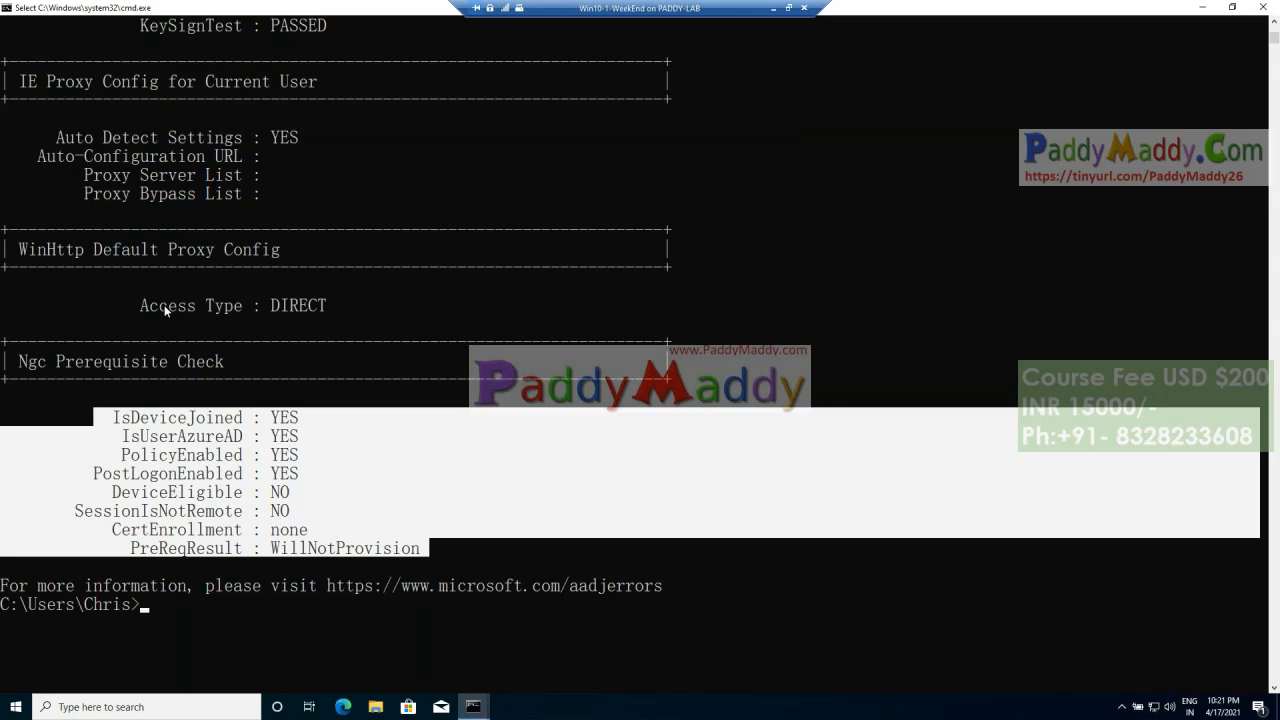
{"action": "left_click", "coordinate": [4, 417]}
{"action": "left_click", "coordinate": [490, 548], "text": "shift"}
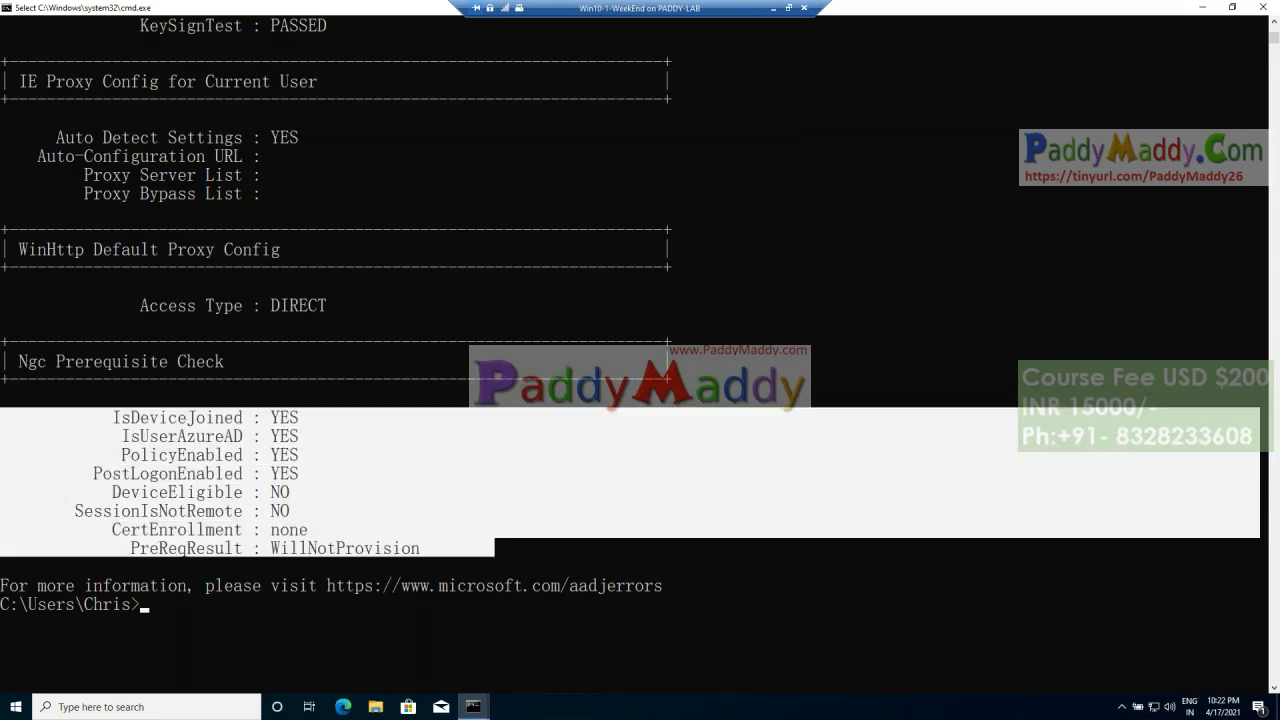
{"action": "left_click_drag", "start_coordinate": [114, 417], "coordinate": [446, 548]}
{"action": "right_click", "coordinate": [654, 602]}
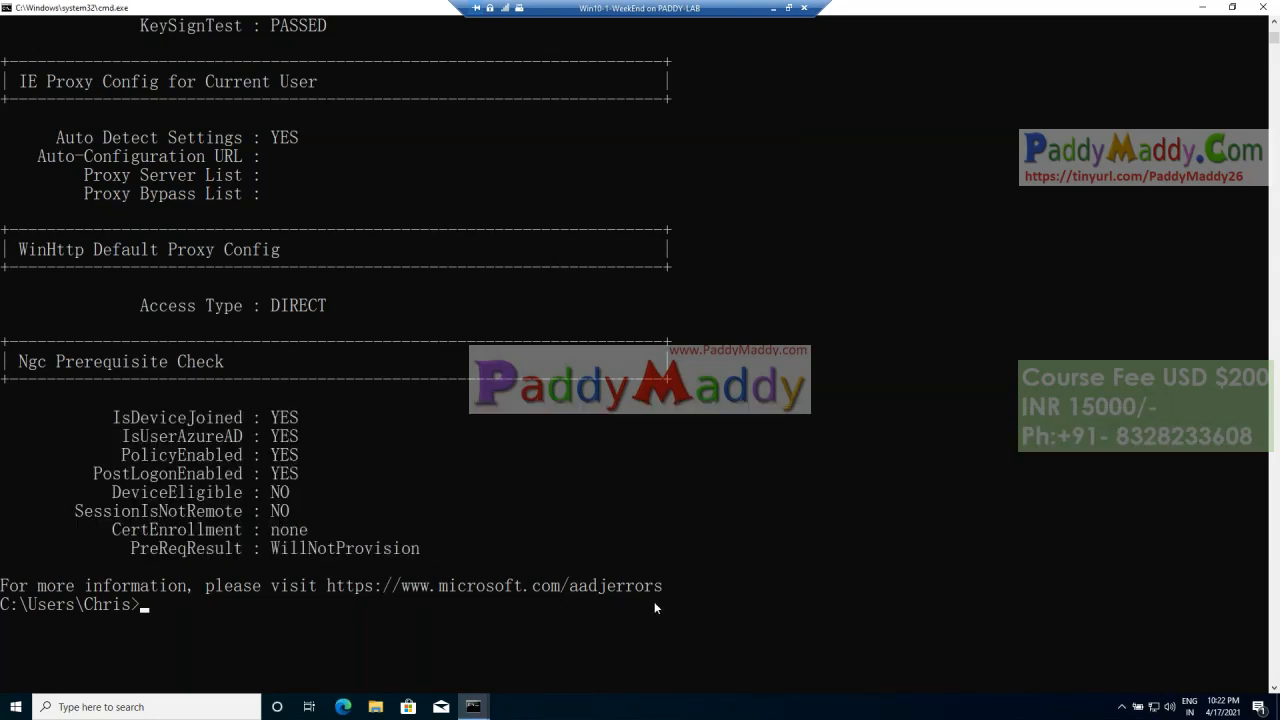
{"action": "scroll", "coordinate": [683, 591], "scroll_direction": "up", "scroll_amount": 8}
{"action": "scroll", "coordinate": [683, 598], "scroll_direction": "down", "scroll_amount": 16}
{"action": "scroll", "coordinate": [546, 503], "scroll_direction": "up", "scroll_amount": 3}
{"action": "left_click_drag", "start_coordinate": [660, 311], "coordinate": [327, 305]}
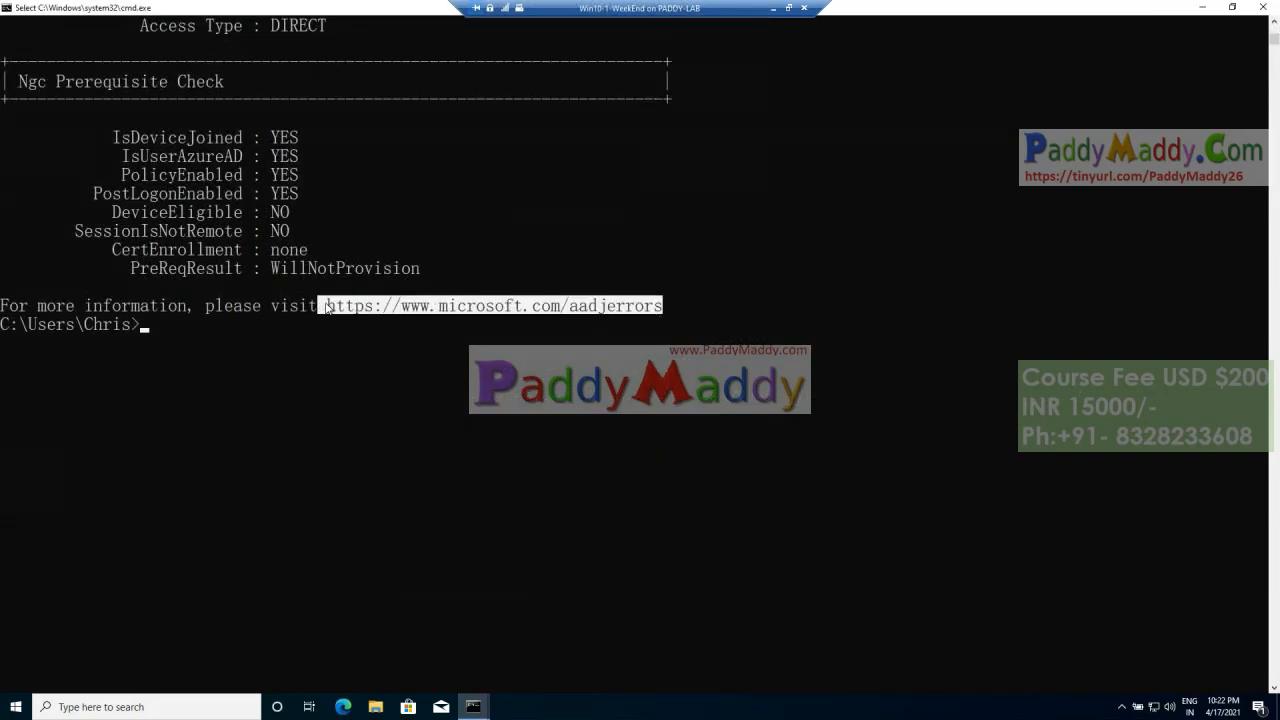
Step: Minimize Command Prompt and the client session, and open the device configuration of DESKTOP-SEBSJ16 in Endpoint Manager
{"action": "left_click", "coordinate": [1202, 7]}
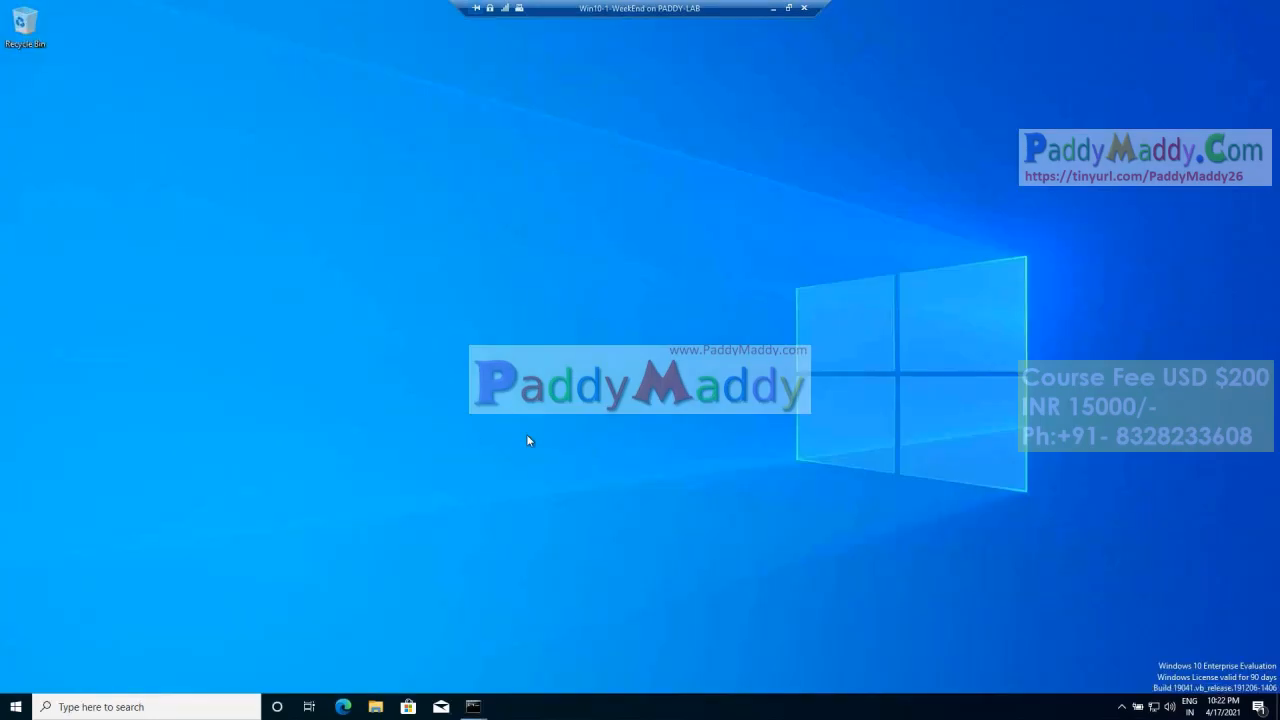
{"action": "left_click", "coordinate": [773, 7]}
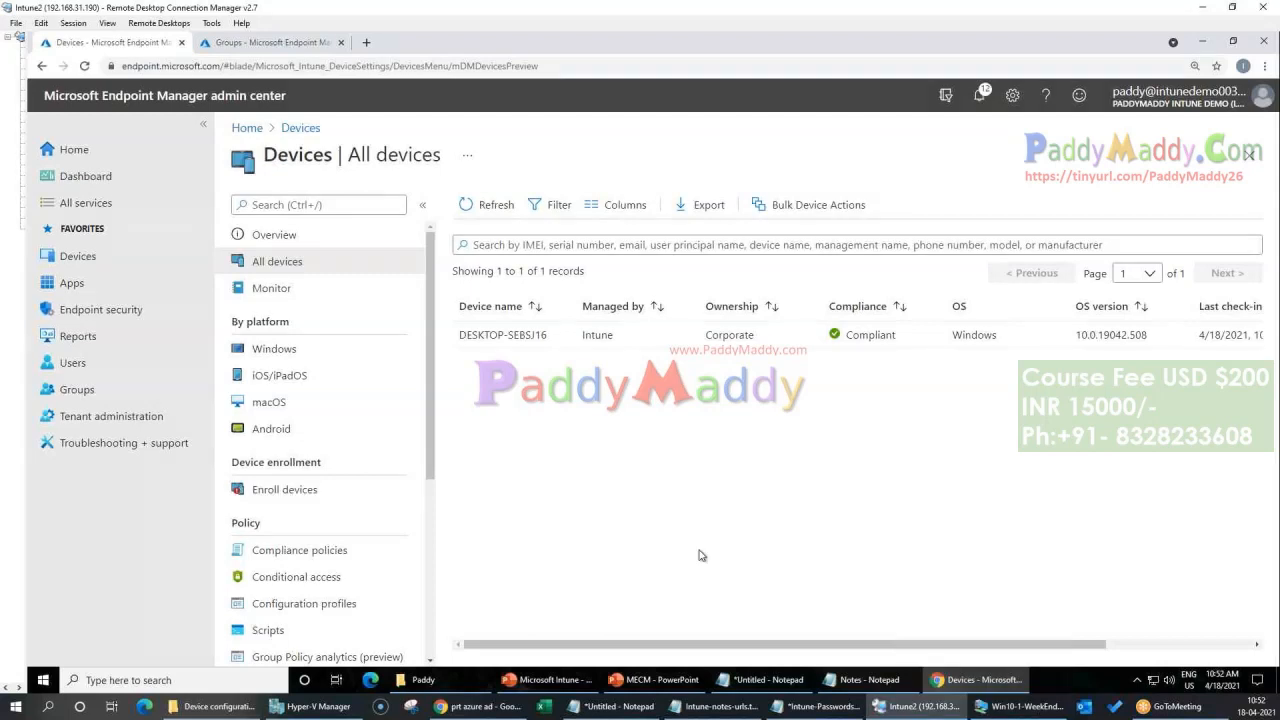
{"action": "left_click", "coordinate": [522, 338]}
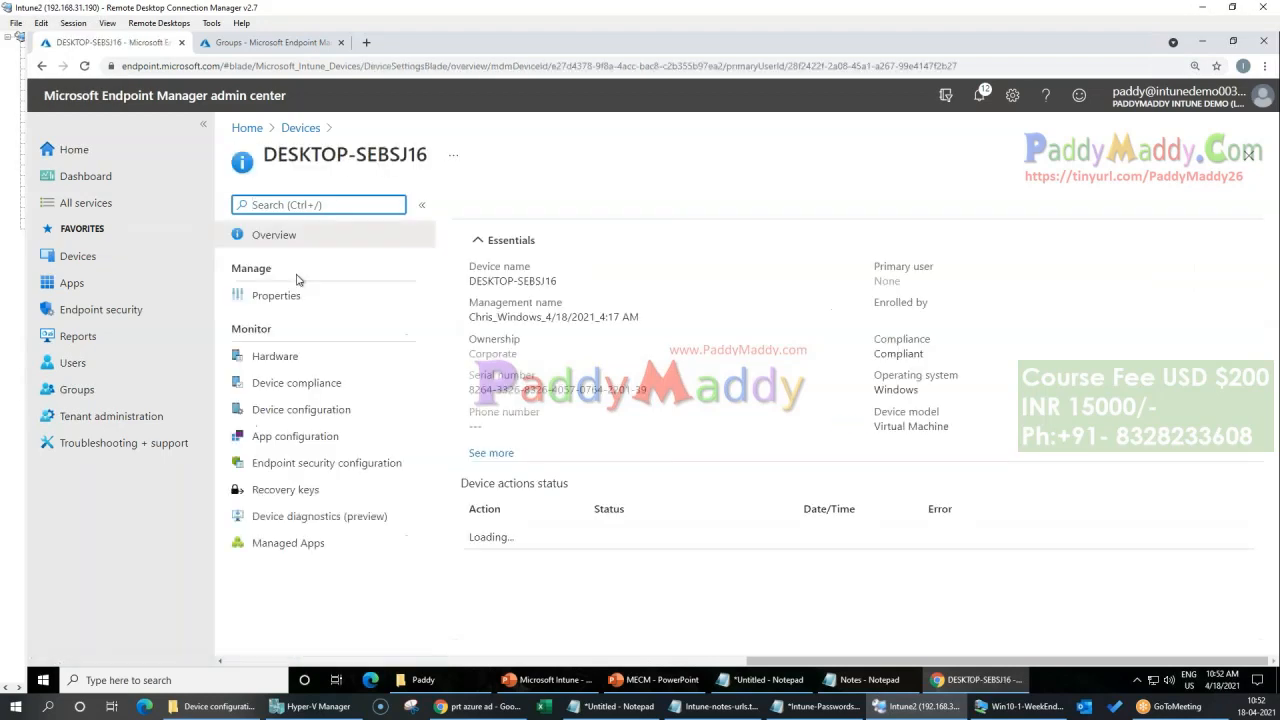
{"action": "left_click", "coordinate": [302, 438]}
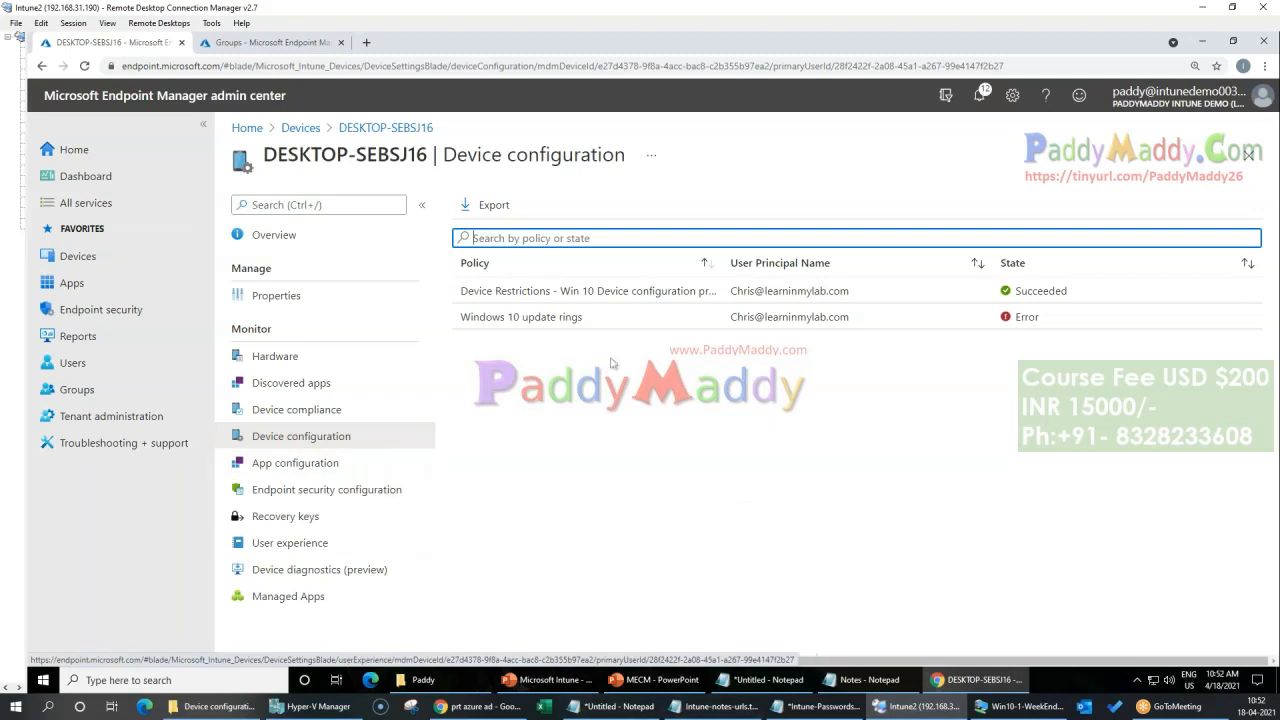
Step: Open the Windows 10 update rings policy and review the state of each profile setting
{"action": "left_click", "coordinate": [541, 318]}
{"action": "scroll", "coordinate": [837, 517], "scroll_direction": "down", "scroll_amount": 3}
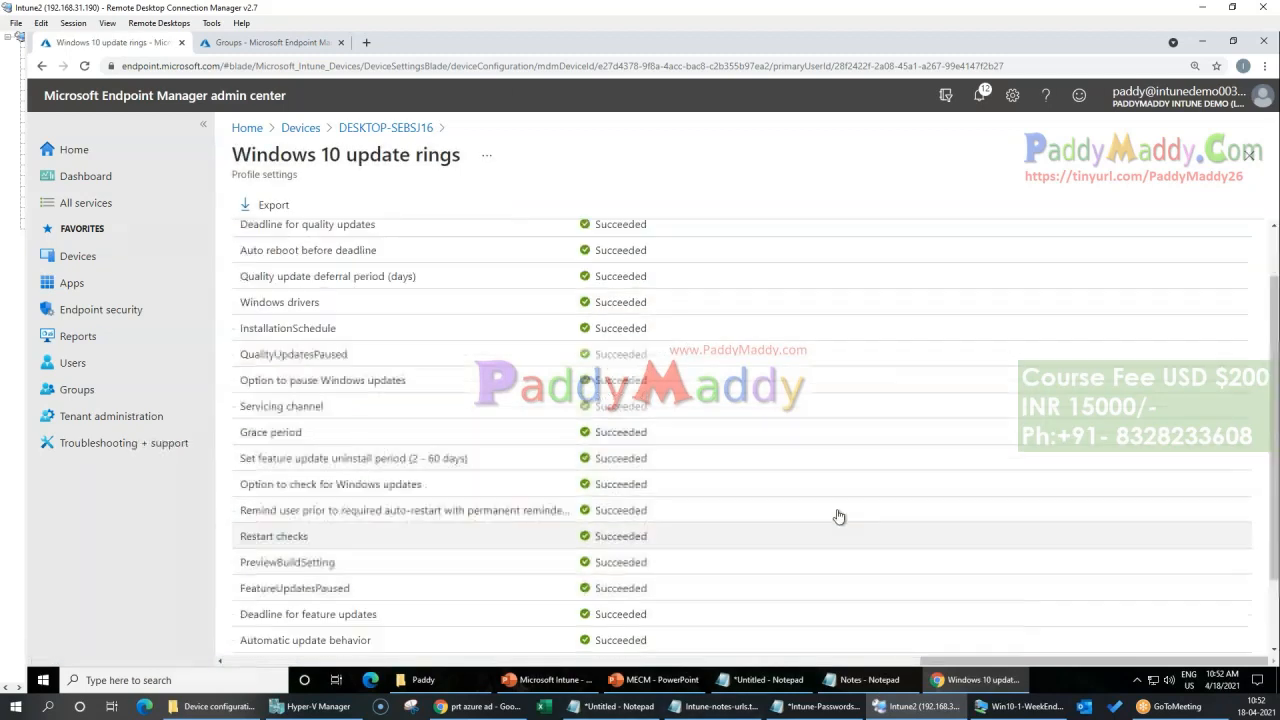
{"action": "scroll", "coordinate": [834, 280], "scroll_direction": "up", "scroll_amount": 3}
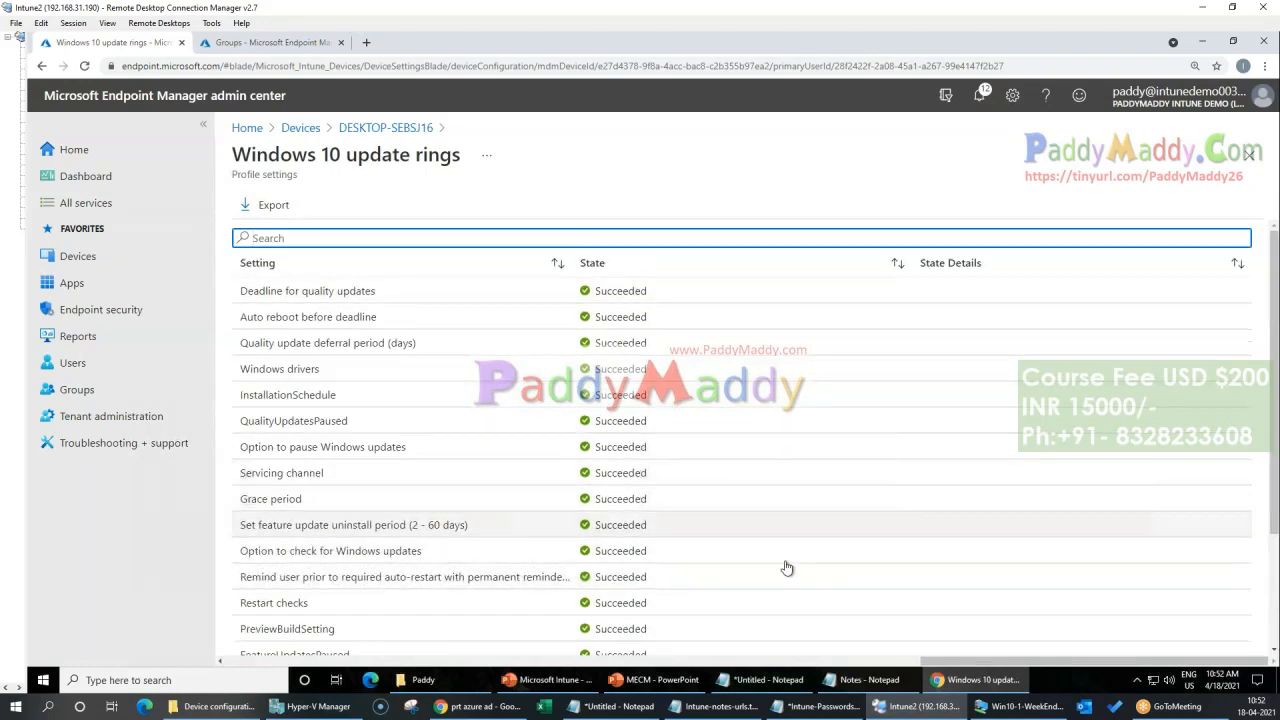
{"action": "scroll", "coordinate": [784, 580], "scroll_direction": "down", "scroll_amount": 3}
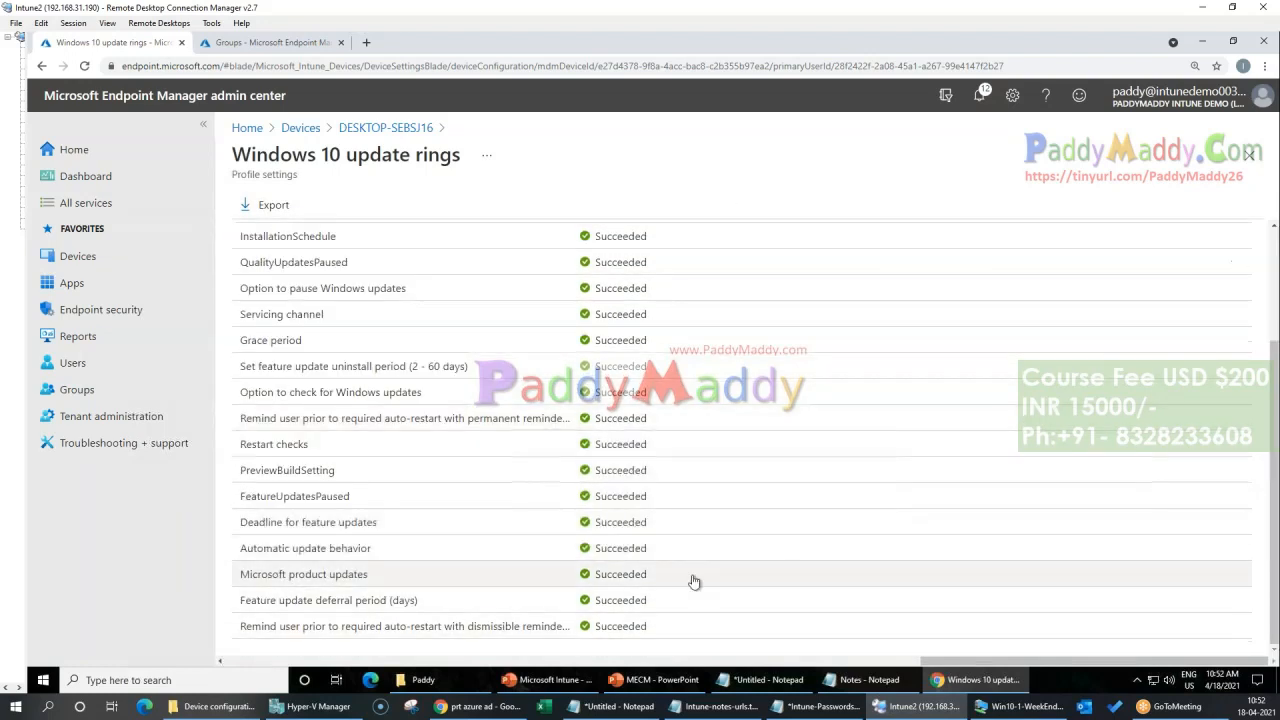
Step: Compare the update rings policy's overall state with its individual setting states, and return to the All devices list
{"action": "left_click_drag", "start_coordinate": [1046, 662], "coordinate": [455, 655]}
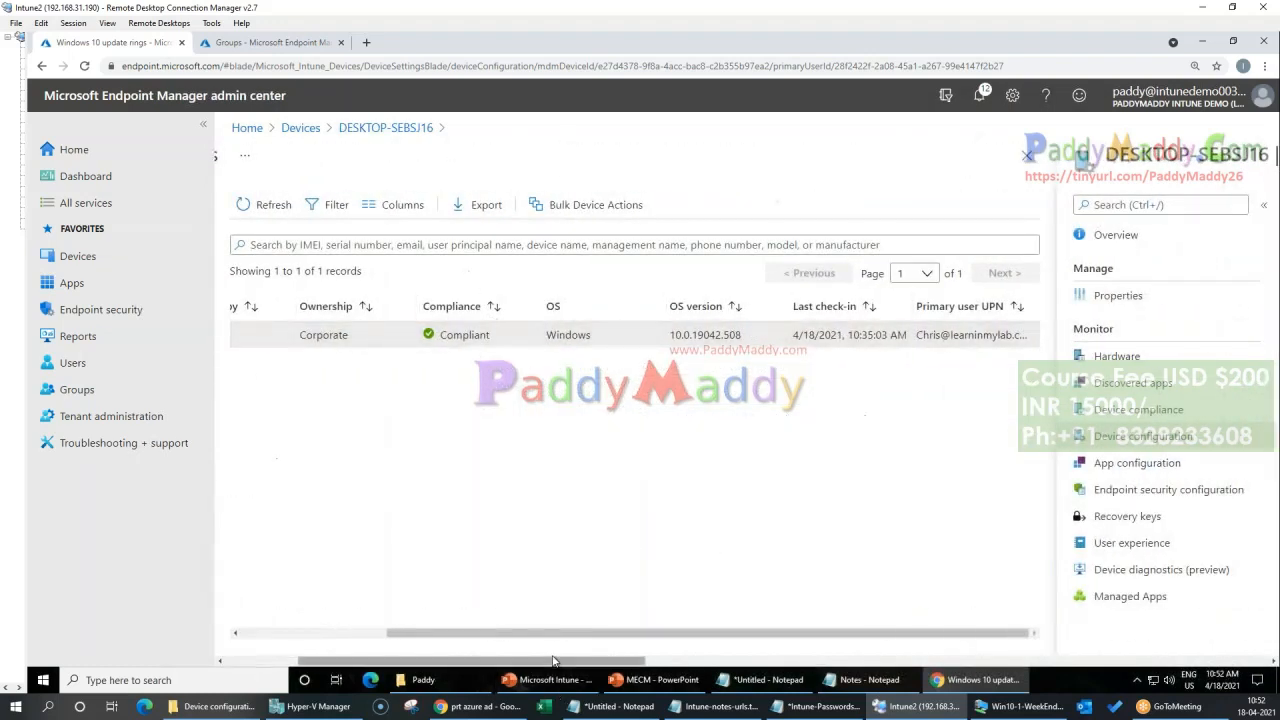
{"action": "left_click_drag", "start_coordinate": [560, 667], "coordinate": [845, 665]}
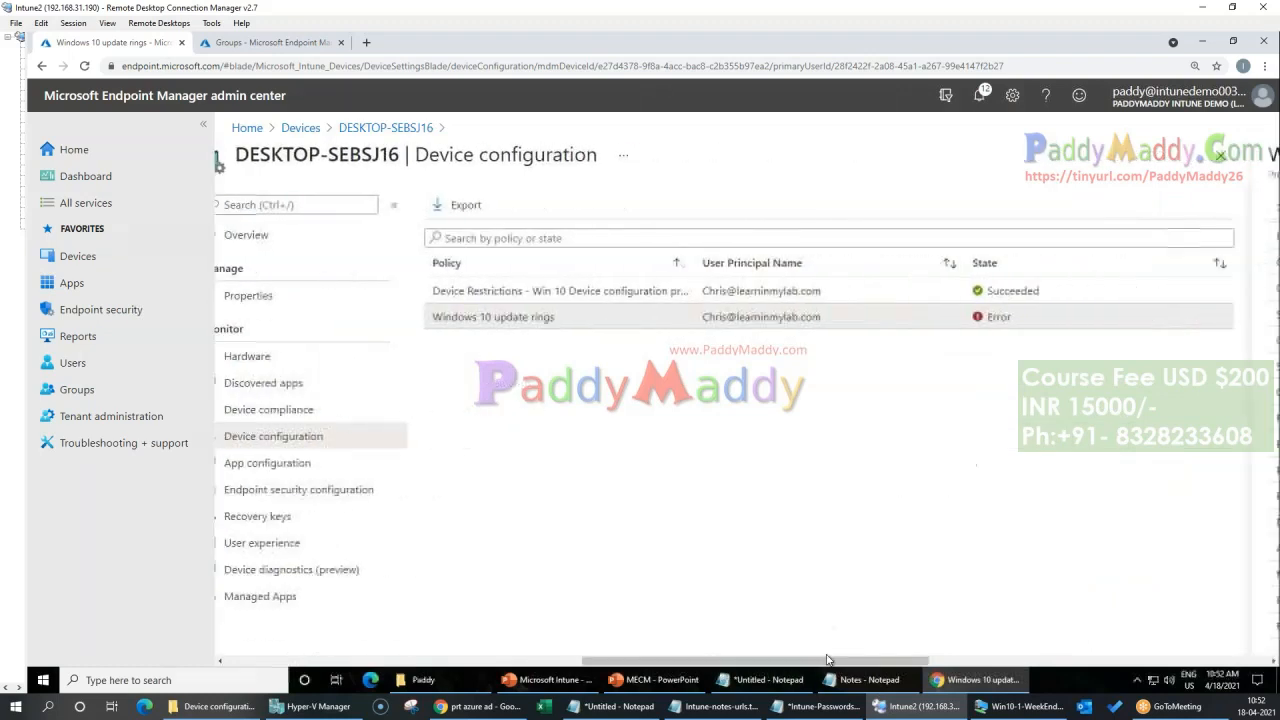
{"action": "left_click", "coordinate": [1015, 334]}
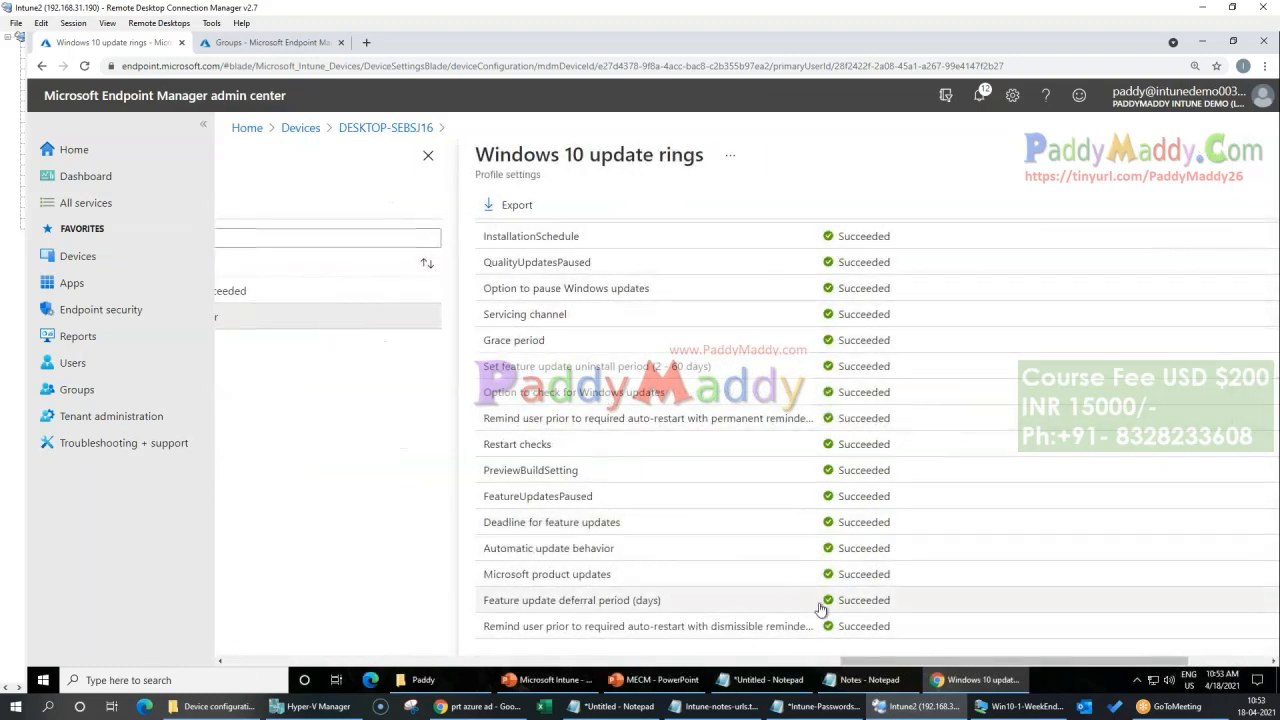
{"action": "left_click_drag", "start_coordinate": [902, 661], "coordinate": [697, 660]}
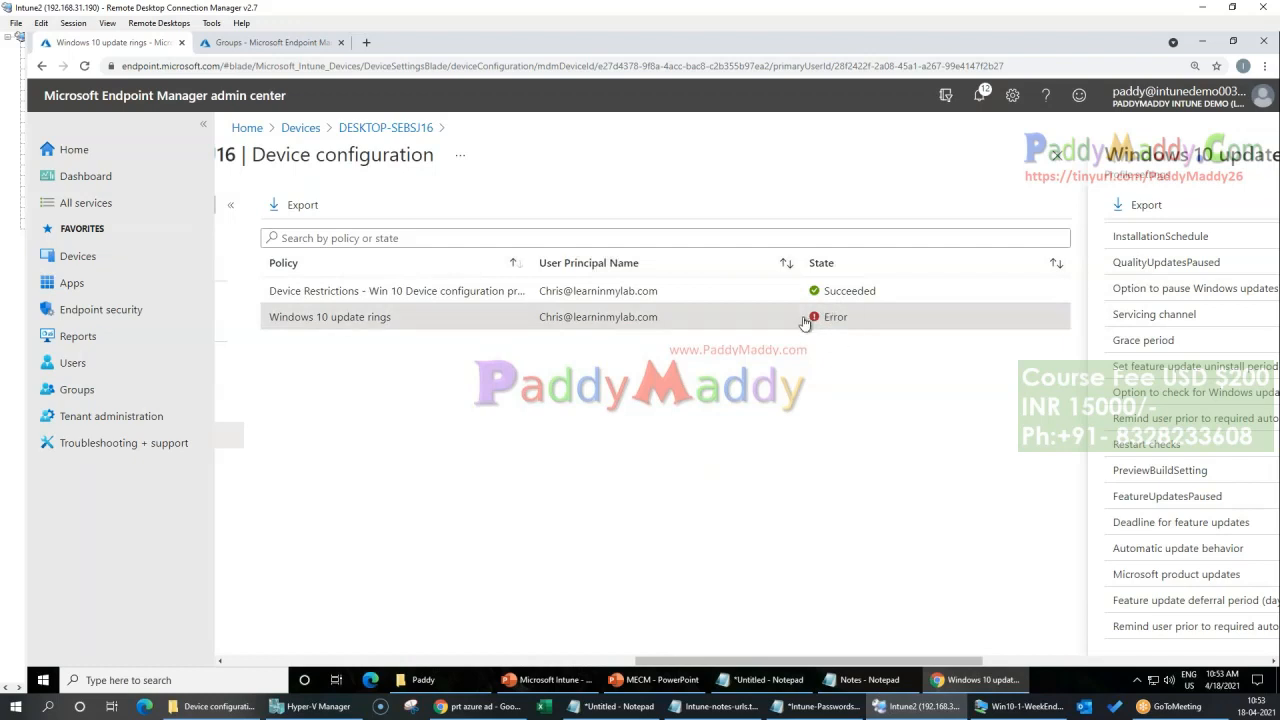
{"action": "left_click_drag", "start_coordinate": [903, 662], "coordinate": [620, 664]}
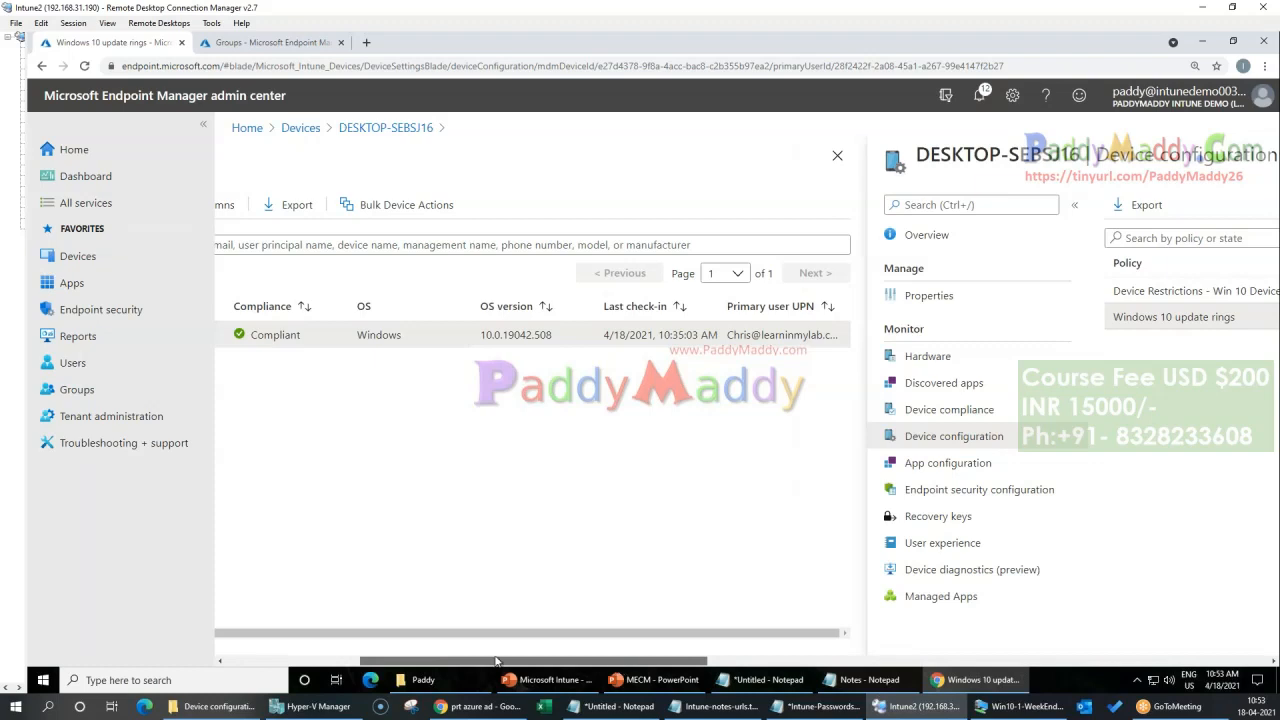
{"action": "left_click_drag", "start_coordinate": [498, 661], "coordinate": [265, 671]}
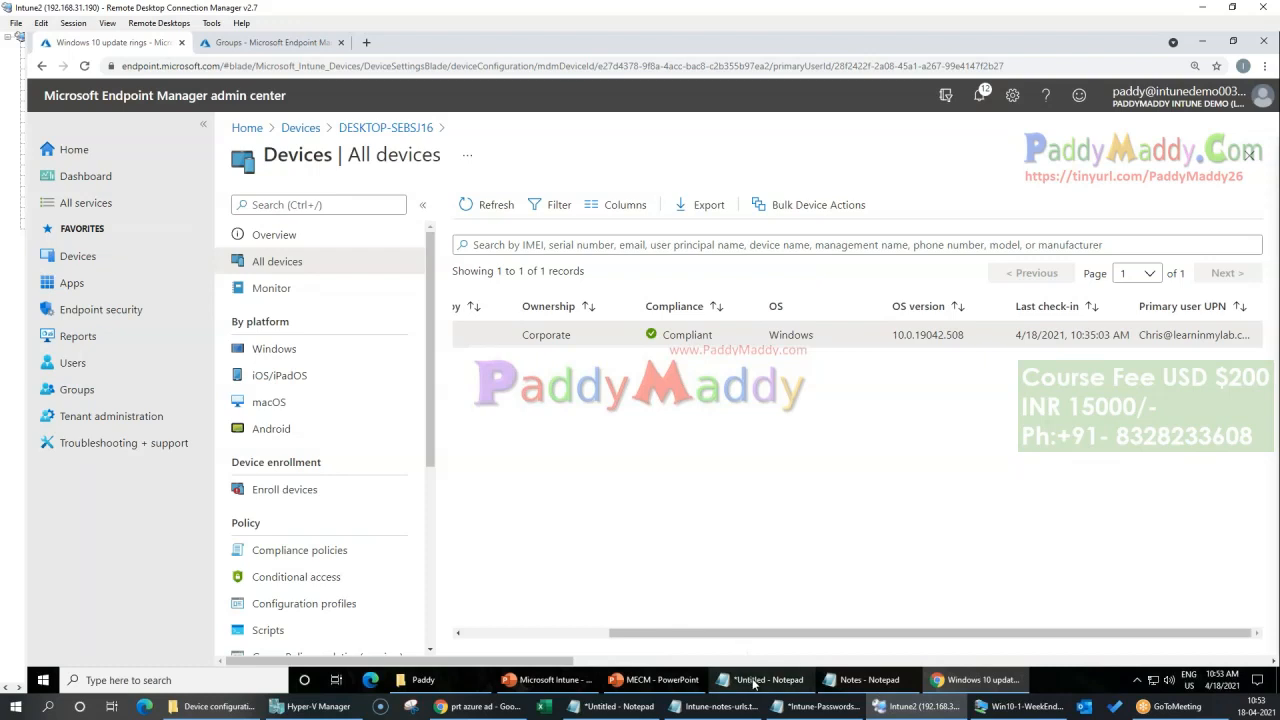
{"action": "mouse_move", "coordinate": [754, 683]}
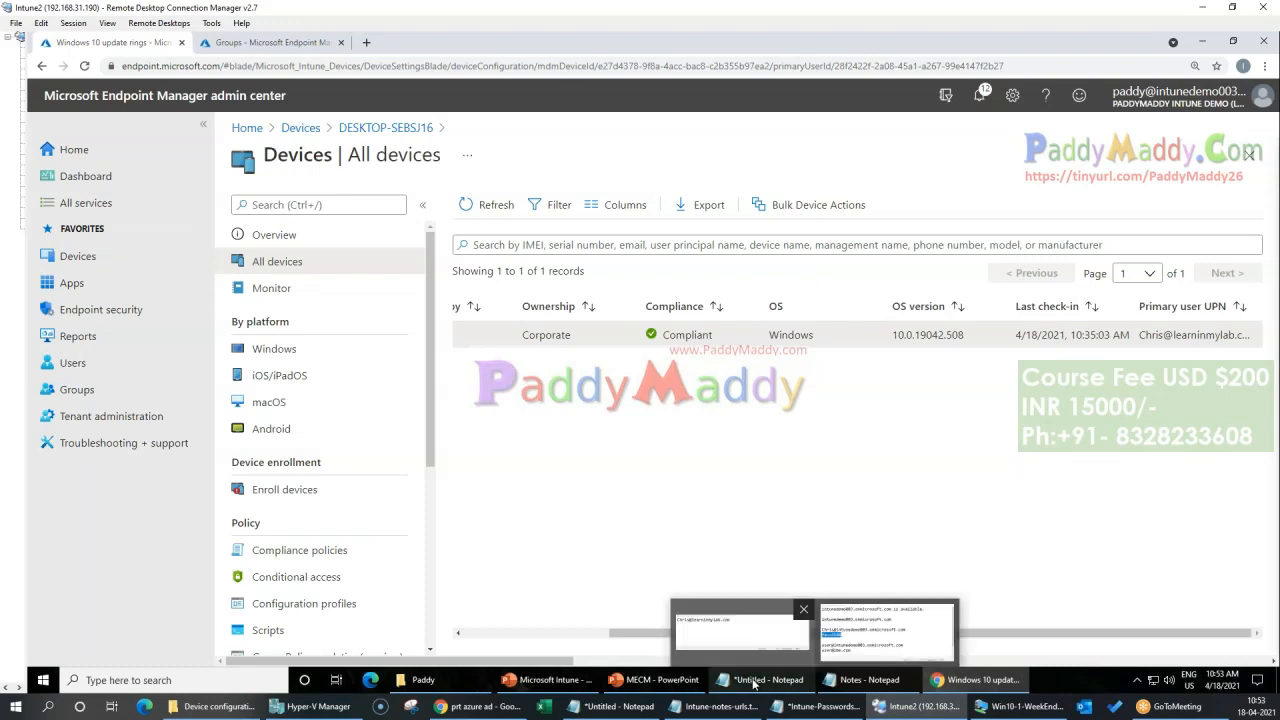
Step: Open the overview of DESKTOP-SEBSJ16 from the All devices list, and return to the home page
{"action": "left_click", "coordinate": [297, 126]}
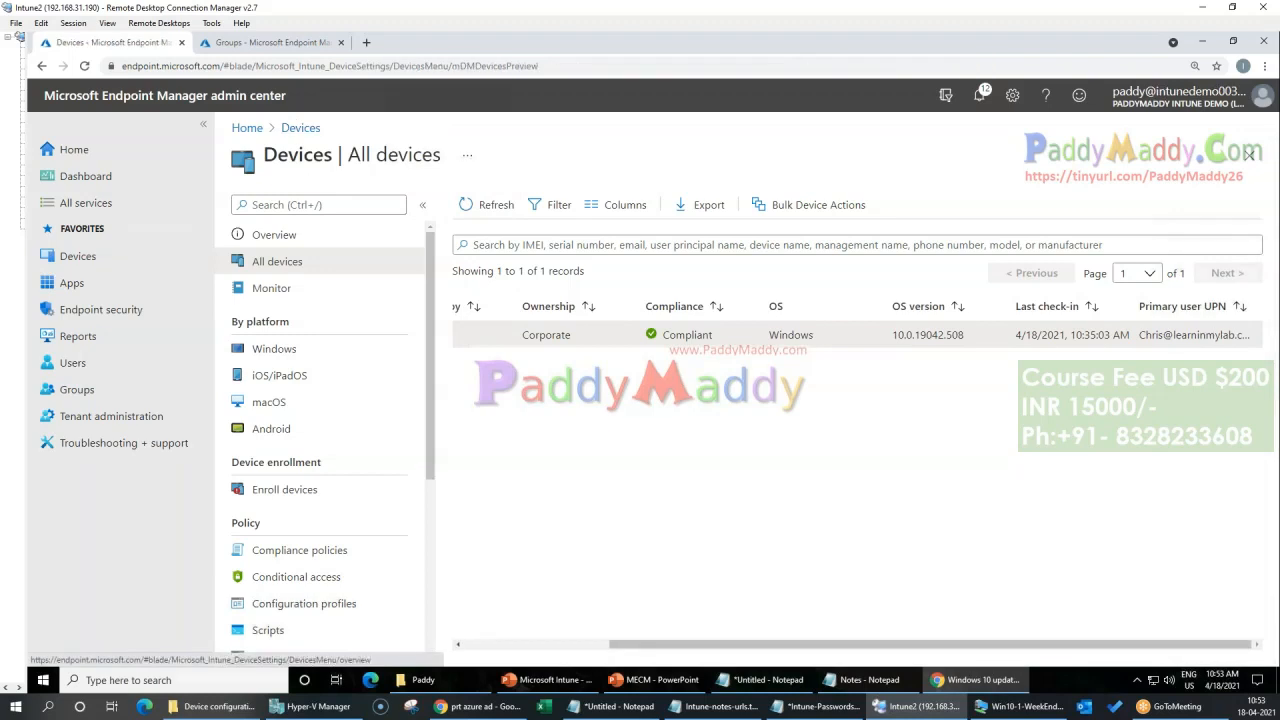
{"action": "left_click", "coordinate": [627, 338]}
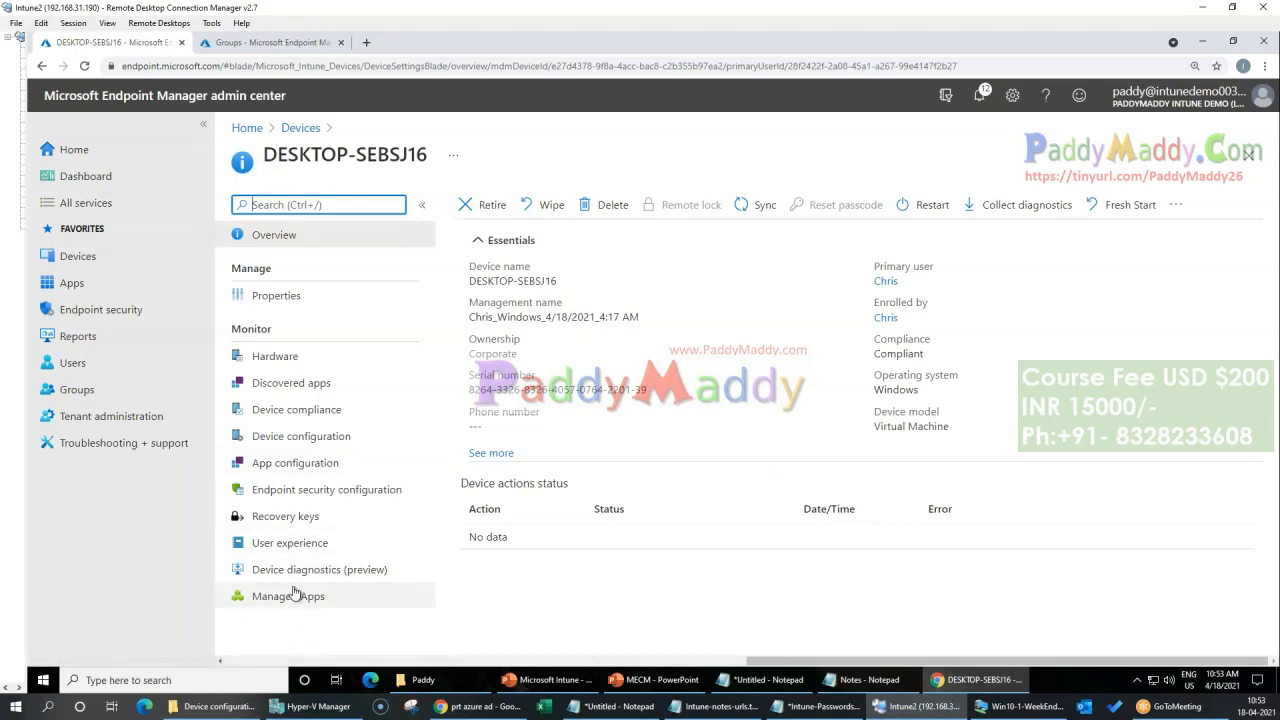
{"action": "left_click", "coordinate": [247, 128]}
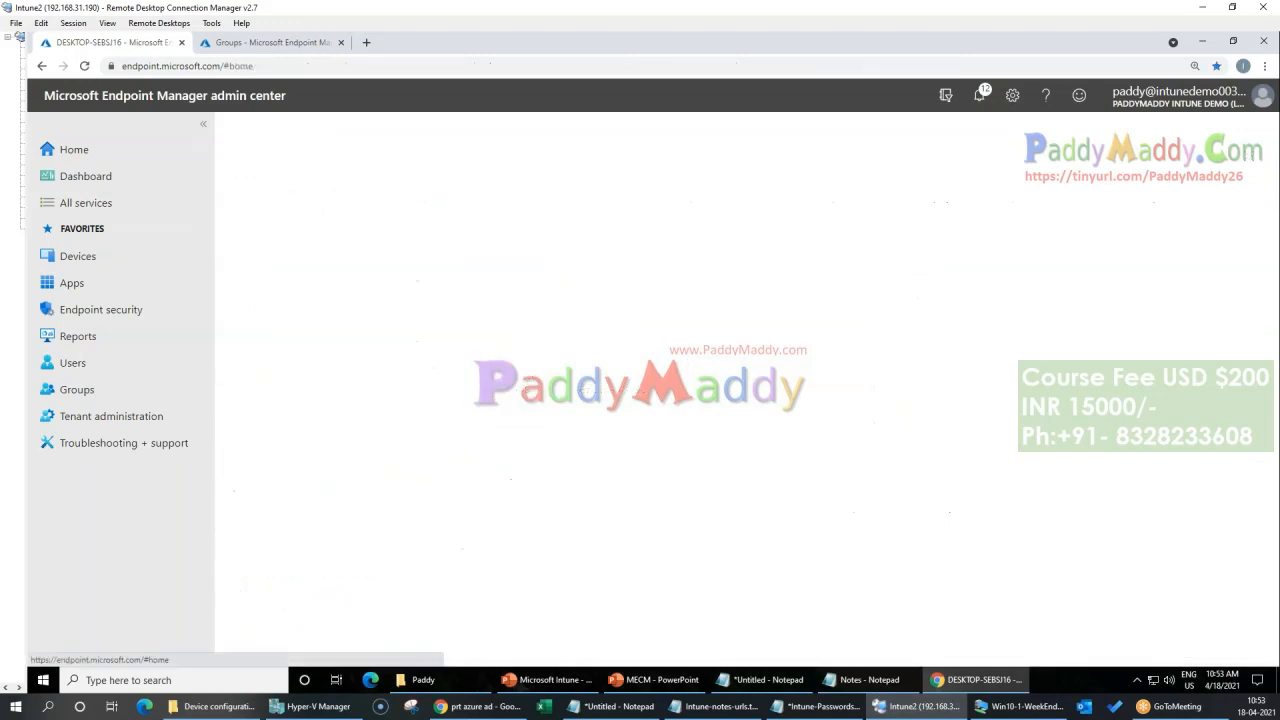
Step: Open the PowerShell script policy "Script to Push From Intune" from the device scripts
{"action": "left_click", "coordinate": [74, 256]}
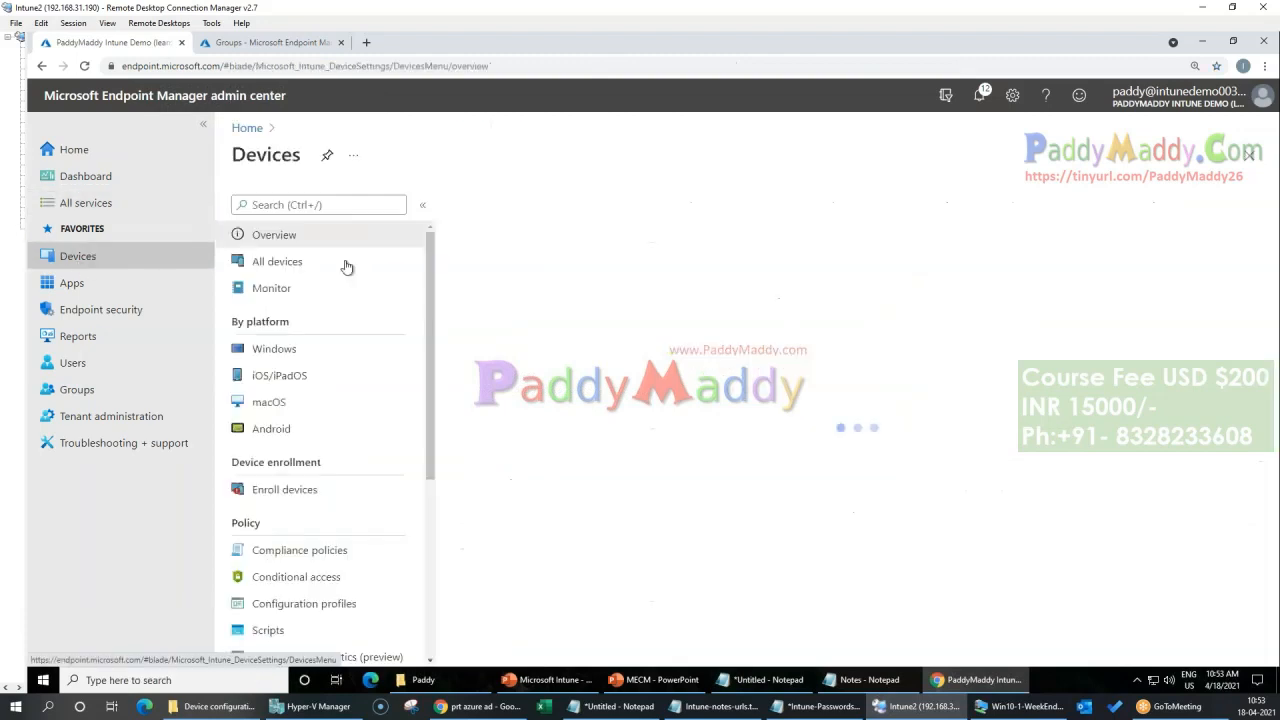
{"action": "scroll", "coordinate": [315, 583], "scroll_direction": "down", "scroll_amount": 2}
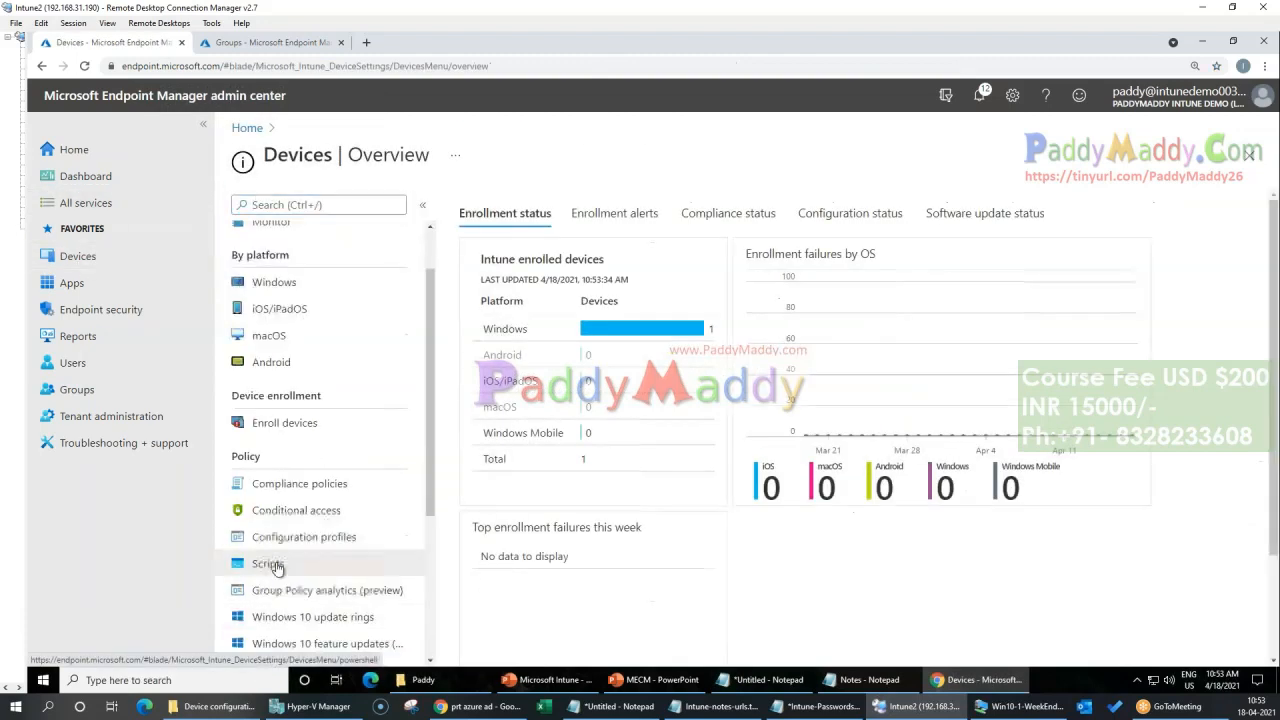
{"action": "left_click", "coordinate": [266, 563]}
{"action": "left_click", "coordinate": [650, 272]}
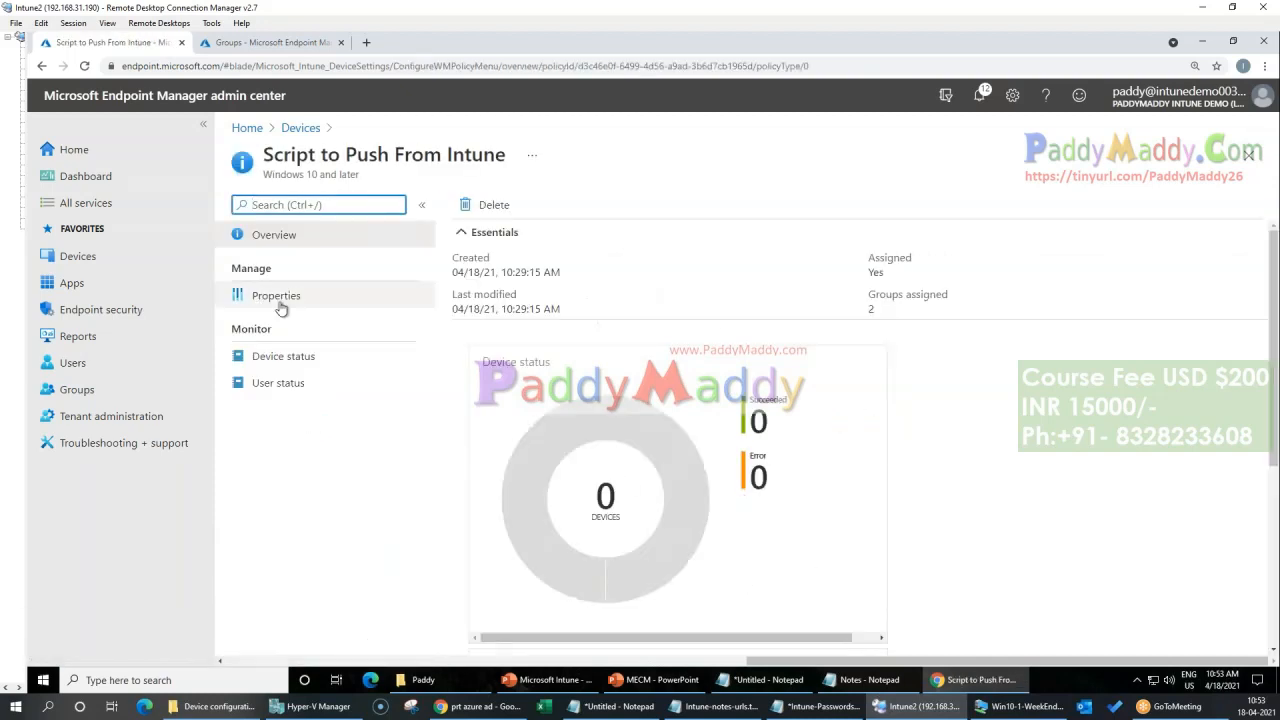
Step: Check the script's device status, user status and properties, and return to the scripts list
{"action": "left_click", "coordinate": [245, 300]}
{"action": "left_click", "coordinate": [275, 358]}
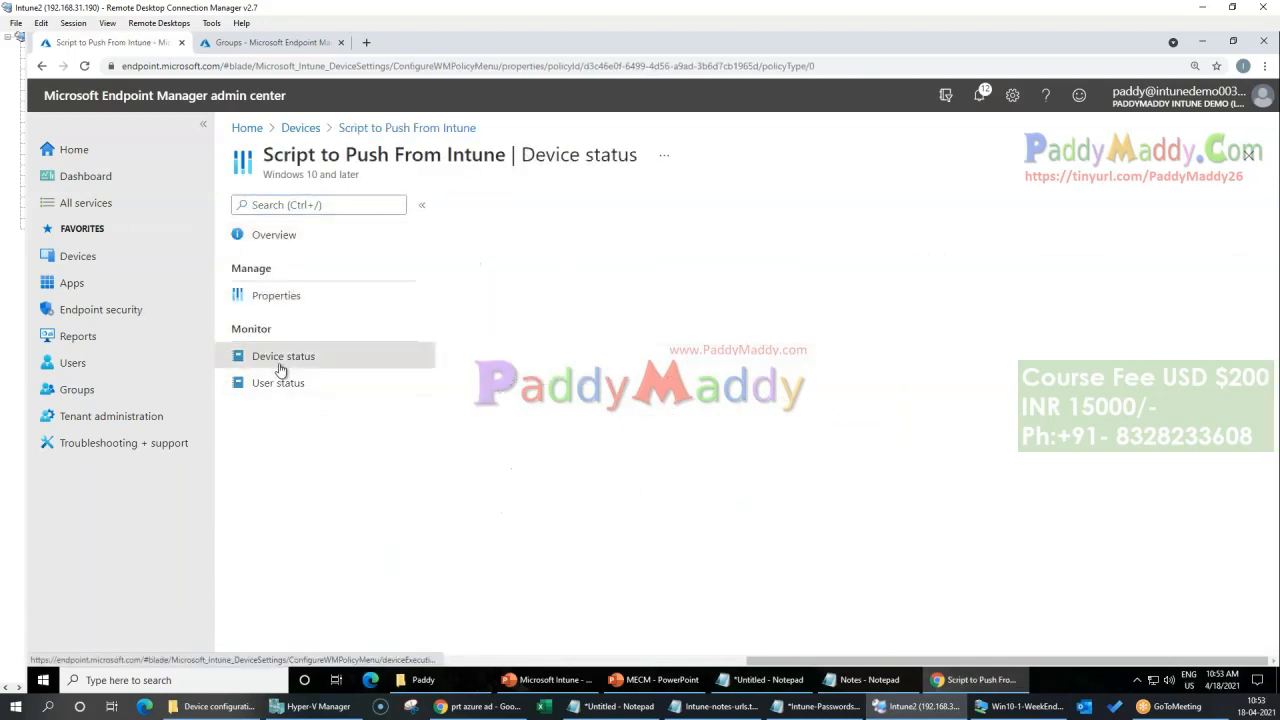
{"action": "left_click", "coordinate": [268, 383]}
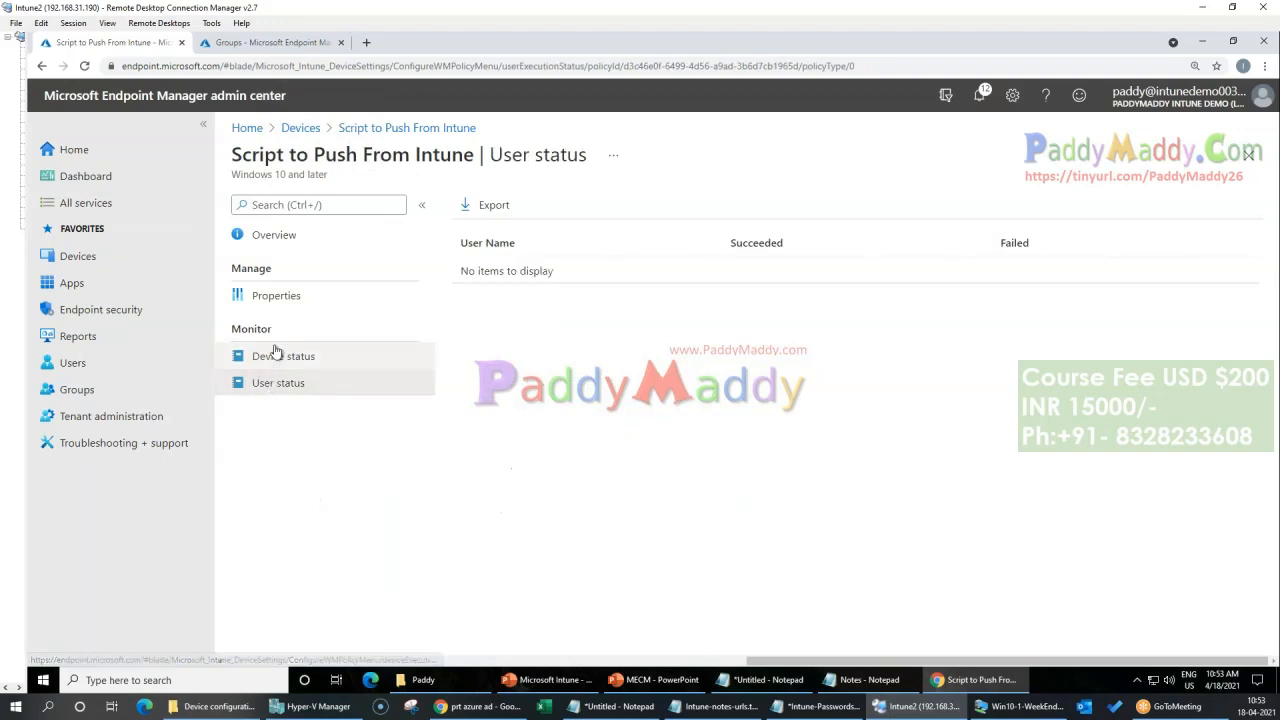
{"action": "left_click", "coordinate": [296, 290]}
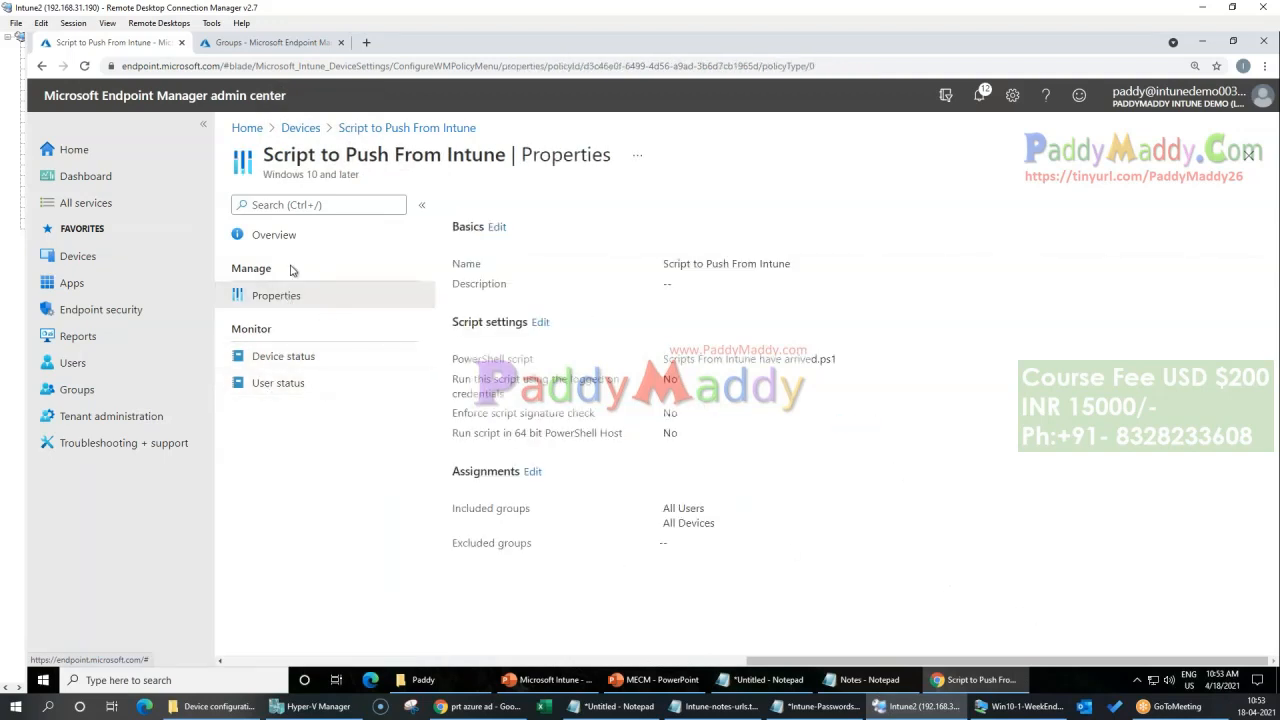
{"action": "left_click", "coordinate": [309, 133]}
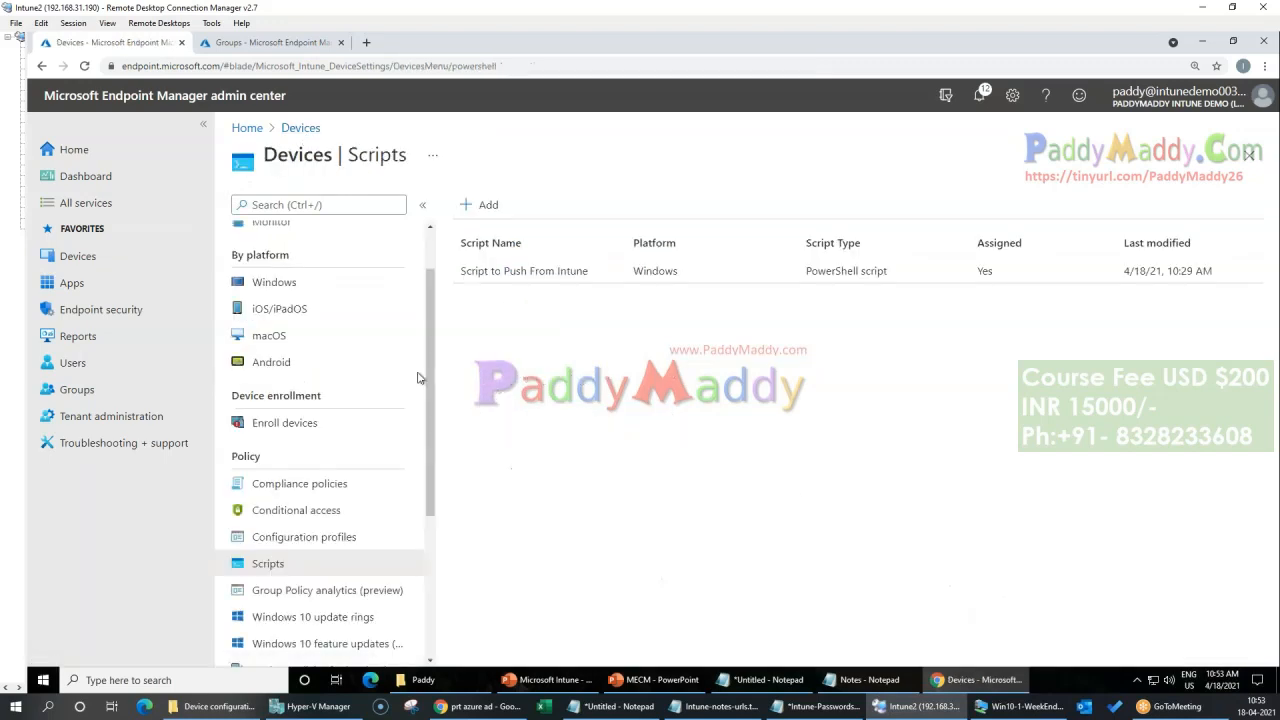
Step: View the Windows and iOS/iPadOS device pages, and highlight the By platform heading of the Apps overview
{"action": "left_click", "coordinate": [323, 283]}
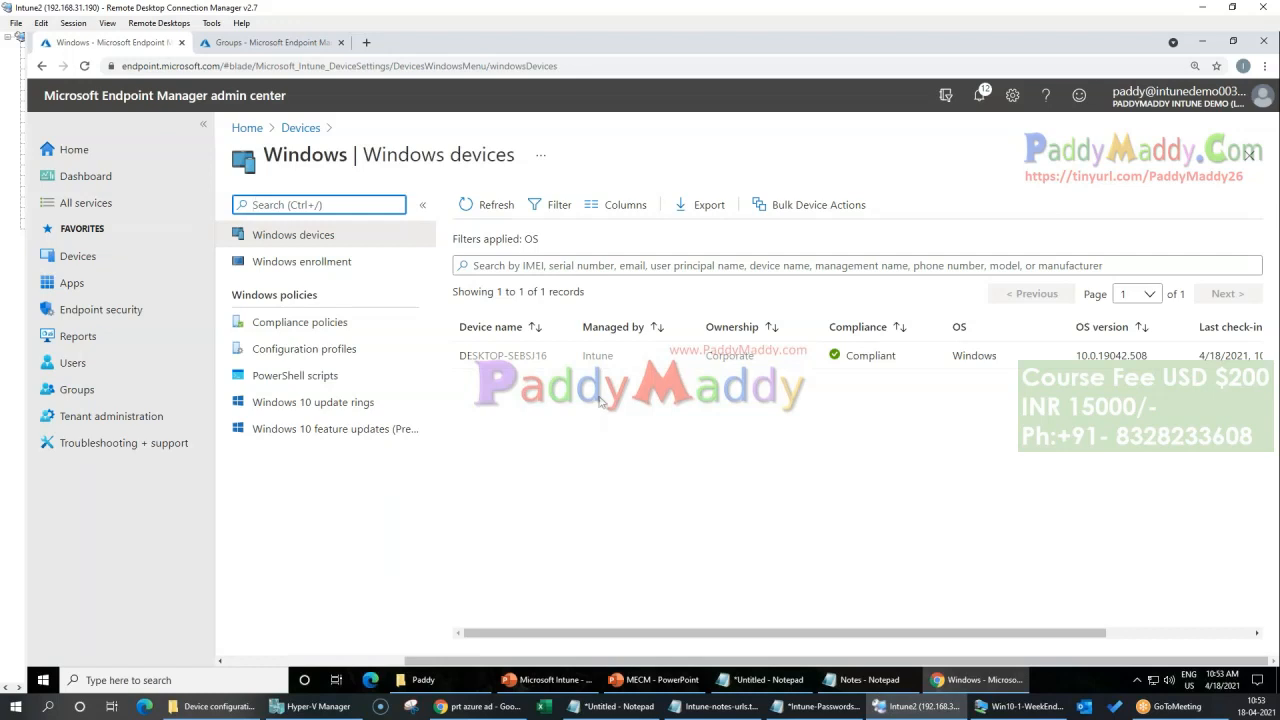
{"action": "left_click", "coordinate": [300, 128]}
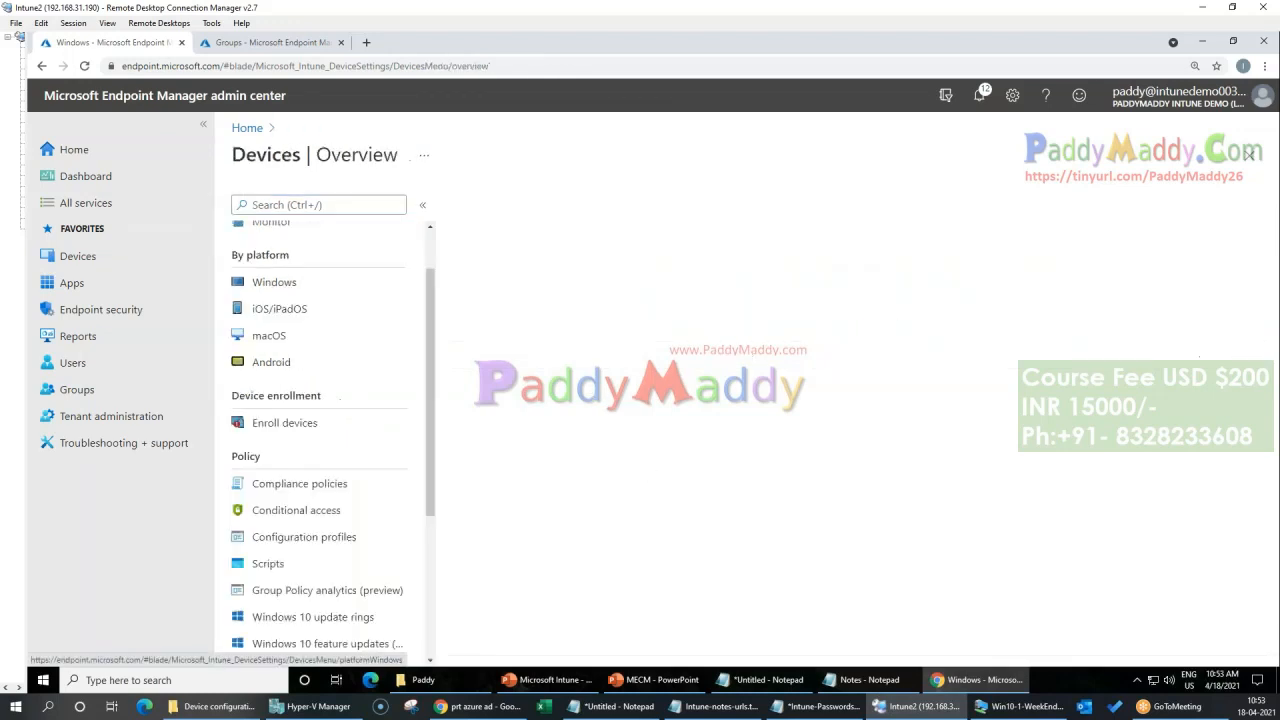
{"action": "left_click", "coordinate": [308, 314]}
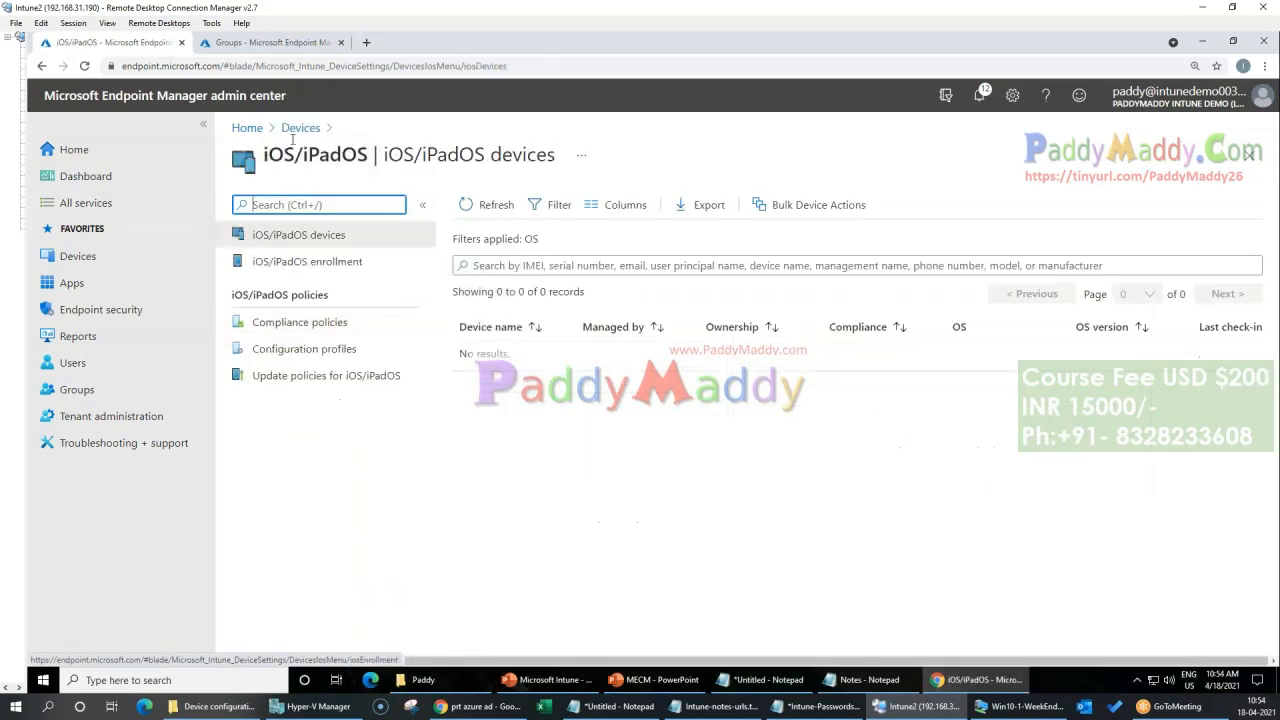
{"action": "left_click", "coordinate": [294, 133]}
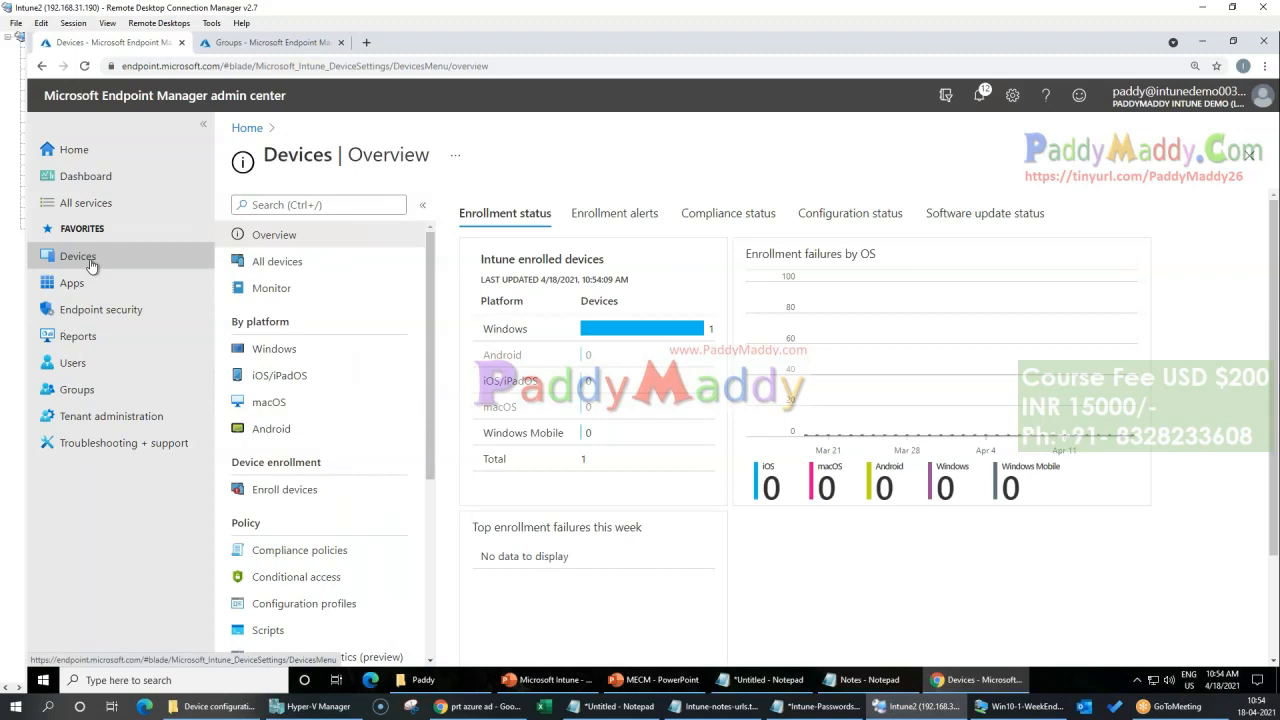
{"action": "left_click", "coordinate": [70, 286]}
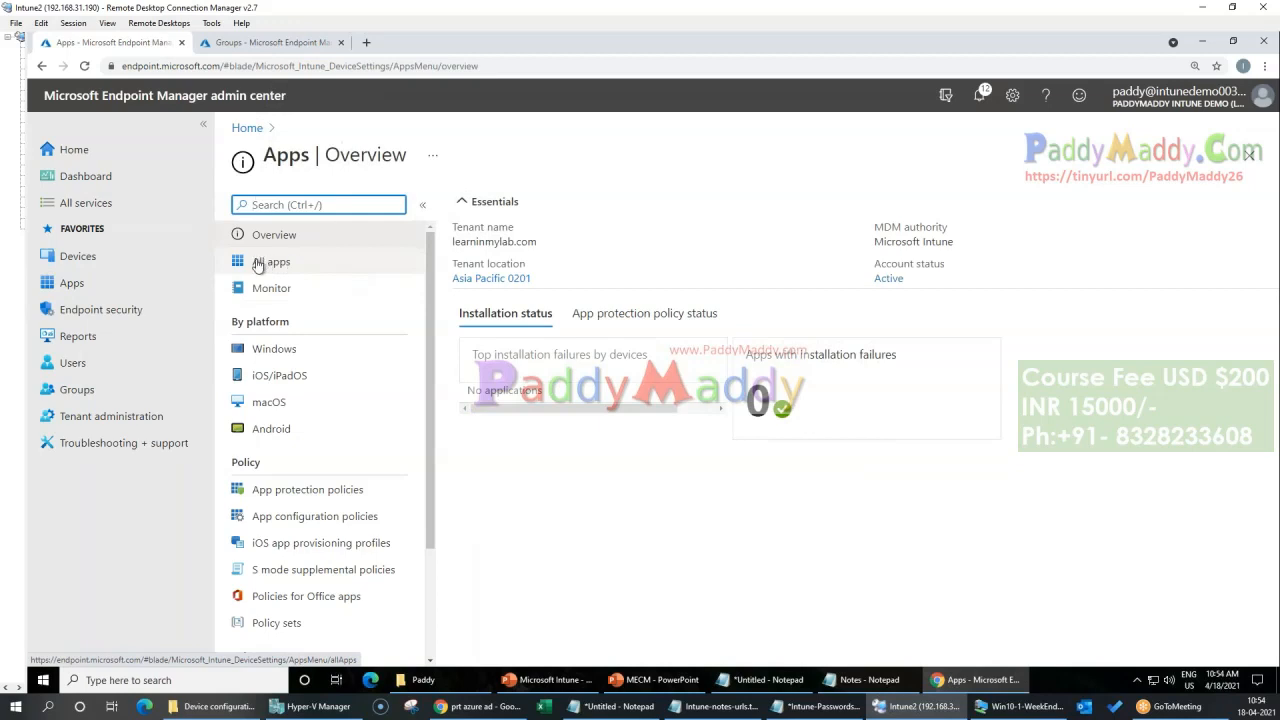
{"action": "left_click_drag", "start_coordinate": [230, 322], "coordinate": [296, 323]}
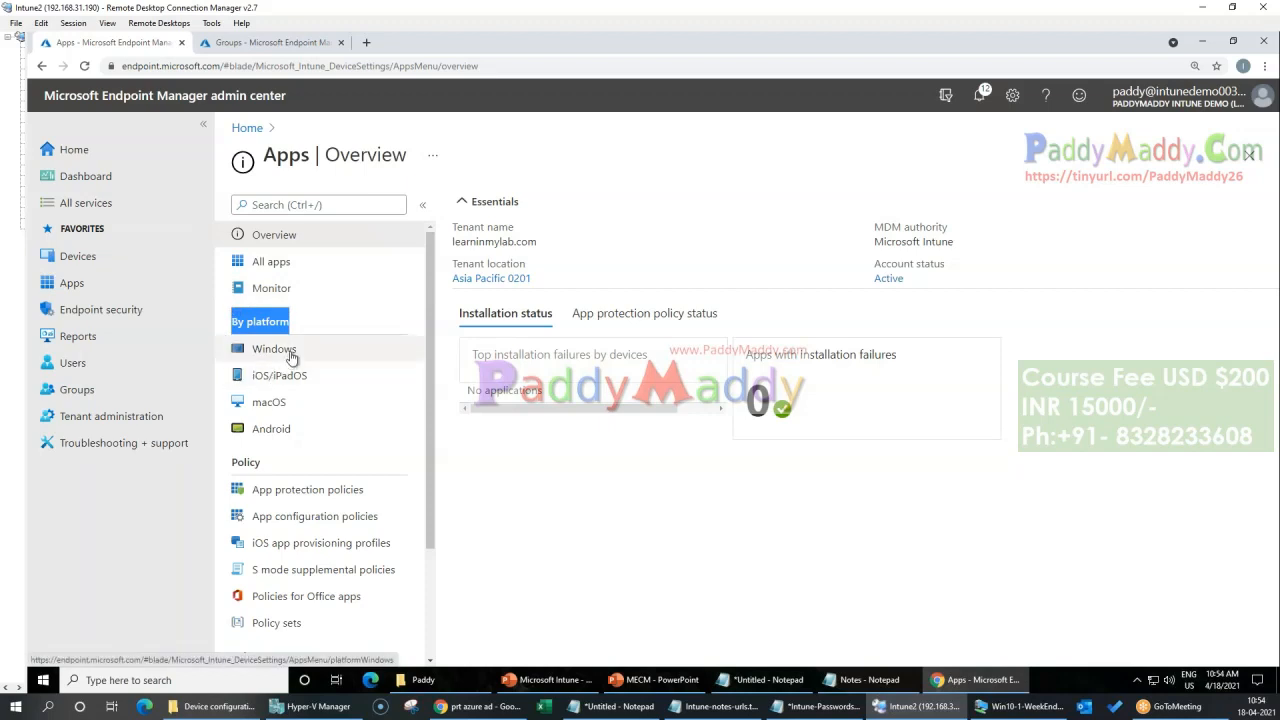
Step: Examine the platform choices for a new device compliance policy, and return to the Devices overview without creating one
{"action": "left_click", "coordinate": [78, 256]}
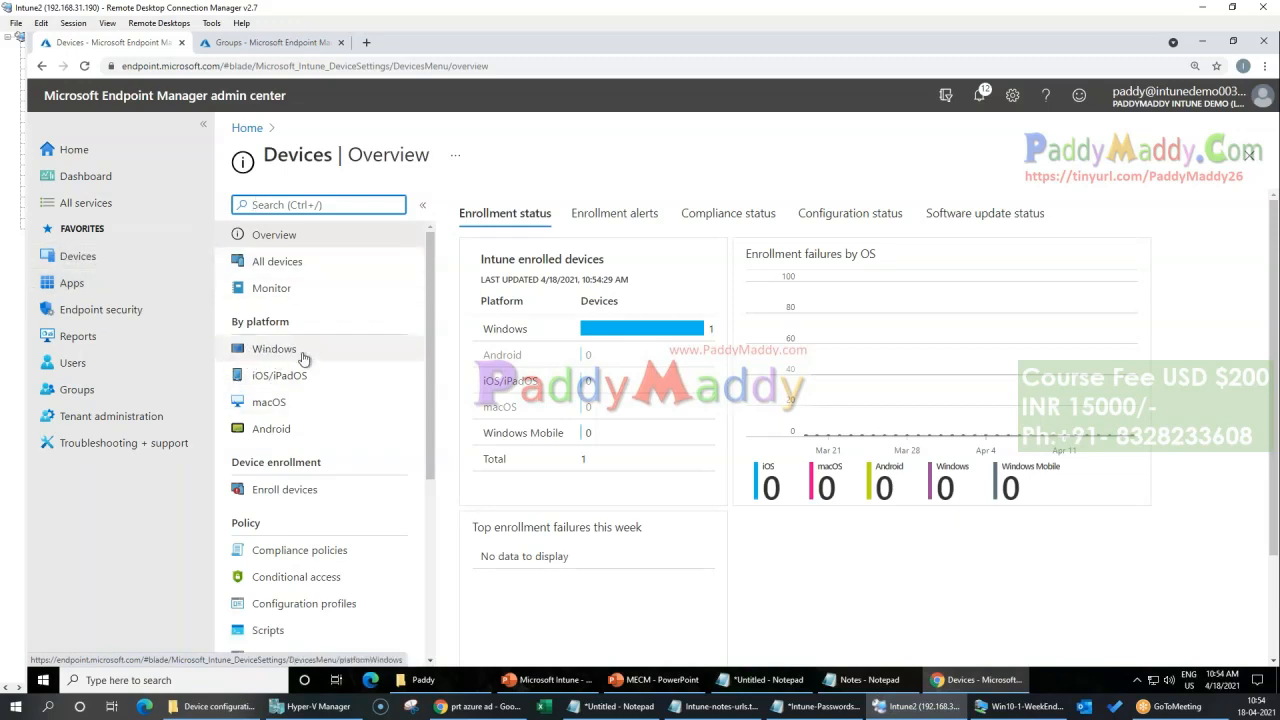
{"action": "scroll", "coordinate": [340, 457], "scroll_direction": "down", "scroll_amount": 3}
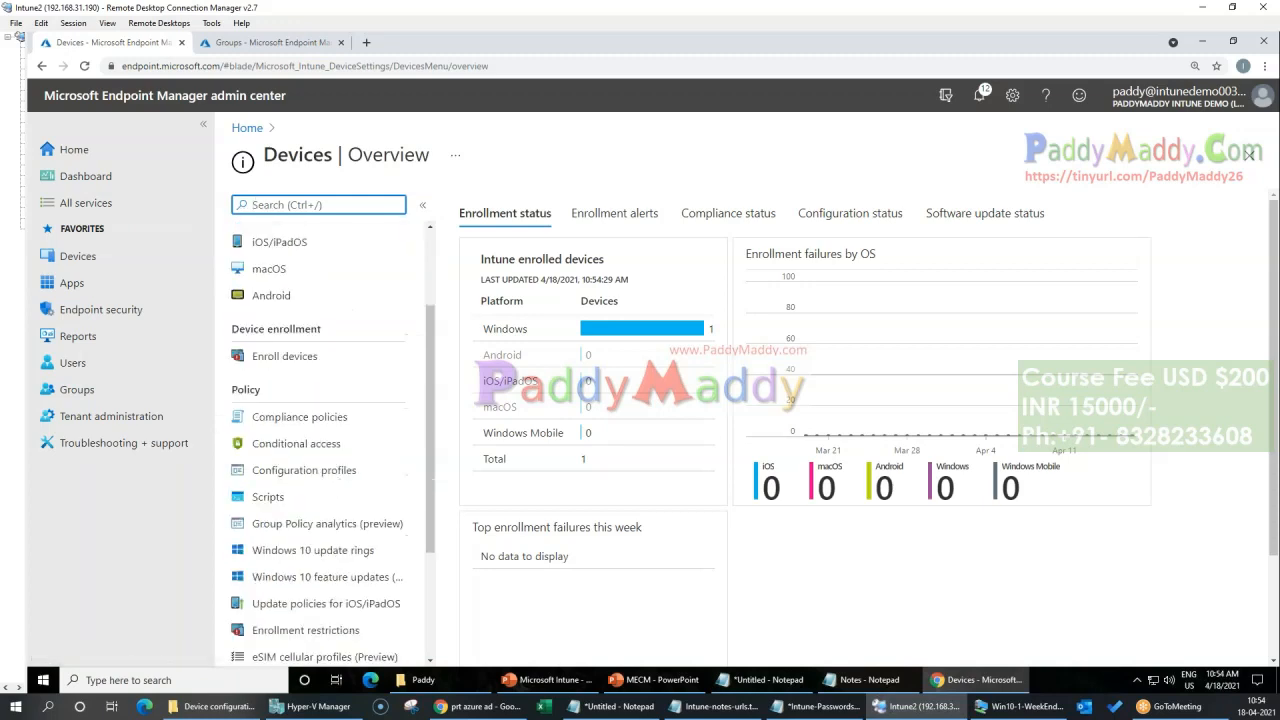
{"action": "left_click", "coordinate": [300, 418]}
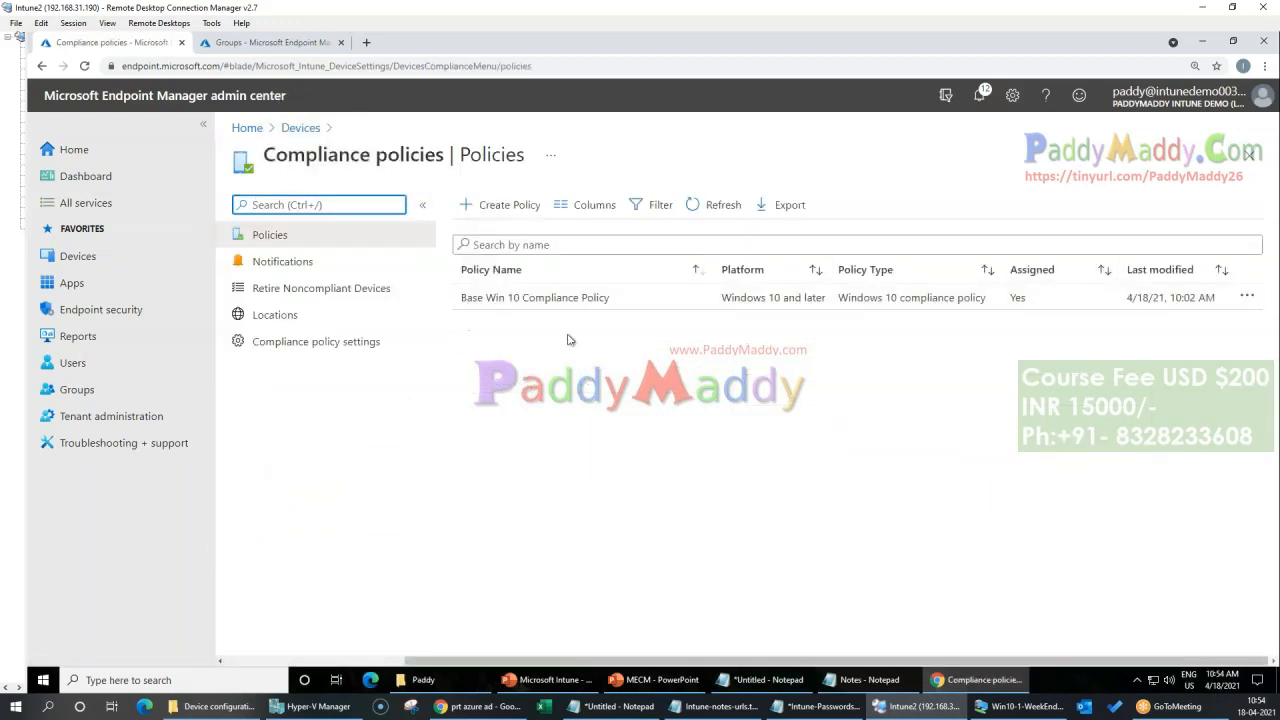
{"action": "left_click", "coordinate": [520, 206]}
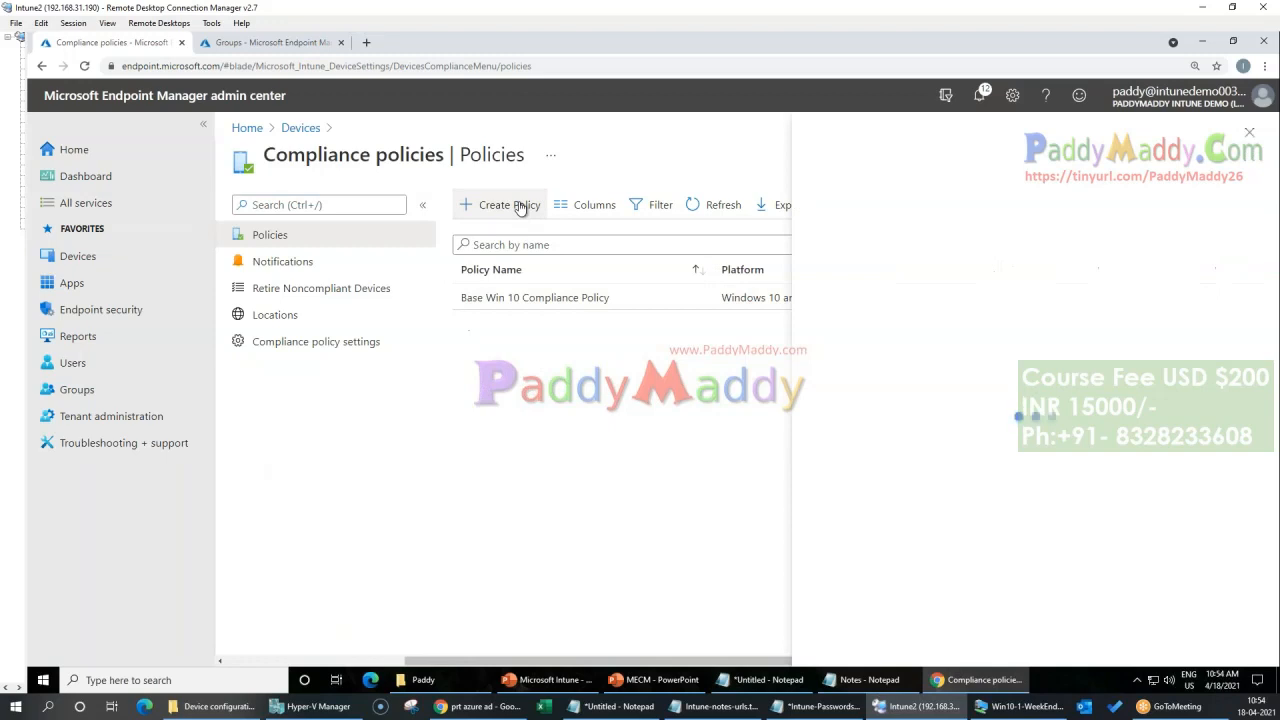
{"action": "left_click", "coordinate": [933, 208]}
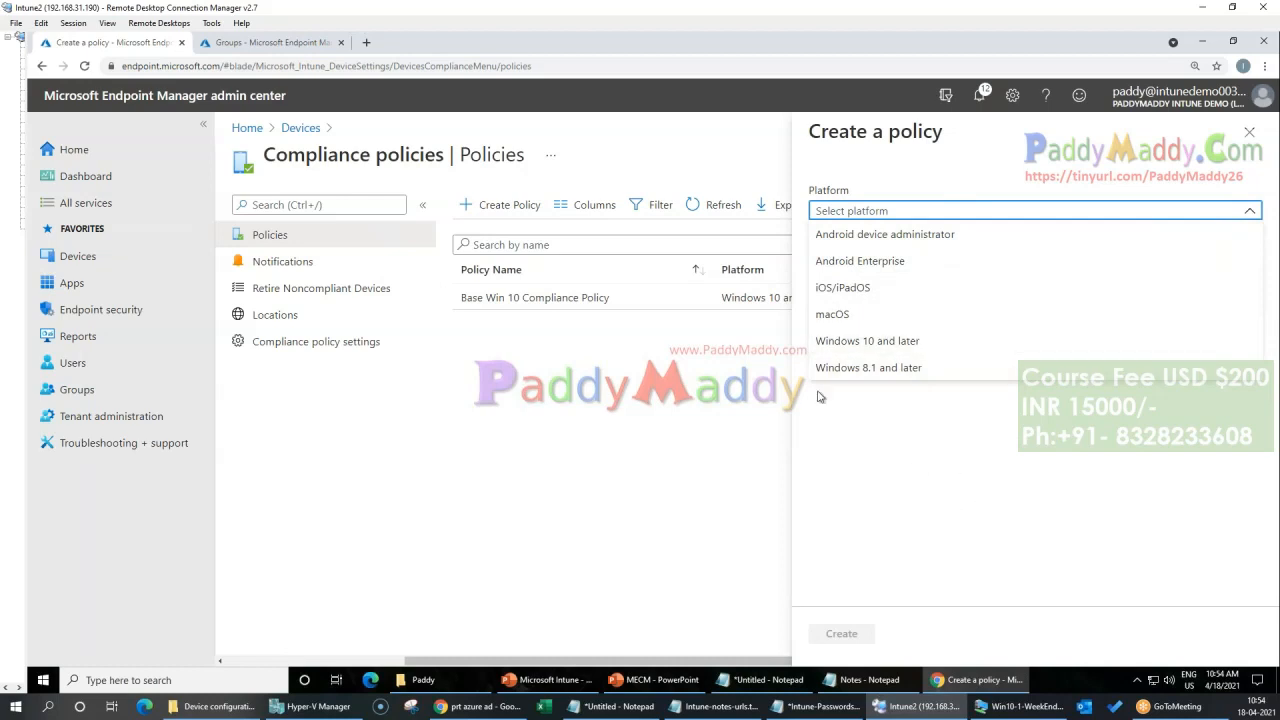
{"action": "left_click", "coordinate": [300, 128]}
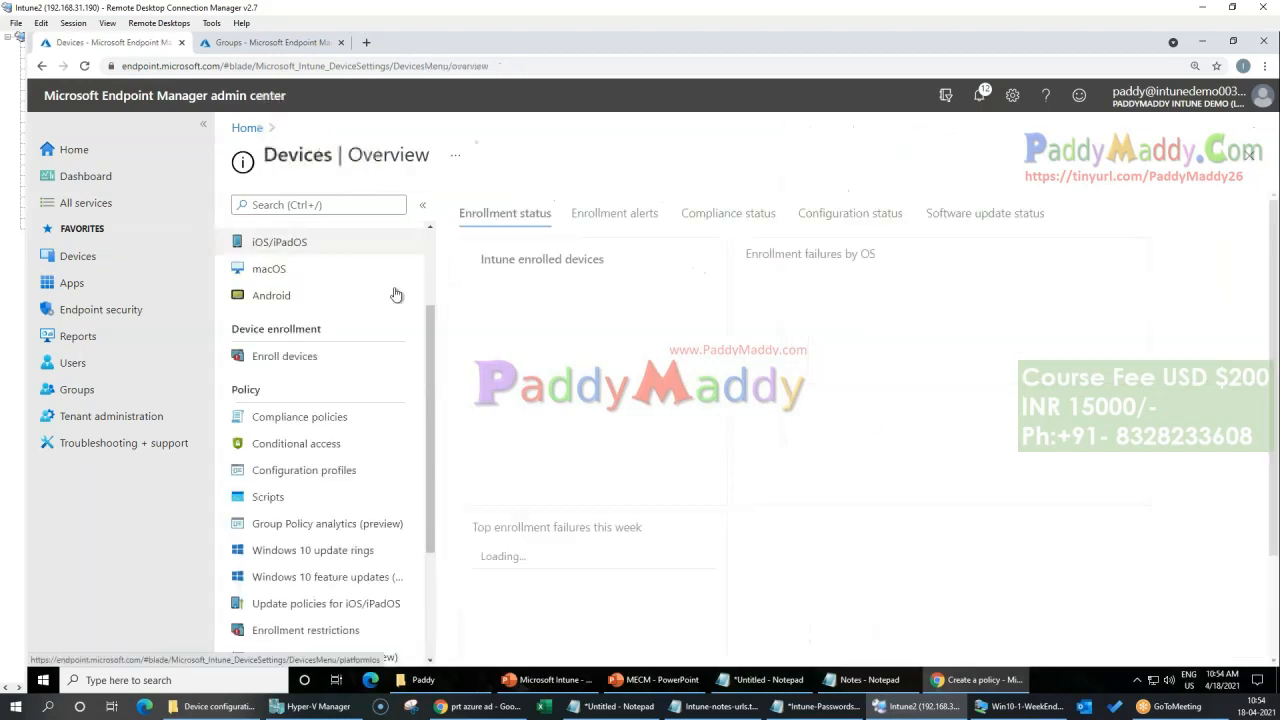
{"action": "scroll", "coordinate": [303, 566], "scroll_direction": "up", "scroll_amount": 2}
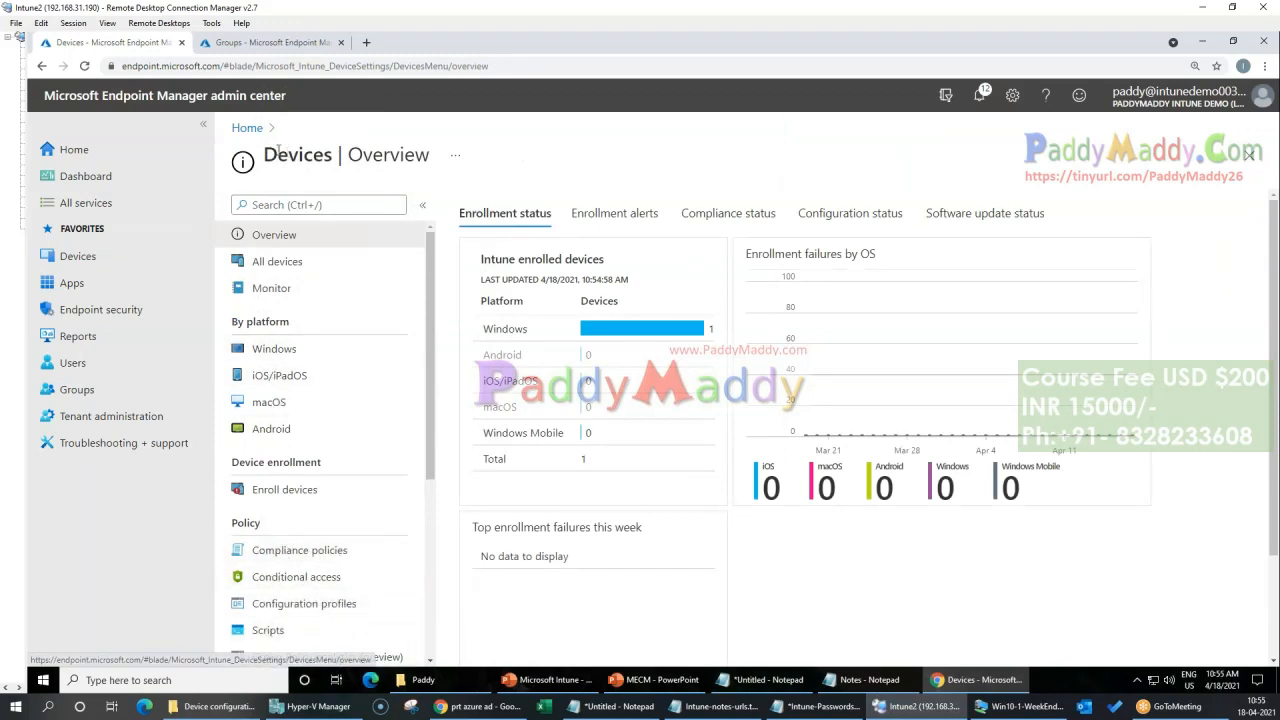
Step: Examine the app types offered for a new app under All apps, and close the selection without choosing one
{"action": "left_click", "coordinate": [72, 284]}
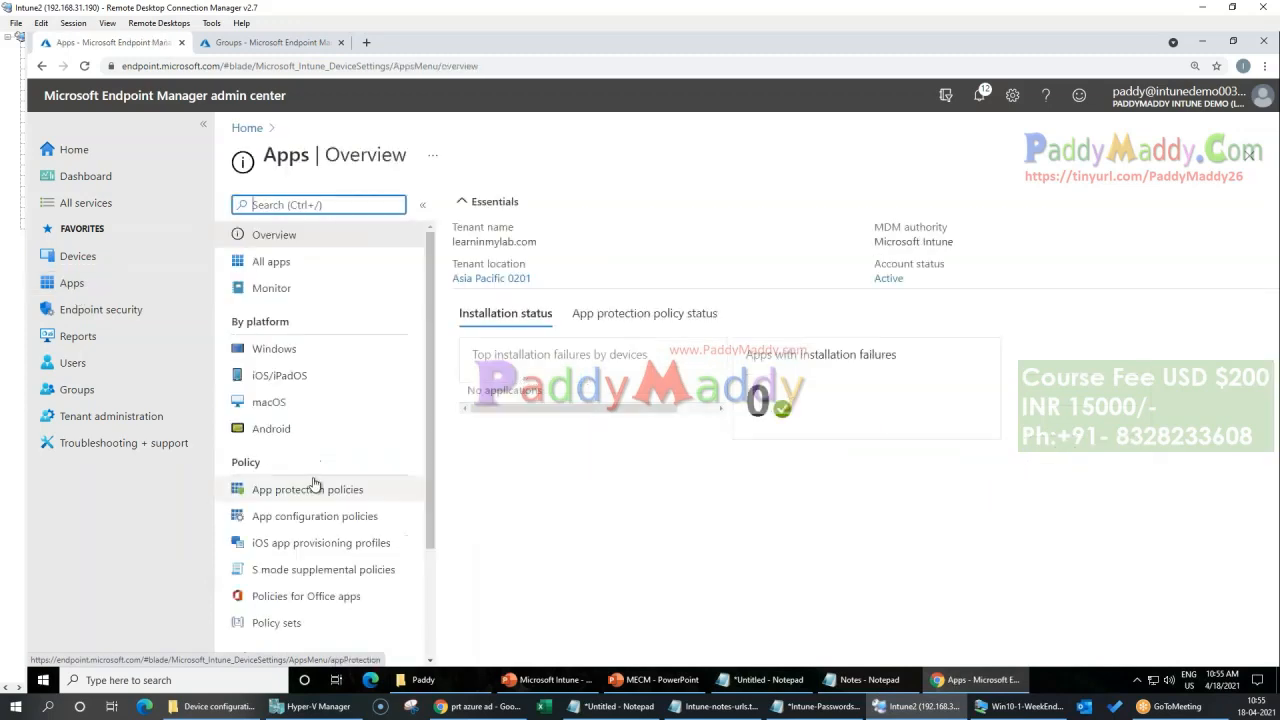
{"action": "left_click", "coordinate": [267, 262]}
{"action": "left_click", "coordinate": [488, 205]}
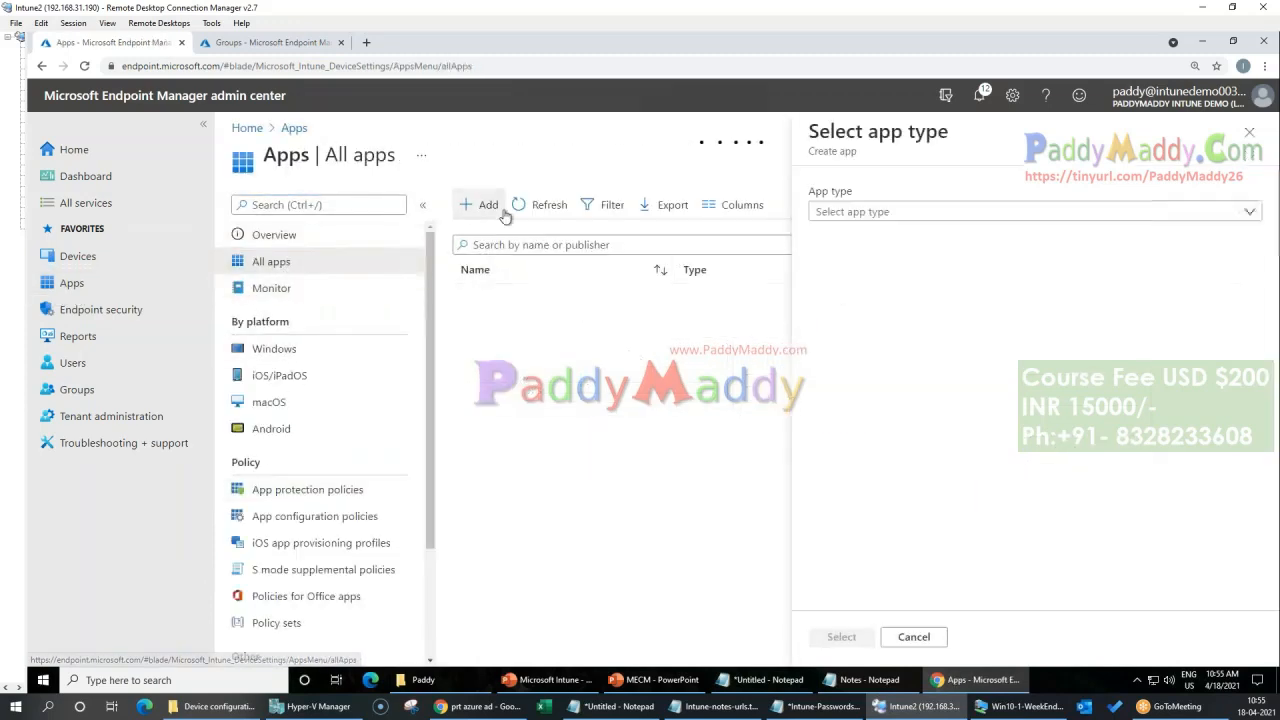
{"action": "left_click", "coordinate": [874, 216]}
{"action": "scroll", "coordinate": [971, 480], "scroll_direction": "down", "scroll_amount": 2}
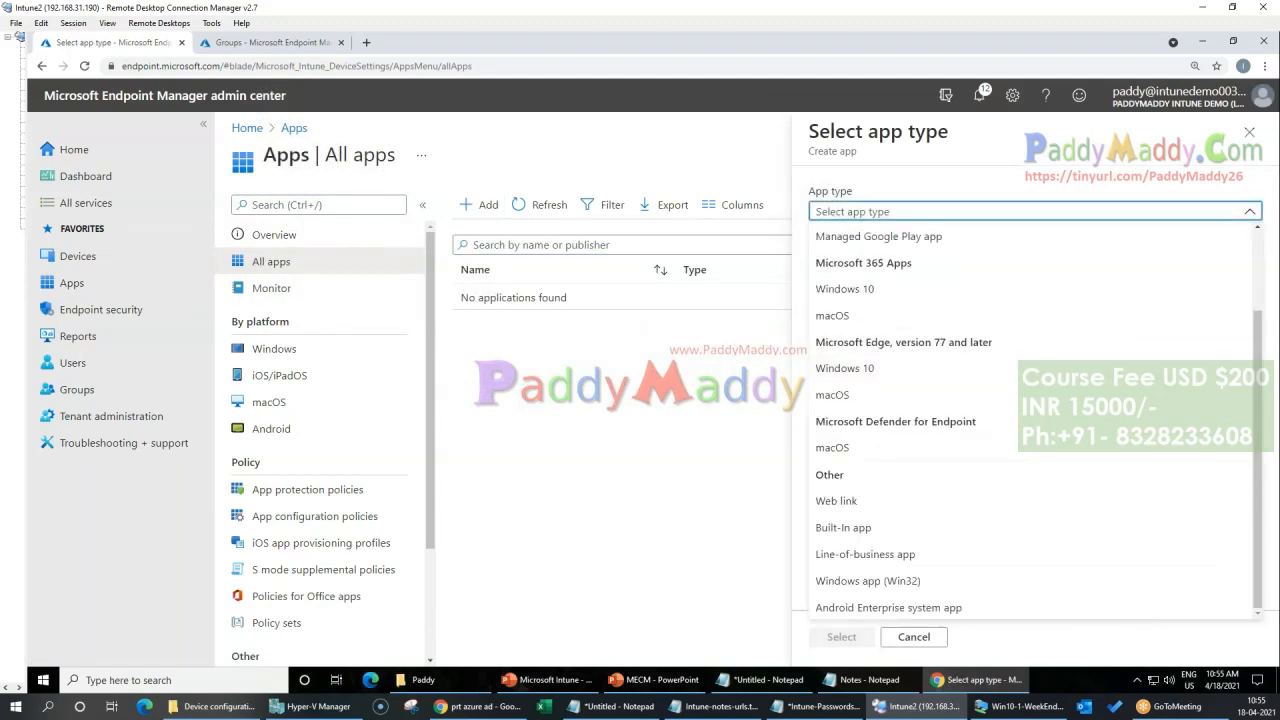
{"action": "scroll", "coordinate": [971, 484], "scroll_direction": "up", "scroll_amount": 2}
{"action": "scroll", "coordinate": [971, 484], "scroll_direction": "down", "scroll_amount": 2}
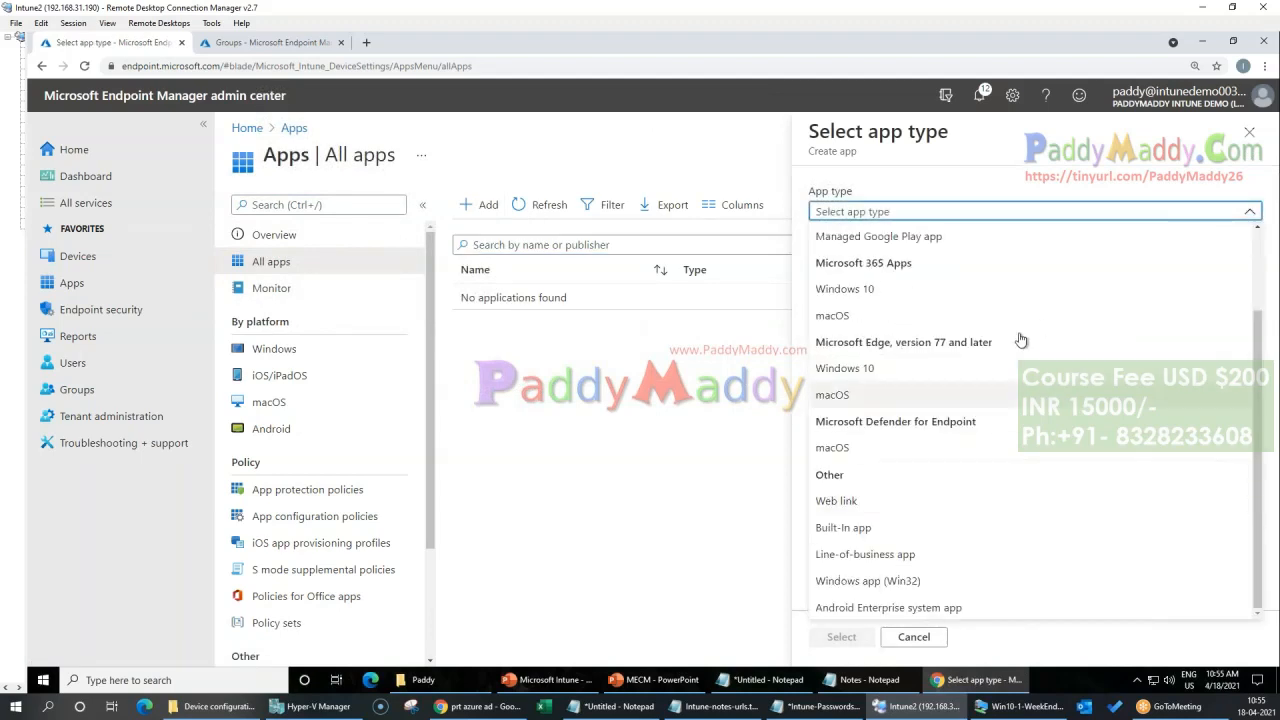
{"action": "scroll", "coordinate": [966, 503], "scroll_direction": "up", "scroll_amount": 2}
{"action": "left_click", "coordinate": [654, 466]}
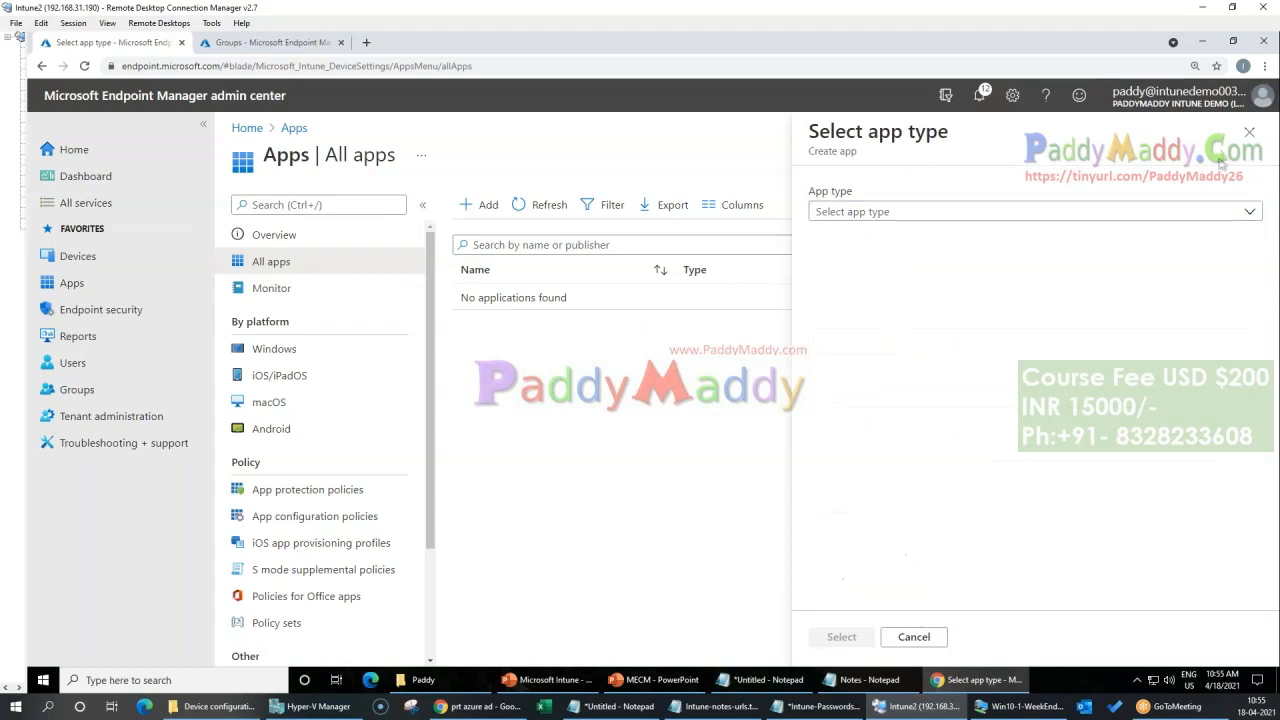
{"action": "left_click", "coordinate": [1249, 133]}
{"action": "left_click", "coordinate": [478, 204]}
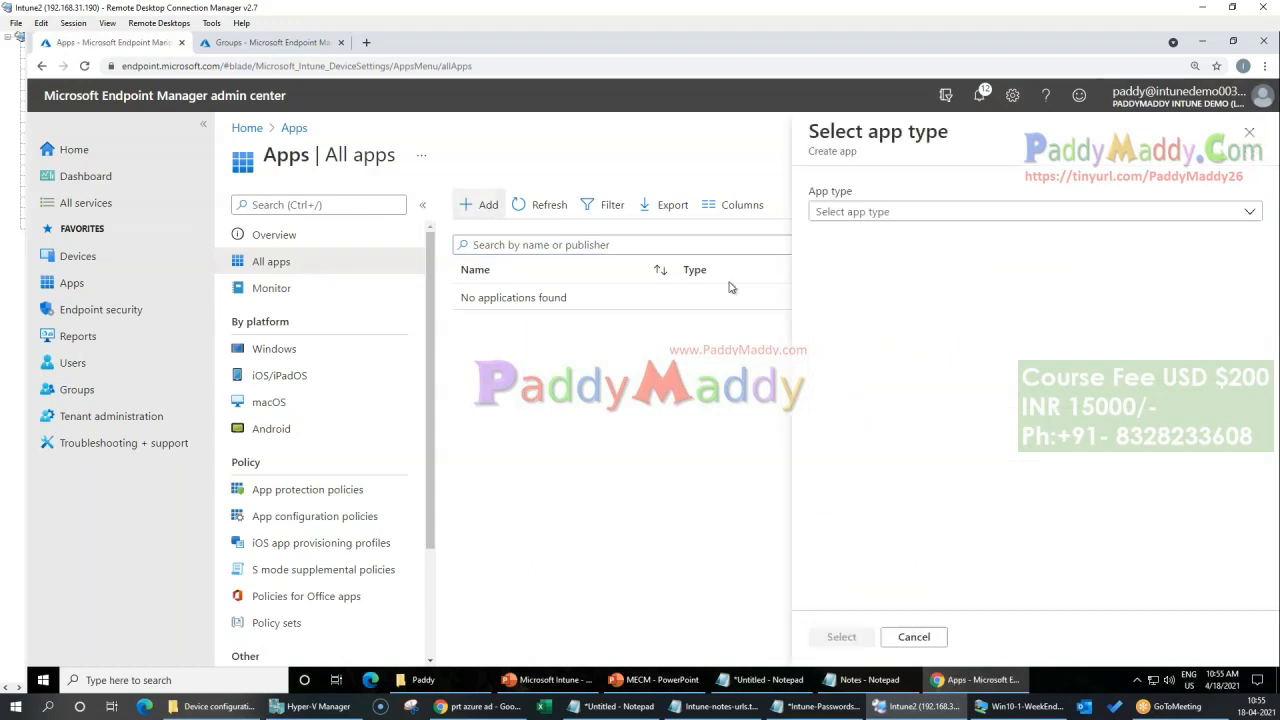
{"action": "left_click", "coordinate": [909, 213]}
{"action": "scroll", "coordinate": [971, 471], "scroll_direction": "down", "scroll_amount": 3}
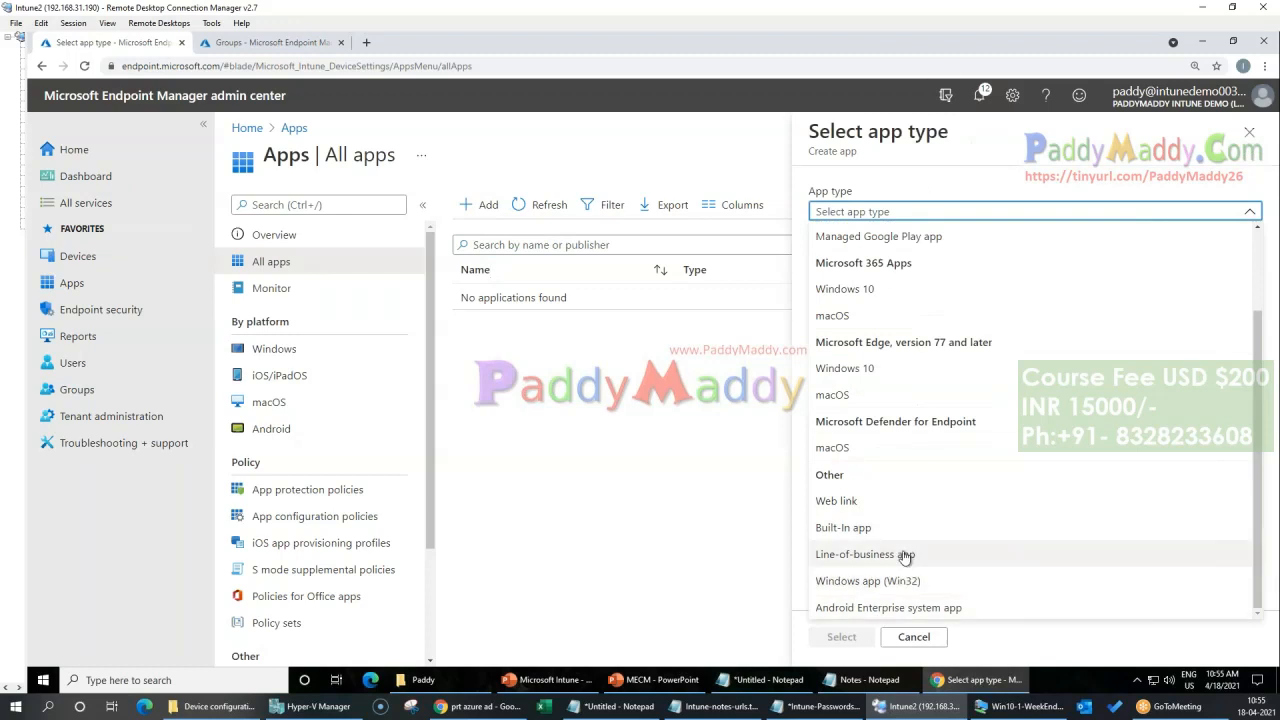
{"action": "left_click", "coordinate": [1249, 133]}
Step: Start adding an app under Windows apps, choosing Windows 10 under Microsoft 365 Apps as the app type
{"action": "left_click", "coordinate": [277, 352]}
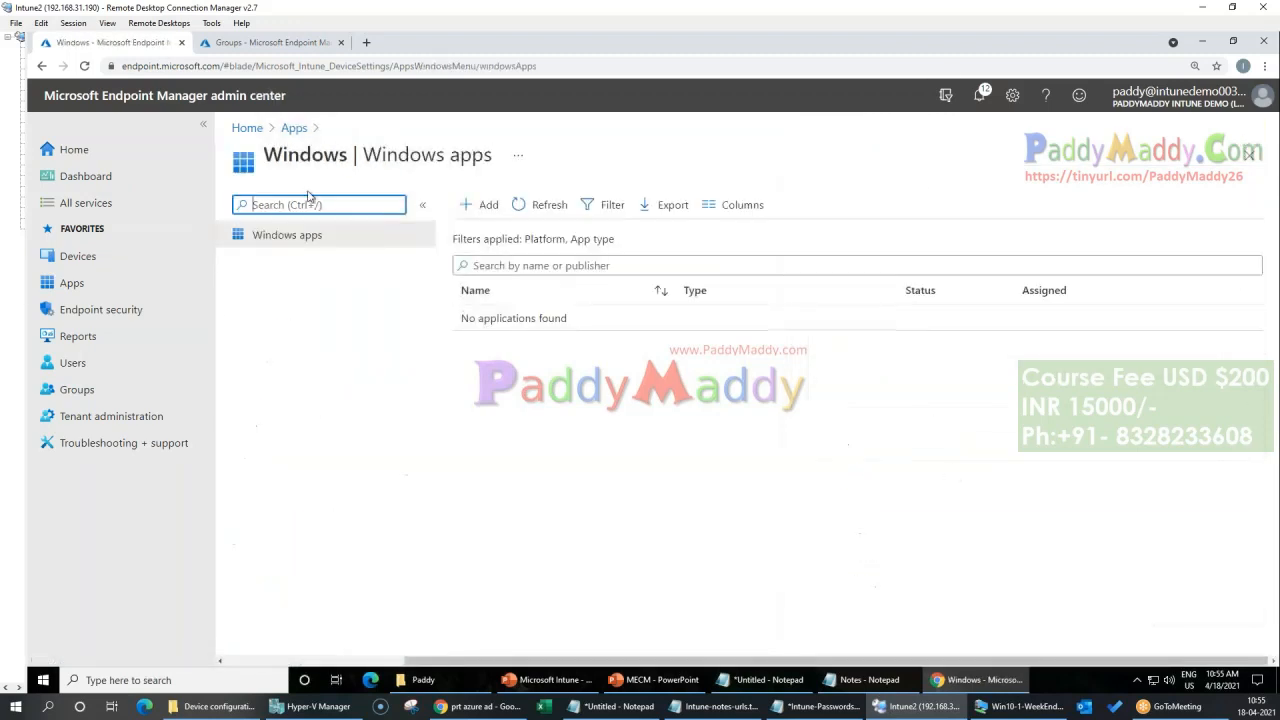
{"action": "left_click", "coordinate": [72, 283]}
{"action": "left_click", "coordinate": [276, 350]}
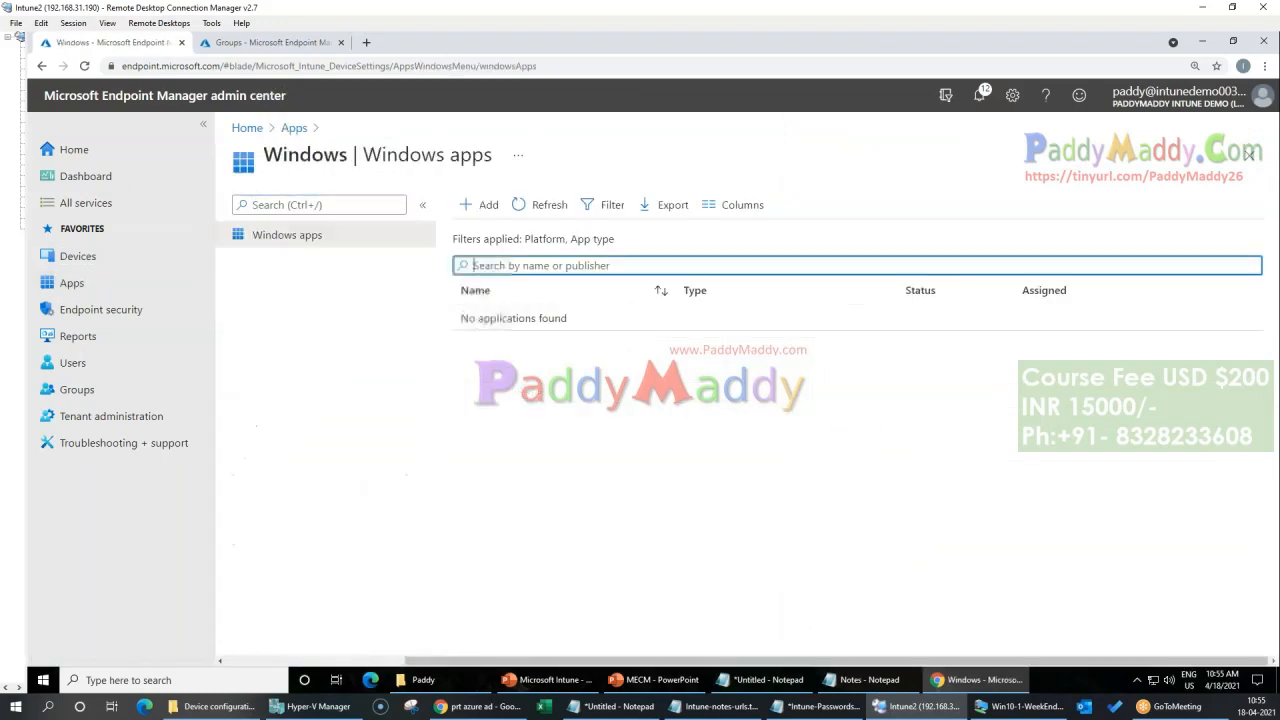
{"action": "left_click", "coordinate": [486, 205]}
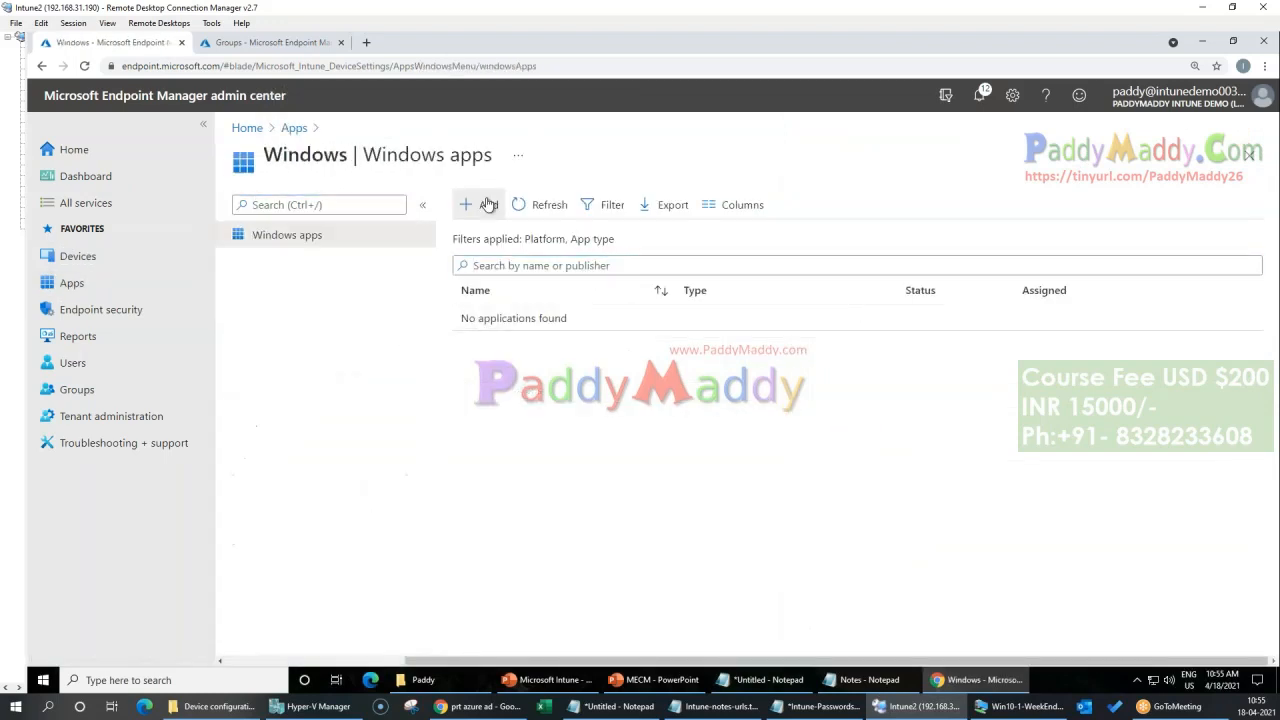
{"action": "left_click", "coordinate": [842, 213]}
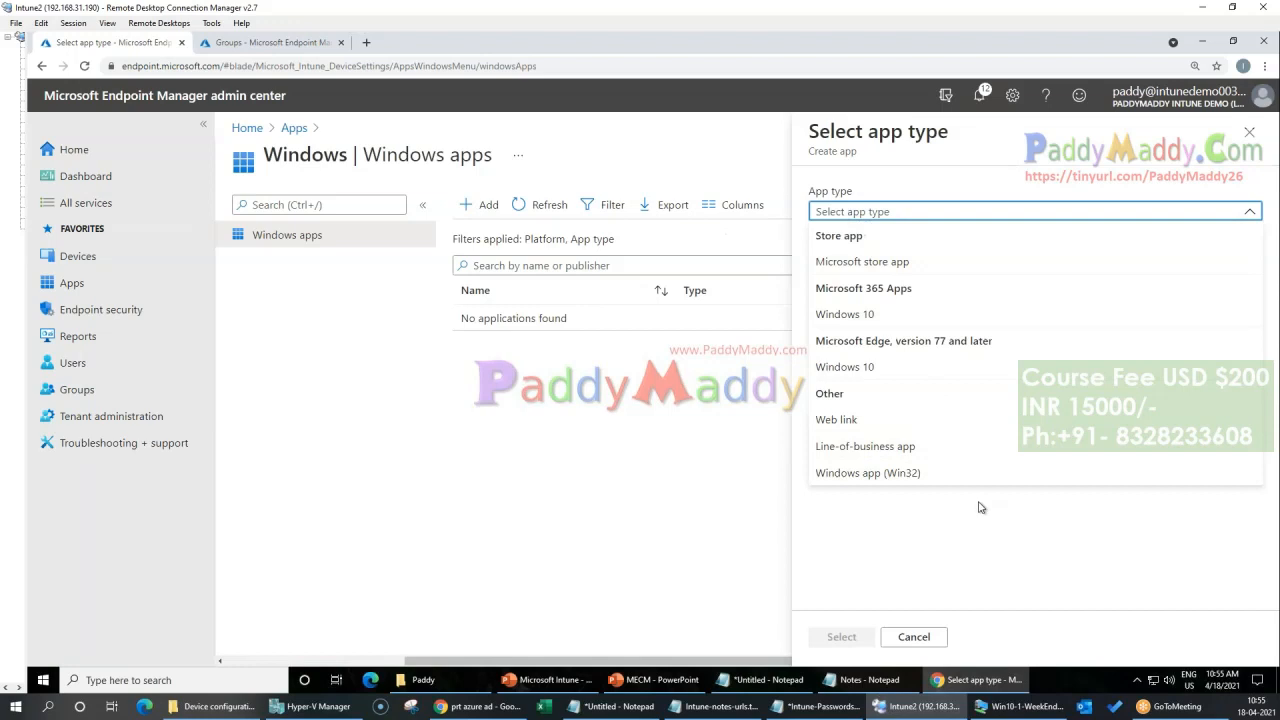
{"action": "left_click", "coordinate": [875, 315]}
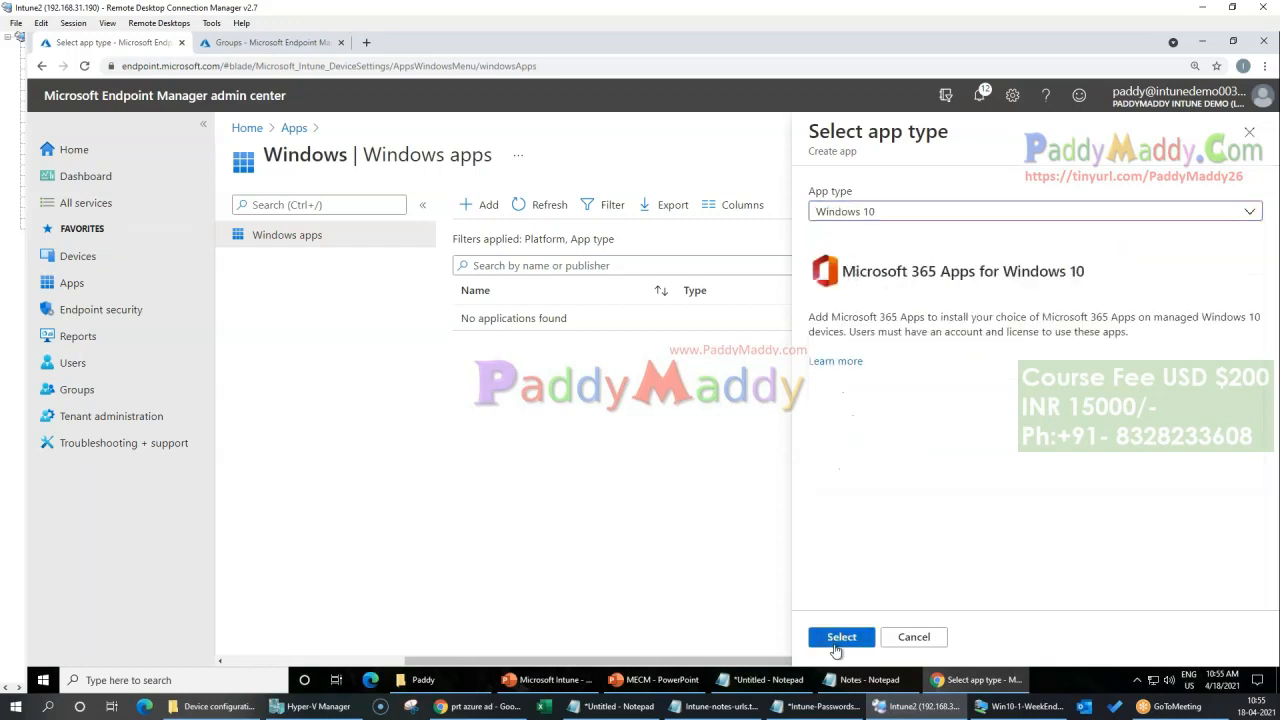
{"action": "left_click", "coordinate": [841, 637]}
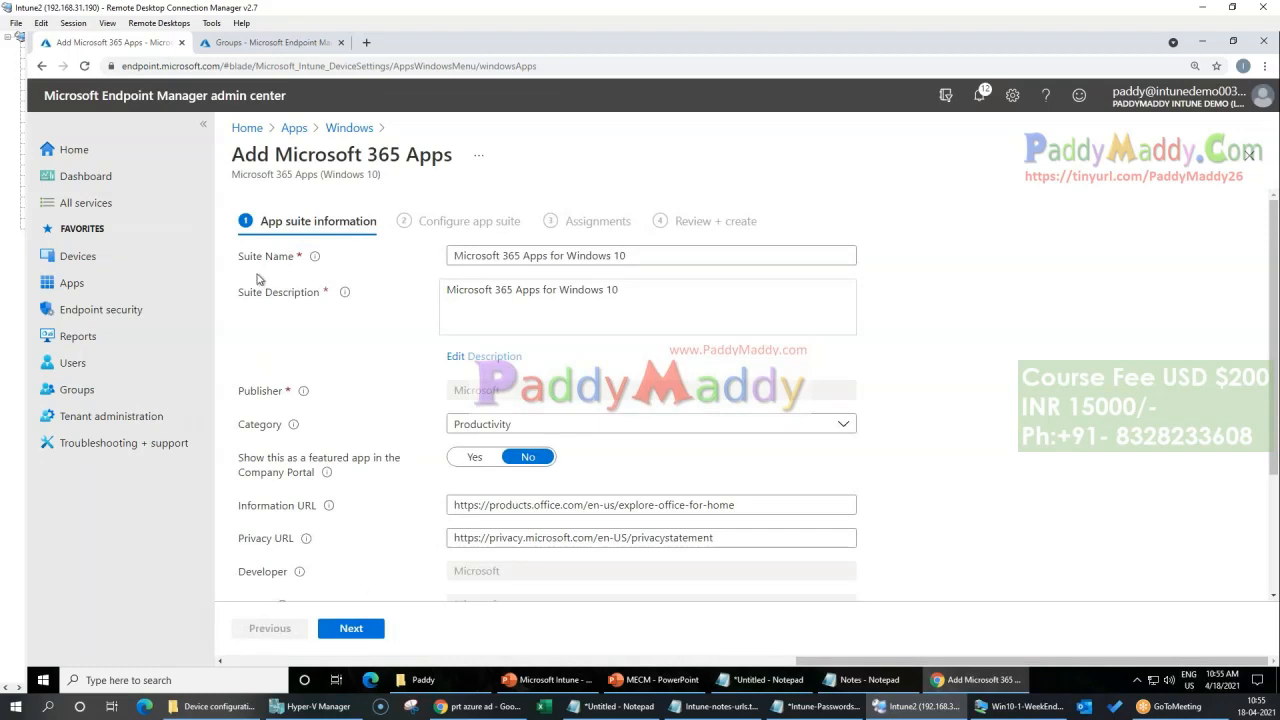
Step: Review the app suite information, keep the default values with the Productivity category, and continue to the suite configuration
{"action": "left_click_drag", "start_coordinate": [236, 156], "coordinate": [444, 156]}
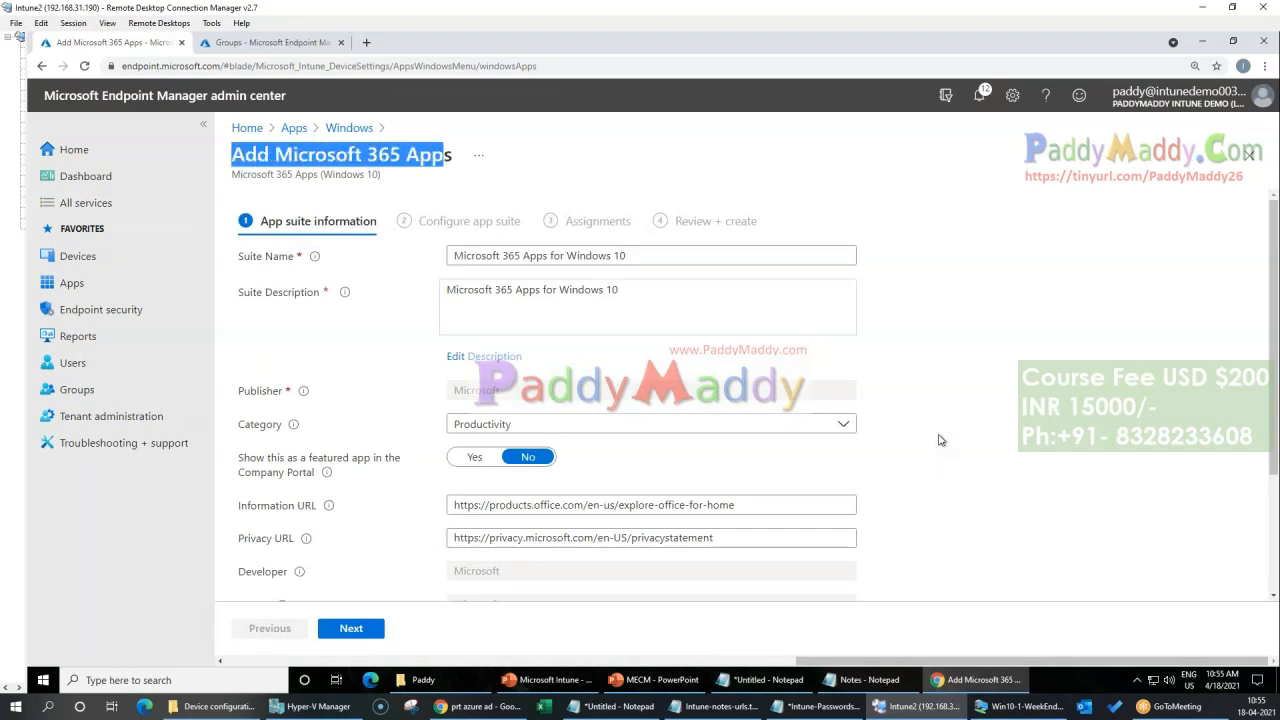
{"action": "scroll", "coordinate": [903, 457], "scroll_direction": "down", "scroll_amount": 2}
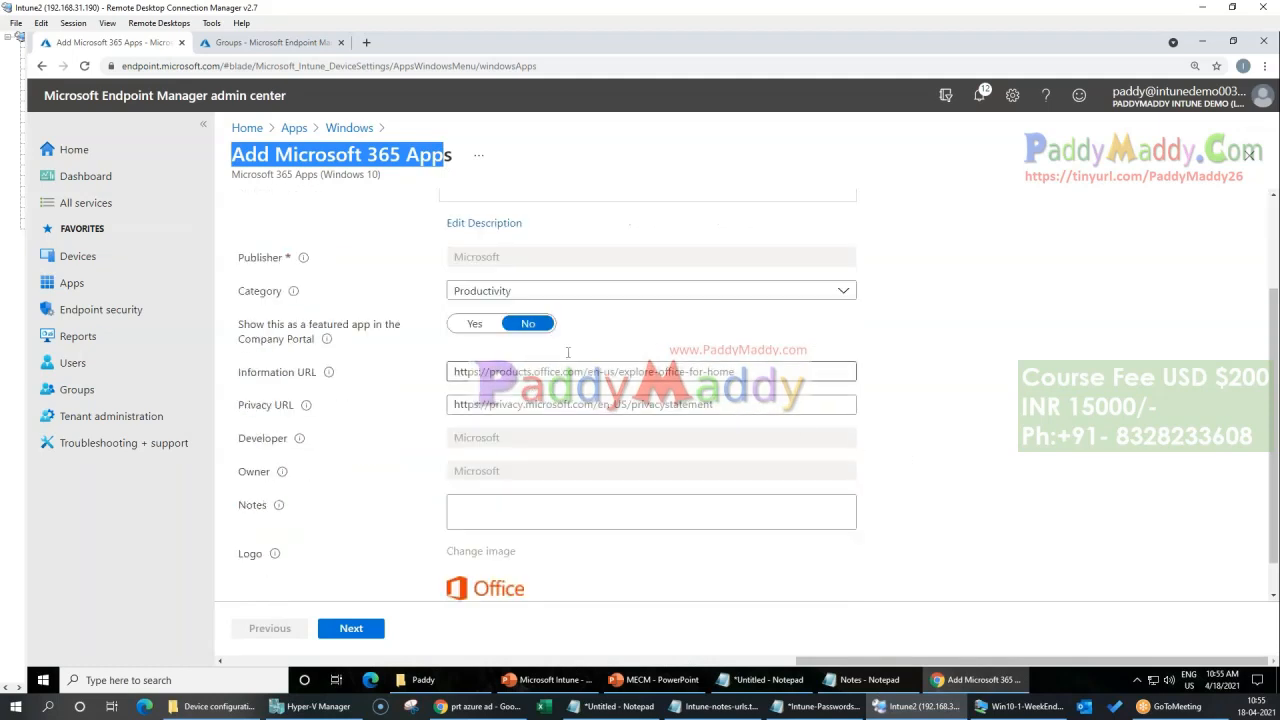
{"action": "left_click", "coordinate": [530, 292]}
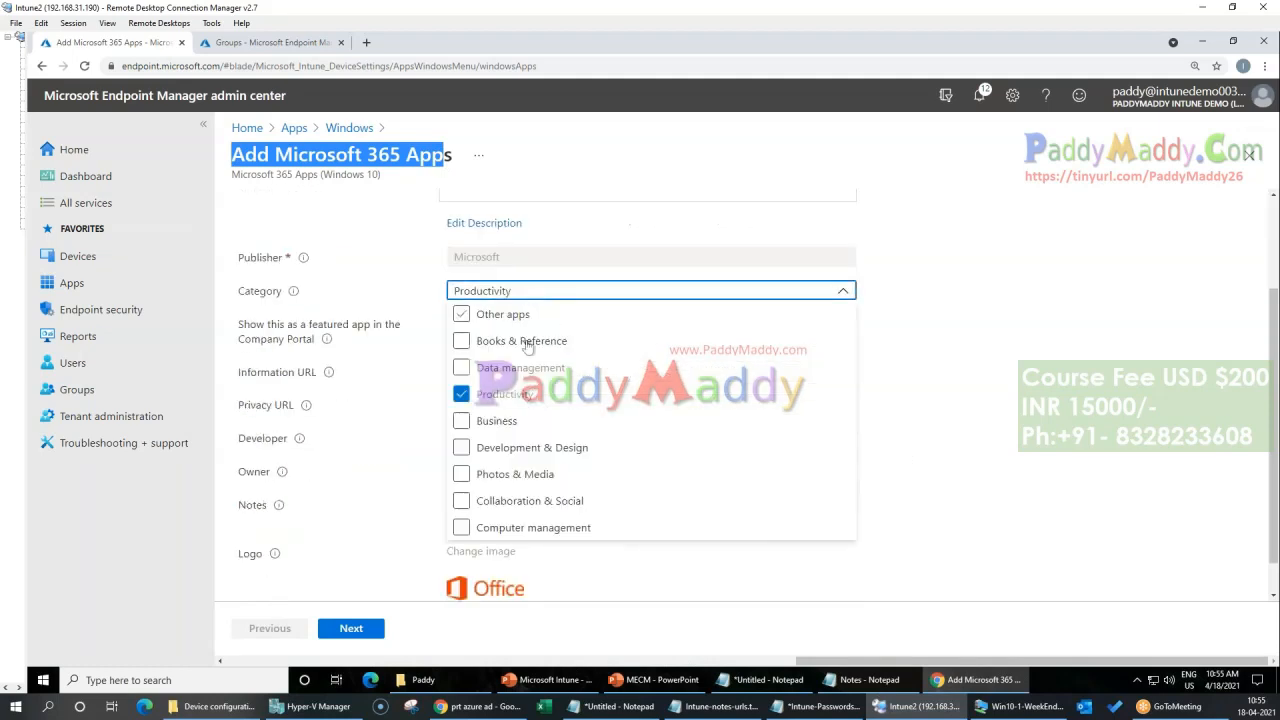
{"action": "left_click", "coordinate": [763, 312]}
{"action": "scroll", "coordinate": [940, 427], "scroll_direction": "down", "scroll_amount": 1}
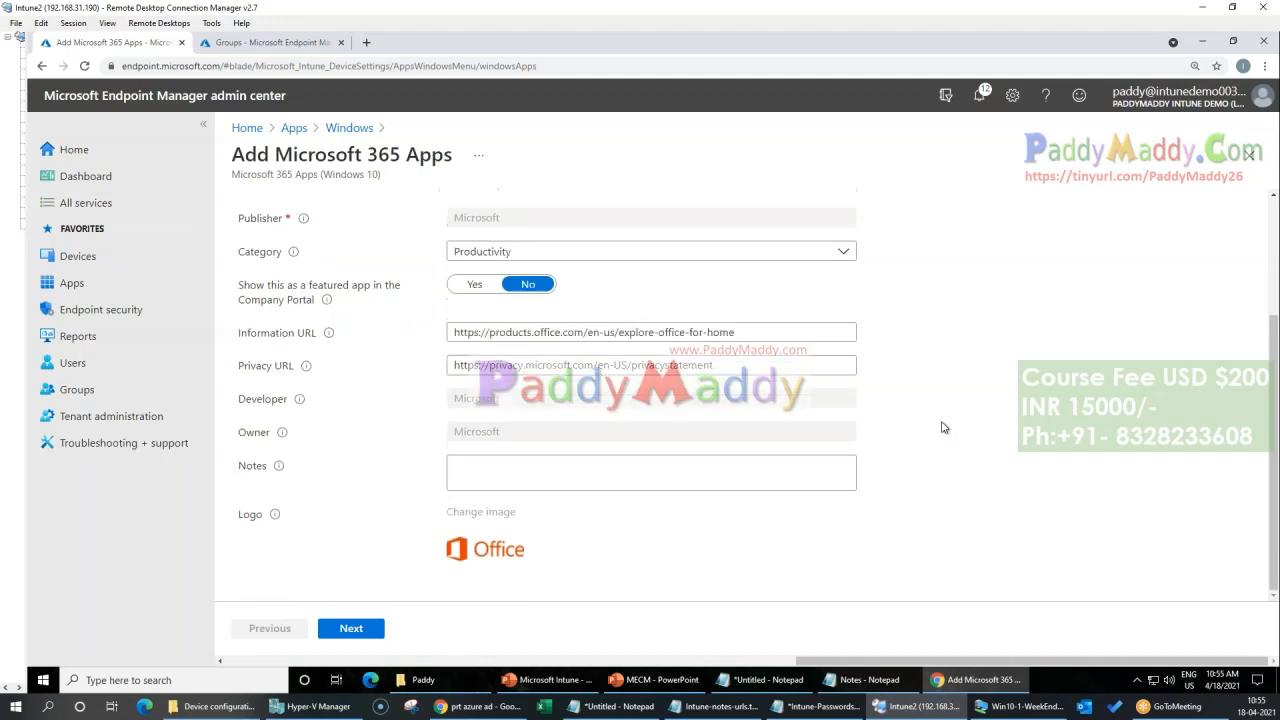
{"action": "scroll", "coordinate": [530, 551], "scroll_direction": "up", "scroll_amount": 5}
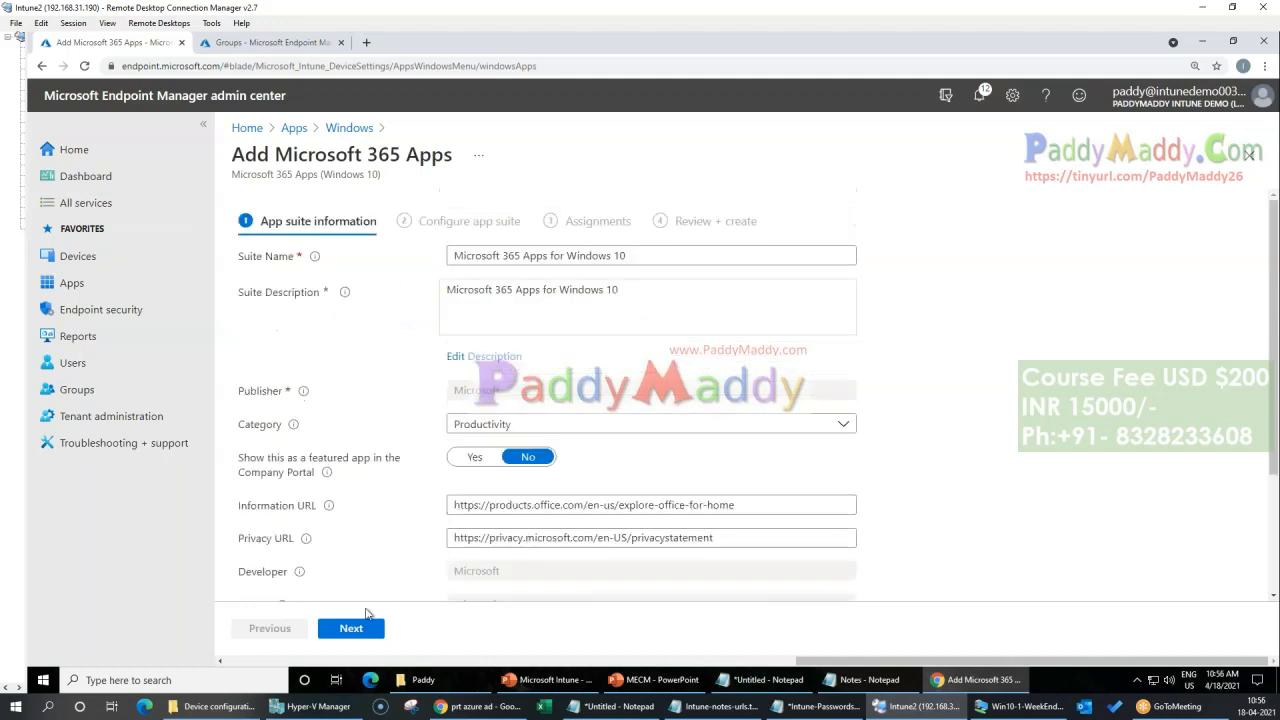
{"action": "left_click", "coordinate": [351, 632]}
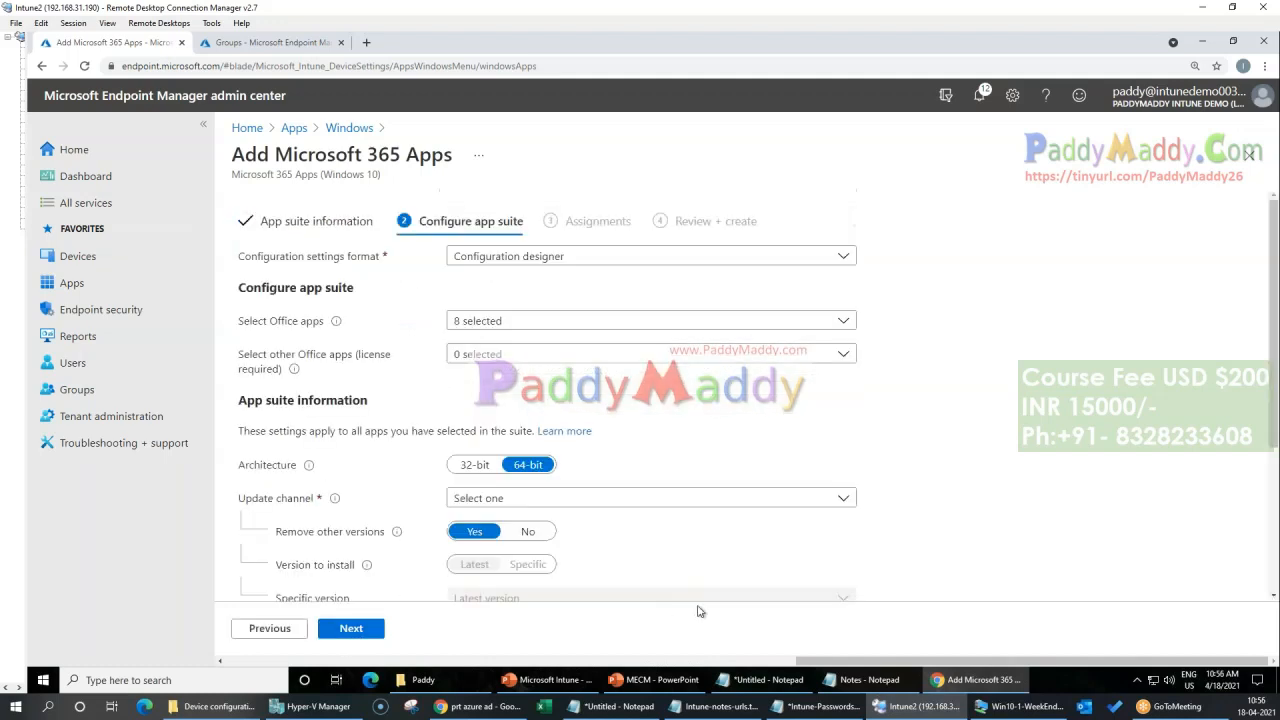
Step: Exclude Access and Publisher from the selected Office apps, and leave the other license-required Office apps unselected
{"action": "scroll", "coordinate": [925, 494], "scroll_direction": "down", "scroll_amount": 2}
{"action": "left_click", "coordinate": [843, 254]}
{"action": "left_click", "coordinate": [1113, 396]}
{"action": "scroll", "coordinate": [1113, 396], "scroll_direction": "up", "scroll_amount": 2}
{"action": "left_click", "coordinate": [843, 320]}
{"action": "left_click", "coordinate": [462, 344]}
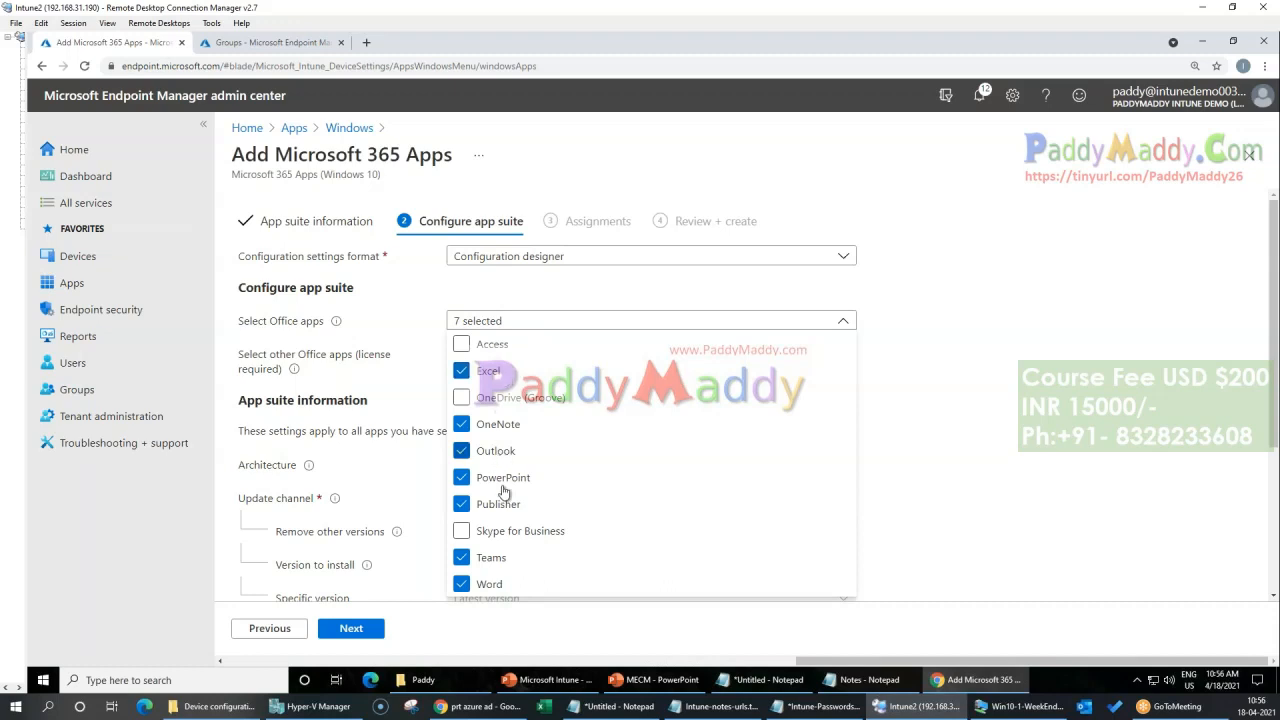
{"action": "left_click", "coordinate": [462, 505]}
{"action": "left_click", "coordinate": [1016, 433]}
{"action": "left_click", "coordinate": [465, 352]}
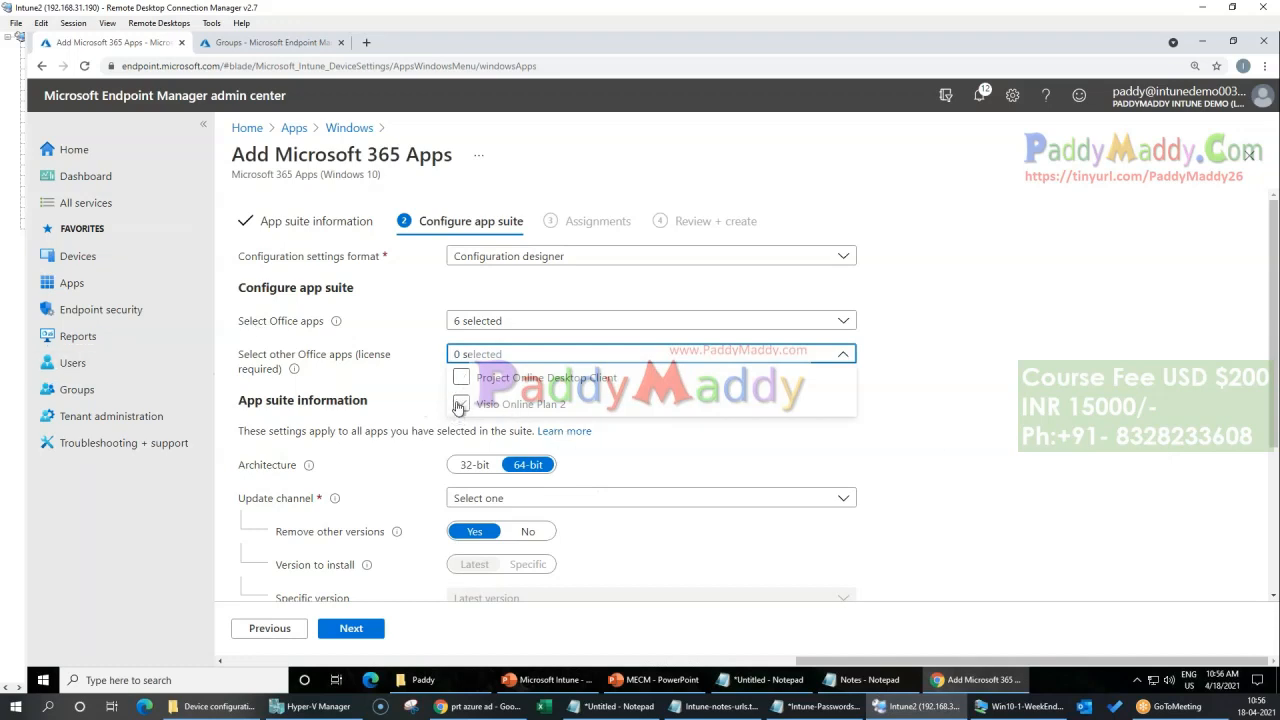
{"action": "left_click", "coordinate": [1074, 408]}
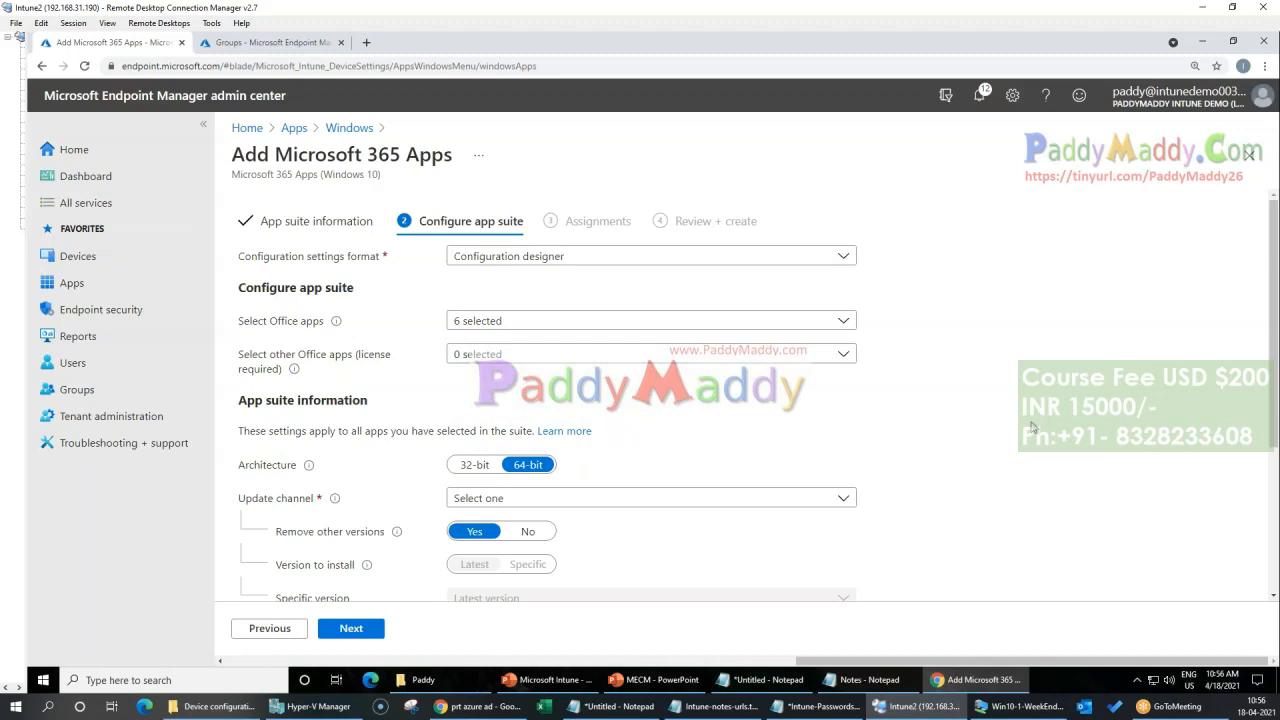
Step: Set the suite's update channel to Current Channel, keep the remaining default properties, and continue to the assignments
{"action": "scroll", "coordinate": [995, 432], "scroll_direction": "down", "scroll_amount": 3}
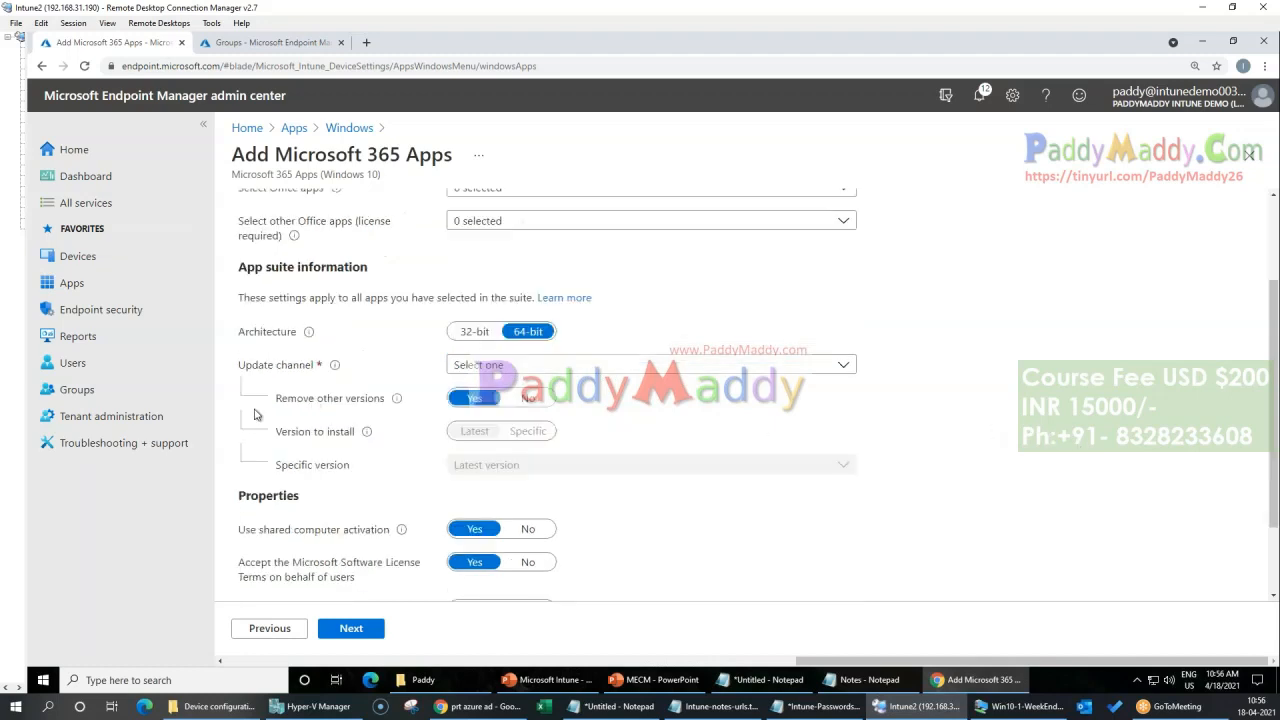
{"action": "left_click", "coordinate": [565, 366]}
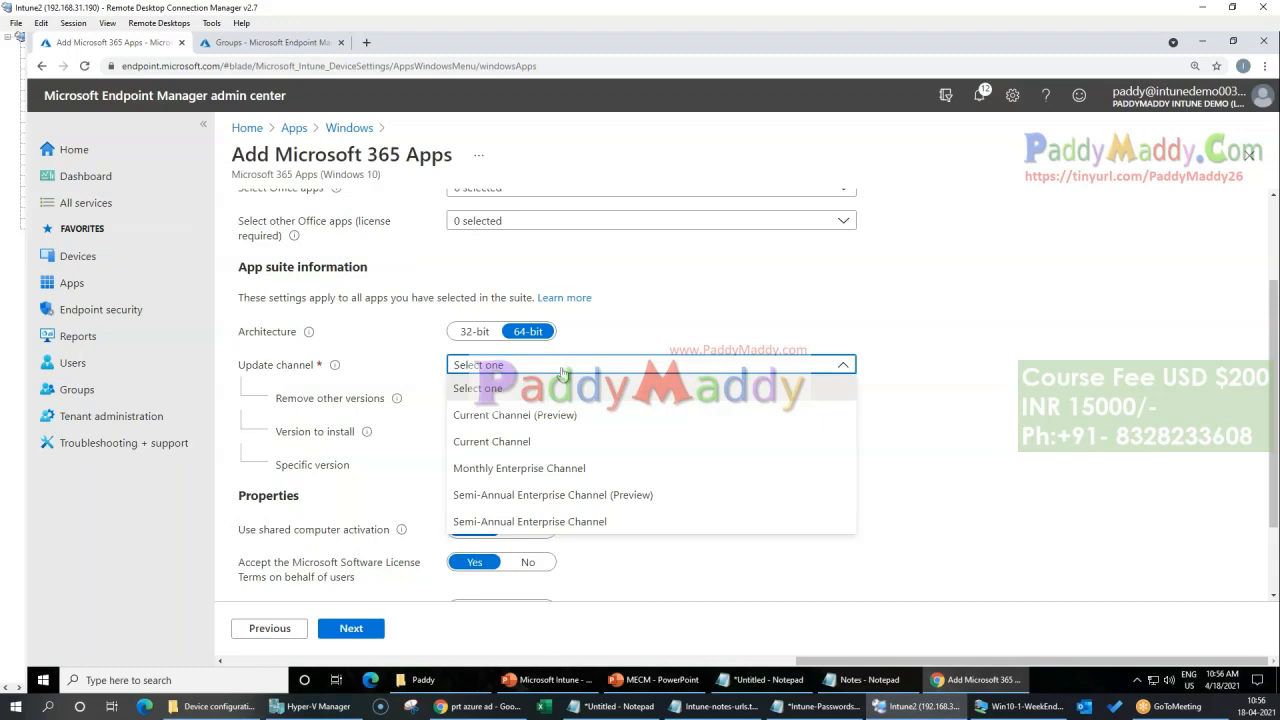
{"action": "left_click", "coordinate": [577, 450]}
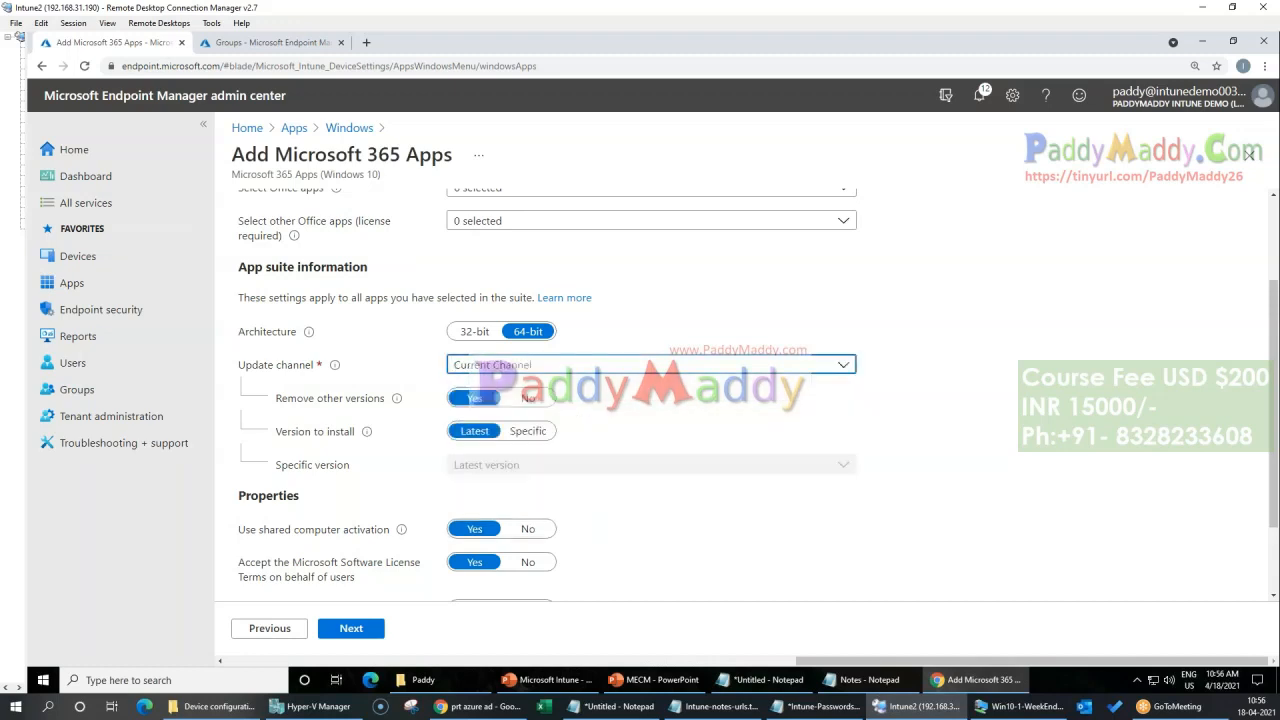
{"action": "scroll", "coordinate": [386, 521], "scroll_direction": "down", "scroll_amount": 1}
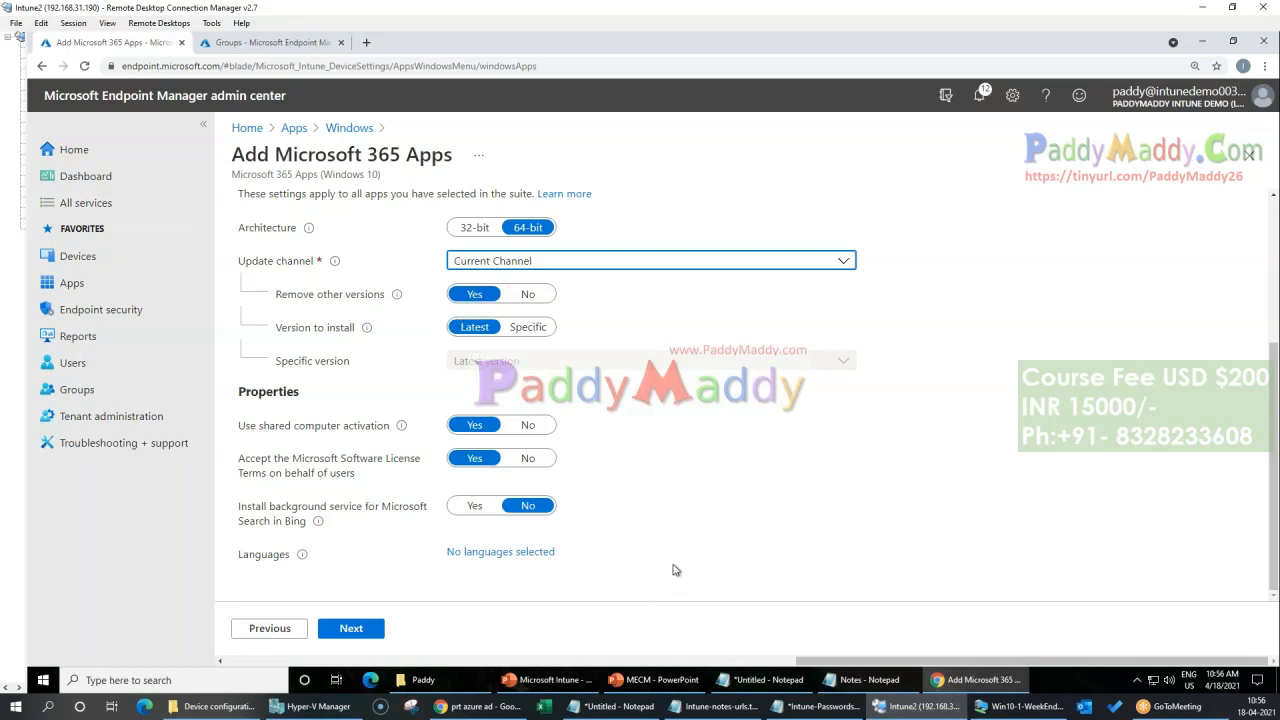
{"action": "left_click", "coordinate": [345, 626]}
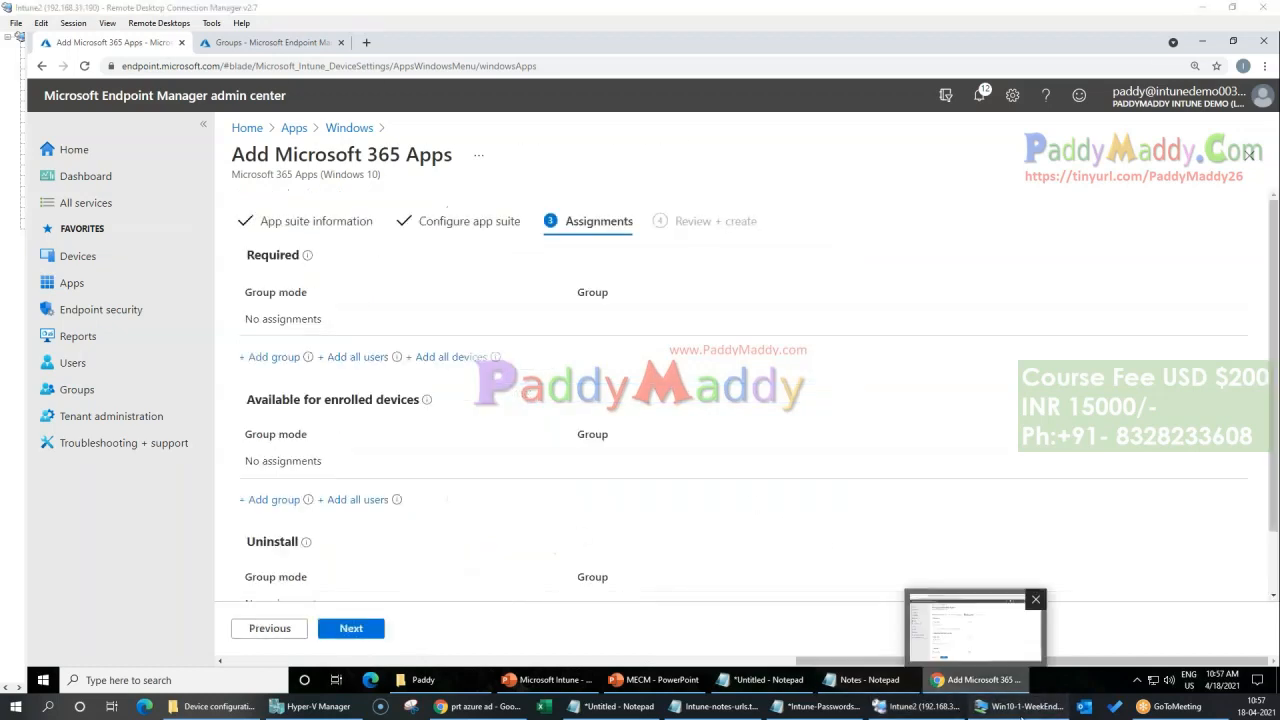
Step: Switch to the Win10-1-WeekEnd client, check its Windows Update status and its Windows version with winver, and return to Endpoint Manager
{"action": "left_click", "coordinate": [1020, 710]}
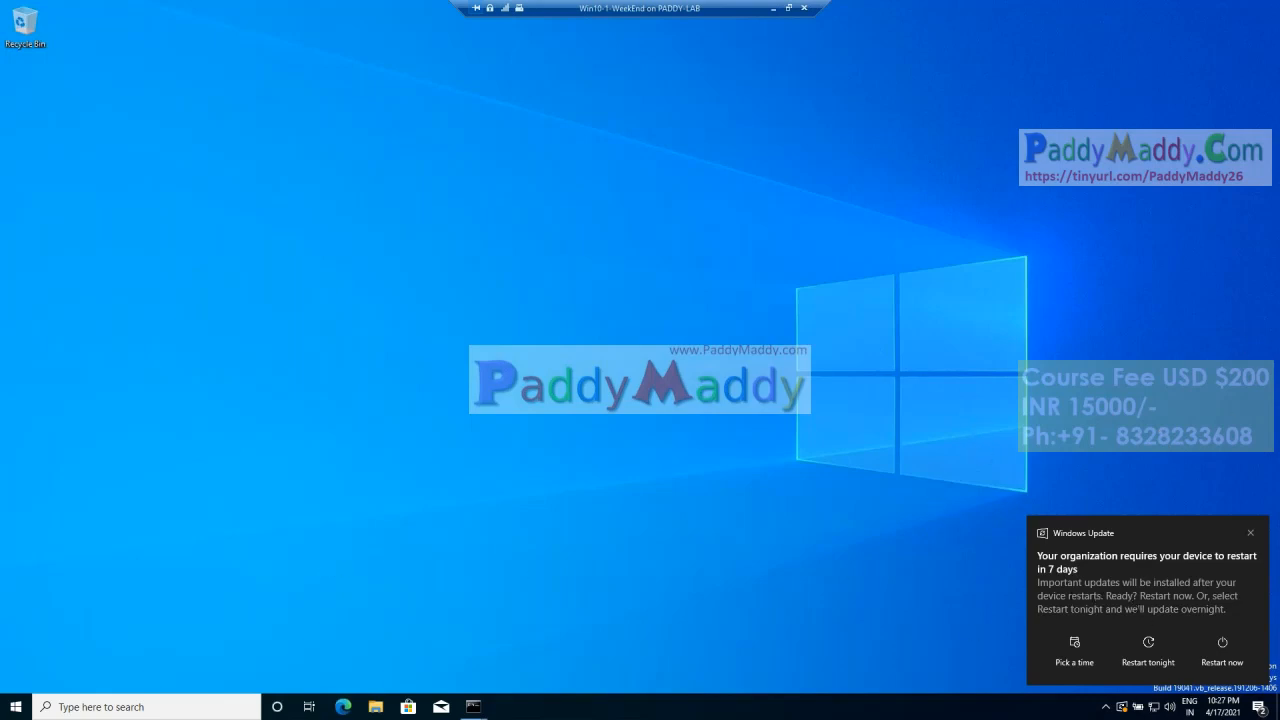
{"action": "left_click", "coordinate": [1122, 707]}
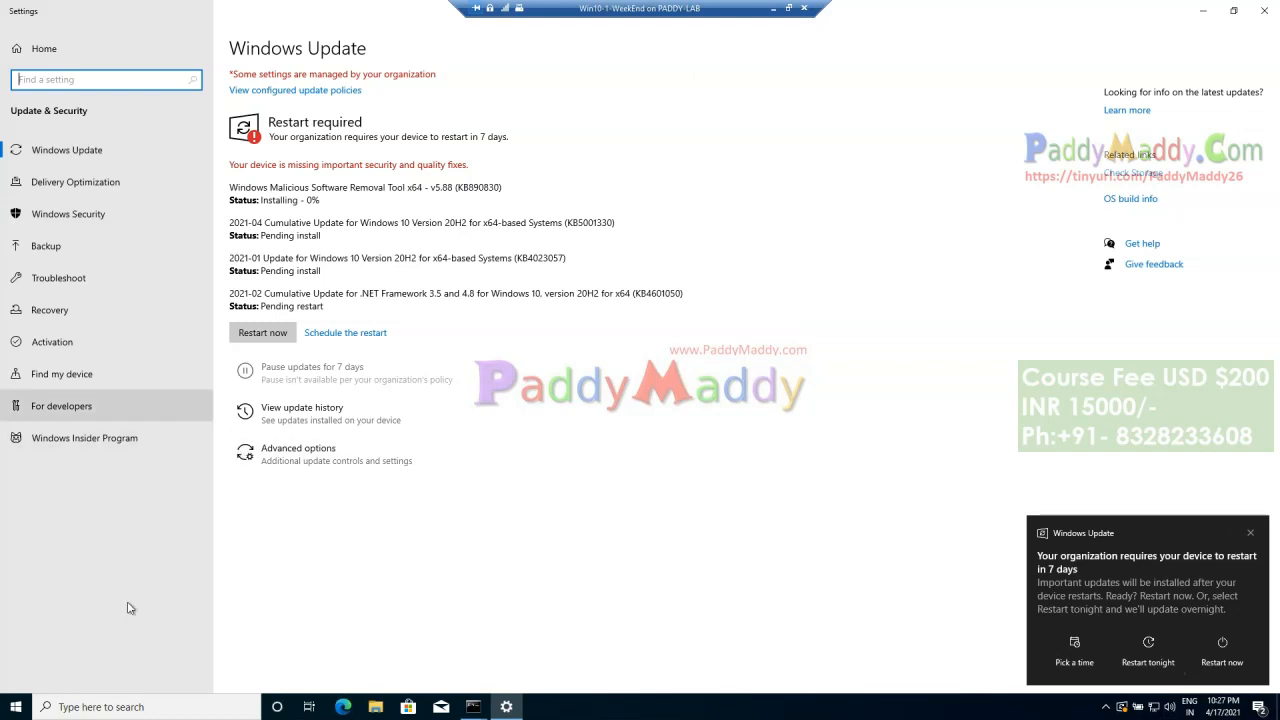
{"action": "right_click", "coordinate": [16, 707]}
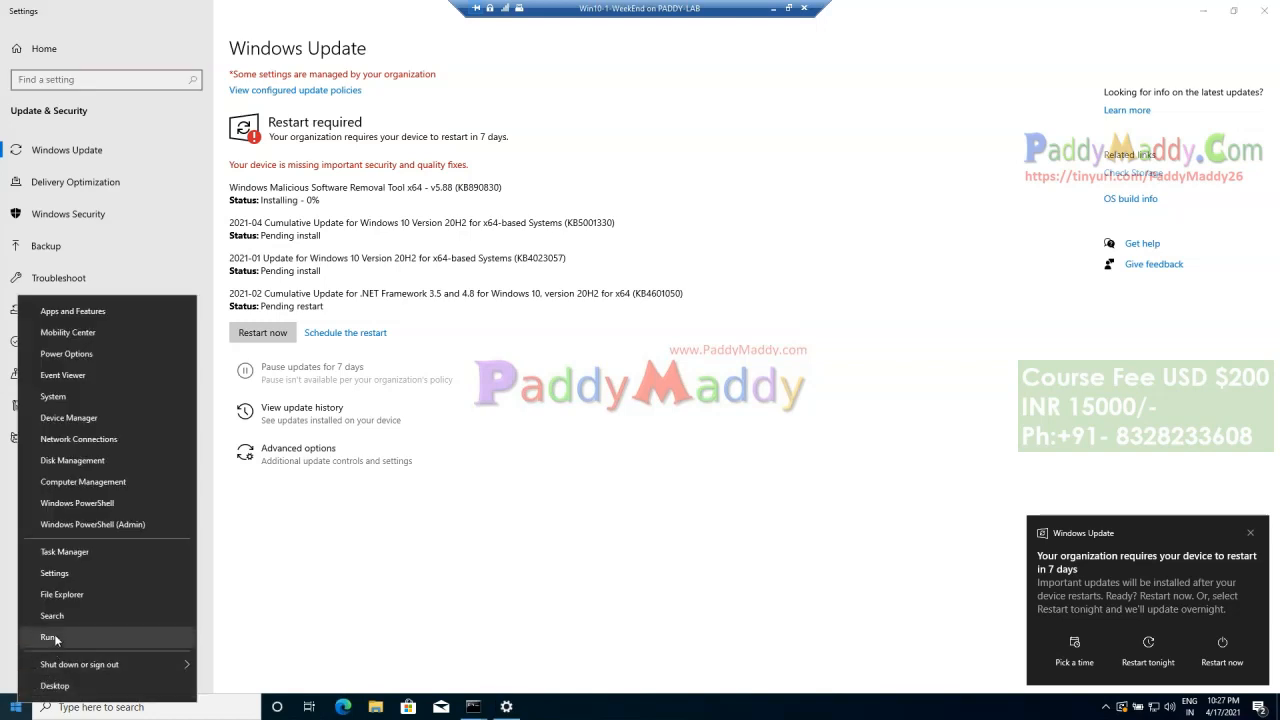
{"action": "left_click", "coordinate": [54, 637]}
{"action": "type", "text": "winve"}
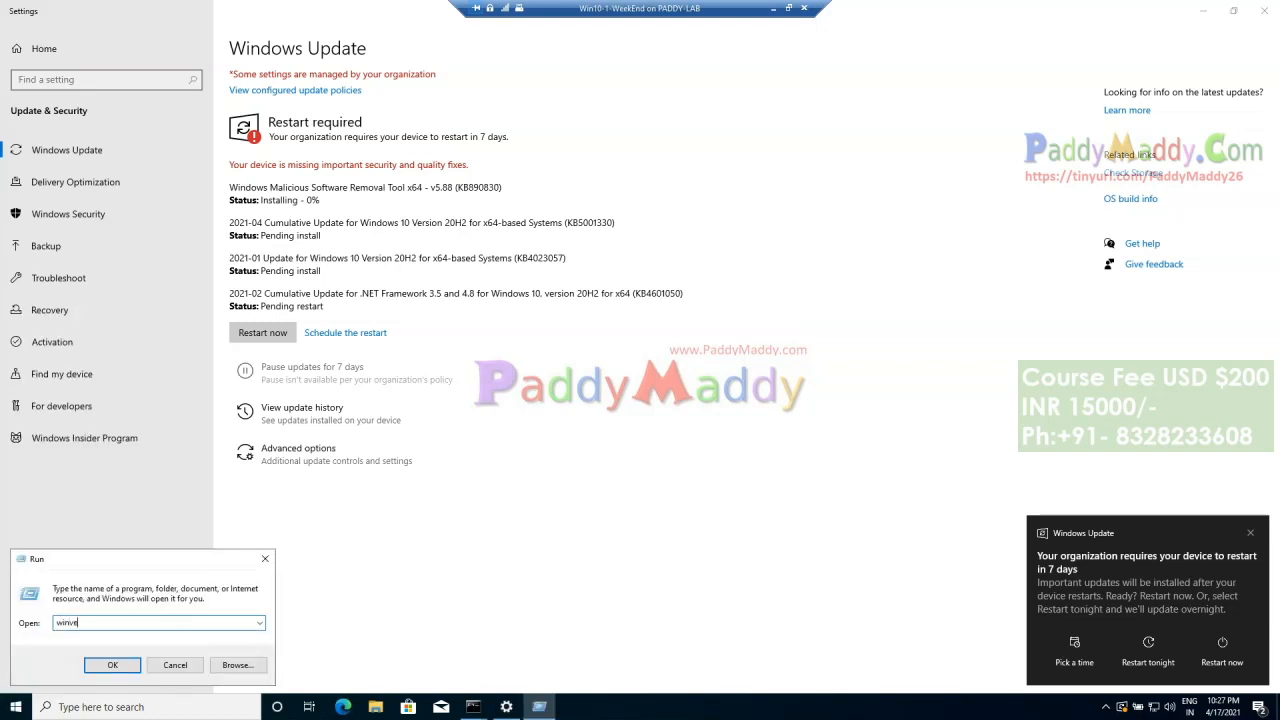
{"action": "type", "text": "r"}
{"action": "key", "text": "Return"}
{"action": "left_click_drag", "start_coordinate": [111, 38], "coordinate": [473, 299]}
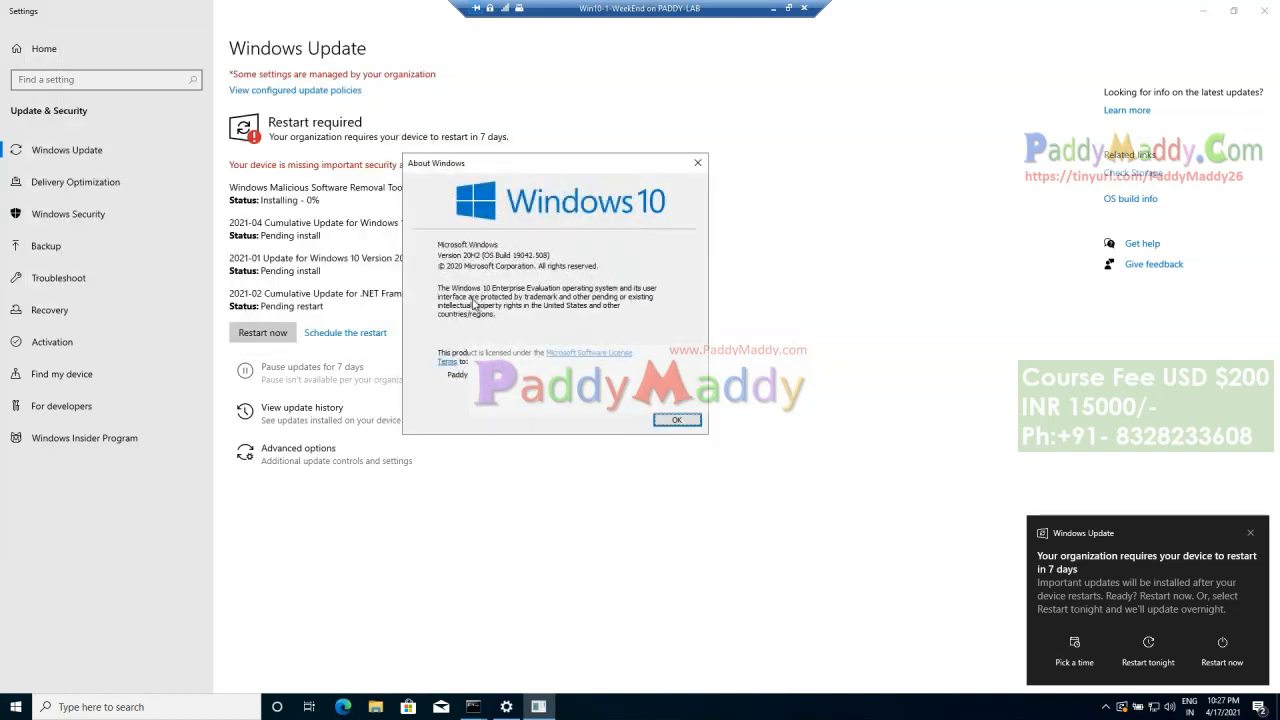
{"action": "left_click", "coordinate": [677, 421]}
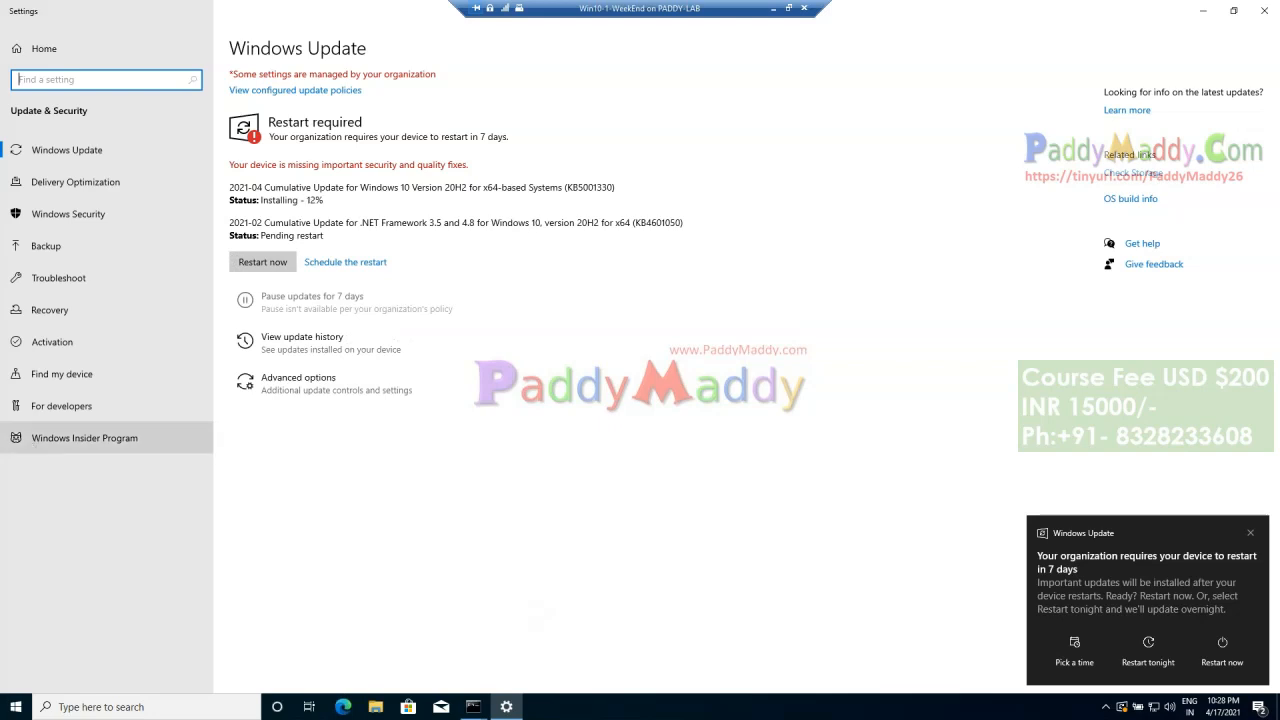
{"action": "left_click", "coordinate": [773, 8]}
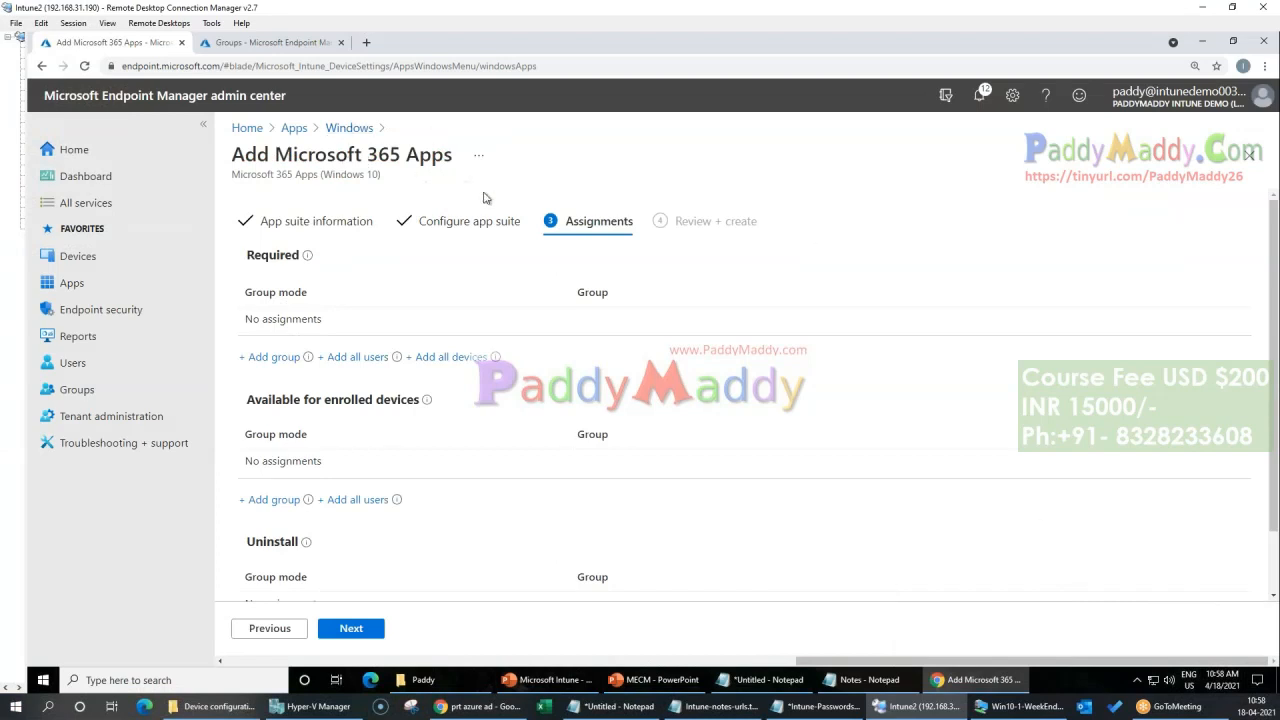
Step: Assign the suite as required to all users and all devices, and create the app
{"action": "left_click", "coordinate": [352, 357]}
{"action": "left_click", "coordinate": [452, 358]}
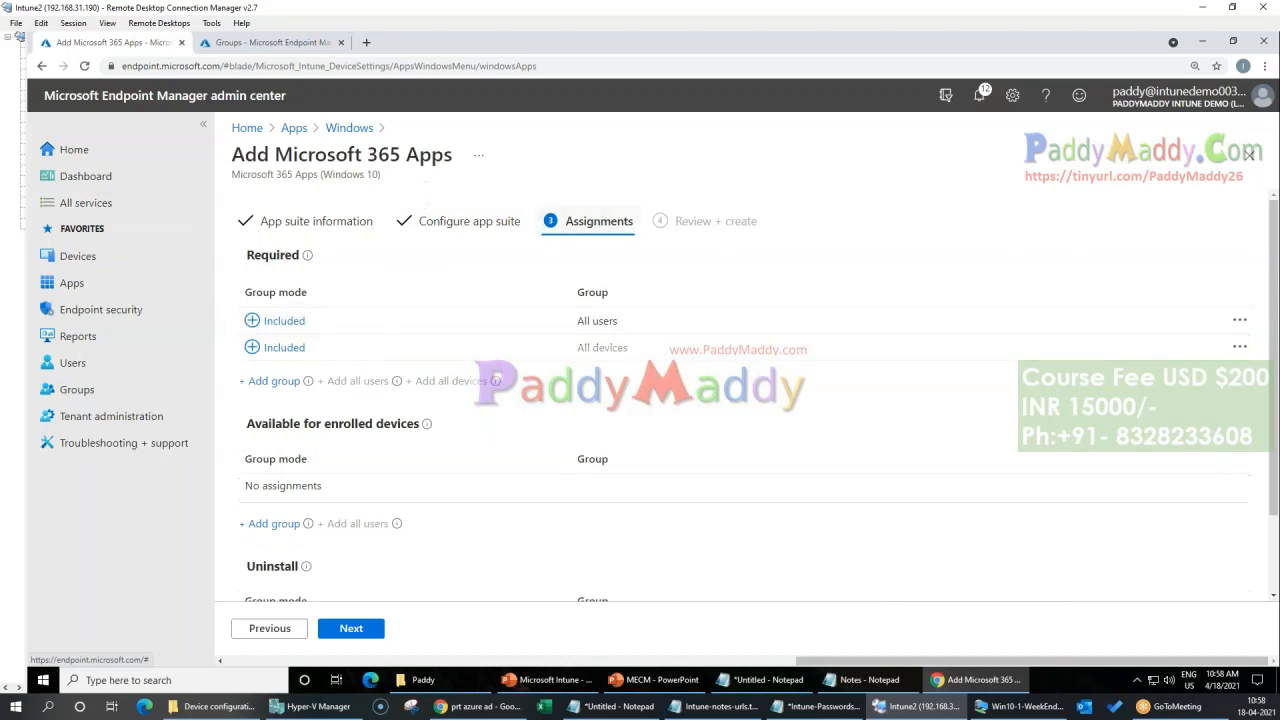
{"action": "scroll", "coordinate": [434, 603], "scroll_direction": "down", "scroll_amount": 2}
{"action": "left_click", "coordinate": [360, 628]}
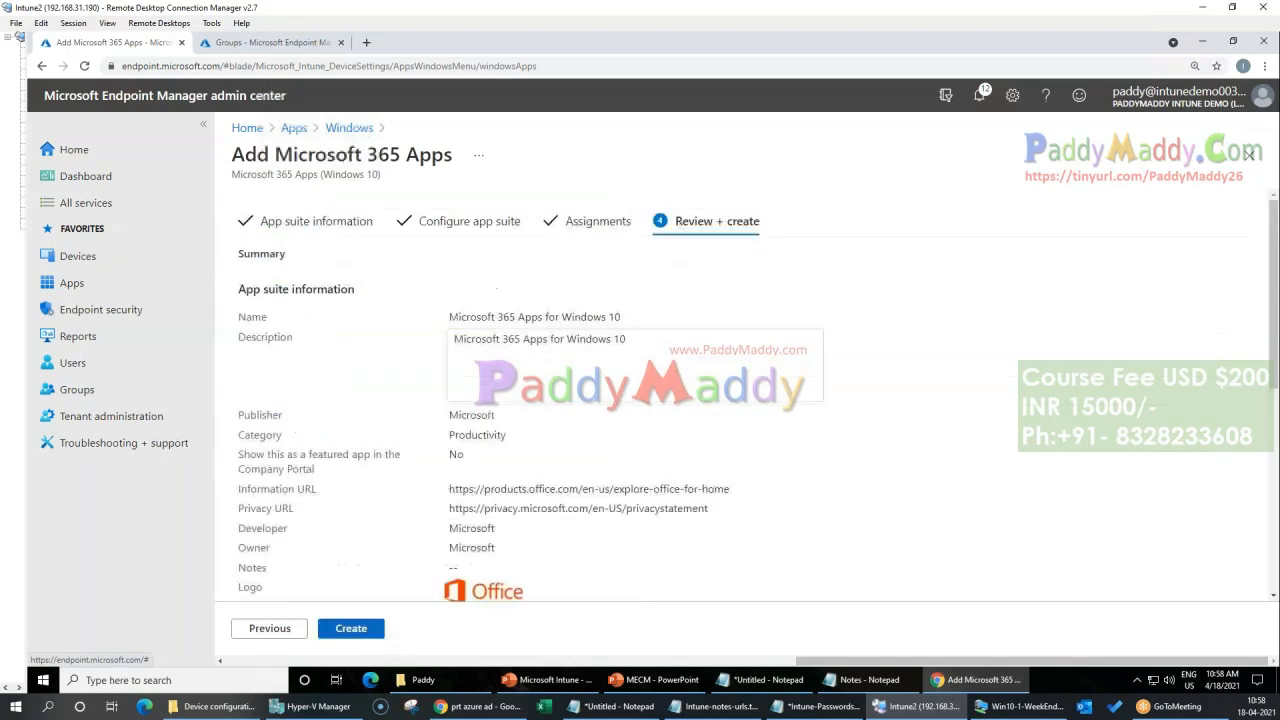
{"action": "left_click", "coordinate": [362, 627]}
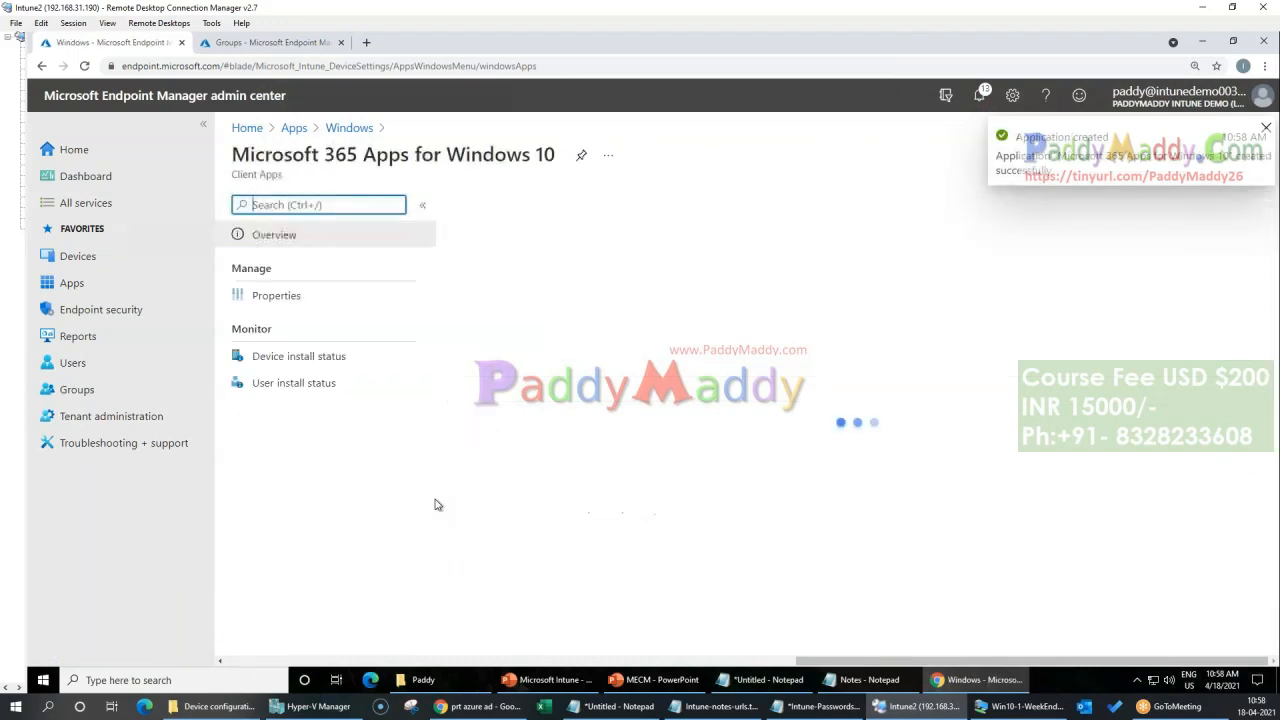
Step: Switch to the Win10-1-WeekEnd client and view its Windows Update page and the account information in Windows Settings
{"action": "left_click", "coordinate": [1020, 706]}
{"action": "left_click", "coordinate": [764, 568]}
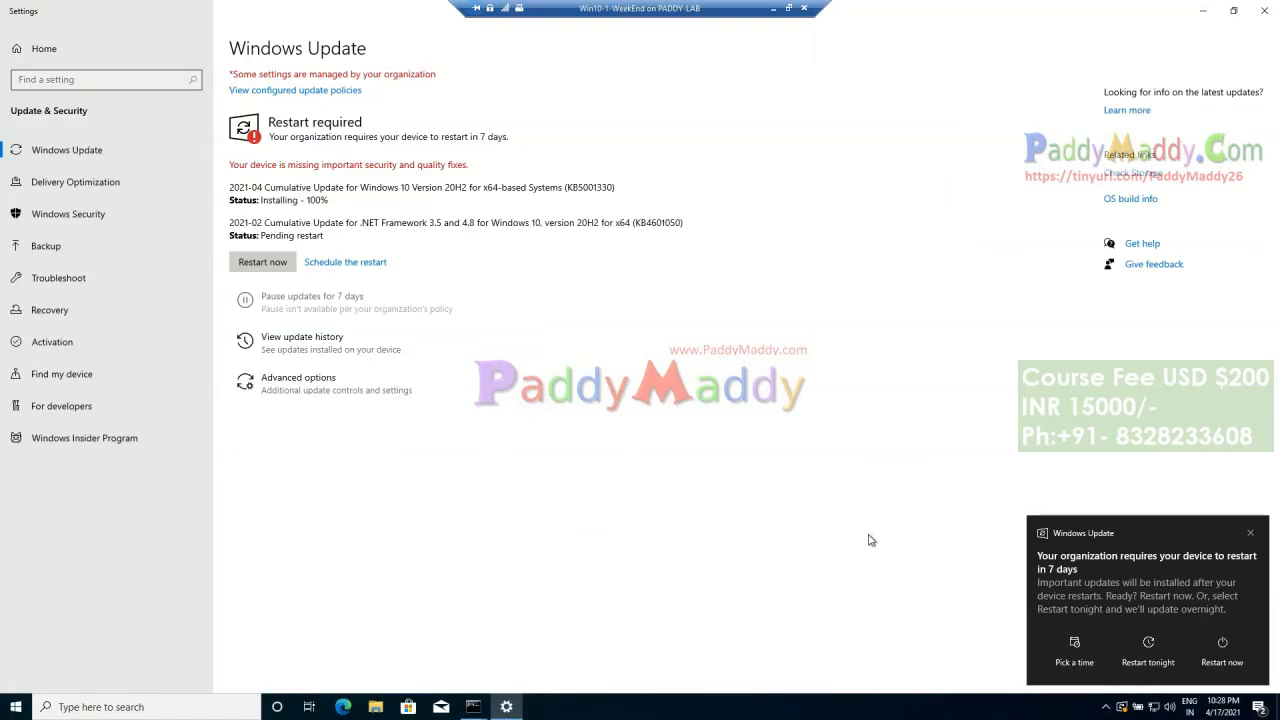
{"action": "left_click", "coordinate": [1203, 10]}
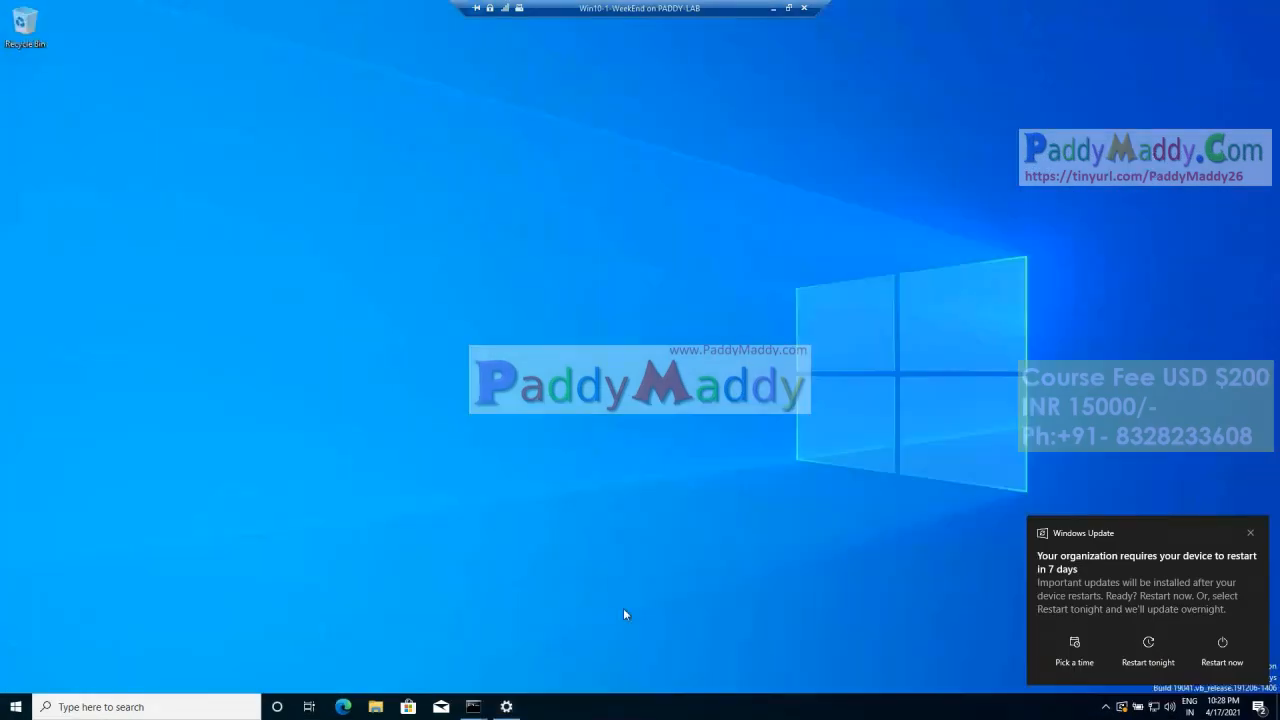
{"action": "left_click", "coordinate": [506, 706]}
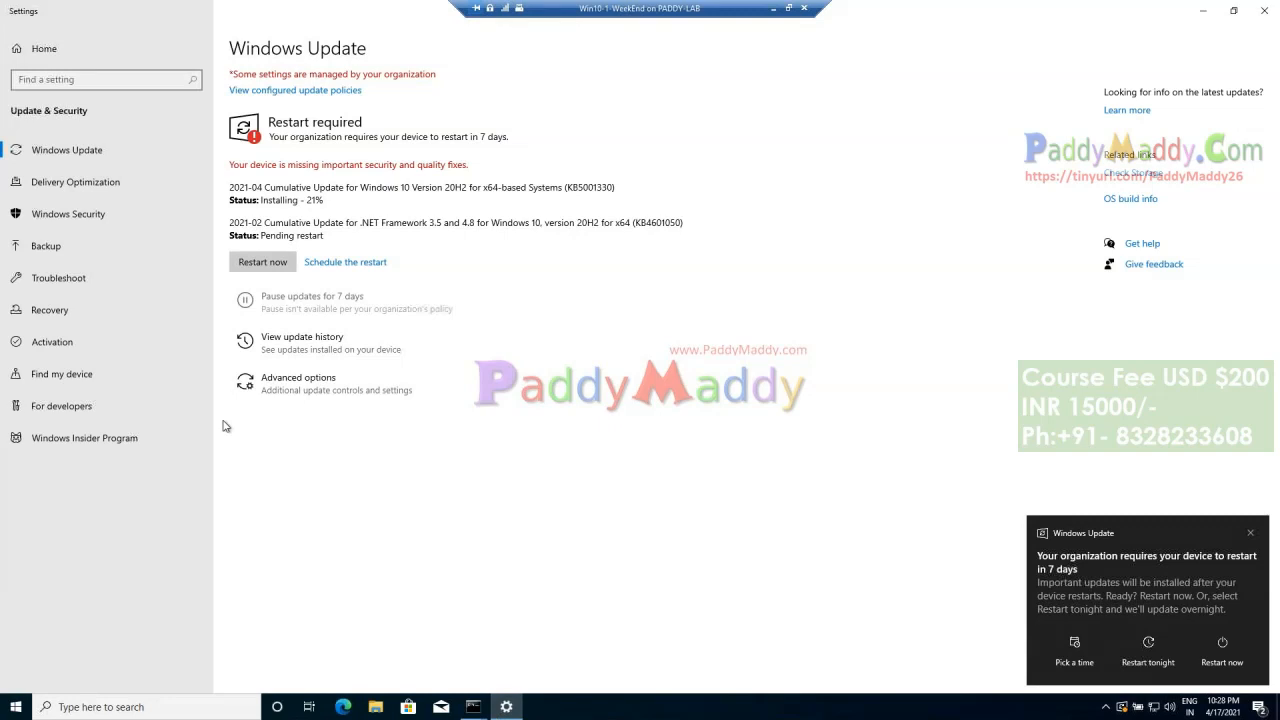
{"action": "left_click", "coordinate": [40, 48]}
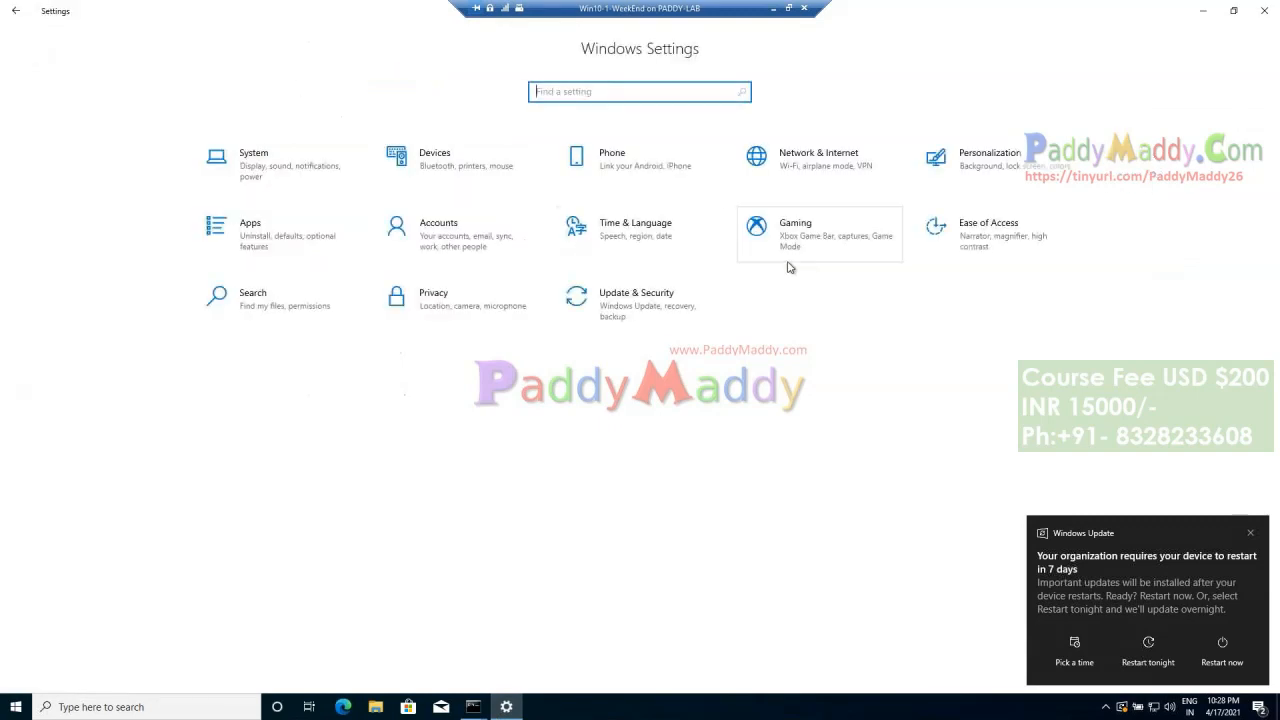
{"action": "left_click", "coordinate": [400, 235]}
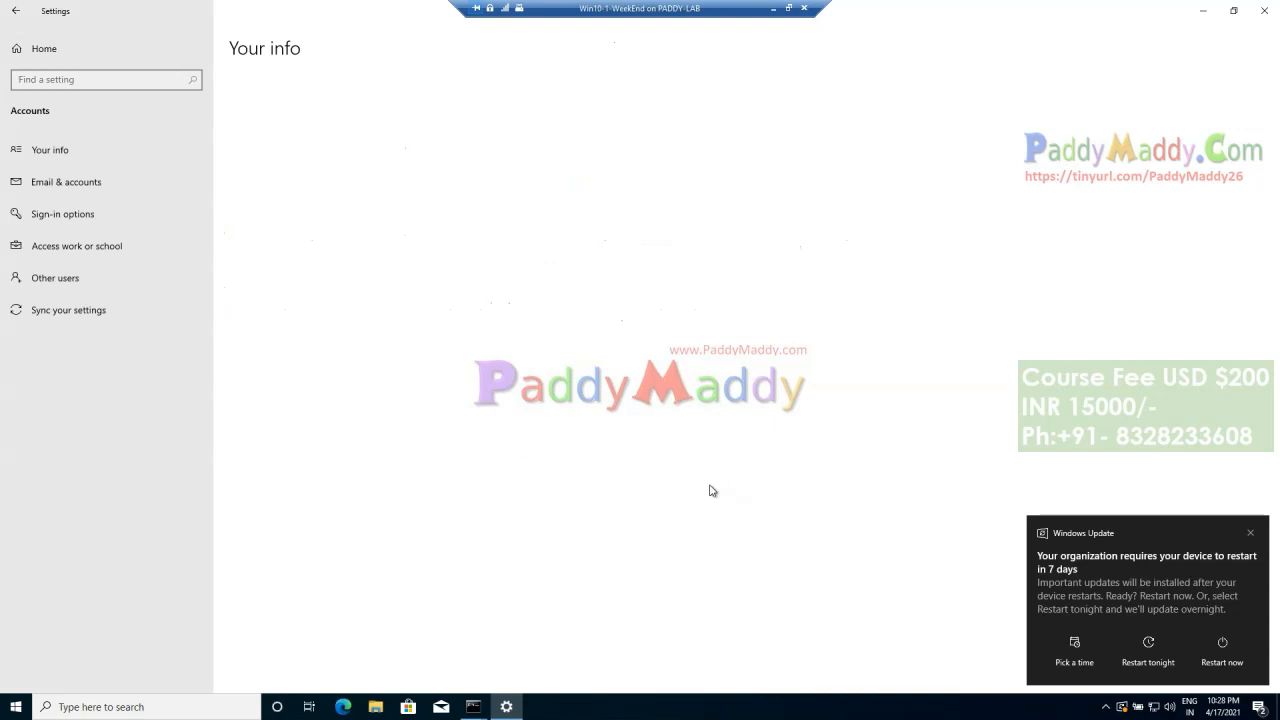
Step: Look through the client's list of installed apps and open Programs and Features by running appwiz.cpl
{"action": "left_click", "coordinate": [16, 707]}
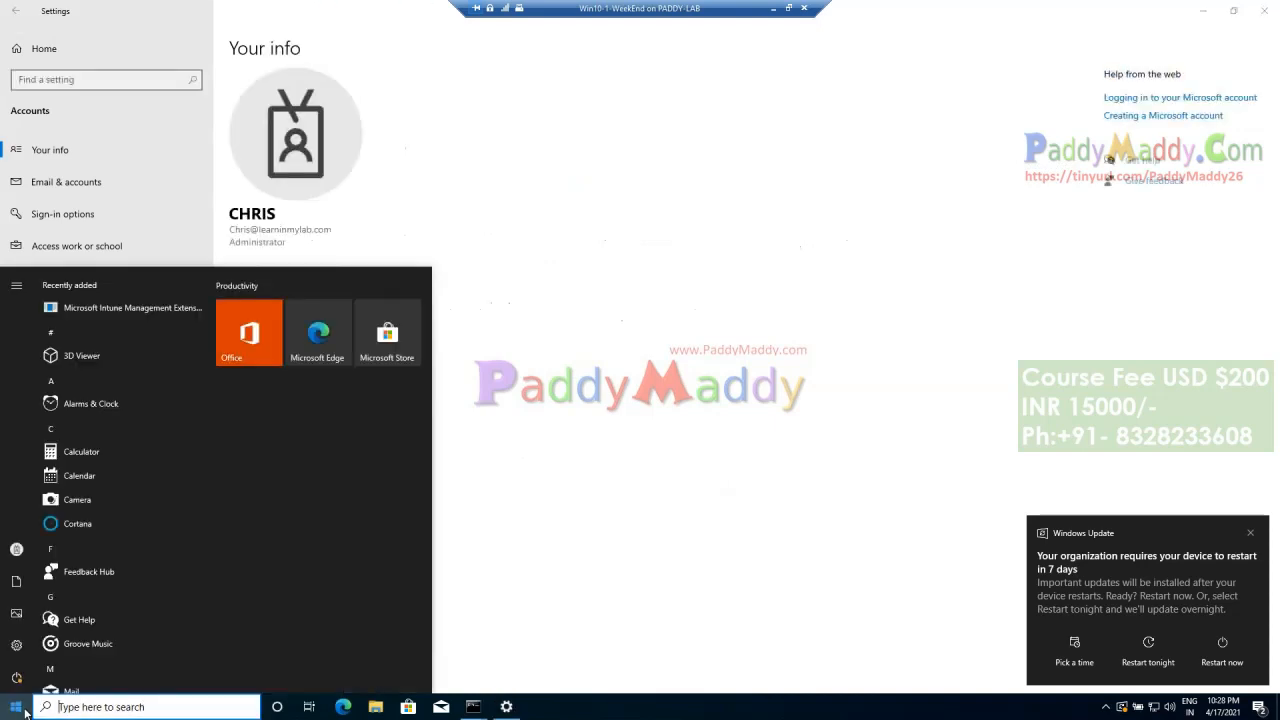
{"action": "scroll", "coordinate": [95, 531], "scroll_direction": "down", "scroll_amount": 15}
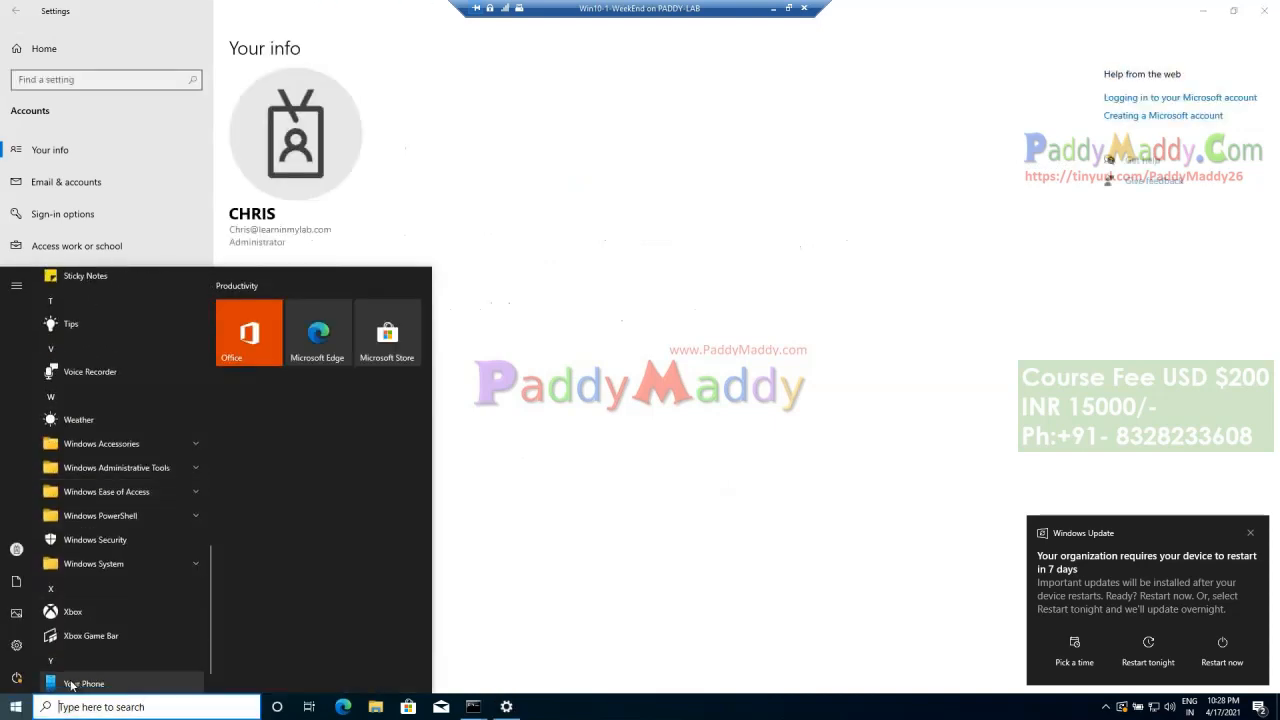
{"action": "right_click", "coordinate": [16, 707]}
{"action": "left_click", "coordinate": [70, 631]}
{"action": "type", "text": "appwiz.cpl"}
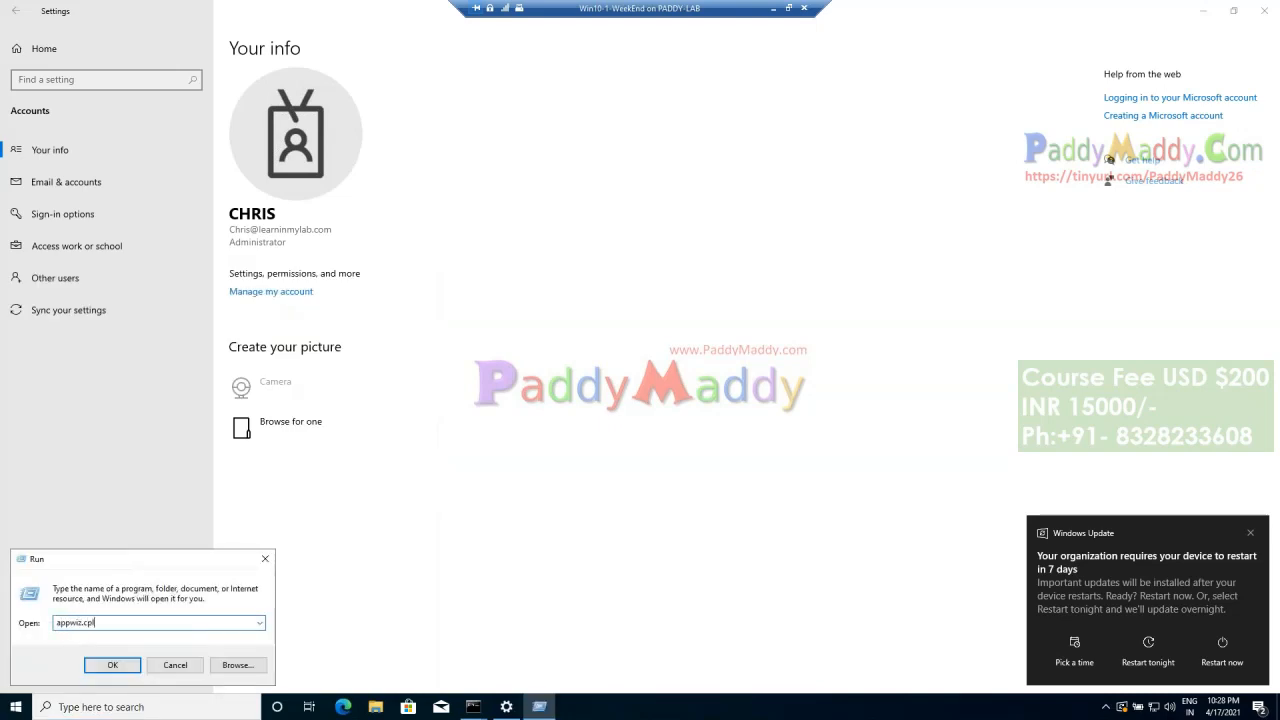
{"action": "key", "text": "Return"}
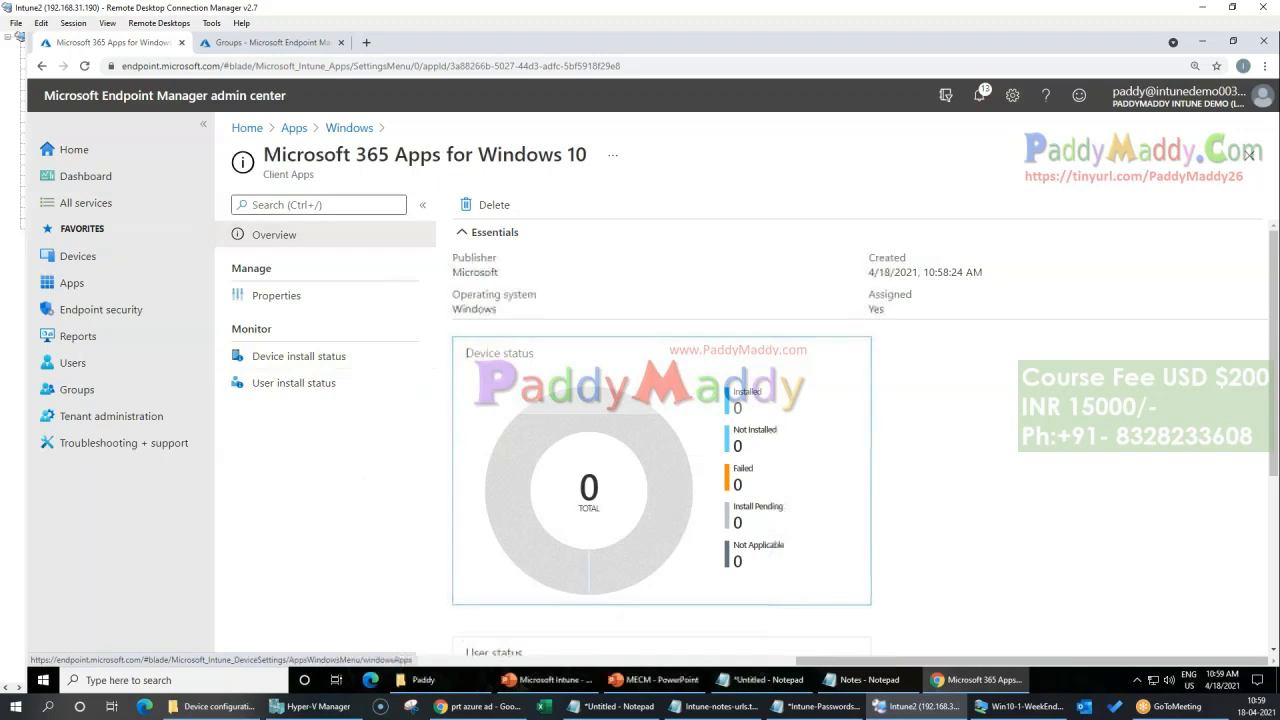
Step: Return to Endpoint Manager, review the All apps and Windows apps lists, and open the Microsoft 365 Apps for Windows 10 overview
{"action": "left_click", "coordinate": [294, 128]}
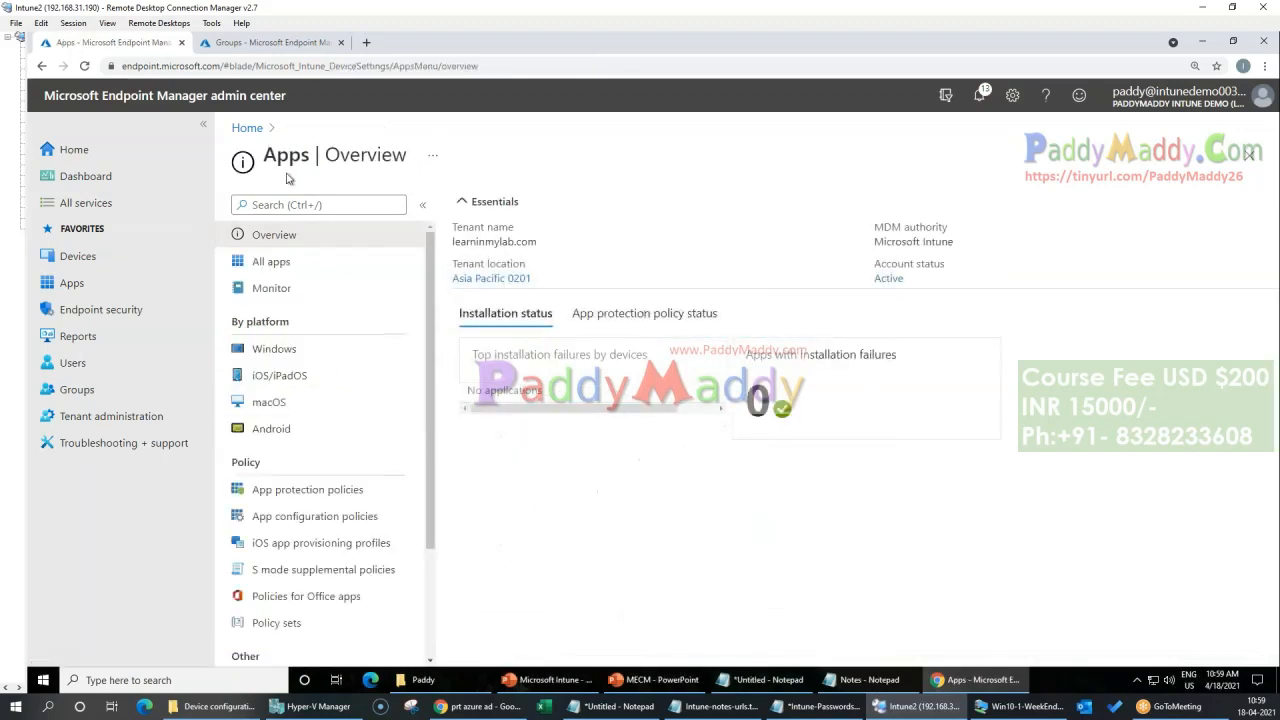
{"action": "left_click", "coordinate": [262, 268]}
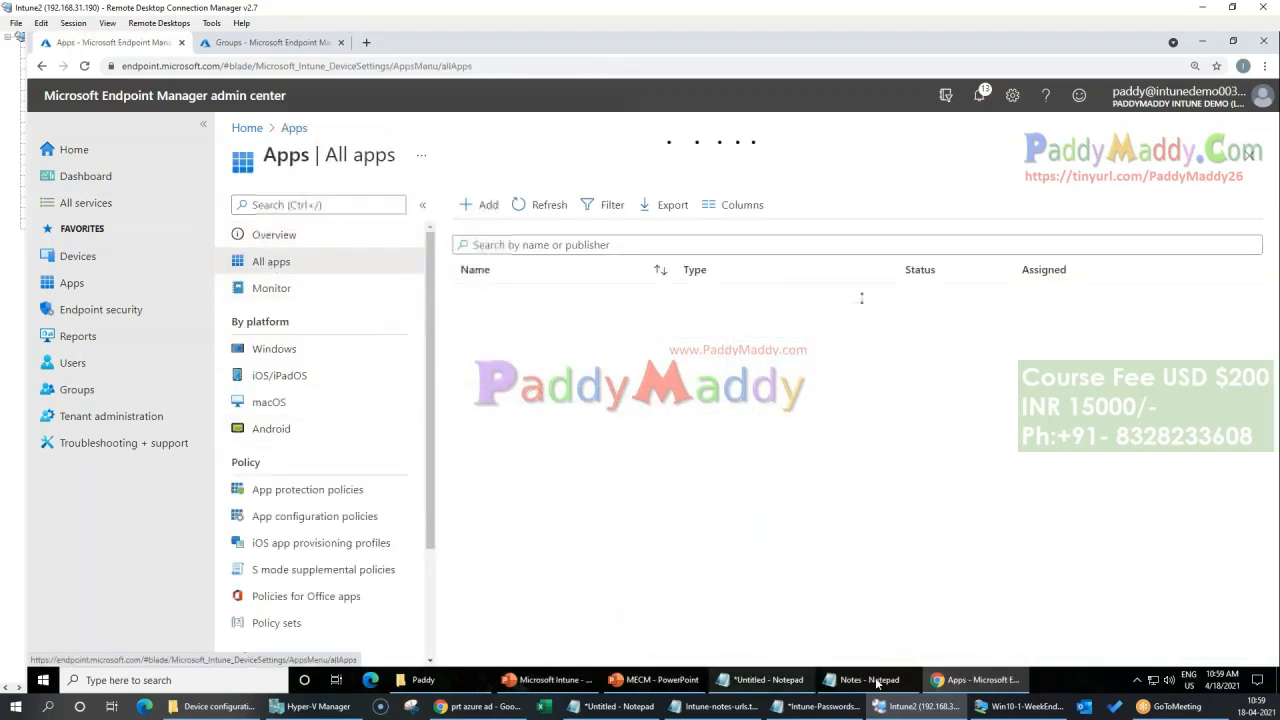
{"action": "left_click", "coordinate": [868, 561]}
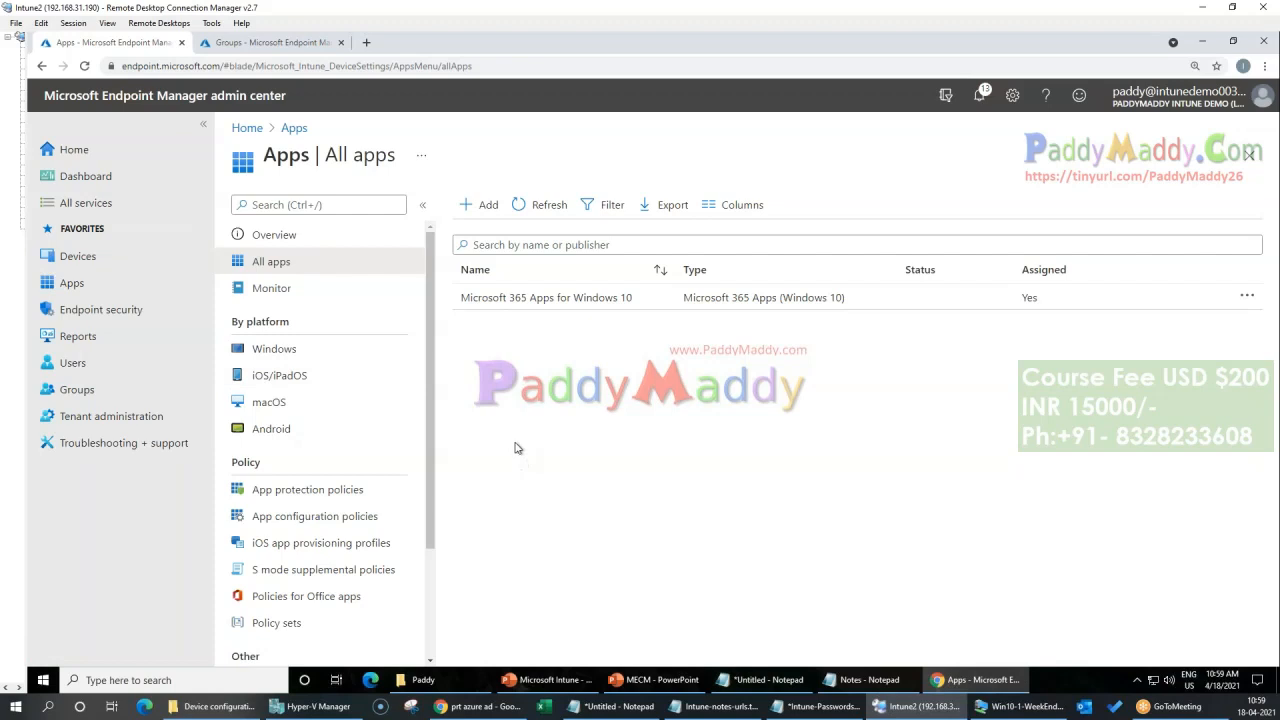
{"action": "left_click", "coordinate": [290, 352]}
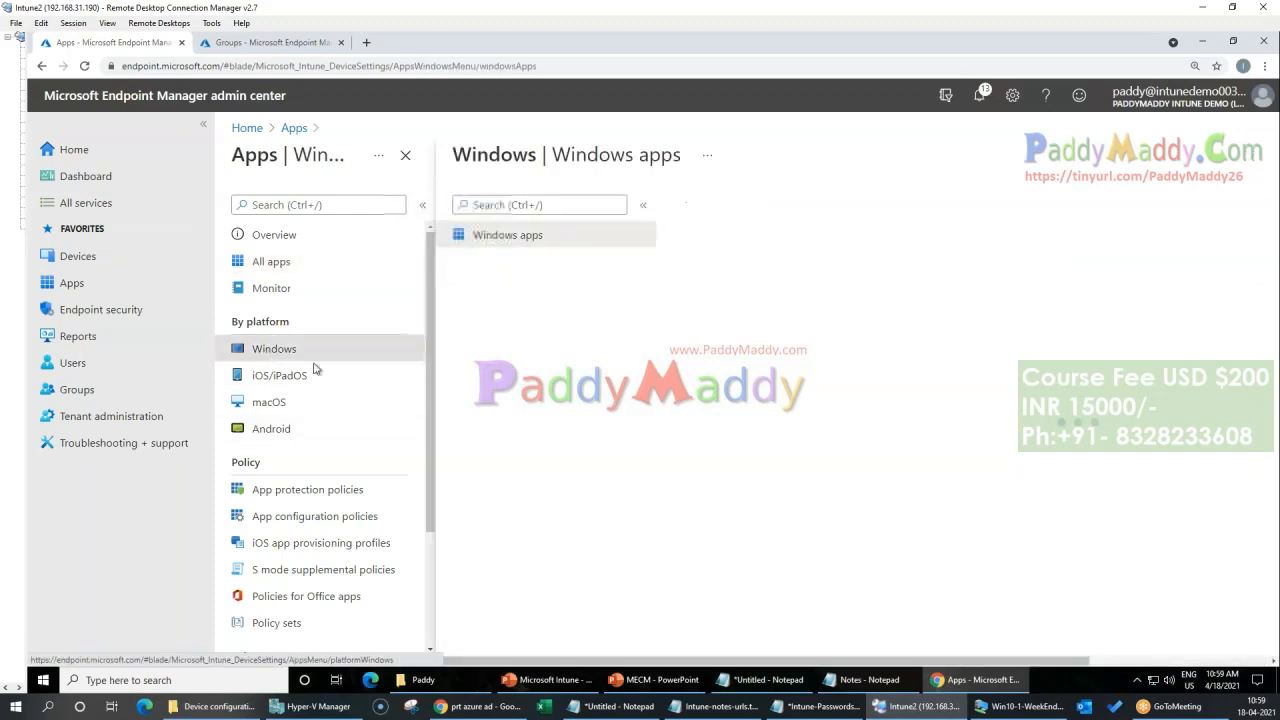
{"action": "left_click", "coordinate": [295, 129]}
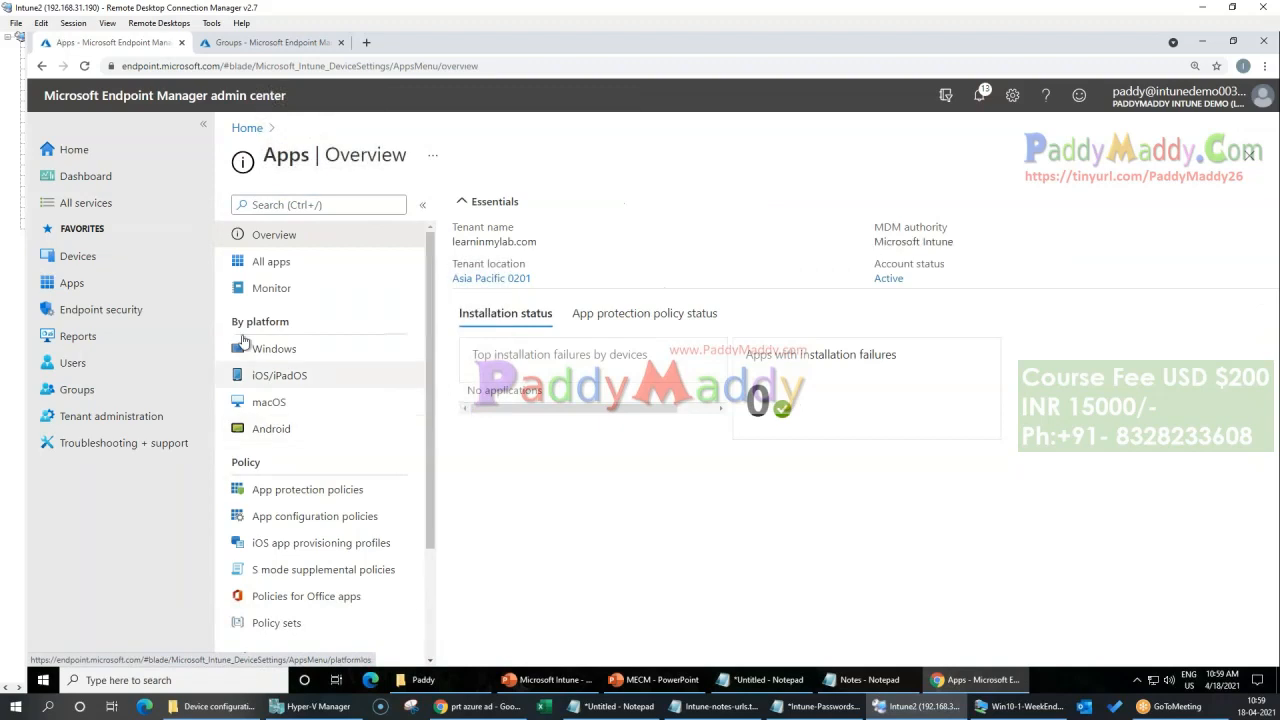
{"action": "left_click", "coordinate": [280, 264]}
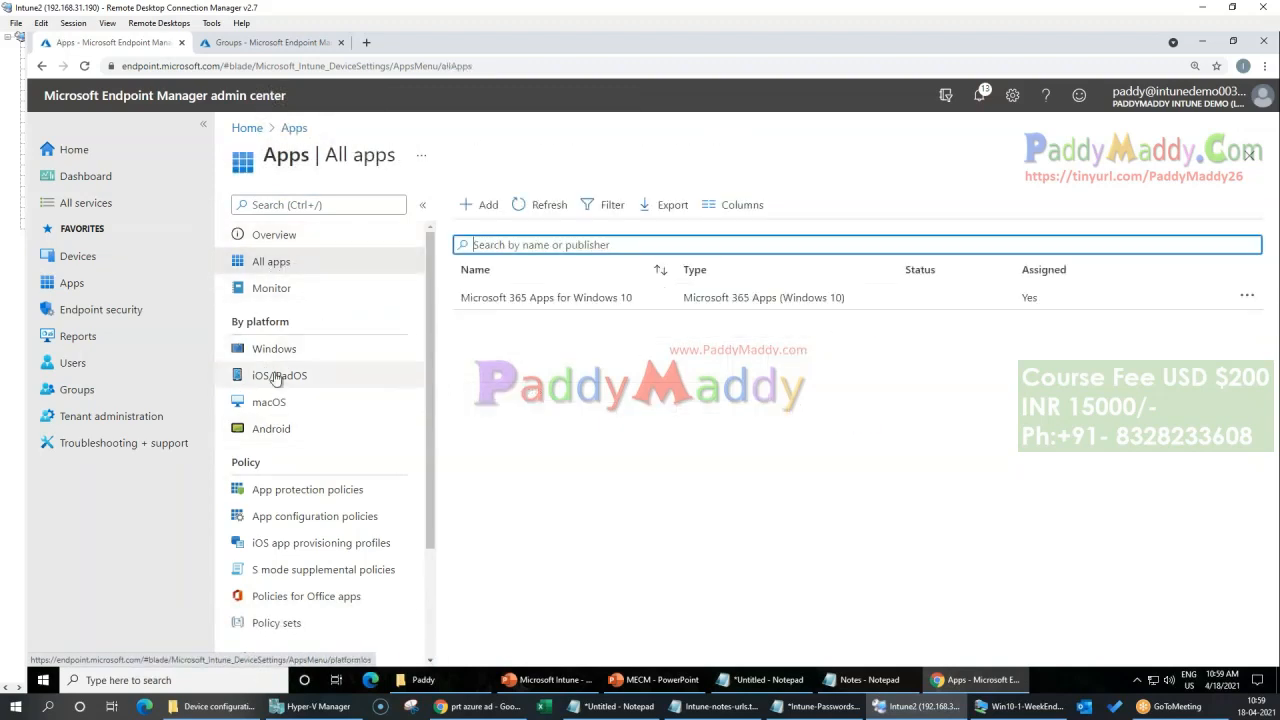
{"action": "left_click", "coordinate": [278, 352]}
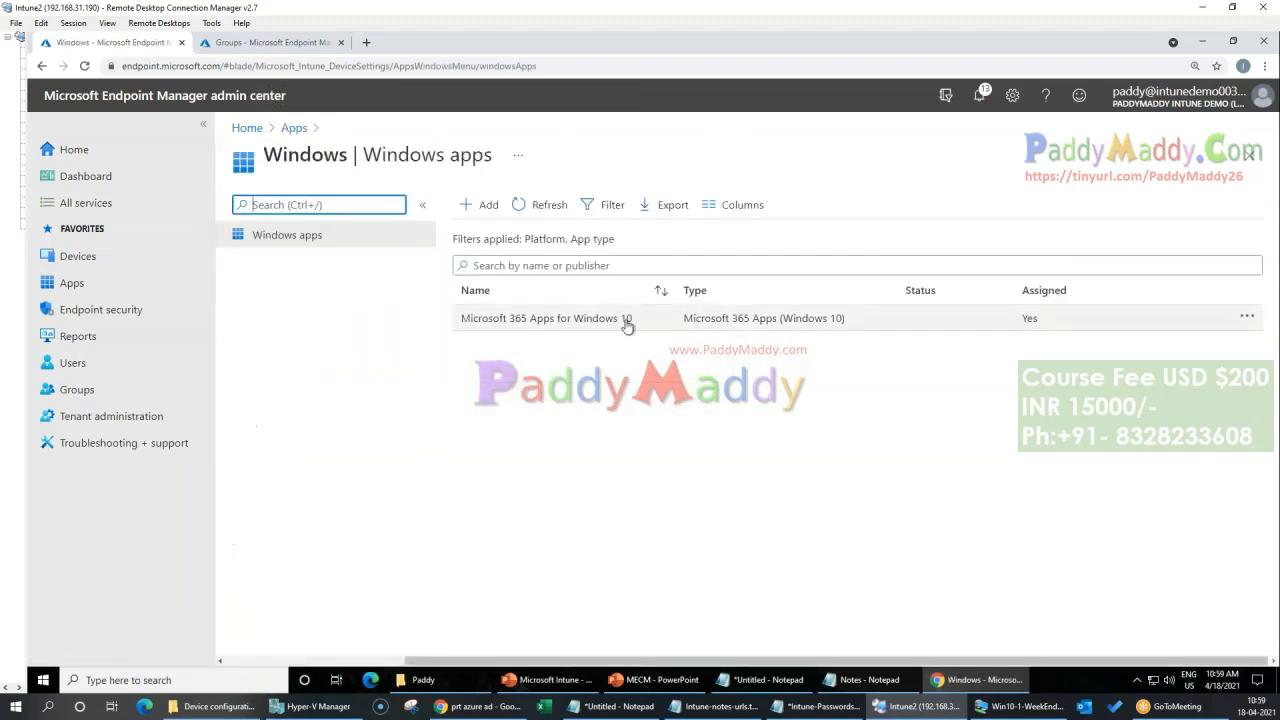
{"action": "left_click", "coordinate": [620, 318]}
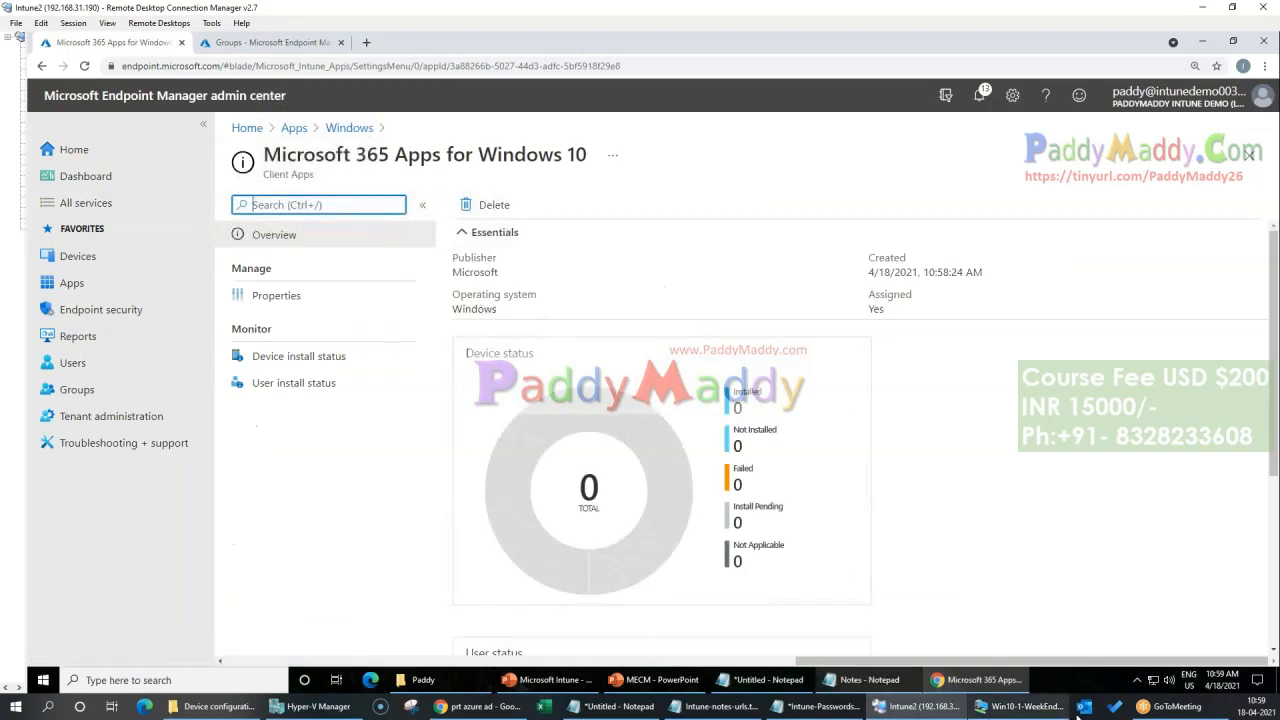
Step: Switch to the Win10-1-WeekEnd client, close Programs and Features, and check the installation status of its updates in Windows Update
{"action": "left_click", "coordinate": [1040, 706]}
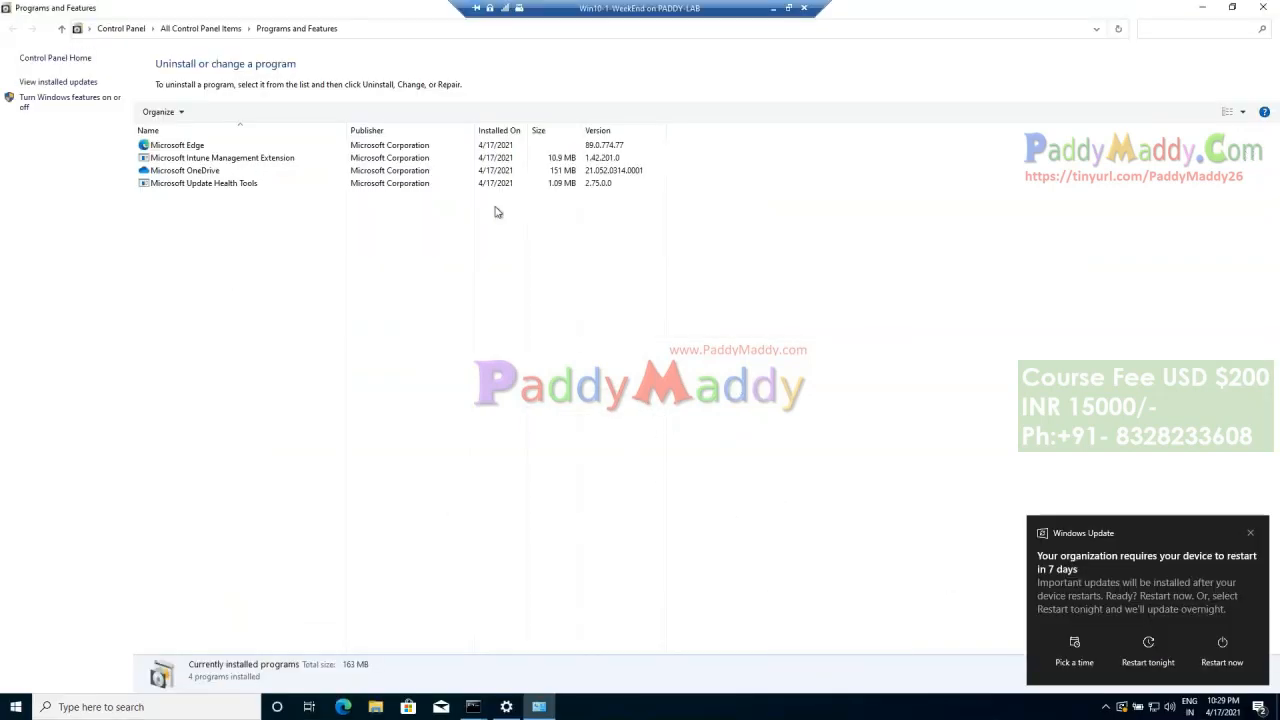
{"action": "left_click", "coordinate": [1263, 7]}
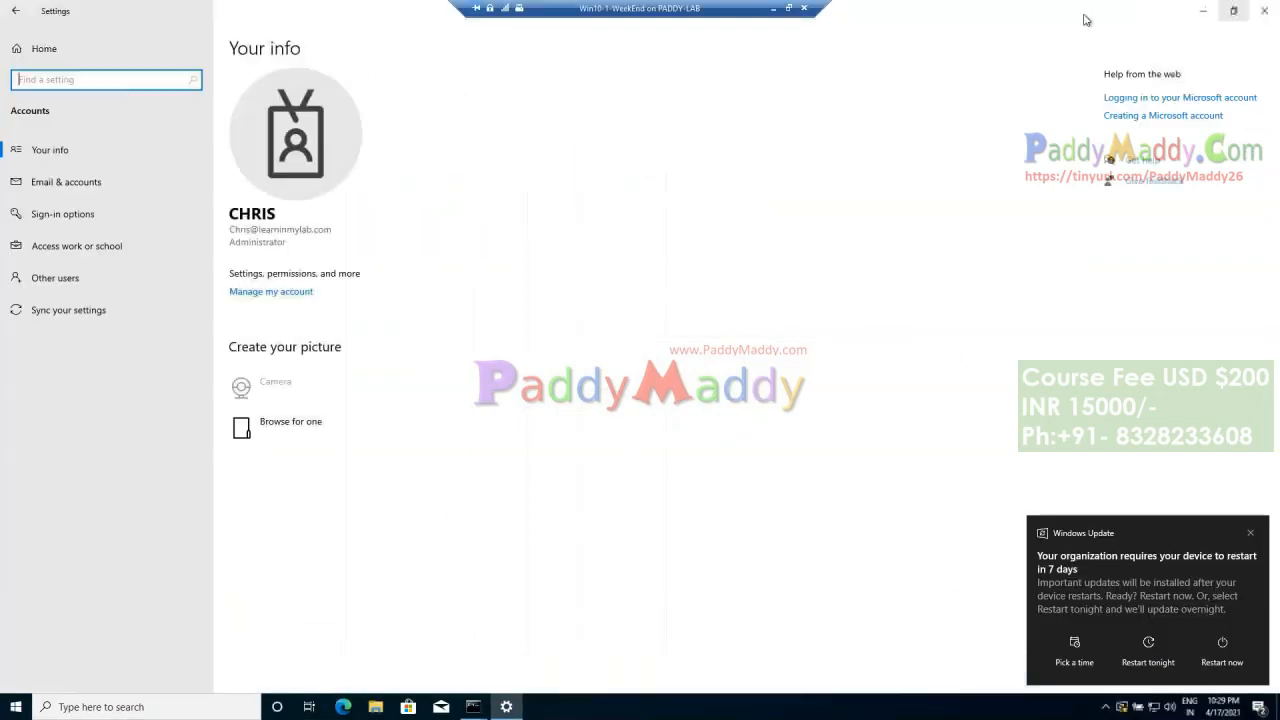
{"action": "left_click", "coordinate": [1249, 22]}
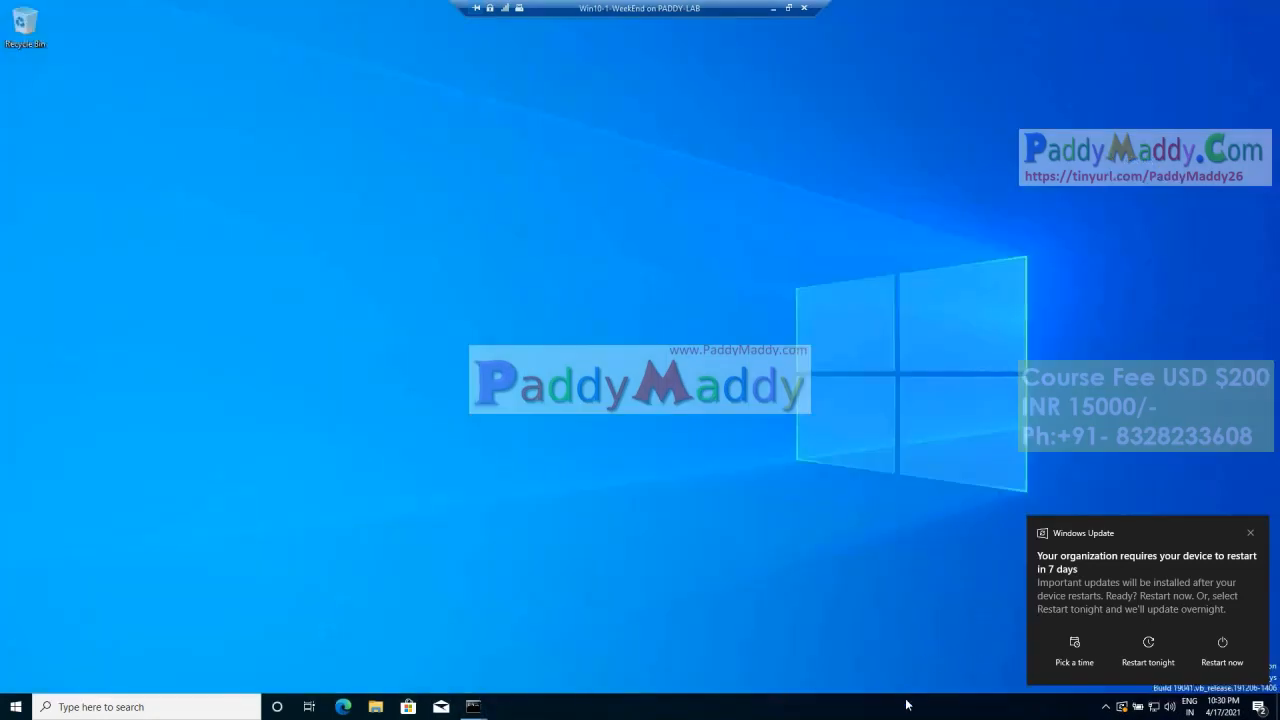
{"action": "left_click", "coordinate": [16, 706]}
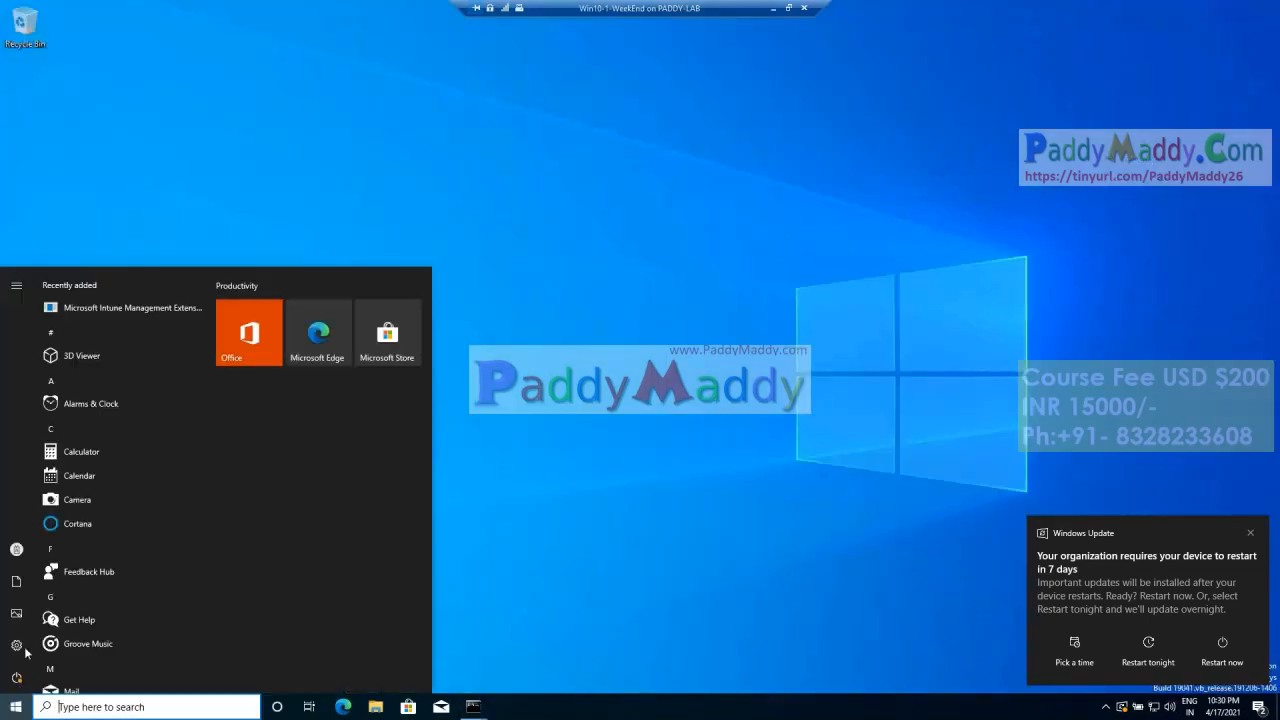
{"action": "left_click", "coordinate": [17, 645]}
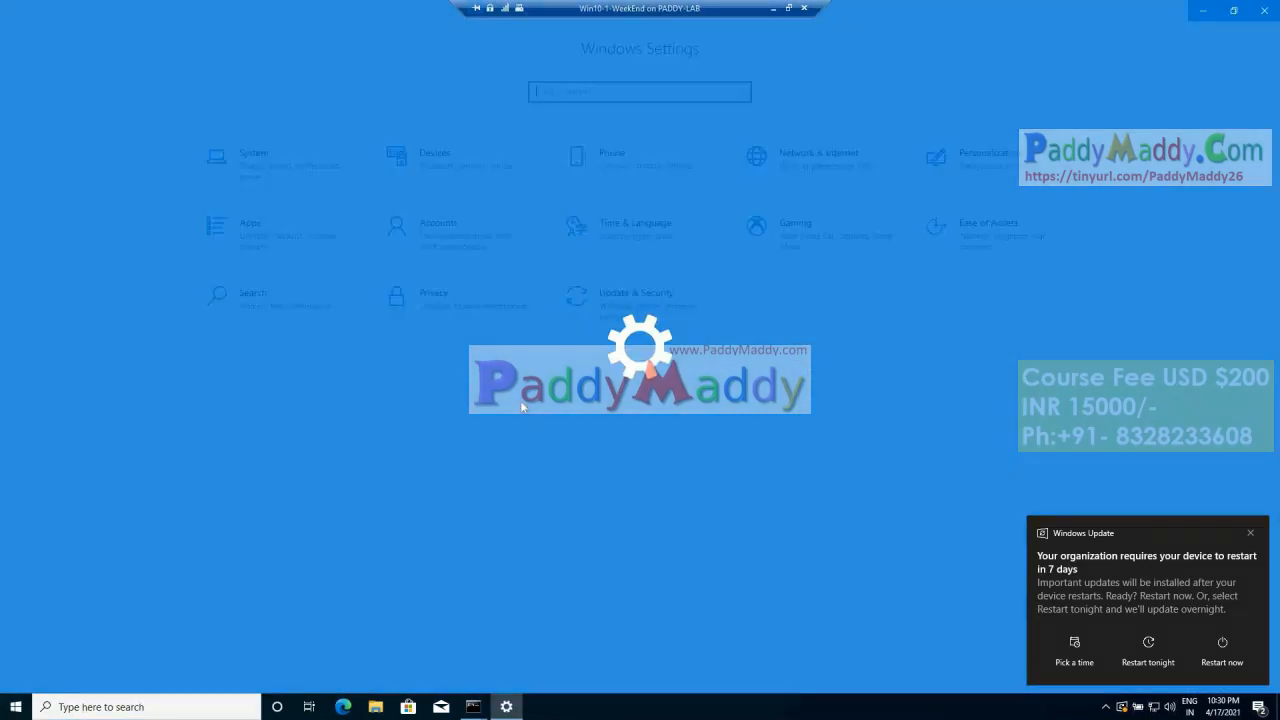
{"action": "left_click", "coordinate": [673, 298]}
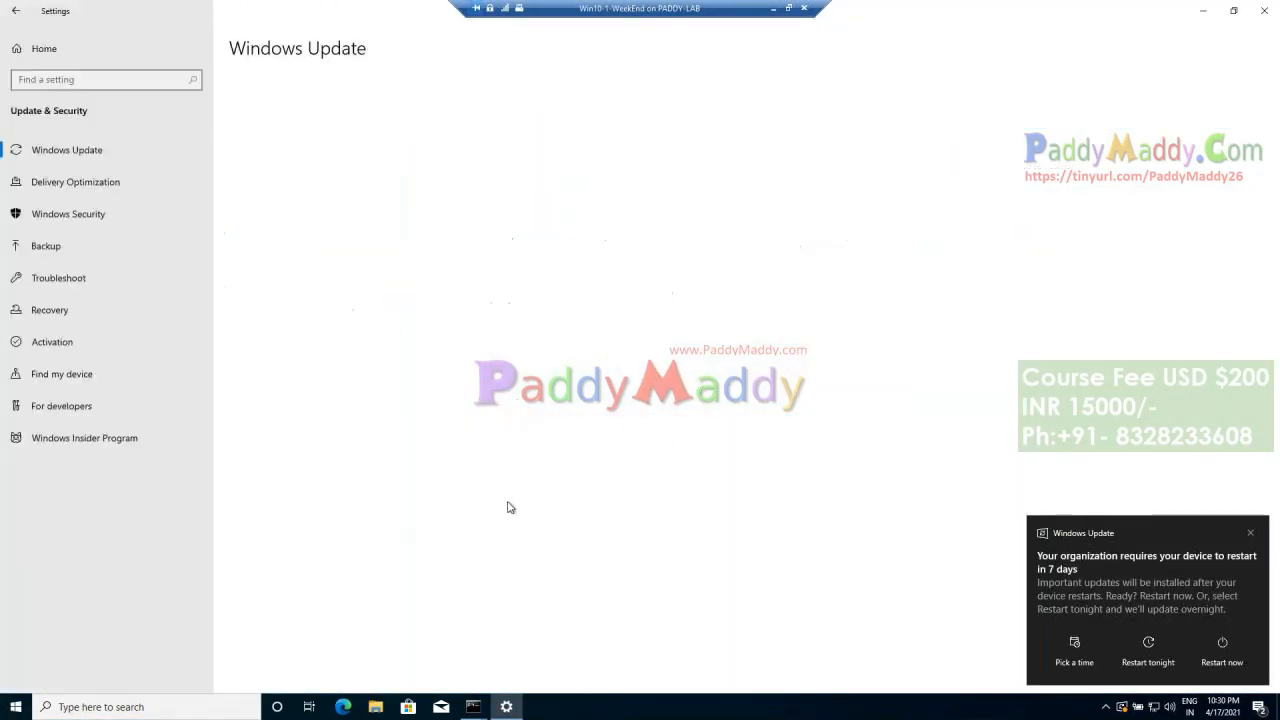
{"action": "left_click", "coordinate": [81, 163]}
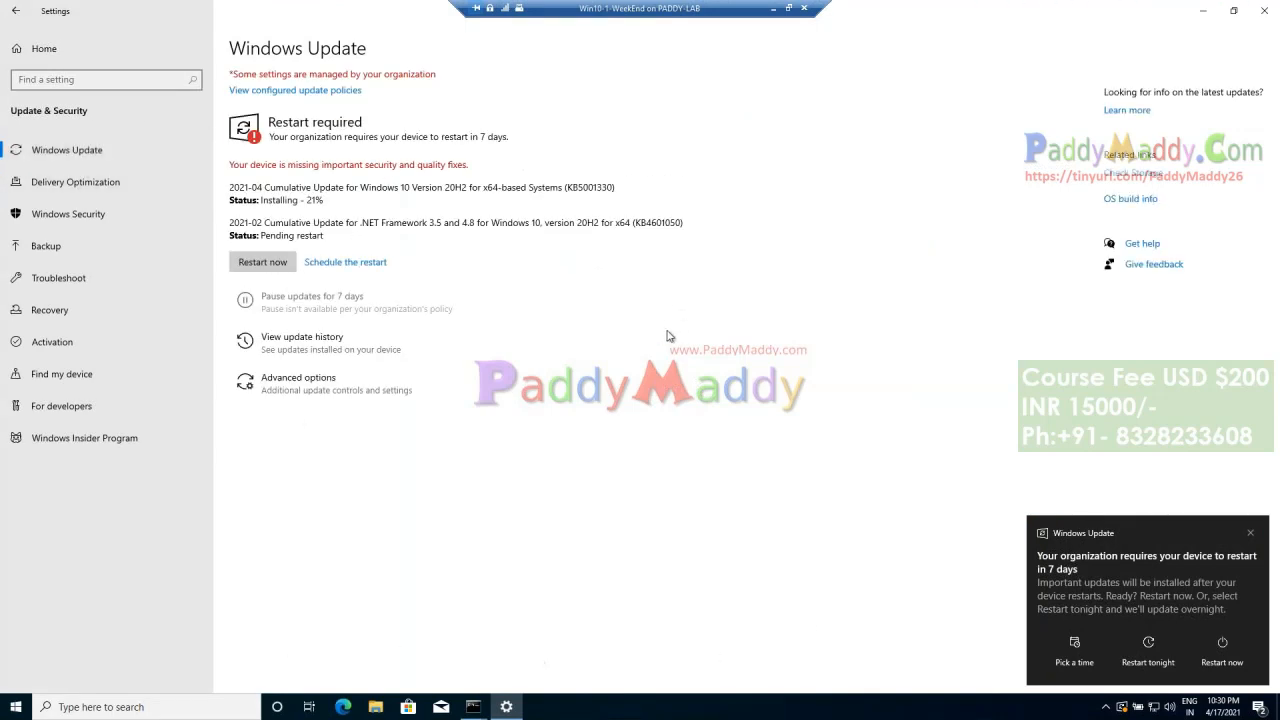
{"action": "left_click_drag", "start_coordinate": [304, 203], "coordinate": [250, 181]}
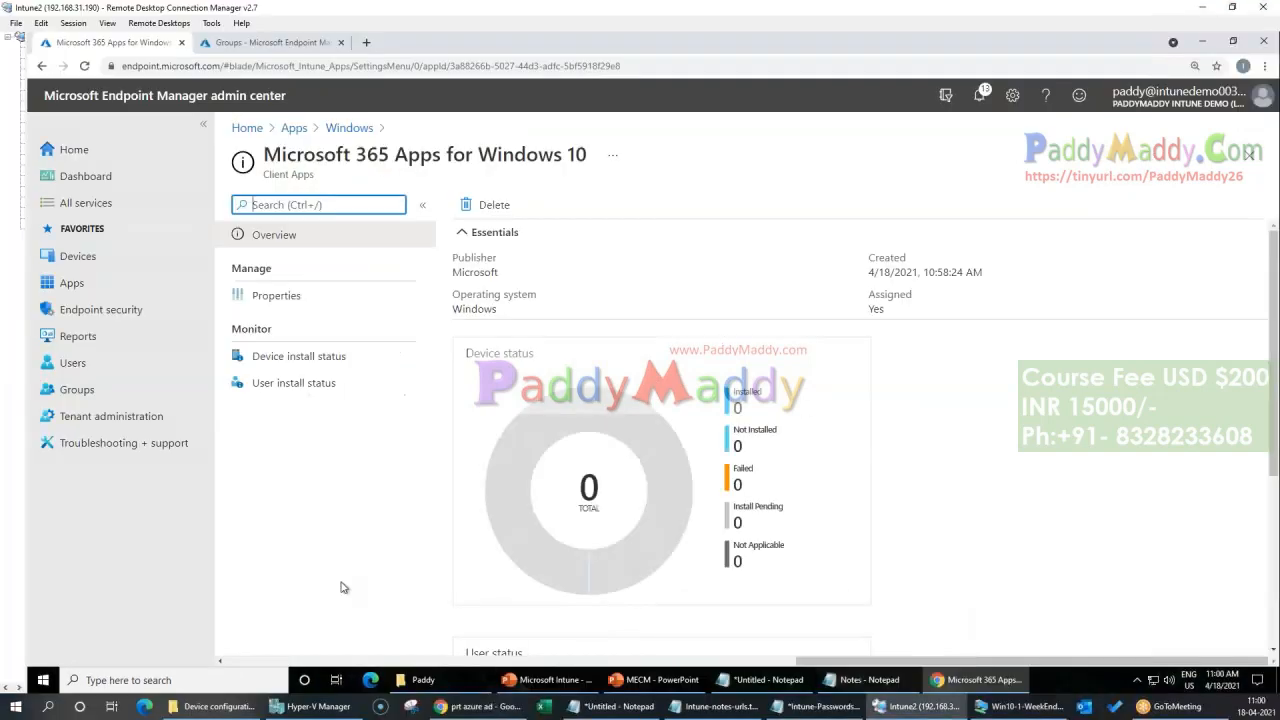
Step: Return to Endpoint Manager and start adding a Windows app of type Microsoft Edge, version 77 and later, for Windows 10
{"action": "left_click", "coordinate": [100, 284]}
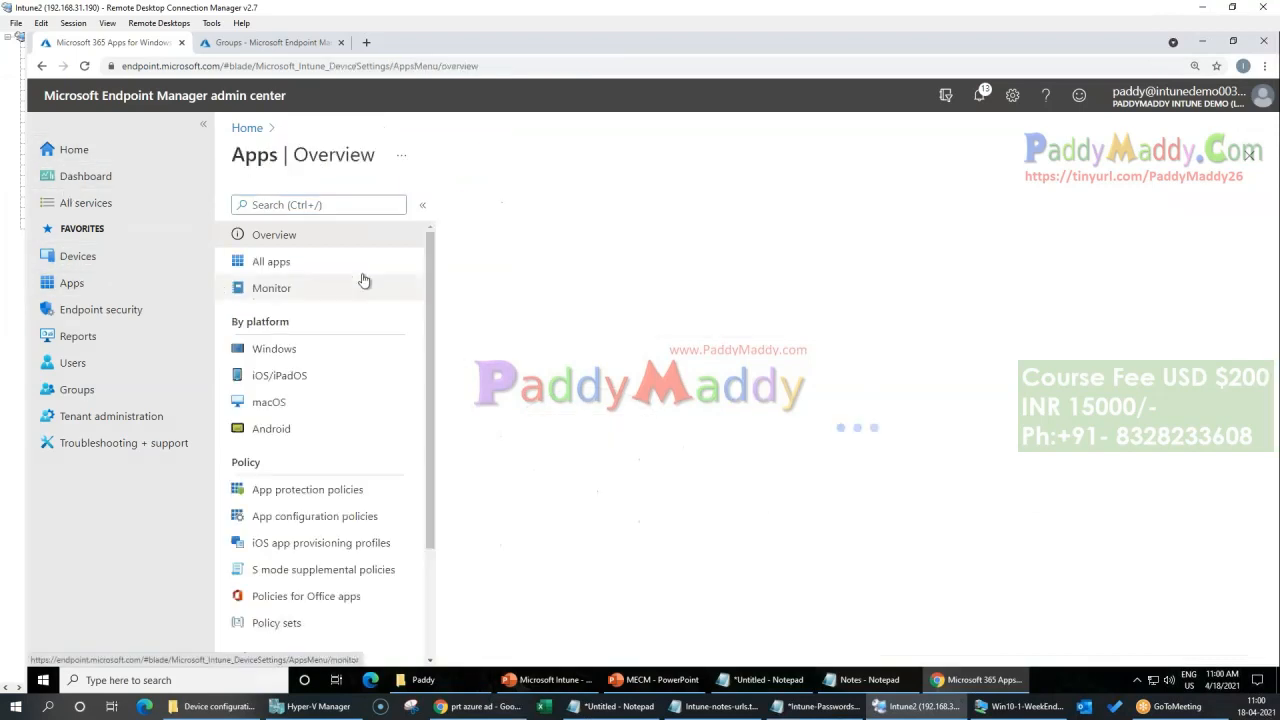
{"action": "left_click", "coordinate": [309, 266]}
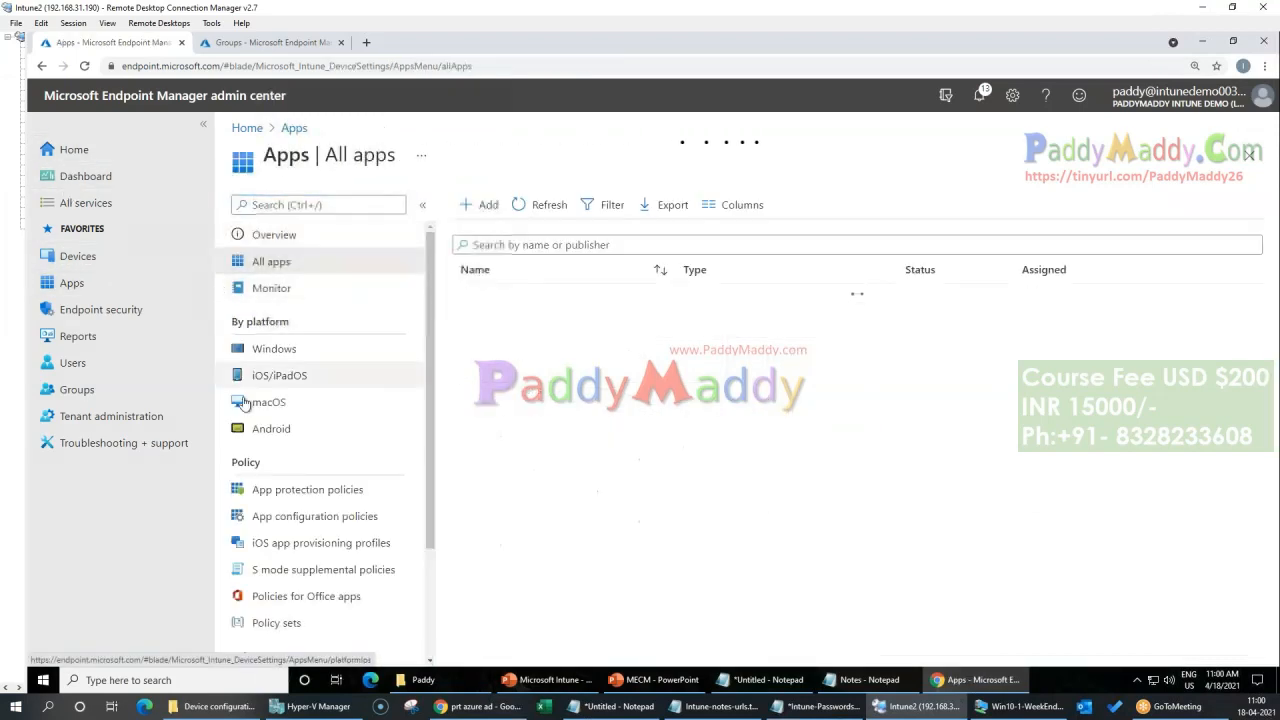
{"action": "left_click", "coordinate": [260, 349]}
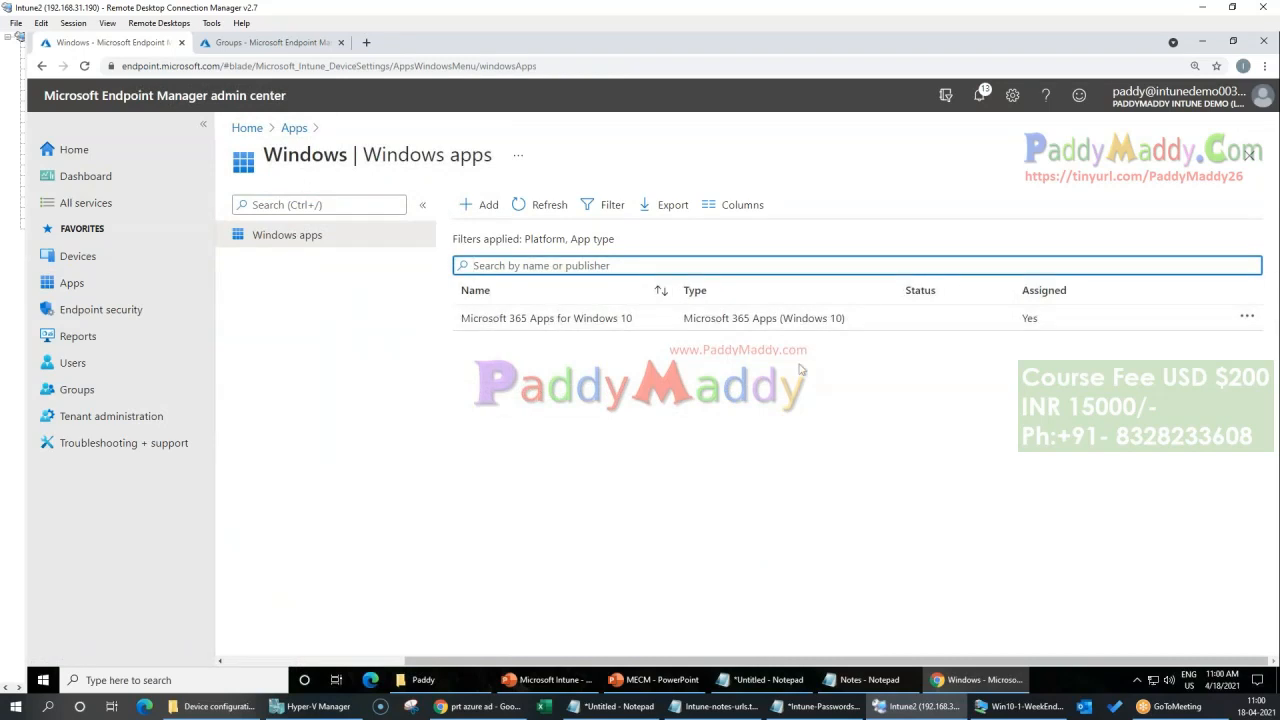
{"action": "left_click", "coordinate": [474, 205]}
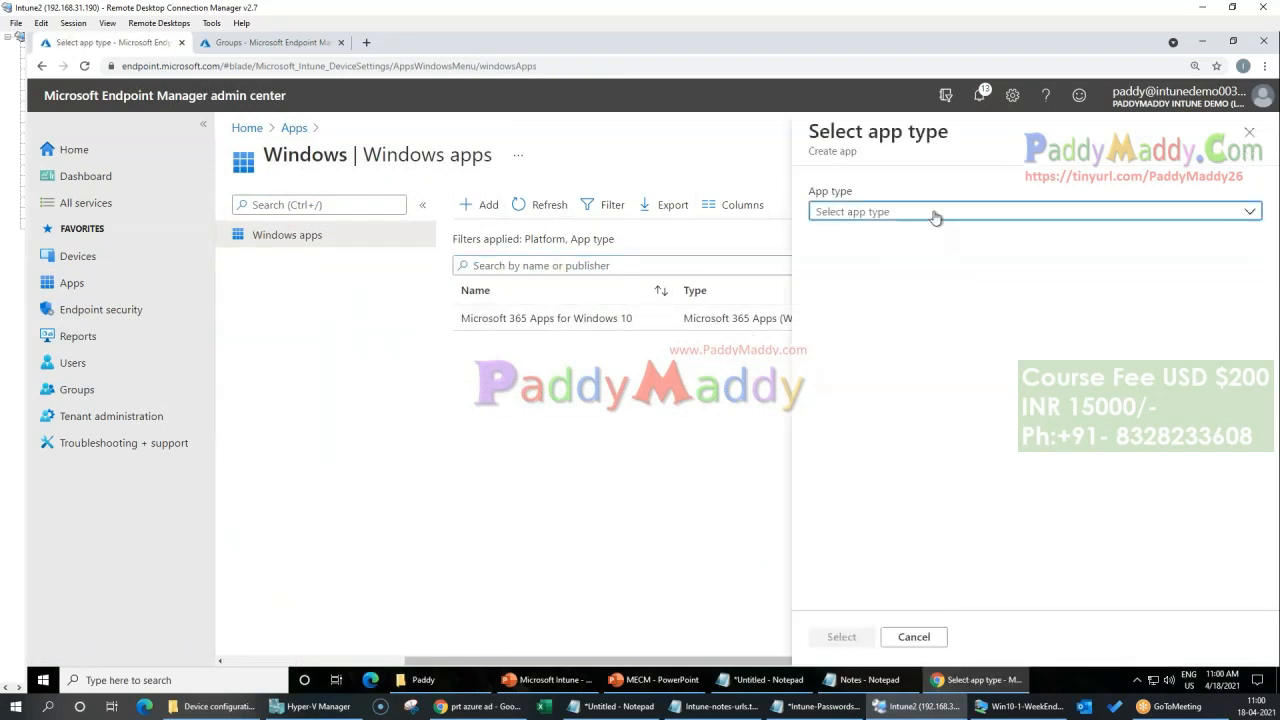
{"action": "left_click", "coordinate": [934, 213]}
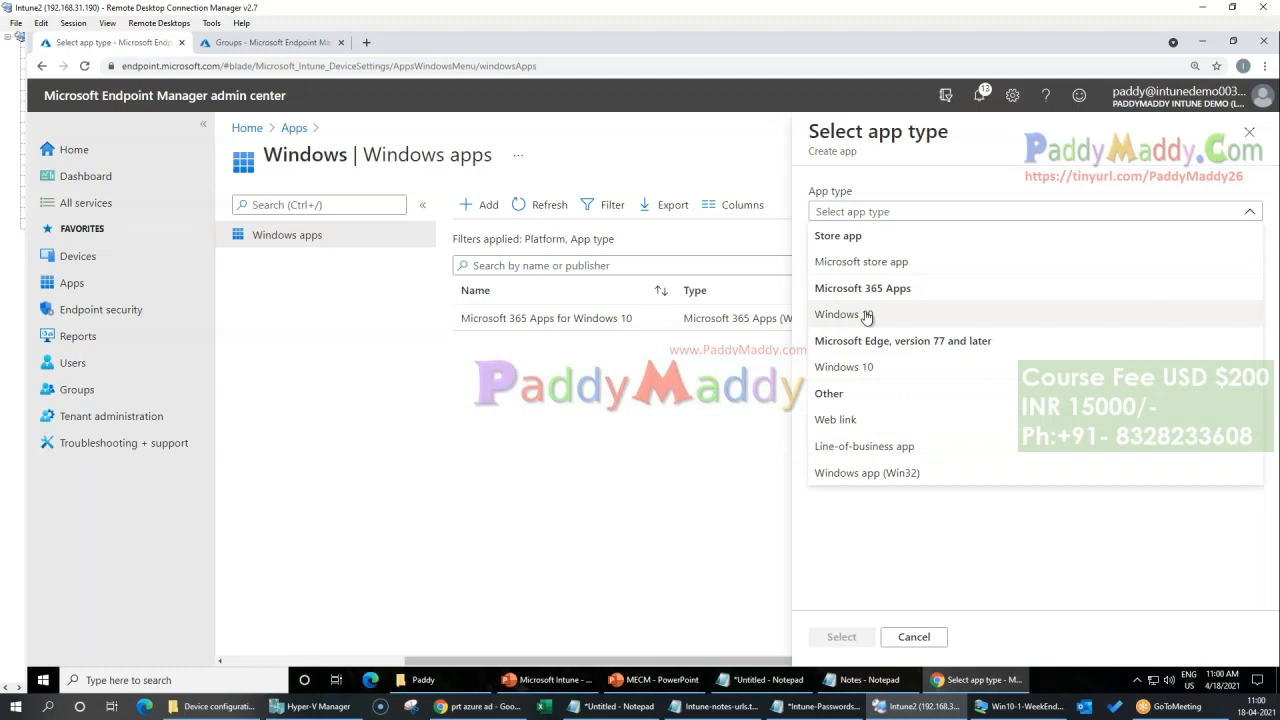
{"action": "left_click", "coordinate": [887, 379]}
{"action": "left_click_drag", "start_coordinate": [856, 285], "coordinate": [1086, 278]}
{"action": "left_click", "coordinate": [845, 637]}
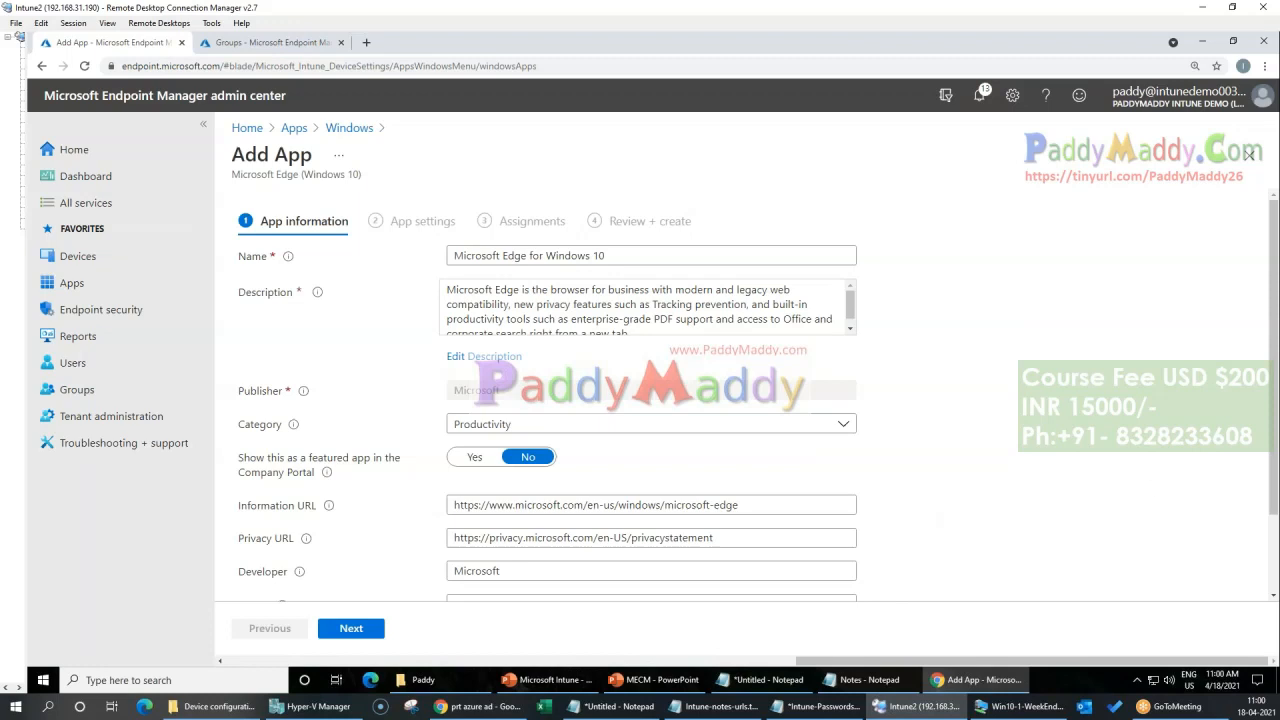
Step: Keep the default Microsoft Edge app information, the Stable channel and the operating system default language, and continue to the assignments
{"action": "left_click", "coordinate": [1222, 680]}
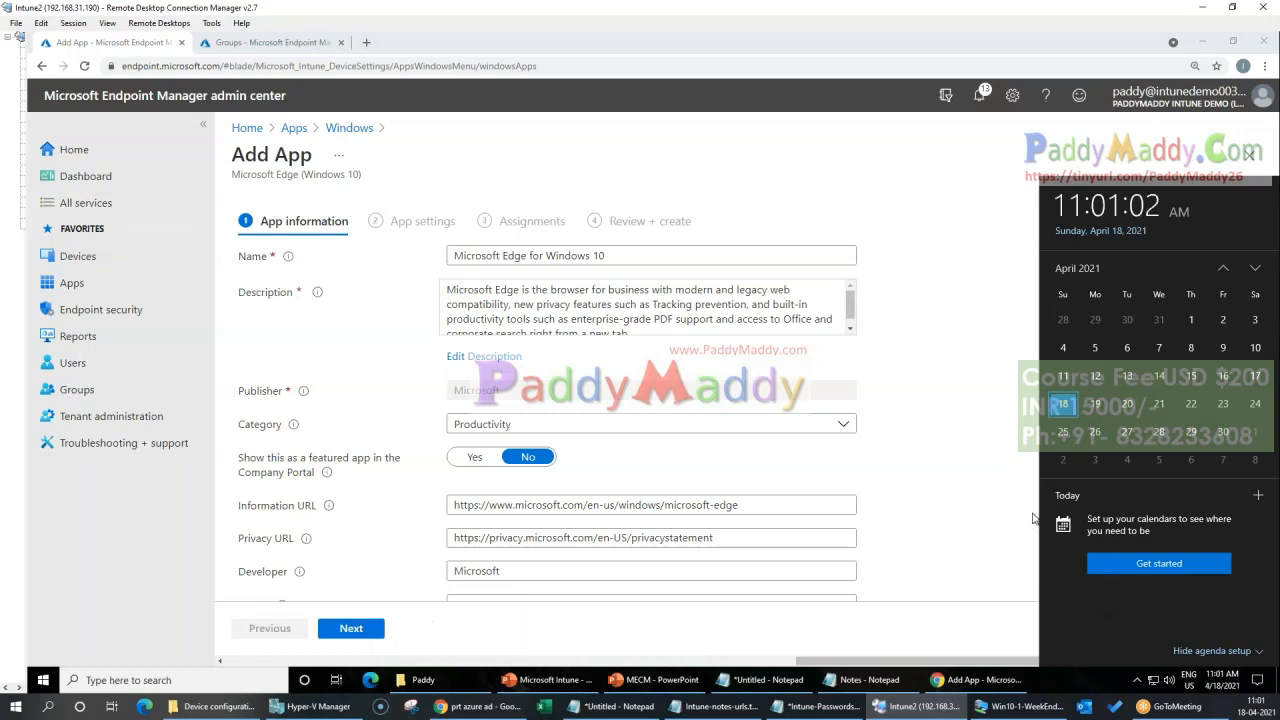
{"action": "left_click", "coordinate": [924, 412]}
{"action": "scroll", "coordinate": [994, 506], "scroll_direction": "down", "scroll_amount": 2}
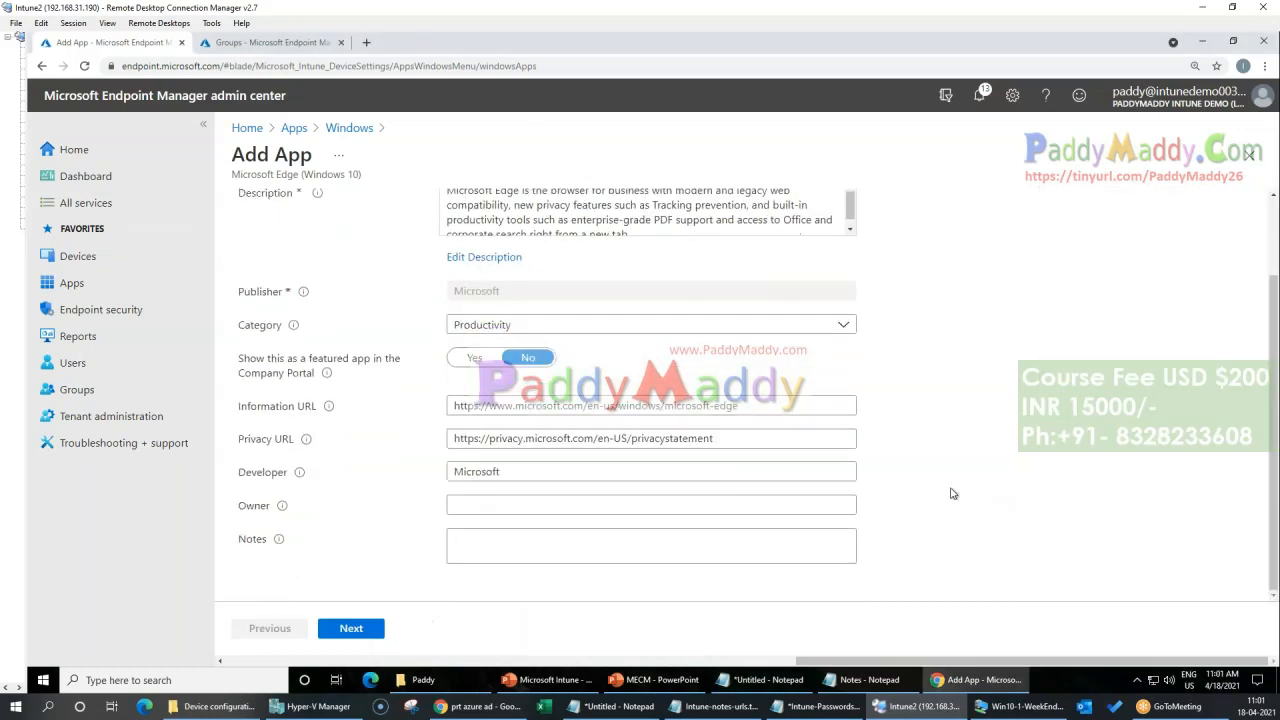
{"action": "left_click", "coordinate": [350, 638]}
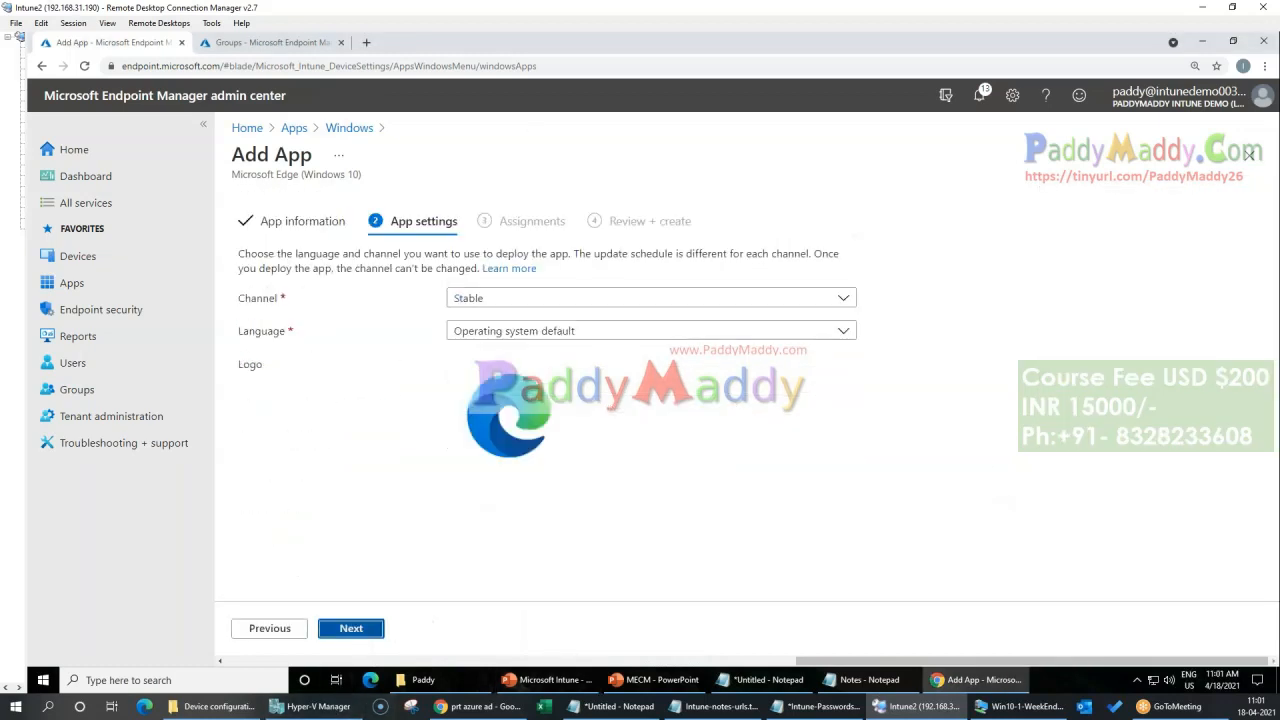
{"action": "left_click", "coordinate": [355, 632]}
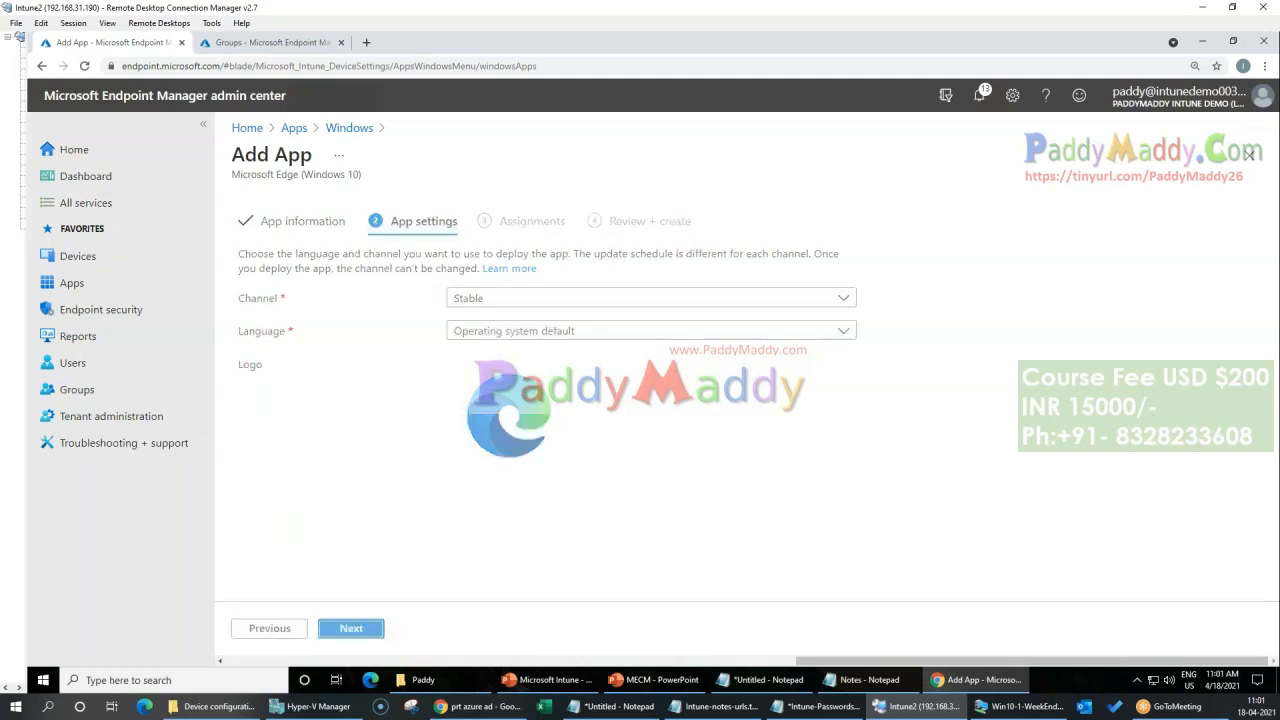
Step: Go back to the Microsoft Edge app settings, review the available languages, and continue to the assignments with the operating system default
{"action": "left_click", "coordinate": [270, 628]}
{"action": "left_click", "coordinate": [587, 333]}
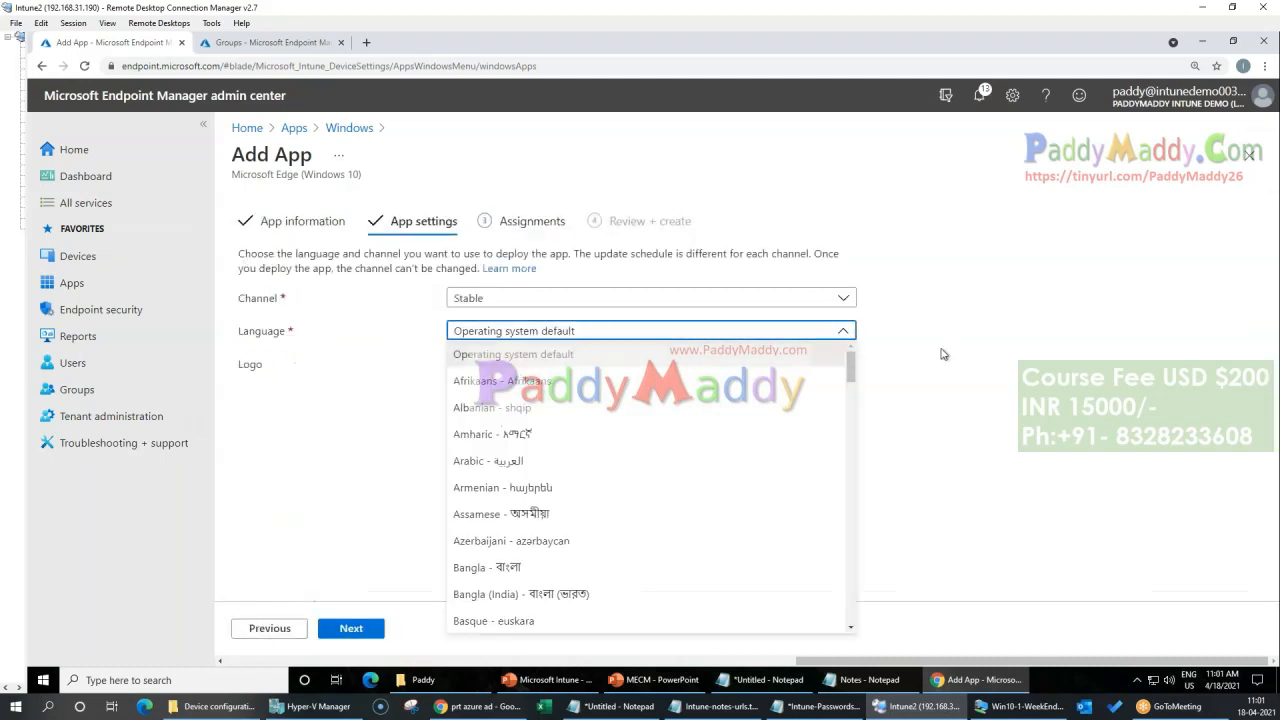
{"action": "left_click", "coordinate": [1243, 431]}
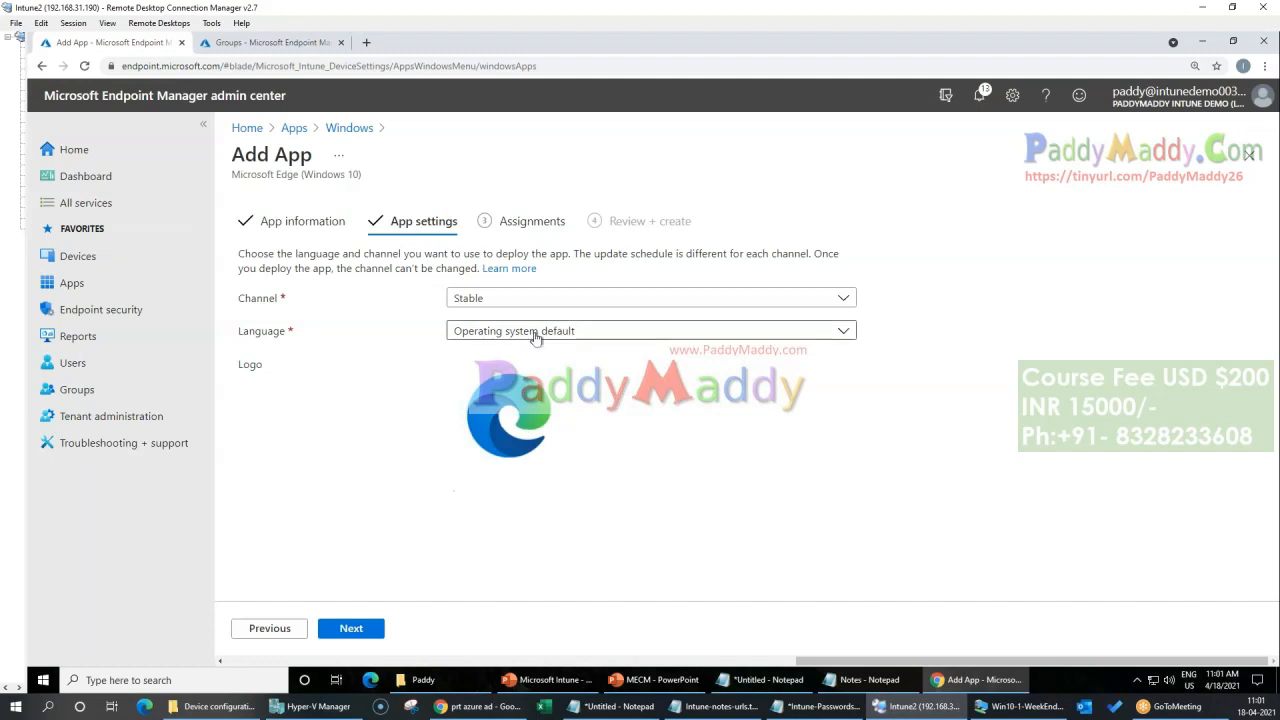
{"action": "left_click", "coordinate": [351, 628]}
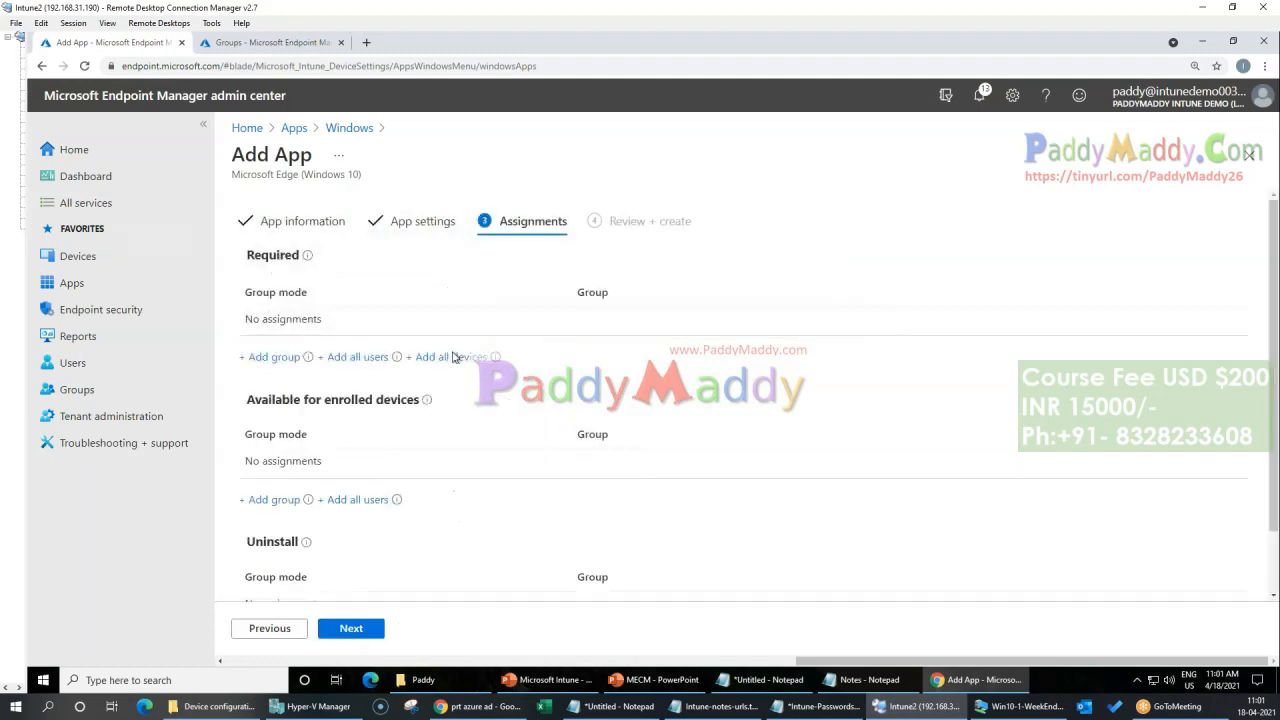
Step: Assign the Microsoft Edge app as required to all users and all devices, and create the app
{"action": "left_click", "coordinate": [357, 357]}
{"action": "left_click", "coordinate": [450, 357]}
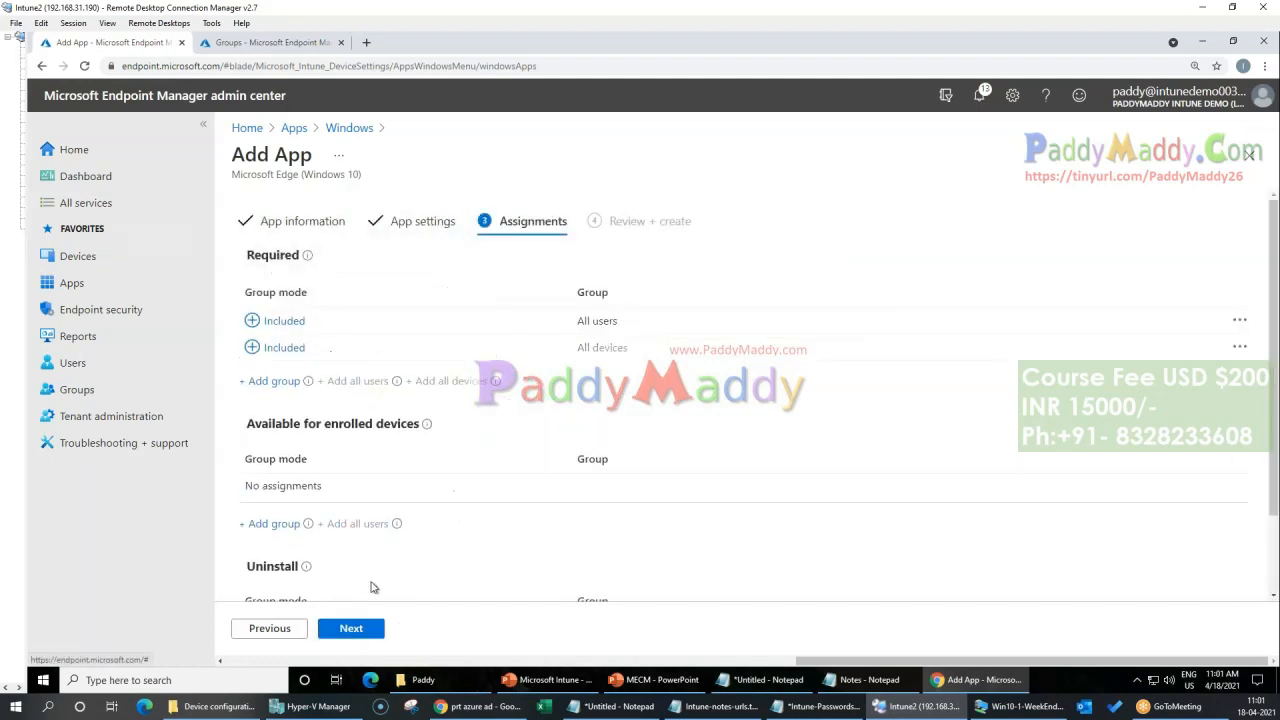
{"action": "left_click", "coordinate": [351, 628]}
{"action": "left_click", "coordinate": [351, 628]}
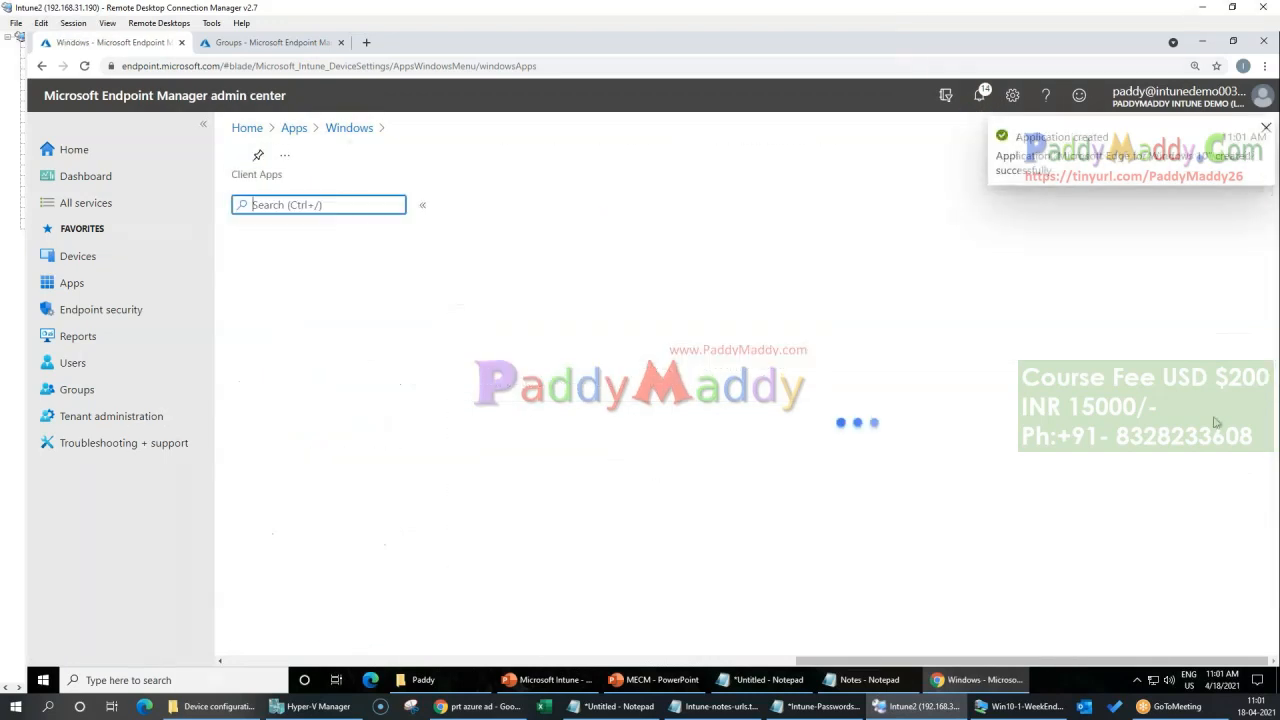
Step: From the Windows apps list, open the form for adding a Web link app, examine its App URL field, and return to the list
{"action": "left_click", "coordinate": [349, 128]}
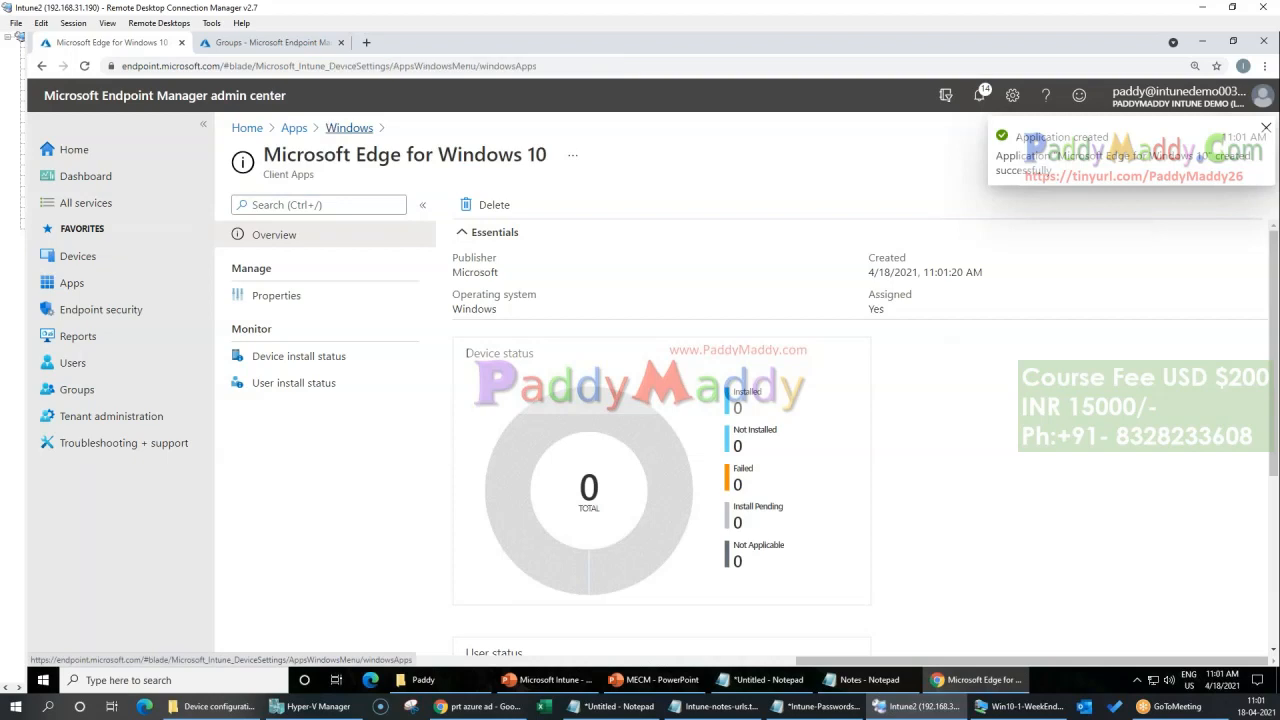
{"action": "left_click", "coordinate": [481, 204]}
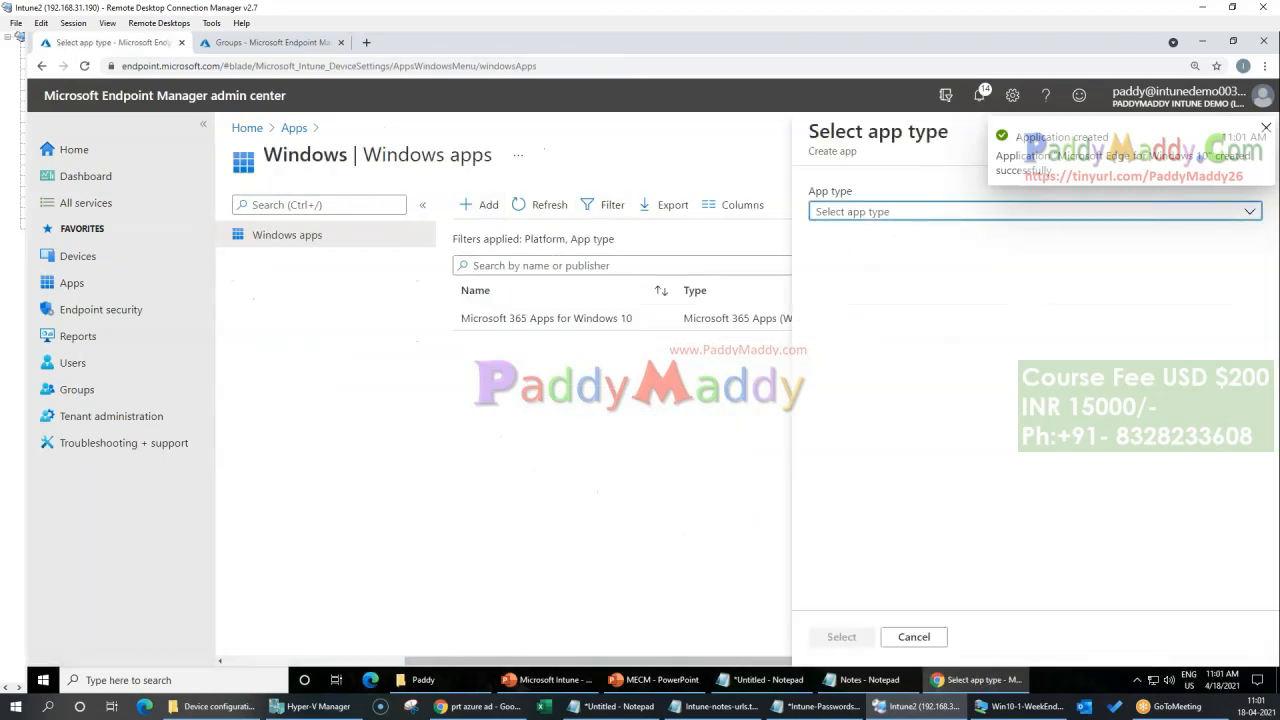
{"action": "left_click", "coordinate": [870, 211]}
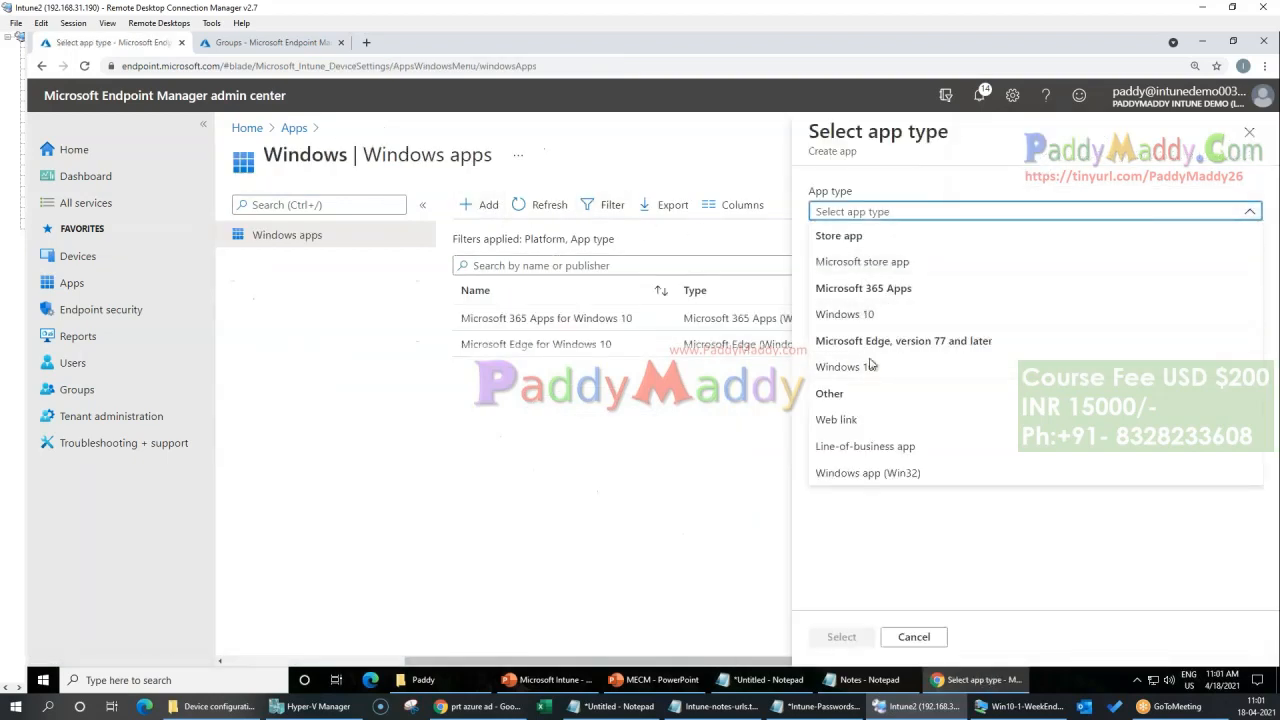
{"action": "left_click", "coordinate": [858, 421]}
{"action": "left_click", "coordinate": [840, 636]}
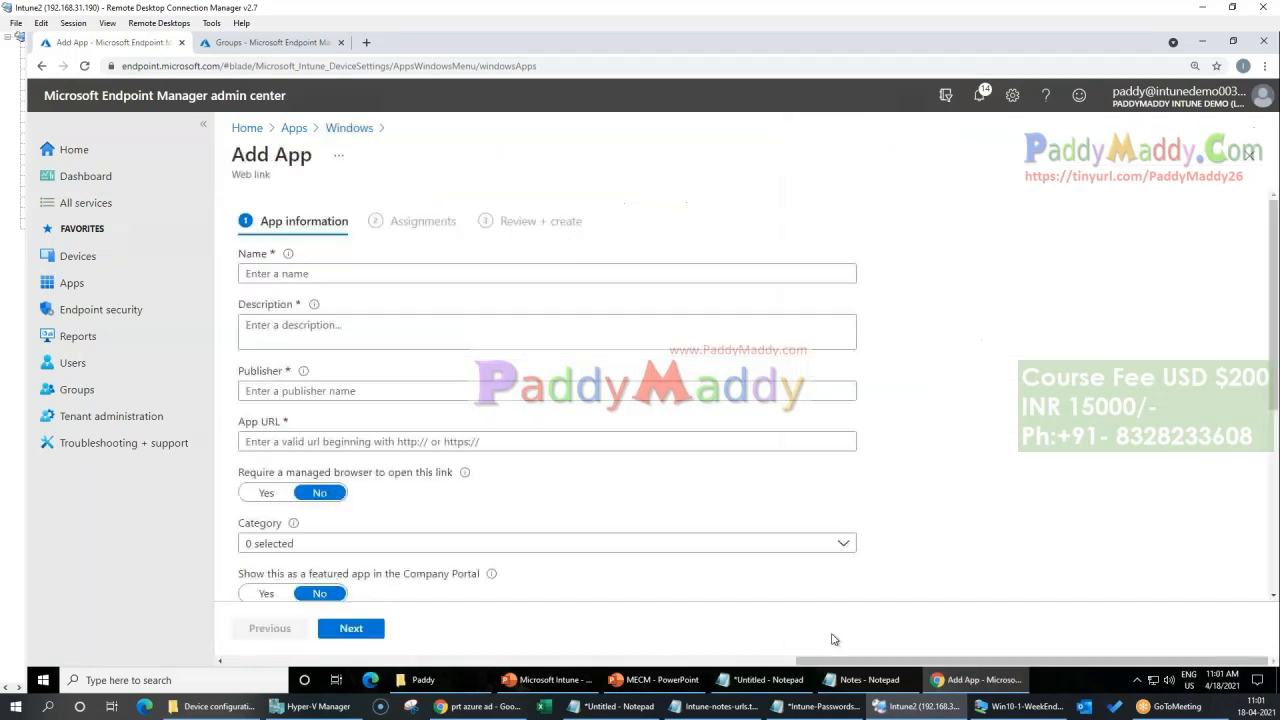
{"action": "left_click", "coordinate": [704, 371]}
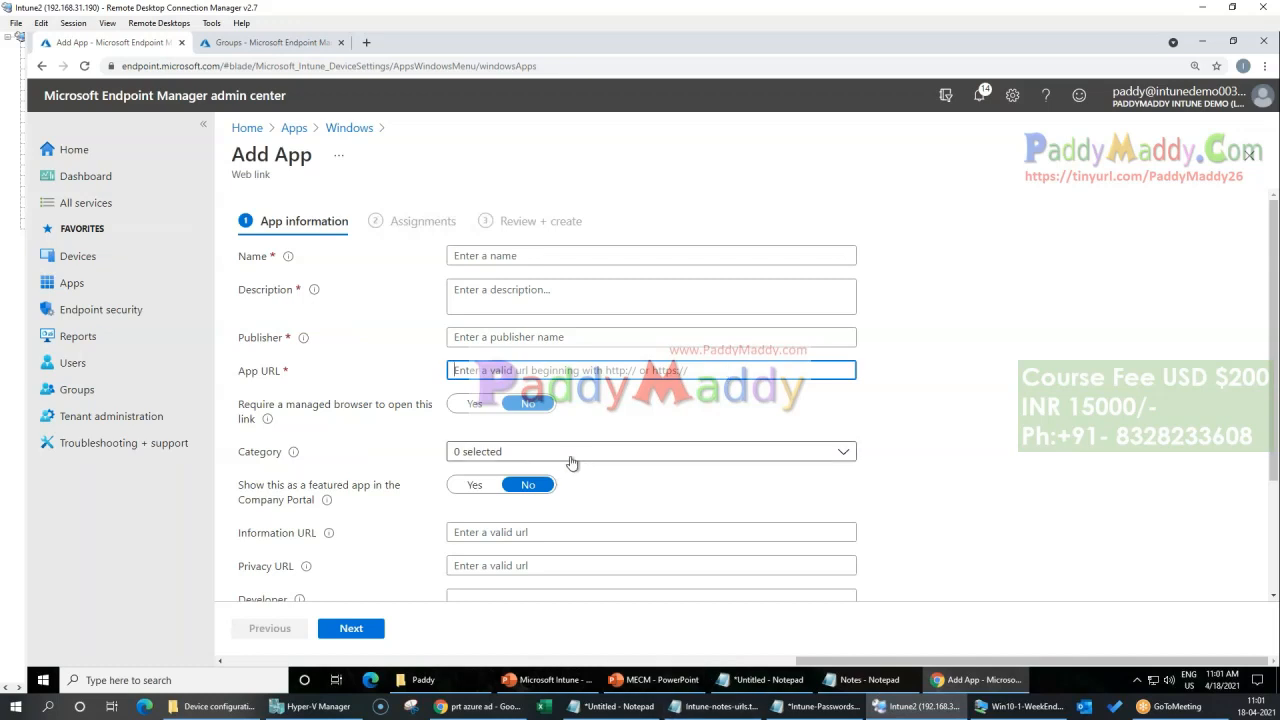
{"action": "left_click", "coordinate": [349, 128]}
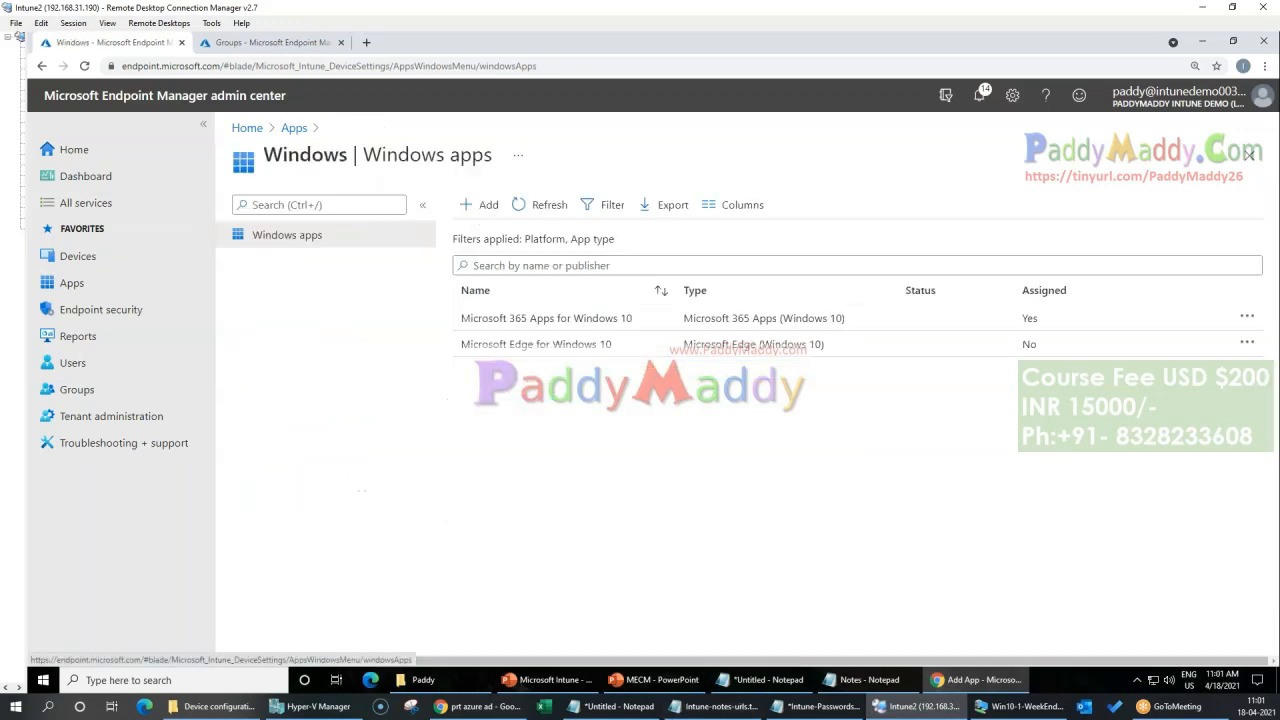
Step: Start adding another Windows app and open the list of app types
{"action": "left_click", "coordinate": [484, 205]}
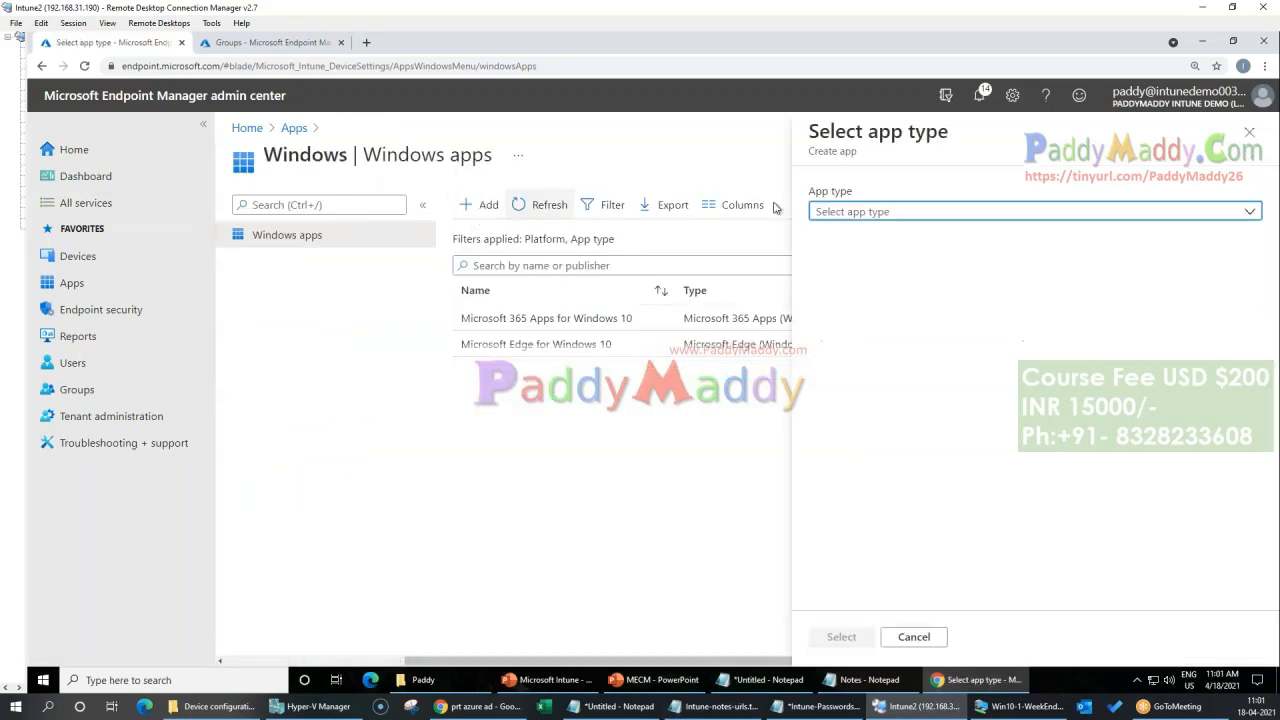
{"action": "left_click", "coordinate": [867, 214]}
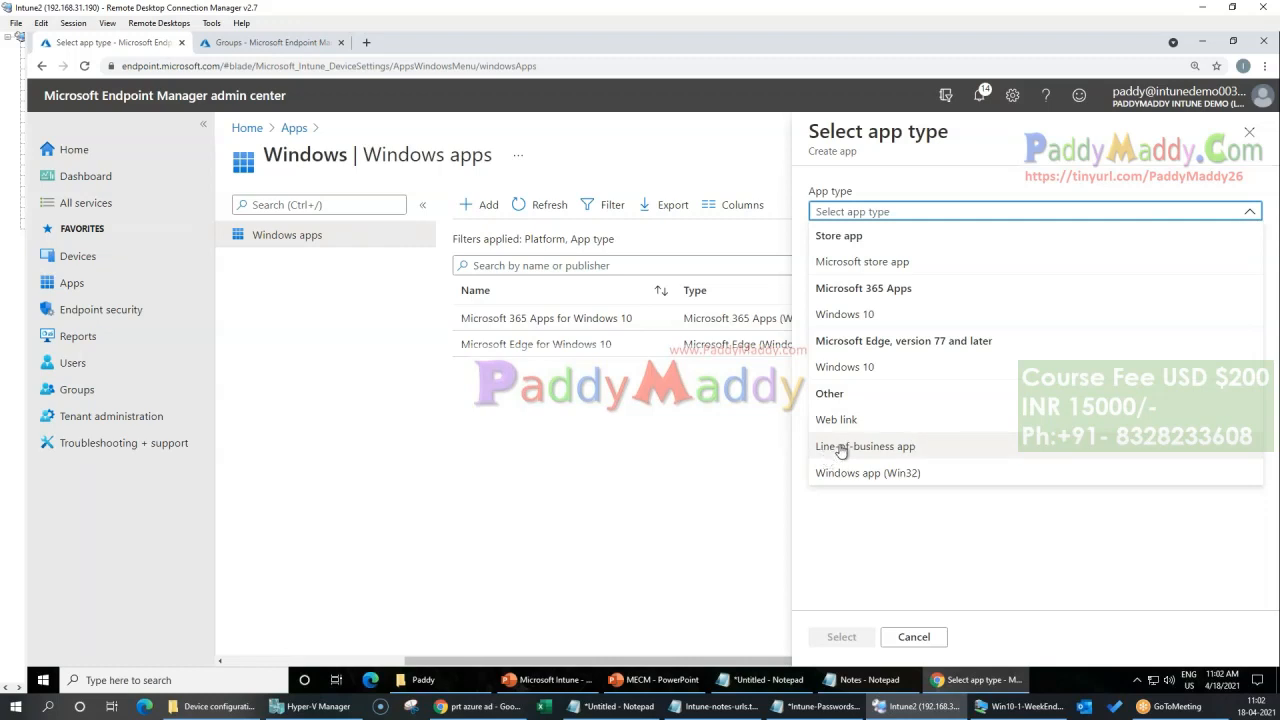
Step: Choose Line-of-business app as the app type and search the web for notepadd++ in a new browser tab
{"action": "left_click", "coordinate": [903, 449]}
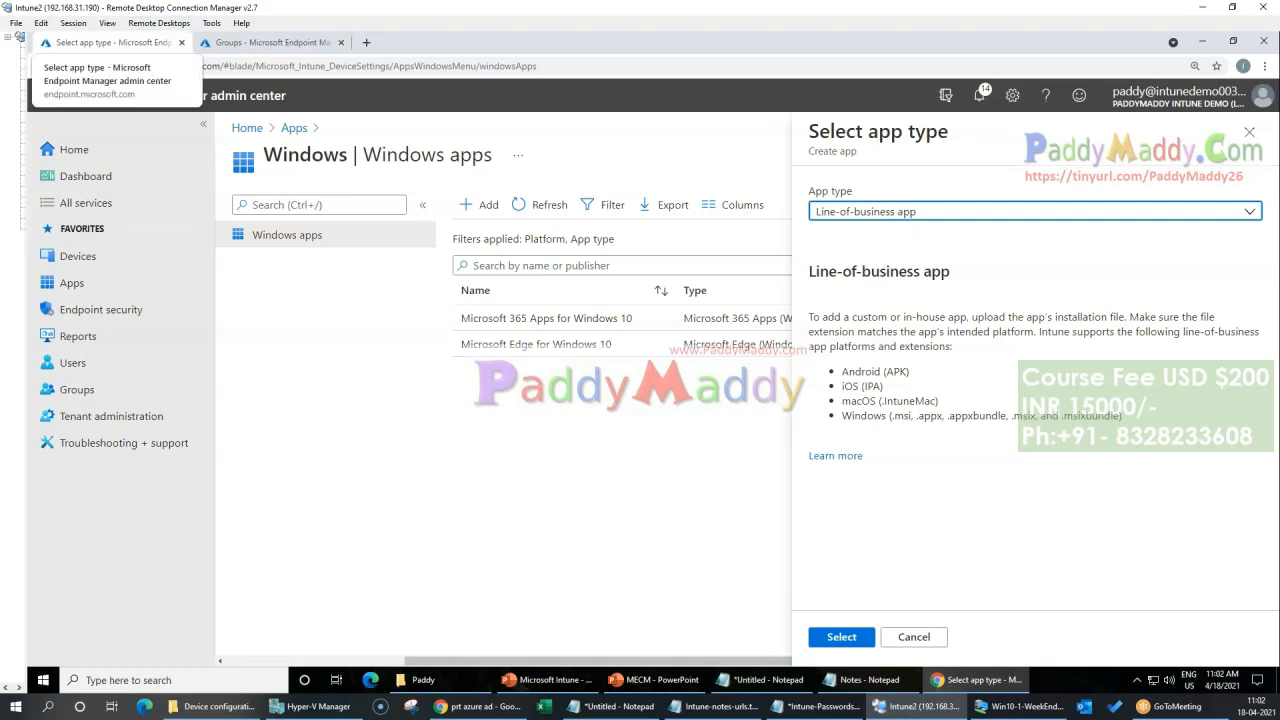
{"action": "left_click", "coordinate": [366, 42]}
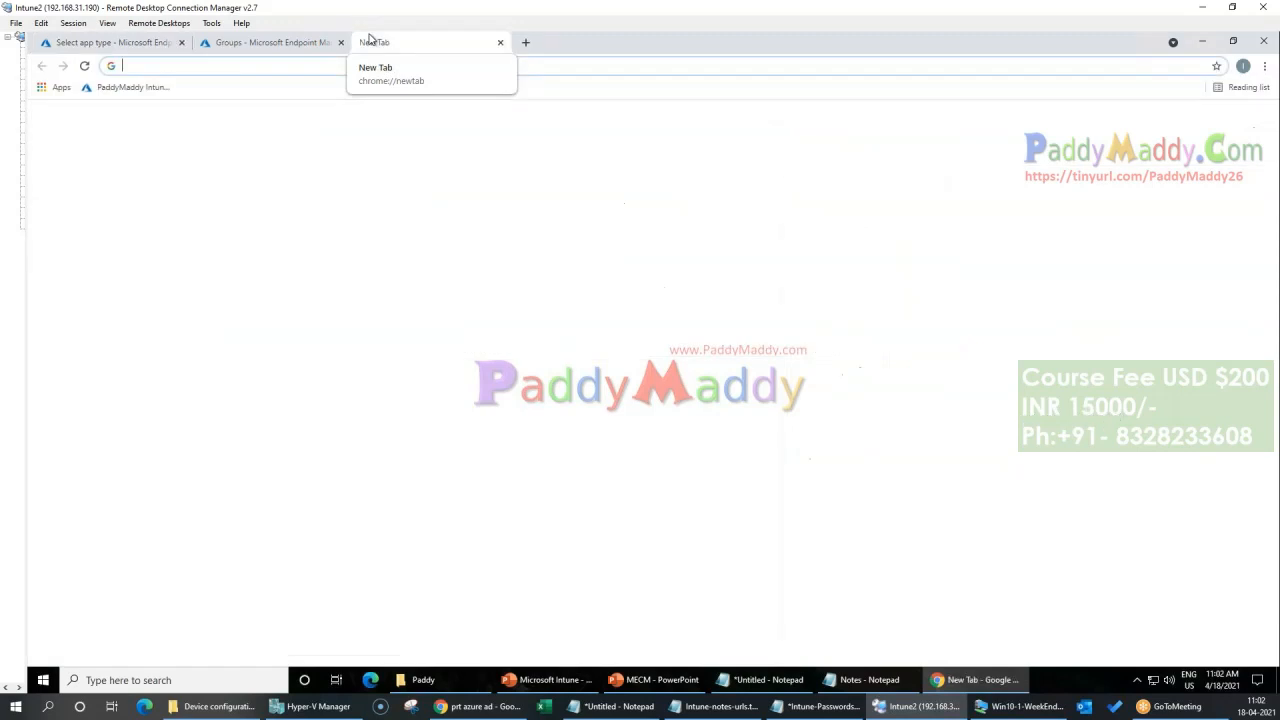
{"action": "type", "text": "notepa"}
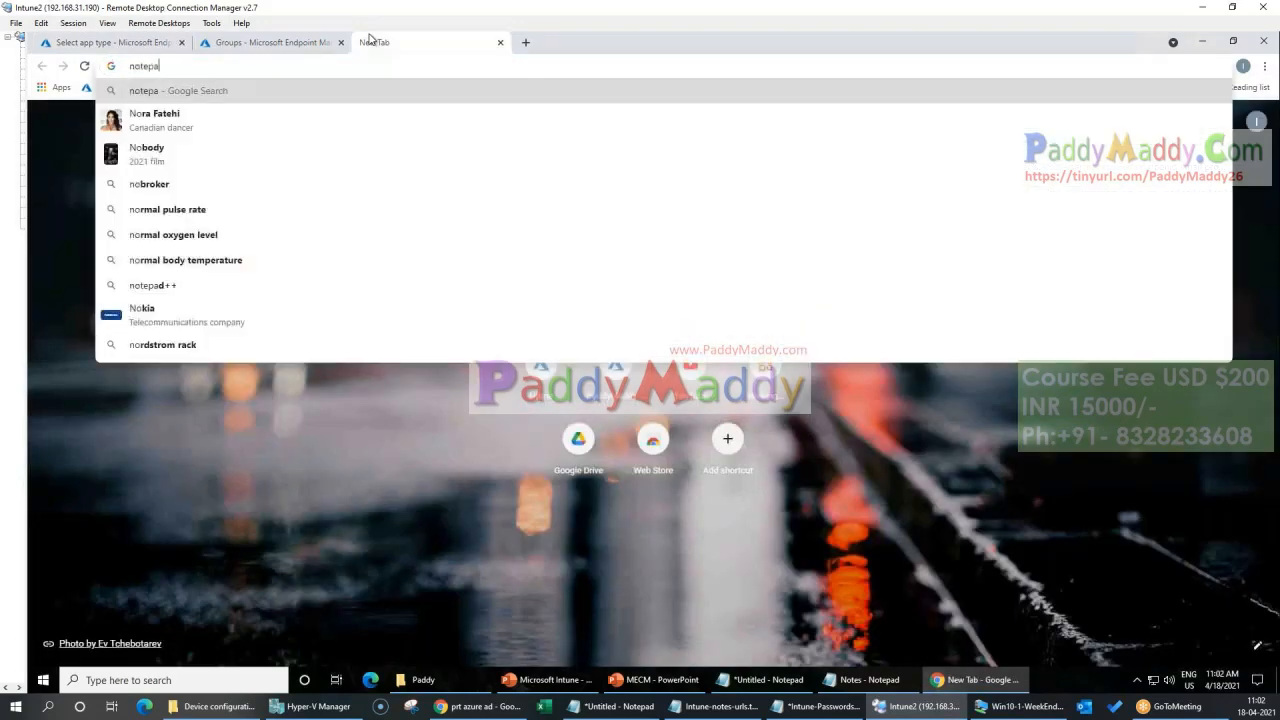
{"action": "type", "text": "dd++"}
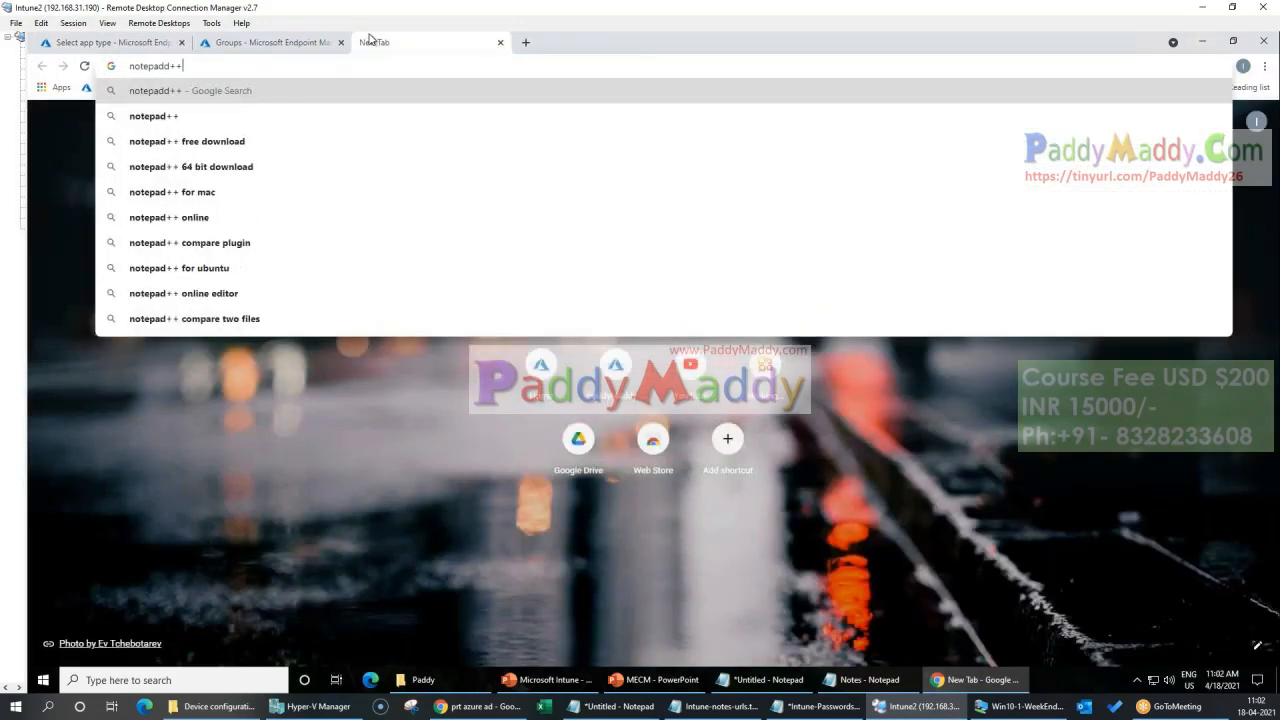
{"action": "key", "text": "Return"}
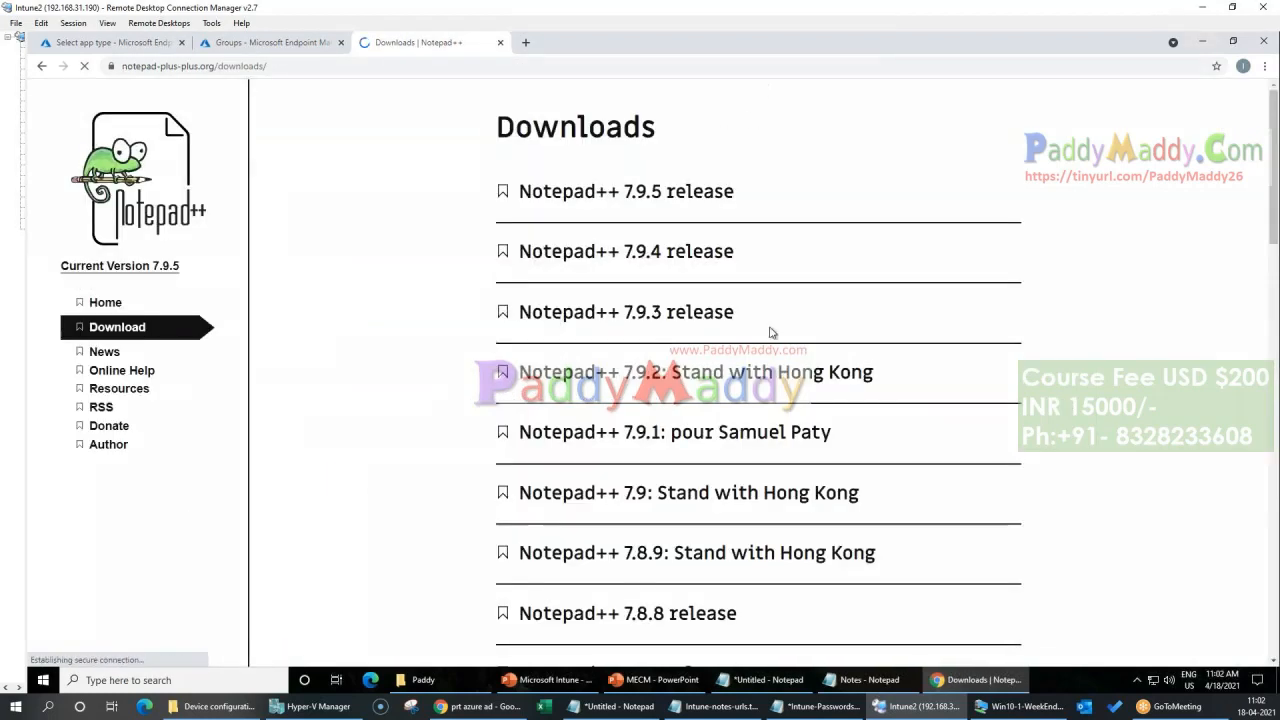
Step: Open the Notepad++ 7.9.5 release page and download its 32-bit x86 installer
{"action": "left_click", "coordinate": [634, 191]}
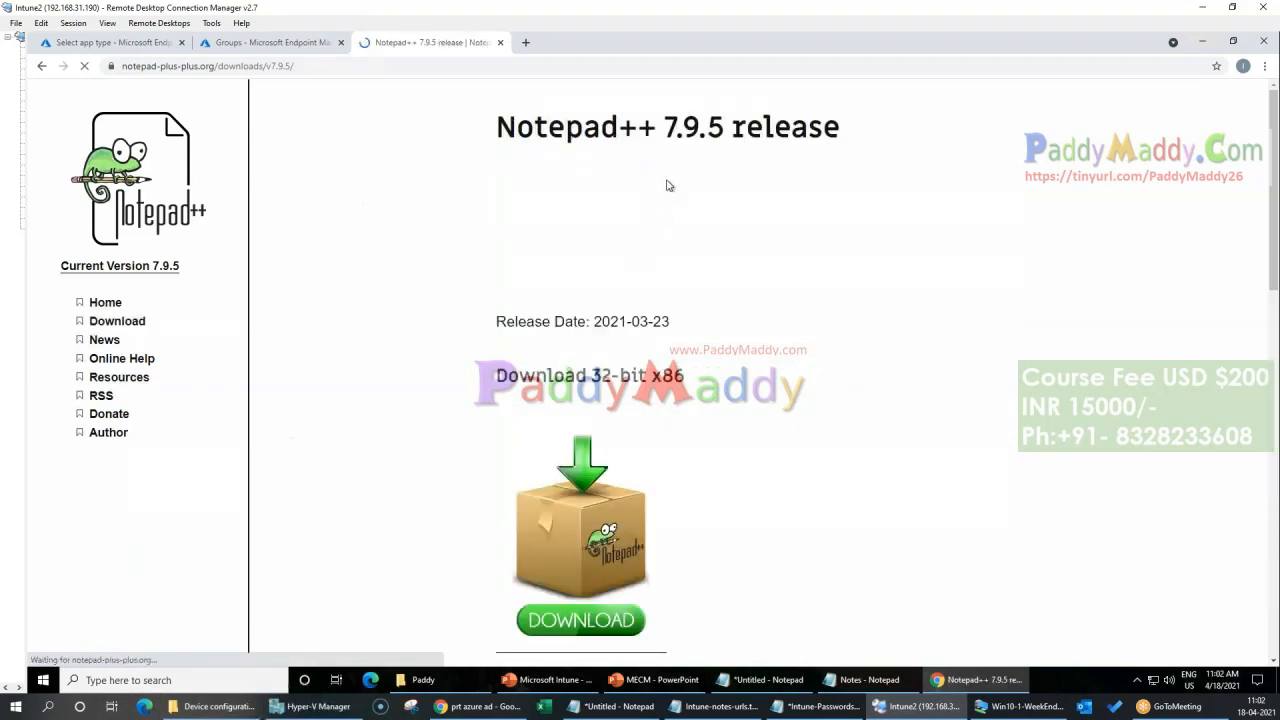
{"action": "left_click", "coordinate": [605, 604]}
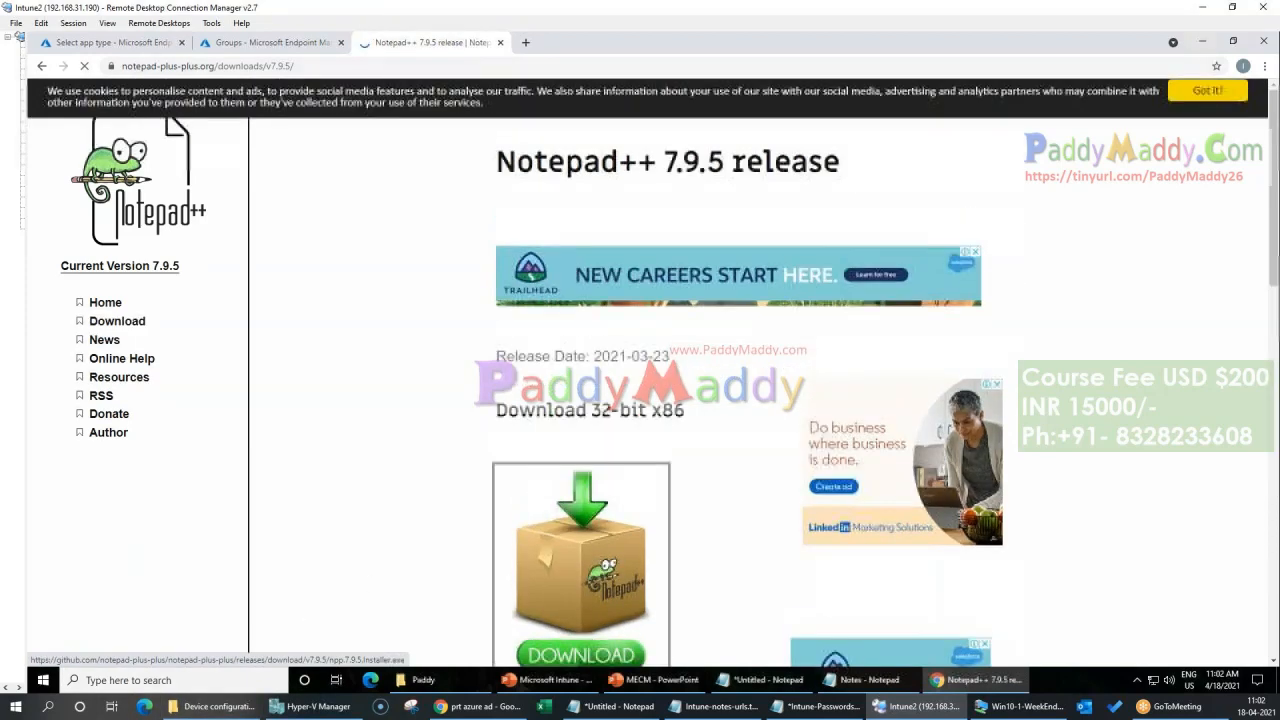
{"action": "scroll", "coordinate": [605, 604], "scroll_direction": "down", "scroll_amount": 5}
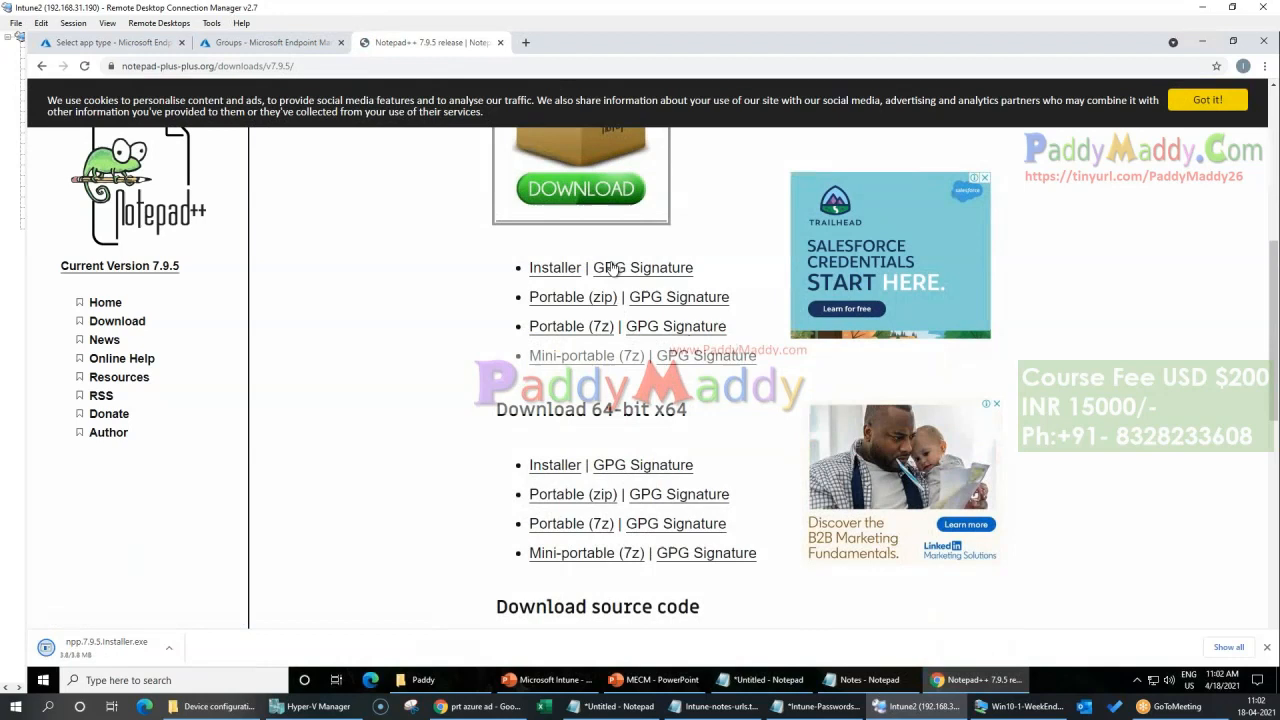
{"action": "left_click", "coordinate": [171, 647]}
{"action": "left_click", "coordinate": [178, 645]}
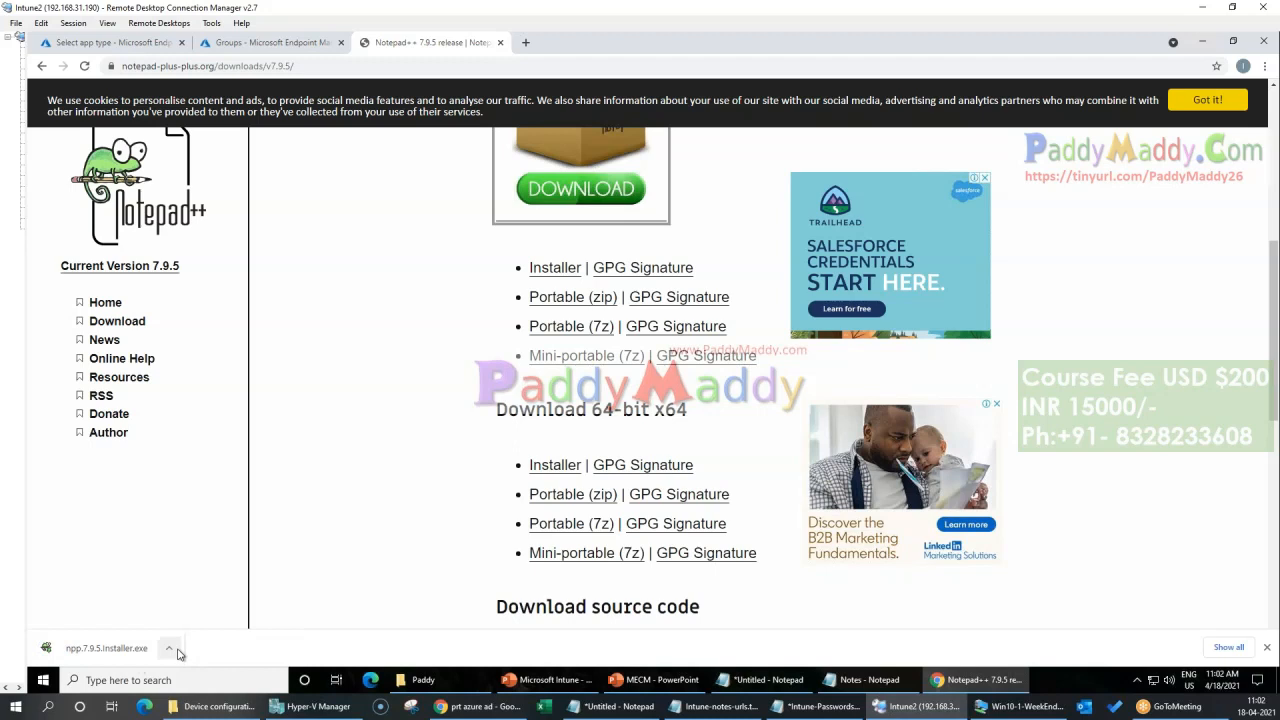
Step: Return to the Windows app type selection, choose Windows app (Win32) and read its description
{"action": "left_click", "coordinate": [318, 50]}
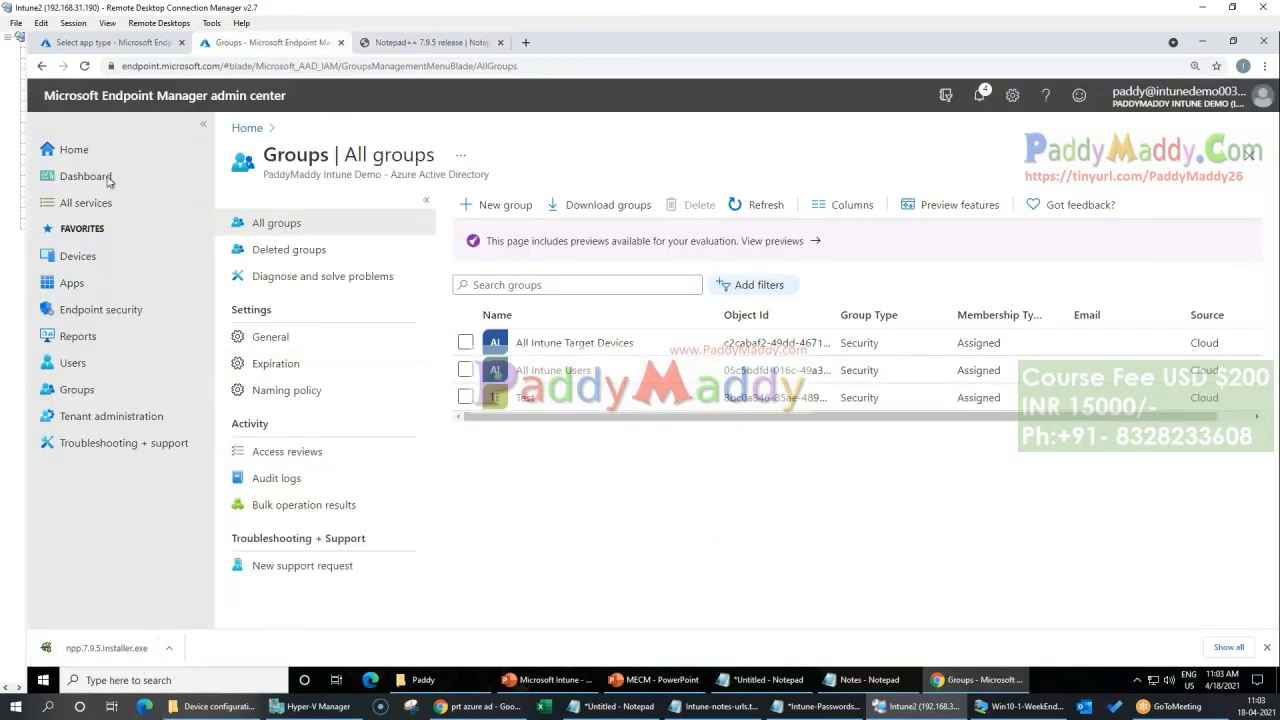
{"action": "left_click", "coordinate": [128, 43]}
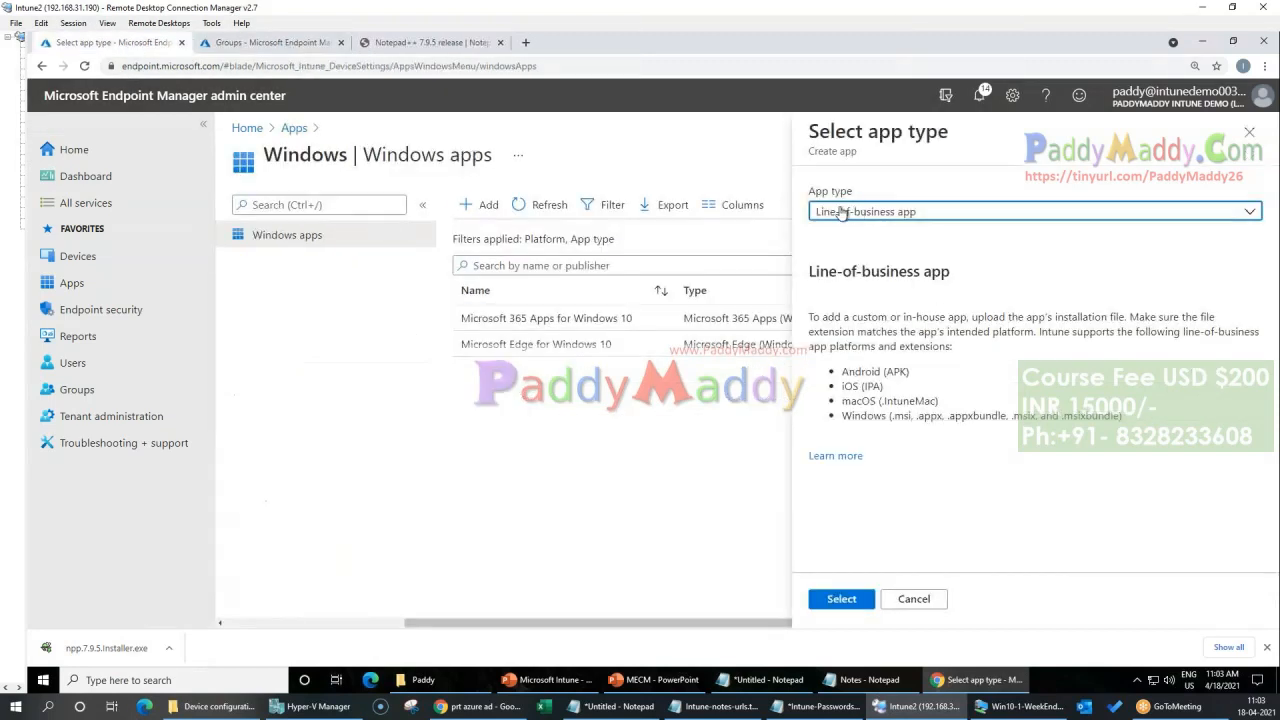
{"action": "left_click", "coordinate": [940, 218]}
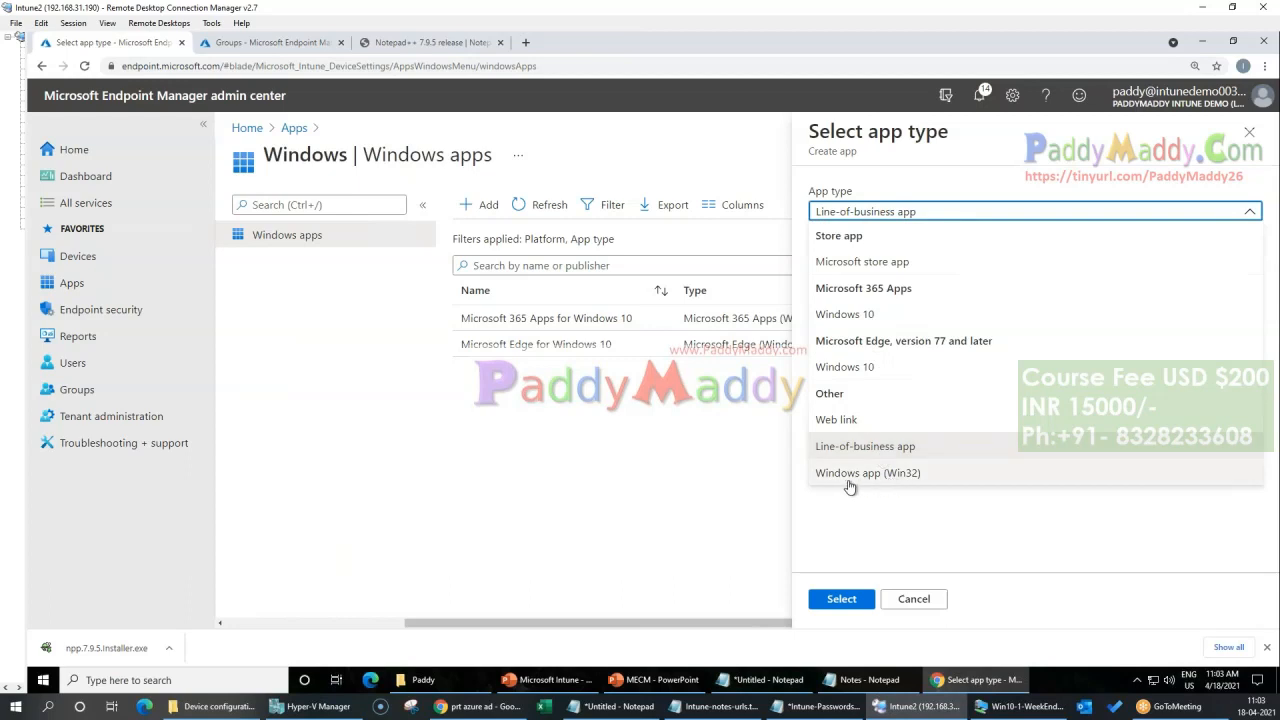
{"action": "left_click", "coordinate": [900, 480]}
{"action": "left_click_drag", "start_coordinate": [934, 318], "coordinate": [1026, 317]}
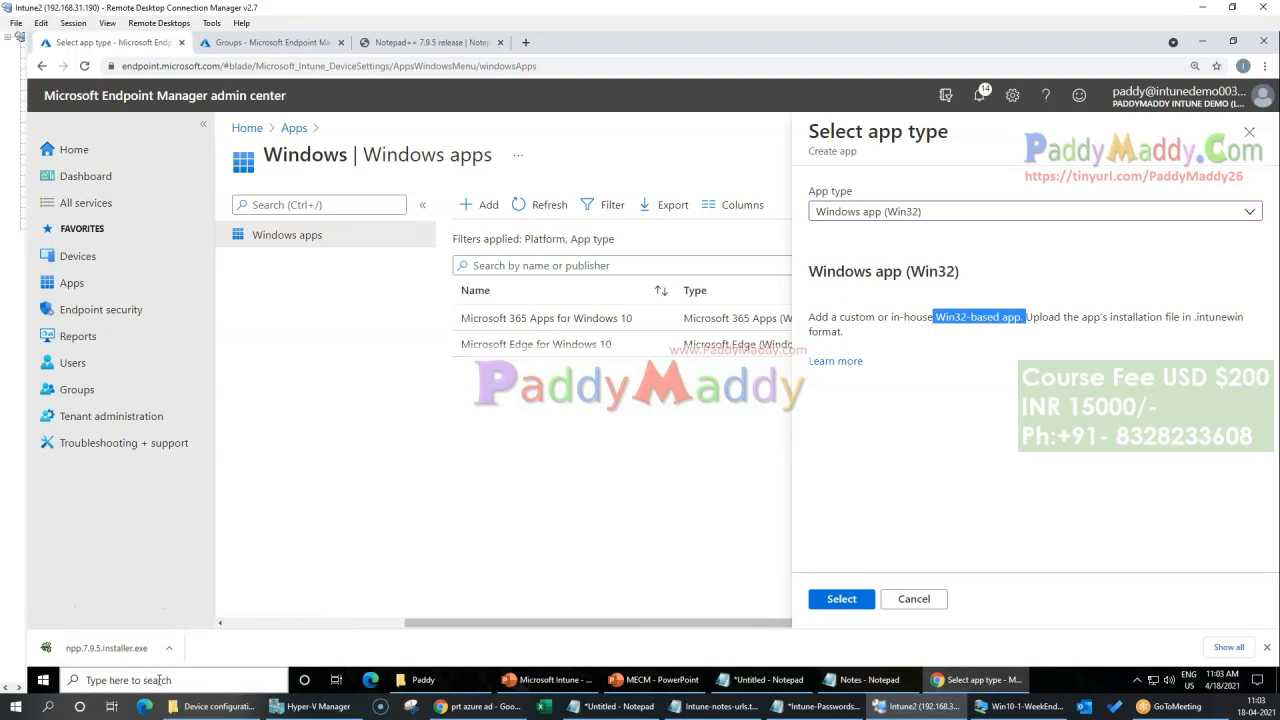
Step: Set the app type to Line-of-business app and review its supported platforms and file extensions
{"action": "left_click", "coordinate": [977, 212]}
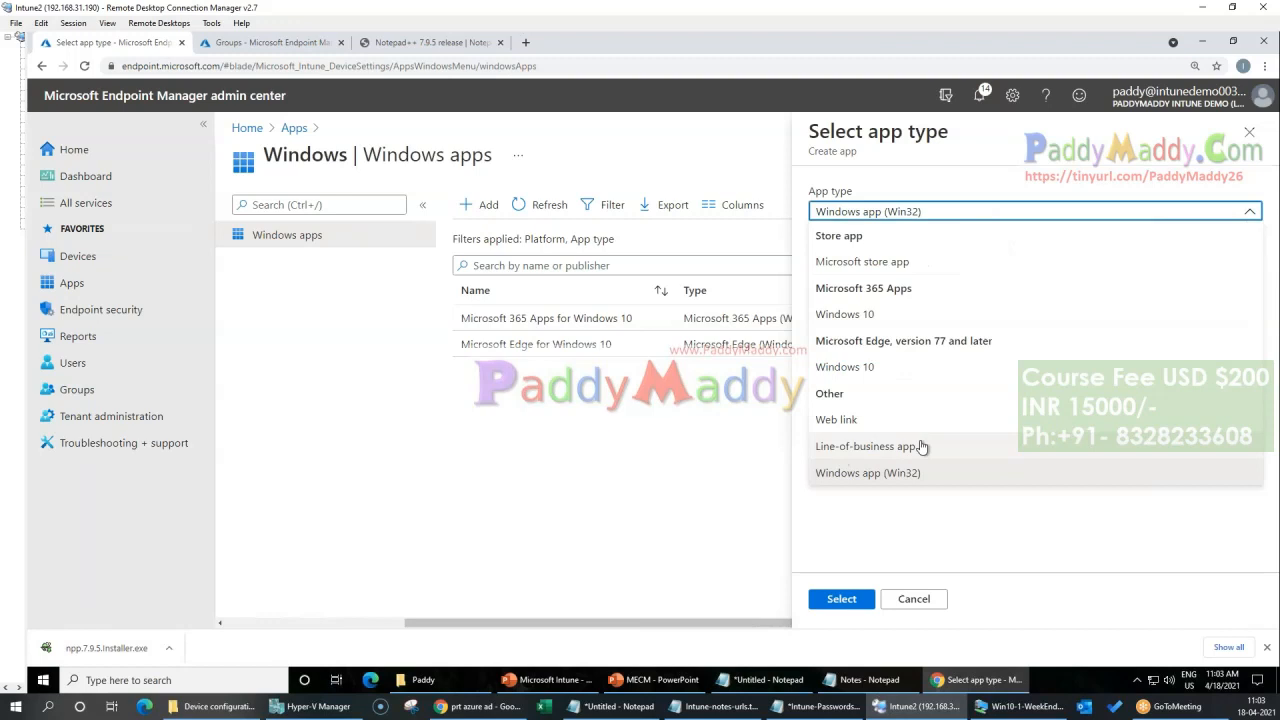
{"action": "left_click", "coordinate": [912, 448]}
{"action": "left_click_drag", "start_coordinate": [809, 272], "coordinate": [972, 276]}
{"action": "left_click", "coordinate": [972, 276]}
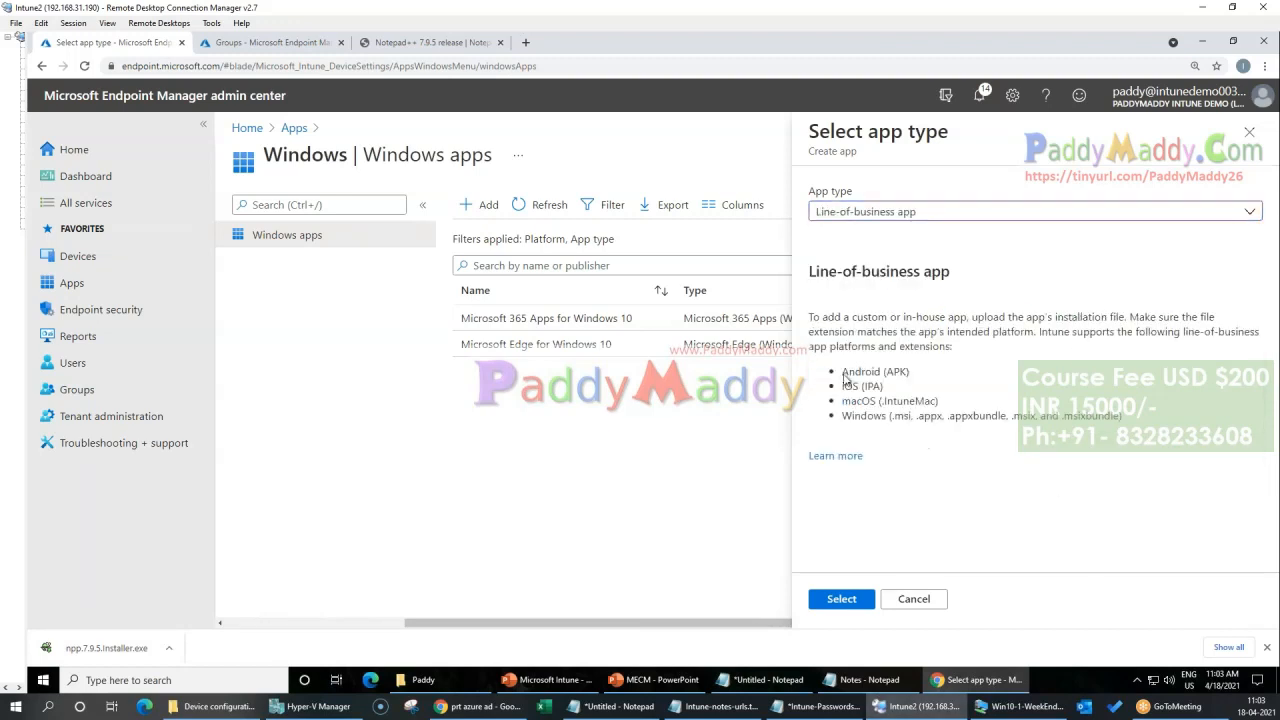
Step: Go back from the Notepad++ release page to the web results and search for notepad++ msi download
{"action": "left_click", "coordinate": [425, 42]}
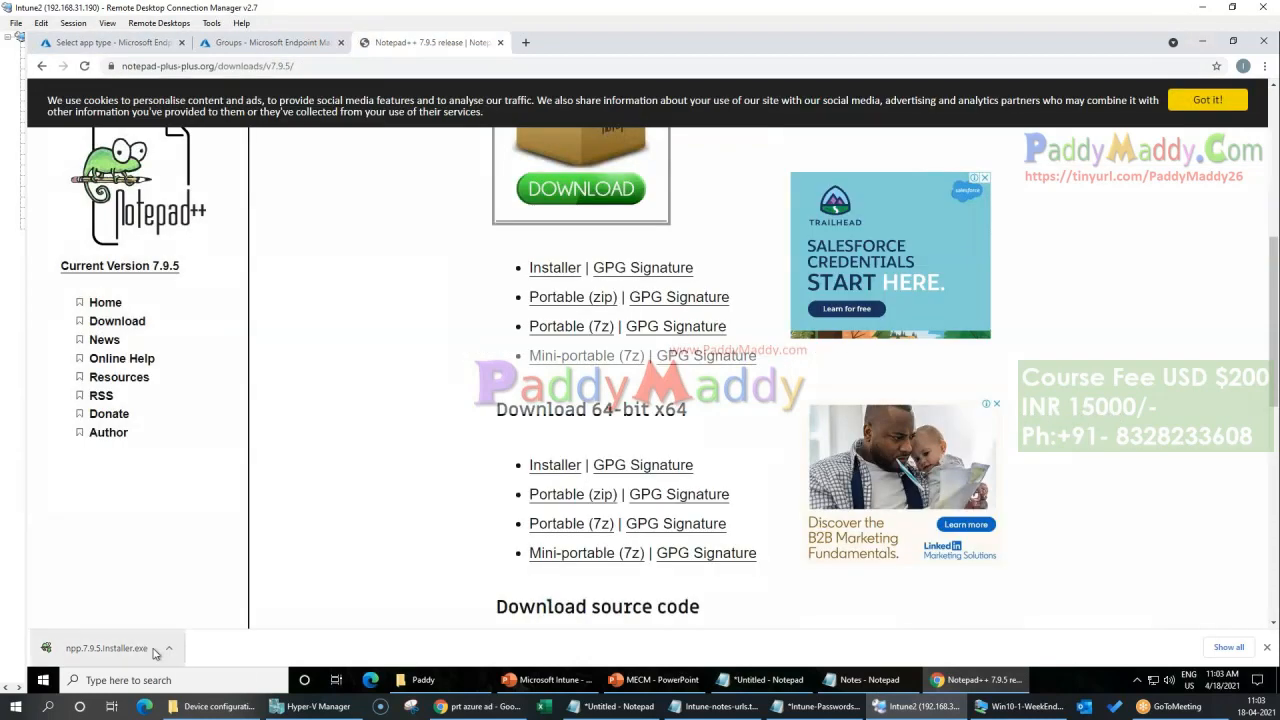
{"action": "scroll", "coordinate": [305, 488], "scroll_direction": "up", "scroll_amount": 1}
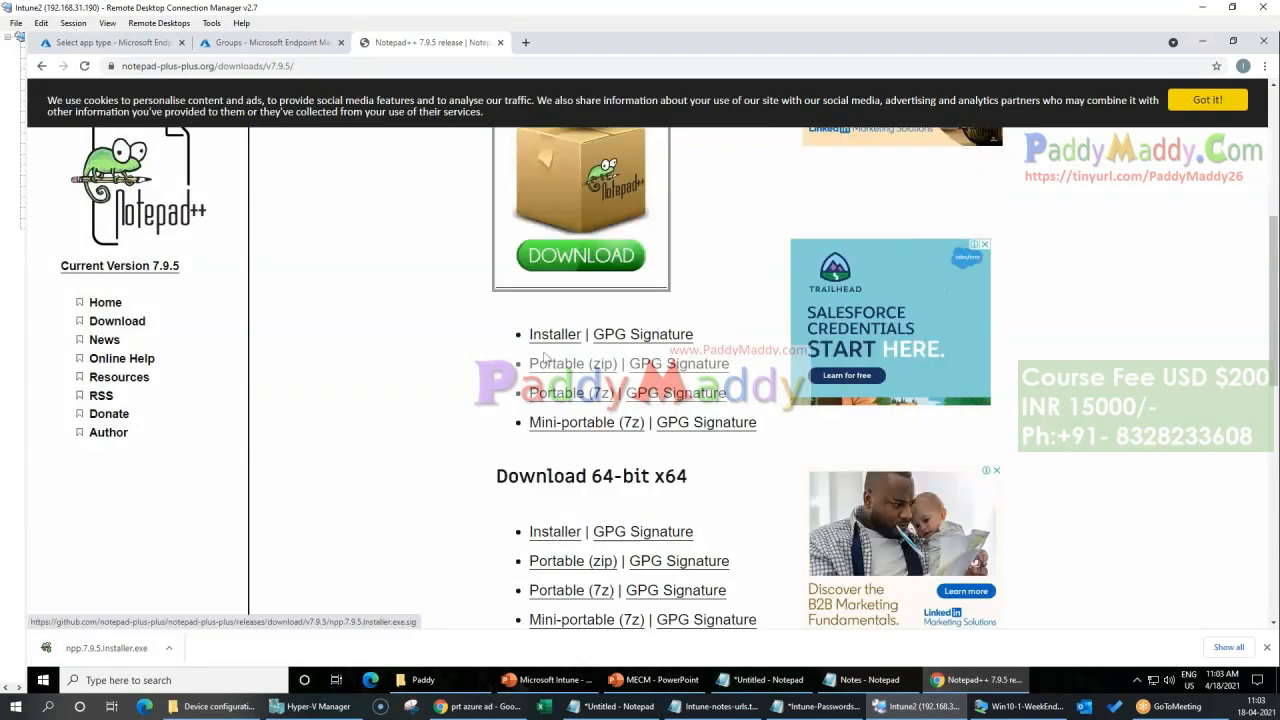
{"action": "scroll", "coordinate": [422, 538], "scroll_direction": "up", "scroll_amount": 3}
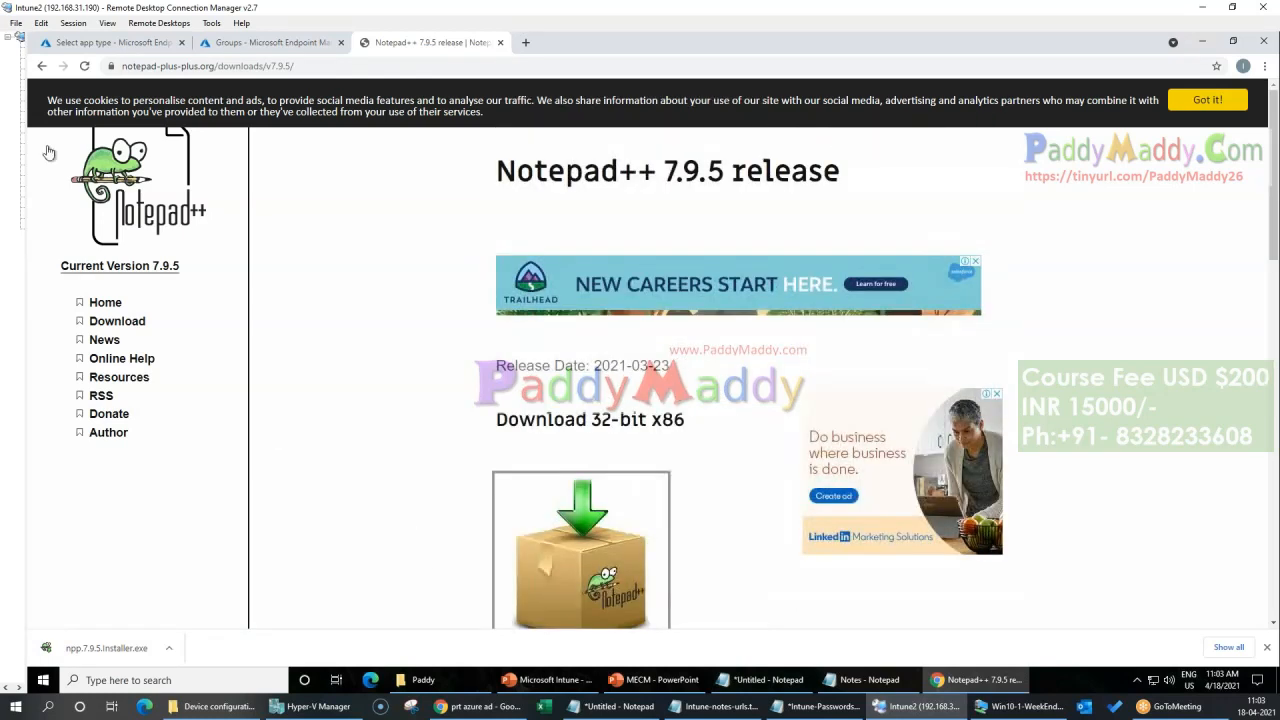
{"action": "left_click", "coordinate": [41, 66]}
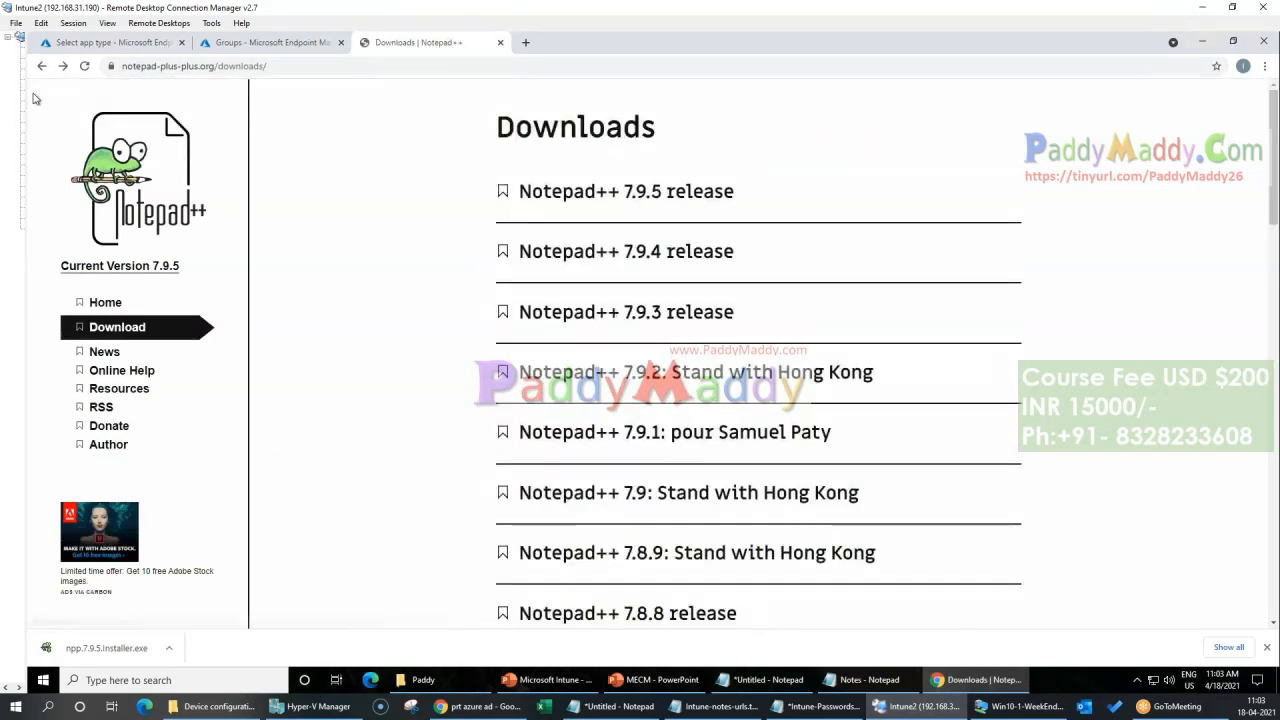
{"action": "left_click", "coordinate": [41, 66]}
{"action": "left_click", "coordinate": [295, 121]}
{"action": "type", "text": "msi down"}
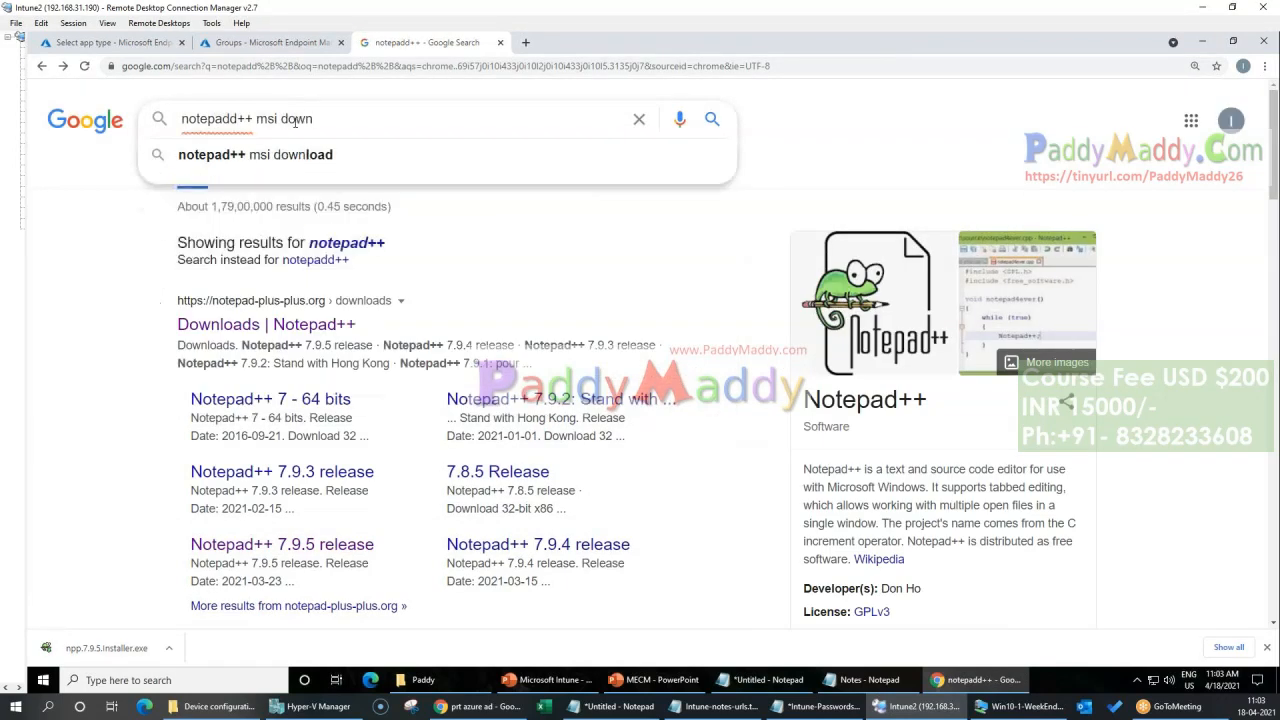
{"action": "key", "text": "Down"}
{"action": "key", "text": "Return"}
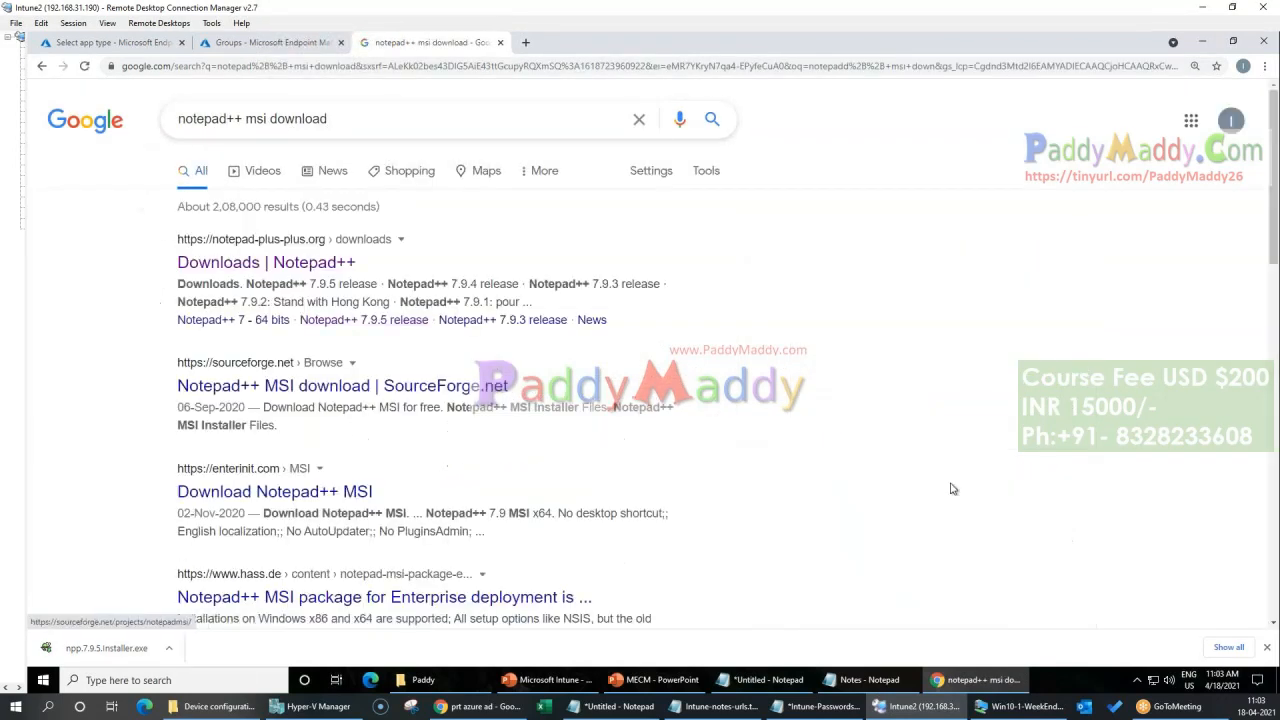
Step: Open the SourceForge Notepad++ MSI project page and download the notepad-msi-installer.zip package
{"action": "left_click", "coordinate": [345, 387]}
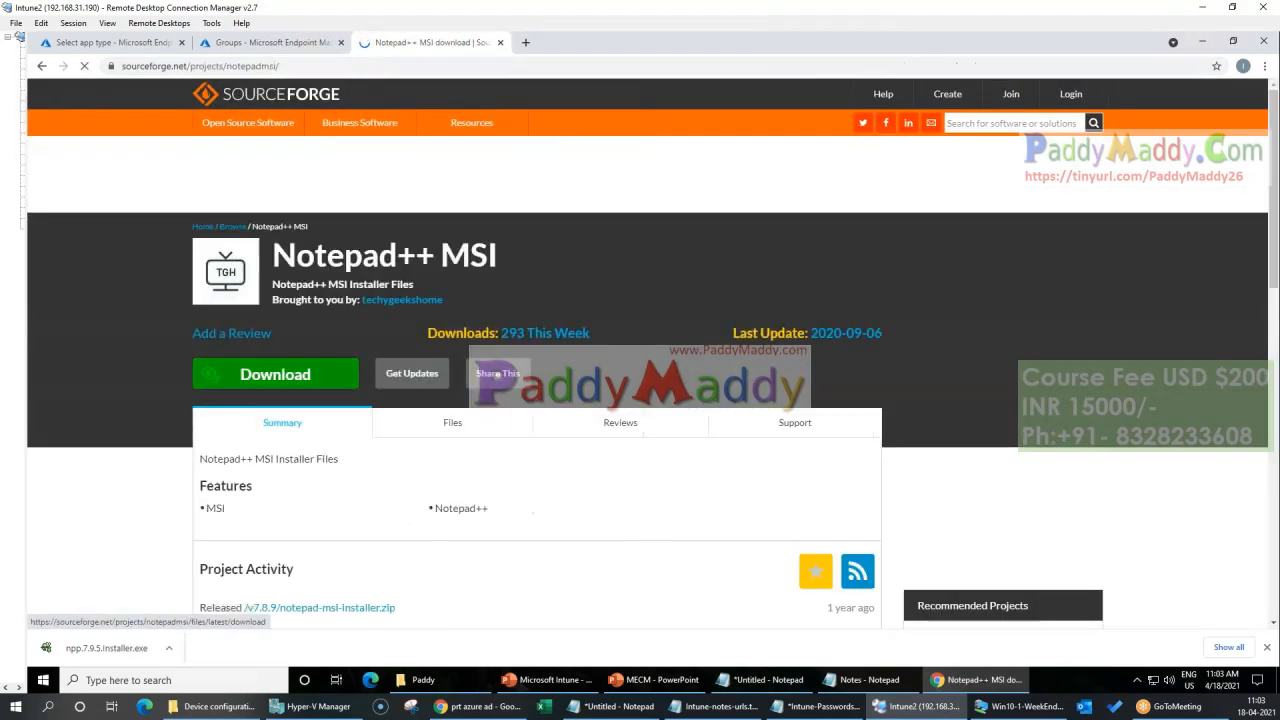
{"action": "left_click", "coordinate": [275, 374]}
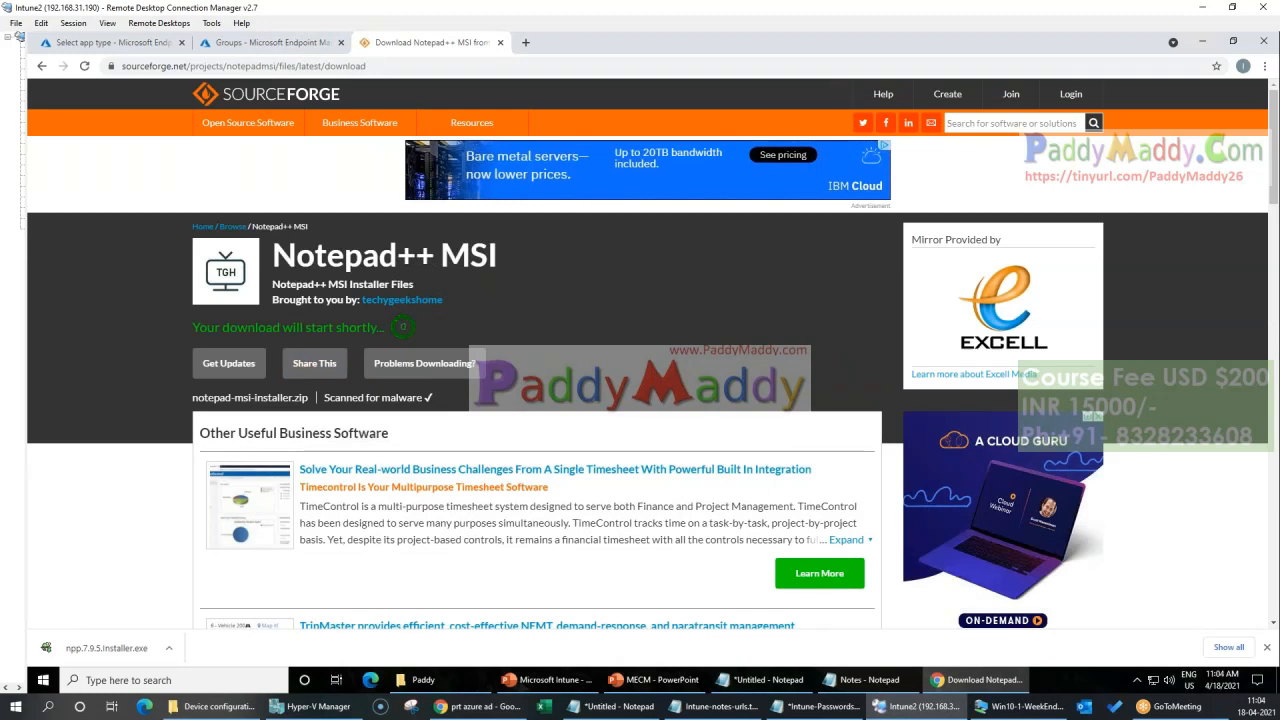
{"action": "left_click", "coordinate": [180, 645]}
{"action": "left_click", "coordinate": [207, 605]}
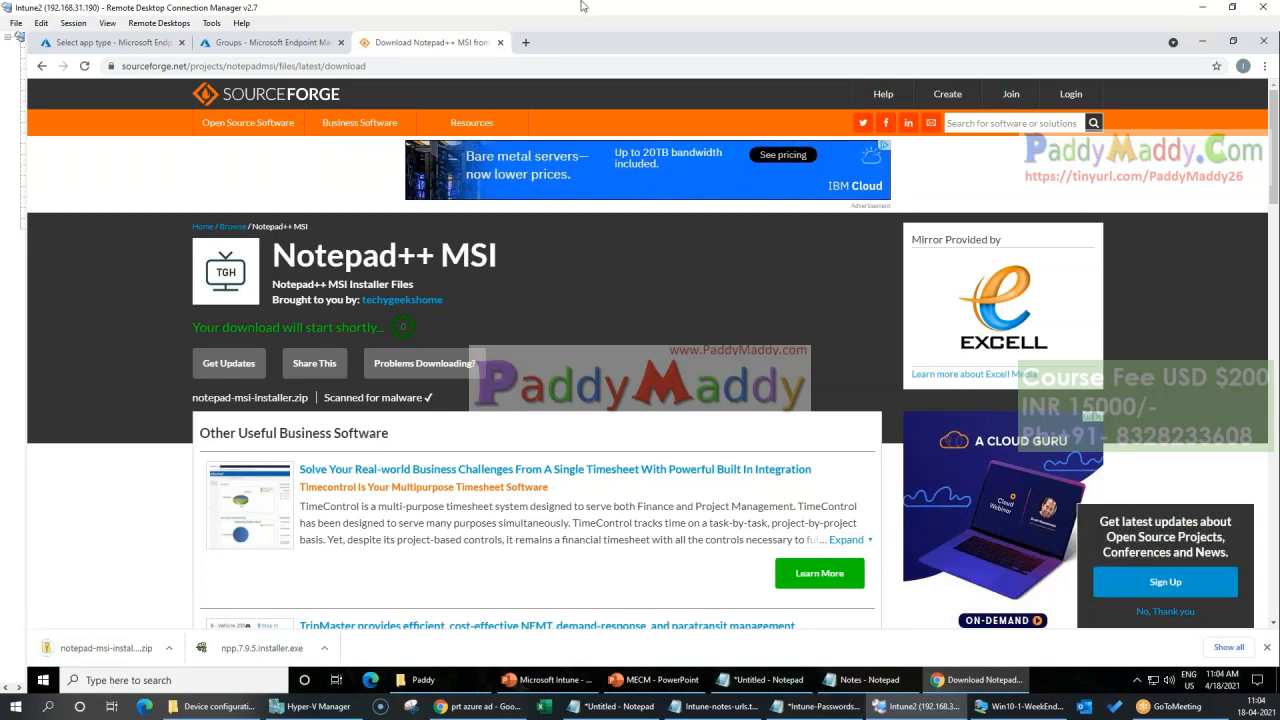
Step: Search the web for configmgr toolkit current branch download in a new browser tab
{"action": "left_click", "coordinate": [525, 42]}
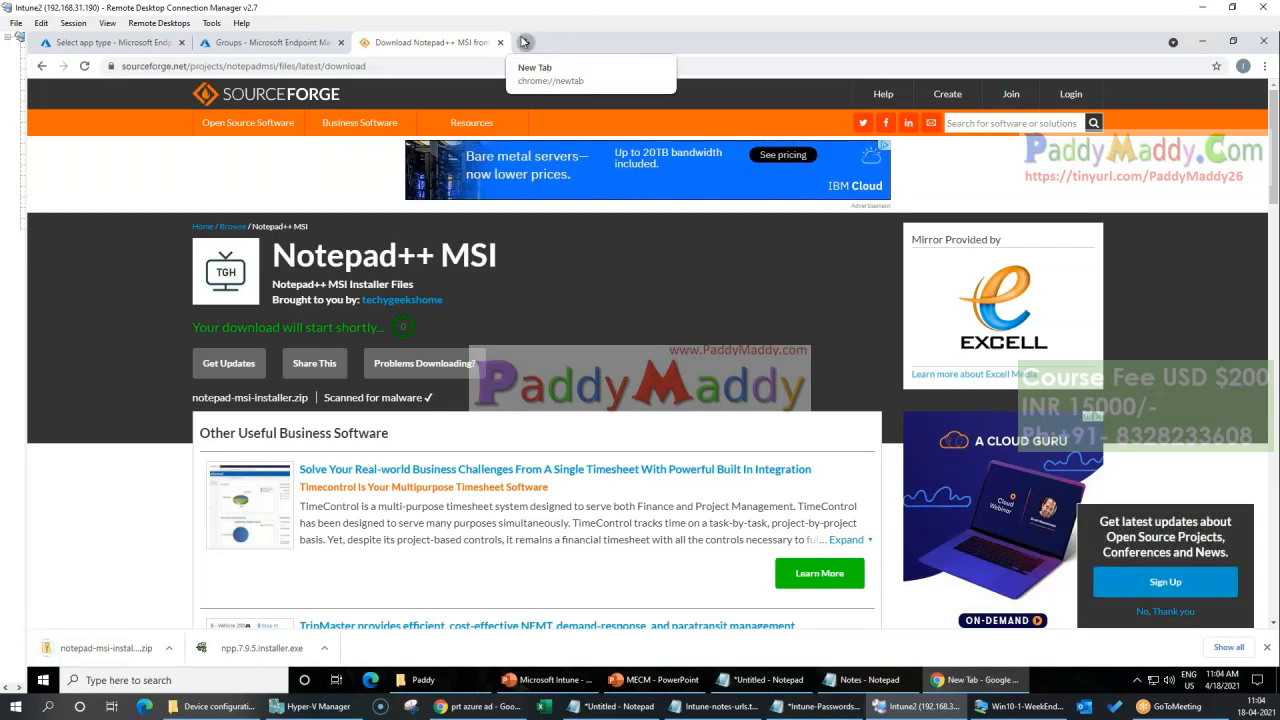
{"action": "type", "text": "configm"}
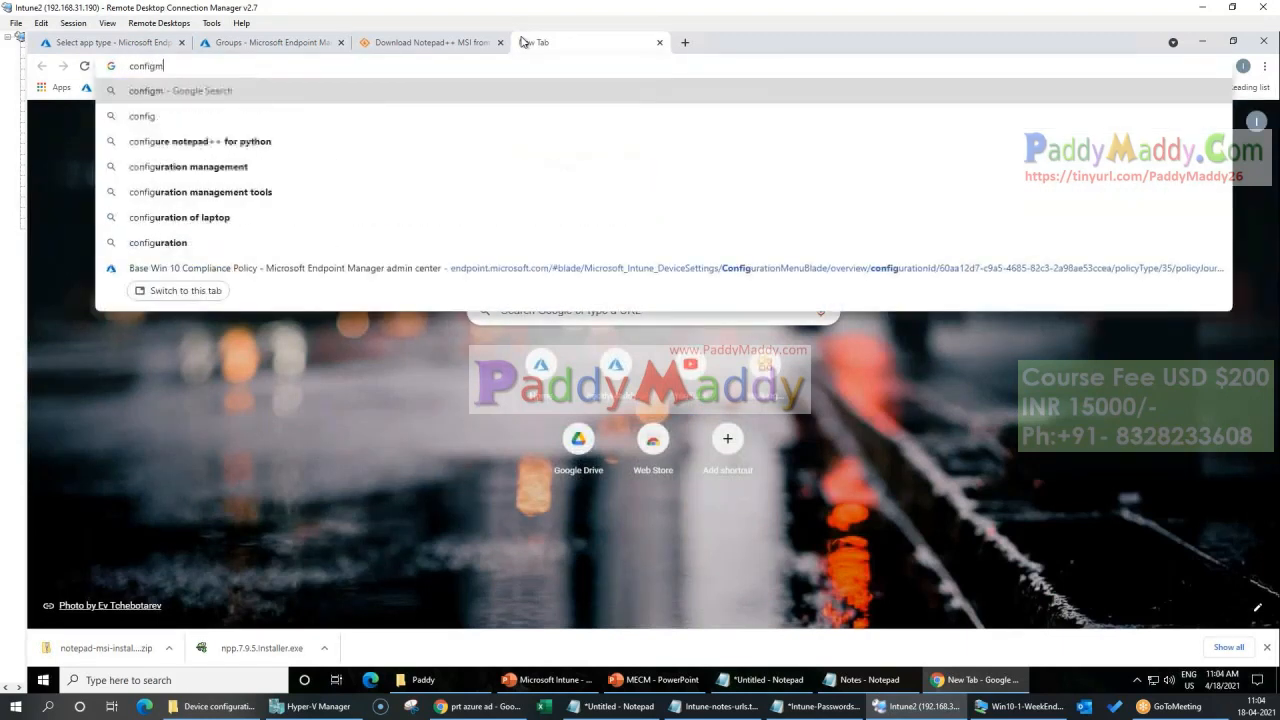
{"action": "type", "text": "gr toolkit"}
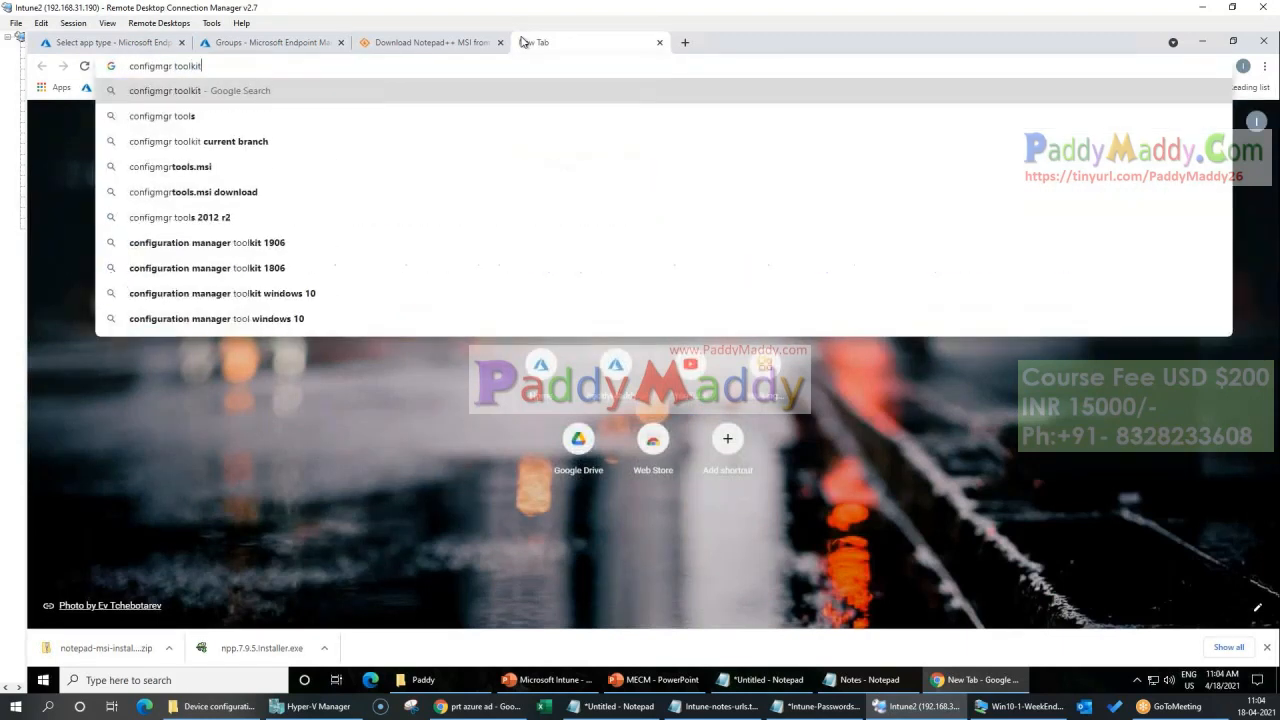
{"action": "key", "text": "Down"}
{"action": "type", "text": "d"}
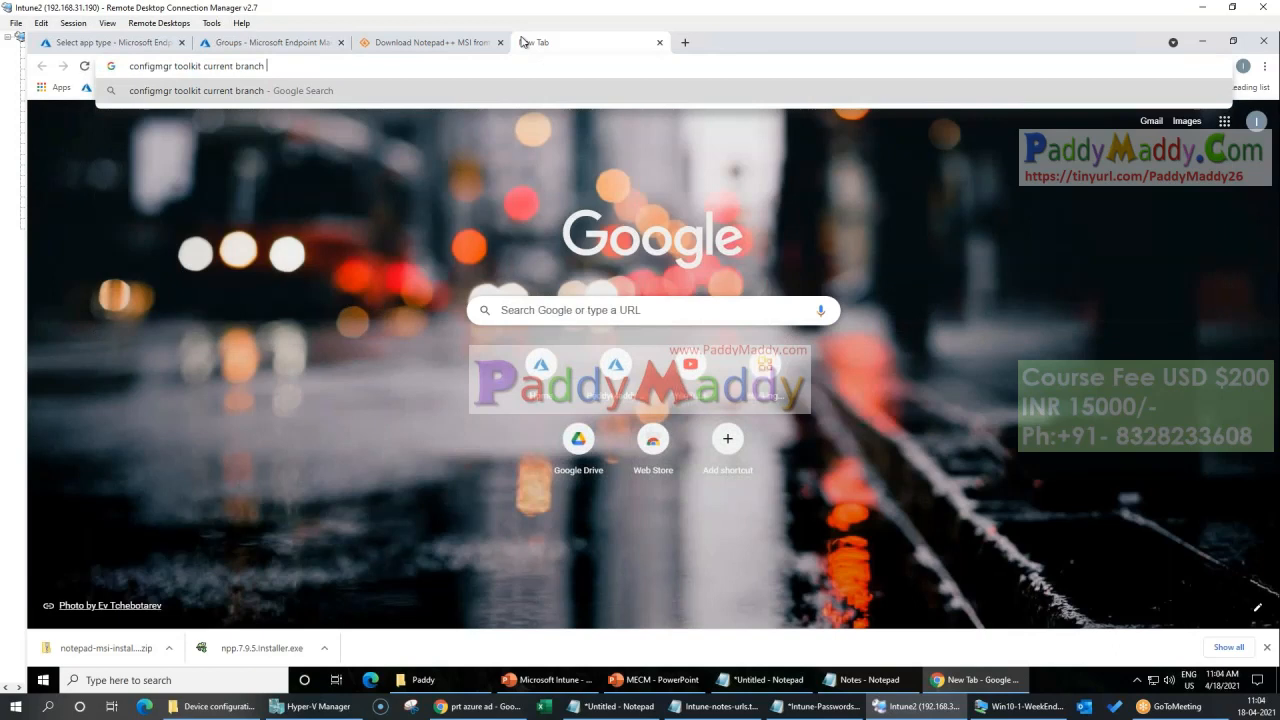
{"action": "key", "text": "Down"}
{"action": "key", "text": "Return"}
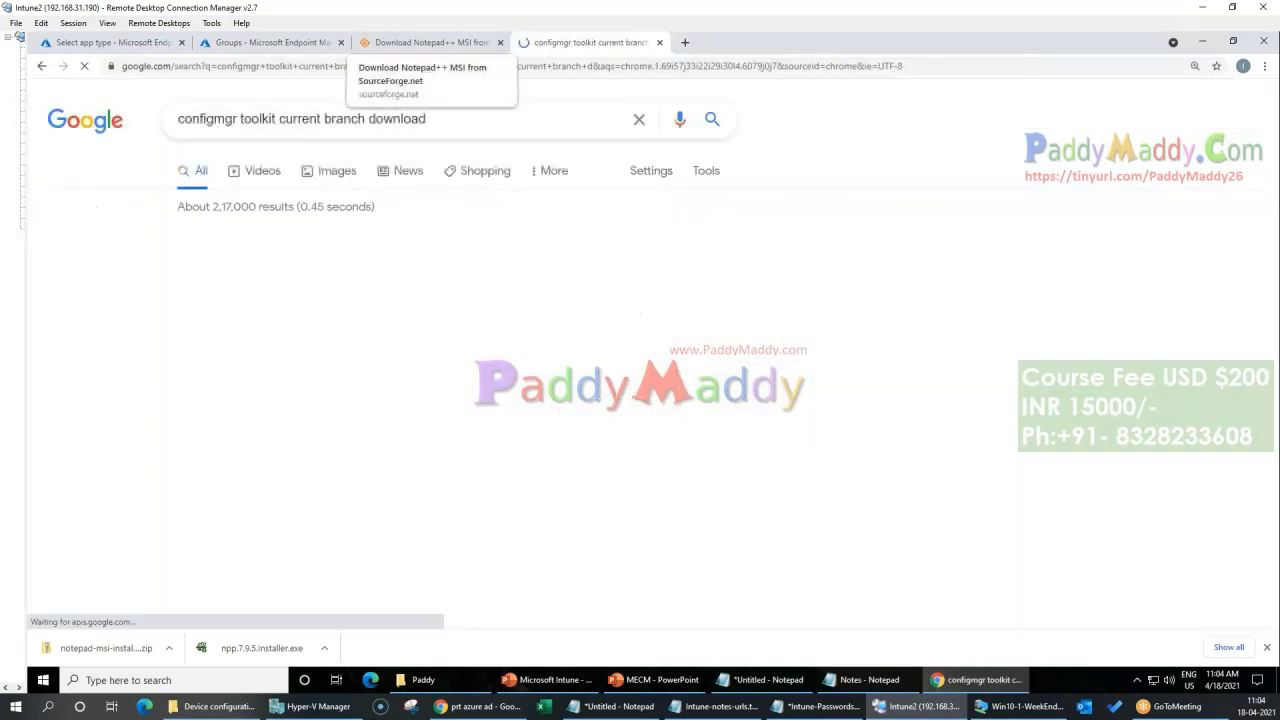
Step: Download the System Center 2012 R2 Configuration Manager Toolkit from its Microsoft Download Center page
{"action": "left_click", "coordinate": [247, 262]}
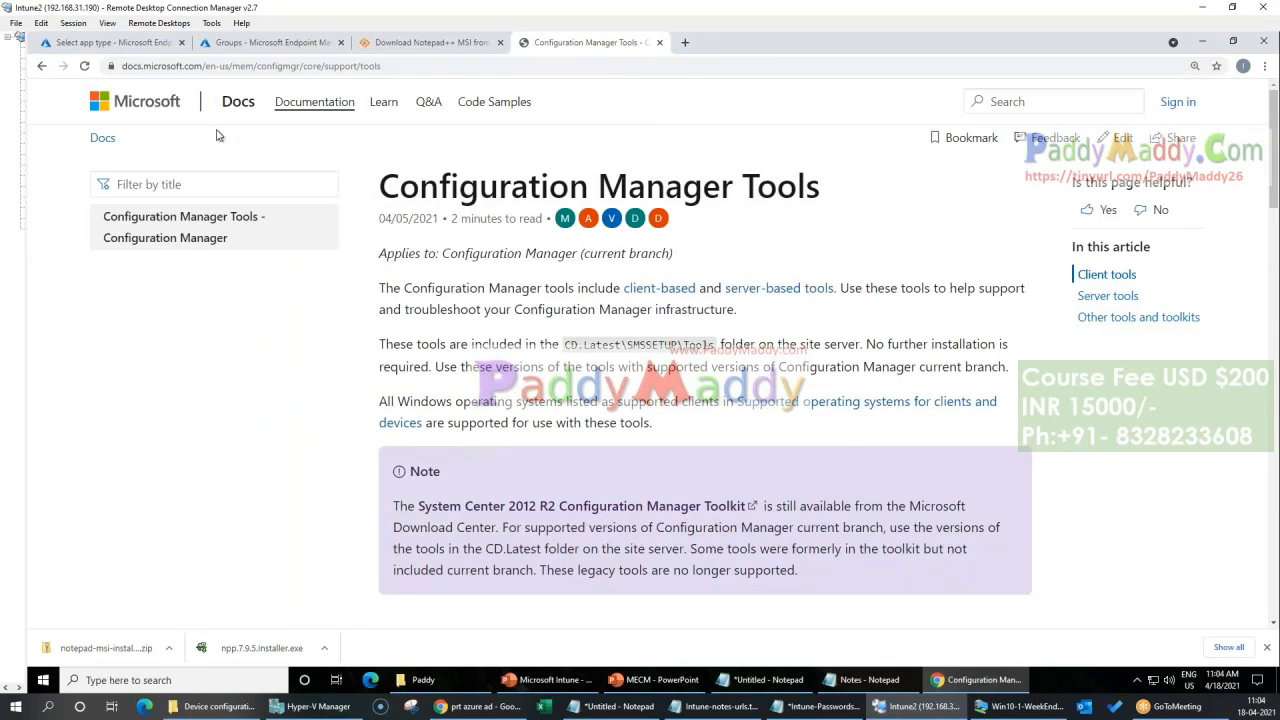
{"action": "left_click", "coordinate": [41, 66]}
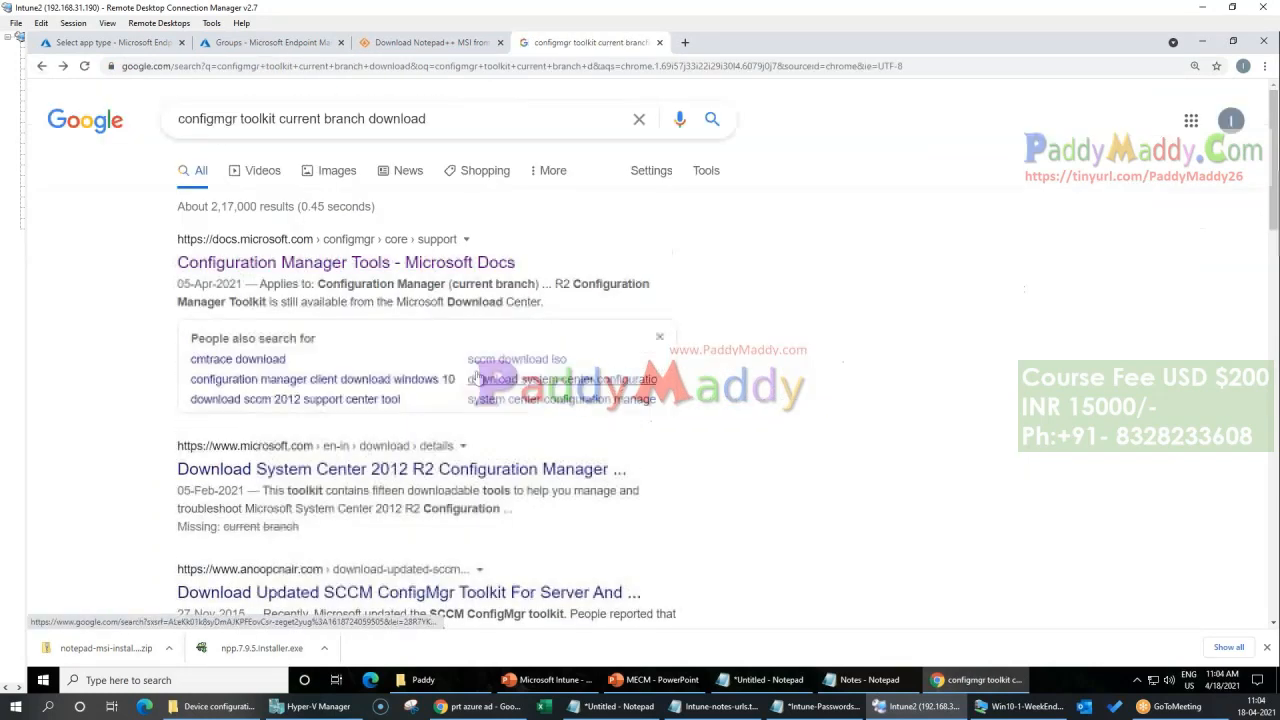
{"action": "left_click", "coordinate": [596, 470]}
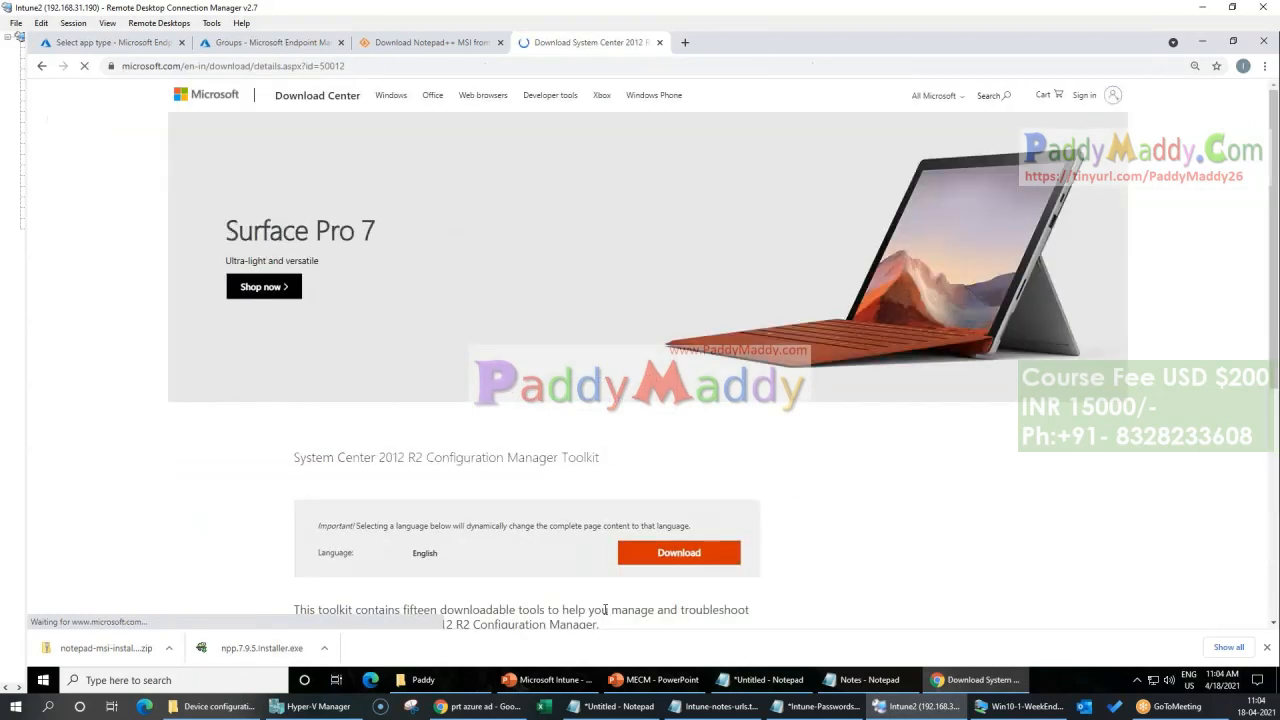
{"action": "left_click_drag", "start_coordinate": [648, 573], "coordinate": [800, 574]}
{"action": "left_click", "coordinate": [675, 613]}
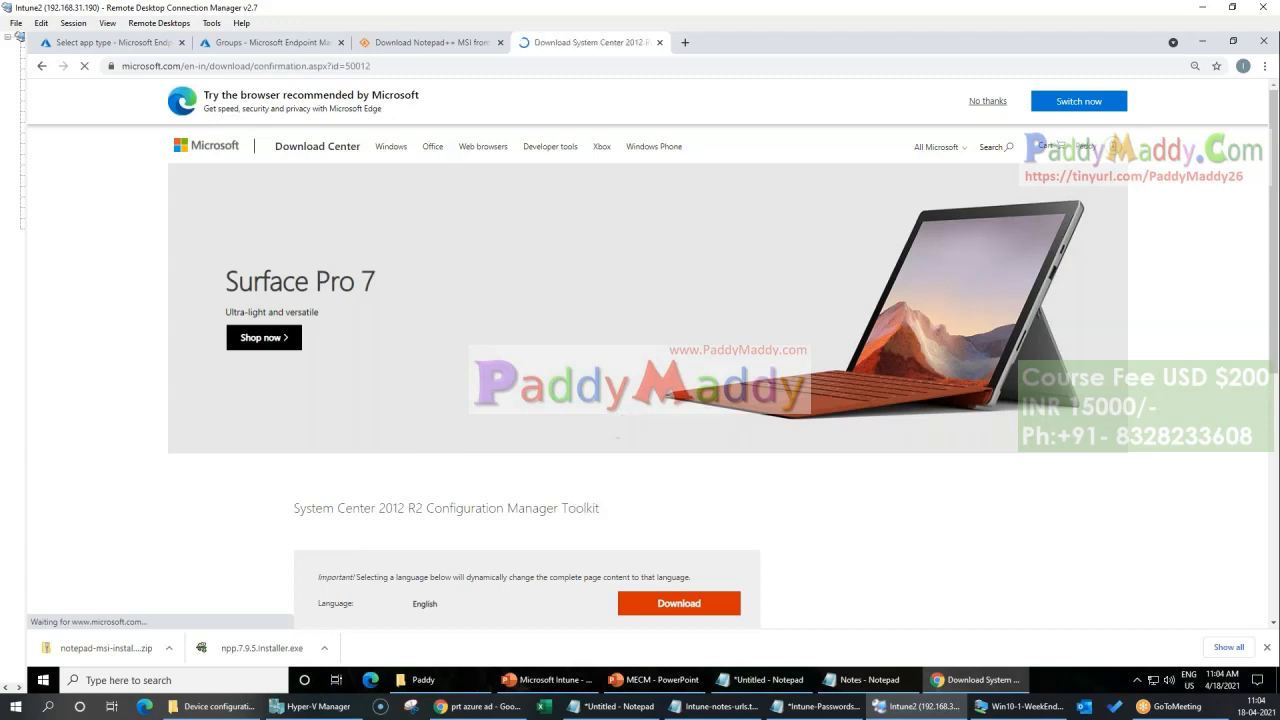
{"action": "scroll", "coordinate": [650, 442], "scroll_direction": "down", "scroll_amount": 2}
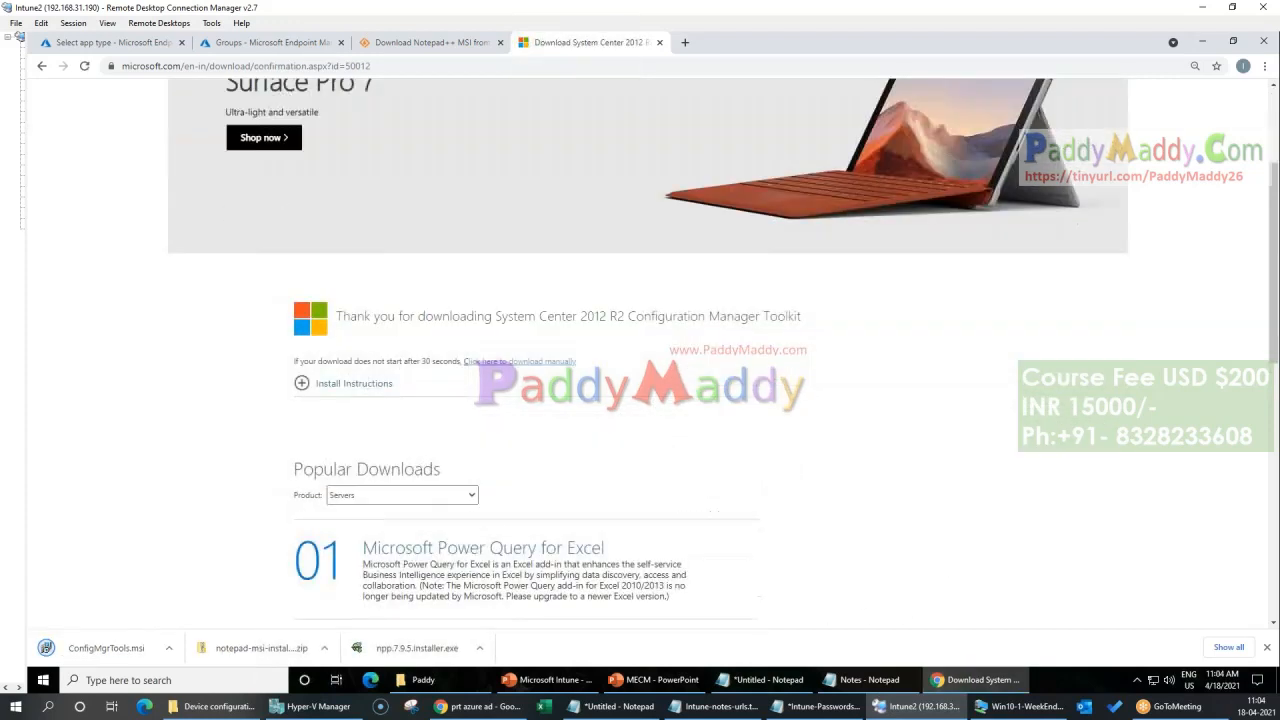
Step: Show the downloaded notepad-msi-installer zip file in its folder
{"action": "left_click", "coordinate": [324, 648]}
{"action": "left_click", "coordinate": [366, 603]}
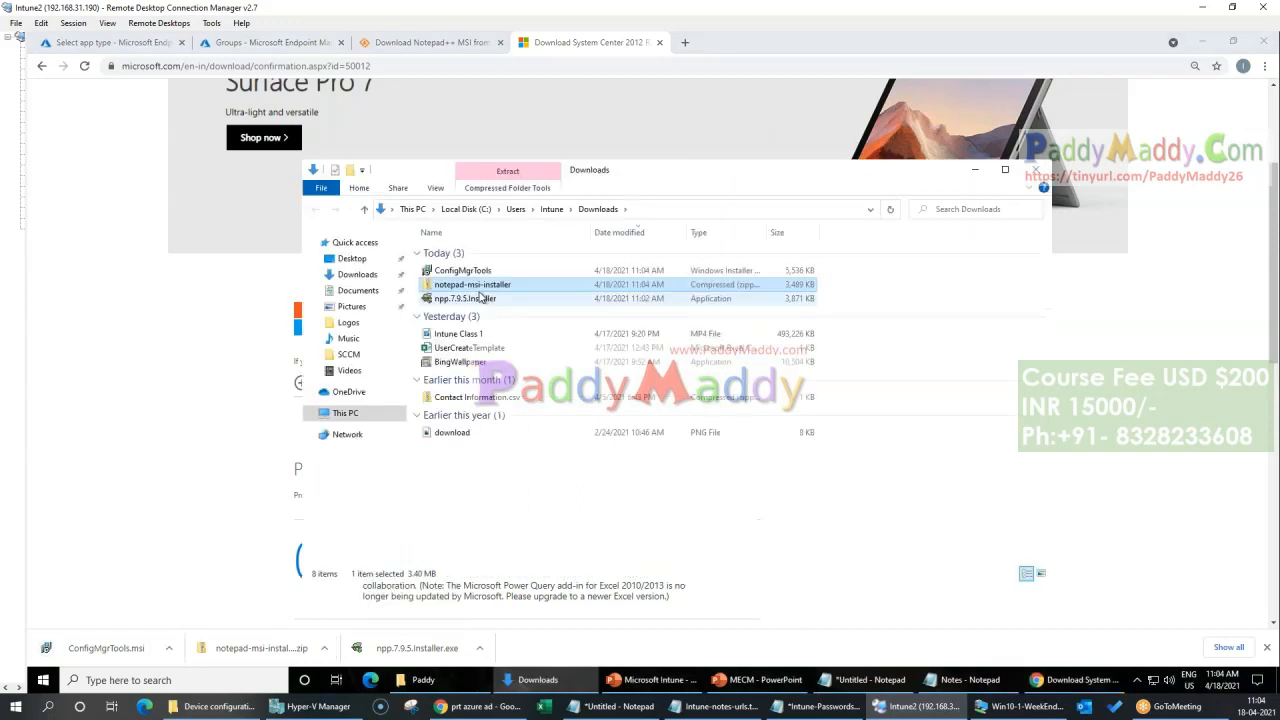
Step: Extract the notepad-msi-installer zip into its own folder within Downloads and open that folder
{"action": "right_click", "coordinate": [478, 284]}
{"action": "mouse_move", "coordinate": [570, 362]}
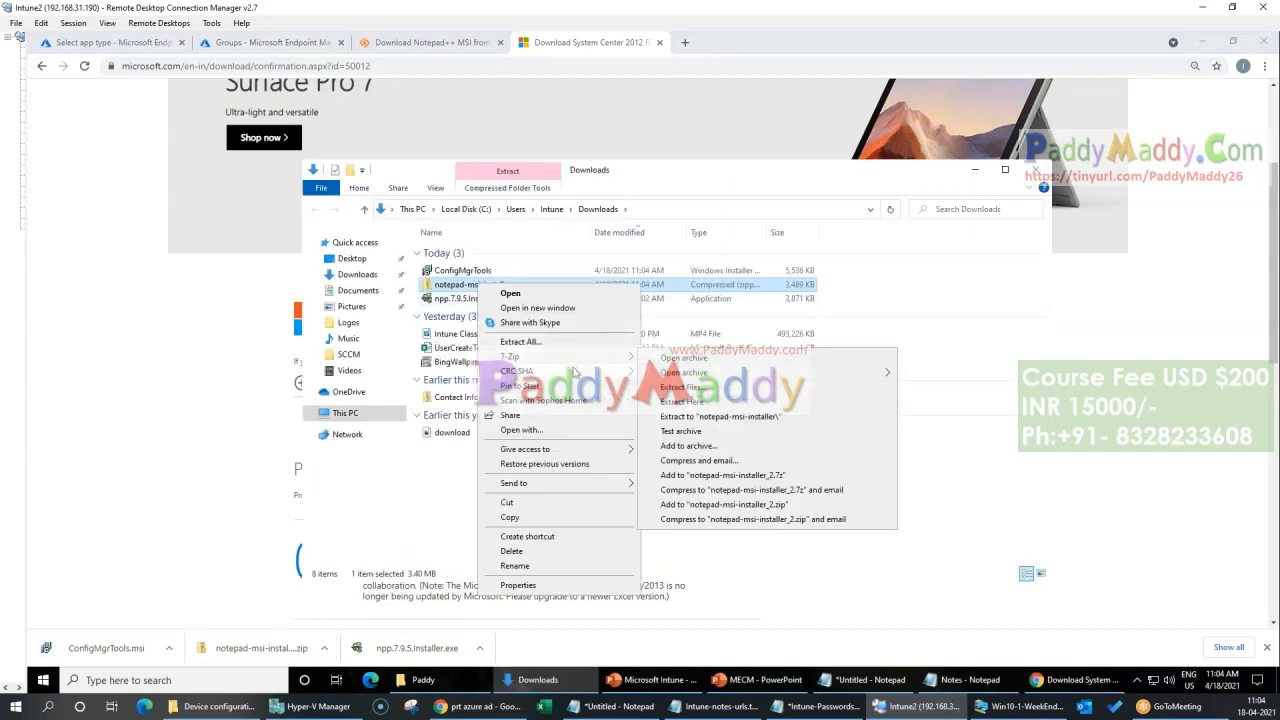
{"action": "left_click", "coordinate": [722, 418]}
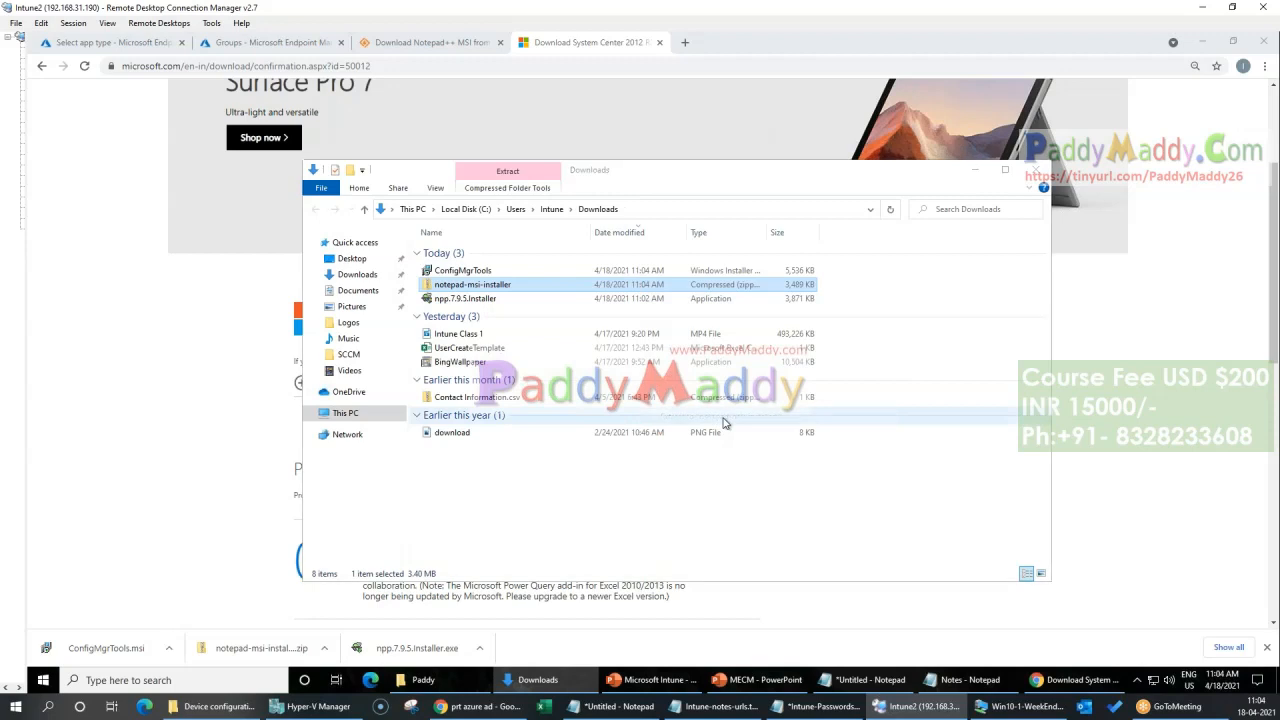
{"action": "double_click", "coordinate": [474, 314]}
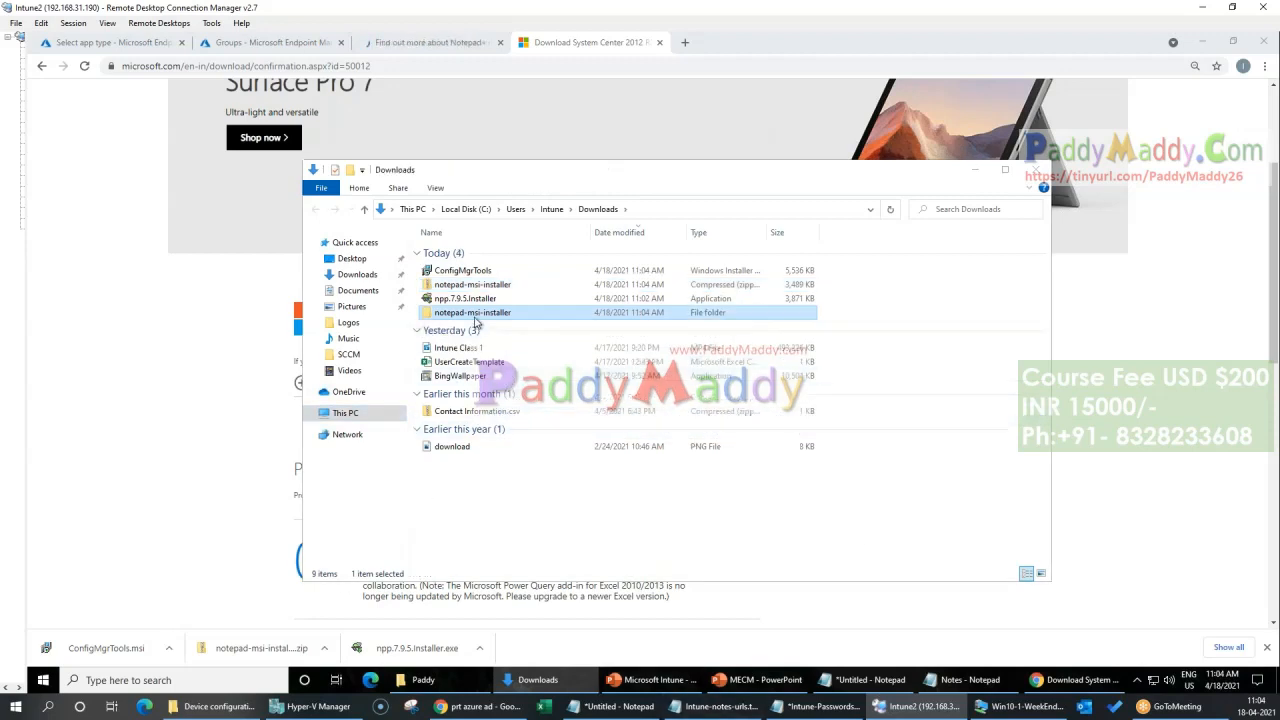
Step: Check the full file type of the extracted Notepad++7_8_9 package and close the folder window
{"action": "left_click", "coordinate": [494, 254]}
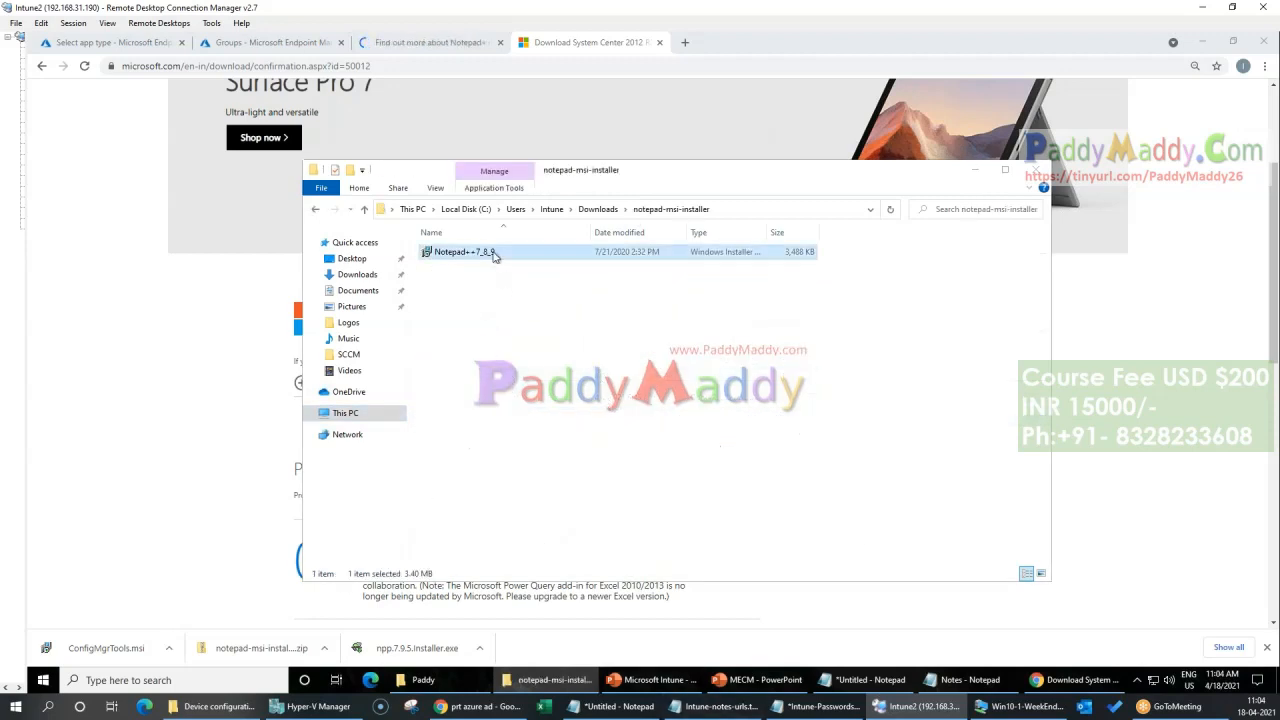
{"action": "left_click_drag", "start_coordinate": [768, 234], "coordinate": [855, 236]}
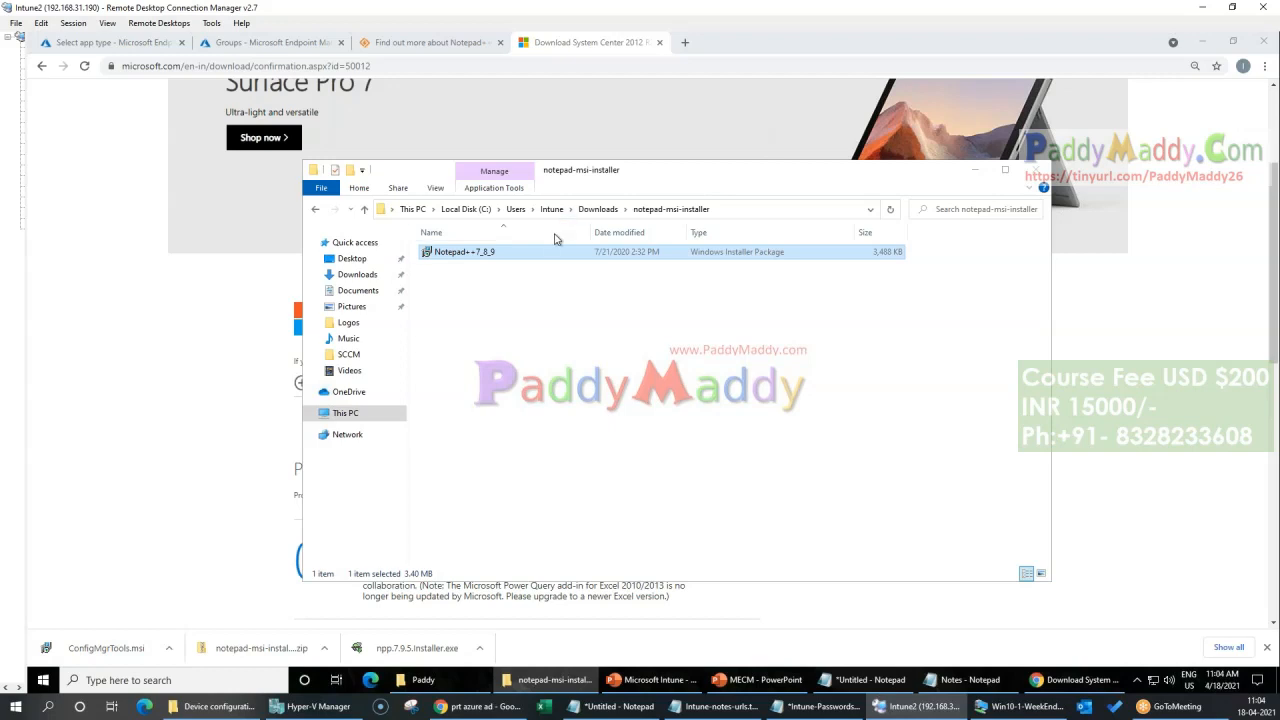
{"action": "left_click", "coordinate": [610, 430]}
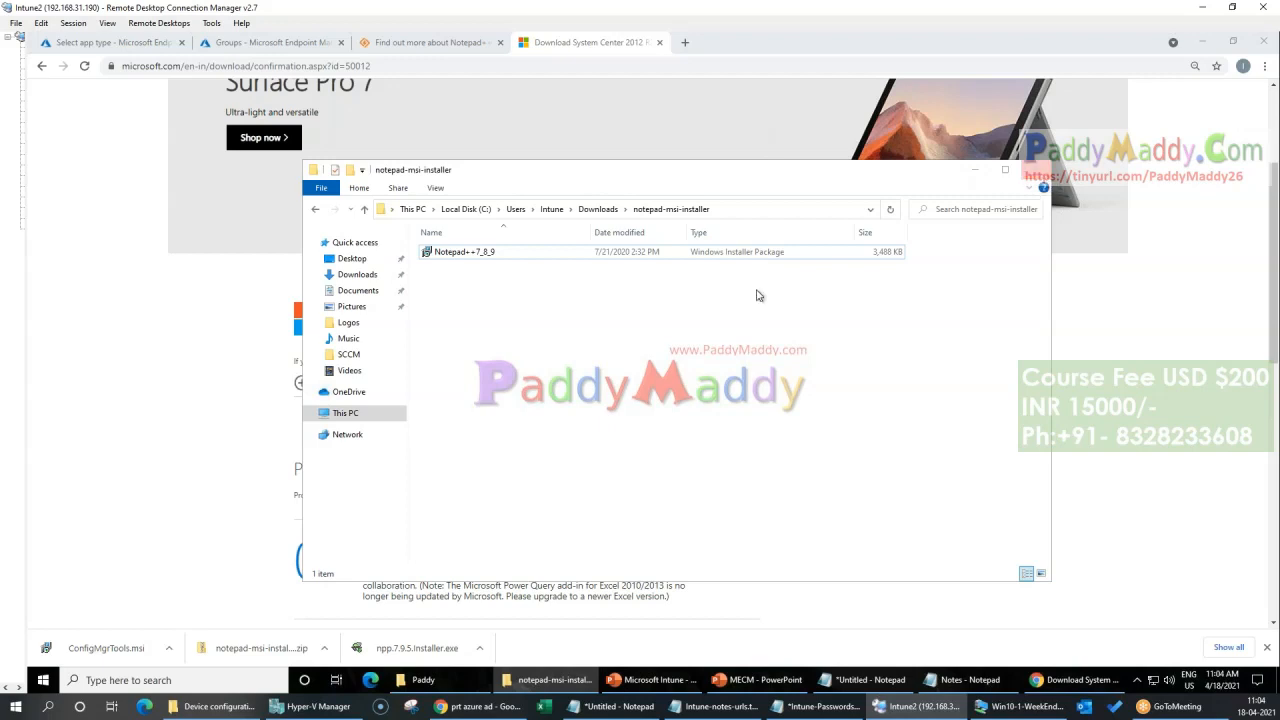
{"action": "left_click", "coordinate": [1040, 176]}
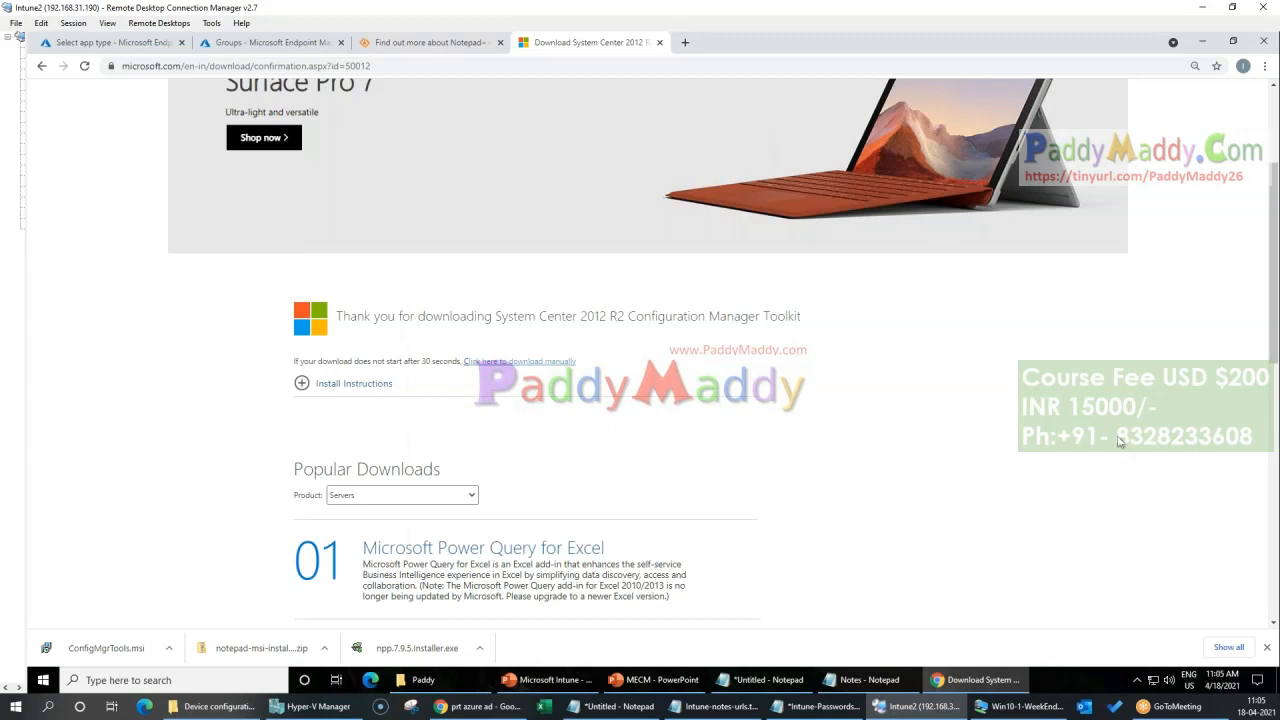
Step: Close the Microsoft download, SourceForge and Groups browser tabs, leaving only the Windows app creation page open
{"action": "key", "text": "ctrl+w"}
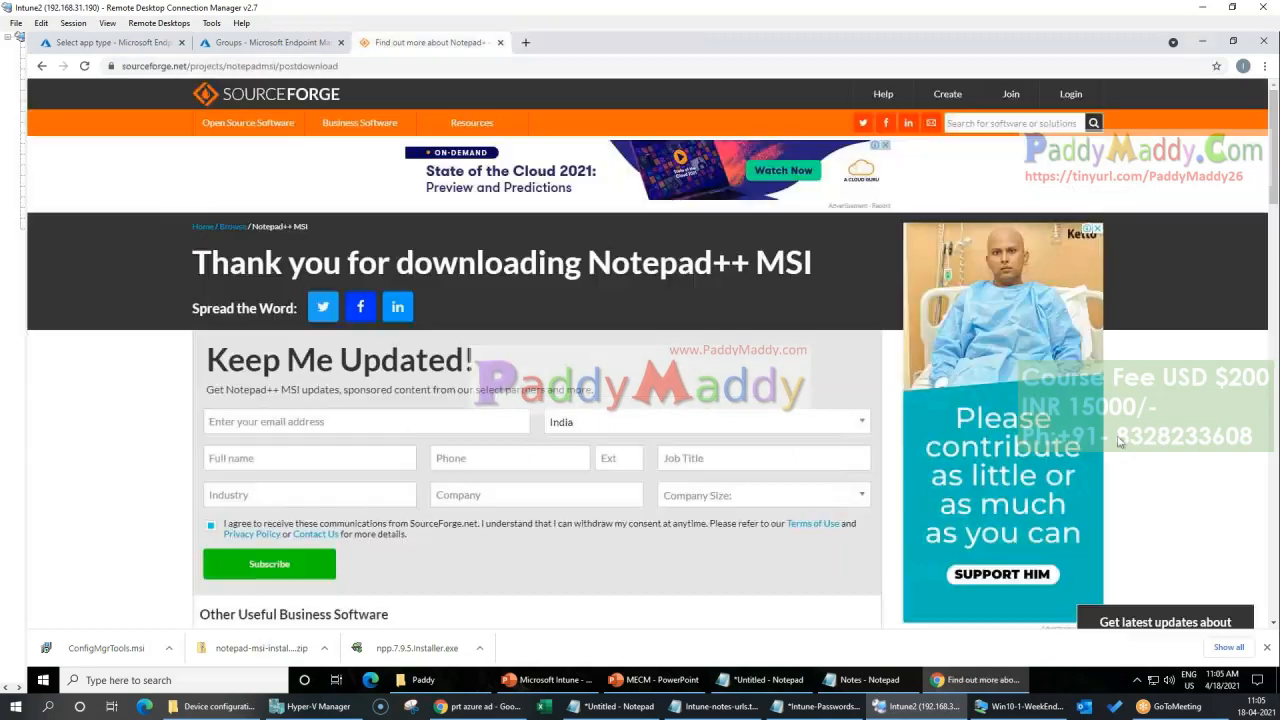
{"action": "key", "text": "ctrl+w"}
{"action": "key", "text": "ctrl+w"}
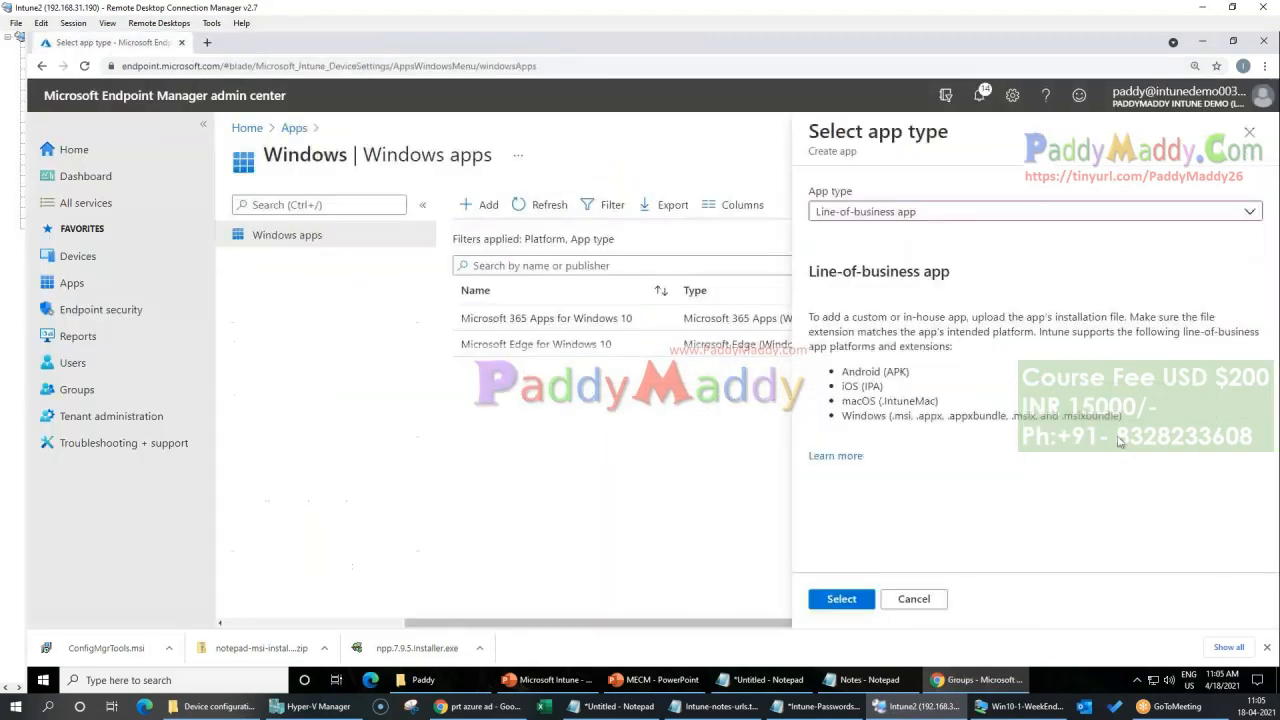
Step: Discard the pending app type selection and reopen the Windows apps list from the admin center home page
{"action": "left_click", "coordinate": [933, 600]}
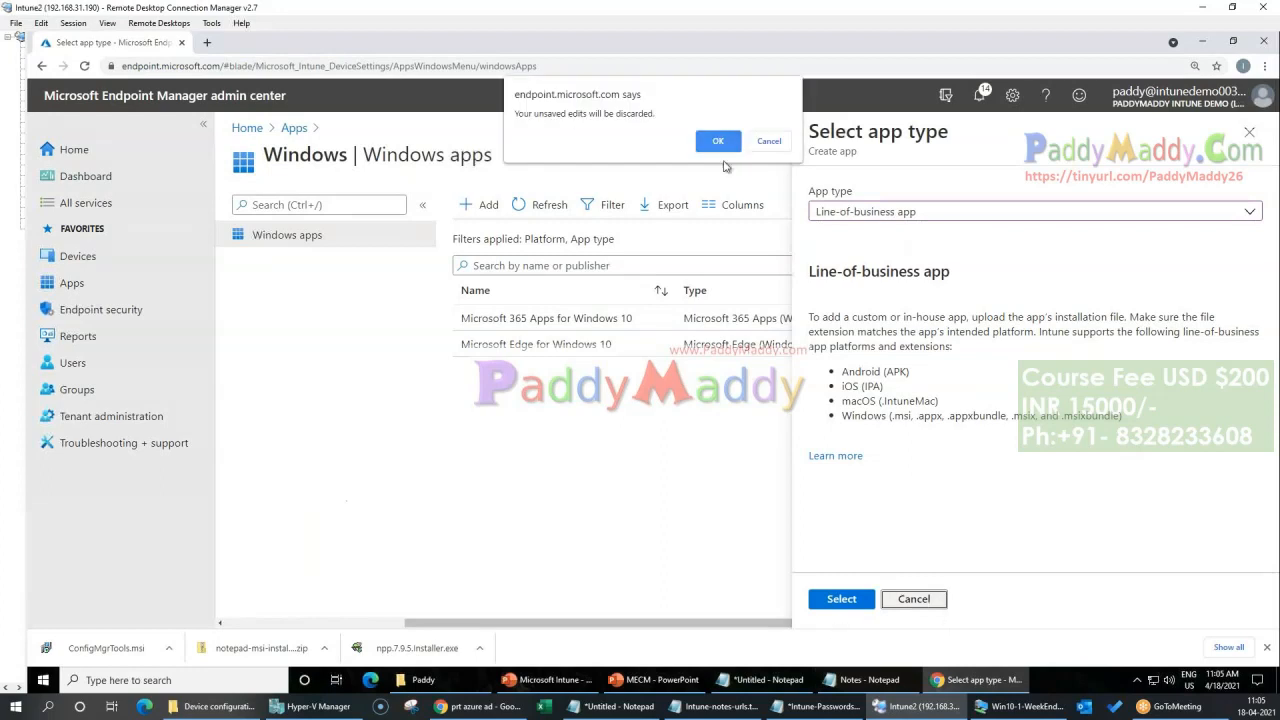
{"action": "left_click", "coordinate": [716, 145]}
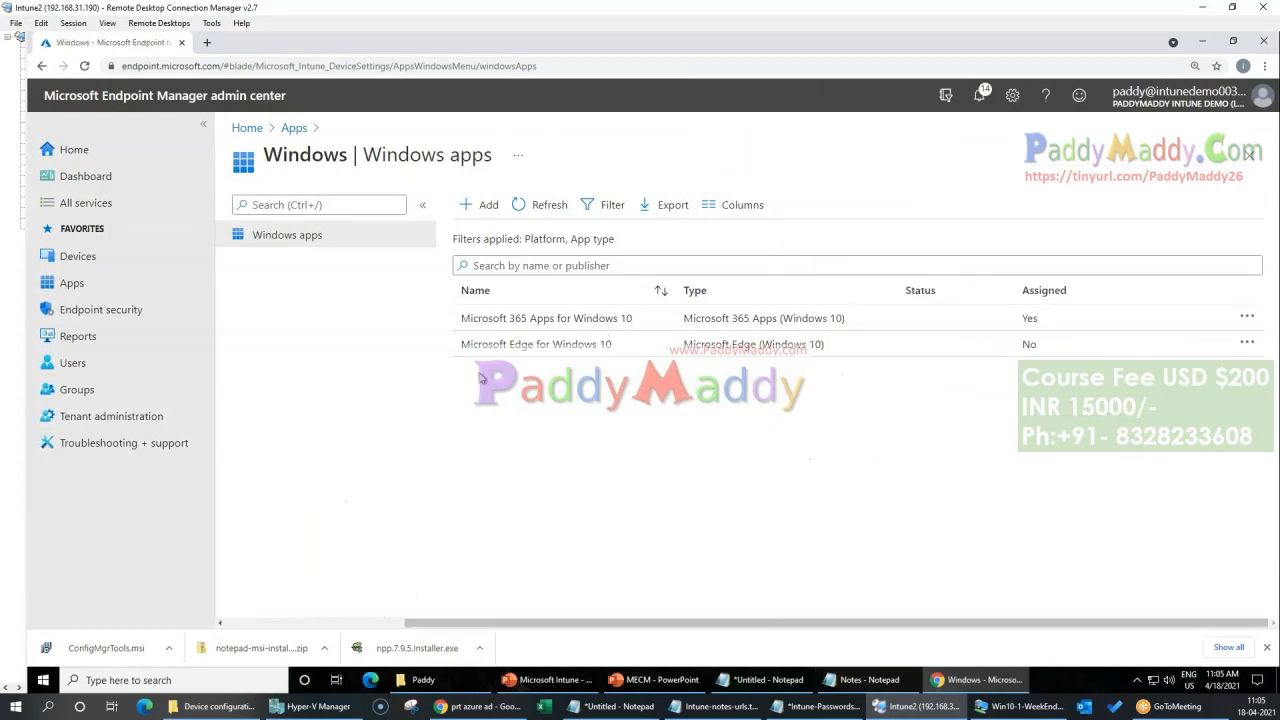
{"action": "left_click", "coordinate": [66, 150]}
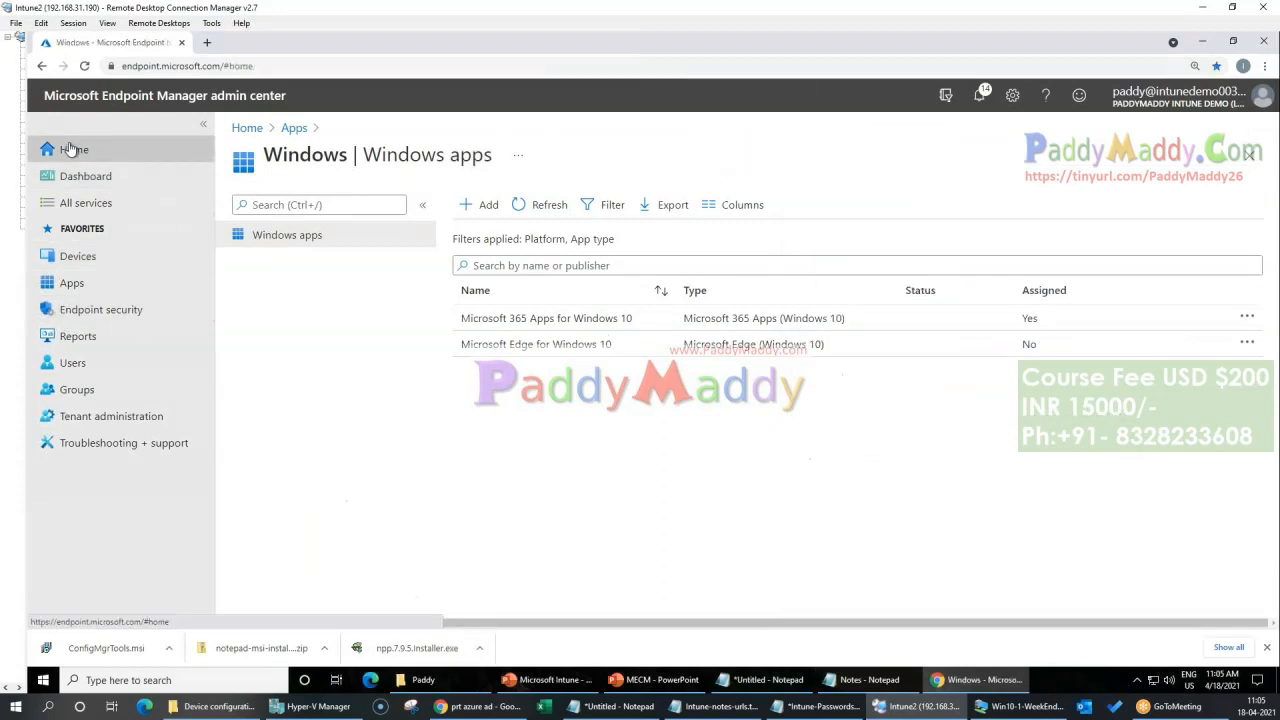
{"action": "left_click", "coordinate": [72, 284]}
{"action": "left_click", "coordinate": [281, 360]}
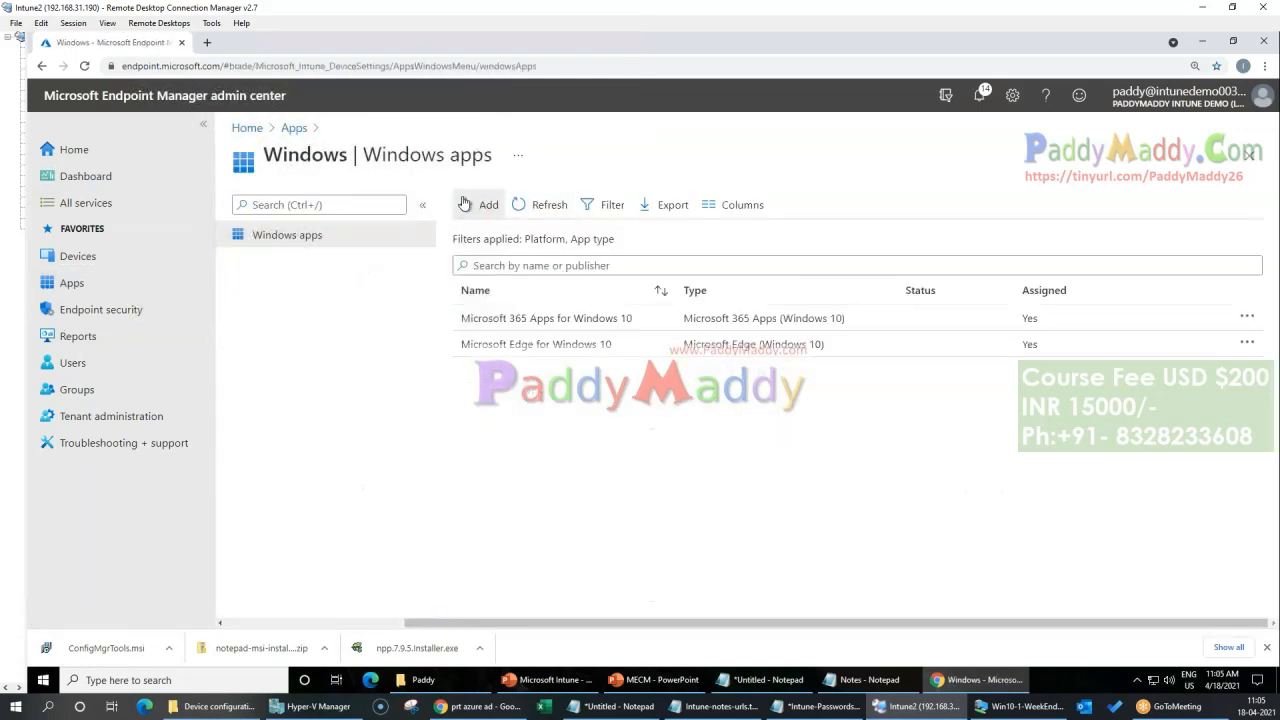
Step: Start adding a Windows app and choose Line-of-business app as its app type
{"action": "left_click", "coordinate": [464, 204]}
{"action": "left_click", "coordinate": [941, 217]}
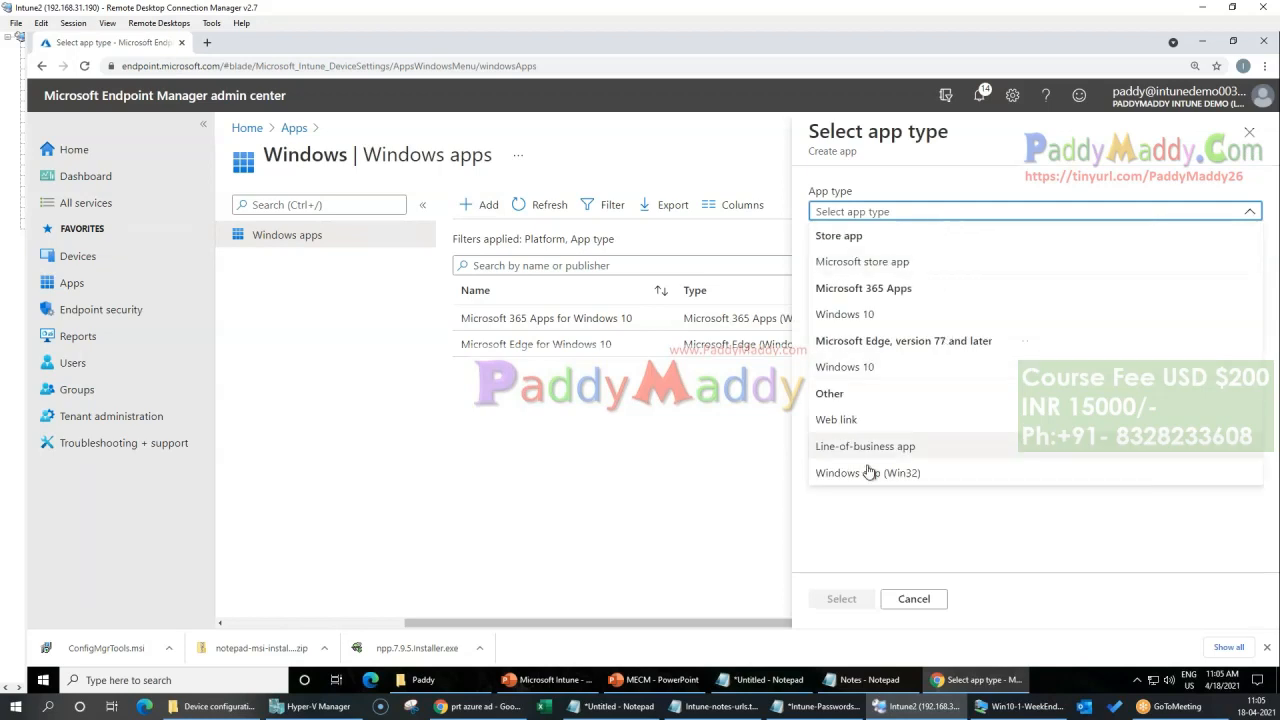
{"action": "left_click", "coordinate": [905, 452]}
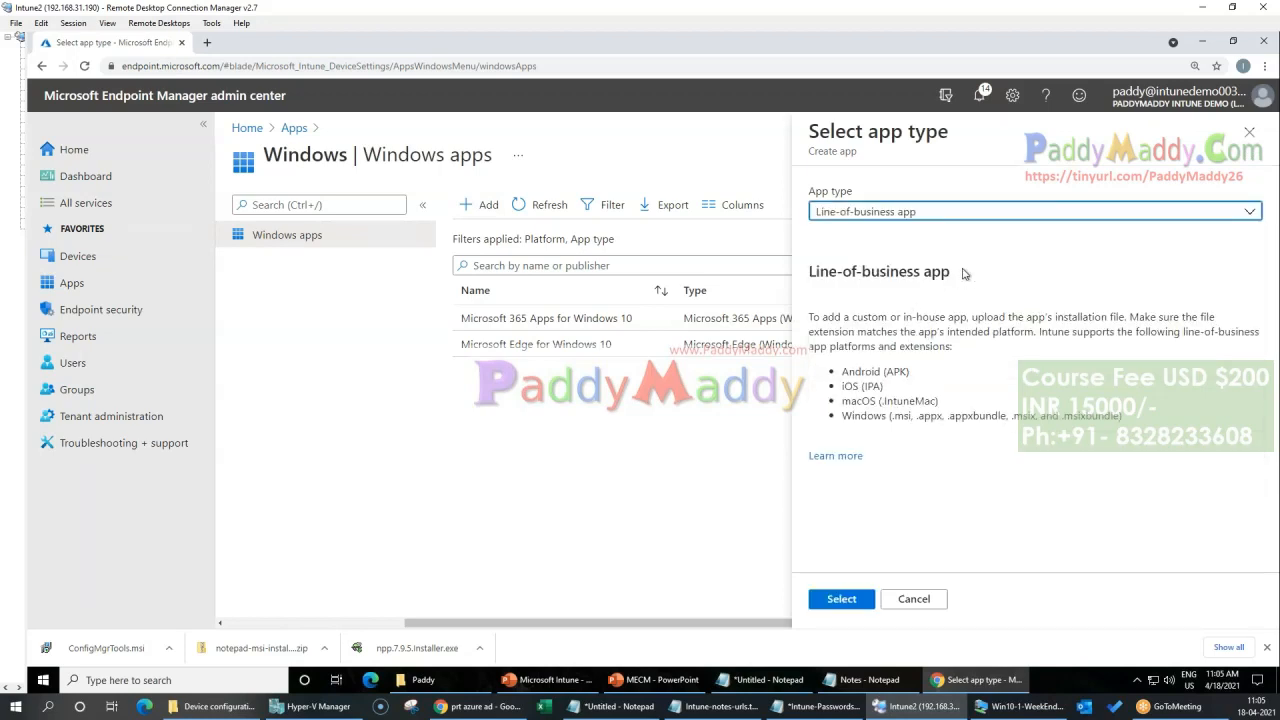
Step: Review the platforms and file extensions supported for line-of-business apps, especially the Windows .msi format
{"action": "left_click_drag", "start_coordinate": [840, 372], "coordinate": [1125, 419]}
{"action": "left_click", "coordinate": [1129, 451]}
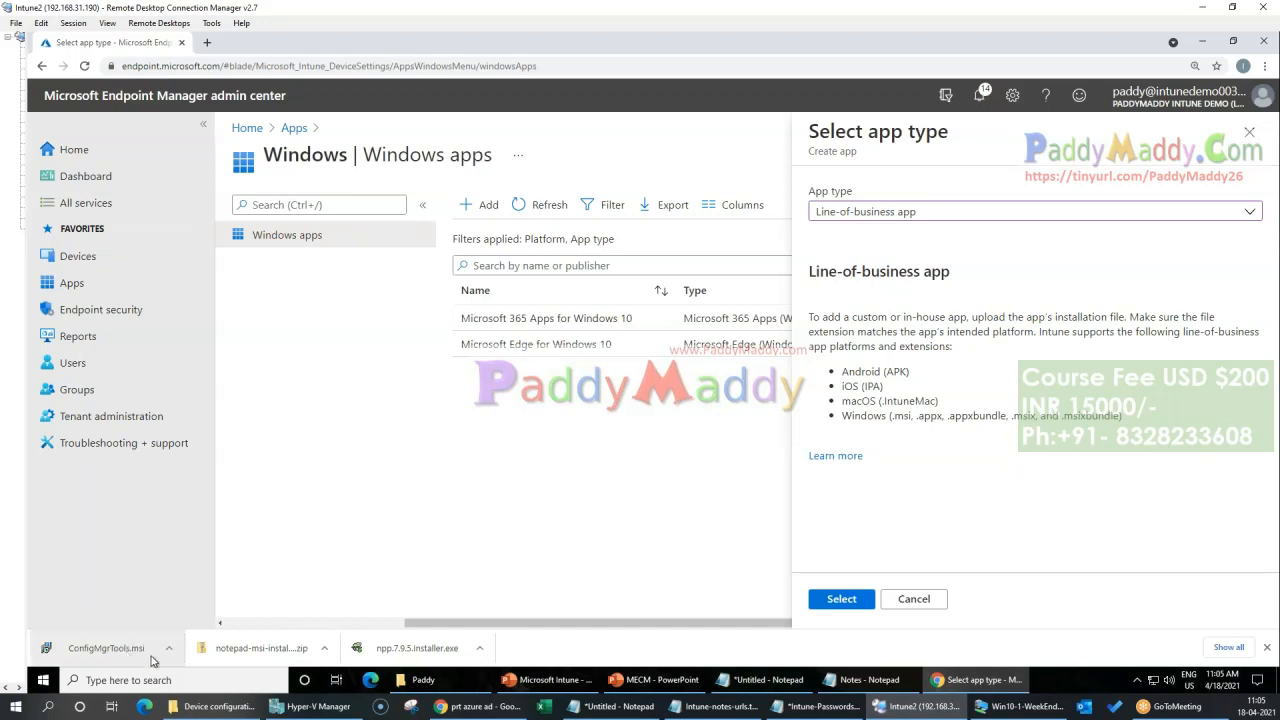
{"action": "left_click_drag", "start_coordinate": [891, 418], "coordinate": [907, 416]}
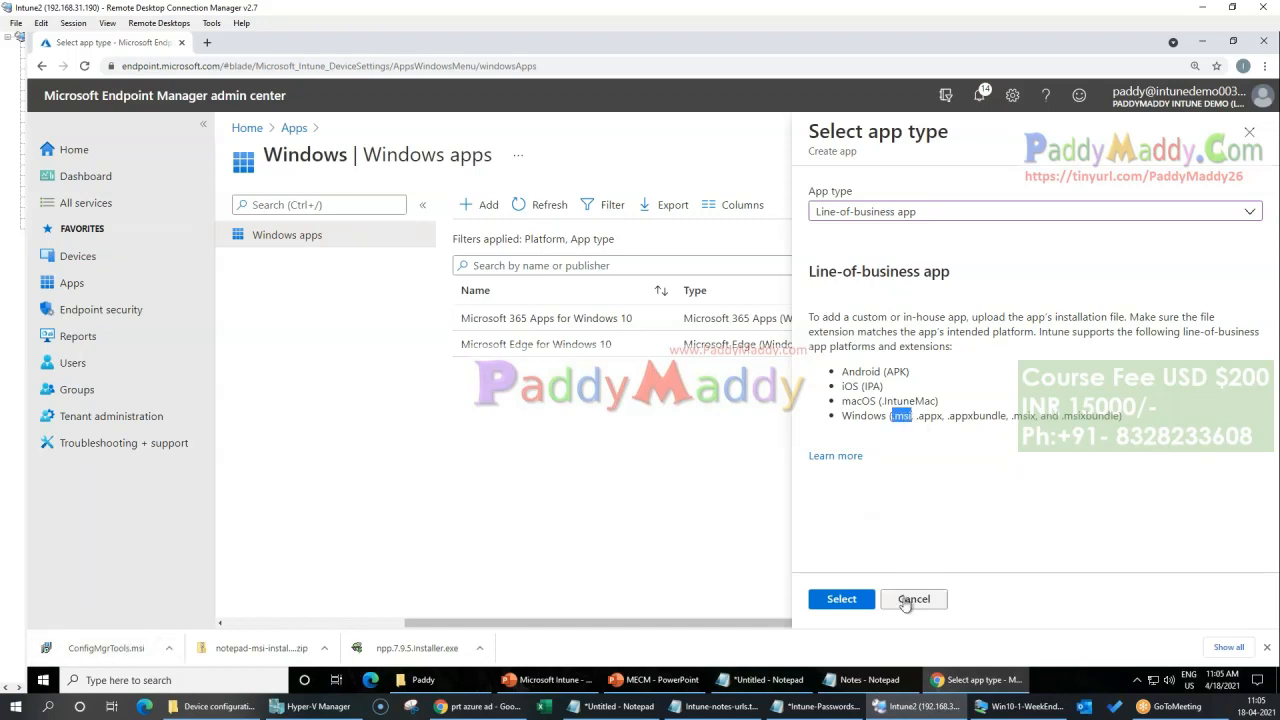
{"action": "left_click_drag", "start_coordinate": [1149, 421], "coordinate": [848, 367]}
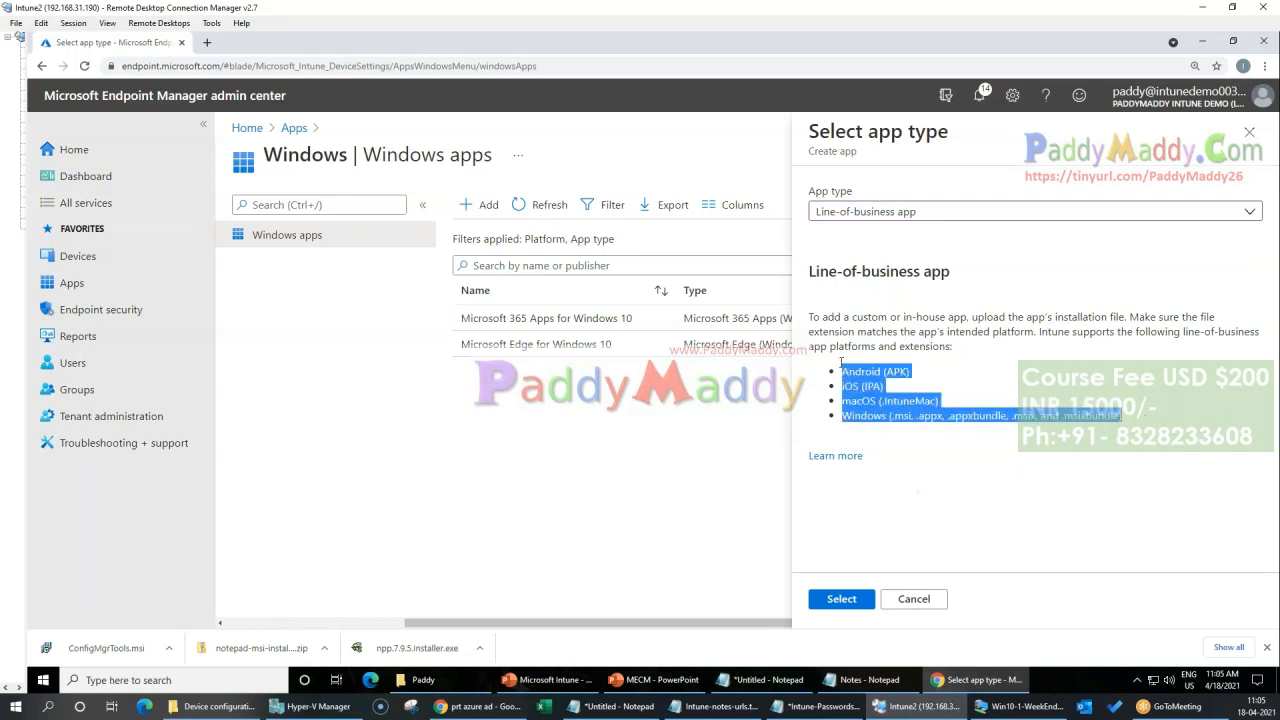
{"action": "left_click", "coordinate": [1055, 438]}
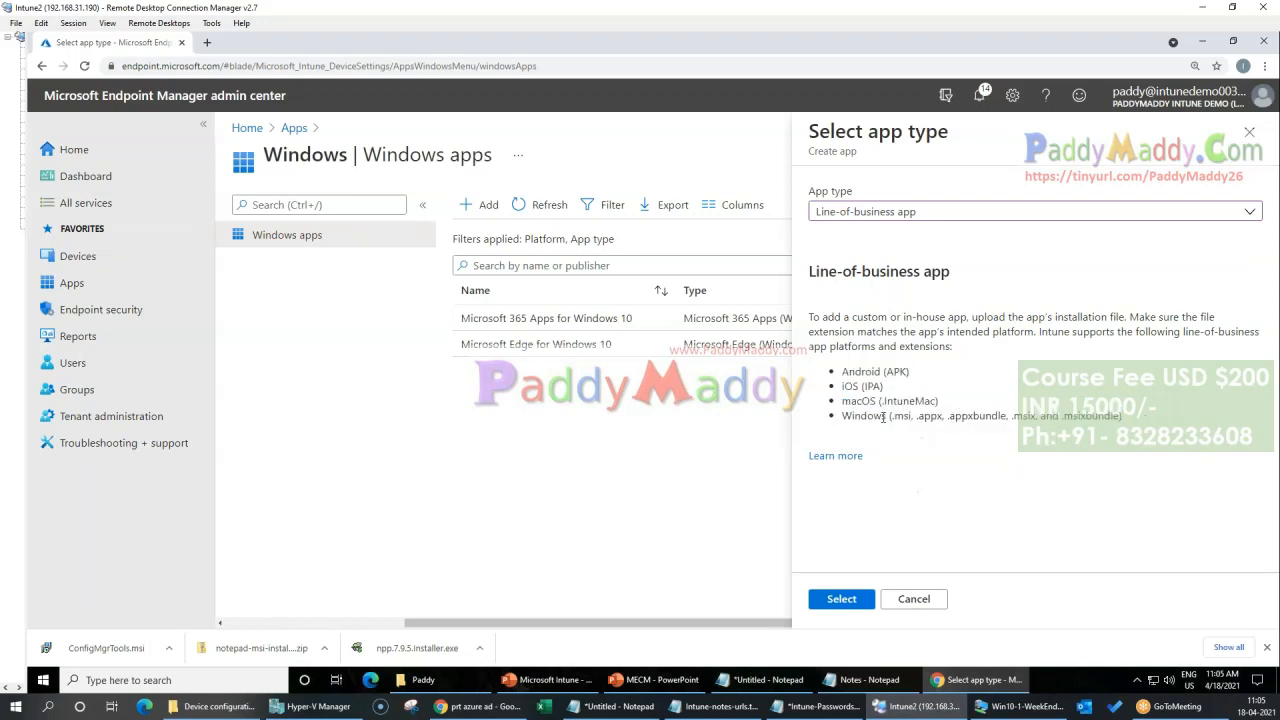
{"action": "left_click_drag", "start_coordinate": [906, 417], "coordinate": [912, 417]}
Step: Confirm the line-of-business app type and choose ConfigMgrTools.msi from Downloads as the app package file
{"action": "left_click", "coordinate": [840, 600]}
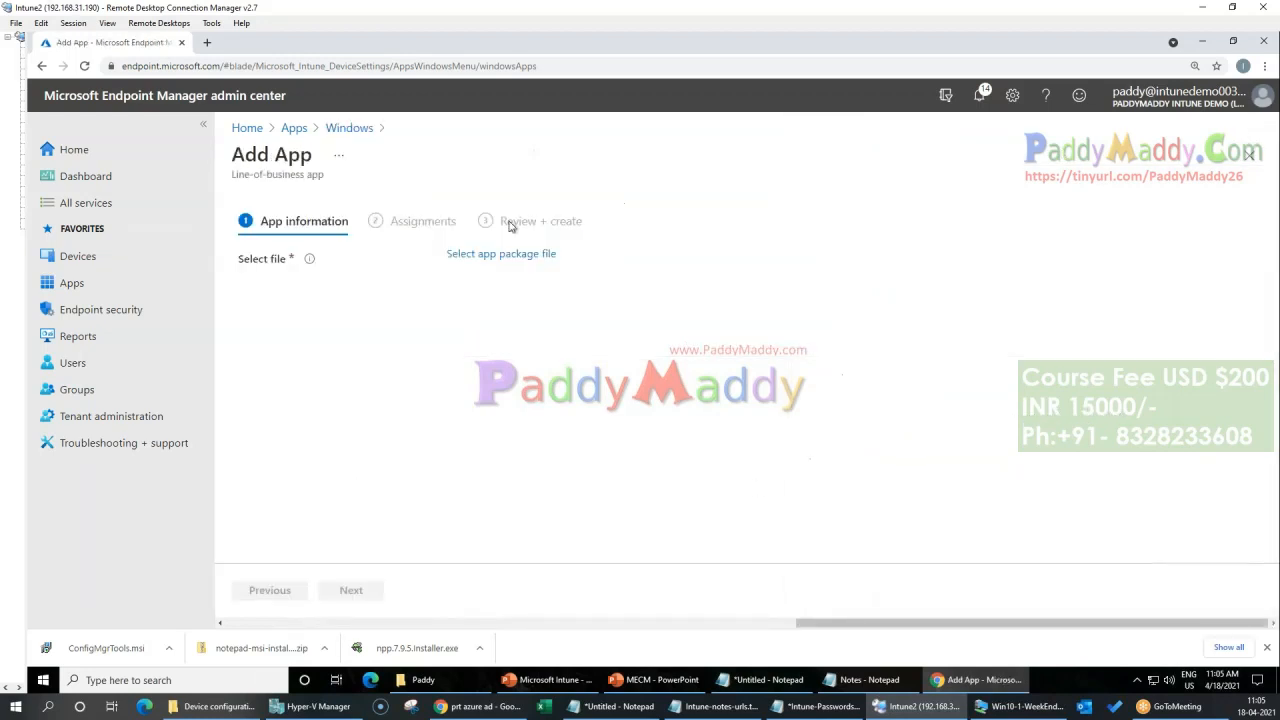
{"action": "left_click", "coordinate": [540, 256]}
{"action": "left_click", "coordinate": [1252, 203]}
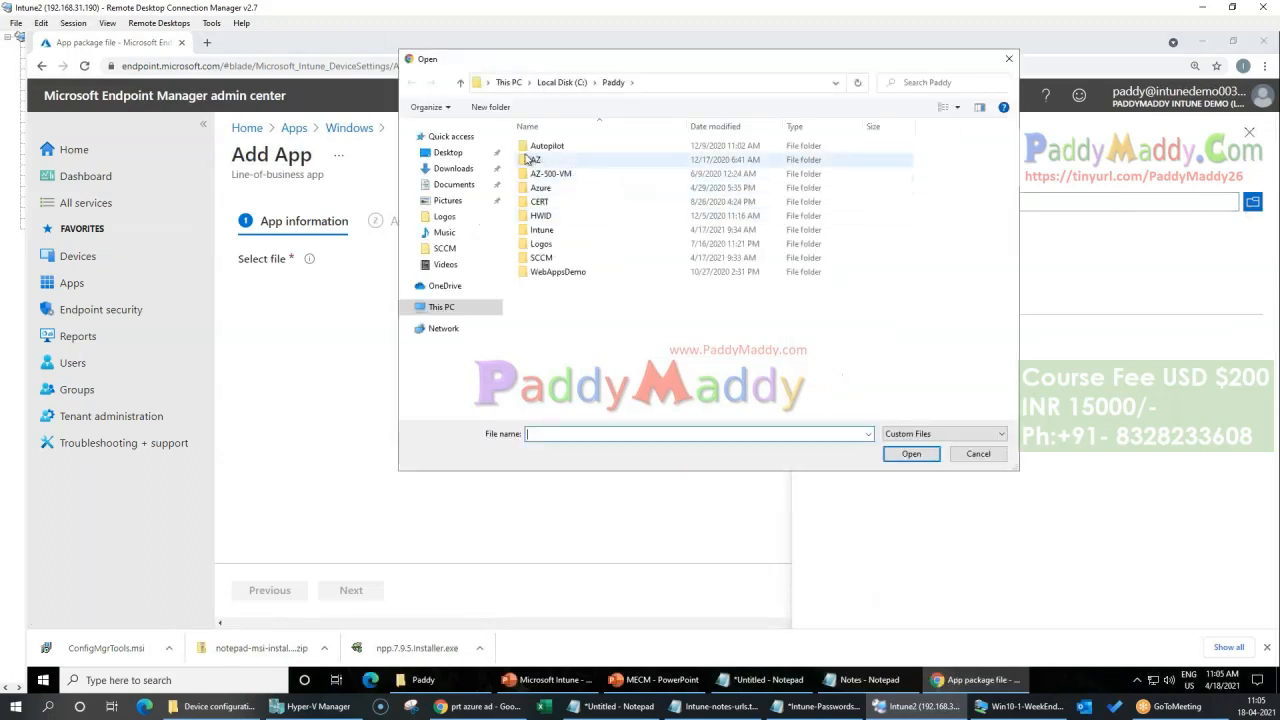
{"action": "left_click", "coordinate": [454, 184]}
{"action": "left_click", "coordinate": [453, 168]}
{"action": "double_click", "coordinate": [574, 166]}
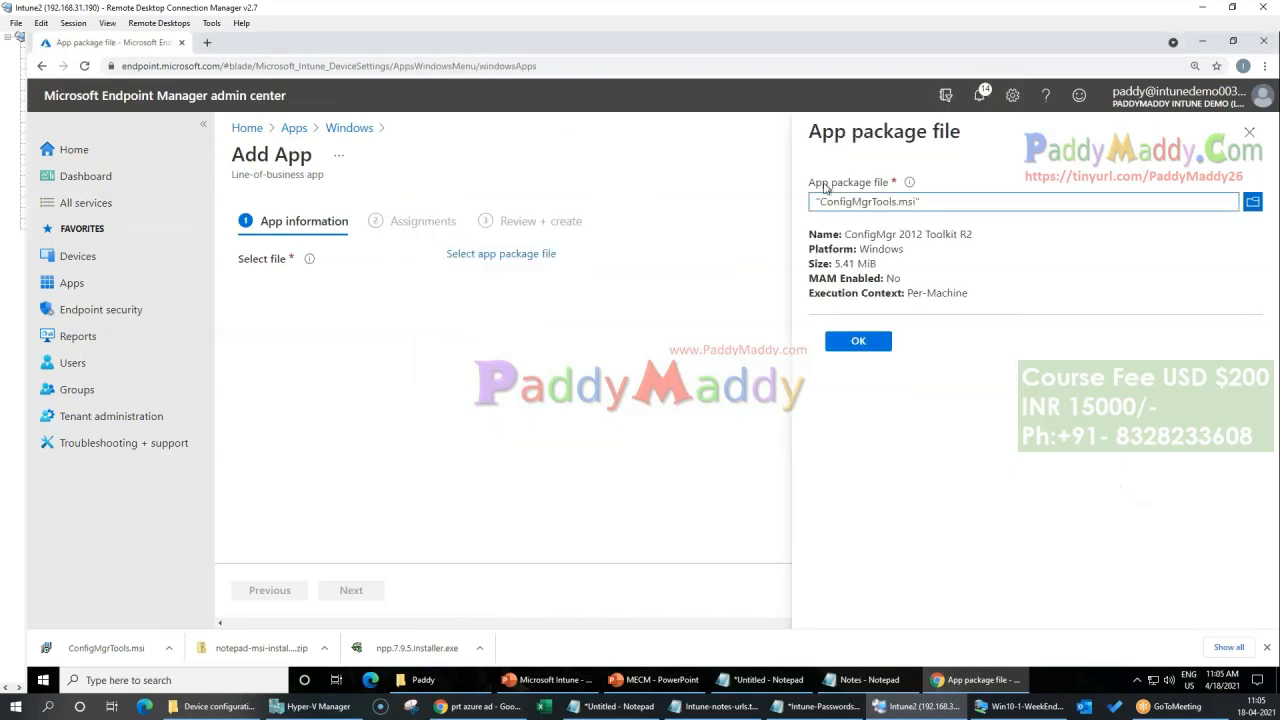
Step: Draw freehand annotations around the app package file name and over the Add App page, and clear them
{"action": "left_click", "coordinate": [828, 14]}
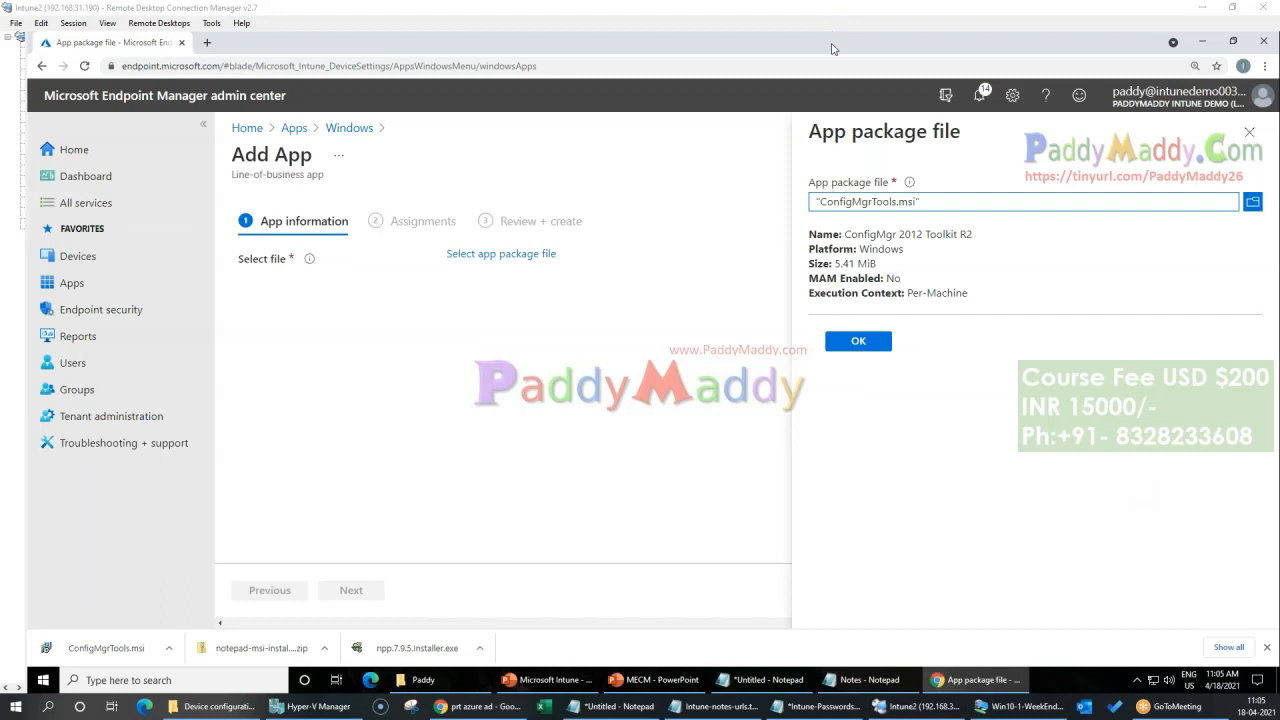
{"action": "key", "text": "ctrl+2"}
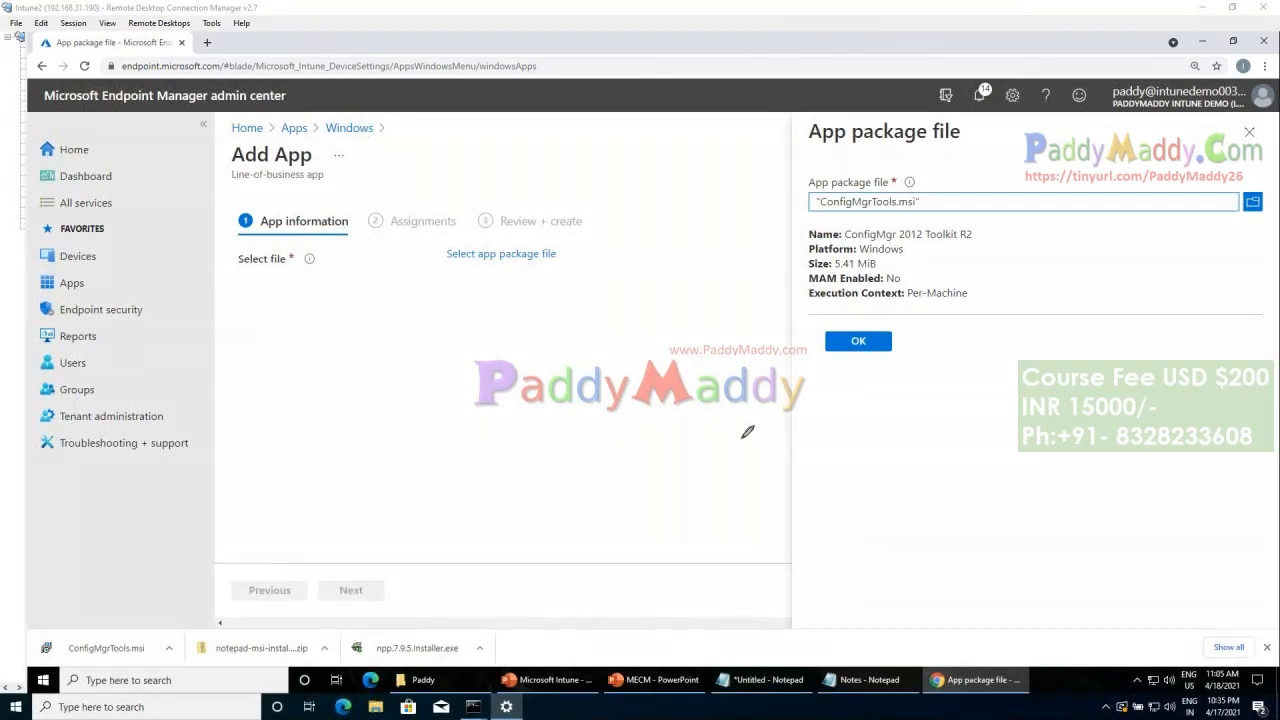
{"action": "mouse_move", "coordinate": [938, 200]}
{"action": "left_mouse_down"}
{"action": "mouse_move", "coordinate": [858, 168]}
{"action": "mouse_move", "coordinate": [924, 219]}
{"action": "mouse_move", "coordinate": [941, 197]}
{"action": "left_mouse_up"}
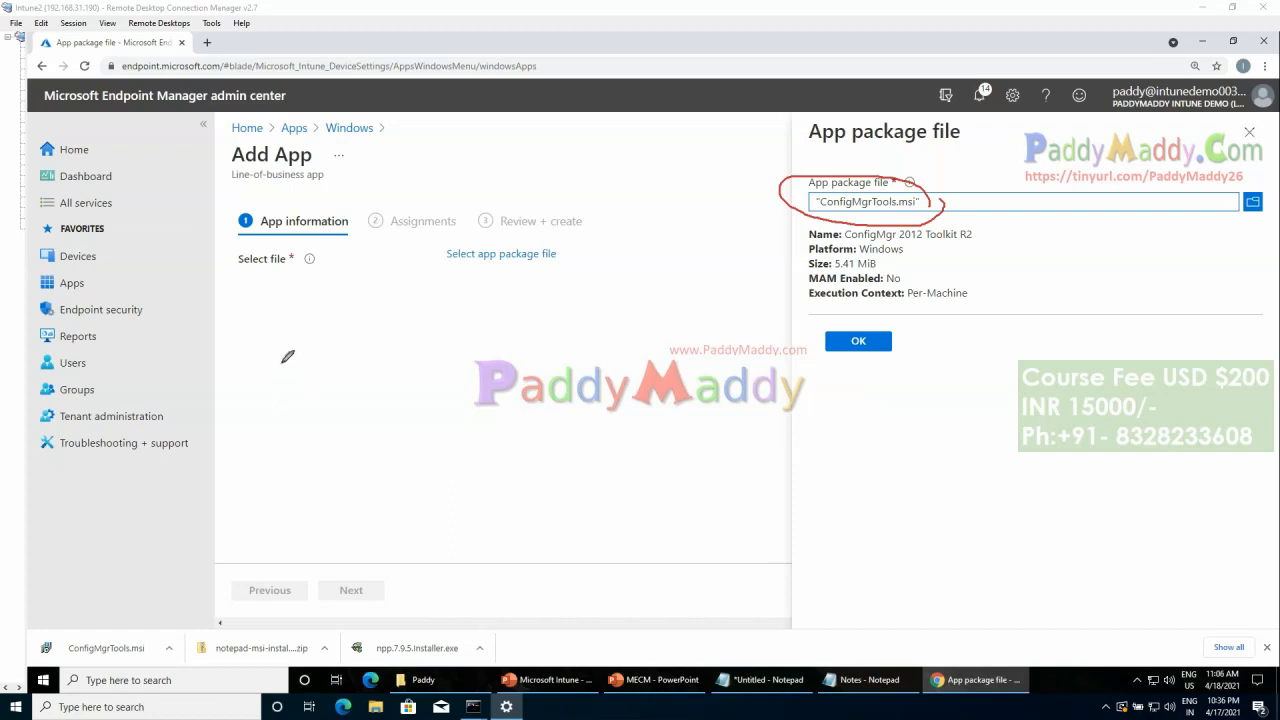
{"action": "mouse_move", "coordinate": [271, 342]}
{"action": "left_mouse_down"}
{"action": "mouse_move", "coordinate": [277, 372]}
{"action": "mouse_move", "coordinate": [292, 350]}
{"action": "mouse_move", "coordinate": [354, 325]}
{"action": "mouse_move", "coordinate": [352, 262]}
{"action": "mouse_move", "coordinate": [460, 283]}
{"action": "mouse_move", "coordinate": [342, 283]}
{"action": "left_mouse_up"}
{"action": "mouse_move", "coordinate": [256, 424]}
{"action": "left_mouse_down"}
{"action": "mouse_move", "coordinate": [300, 474]}
{"action": "mouse_move", "coordinate": [332, 484]}
{"action": "mouse_move", "coordinate": [400, 457]}
{"action": "mouse_move", "coordinate": [375, 460]}
{"action": "mouse_move", "coordinate": [398, 485]}
{"action": "mouse_move", "coordinate": [430, 445]}
{"action": "mouse_move", "coordinate": [450, 450]}
{"action": "mouse_move", "coordinate": [490, 414]}
{"action": "mouse_move", "coordinate": [480, 372]}
{"action": "mouse_move", "coordinate": [527, 403]}
{"action": "left_mouse_up"}
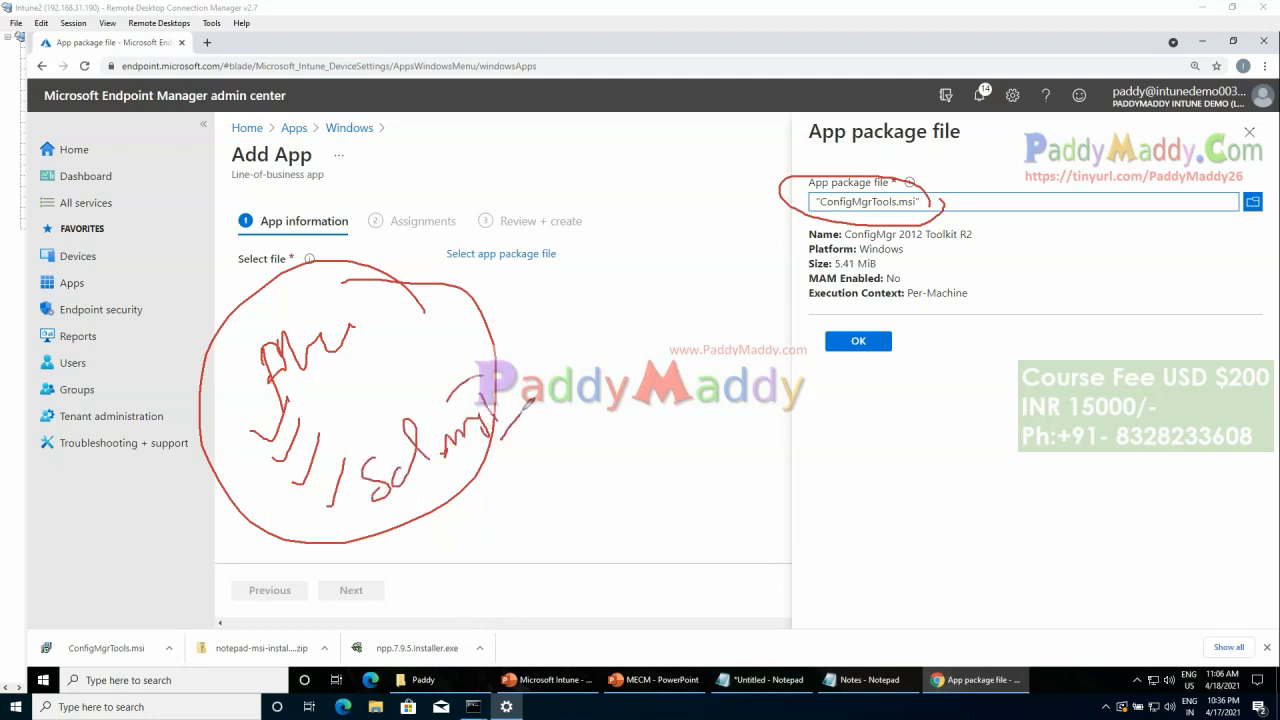
{"action": "left_click_drag", "start_coordinate": [200, 308], "coordinate": [602, 506]}
{"action": "mouse_move", "coordinate": [416, 200]}
{"action": "left_mouse_down"}
{"action": "mouse_move", "coordinate": [387, 325]}
{"action": "mouse_move", "coordinate": [374, 539]}
{"action": "left_mouse_up"}
{"action": "left_click_drag", "start_coordinate": [813, 132], "coordinate": [950, 196]}
{"action": "left_click_drag", "start_coordinate": [925, 143], "coordinate": [855, 238]}
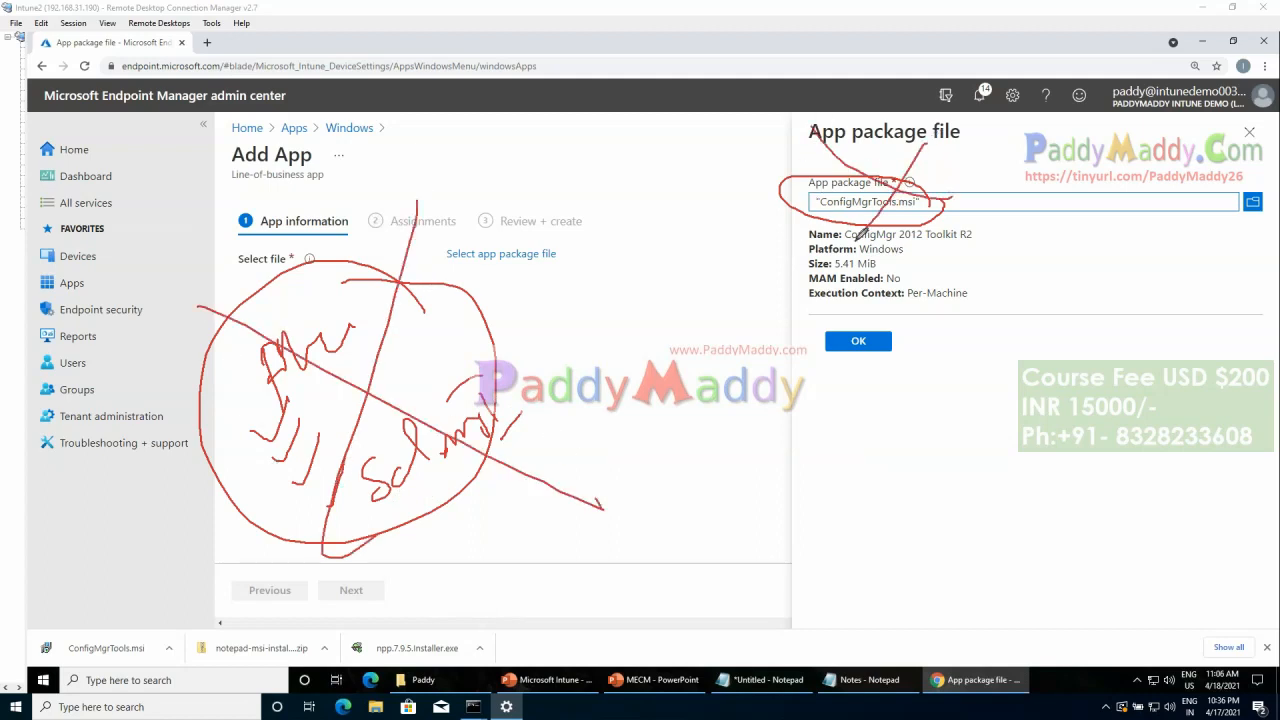
{"action": "mouse_move", "coordinate": [130, 315]}
{"action": "left_mouse_down"}
{"action": "mouse_move", "coordinate": [266, 188]}
{"action": "mouse_move", "coordinate": [688, 600]}
{"action": "mouse_move", "coordinate": [240, 688]}
{"action": "mouse_move", "coordinate": [113, 242]}
{"action": "left_mouse_up"}
{"action": "left_click_drag", "start_coordinate": [446, 312], "coordinate": [580, 226]}
{"action": "mouse_move", "coordinate": [550, 231]}
{"action": "left_mouse_down"}
{"action": "mouse_move", "coordinate": [565, 226]}
{"action": "mouse_move", "coordinate": [578, 246]}
{"action": "left_mouse_up"}
{"action": "mouse_move", "coordinate": [592, 177]}
{"action": "left_mouse_down"}
{"action": "mouse_move", "coordinate": [757, 150]}
{"action": "mouse_move", "coordinate": [585, 160]}
{"action": "mouse_move", "coordinate": [600, 186]}
{"action": "left_mouse_up"}
{"action": "left_click", "coordinate": [720, 157]}
{"action": "left_click_drag", "start_coordinate": [720, 158], "coordinate": [880, 206]}
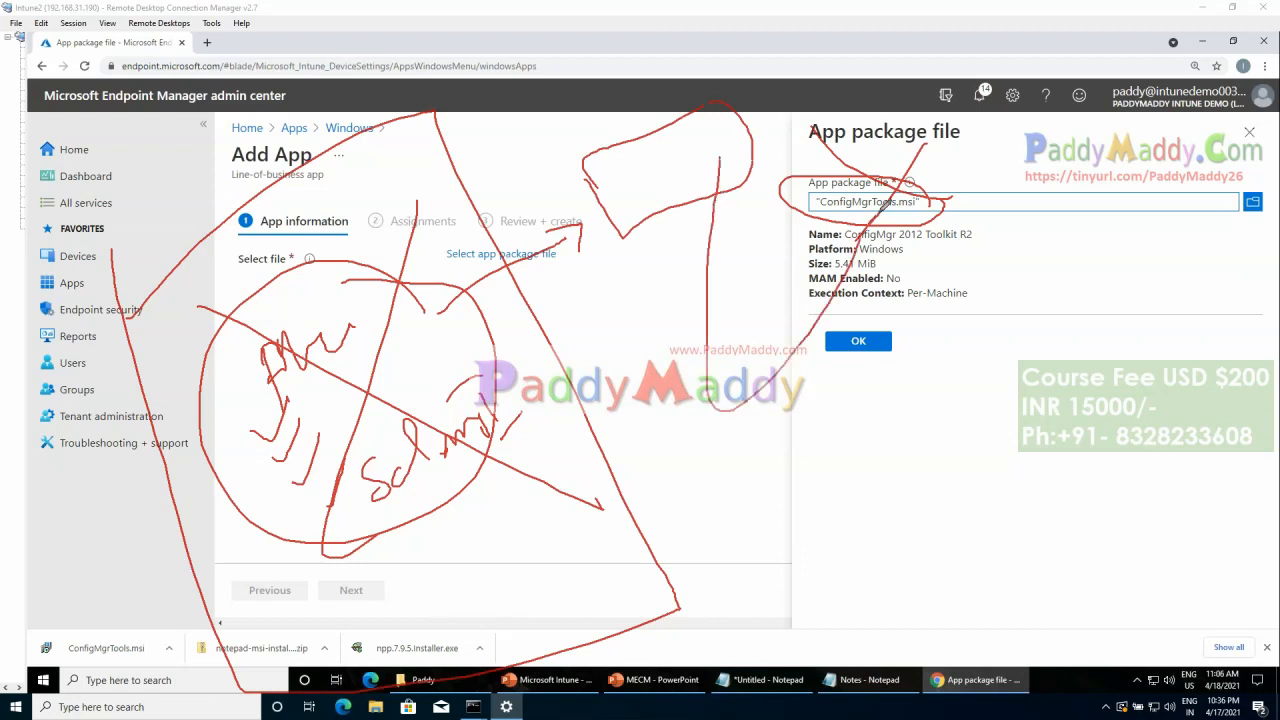
{"action": "mouse_move", "coordinate": [1048, 210]}
{"action": "left_mouse_down"}
{"action": "mouse_move", "coordinate": [880, 125]}
{"action": "mouse_move", "coordinate": [918, 128]}
{"action": "left_mouse_up"}
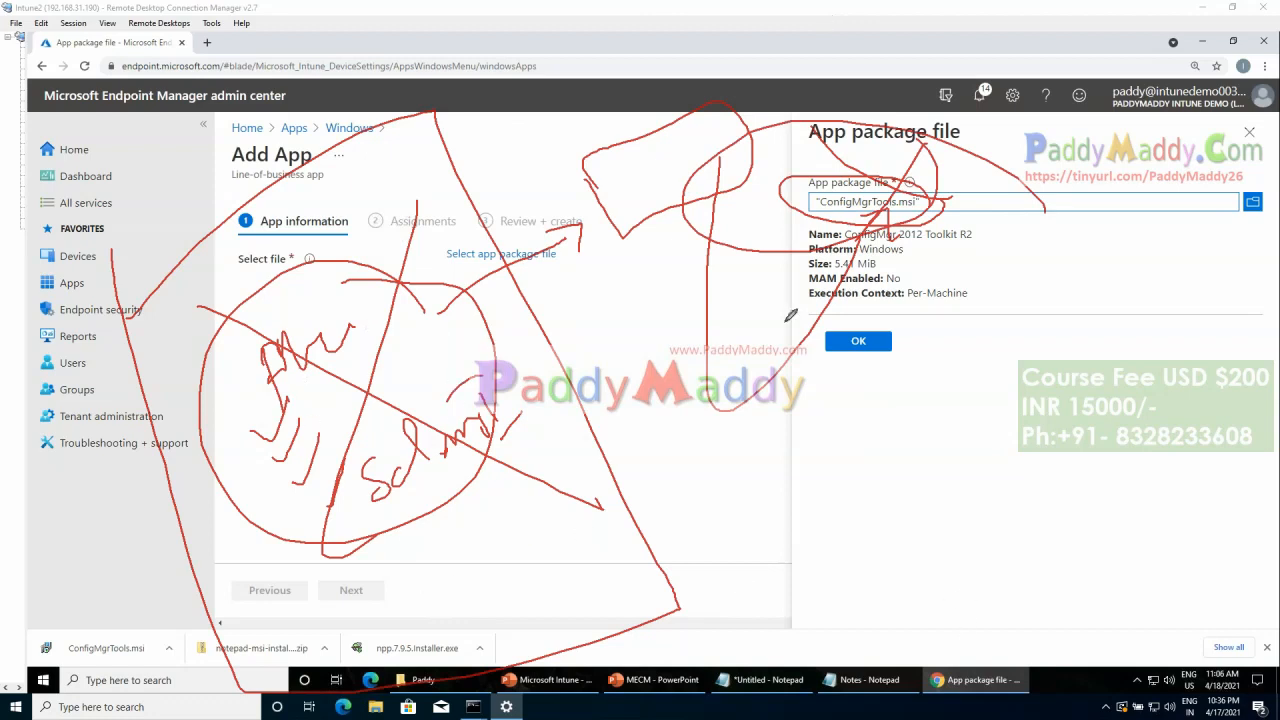
{"action": "mouse_move", "coordinate": [406, 520]}
{"action": "left_mouse_down"}
{"action": "mouse_move", "coordinate": [488, 556]}
{"action": "mouse_move", "coordinate": [448, 590]}
{"action": "mouse_move", "coordinate": [528, 614]}
{"action": "mouse_move", "coordinate": [493, 500]}
{"action": "mouse_move", "coordinate": [540, 497]}
{"action": "left_mouse_up"}
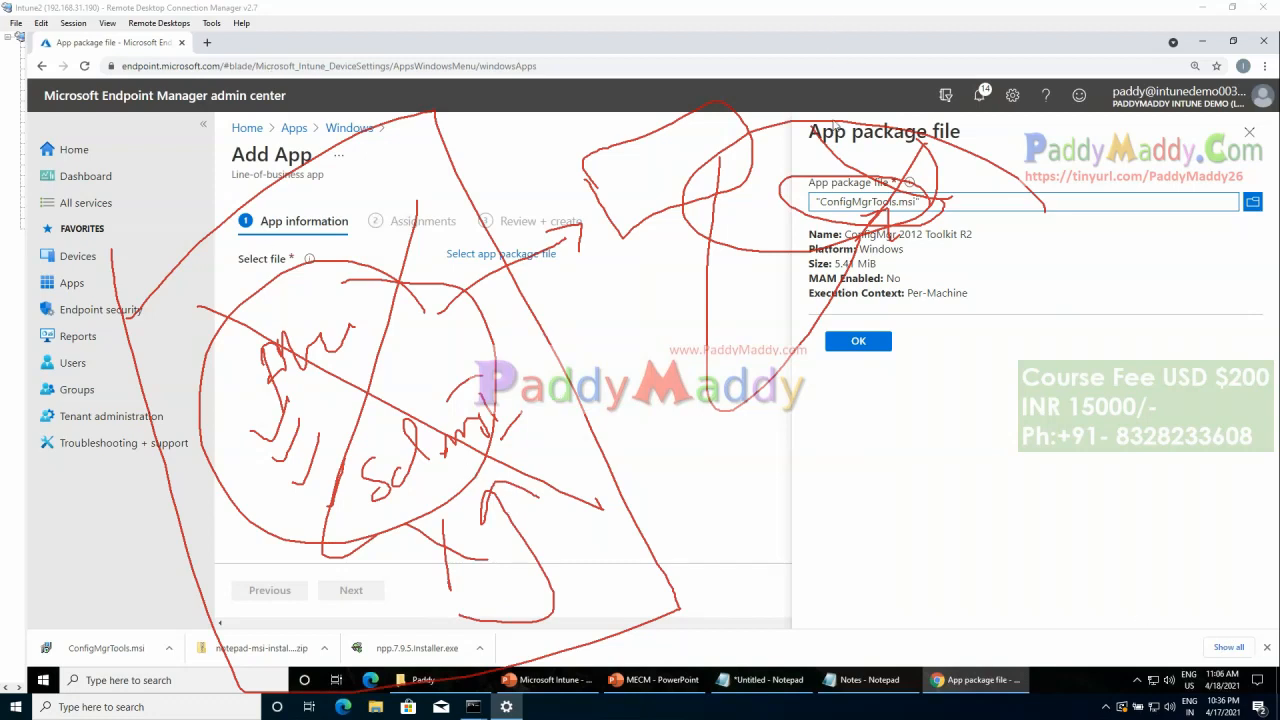
{"action": "key", "text": "Escape"}
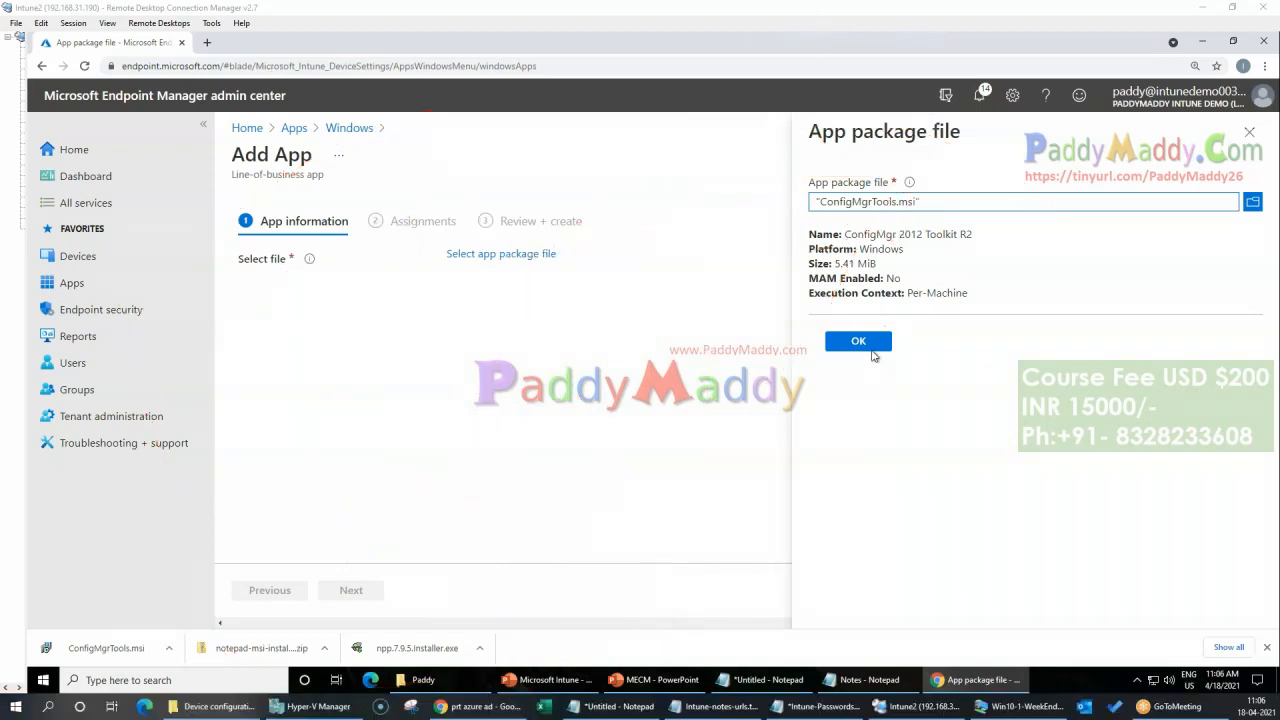
Step: Accept the selected app package file and set the app's publisher to Microsoft
{"action": "left_click", "coordinate": [860, 342]}
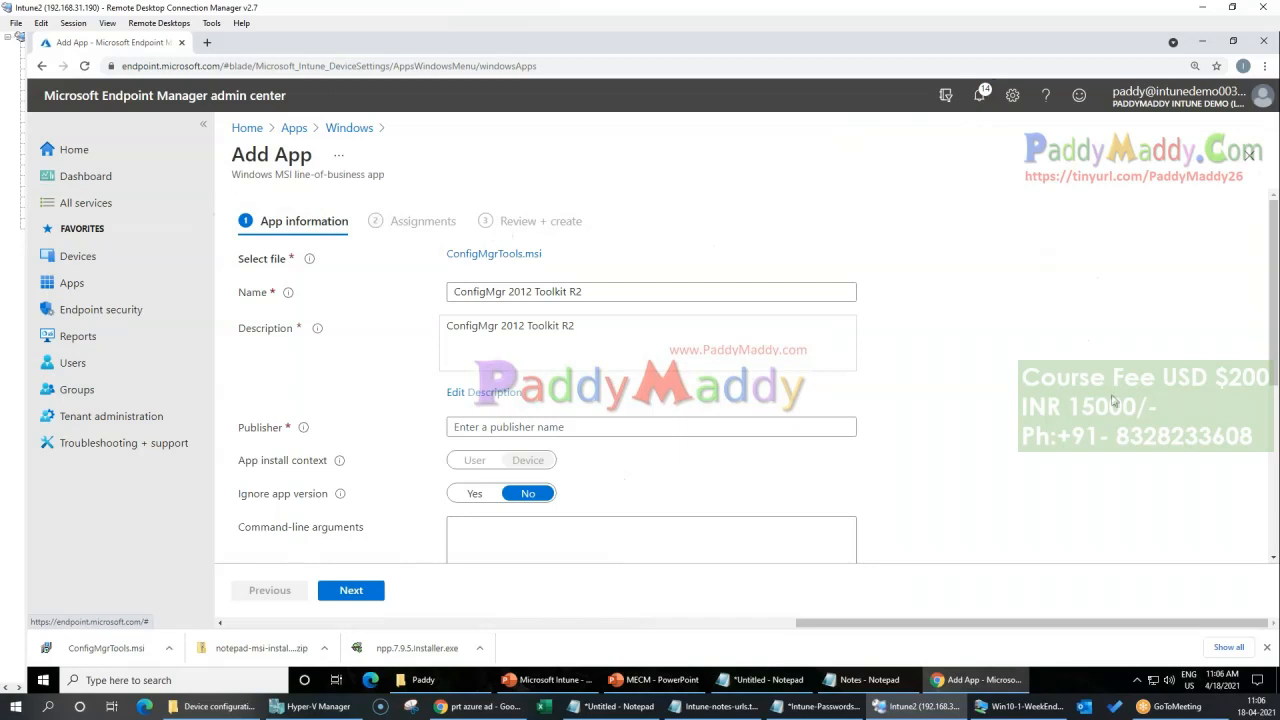
{"action": "left_click_drag", "start_coordinate": [617, 328], "coordinate": [446, 328]}
{"action": "key", "text": "ctrl+c"}
{"action": "scroll", "coordinate": [580, 312], "scroll_direction": "down", "scroll_amount": 1}
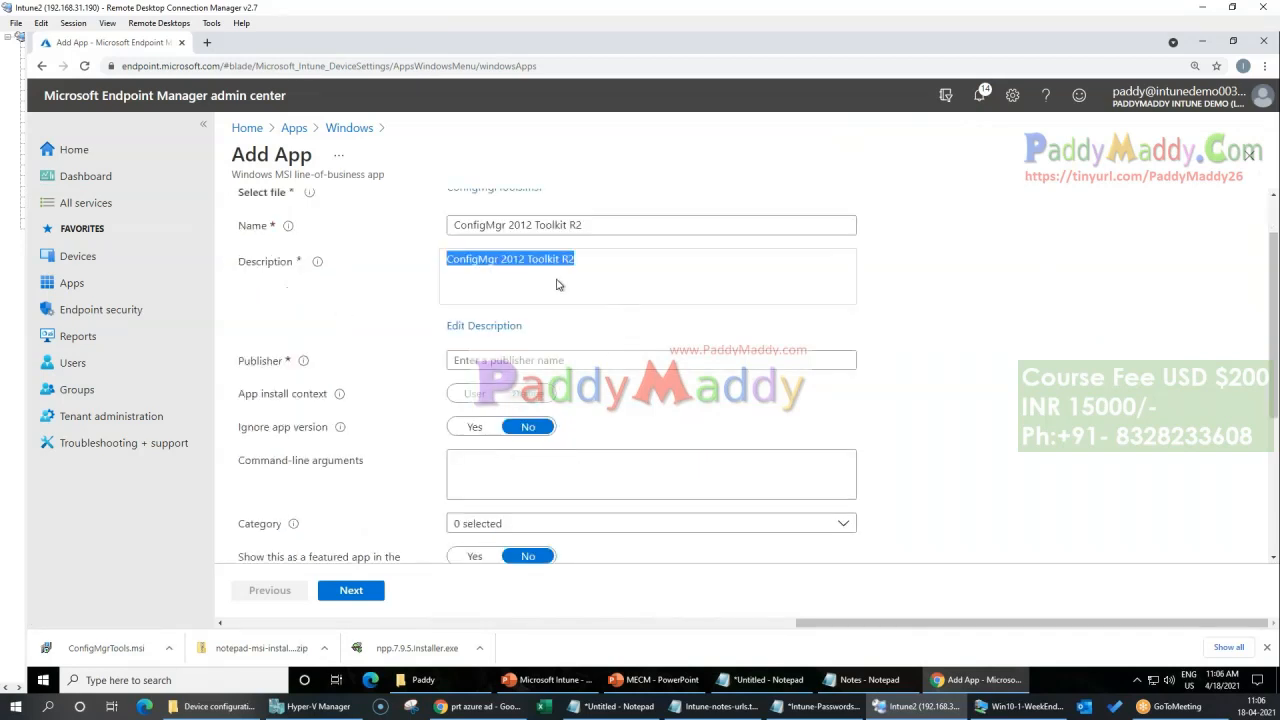
{"action": "left_click", "coordinate": [543, 360]}
{"action": "key", "text": "ctrl+v"}
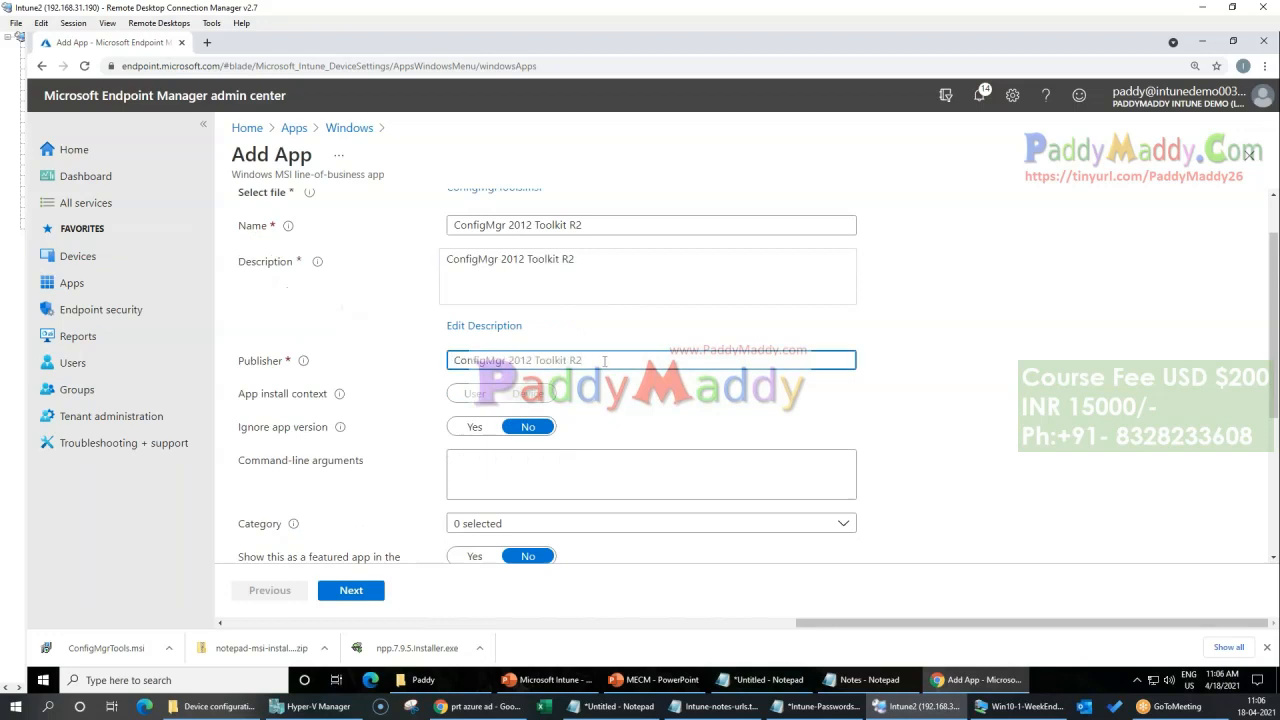
{"action": "left_click_drag", "start_coordinate": [604, 362], "coordinate": [284, 354]}
{"action": "type", "text": "Mic"}
{"action": "scroll", "coordinate": [294, 466], "scroll_direction": "down", "scroll_amount": 1}
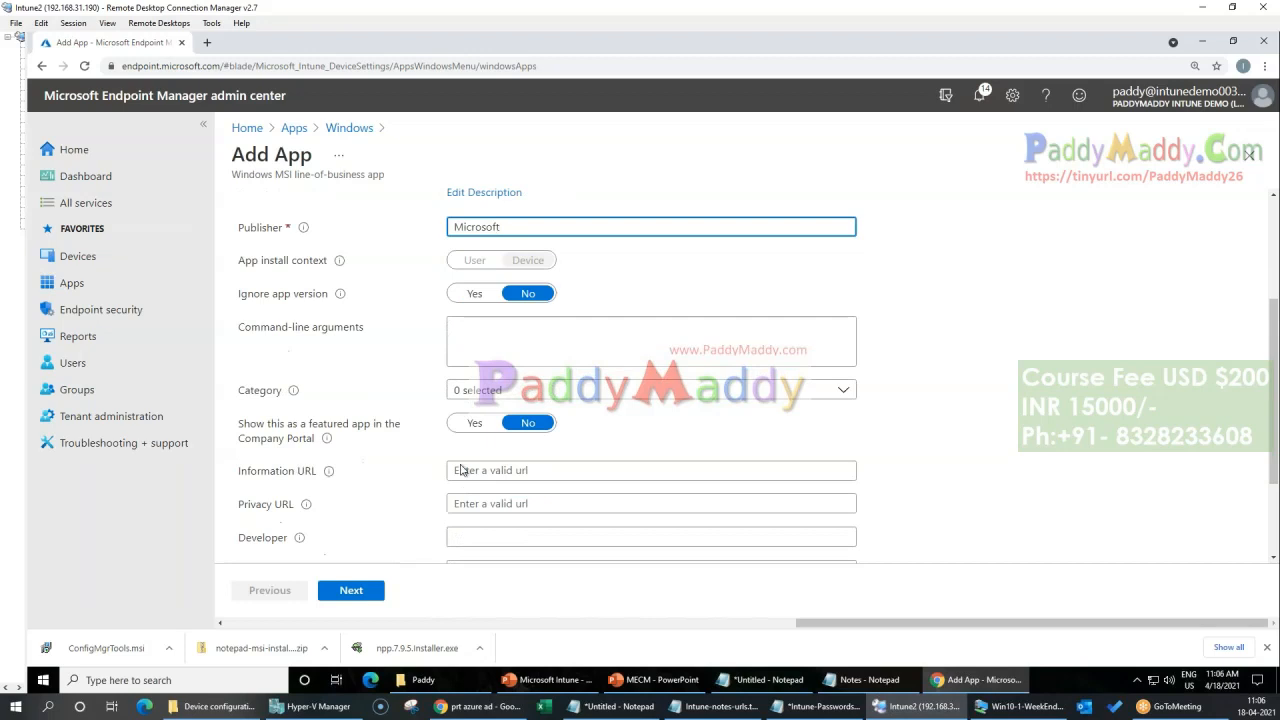
Step: Set the app's category to Computer management and continue to the assignments
{"action": "left_click", "coordinate": [537, 401]}
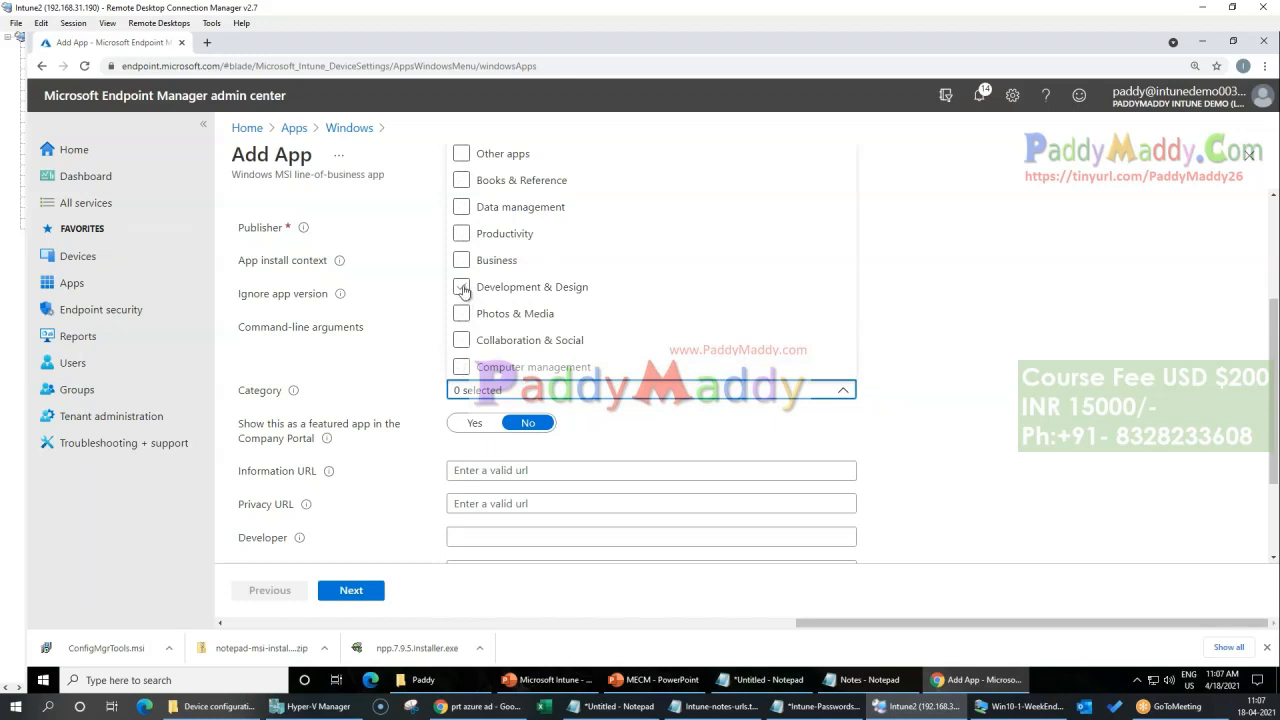
{"action": "left_click", "coordinate": [462, 369]}
{"action": "left_click", "coordinate": [350, 410]}
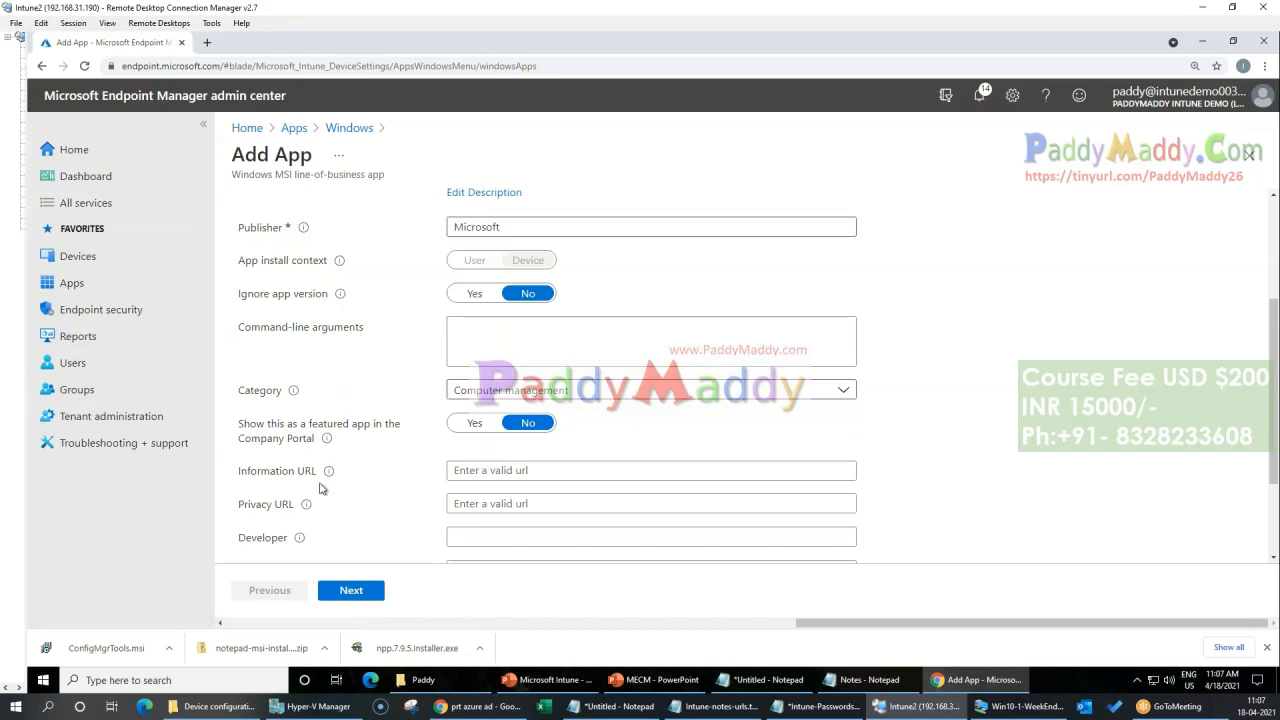
{"action": "scroll", "coordinate": [330, 490], "scroll_direction": "down", "scroll_amount": 2}
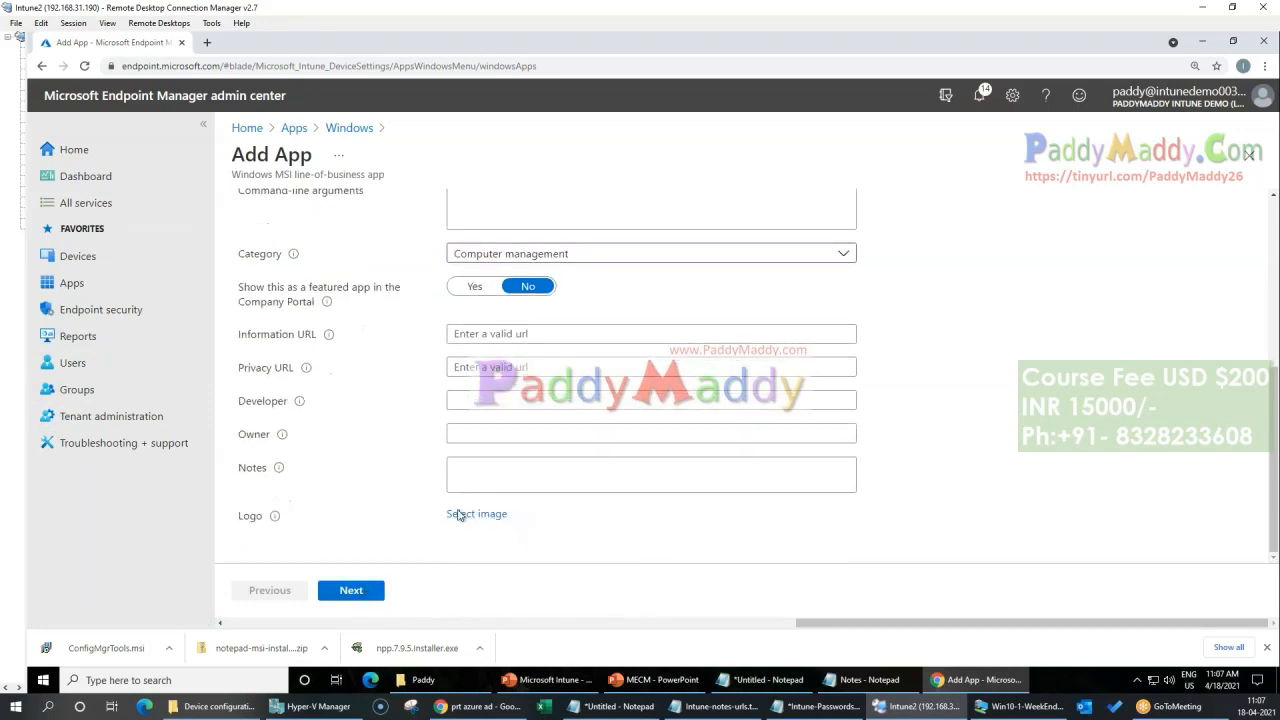
{"action": "left_click", "coordinate": [348, 598]}
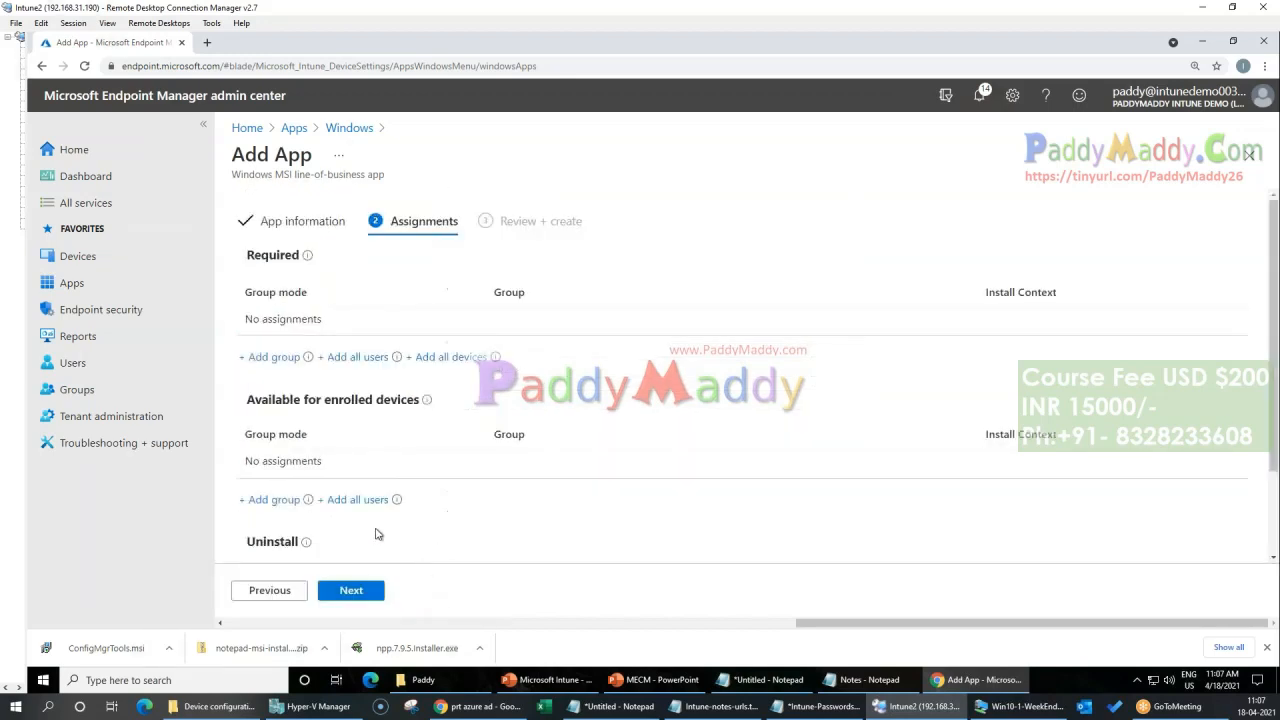
Step: Assign the ConfigMgr 2012 Toolkit R2 app as required to all devices and all users, and create it
{"action": "left_click", "coordinate": [466, 357]}
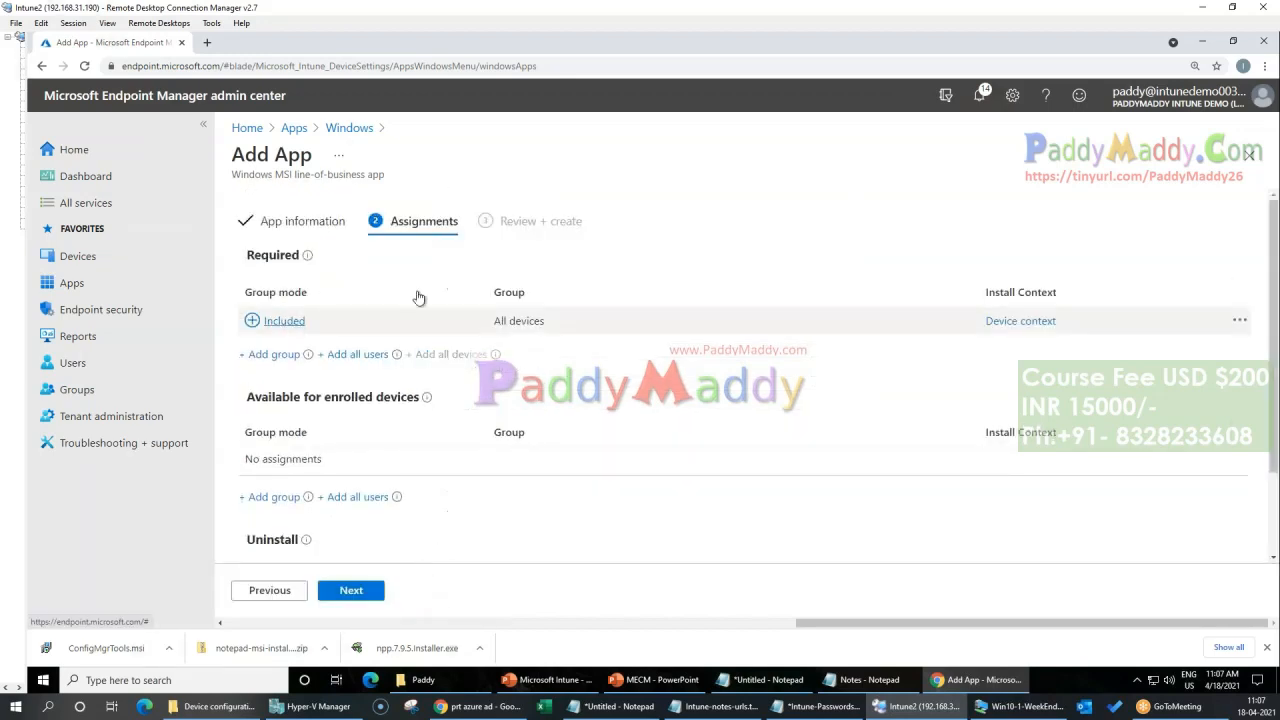
{"action": "left_click", "coordinate": [356, 355]}
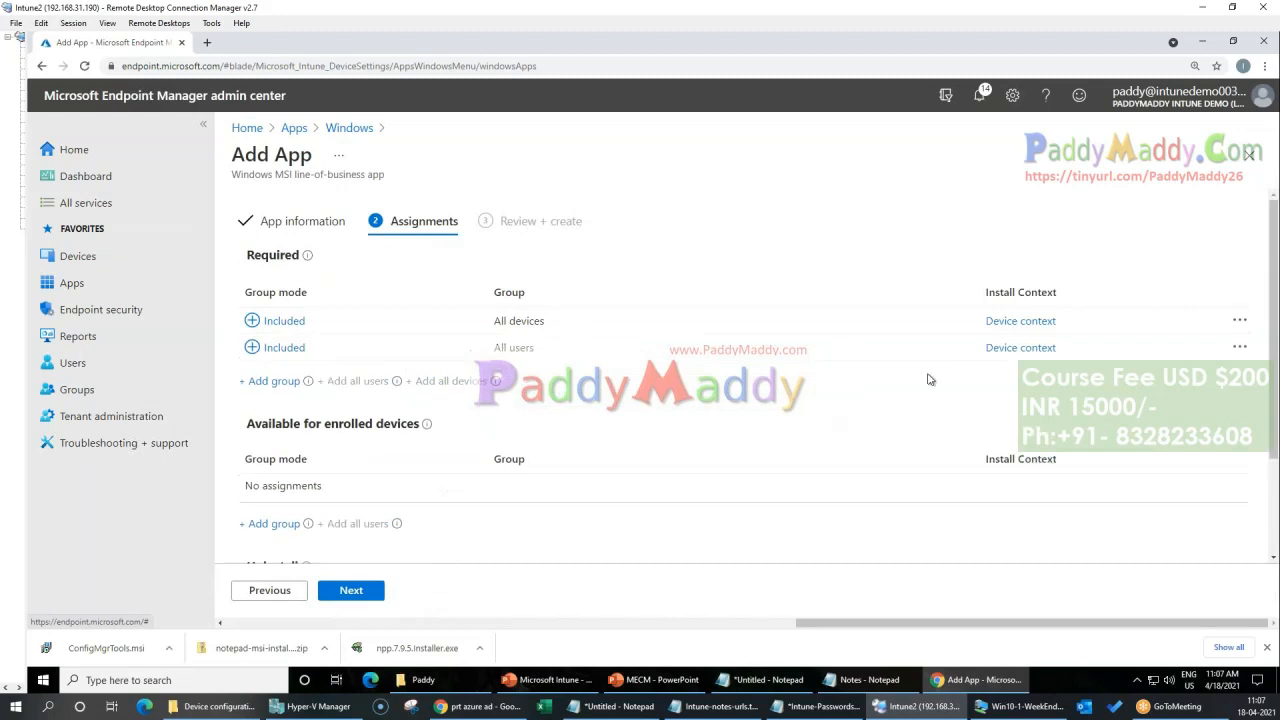
{"action": "left_click", "coordinate": [339, 593]}
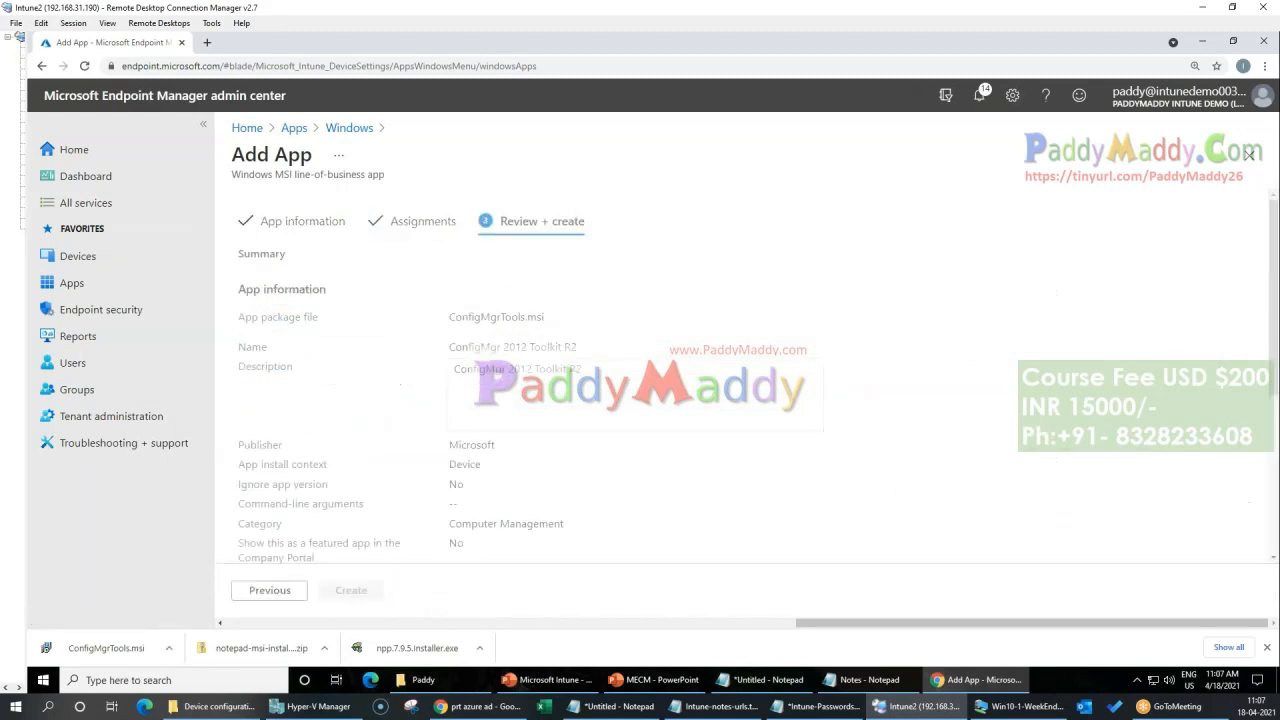
{"action": "left_click", "coordinate": [361, 598]}
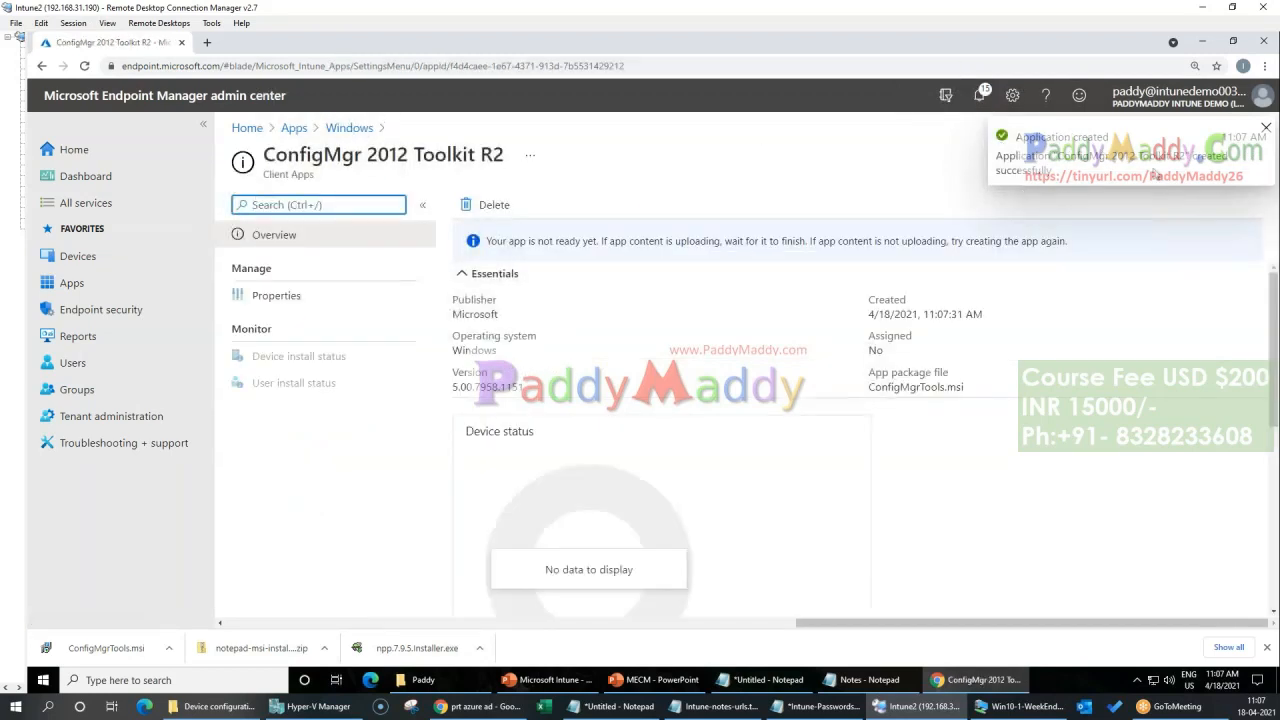
Step: Check the ConfigMgrTools.msi upload in the notifications, mark it up with freehand annotations, and clear them
{"action": "left_click", "coordinate": [1030, 172]}
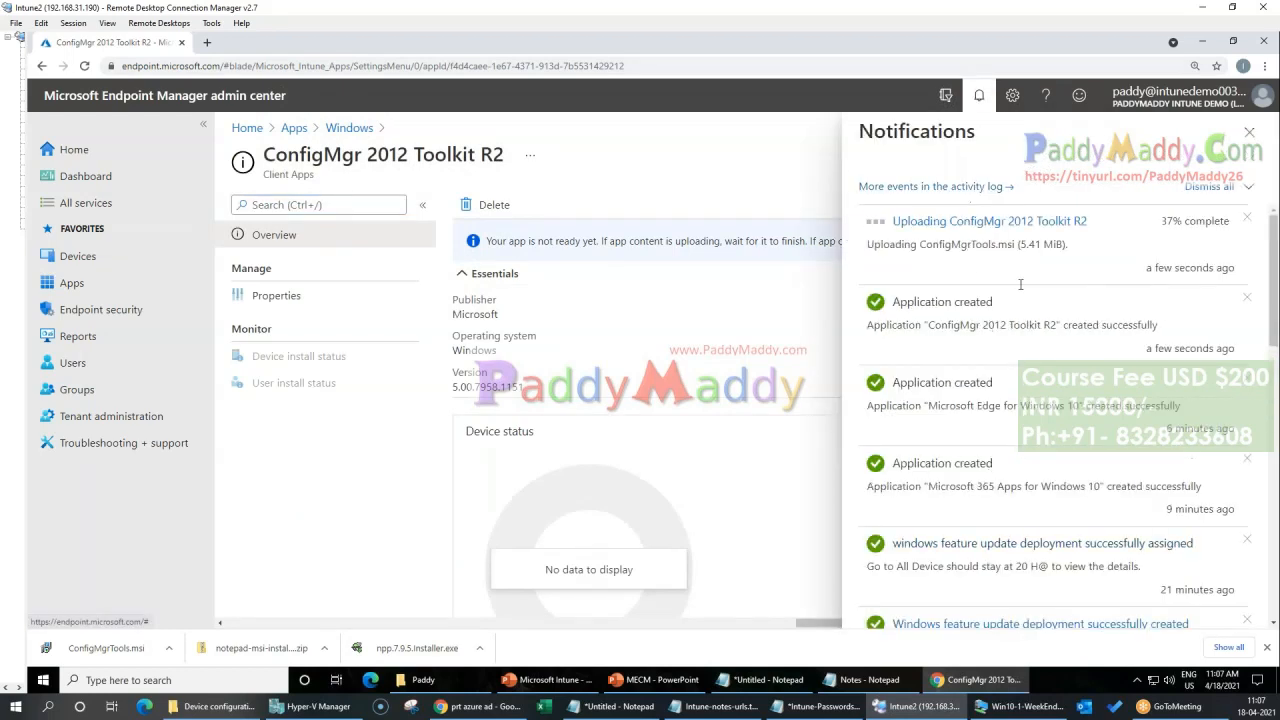
{"action": "left_click_drag", "start_coordinate": [883, 246], "coordinate": [1058, 246]}
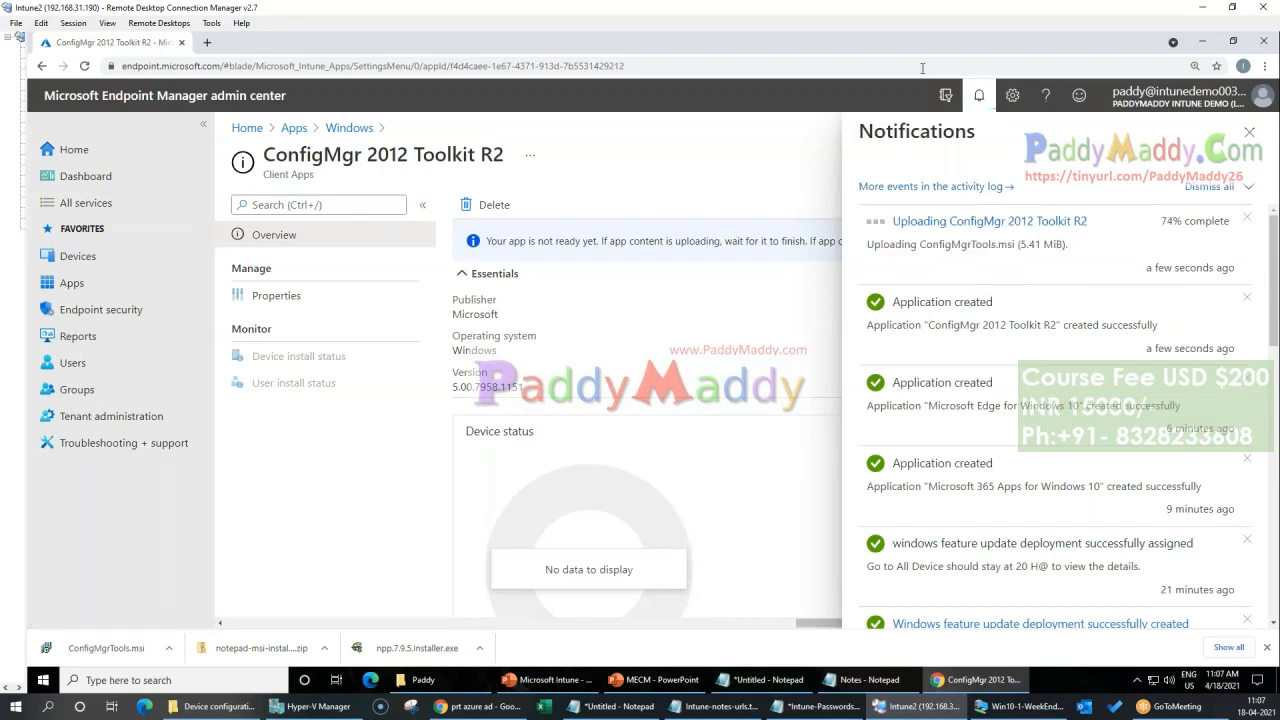
{"action": "key", "text": "ctrl+2"}
{"action": "mouse_move", "coordinate": [930, 198]}
{"action": "left_mouse_down"}
{"action": "mouse_move", "coordinate": [895, 270]}
{"action": "mouse_move", "coordinate": [965, 238]}
{"action": "left_mouse_up"}
{"action": "mouse_move", "coordinate": [523, 397]}
{"action": "left_mouse_down"}
{"action": "mouse_move", "coordinate": [446, 436]}
{"action": "mouse_move", "coordinate": [448, 369]}
{"action": "mouse_move", "coordinate": [544, 339]}
{"action": "mouse_move", "coordinate": [580, 367]}
{"action": "mouse_move", "coordinate": [629, 289]}
{"action": "mouse_move", "coordinate": [643, 317]}
{"action": "mouse_move", "coordinate": [532, 272]}
{"action": "left_mouse_up"}
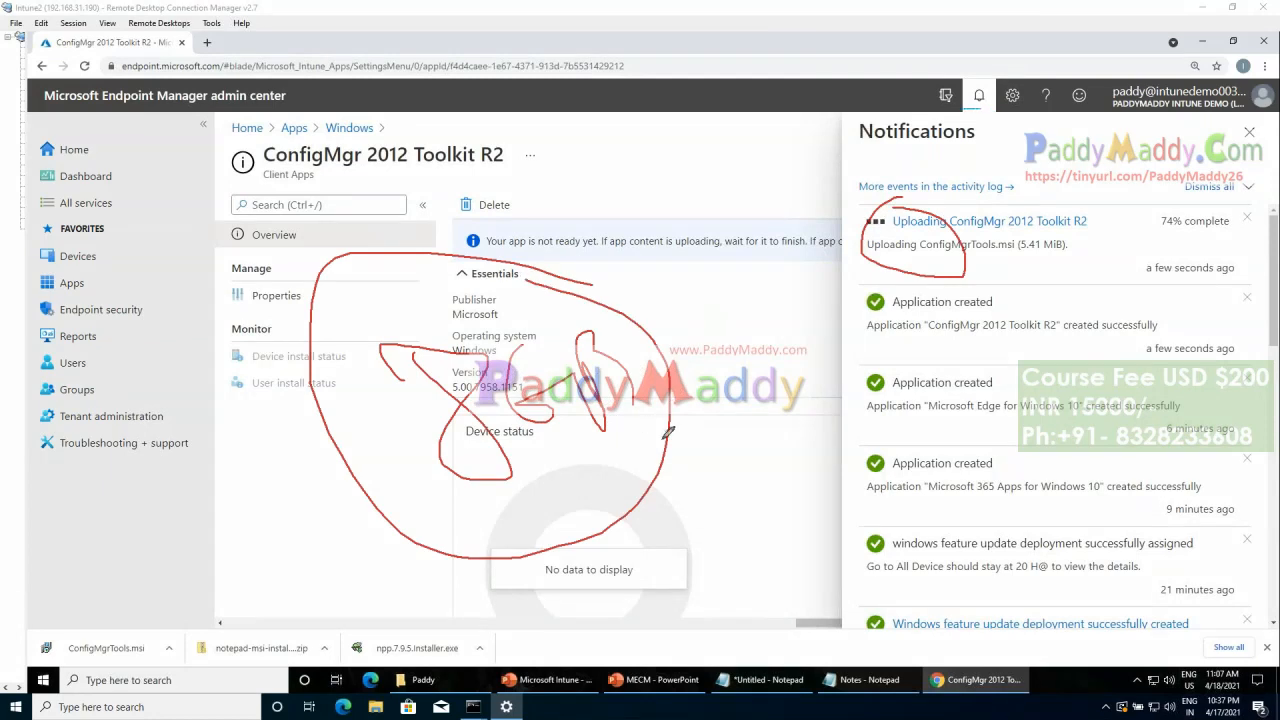
{"action": "mouse_move", "coordinate": [565, 478]}
{"action": "left_mouse_down"}
{"action": "mouse_move", "coordinate": [754, 492]}
{"action": "mouse_move", "coordinate": [744, 180]}
{"action": "mouse_move", "coordinate": [791, 217]}
{"action": "left_mouse_up"}
{"action": "mouse_move", "coordinate": [510, 192]}
{"action": "left_mouse_down"}
{"action": "mouse_move", "coordinate": [550, 184]}
{"action": "mouse_move", "coordinate": [588, 207]}
{"action": "left_mouse_up"}
{"action": "left_click_drag", "start_coordinate": [527, 243], "coordinate": [593, 236]}
{"action": "left_click_drag", "start_coordinate": [540, 270], "coordinate": [606, 249]}
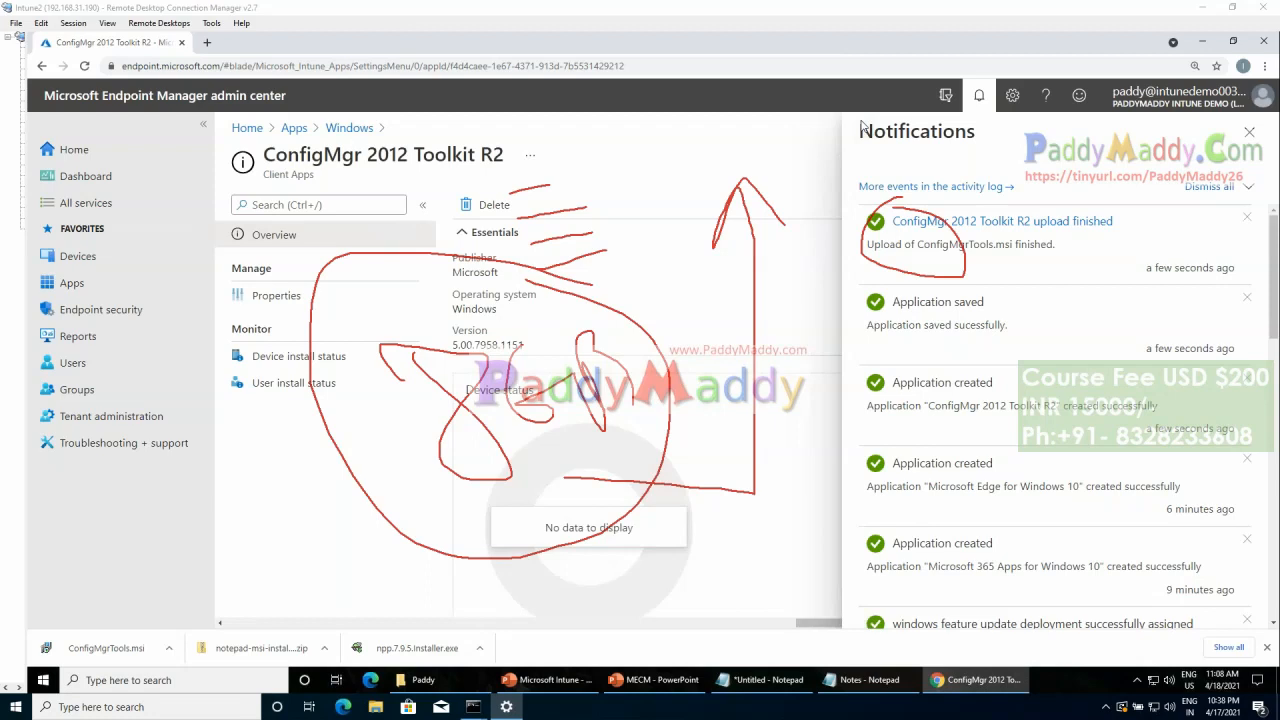
{"action": "key", "text": "Escape"}
{"action": "left_click", "coordinate": [1249, 131]}
Step: Return to the Windows apps list and start adding another line-of-business app
{"action": "left_click", "coordinate": [349, 128]}
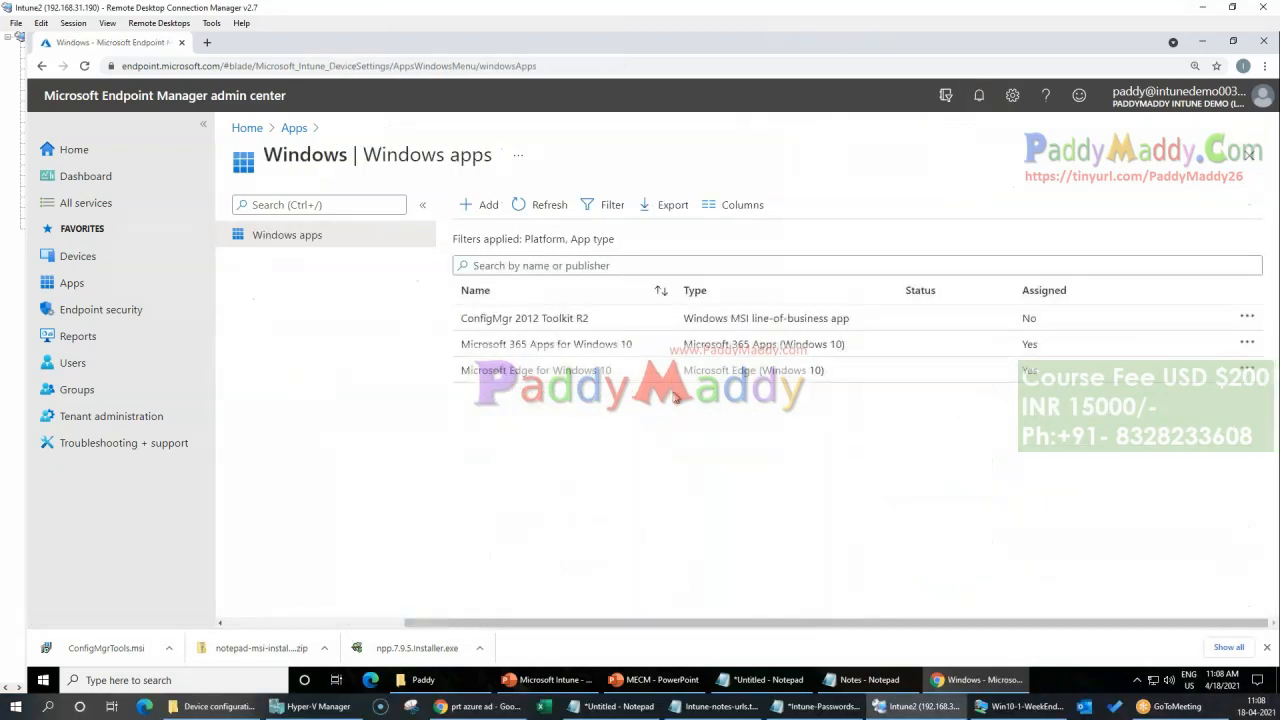
{"action": "left_click", "coordinate": [484, 205]}
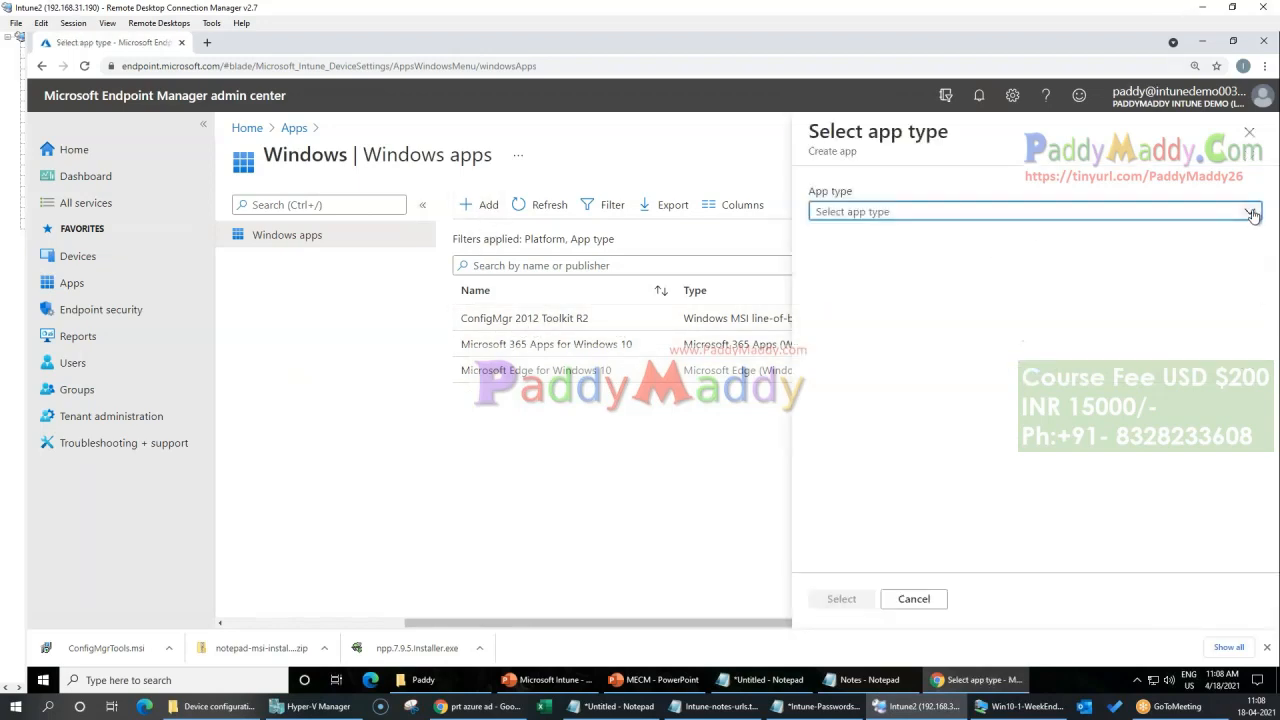
{"action": "left_click", "coordinate": [1250, 212]}
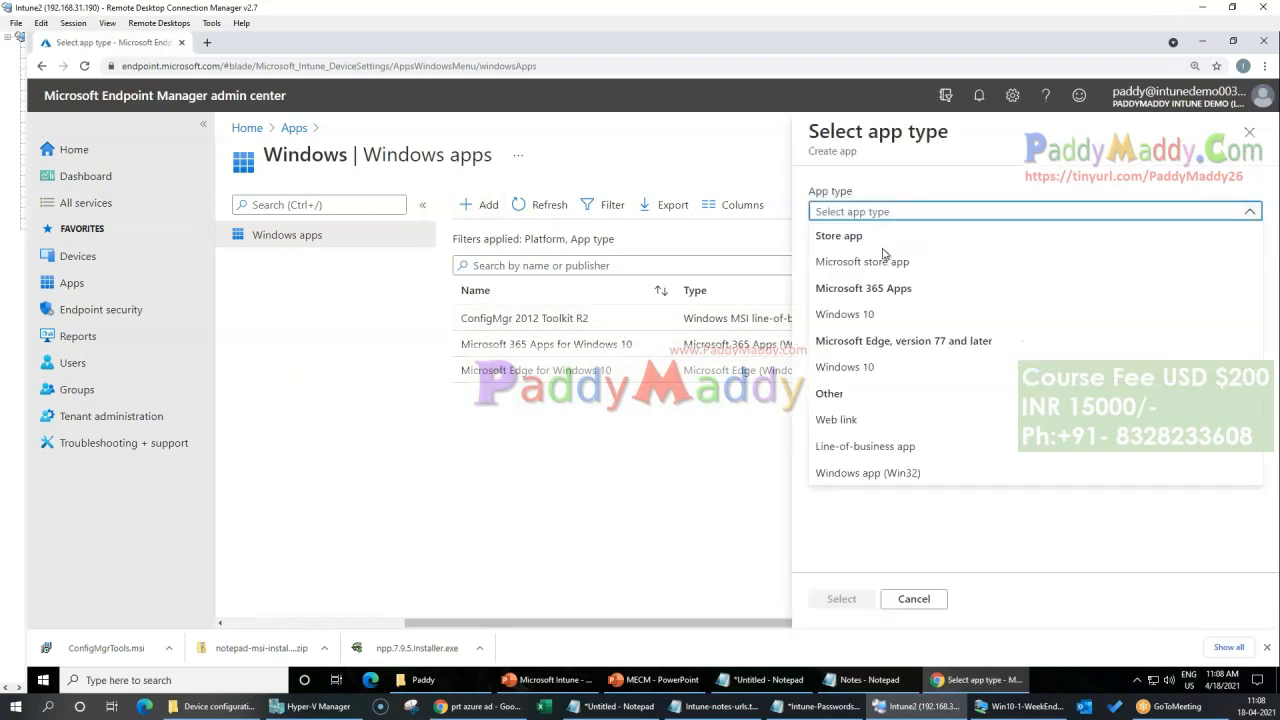
{"action": "left_click", "coordinate": [857, 447]}
{"action": "left_click", "coordinate": [842, 608]}
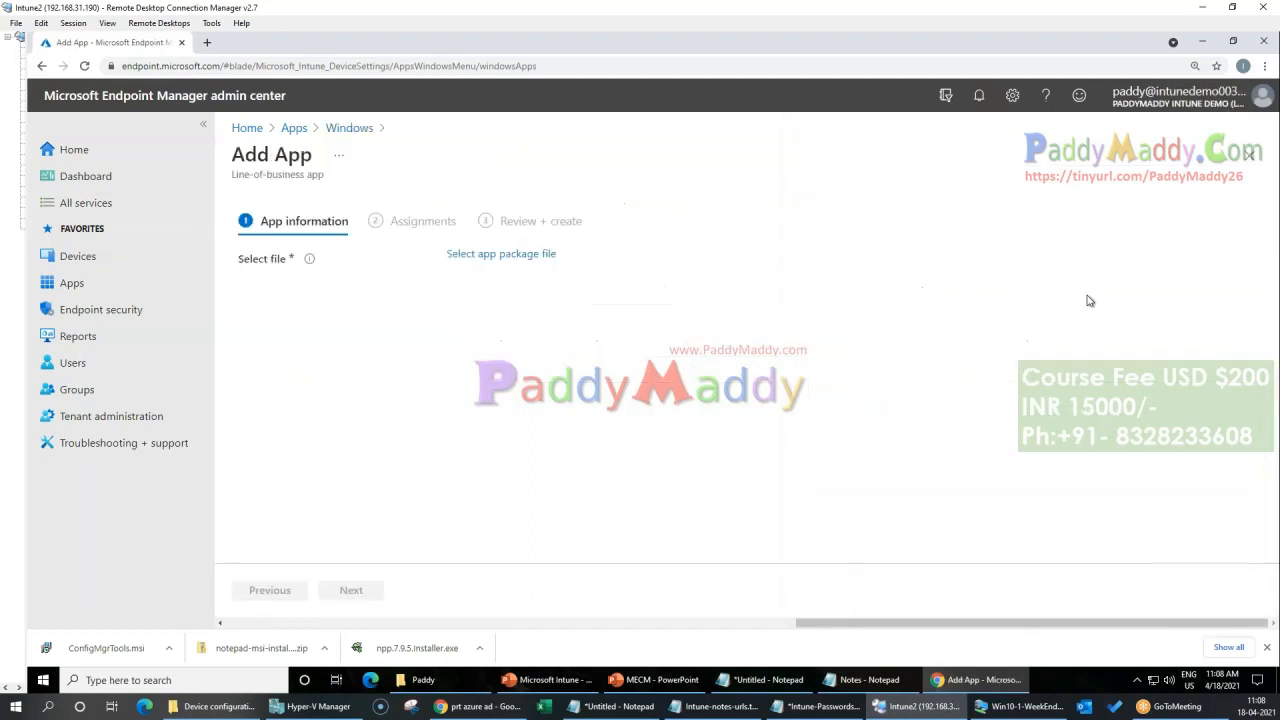
Step: Choose the Notepad++7_8_9.msi package from the notepad-msi-installer folder in Downloads, highlight its execution context, and accept the file
{"action": "left_click", "coordinate": [553, 255]}
{"action": "left_click", "coordinate": [1252, 201]}
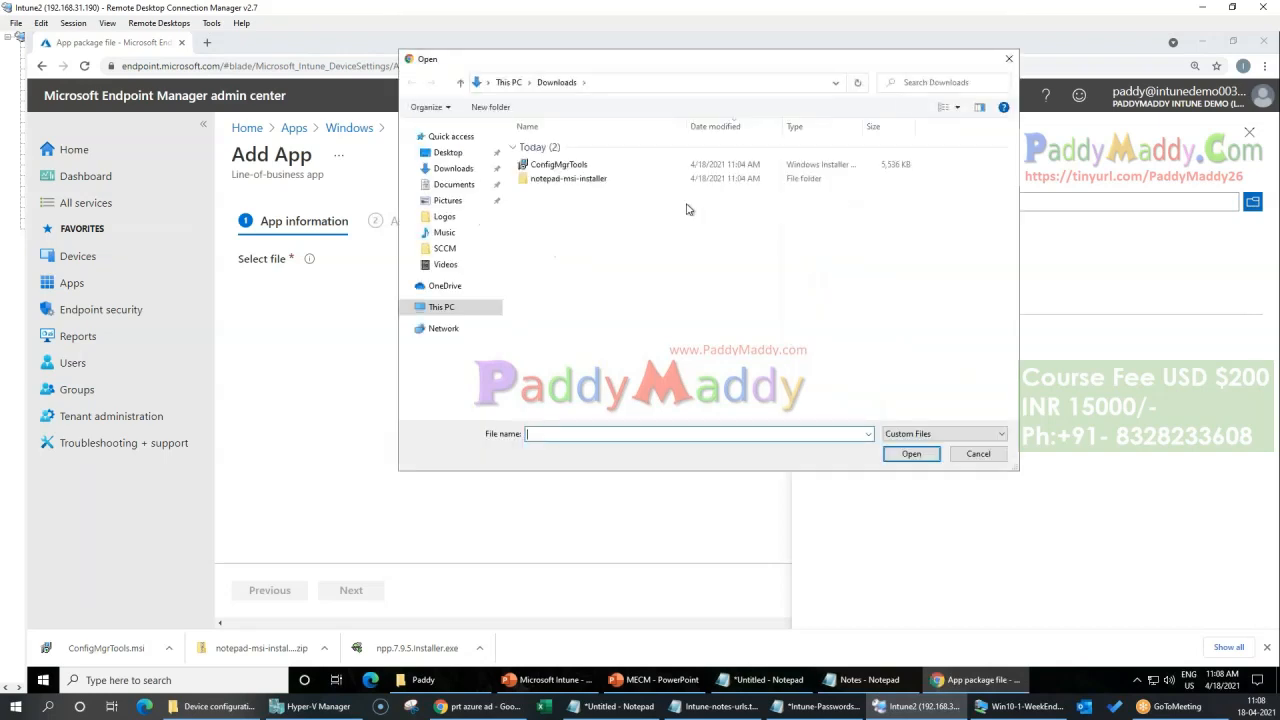
{"action": "double_click", "coordinate": [566, 178]}
{"action": "double_click", "coordinate": [560, 146]}
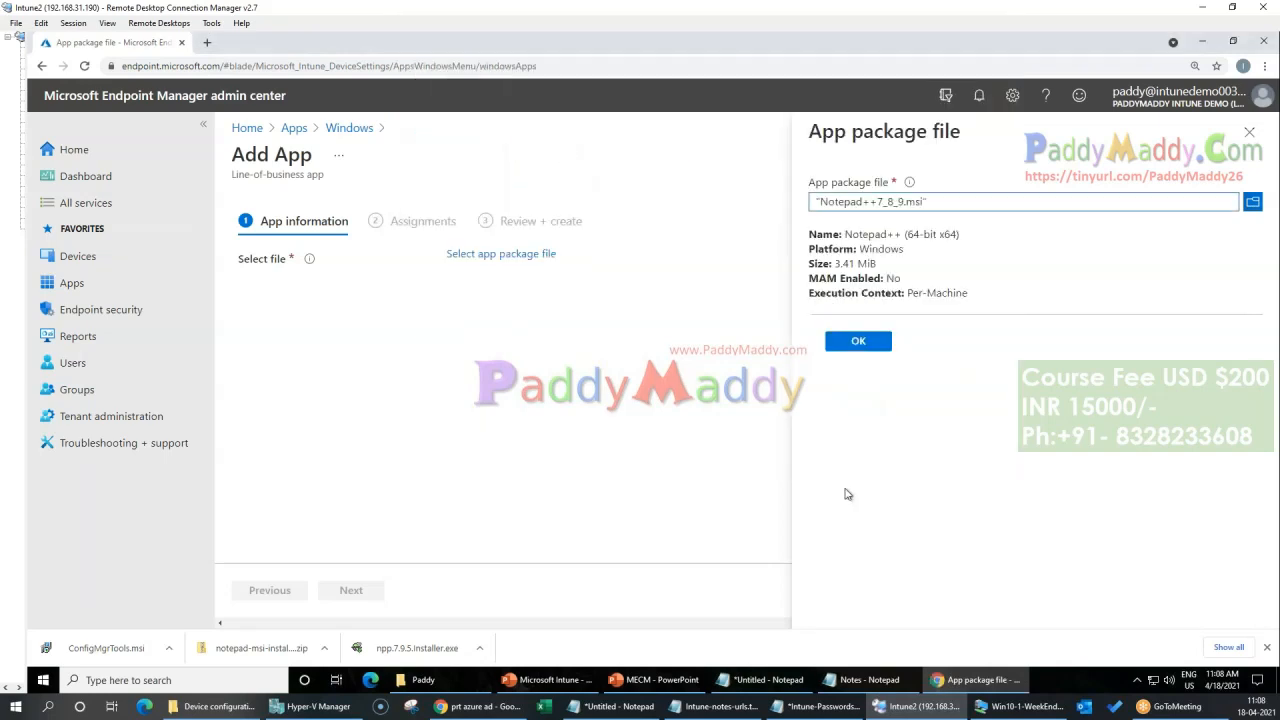
{"action": "left_click", "coordinate": [866, 343]}
{"action": "left_click_drag", "start_coordinate": [907, 293], "coordinate": [974, 297]}
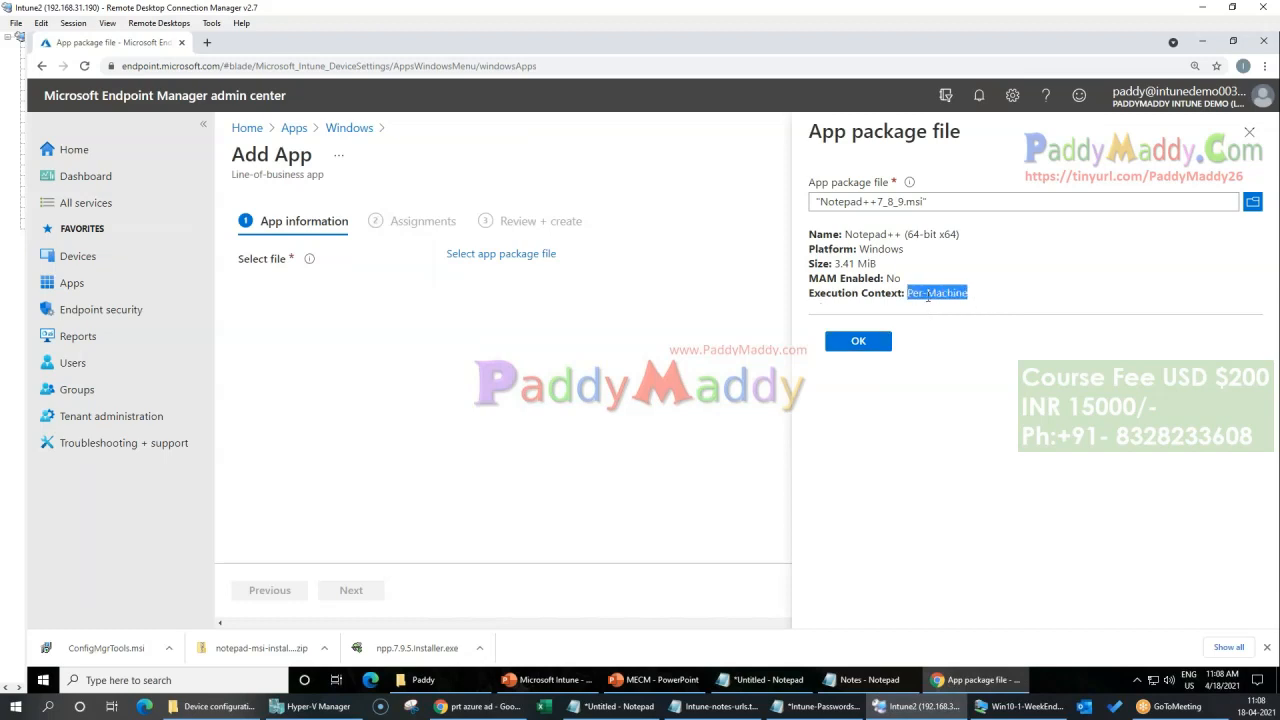
{"action": "left_click", "coordinate": [935, 298]}
{"action": "mouse_move", "coordinate": [906, 303]}
{"action": "left_mouse_down"}
{"action": "mouse_move", "coordinate": [969, 293]}
{"action": "mouse_move", "coordinate": [906, 296]}
{"action": "left_mouse_up"}
{"action": "left_click", "coordinate": [886, 322]}
{"action": "left_click", "coordinate": [873, 343]}
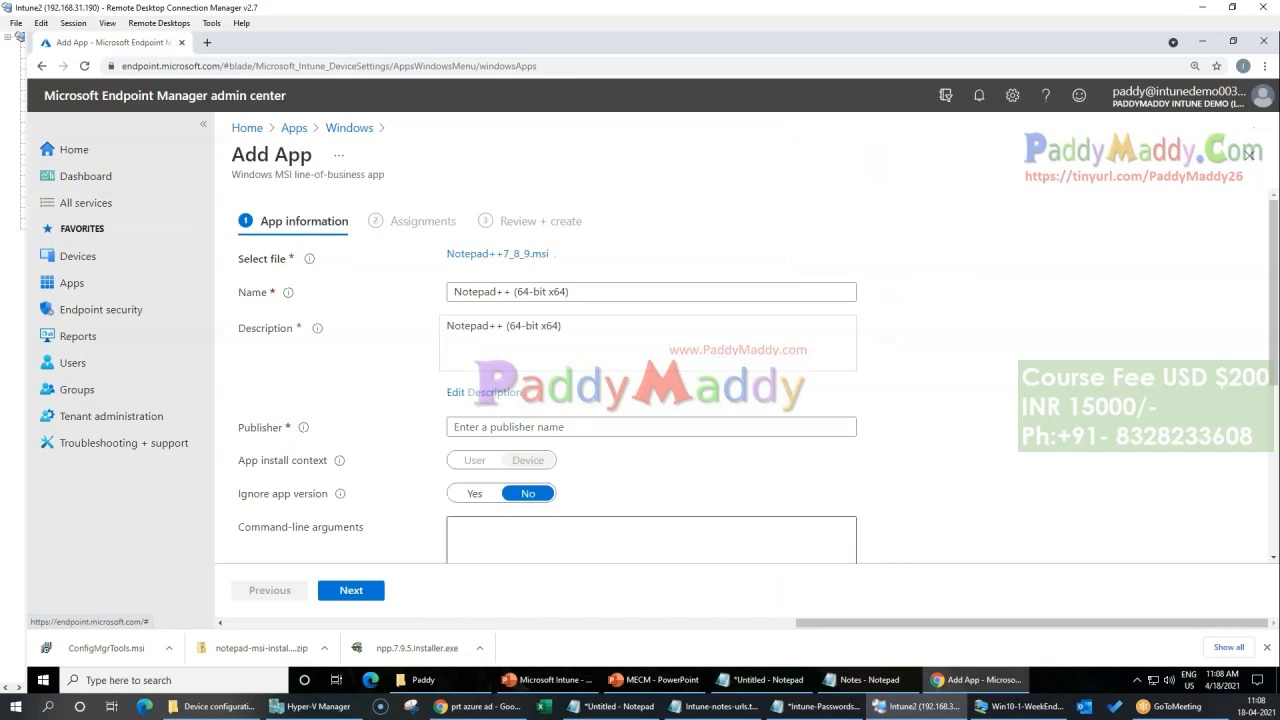
Step: Copy "Notepad++" from the app's name and use it as the publisher
{"action": "left_click", "coordinate": [497, 291]}
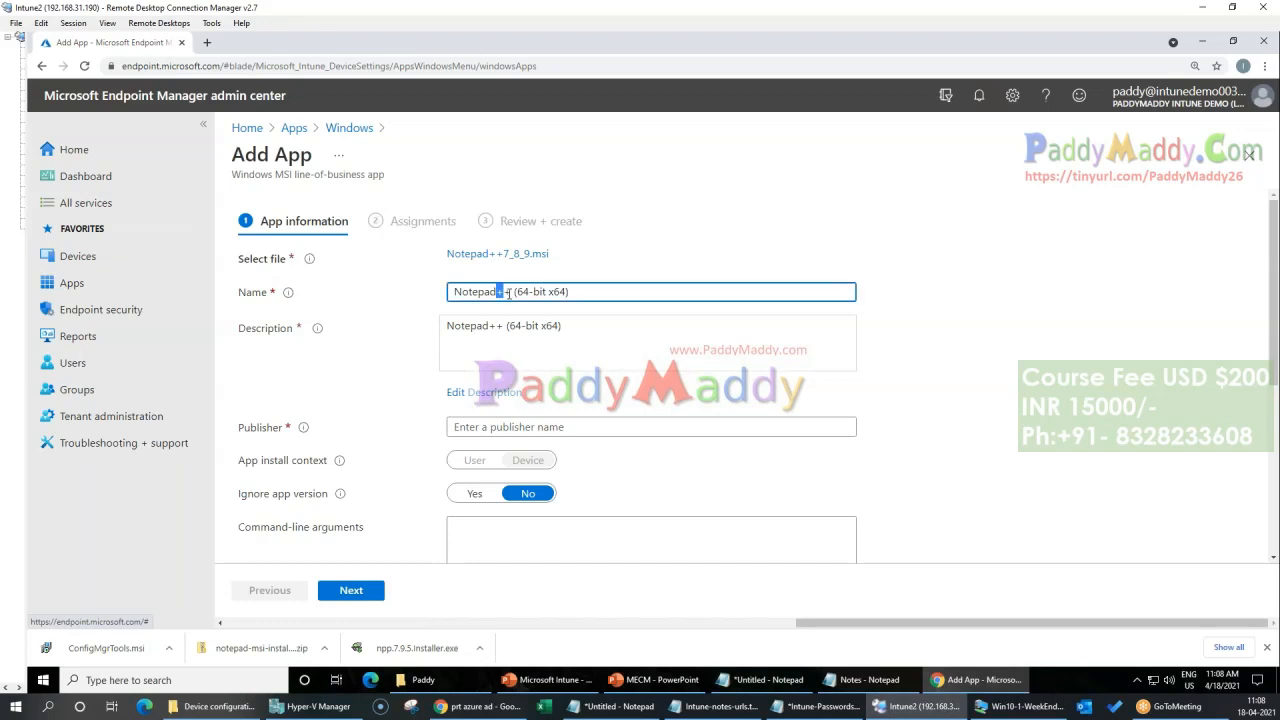
{"action": "left_click_drag", "start_coordinate": [511, 291], "coordinate": [408, 293]}
{"action": "key", "text": "ctrl+c"}
{"action": "left_click", "coordinate": [585, 427]}
{"action": "key", "text": "ctrl+v"}
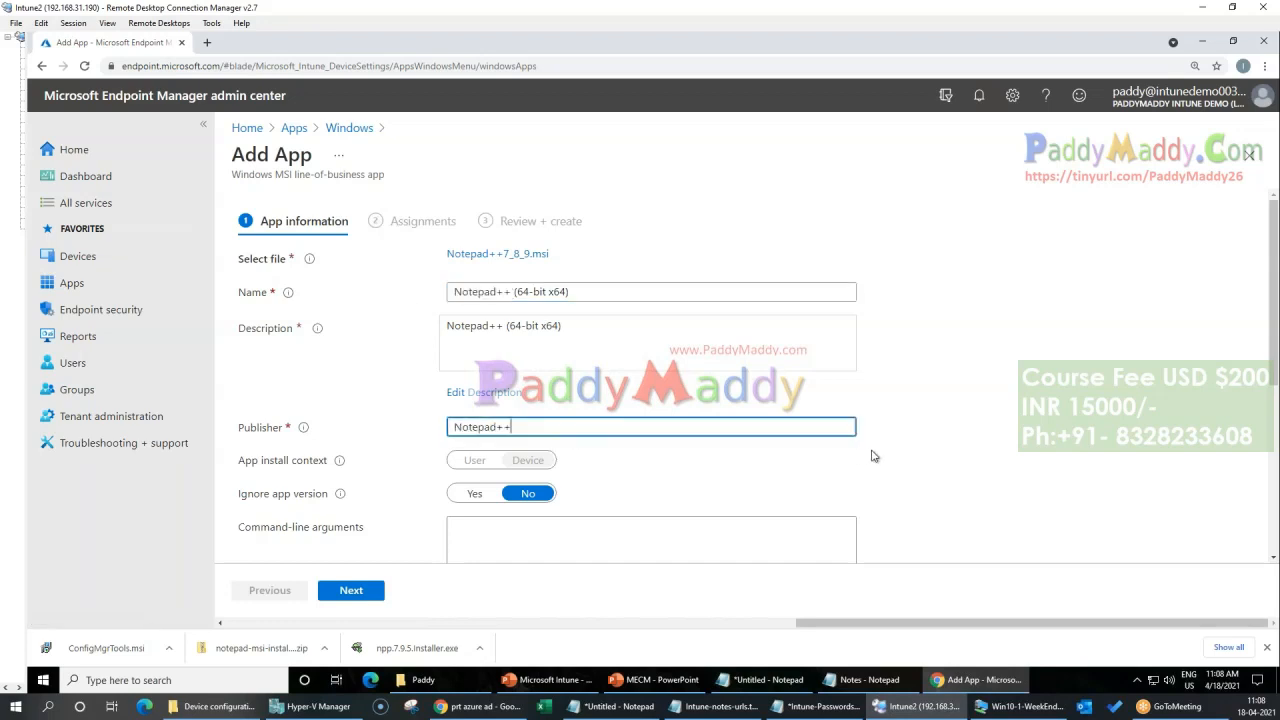
Step: Put the Notepad++ app in the Computer management category and proceed to its assignments
{"action": "scroll", "coordinate": [872, 452], "scroll_direction": "down", "scroll_amount": 2}
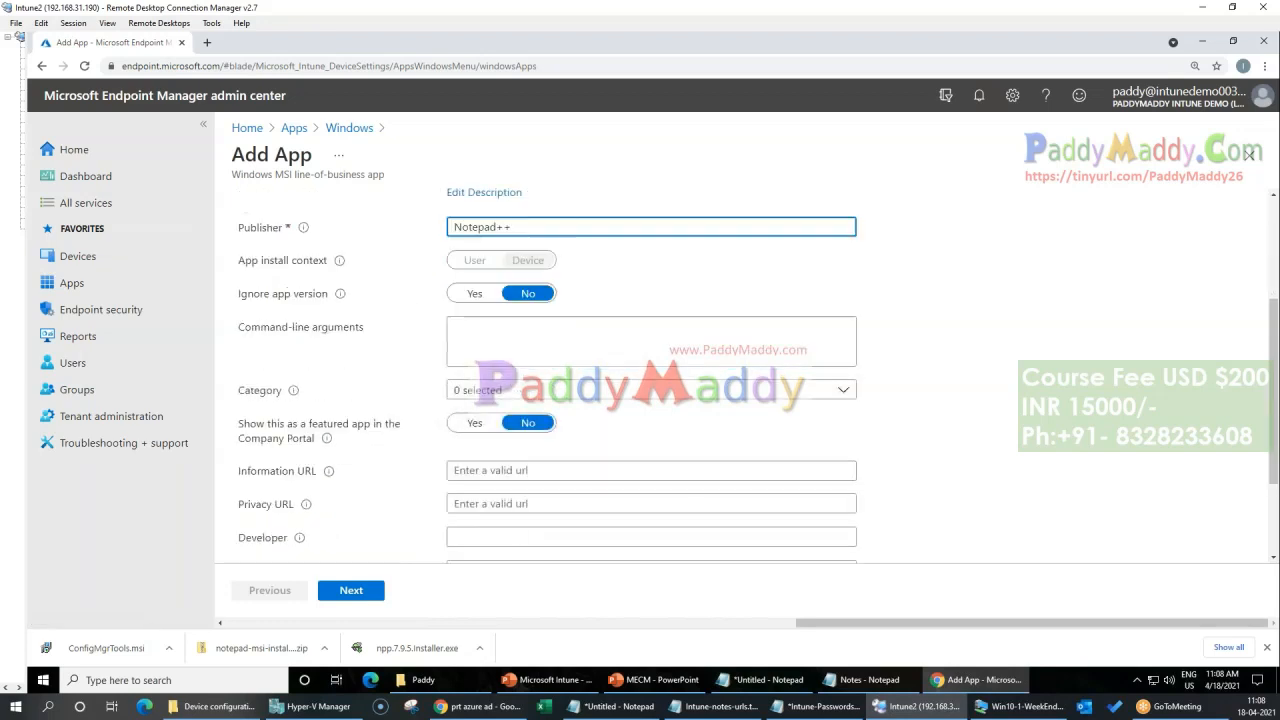
{"action": "left_click", "coordinate": [586, 393]}
{"action": "left_click", "coordinate": [457, 370]}
{"action": "left_click", "coordinate": [408, 391]}
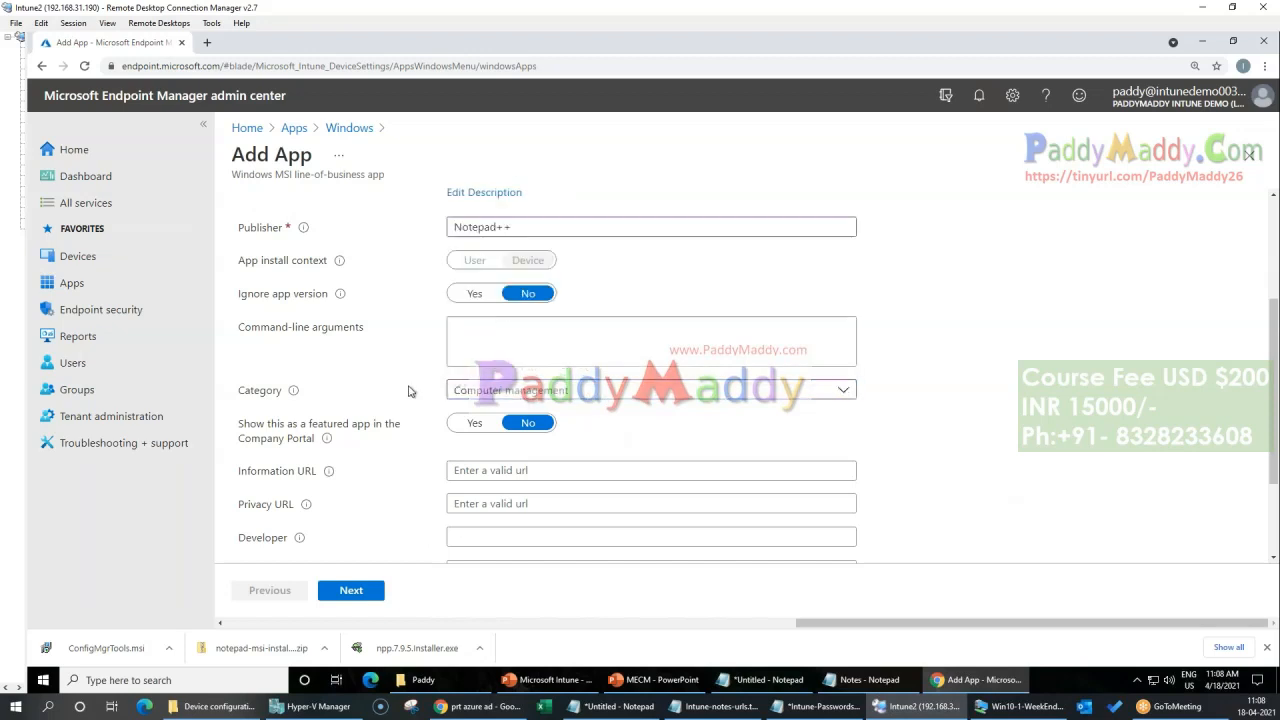
{"action": "left_click", "coordinate": [351, 590]}
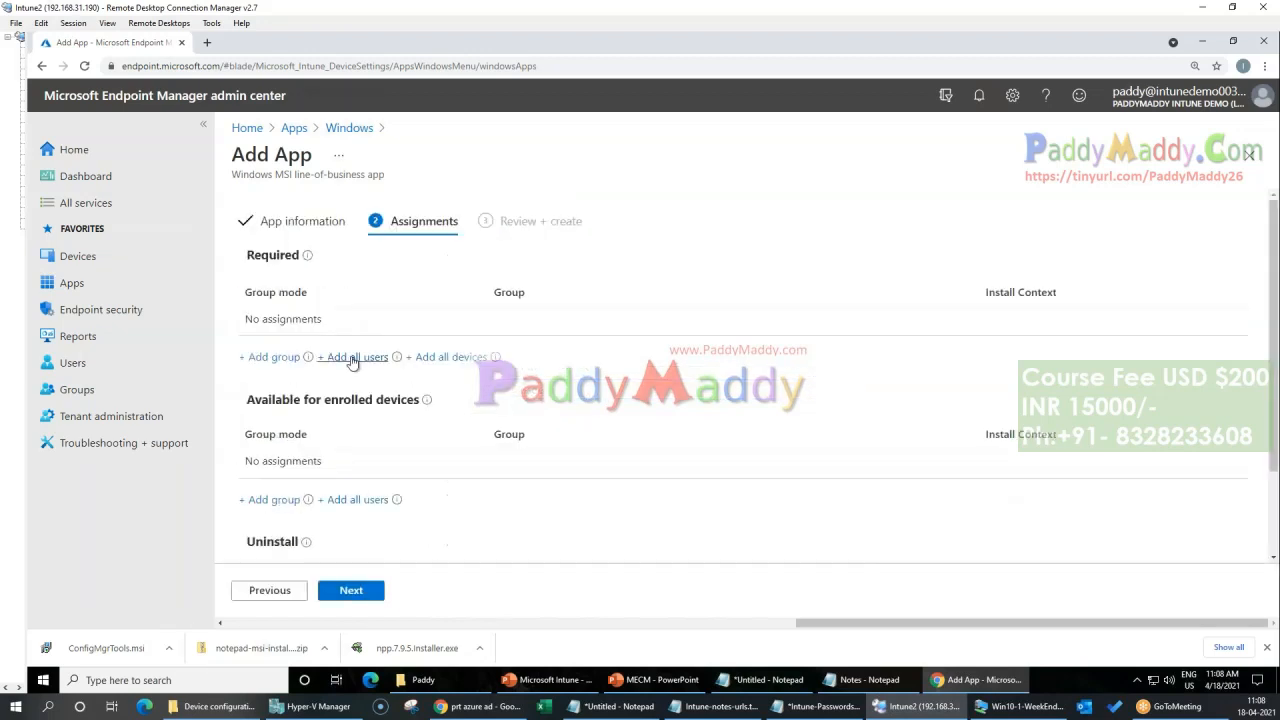
Step: Assign the Notepad++ (64-bit x64) app as required to all devices and create it
{"action": "left_click", "coordinate": [447, 357]}
{"action": "left_click", "coordinate": [351, 590]}
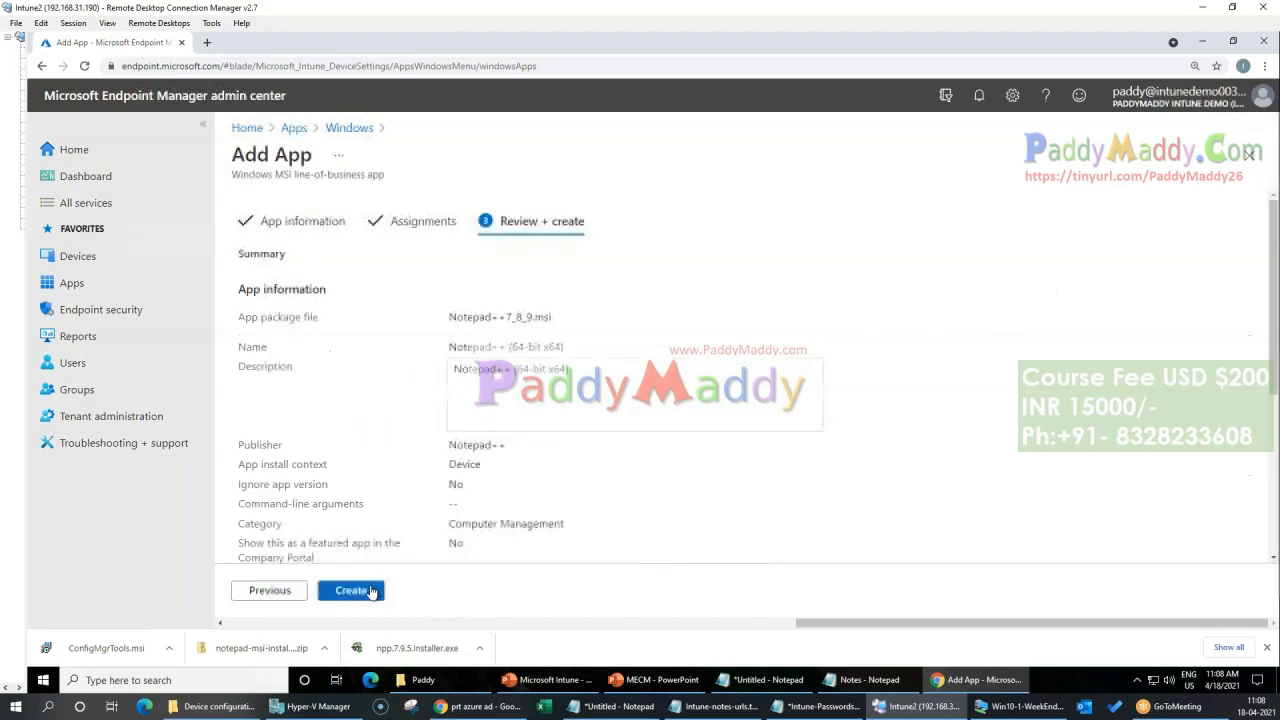
{"action": "left_click", "coordinate": [351, 590]}
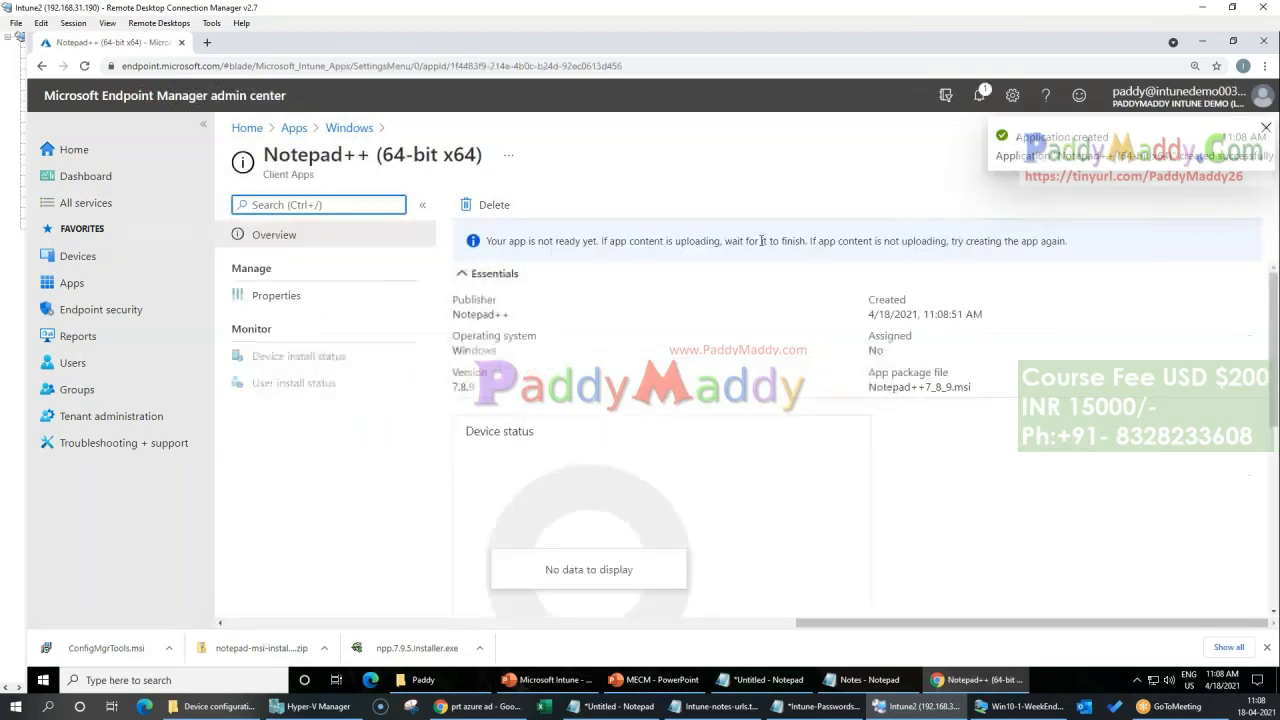
Step: Open the Windows apps list to review the added apps
{"action": "left_click", "coordinate": [294, 128]}
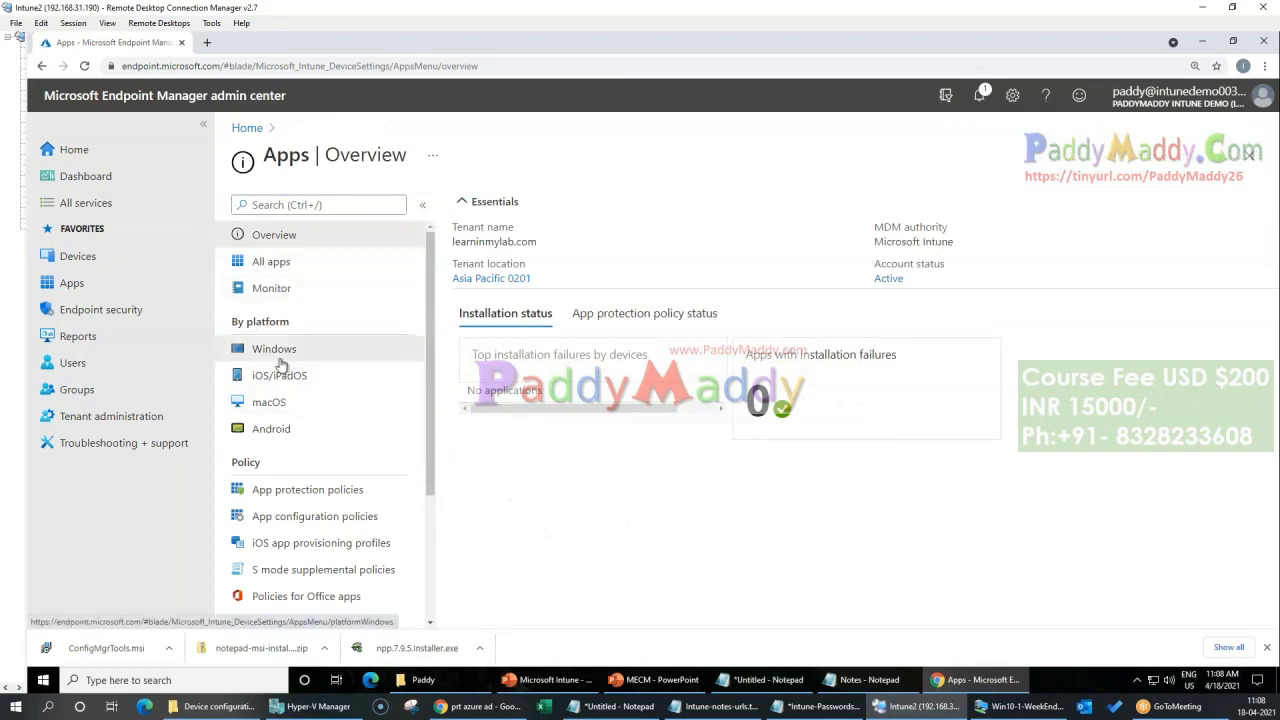
{"action": "left_click", "coordinate": [274, 350]}
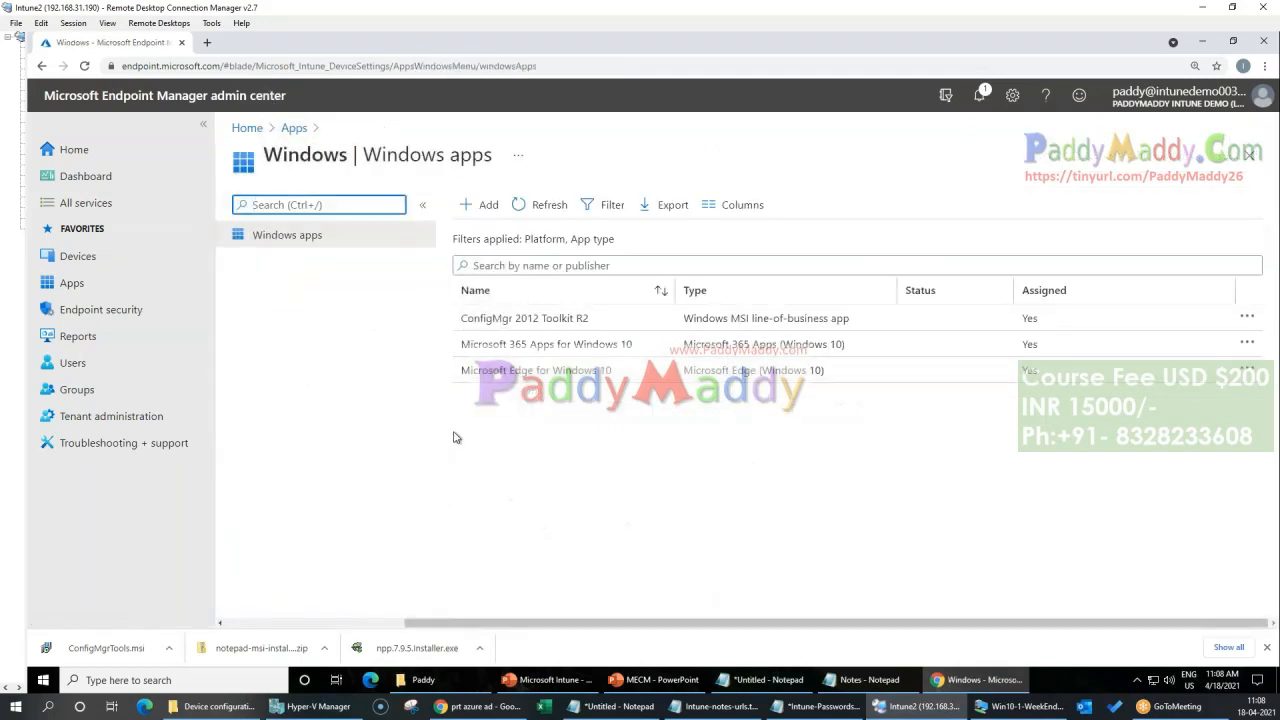
Step: Switch to the Win10-1-WeekEnd virtual machine, look through its installed apps for the deployed applications, and close the Settings window
{"action": "left_click", "coordinate": [1025, 706]}
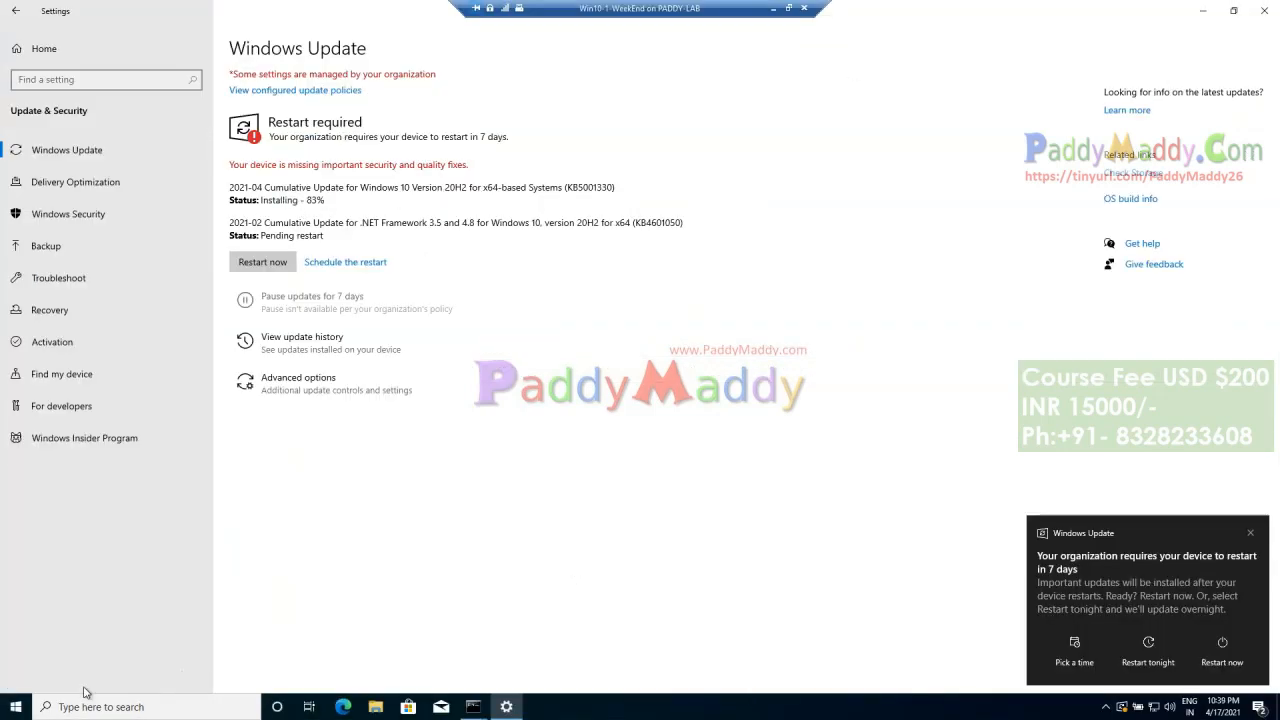
{"action": "left_click", "coordinate": [16, 706]}
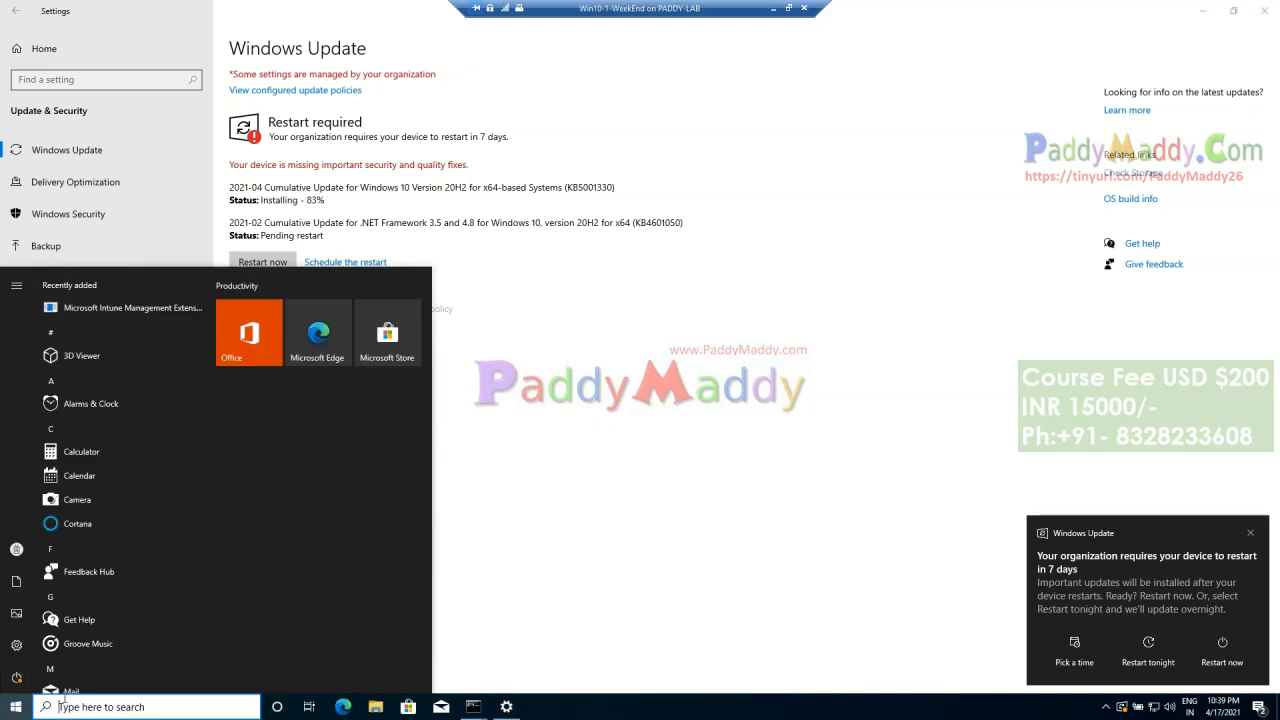
{"action": "scroll", "coordinate": [117, 616], "scroll_direction": "down", "scroll_amount": 5}
{"action": "scroll", "coordinate": [118, 613], "scroll_direction": "down", "scroll_amount": 3}
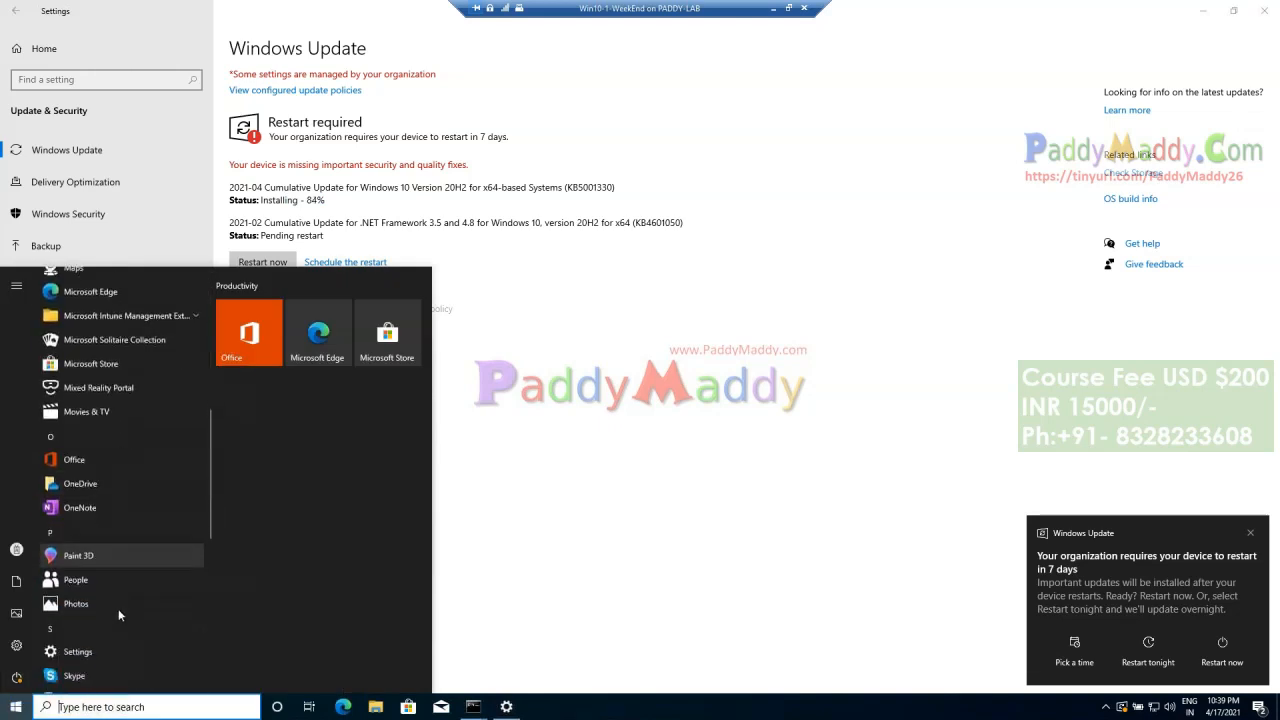
{"action": "scroll", "coordinate": [118, 604], "scroll_direction": "down", "scroll_amount": 8}
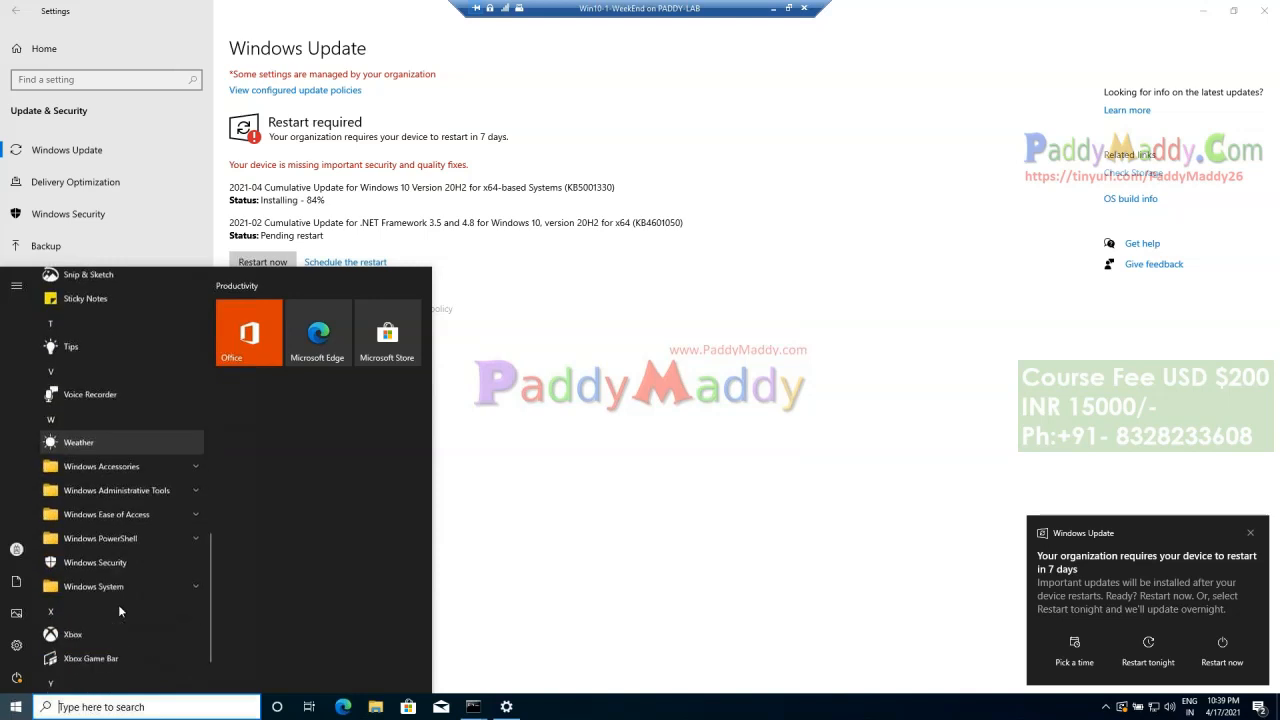
{"action": "left_click", "coordinate": [716, 446]}
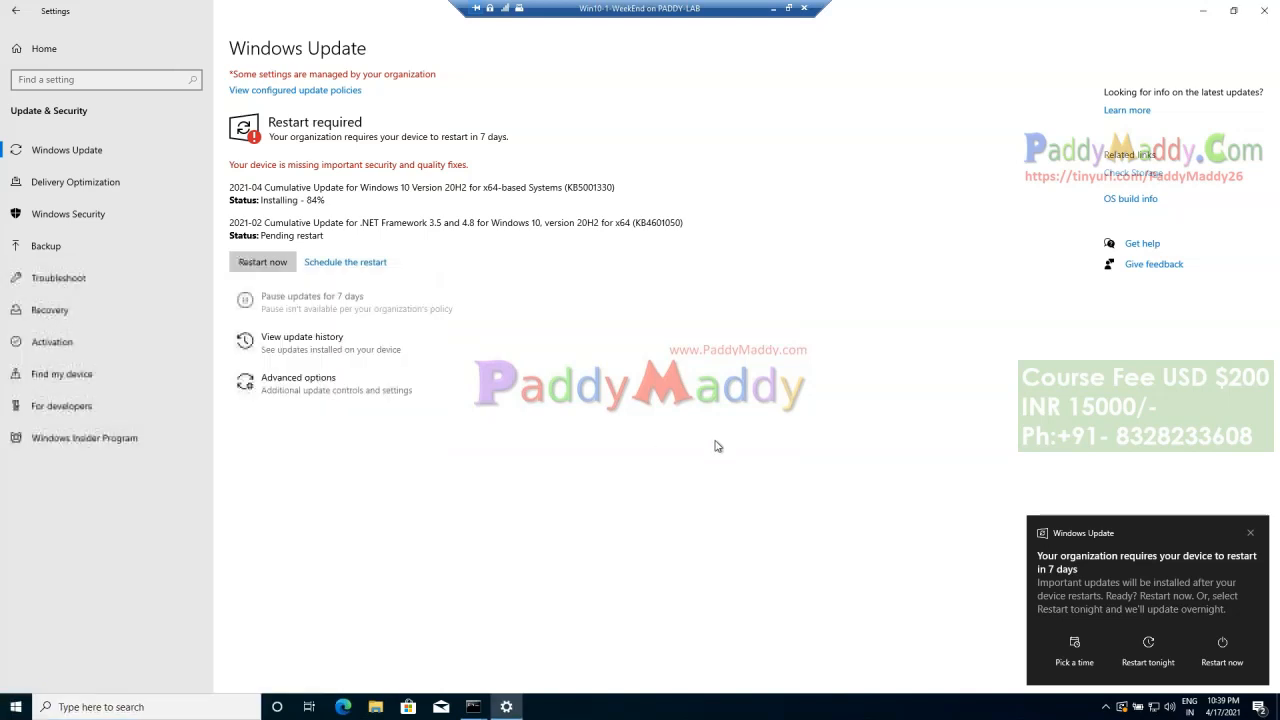
{"action": "left_click", "coordinate": [1257, 11]}
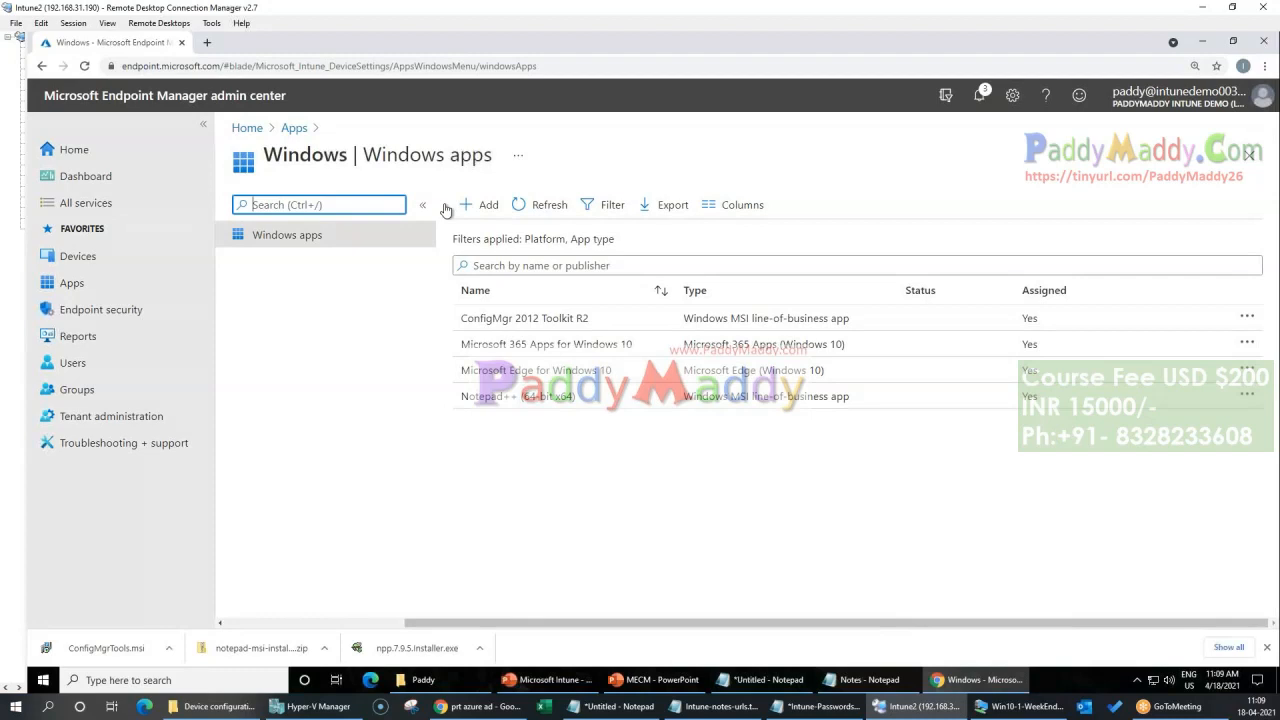
Step: Start adding a Windows app, choose the Windows app (Win32) type, and read its .intunewin installation file requirement
{"action": "left_click", "coordinate": [475, 204]}
{"action": "left_click", "coordinate": [938, 213]}
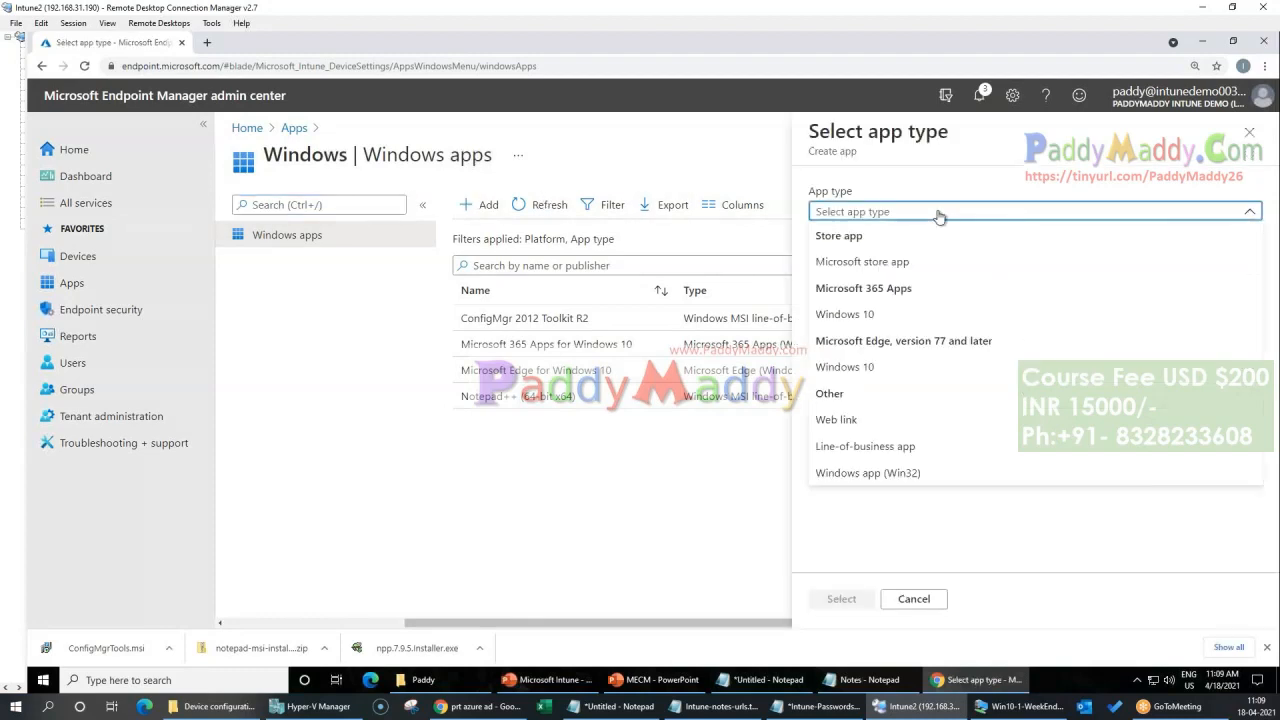
{"action": "left_click", "coordinate": [880, 476]}
{"action": "left_click_drag", "start_coordinate": [820, 274], "coordinate": [947, 276]}
{"action": "left_click", "coordinate": [994, 315]}
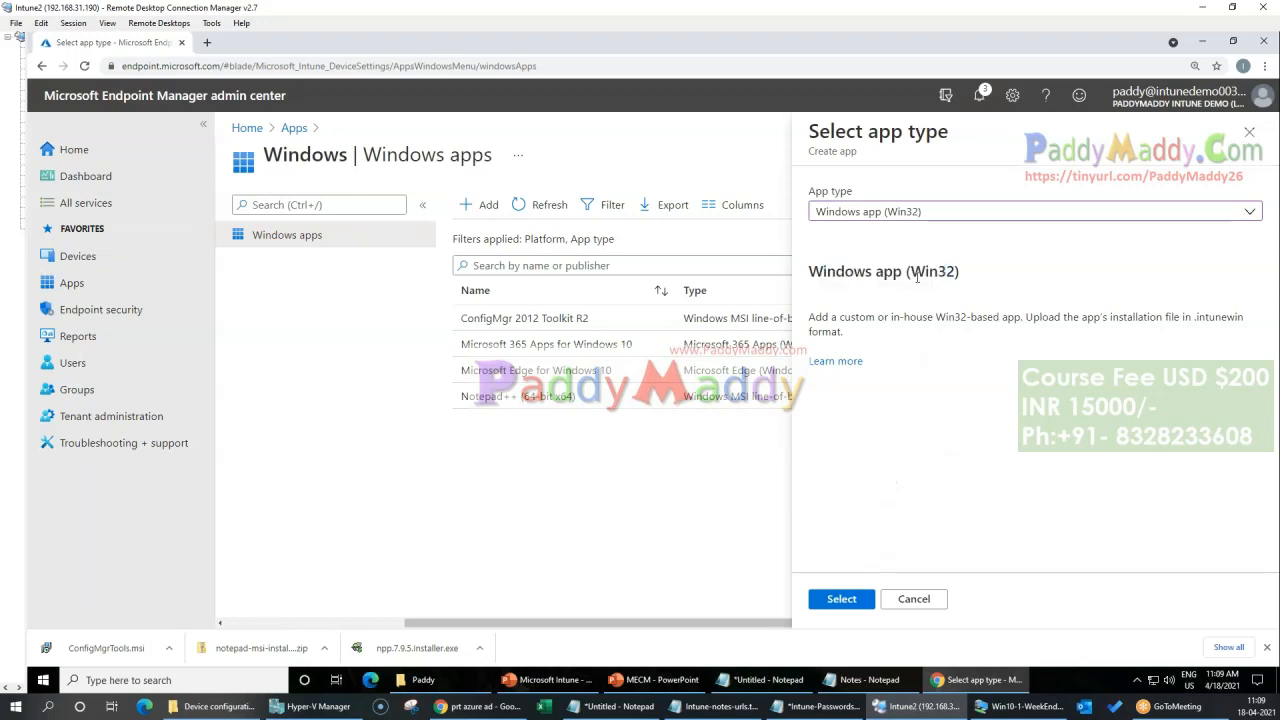
{"action": "triple_click", "coordinate": [917, 277]}
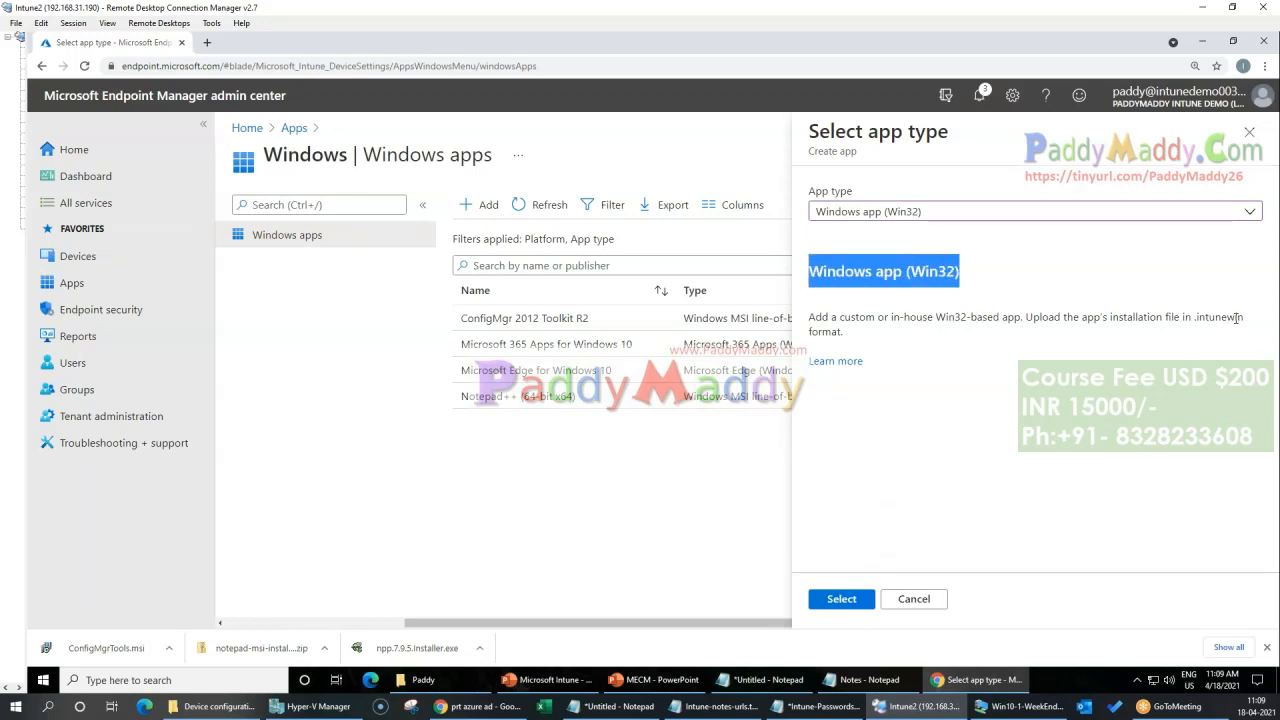
{"action": "left_click_drag", "start_coordinate": [1240, 320], "coordinate": [1196, 320]}
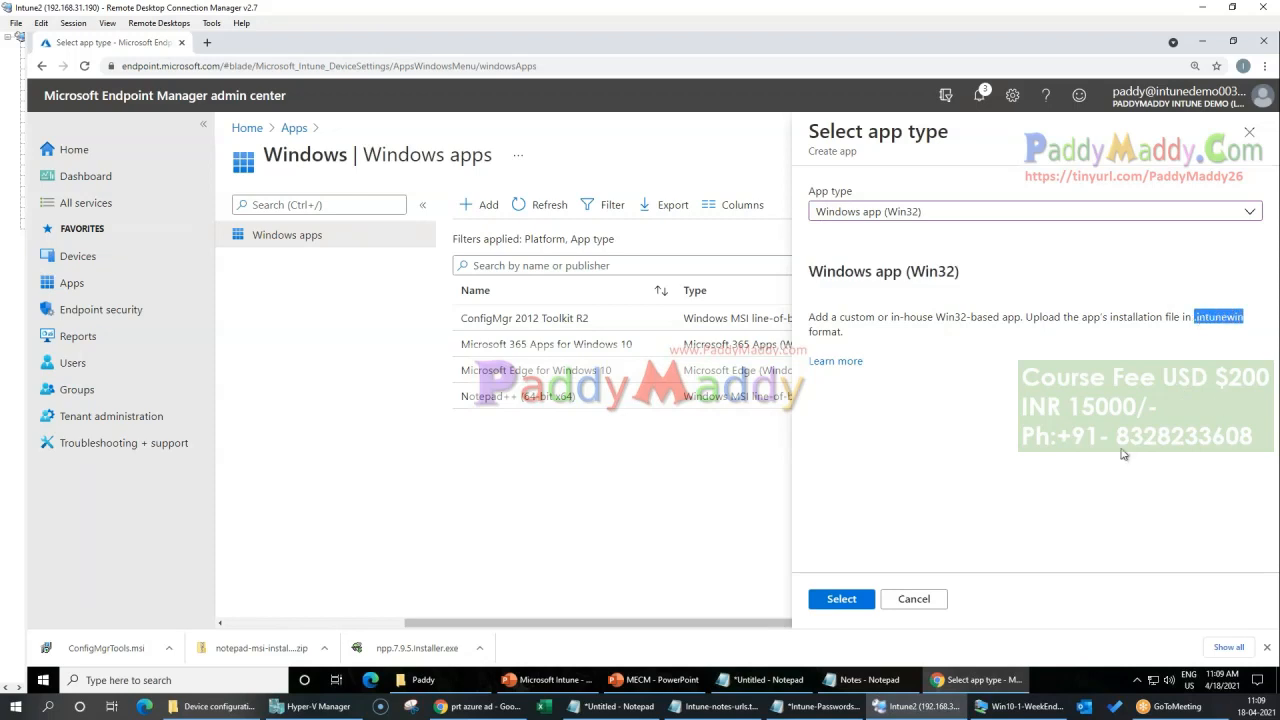
{"action": "triple_click", "coordinate": [1197, 317]}
{"action": "double_click", "coordinate": [1197, 317]}
{"action": "left_click", "coordinate": [1128, 396]}
Step: Open the Win32 app type's documentation and look through the Win32 app management article, including its prerequisites, content preparation and app availability sections
{"action": "left_click", "coordinate": [838, 362]}
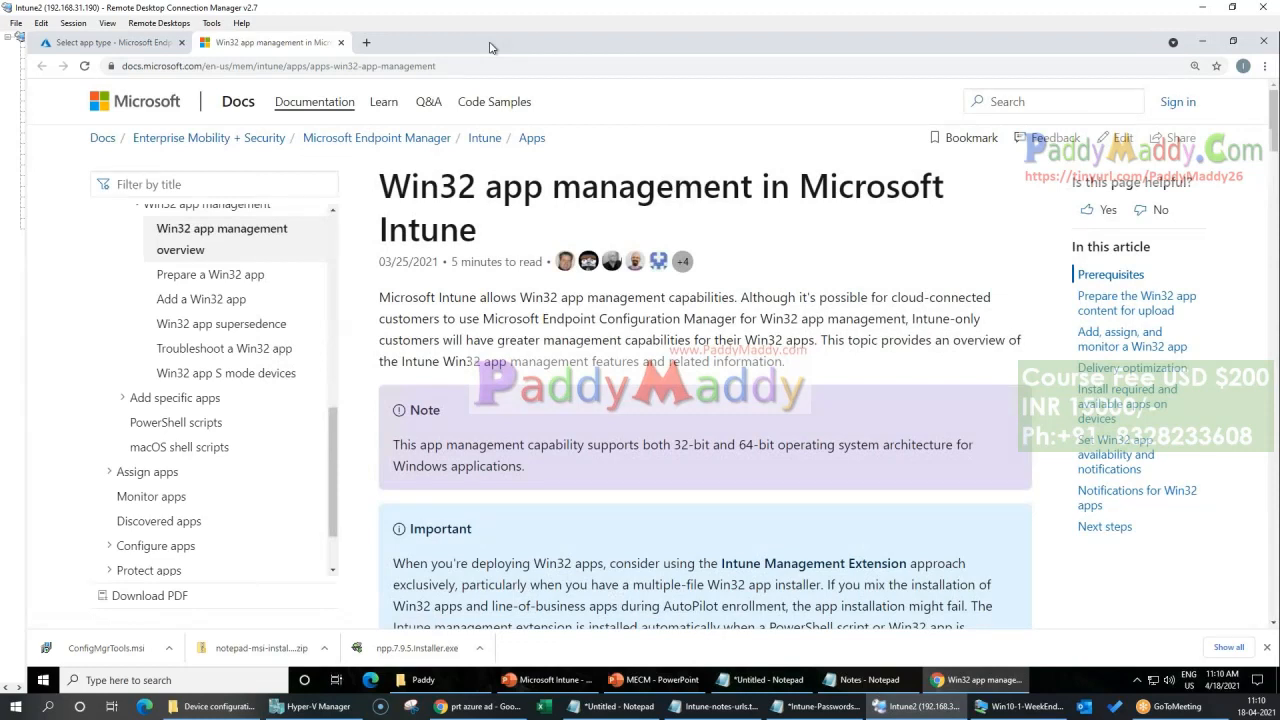
{"action": "scroll", "coordinate": [705, 481], "scroll_direction": "down", "scroll_amount": 3}
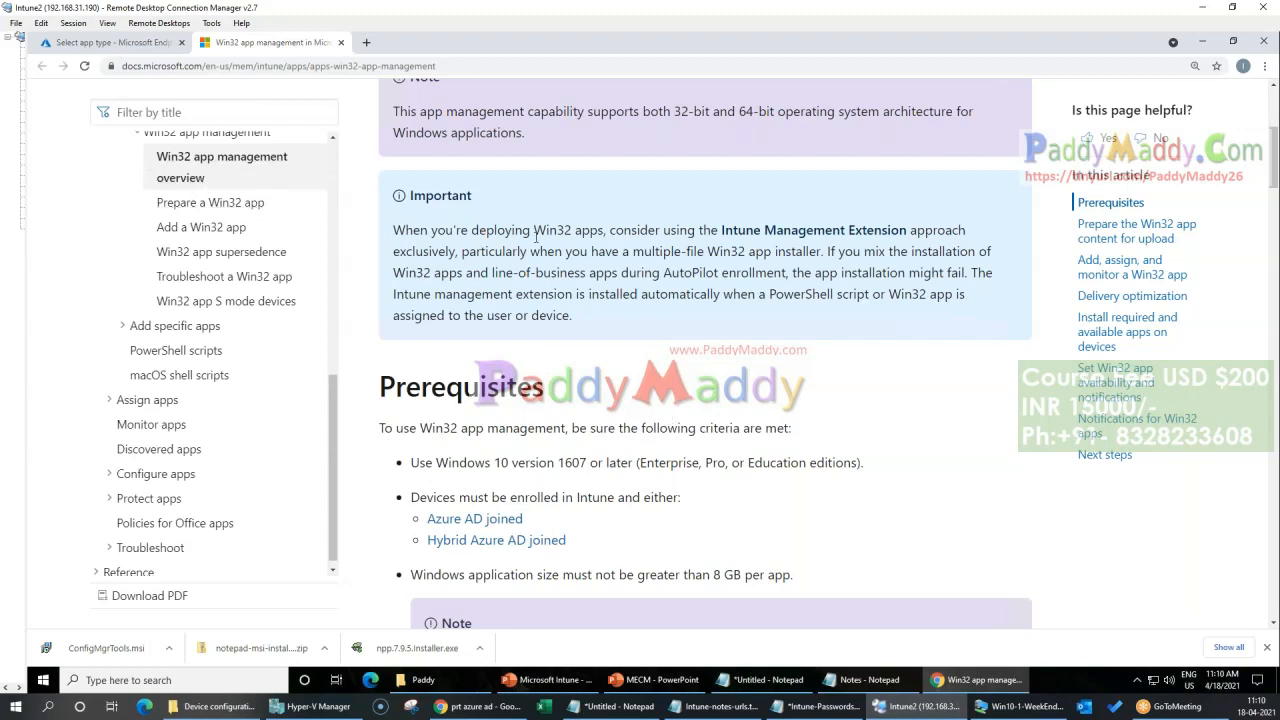
{"action": "scroll", "coordinate": [755, 424], "scroll_direction": "down", "scroll_amount": 5}
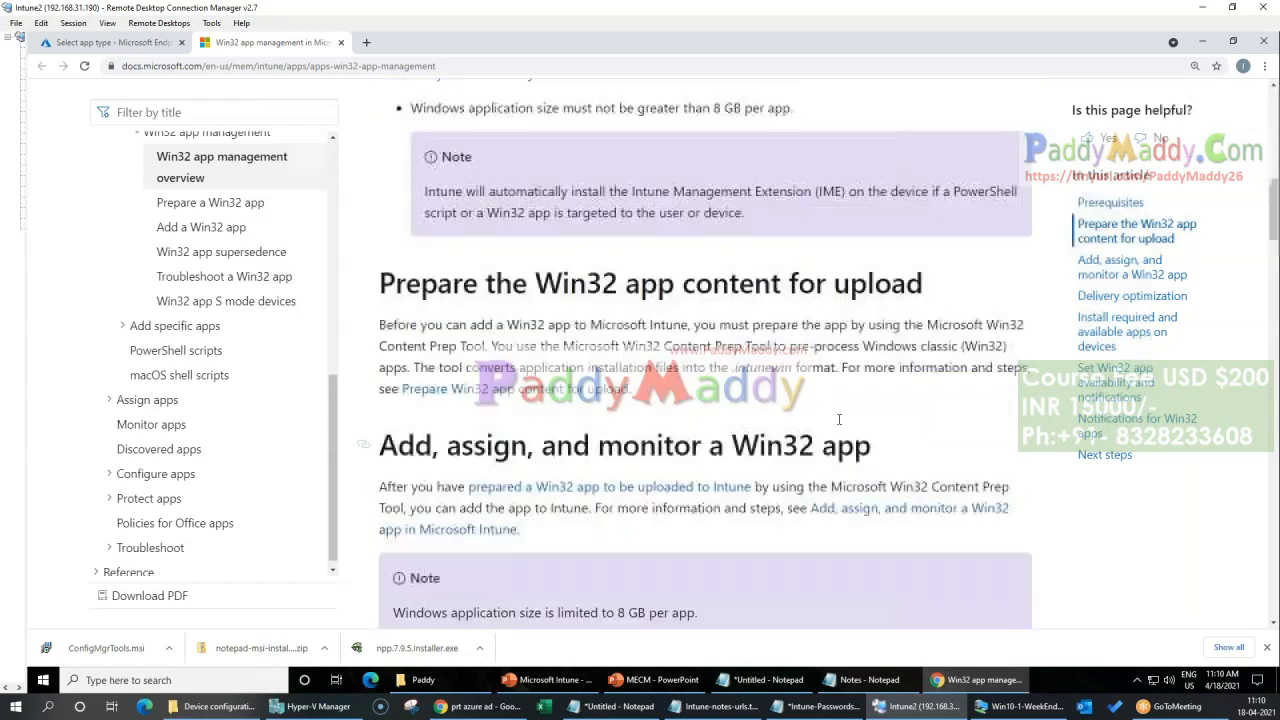
{"action": "scroll", "coordinate": [561, 396], "scroll_direction": "down", "scroll_amount": 14}
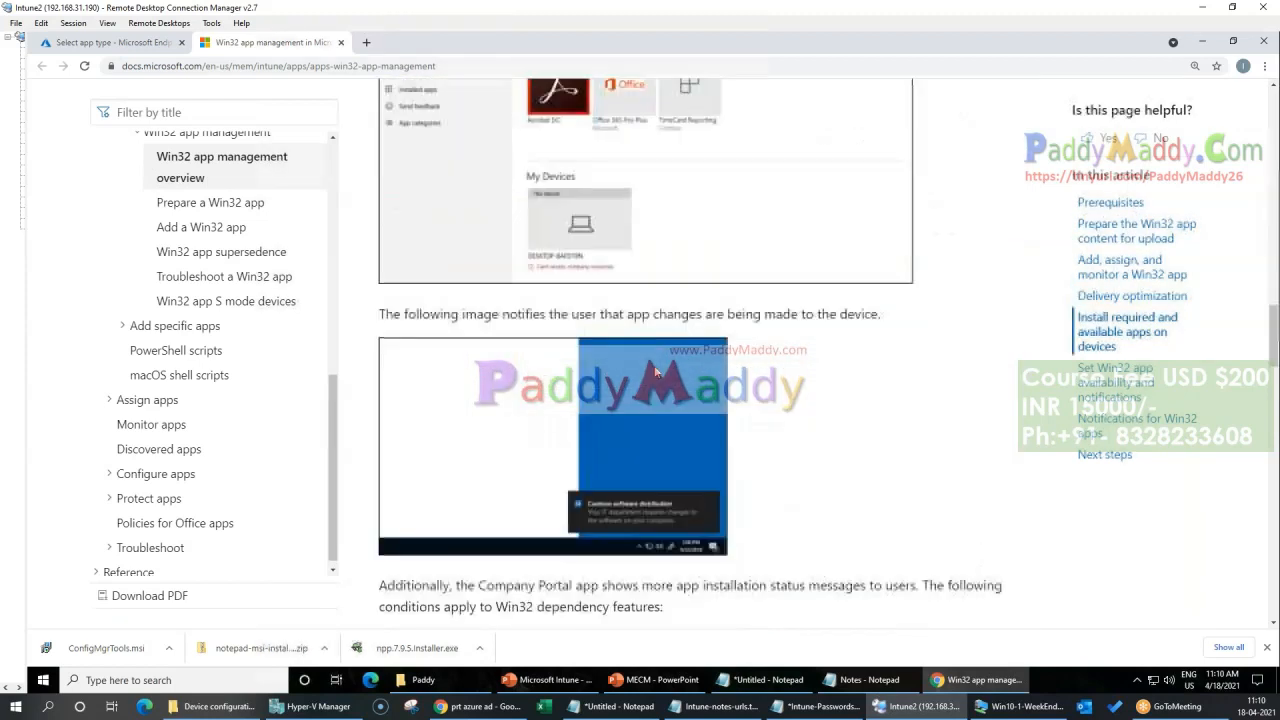
{"action": "scroll", "coordinate": [821, 447], "scroll_direction": "down", "scroll_amount": 10}
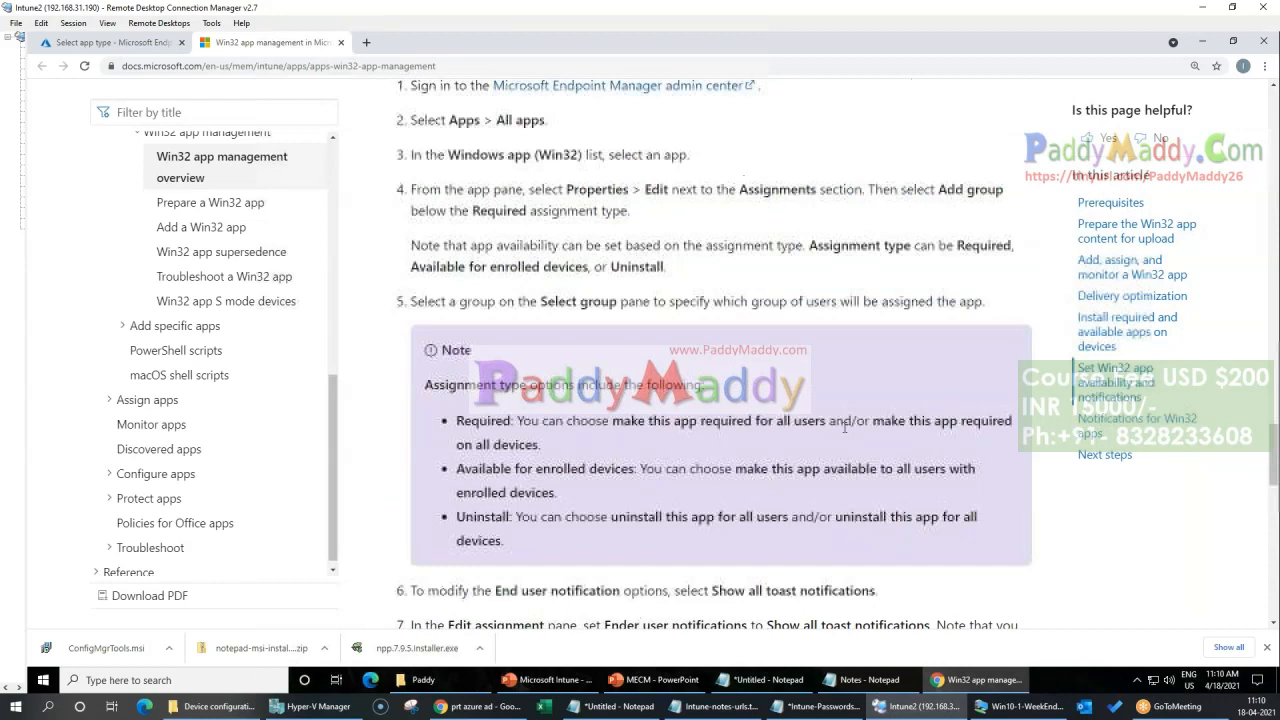
{"action": "scroll", "coordinate": [821, 447], "scroll_direction": "up", "scroll_amount": 5}
{"action": "scroll", "coordinate": [801, 432], "scroll_direction": "down", "scroll_amount": 6}
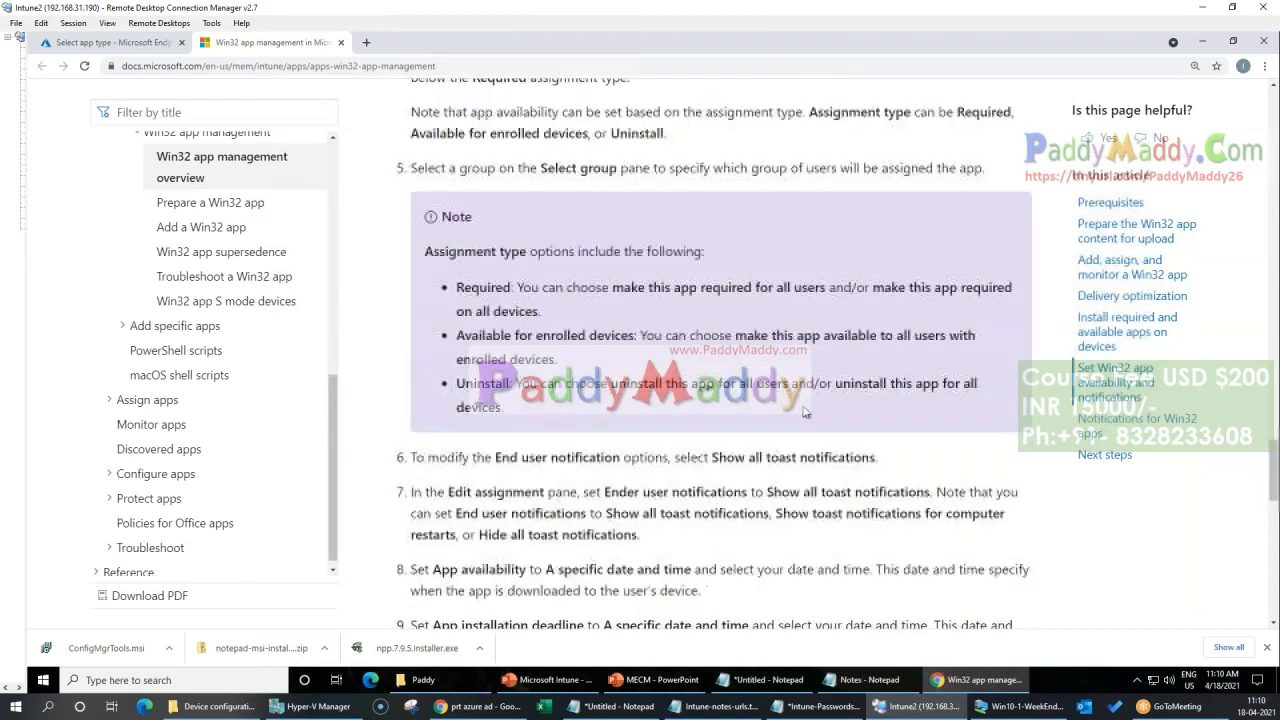
{"action": "scroll", "coordinate": [801, 432], "scroll_direction": "up", "scroll_amount": 3}
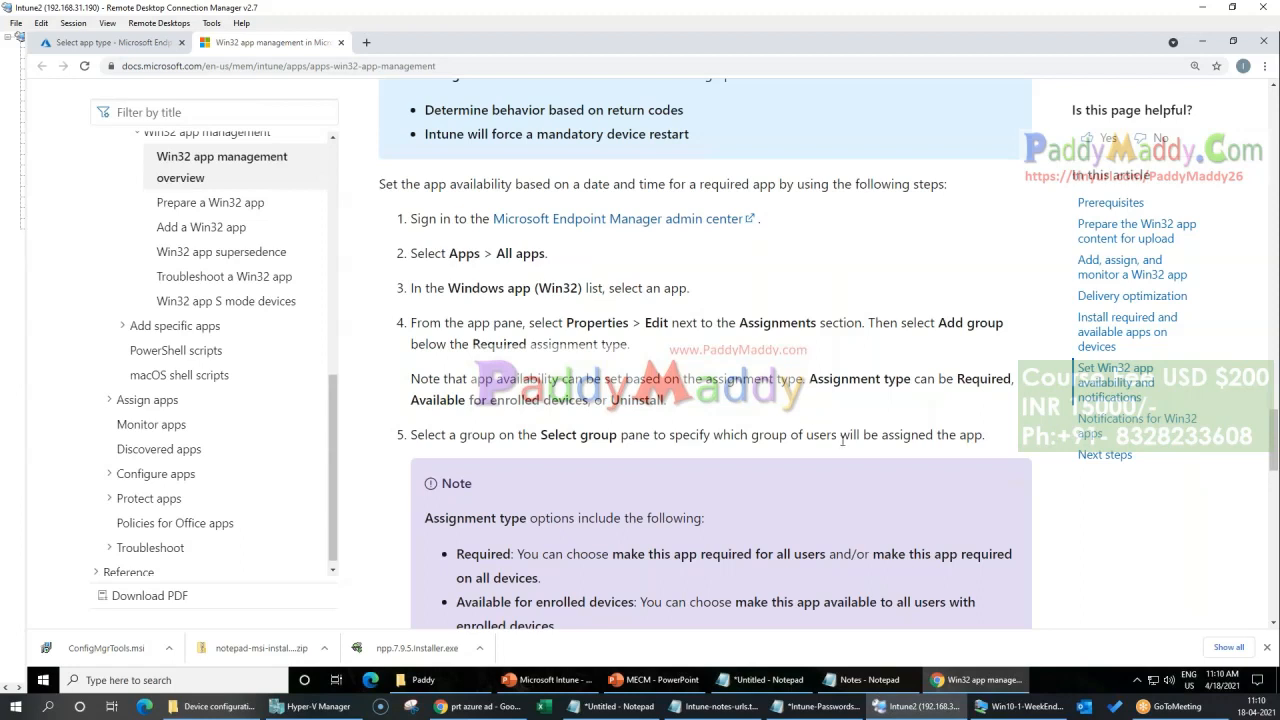
{"action": "scroll", "coordinate": [812, 446], "scroll_direction": "down", "scroll_amount": 1}
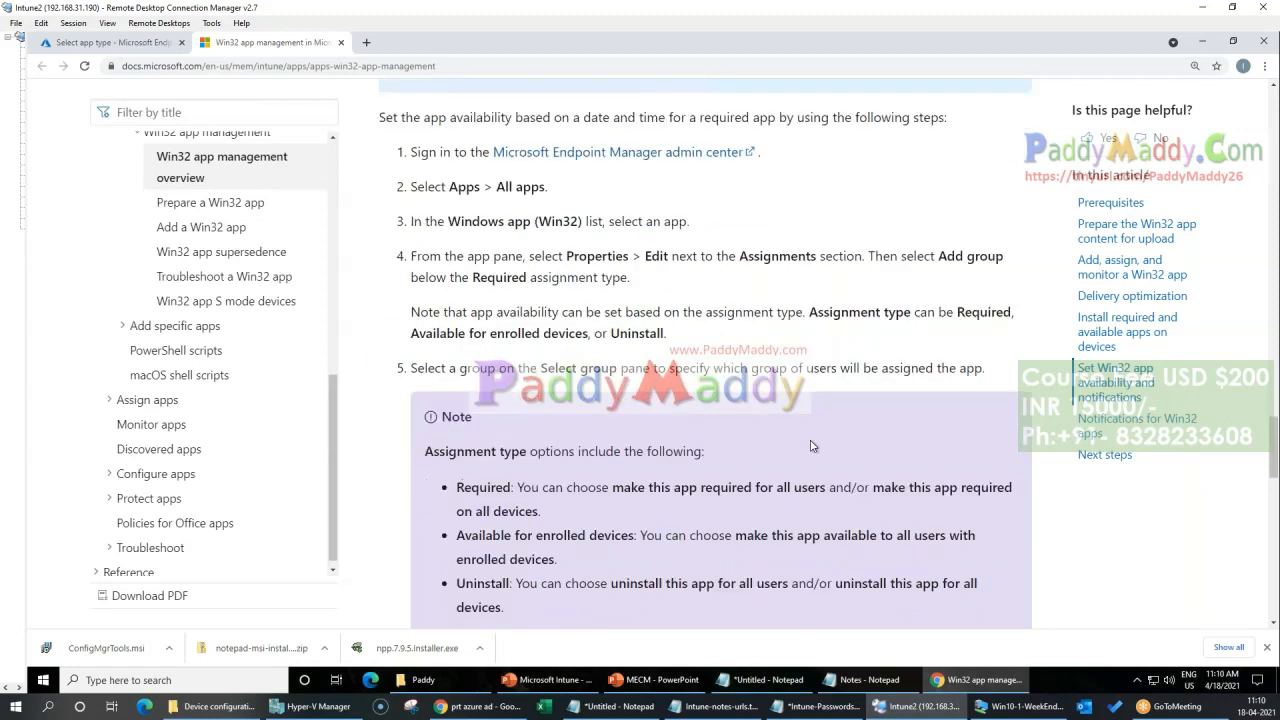
{"action": "scroll", "coordinate": [812, 446], "scroll_direction": "down", "scroll_amount": 19}
{"action": "scroll", "coordinate": [811, 443], "scroll_direction": "up", "scroll_amount": 8}
{"action": "scroll", "coordinate": [811, 443], "scroll_direction": "down", "scroll_amount": 7}
{"action": "scroll", "coordinate": [600, 307], "scroll_direction": "up", "scroll_amount": 3}
{"action": "scroll", "coordinate": [600, 307], "scroll_direction": "up", "scroll_amount": 15}
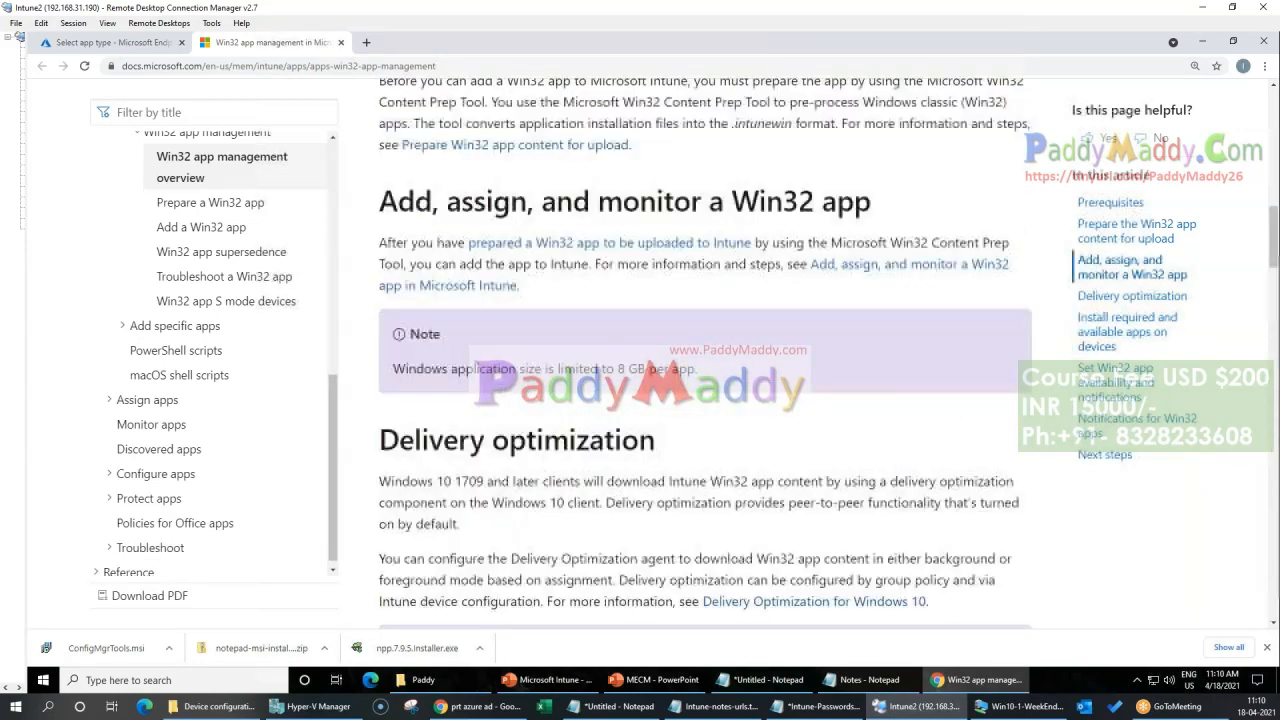
{"action": "scroll", "coordinate": [655, 425], "scroll_direction": "up", "scroll_amount": 10}
{"action": "scroll", "coordinate": [657, 427], "scroll_direction": "up", "scroll_amount": 1}
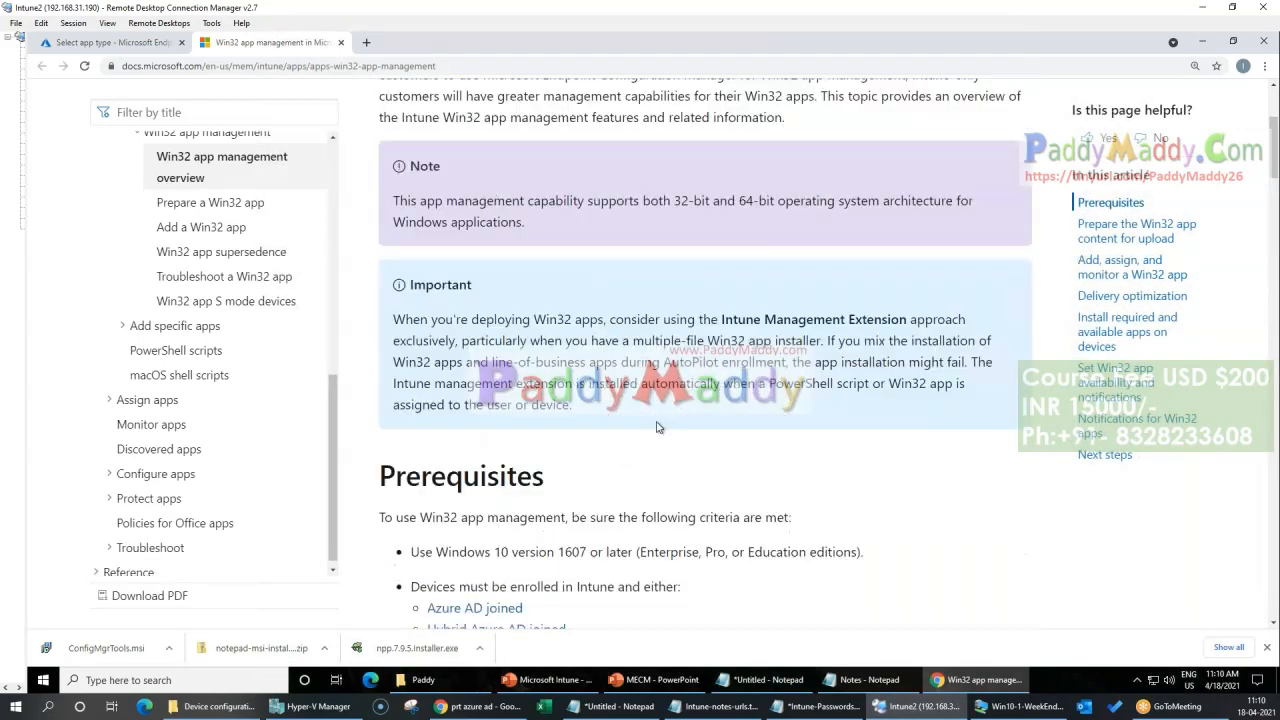
{"action": "scroll", "coordinate": [657, 427], "scroll_direction": "up", "scroll_amount": 3}
{"action": "left_click_drag", "start_coordinate": [760, 318], "coordinate": [799, 322]}
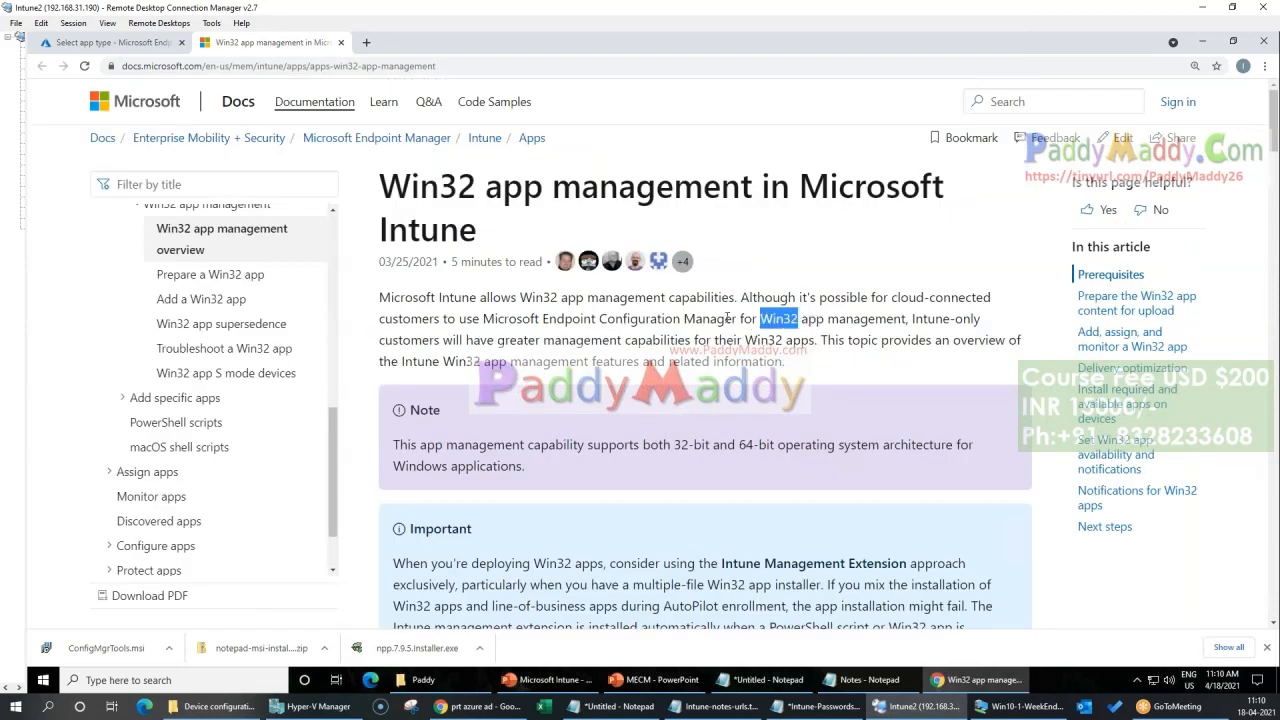
Step: Open the Prepare a Win32 app article and follow its link to the Microsoft Win32 Content Prep Tool repository on GitHub
{"action": "left_click", "coordinate": [210, 277]}
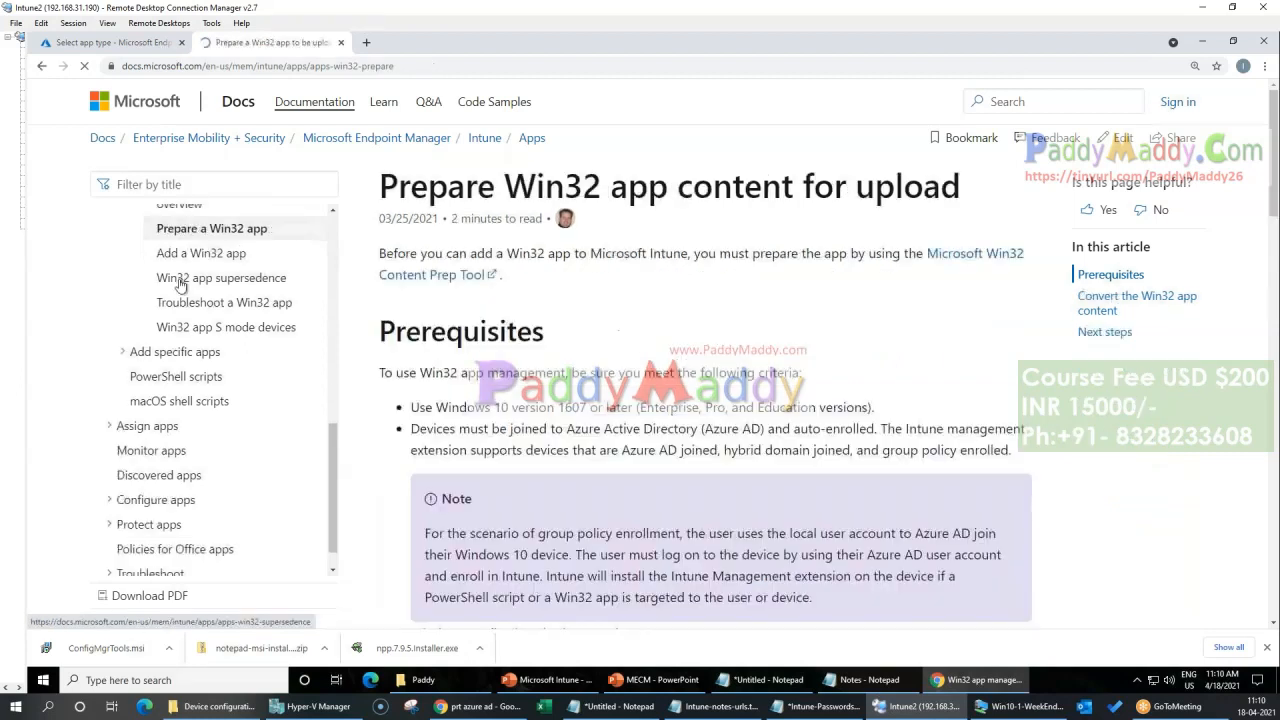
{"action": "scroll", "coordinate": [463, 318], "scroll_direction": "down", "scroll_amount": 1}
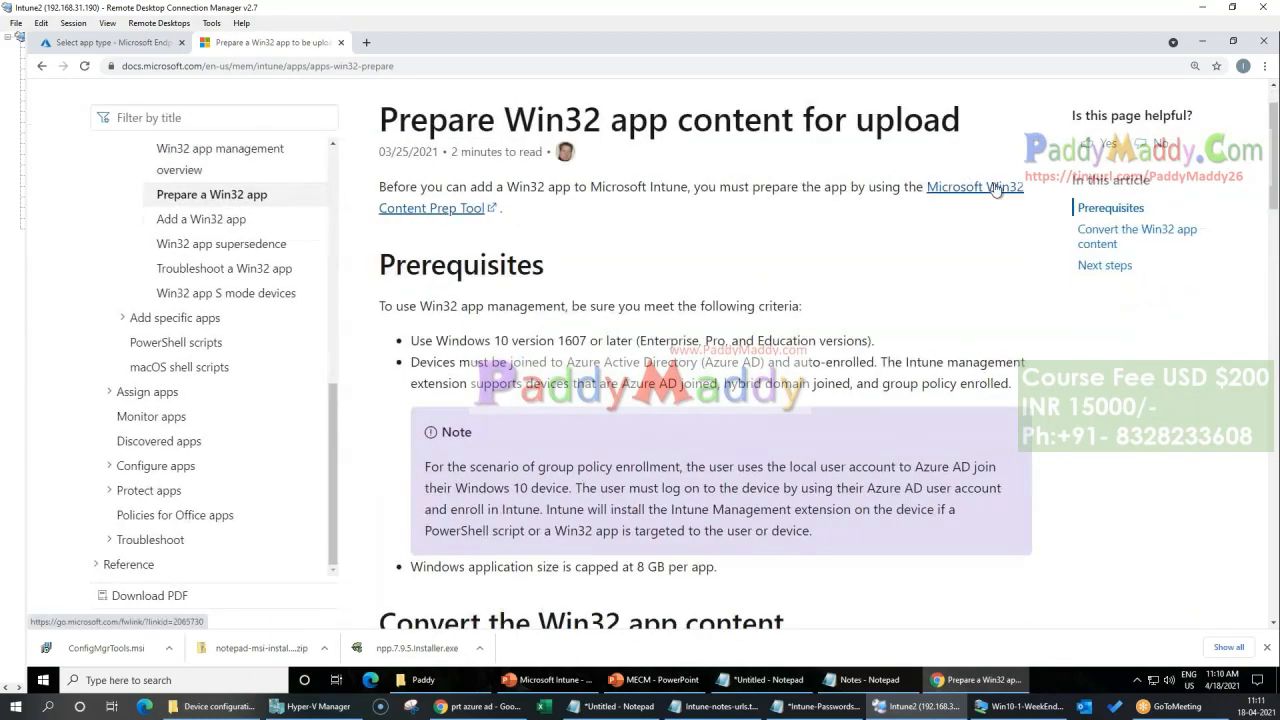
{"action": "left_click", "coordinate": [428, 215]}
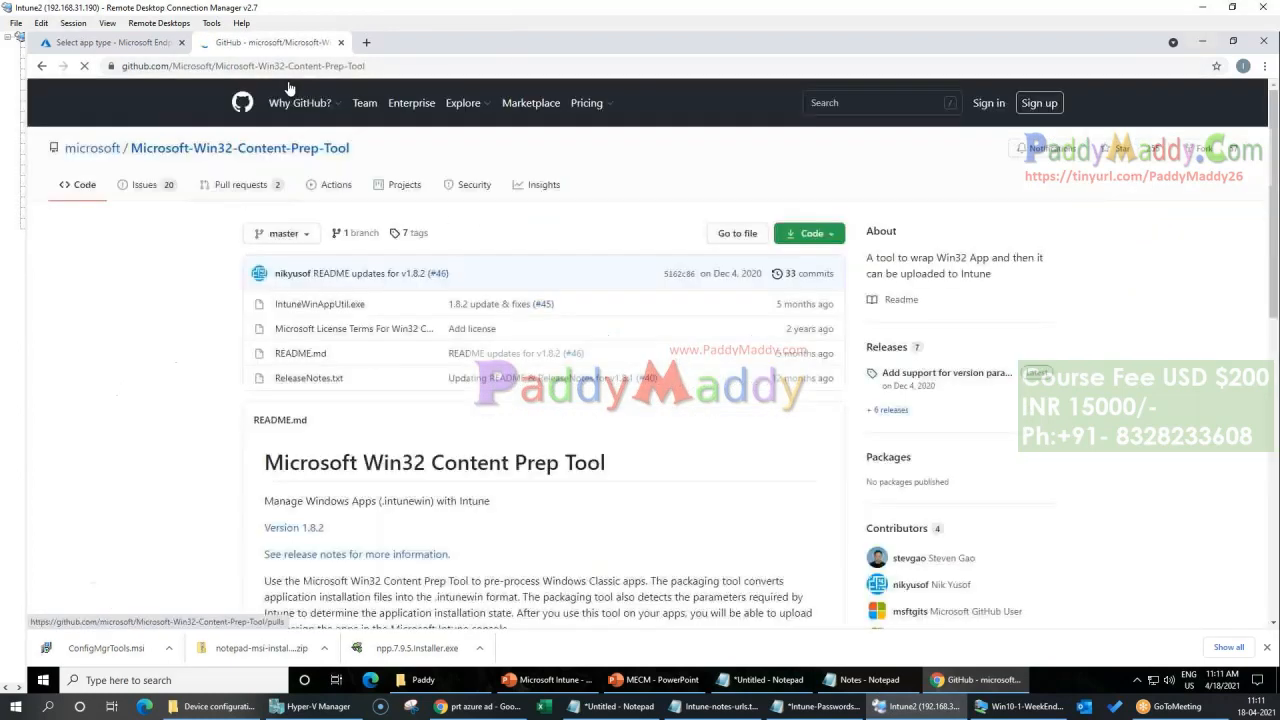
Step: Examine the Win32 Content Prep Tool repository's download options and its IntuneWinAppUtil.exe file
{"action": "left_click", "coordinate": [805, 233]}
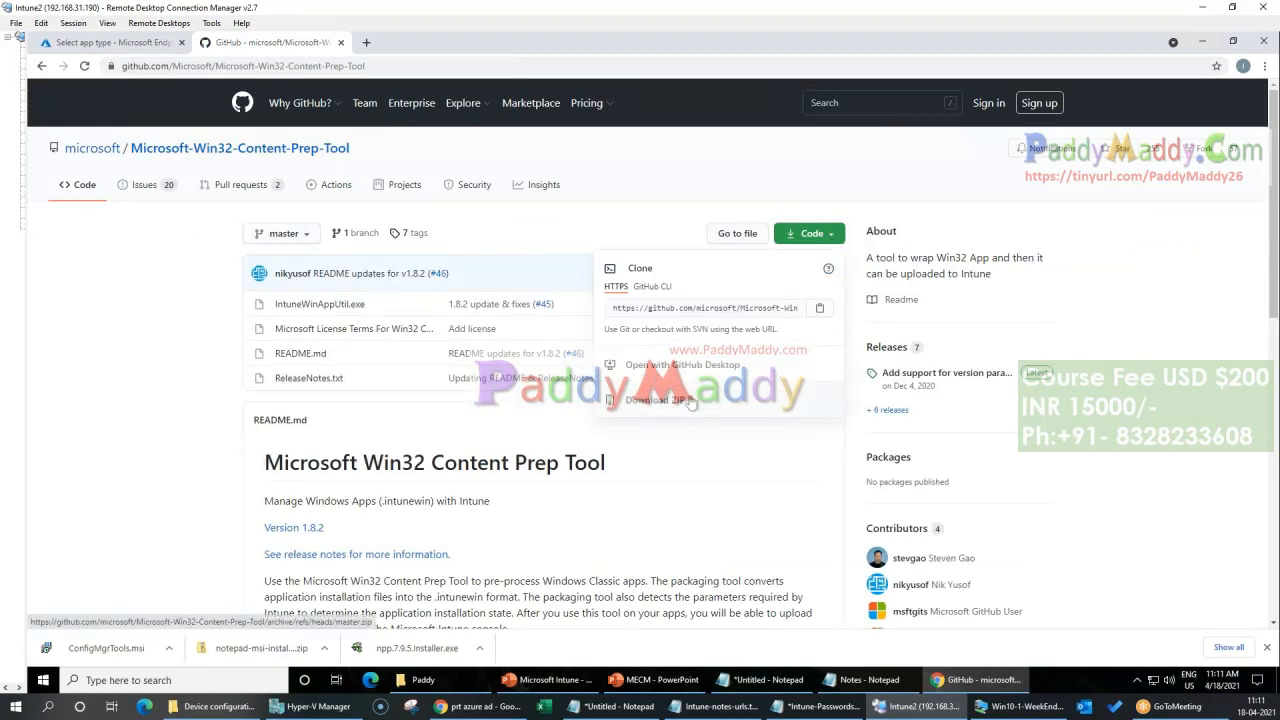
{"action": "left_click", "coordinate": [470, 692]}
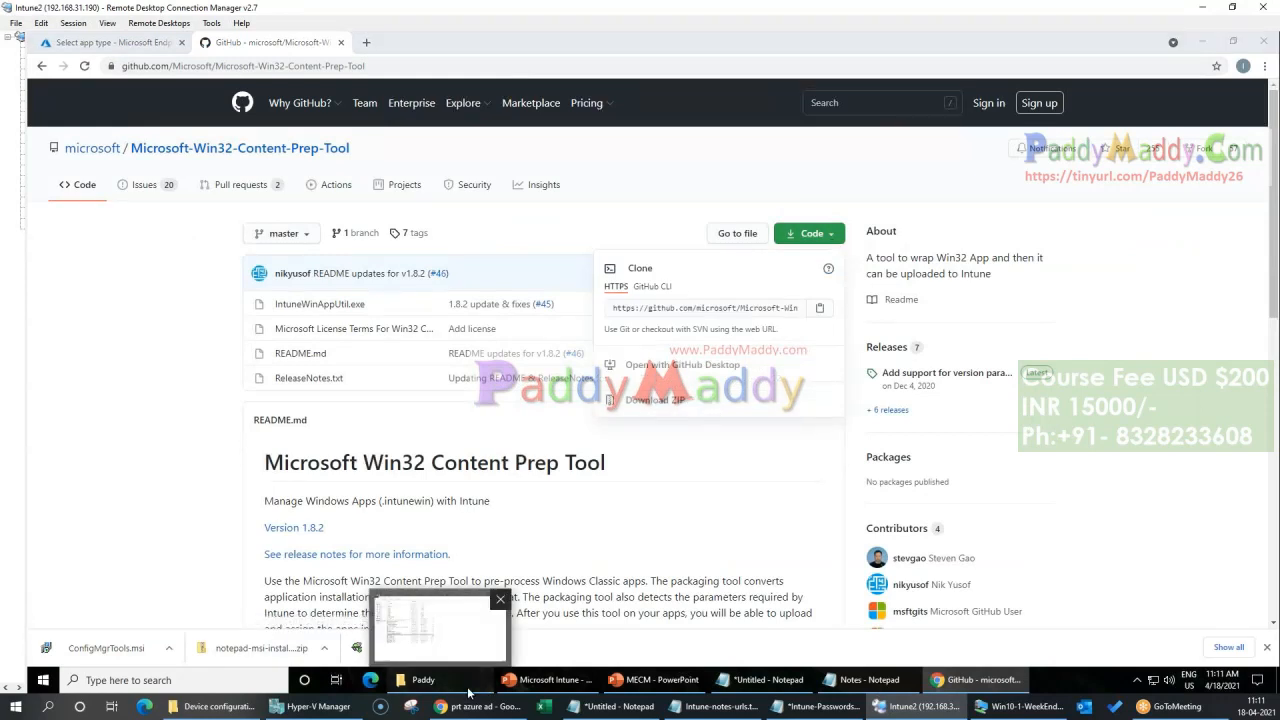
{"action": "left_click", "coordinate": [467, 690]}
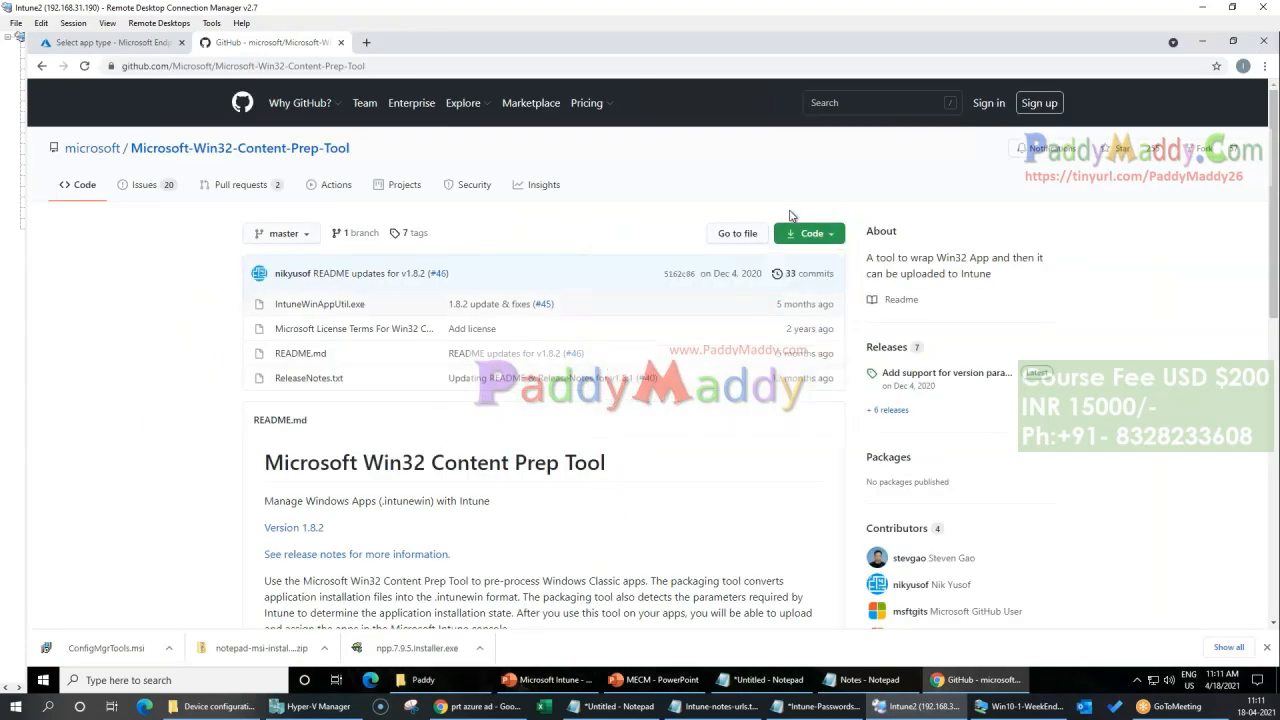
{"action": "left_click_drag", "start_coordinate": [264, 305], "coordinate": [375, 310]}
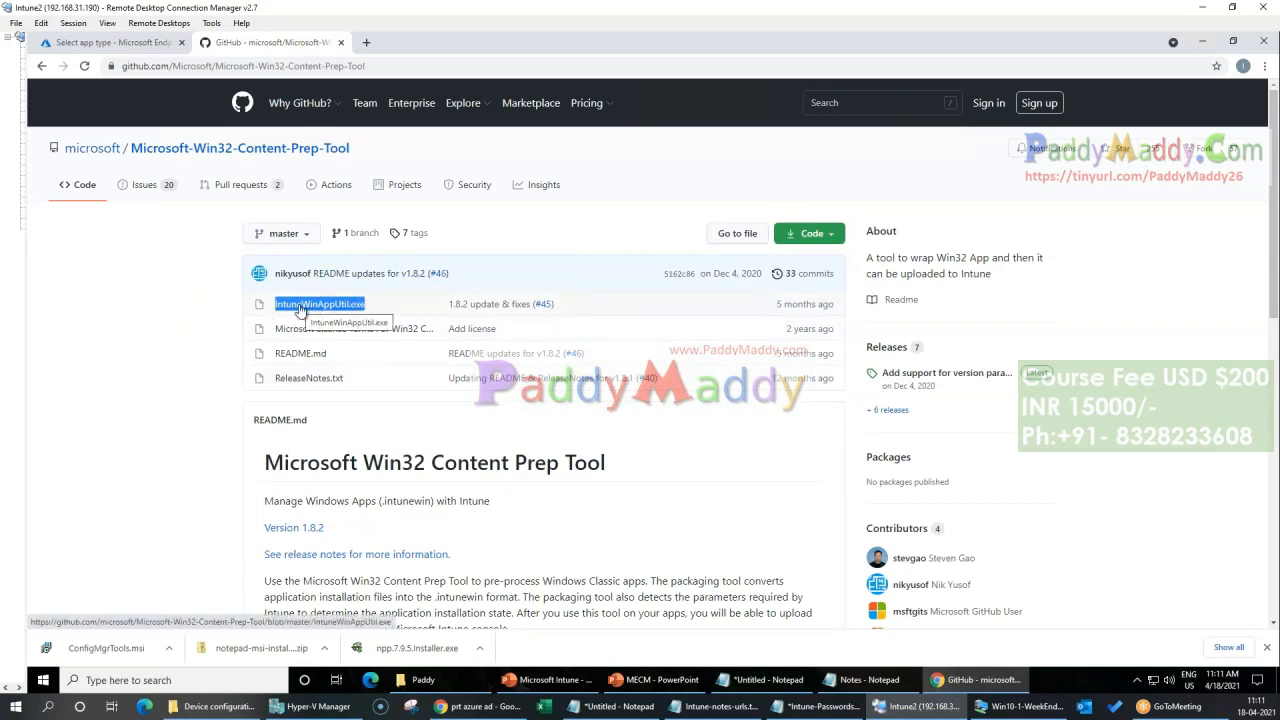
Step: Switch to File Explorer and look in the Intune folder on drive C for a local copy of the prep tool
{"action": "left_click", "coordinate": [423, 680]}
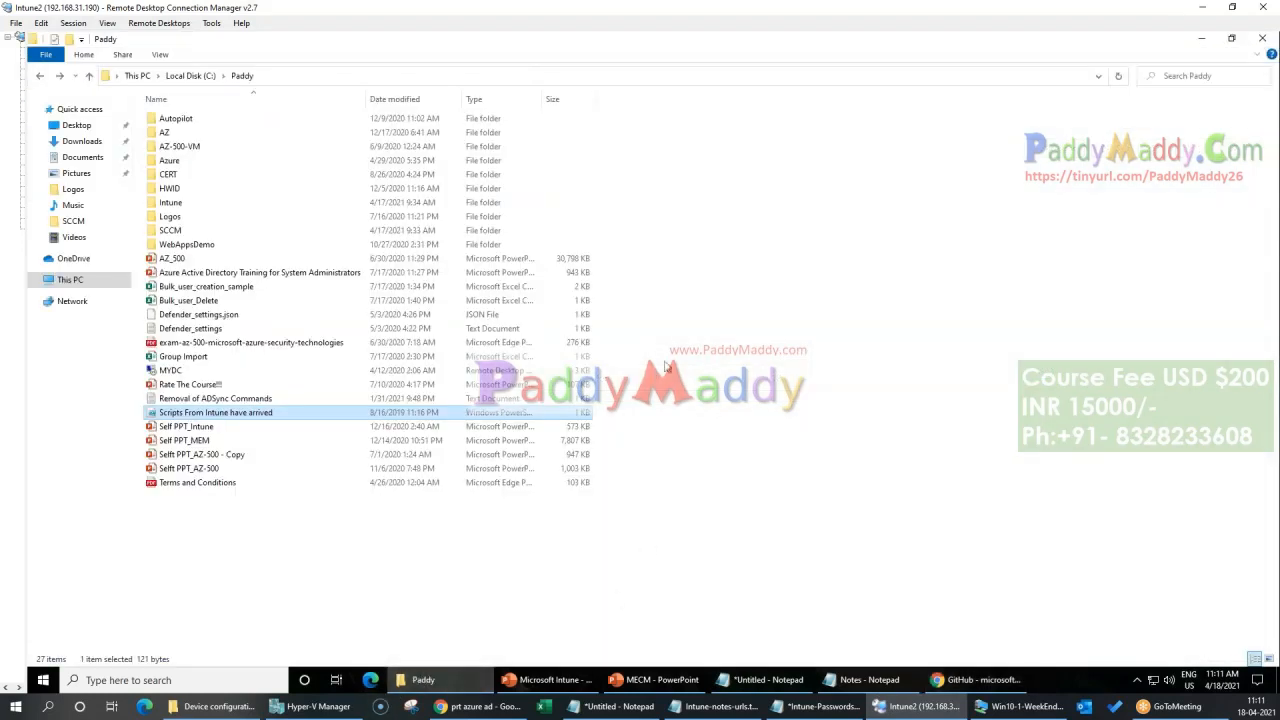
{"action": "left_click", "coordinate": [352, 566]}
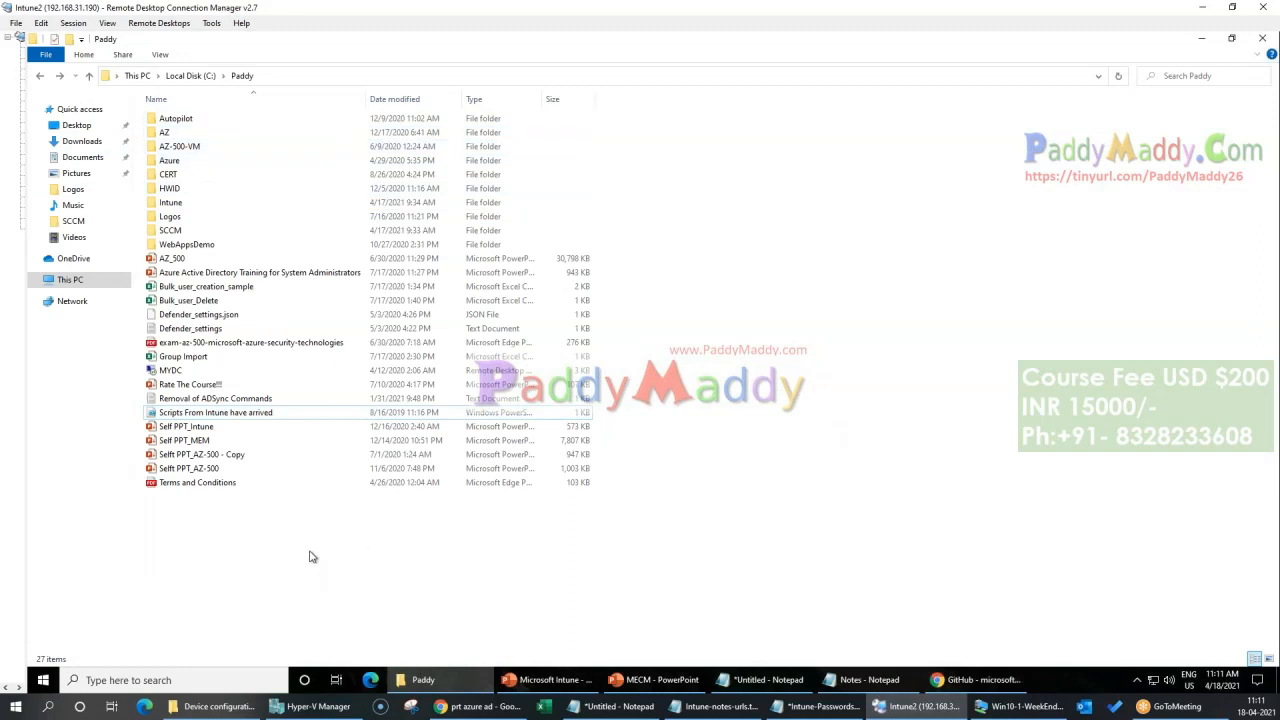
{"action": "double_click", "coordinate": [170, 202]}
{"action": "key", "text": "alt+Left"}
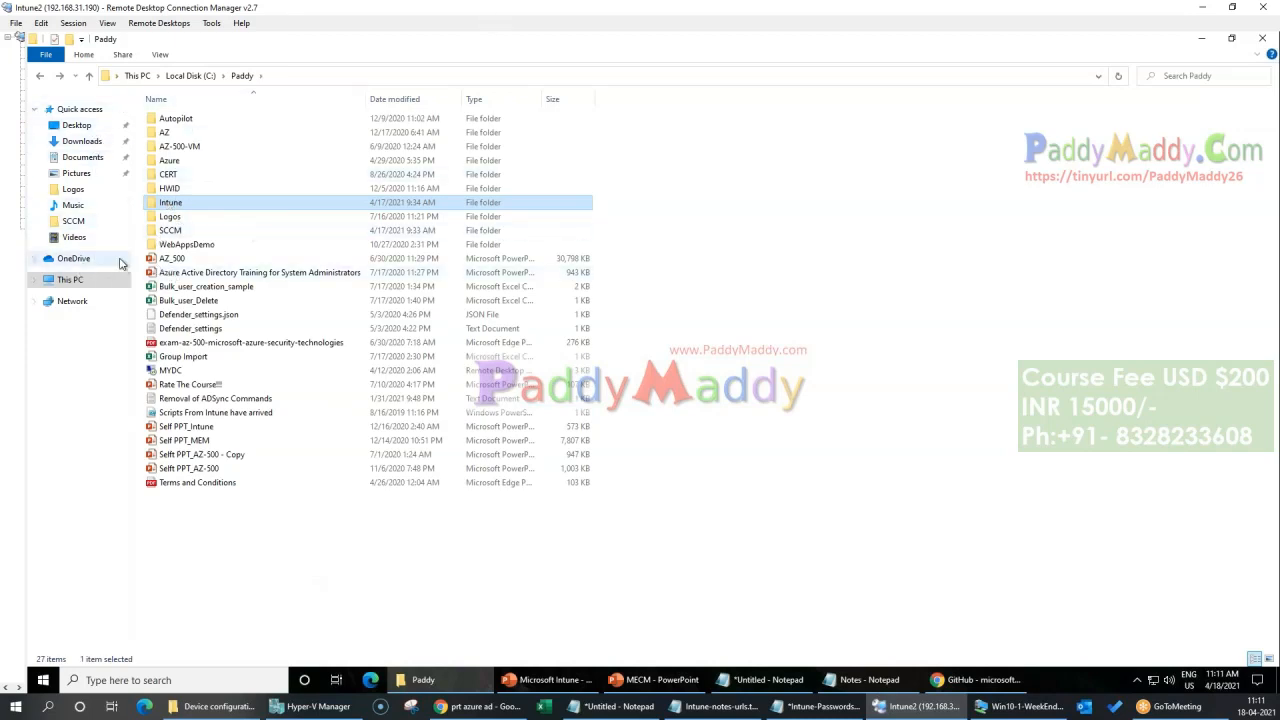
Step: Browse the profile's source\repos and Desktop folders under C:\Users for the prep tool
{"action": "left_click", "coordinate": [191, 76]}
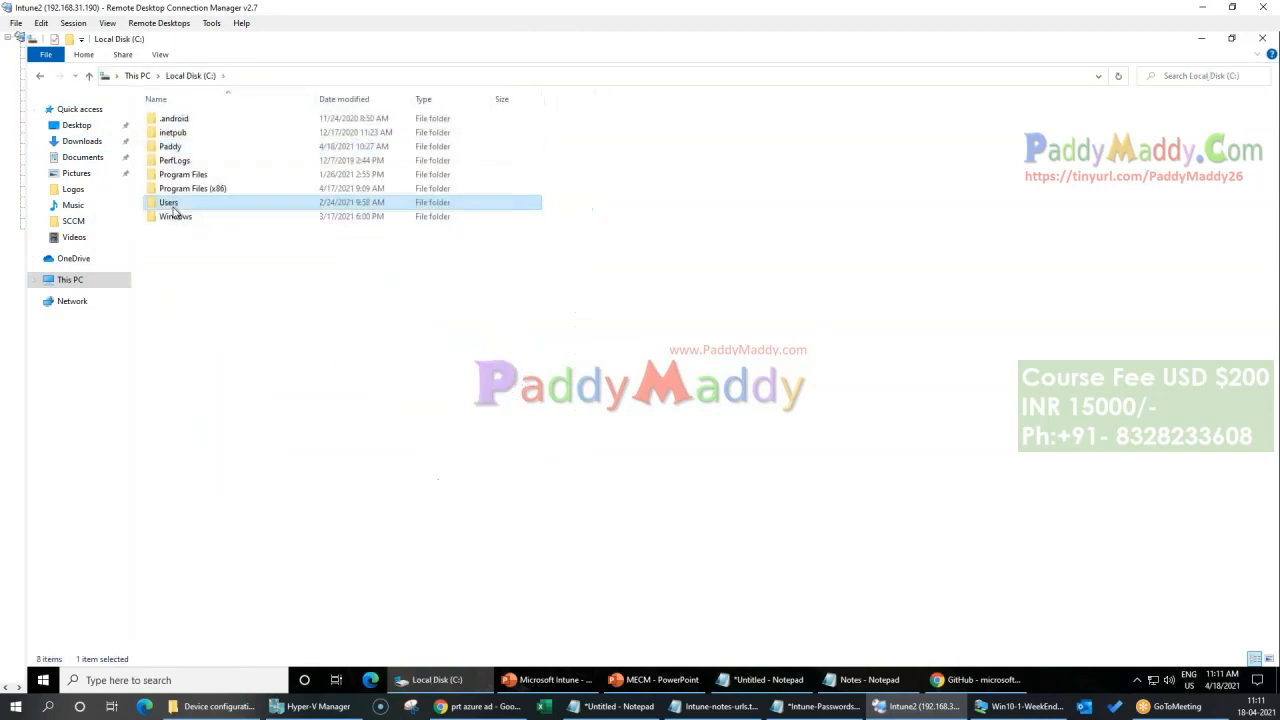
{"action": "double_click", "coordinate": [175, 202]}
{"action": "double_click", "coordinate": [172, 150]}
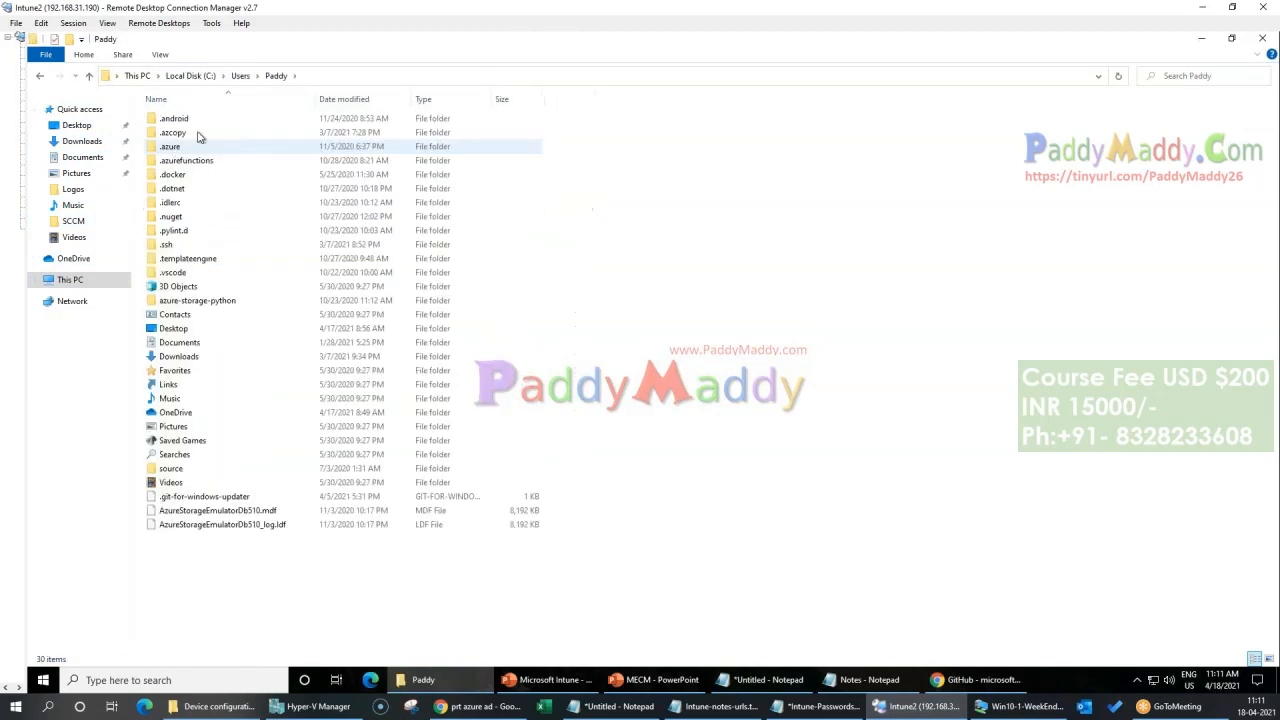
{"action": "double_click", "coordinate": [195, 470]}
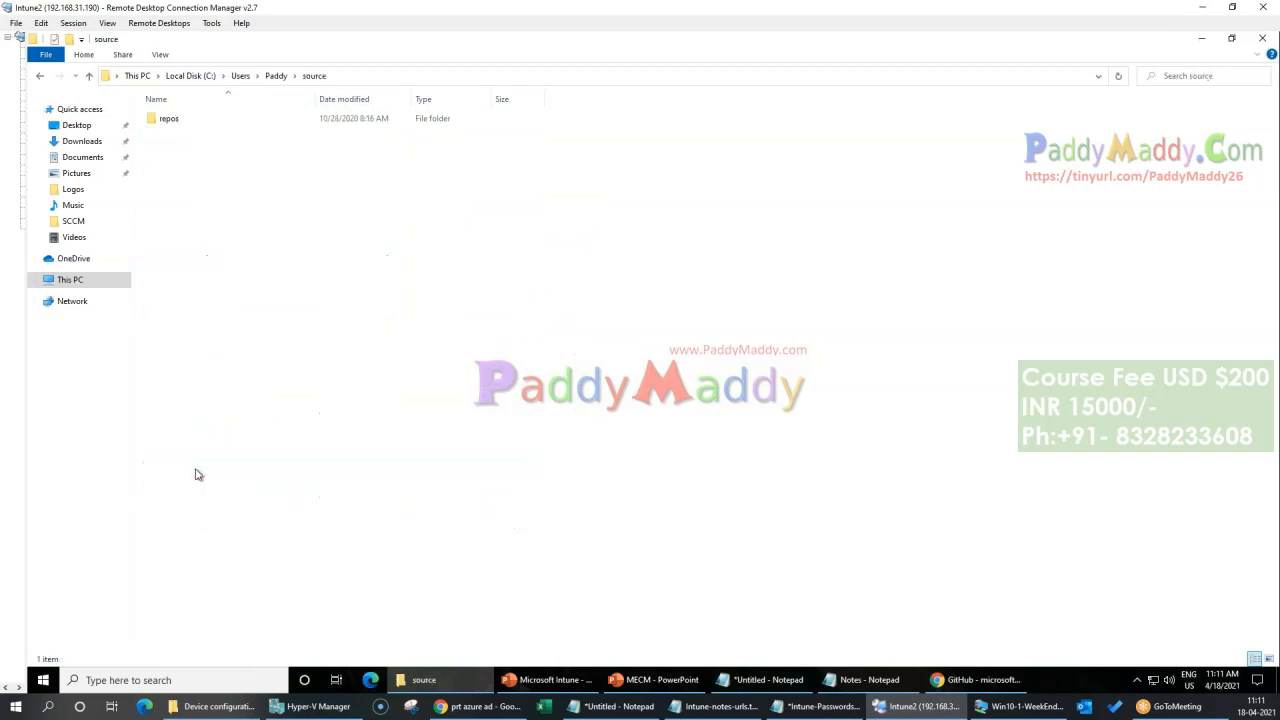
{"action": "double_click", "coordinate": [186, 124]}
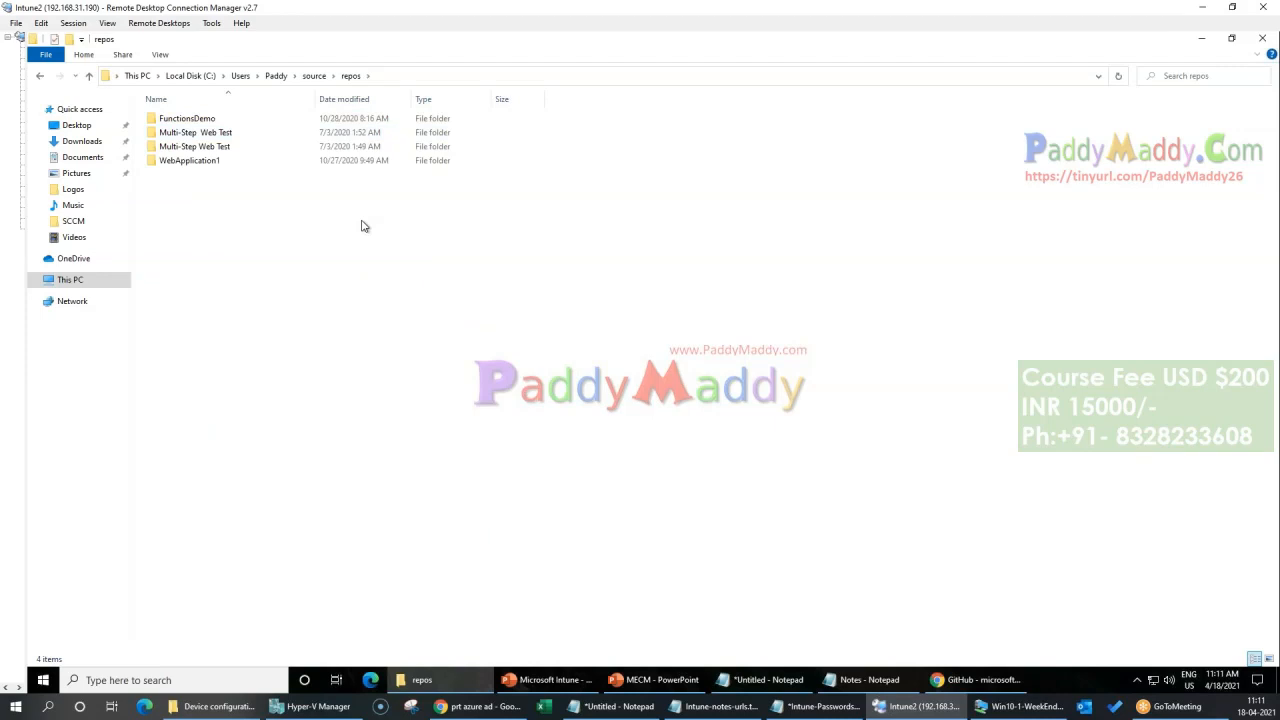
{"action": "key", "text": "alt+Up"}
{"action": "key", "text": "alt+Up"}
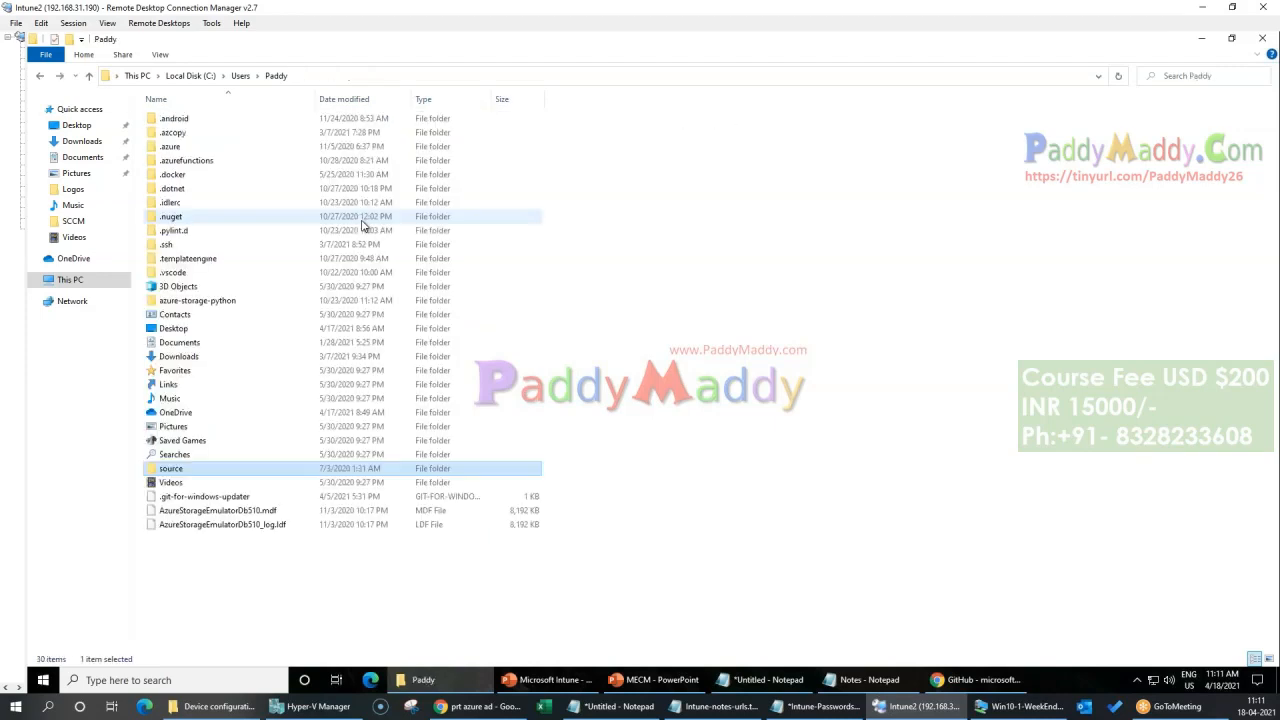
{"action": "double_click", "coordinate": [205, 328]}
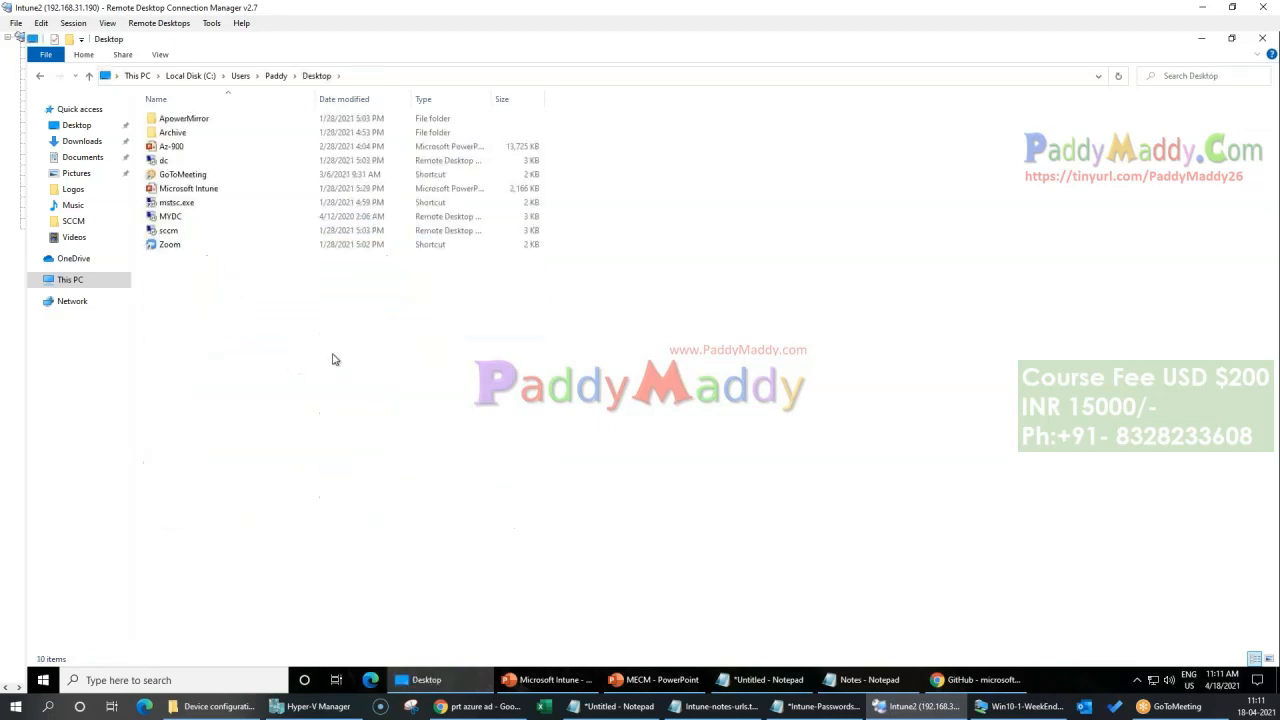
{"action": "key", "text": "BackSpace"}
{"action": "key", "text": "BackSpace"}
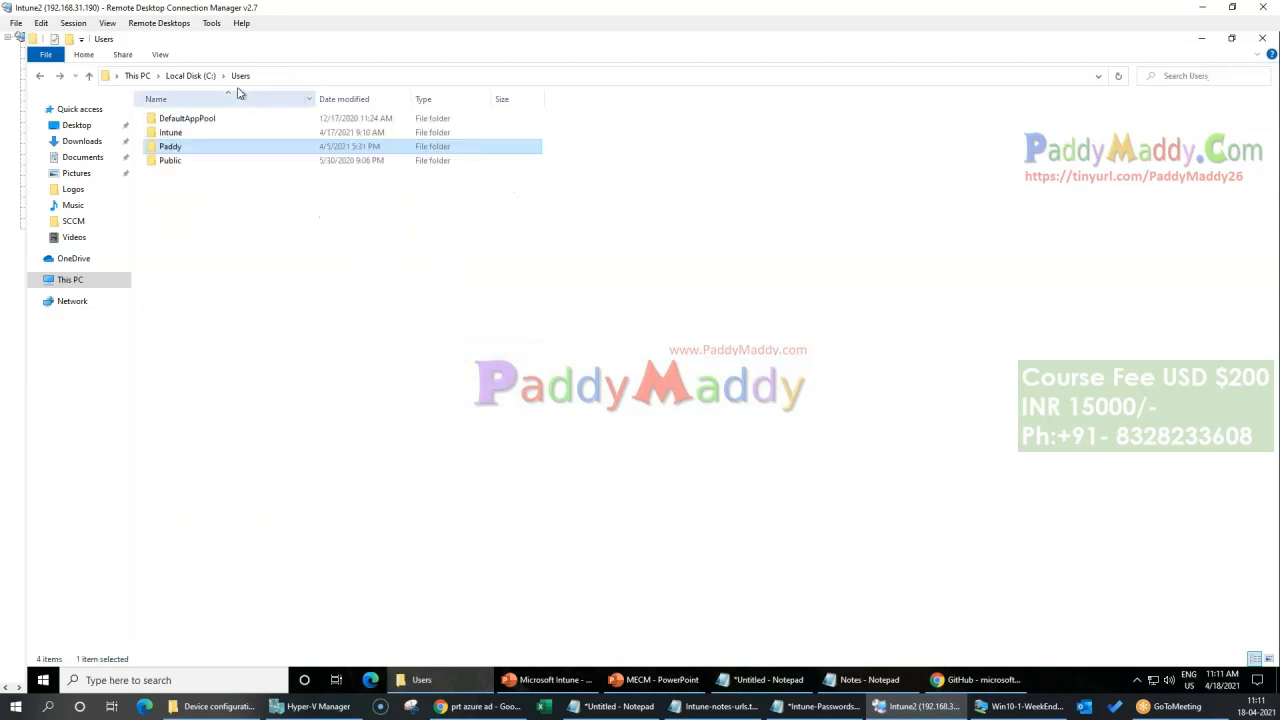
Step: Look through the user profile's Downloads and source folders for the prep tool and close that File Explorer window
{"action": "double_click", "coordinate": [170, 147]}
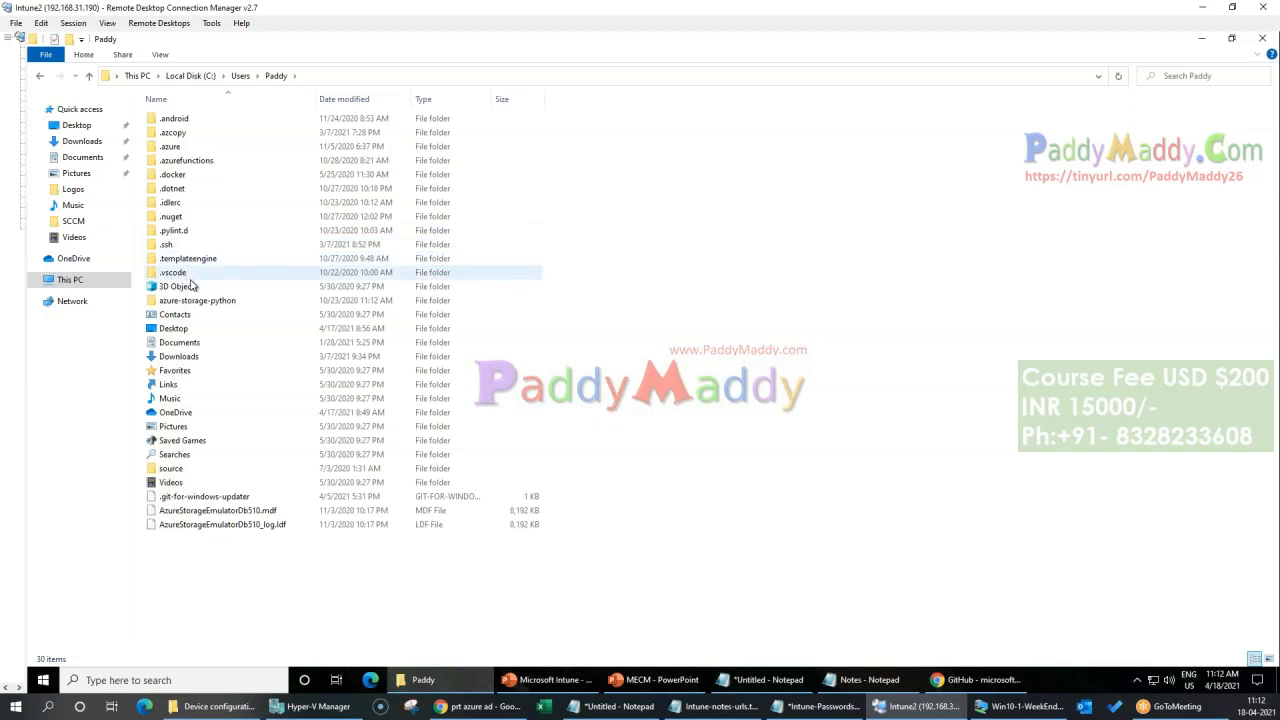
{"action": "double_click", "coordinate": [192, 358]}
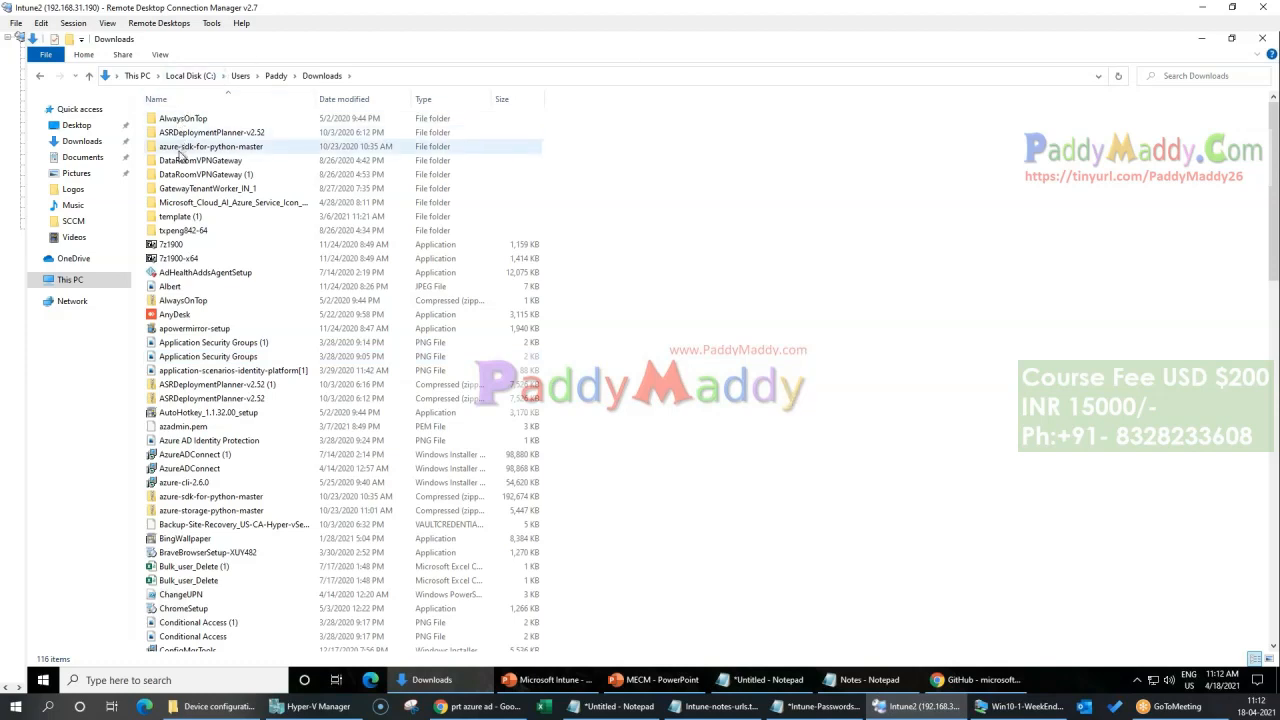
{"action": "scroll", "coordinate": [783, 395], "scroll_direction": "down", "scroll_amount": 1}
{"action": "scroll", "coordinate": [783, 395], "scroll_direction": "down", "scroll_amount": 1}
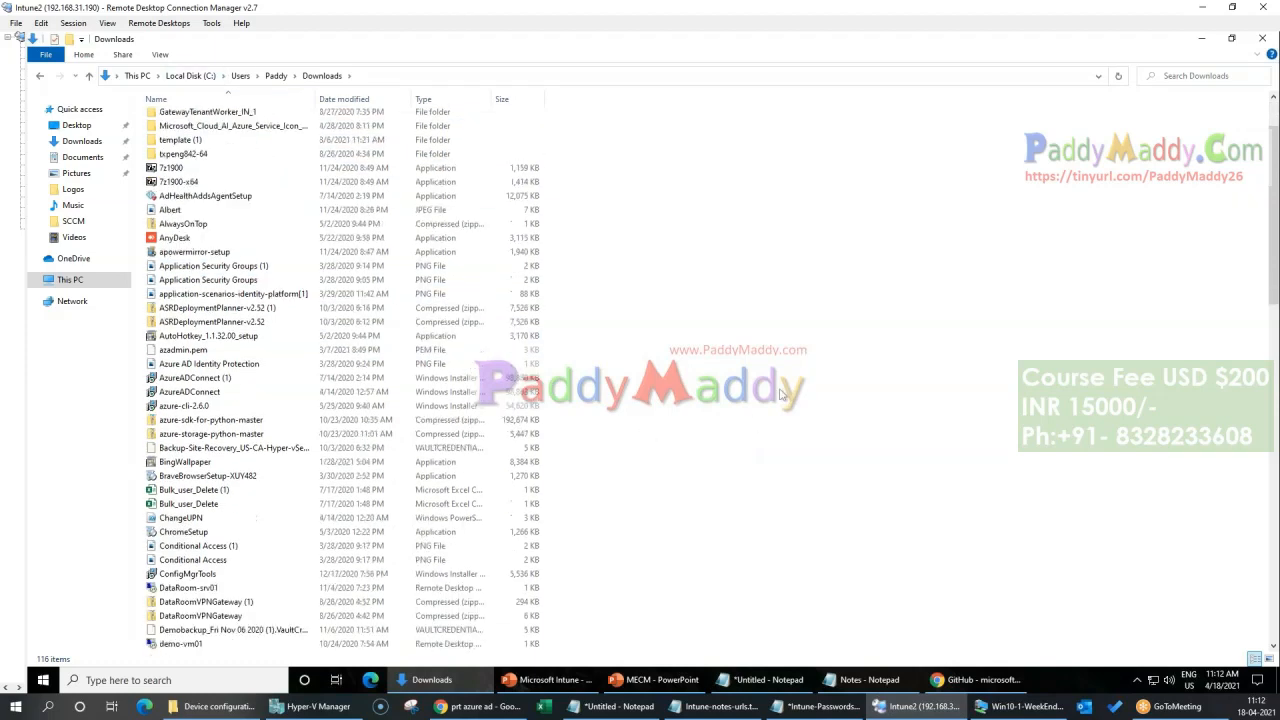
{"action": "scroll", "coordinate": [783, 395], "scroll_direction": "up", "scroll_amount": 2}
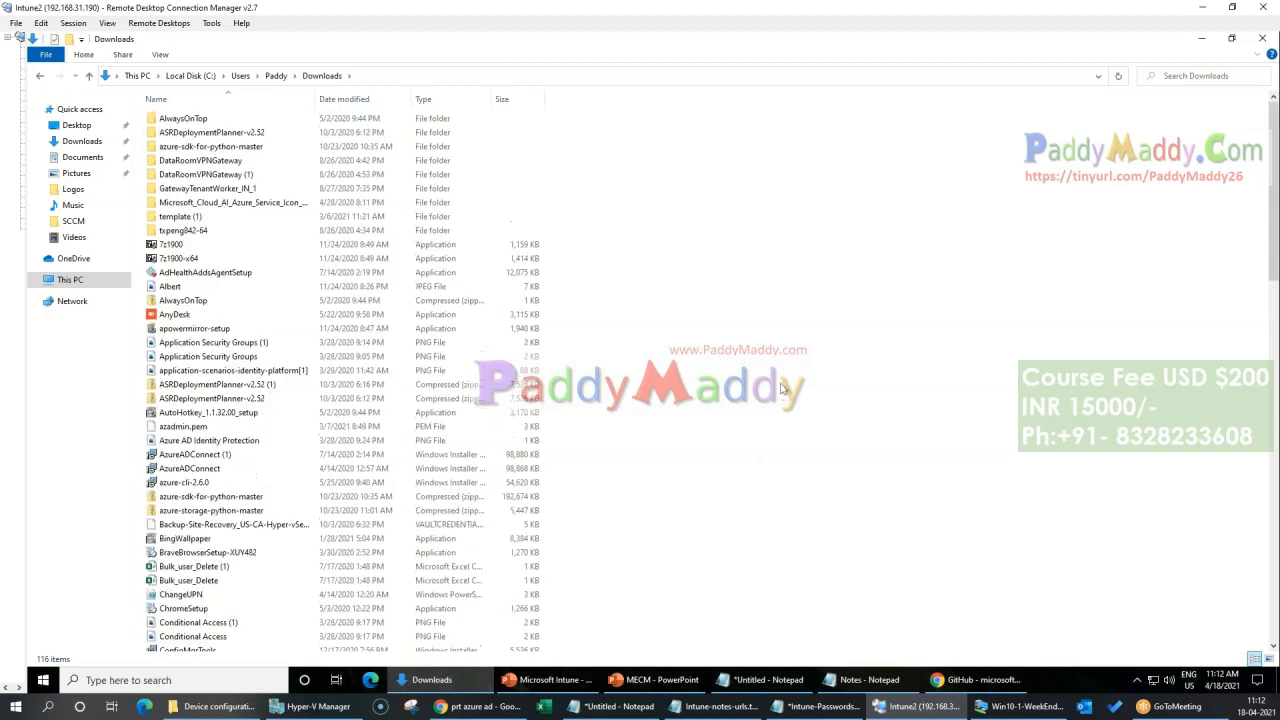
{"action": "left_click", "coordinate": [275, 76]}
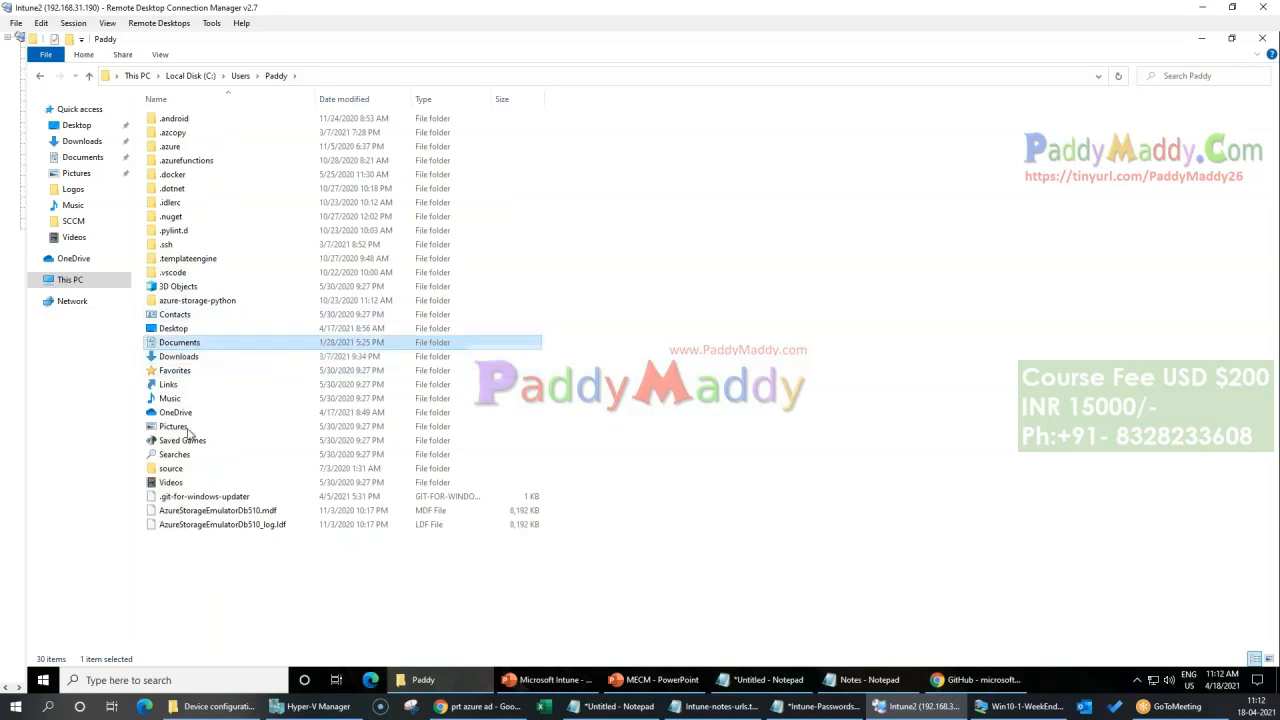
{"action": "double_click", "coordinate": [185, 468]}
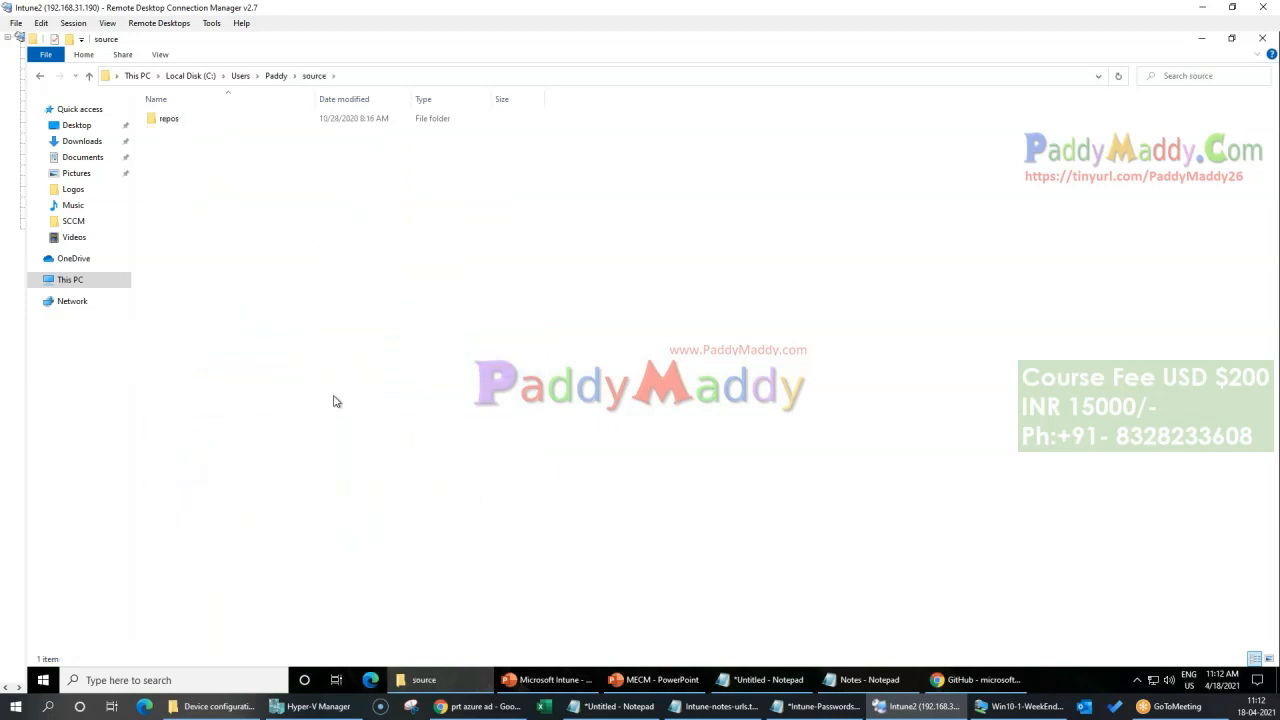
{"action": "left_click", "coordinate": [1262, 38]}
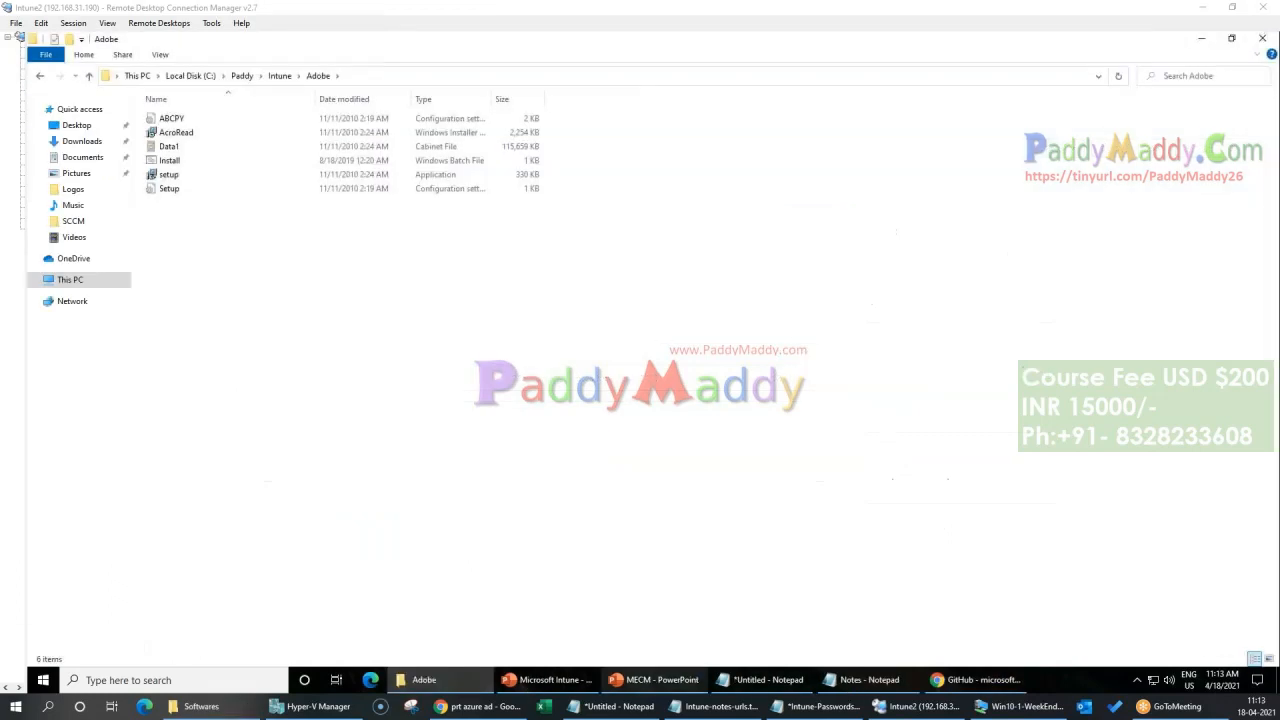
Step: Switch to the GitHub repository in Chrome, download the Microsoft Win32 Content Prep Tool as a ZIP and show it in its folder
{"action": "left_click", "coordinate": [968, 683]}
{"action": "left_click", "coordinate": [810, 234]}
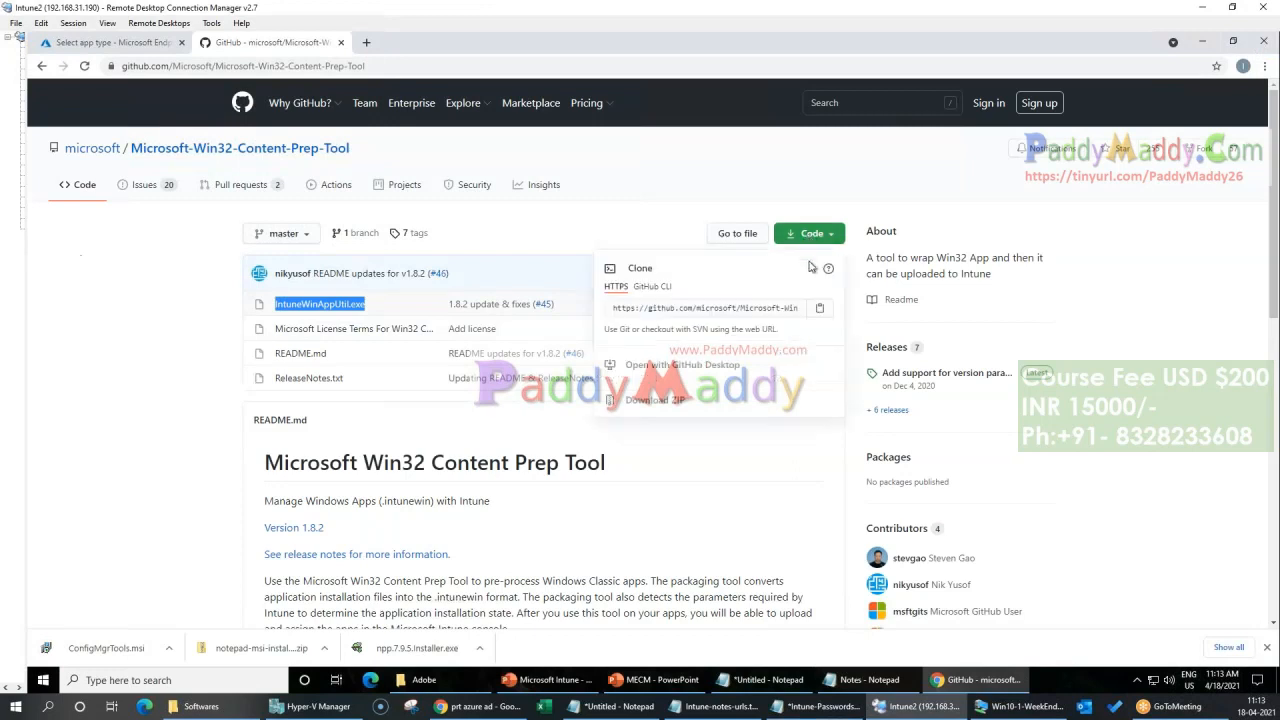
{"action": "left_click", "coordinate": [652, 400]}
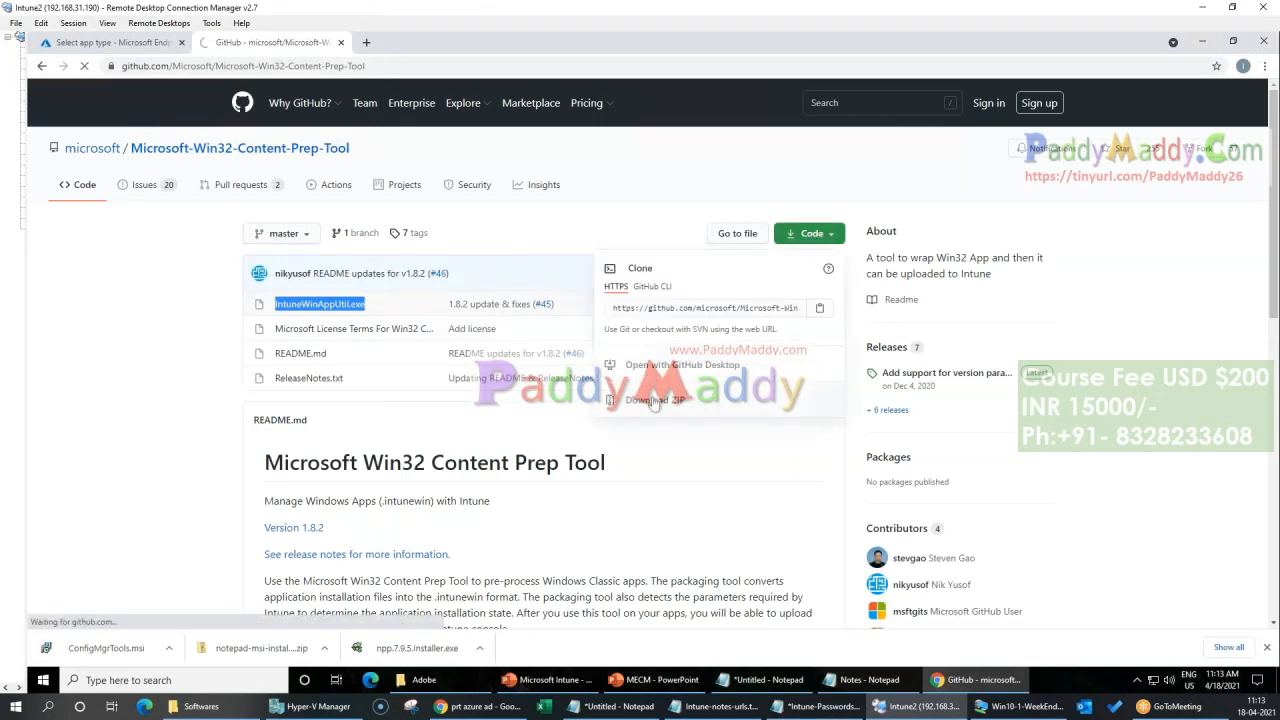
{"action": "left_click", "coordinate": [172, 654]}
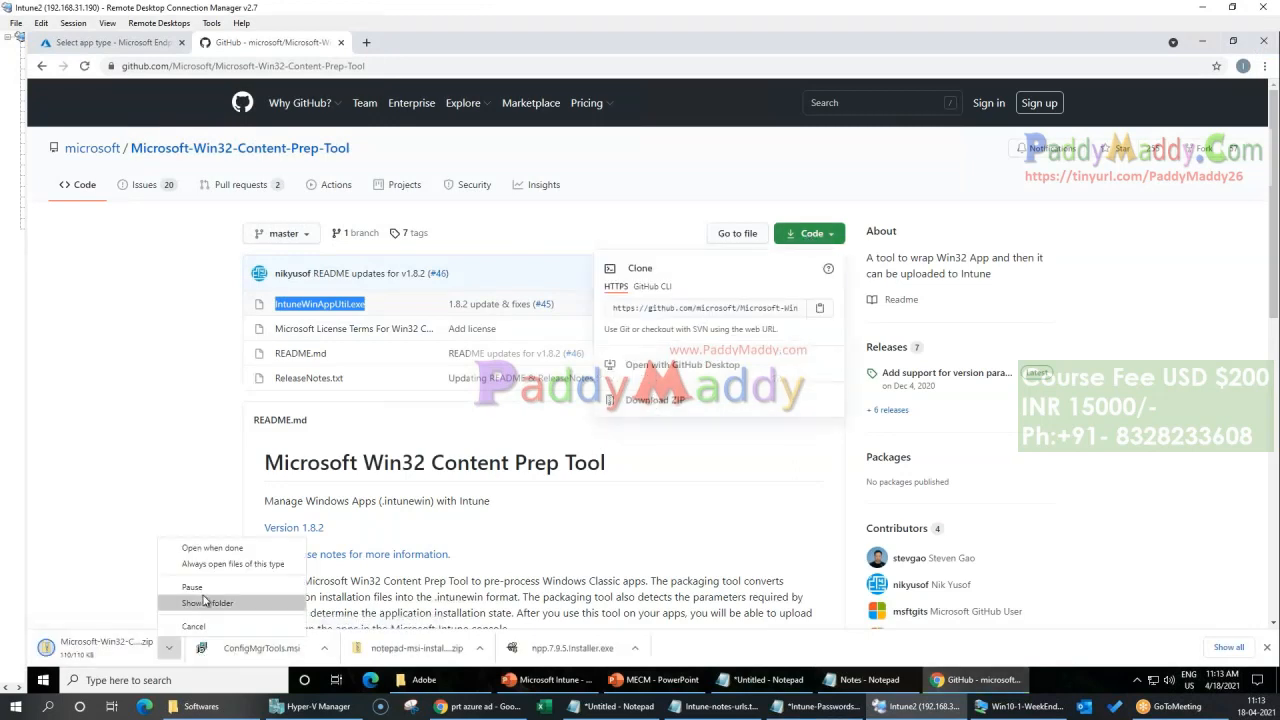
{"action": "left_click", "coordinate": [215, 611]}
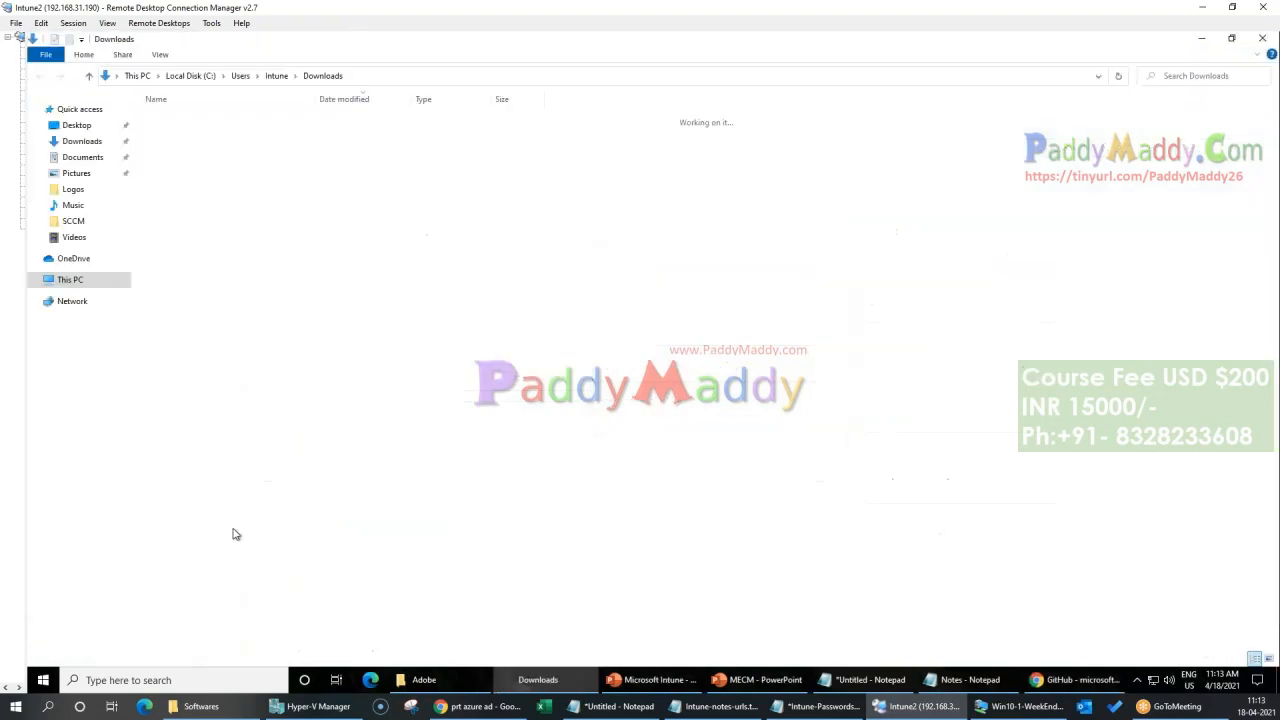
Step: Extract the downloaded prep tool archive with 7-Zip into its own Microsoft-Win32-Content-Prep-Tool-master folder
{"action": "right_click", "coordinate": [195, 137]}
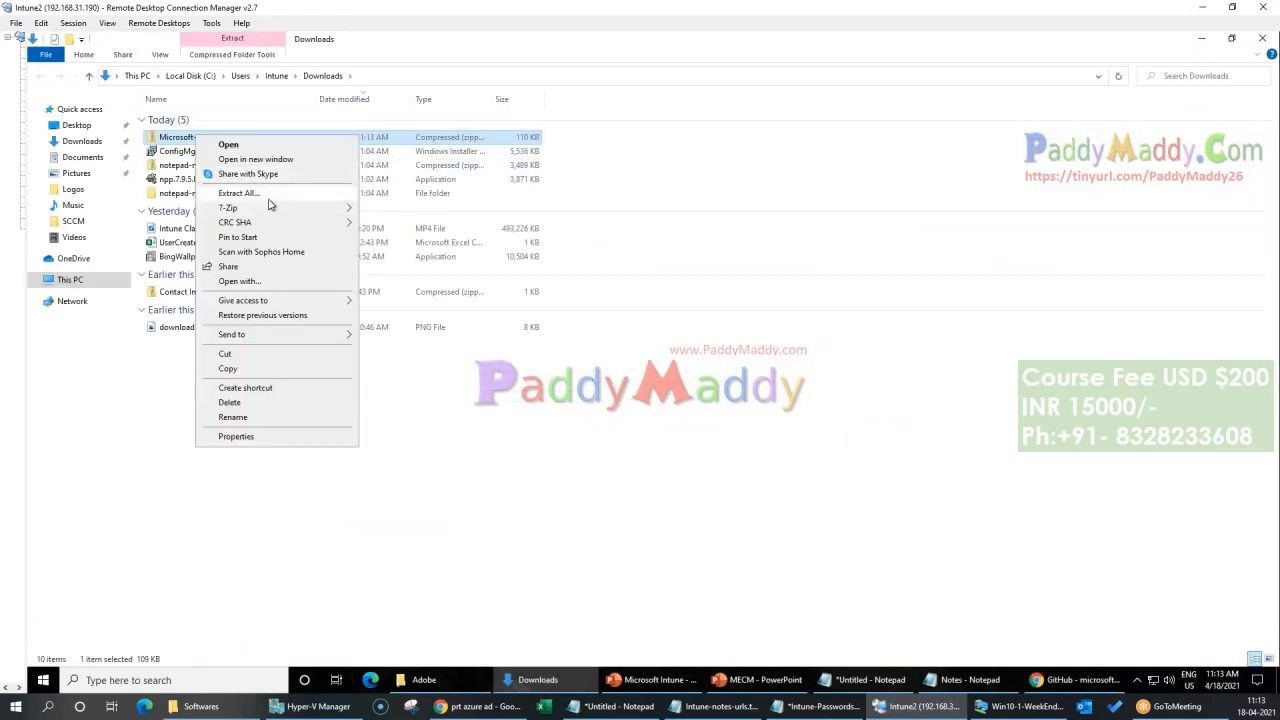
{"action": "mouse_move", "coordinate": [274, 208]}
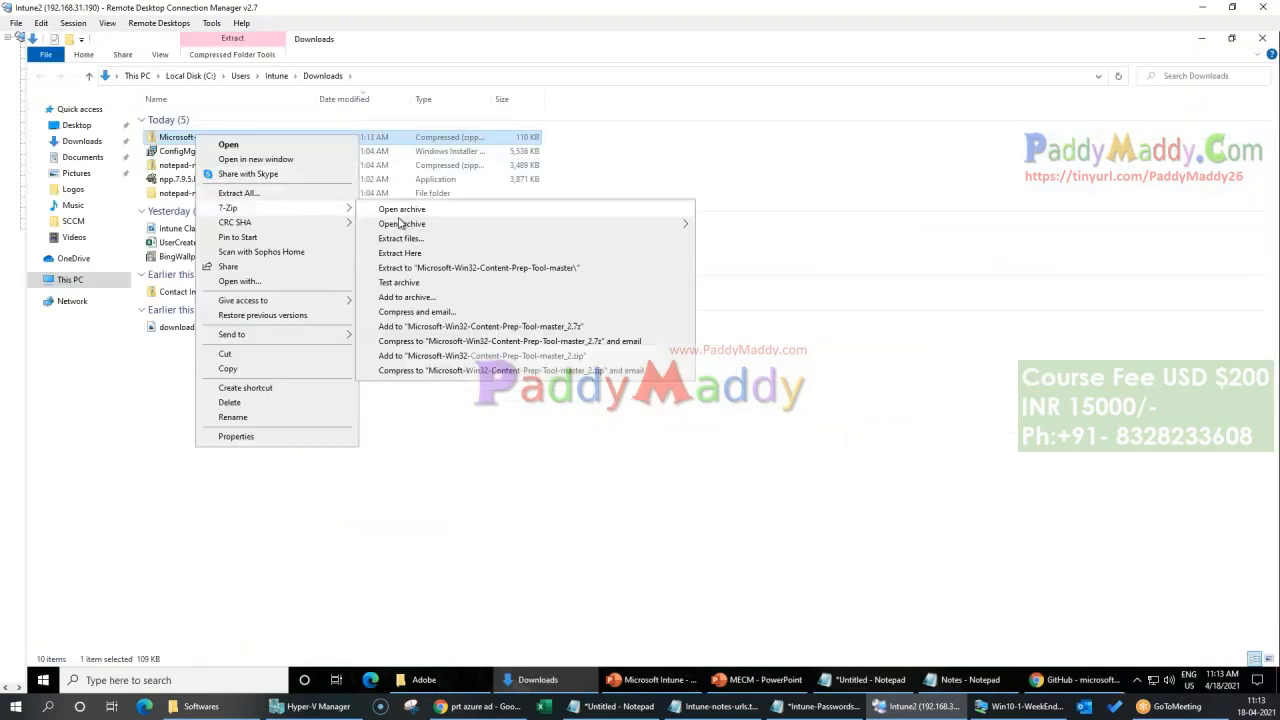
{"action": "left_click", "coordinate": [430, 268]}
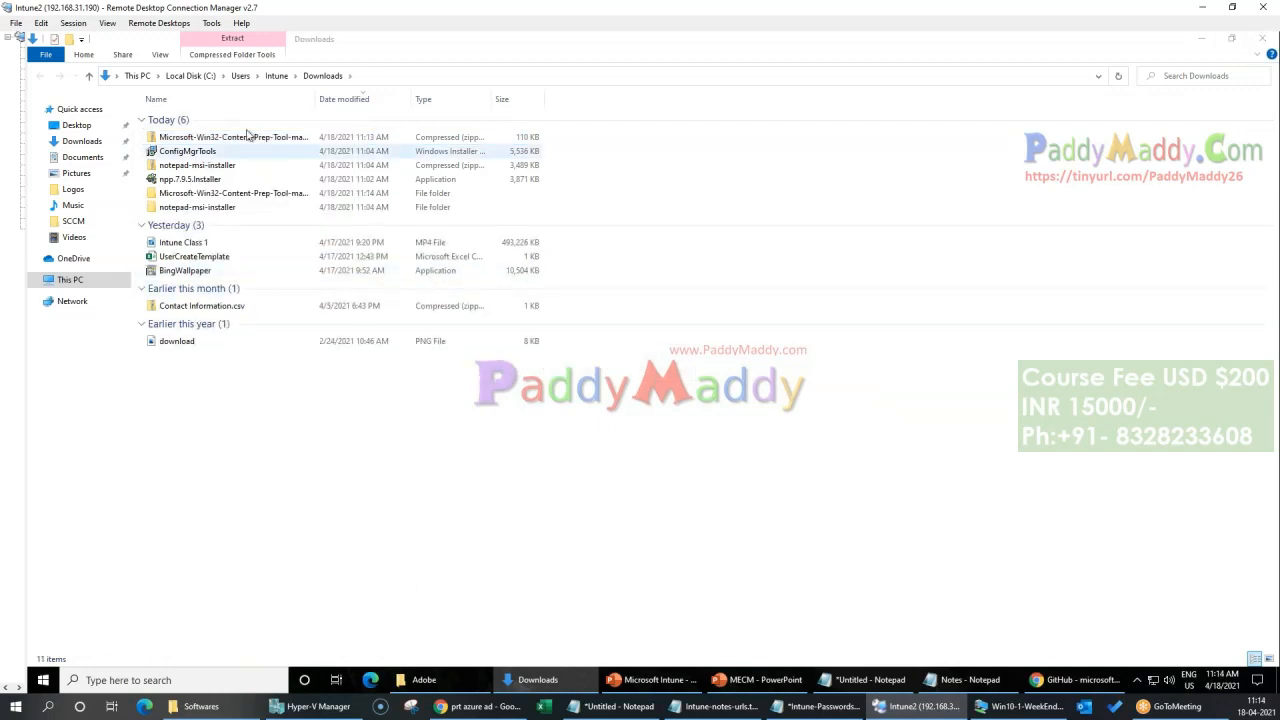
Step: Place the extracted Microsoft-Win32-Content-Prep-Tool-master folder beside the Adobe folder in the Intune folder on drive C and open it
{"action": "left_click", "coordinate": [212, 196]}
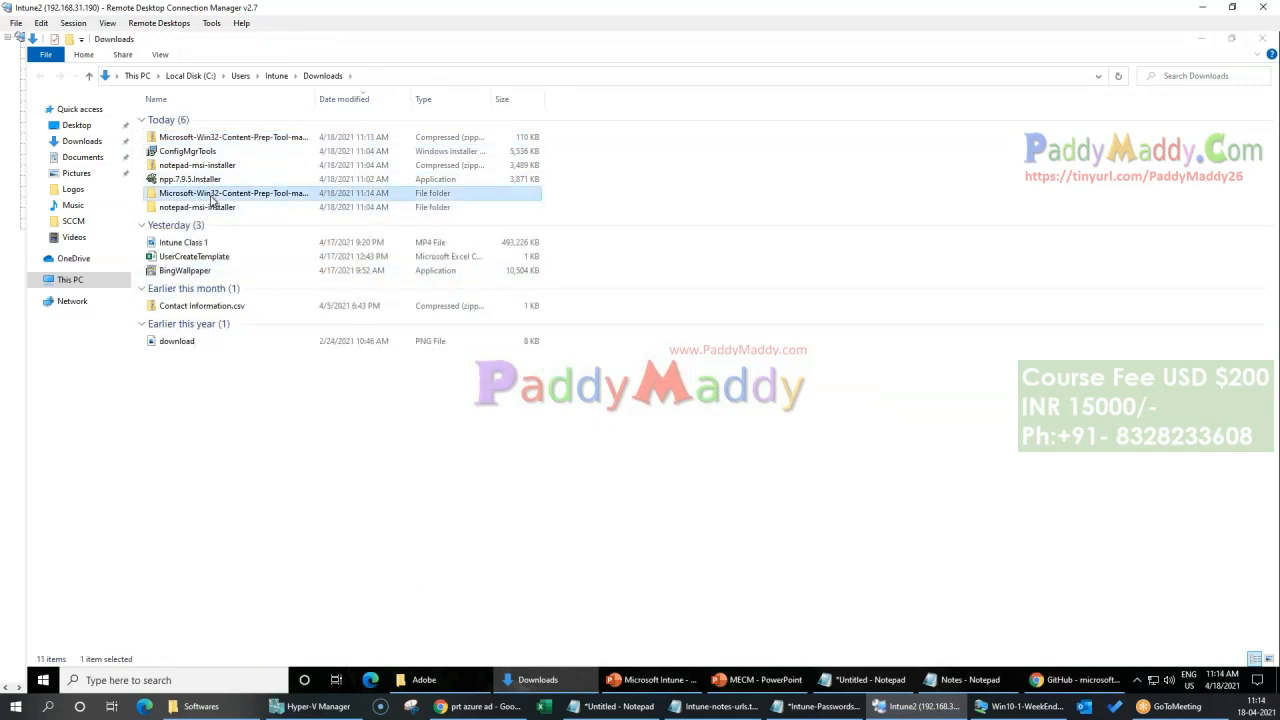
{"action": "left_click", "coordinate": [73, 281]}
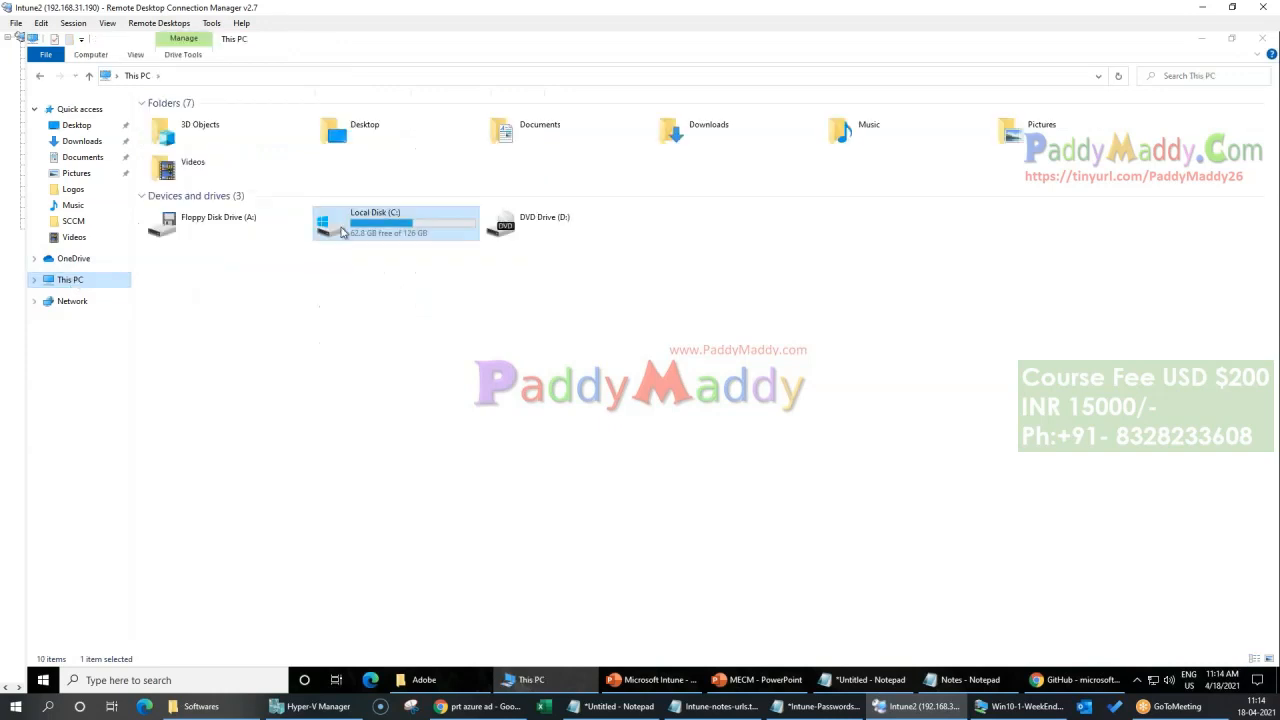
{"action": "left_click", "coordinate": [424, 680]}
{"action": "left_click", "coordinate": [279, 76]}
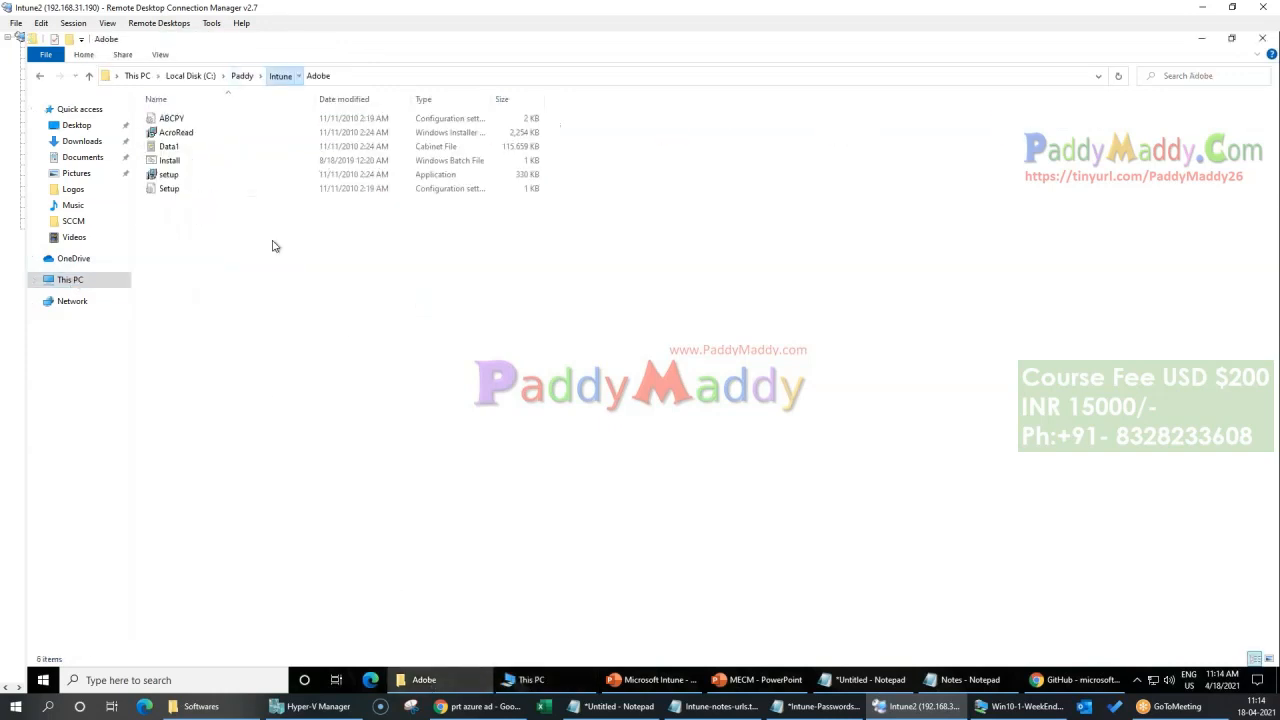
{"action": "key", "text": "Down"}
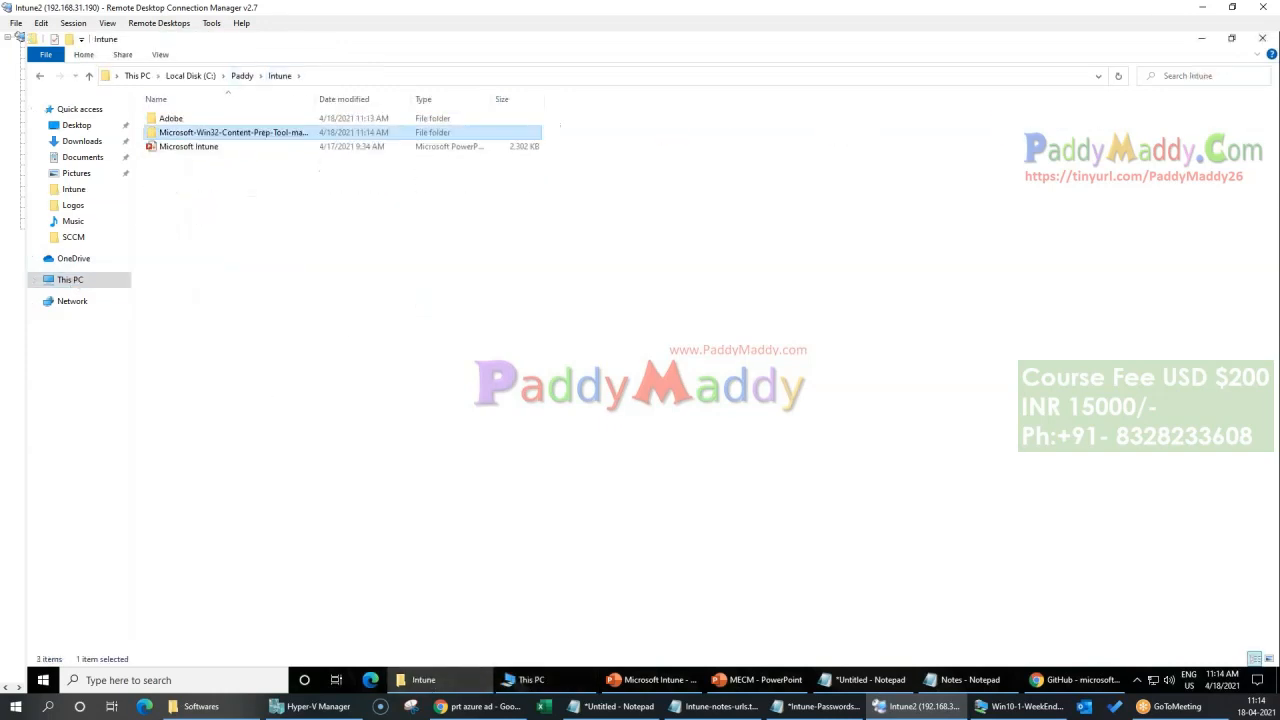
{"action": "double_click", "coordinate": [263, 137]}
{"action": "key", "text": "alt+d"}
{"action": "left_click", "coordinate": [410, 431]}
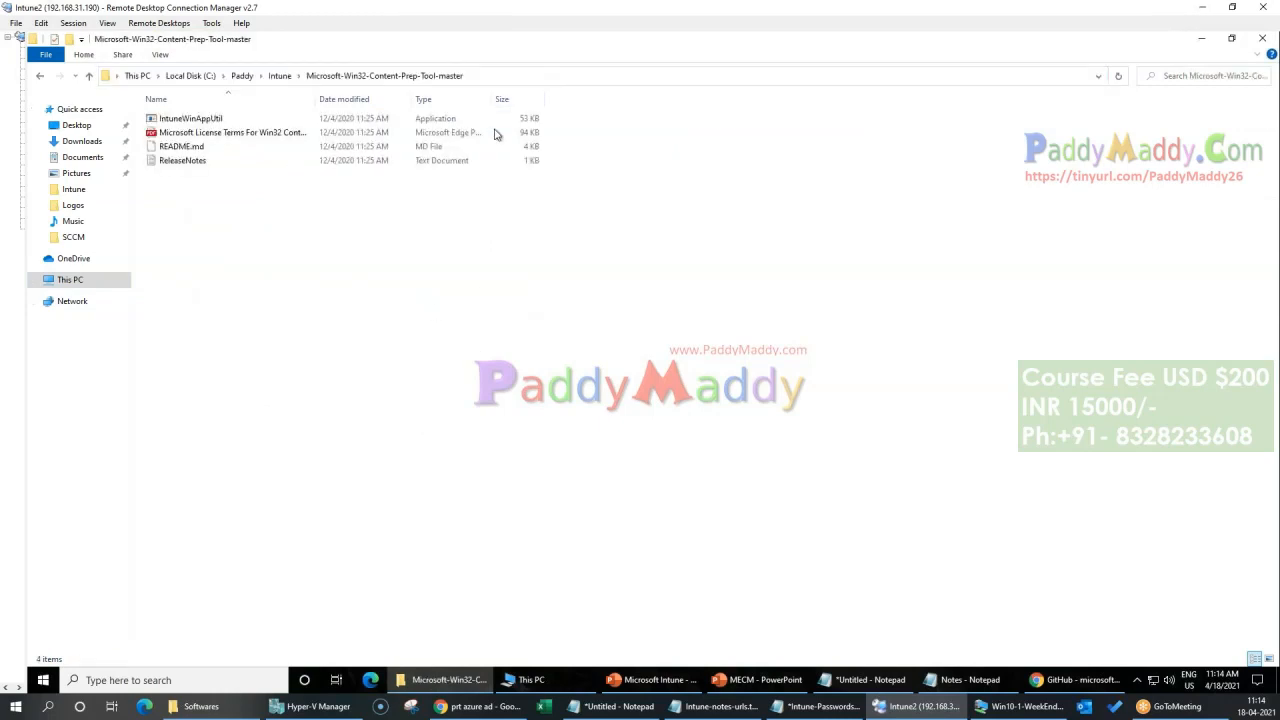
Step: Search for cmd and start Command Prompt as administrator, allowing it to make changes to the device
{"action": "left_click", "coordinate": [200, 672]}
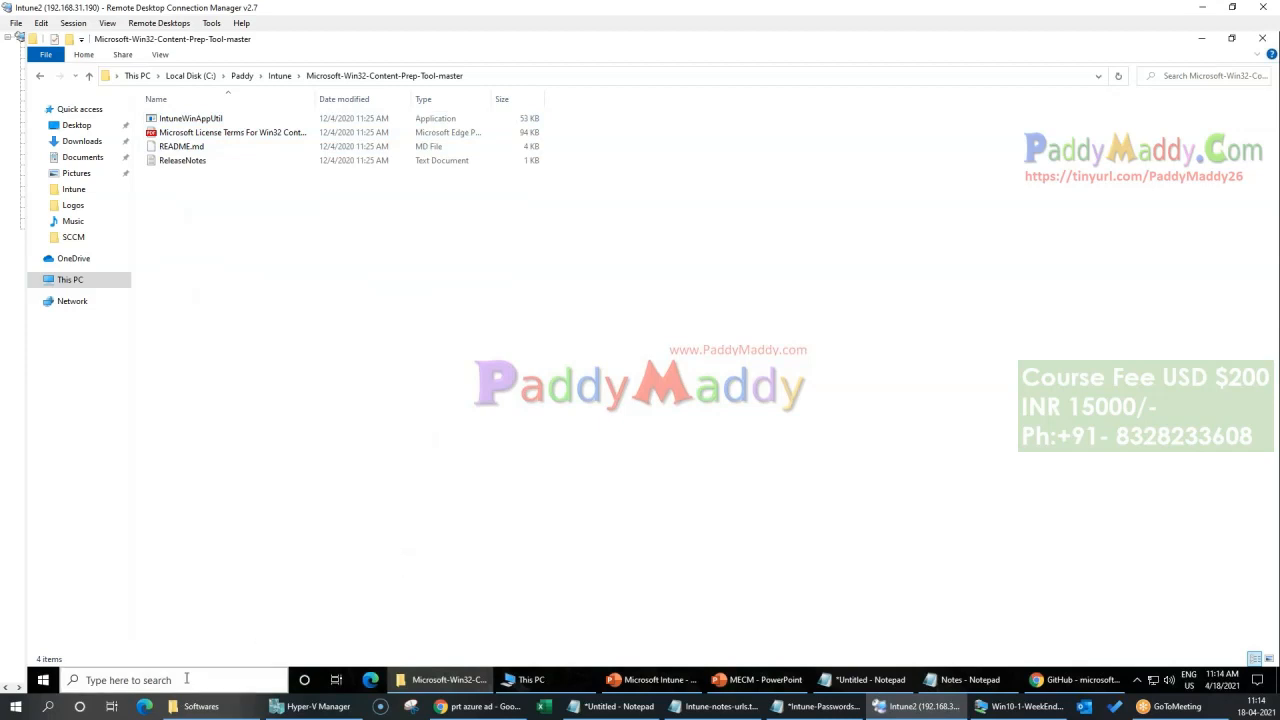
{"action": "type", "text": "cmd"}
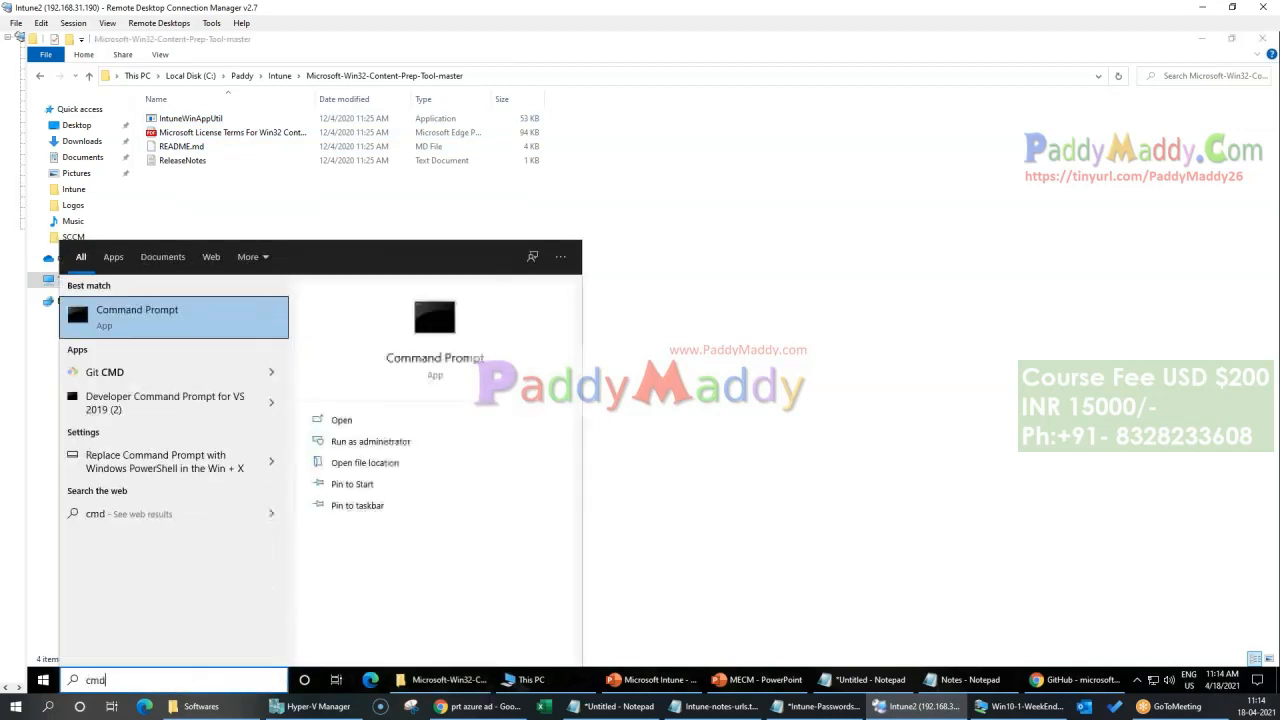
{"action": "left_click", "coordinate": [398, 442]}
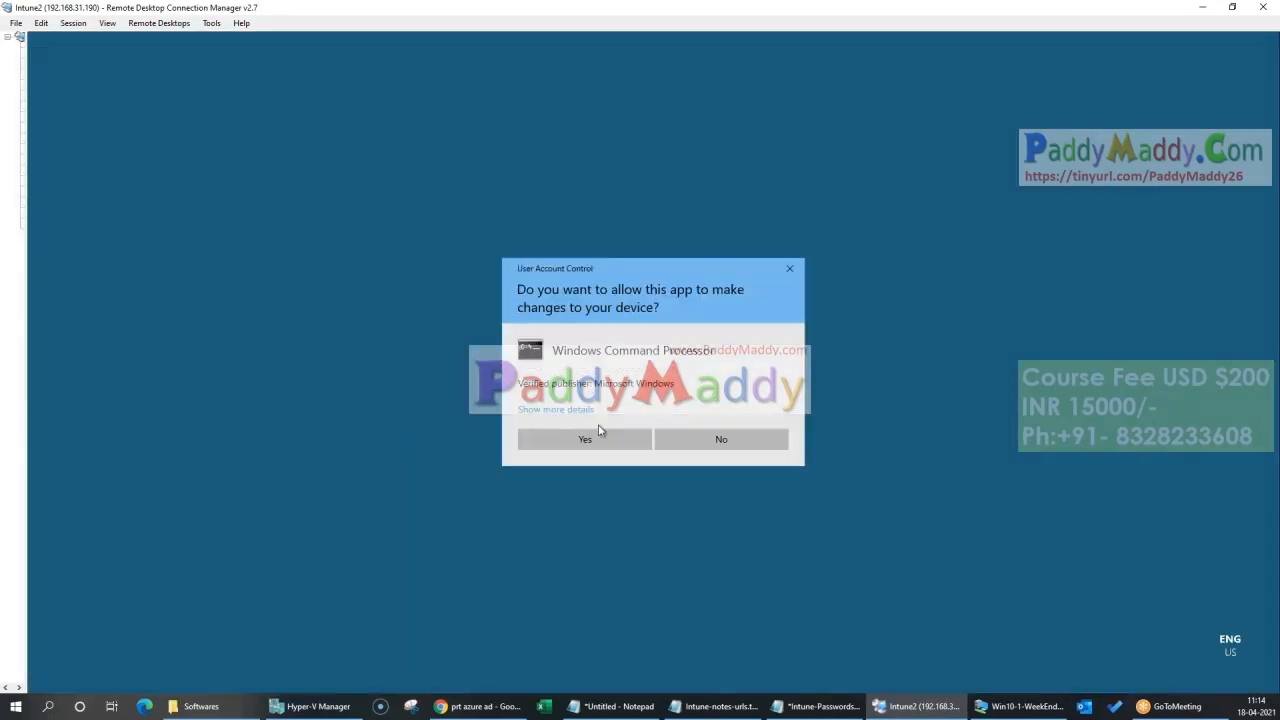
{"action": "left_click", "coordinate": [600, 436]}
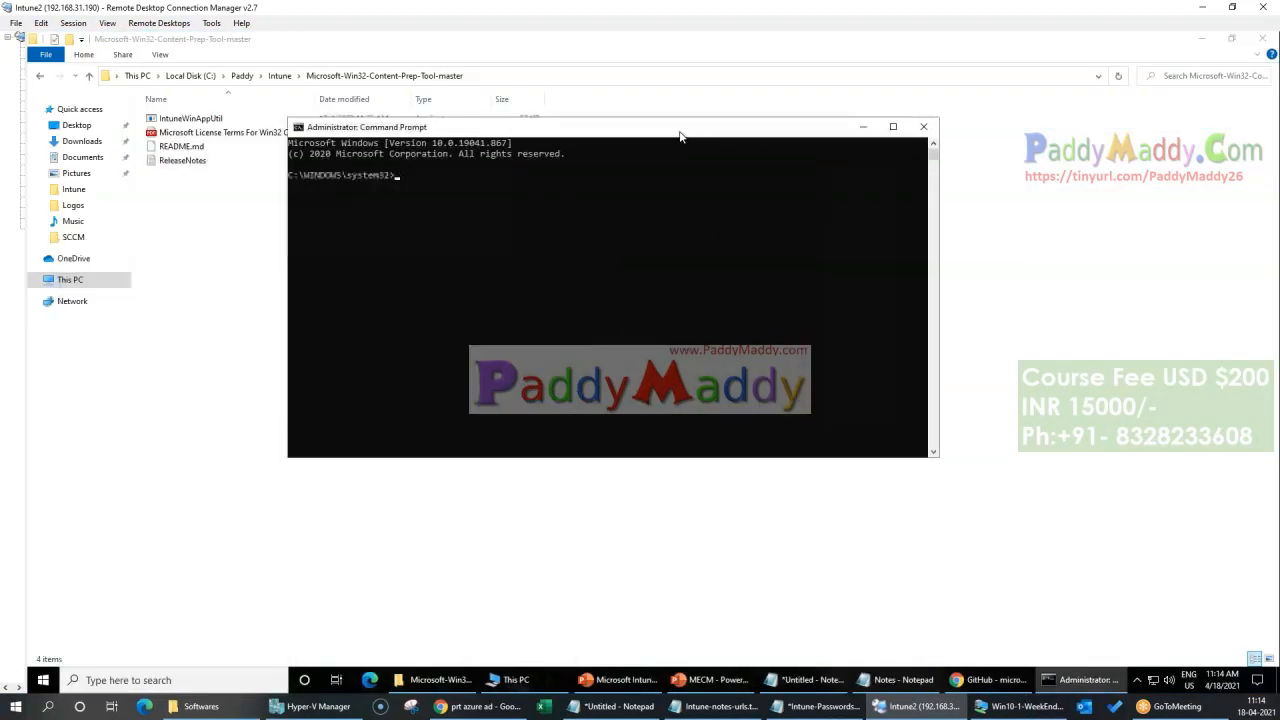
Step: Set the Command Prompt font size to 28 in its properties
{"action": "right_click", "coordinate": [680, 128]}
{"action": "left_click", "coordinate": [725, 266]}
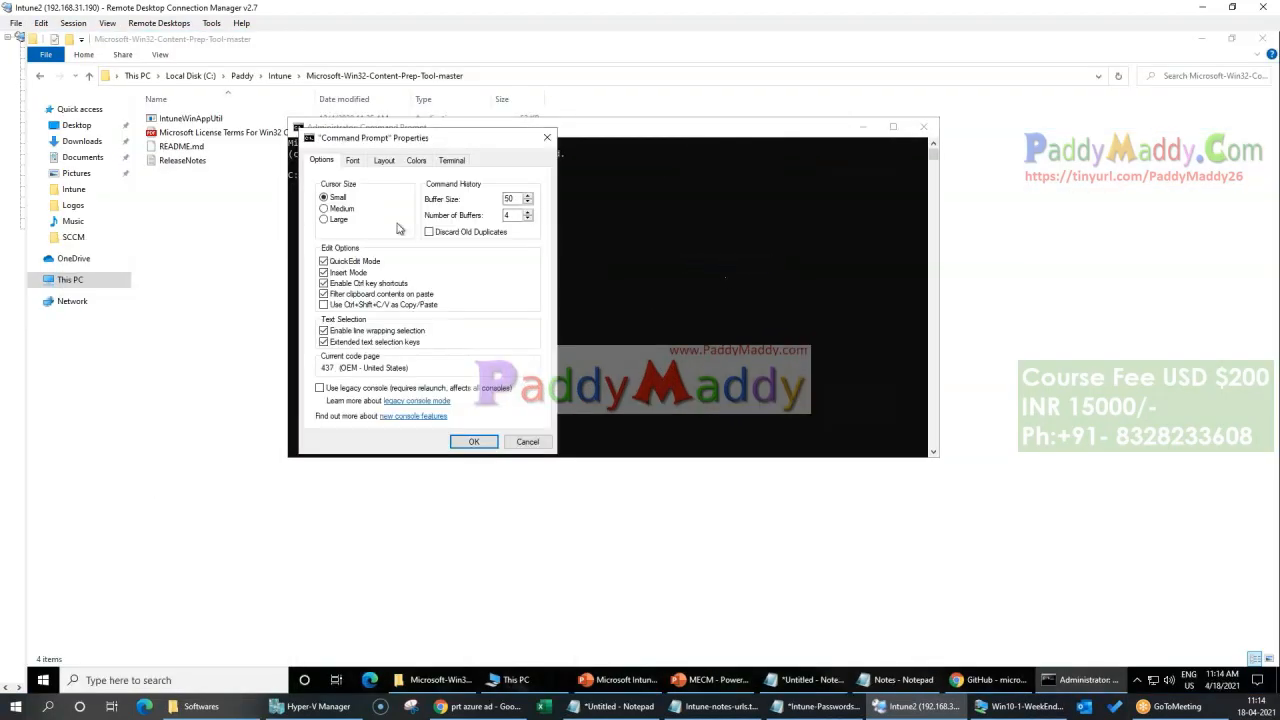
{"action": "left_click", "coordinate": [352, 160]}
{"action": "left_click", "coordinate": [324, 240]}
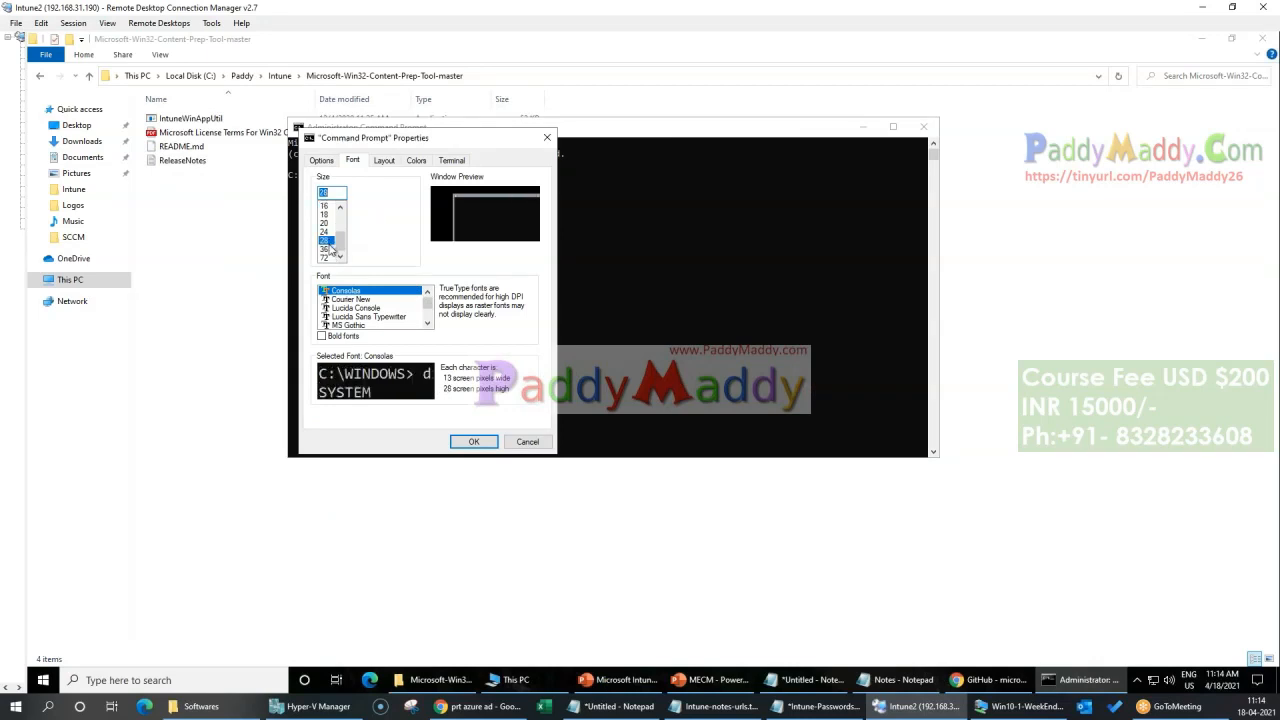
{"action": "left_click", "coordinate": [474, 441]}
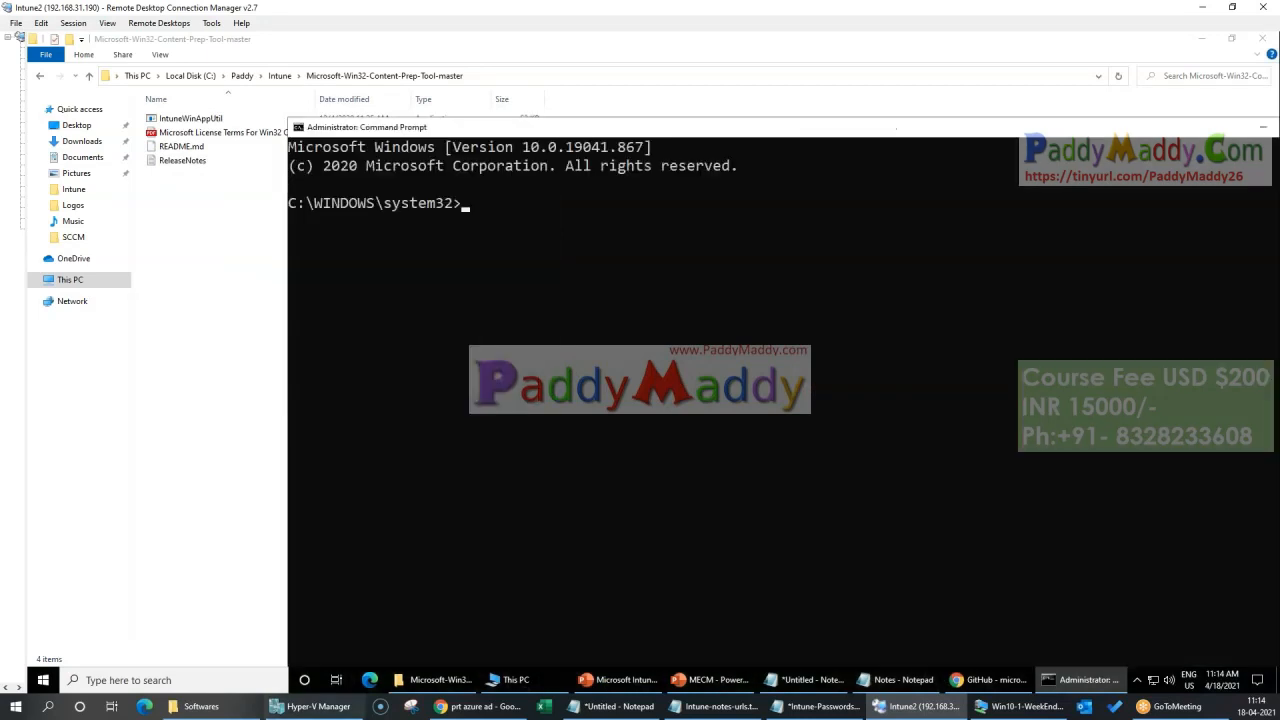
Step: Open the Adobe folder inside the Intune folder and look through the list of apps installed on the machine
{"action": "left_click", "coordinate": [280, 77]}
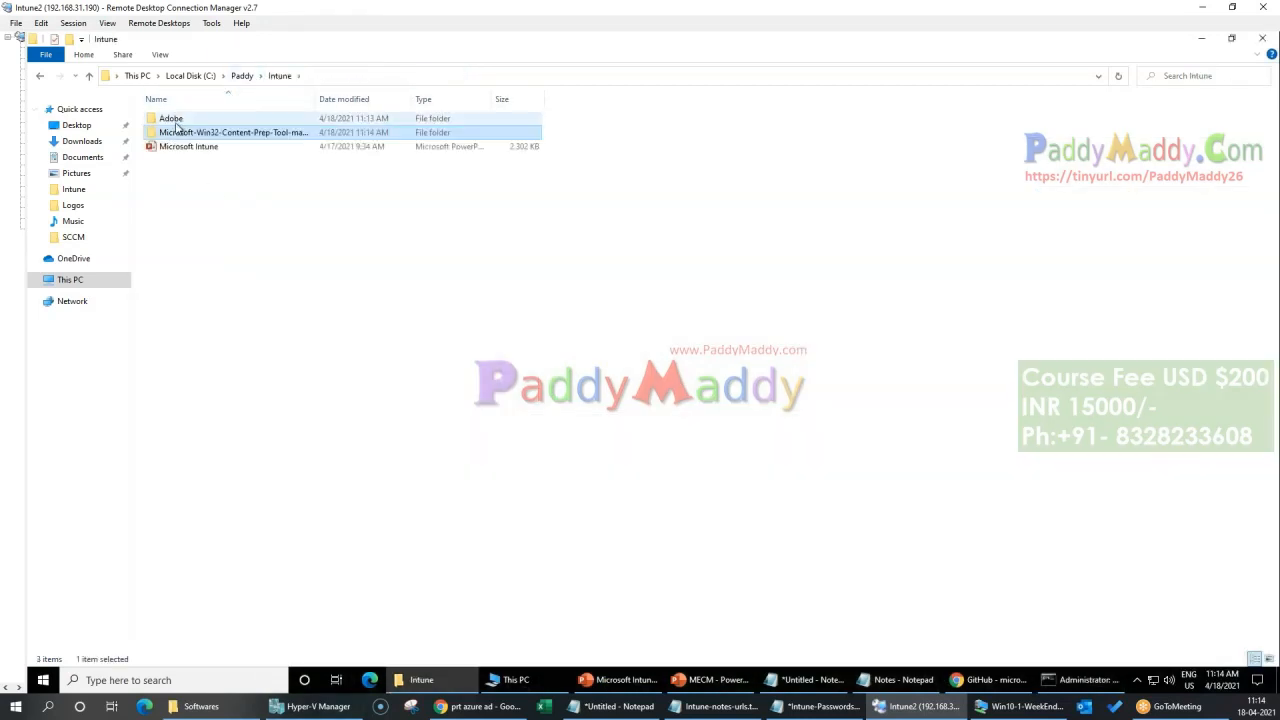
{"action": "double_click", "coordinate": [170, 118]}
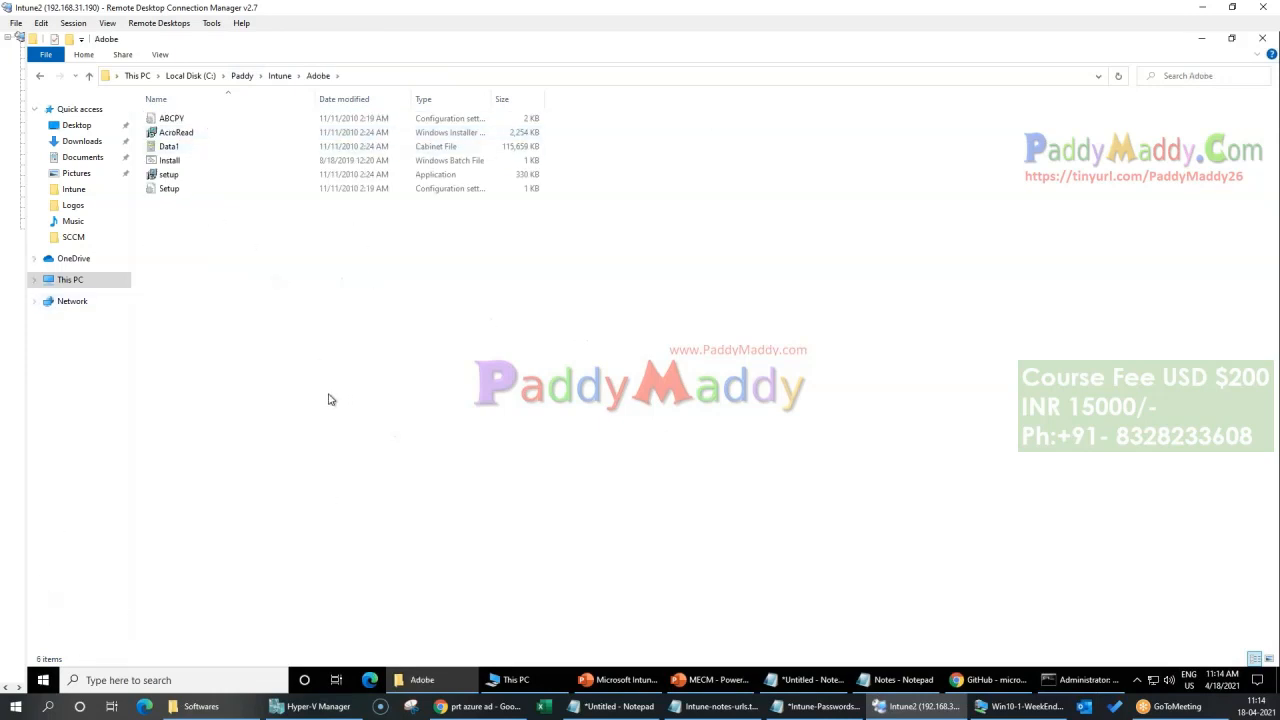
{"action": "left_click", "coordinate": [43, 680]}
{"action": "scroll", "coordinate": [115, 455], "scroll_direction": "down", "scroll_amount": 15}
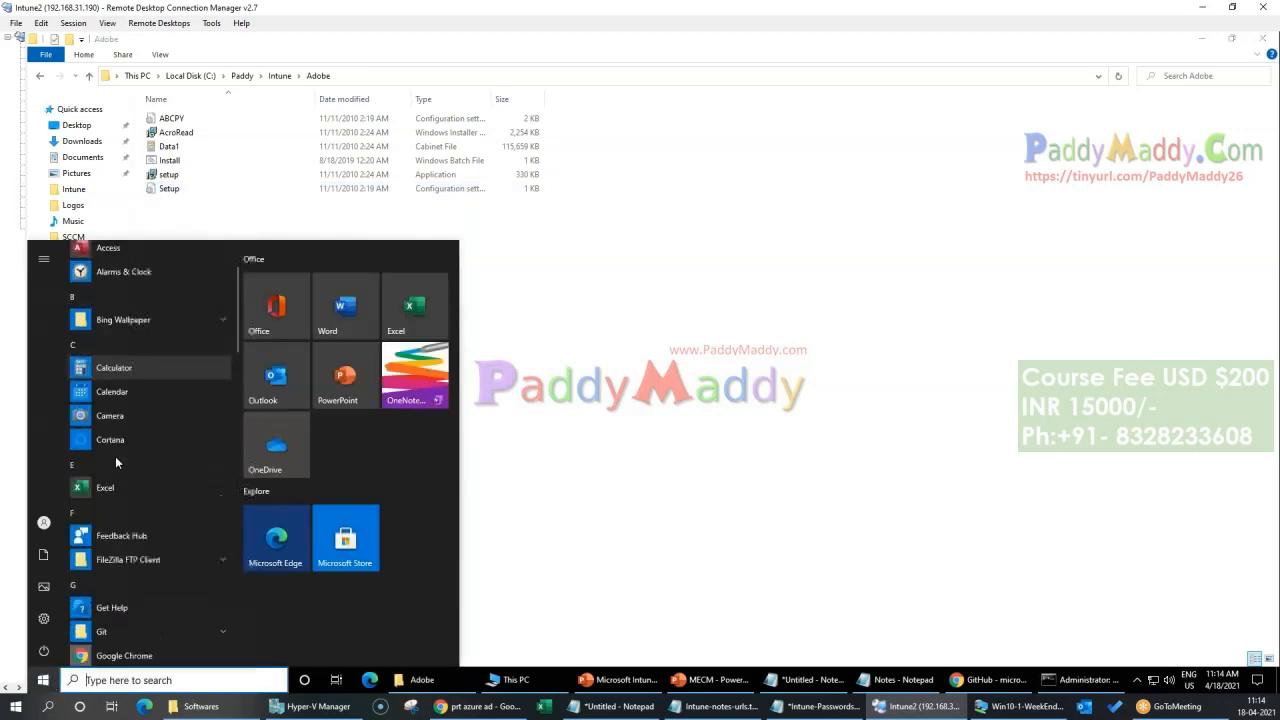
{"action": "scroll", "coordinate": [117, 457], "scroll_direction": "up", "scroll_amount": 15}
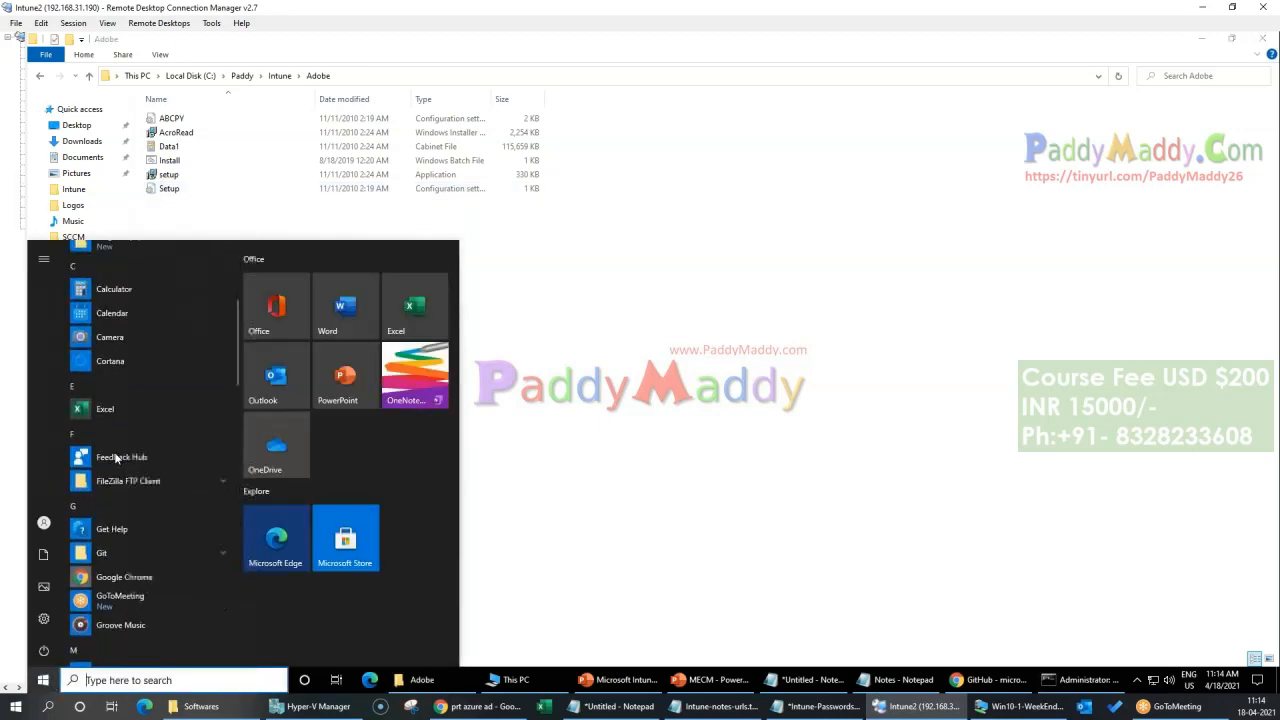
Step: Run the Adobe Reader X setup application interactively to view its install wizard and cancel the installation
{"action": "left_click", "coordinate": [189, 172]}
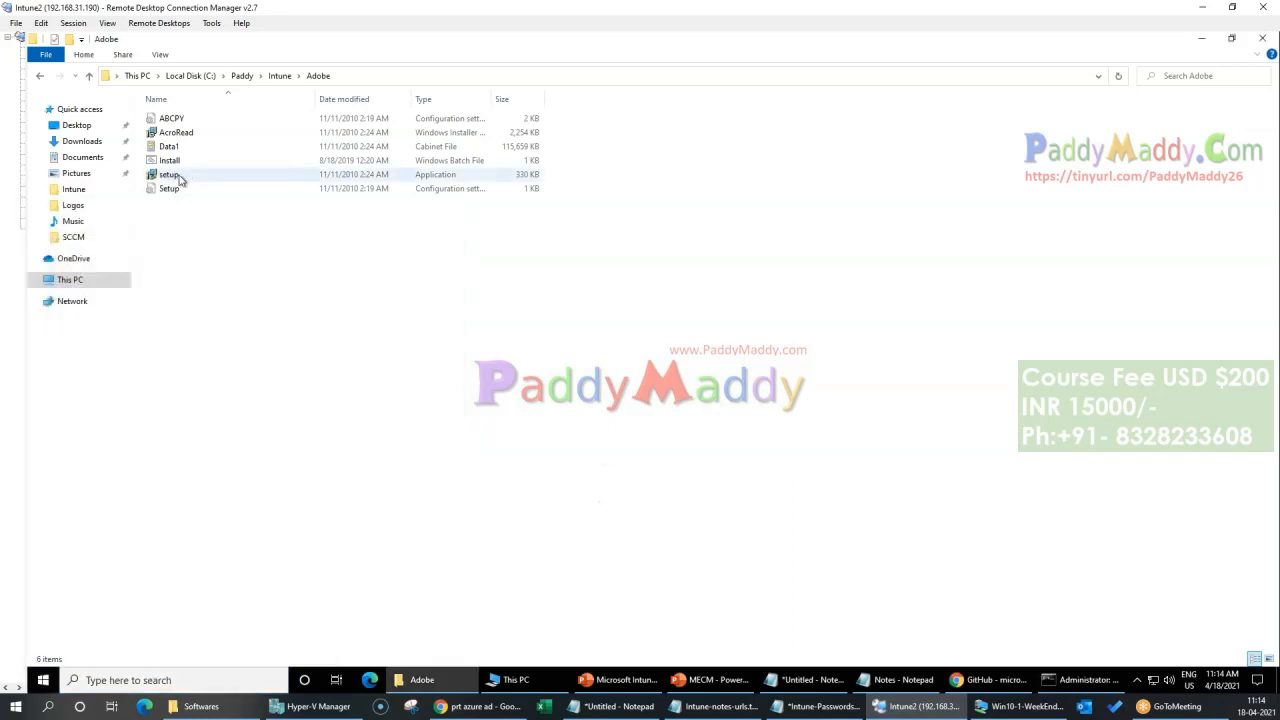
{"action": "left_click", "coordinate": [180, 177]}
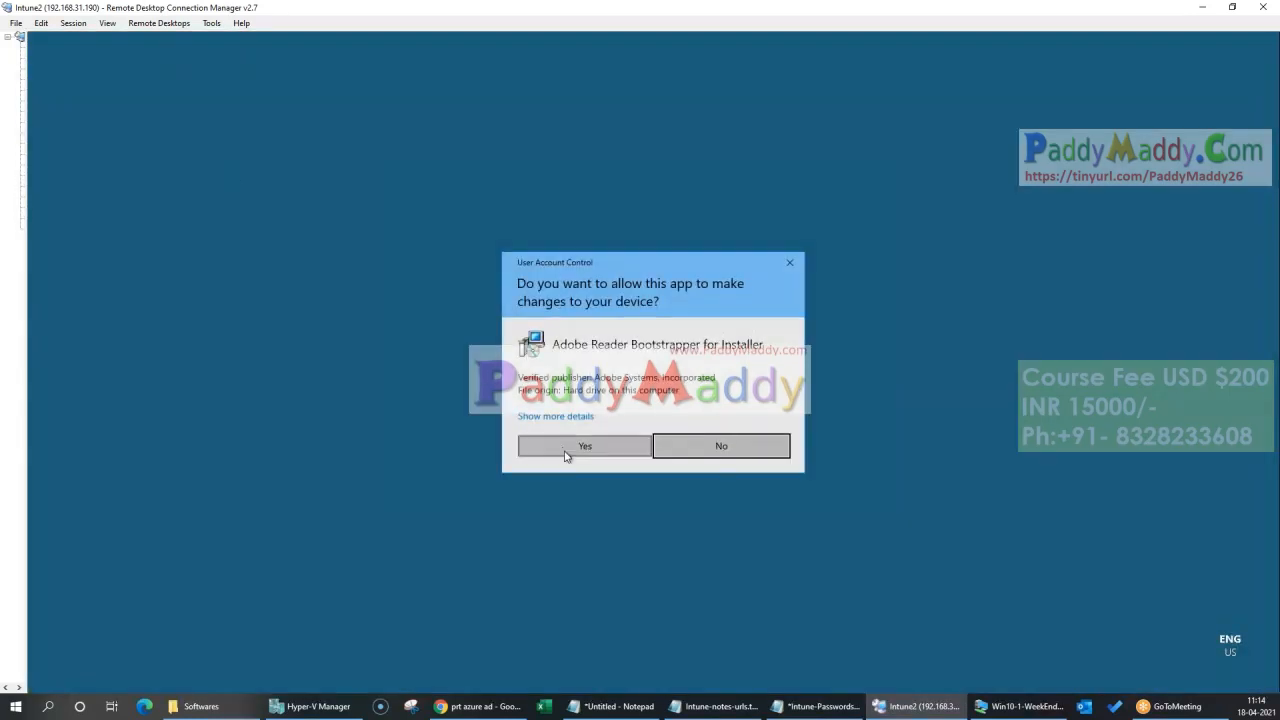
{"action": "left_click", "coordinate": [566, 450]}
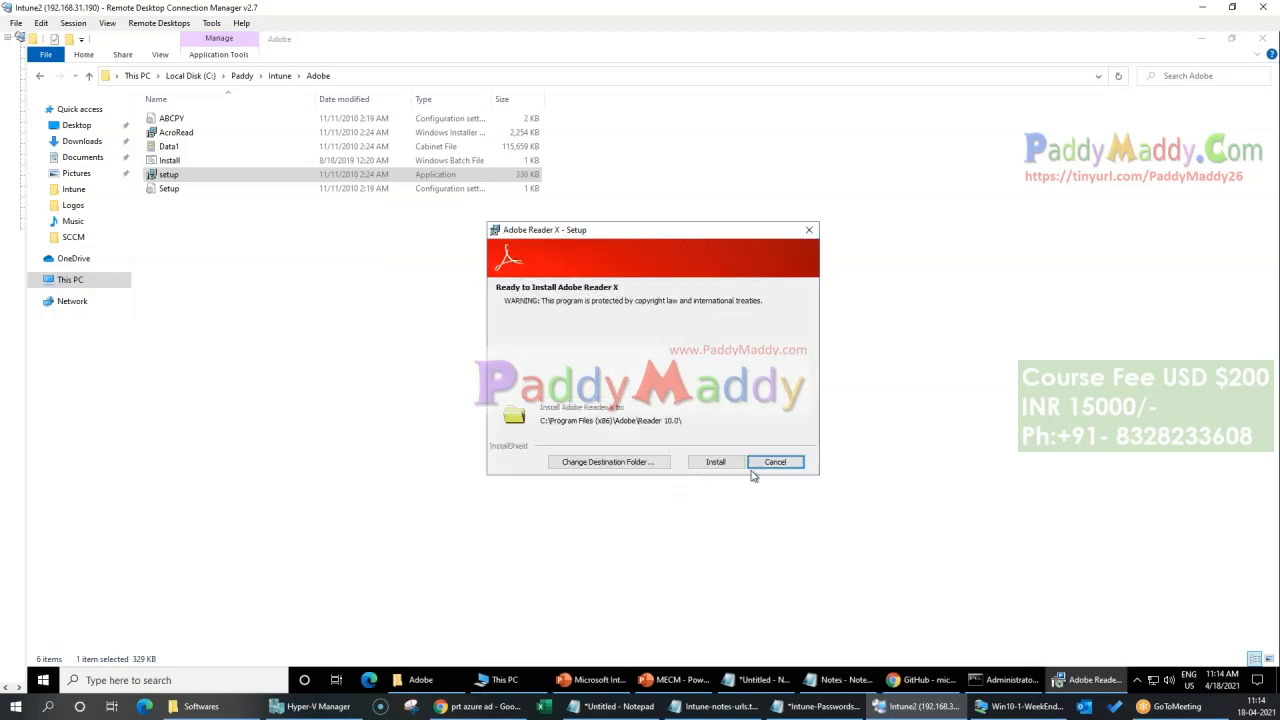
{"action": "left_click", "coordinate": [809, 230]}
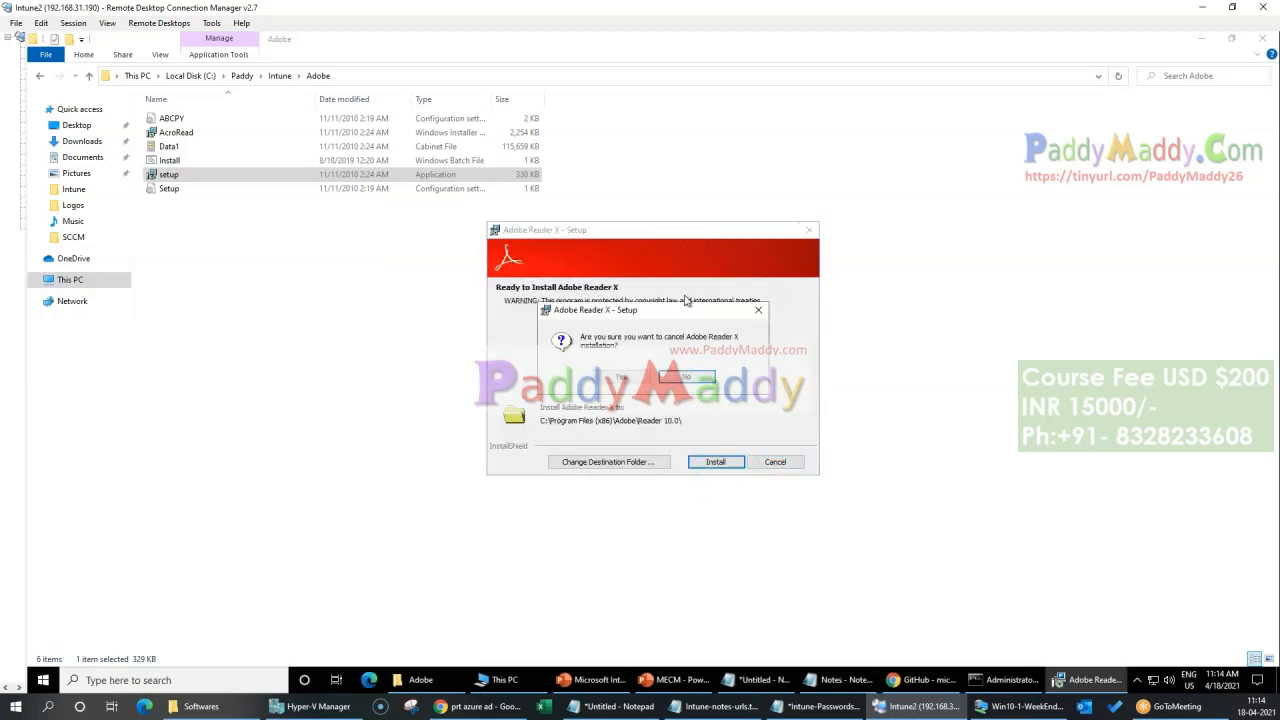
{"action": "left_click", "coordinate": [622, 380]}
Step: Open the Install batch file from the Adobe folder in Notepad to examine its setup command
{"action": "left_click", "coordinate": [169, 160]}
{"action": "right_click", "coordinate": [169, 160]}
{"action": "left_click", "coordinate": [200, 188]}
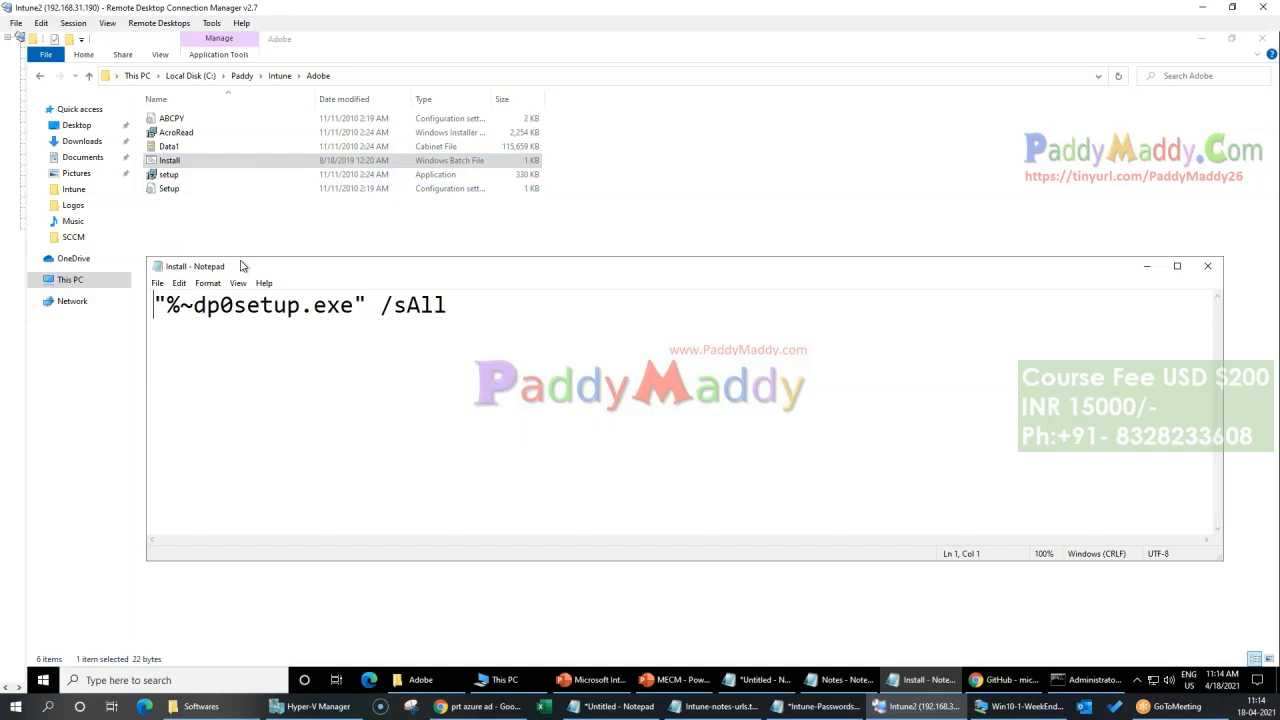
Step: Close the Install batch file and change the Command Prompt directory to C:\Paddy\Intune\Adobe
{"action": "left_click_drag", "start_coordinate": [472, 316], "coordinate": [147, 310]}
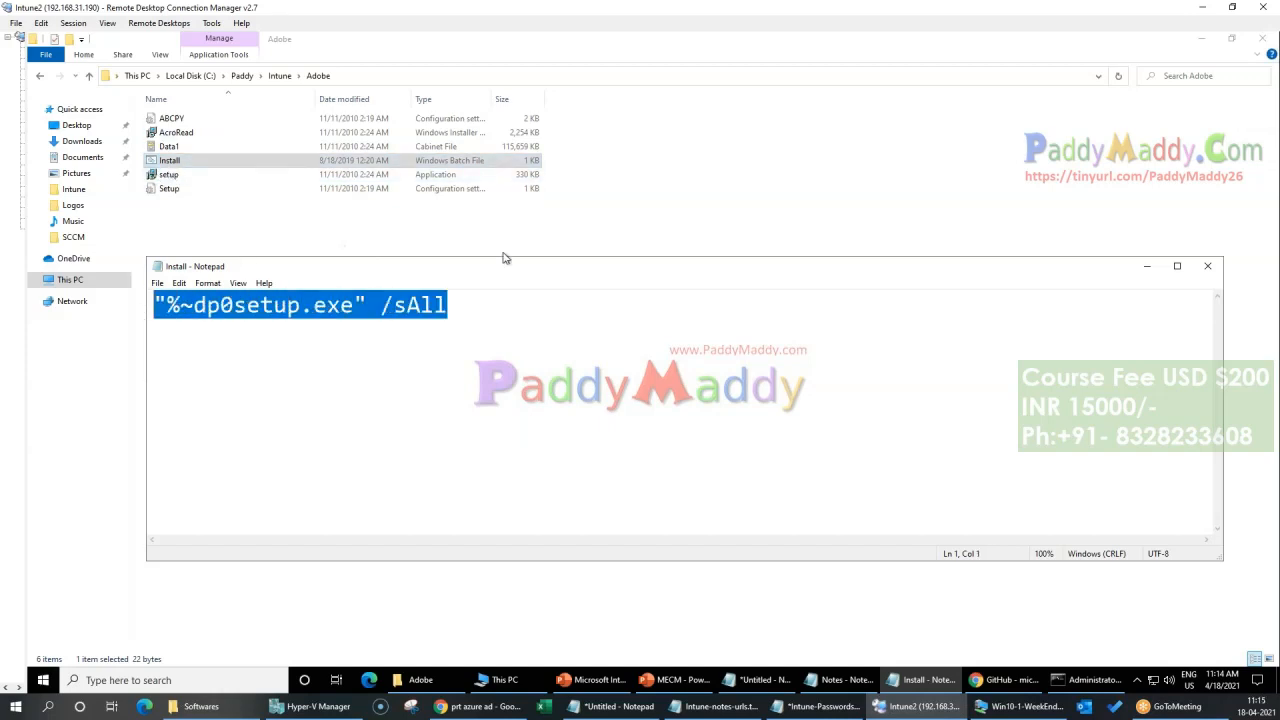
{"action": "left_click", "coordinate": [1207, 268]}
{"action": "left_click", "coordinate": [383, 76]}
{"action": "key", "text": "ctrl+c"}
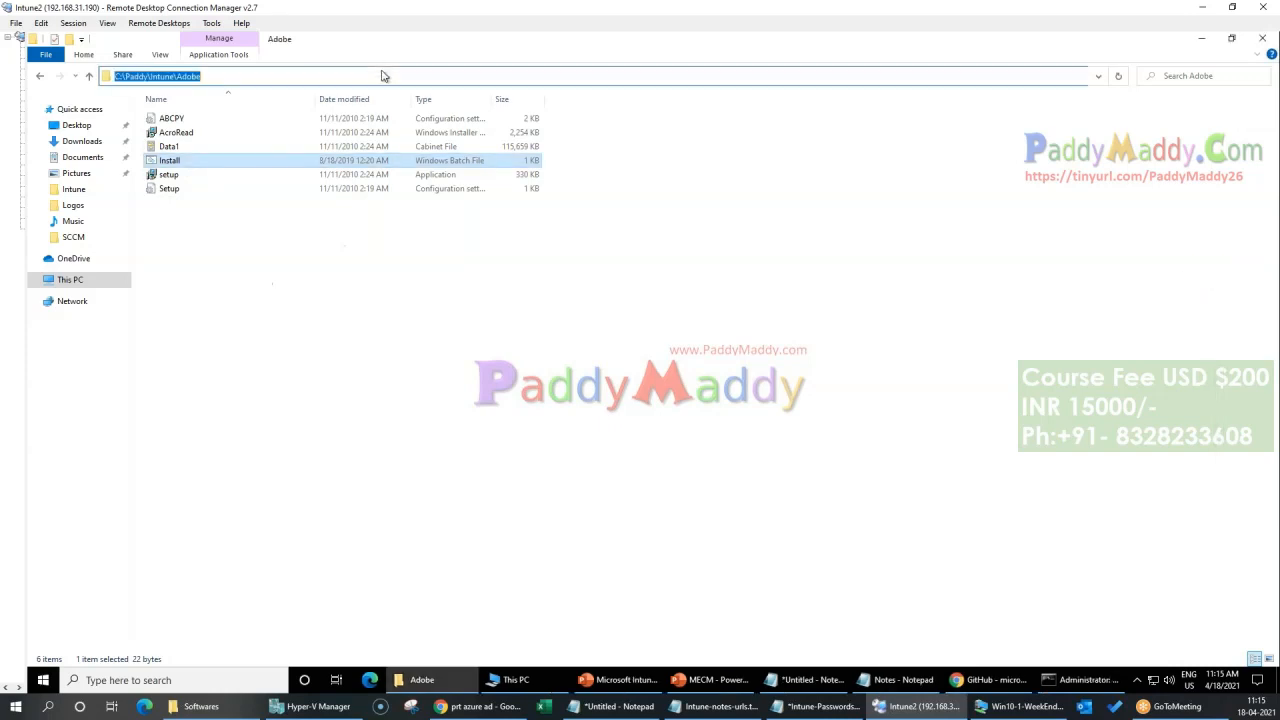
{"action": "left_click", "coordinate": [1083, 680]}
{"action": "type", "text": "cd"}
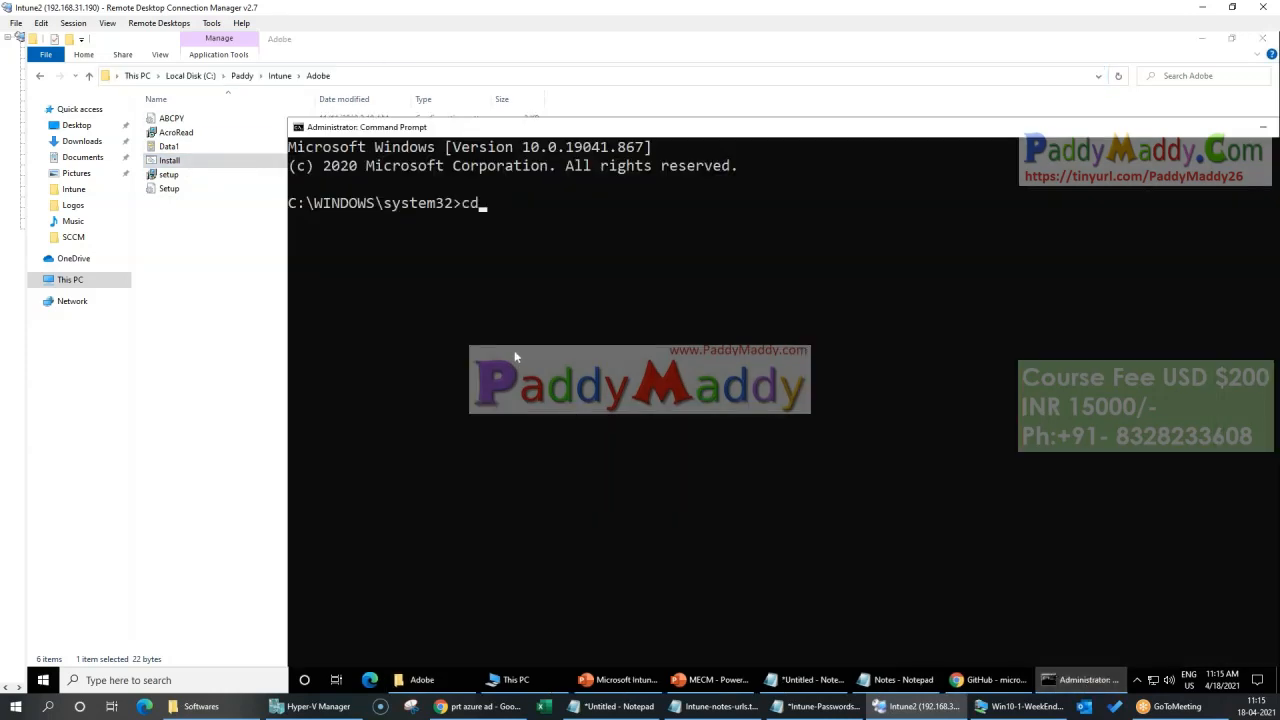
{"action": "key", "text": "ctrl+v"}
{"action": "key", "text": "Return"}
Step: Display the command-line switches supported by the Adobe setup with setup.exe /? and dismiss the help dialog
{"action": "type", "text": "setup.exe /?"}
{"action": "key", "text": "Return"}
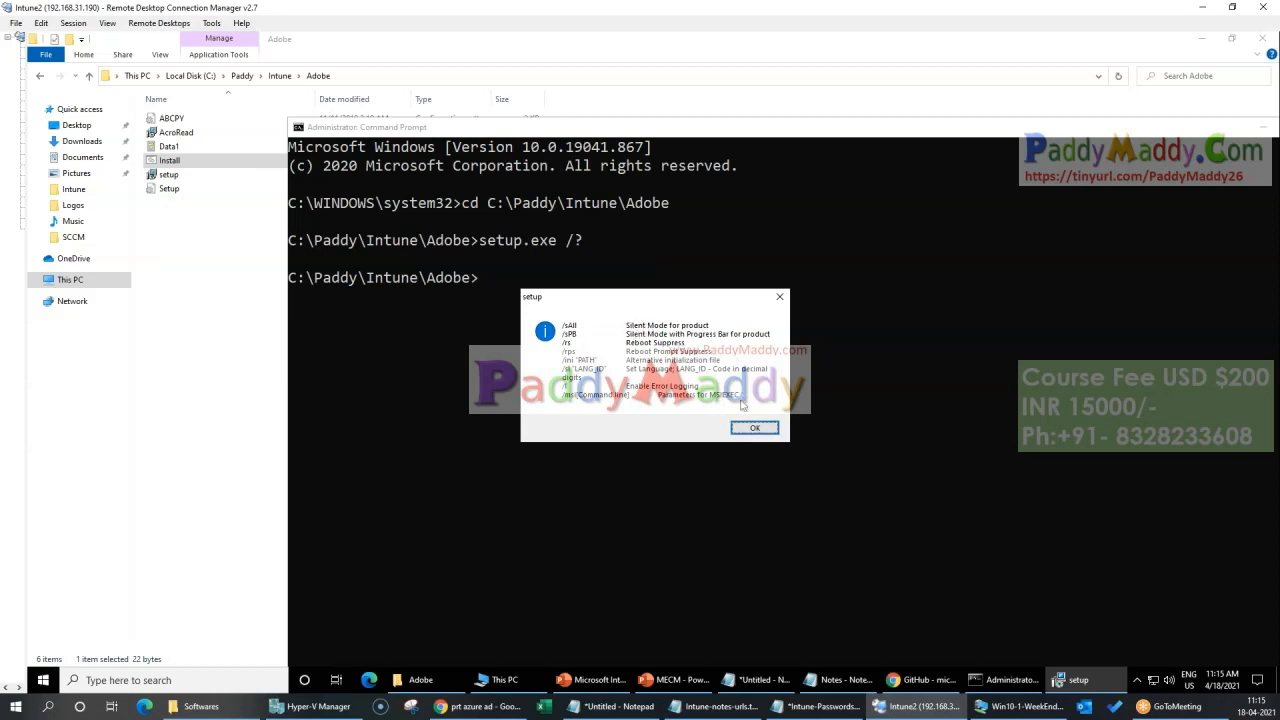
{"action": "left_click", "coordinate": [758, 427]}
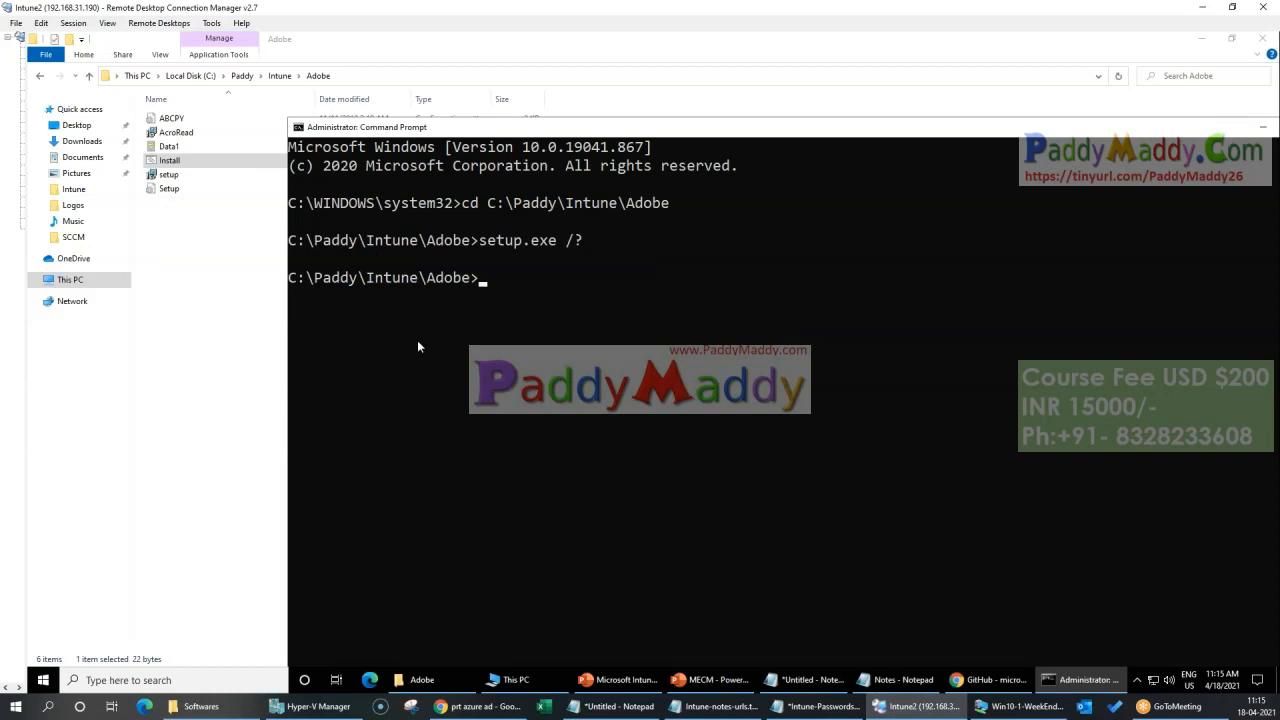
Step: Duplicate the Install batch file in the Adobe folder and name the copy Uninstall
{"action": "left_click", "coordinate": [245, 262]}
{"action": "left_click", "coordinate": [190, 164]}
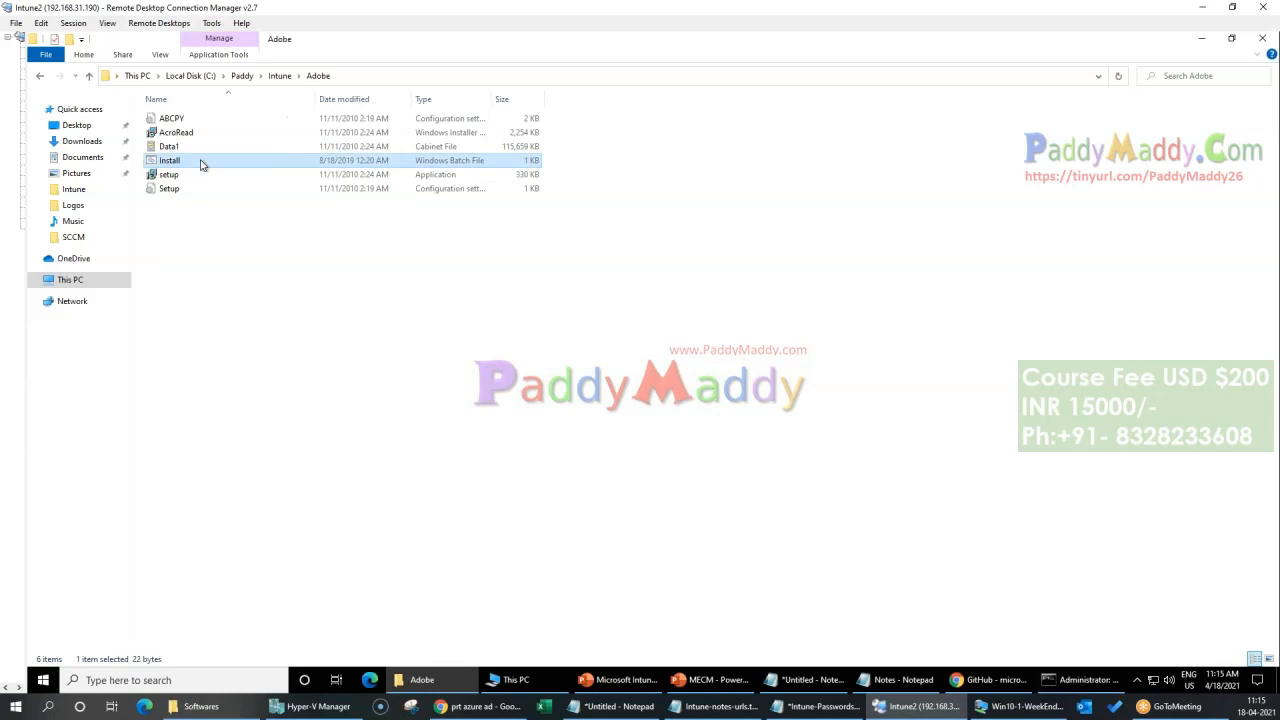
{"action": "key", "text": "ctrl+v"}
{"action": "key", "text": "F2"}
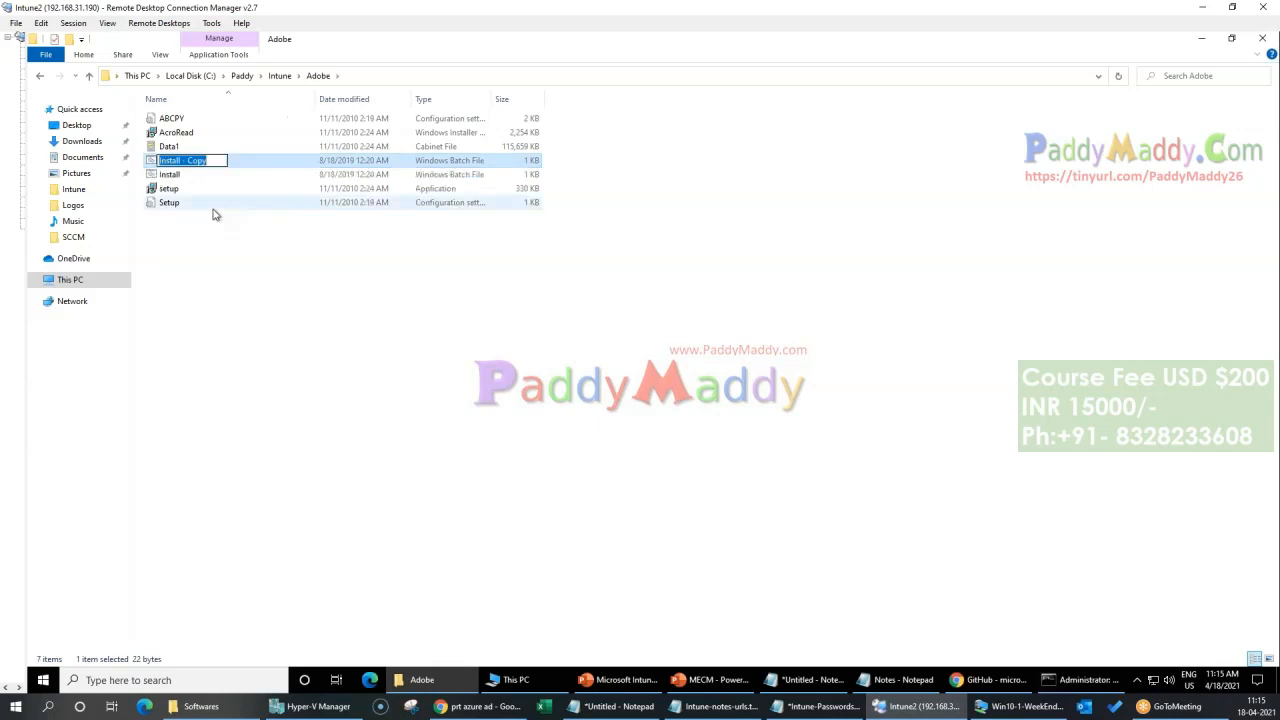
{"action": "type", "text": "Uninstall"}
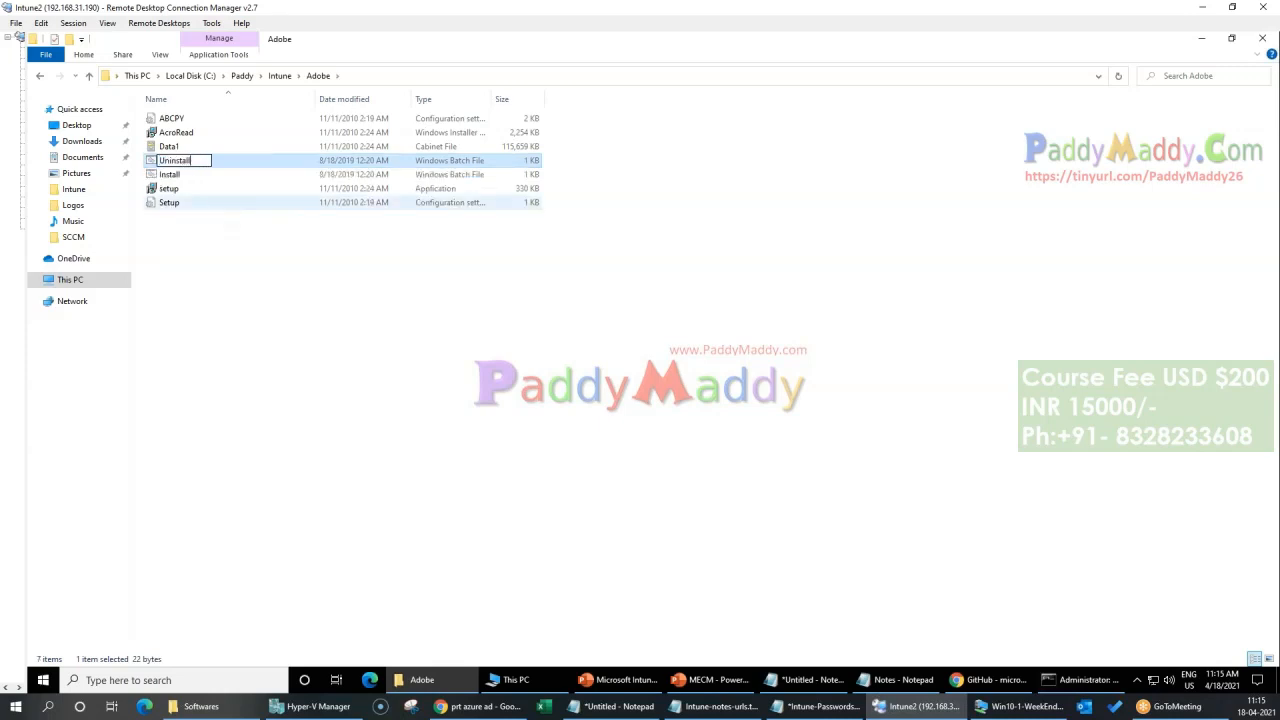
{"action": "key", "text": "Return"}
Step: Edit the Uninstall batch file in Notepad so its setup.exe switch is /x, and save it
{"action": "right_click", "coordinate": [185, 207]}
{"action": "left_click", "coordinate": [300, 230]}
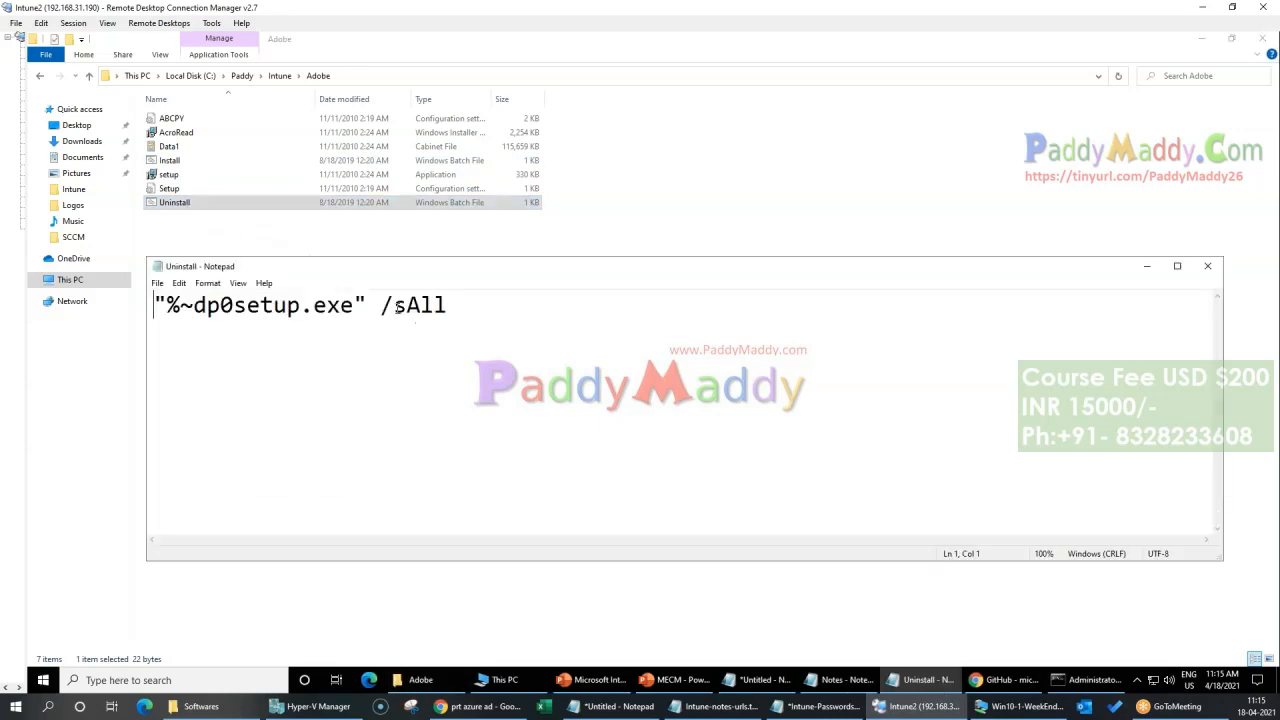
{"action": "left_click_drag", "start_coordinate": [397, 308], "coordinate": [463, 312]}
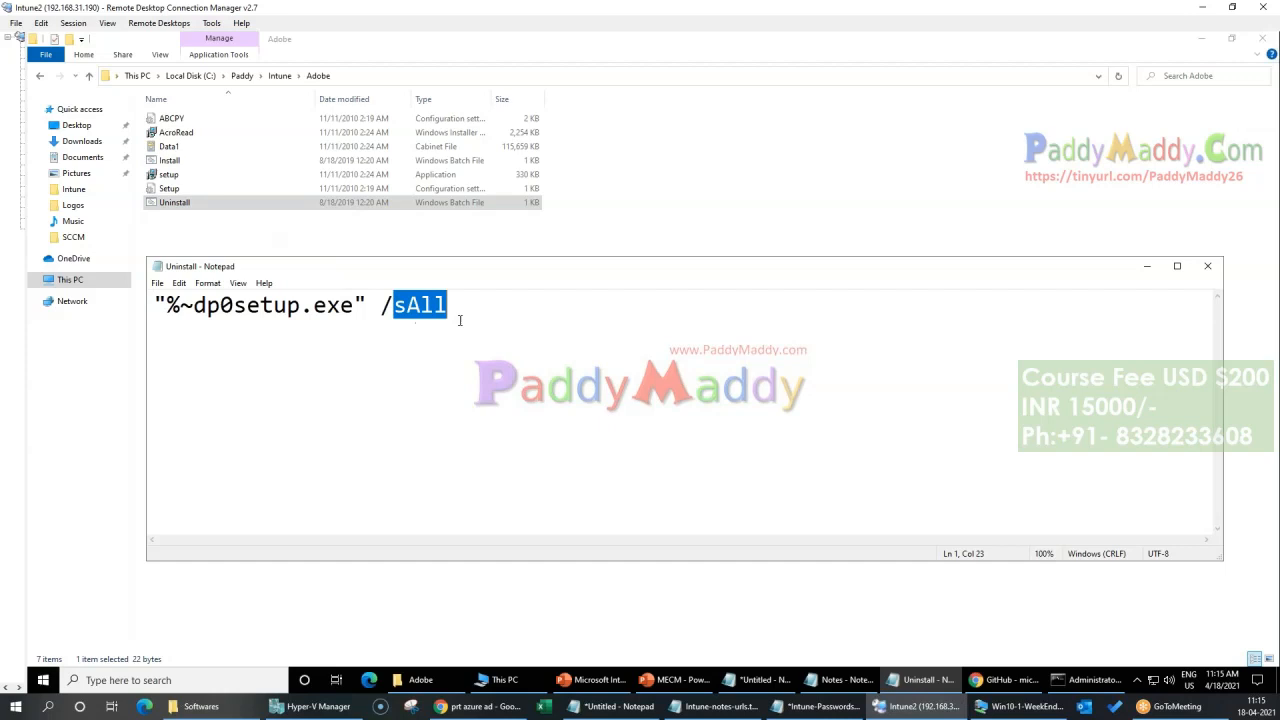
{"action": "type", "text": "x"}
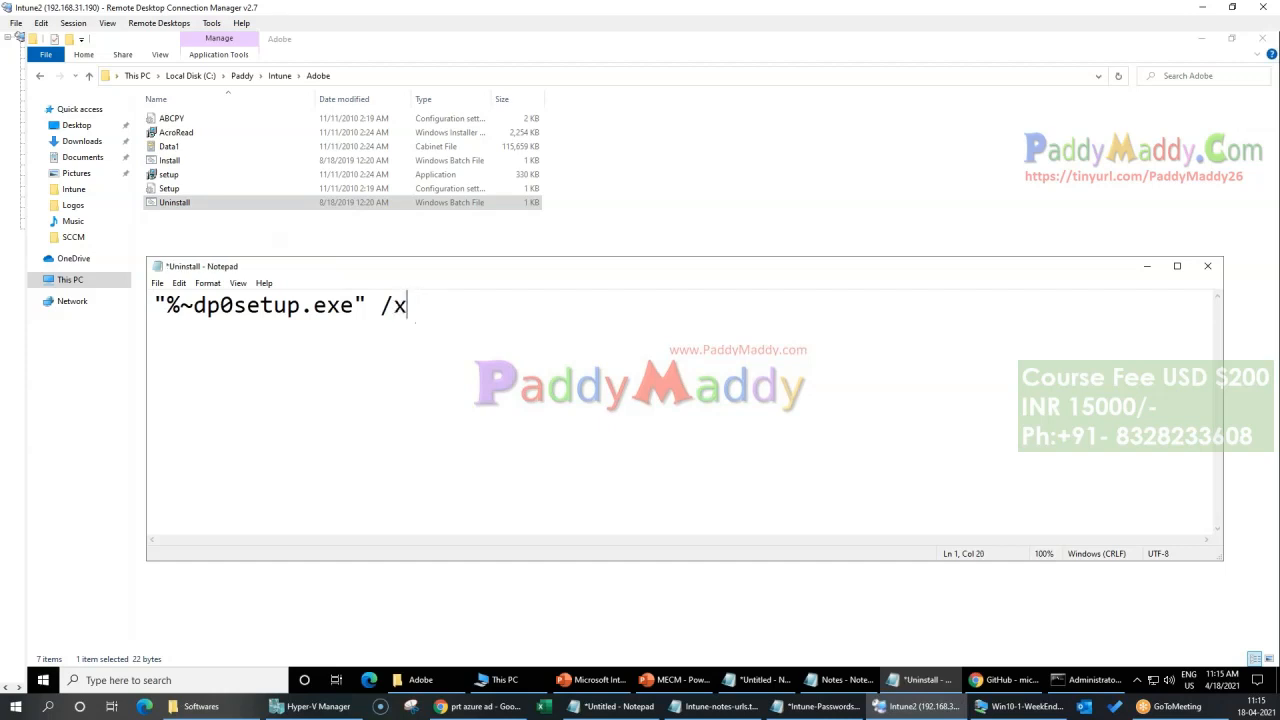
{"action": "key", "text": "ctrl+s"}
{"action": "left_click", "coordinate": [1207, 266]}
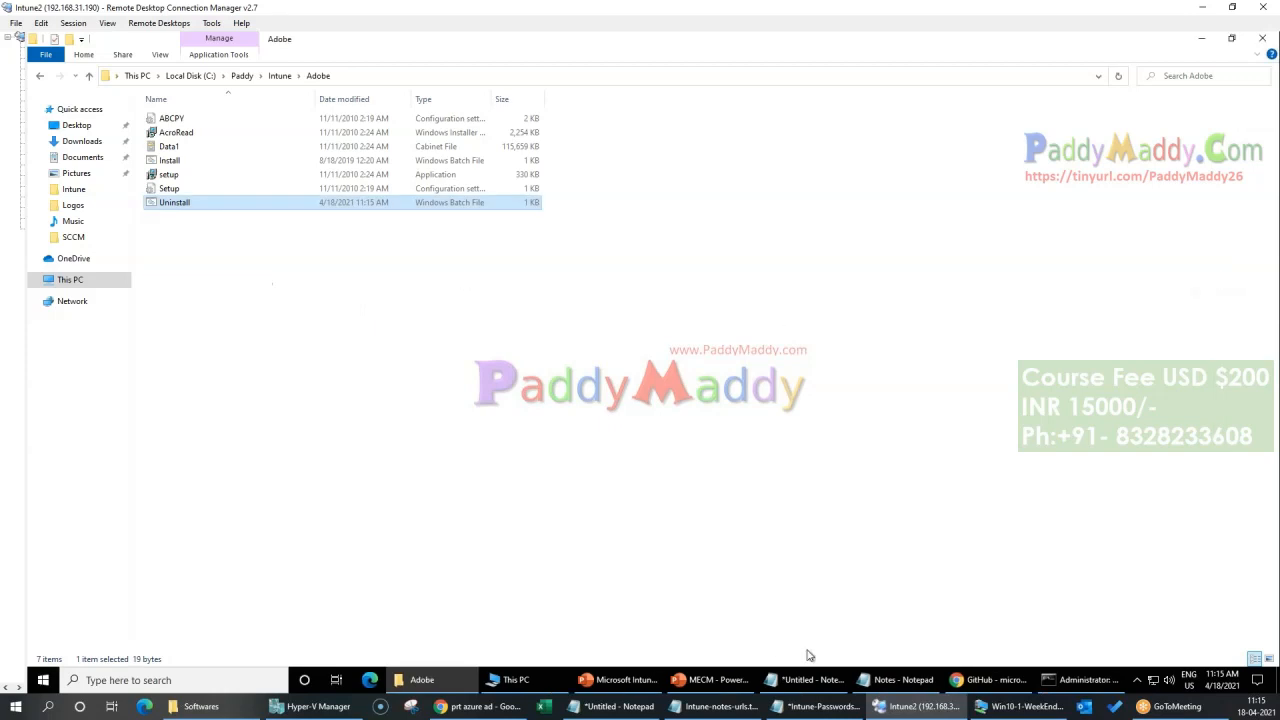
Step: Reopen the Install batch file in Notepad to review its silent setup command, and close it
{"action": "mouse_move", "coordinate": [890, 680]}
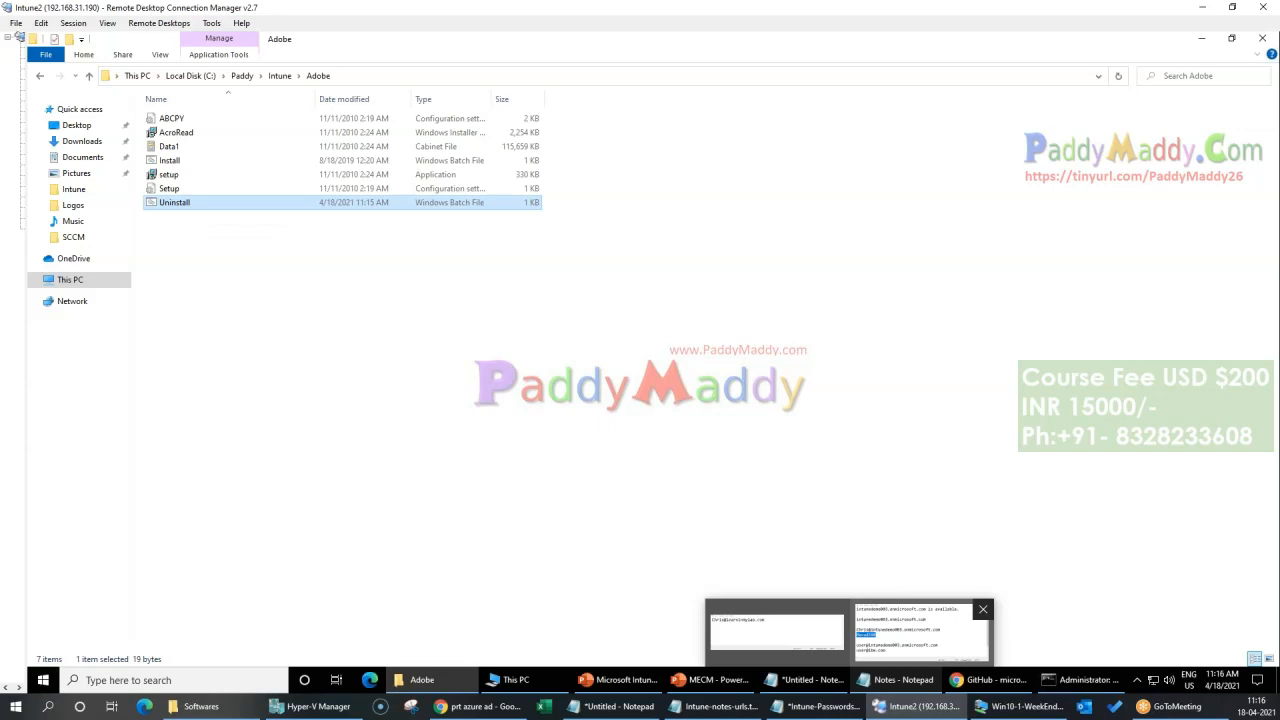
{"action": "left_click", "coordinate": [1085, 680]}
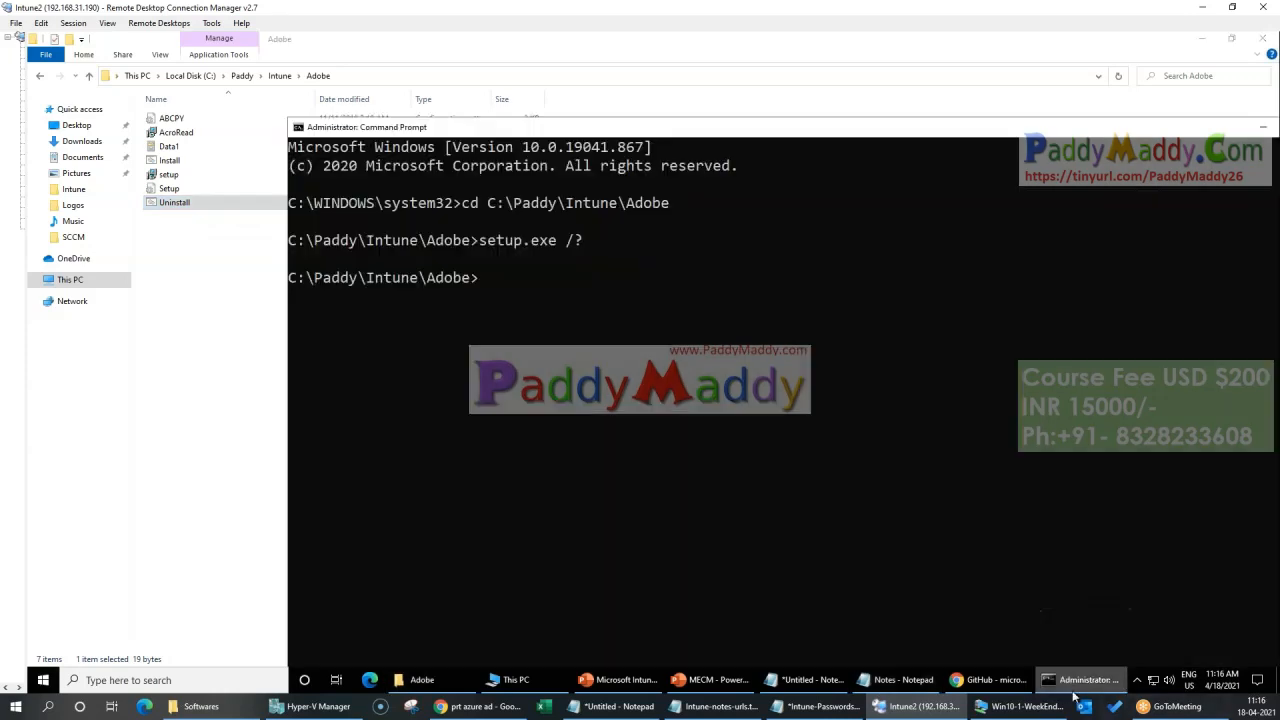
{"action": "right_click", "coordinate": [162, 162]}
{"action": "left_click", "coordinate": [190, 187]}
{"action": "key", "text": "ctrl+a"}
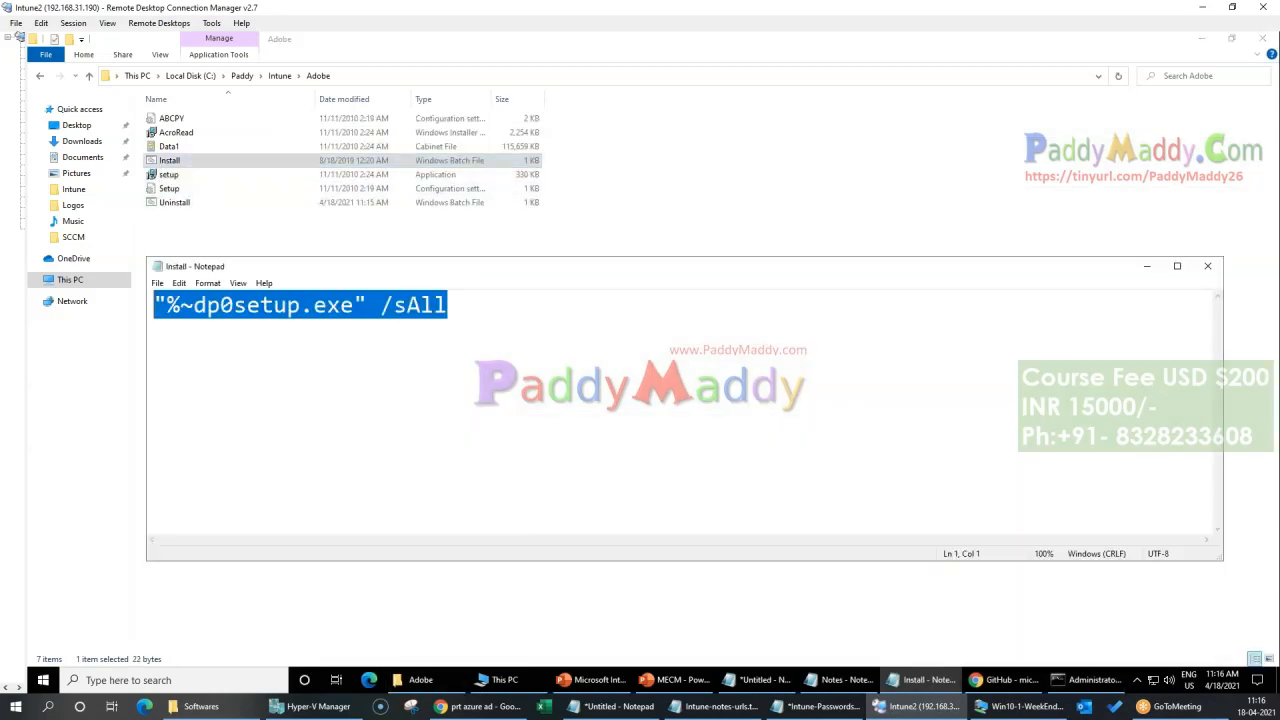
{"action": "left_click", "coordinate": [470, 331]}
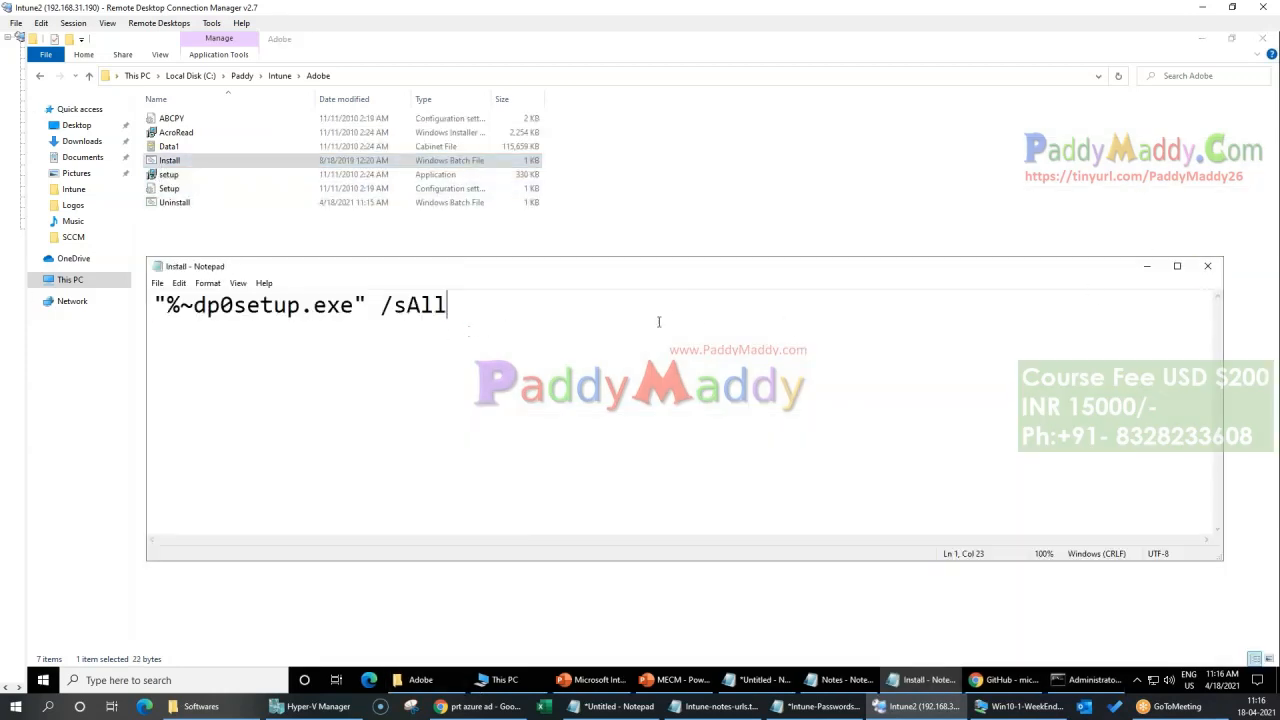
{"action": "left_click", "coordinate": [1207, 266]}
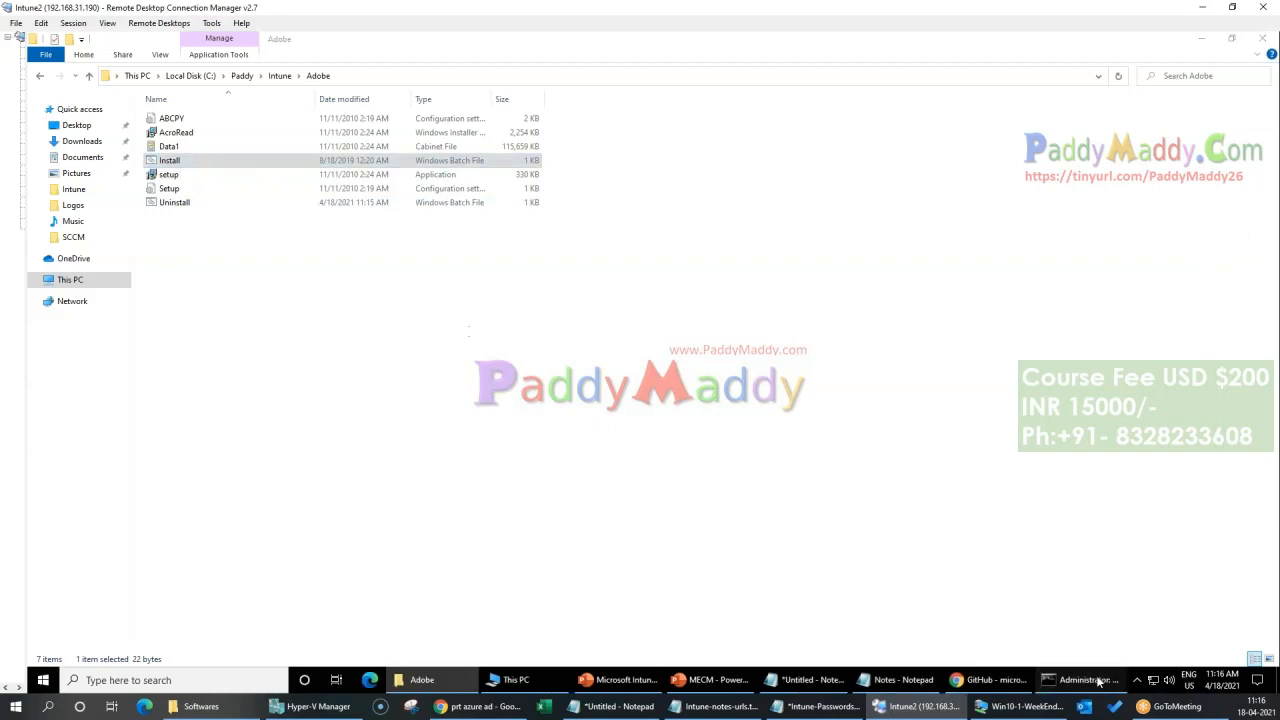
Step: Run Install.bat from C:\Paddy\Intune\Adobe in Command Prompt and check the recently added apps for Adobe Reader X
{"action": "left_click", "coordinate": [1085, 680]}
{"action": "left_click", "coordinate": [365, 80]}
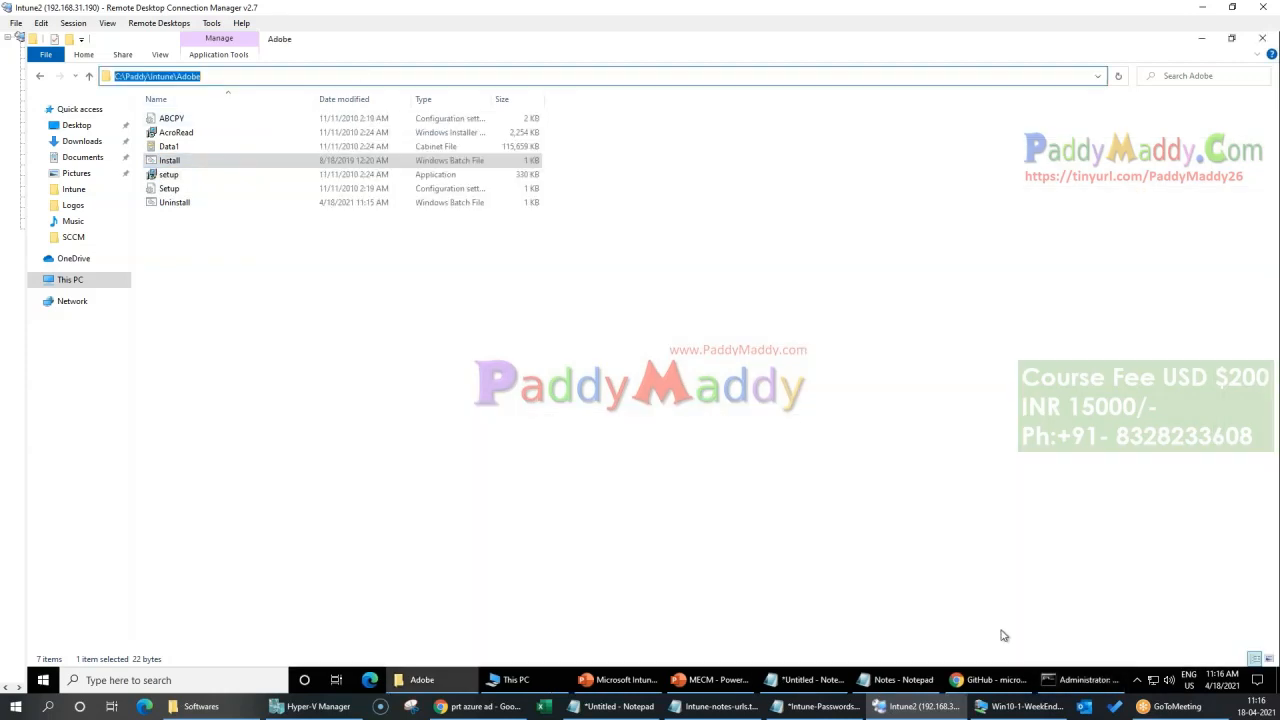
{"action": "left_click", "coordinate": [1075, 685]}
{"action": "type", "text": "cd"}
{"action": "type", "text": "C:\\Paddy\\Intune\\Adobe"}
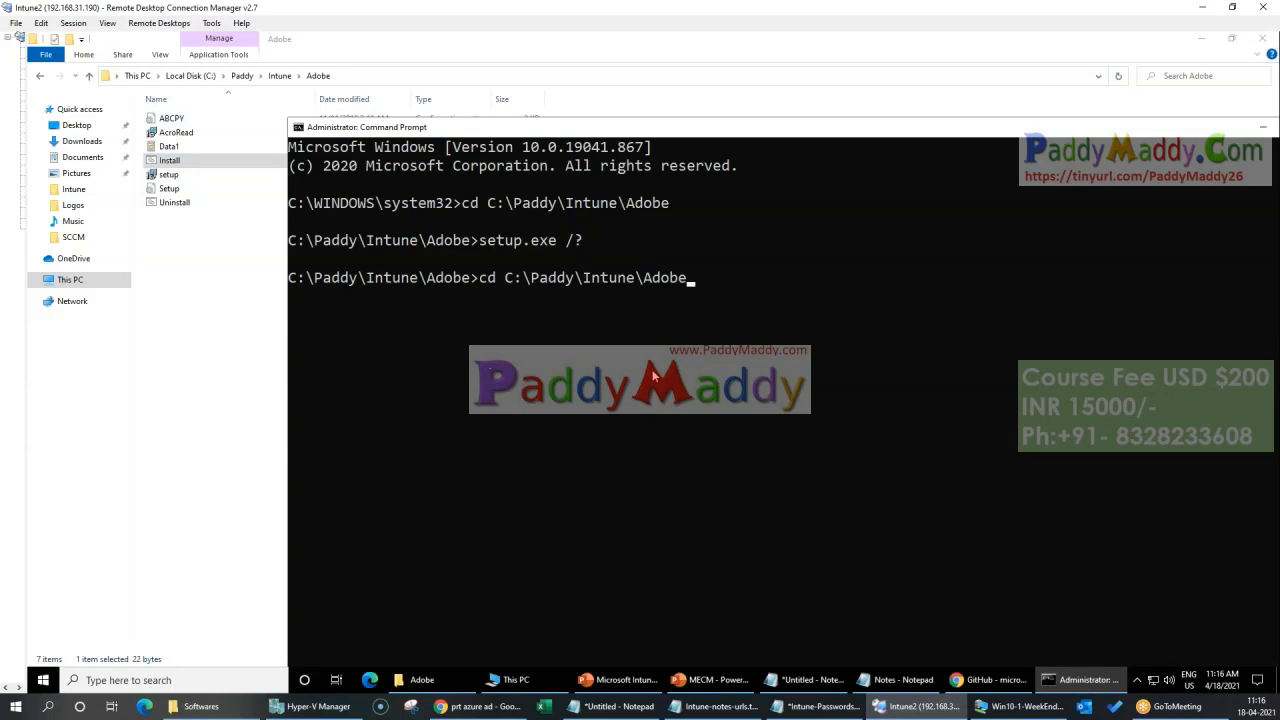
{"action": "key", "text": "Return"}
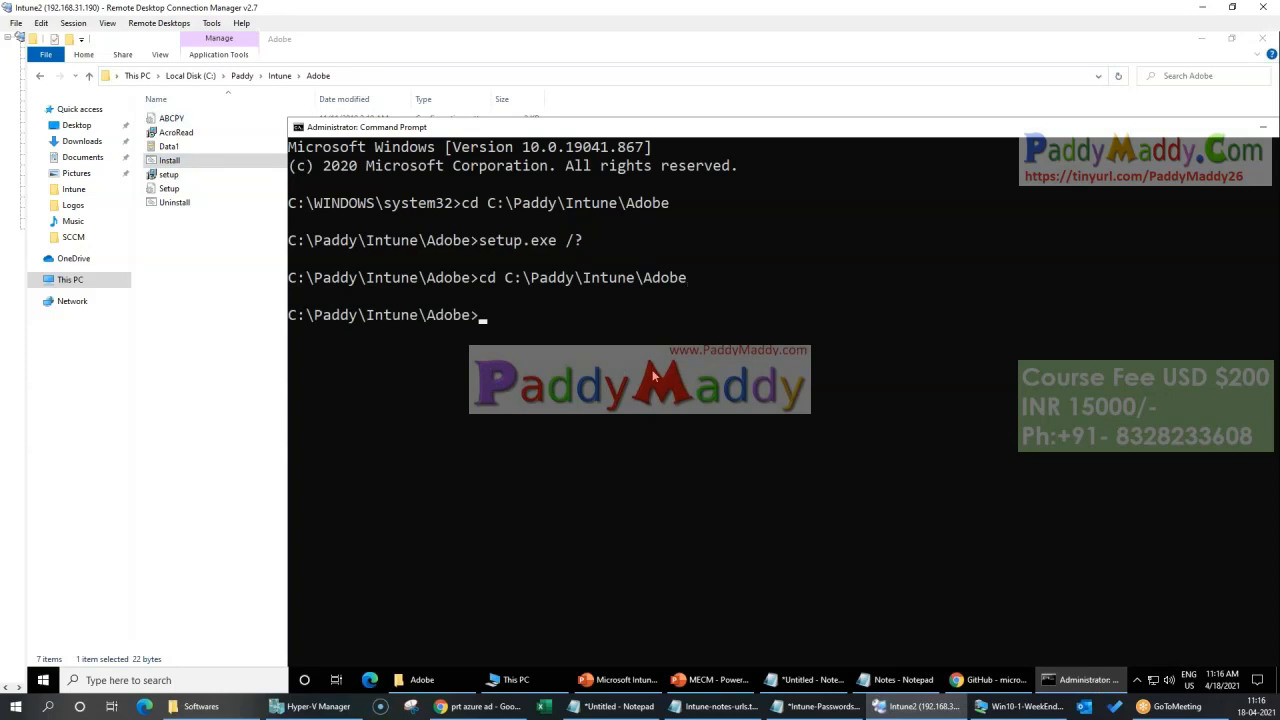
{"action": "type", "text": "i"}
{"action": "key", "text": "Tab"}
{"action": "key", "text": "Return"}
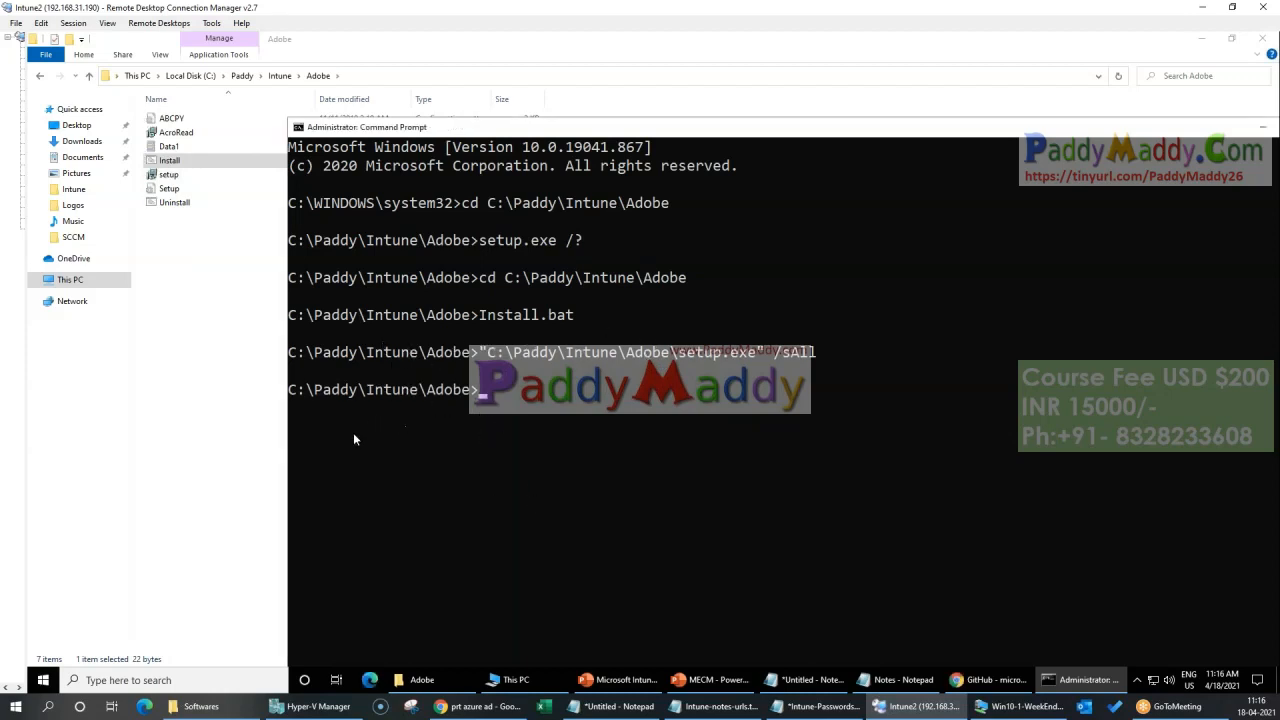
{"action": "left_click", "coordinate": [43, 680]}
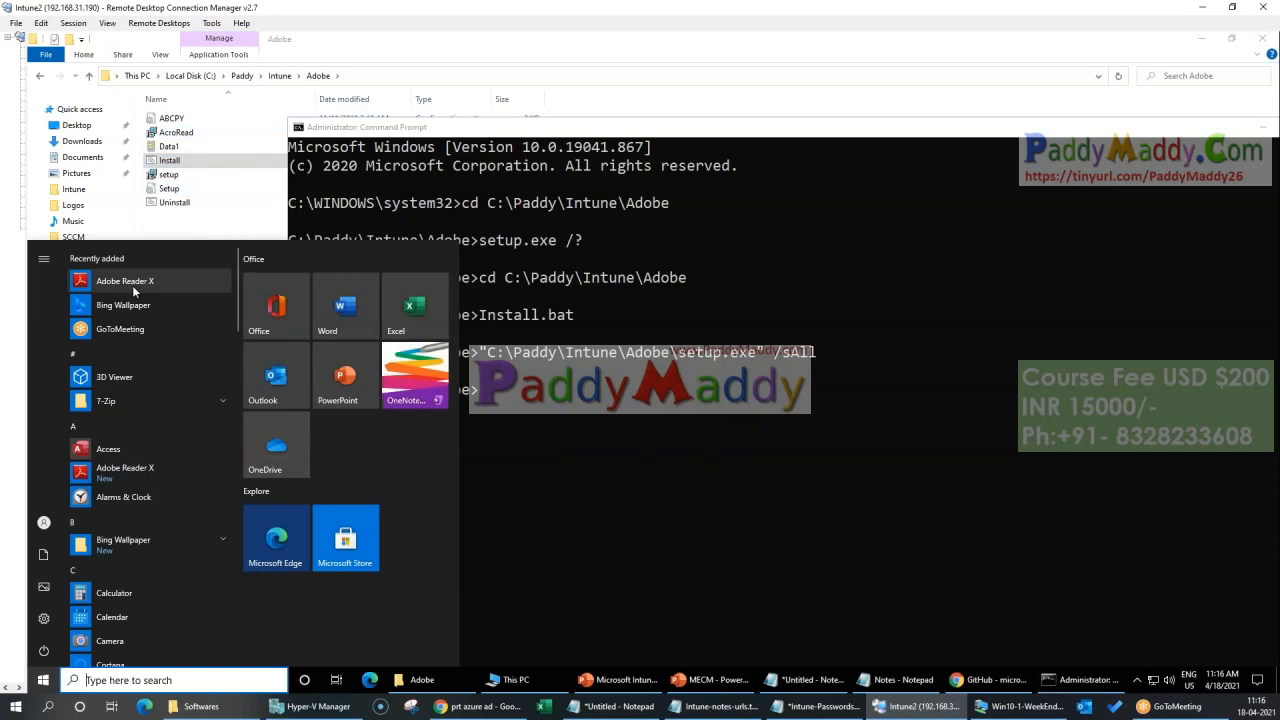
{"action": "left_click", "coordinate": [218, 222]}
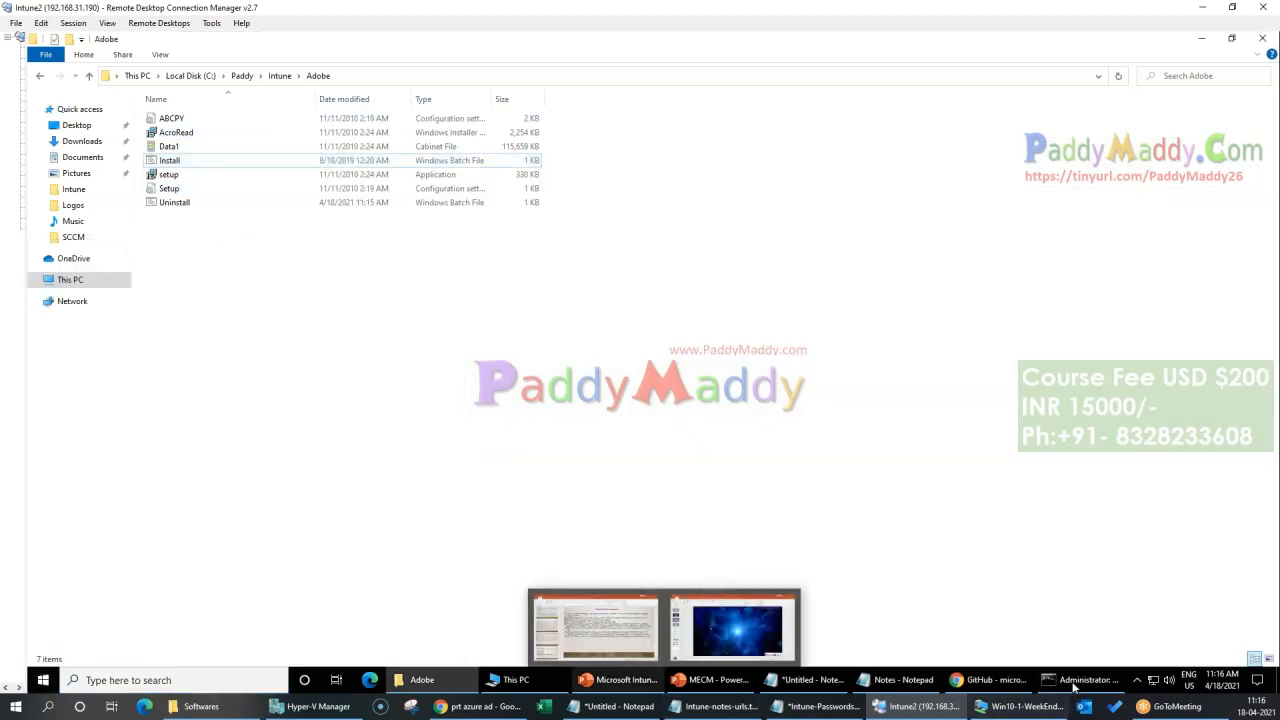
Step: Change the Command Prompt directory to C:\Paddy\Intune\Microsoft-Win32-Content-Prep-Tool-master
{"action": "left_click", "coordinate": [281, 75]}
{"action": "double_click", "coordinate": [200, 133]}
{"action": "left_click", "coordinate": [399, 70]}
{"action": "key", "text": "ctrl+c"}
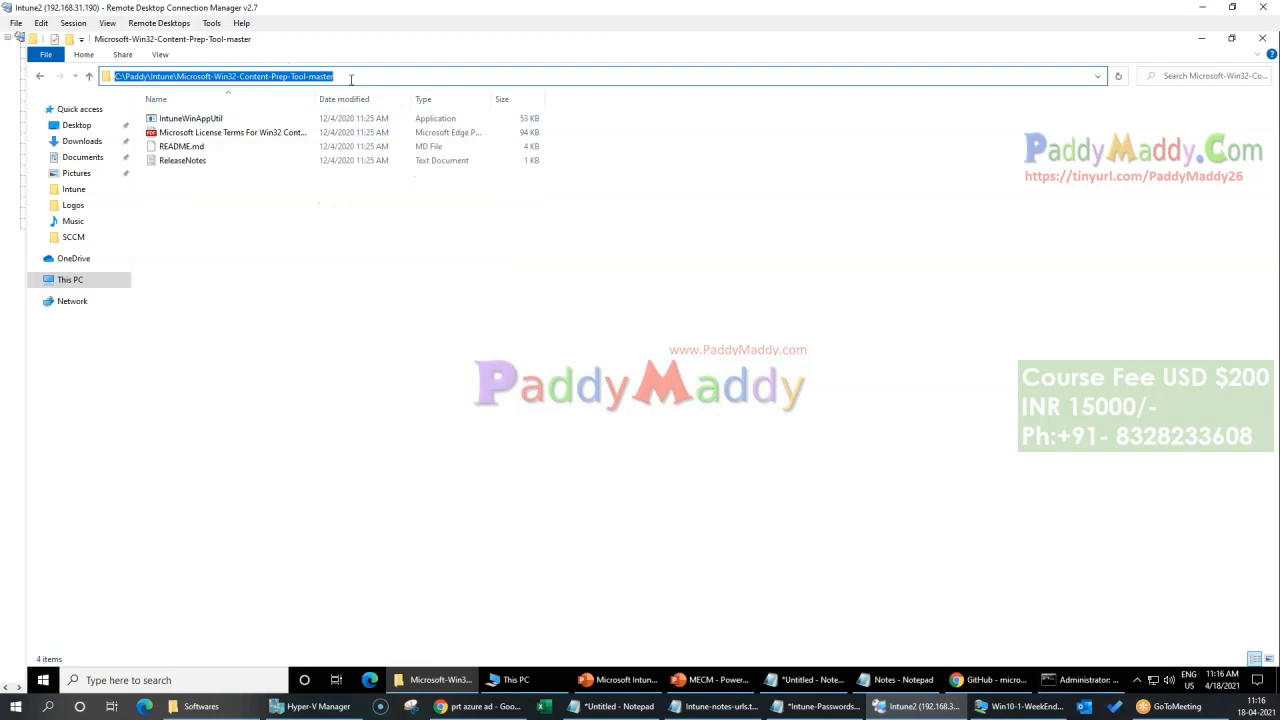
{"action": "left_click", "coordinate": [1083, 680]}
{"action": "type", "text": "cd"}
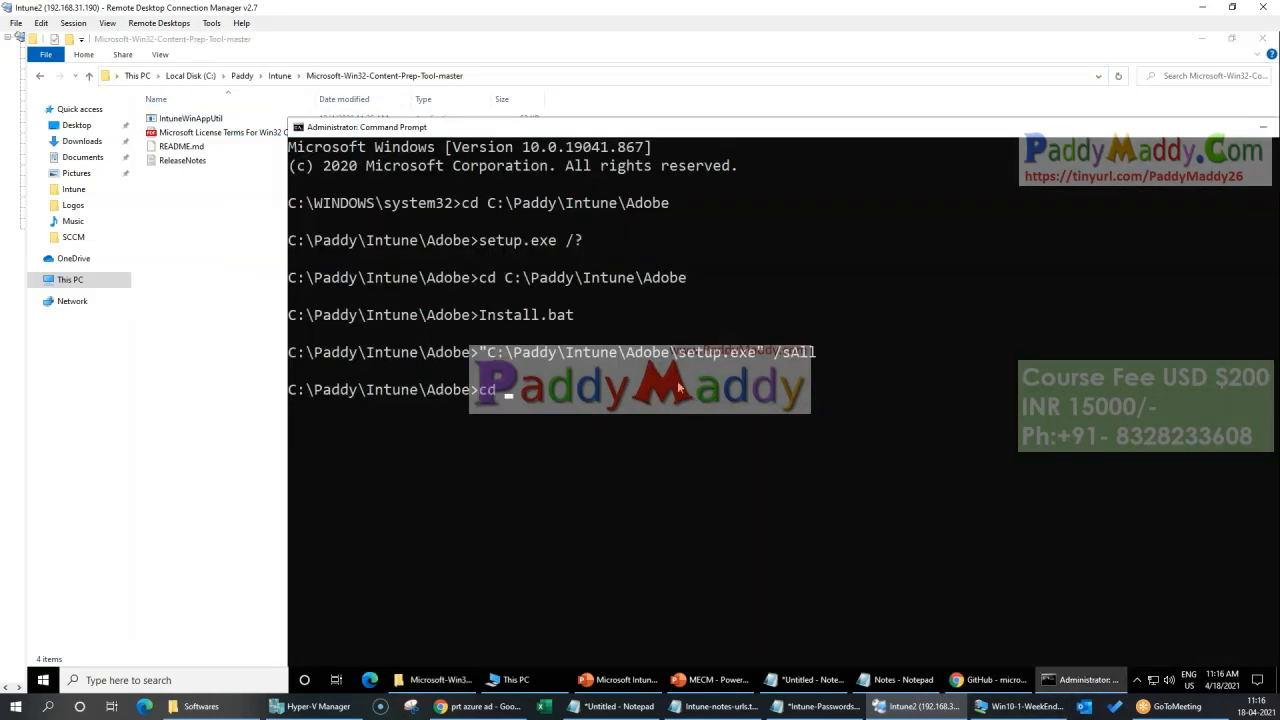
{"action": "key", "text": "ctrl+v"}
{"action": "key", "text": "Return"}
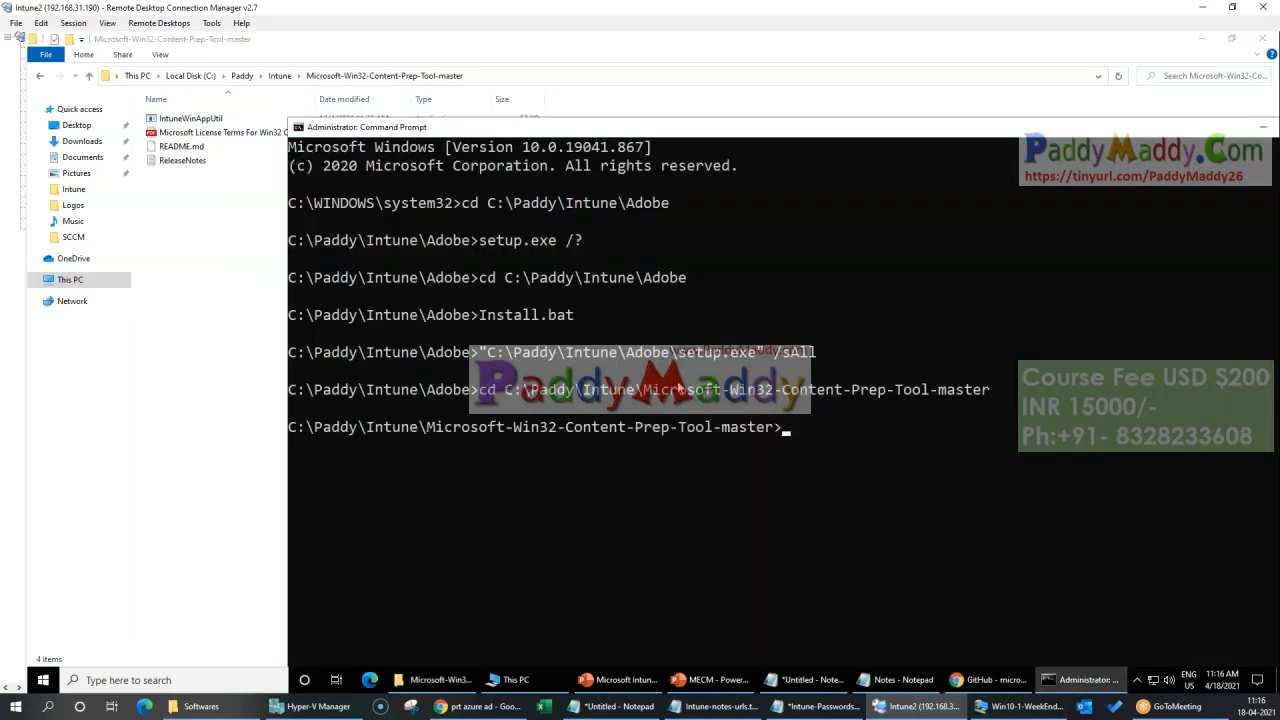
Step: Run IntuneWinAppUtil.exe from the content prep tool folder
{"action": "key", "text": "Tab"}
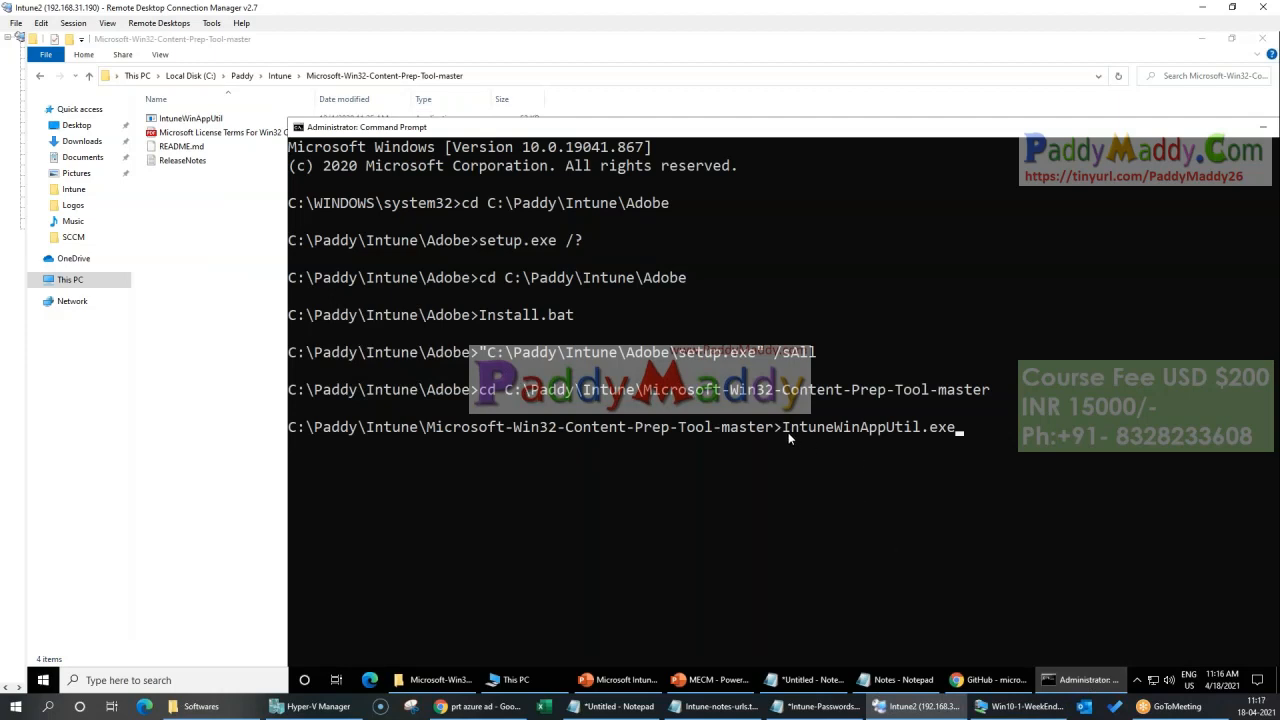
{"action": "left_click_drag", "start_coordinate": [826, 125], "coordinate": [641, 67]}
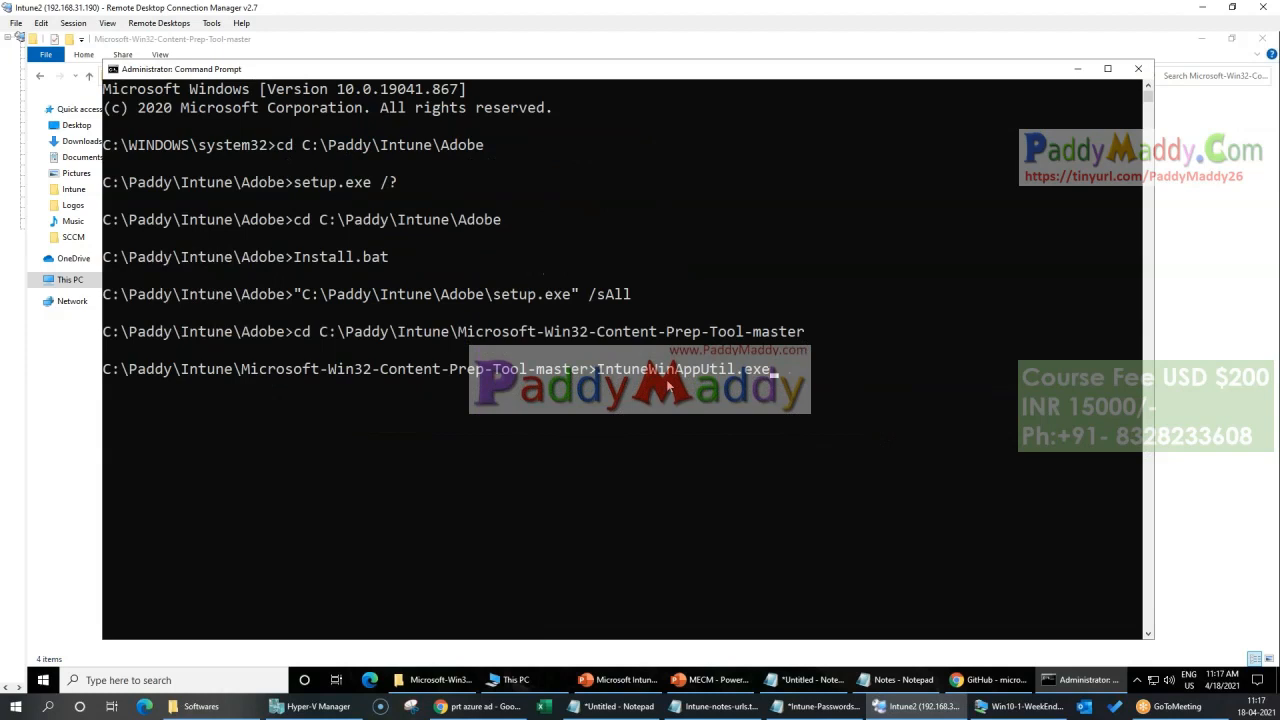
{"action": "key", "text": "Return"}
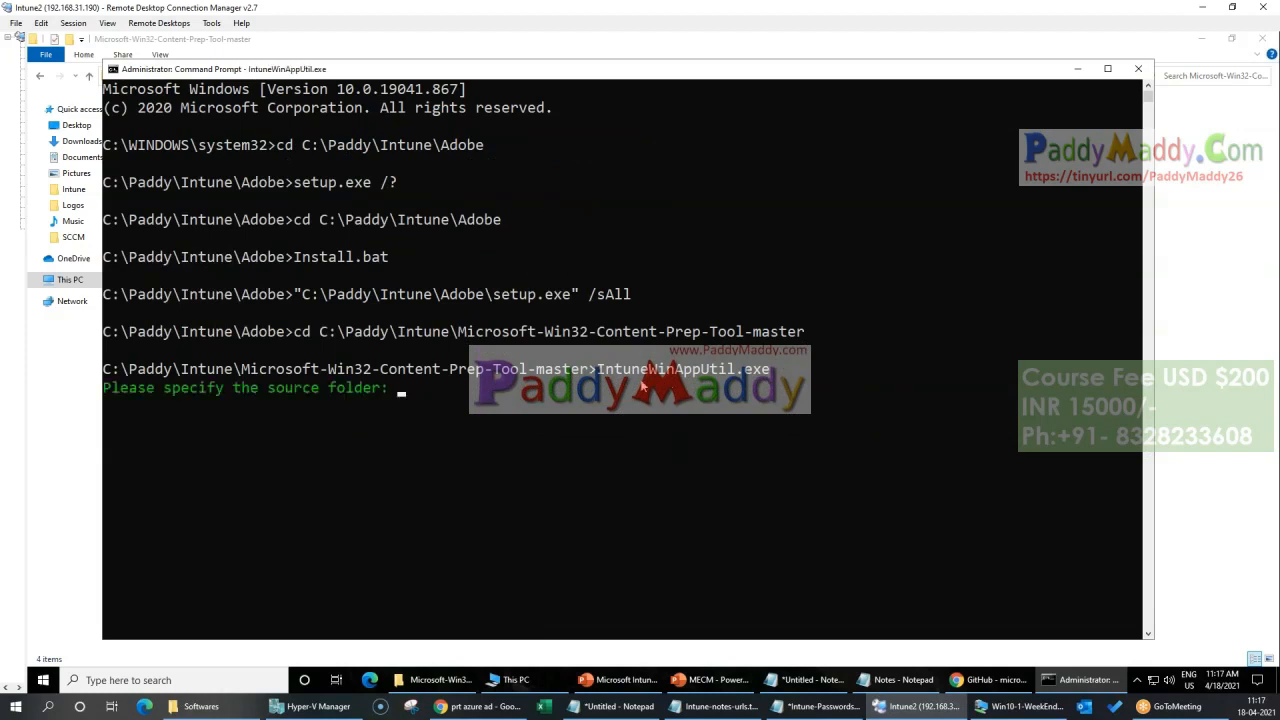
Step: Specify C:\Paddy\Intune\Adobe as the source folder for the IntuneWinAppUtil package, copying the path from File Explorer
{"action": "left_click_drag", "start_coordinate": [287, 73], "coordinate": [411, 76]}
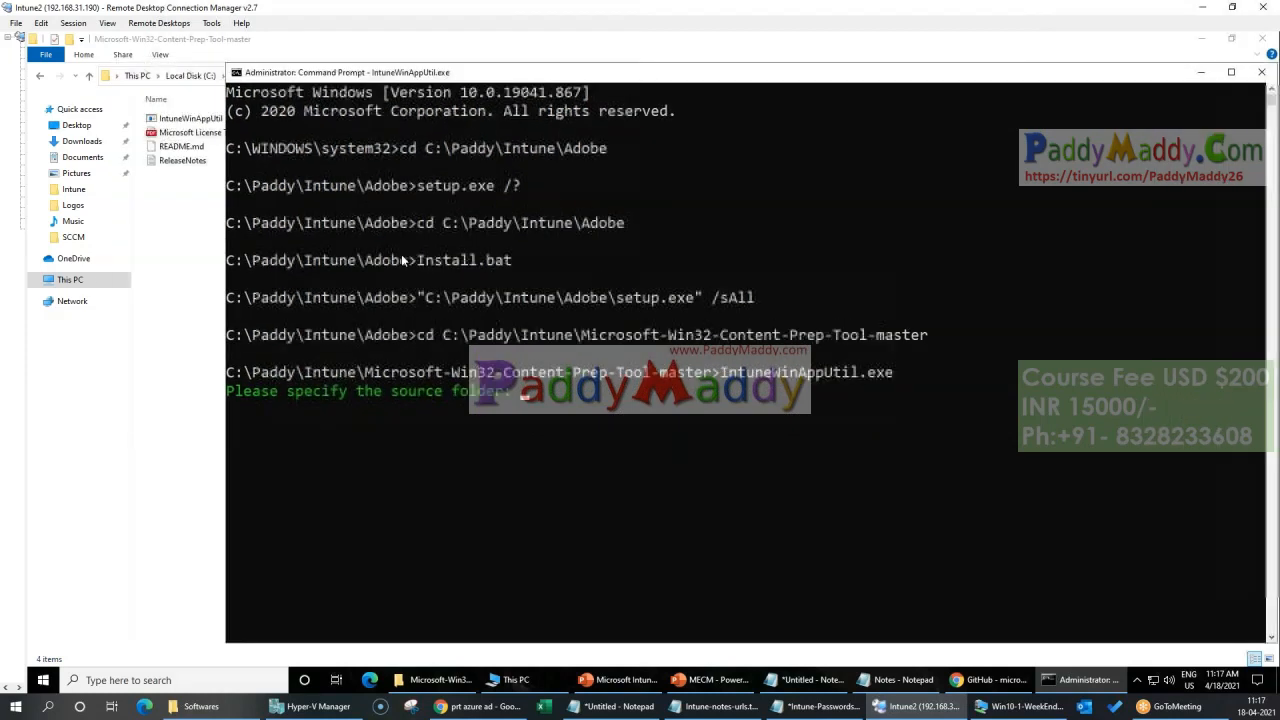
{"action": "left_click", "coordinate": [168, 374]}
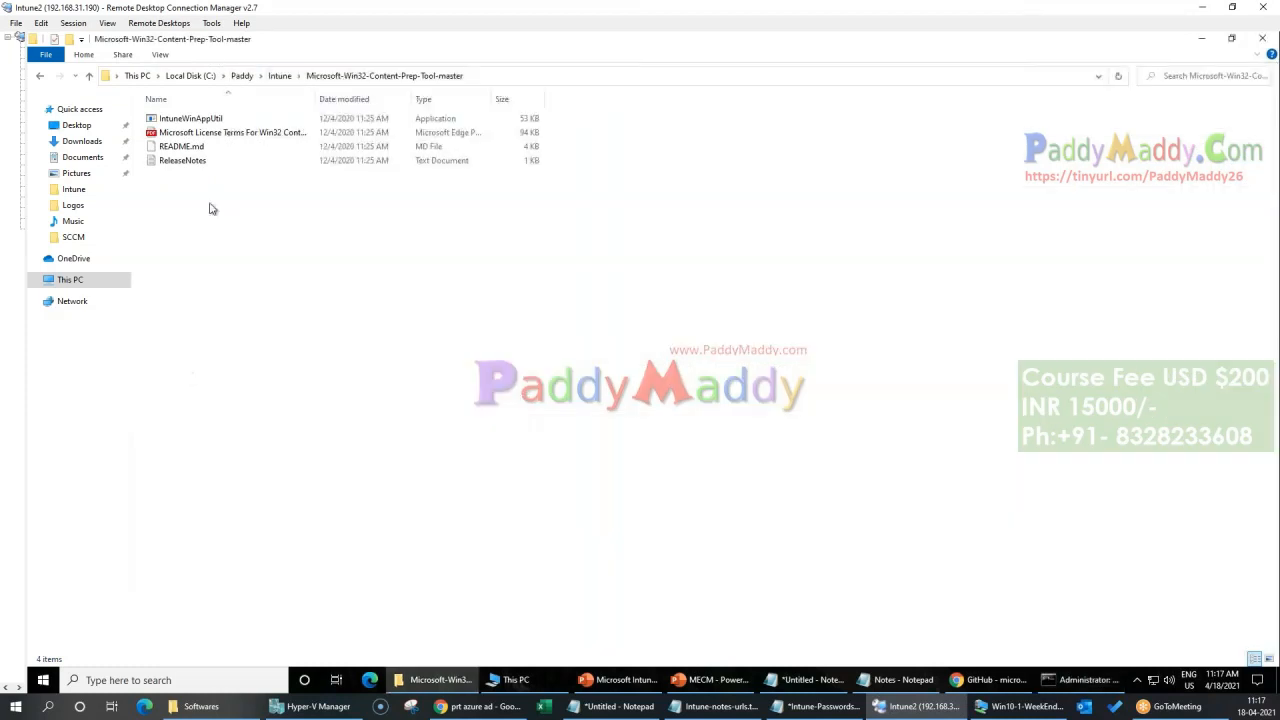
{"action": "left_click", "coordinate": [281, 76]}
{"action": "double_click", "coordinate": [172, 121]}
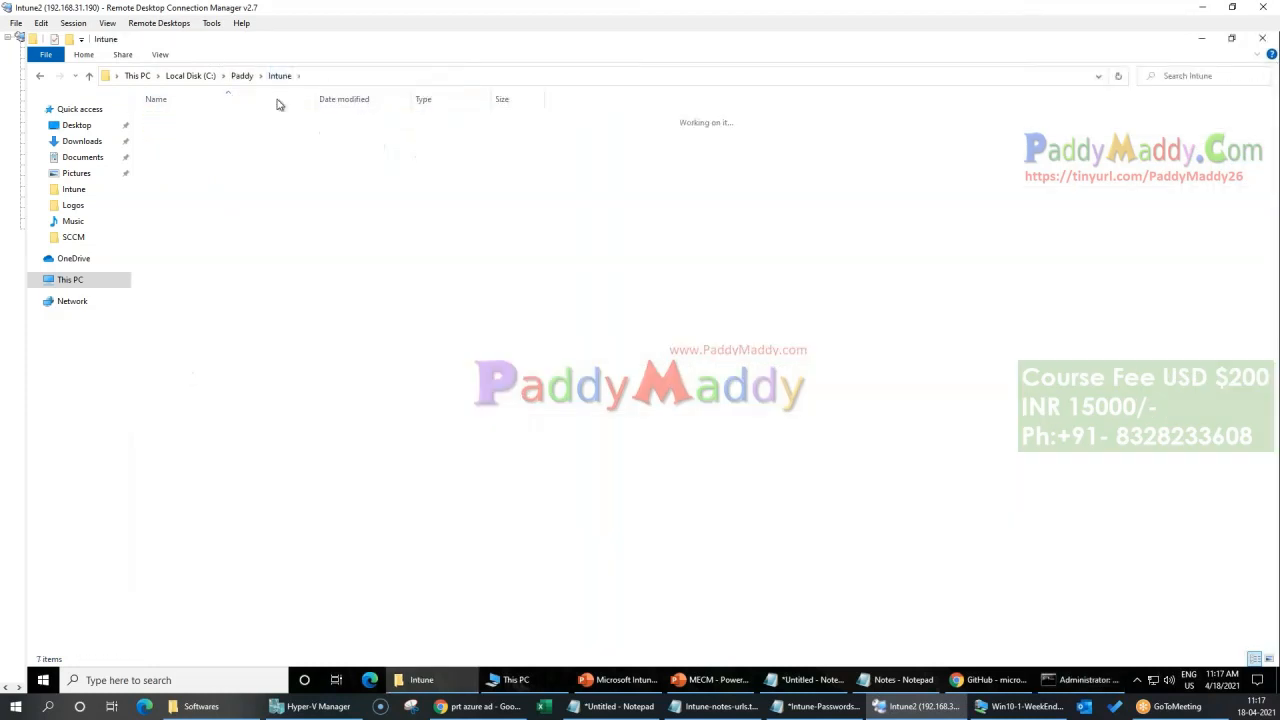
{"action": "left_click", "coordinate": [380, 76]}
{"action": "key", "text": "ctrl+c"}
{"action": "left_click", "coordinate": [1080, 679]}
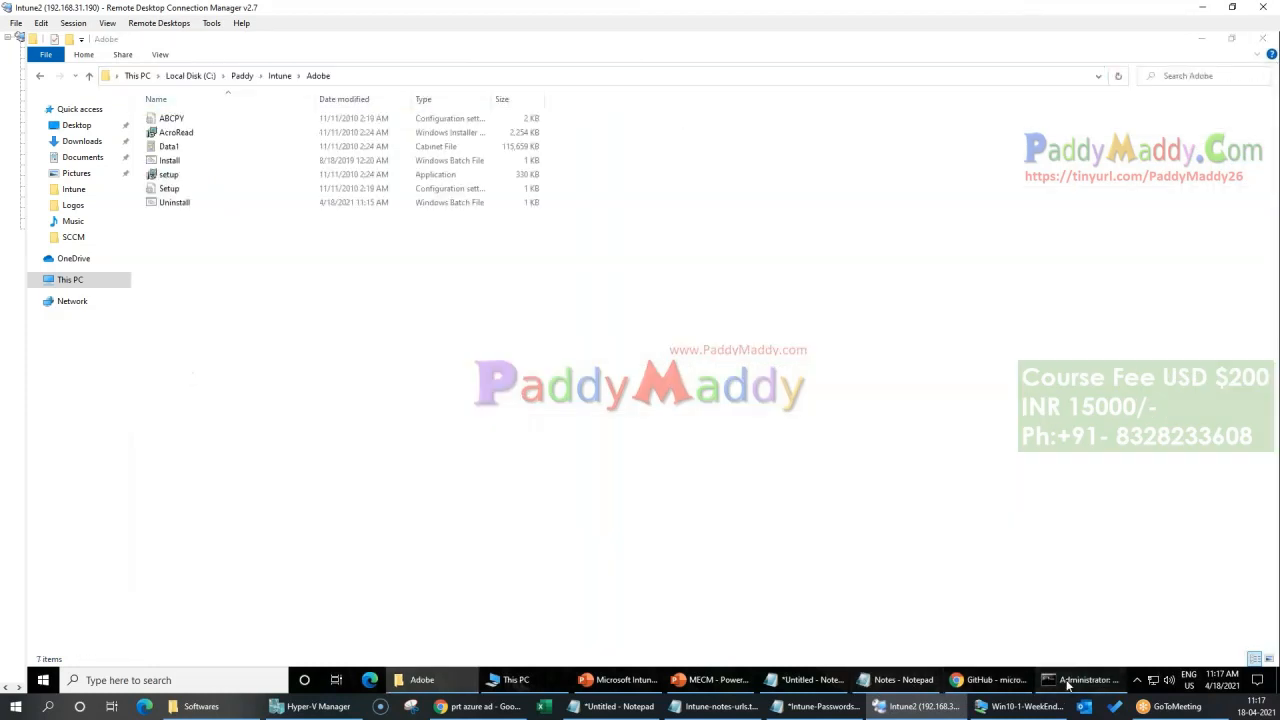
{"action": "right_click", "coordinate": [706, 523]}
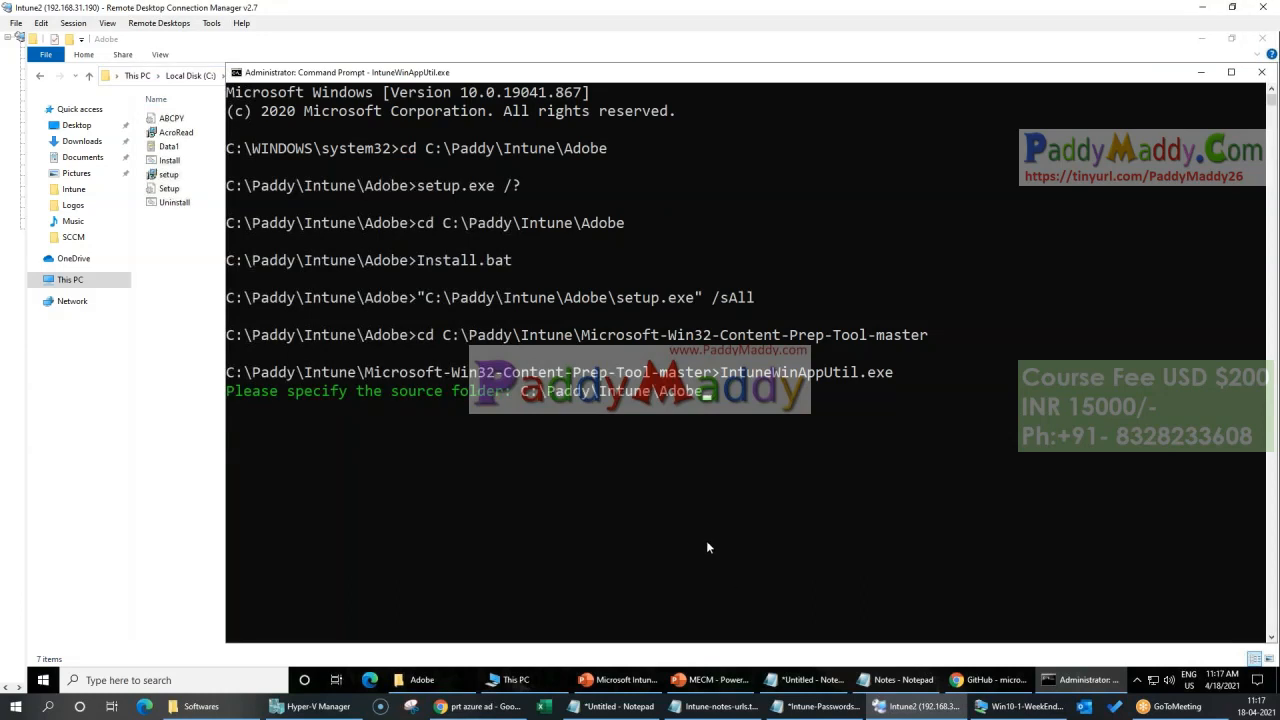
{"action": "key", "text": "Return"}
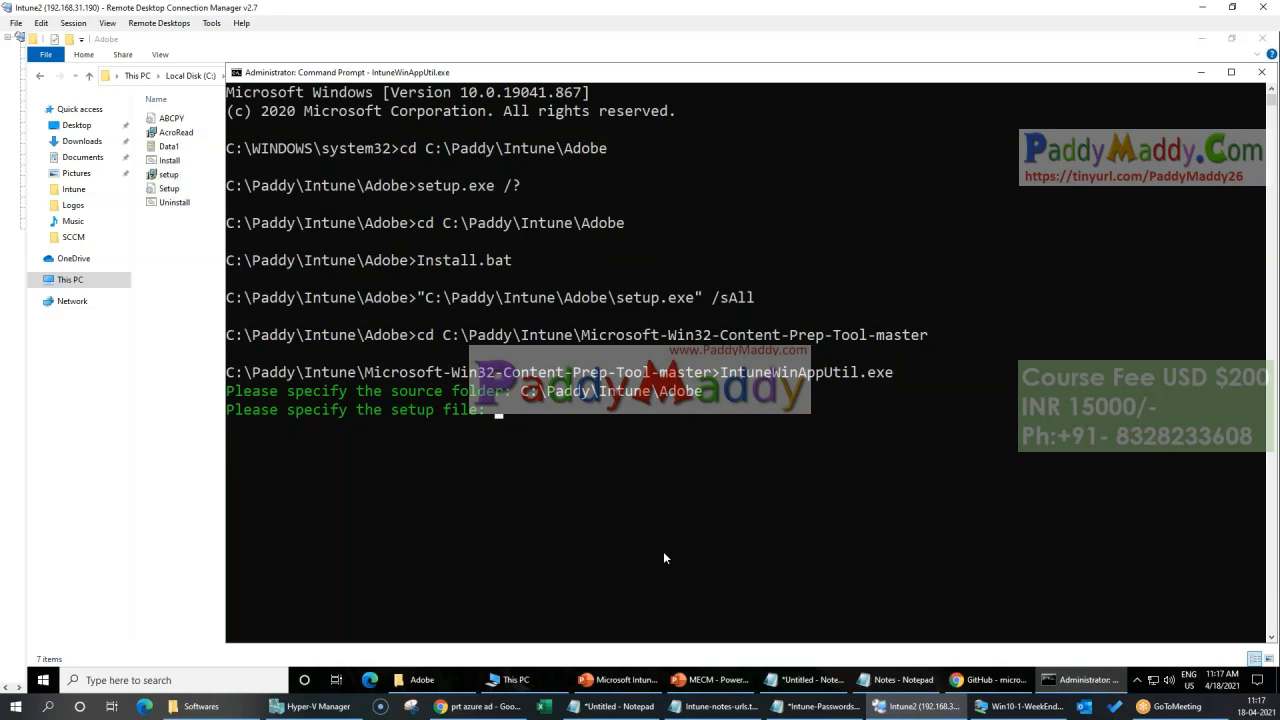
Step: Turn on file name extensions in File Explorer for the Adobe source folder
{"action": "left_click", "coordinate": [177, 263]}
{"action": "left_click", "coordinate": [168, 162]}
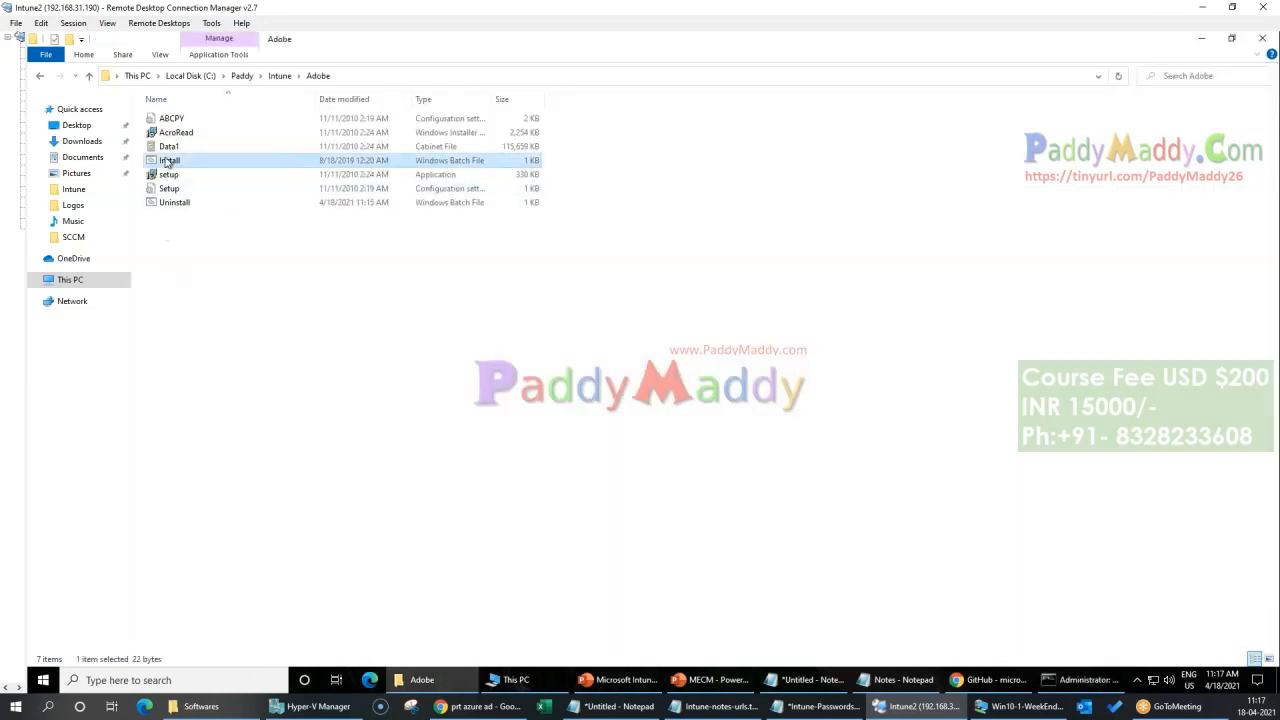
{"action": "left_click", "coordinate": [162, 55]}
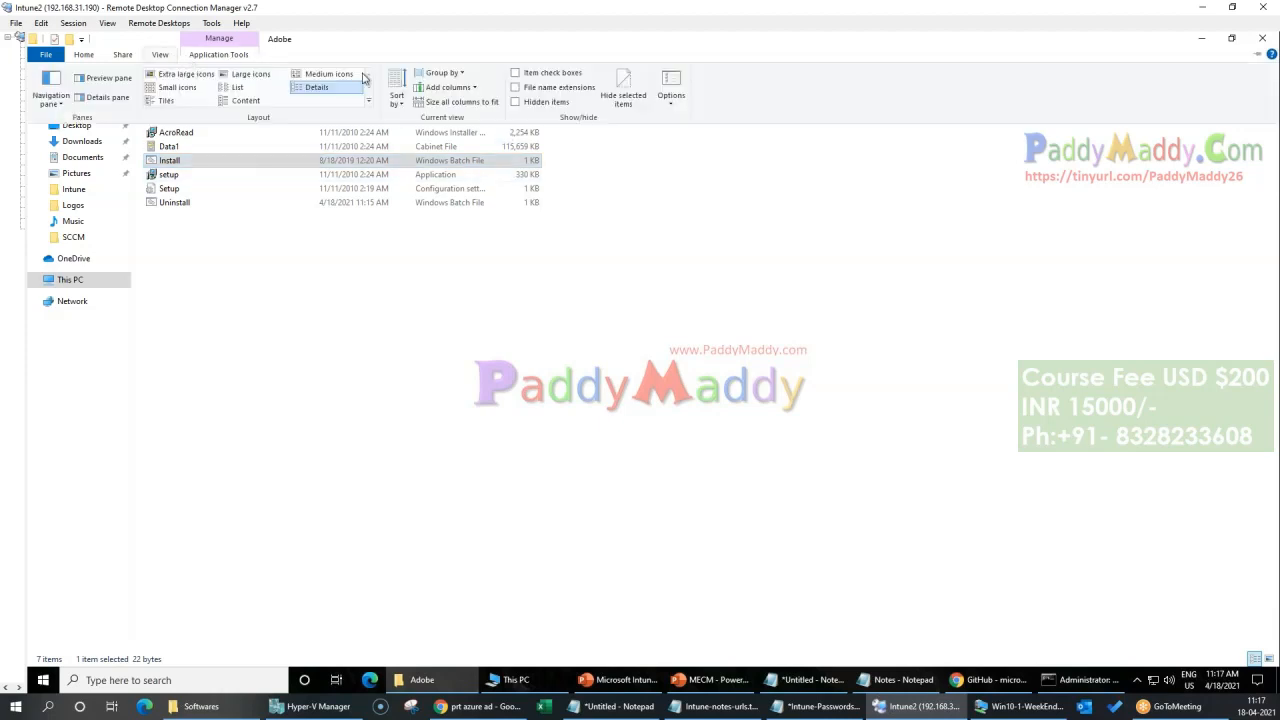
{"action": "left_click", "coordinate": [543, 92]}
Step: Specify Install.bat as the setup file for the IntuneWinAppUtil package, copying its full name from the Adobe folder
{"action": "left_click", "coordinate": [214, 162]}
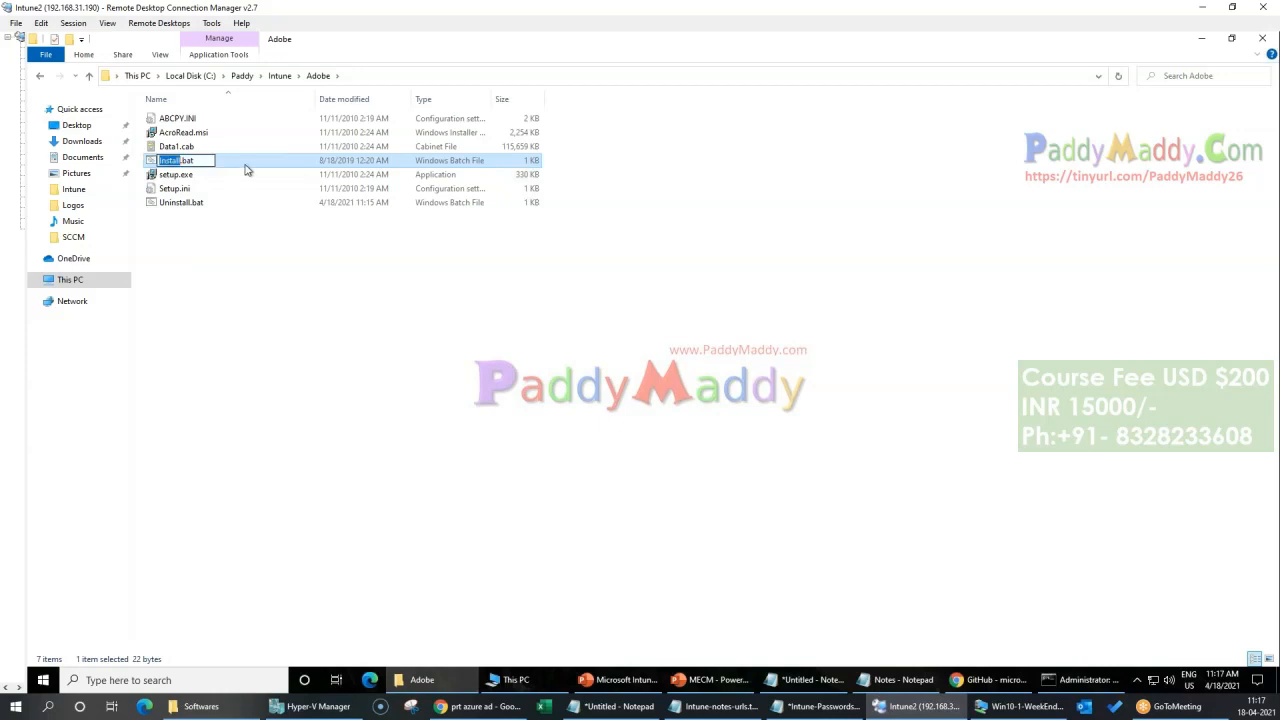
{"action": "left_click", "coordinate": [1080, 682]}
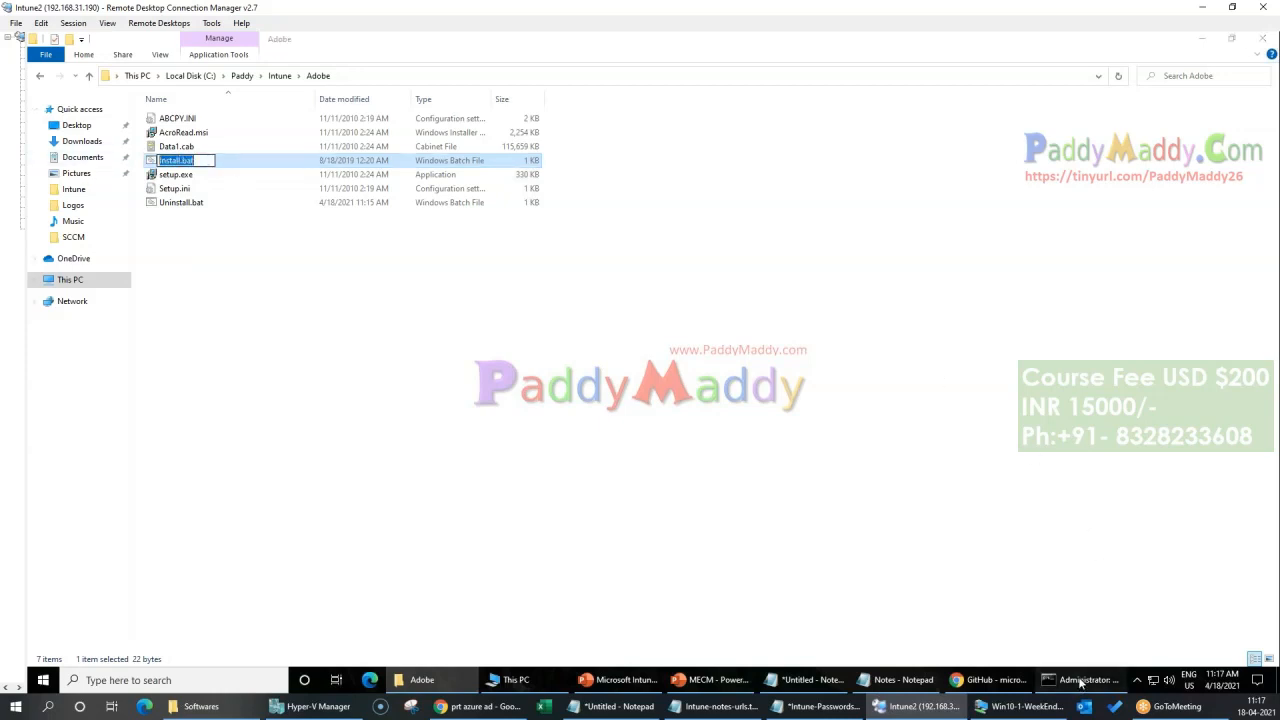
{"action": "right_click", "coordinate": [771, 513]}
{"action": "key", "text": "Return"}
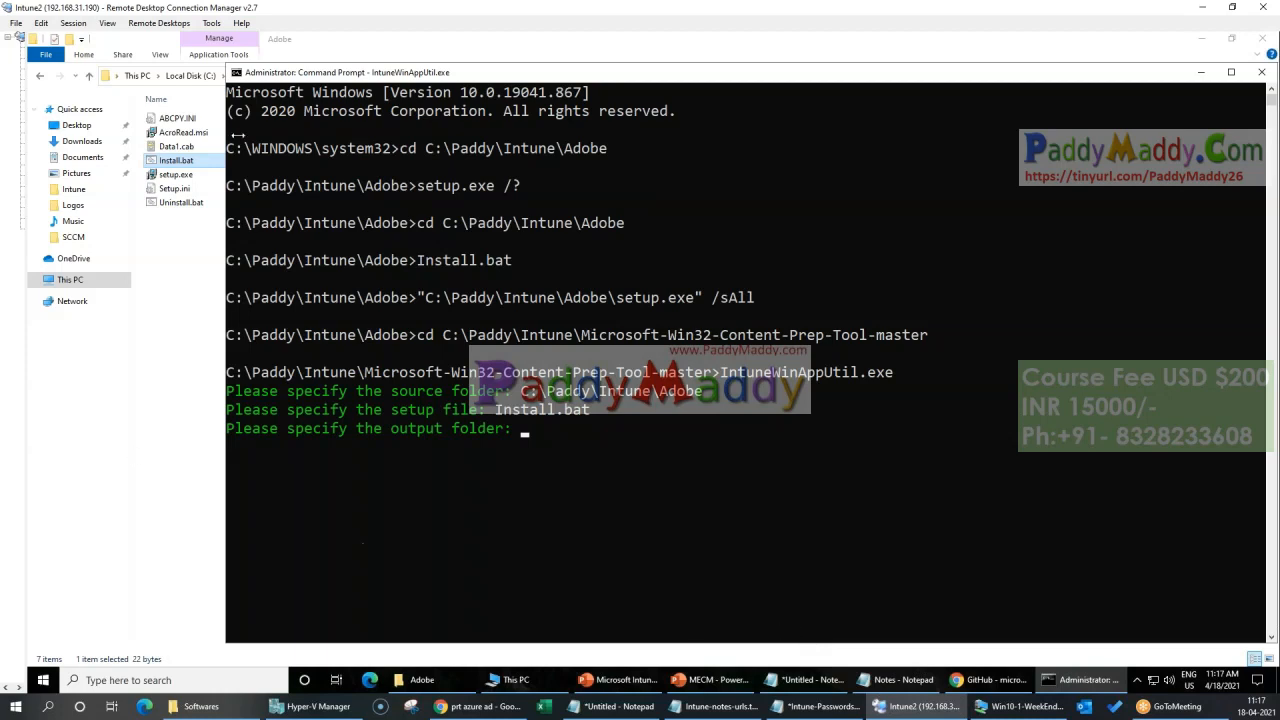
Step: Create a folder named Adobe_Outpu in C:\Paddy\Intune and open it
{"action": "left_click_drag", "start_coordinate": [367, 92], "coordinate": [386, 126]}
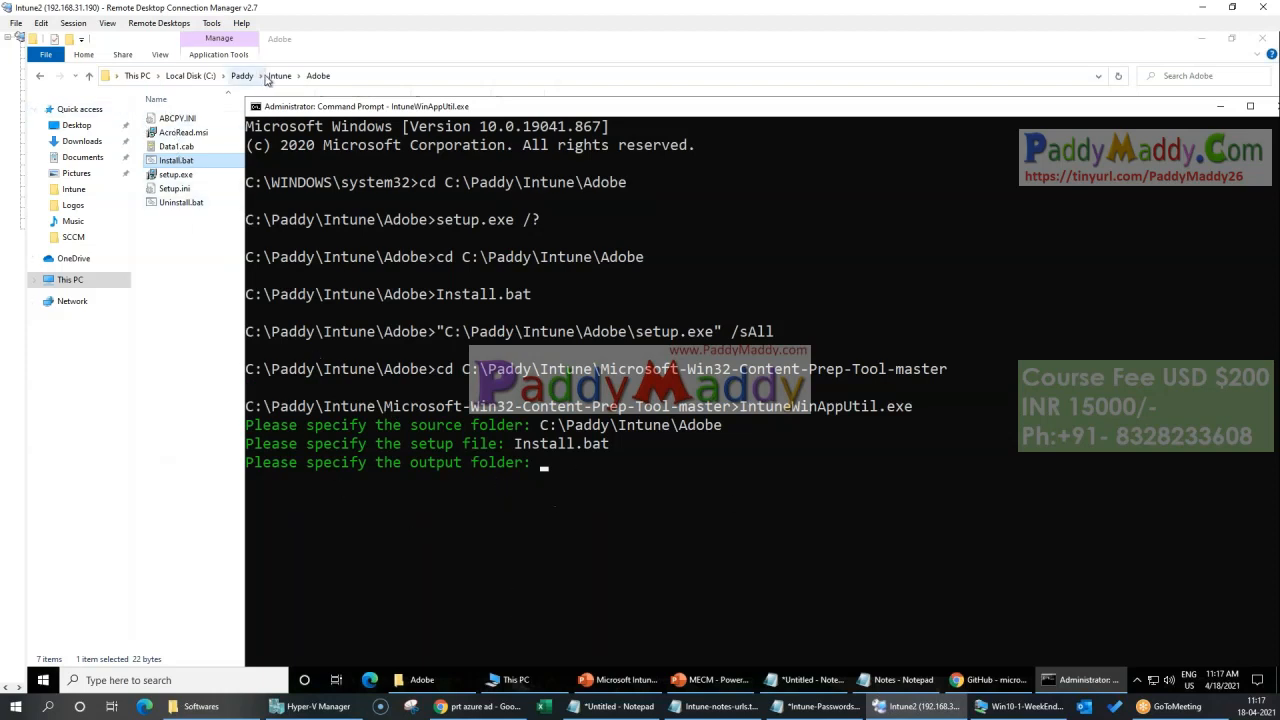
{"action": "left_click", "coordinate": [272, 77]}
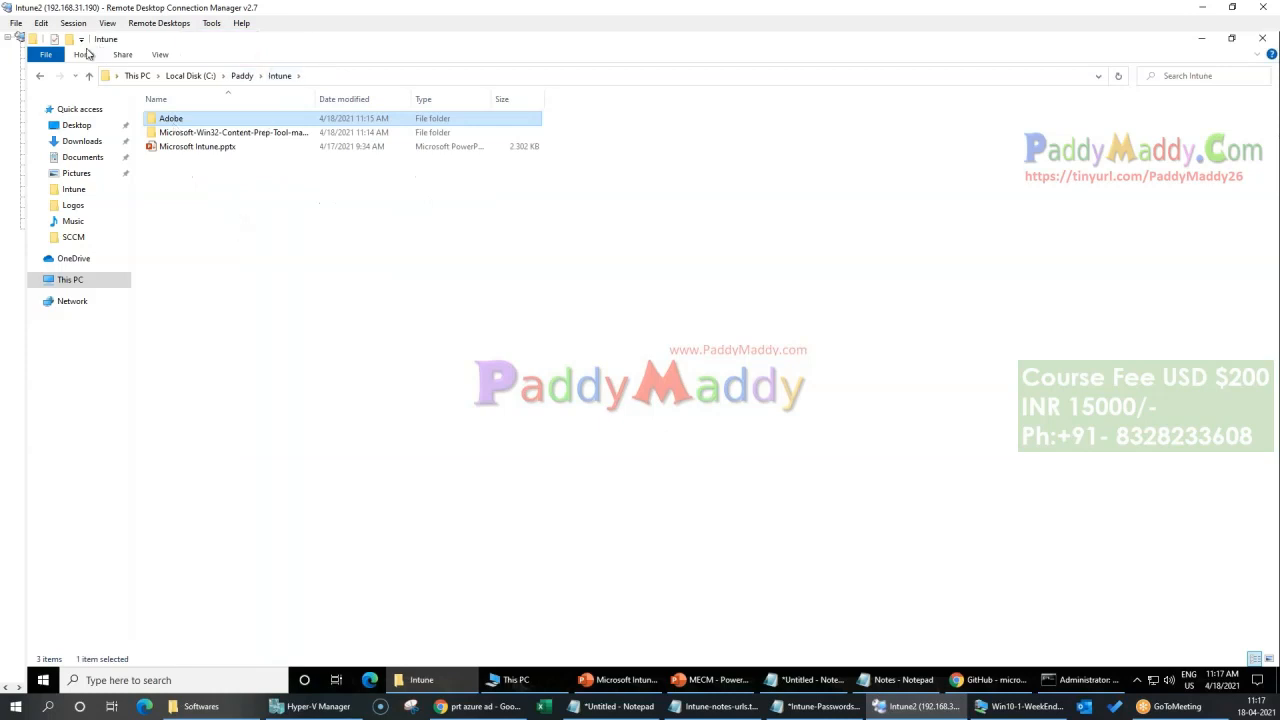
{"action": "left_click", "coordinate": [68, 39]}
{"action": "type", "text": "Adobe_"}
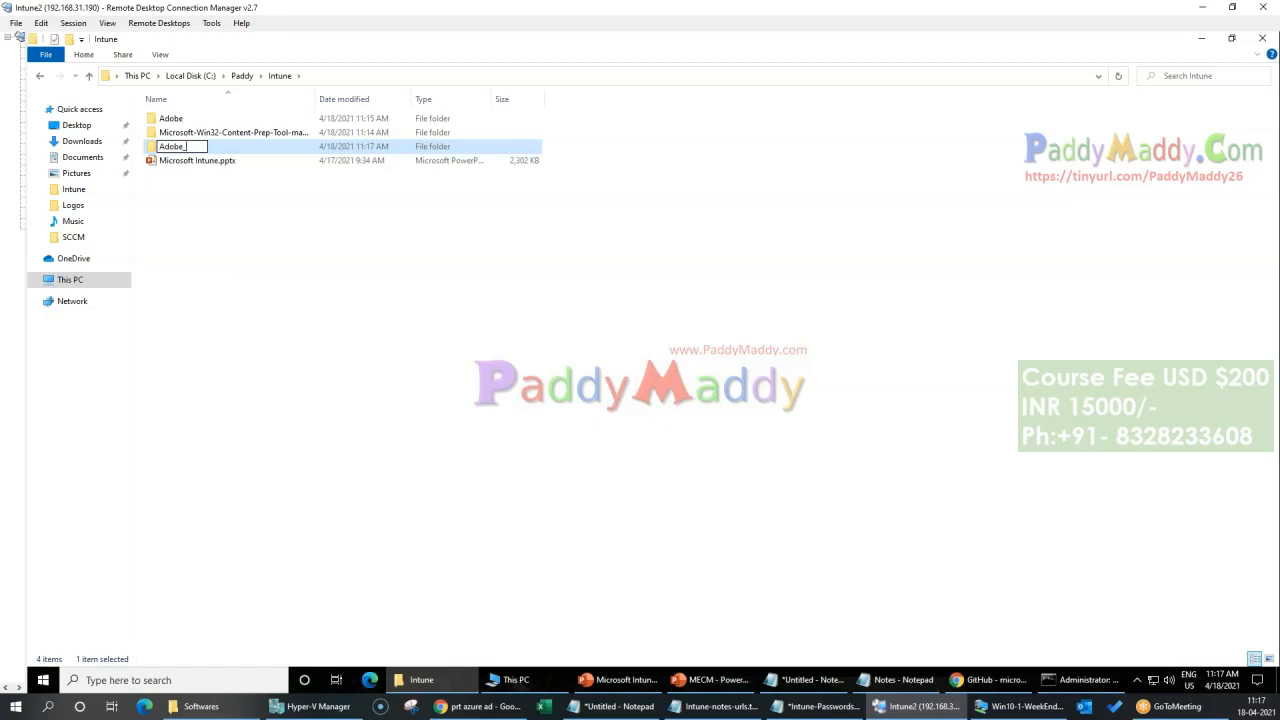
{"action": "type", "text": "Outpu"}
{"action": "key", "text": "Return"}
{"action": "key", "text": "Return"}
{"action": "key", "text": "alt+d"}
{"action": "left_click", "coordinate": [307, 276]}
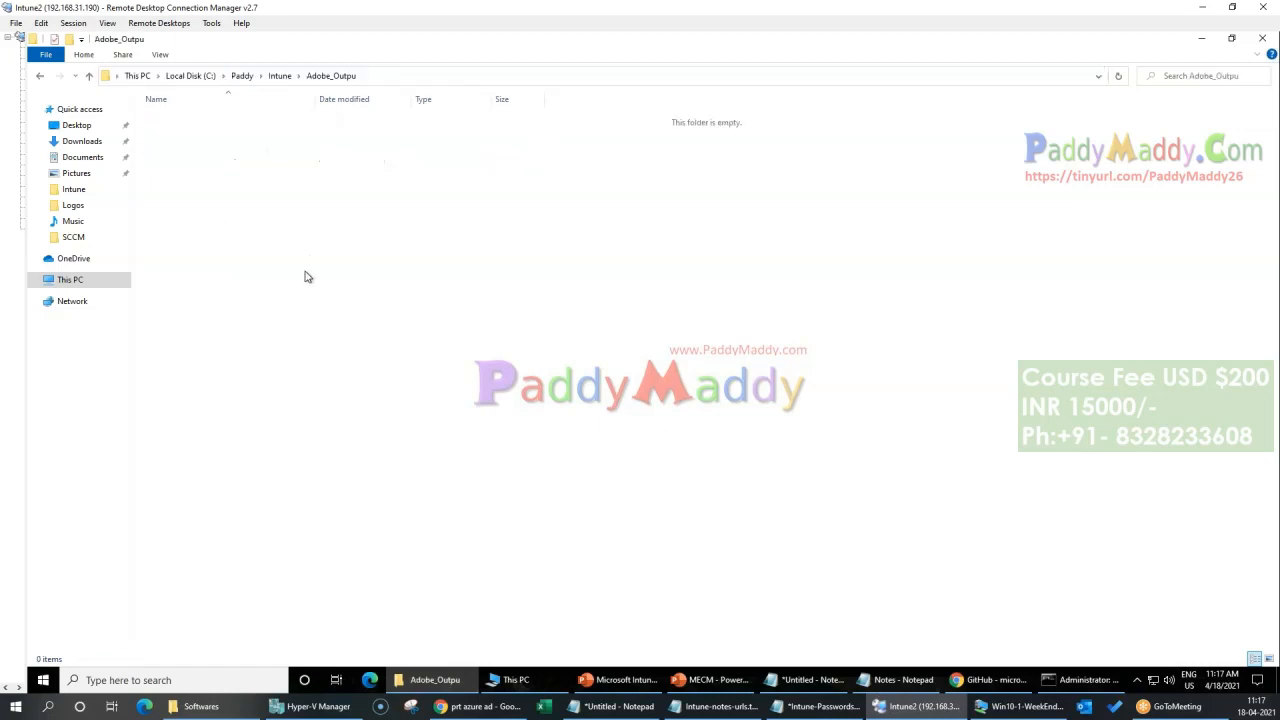
Step: Rename the Adobe_Outpu folder to Adobe_Output and open it
{"action": "key", "text": "BackSpace"}
{"action": "key", "text": "F2"}
{"action": "key", "text": "End"}
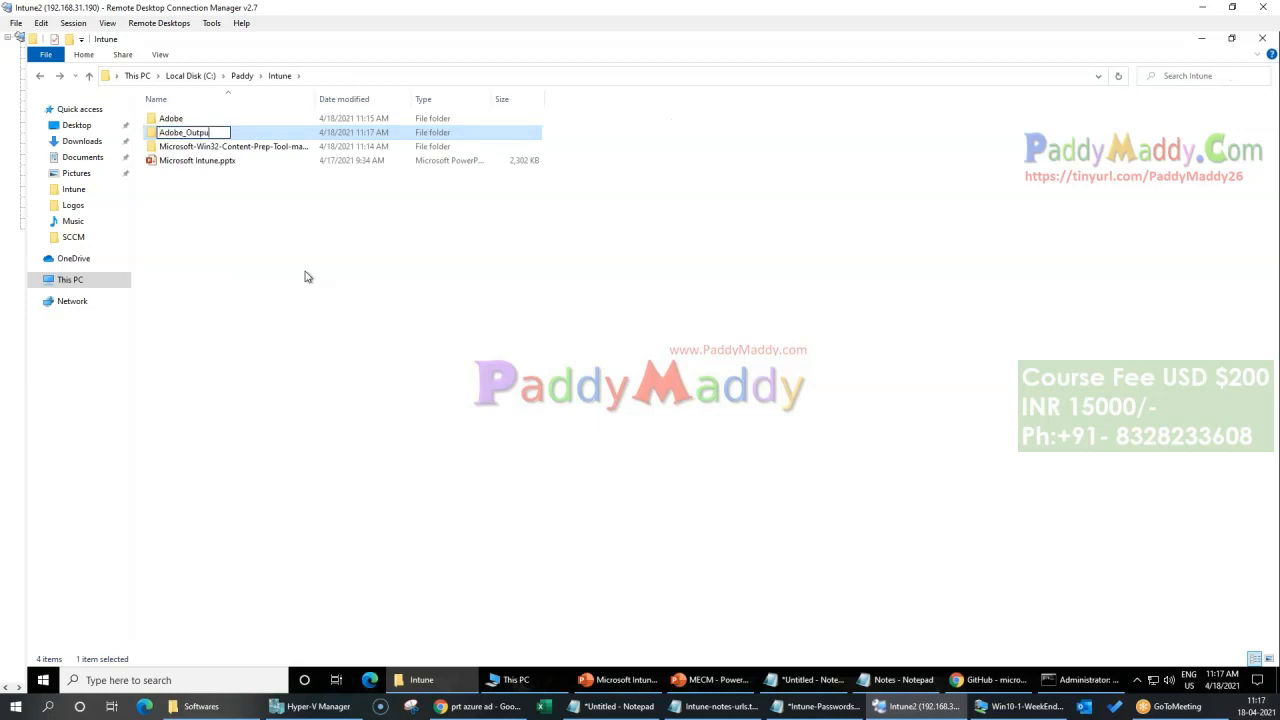
{"action": "key", "text": "Return"}
{"action": "key", "text": "Return"}
Step: Specify C:\Paddy\Intune\Adobe_Output as the package output folder in Command Prompt, copying the path from File Explorer
{"action": "key", "text": "alt+d"}
{"action": "key", "text": "BackSpace"}
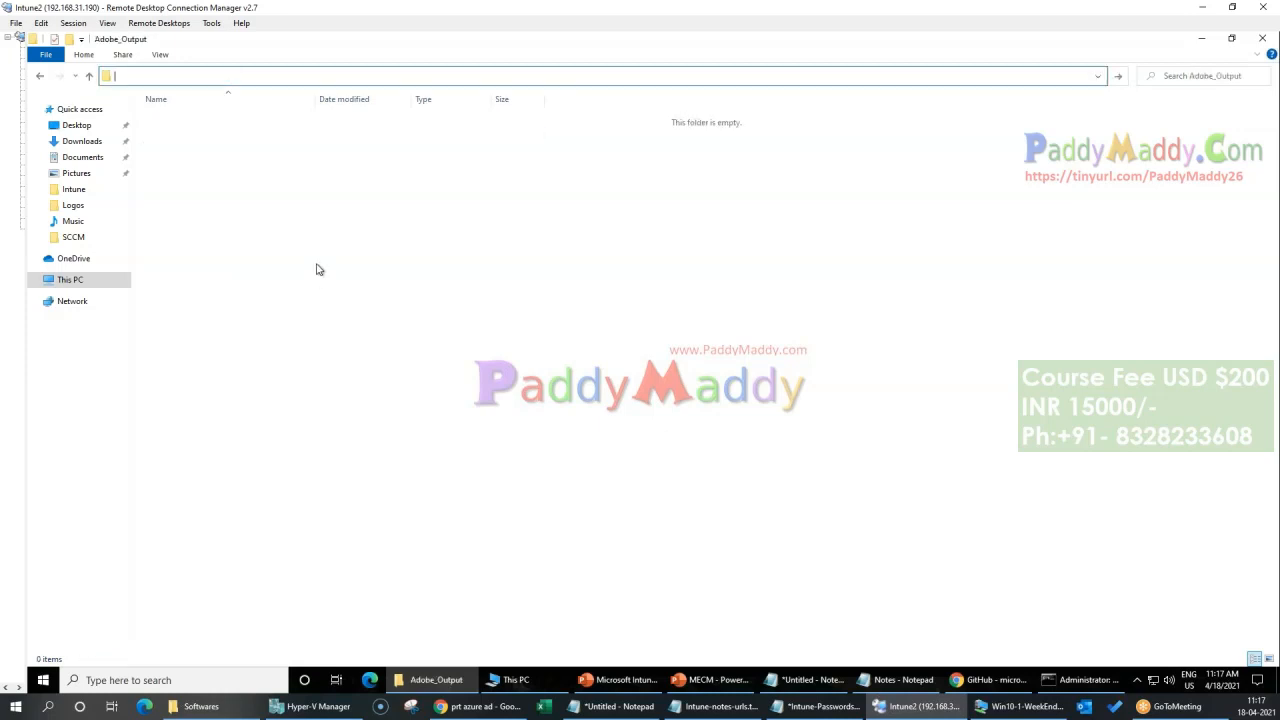
{"action": "key", "text": "ctrl+z"}
{"action": "key", "text": "ctrl+c"}
{"action": "left_click", "coordinate": [426, 250]}
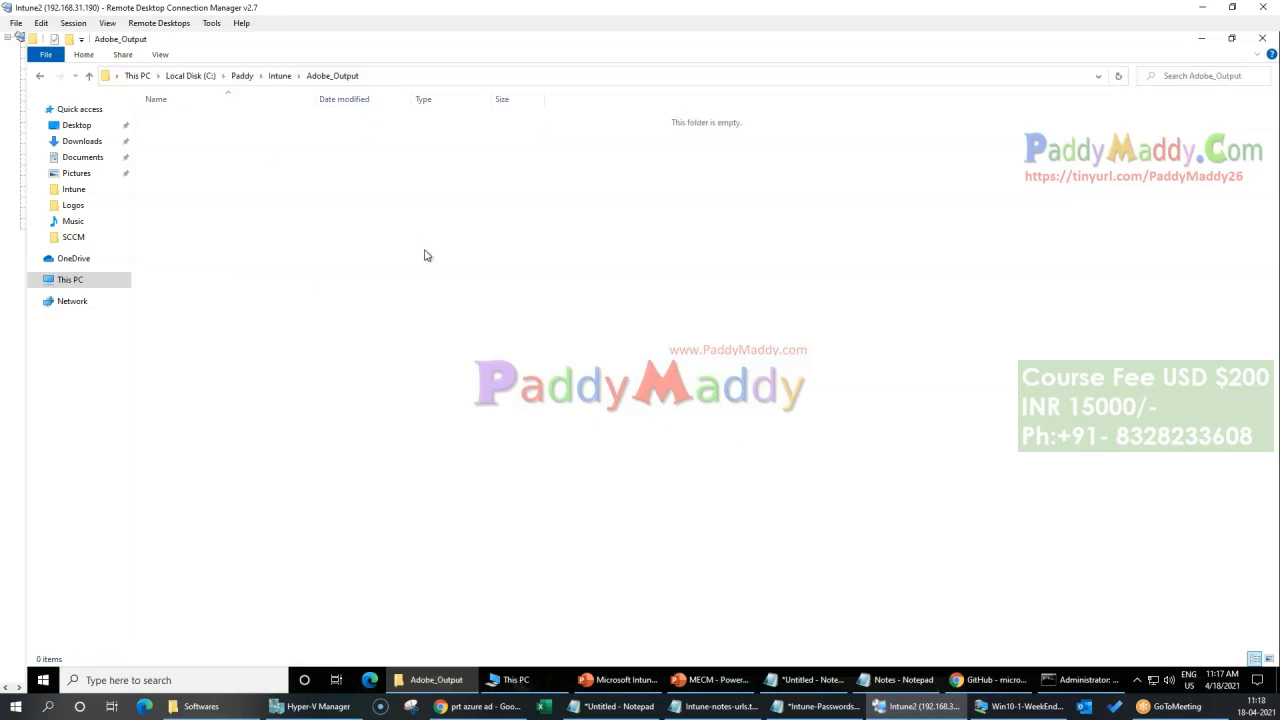
{"action": "left_click", "coordinate": [1106, 683]}
{"action": "right_click", "coordinate": [699, 539]}
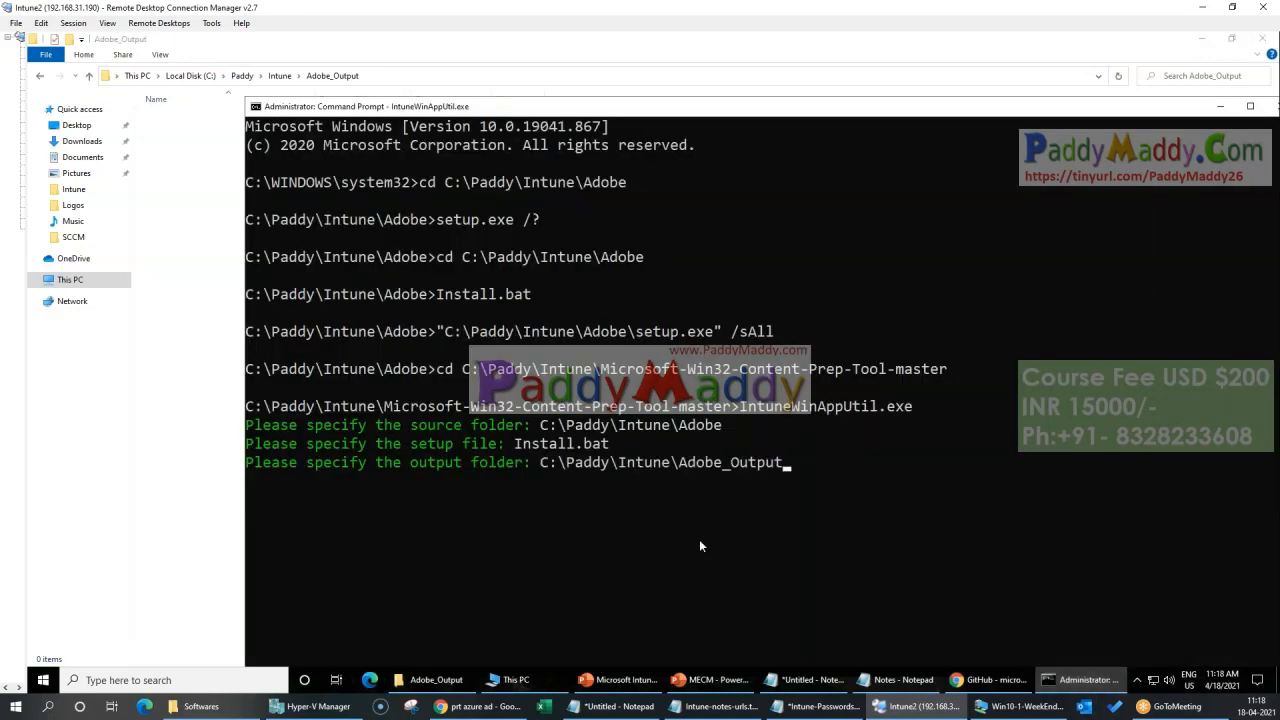
{"action": "key", "text": "Return"}
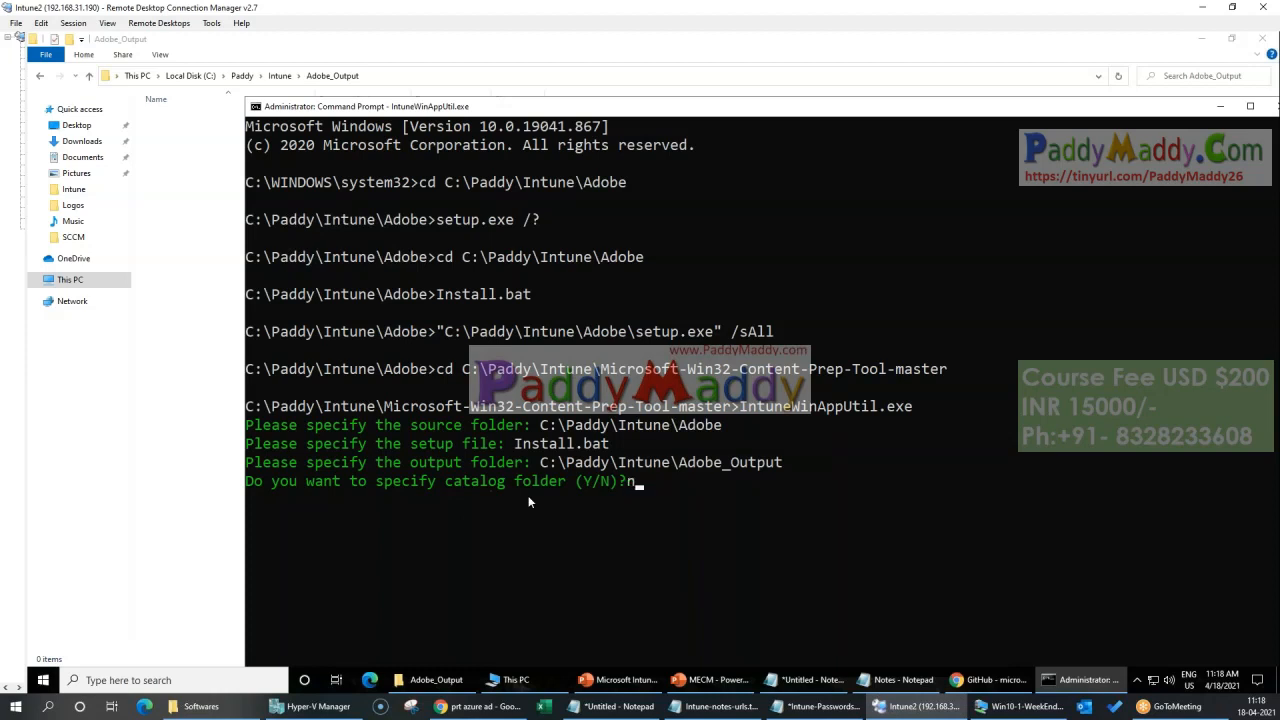
Step: Decline the catalog folder with n to generate the package, and locate Install.intunewin in the Adobe_Output folder
{"action": "key", "text": "Return"}
{"action": "left_click_drag", "start_coordinate": [675, 113], "coordinate": [708, 48]}
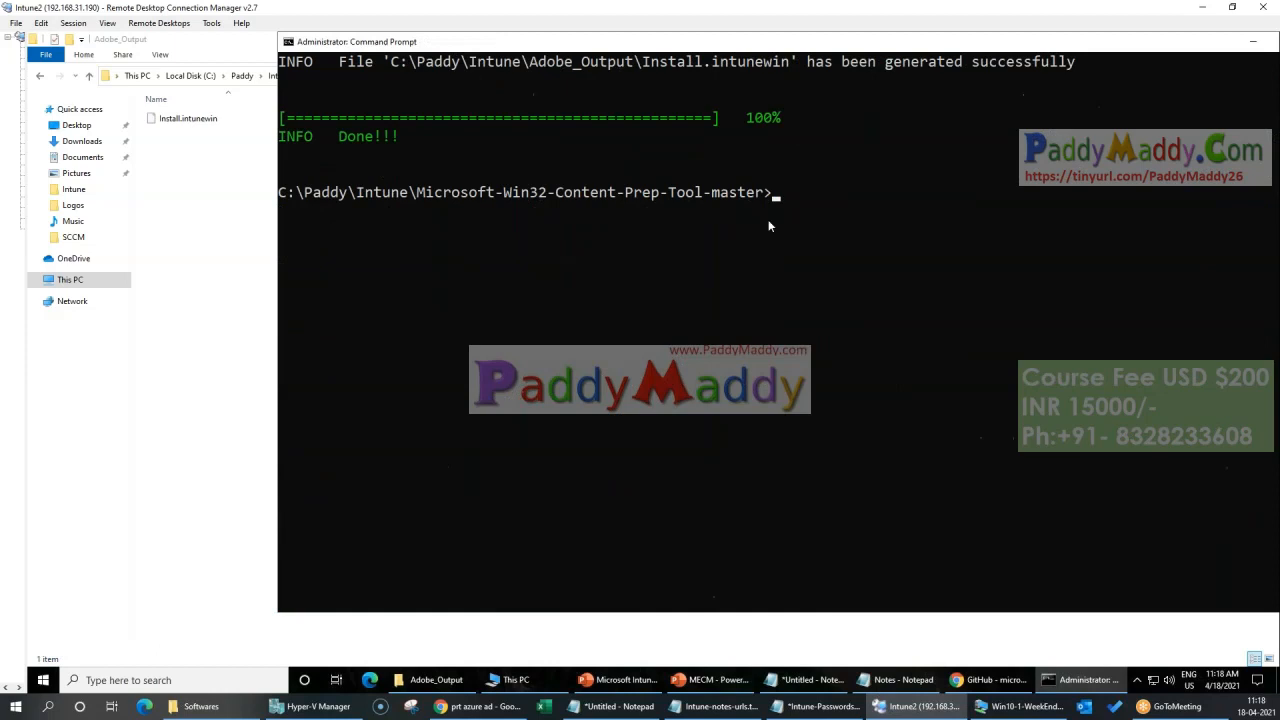
{"action": "left_click_drag", "start_coordinate": [284, 140], "coordinate": [778, 105]}
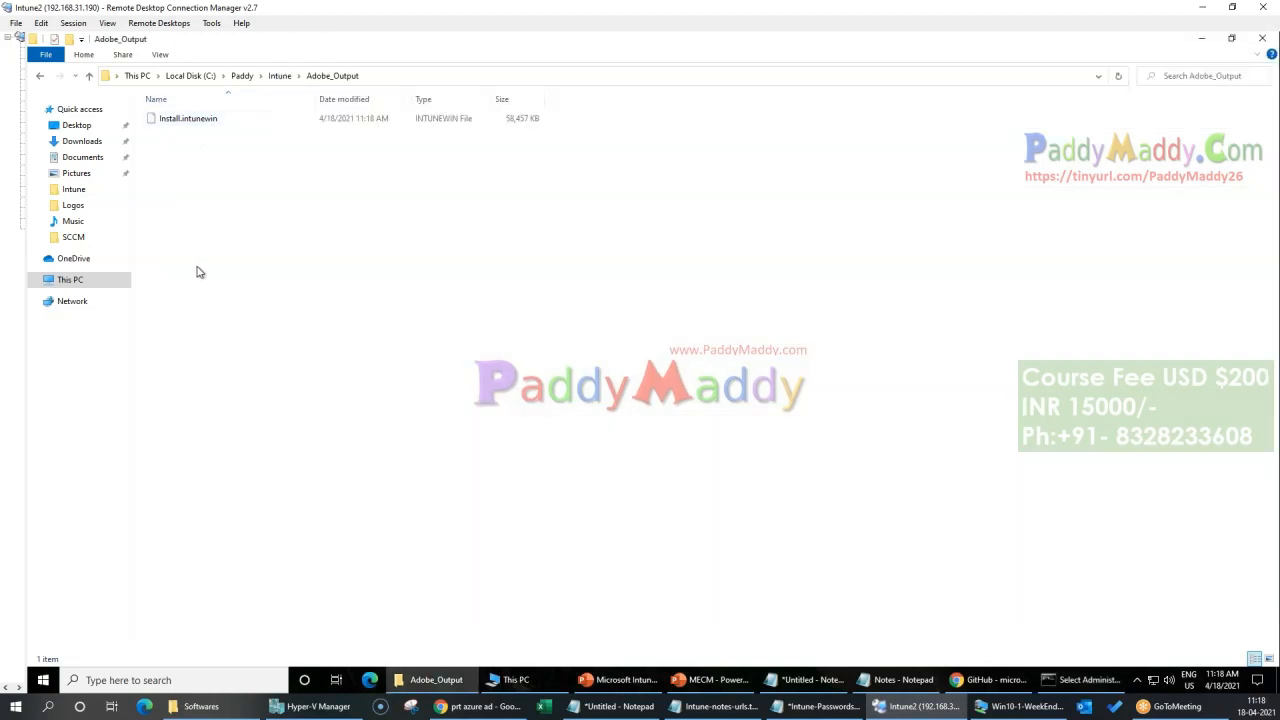
{"action": "left_click", "coordinate": [204, 272]}
{"action": "left_click", "coordinate": [194, 118]}
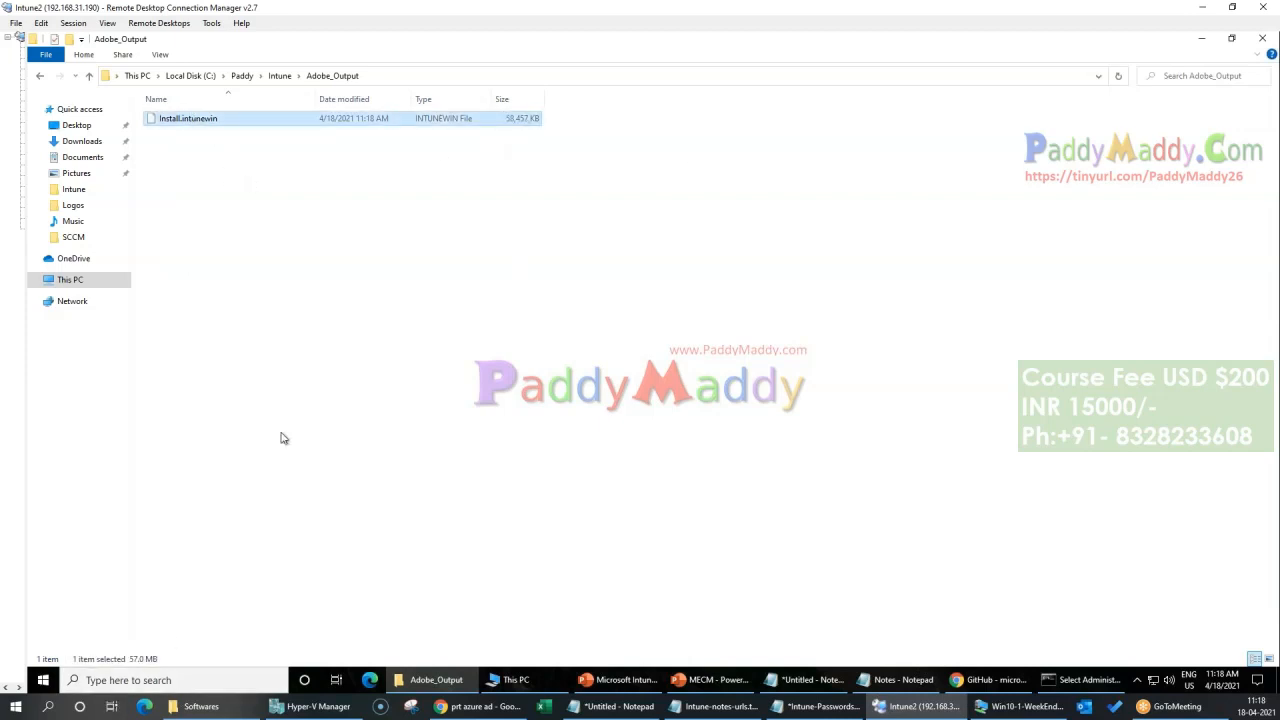
Step: Check the size on disk of the Adobe source folder in its properties
{"action": "left_click", "coordinate": [281, 76]}
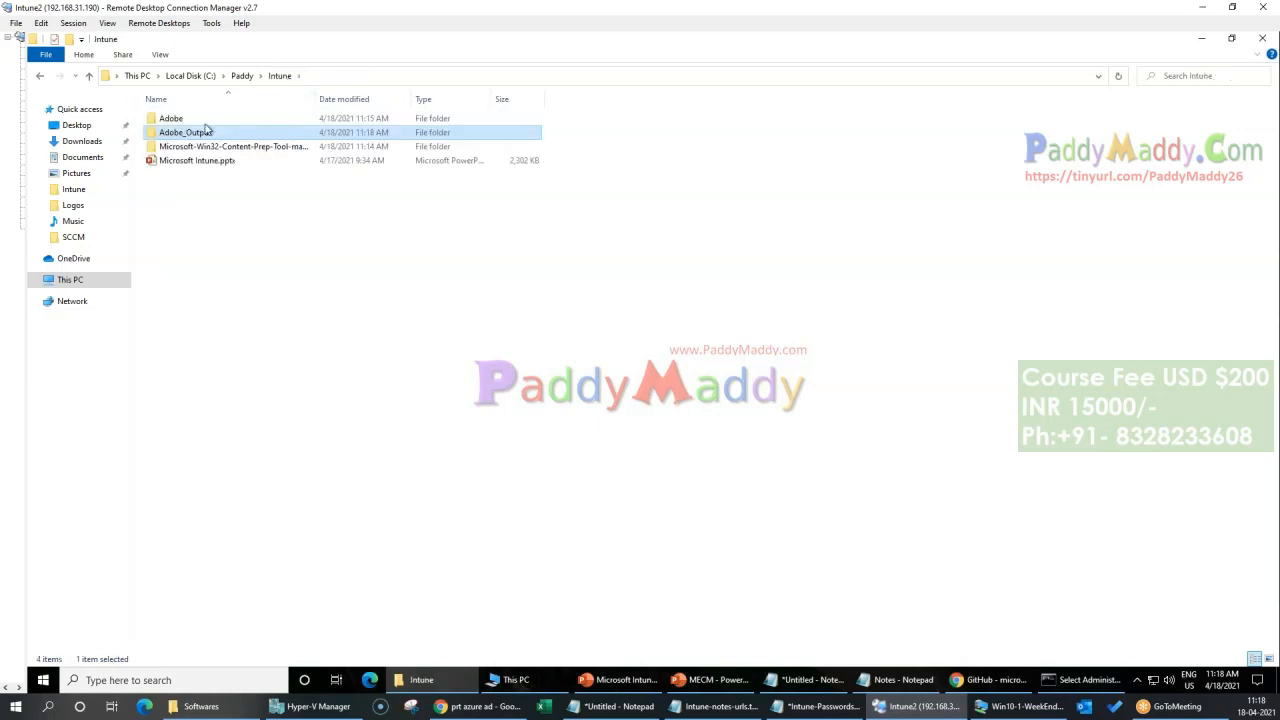
{"action": "left_click", "coordinate": [171, 122]}
{"action": "right_click", "coordinate": [170, 118]}
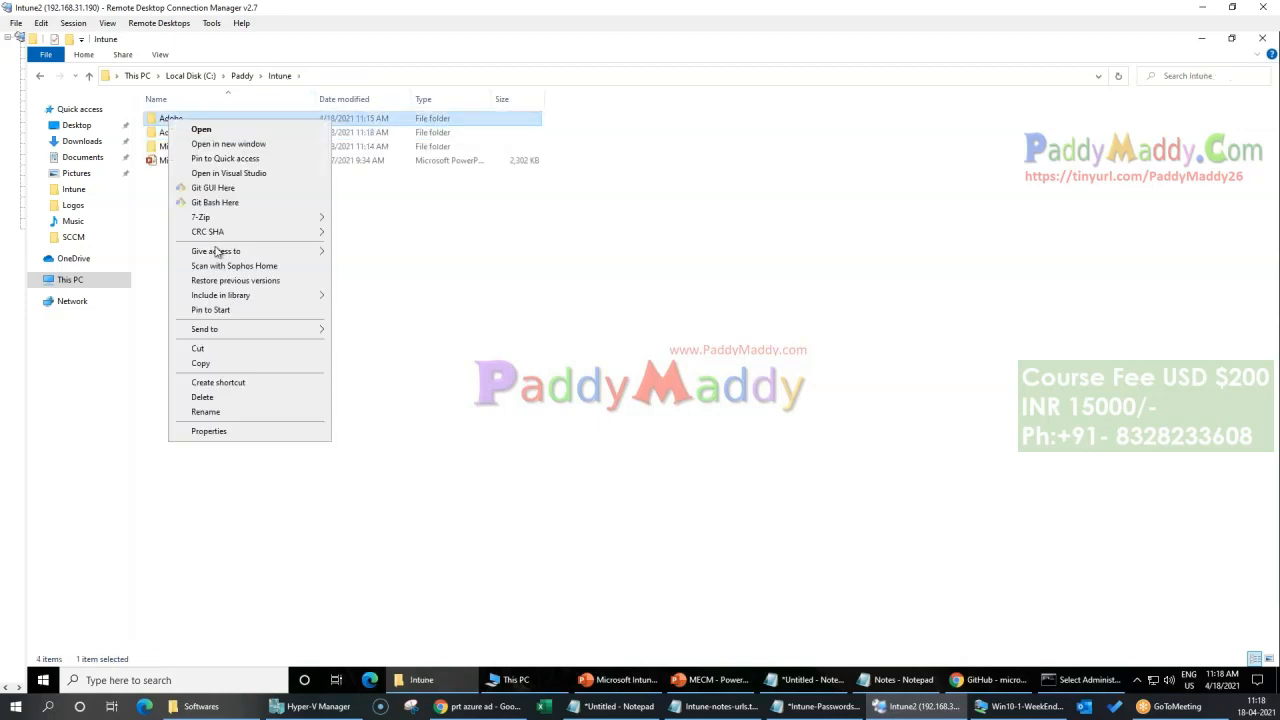
{"action": "left_click", "coordinate": [258, 440]}
{"action": "left_click_drag", "start_coordinate": [316, 258], "coordinate": [241, 259]}
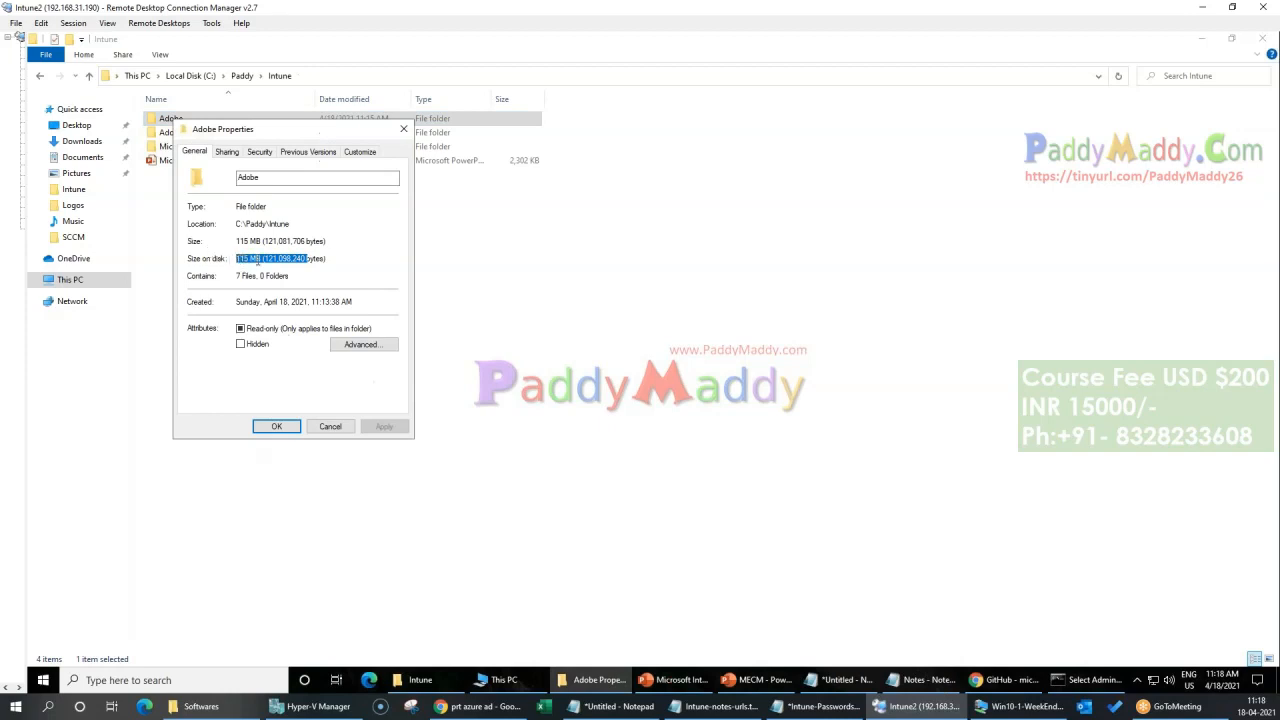
{"action": "key", "text": "Escape"}
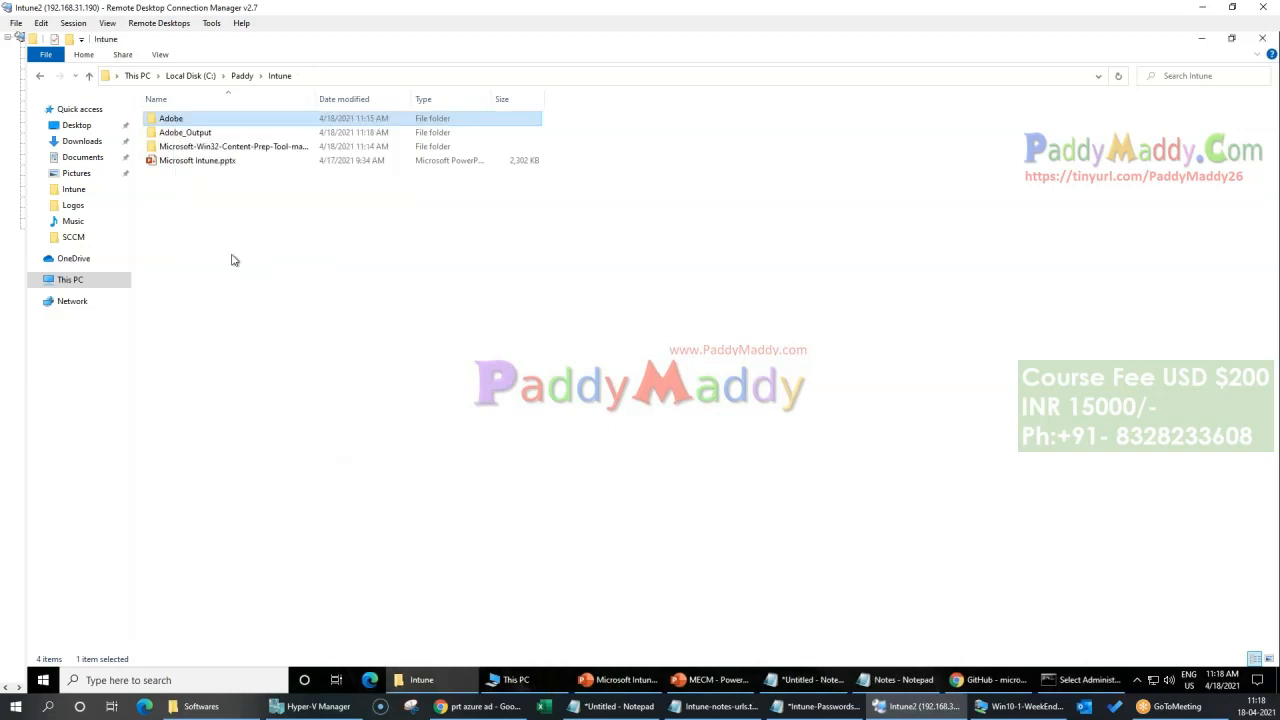
Step: Reopen the Adobe_Output folder to compare the package's size, and clear the Command Prompt selection before minimizing it
{"action": "left_click", "coordinate": [188, 134]}
{"action": "double_click", "coordinate": [188, 136]}
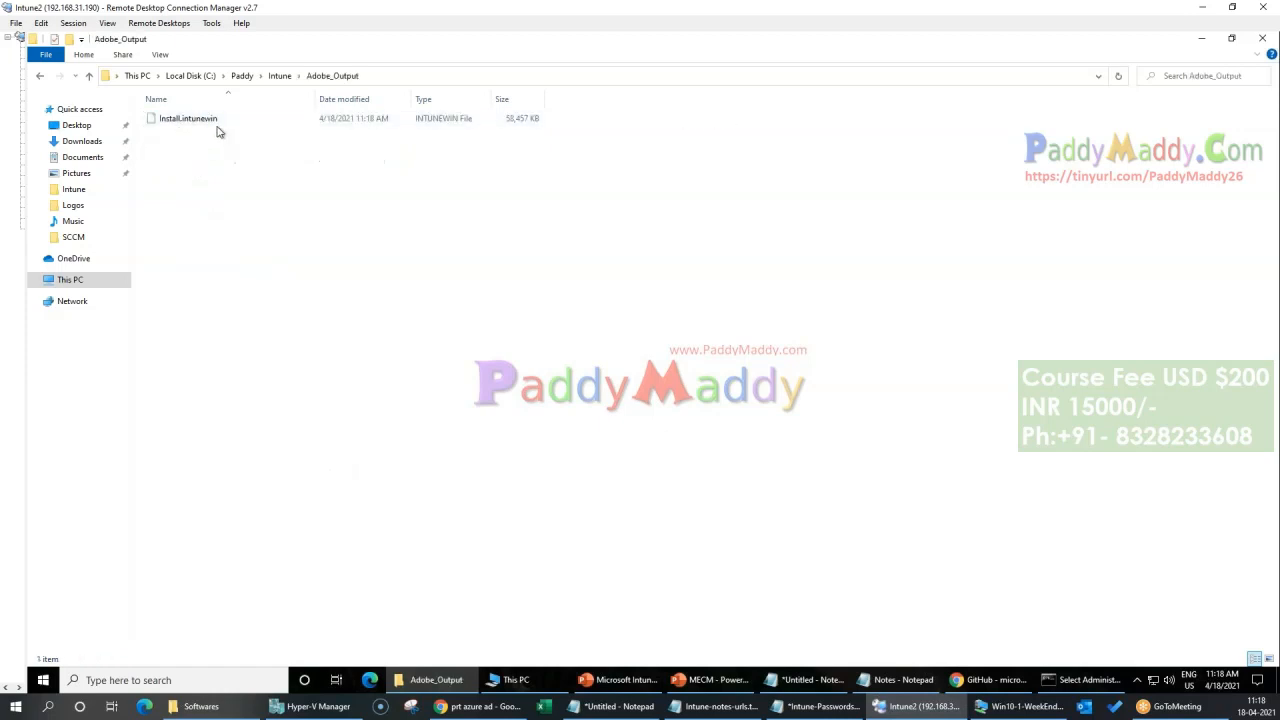
{"action": "left_click", "coordinate": [1085, 680]}
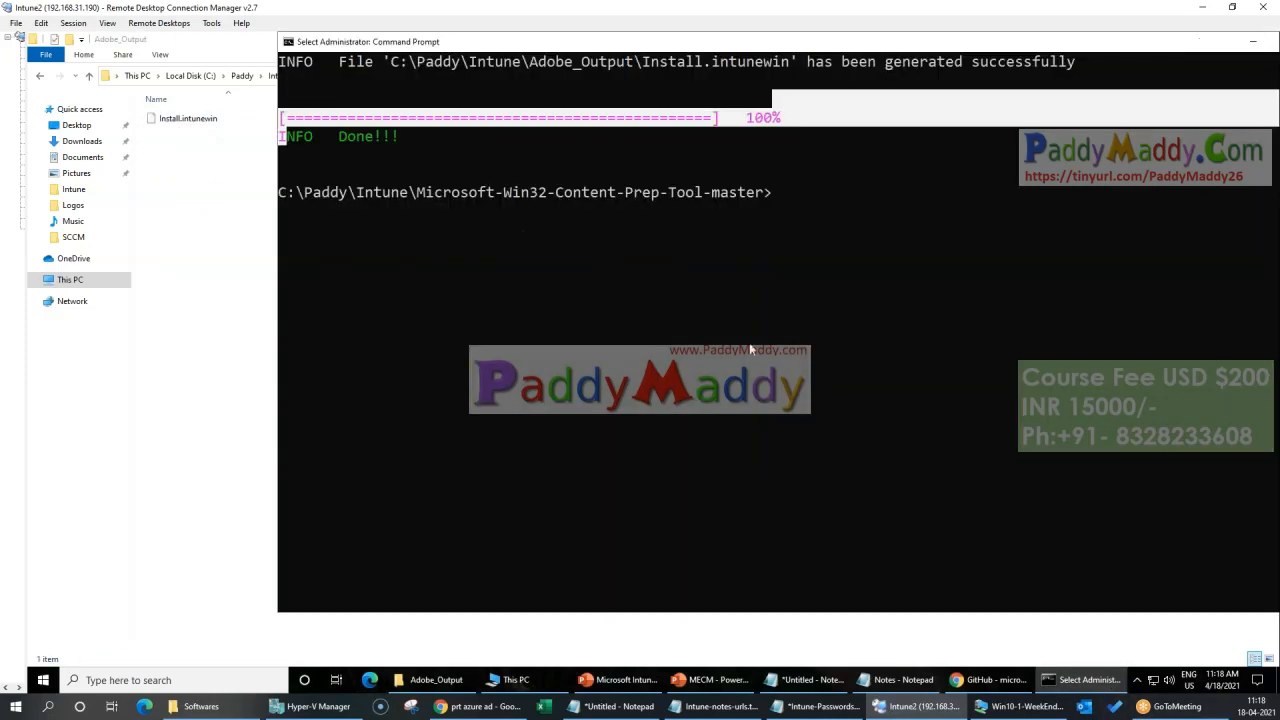
{"action": "right_click", "coordinate": [591, 323]}
{"action": "left_click", "coordinate": [1085, 680]}
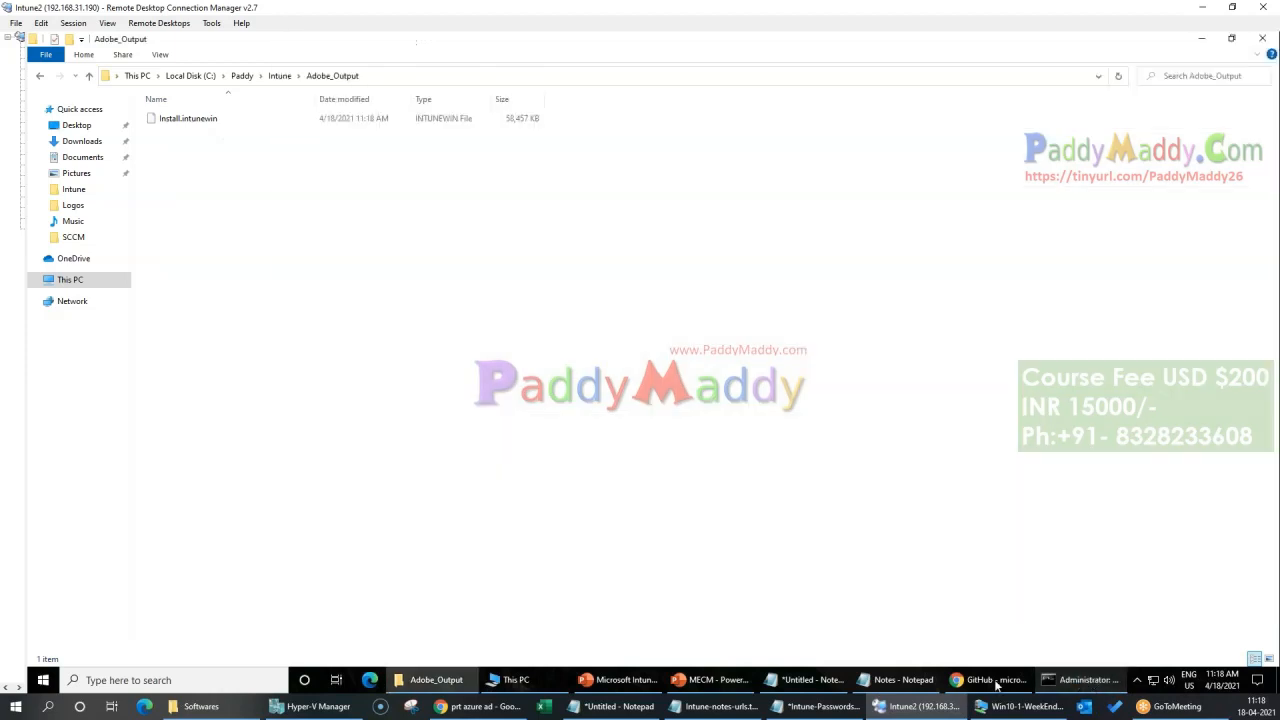
Step: Switch to Chrome, close the GitHub content prep tool page, and discard the pending app type selection in Endpoint Manager
{"action": "left_click", "coordinate": [990, 680]}
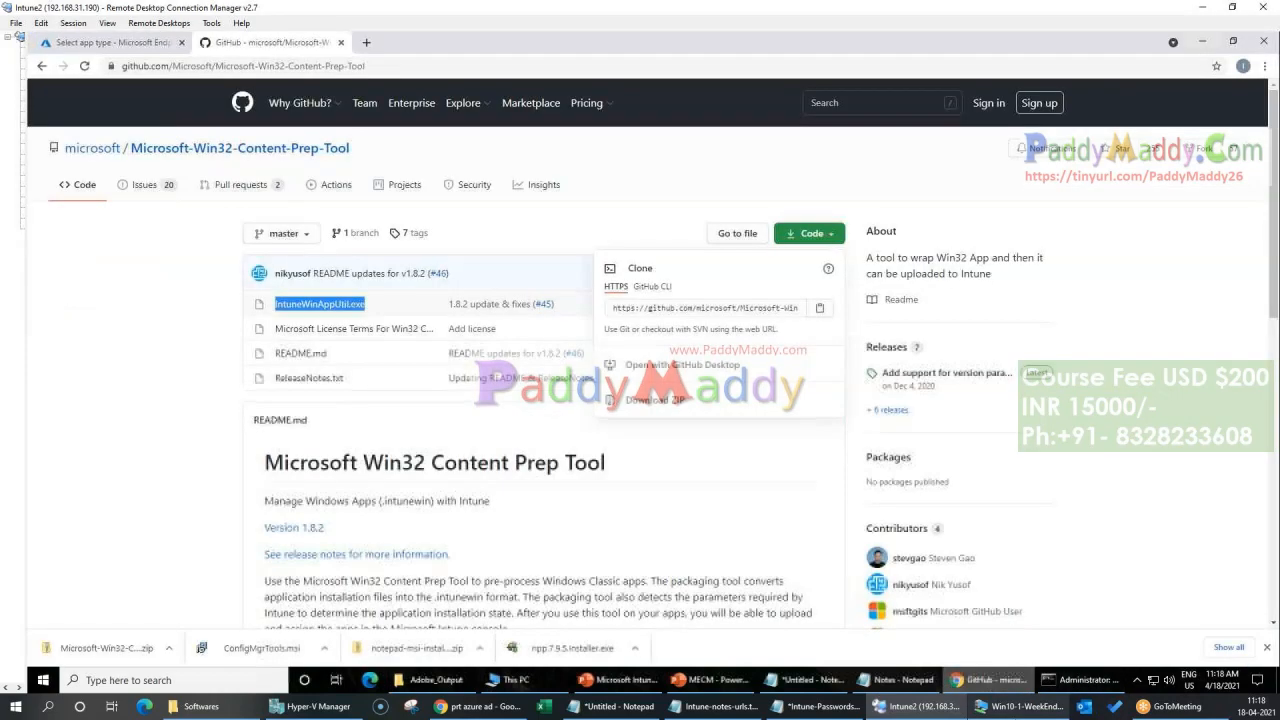
{"action": "left_click", "coordinate": [341, 42]}
{"action": "left_click", "coordinate": [913, 598]}
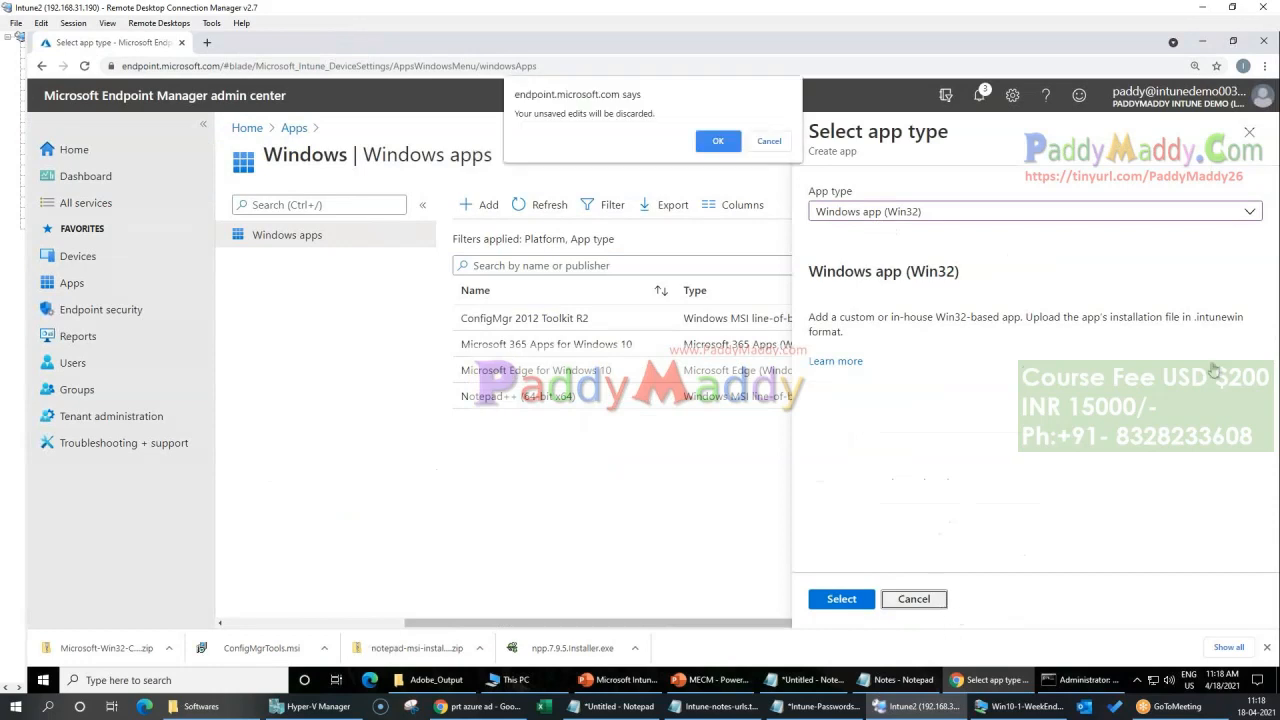
{"action": "left_click", "coordinate": [724, 150]}
Step: Start adding a Windows app in Endpoint Manager with the app type Windows app (Win32)
{"action": "left_click", "coordinate": [78, 256]}
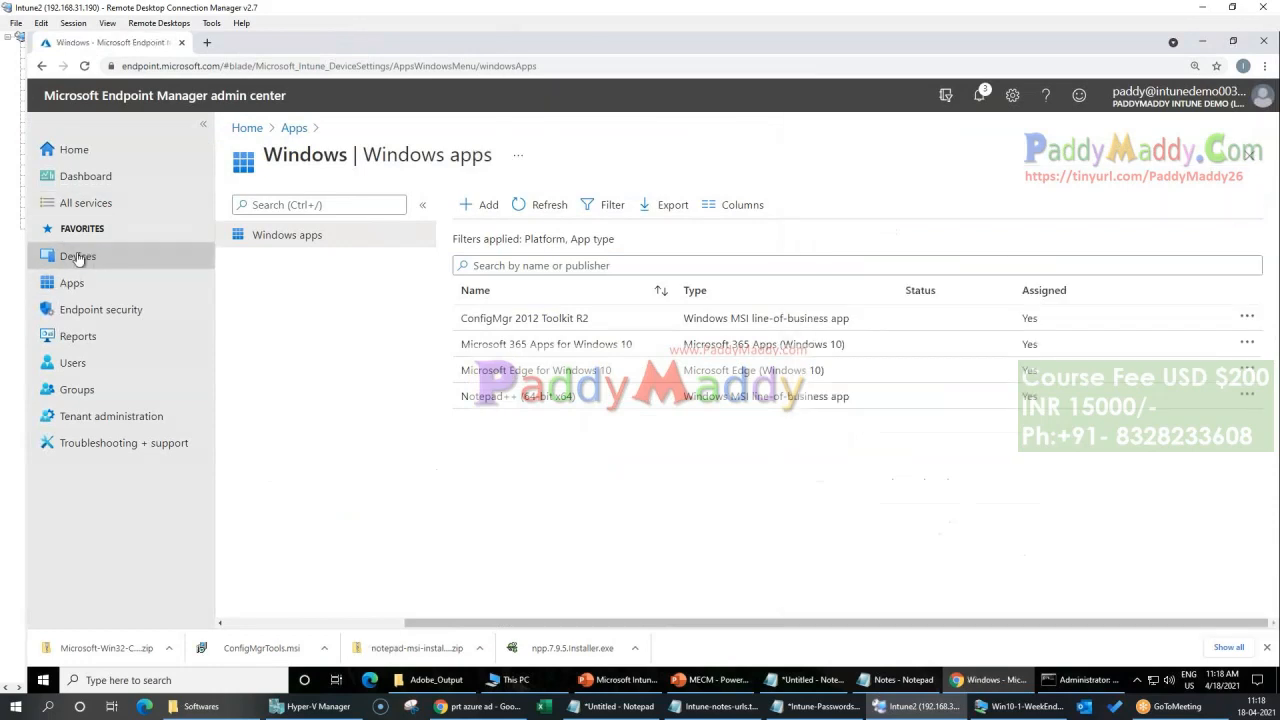
{"action": "left_click", "coordinate": [78, 285]}
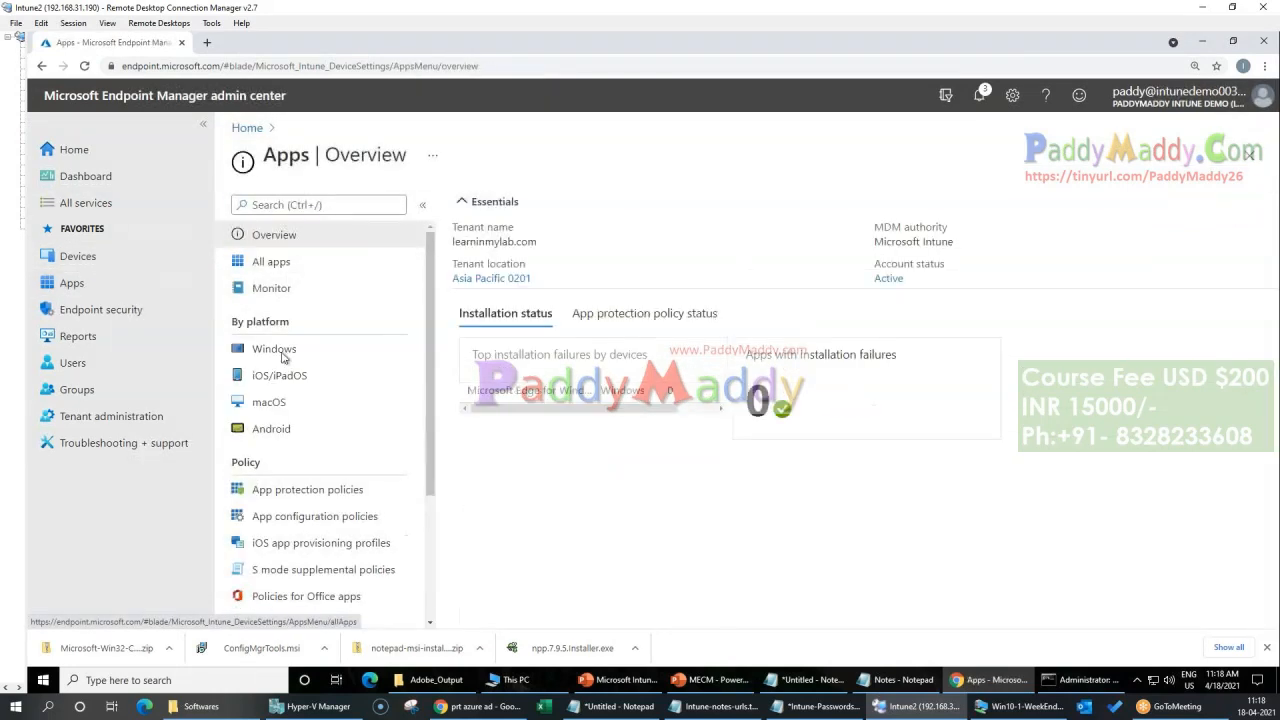
{"action": "left_click", "coordinate": [282, 352]}
{"action": "left_click", "coordinate": [470, 205]}
{"action": "left_click", "coordinate": [1022, 212]}
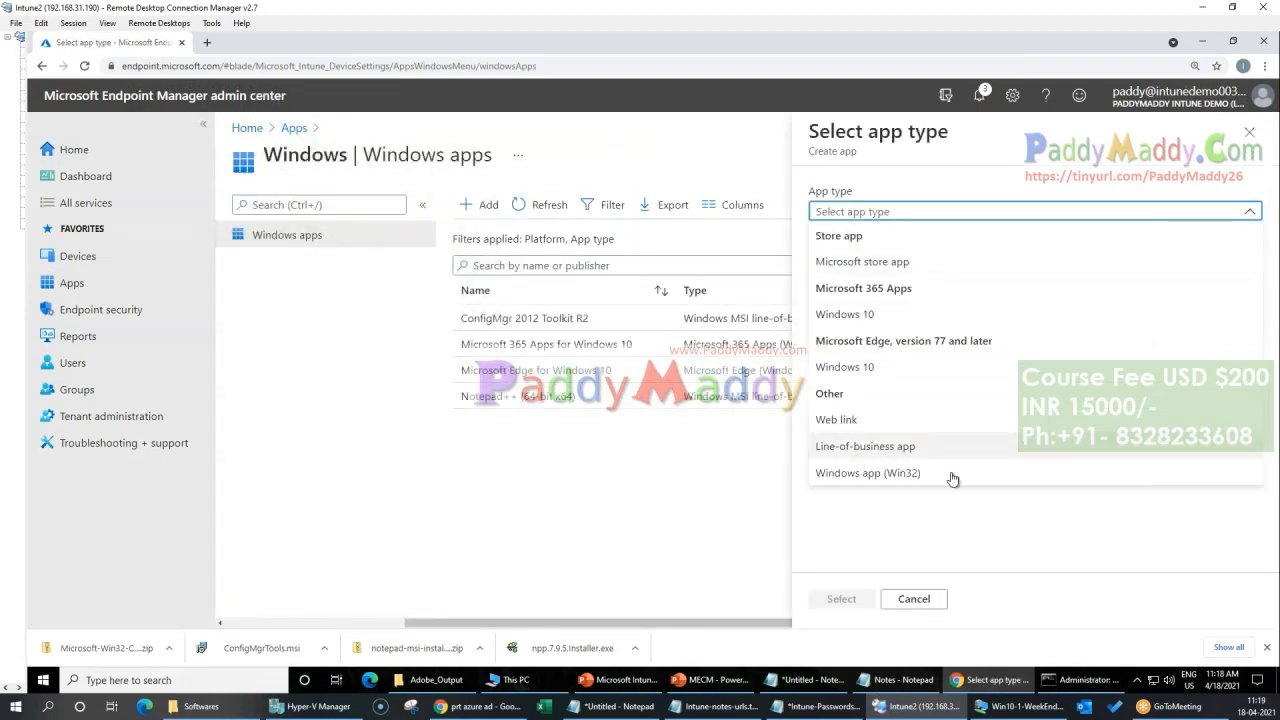
{"action": "left_click", "coordinate": [892, 474]}
{"action": "left_click", "coordinate": [846, 603]}
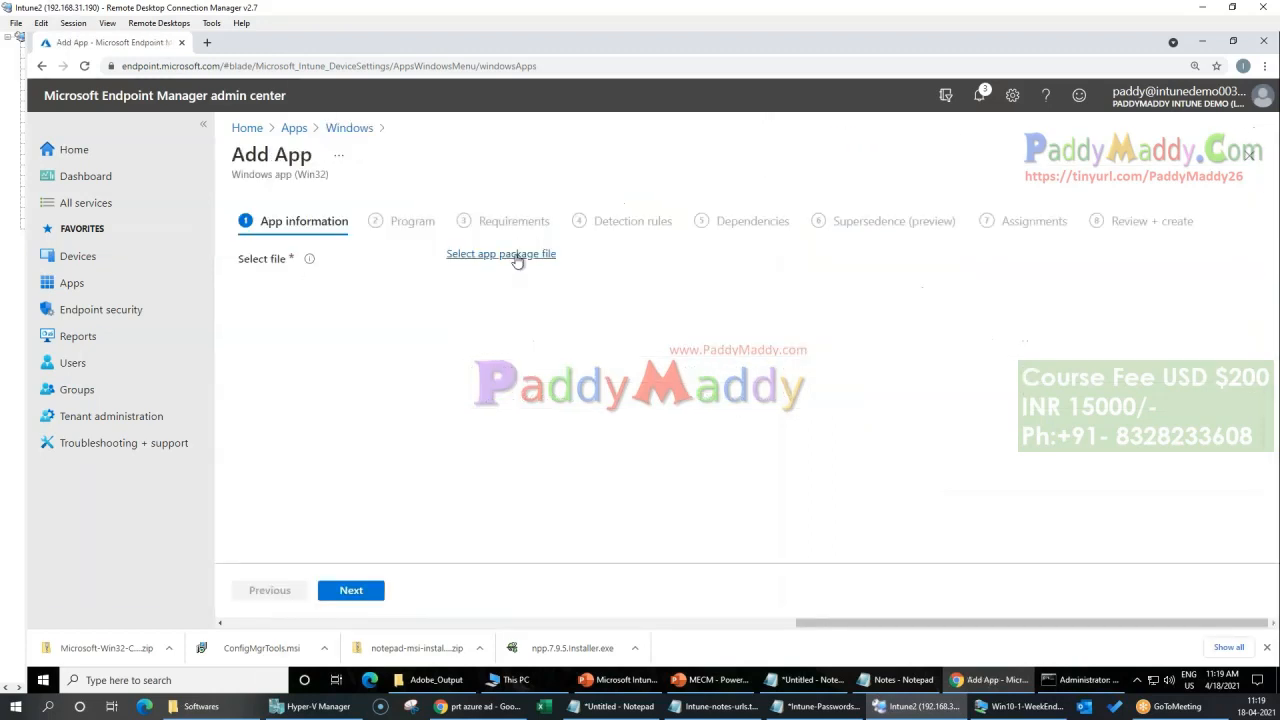
Step: Choose Install.intunewin from C:\Paddy\Intune\Adobe_Output as the app package file and confirm it
{"action": "left_click", "coordinate": [505, 254]}
{"action": "left_click", "coordinate": [1253, 202]}
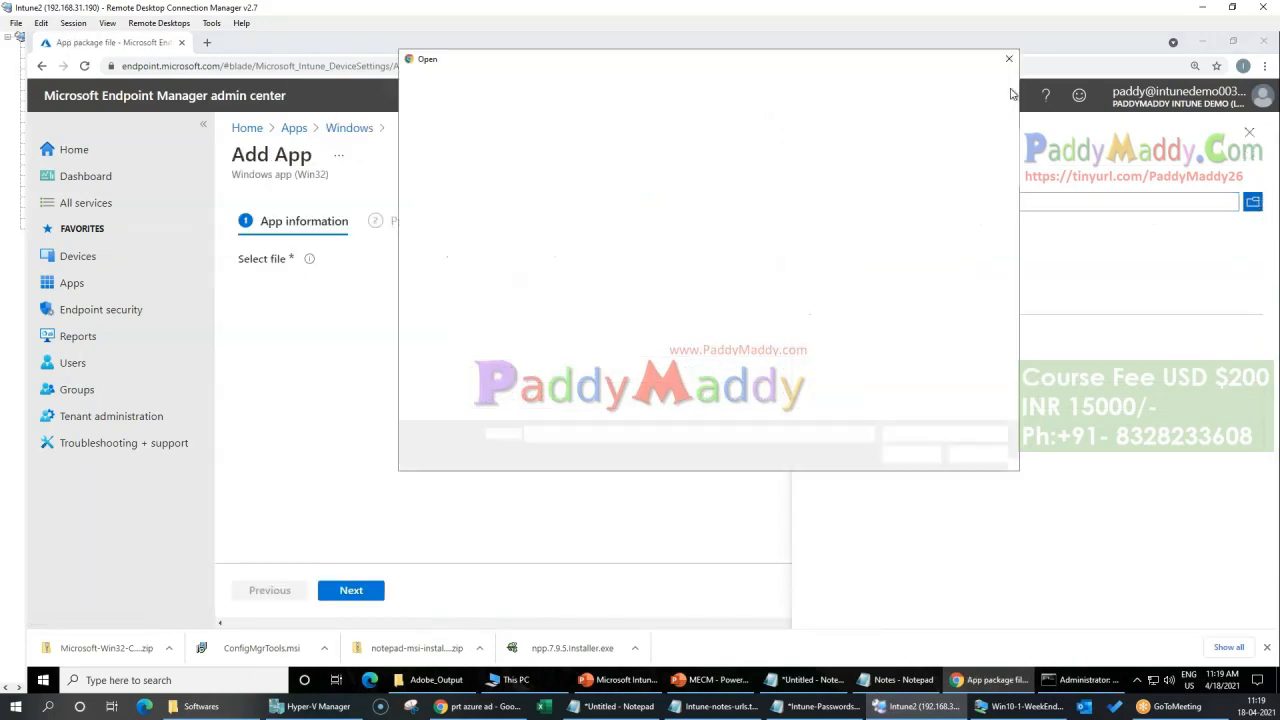
{"action": "left_click", "coordinate": [562, 84]}
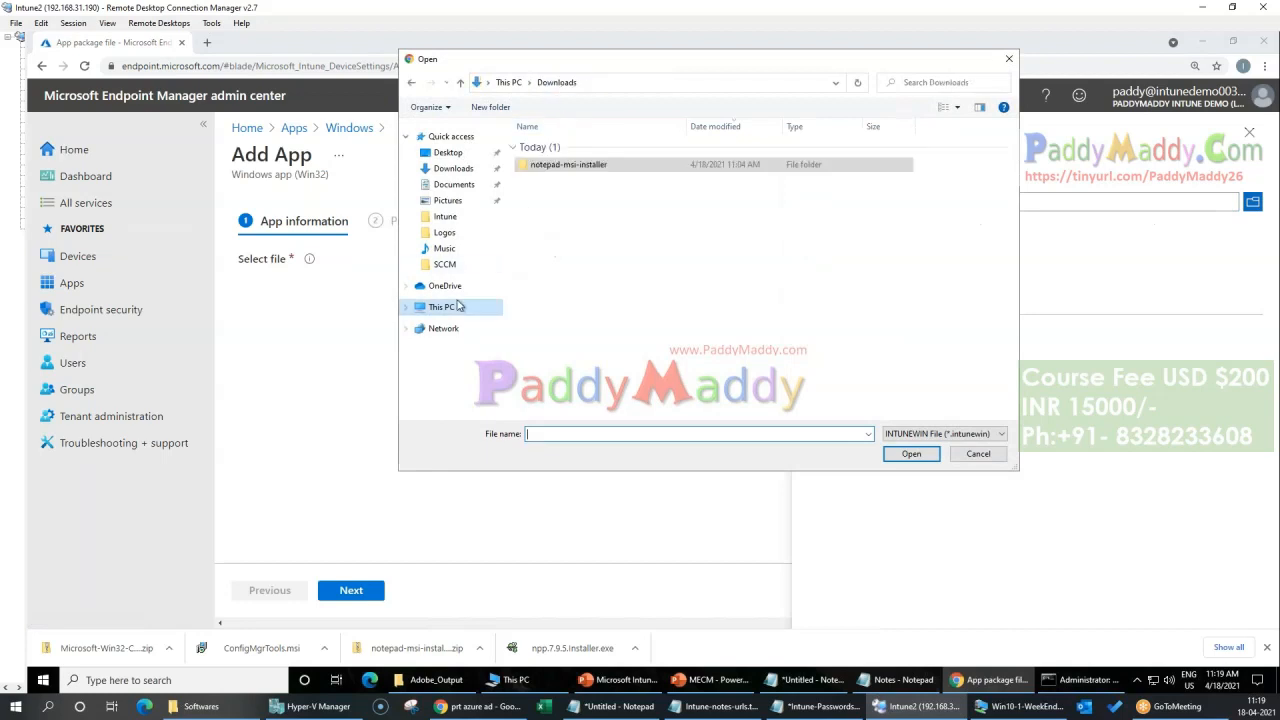
{"action": "left_click", "coordinate": [445, 307]}
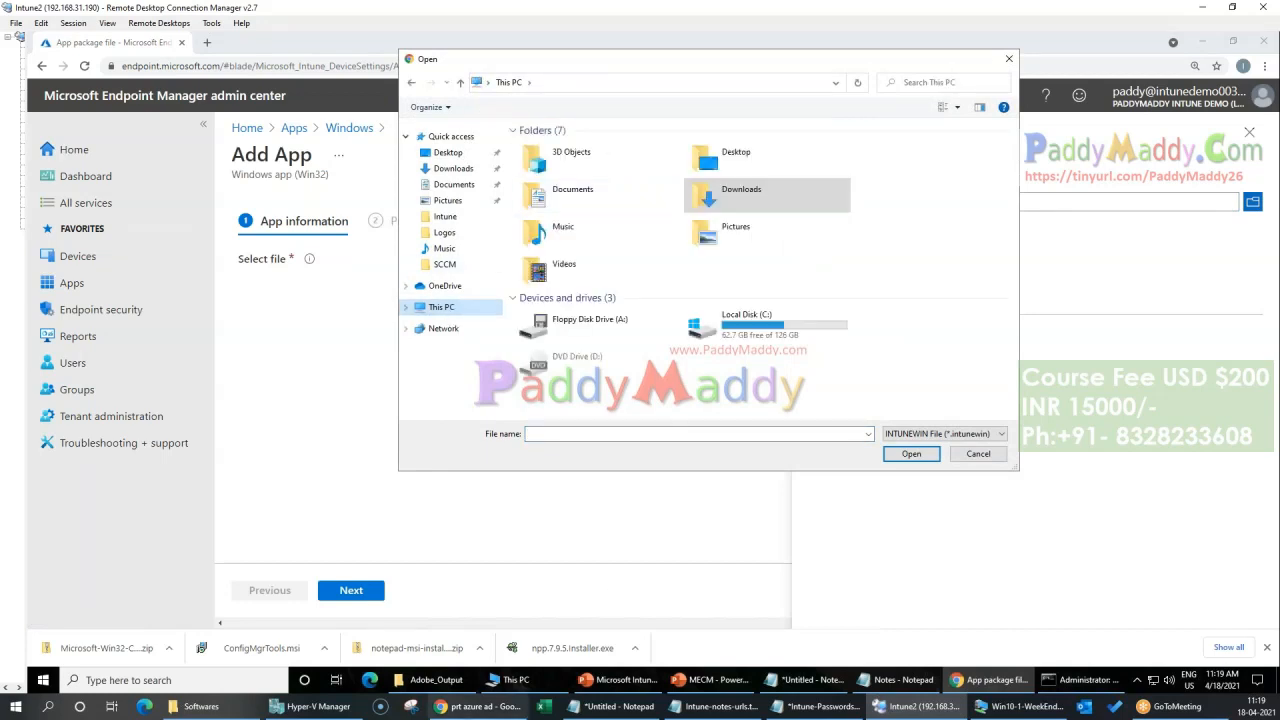
{"action": "left_click", "coordinate": [436, 680]}
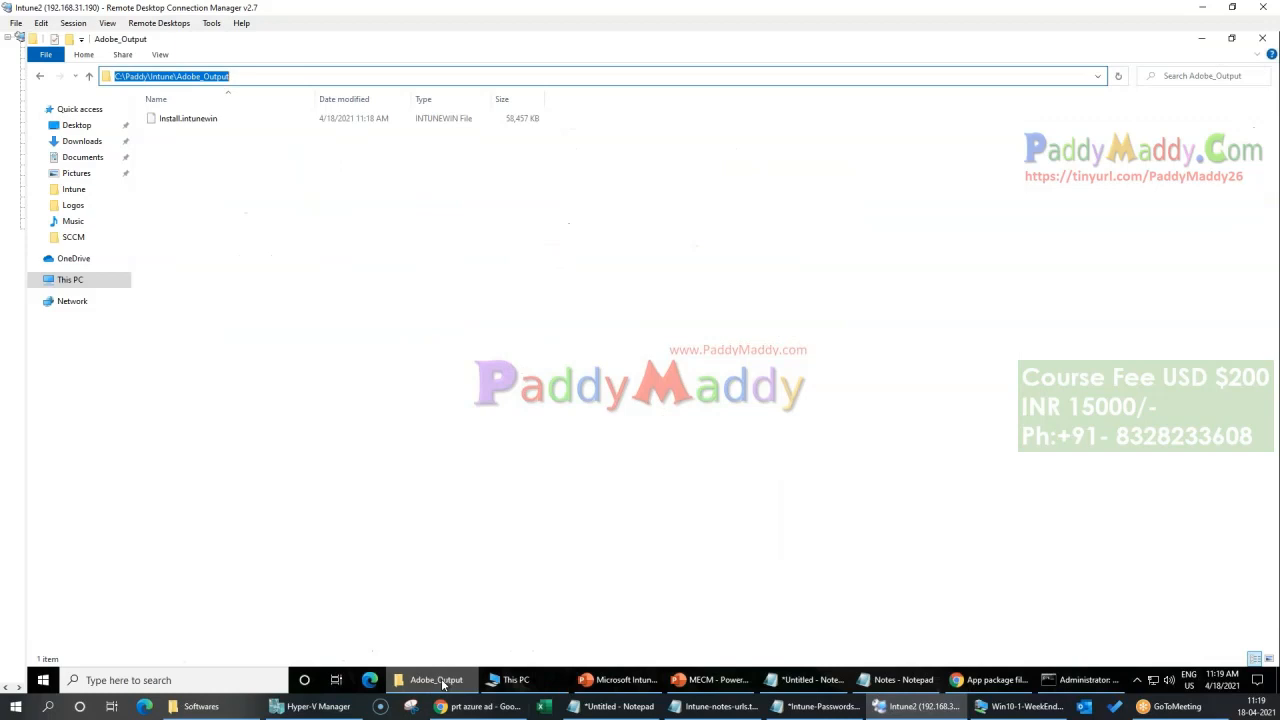
{"action": "left_click", "coordinate": [436, 680]}
{"action": "type", "text": "C:\\Paddy\\Intune\\Adobe_Output"}
{"action": "left_click", "coordinate": [910, 453]}
{"action": "double_click", "coordinate": [556, 146]}
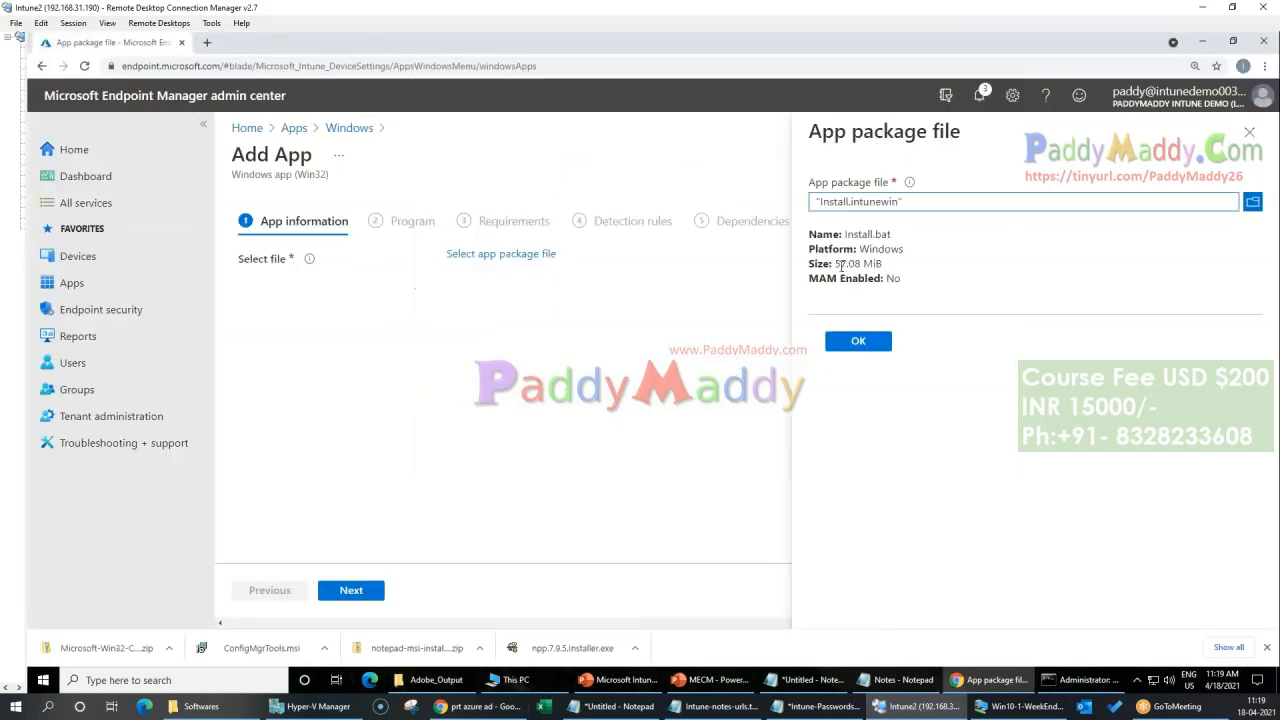
{"action": "left_click_drag", "start_coordinate": [840, 265], "coordinate": [882, 265]}
{"action": "left_click", "coordinate": [858, 341]}
Step: Replace the app's default name with "Adobe Reader Installation"
{"action": "left_click", "coordinate": [466, 290]}
{"action": "left_click_drag", "start_coordinate": [500, 291], "coordinate": [292, 298]}
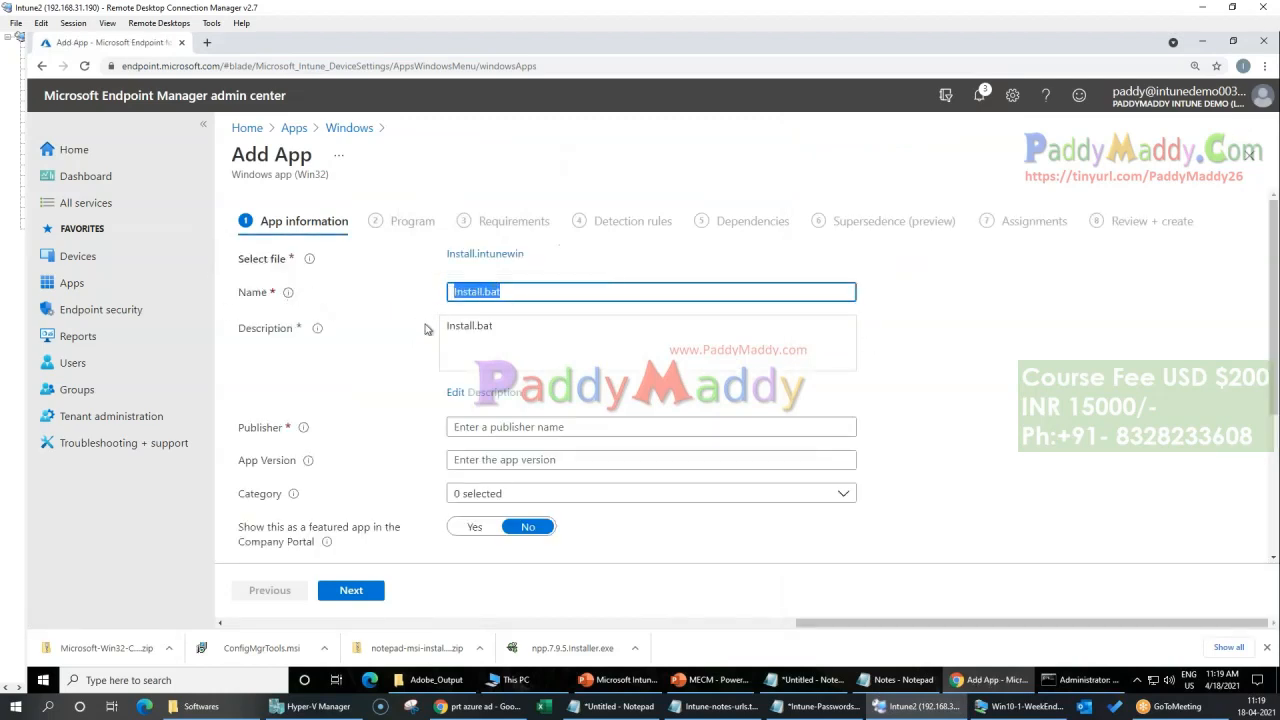
{"action": "type", "text": "Adobe Reader inst"}
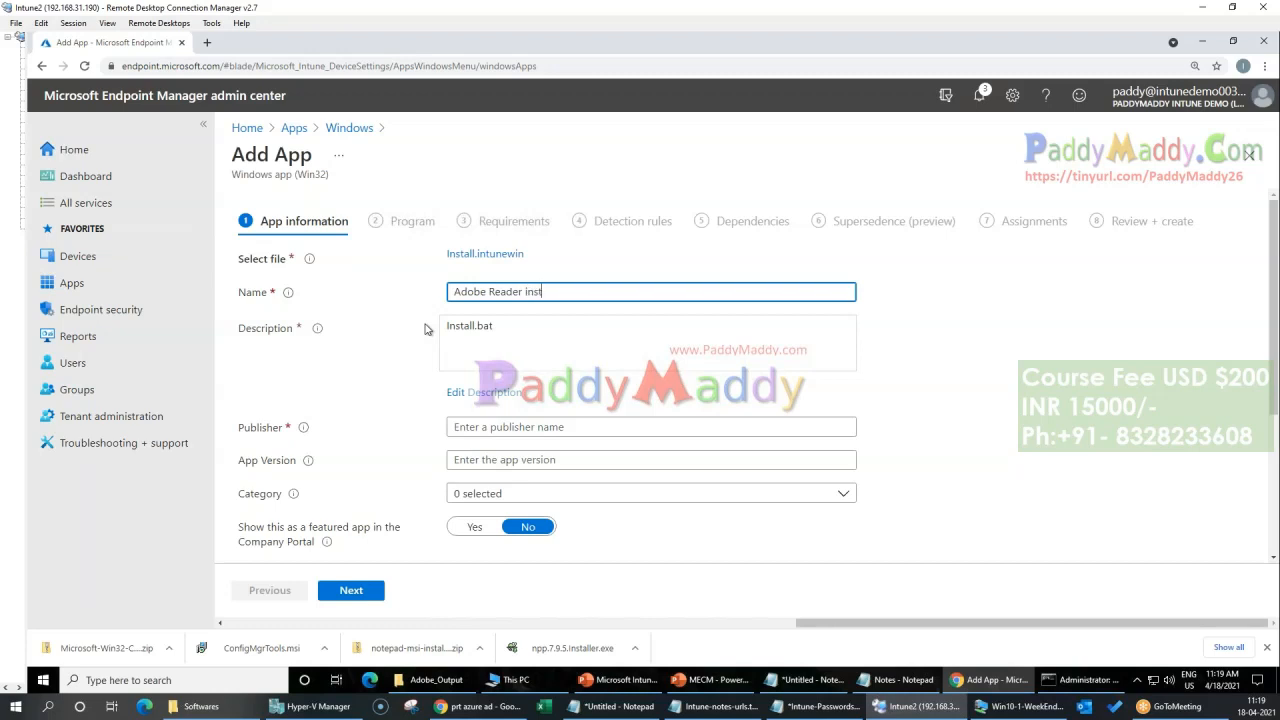
{"action": "key", "text": "BackSpace"}
{"action": "key", "text": "BackSpace"}
{"action": "key", "text": "BackSpace"}
{"action": "key", "text": "BackSpace"}
{"action": "key", "text": "BackSpace"}
{"action": "key", "text": "BackSpace"}
{"action": "key", "text": "BackSpace"}
{"action": "type", "text": "Installation"}
Step: Replace the app description with "Created by Internal Team. Its a pdf reader" and confirm it
{"action": "left_click", "coordinate": [424, 327]}
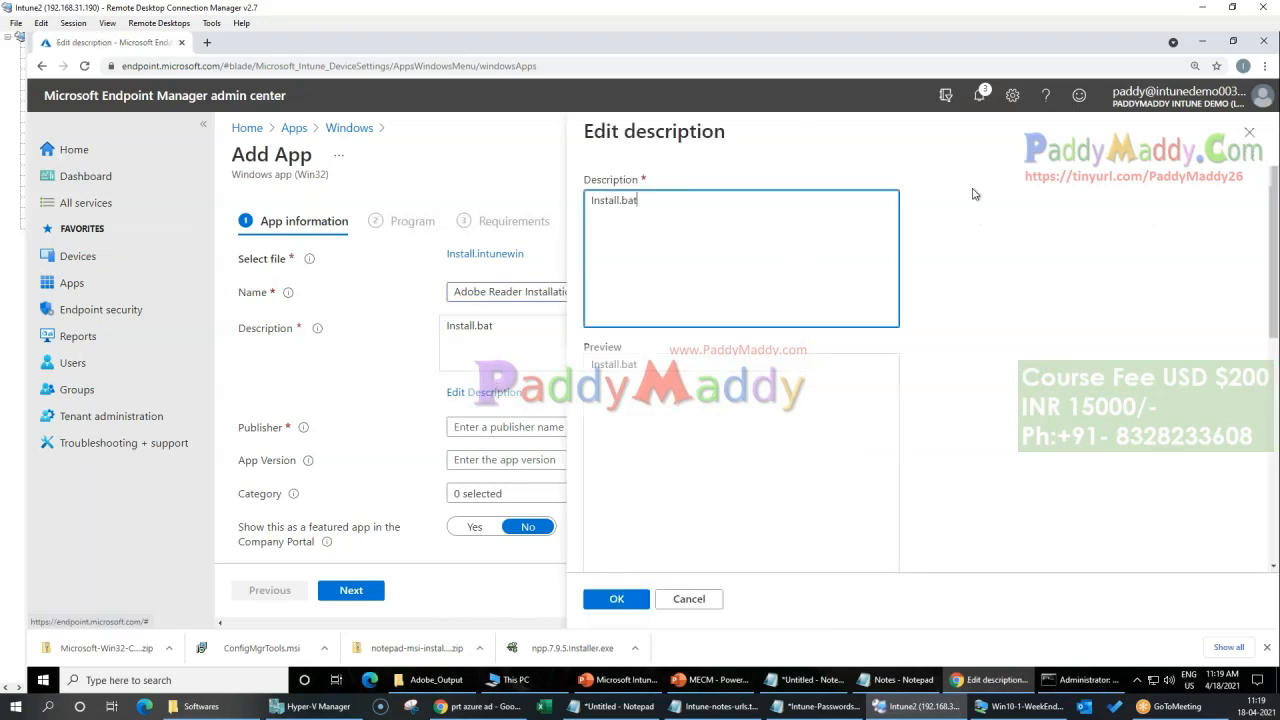
{"action": "key", "text": "ctrl+a"}
{"action": "key", "text": "BackSpace"}
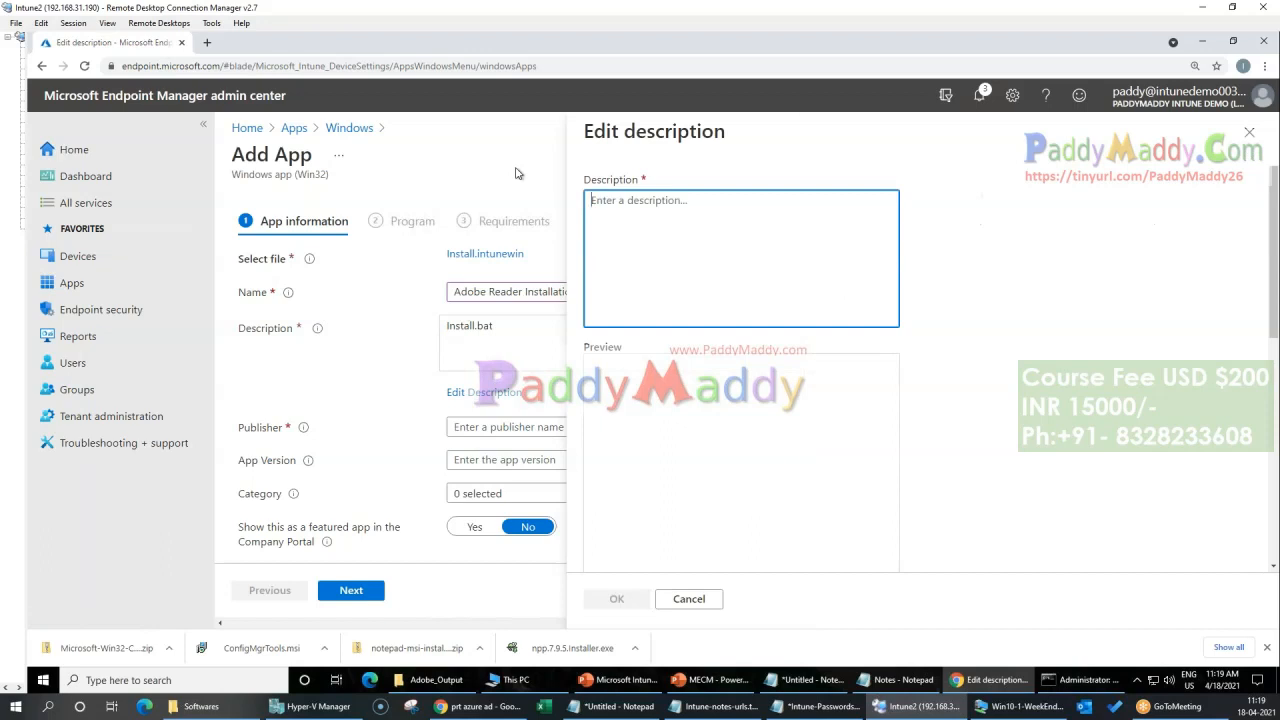
{"action": "type", "text": "Created by"}
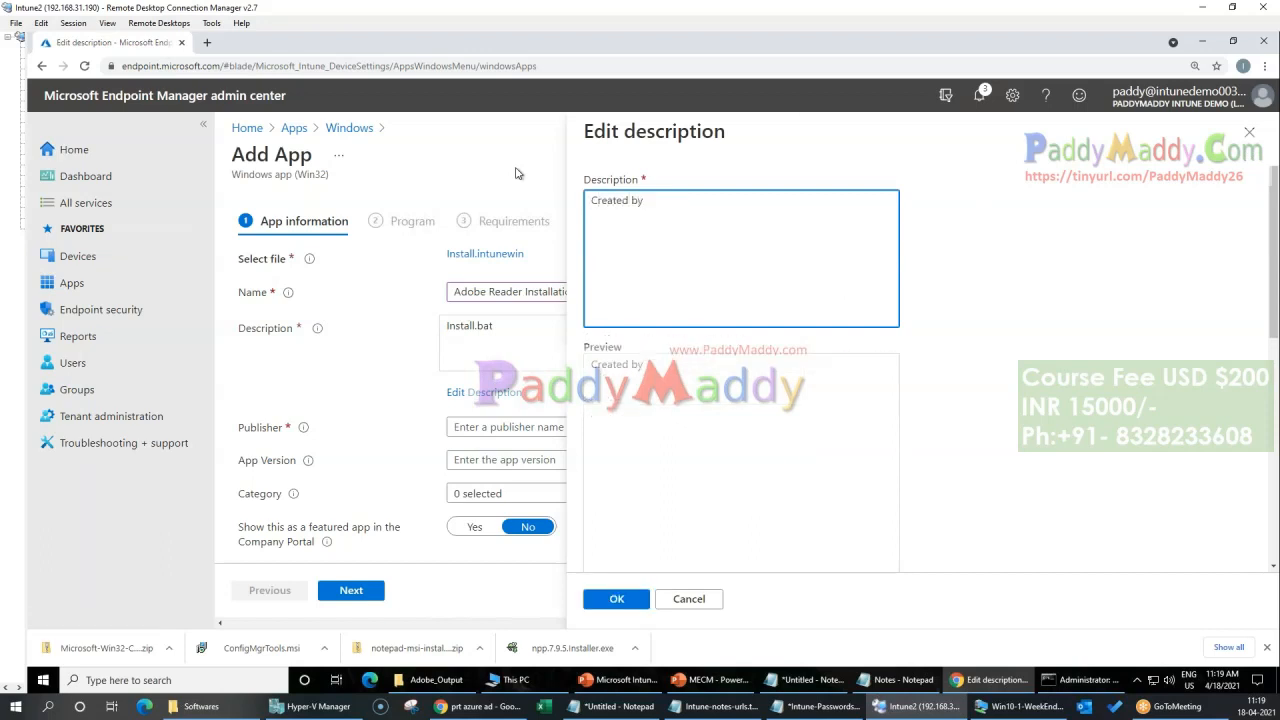
{"action": "type", "text": " Internal Team. "}
{"action": "type", "text": "us"}
{"action": "type", "text": "ed for"}
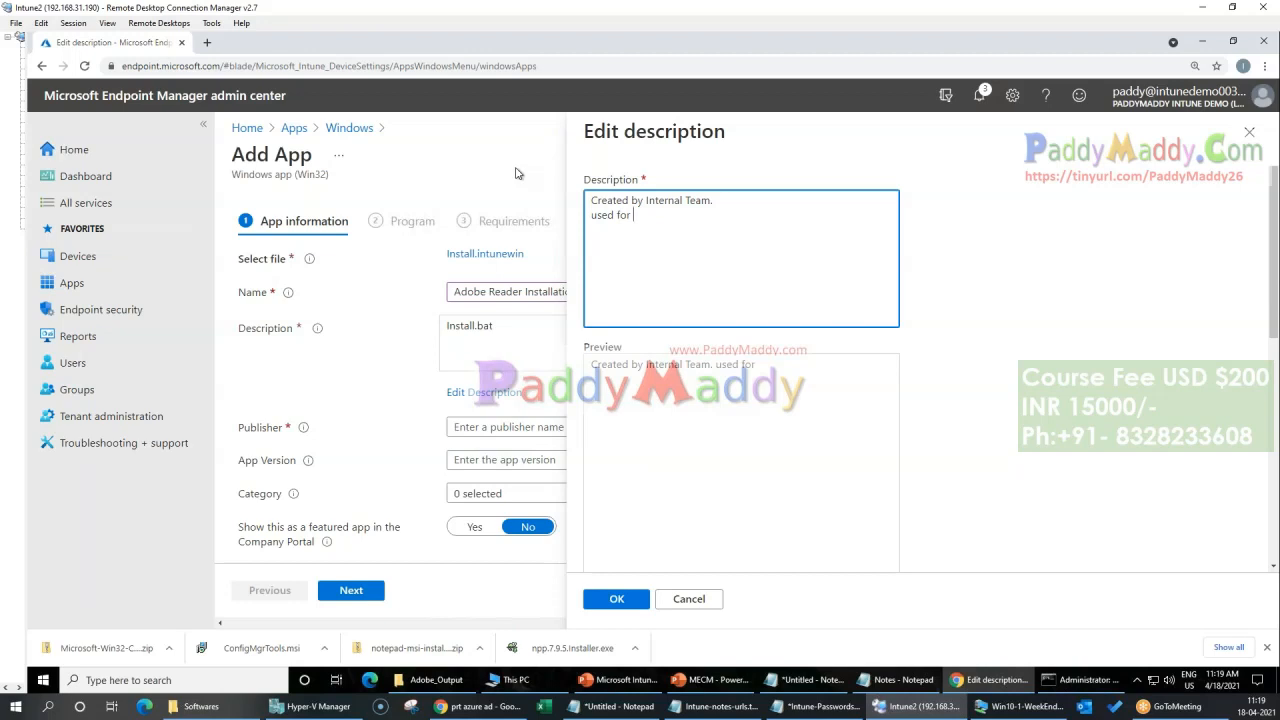
{"action": "key", "text": "BackSpace"}
{"action": "key", "text": "BackSpace"}
{"action": "key", "text": "BackSpace"}
{"action": "key", "text": "BackSpace"}
{"action": "key", "text": "BackSpace"}
{"action": "key", "text": "BackSpace"}
{"action": "key", "text": "BackSpace"}
{"action": "key", "text": "BackSpace"}
{"action": "key", "text": "BackSpace"}
{"action": "type", "text": "ader"}
{"action": "left_click", "coordinate": [616, 598]}
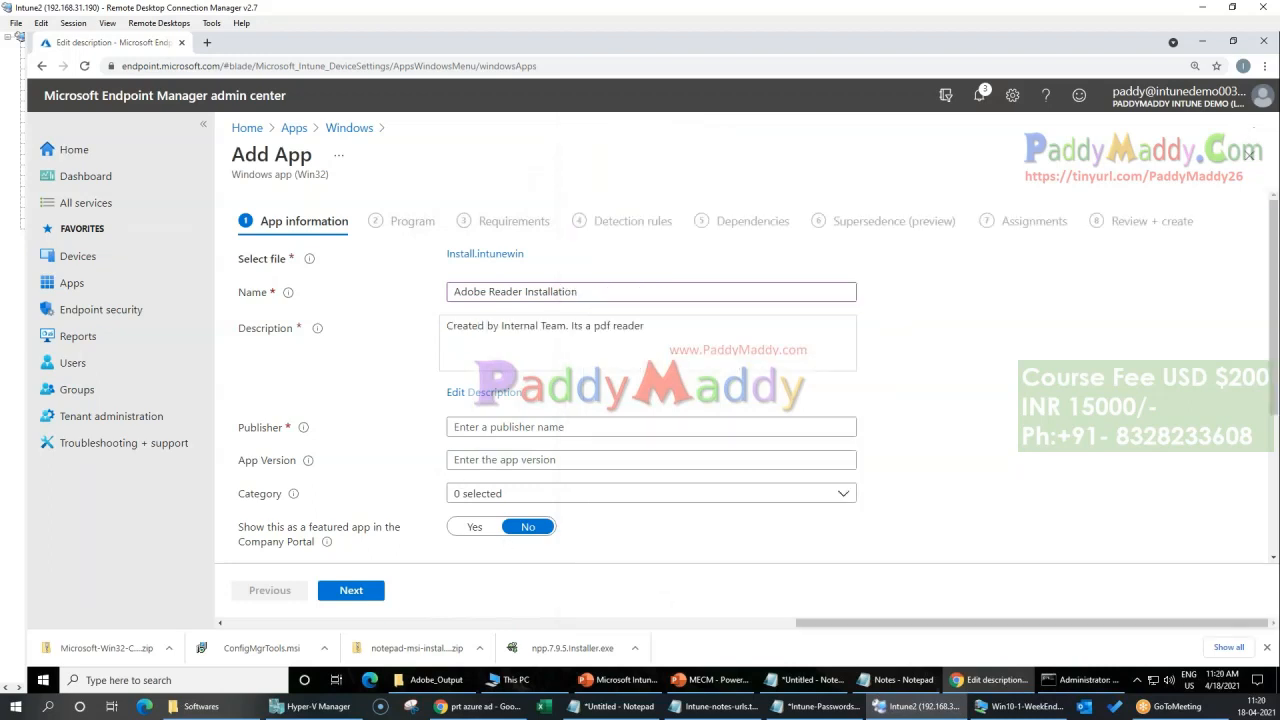
Step: Set the app's publisher to Adobe and its category to Productivity
{"action": "scroll", "coordinate": [400, 470], "scroll_direction": "down", "scroll_amount": 1}
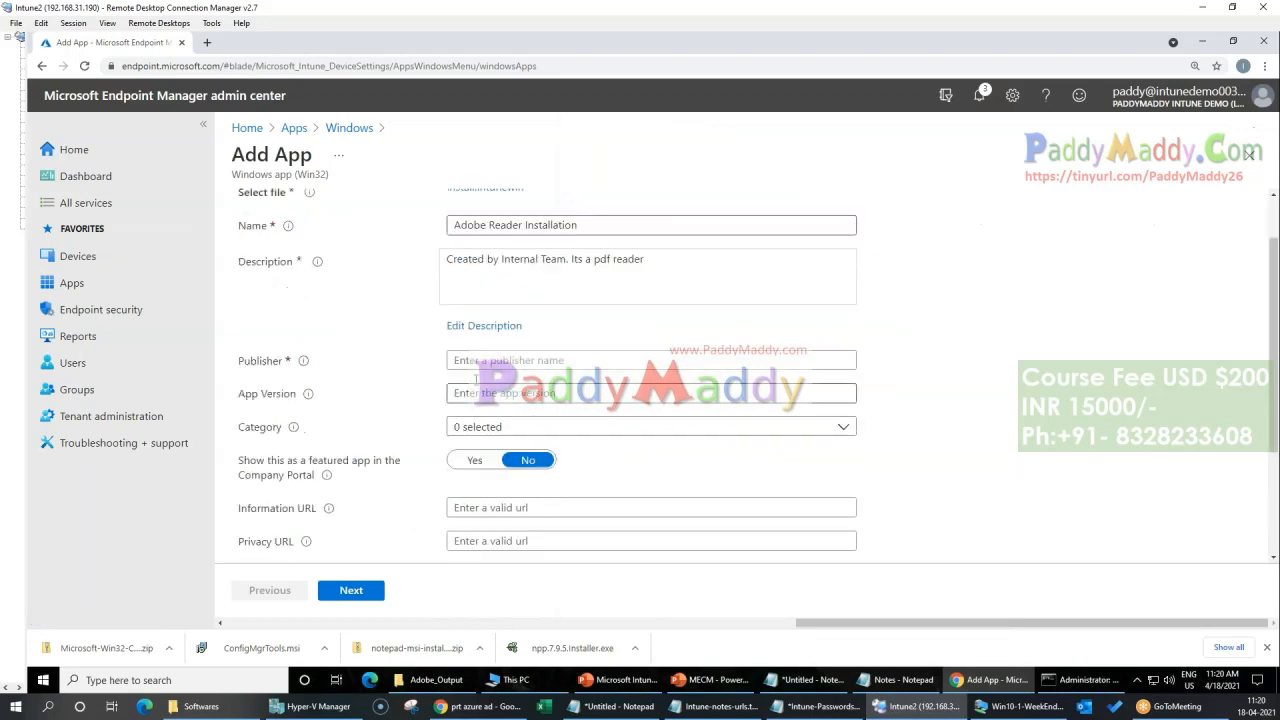
{"action": "left_click", "coordinate": [551, 360]}
{"action": "type", "text": "Adobe"}
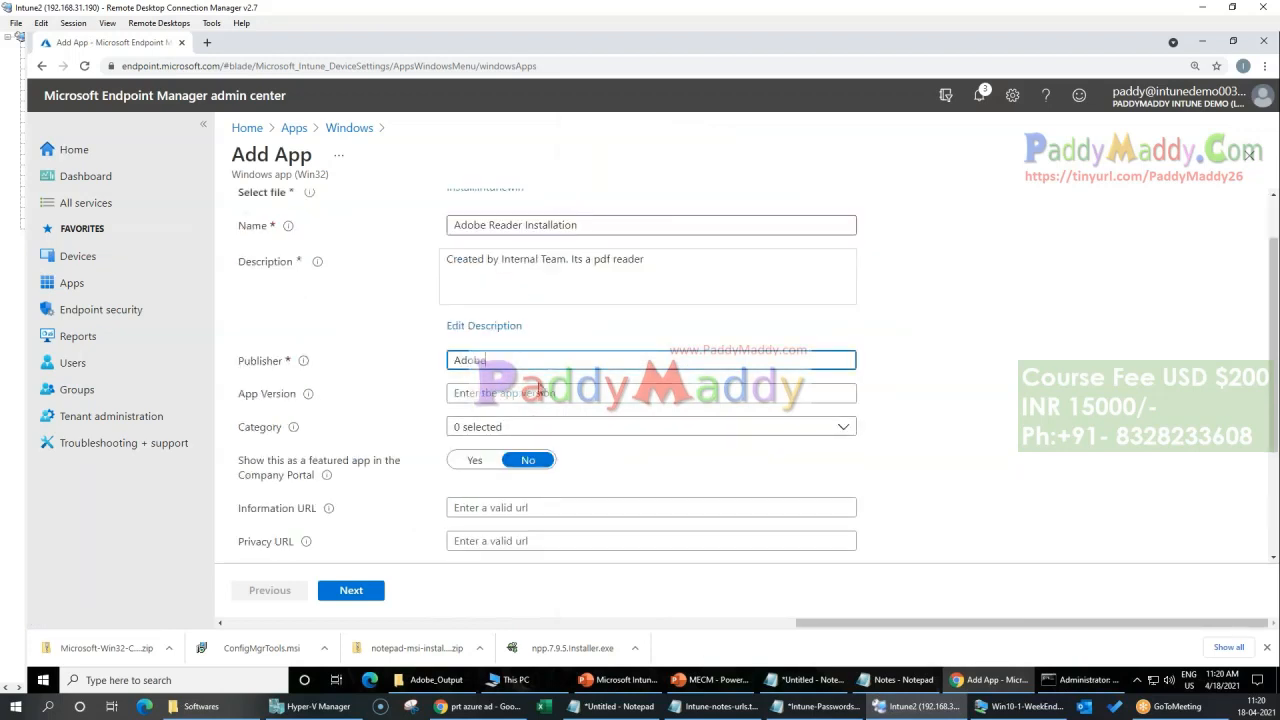
{"action": "left_click", "coordinate": [524, 398]}
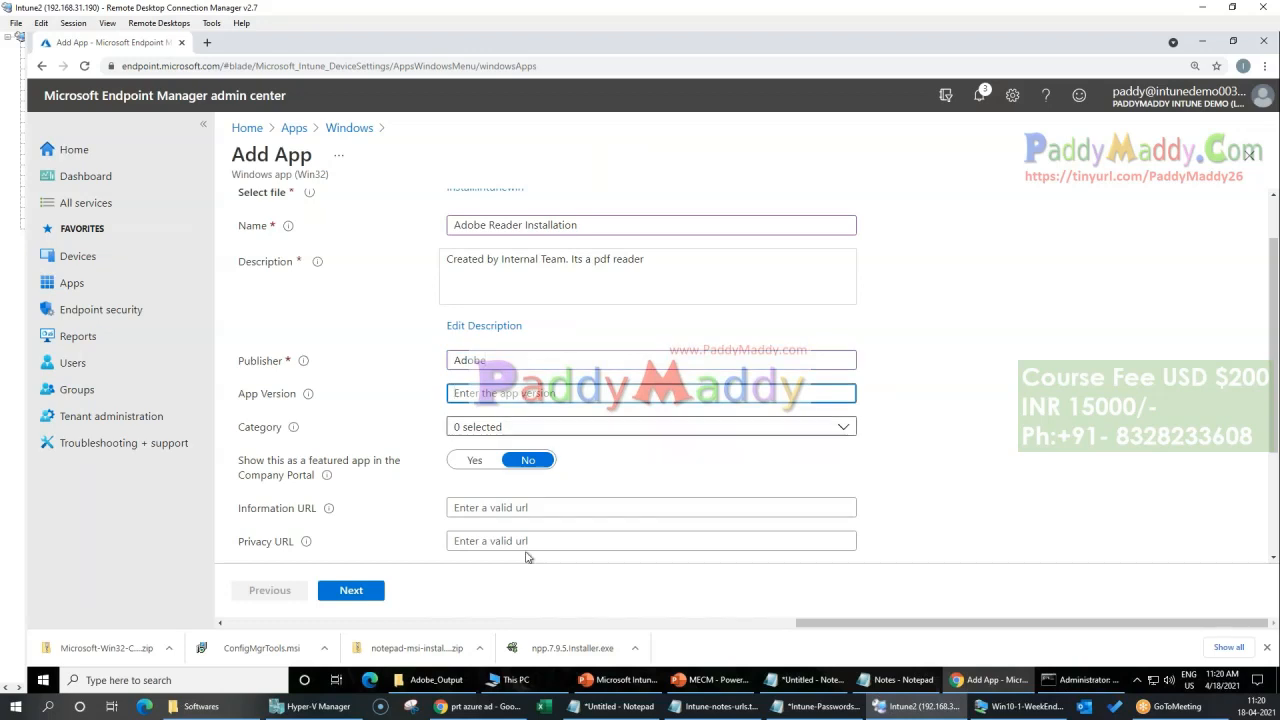
{"action": "scroll", "coordinate": [524, 398], "scroll_direction": "down", "scroll_amount": 2}
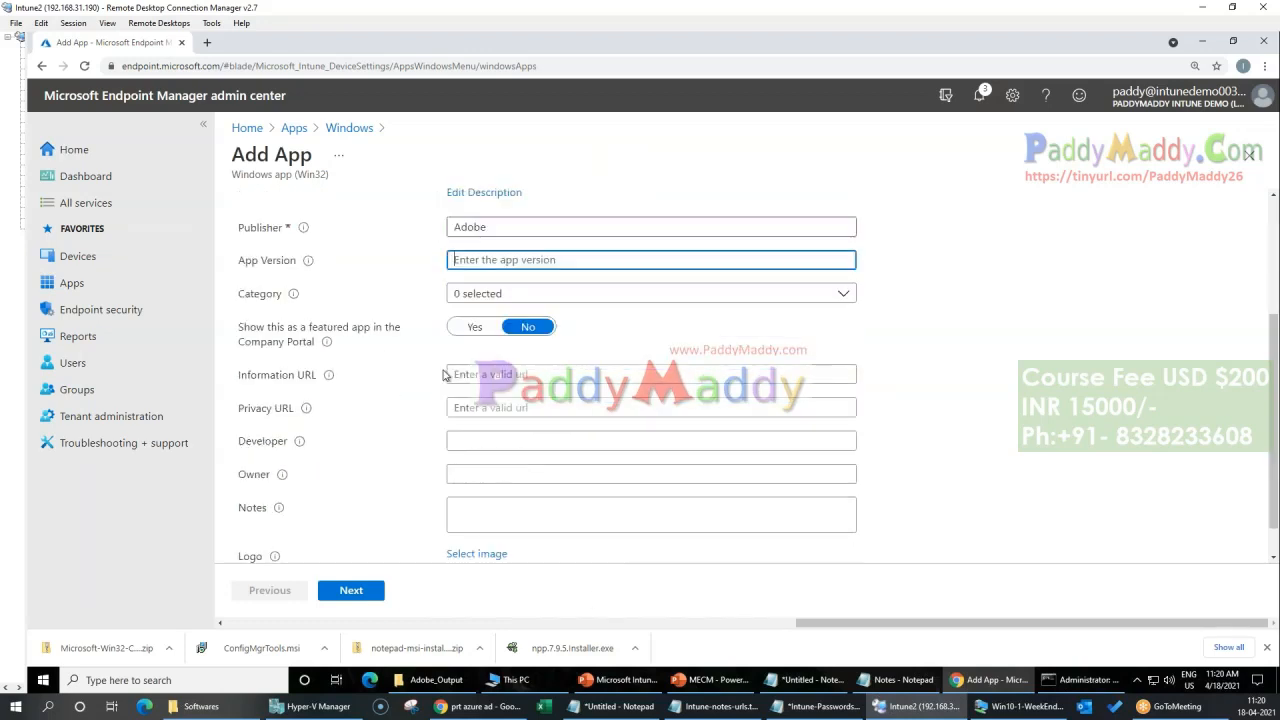
{"action": "left_click", "coordinate": [524, 293]}
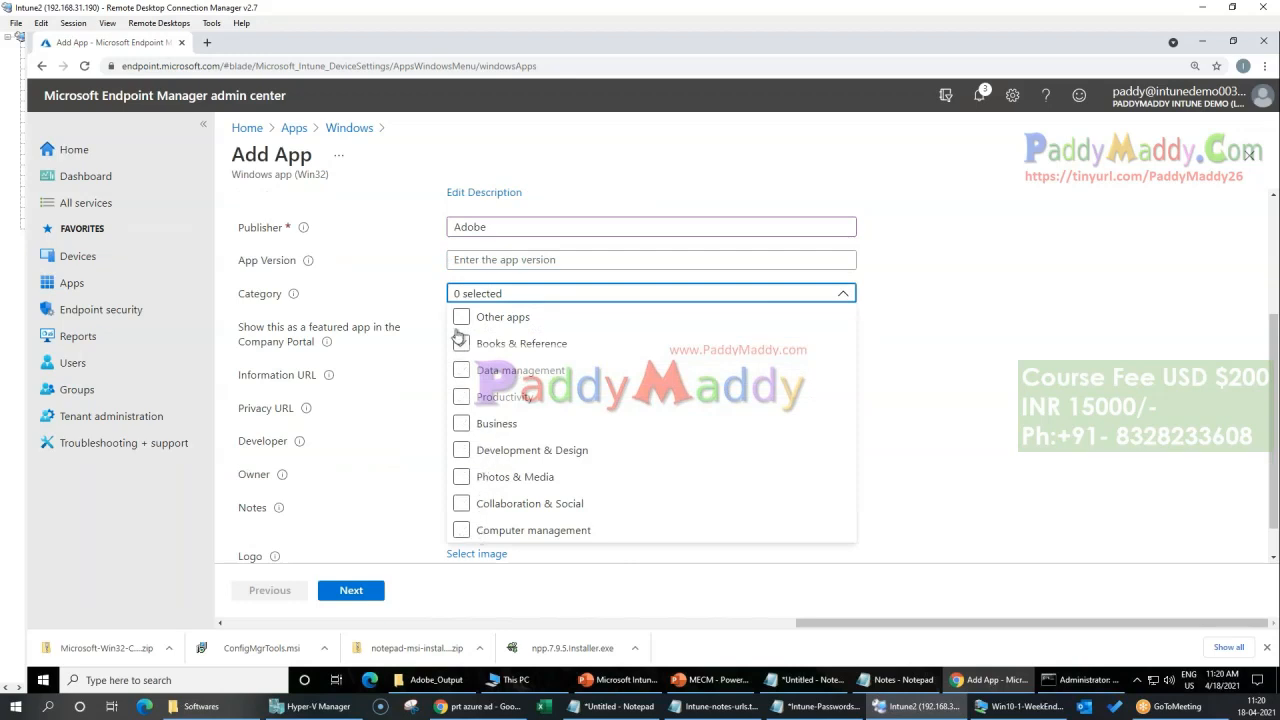
{"action": "left_click", "coordinate": [461, 397]}
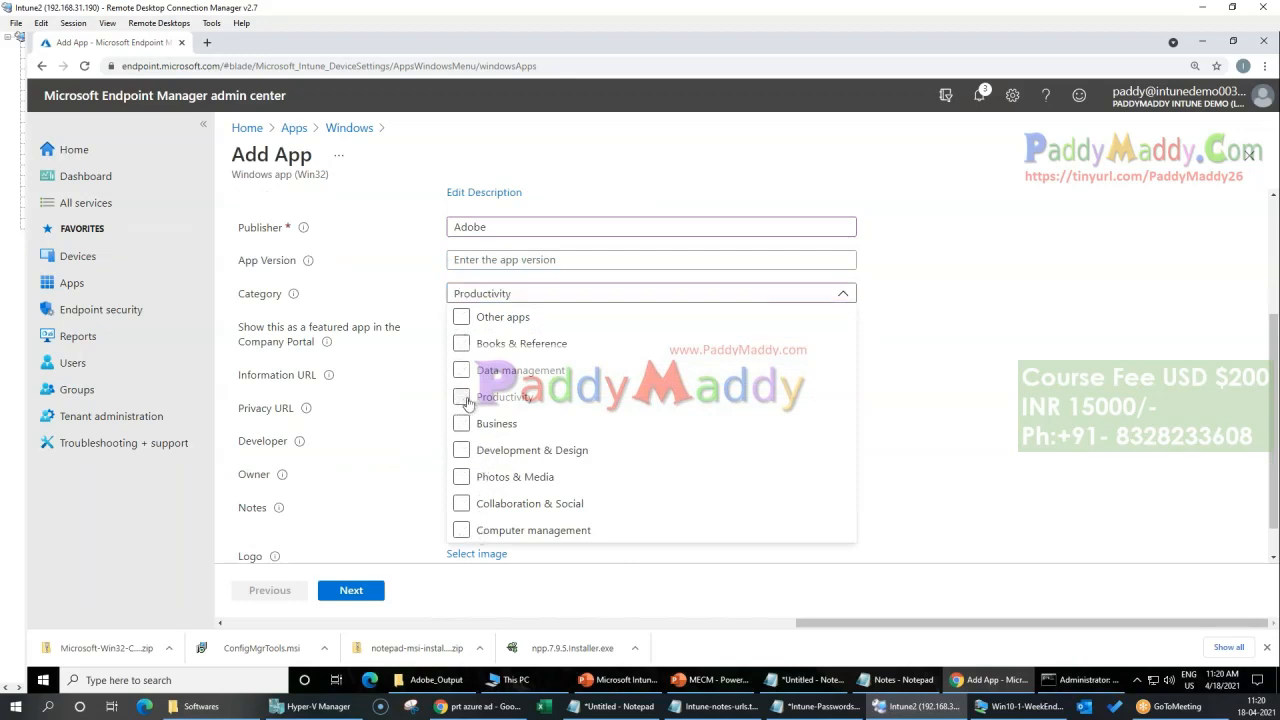
{"action": "left_click", "coordinate": [1038, 402]}
{"action": "scroll", "coordinate": [370, 488], "scroll_direction": "down", "scroll_amount": 1}
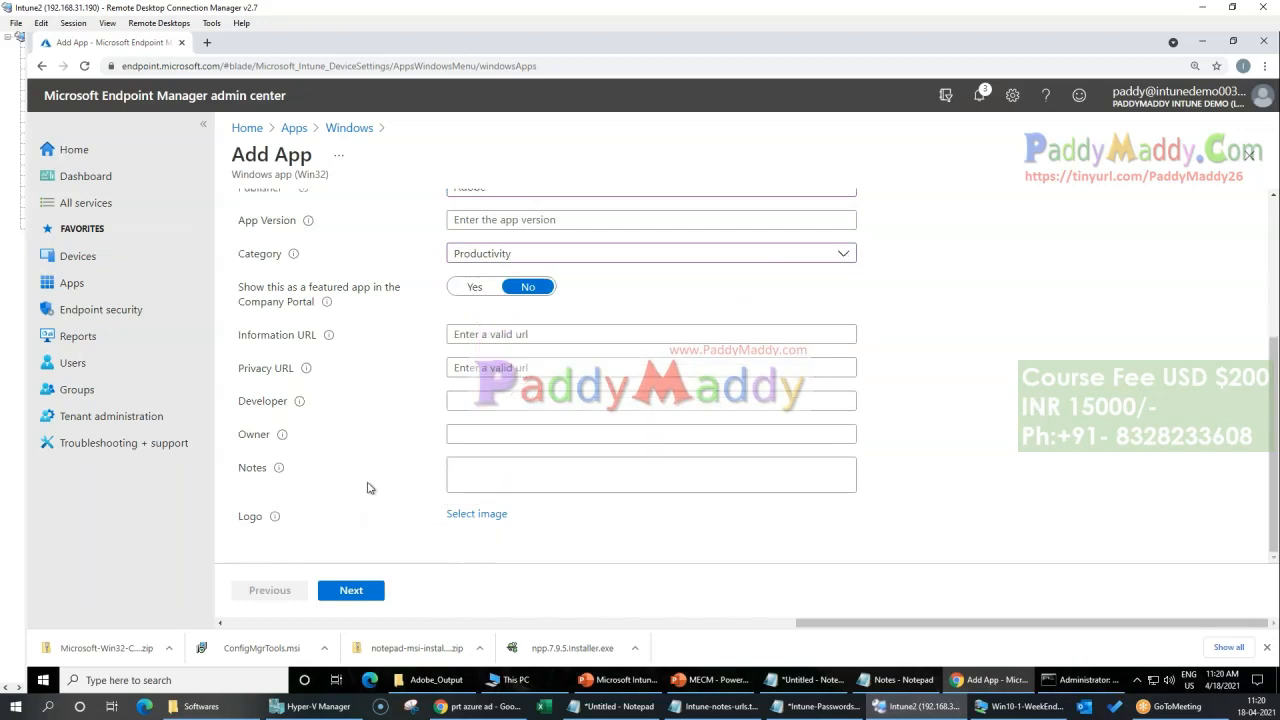
{"action": "left_click_drag", "start_coordinate": [239, 287], "coordinate": [276, 301]}
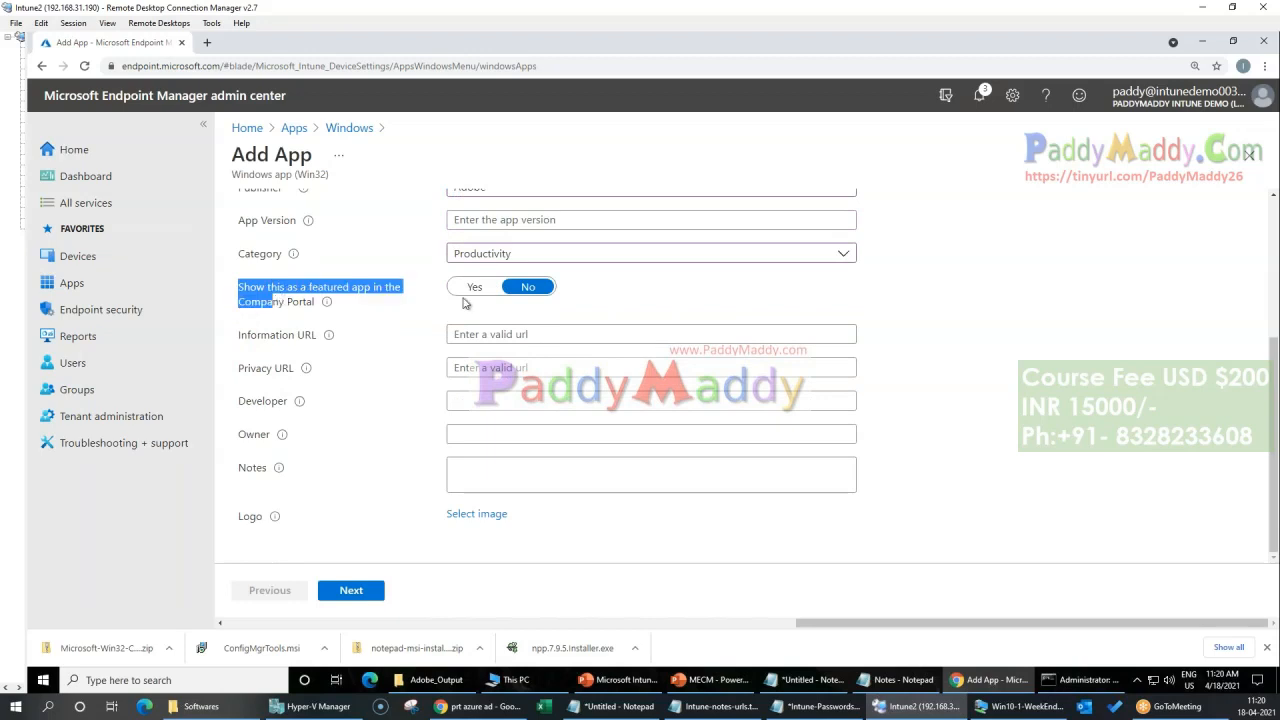
Step: Switch to the Win10-1-WeekEnd client and look through its recently added and installed apps, with the recently added list expanded
{"action": "left_click", "coordinate": [1041, 715]}
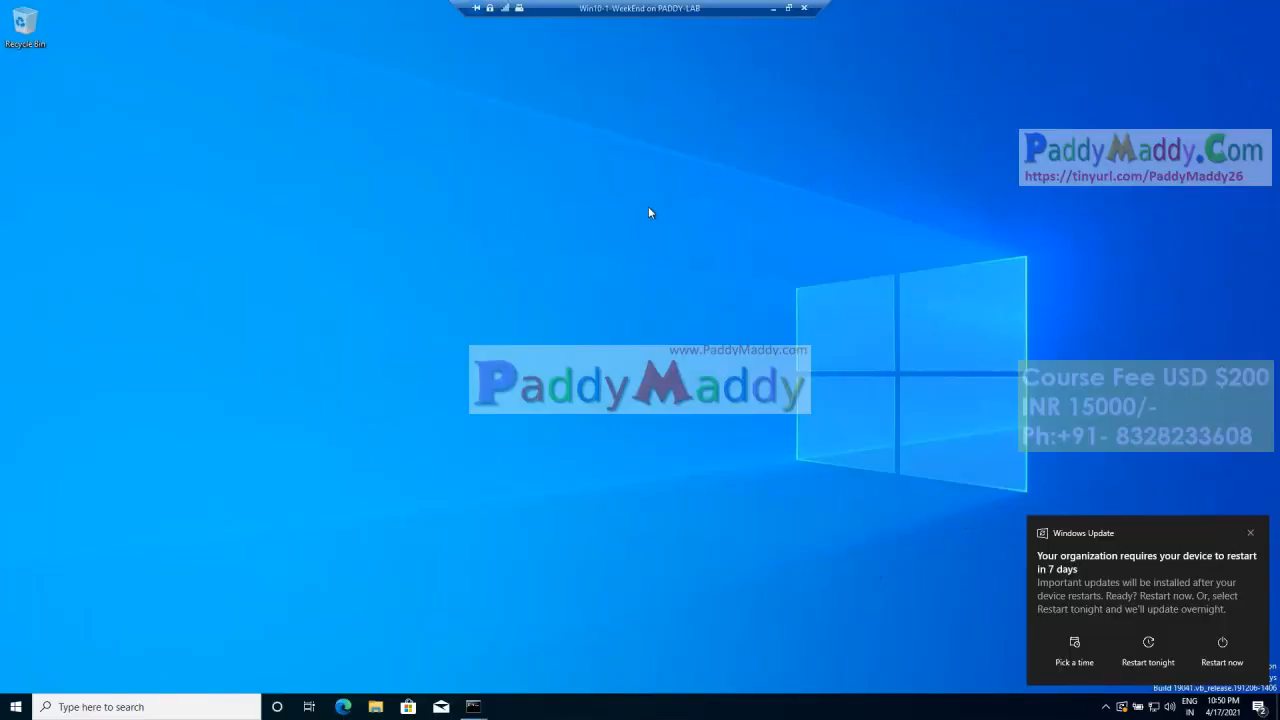
{"action": "left_click", "coordinate": [15, 706]}
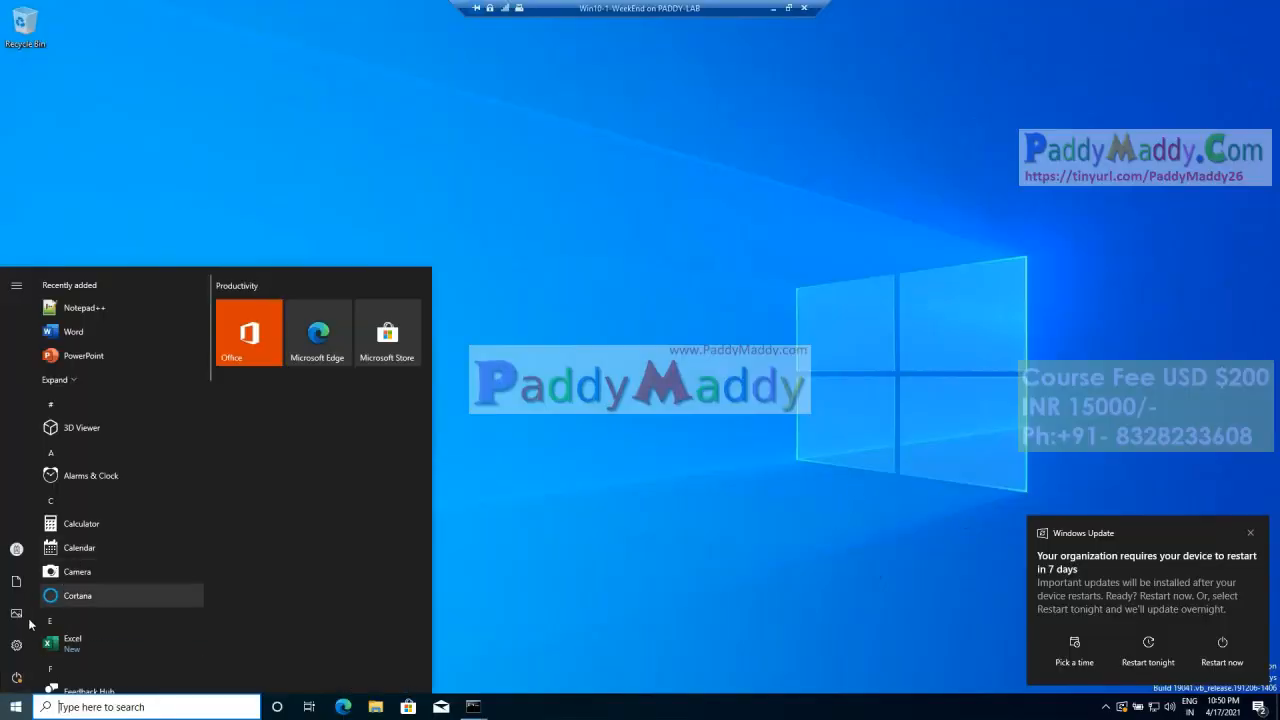
{"action": "mouse_move", "coordinate": [26, 645]}
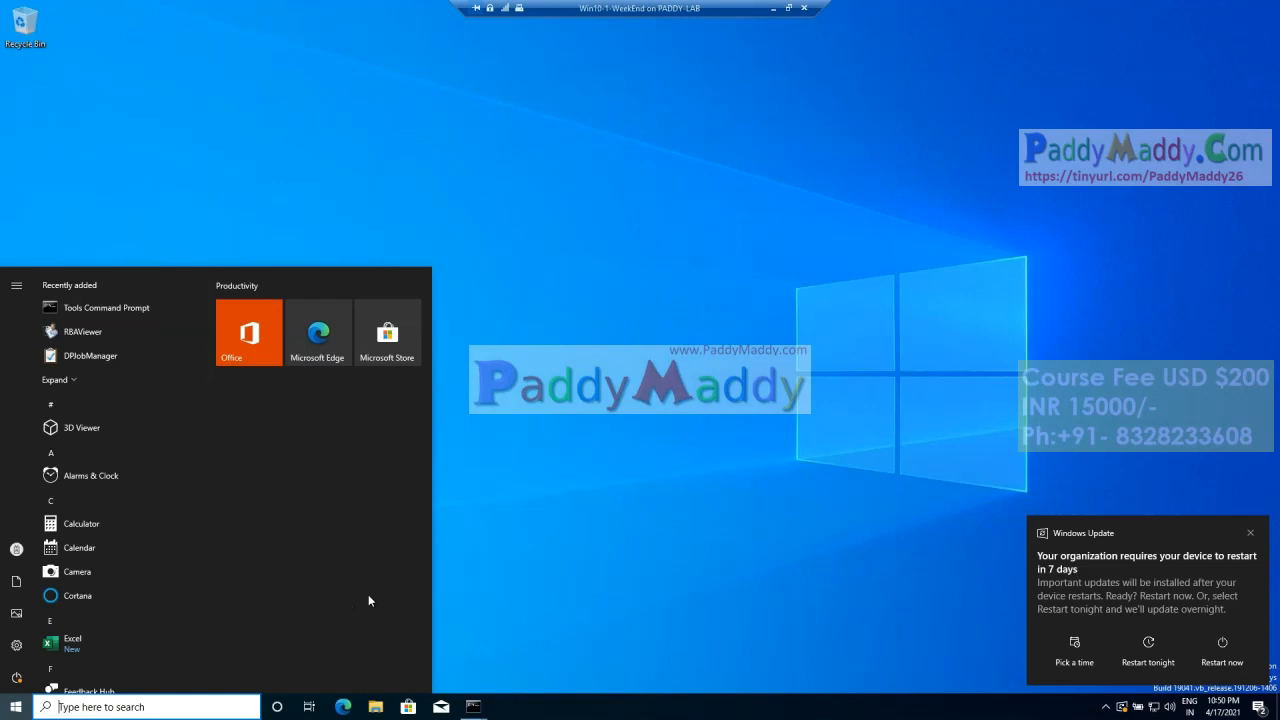
{"action": "scroll", "coordinate": [100, 560], "scroll_direction": "down", "scroll_amount": 1}
{"action": "mouse_move", "coordinate": [24, 648]}
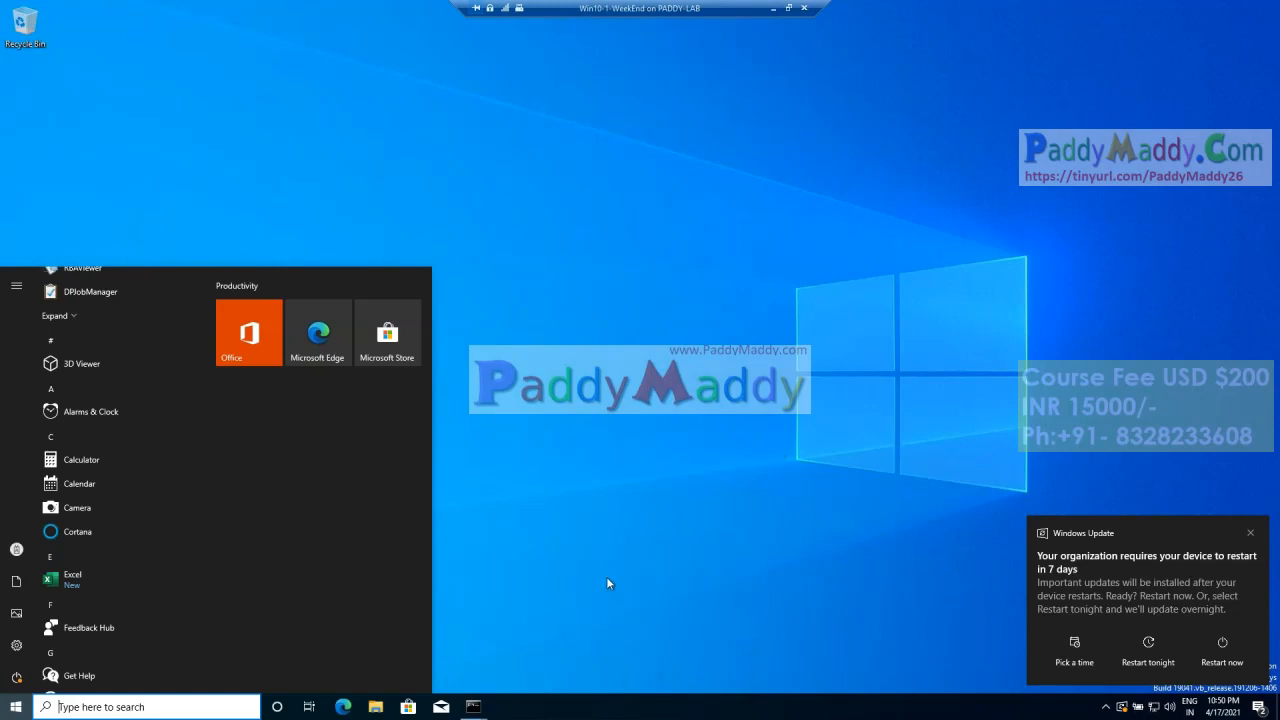
{"action": "scroll", "coordinate": [100, 610], "scroll_direction": "up", "scroll_amount": 1}
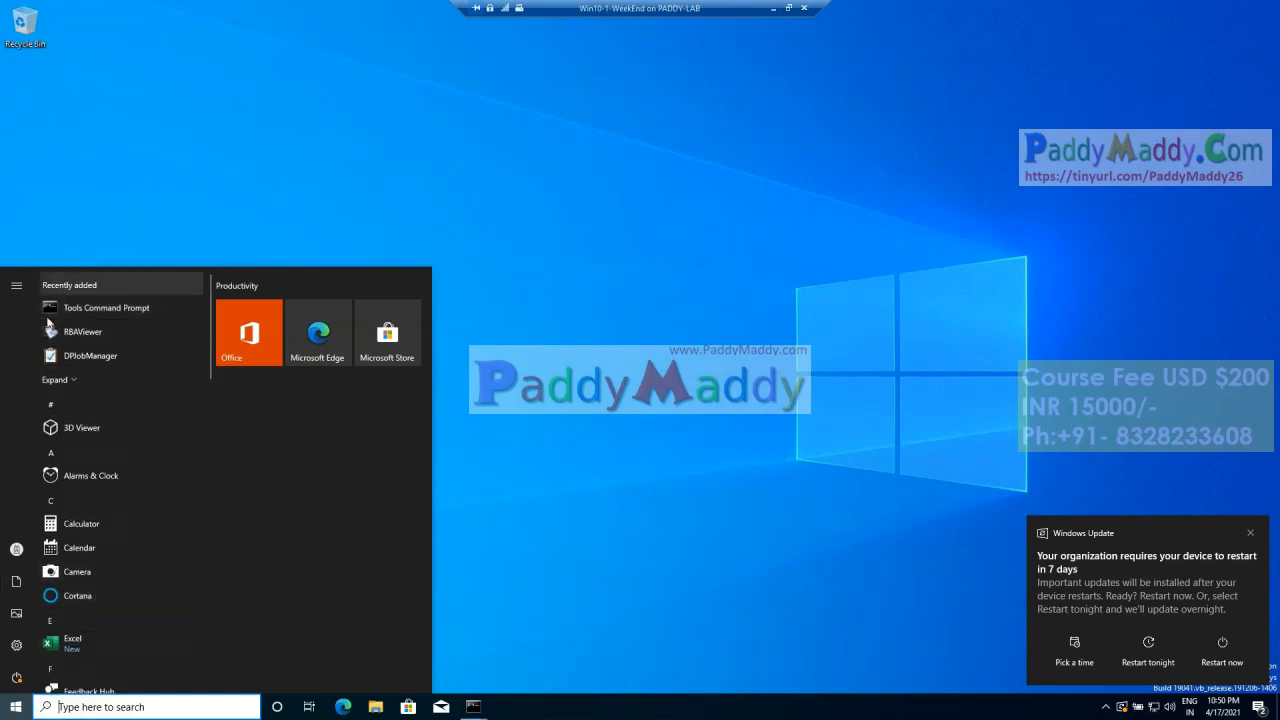
{"action": "left_click", "coordinate": [74, 381]}
{"action": "scroll", "coordinate": [89, 578], "scroll_direction": "down", "scroll_amount": 1}
{"action": "scroll", "coordinate": [89, 578], "scroll_direction": "down", "scroll_amount": 5}
{"action": "scroll", "coordinate": [100, 449], "scroll_direction": "up", "scroll_amount": 5}
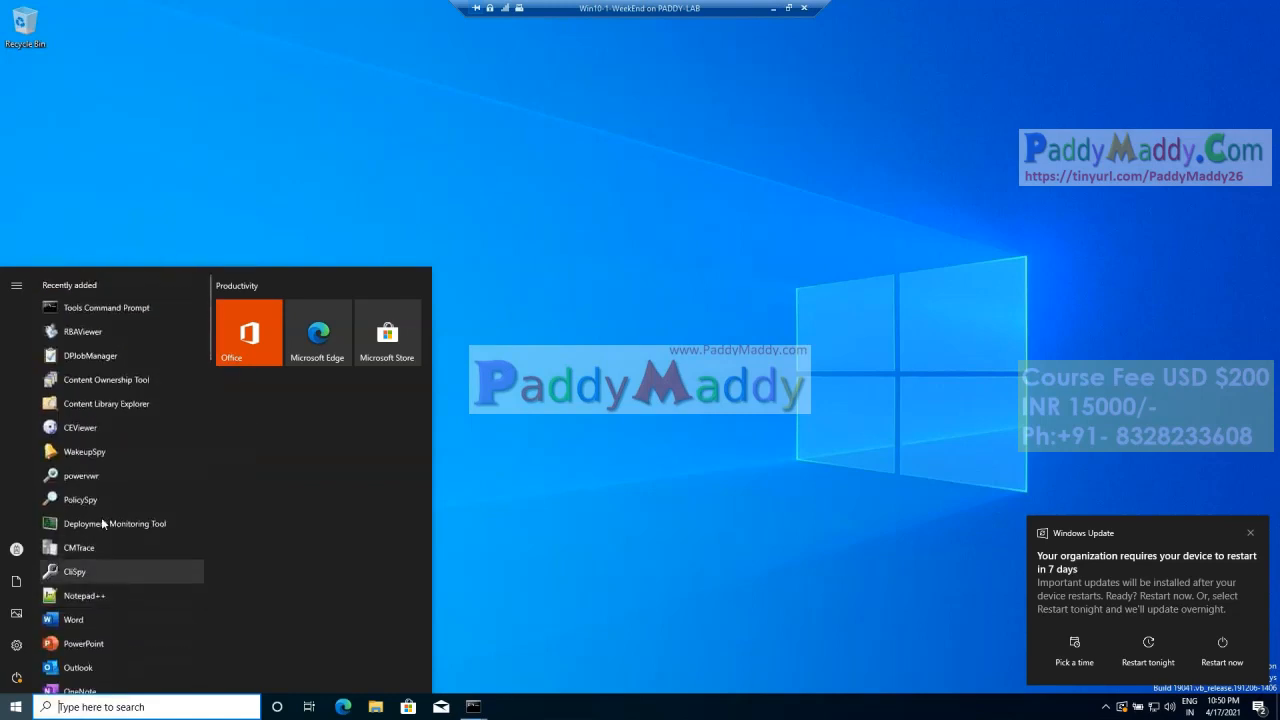
{"action": "scroll", "coordinate": [87, 630], "scroll_direction": "down", "scroll_amount": 1}
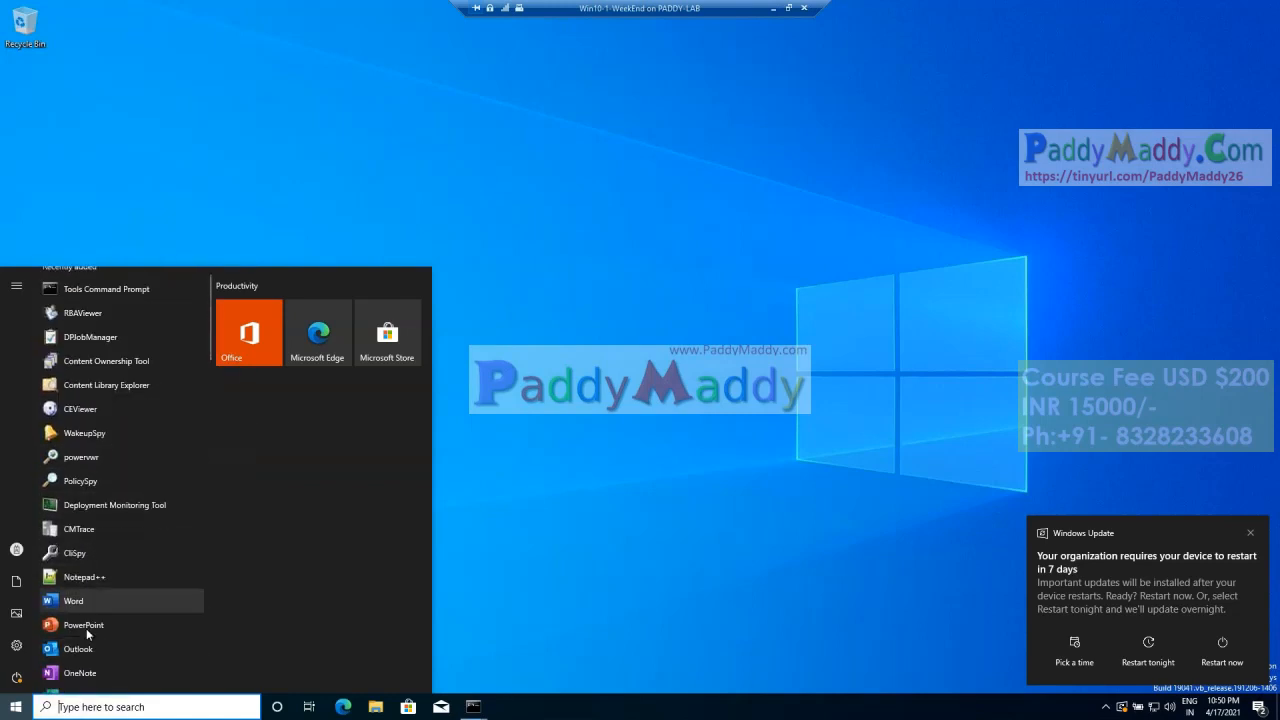
{"action": "scroll", "coordinate": [85, 560], "scroll_direction": "down", "scroll_amount": 2}
{"action": "scroll", "coordinate": [80, 534], "scroll_direction": "up", "scroll_amount": 3}
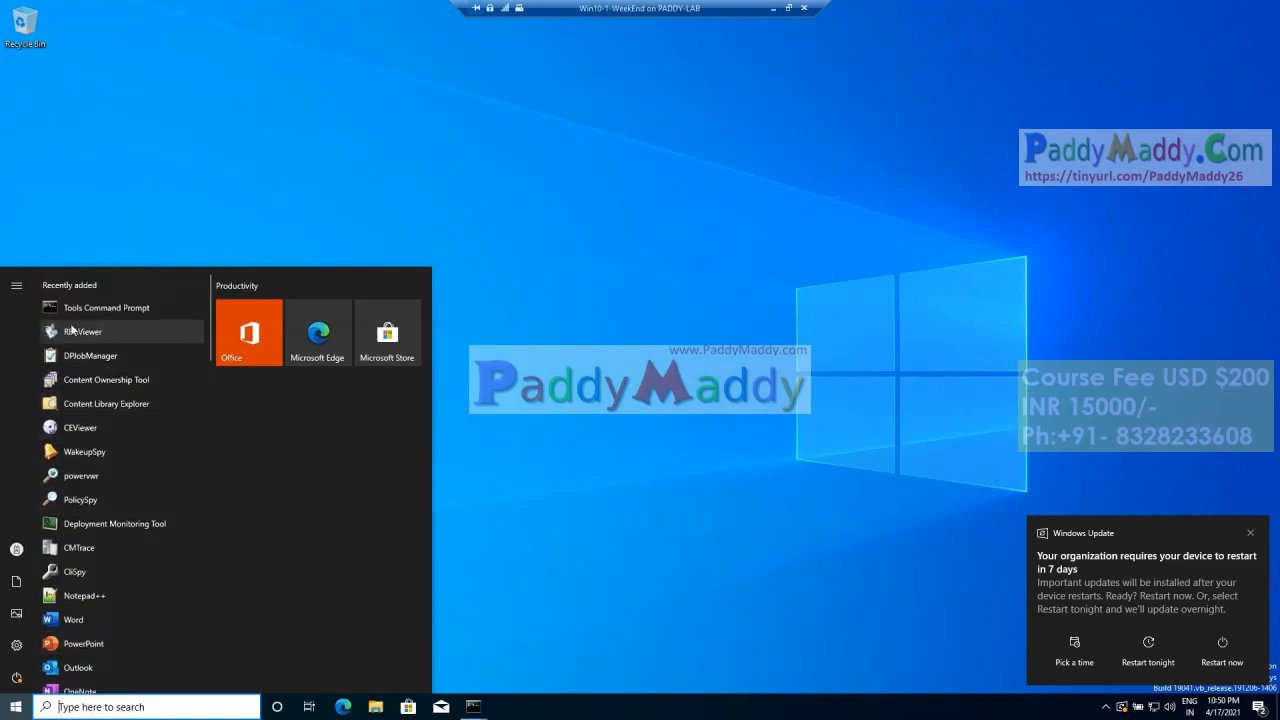
{"action": "scroll", "coordinate": [98, 535], "scroll_direction": "down", "scroll_amount": 3}
{"action": "scroll", "coordinate": [98, 540], "scroll_direction": "down", "scroll_amount": 5}
Step: Run appwiz.cpl from the client's Command Prompt and check the ConfigMgr 2012 Toolkit R2, Microsoft 365 Apps and Notepad++ entries among the installed programs
{"action": "mouse_move", "coordinate": [473, 706]}
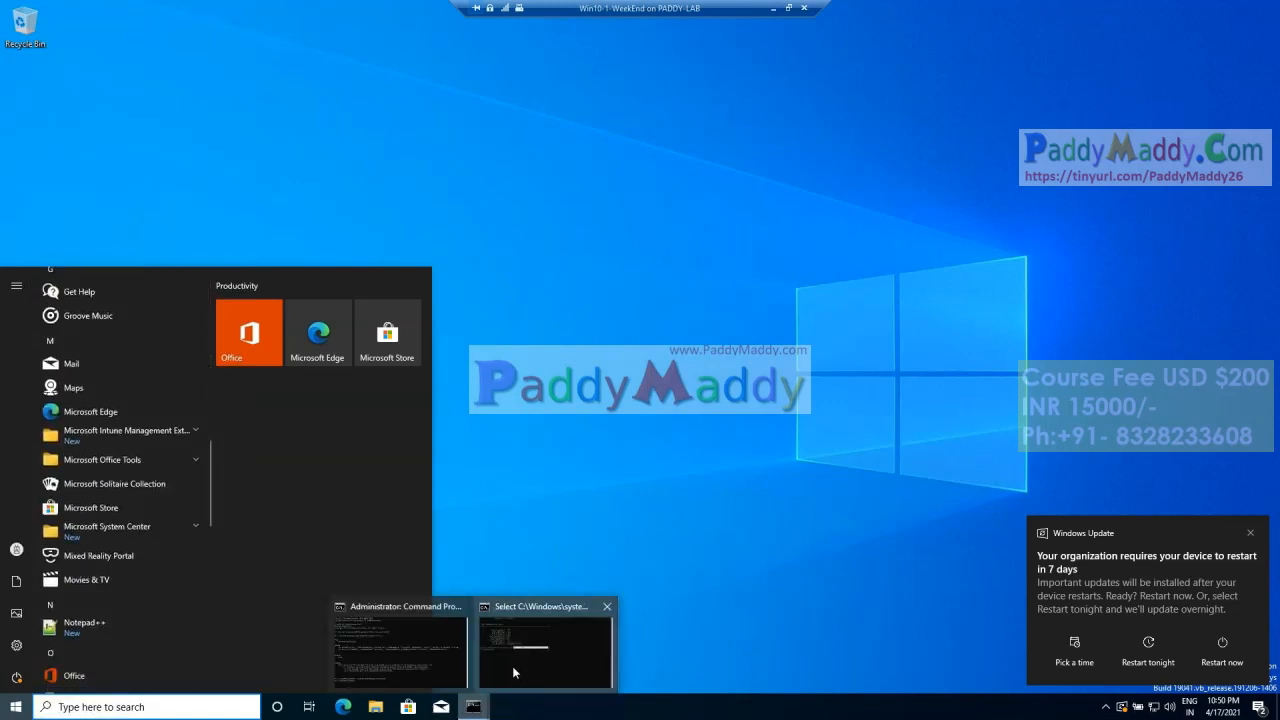
{"action": "left_click", "coordinate": [539, 660]}
{"action": "type", "text": "app"}
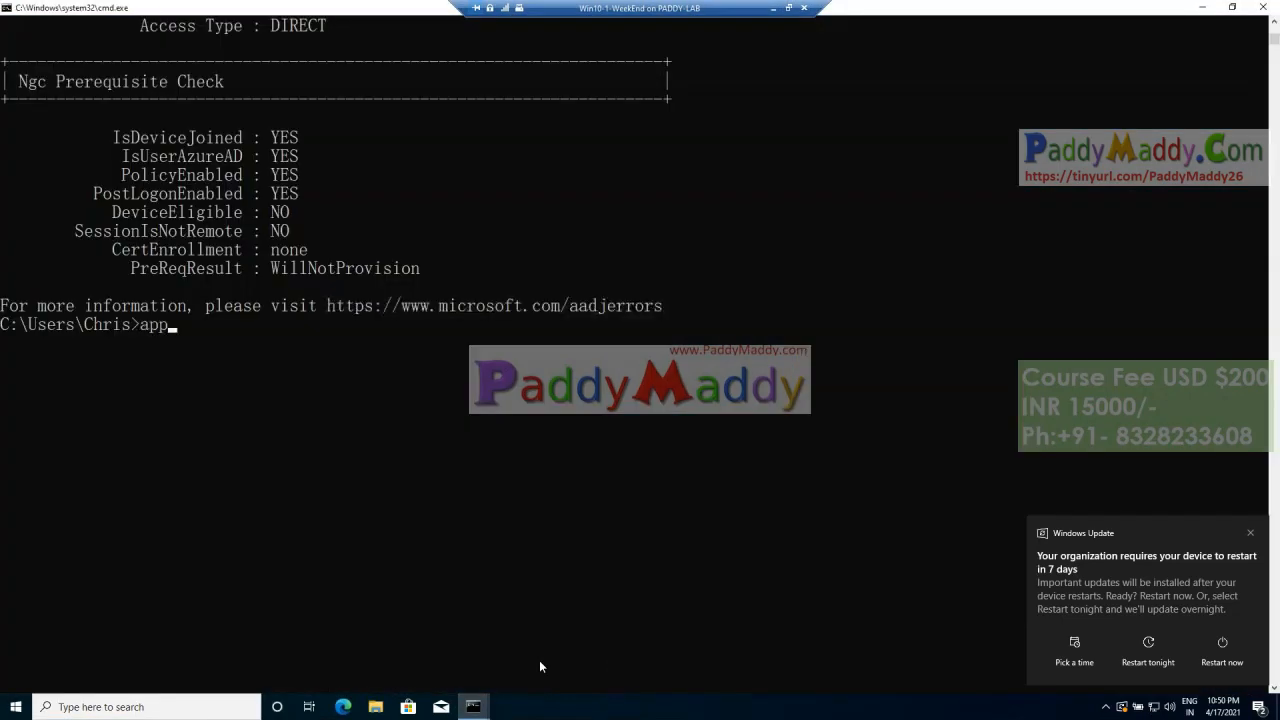
{"action": "type", "text": "wiz.cpl"}
{"action": "key", "text": "Return"}
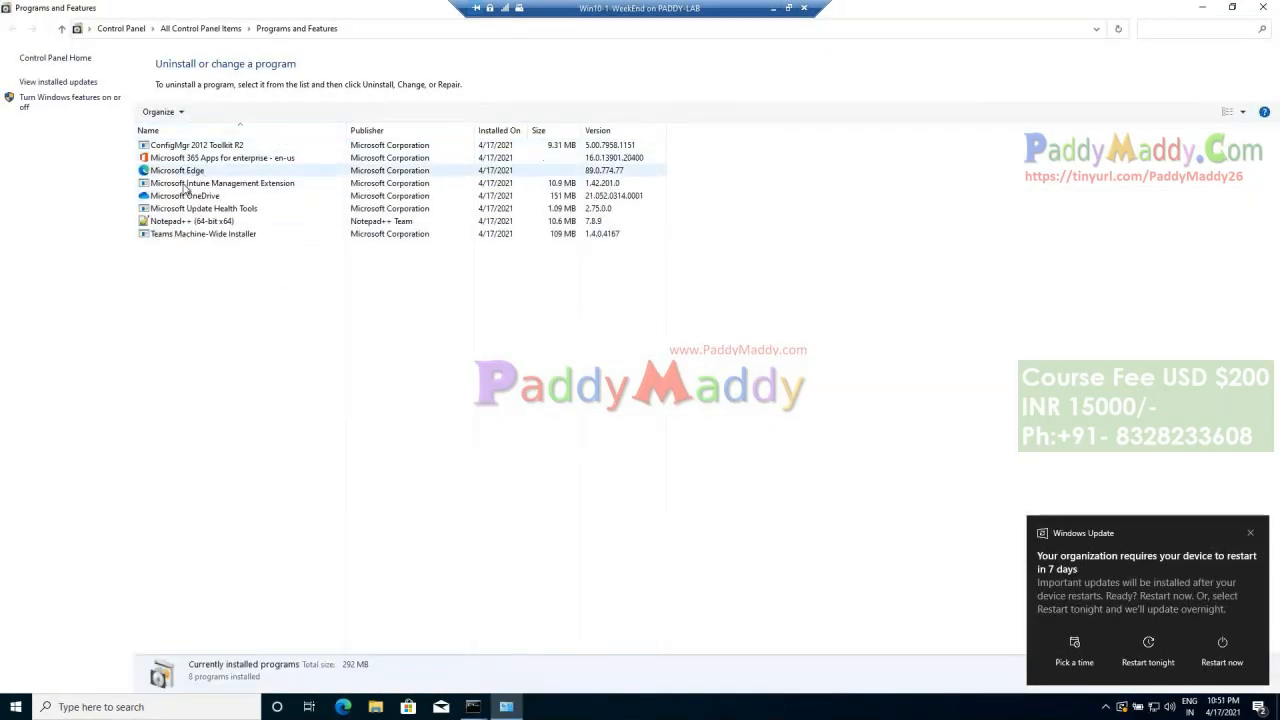
{"action": "left_click", "coordinate": [200, 149]}
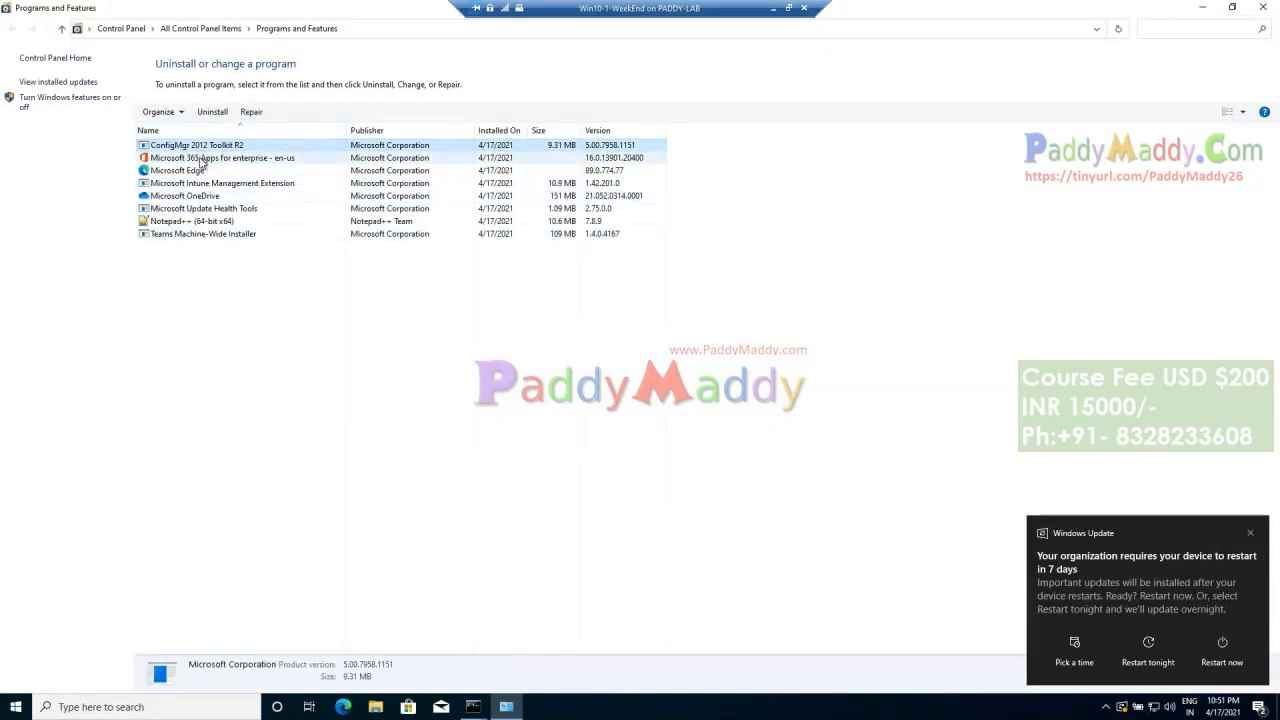
{"action": "left_click", "coordinate": [194, 161]}
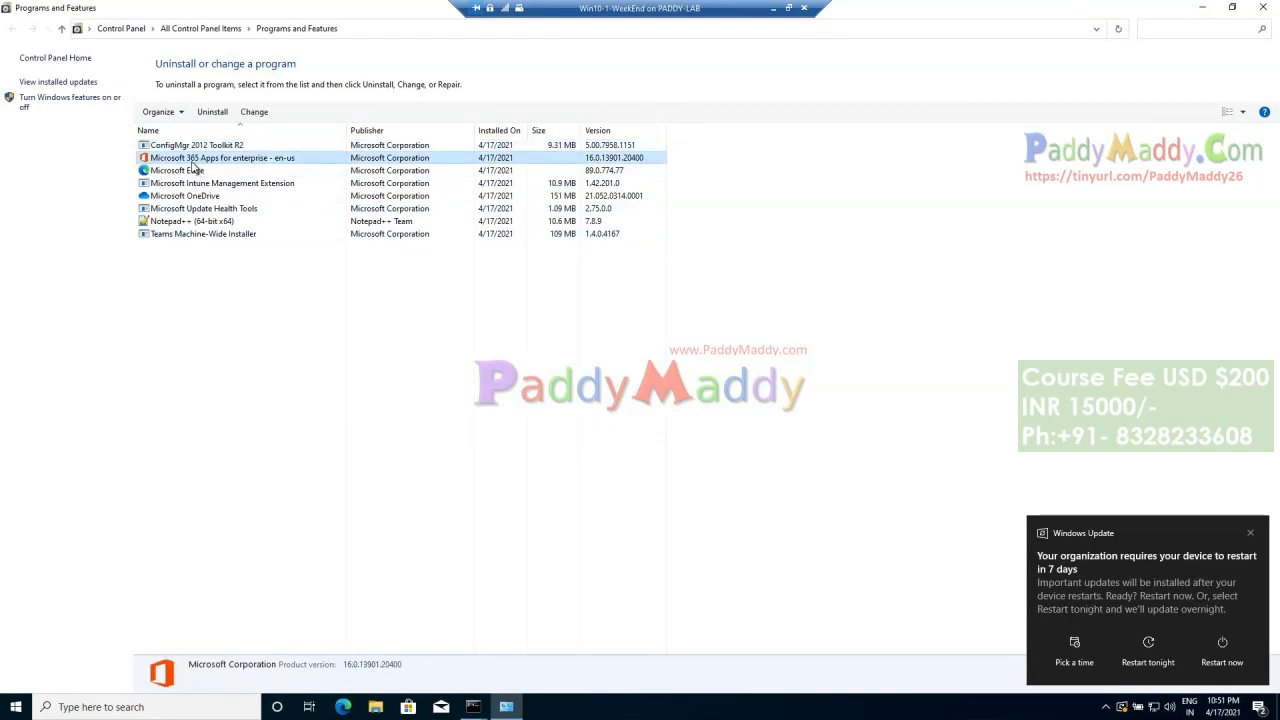
{"action": "left_click", "coordinate": [197, 223]}
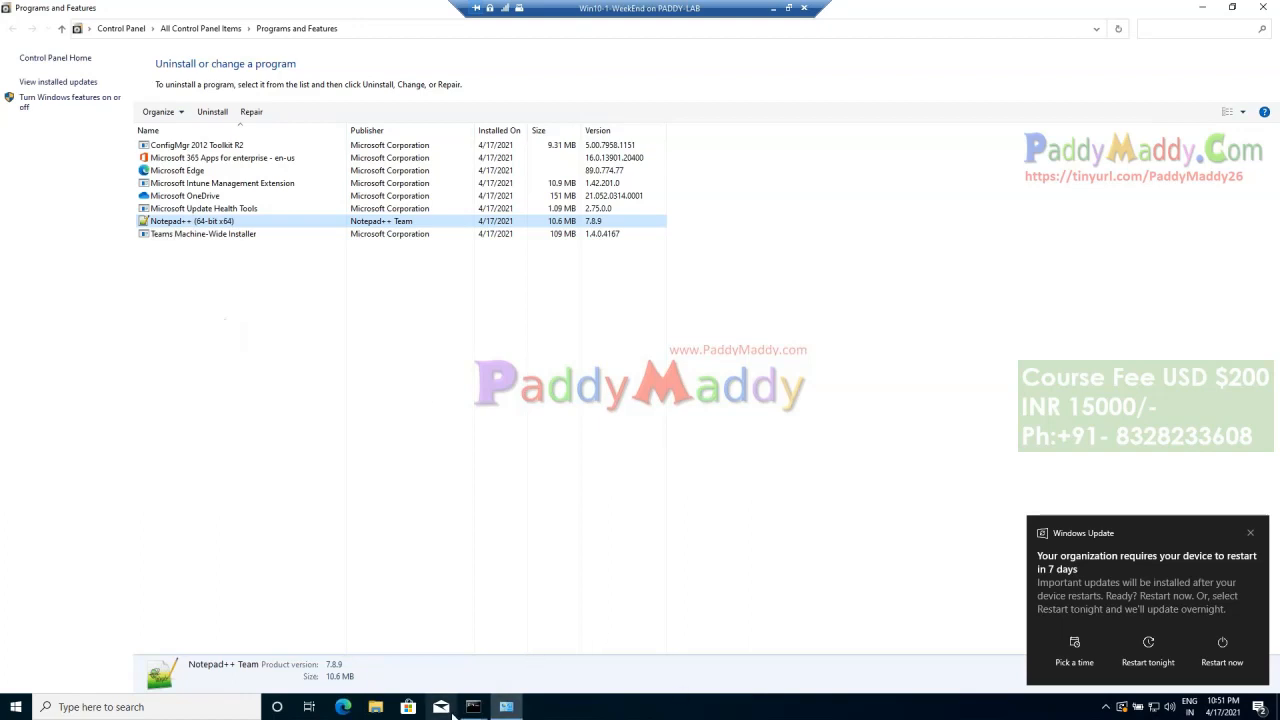
Step: Check the Windows Update status under Update & Security in the client's Windows Settings
{"action": "left_click", "coordinate": [20, 707]}
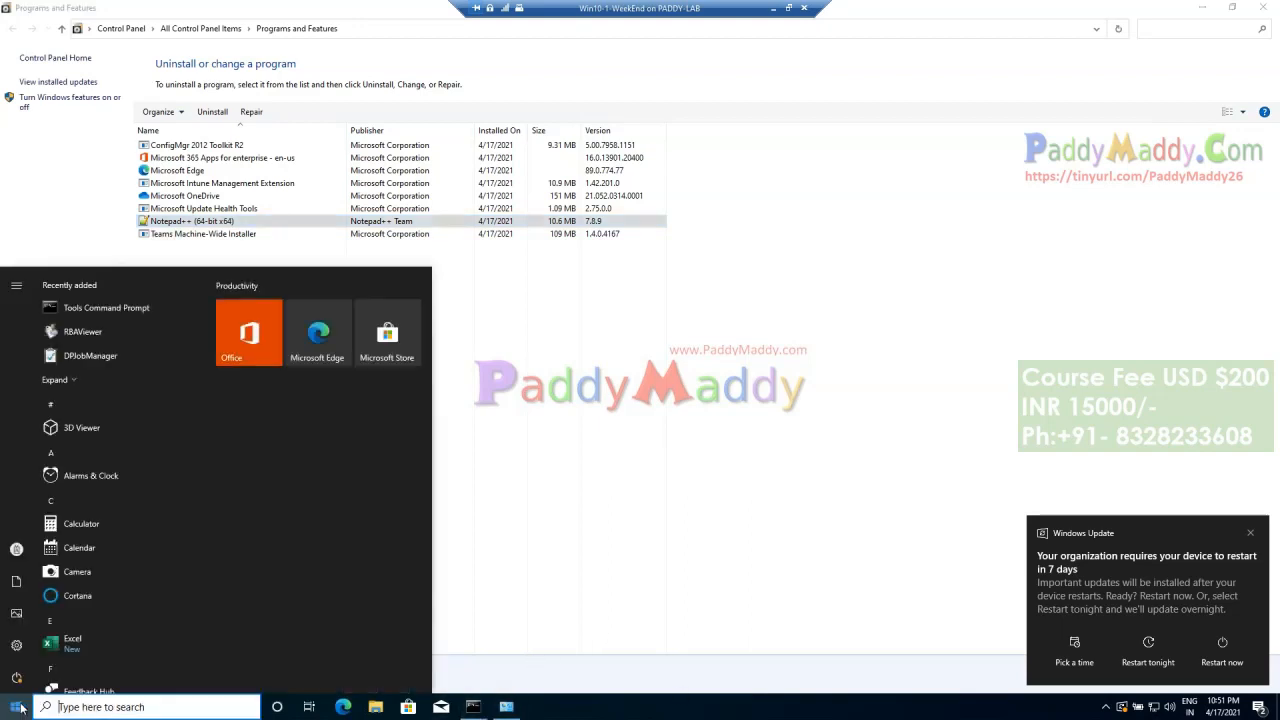
{"action": "left_click", "coordinate": [16, 645]}
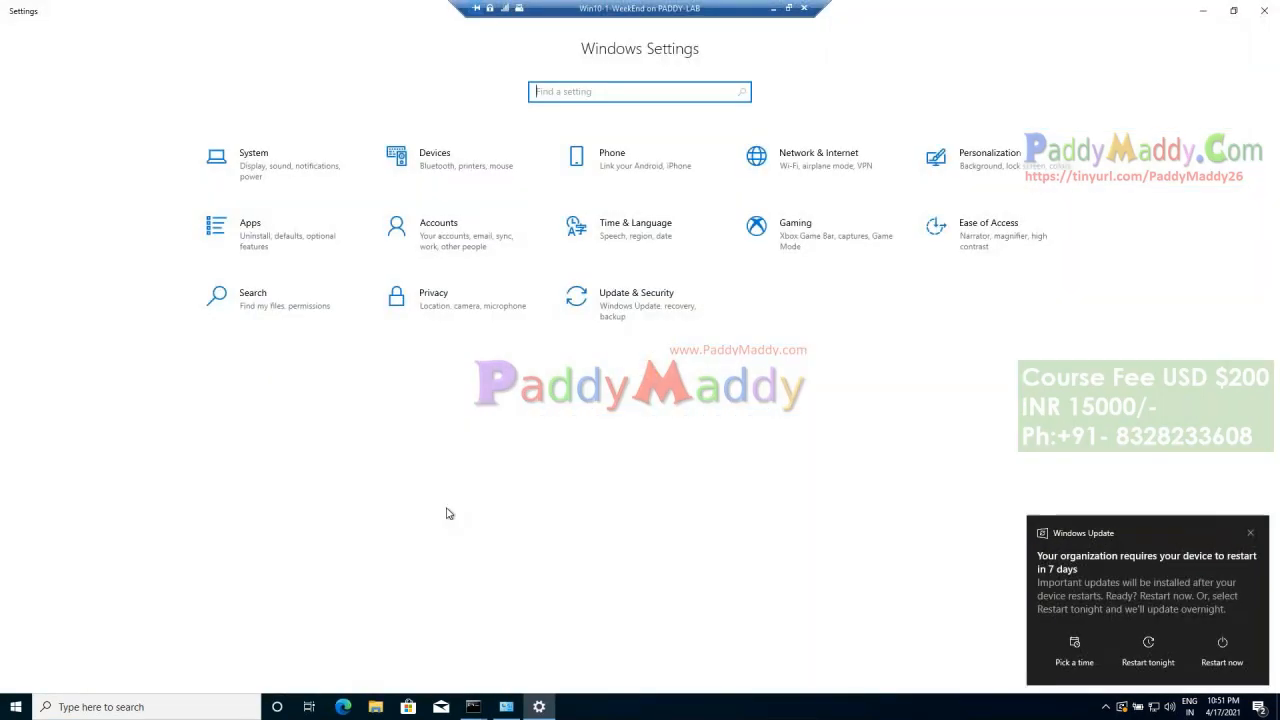
{"action": "left_click", "coordinate": [619, 328]}
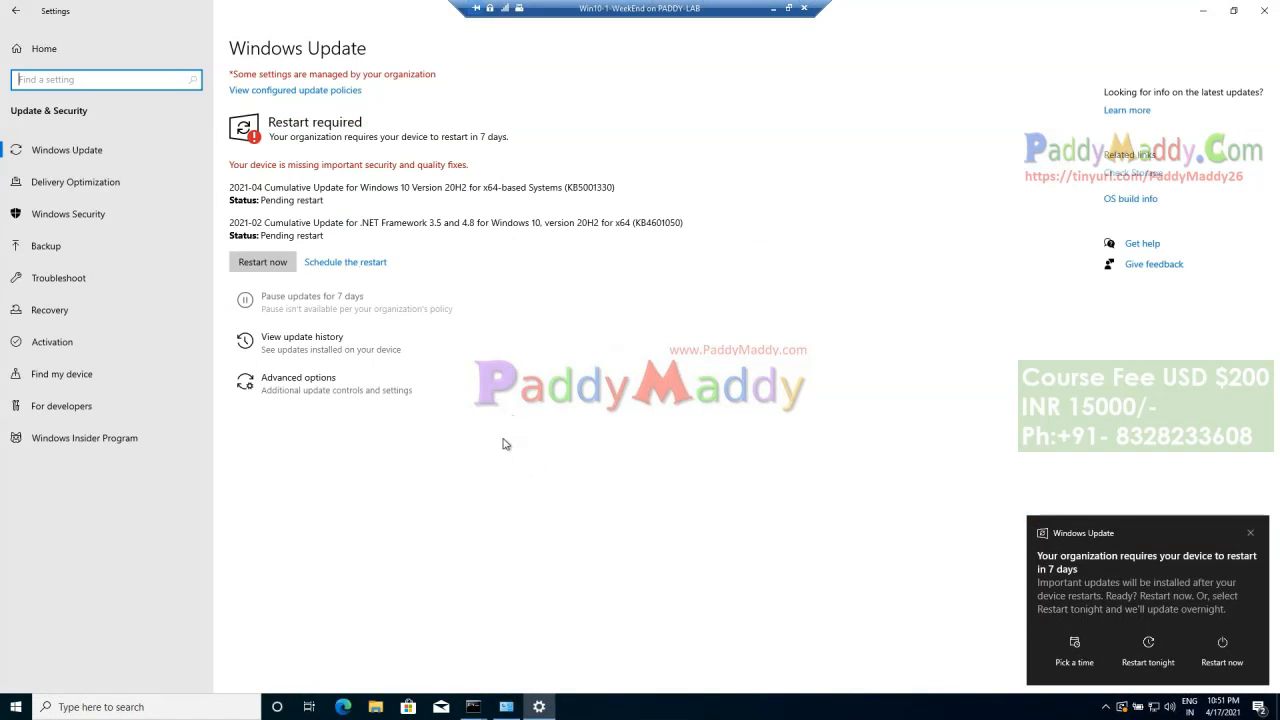
{"action": "left_click", "coordinate": [540, 708]}
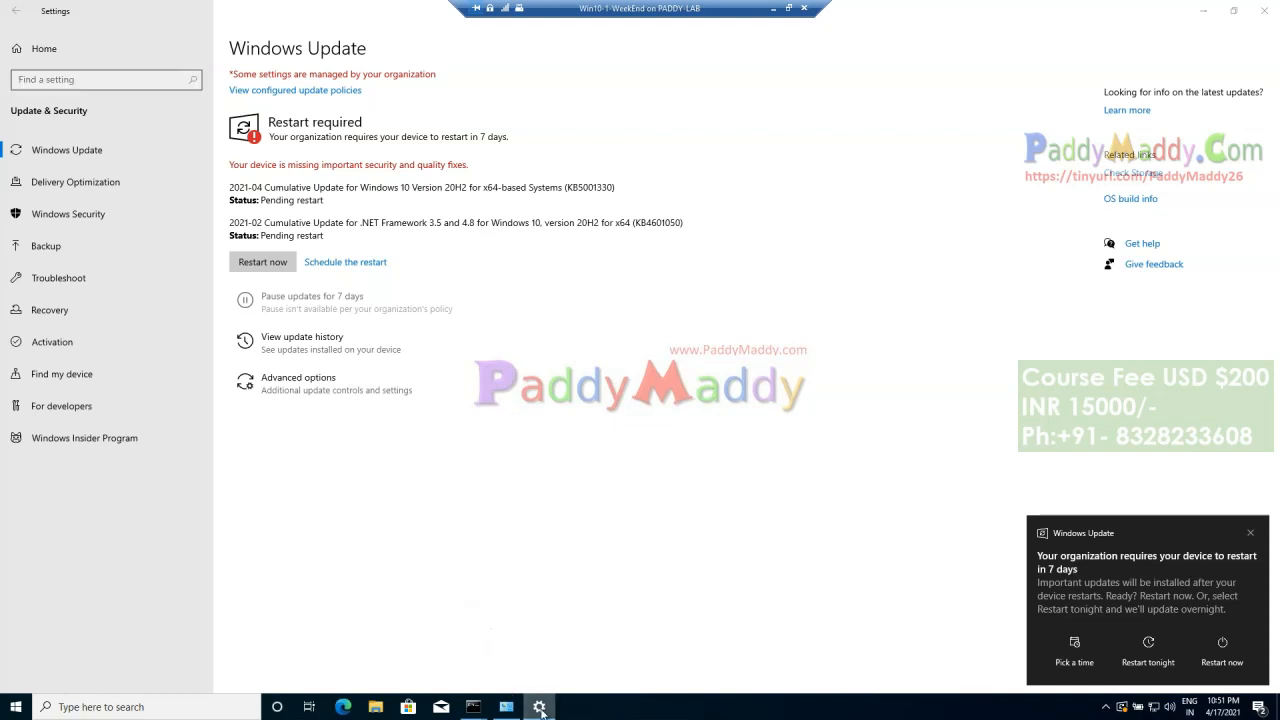
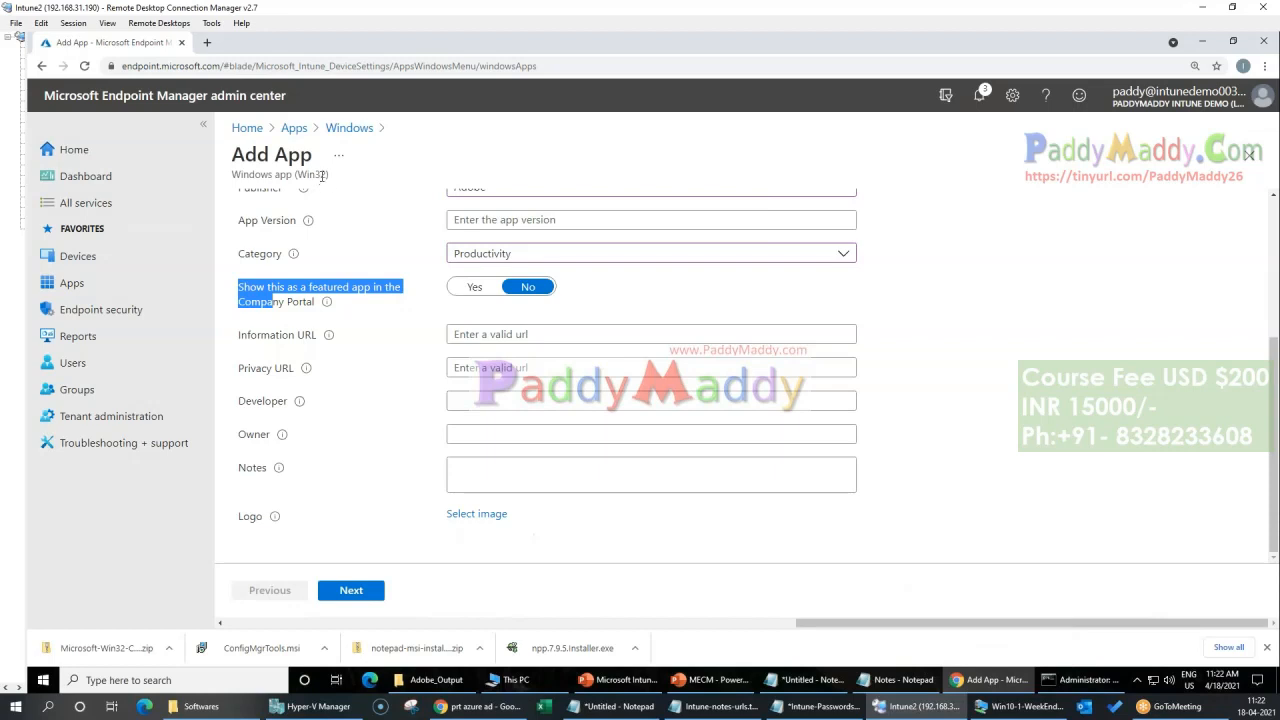
Step: Show the app as a featured app in the Company Portal and continue to the Program settings
{"action": "left_click_drag", "start_coordinate": [322, 176], "coordinate": [305, 175]}
{"action": "scroll", "coordinate": [640, 380], "scroll_direction": "up", "scroll_amount": 3}
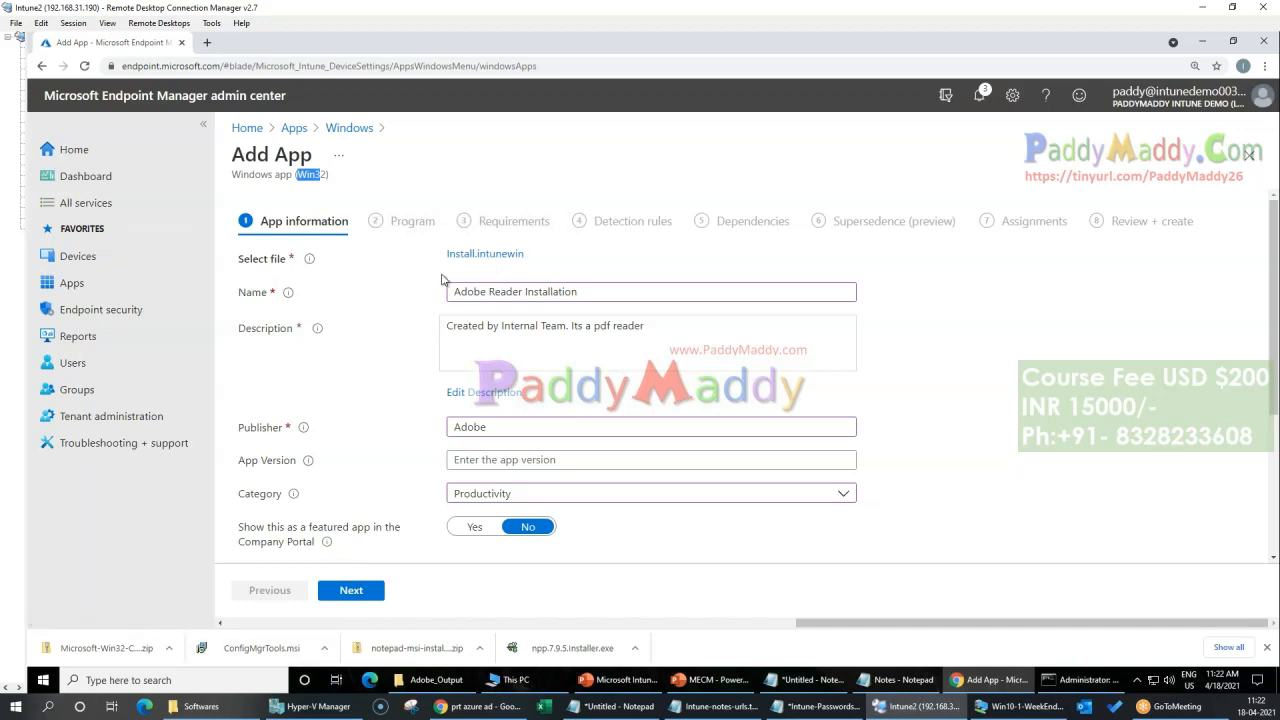
{"action": "scroll", "coordinate": [892, 444], "scroll_direction": "down", "scroll_amount": 3}
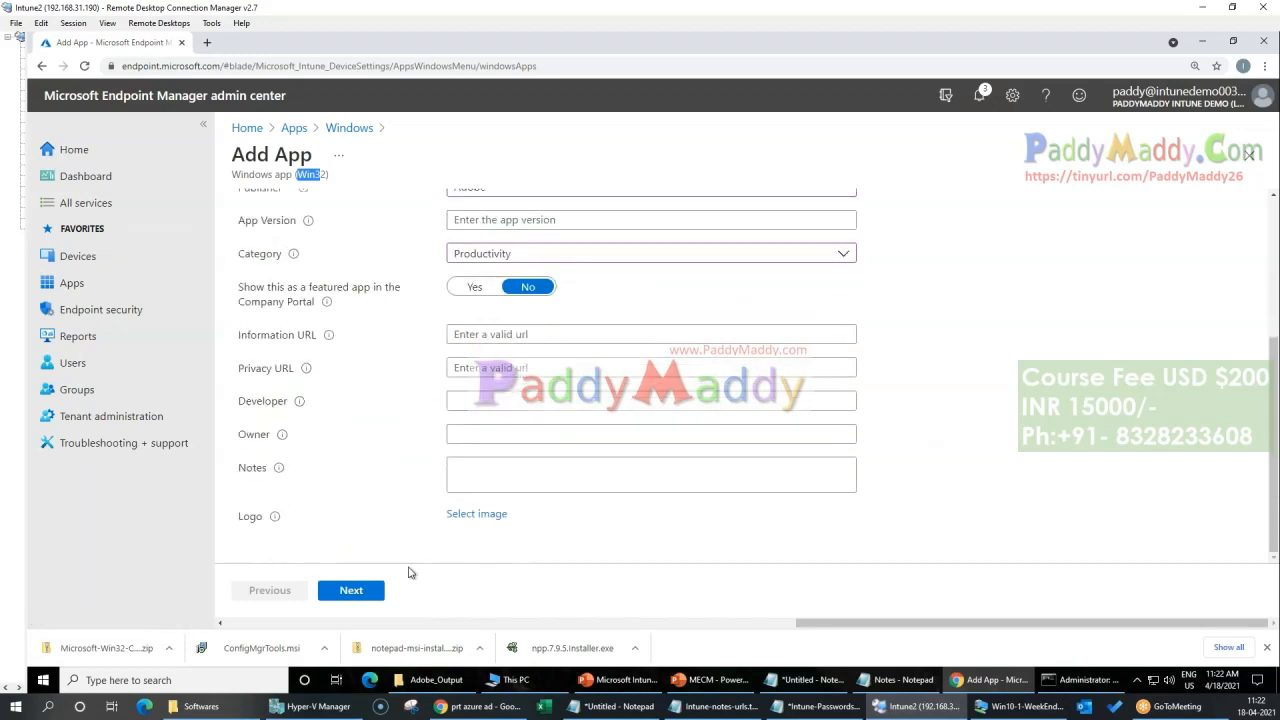
{"action": "left_click", "coordinate": [351, 590]}
{"action": "left_click", "coordinate": [272, 590]}
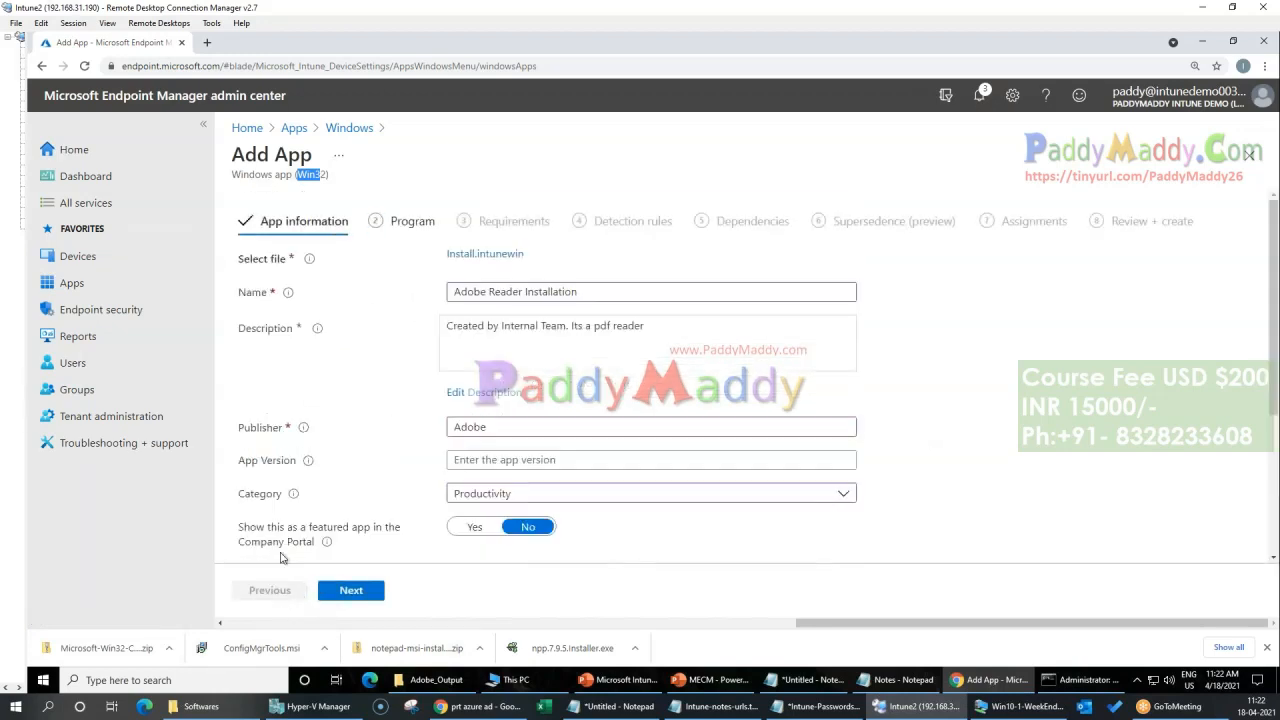
{"action": "scroll", "coordinate": [285, 478], "scroll_direction": "down", "scroll_amount": 2}
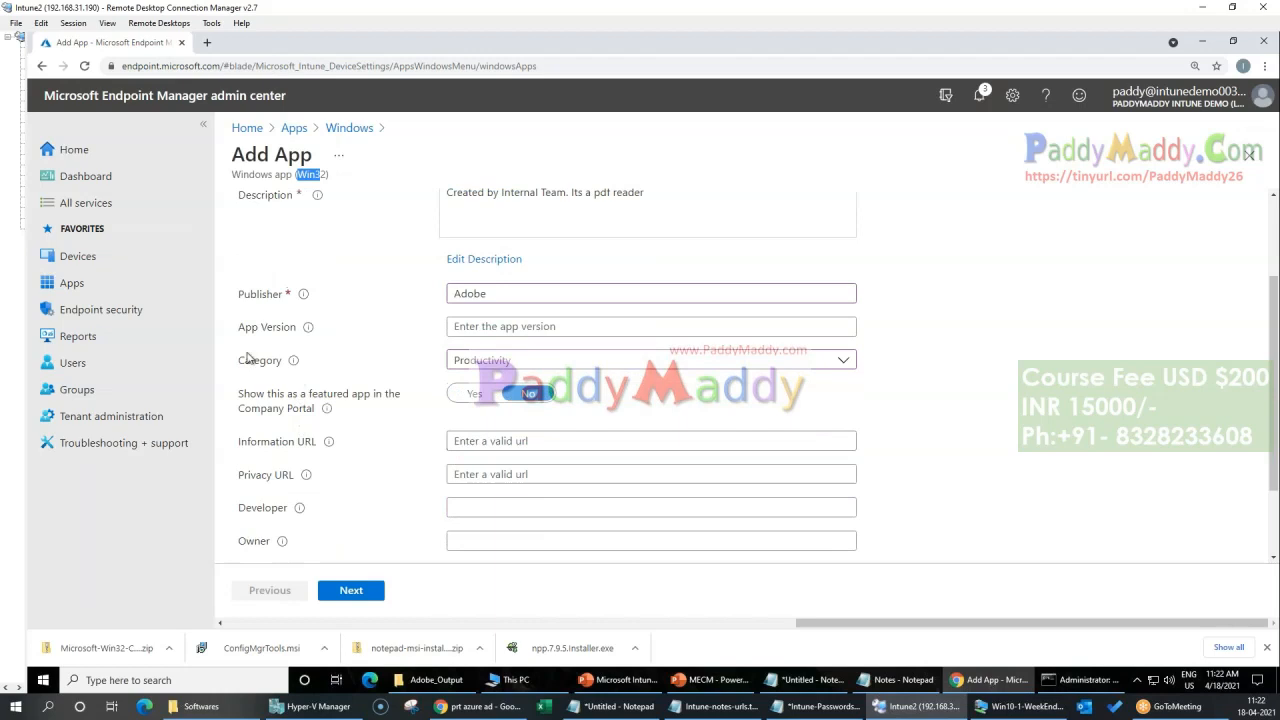
{"action": "left_click", "coordinate": [476, 398]}
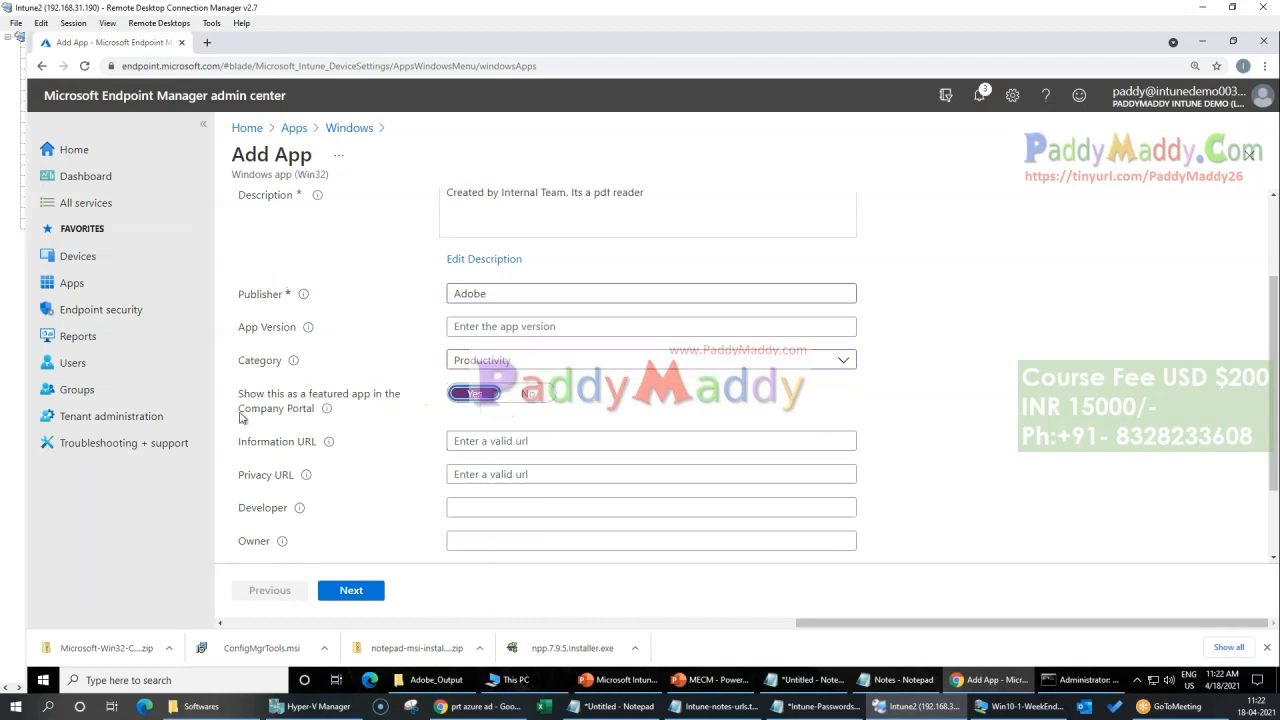
{"action": "left_click", "coordinate": [1267, 647]}
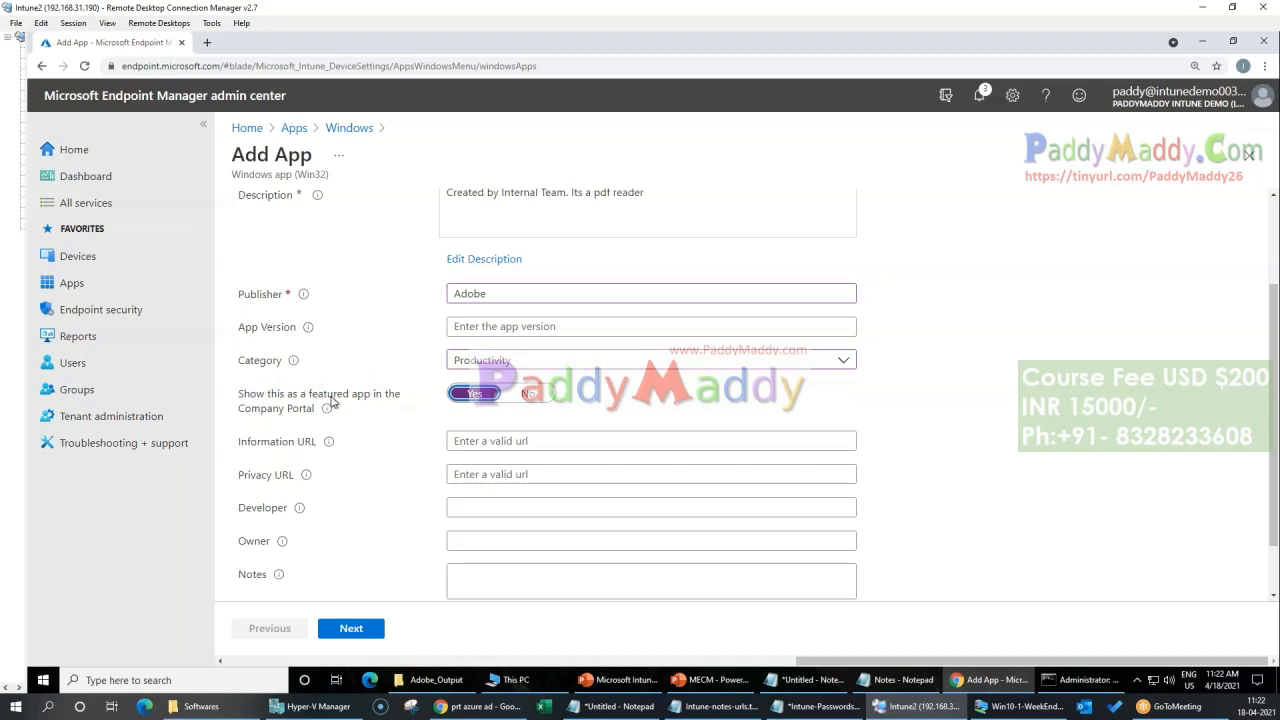
{"action": "left_click", "coordinate": [366, 627]}
{"action": "left_click", "coordinate": [357, 630]}
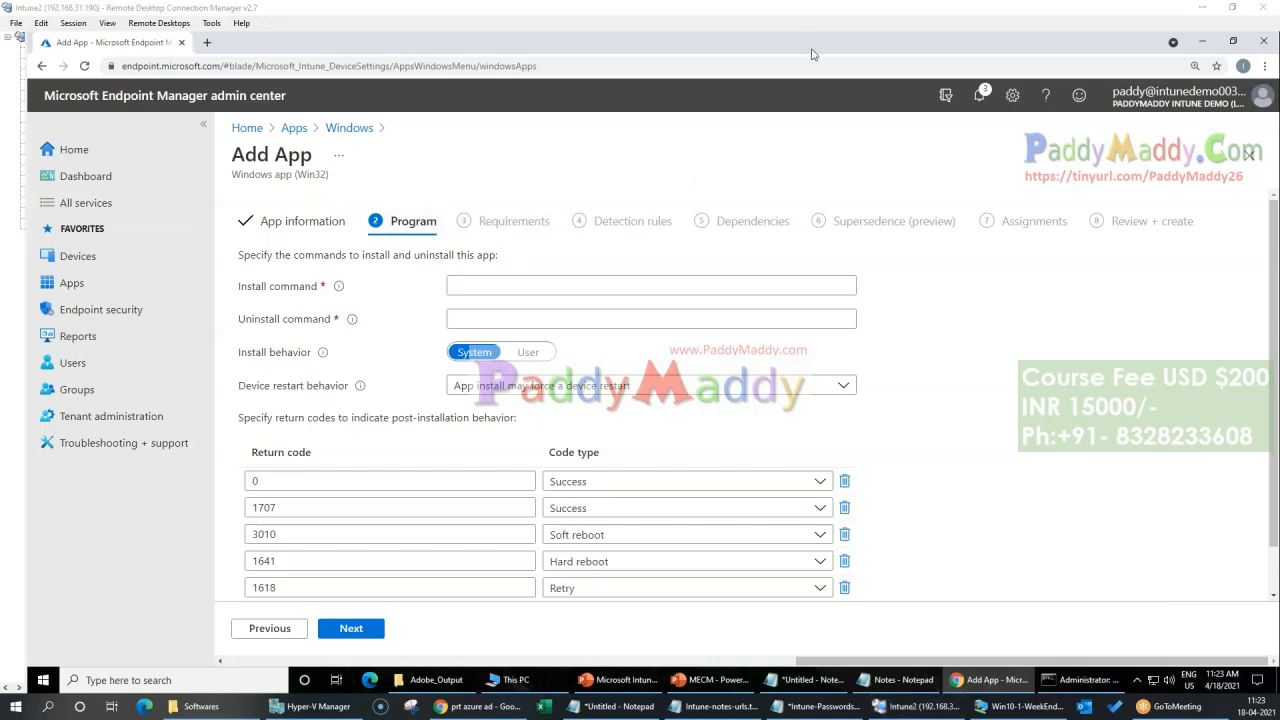
{"action": "left_click_drag", "start_coordinate": [403, 196], "coordinate": [453, 155]}
{"action": "mouse_move", "coordinate": [498, 194]}
{"action": "left_mouse_down"}
{"action": "mouse_move", "coordinate": [572, 152]}
{"action": "mouse_move", "coordinate": [704, 136]}
{"action": "left_mouse_up"}
{"action": "mouse_move", "coordinate": [356, 148]}
{"action": "left_mouse_down"}
{"action": "mouse_move", "coordinate": [688, 264]}
{"action": "mouse_move", "coordinate": [700, 140]}
{"action": "mouse_move", "coordinate": [362, 142]}
{"action": "left_mouse_up"}
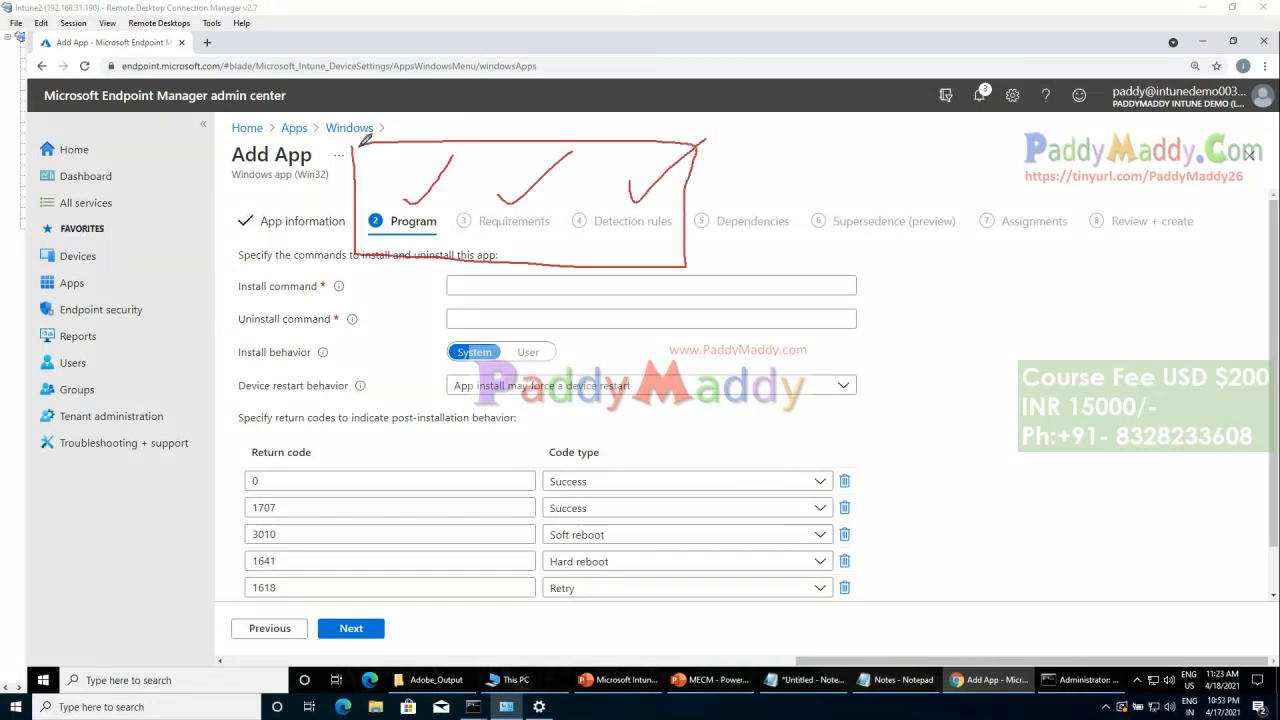
Step: Copy the Install.bat file name from the Intune\Adobe source folder and use it as the app's install command
{"action": "left_click", "coordinate": [455, 688]}
{"action": "left_click", "coordinate": [279, 76]}
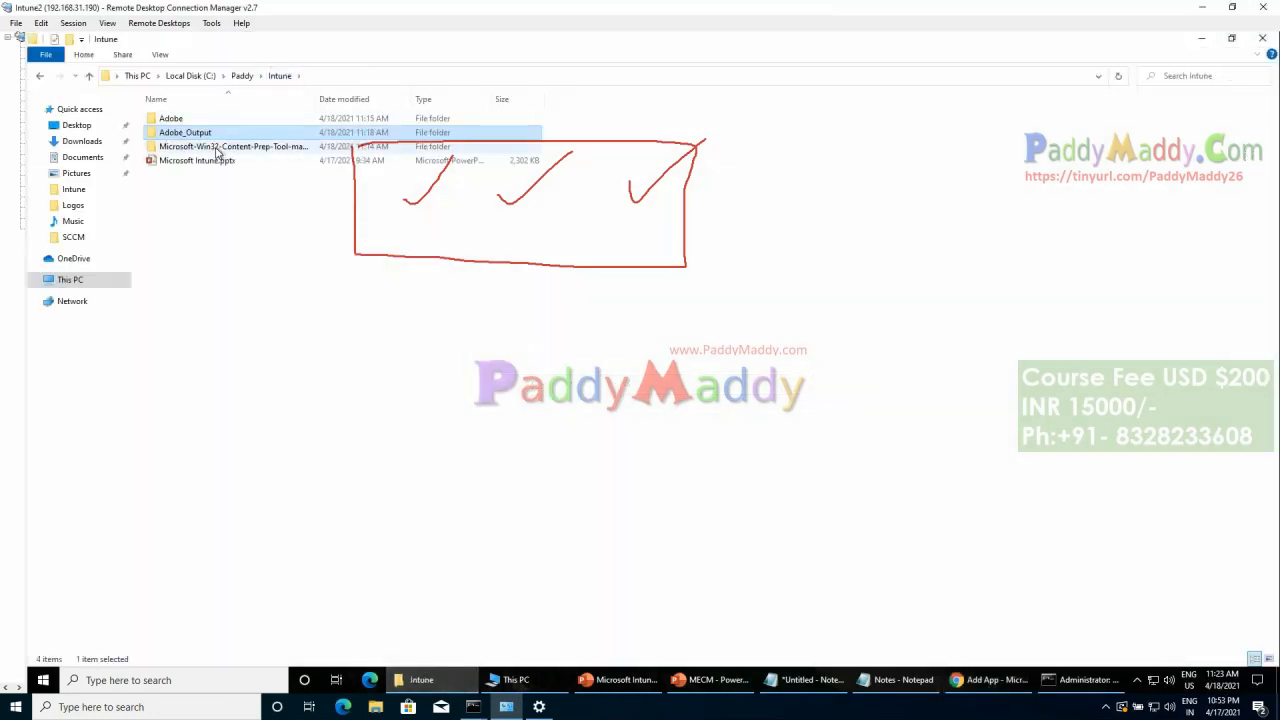
{"action": "double_click", "coordinate": [170, 118]}
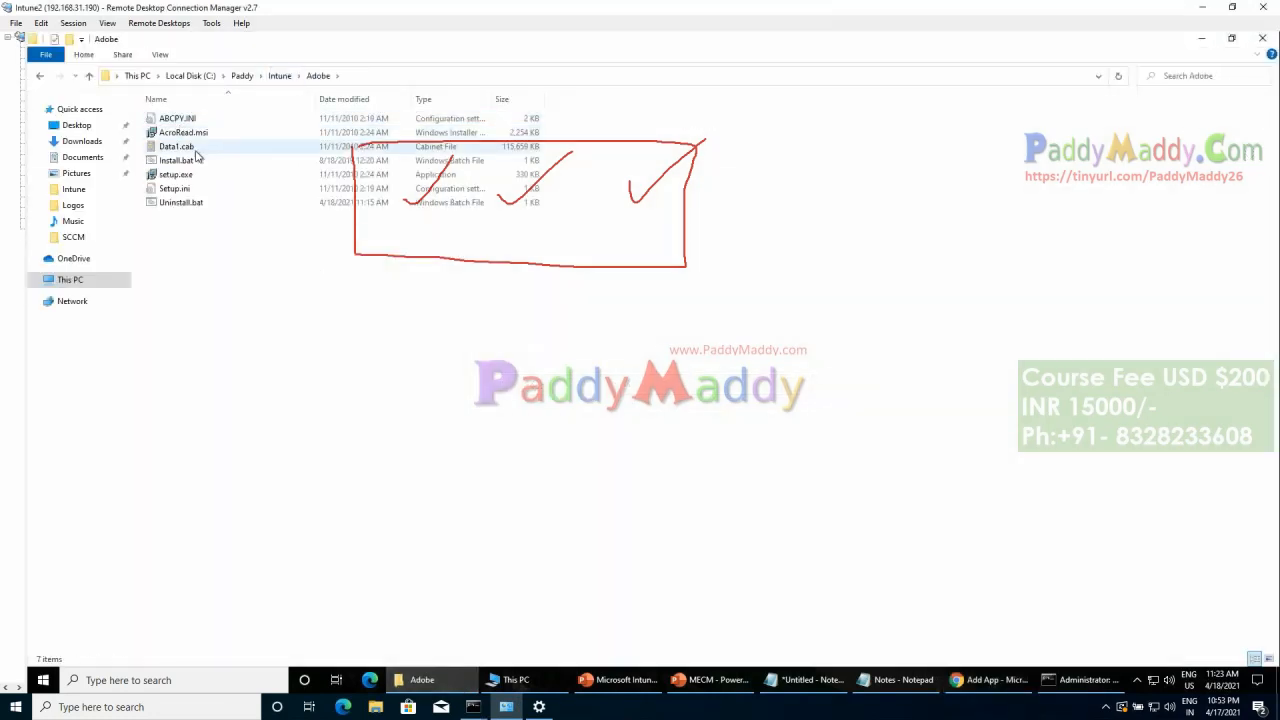
{"action": "left_click", "coordinate": [180, 160]}
{"action": "left_click", "coordinate": [197, 160]}
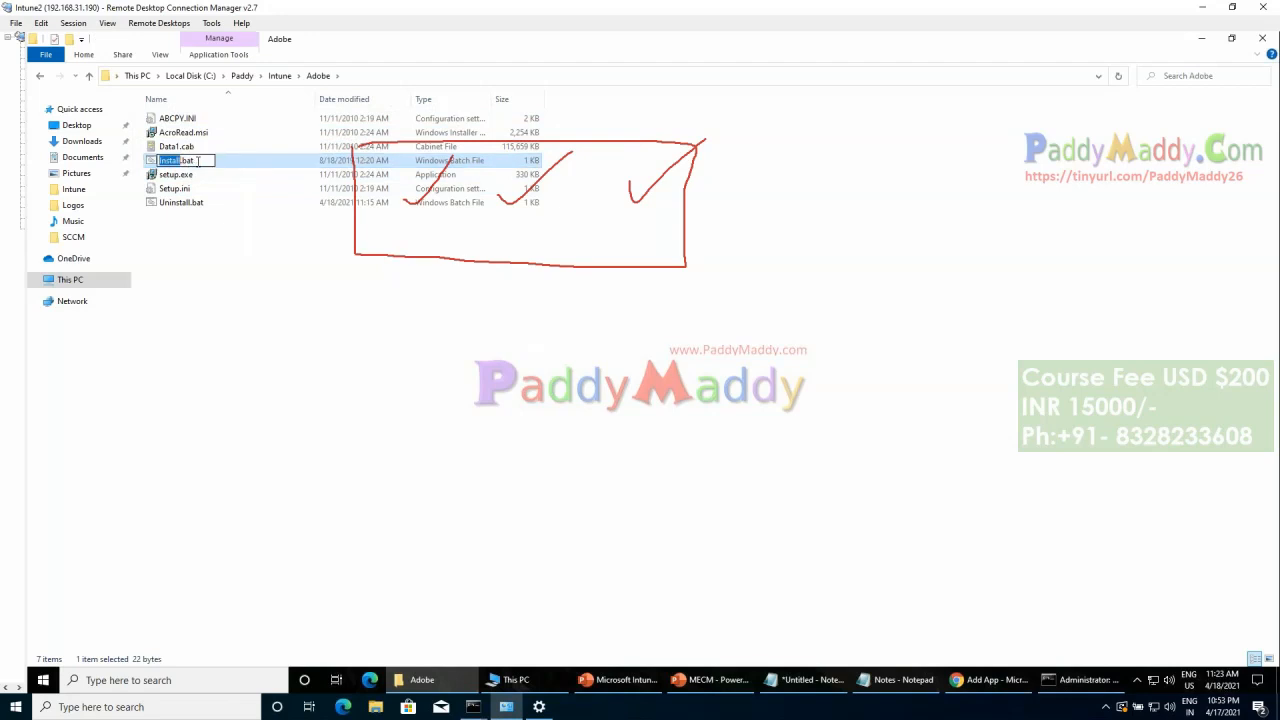
{"action": "left_click", "coordinate": [450, 688]}
{"action": "left_click", "coordinate": [491, 286]}
{"action": "type", "text": "Install.bat"}
Step: Copy the Uninstall.bat file name from the Adobe source folder and use it as the app's uninstall command
{"action": "left_click", "coordinate": [489, 317]}
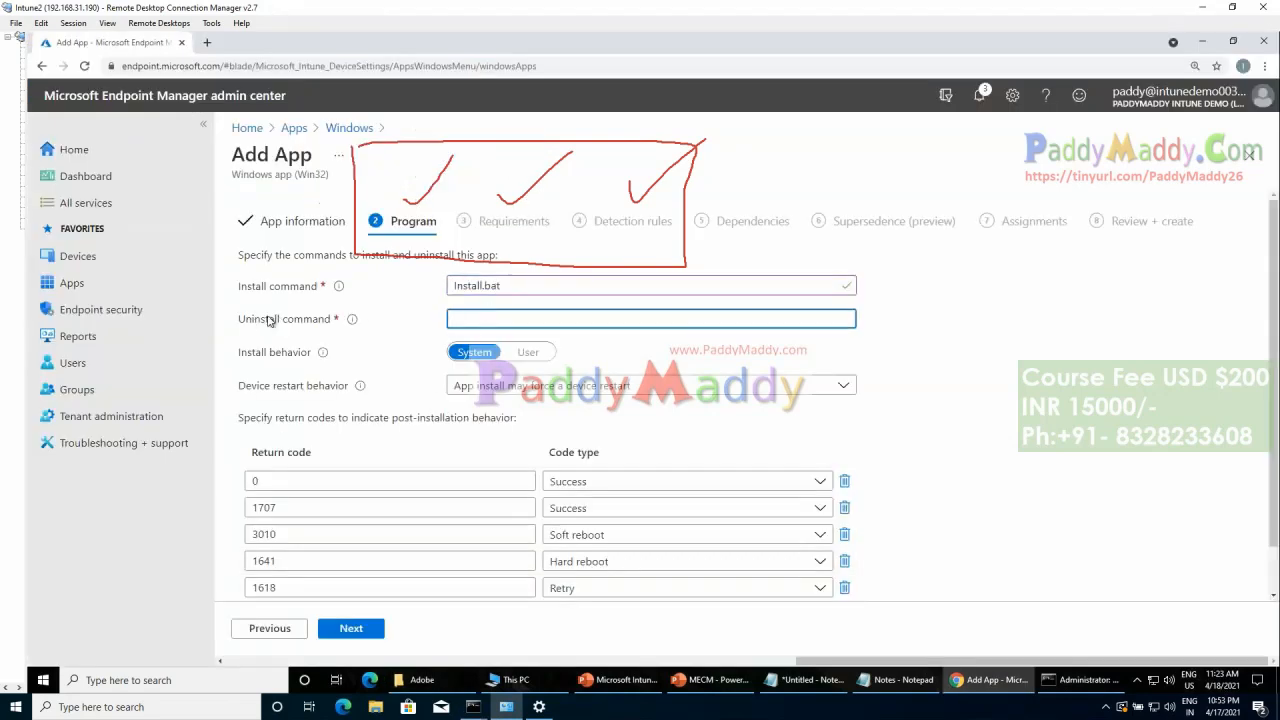
{"action": "left_click", "coordinate": [418, 680]}
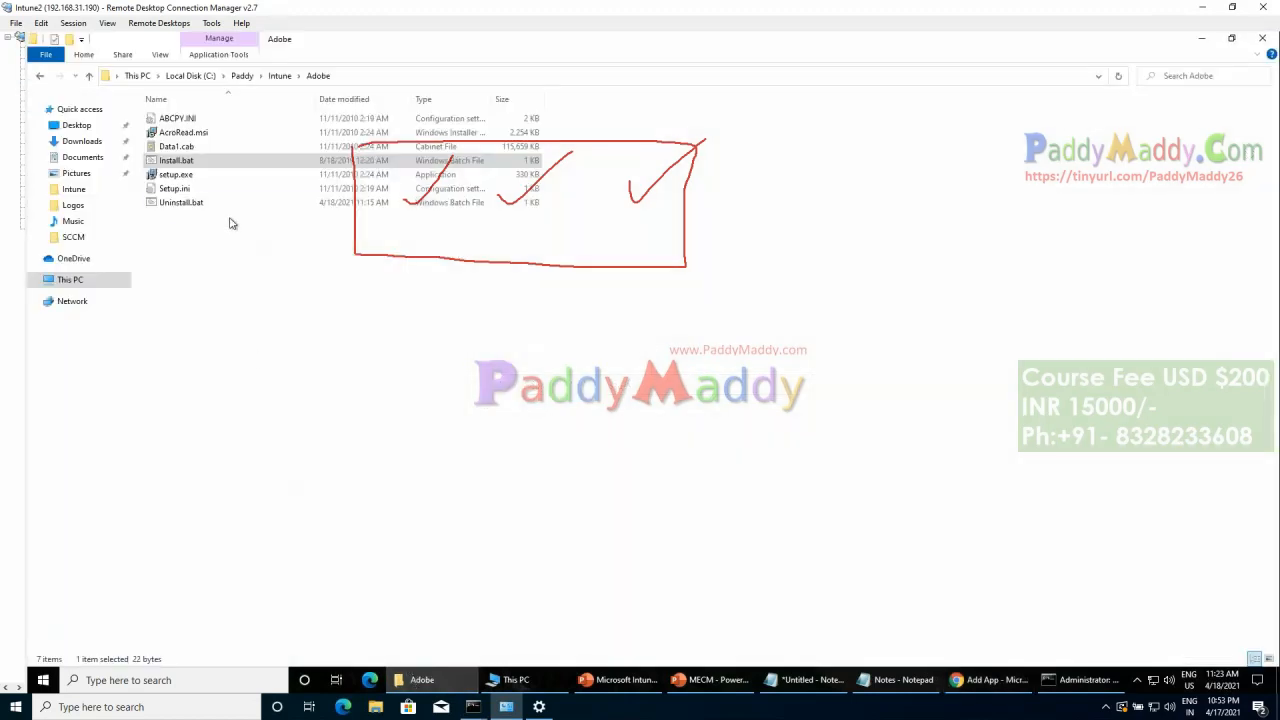
{"action": "left_click", "coordinate": [189, 206]}
{"action": "key", "text": "F2"}
{"action": "key", "text": "End"}
{"action": "key", "text": "ctrl+a"}
{"action": "key", "text": "ctrl+c"}
{"action": "left_click", "coordinate": [420, 680]}
{"action": "key", "text": "ctrl+v"}
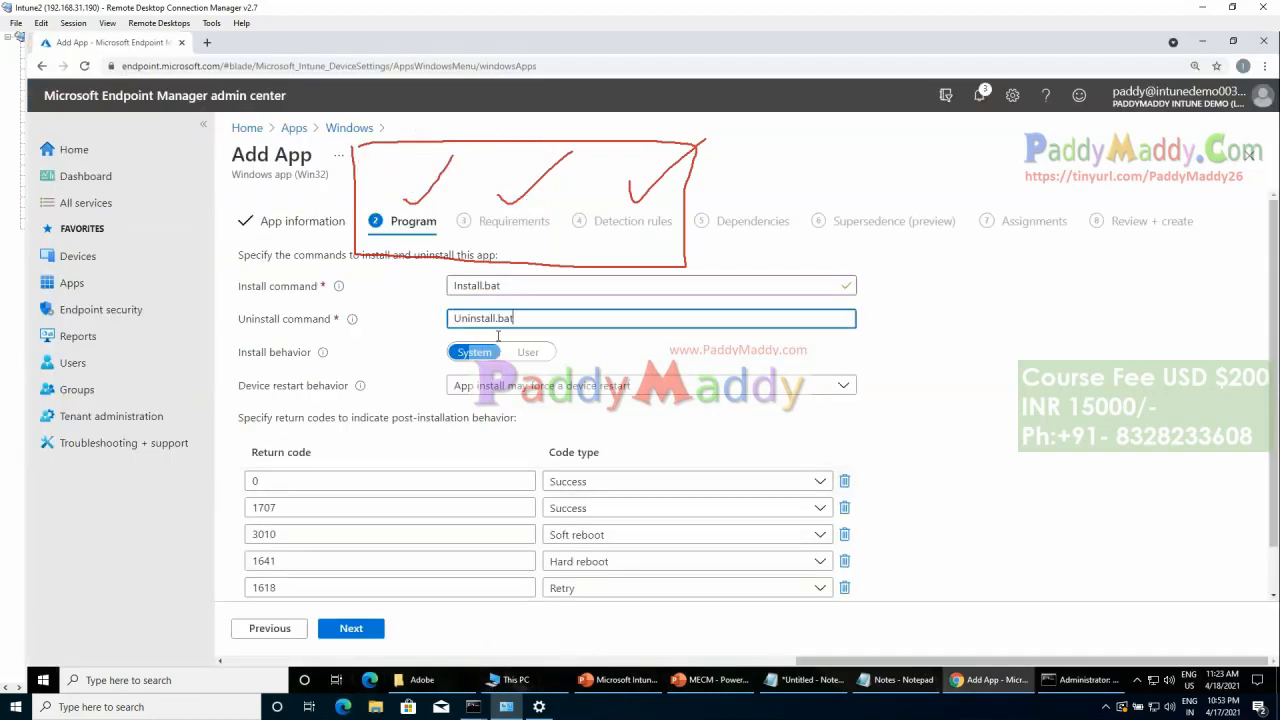
{"action": "left_click", "coordinate": [1104, 443]}
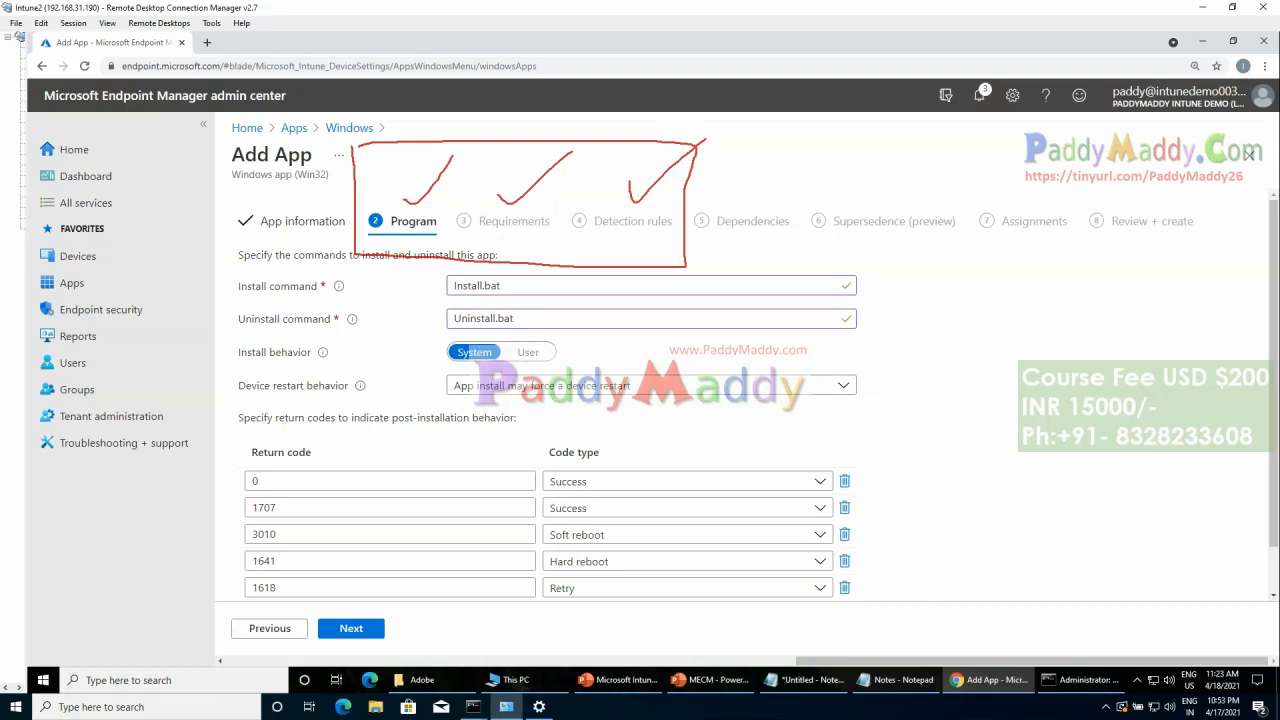
Step: Choose System as the install behavior, keep the listed return codes and continue to the Requirements settings
{"action": "left_click", "coordinate": [458, 356]}
{"action": "left_click", "coordinate": [1097, 435]}
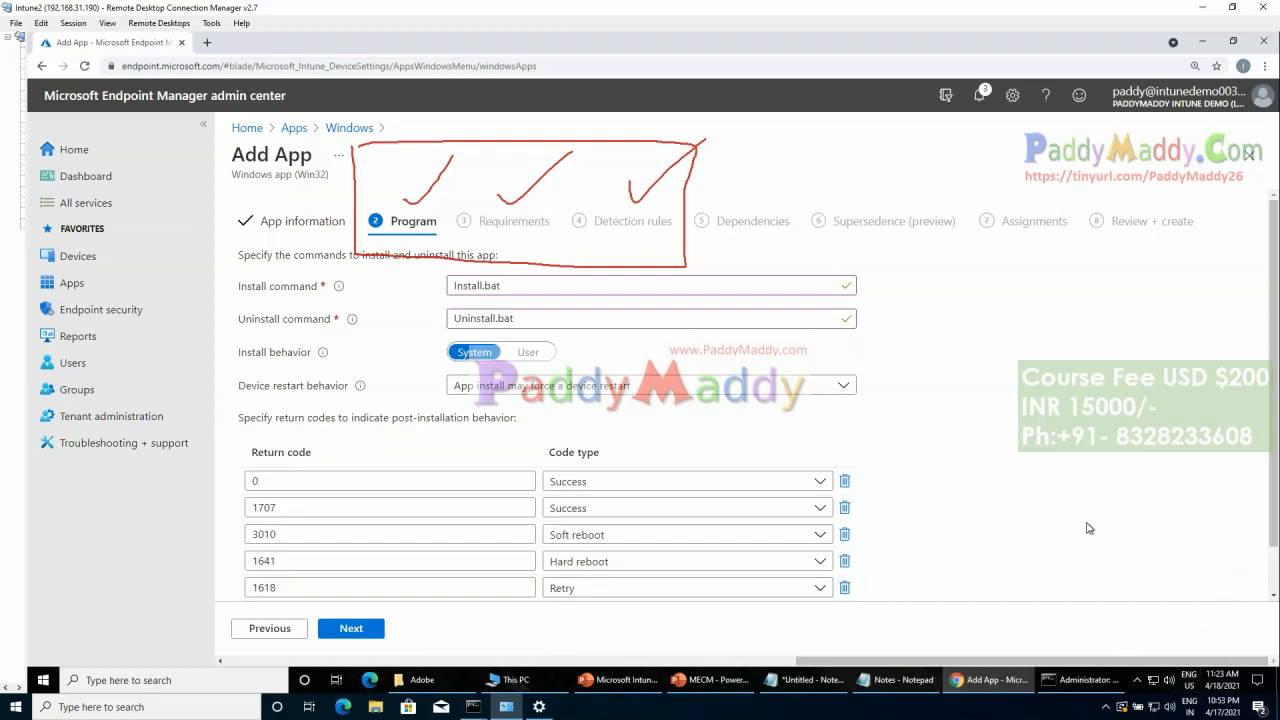
{"action": "scroll", "coordinate": [1089, 528], "scroll_direction": "down", "scroll_amount": 1}
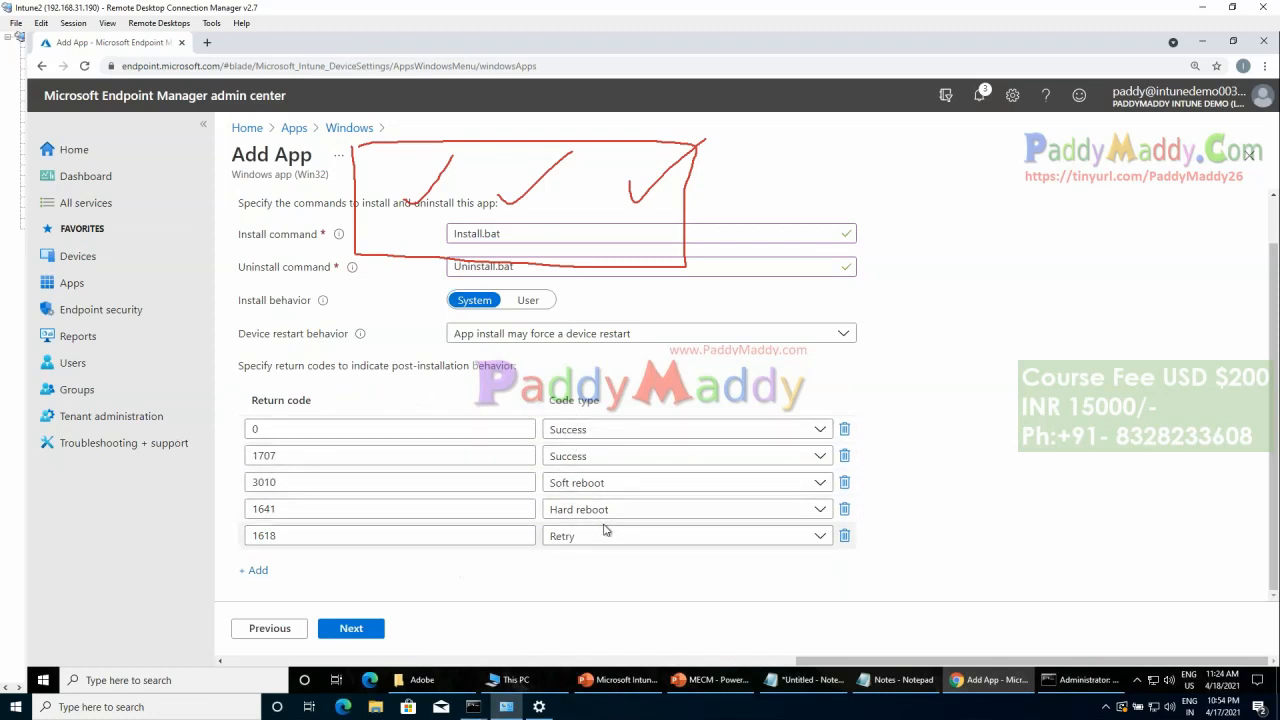
{"action": "left_click", "coordinate": [351, 630]}
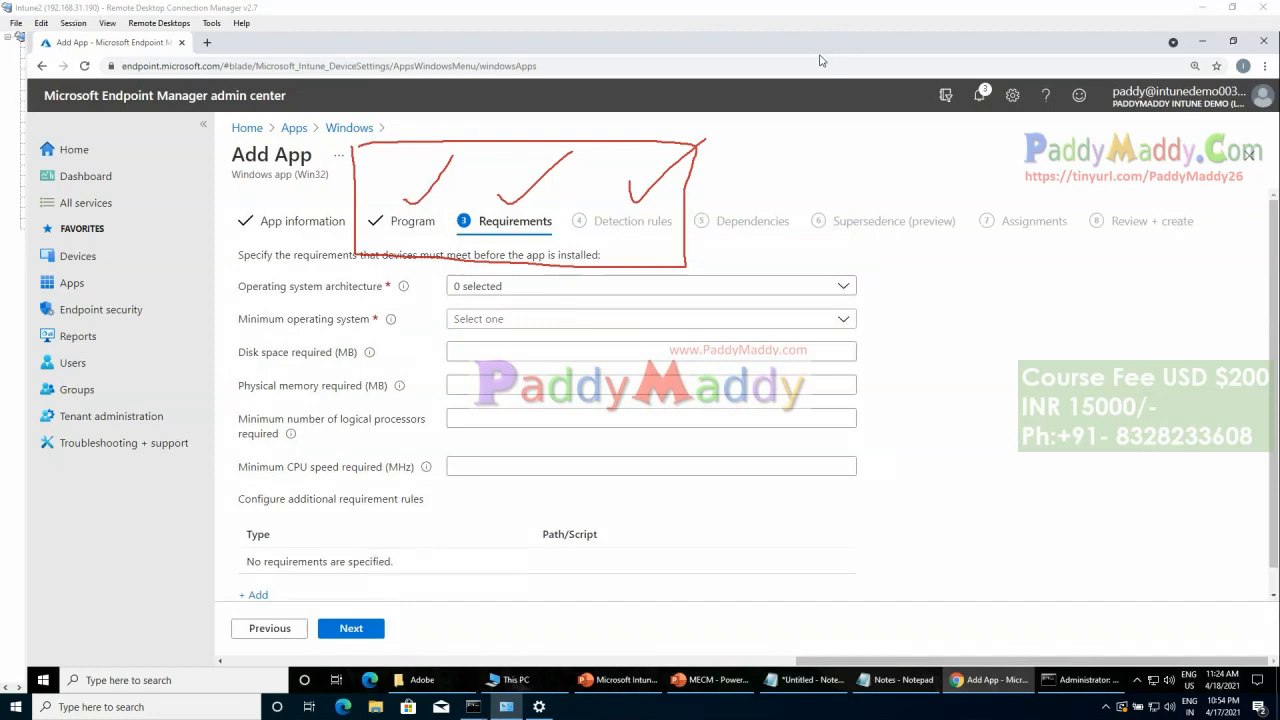
{"action": "left_click_drag", "start_coordinate": [372, 232], "coordinate": [464, 138]}
{"action": "mouse_move", "coordinate": [560, 180]}
{"action": "left_mouse_down"}
{"action": "mouse_move", "coordinate": [436, 195]}
{"action": "mouse_move", "coordinate": [584, 208]}
{"action": "mouse_move", "coordinate": [518, 150]}
{"action": "left_mouse_up"}
{"action": "left_click_drag", "start_coordinate": [242, 306], "coordinate": [378, 305]}
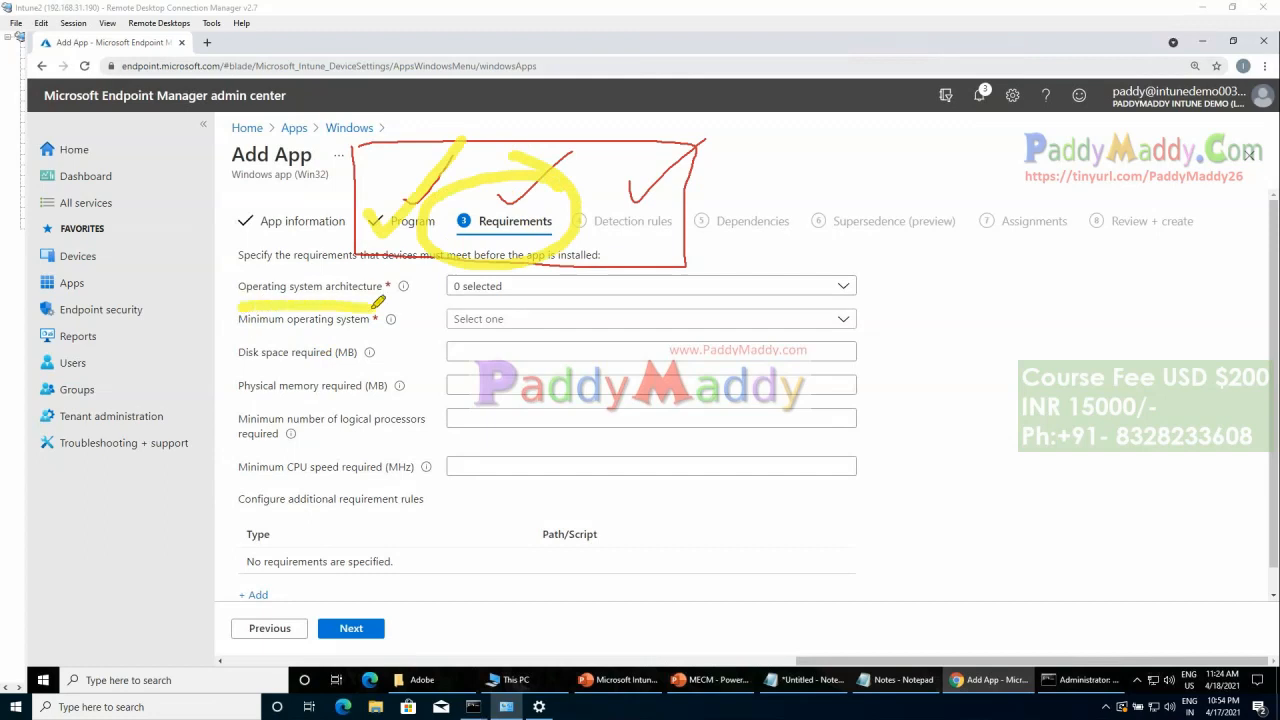
{"action": "left_click_drag", "start_coordinate": [785, 280], "coordinate": [840, 258]}
{"action": "left_click_drag", "start_coordinate": [398, 343], "coordinate": [445, 334]}
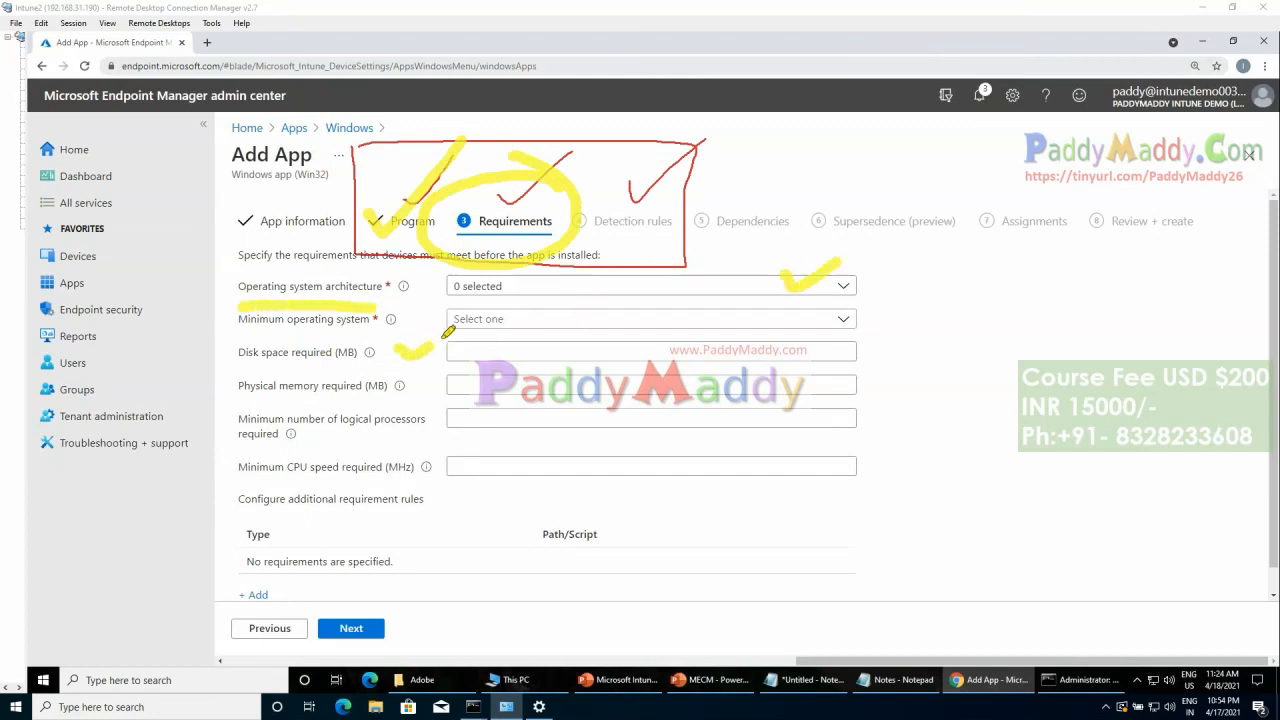
{"action": "mouse_move", "coordinate": [430, 410]}
{"action": "left_mouse_down"}
{"action": "mouse_move", "coordinate": [447, 427]}
{"action": "mouse_move", "coordinate": [510, 404]}
{"action": "left_mouse_up"}
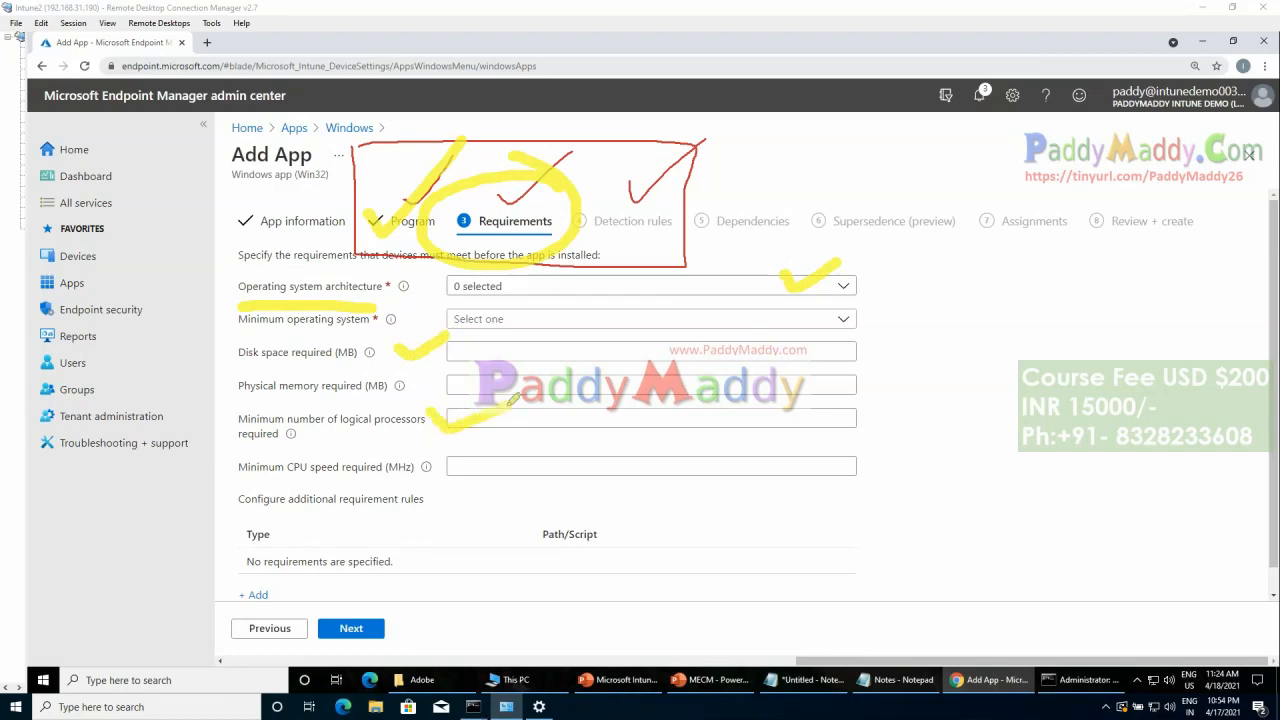
{"action": "mouse_move", "coordinate": [855, 245]}
{"action": "left_mouse_down"}
{"action": "mouse_move", "coordinate": [982, 365]}
{"action": "mouse_move", "coordinate": [917, 568]}
{"action": "left_mouse_up"}
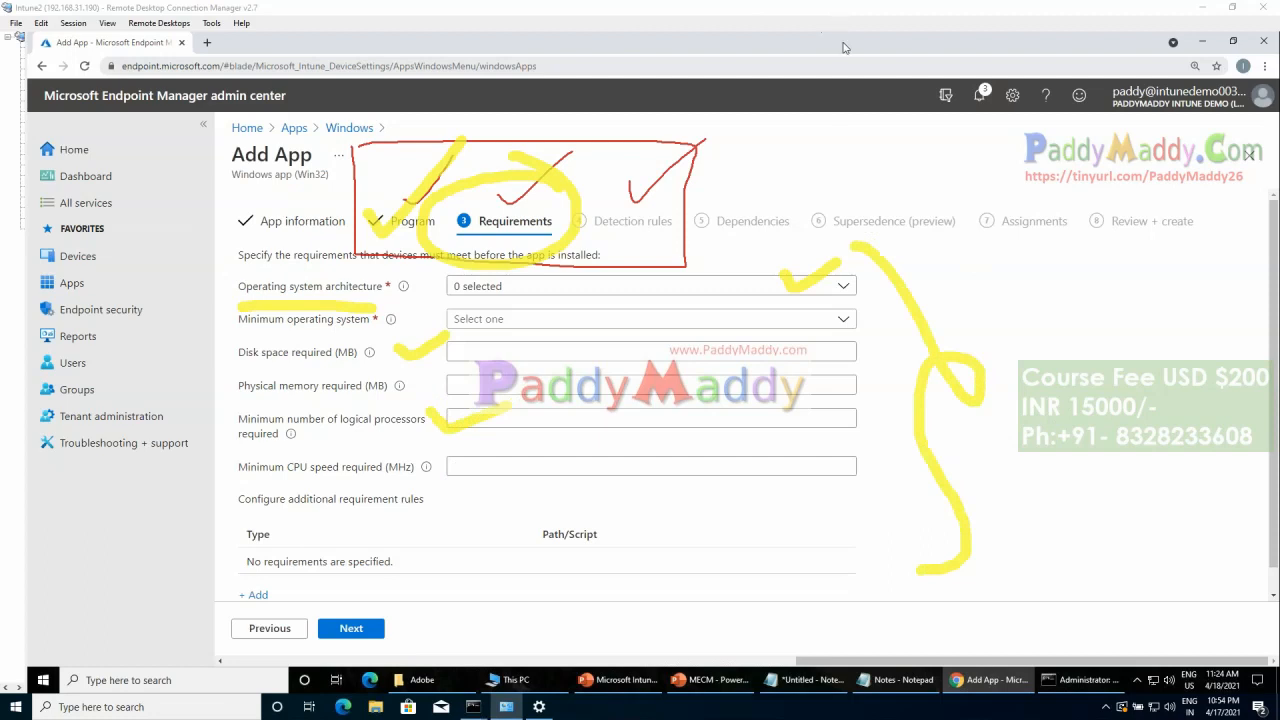
{"action": "left_click", "coordinate": [829, 127]}
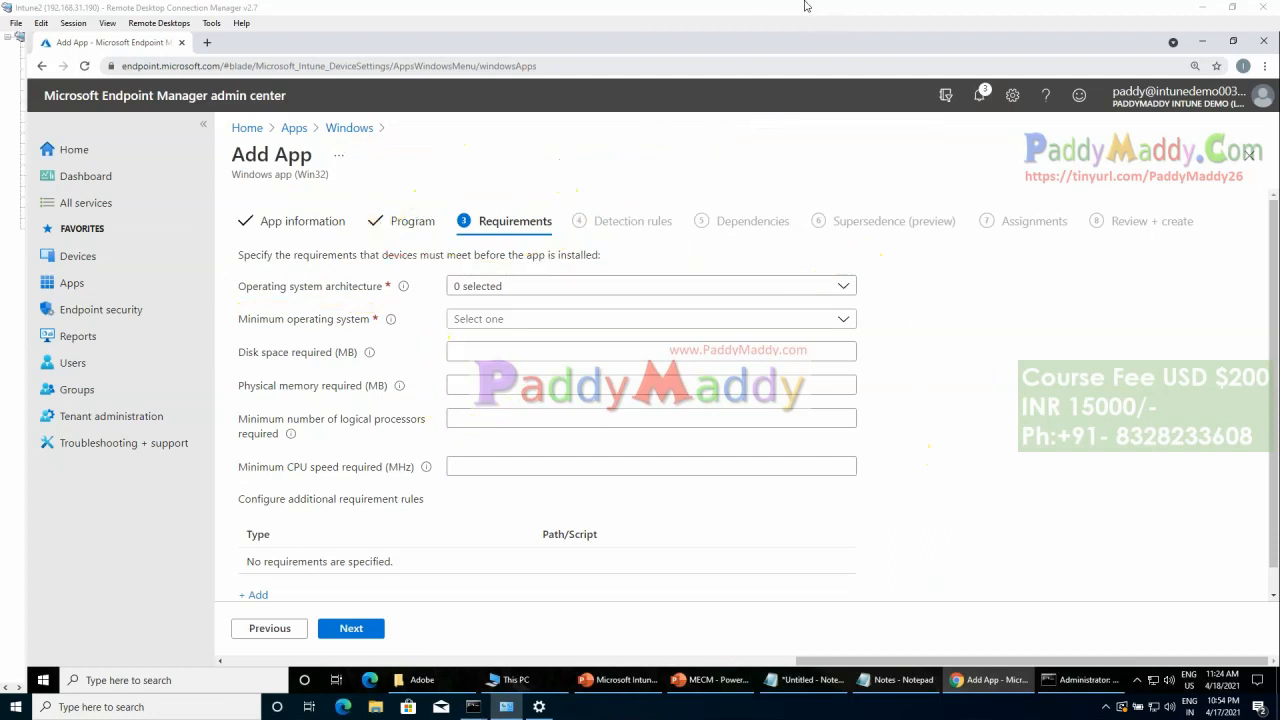
Step: Set the required operating system architecture to 64-bit only
{"action": "left_click", "coordinate": [525, 286]}
{"action": "left_click", "coordinate": [461, 336]}
{"action": "left_click", "coordinate": [461, 311]}
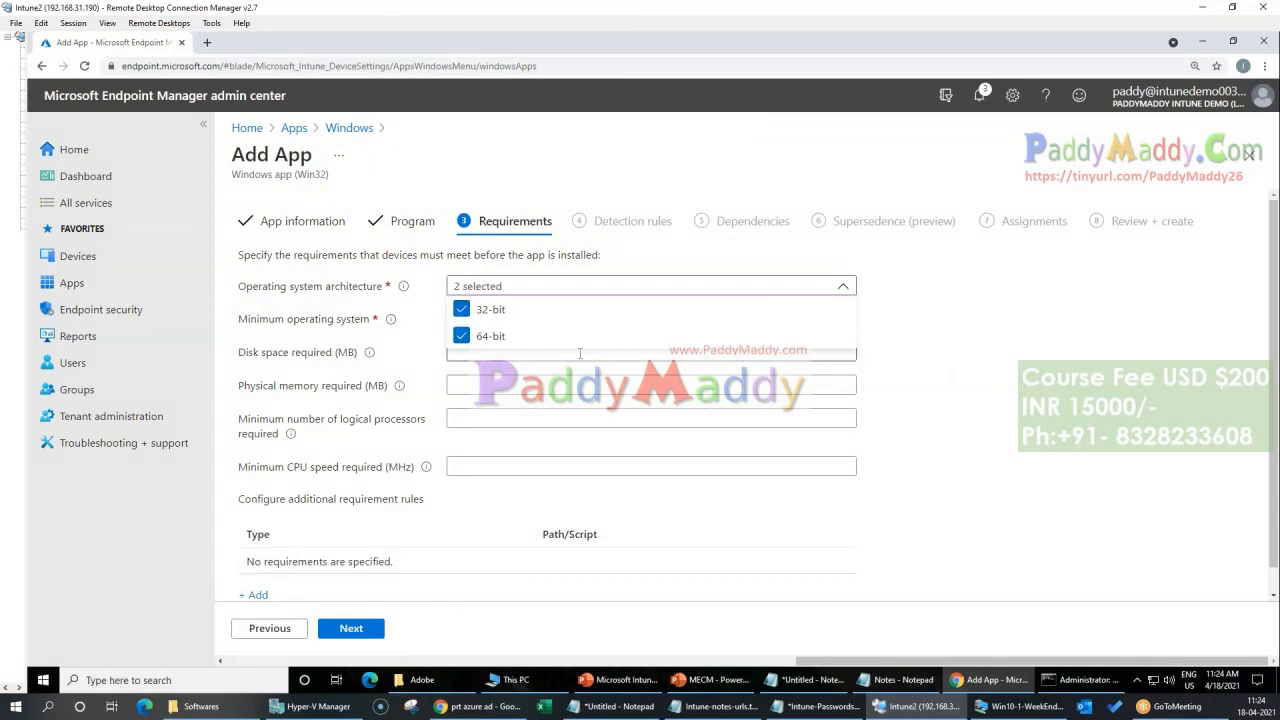
{"action": "left_click", "coordinate": [461, 310]}
{"action": "left_click", "coordinate": [1037, 390]}
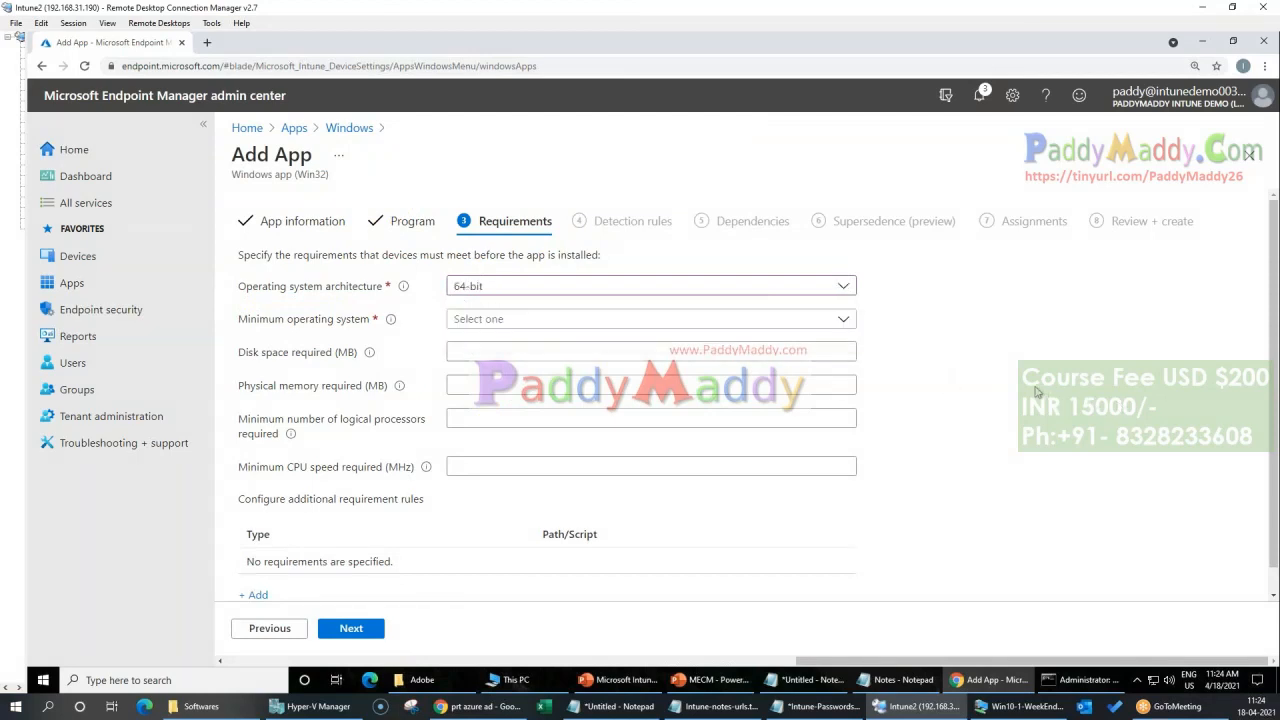
Step: Set the minimum operating system to Windows 10 1809 and continue to the Detection rules settings
{"action": "left_click", "coordinate": [580, 319]}
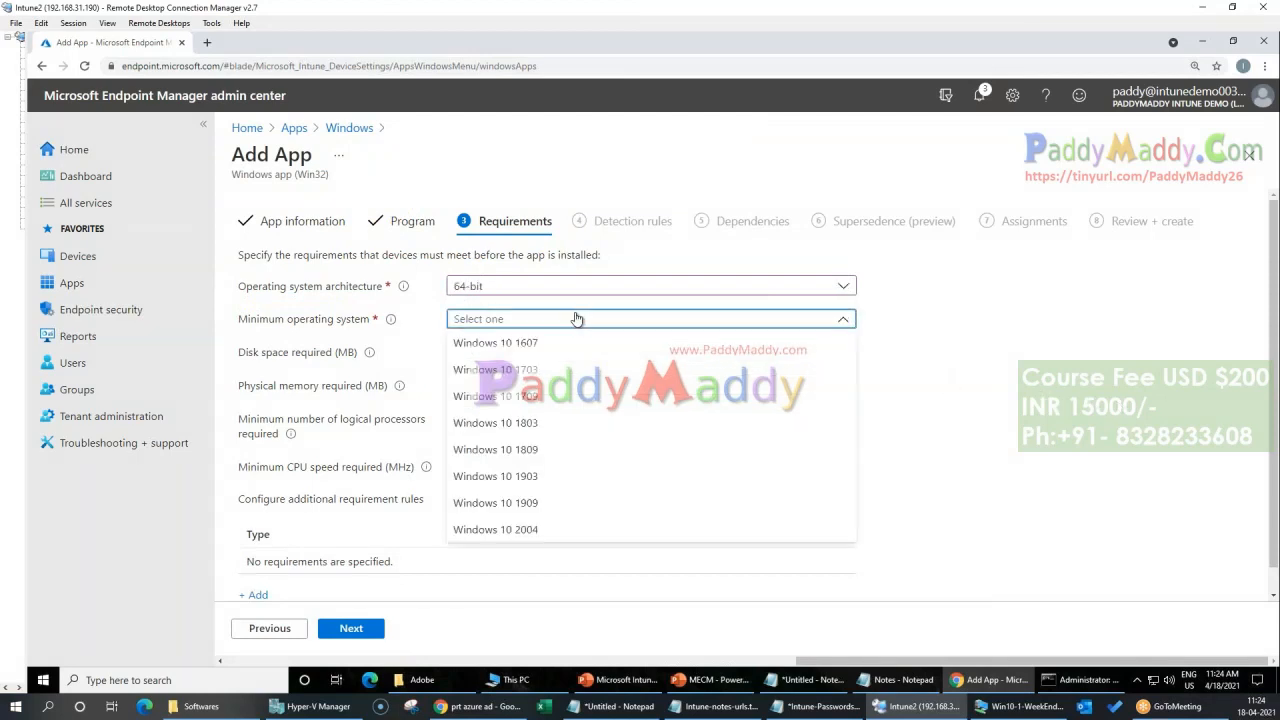
{"action": "left_click", "coordinate": [537, 504]}
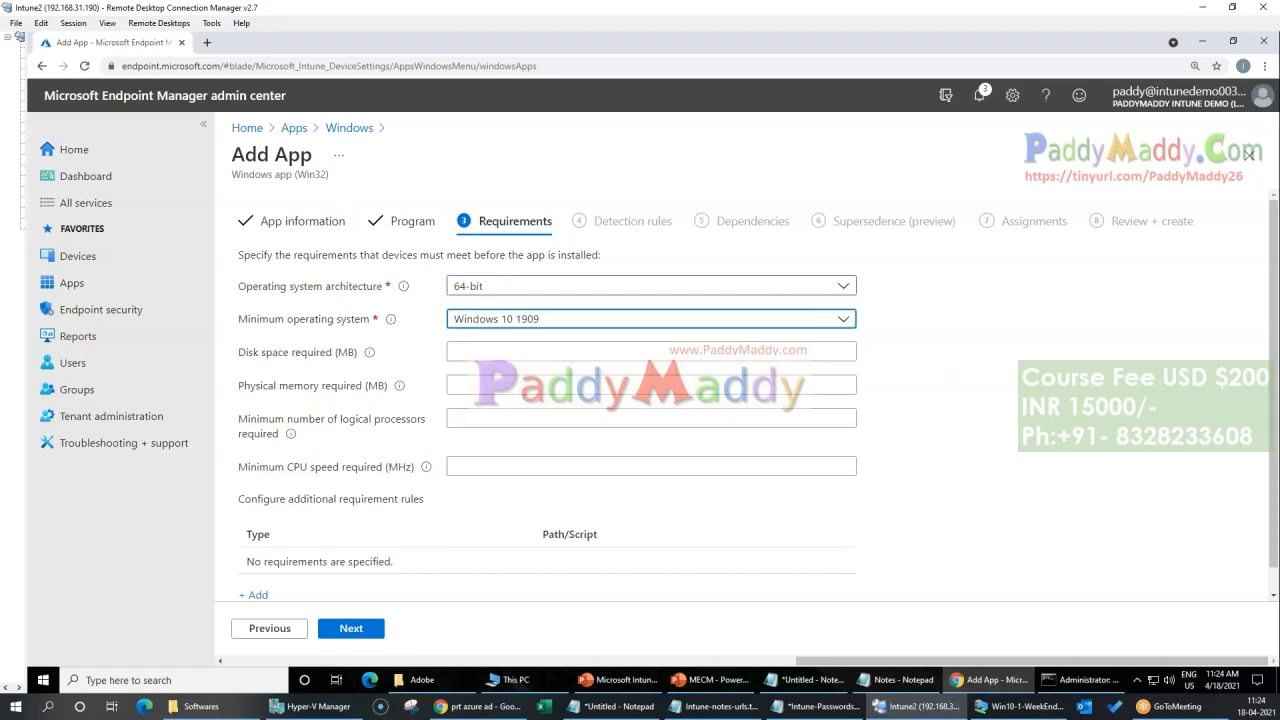
{"action": "left_click", "coordinate": [631, 324]}
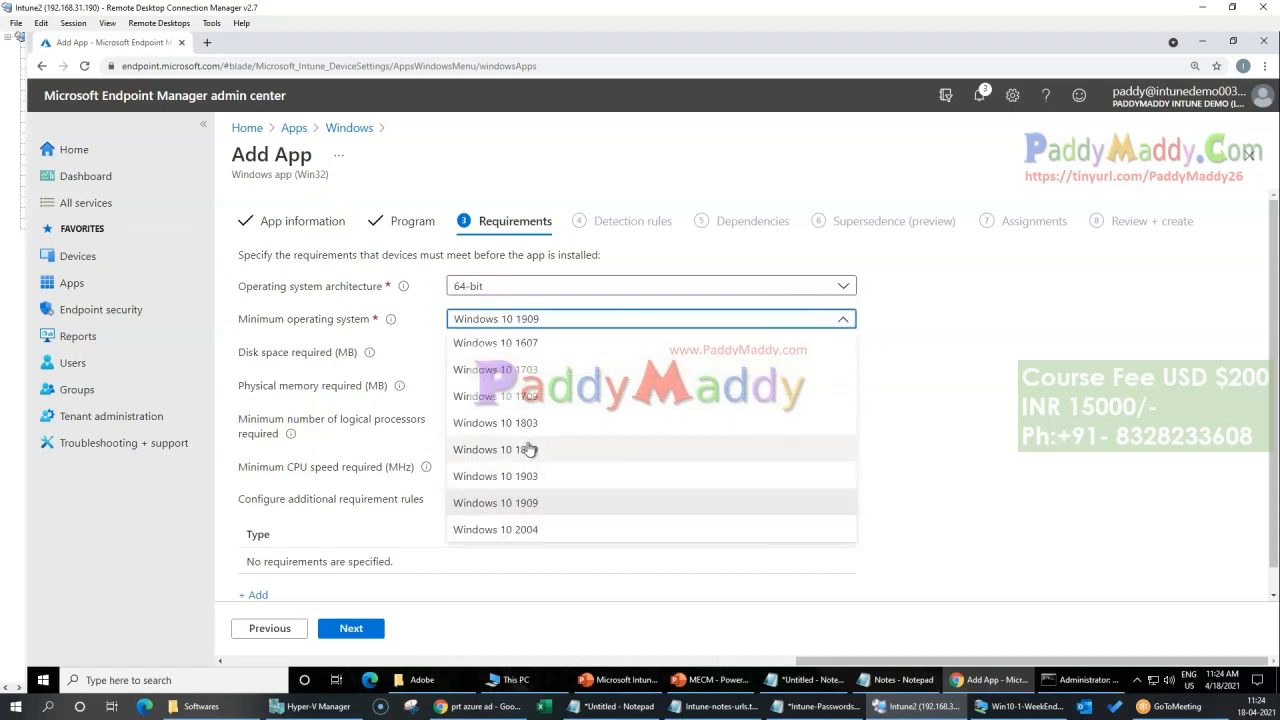
{"action": "left_click", "coordinate": [531, 448]}
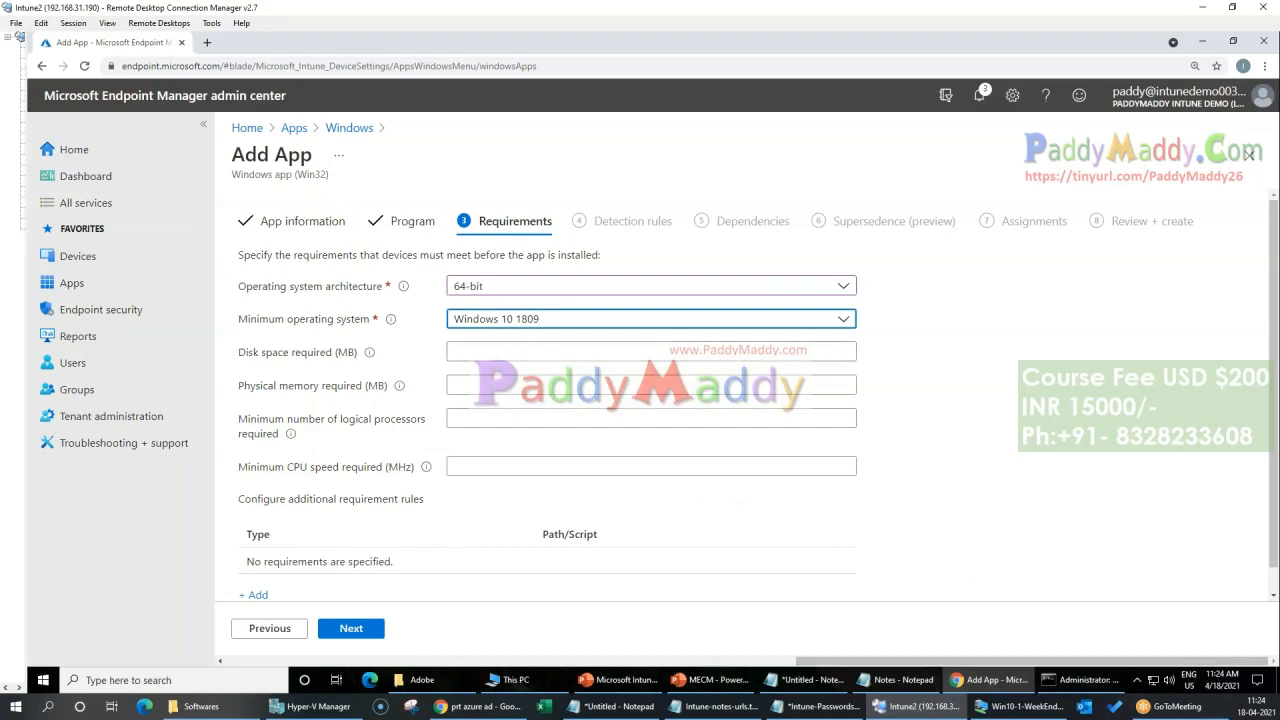
{"action": "left_click", "coordinate": [505, 349]}
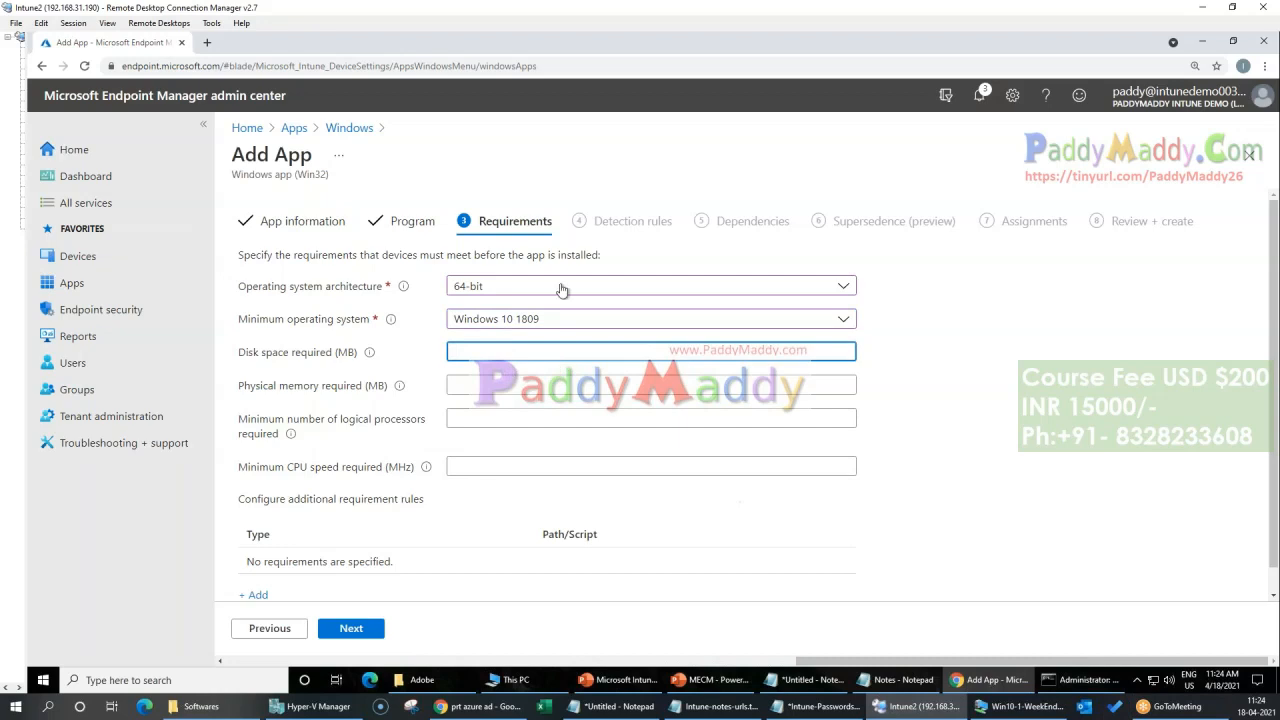
{"action": "scroll", "coordinate": [655, 516], "scroll_direction": "down", "scroll_amount": 1}
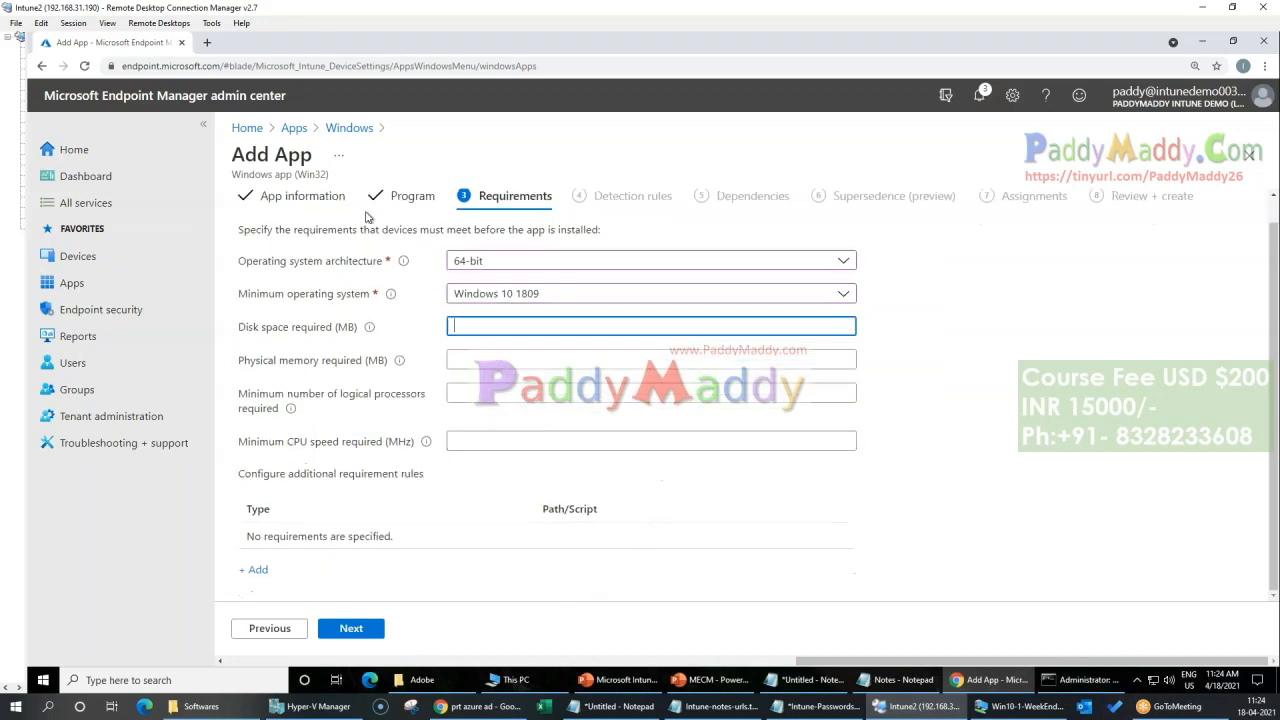
{"action": "left_click", "coordinate": [360, 630]}
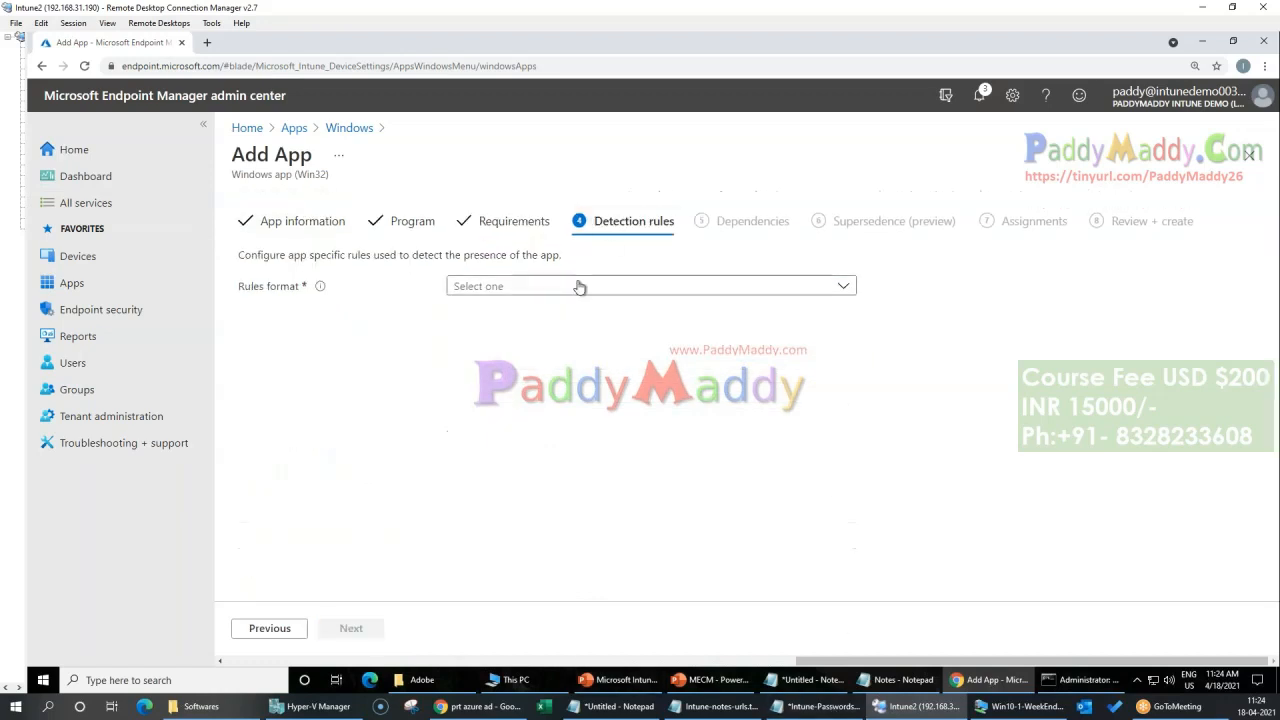
Step: Set the rules format to "Manually configure detection rules"
{"action": "left_click", "coordinate": [579, 287]}
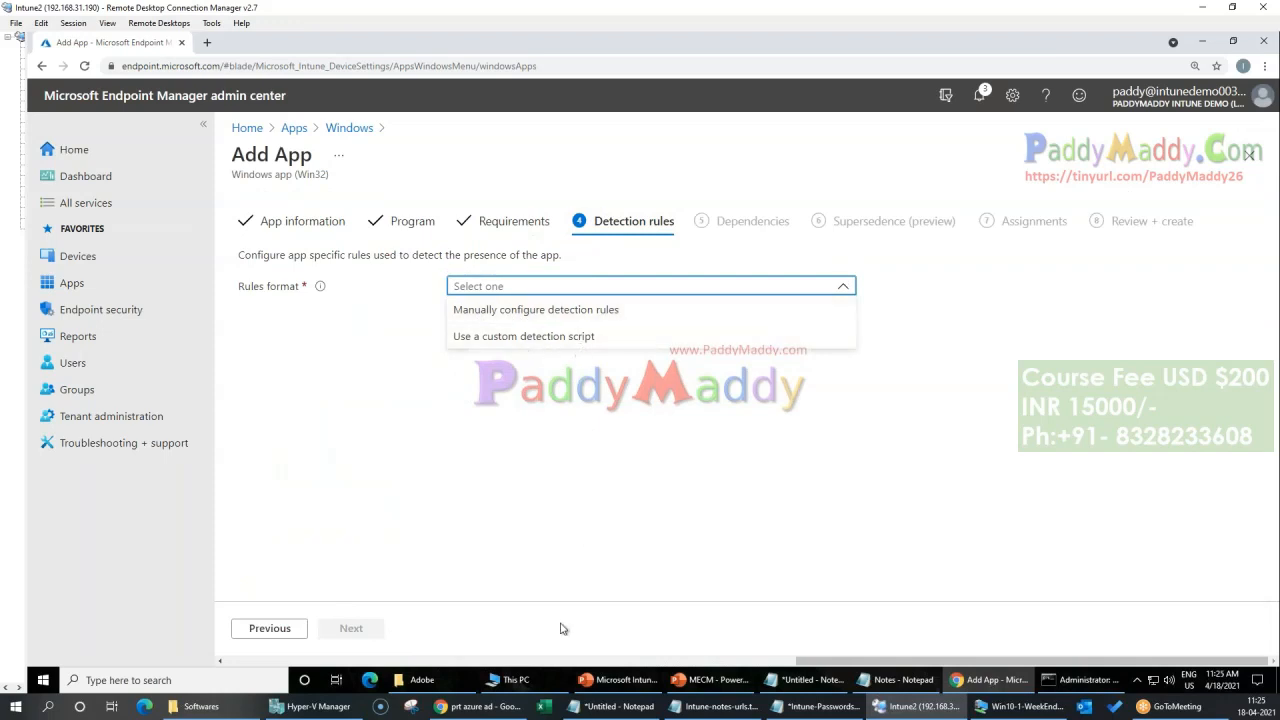
{"action": "mouse_move", "coordinate": [944, 690]}
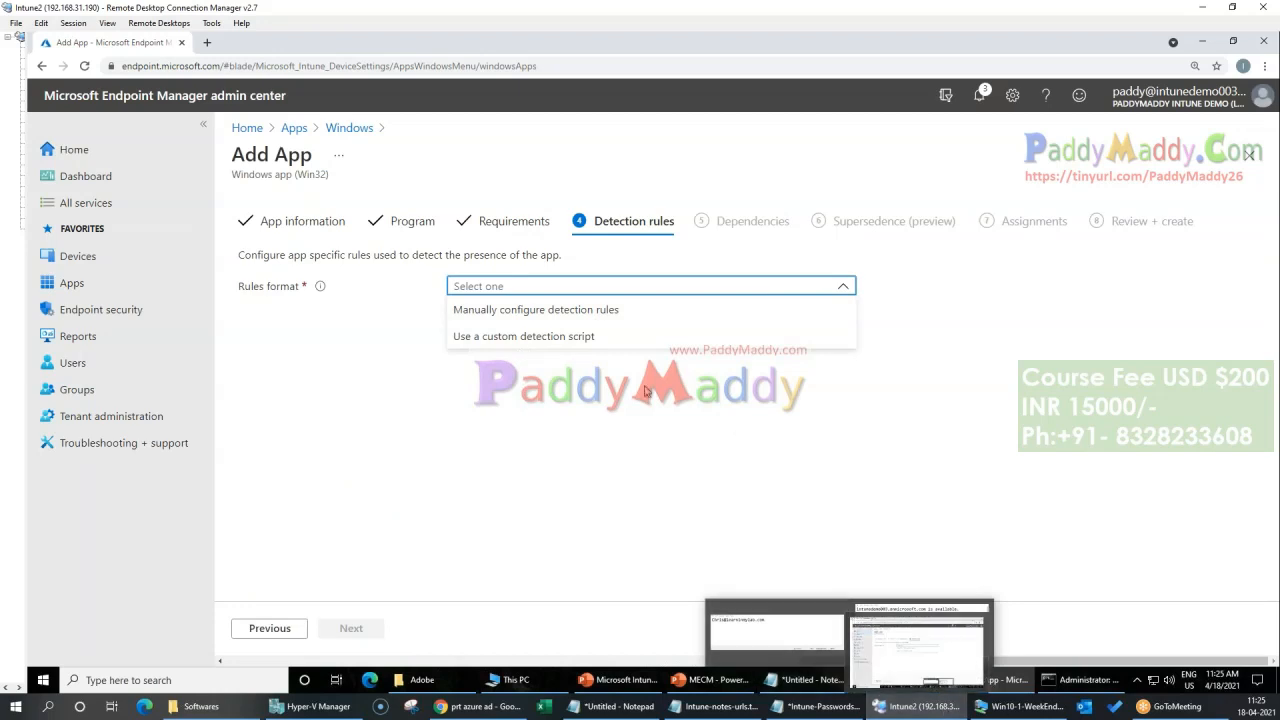
{"action": "left_click", "coordinate": [555, 312]}
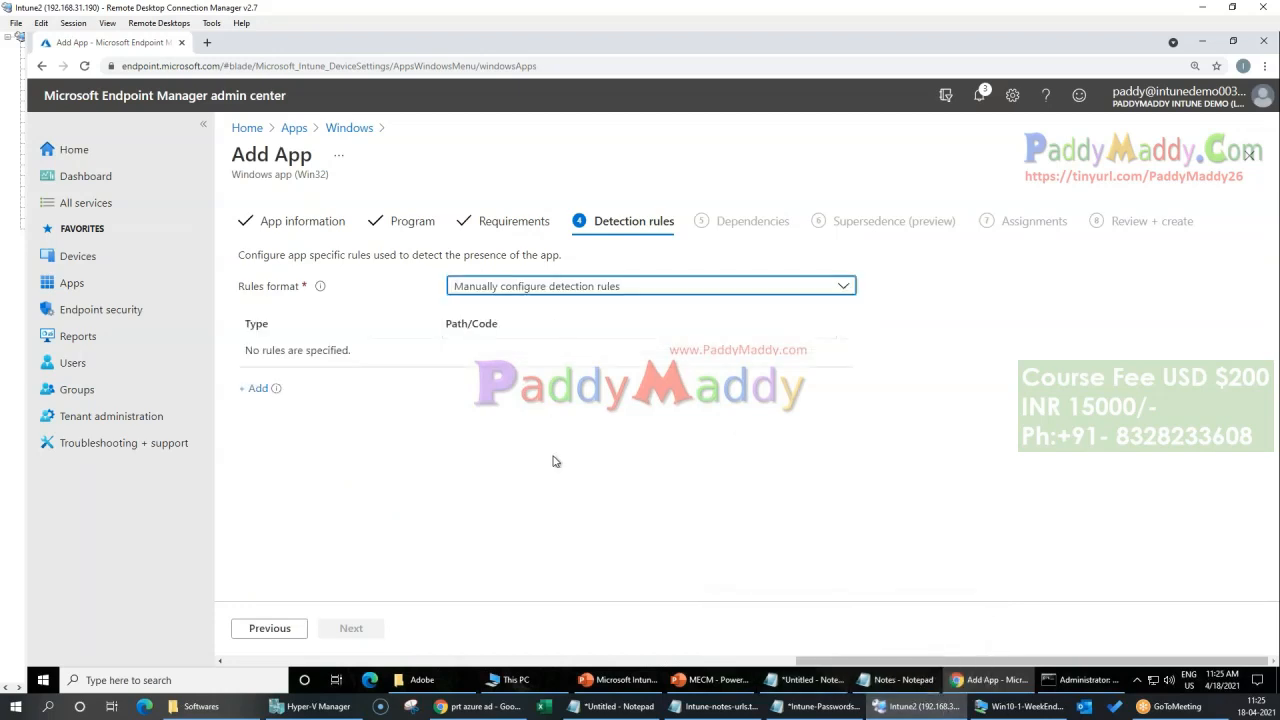
Step: Switch to File Explorer and open the installed Adobe Reader folder C:\Program Files (x86)\Adobe\Reader 10.0\Reader
{"action": "left_click", "coordinate": [422, 680]}
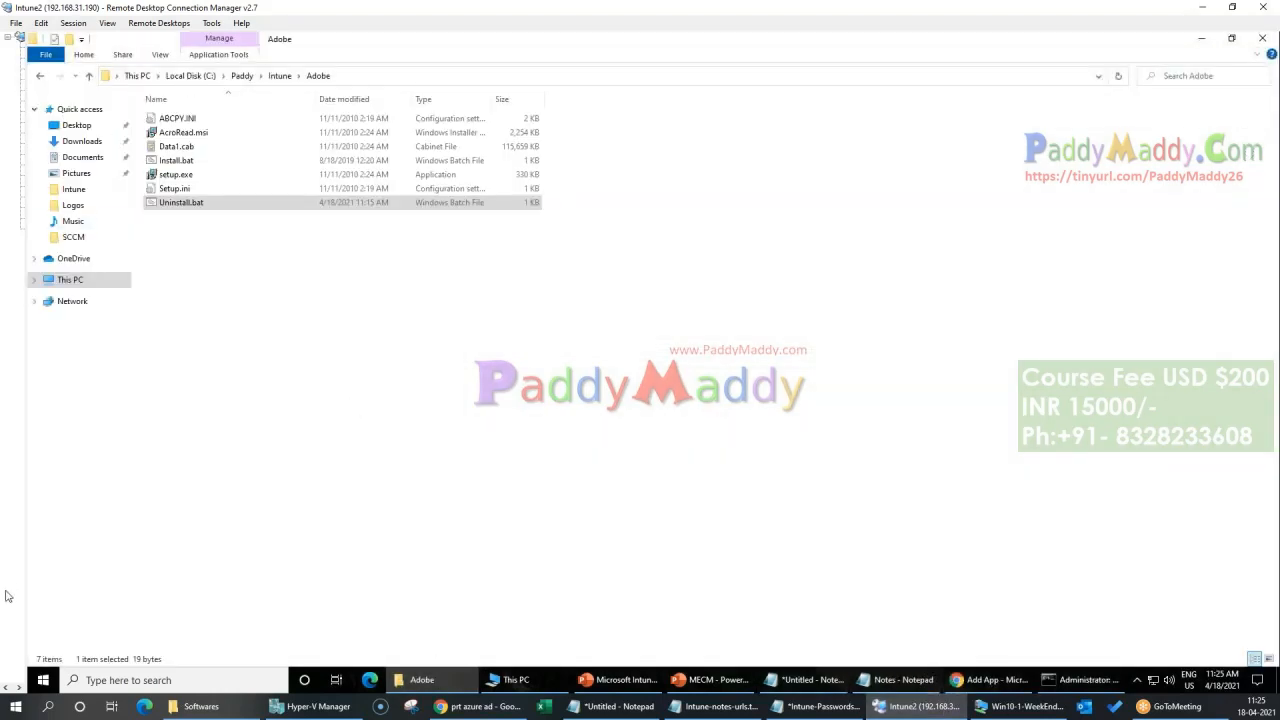
{"action": "left_click", "coordinate": [43, 680]}
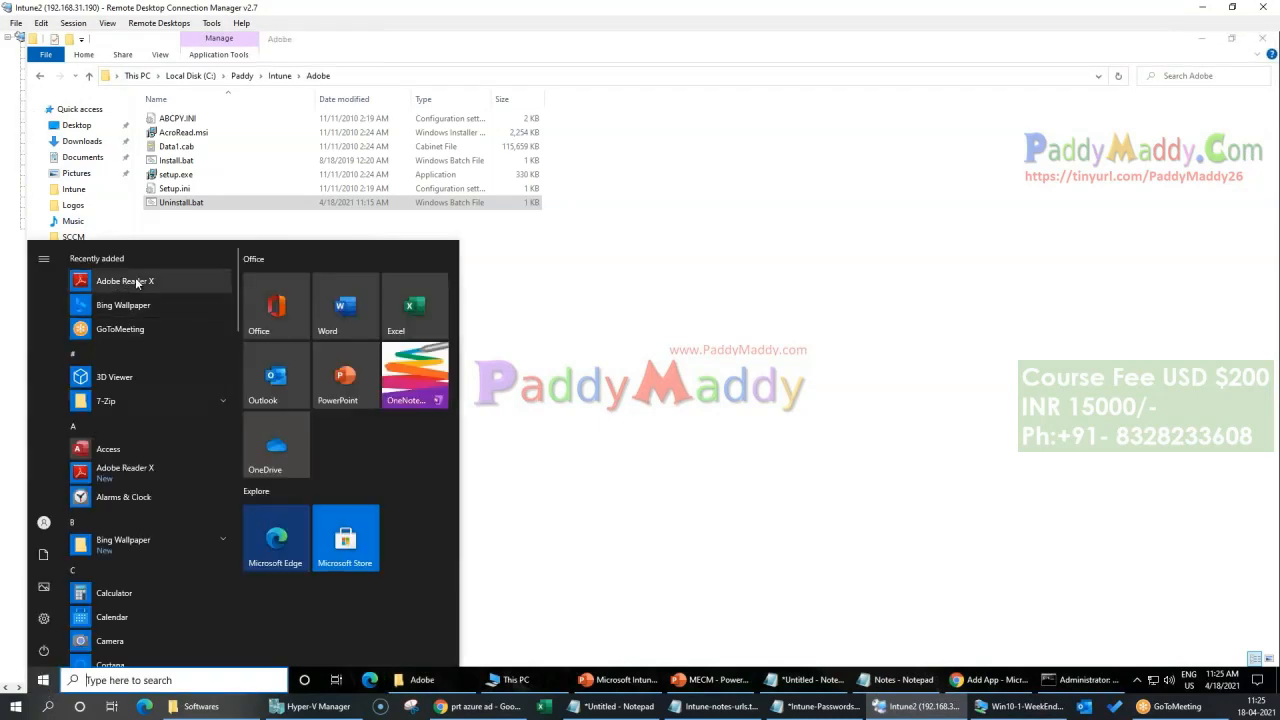
{"action": "left_click", "coordinate": [190, 76]}
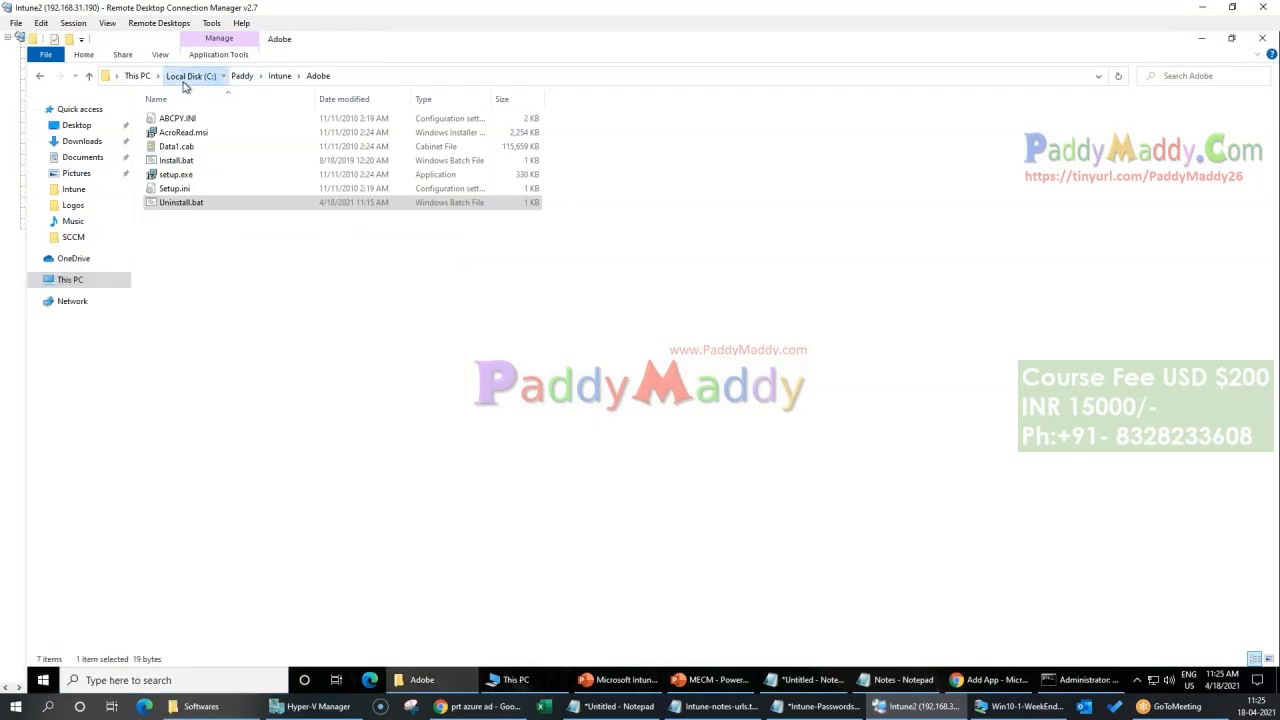
{"action": "double_click", "coordinate": [214, 174]}
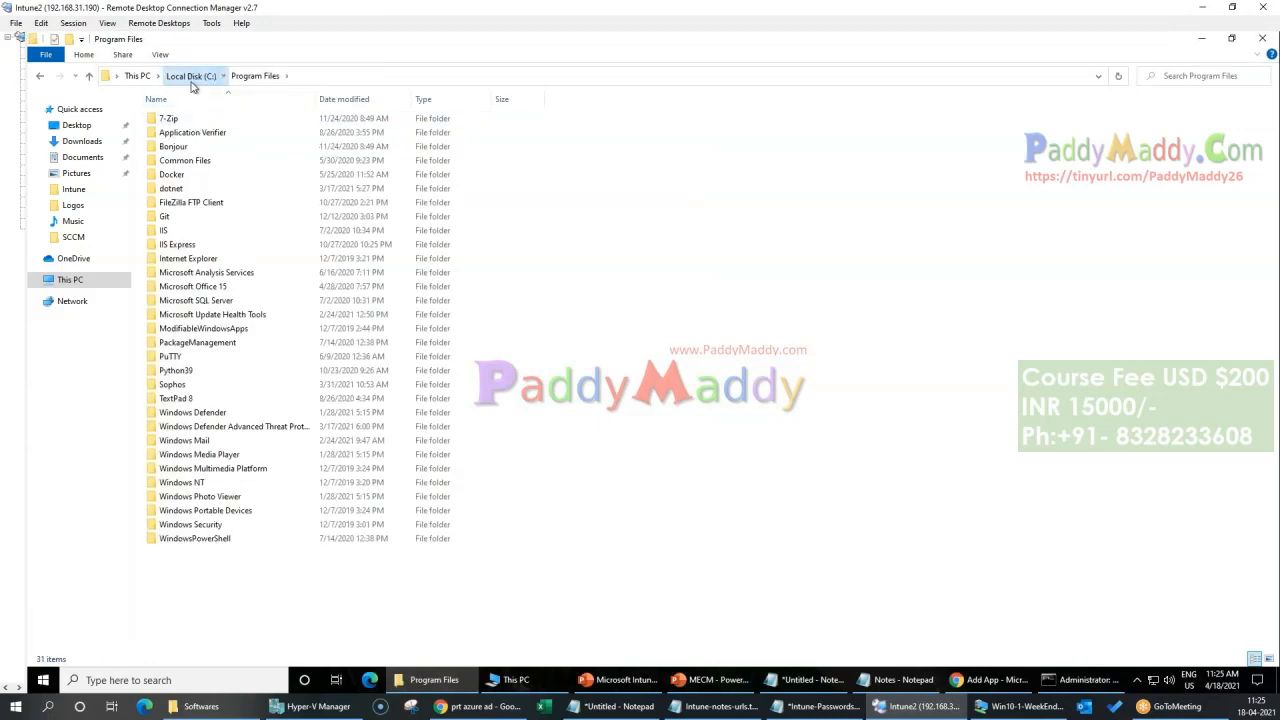
{"action": "left_click", "coordinate": [200, 76]}
{"action": "double_click", "coordinate": [188, 188]}
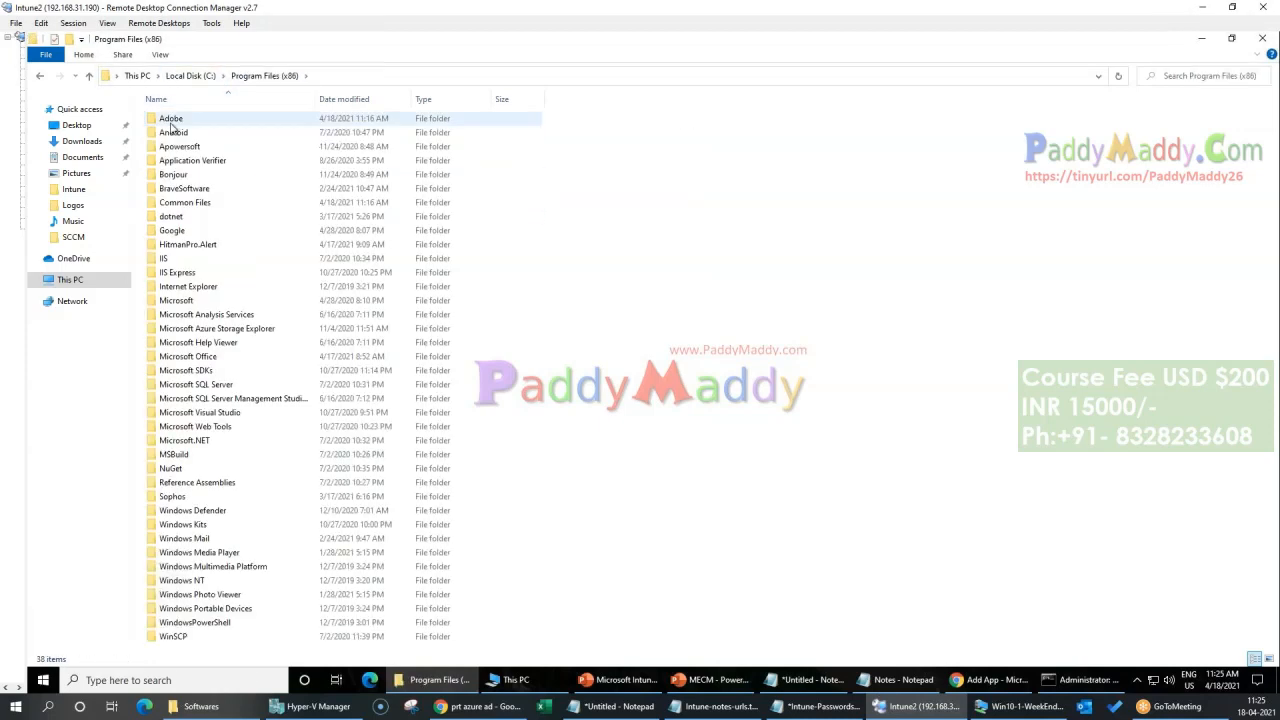
{"action": "double_click", "coordinate": [170, 120]}
{"action": "double_click", "coordinate": [209, 119]}
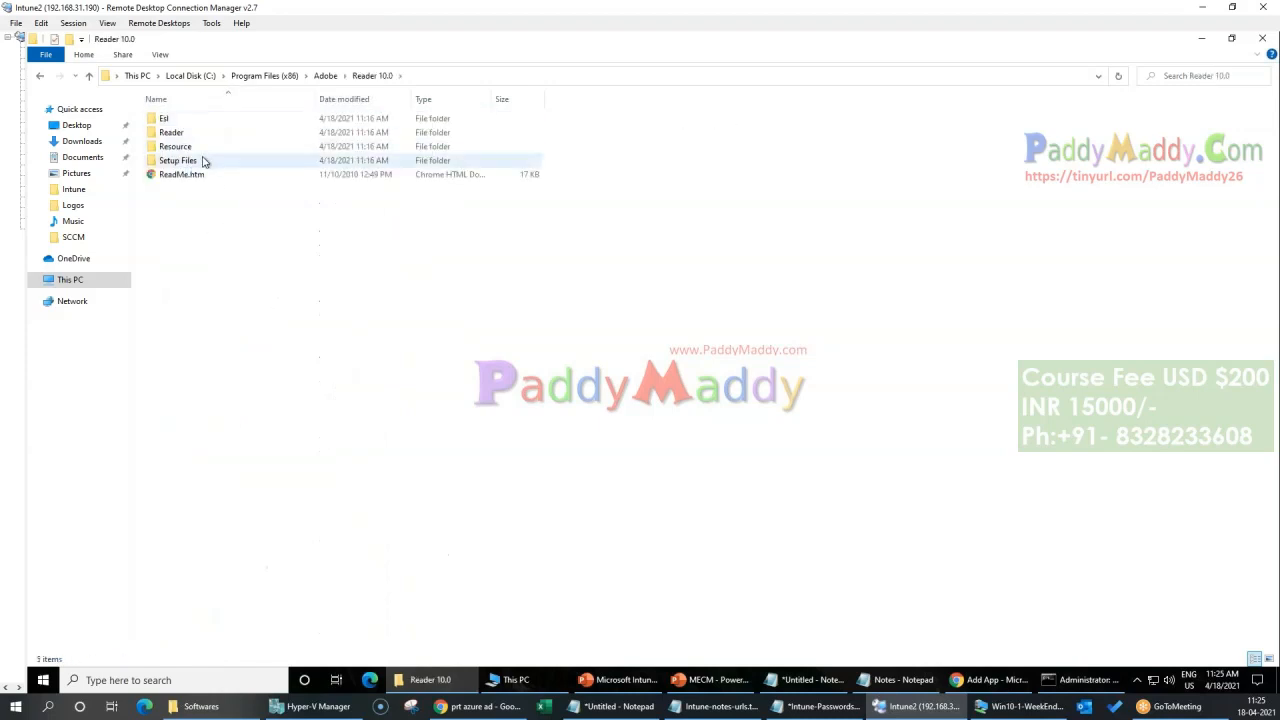
{"action": "double_click", "coordinate": [186, 134]}
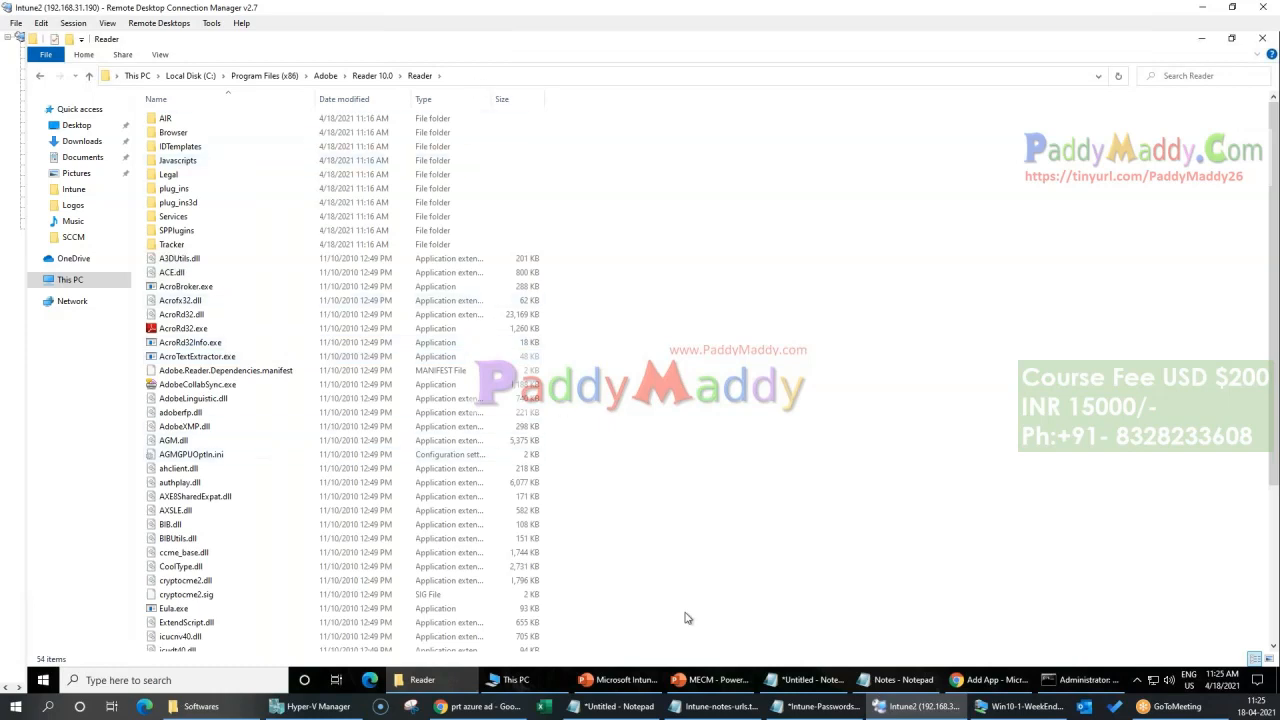
Step: Back in the Add App wizard, add a manually configured detection rule of type File
{"action": "left_click", "coordinate": [420, 680]}
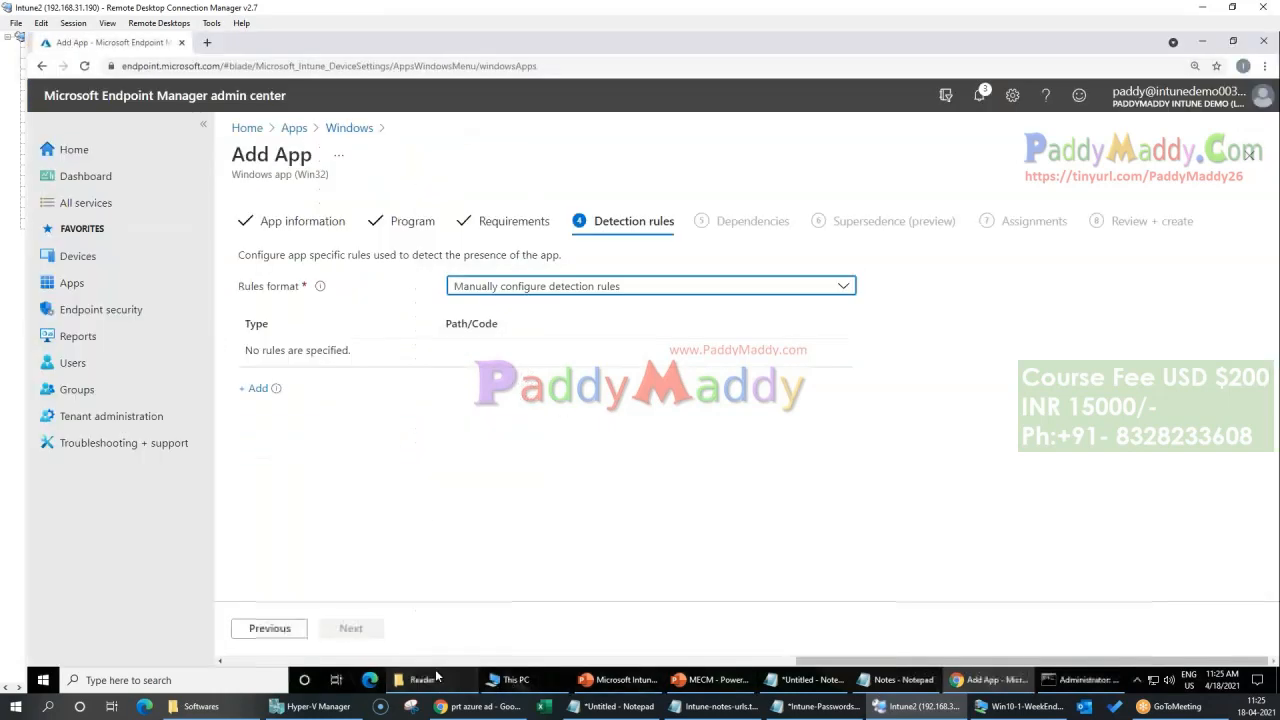
{"action": "left_click", "coordinate": [527, 286]}
{"action": "left_click", "coordinate": [500, 312]}
{"action": "left_click", "coordinate": [256, 388]}
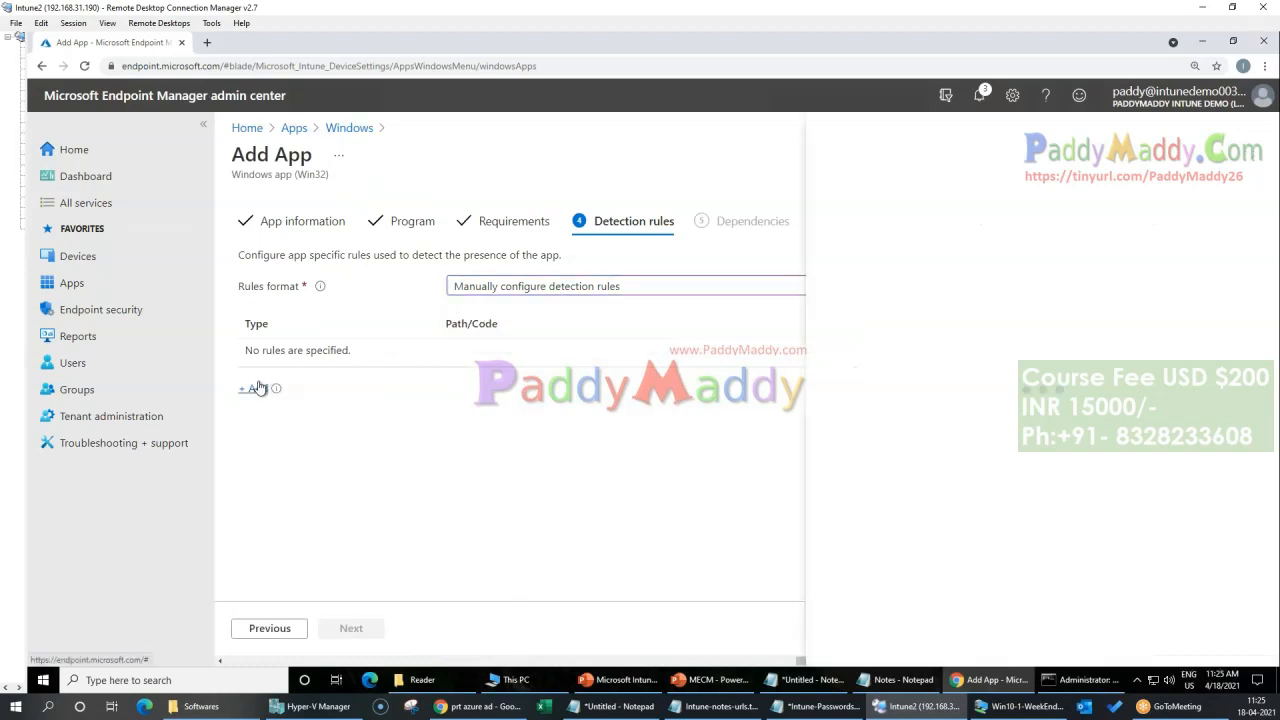
{"action": "left_click", "coordinate": [1028, 224]}
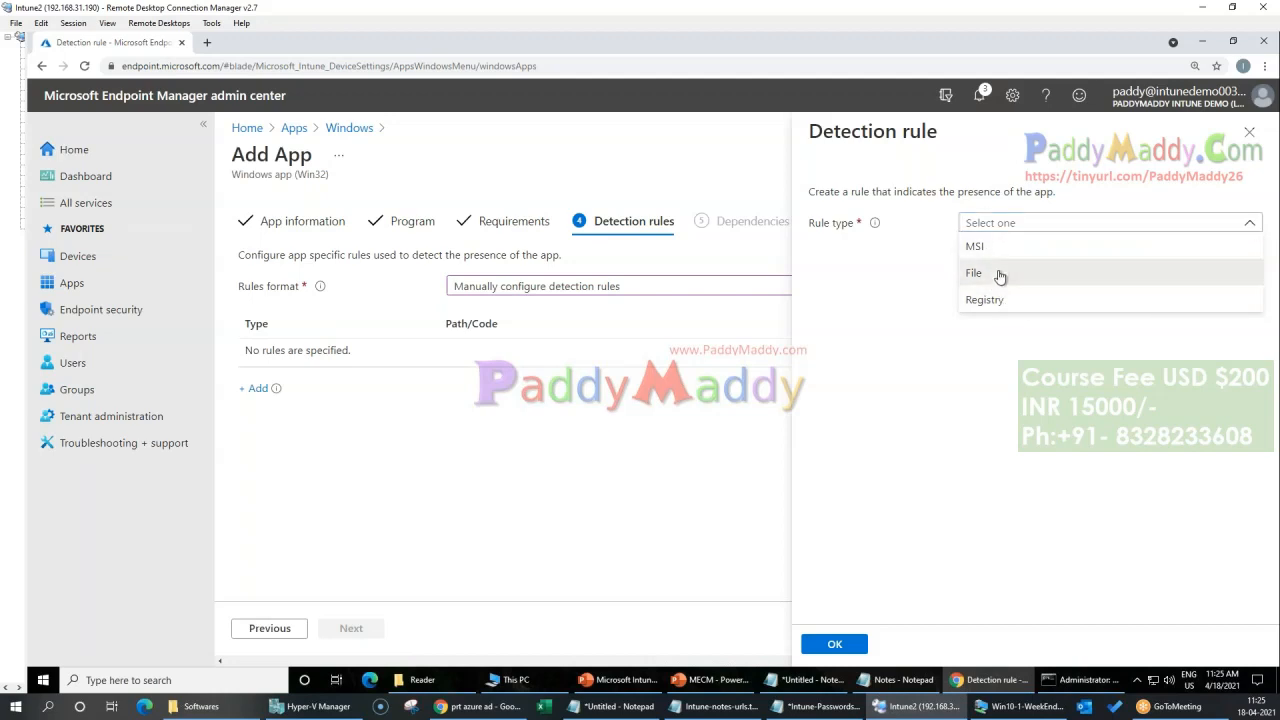
{"action": "left_click", "coordinate": [1000, 276]}
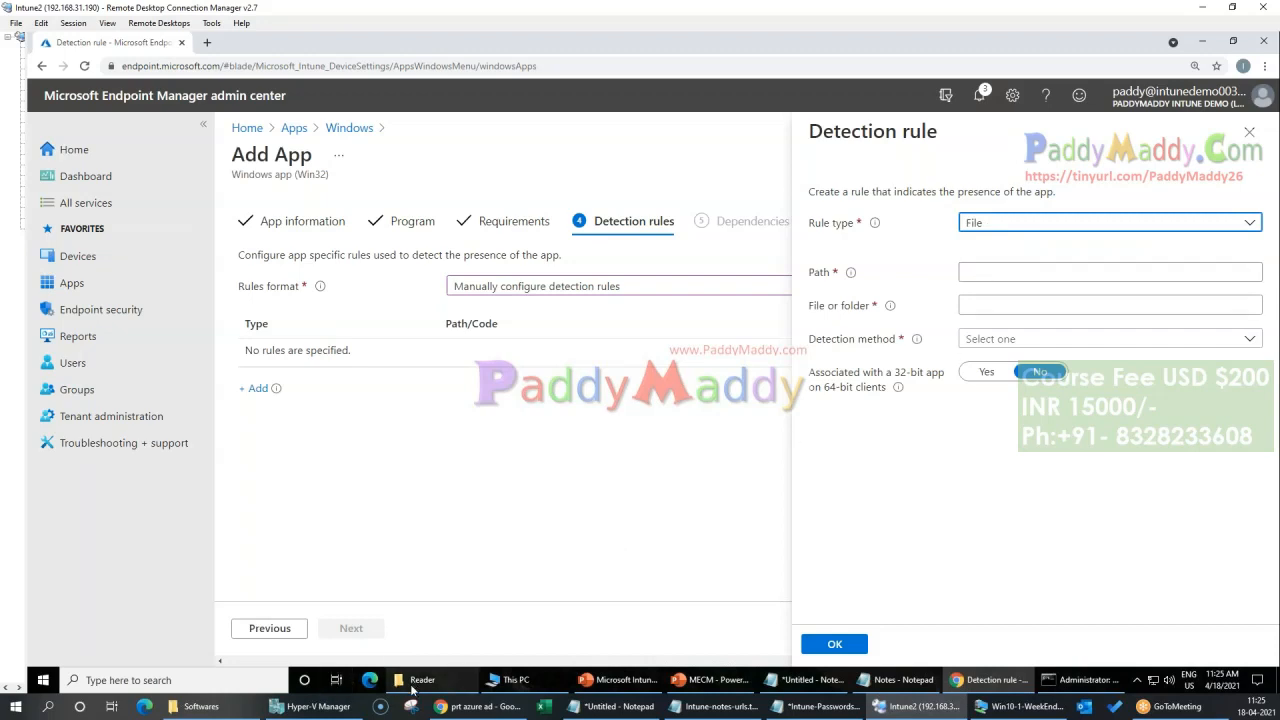
Step: Copy the Reader folder's path and set the rule's path to C:\Program Files (x86)\Adobe\Reader 10.0\Reader
{"action": "left_click", "coordinate": [414, 684]}
{"action": "left_click", "coordinate": [422, 680]}
{"action": "left_click", "coordinate": [986, 271]}
{"action": "type", "text": "C:\\Program Files (x86)\\Adobe\\Reader 10.0\\Reader"}
Step: Copy the full name of the Reader executable and set the rule's file or folder to AcroRd32.exe
{"action": "left_click", "coordinate": [986, 304]}
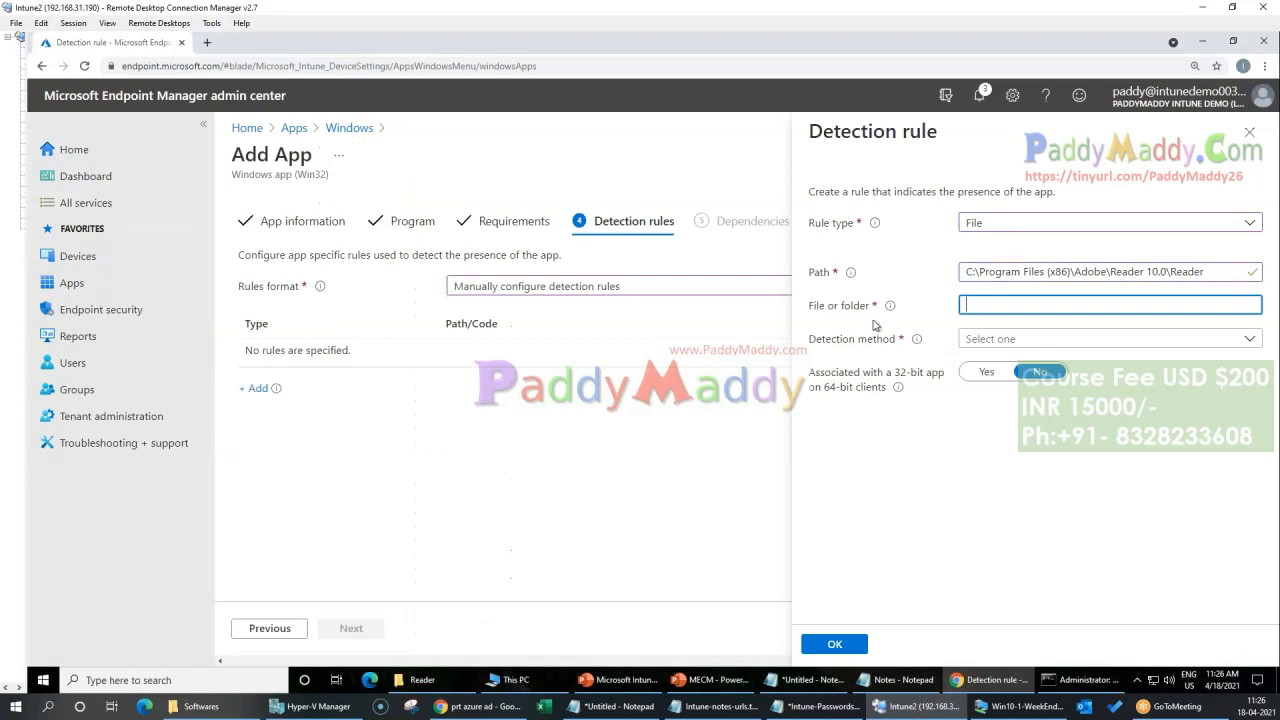
{"action": "left_click", "coordinate": [443, 684]}
{"action": "left_click", "coordinate": [190, 330]}
{"action": "key", "text": "F2"}
{"action": "left_click_drag", "start_coordinate": [212, 329], "coordinate": [121, 332]}
{"action": "key", "text": "ctrl+c"}
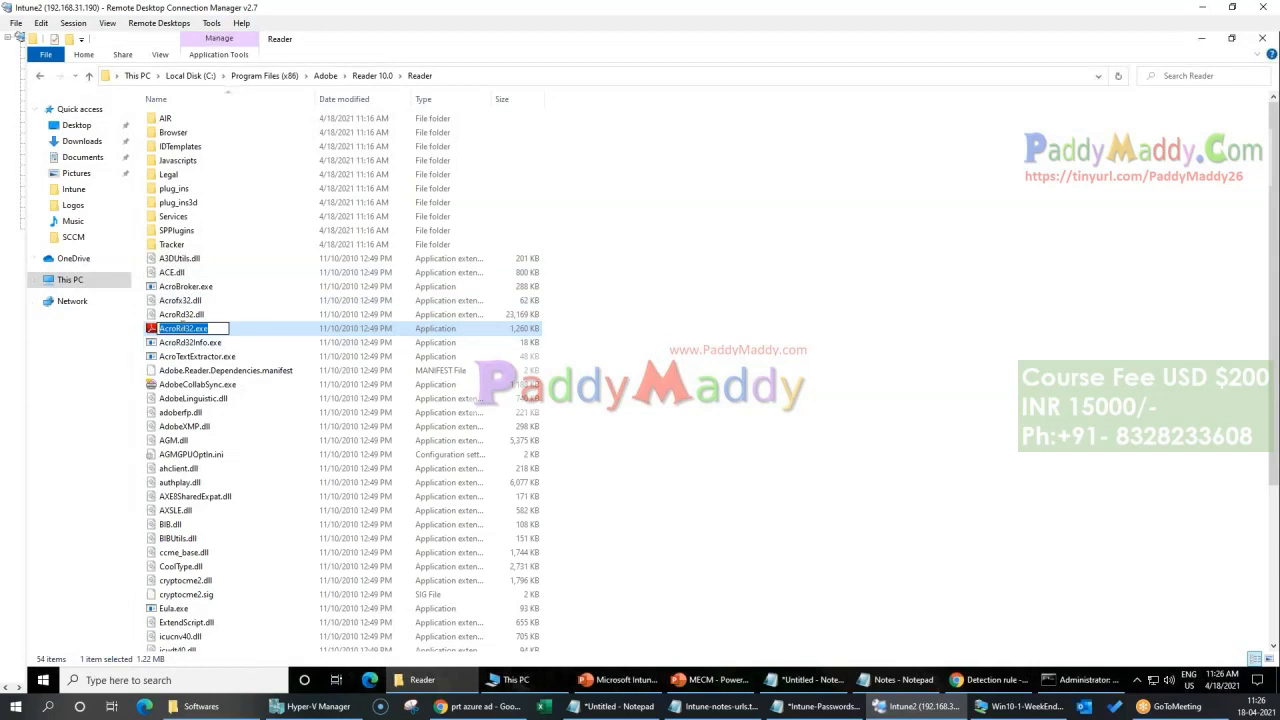
{"action": "left_click", "coordinate": [416, 679]}
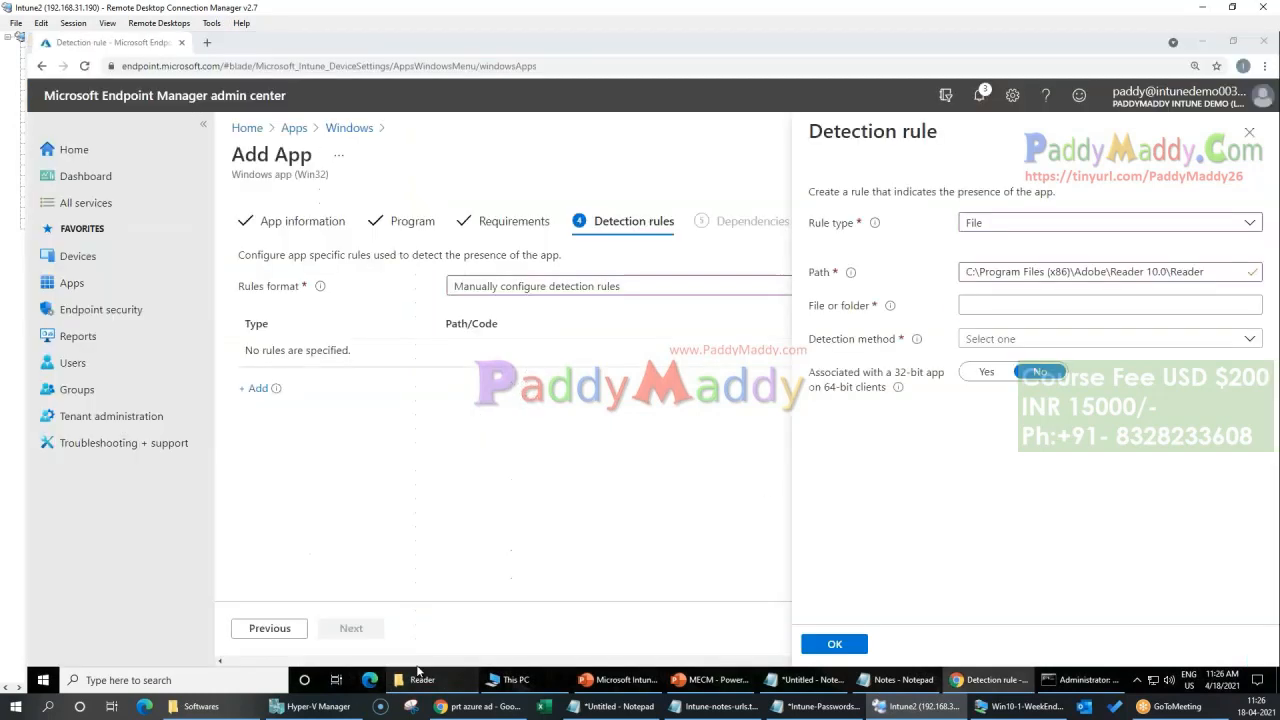
{"action": "key", "text": "ctrl+v"}
Step: Set the detection method to "File or folder exists" and save the detection rule
{"action": "left_click", "coordinate": [1090, 339]}
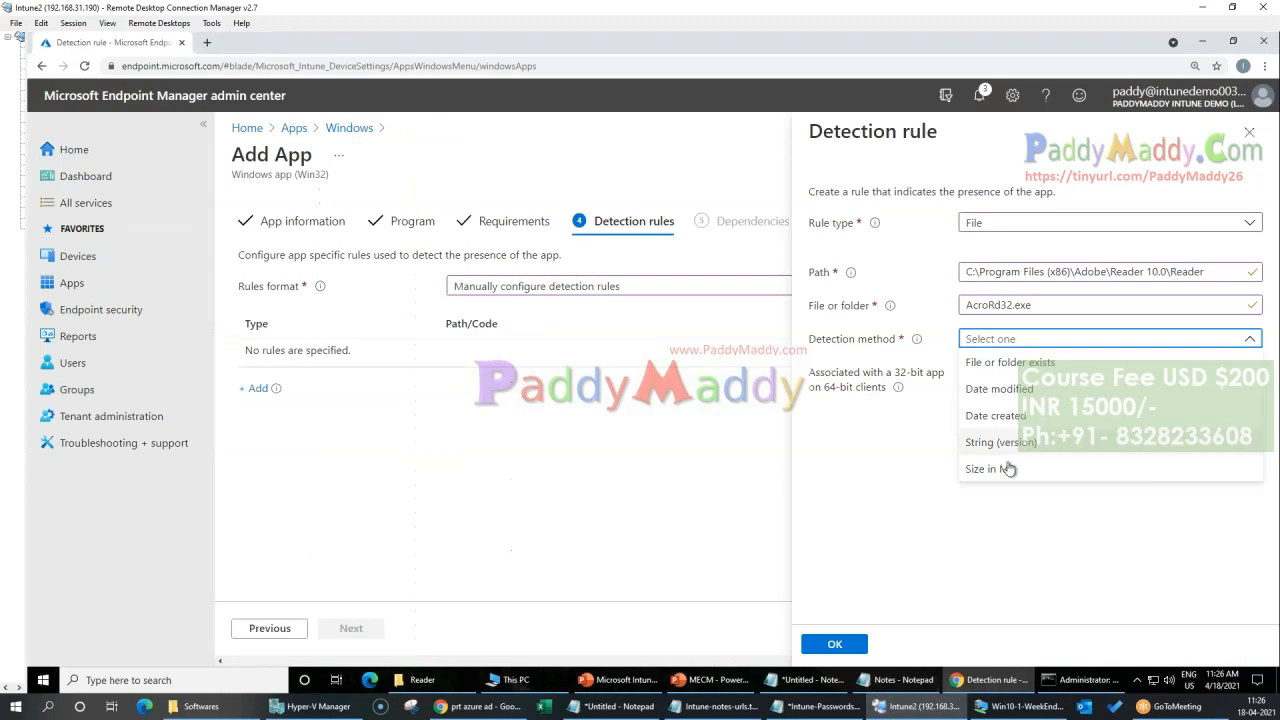
{"action": "left_click", "coordinate": [1012, 368]}
{"action": "left_click", "coordinate": [1228, 273]}
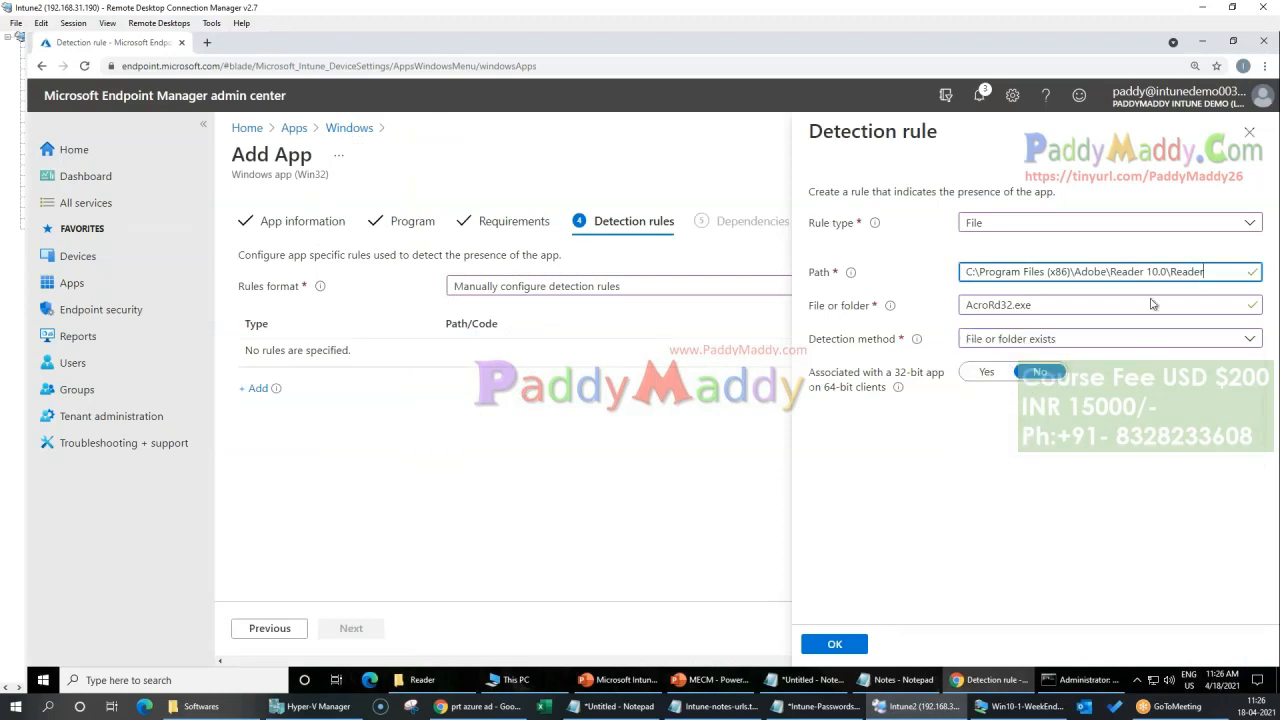
{"action": "left_click", "coordinate": [1060, 309]}
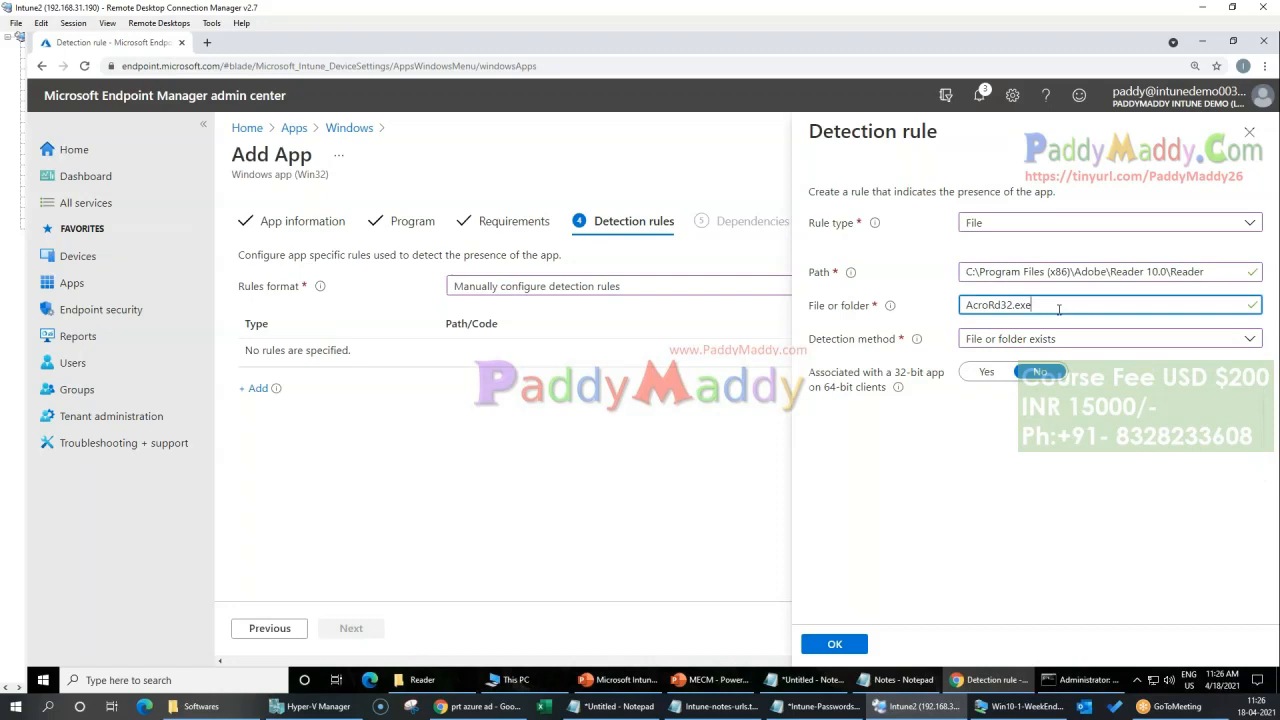
{"action": "left_click", "coordinate": [834, 644]}
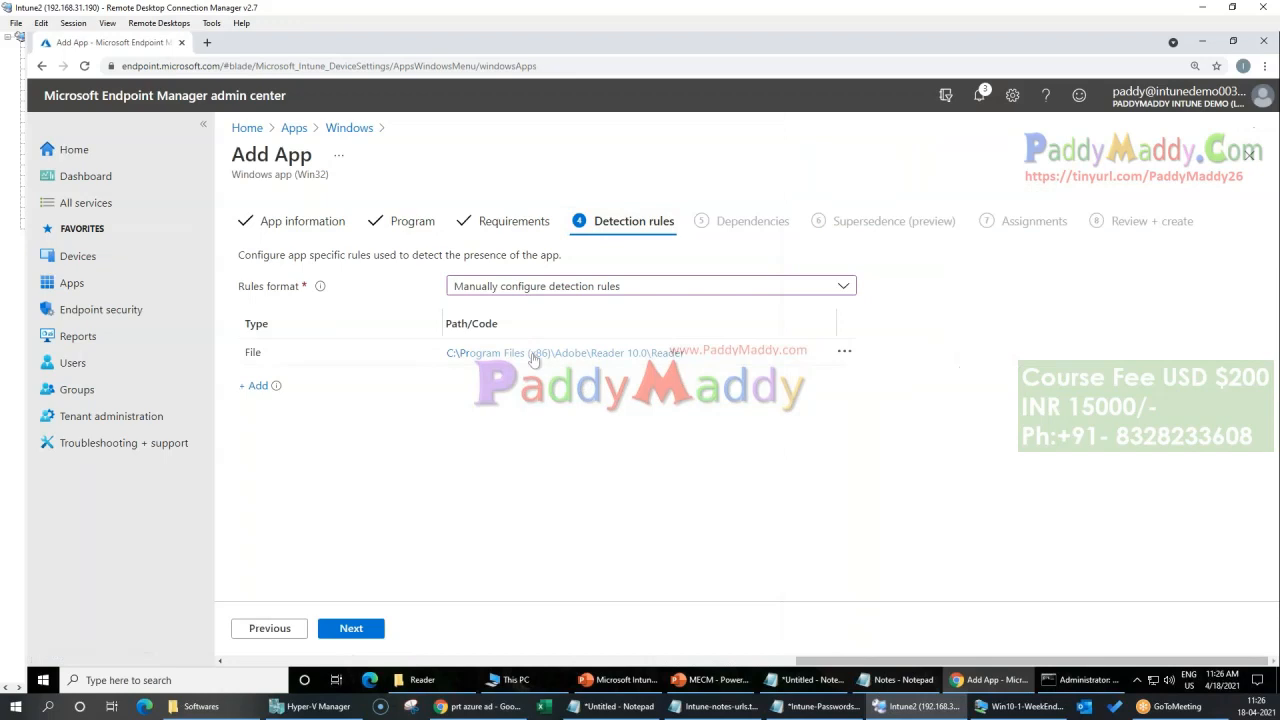
Step: Leave Dependencies and Supersedence empty and continue to the Assignments settings
{"action": "left_click", "coordinate": [374, 625]}
{"action": "left_click", "coordinate": [370, 626]}
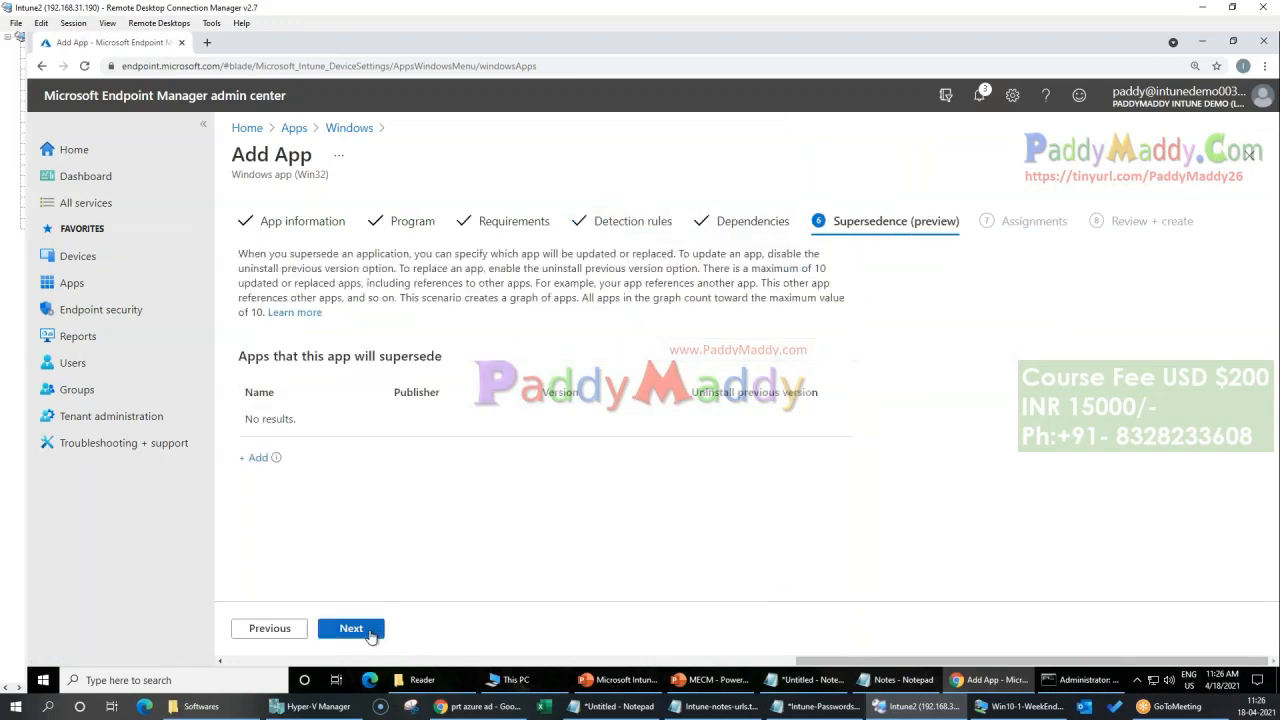
{"action": "left_click", "coordinate": [265, 630]}
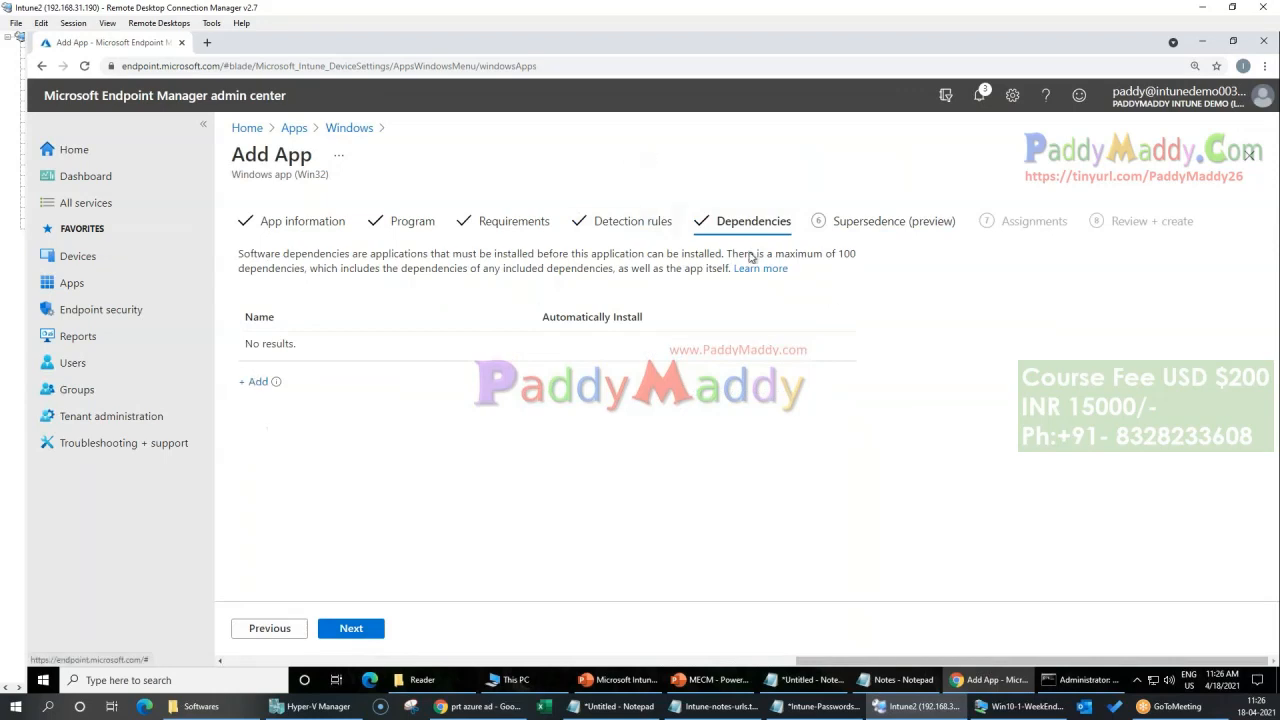
{"action": "left_click", "coordinate": [356, 628]}
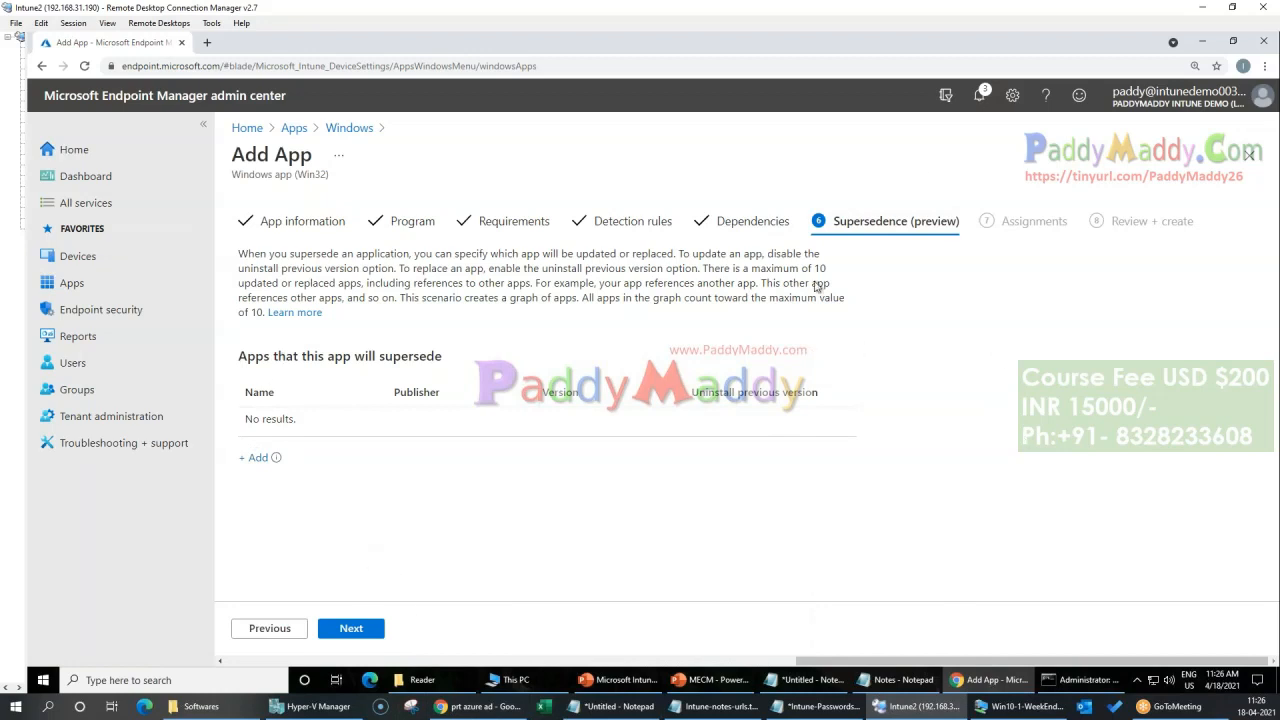
{"action": "left_click", "coordinate": [351, 628]}
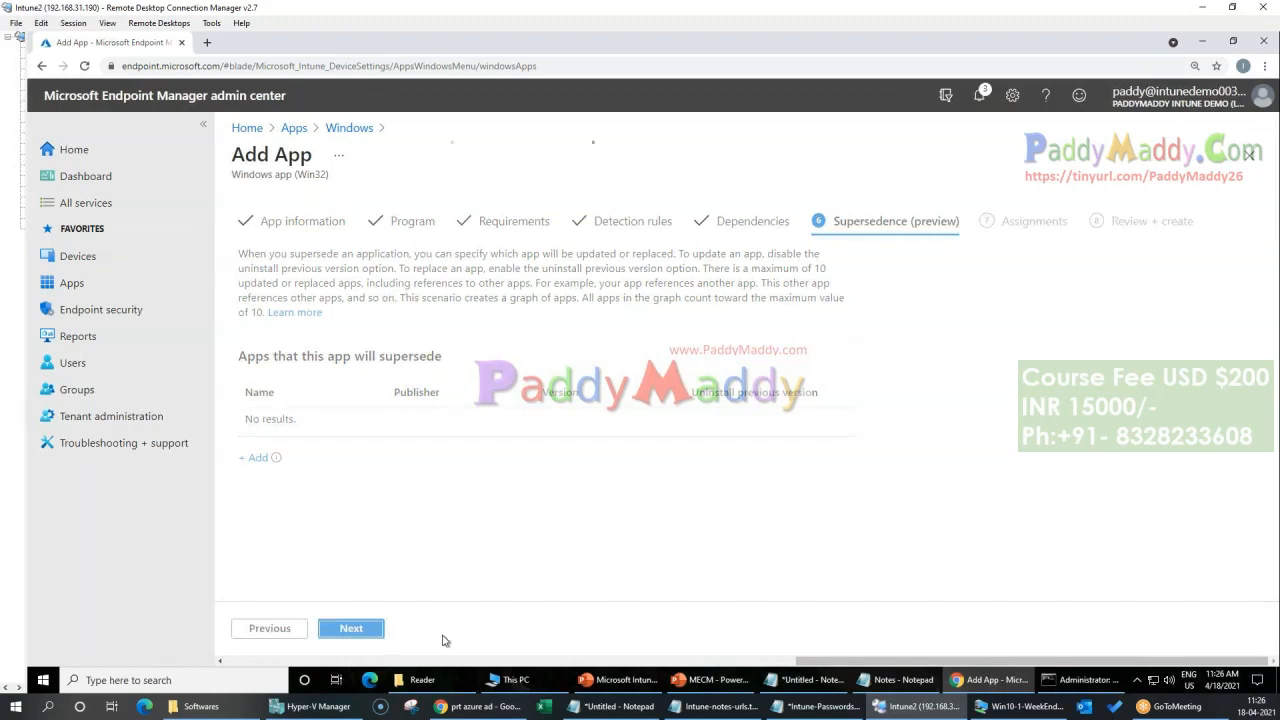
Step: Assign the app as Required to all devices and all users, then create it
{"action": "left_click", "coordinate": [455, 430]}
{"action": "left_click", "coordinate": [367, 427]}
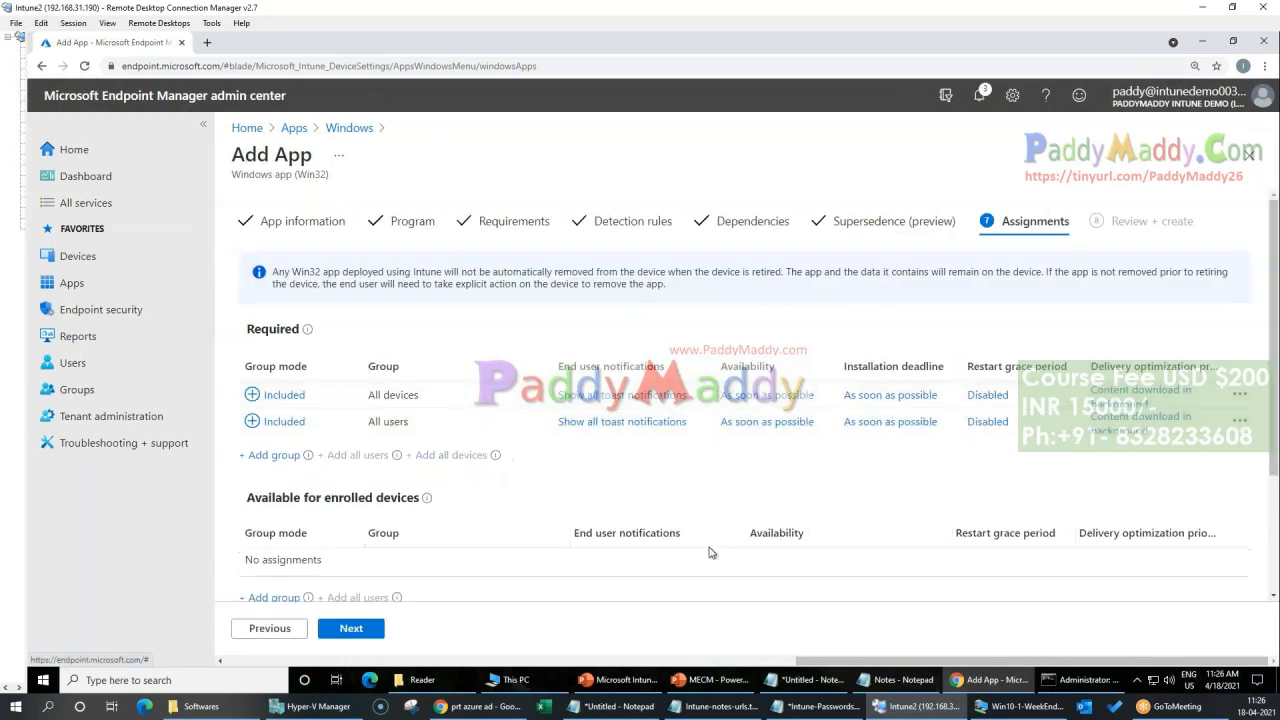
{"action": "scroll", "coordinate": [763, 450], "scroll_direction": "down", "scroll_amount": 2}
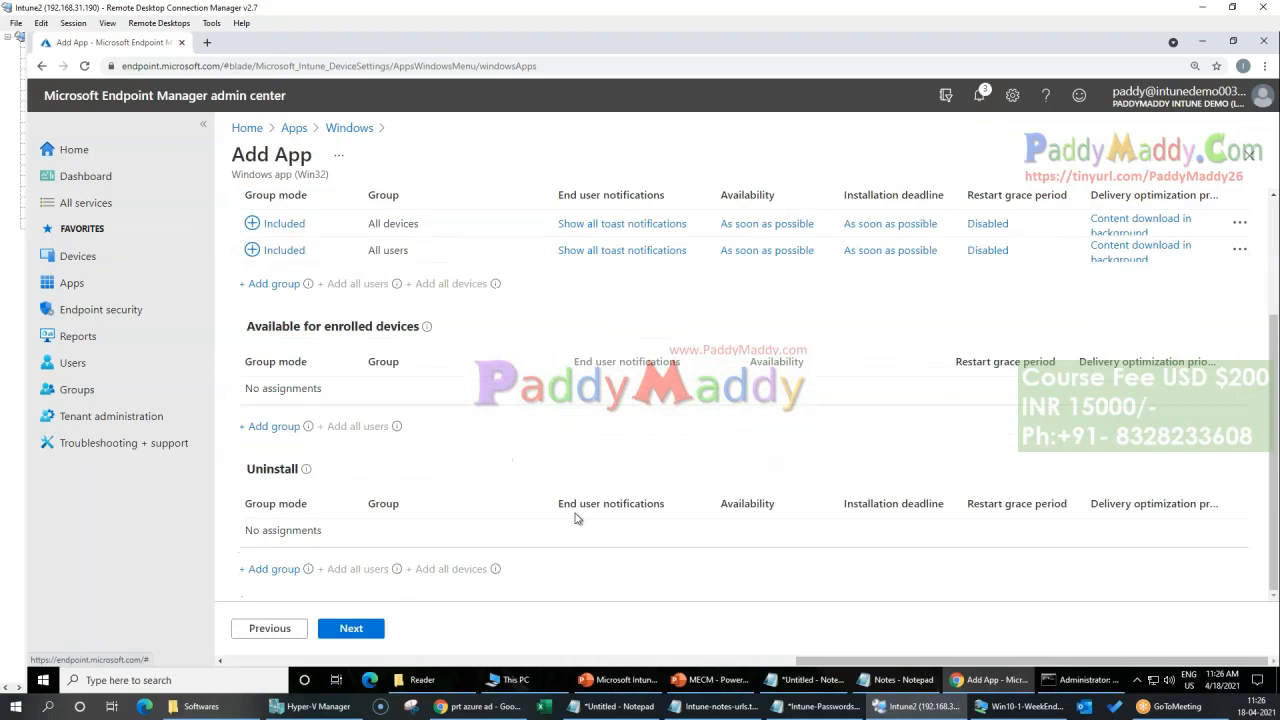
{"action": "left_click", "coordinate": [346, 630]}
{"action": "left_click", "coordinate": [351, 630]}
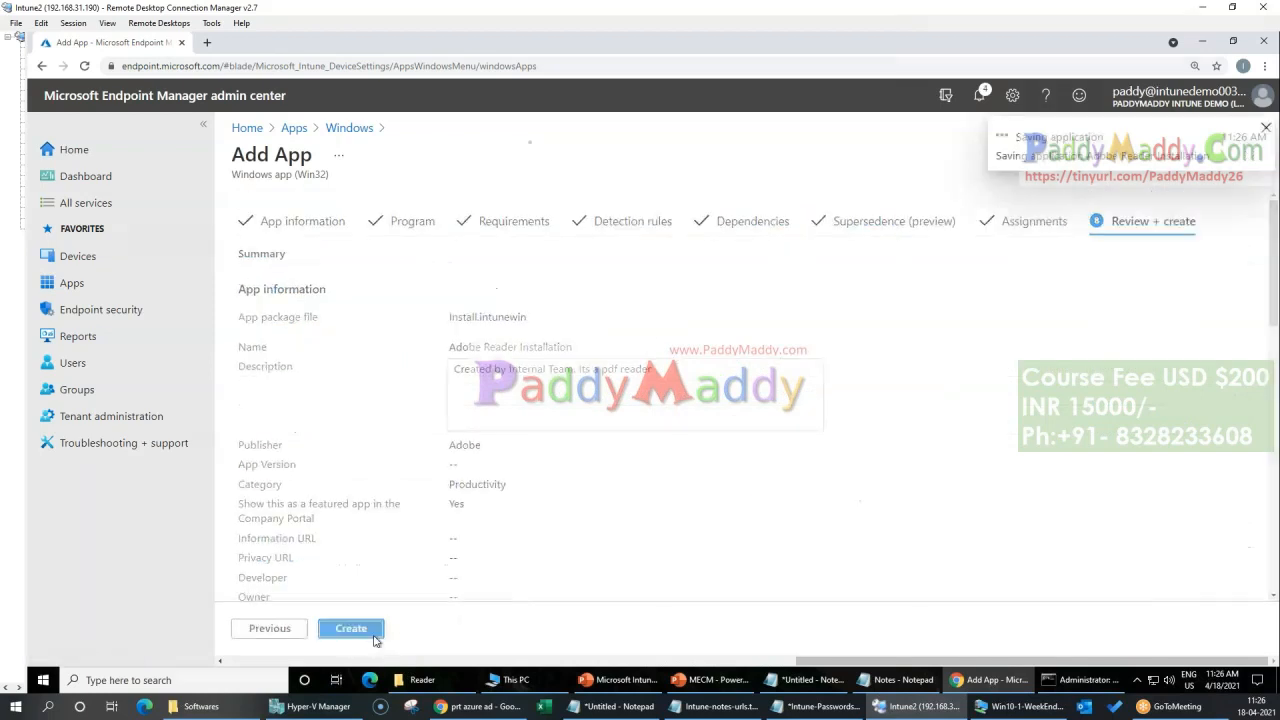
Step: Return to the Windows apps list and read the upload notification for Adobe Reader Installation
{"action": "left_click", "coordinate": [1266, 129]}
{"action": "left_click", "coordinate": [364, 137]}
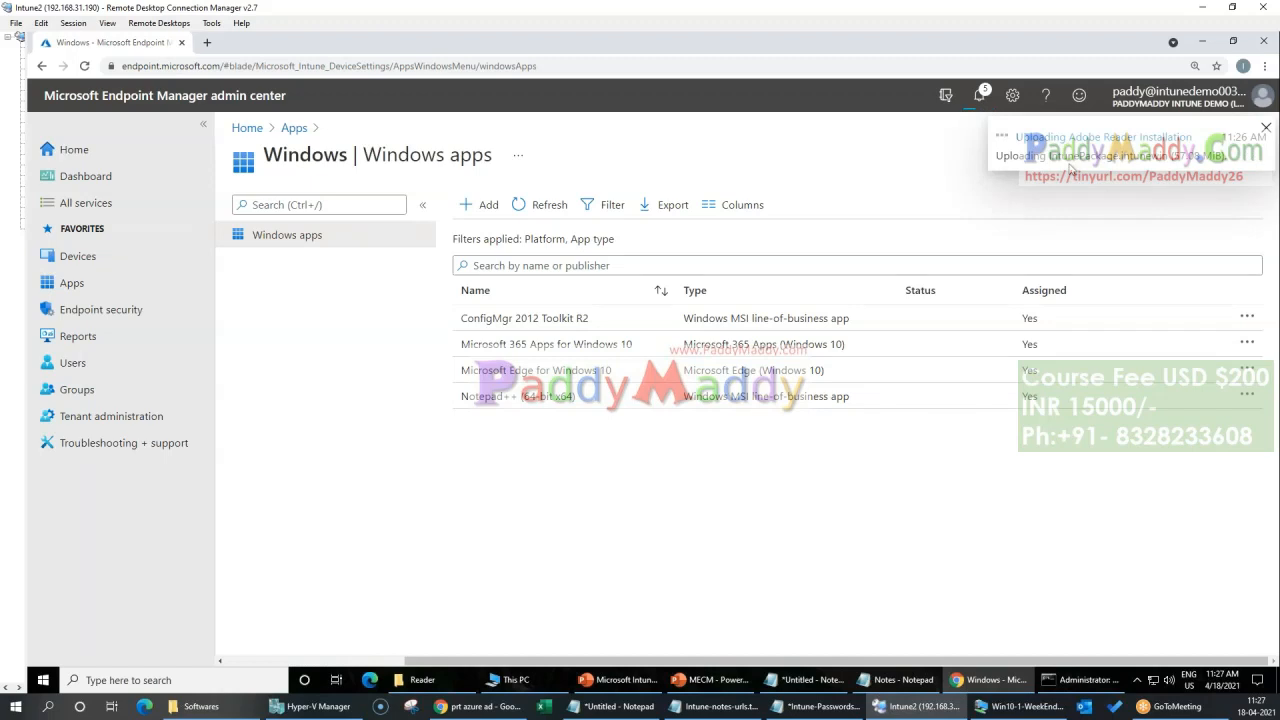
{"action": "left_click", "coordinate": [979, 96]}
{"action": "left_click_drag", "start_coordinate": [961, 250], "coordinate": [1163, 252]}
{"action": "left_click", "coordinate": [1228, 264]}
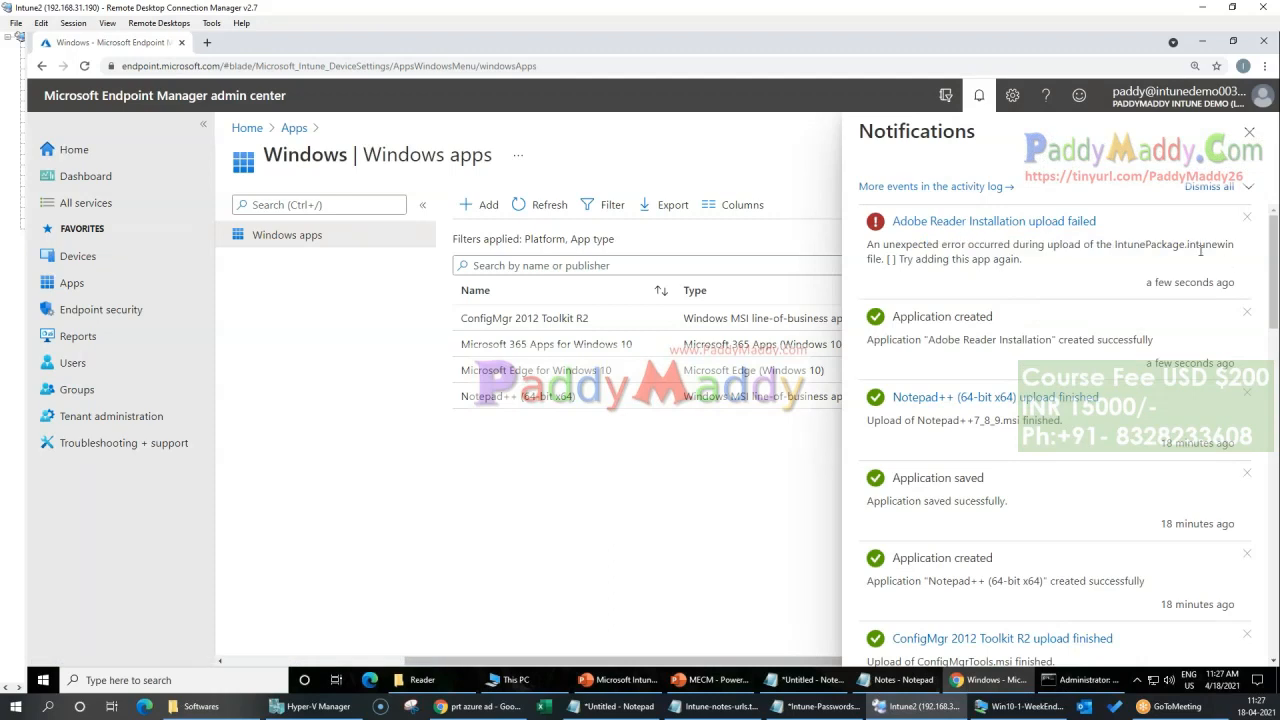
{"action": "left_click_drag", "start_coordinate": [881, 262], "coordinate": [968, 260]}
{"action": "left_click", "coordinate": [1091, 281]}
Step: Open the Adobe Reader Installation app from its upload notification and read the status message on its overview
{"action": "left_click", "coordinate": [992, 221]}
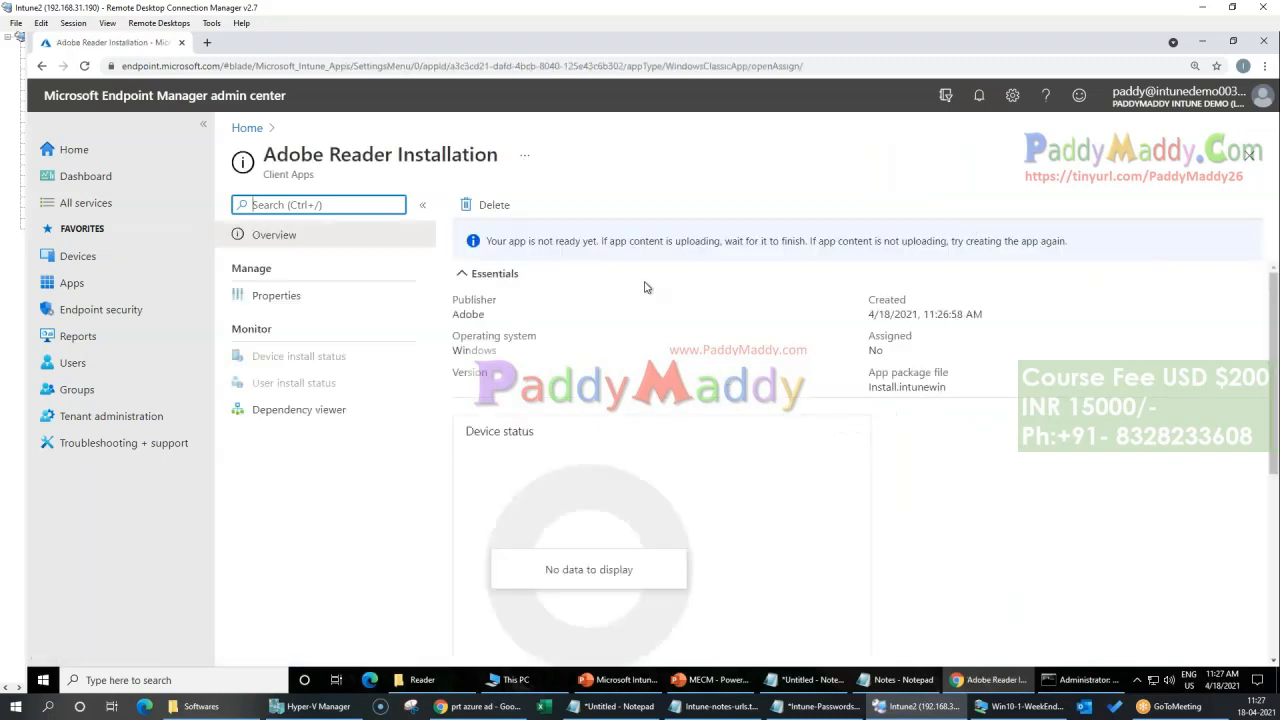
{"action": "left_click_drag", "start_coordinate": [531, 242], "coordinate": [857, 242]}
{"action": "left_click", "coordinate": [884, 344]}
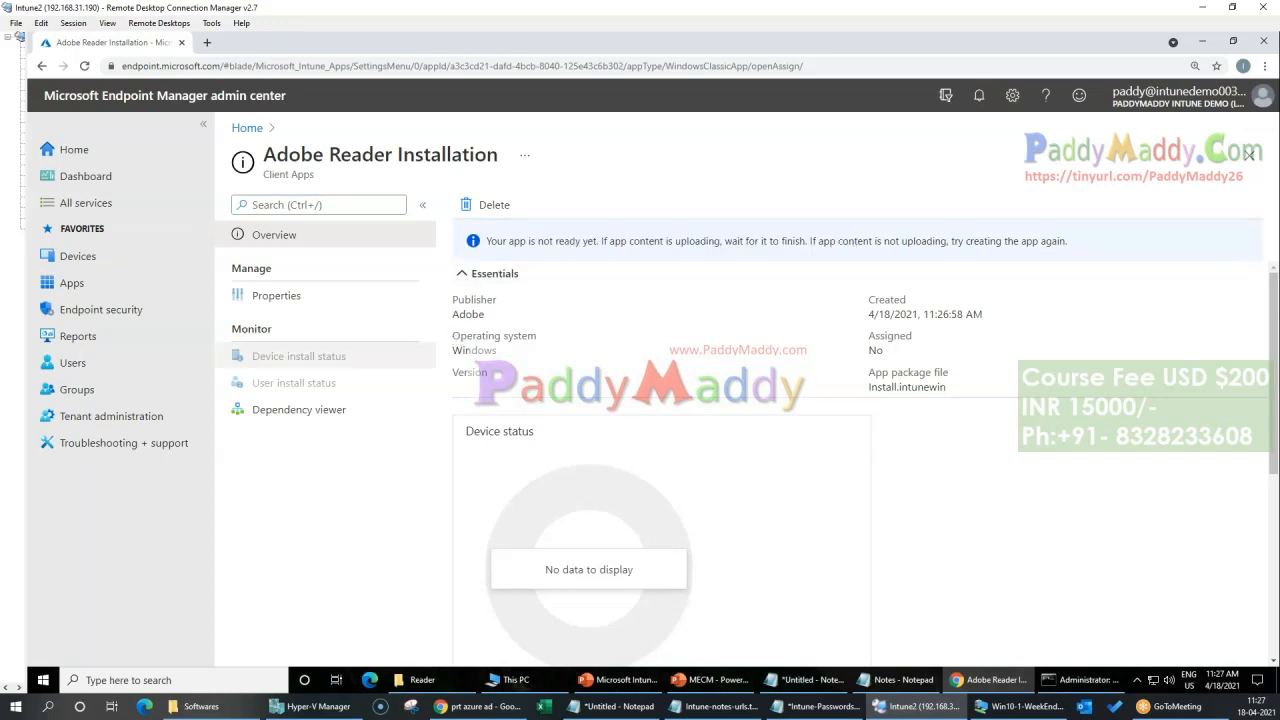
Step: Review the app's properties, including its app information, requirements and detection rules
{"action": "left_click", "coordinate": [340, 298]}
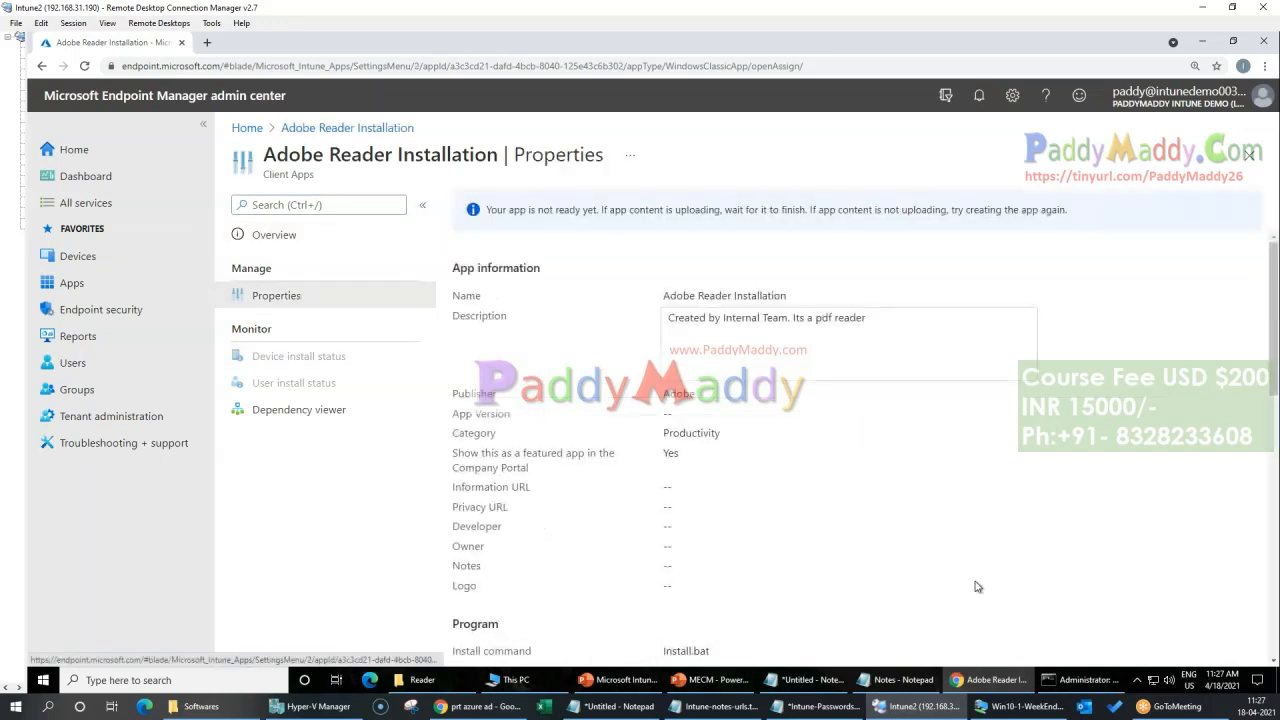
{"action": "scroll", "coordinate": [975, 581], "scroll_direction": "down", "scroll_amount": 8}
{"action": "left_click_drag", "start_coordinate": [952, 556], "coordinate": [706, 520]}
{"action": "left_click", "coordinate": [1036, 511]}
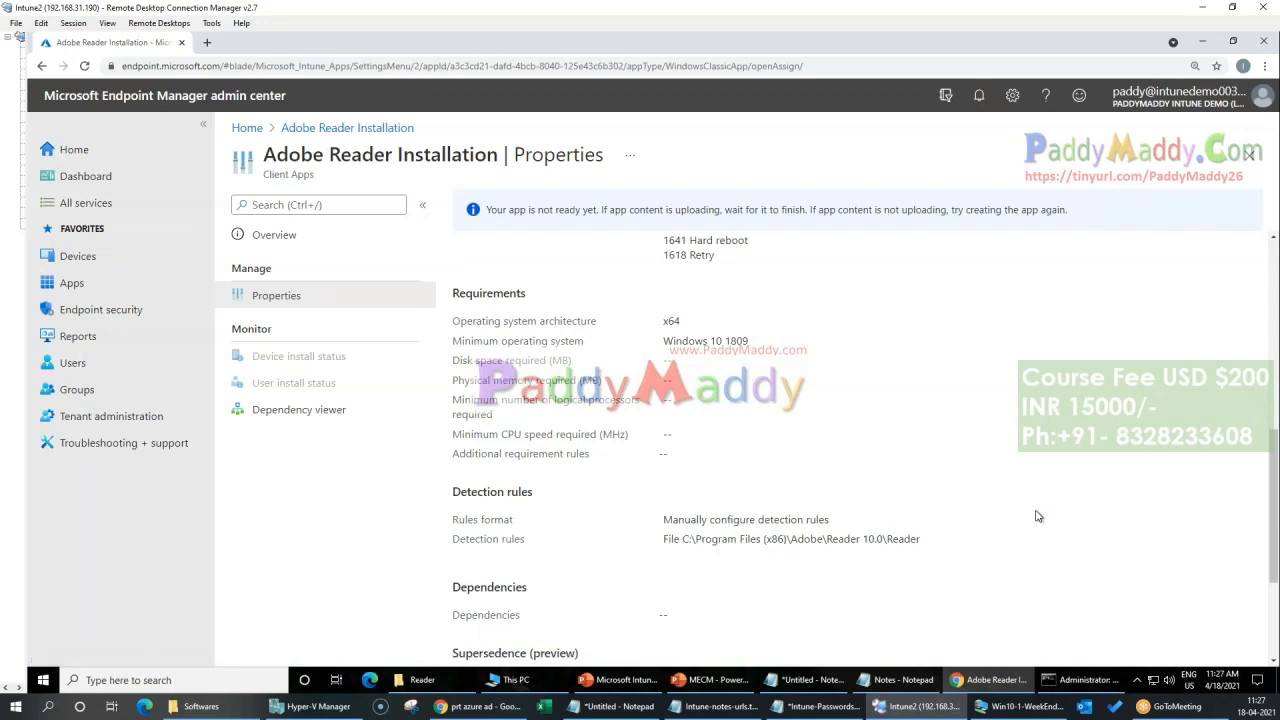
{"action": "scroll", "coordinate": [1036, 516], "scroll_direction": "up", "scroll_amount": 5}
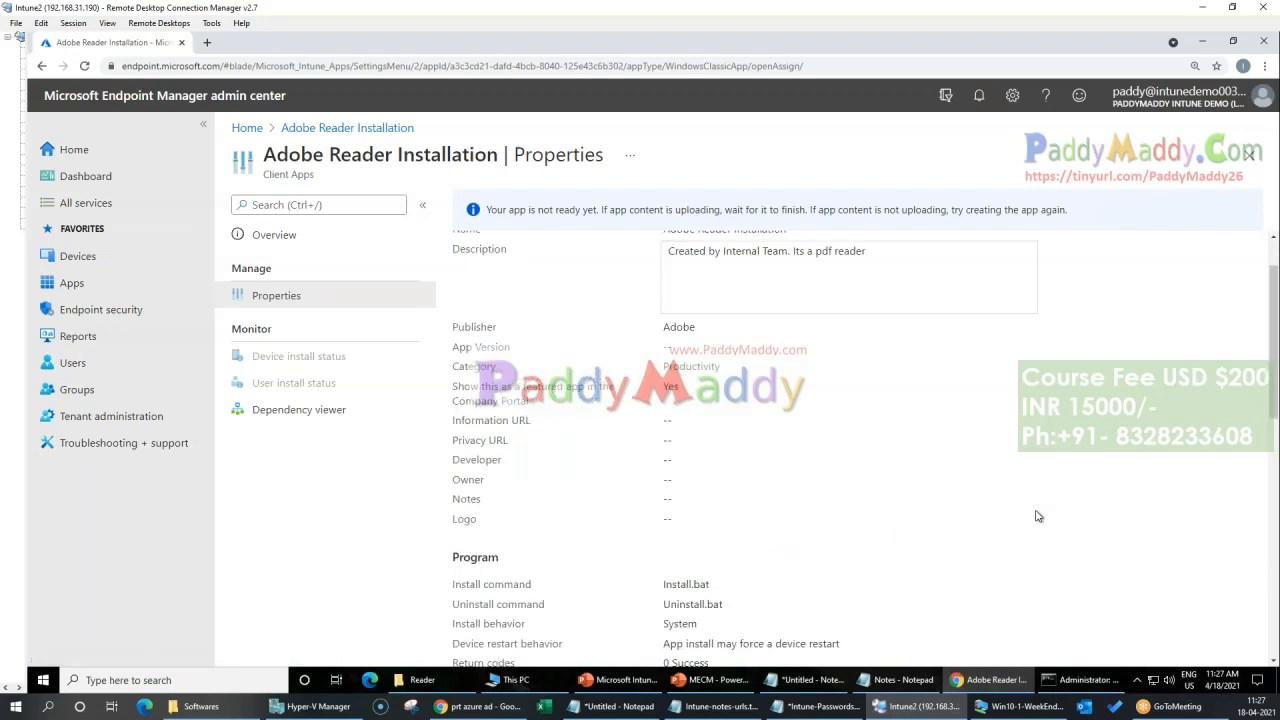
Step: Return to the app's overview and reread the error details in the Adobe Reader upload notification
{"action": "left_click", "coordinate": [349, 129]}
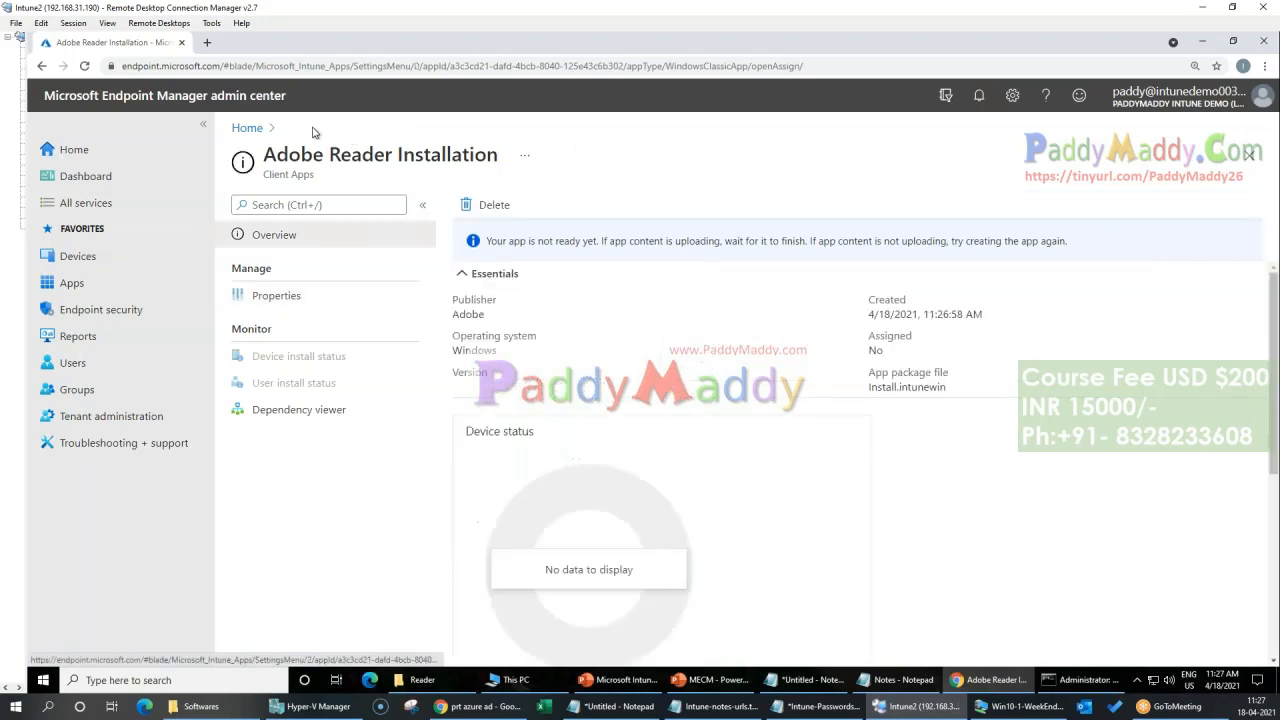
{"action": "left_click", "coordinate": [979, 96]}
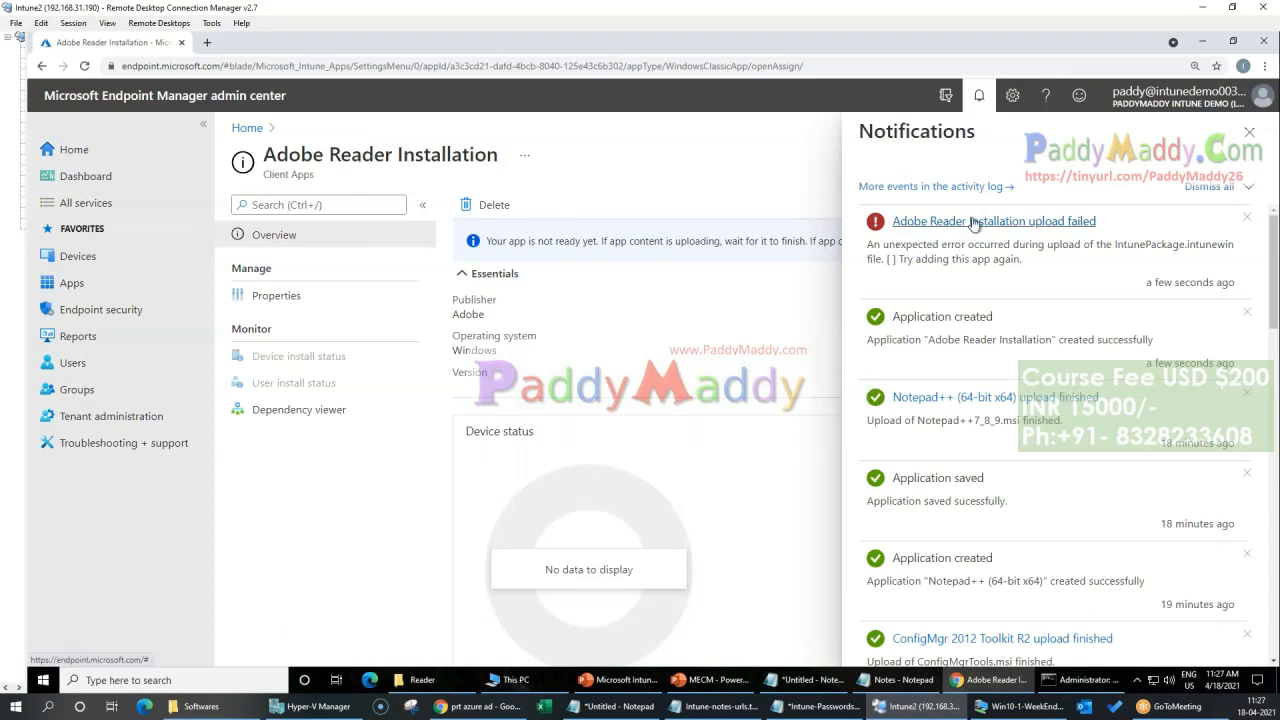
{"action": "left_click_drag", "start_coordinate": [1060, 247], "coordinate": [1022, 259]}
{"action": "left_click", "coordinate": [913, 267]}
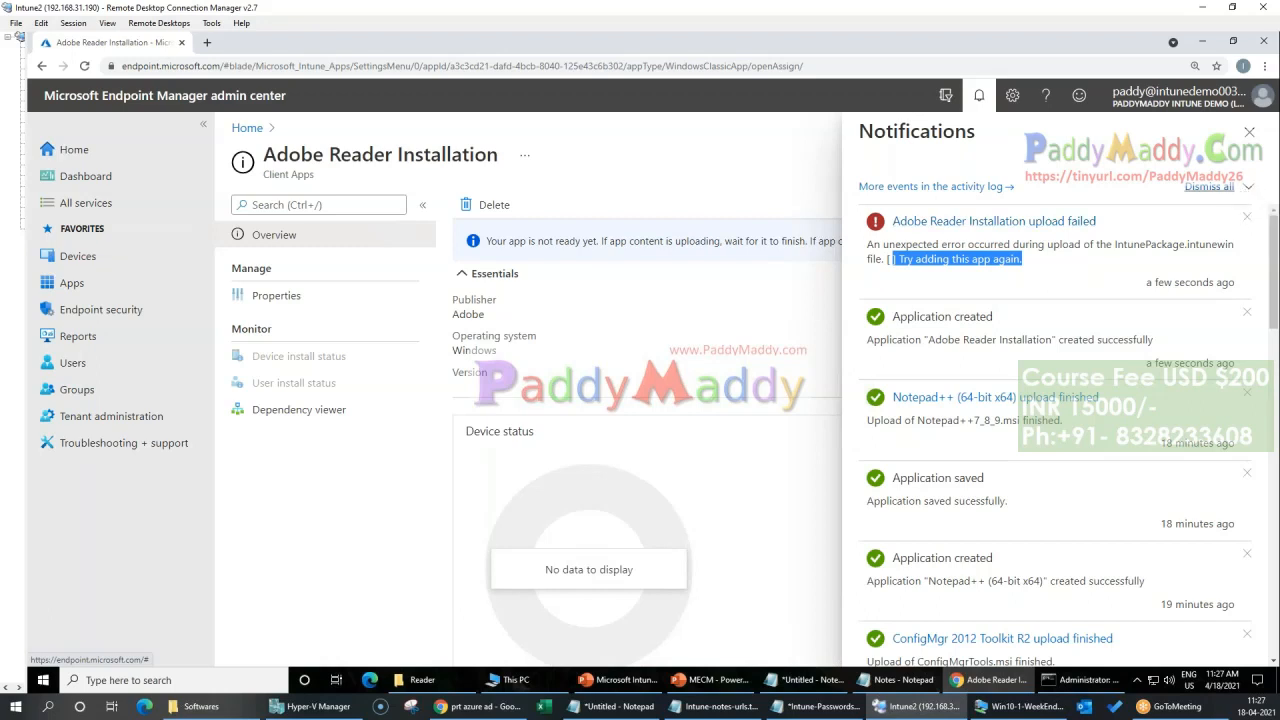
Step: Delete the Adobe Reader Installation app and open the Apps section
{"action": "left_click", "coordinate": [581, 385]}
{"action": "left_click", "coordinate": [486, 205]}
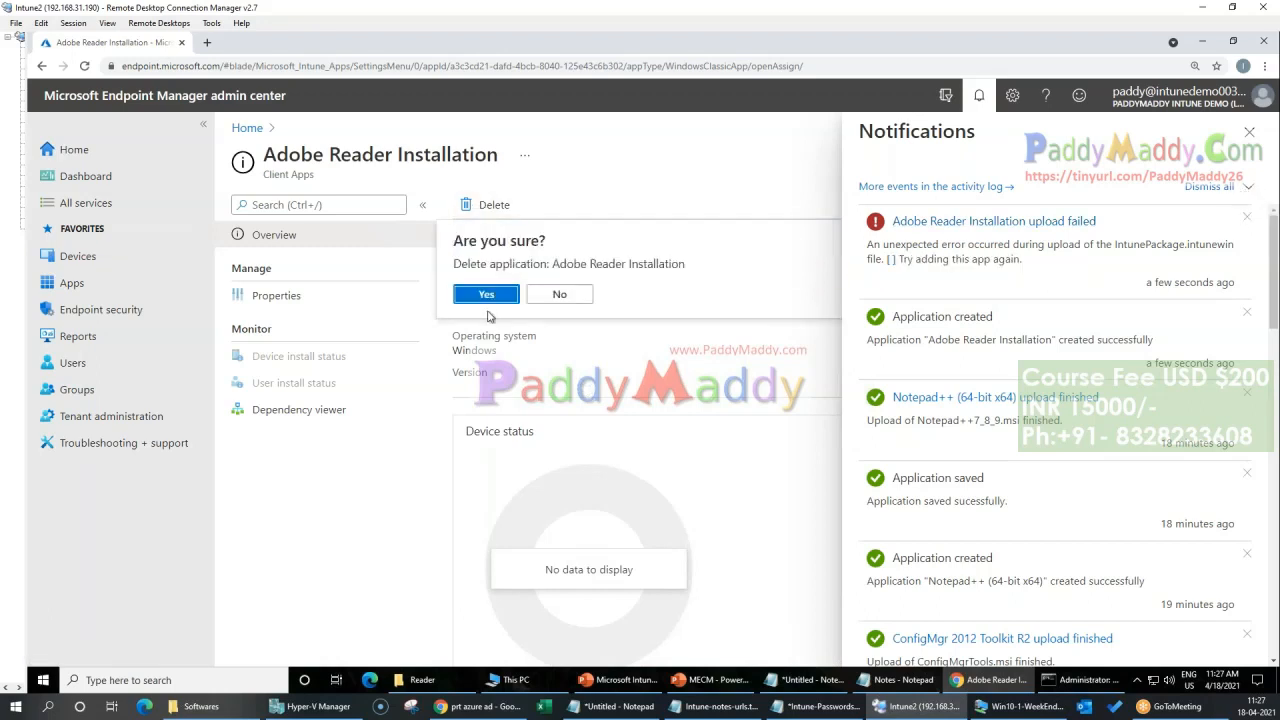
{"action": "left_click", "coordinate": [489, 292]}
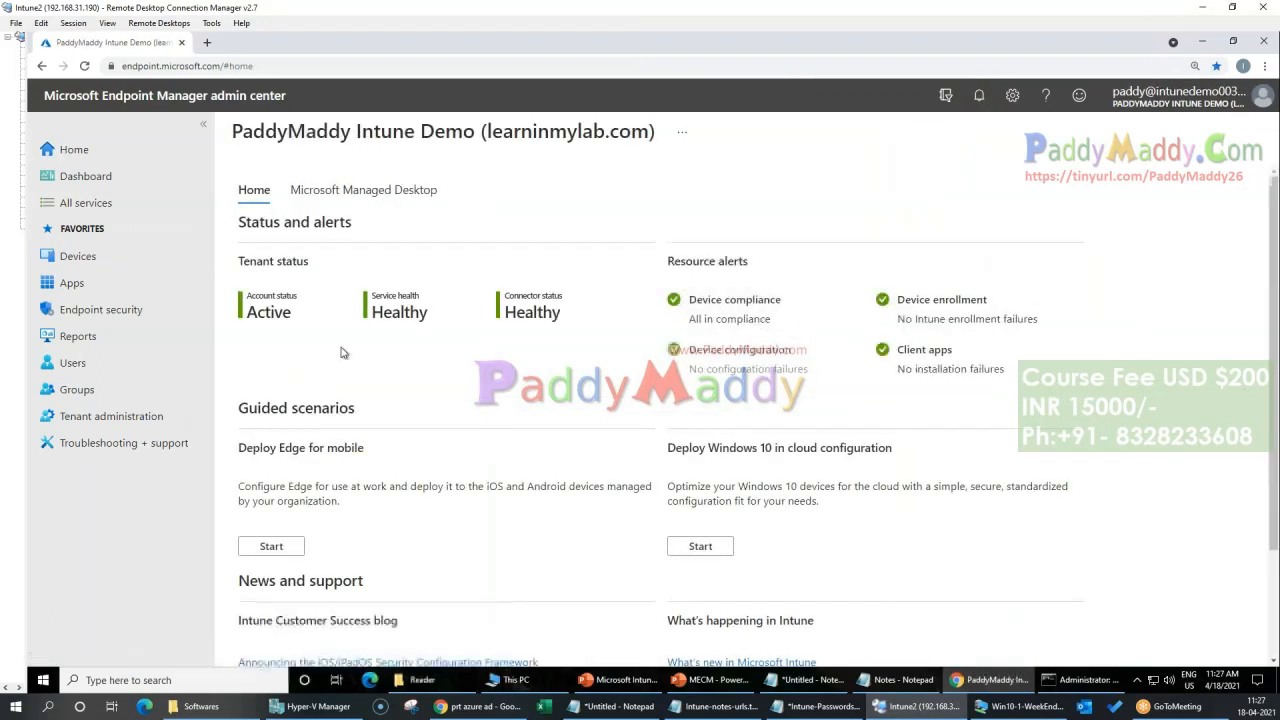
{"action": "left_click", "coordinate": [110, 283]}
{"action": "left_click", "coordinate": [285, 264]}
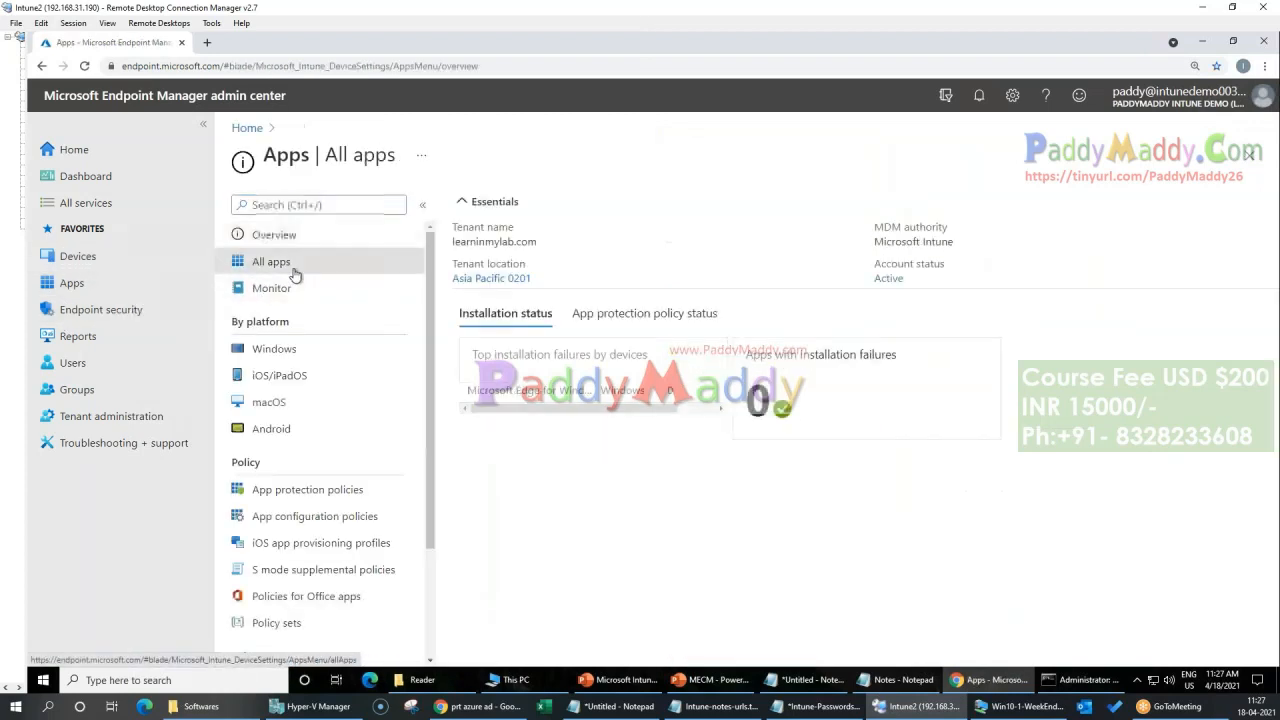
{"action": "left_click", "coordinate": [482, 206]}
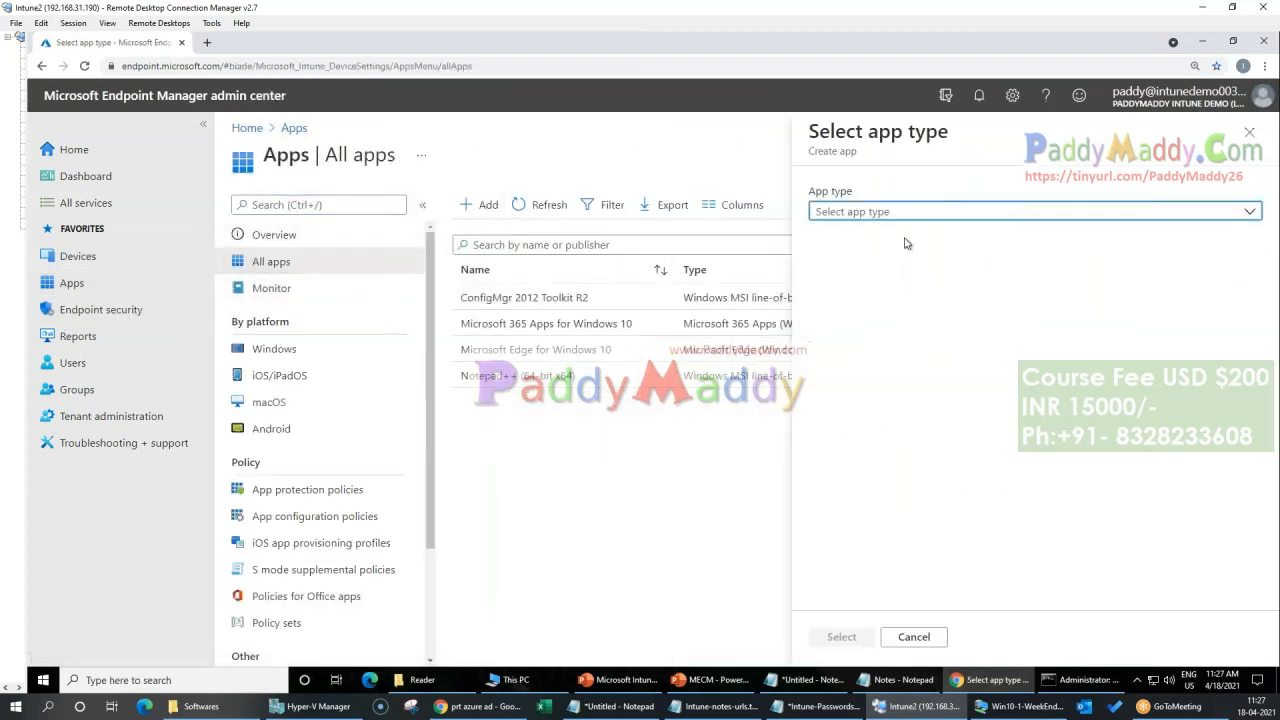
{"action": "left_click", "coordinate": [1023, 212]}
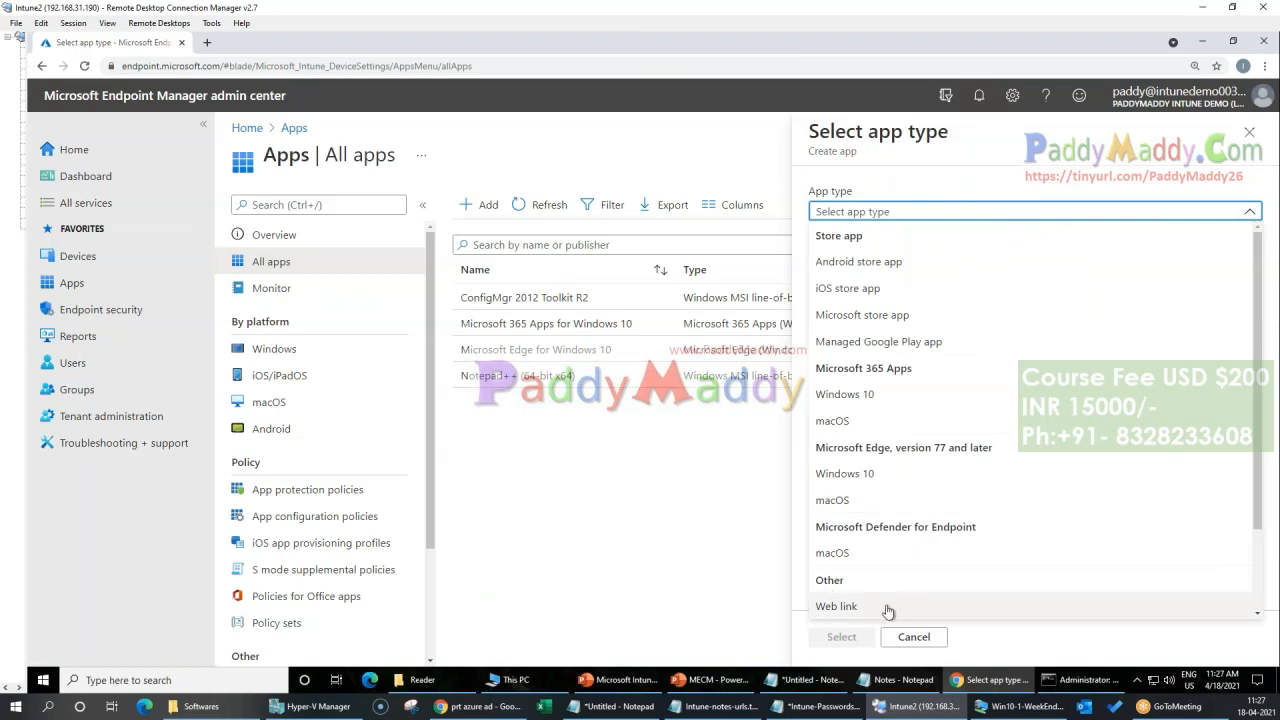
{"action": "left_click", "coordinate": [665, 547]}
Step: Start adding a new app of type Windows app (Win32) from the Windows apps list
{"action": "left_click", "coordinate": [262, 348]}
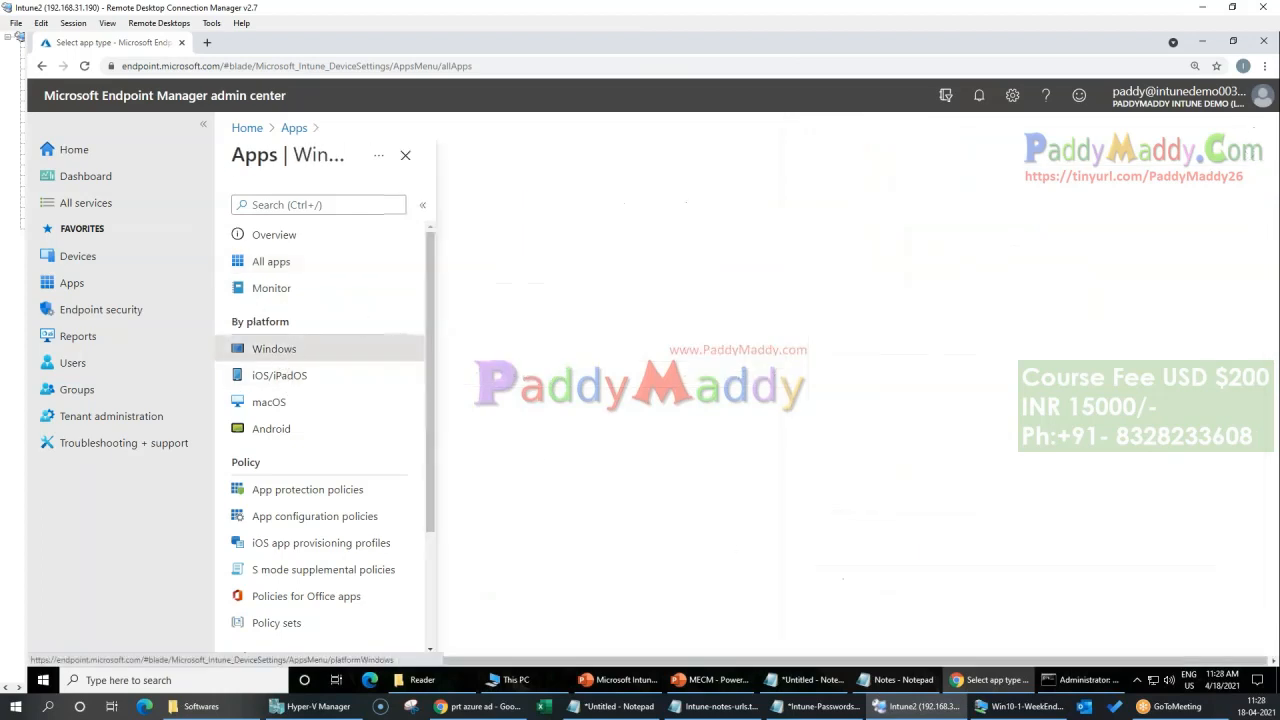
{"action": "left_click", "coordinate": [482, 204]}
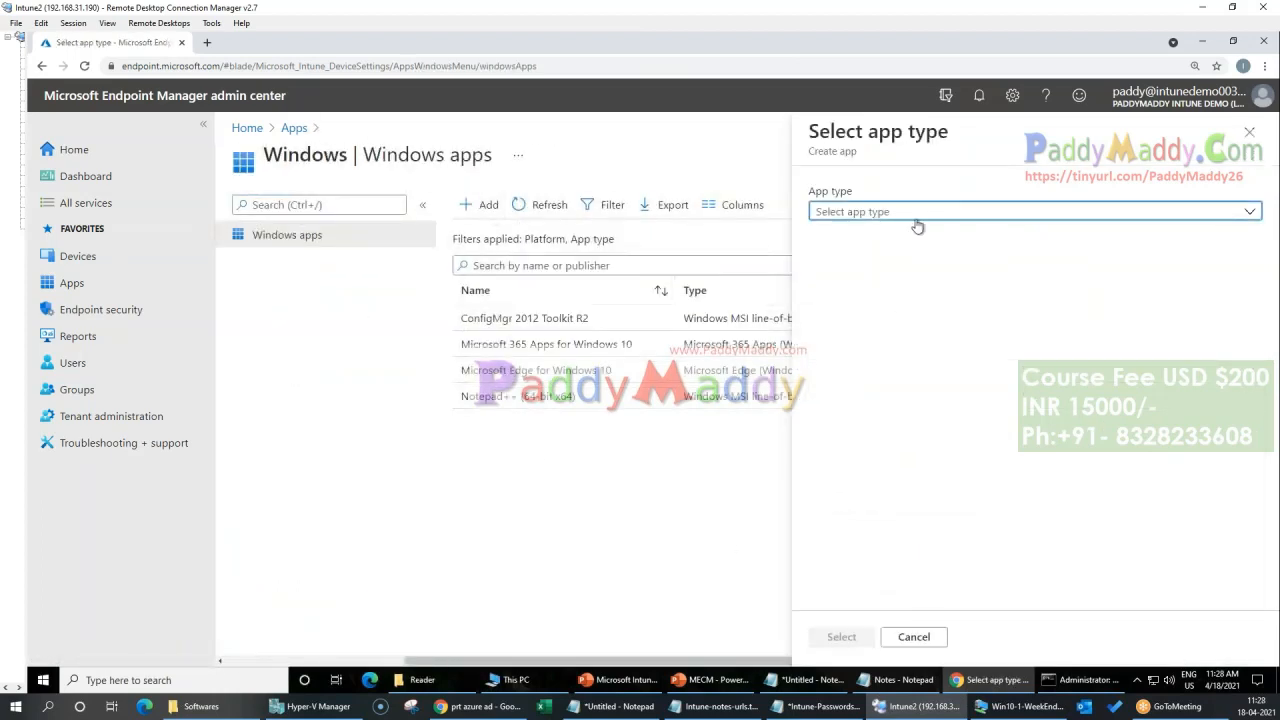
{"action": "left_click", "coordinate": [917, 215]}
{"action": "left_click", "coordinate": [877, 471]}
{"action": "left_click", "coordinate": [843, 637]}
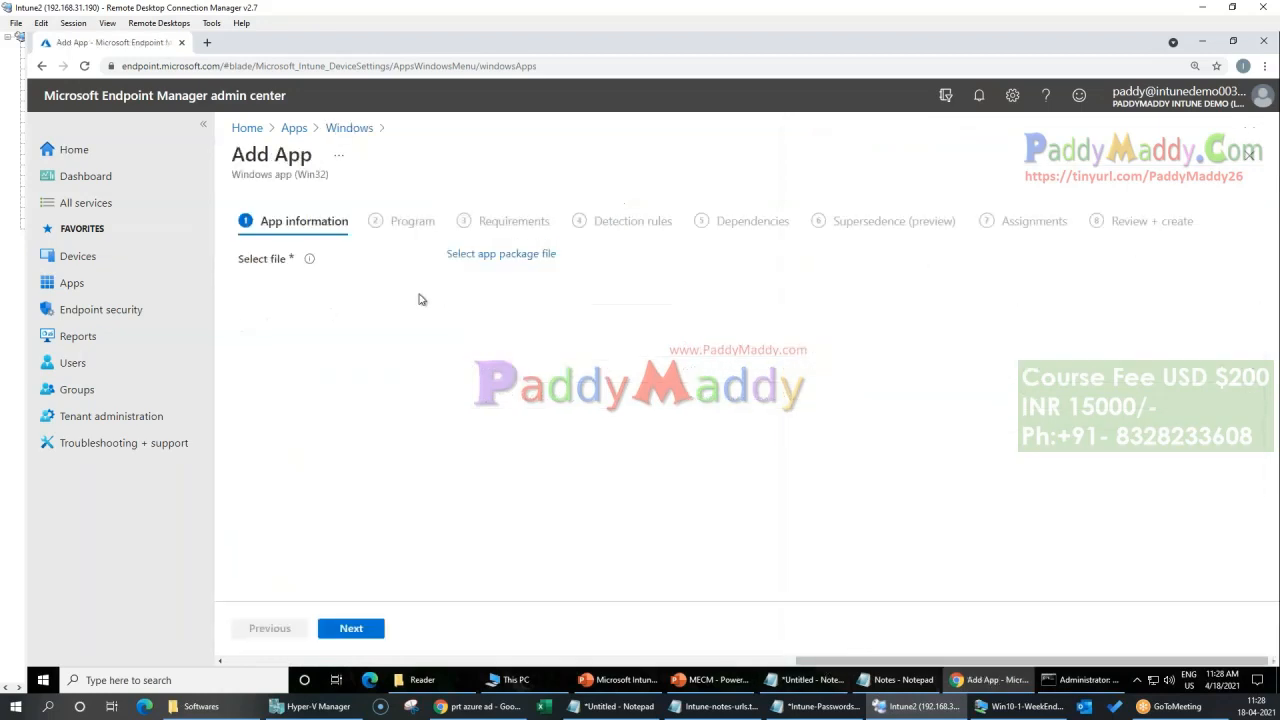
Step: Load Install.intunewin as the app package file
{"action": "left_click", "coordinate": [549, 254]}
{"action": "left_click", "coordinate": [900, 205]}
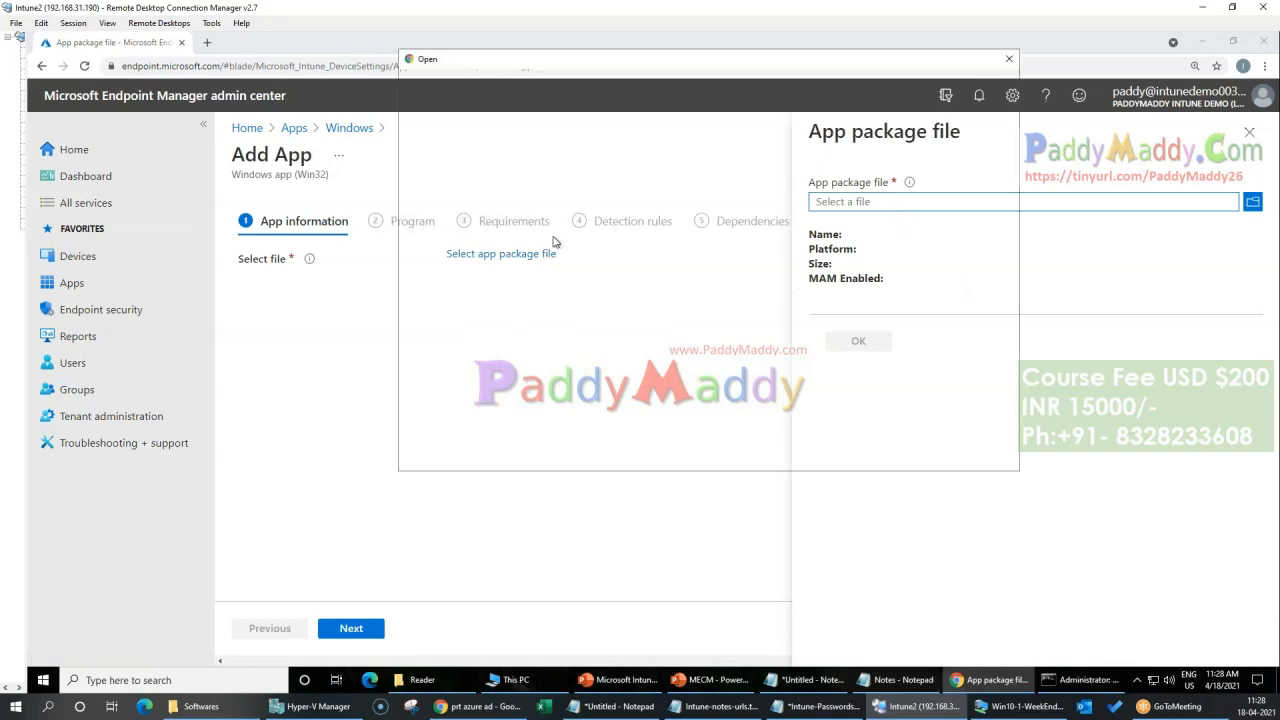
{"action": "double_click", "coordinate": [565, 146]}
{"action": "left_click", "coordinate": [846, 341]}
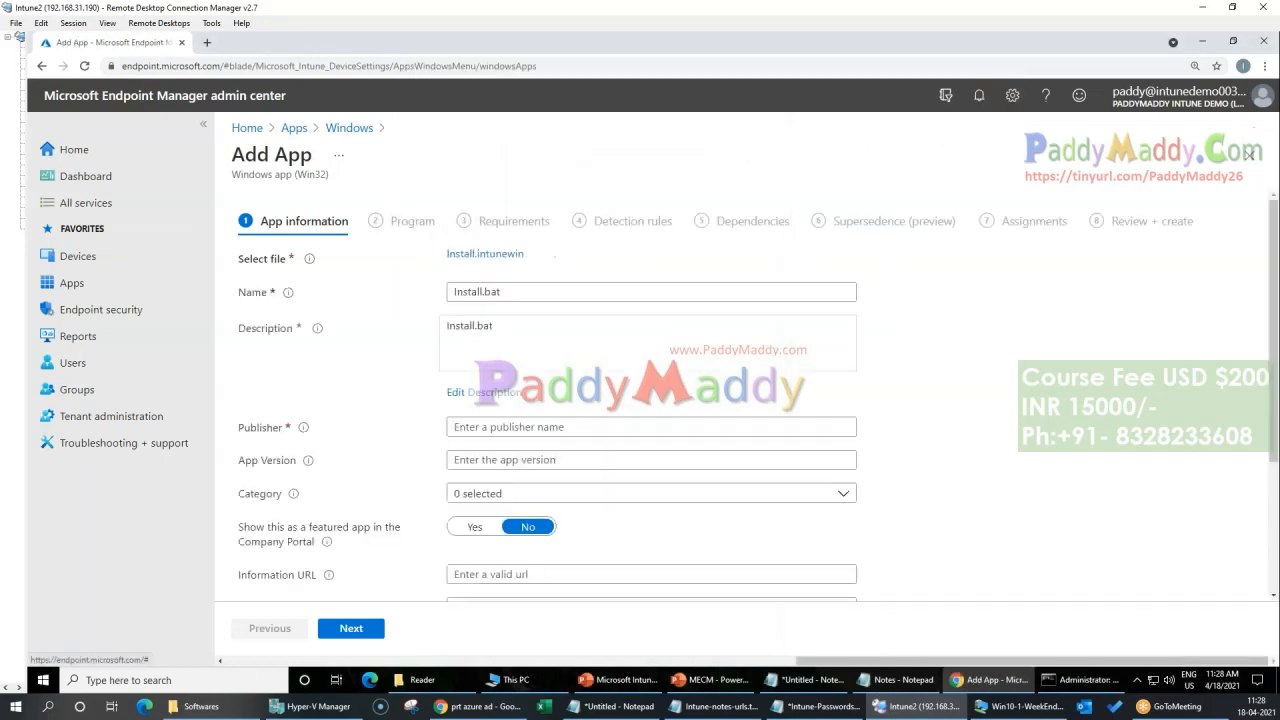
Step: Set the app's category to Business and show it as a featured app in the Company Portal
{"action": "scroll", "coordinate": [530, 530], "scroll_direction": "down", "scroll_amount": 2}
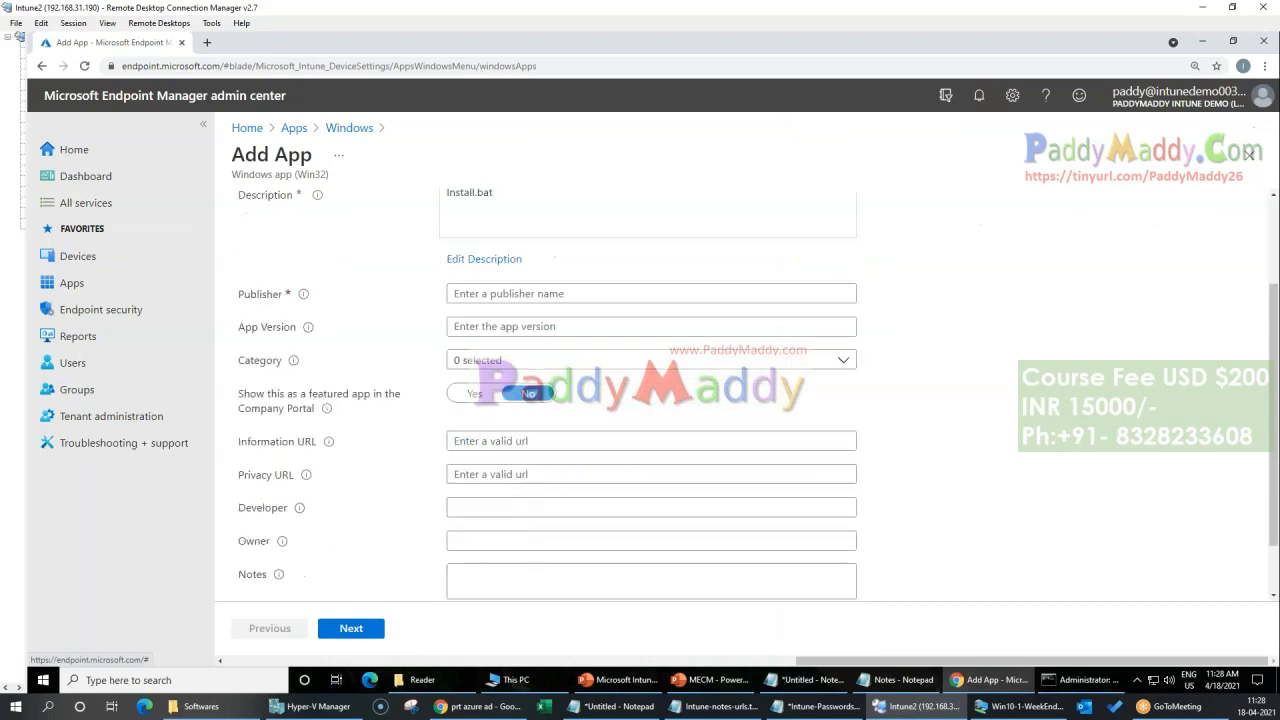
{"action": "left_click", "coordinate": [523, 294]}
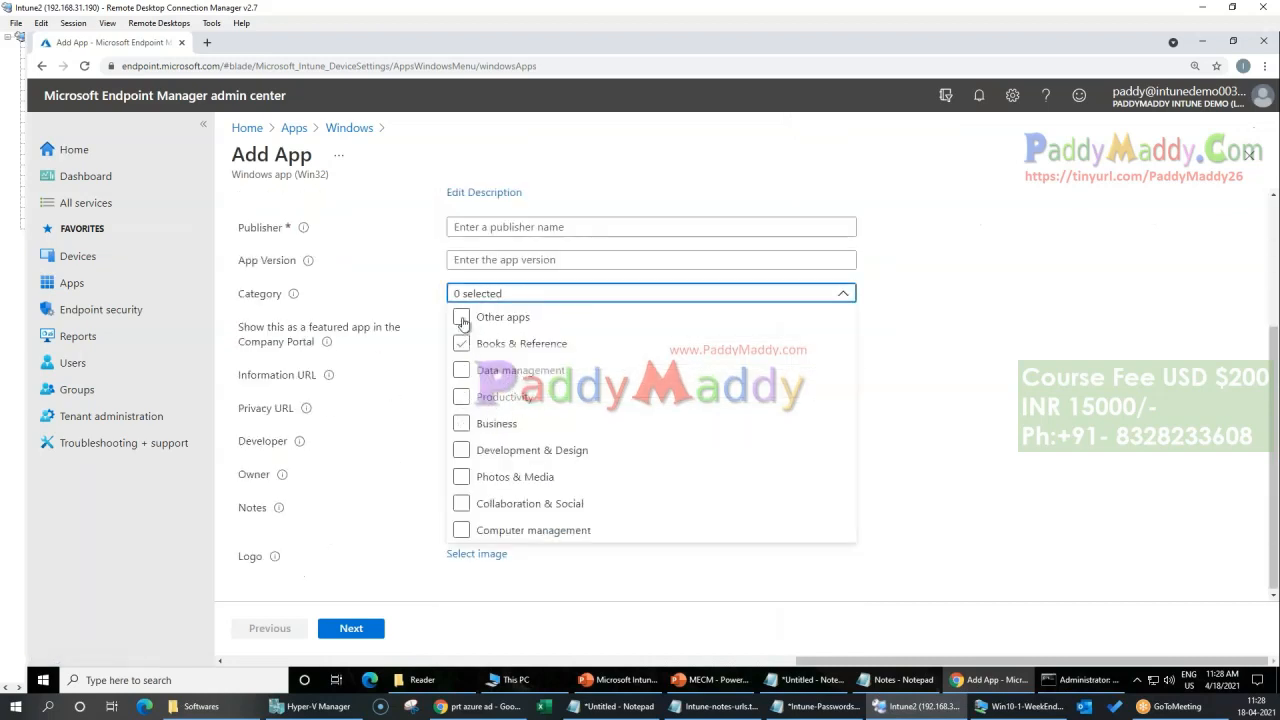
{"action": "left_click", "coordinate": [461, 423]}
{"action": "left_click", "coordinate": [413, 419]}
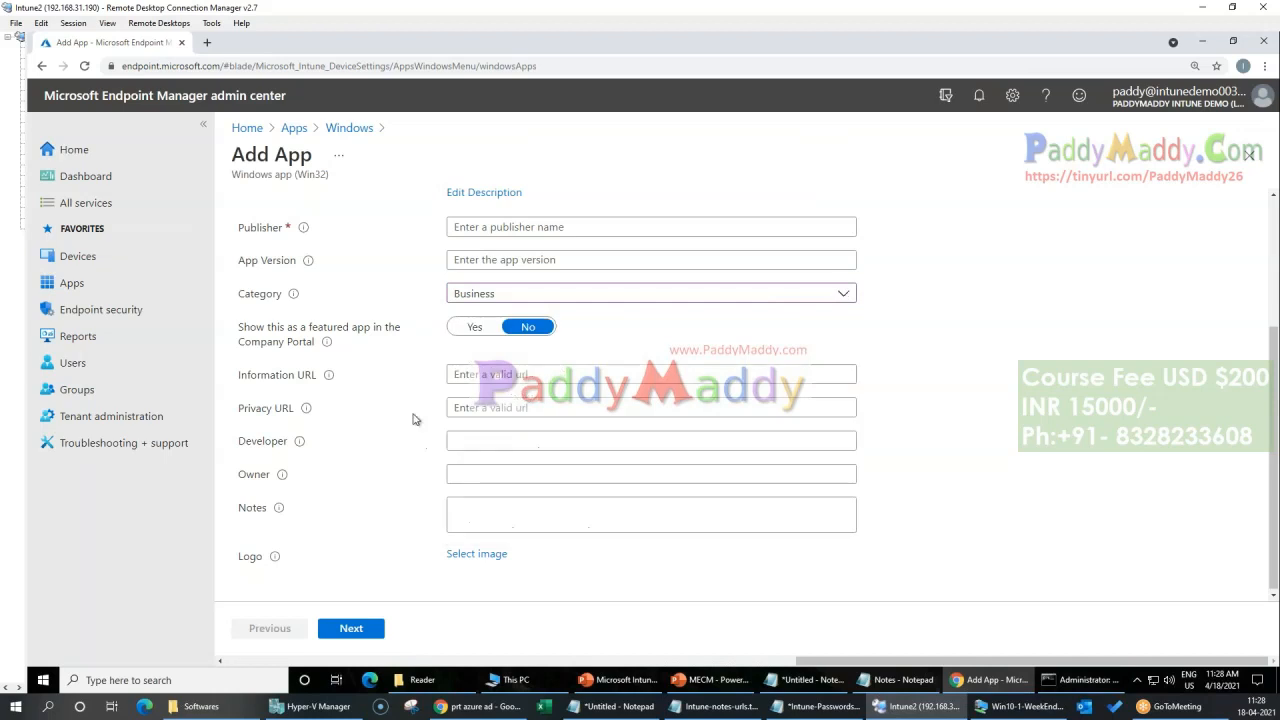
{"action": "left_click", "coordinate": [466, 330]}
{"action": "left_click", "coordinate": [356, 634]}
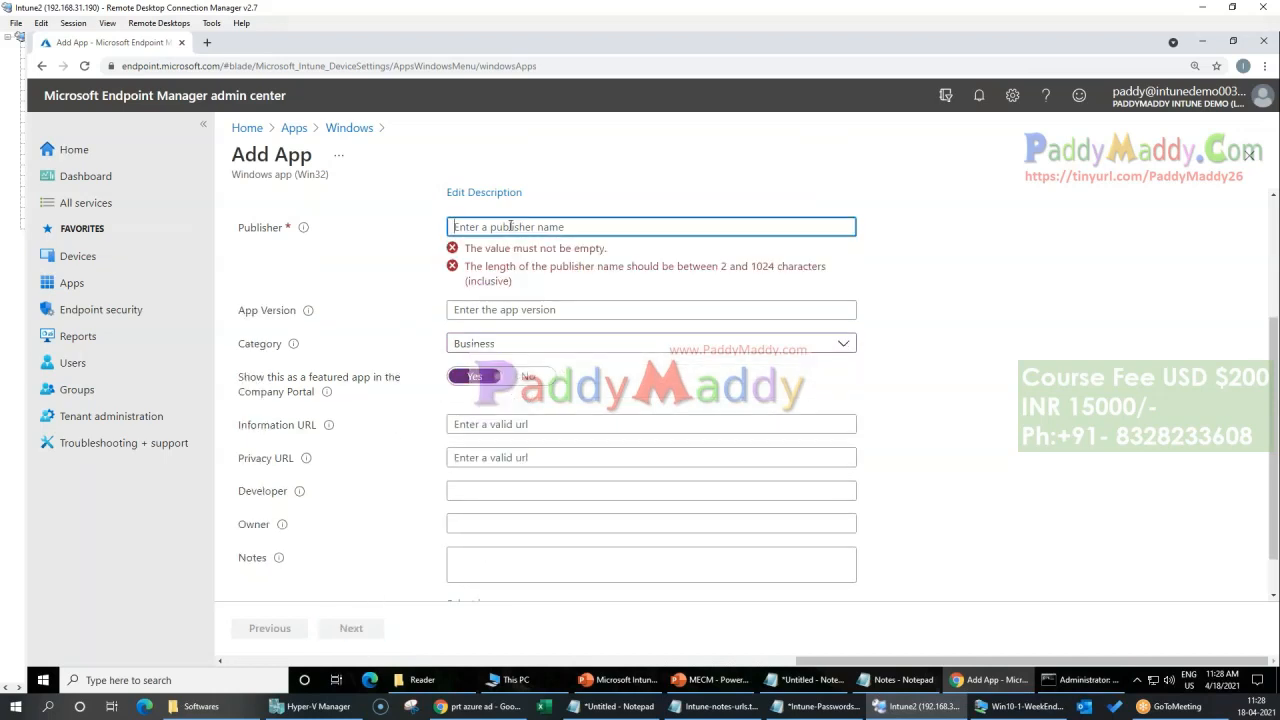
Step: Enter Adobe as the publisher and continue to the program settings
{"action": "type", "text": "Adobe"}
{"action": "scroll", "coordinate": [640, 252], "scroll_direction": "down", "scroll_amount": 2}
{"action": "scroll", "coordinate": [1015, 410], "scroll_direction": "up", "scroll_amount": 3}
{"action": "scroll", "coordinate": [509, 506], "scroll_direction": "down", "scroll_amount": 3}
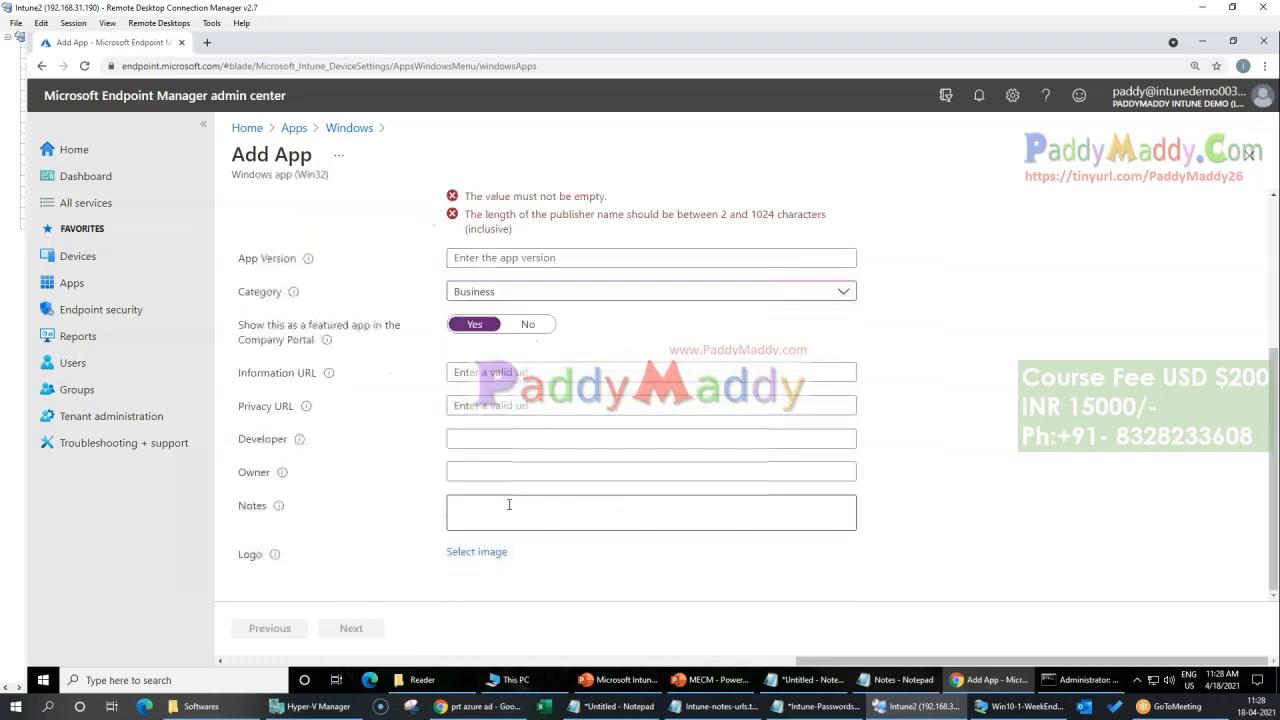
{"action": "scroll", "coordinate": [651, 443], "scroll_direction": "up", "scroll_amount": 3}
{"action": "double_click", "coordinate": [480, 291]}
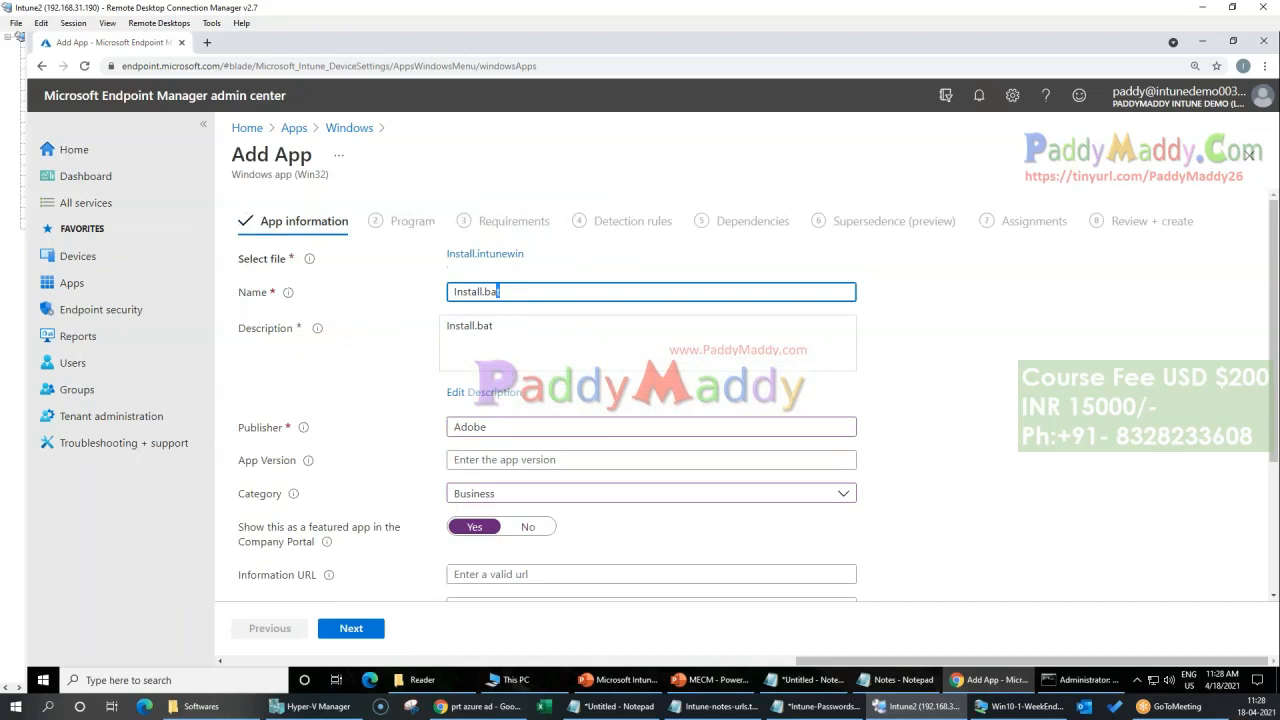
{"action": "left_click", "coordinate": [356, 627]}
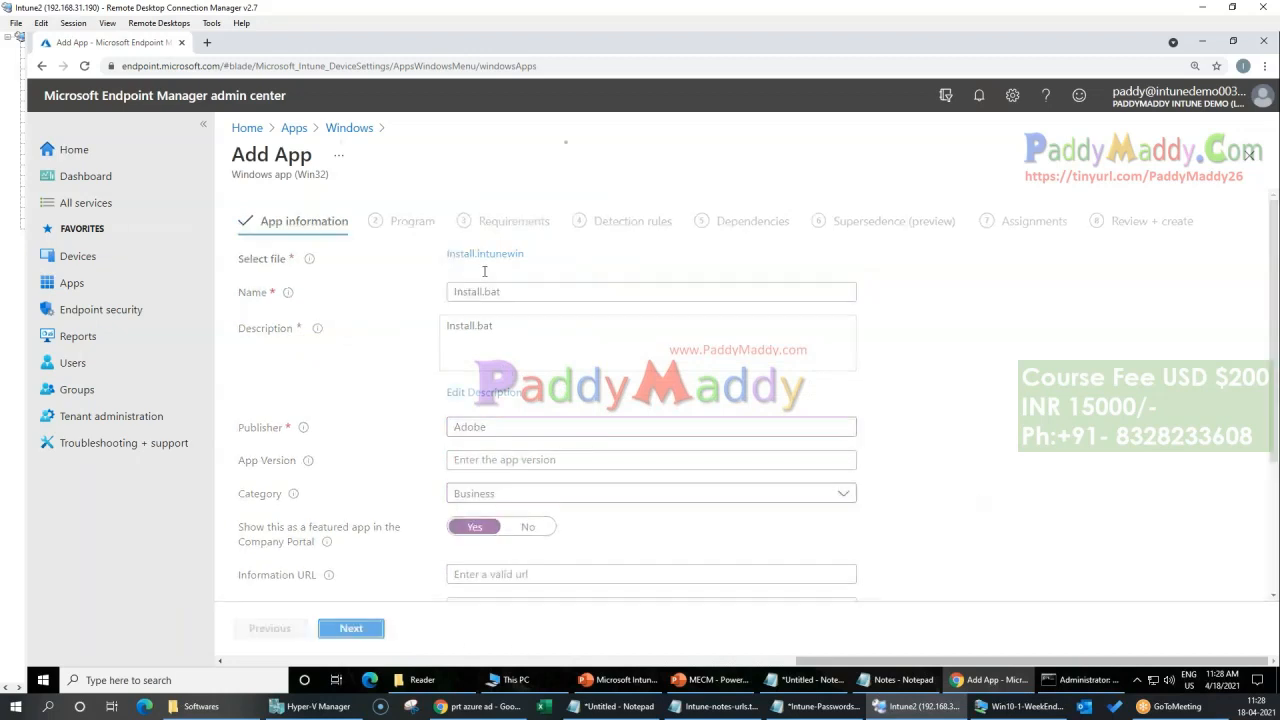
Step: Set the uninstall command to uninstall.bat, check the device restart behavior options and continue to the requirements
{"action": "left_click", "coordinate": [474, 319]}
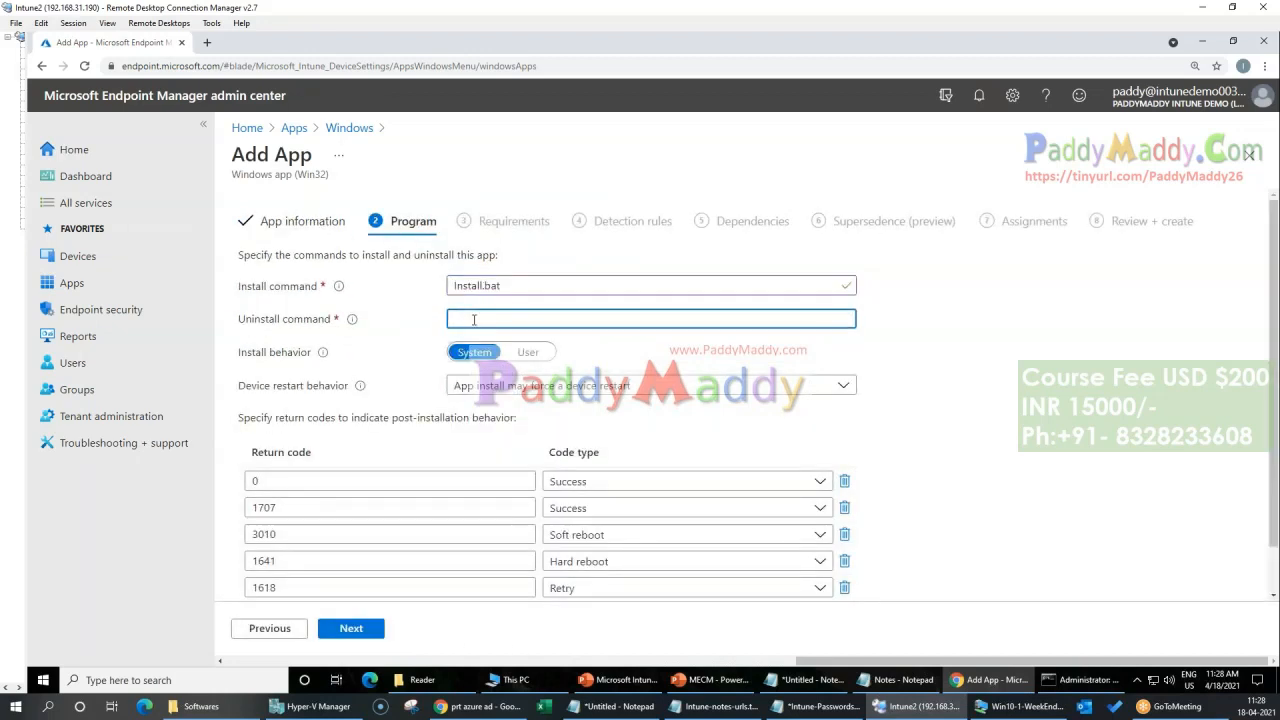
{"action": "type", "text": "uninstya"}
{"action": "left_click", "coordinate": [364, 631]}
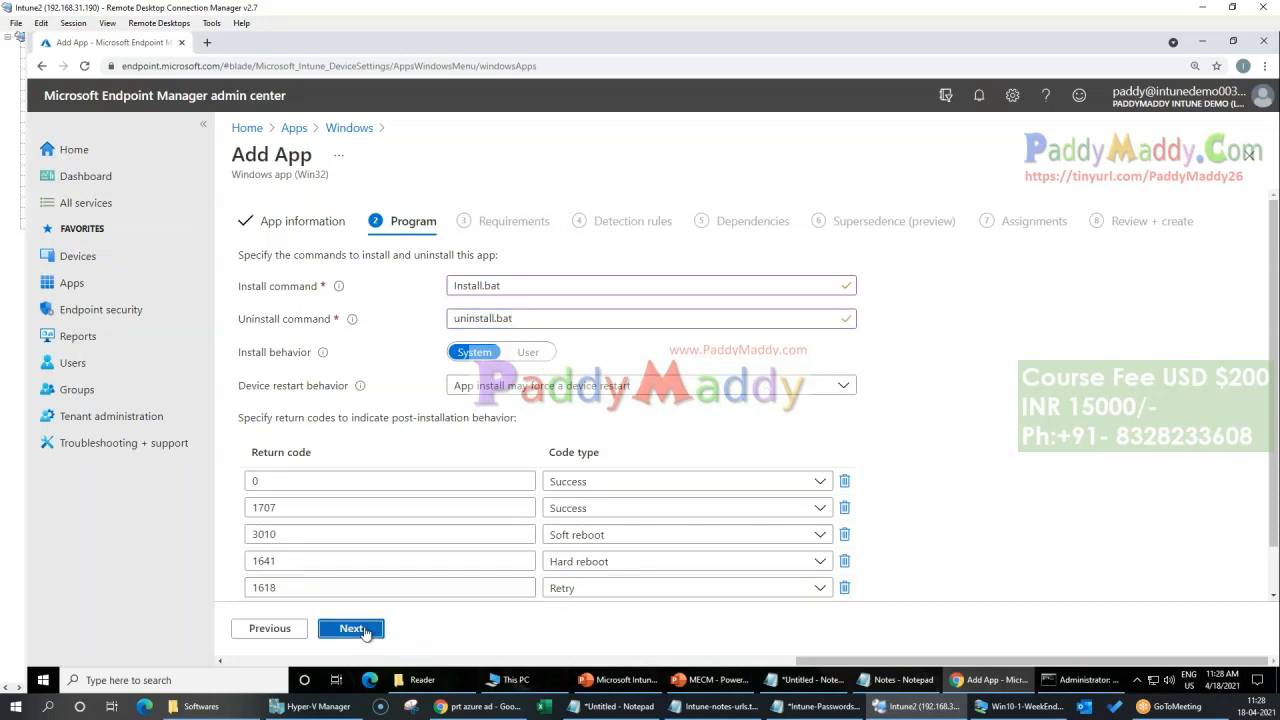
{"action": "left_click", "coordinate": [269, 628]}
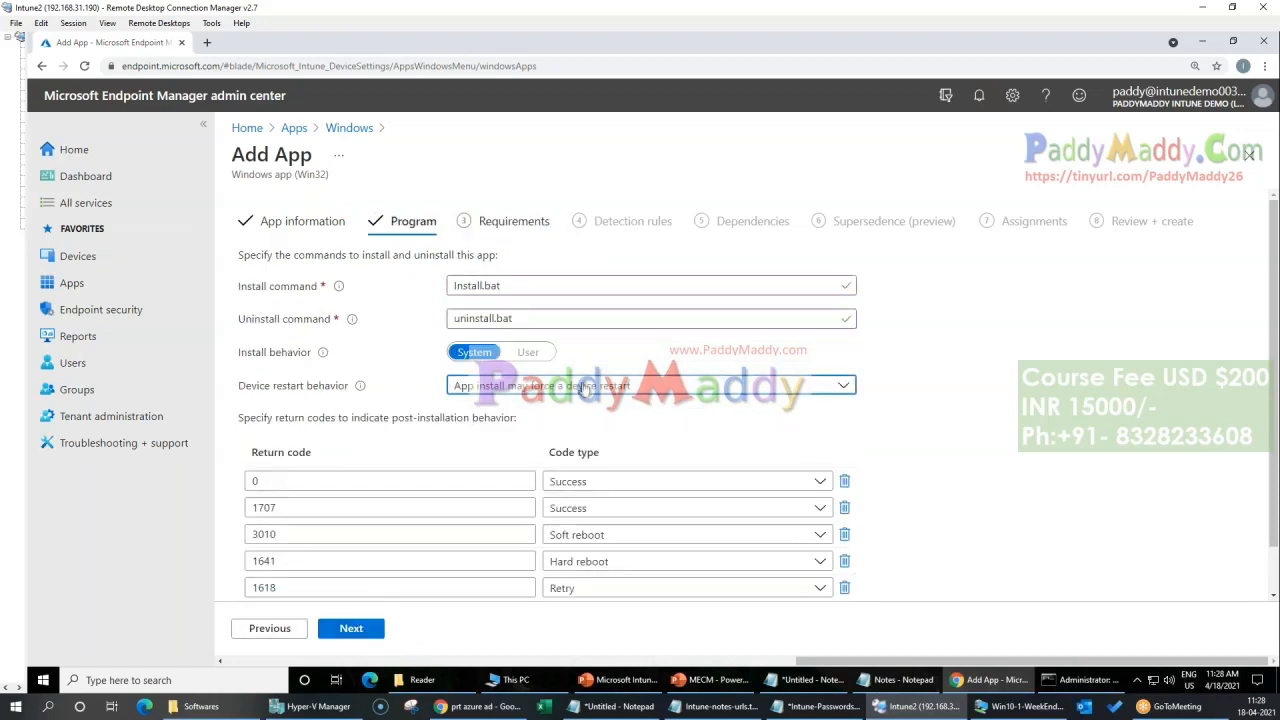
{"action": "left_click", "coordinate": [650, 385]}
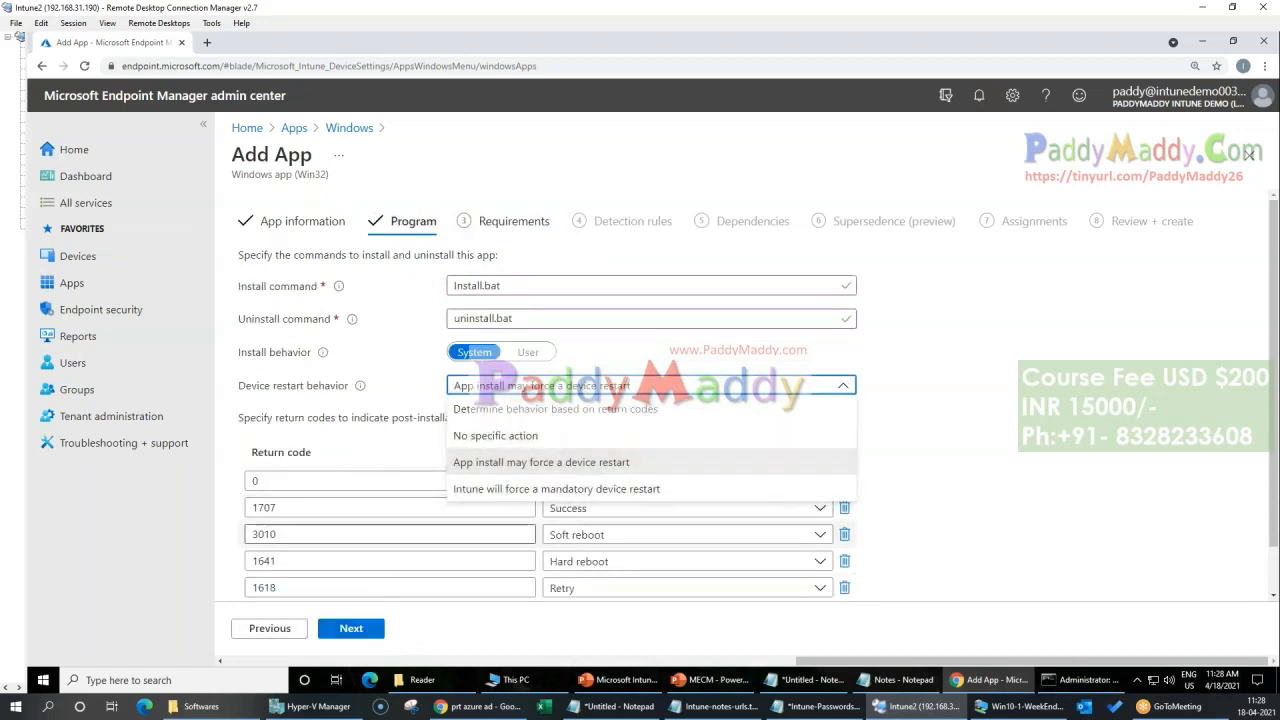
{"action": "left_click", "coordinate": [1023, 484]}
{"action": "left_click", "coordinate": [378, 628]}
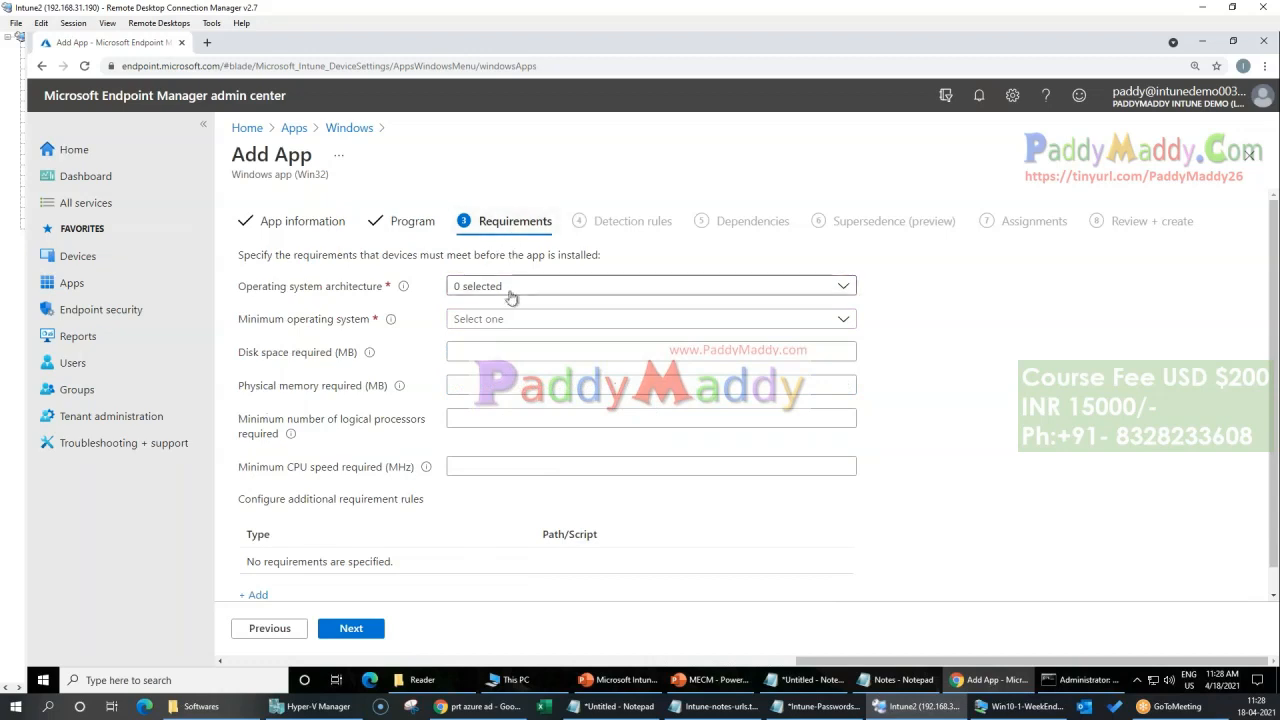
Step: Require 64-bit architecture and a minimum operating system of Windows 10 1809, and continue to the detection rules
{"action": "left_click", "coordinate": [508, 290]}
{"action": "left_click", "coordinate": [461, 336]}
{"action": "left_click", "coordinate": [898, 371]}
{"action": "left_click", "coordinate": [566, 320]}
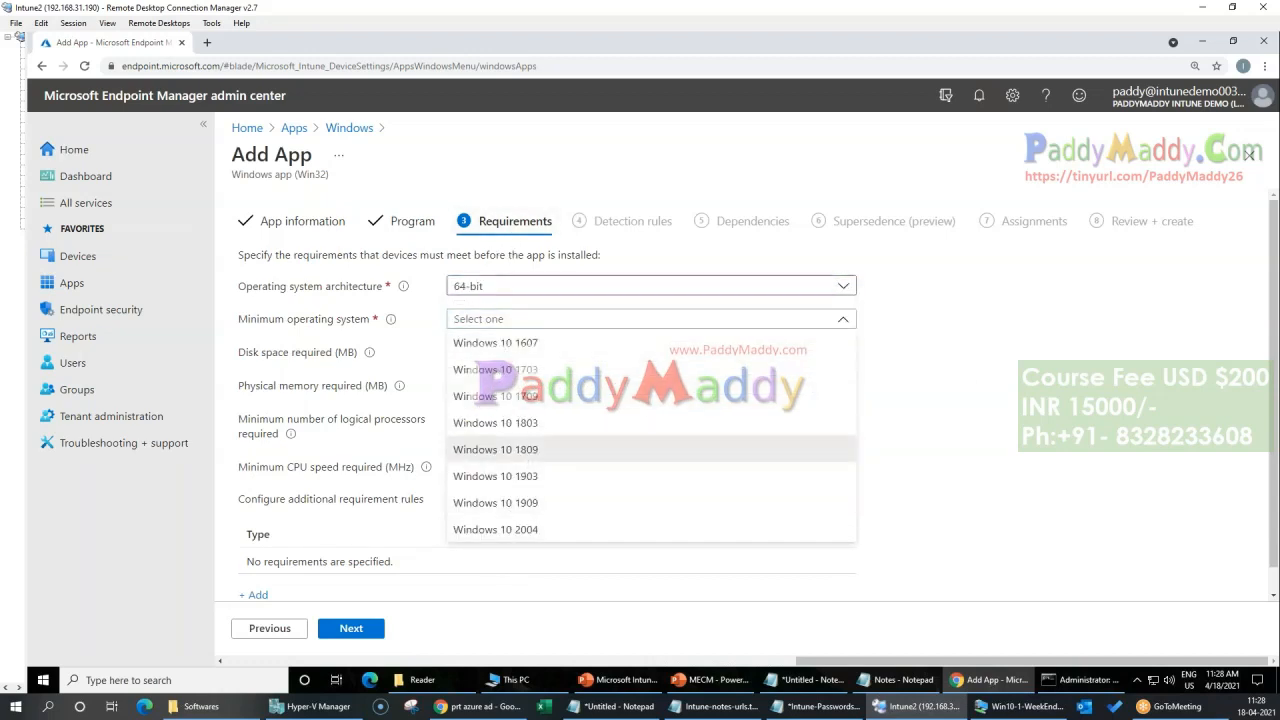
{"action": "left_click", "coordinate": [500, 450]}
{"action": "left_click", "coordinate": [378, 630]}
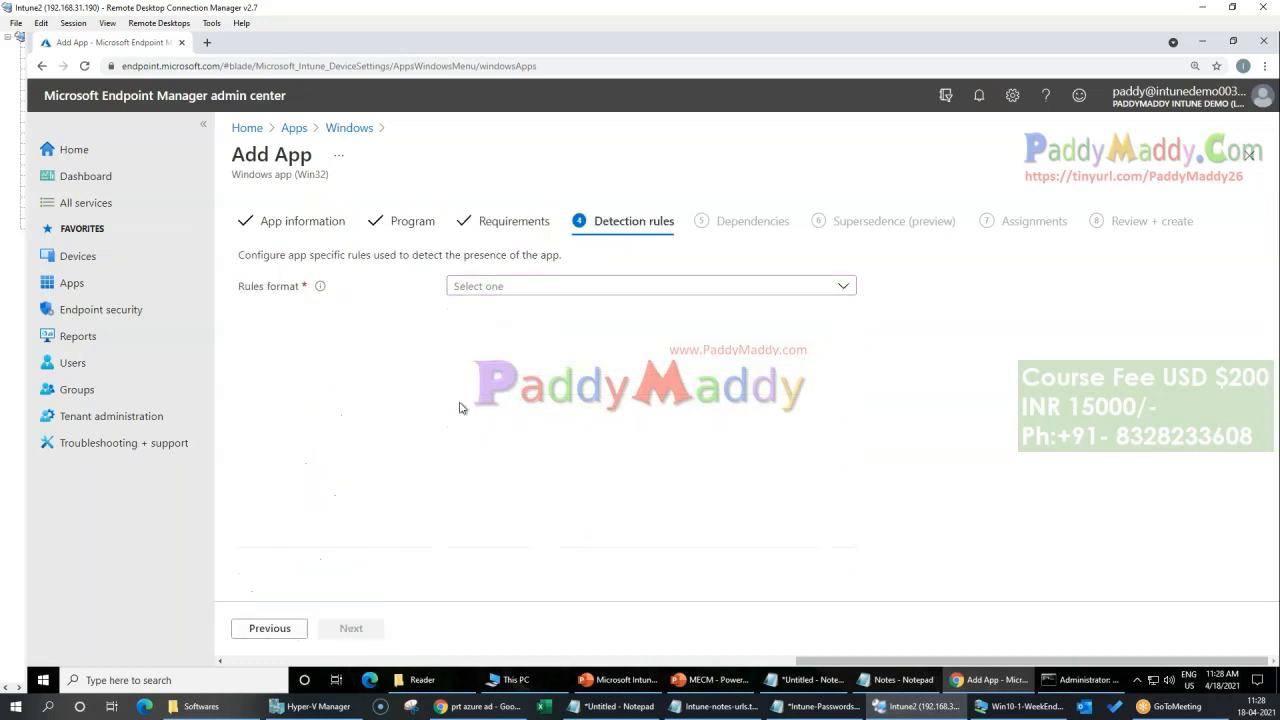
Step: Choose to manually configure detection rules and add a rule of type File
{"action": "left_click", "coordinate": [605, 288]}
{"action": "left_click", "coordinate": [563, 310]}
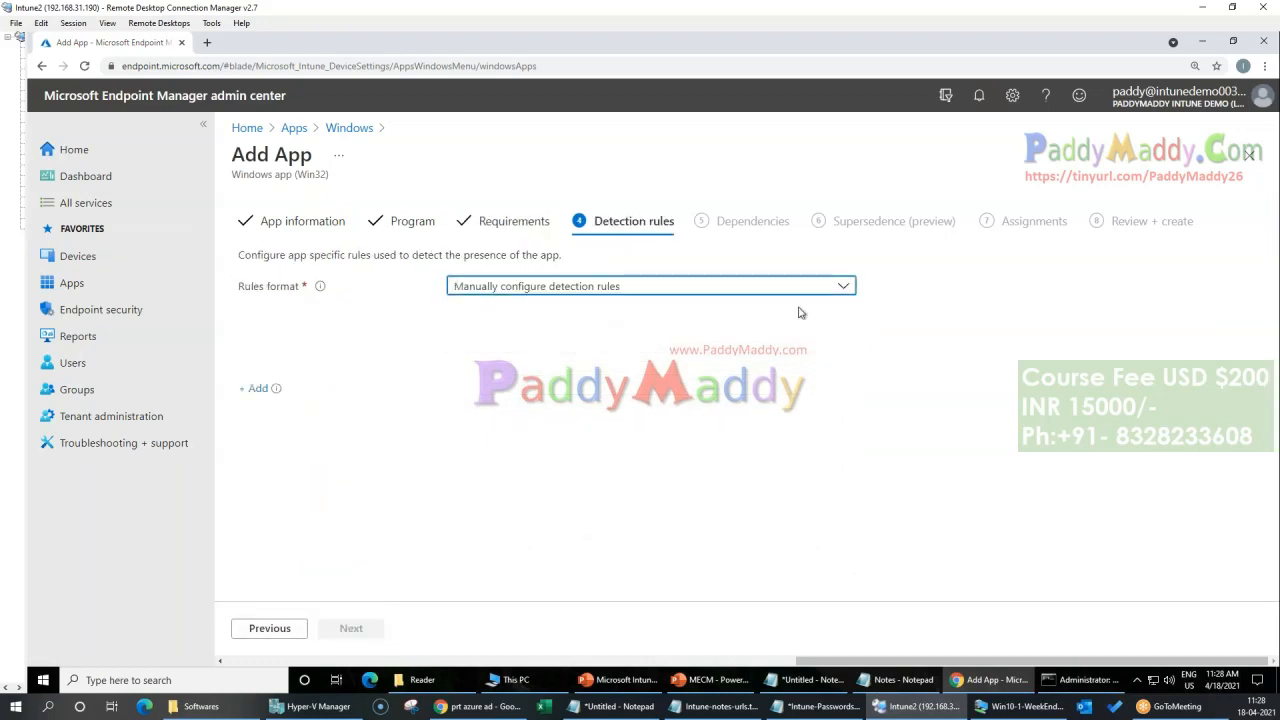
{"action": "left_click", "coordinate": [258, 388]}
{"action": "left_click", "coordinate": [1100, 223]}
{"action": "left_click", "coordinate": [1025, 272]}
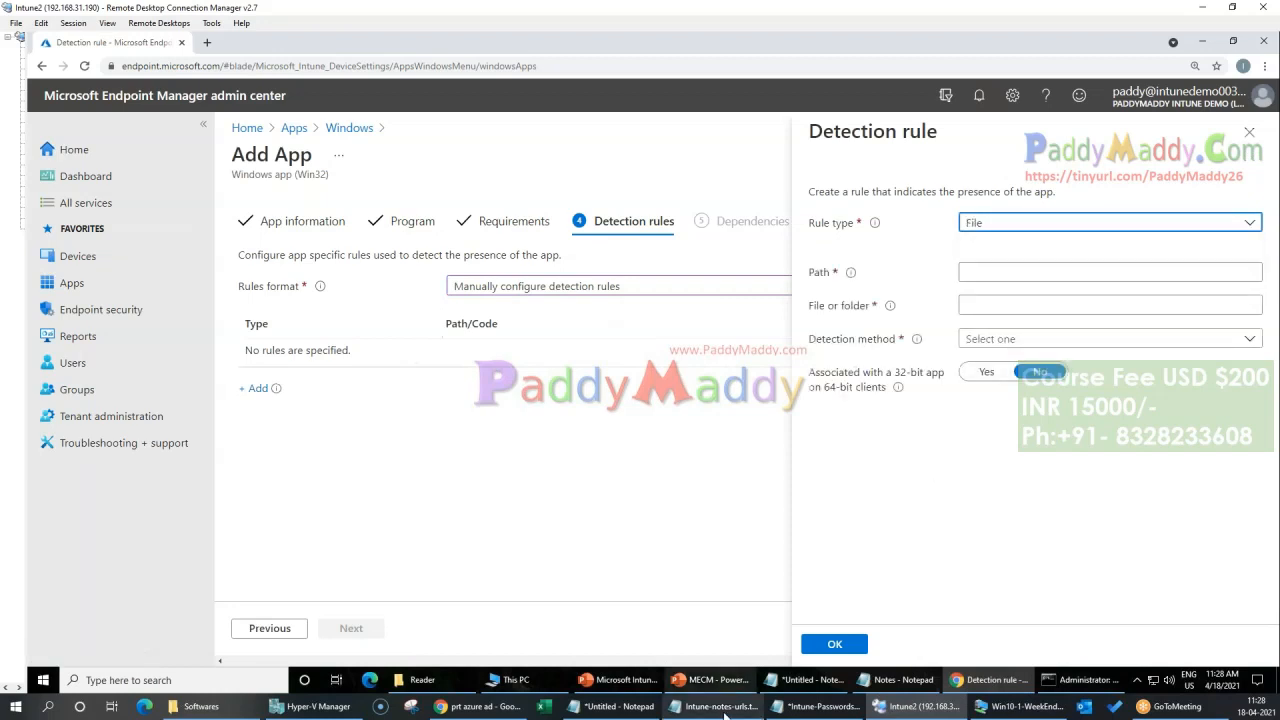
Step: Copy the Reader folder's path, C:\Program Files (x86)\Adobe\Reader 10.0\Reader, into the detection rule's path
{"action": "left_click", "coordinate": [446, 682]}
{"action": "key", "text": "alt+d"}
{"action": "key", "text": "ctrl+c"}
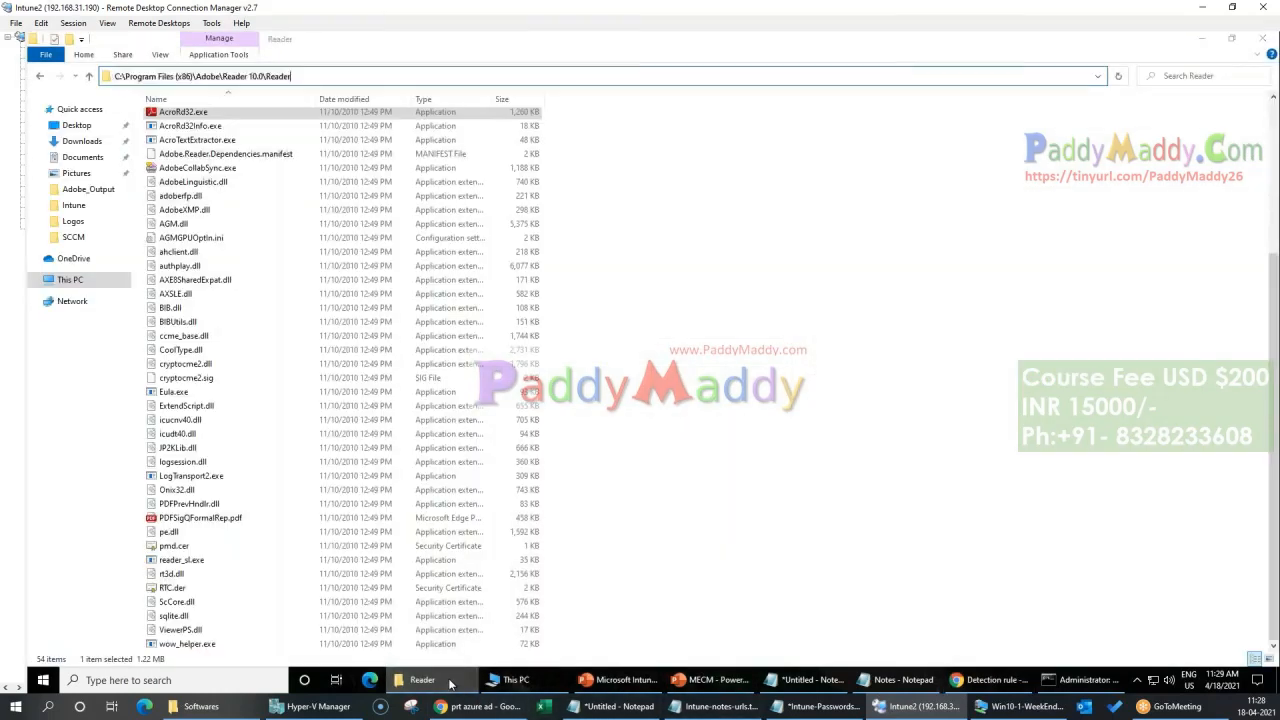
{"action": "key", "text": "alt+Tab"}
{"action": "key", "text": "ctrl+v"}
Step: Copy the file name AcroRd32.exe into the detection rule, choose its detection method and save the rule
{"action": "left_click", "coordinate": [1221, 306]}
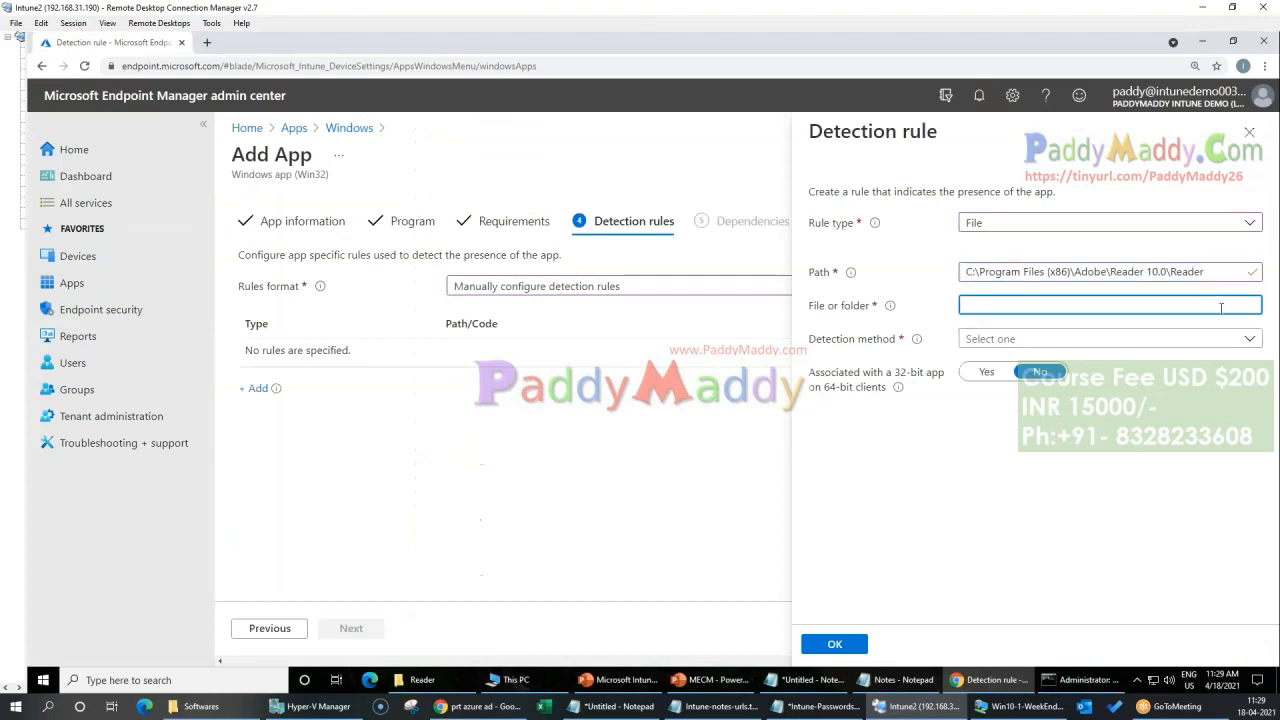
{"action": "left_click", "coordinate": [430, 682]}
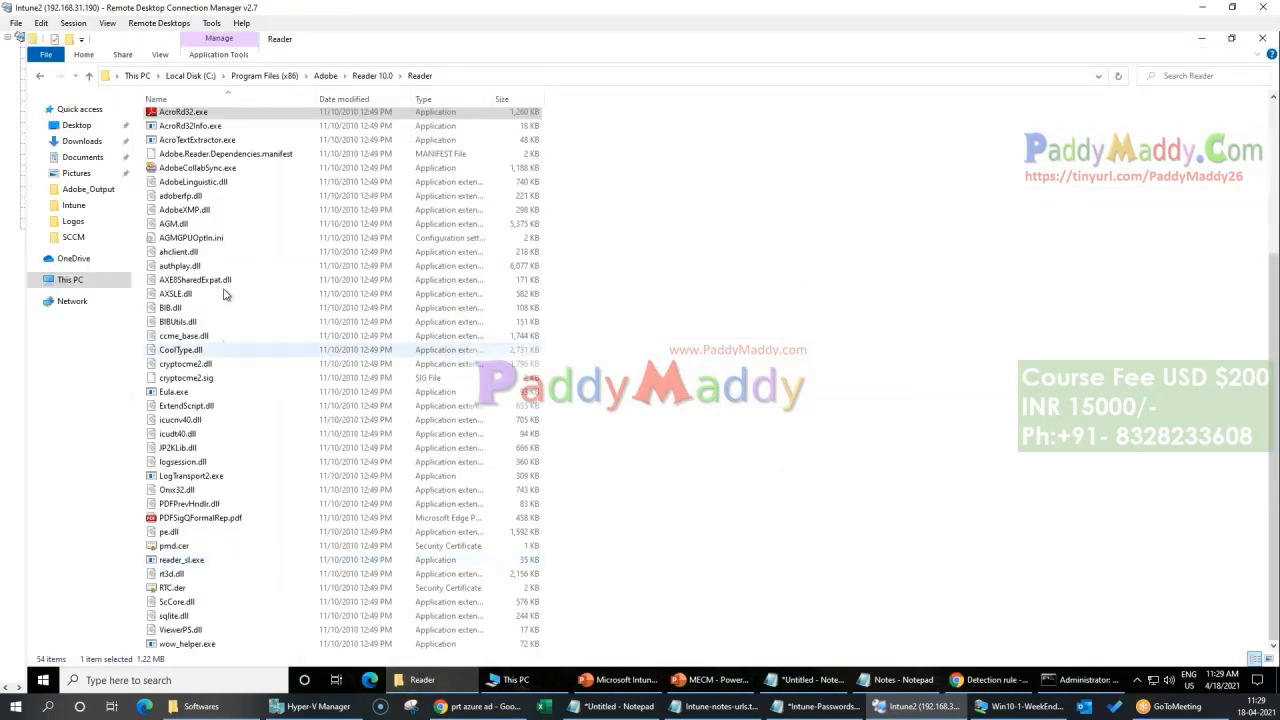
{"action": "left_click", "coordinate": [190, 115]}
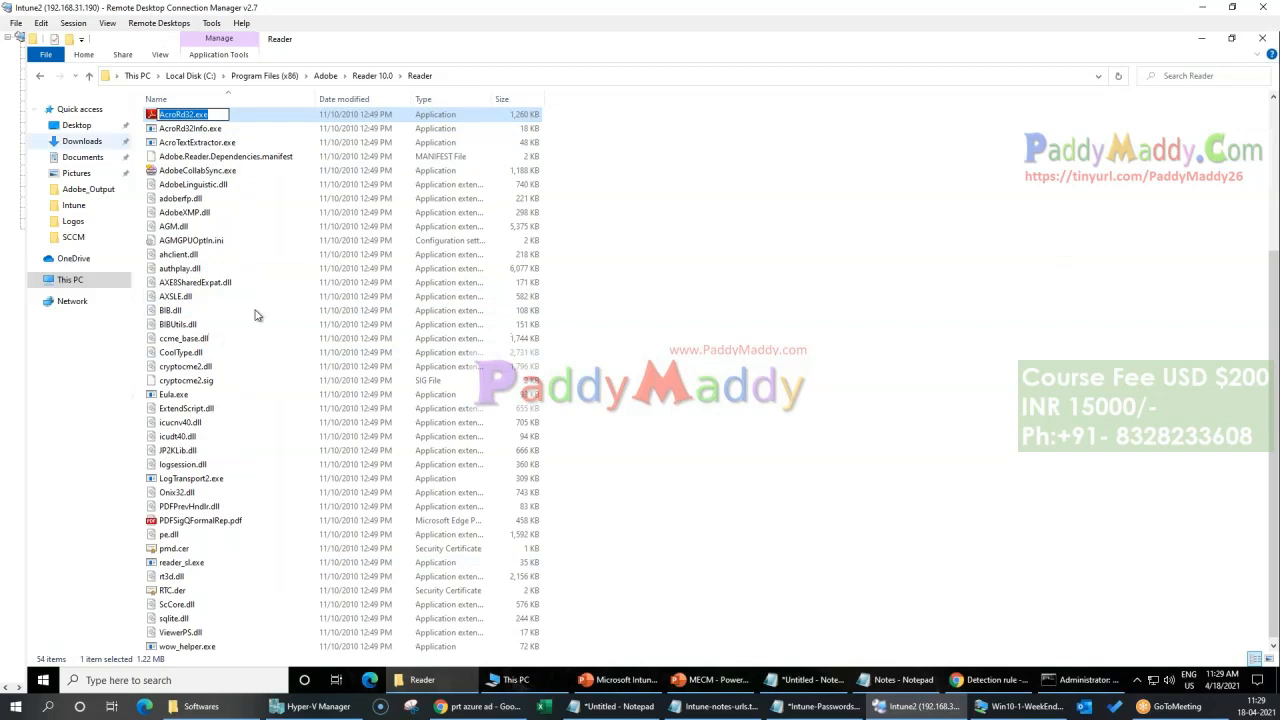
{"action": "key", "text": "alt+Tab"}
{"action": "key", "text": "ctrl+v"}
{"action": "left_click", "coordinate": [975, 340]}
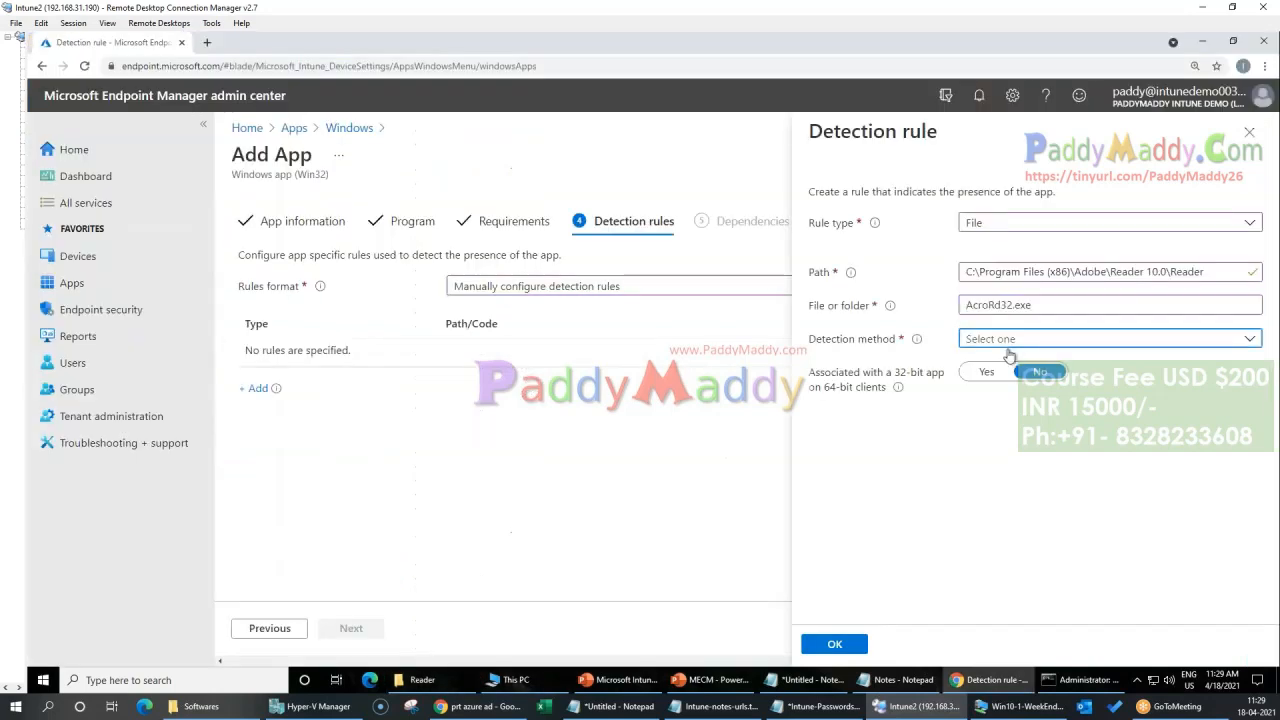
{"action": "left_click", "coordinate": [990, 355]}
{"action": "left_click", "coordinate": [835, 644]}
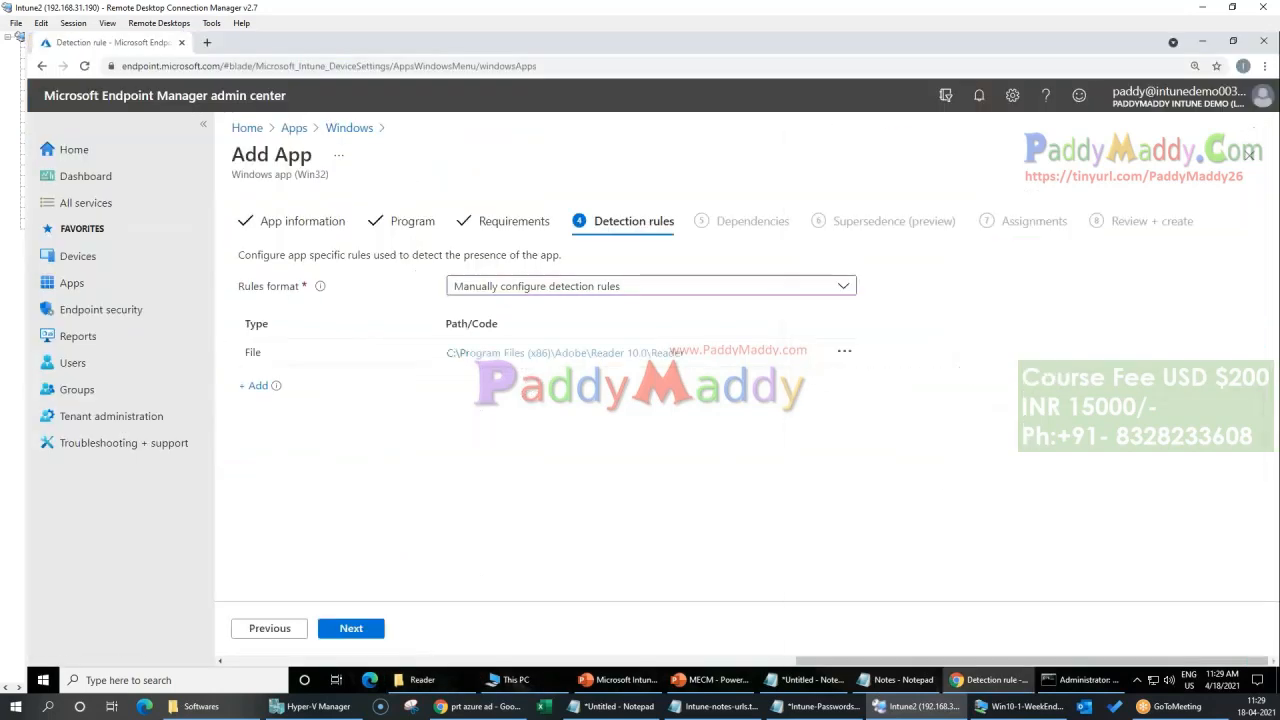
Step: Continue to the assignments without adding any dependencies or superseded apps
{"action": "left_click", "coordinate": [379, 634]}
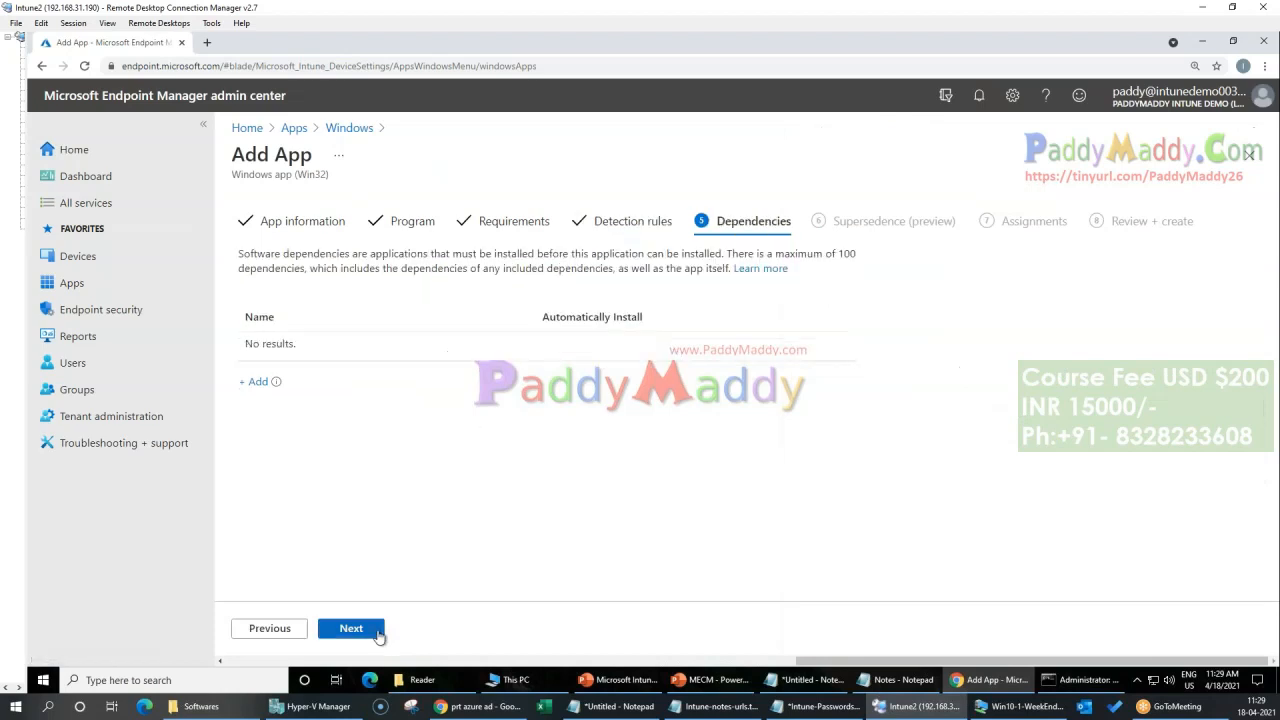
{"action": "left_click", "coordinate": [379, 634]}
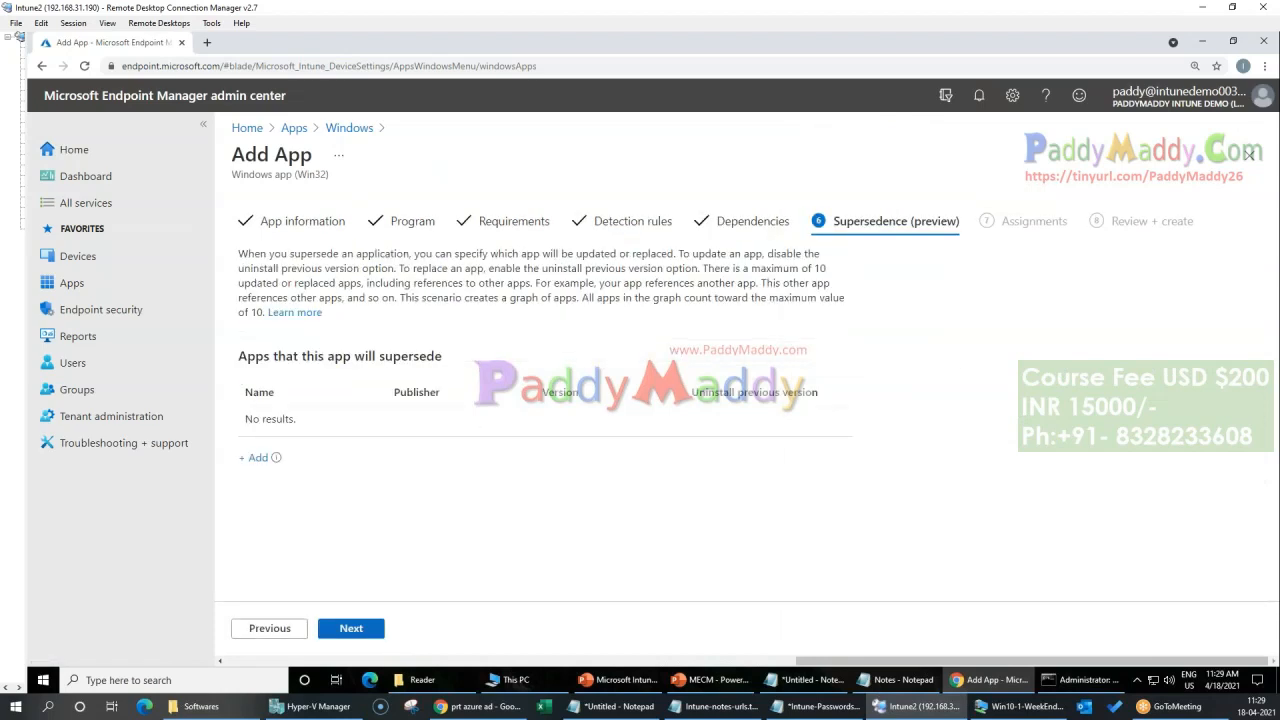
{"action": "left_click", "coordinate": [379, 634]}
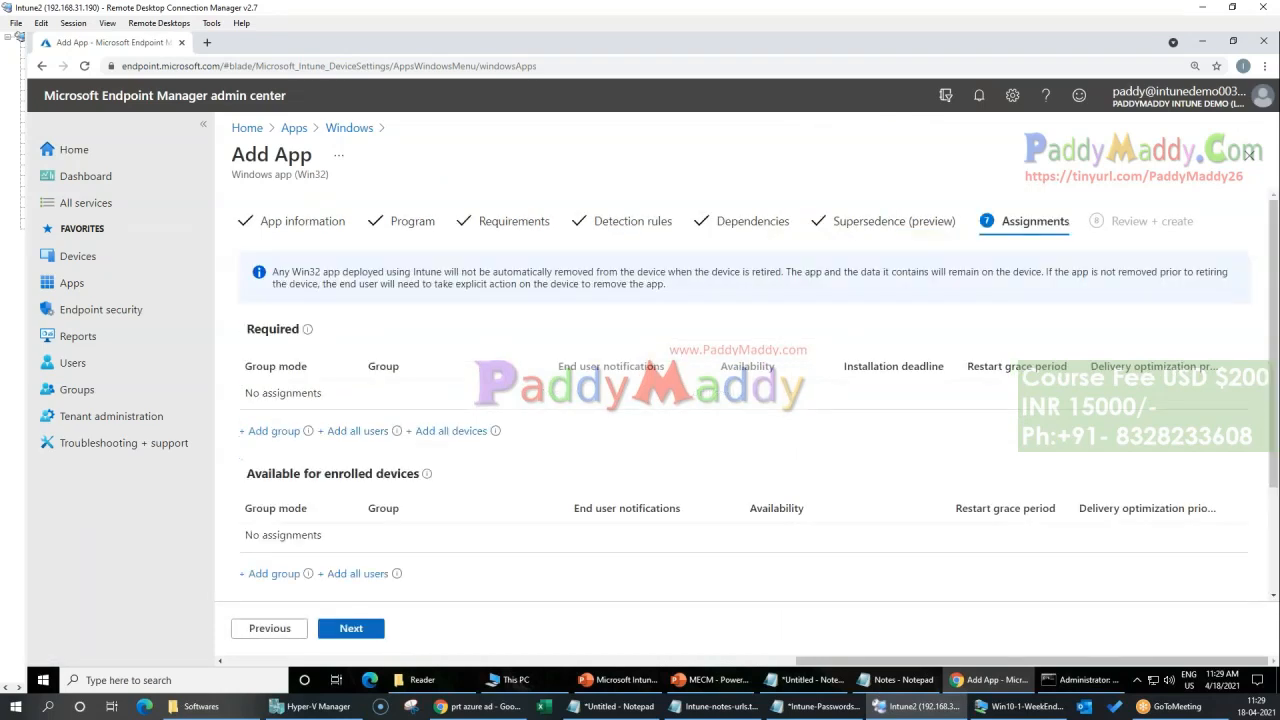
Step: Assign the app as required to all devices and all users, and continue to the review
{"action": "left_click", "coordinate": [447, 431]}
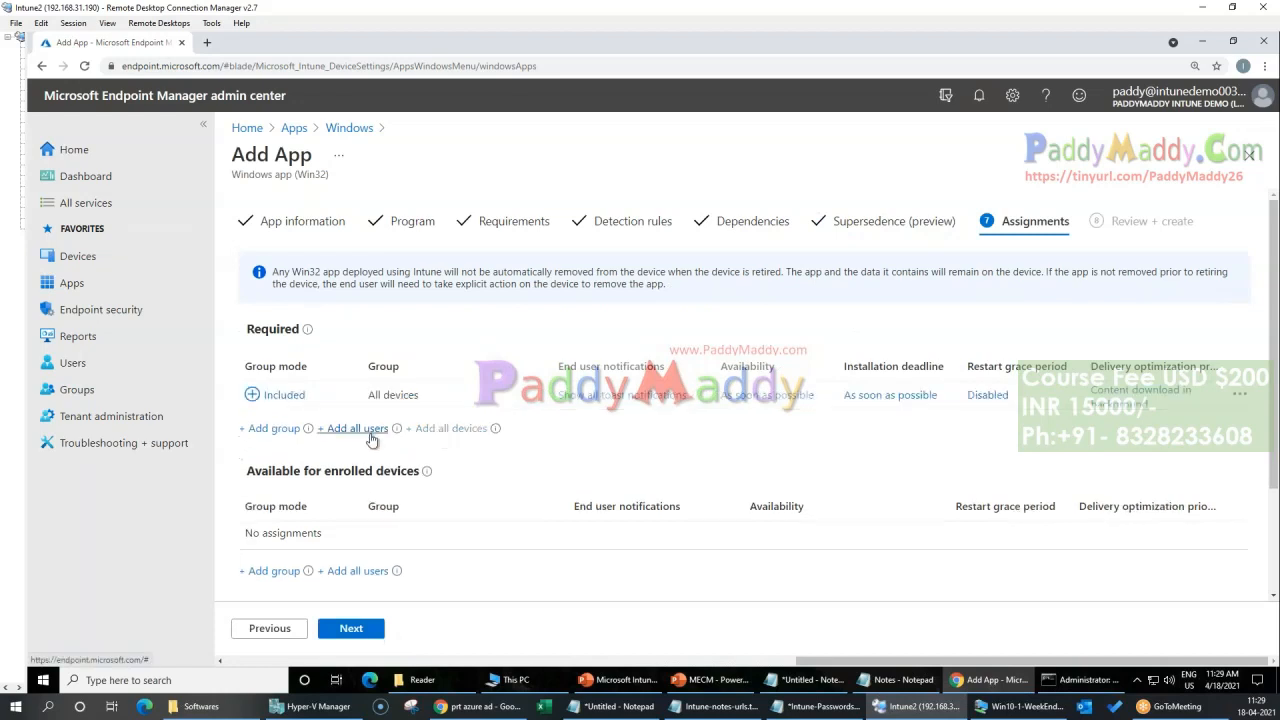
{"action": "left_click", "coordinate": [365, 432]}
{"action": "left_click", "coordinate": [366, 630]}
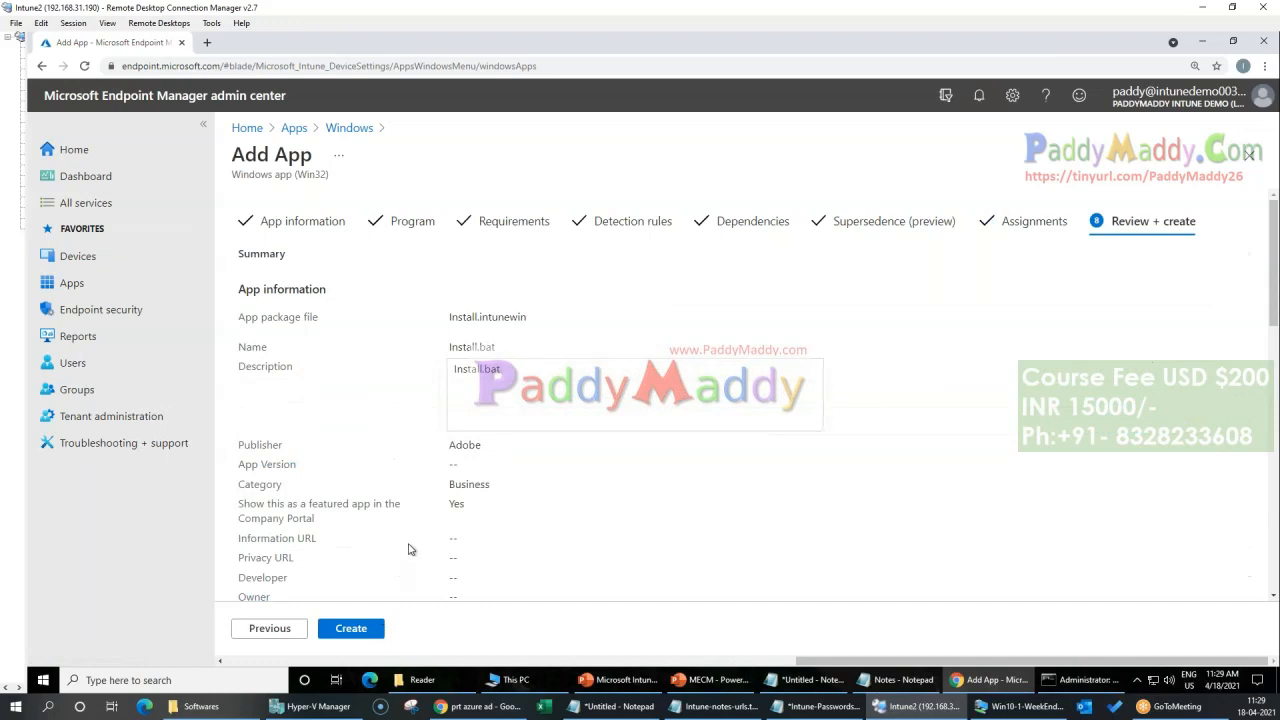
Step: Change the app's name to Adobe Reader Install and return to the review summary
{"action": "left_click_drag", "start_coordinate": [449, 347], "coordinate": [478, 347]}
{"action": "left_click", "coordinate": [330, 222]}
{"action": "type", "text": "Adobe Insta"}
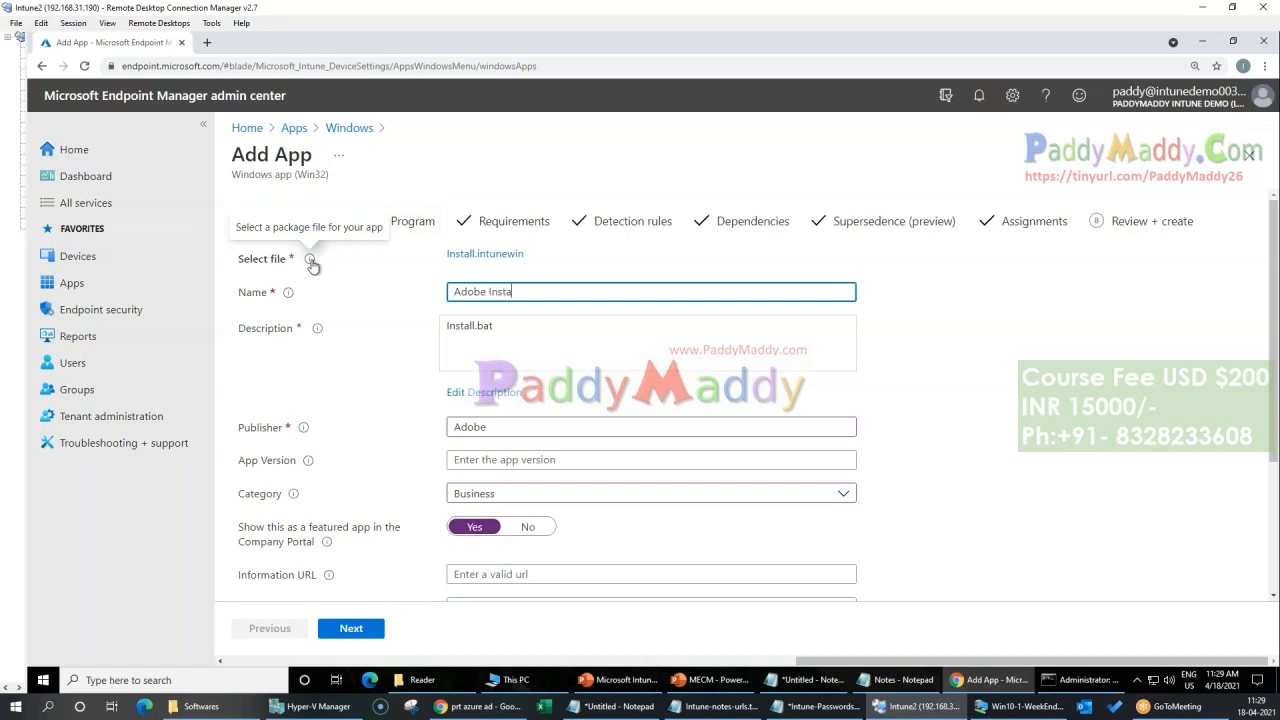
{"action": "type", "text": "ead"}
{"action": "key", "text": "BackSpace"}
{"action": "type", "text": "R"}
{"action": "left_click", "coordinate": [1125, 235]}
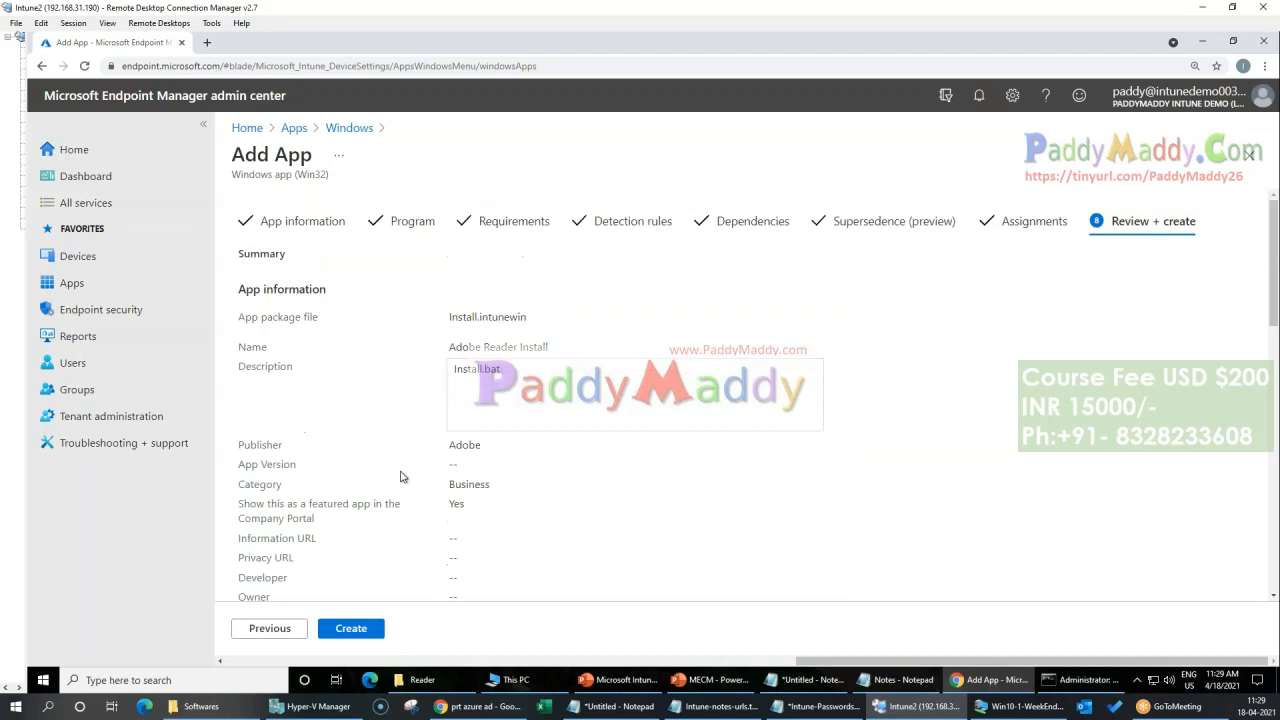
Step: Check the summary, create the Adobe Reader Install app and dismiss its notification
{"action": "left_click_drag", "start_coordinate": [457, 347], "coordinate": [588, 350]}
{"action": "scroll", "coordinate": [505, 489], "scroll_direction": "down", "scroll_amount": 9}
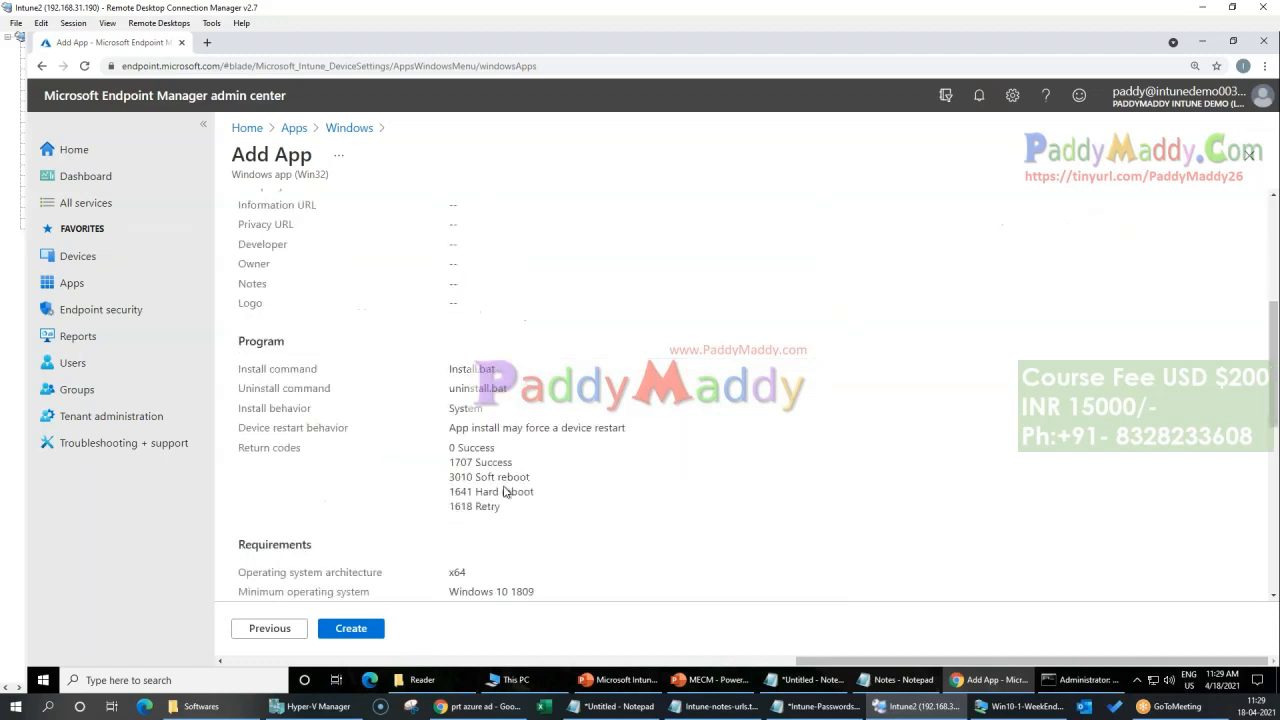
{"action": "left_click", "coordinate": [364, 624]}
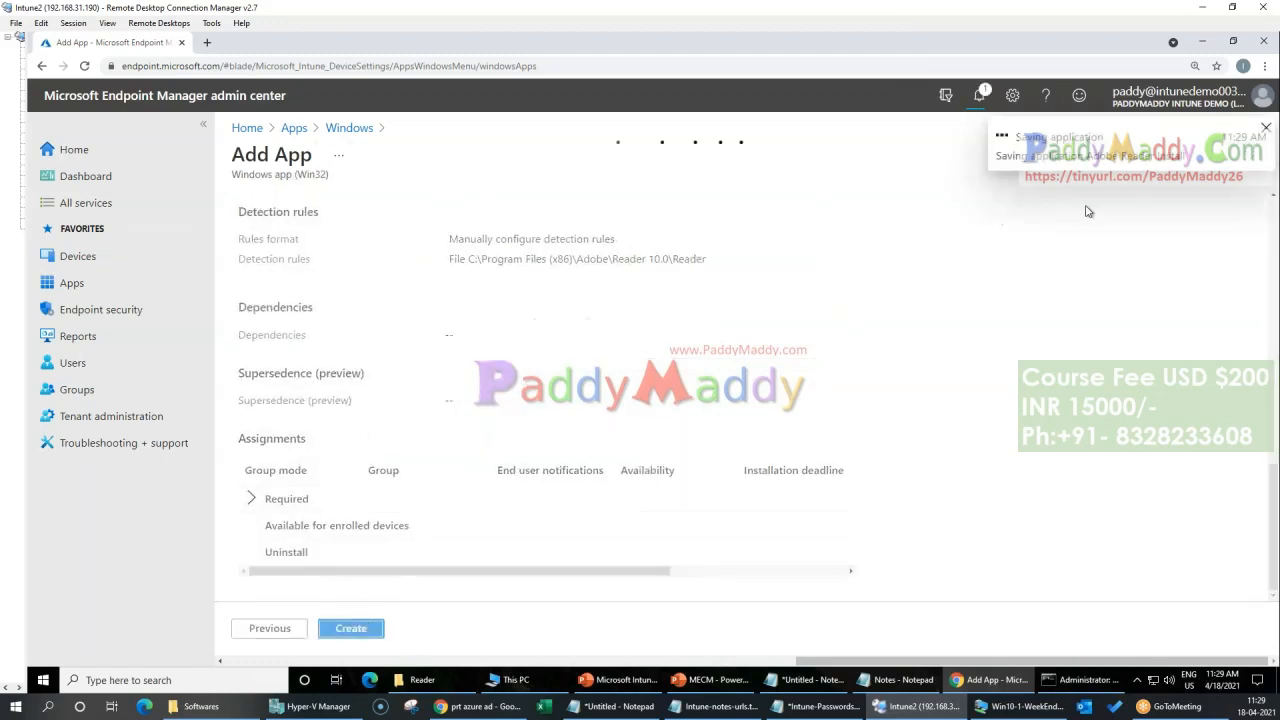
{"action": "left_click", "coordinate": [1264, 130]}
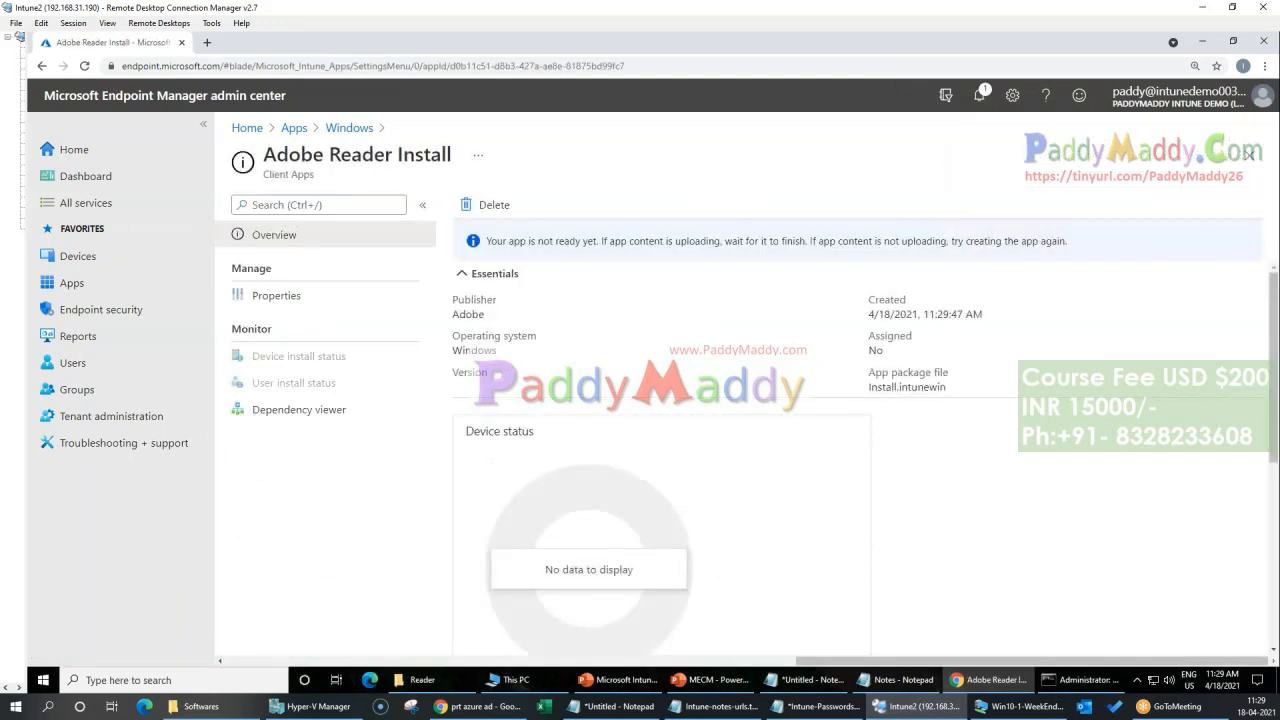
{"action": "left_click", "coordinate": [203, 706]}
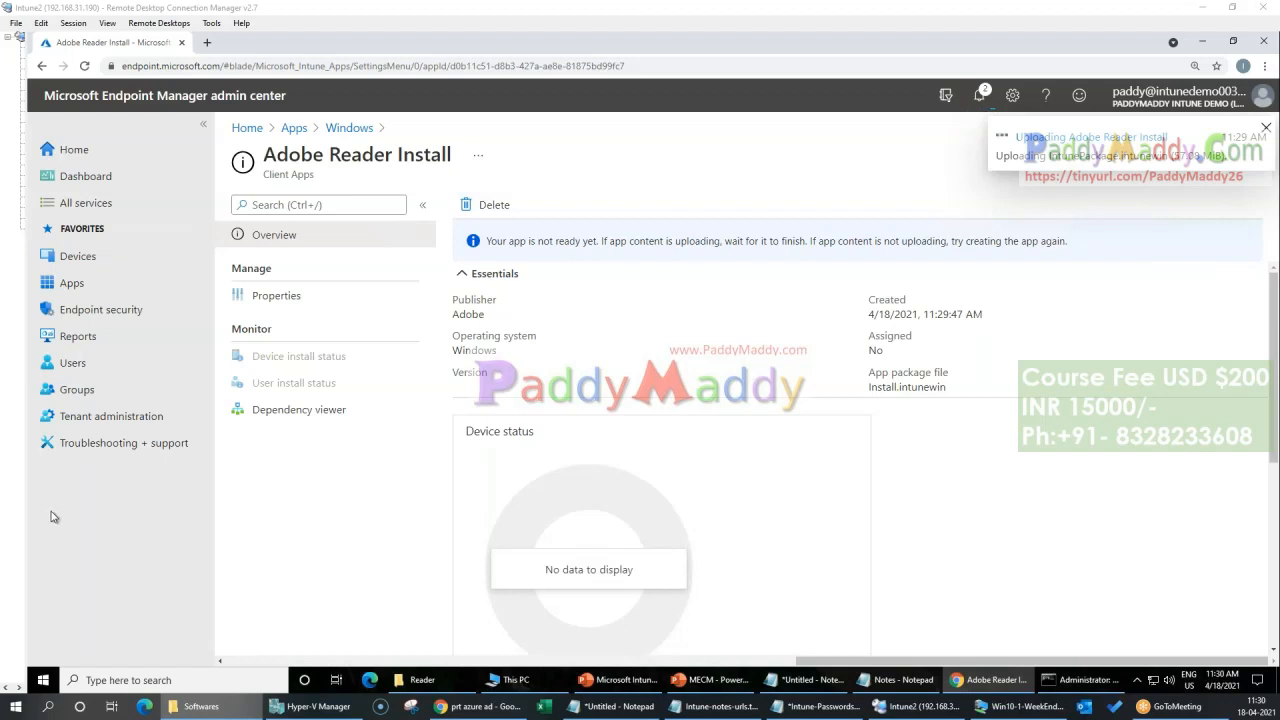
Step: From the list of all apps, examine the properties and assignments of ConfigMgr 2012 Toolkit R2
{"action": "left_click", "coordinate": [294, 128]}
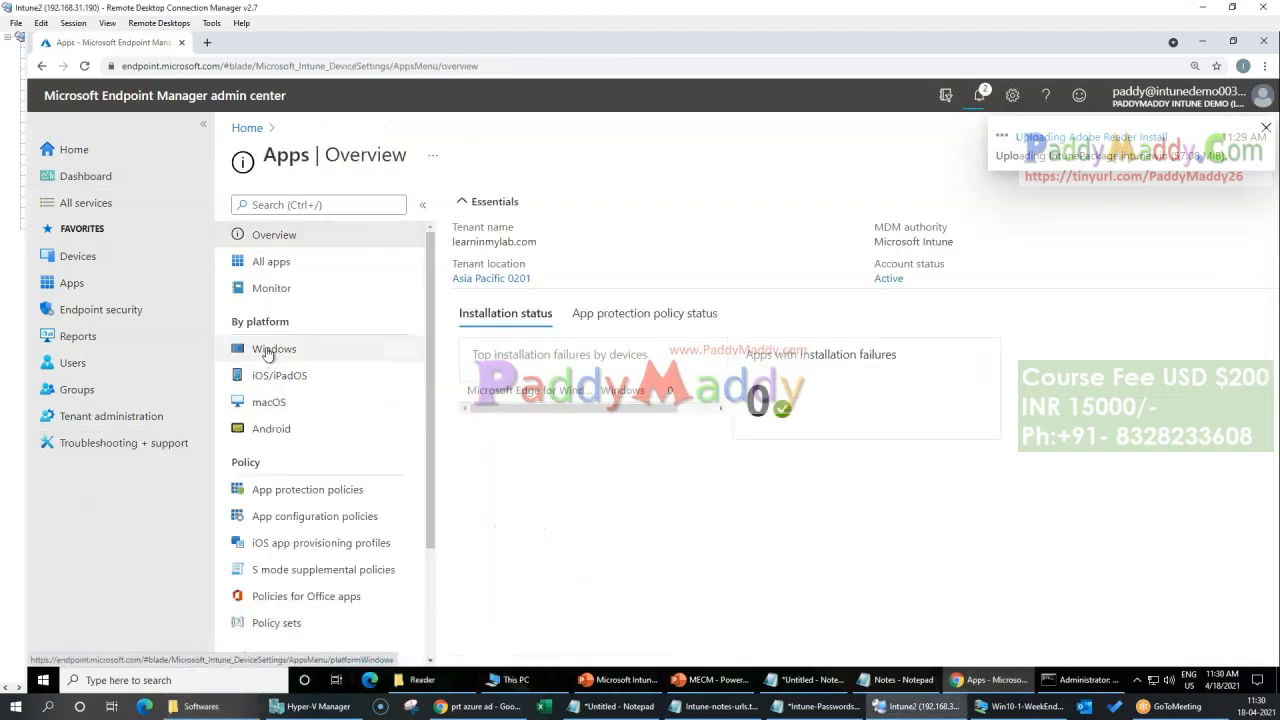
{"action": "left_click", "coordinate": [283, 263]}
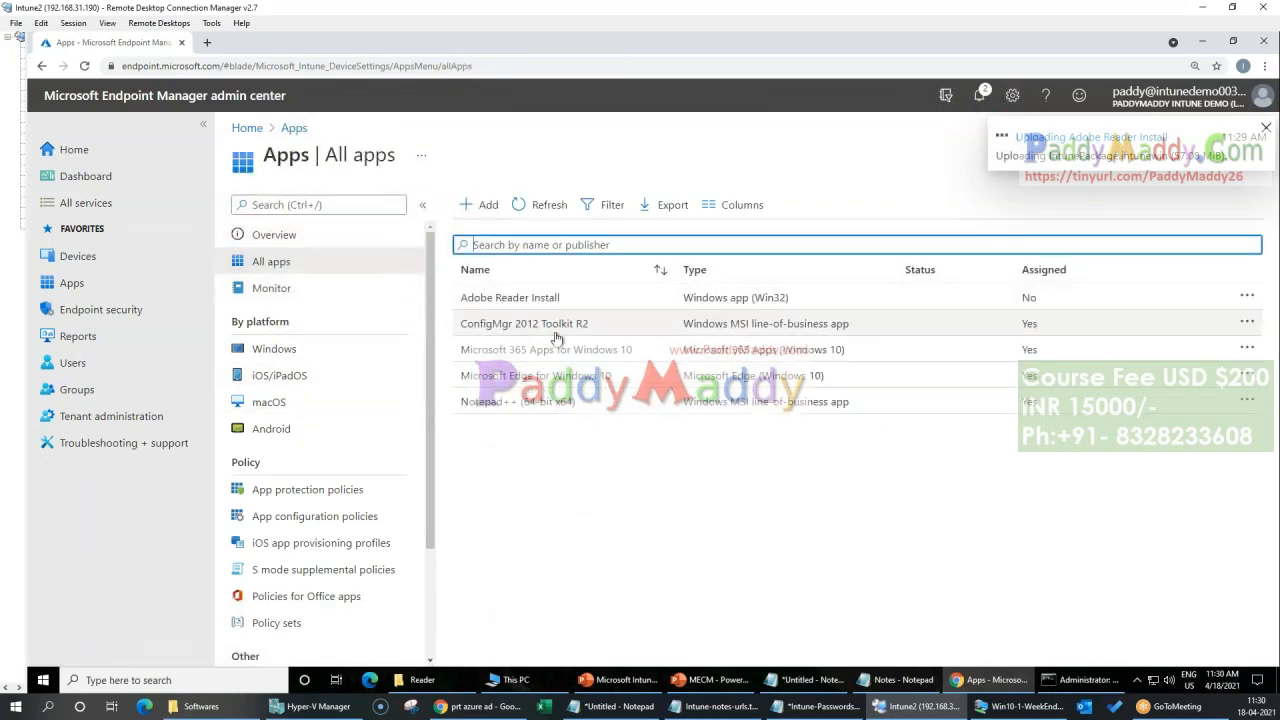
{"action": "left_click", "coordinate": [558, 334]}
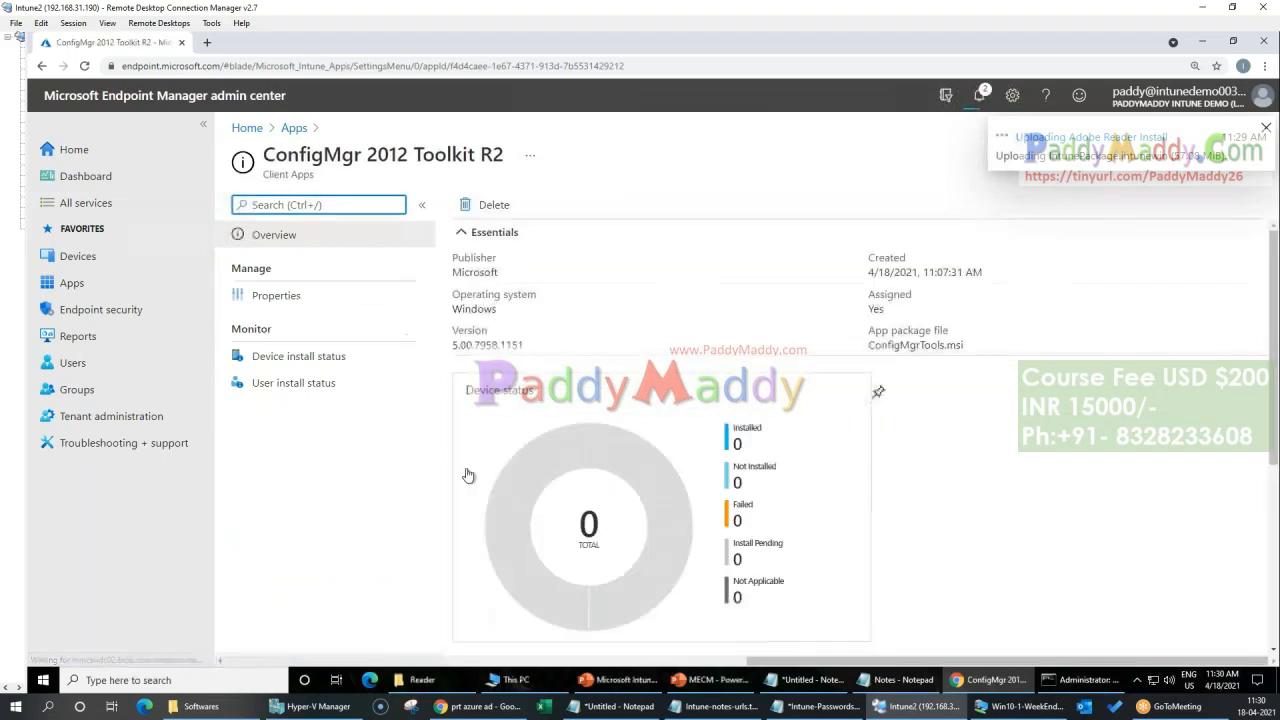
{"action": "left_click", "coordinate": [276, 295]}
{"action": "scroll", "coordinate": [786, 506], "scroll_direction": "down", "scroll_amount": 5}
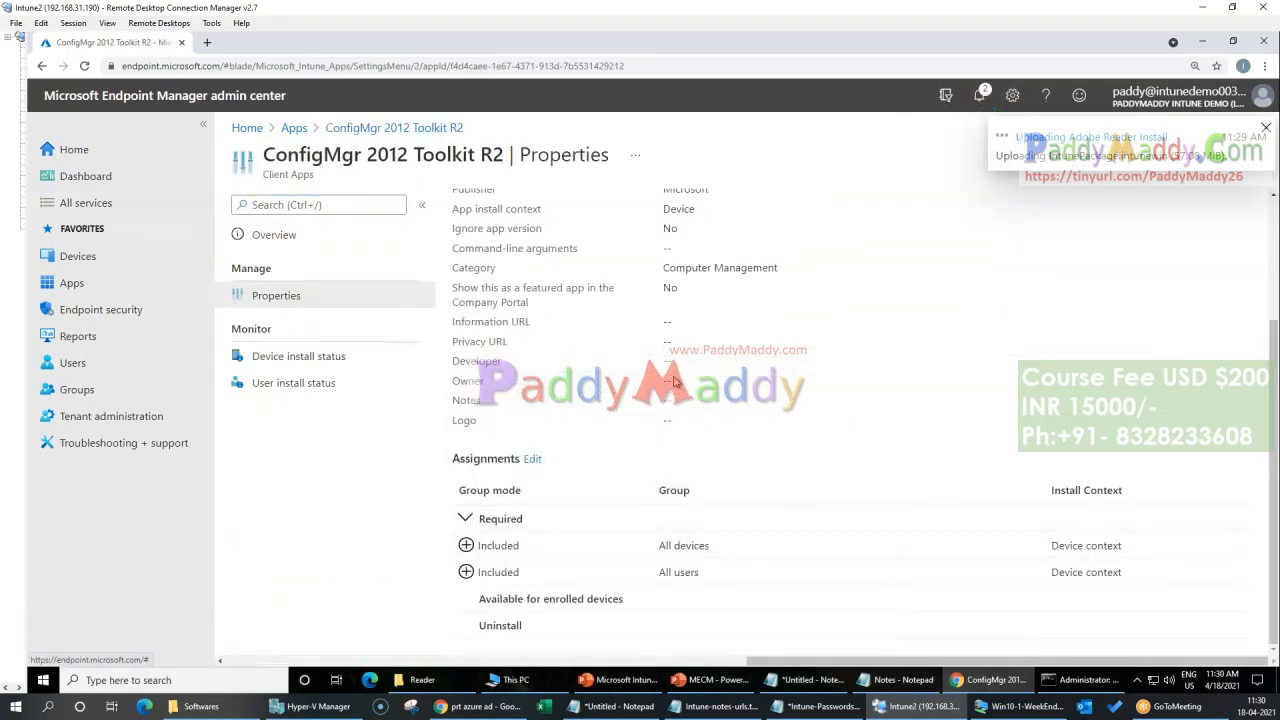
{"action": "left_click", "coordinate": [541, 548]}
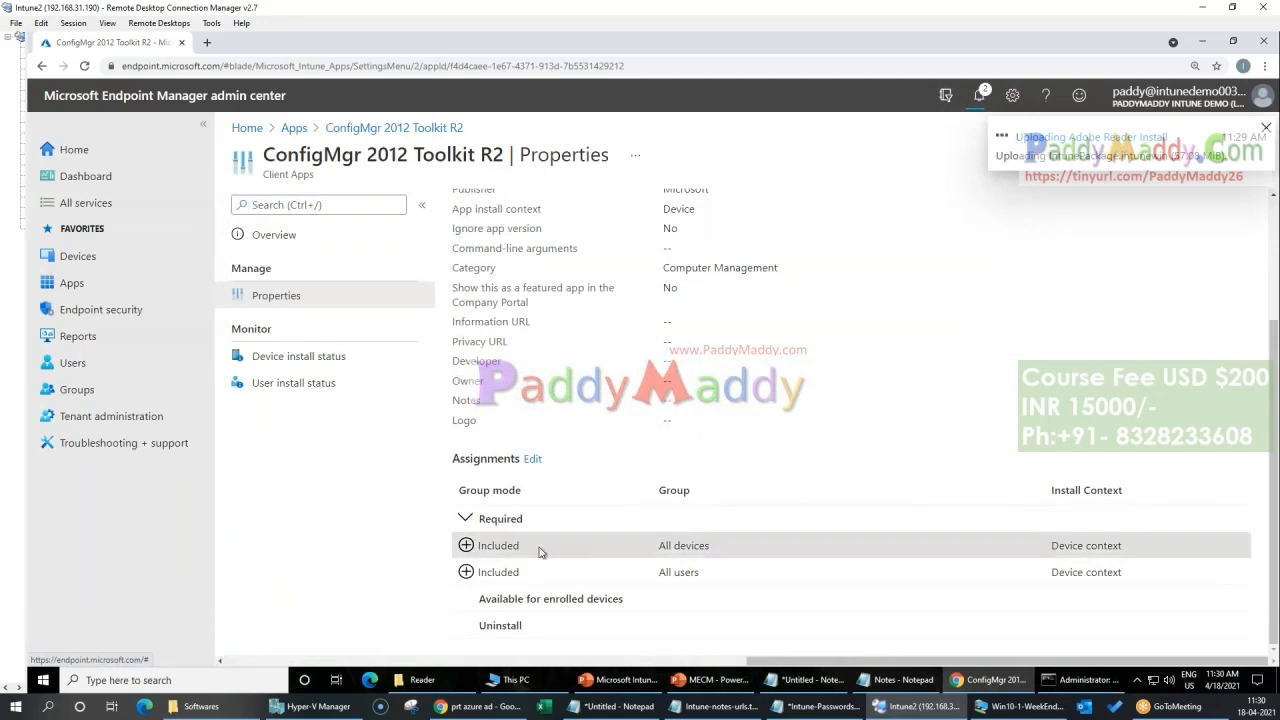
{"action": "left_click", "coordinate": [533, 460]}
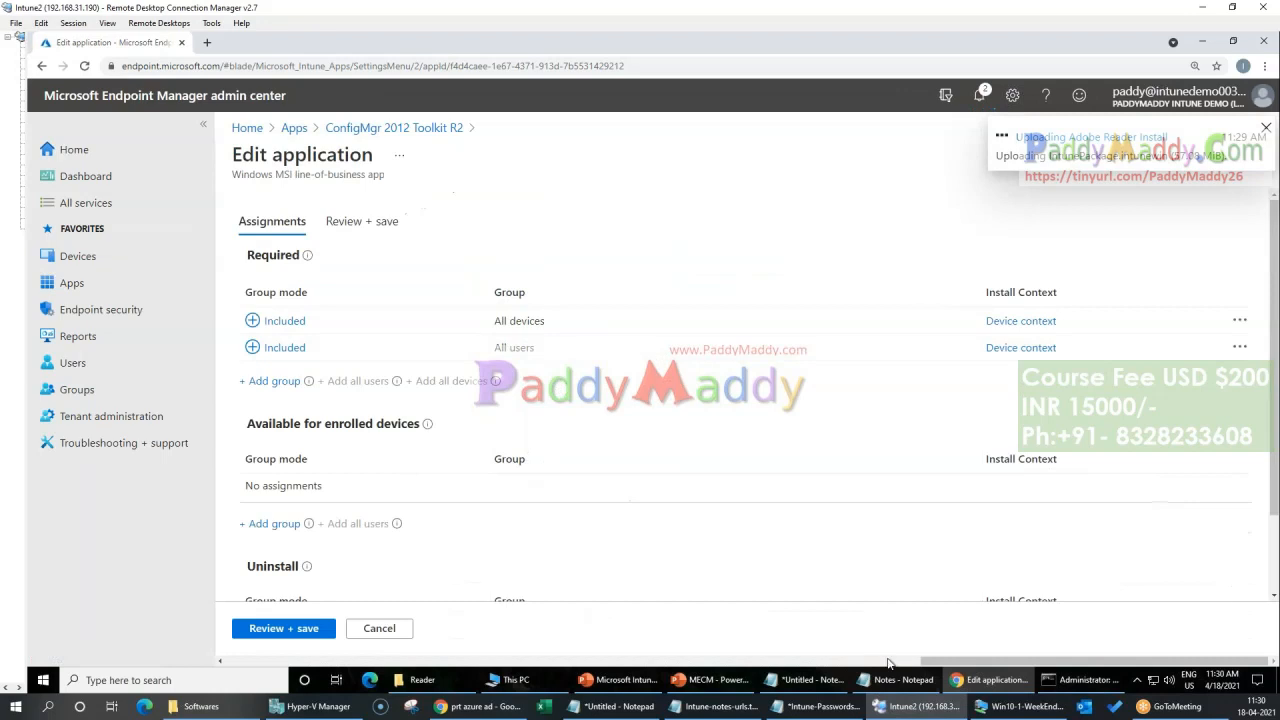
{"action": "scroll", "coordinate": [733, 496], "scroll_direction": "down", "scroll_amount": 1}
{"action": "scroll", "coordinate": [733, 496], "scroll_direction": "up", "scroll_amount": 1}
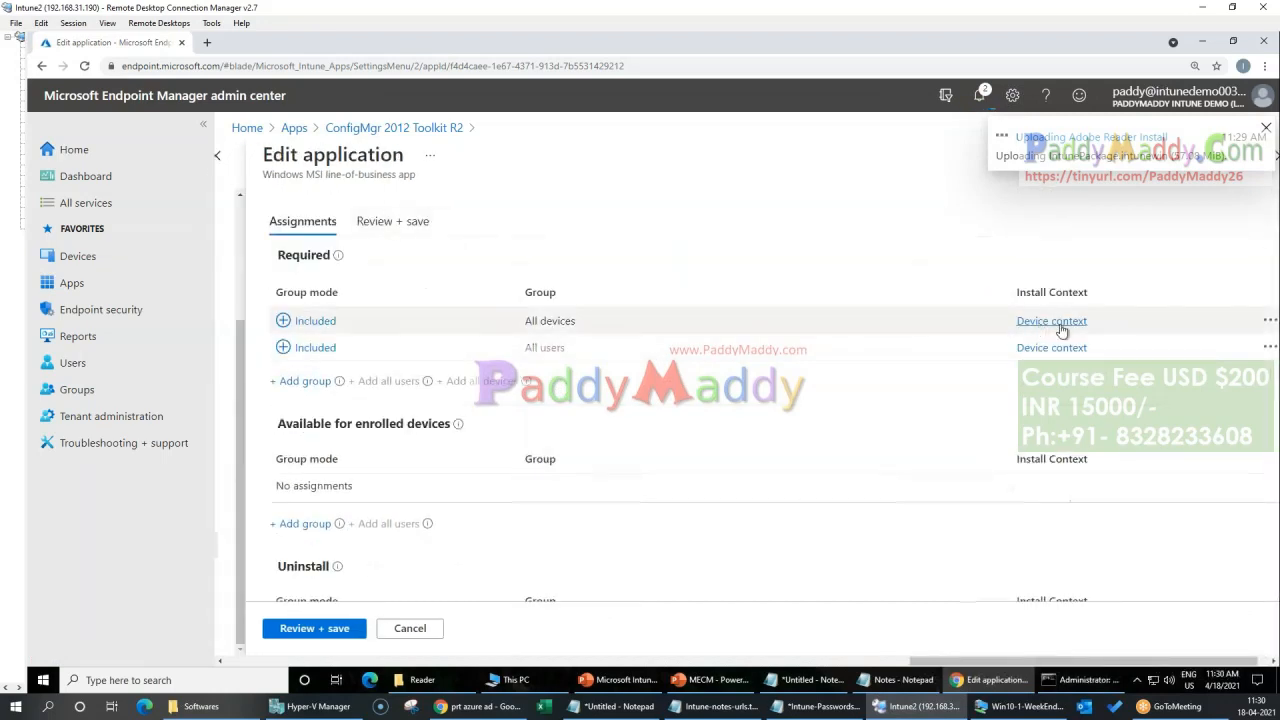
Step: Examine the overview and device status of Notepad++ (64-bit x64), and return to the app list
{"action": "left_click", "coordinate": [294, 128]}
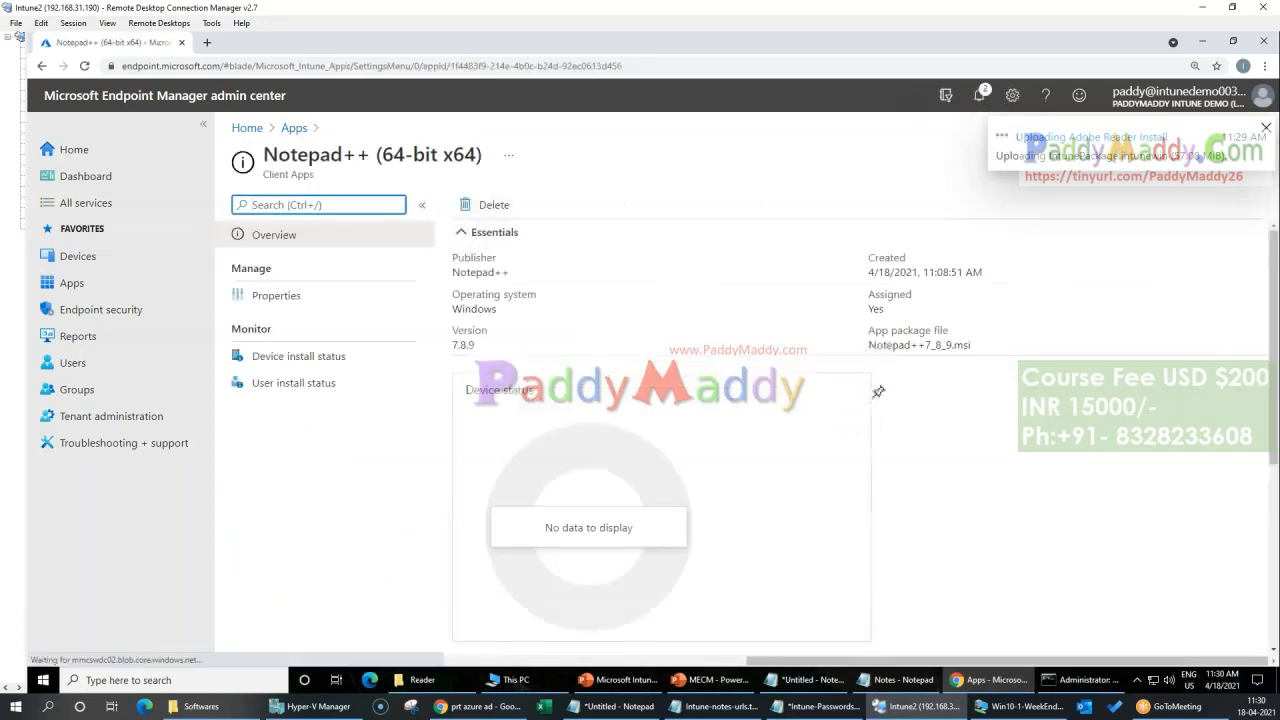
{"action": "left_click", "coordinate": [275, 300]}
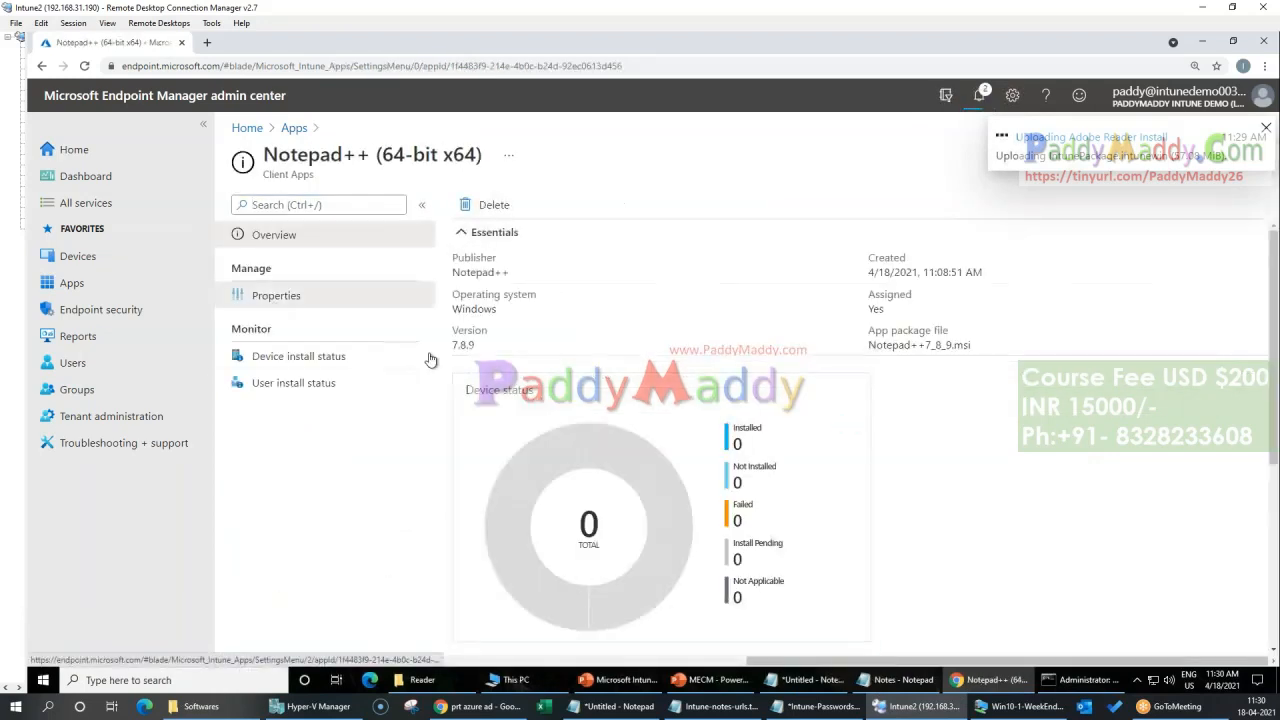
{"action": "left_click", "coordinate": [288, 240]}
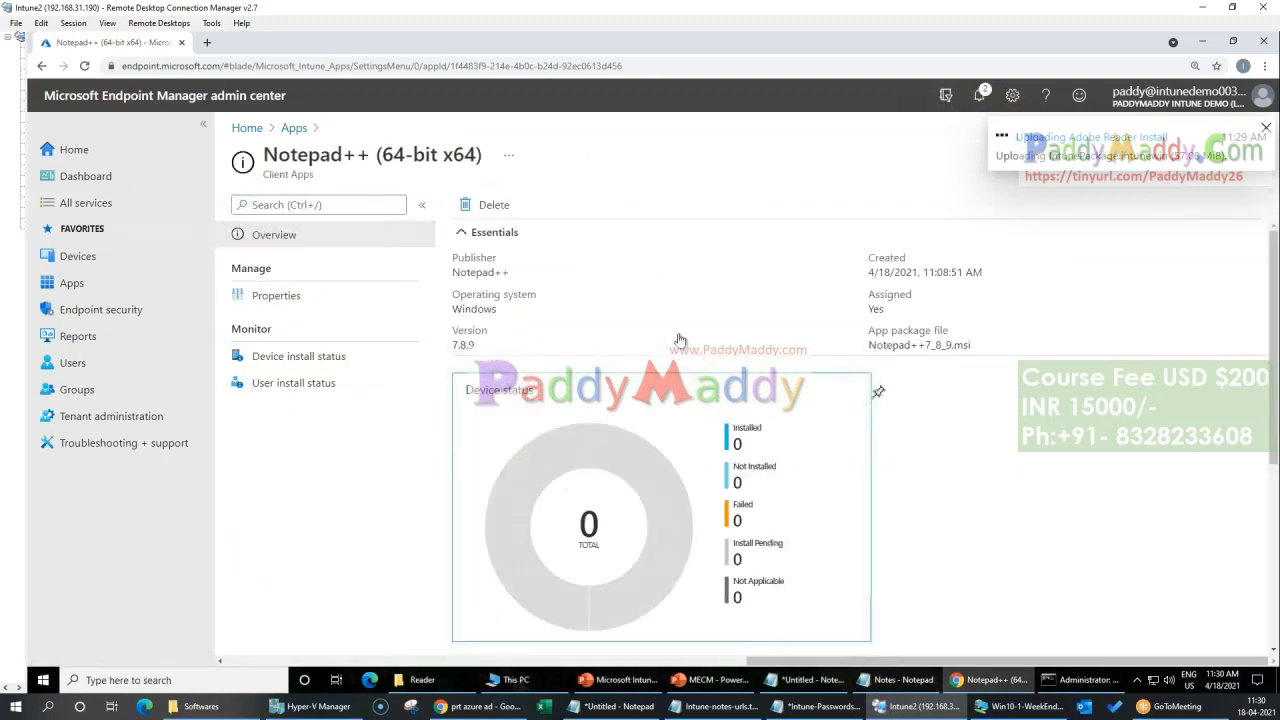
{"action": "left_click", "coordinate": [293, 128]}
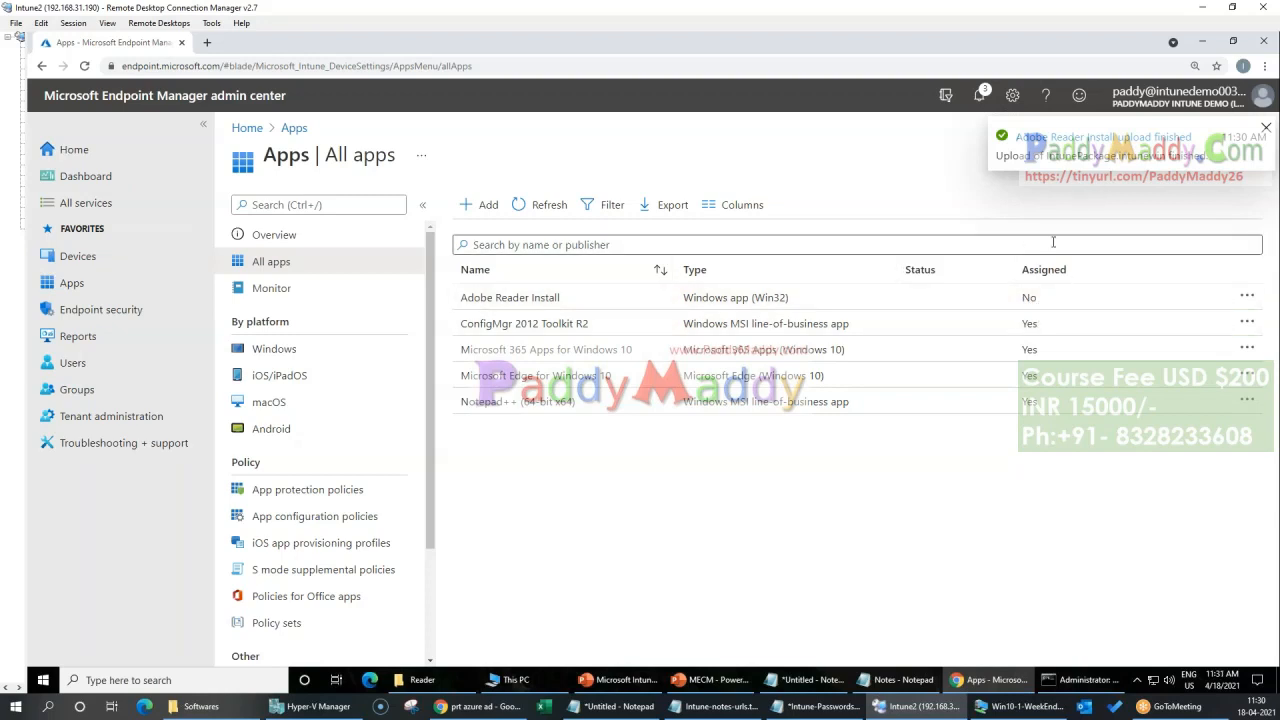
Step: Refresh the app list, check the overview and properties of Adobe Reader Install, and return to the list
{"action": "left_click", "coordinate": [540, 206]}
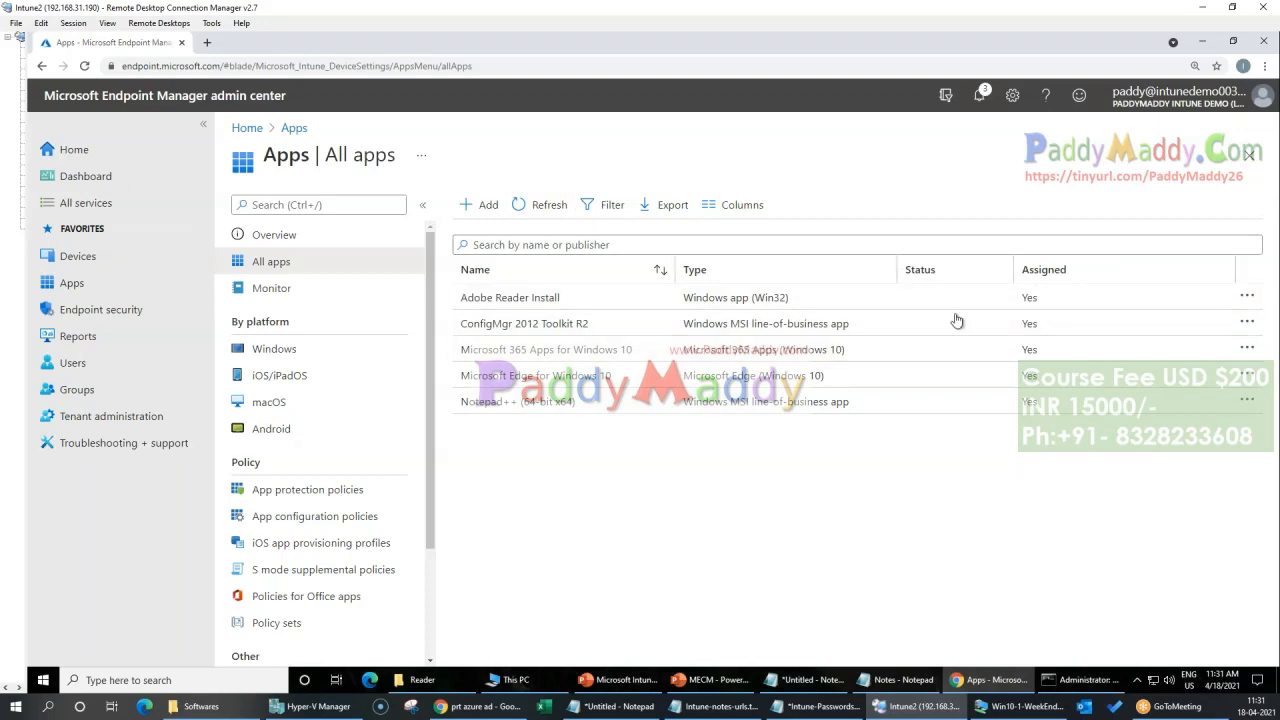
{"action": "left_click", "coordinate": [541, 299]}
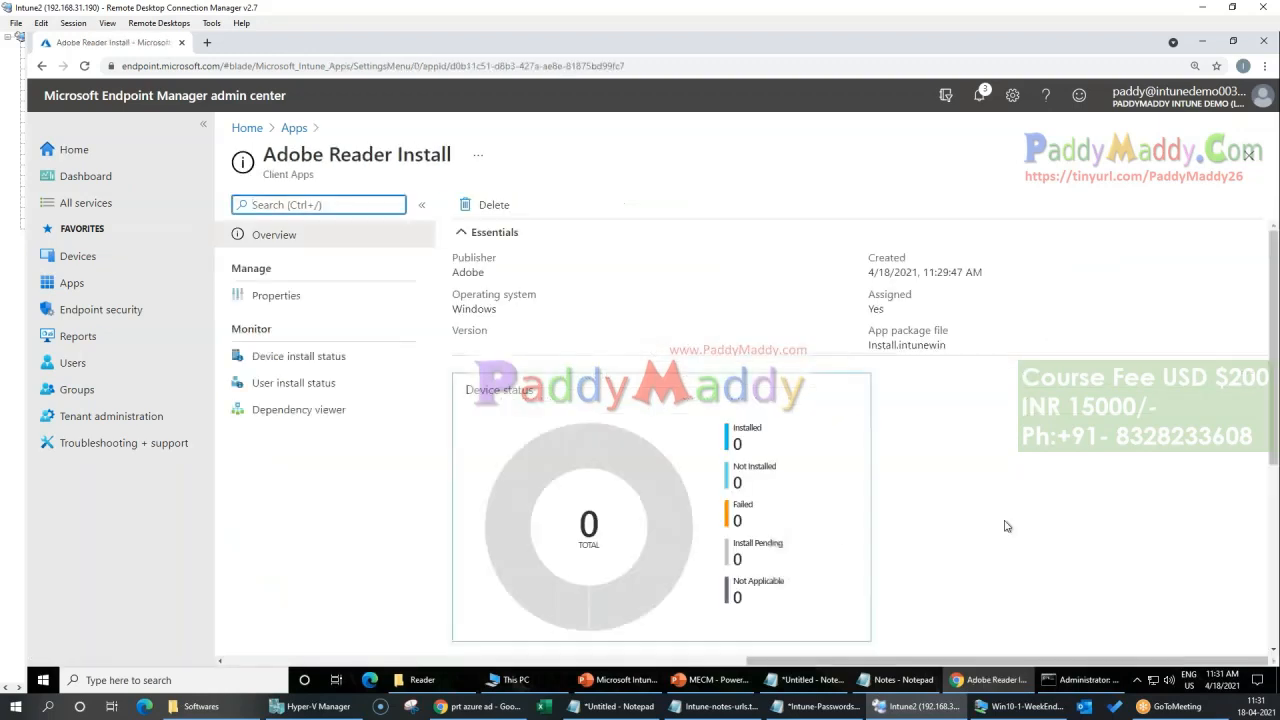
{"action": "left_click", "coordinate": [275, 297]}
{"action": "scroll", "coordinate": [729, 420], "scroll_direction": "down", "scroll_amount": 10}
{"action": "left_click", "coordinate": [295, 130]}
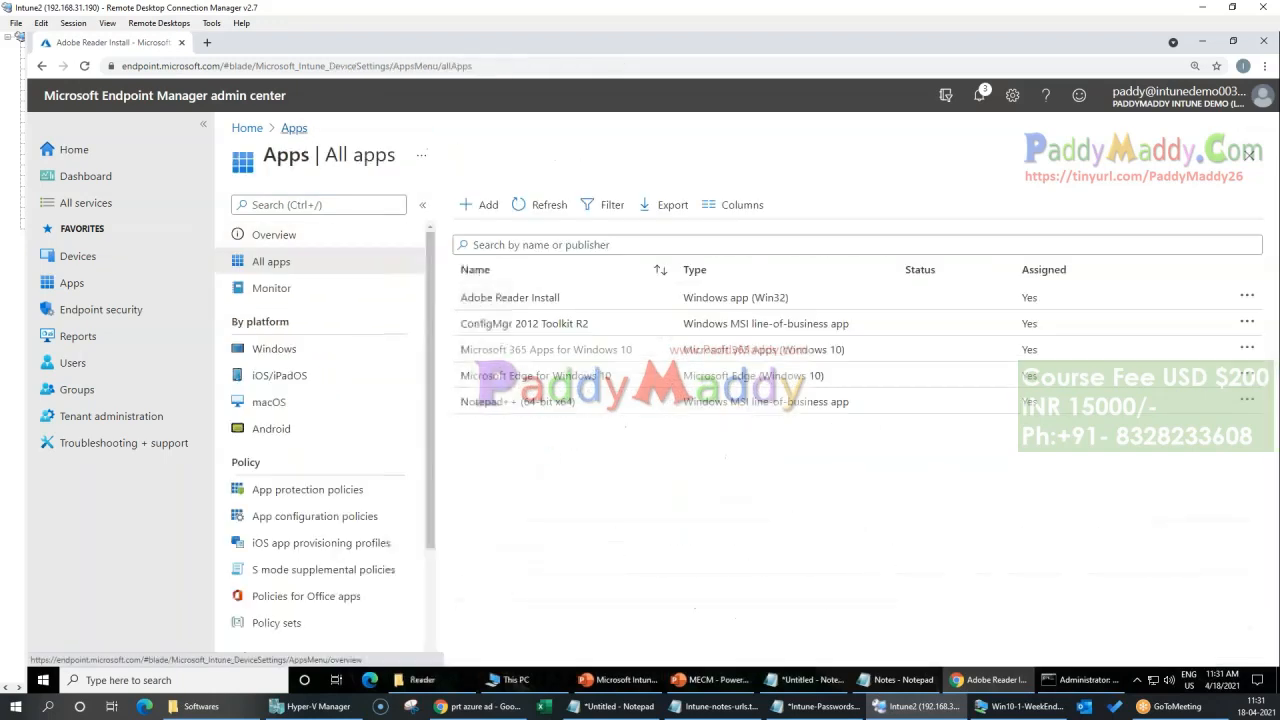
{"action": "left_click", "coordinate": [484, 205]}
{"action": "left_click", "coordinate": [892, 217]}
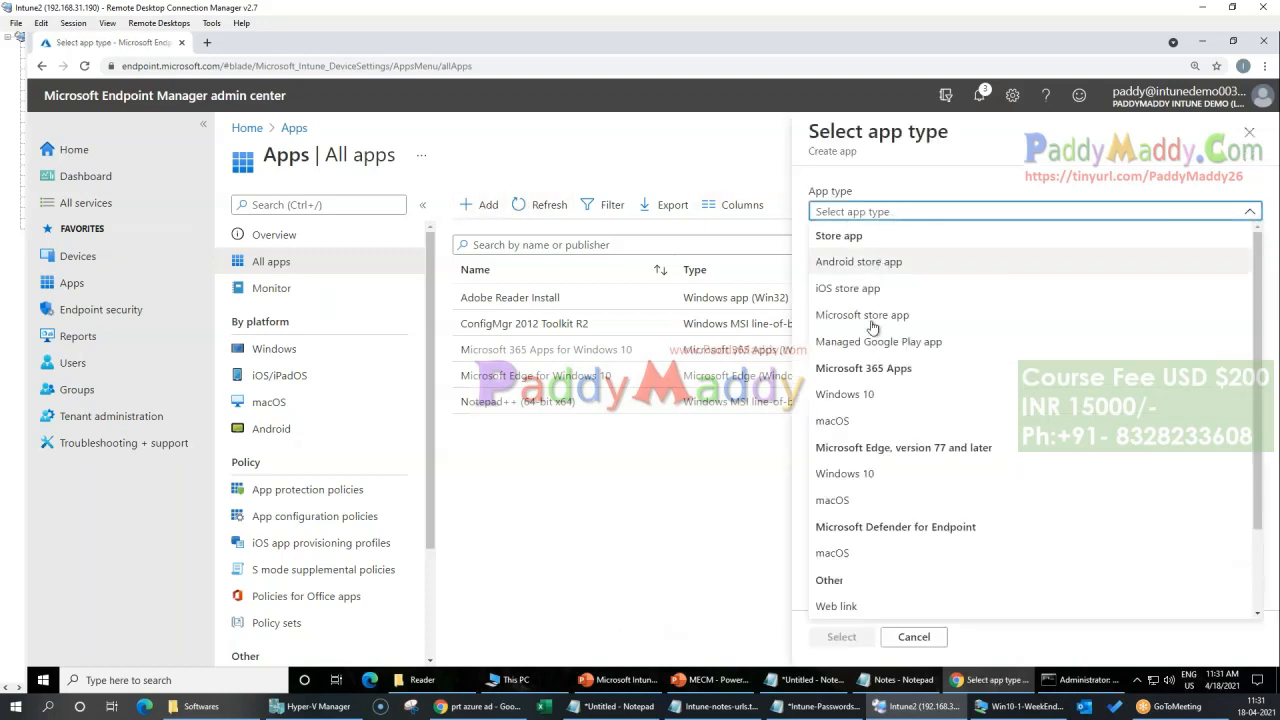
{"action": "left_click", "coordinate": [685, 533]}
Step: Start adding a Microsoft store app from the list of Windows apps
{"action": "left_click", "coordinate": [274, 349]}
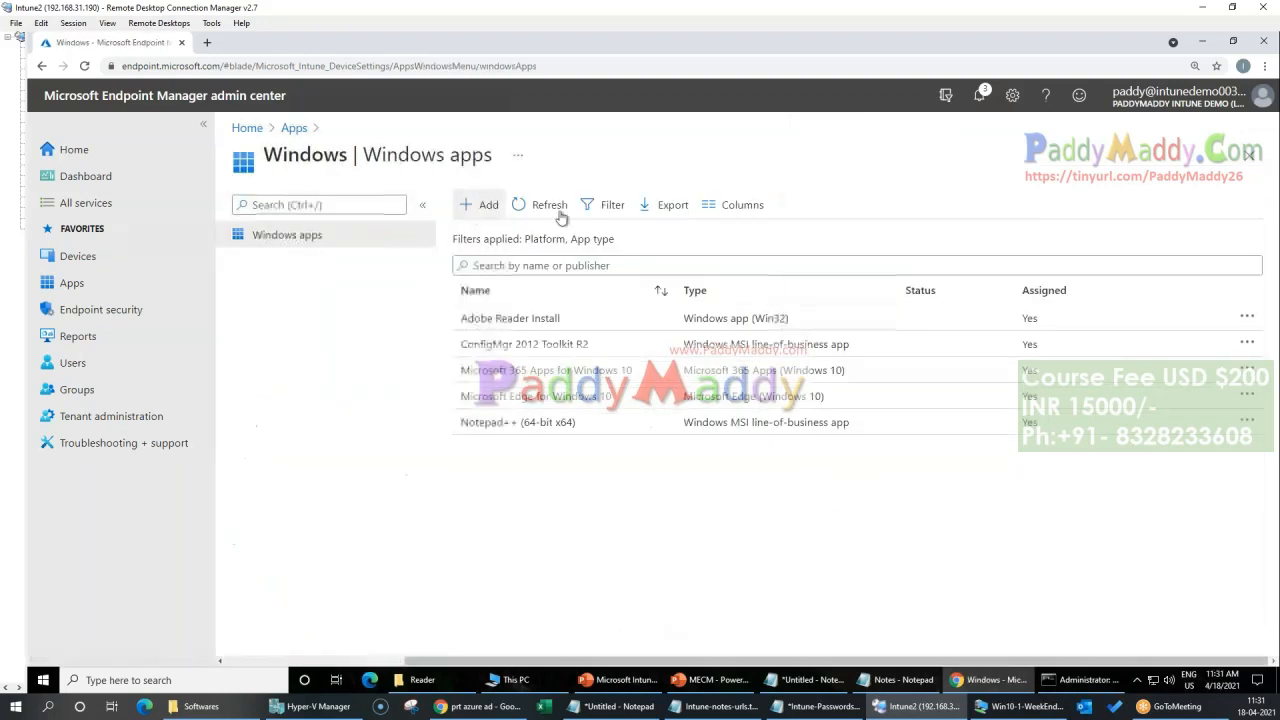
{"action": "left_click", "coordinate": [484, 205]}
{"action": "left_click", "coordinate": [906, 214]}
{"action": "left_click", "coordinate": [870, 260]}
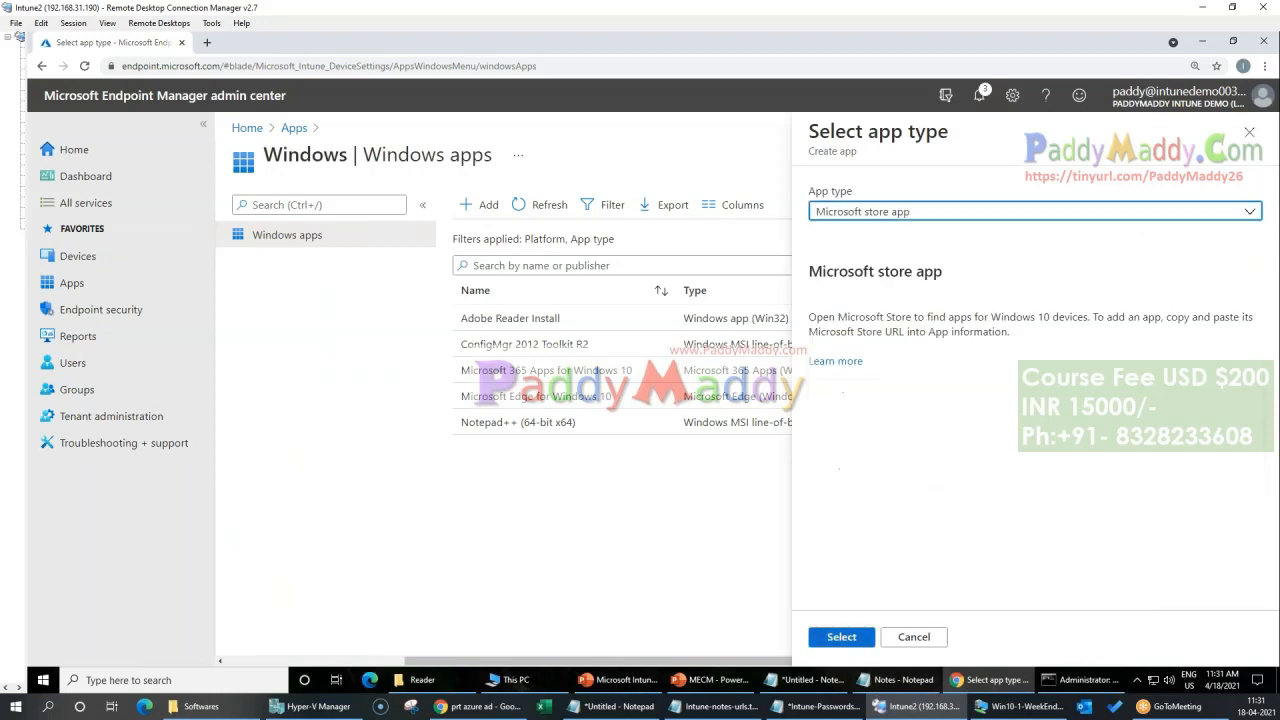
{"action": "left_click", "coordinate": [841, 637]}
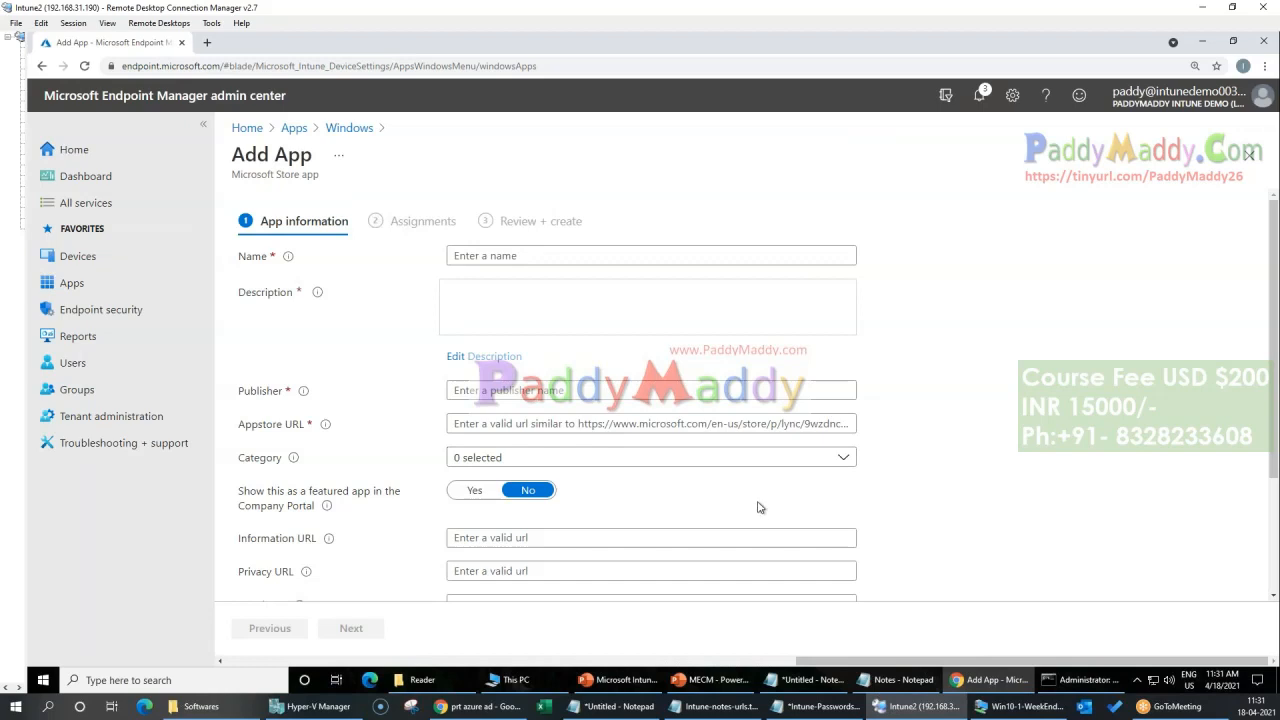
{"action": "left_click", "coordinate": [478, 706]}
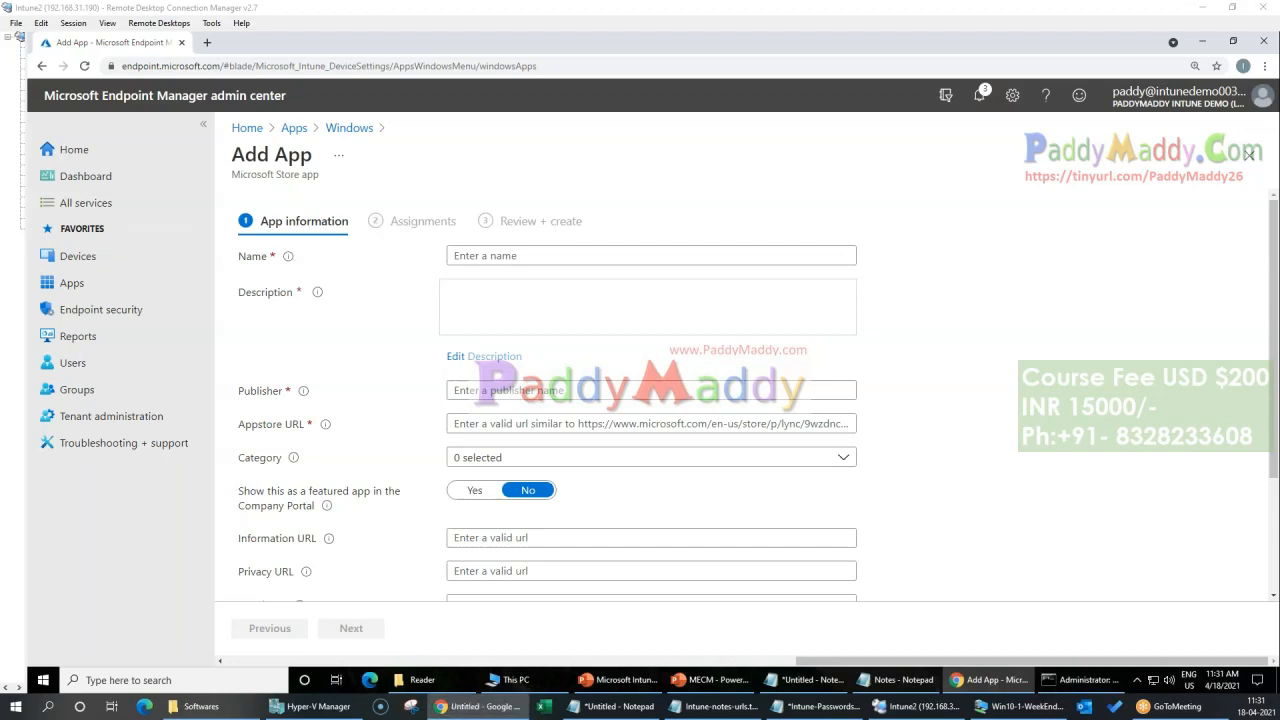
{"action": "left_click", "coordinate": [526, 256]}
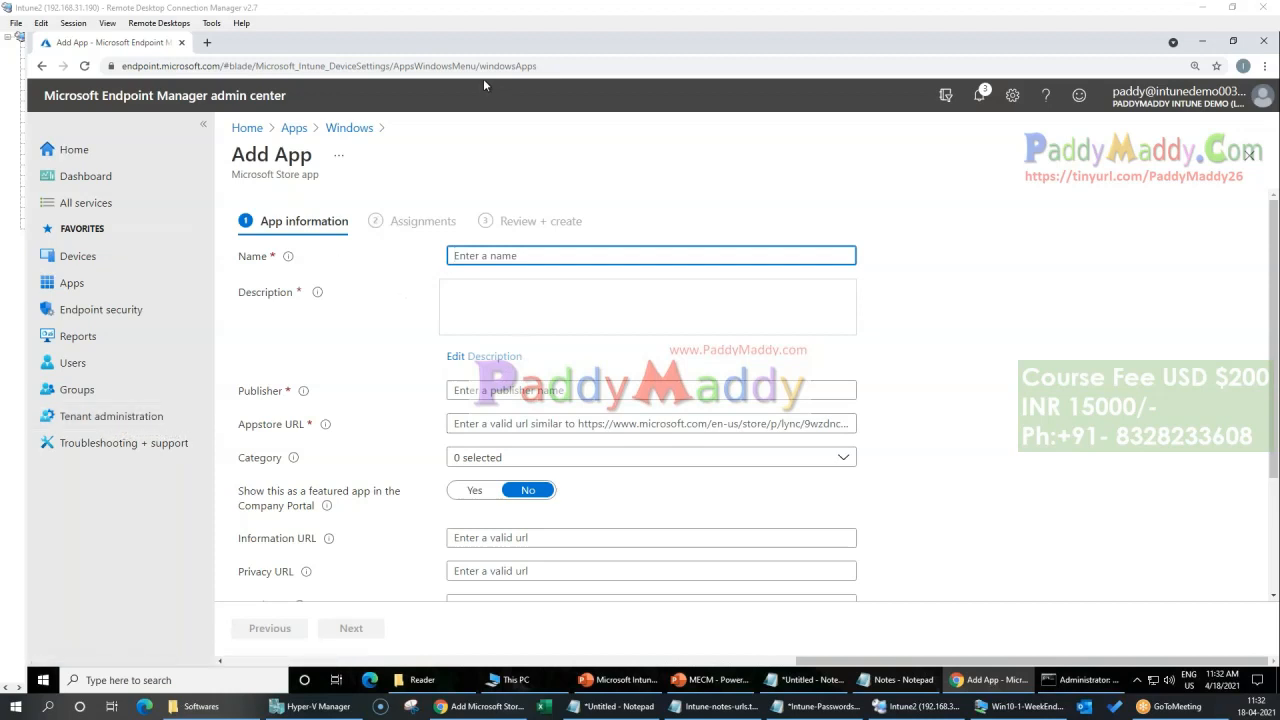
Step: Search the web for "Microsoft Store app" in a new tab and open the United States - English store page for Windows apps
{"action": "triple_click", "coordinate": [290, 175]}
{"action": "key", "text": "ctrl+c"}
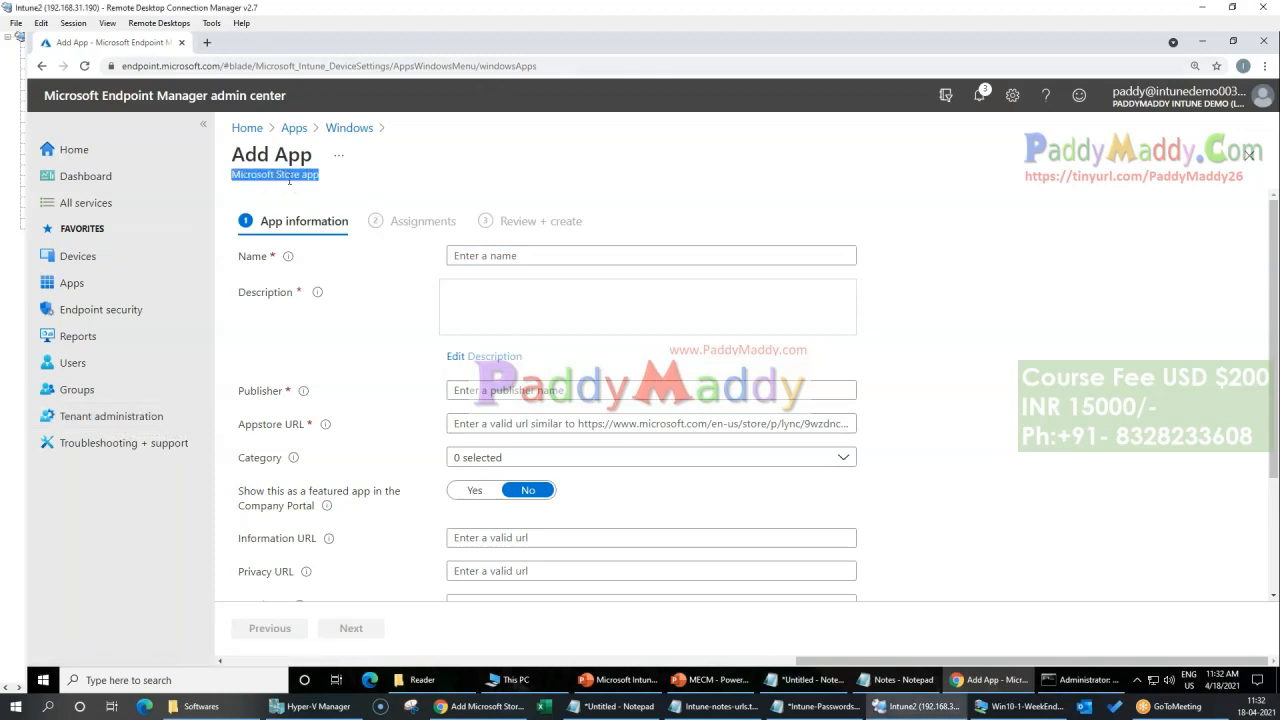
{"action": "left_click", "coordinate": [207, 42]}
{"action": "key", "text": "ctrl+v"}
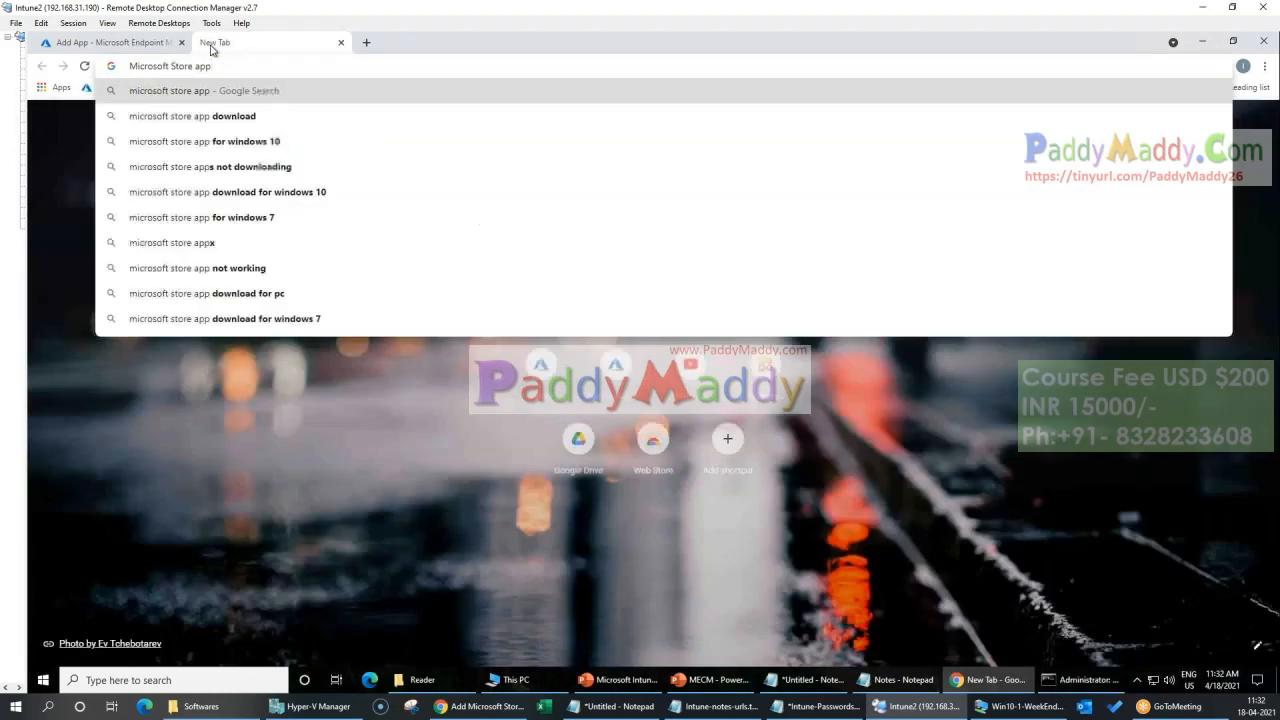
{"action": "key", "text": "Return"}
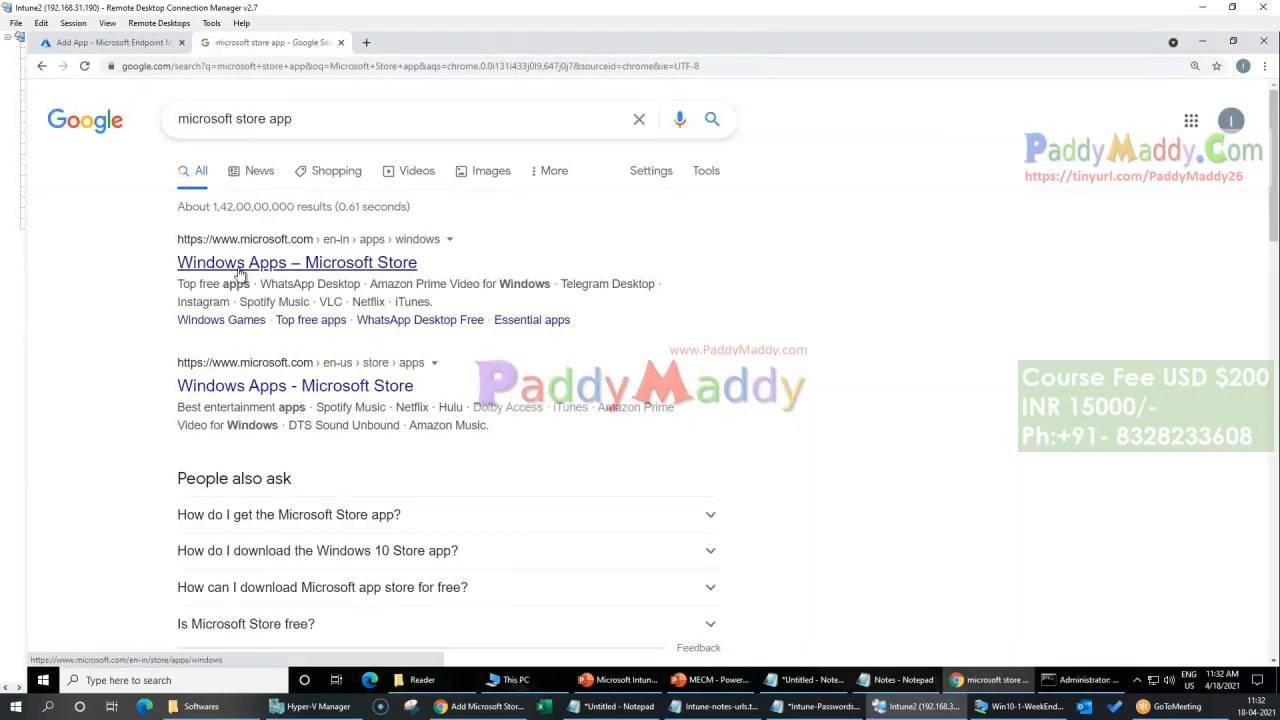
{"action": "left_click", "coordinate": [268, 390]}
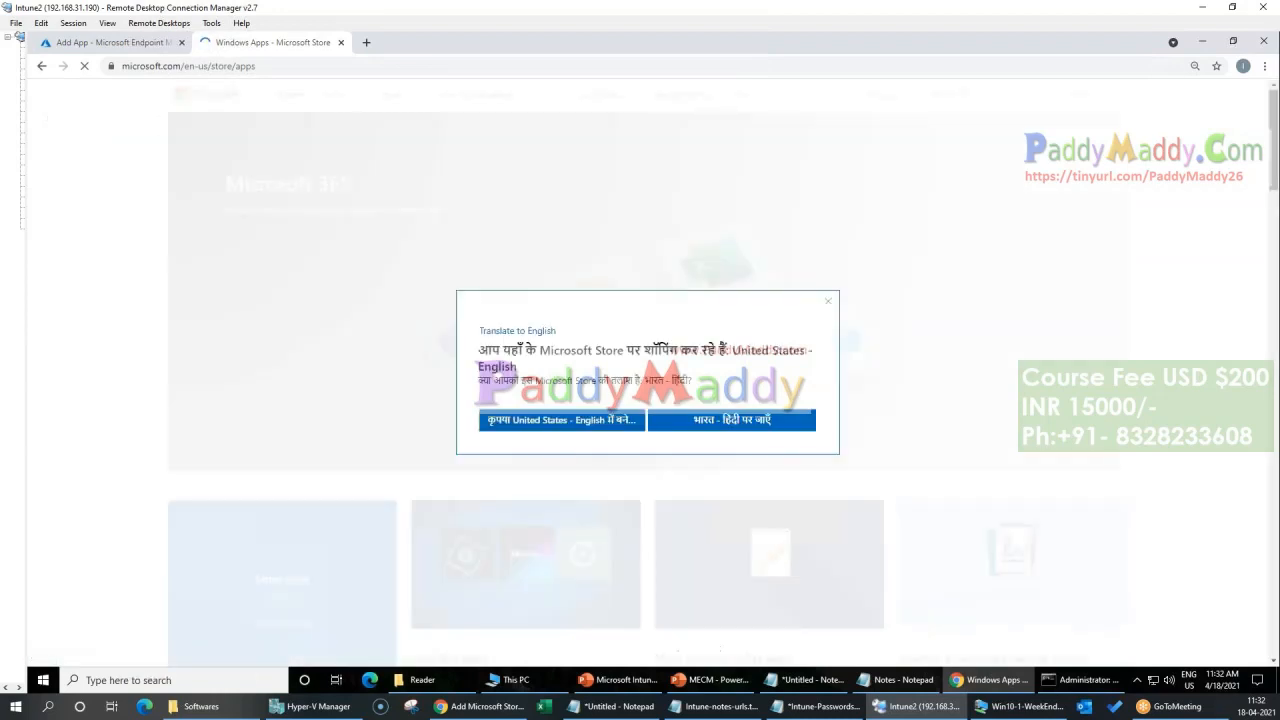
{"action": "left_click", "coordinate": [588, 422]}
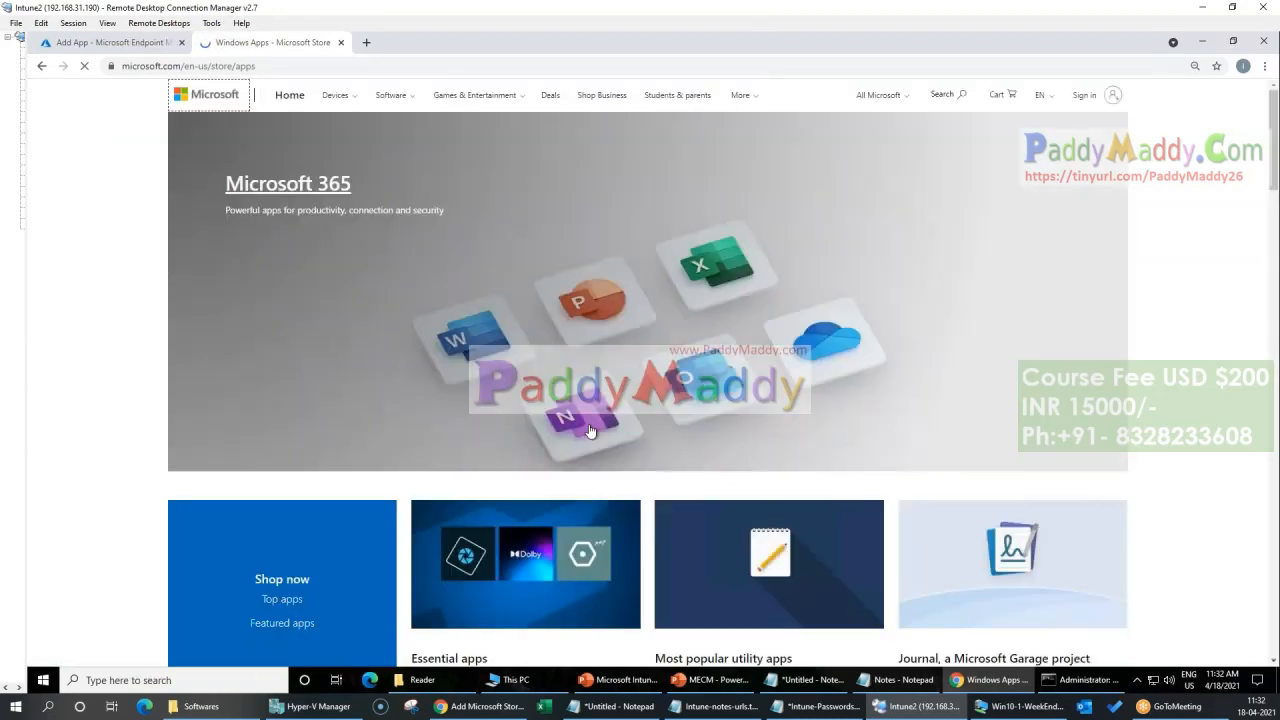
Step: Find Netflix among the best entertainment apps and open its store page
{"action": "scroll", "coordinate": [838, 645], "scroll_direction": "down", "scroll_amount": 3}
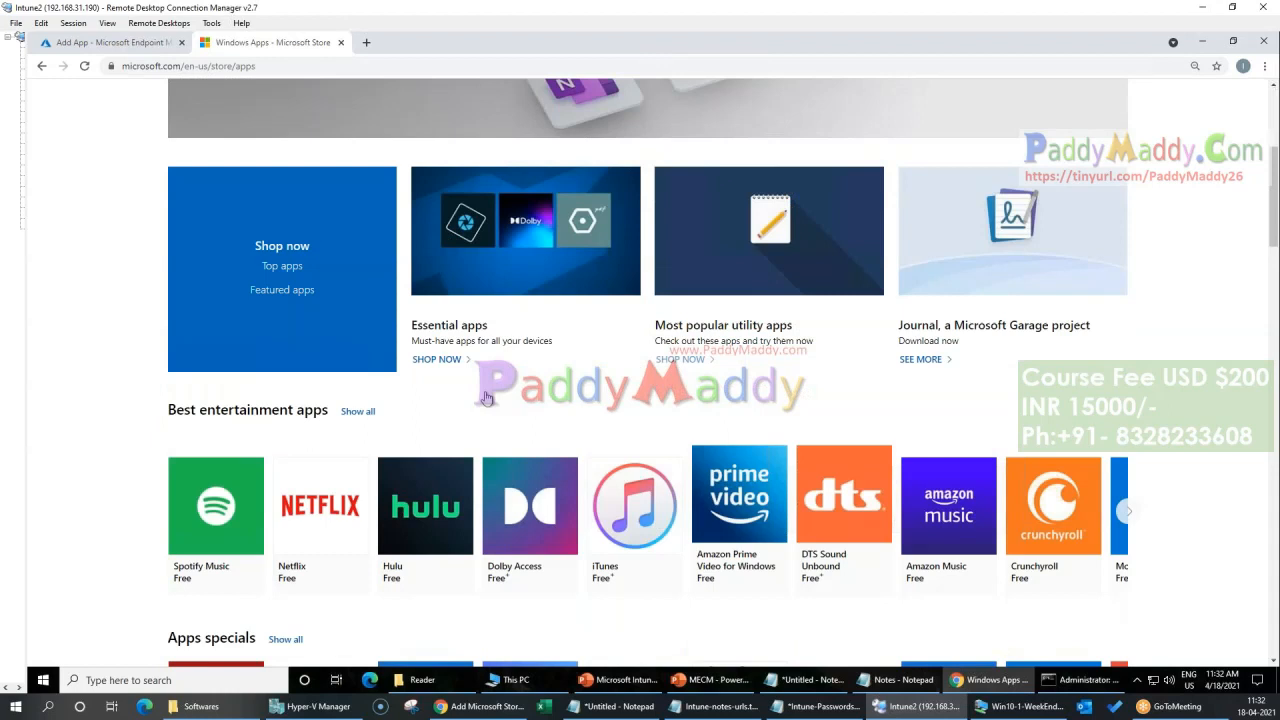
{"action": "scroll", "coordinate": [486, 398], "scroll_direction": "down", "scroll_amount": 1}
{"action": "left_click", "coordinate": [322, 452]}
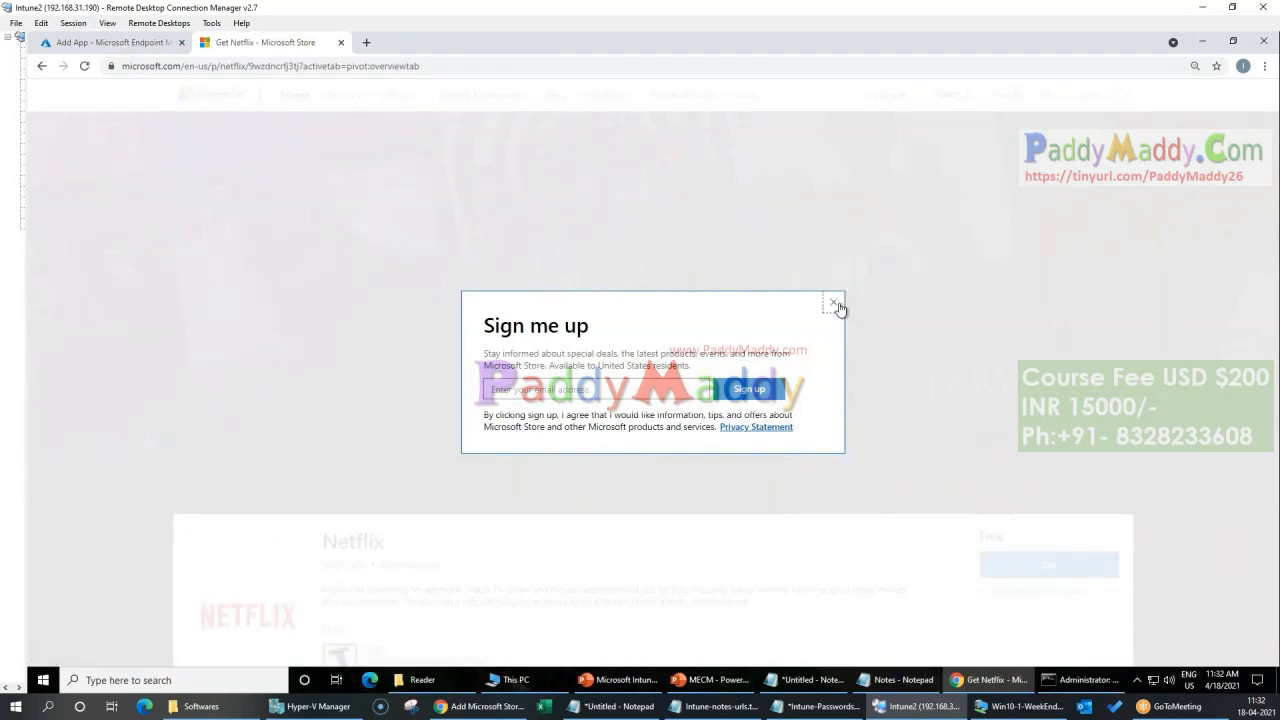
Step: Dismiss the store sign-up prompt, copy the Netflix store page address and paste it as the new app's Appstore URL
{"action": "left_click", "coordinate": [835, 304]}
{"action": "left_click", "coordinate": [457, 65]}
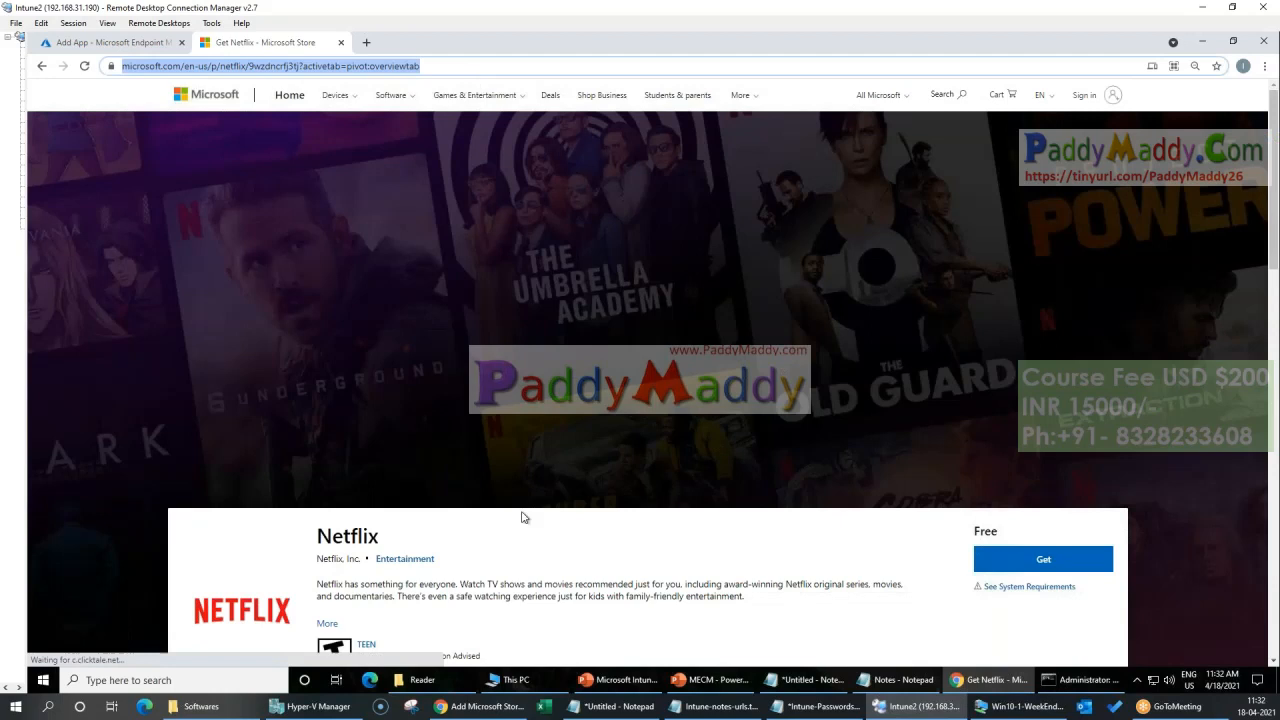
{"action": "scroll", "coordinate": [570, 588], "scroll_direction": "down", "scroll_amount": 2}
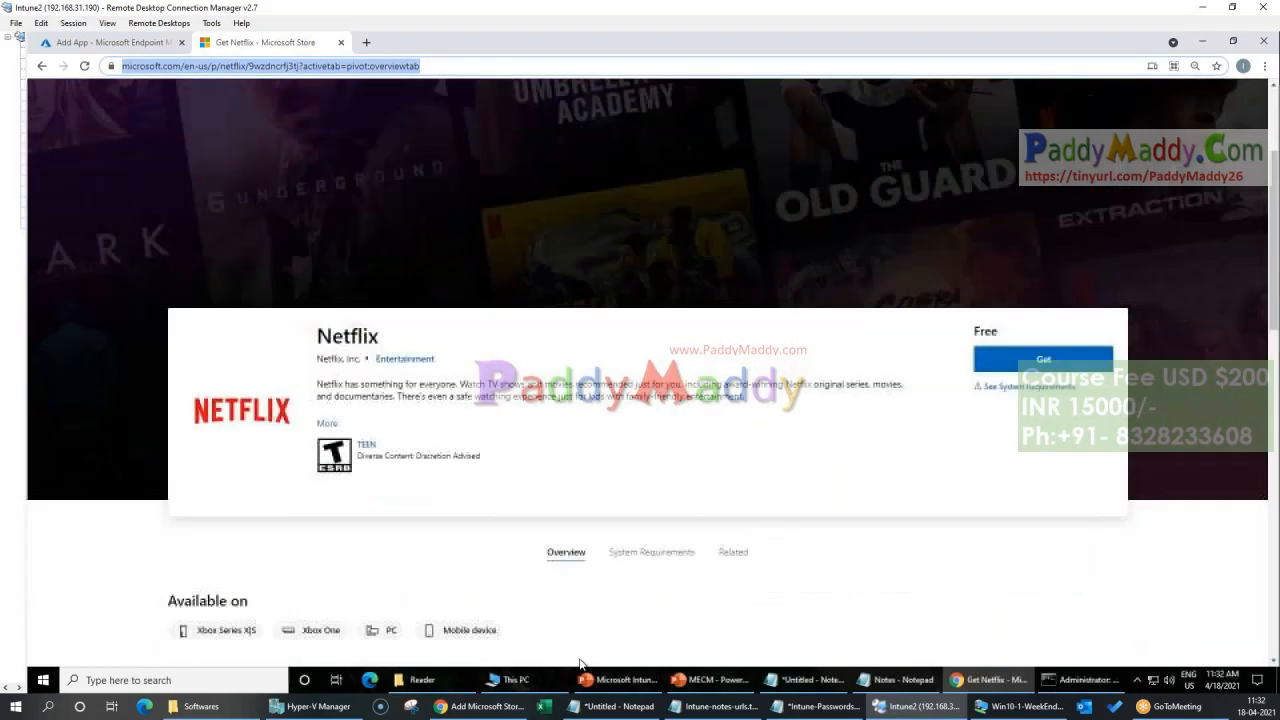
{"action": "left_click", "coordinate": [100, 42]}
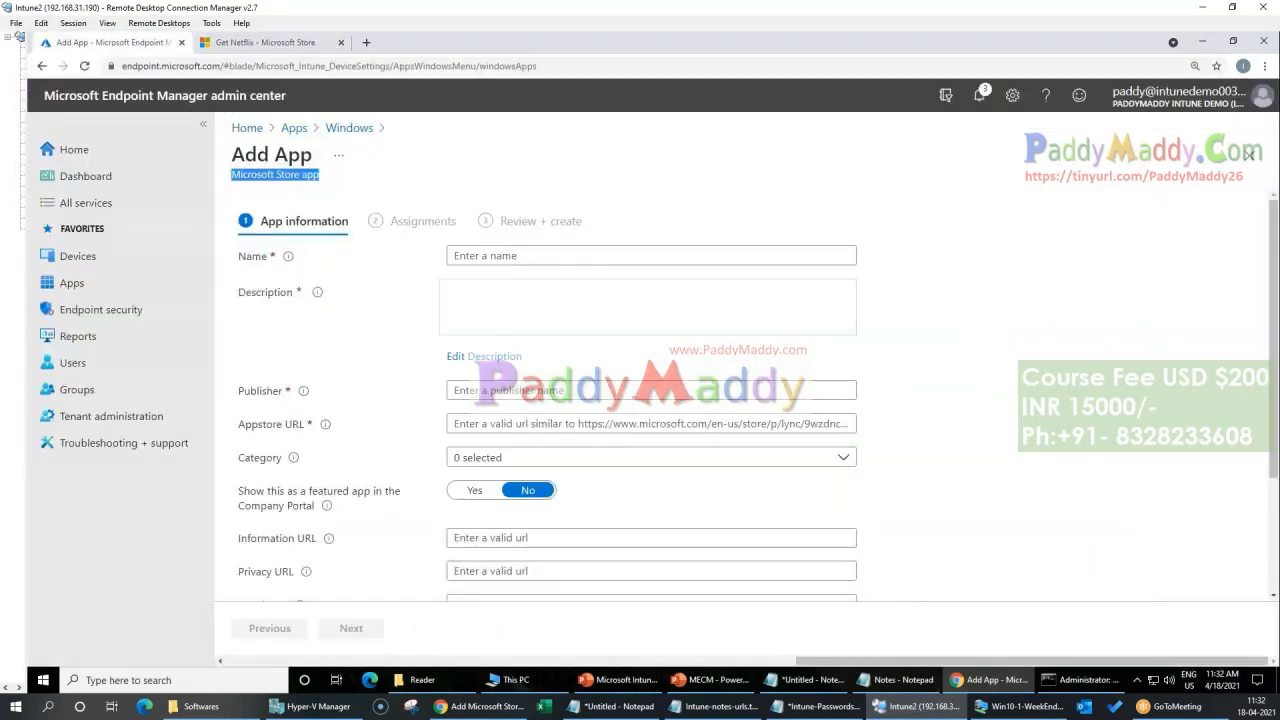
{"action": "left_click", "coordinate": [586, 425]}
{"action": "key", "text": "ctrl+v"}
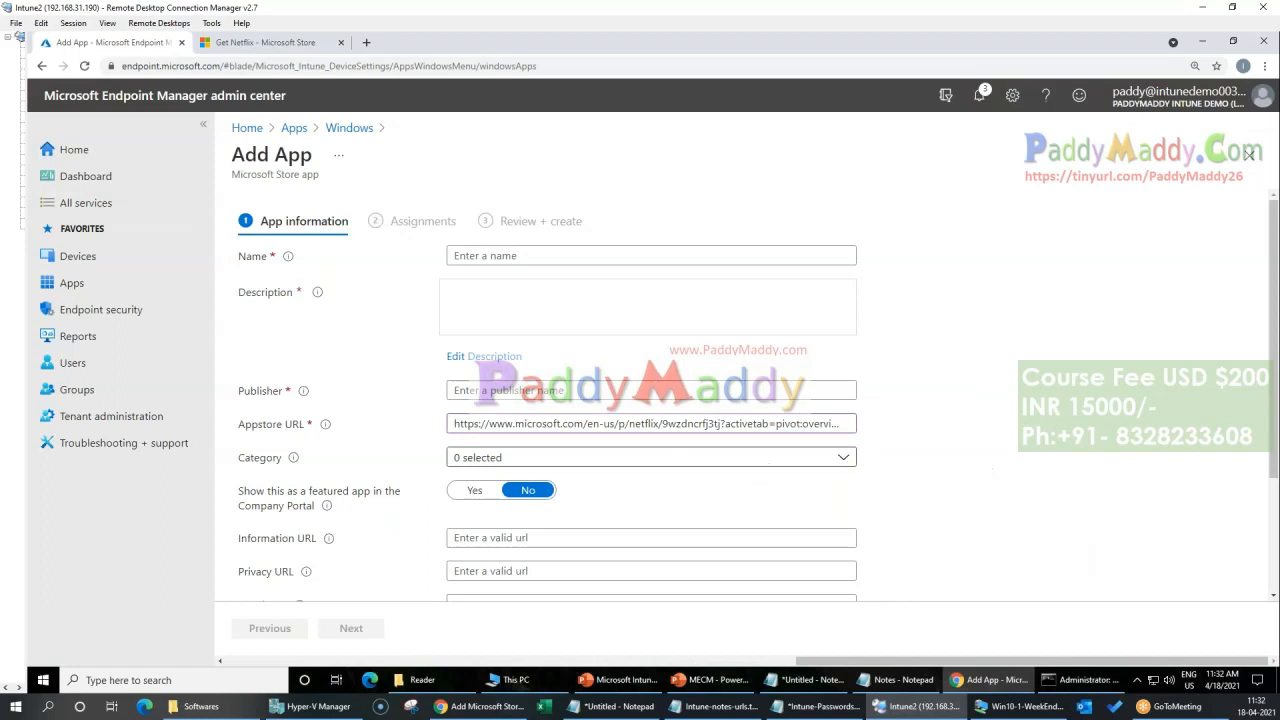
Step: Name the new Microsoft Store app Netflix
{"action": "left_click", "coordinate": [533, 256]}
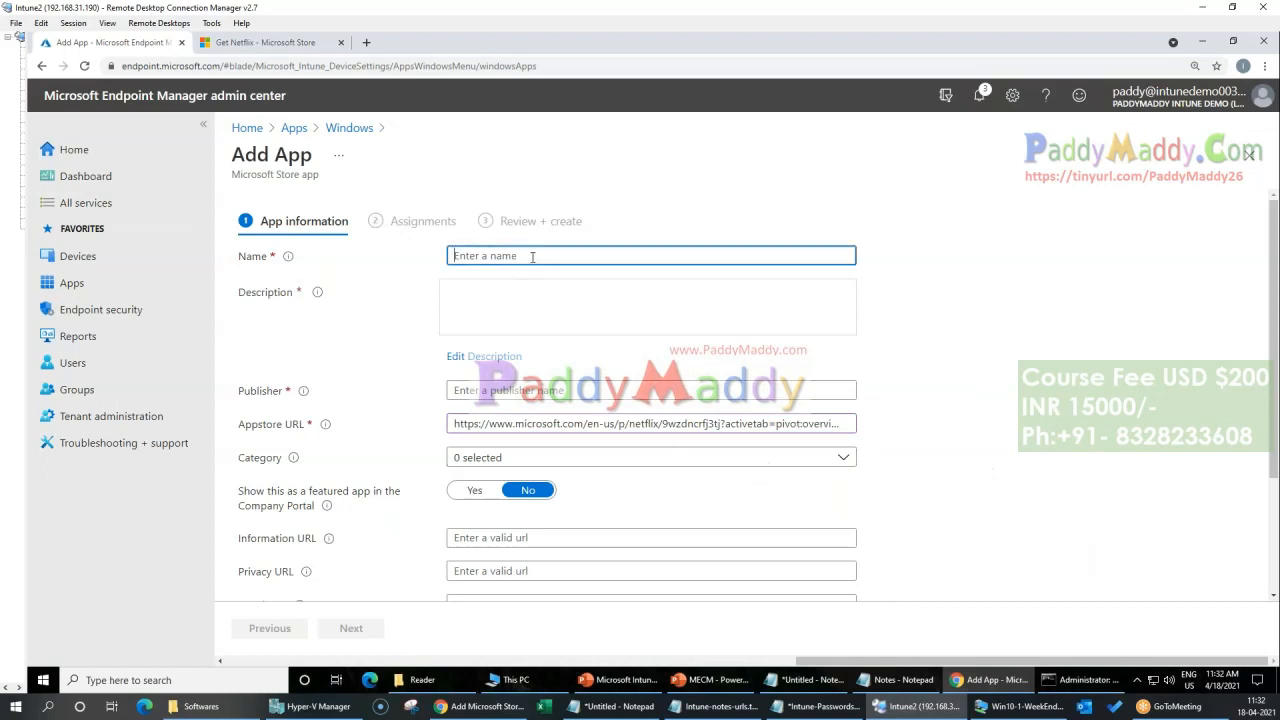
{"action": "type", "text": "net"}
{"action": "key", "text": "Tab"}
{"action": "left_click", "coordinate": [533, 256]}
{"action": "key", "text": "ctrl+a"}
{"action": "type", "text": "Netflix"}
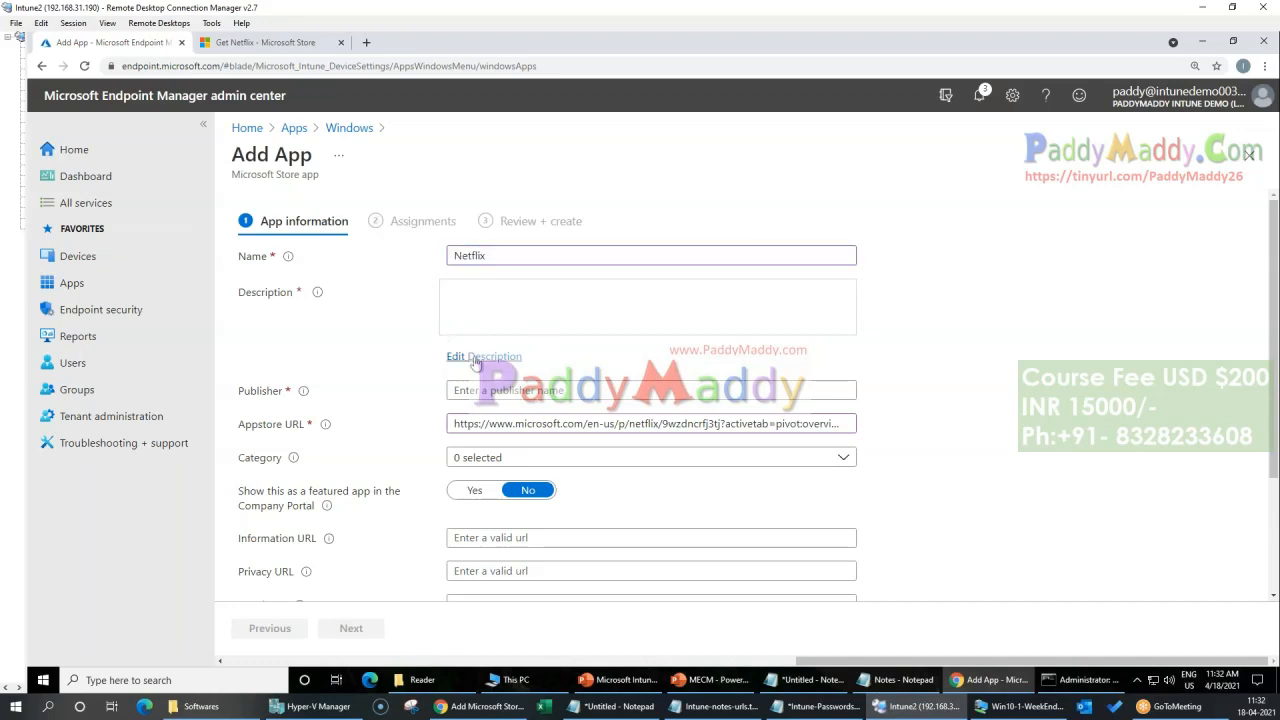
Step: Set the app description to "Netflix App" and the publisher to "Netflix"
{"action": "left_click", "coordinate": [474, 357]}
{"action": "left_click", "coordinate": [654, 253]}
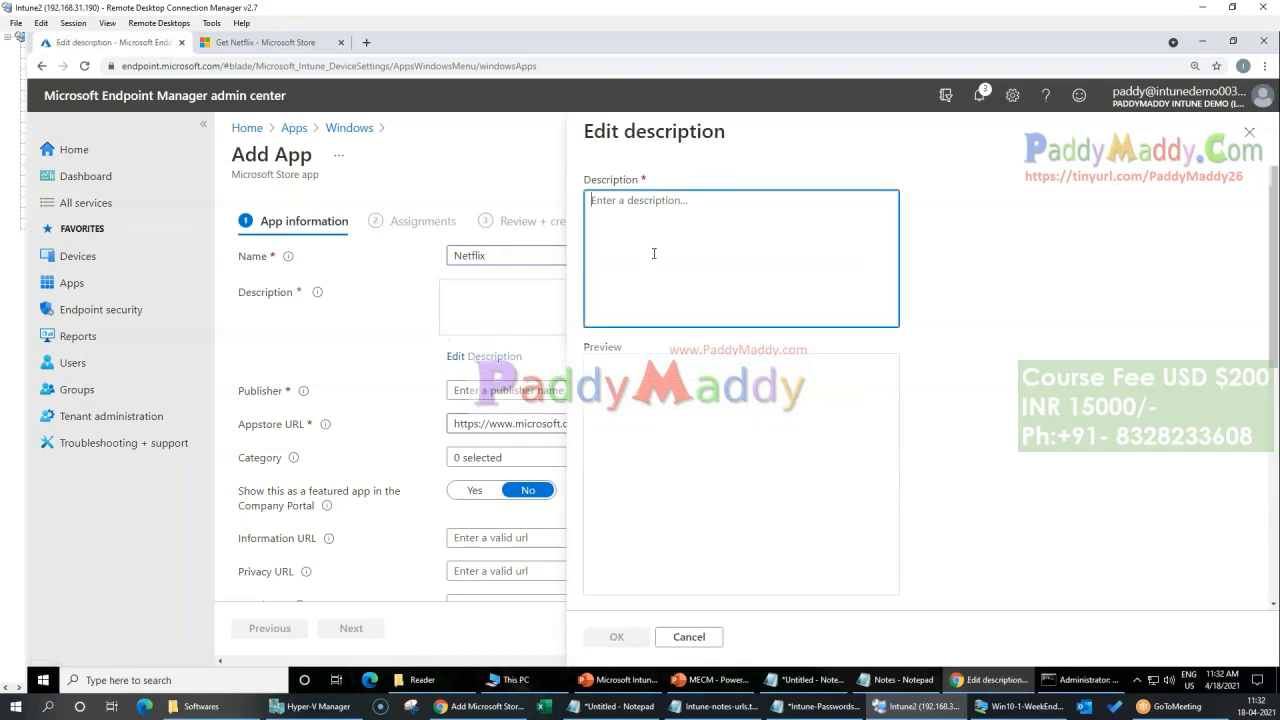
{"action": "type", "text": "Netflix App"}
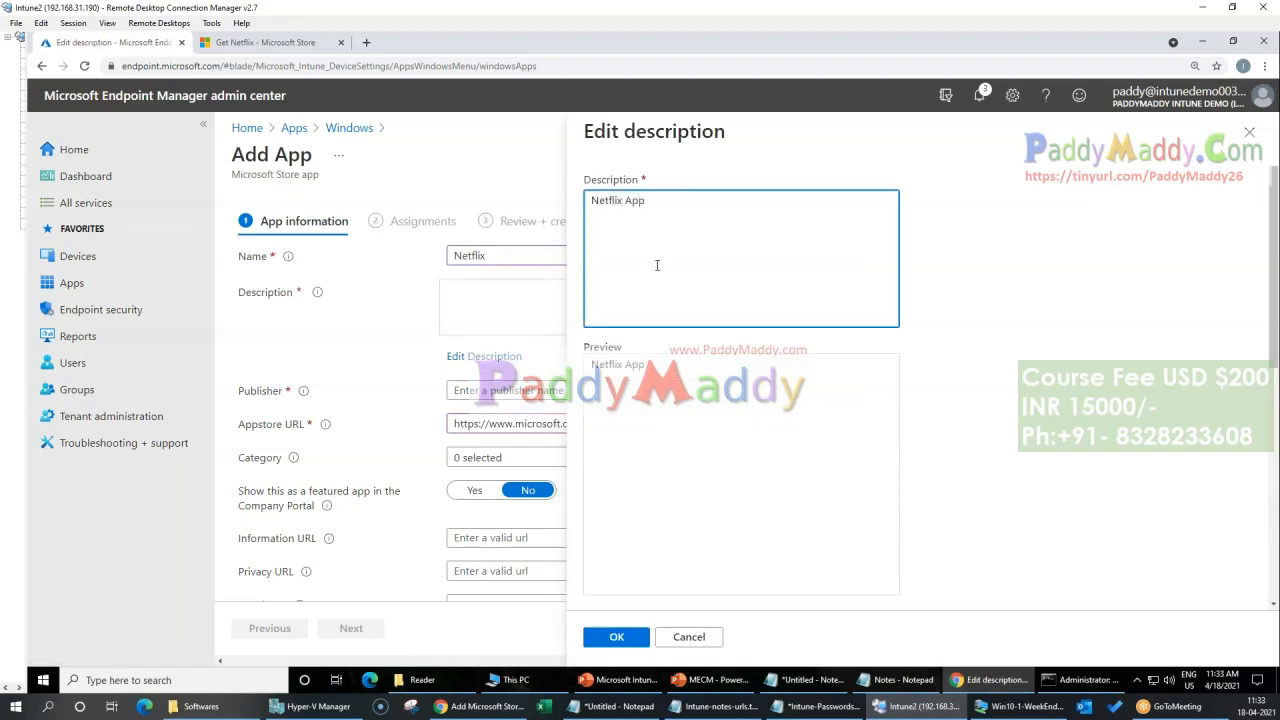
{"action": "left_click", "coordinate": [610, 639]}
{"action": "left_click", "coordinate": [492, 393]}
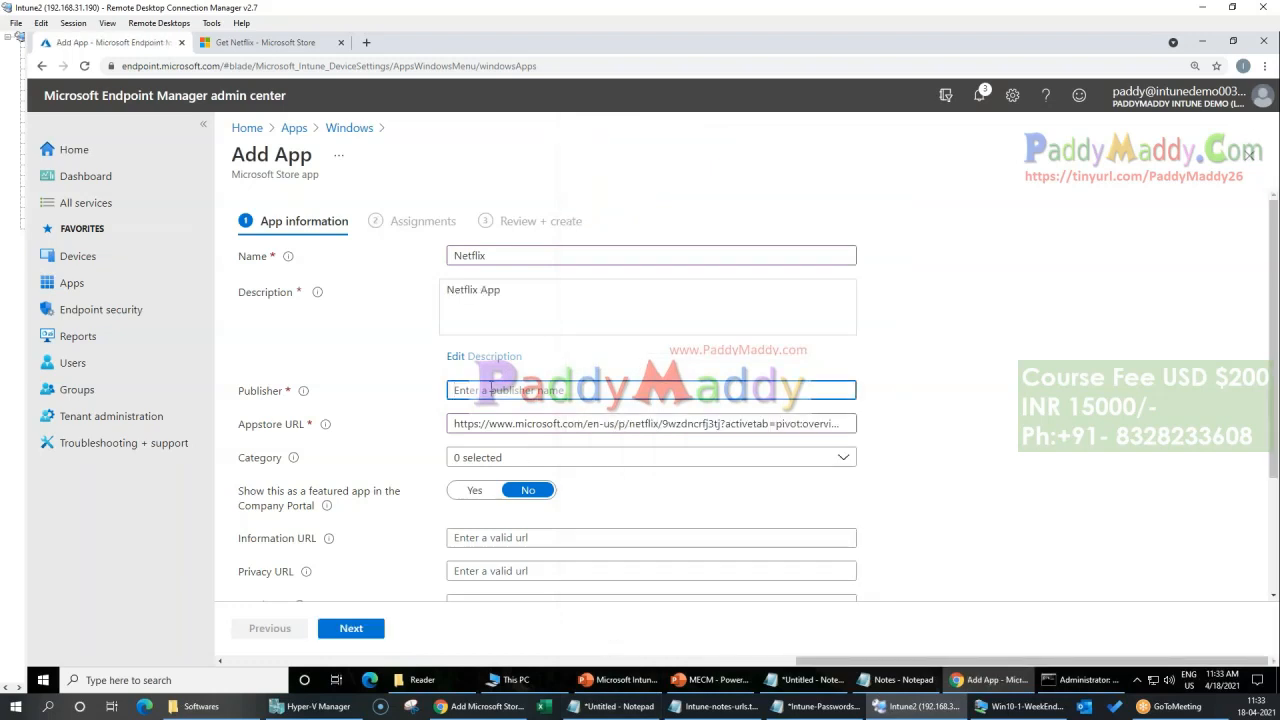
{"action": "type", "text": "Netflix"}
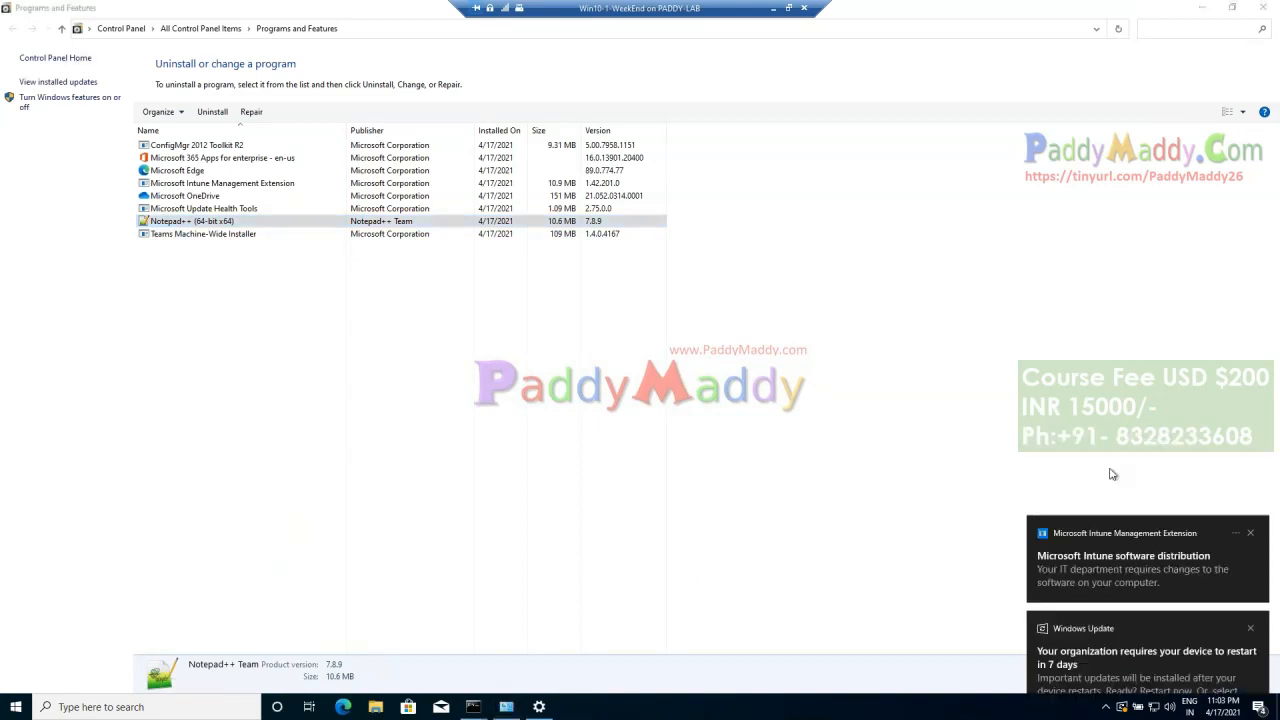
Step: On the Win10-1-WeekEnd machine, minimize Programs and Features, browse the installed apps for Adobe Reader and dismiss the Windows Update notification
{"action": "left_click", "coordinate": [1199, 12]}
{"action": "left_click", "coordinate": [1202, 8]}
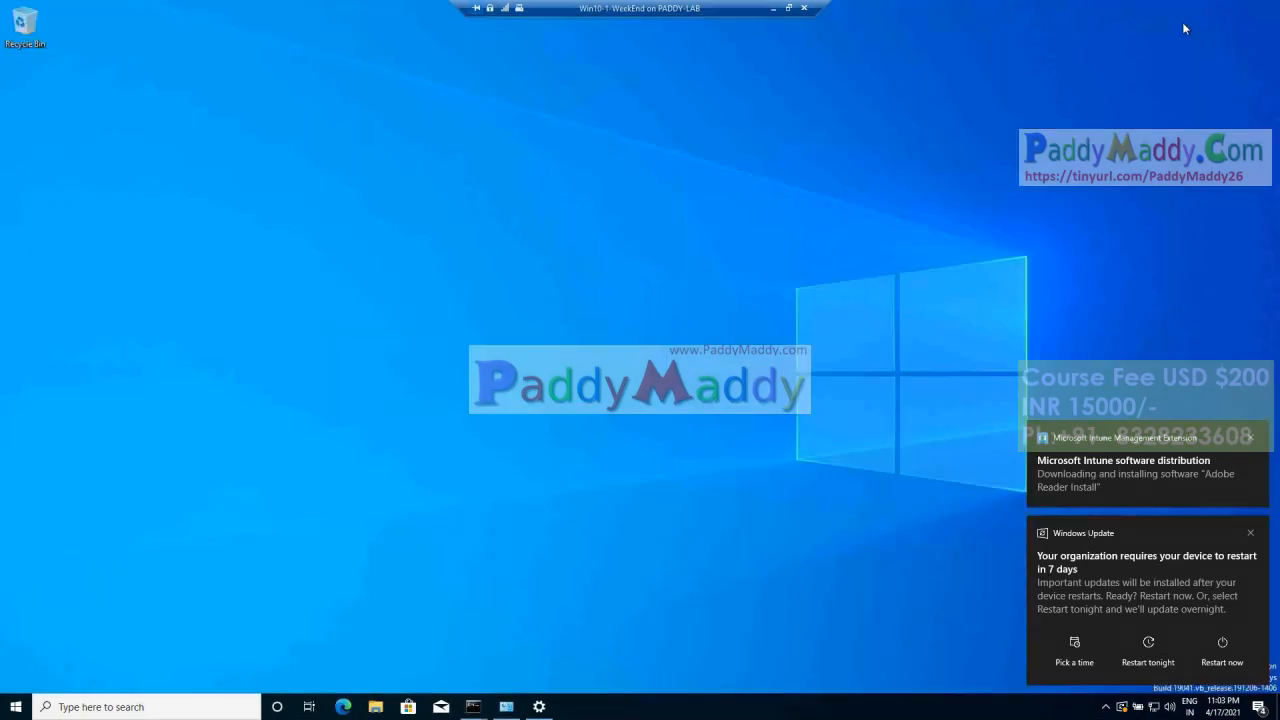
{"action": "left_click", "coordinate": [16, 707]}
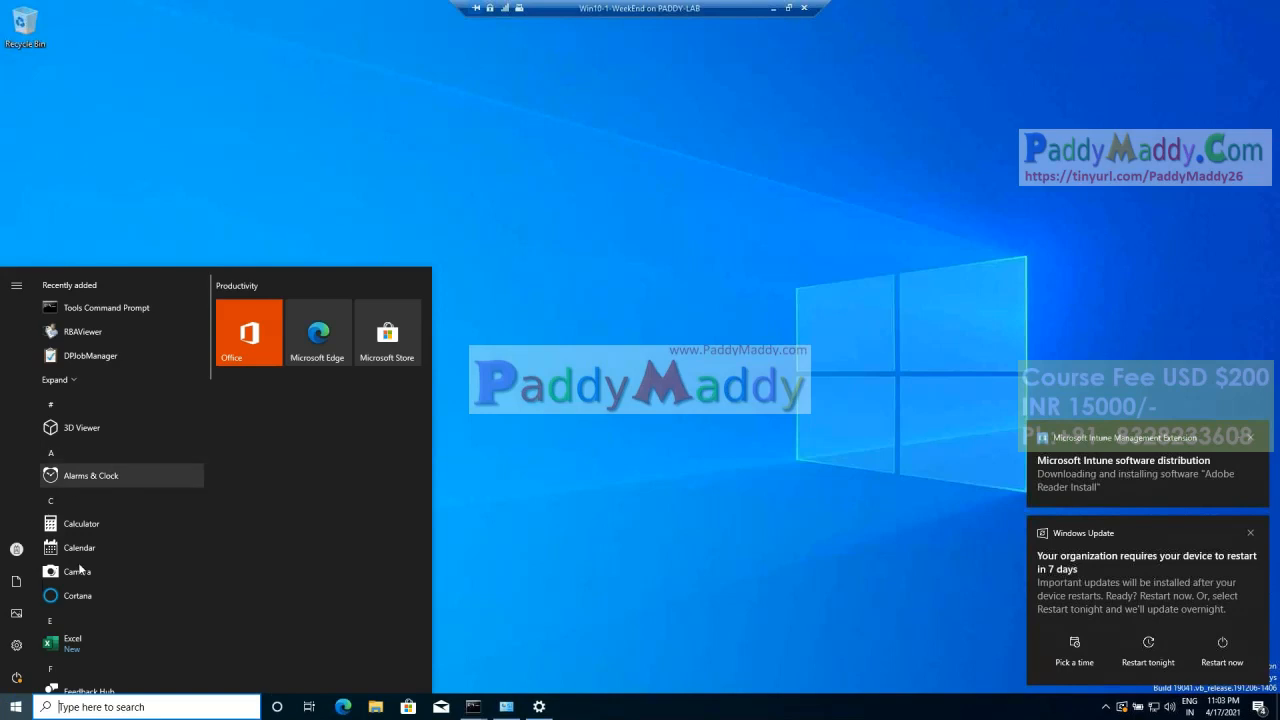
{"action": "scroll", "coordinate": [83, 563], "scroll_direction": "down", "scroll_amount": 6}
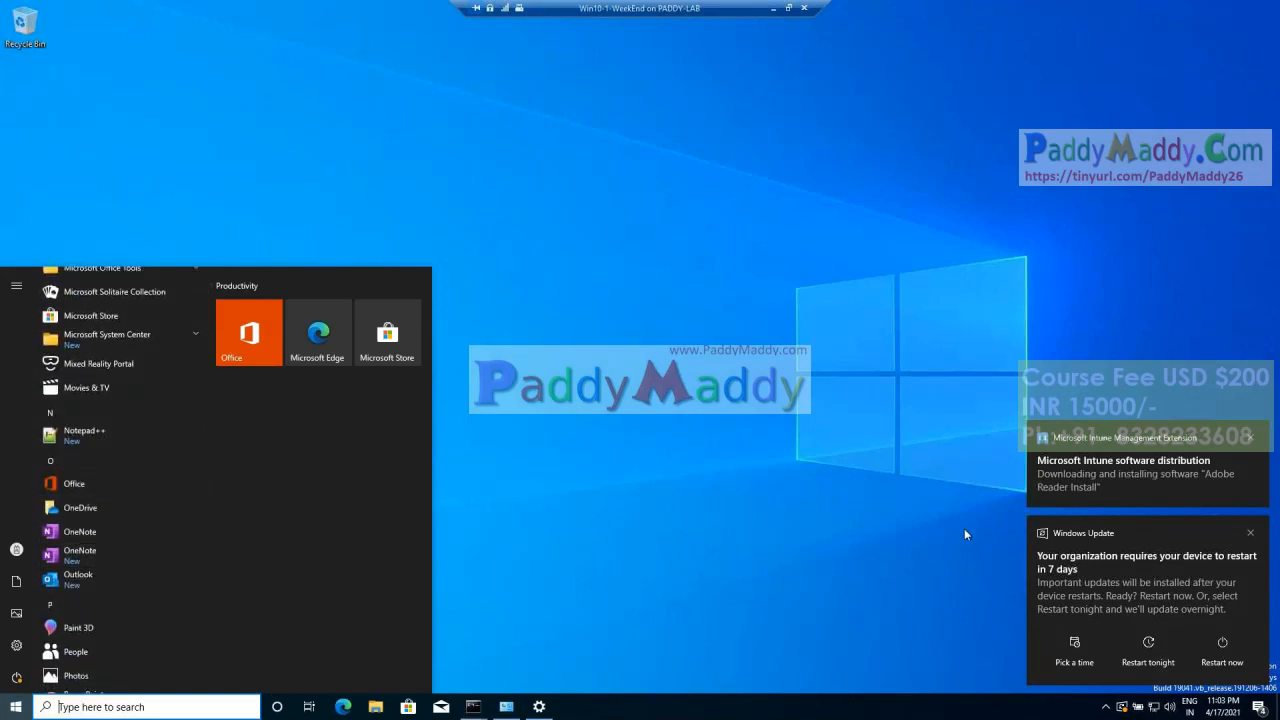
{"action": "left_click", "coordinate": [1254, 536]}
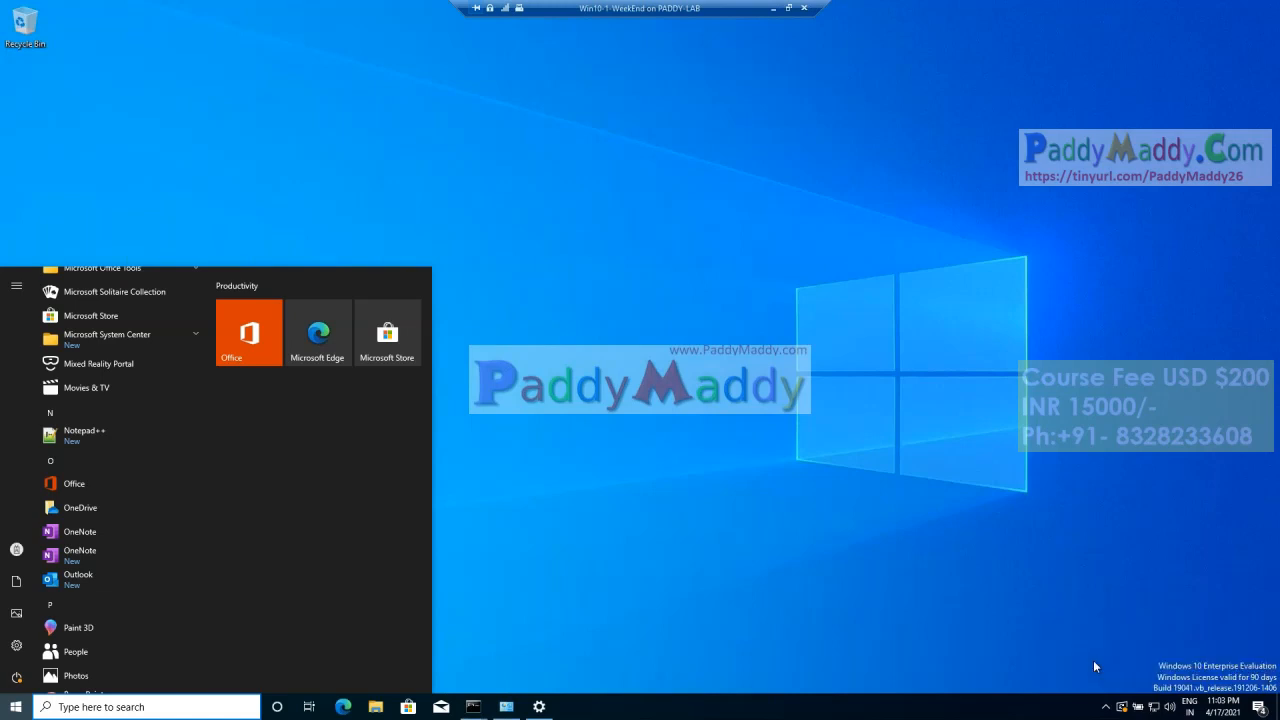
Step: Check the client machine's hidden tray icons and the beginning of its app list for the Adobe Reader installation
{"action": "left_click", "coordinate": [1107, 707]}
{"action": "scroll", "coordinate": [160, 528], "scroll_direction": "up", "scroll_amount": 5}
{"action": "scroll", "coordinate": [114, 436], "scroll_direction": "up", "scroll_amount": 5}
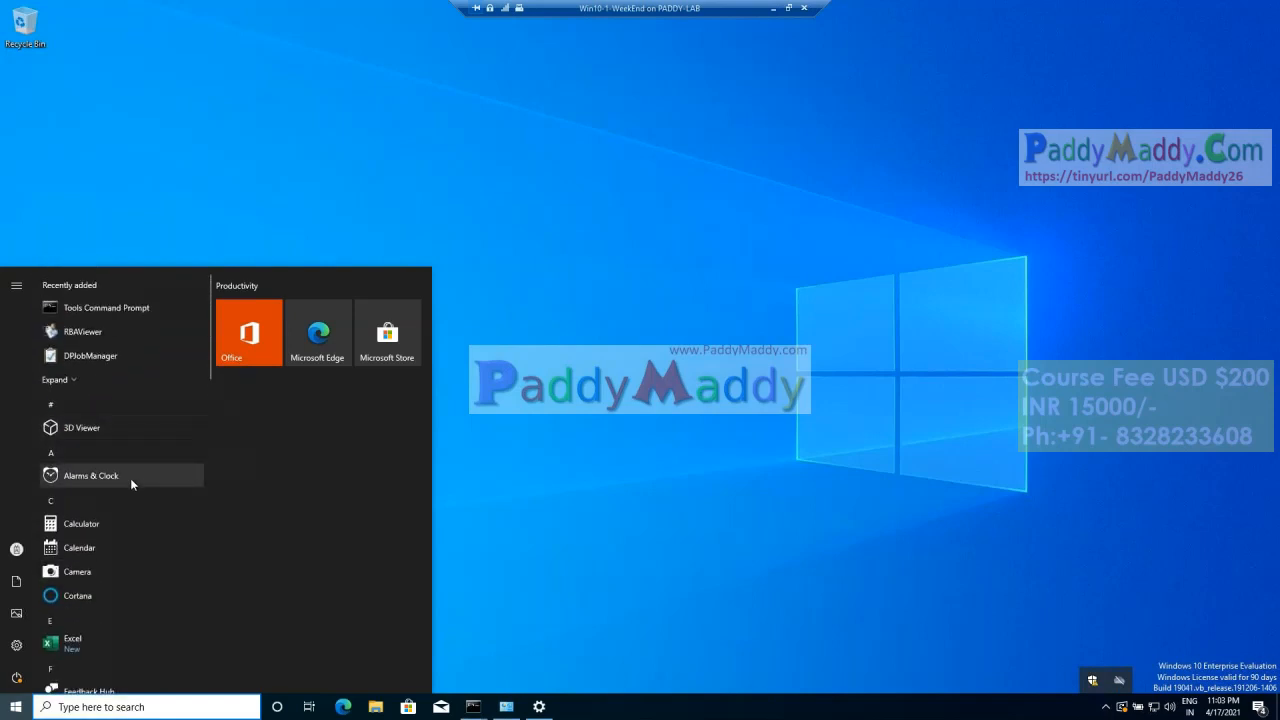
{"action": "left_click", "coordinate": [528, 685]}
{"action": "left_click", "coordinate": [1106, 707]}
{"action": "left_click", "coordinate": [1107, 707]}
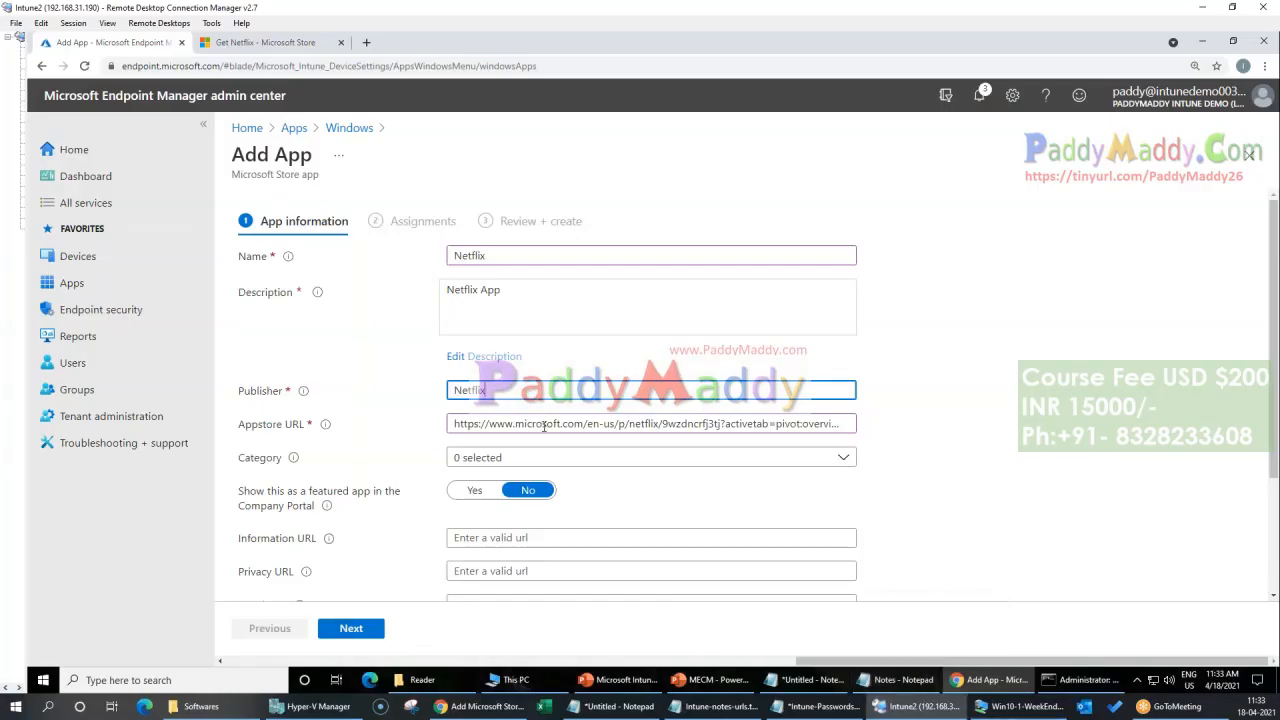
Step: Back in the Netflix app form, assign the category Photos & Media and continue to the assignments
{"action": "left_click", "coordinate": [620, 458]}
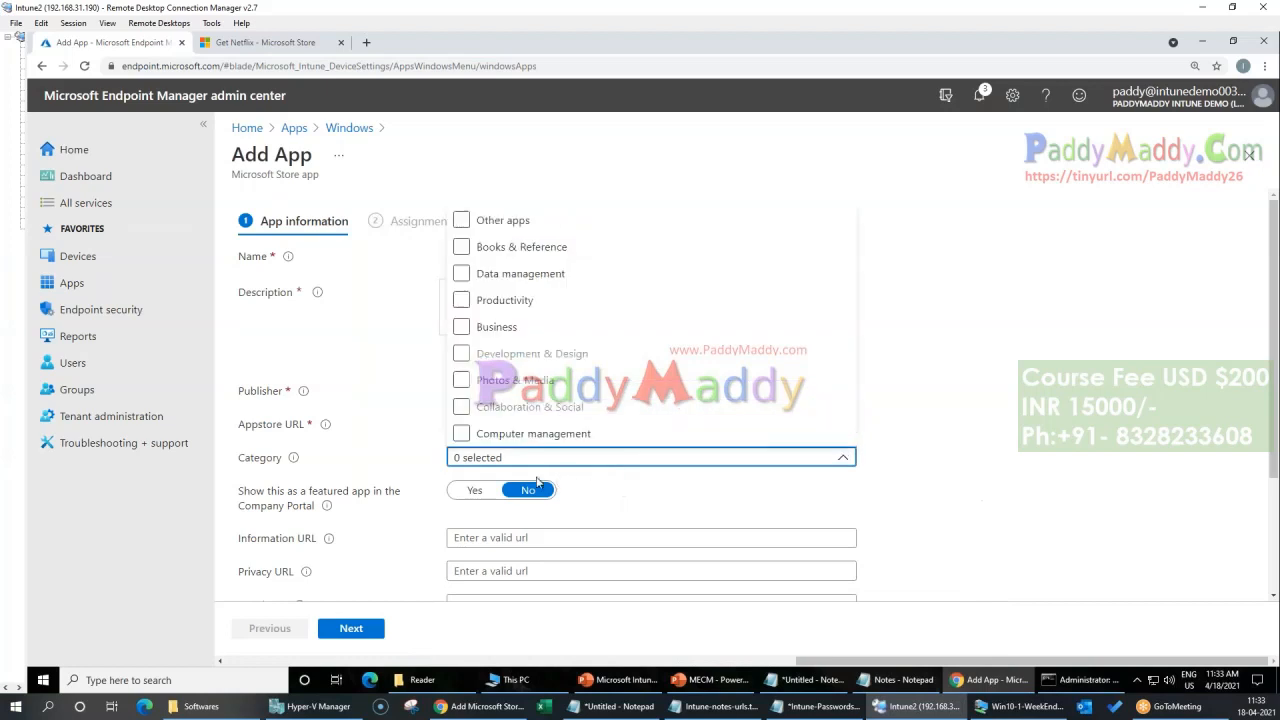
{"action": "left_click", "coordinate": [465, 381]}
{"action": "left_click", "coordinate": [910, 457]}
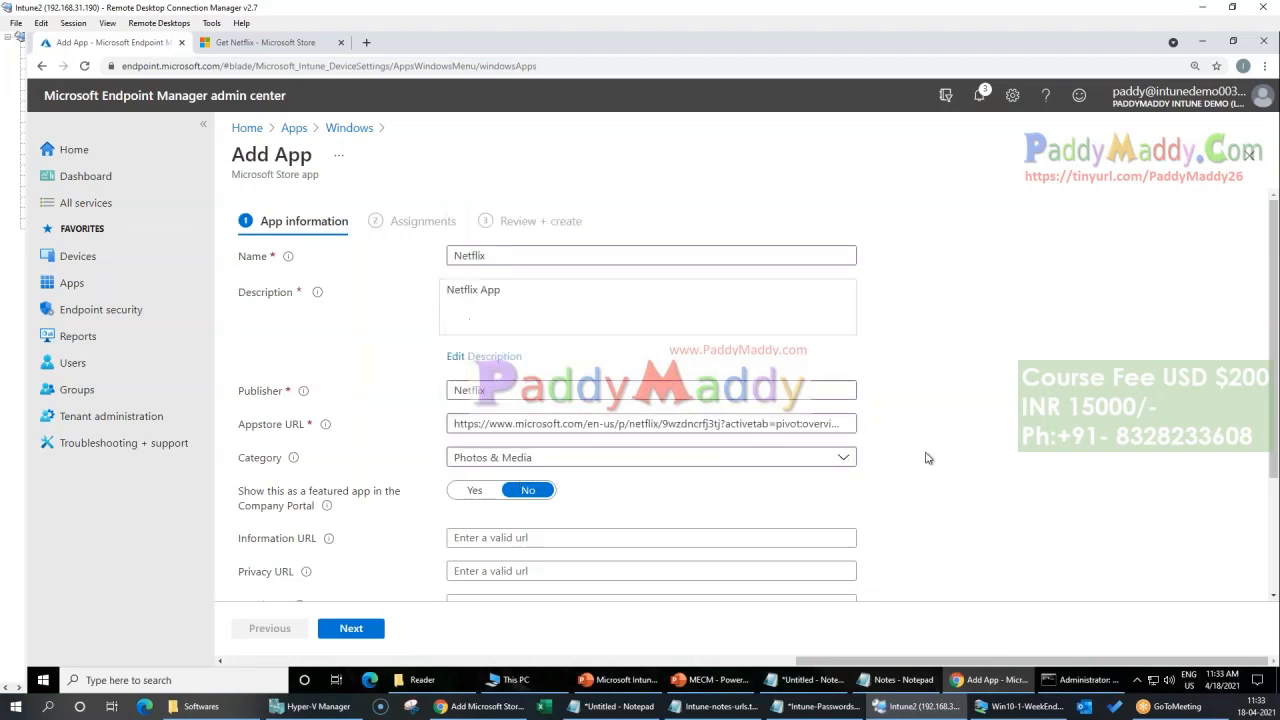
{"action": "scroll", "coordinate": [908, 457], "scroll_direction": "down", "scroll_amount": 3}
{"action": "left_click", "coordinate": [350, 627]}
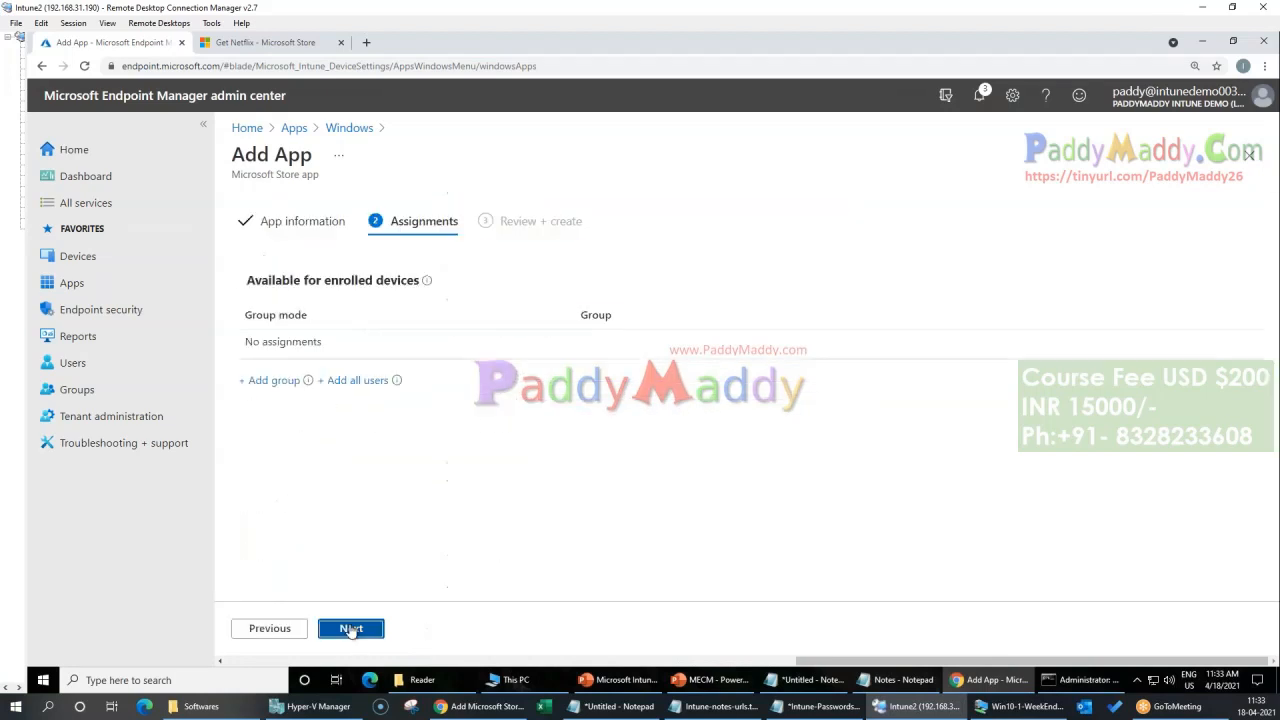
{"action": "left_click", "coordinate": [349, 626]}
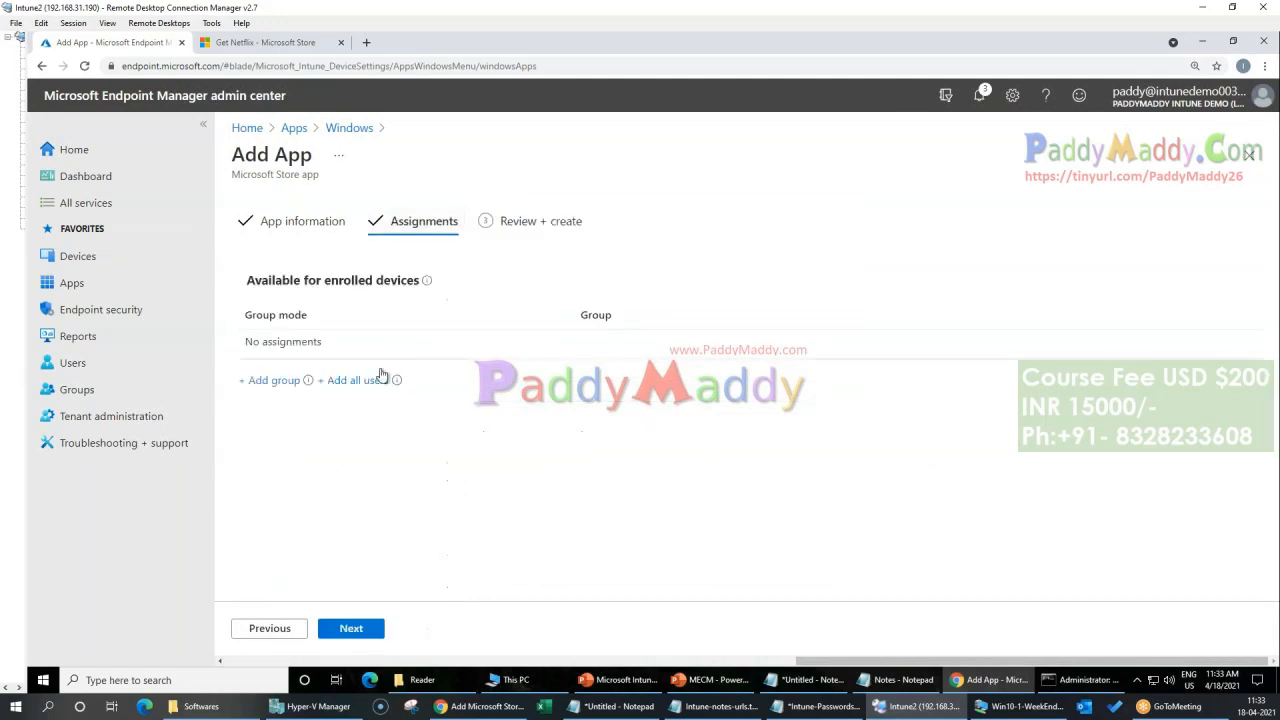
Step: Make Netflix available to the All Intune Target Devices and All Intune Users groups, and create the app
{"action": "left_click", "coordinate": [270, 381]}
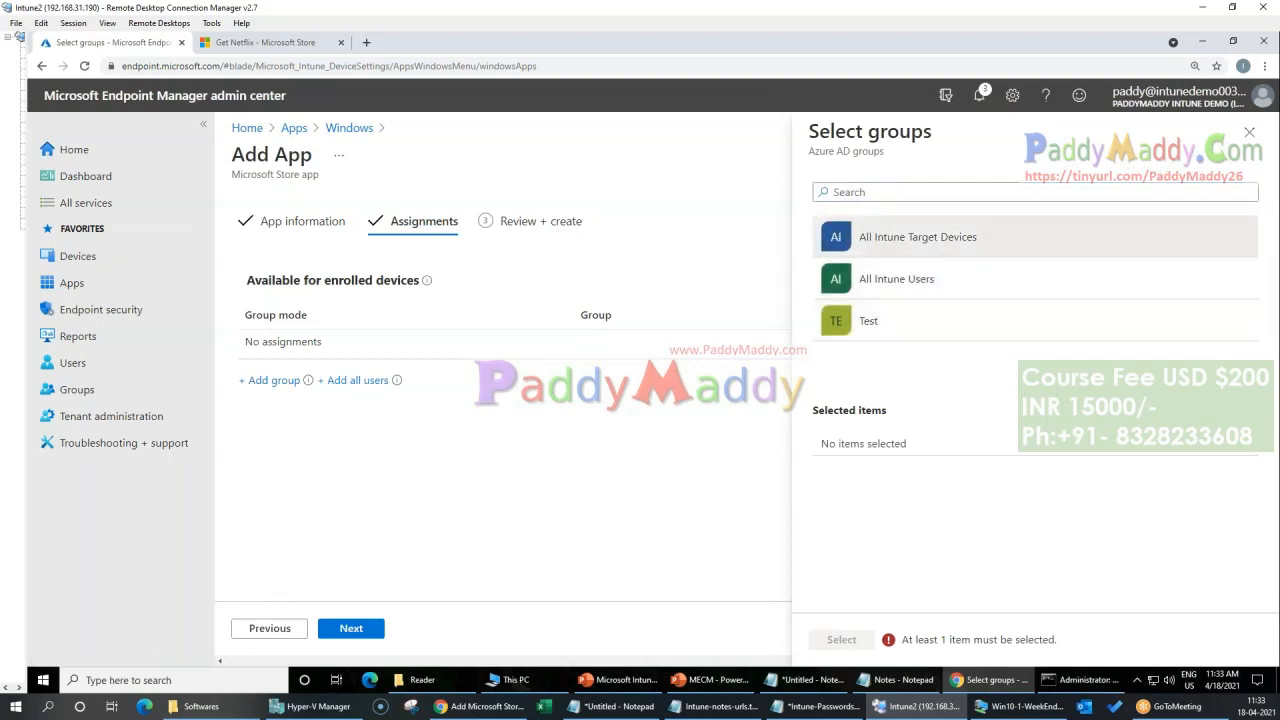
{"action": "left_click", "coordinate": [900, 237]}
{"action": "left_click", "coordinate": [900, 279]}
{"action": "left_click", "coordinate": [840, 638]}
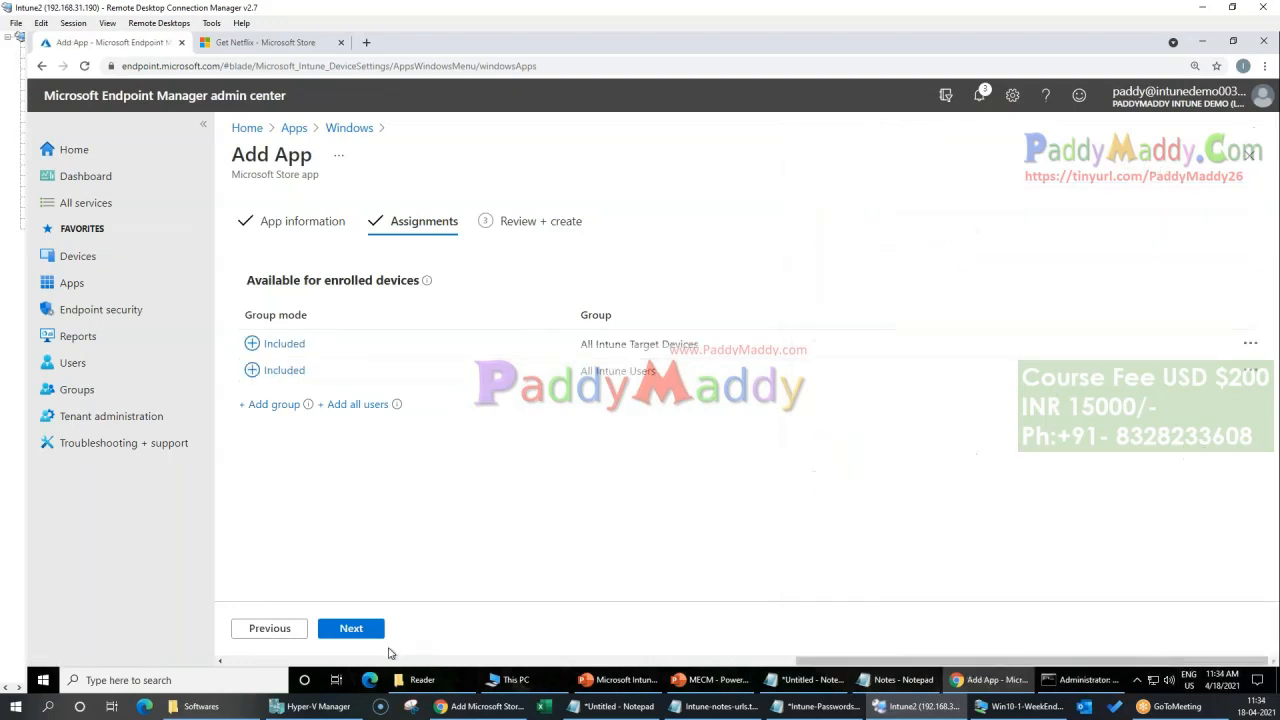
{"action": "left_click", "coordinate": [362, 636]}
{"action": "left_click", "coordinate": [362, 636]}
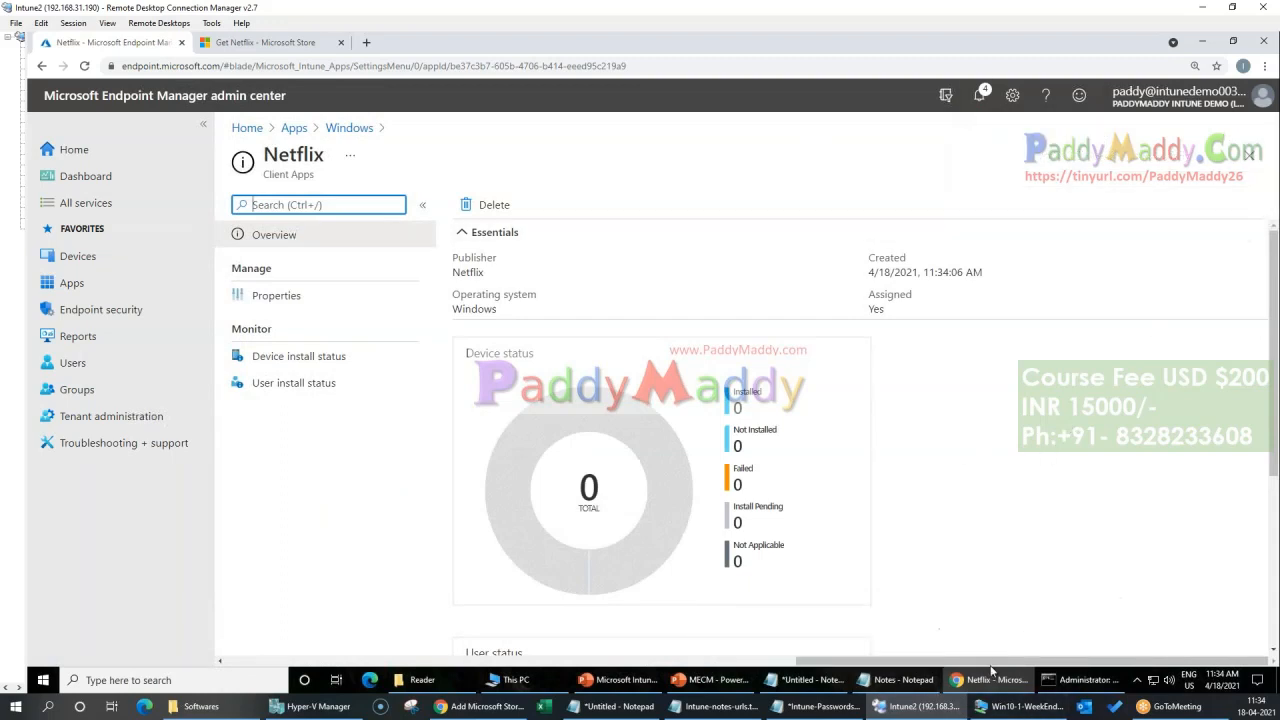
Step: Return to the list of Windows apps and look through the app types offered for a new app
{"action": "left_click", "coordinate": [1083, 487]}
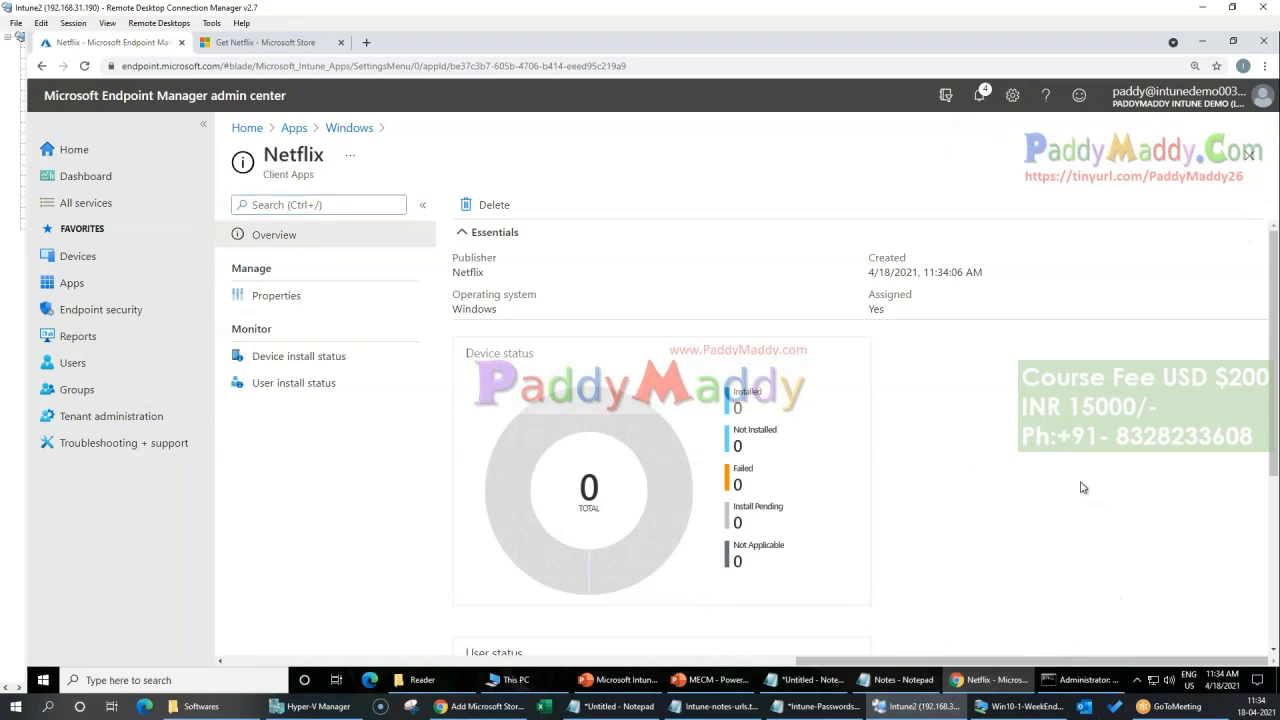
{"action": "left_click", "coordinate": [338, 131]}
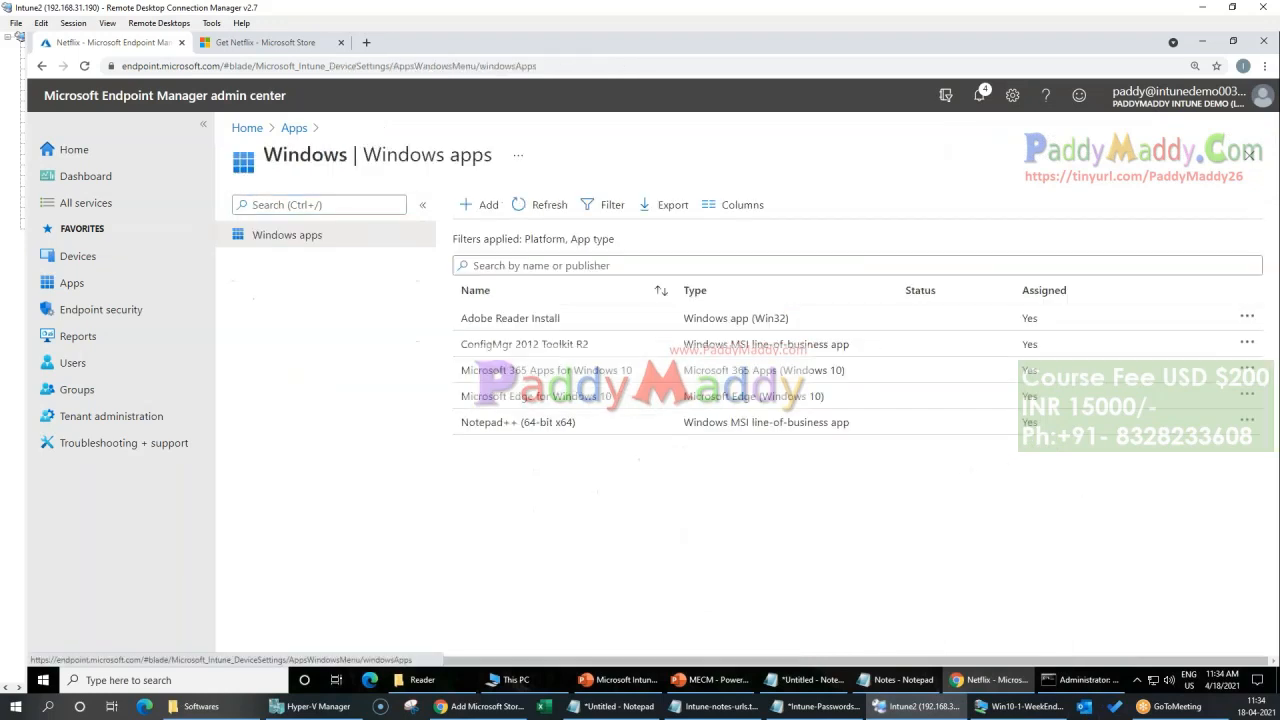
{"action": "left_click", "coordinate": [472, 206]}
{"action": "left_click", "coordinate": [945, 211]}
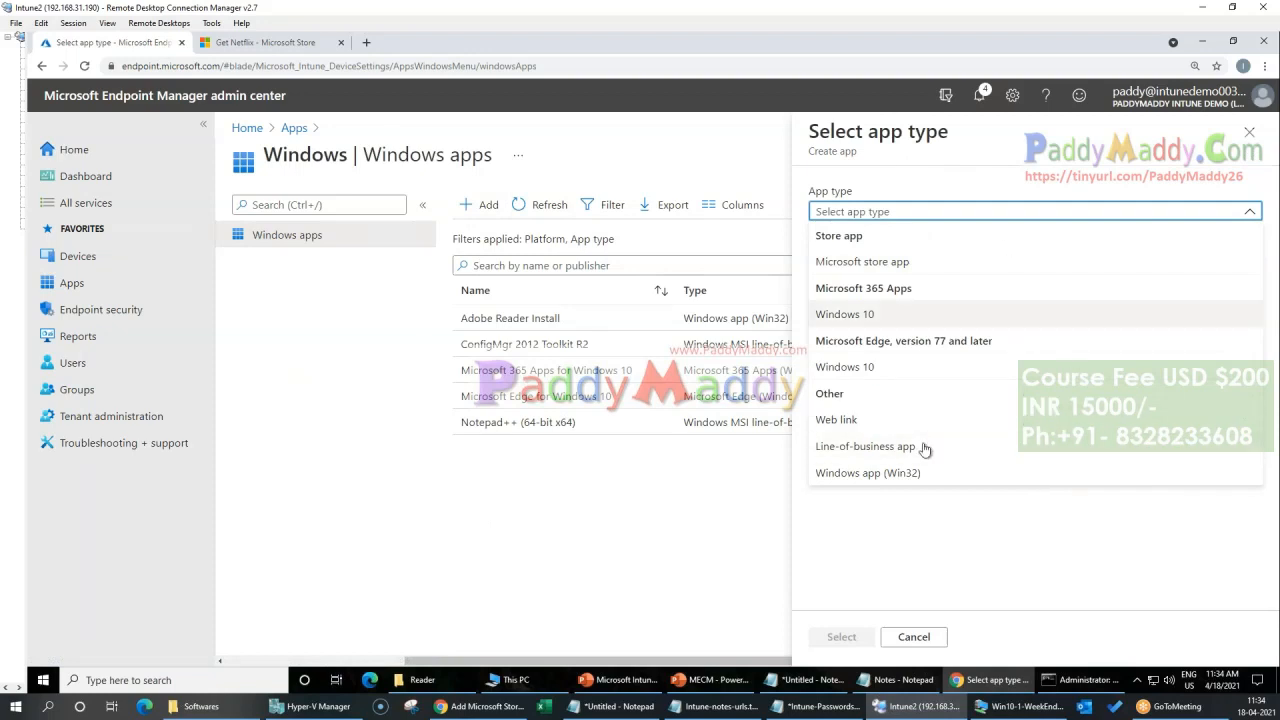
Step: Look at the app licenses monitoring page and the Devices overview with its policy sections
{"action": "left_click", "coordinate": [296, 128]}
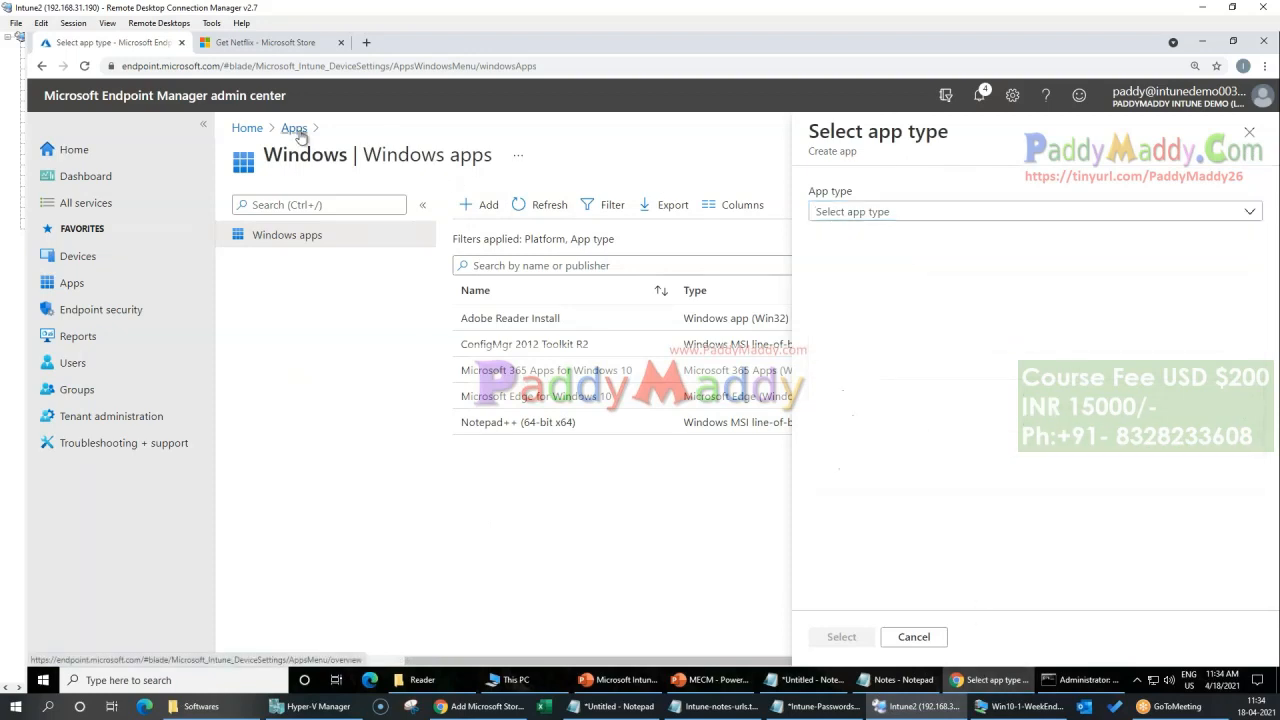
{"action": "left_click", "coordinate": [274, 290]}
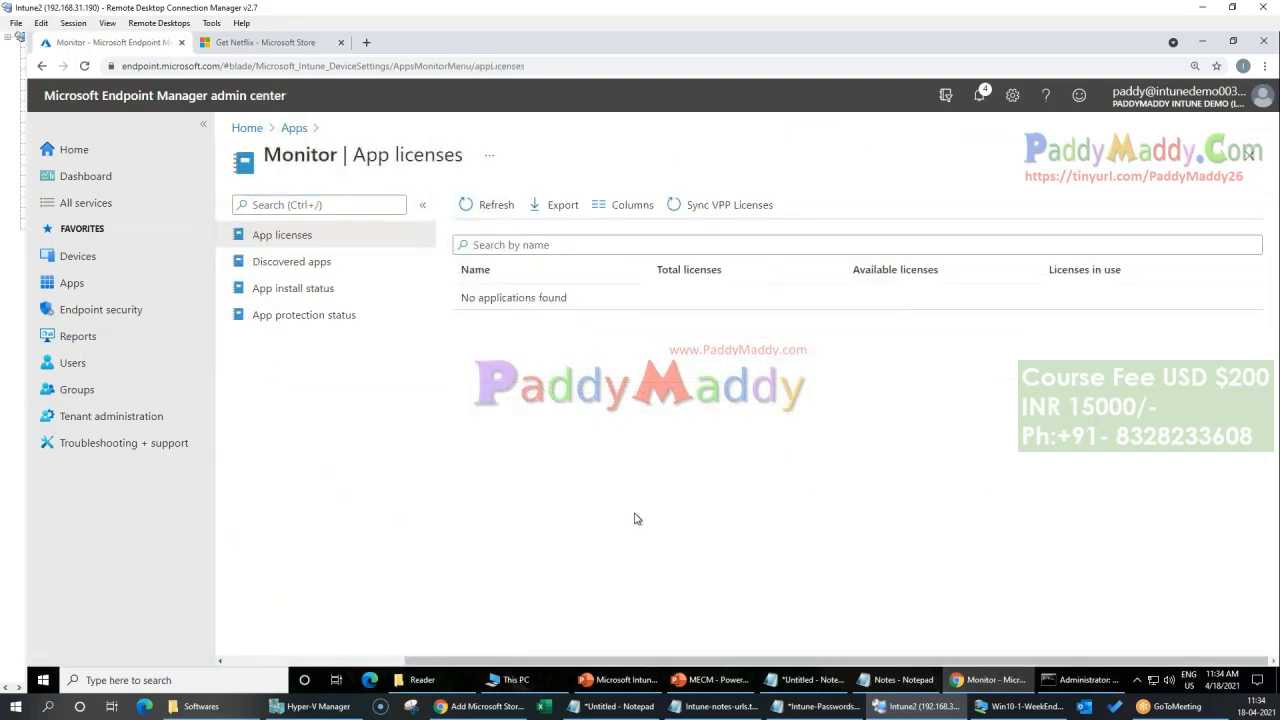
{"action": "left_click", "coordinate": [45, 258]}
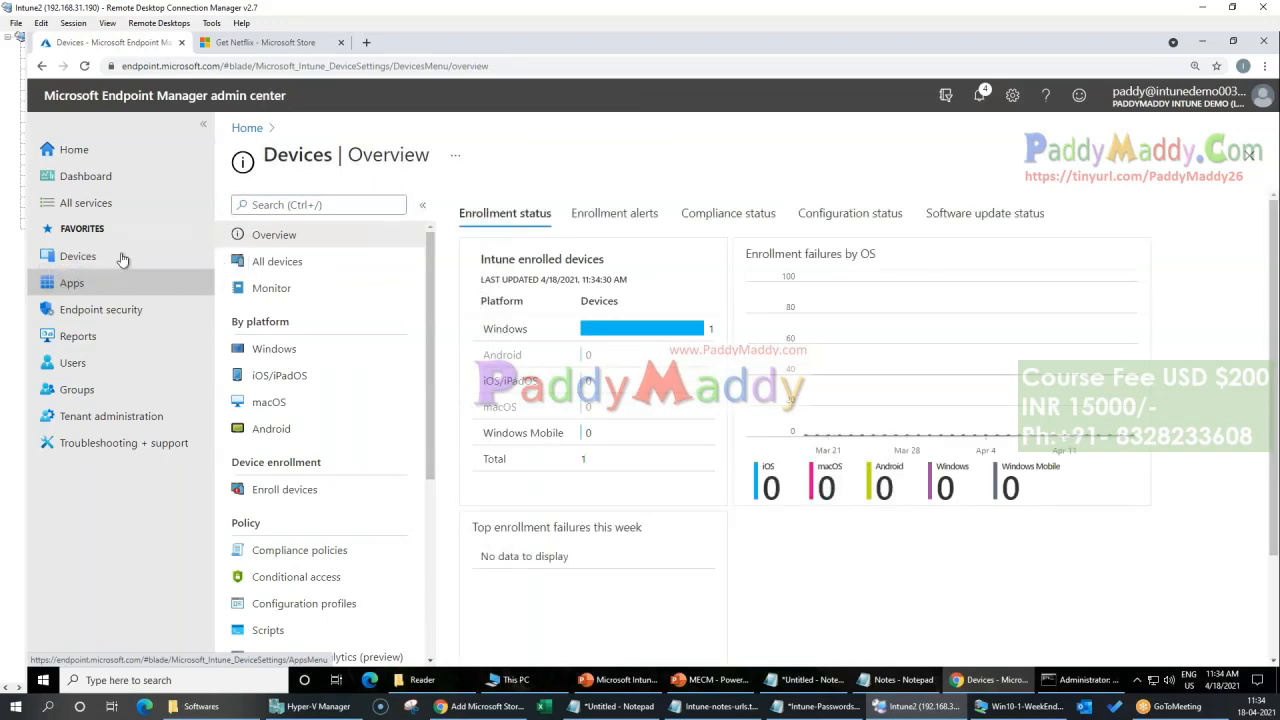
{"action": "scroll", "coordinate": [307, 415], "scroll_direction": "down", "scroll_amount": 1}
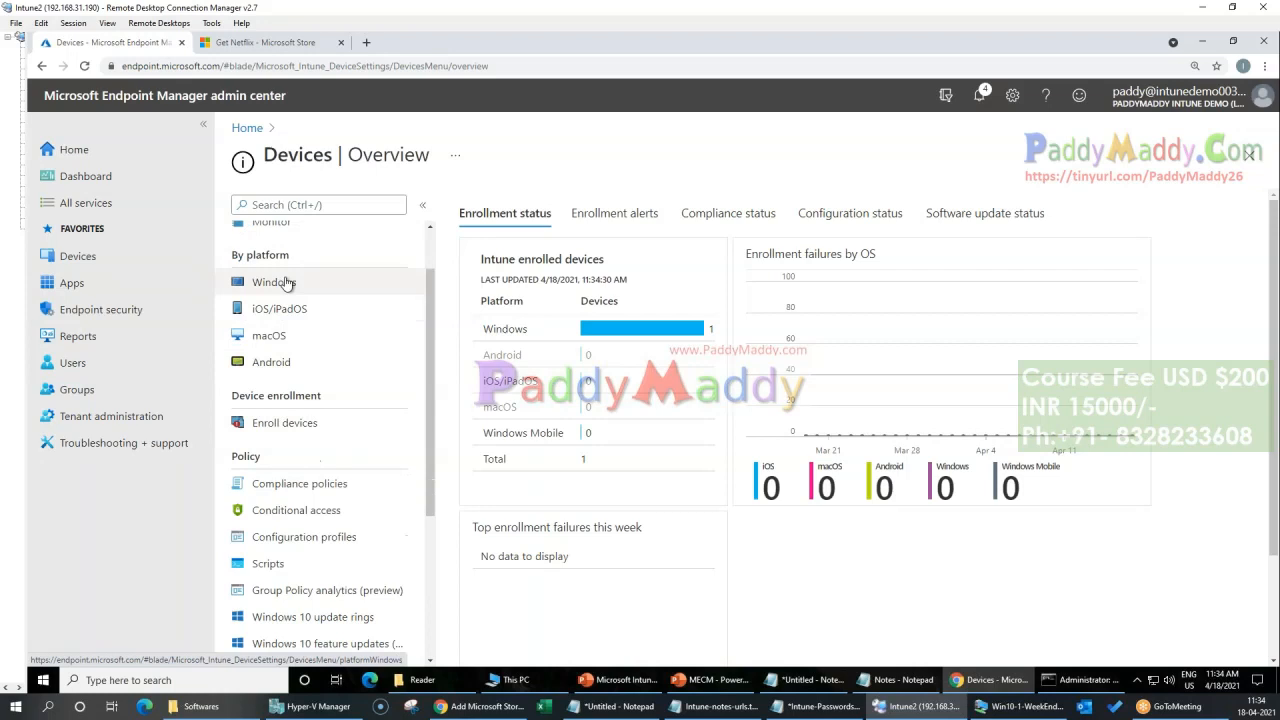
{"action": "scroll", "coordinate": [310, 340], "scroll_direction": "down", "scroll_amount": 3}
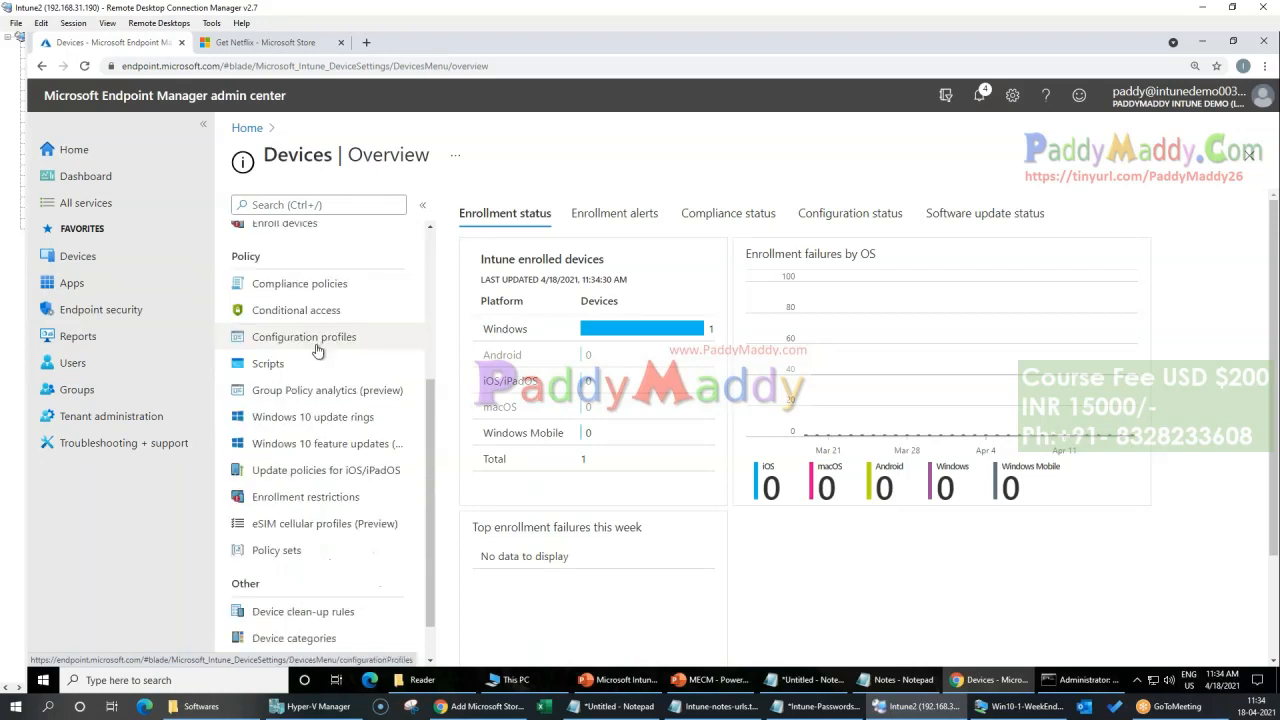
Step: Switch to the Win10-1-WeekEnd machine and check its recently added and installed apps for Adobe Reader and Netflix
{"action": "left_click", "coordinate": [1018, 707]}
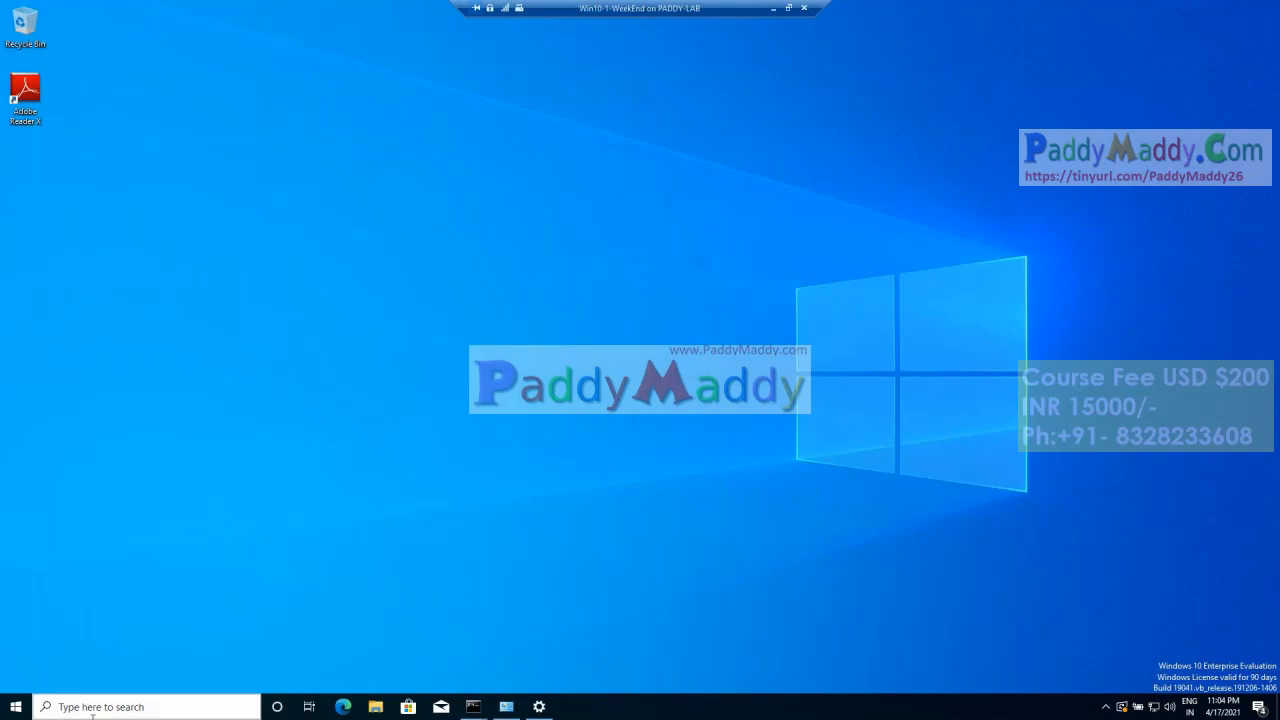
{"action": "left_click", "coordinate": [42, 706]}
{"action": "left_click", "coordinate": [15, 707]}
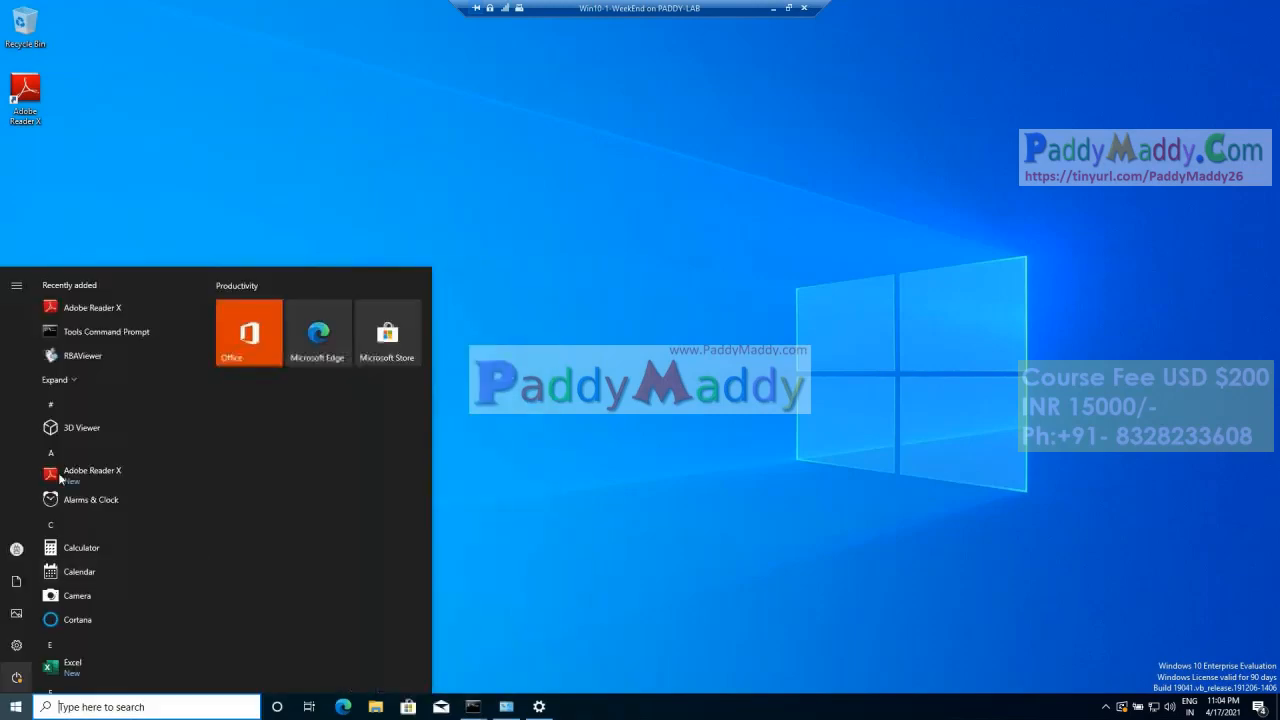
{"action": "scroll", "coordinate": [153, 418], "scroll_direction": "down", "scroll_amount": 1}
{"action": "scroll", "coordinate": [153, 418], "scroll_direction": "up", "scroll_amount": 1}
{"action": "left_click", "coordinate": [97, 377]}
{"action": "scroll", "coordinate": [145, 394], "scroll_direction": "down", "scroll_amount": 10}
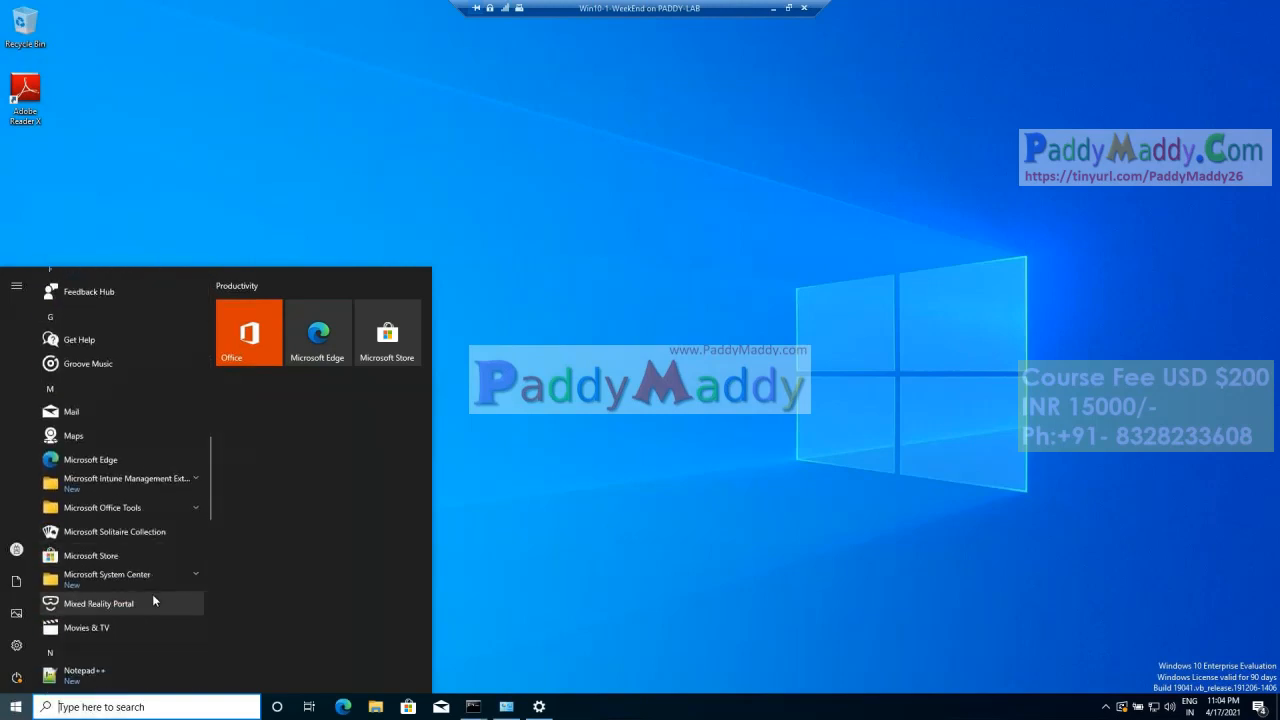
{"action": "left_click", "coordinate": [600, 514]}
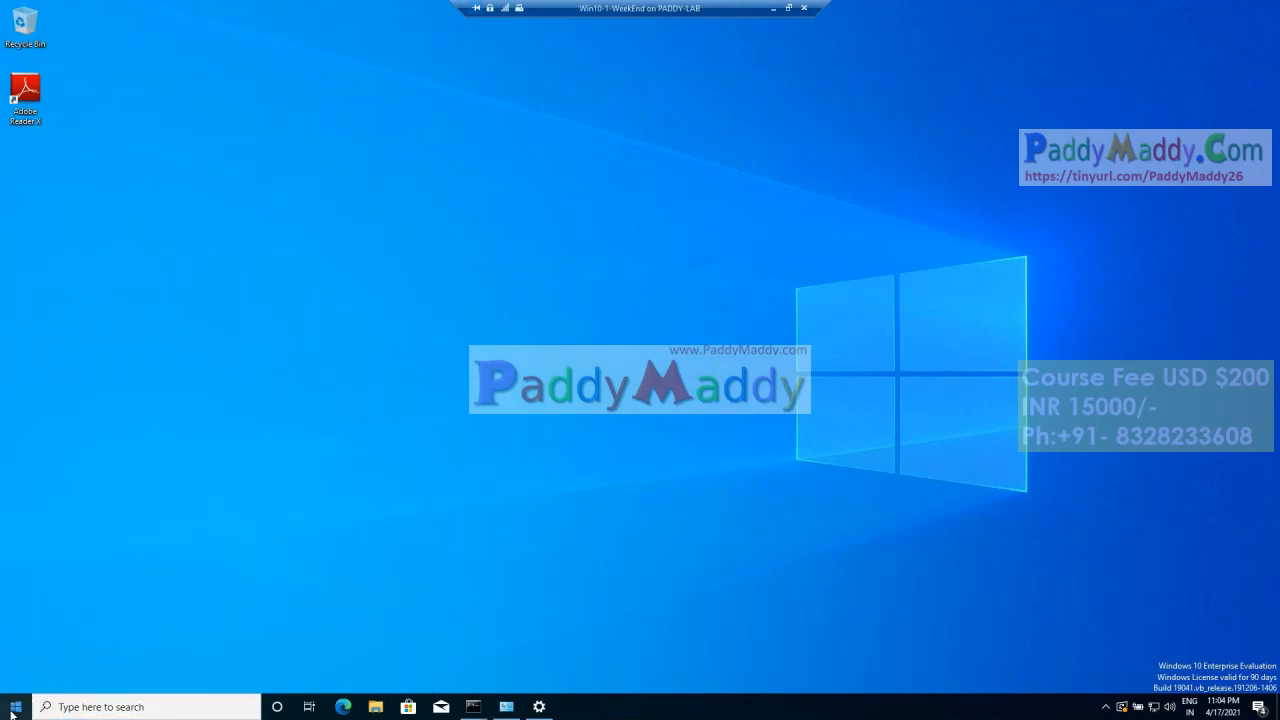
Step: Update and restart the Win10-1-WeekEnd client machine
{"action": "right_click", "coordinate": [12, 707]}
{"action": "mouse_move", "coordinate": [170, 672]}
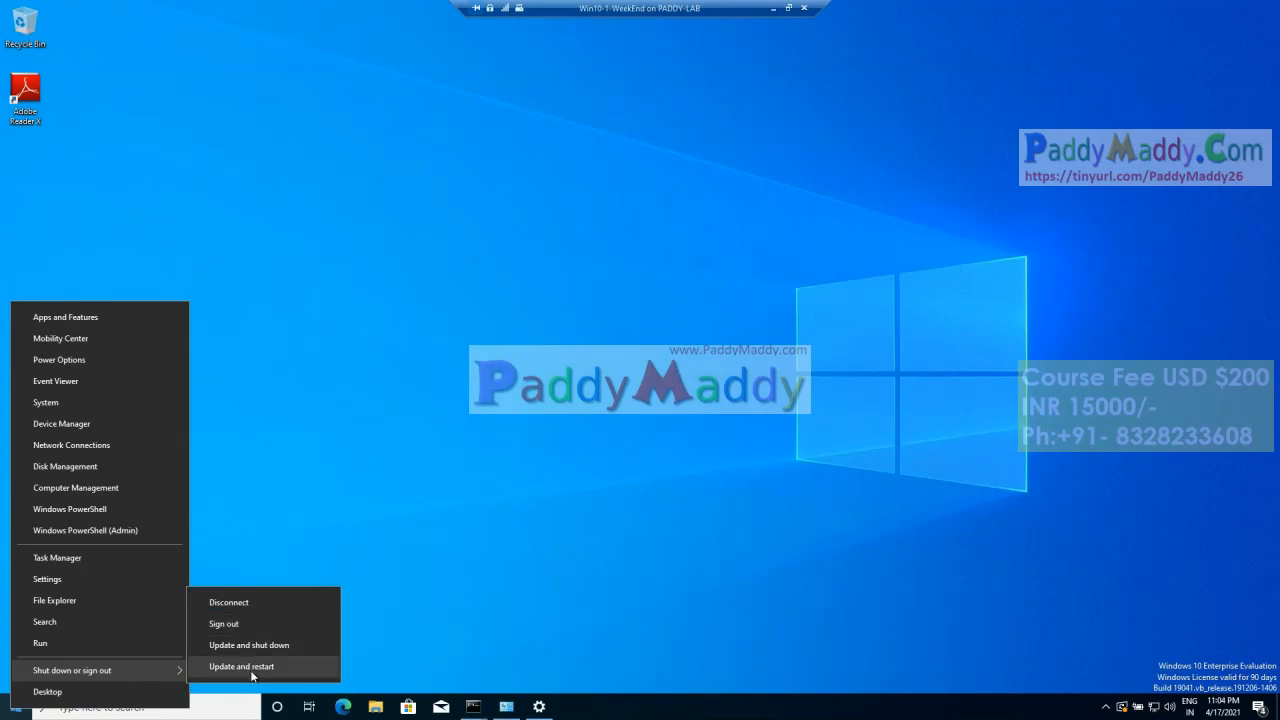
{"action": "left_click", "coordinate": [252, 673]}
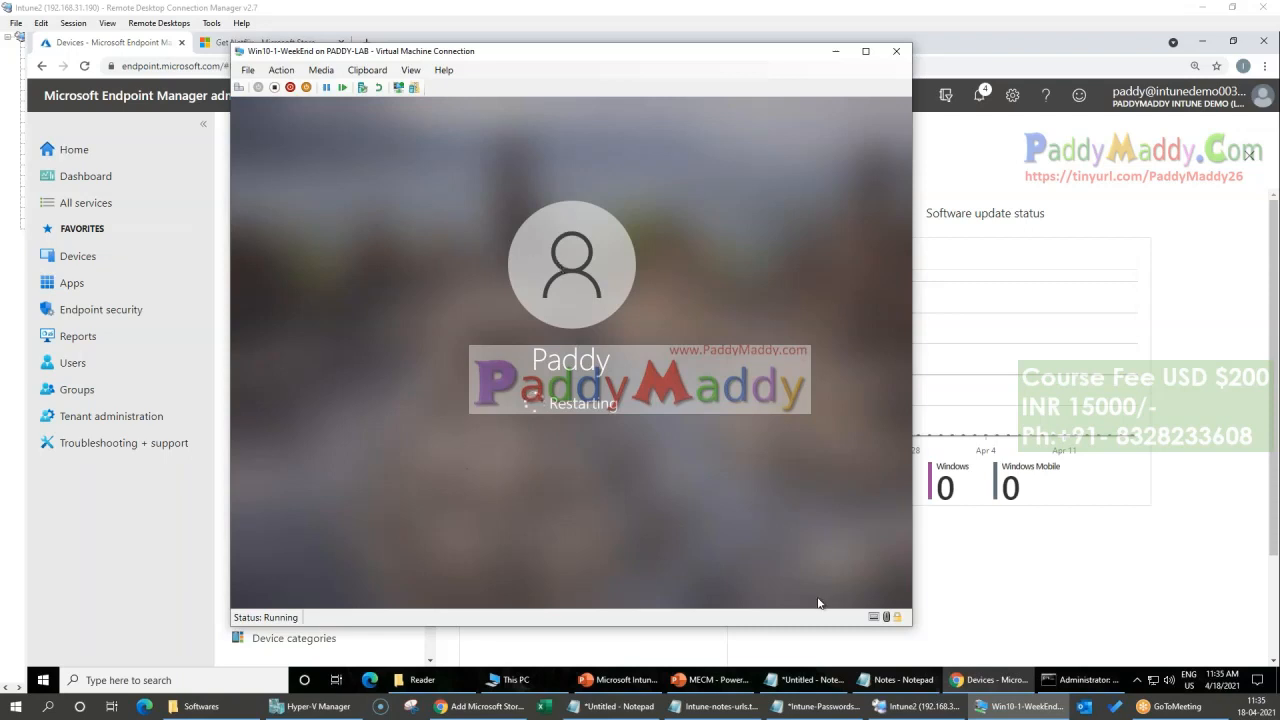
Step: Switch back to the Intune2 remote session and look through the platform, enrollment and policy sections of the Devices overview
{"action": "key", "text": "alt+Tab"}
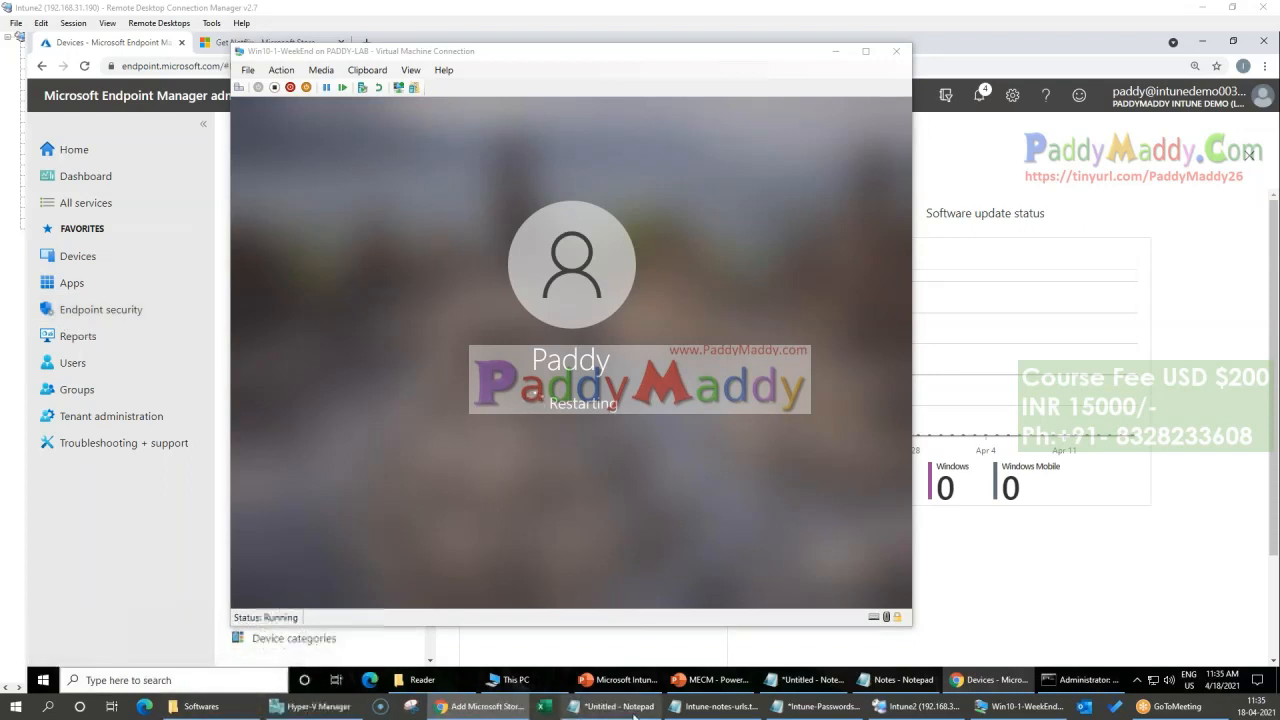
{"action": "mouse_move", "coordinate": [943, 710]}
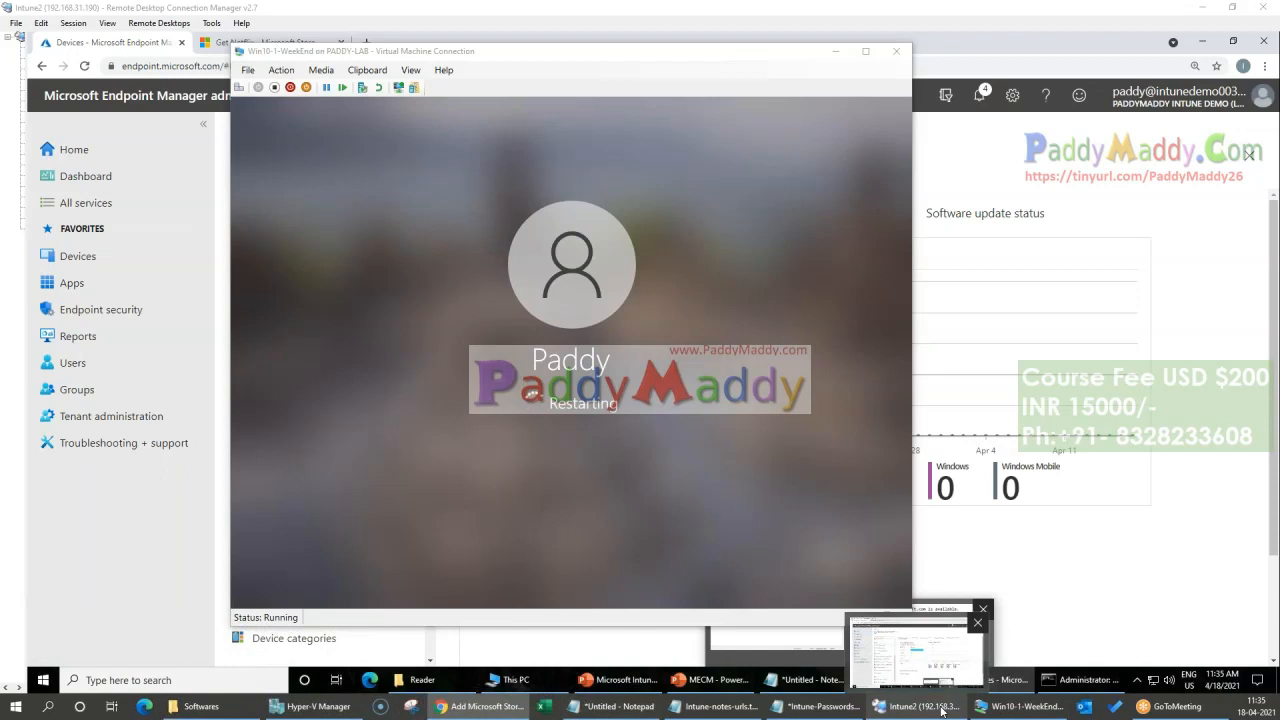
{"action": "left_click", "coordinate": [943, 710]}
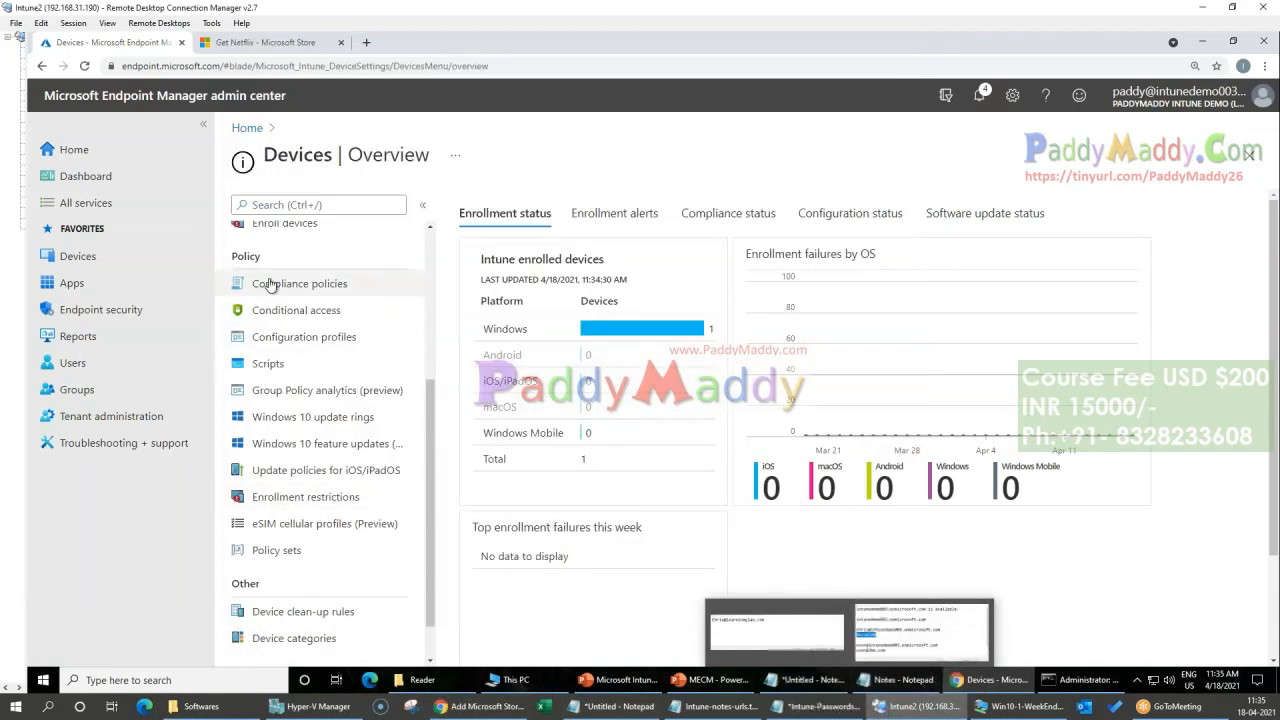
{"action": "scroll", "coordinate": [275, 340], "scroll_direction": "up", "scroll_amount": 5}
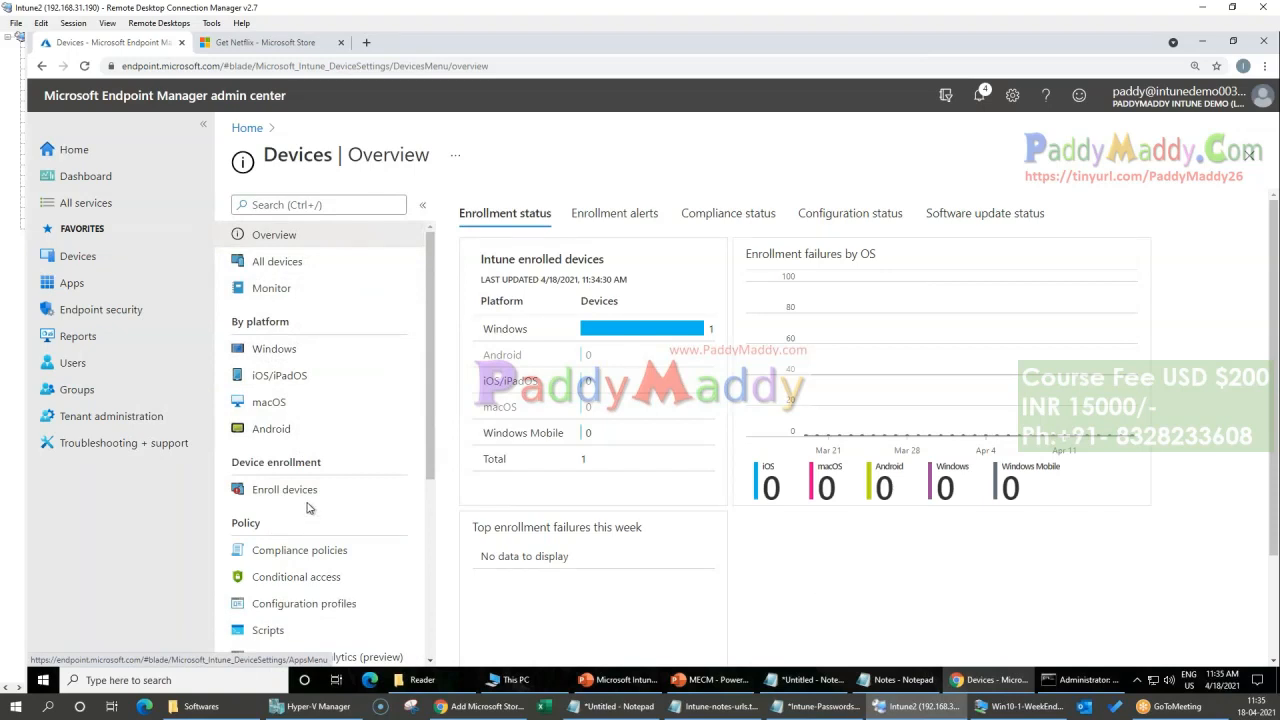
{"action": "scroll", "coordinate": [326, 588], "scroll_direction": "down", "scroll_amount": 2}
{"action": "scroll", "coordinate": [322, 590], "scroll_direction": "down", "scroll_amount": 2}
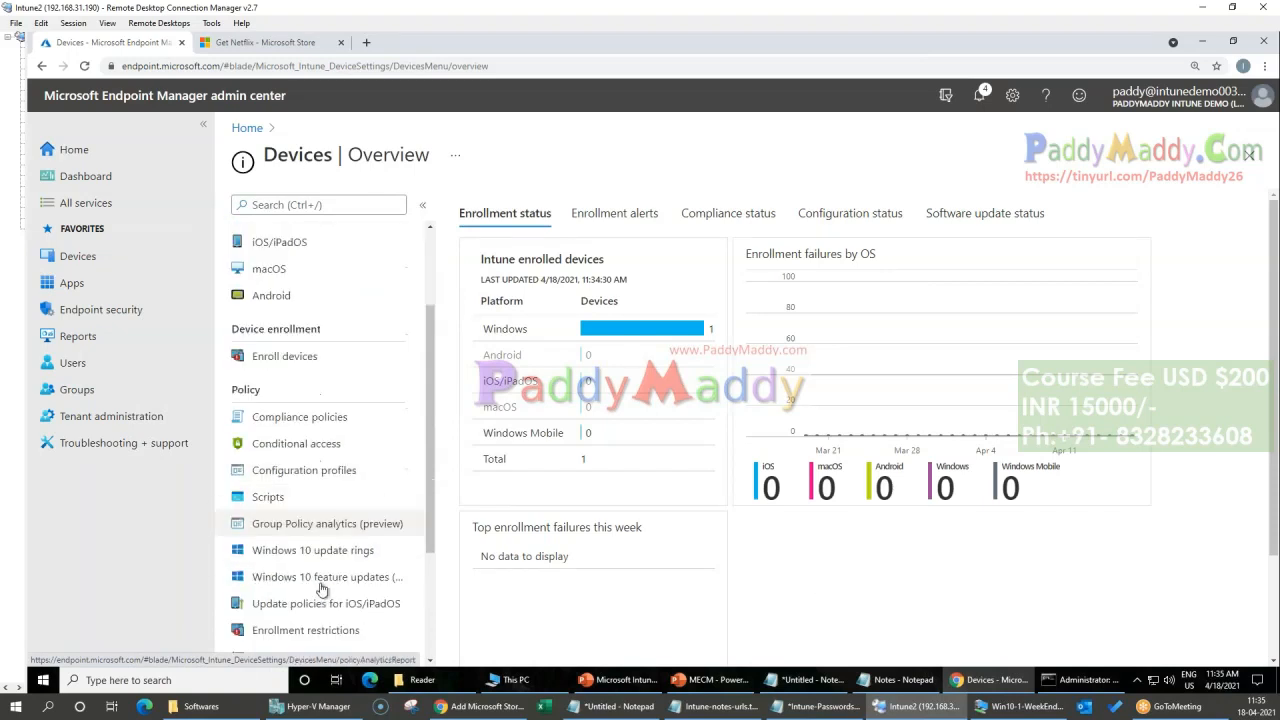
{"action": "scroll", "coordinate": [322, 590], "scroll_direction": "down", "scroll_amount": 3}
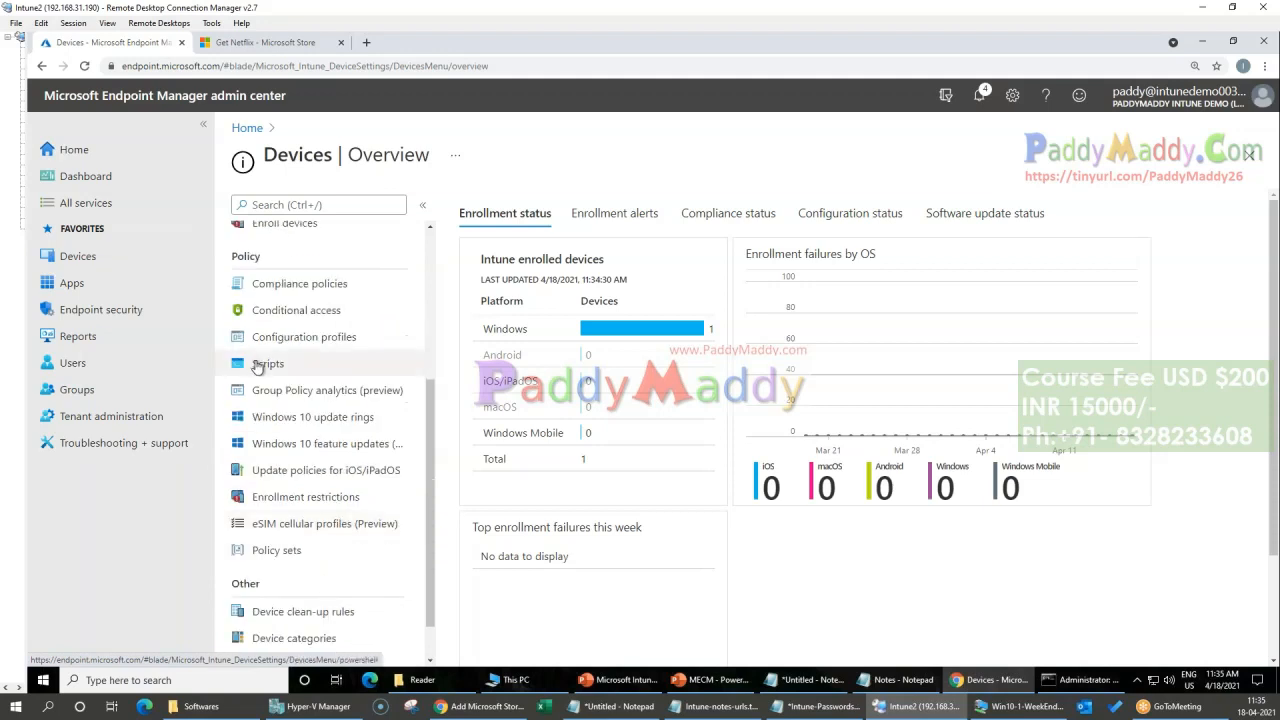
{"action": "scroll", "coordinate": [340, 577], "scroll_direction": "up", "scroll_amount": 5}
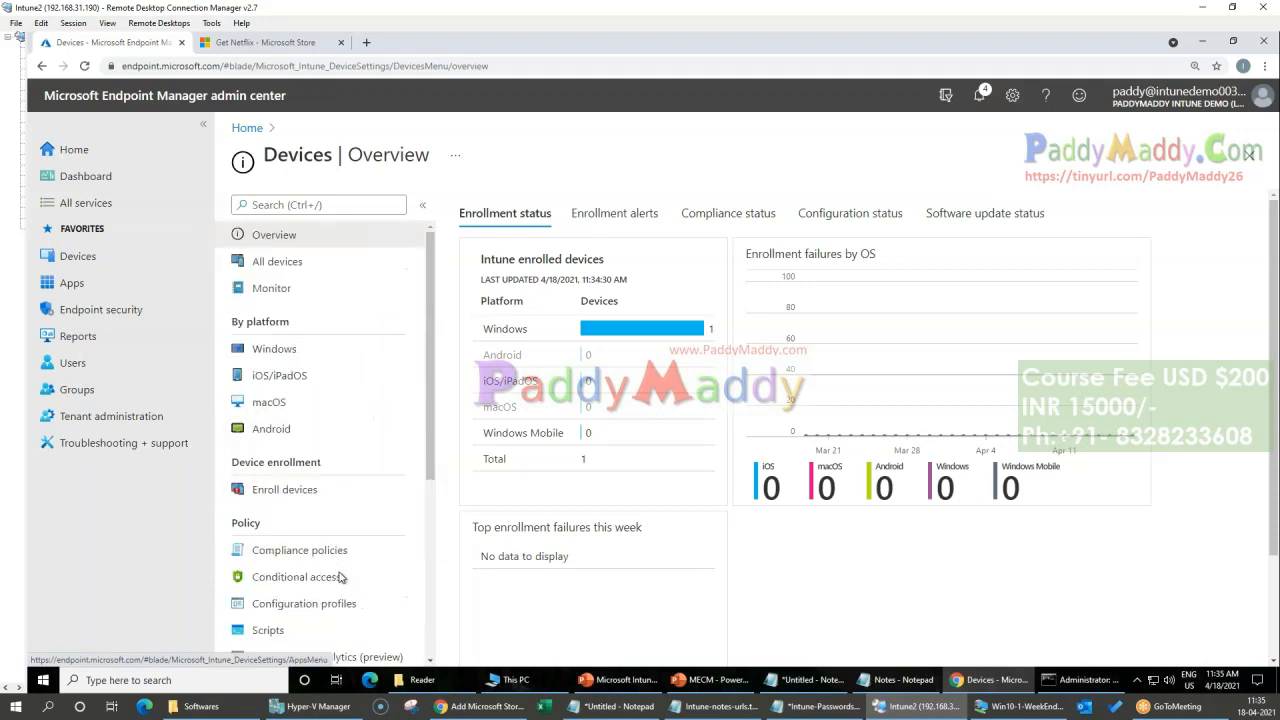
Step: Annotate the Apps and Scripts entries with red circles and arrows, sketch a computer and a Win32 label, and clear the markings
{"action": "left_click", "coordinate": [811, 53]}
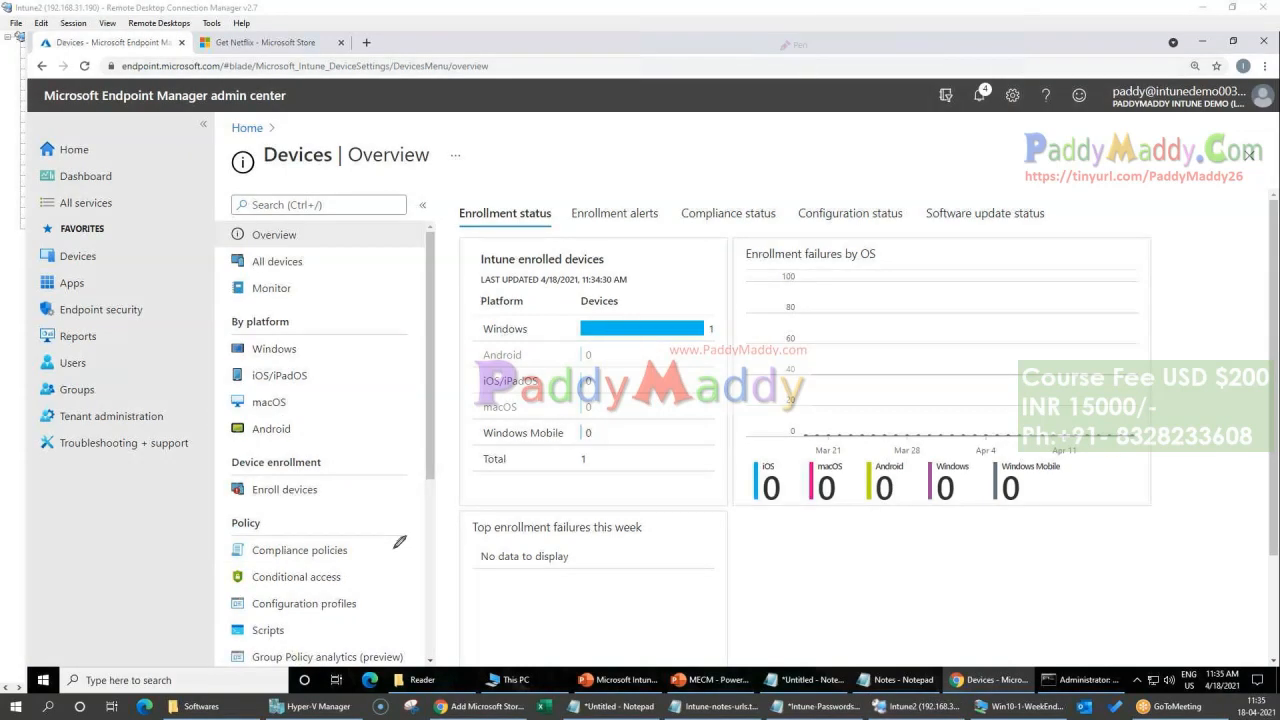
{"action": "mouse_move", "coordinate": [108, 283]}
{"action": "left_mouse_down"}
{"action": "mouse_move", "coordinate": [20, 292]}
{"action": "mouse_move", "coordinate": [145, 275]}
{"action": "mouse_move", "coordinate": [148, 292]}
{"action": "left_mouse_up"}
{"action": "mouse_move", "coordinate": [300, 608]}
{"action": "left_mouse_down"}
{"action": "mouse_move", "coordinate": [238, 602]}
{"action": "mouse_move", "coordinate": [250, 650]}
{"action": "mouse_move", "coordinate": [463, 614]}
{"action": "mouse_move", "coordinate": [442, 634]}
{"action": "left_mouse_up"}
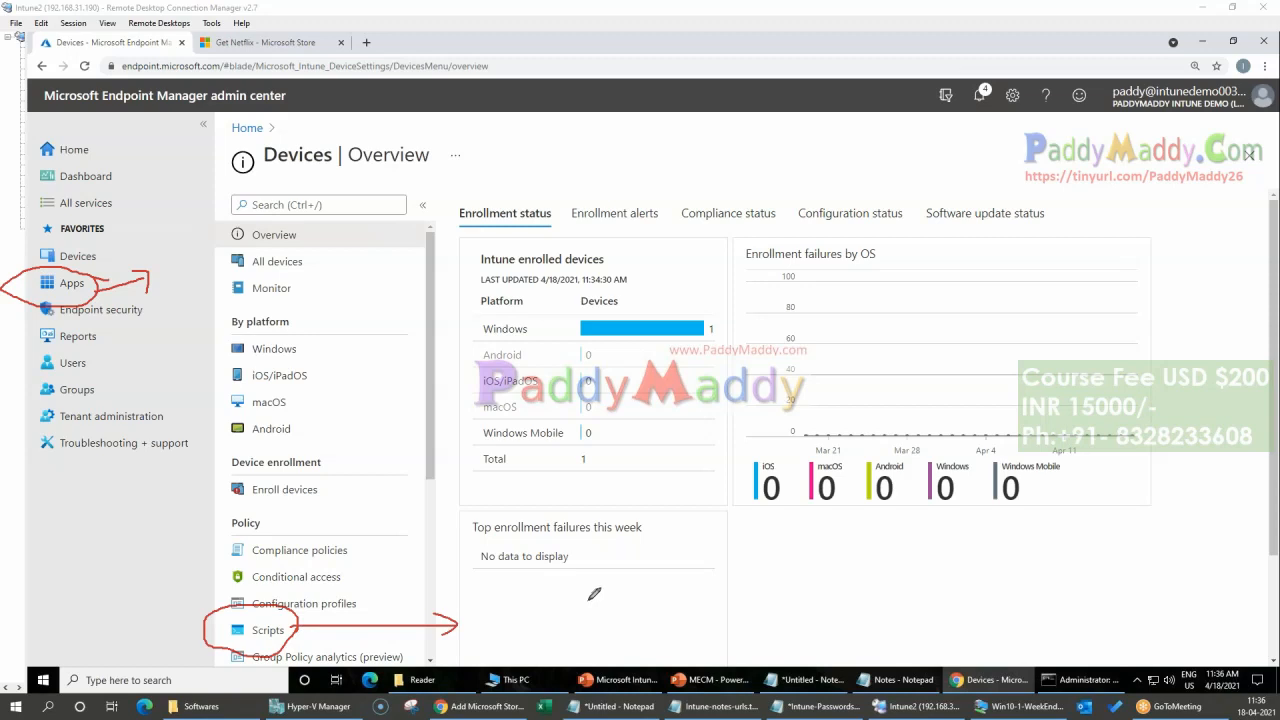
{"action": "left_click_drag", "start_coordinate": [583, 586], "coordinate": [605, 663]}
{"action": "left_click_drag", "start_coordinate": [594, 668], "coordinate": [649, 646]}
{"action": "mouse_move", "coordinate": [519, 649]}
{"action": "left_mouse_down"}
{"action": "mouse_move", "coordinate": [538, 637]}
{"action": "mouse_move", "coordinate": [538, 648]}
{"action": "mouse_move", "coordinate": [524, 626]}
{"action": "mouse_move", "coordinate": [550, 590]}
{"action": "mouse_move", "coordinate": [553, 612]}
{"action": "mouse_move", "coordinate": [527, 617]}
{"action": "left_mouse_up"}
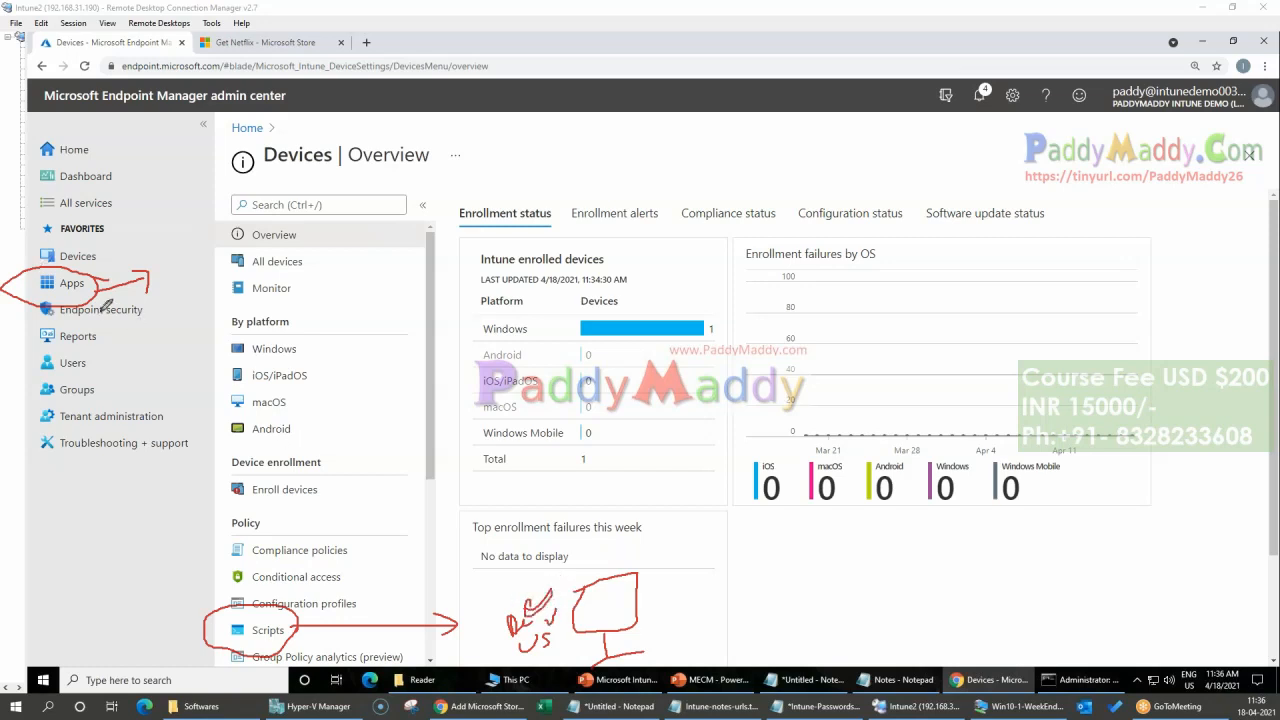
{"action": "mouse_move", "coordinate": [100, 276]}
{"action": "left_mouse_down"}
{"action": "mouse_move", "coordinate": [25, 292]}
{"action": "mouse_move", "coordinate": [165, 262]}
{"action": "mouse_move", "coordinate": [145, 258]}
{"action": "mouse_move", "coordinate": [178, 278]}
{"action": "left_mouse_up"}
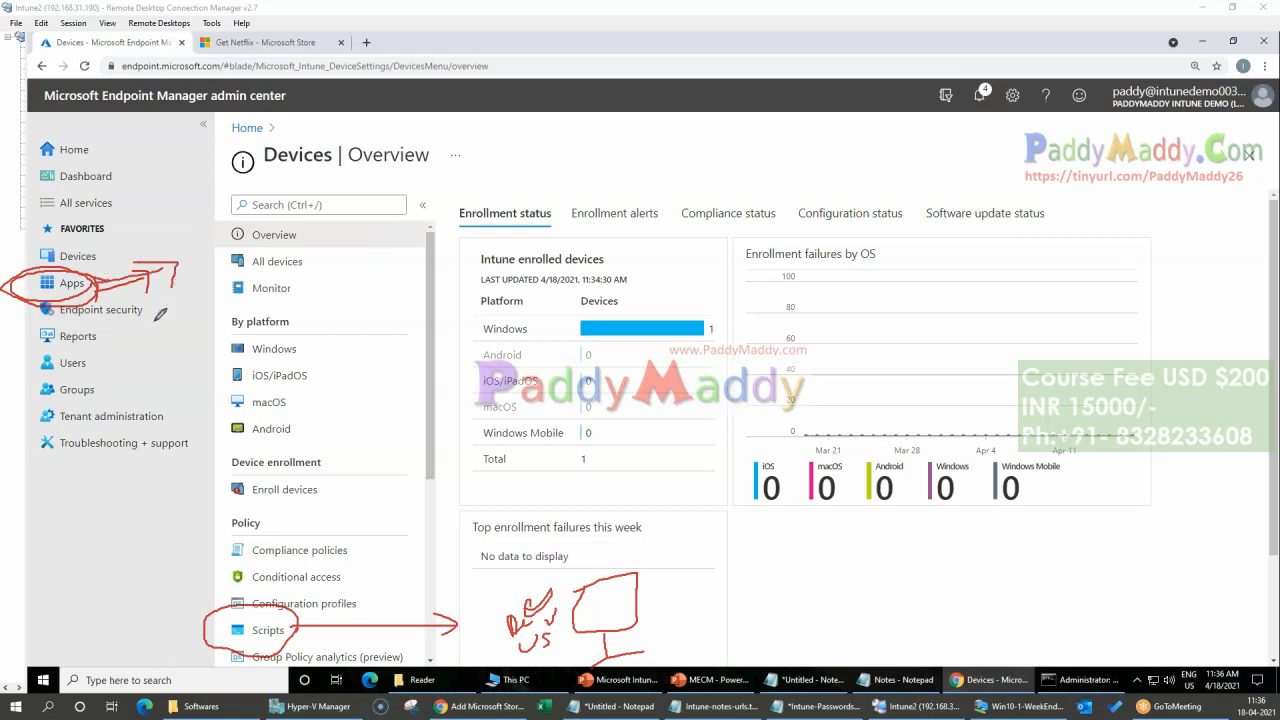
{"action": "mouse_move", "coordinate": [178, 232]}
{"action": "left_mouse_down"}
{"action": "mouse_move", "coordinate": [192, 242]}
{"action": "mouse_move", "coordinate": [272, 170]}
{"action": "mouse_move", "coordinate": [298, 194]}
{"action": "mouse_move", "coordinate": [184, 256]}
{"action": "mouse_move", "coordinate": [258, 133]}
{"action": "mouse_move", "coordinate": [300, 200]}
{"action": "left_mouse_up"}
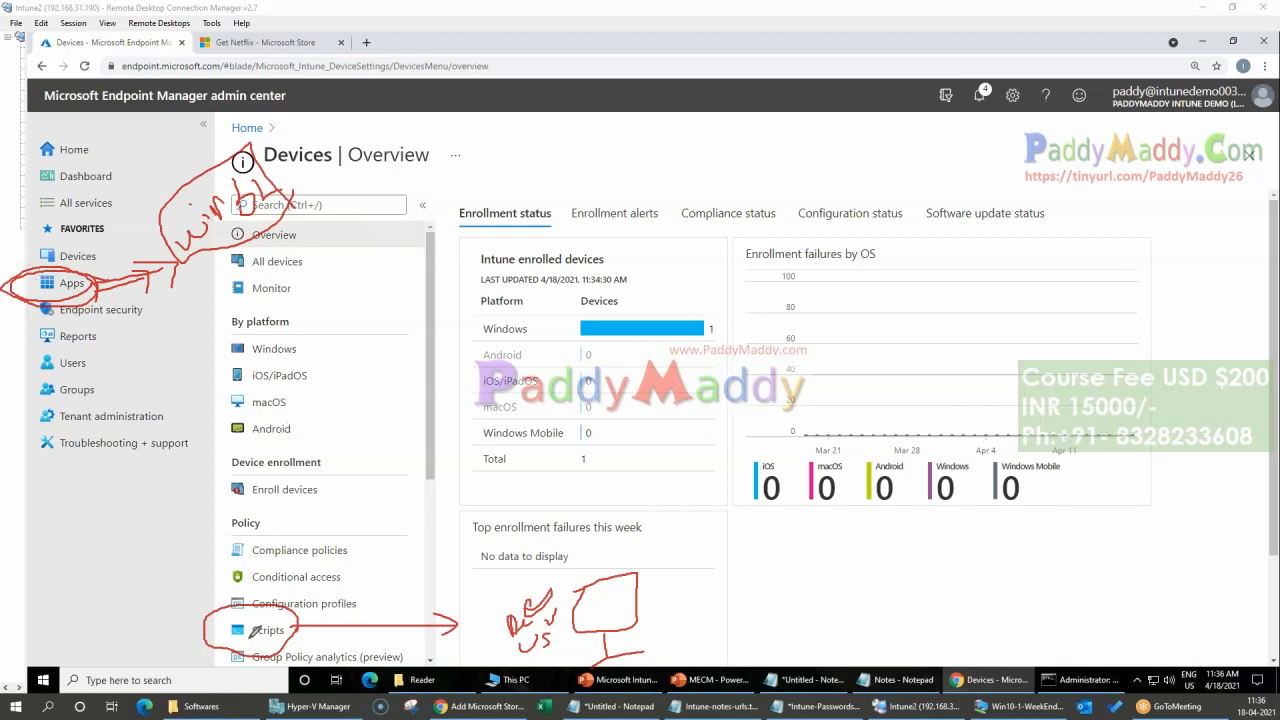
{"action": "left_click_drag", "start_coordinate": [298, 625], "coordinate": [466, 620]}
{"action": "left_click", "coordinate": [808, 123]}
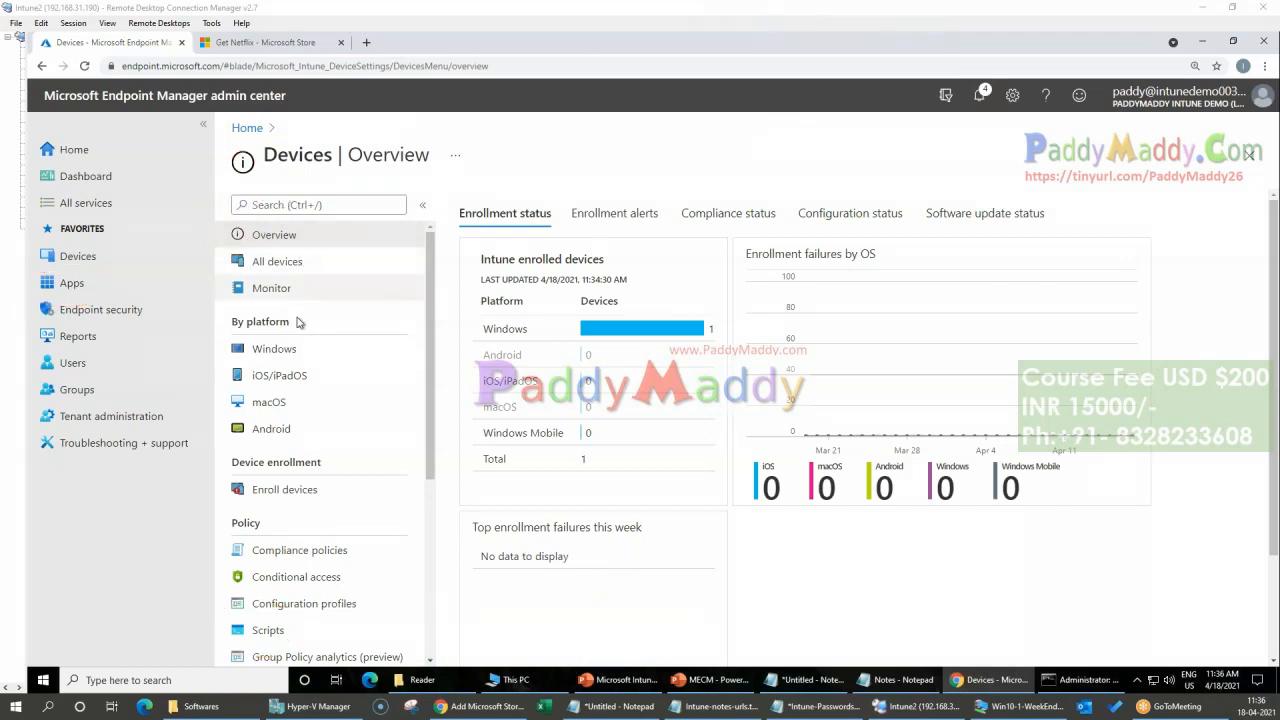
Step: View the Windows devices page, return to the Devices overview and open Enrollment restrictions
{"action": "left_click", "coordinate": [285, 348]}
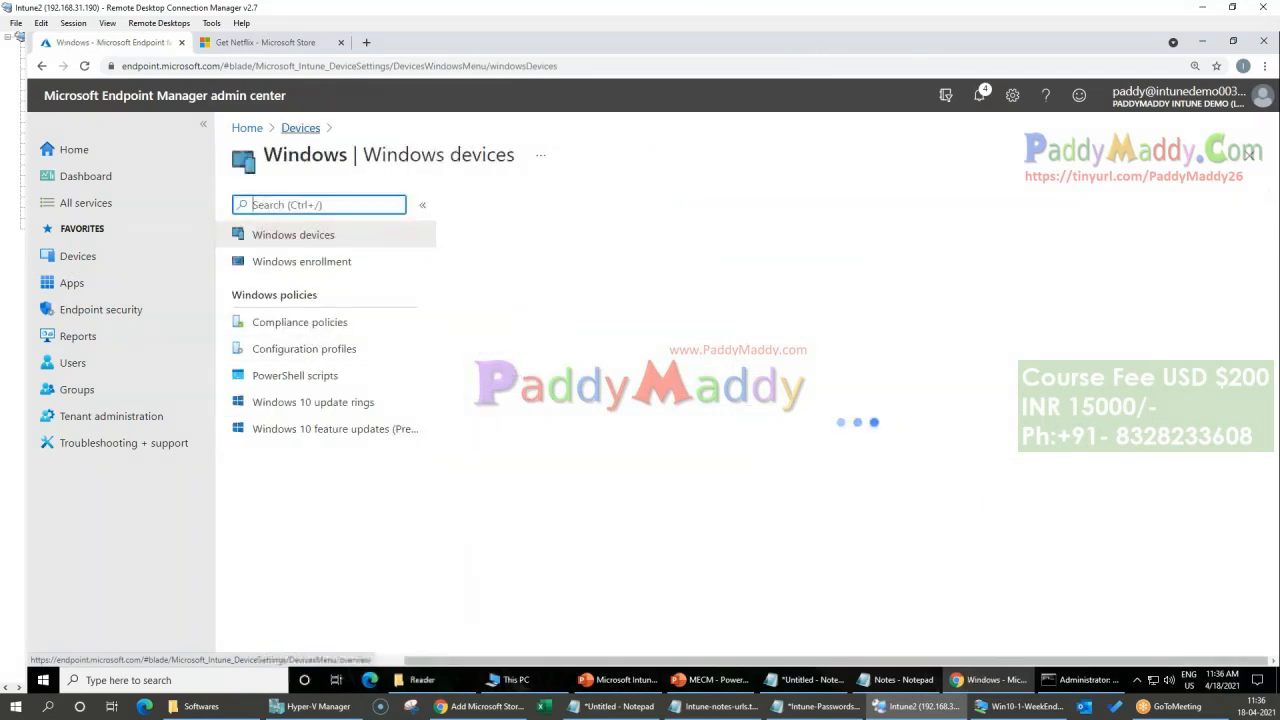
{"action": "left_click", "coordinate": [302, 128]}
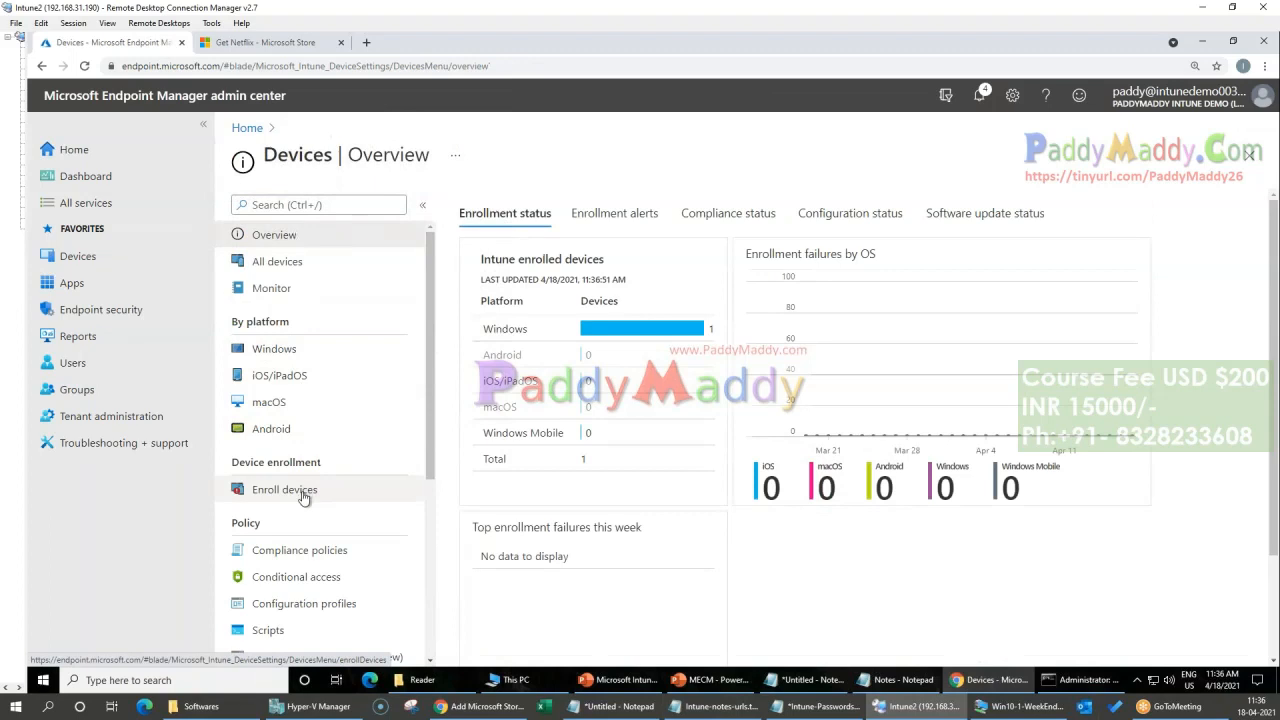
{"action": "scroll", "coordinate": [300, 491], "scroll_direction": "down", "scroll_amount": 2}
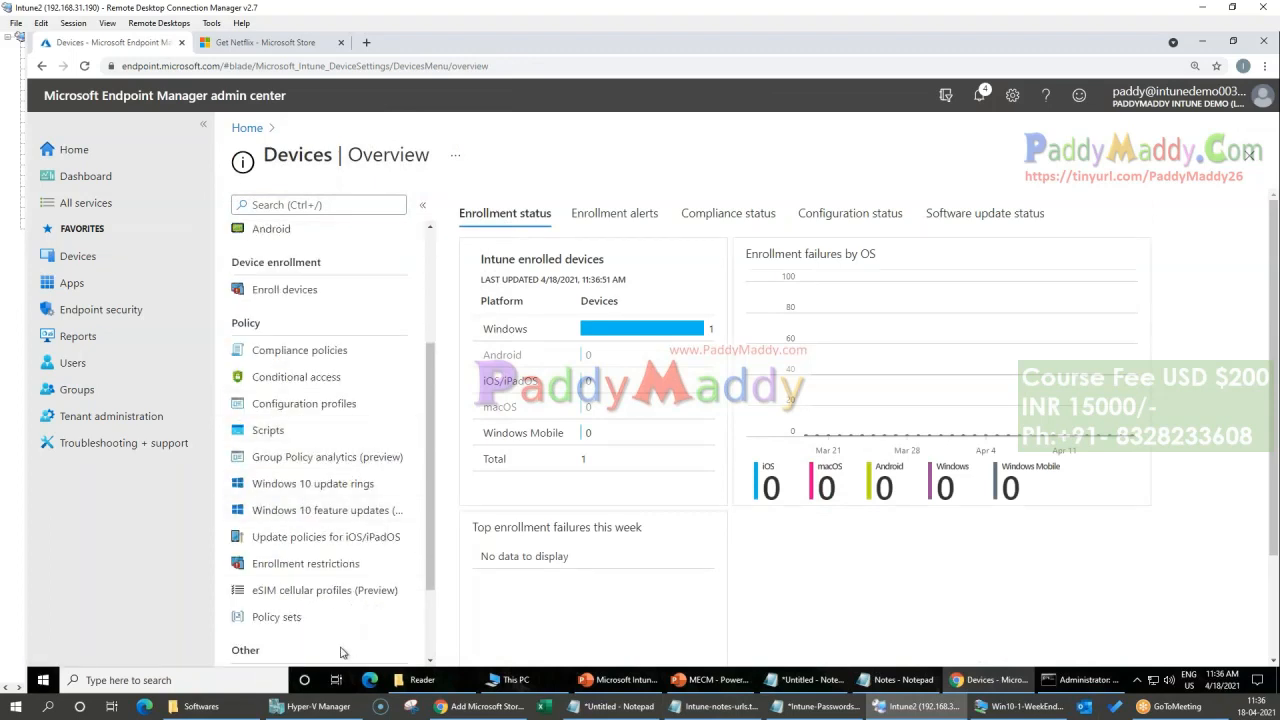
{"action": "left_click", "coordinate": [278, 566]}
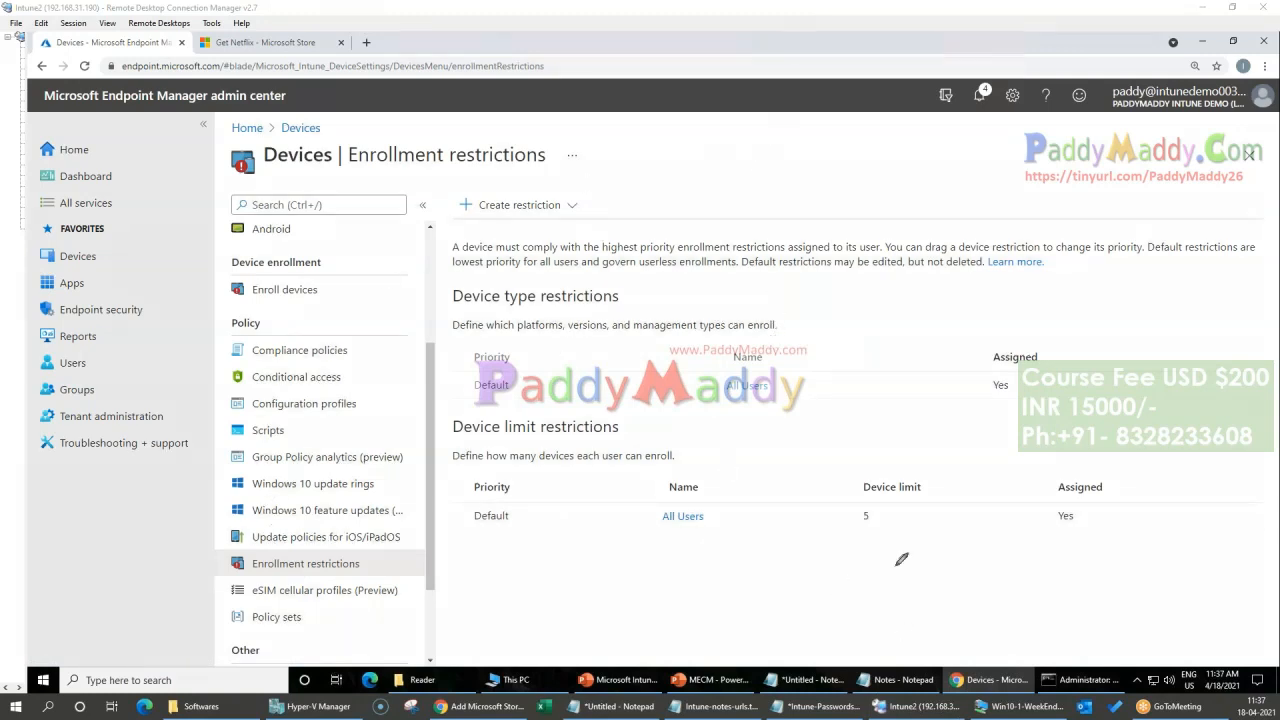
Step: Mark the device limit, the device type restrictions section and the Devices heading with red freehand strokes, and clear the markings
{"action": "mouse_move", "coordinate": [930, 476]}
{"action": "left_mouse_down"}
{"action": "mouse_move", "coordinate": [838, 478]}
{"action": "mouse_move", "coordinate": [940, 493]}
{"action": "mouse_move", "coordinate": [905, 470]}
{"action": "left_mouse_up"}
{"action": "mouse_move", "coordinate": [901, 528]}
{"action": "left_mouse_down"}
{"action": "mouse_move", "coordinate": [858, 563]}
{"action": "mouse_move", "coordinate": [907, 511]}
{"action": "mouse_move", "coordinate": [905, 545]}
{"action": "left_mouse_up"}
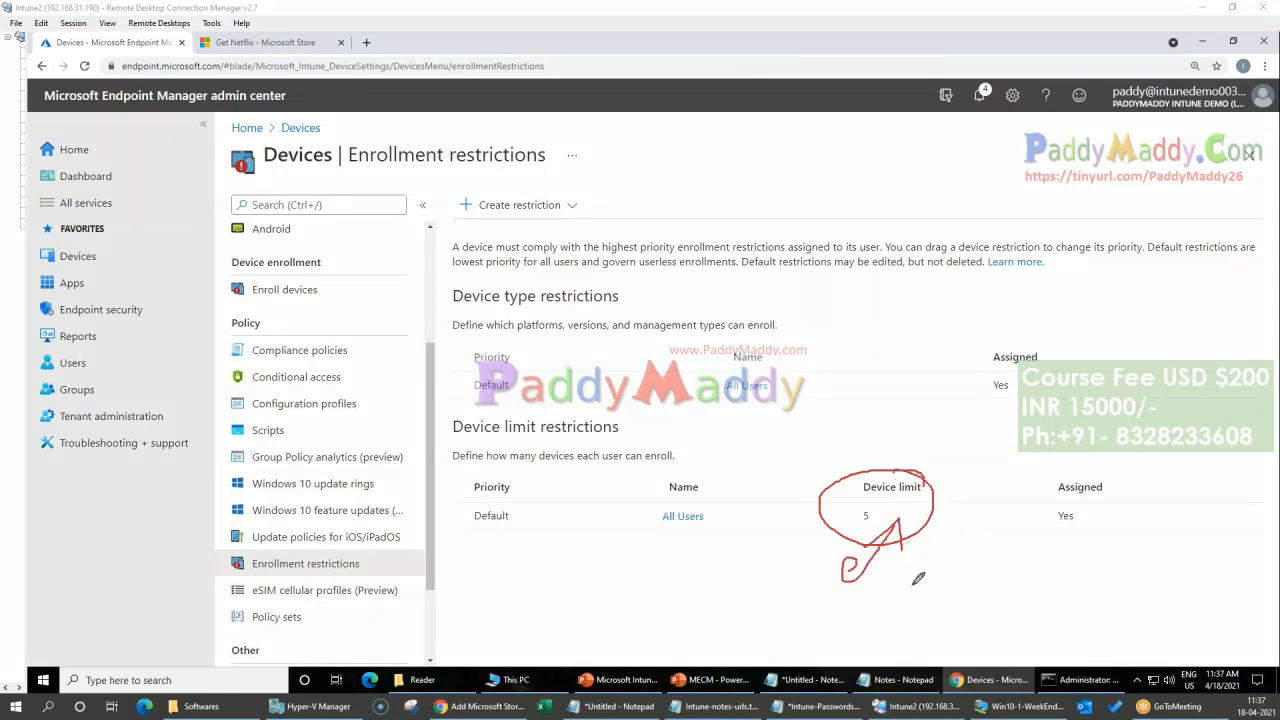
{"action": "mouse_move", "coordinate": [1094, 634]}
{"action": "left_mouse_down"}
{"action": "mouse_move", "coordinate": [1060, 633]}
{"action": "mouse_move", "coordinate": [912, 506]}
{"action": "left_mouse_up"}
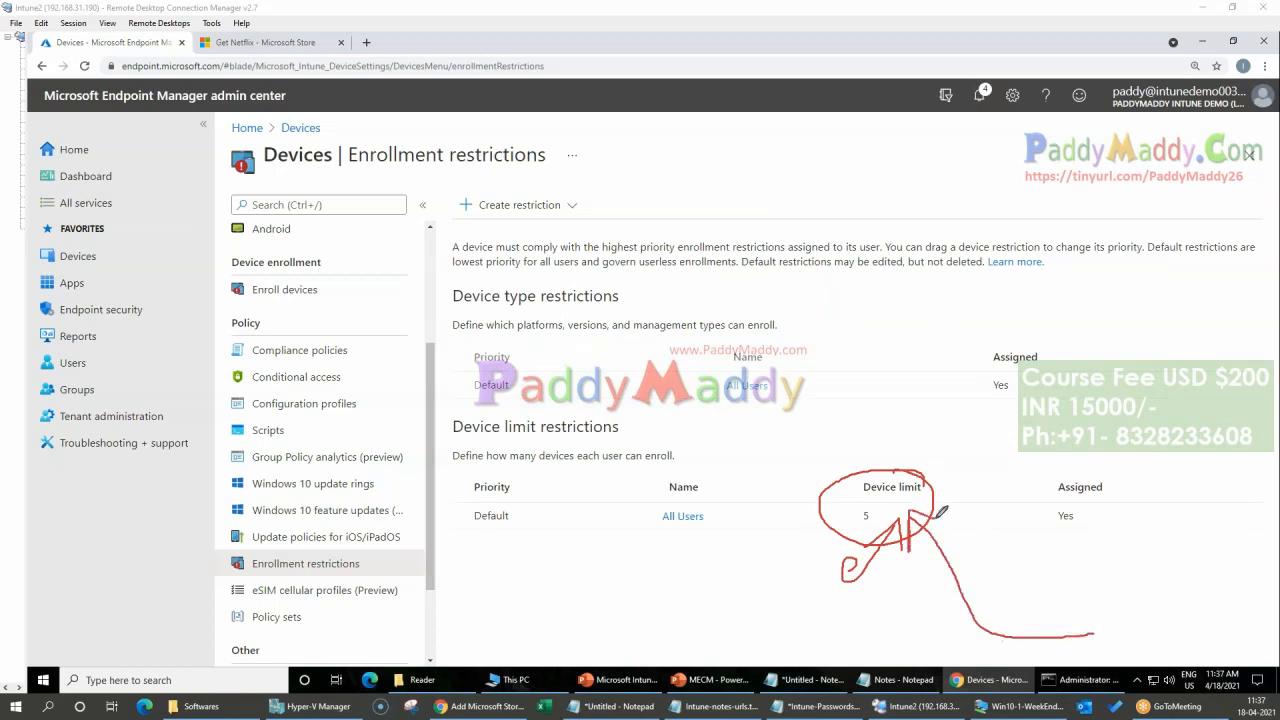
{"action": "mouse_move", "coordinate": [857, 415]}
{"action": "left_mouse_down"}
{"action": "mouse_move", "coordinate": [904, 485]}
{"action": "mouse_move", "coordinate": [918, 438]}
{"action": "left_mouse_up"}
{"action": "mouse_move", "coordinate": [443, 282]}
{"action": "left_mouse_down"}
{"action": "mouse_move", "coordinate": [486, 398]}
{"action": "mouse_move", "coordinate": [1065, 425]}
{"action": "mouse_move", "coordinate": [948, 301]}
{"action": "mouse_move", "coordinate": [486, 262]}
{"action": "mouse_move", "coordinate": [448, 281]}
{"action": "left_mouse_up"}
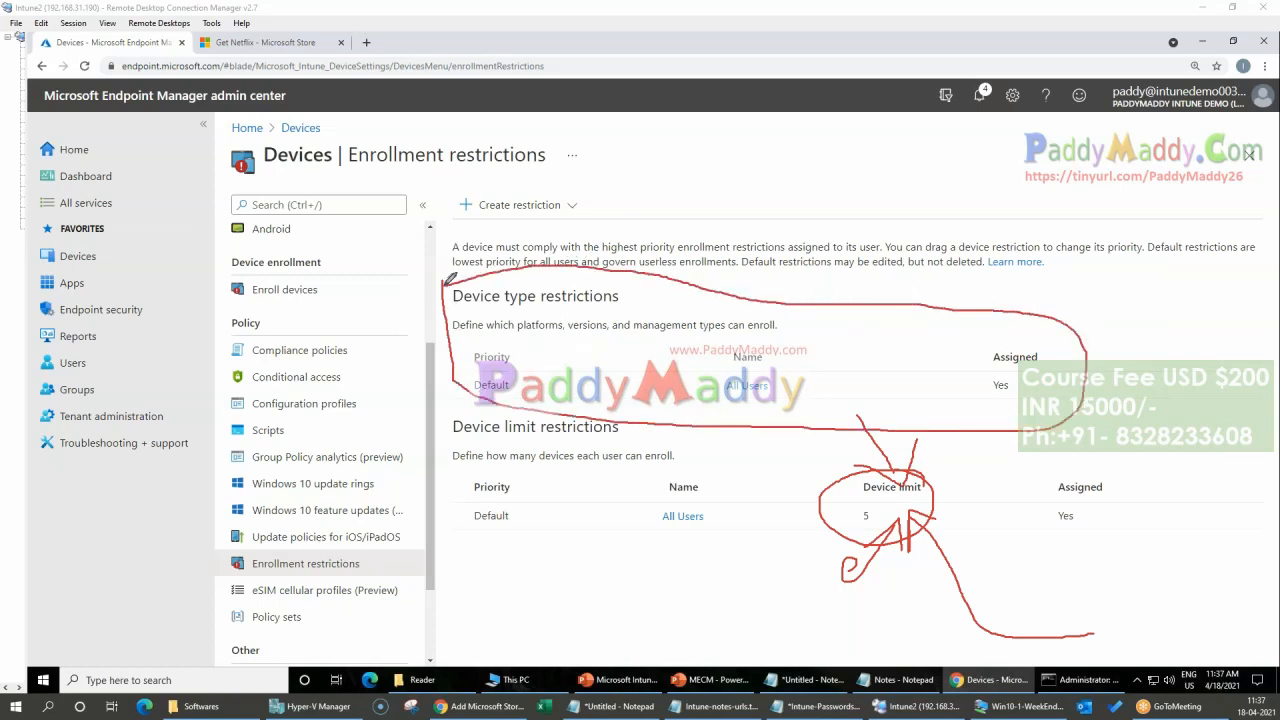
{"action": "mouse_move", "coordinate": [328, 130]}
{"action": "left_mouse_down"}
{"action": "mouse_move", "coordinate": [239, 180]}
{"action": "mouse_move", "coordinate": [306, 190]}
{"action": "mouse_move", "coordinate": [326, 116]}
{"action": "left_mouse_up"}
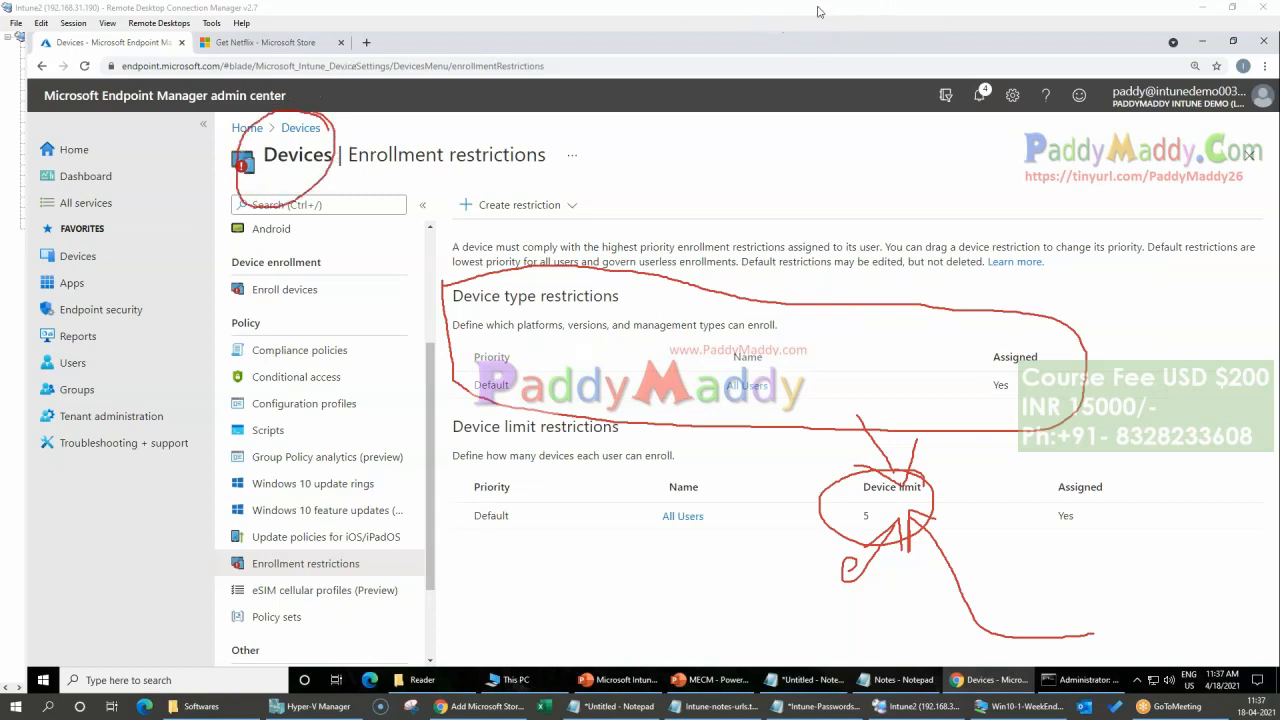
{"action": "left_click", "coordinate": [812, 131]}
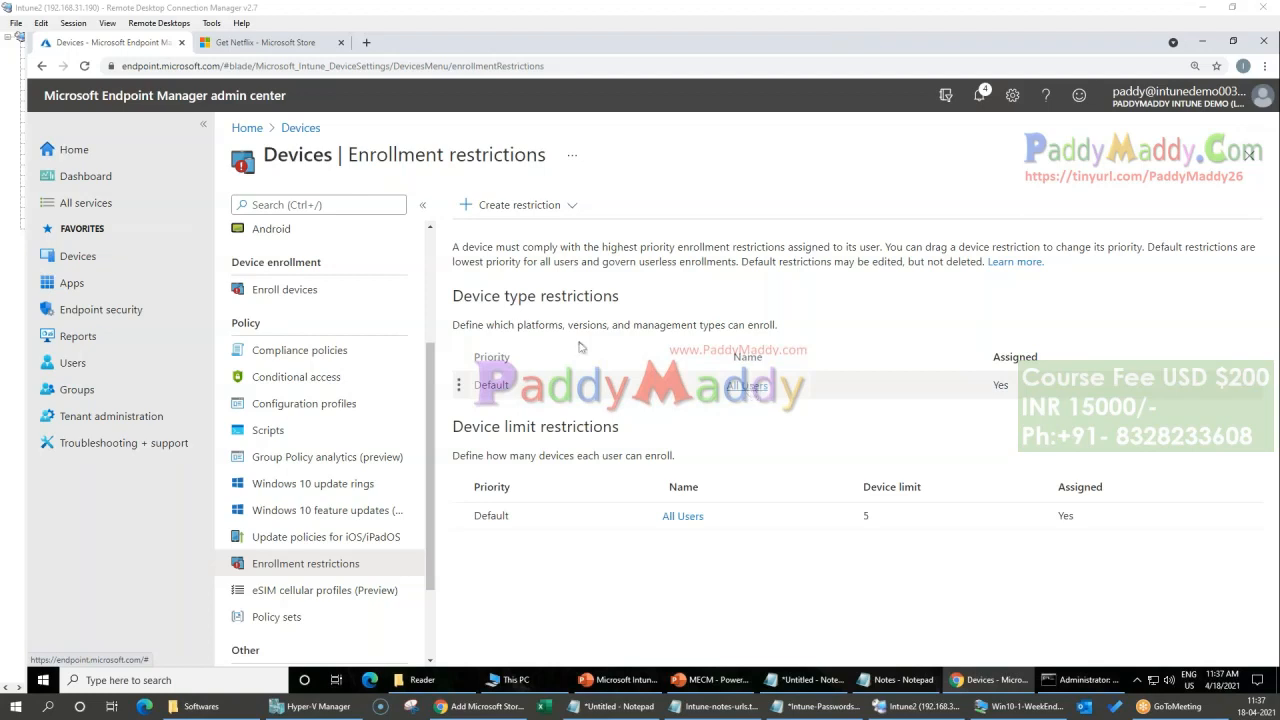
Step: Start a new device type restriction named "Device type restriction - Test" and continue to the platform settings
{"action": "left_click", "coordinate": [569, 206]}
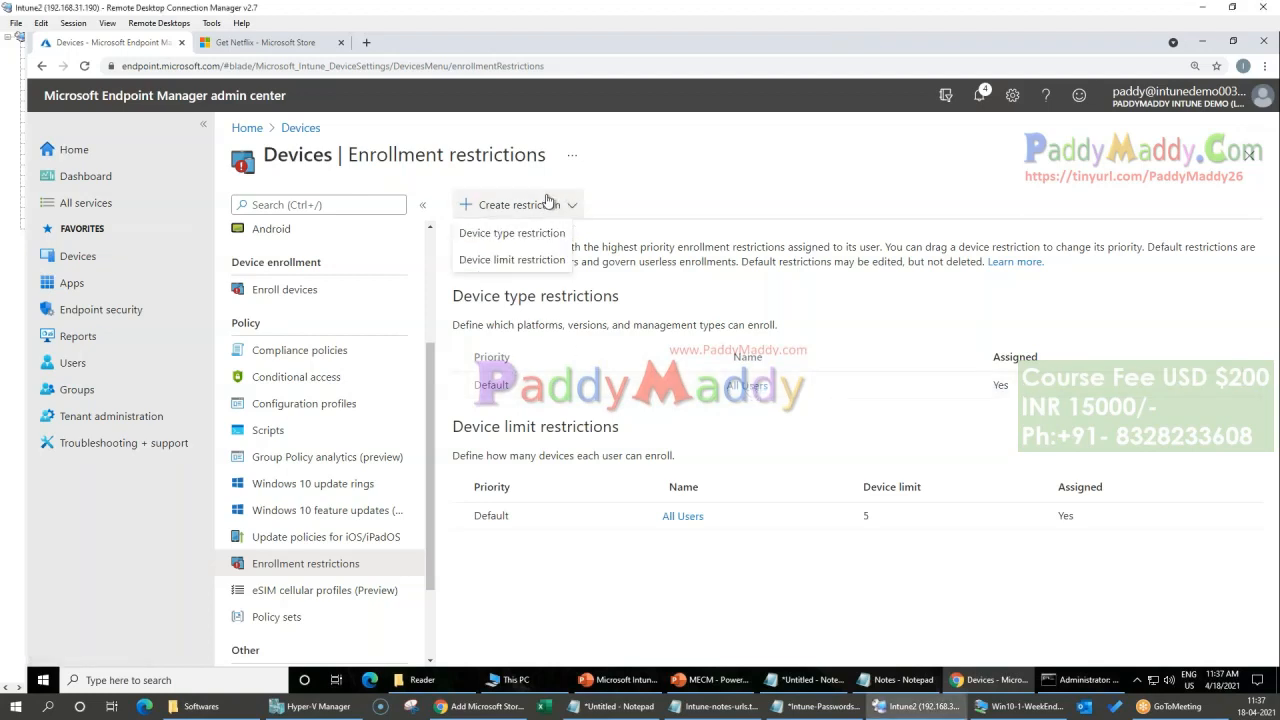
{"action": "left_click", "coordinate": [512, 233]}
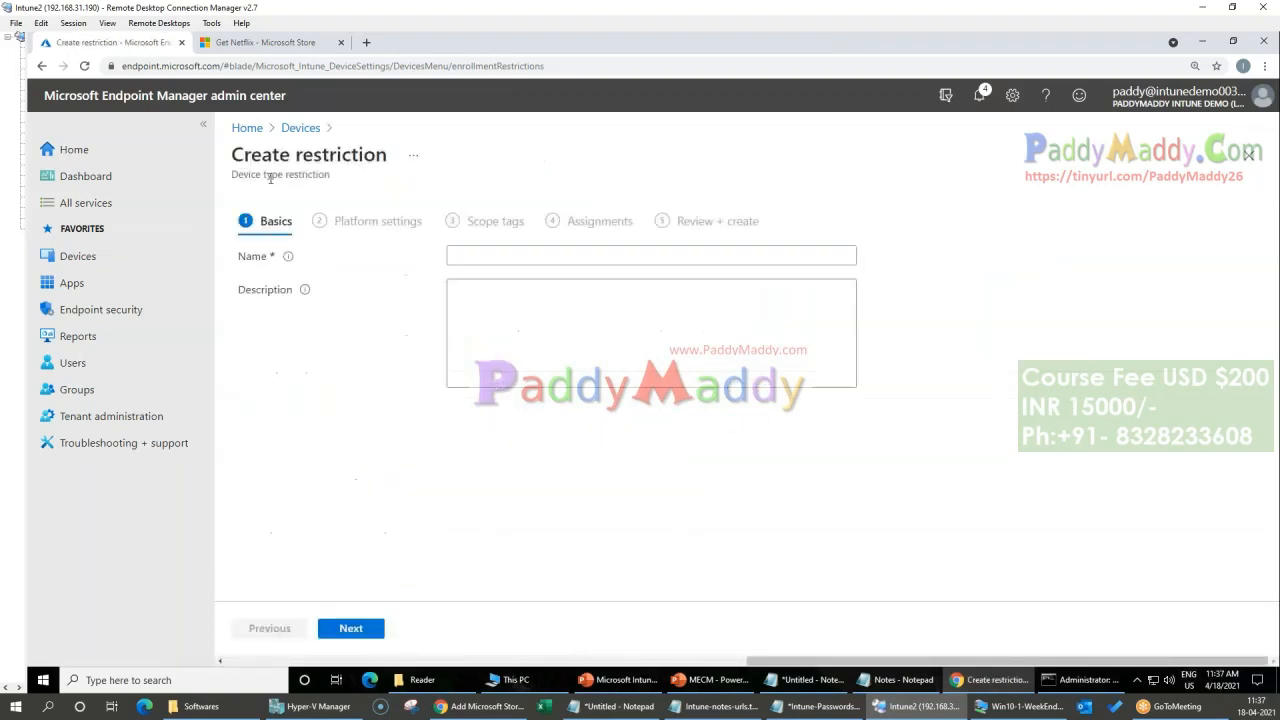
{"action": "triple_click", "coordinate": [272, 174]}
{"action": "key", "text": "ctrl+c"}
{"action": "left_click", "coordinate": [525, 256]}
{"action": "key", "text": "ctrl+v"}
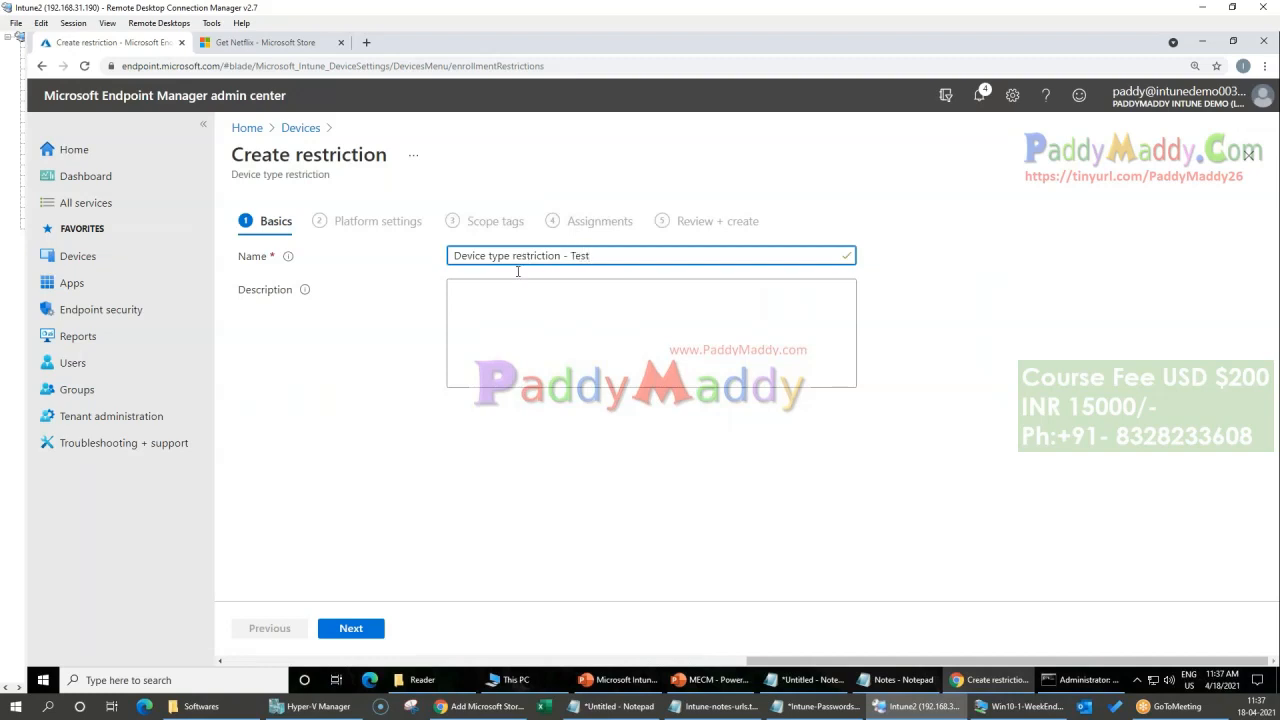
{"action": "left_click", "coordinate": [358, 632]}
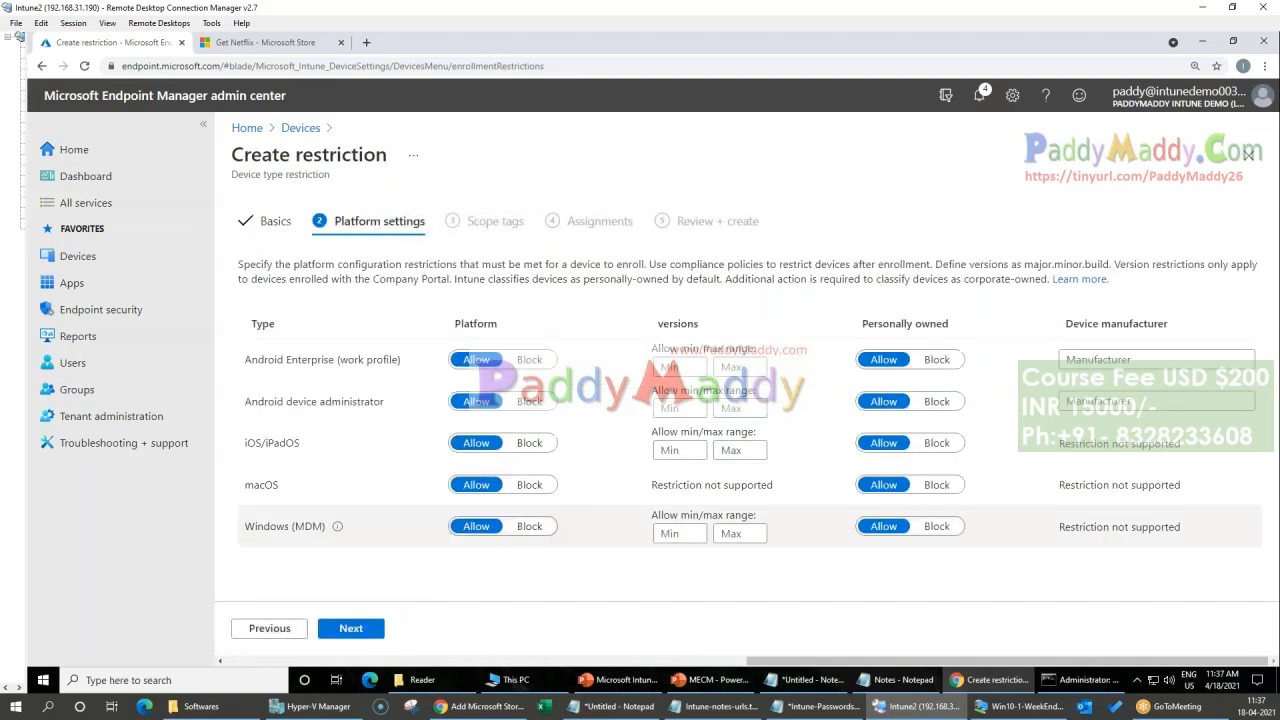
Step: Keep the Windows (MDM) platform on Allow and block iOS/iPadOS, Android device administrator and Android Enterprise (work profile)
{"action": "left_click", "coordinate": [528, 527]}
{"action": "left_click", "coordinate": [478, 530]}
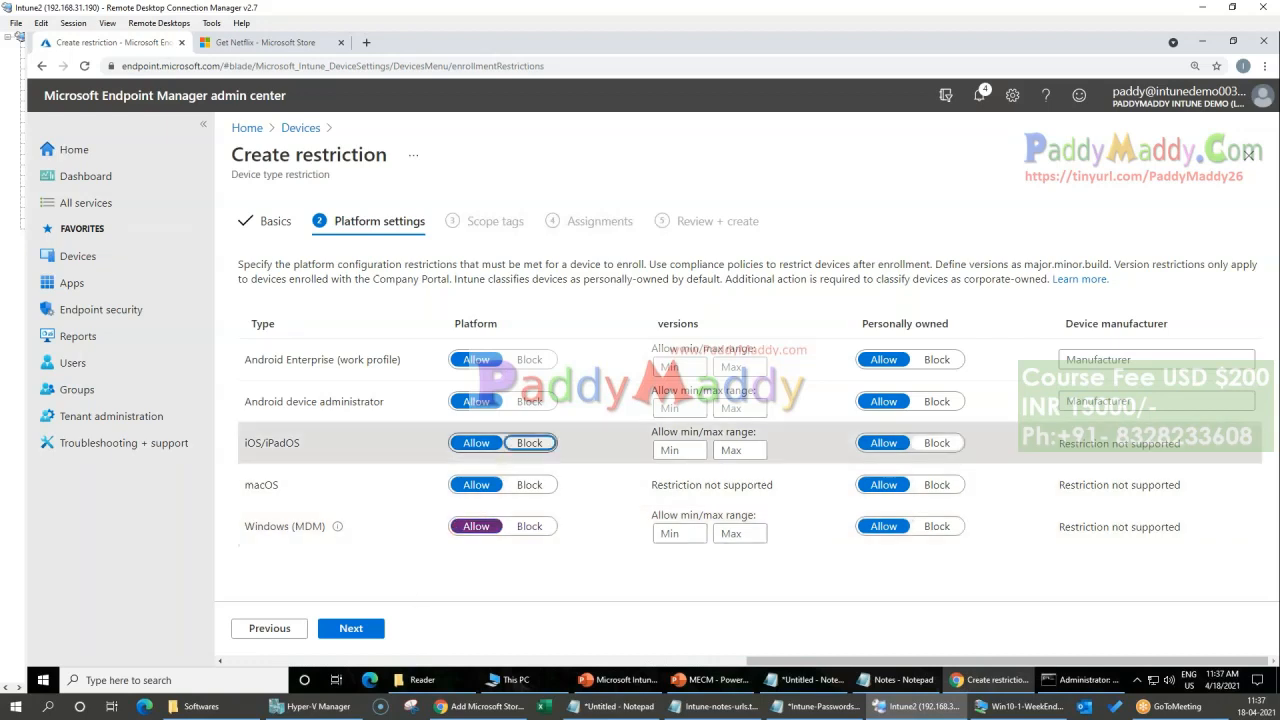
{"action": "left_click", "coordinate": [529, 443]}
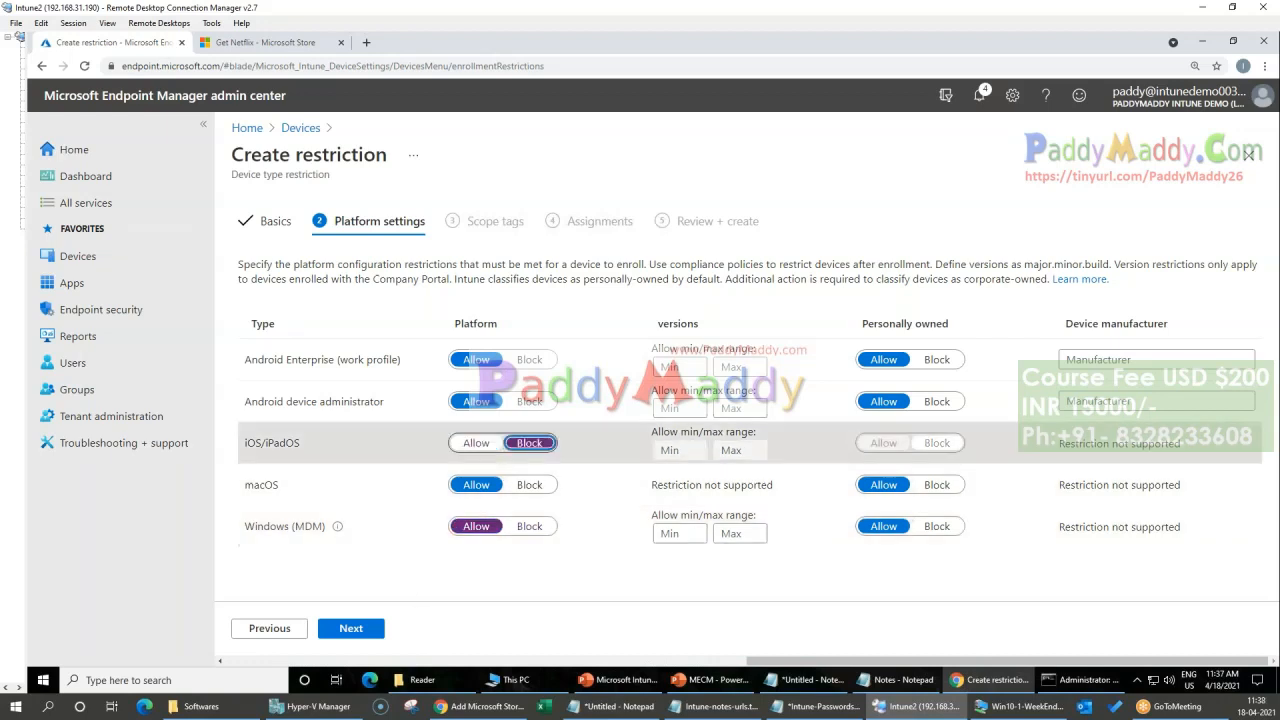
{"action": "left_click", "coordinate": [528, 401]}
{"action": "left_click", "coordinate": [528, 360]}
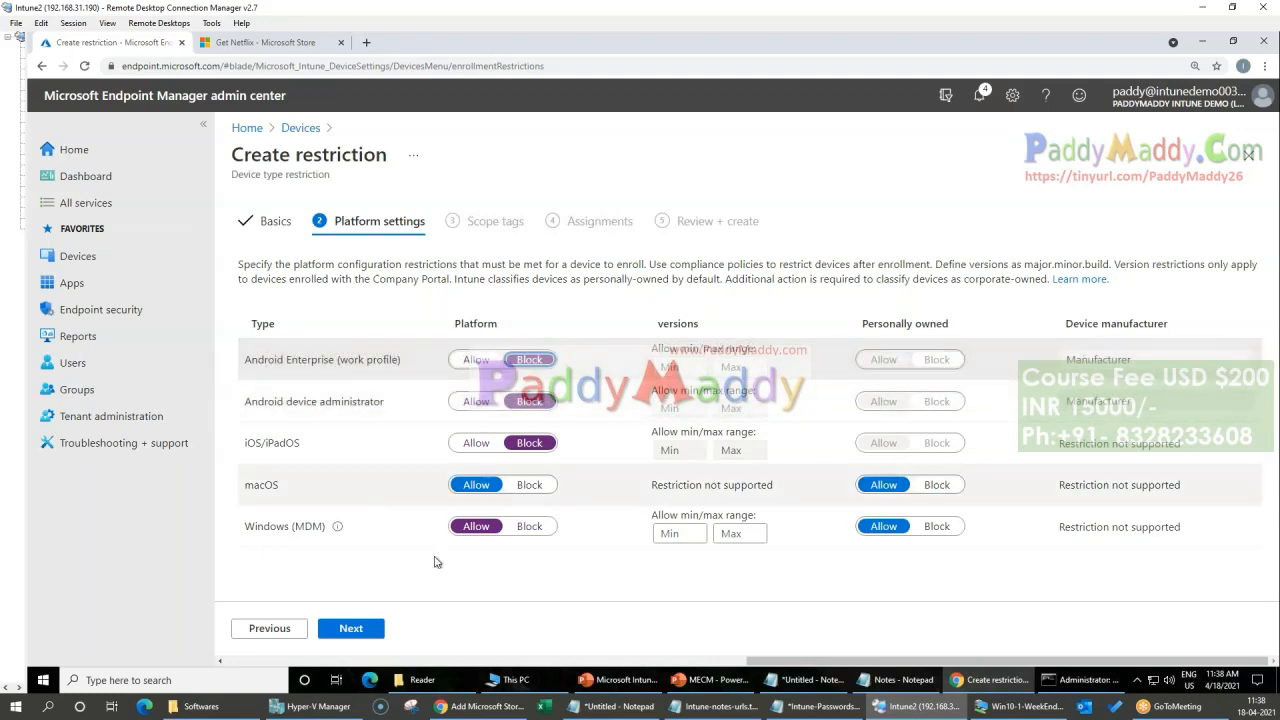
Step: Circle the two Android platform types and the Block settings in red, and clear the markings
{"action": "left_click", "coordinate": [801, 19]}
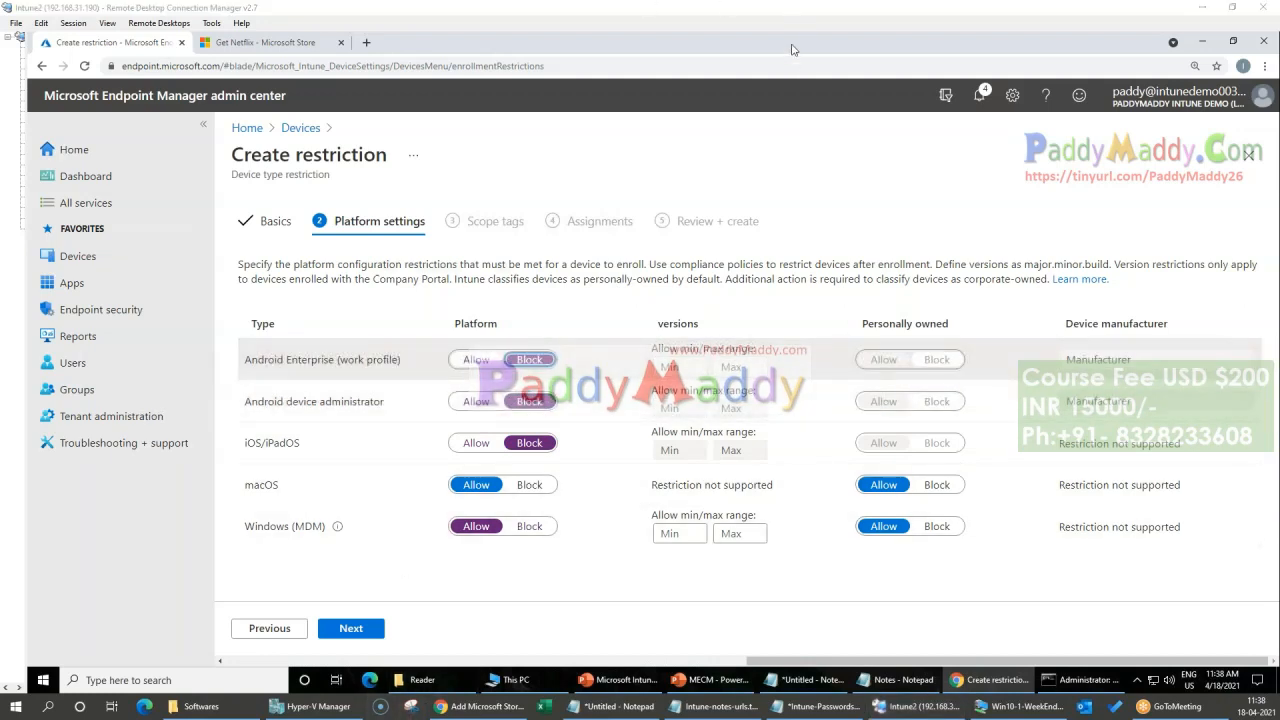
{"action": "mouse_move", "coordinate": [416, 338]}
{"action": "left_mouse_down"}
{"action": "mouse_move", "coordinate": [334, 293]}
{"action": "mouse_move", "coordinate": [248, 418]}
{"action": "mouse_move", "coordinate": [437, 362]}
{"action": "mouse_move", "coordinate": [350, 302]}
{"action": "mouse_move", "coordinate": [443, 236]}
{"action": "left_mouse_up"}
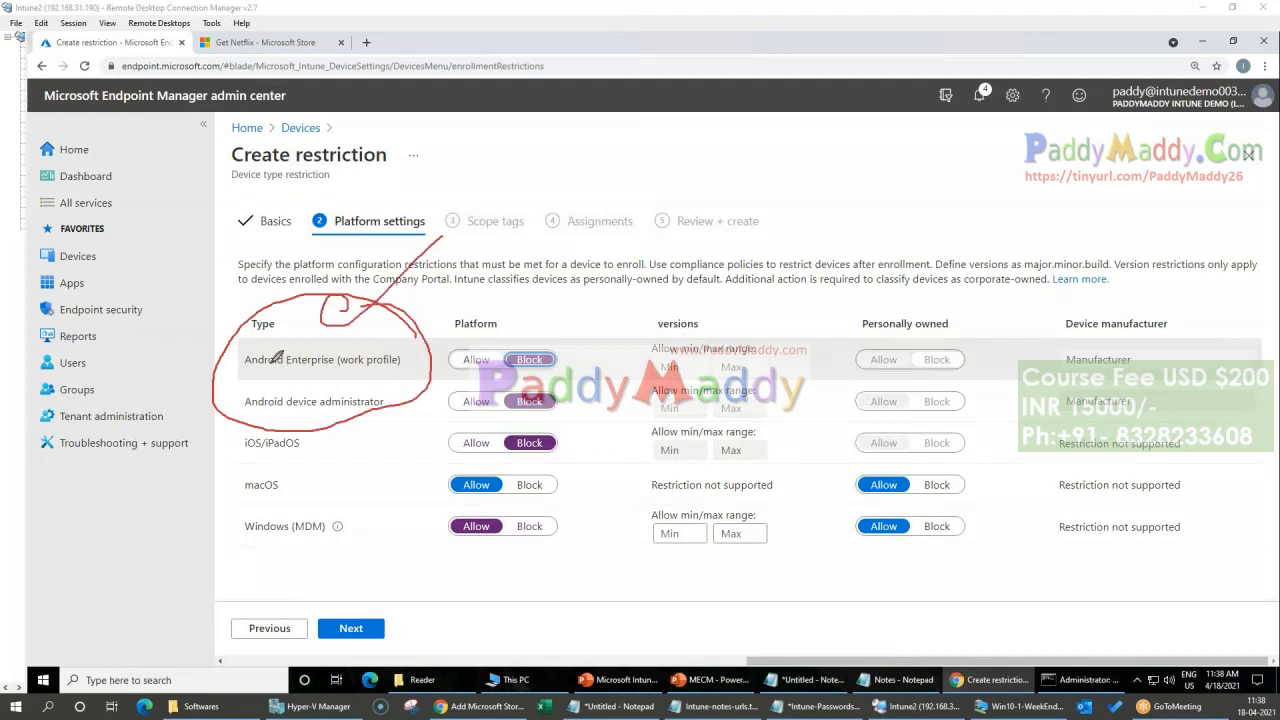
{"action": "mouse_move", "coordinate": [220, 312]}
{"action": "left_mouse_down"}
{"action": "mouse_move", "coordinate": [244, 420]}
{"action": "mouse_move", "coordinate": [425, 357]}
{"action": "mouse_move", "coordinate": [227, 300]}
{"action": "left_mouse_up"}
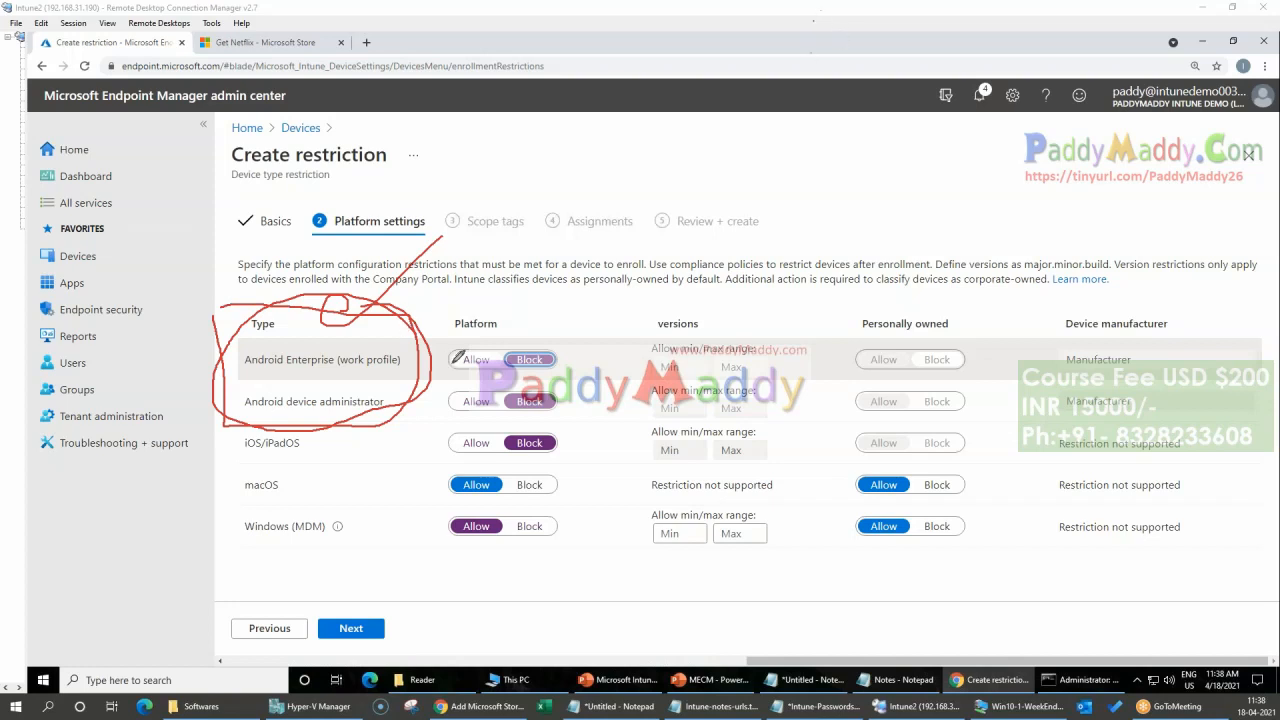
{"action": "mouse_move", "coordinate": [536, 334]}
{"action": "left_mouse_down"}
{"action": "mouse_move", "coordinate": [520, 432]}
{"action": "mouse_move", "coordinate": [548, 421]}
{"action": "mouse_move", "coordinate": [546, 345]}
{"action": "mouse_move", "coordinate": [515, 425]}
{"action": "mouse_move", "coordinate": [555, 434]}
{"action": "left_mouse_up"}
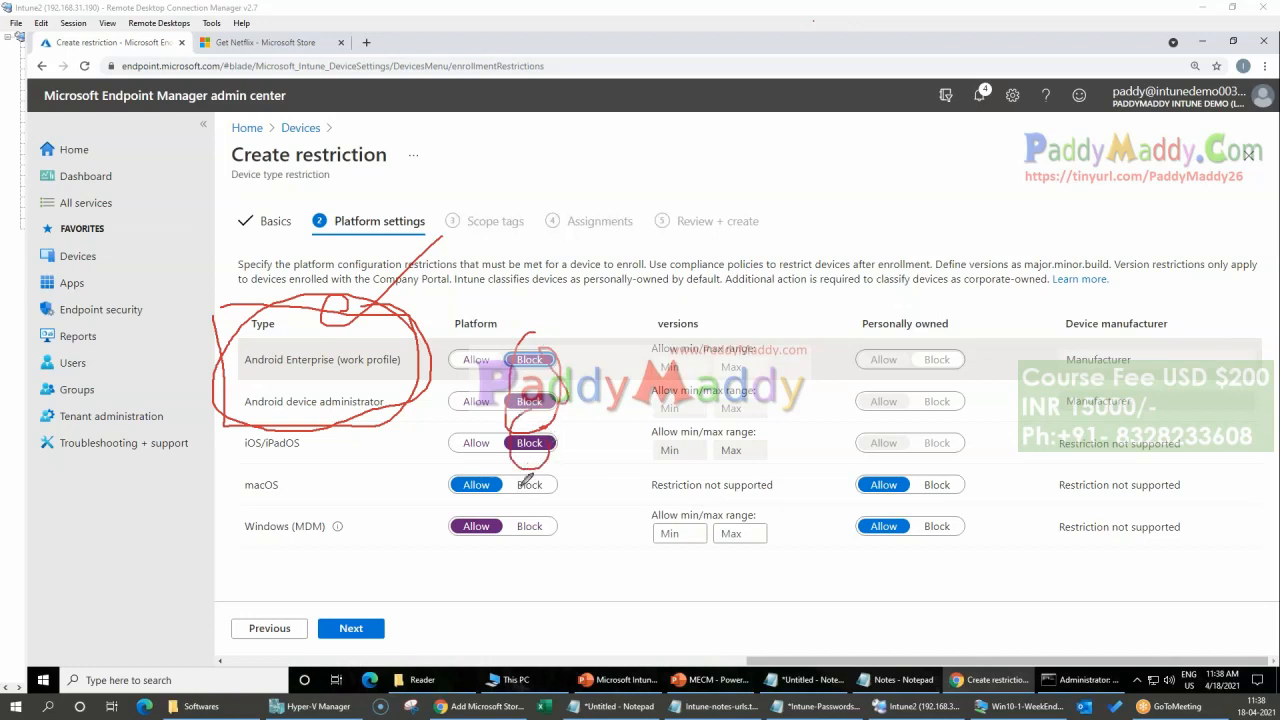
{"action": "left_click_drag", "start_coordinate": [229, 320], "coordinate": [223, 313]}
{"action": "key", "text": "Escape"}
Step: Set the Android Enterprise (work profile), Android device administrator and iOS/iPadOS platforms to Allow
{"action": "left_click", "coordinate": [476, 359]}
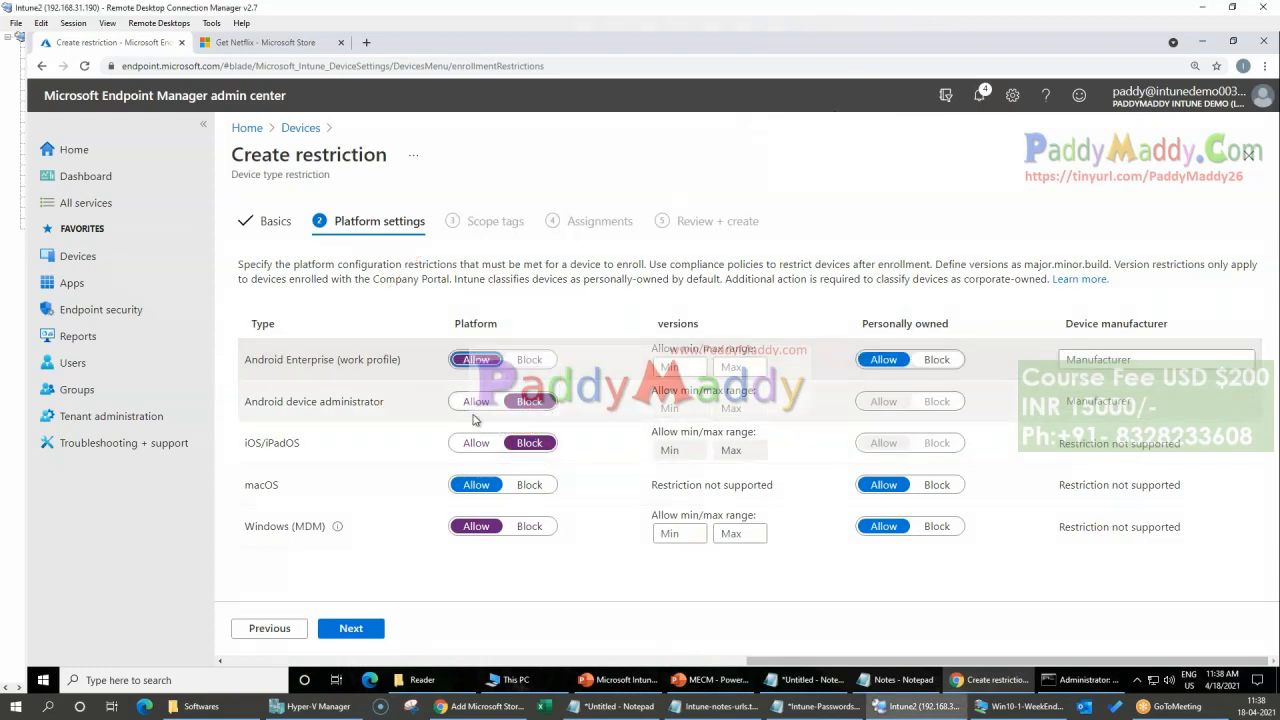
{"action": "left_click", "coordinate": [476, 401]}
{"action": "left_click", "coordinate": [476, 443]}
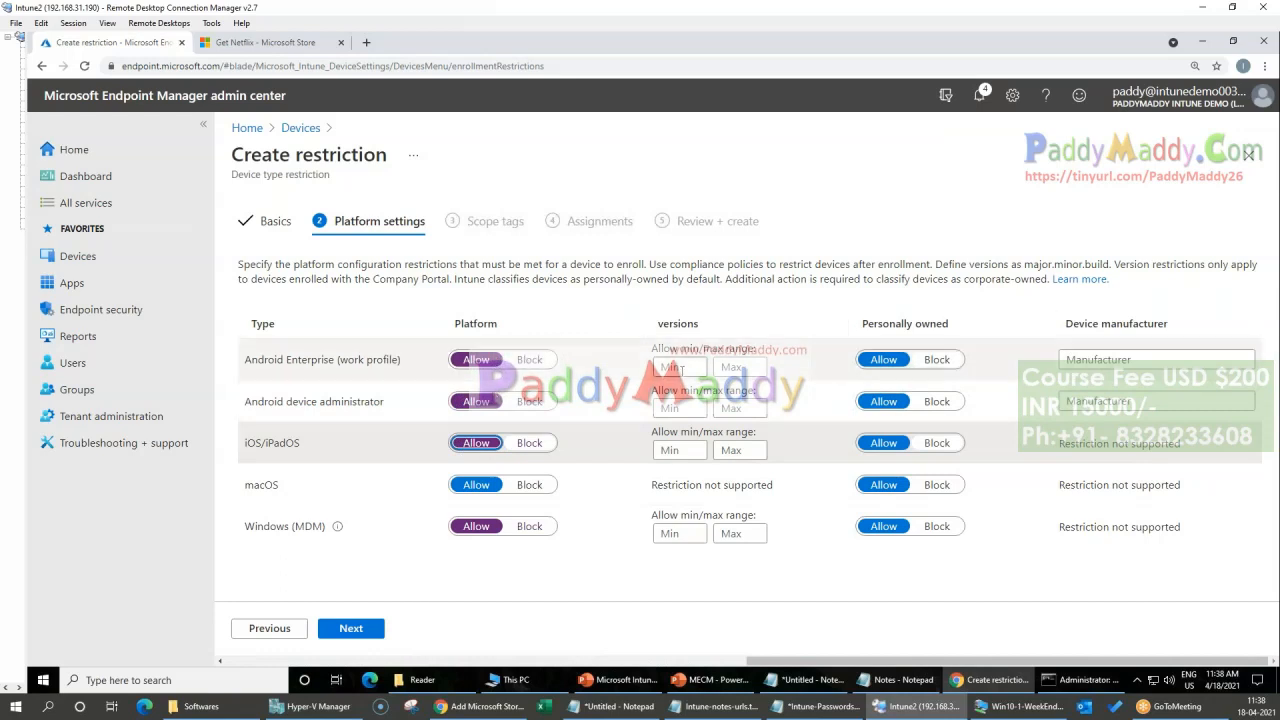
Step: Set the minimum allowed version for Android Enterprise (work profile) to 10.0 and select its device manufacturer field
{"action": "left_click", "coordinate": [684, 368]}
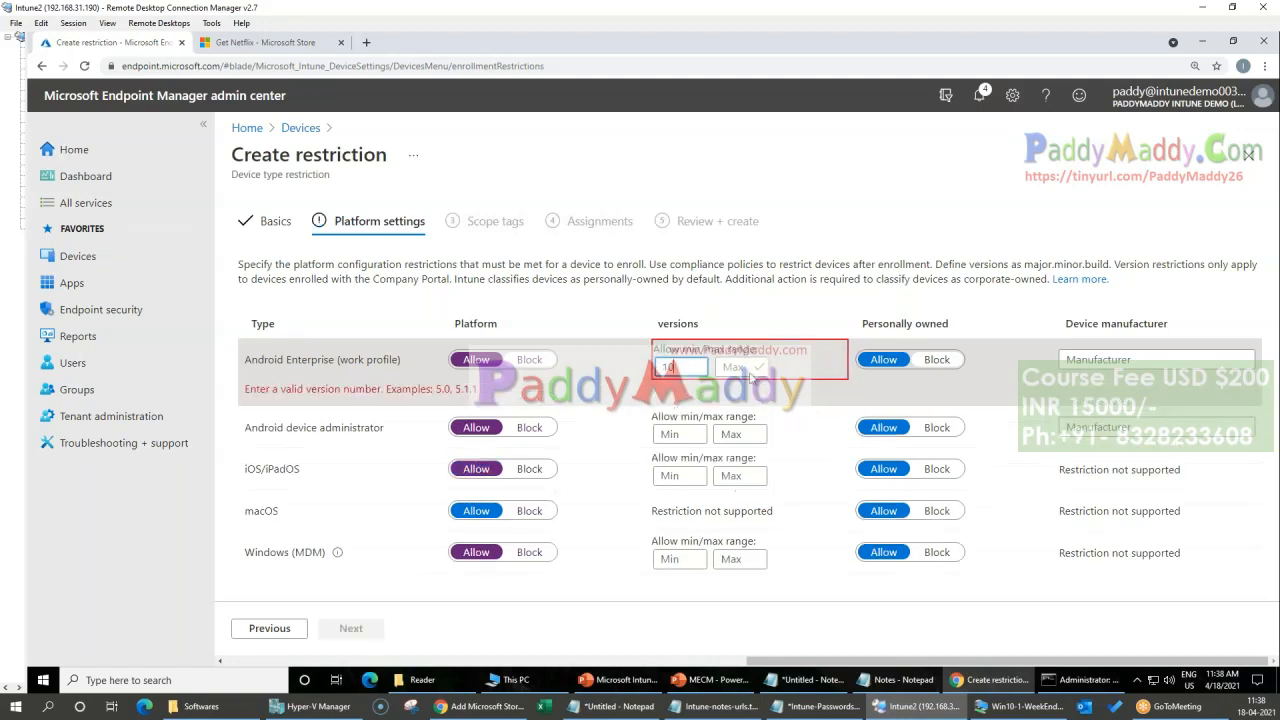
{"action": "type", "text": "10.0"}
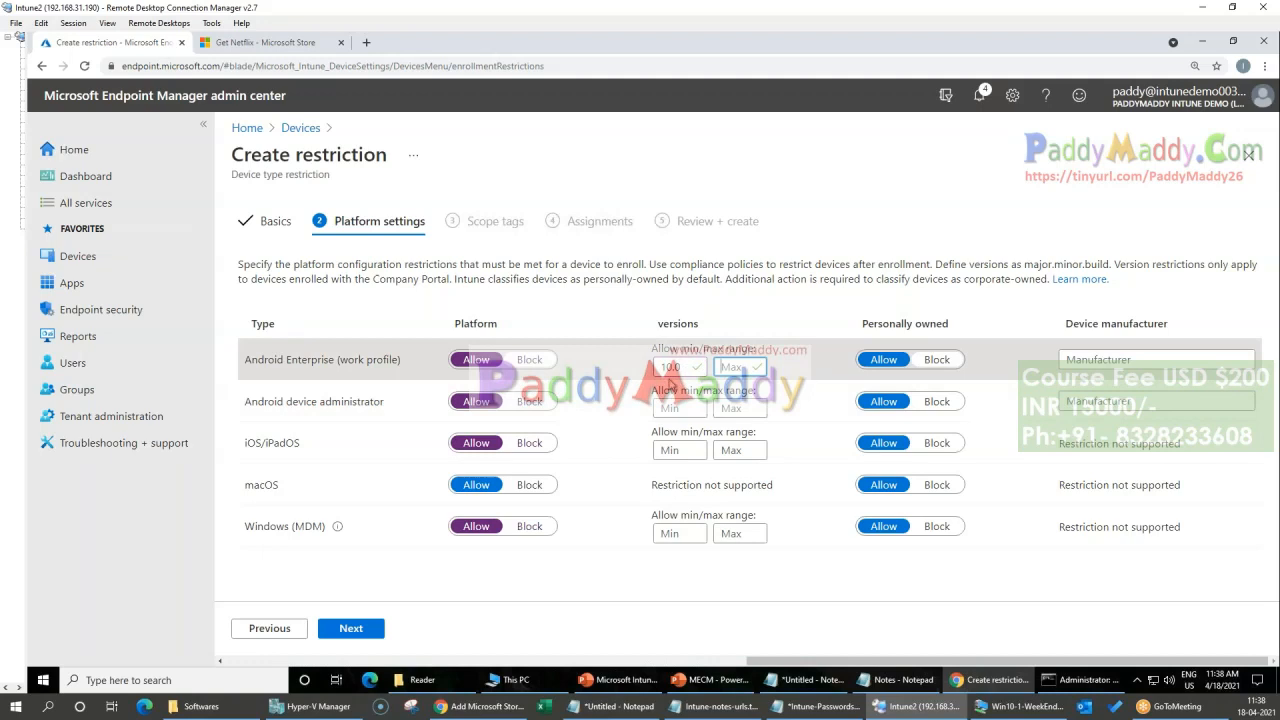
{"action": "left_click", "coordinate": [672, 366]}
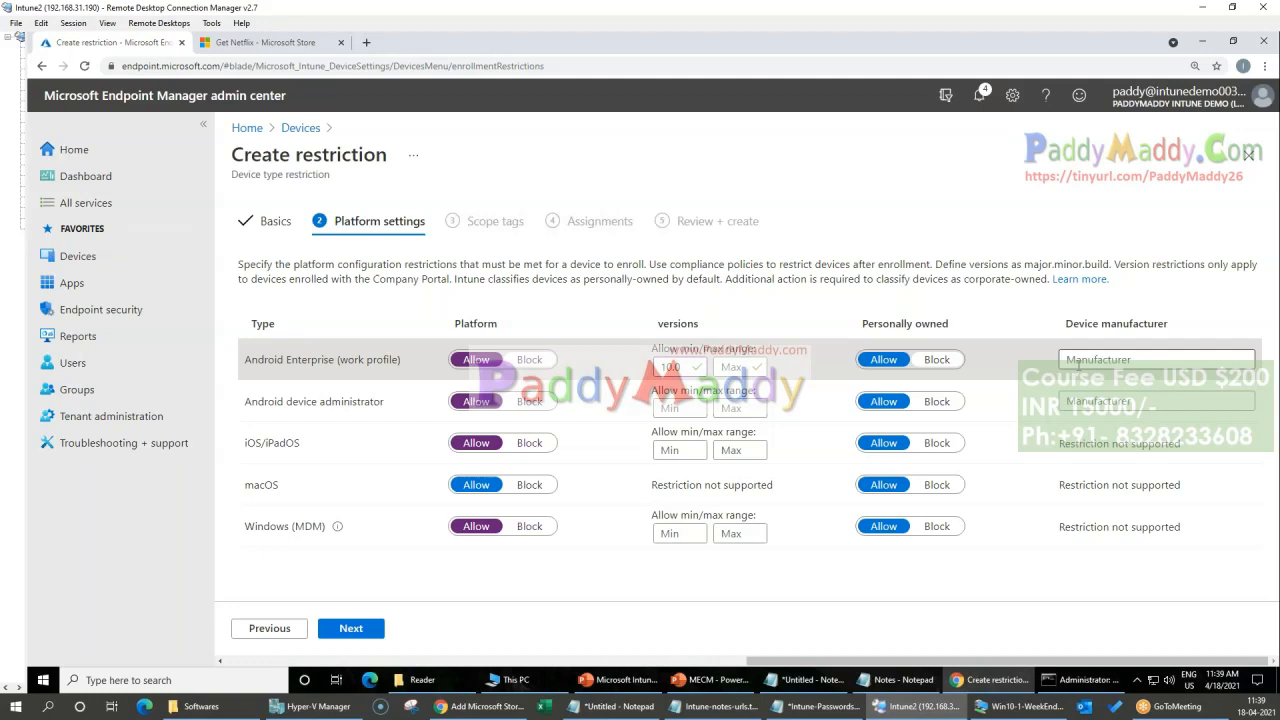
{"action": "left_click", "coordinate": [1079, 364]}
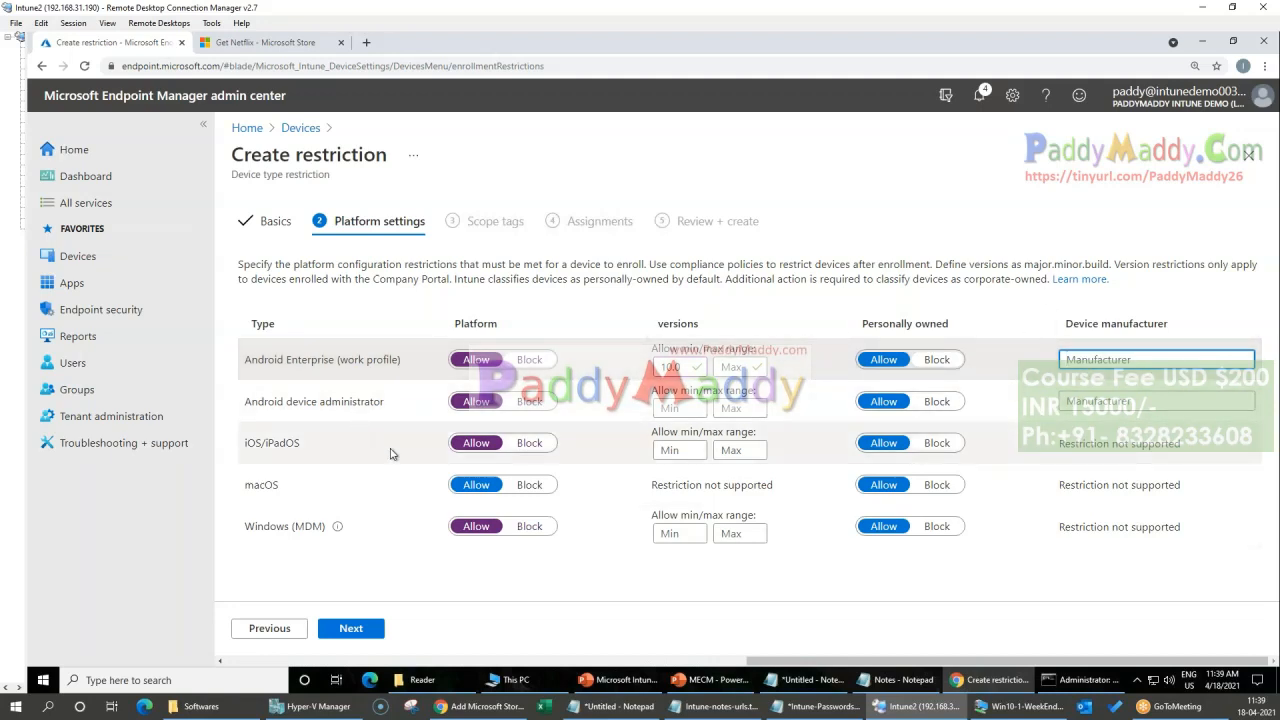
Step: Leave the restriction being created, discarding its unsaved edits, and return to the enrollment restrictions list
{"action": "left_click", "coordinate": [301, 128]}
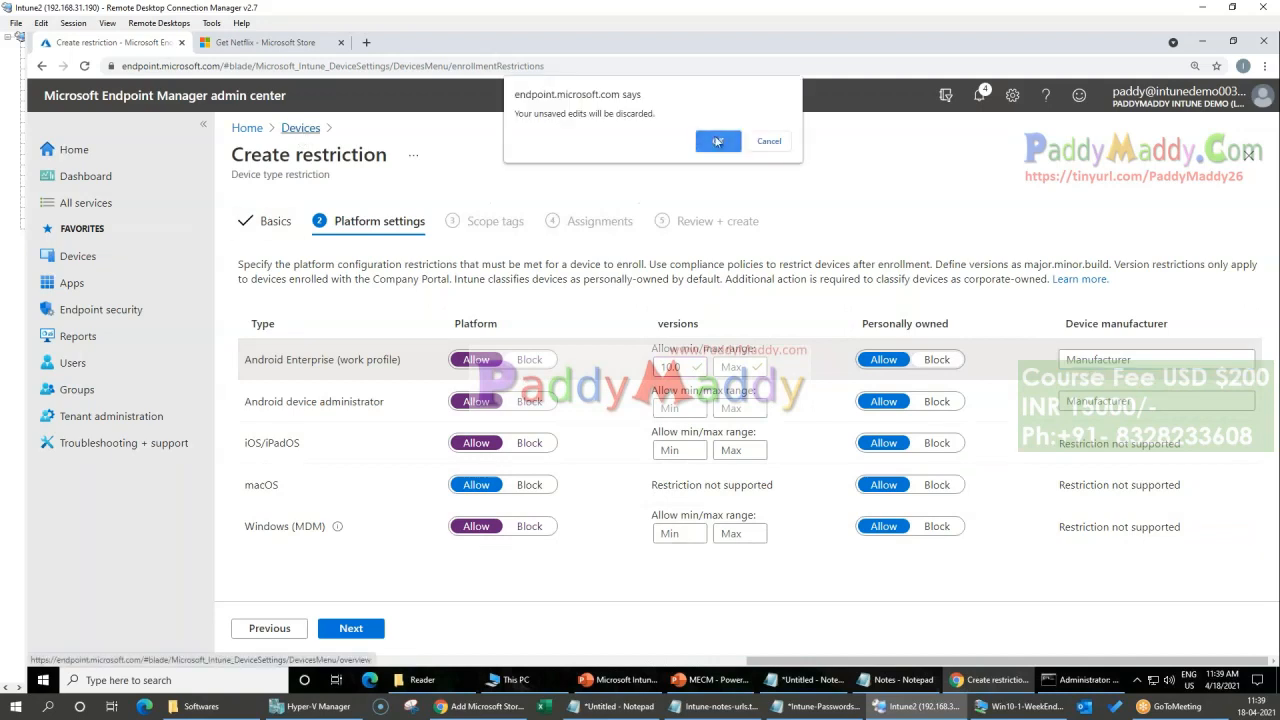
{"action": "left_click", "coordinate": [716, 143]}
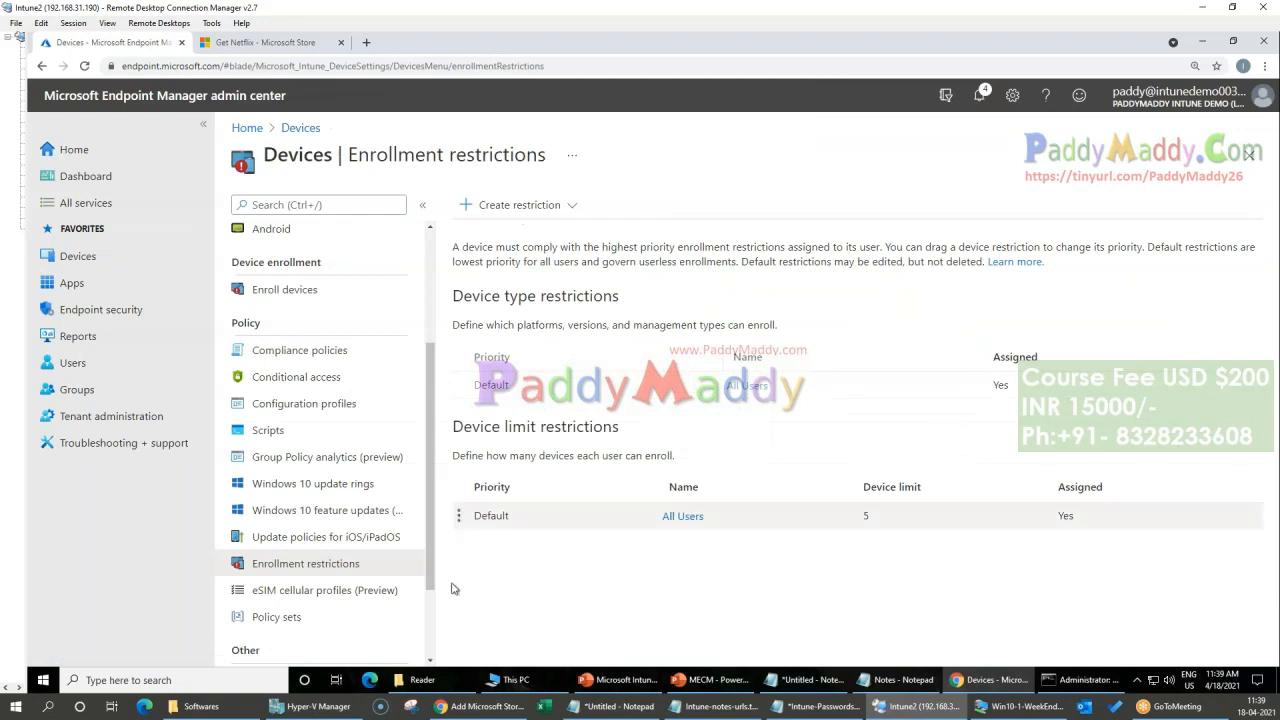
Step: View the list of all devices and open the Windows devices page
{"action": "scroll", "coordinate": [318, 365], "scroll_direction": "up", "scroll_amount": 3}
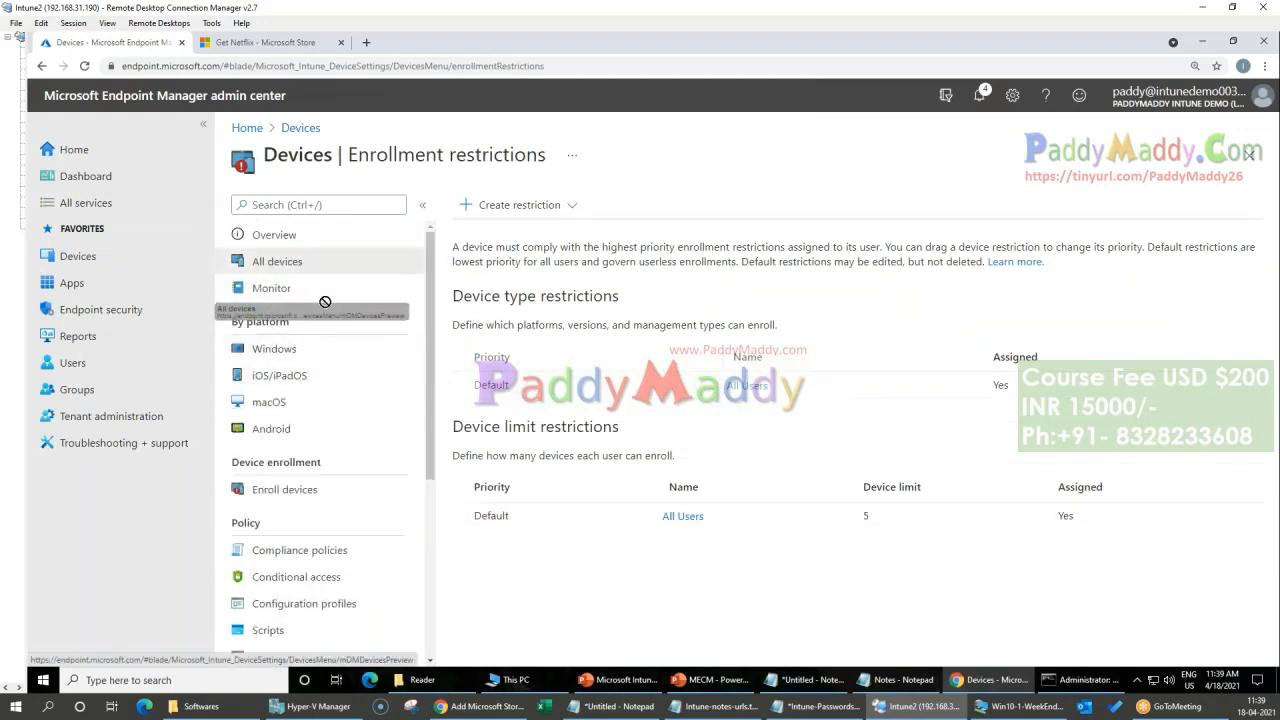
{"action": "left_click", "coordinate": [313, 266]}
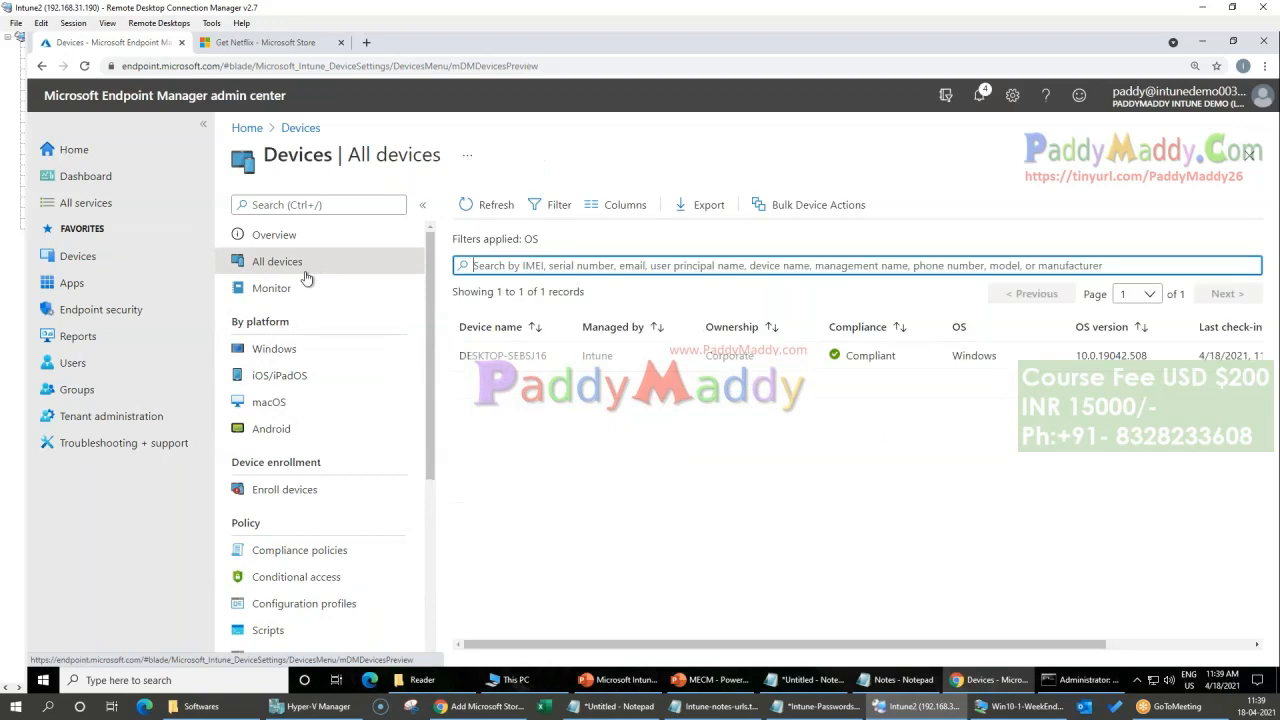
{"action": "left_click", "coordinate": [294, 348]}
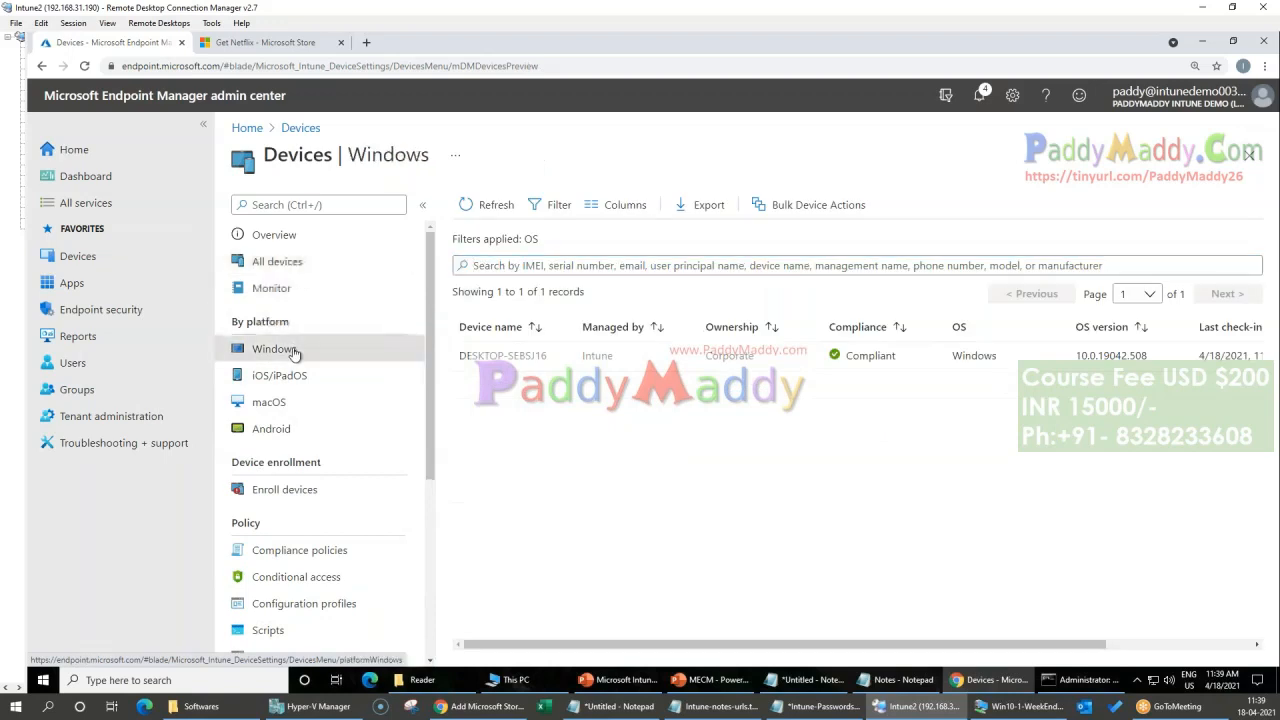
Step: Open the Apps overview and briefly highlight the By platform heading to examine the app platforms
{"action": "left_click", "coordinate": [76, 285]}
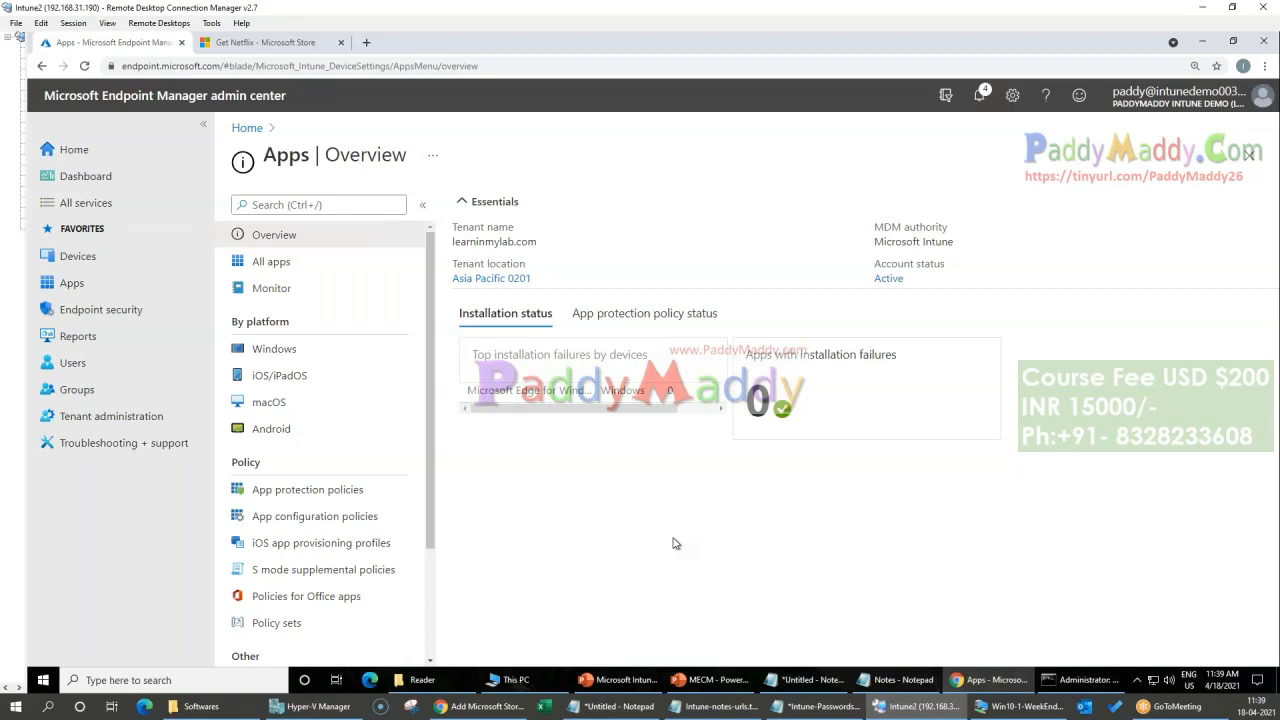
{"action": "left_click_drag", "start_coordinate": [230, 321], "coordinate": [305, 333]}
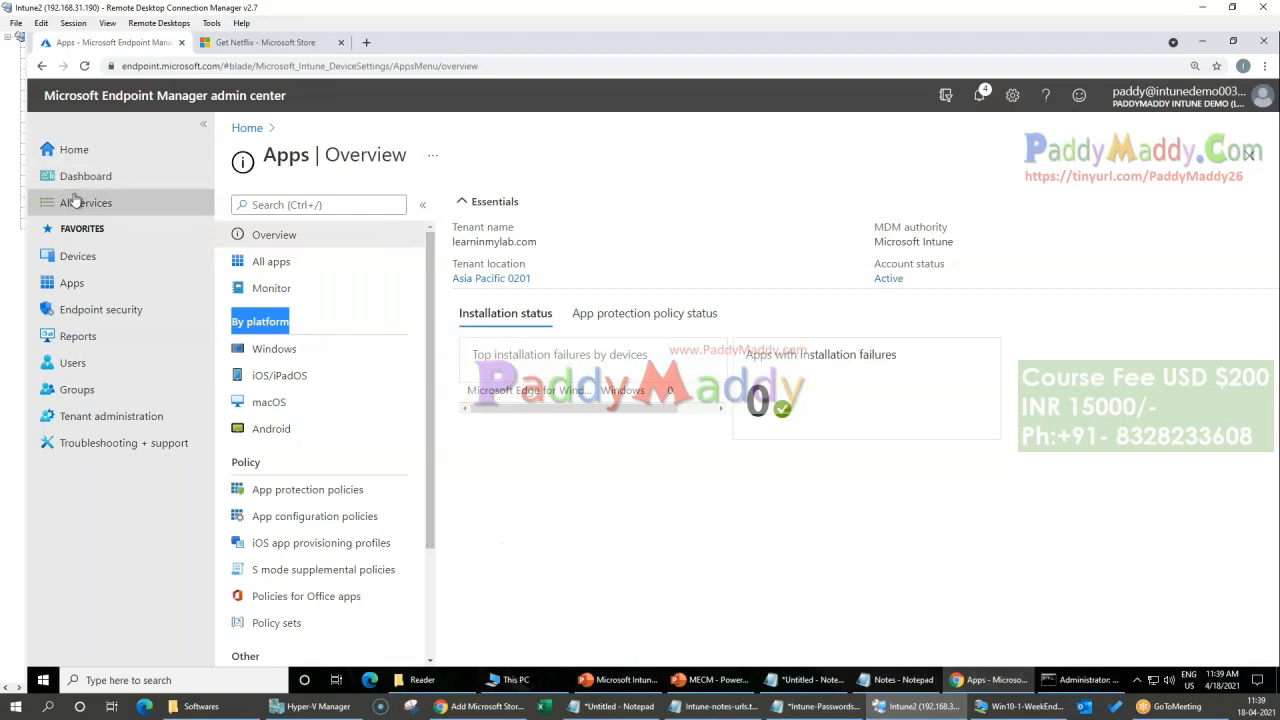
{"action": "left_click", "coordinate": [69, 282]}
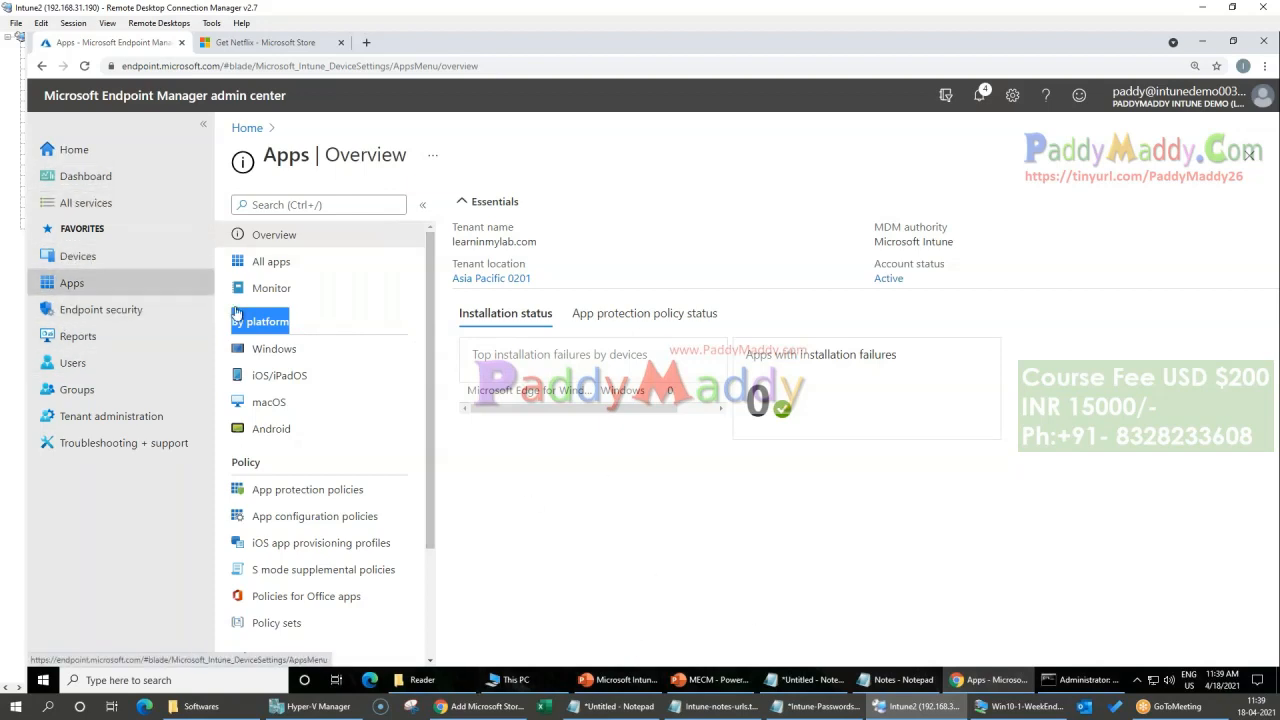
{"action": "left_click", "coordinate": [655, 531]}
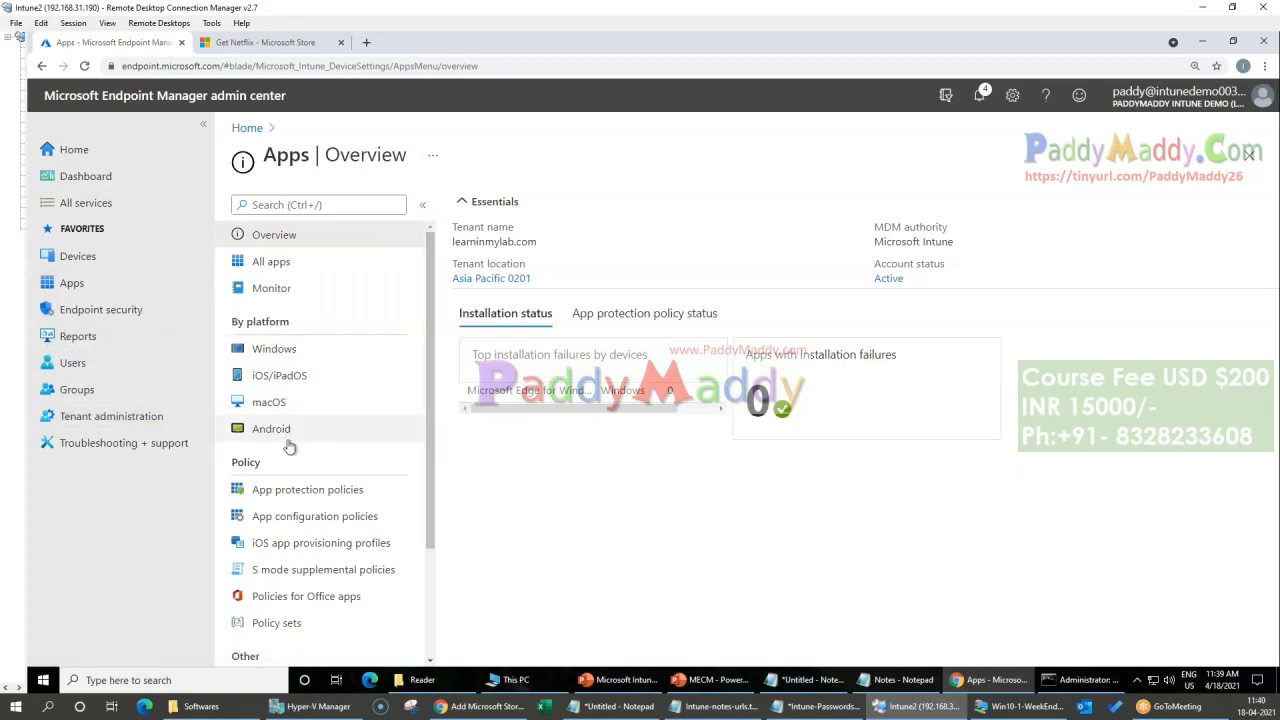
Step: Switch to the MECM presentation in PowerPoint and look through its slides up to the Microsoft Endpoint Manager architecture diagram
{"action": "left_click", "coordinate": [729, 686]}
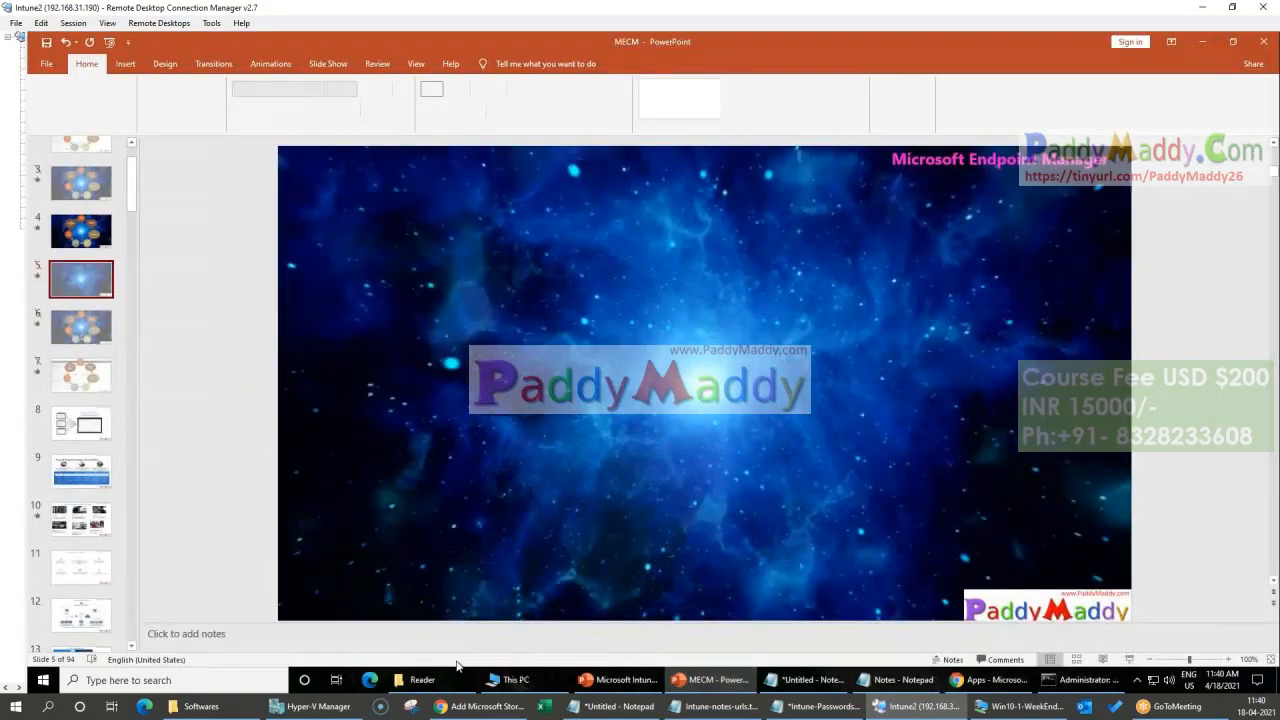
{"action": "scroll", "coordinate": [80, 495], "scroll_direction": "down", "scroll_amount": 2}
{"action": "left_click", "coordinate": [84, 446]}
{"action": "key", "text": "Down"}
{"action": "key", "text": "Down"}
{"action": "key", "text": "Down"}
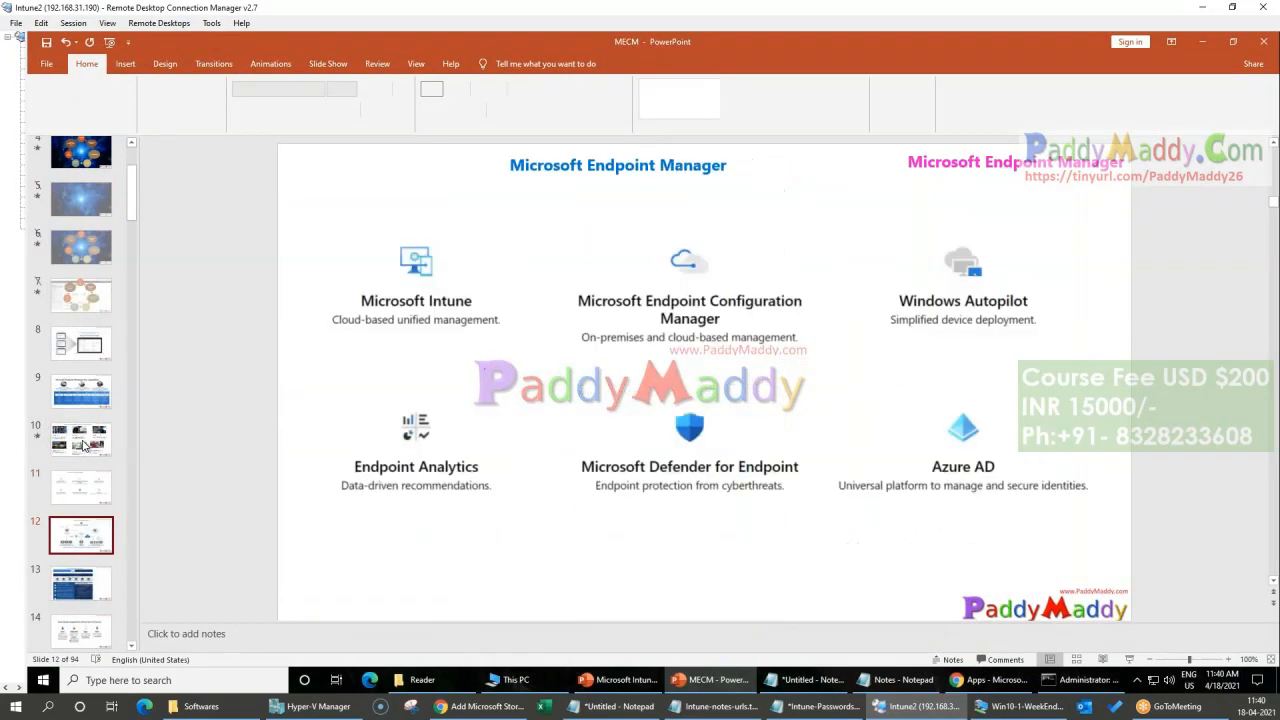
{"action": "key", "text": "Down"}
{"action": "key", "text": "Down"}
{"action": "key", "text": "Down"}
{"action": "key", "text": "Down"}
{"action": "key", "text": "Down"}
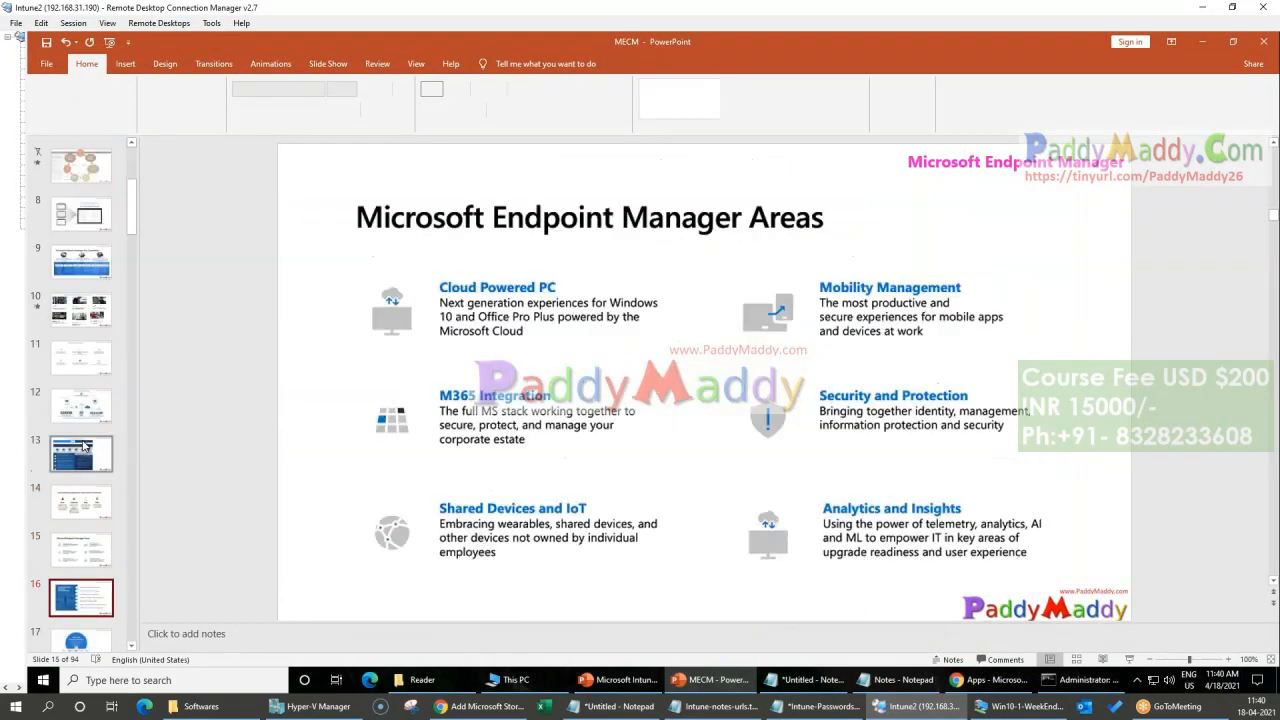
{"action": "key", "text": "Down"}
{"action": "key", "text": "Down"}
{"action": "key", "text": "Down"}
{"action": "key", "text": "Down"}
{"action": "key", "text": "Down"}
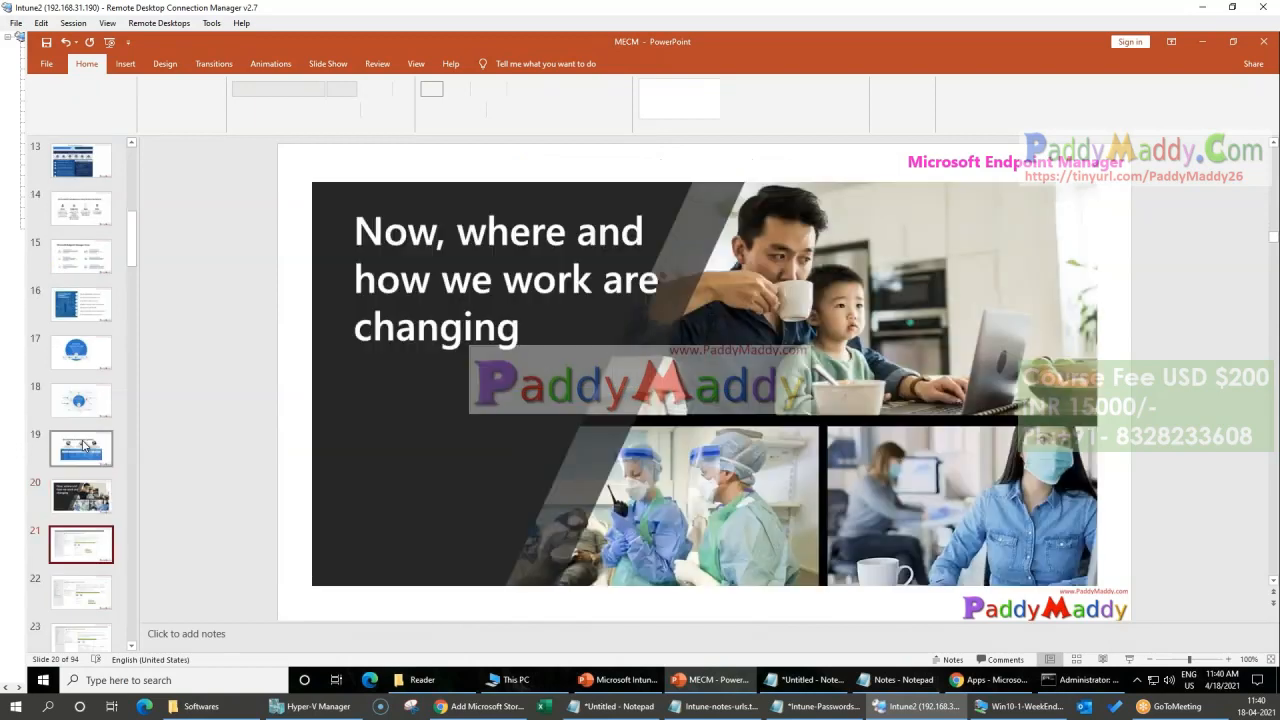
{"action": "key", "text": "Down"}
{"action": "key", "text": "Down"}
{"action": "key", "text": "Down"}
{"action": "key", "text": "Down"}
{"action": "key", "text": "Down"}
{"action": "key", "text": "Down"}
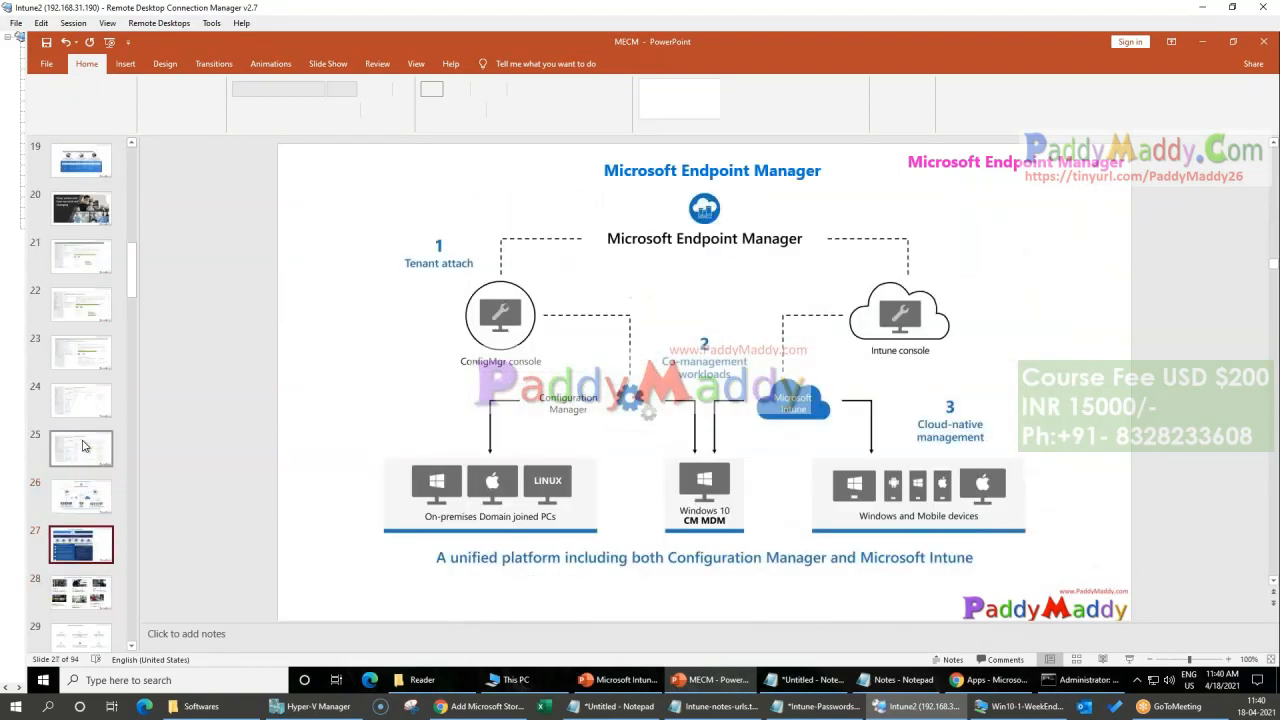
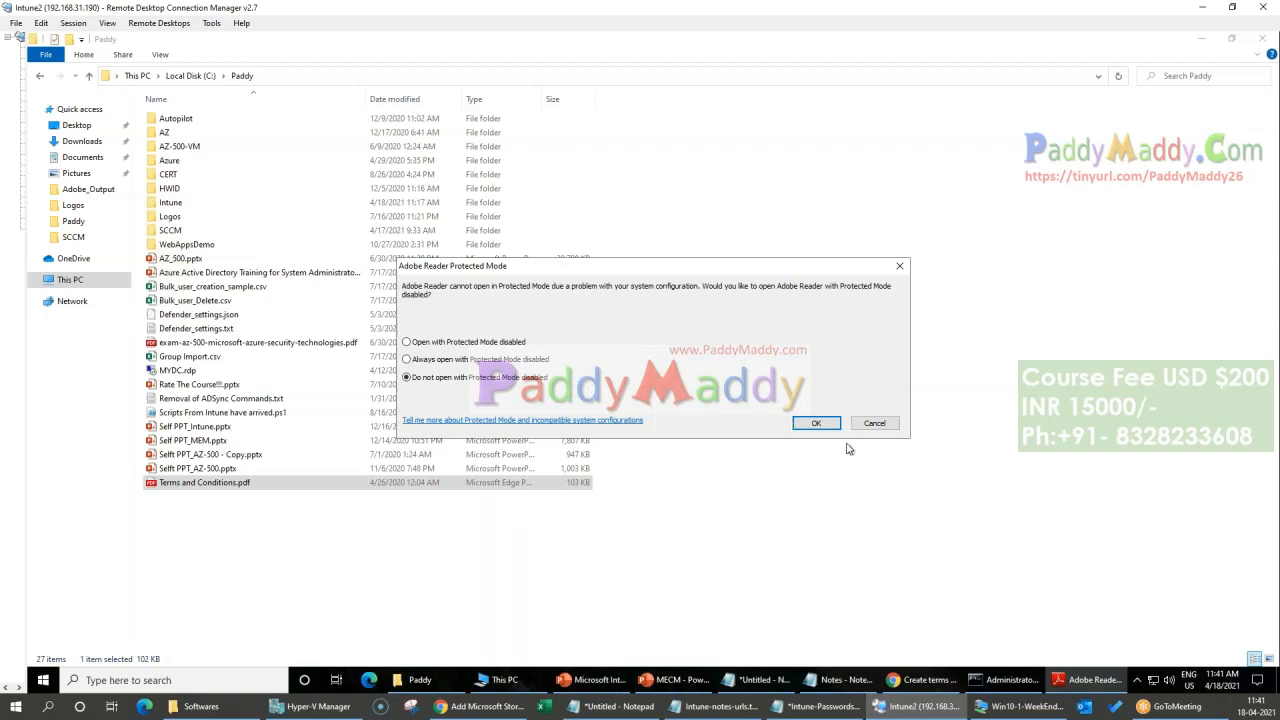
Step: Dismiss the Protected Mode prompt with Protected Mode left enabled, and open Terms and Conditions.pdf in Microsoft Edge
{"action": "left_click", "coordinate": [816, 423]}
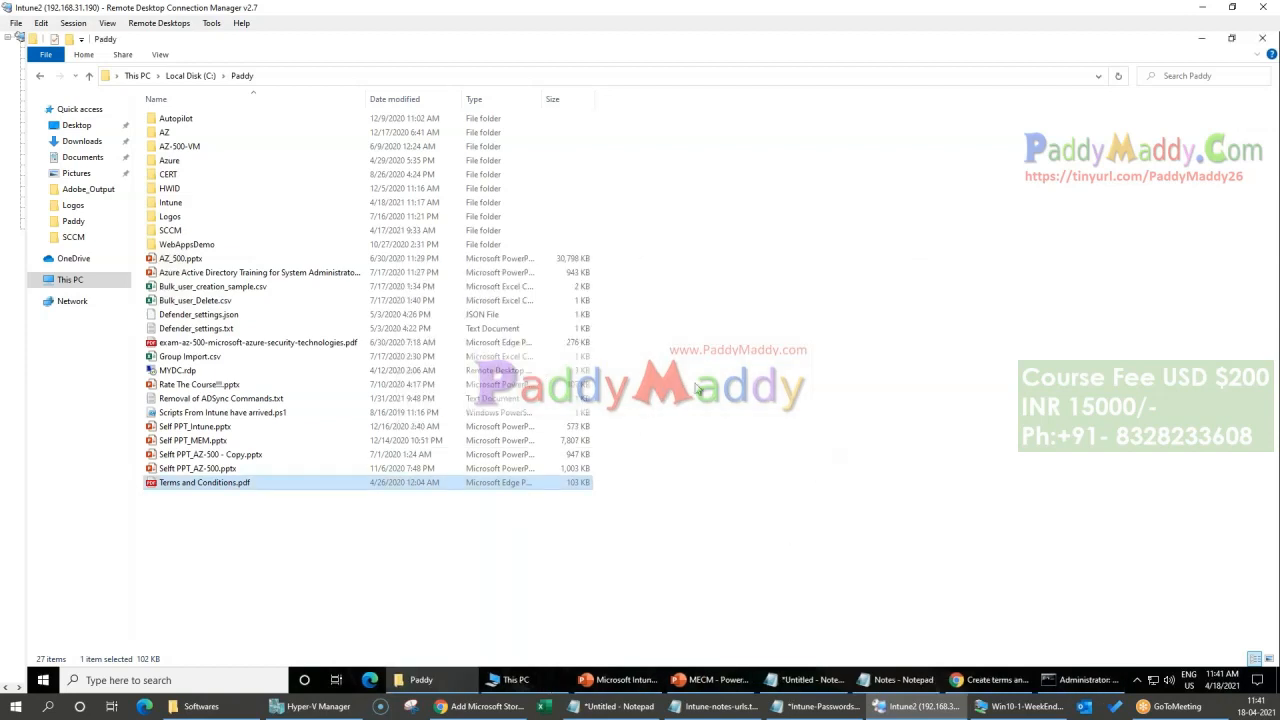
{"action": "left_click", "coordinate": [710, 490]}
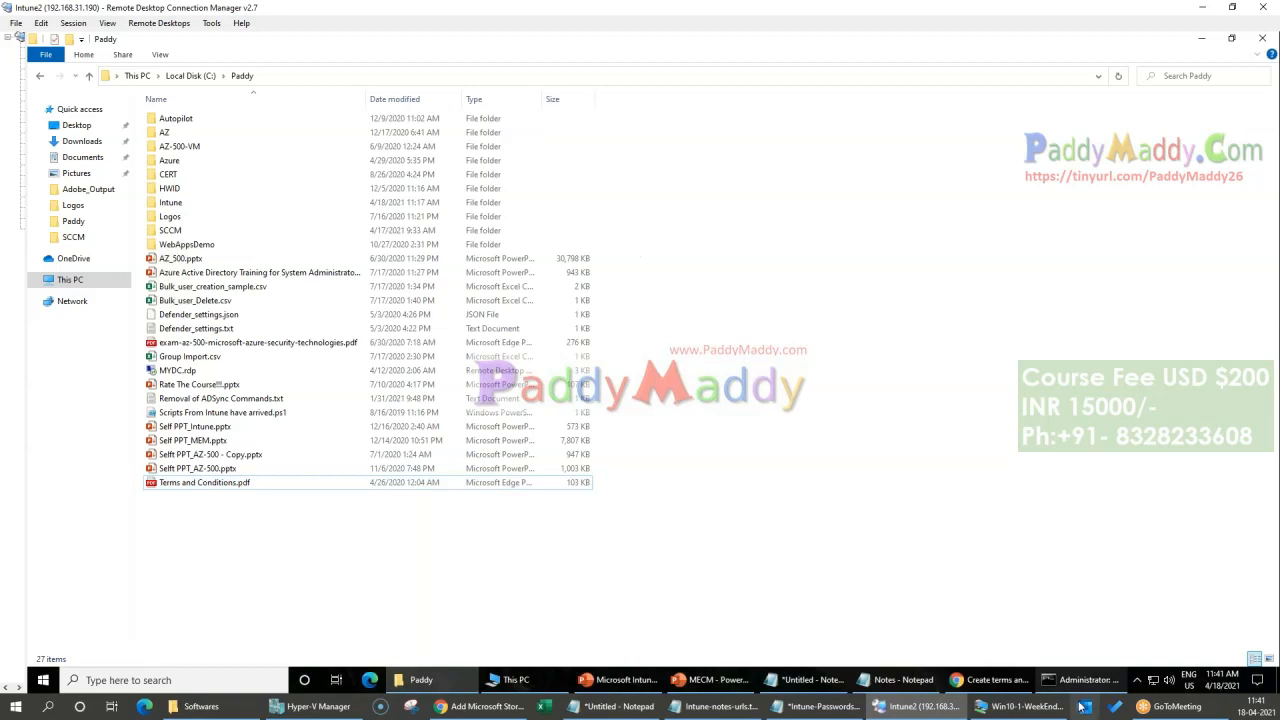
{"action": "left_click", "coordinate": [214, 484]}
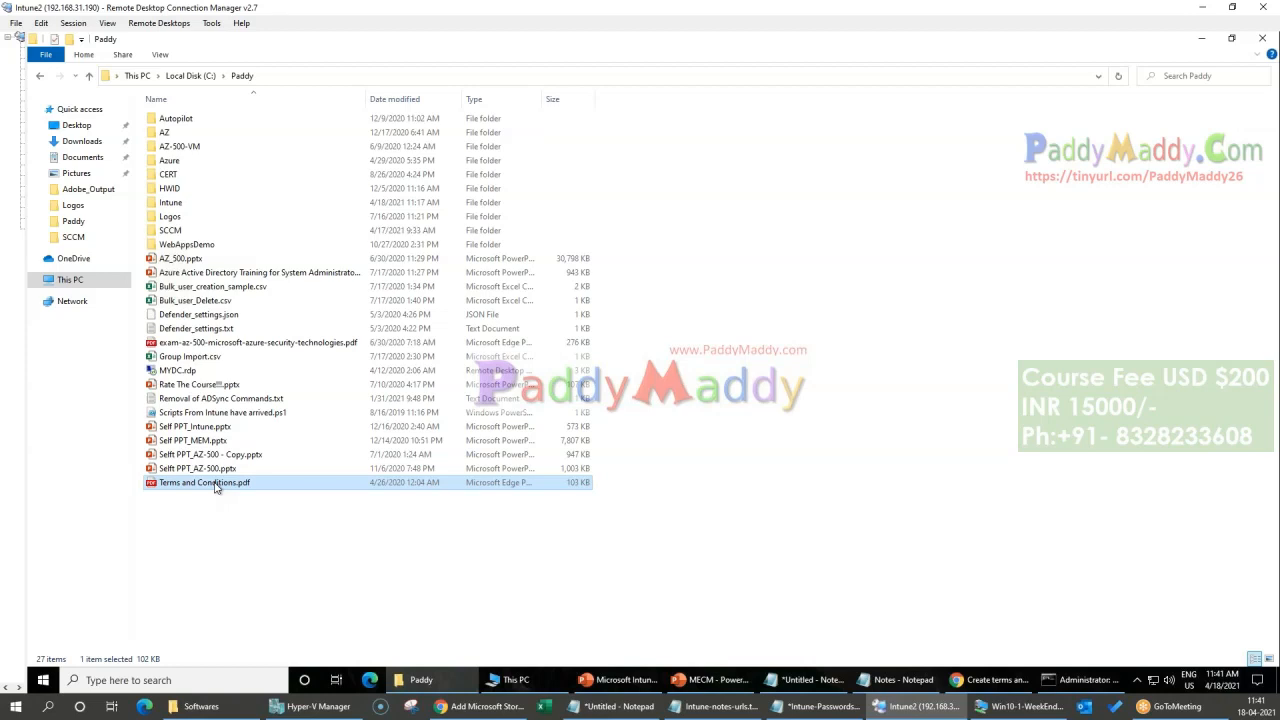
{"action": "double_click", "coordinate": [374, 484]}
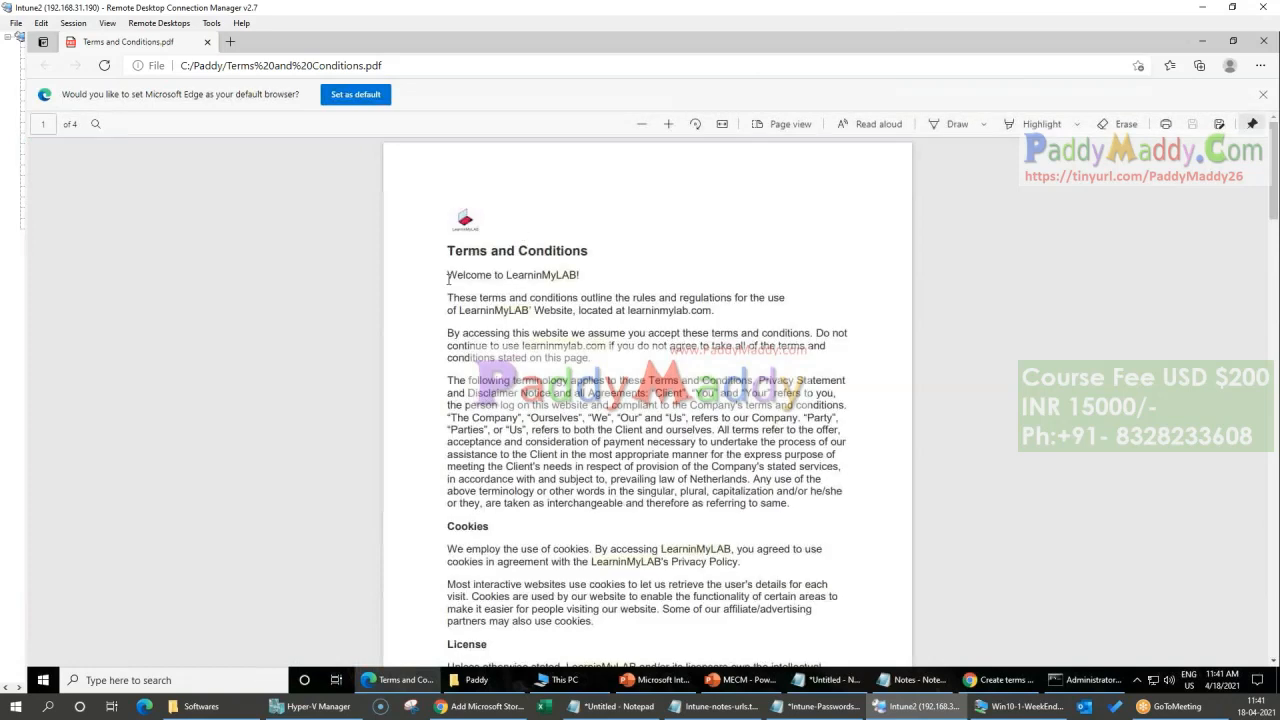
Step: Copy the full text of the PDF, from the Terms and Conditions heading to the last sentence on page 4
{"action": "left_click_drag", "start_coordinate": [448, 279], "coordinate": [468, 406]}
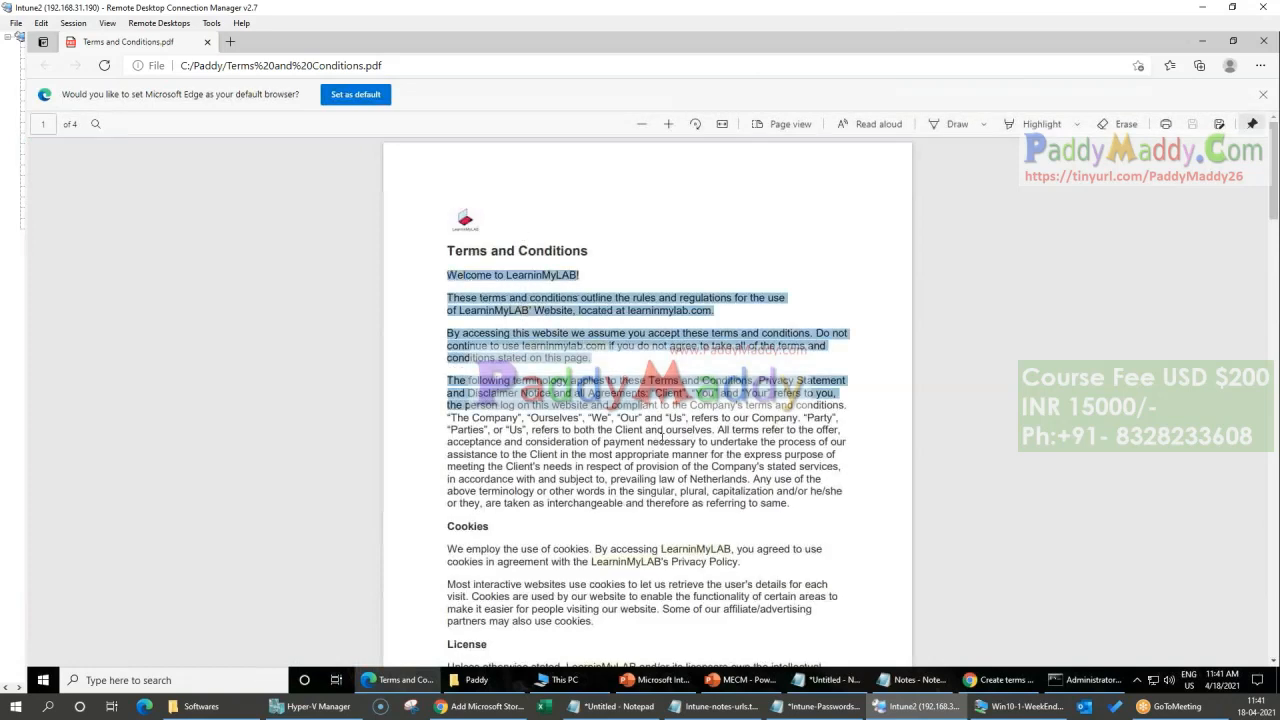
{"action": "left_click_drag", "start_coordinate": [661, 437], "coordinate": [662, 441]}
{"action": "left_click_drag", "start_coordinate": [450, 248], "coordinate": [688, 586]}
{"action": "scroll", "coordinate": [549, 555], "scroll_direction": "down", "scroll_amount": 20}
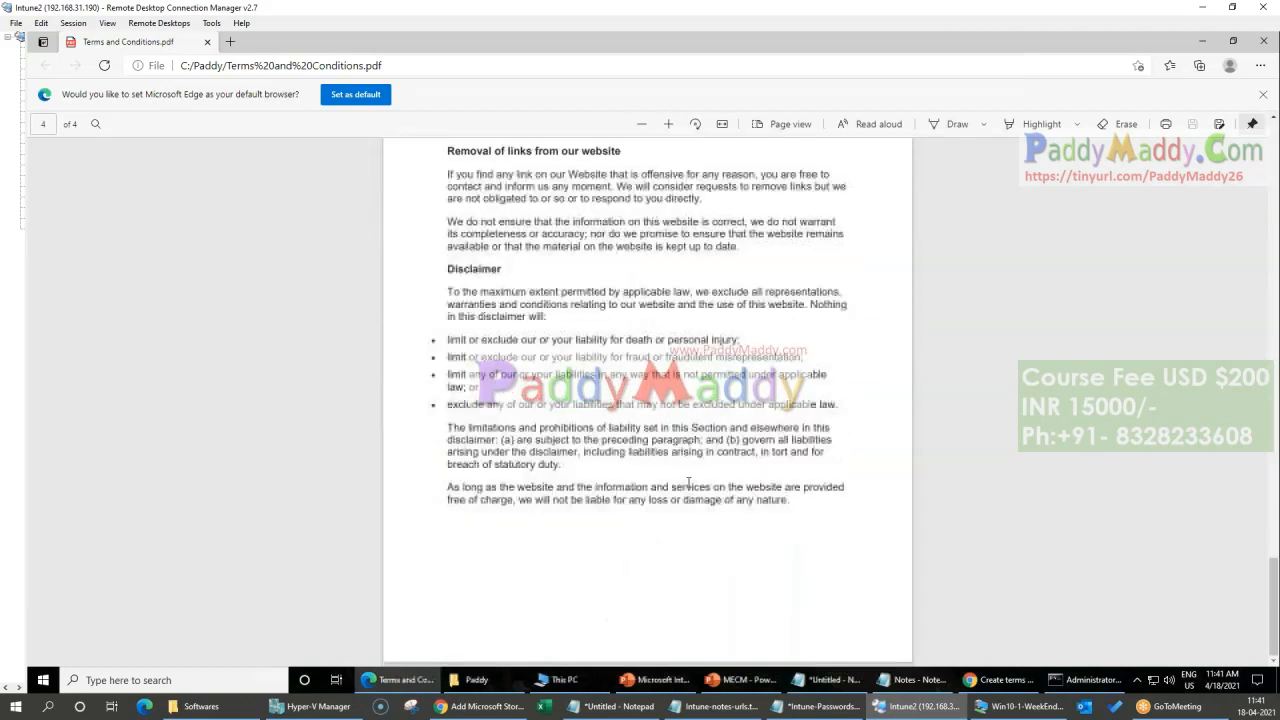
{"action": "left_click", "coordinate": [796, 503], "text": "shift"}
{"action": "left_click", "coordinate": [789, 500], "text": "shift"}
{"action": "key", "text": "ctrl+c"}
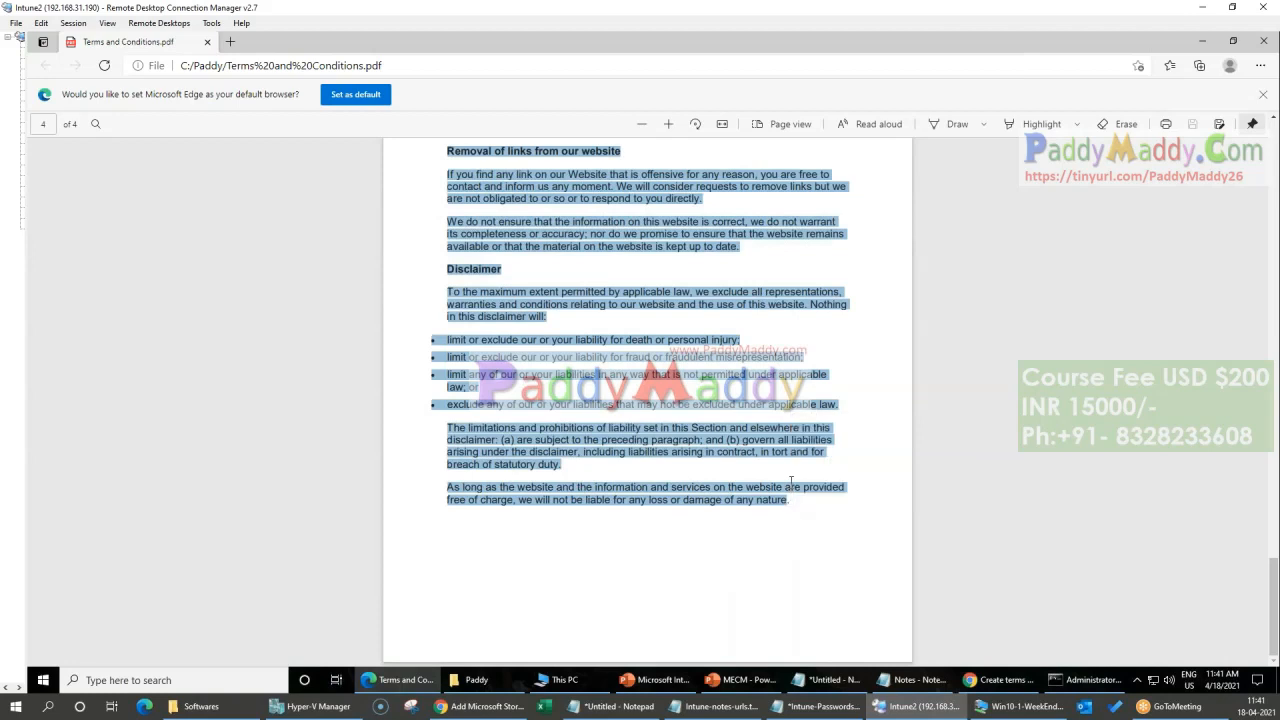
Step: Switch to Endpoint Manager in Chrome, name the new policy "Terms and Conditions", and paste the copied text as its terms and conditions
{"action": "left_click", "coordinate": [983, 681]}
{"action": "left_click", "coordinate": [490, 256]}
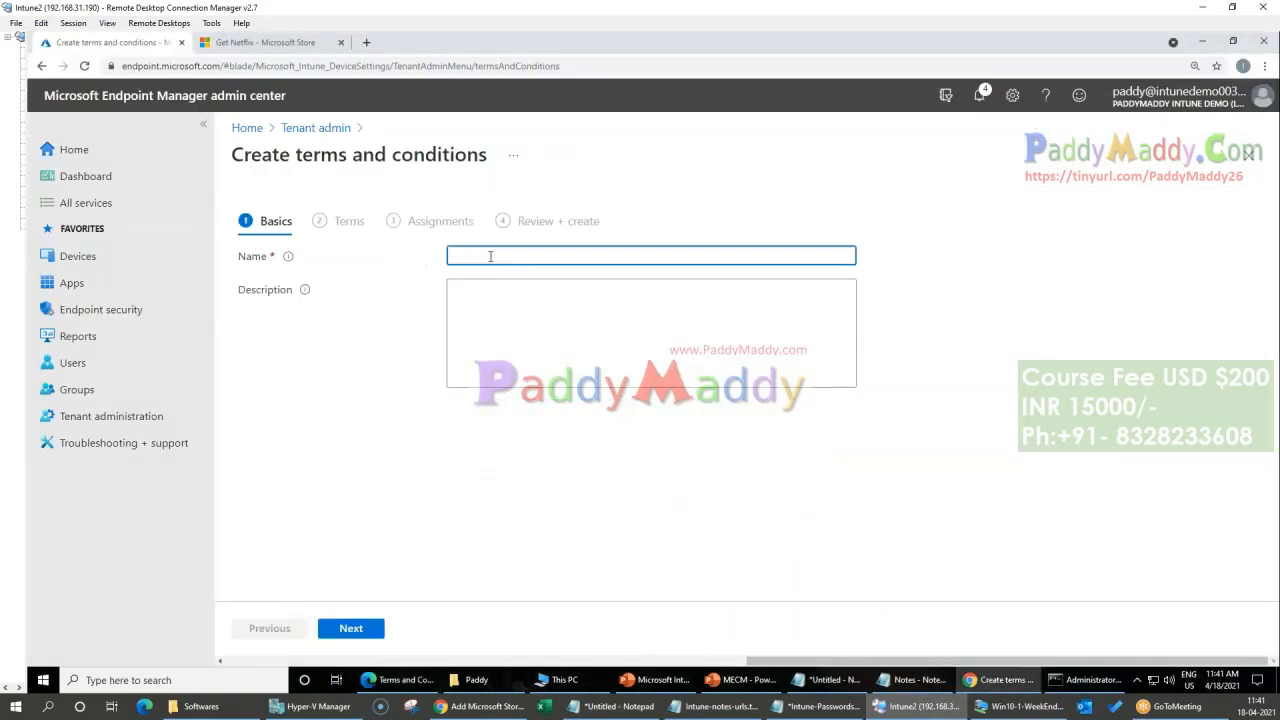
{"action": "type", "text": "Terms and Conduitions"}
{"action": "left_click", "coordinate": [378, 630]}
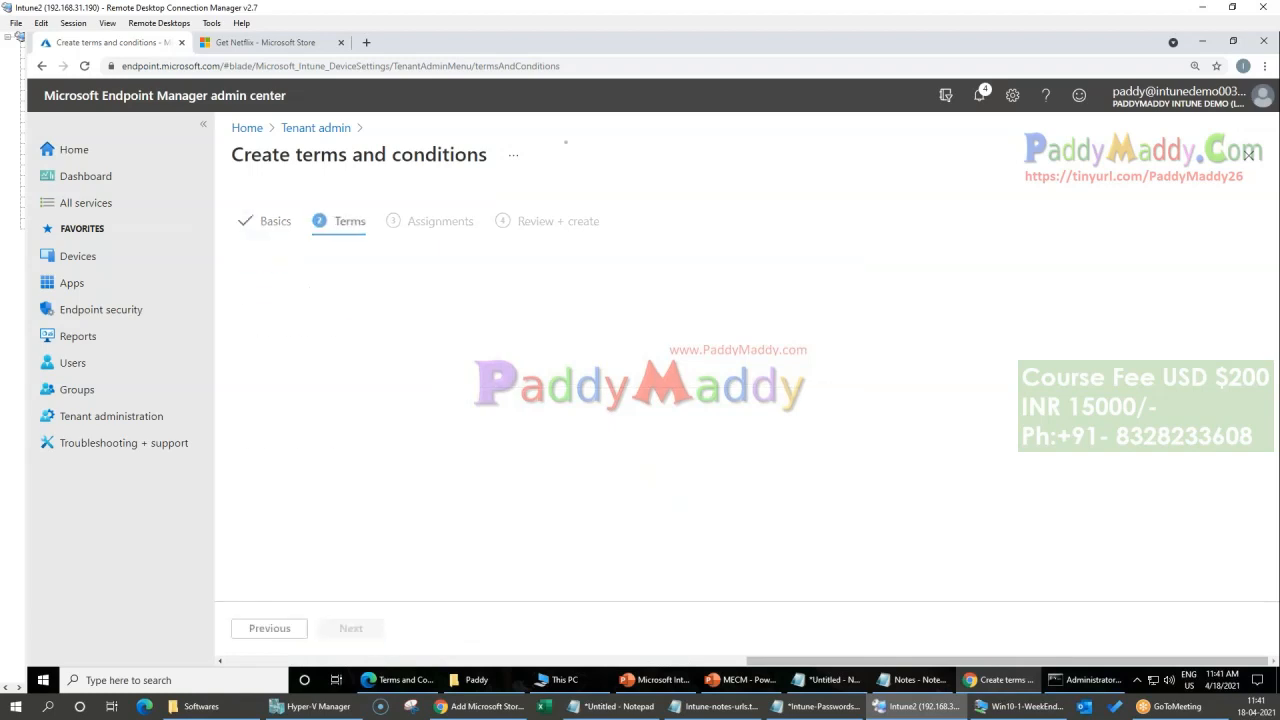
{"action": "left_click", "coordinate": [541, 370]}
{"action": "key", "text": "ctrl+v"}
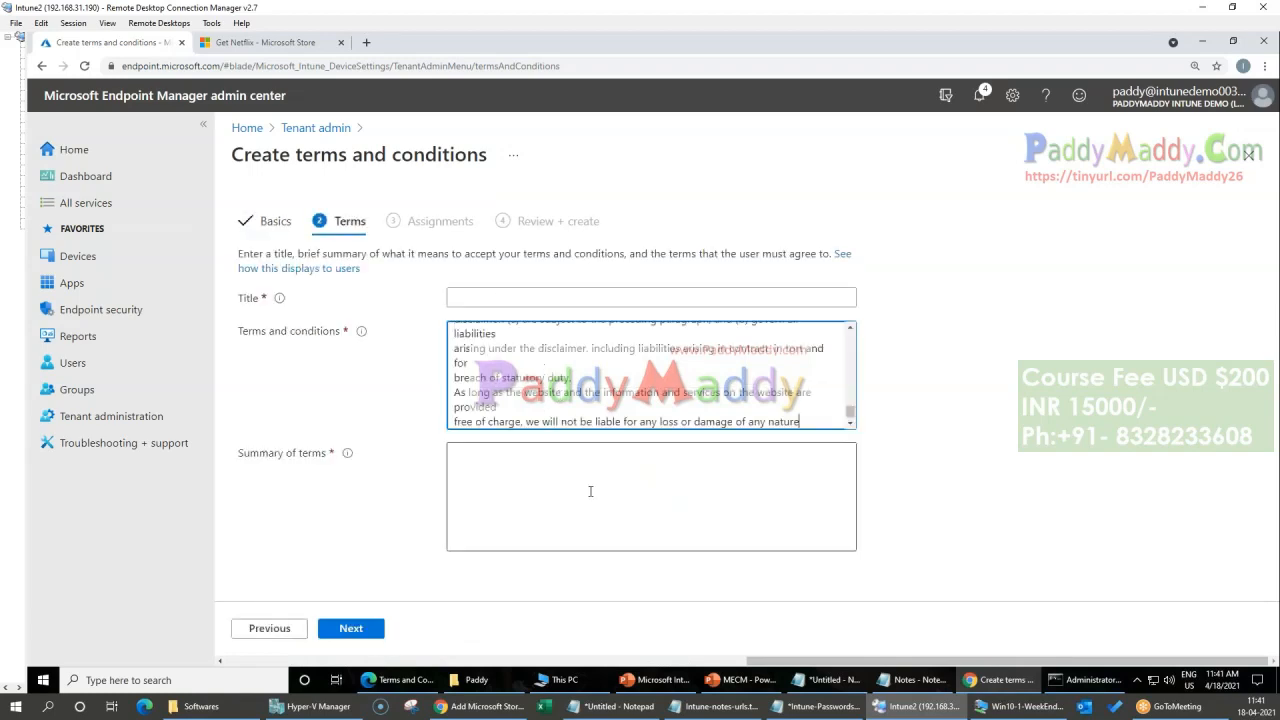
{"action": "left_click", "coordinate": [594, 495]}
{"action": "key", "text": "ctrl+v"}
{"action": "left_click", "coordinate": [550, 354]}
{"action": "left_click", "coordinate": [695, 515]}
{"action": "key", "text": "ctrl+a"}
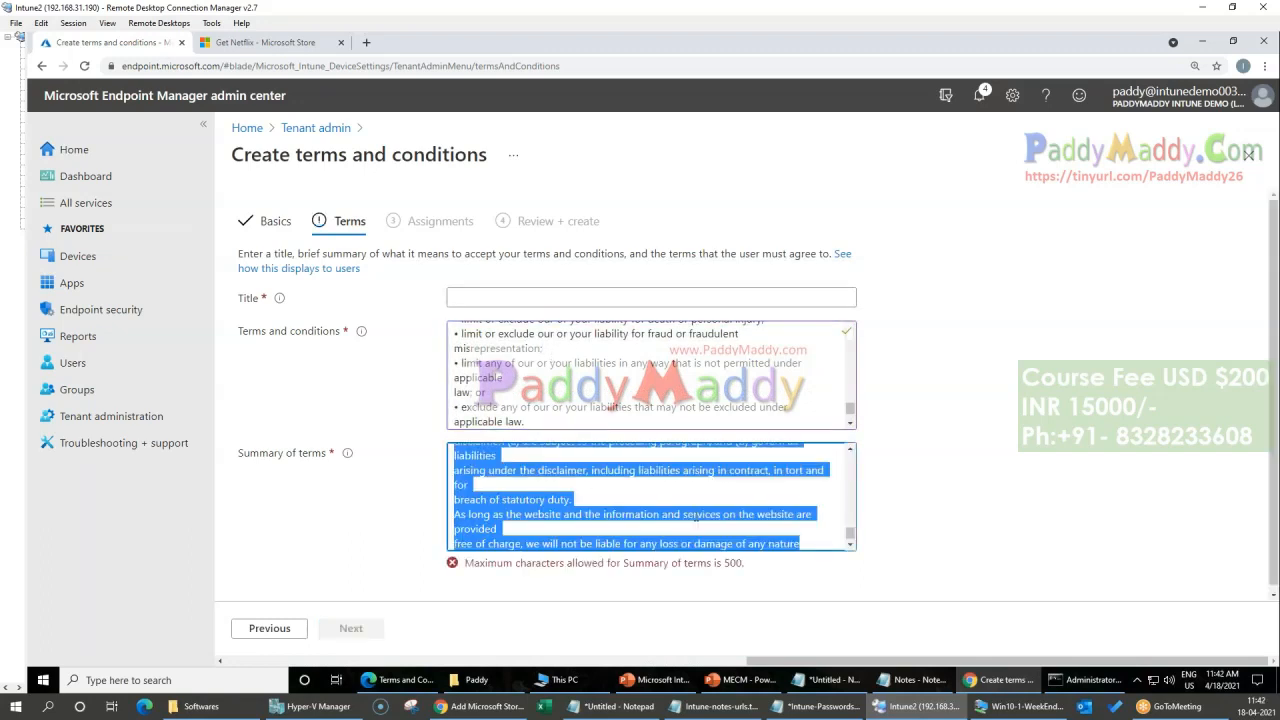
{"action": "key", "text": "shift+Up"}
{"action": "key", "text": "ctrl+a"}
{"action": "key", "text": "Delete"}
Step: Copy the opening part of the terms, from the beginning through the Cookies heading, into the summary of terms
{"action": "left_click", "coordinate": [613, 385]}
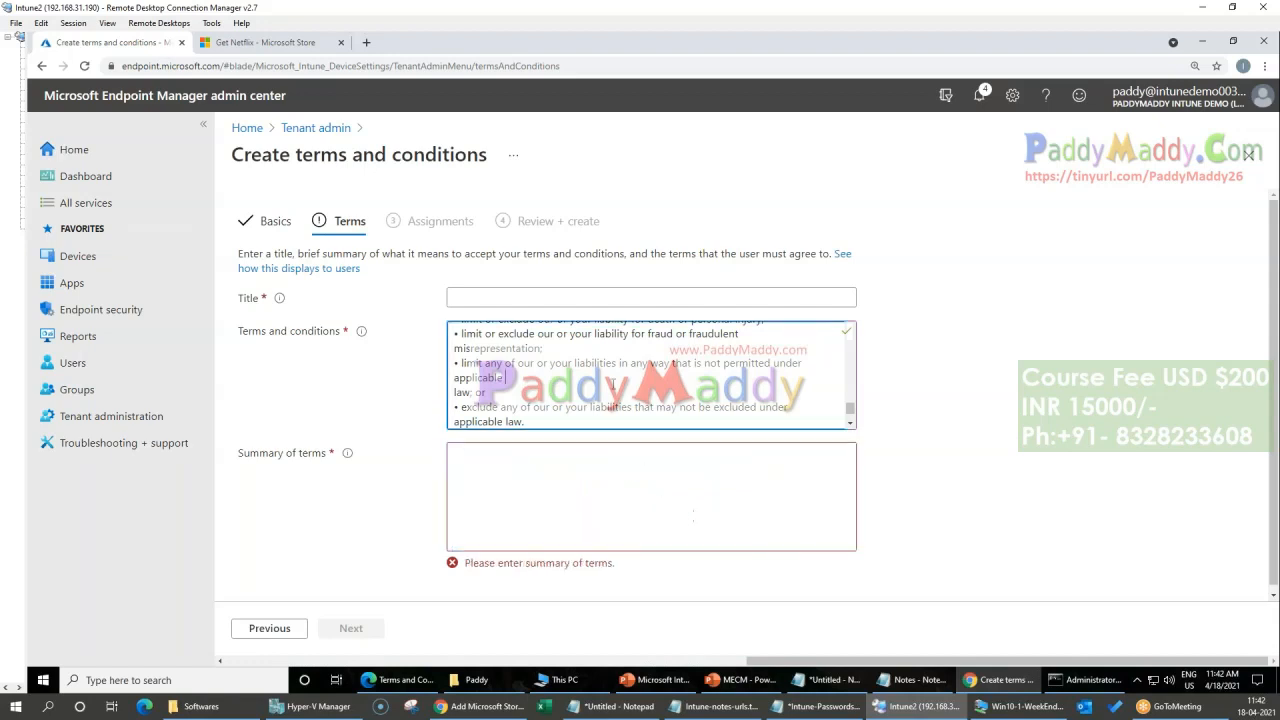
{"action": "key", "text": "ctrl+Home"}
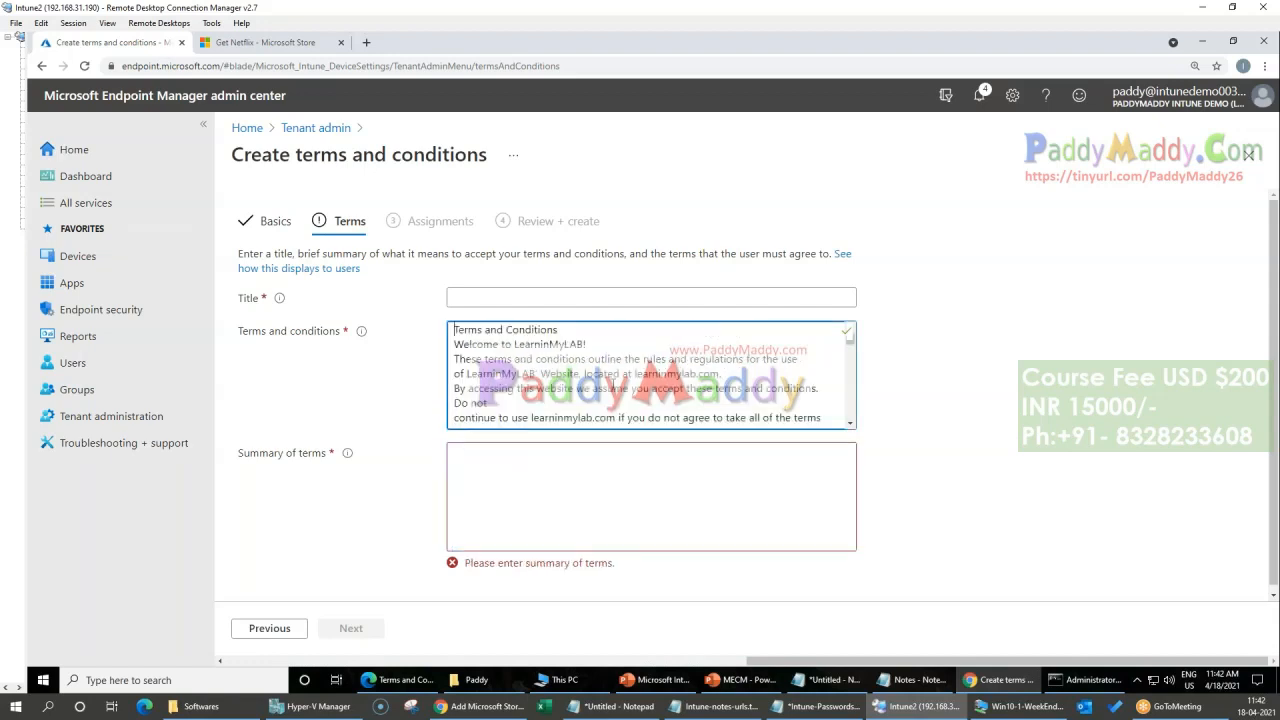
{"action": "key", "text": "shift+Down"}
{"action": "key", "text": "shift+Down"}
{"action": "key", "text": "shift+Down"}
{"action": "key", "text": "shift+Down"}
{"action": "key", "text": "shift+Down"}
{"action": "key", "text": "shift+Down"}
{"action": "key", "text": "shift+Down"}
{"action": "key", "text": "shift+Down"}
{"action": "key", "text": "shift+Down"}
{"action": "key", "text": "shift+Down"}
{"action": "key", "text": "shift+Down"}
{"action": "key", "text": "shift+Down"}
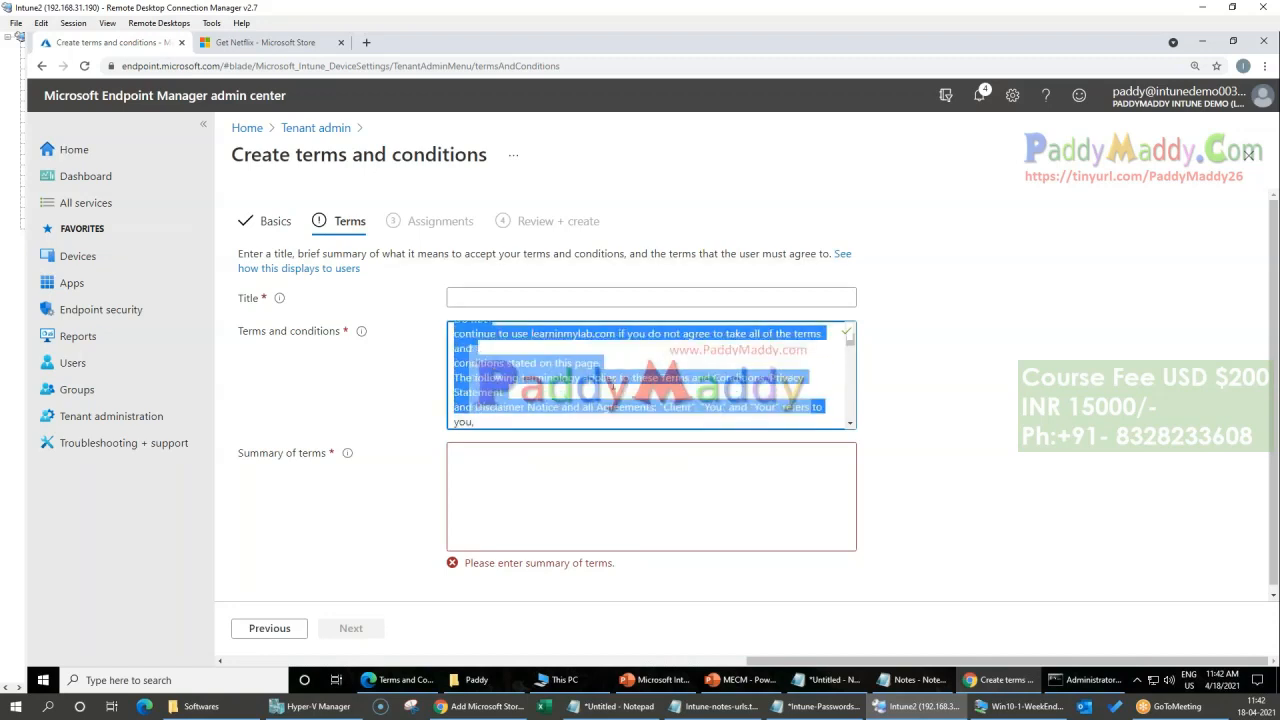
{"action": "key", "text": "shift+Down"}
{"action": "key", "text": "shift+Down"}
{"action": "key", "text": "shift+Down"}
{"action": "key", "text": "shift+Down"}
{"action": "key", "text": "shift+Down"}
{"action": "key", "text": "shift+Down"}
{"action": "key", "text": "shift+Down"}
{"action": "key", "text": "shift+Down"}
{"action": "key", "text": "shift+Down"}
{"action": "key", "text": "shift+Down"}
{"action": "key", "text": "shift+Down"}
{"action": "key", "text": "shift+Down"}
{"action": "key", "text": "shift+Down"}
{"action": "key", "text": "shift+Down"}
{"action": "key", "text": "shift+Down"}
{"action": "key", "text": "shift+Down"}
{"action": "key", "text": "shift+Down"}
{"action": "key", "text": "shift+Down"}
{"action": "key", "text": "shift+Down"}
{"action": "key", "text": "shift+Down"}
{"action": "key", "text": "shift+Up"}
{"action": "key", "text": "ctrl+c"}
{"action": "left_click", "coordinate": [546, 474]}
{"action": "key", "text": "ctrl+v"}
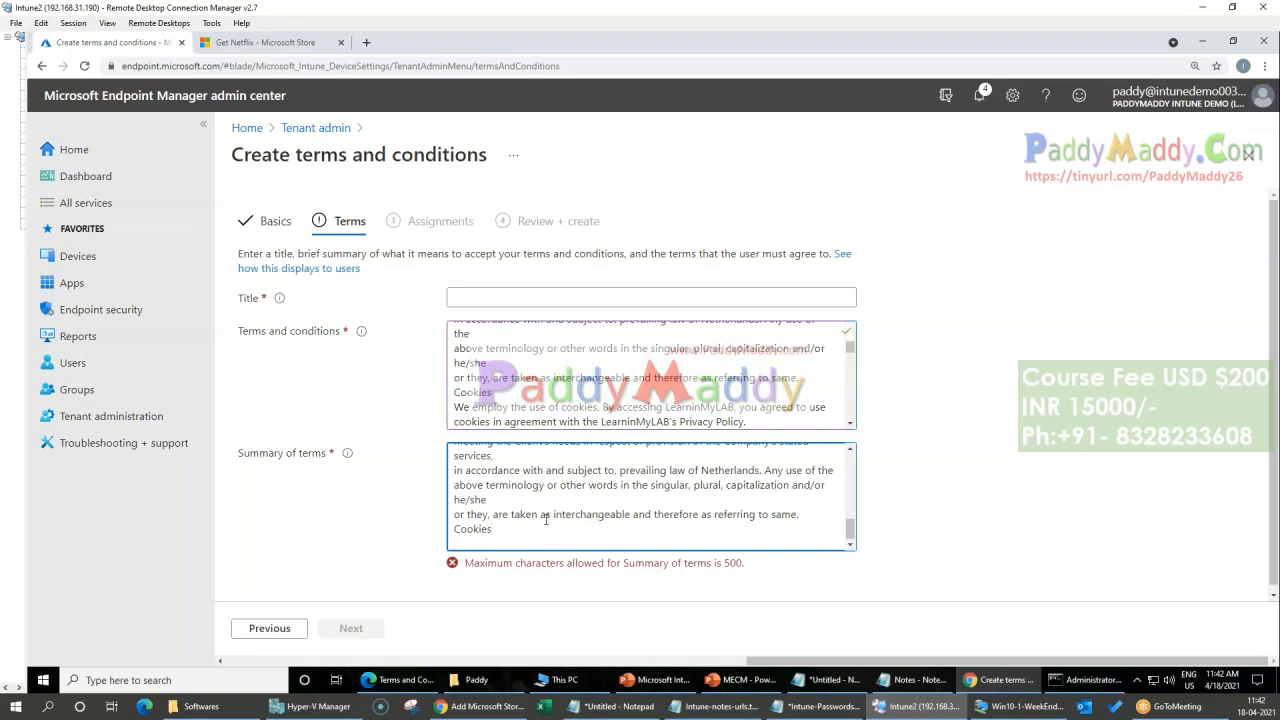
Step: Trim the summary of terms to fit 500 characters, ending it at "if you do not agree to take all of the terms."
{"action": "left_click_drag", "start_coordinate": [546, 530], "coordinate": [433, 487]}
{"action": "key", "text": "BackSpace"}
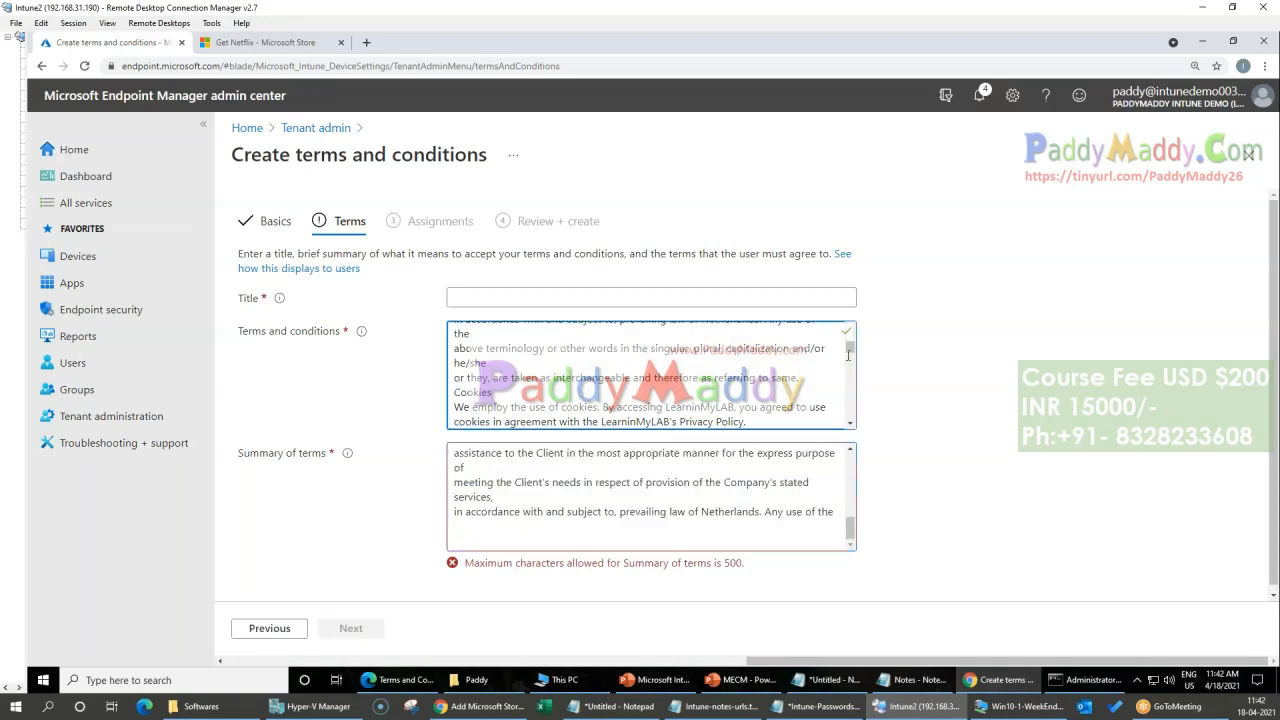
{"action": "left_click_drag", "start_coordinate": [551, 532], "coordinate": [392, 494]}
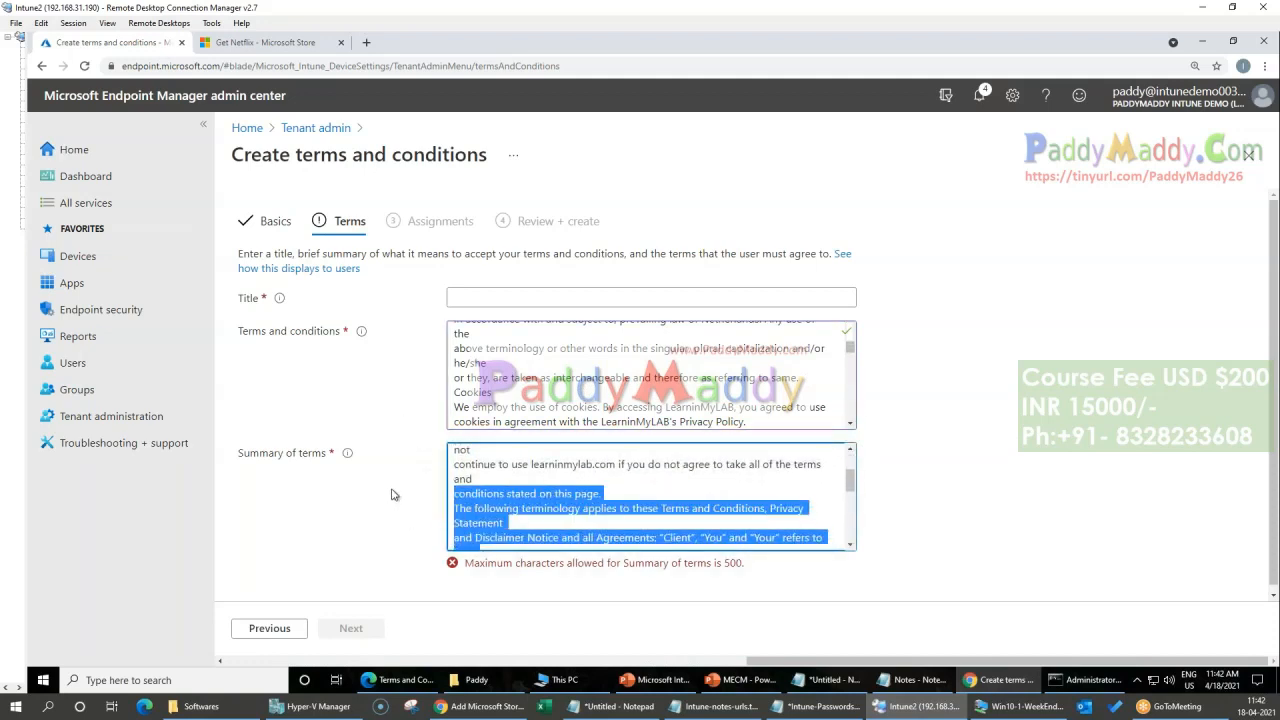
{"action": "key", "text": "BackSpace"}
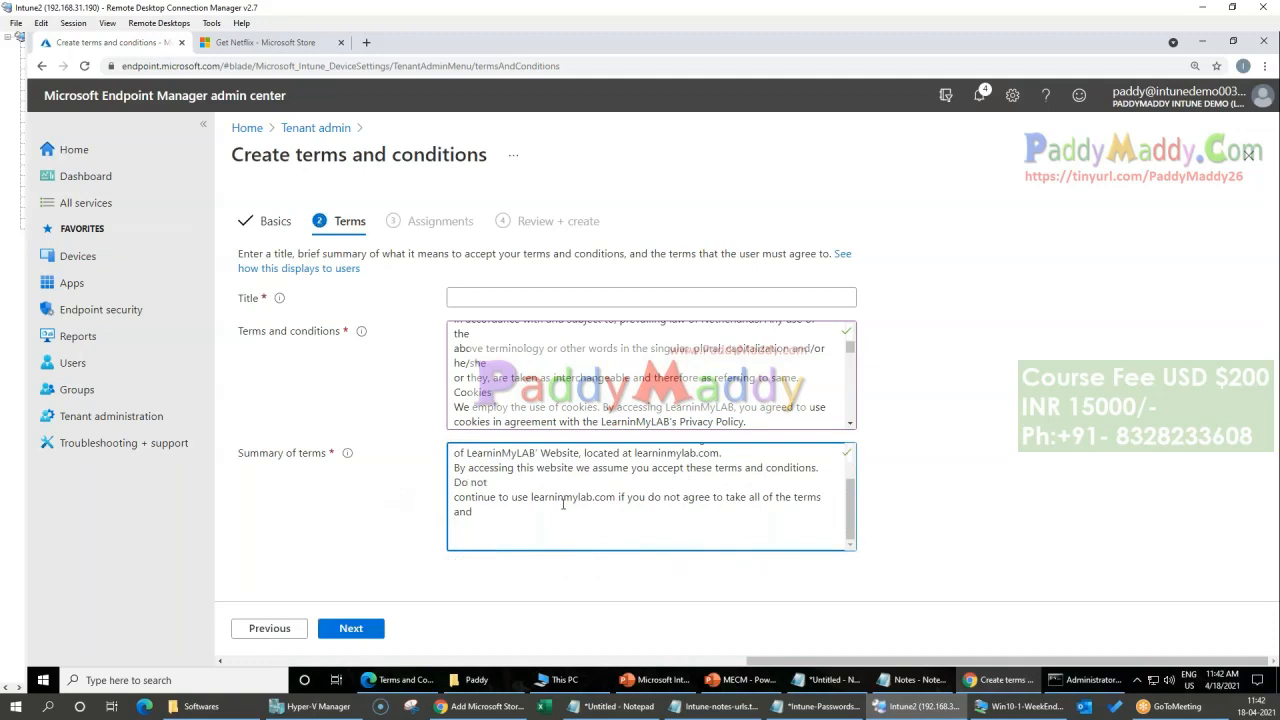
{"action": "key", "text": "BackSpace"}
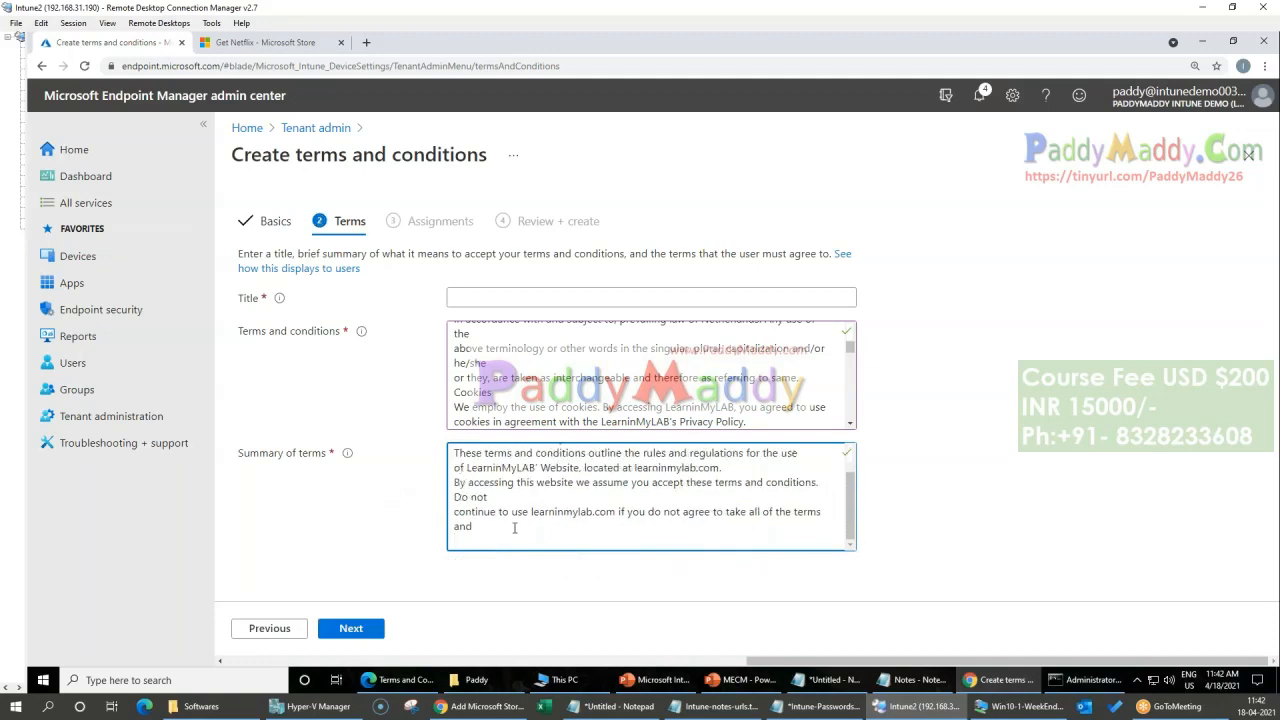
{"action": "key", "text": "BackSpace"}
{"action": "key", "text": "BackSpace"}
{"action": "key", "text": "BackSpace"}
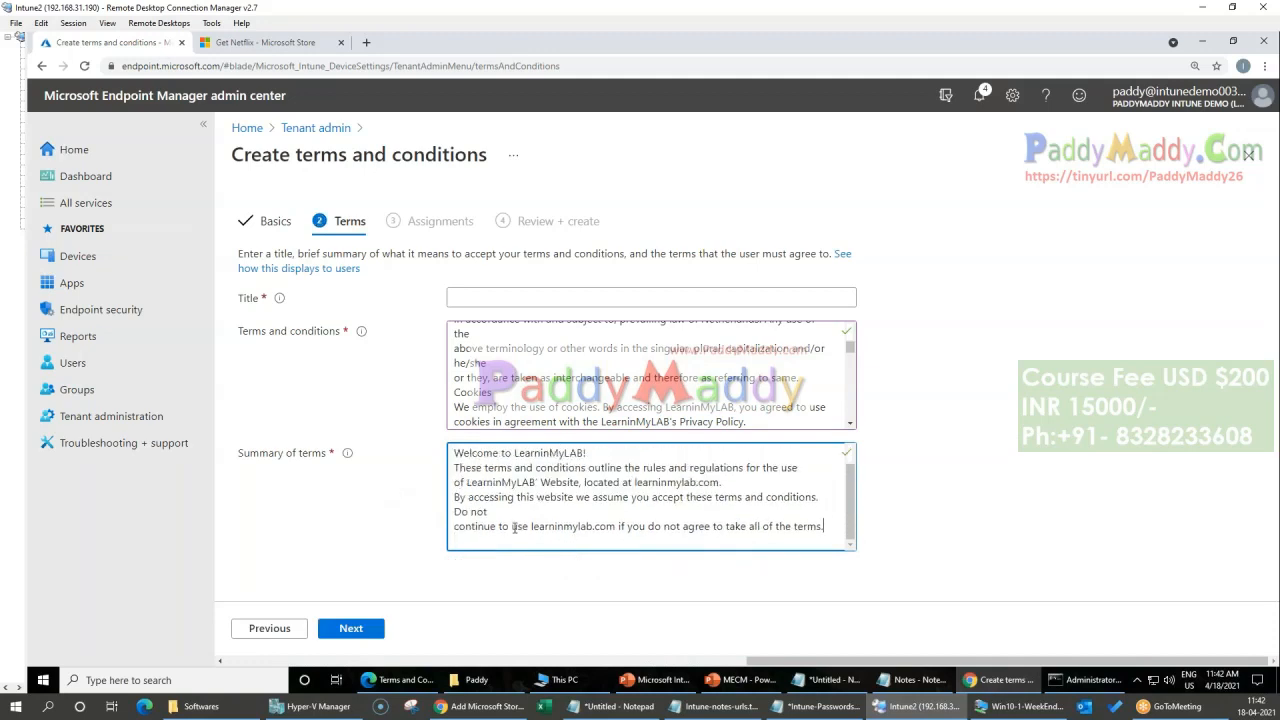
Step: Set the title of the terms to "All Users" and proceed to the assignments
{"action": "left_click", "coordinate": [355, 626]}
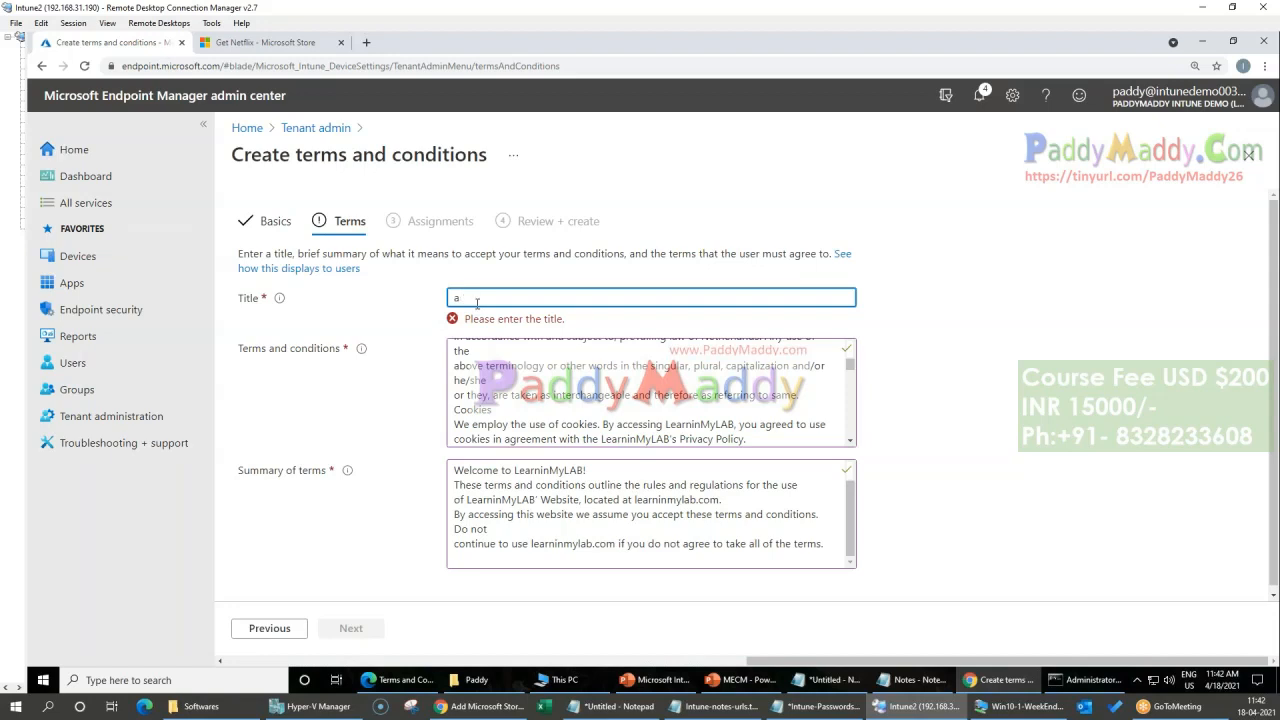
{"action": "type", "text": "All Users"}
{"action": "left_click", "coordinate": [368, 630]}
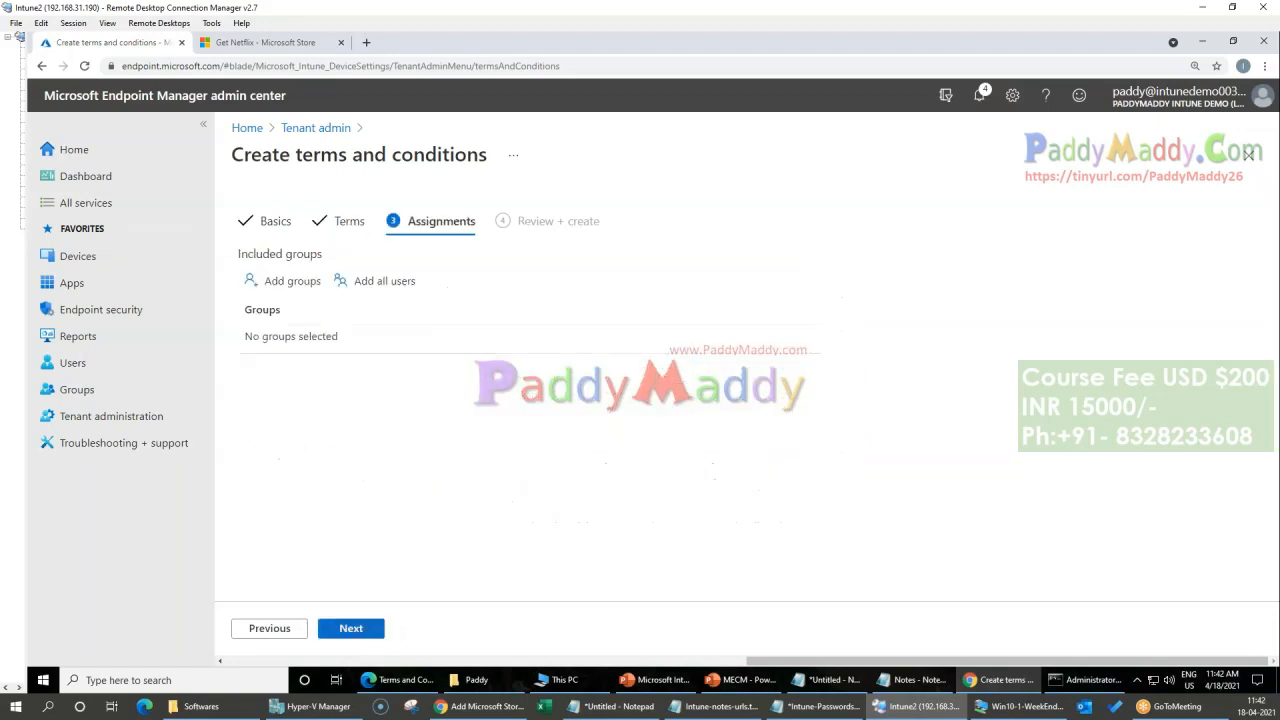
Step: Return to the terms and replace the title with "Learn in My LAb Terms and Conditions"
{"action": "left_click", "coordinate": [251, 634]}
{"action": "left_click_drag", "start_coordinate": [502, 300], "coordinate": [298, 308]}
{"action": "double_click", "coordinate": [290, 154]}
{"action": "left_click", "coordinate": [309, 154]}
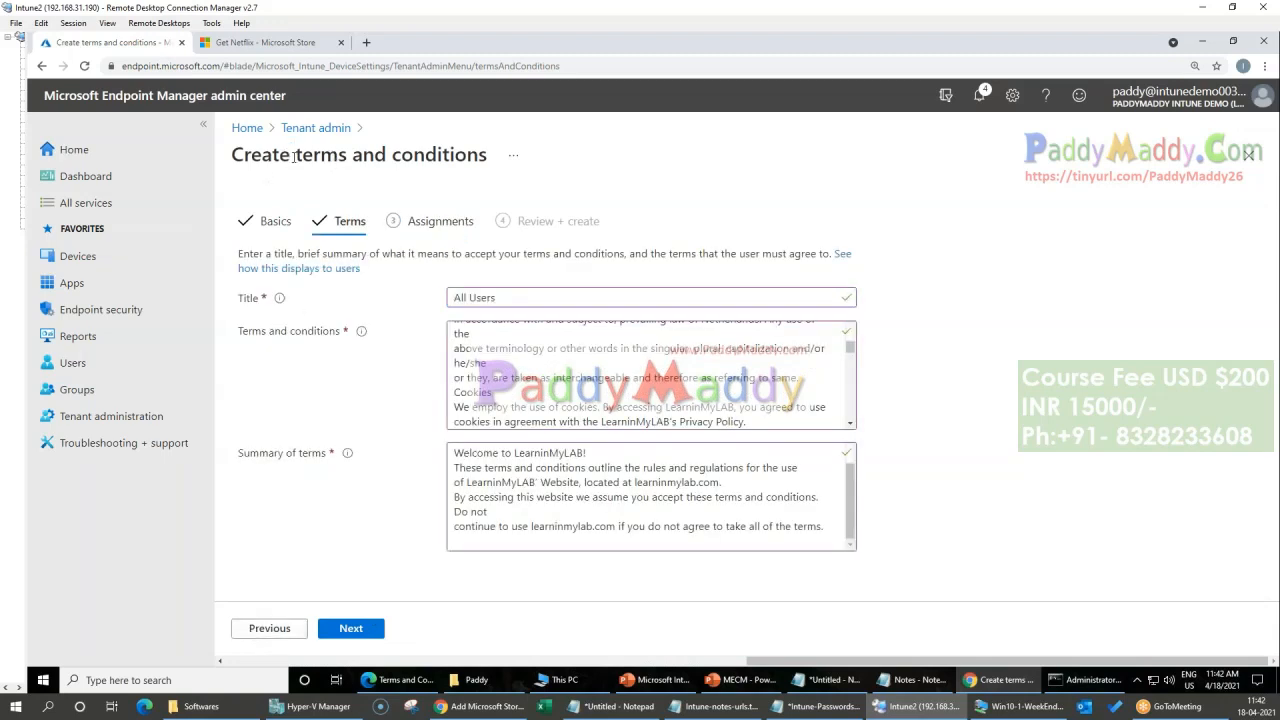
{"action": "left_click_drag", "start_coordinate": [534, 297], "coordinate": [205, 283]}
{"action": "type", "text": "learn"}
{"action": "key", "text": "Home"}
{"action": "key", "text": "Delete"}
{"action": "type", "text": "L"}
{"action": "type", "text": " in My LAb T3e"}
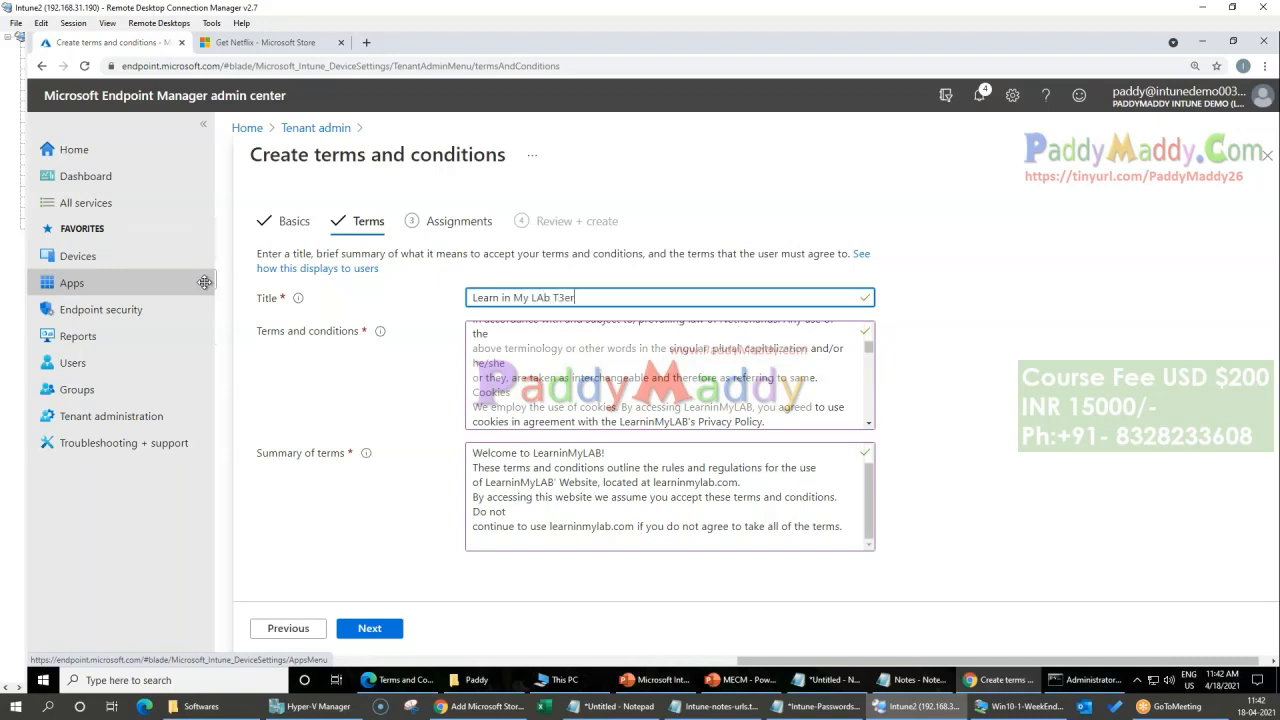
{"action": "type", "text": "mm and Conditions"}
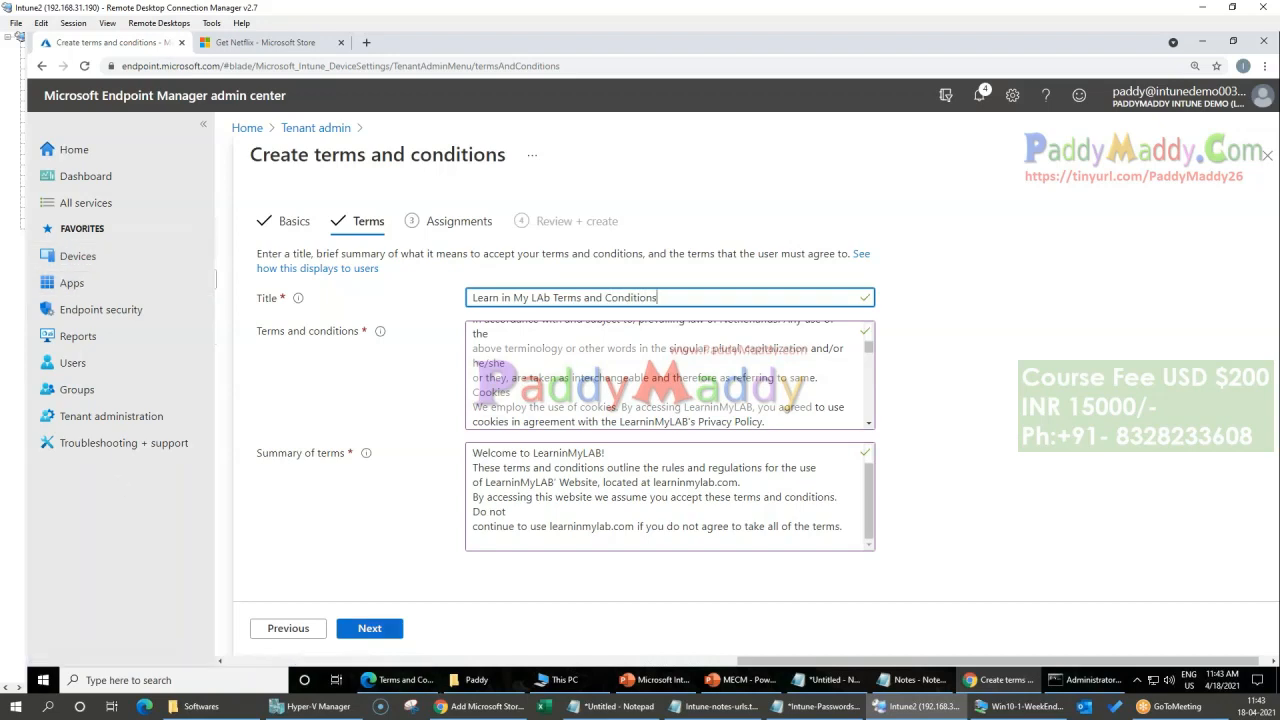
Step: Assign the terms and conditions to all users and create the policy
{"action": "left_click", "coordinate": [390, 630]}
{"action": "left_click", "coordinate": [401, 283]}
{"action": "left_click", "coordinate": [385, 629]}
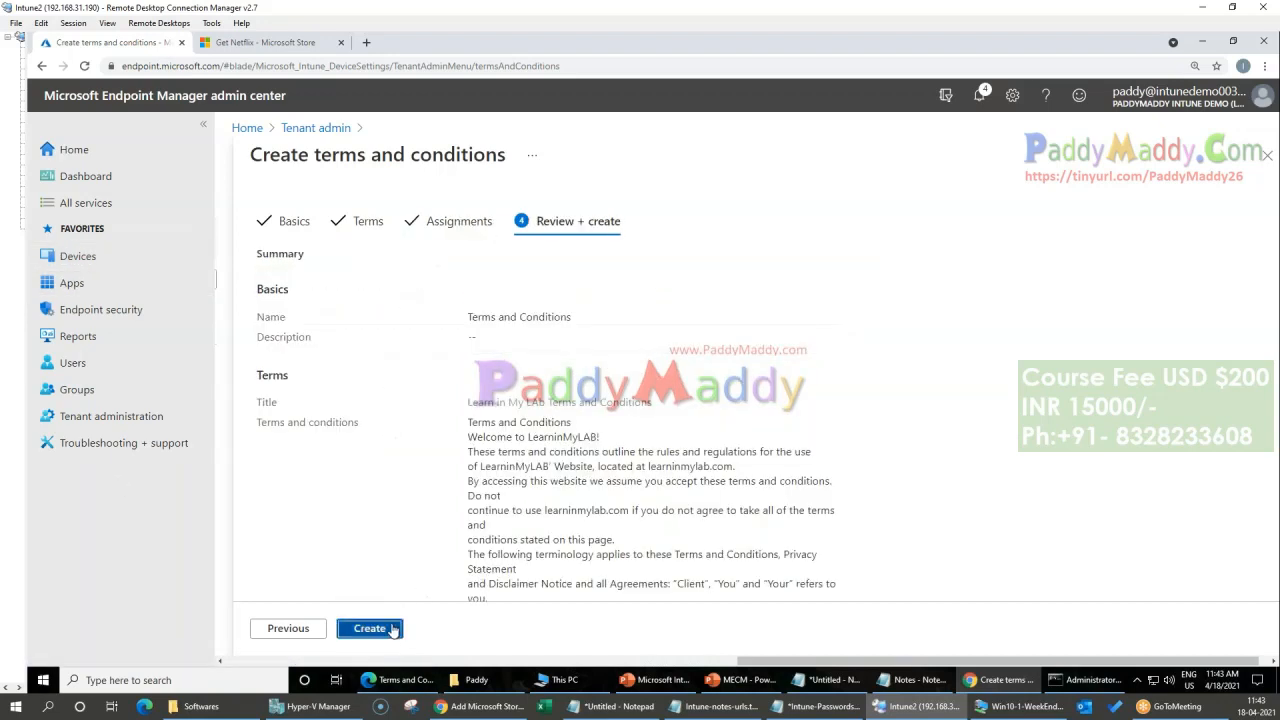
{"action": "left_click", "coordinate": [393, 629]}
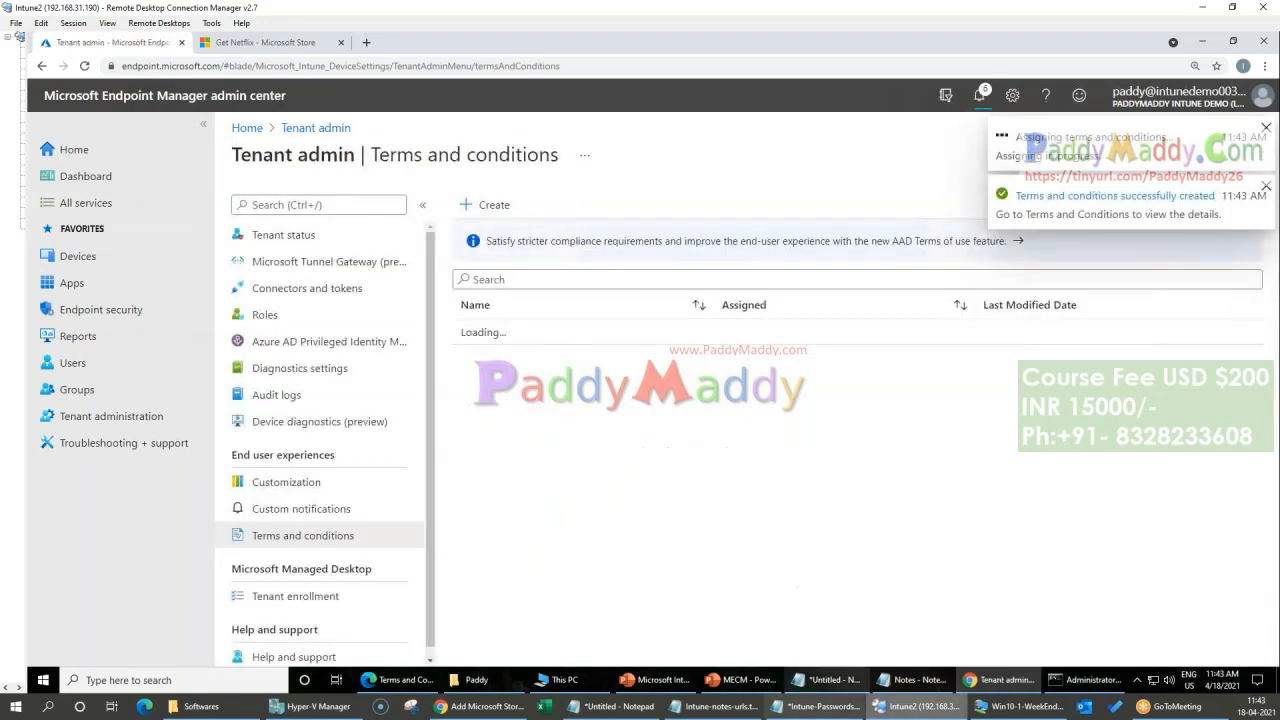
Step: Switch to the Win10-1-WeekEnd virtual machine, choose the other user sign-in, and enter the test user's work e-mail address
{"action": "left_click", "coordinate": [1015, 706]}
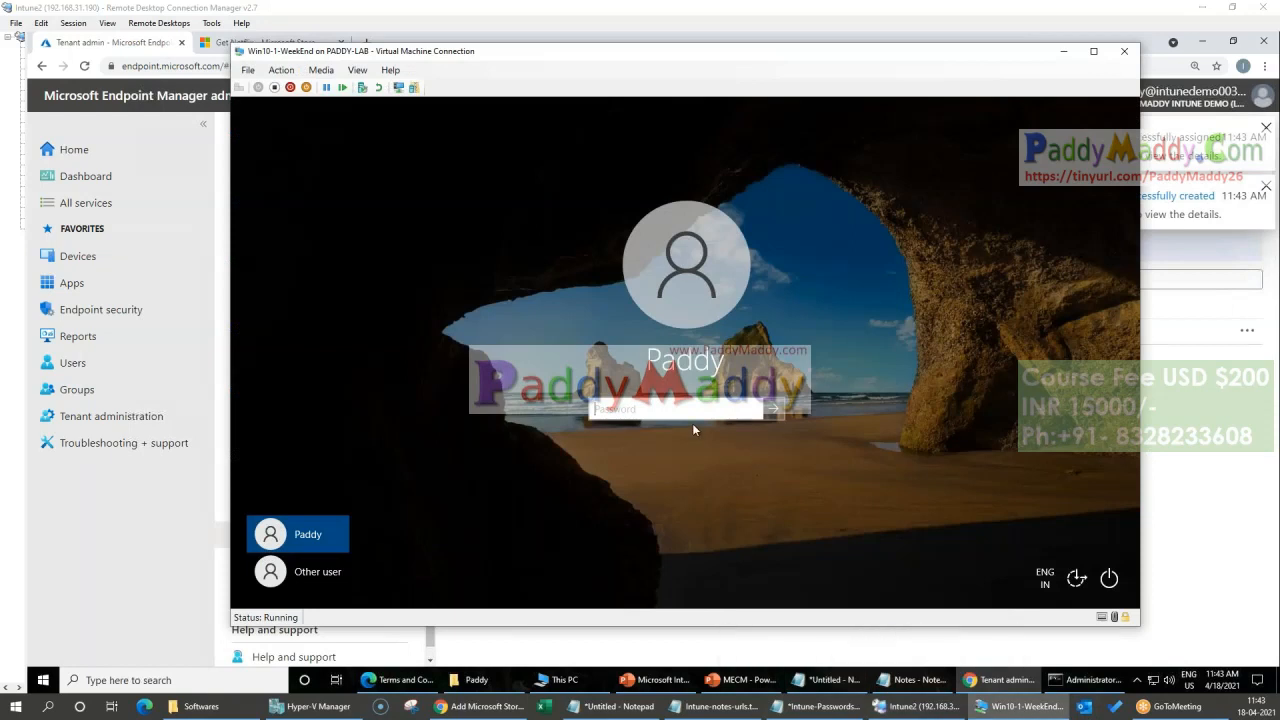
{"action": "left_click", "coordinate": [298, 571]}
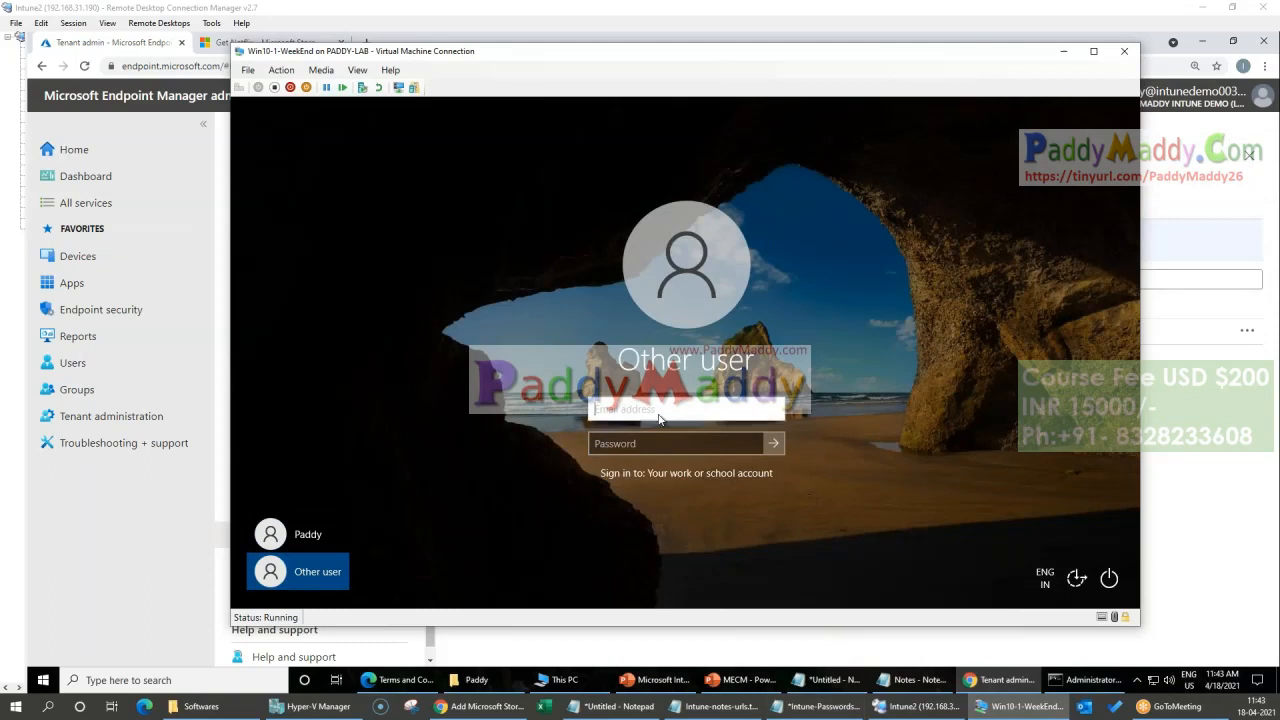
{"action": "left_click", "coordinate": [1225, 516]}
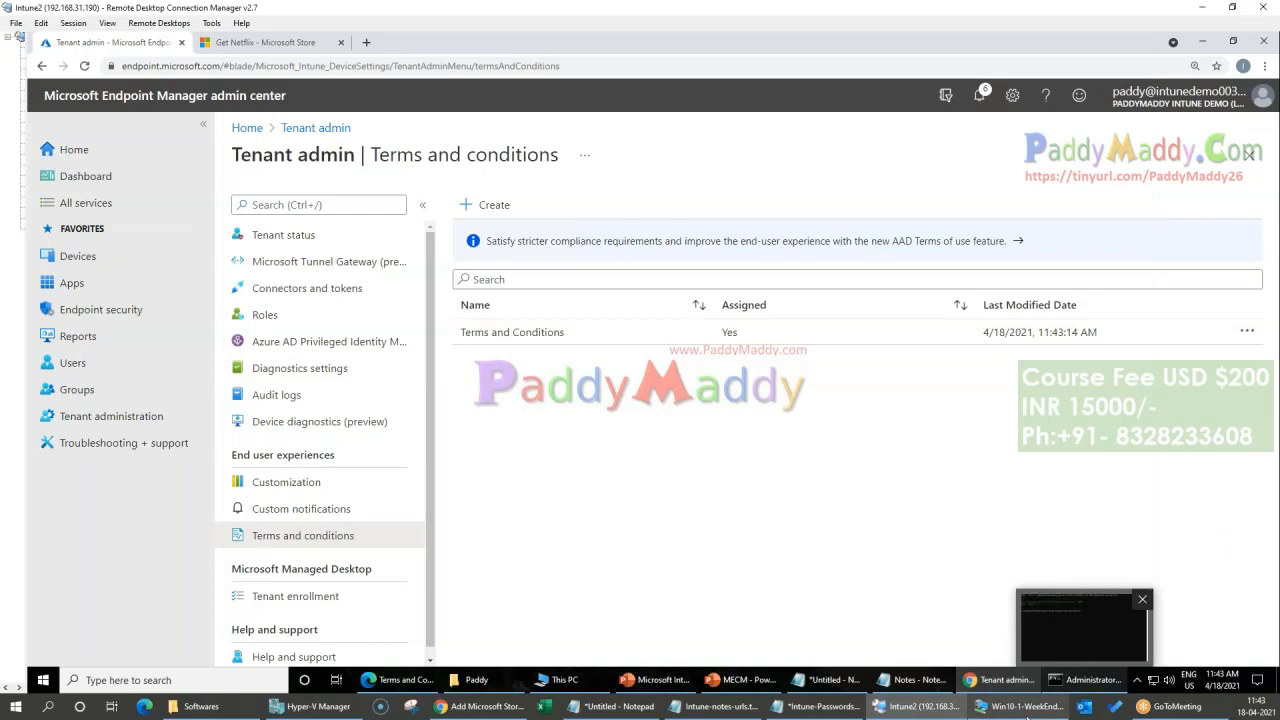
{"action": "left_click", "coordinate": [1015, 706]}
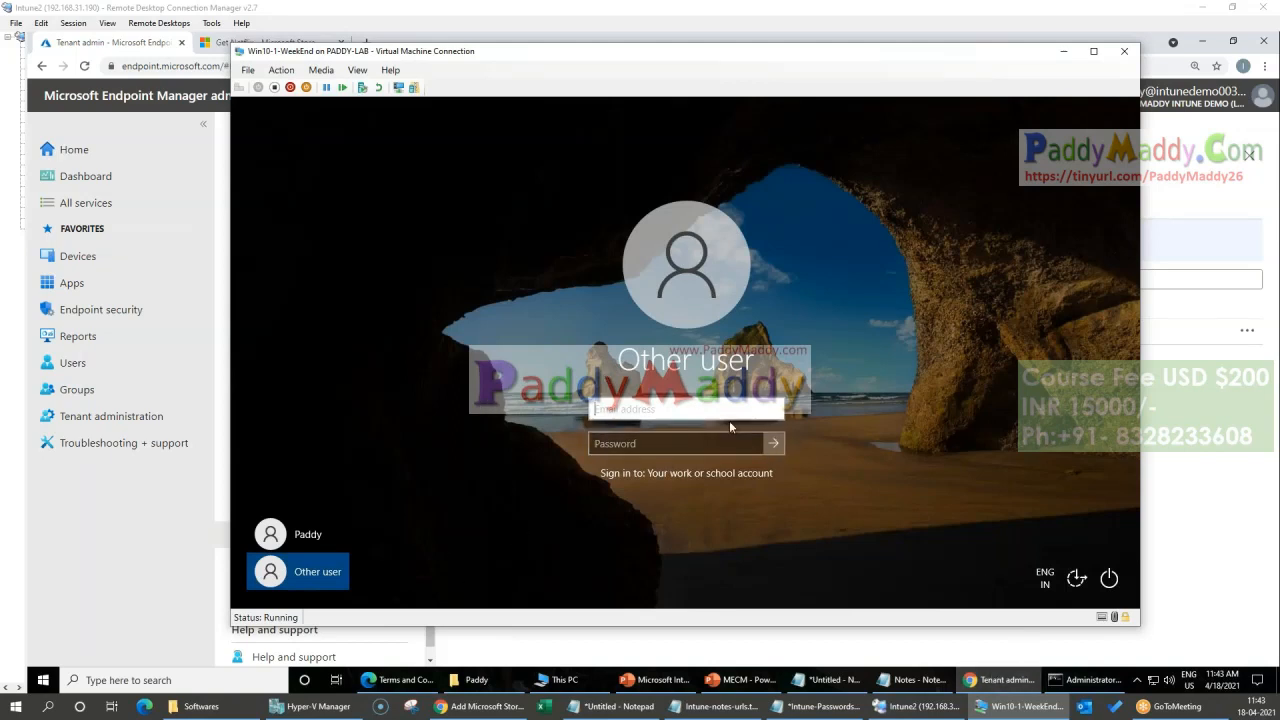
{"action": "key", "text": "Tab"}
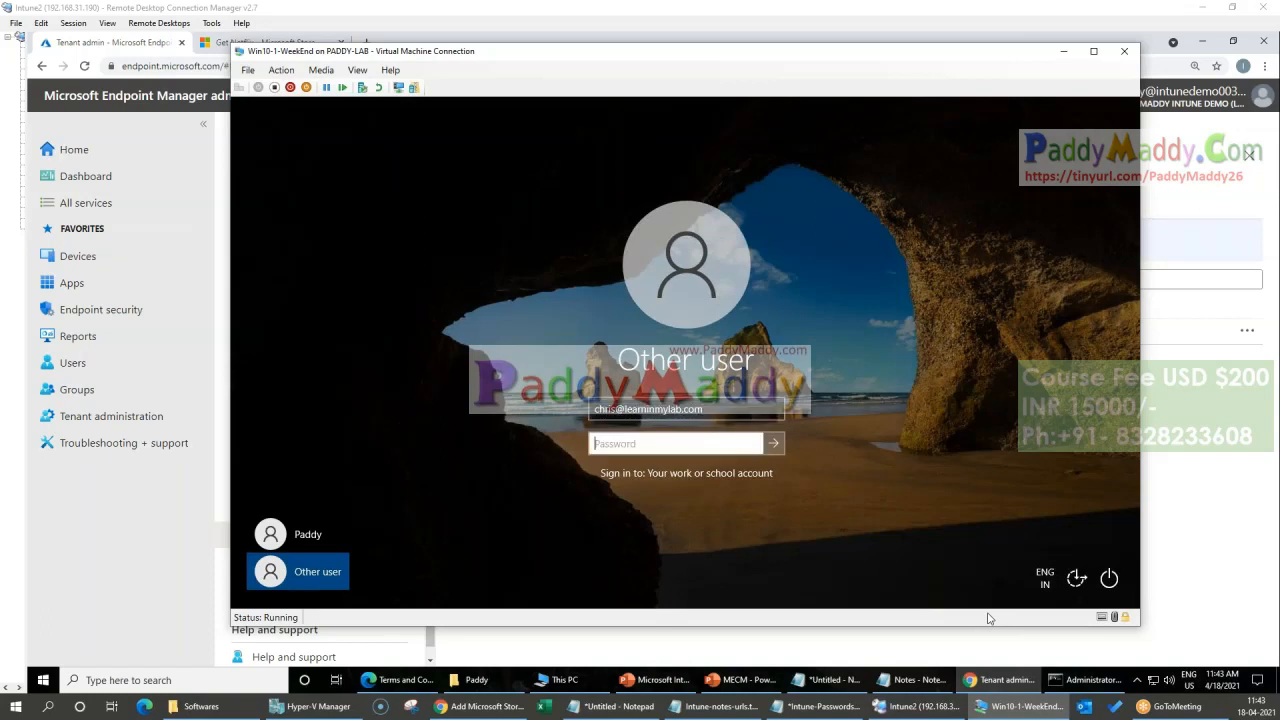
Step: Enter the test user's account password and sign in to the virtual machine
{"action": "left_click", "coordinate": [837, 708]}
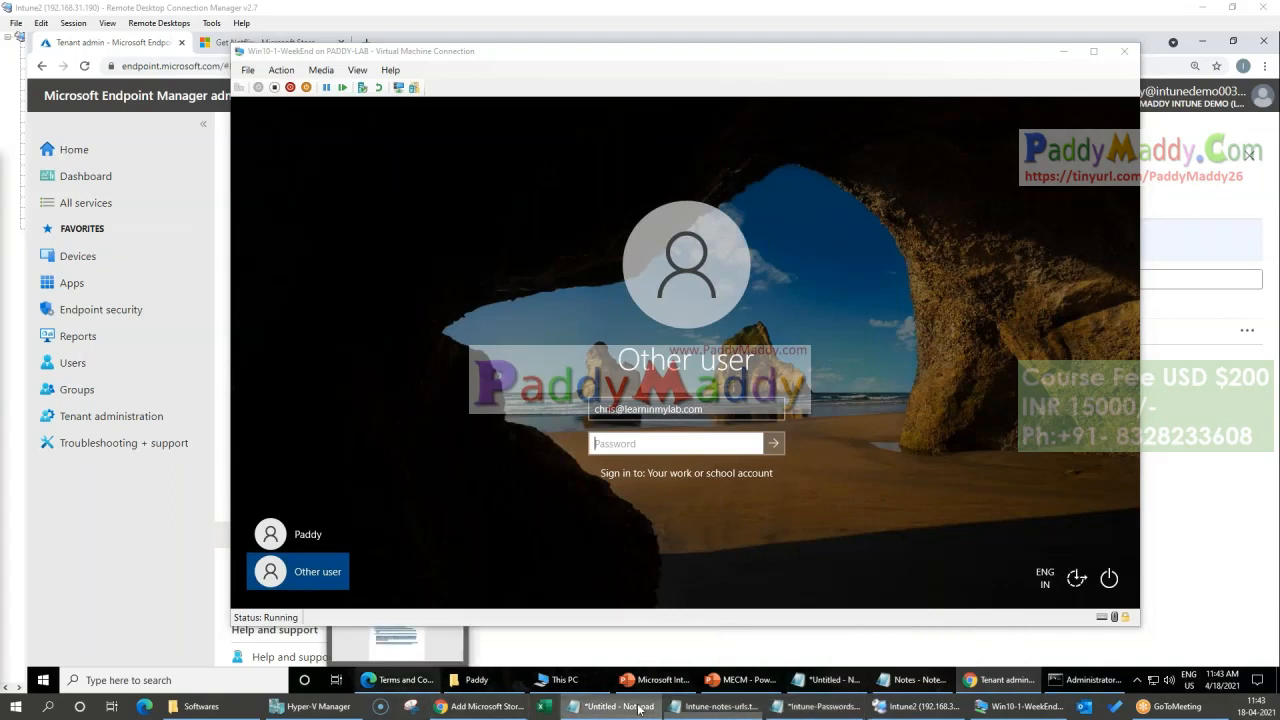
{"action": "left_click", "coordinate": [743, 453]}
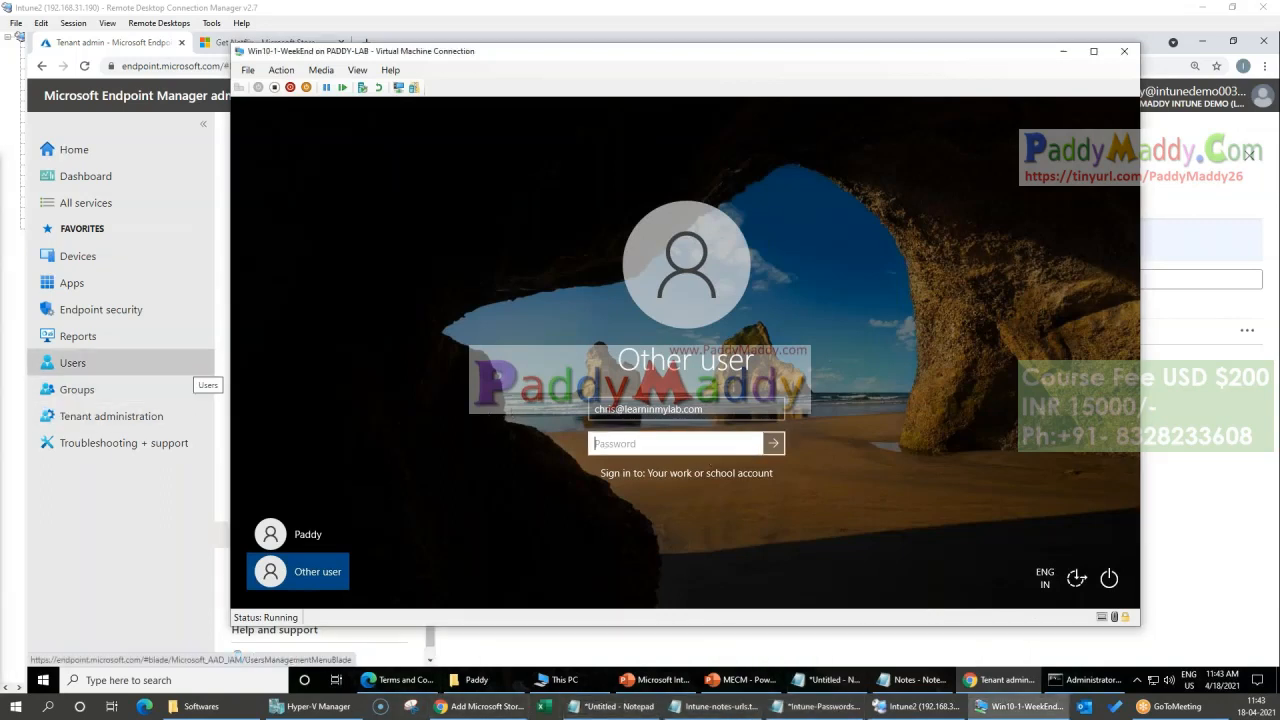
{"action": "type", "text": "••"}
{"action": "key", "text": "Return"}
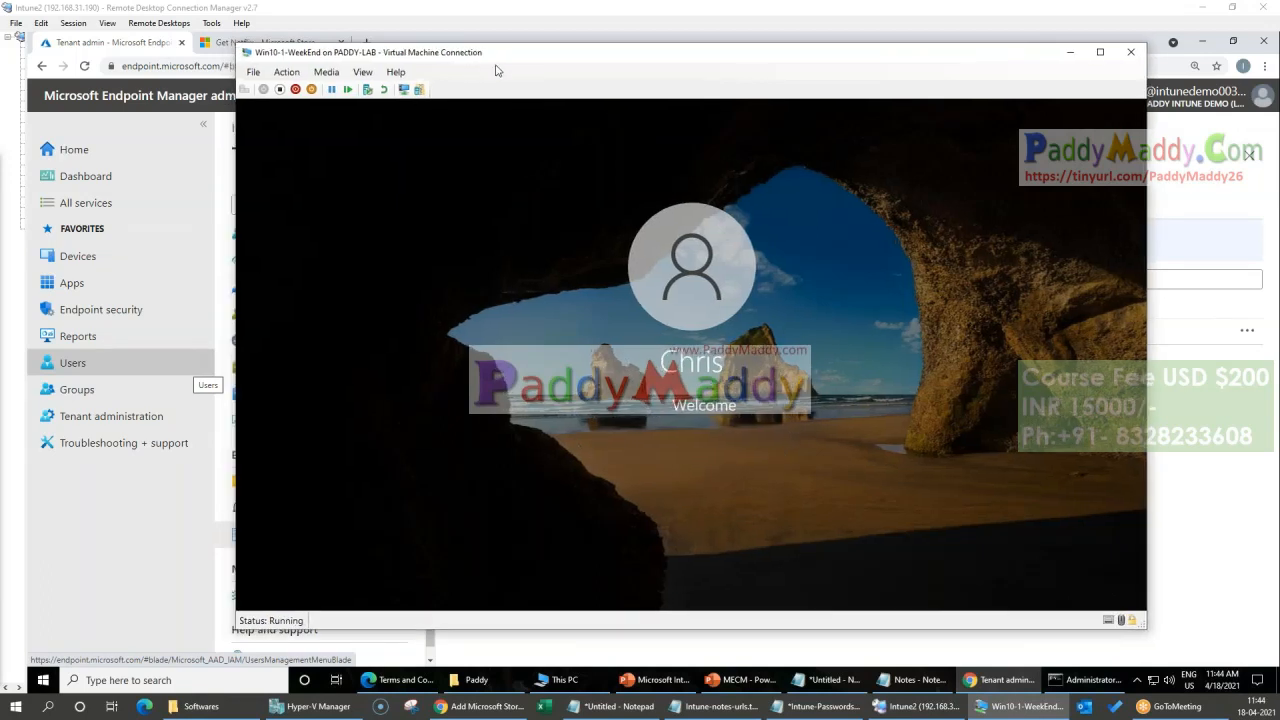
Step: Reposition the virtual machine window and look through the apps in its Start list
{"action": "left_click_drag", "start_coordinate": [483, 61], "coordinate": [525, 104]}
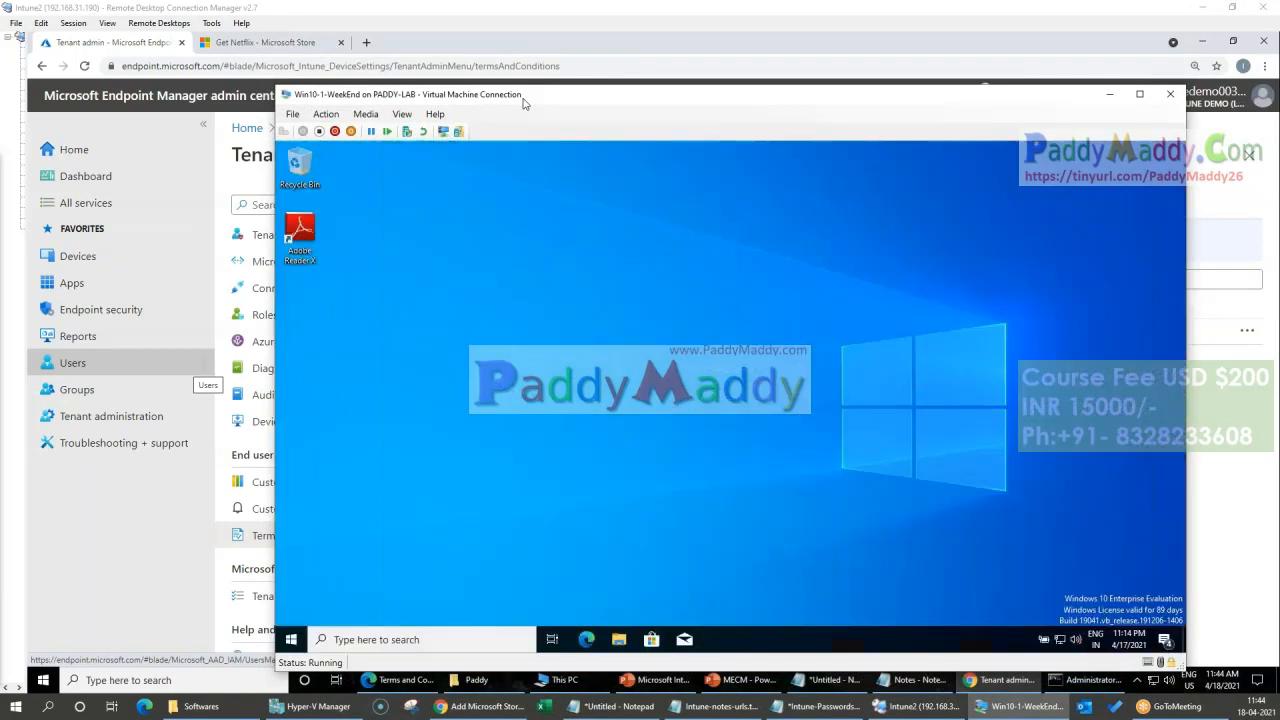
{"action": "left_click", "coordinate": [291, 639]}
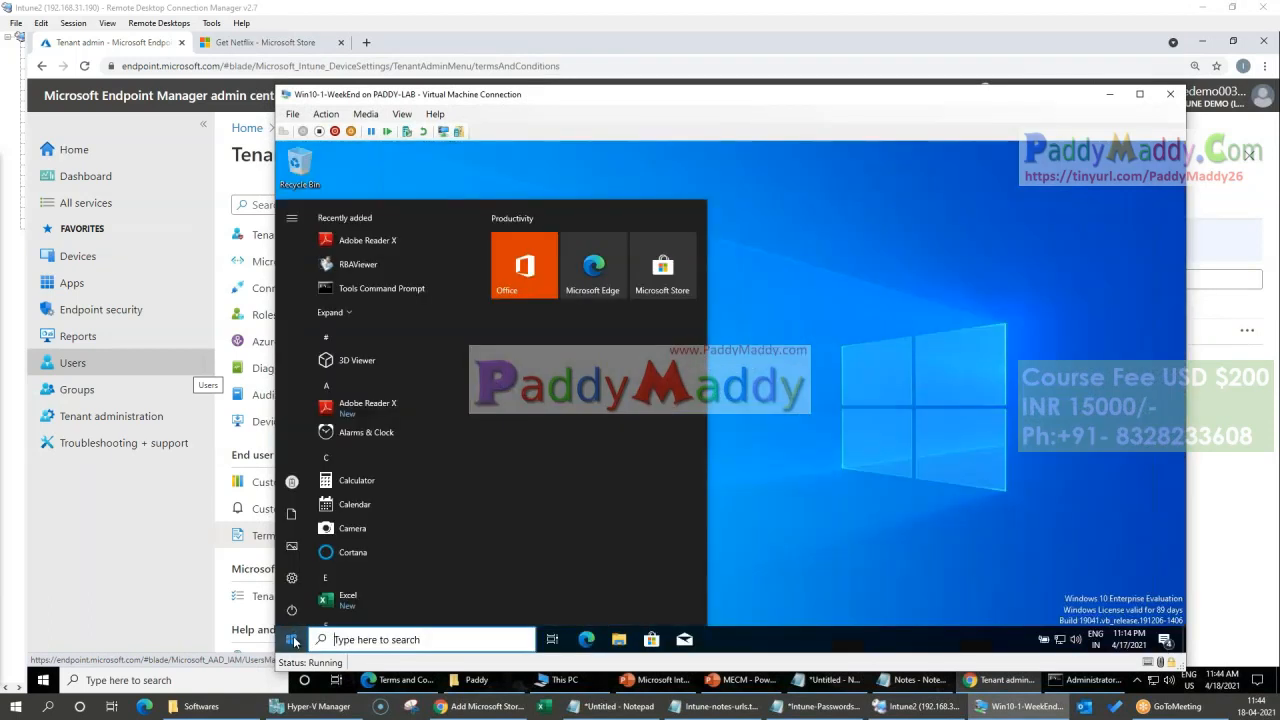
{"action": "scroll", "coordinate": [336, 357], "scroll_direction": "down", "scroll_amount": 15}
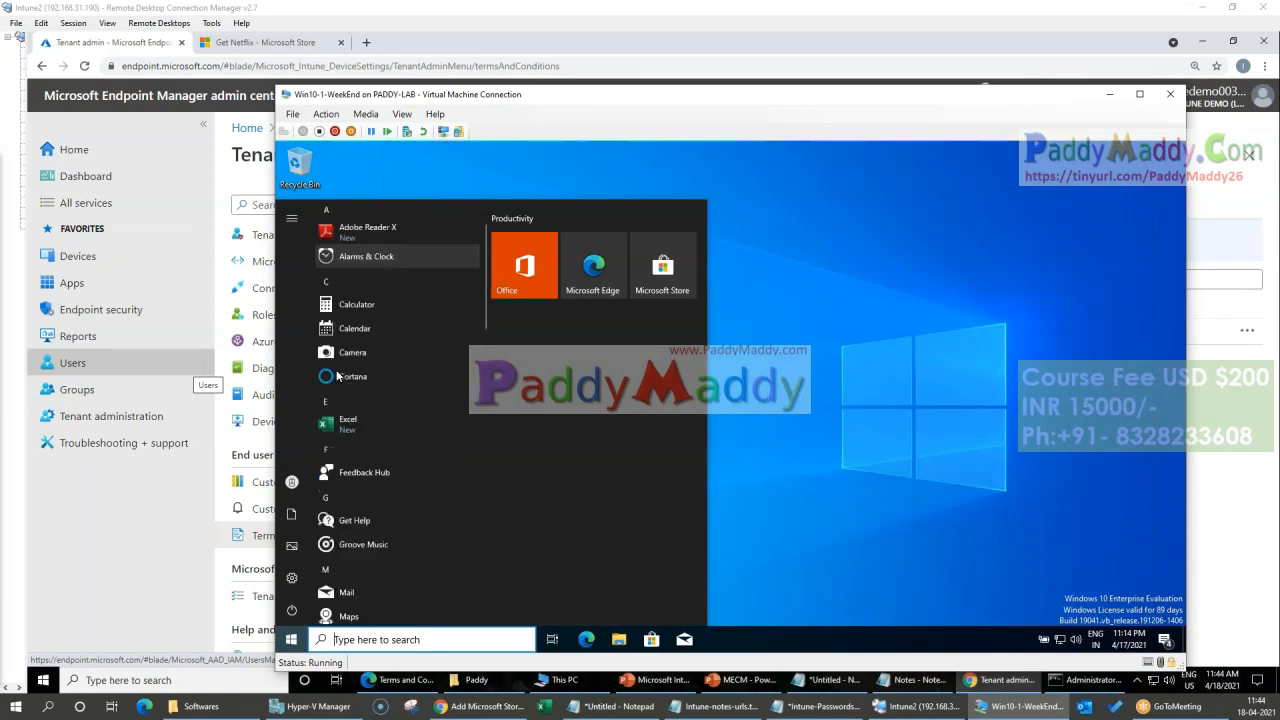
{"action": "left_click", "coordinate": [955, 531]}
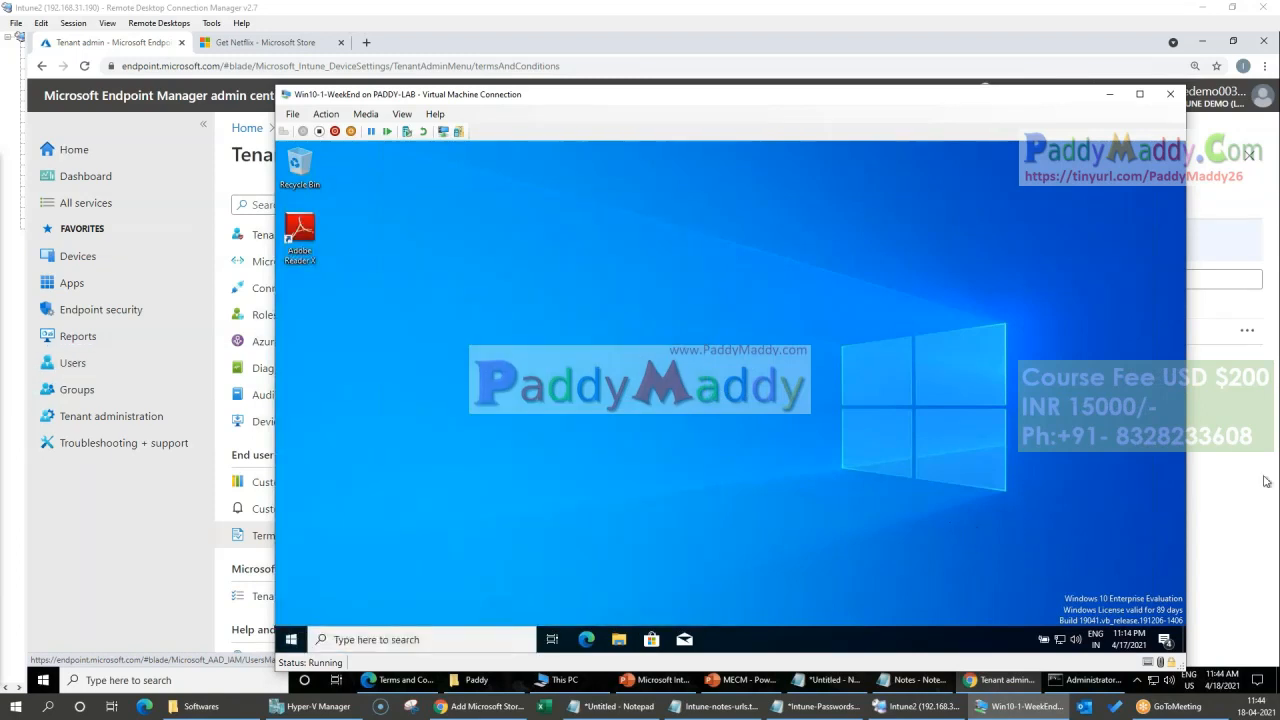
{"action": "left_click_drag", "start_coordinate": [647, 100], "coordinate": [684, 102]}
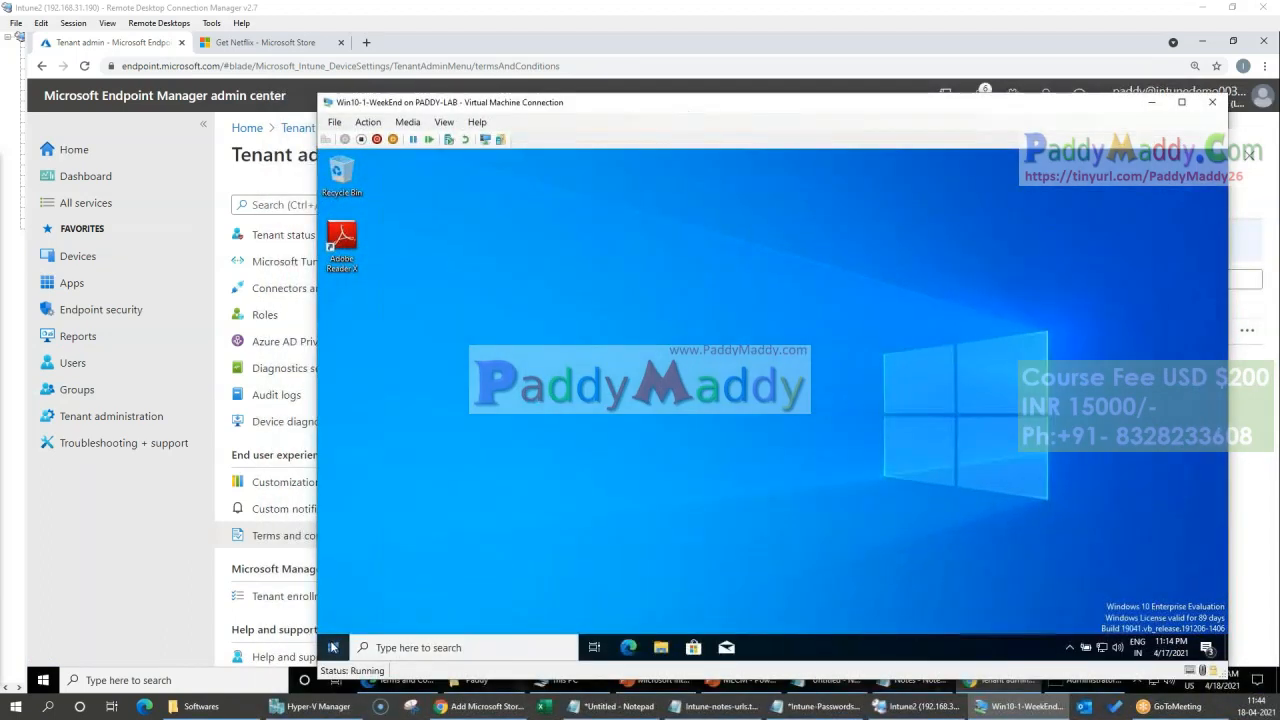
Step: Run appwiz.cpl in the virtual machine to open Programs and Features
{"action": "right_click", "coordinate": [334, 647]}
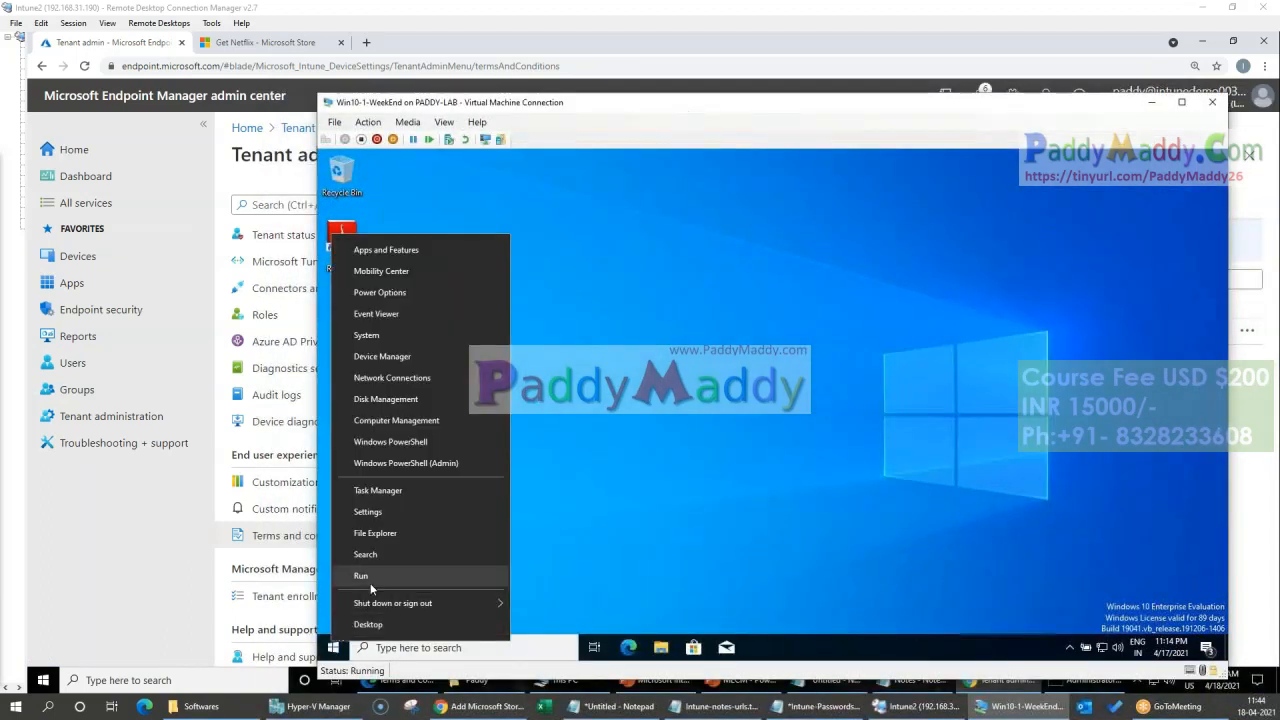
{"action": "left_click", "coordinate": [371, 584]}
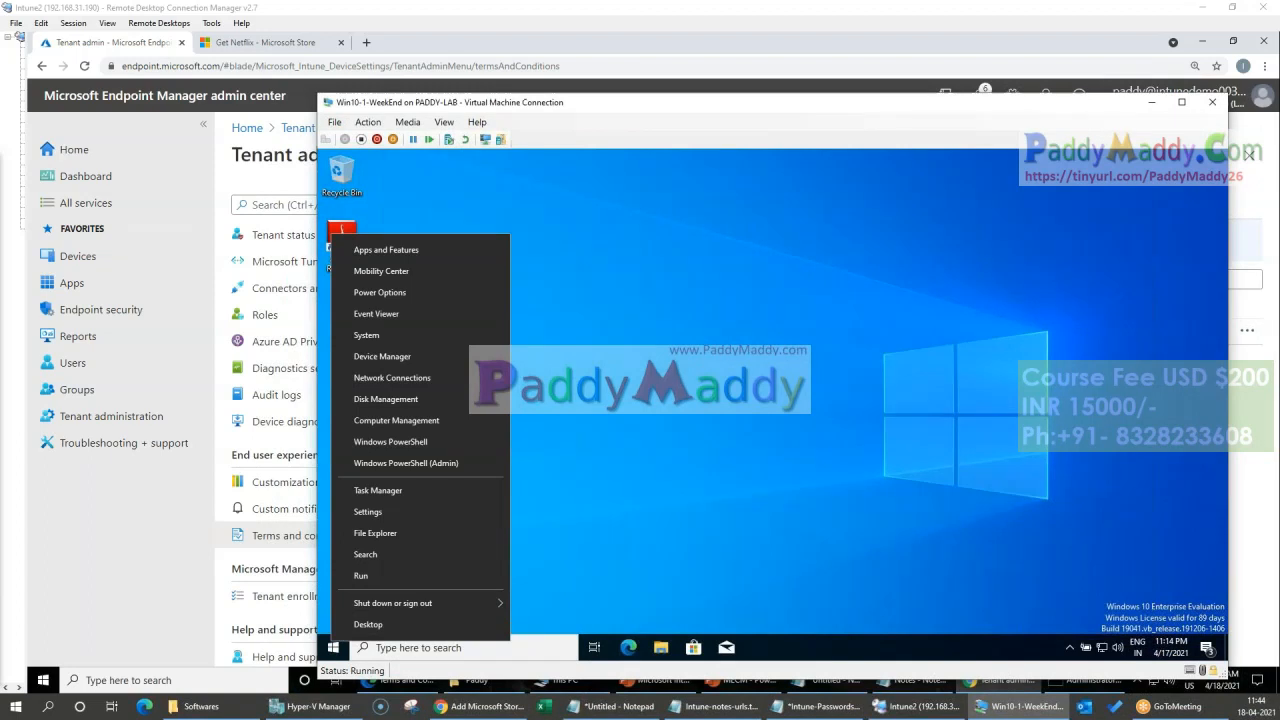
{"action": "left_click", "coordinate": [425, 576]}
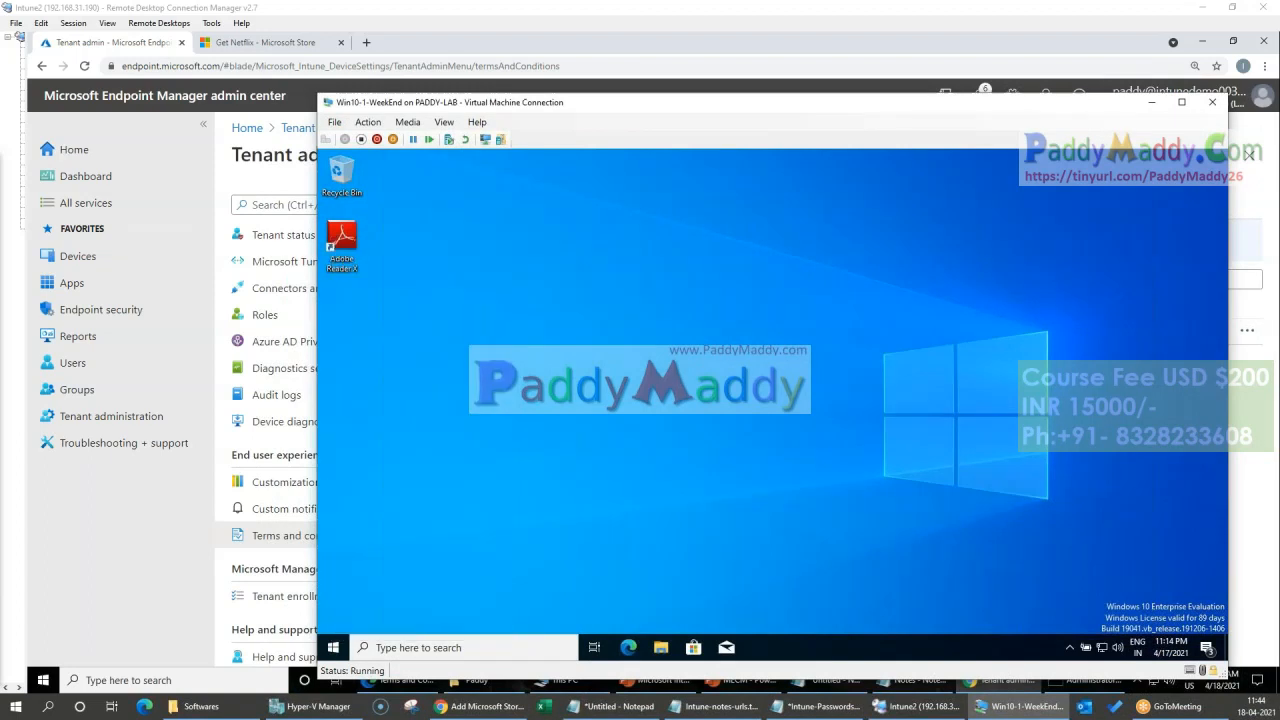
{"action": "right_click", "coordinate": [334, 647]}
{"action": "left_click", "coordinate": [412, 583]}
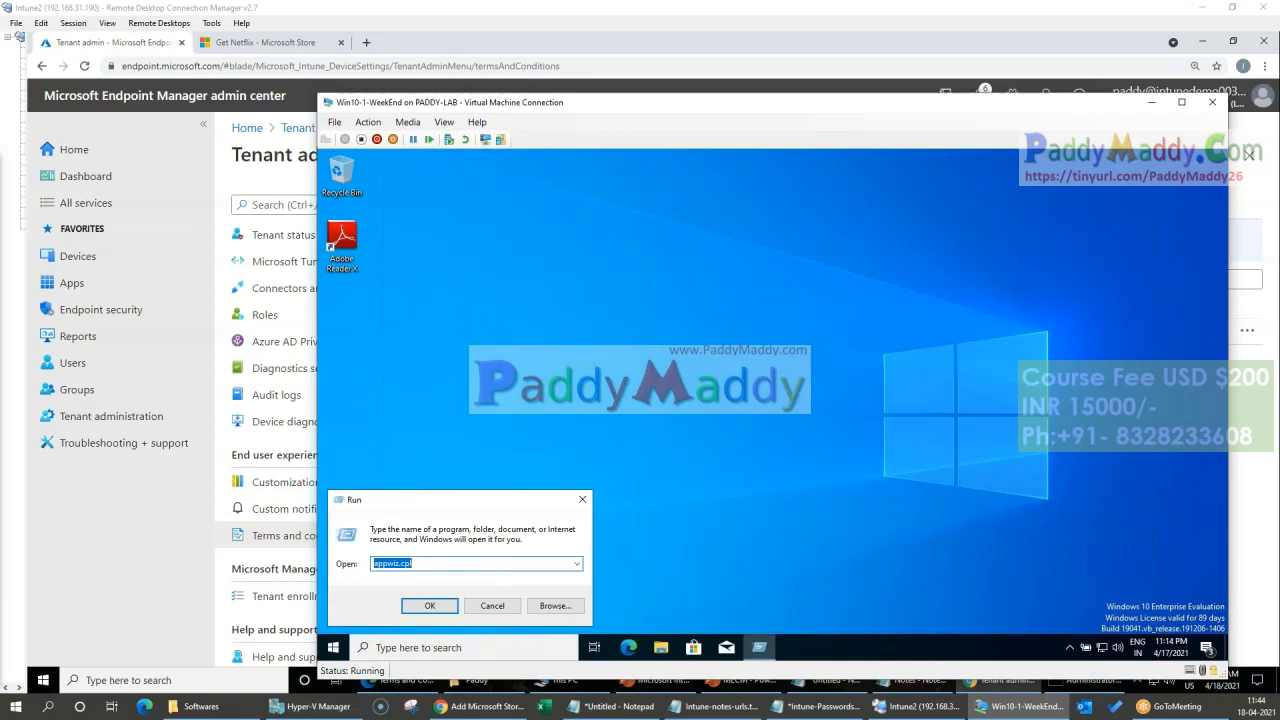
{"action": "key", "text": "Return"}
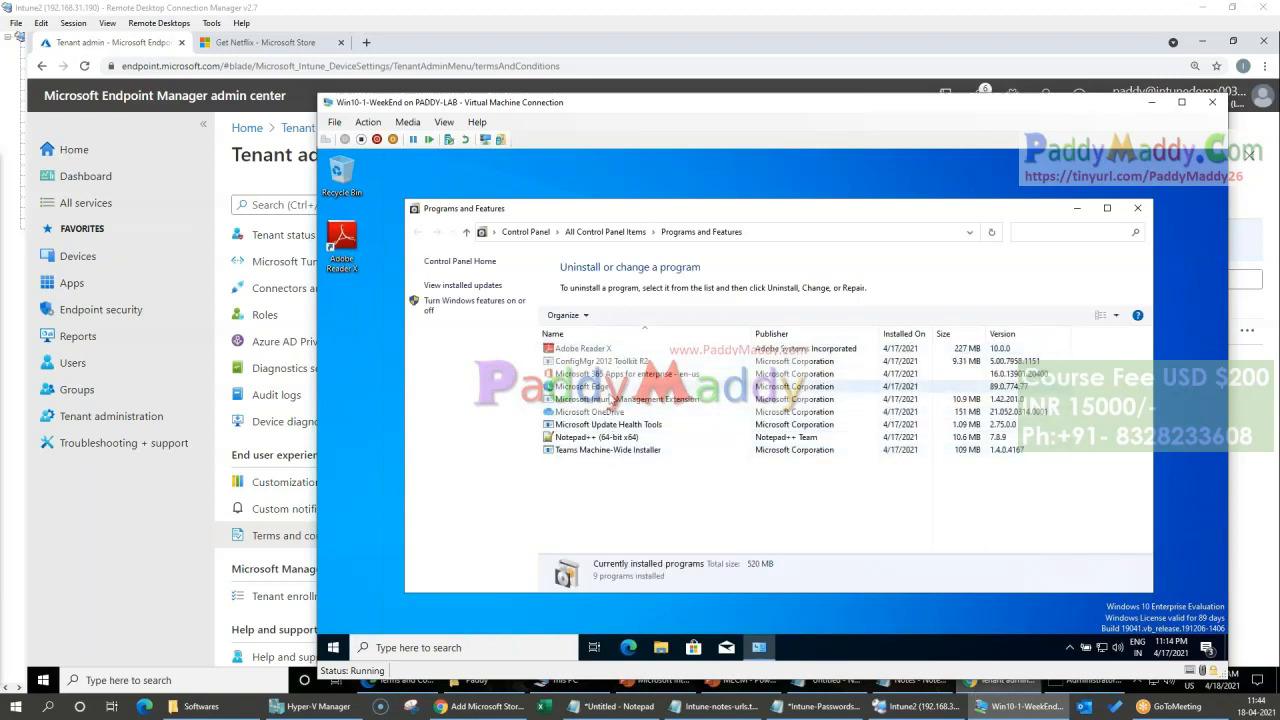
Step: Examine the Microsoft Intune Management Extension and Adobe Reader X entries among the installed programs, and close the list
{"action": "left_click", "coordinate": [612, 400]}
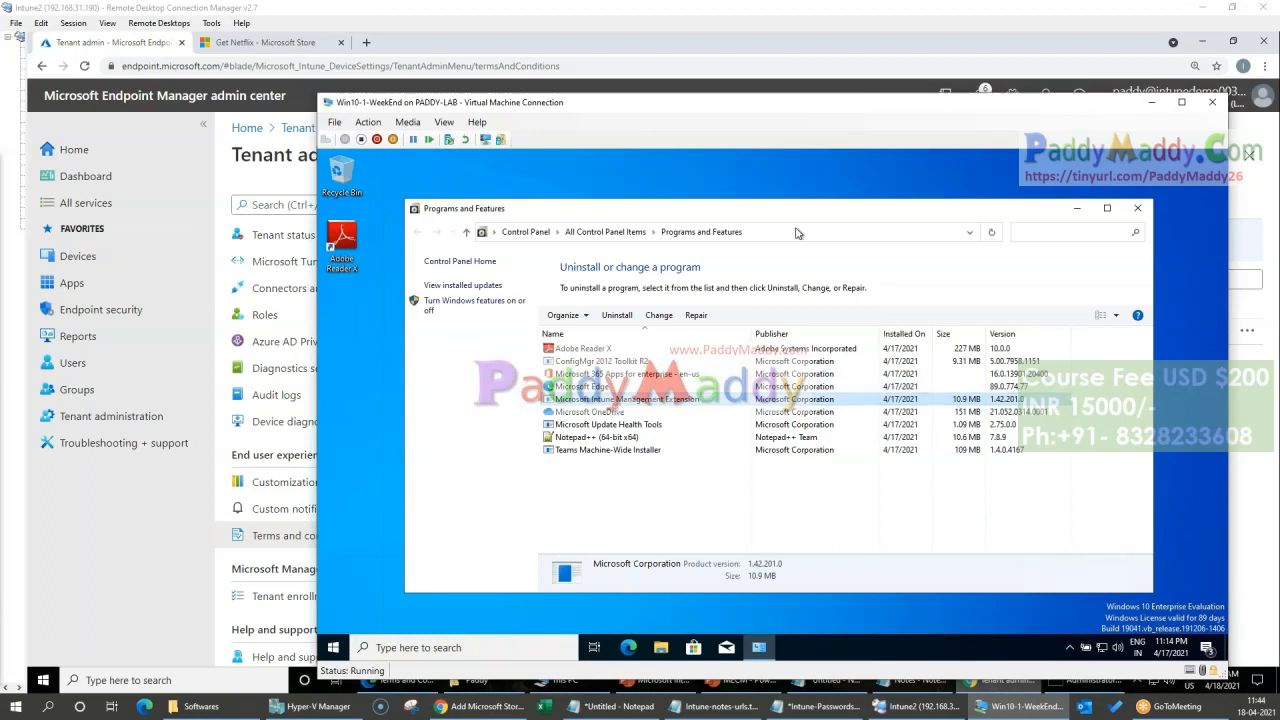
{"action": "mouse_move", "coordinate": [797, 220]}
{"action": "left_mouse_down"}
{"action": "mouse_move", "coordinate": [877, 469]}
{"action": "mouse_move", "coordinate": [813, 226]}
{"action": "left_mouse_up"}
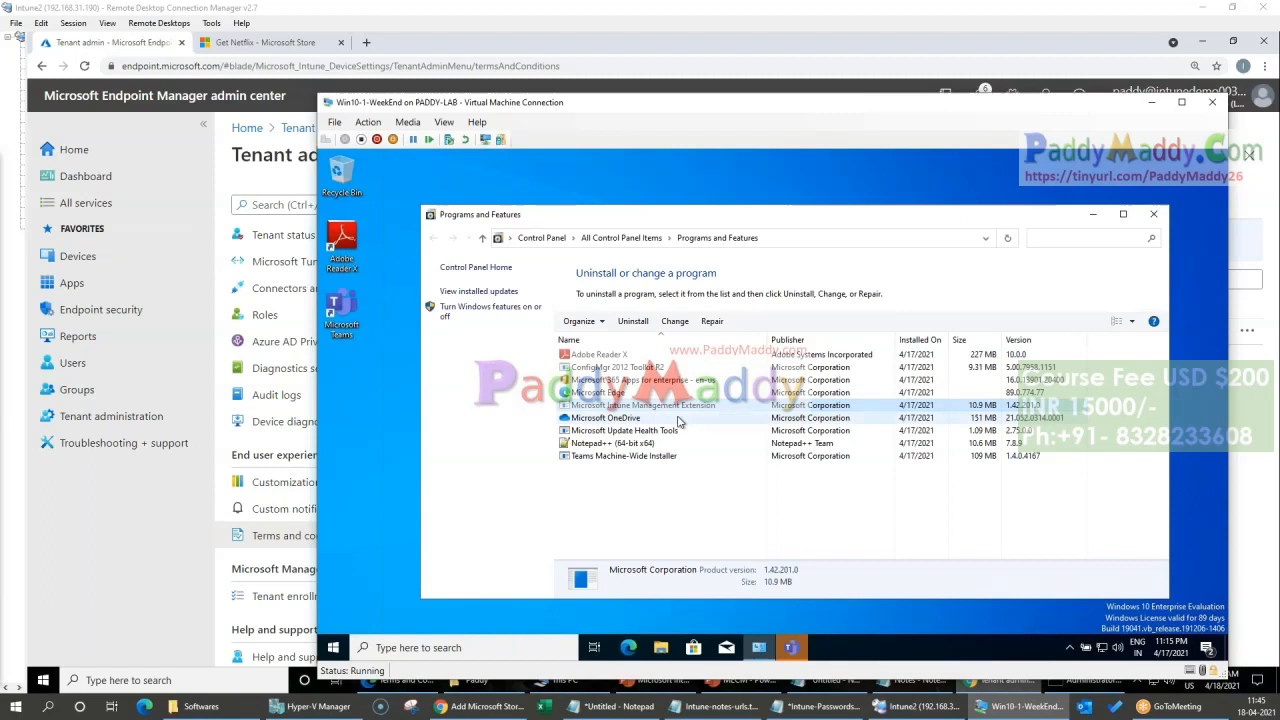
{"action": "left_click", "coordinate": [612, 356]}
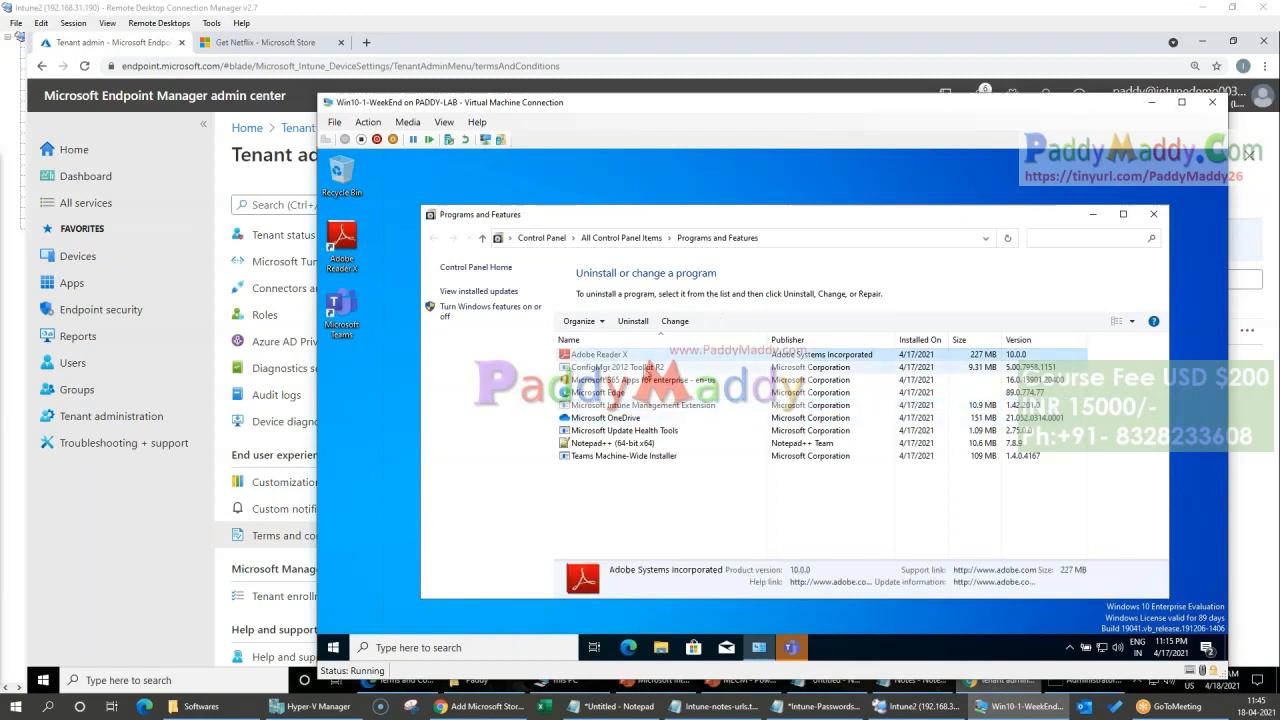
{"action": "left_click", "coordinate": [613, 407]}
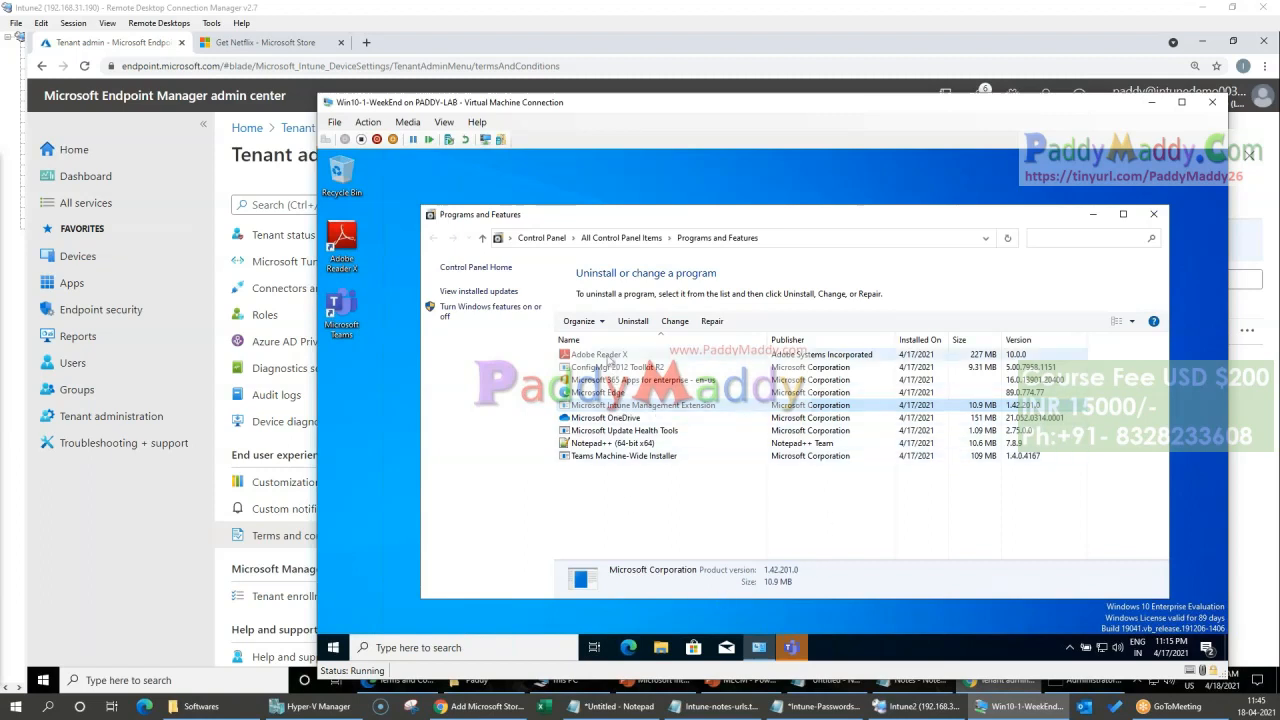
{"action": "left_click", "coordinate": [567, 356]}
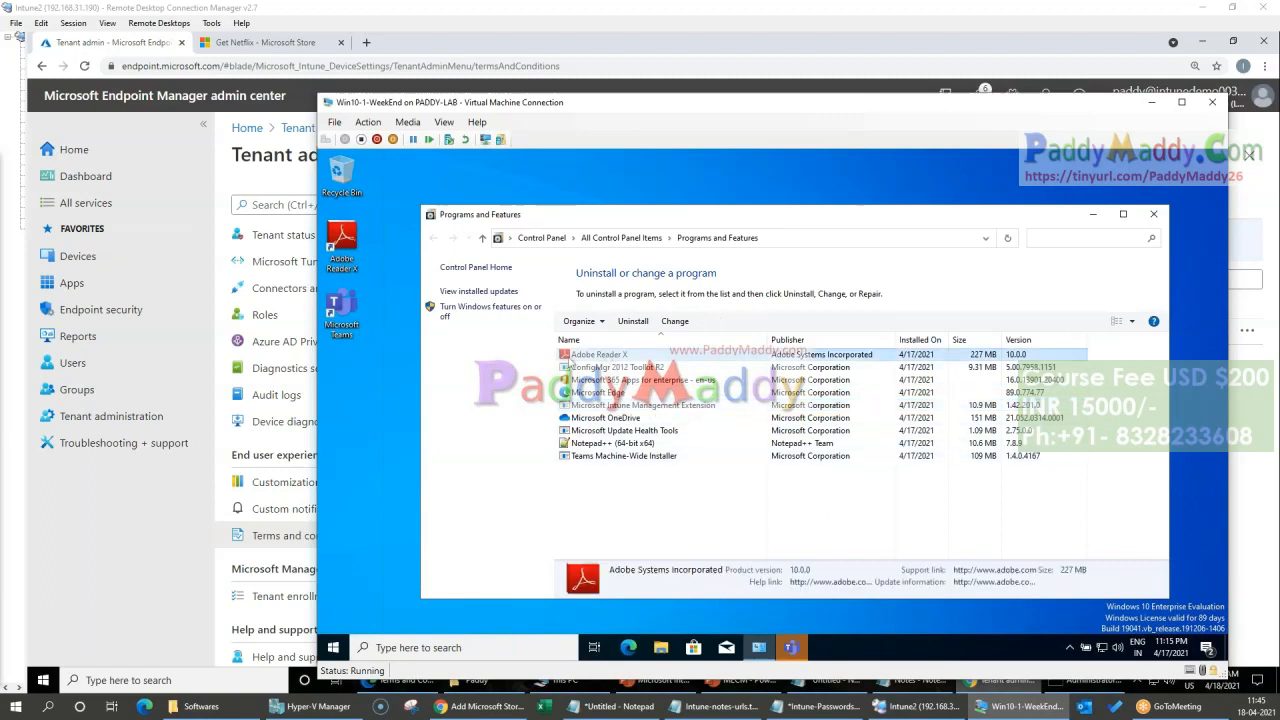
{"action": "left_click", "coordinate": [649, 409]}
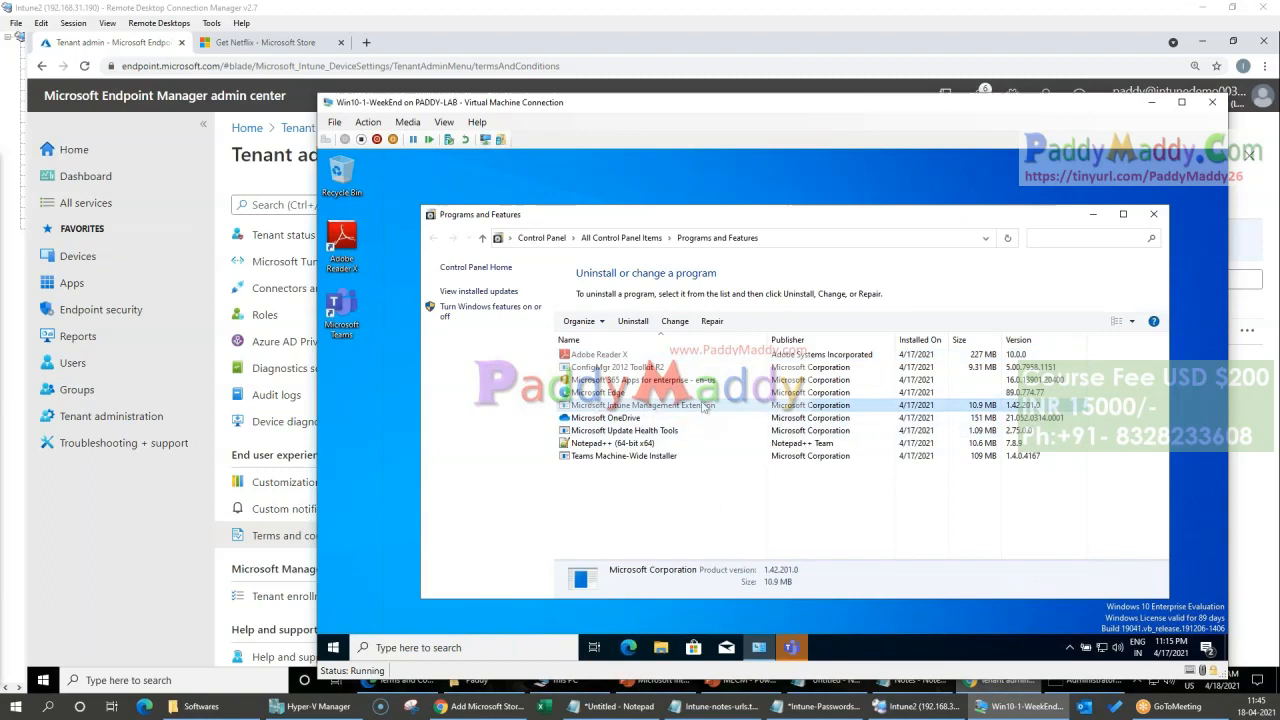
{"action": "left_click", "coordinate": [607, 356]}
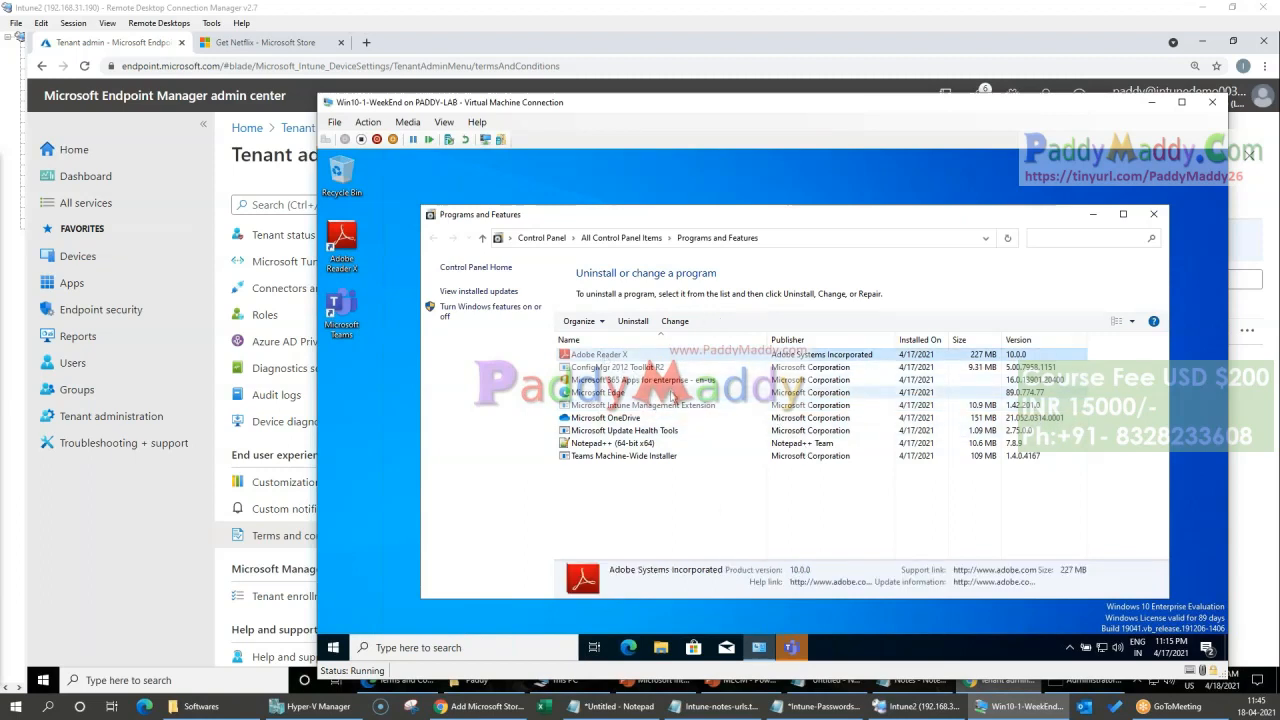
{"action": "left_click", "coordinate": [686, 408]}
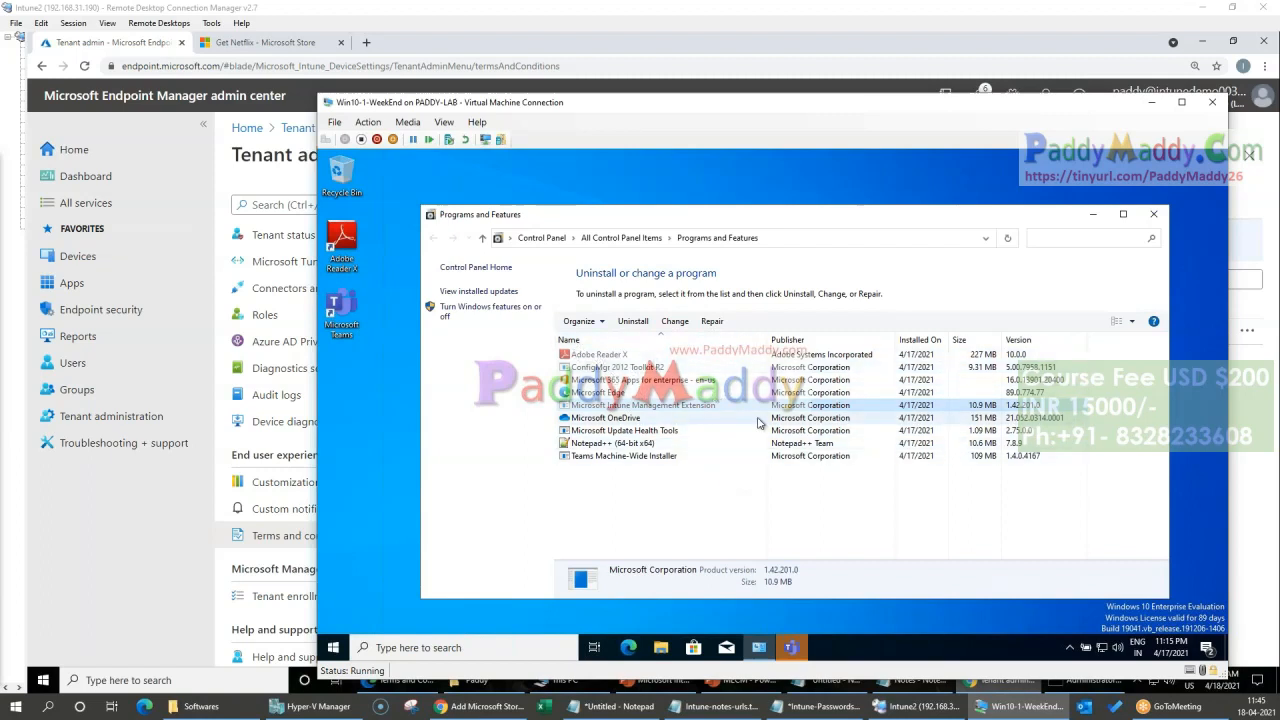
{"action": "left_click", "coordinate": [1153, 213]}
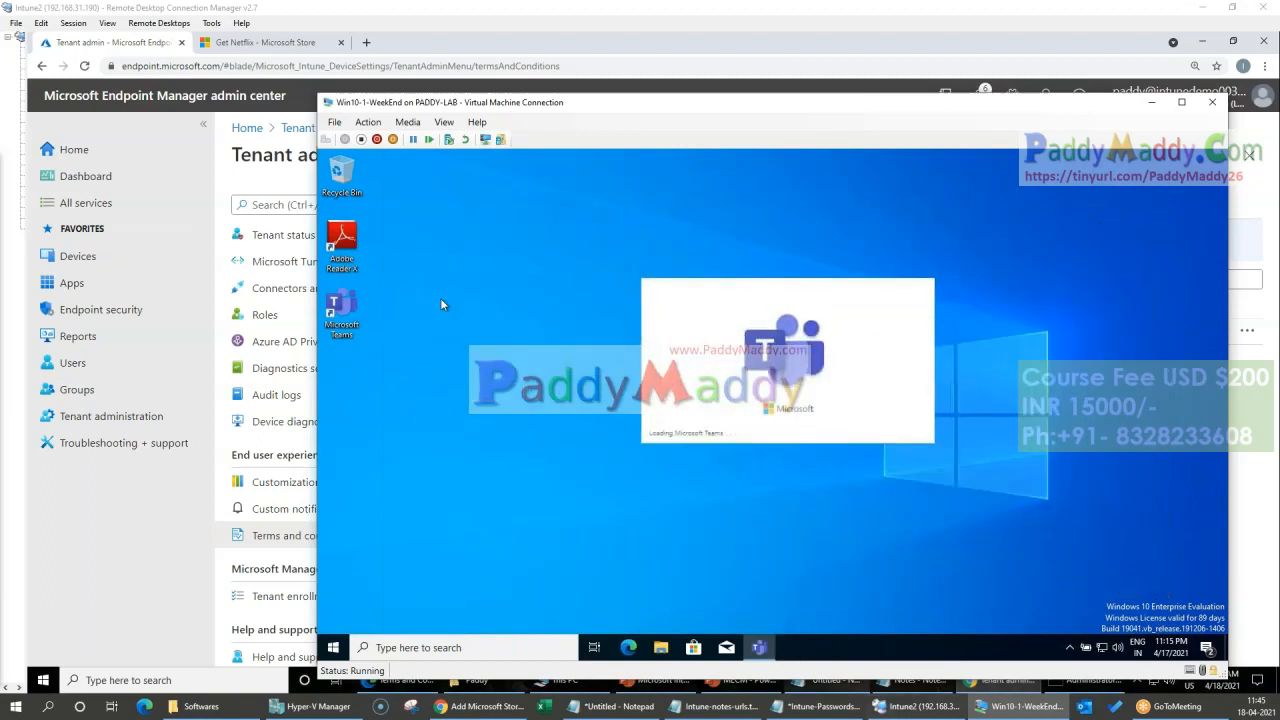
Step: Switch to the Intune2 remote desktop session and show slide 31, the Intune setup process, in the MECM PowerPoint presentation
{"action": "left_click", "coordinate": [376, 15]}
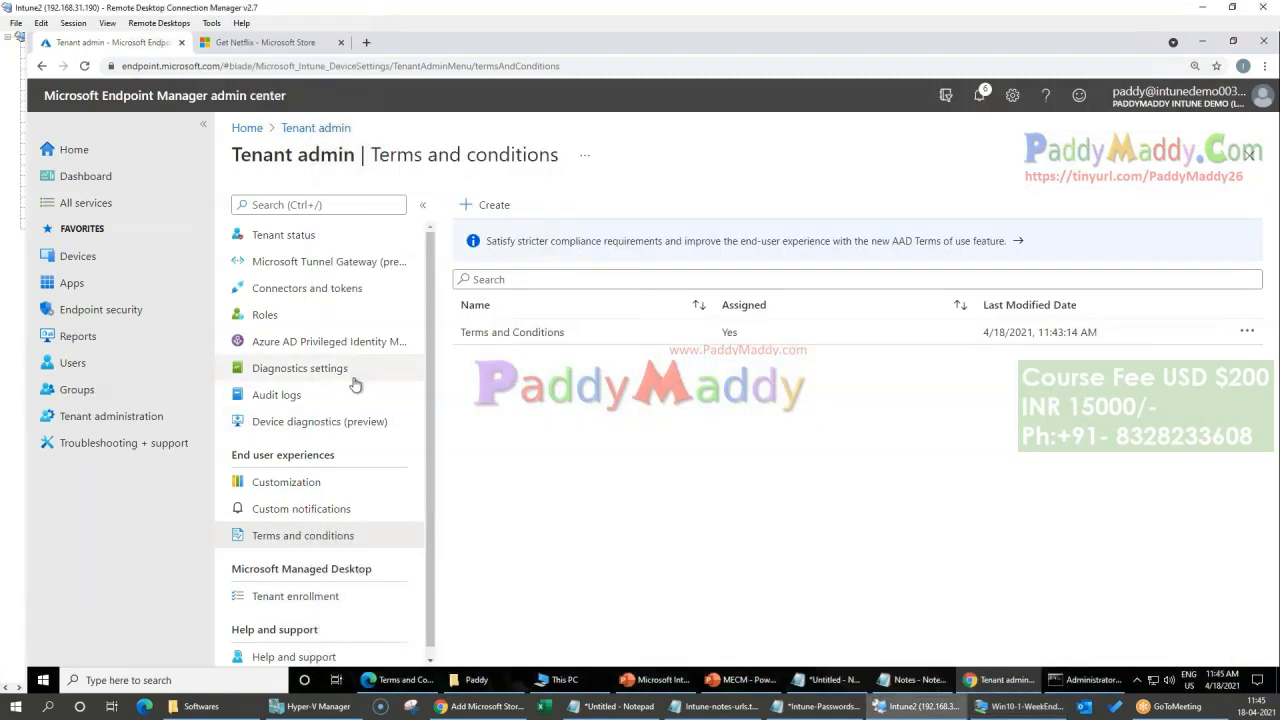
{"action": "left_click", "coordinate": [740, 680]}
{"action": "left_click", "coordinate": [660, 680]}
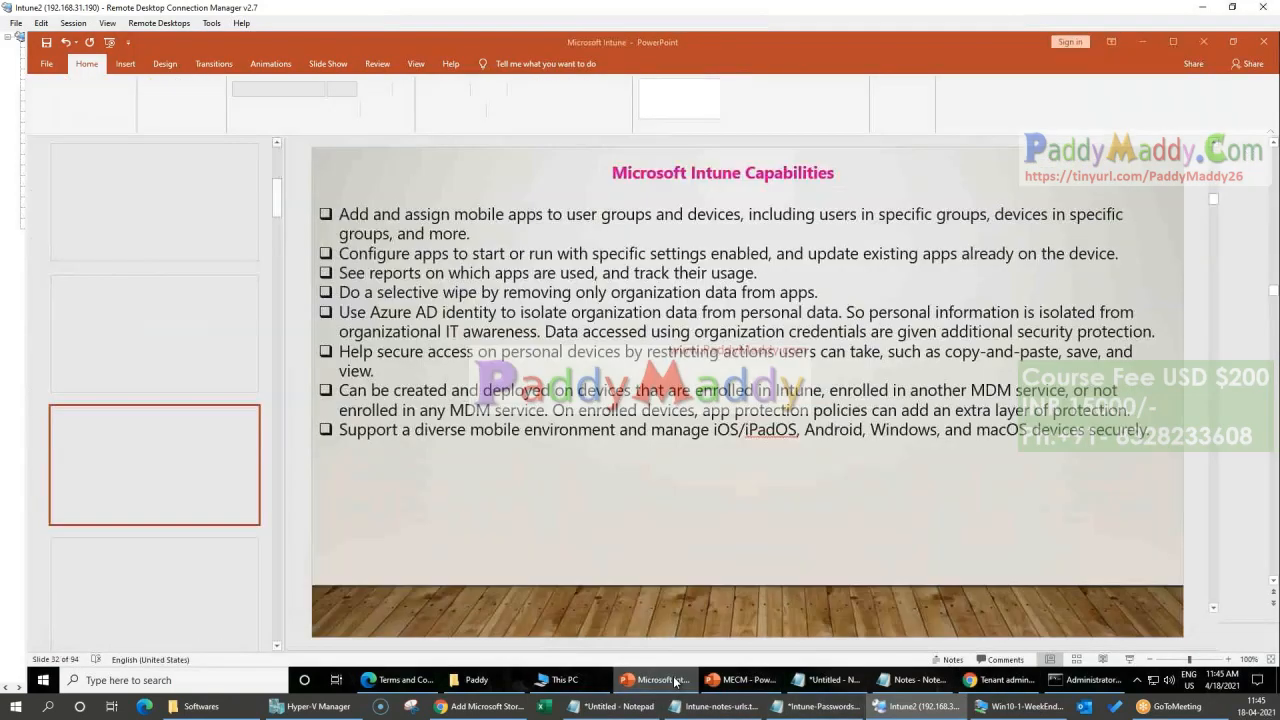
{"action": "left_click", "coordinate": [724, 688]}
{"action": "left_click", "coordinate": [722, 690]}
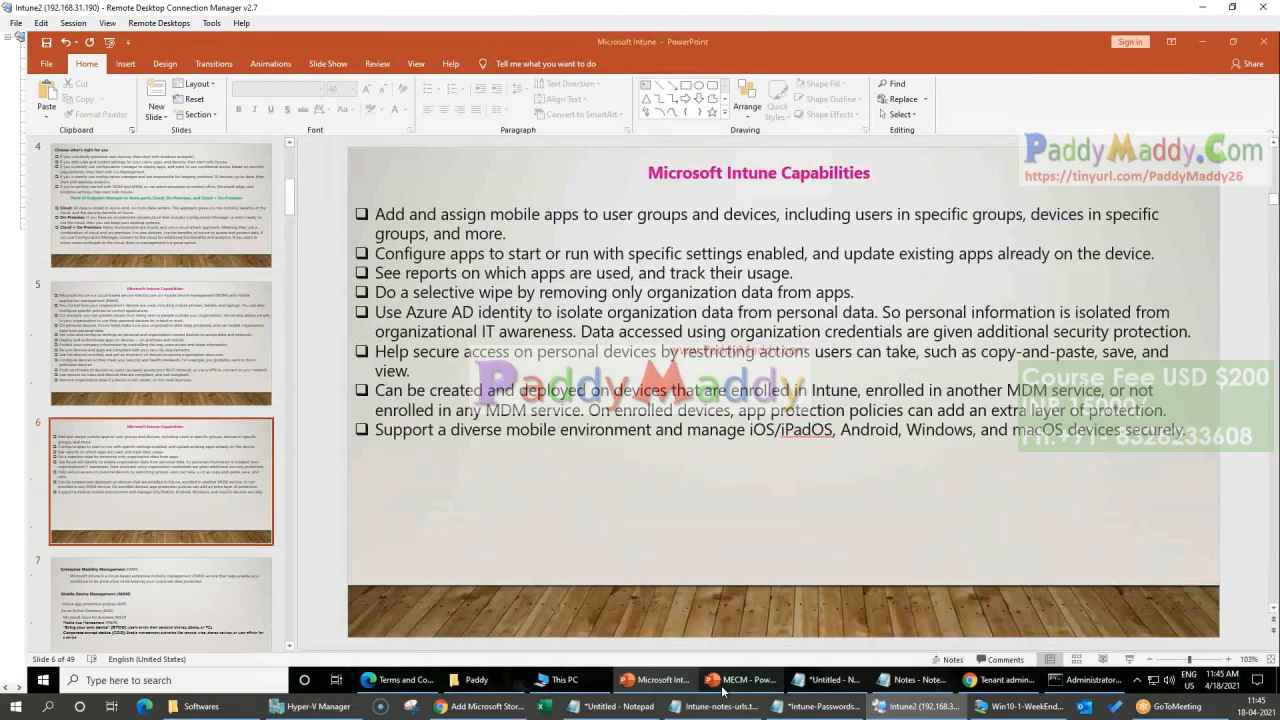
{"action": "scroll", "coordinate": [783, 392], "scroll_direction": "up", "scroll_amount": 2}
{"action": "left_click", "coordinate": [648, 680]}
{"action": "left_click", "coordinate": [648, 680]}
{"action": "left_click", "coordinate": [722, 680]}
{"action": "left_click", "coordinate": [82, 448]}
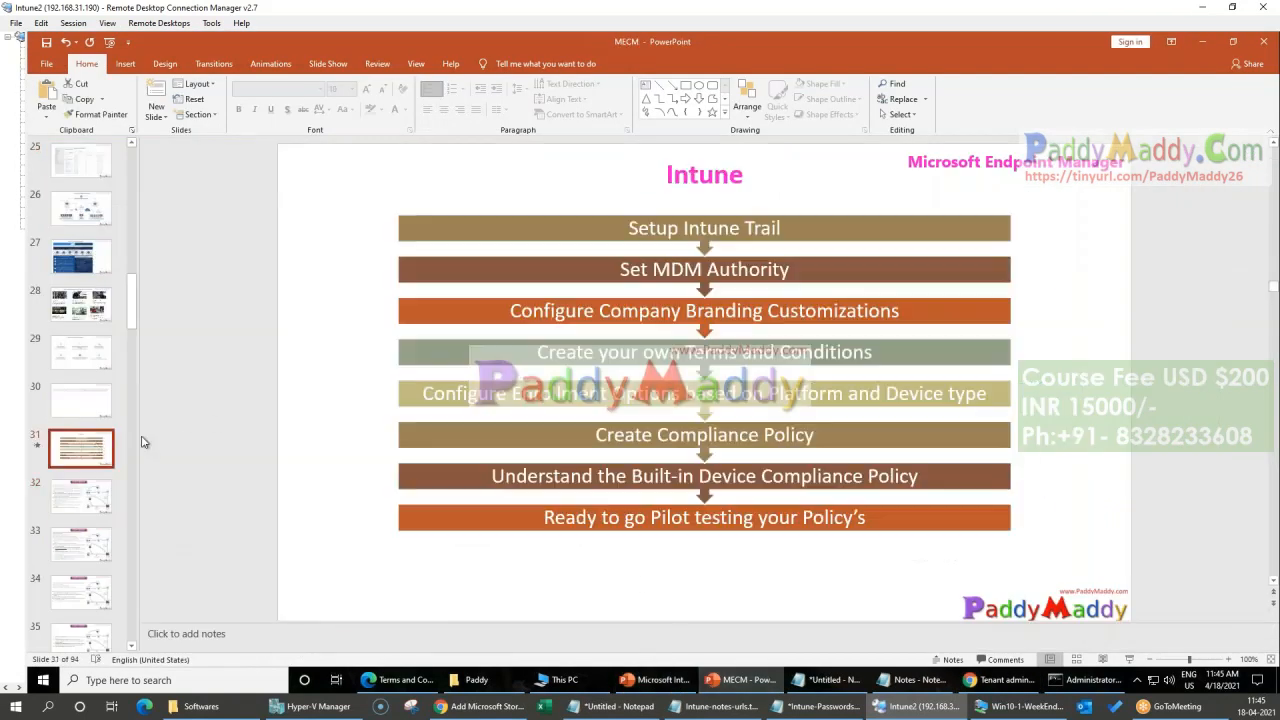
Step: Review the slide's stages on enrollment options, compliance policy, built-in device compliance policy and pilot testing
{"action": "left_click", "coordinate": [683, 388]}
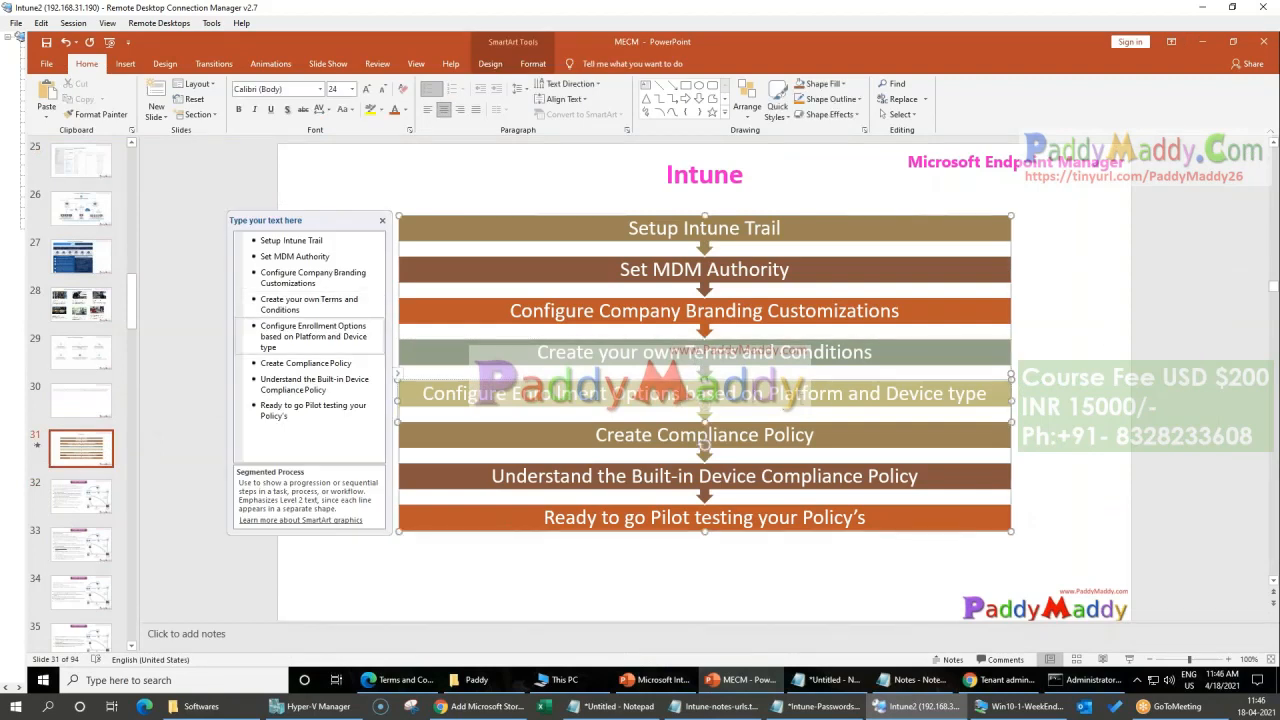
{"action": "triple_click", "coordinate": [827, 398]}
{"action": "double_click", "coordinate": [954, 400]}
{"action": "left_click", "coordinate": [817, 440]}
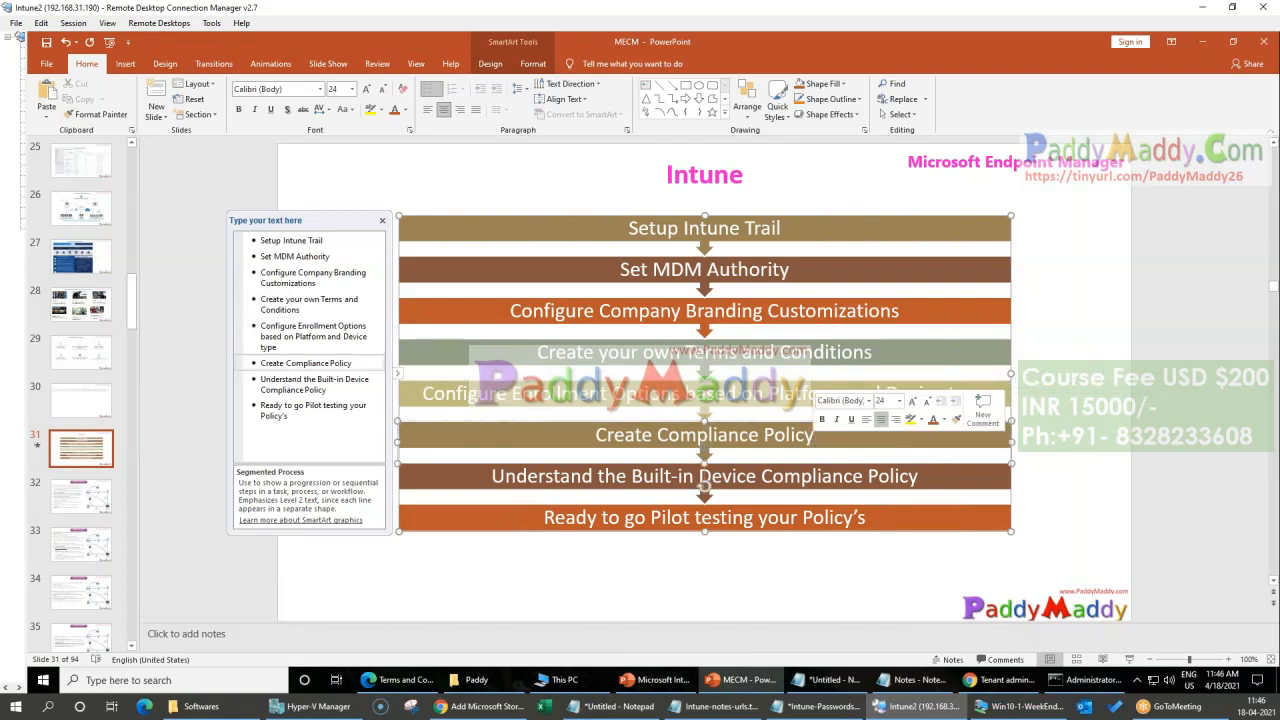
{"action": "triple_click", "coordinate": [820, 476]}
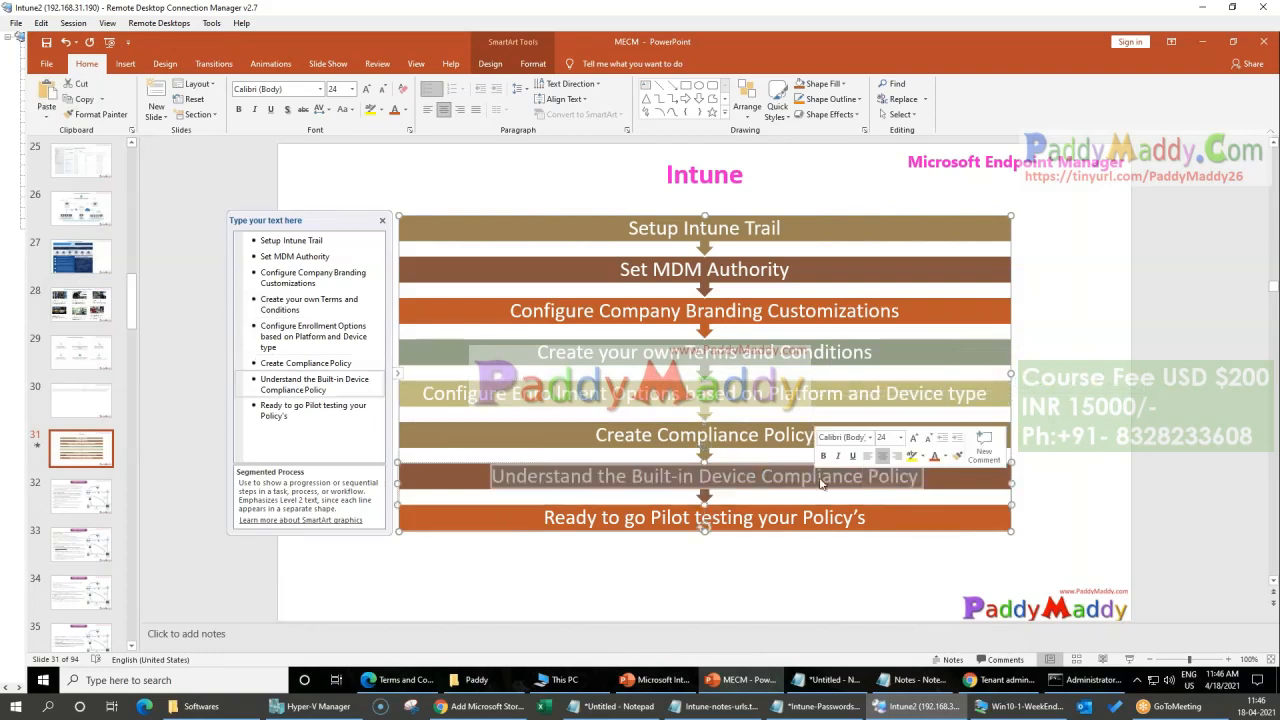
{"action": "left_click", "coordinate": [808, 527]}
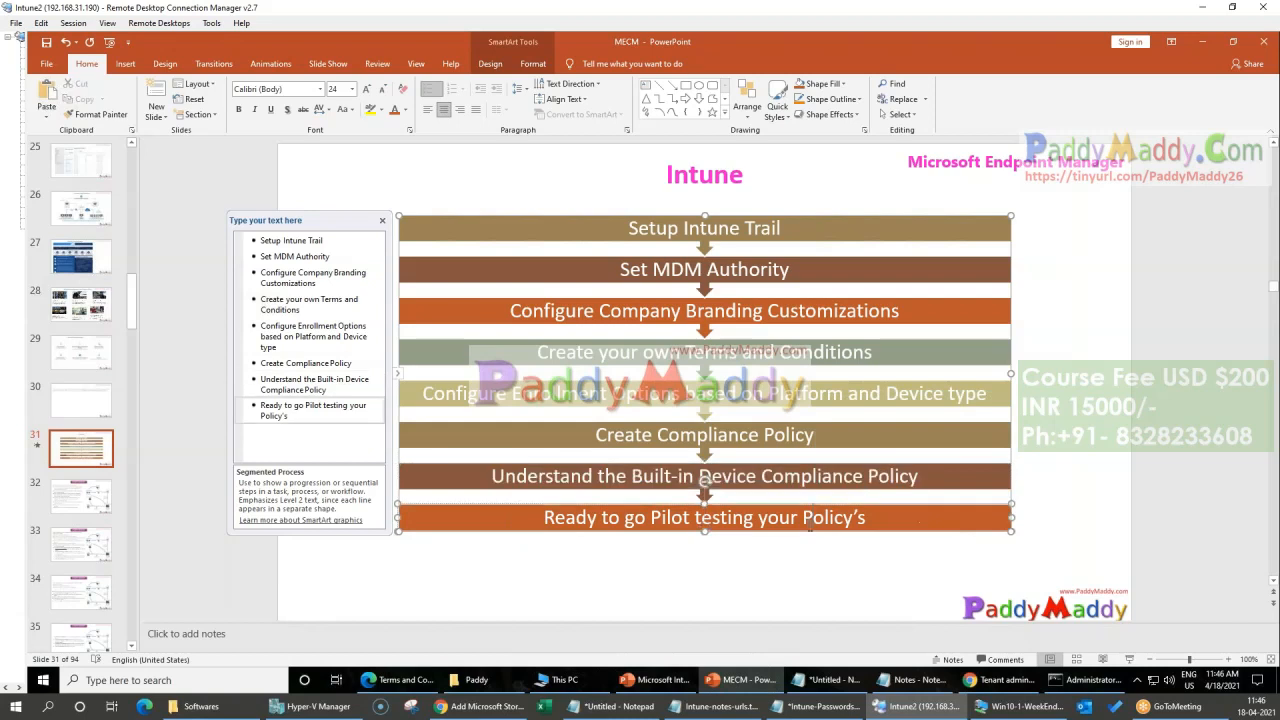
Step: Check the two open presentations again, switch to the Terms and Conditions PDF in Edge and close it
{"action": "left_click", "coordinate": [655, 680]}
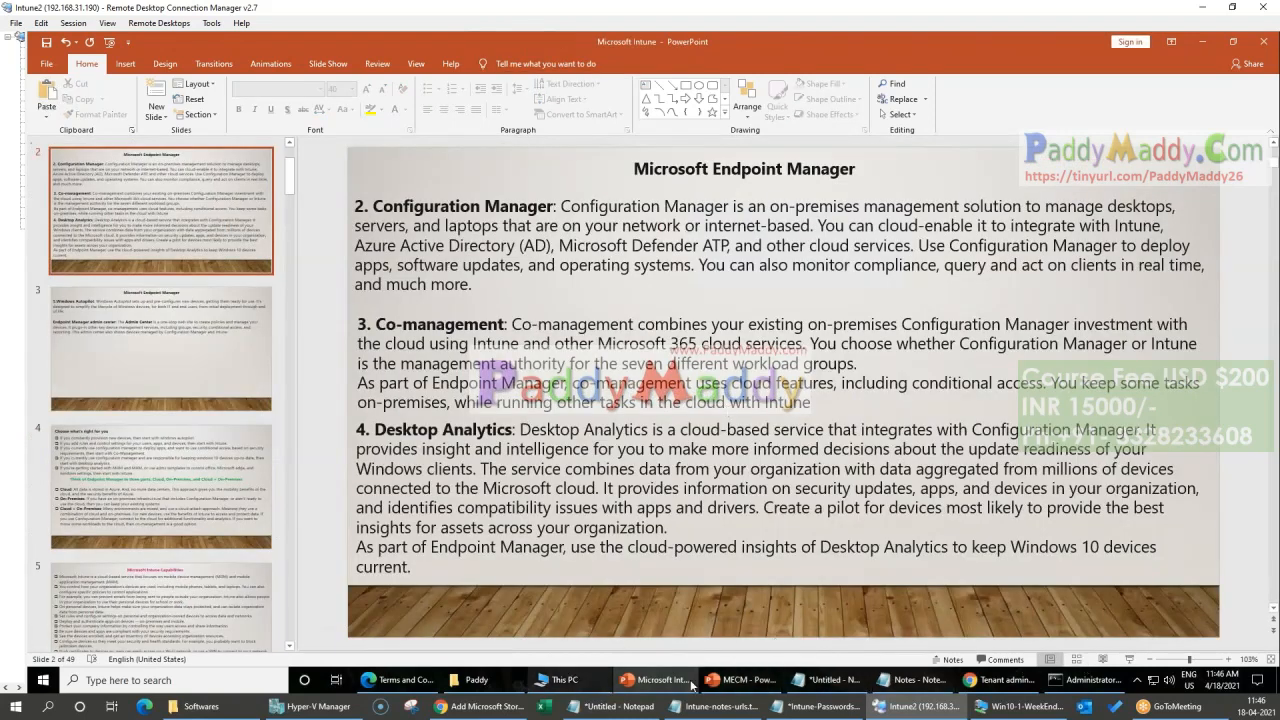
{"action": "left_click", "coordinate": [768, 680]}
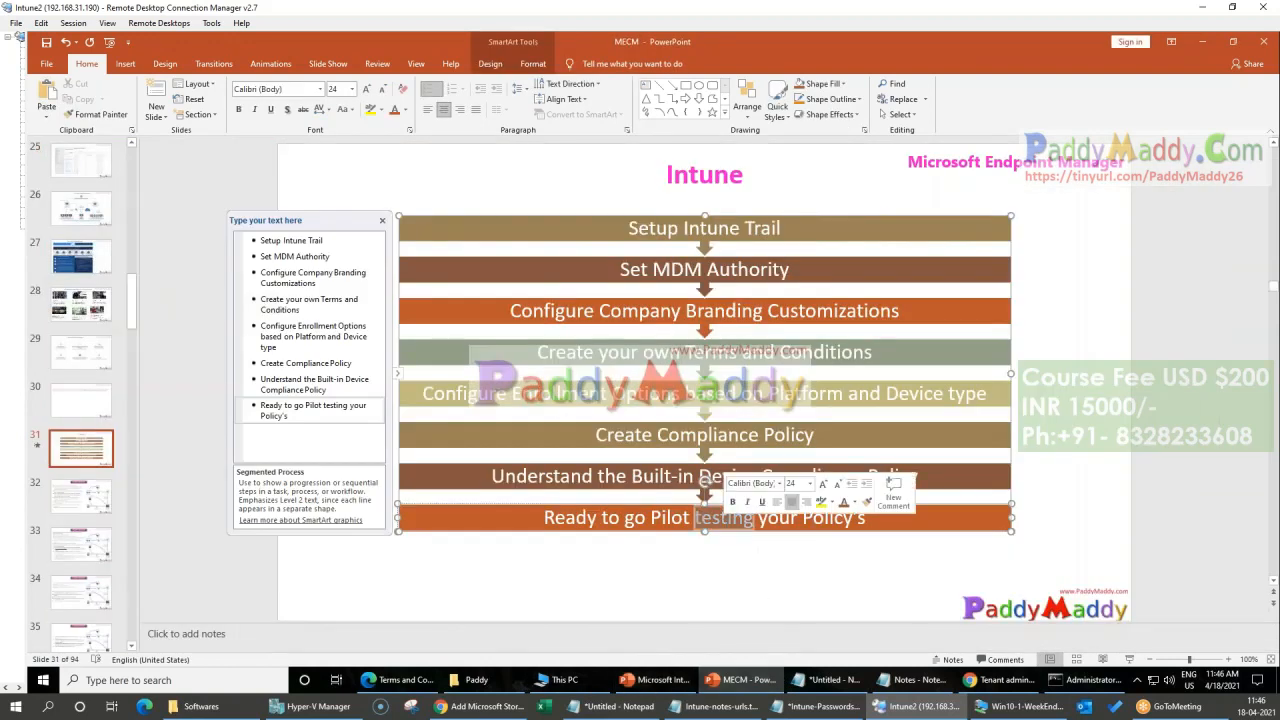
{"action": "left_click", "coordinate": [679, 681]}
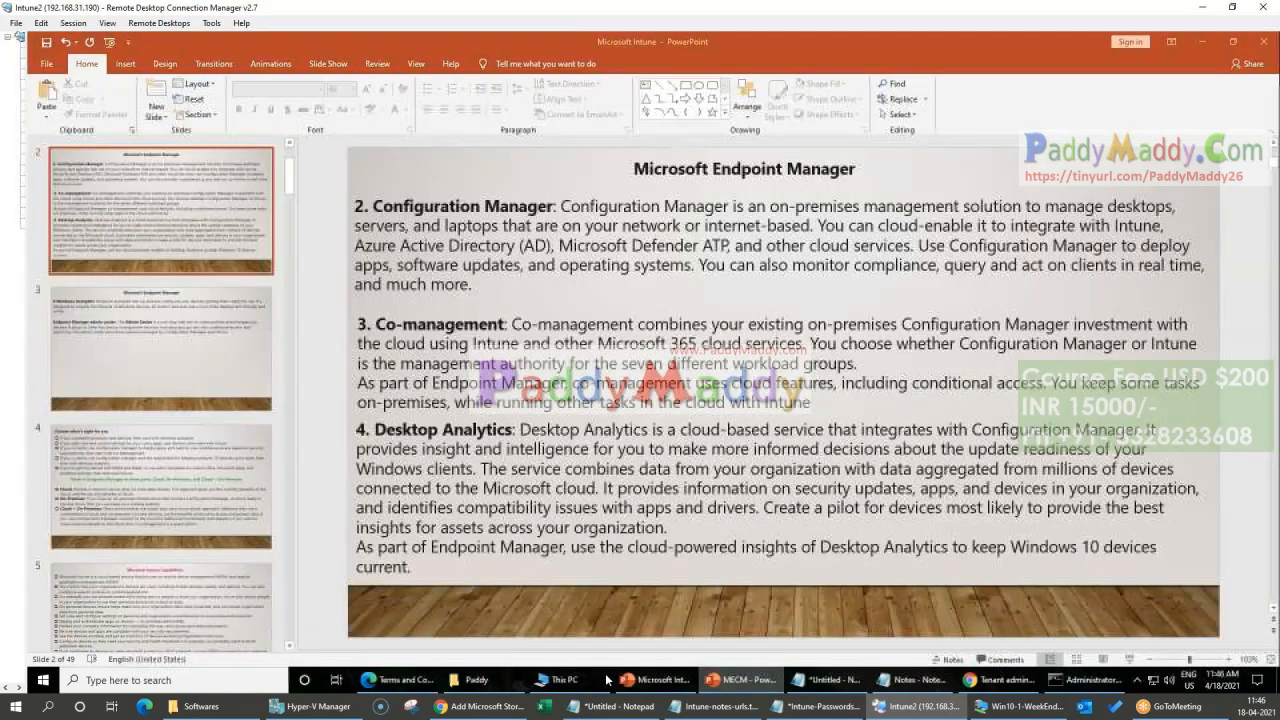
{"action": "left_click", "coordinate": [398, 680]}
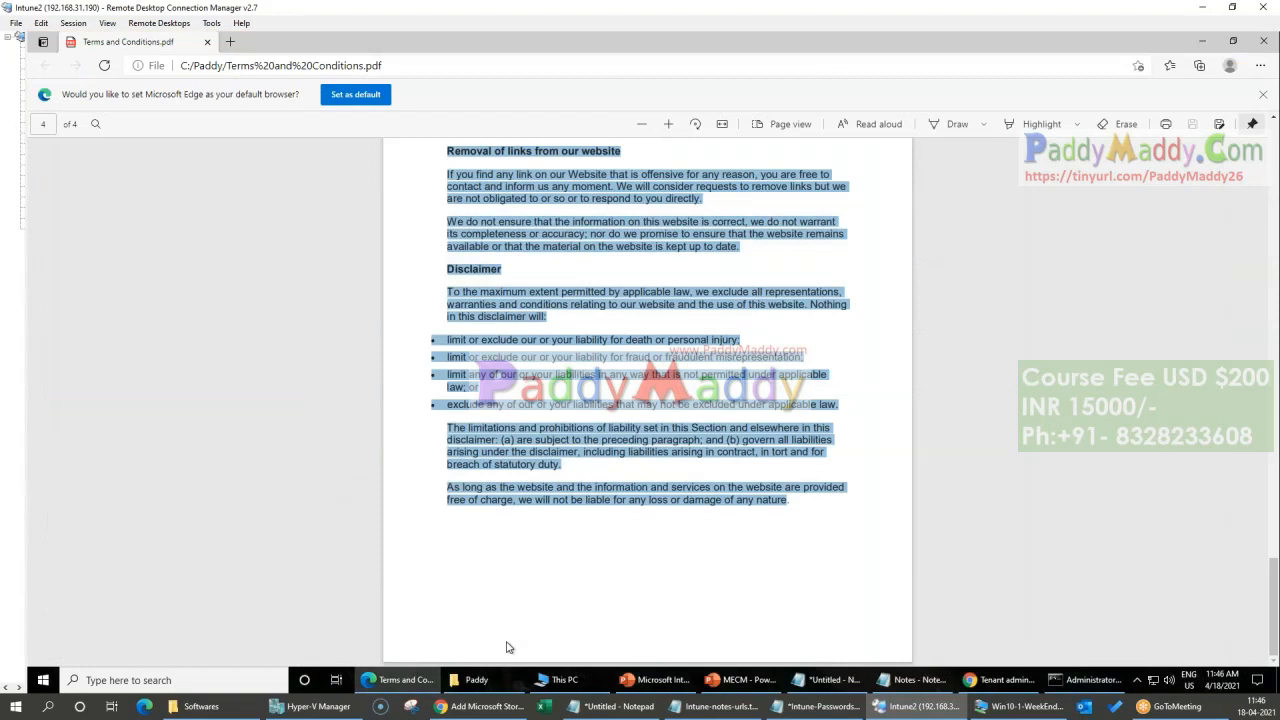
{"action": "key", "text": "ctrl+w"}
Step: Switch to the Endpoint Manager admin center in Chrome and open the Automatic Enrollment configuration for Windows devices
{"action": "left_click", "coordinate": [990, 680]}
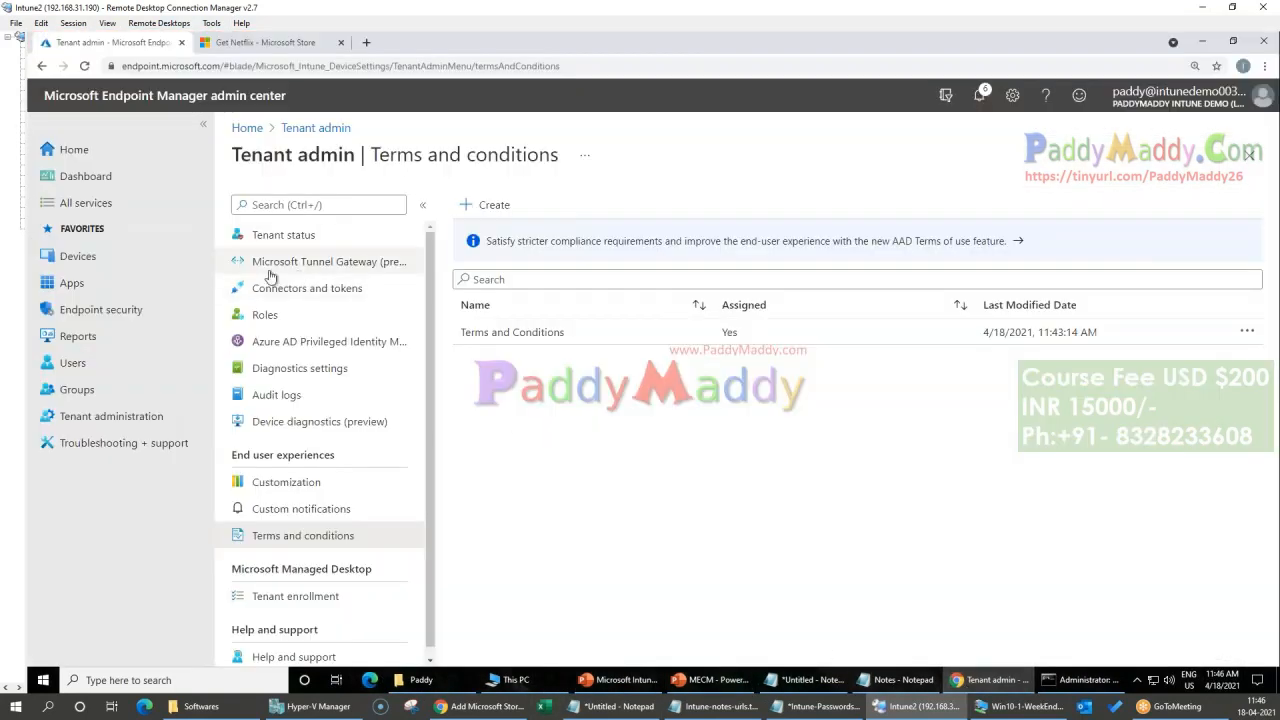
{"action": "left_click", "coordinate": [95, 262]}
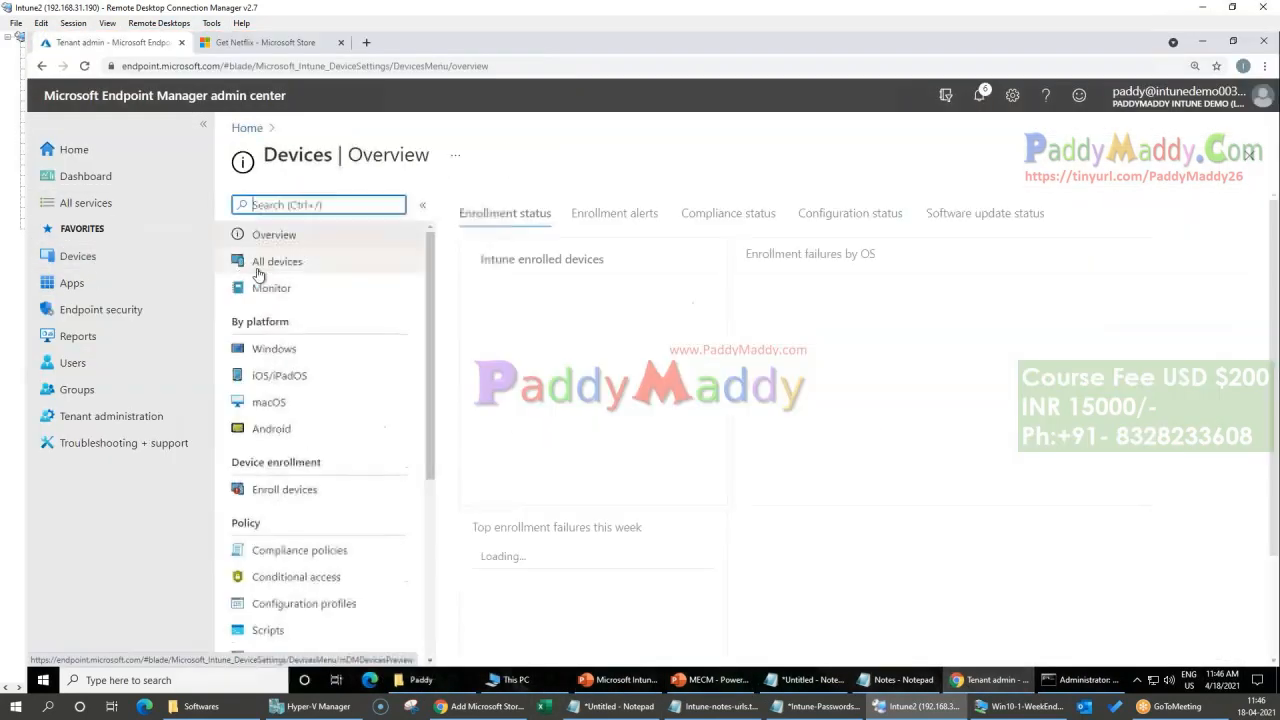
{"action": "left_click", "coordinate": [330, 352]}
{"action": "left_click", "coordinate": [290, 261]}
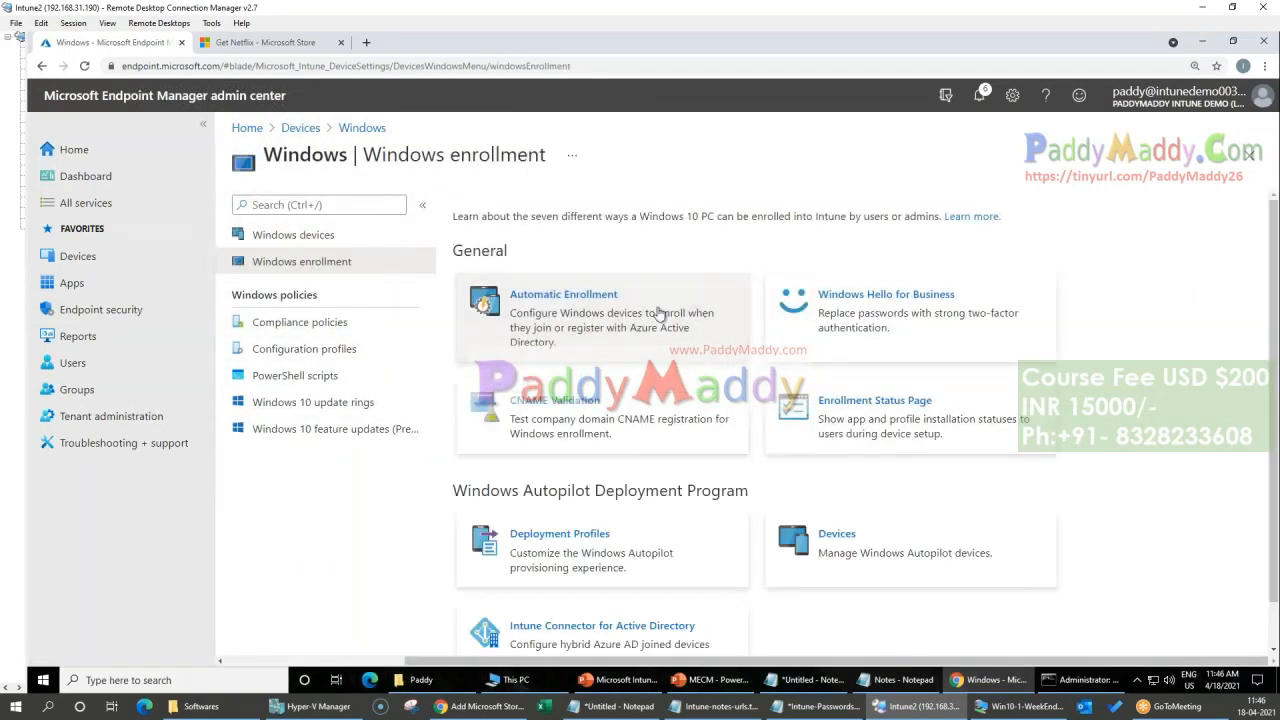
{"action": "left_click", "coordinate": [590, 325]}
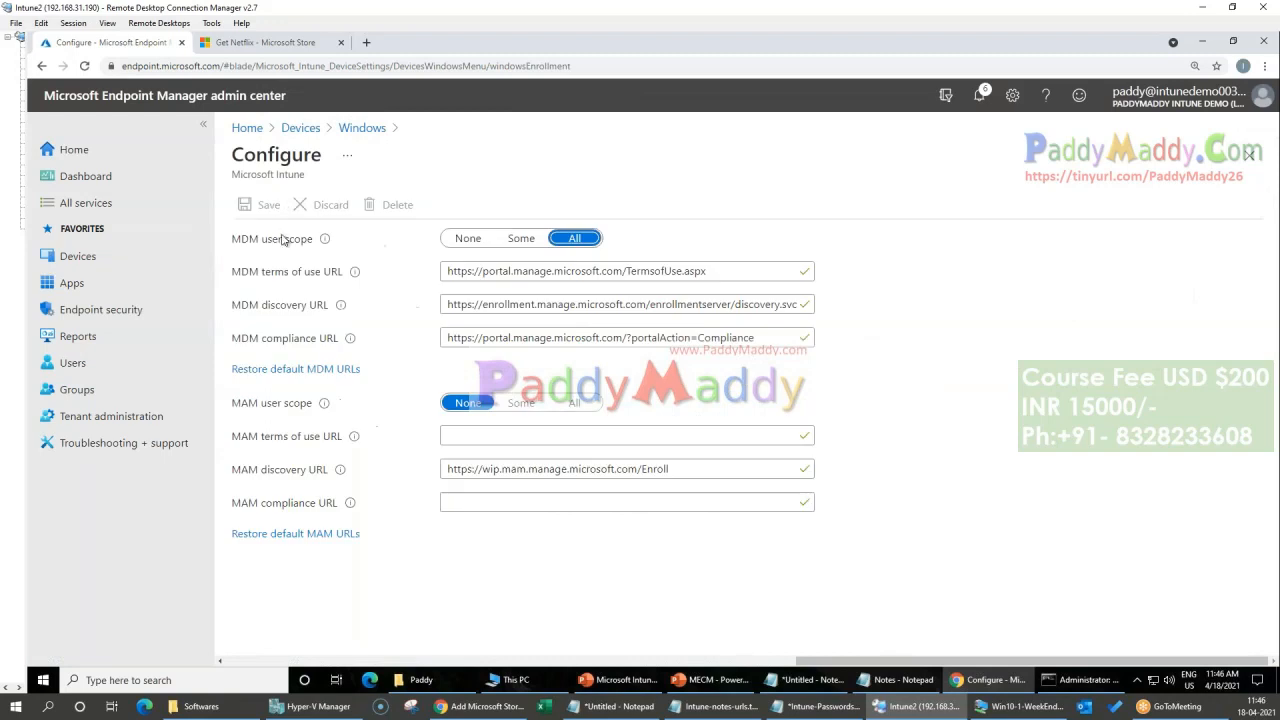
Step: Preview the group choices for an MDM user scope of Some, restore the scope to All and return to the Devices overview
{"action": "left_click", "coordinate": [528, 239]}
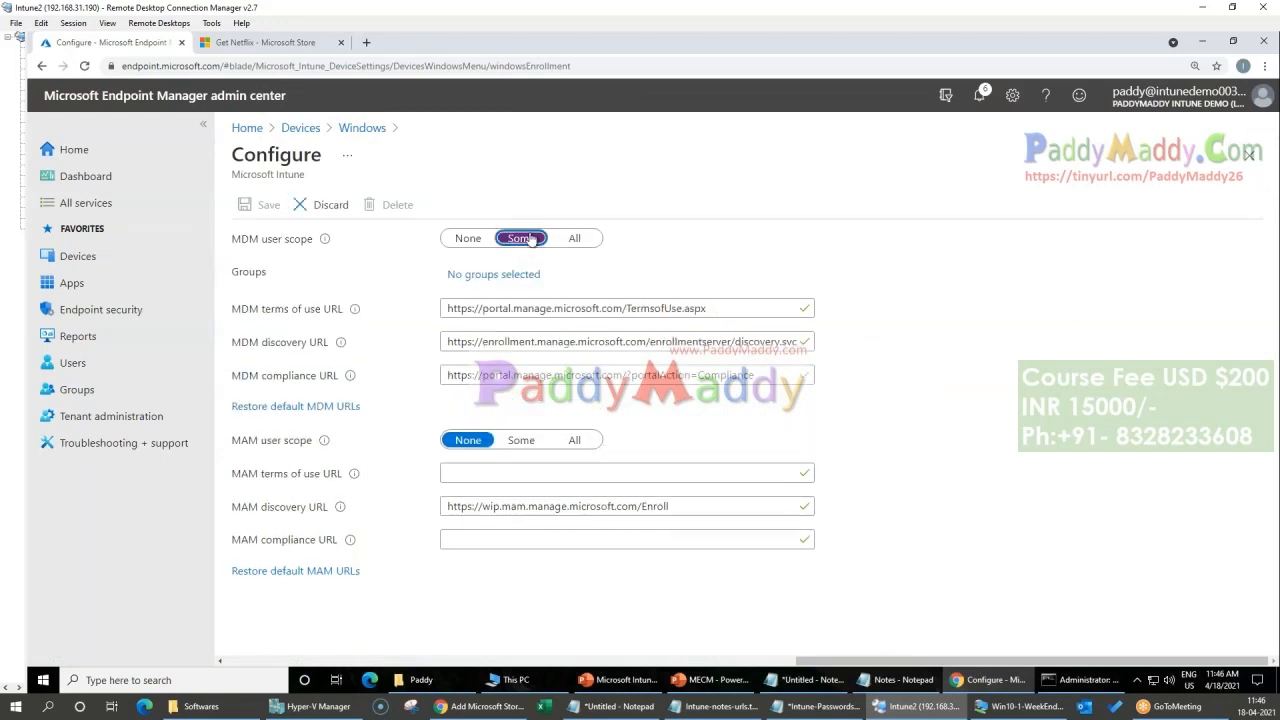
{"action": "left_click", "coordinate": [494, 276]}
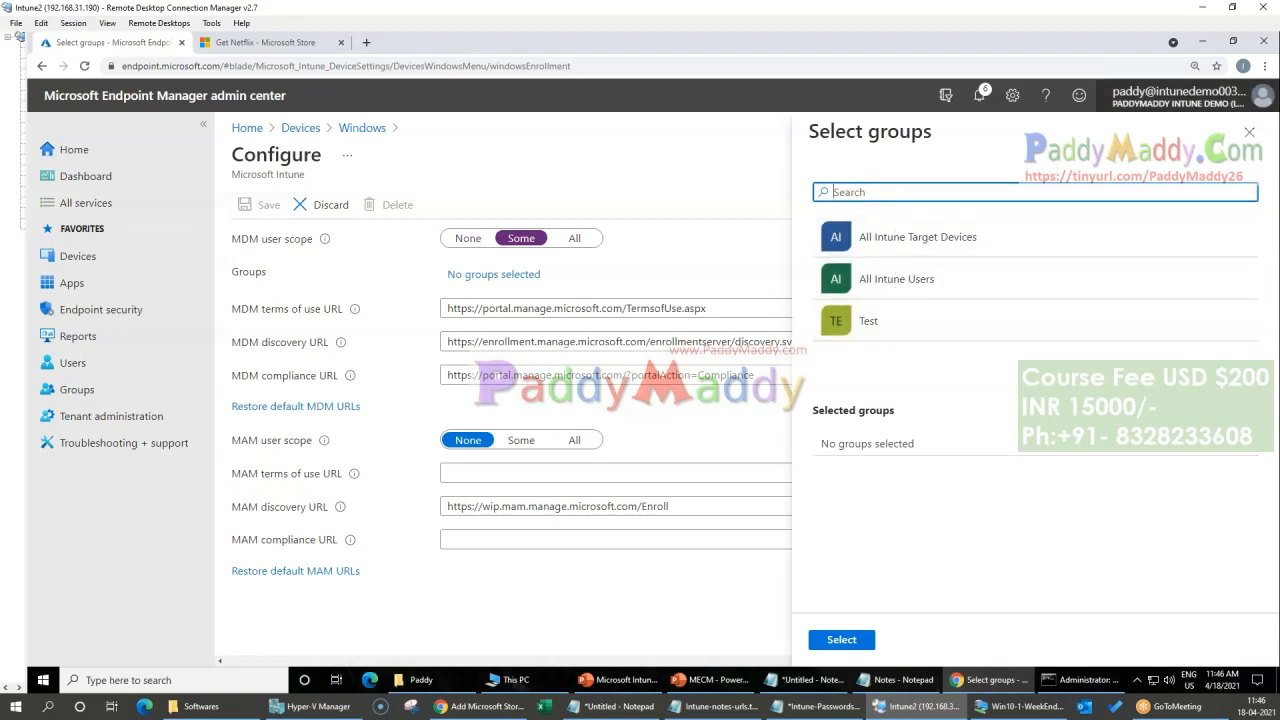
{"action": "left_click", "coordinate": [1249, 132]}
{"action": "left_click", "coordinate": [576, 240]}
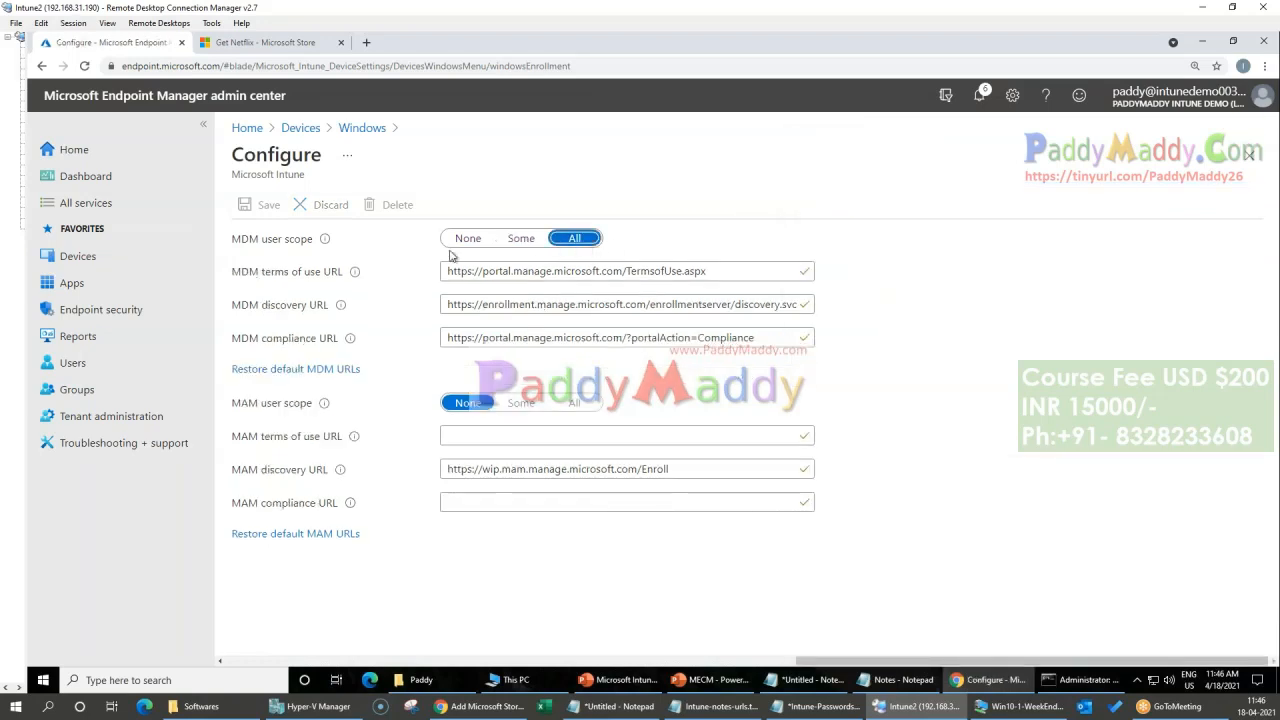
{"action": "left_click", "coordinate": [300, 128]}
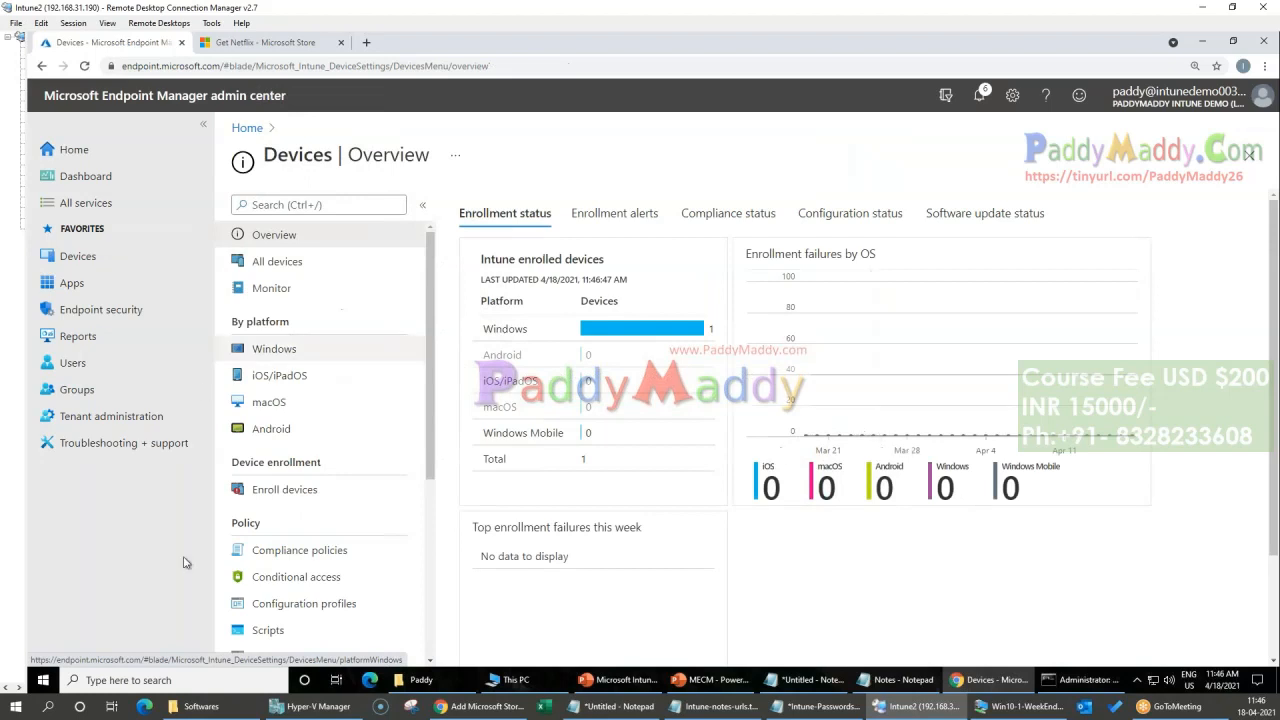
Step: Switch to the MECM PowerPoint presentation and go to slide 42, Autopilot Deployment
{"action": "left_click", "coordinate": [700, 680]}
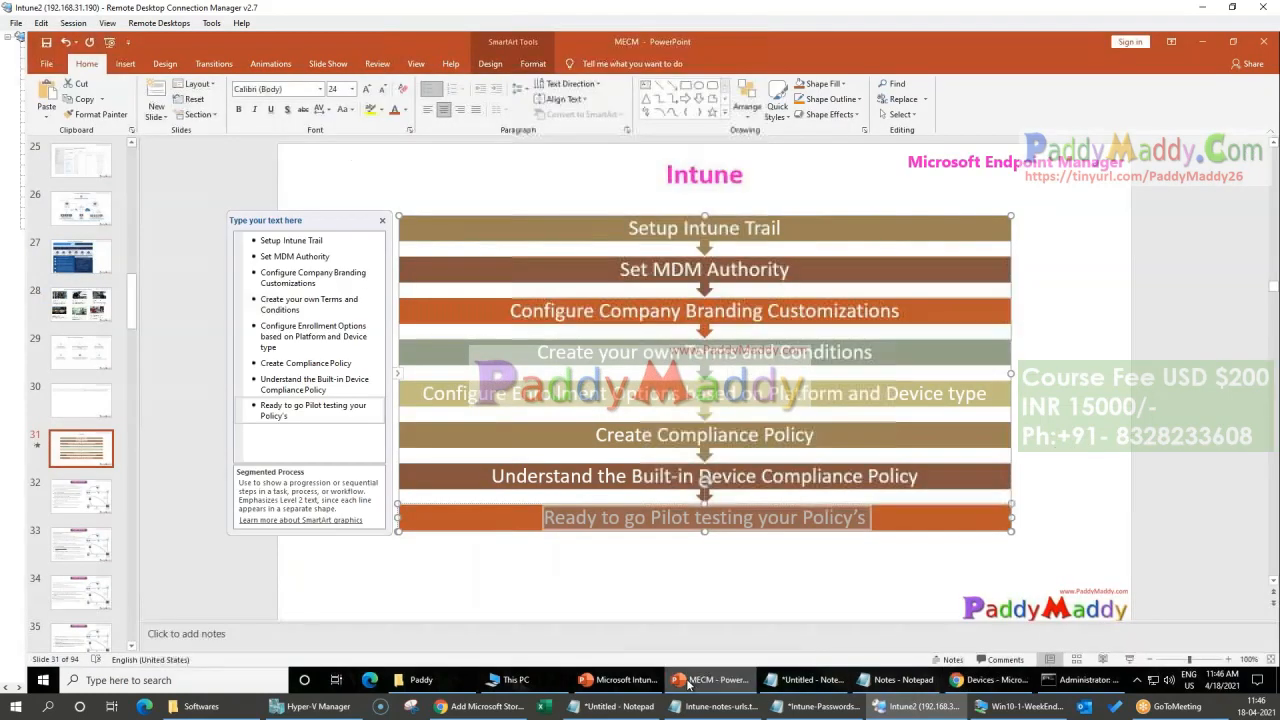
{"action": "left_click", "coordinate": [109, 415]}
{"action": "scroll", "coordinate": [109, 415], "scroll_direction": "down", "scroll_amount": 4}
{"action": "scroll", "coordinate": [109, 415], "scroll_direction": "down", "scroll_amount": 3}
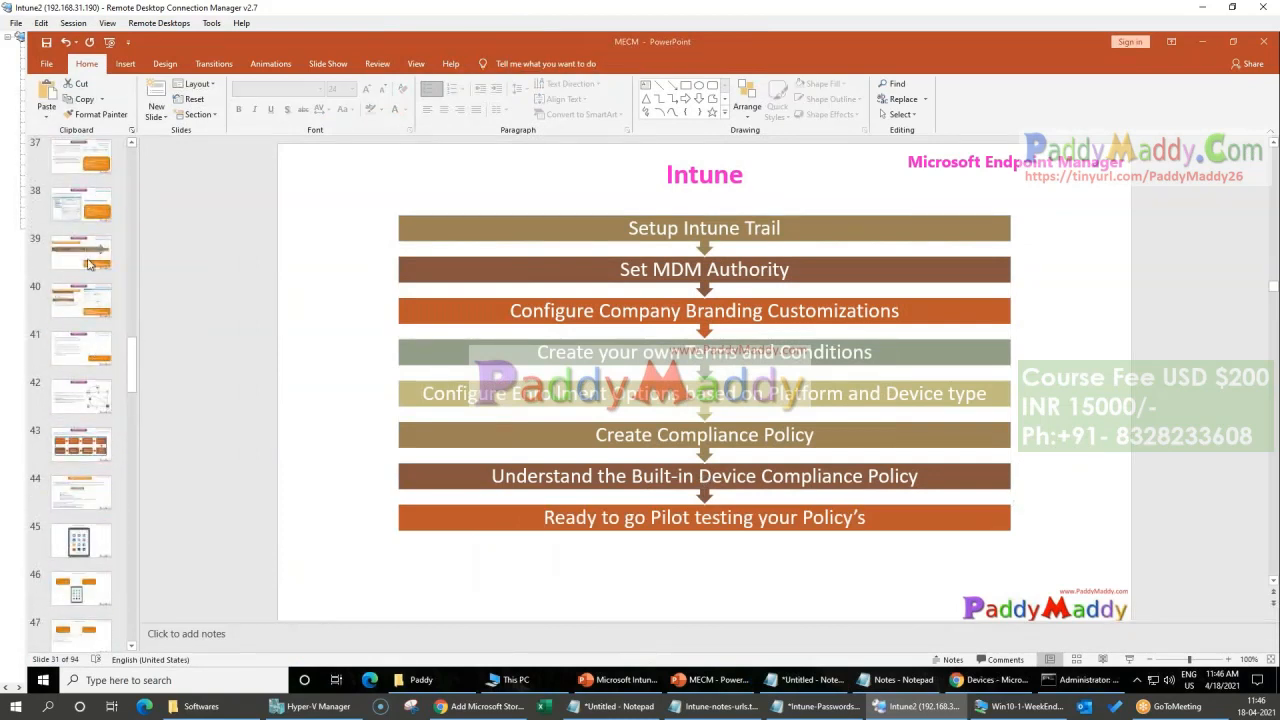
{"action": "left_click", "coordinate": [89, 392]}
Step: Advance past the Autopilot slides to slide 45, Enroll Android Devices, and start the slide show from it
{"action": "key", "text": "Down"}
{"action": "key", "text": "Down"}
{"action": "key", "text": "Down"}
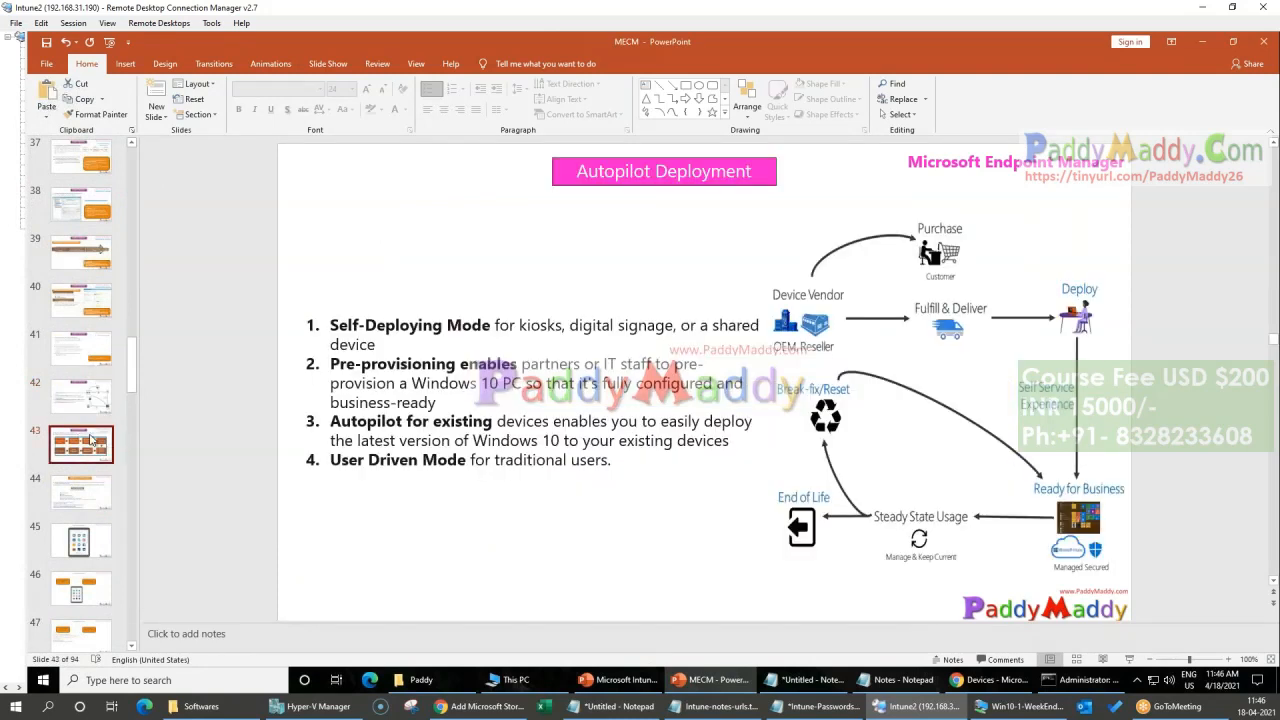
{"action": "key", "text": "Up"}
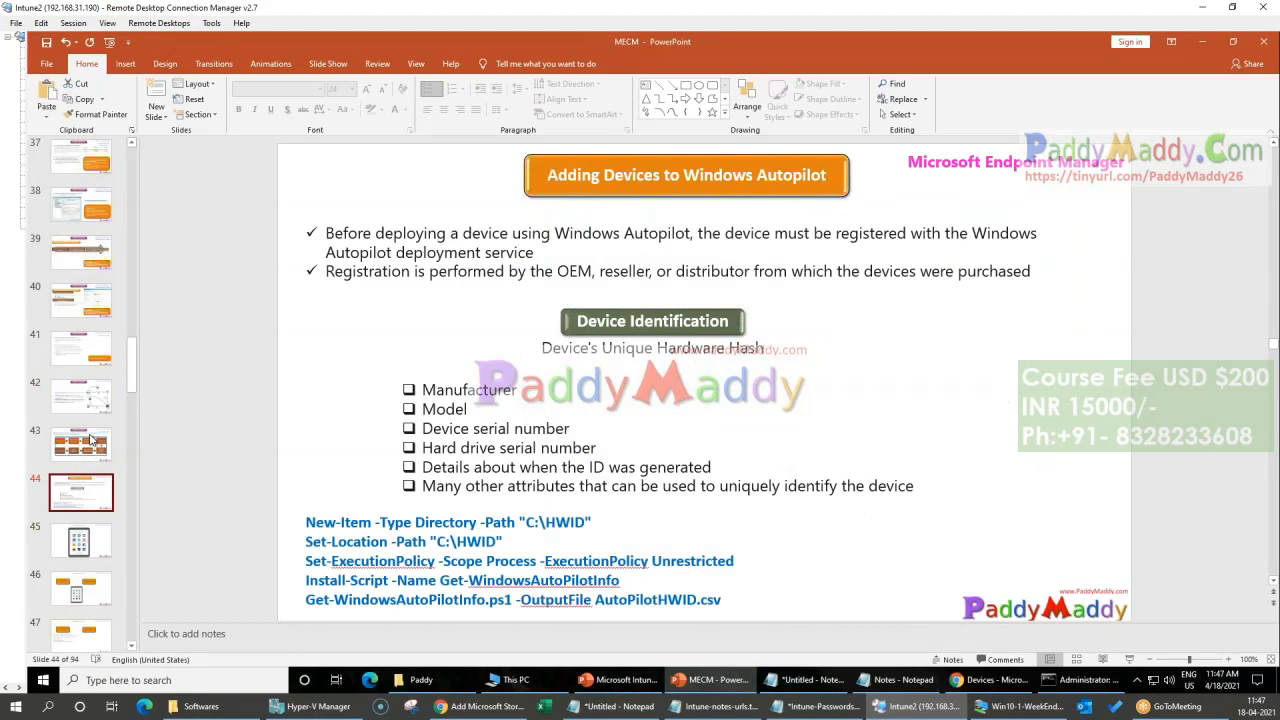
{"action": "key", "text": "Down"}
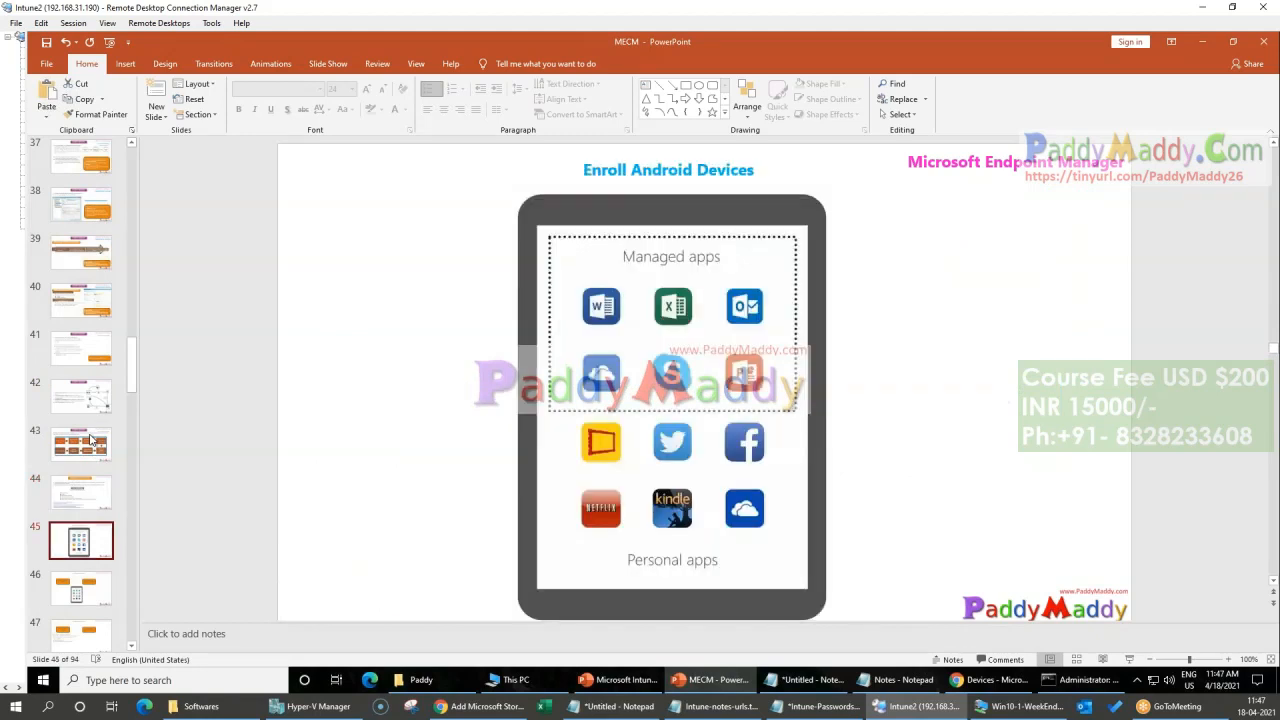
{"action": "left_click", "coordinate": [1129, 659]}
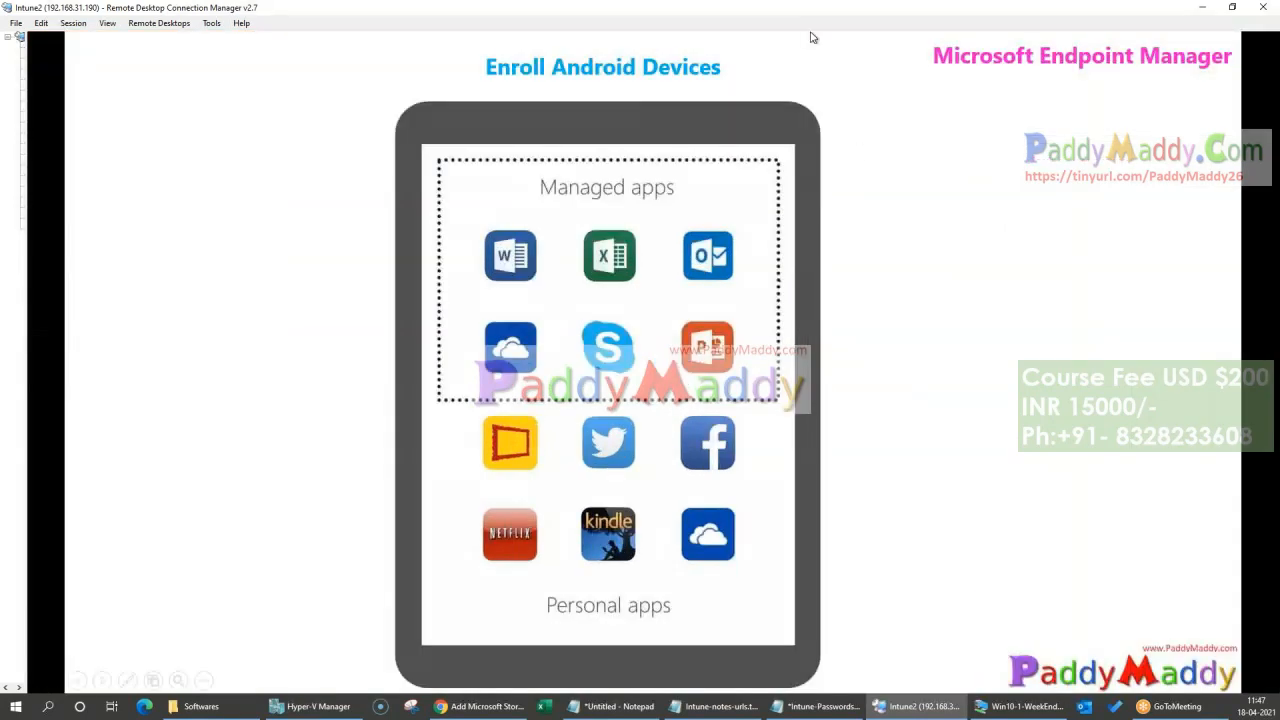
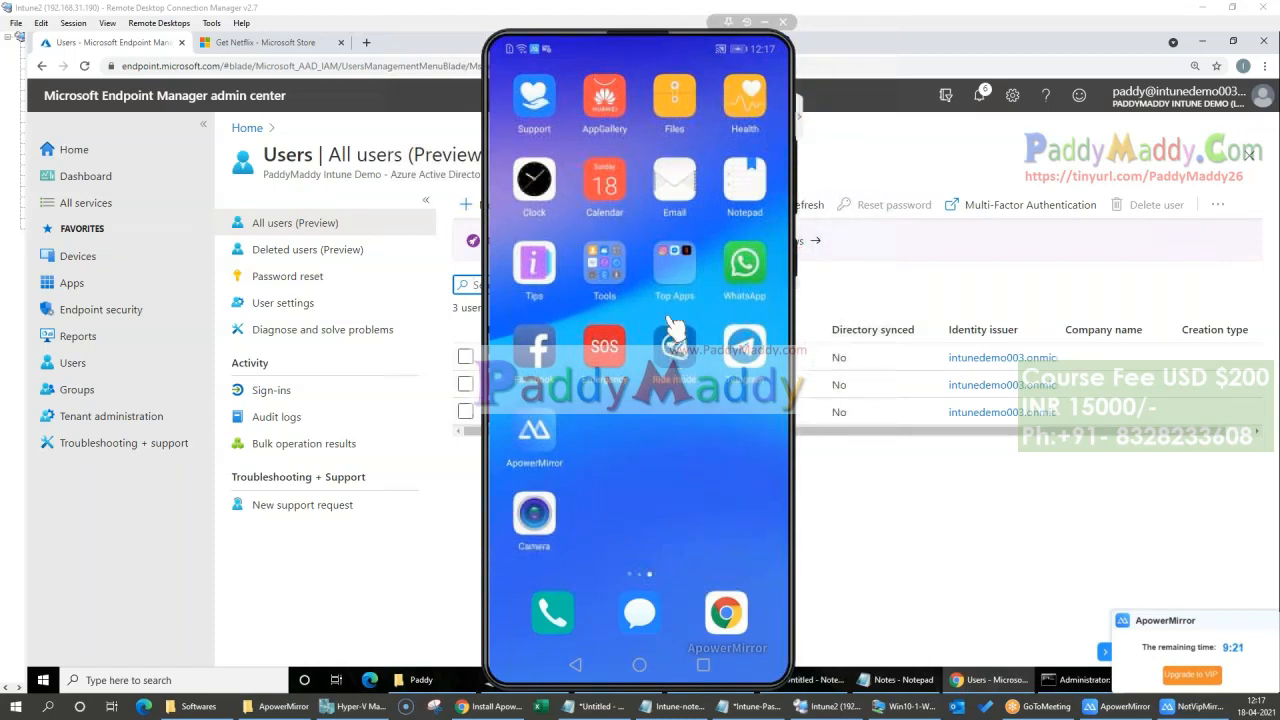
Step: Browse the home screens of the mirrored Android phone and open the Play Store
{"action": "scroll", "coordinate": [676, 517], "scroll_direction": "up", "scroll_amount": 1}
{"action": "scroll", "coordinate": [676, 517], "scroll_direction": "down", "scroll_amount": 1}
{"action": "scroll", "coordinate": [678, 515], "scroll_direction": "up", "scroll_amount": 1}
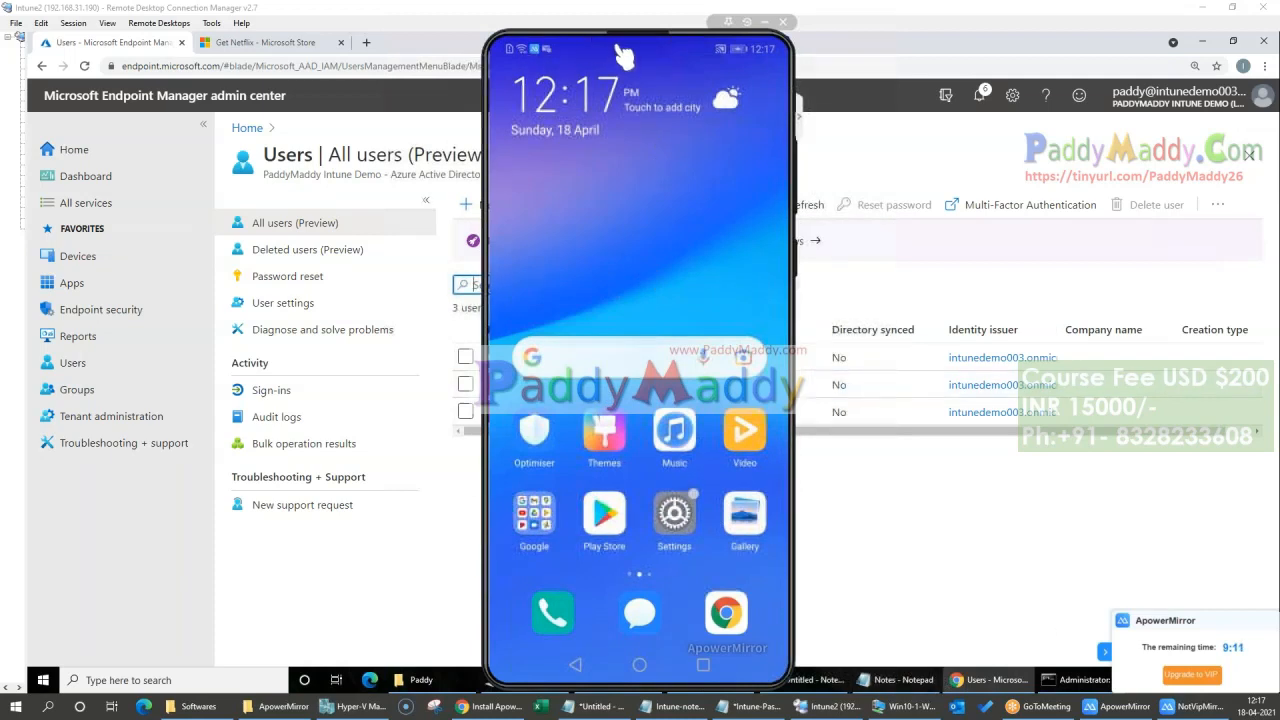
{"action": "left_click", "coordinate": [801, 124]}
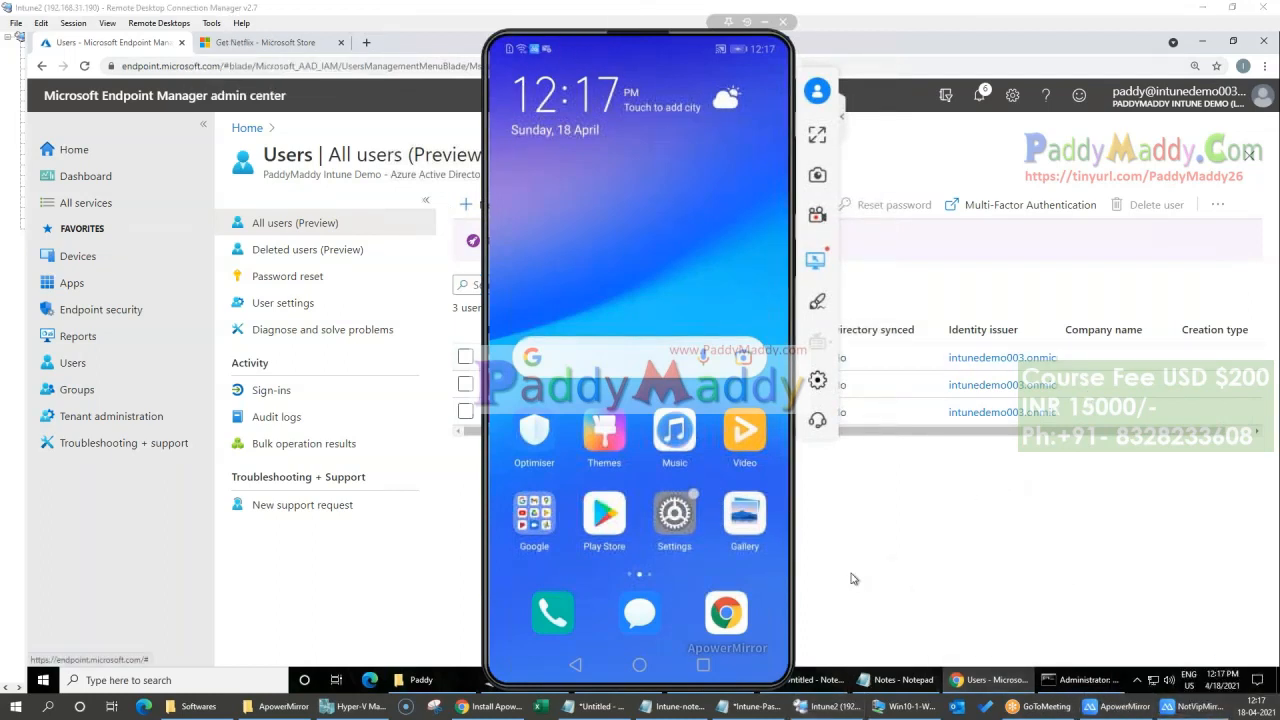
{"action": "left_click", "coordinate": [606, 516]}
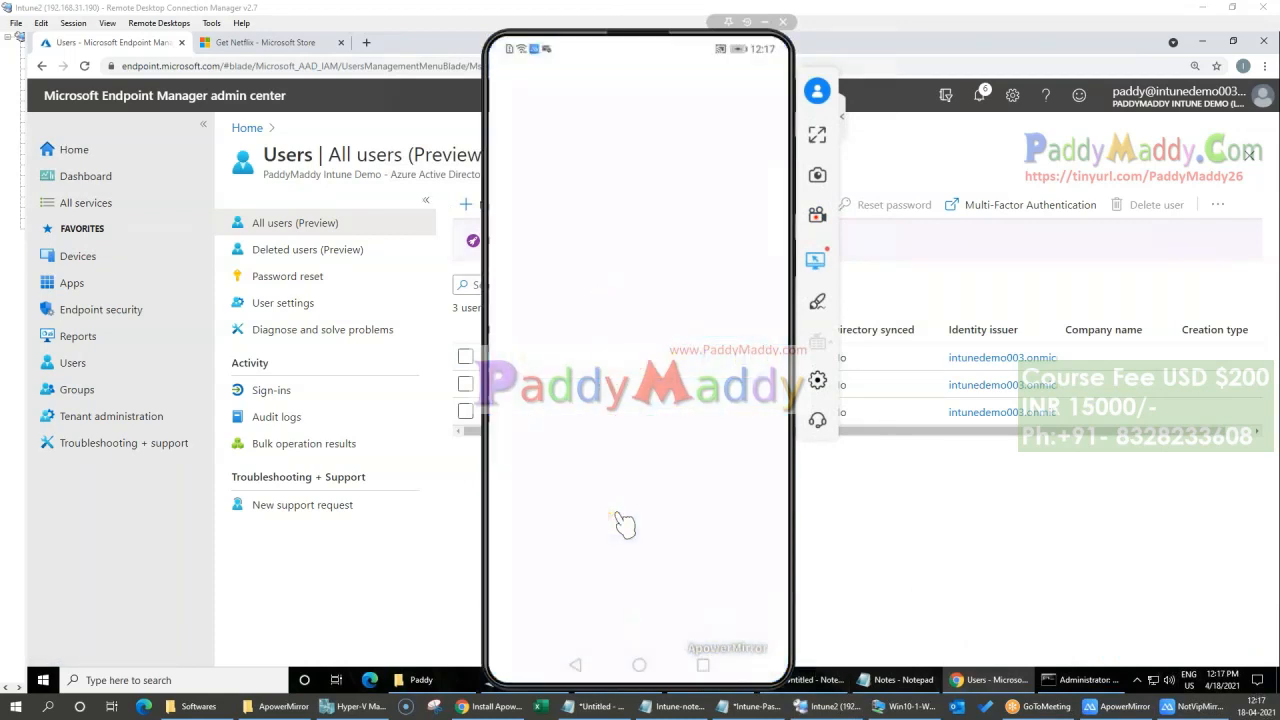
{"action": "left_click", "coordinate": [843, 118]}
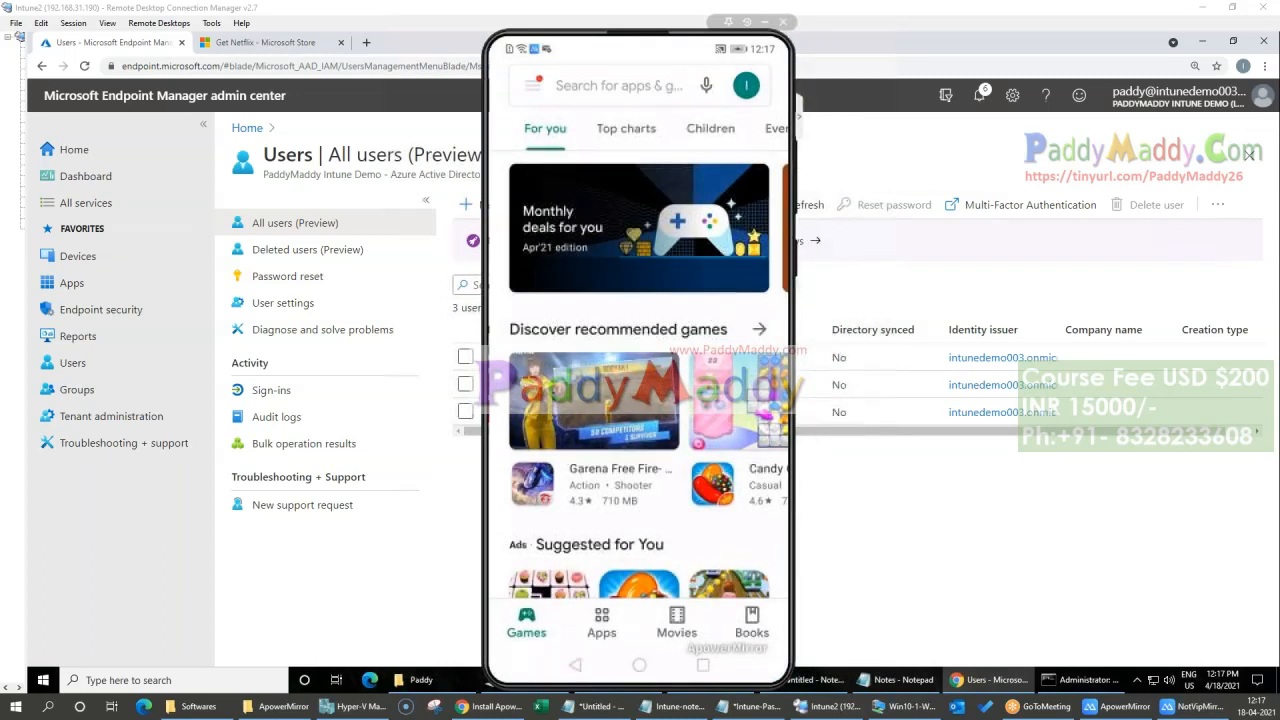
Step: Search the Play Store for company portal and install Intune Company Portal
{"action": "left_click", "coordinate": [619, 86]}
{"action": "type", "text": "comp"}
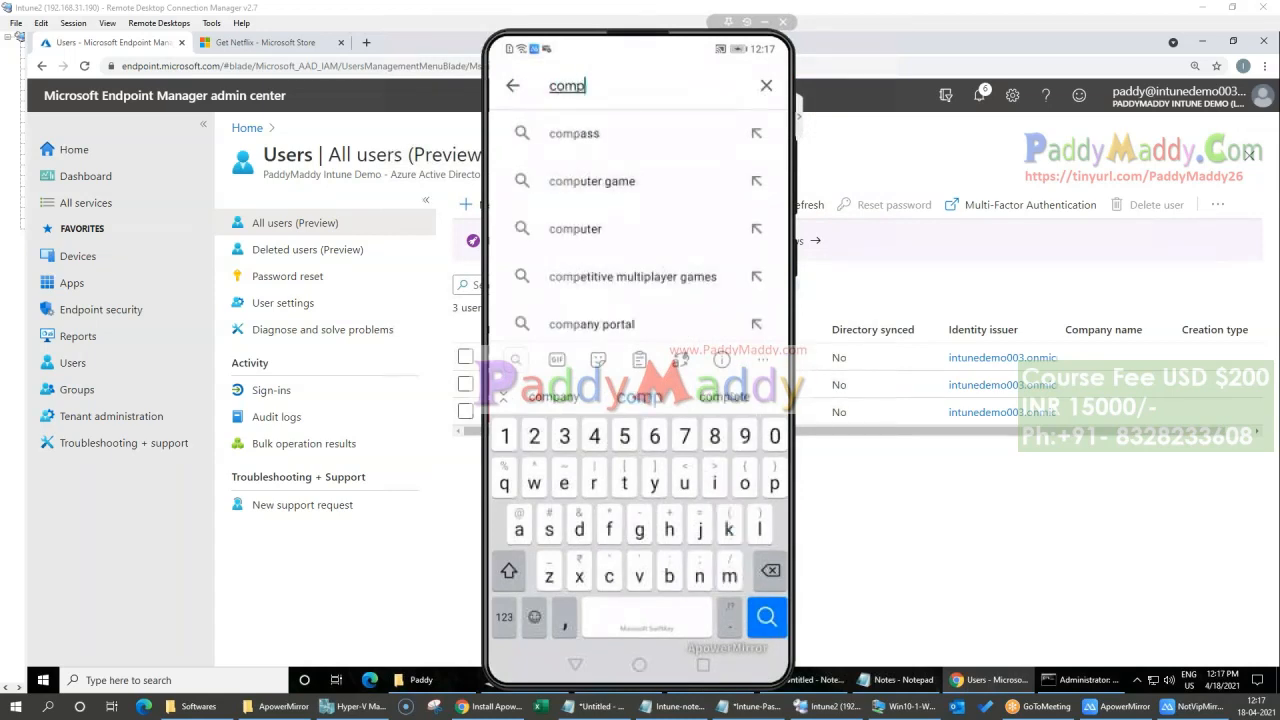
{"action": "left_click", "coordinate": [592, 324]}
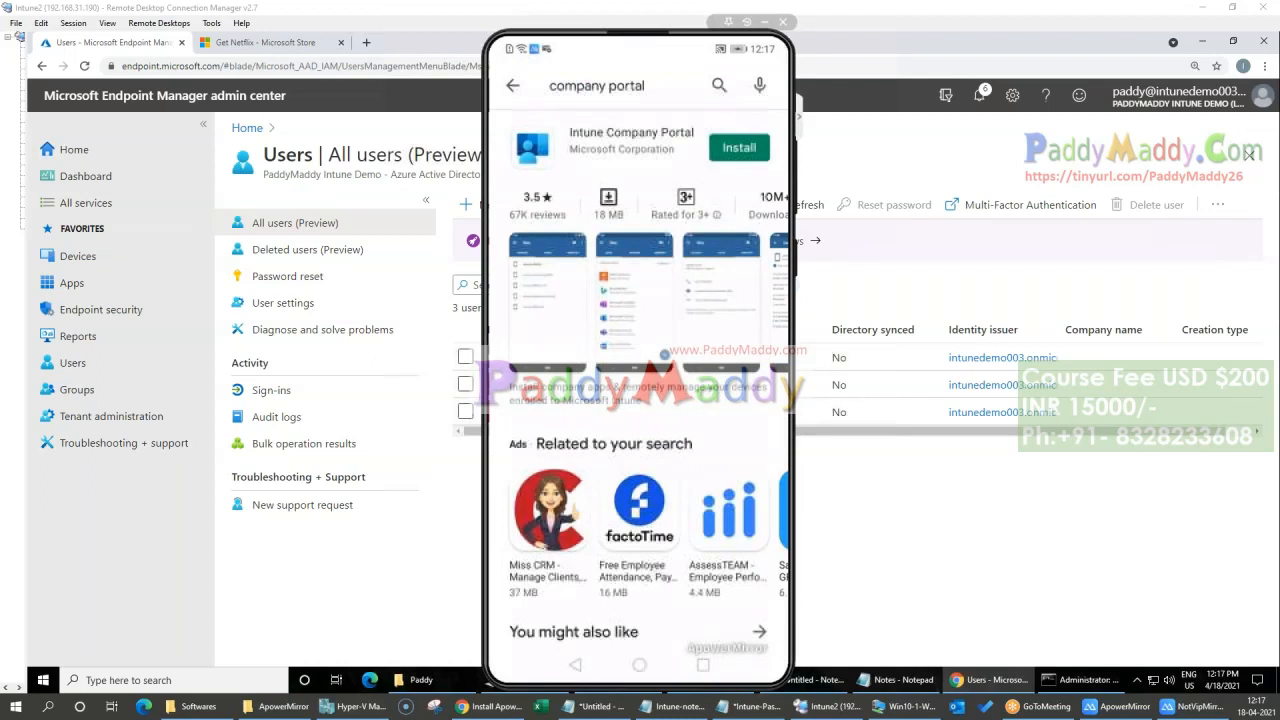
{"action": "left_click", "coordinate": [739, 148]}
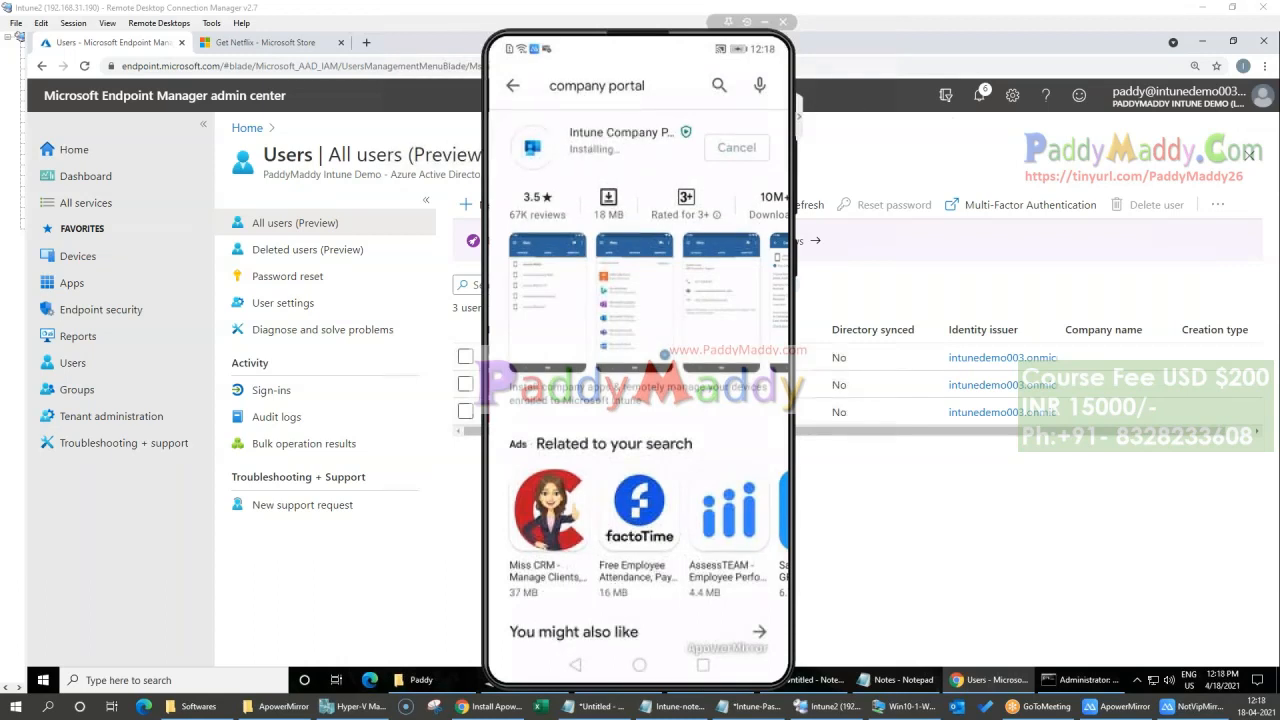
Step: Enter the test user's email address on the Company Portal sign-in page and continue to the password page
{"action": "mouse_move", "coordinate": [724, 712]}
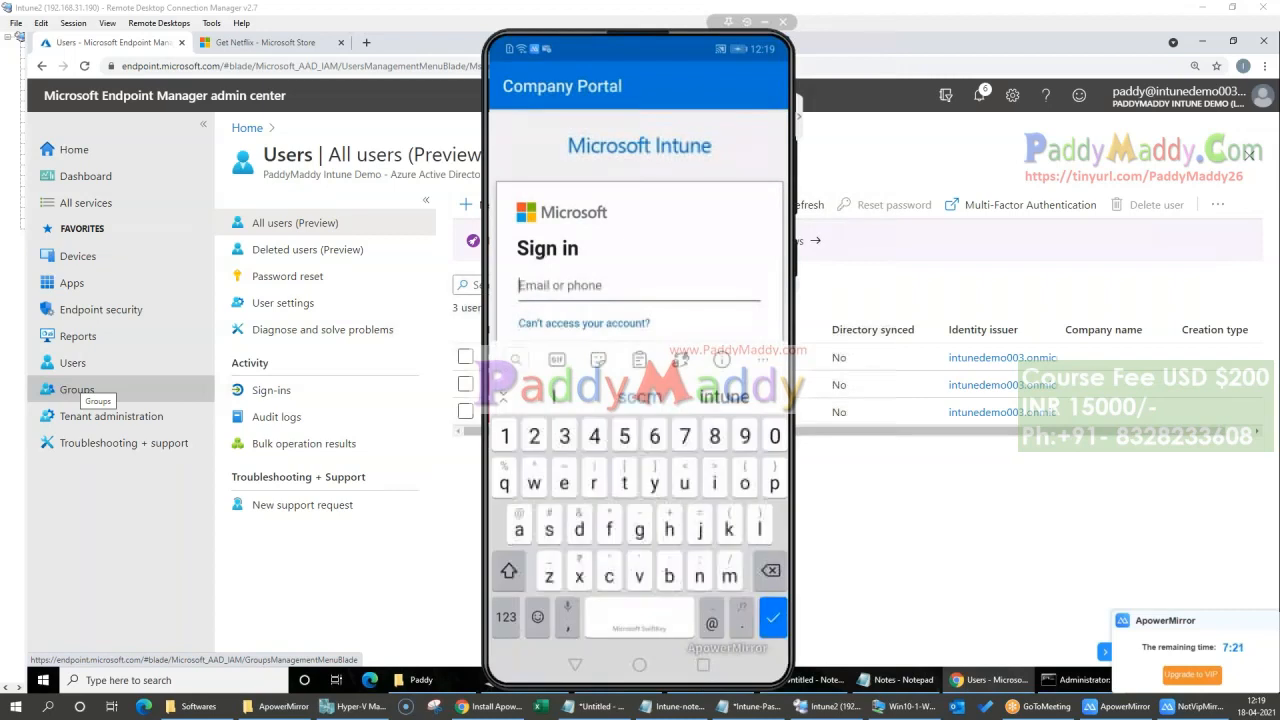
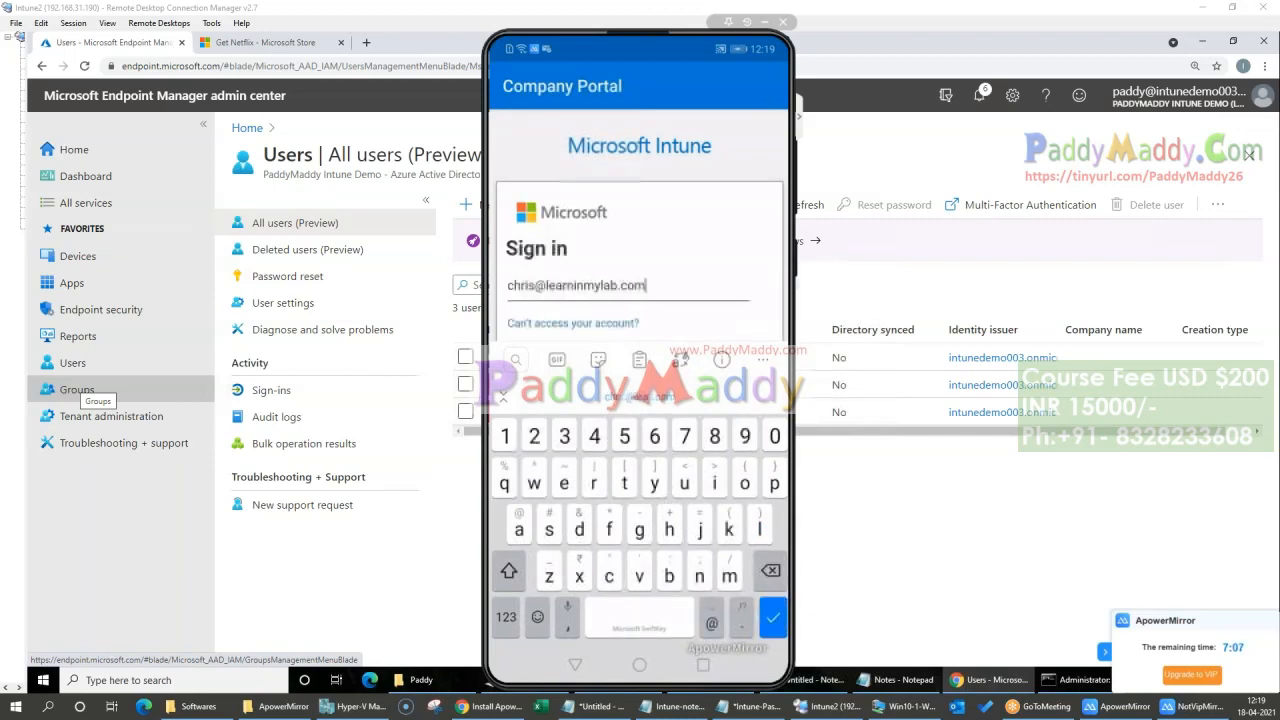
{"action": "key", "text": "Return"}
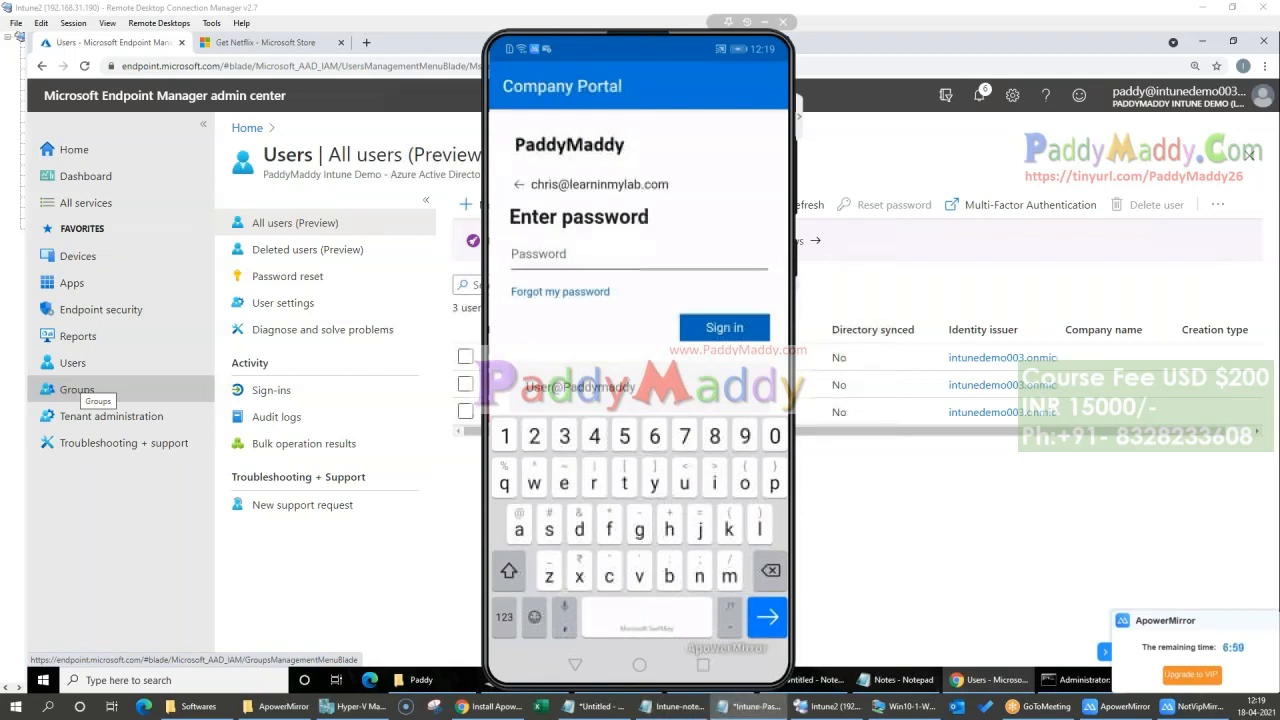
Step: Enter the account password, sign in to Company Portal and skip the Security Defaults setup for now
{"action": "key", "text": "shift"}
{"action": "type", "text": "M"}
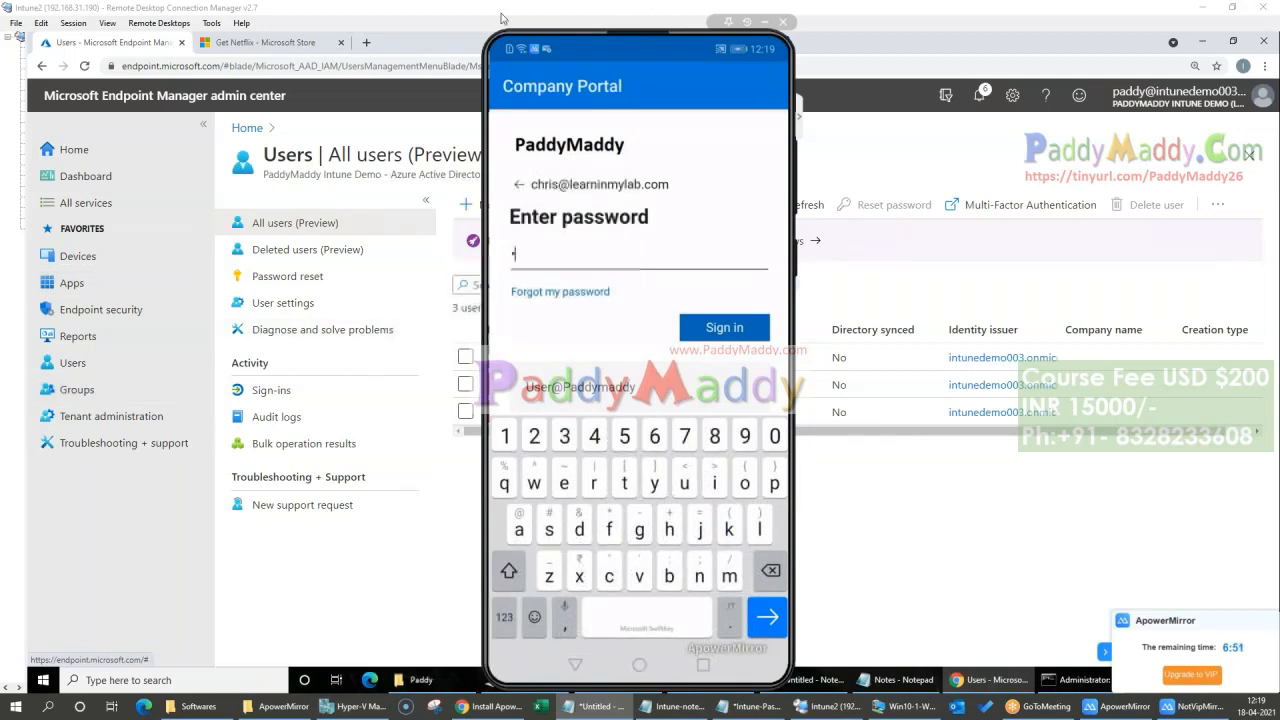
{"action": "key", "text": "alt+Tab"}
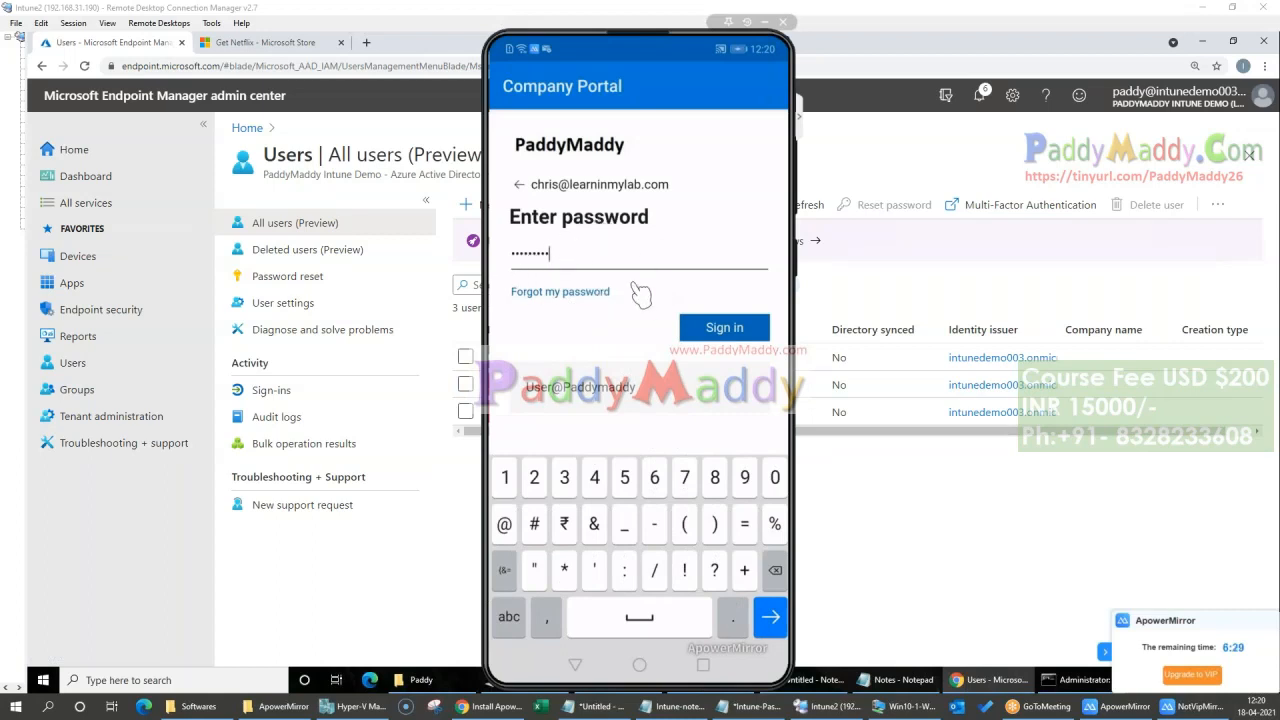
{"action": "left_click", "coordinate": [734, 334]}
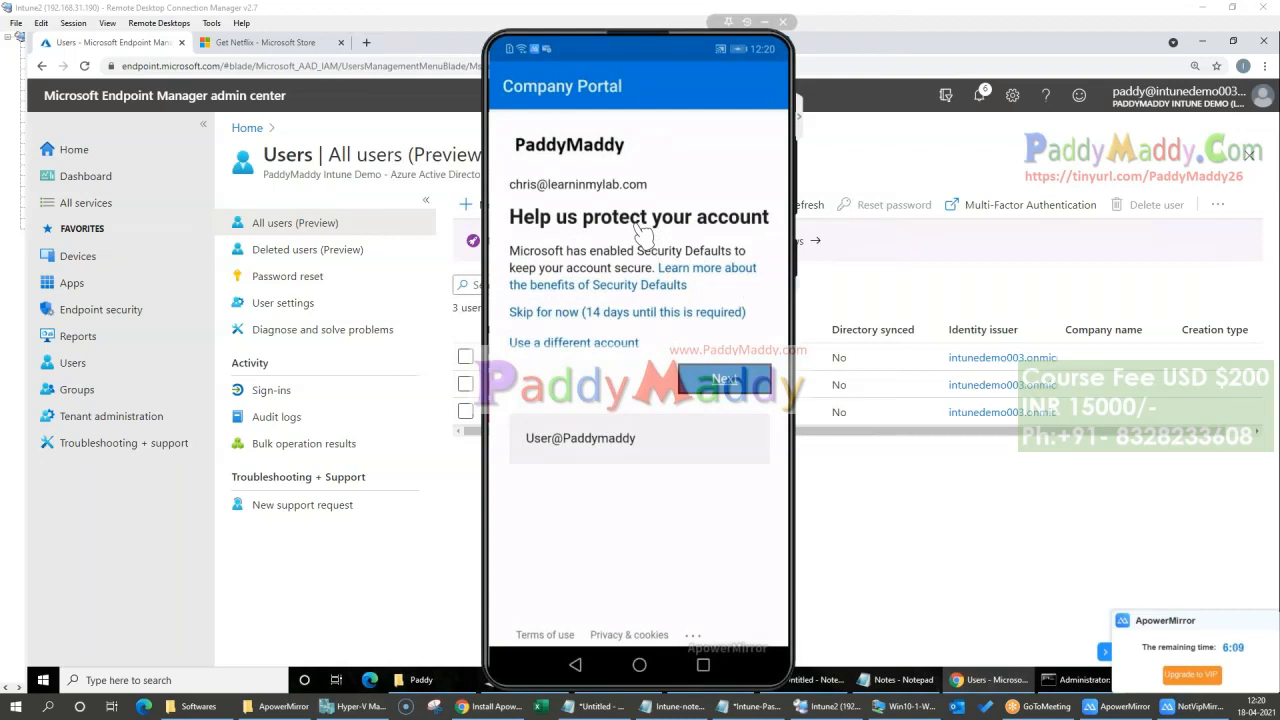
{"action": "left_click", "coordinate": [572, 314]}
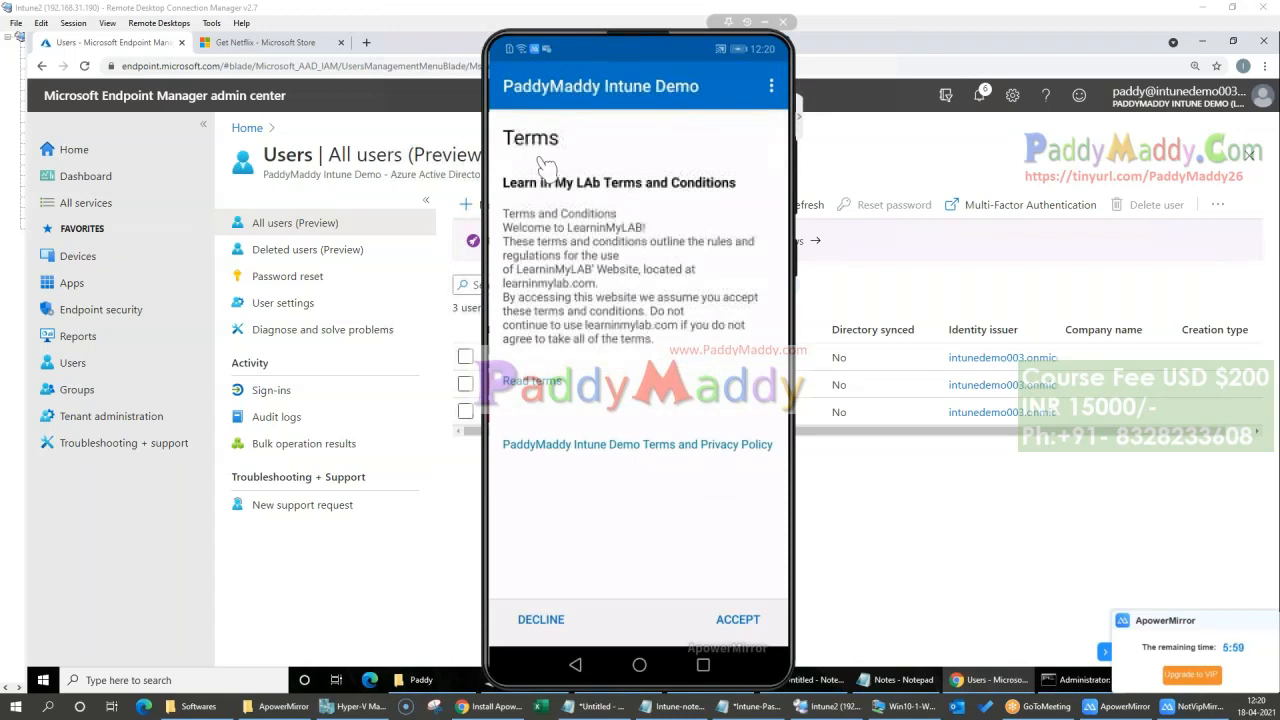
Step: Read through and accept the Learn in My LAb Terms and Conditions, and sync the device's management policy from the Company Portal settings
{"action": "left_click", "coordinate": [633, 218]}
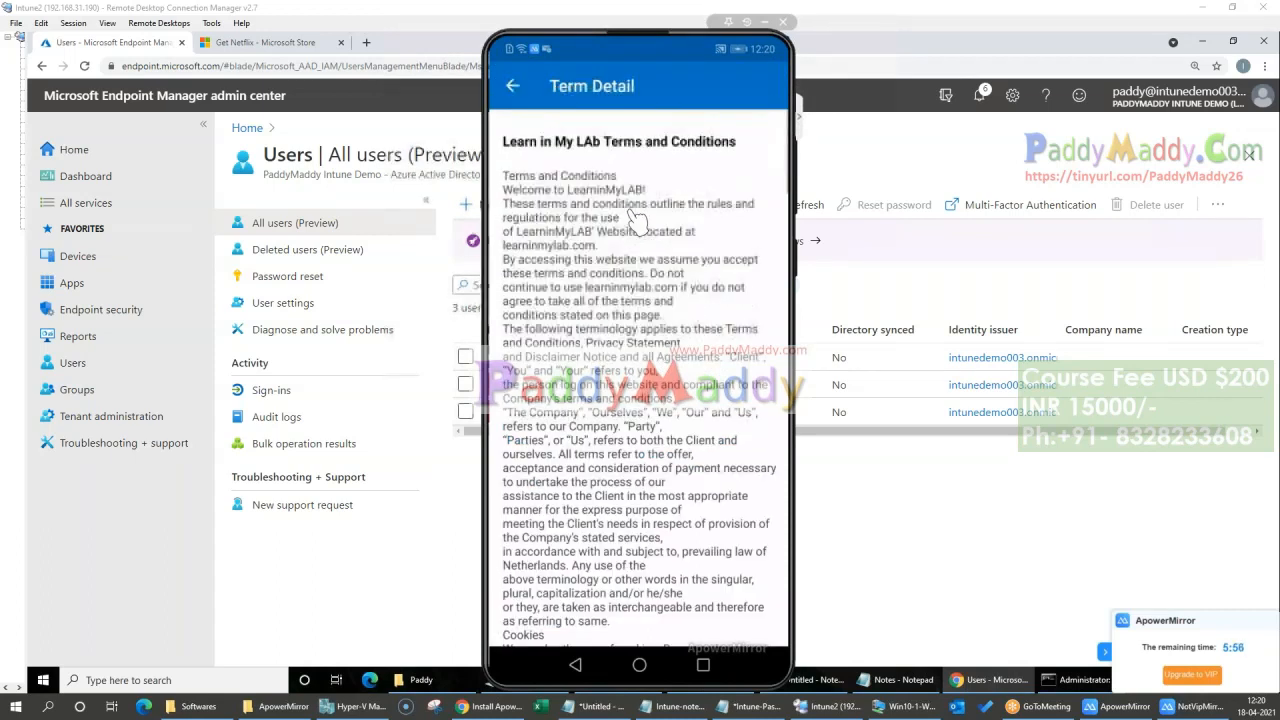
{"action": "scroll", "coordinate": [634, 219], "scroll_direction": "down", "scroll_amount": 15}
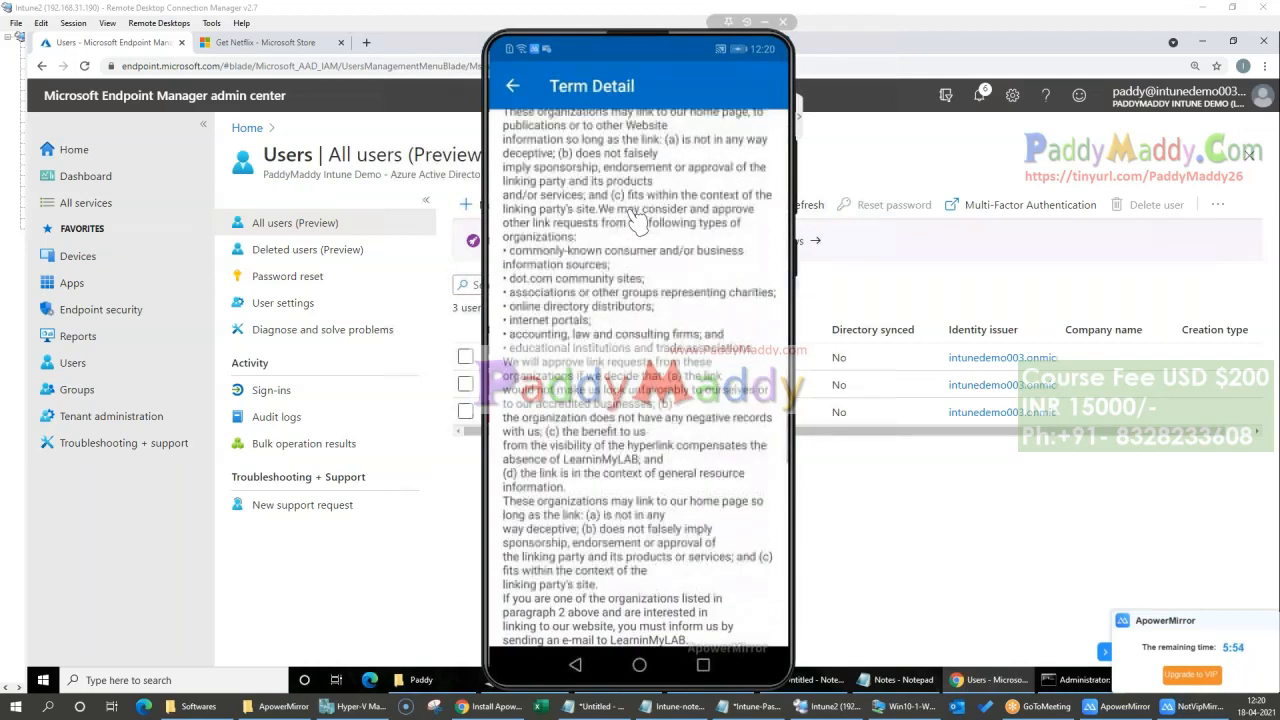
{"action": "scroll", "coordinate": [634, 220], "scroll_direction": "down", "scroll_amount": 5}
{"action": "scroll", "coordinate": [634, 220], "scroll_direction": "up", "scroll_amount": 8}
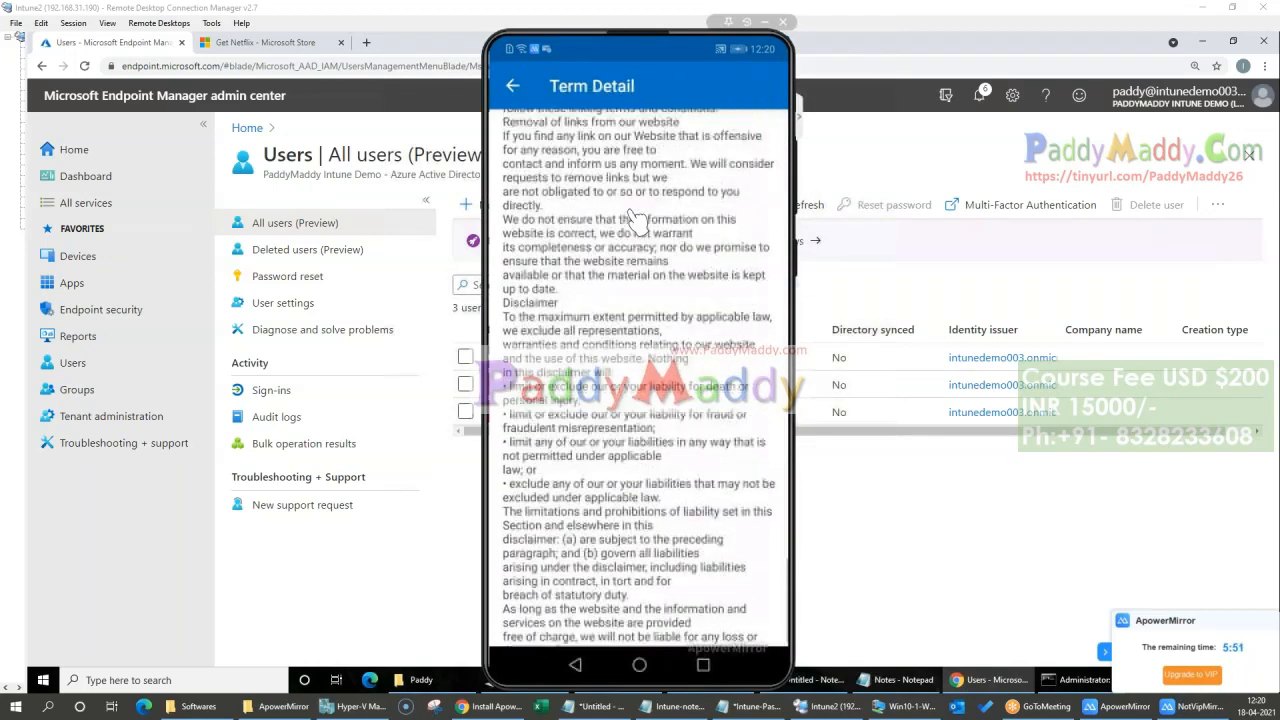
{"action": "right_click", "coordinate": [633, 217]}
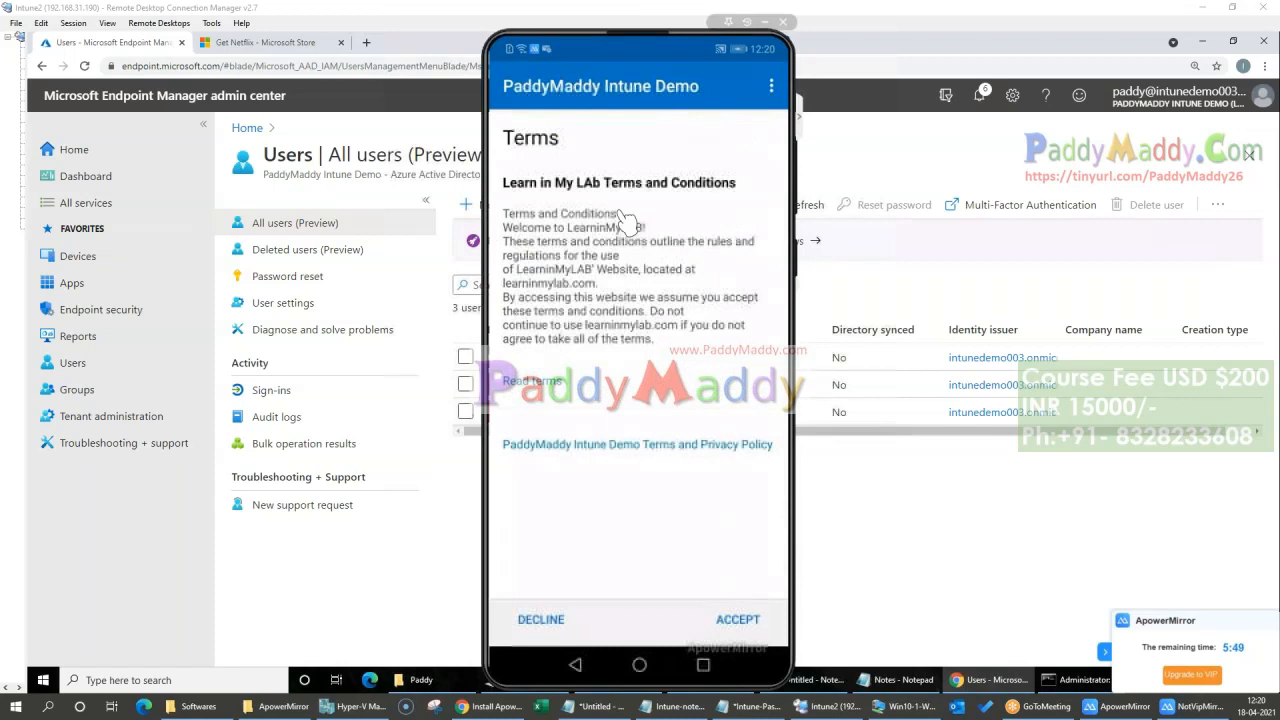
{"action": "left_click", "coordinate": [740, 620]}
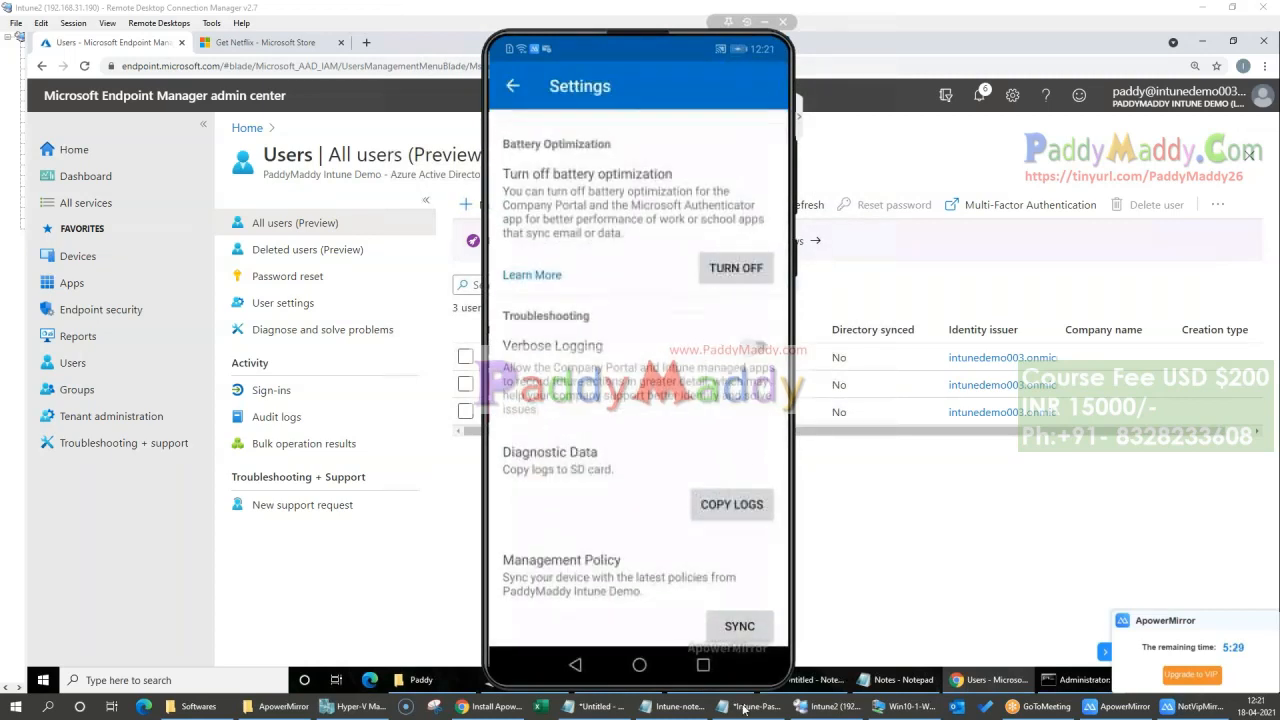
{"action": "left_click", "coordinate": [741, 628]}
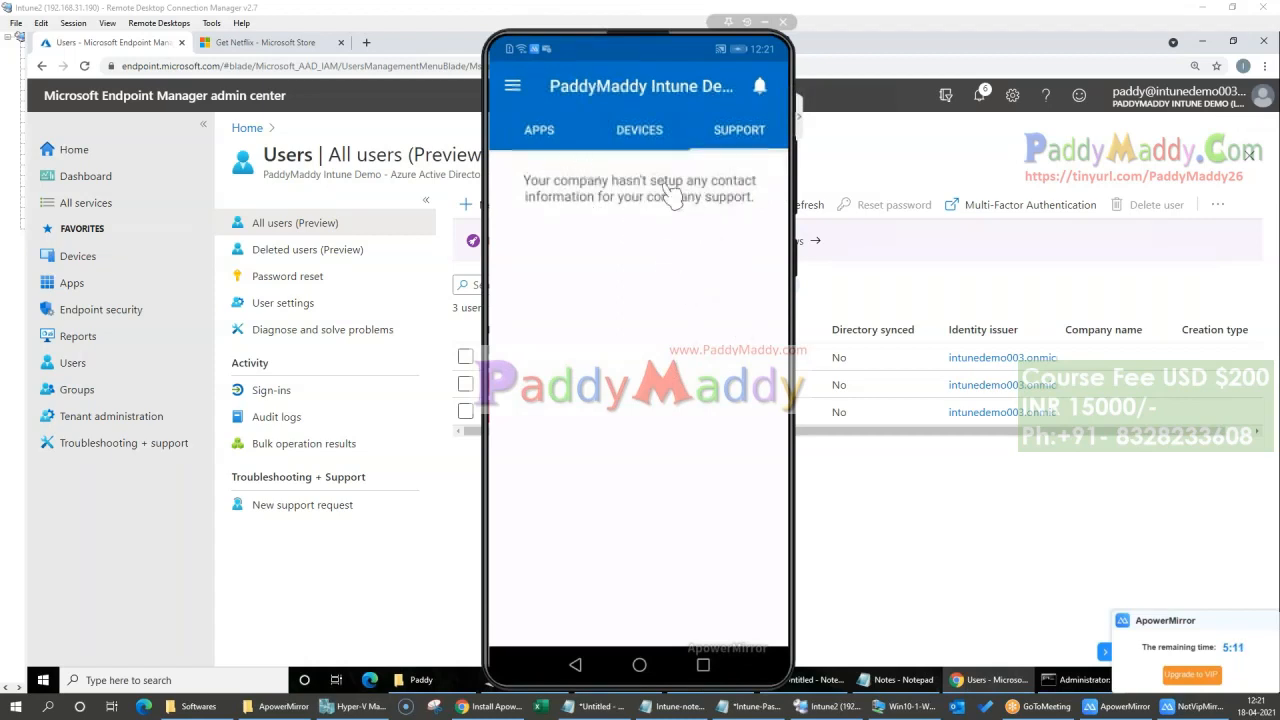
Step: Open the Tenant administration Customization page, move the phone mirror aside and review the branding, support and configuration settings
{"action": "left_click", "coordinate": [124, 418]}
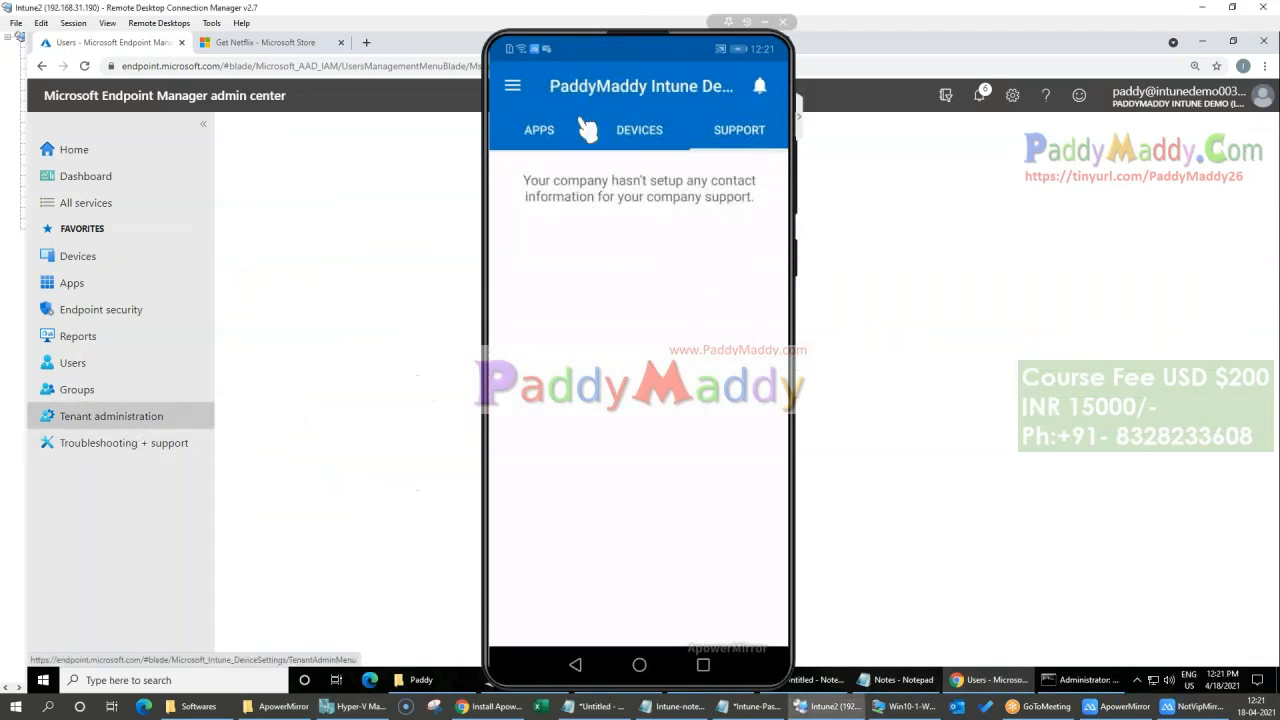
{"action": "left_click_drag", "start_coordinate": [663, 45], "coordinate": [1178, 42]}
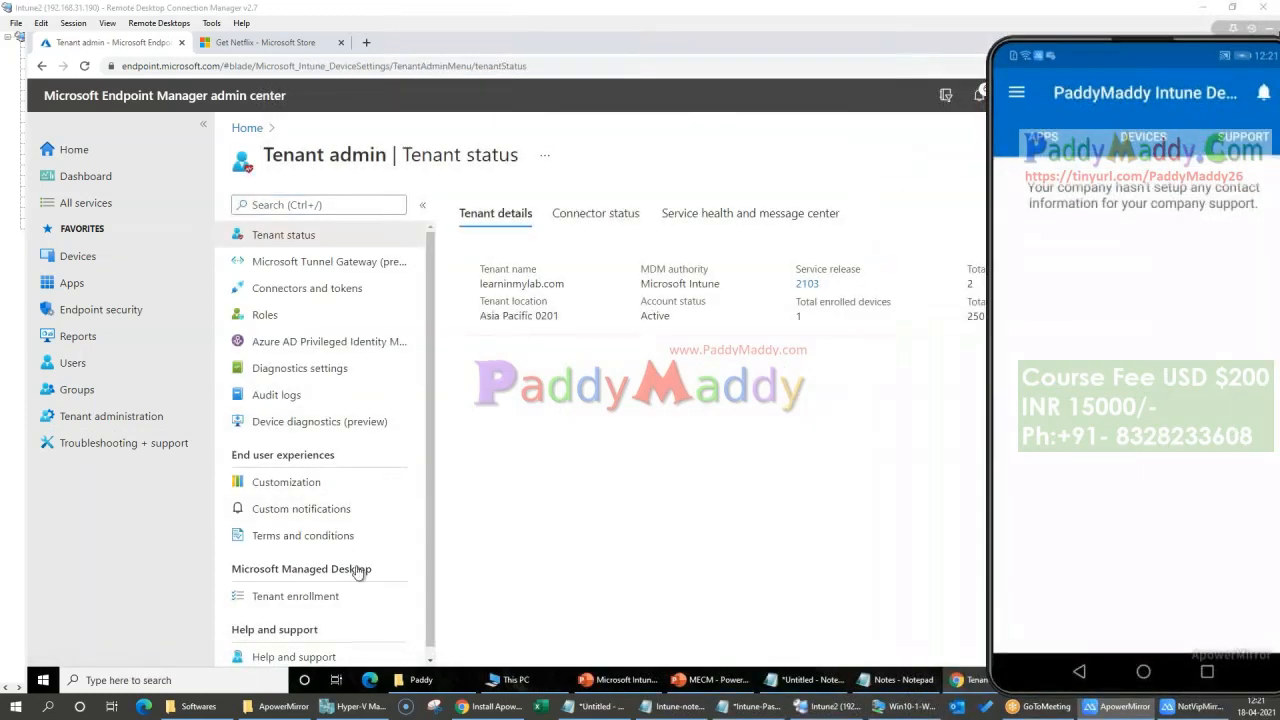
{"action": "scroll", "coordinate": [357, 566], "scroll_direction": "down", "scroll_amount": 1}
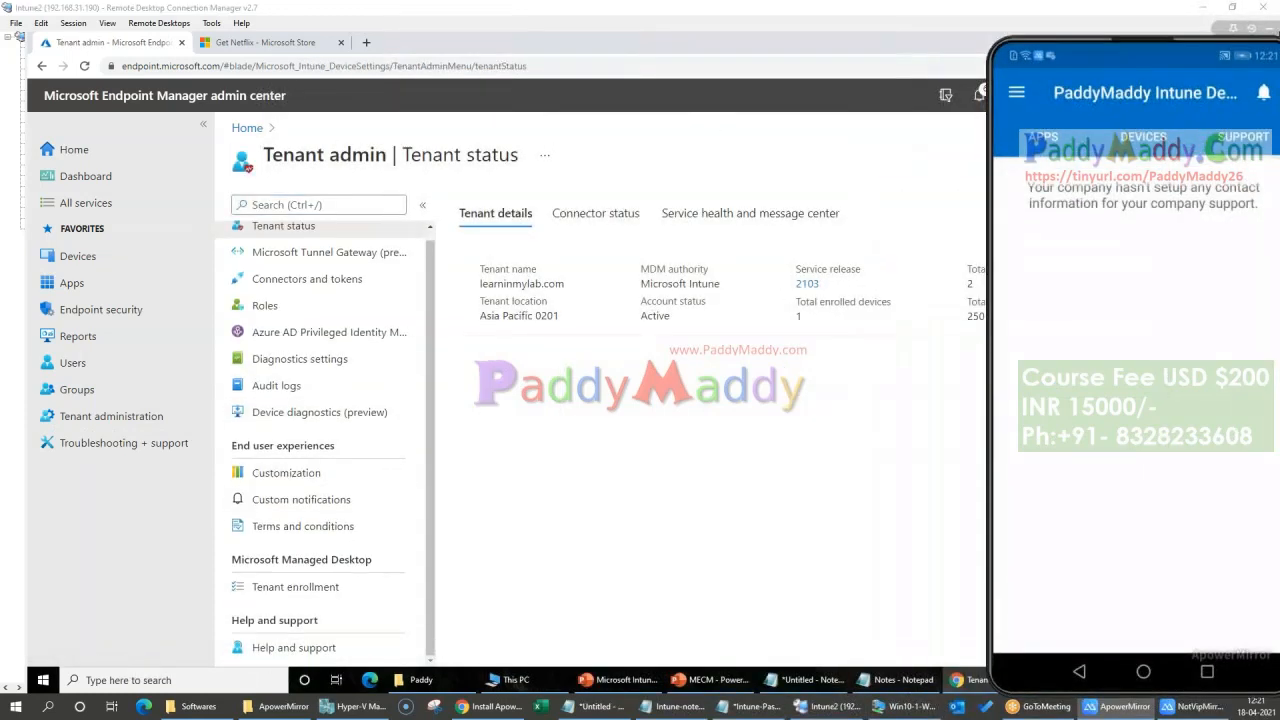
{"action": "left_click", "coordinate": [327, 476]}
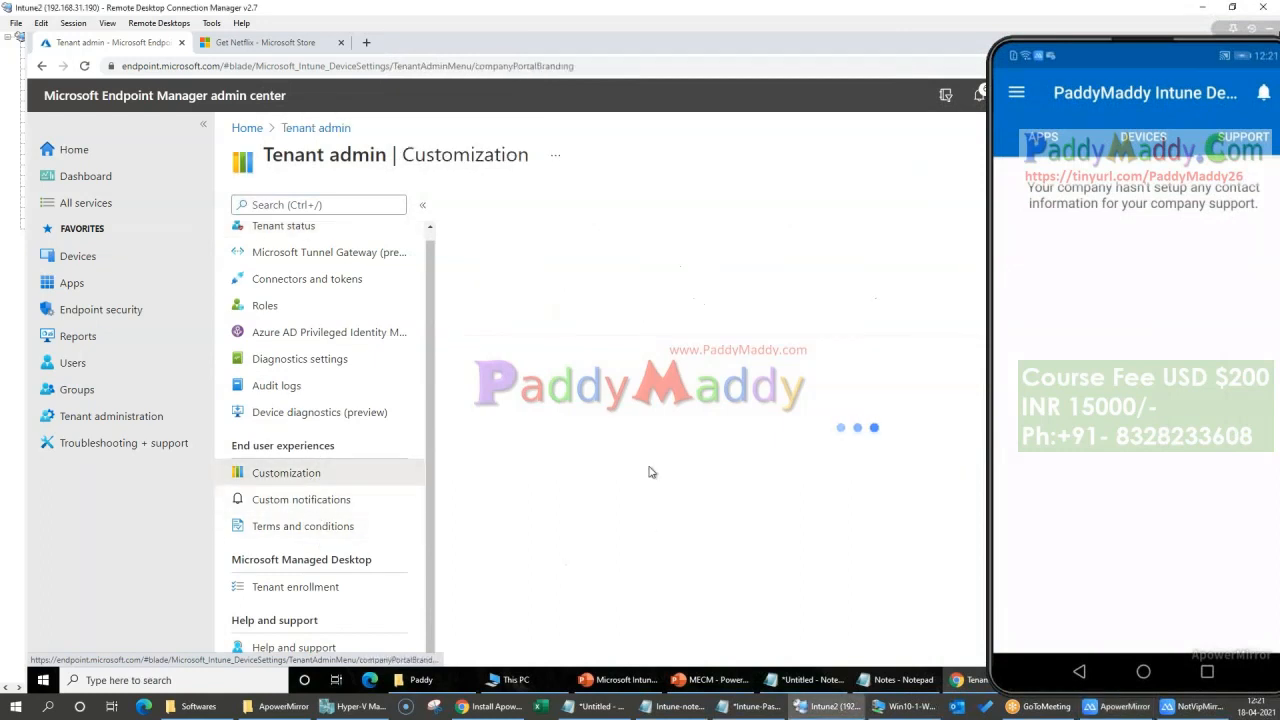
{"action": "scroll", "coordinate": [663, 508], "scroll_direction": "down", "scroll_amount": 4}
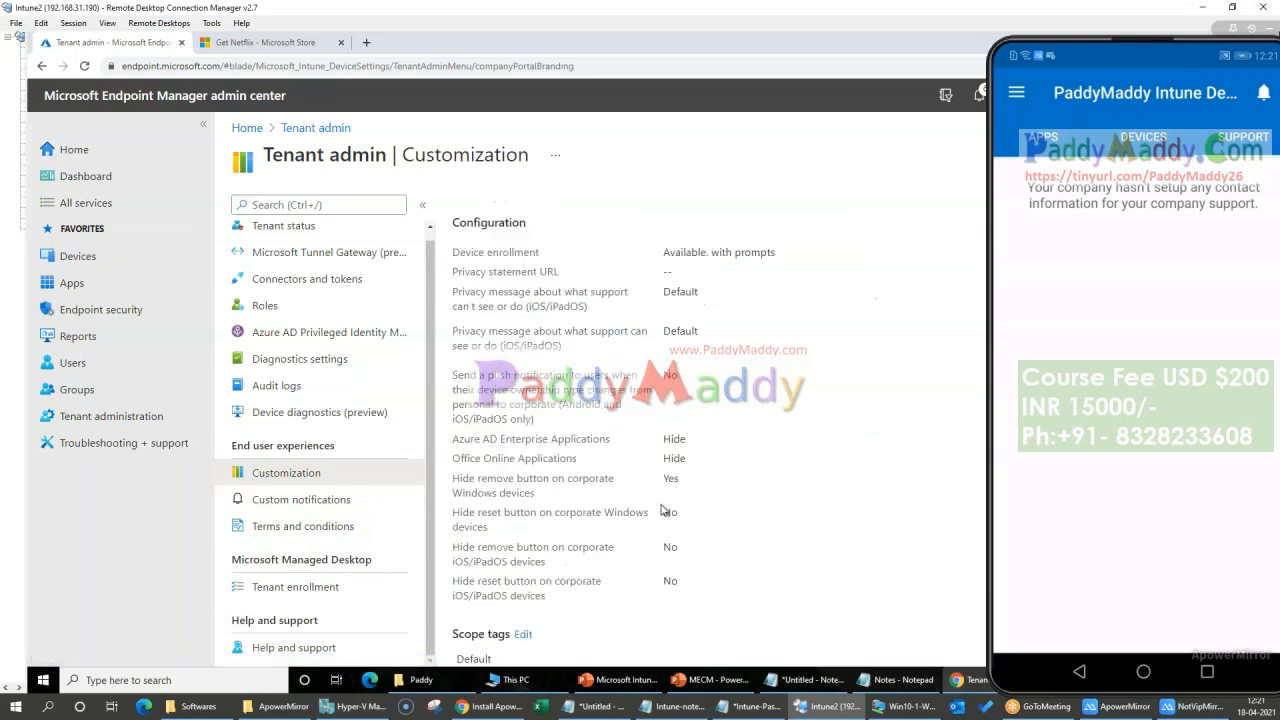
{"action": "scroll", "coordinate": [663, 508], "scroll_direction": "up", "scroll_amount": 3}
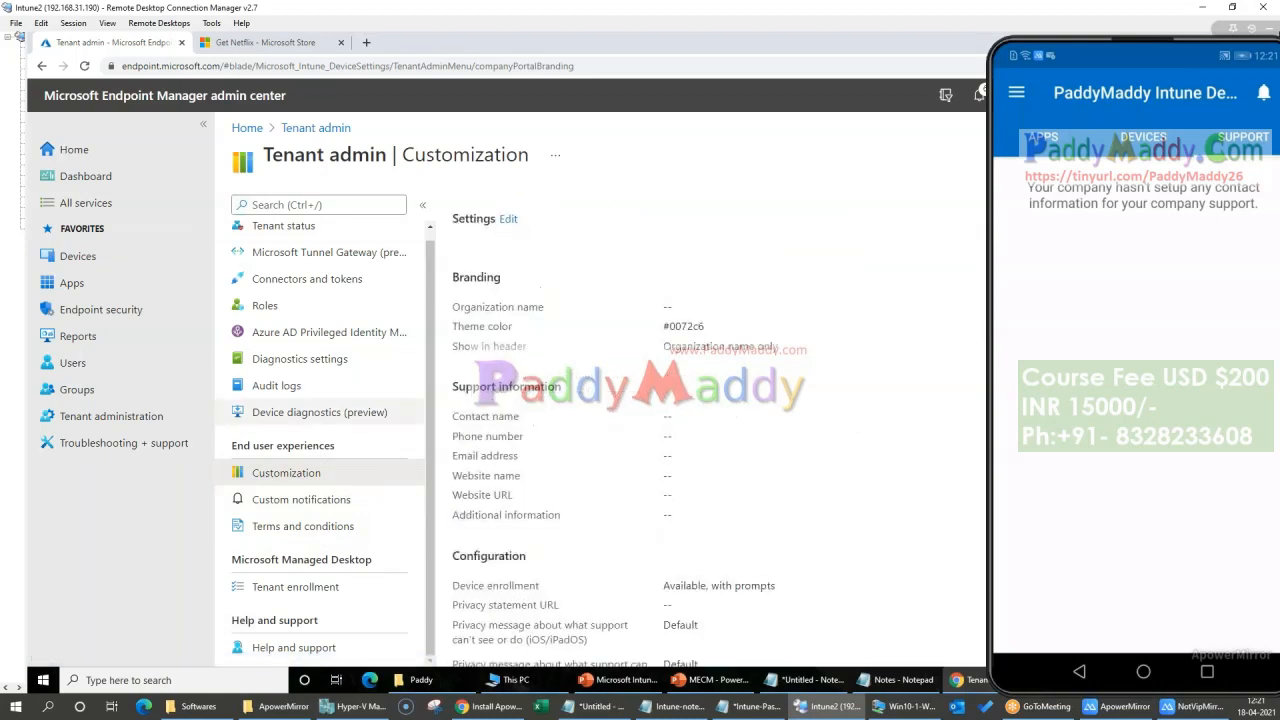
{"action": "left_click", "coordinate": [1155, 55]}
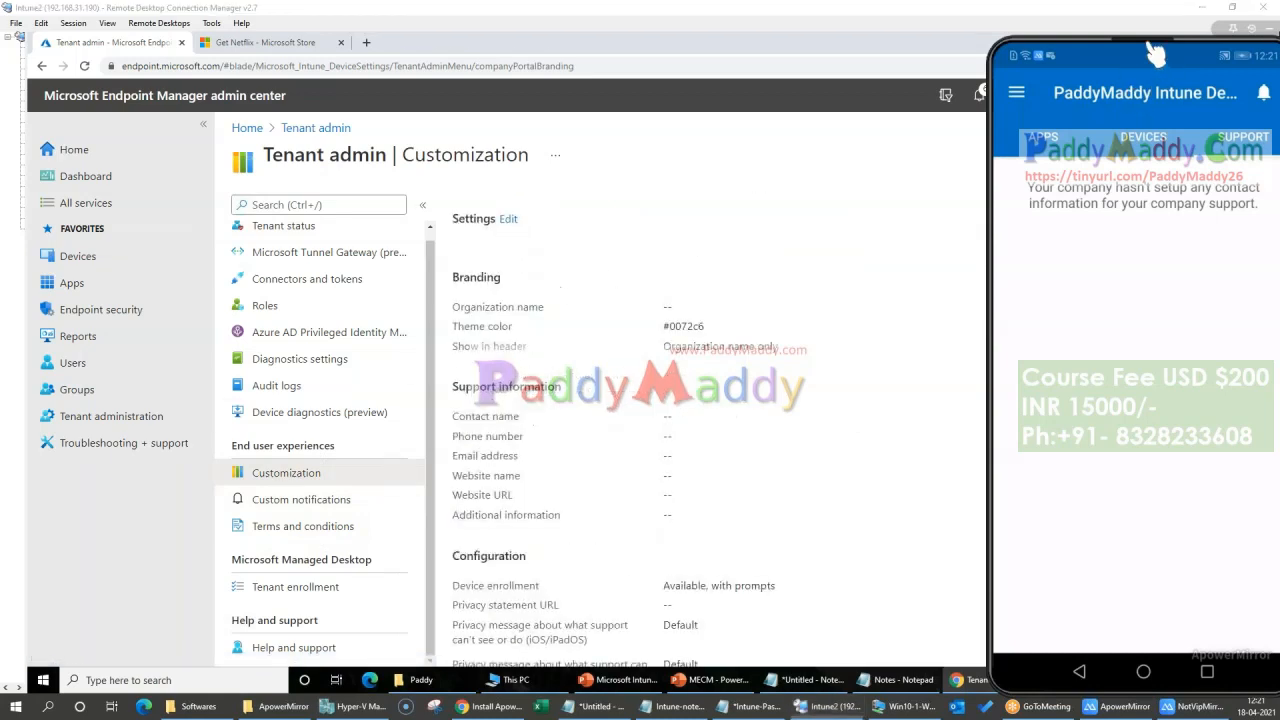
Step: Open the customization policy settings for editing and set the standard theme color to Orange
{"action": "left_click", "coordinate": [508, 219]}
{"action": "left_click", "coordinate": [508, 219]}
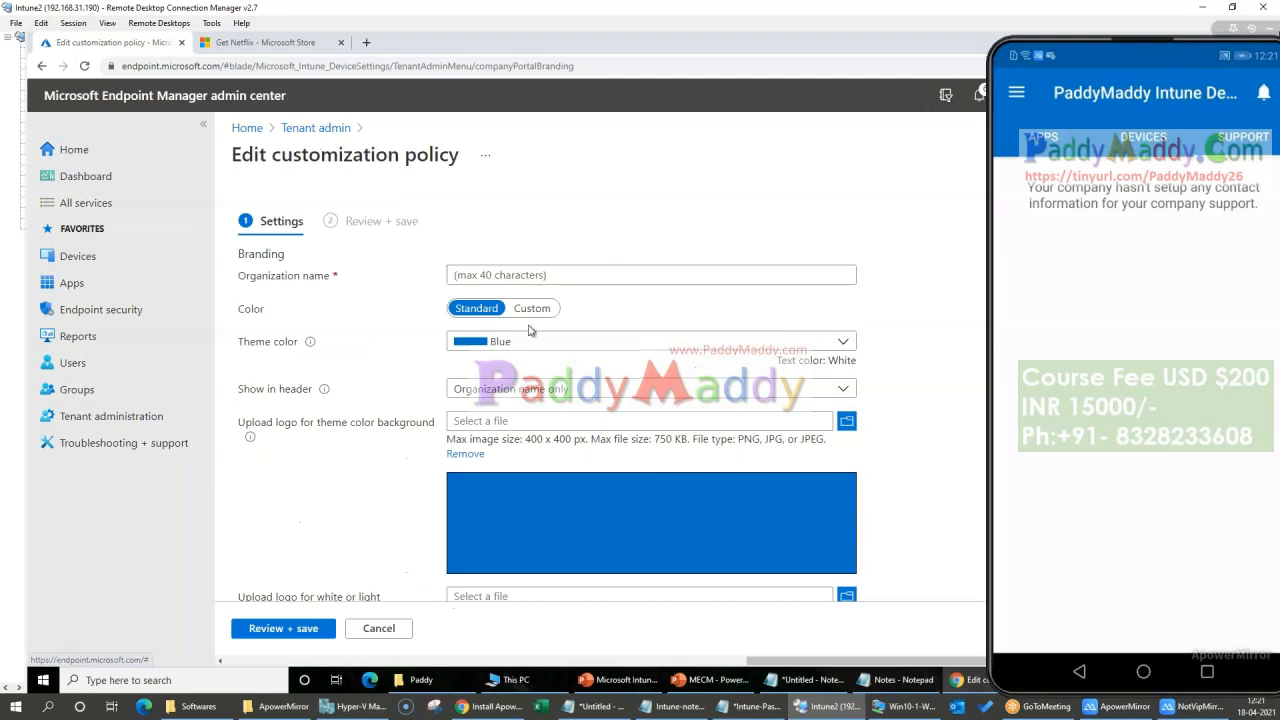
{"action": "left_click", "coordinate": [559, 345]}
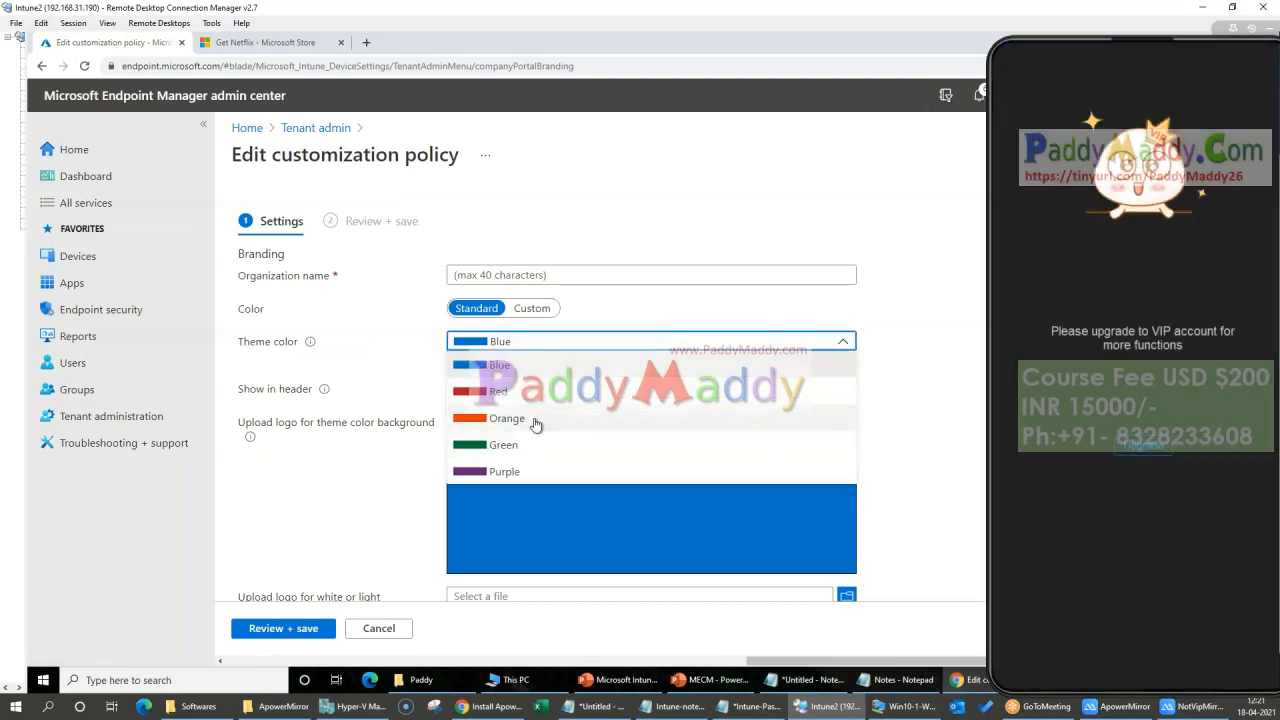
{"action": "left_click", "coordinate": [534, 422]}
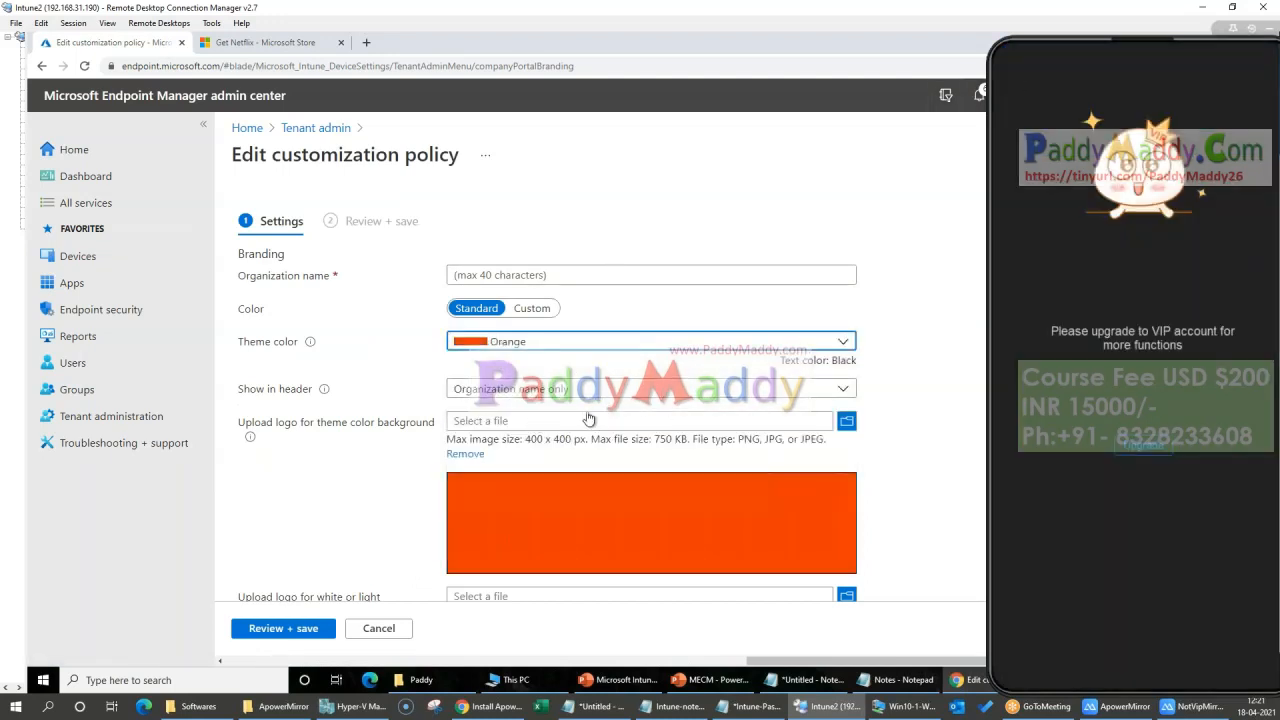
Step: Upload bannerlogo1.jpg from the Logos folder as the logo for the theme color background and as the brand image
{"action": "left_click", "coordinate": [849, 424]}
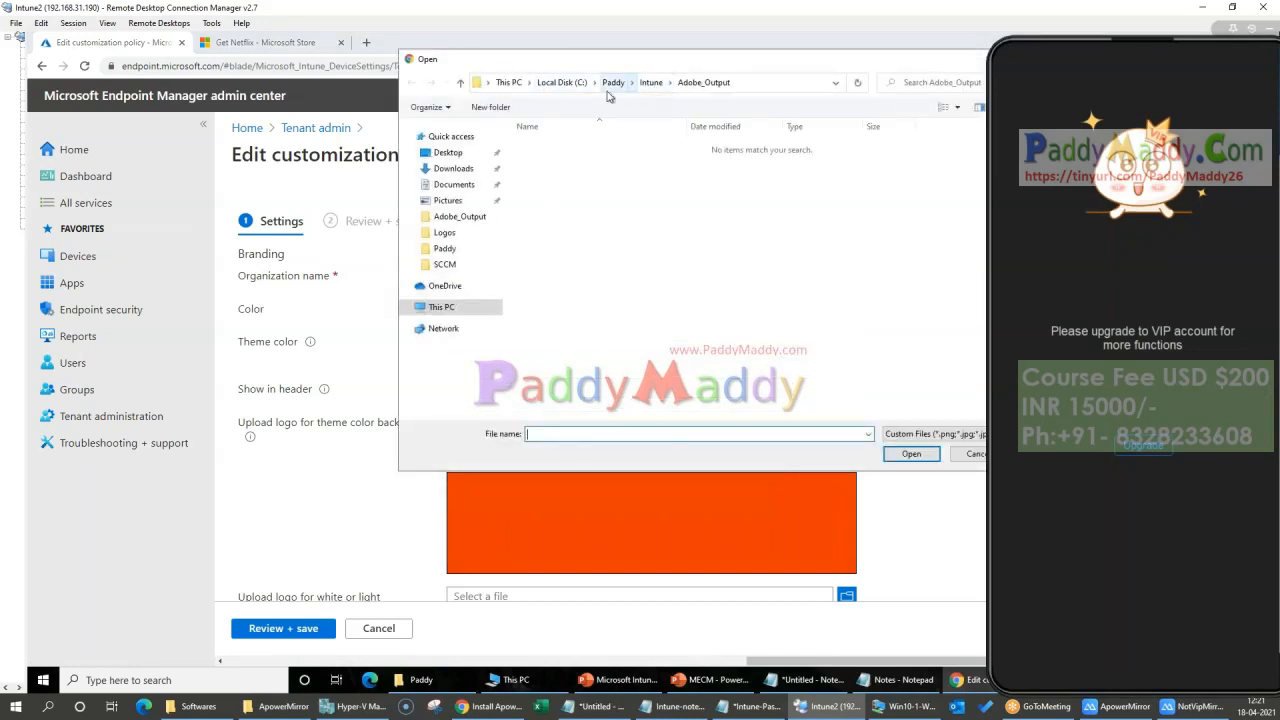
{"action": "left_click", "coordinate": [445, 233]}
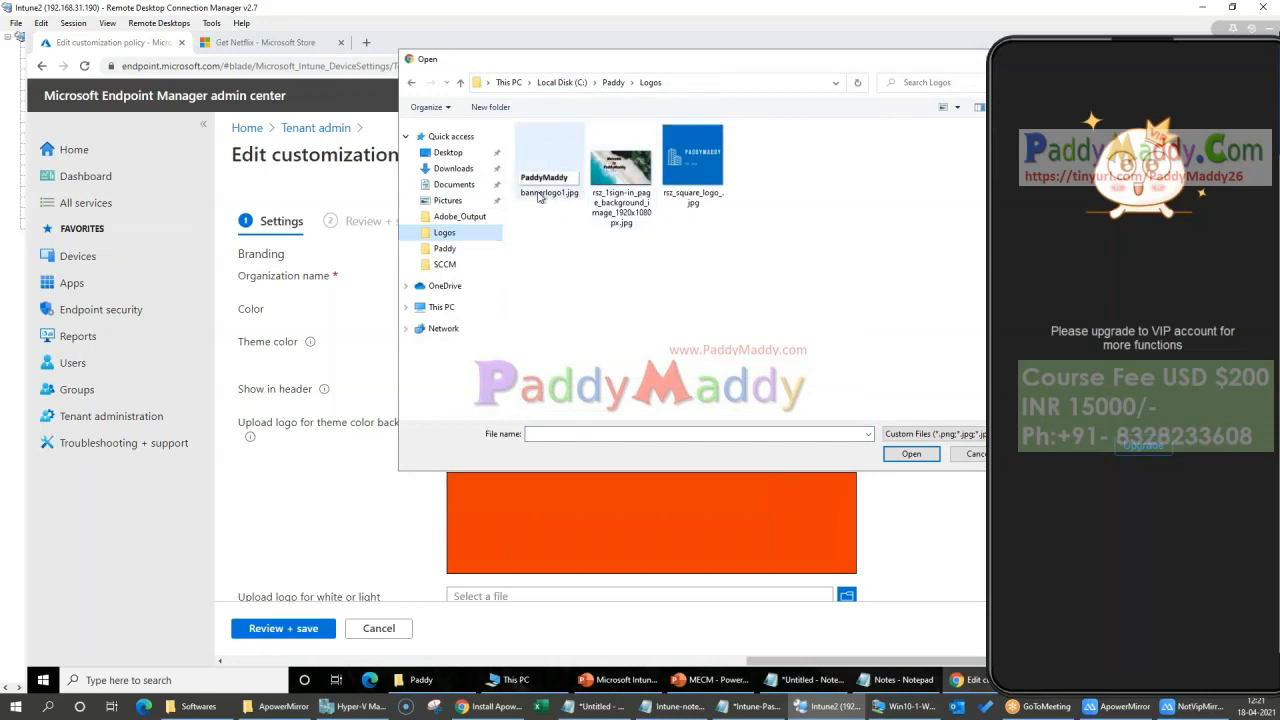
{"action": "double_click", "coordinate": [570, 168]}
{"action": "scroll", "coordinate": [557, 396], "scroll_direction": "down", "scroll_amount": 3}
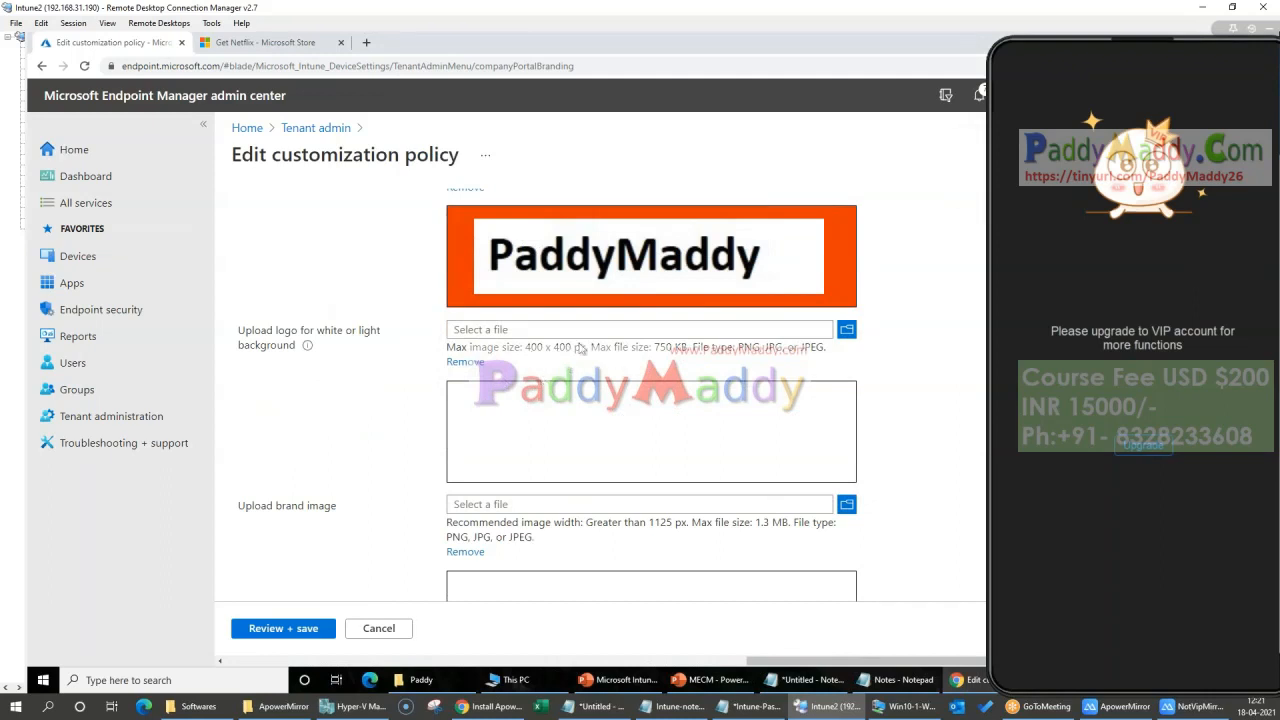
{"action": "scroll", "coordinate": [575, 537], "scroll_direction": "down", "scroll_amount": 1}
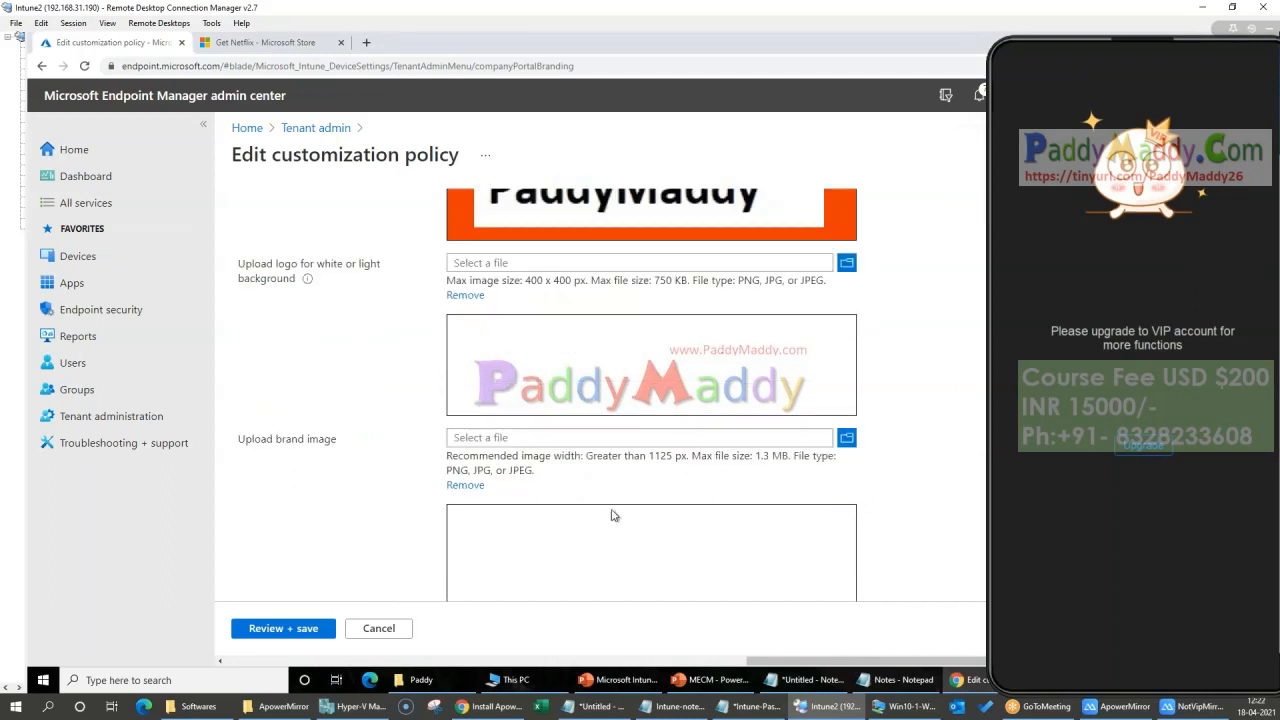
{"action": "left_click", "coordinate": [846, 438]}
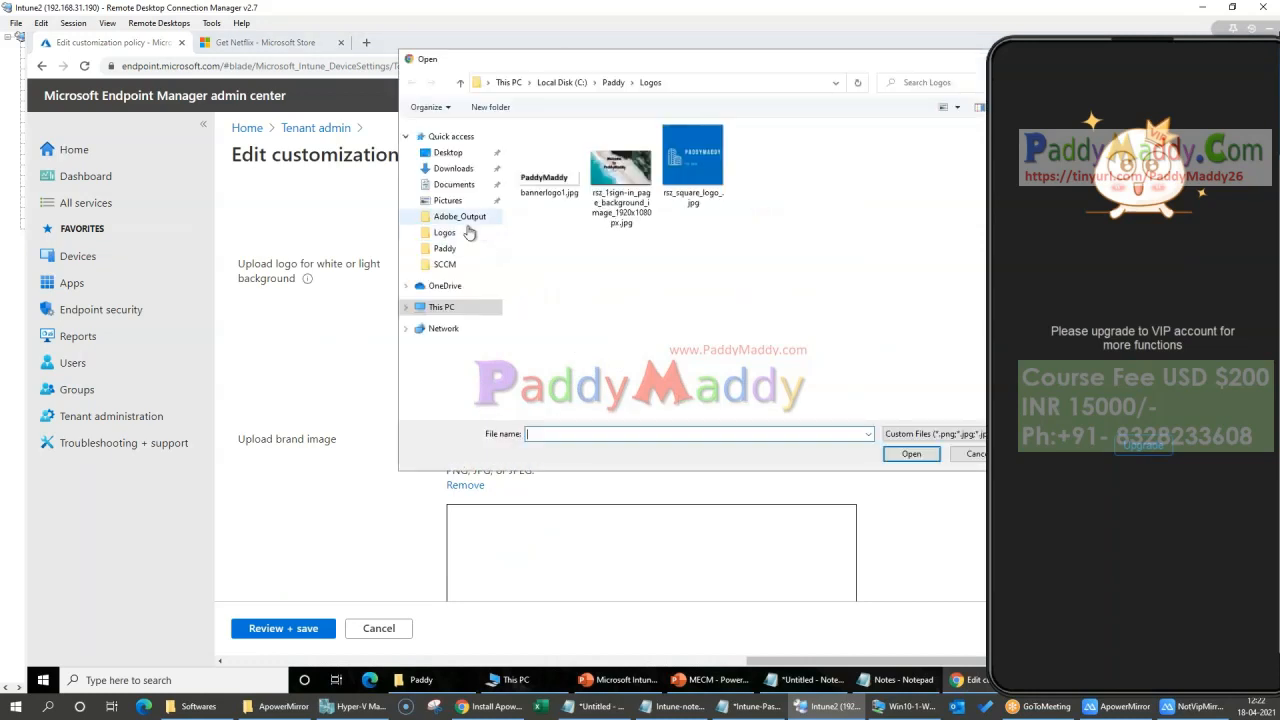
{"action": "double_click", "coordinate": [613, 215]}
Step: Enter the help desk e-mail address as the support contact name and fill in the support phone number
{"action": "scroll", "coordinate": [780, 463], "scroll_direction": "down", "scroll_amount": 3}
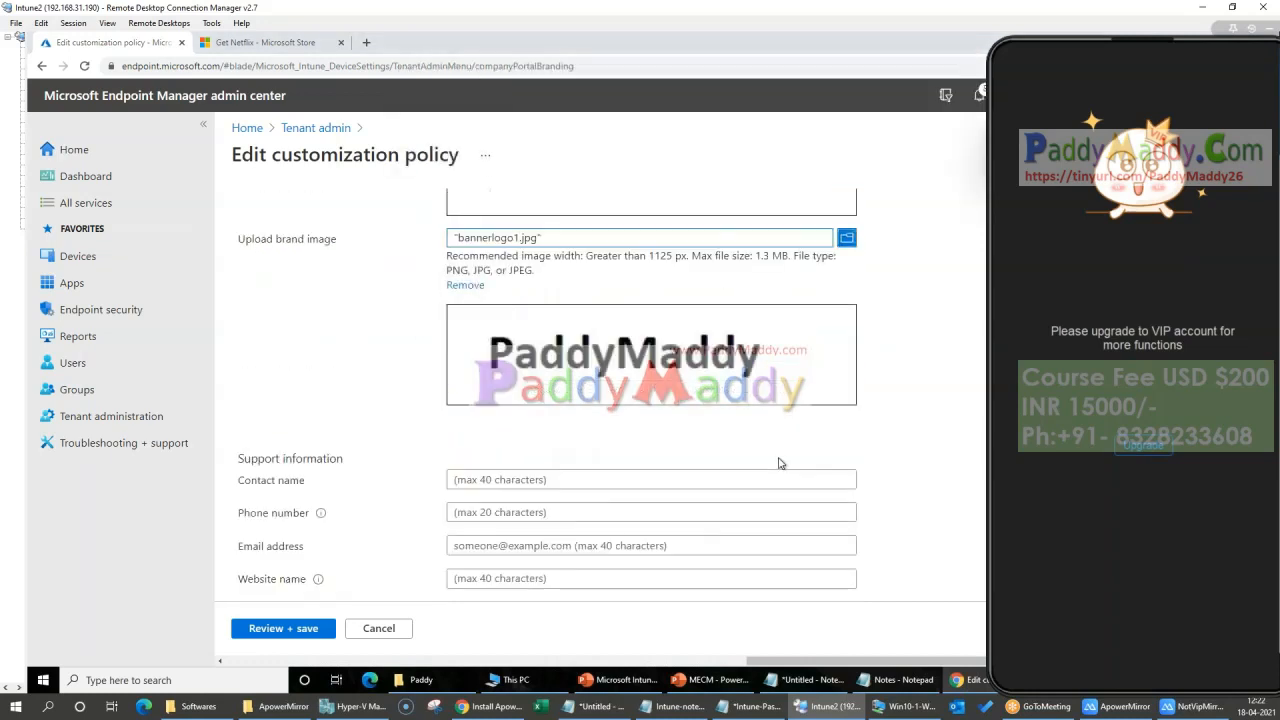
{"action": "scroll", "coordinate": [778, 463], "scroll_direction": "down", "scroll_amount": 3}
{"action": "left_click", "coordinate": [518, 280]}
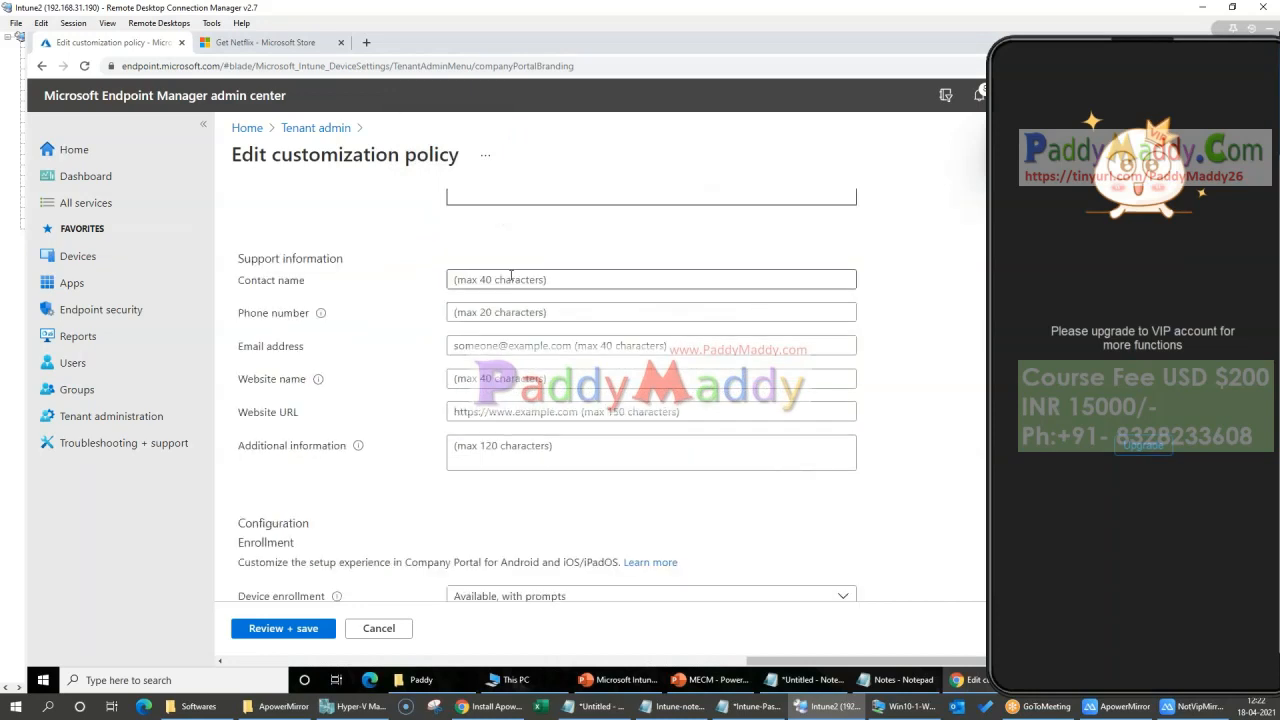
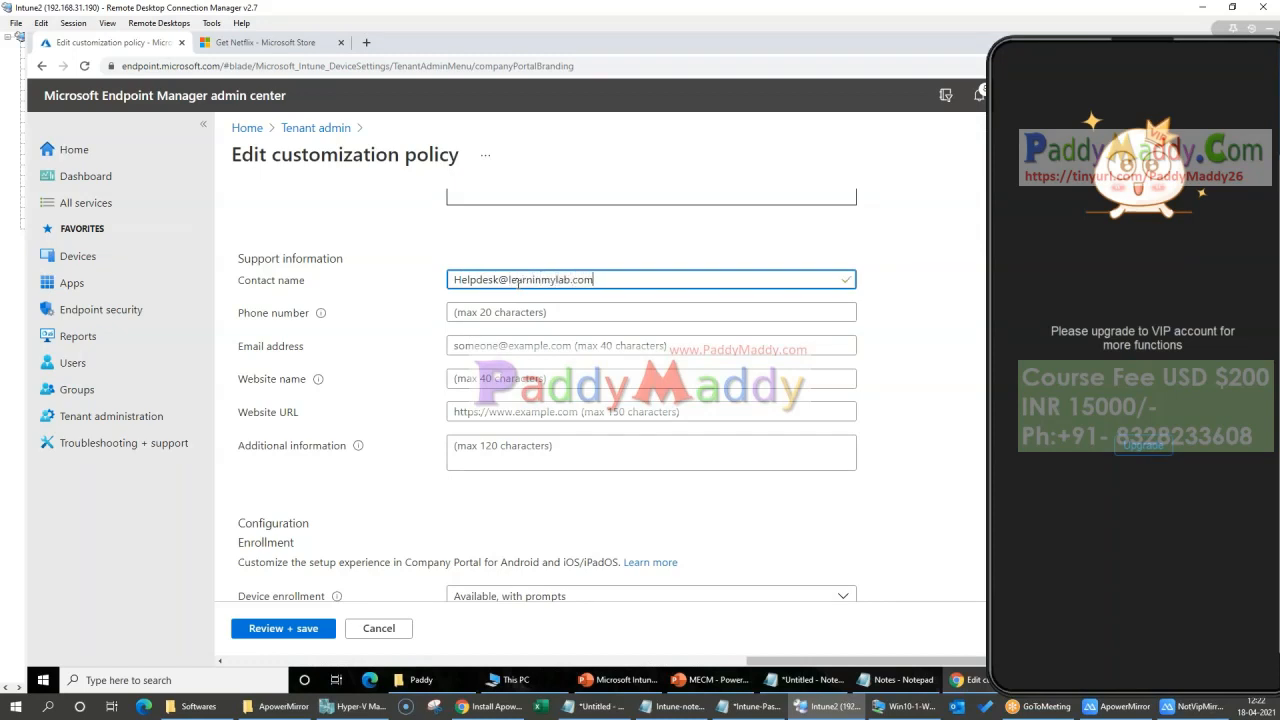
{"action": "key", "text": "Tab"}
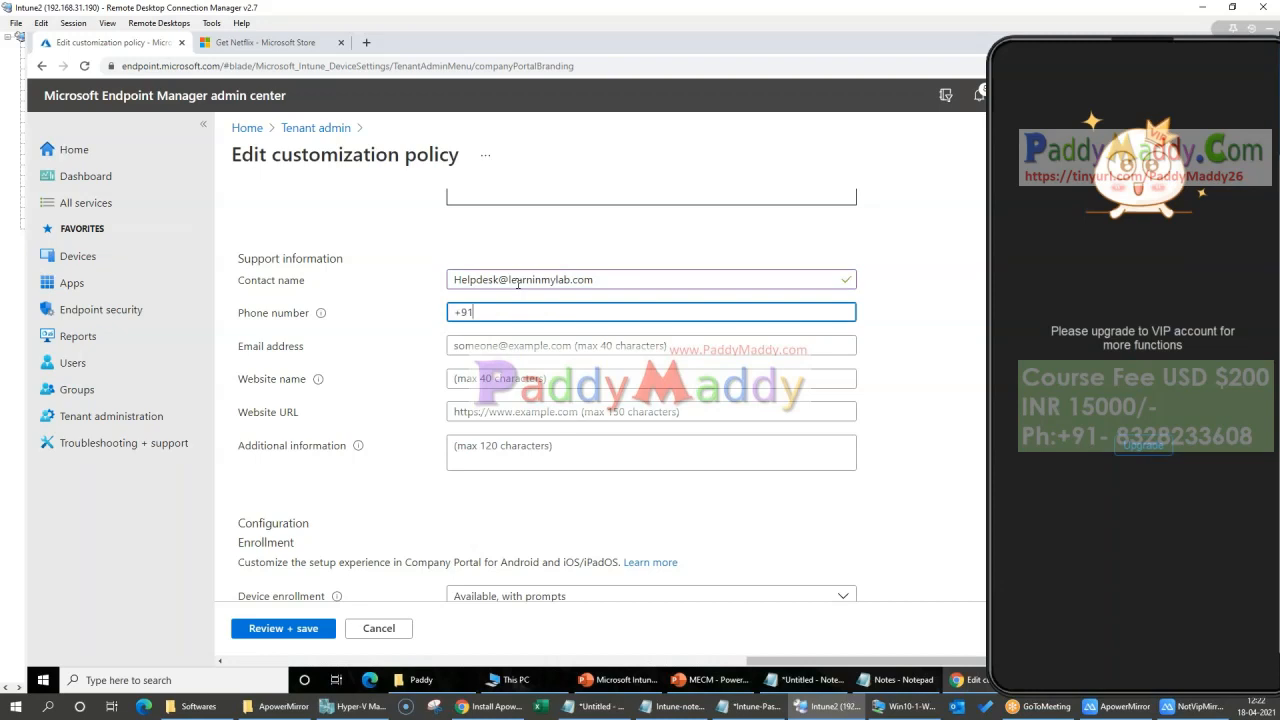
{"action": "key", "text": "Tab"}
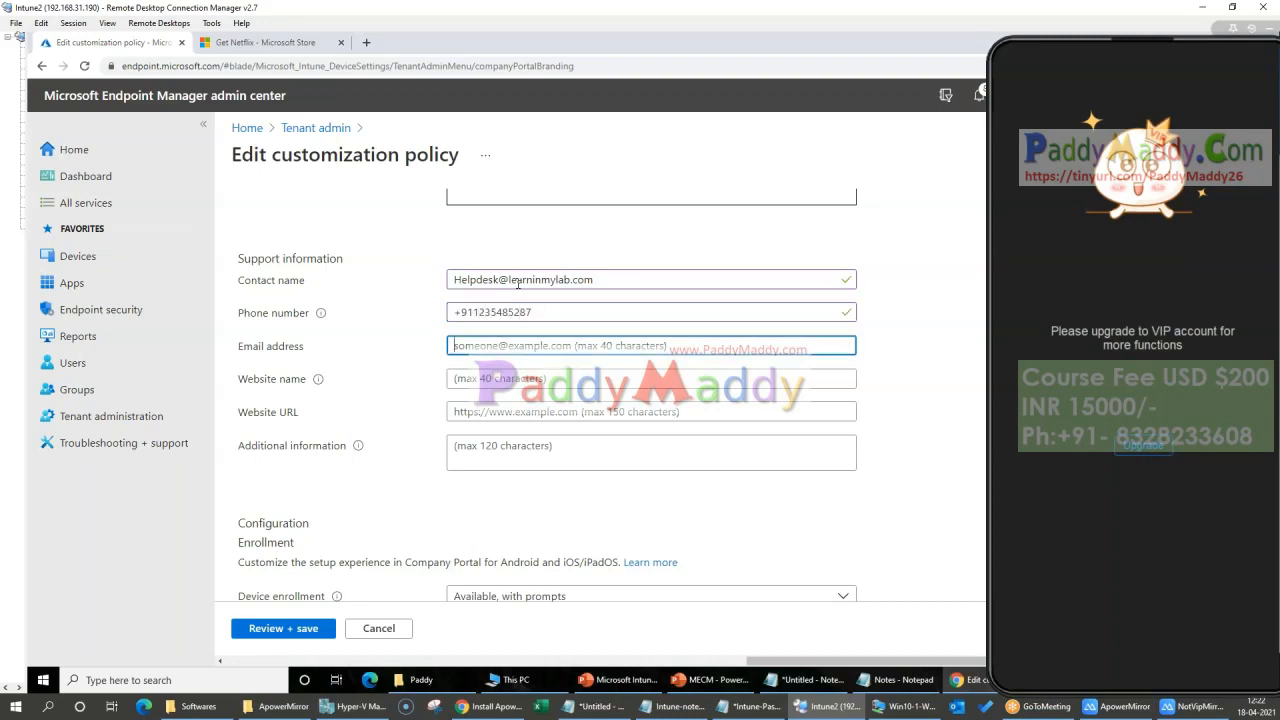
Step: Move the help desk e-mail address from the contact name to the Email address field
{"action": "type", "text": "s"}
{"action": "key", "text": "BackSpace"}
{"action": "key", "text": "shift+Tab"}
{"action": "key", "text": "shift+Tab"}
{"action": "key", "text": "ctrl+c"}
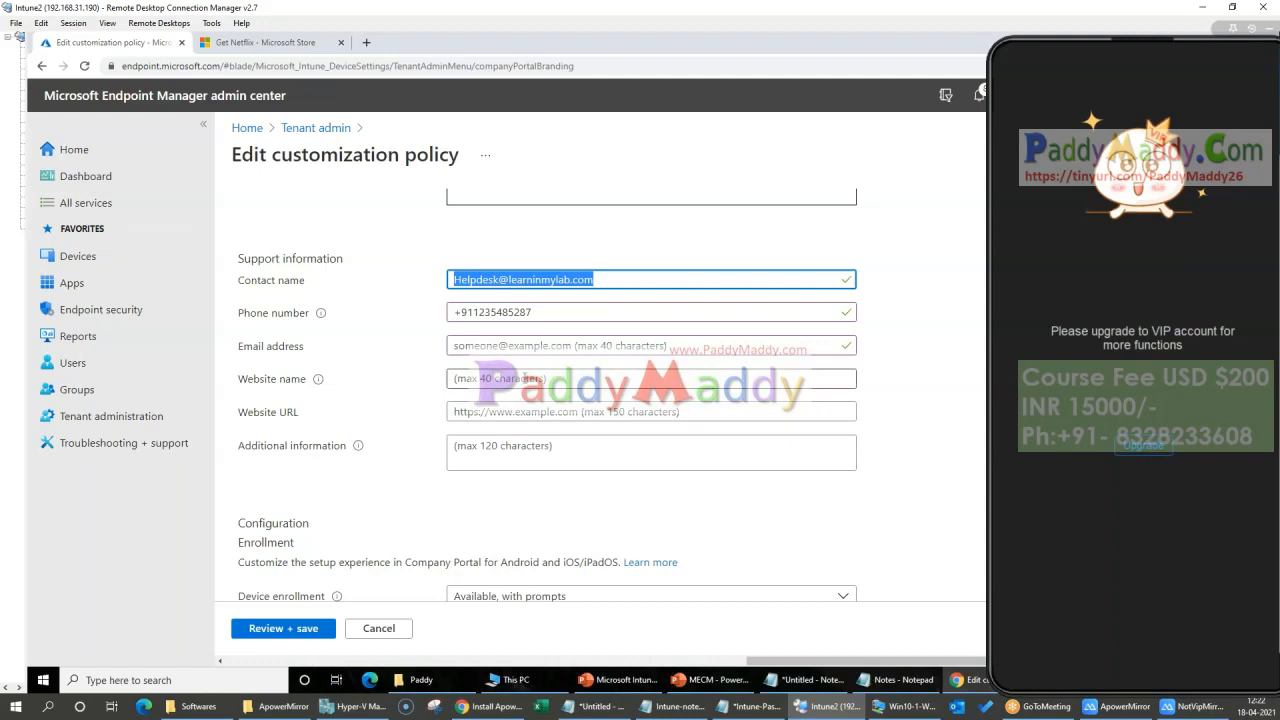
{"action": "key", "text": "BackSpace"}
{"action": "left_click", "coordinate": [500, 385]}
{"action": "left_click", "coordinate": [496, 346]}
{"action": "key", "text": "ctrl+v"}
Step: Set the support contact name to Help Desk Team
{"action": "left_click", "coordinate": [507, 279]}
{"action": "type", "text": "bhe"}
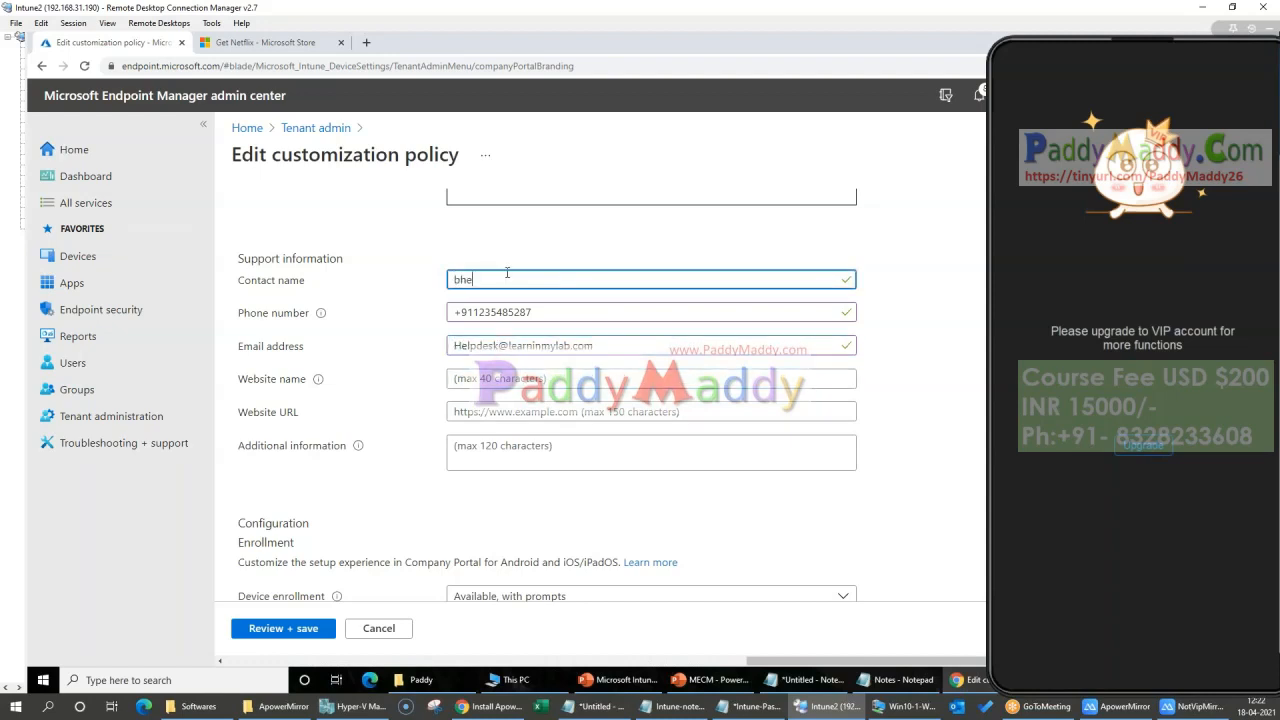
{"action": "key", "text": "BackSpace"}
{"action": "key", "text": "BackSpace"}
{"action": "key", "text": "BackSpace"}
{"action": "key", "text": "BackSpace"}
{"action": "key", "text": "BackSpace"}
{"action": "type", "text": "He"}
{"action": "left_click", "coordinate": [538, 380]}
{"action": "type", "text": "learninmylab.com"}
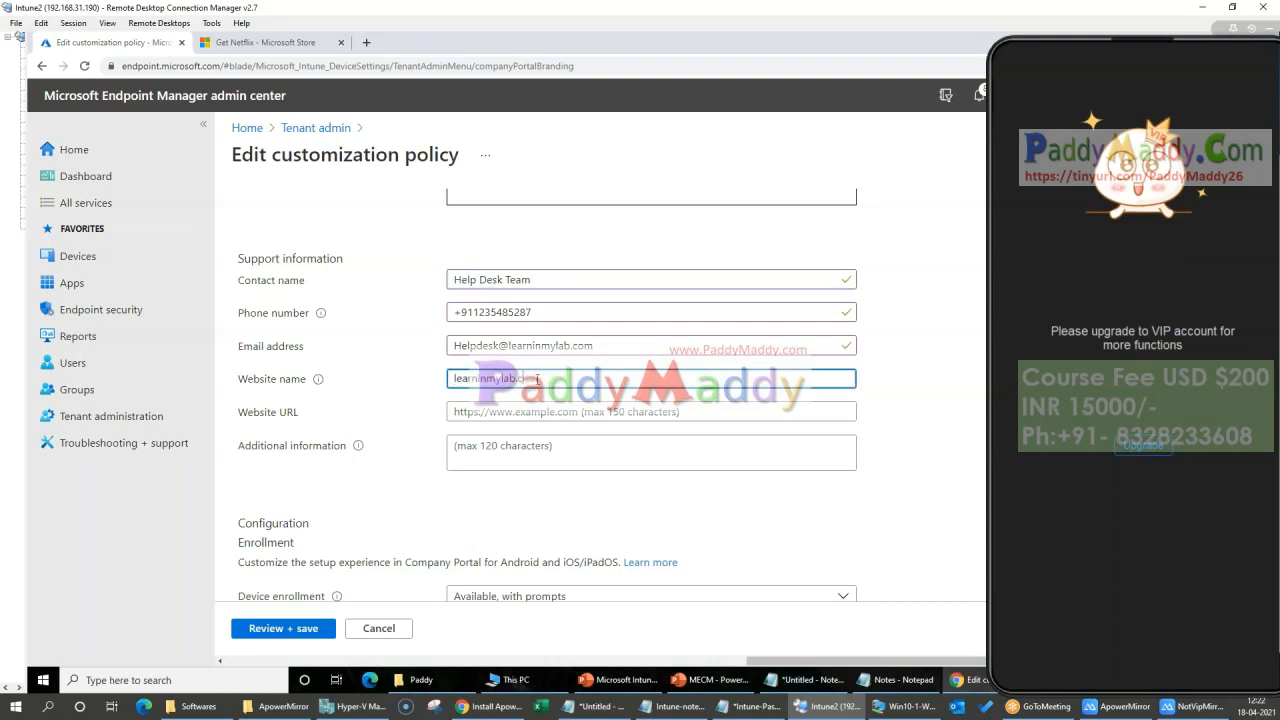
{"action": "type", "text": "Https://"}
{"action": "left_click_drag", "start_coordinate": [606, 378], "coordinate": [260, 383]}
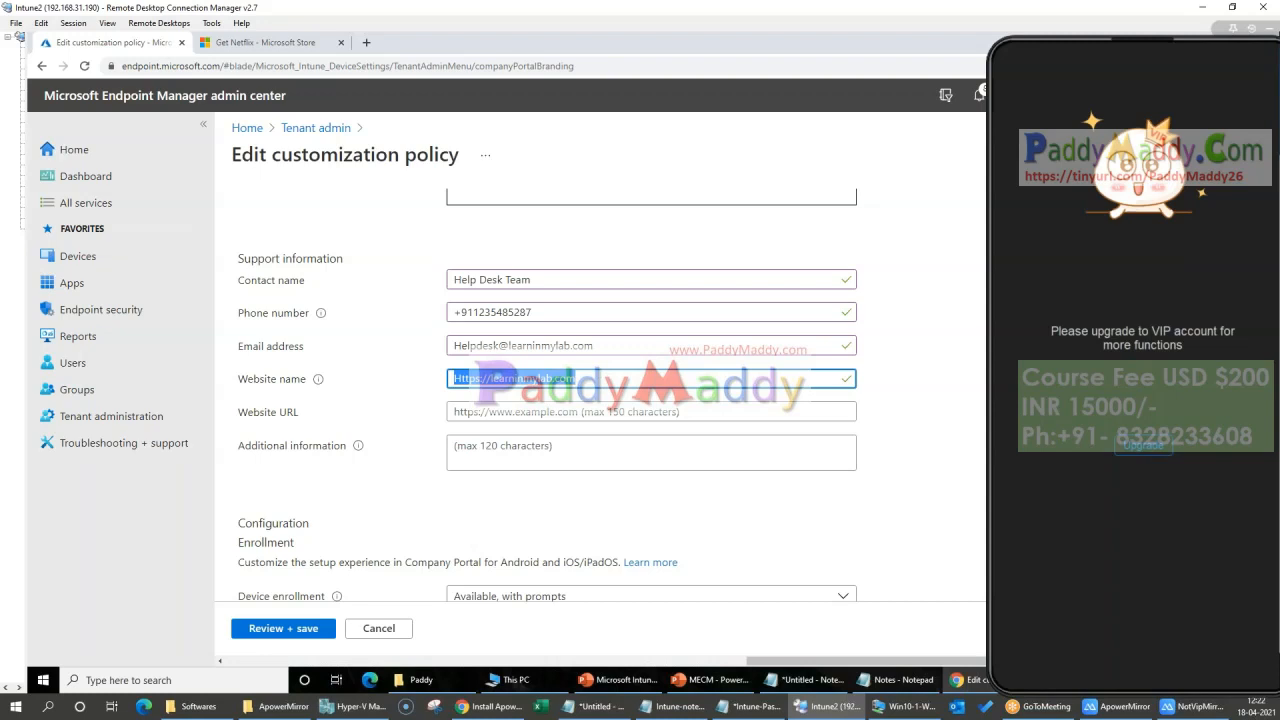
{"action": "left_click_drag", "start_coordinate": [712, 665], "coordinate": [812, 664]}
{"action": "left_click", "coordinate": [545, 412]}
{"action": "type", "text": "Https://learninmylab.com"}
Step: Replace the website name with LearninmyLAB
{"action": "left_click_drag", "start_coordinate": [604, 379], "coordinate": [446, 379]}
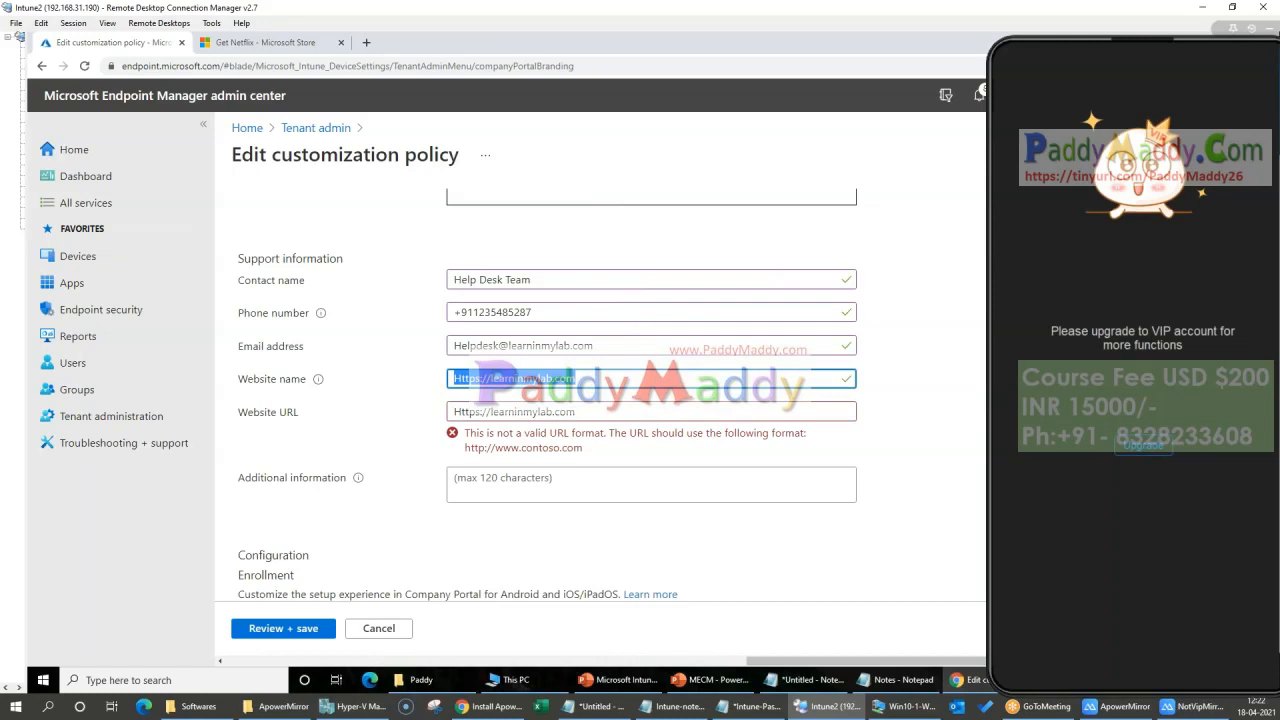
{"action": "key", "text": "BackSpace"}
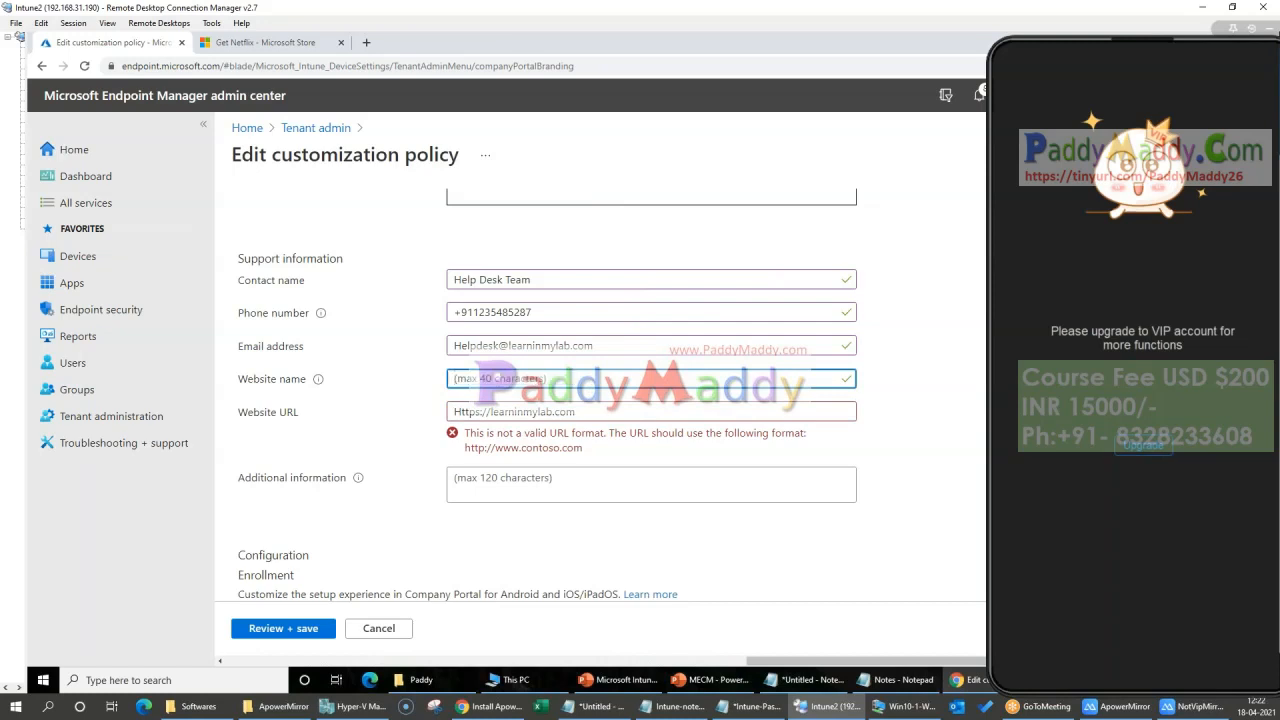
{"action": "type", "text": "LearninmyLAB"}
{"action": "key", "text": "Tab"}
{"action": "key", "text": "Home"}
{"action": "key", "text": "BackSpace"}
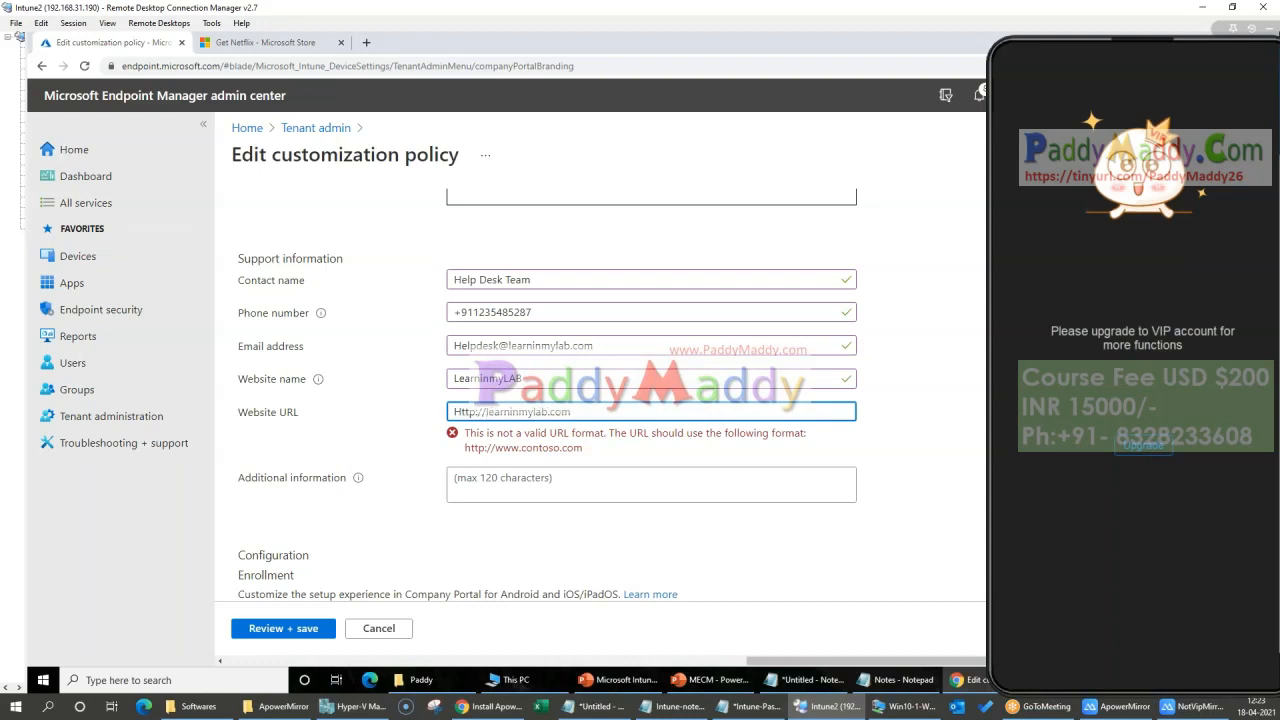
{"action": "key", "text": "Home"}
{"action": "key", "text": "shift+Right"}
{"action": "type", "text": "h"}
{"action": "key", "text": "Tab"}
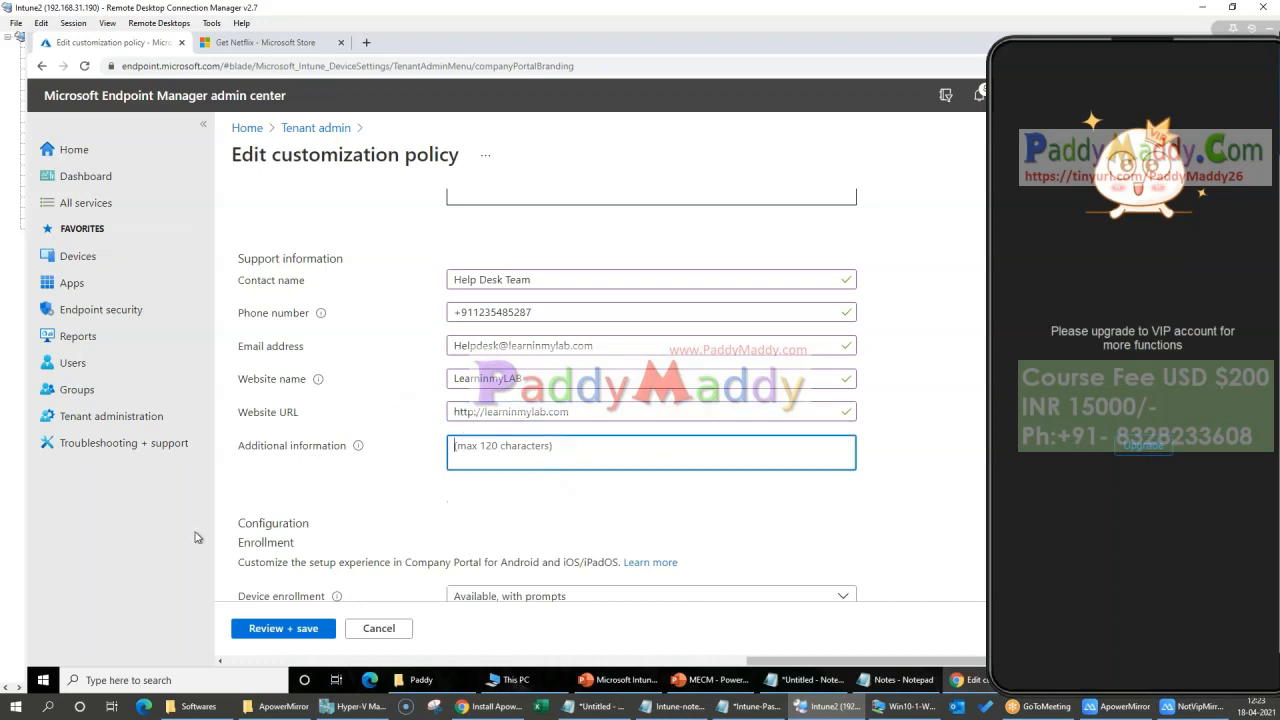
{"action": "left_click", "coordinate": [470, 413]}
{"action": "left_click", "coordinate": [500, 456]}
Step: Choose Available, with prompts for device enrollment in the Configuration section
{"action": "scroll", "coordinate": [400, 527], "scroll_direction": "down", "scroll_amount": 1}
{"action": "scroll", "coordinate": [399, 527], "scroll_direction": "down", "scroll_amount": 2}
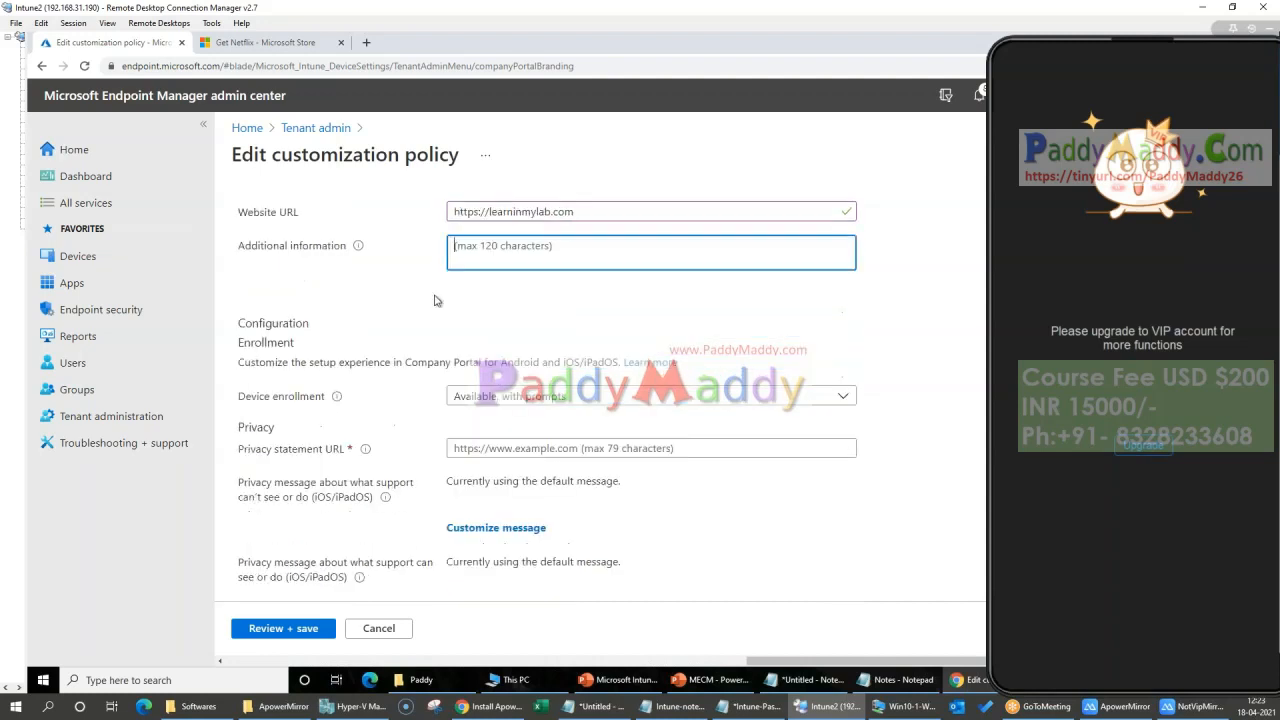
{"action": "scroll", "coordinate": [351, 361], "scroll_direction": "down", "scroll_amount": 1}
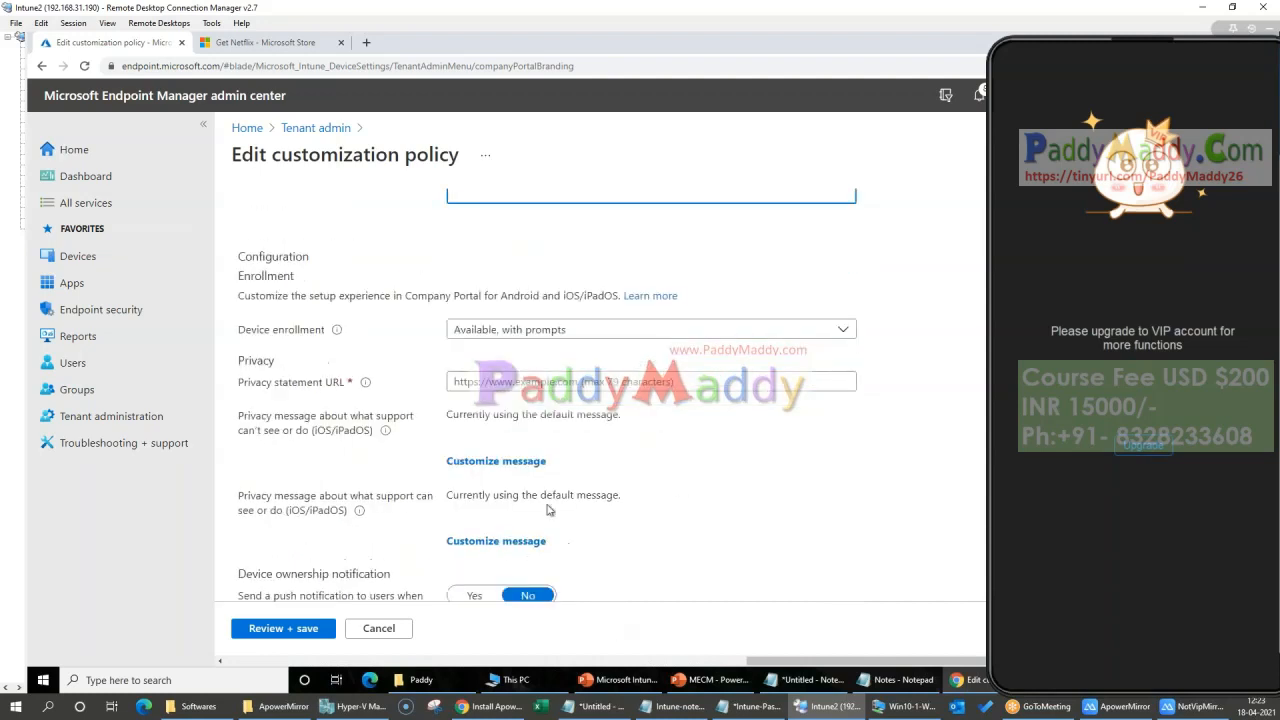
{"action": "left_click", "coordinate": [843, 330]}
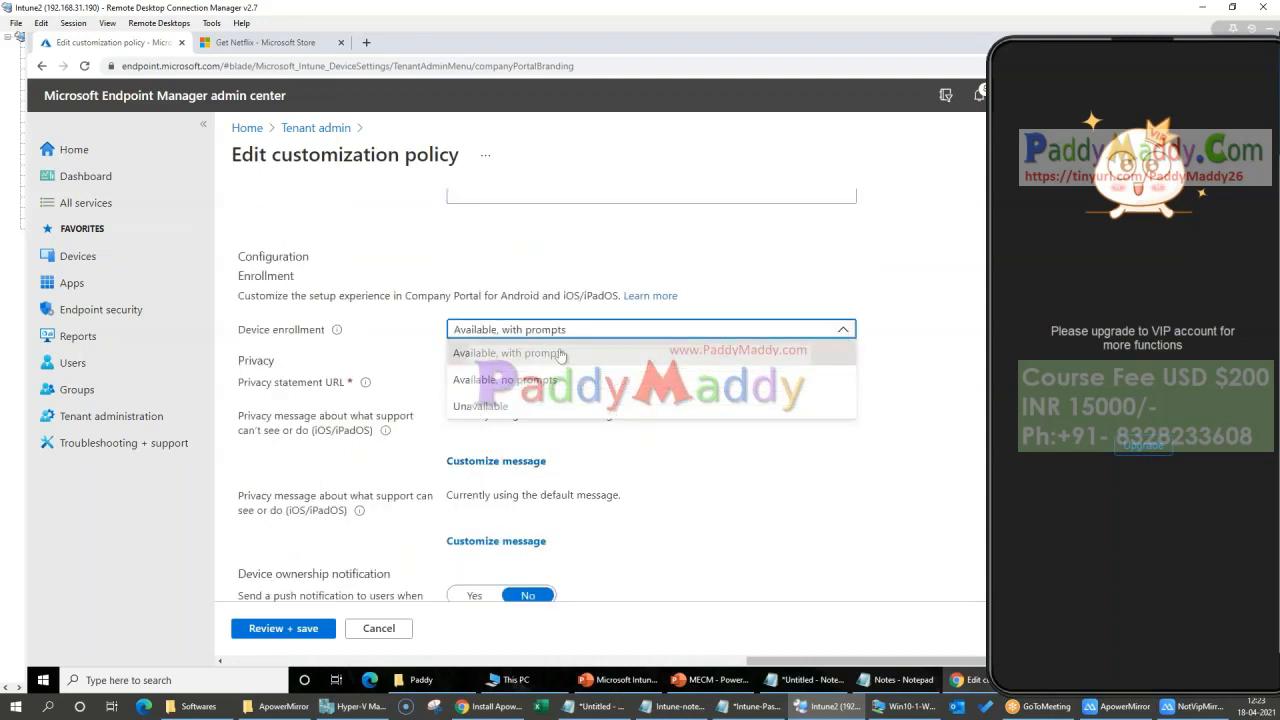
{"action": "left_click", "coordinate": [562, 359]}
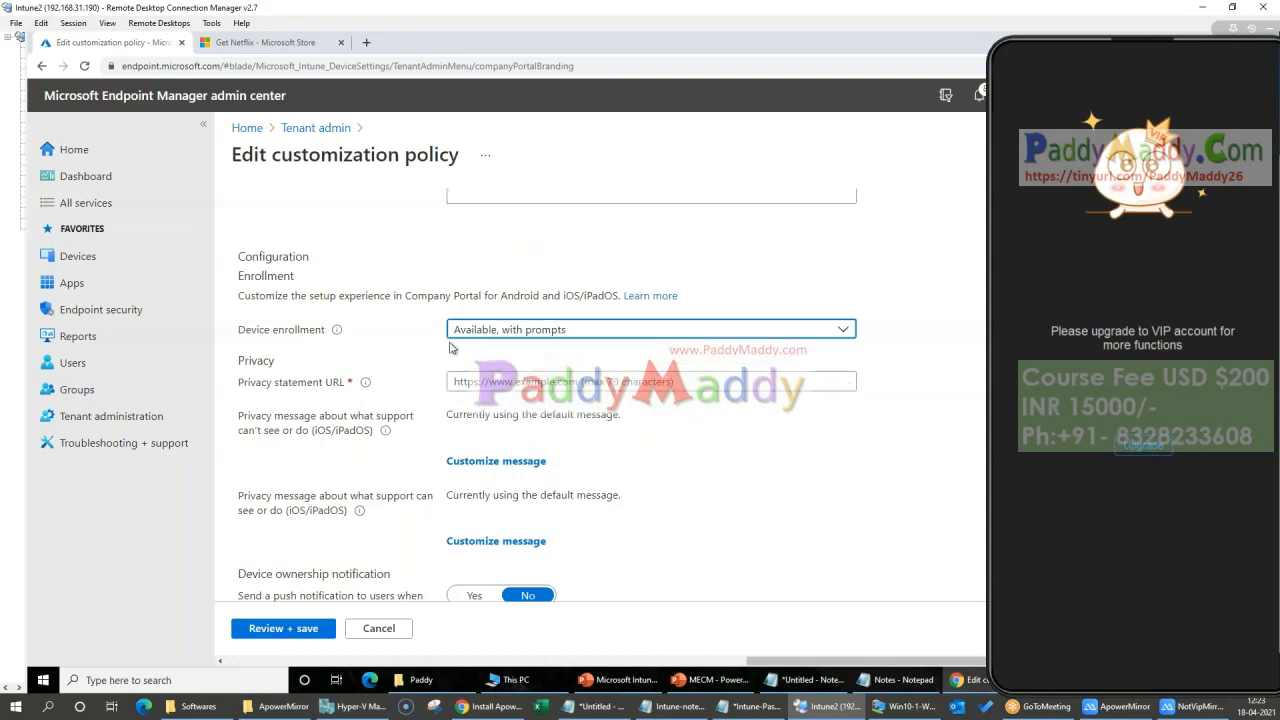
{"action": "left_click", "coordinate": [565, 381]}
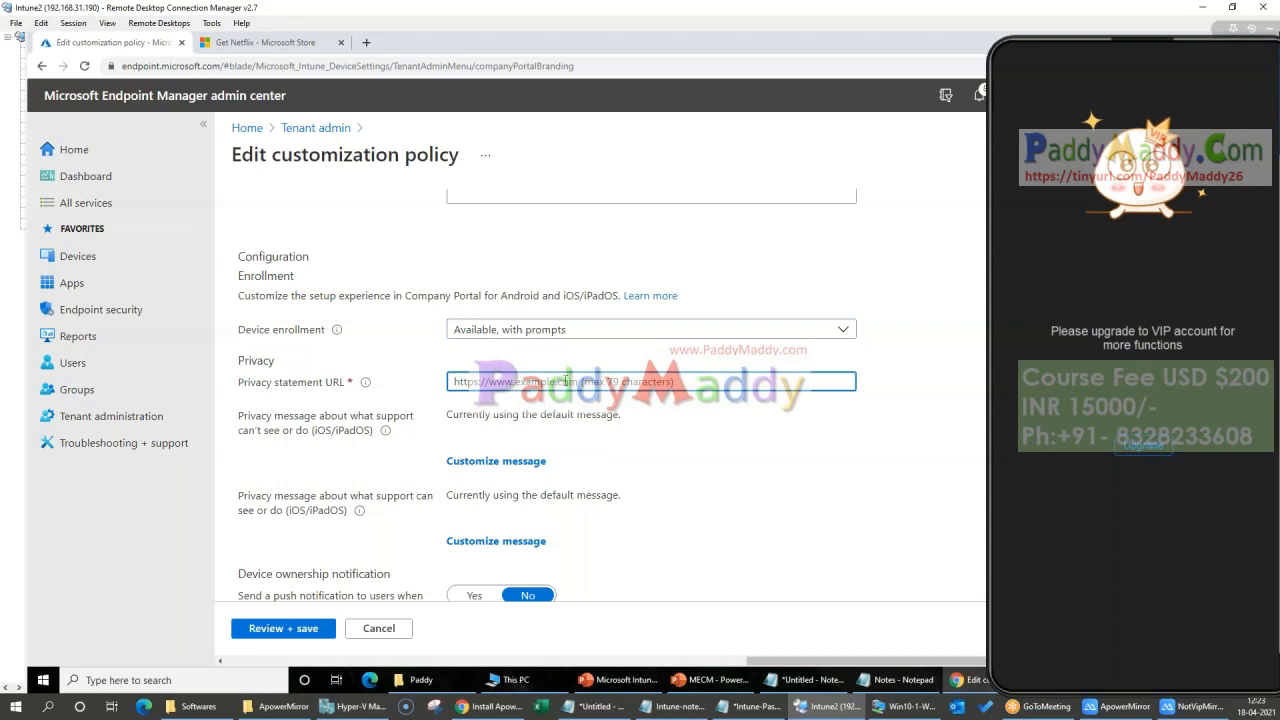
{"action": "type", "text": "h"}
{"action": "type", "text": "earni"}
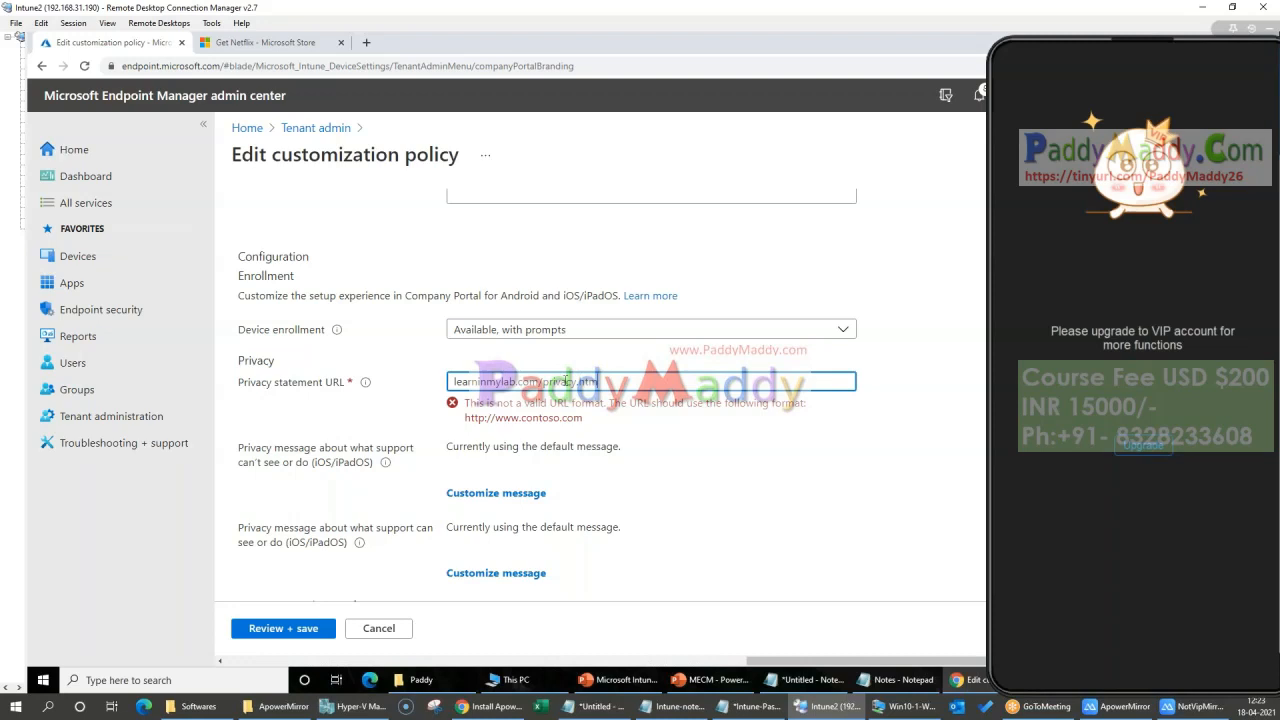
{"action": "key", "text": "Home"}
{"action": "type", "text": "http://"}
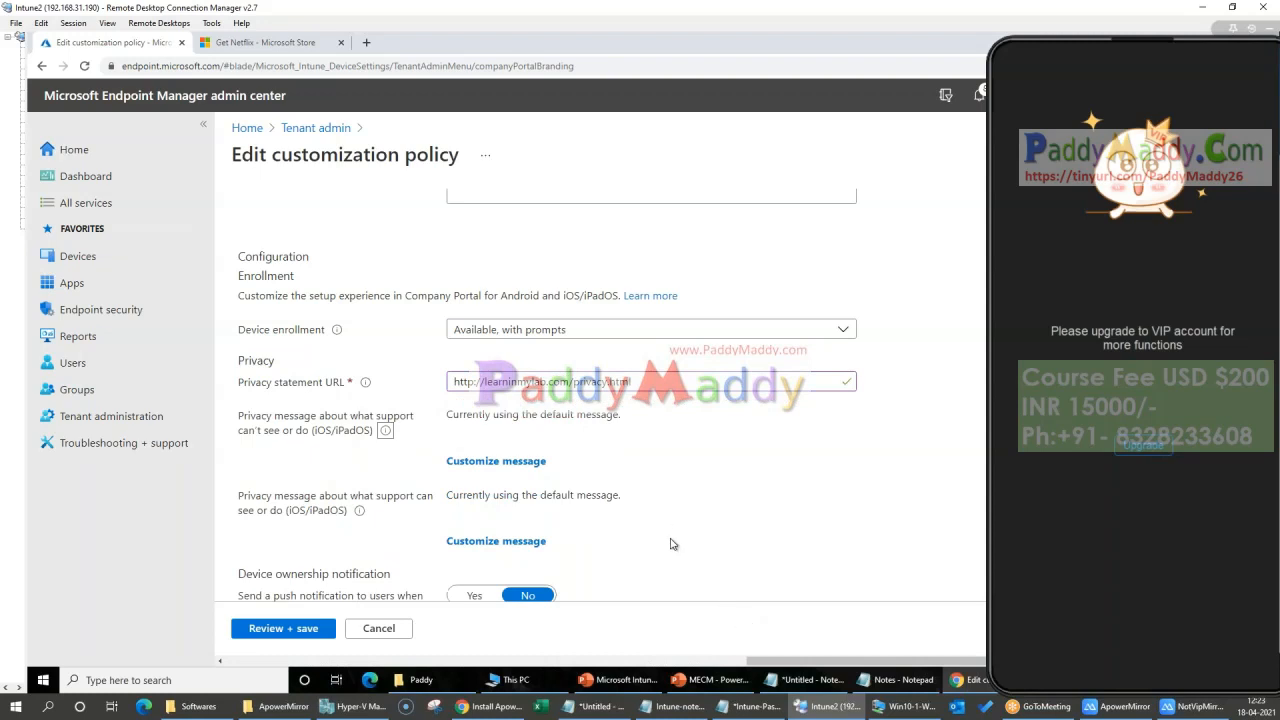
Step: Fill in the required organization name as Learn In My Lab and save the customization policy
{"action": "scroll", "coordinate": [676, 540], "scroll_direction": "down", "scroll_amount": 1}
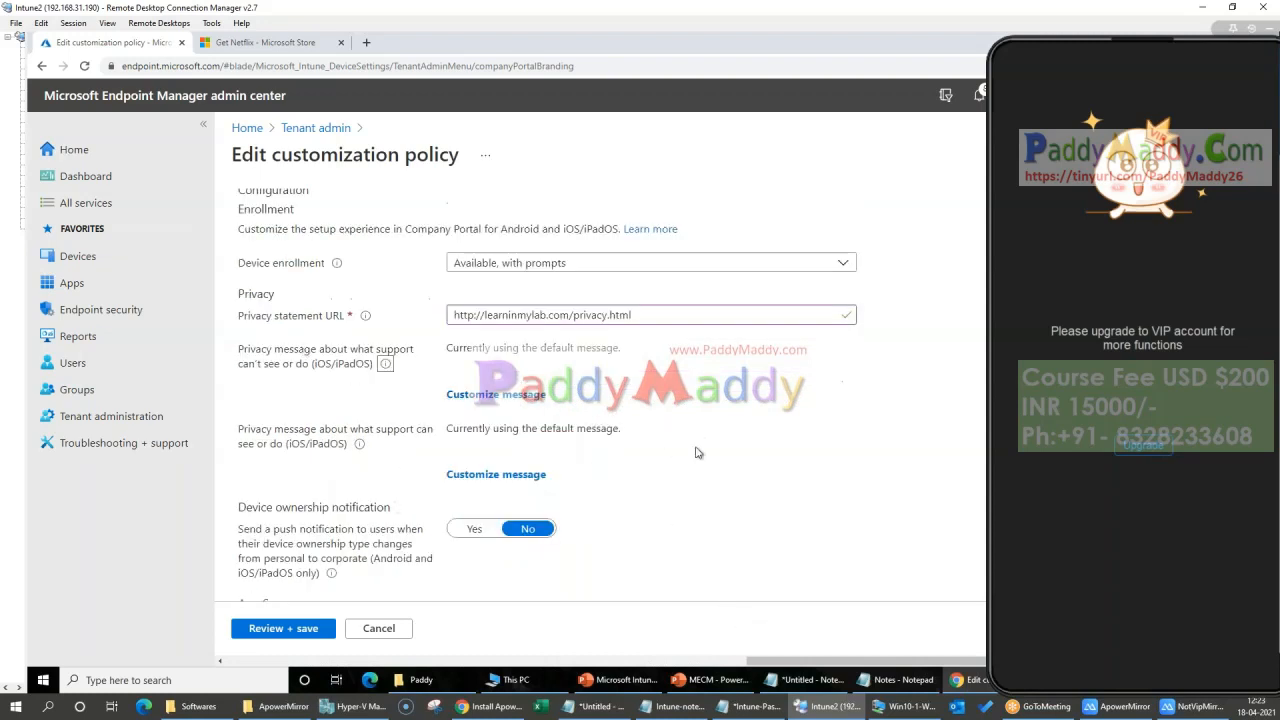
{"action": "scroll", "coordinate": [646, 474], "scroll_direction": "down", "scroll_amount": 1}
{"action": "scroll", "coordinate": [680, 515], "scroll_direction": "down", "scroll_amount": 4}
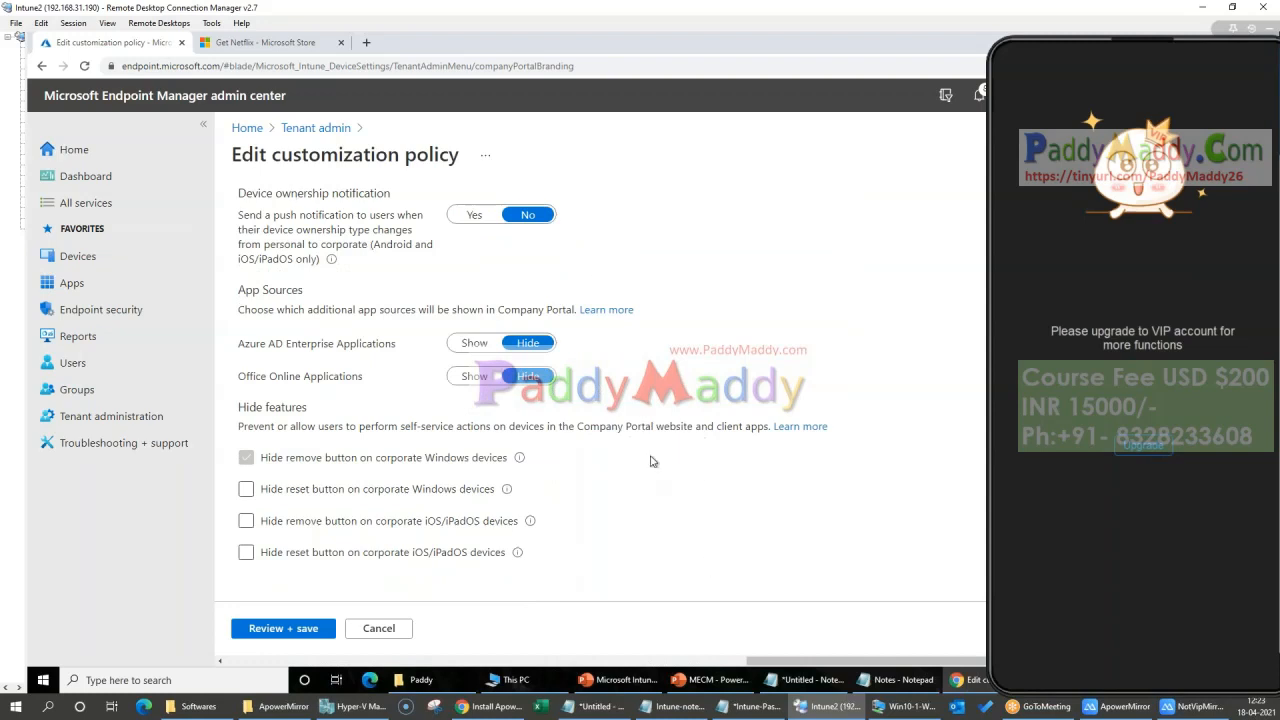
{"action": "left_click", "coordinate": [310, 630]}
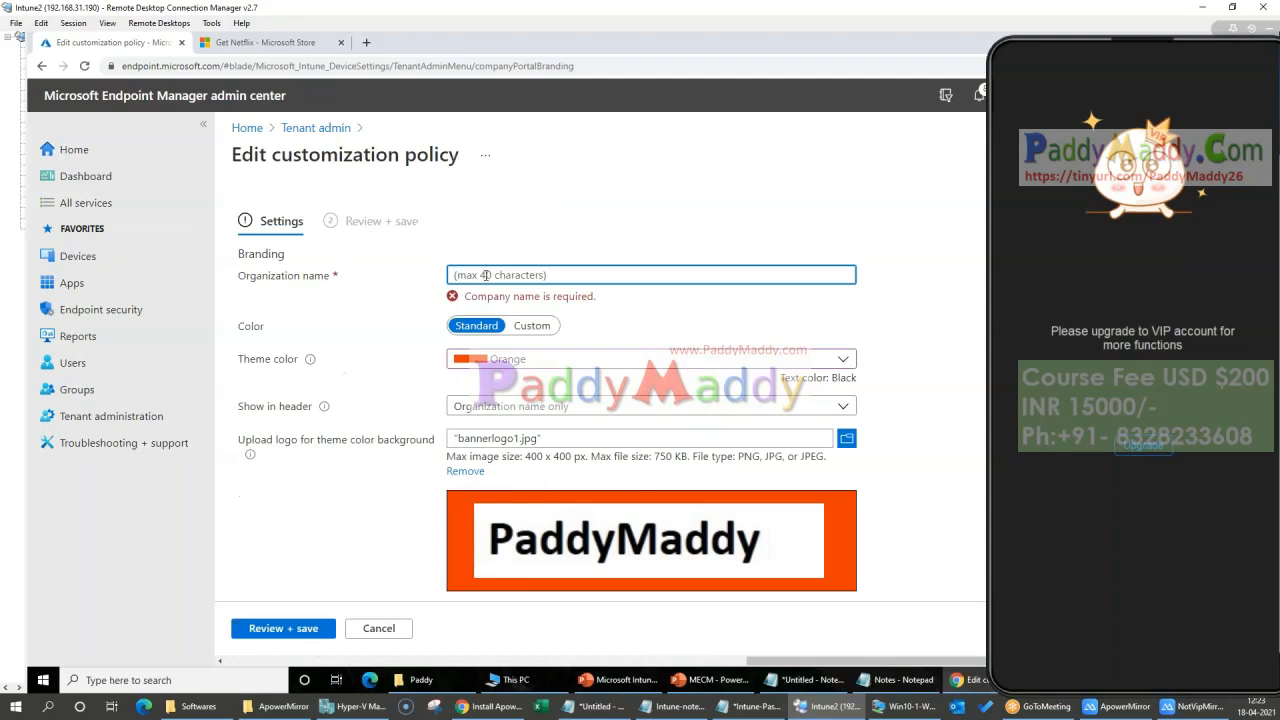
{"action": "type", "text": "Learn in My Lab"}
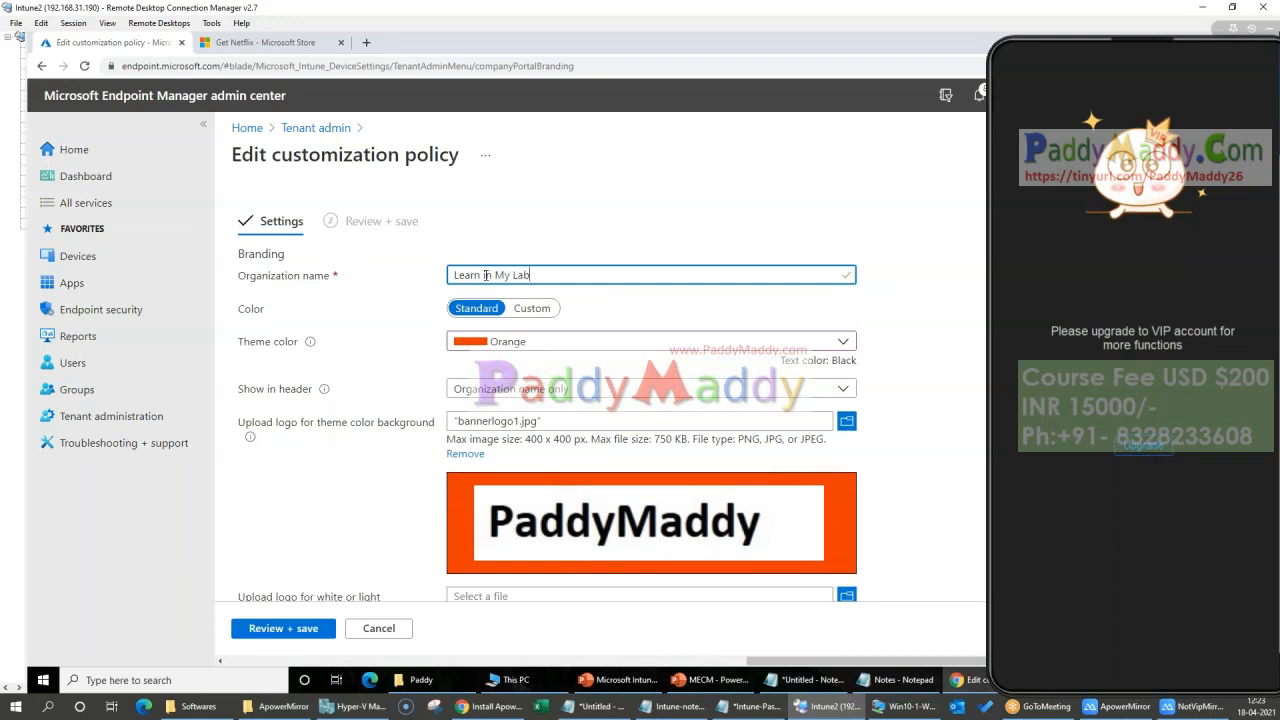
{"action": "left_click", "coordinate": [301, 634]}
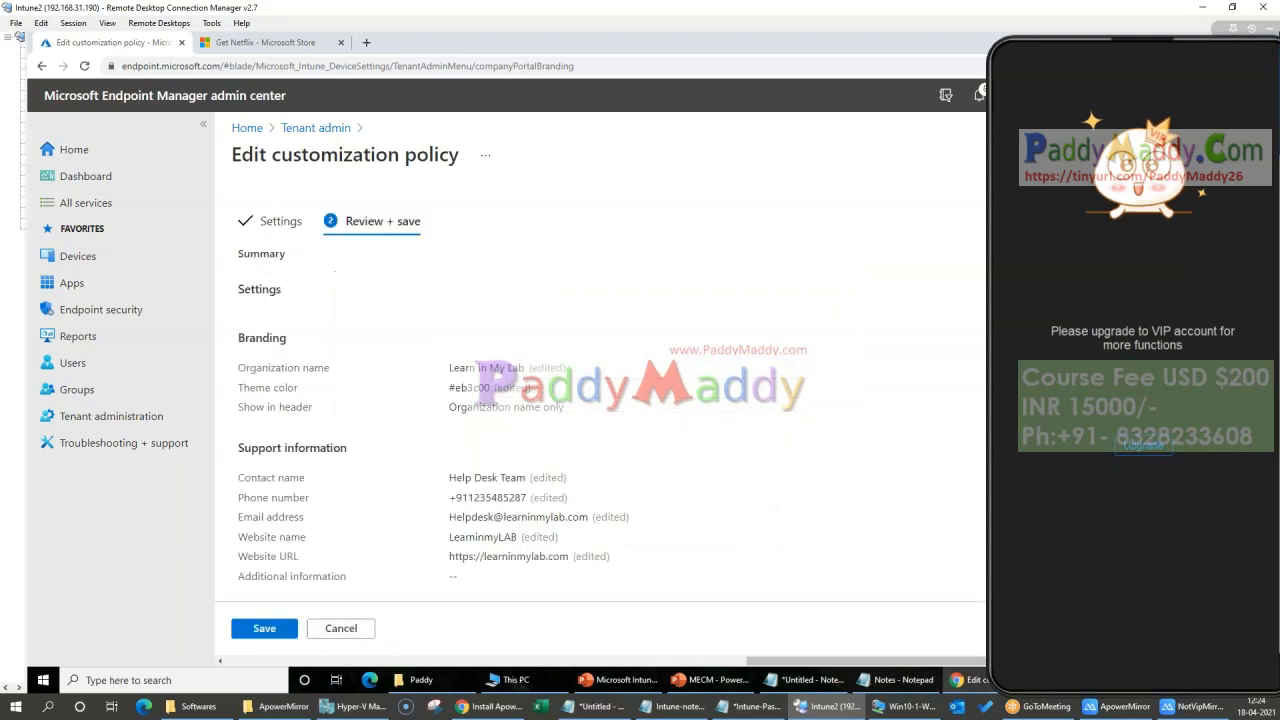
{"action": "left_click", "coordinate": [277, 631]}
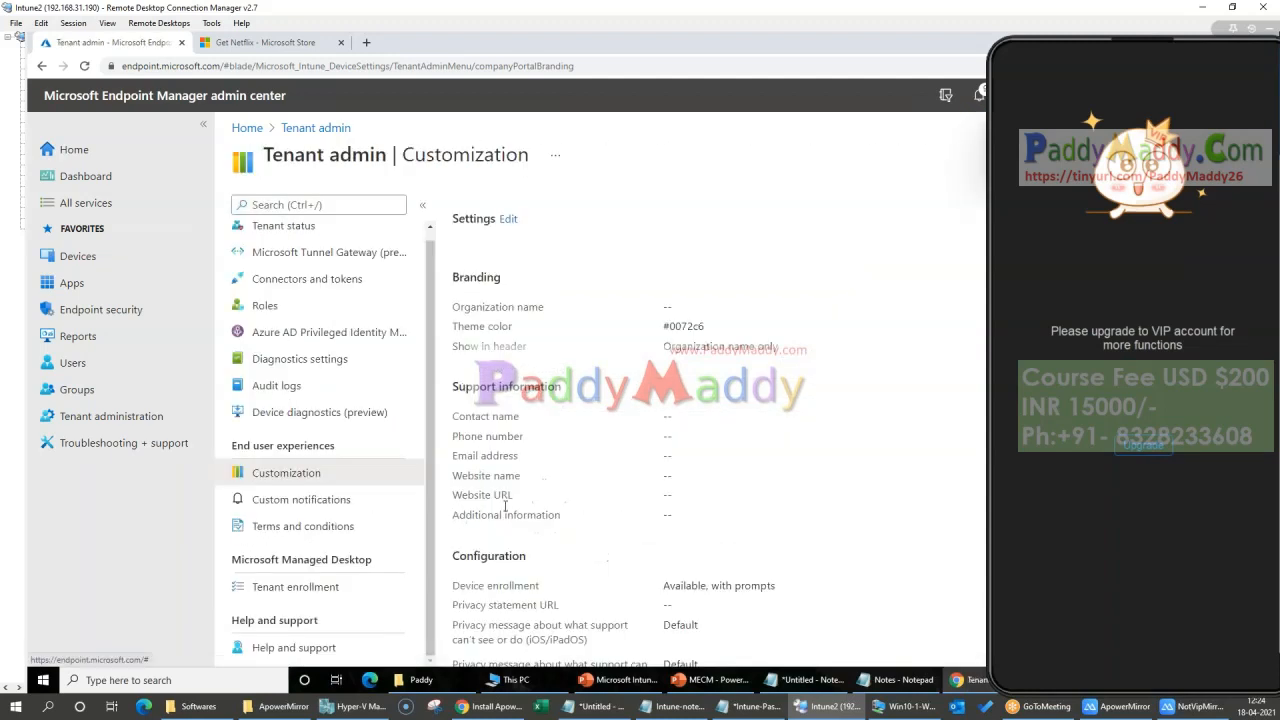
Step: Reopen the Customization page and look through its settings down to the Policies section
{"action": "left_click", "coordinate": [315, 499]}
{"action": "left_click", "coordinate": [290, 472]}
{"action": "scroll", "coordinate": [605, 486], "scroll_direction": "down", "scroll_amount": 10}
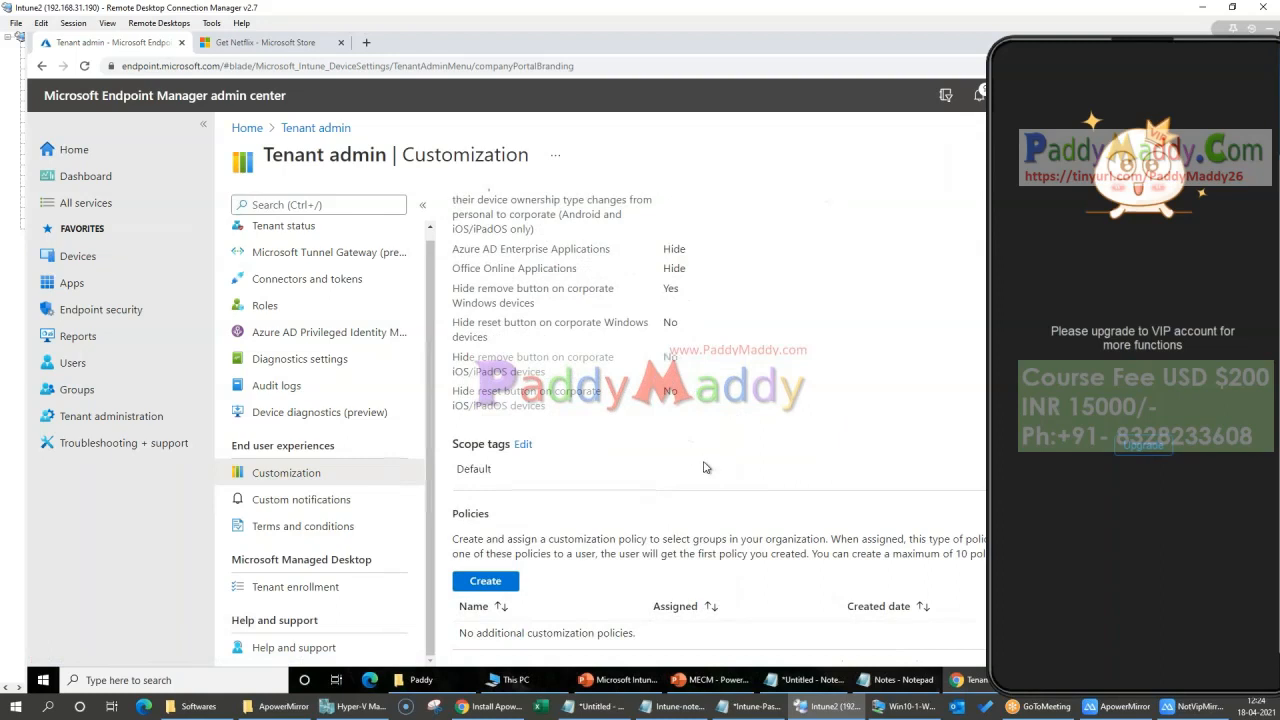
Step: View the form for creating a customization policy, move the phone mirror out of the way and return to the Customization page
{"action": "left_click", "coordinate": [485, 582]}
{"action": "left_click_drag", "start_coordinate": [1168, 42], "coordinate": [960, 274]}
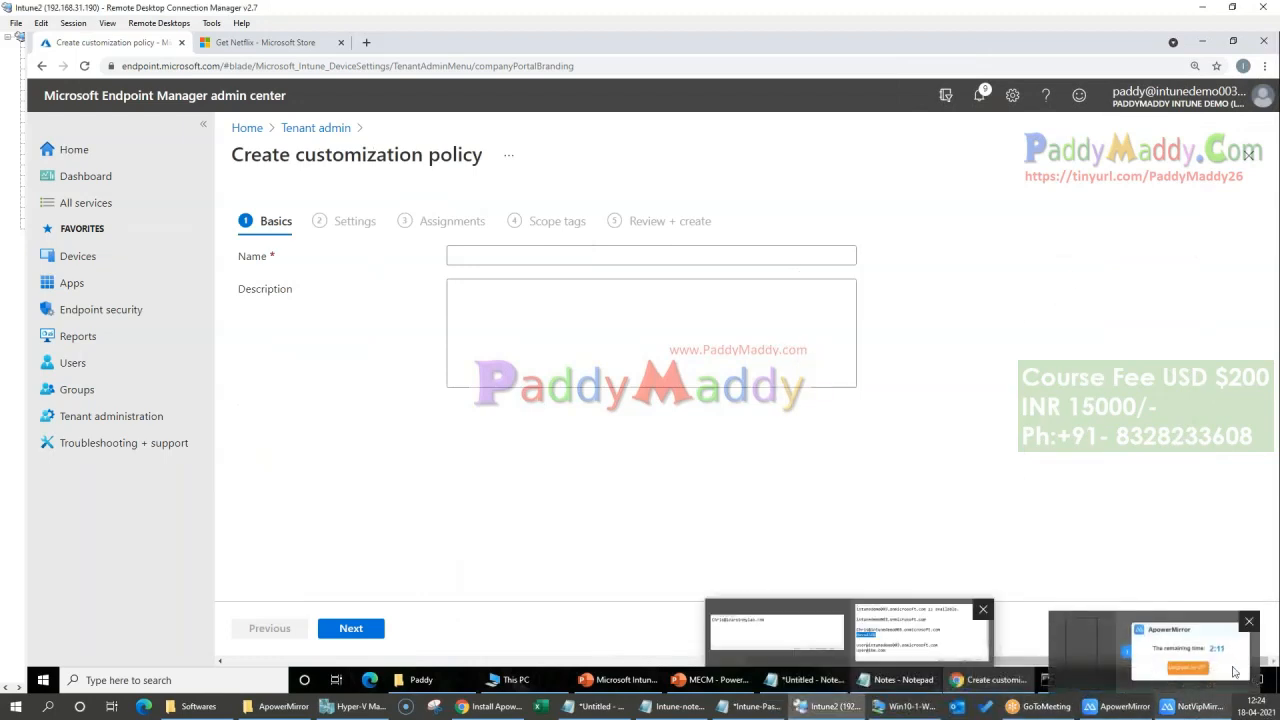
{"action": "left_click", "coordinate": [471, 251]}
{"action": "left_click", "coordinate": [331, 128]}
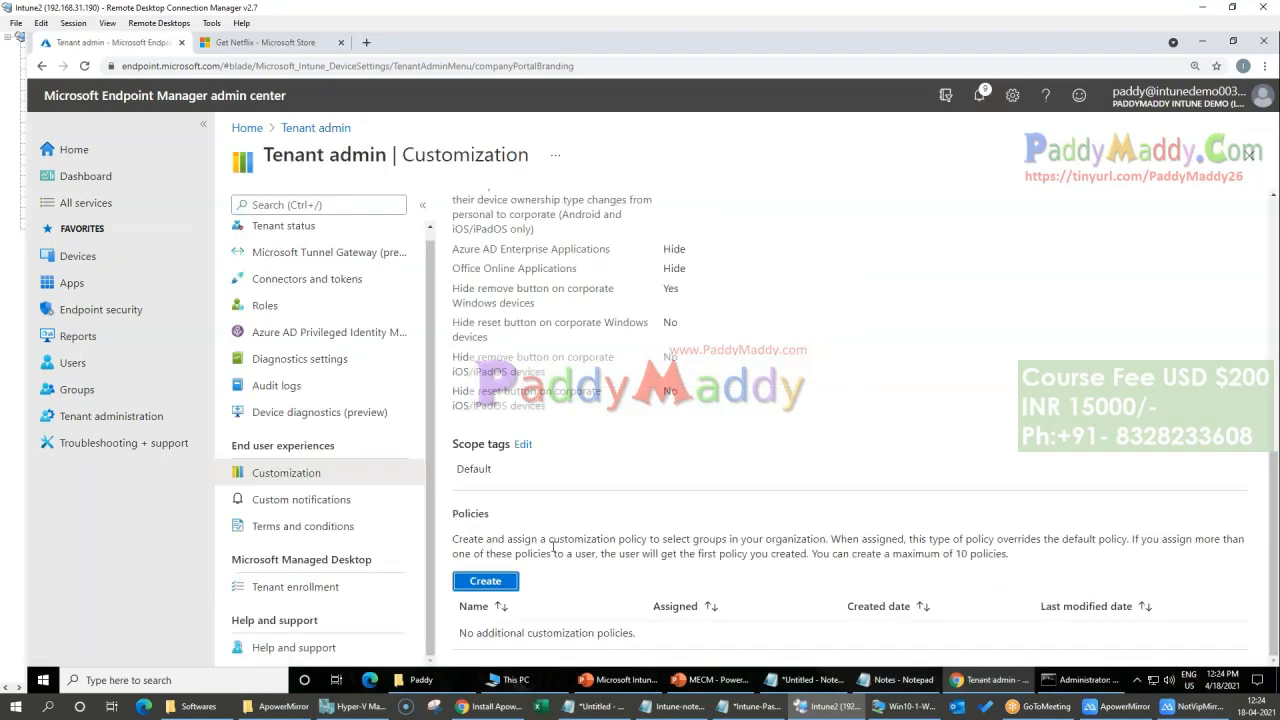
Step: Read the Policies section's description of assigning customization policies to groups, and open the Custom notifications page
{"action": "left_click_drag", "start_coordinate": [536, 553], "coordinate": [970, 554]}
{"action": "left_click", "coordinate": [1040, 560]}
{"action": "scroll", "coordinate": [645, 449], "scroll_direction": "up", "scroll_amount": 4}
{"action": "scroll", "coordinate": [749, 454], "scroll_direction": "down", "scroll_amount": 4}
{"action": "left_click", "coordinate": [322, 492]}
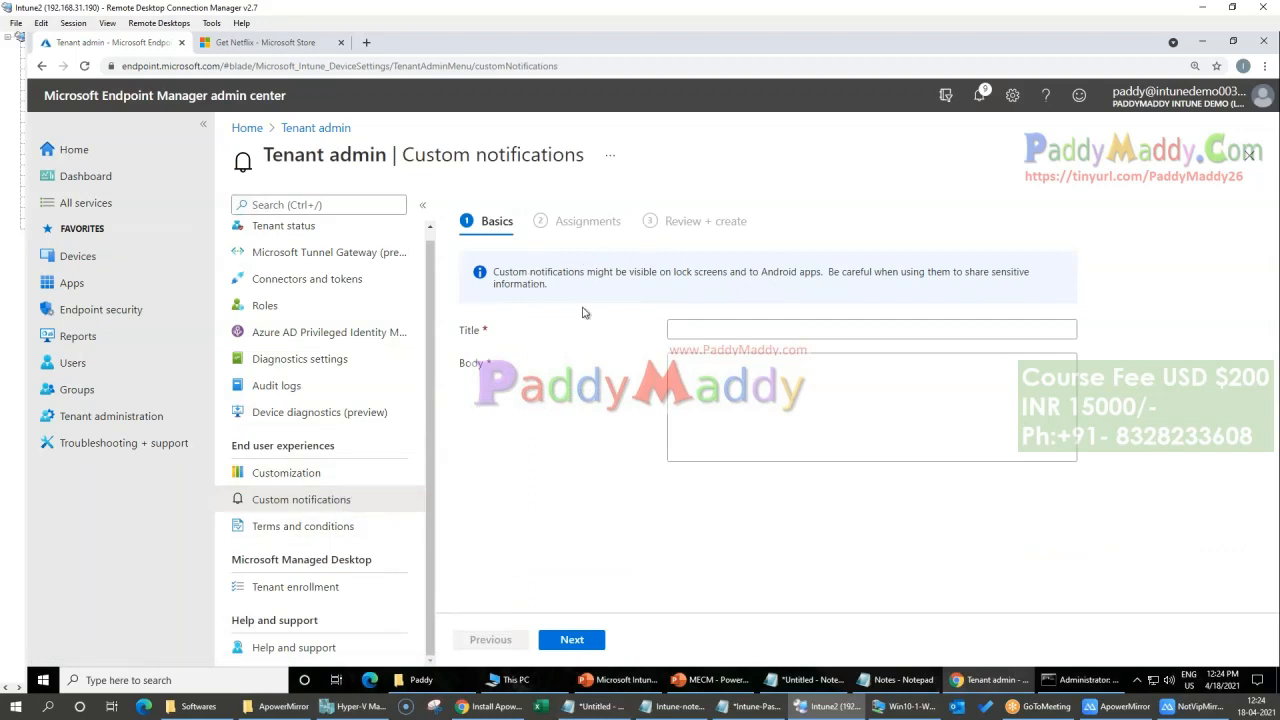
Step: Read the custom notifications caution, return to the Customization page and bring the whole ApowerMirror phone window into view
{"action": "left_click_drag", "start_coordinate": [592, 300], "coordinate": [472, 260]}
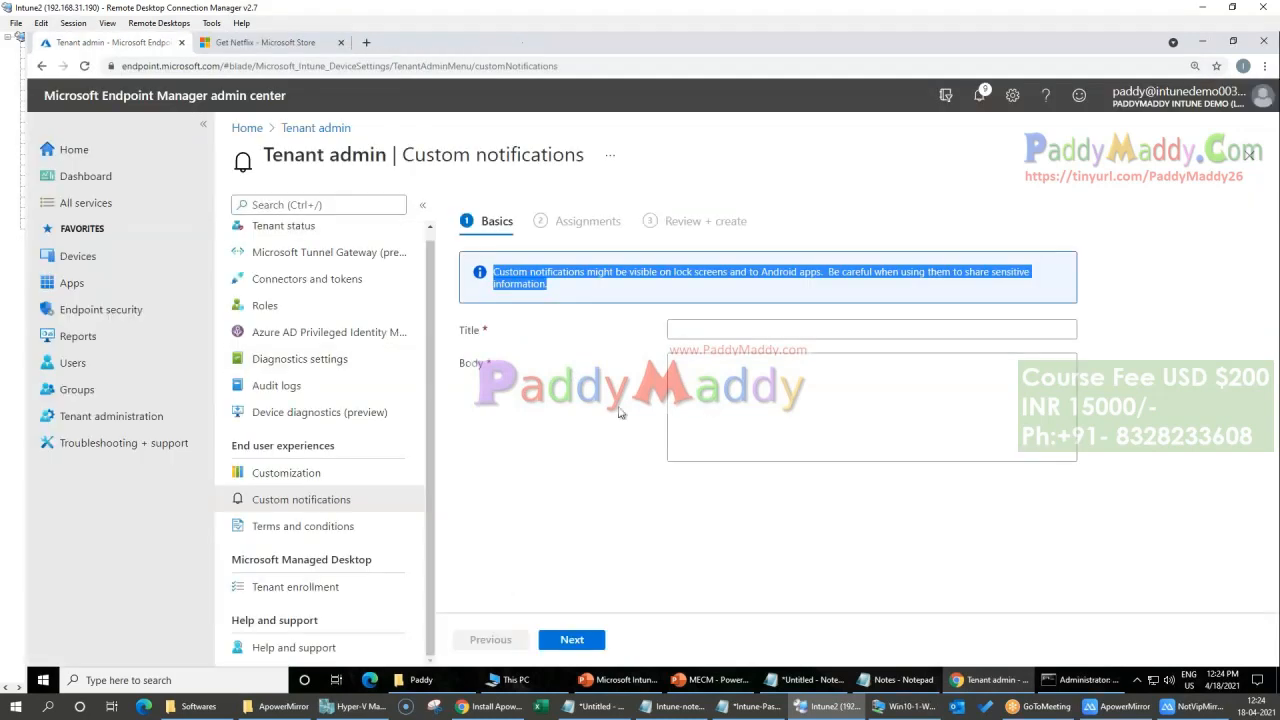
{"action": "left_click", "coordinate": [286, 473]}
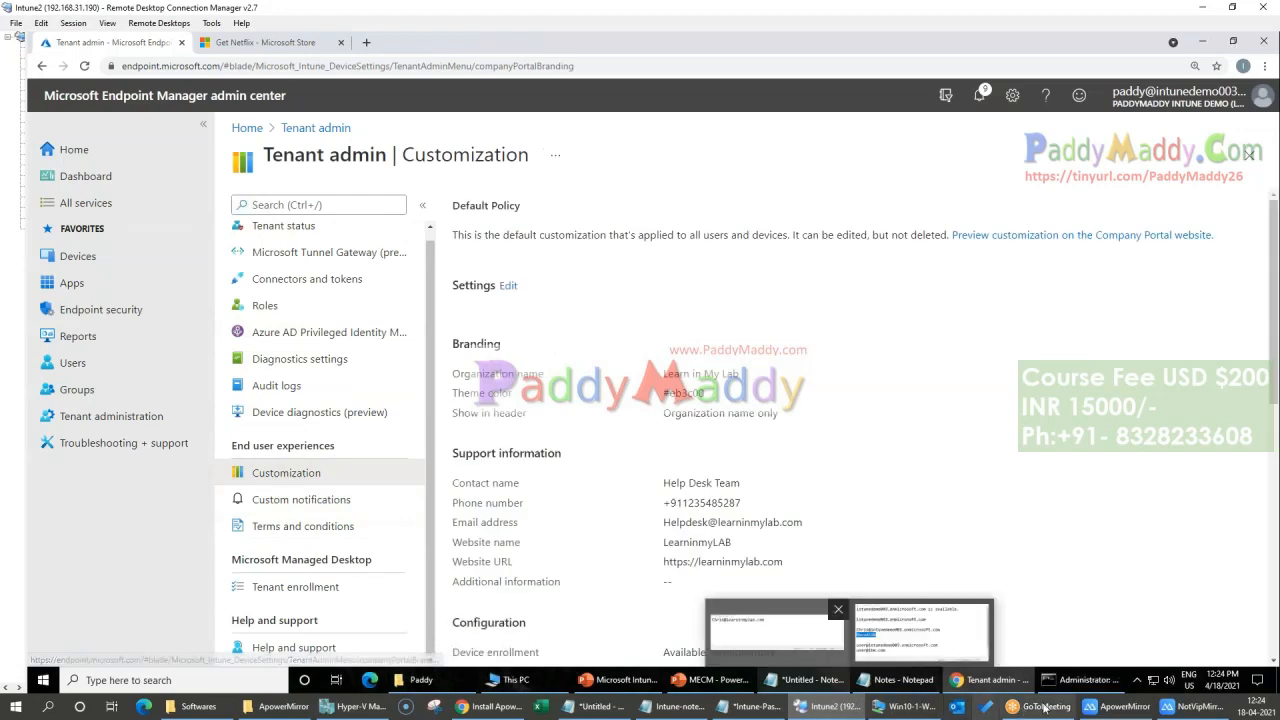
{"action": "left_click", "coordinate": [1178, 712]}
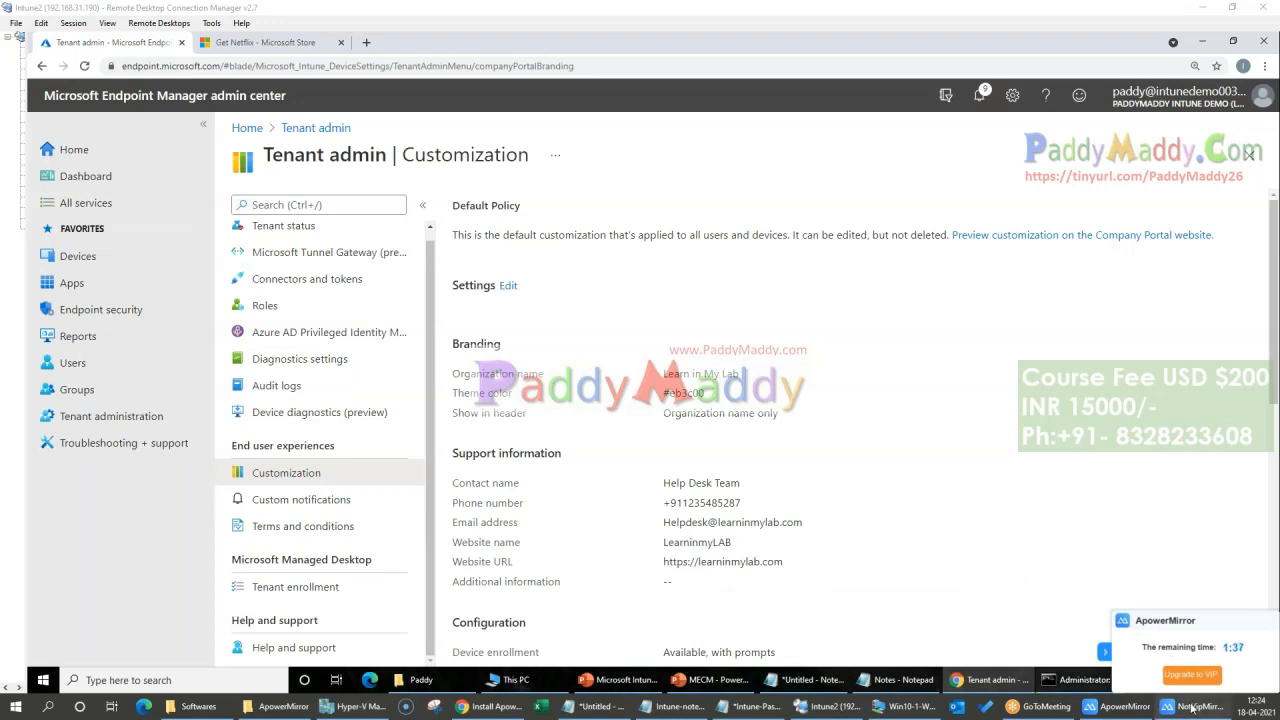
{"action": "left_click", "coordinate": [1122, 706]}
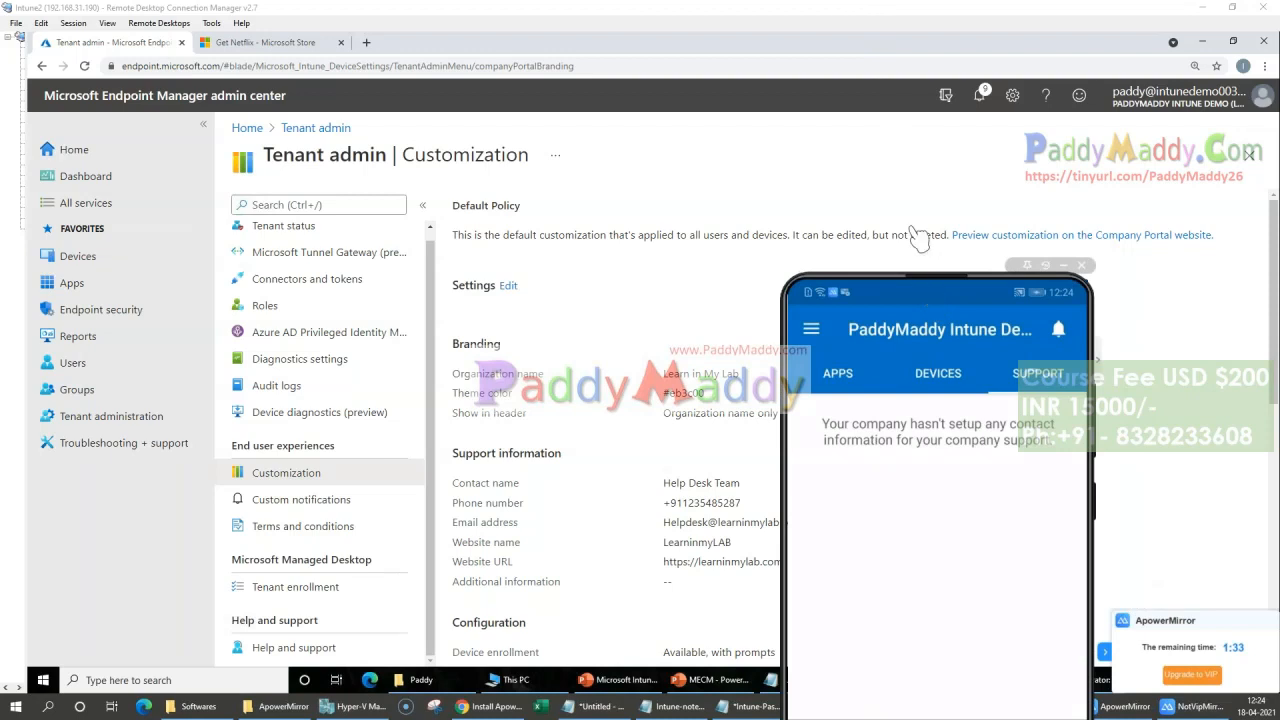
{"action": "left_click_drag", "start_coordinate": [936, 276], "coordinate": [850, 30]}
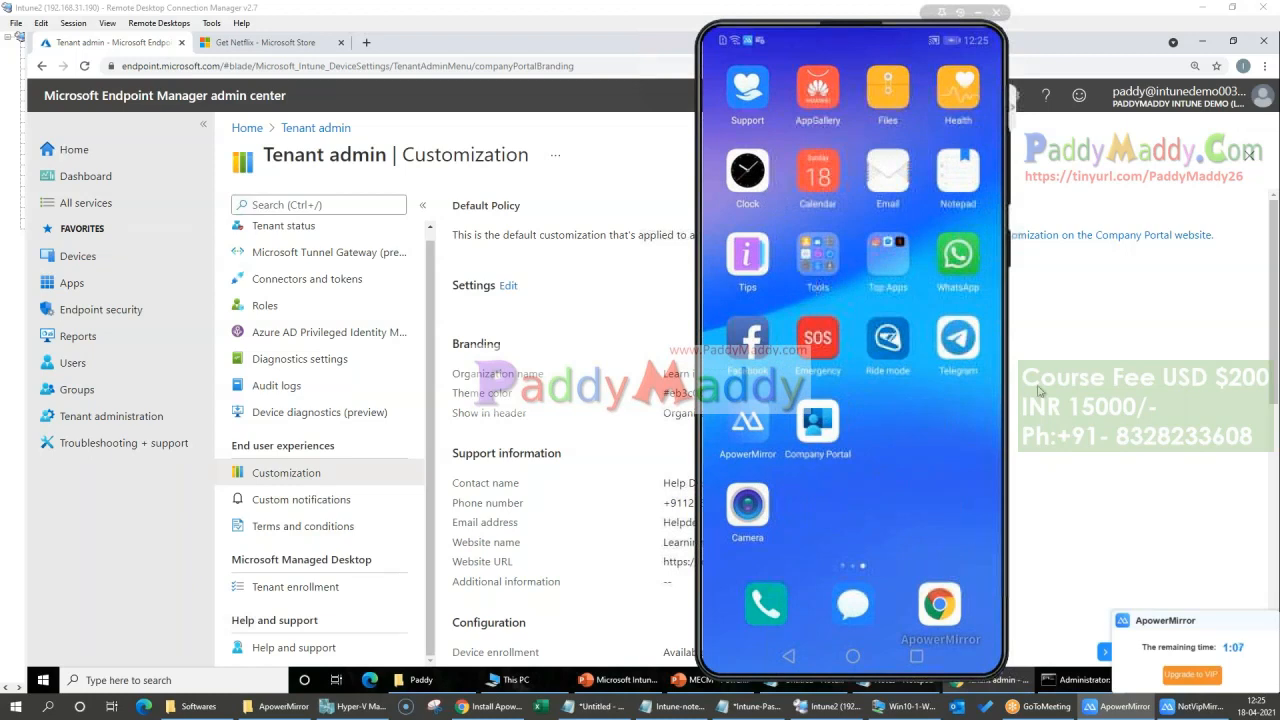
Step: Open the list of Android devices in the Devices area and refresh it to check for the enrolled phone
{"action": "left_click", "coordinate": [74, 258]}
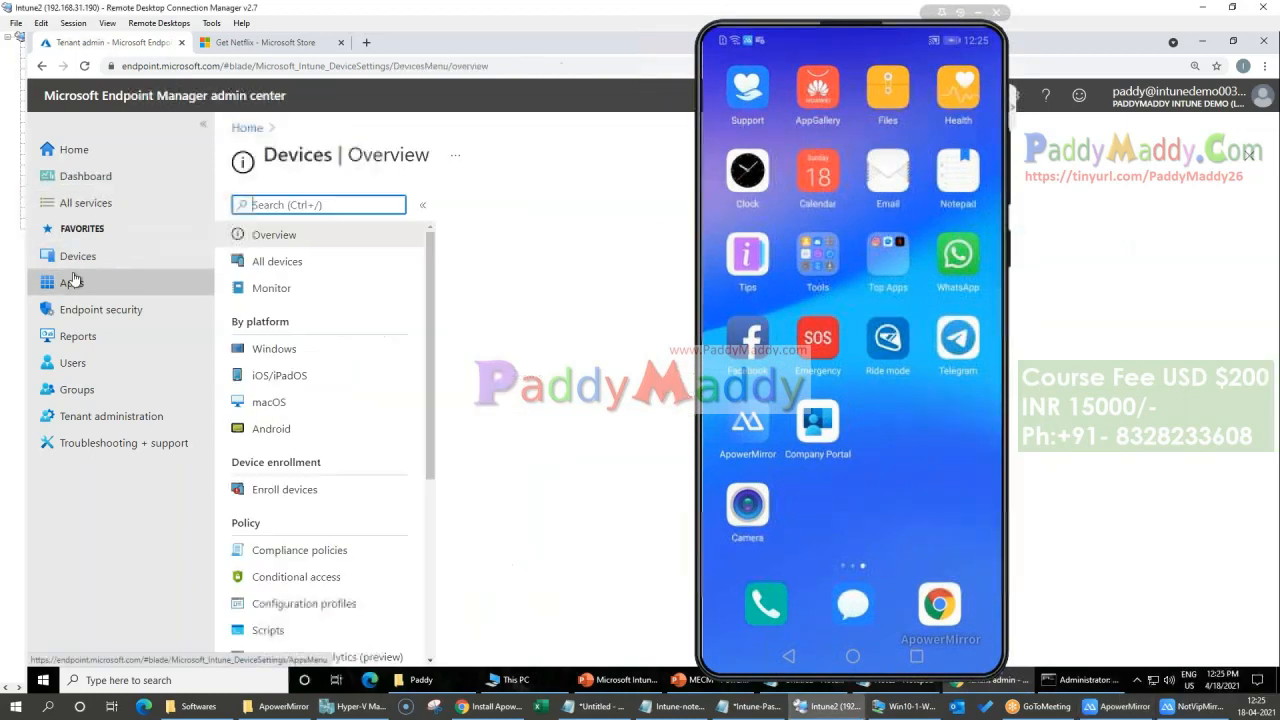
{"action": "left_click", "coordinate": [272, 428]}
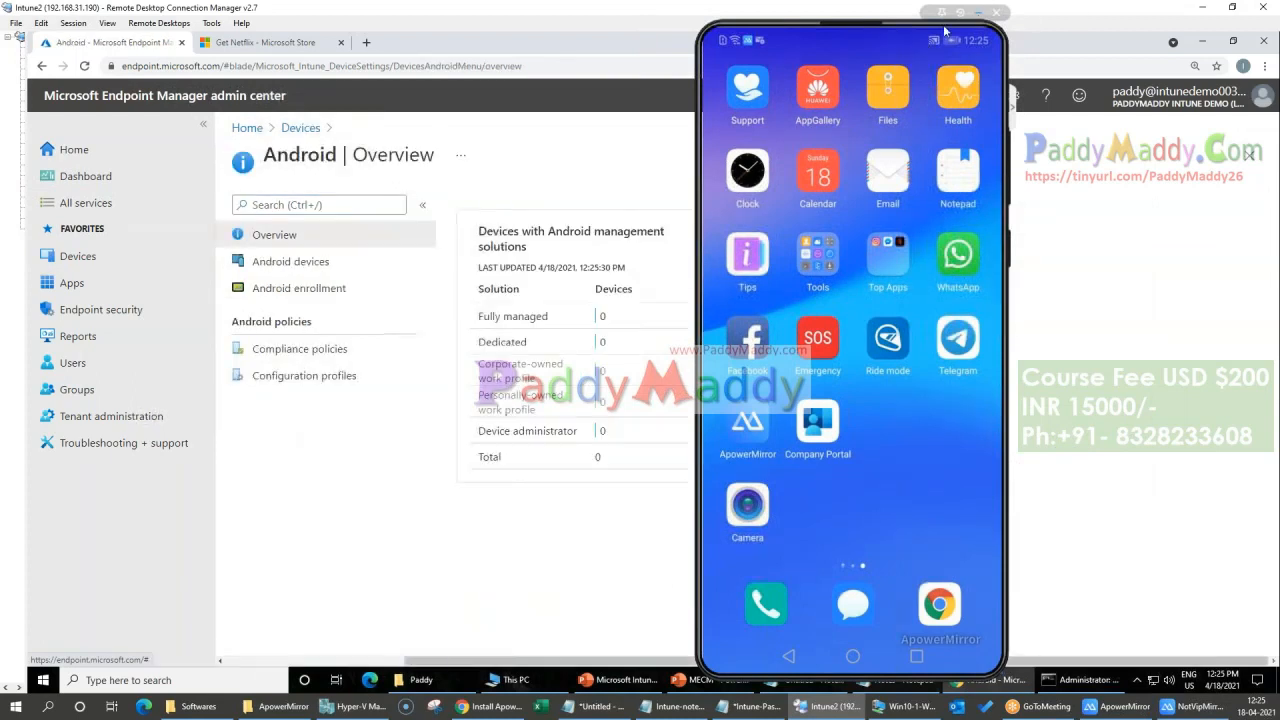
{"action": "left_click", "coordinate": [285, 261]}
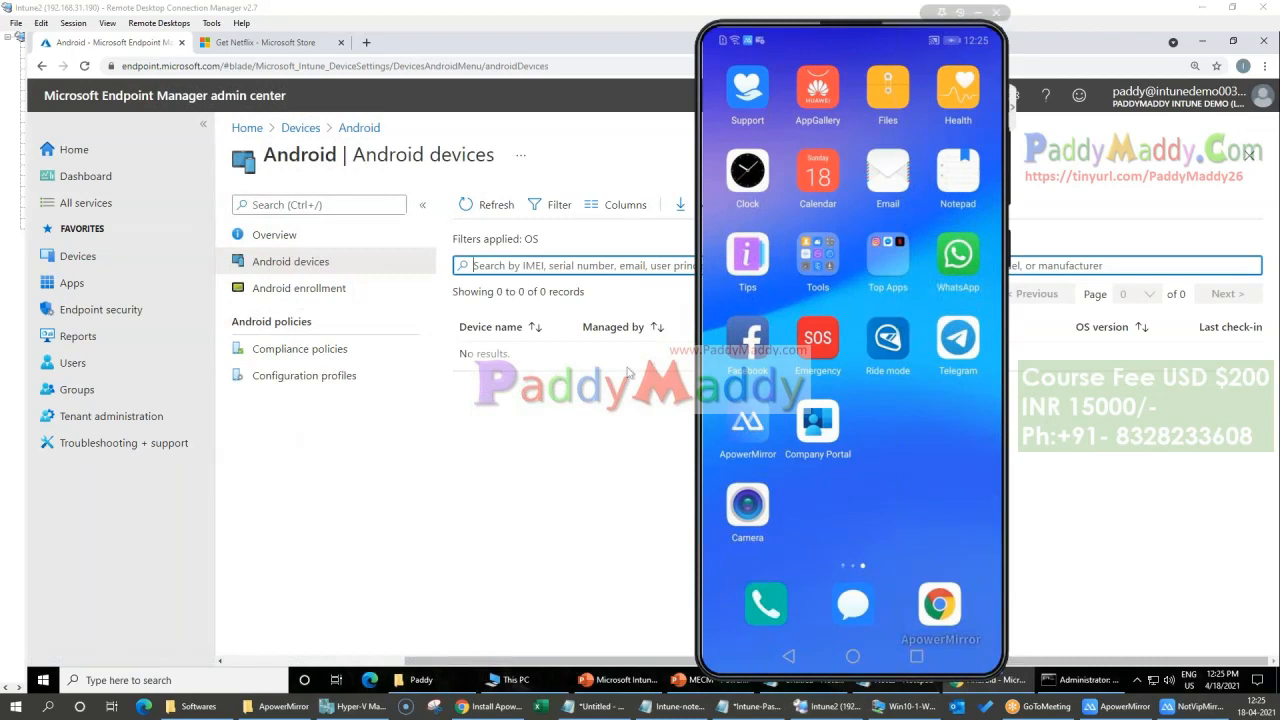
{"action": "left_click", "coordinate": [629, 373]}
{"action": "left_click", "coordinate": [483, 213]}
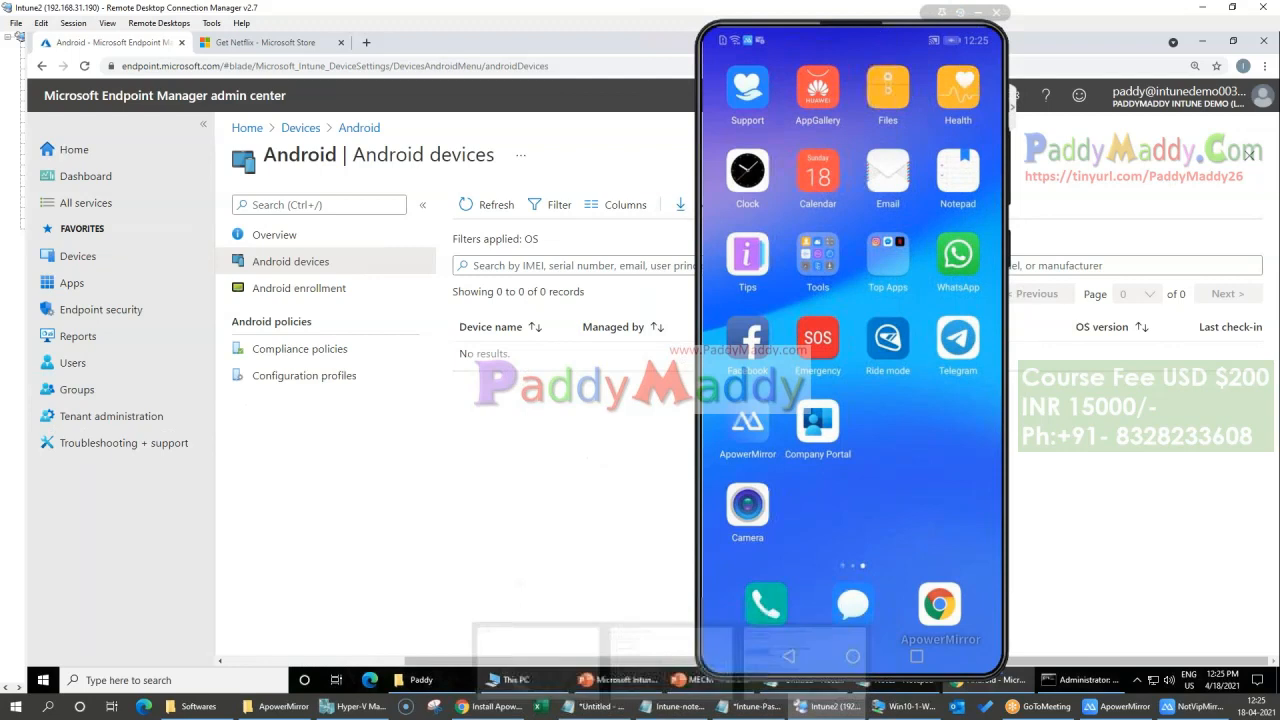
Step: Close the ApowerMirror phone mirroring window and confirm quitting it
{"action": "left_click", "coordinate": [981, 14]}
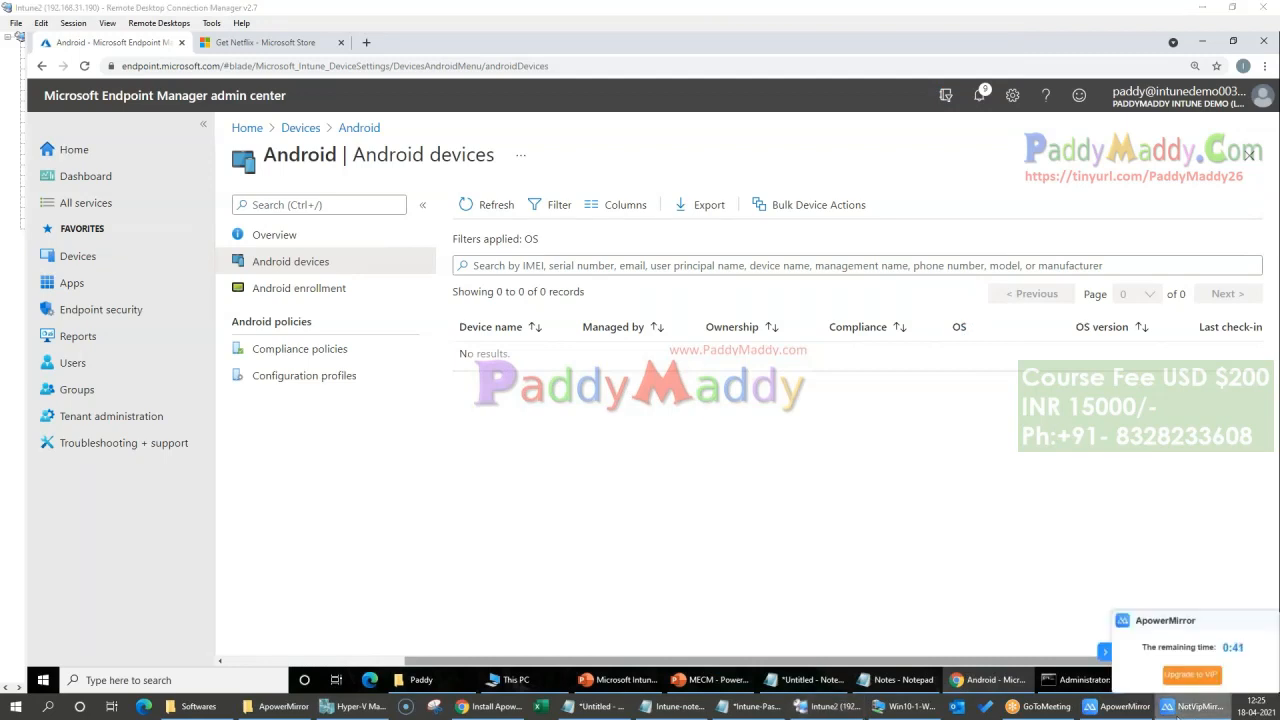
{"action": "left_click", "coordinate": [1126, 707]}
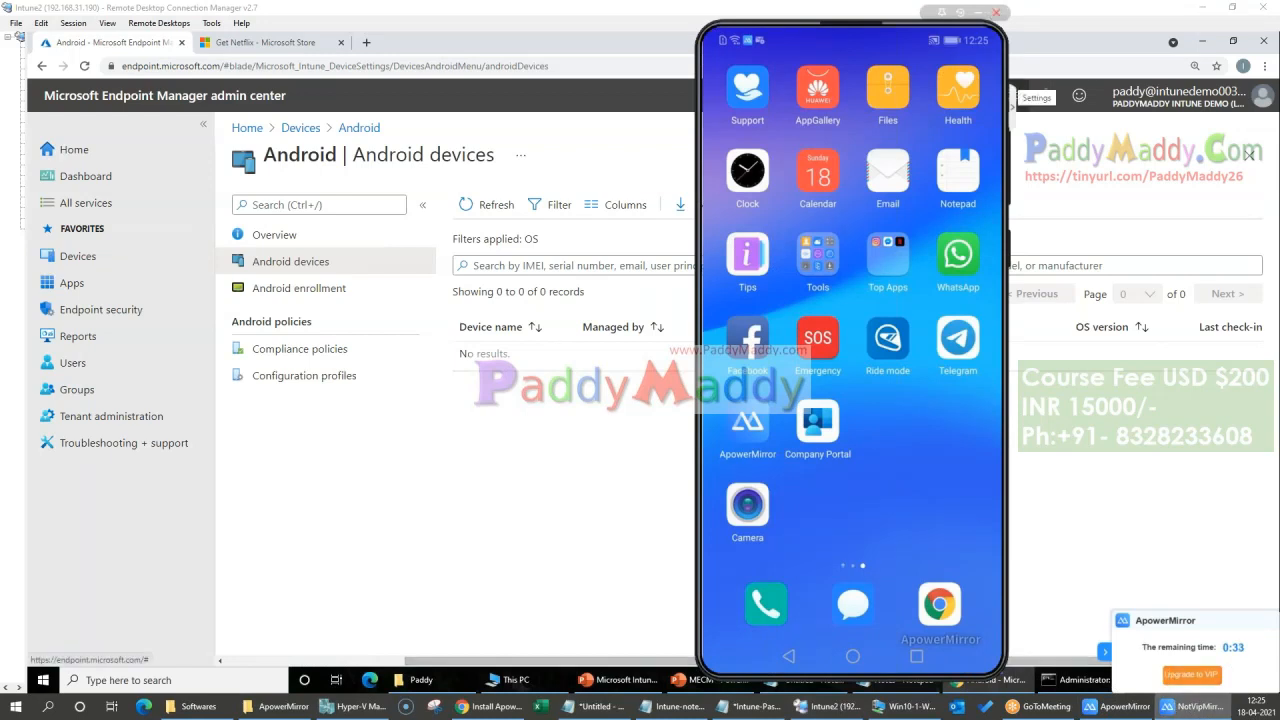
{"action": "left_click", "coordinate": [997, 13]}
{"action": "left_click", "coordinate": [815, 395]}
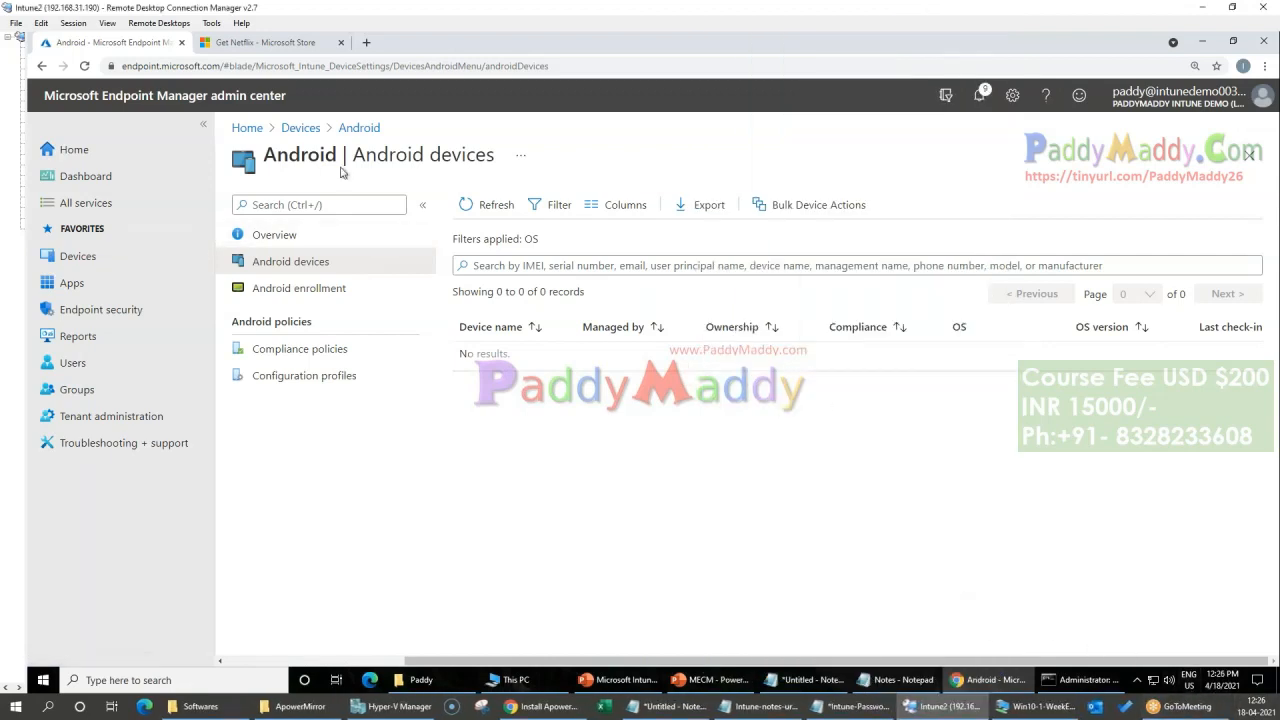
Step: Check the list of all managed devices, and reopen the list of Android devices
{"action": "left_click", "coordinate": [300, 127]}
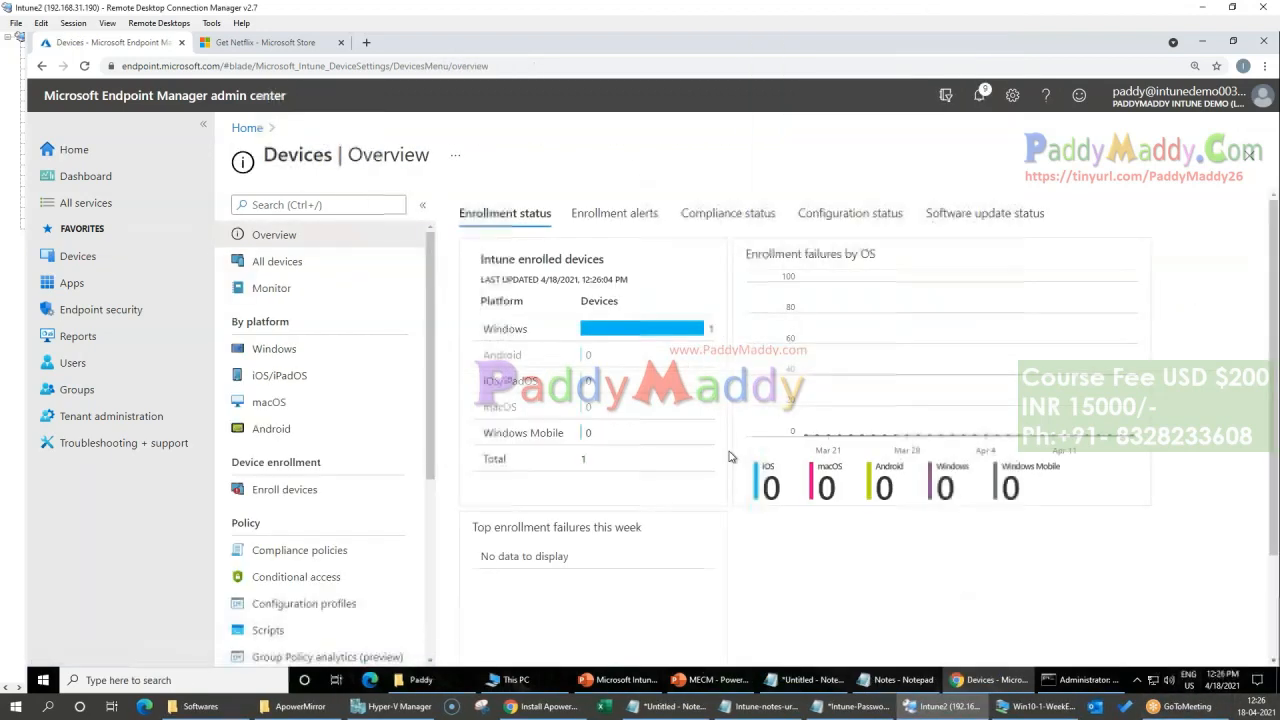
{"action": "left_click", "coordinate": [284, 260]}
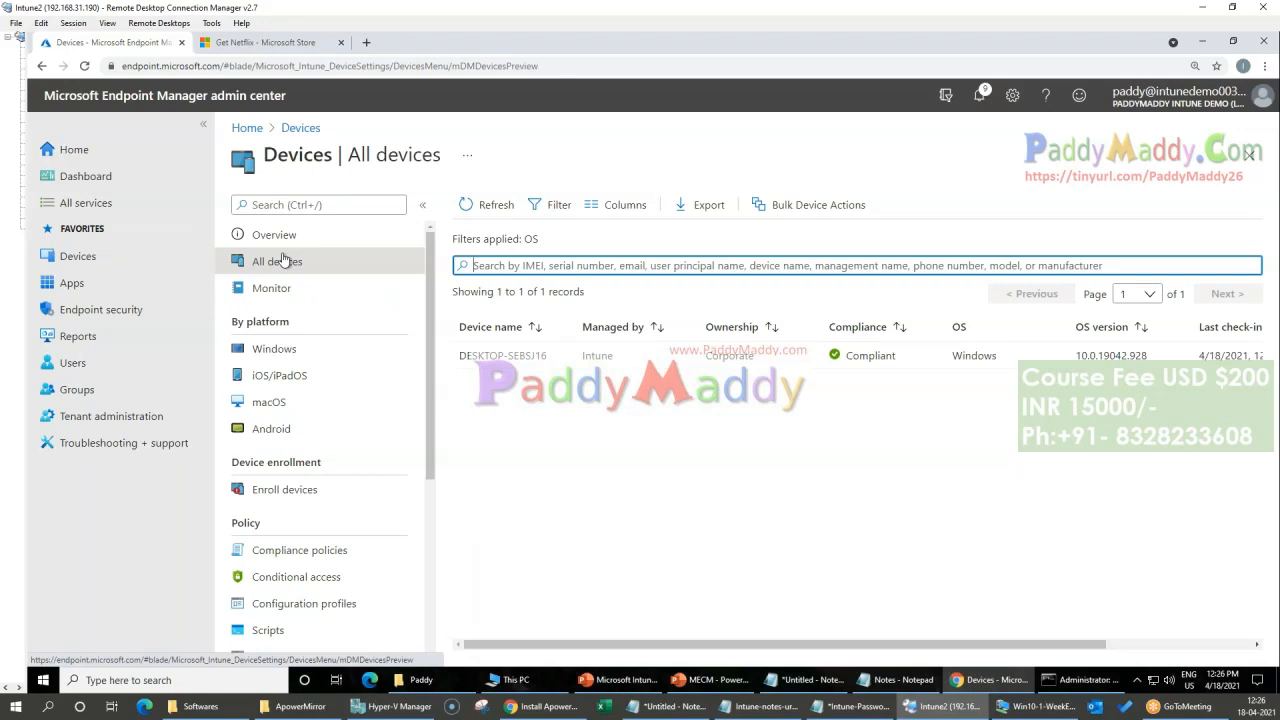
{"action": "left_click", "coordinate": [294, 428]}
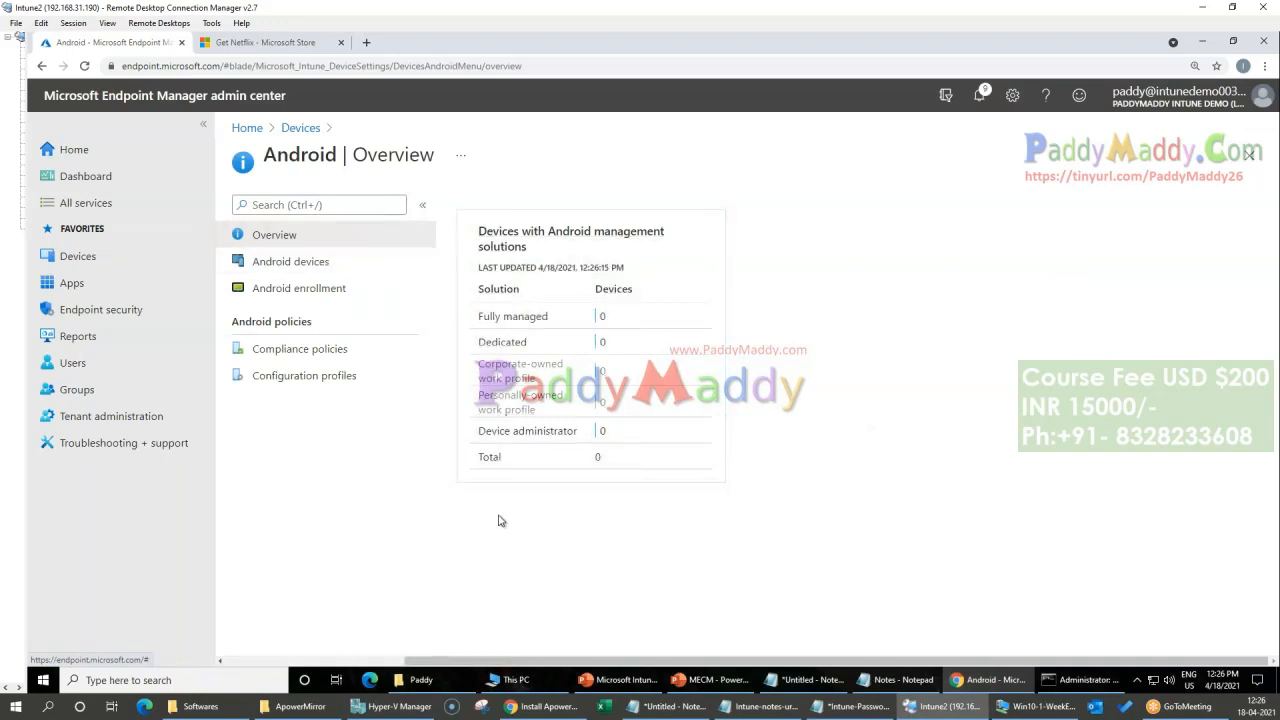
{"action": "left_click", "coordinate": [303, 265]}
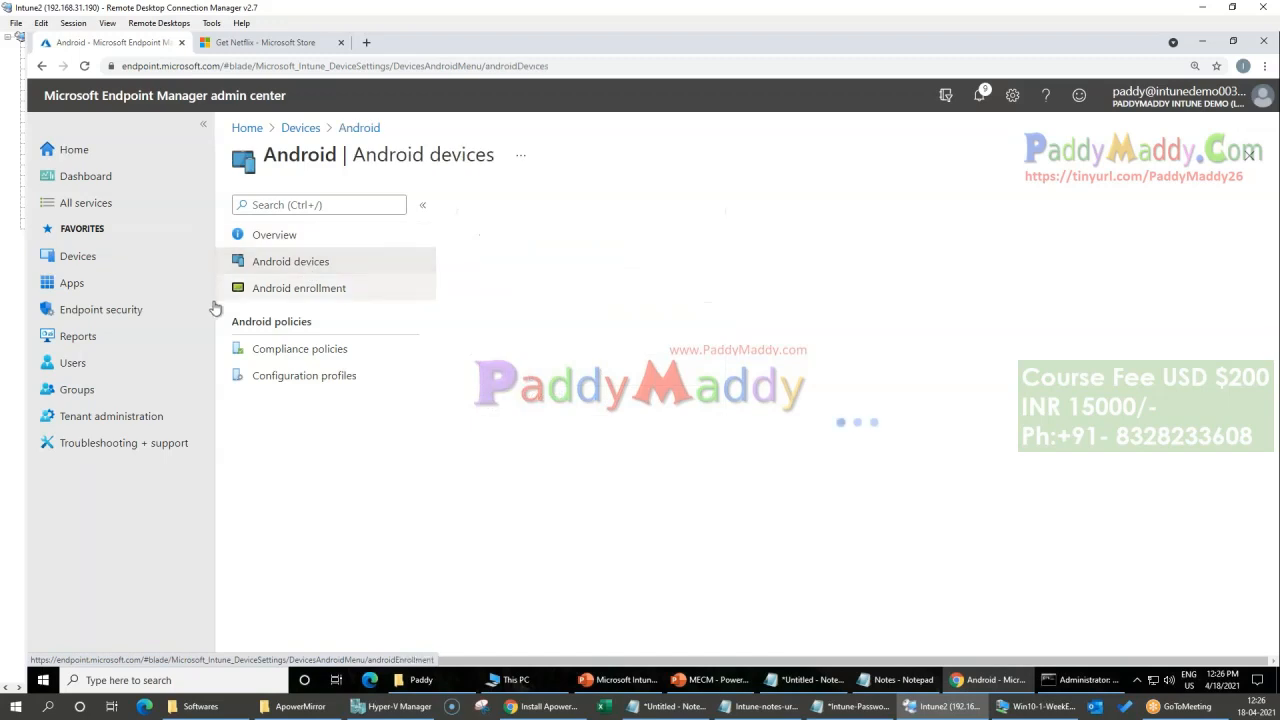
Step: Open the Android enrollment page and look through its prerequisites, enrollment profiles and device administrator options
{"action": "left_click", "coordinate": [263, 288]}
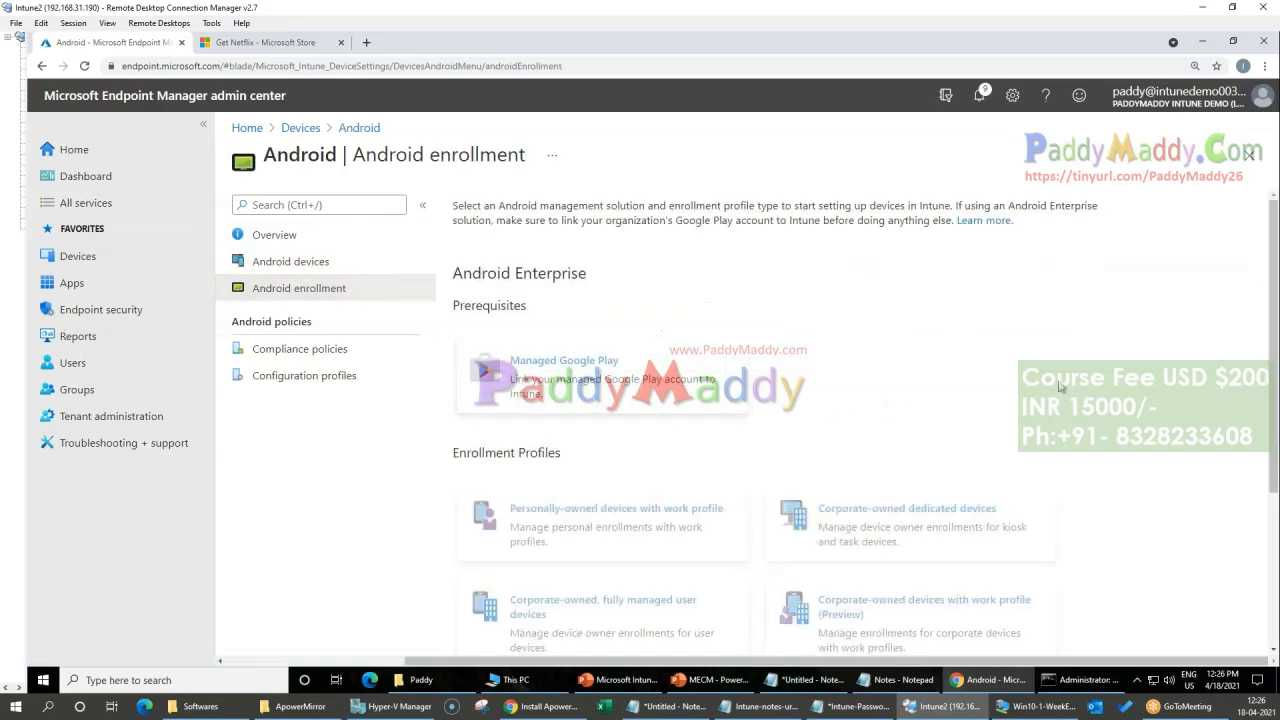
{"action": "scroll", "coordinate": [1060, 390], "scroll_direction": "down", "scroll_amount": 3}
{"action": "scroll", "coordinate": [976, 594], "scroll_direction": "up", "scroll_amount": 2}
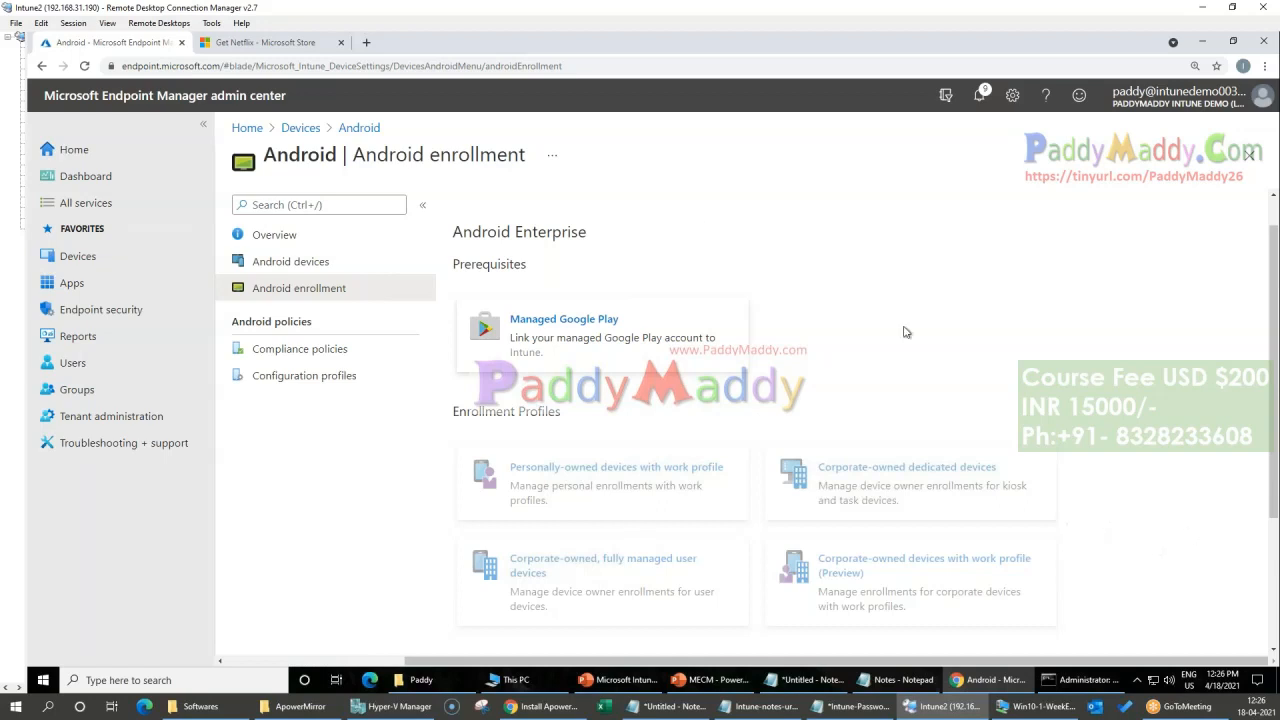
{"action": "scroll", "coordinate": [584, 305], "scroll_direction": "down", "scroll_amount": 3}
{"action": "scroll", "coordinate": [738, 429], "scroll_direction": "up", "scroll_amount": 4}
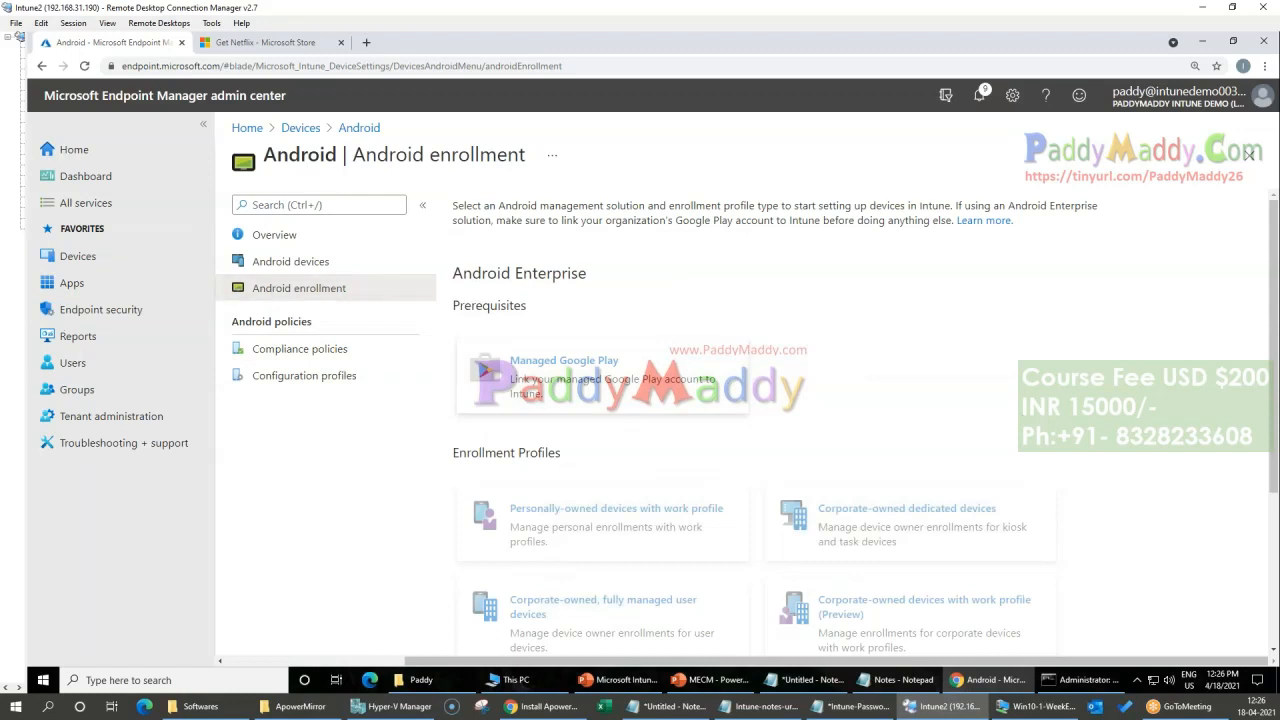
{"action": "scroll", "coordinate": [894, 470], "scroll_direction": "down", "scroll_amount": 3}
{"action": "scroll", "coordinate": [913, 492], "scroll_direction": "up", "scroll_amount": 3}
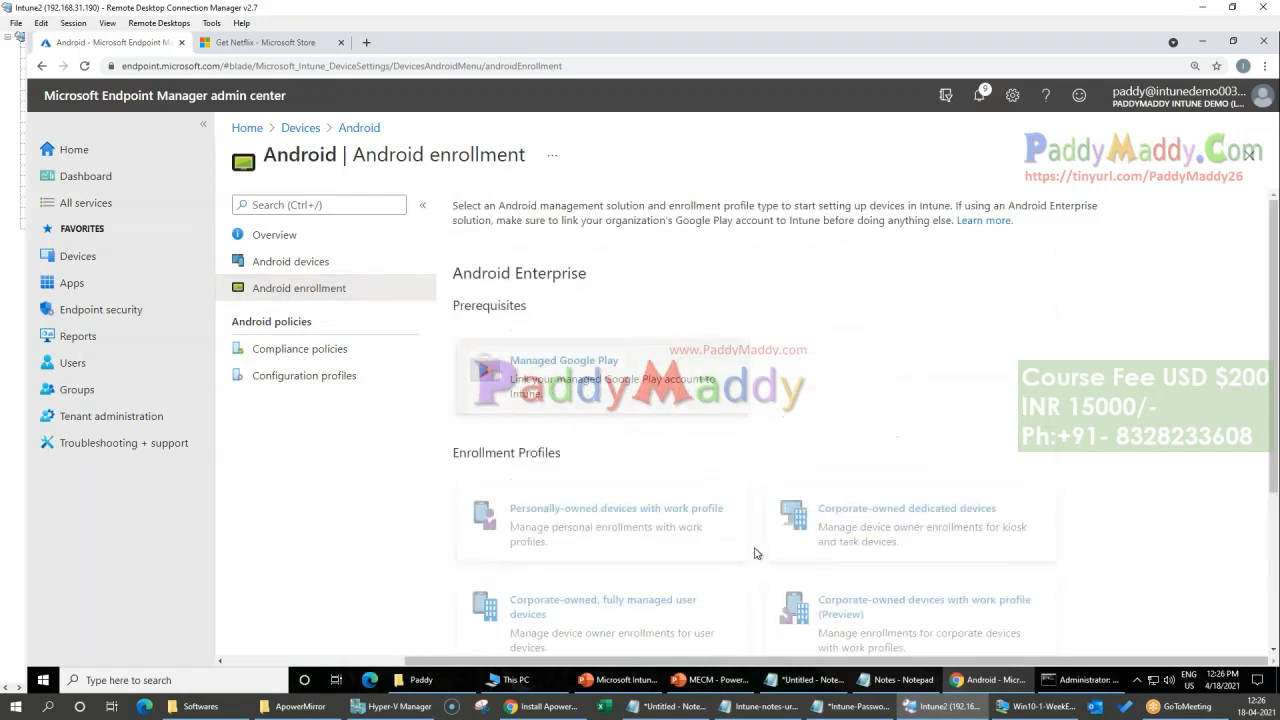
{"action": "scroll", "coordinate": [858, 560], "scroll_direction": "down", "scroll_amount": 3}
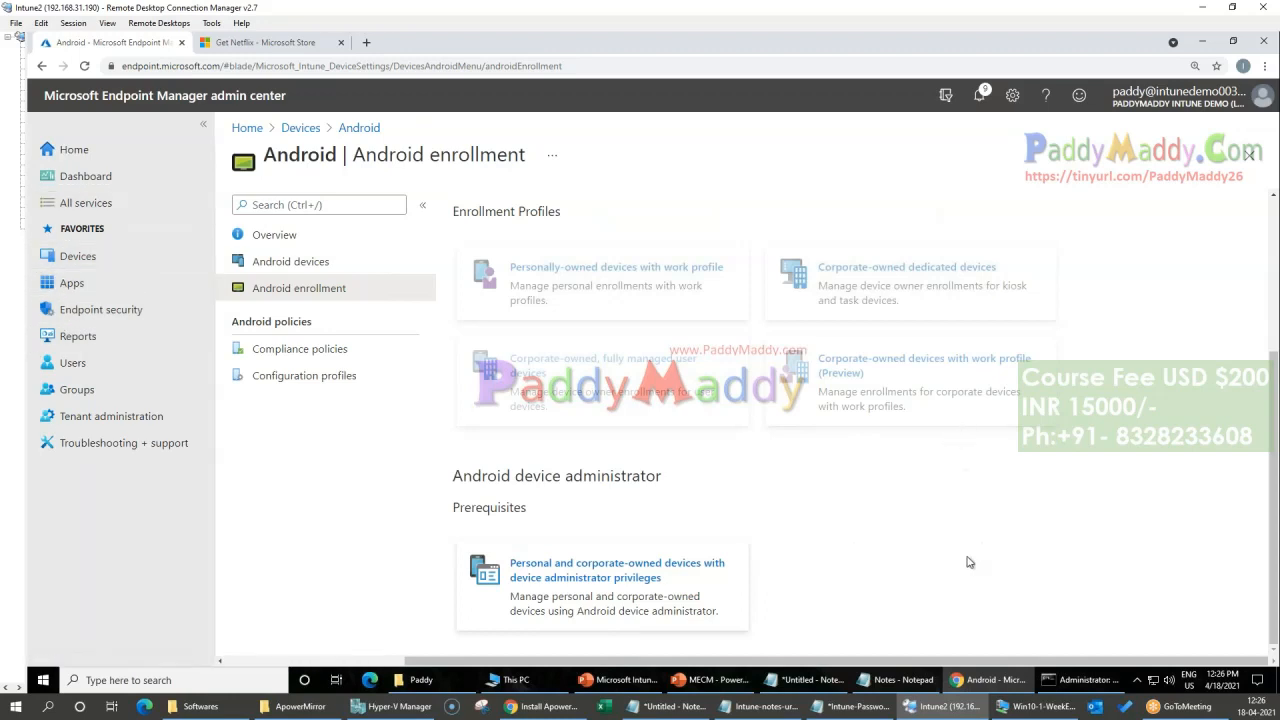
{"action": "scroll", "coordinate": [476, 478], "scroll_direction": "up", "scroll_amount": 3}
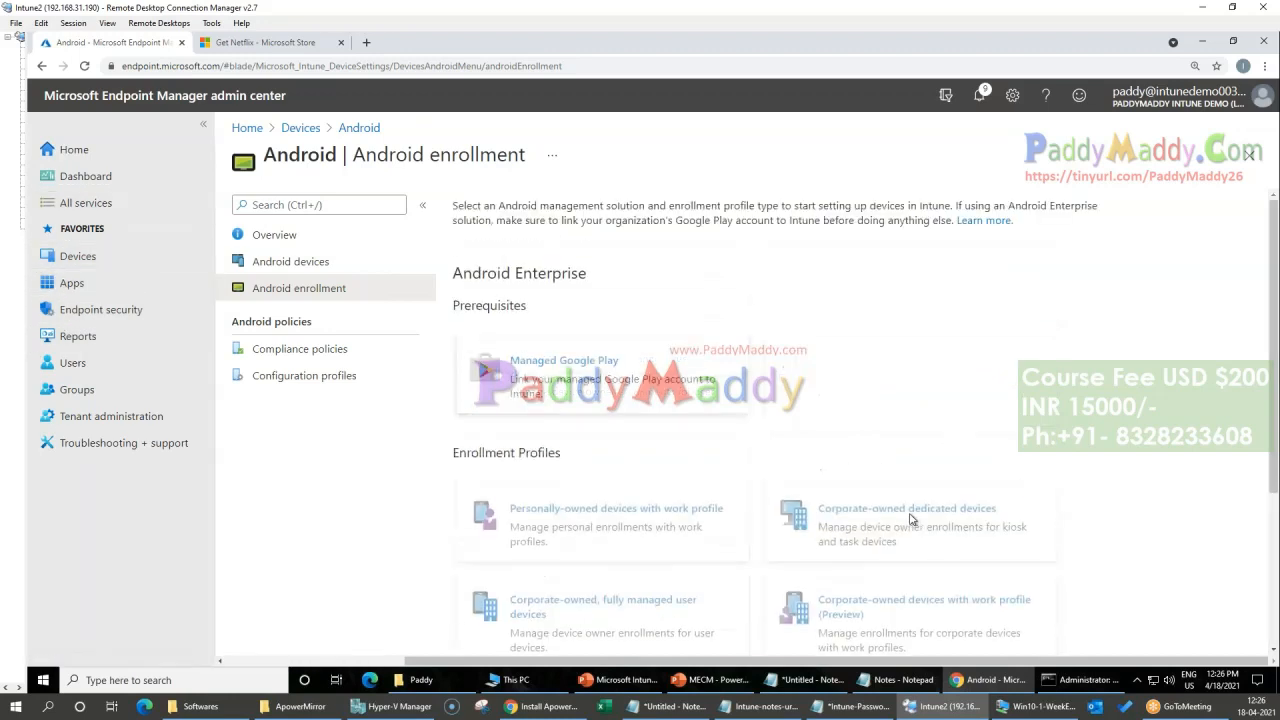
Step: Compare the Android Enterprise section and its enrollment profiles with the Android device administrator section, highlighting their text
{"action": "left_click_drag", "start_coordinate": [599, 455], "coordinate": [717, 468]}
{"action": "scroll", "coordinate": [717, 468], "scroll_direction": "down", "scroll_amount": 1}
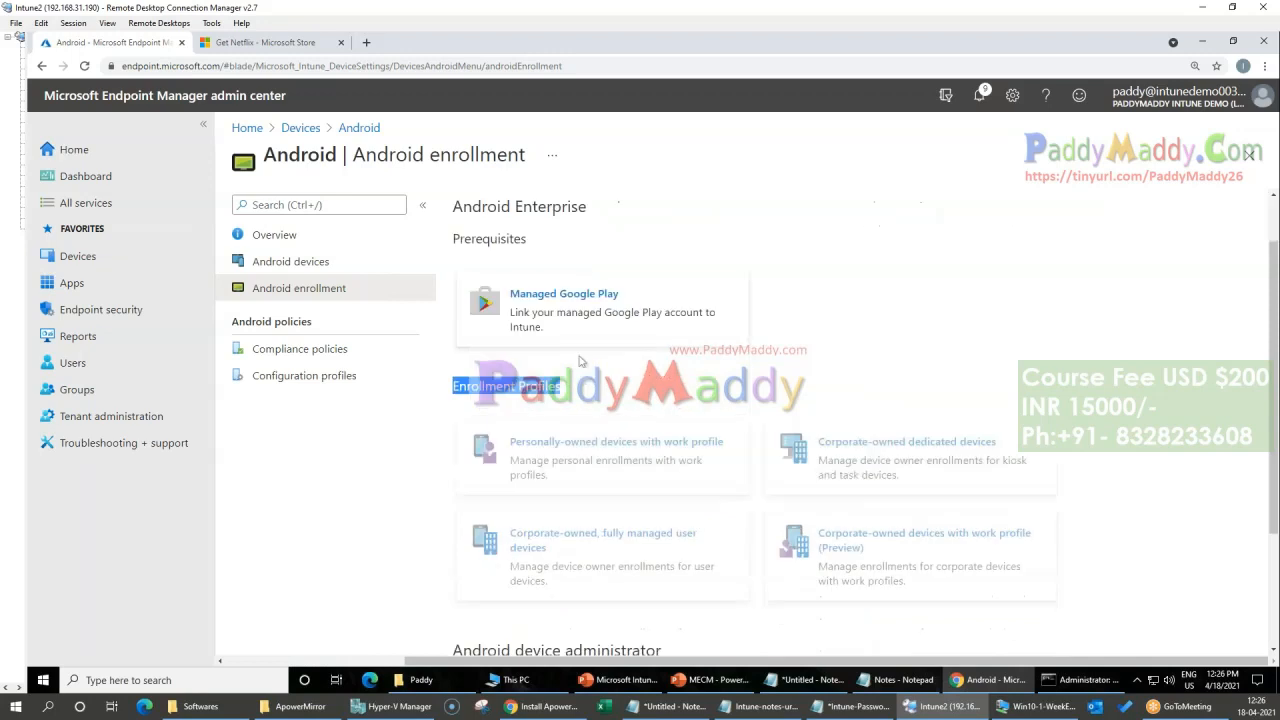
{"action": "left_click_drag", "start_coordinate": [473, 208], "coordinate": [590, 209]}
{"action": "scroll", "coordinate": [720, 449], "scroll_direction": "down", "scroll_amount": 3}
{"action": "left_click_drag", "start_coordinate": [449, 479], "coordinate": [737, 487]}
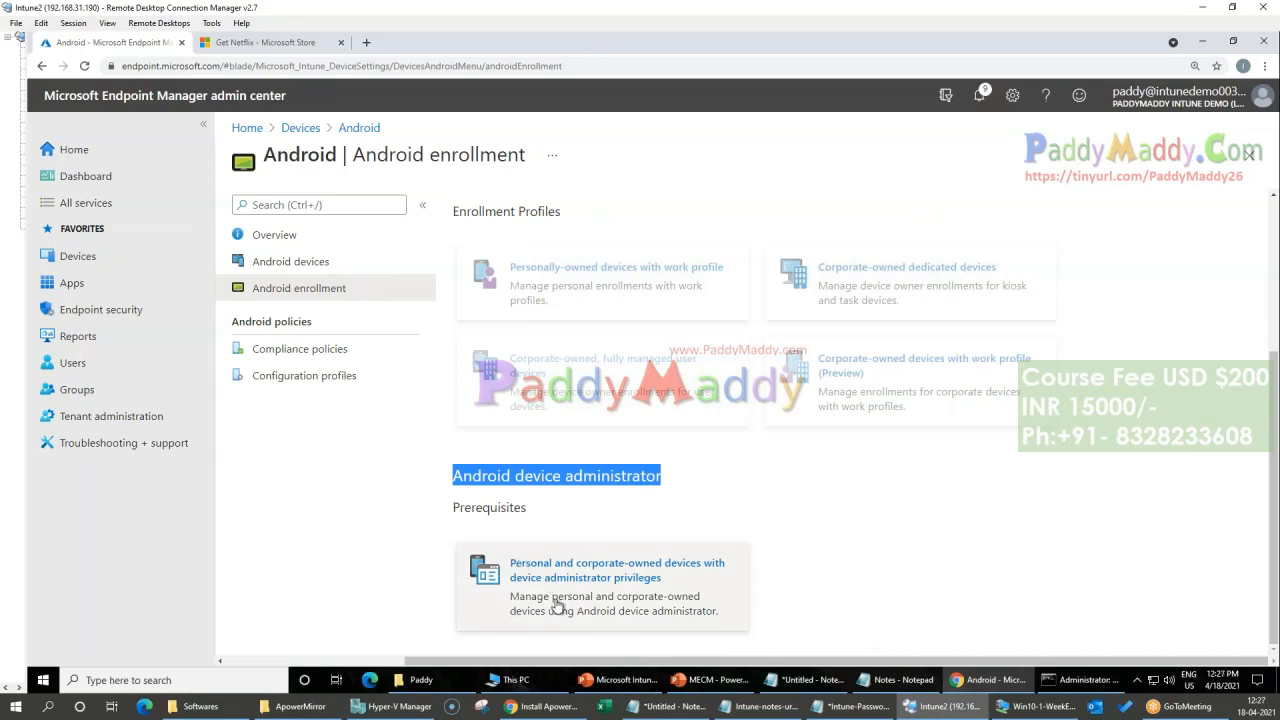
{"action": "left_click", "coordinate": [451, 493]}
{"action": "left_click_drag", "start_coordinate": [455, 476], "coordinate": [777, 629]}
{"action": "scroll", "coordinate": [909, 596], "scroll_direction": "up", "scroll_amount": 3}
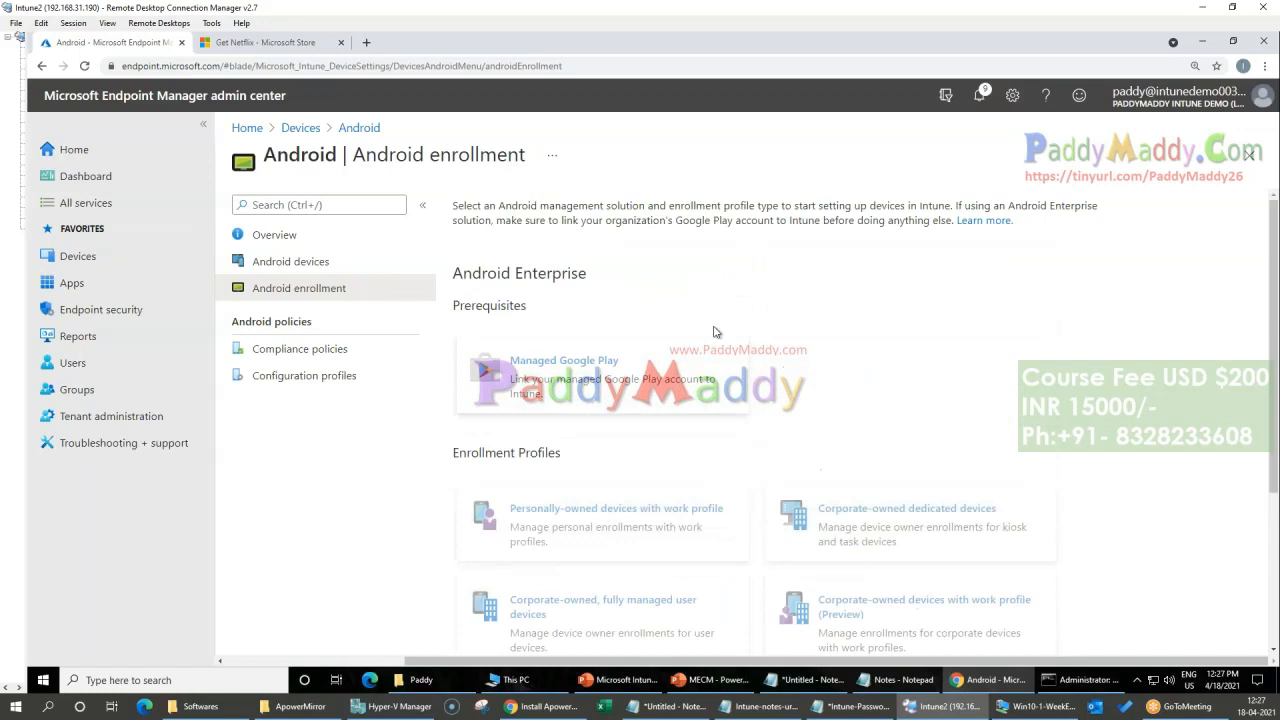
{"action": "left_click_drag", "start_coordinate": [460, 271], "coordinate": [1144, 596]}
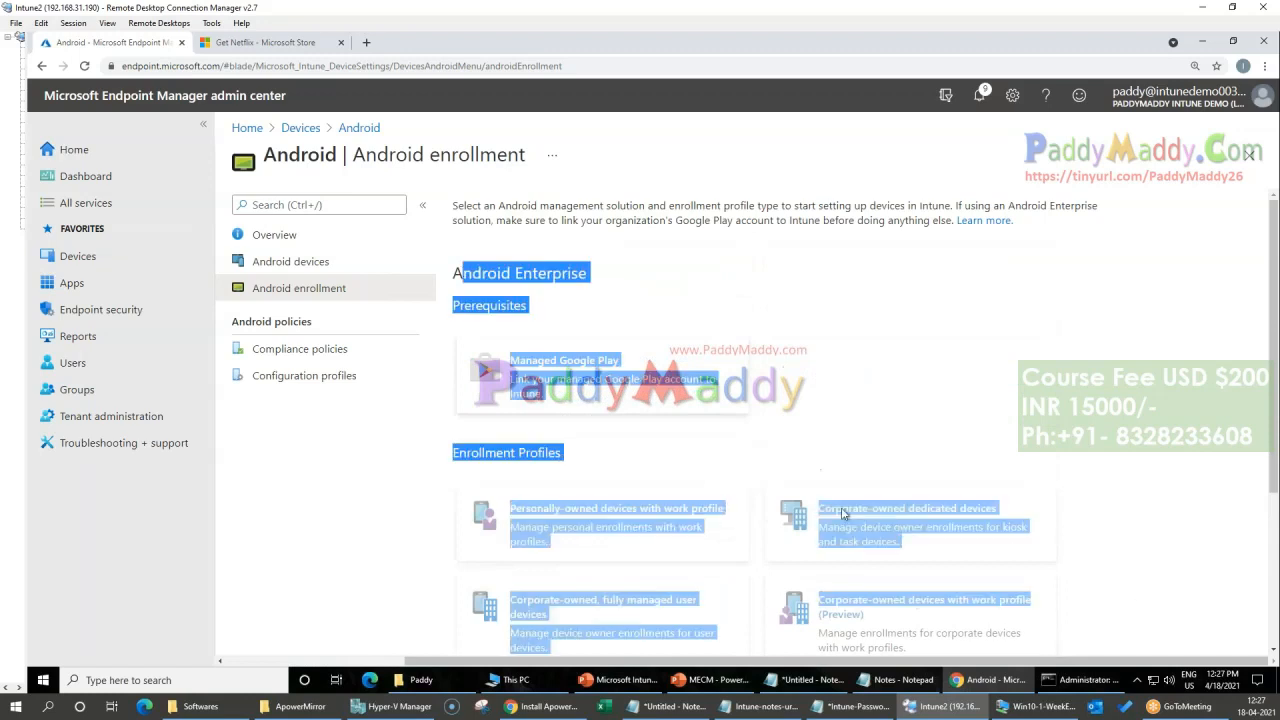
{"action": "scroll", "coordinate": [843, 513], "scroll_direction": "down", "scroll_amount": 2}
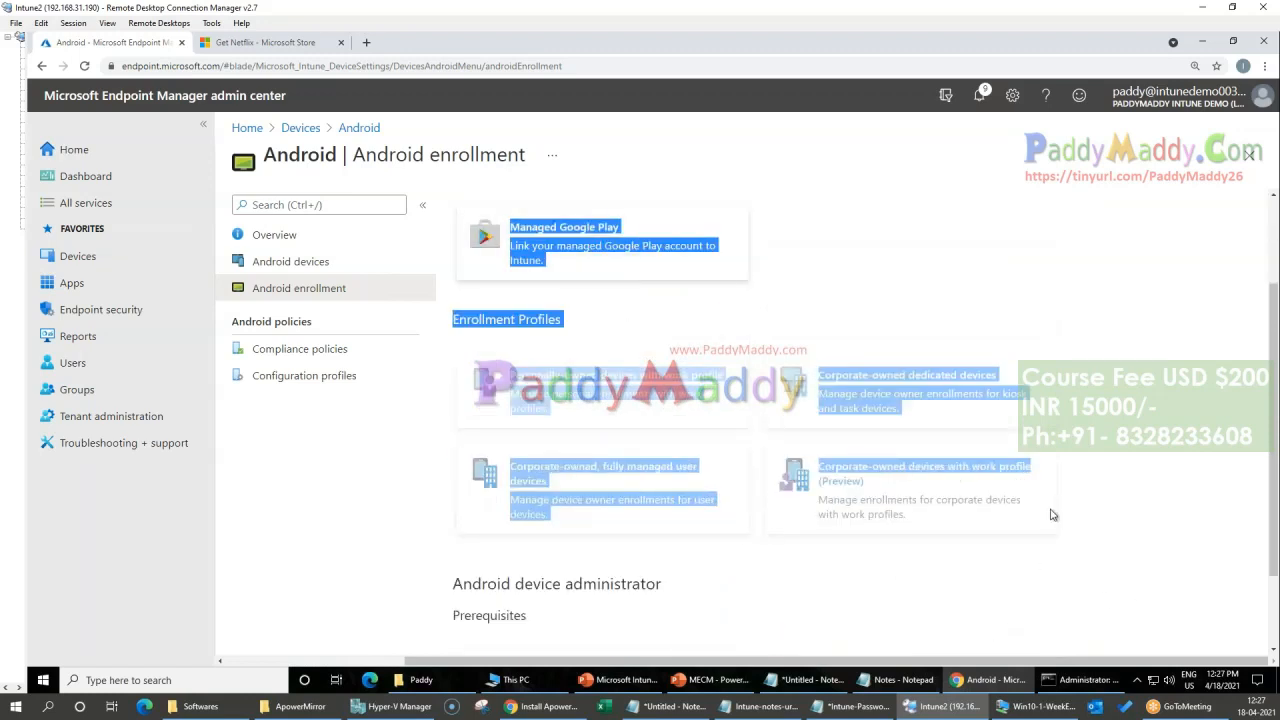
{"action": "left_click", "coordinate": [1228, 434]}
Step: View the Managed Google Play connection requirements under the Android Enterprise prerequisites and close them
{"action": "scroll", "coordinate": [808, 244], "scroll_direction": "up", "scroll_amount": 2}
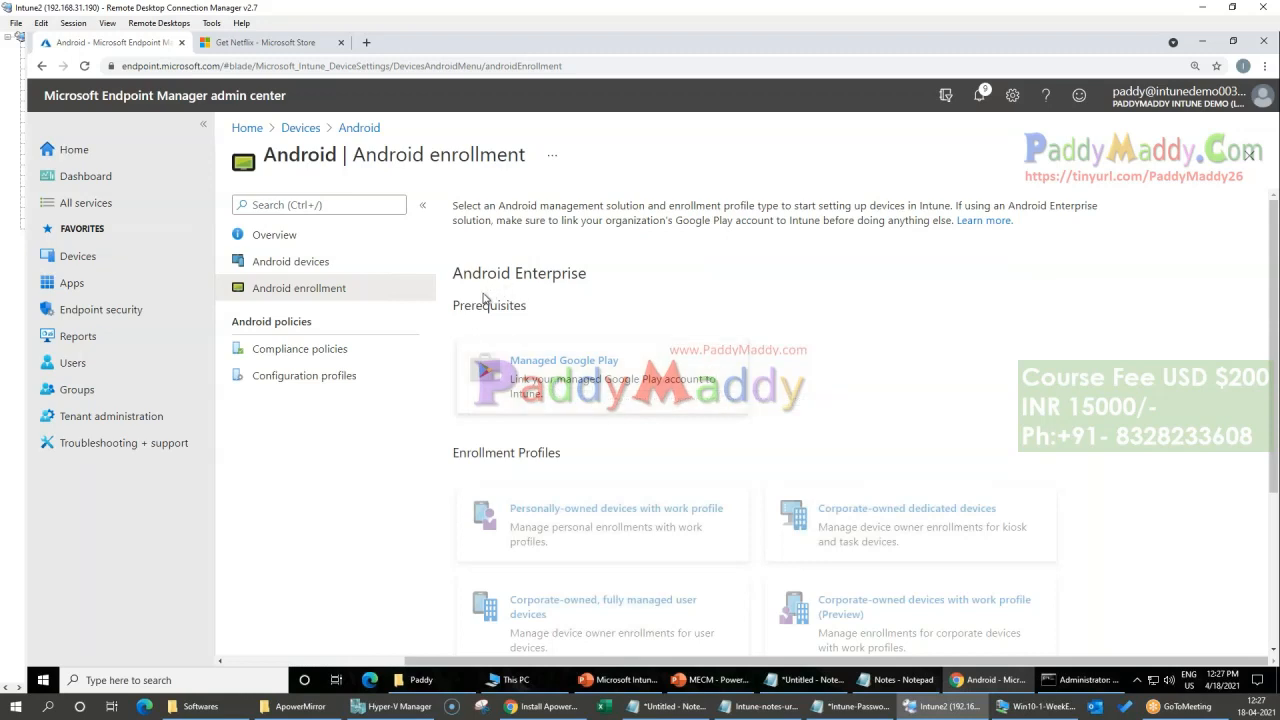
{"action": "left_click", "coordinate": [593, 387]}
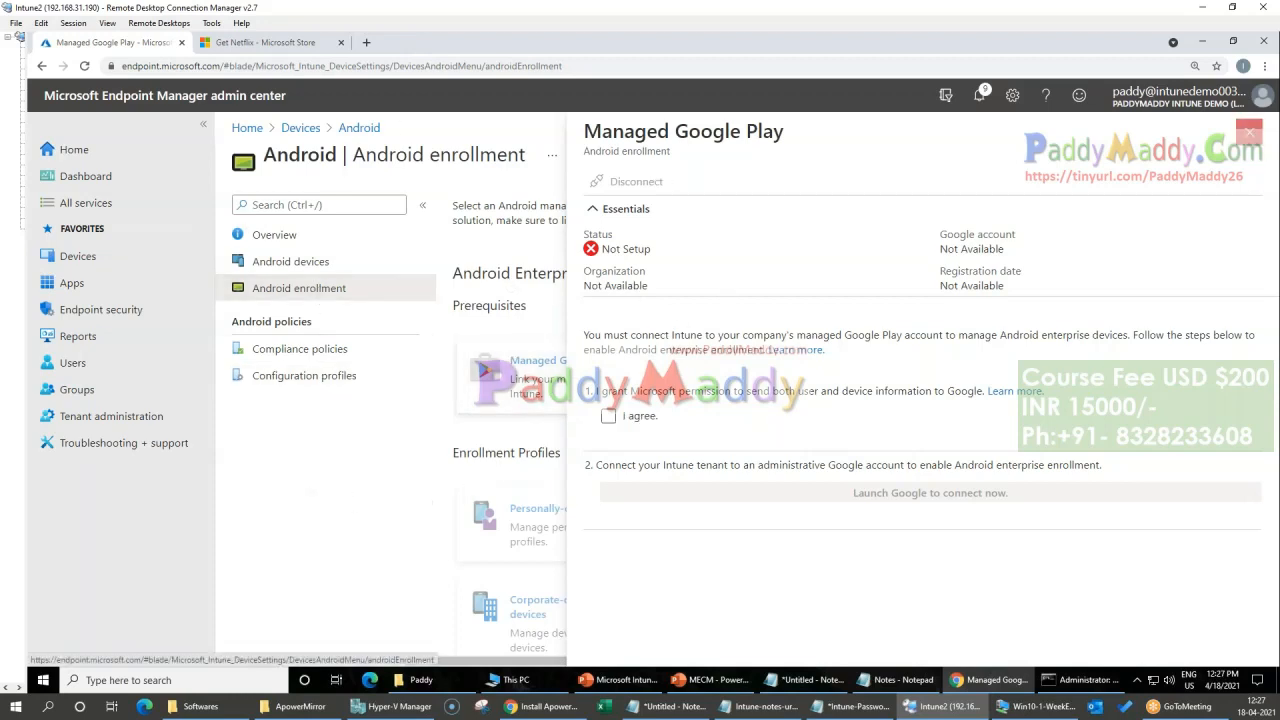
{"action": "left_click", "coordinate": [1249, 132]}
Step: Search the web for "playstore google" in a new browser tab, open the Google Play store and browse its home page
{"action": "left_click", "coordinate": [366, 43]}
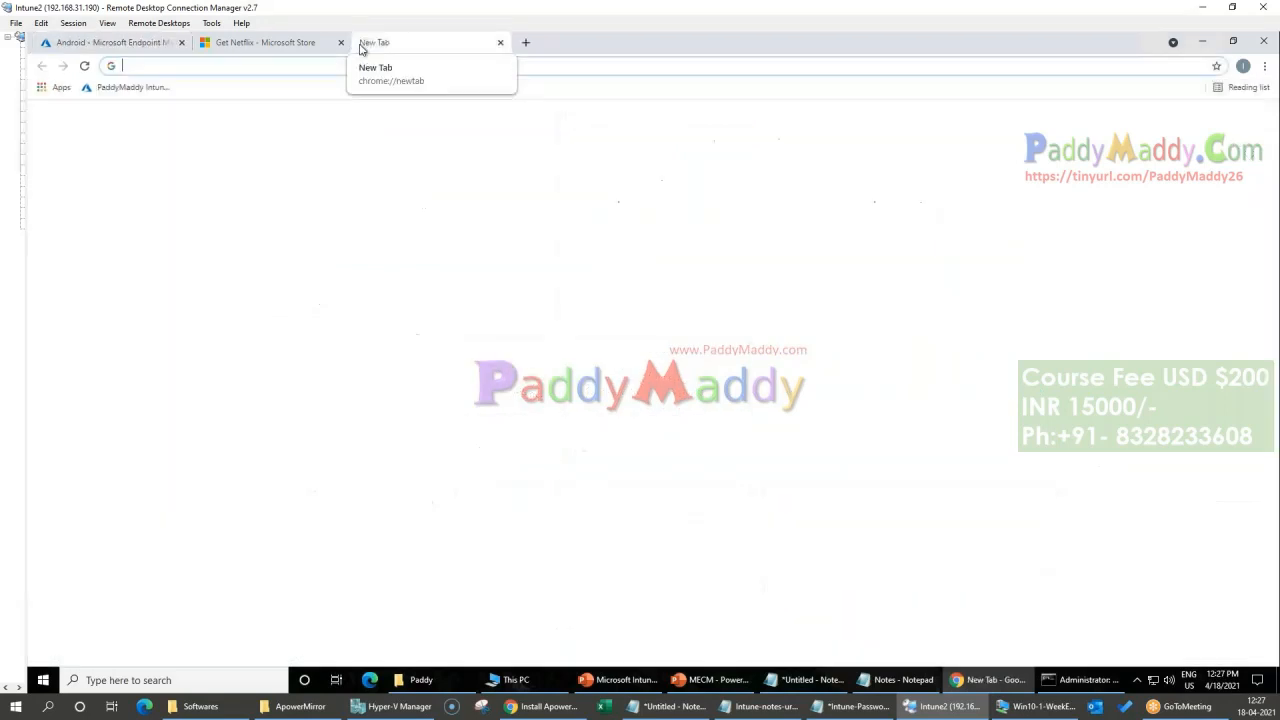
{"action": "type", "text": "playstore google"}
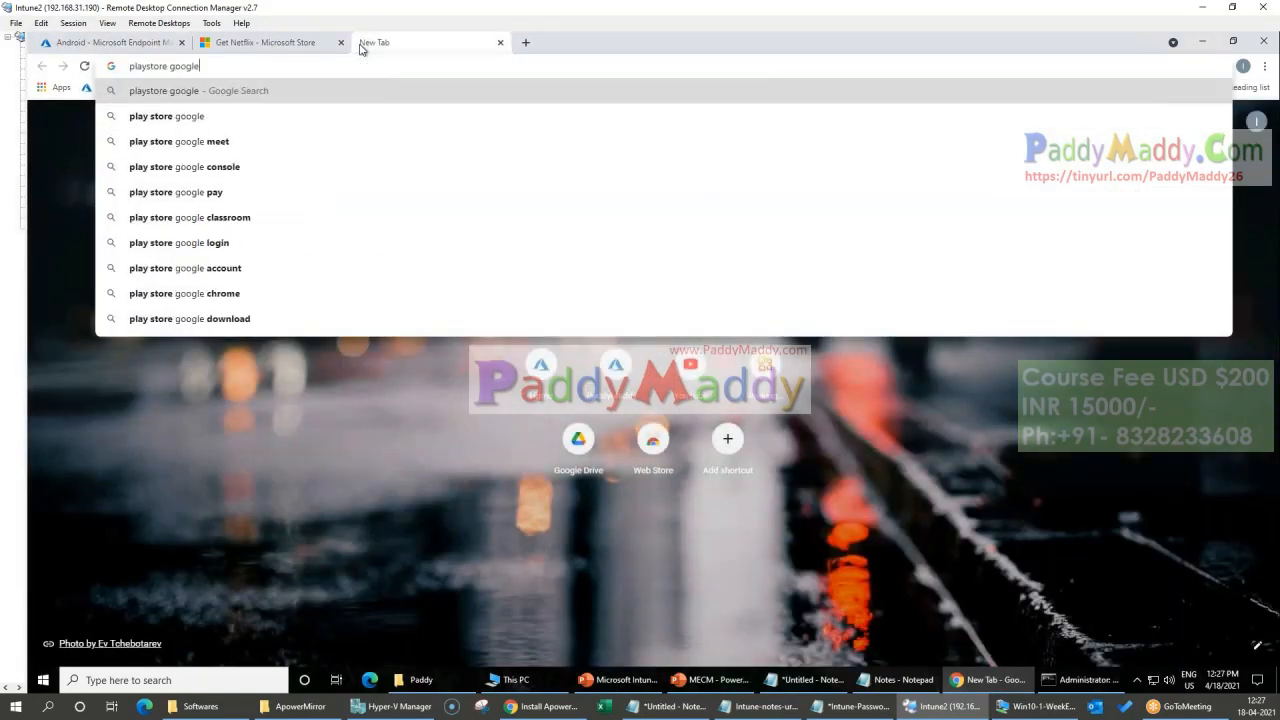
{"action": "key", "text": "Return"}
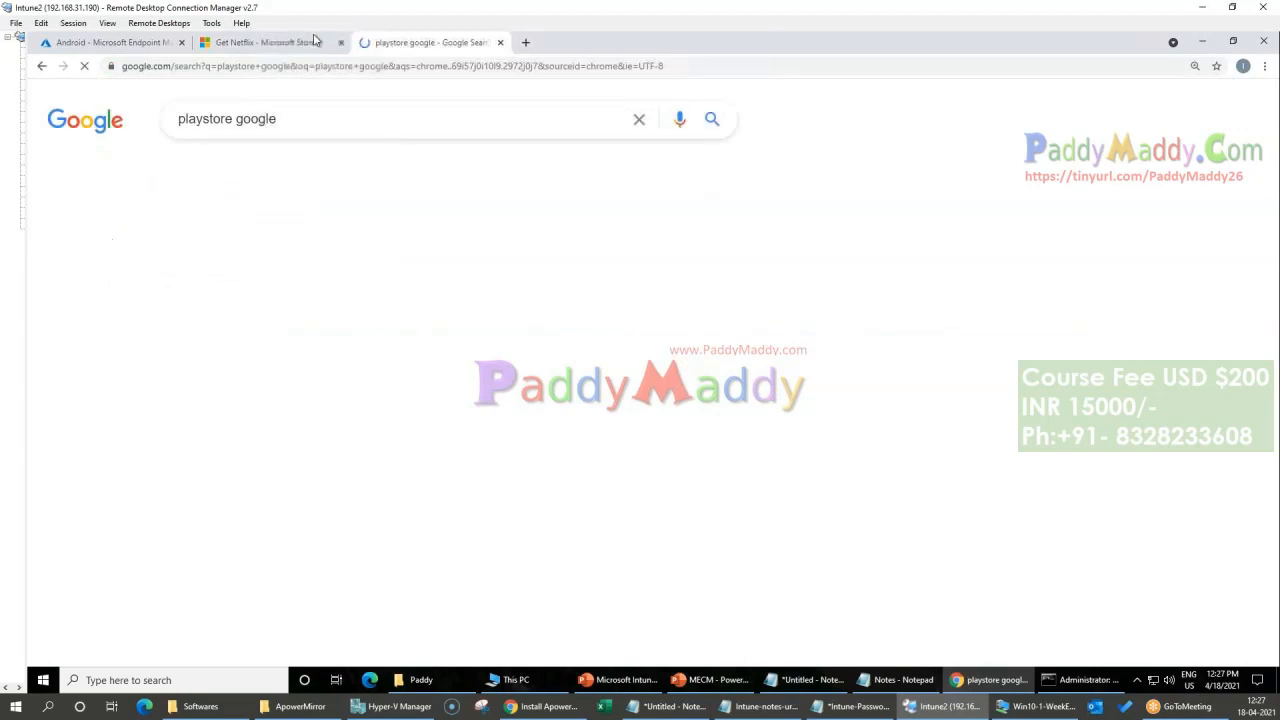
{"action": "left_click", "coordinate": [253, 293]}
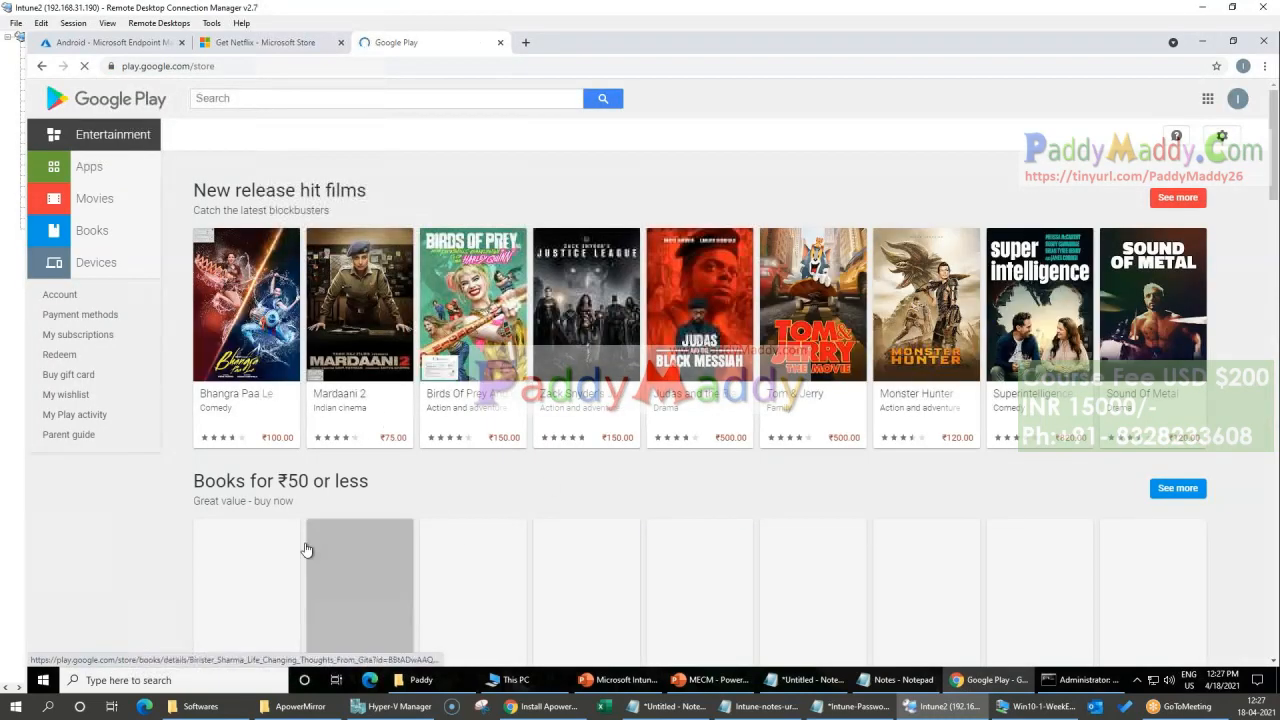
{"action": "scroll", "coordinate": [562, 488], "scroll_direction": "down", "scroll_amount": 1}
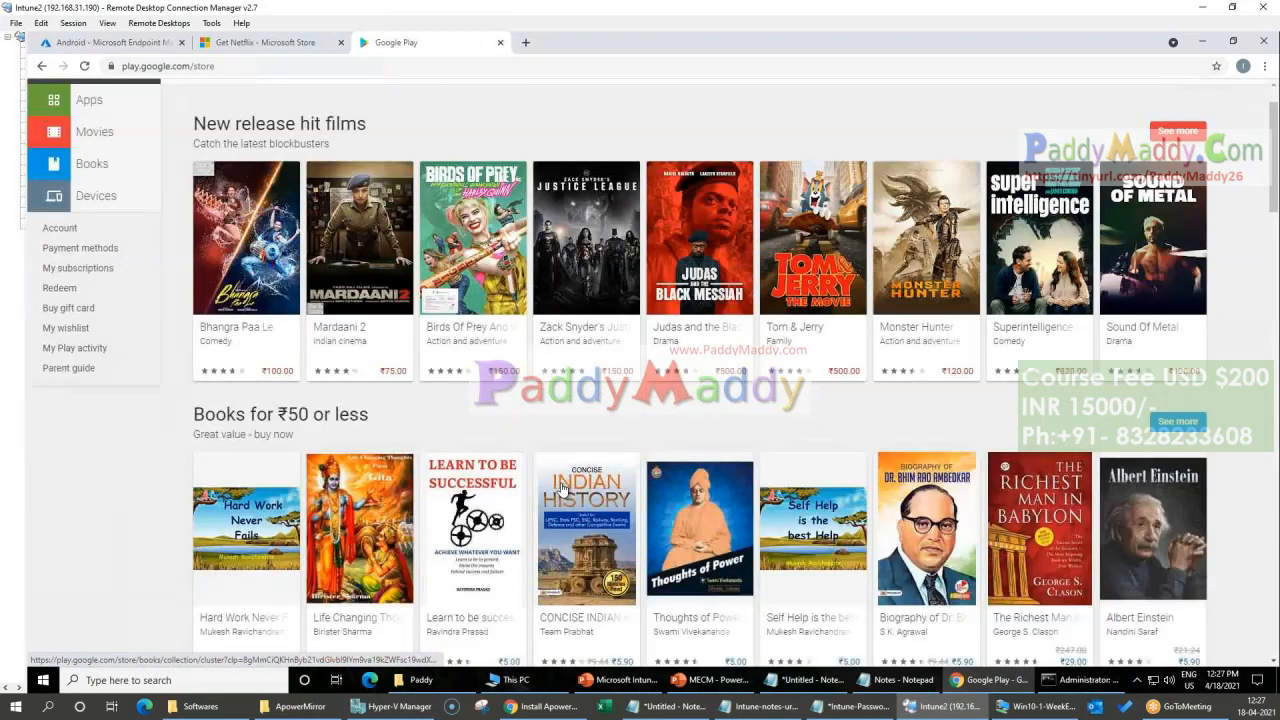
{"action": "scroll", "coordinate": [562, 488], "scroll_direction": "down", "scroll_amount": 2}
{"action": "scroll", "coordinate": [1163, 312], "scroll_direction": "up", "scroll_amount": 1}
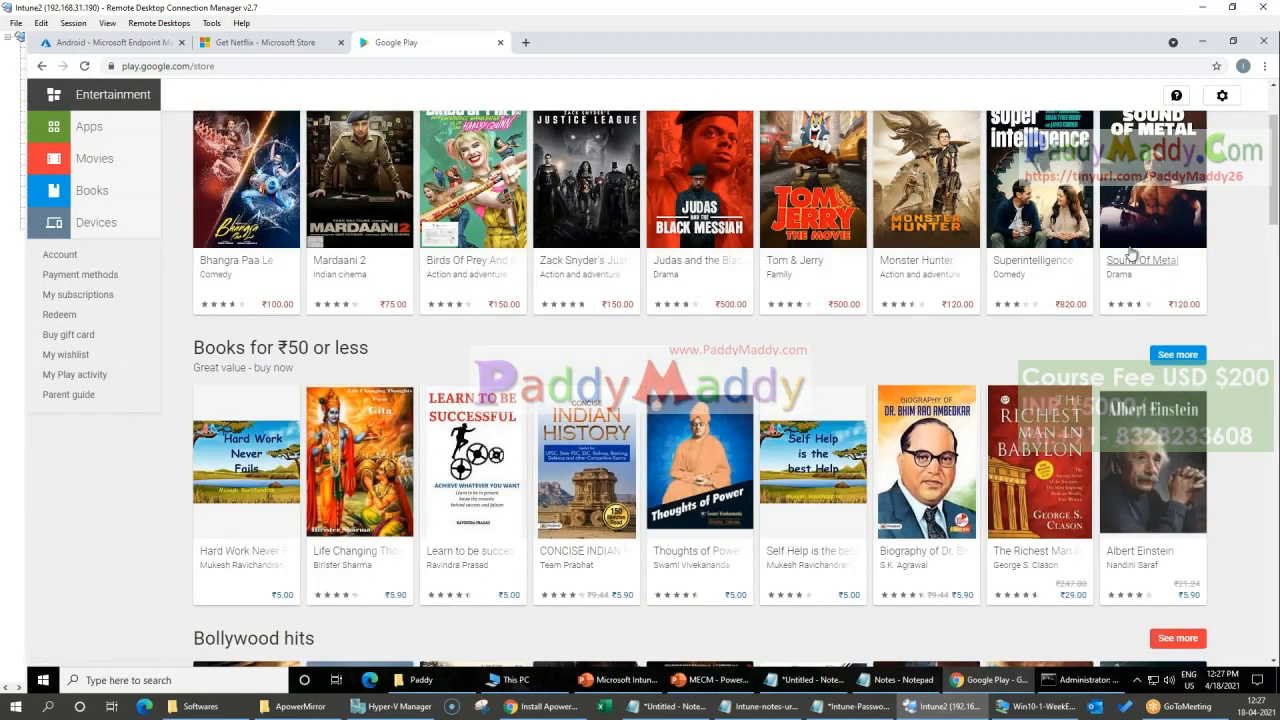
Step: Open the Apps section of the Google Play store and browse its recommended, premium and popular apps
{"action": "scroll", "coordinate": [236, 343], "scroll_direction": "up", "scroll_amount": 2}
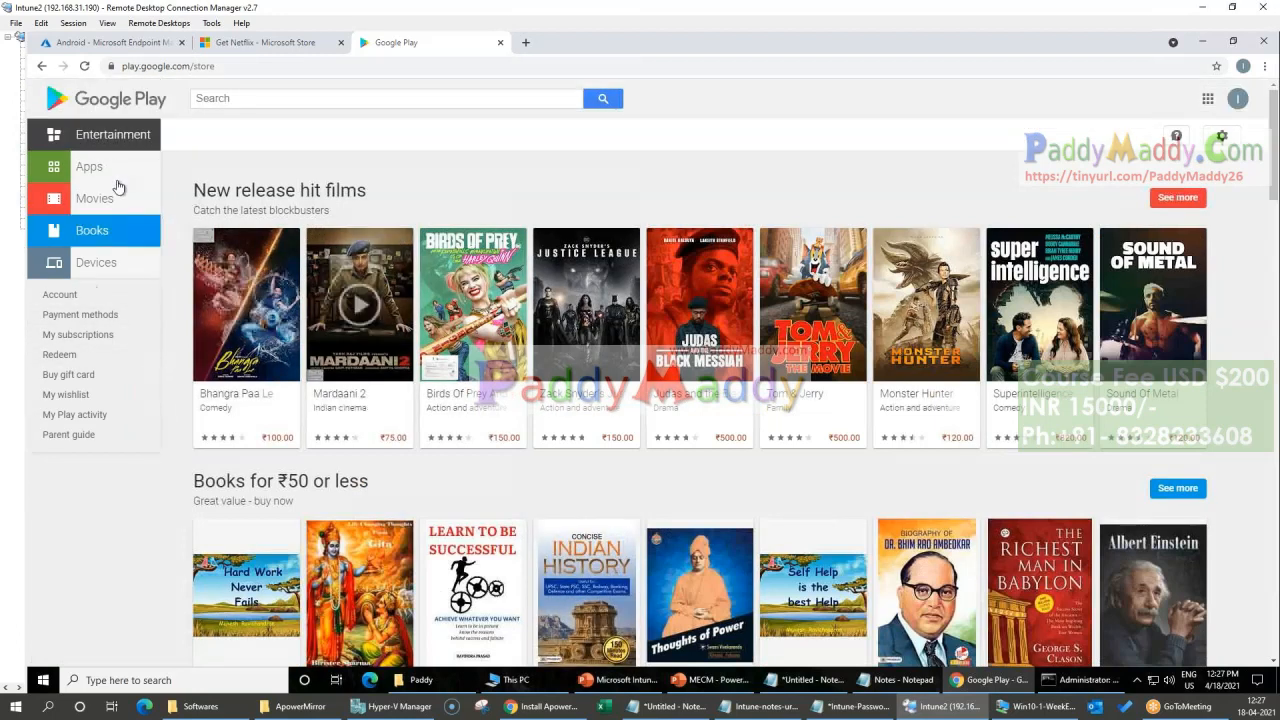
{"action": "left_click", "coordinate": [113, 170]}
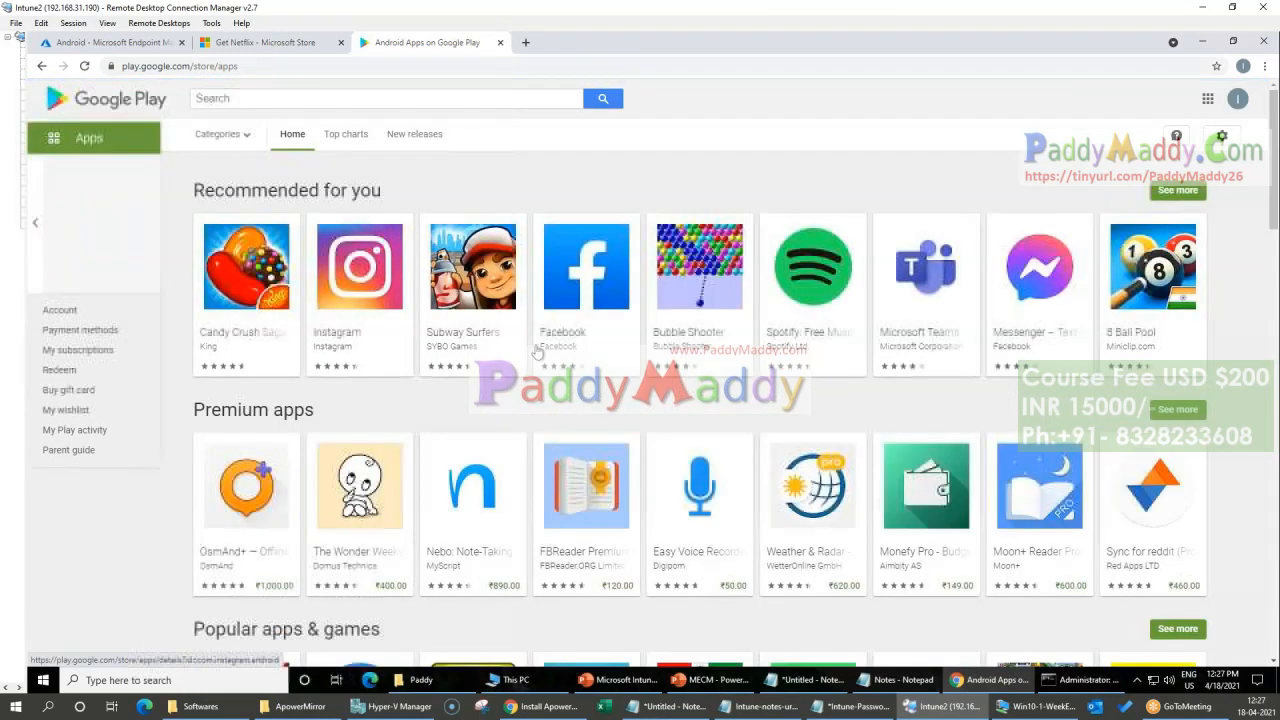
{"action": "scroll", "coordinate": [808, 383], "scroll_direction": "down", "scroll_amount": 3}
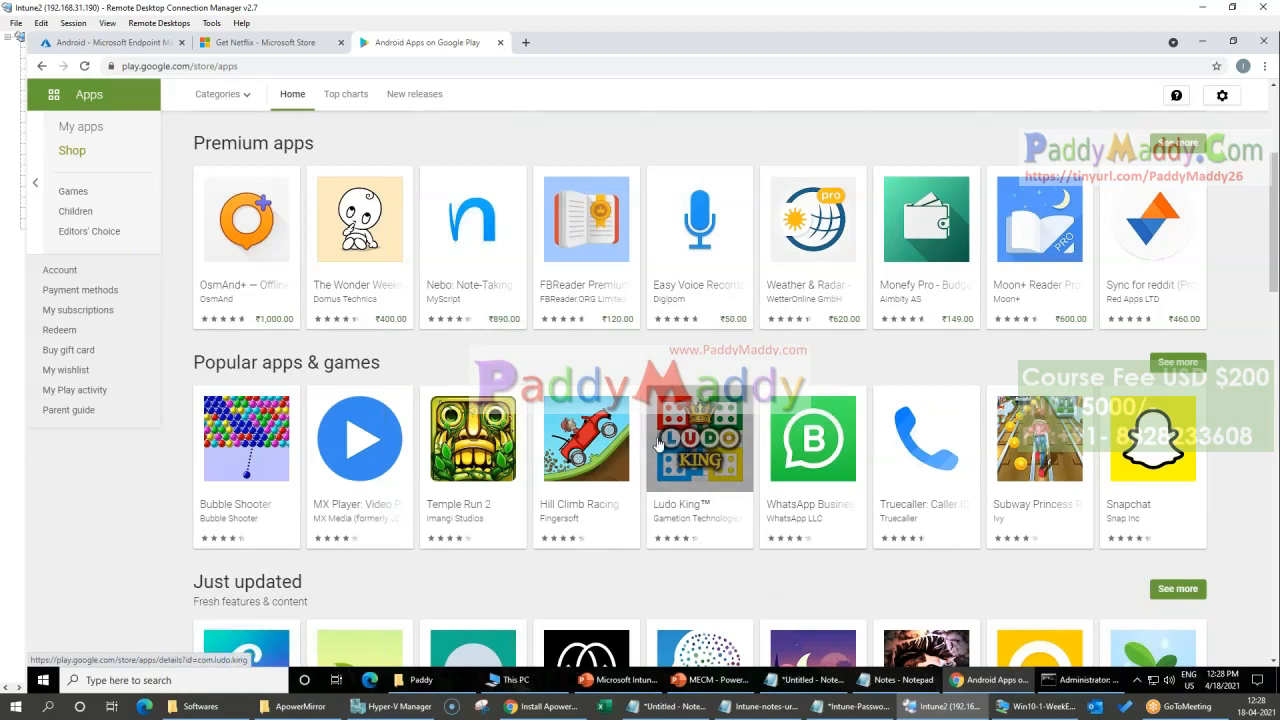
{"action": "scroll", "coordinate": [718, 518], "scroll_direction": "up", "scroll_amount": 3}
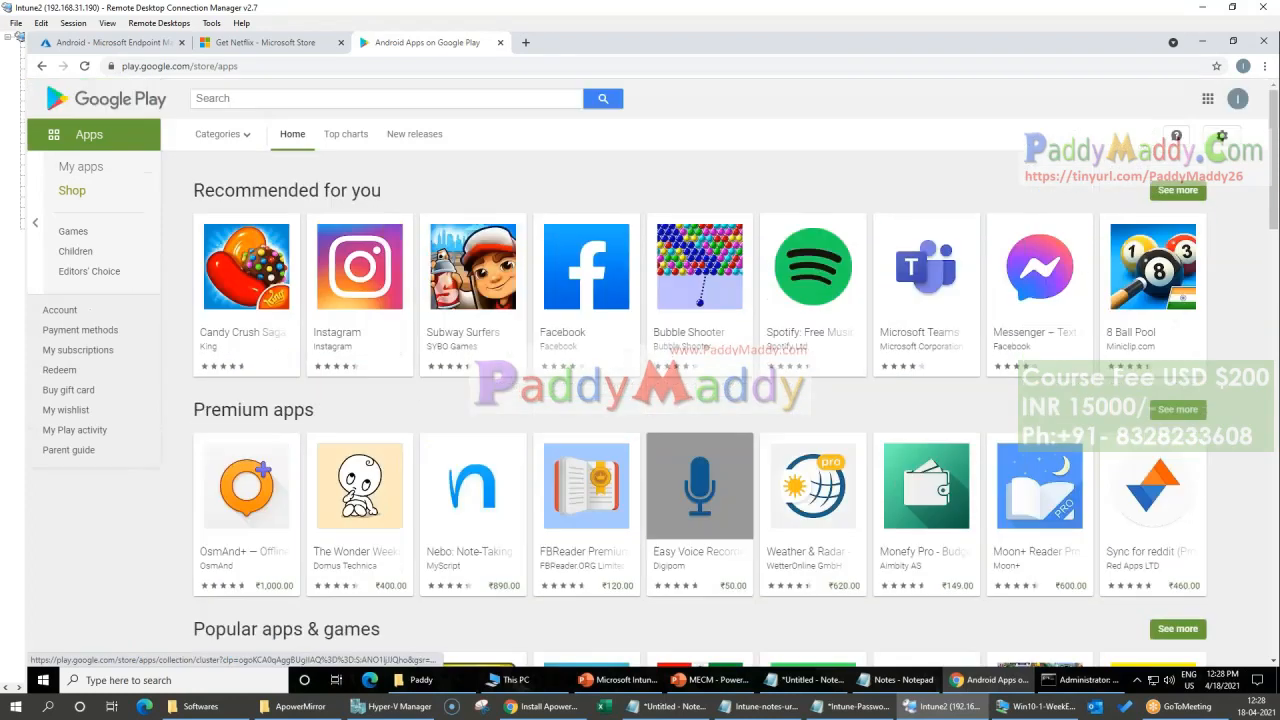
Step: Check which Google account is signed in to the Play store, highlighting its e-mail address
{"action": "left_click", "coordinate": [1230, 100]}
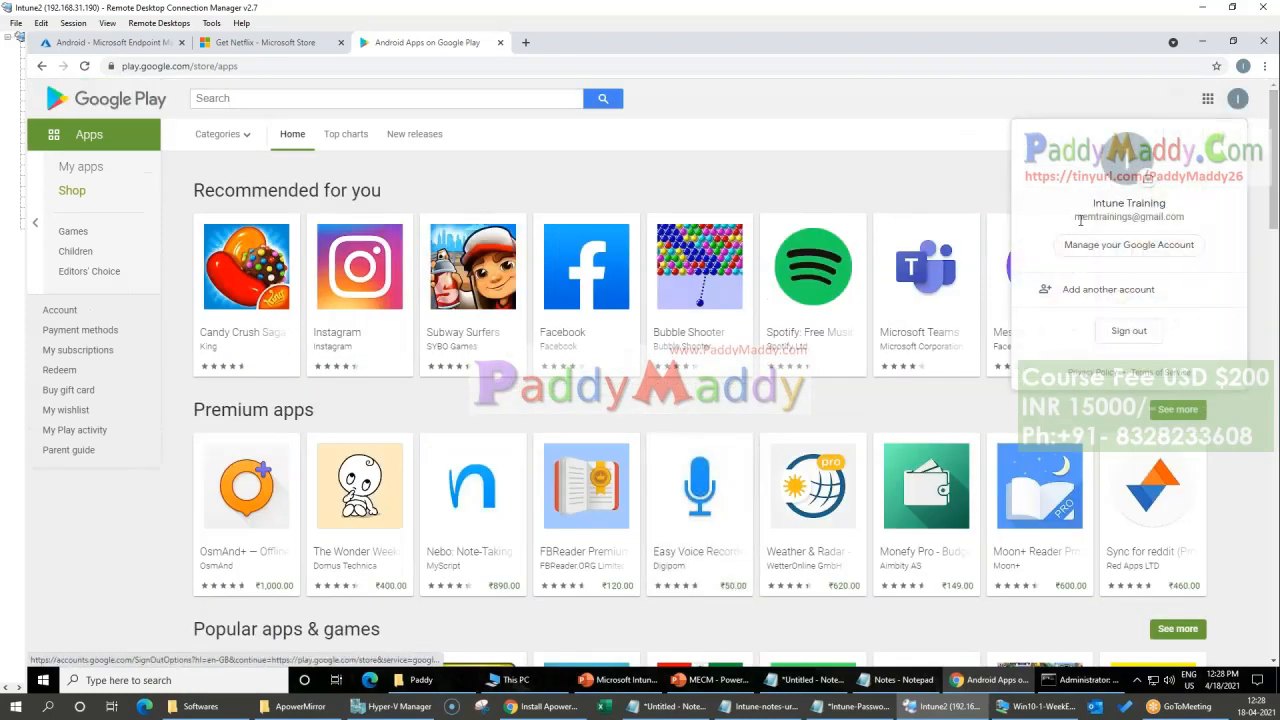
{"action": "left_click_drag", "start_coordinate": [1076, 217], "coordinate": [1187, 219]}
{"action": "key", "text": "Escape"}
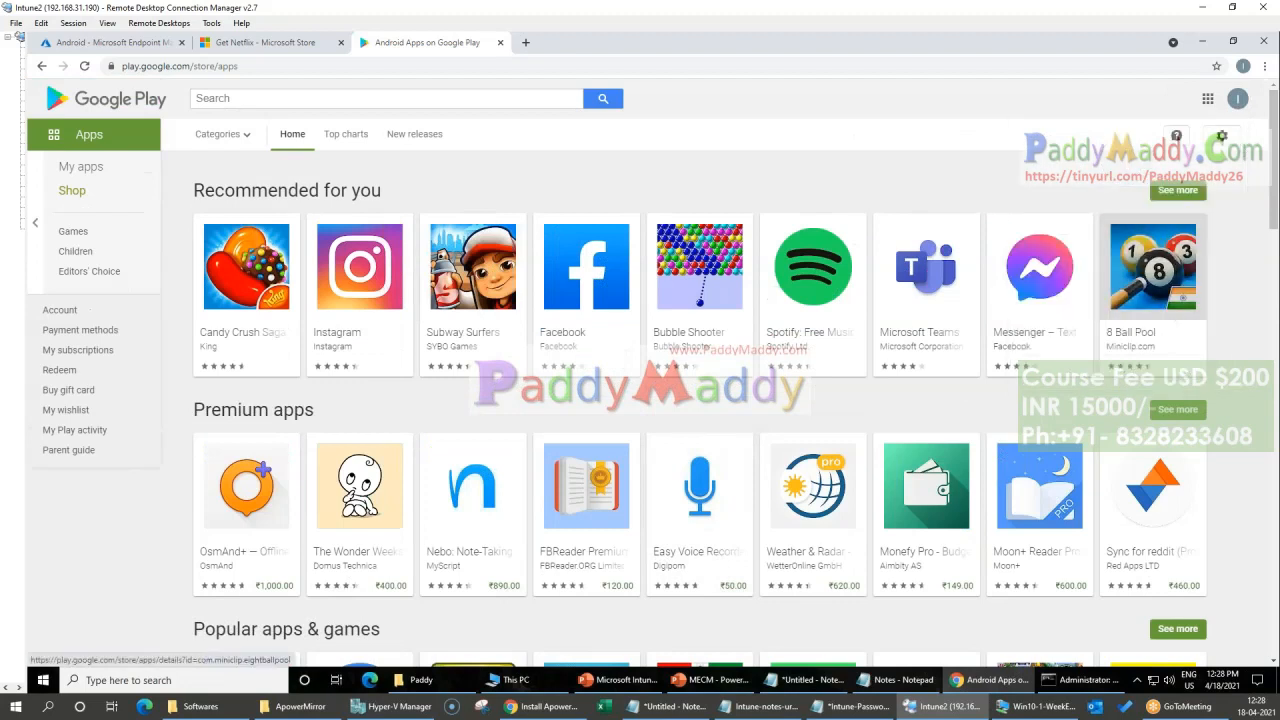
{"action": "left_click", "coordinate": [1240, 98]}
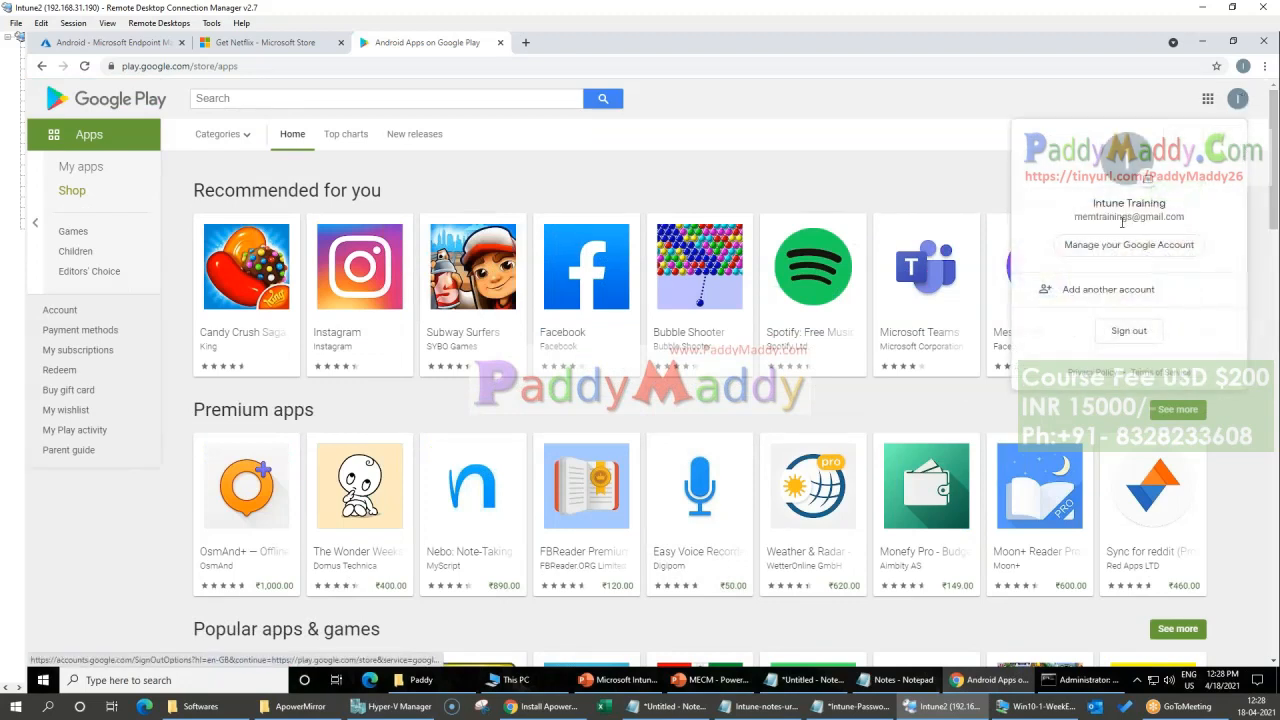
Step: Close the Netflix Microsoft Store page and return to the Android enrollment page in the Endpoint Manager admin center
{"action": "left_click", "coordinate": [291, 47]}
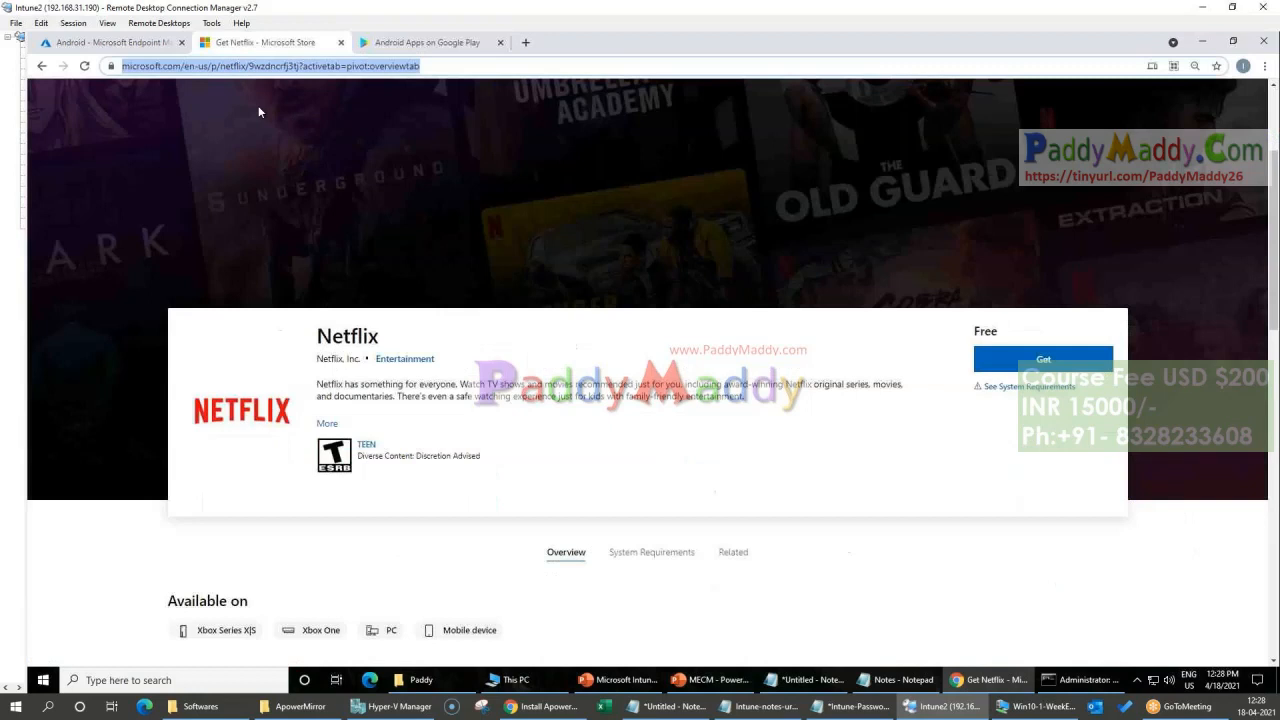
{"action": "left_click", "coordinate": [340, 42]}
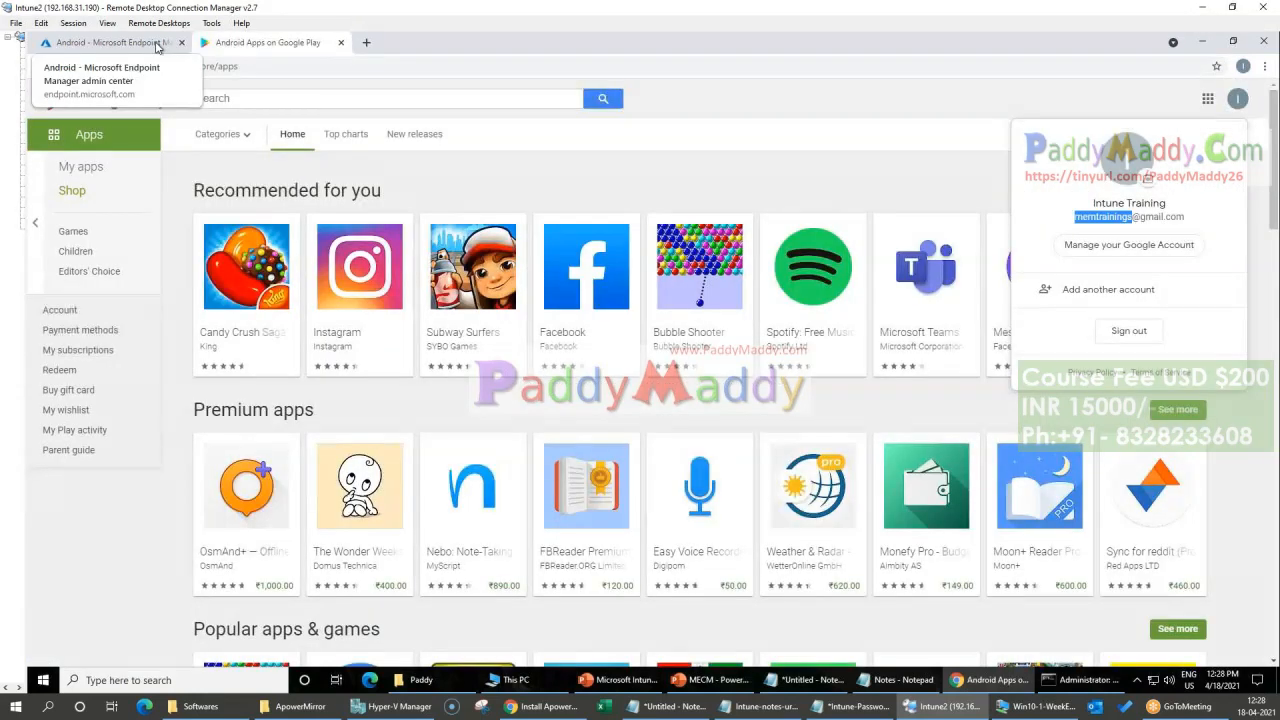
{"action": "left_click", "coordinate": [105, 42]}
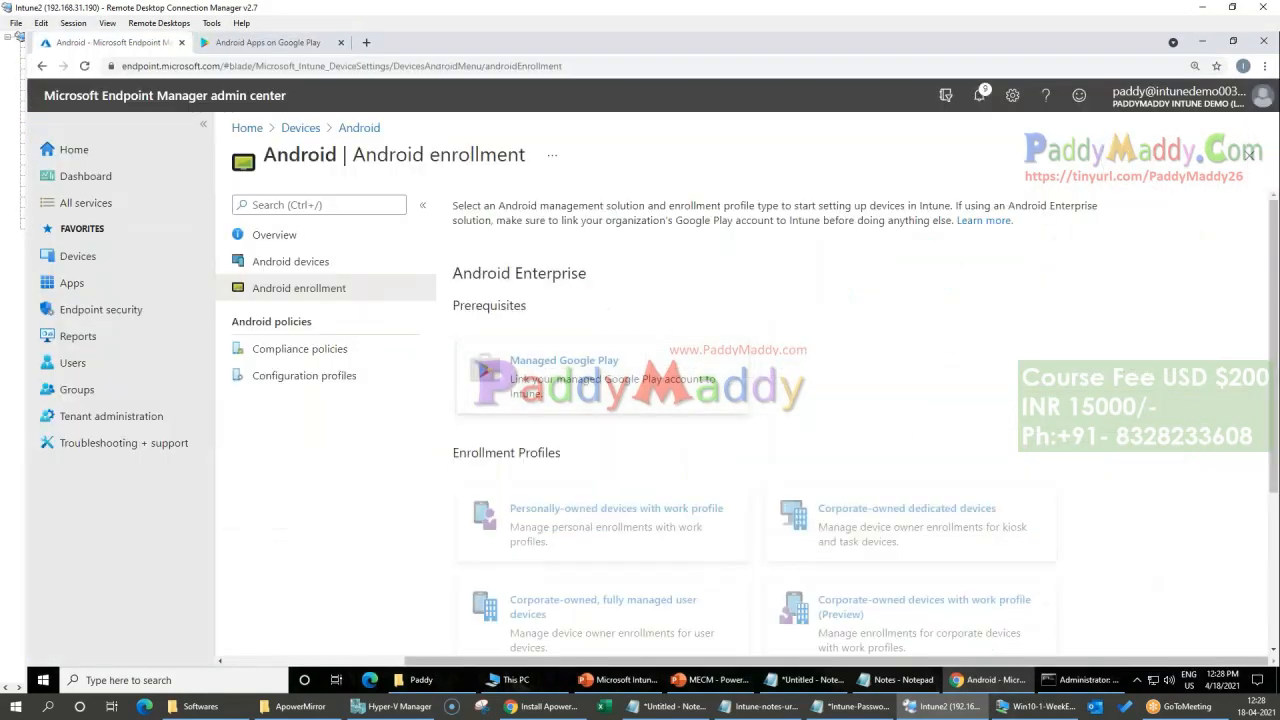
Step: Open Managed Google Play, agree to send user and device information to Google, launch the Google connection and enlarge its sign-up window
{"action": "left_click", "coordinate": [603, 397]}
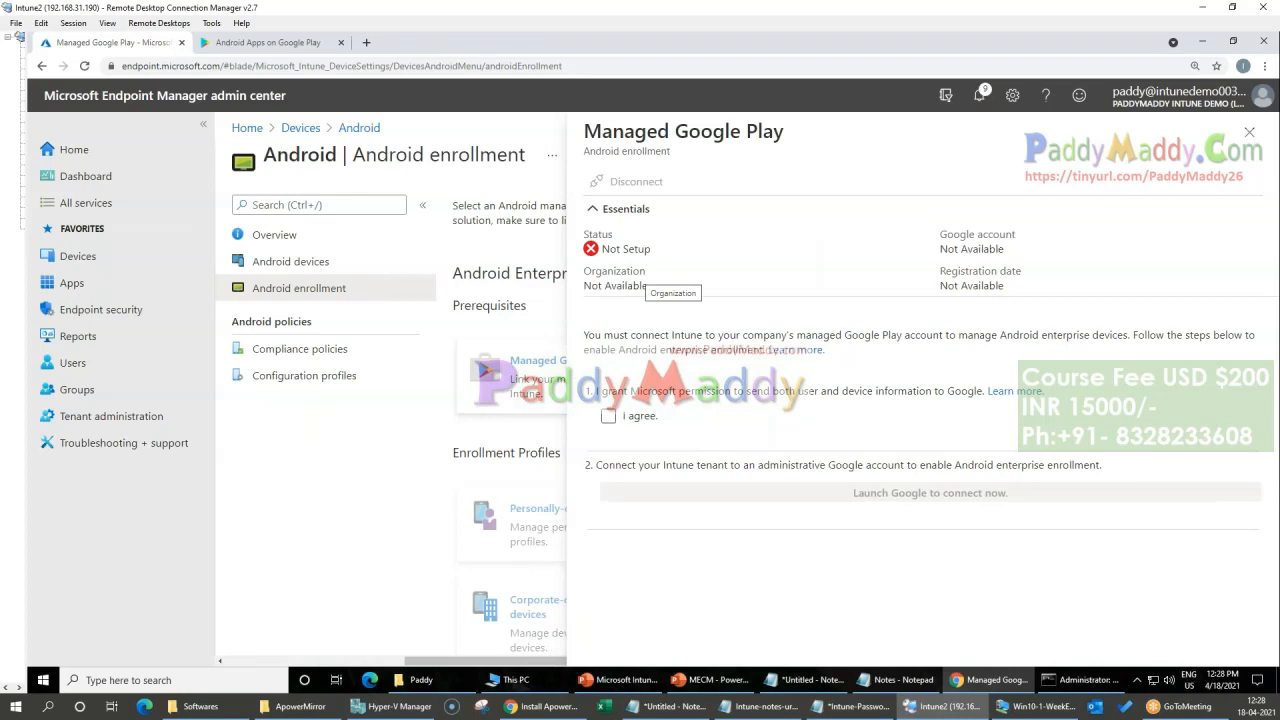
{"action": "left_click", "coordinate": [608, 414]}
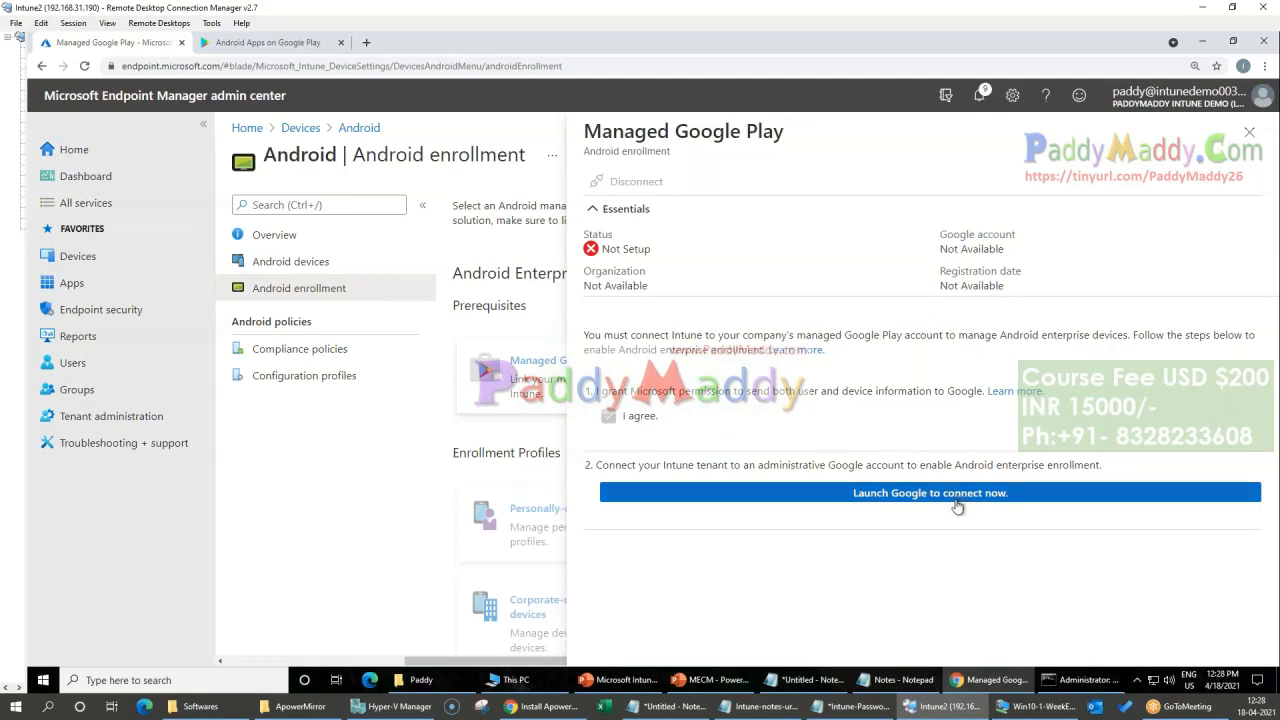
{"action": "left_click", "coordinate": [907, 500]}
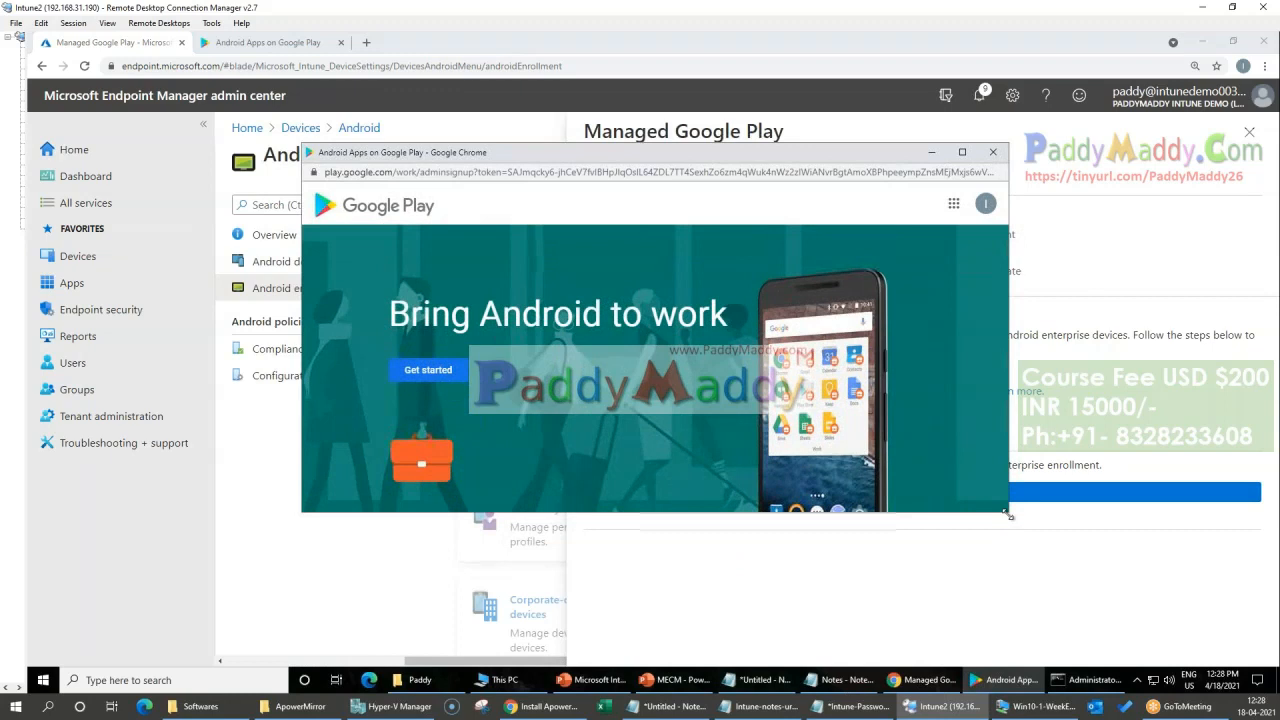
{"action": "left_click_drag", "start_coordinate": [1008, 515], "coordinate": [1130, 625]}
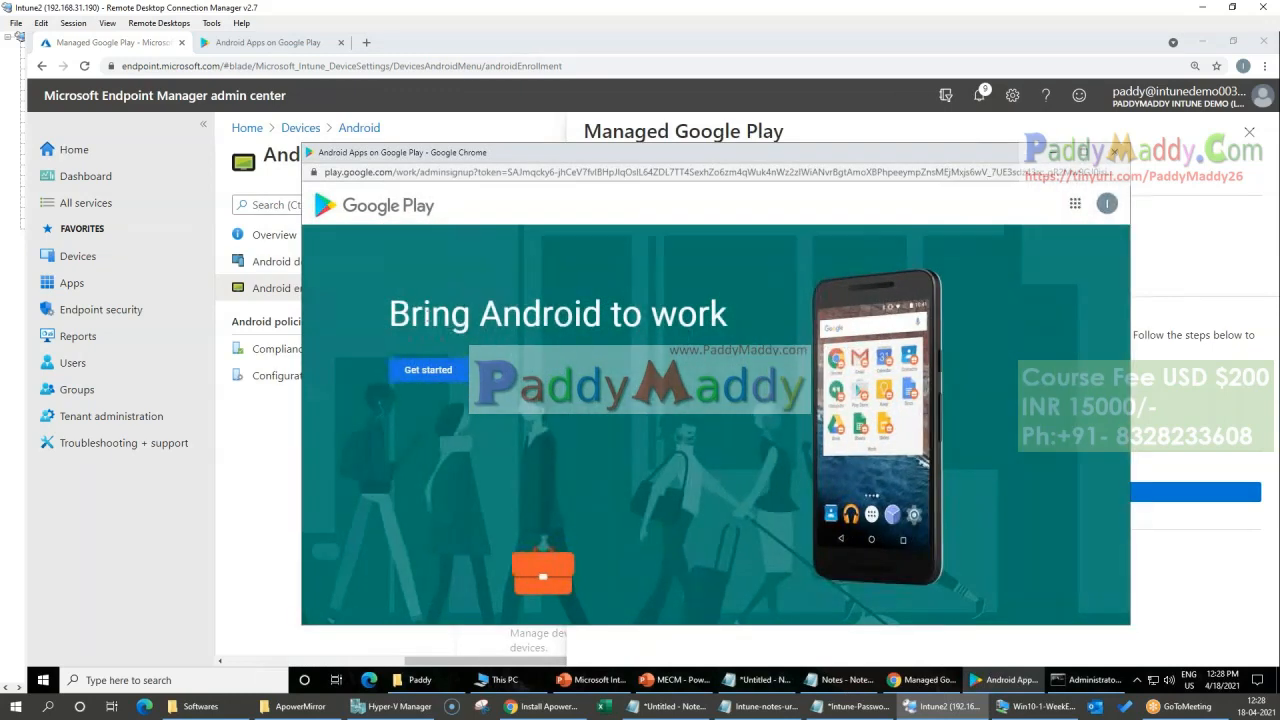
Step: Highlight the "Bring Android to work" heading on the Google Play sign-up page and get started with the registration
{"action": "left_click_drag", "start_coordinate": [388, 316], "coordinate": [742, 324]}
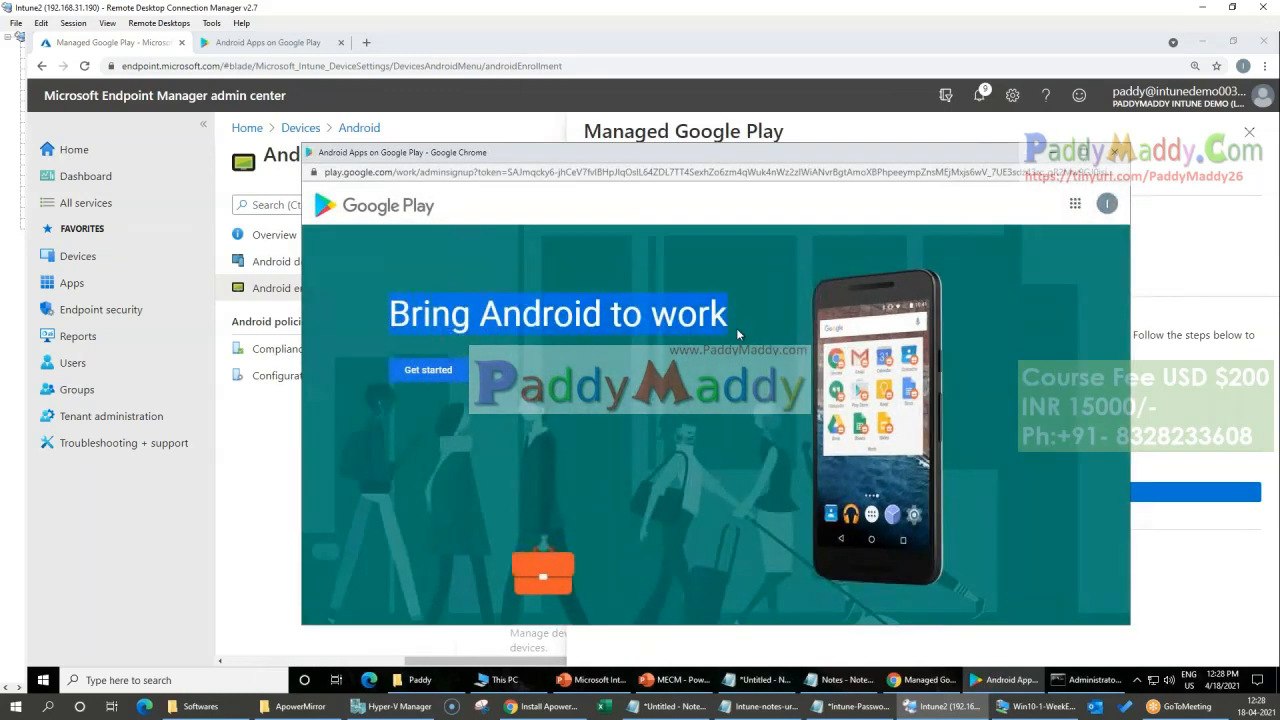
{"action": "left_click", "coordinate": [551, 349]}
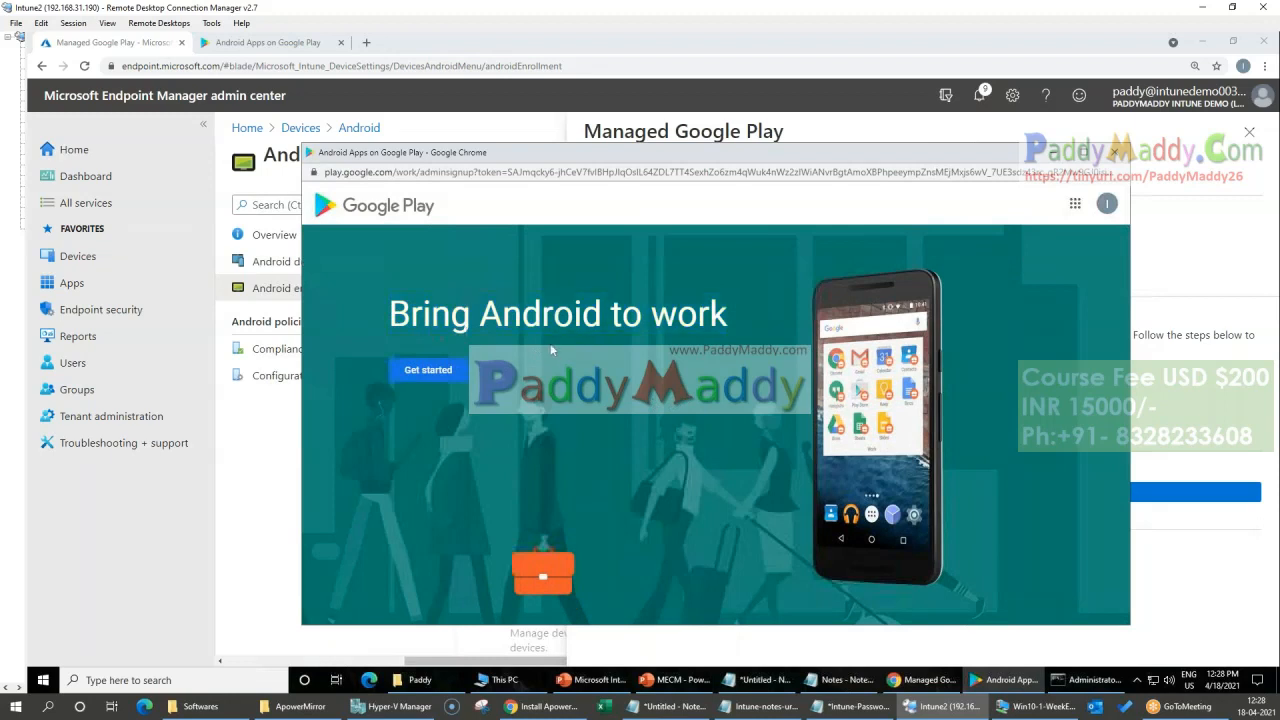
{"action": "left_click_drag", "start_coordinate": [480, 314], "coordinate": [740, 321]}
{"action": "left_click", "coordinate": [737, 374]}
{"action": "left_click_drag", "start_coordinate": [481, 320], "coordinate": [722, 316]}
{"action": "left_click", "coordinate": [440, 371]}
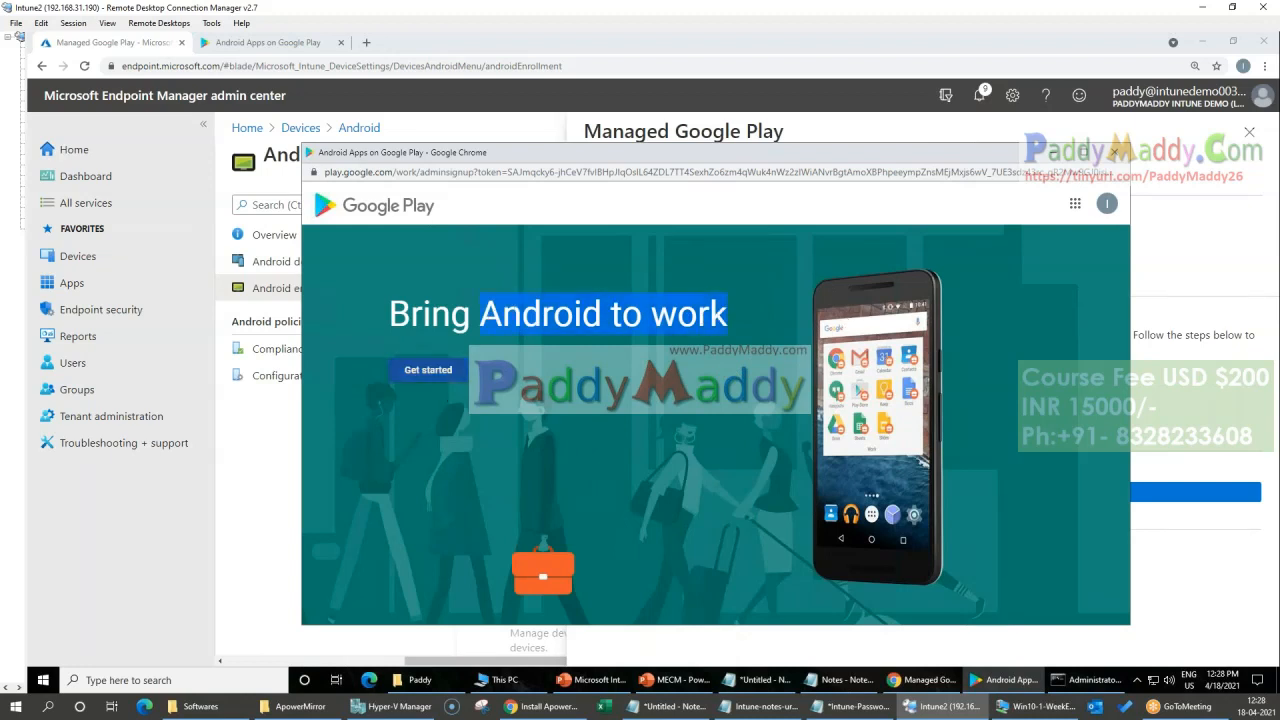
Step: Enter "Learn in My LAB" as the business name and continue to the contact details
{"action": "left_click", "coordinate": [575, 411]}
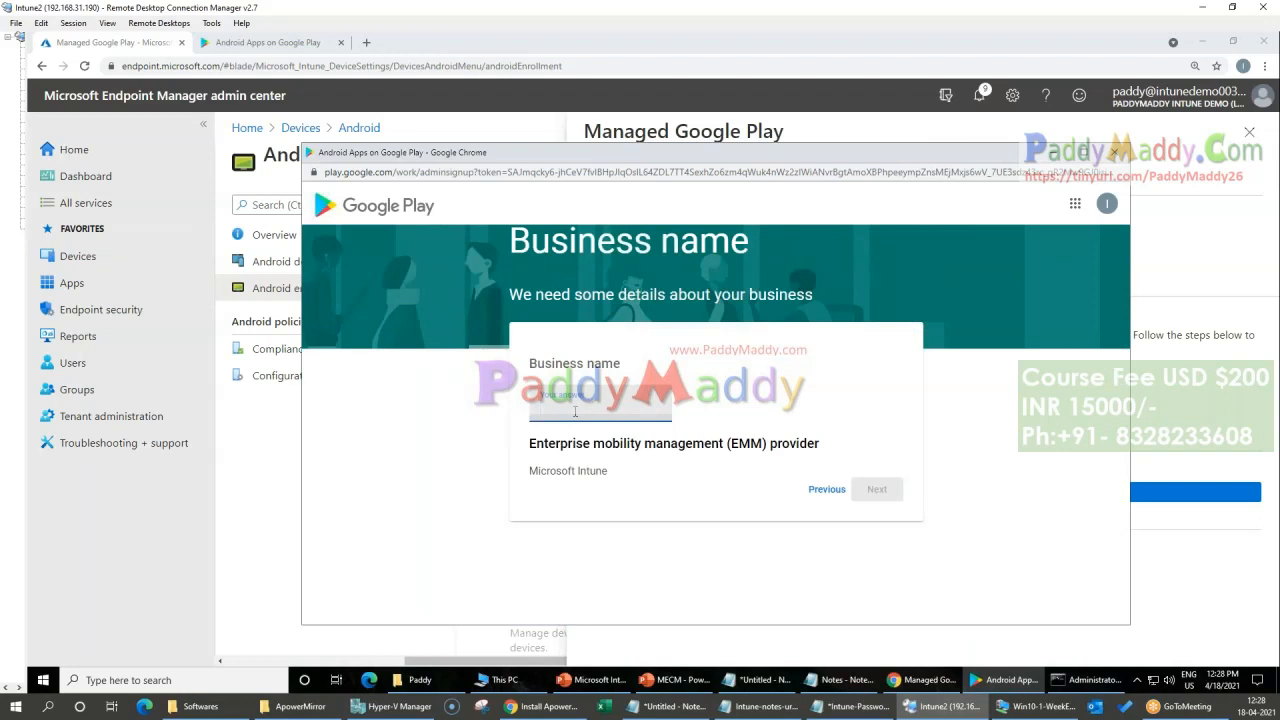
{"action": "type", "text": "I"}
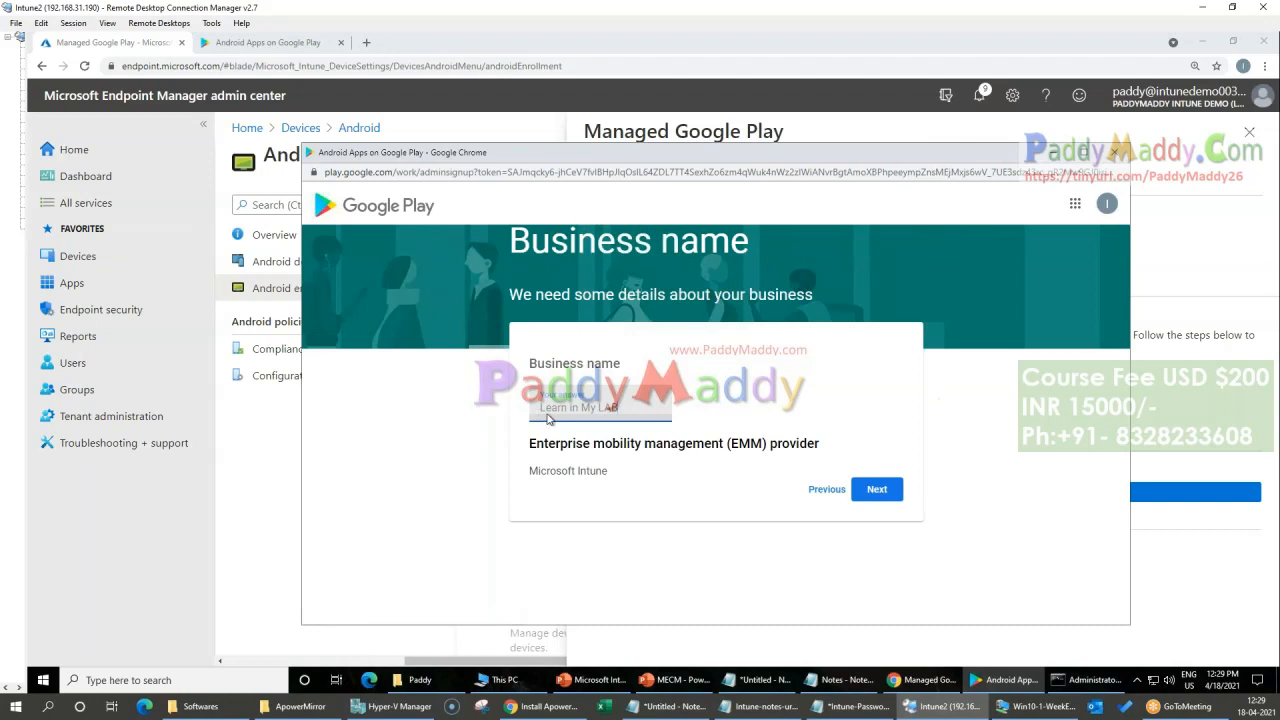
{"action": "left_click", "coordinate": [862, 495]}
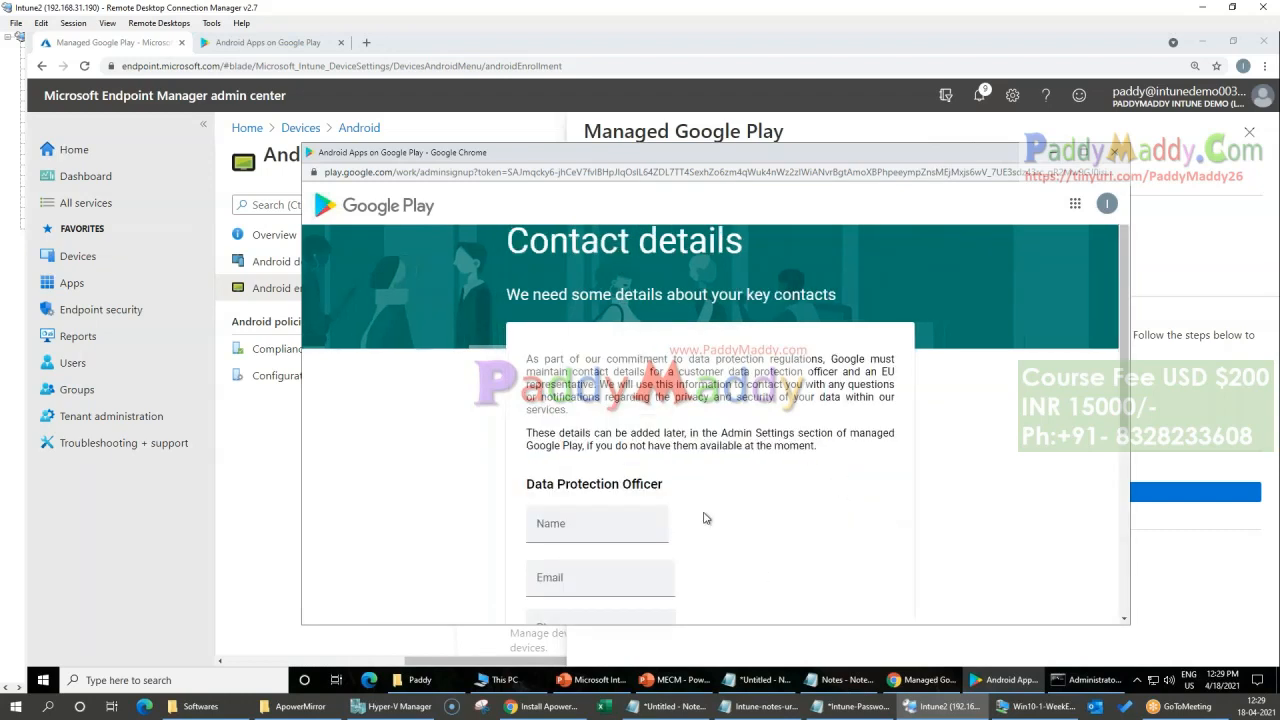
Step: Maximize the sign-up window and review the contact details form, highlighting the Data Protection Officer and EU Representative headings
{"action": "scroll", "coordinate": [707, 519], "scroll_direction": "down", "scroll_amount": 2}
{"action": "left_click", "coordinate": [1092, 155]}
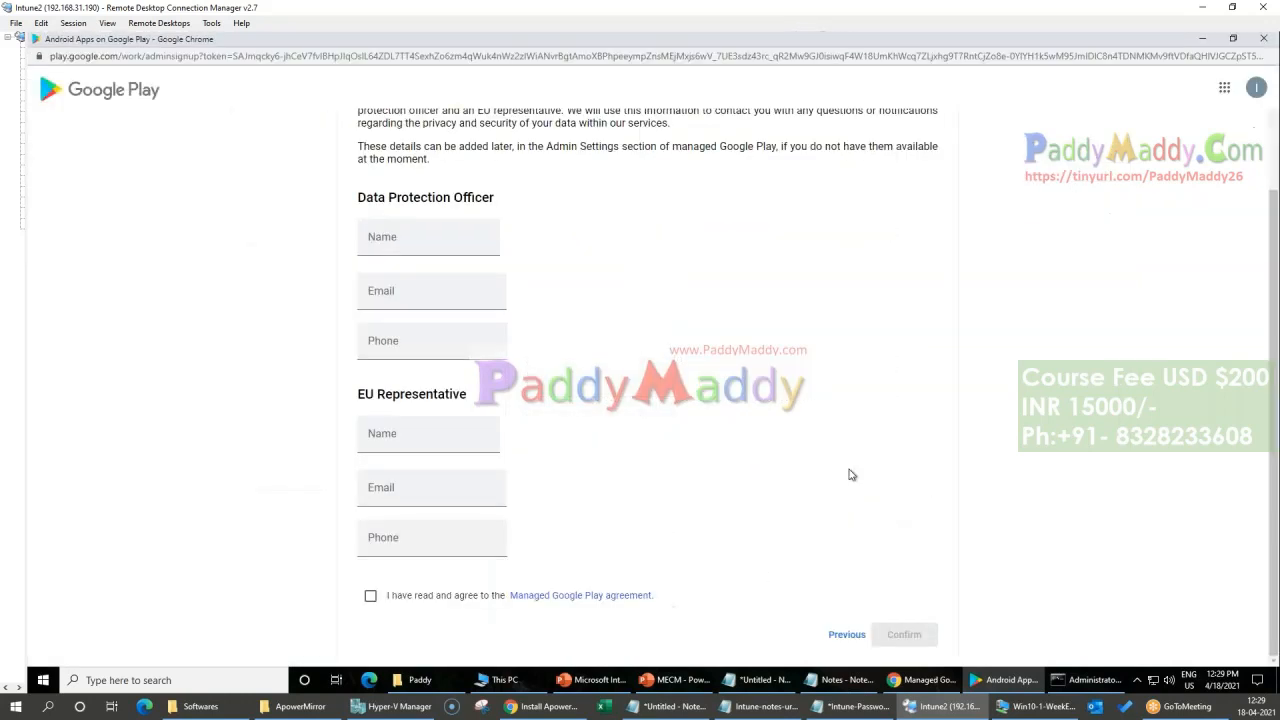
{"action": "scroll", "coordinate": [840, 495], "scroll_direction": "up", "scroll_amount": 2}
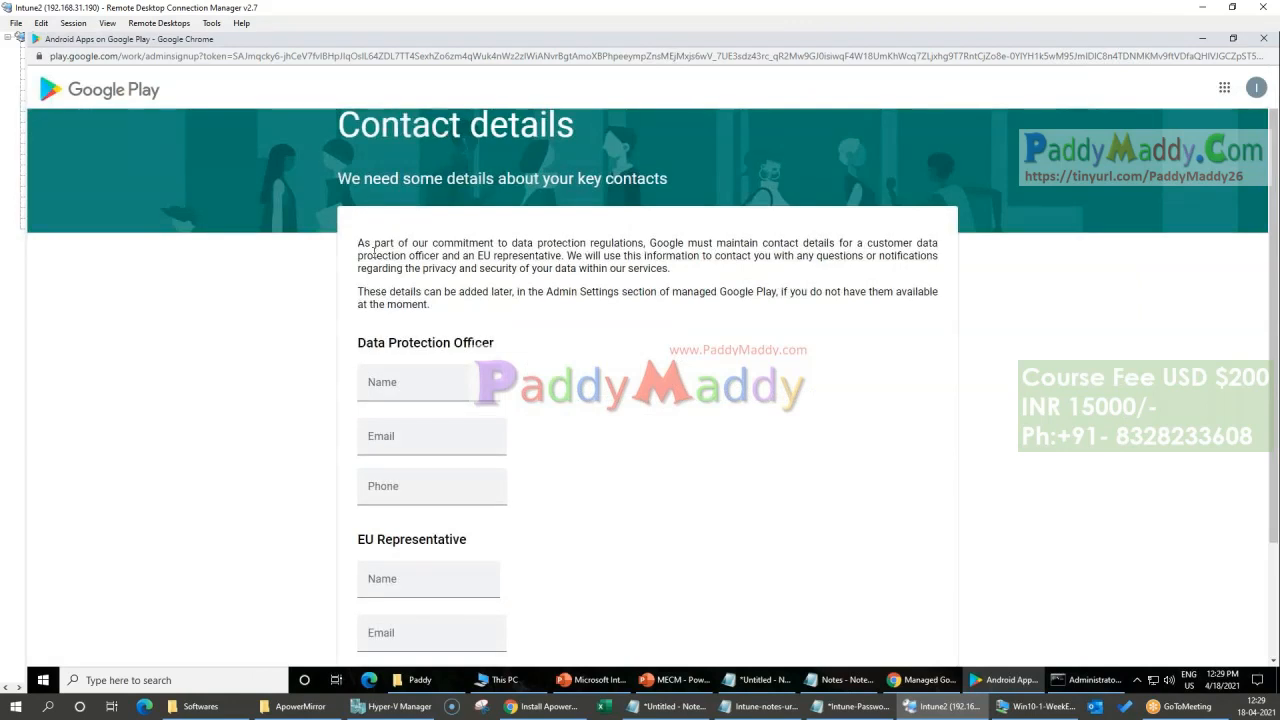
{"action": "left_click_drag", "start_coordinate": [366, 256], "coordinate": [782, 289]}
{"action": "left_click", "coordinate": [805, 268]}
{"action": "left_click_drag", "start_coordinate": [356, 345], "coordinate": [604, 366]}
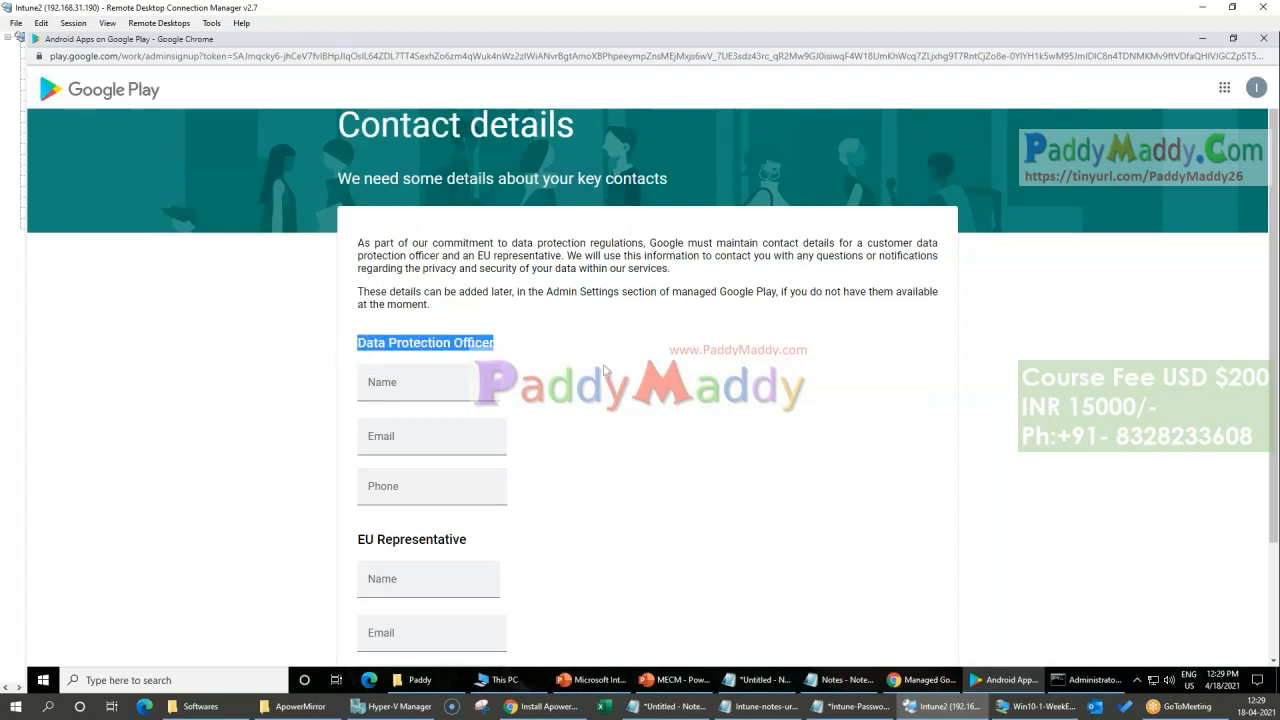
{"action": "scroll", "coordinate": [586, 383], "scroll_direction": "down", "scroll_amount": 2}
{"action": "left_click_drag", "start_coordinate": [356, 394], "coordinate": [491, 406]}
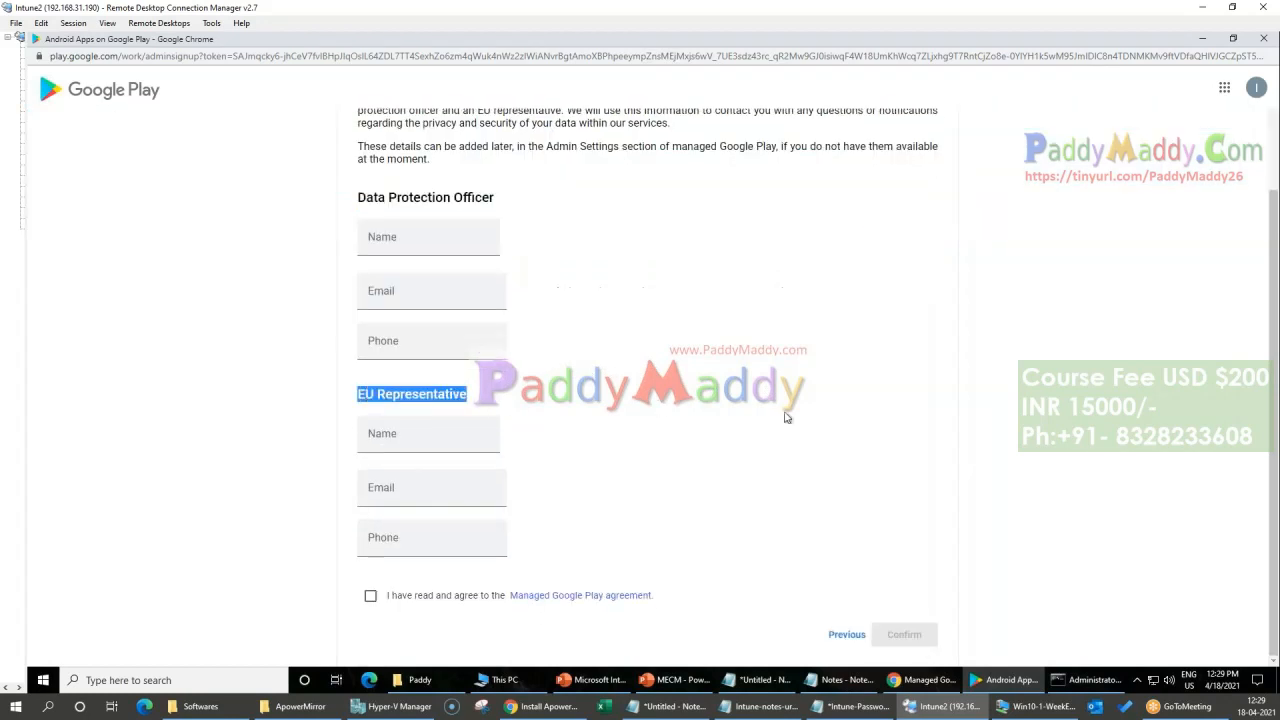
Step: Fill in the Data Protection Officer's name, e-mail address and phone number
{"action": "scroll", "coordinate": [785, 417], "scroll_direction": "up", "scroll_amount": 2}
{"action": "left_click", "coordinate": [405, 382]}
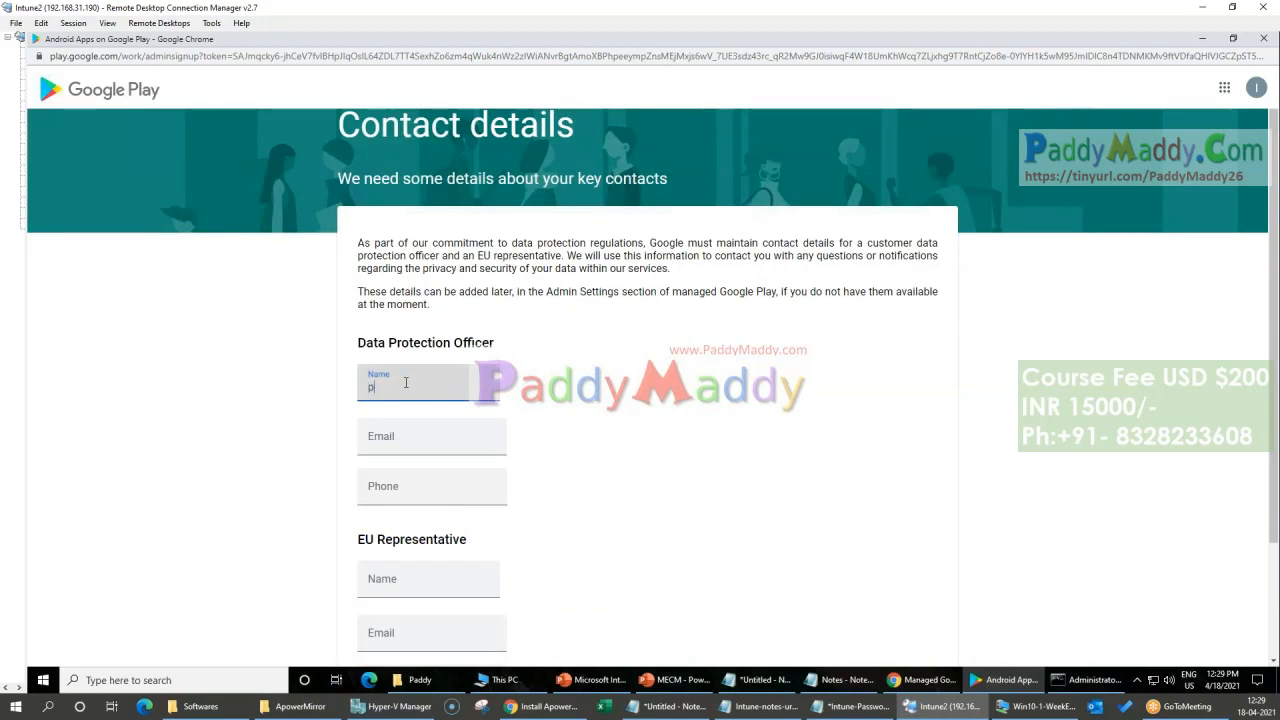
{"action": "type", "text": "Paddy"}
{"action": "key", "text": "Tab"}
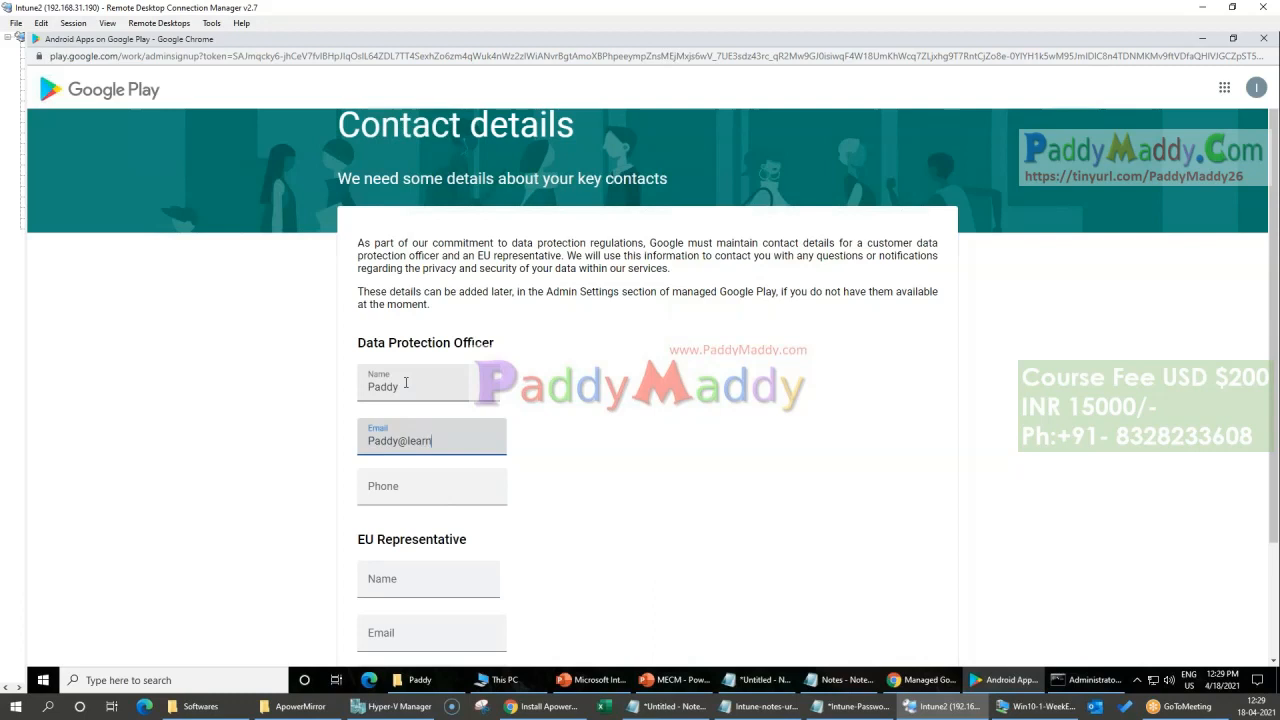
{"action": "type", "text": "ninmylab.com"}
{"action": "key", "text": "Tab"}
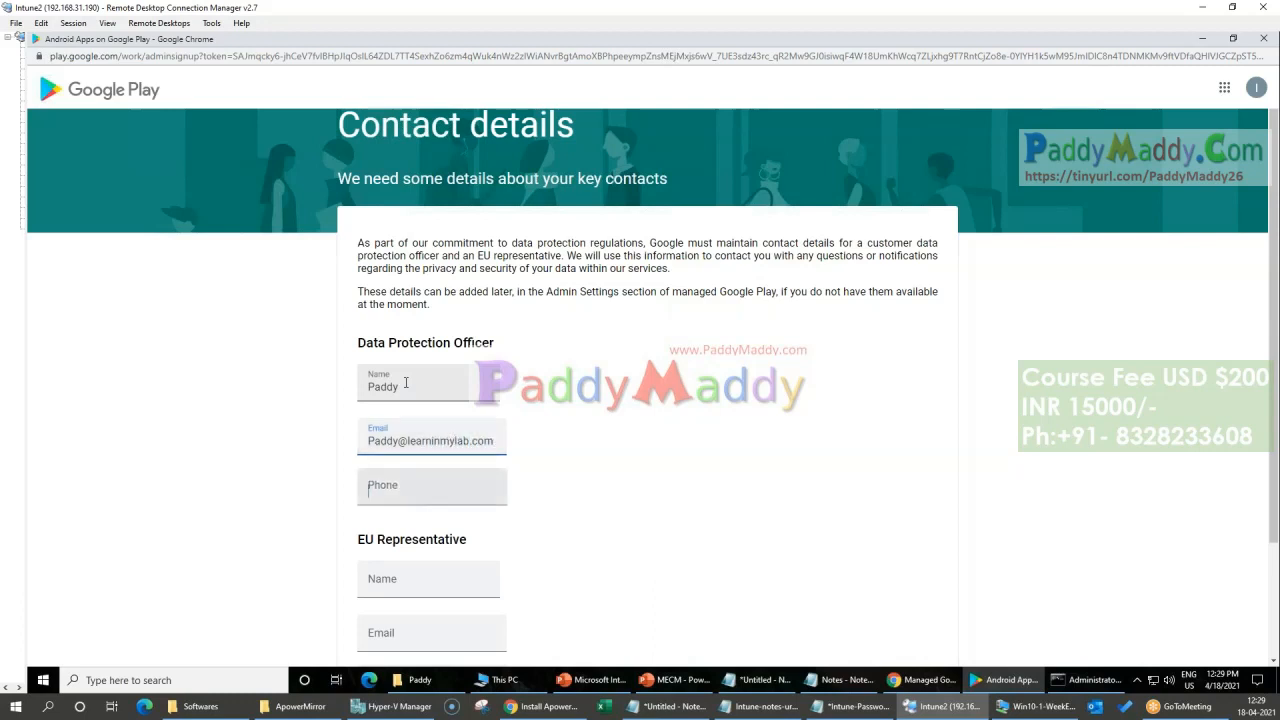
{"action": "key", "text": "Tab"}
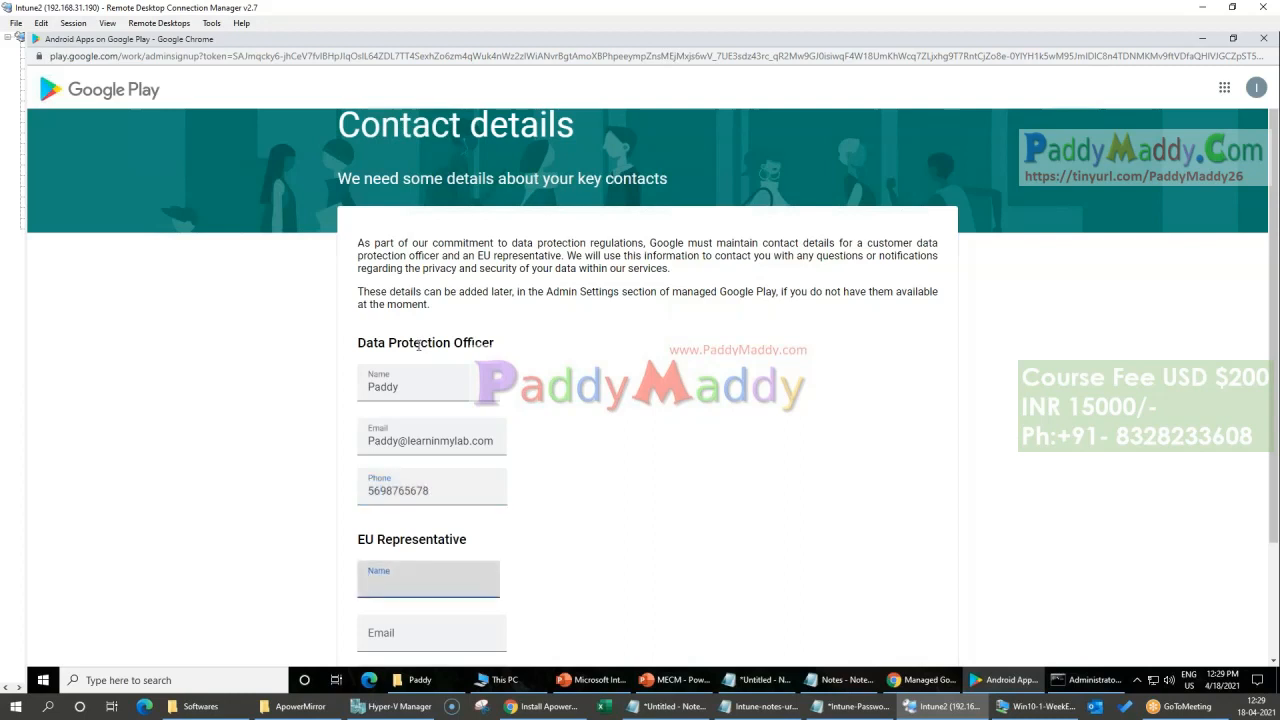
Step: Fill in the EU Representative's name, e-mail address and phone number with the same details as the Data Protection Officer
{"action": "double_click", "coordinate": [383, 387]}
{"action": "key", "text": "ctrl+c"}
{"action": "left_click", "coordinate": [391, 588]}
{"action": "key", "text": "ctrl+v"}
{"action": "triple_click", "coordinate": [430, 441]}
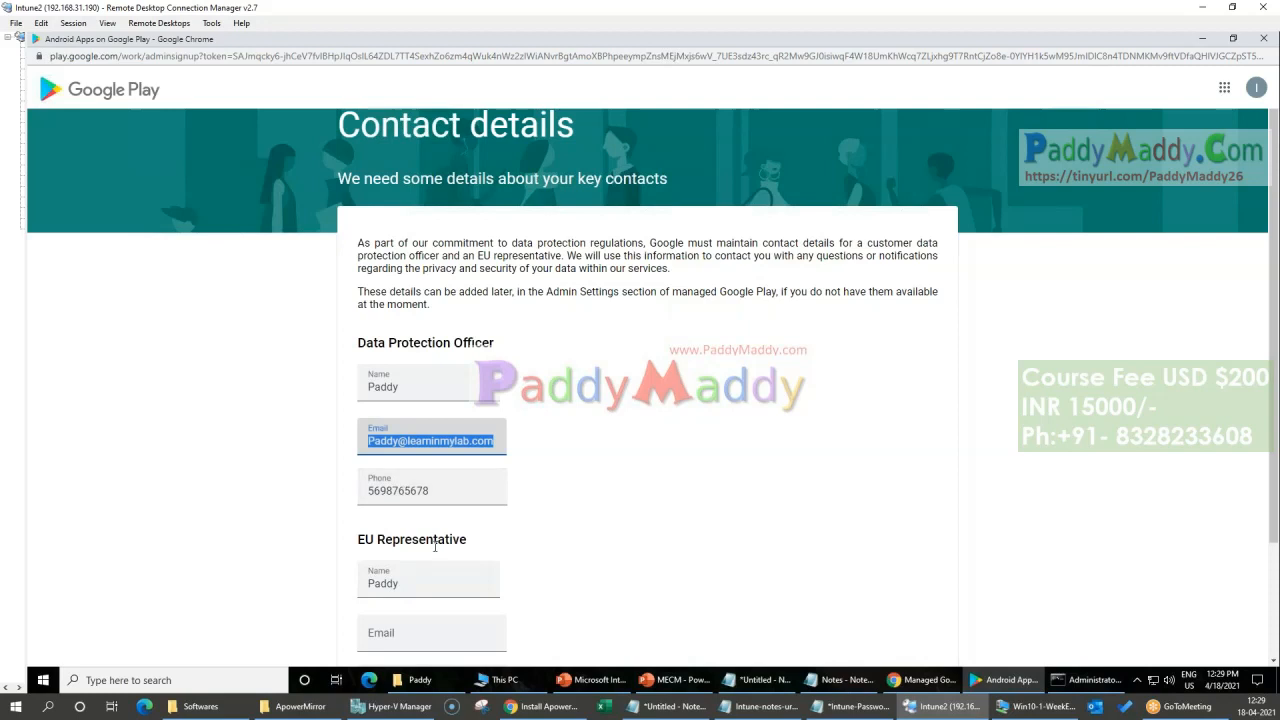
{"action": "left_click", "coordinate": [423, 643]}
{"action": "type", "text": "Paddy"}
{"action": "scroll", "coordinate": [491, 586], "scroll_direction": "down", "scroll_amount": 2}
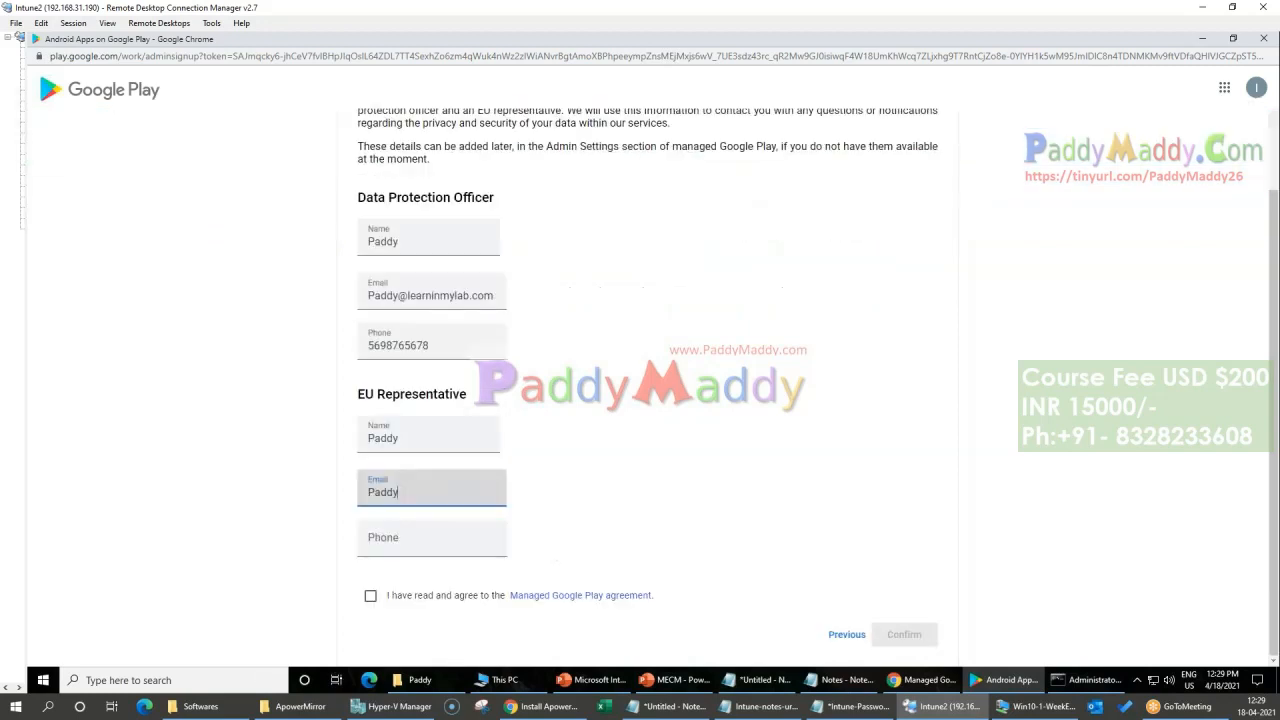
{"action": "left_click", "coordinate": [409, 340]}
{"action": "double_click", "coordinate": [400, 345]}
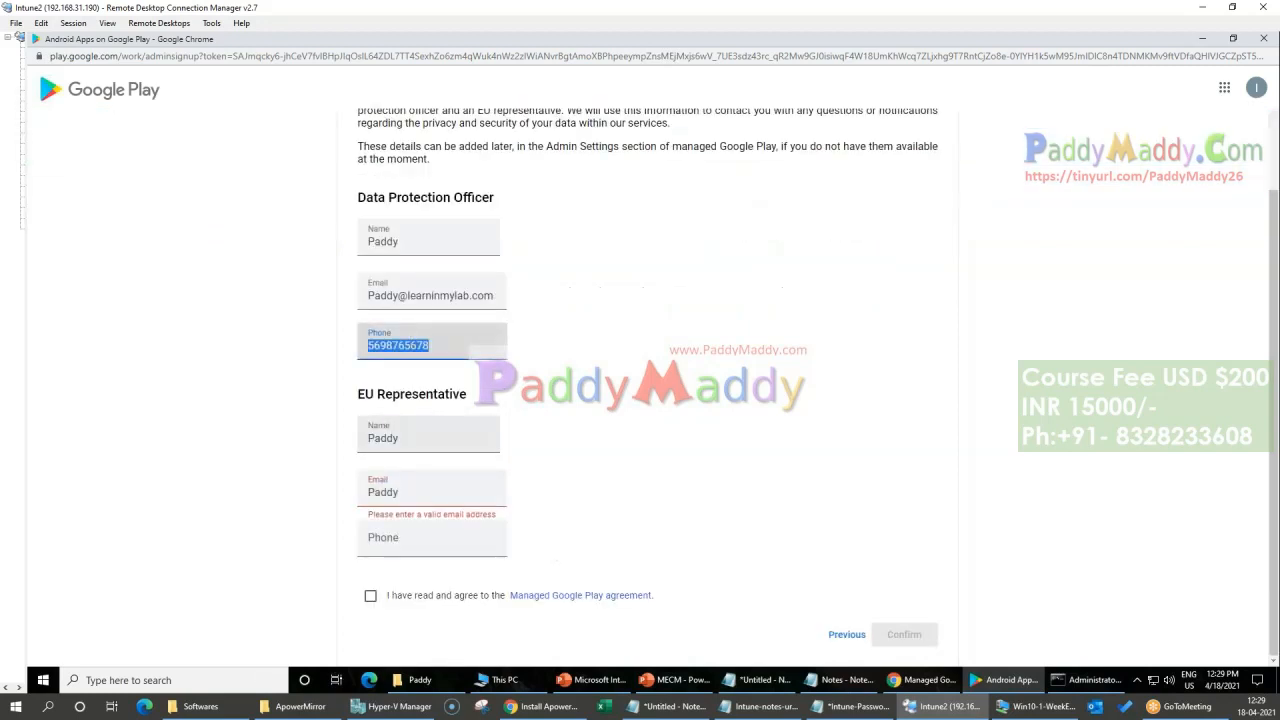
{"action": "key", "text": "ctrl+c"}
{"action": "left_click", "coordinate": [420, 538]}
{"action": "key", "text": "ctrl+v"}
{"action": "left_click", "coordinate": [409, 492]}
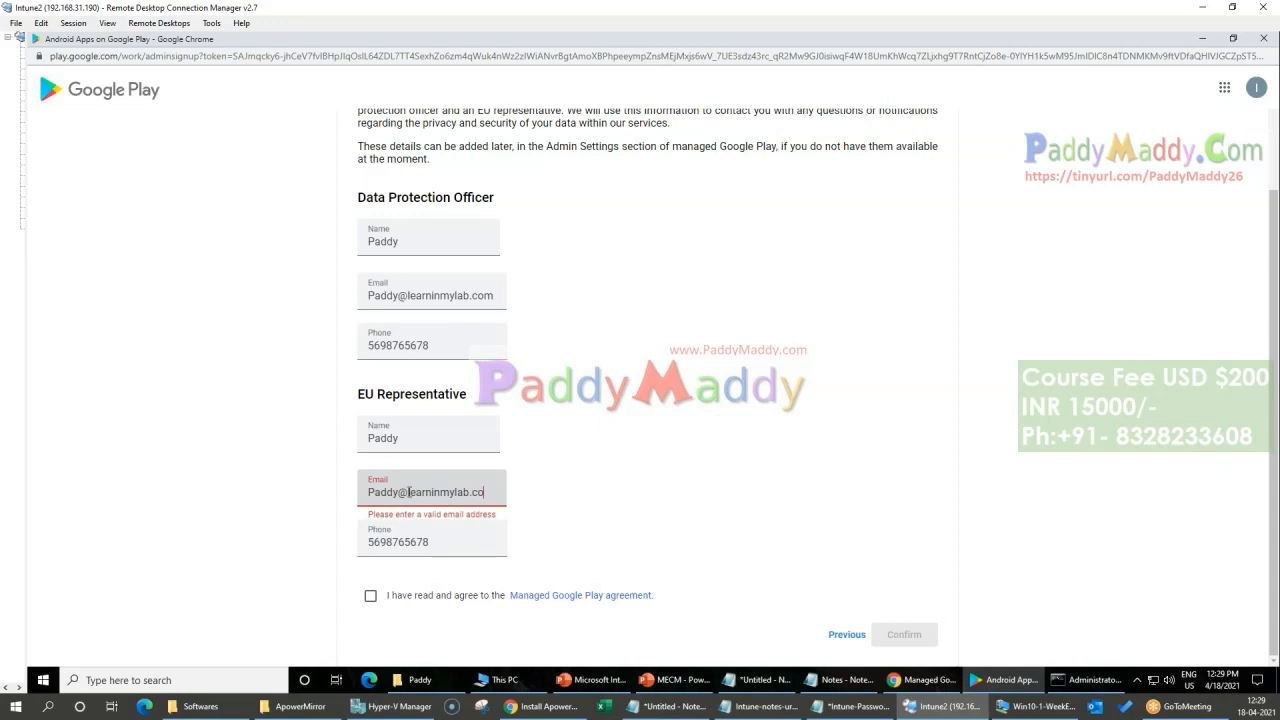
Step: Accept the Managed Google Play agreement and confirm the contact details
{"action": "left_click", "coordinate": [371, 595]}
{"action": "left_click", "coordinate": [900, 634]}
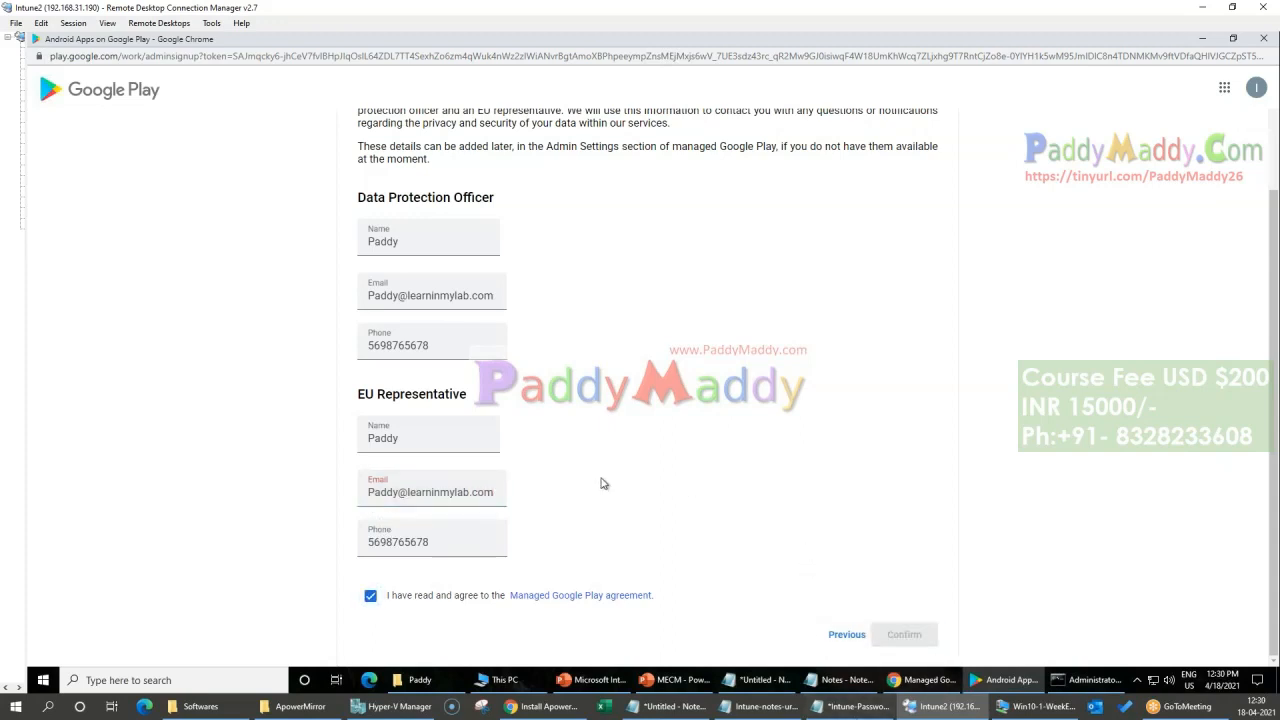
{"action": "scroll", "coordinate": [603, 483], "scroll_direction": "up", "scroll_amount": 3}
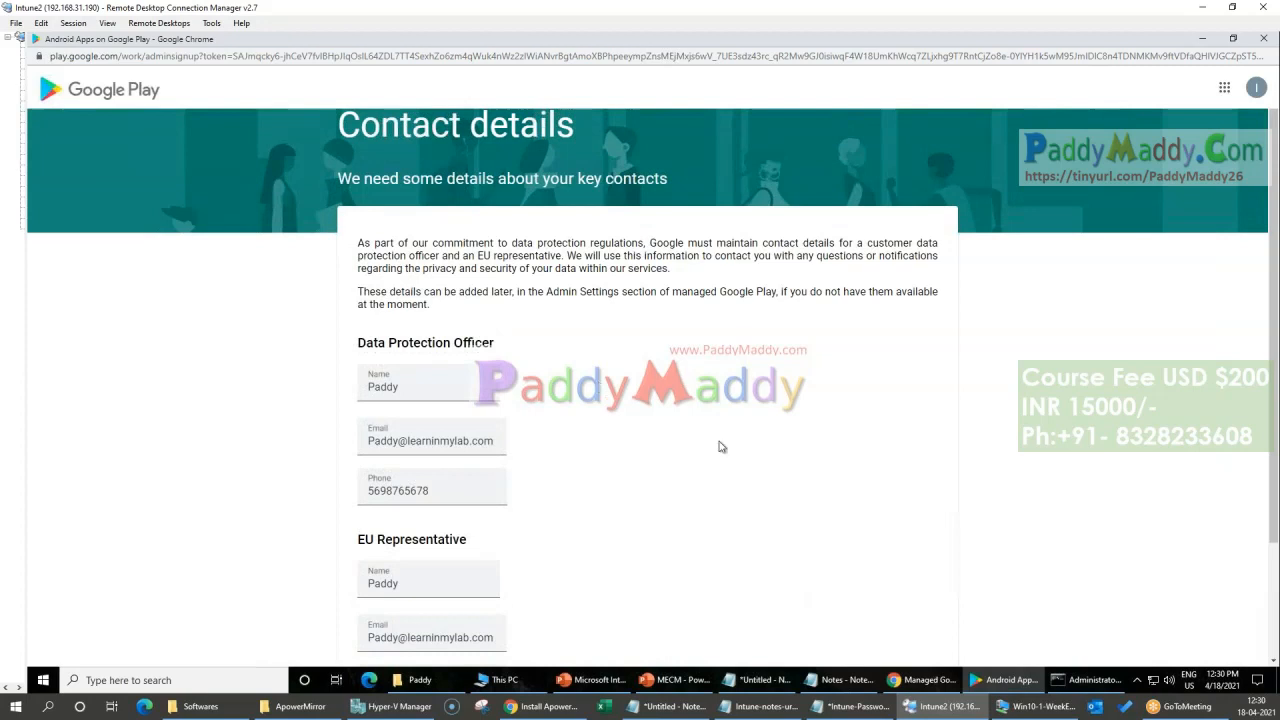
{"action": "scroll", "coordinate": [805, 457], "scroll_direction": "down", "scroll_amount": 3}
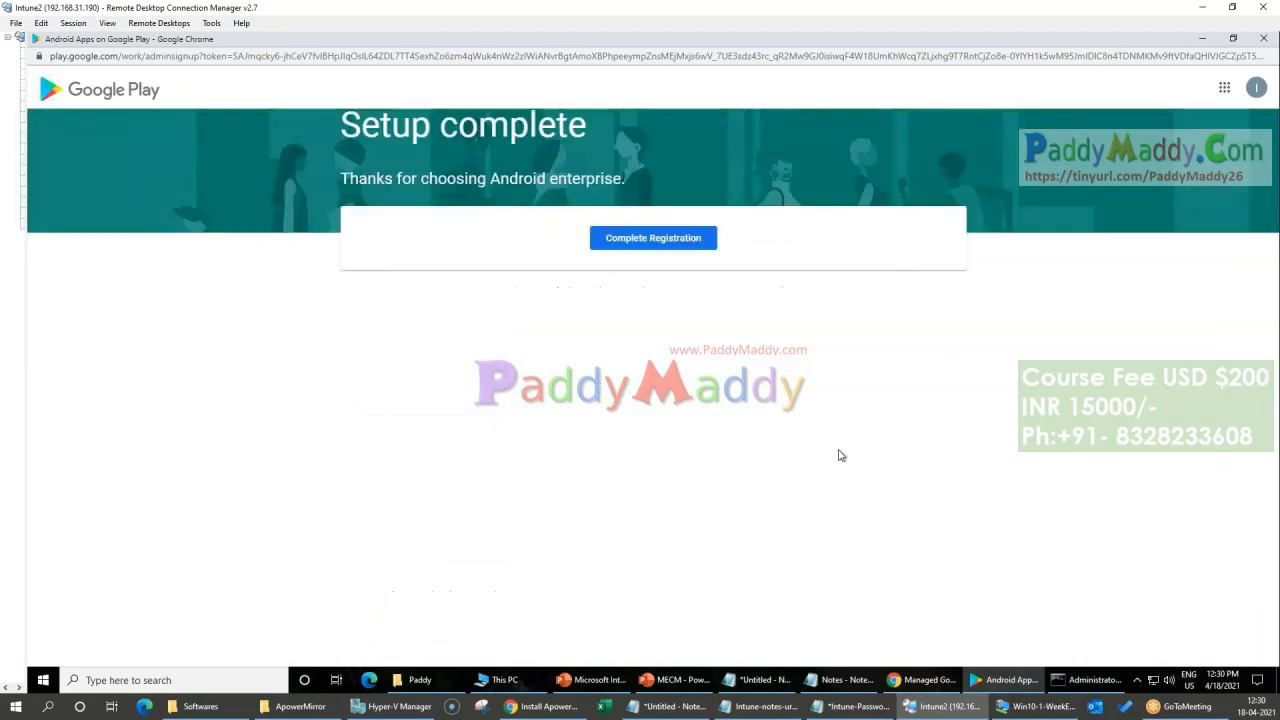
Step: Complete the Managed Google Play registration, then circle the connection status and Disconnect option and clear the annotations
{"action": "left_click", "coordinate": [626, 246]}
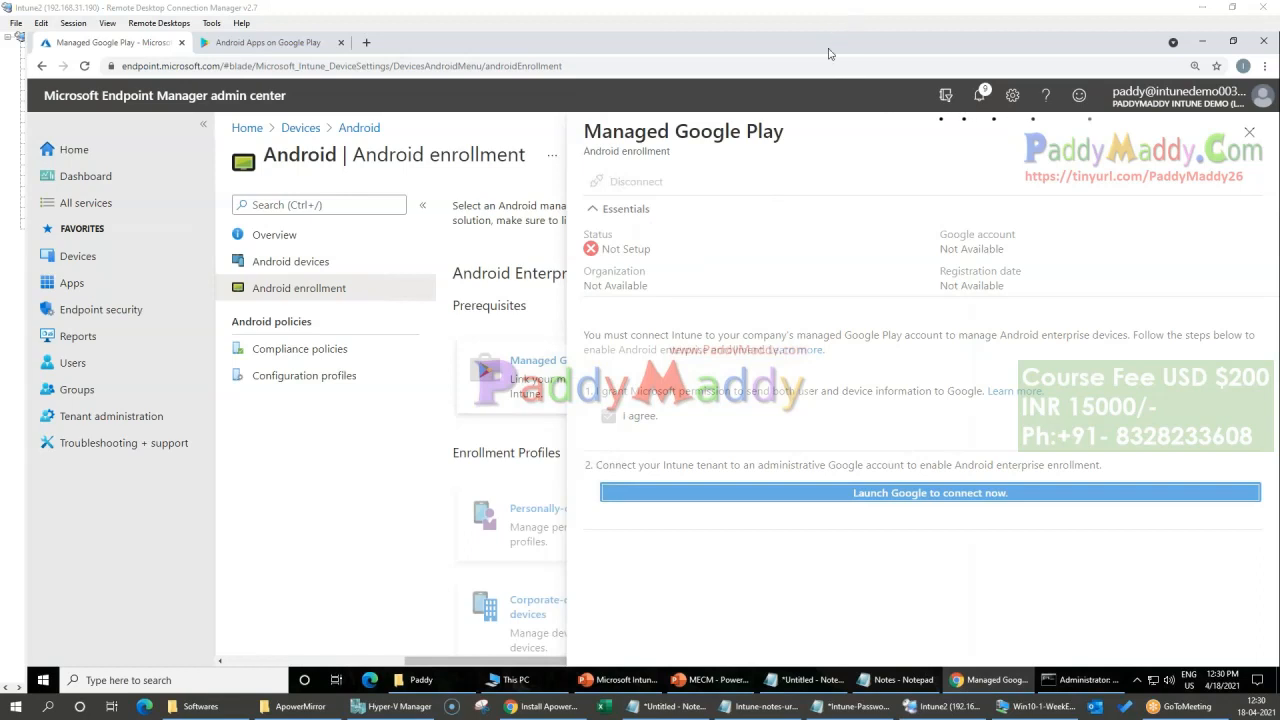
{"action": "left_click_drag", "start_coordinate": [596, 271], "coordinate": [668, 236]}
{"action": "mouse_move", "coordinate": [676, 150]}
{"action": "left_mouse_down"}
{"action": "mouse_move", "coordinate": [678, 200]}
{"action": "mouse_move", "coordinate": [700, 176]}
{"action": "left_mouse_up"}
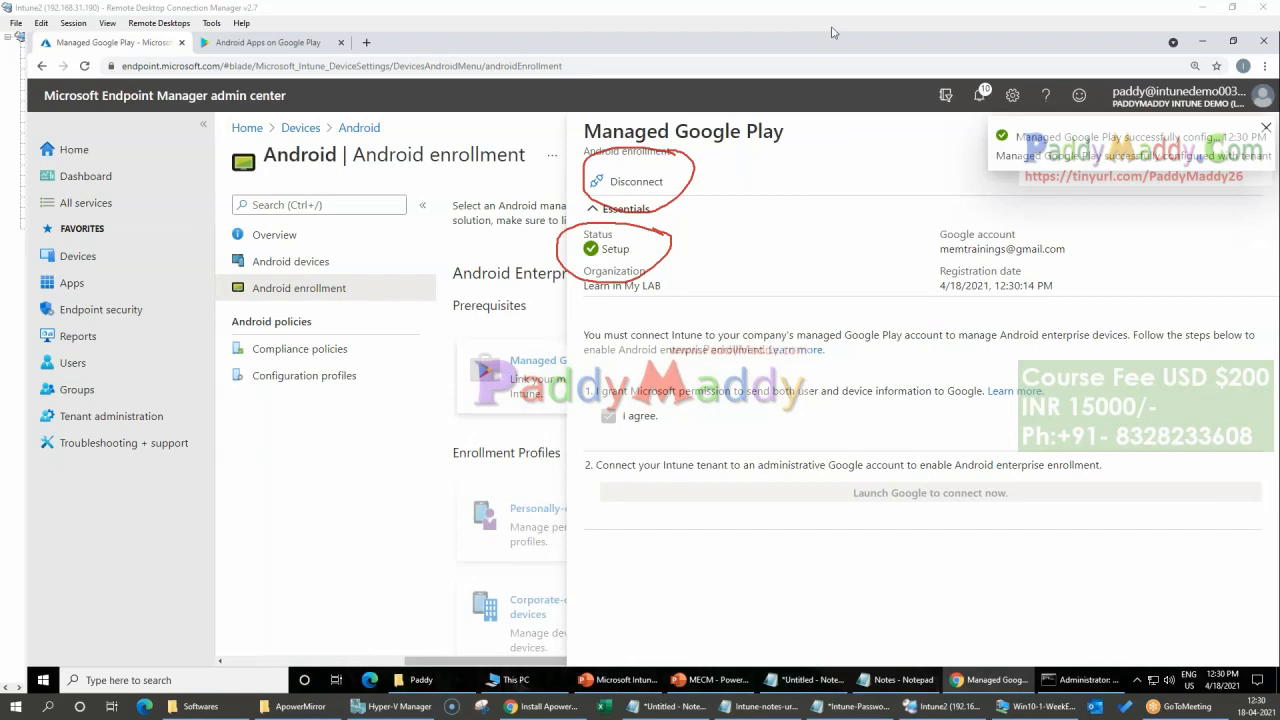
{"action": "left_click", "coordinate": [823, 127]}
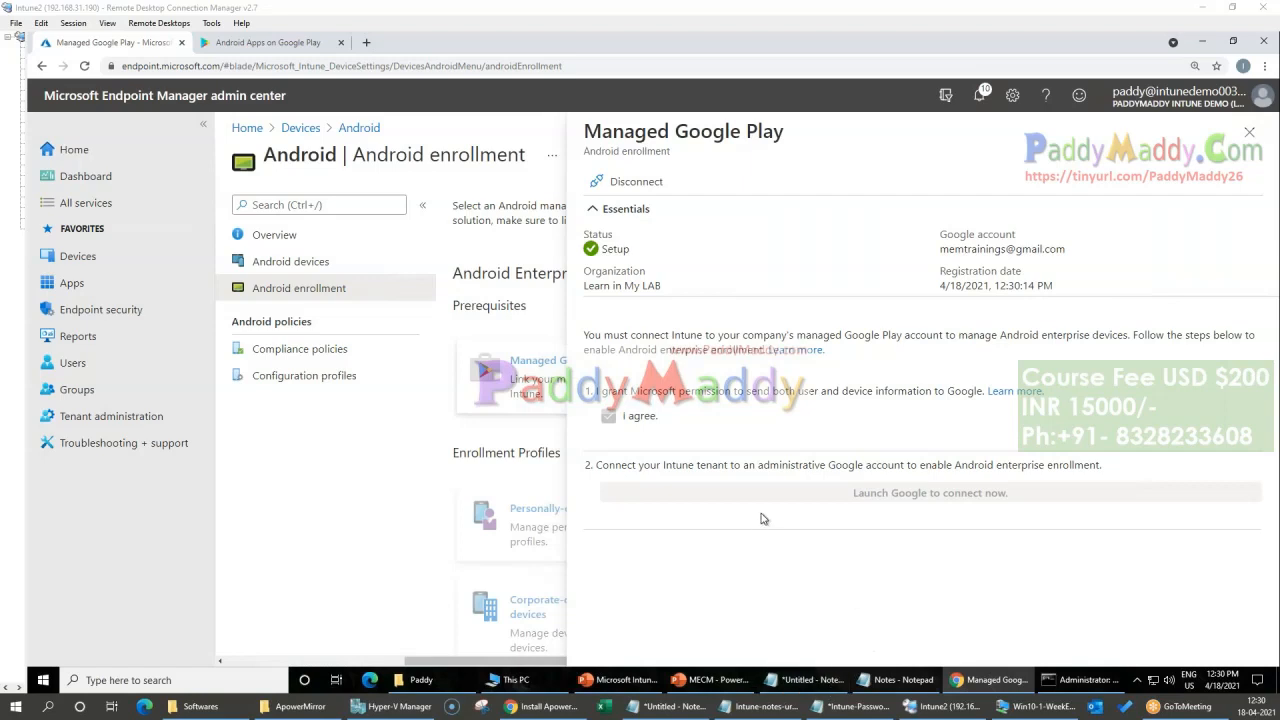
Step: Compare the Google account listed under Managed Google Play with the account signed in to the Google Play store, and return to the admin center
{"action": "mouse_move", "coordinate": [952, 255]}
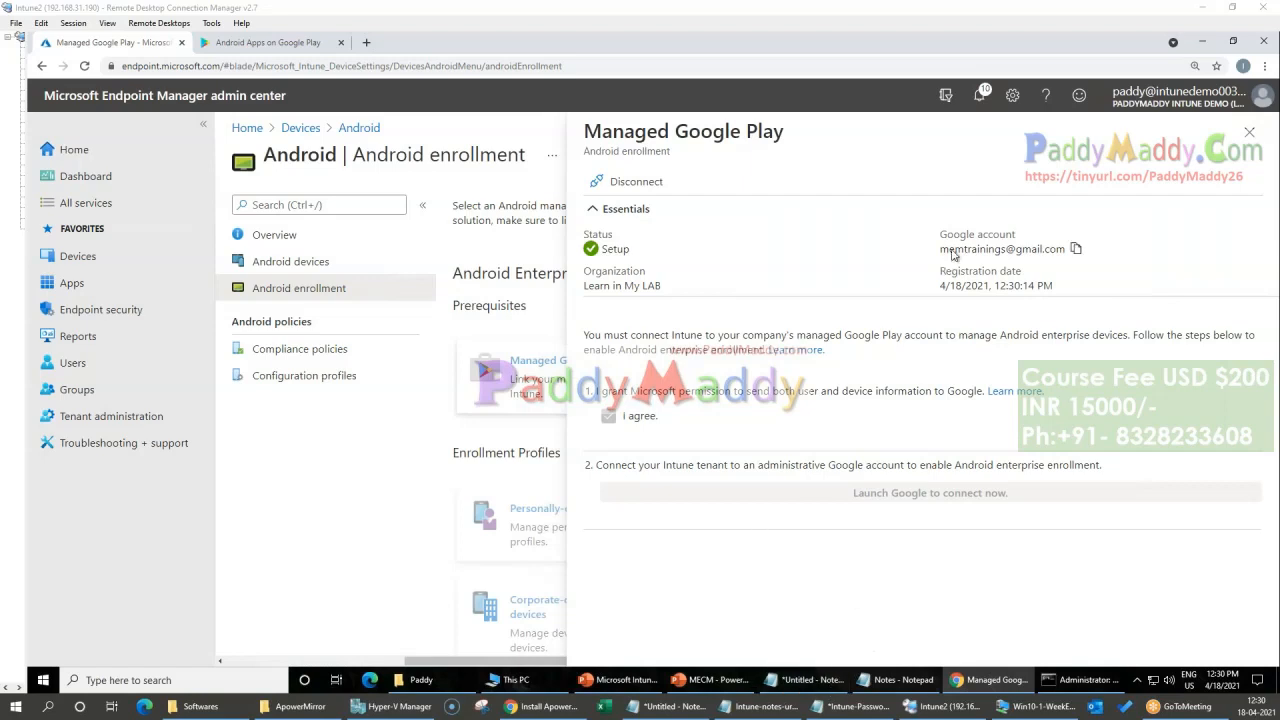
{"action": "double_click", "coordinate": [1048, 253]}
{"action": "left_click_drag", "start_coordinate": [1048, 253], "coordinate": [1013, 254]}
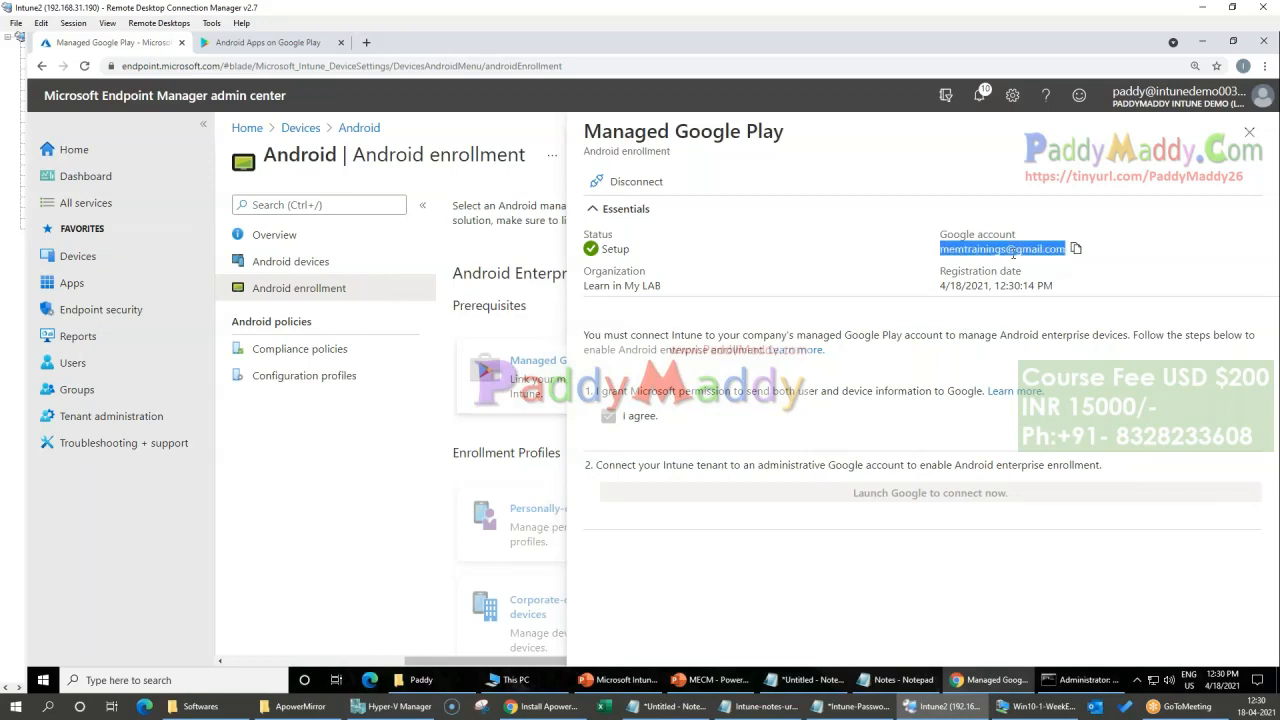
{"action": "left_click", "coordinate": [248, 43]}
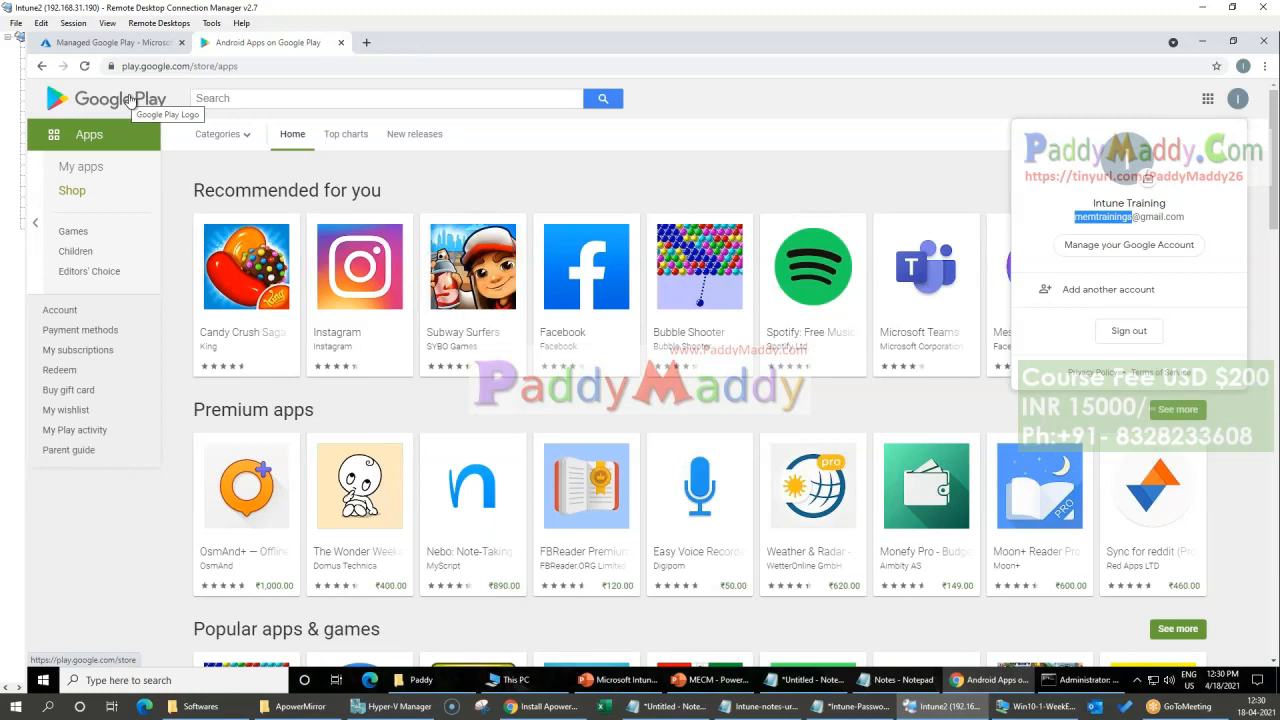
{"action": "left_click", "coordinate": [905, 135]}
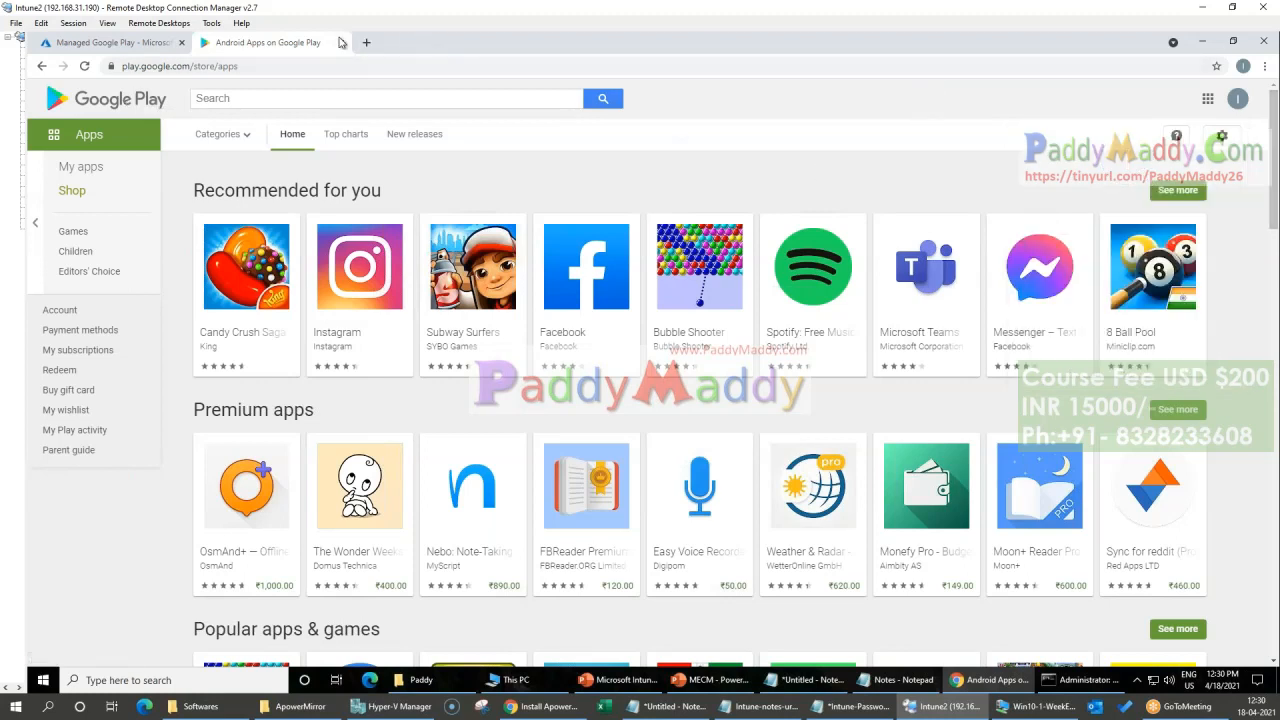
{"action": "left_click", "coordinate": [110, 42]}
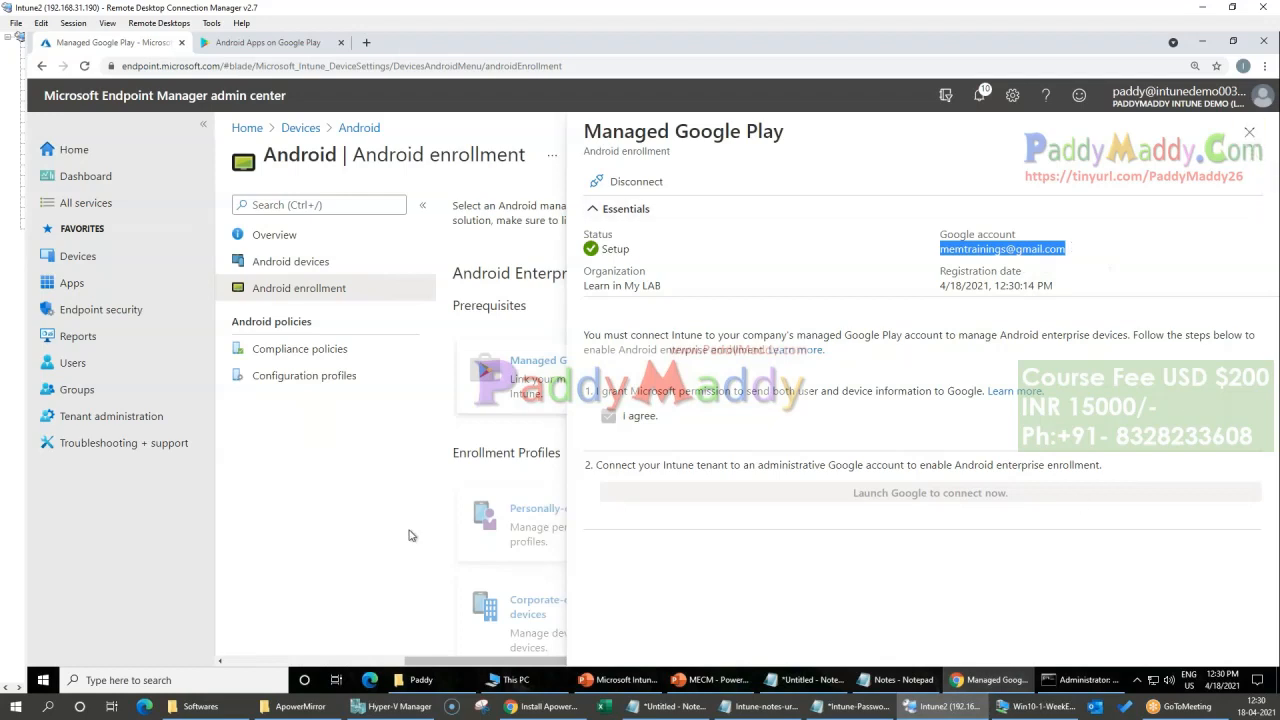
Step: Close the Managed Google Play details and look over the Android Enterprise enrollment profile options
{"action": "left_click_drag", "start_coordinate": [490, 672], "coordinate": [445, 668]}
{"action": "left_click_drag", "start_coordinate": [364, 655], "coordinate": [631, 679]}
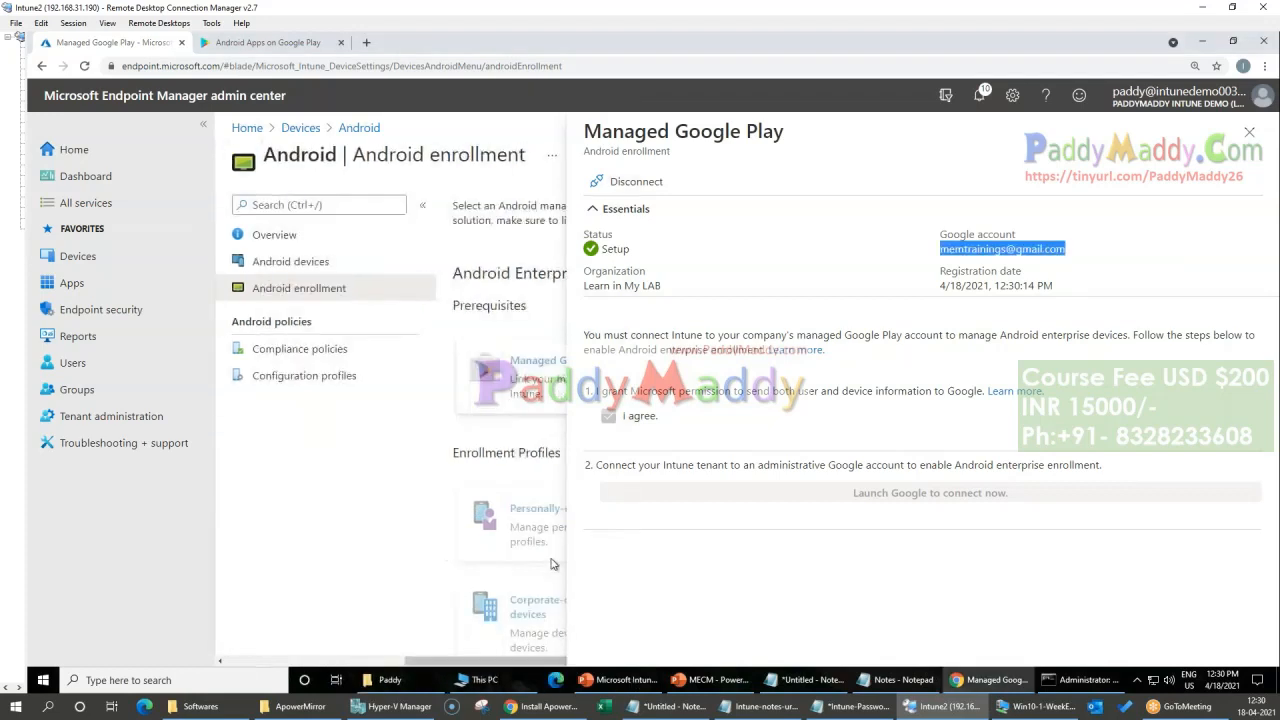
{"action": "left_click", "coordinate": [1249, 131]}
{"action": "scroll", "coordinate": [575, 580], "scroll_direction": "down", "scroll_amount": 2}
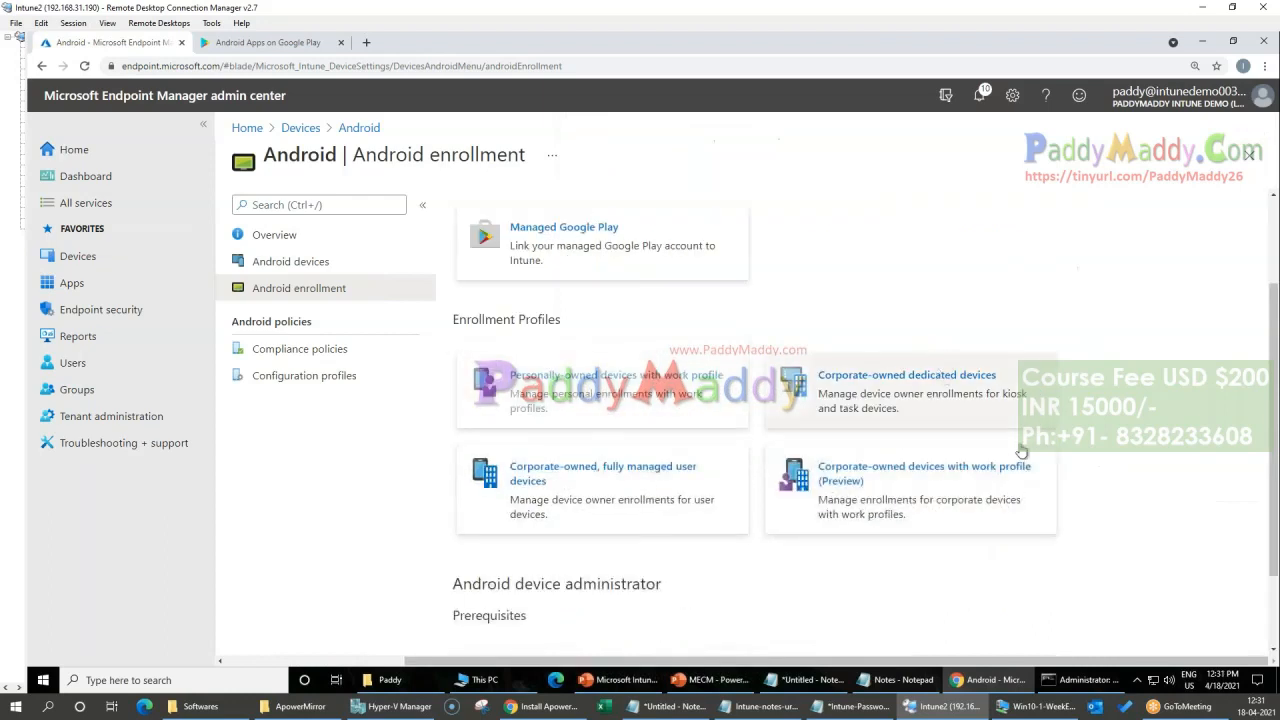
{"action": "scroll", "coordinate": [1088, 451], "scroll_direction": "up", "scroll_amount": 2}
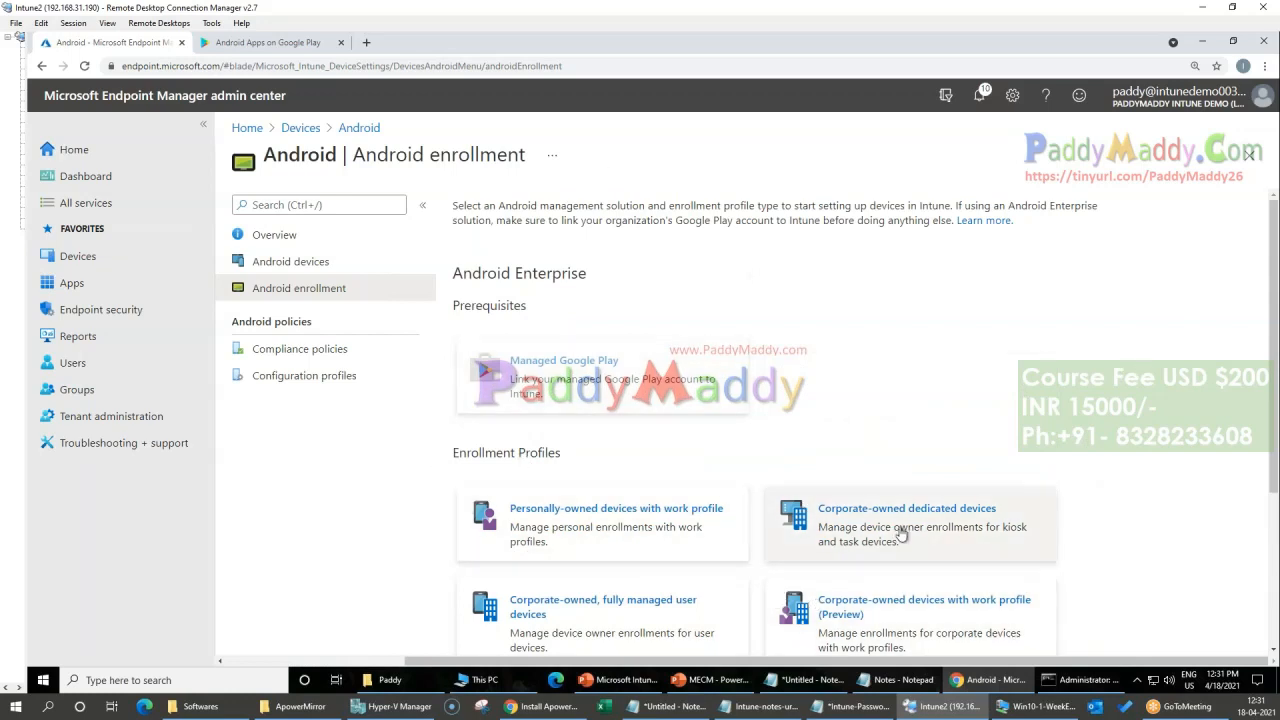
Step: Review the enrollment pages for personally-owned devices with work profile and corporate-owned dedicated devices, then return to Android enrollment
{"action": "left_click", "coordinate": [619, 537]}
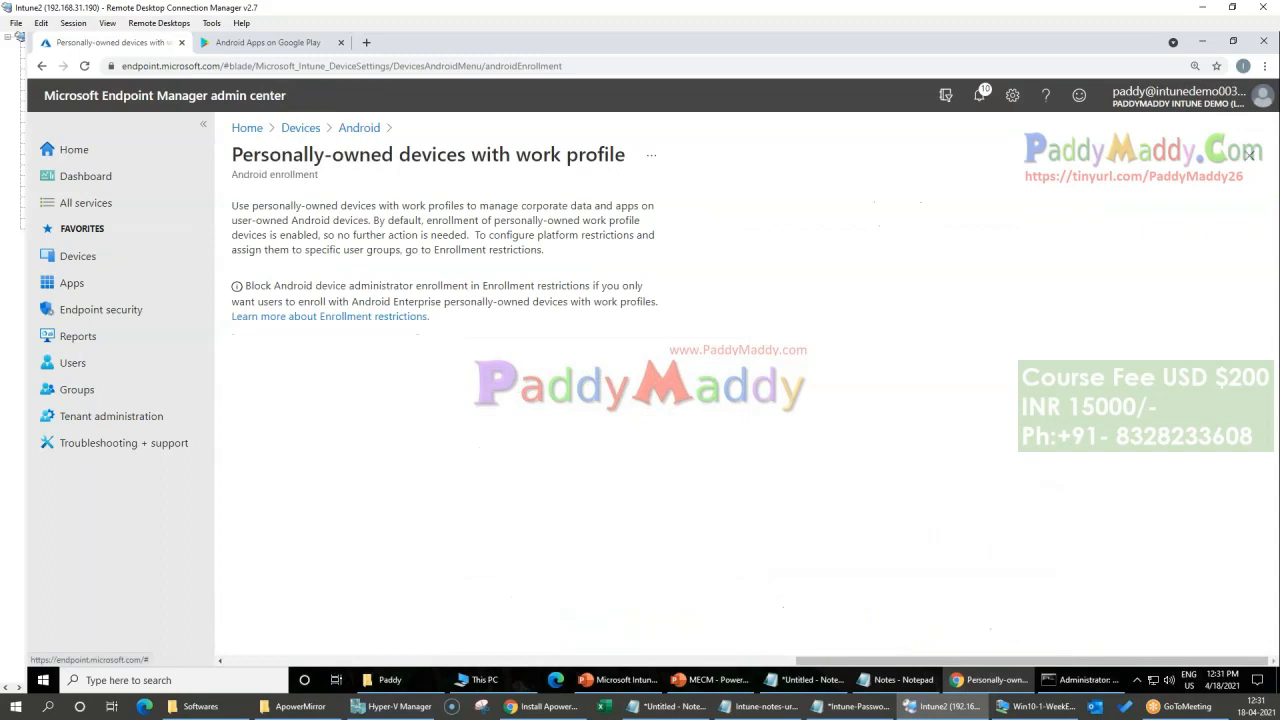
{"action": "left_click_drag", "start_coordinate": [247, 215], "coordinate": [622, 286]}
{"action": "left_click", "coordinate": [680, 332]}
{"action": "left_click", "coordinate": [360, 129]}
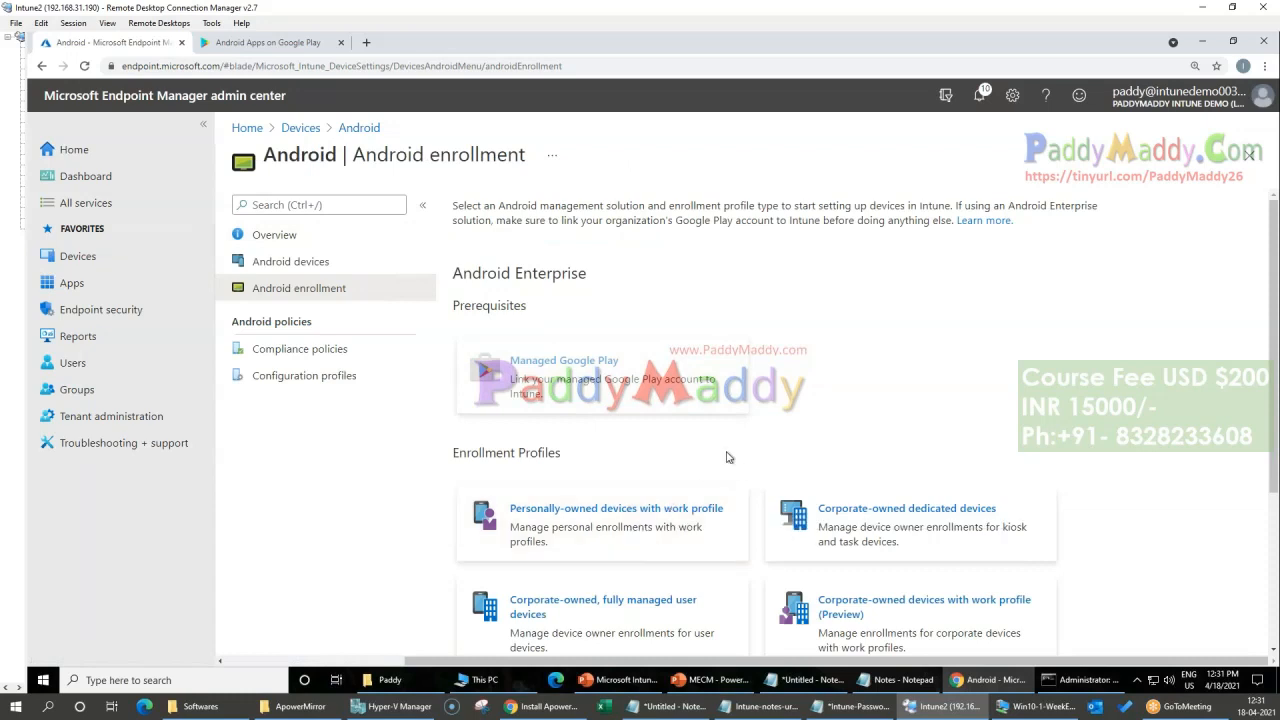
{"action": "left_click", "coordinate": [905, 515]}
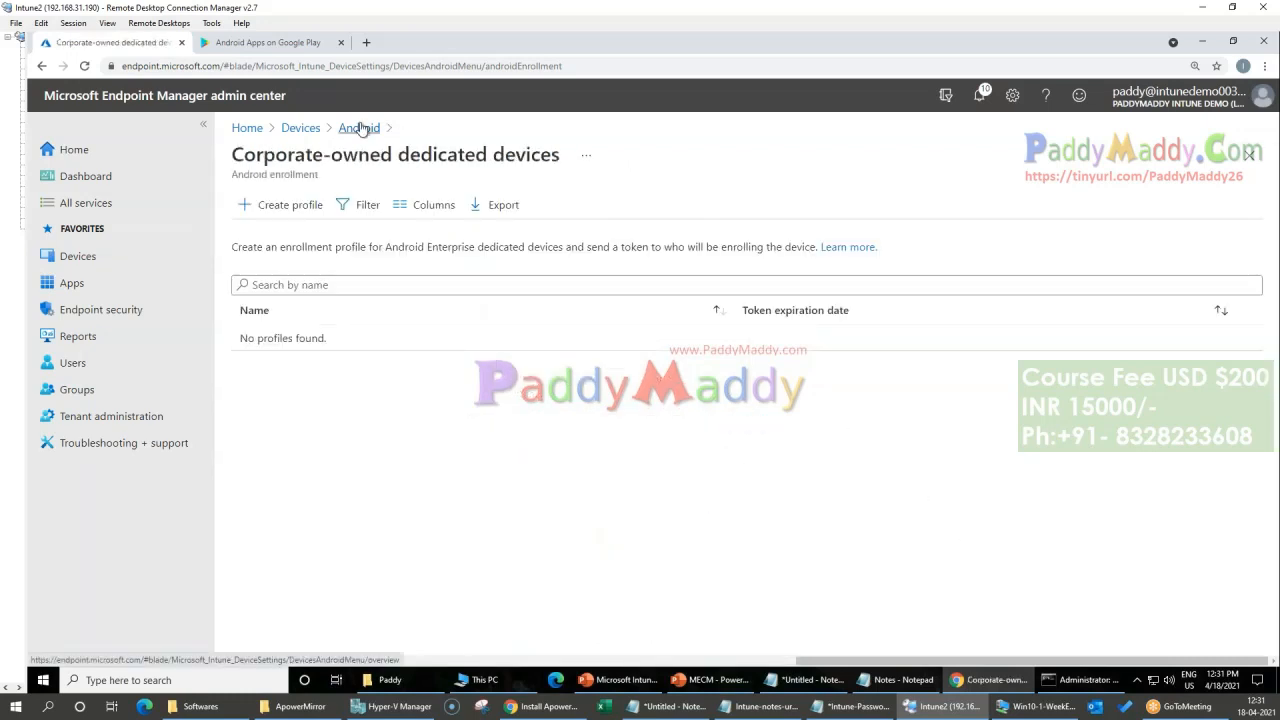
{"action": "left_click", "coordinate": [360, 128]}
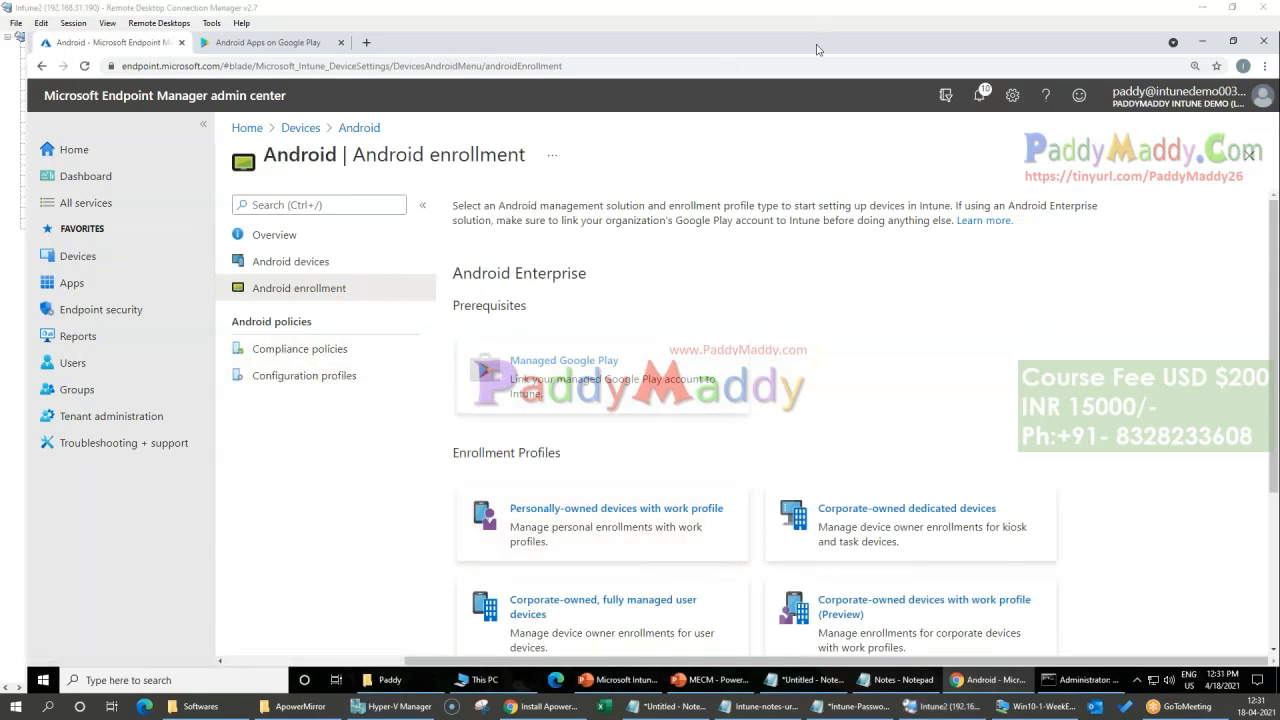
Step: Mark Compliance policies and Configuration profiles under Android policies with freehand annotations, then clear the drawings
{"action": "mouse_move", "coordinate": [364, 379]}
{"action": "left_mouse_down"}
{"action": "mouse_move", "coordinate": [392, 381]}
{"action": "mouse_move", "coordinate": [424, 360]}
{"action": "mouse_move", "coordinate": [444, 302]}
{"action": "left_mouse_up"}
{"action": "left_click_drag", "start_coordinate": [229, 355], "coordinate": [366, 372]}
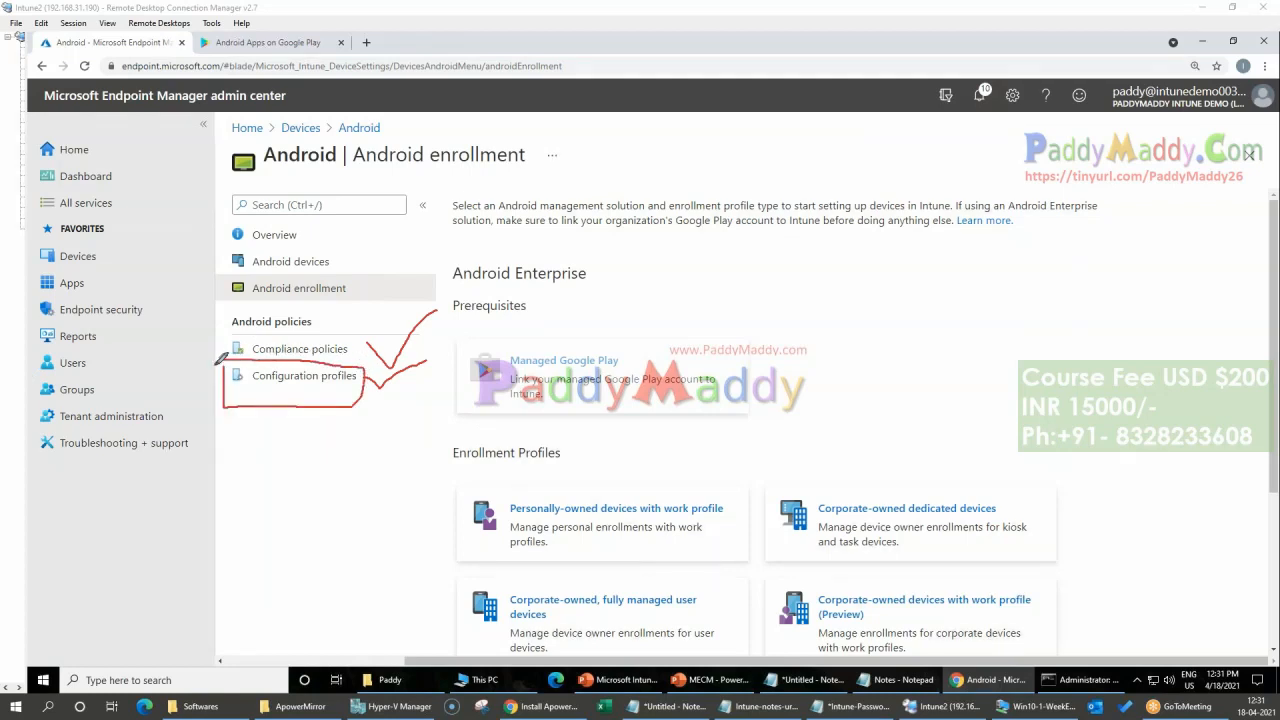
{"action": "left_click_drag", "start_coordinate": [286, 427], "coordinate": [340, 438]}
{"action": "mouse_move", "coordinate": [367, 362]}
{"action": "left_mouse_down"}
{"action": "mouse_move", "coordinate": [298, 286]}
{"action": "mouse_move", "coordinate": [245, 355]}
{"action": "mouse_move", "coordinate": [388, 342]}
{"action": "mouse_move", "coordinate": [380, 323]}
{"action": "mouse_move", "coordinate": [470, 298]}
{"action": "left_mouse_up"}
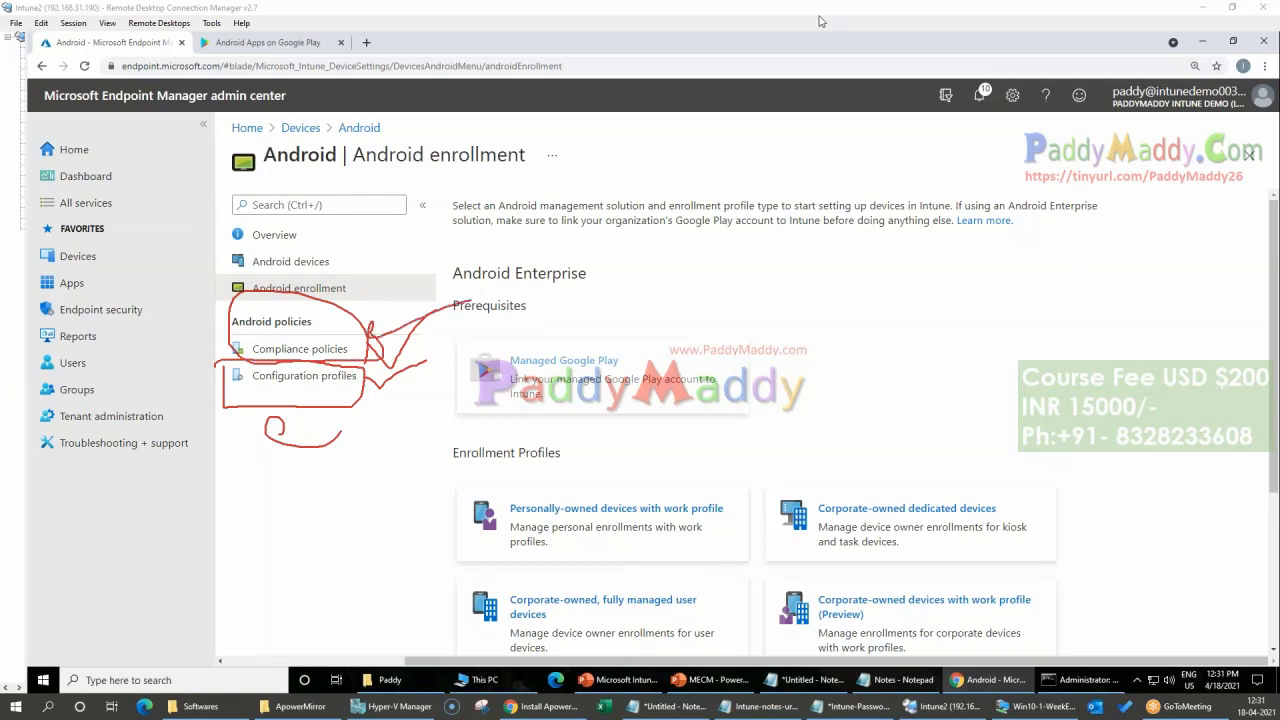
{"action": "left_click", "coordinate": [845, 123]}
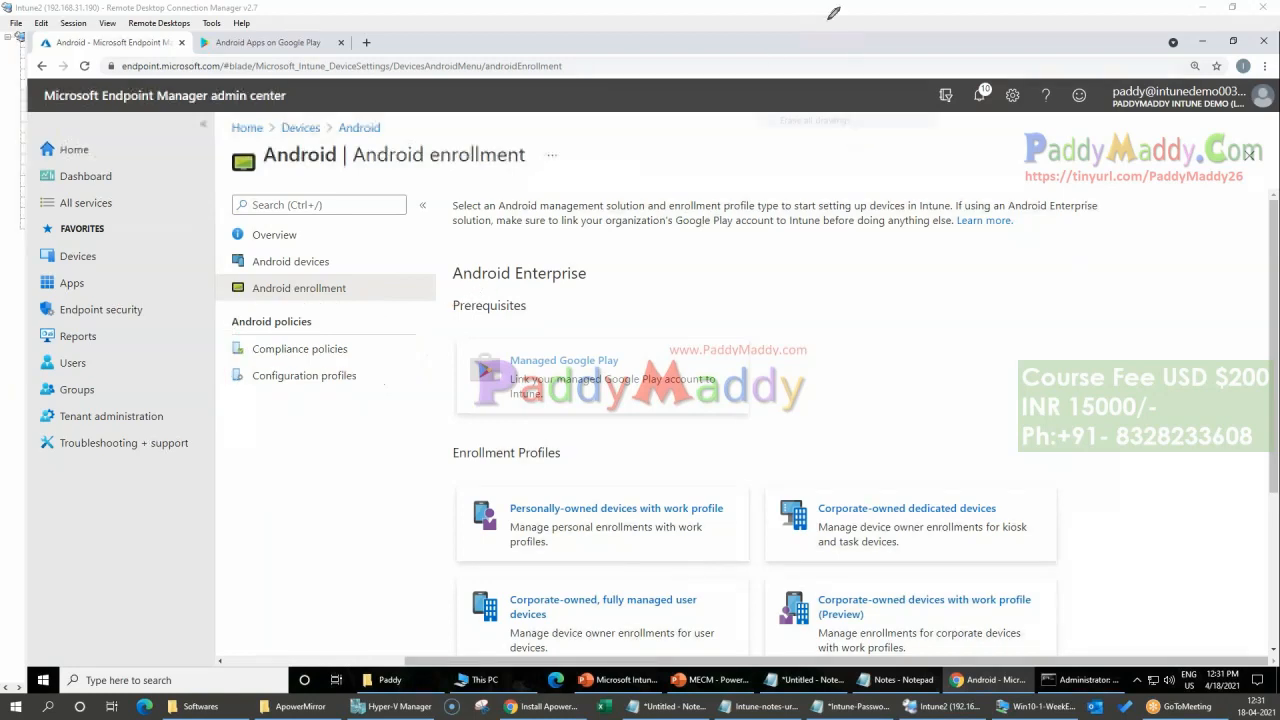
Step: Create an Android Enterprise compliance policy with the Personally-owned work profile type, name it BYOD Device Policies, and continue to its compliance settings
{"action": "left_click", "coordinate": [300, 348]}
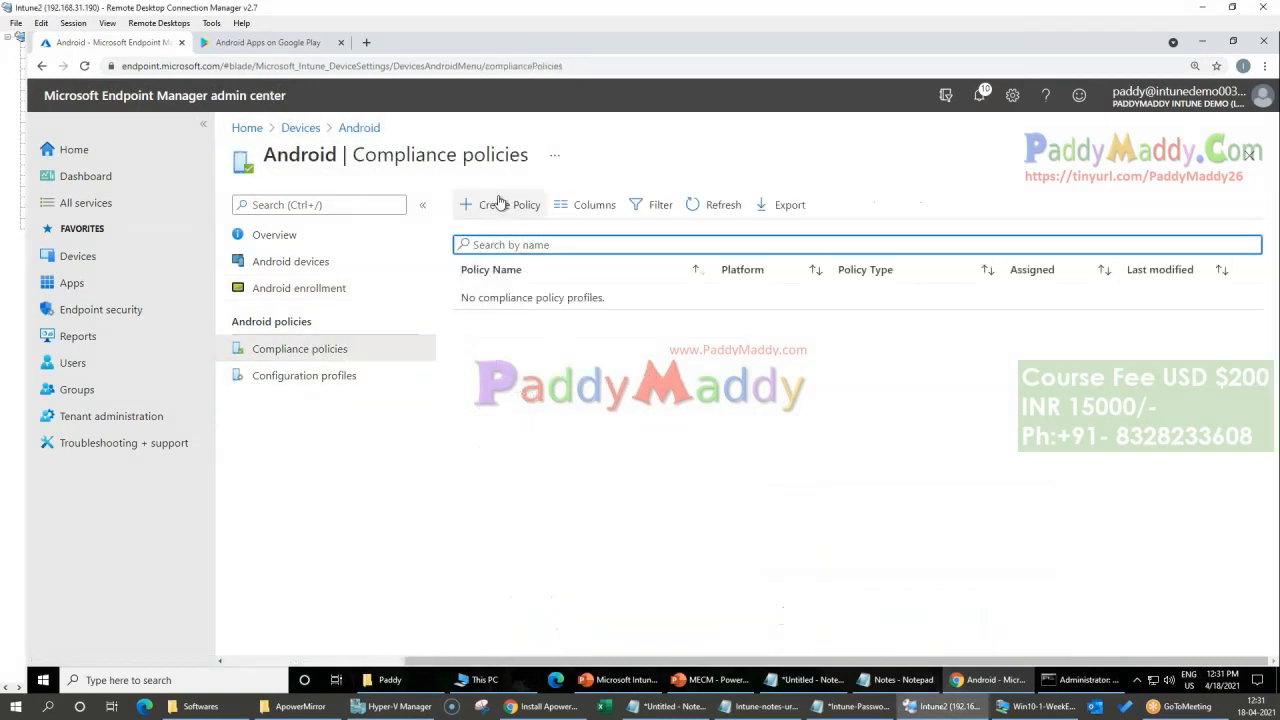
{"action": "left_click", "coordinate": [492, 204]}
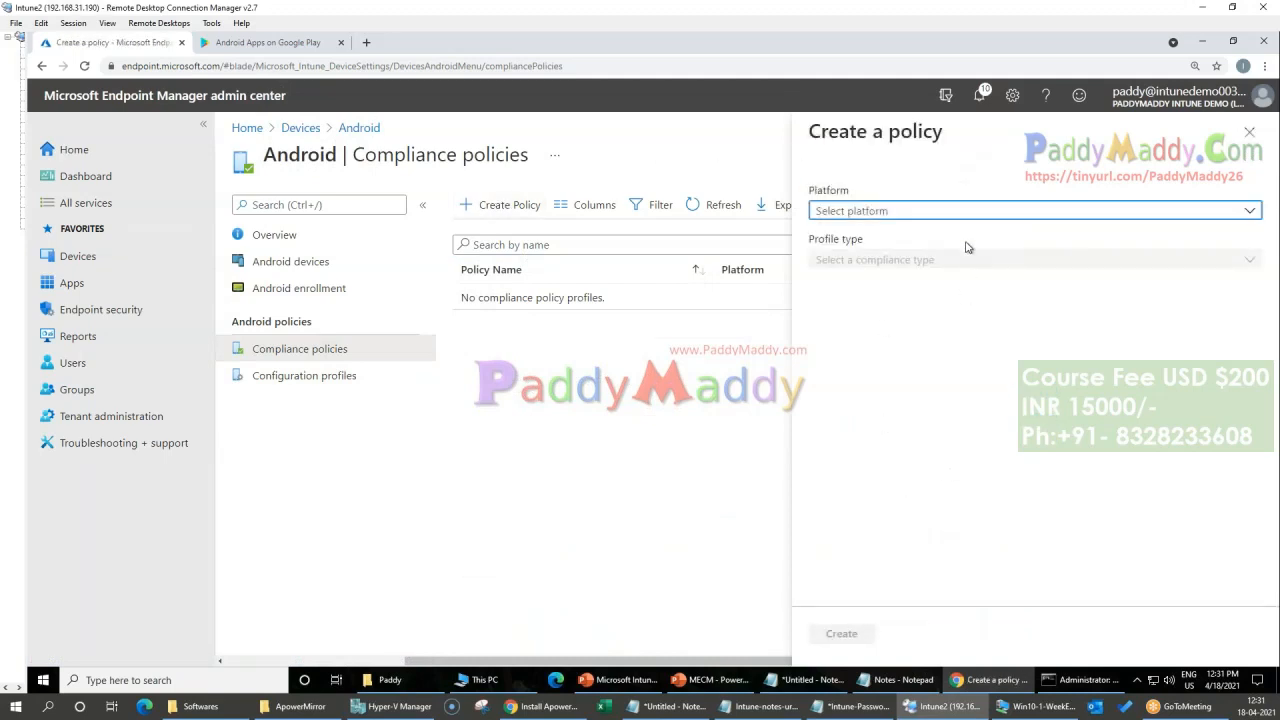
{"action": "left_click", "coordinate": [1095, 219]}
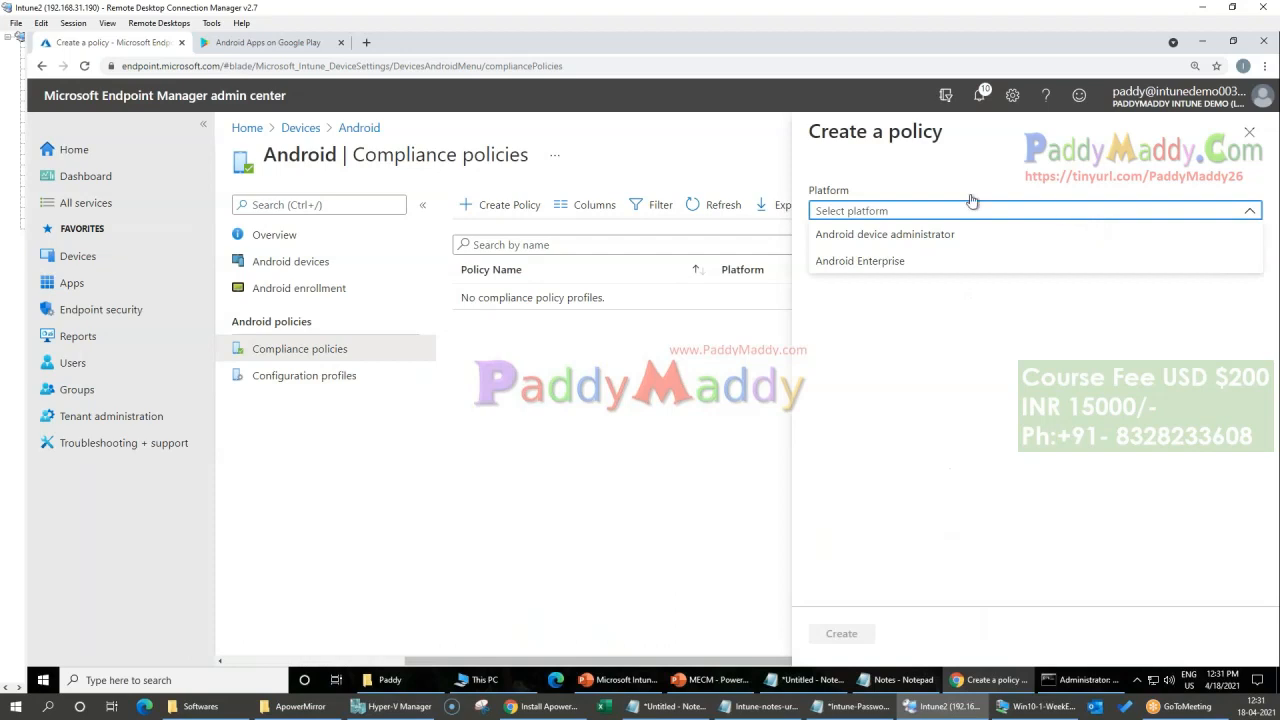
{"action": "left_click", "coordinate": [887, 270]}
{"action": "left_click", "coordinate": [889, 260]}
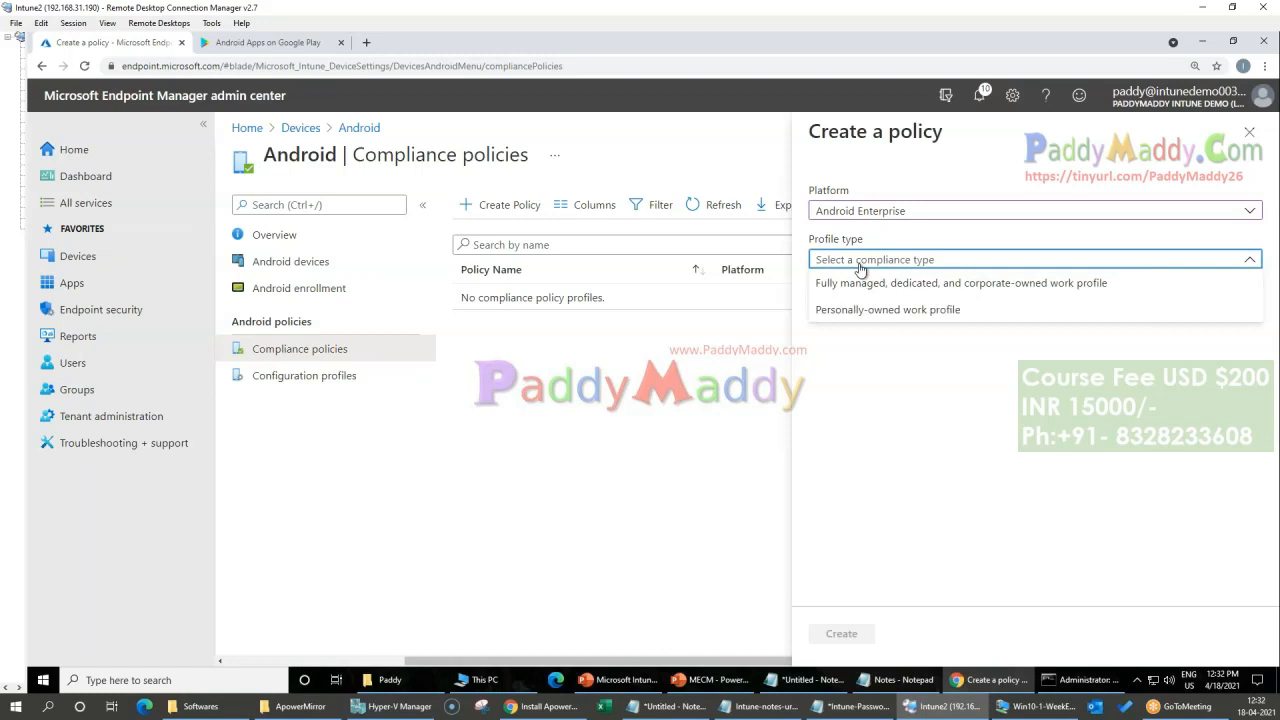
{"action": "left_click", "coordinate": [872, 310]}
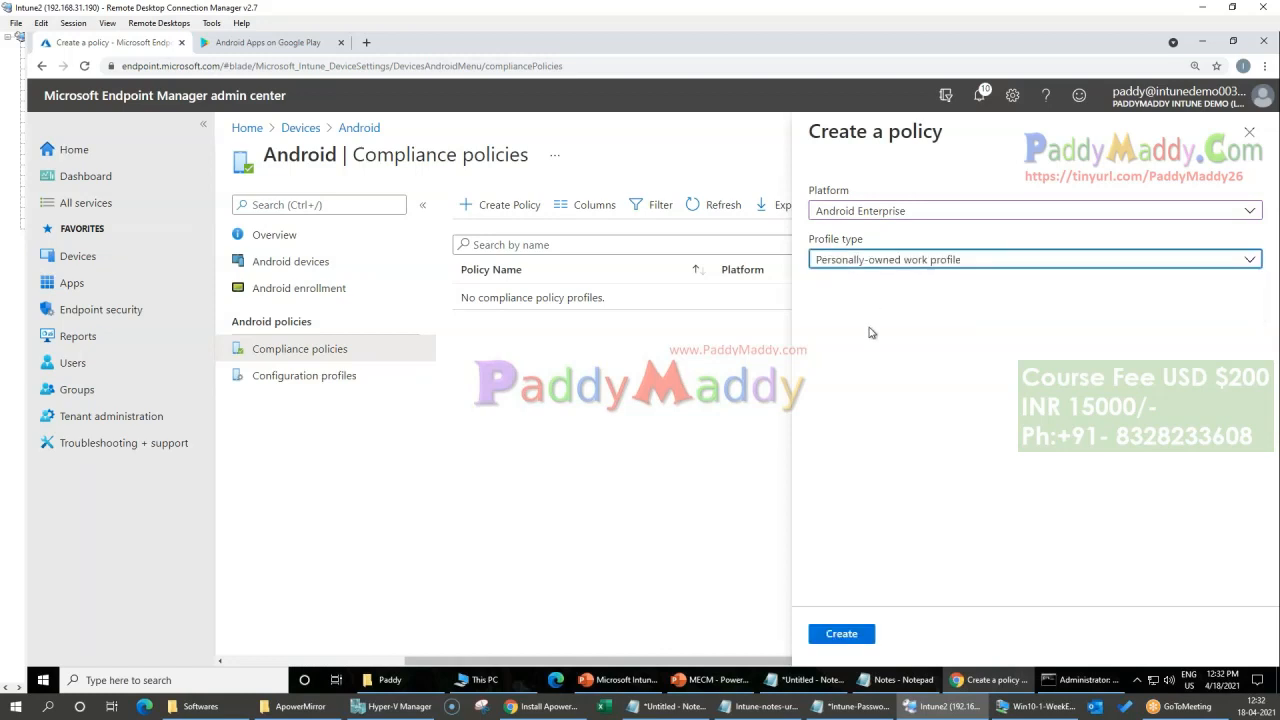
{"action": "left_click", "coordinate": [841, 634]}
{"action": "left_click", "coordinate": [497, 256]}
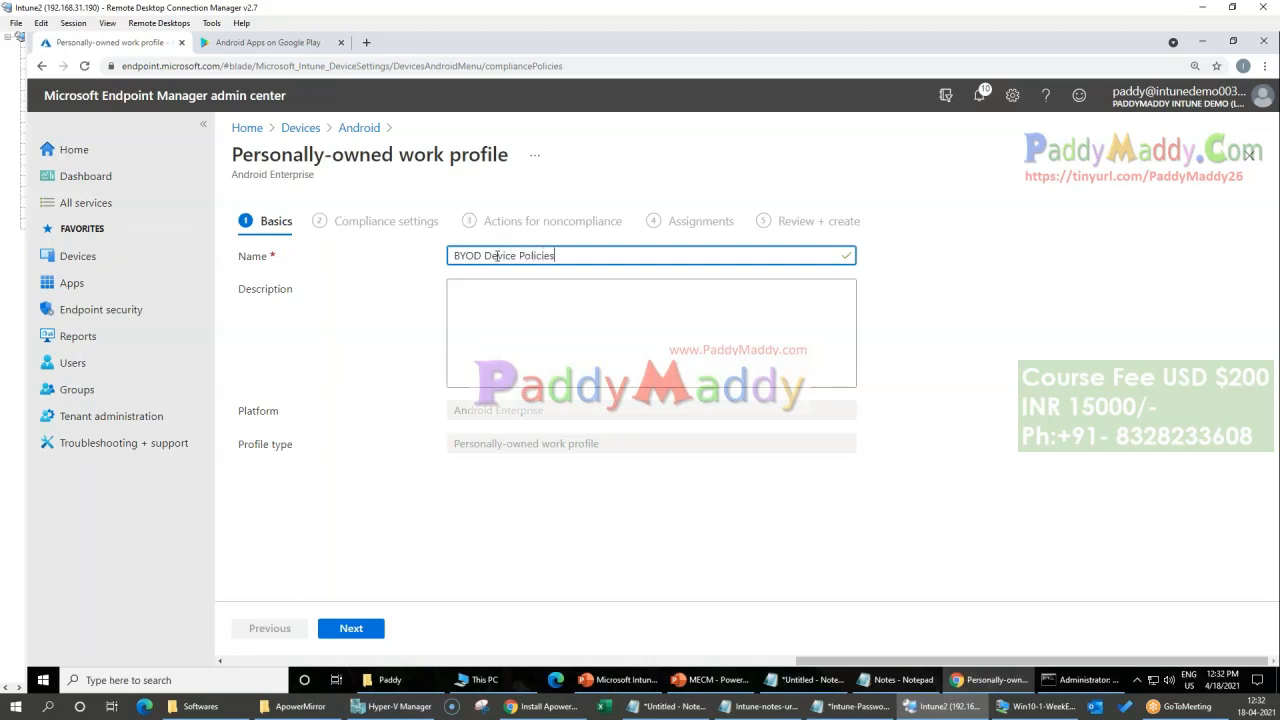
{"action": "left_click", "coordinate": [362, 638]}
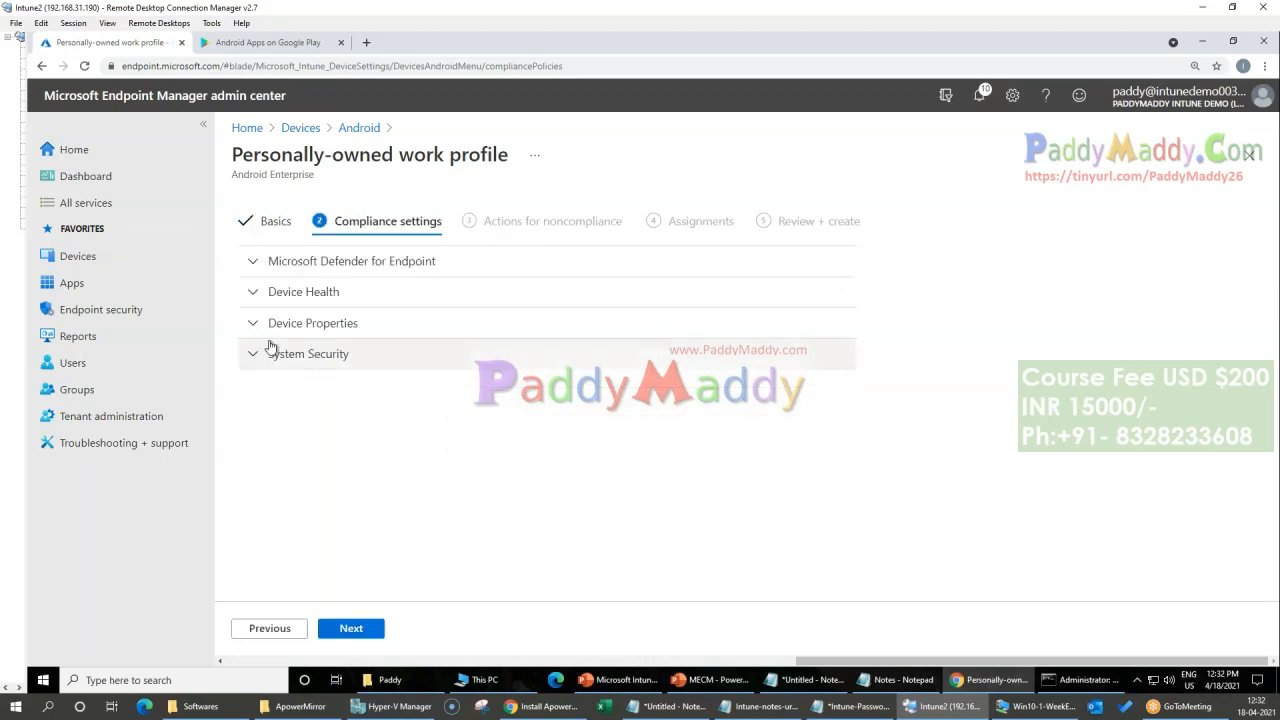
Step: In System Security, require a password to unlock mobile devices and set the required password type to At least numeric
{"action": "left_click", "coordinate": [329, 354]}
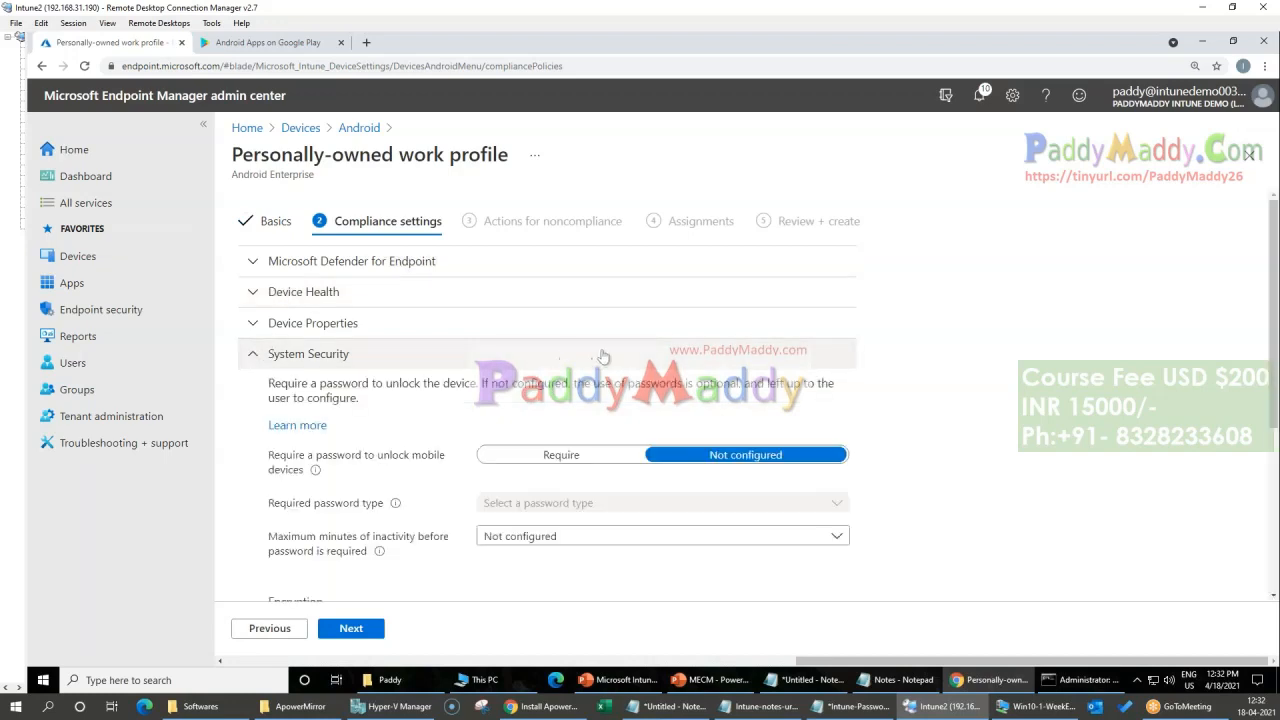
{"action": "scroll", "coordinate": [603, 356], "scroll_direction": "down", "scroll_amount": 2}
{"action": "scroll", "coordinate": [343, 375], "scroll_direction": "up", "scroll_amount": 1}
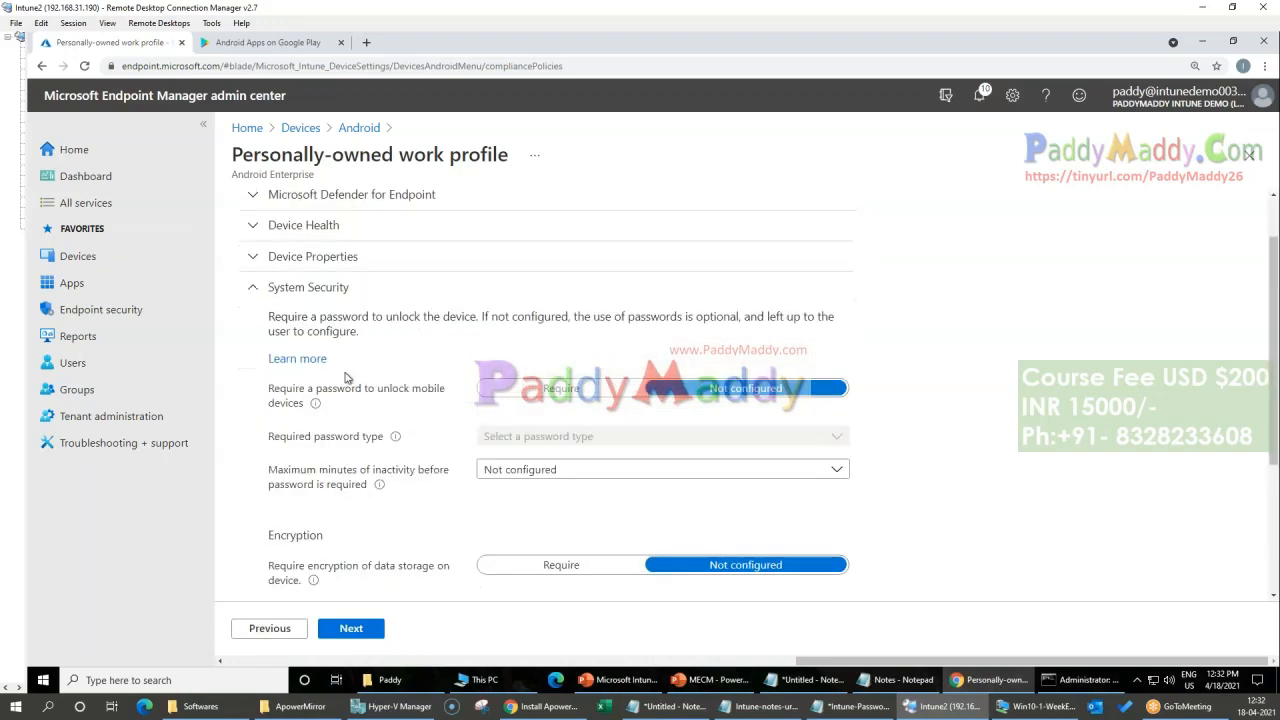
{"action": "scroll", "coordinate": [518, 395], "scroll_direction": "down", "scroll_amount": 1}
{"action": "left_click", "coordinate": [538, 323]}
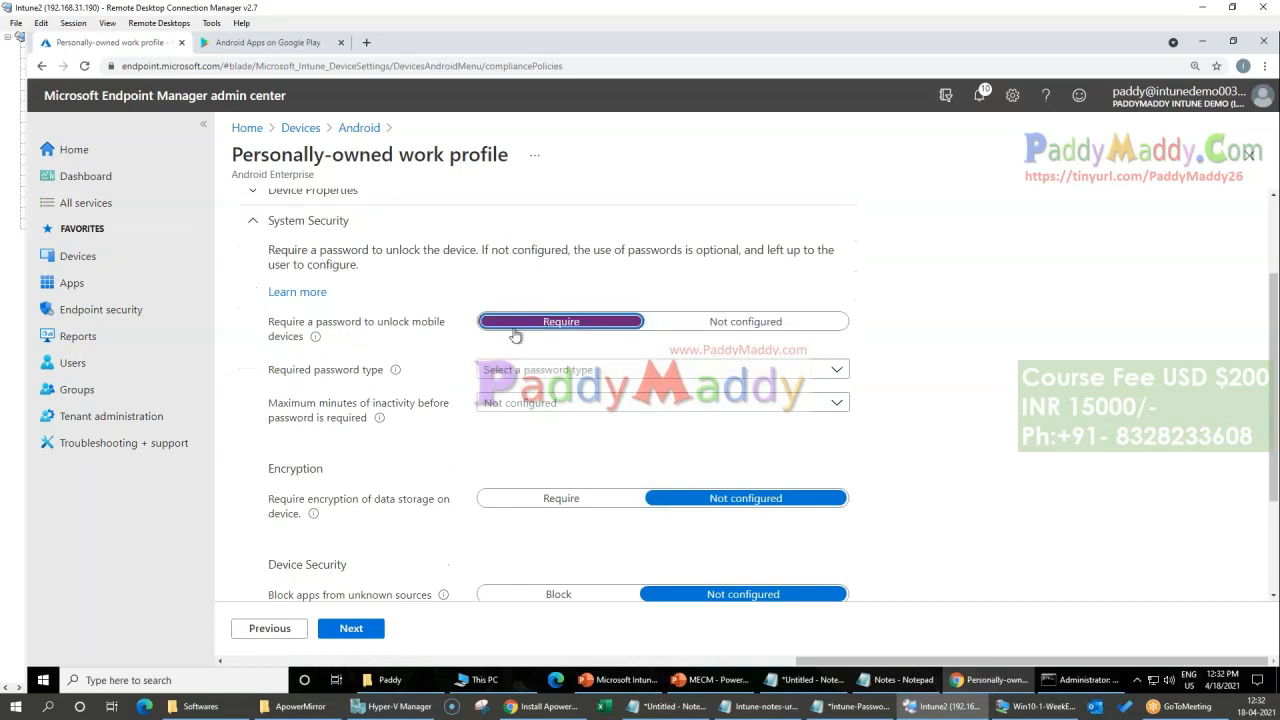
{"action": "left_click", "coordinate": [619, 372]}
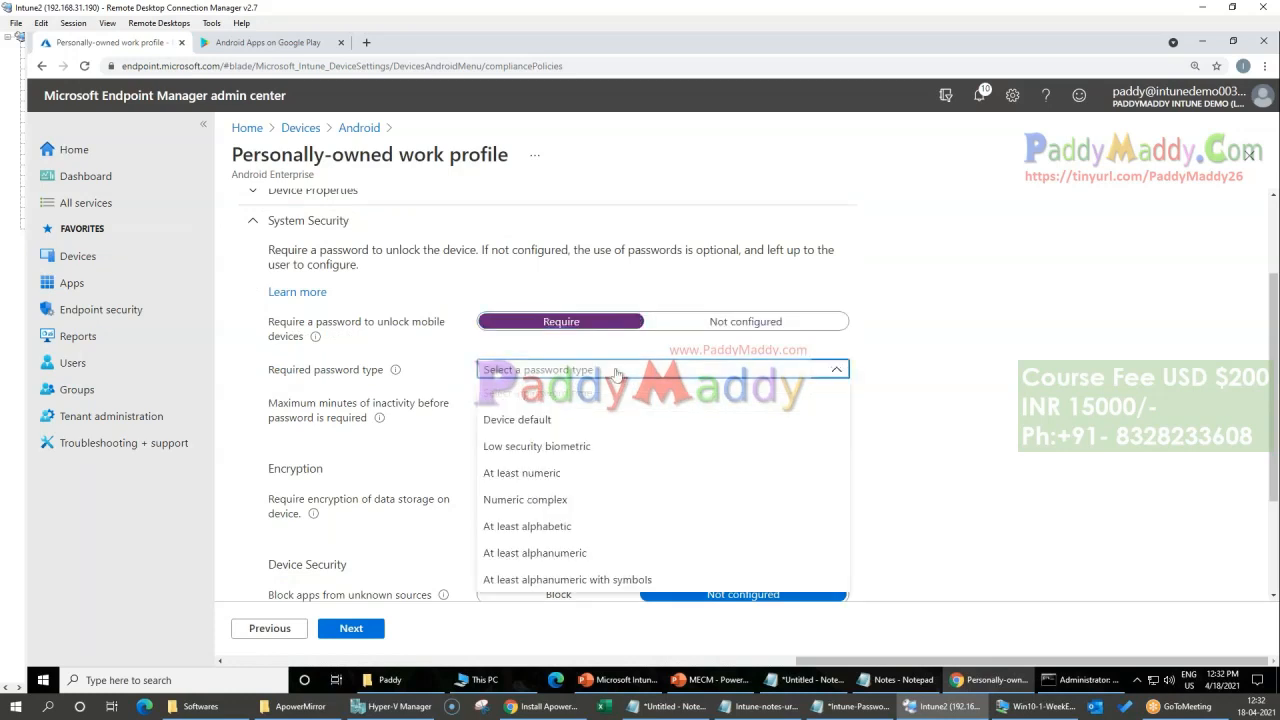
{"action": "left_click", "coordinate": [581, 484]}
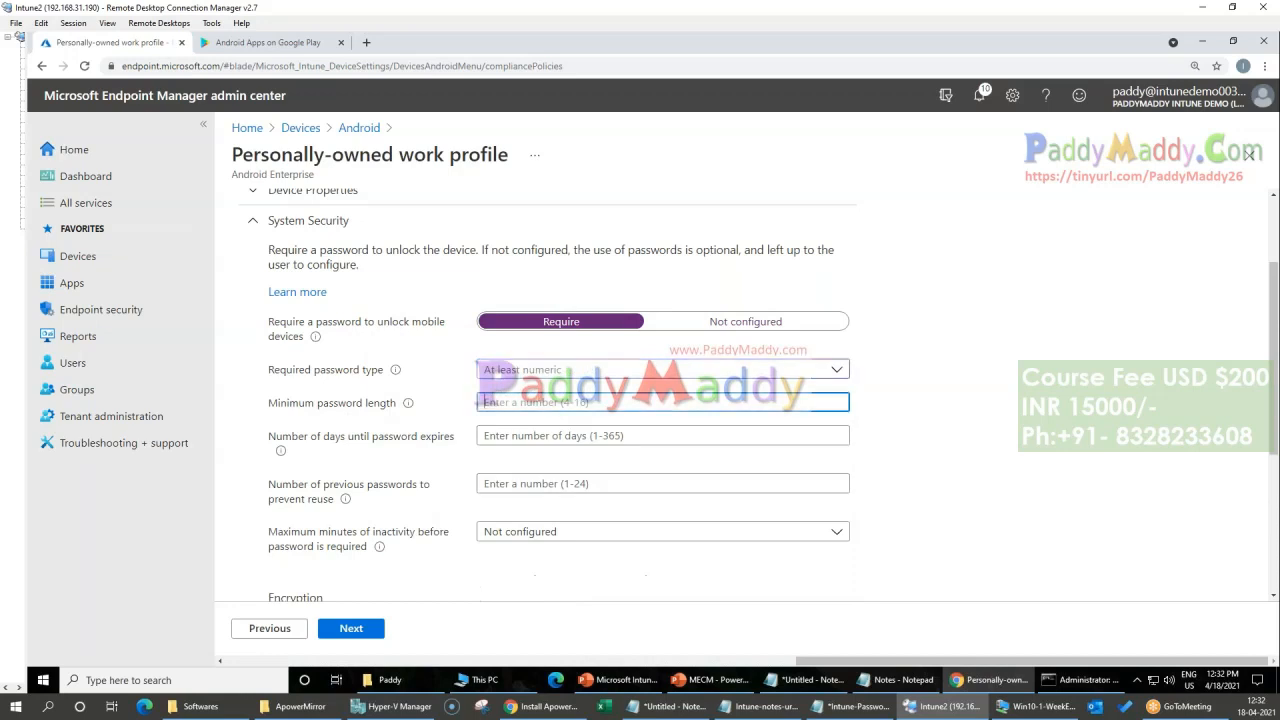
Step: Set the minimum password length to 6 and the number of days until the password expires to 360
{"action": "type", "text": "4"}
{"action": "key", "text": "Tab"}
{"action": "key", "text": "shift+Tab"}
{"action": "key", "text": "BackSpace"}
{"action": "type", "text": "6"}
{"action": "key", "text": "Tab"}
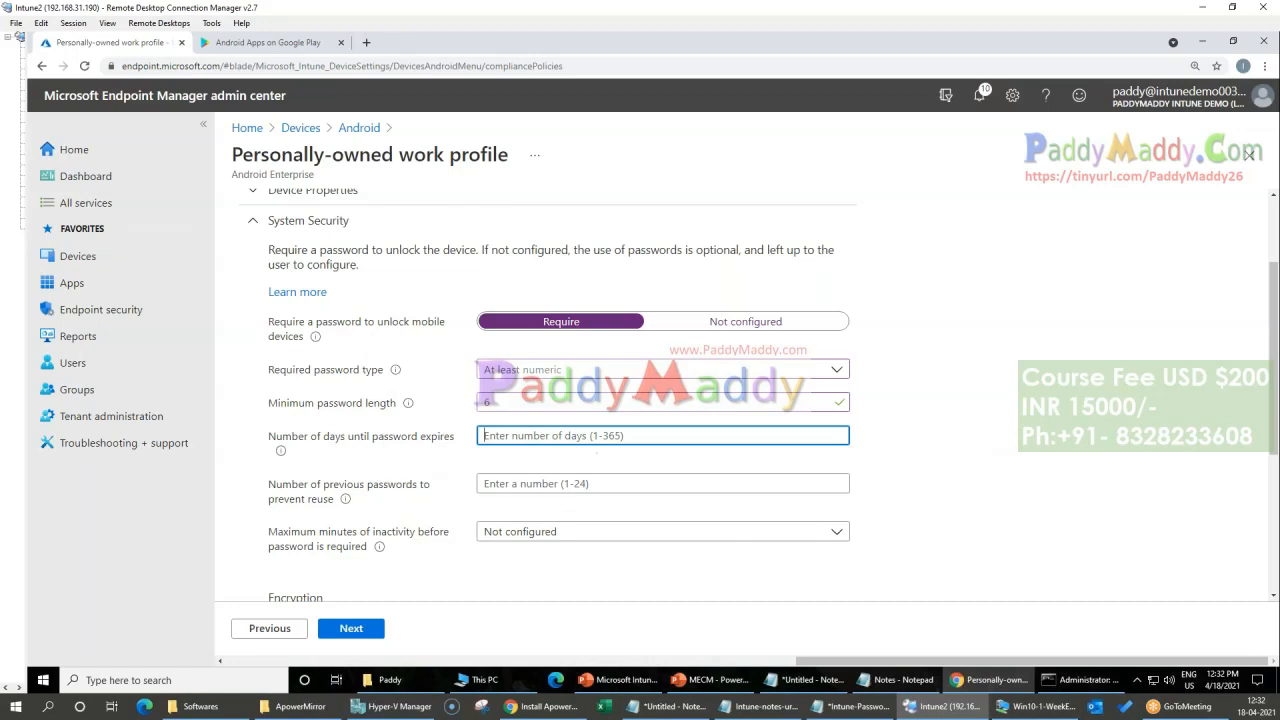
{"action": "type", "text": "360"}
Step: Review the remaining encryption and device security settings, leave them unconfigured, and proceed to the actions for noncompliance
{"action": "scroll", "coordinate": [392, 475], "scroll_direction": "down", "scroll_amount": 1}
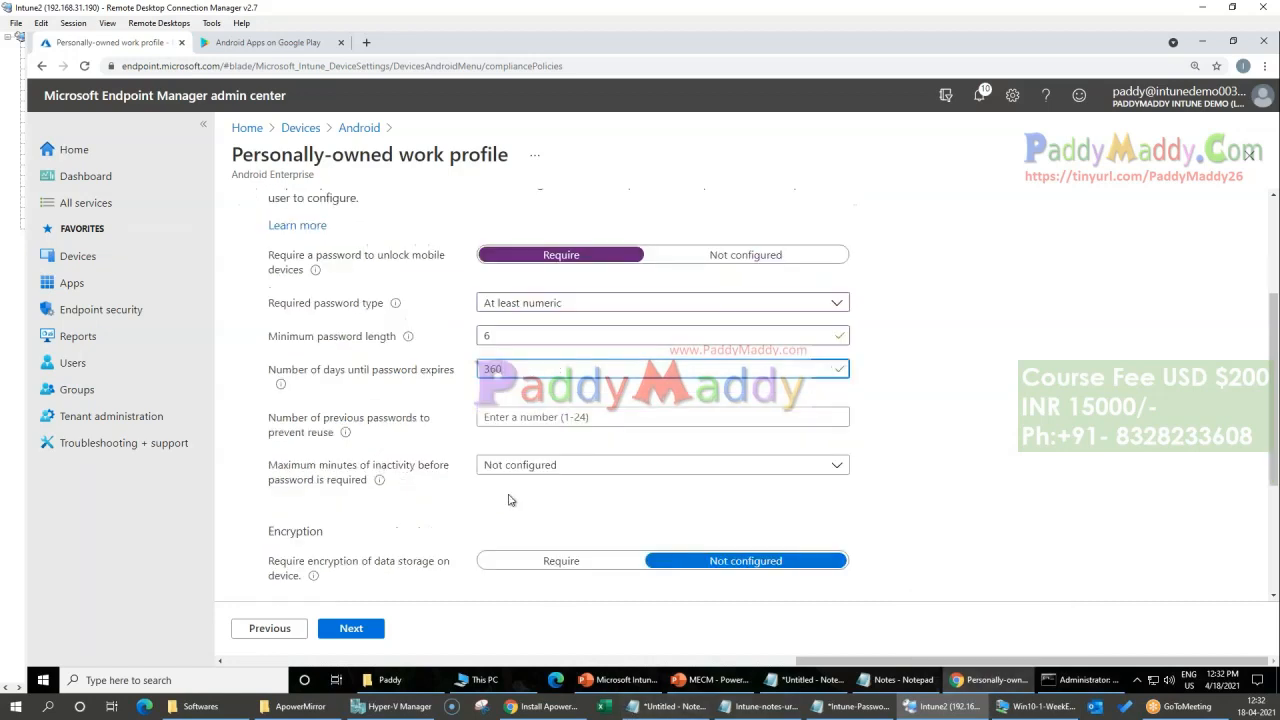
{"action": "scroll", "coordinate": [493, 490], "scroll_direction": "down", "scroll_amount": 2}
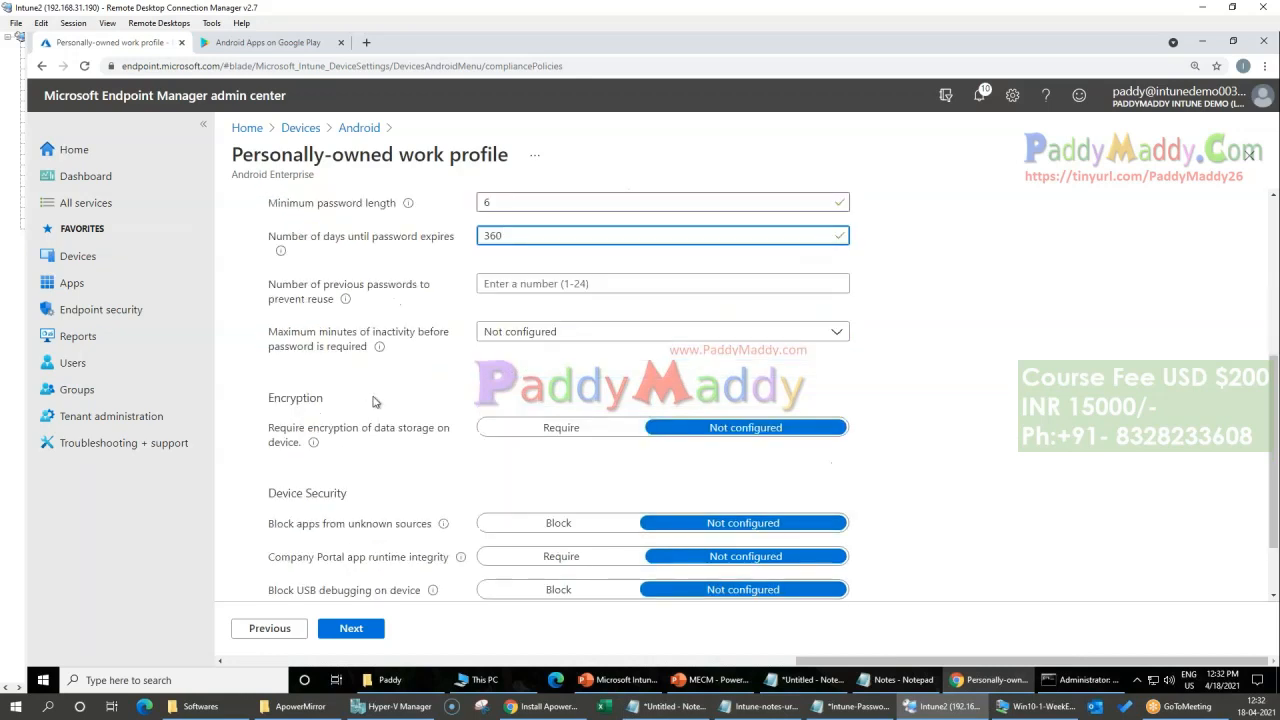
{"action": "scroll", "coordinate": [403, 467], "scroll_direction": "down", "scroll_amount": 2}
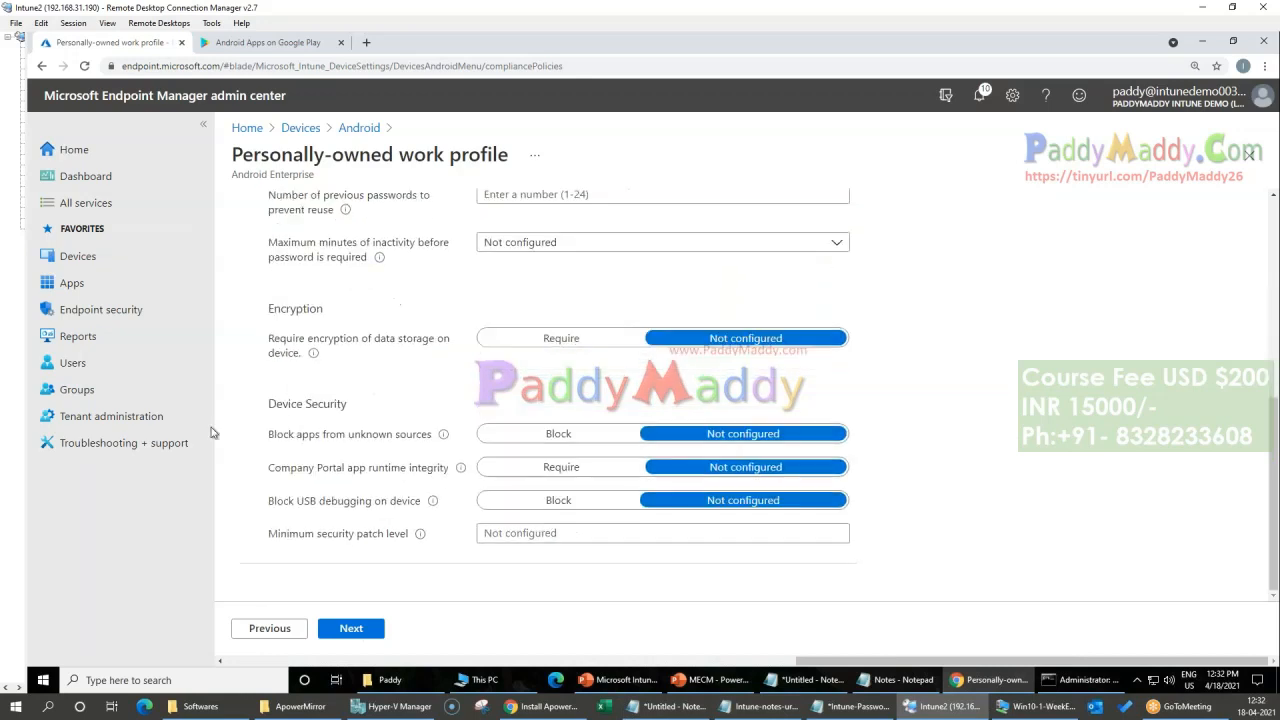
{"action": "left_click", "coordinate": [358, 632]}
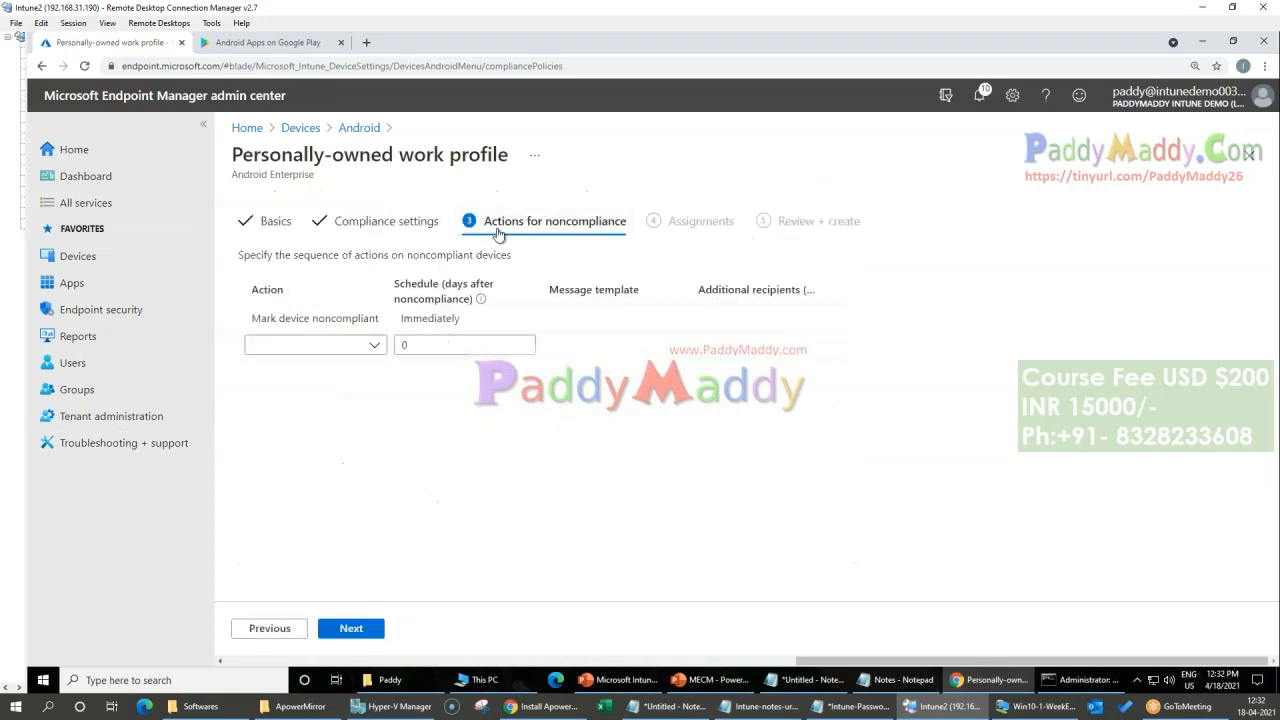
Step: Skip the actions for noncompliance, assign the BYOD Device Policies compliance policy to all users, and create it
{"action": "left_click", "coordinate": [351, 628]}
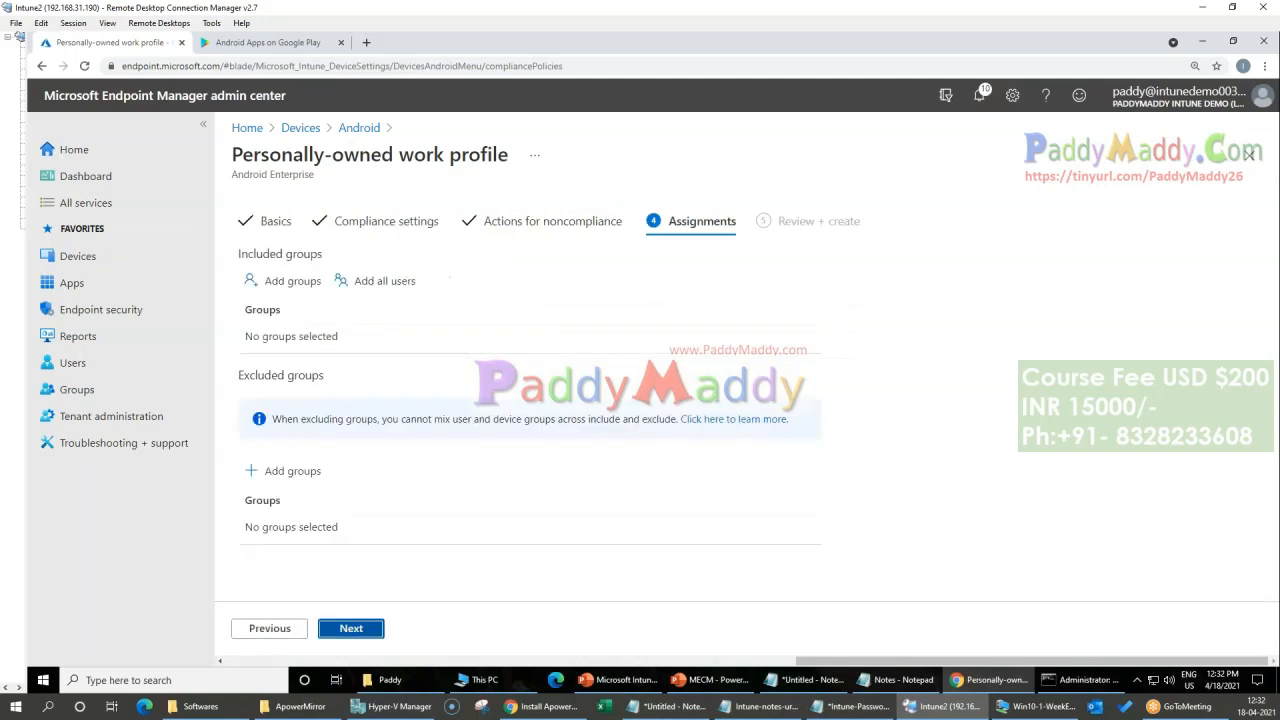
{"action": "left_click", "coordinate": [351, 628]}
{"action": "left_click", "coordinate": [269, 628]}
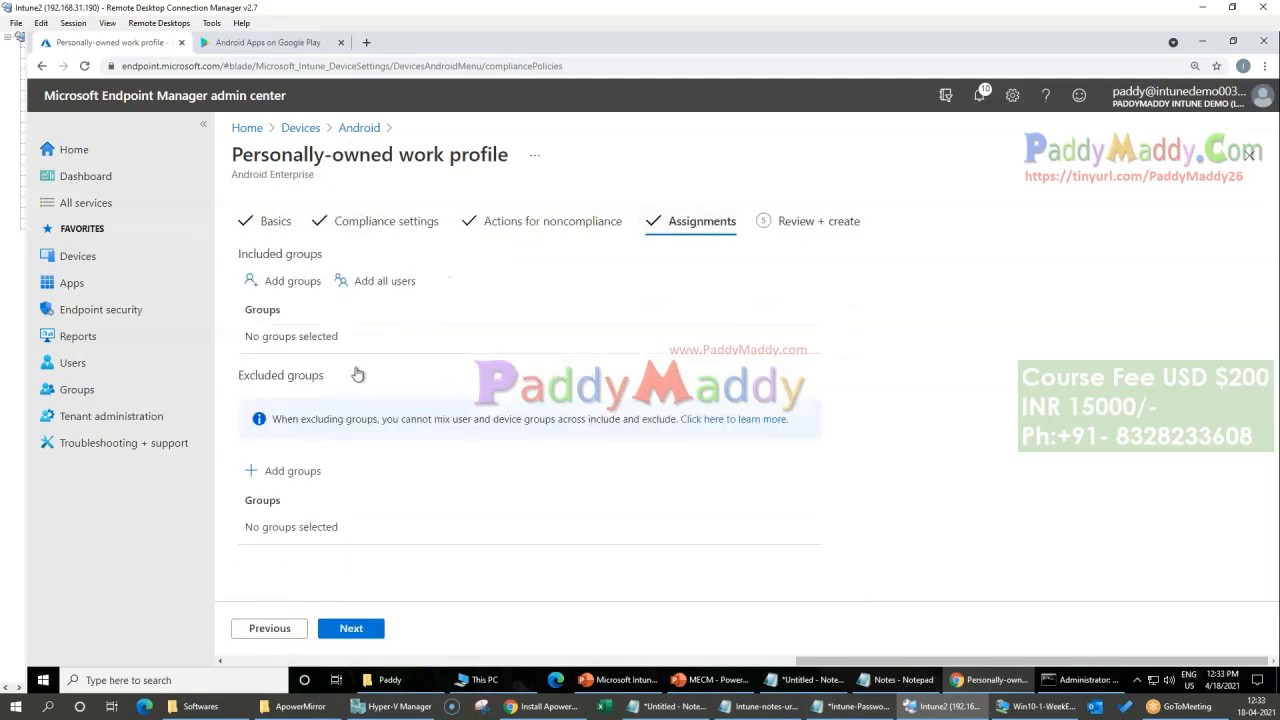
{"action": "left_click", "coordinate": [371, 285]}
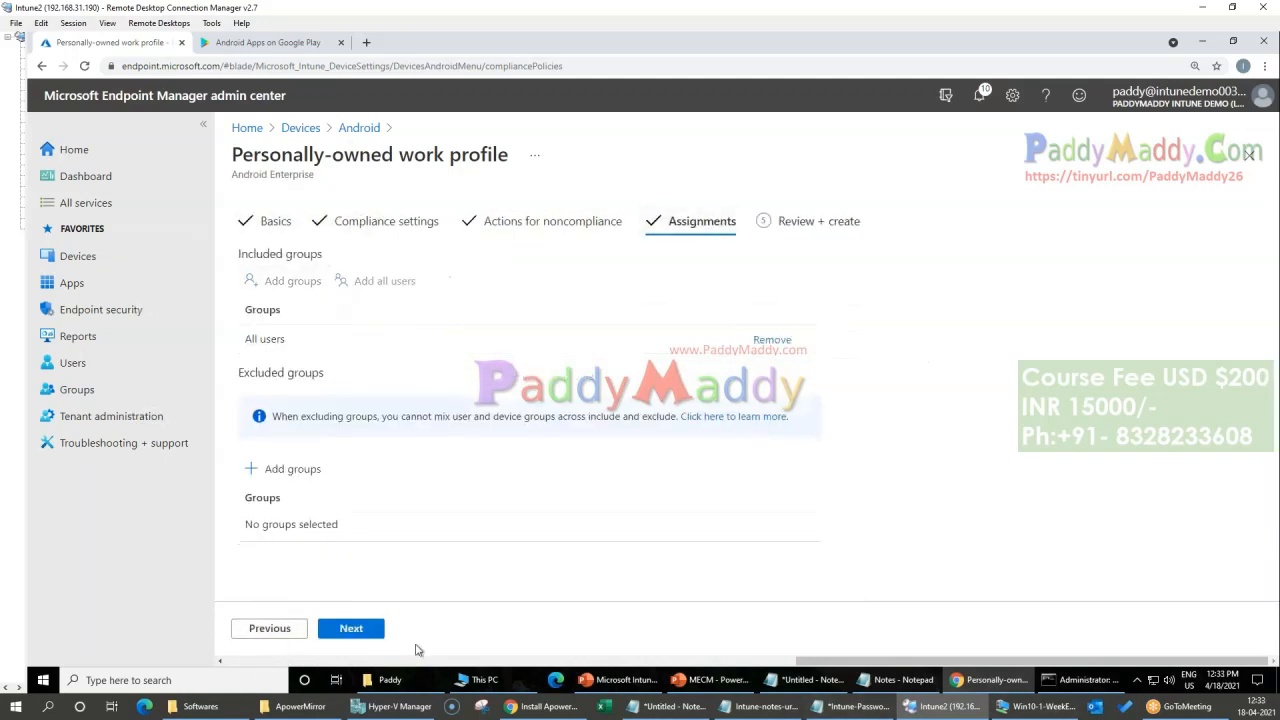
{"action": "left_click", "coordinate": [345, 628]}
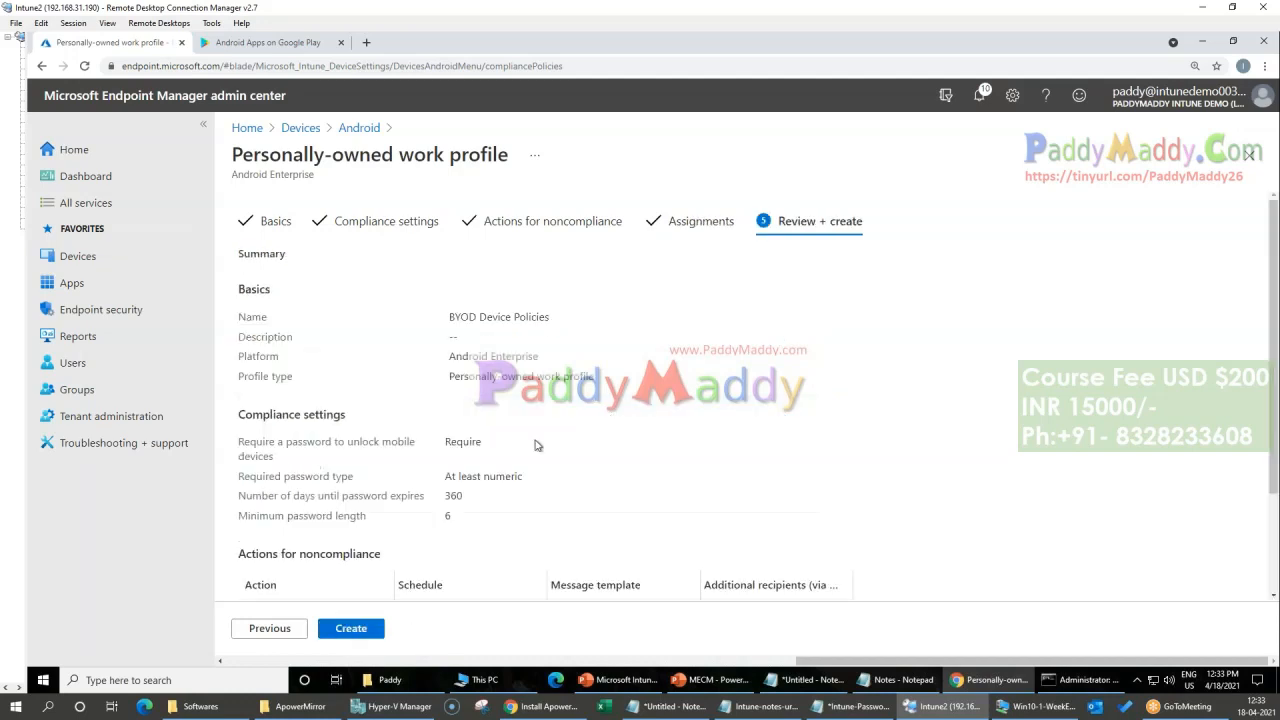
{"action": "scroll", "coordinate": [535, 445], "scroll_direction": "down", "scroll_amount": 3}
{"action": "left_click", "coordinate": [356, 632]}
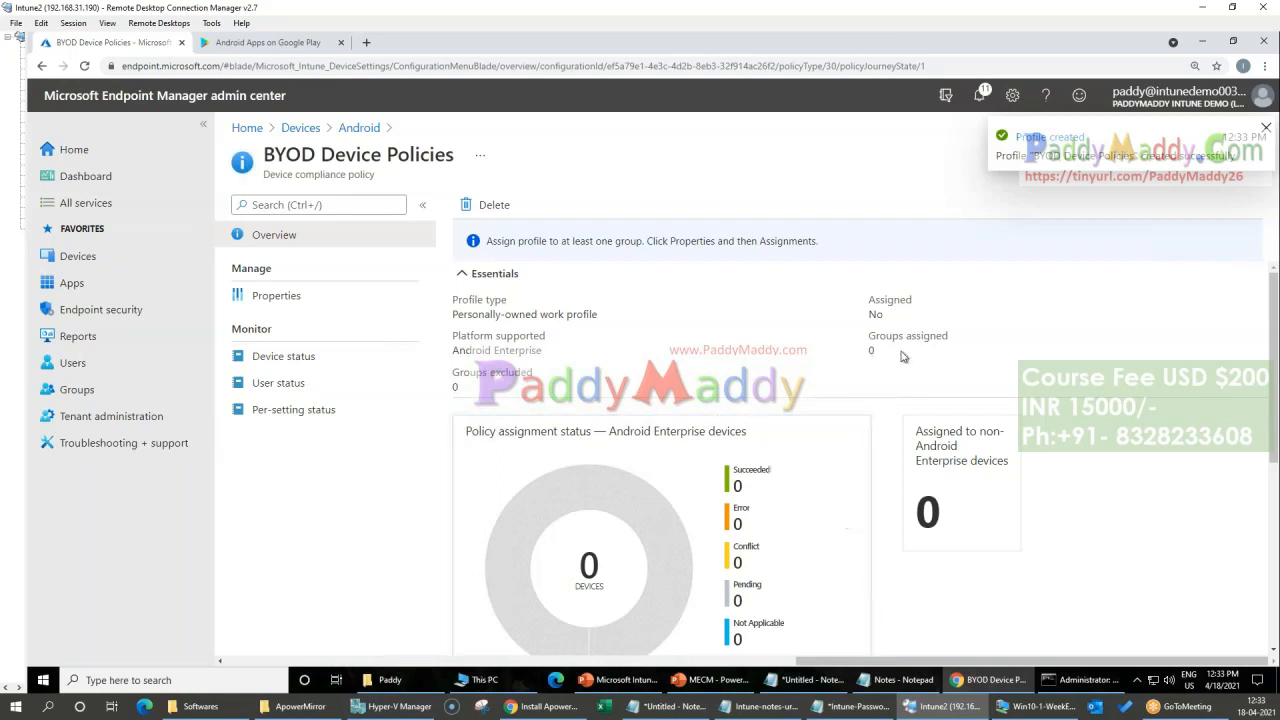
Step: Start a new Android configuration profile with Android Enterprise as the platform, and look through the available profile types
{"action": "left_click", "coordinate": [348, 131]}
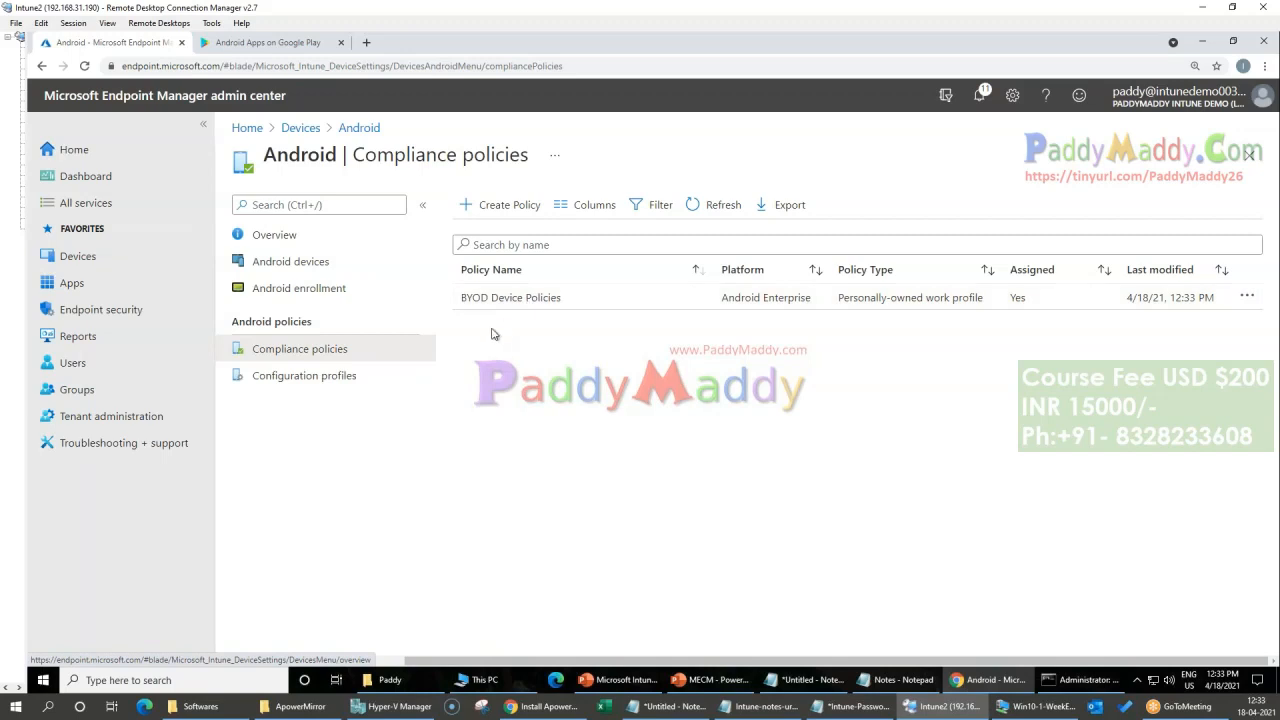
{"action": "left_click", "coordinate": [288, 378]}
{"action": "left_click", "coordinate": [482, 205]}
{"action": "left_click", "coordinate": [938, 211]}
{"action": "left_click", "coordinate": [862, 261]}
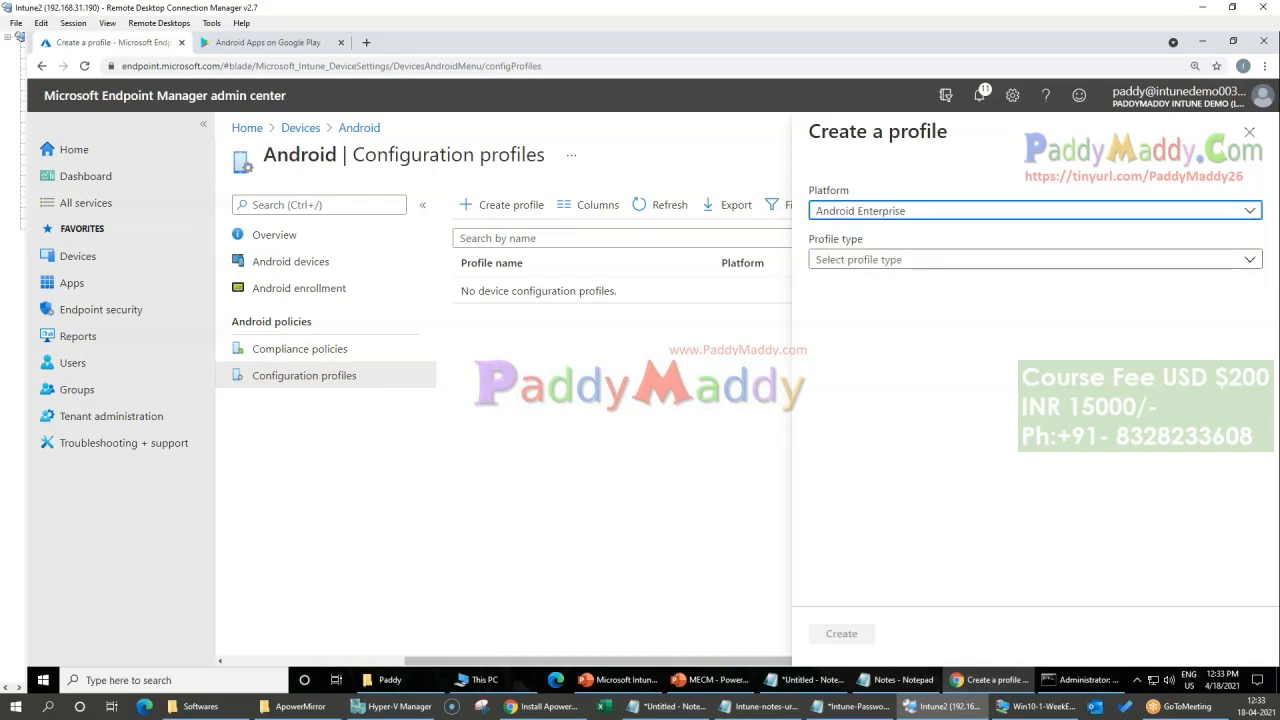
{"action": "left_click", "coordinate": [874, 262]}
{"action": "scroll", "coordinate": [906, 583], "scroll_direction": "down", "scroll_amount": 3}
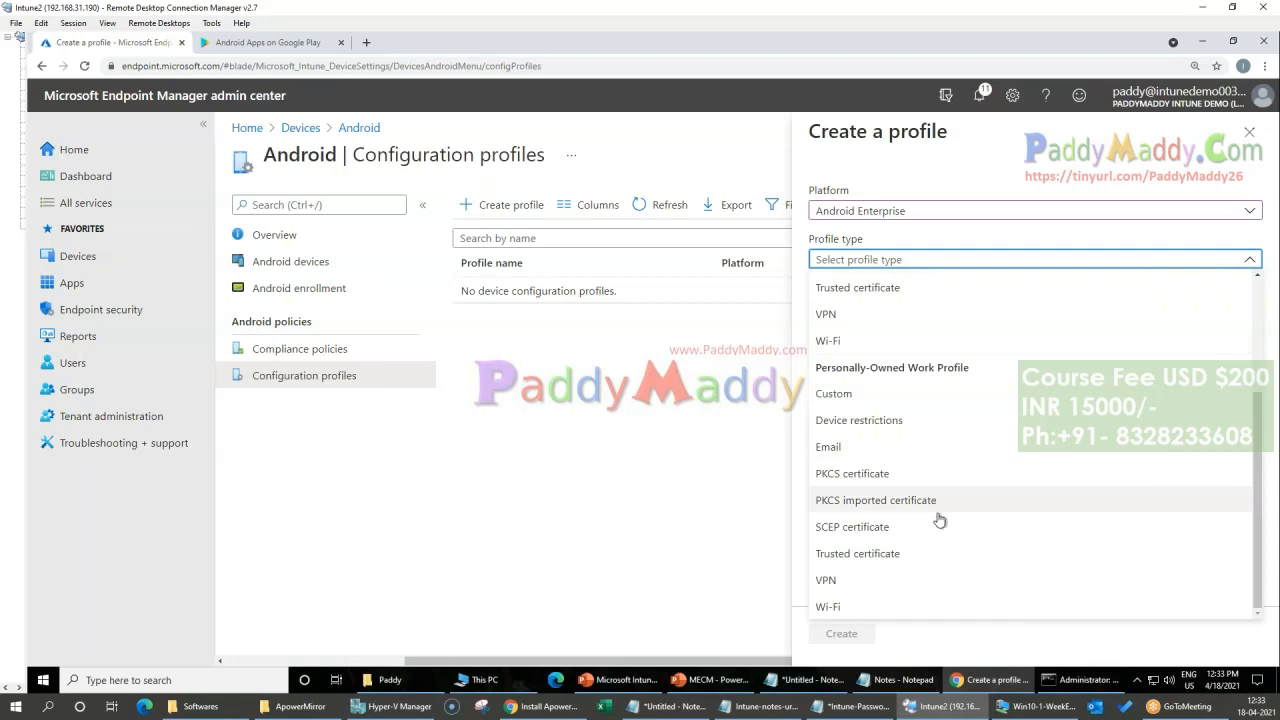
{"action": "scroll", "coordinate": [932, 565], "scroll_direction": "up", "scroll_amount": 3}
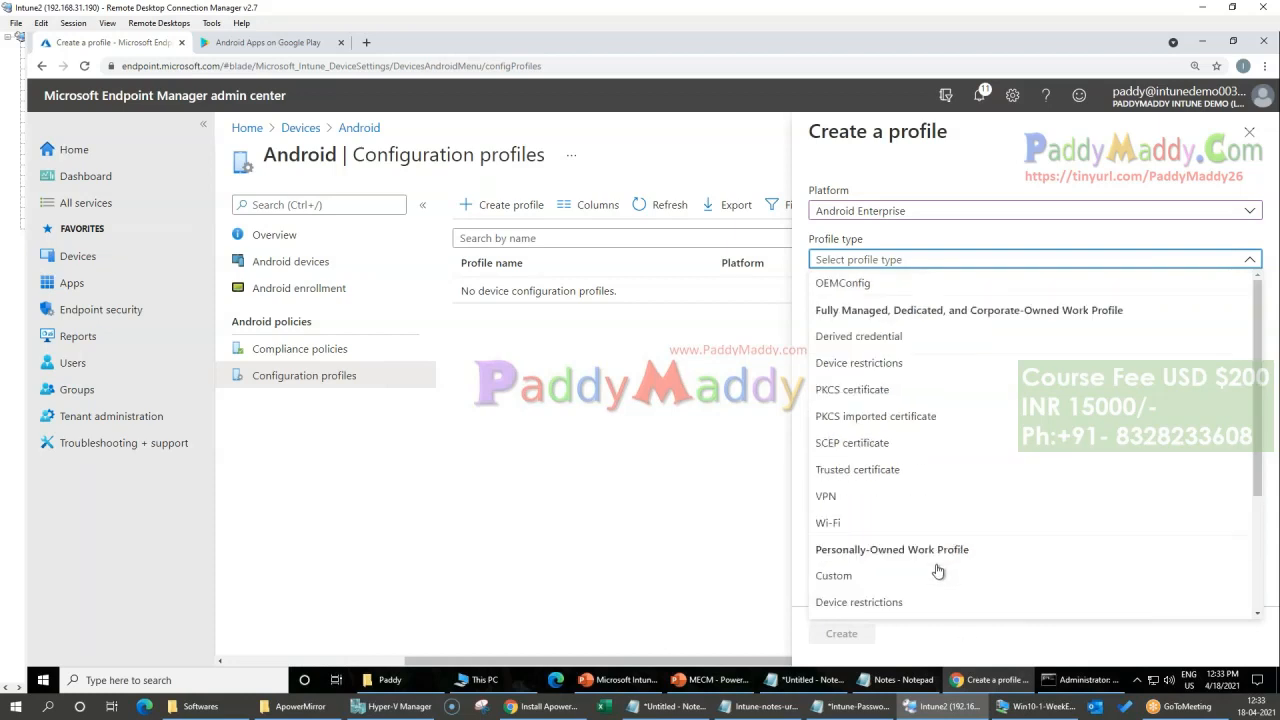
Step: Mark the Fully Managed and Personally-Owned Work Profile groups with freehand screen annotations, and clear the markings
{"action": "left_click", "coordinate": [789, 13]}
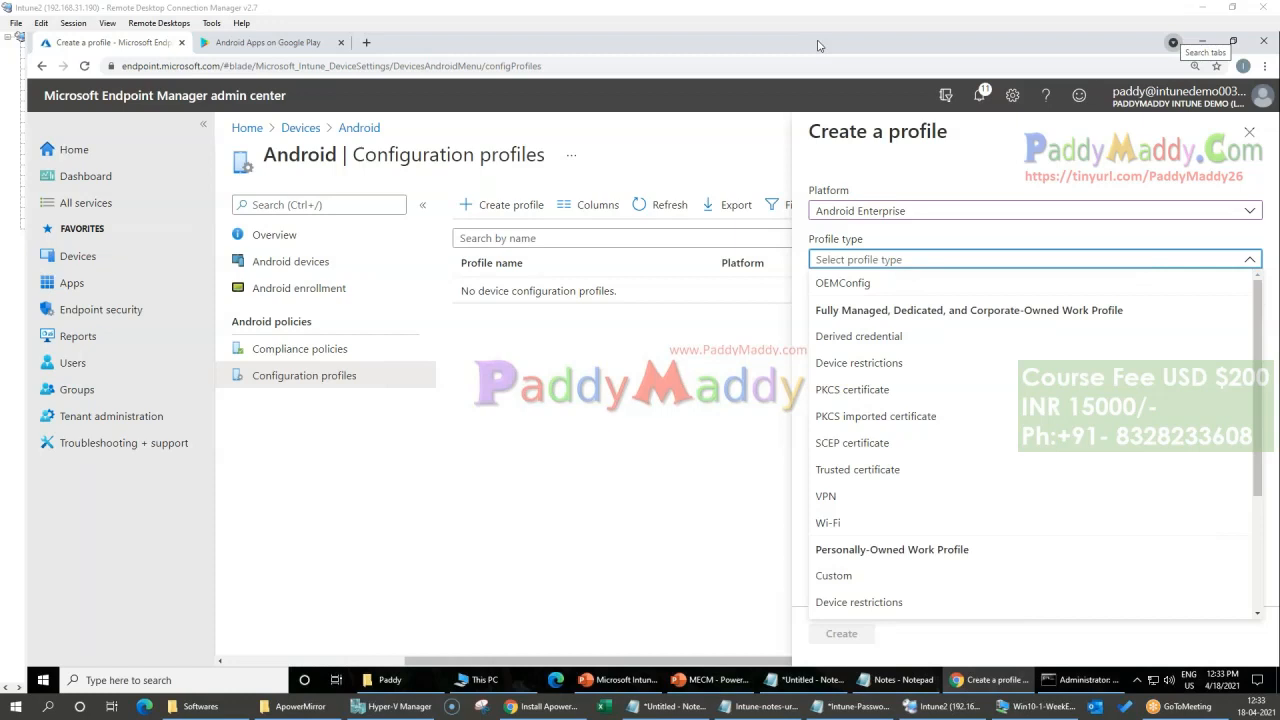
{"action": "mouse_move", "coordinate": [998, 540]}
{"action": "left_mouse_down"}
{"action": "mouse_move", "coordinate": [978, 522]}
{"action": "mouse_move", "coordinate": [816, 530]}
{"action": "mouse_move", "coordinate": [828, 562]}
{"action": "mouse_move", "coordinate": [980, 557]}
{"action": "mouse_move", "coordinate": [998, 538]}
{"action": "left_mouse_up"}
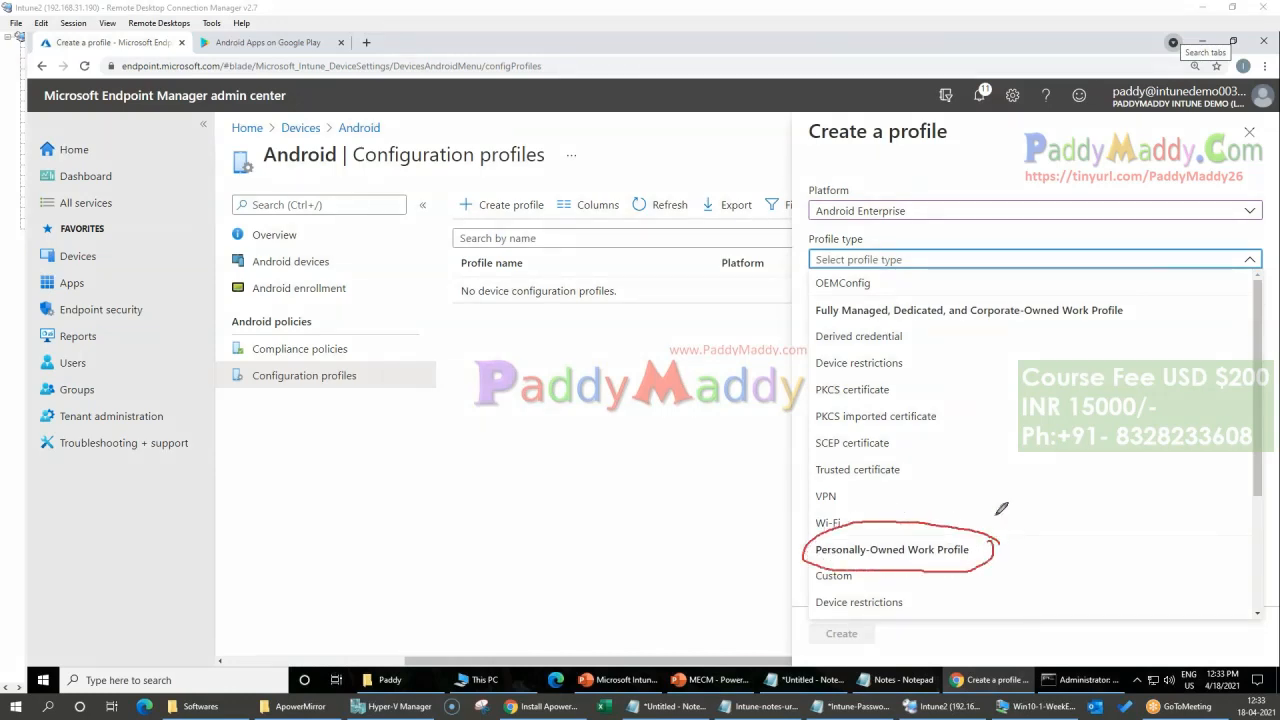
{"action": "mouse_move", "coordinate": [1162, 302]}
{"action": "left_mouse_down"}
{"action": "mouse_move", "coordinate": [940, 282]}
{"action": "mouse_move", "coordinate": [814, 312]}
{"action": "mouse_move", "coordinate": [1006, 316]}
{"action": "mouse_move", "coordinate": [1160, 300]}
{"action": "left_mouse_up"}
{"action": "left_click_drag", "start_coordinate": [822, 561], "coordinate": [940, 562]}
{"action": "mouse_move", "coordinate": [1060, 545]}
{"action": "left_mouse_down"}
{"action": "mouse_move", "coordinate": [1071, 604]}
{"action": "mouse_move", "coordinate": [1082, 596]}
{"action": "left_mouse_up"}
{"action": "left_click_drag", "start_coordinate": [990, 596], "coordinate": [940, 576]}
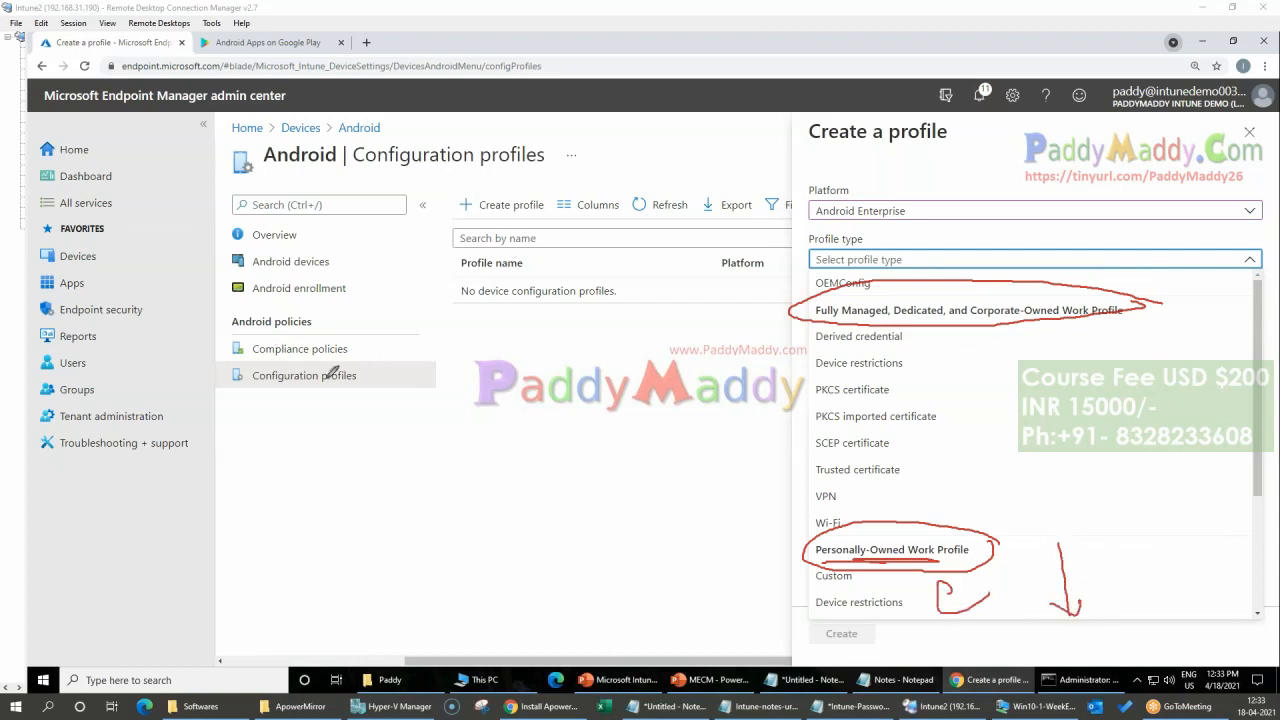
{"action": "mouse_move", "coordinate": [450, 416]}
{"action": "left_mouse_down"}
{"action": "mouse_move", "coordinate": [492, 488]}
{"action": "mouse_move", "coordinate": [501, 445]}
{"action": "mouse_move", "coordinate": [583, 402]}
{"action": "mouse_move", "coordinate": [630, 427]}
{"action": "left_mouse_up"}
{"action": "mouse_move", "coordinate": [330, 428]}
{"action": "left_mouse_down"}
{"action": "mouse_move", "coordinate": [362, 468]}
{"action": "mouse_move", "coordinate": [278, 366]}
{"action": "left_mouse_up"}
{"action": "mouse_move", "coordinate": [398, 592]}
{"action": "left_mouse_down"}
{"action": "mouse_move", "coordinate": [457, 624]}
{"action": "mouse_move", "coordinate": [415, 556]}
{"action": "mouse_move", "coordinate": [440, 660]}
{"action": "left_mouse_up"}
{"action": "mouse_move", "coordinate": [818, 290]}
{"action": "left_mouse_down"}
{"action": "mouse_move", "coordinate": [828, 532]}
{"action": "mouse_move", "coordinate": [1183, 445]}
{"action": "mouse_move", "coordinate": [903, 293]}
{"action": "mouse_move", "coordinate": [797, 302]}
{"action": "left_mouse_up"}
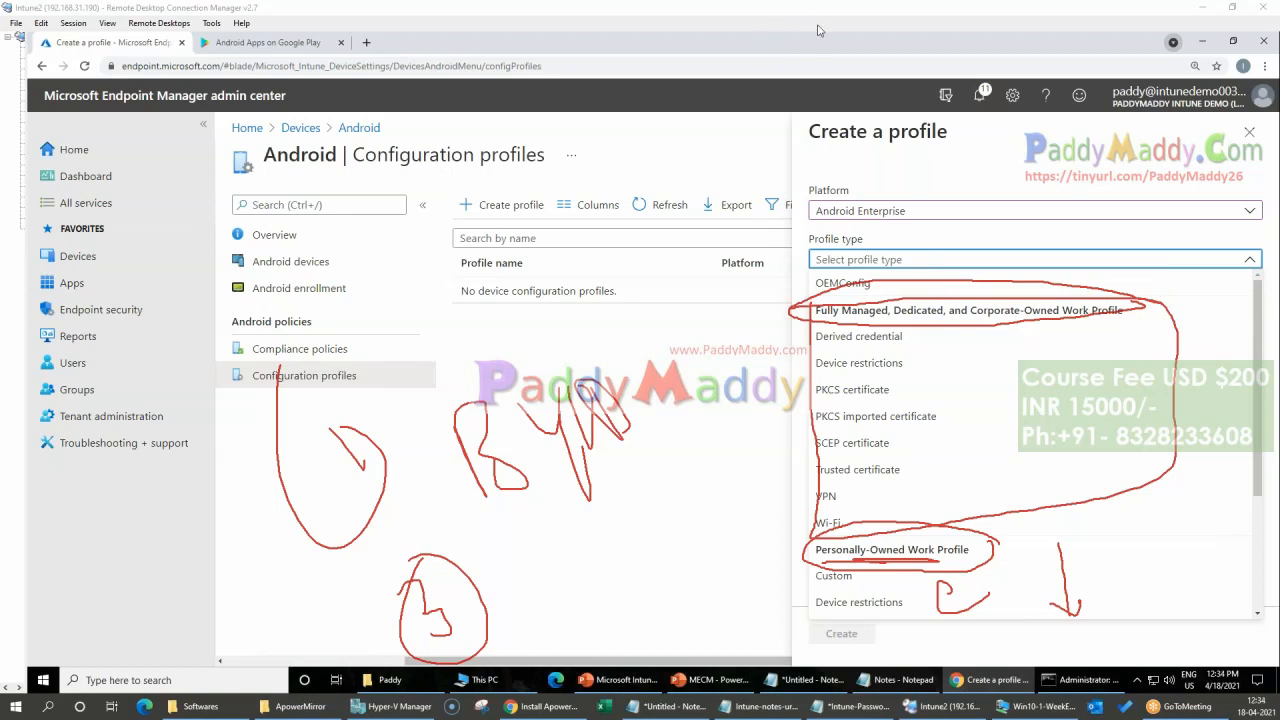
{"action": "key", "text": "Escape"}
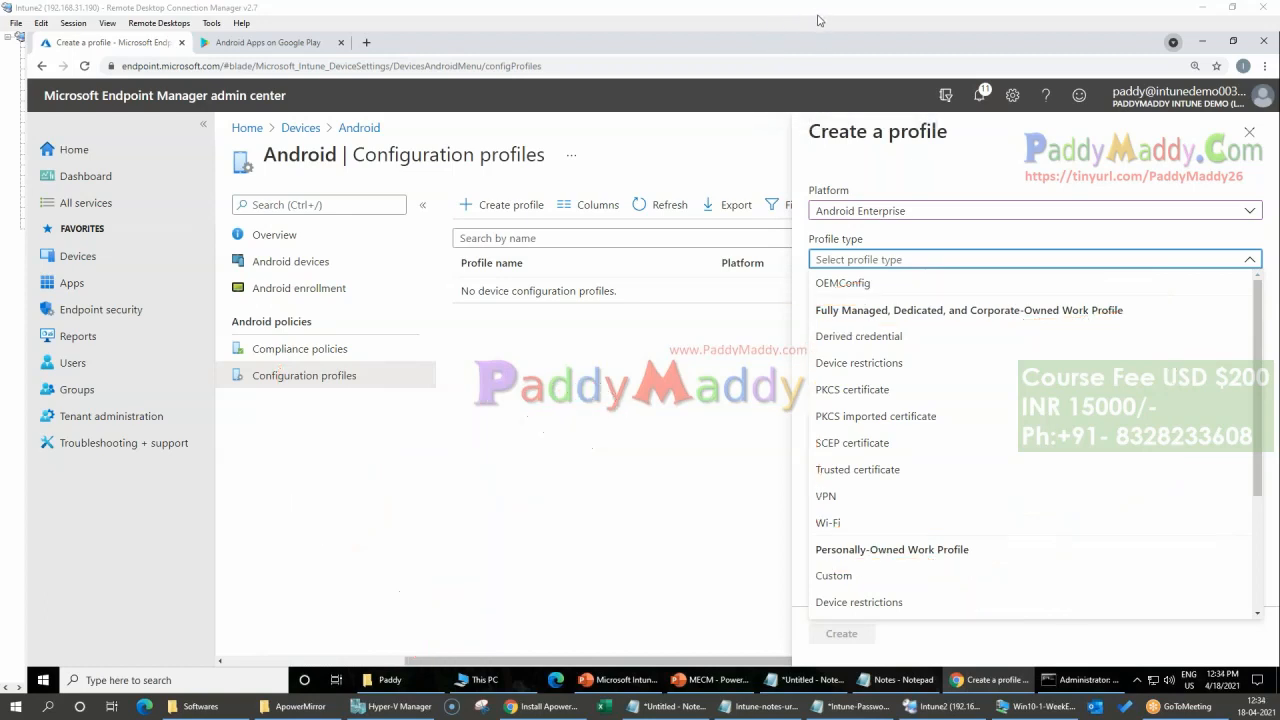
Step: Create a Device restrictions profile under Personally-Owned Work Profile, name it BYOD - Device Restriction, and continue to its configuration settings
{"action": "scroll", "coordinate": [1043, 455], "scroll_direction": "down", "scroll_amount": 3}
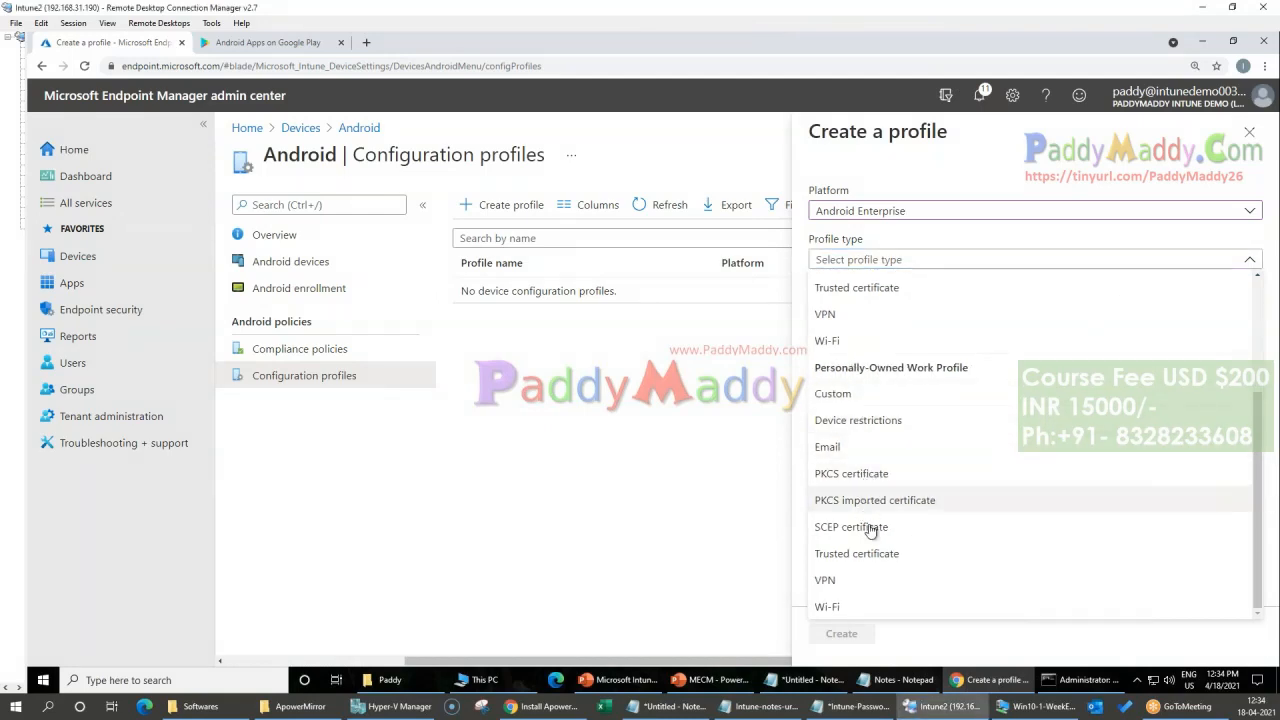
{"action": "left_click", "coordinate": [886, 423]}
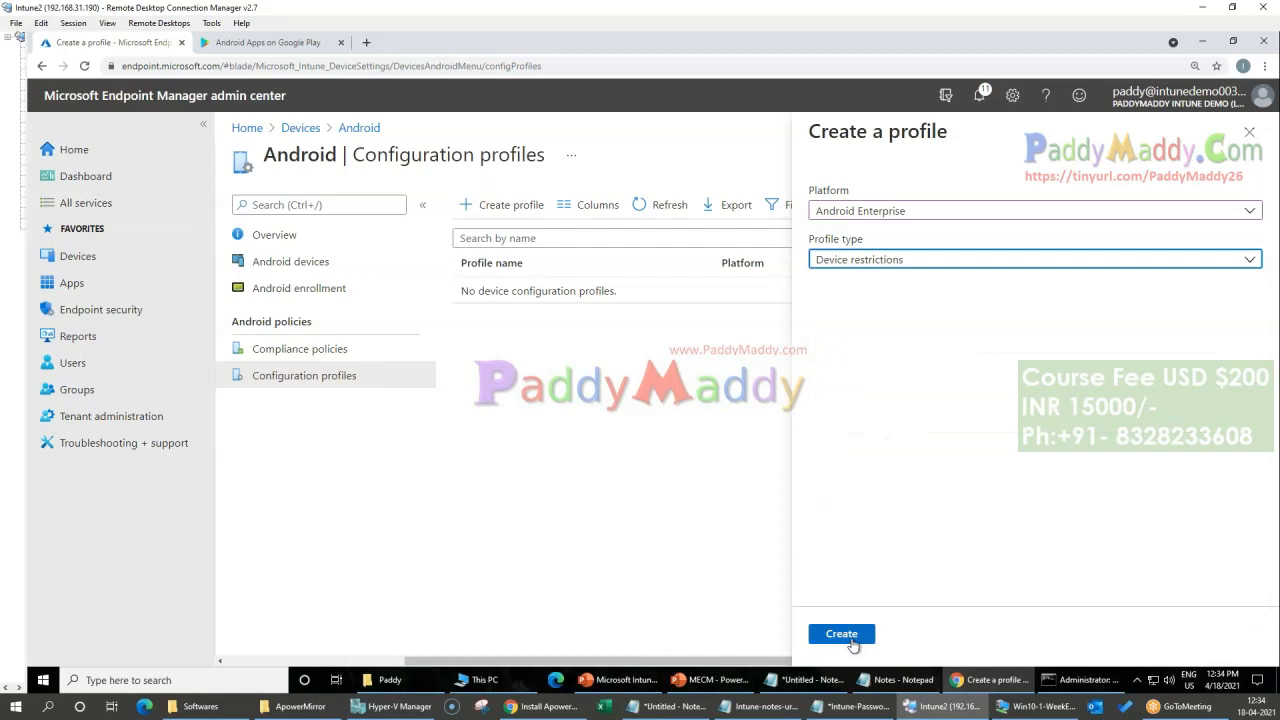
{"action": "left_click", "coordinate": [842, 636]}
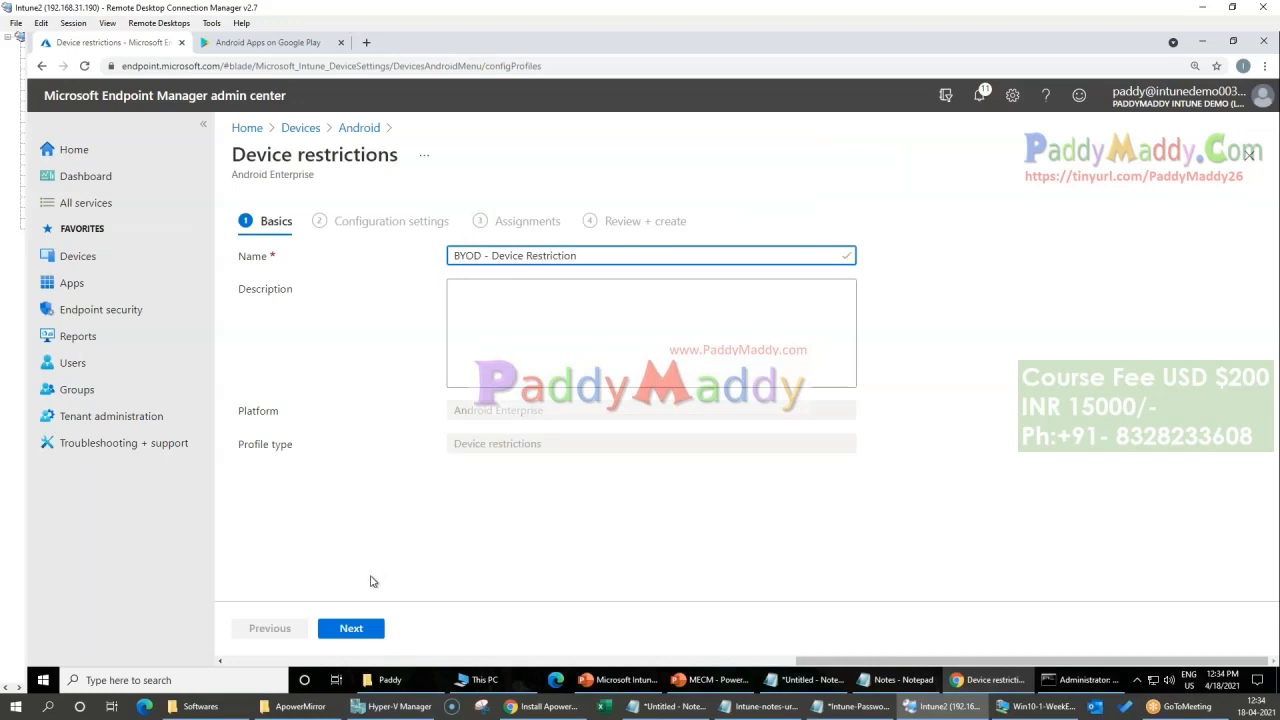
{"action": "left_click", "coordinate": [351, 627]}
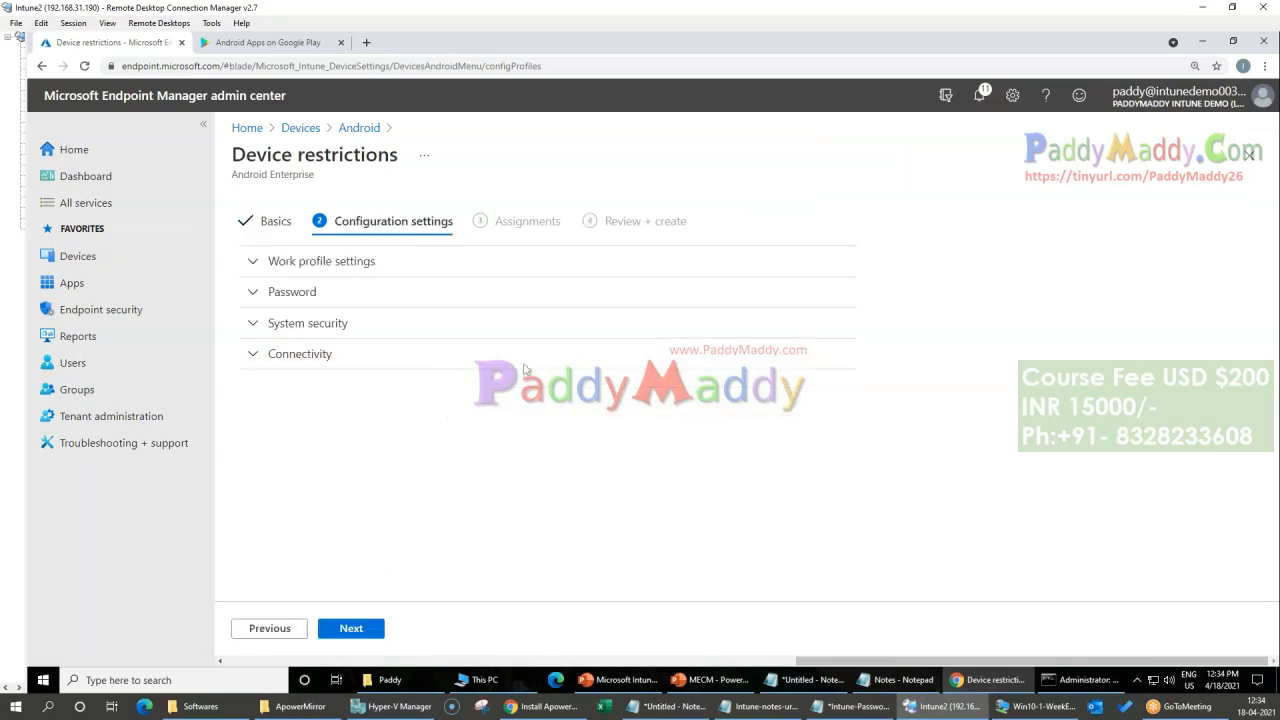
Step: In the profile's Password settings, set the minimum password length to 6
{"action": "left_click", "coordinate": [293, 292]}
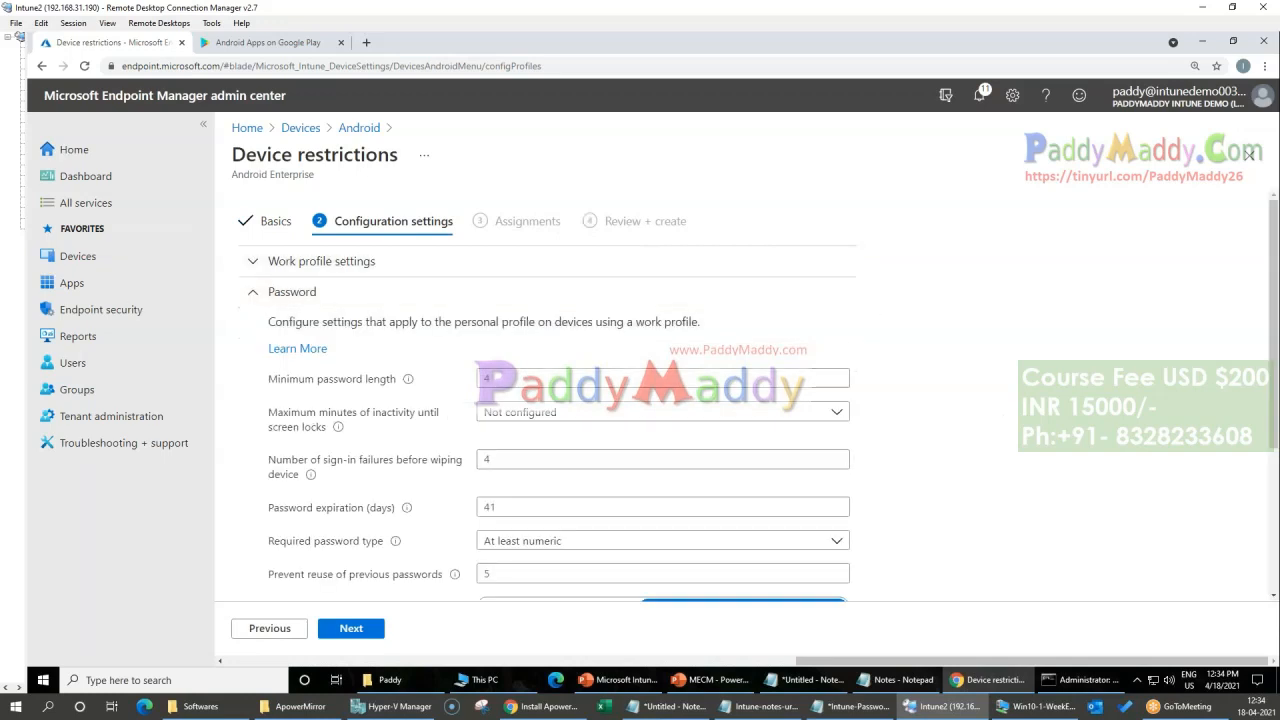
{"action": "left_click", "coordinate": [499, 382]}
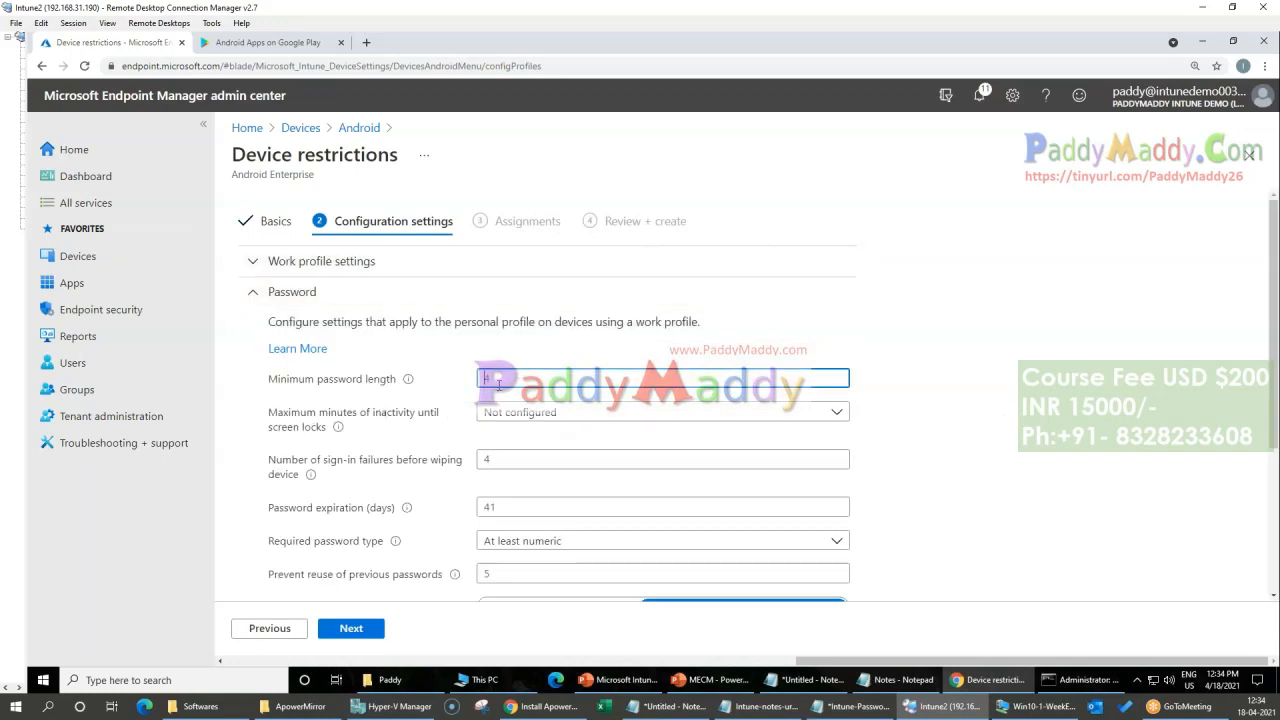
{"action": "left_click", "coordinate": [704, 666]}
{"action": "left_click", "coordinate": [348, 666]}
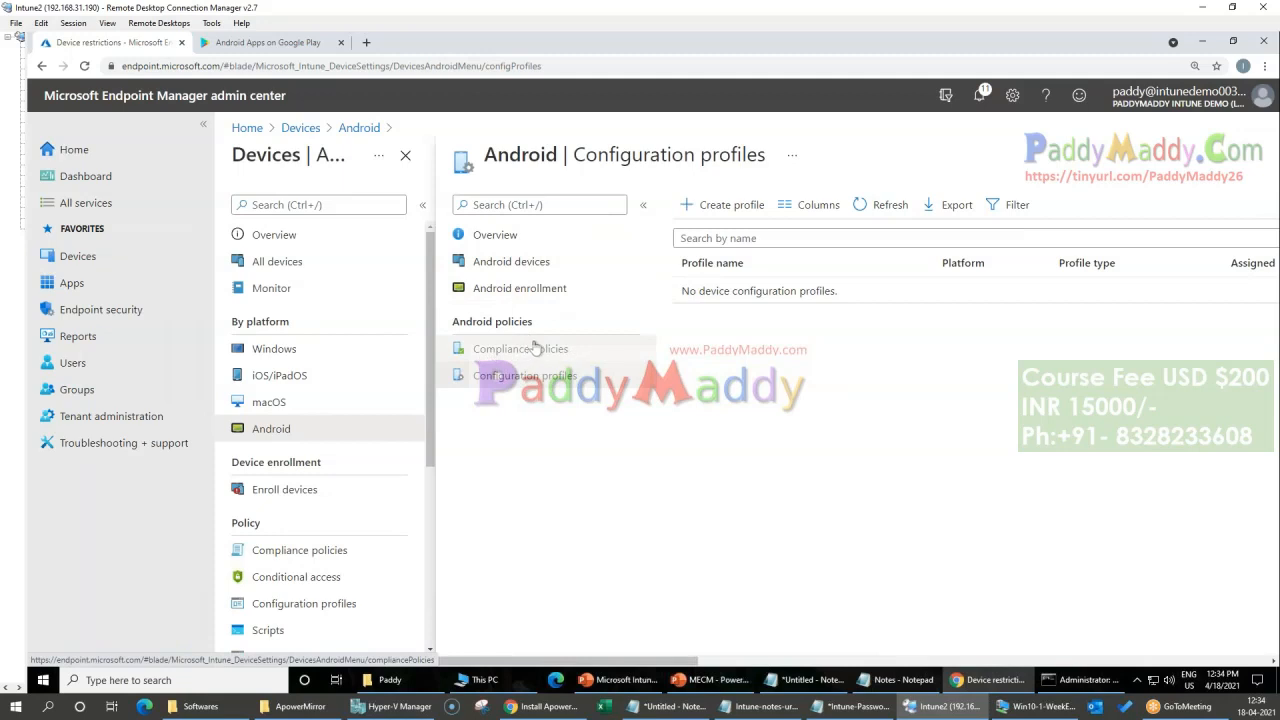
{"action": "left_click_drag", "start_coordinate": [610, 666], "coordinate": [1044, 666]}
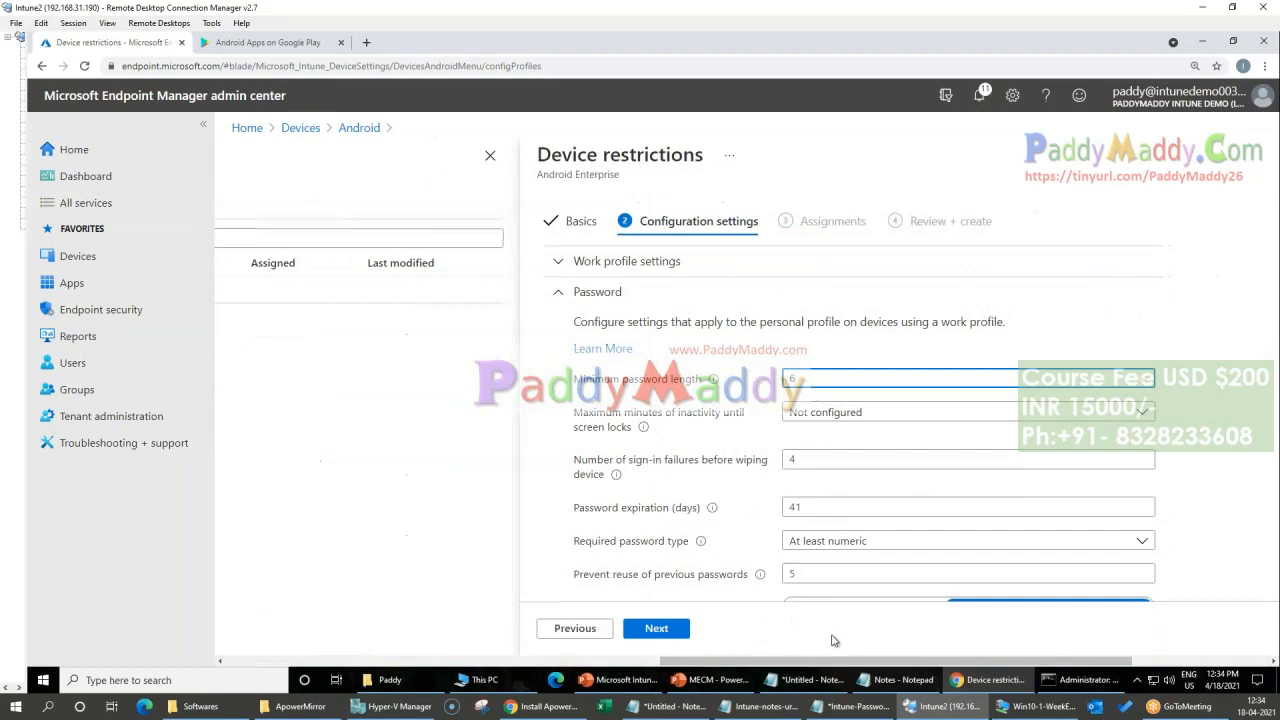
{"action": "left_click_drag", "start_coordinate": [889, 661], "coordinate": [964, 661]}
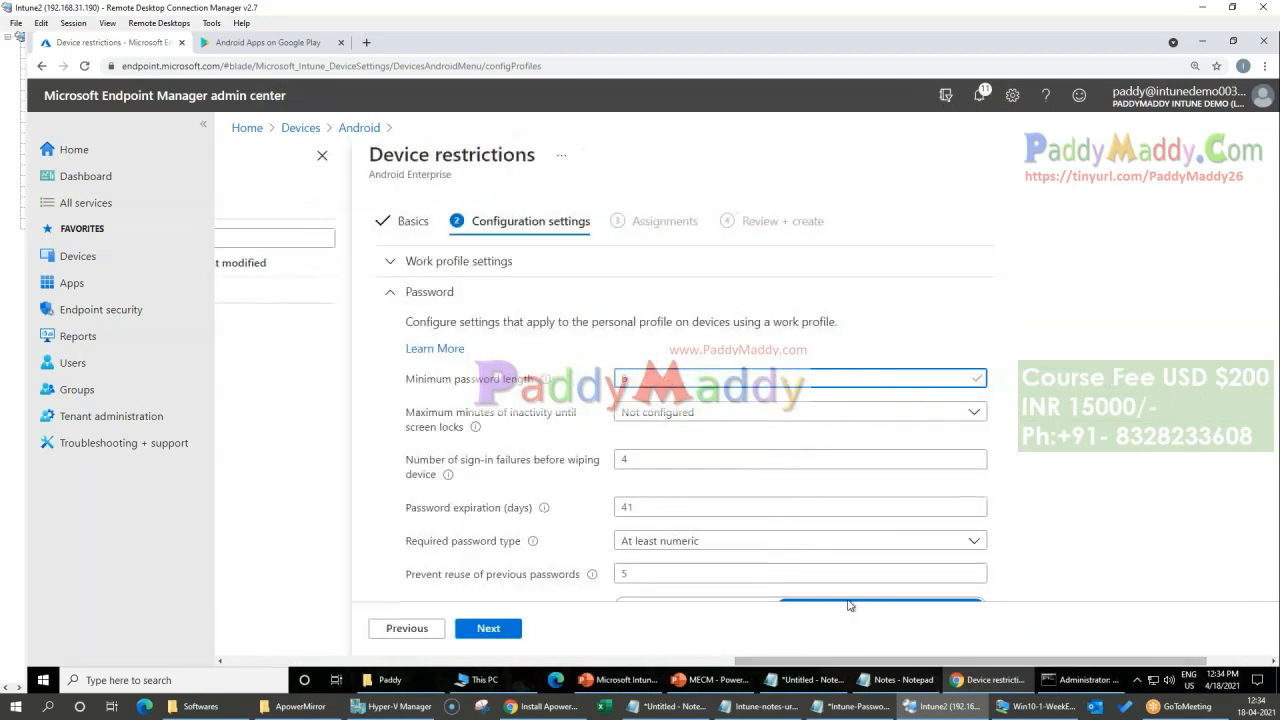
Step: Review the screen-lock inactivity options and the remaining password settings, including password reuse and the unlock methods
{"action": "left_click", "coordinate": [645, 411]}
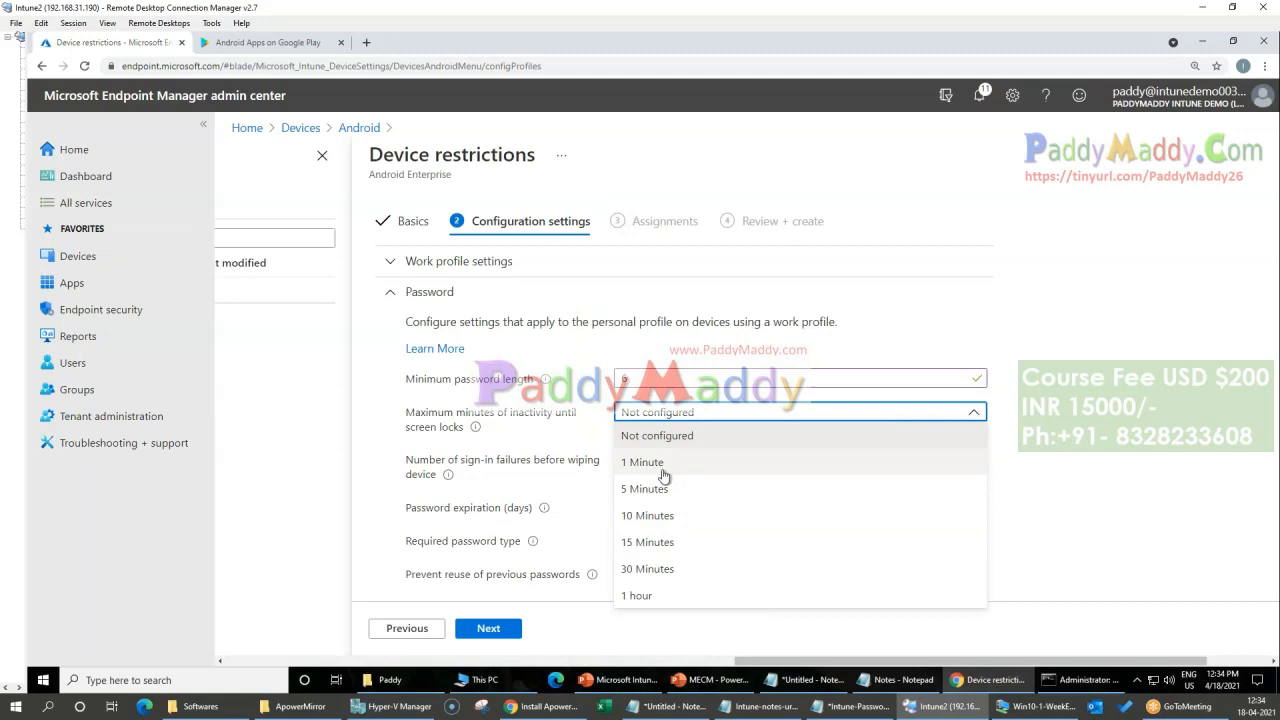
{"action": "left_click", "coordinate": [1082, 455]}
{"action": "scroll", "coordinate": [1096, 453], "scroll_direction": "down", "scroll_amount": 1}
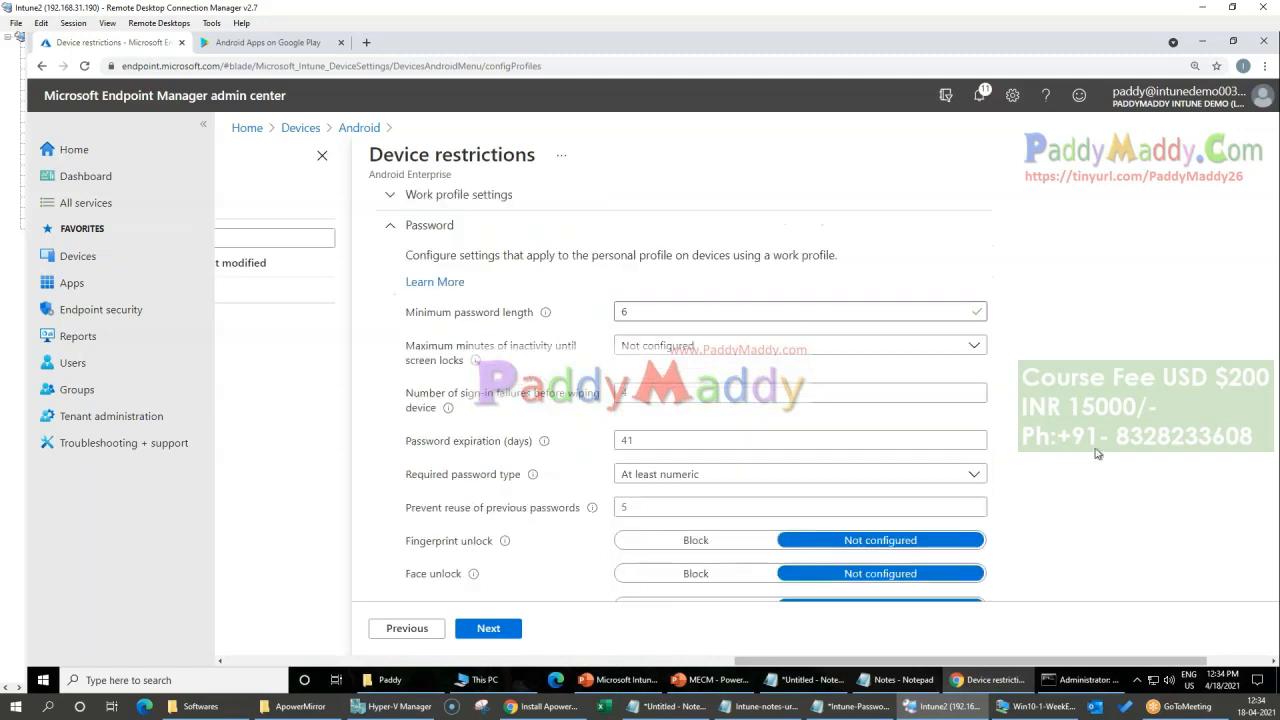
{"action": "scroll", "coordinate": [1095, 457], "scroll_direction": "down", "scroll_amount": 1}
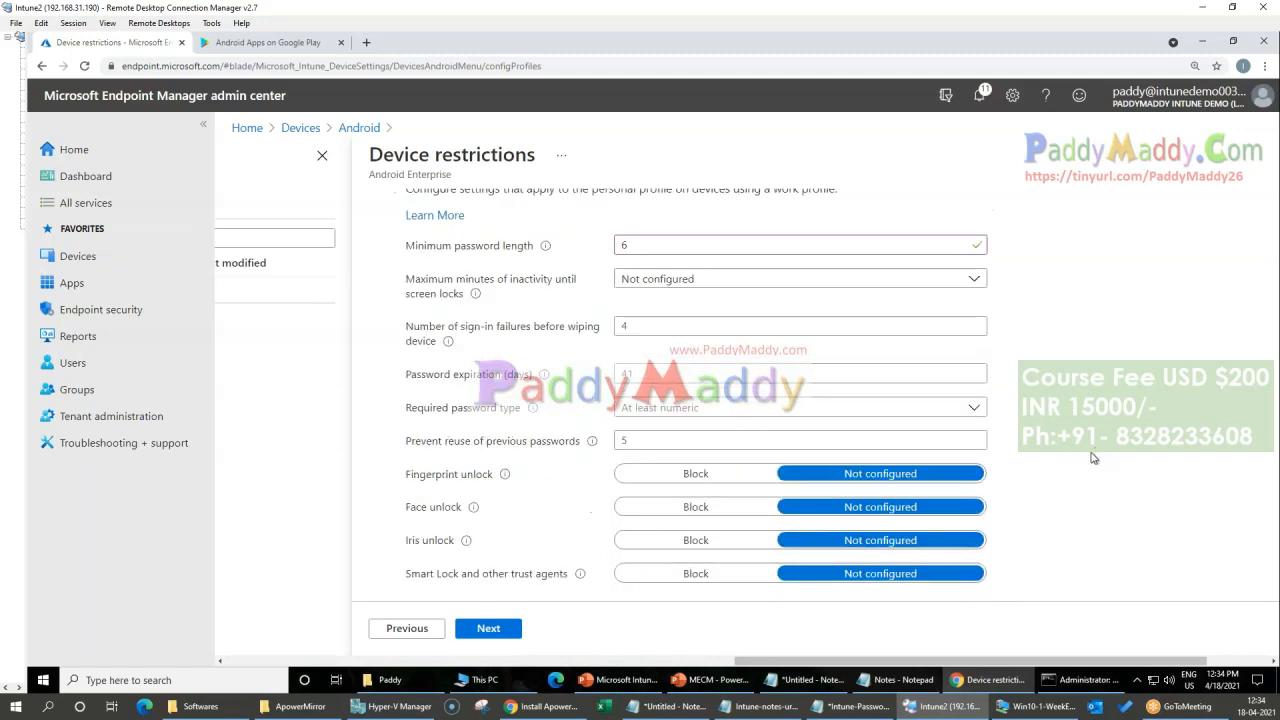
{"action": "left_click", "coordinate": [648, 439]}
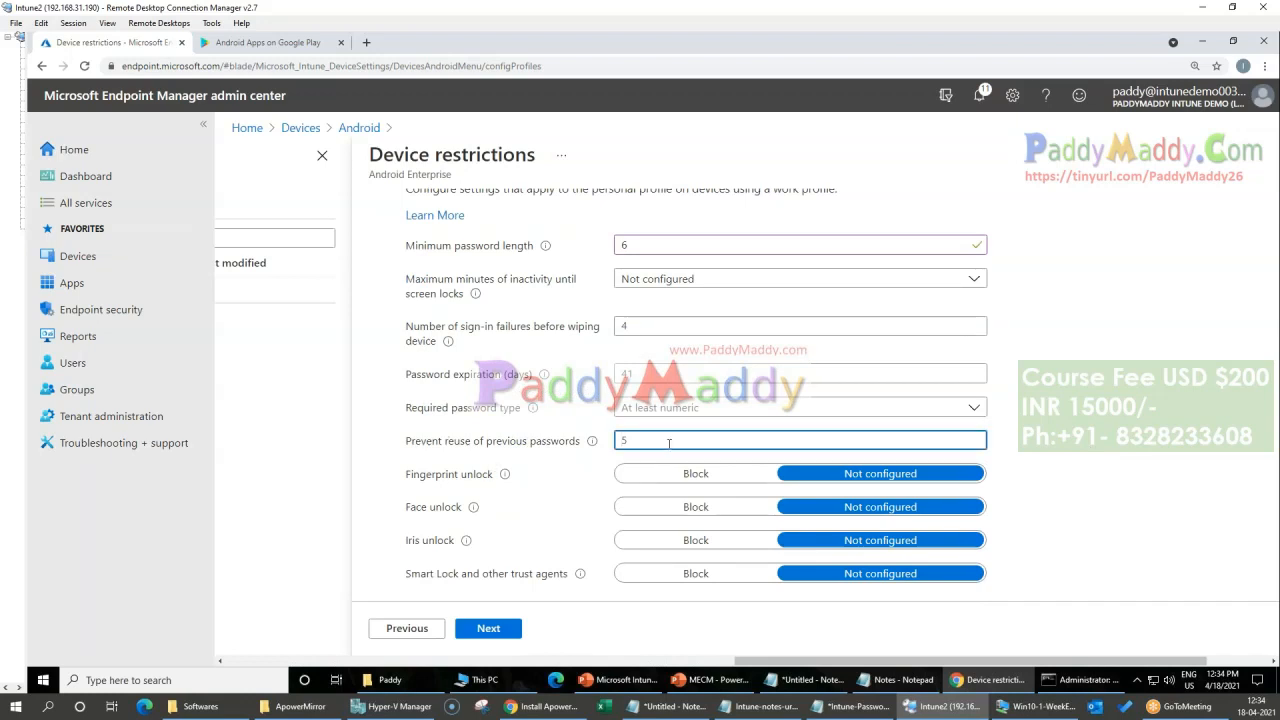
{"action": "scroll", "coordinate": [527, 476], "scroll_direction": "down", "scroll_amount": 2}
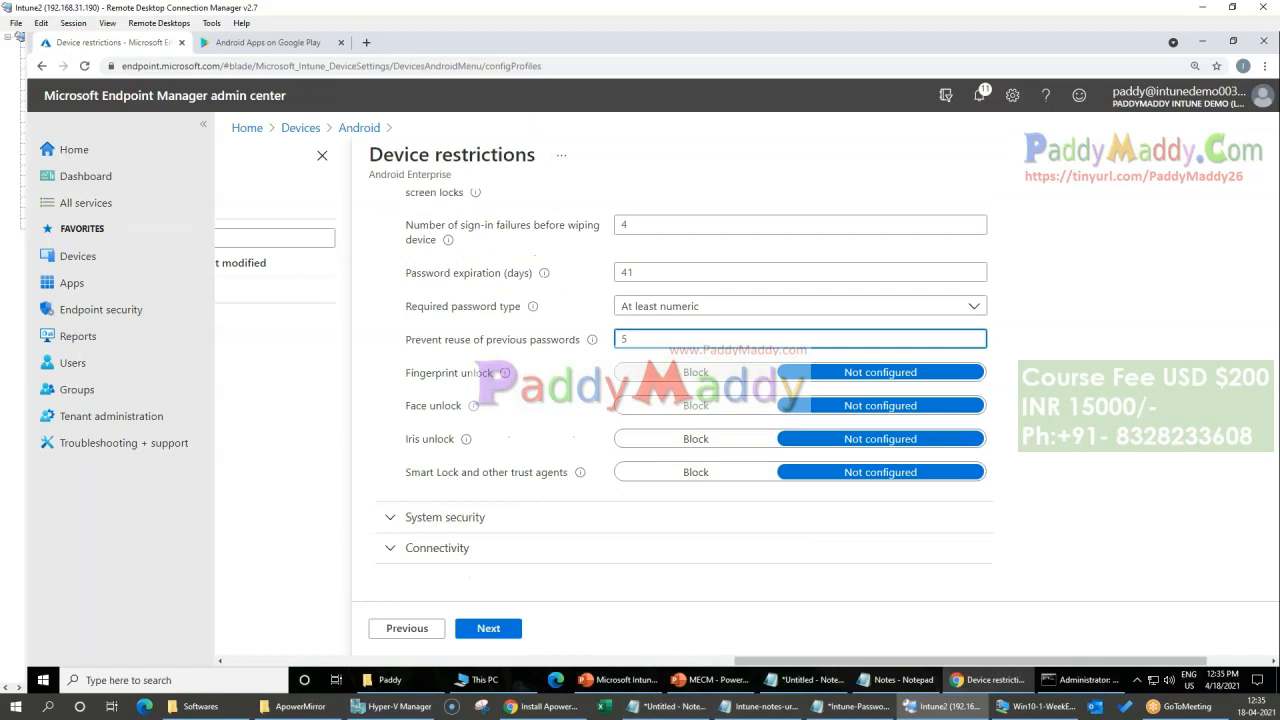
Step: Try blocking fingerprint, face and iris unlock, and return all three to Not configured
{"action": "left_click", "coordinate": [690, 372]}
{"action": "left_click", "coordinate": [705, 408]}
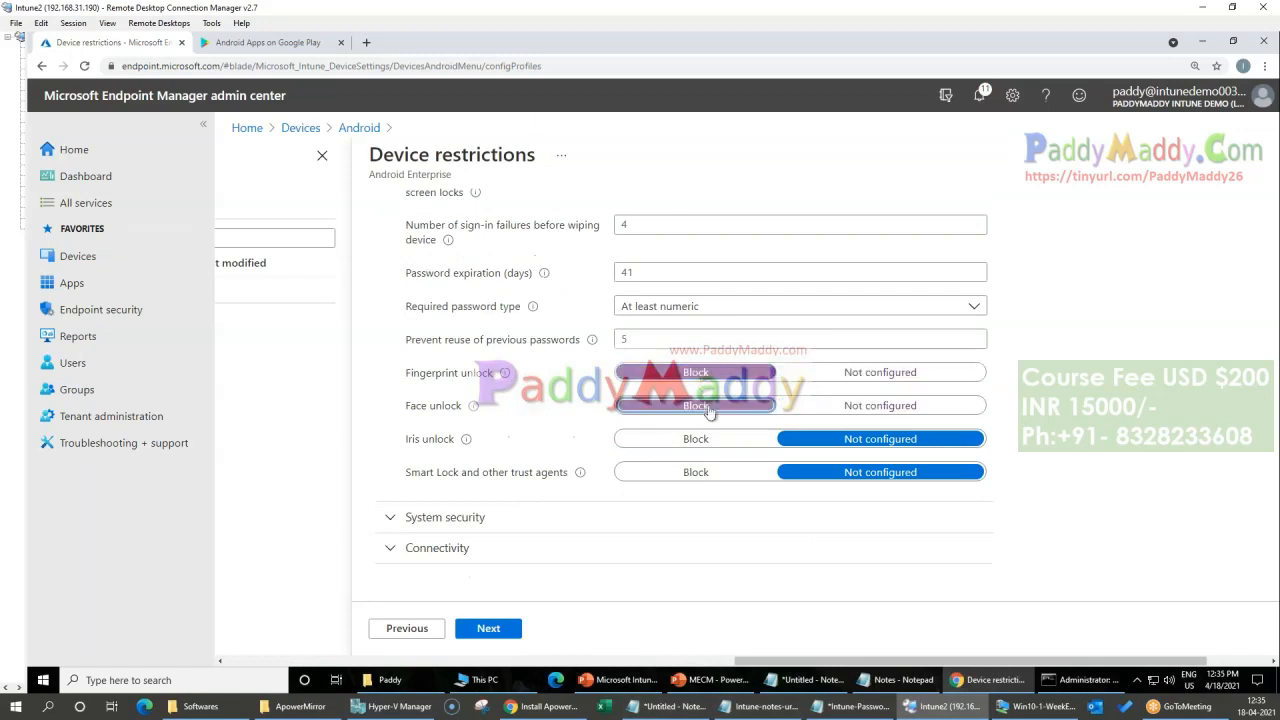
{"action": "left_click", "coordinate": [694, 440]}
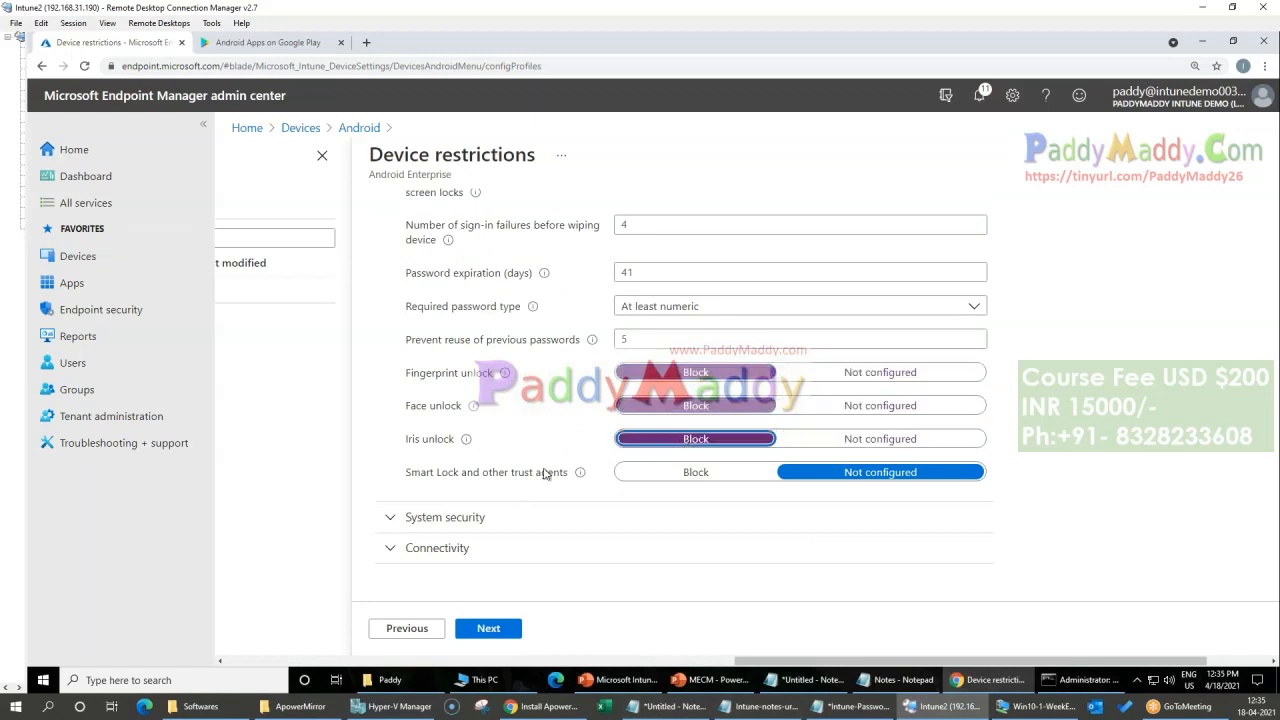
{"action": "left_click", "coordinate": [872, 402]}
{"action": "left_click", "coordinate": [882, 441]}
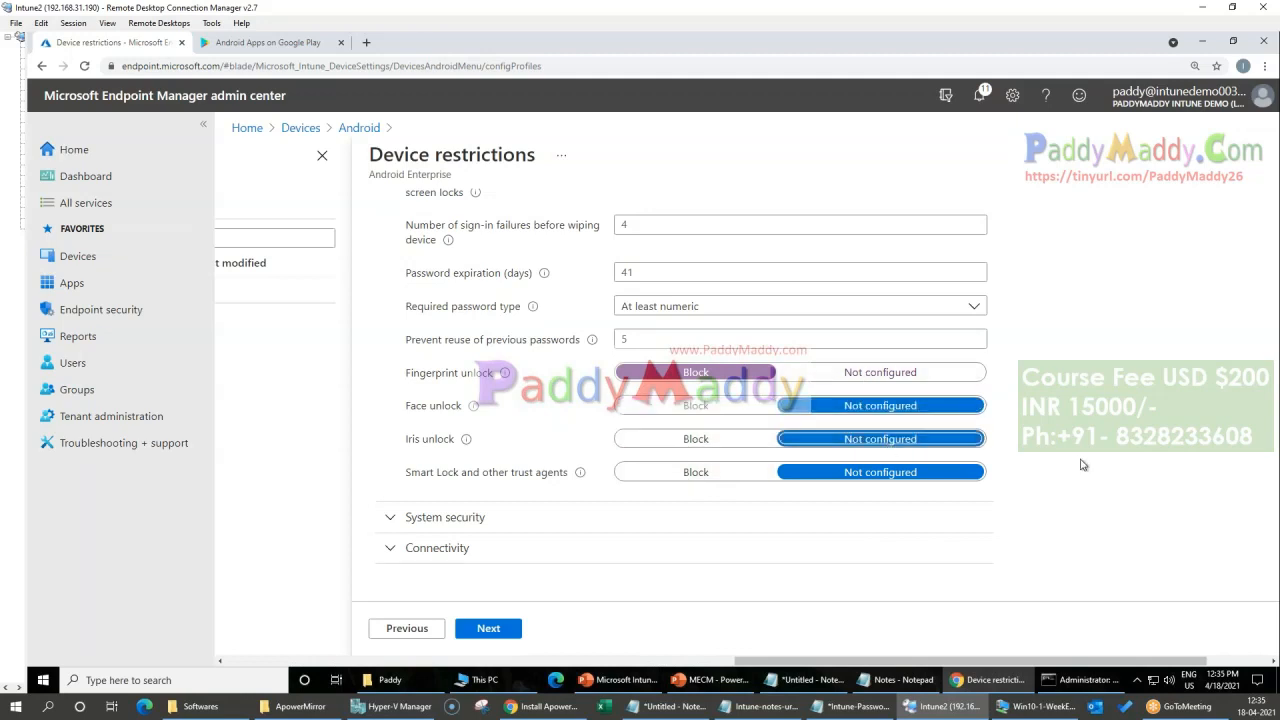
{"action": "left_click", "coordinate": [880, 372]}
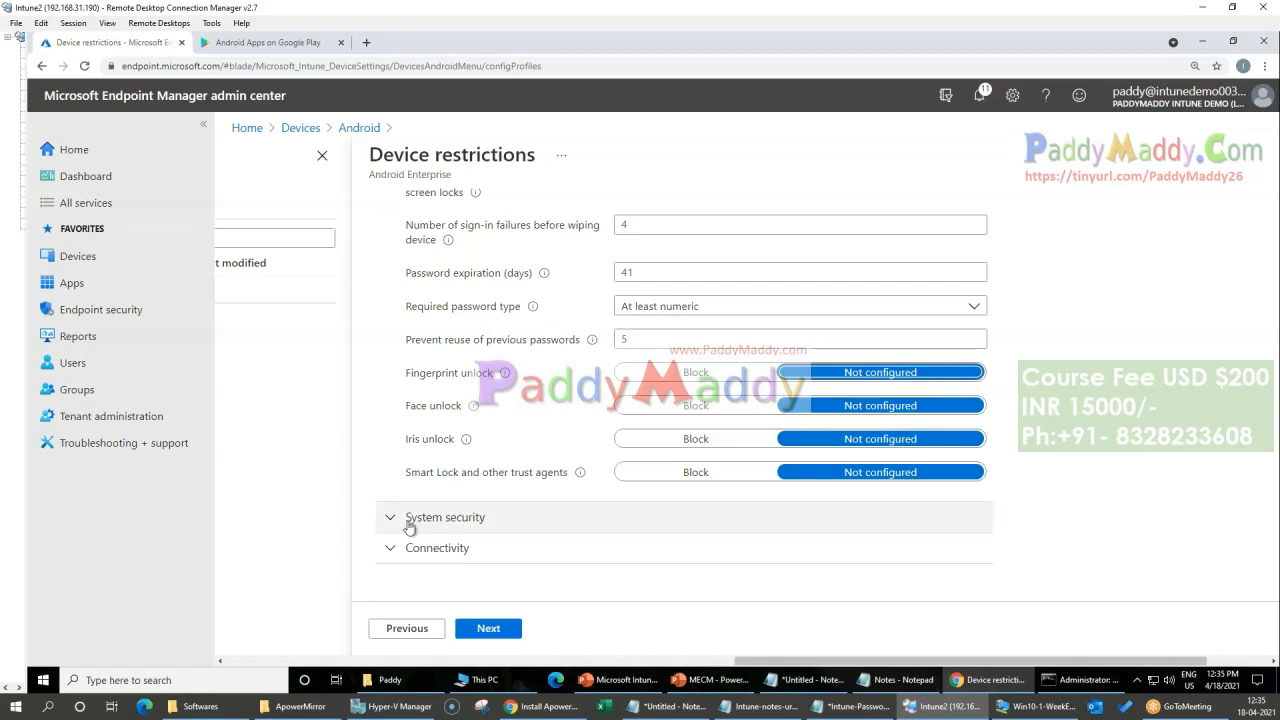
Step: Review the profile's Password and Connectivity settings, and expand the Work profile settings
{"action": "scroll", "coordinate": [424, 393], "scroll_direction": "up", "scroll_amount": 1}
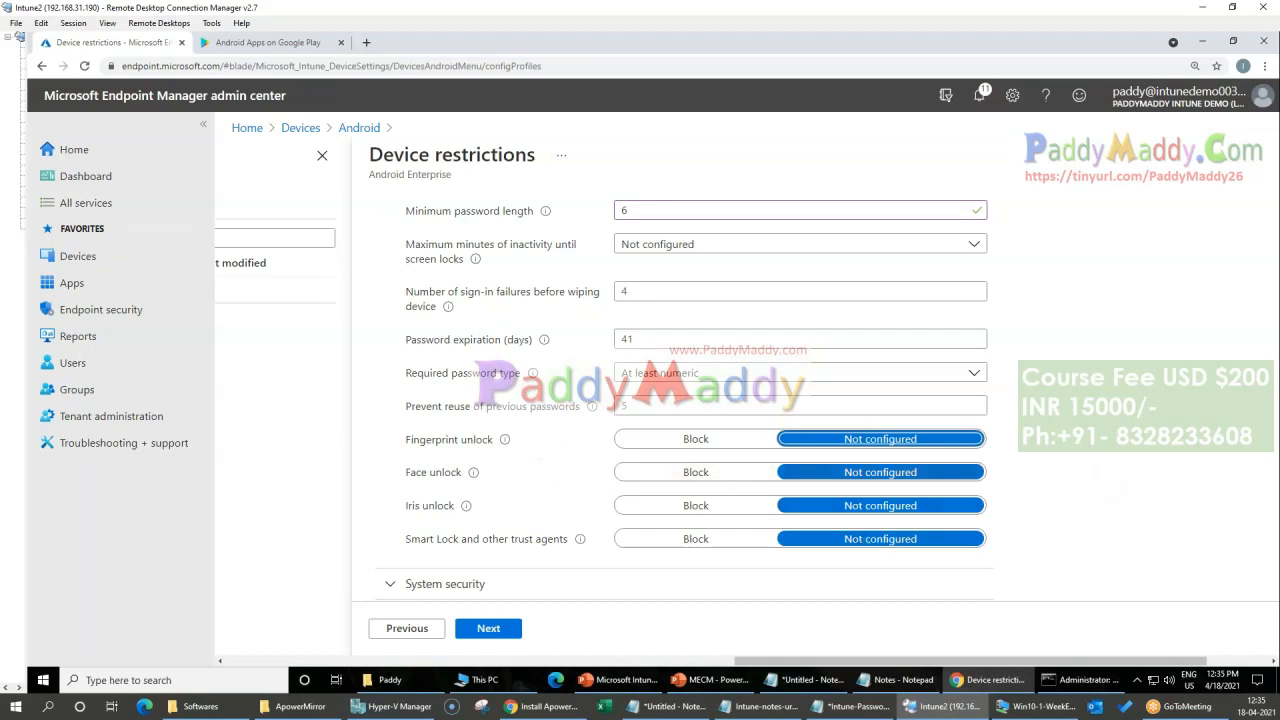
{"action": "scroll", "coordinate": [600, 420], "scroll_direction": "up", "scroll_amount": 2}
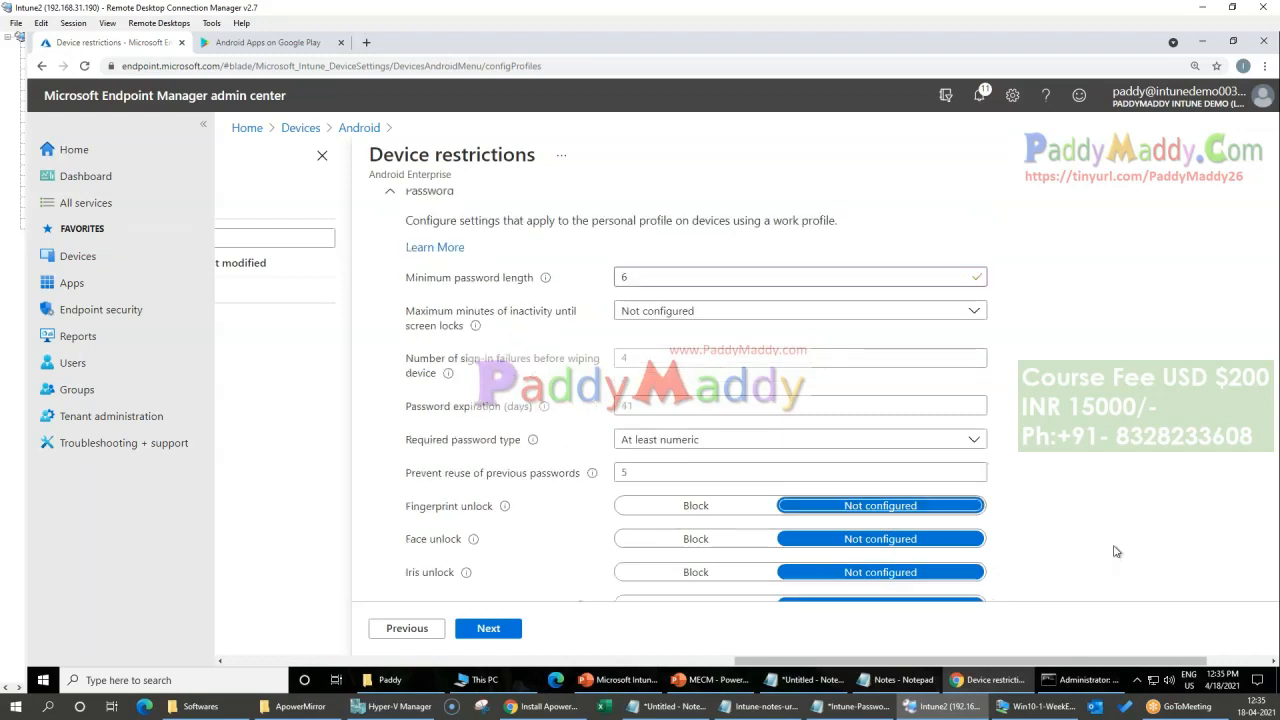
{"action": "left_click", "coordinate": [432, 262]}
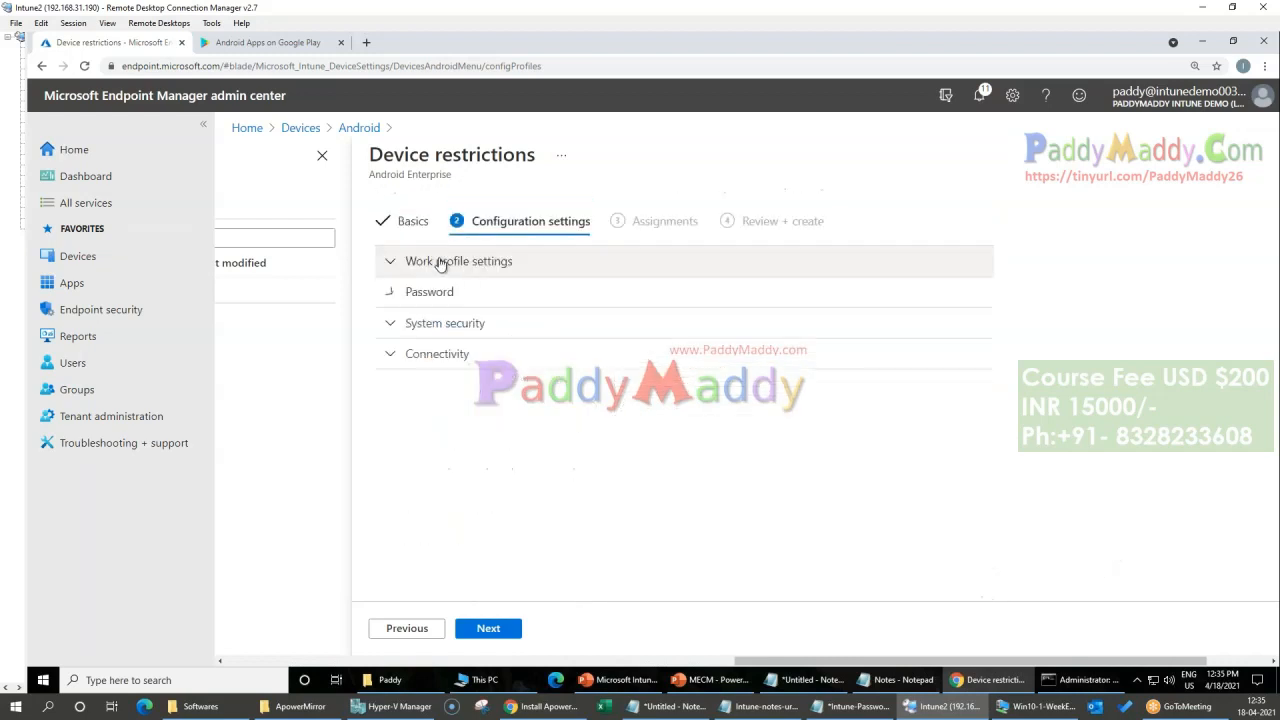
{"action": "left_click", "coordinate": [453, 358]}
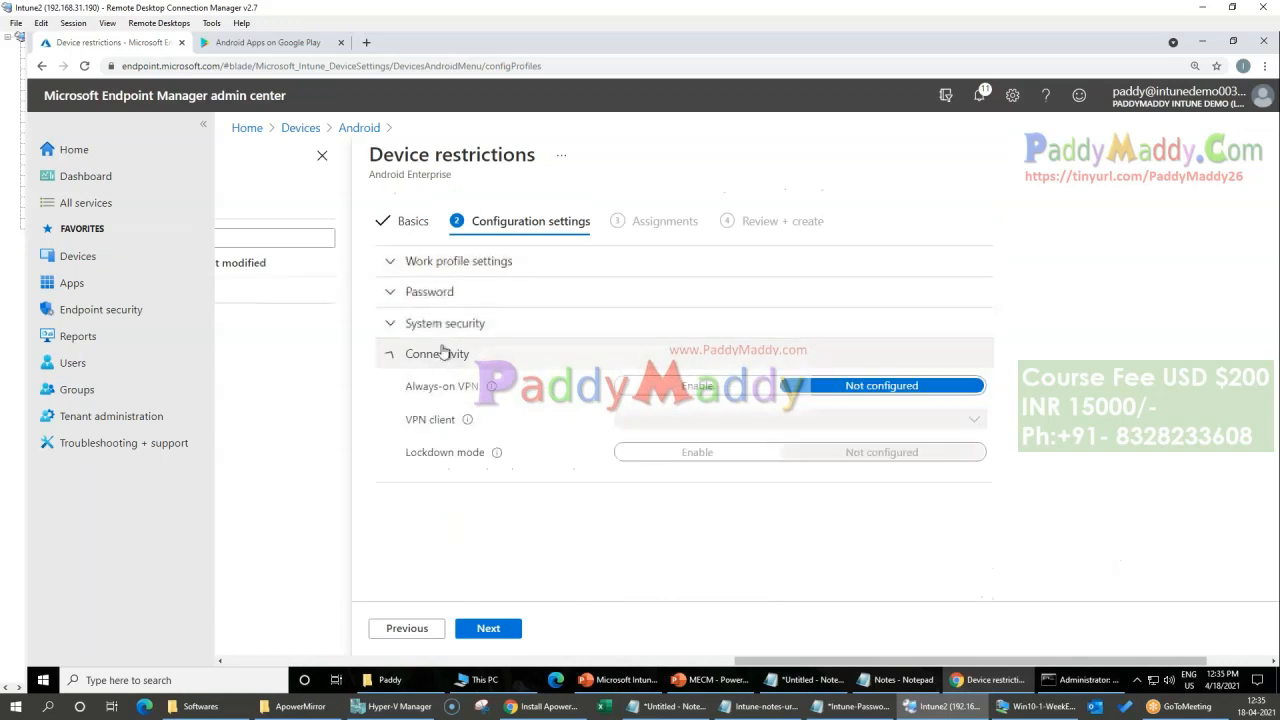
{"action": "left_click", "coordinate": [419, 293]}
{"action": "left_click", "coordinate": [437, 261]}
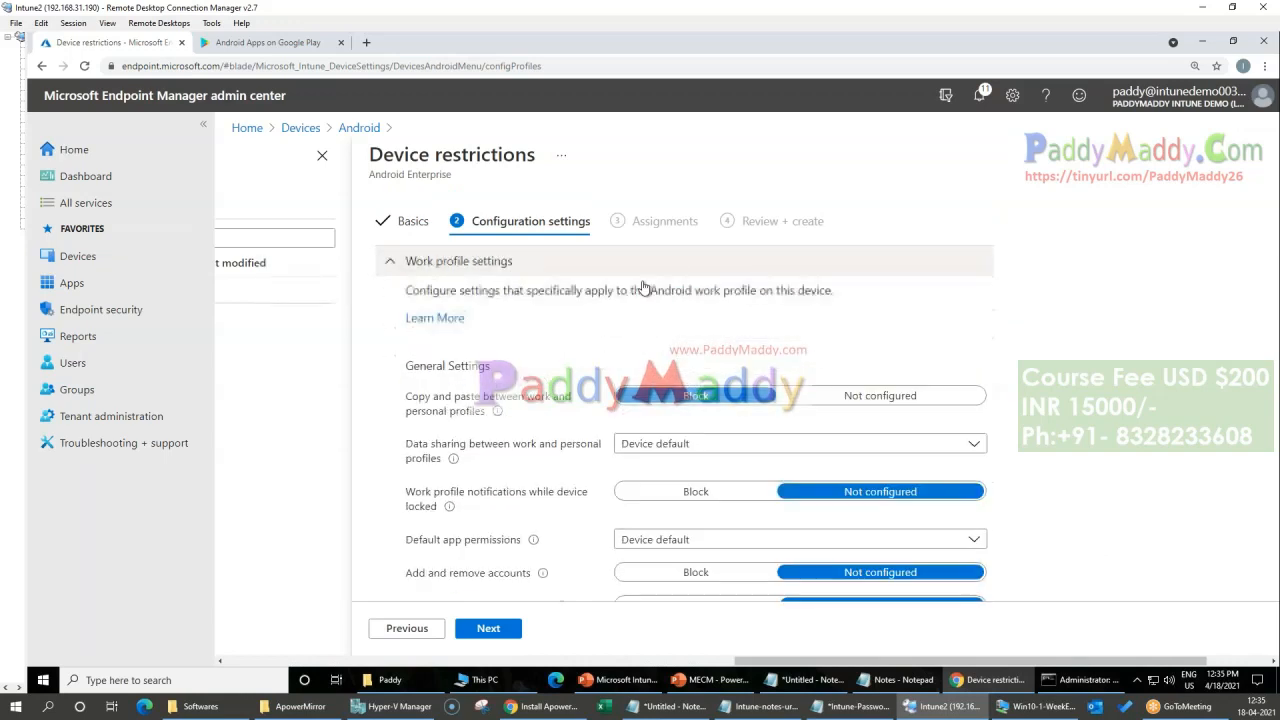
Step: In the general work profile settings, set copy and paste between work and personal profiles to Block and data sharing between them to Device default
{"action": "scroll", "coordinate": [475, 439], "scroll_direction": "down", "scroll_amount": 1}
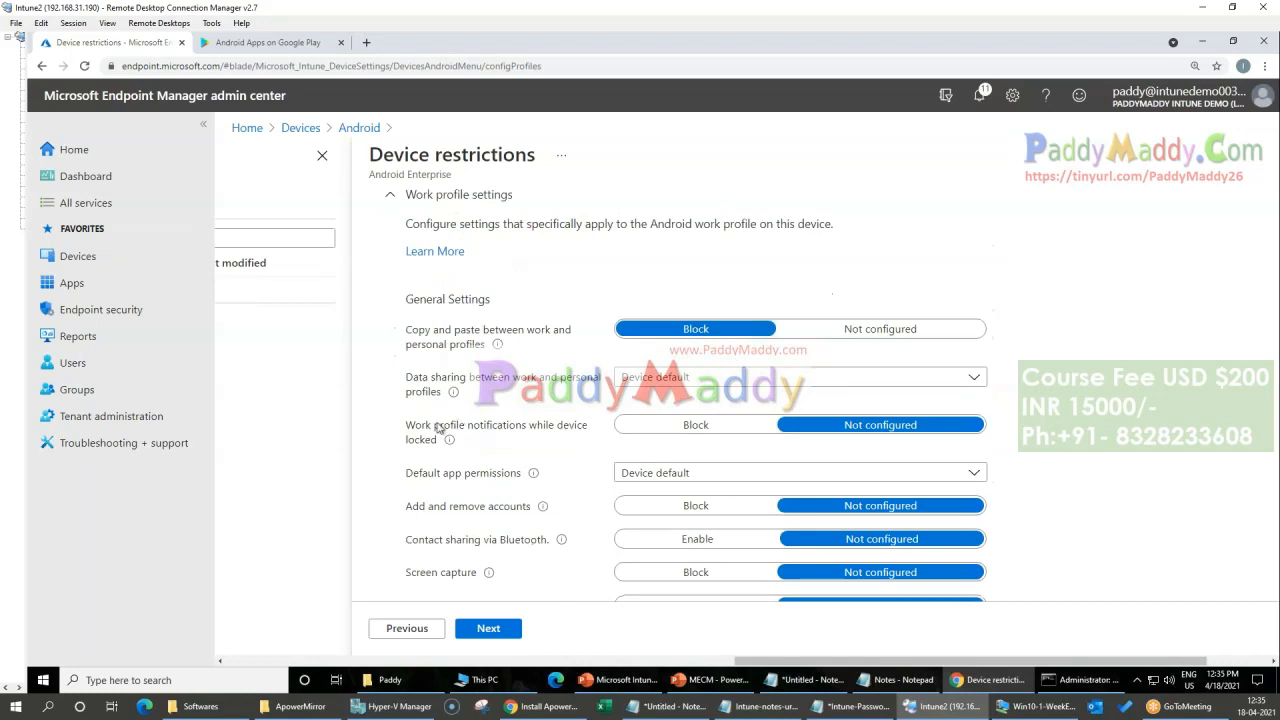
{"action": "mouse_move", "coordinate": [413, 331]}
{"action": "left_mouse_down"}
{"action": "mouse_move", "coordinate": [566, 334]}
{"action": "mouse_move", "coordinate": [430, 341]}
{"action": "left_mouse_up"}
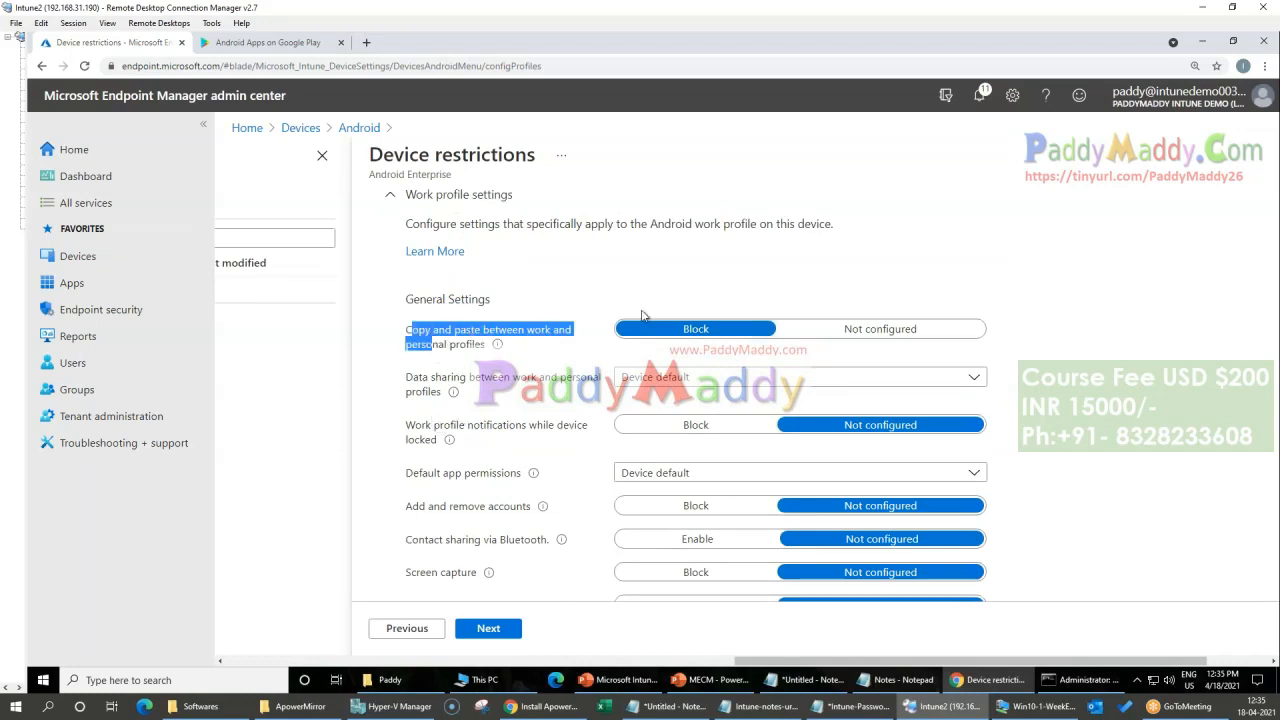
{"action": "left_click", "coordinate": [695, 332]}
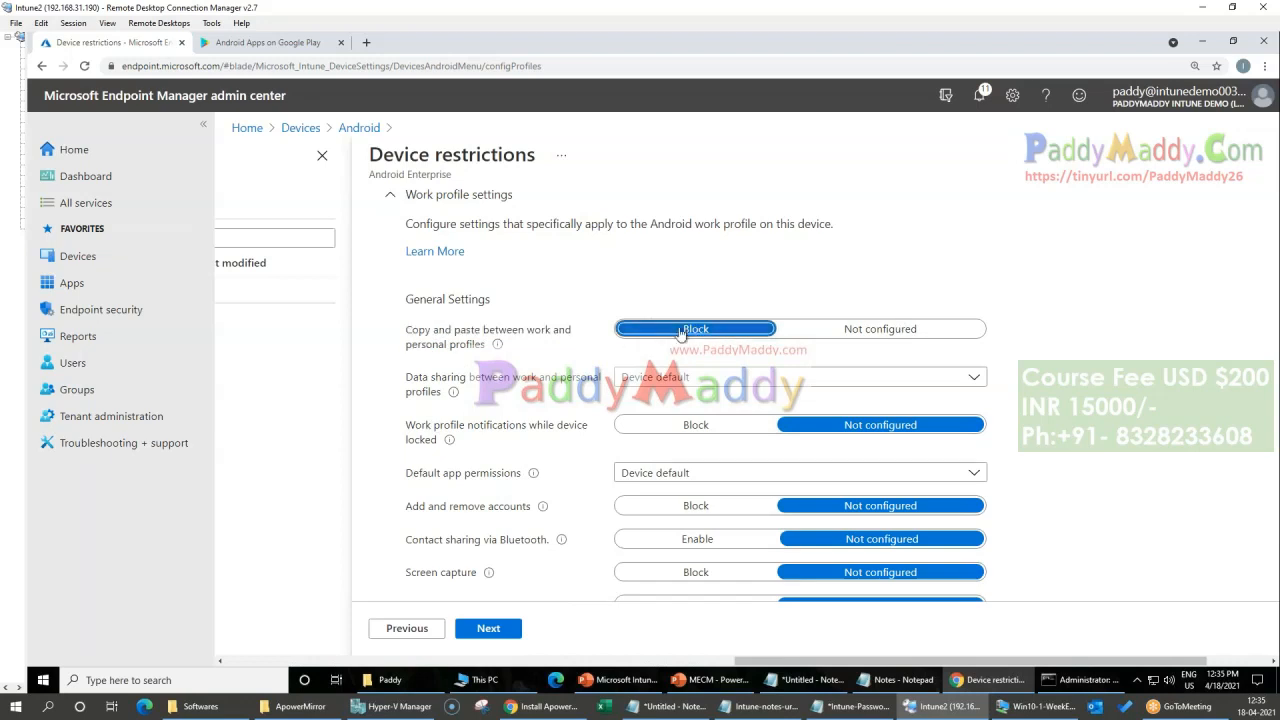
{"action": "left_click", "coordinate": [430, 383]}
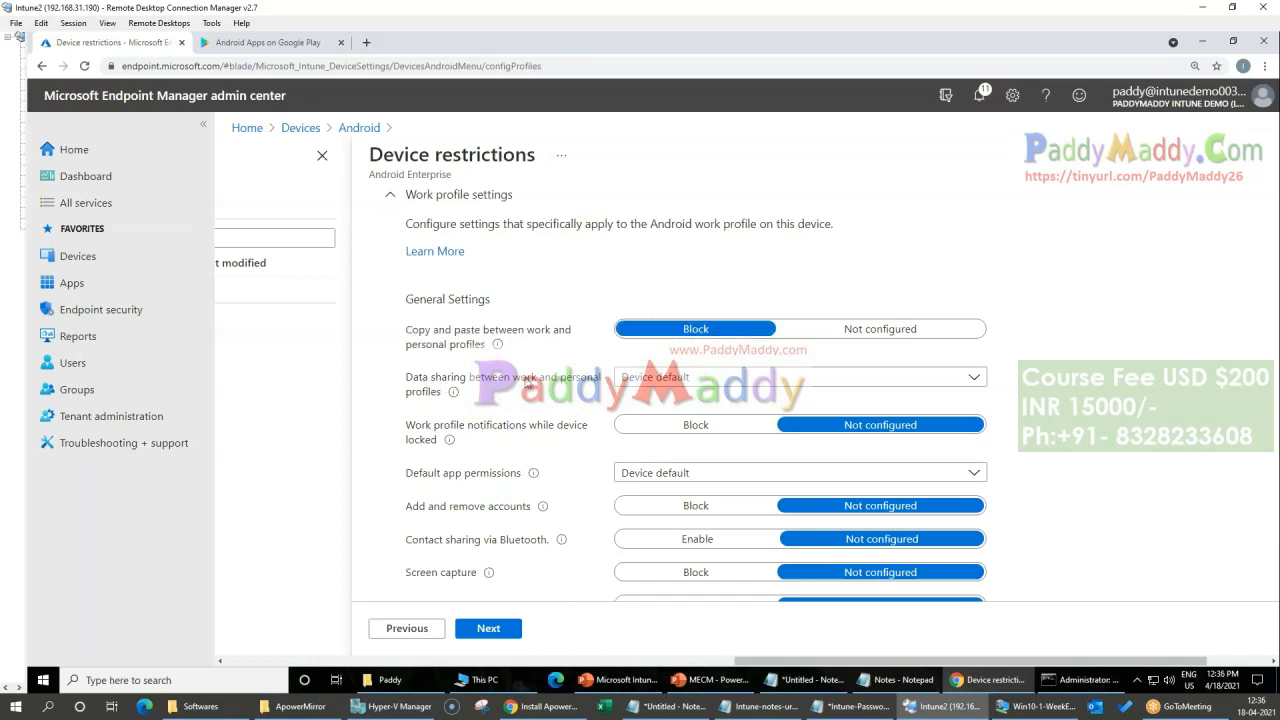
{"action": "left_click", "coordinate": [680, 386]}
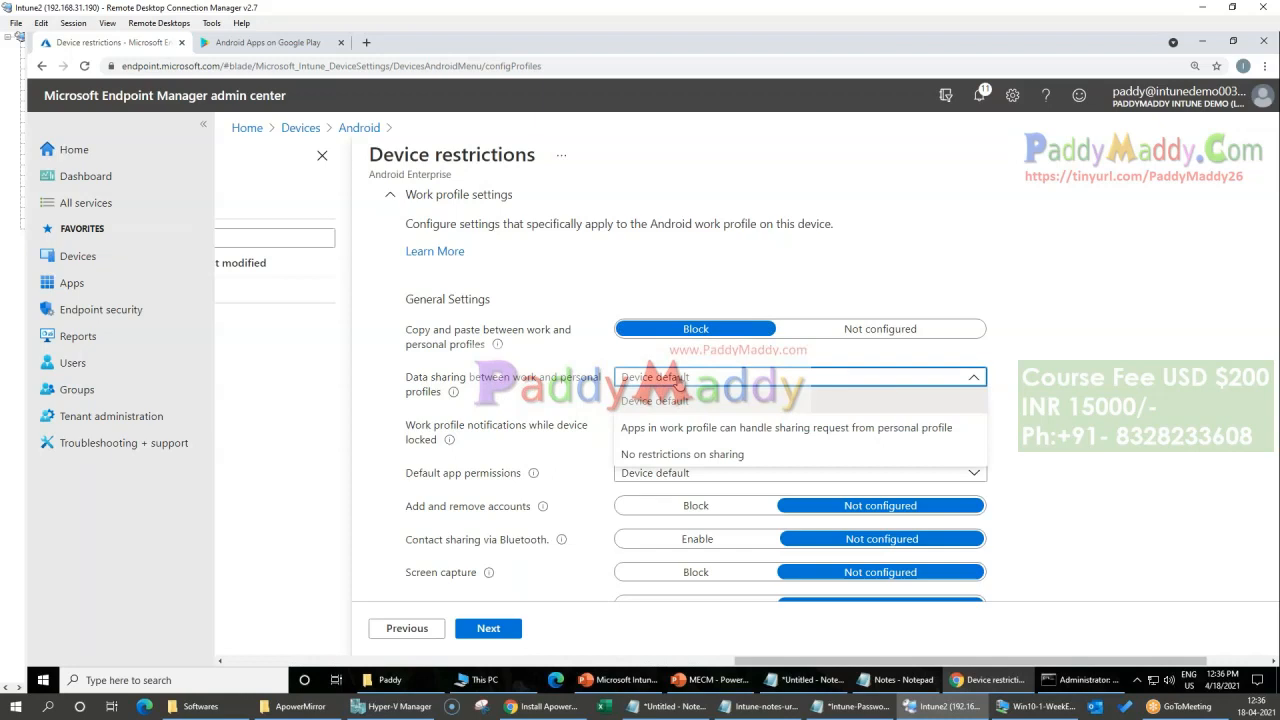
{"action": "left_click", "coordinate": [684, 402]}
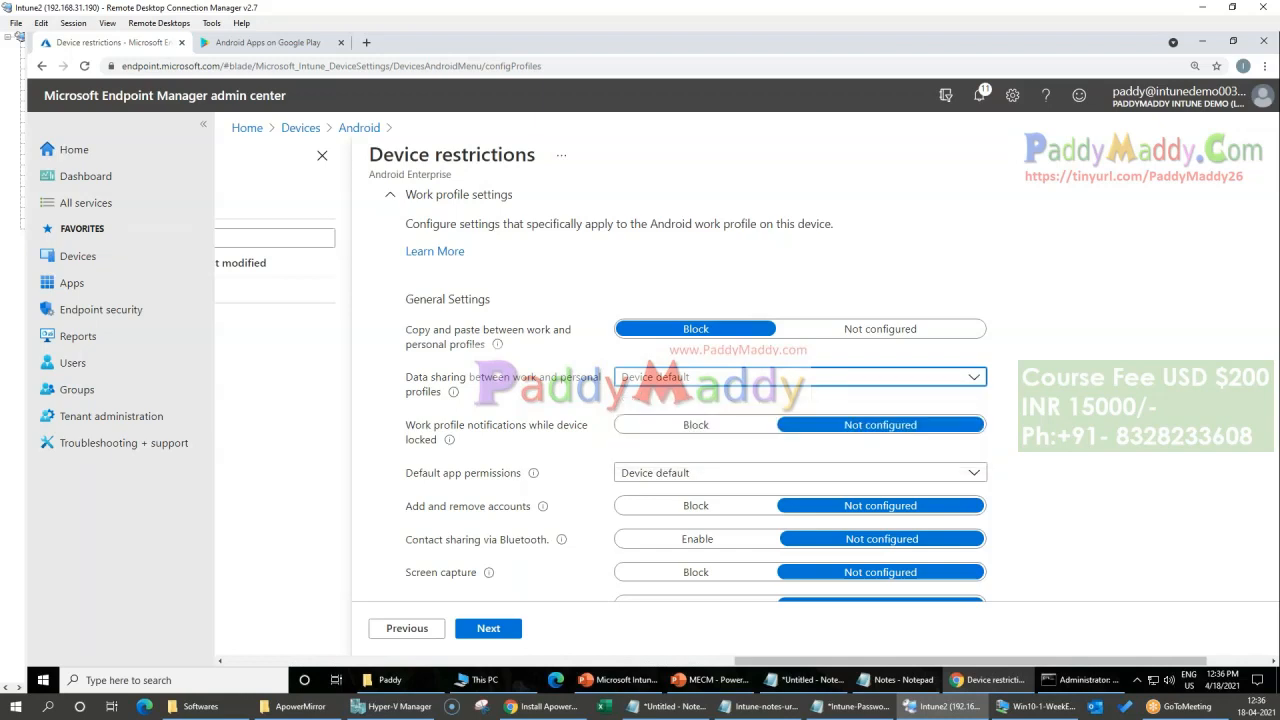
Step: Review the remaining general work profile settings and the Work Profile Password settings, through to the unlock methods
{"action": "scroll", "coordinate": [1128, 494], "scroll_direction": "down", "scroll_amount": 1}
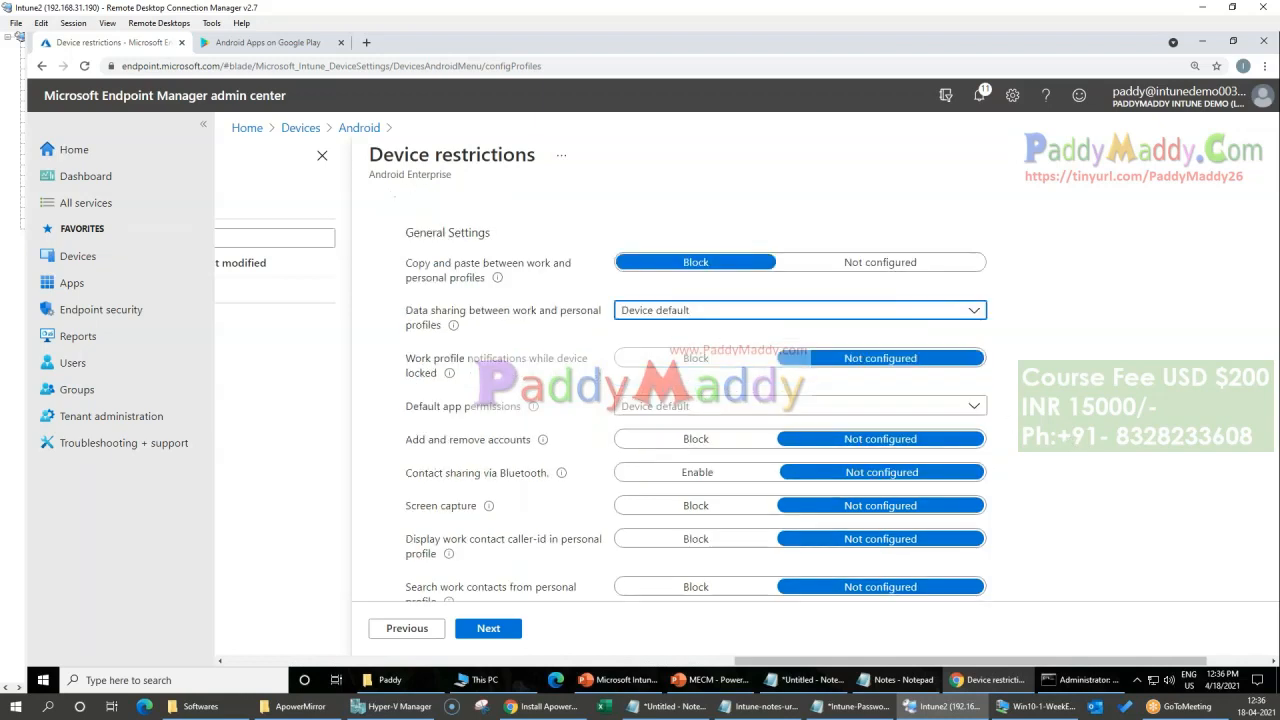
{"action": "scroll", "coordinate": [521, 423], "scroll_direction": "down", "scroll_amount": 2}
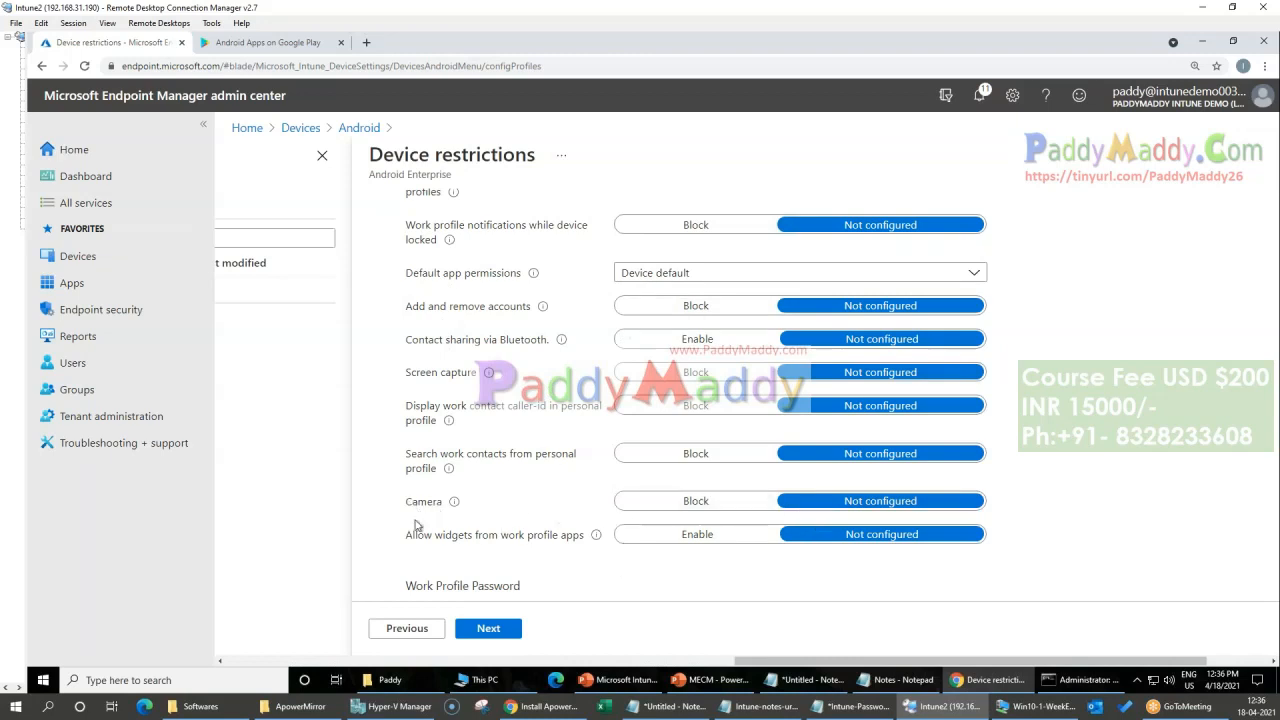
{"action": "scroll", "coordinate": [1086, 533], "scroll_direction": "down", "scroll_amount": 1}
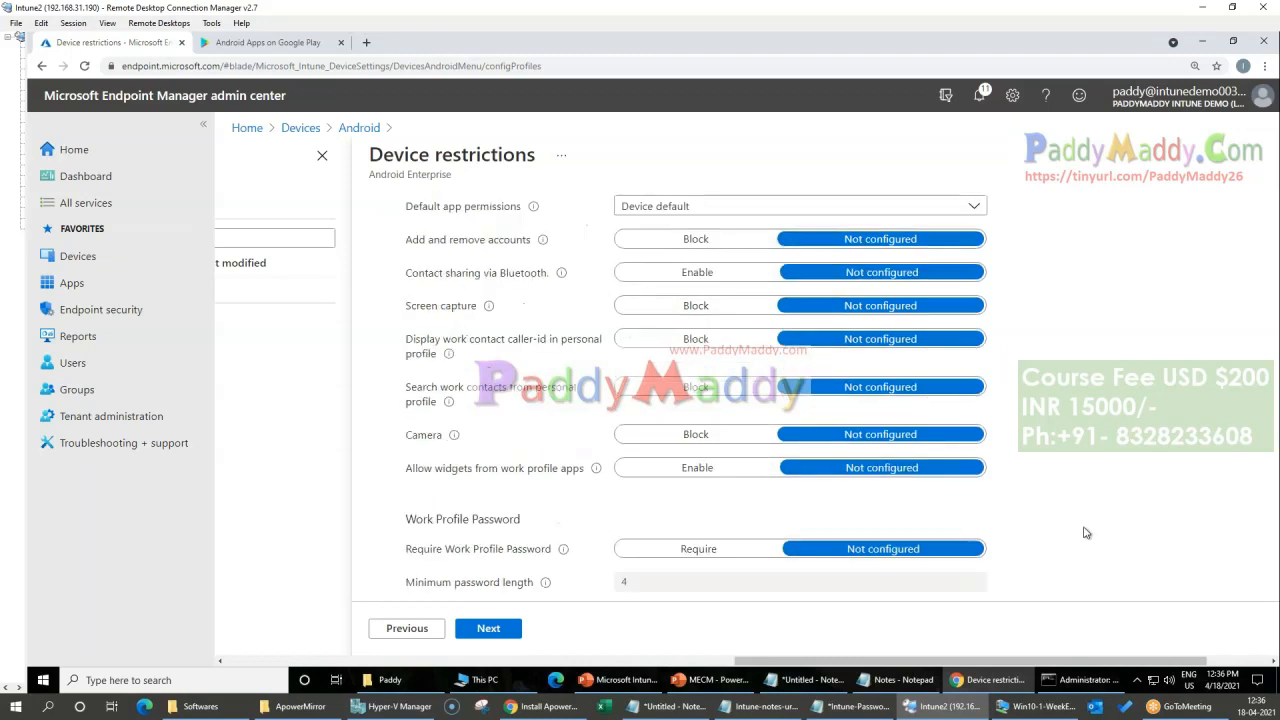
{"action": "scroll", "coordinate": [1088, 533], "scroll_direction": "down", "scroll_amount": 1}
{"action": "scroll", "coordinate": [1090, 517], "scroll_direction": "down", "scroll_amount": 2}
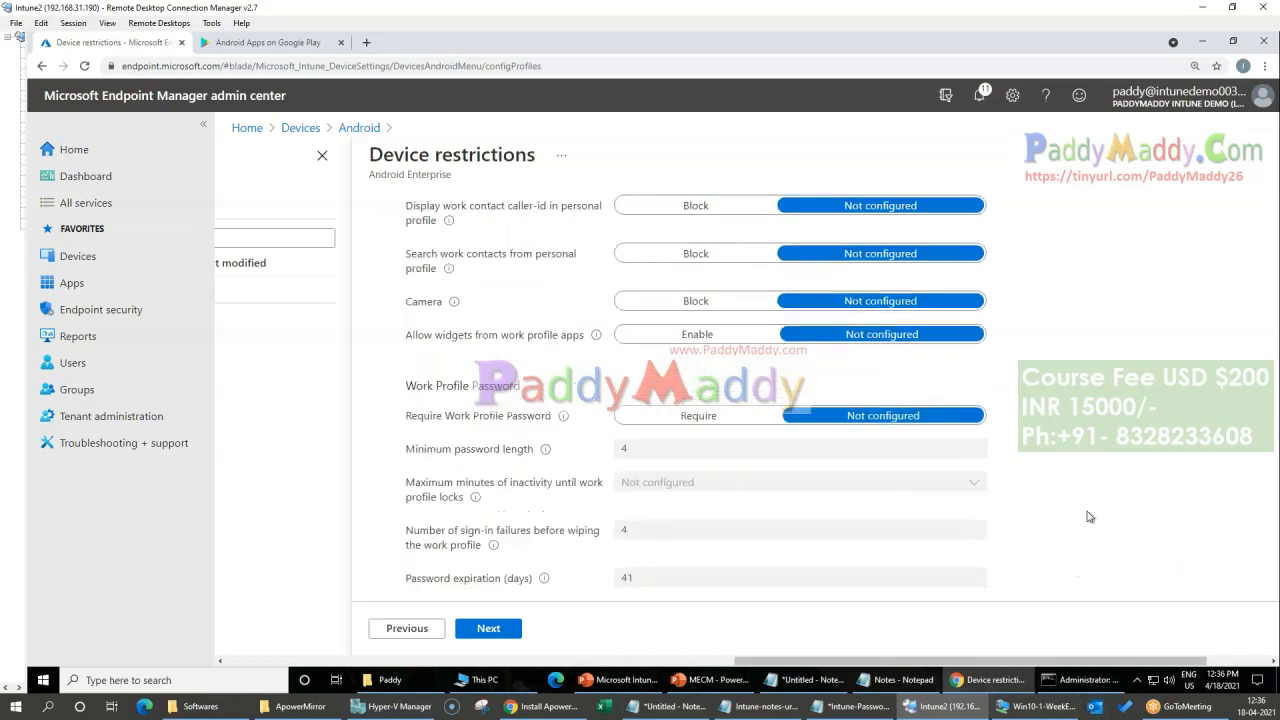
{"action": "scroll", "coordinate": [549, 412], "scroll_direction": "down", "scroll_amount": 3}
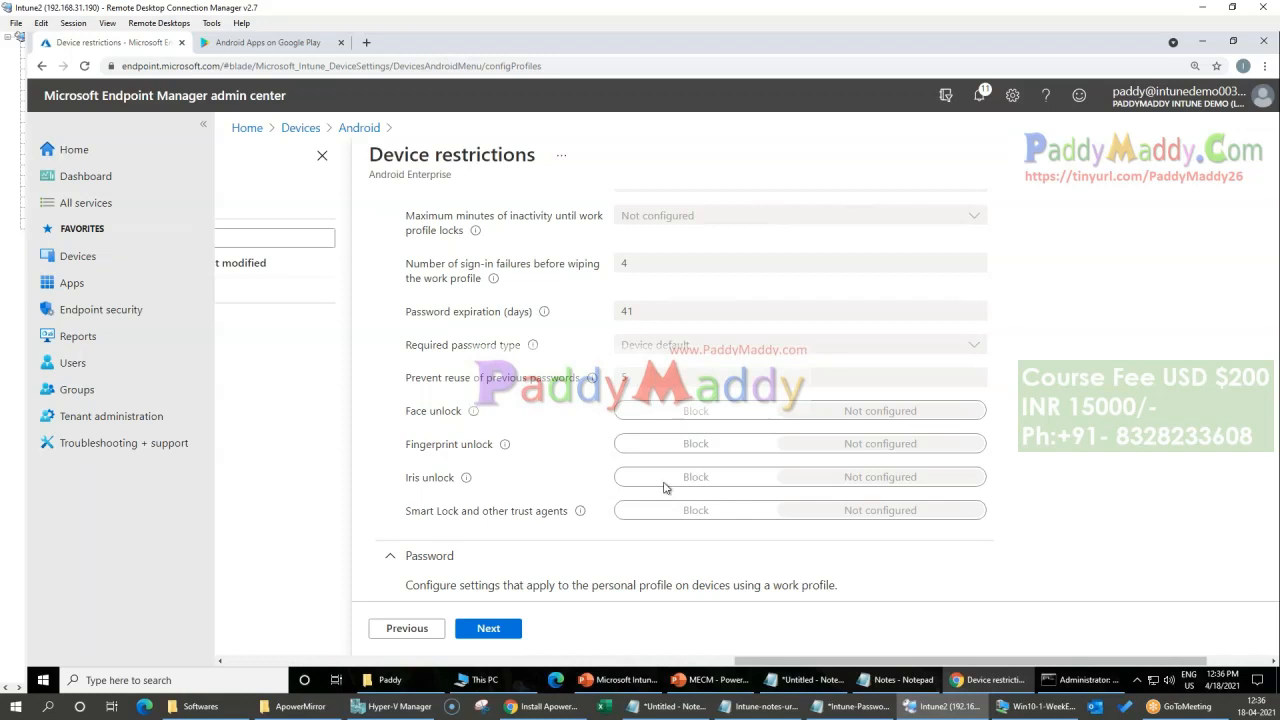
Step: Assign the BYOD - Device Restriction profile to all devices and all users, and create it
{"action": "left_click", "coordinate": [488, 628]}
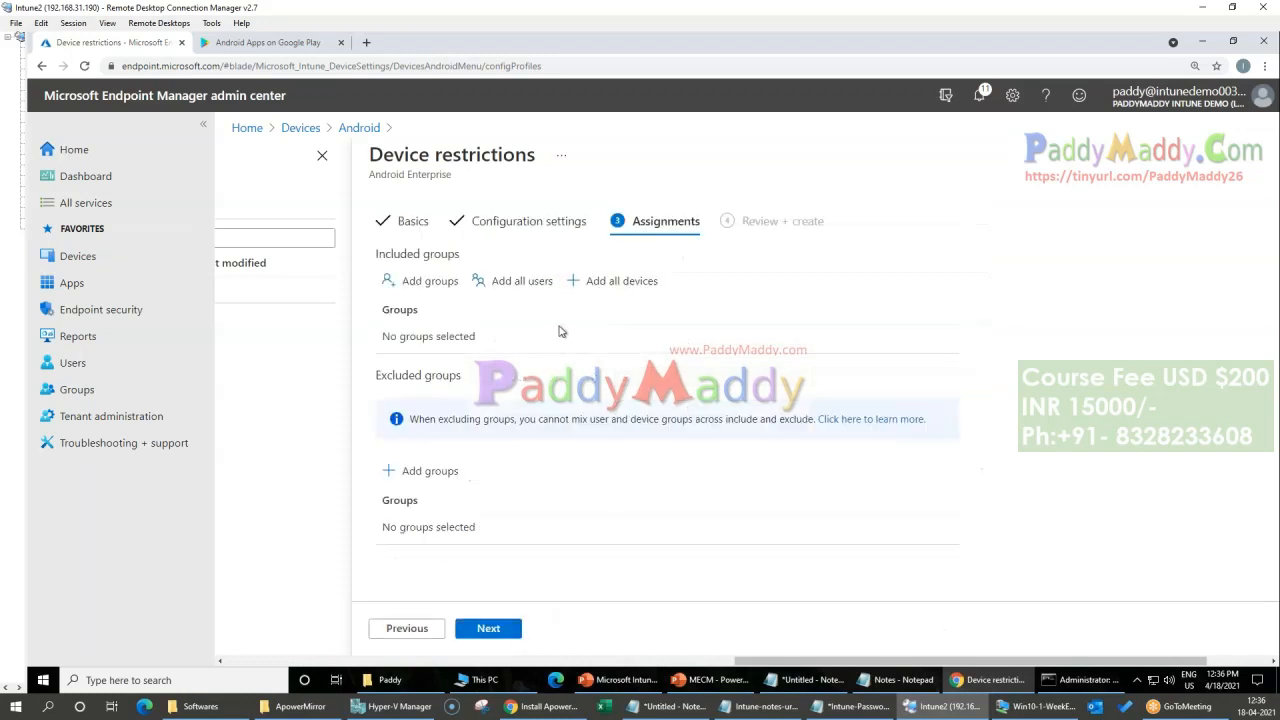
{"action": "left_click", "coordinate": [614, 282]}
{"action": "left_click", "coordinate": [500, 281]}
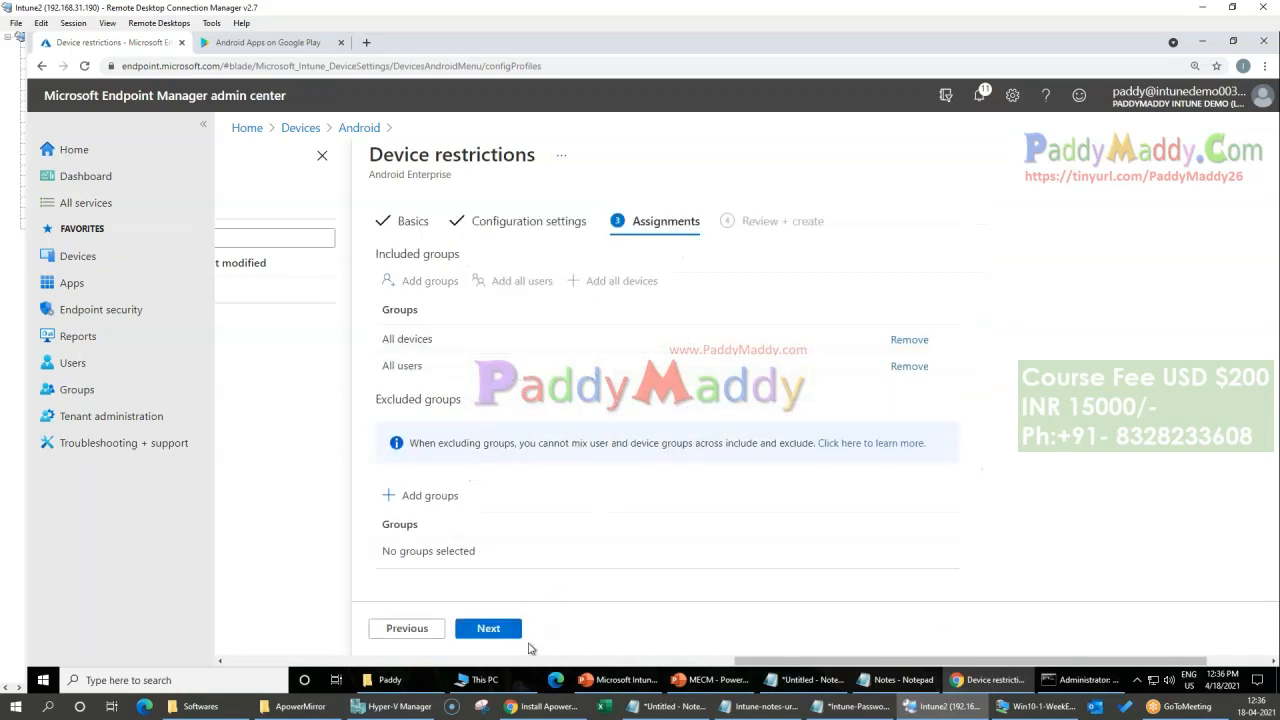
{"action": "left_click", "coordinate": [508, 636]}
{"action": "left_click", "coordinate": [510, 636]}
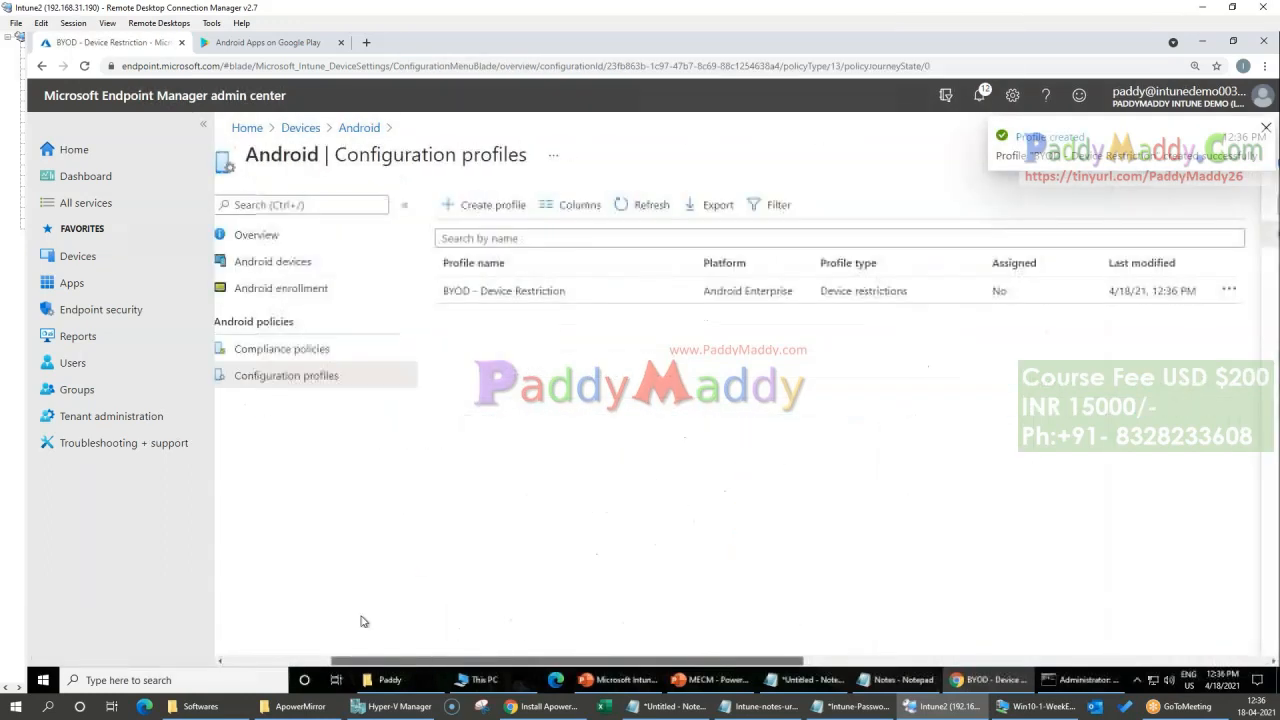
Step: Review the Android enrollment options, the compliance policies and the configuration profiles list with the BYOD - Device Restriction profile
{"action": "left_click", "coordinate": [390, 289]}
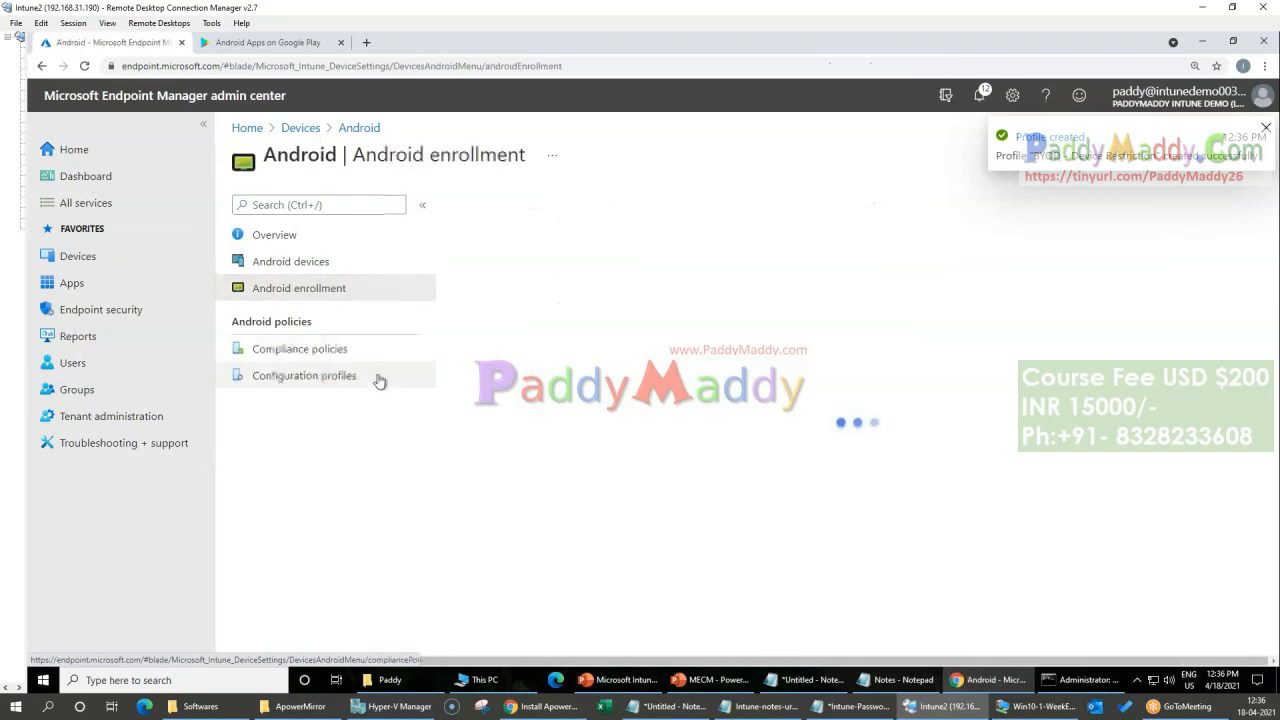
{"action": "left_click", "coordinate": [320, 357]}
{"action": "left_click", "coordinate": [318, 378]}
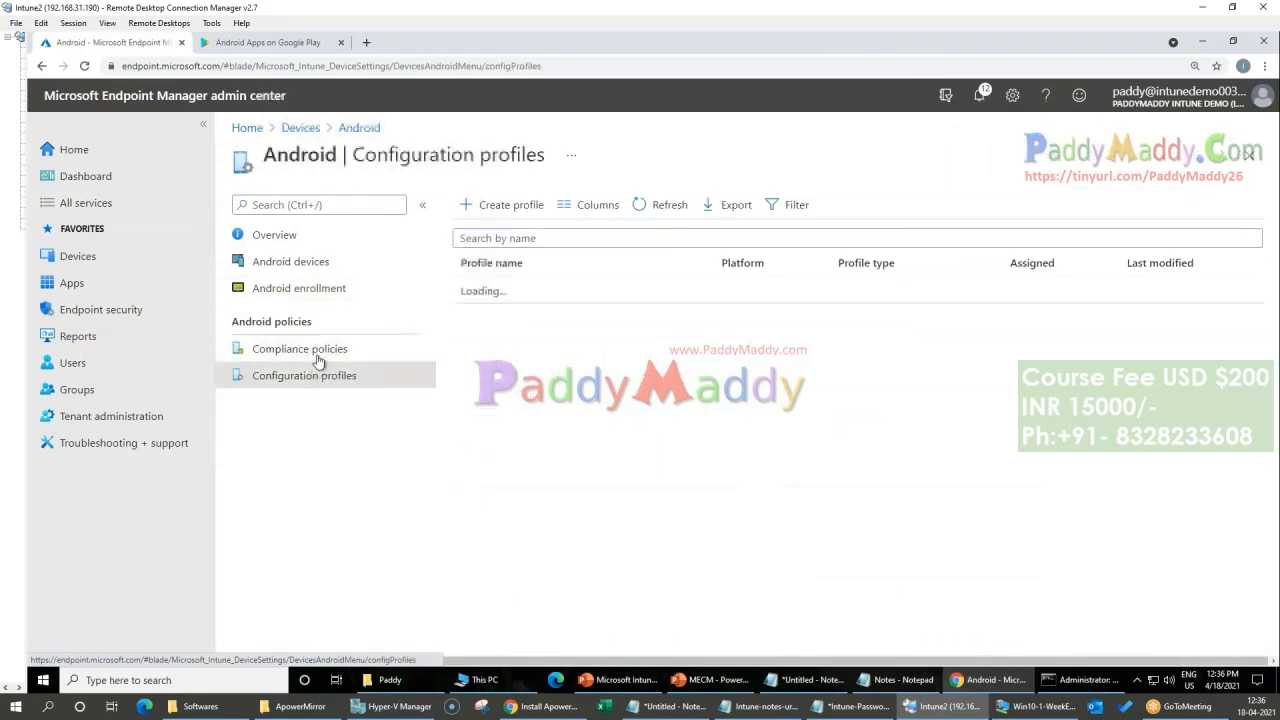
{"action": "left_click", "coordinate": [322, 351]}
{"action": "left_click", "coordinate": [316, 380]}
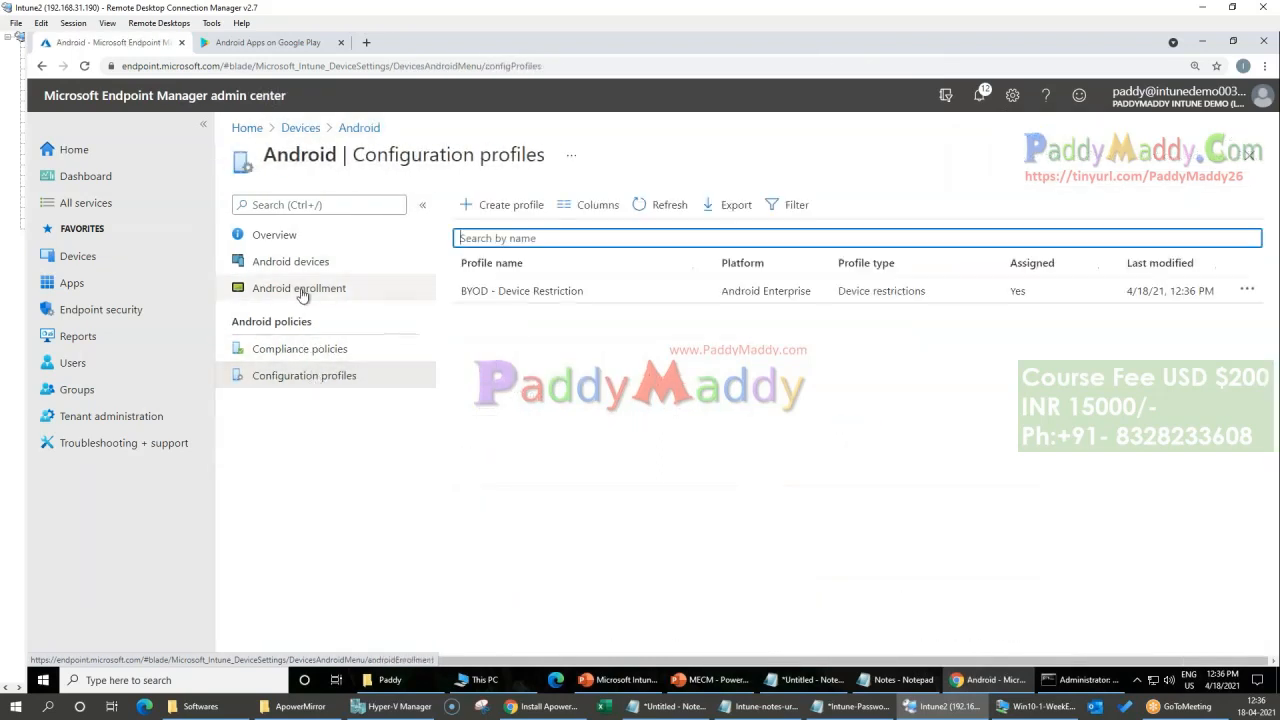
{"action": "left_click", "coordinate": [302, 291]}
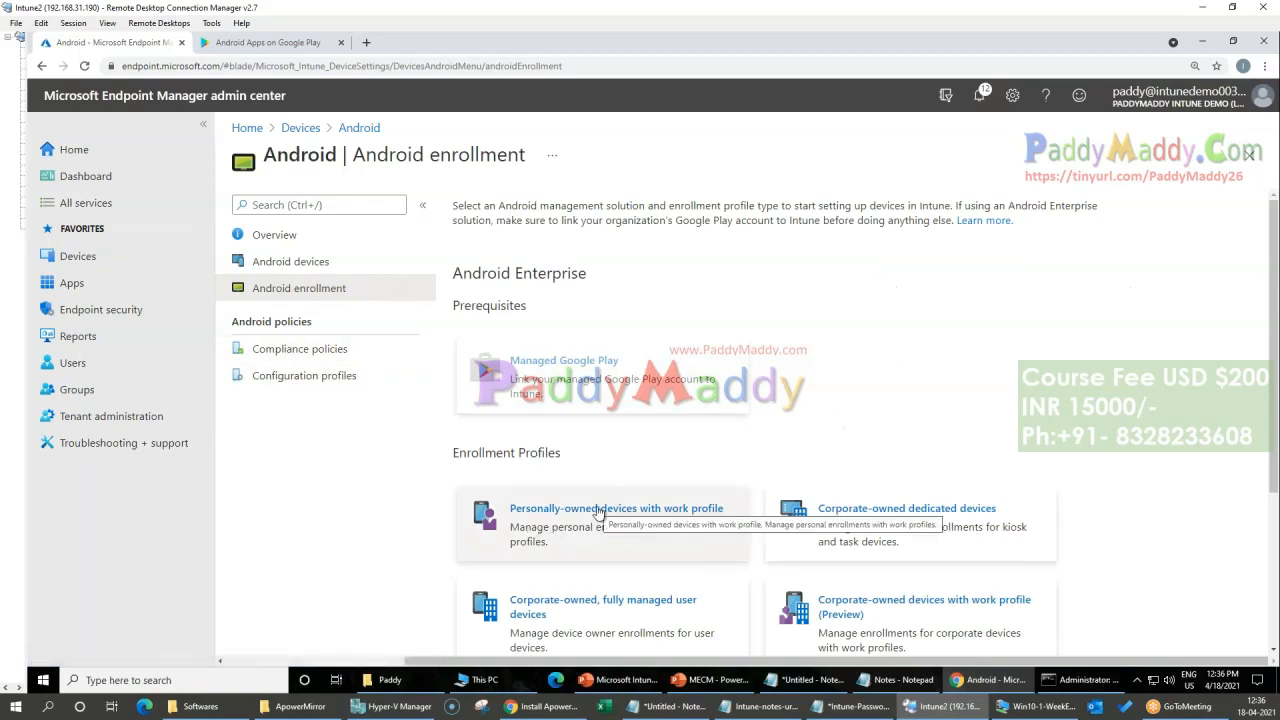
{"action": "mouse_move", "coordinate": [630, 710]}
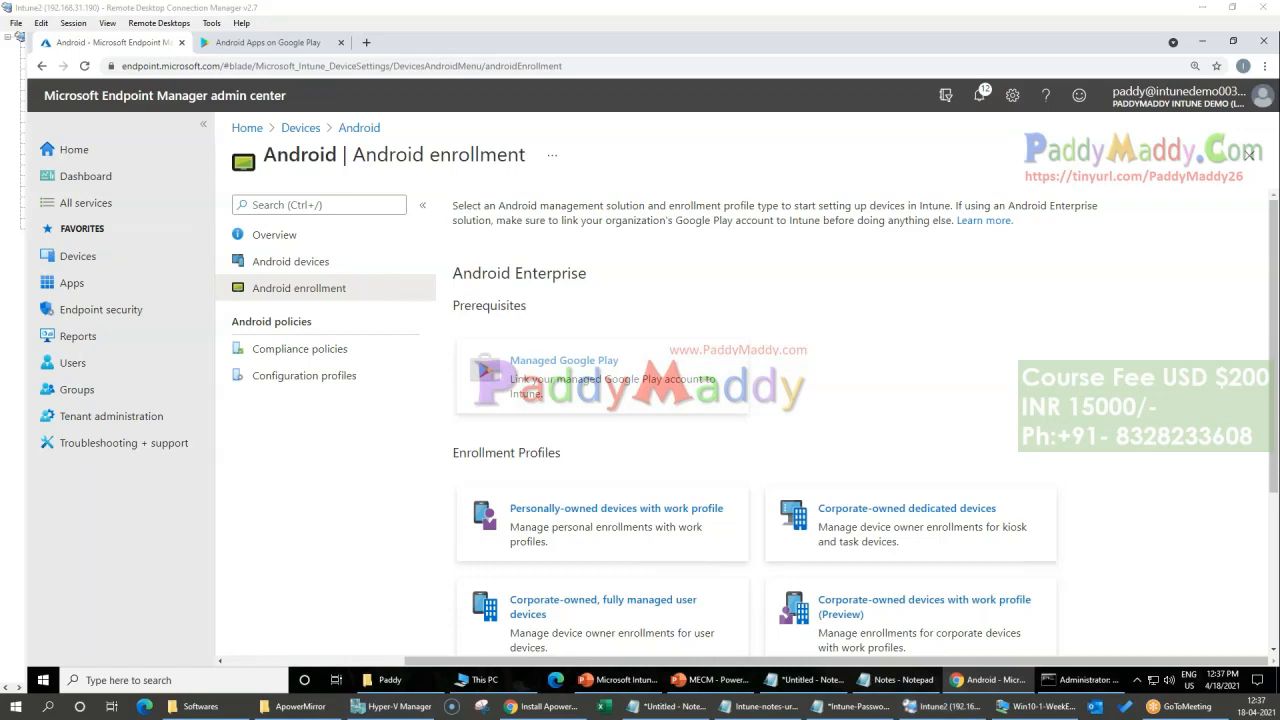
{"action": "left_click", "coordinate": [344, 376]}
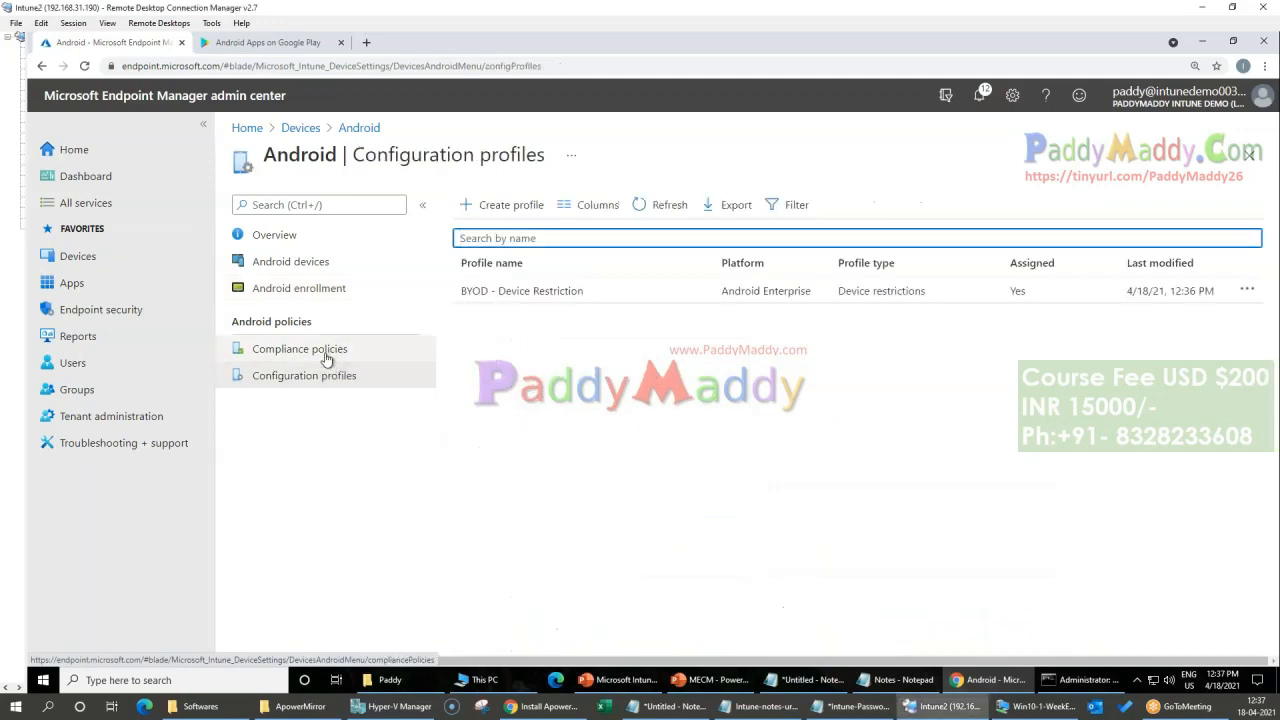
{"action": "left_click", "coordinate": [330, 355]}
{"action": "left_click", "coordinate": [326, 375]}
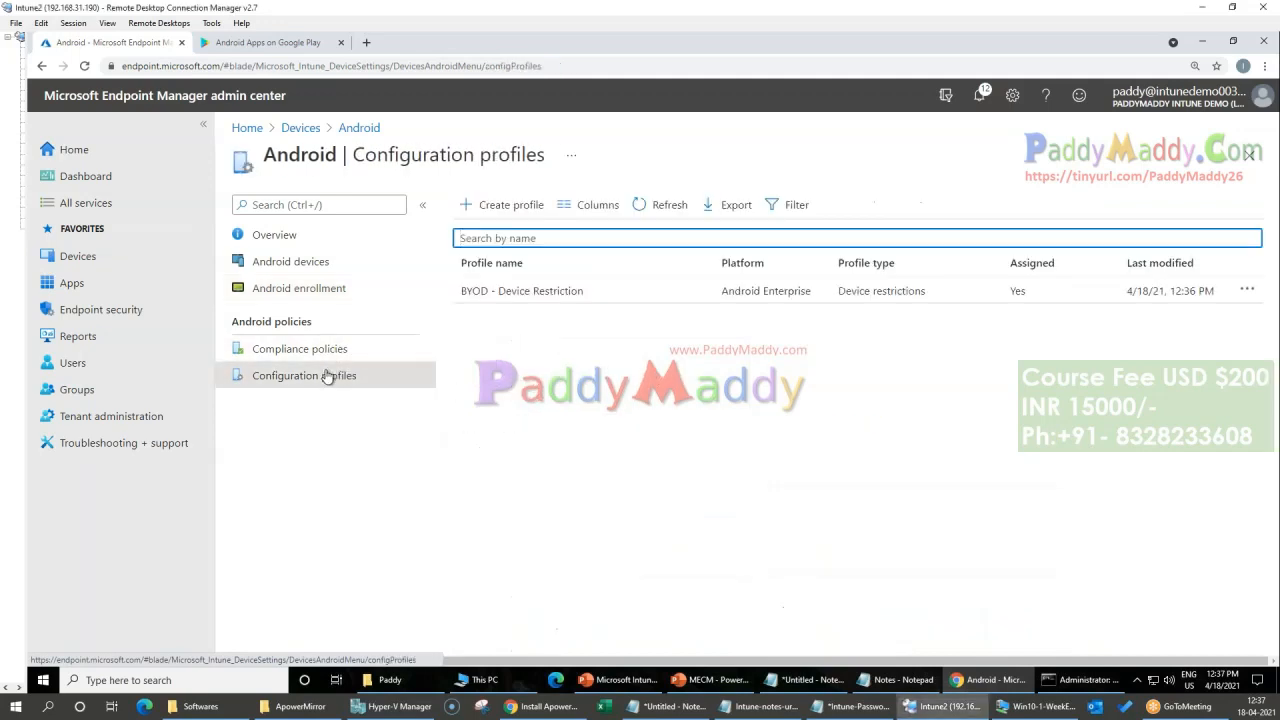
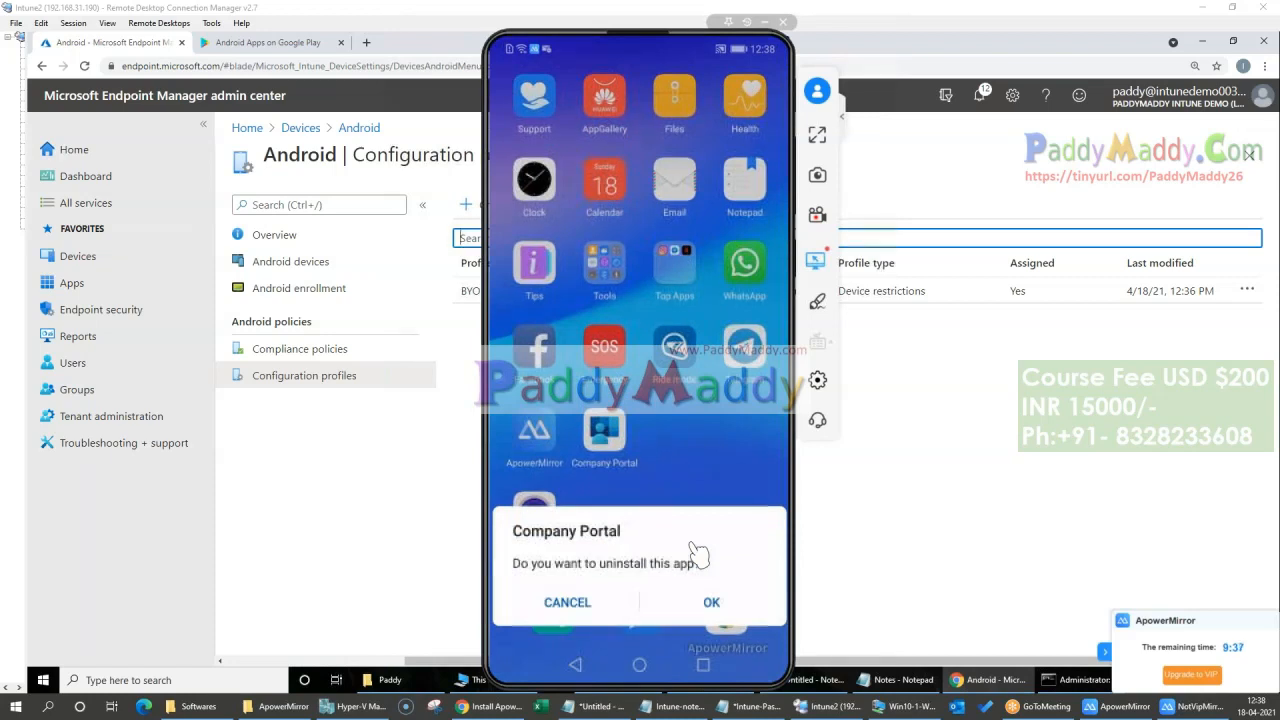
Step: Confirm uninstalling the Company Portal app from the mirrored phone
{"action": "left_click", "coordinate": [711, 601]}
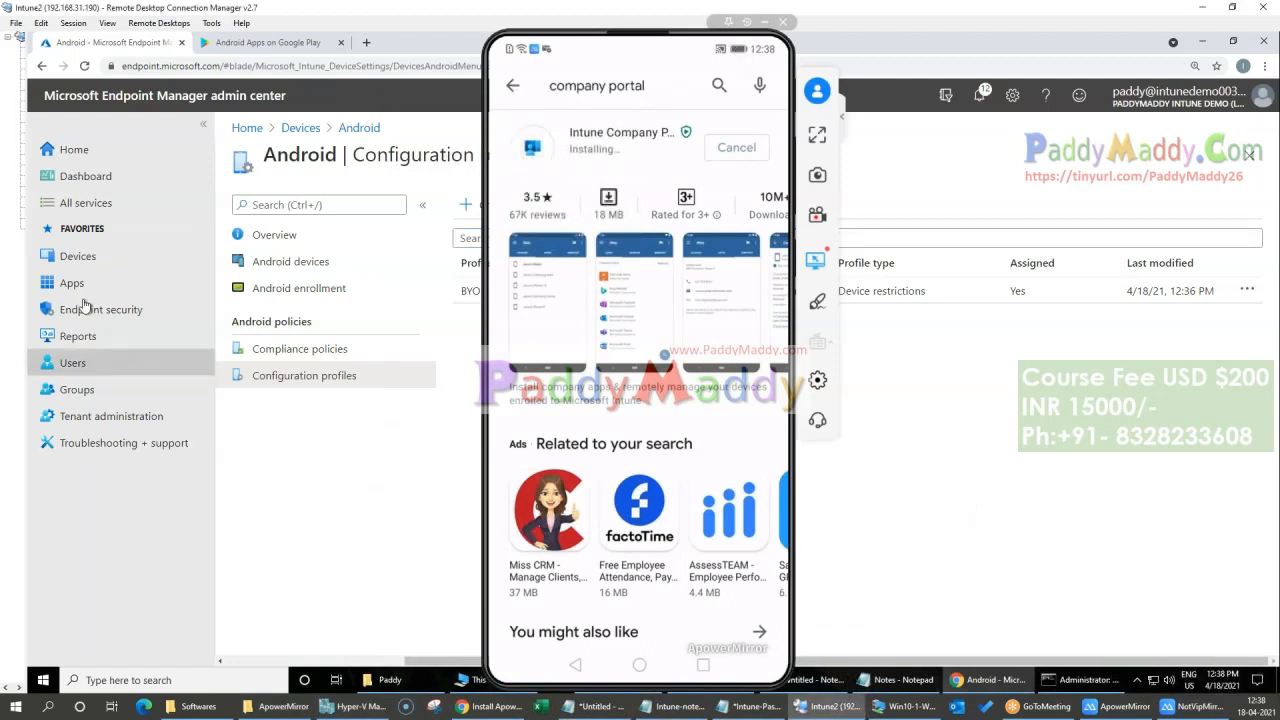
Step: Minimize the mirrored phone and create a device category named BYOD in the device categories settings, without a description
{"action": "left_click", "coordinate": [76, 256]}
{"action": "scroll", "coordinate": [363, 549], "scroll_direction": "down", "scroll_amount": 4}
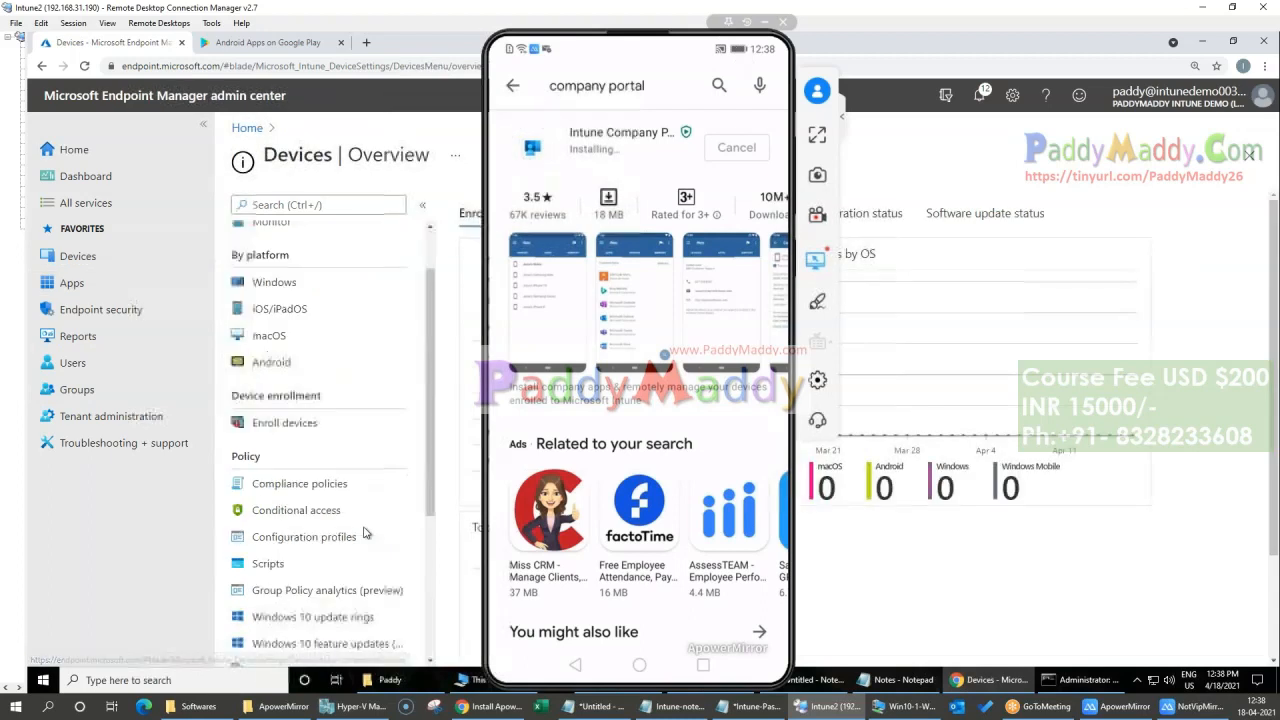
{"action": "left_click", "coordinate": [282, 590]}
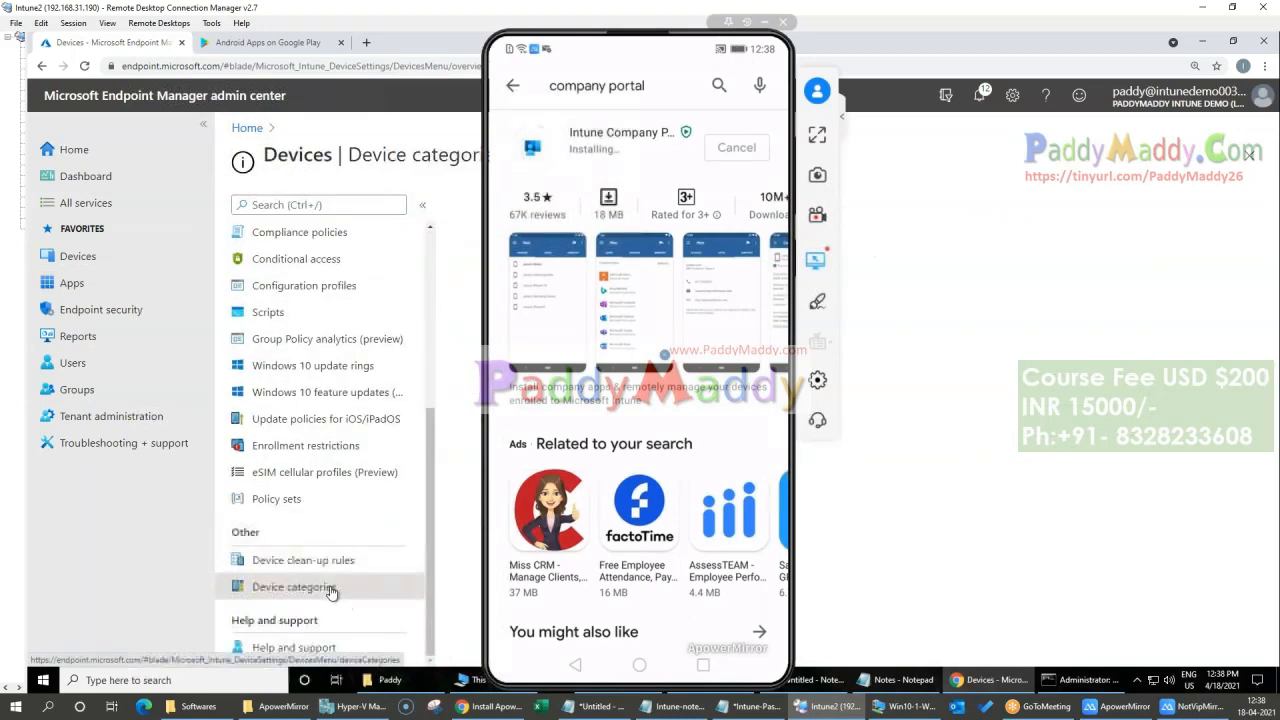
{"action": "left_click", "coordinate": [765, 22]}
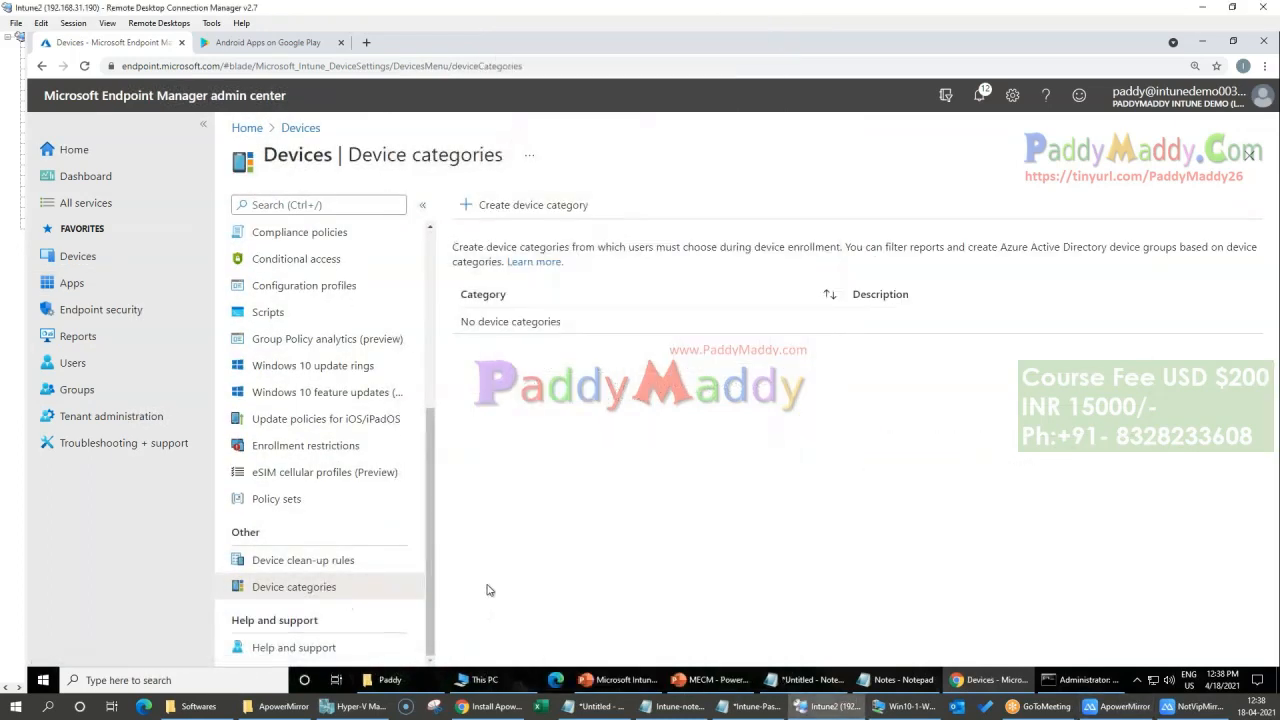
{"action": "left_click", "coordinate": [518, 208]}
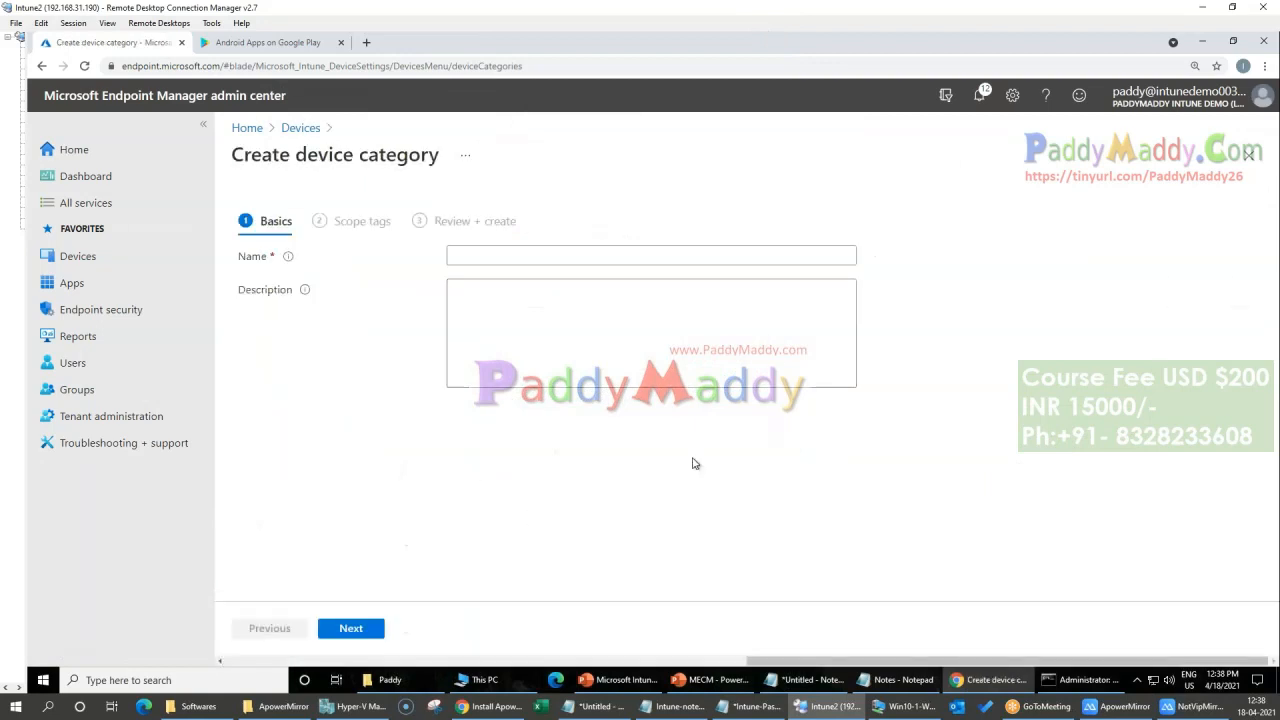
{"action": "left_click", "coordinate": [500, 252]}
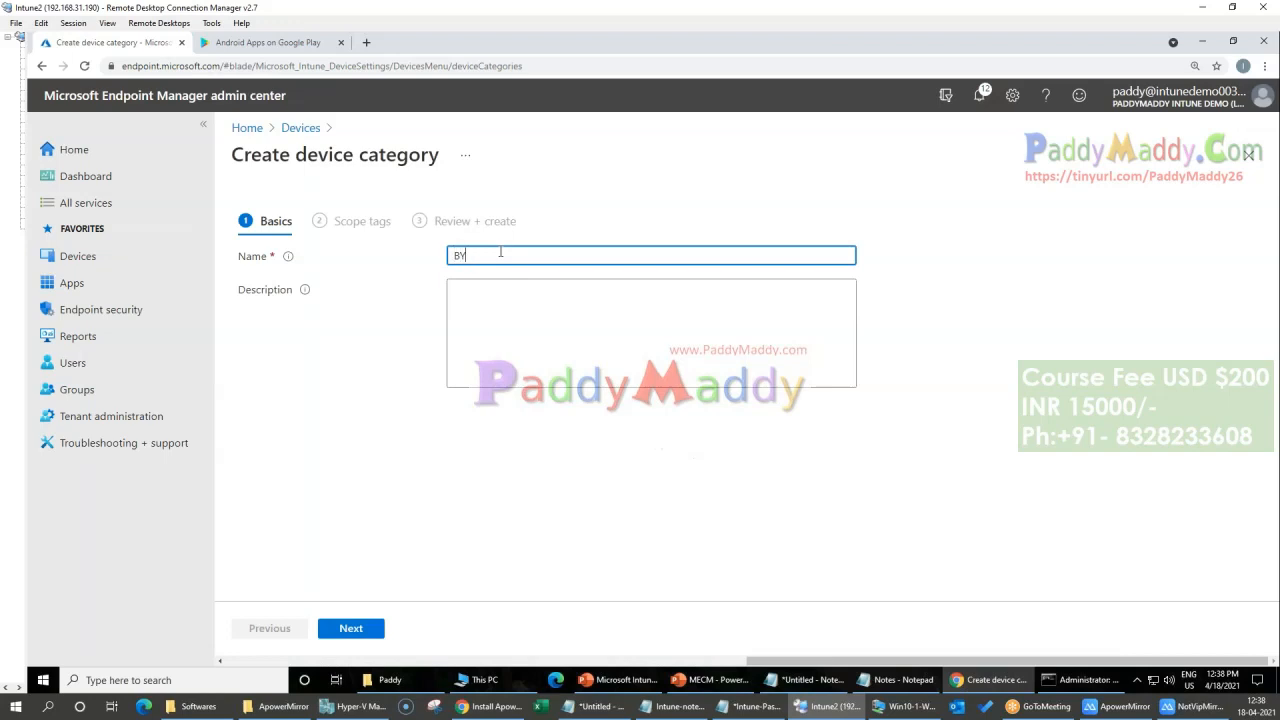
{"action": "left_click", "coordinate": [348, 627]}
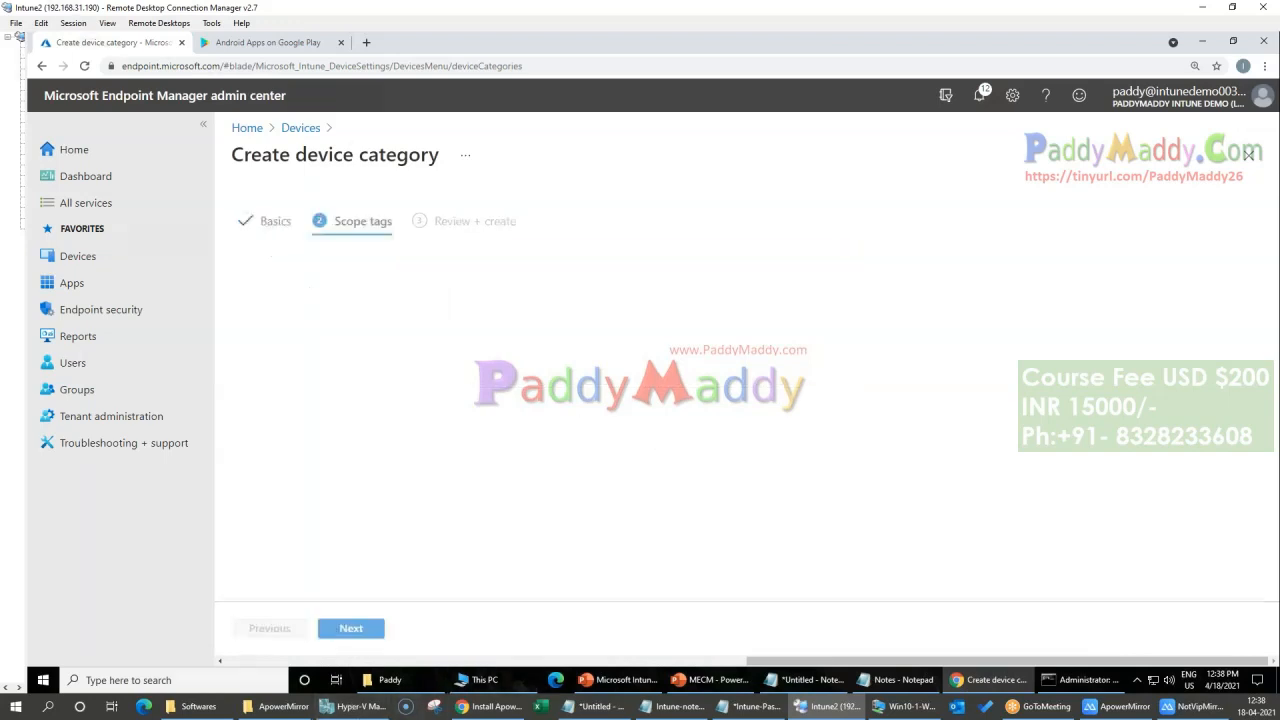
{"action": "left_click", "coordinate": [352, 627]}
{"action": "left_click", "coordinate": [352, 628]}
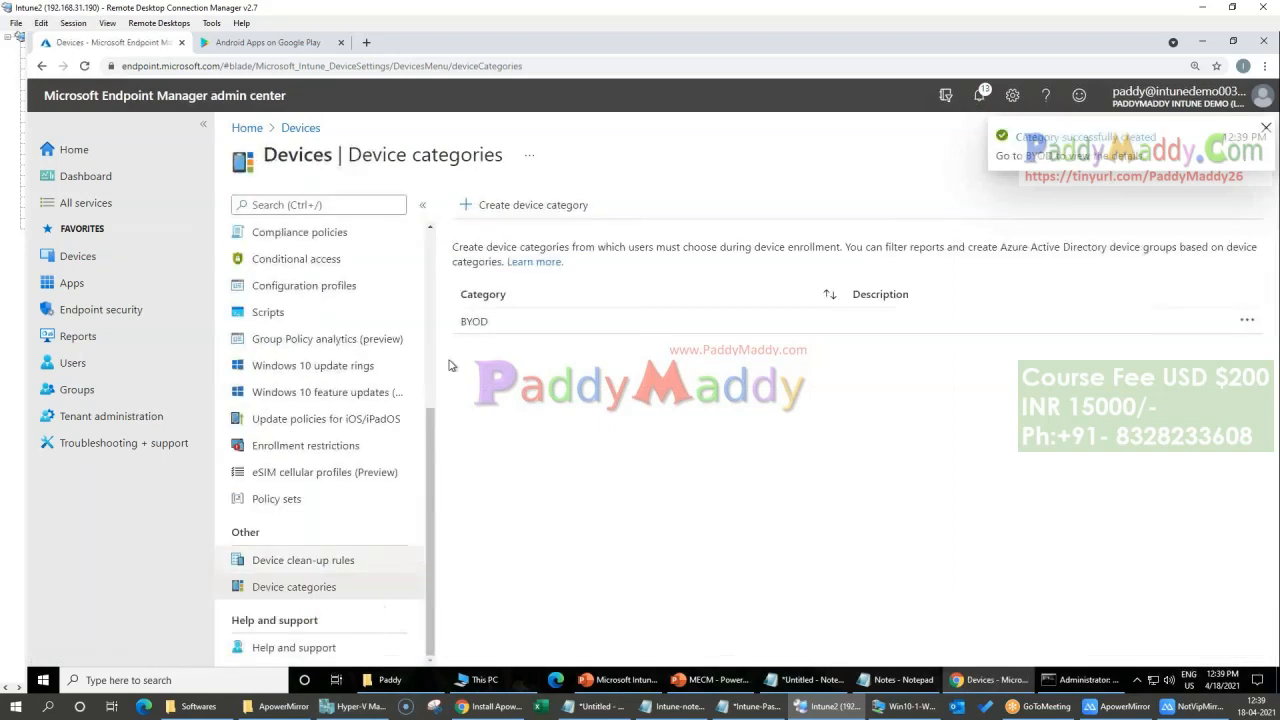
Step: Create another device category named USA Devices without a description
{"action": "left_click", "coordinate": [496, 207]}
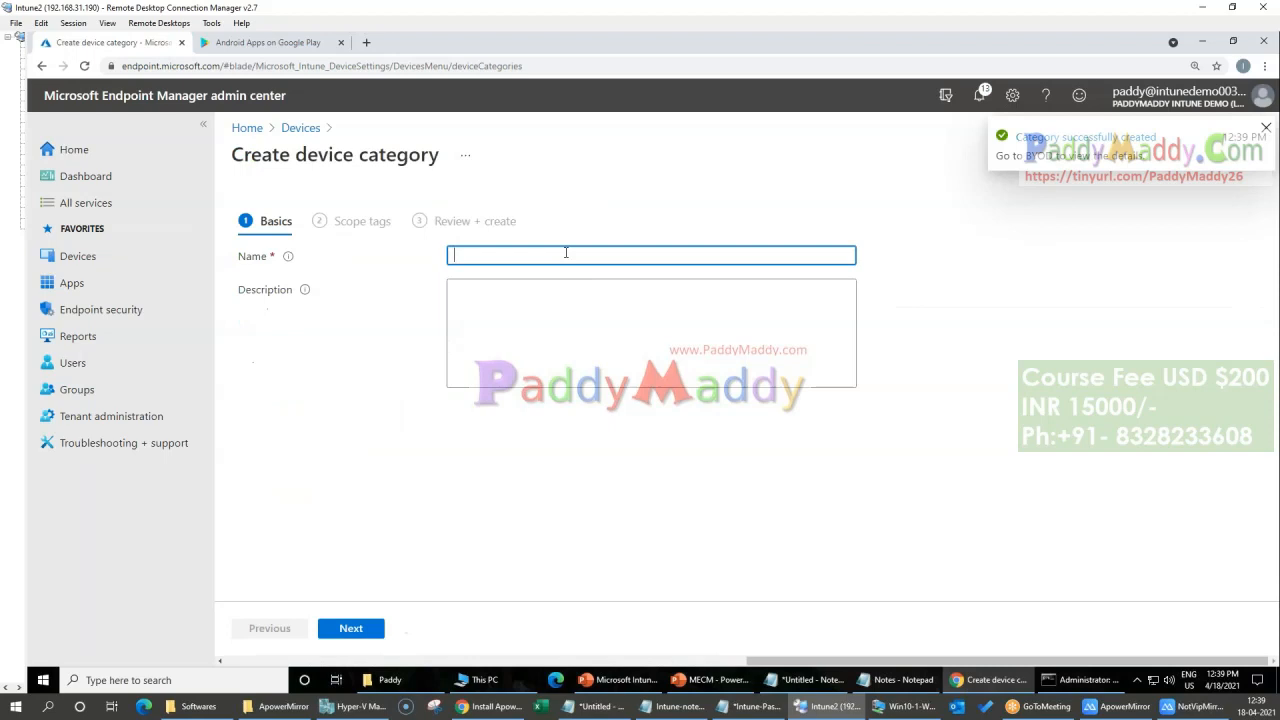
{"action": "type", "text": "USA Device"}
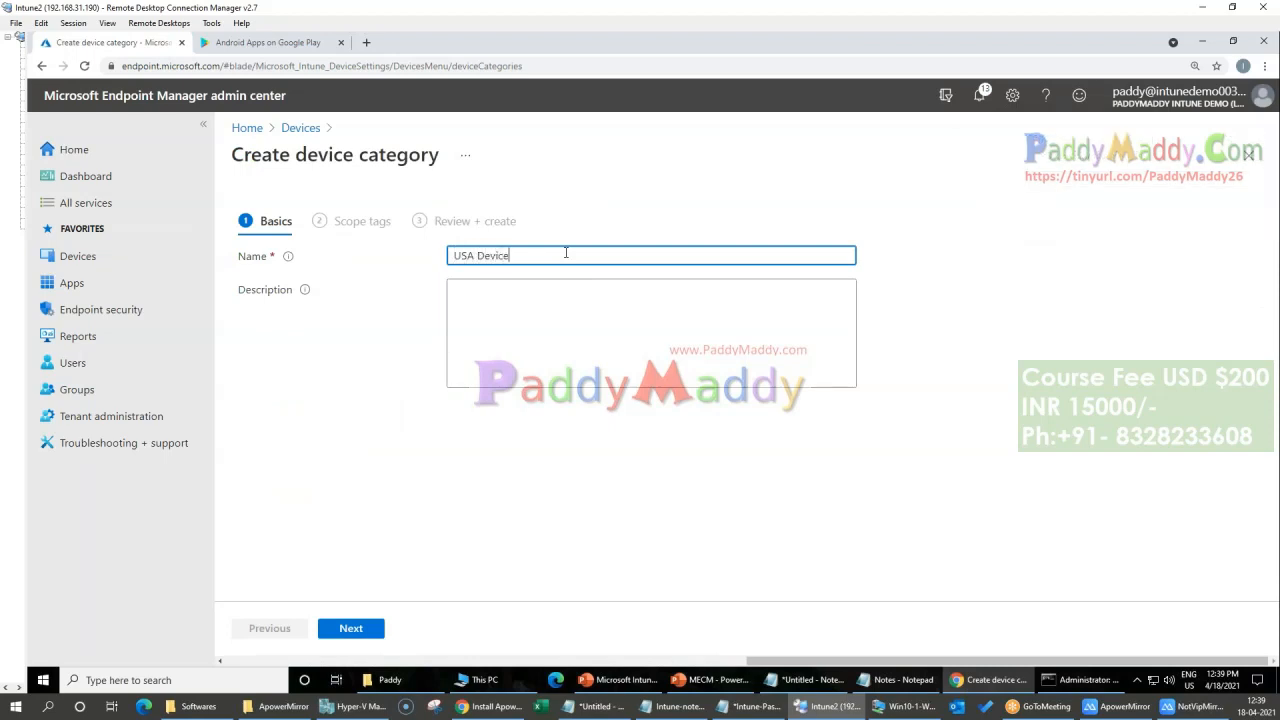
{"action": "left_click", "coordinate": [351, 628]}
{"action": "left_click", "coordinate": [353, 630]}
{"action": "left_click", "coordinate": [353, 630]}
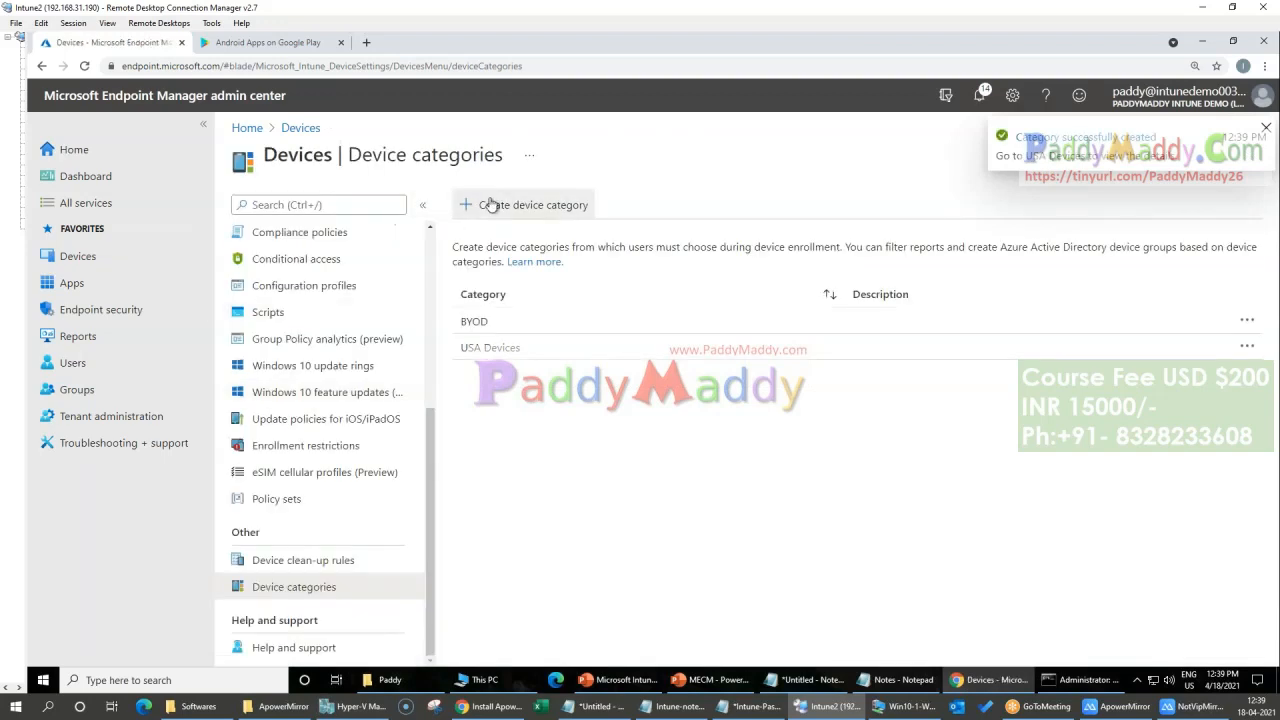
Step: Create a device category named EU, leaving the description empty
{"action": "left_click", "coordinate": [491, 208]}
{"action": "left_click", "coordinate": [558, 254]}
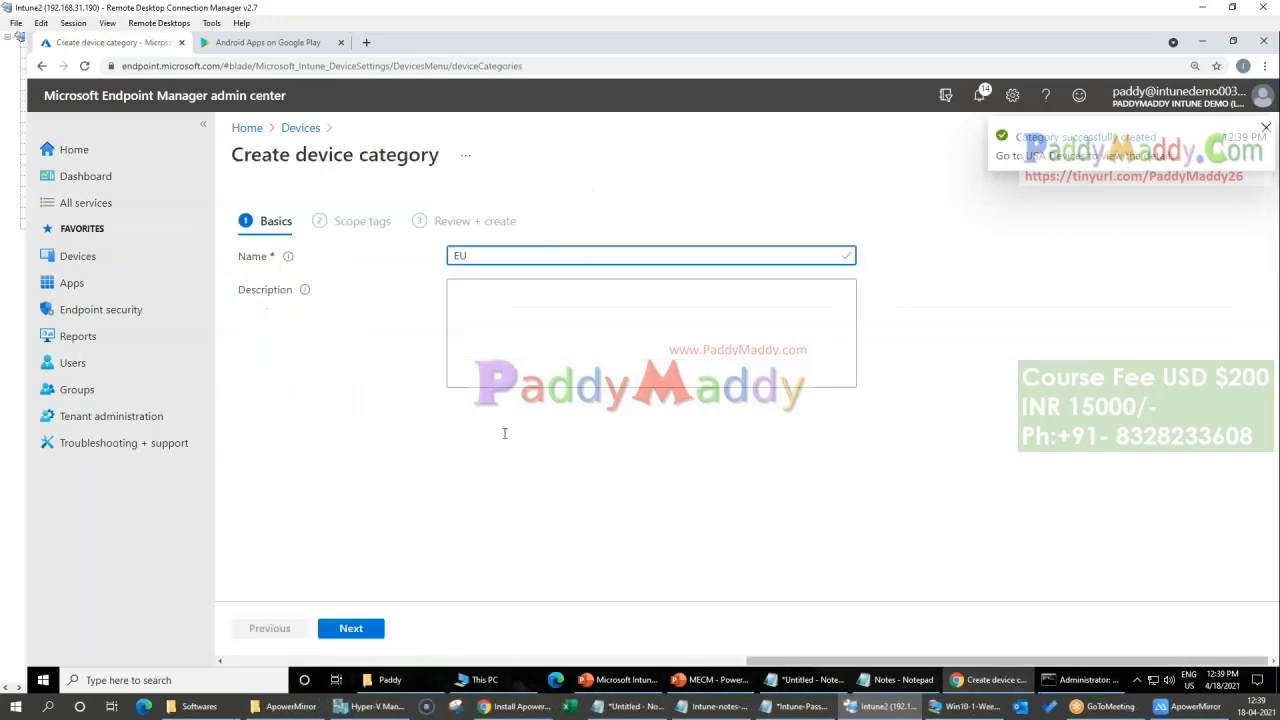
{"action": "left_click", "coordinate": [355, 628]}
{"action": "left_click", "coordinate": [355, 628]}
{"action": "left_click", "coordinate": [355, 628]}
Step: Create a device category named Project 1, leaving the description empty
{"action": "left_click", "coordinate": [525, 210]}
{"action": "left_click", "coordinate": [562, 258]}
{"action": "type", "text": "Project 1"}
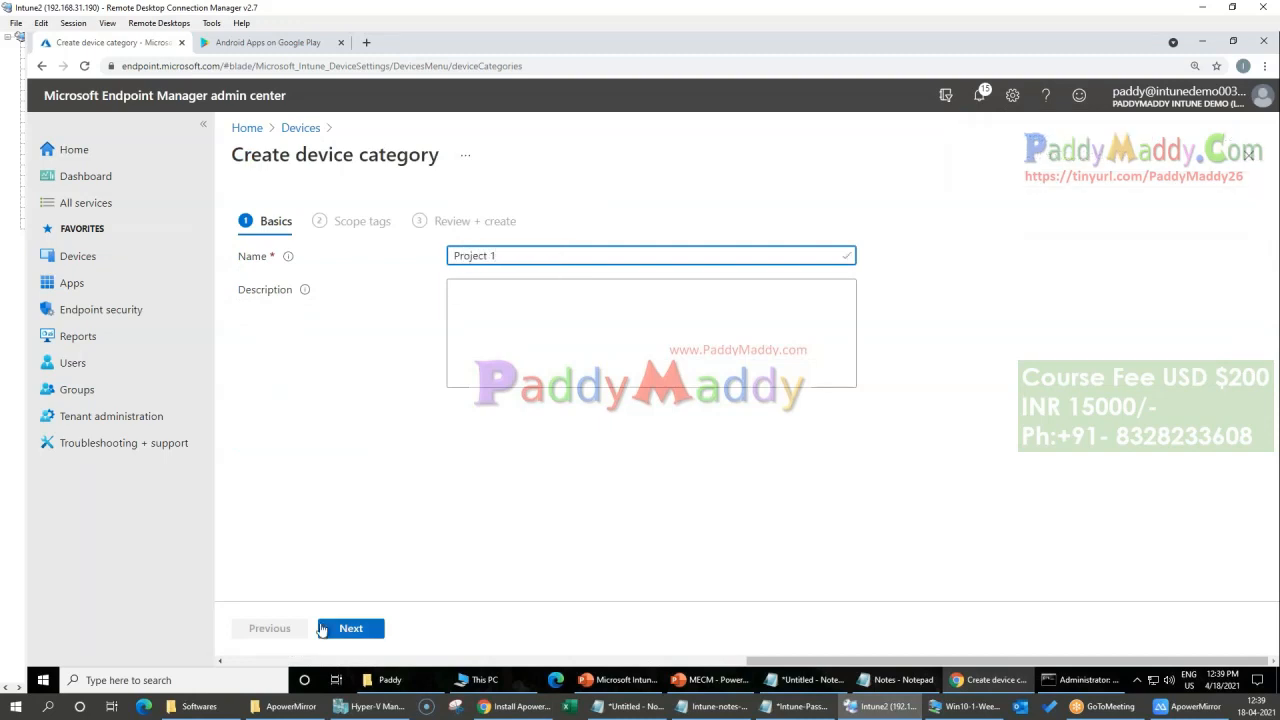
{"action": "left_click", "coordinate": [325, 628]}
{"action": "left_click", "coordinate": [325, 628]}
{"action": "left_click", "coordinate": [325, 628]}
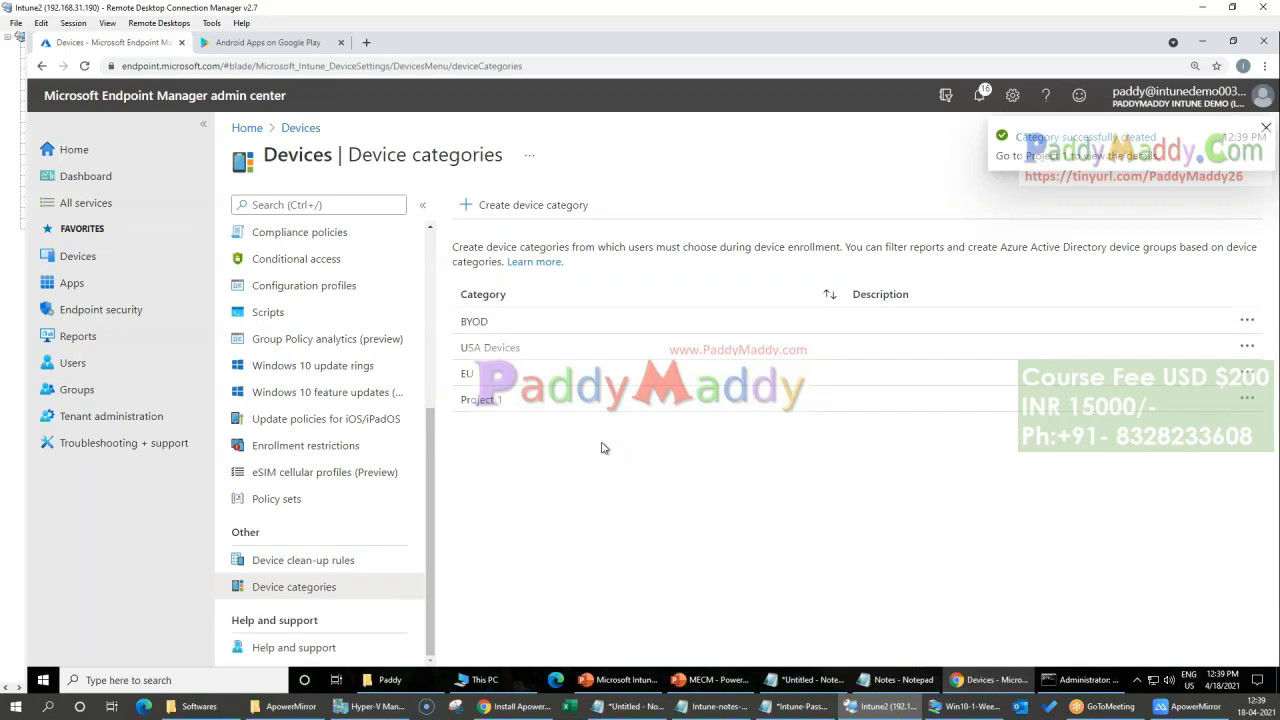
Step: Create a device category named Sales Team with the Default scope tag
{"action": "left_click", "coordinate": [525, 205]}
{"action": "left_click", "coordinate": [557, 257]}
{"action": "type", "text": "Sales Tea"}
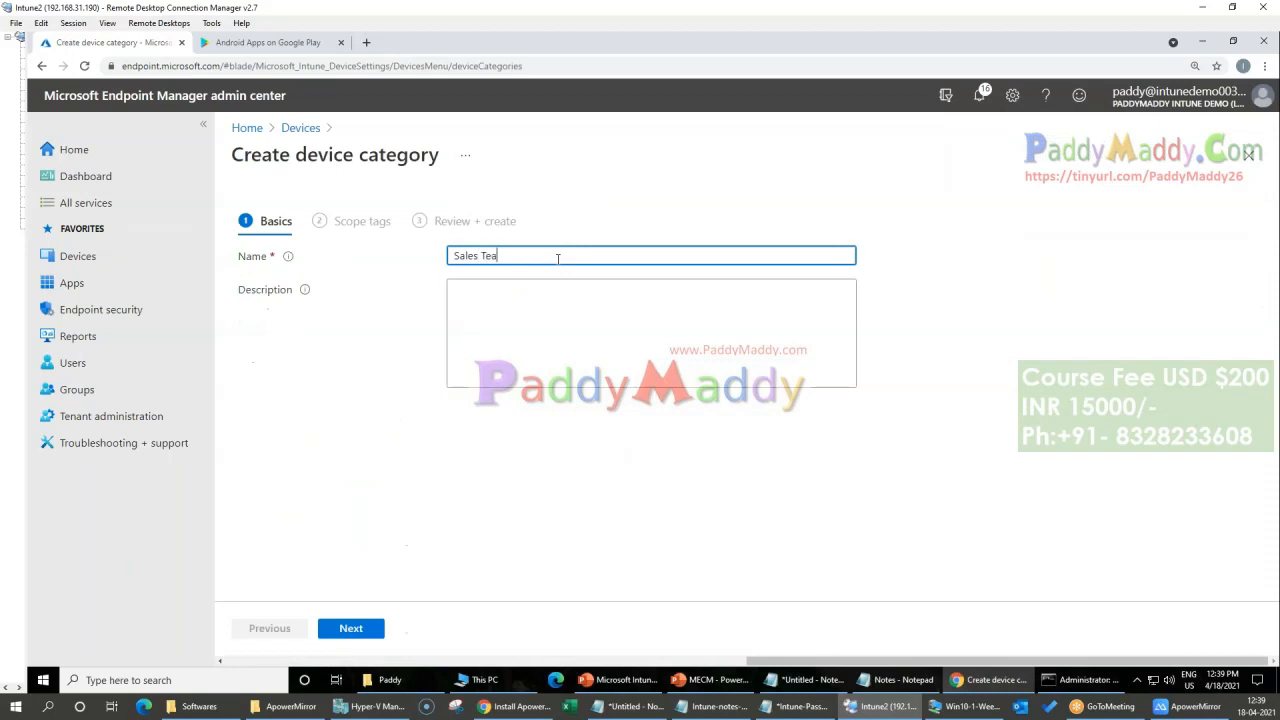
{"action": "left_click", "coordinate": [351, 628]}
{"action": "left_click", "coordinate": [351, 628]}
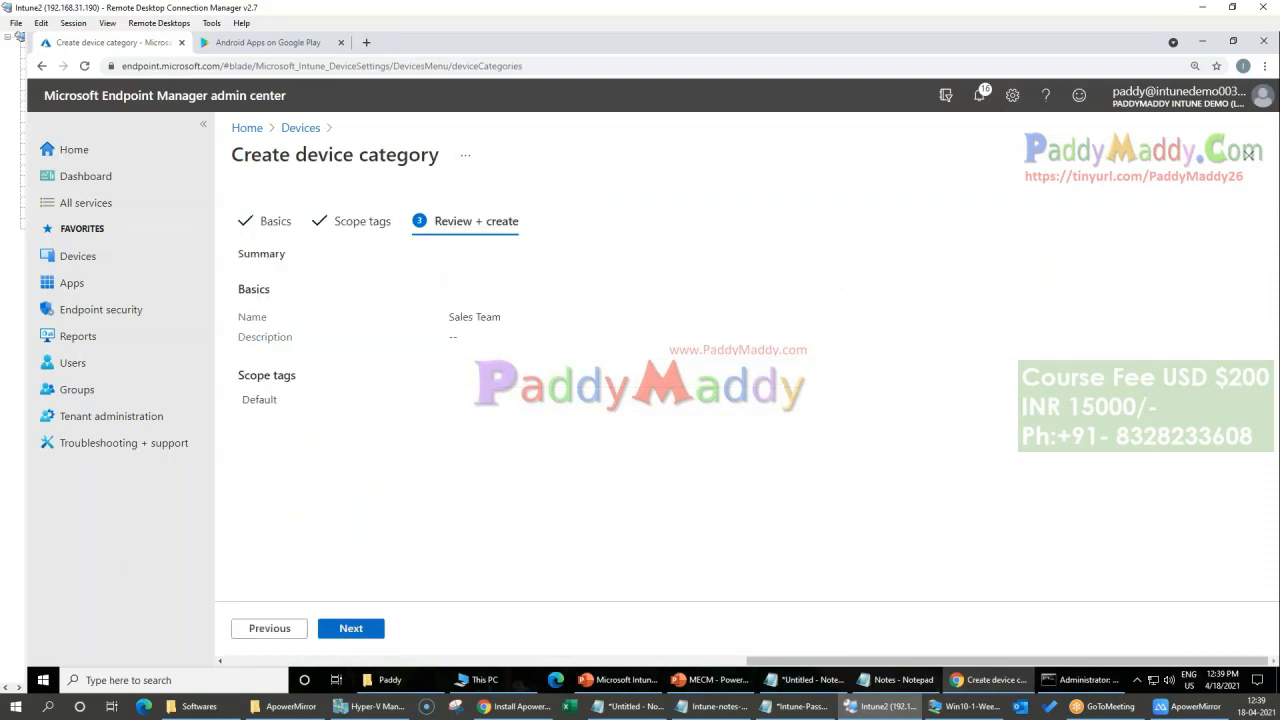
{"action": "left_click", "coordinate": [351, 628]}
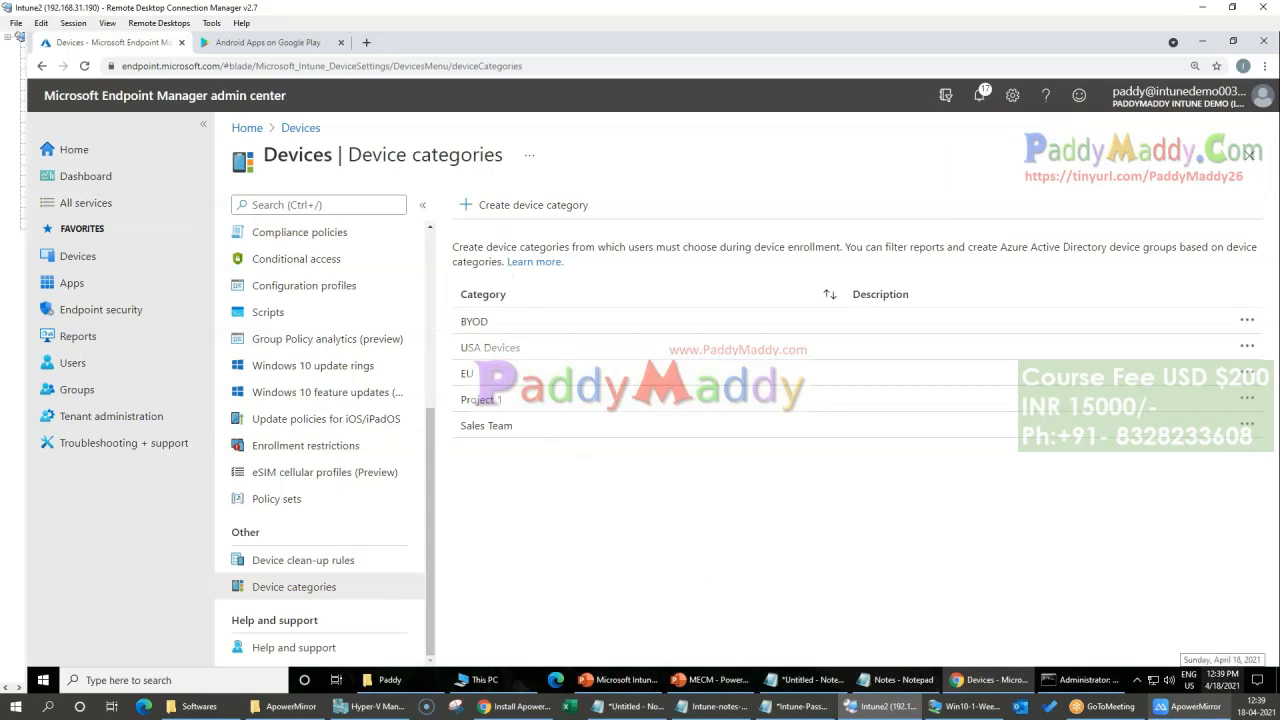
Step: Switch to the mirrored phone in ApowerMirror and submit the user's account e-mail on the Company Portal sign-in page
{"action": "left_click", "coordinate": [1200, 714]}
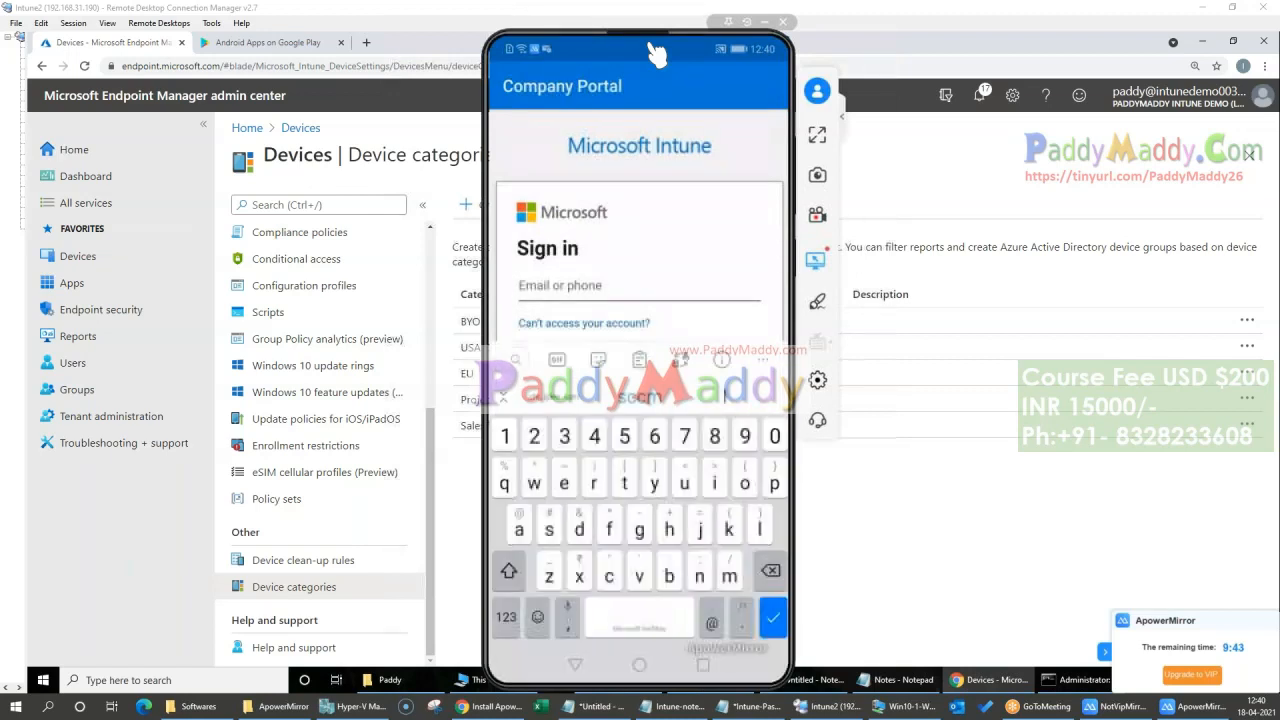
{"action": "key", "text": "ctrl+v"}
{"action": "key", "text": "Return"}
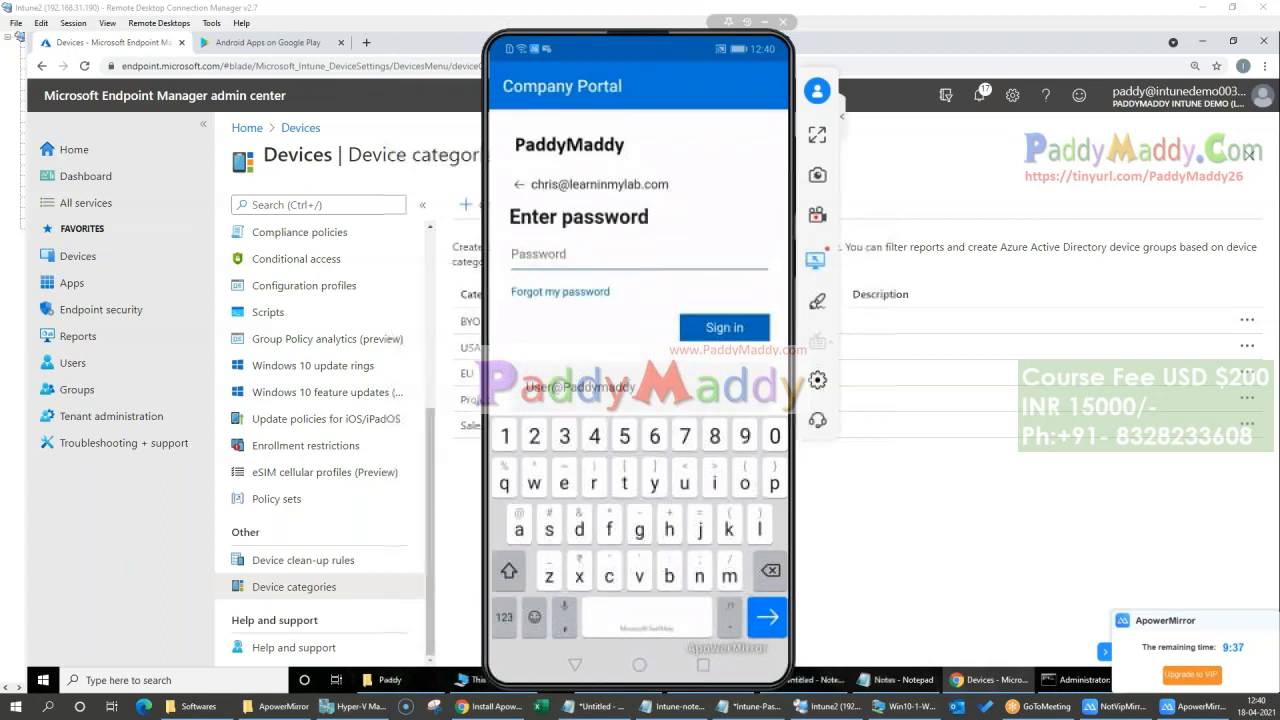
Step: Sign in to Company Portal with the account password and skip the Security Defaults setup for now
{"action": "key", "text": "alt+Tab"}
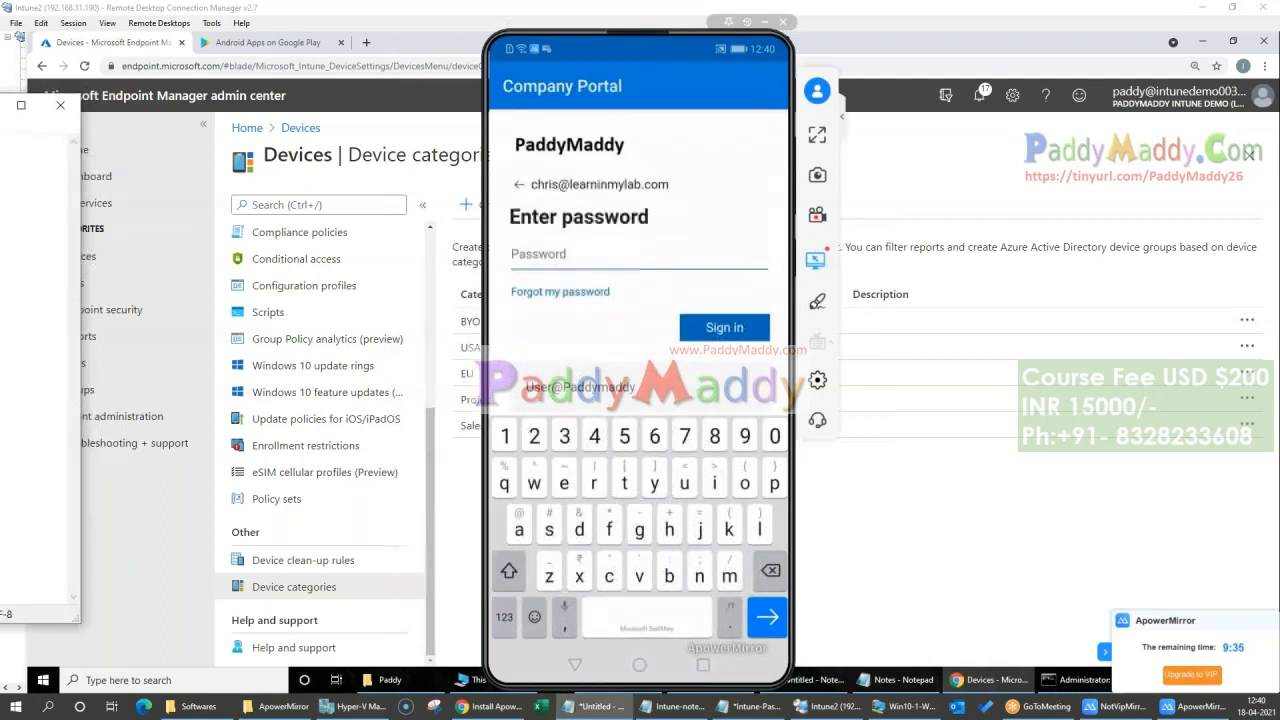
{"action": "left_click", "coordinate": [503, 17]}
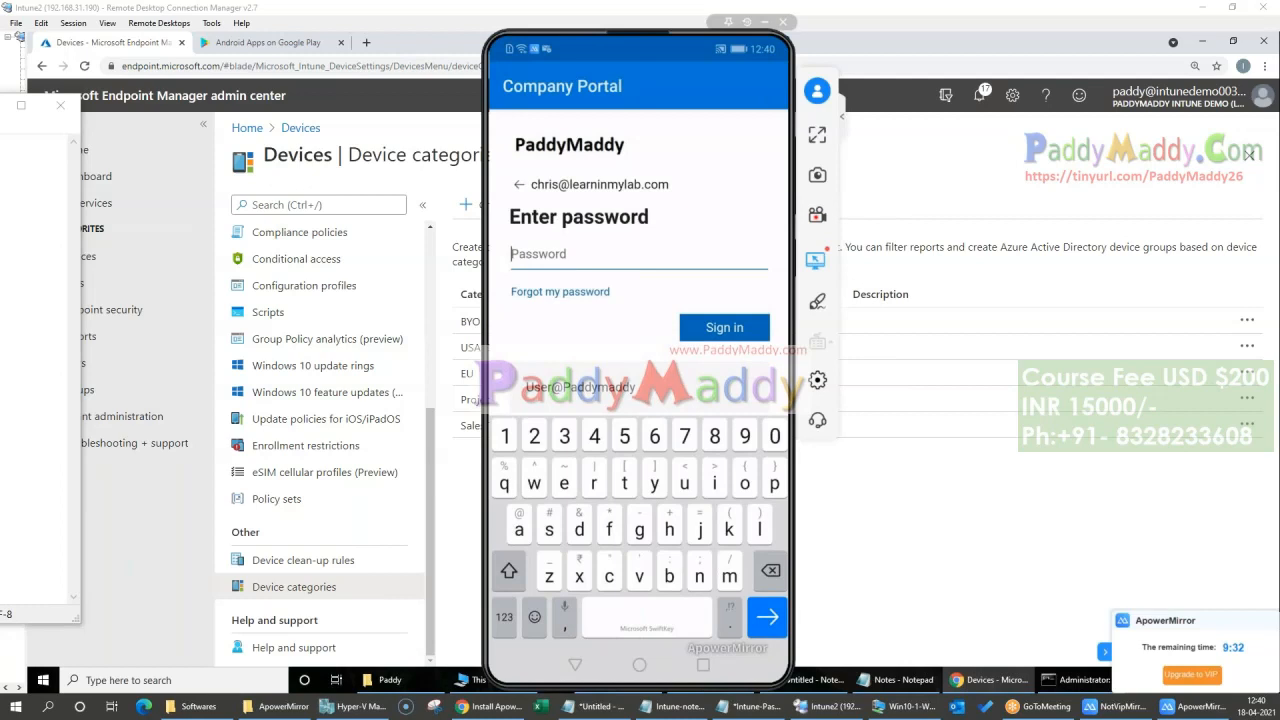
{"action": "key", "text": "ctrl+v"}
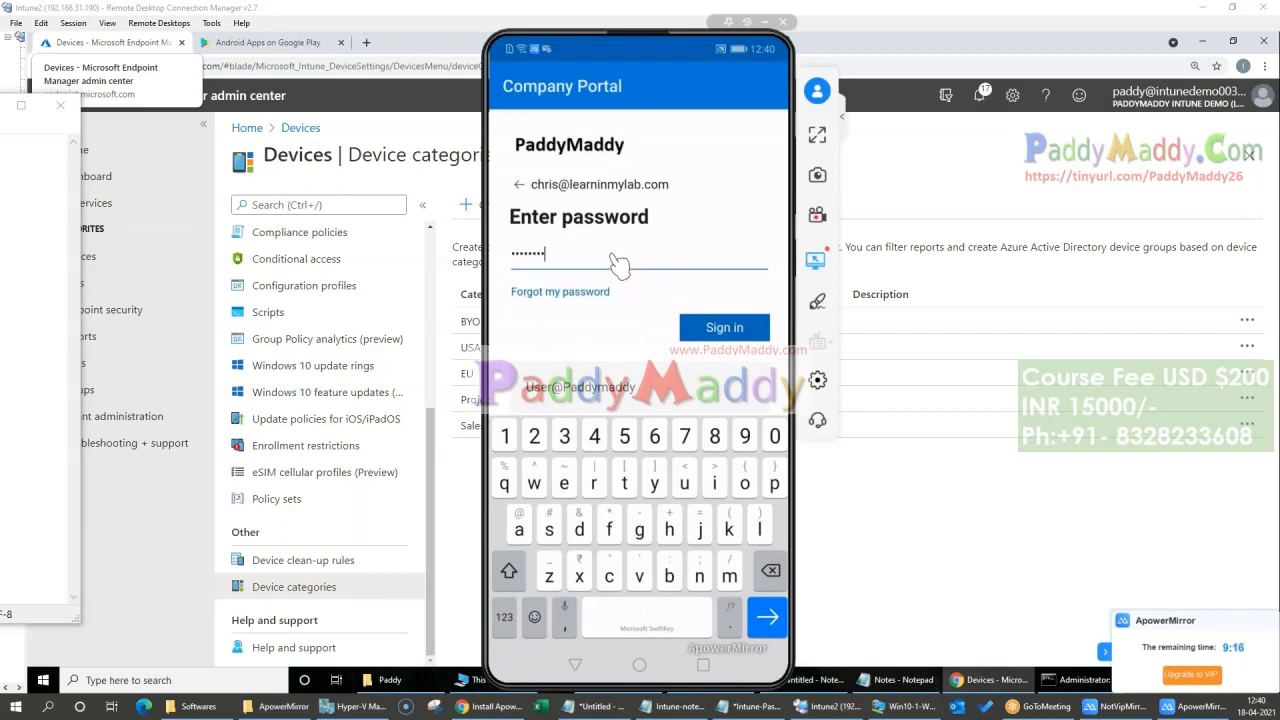
{"action": "left_click", "coordinate": [690, 322]}
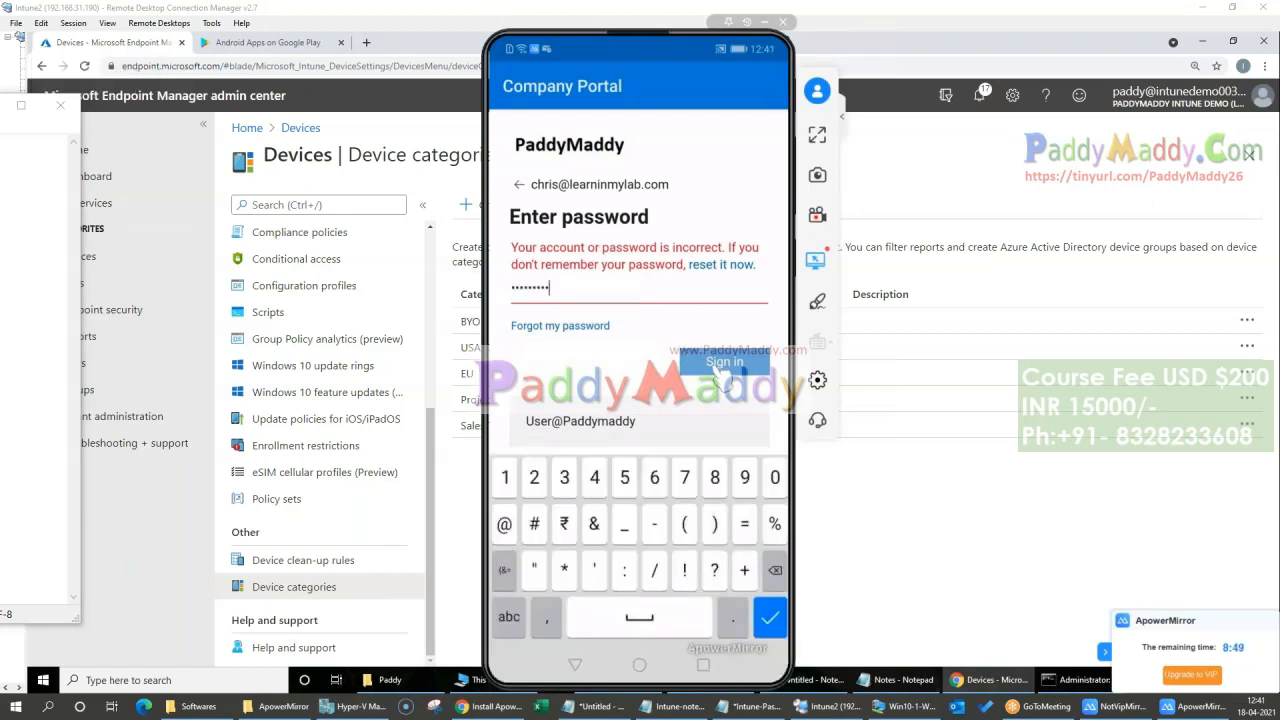
{"action": "left_click", "coordinate": [722, 366]}
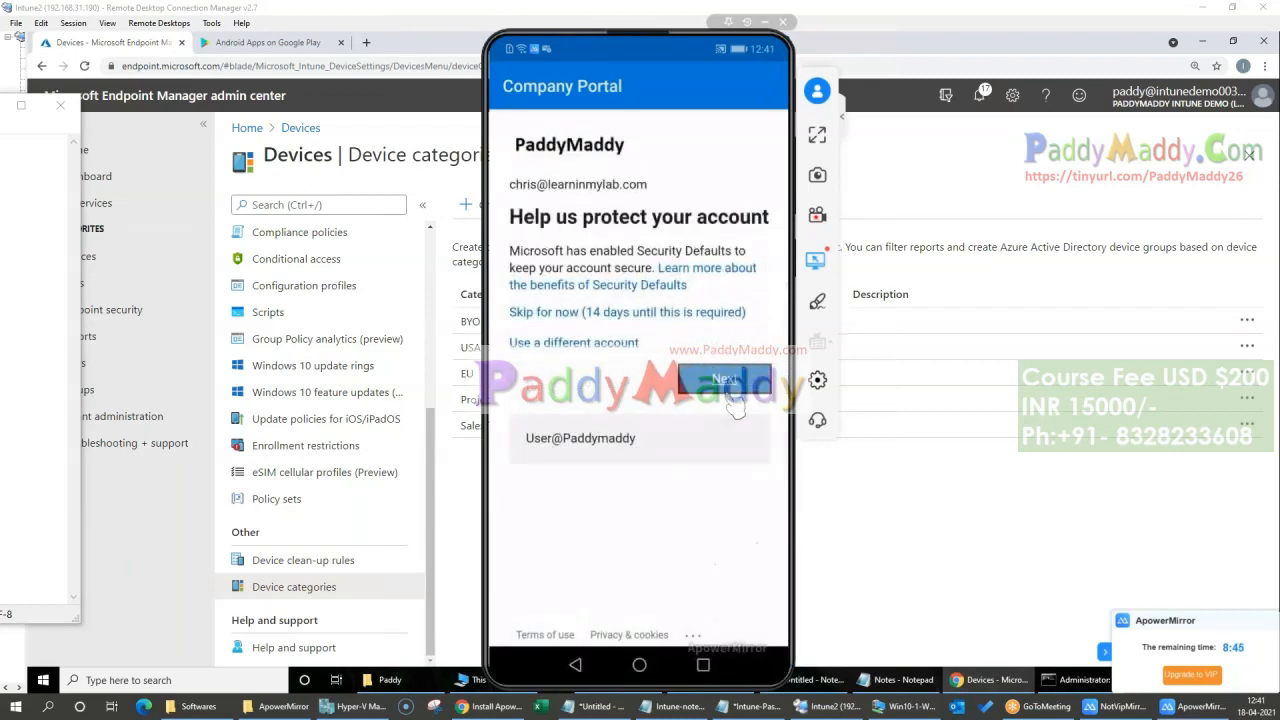
{"action": "left_click", "coordinate": [640, 314]}
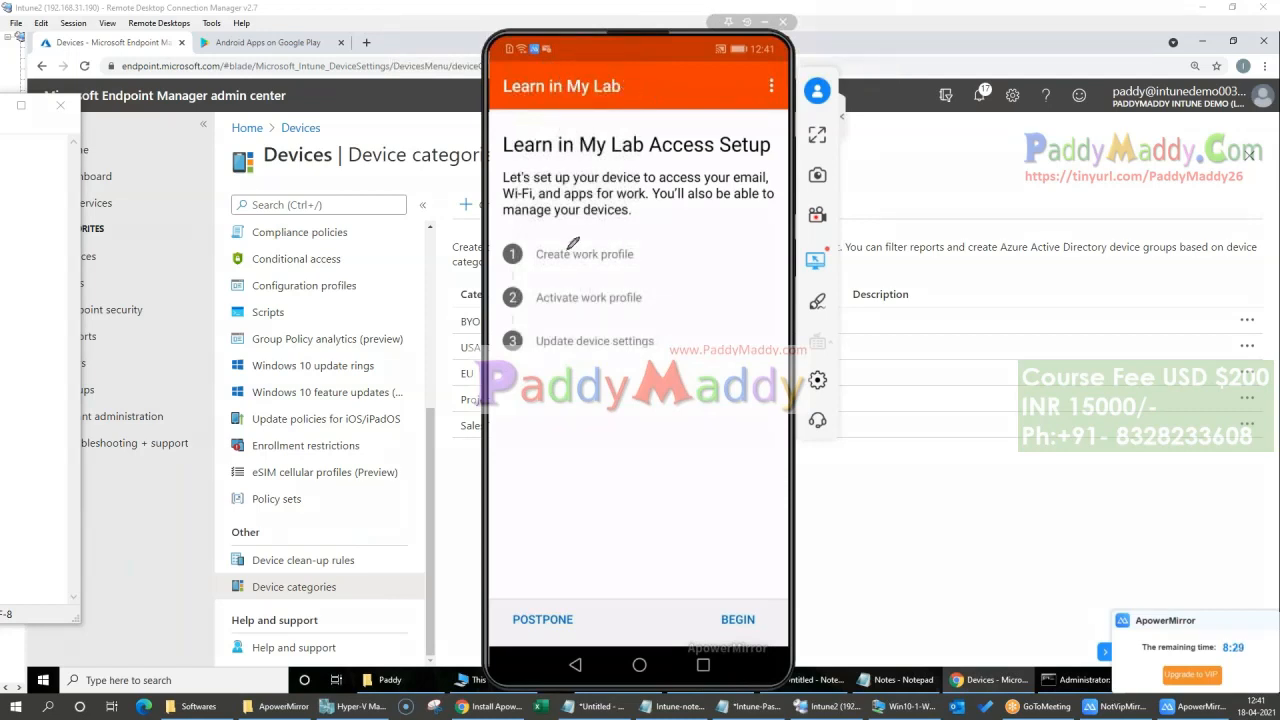
Step: Annotate the access setup screen with red check marks beside its three stages and circle Create work profile
{"action": "left_click_drag", "start_coordinate": [655, 252], "coordinate": [697, 234]}
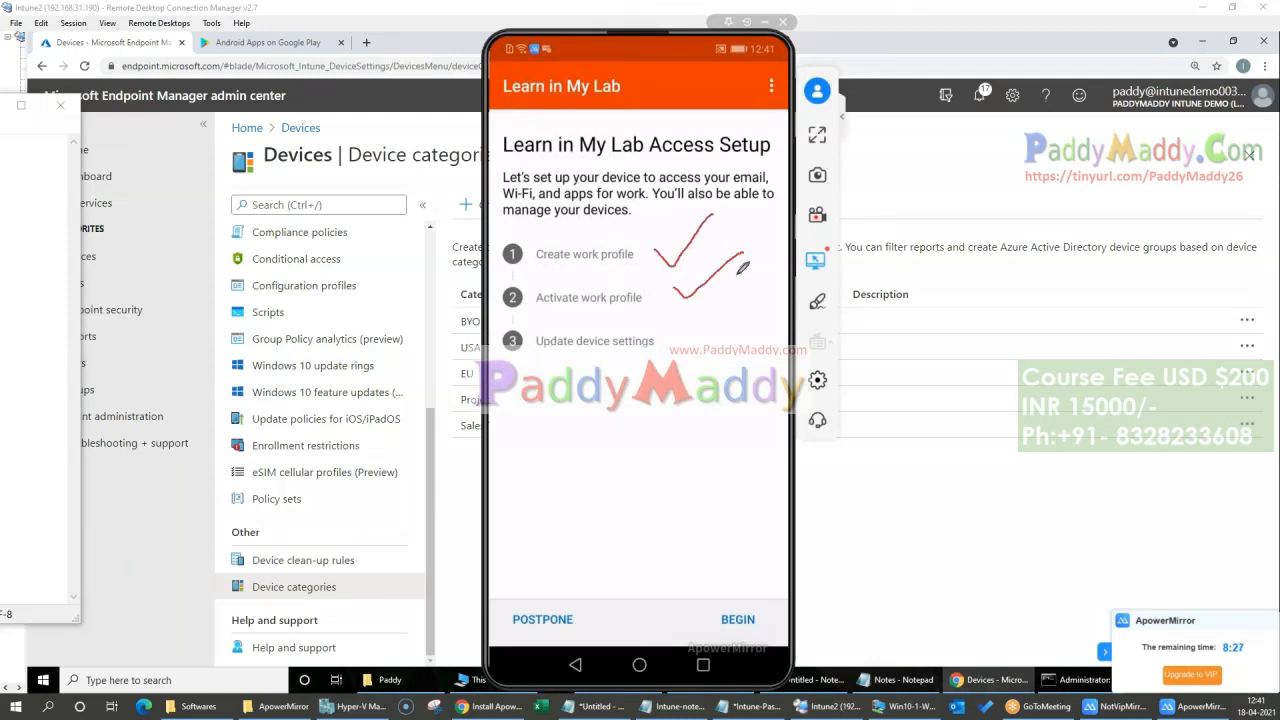
{"action": "left_click_drag", "start_coordinate": [690, 335], "coordinate": [734, 290]}
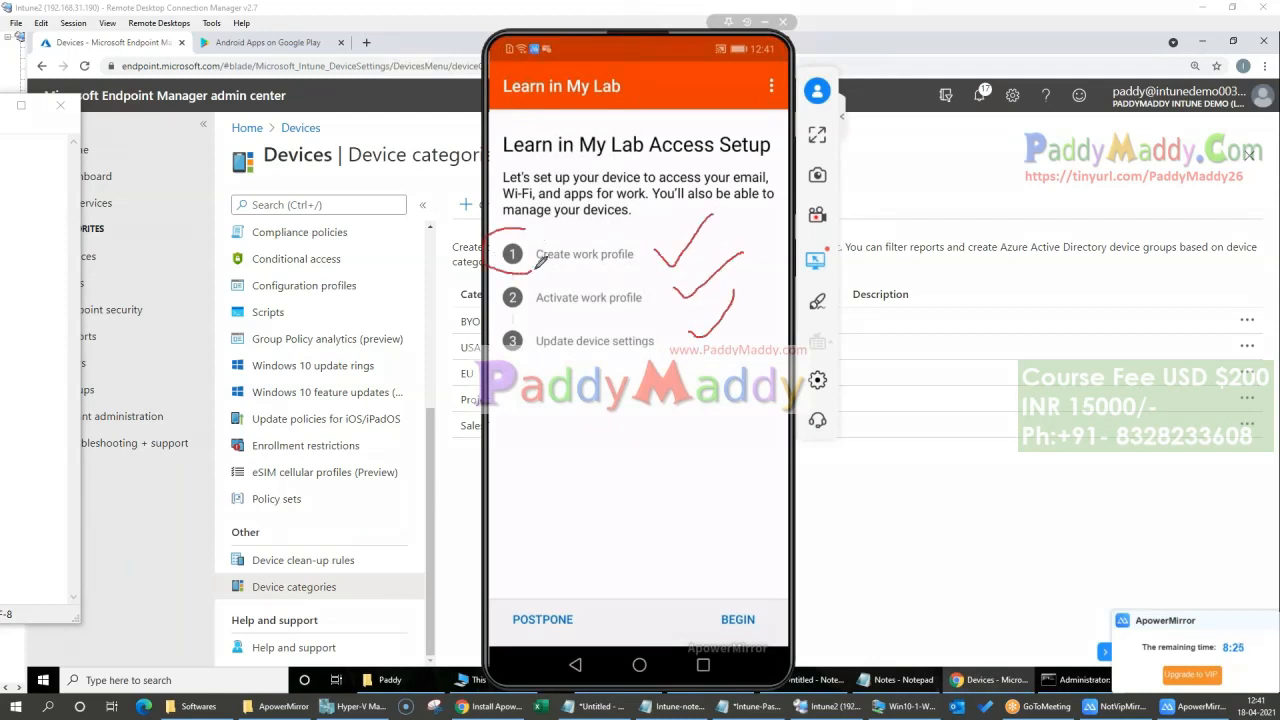
{"action": "left_click_drag", "start_coordinate": [655, 252], "coordinate": [494, 226]}
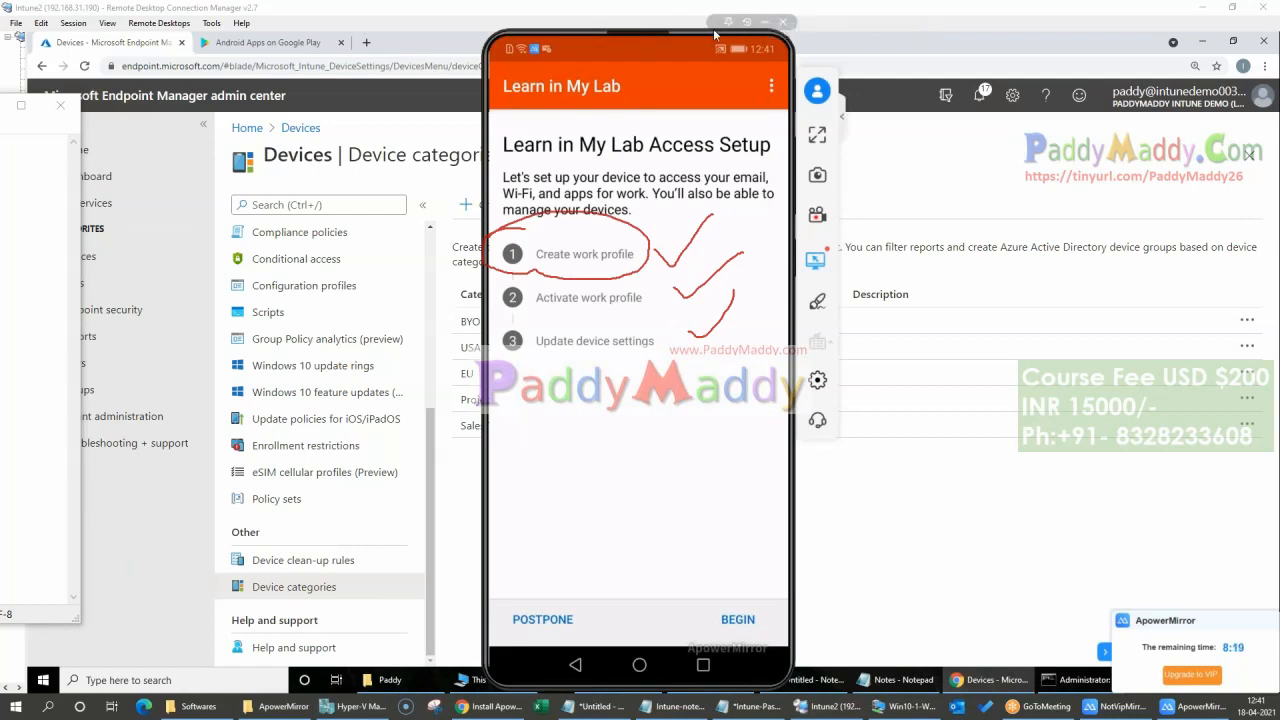
Step: Move the mirrored phone window aside and review the configuration profiles for Android devices
{"action": "left_click_drag", "start_coordinate": [657, 32], "coordinate": [1024, 32]}
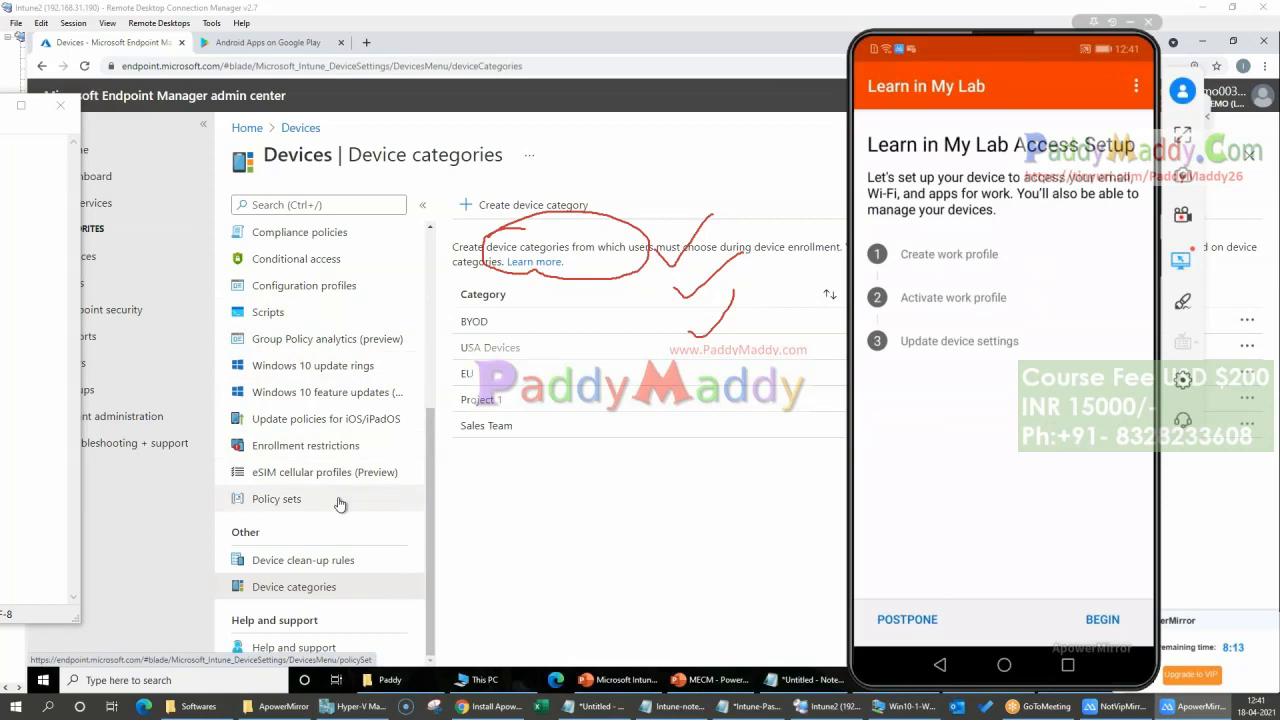
{"action": "scroll", "coordinate": [300, 600], "scroll_direction": "up", "scroll_amount": 1}
{"action": "scroll", "coordinate": [314, 357], "scroll_direction": "up", "scroll_amount": 3}
{"action": "left_click", "coordinate": [314, 349]}
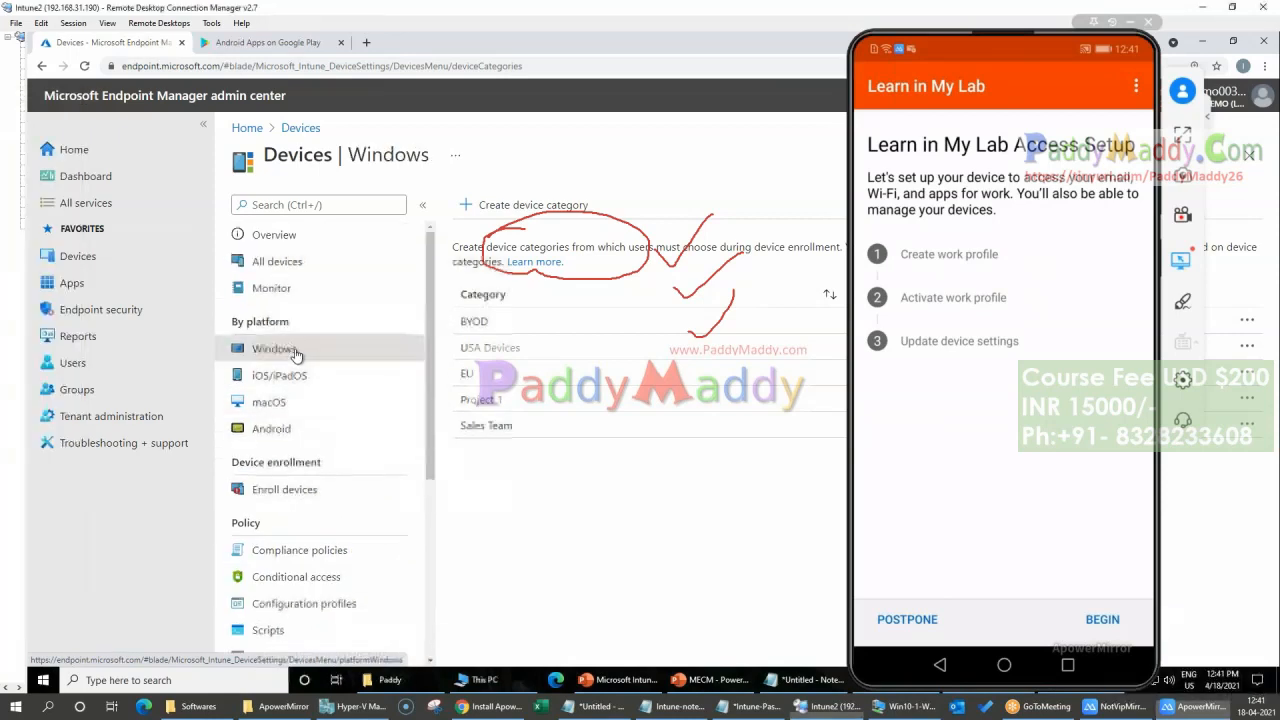
{"action": "left_click", "coordinate": [300, 376]}
{"action": "left_click", "coordinate": [304, 128]}
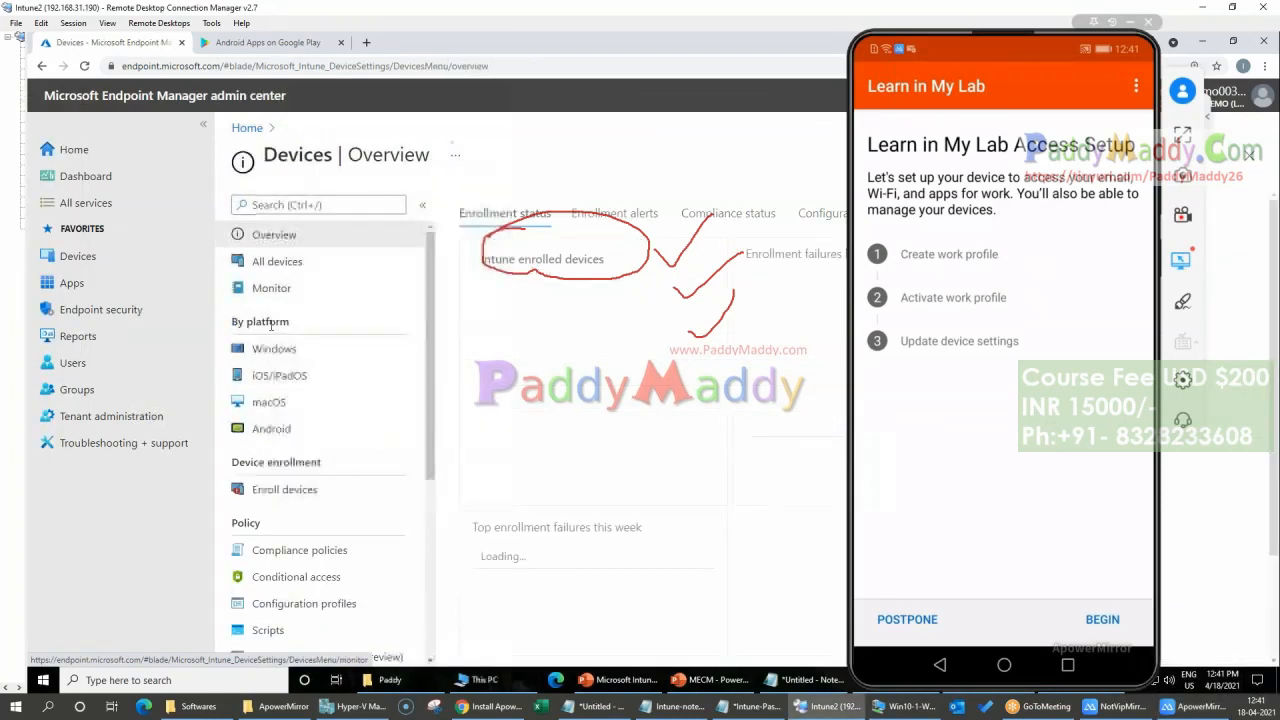
{"action": "left_click", "coordinate": [285, 430]}
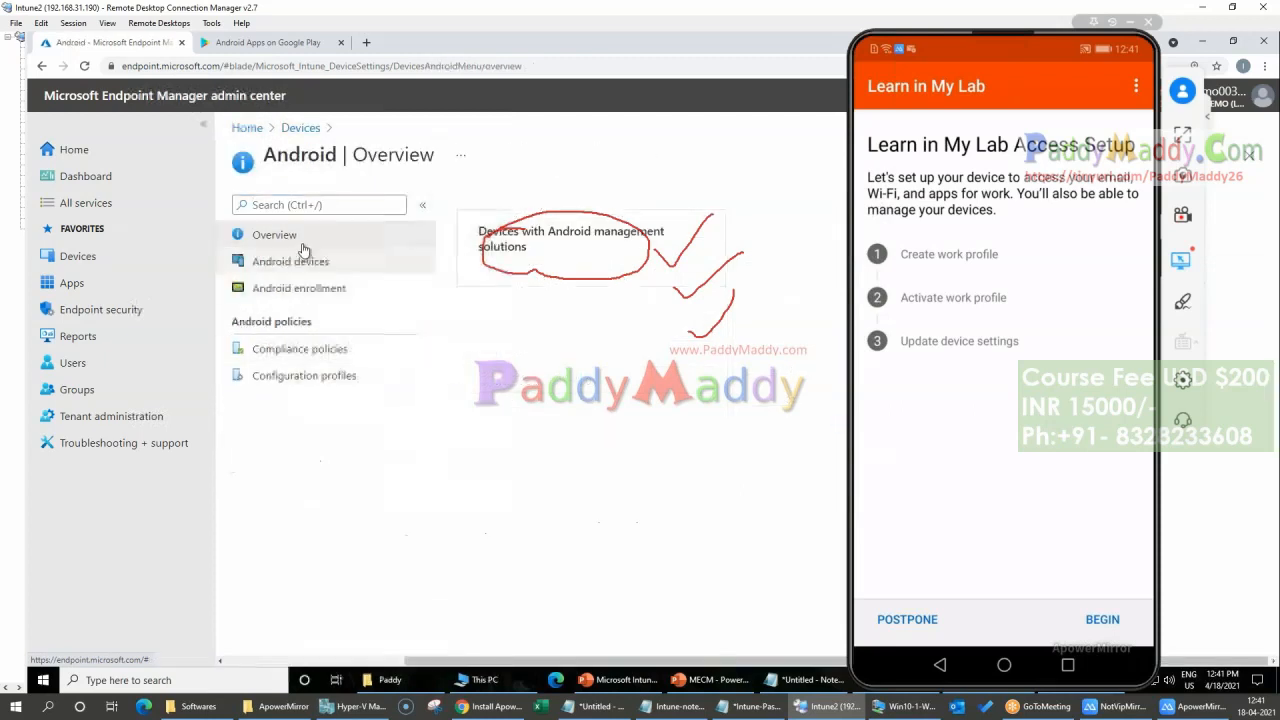
{"action": "left_click", "coordinate": [291, 380]}
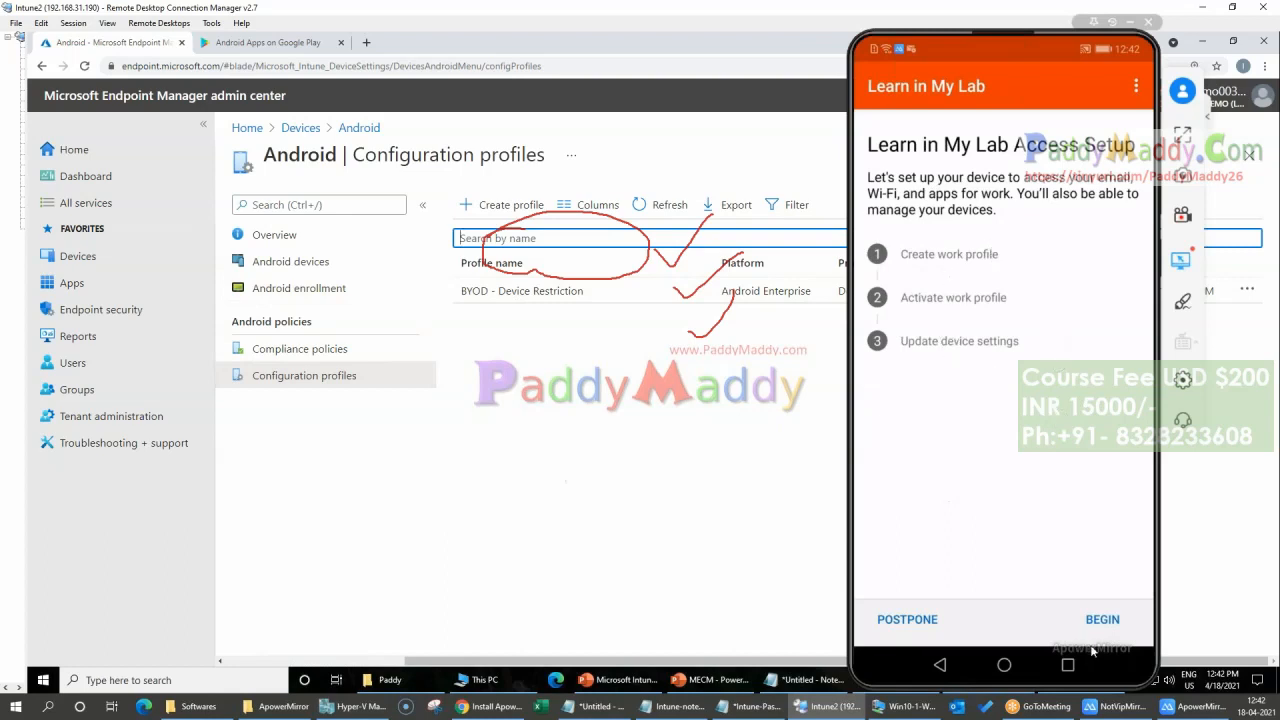
Step: Begin the Company Portal access setup on the phone, review the privacy information, and continue to work profile creation
{"action": "left_click", "coordinate": [1110, 617]}
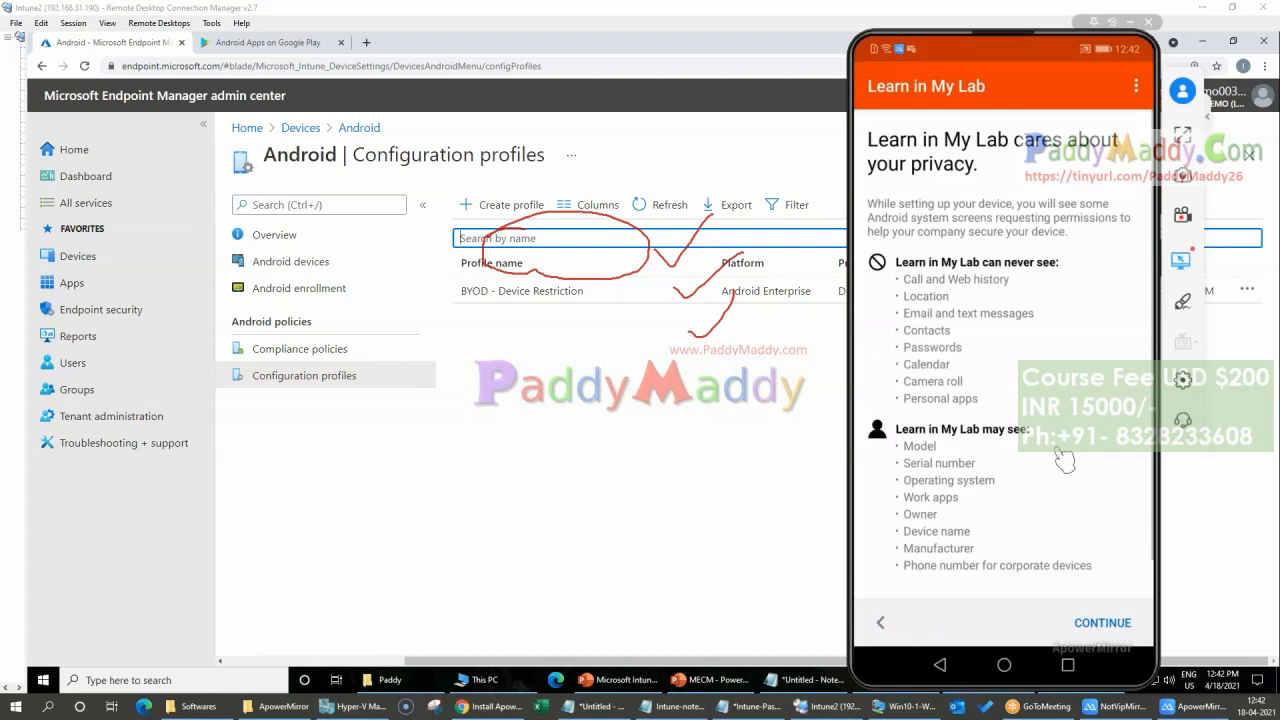
{"action": "scroll", "coordinate": [1063, 438], "scroll_direction": "down", "scroll_amount": 2}
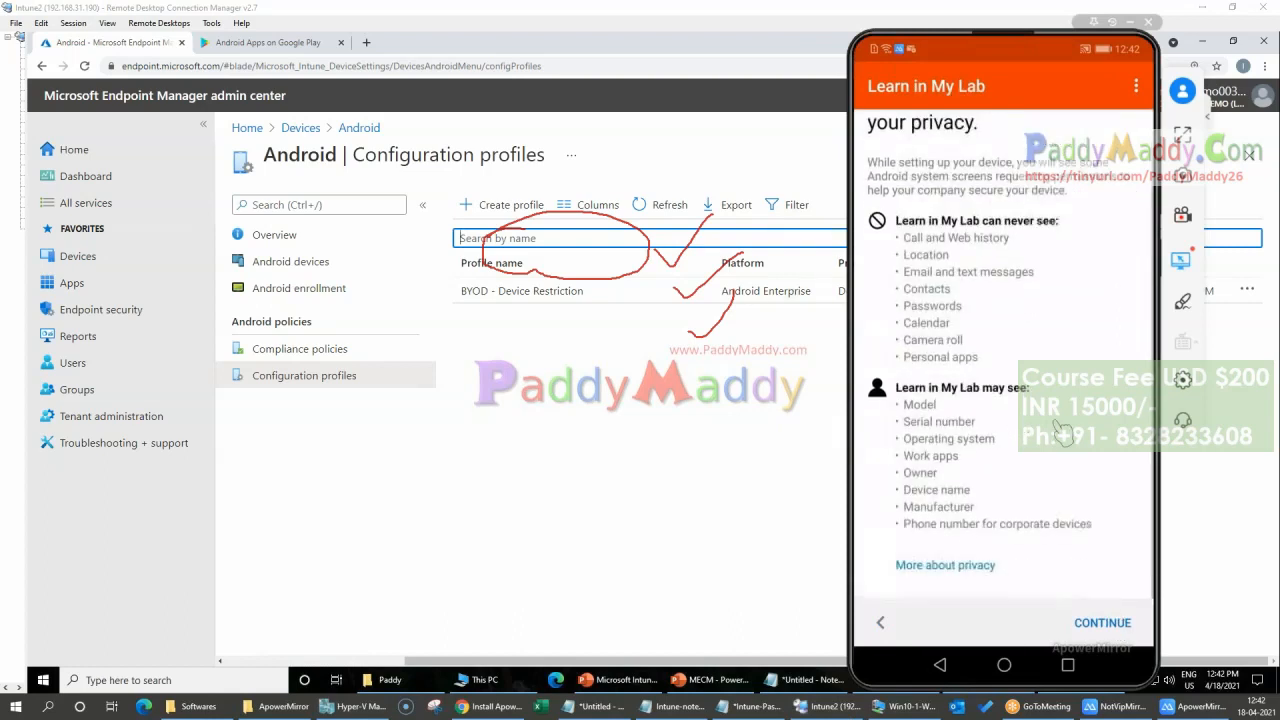
{"action": "scroll", "coordinate": [1066, 452], "scroll_direction": "up", "scroll_amount": 2}
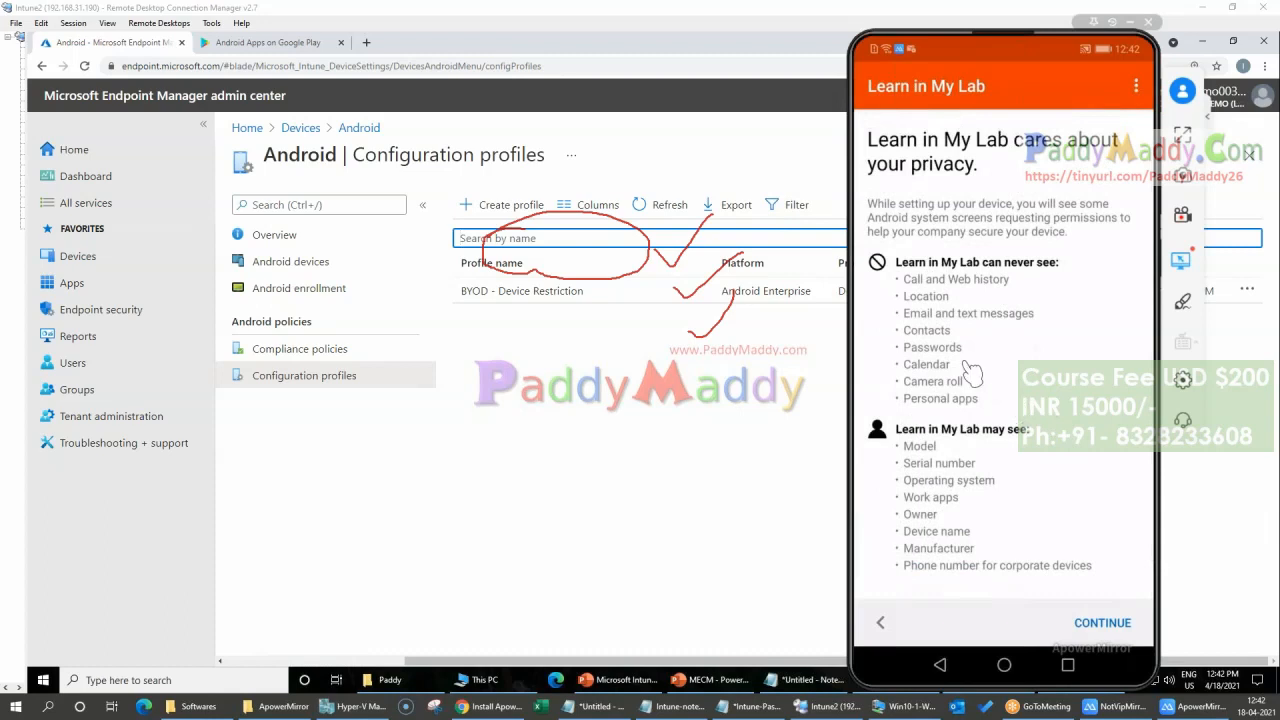
{"action": "scroll", "coordinate": [978, 302], "scroll_direction": "down", "scroll_amount": 1}
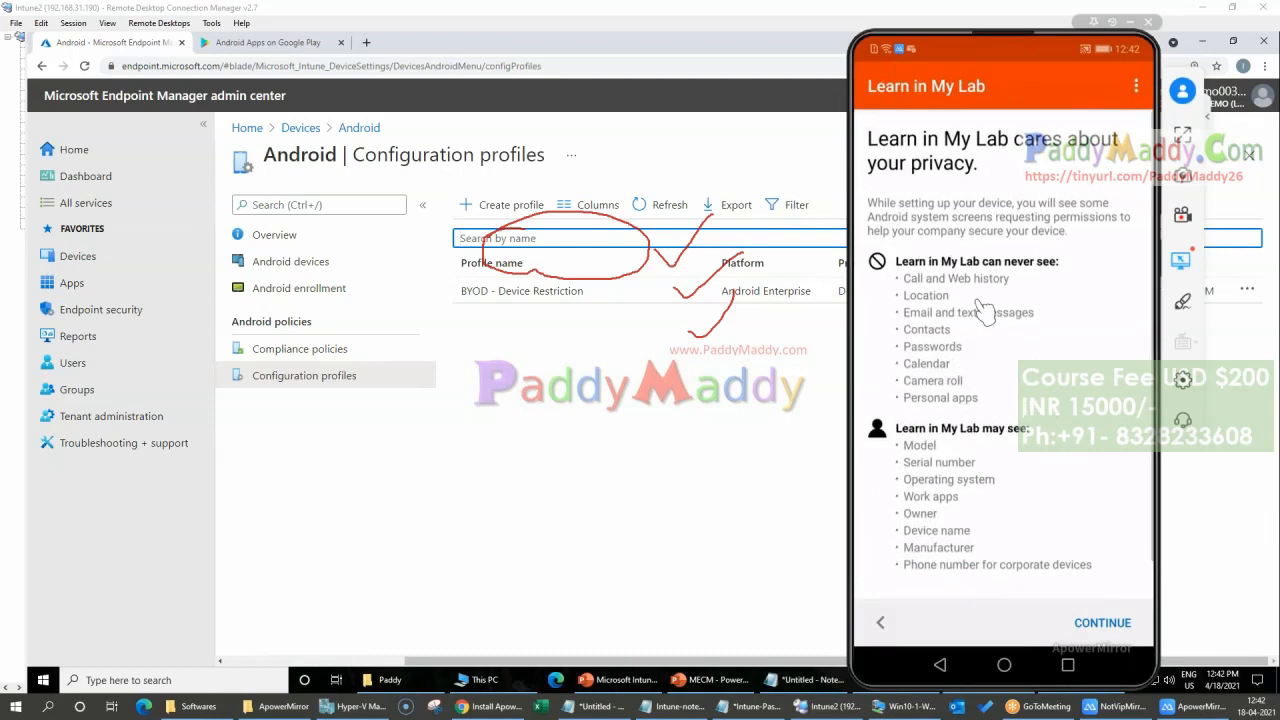
{"action": "scroll", "coordinate": [975, 305], "scroll_direction": "down", "scroll_amount": 1}
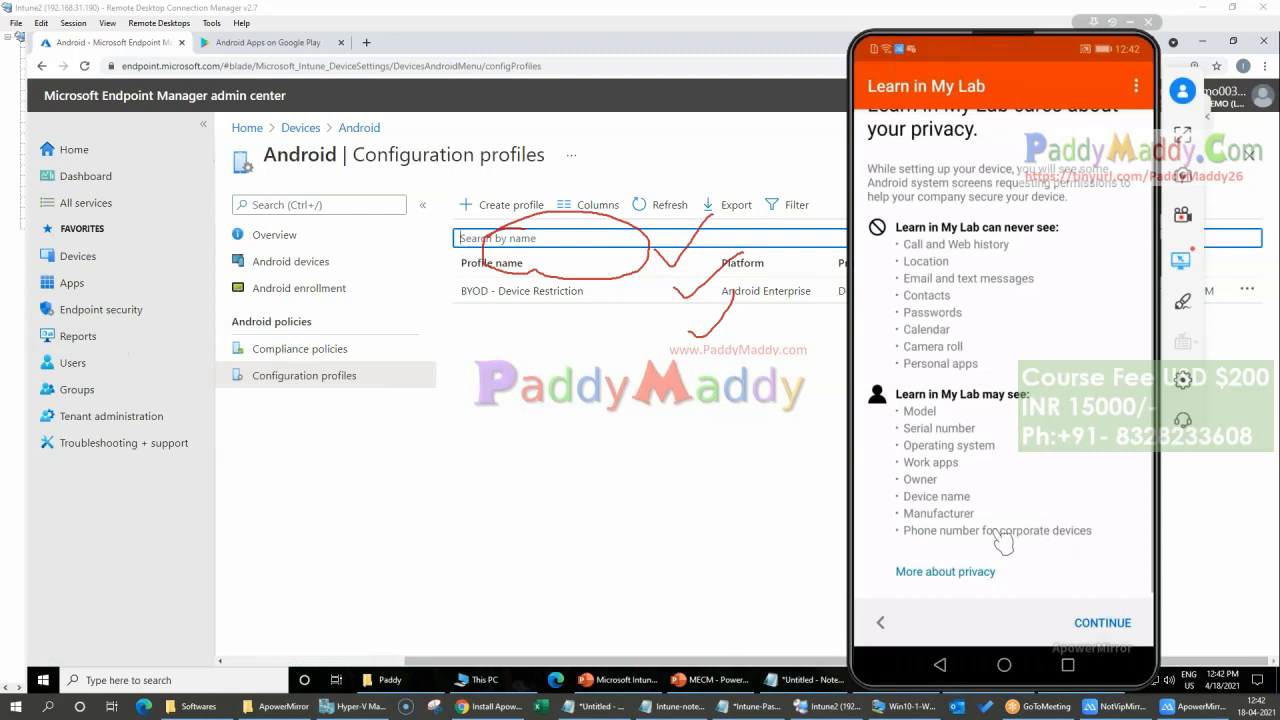
{"action": "left_click_drag", "start_coordinate": [968, 514], "coordinate": [923, 544]}
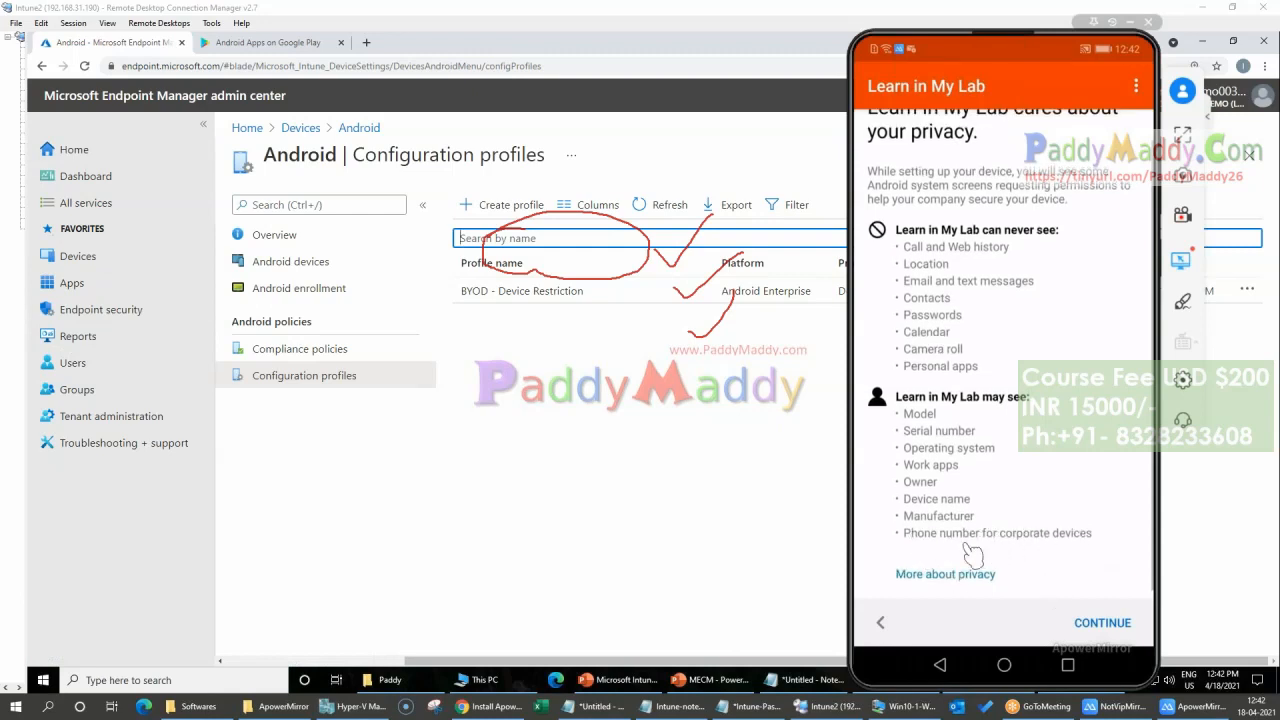
{"action": "left_click", "coordinate": [1122, 624]}
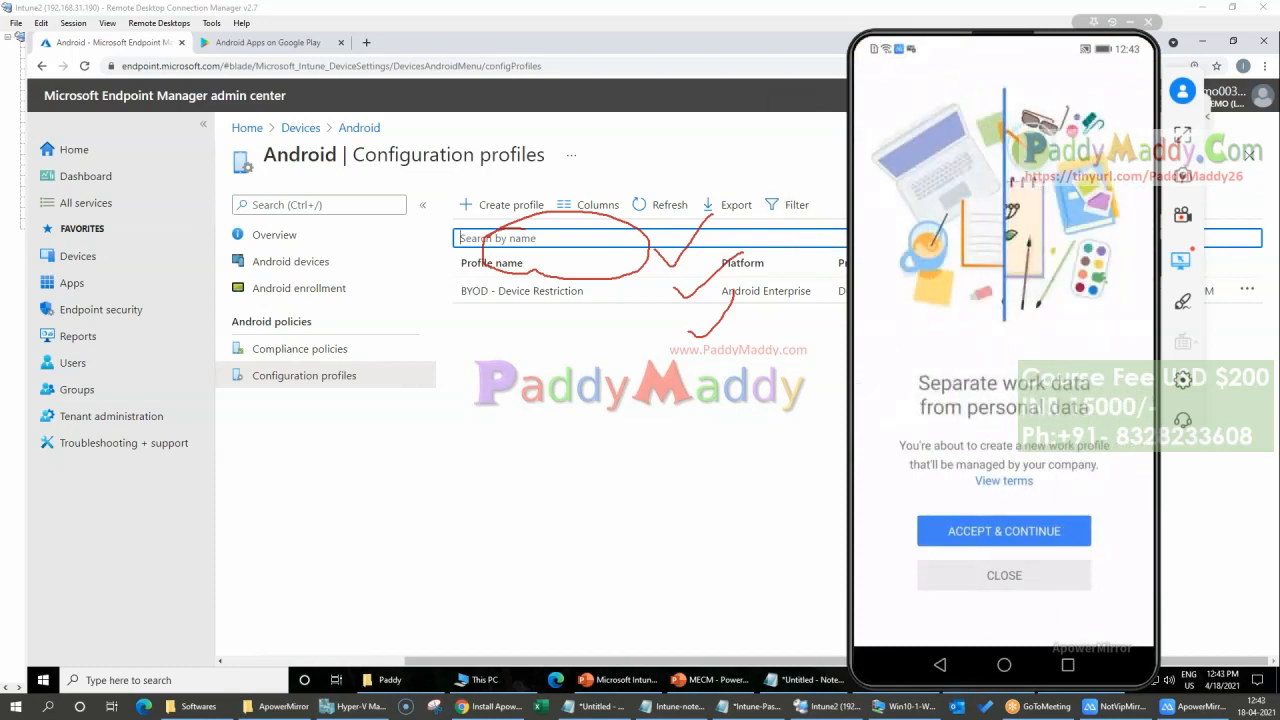
Step: Review the Android enrollment page in the admin center, highlighting the Android Enterprise heading above the enrollment options
{"action": "left_click", "coordinate": [299, 288]}
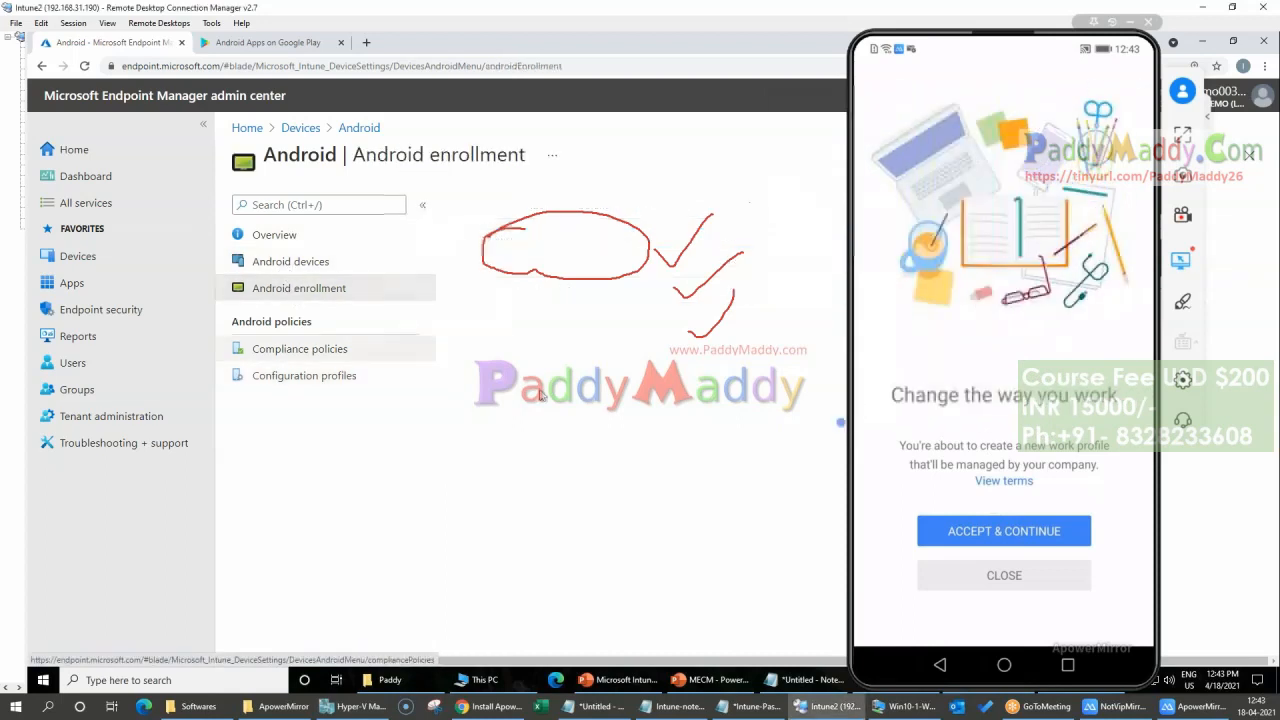
{"action": "scroll", "coordinate": [700, 560], "scroll_direction": "down", "scroll_amount": 3}
{"action": "left_click_drag", "start_coordinate": [482, 476], "coordinate": [659, 480]}
{"action": "scroll", "coordinate": [659, 480], "scroll_direction": "up", "scroll_amount": 3}
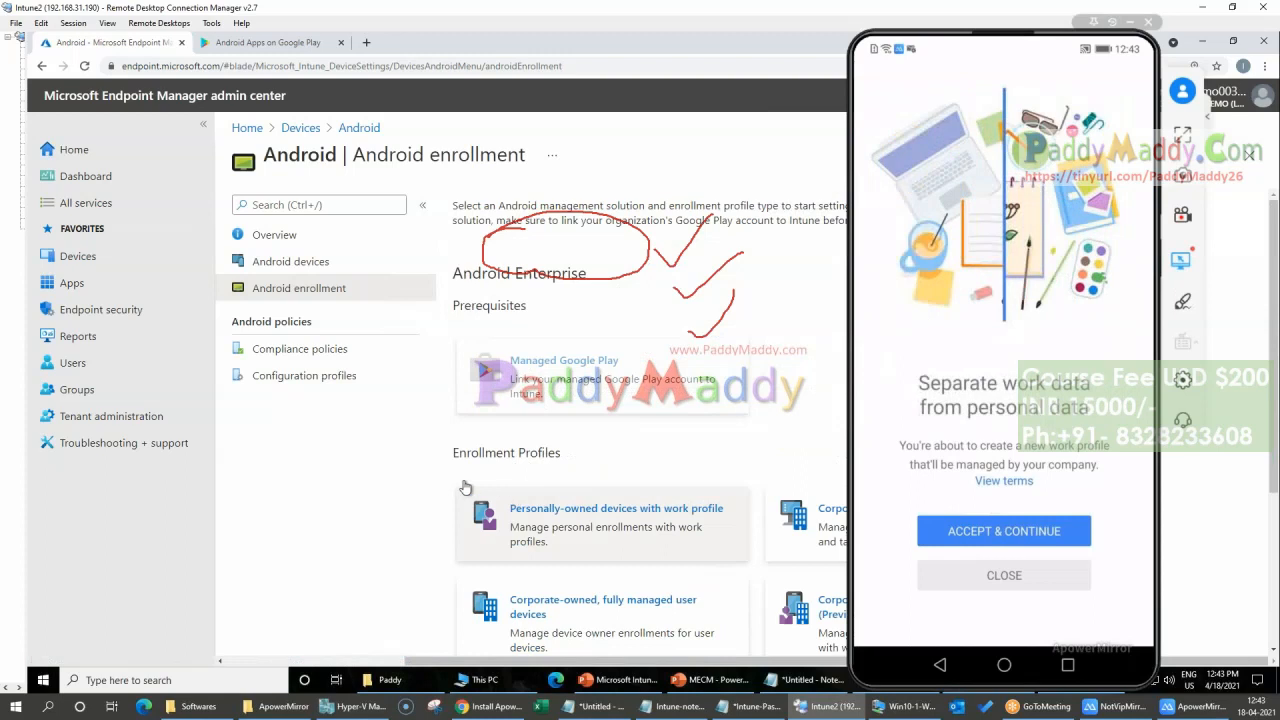
{"action": "left_click_drag", "start_coordinate": [462, 275], "coordinate": [588, 276]}
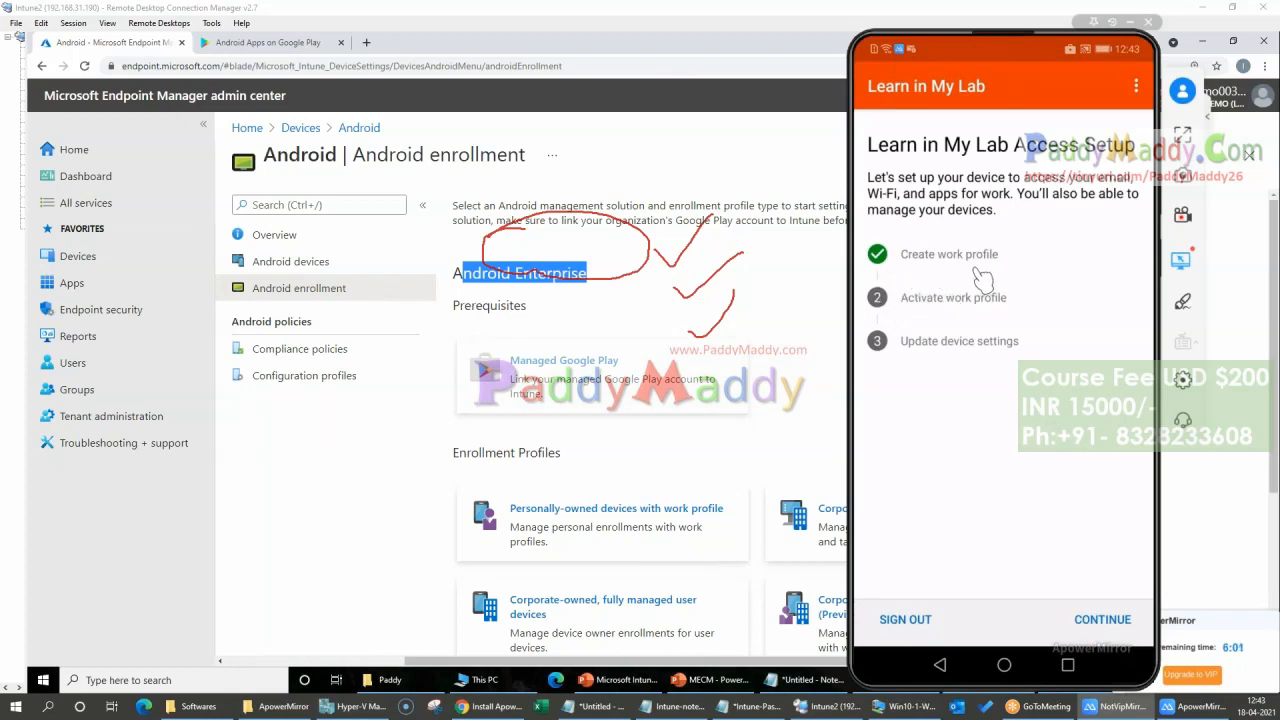
Step: Continue the phone's setup to register the device and bring up the Android devices list in the admin center
{"action": "left_click", "coordinate": [1117, 620]}
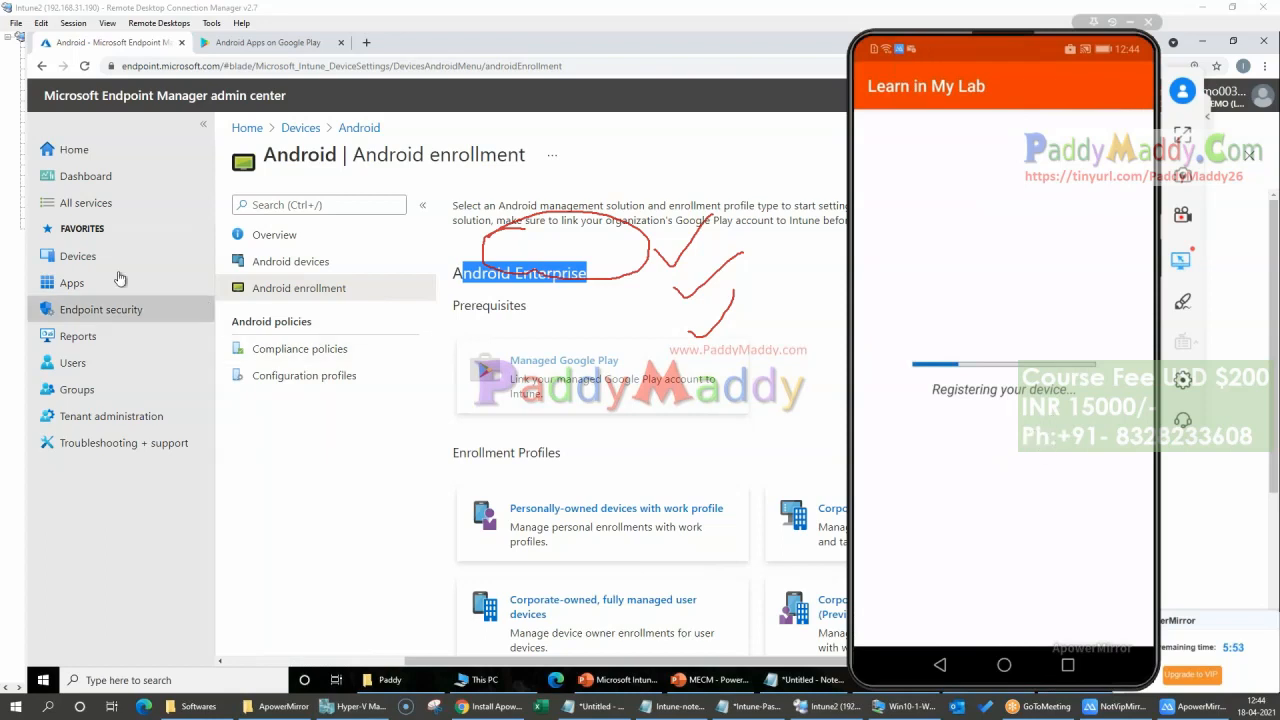
{"action": "left_click", "coordinate": [78, 256]}
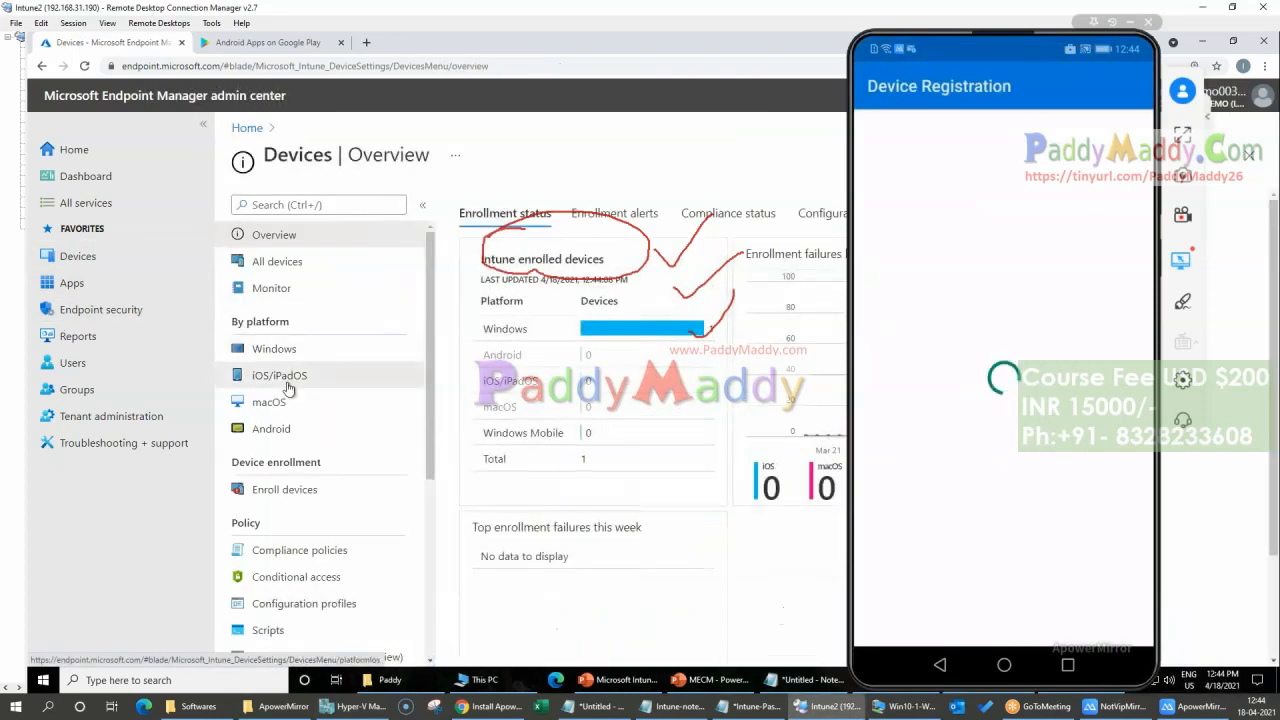
{"action": "left_click", "coordinate": [285, 430]}
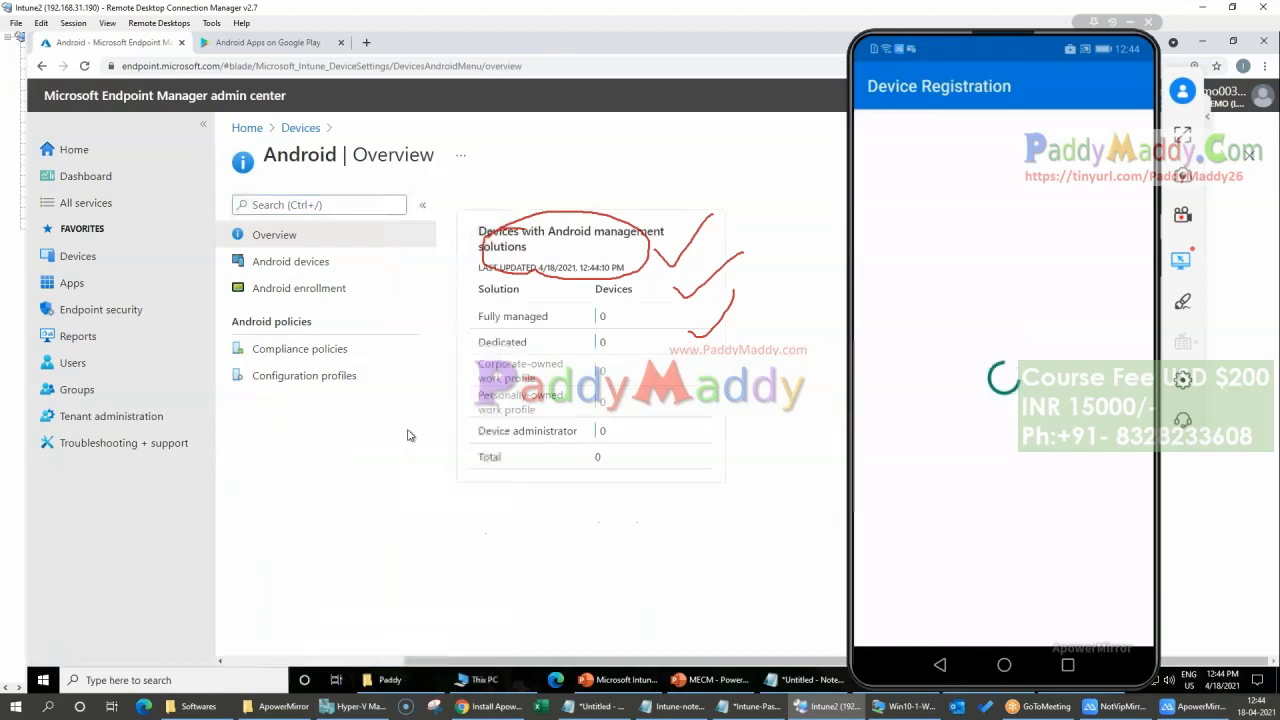
{"action": "left_click", "coordinate": [288, 270]}
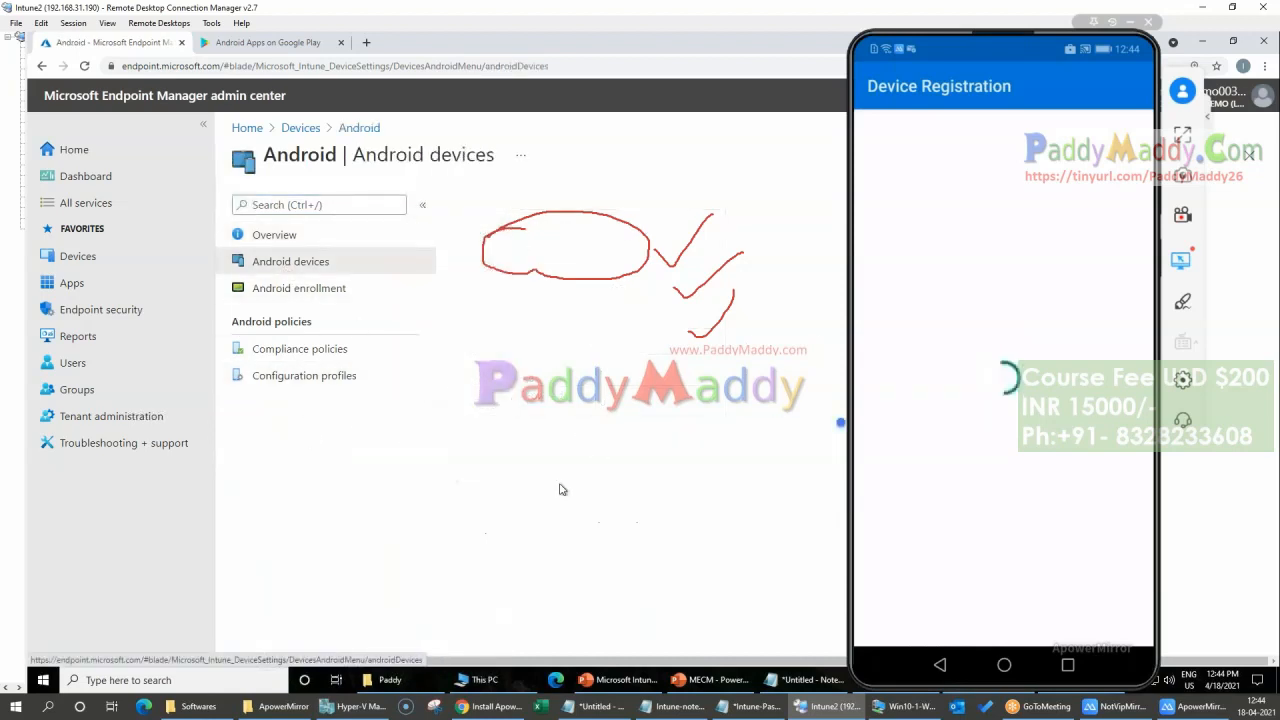
{"action": "left_click", "coordinate": [819, 125]}
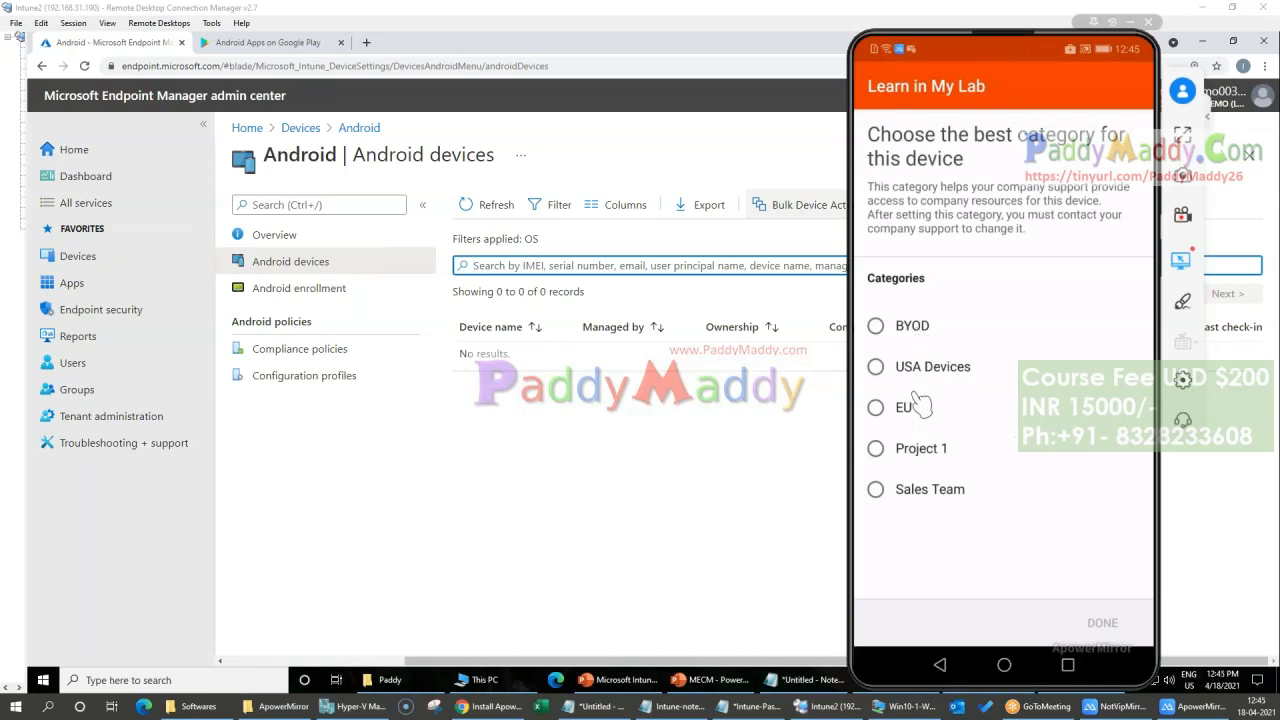
Step: Assign the phone to the BYOD device category and submit the choice in Company Portal
{"action": "left_click", "coordinate": [935, 328]}
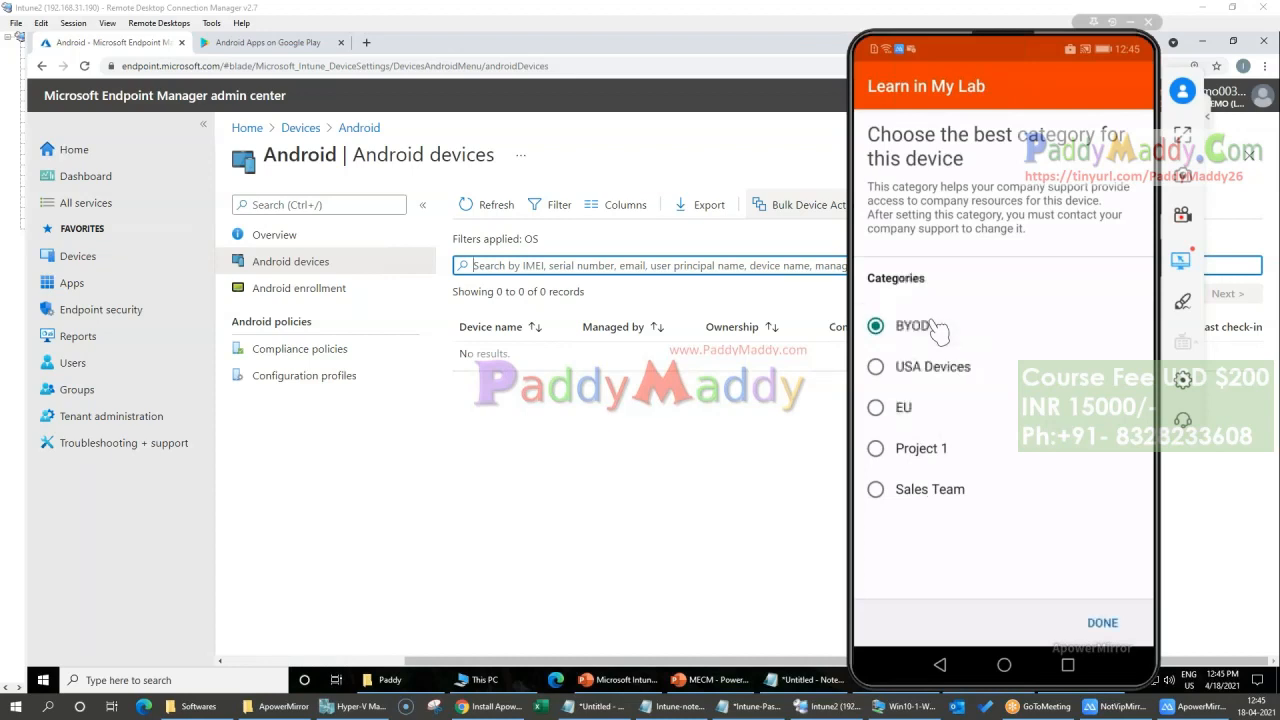
{"action": "left_click", "coordinate": [1118, 623]}
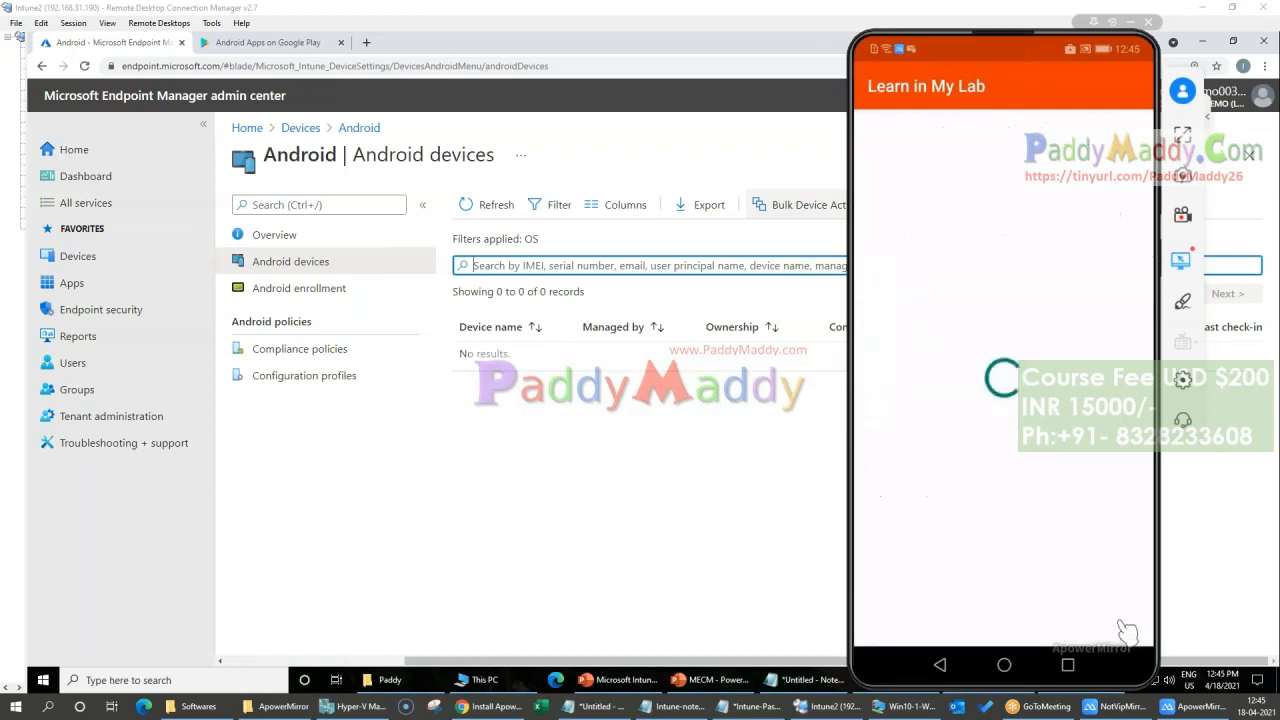
{"action": "left_click", "coordinate": [1143, 714]}
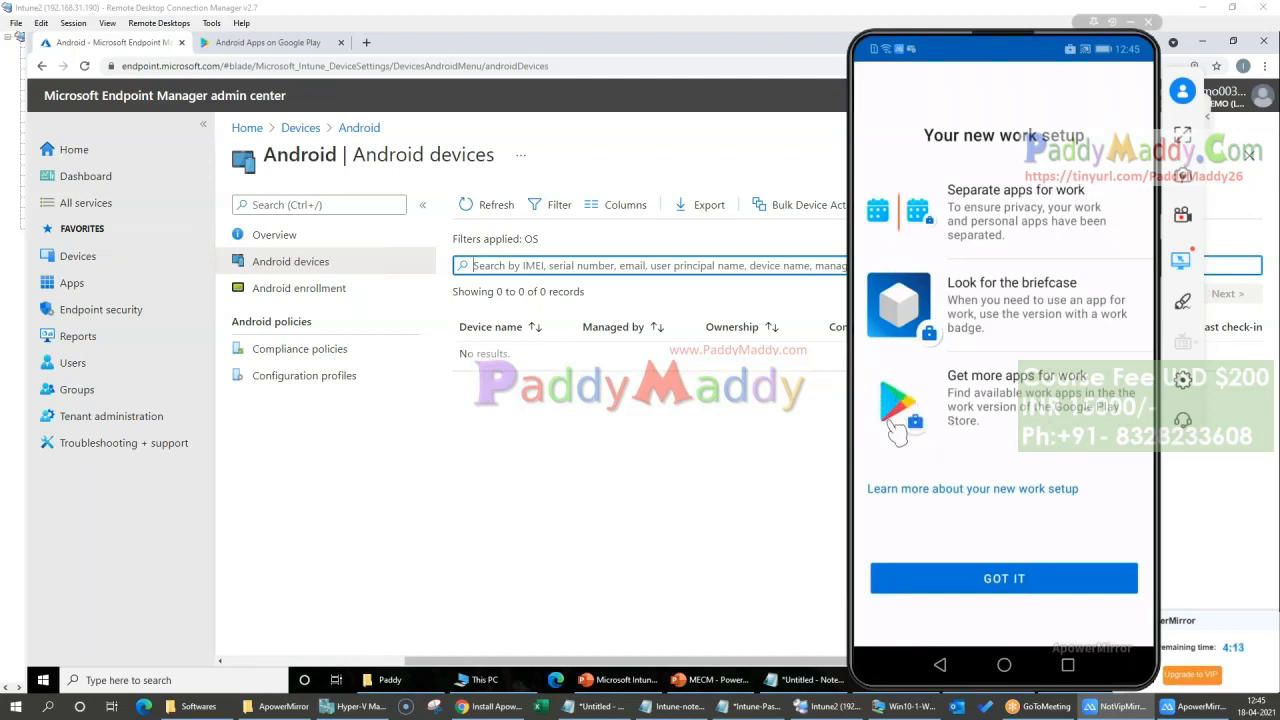
{"action": "left_click", "coordinate": [1032, 580]}
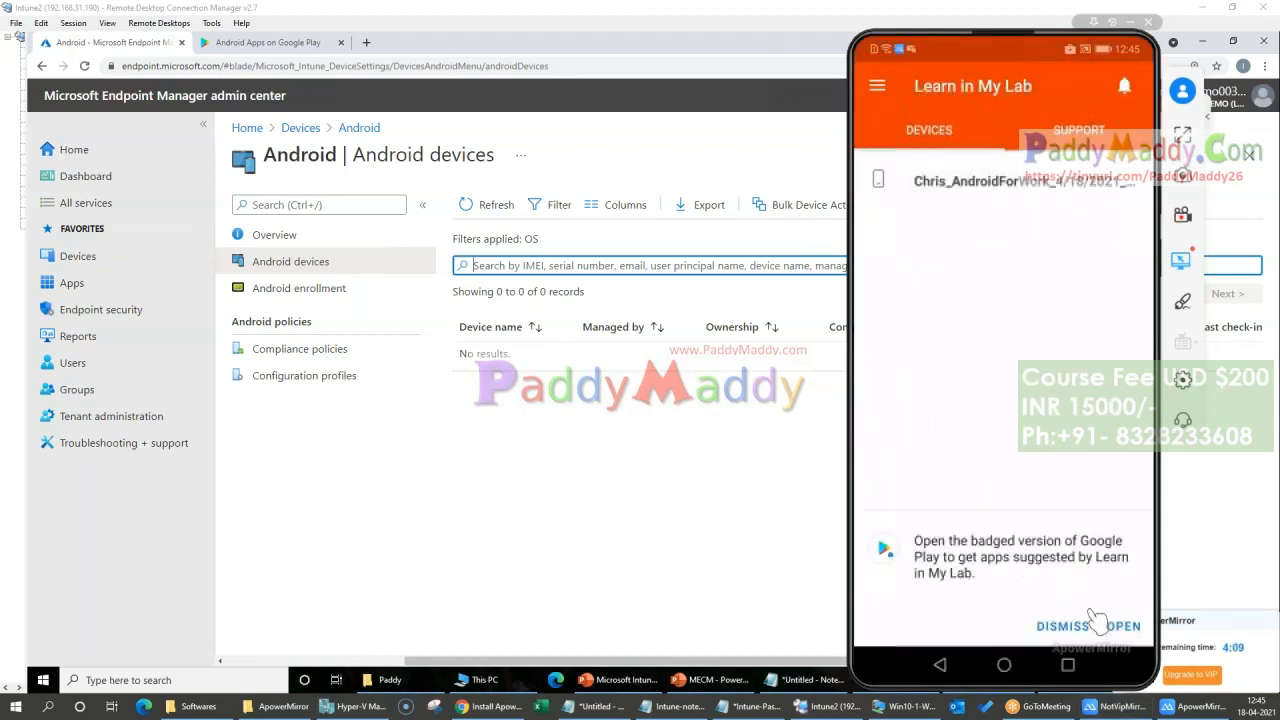
{"action": "left_click", "coordinate": [1088, 618]}
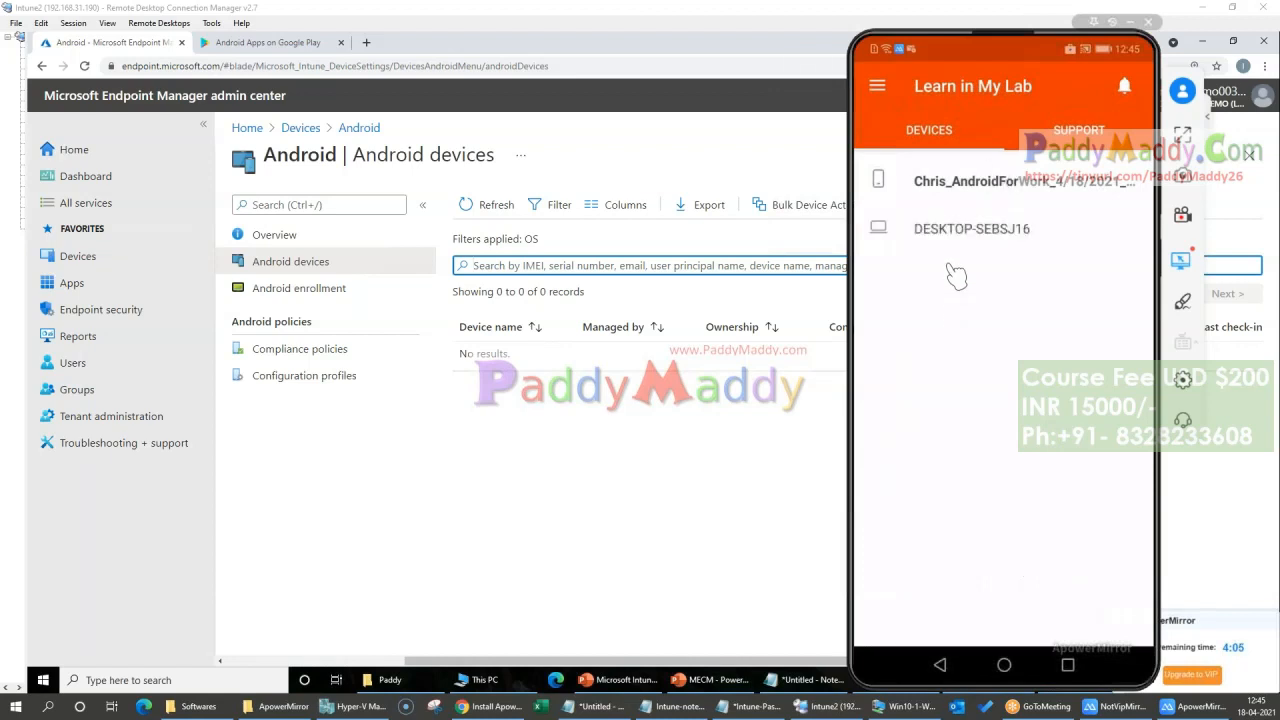
{"action": "left_click", "coordinate": [992, 190]}
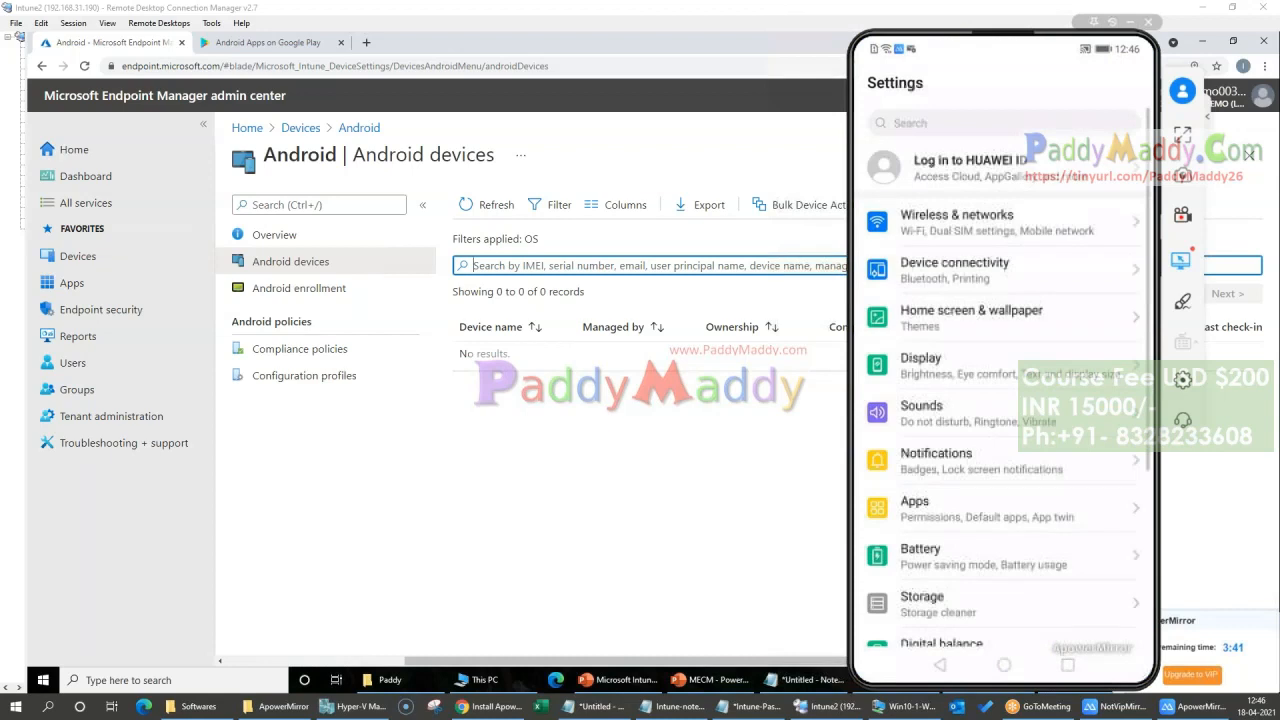
Step: Review the BYOD - Device Restriction profile's properties, highlighting the copy and paste setting between work and personal profiles
{"action": "left_click", "coordinate": [303, 375]}
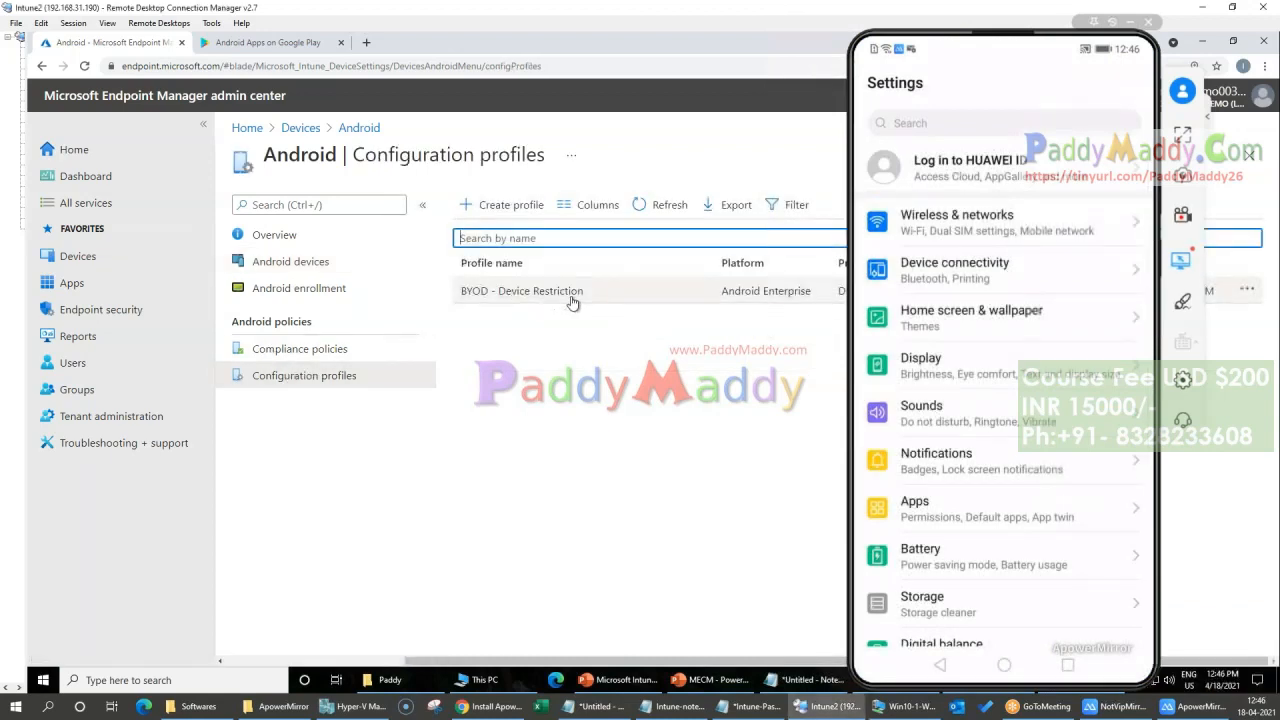
{"action": "left_click", "coordinate": [572, 303]}
{"action": "scroll", "coordinate": [1057, 523], "scroll_direction": "down", "scroll_amount": 1}
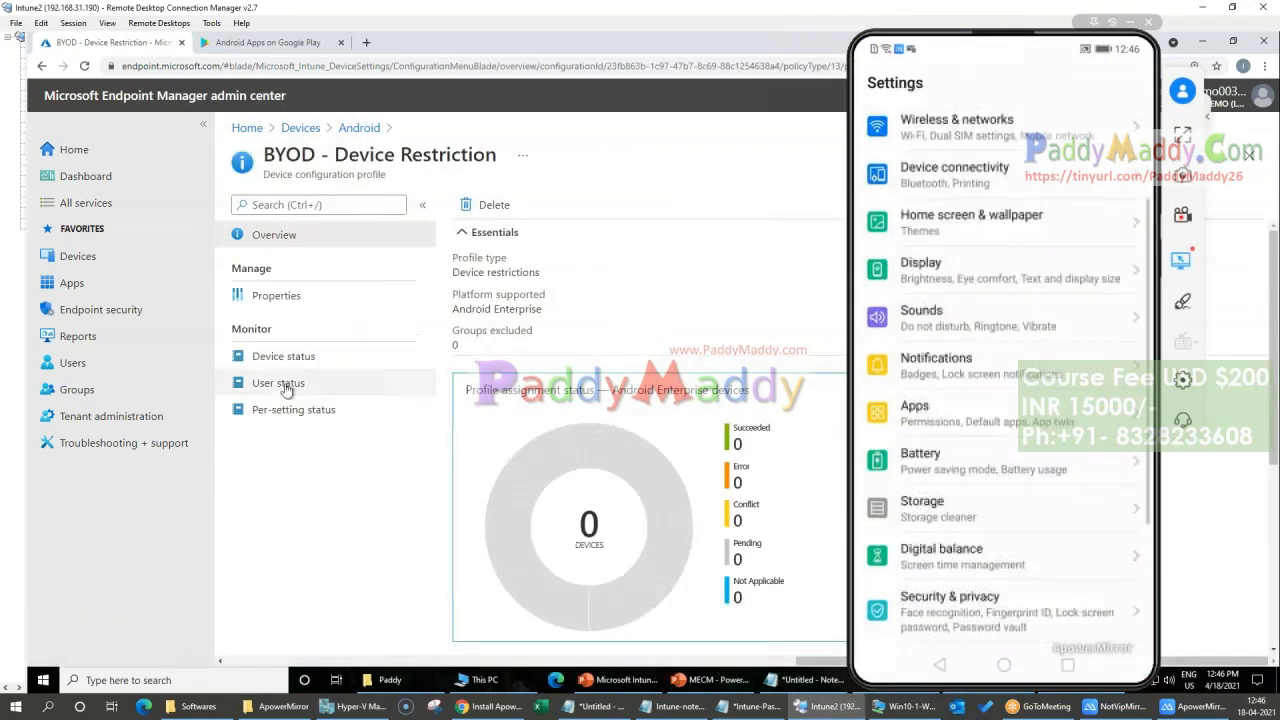
{"action": "left_click", "coordinate": [283, 295]}
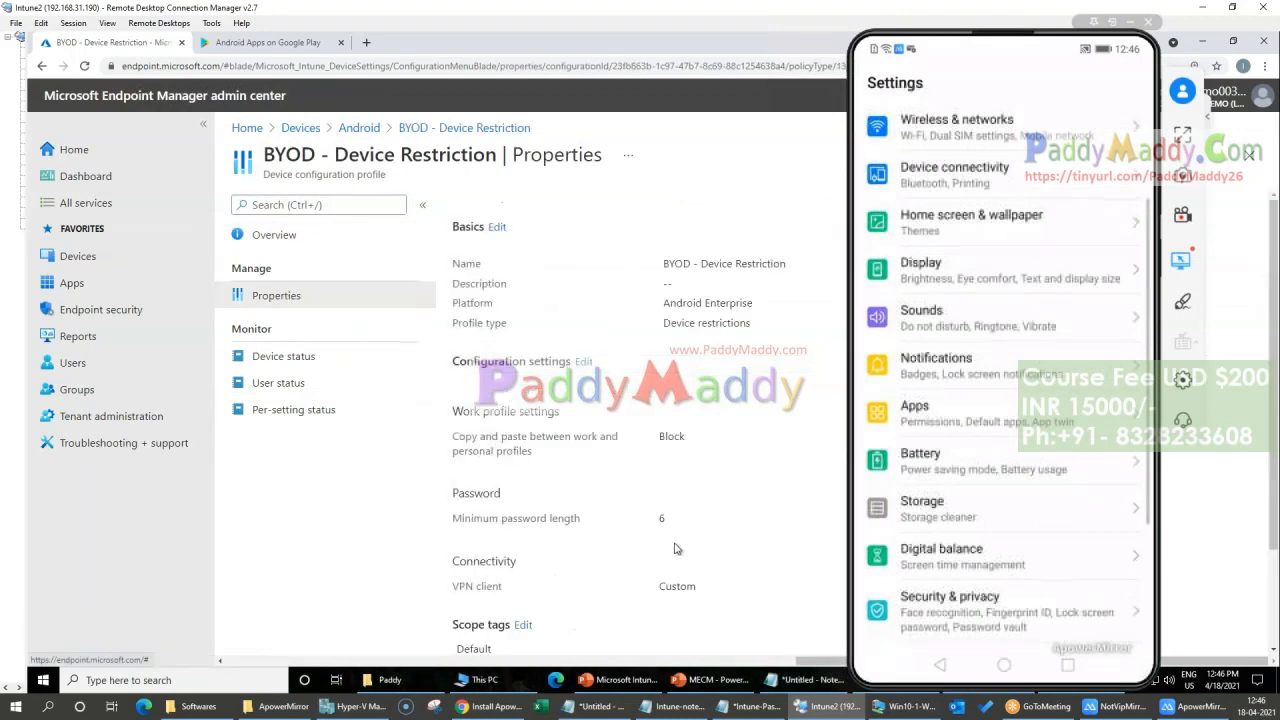
{"action": "scroll", "coordinate": [675, 549], "scroll_direction": "down", "scroll_amount": 2}
{"action": "left_click_drag", "start_coordinate": [468, 316], "coordinate": [676, 329]}
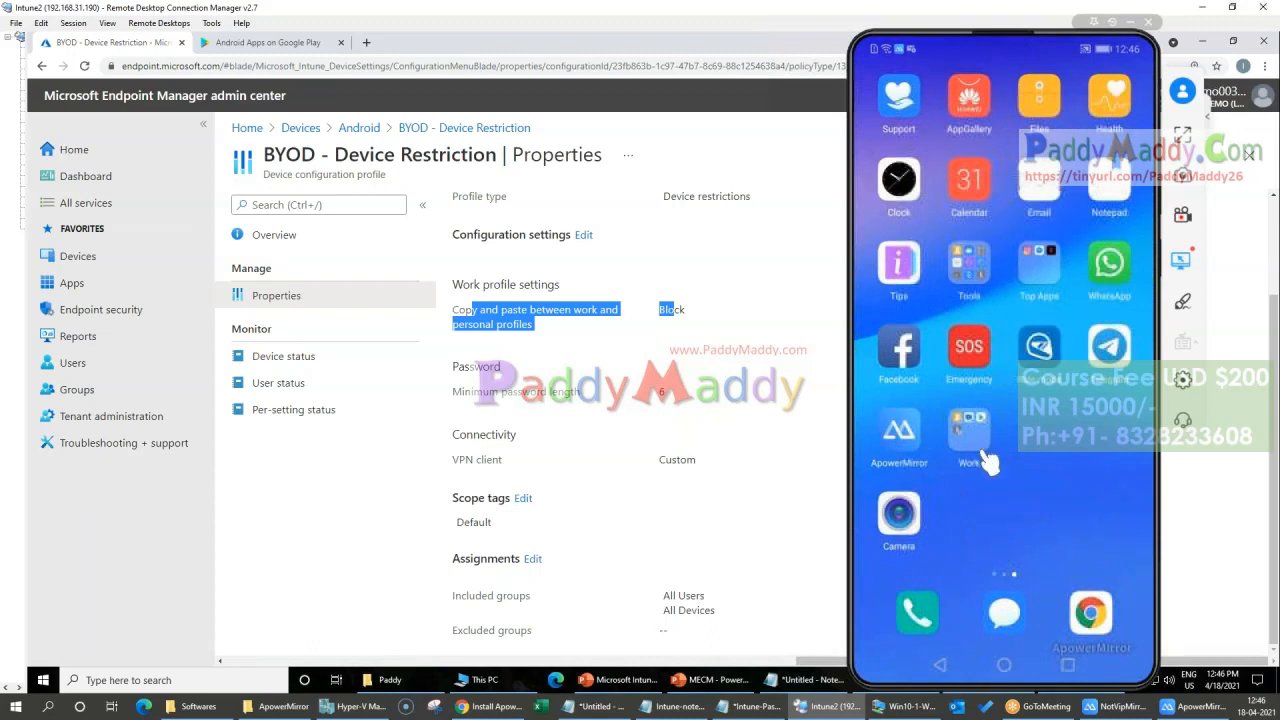
Step: Examine the Work folder on the phone's home screen and check the work version of the Play Store
{"action": "left_click", "coordinate": [969, 428]}
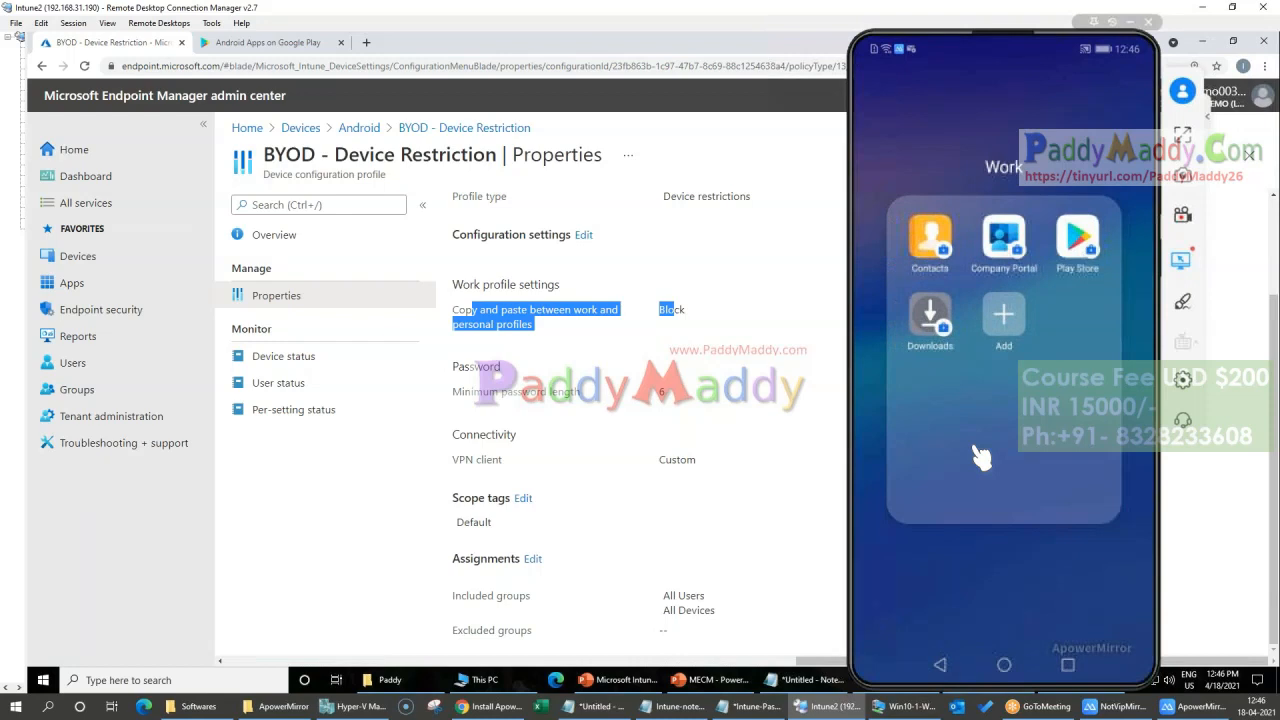
{"action": "left_click", "coordinate": [980, 457]}
{"action": "left_click", "coordinate": [980, 457]}
{"action": "left_click", "coordinate": [980, 457]}
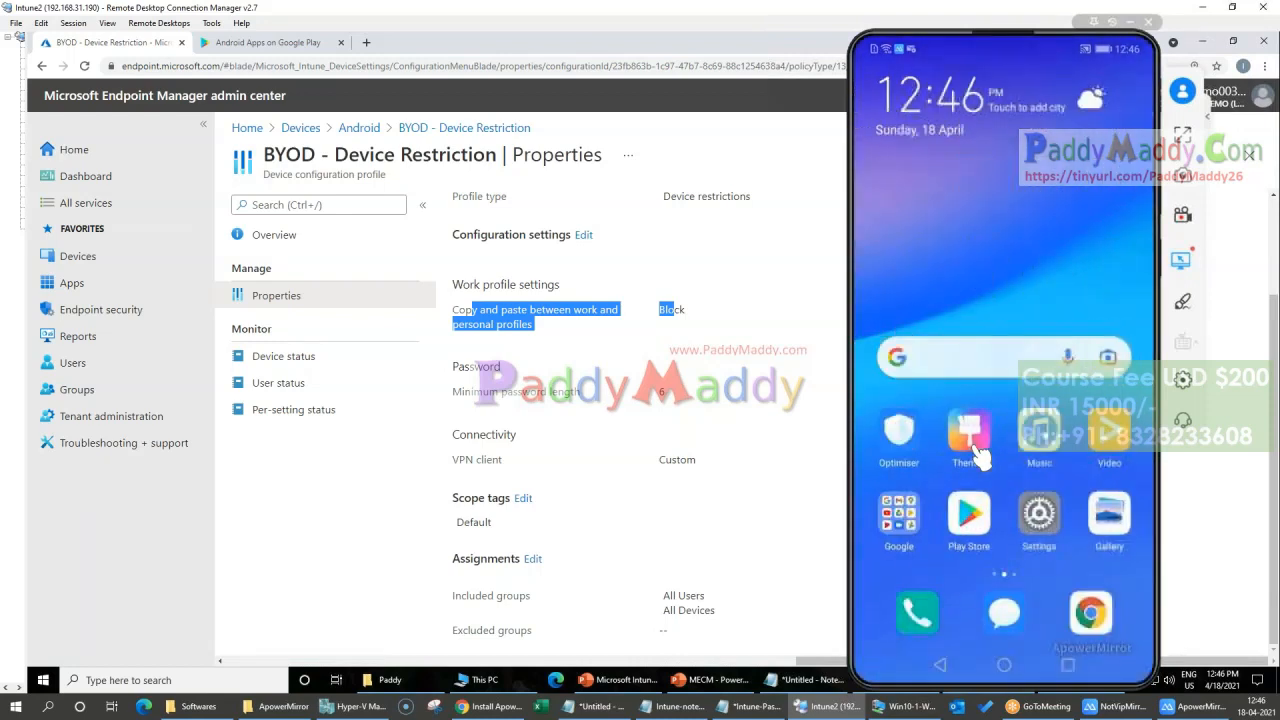
{"action": "left_click", "coordinate": [980, 457]}
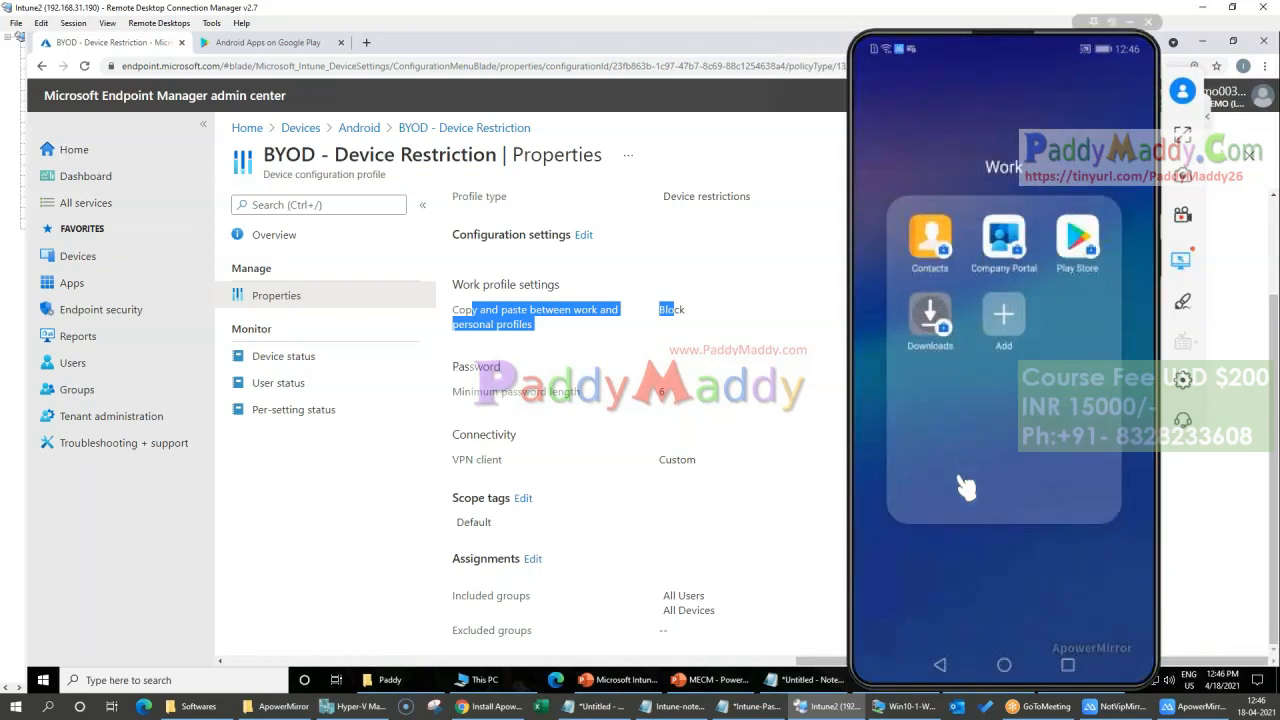
{"action": "left_click", "coordinate": [993, 587]}
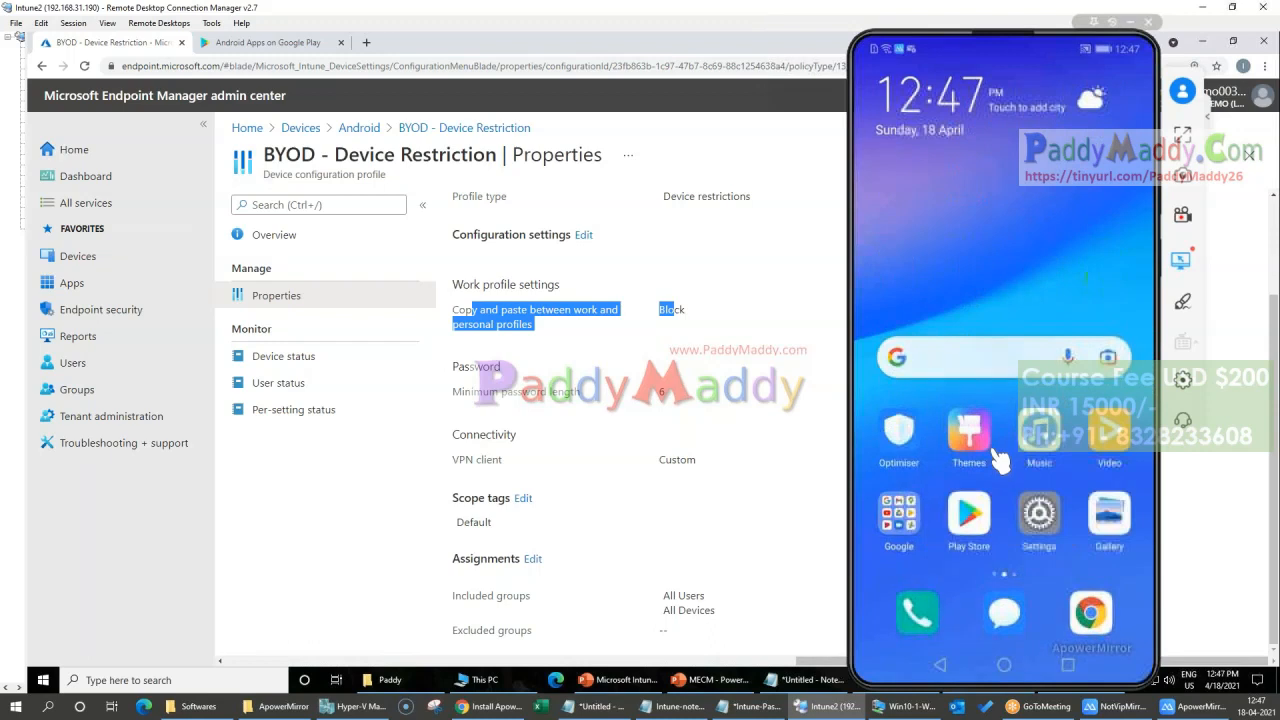
{"action": "left_click", "coordinate": [997, 455]}
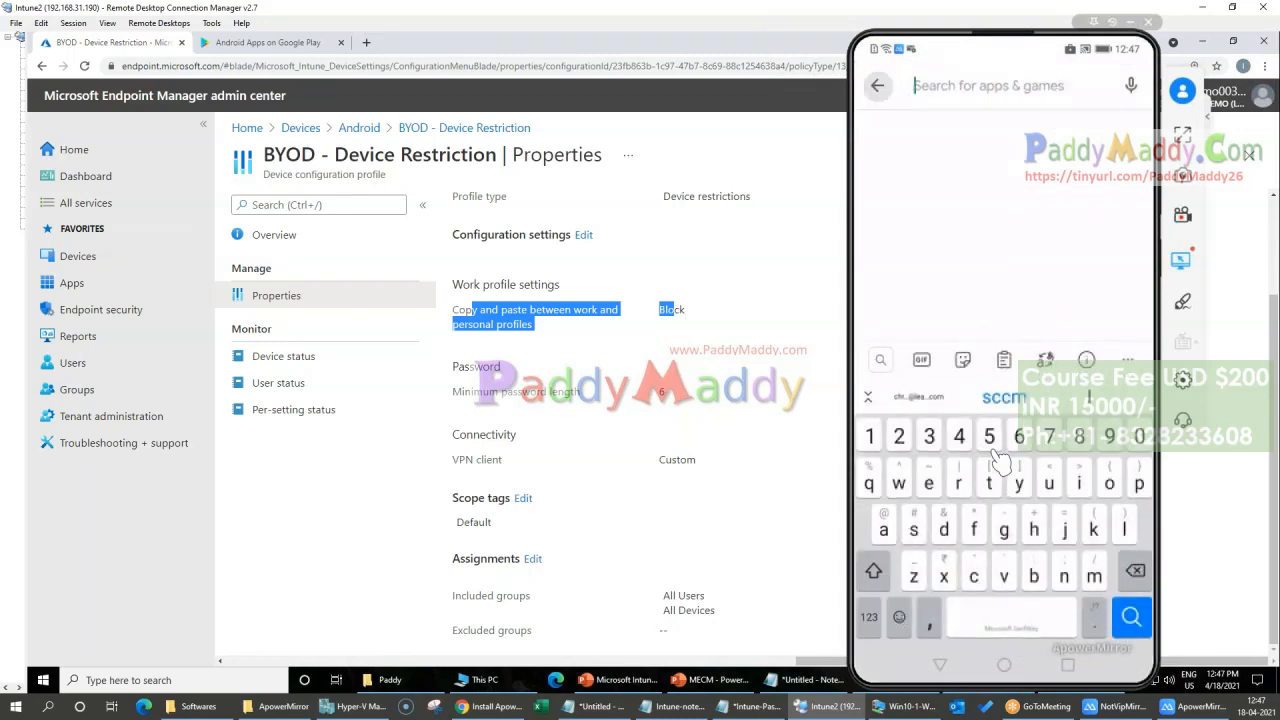
{"action": "left_click", "coordinate": [1117, 706]}
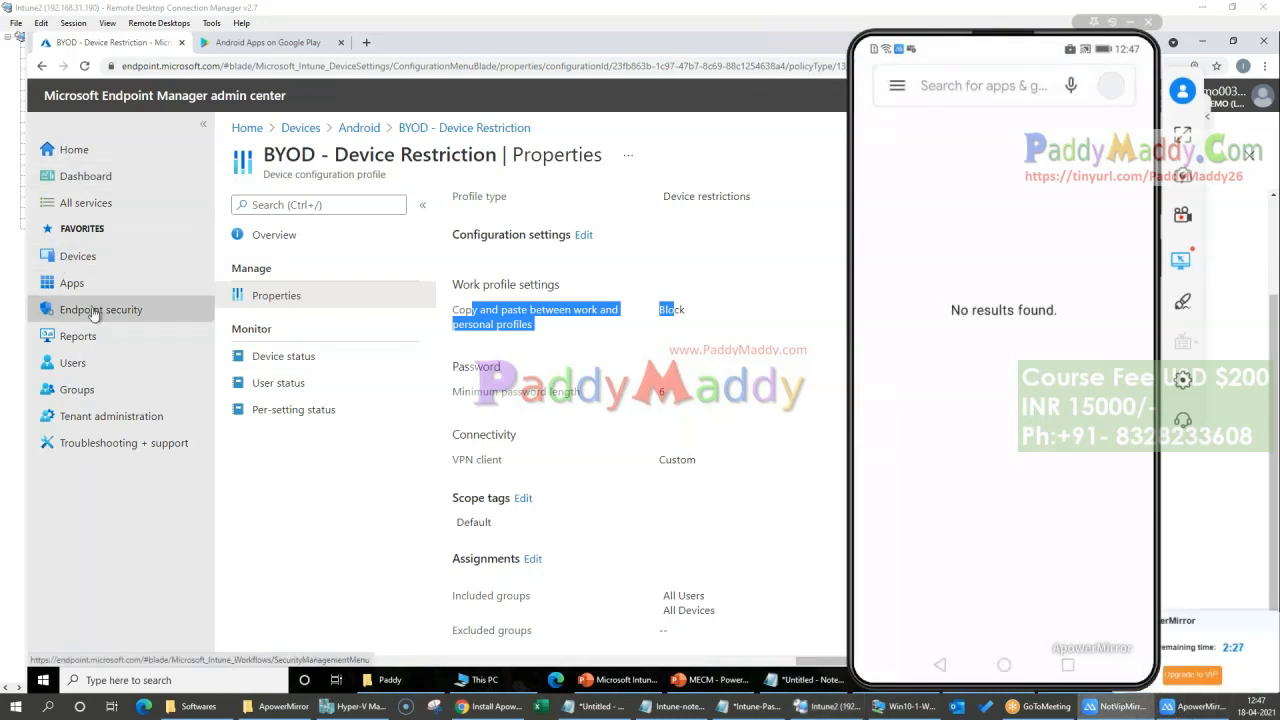
Step: From the Android apps list, start adding an app of type Managed Google Play app
{"action": "left_click", "coordinate": [72, 283]}
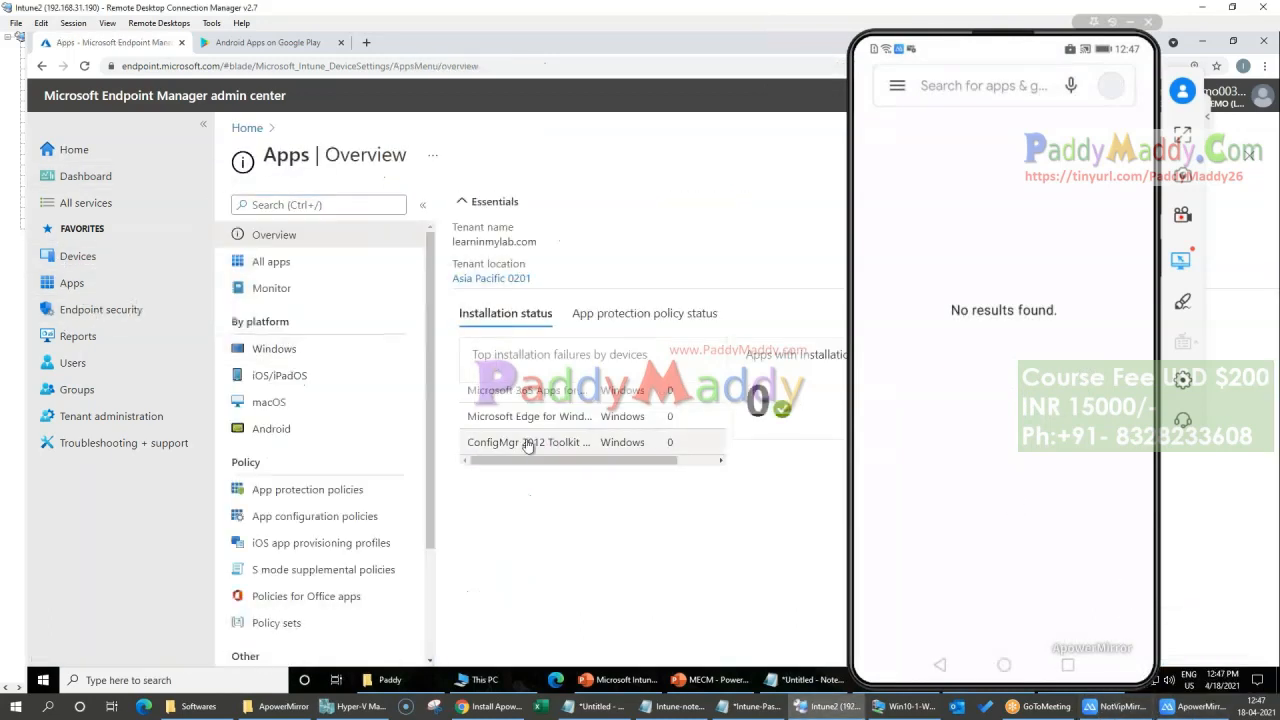
{"action": "left_click", "coordinate": [271, 428]}
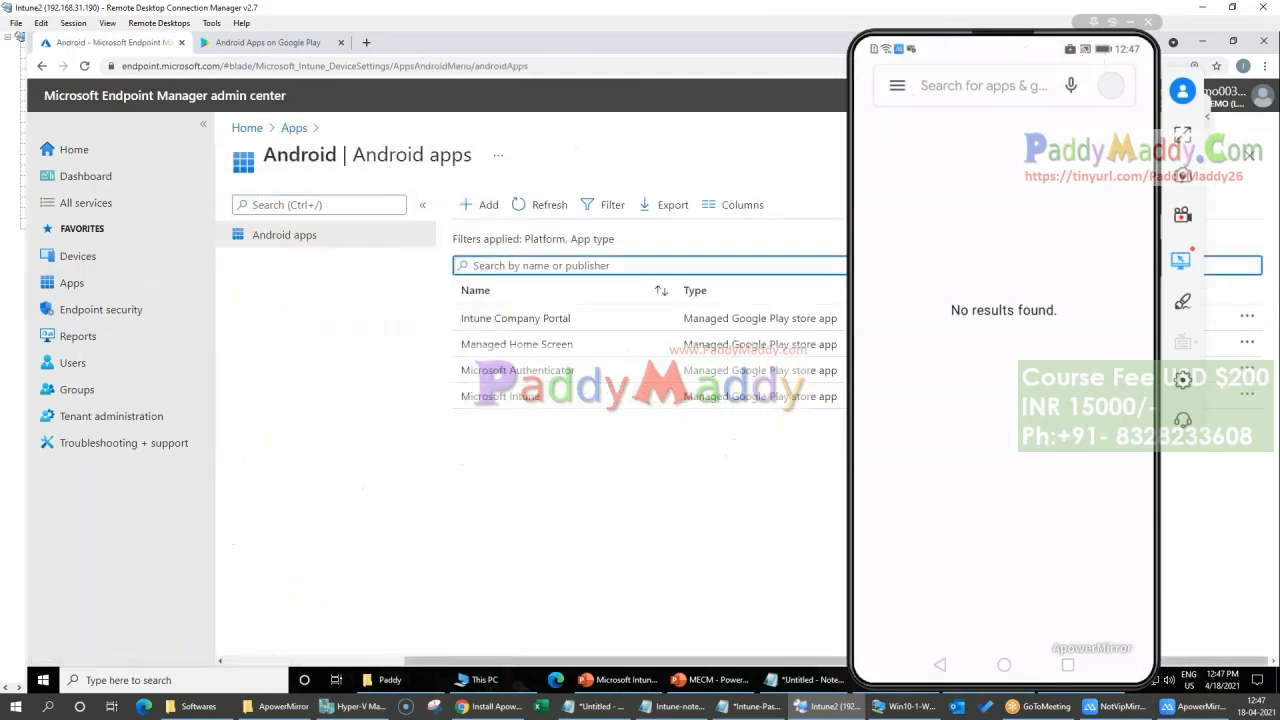
{"action": "left_click", "coordinate": [1128, 24]}
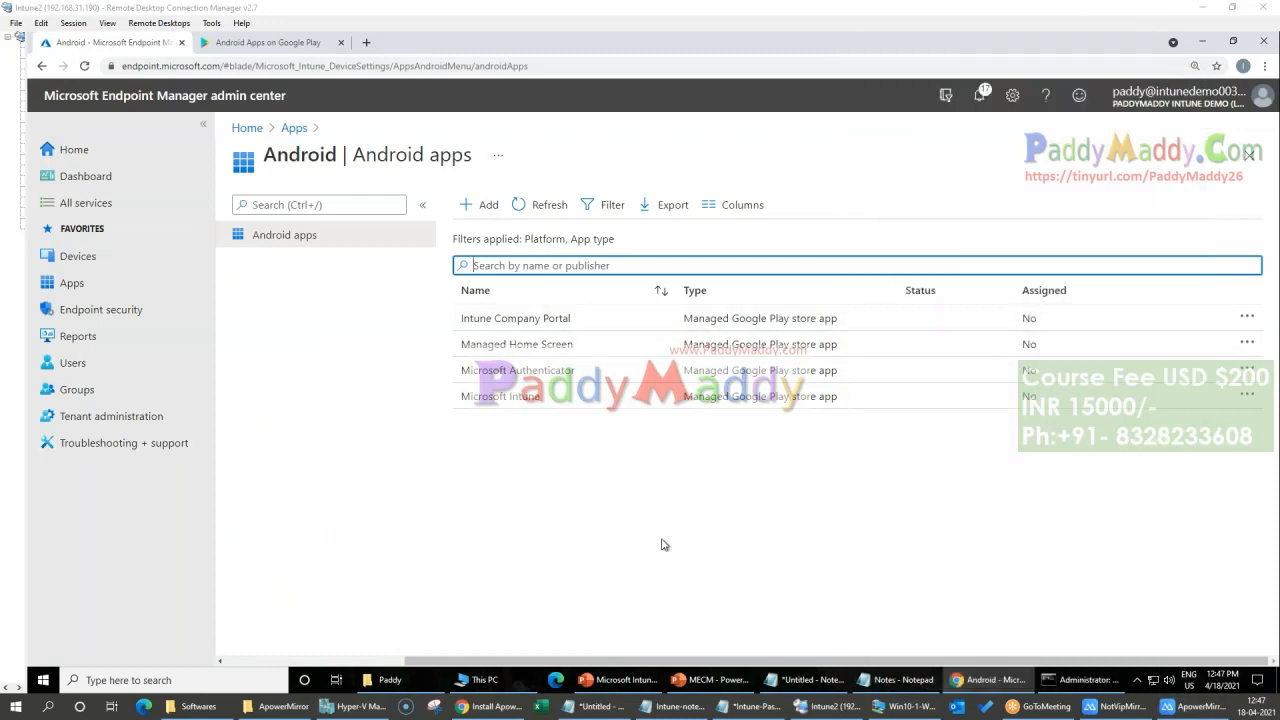
{"action": "left_click", "coordinate": [483, 204]}
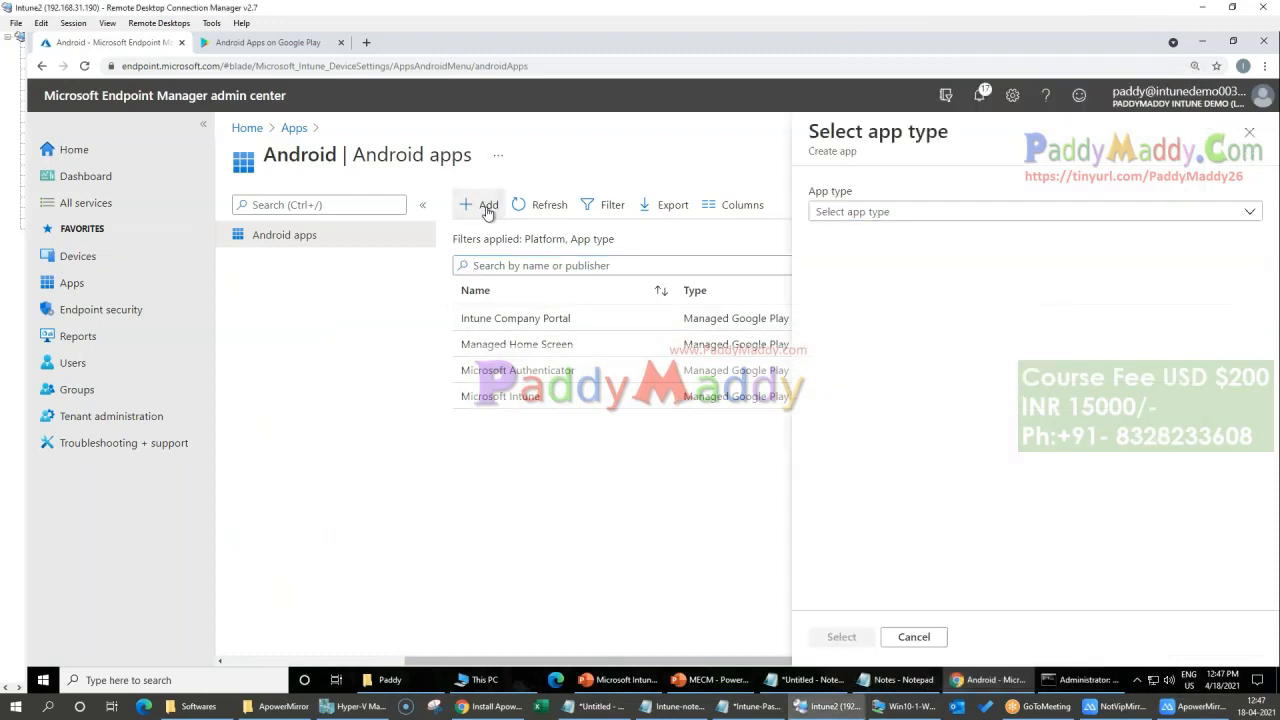
{"action": "left_click", "coordinate": [893, 212]}
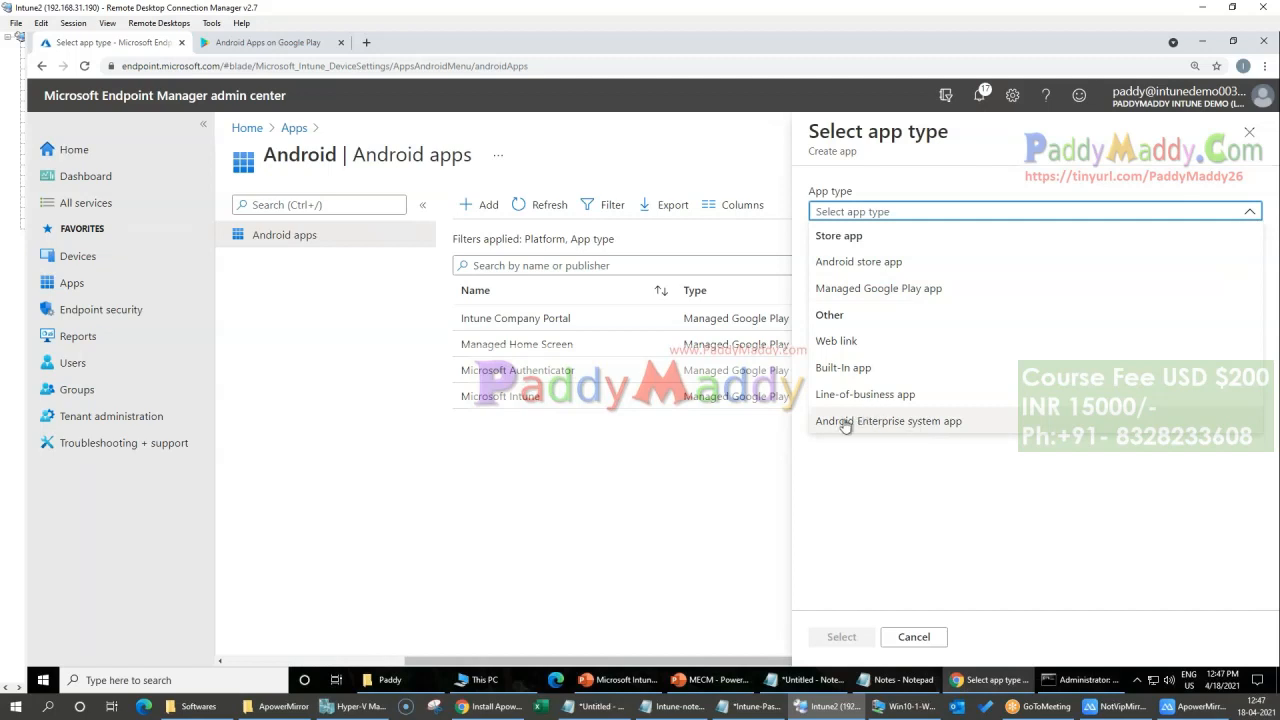
{"action": "left_click", "coordinate": [860, 288]}
{"action": "left_click", "coordinate": [841, 637]}
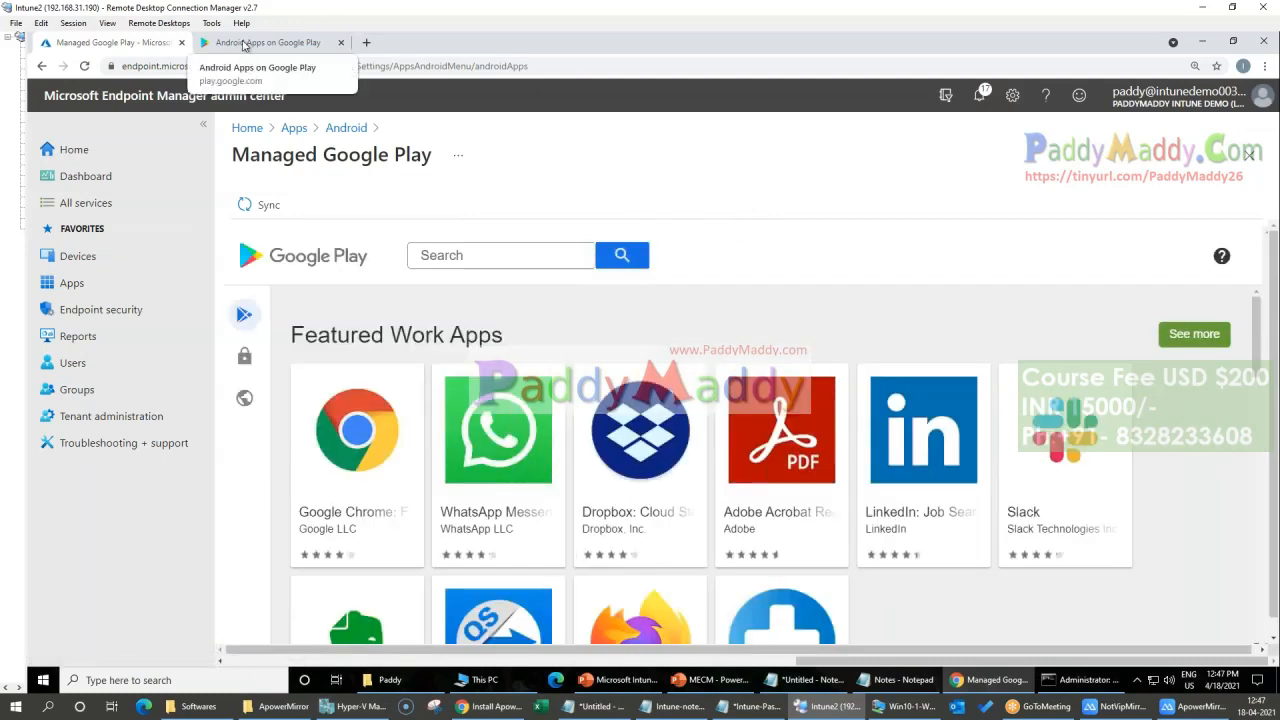
Step: Open Slack from the Featured Work Apps in Managed Google Play and request its approval
{"action": "left_click", "coordinate": [210, 45]}
{"action": "left_click", "coordinate": [119, 45]}
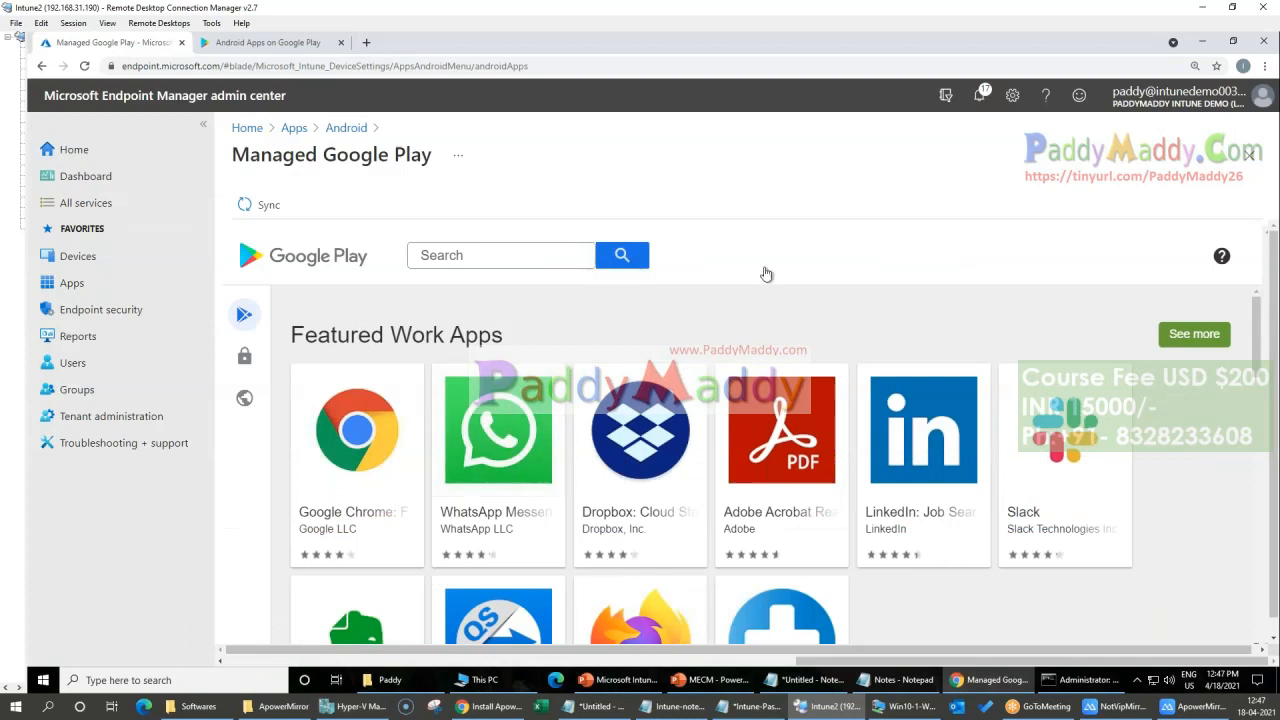
{"action": "scroll", "coordinate": [720, 572], "scroll_direction": "down", "scroll_amount": 2}
{"action": "scroll", "coordinate": [720, 572], "scroll_direction": "up", "scroll_amount": 2}
{"action": "left_click", "coordinate": [1123, 510]}
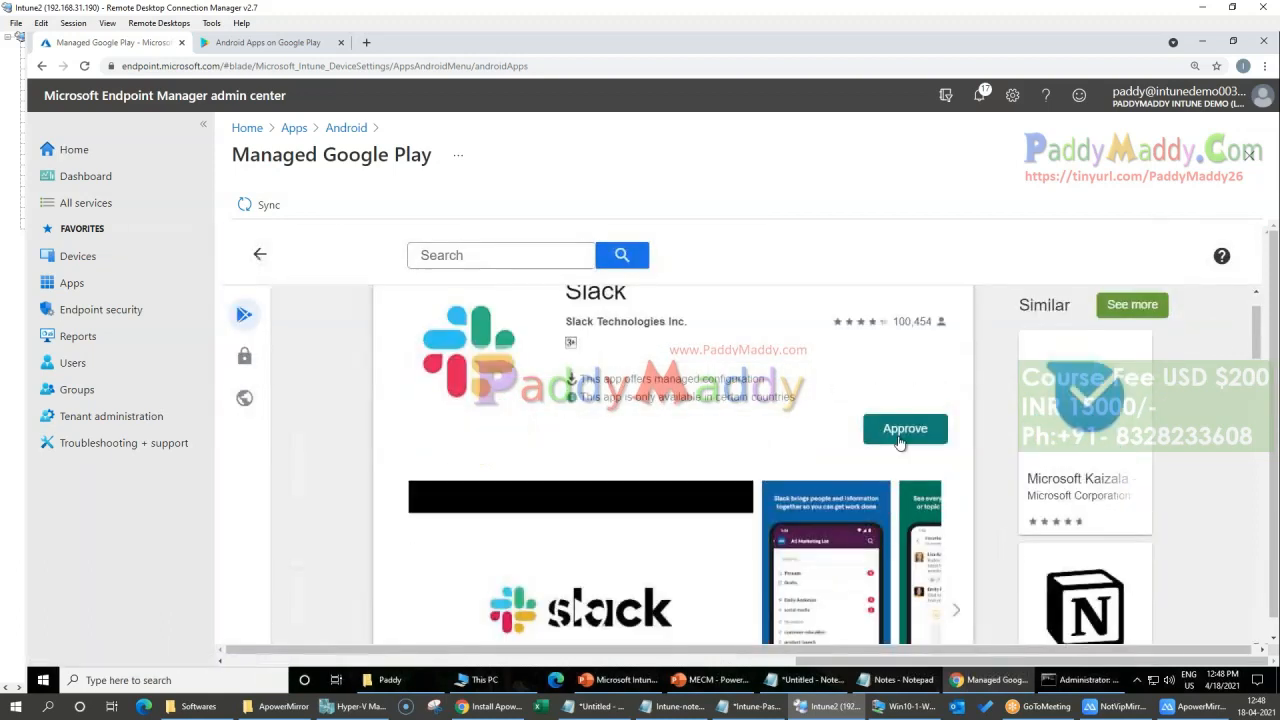
{"action": "left_click", "coordinate": [903, 495]}
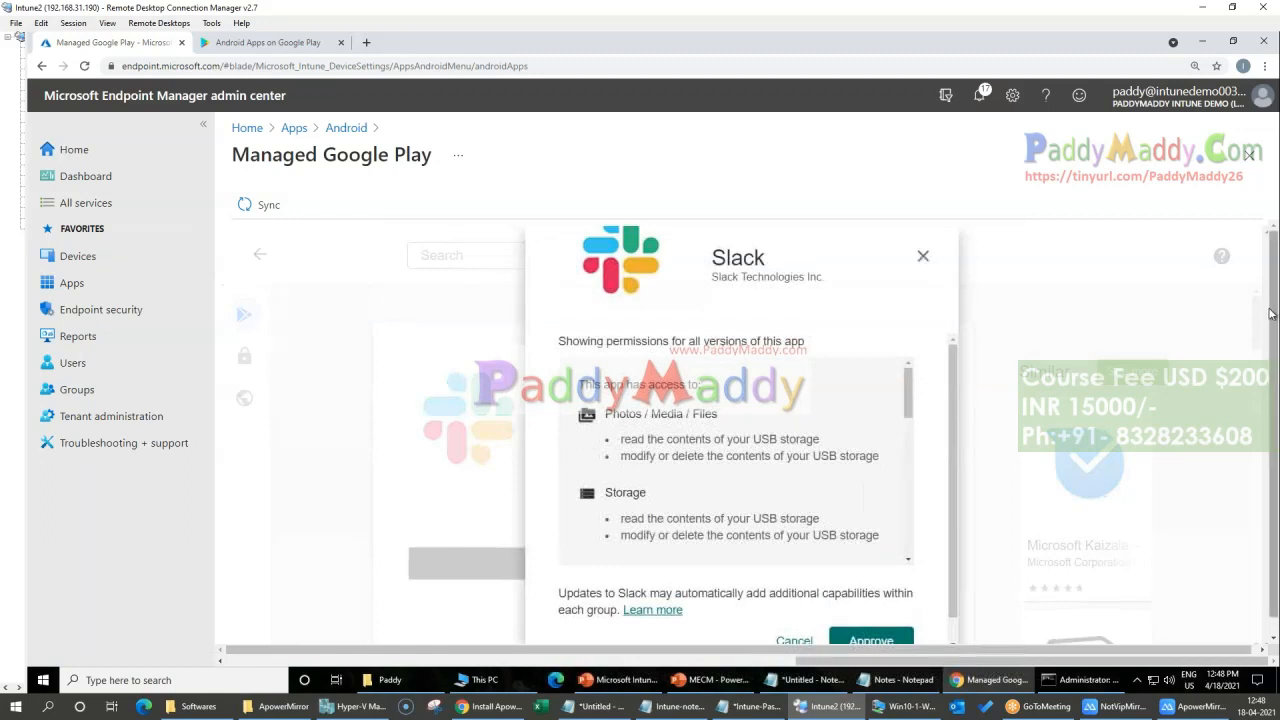
Step: Examine the permissions Slack requests, including storage, identity, contacts, camera and microphone
{"action": "key", "text": "ctrl+minus"}
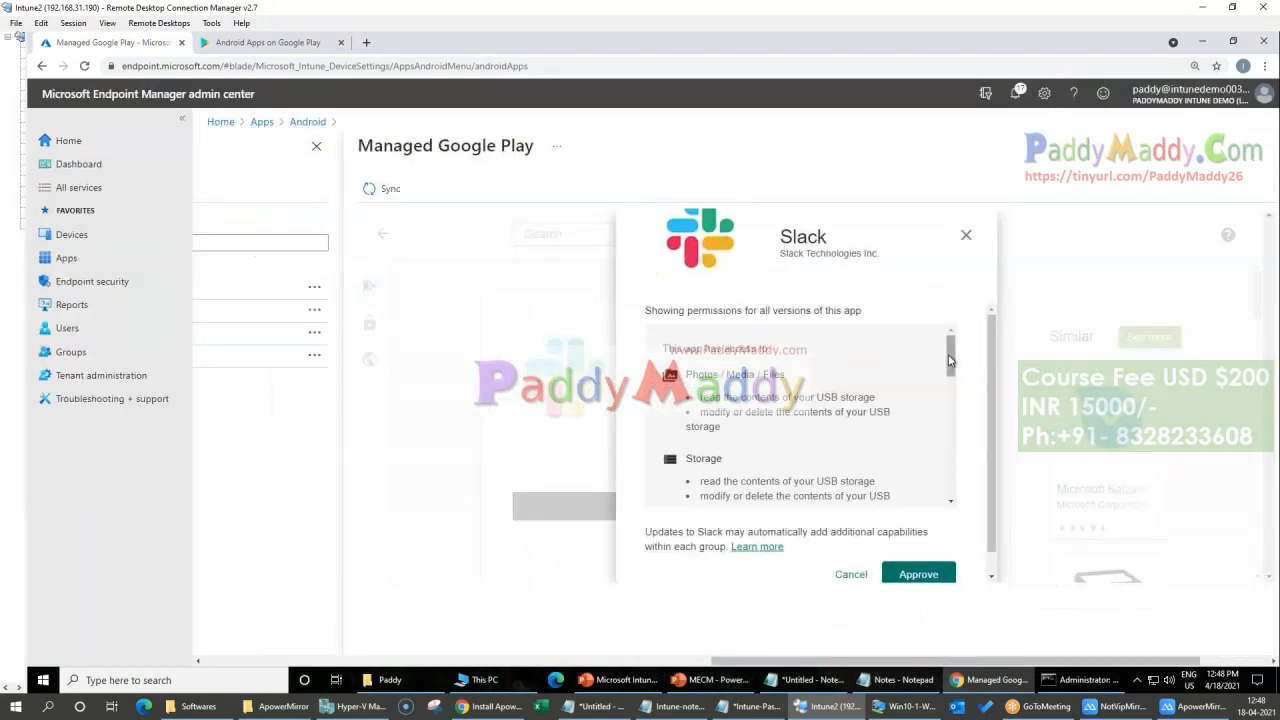
{"action": "left_click_drag", "start_coordinate": [948, 362], "coordinate": [979, 361]}
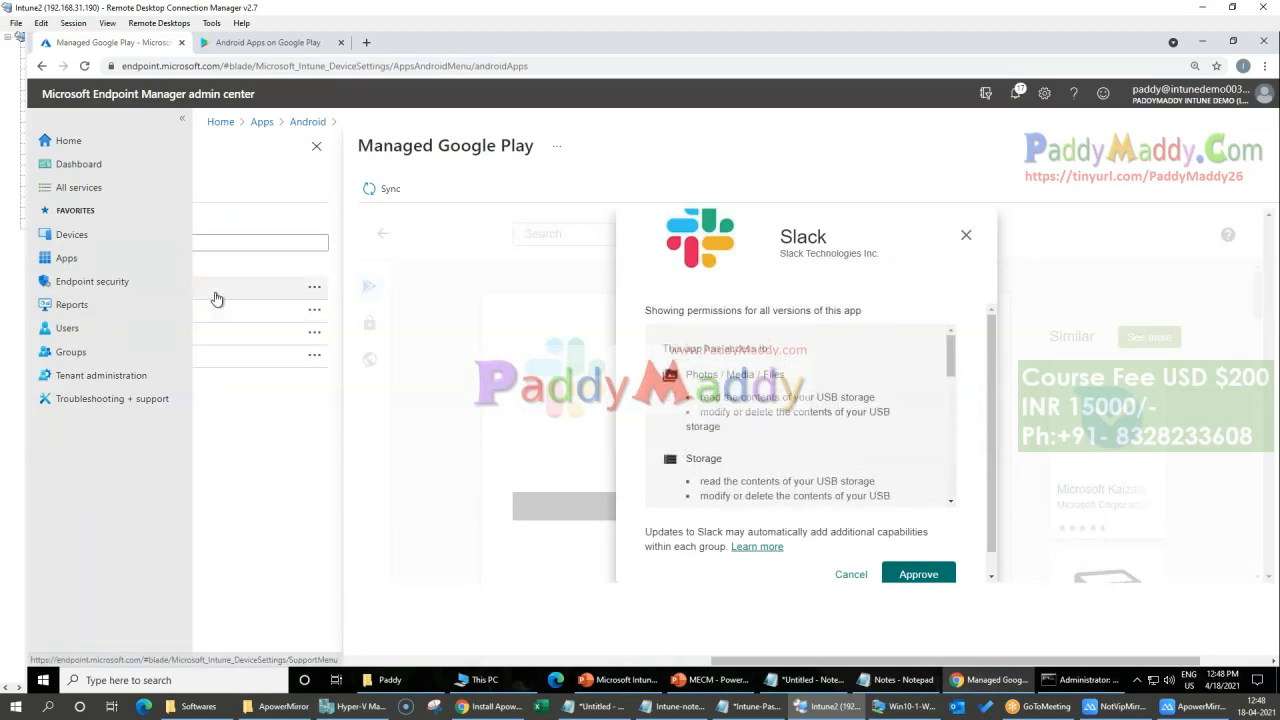
{"action": "left_click_drag", "start_coordinate": [784, 236], "coordinate": [836, 253]}
{"action": "left_click_drag", "start_coordinate": [709, 481], "coordinate": [782, 476]}
{"action": "left_click_drag", "start_coordinate": [699, 401], "coordinate": [786, 411]}
{"action": "scroll", "coordinate": [808, 427], "scroll_direction": "down", "scroll_amount": 1}
{"action": "scroll", "coordinate": [808, 427], "scroll_direction": "down", "scroll_amount": 1}
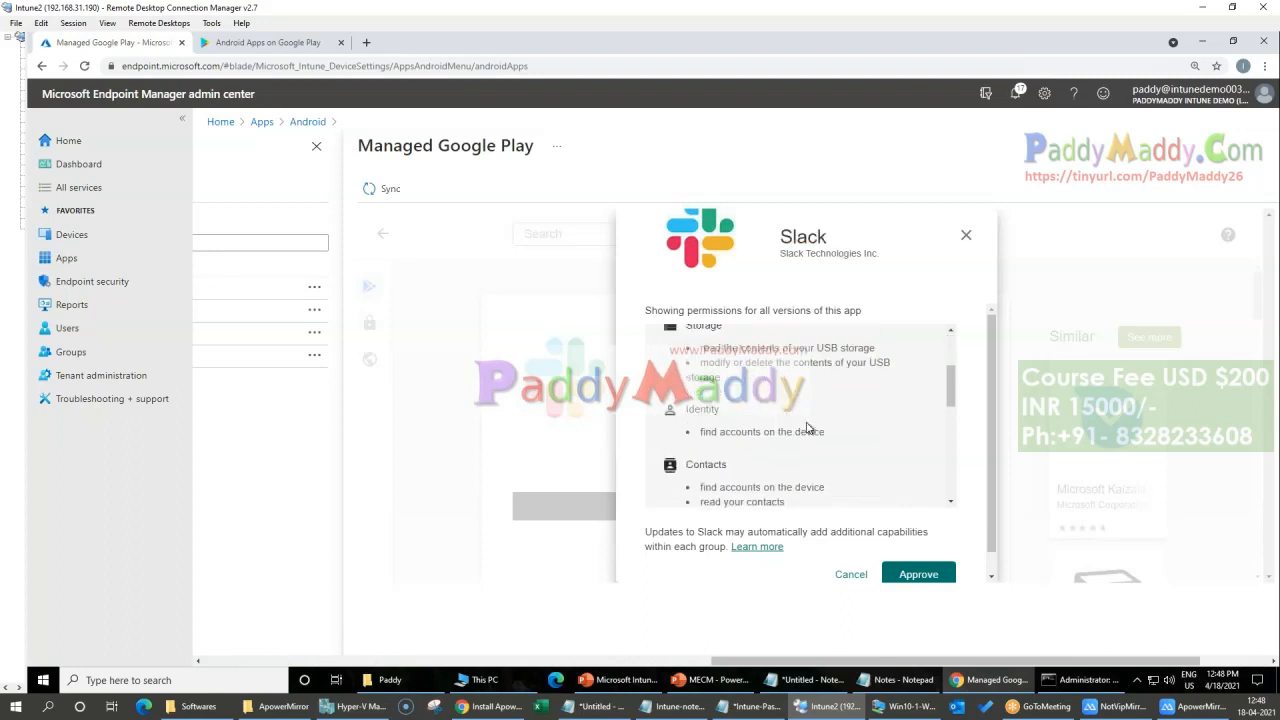
{"action": "left_click_drag", "start_coordinate": [785, 440], "coordinate": [829, 437]}
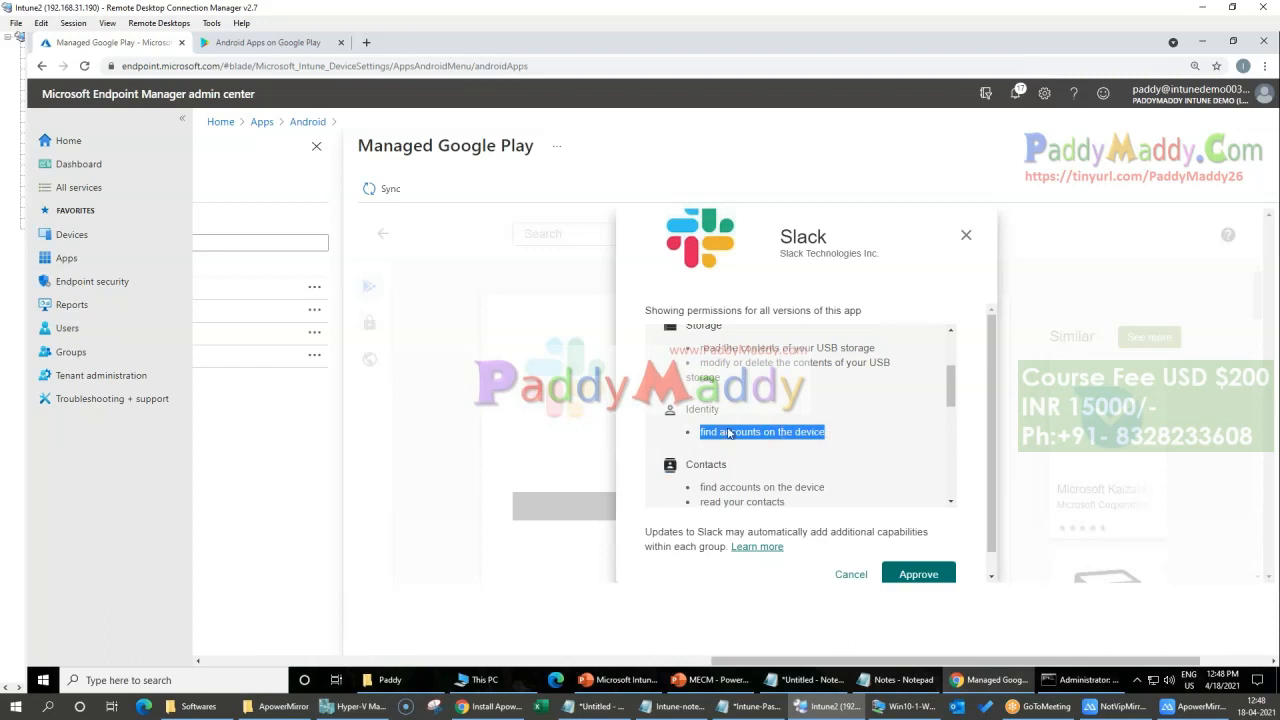
{"action": "scroll", "coordinate": [748, 420], "scroll_direction": "up", "scroll_amount": 2}
{"action": "scroll", "coordinate": [748, 420], "scroll_direction": "down", "scroll_amount": 4}
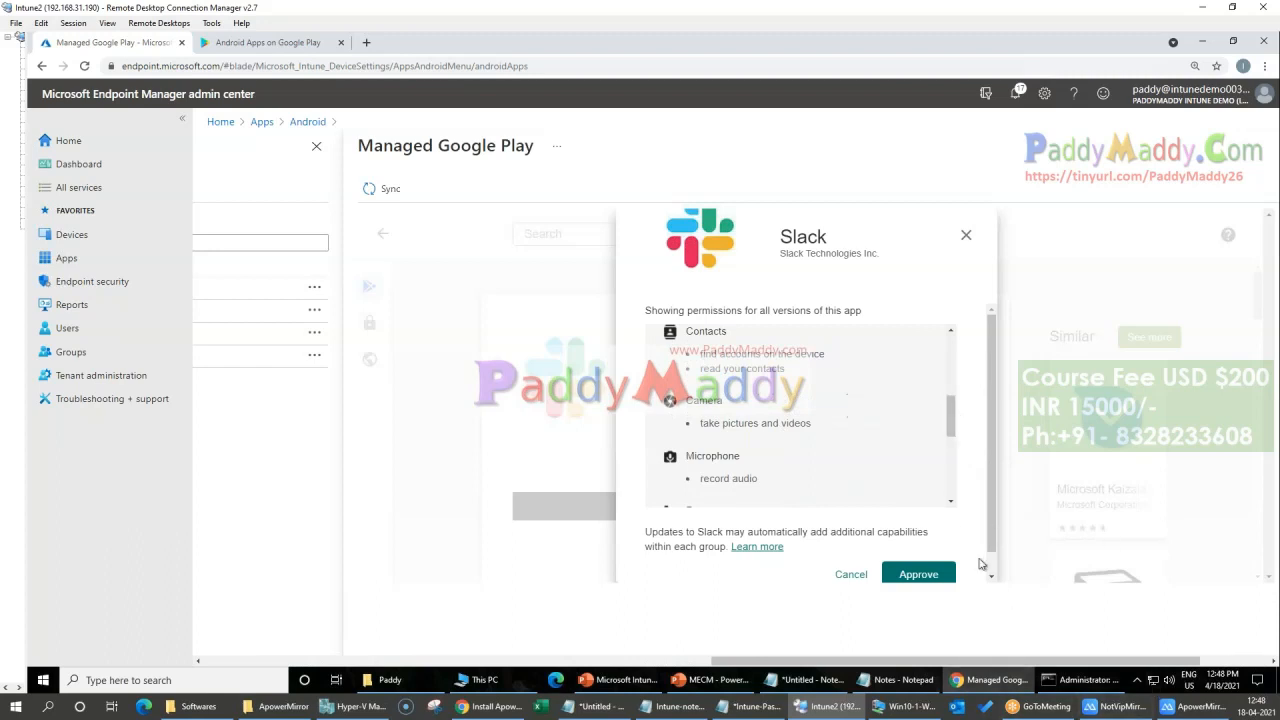
Step: Approve Slack's permissions and keep it approved when the app requests new permissions
{"action": "left_click", "coordinate": [906, 576]}
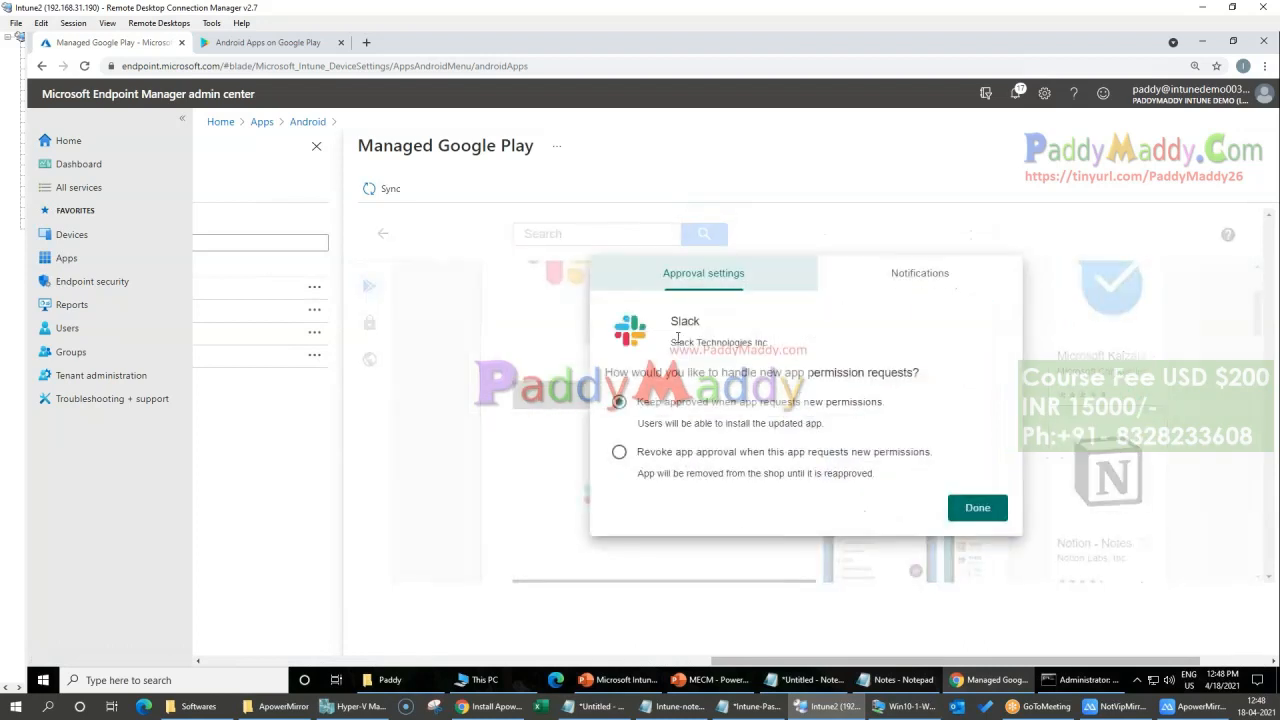
{"action": "left_click_drag", "start_coordinate": [672, 345], "coordinate": [766, 344]}
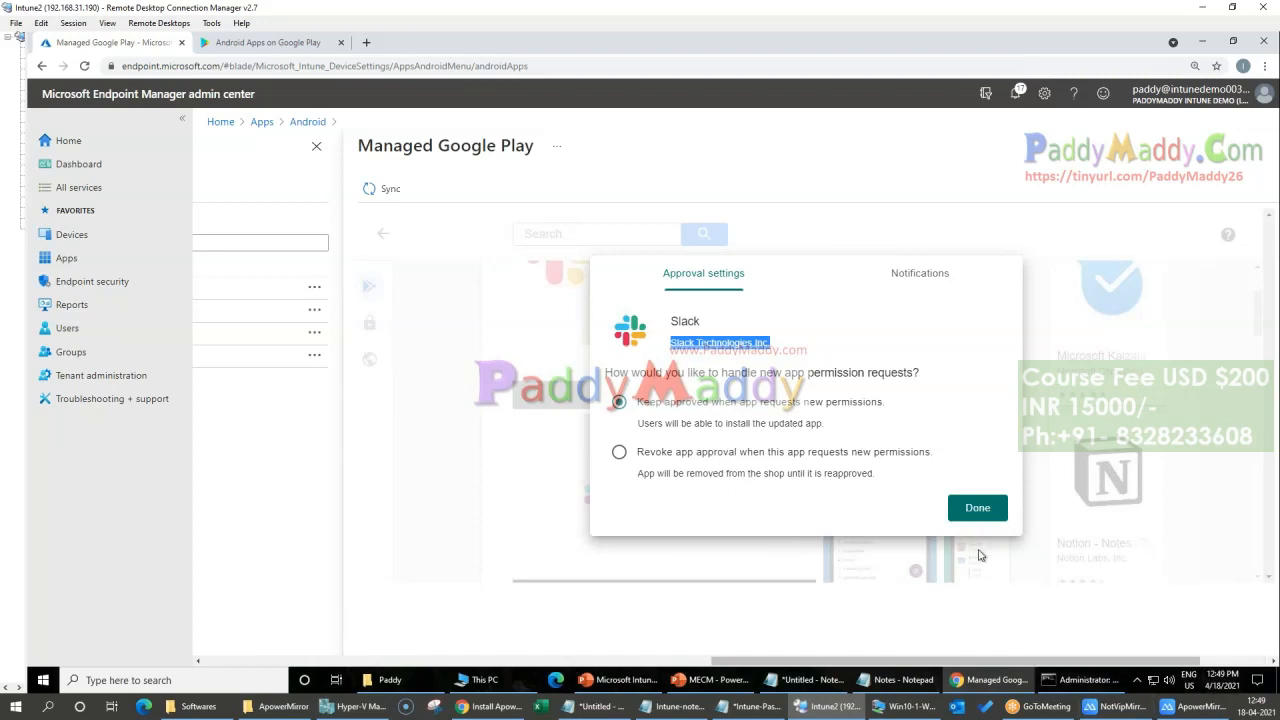
{"action": "left_click", "coordinate": [985, 512]}
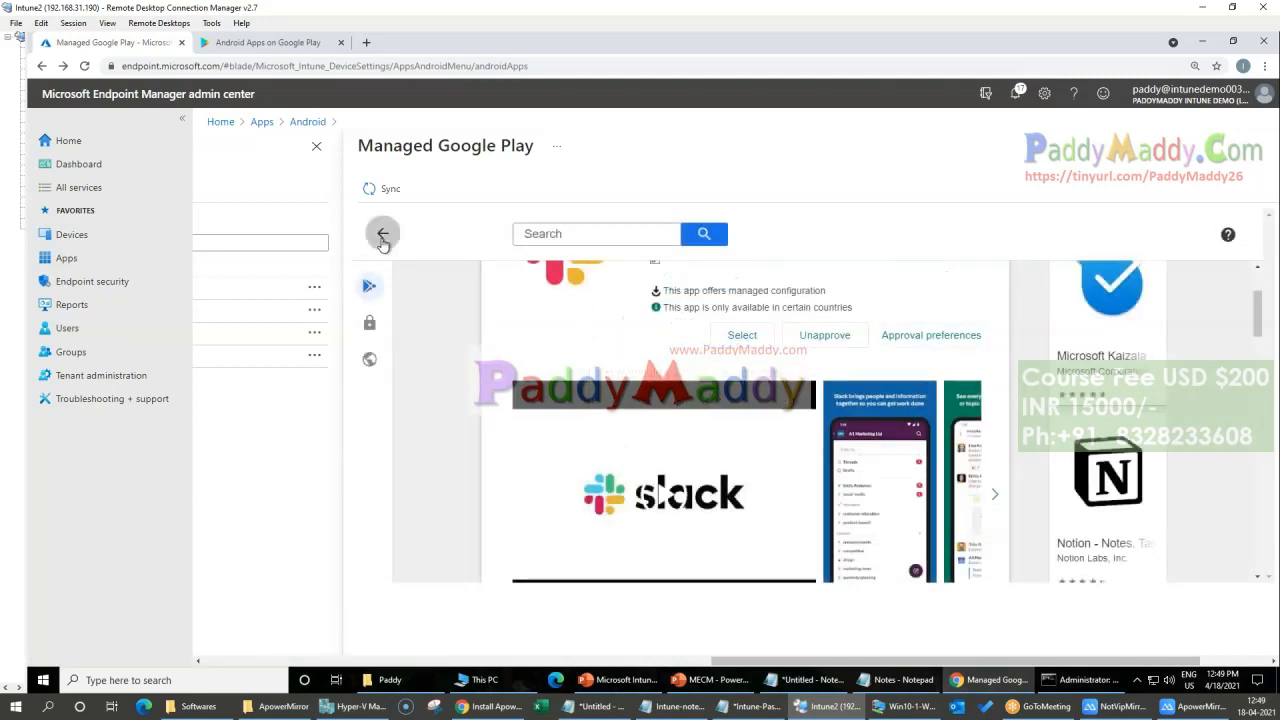
Step: Approve AnyConnect from the Enterprise VPN apps, keeping it approved when it requests new permissions
{"action": "left_click", "coordinate": [382, 237]}
{"action": "scroll", "coordinate": [631, 458], "scroll_direction": "down", "scroll_amount": 5}
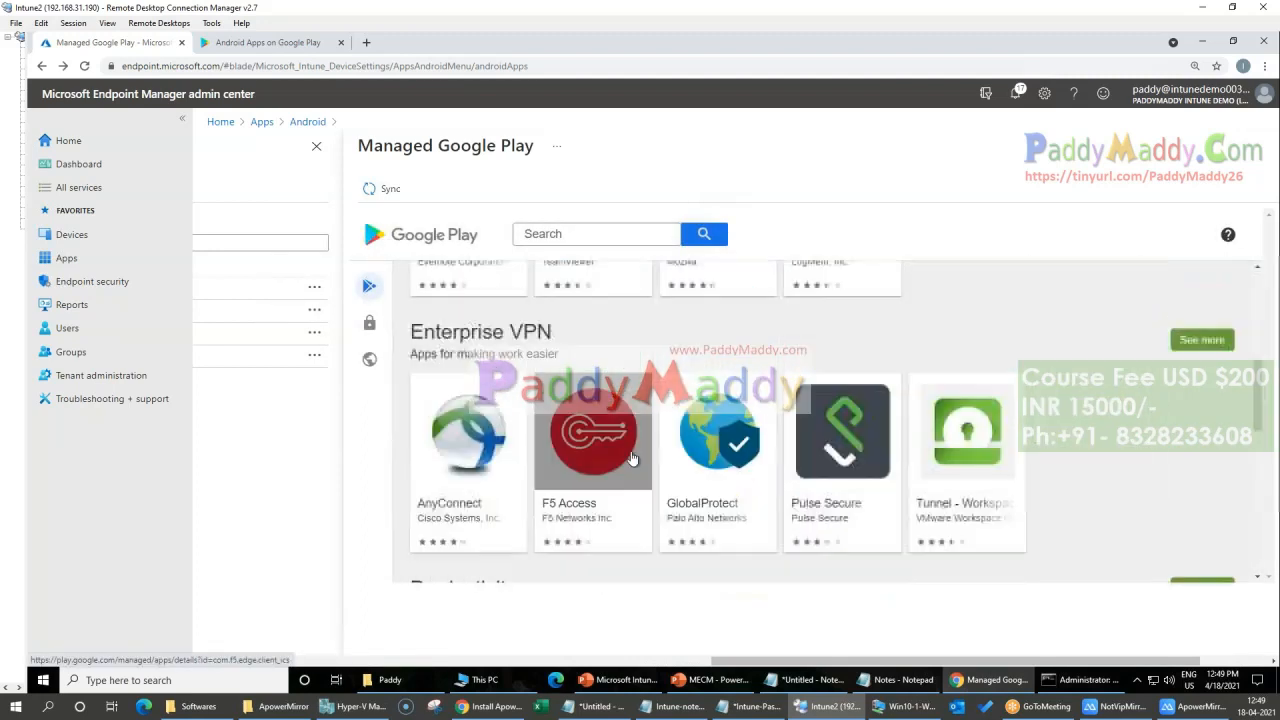
{"action": "left_click", "coordinate": [478, 434]}
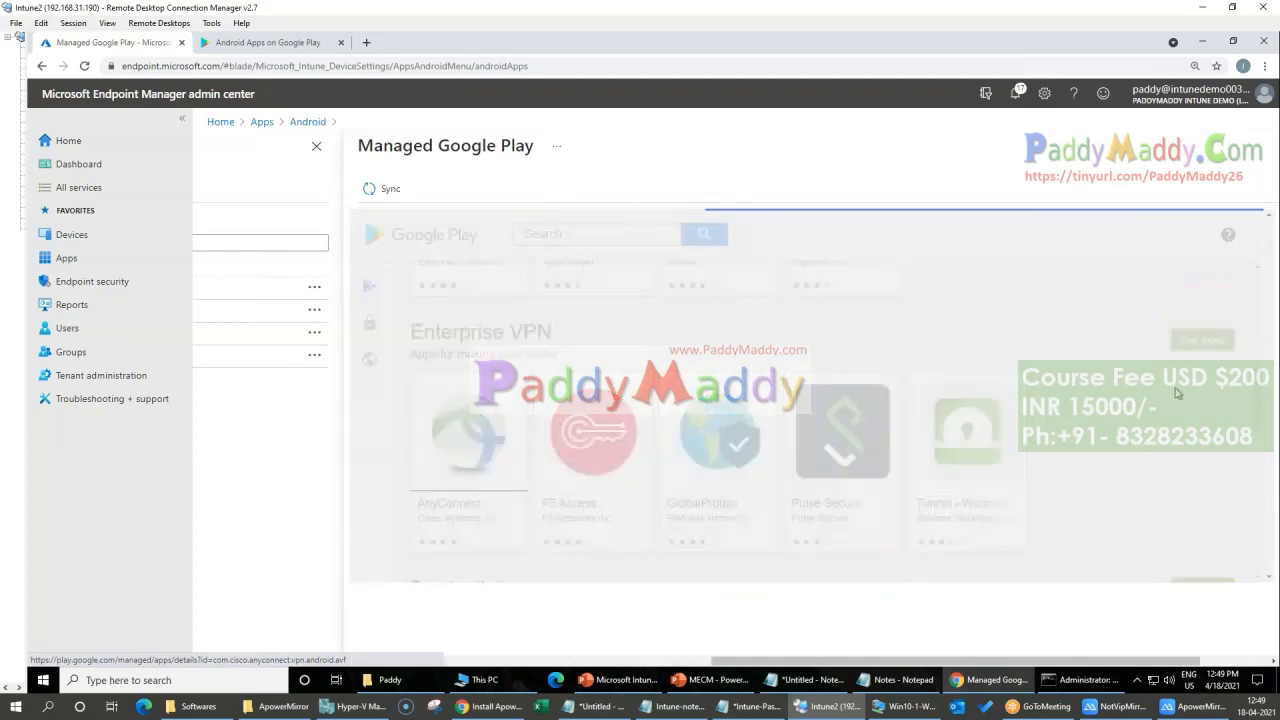
{"action": "left_click", "coordinate": [950, 448]}
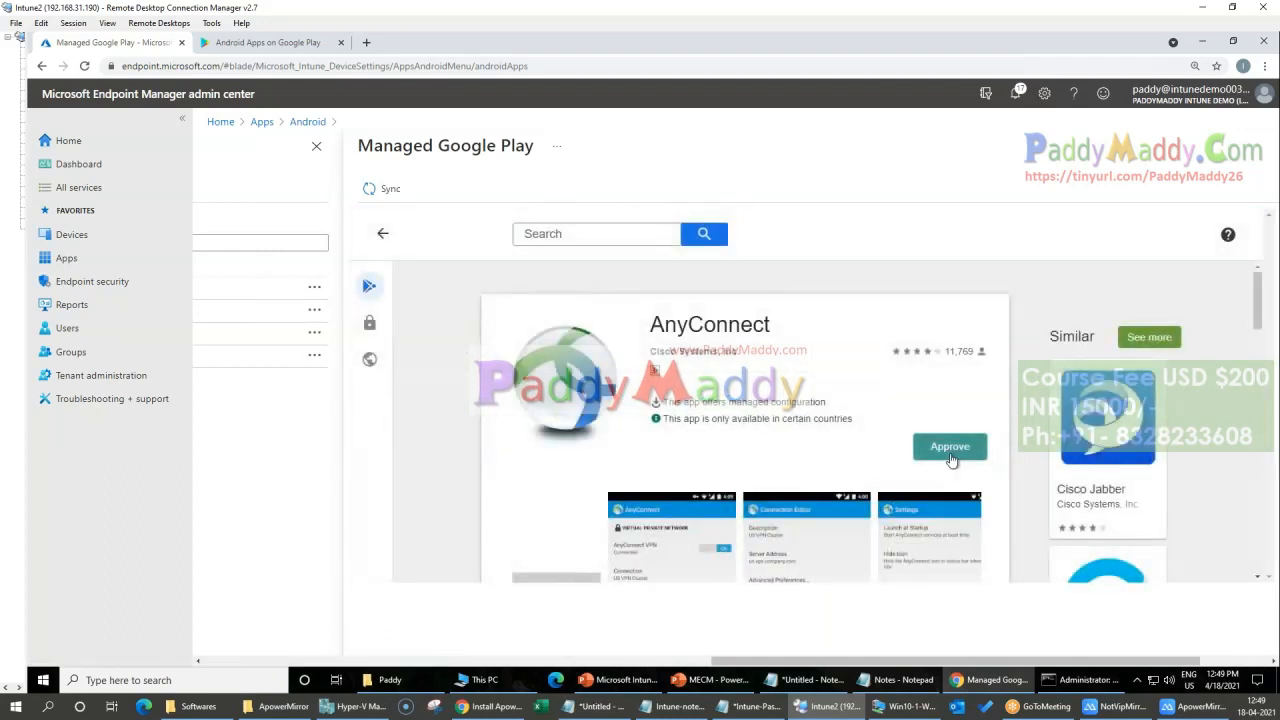
{"action": "left_click", "coordinate": [912, 572]}
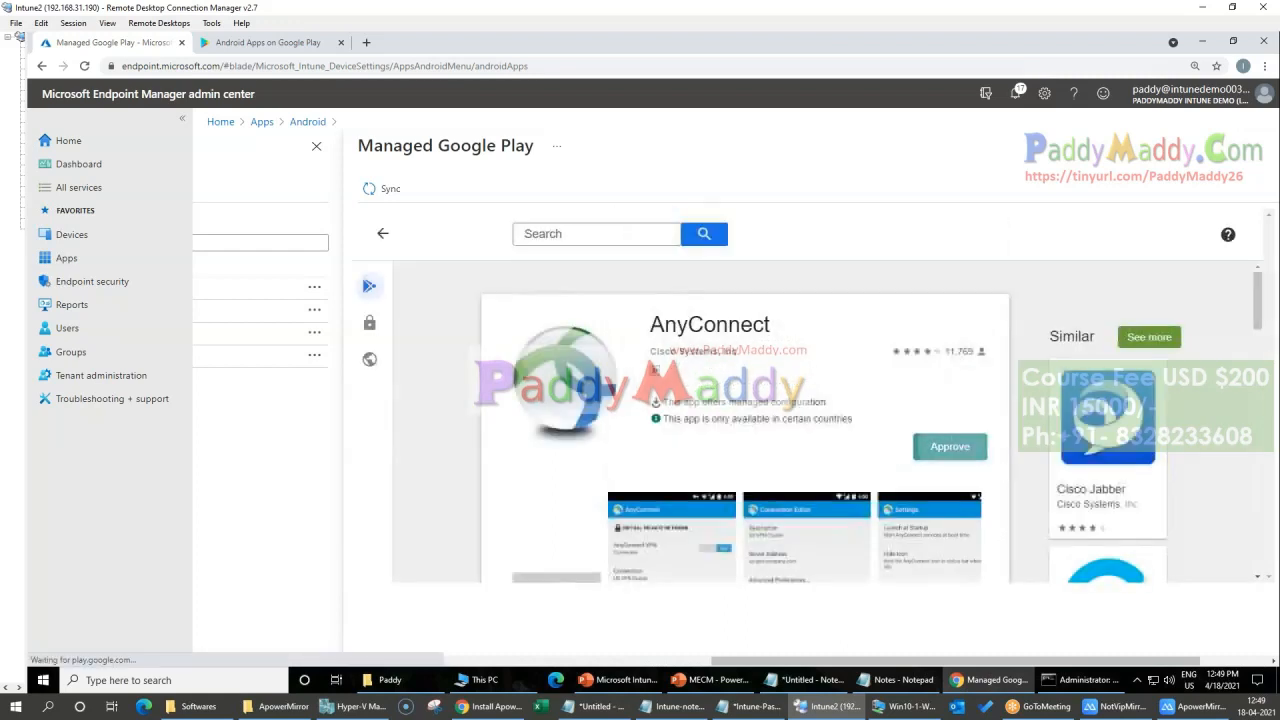
{"action": "left_click", "coordinate": [950, 445]}
{"action": "left_click", "coordinate": [916, 576]}
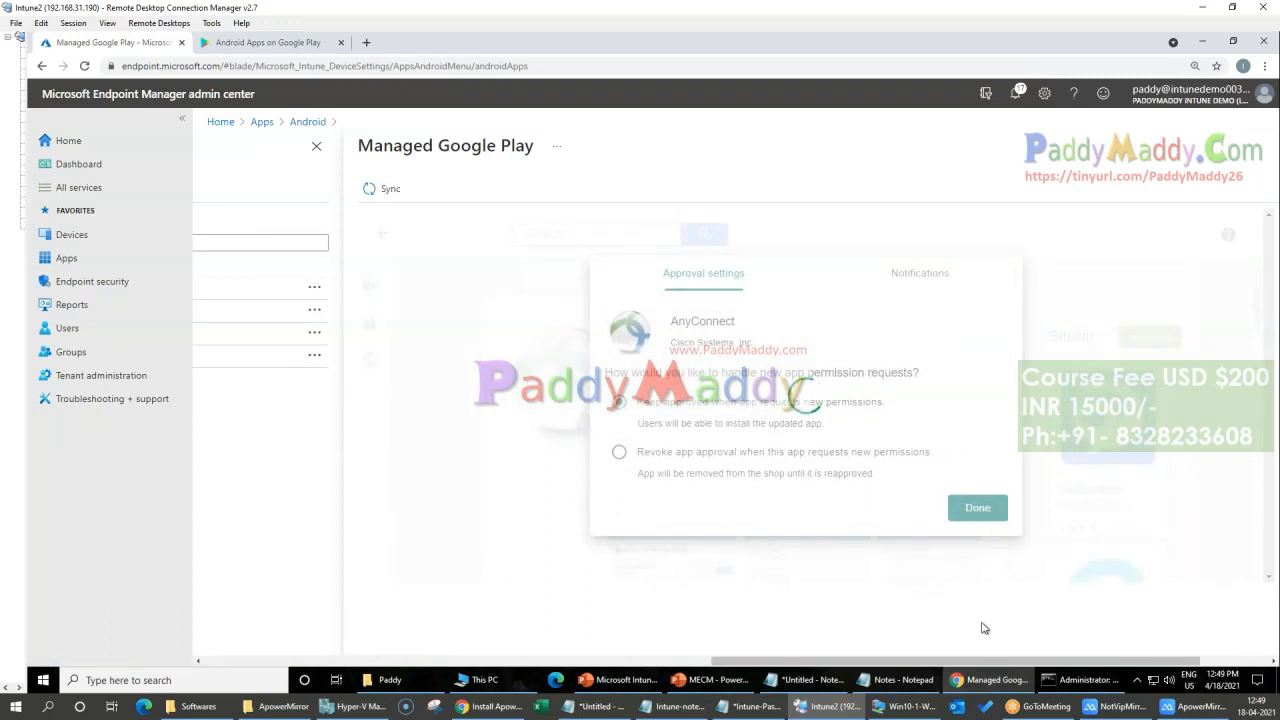
{"action": "left_click", "coordinate": [975, 510]}
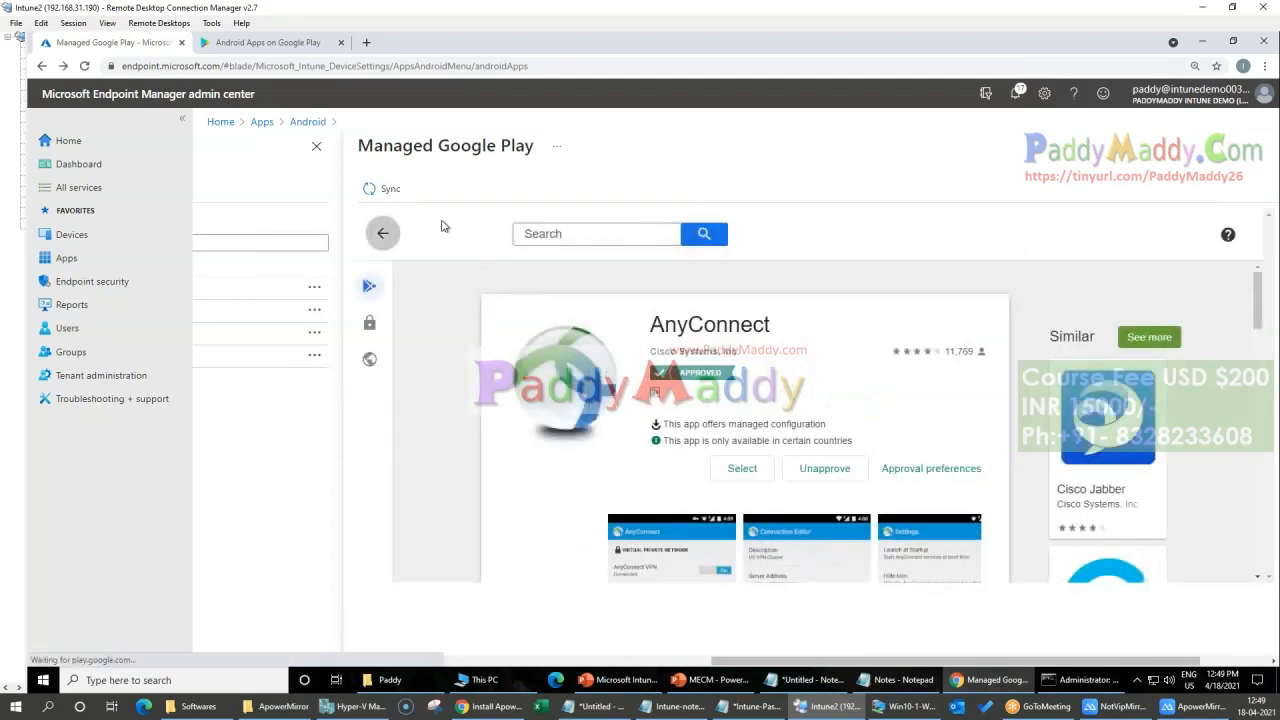
Step: Return to the Managed Google Play storefront, sync the approved apps with Intune and check the portal notifications
{"action": "left_click", "coordinate": [383, 234]}
{"action": "scroll", "coordinate": [802, 535], "scroll_direction": "down", "scroll_amount": 2}
{"action": "scroll", "coordinate": [802, 534], "scroll_direction": "up", "scroll_amount": 7}
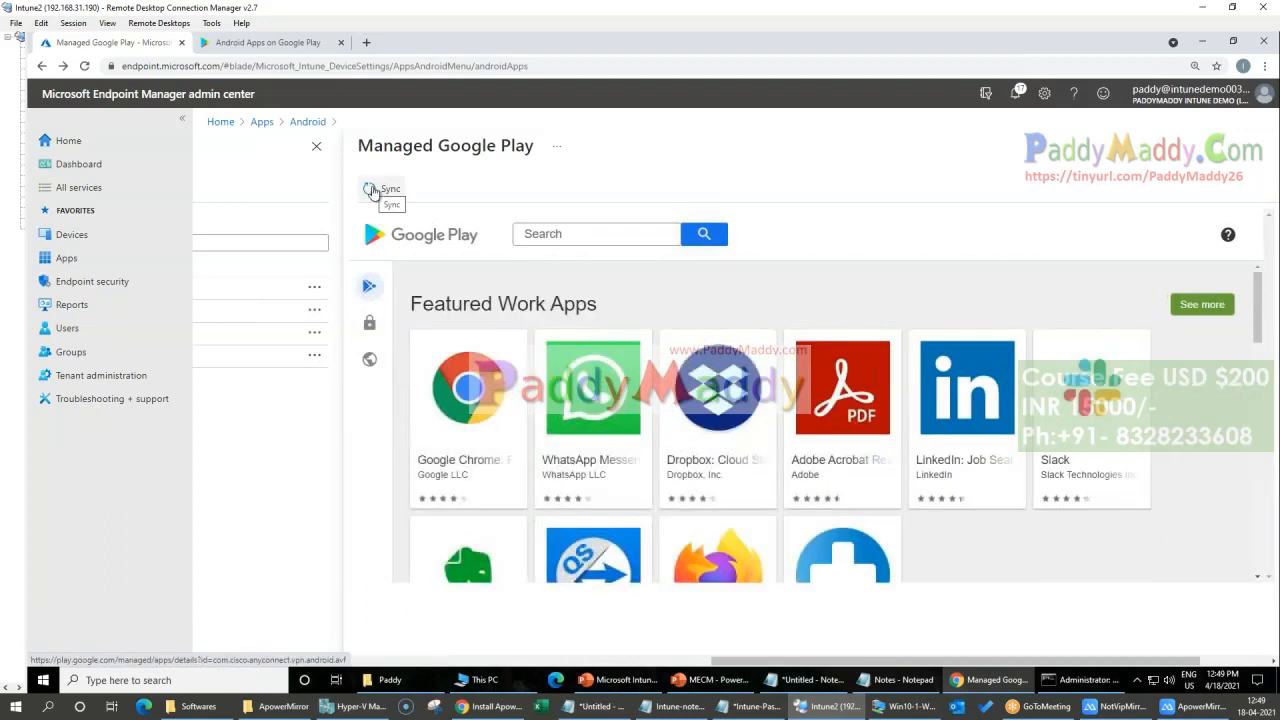
{"action": "left_click", "coordinate": [371, 190]}
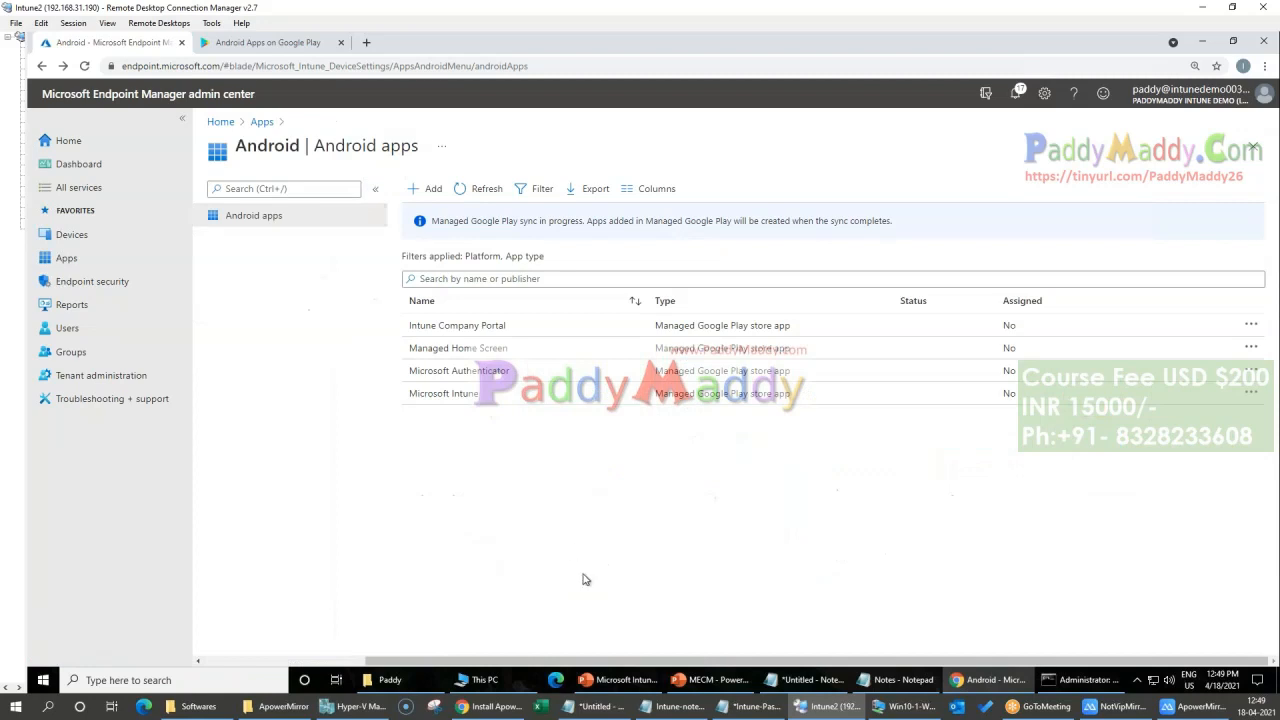
{"action": "left_click", "coordinate": [1020, 93]}
{"action": "left_click", "coordinate": [1020, 93]}
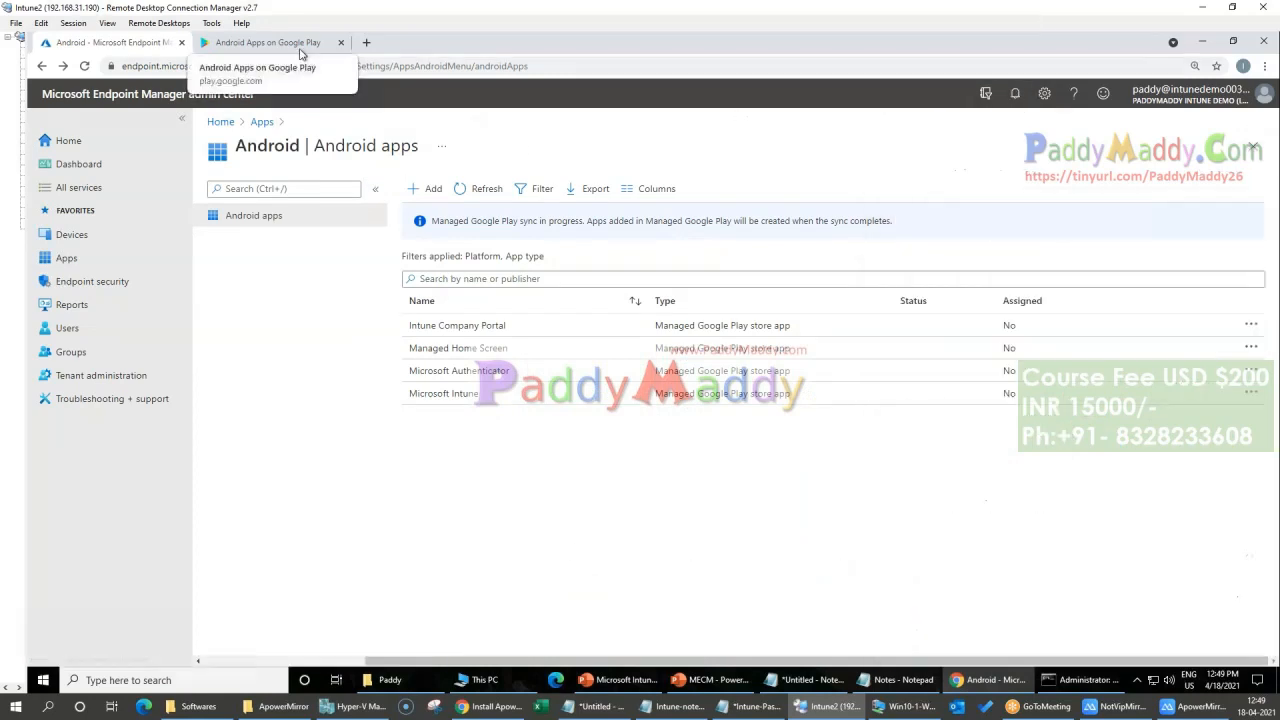
Step: Refresh the Android apps list, then check Slack's overview and the list's Assigned column
{"action": "left_click", "coordinate": [268, 42]}
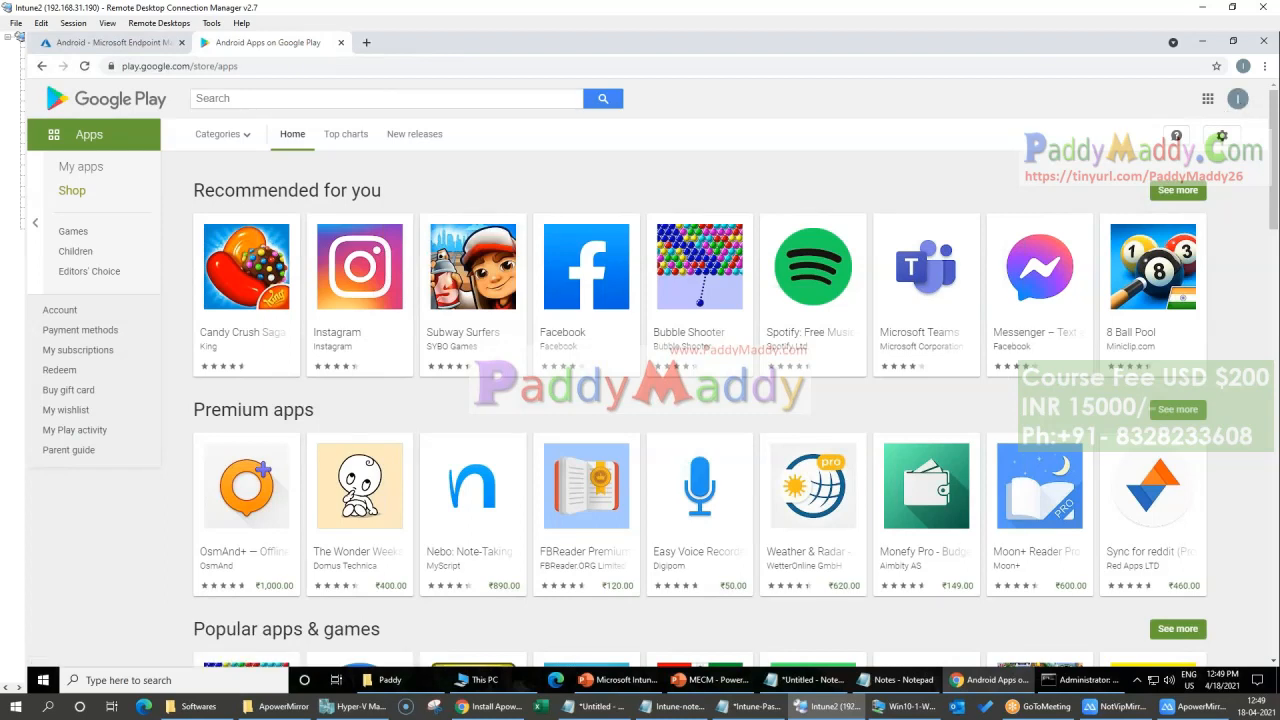
{"action": "left_click", "coordinate": [110, 42]}
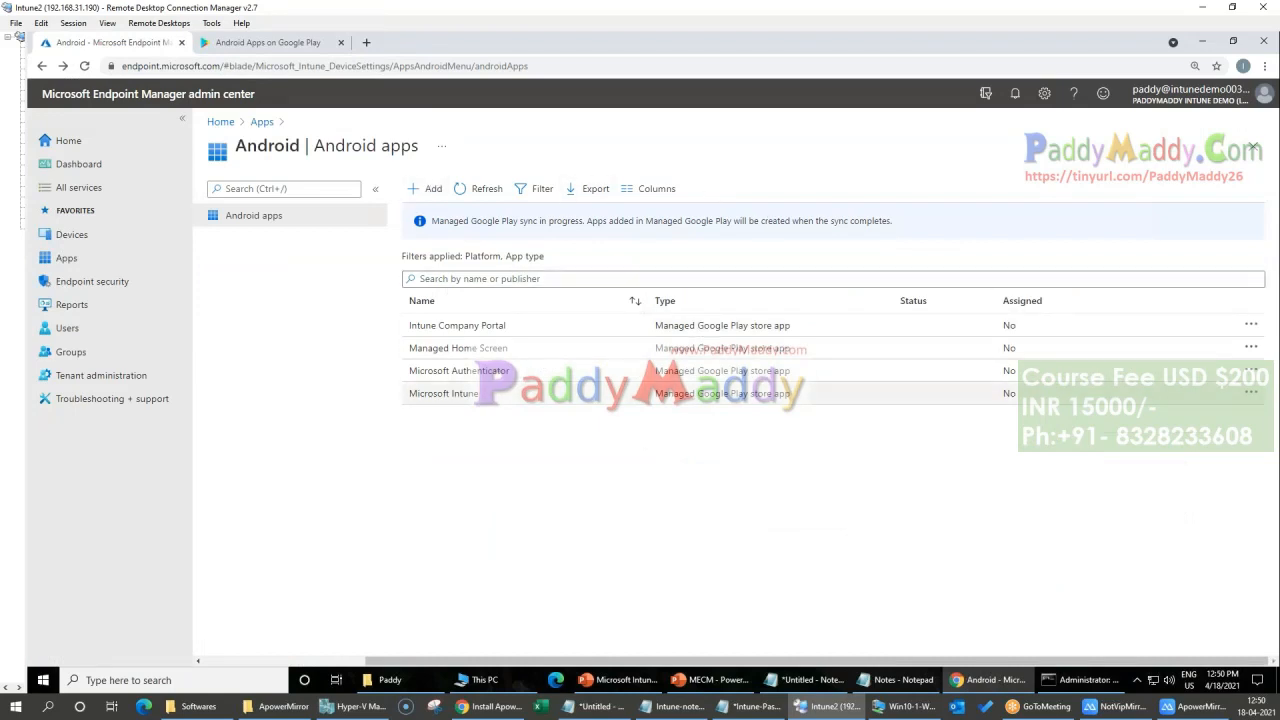
{"action": "left_click", "coordinate": [480, 189]}
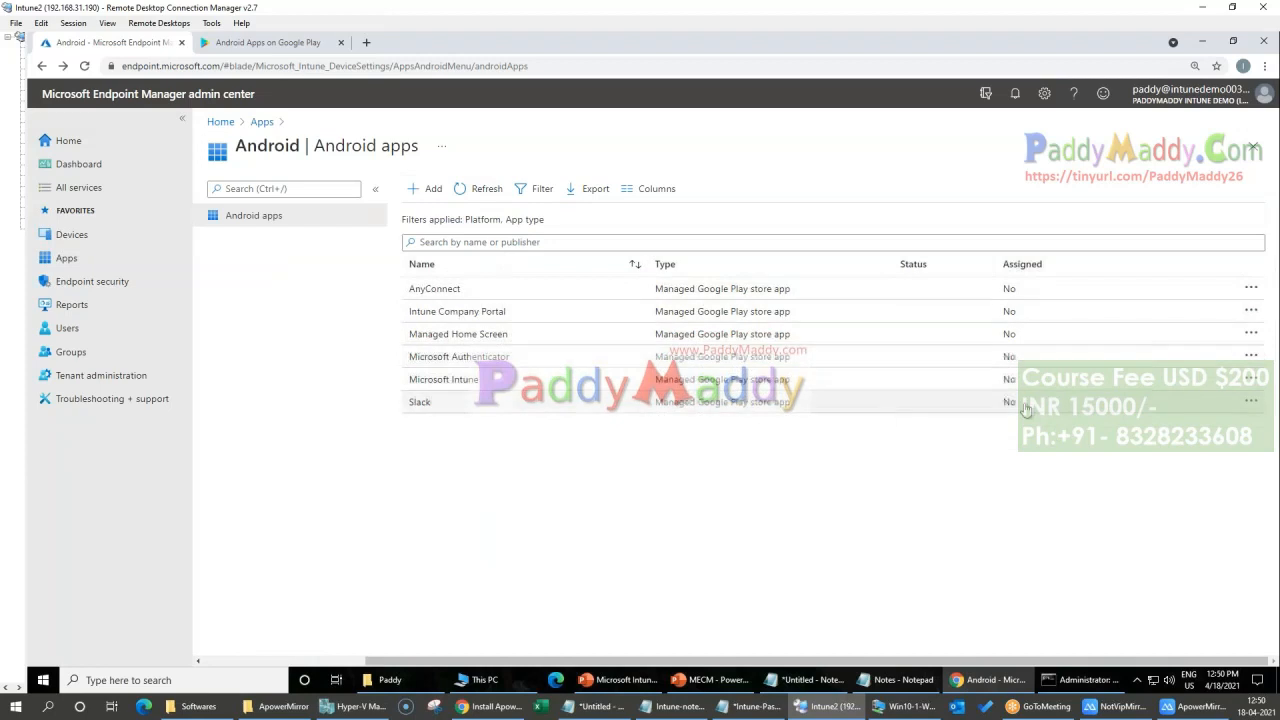
{"action": "left_click", "coordinate": [412, 407]}
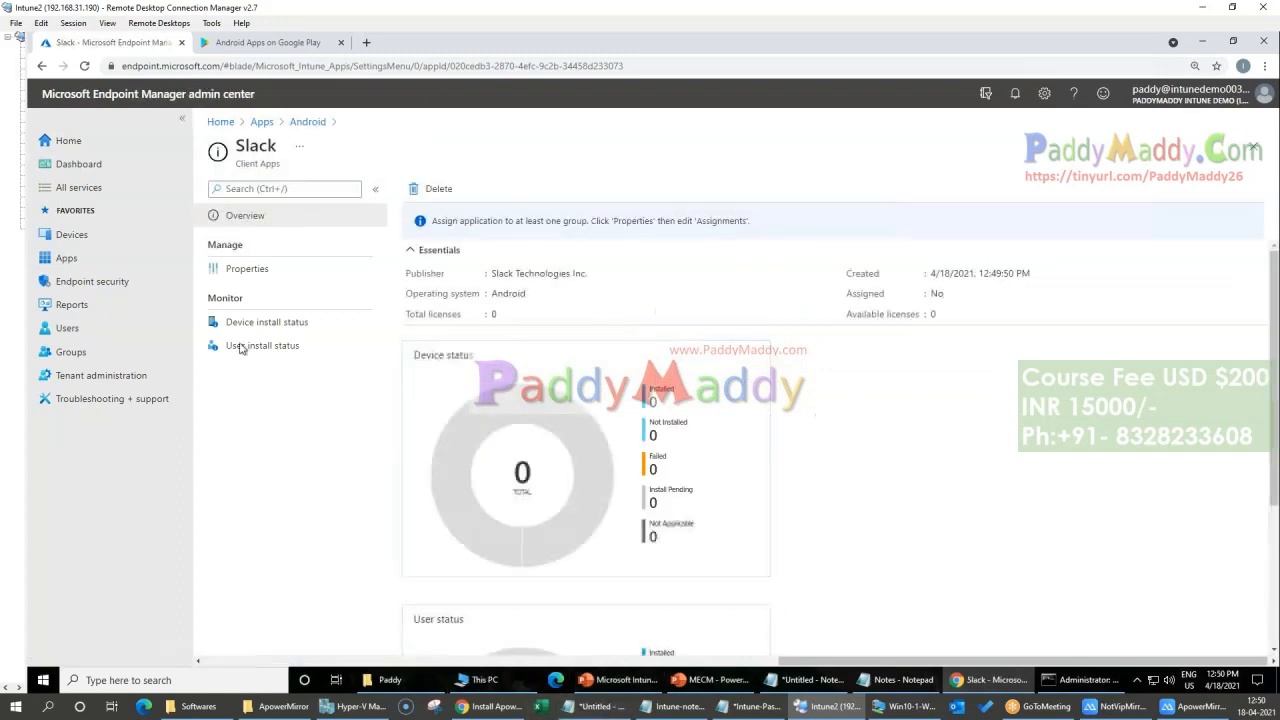
{"action": "left_click", "coordinate": [307, 121]}
{"action": "left_click_drag", "start_coordinate": [1053, 269], "coordinate": [1009, 266]}
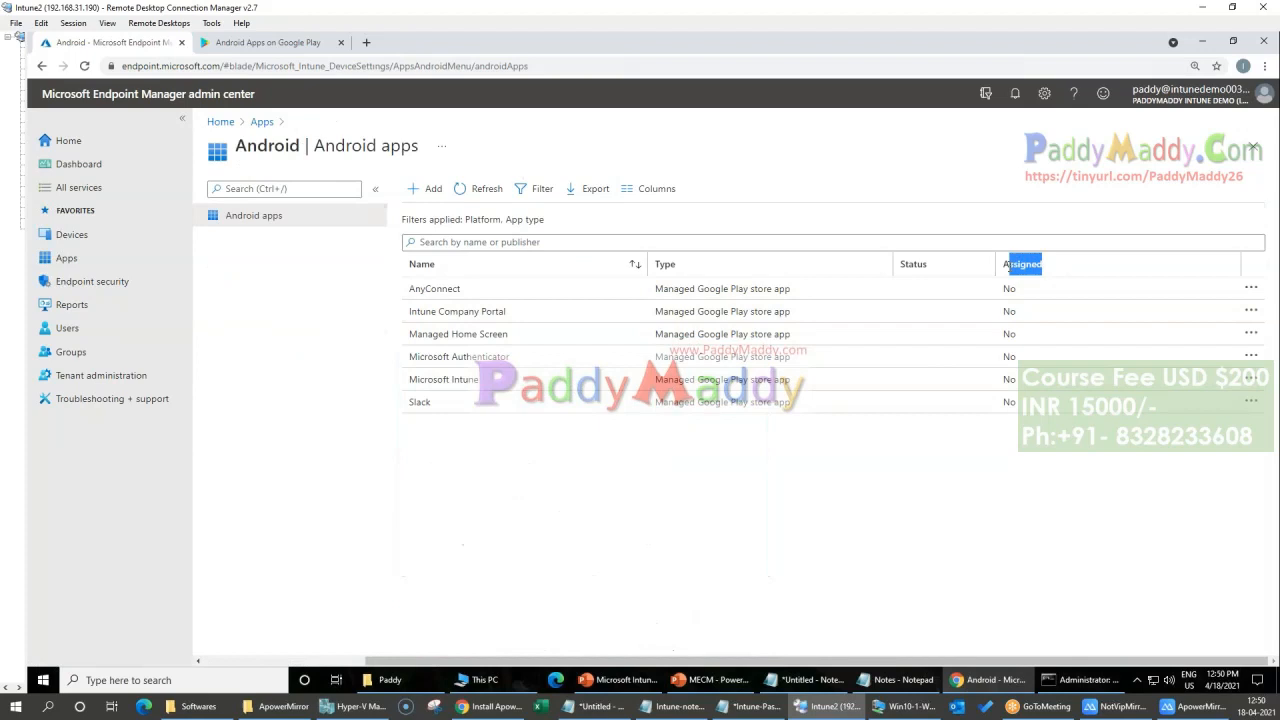
Step: Assign Slack as a required app to all devices and all users, and save the assignment
{"action": "left_click", "coordinate": [450, 404]}
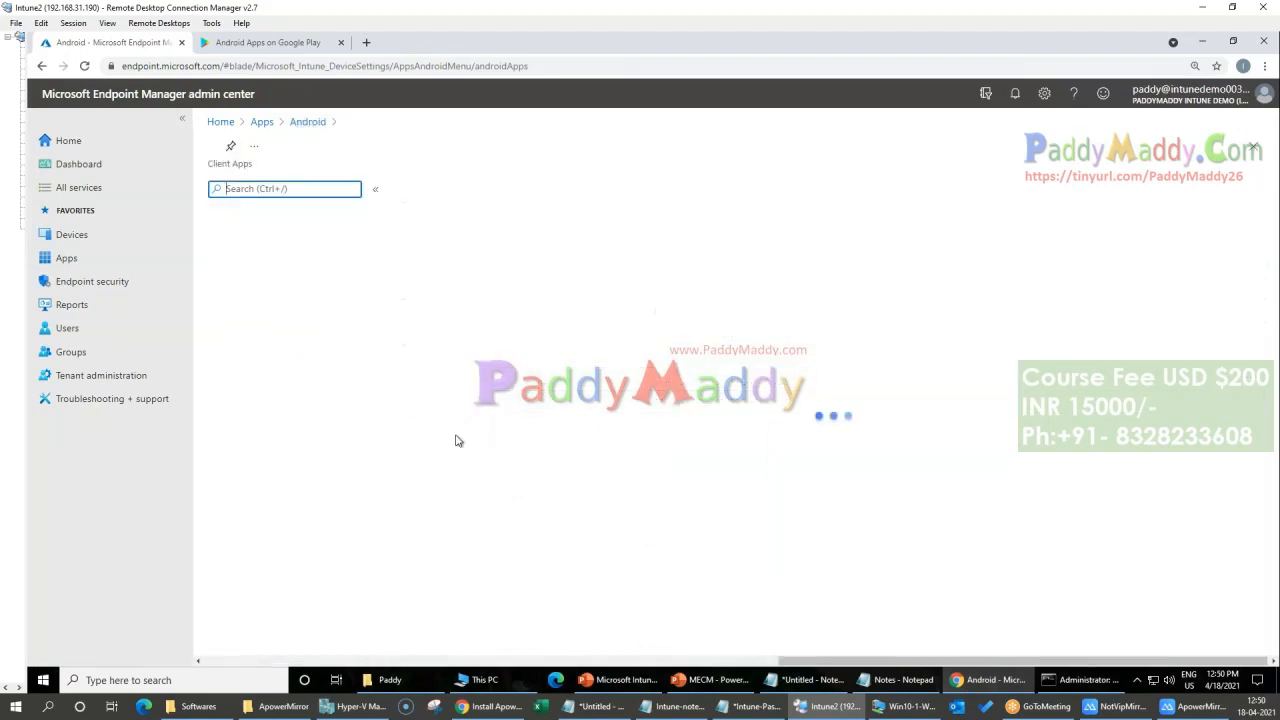
{"action": "left_click", "coordinate": [248, 269]}
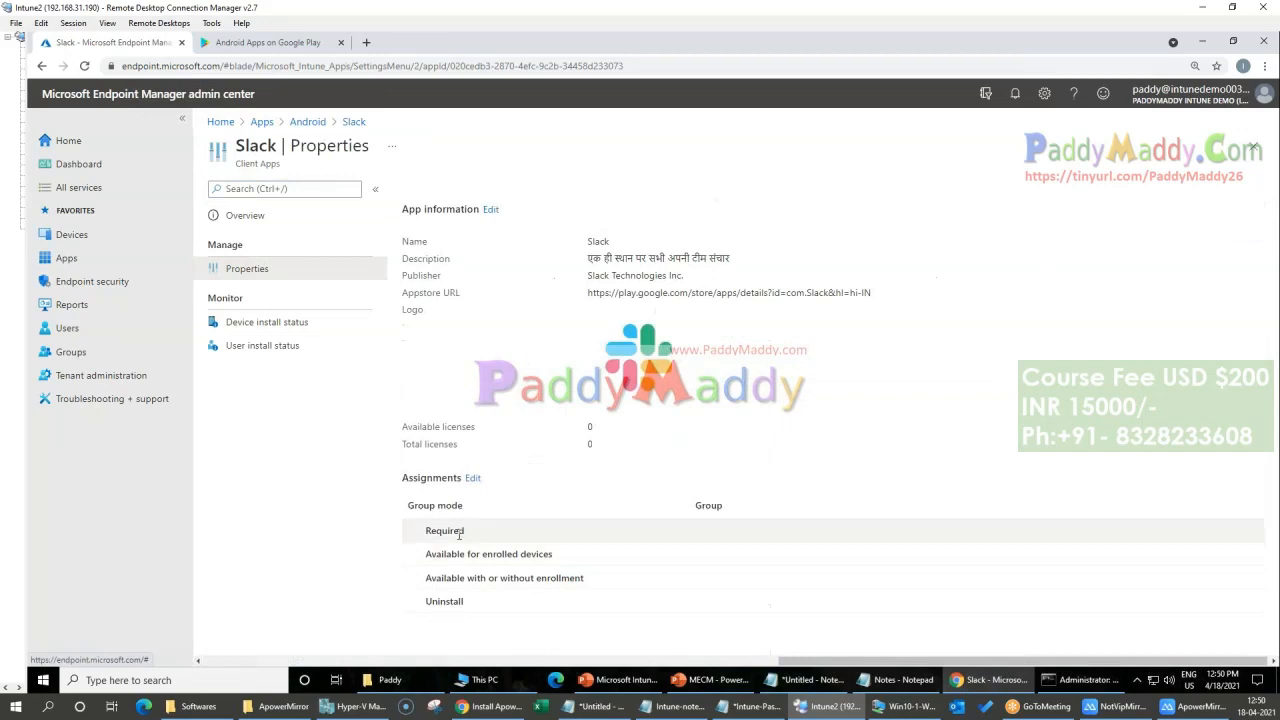
{"action": "left_click", "coordinate": [472, 479]}
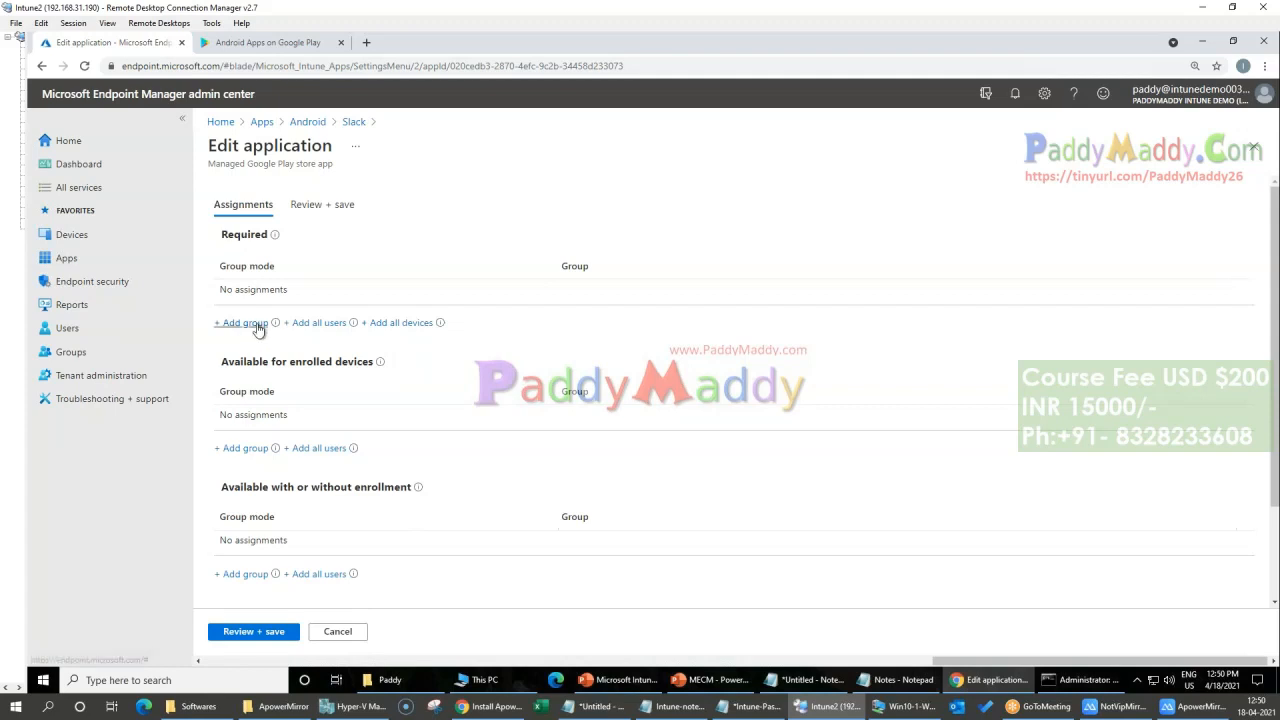
{"action": "left_click", "coordinate": [402, 323]}
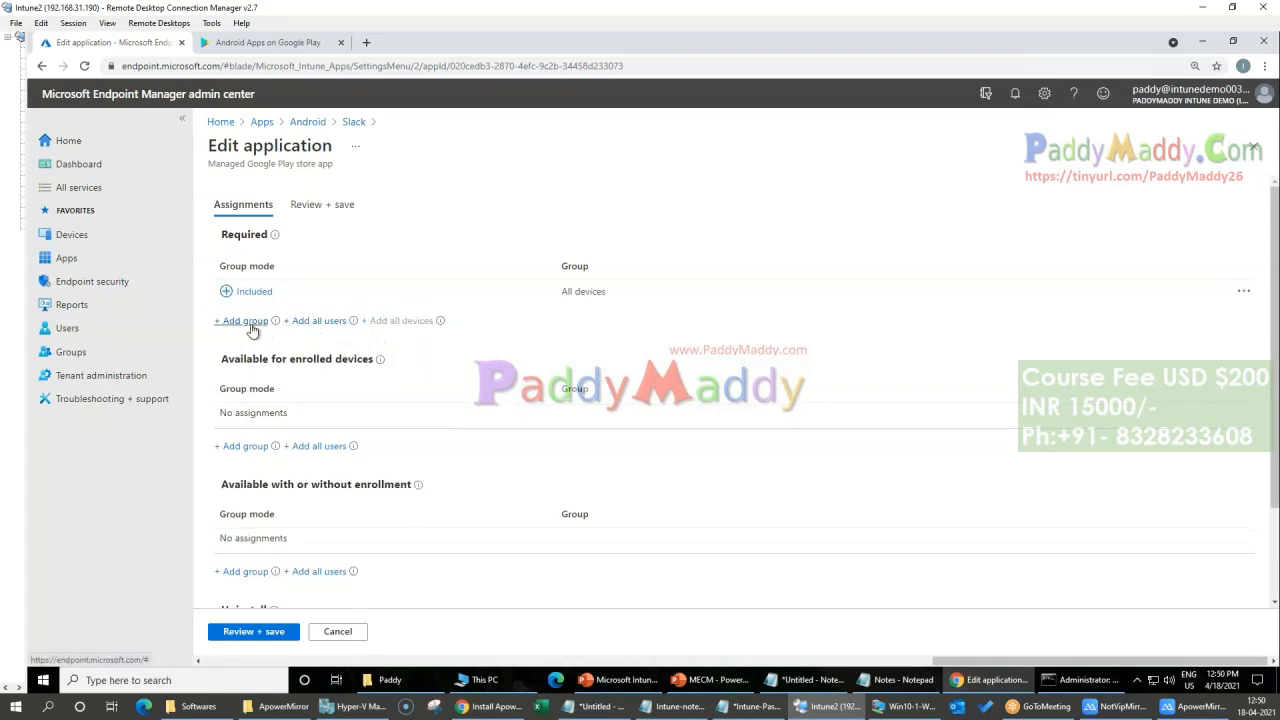
{"action": "left_click", "coordinate": [246, 321]}
{"action": "left_click", "coordinate": [1252, 125]}
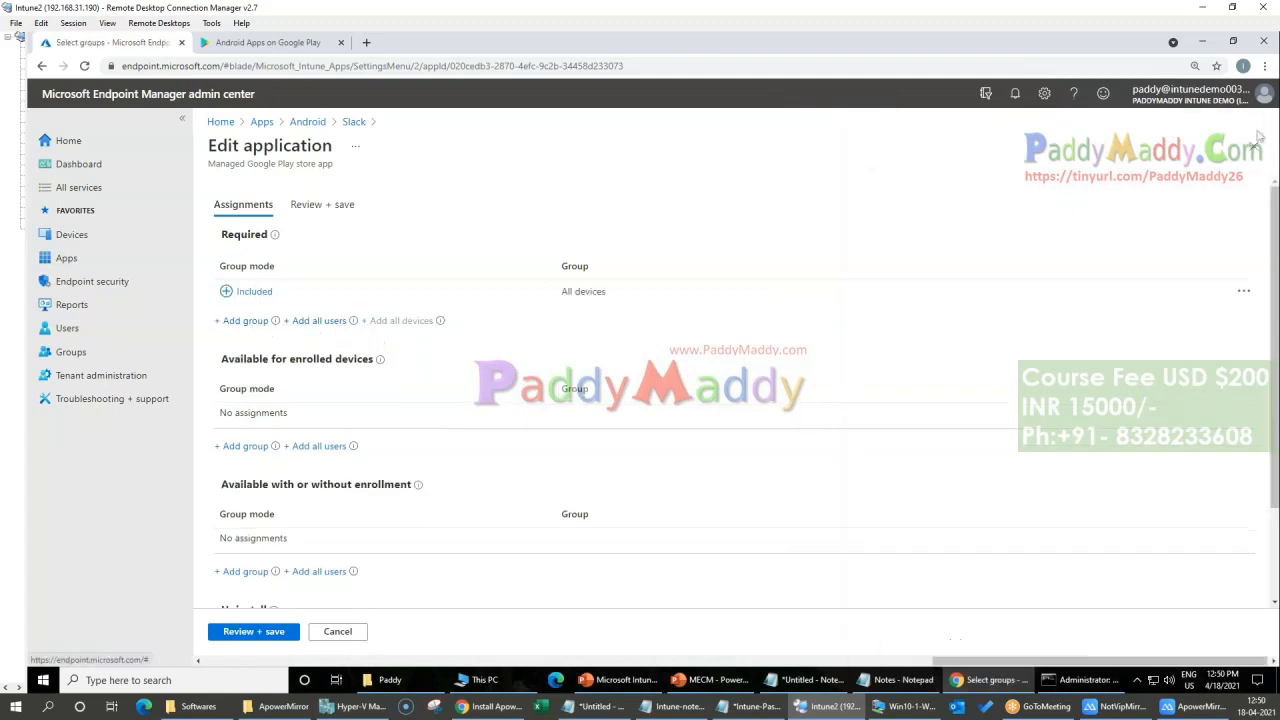
{"action": "left_click", "coordinate": [318, 320]}
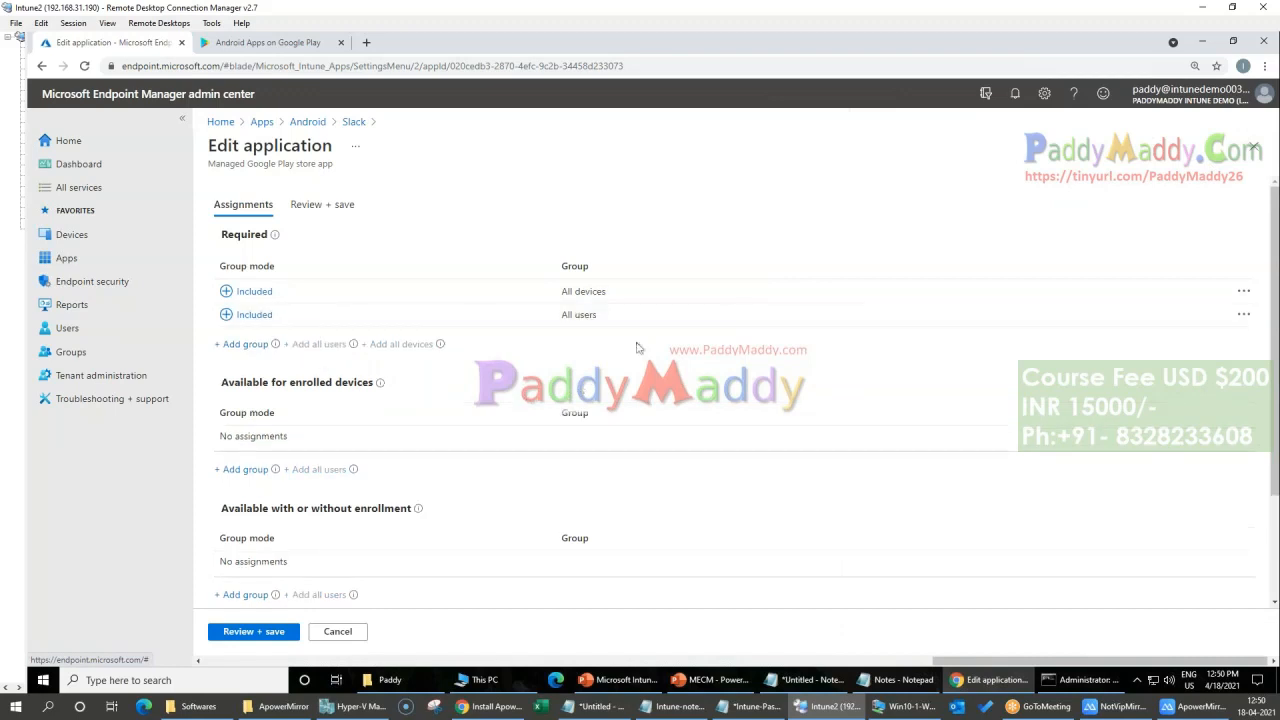
{"action": "left_click", "coordinate": [286, 631]}
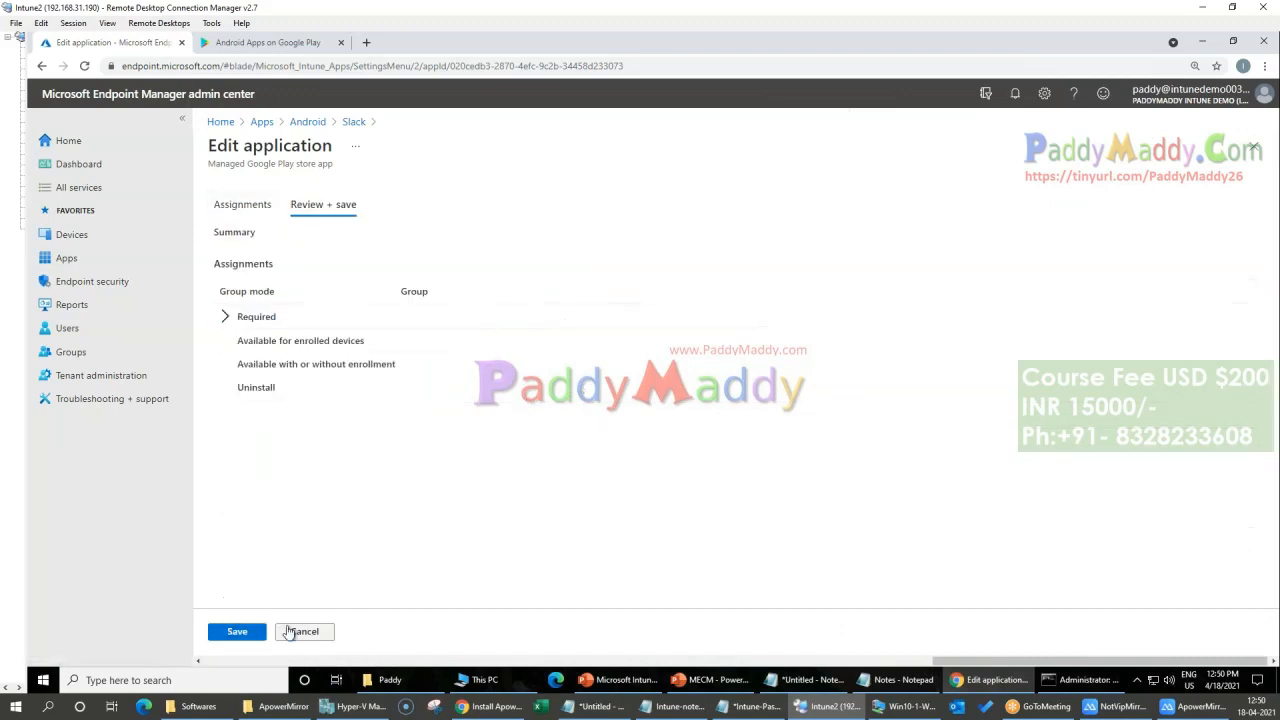
{"action": "left_click", "coordinate": [251, 638]}
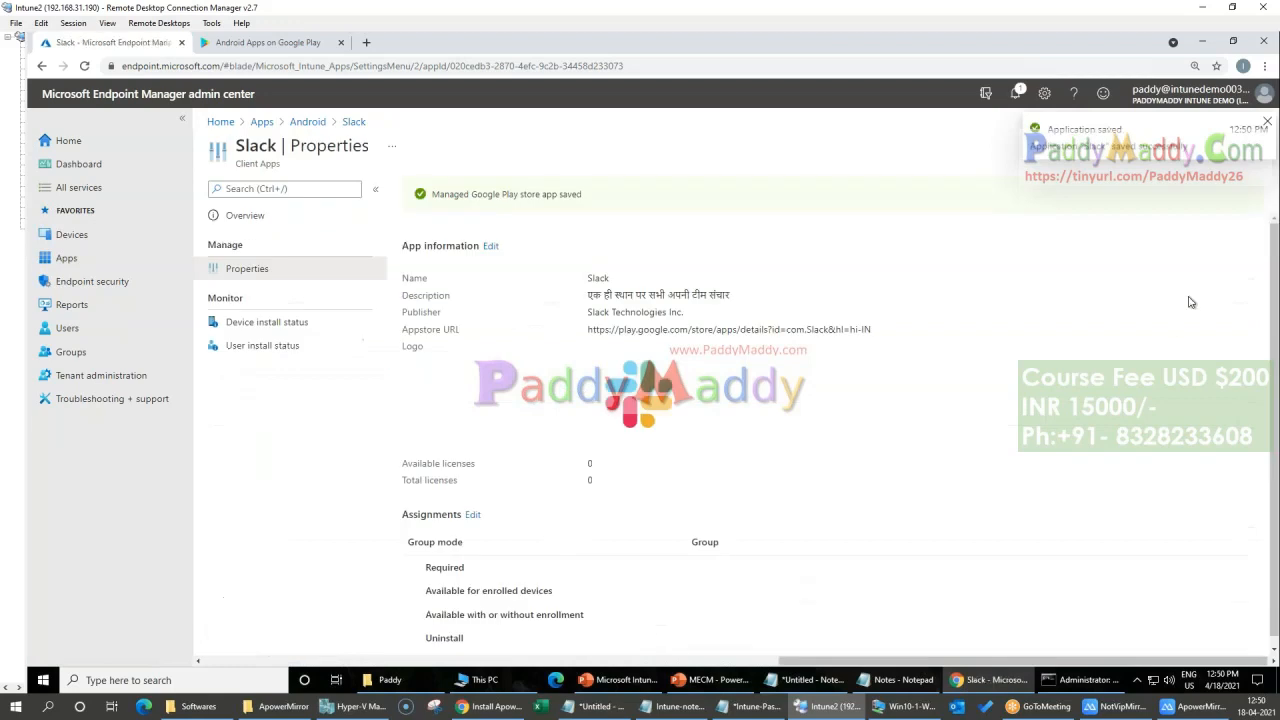
{"action": "left_click", "coordinate": [1267, 122]}
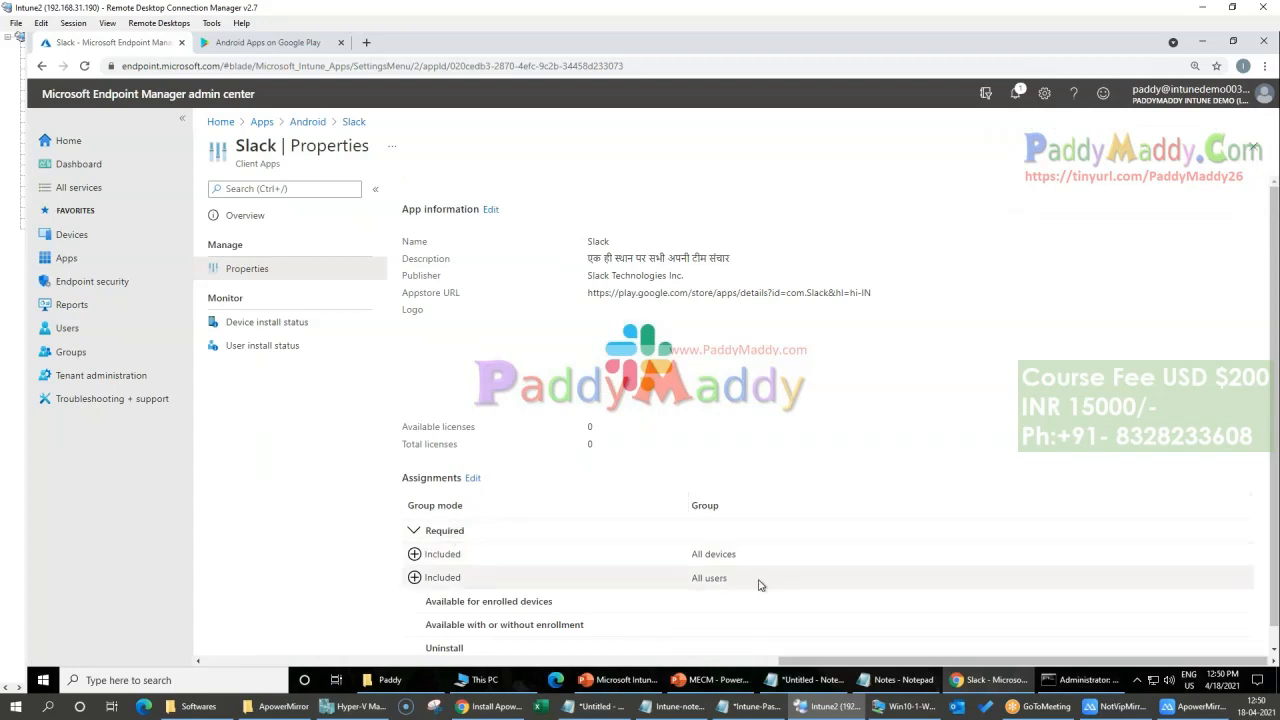
Step: Review Slack's required assignments and the removal option for all users, then return to the Android apps list without changing them
{"action": "left_click_drag", "start_coordinate": [692, 554], "coordinate": [762, 560]}
{"action": "left_click_drag", "start_coordinate": [690, 578], "coordinate": [745, 581]}
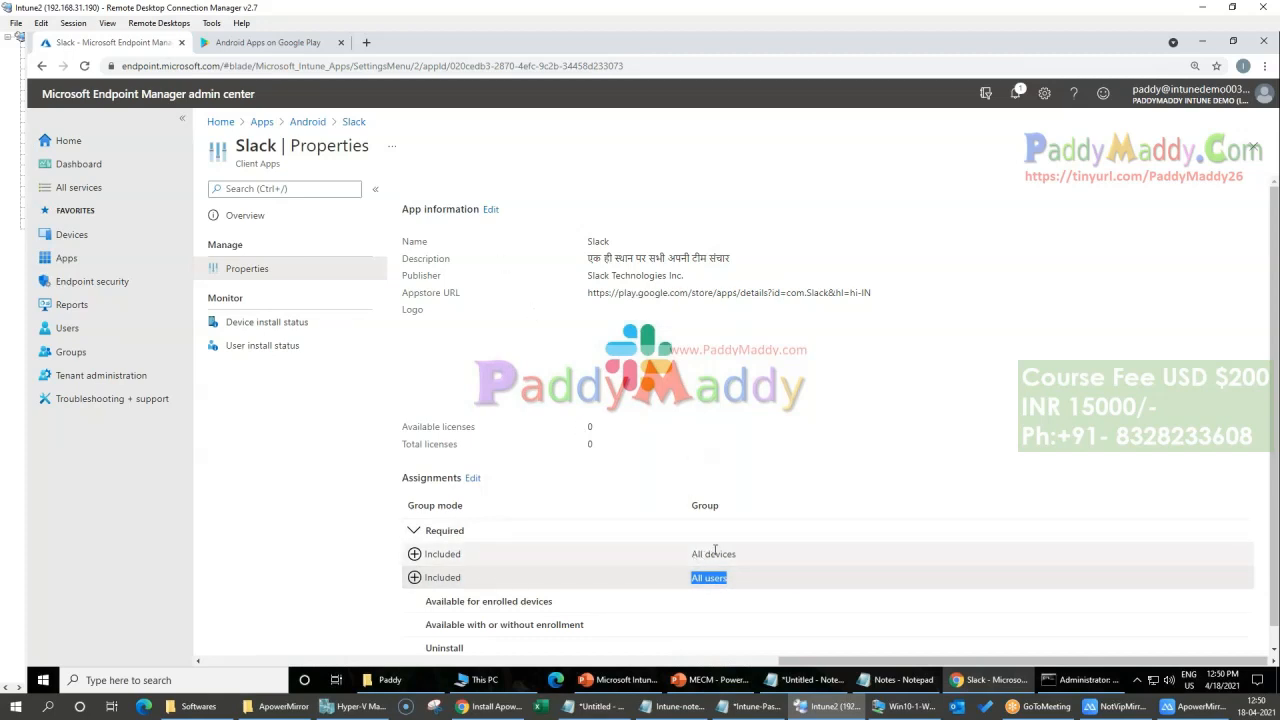
{"action": "left_click", "coordinate": [472, 478]}
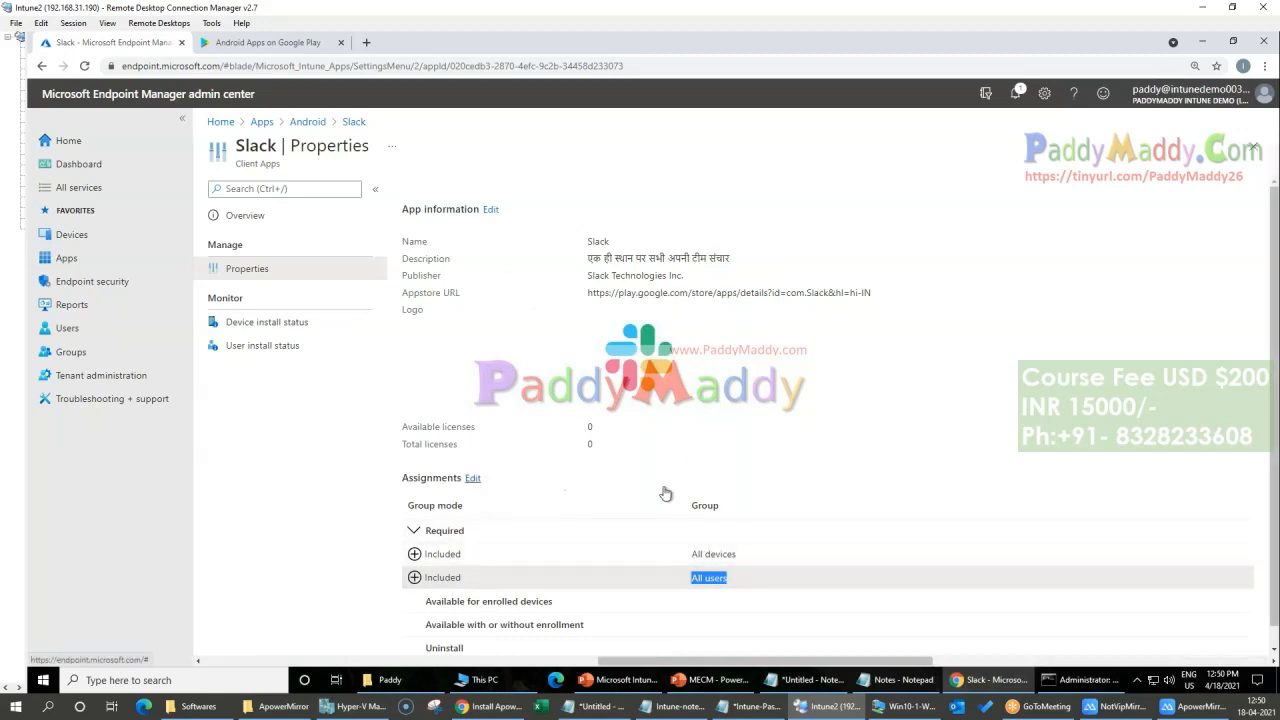
{"action": "scroll", "coordinate": [460, 423], "scroll_direction": "up", "scroll_amount": 3}
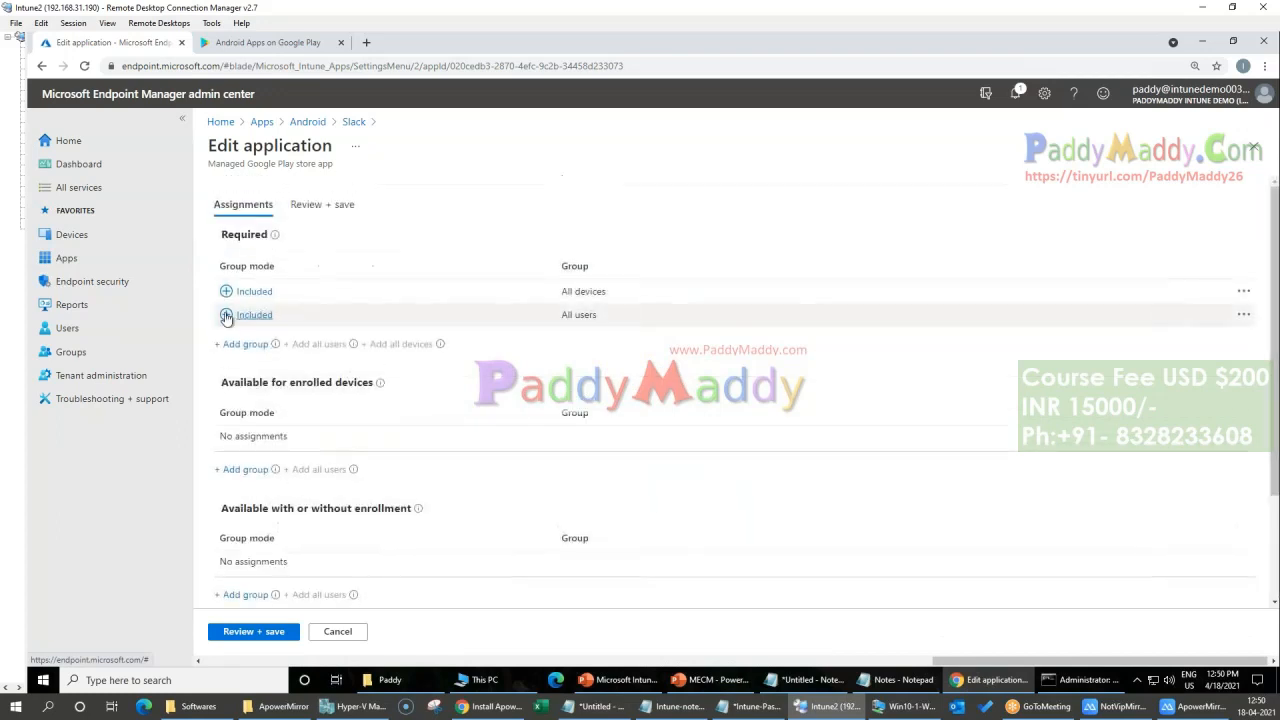
{"action": "left_click", "coordinate": [1243, 314]}
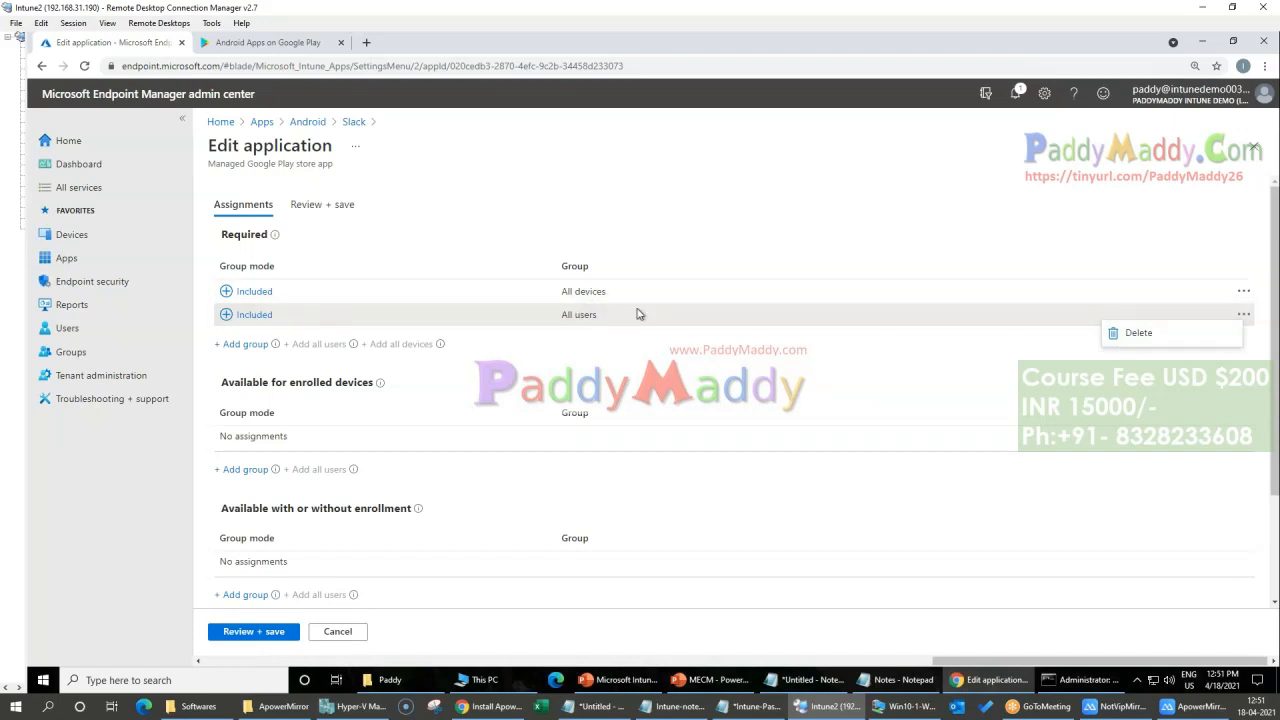
{"action": "left_click", "coordinate": [300, 122]}
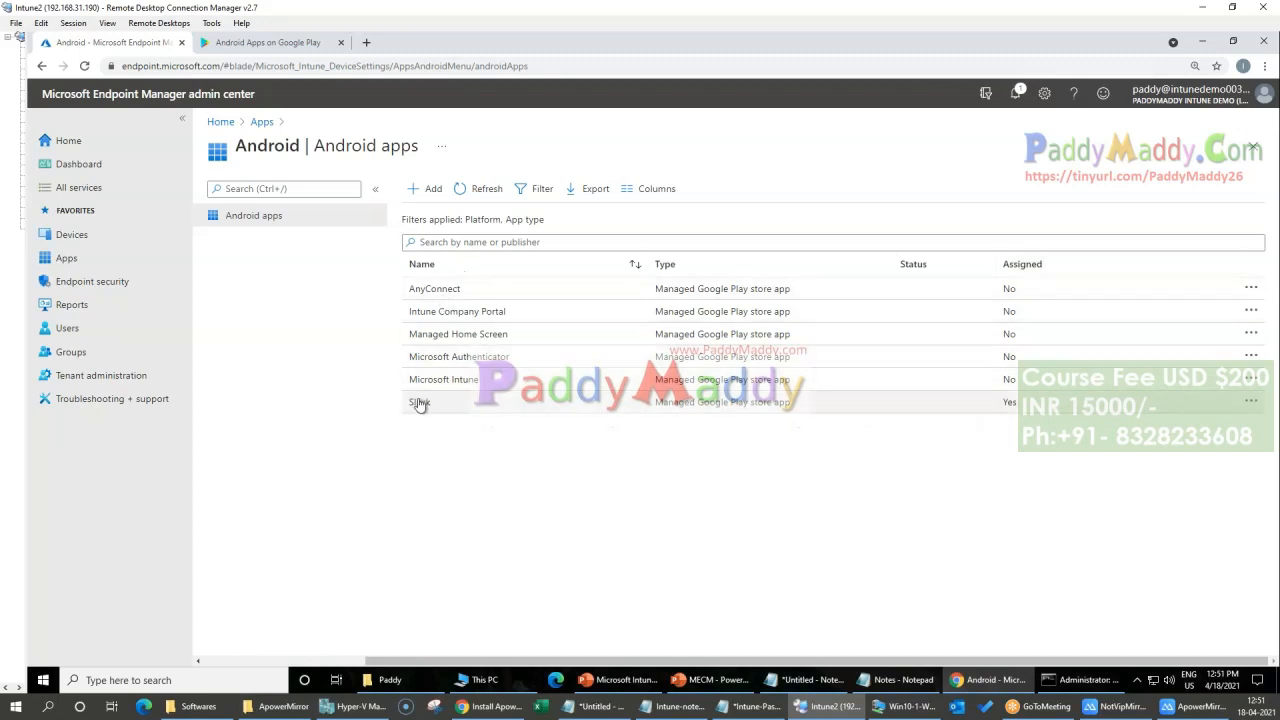
Step: Make AnyConnect available for enrolled devices to all users and save the assignment
{"action": "left_click", "coordinate": [434, 289]}
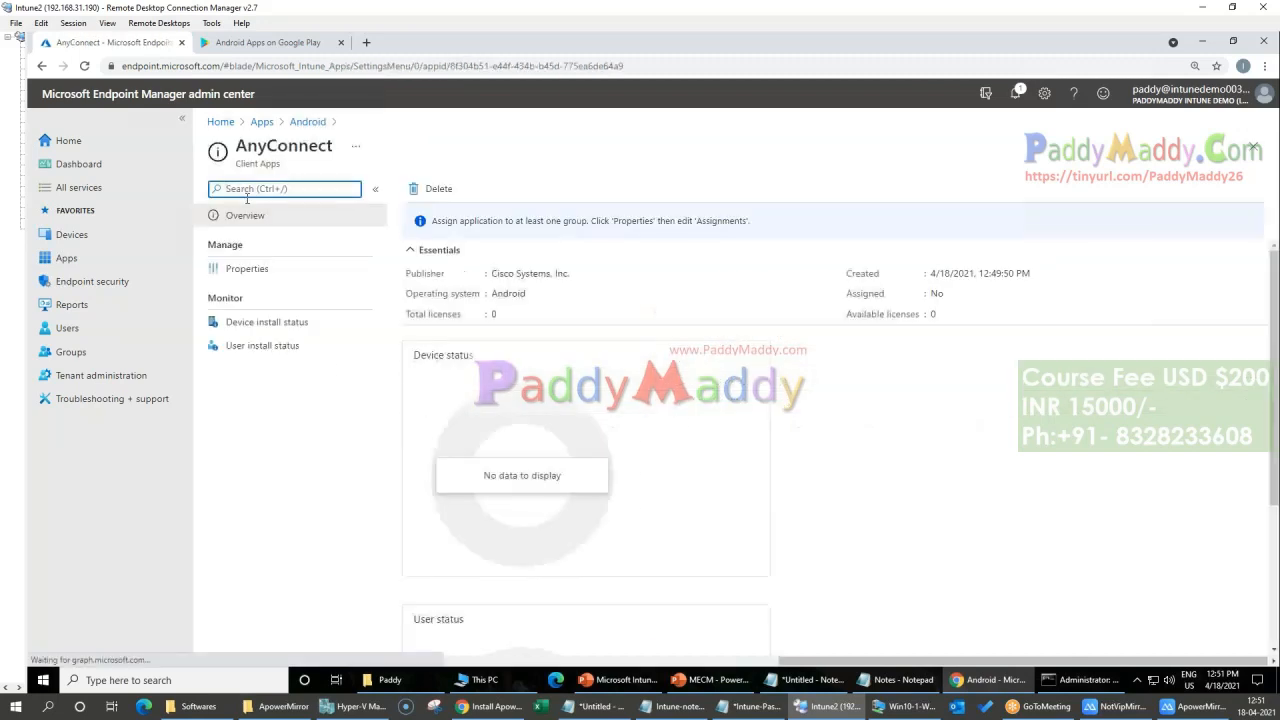
{"action": "left_click", "coordinate": [245, 268]}
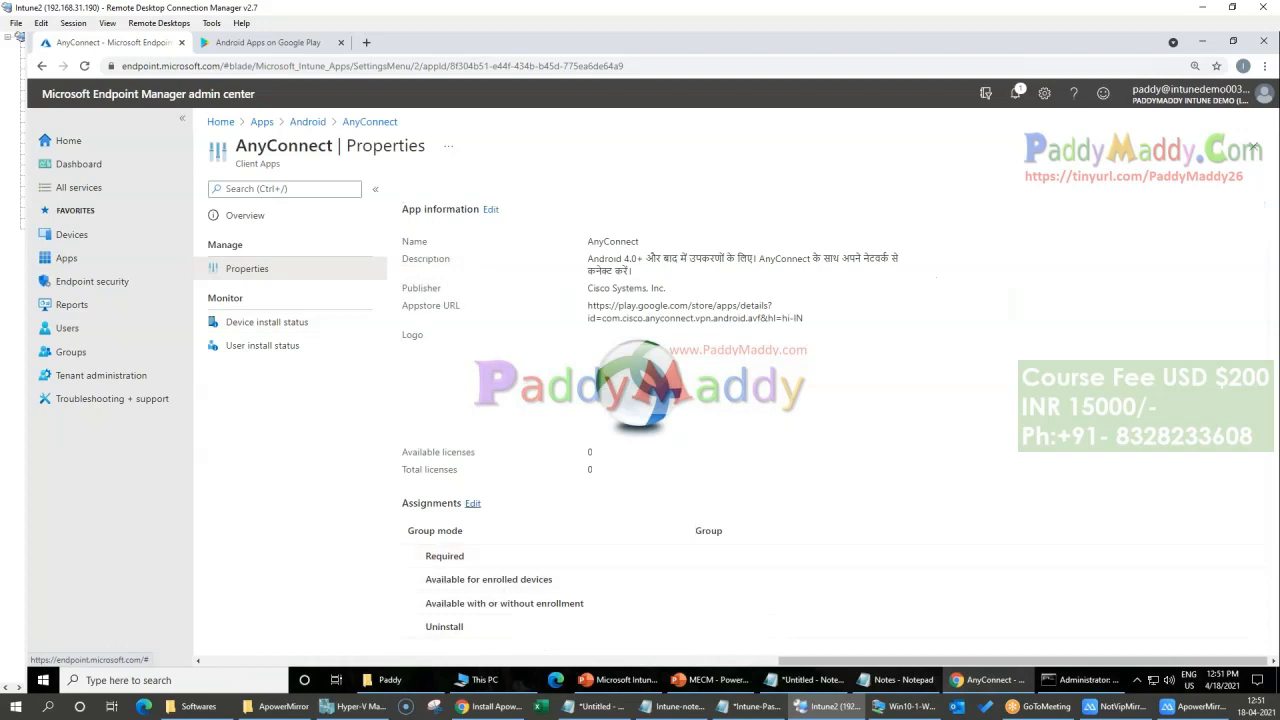
{"action": "left_click", "coordinate": [472, 503]}
{"action": "scroll", "coordinate": [650, 450], "scroll_direction": "down", "scroll_amount": 2}
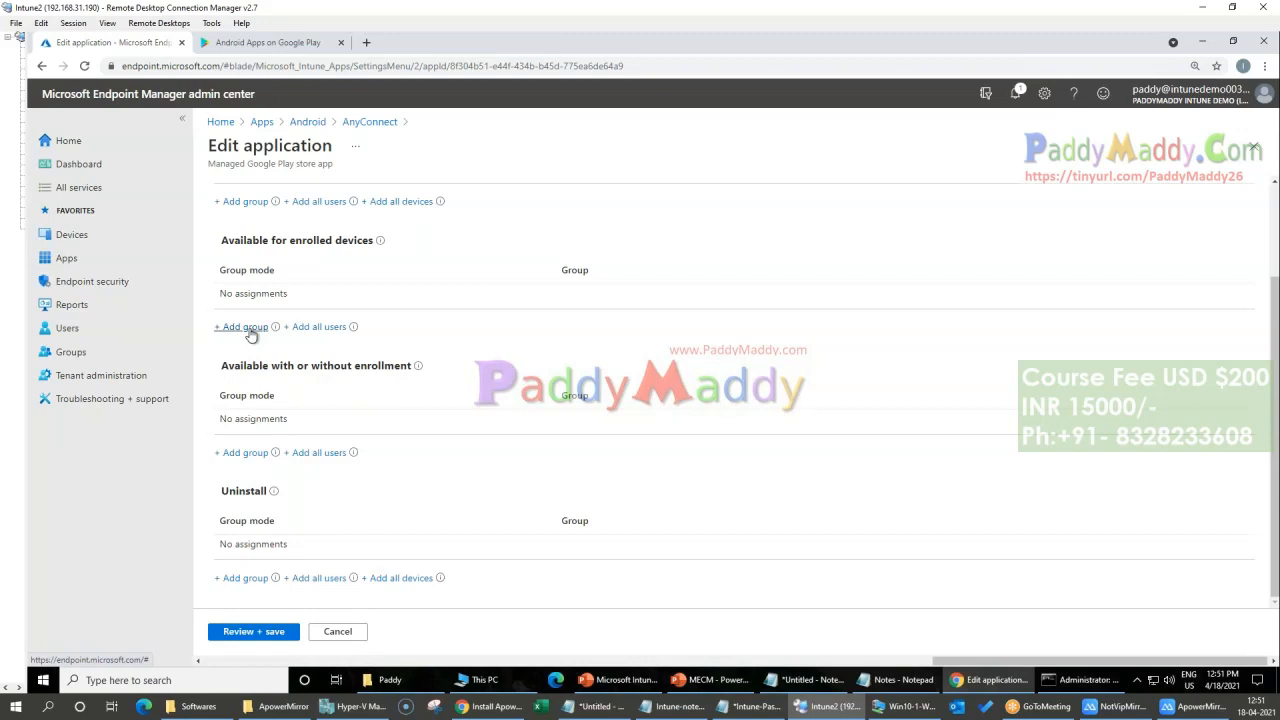
{"action": "left_click", "coordinate": [316, 329]}
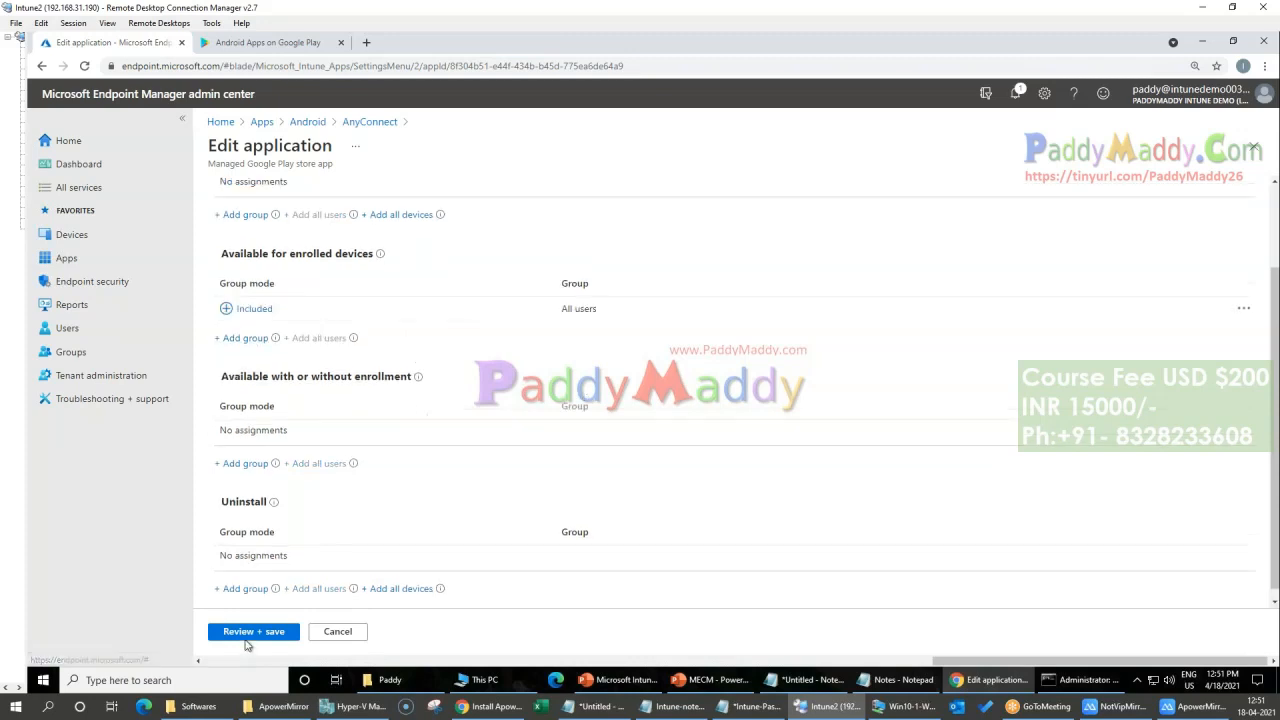
{"action": "left_click", "coordinate": [255, 632]}
{"action": "left_click", "coordinate": [238, 632]}
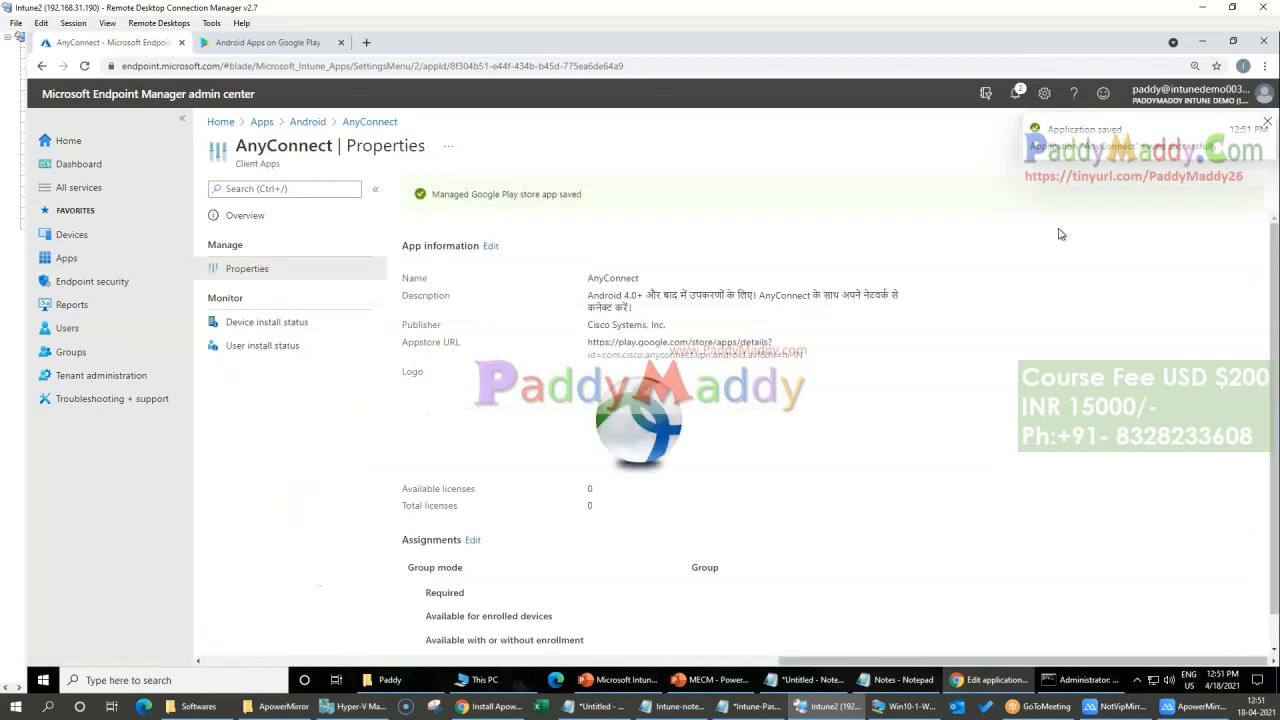
Step: Switch to the phone mirrored in ApowerMirror and check its notifications, Work folder and installed work apps for Slack
{"action": "left_click", "coordinate": [265, 42]}
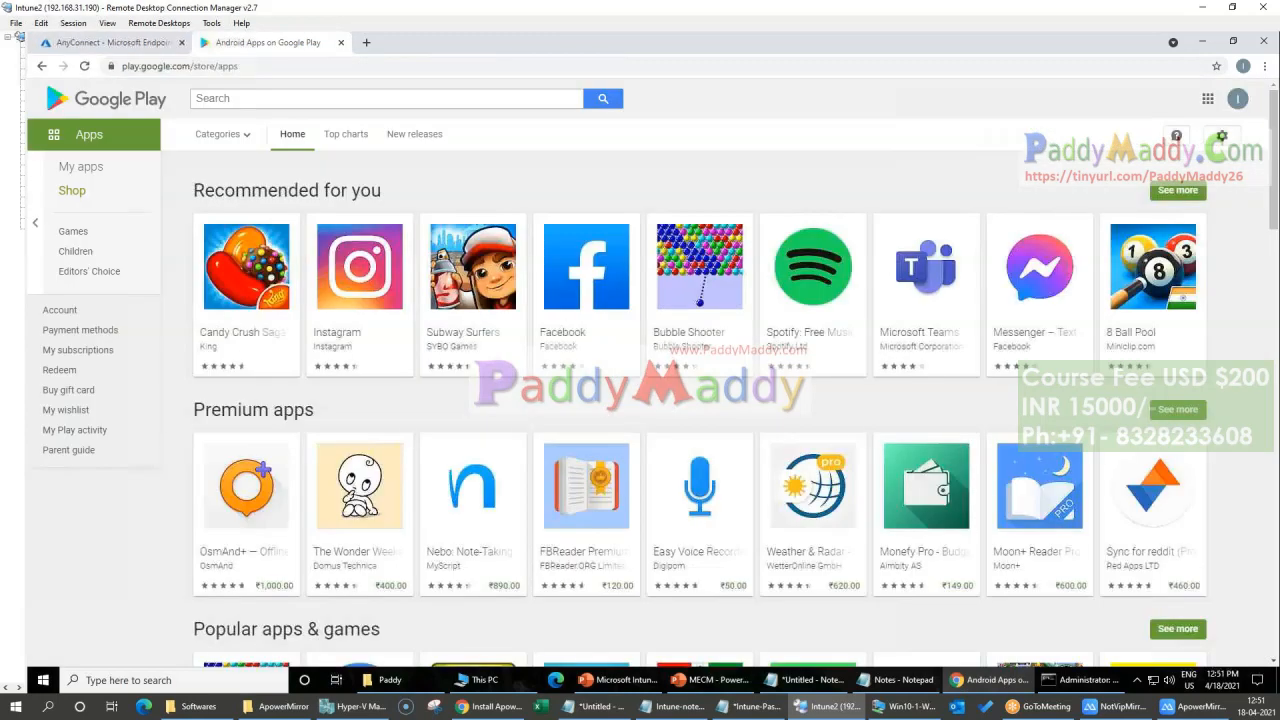
{"action": "left_click", "coordinate": [1125, 706]}
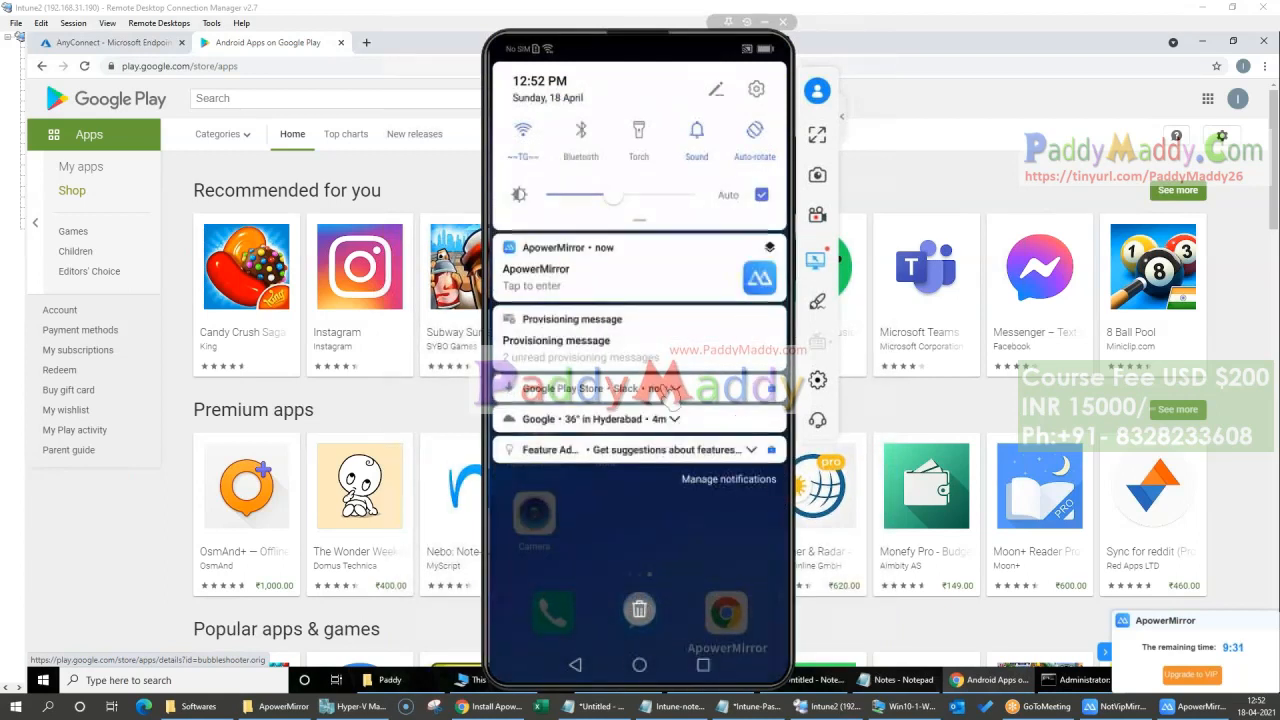
{"action": "left_click", "coordinate": [669, 392]}
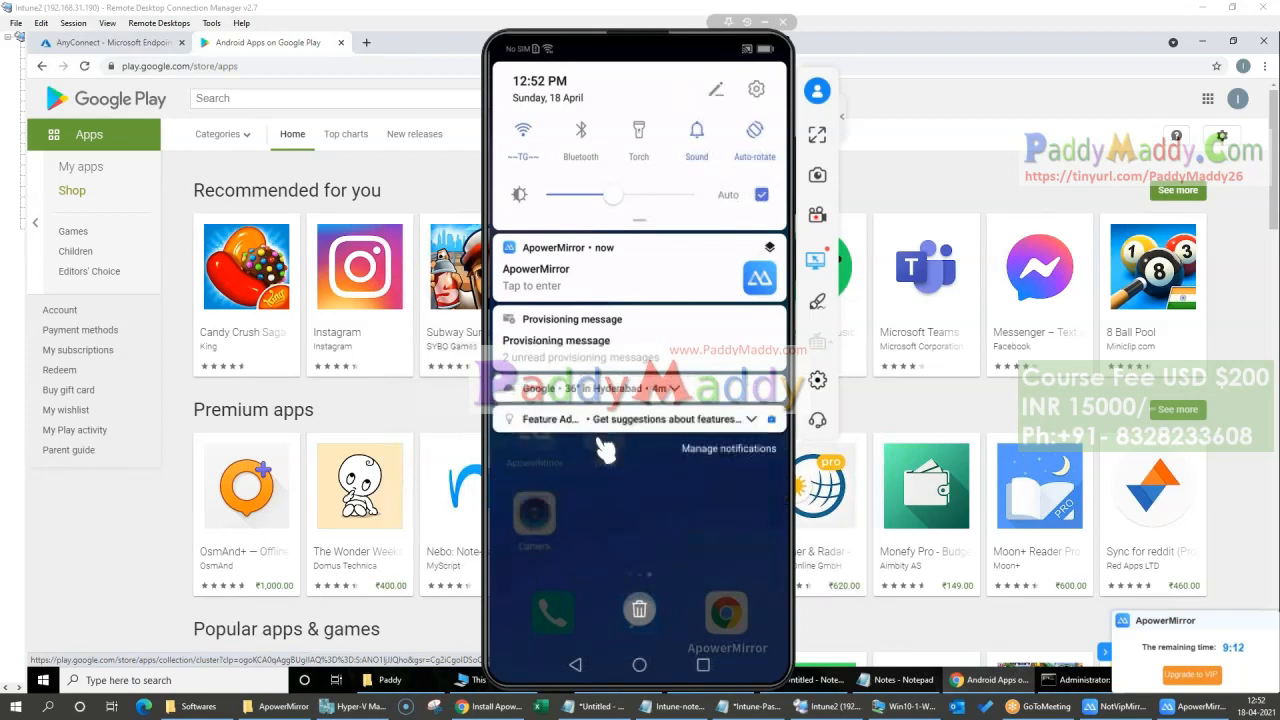
{"action": "left_click", "coordinate": [600, 440]}
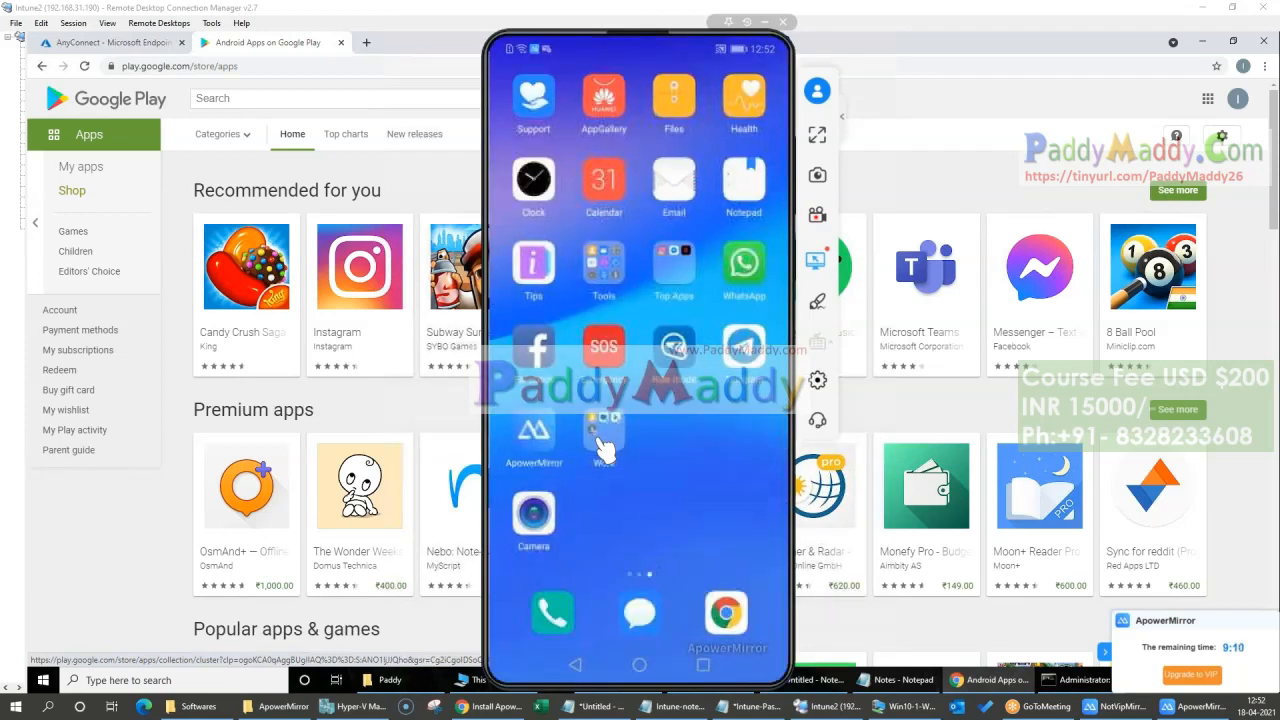
{"action": "left_click", "coordinate": [605, 445]}
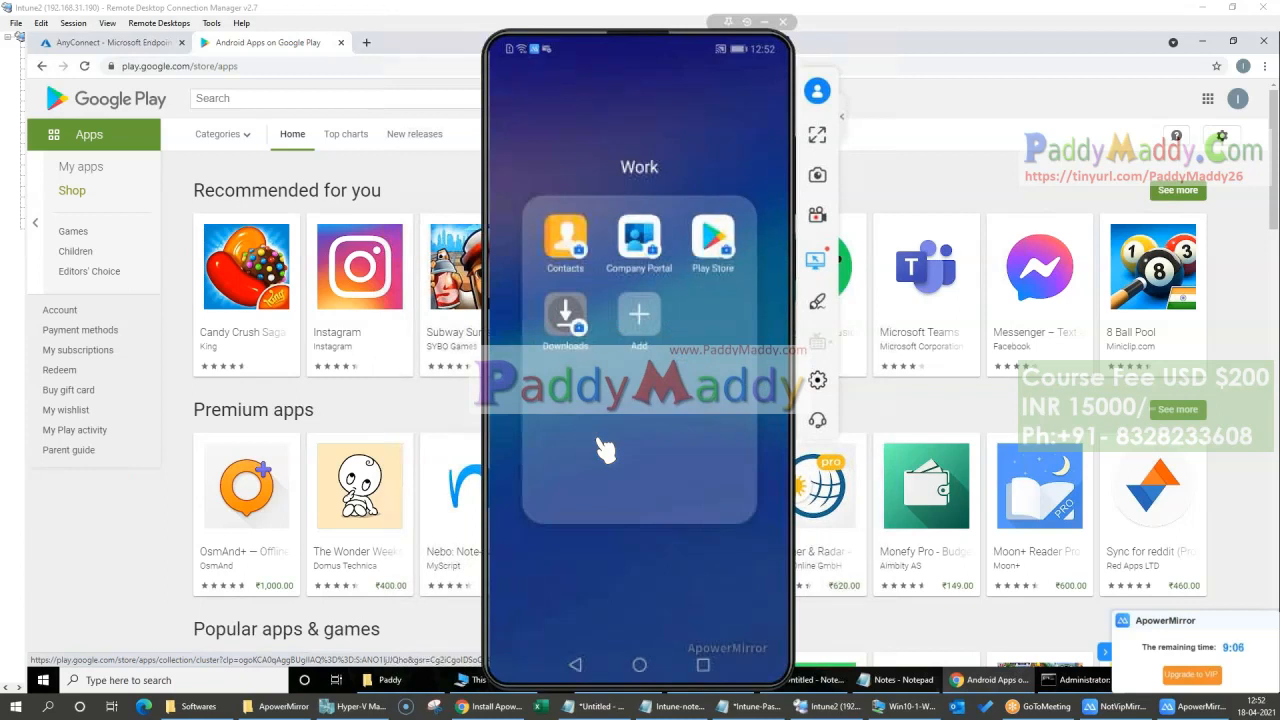
{"action": "left_click", "coordinate": [605, 450]}
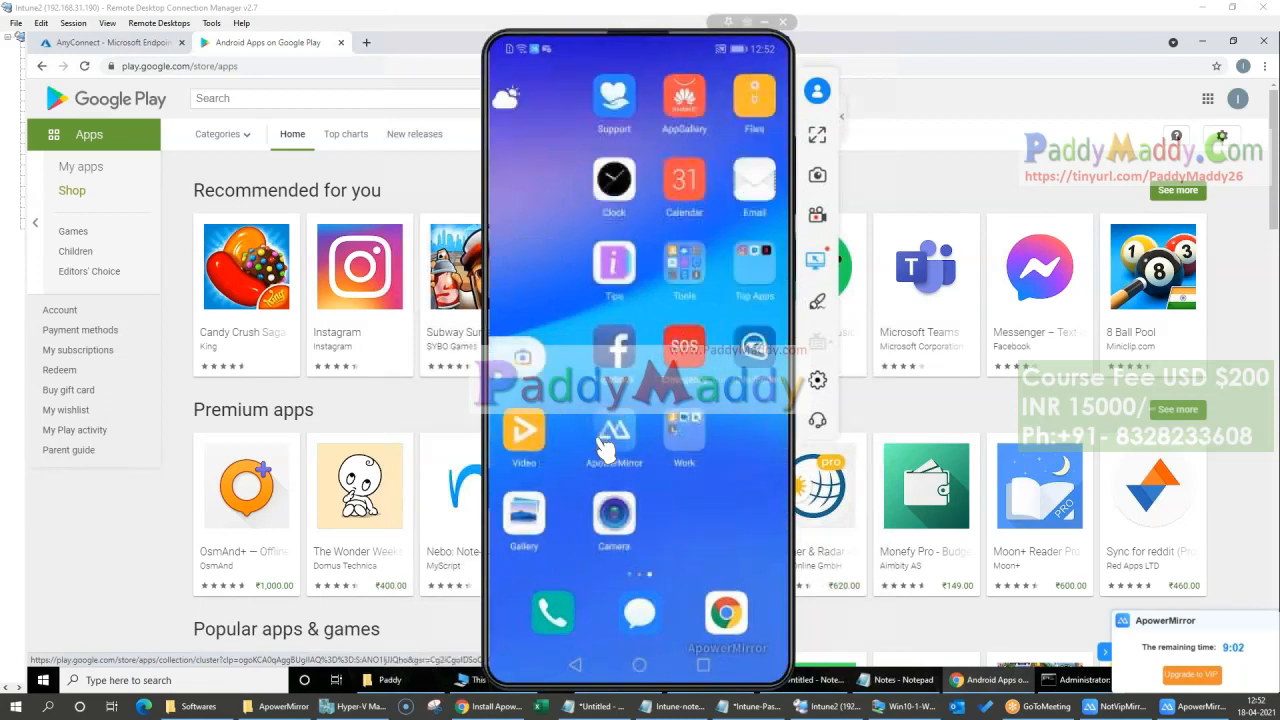
{"action": "left_click", "coordinate": [604, 440]}
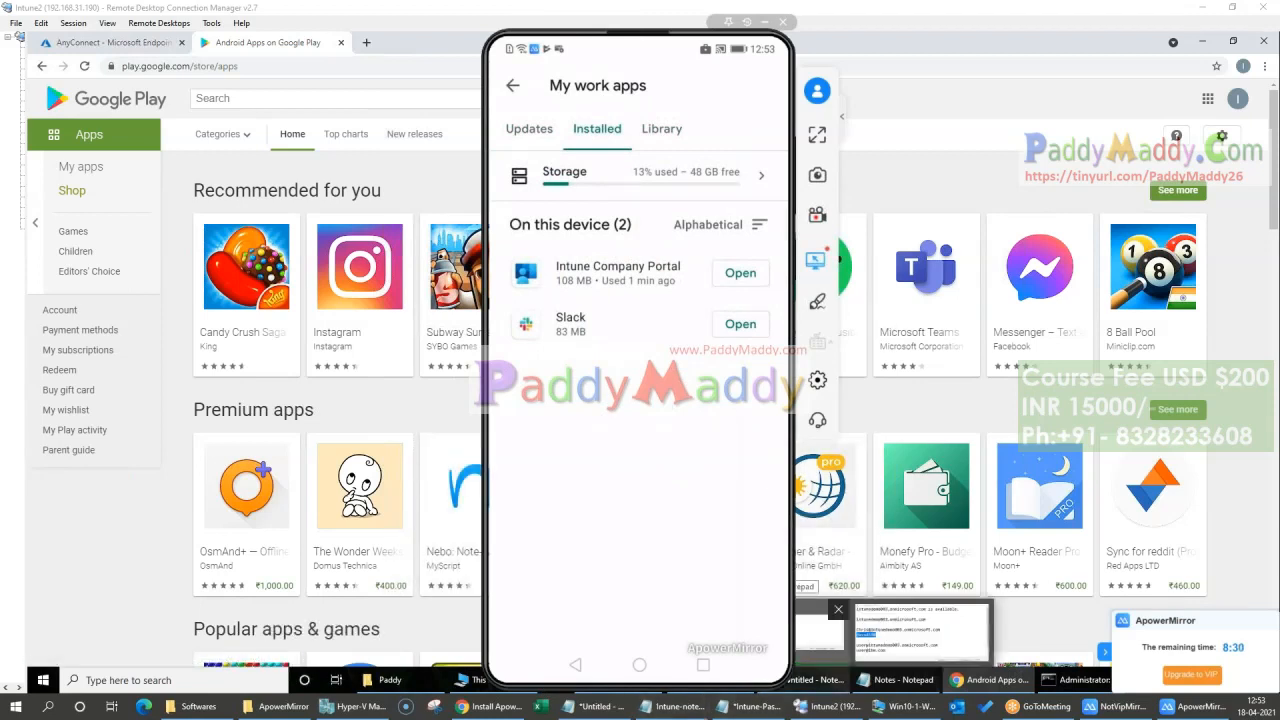
Step: Compare AnyConnect's Intune assignment with its work Play Store page on the mirrored phone, then return to the Android apps list and minimize the mirror
{"action": "left_click", "coordinate": [138, 45]}
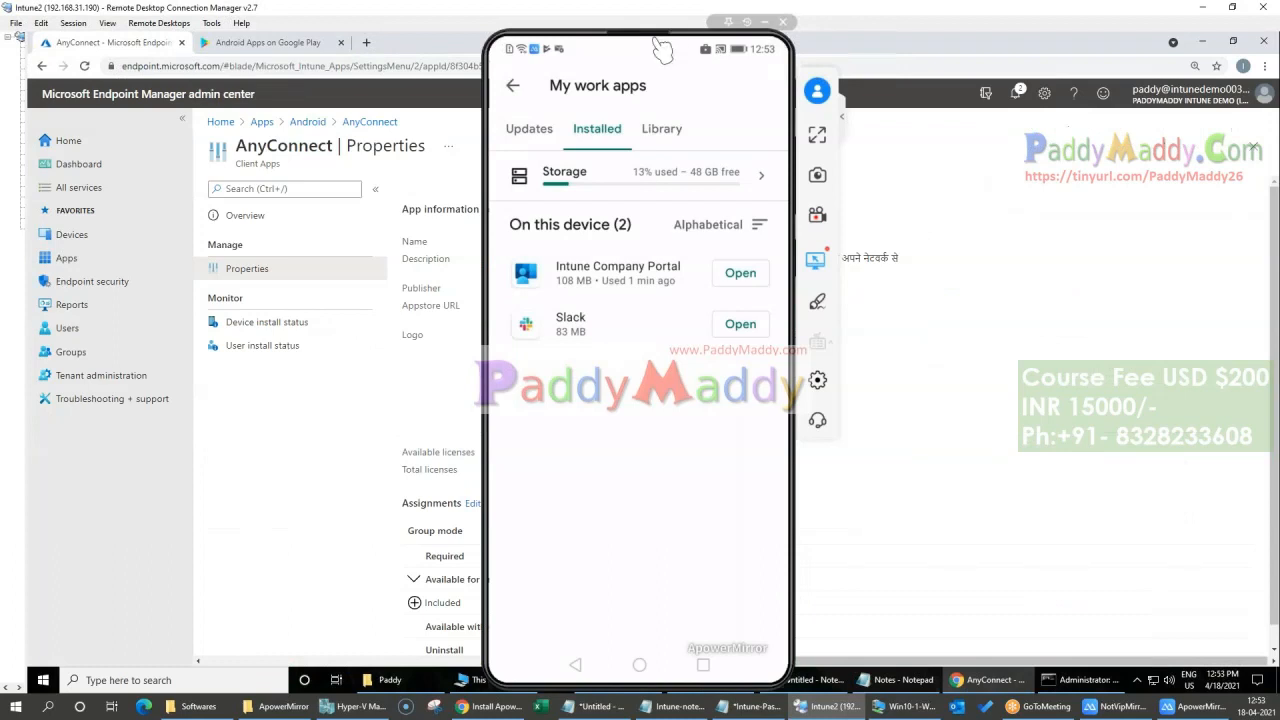
{"action": "left_click_drag", "start_coordinate": [660, 50], "coordinate": [1096, 35]}
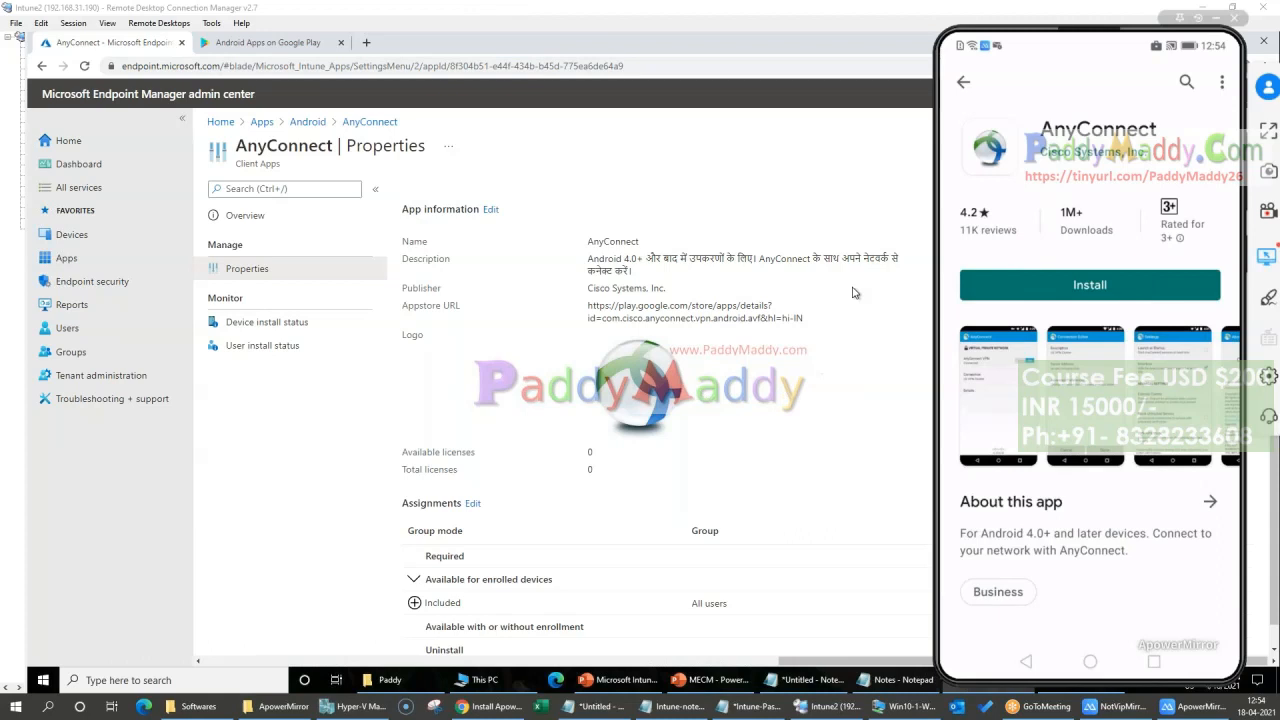
{"action": "left_click", "coordinate": [1090, 661]}
{"action": "left_click", "coordinate": [305, 122]}
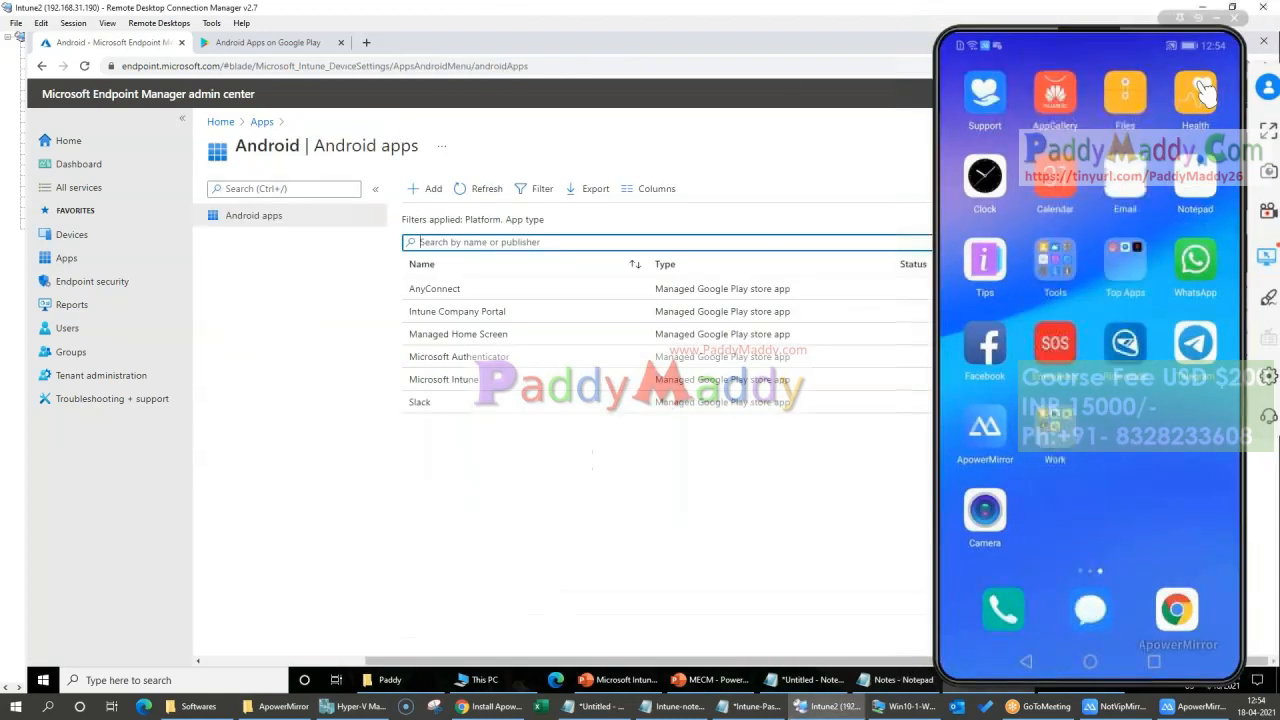
{"action": "left_click", "coordinate": [1216, 20]}
Step: Start adding a Managed Google Play app and search the store for outlook
{"action": "left_click", "coordinate": [427, 188]}
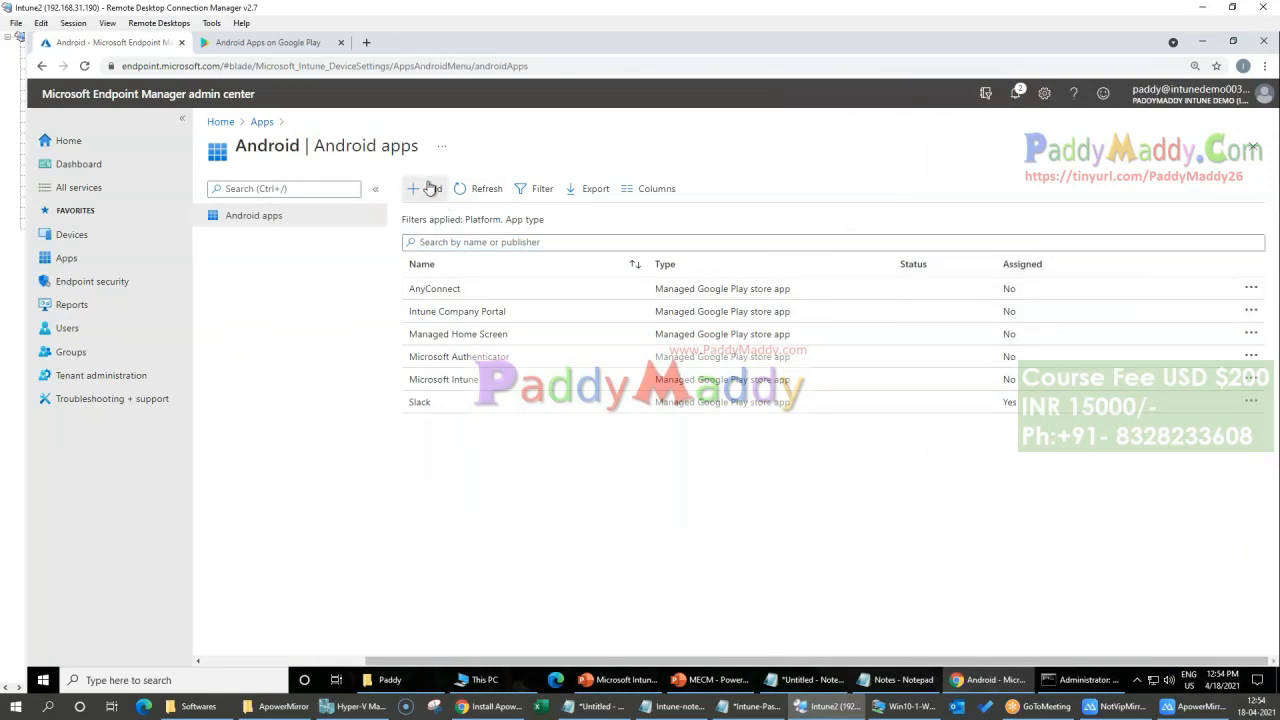
{"action": "left_click", "coordinate": [1003, 196]}
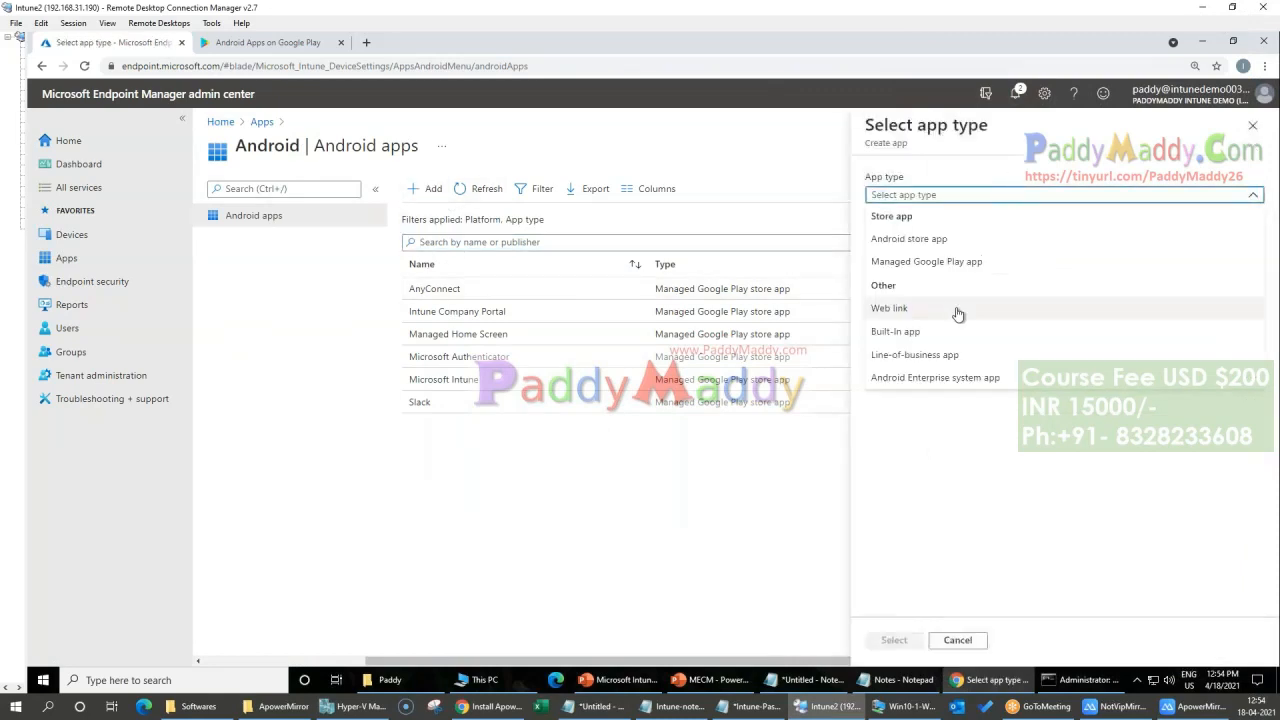
{"action": "left_click", "coordinate": [932, 264]}
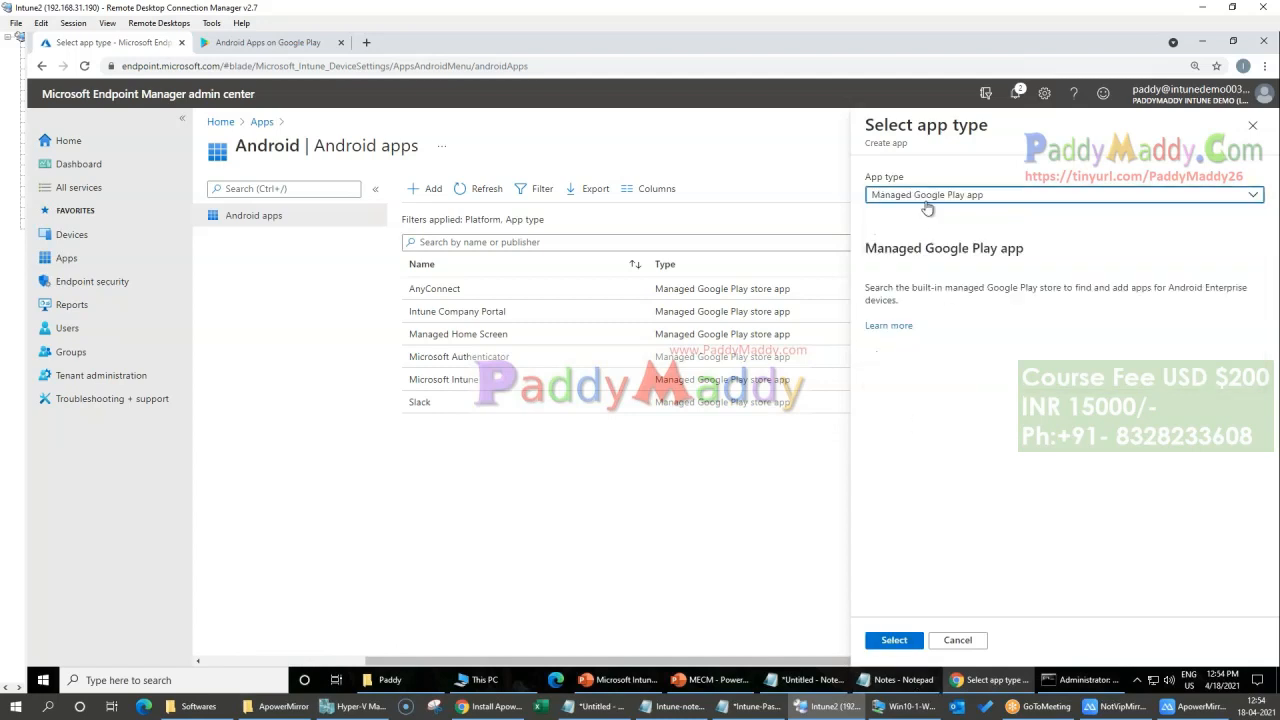
{"action": "left_click", "coordinate": [895, 645]}
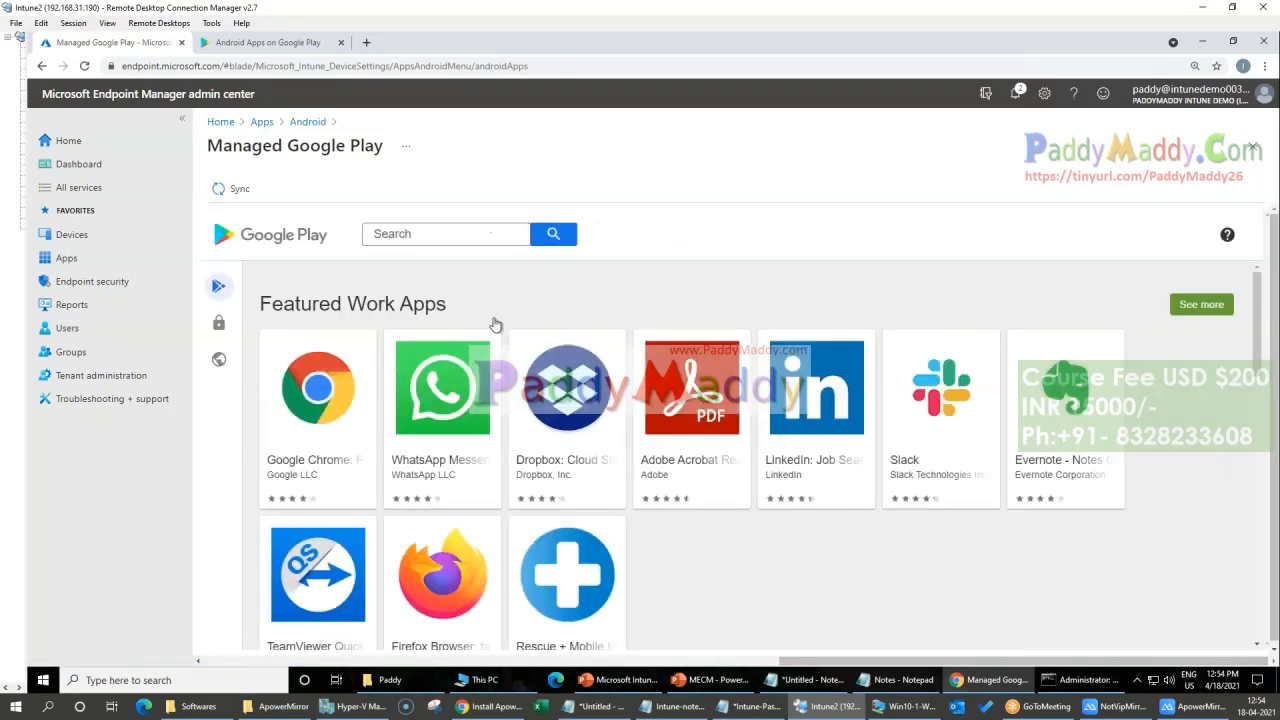
{"action": "left_click", "coordinate": [428, 238]}
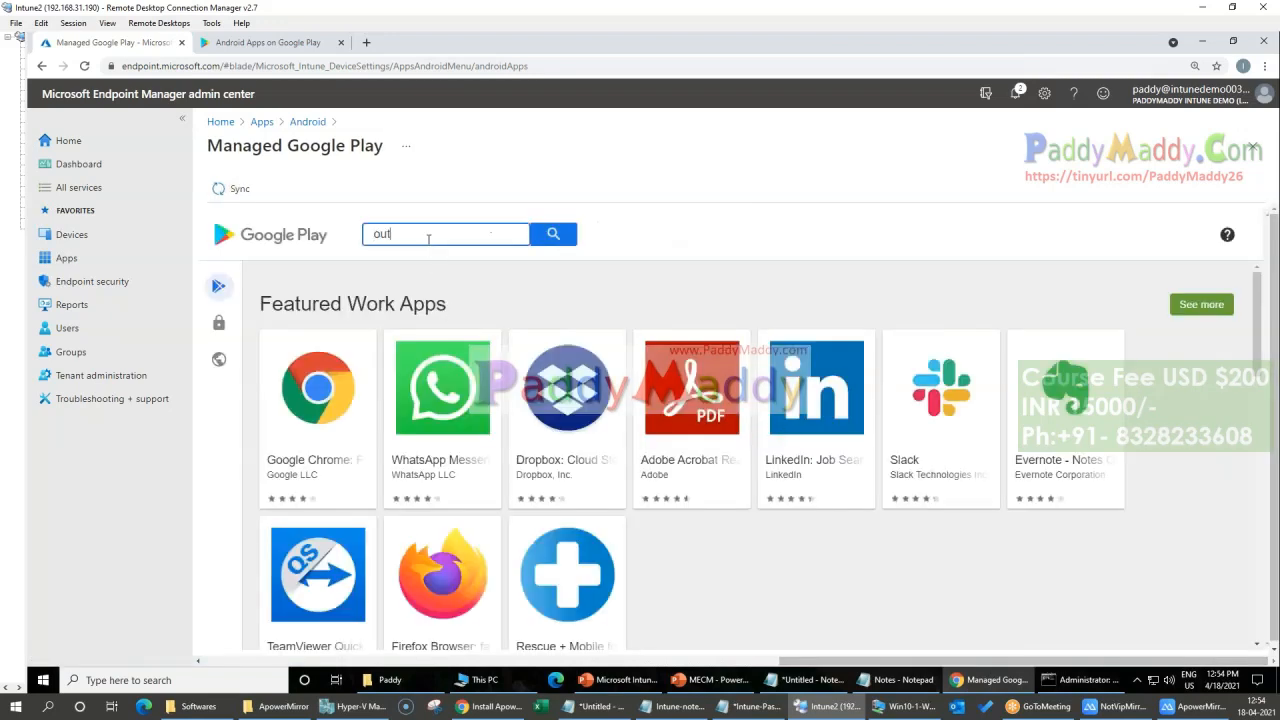
{"action": "type", "text": "outlook"}
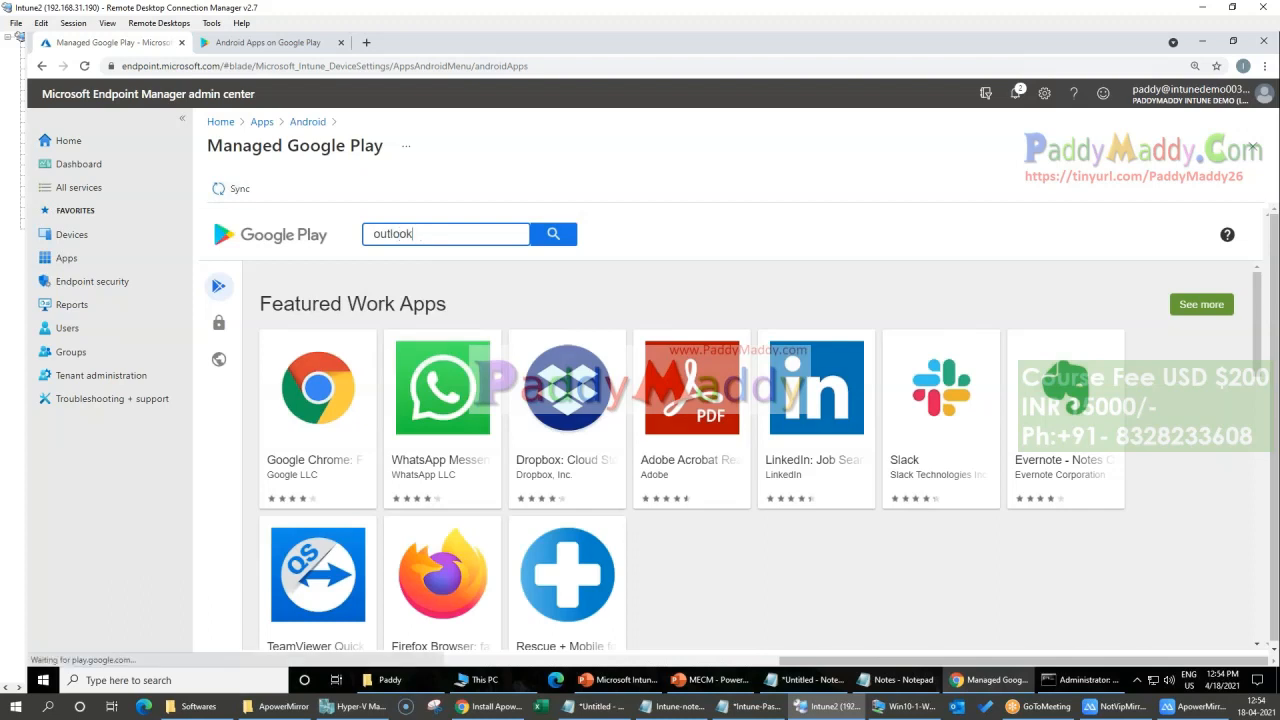
Step: Find Microsoft Outlook in the managed Google Play store and approve it with its permissions, finishing the approval settings
{"action": "key", "text": "Return"}
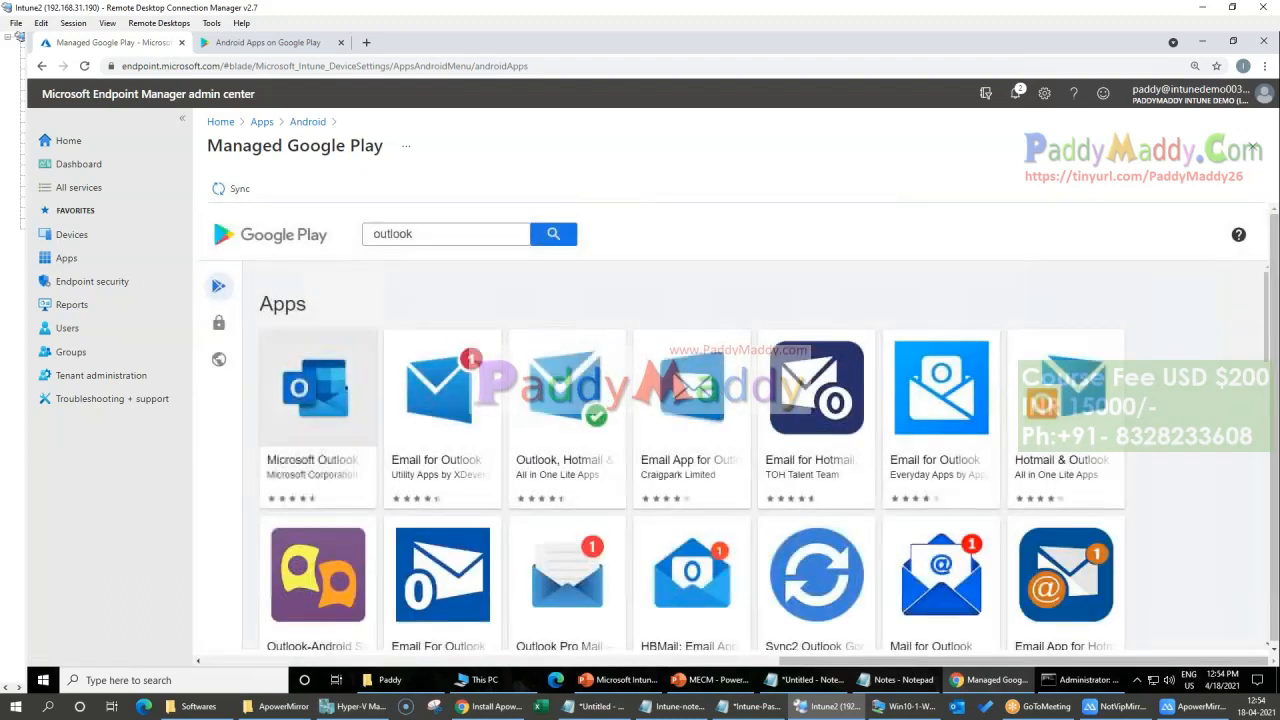
{"action": "left_click", "coordinate": [316, 400]}
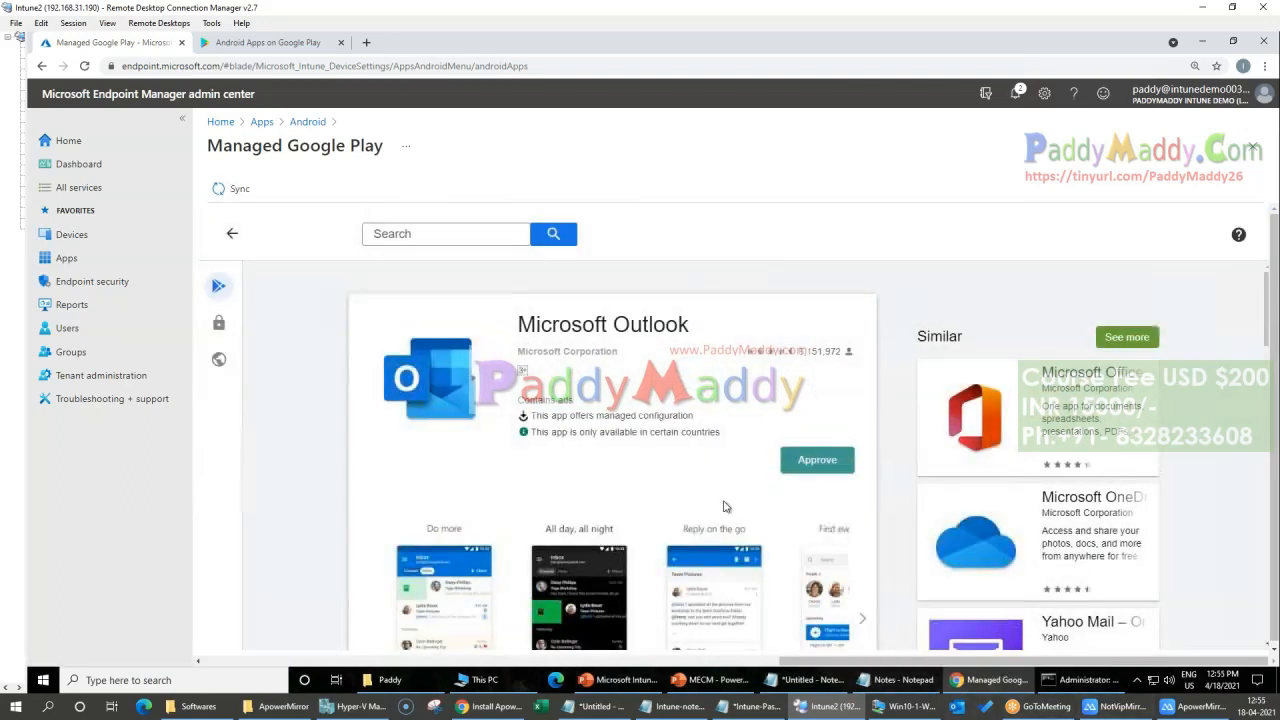
{"action": "left_click", "coordinate": [817, 460]}
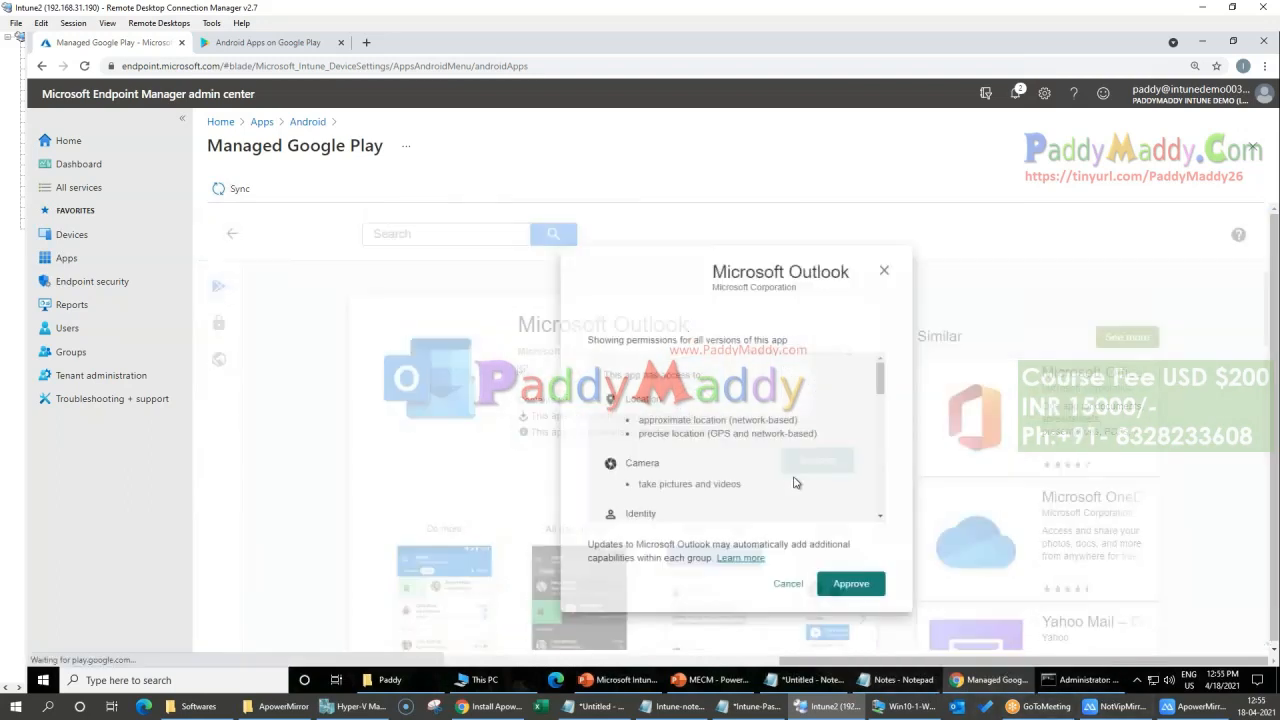
{"action": "left_click", "coordinate": [856, 600]}
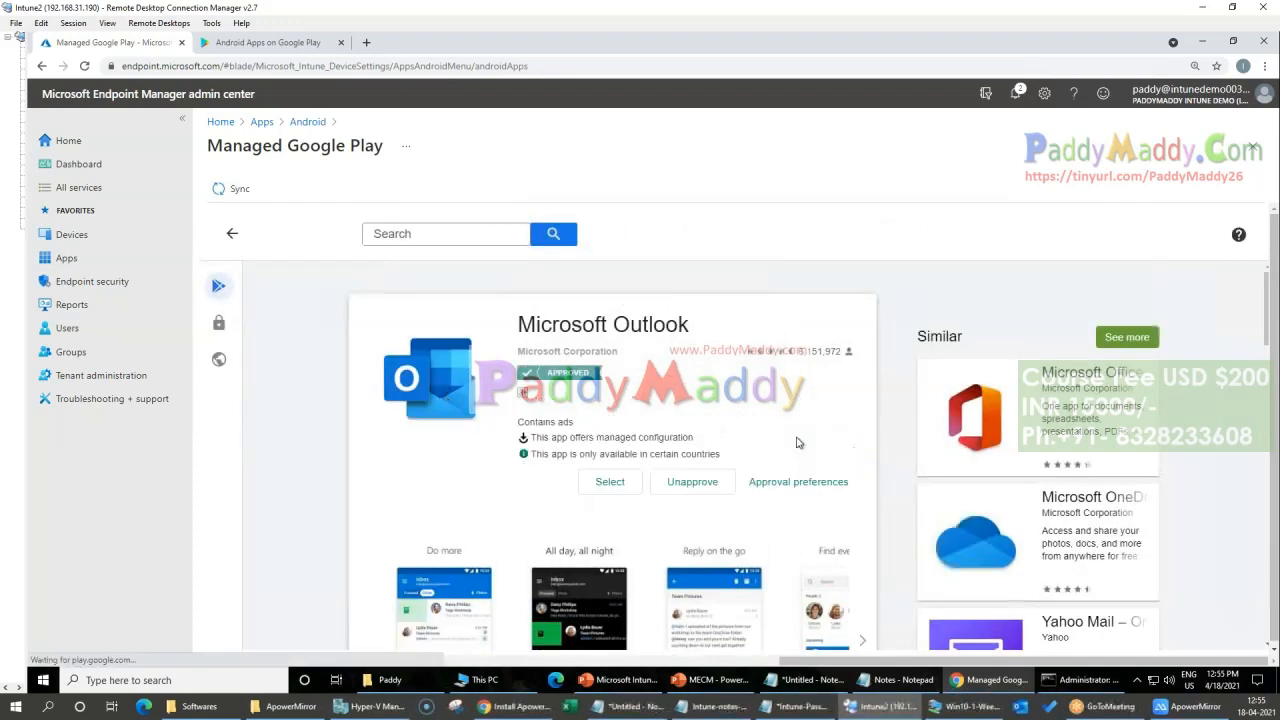
{"action": "left_click", "coordinate": [908, 542]}
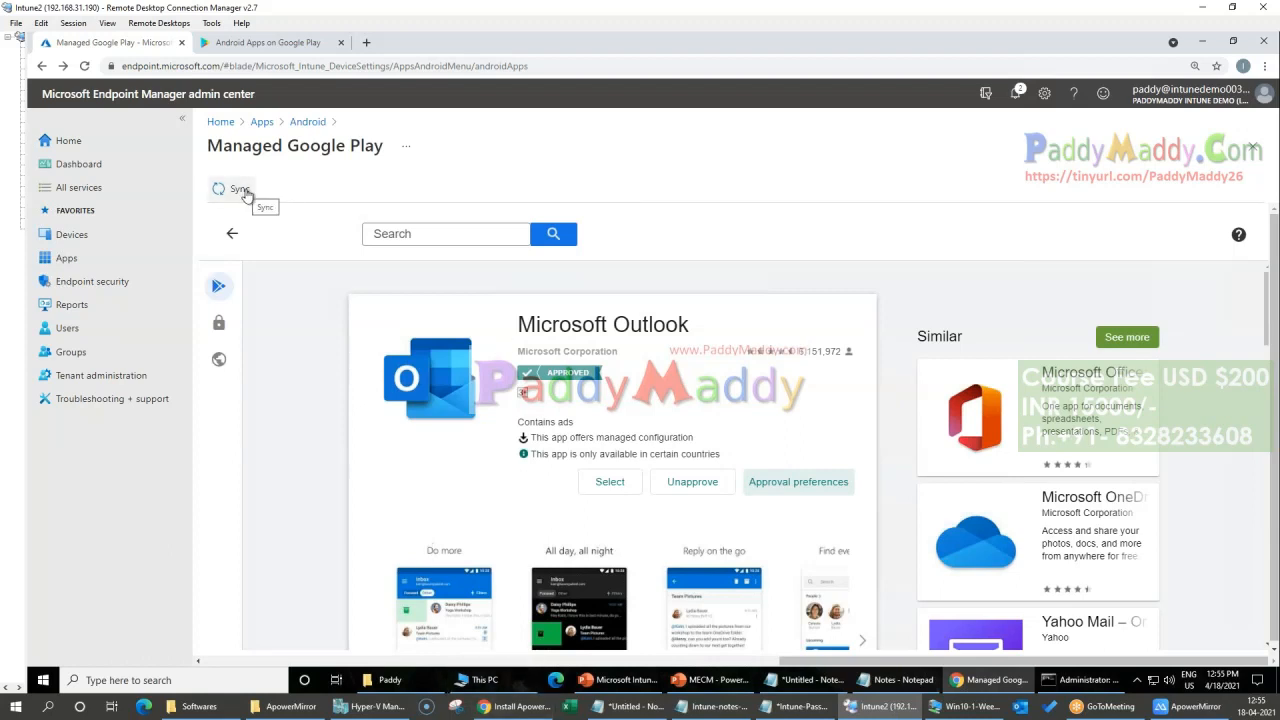
Step: Look over the Microsoft Office store page and the similar apps it suggests
{"action": "left_click", "coordinate": [1020, 398]}
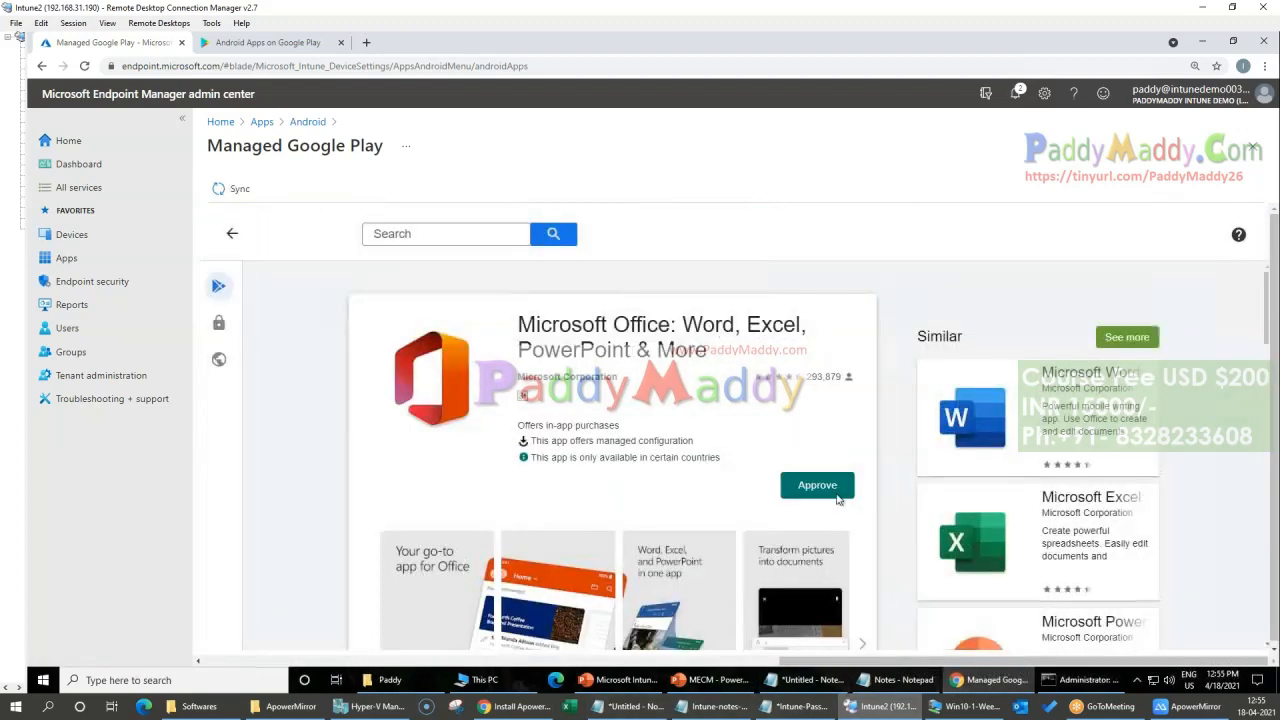
{"action": "left_click", "coordinate": [818, 487]}
{"action": "scroll", "coordinate": [666, 609], "scroll_direction": "down", "scroll_amount": 3}
{"action": "scroll", "coordinate": [686, 586], "scroll_direction": "up", "scroll_amount": 3}
{"action": "scroll", "coordinate": [1095, 543], "scroll_direction": "down", "scroll_amount": 2}
Step: Open Adobe Acrobat Reader from the similar apps, approve it with its permissions and sync the approved apps
{"action": "left_click", "coordinate": [990, 565]}
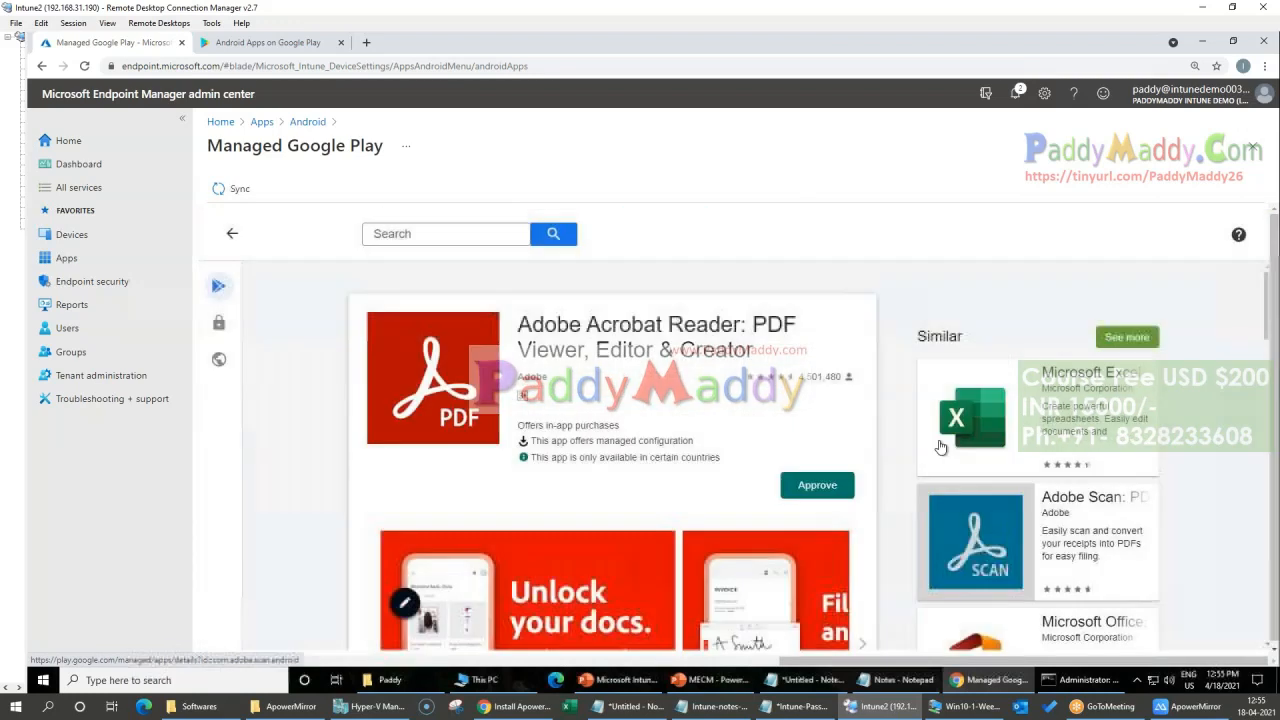
{"action": "left_click", "coordinate": [820, 490]}
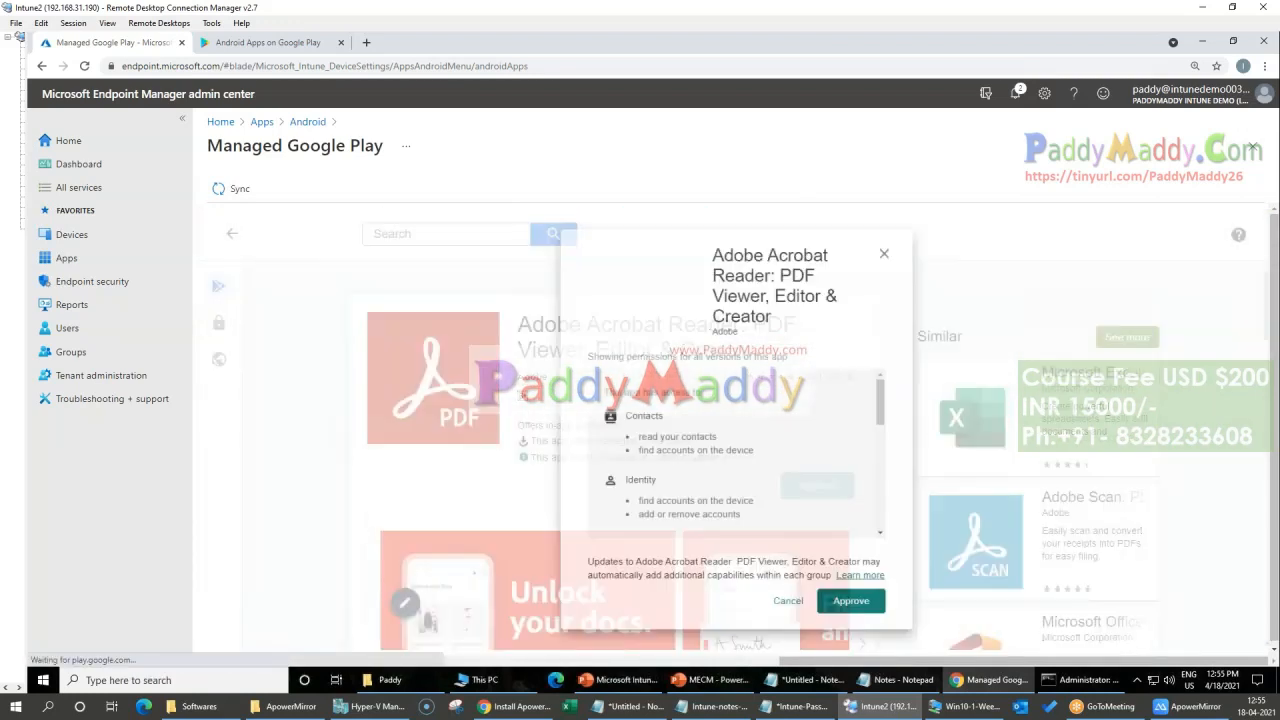
{"action": "left_click", "coordinate": [850, 614]}
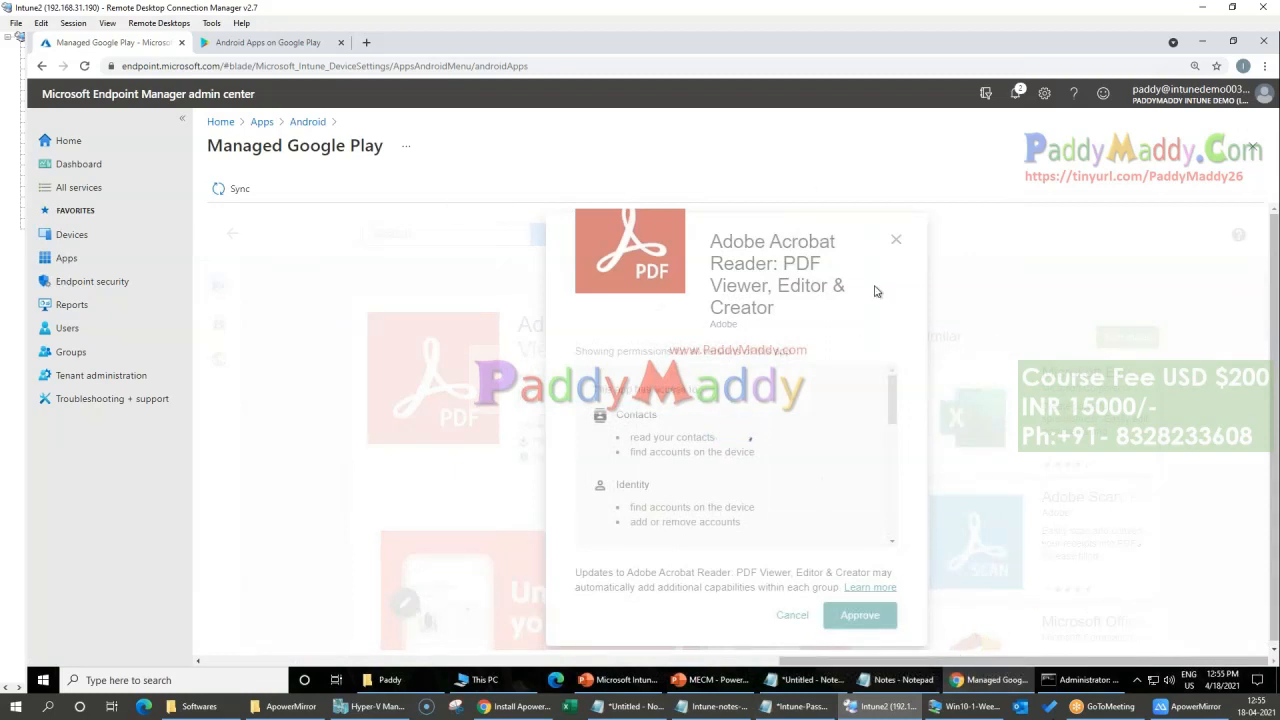
{"action": "left_click", "coordinate": [895, 239]}
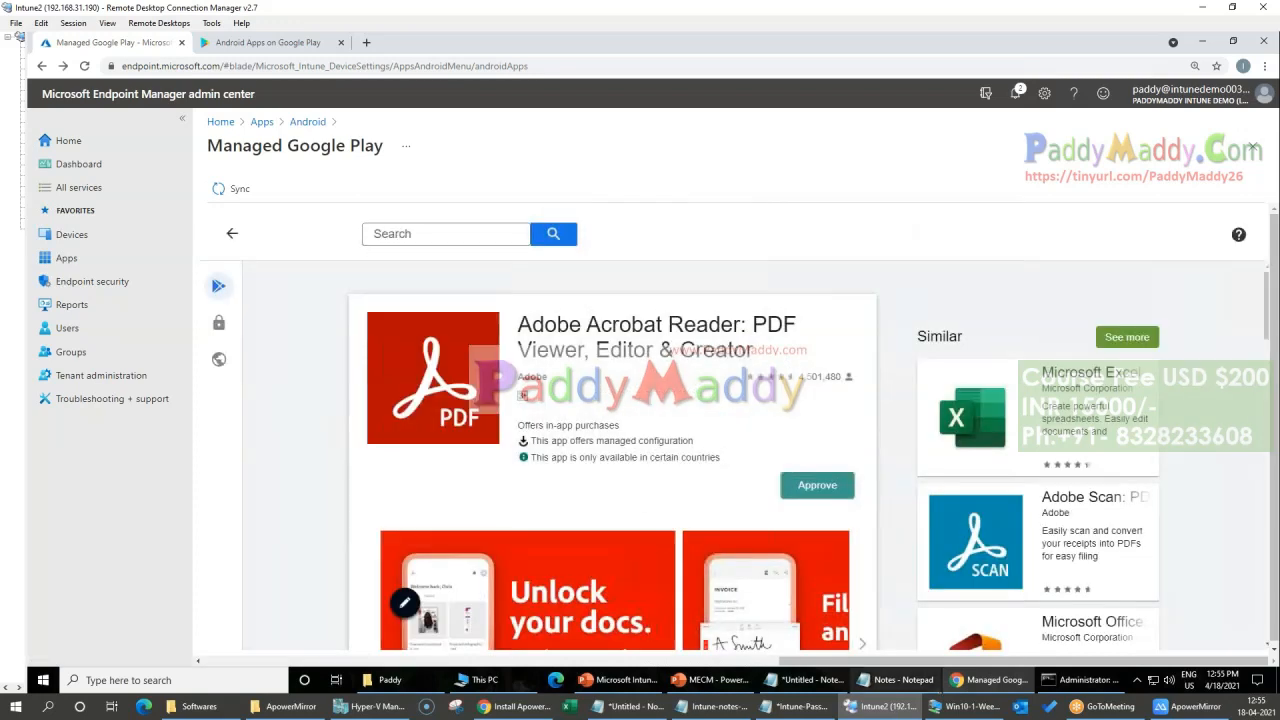
{"action": "left_click", "coordinate": [903, 540]}
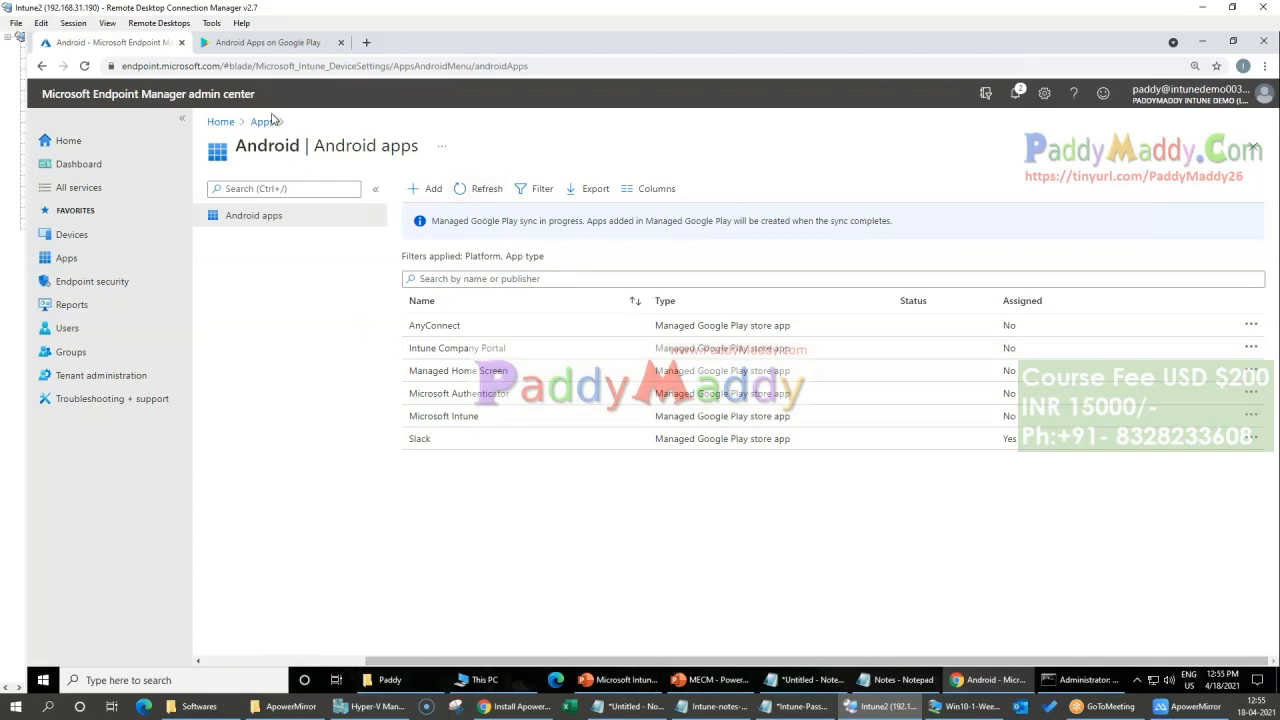
Step: Dismiss the new app form and refresh the Android apps list to load the newly approved apps
{"action": "left_click", "coordinate": [434, 190]}
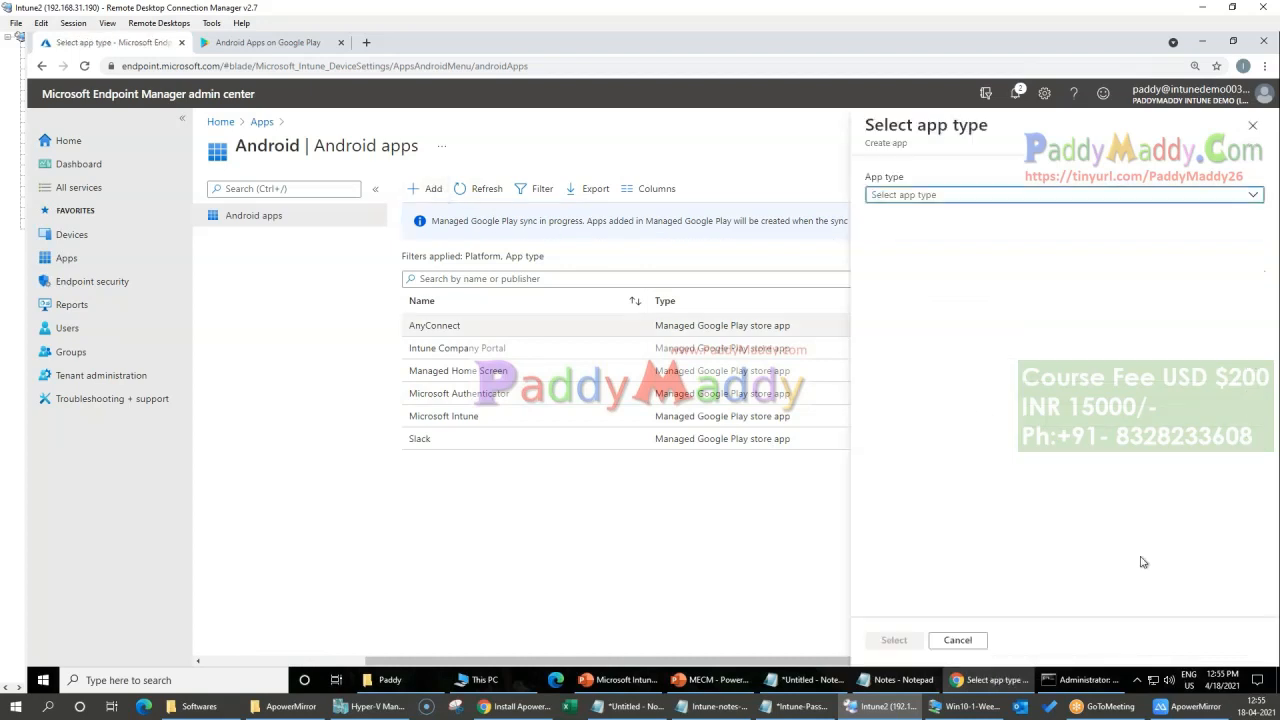
{"action": "left_click", "coordinate": [1252, 125]}
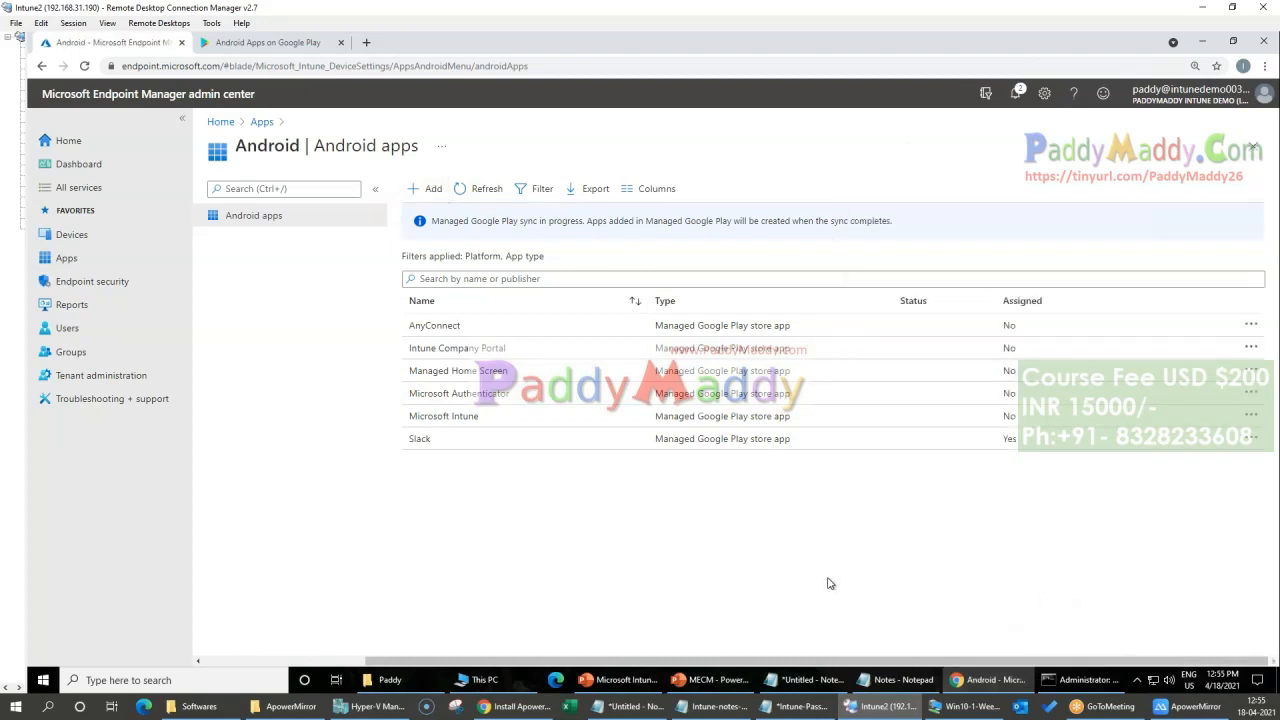
{"action": "left_click", "coordinate": [42, 67]}
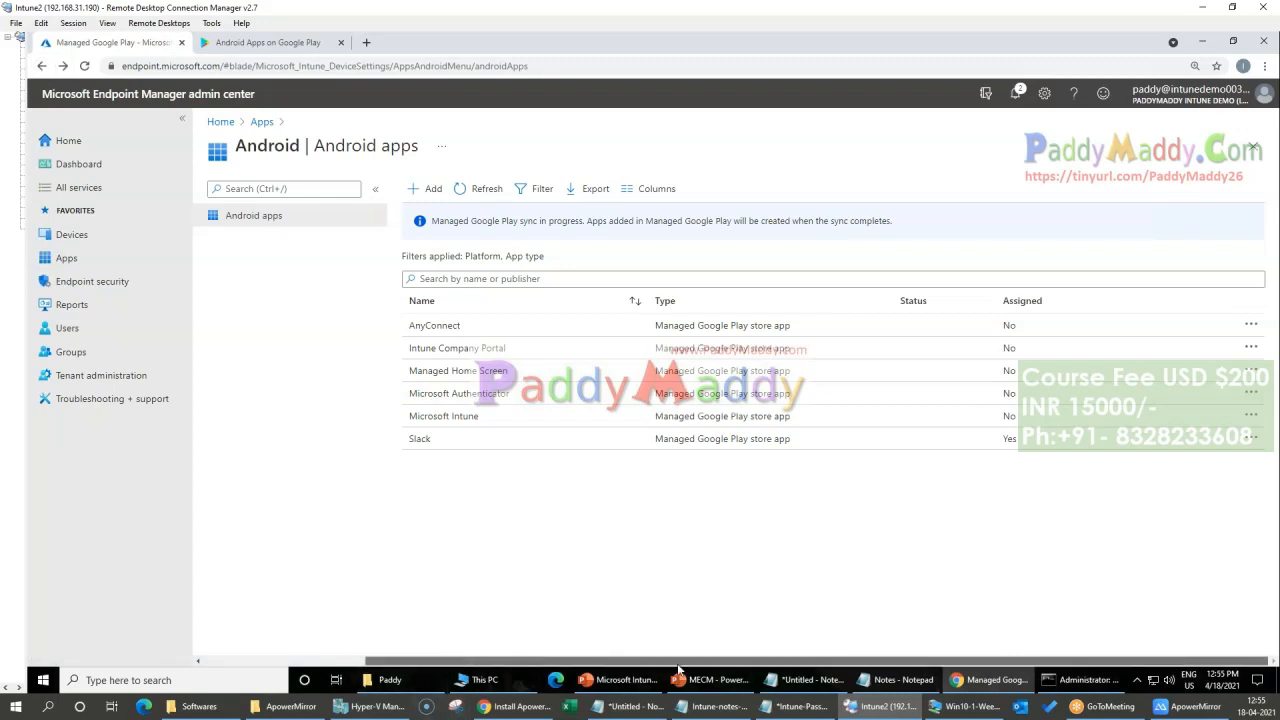
{"action": "left_click", "coordinate": [483, 191]}
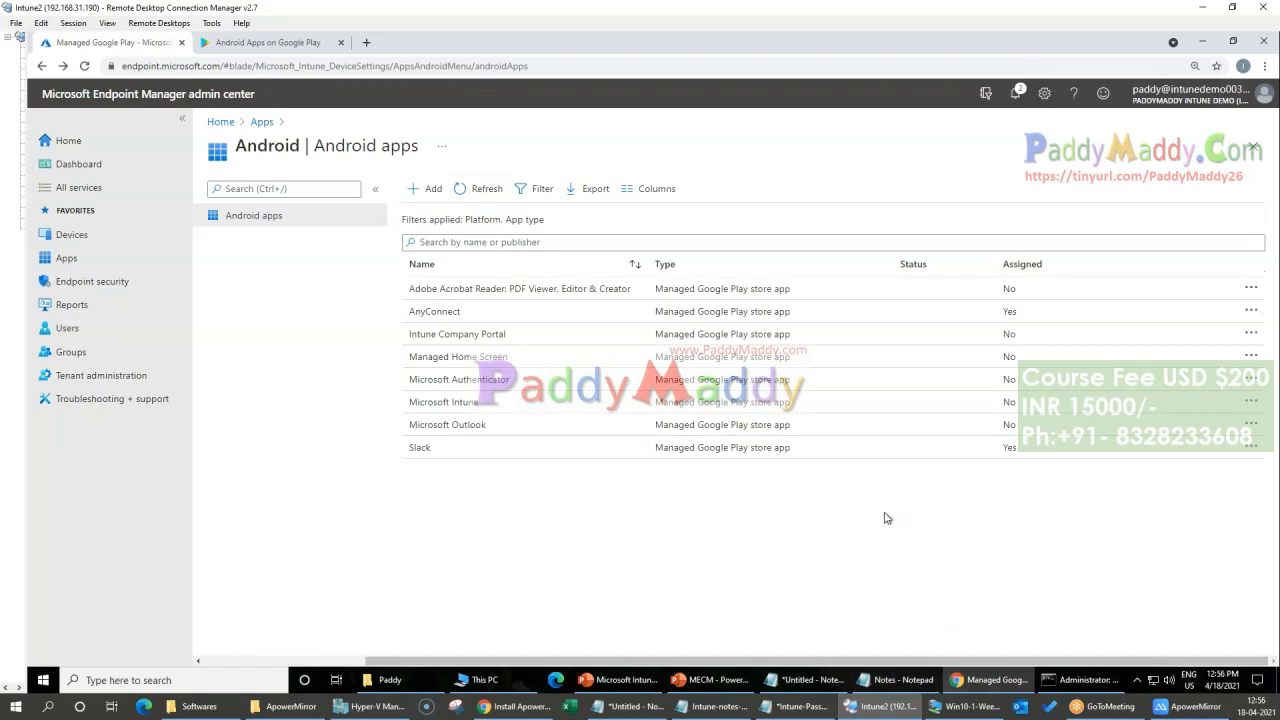
Step: Assign Microsoft Outlook as required for all users and all devices, and save the assignment
{"action": "left_click", "coordinate": [447, 425]}
{"action": "left_click", "coordinate": [250, 268]}
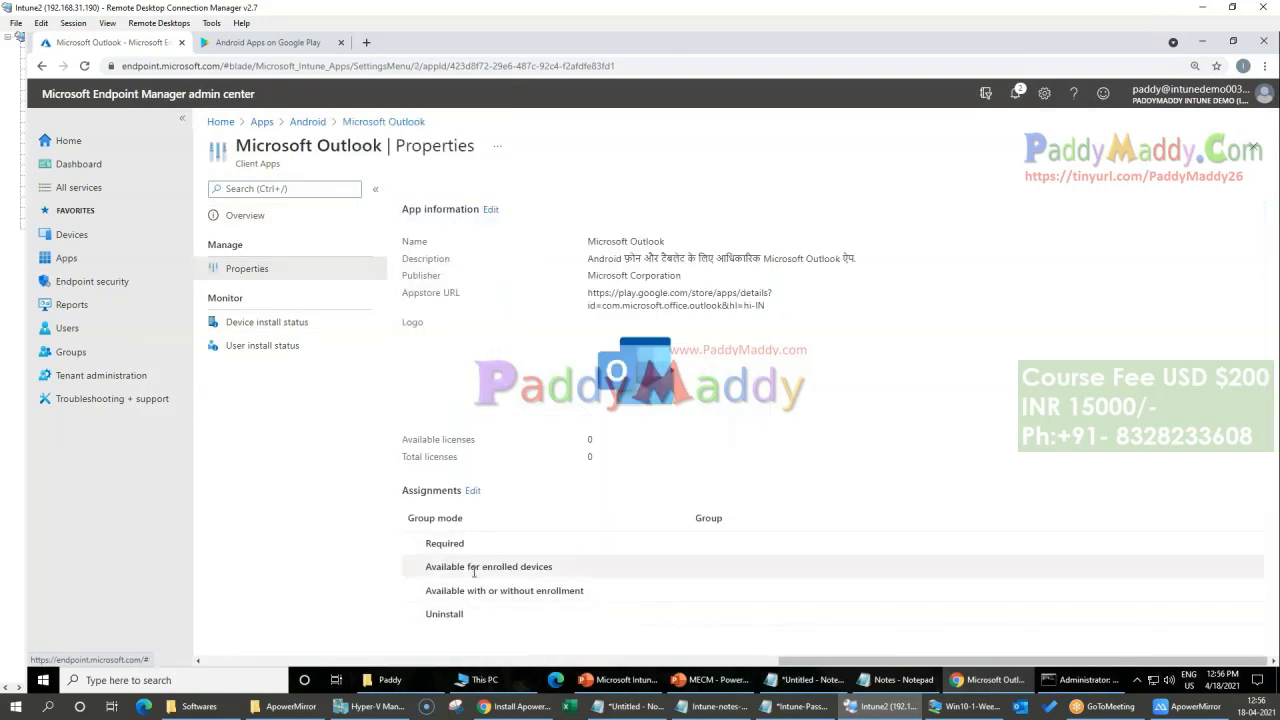
{"action": "left_click", "coordinate": [472, 490]}
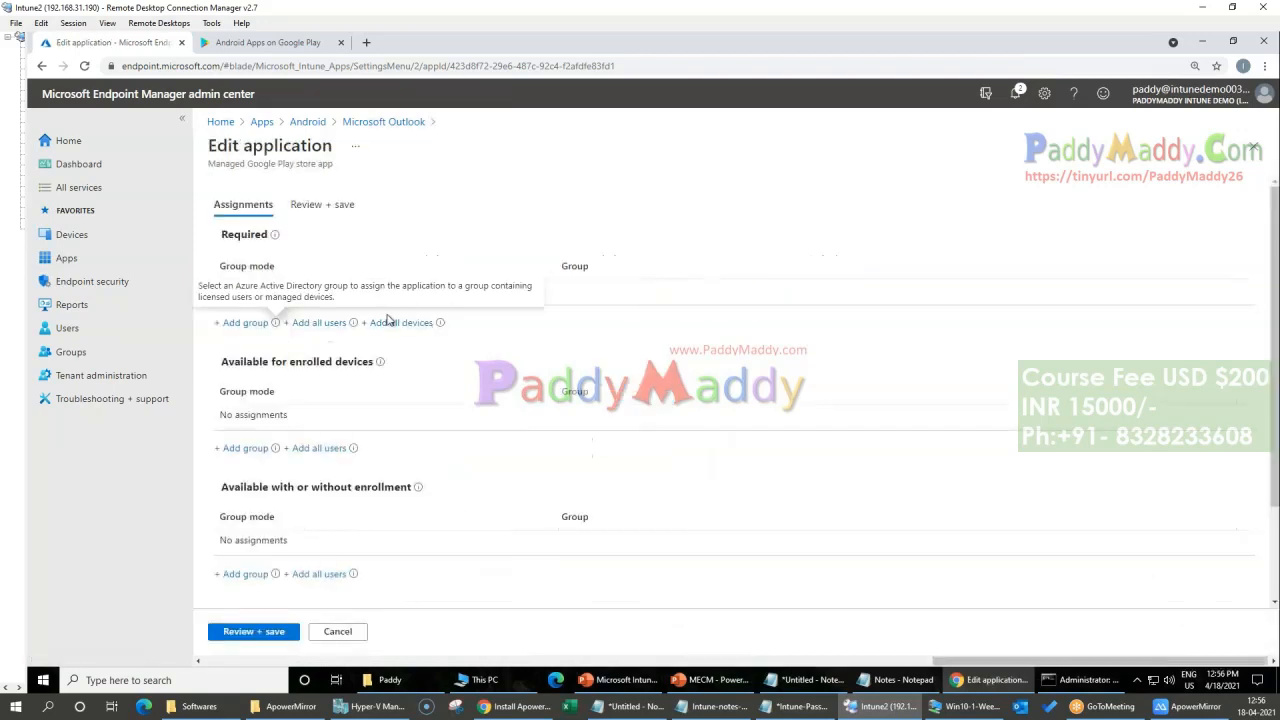
{"action": "left_click", "coordinate": [320, 322]}
{"action": "left_click", "coordinate": [390, 322]}
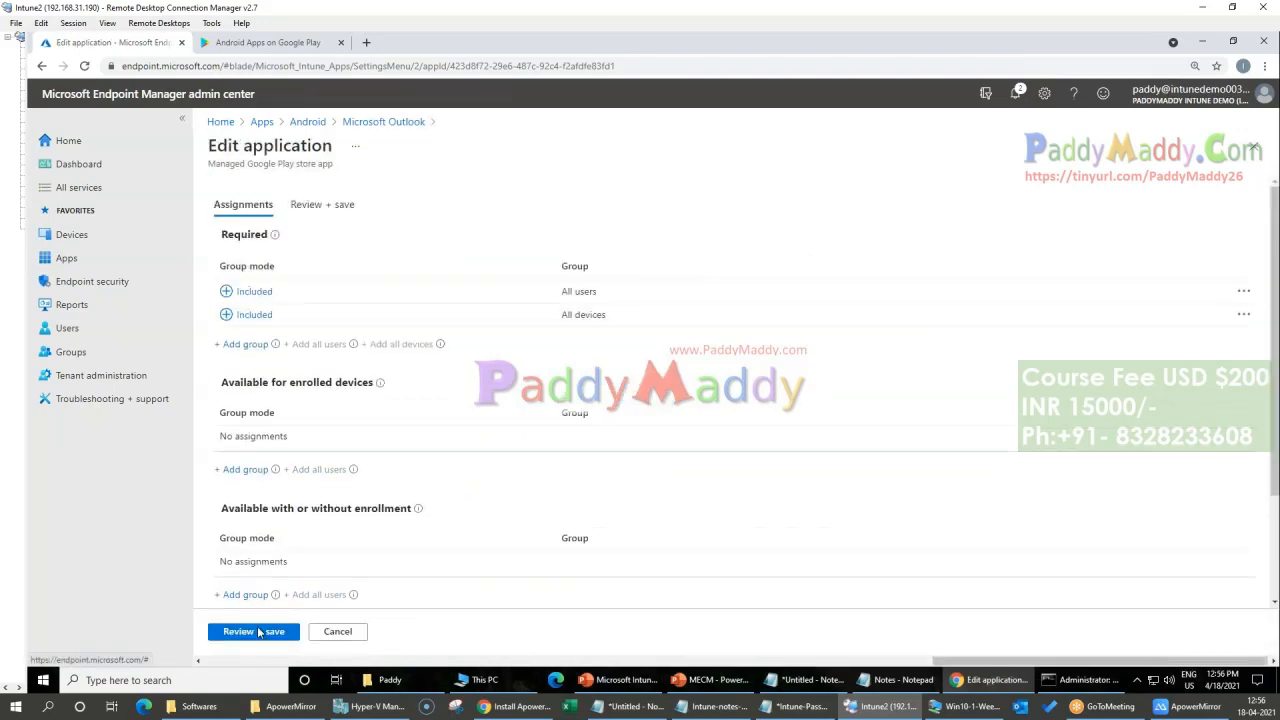
{"action": "left_click", "coordinate": [258, 632]}
{"action": "left_click", "coordinate": [240, 634]}
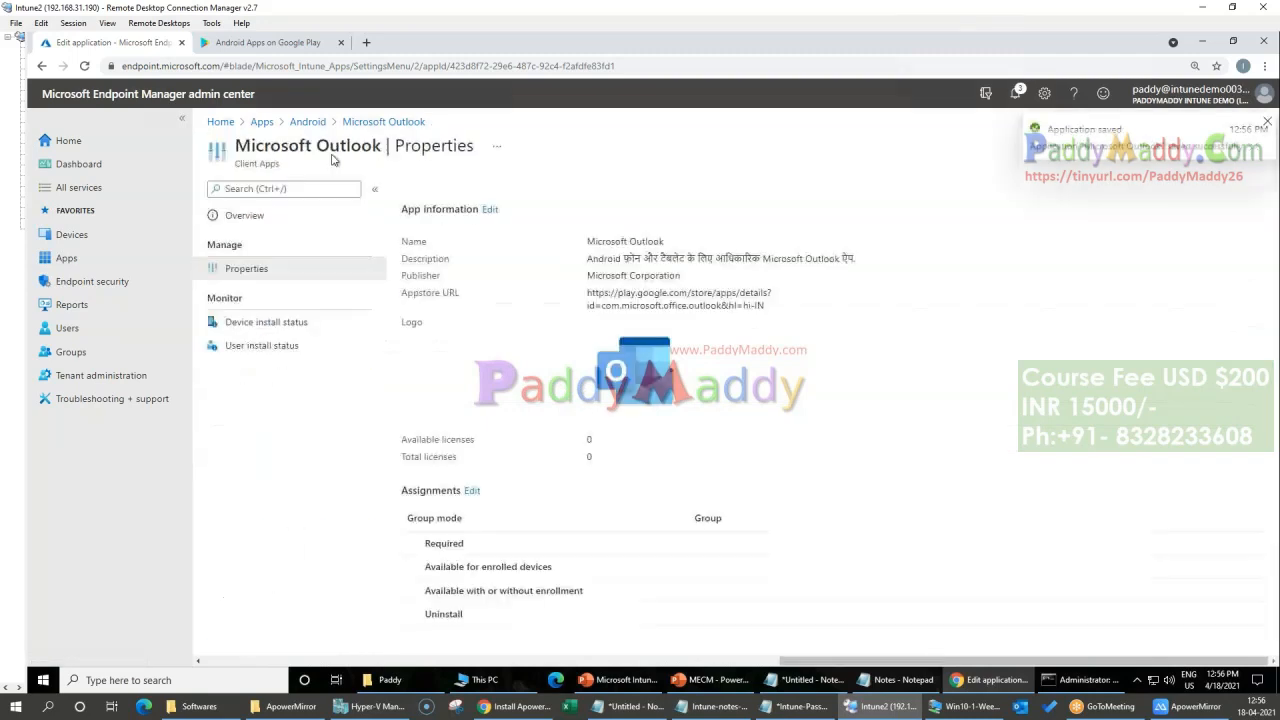
Step: Return to the Android apps list, briefly check the phone mirror in ApowerMirror and refresh the list to check assignments
{"action": "left_click", "coordinate": [307, 121]}
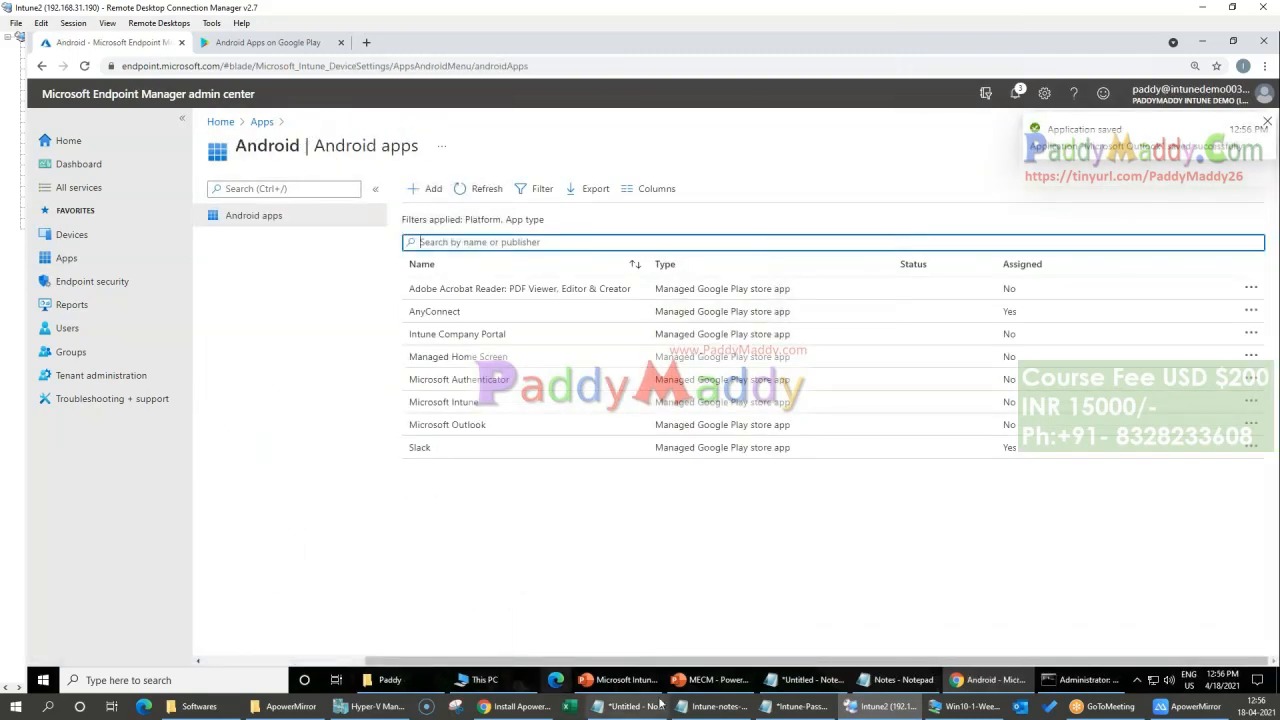
{"action": "left_click", "coordinate": [1124, 517]}
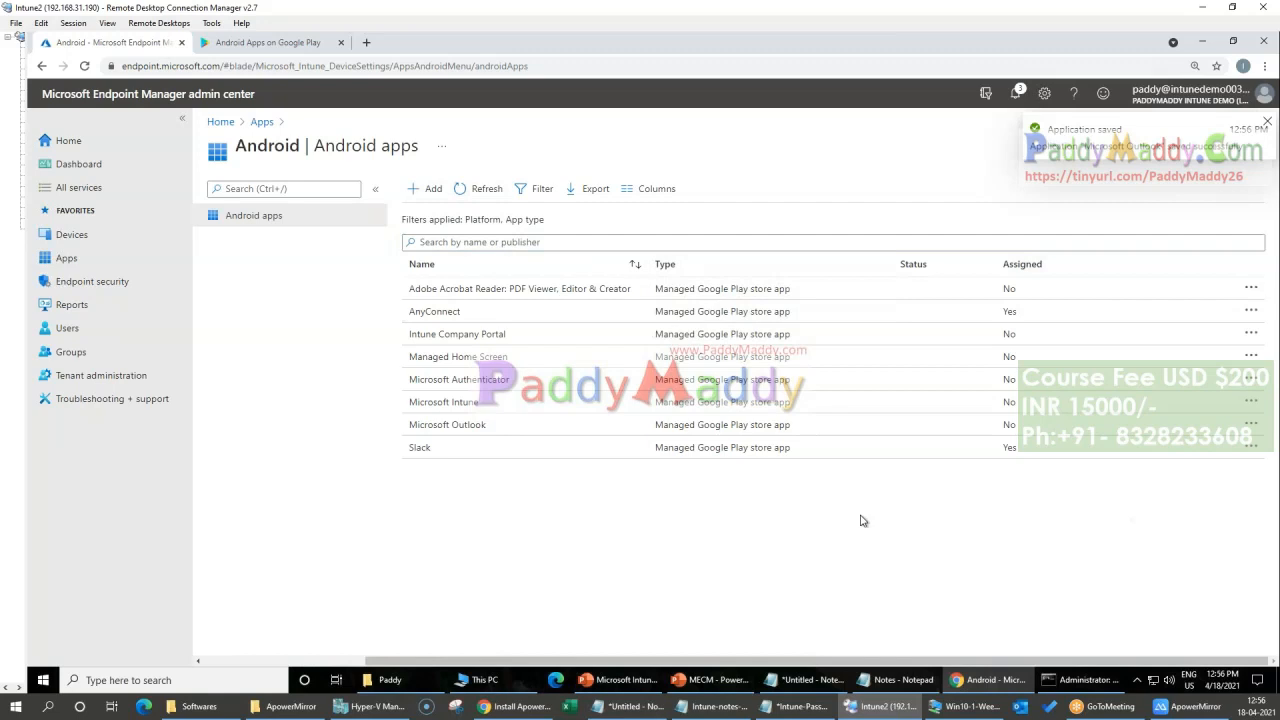
{"action": "left_click", "coordinate": [1195, 706]}
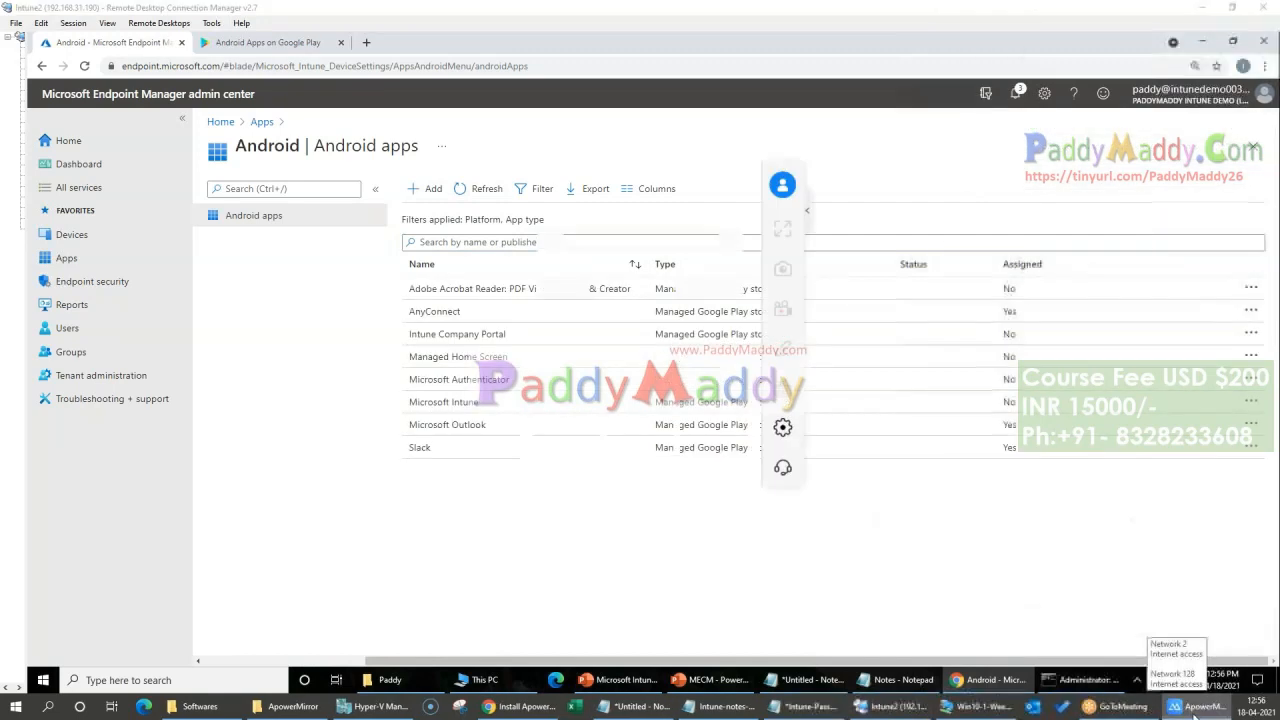
{"action": "left_click", "coordinate": [1186, 706]}
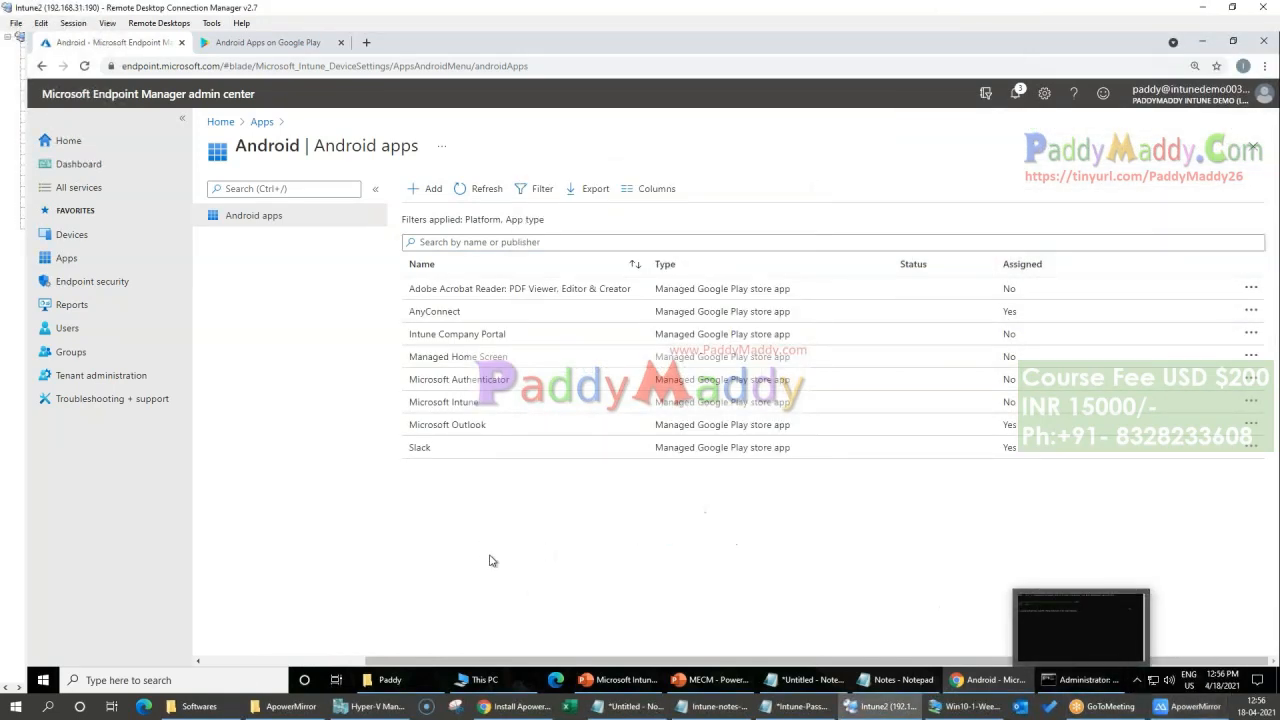
{"action": "left_click", "coordinate": [481, 190]}
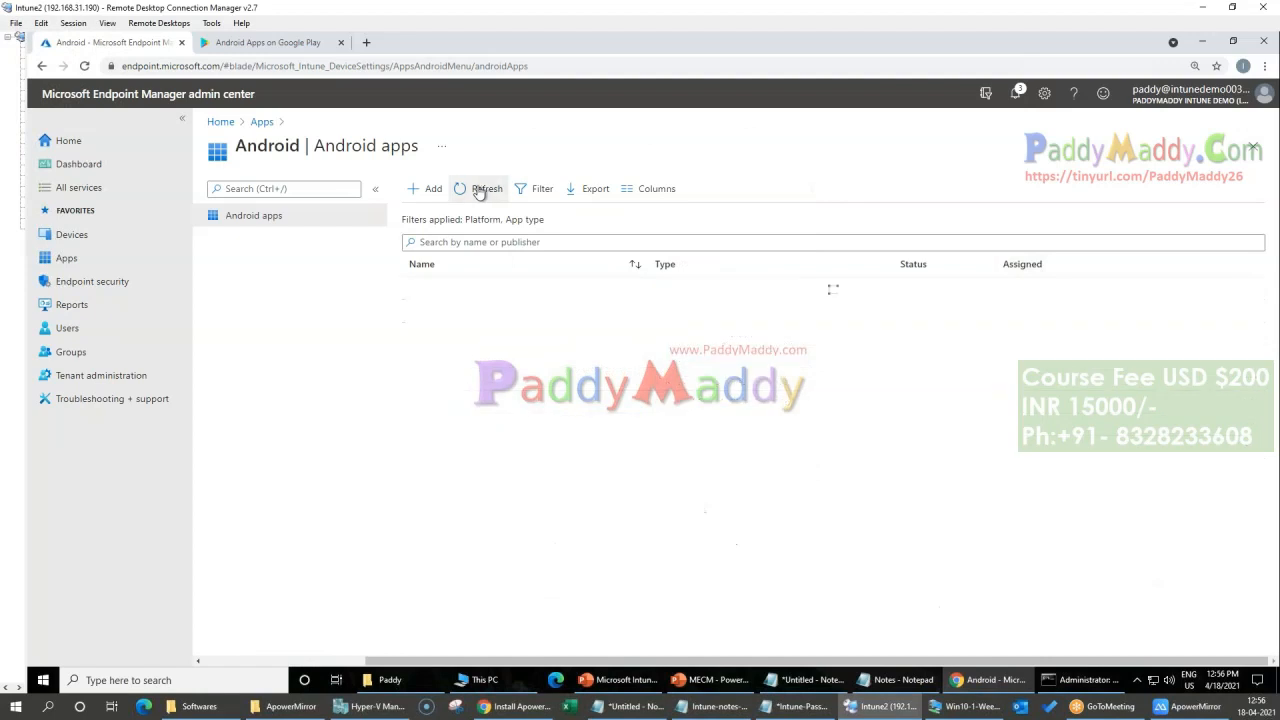
Step: Review the list of all apps across platforms, then go back to the Android apps
{"action": "left_click", "coordinate": [261, 122]}
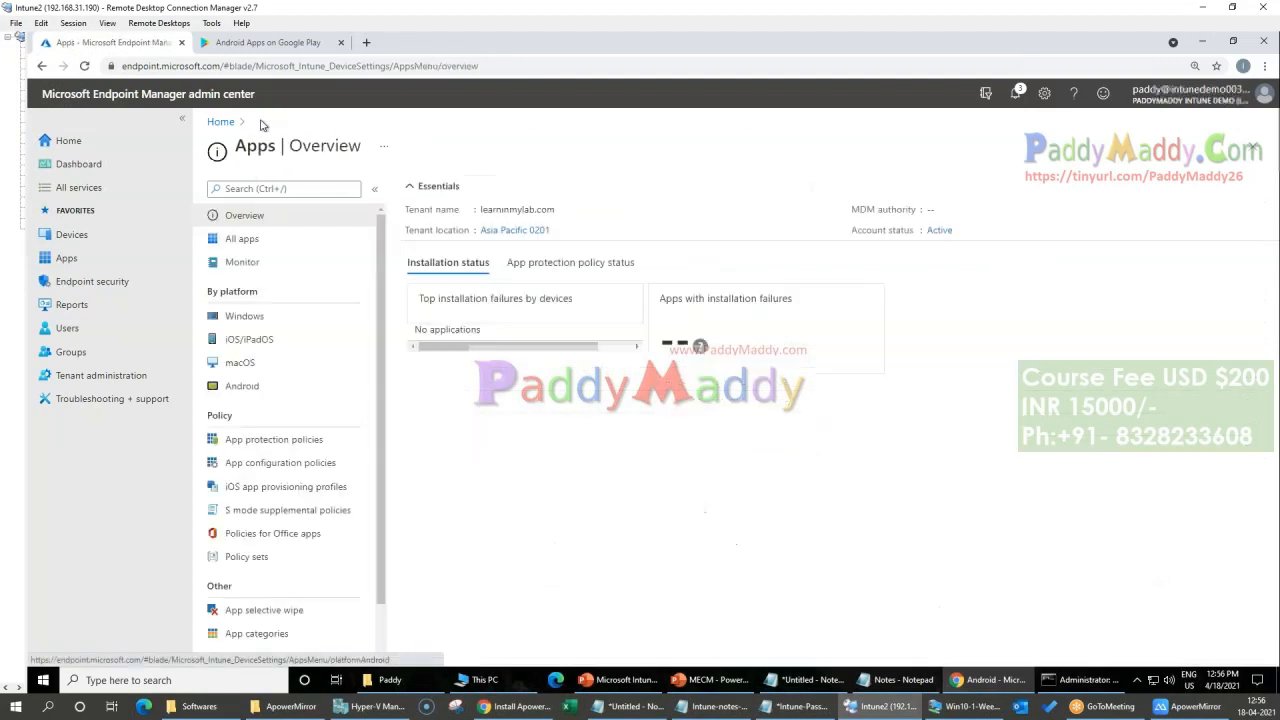
{"action": "left_click", "coordinate": [242, 242]}
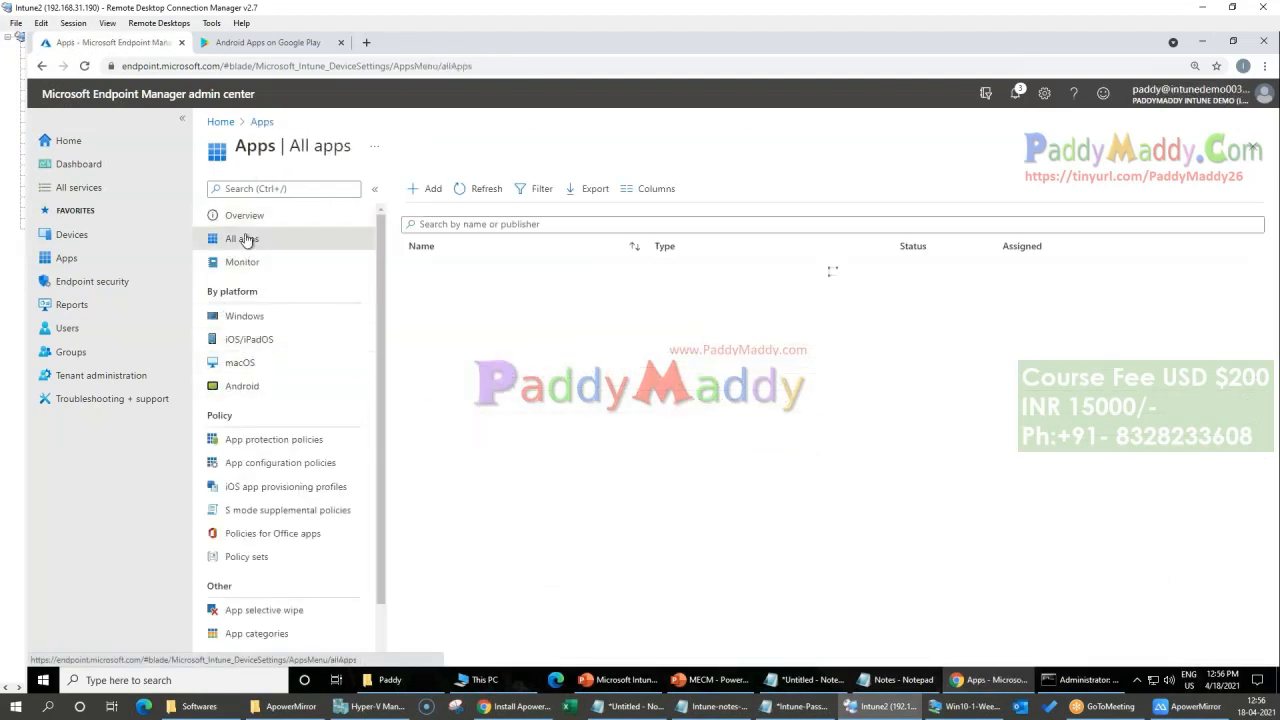
{"action": "left_click", "coordinate": [250, 386]}
Step: Start adding an Android app and read the description and supported file types of the Line-of-business app type
{"action": "left_click", "coordinate": [427, 188]}
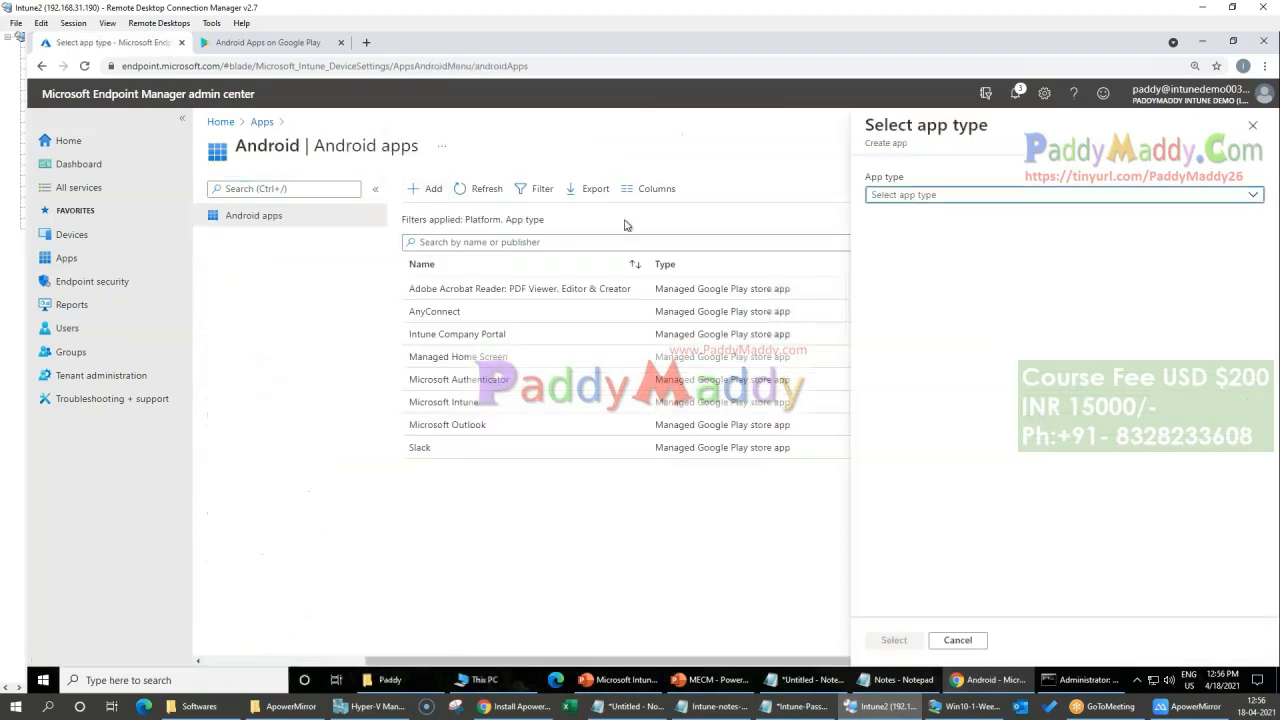
{"action": "left_click", "coordinate": [995, 200]}
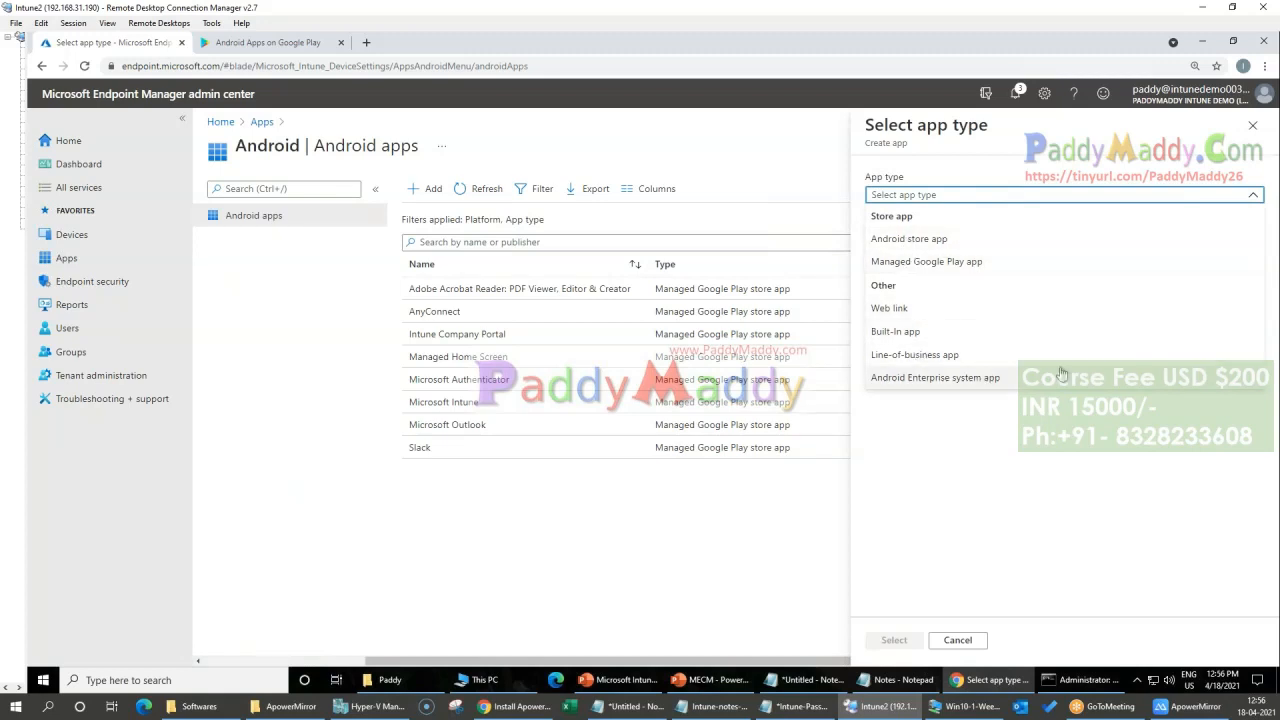
{"action": "left_click", "coordinate": [923, 356]}
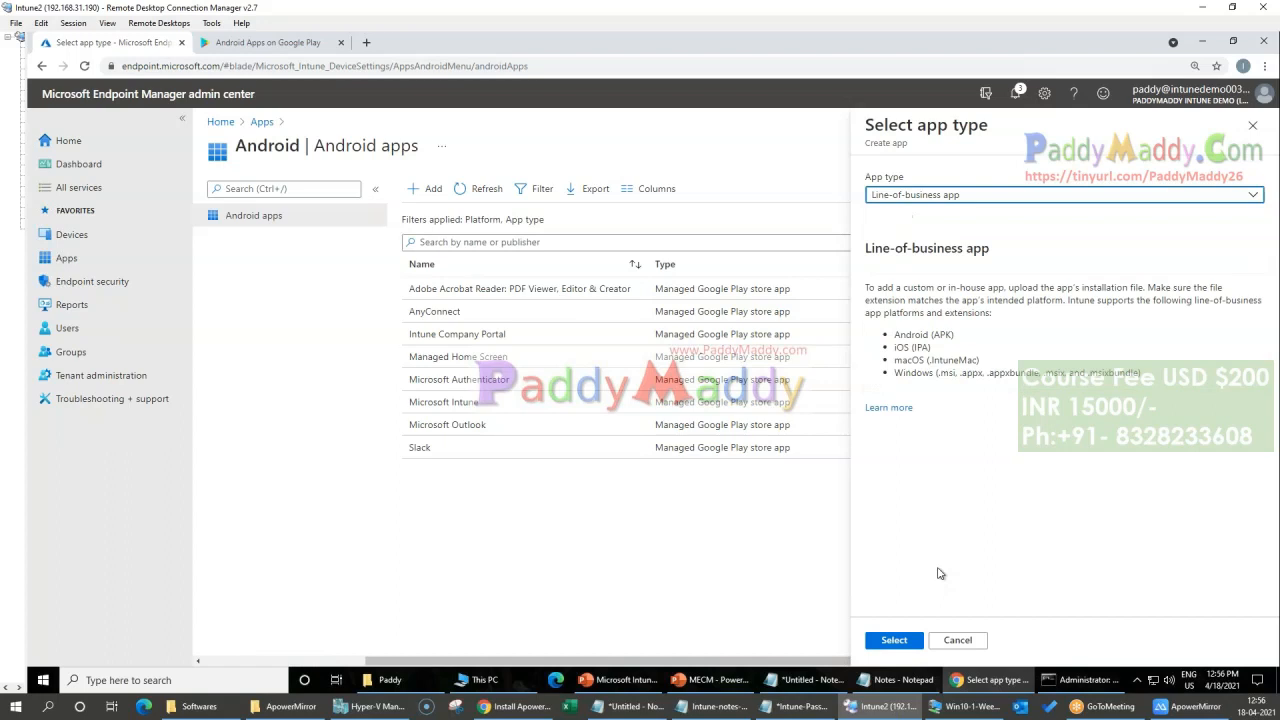
{"action": "left_click_drag", "start_coordinate": [1177, 389], "coordinate": [900, 325]}
{"action": "left_click", "coordinate": [1062, 490]}
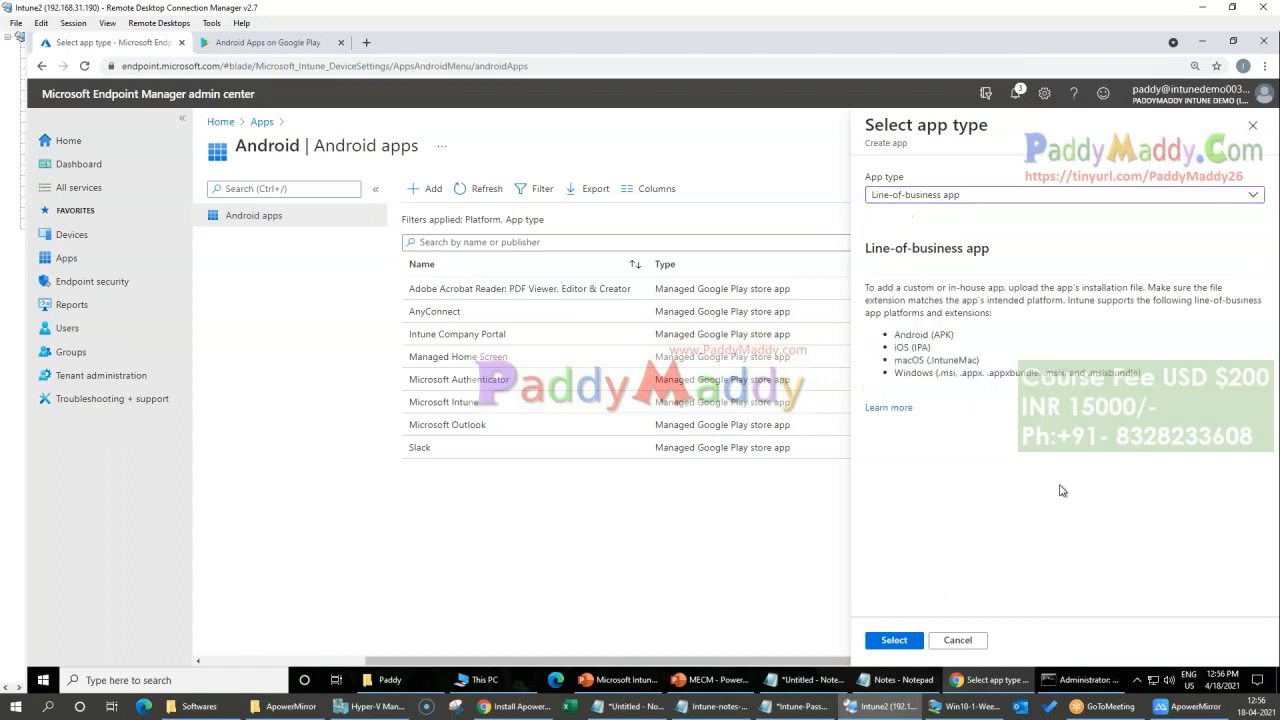
Step: Switch the app type to Android Enterprise system app and read its description
{"action": "left_click", "coordinate": [936, 197]}
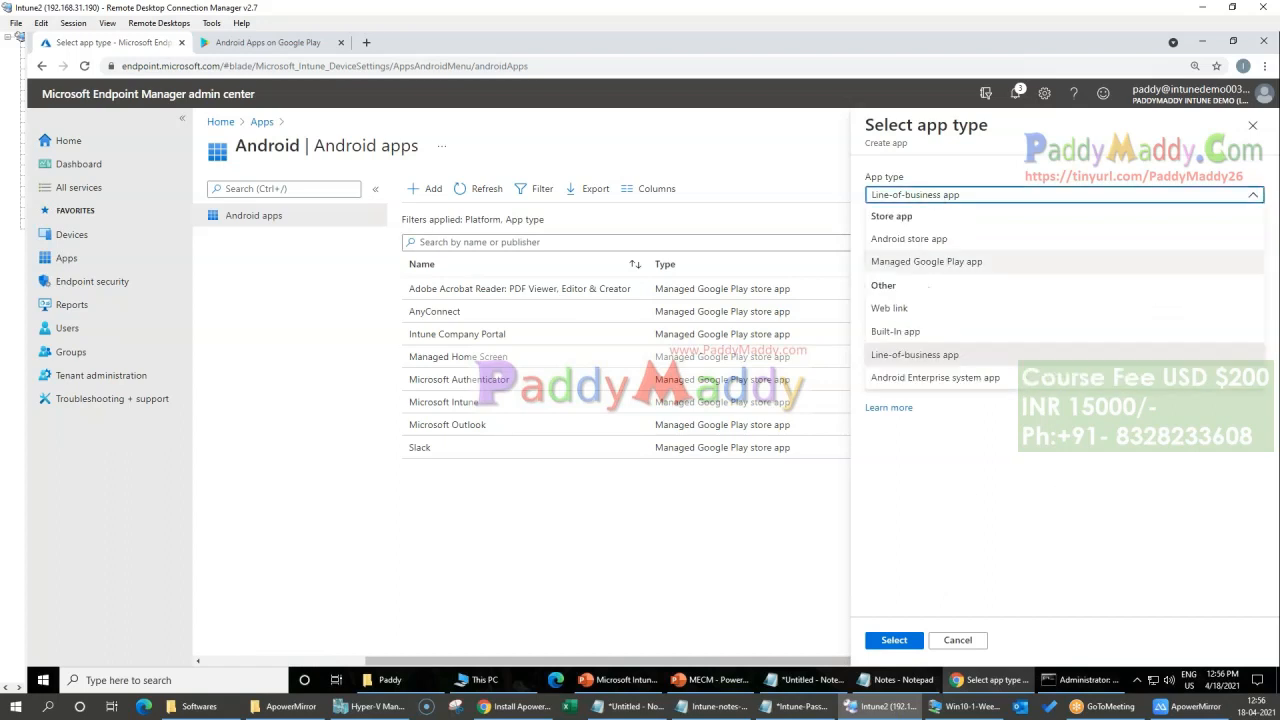
{"action": "left_click", "coordinate": [924, 379]}
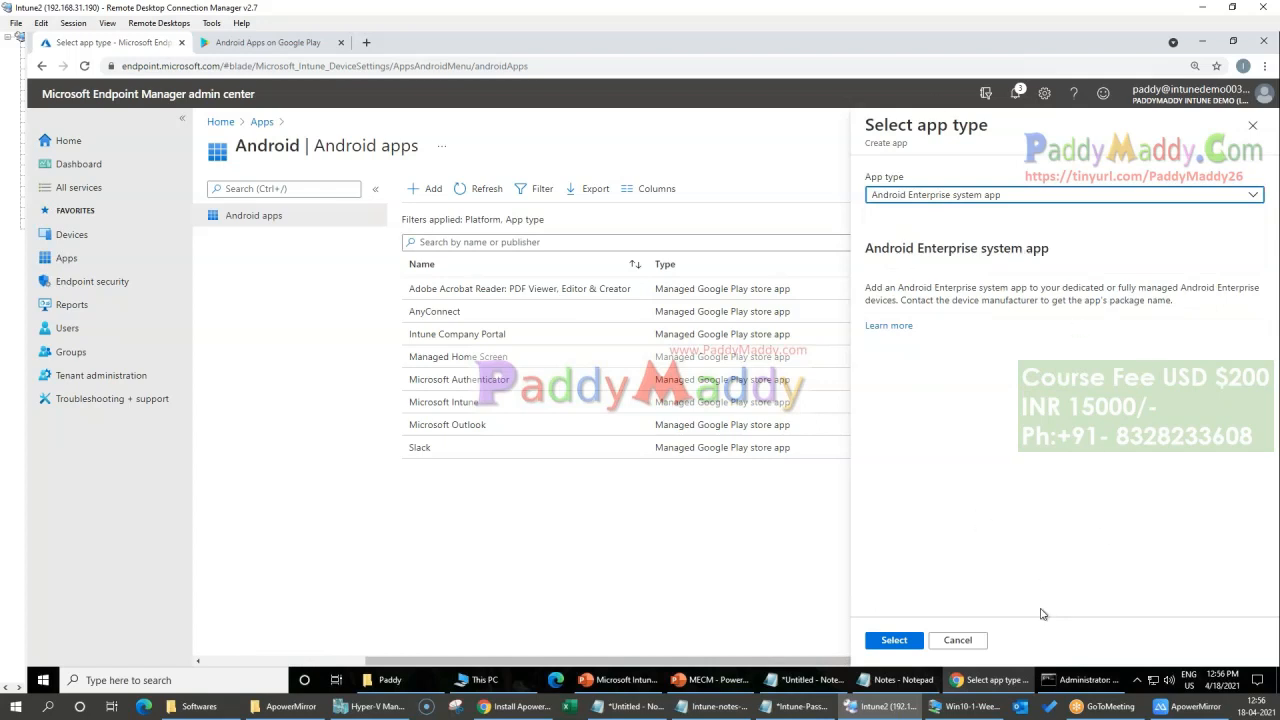
{"action": "left_click_drag", "start_coordinate": [1058, 287], "coordinate": [1195, 457]}
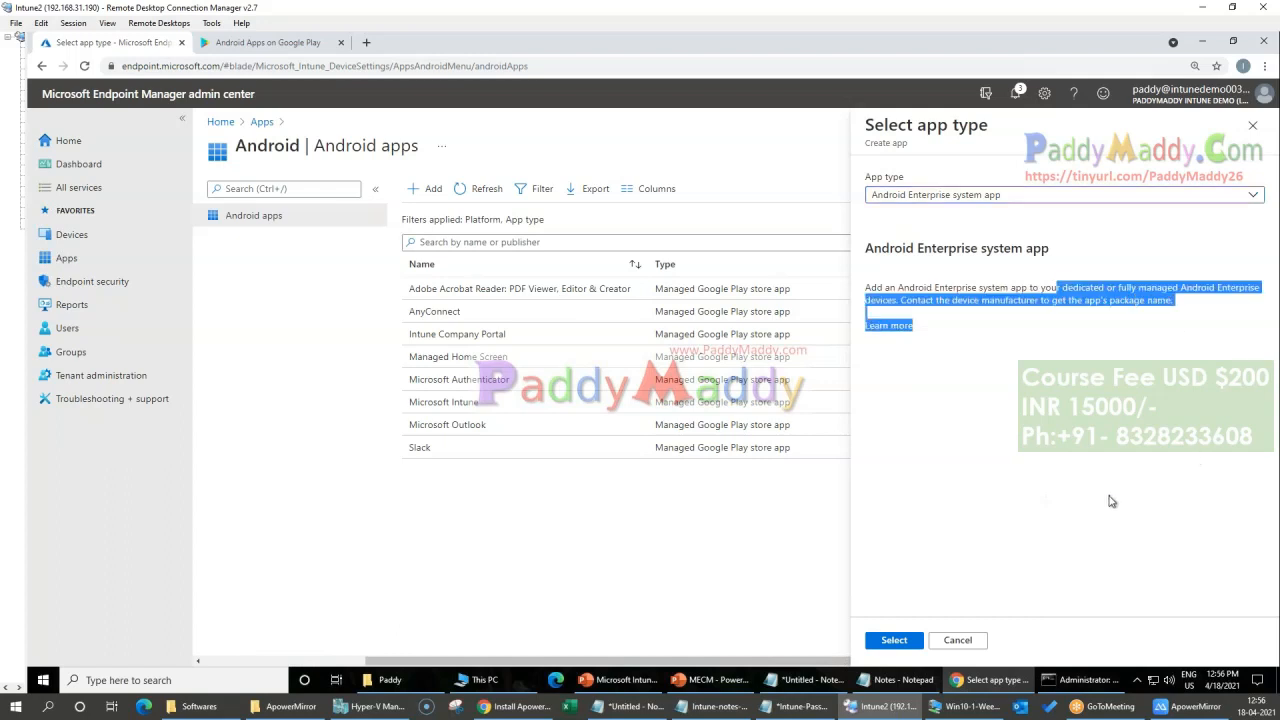
{"action": "left_click", "coordinate": [1024, 453]}
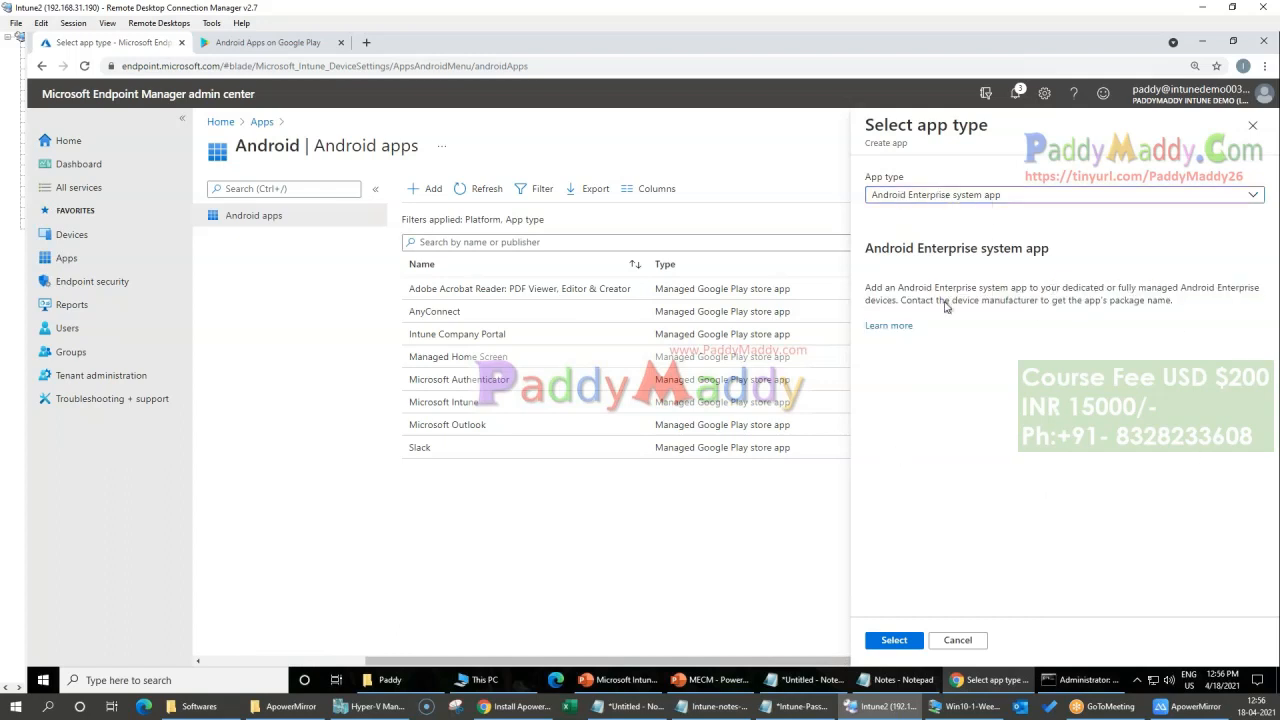
Step: Compare the Android store app type with Managed Google Play app, leaving Managed Google Play app selected
{"action": "left_click", "coordinate": [940, 198]}
{"action": "left_click", "coordinate": [916, 242]}
{"action": "left_click", "coordinate": [926, 198]}
{"action": "left_click", "coordinate": [955, 263]}
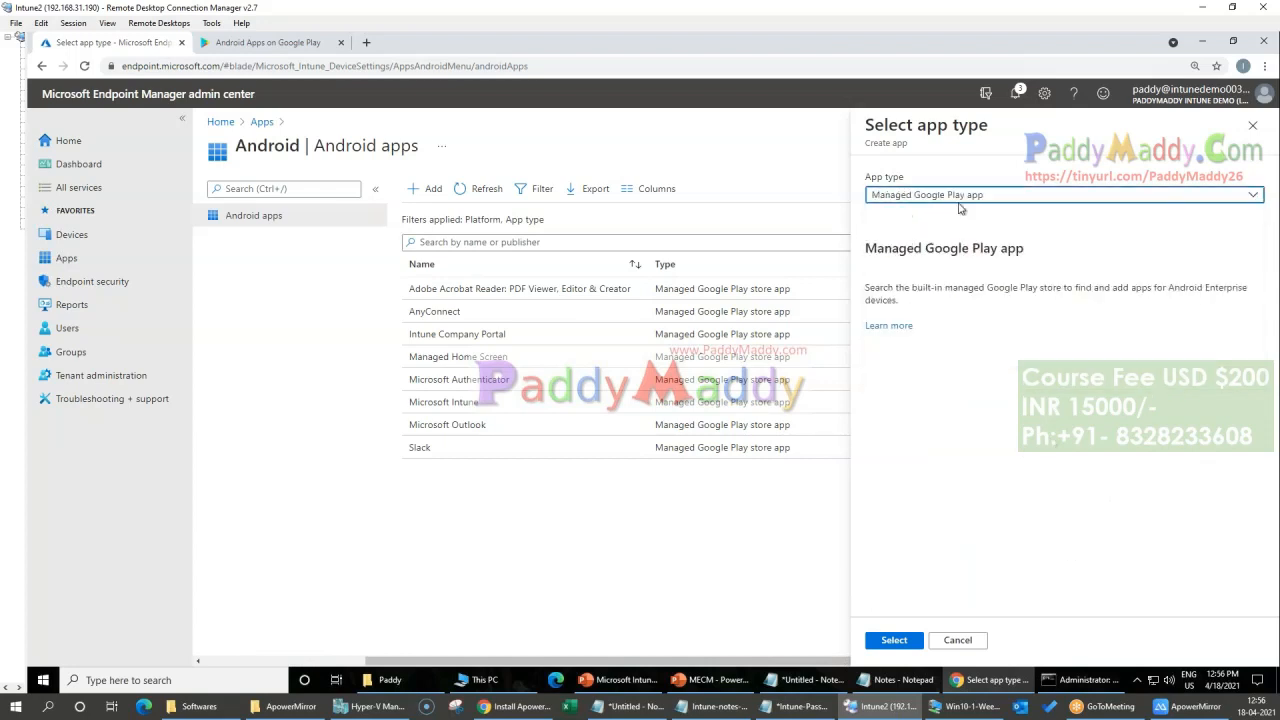
Step: Change the app type to Android store app and start creating the app
{"action": "left_click", "coordinate": [958, 196]}
{"action": "left_click", "coordinate": [948, 248]}
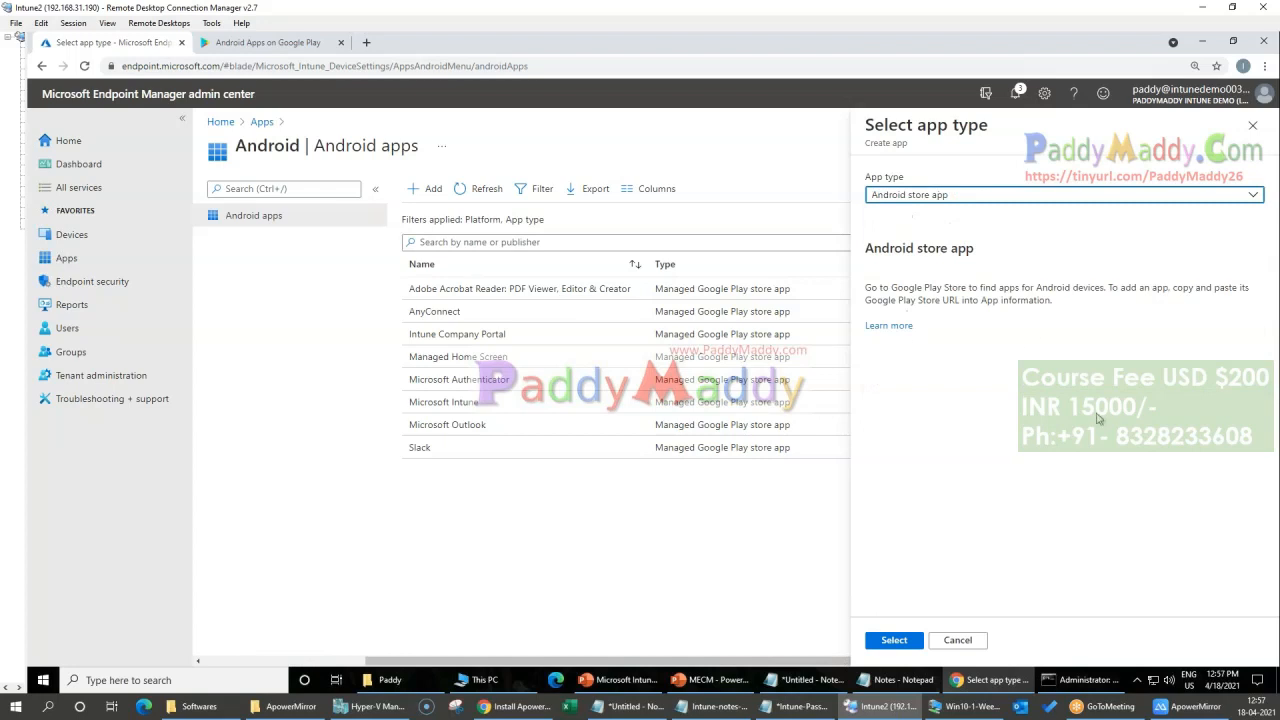
{"action": "left_click", "coordinate": [895, 642]}
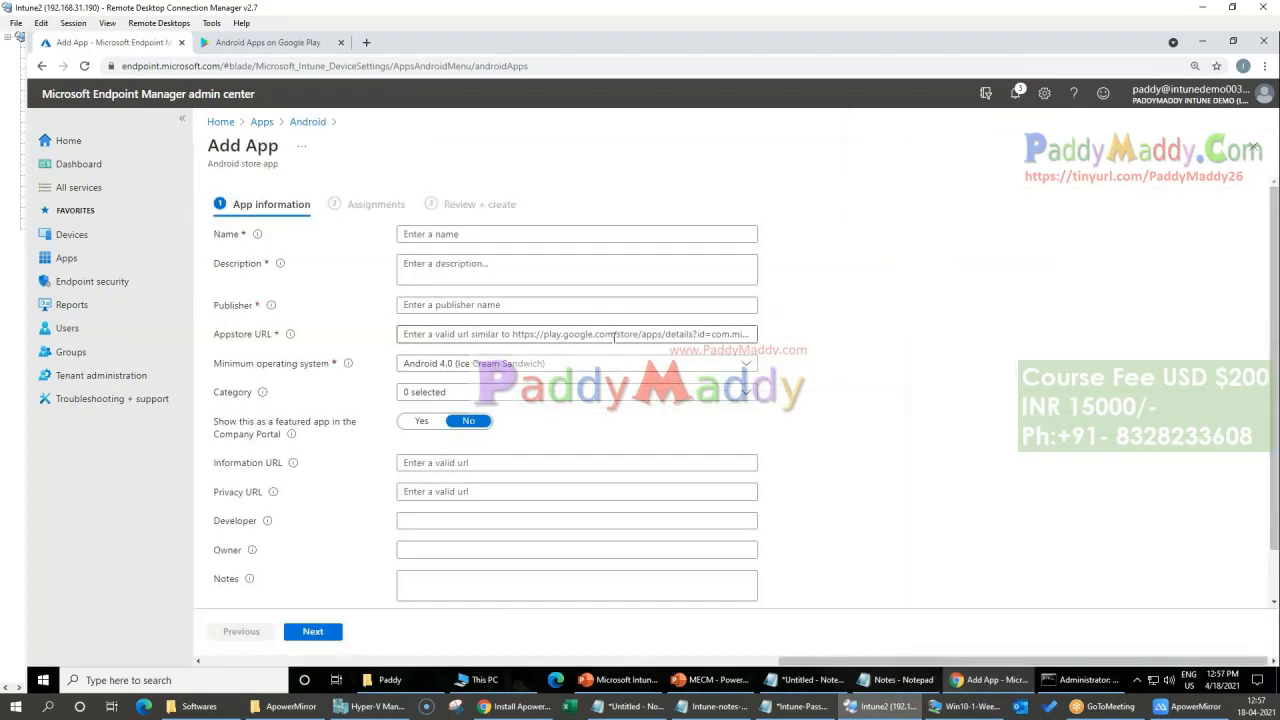
Step: Find Instagram in the Google Play store and copy the web address of its app page
{"action": "left_click", "coordinate": [292, 42]}
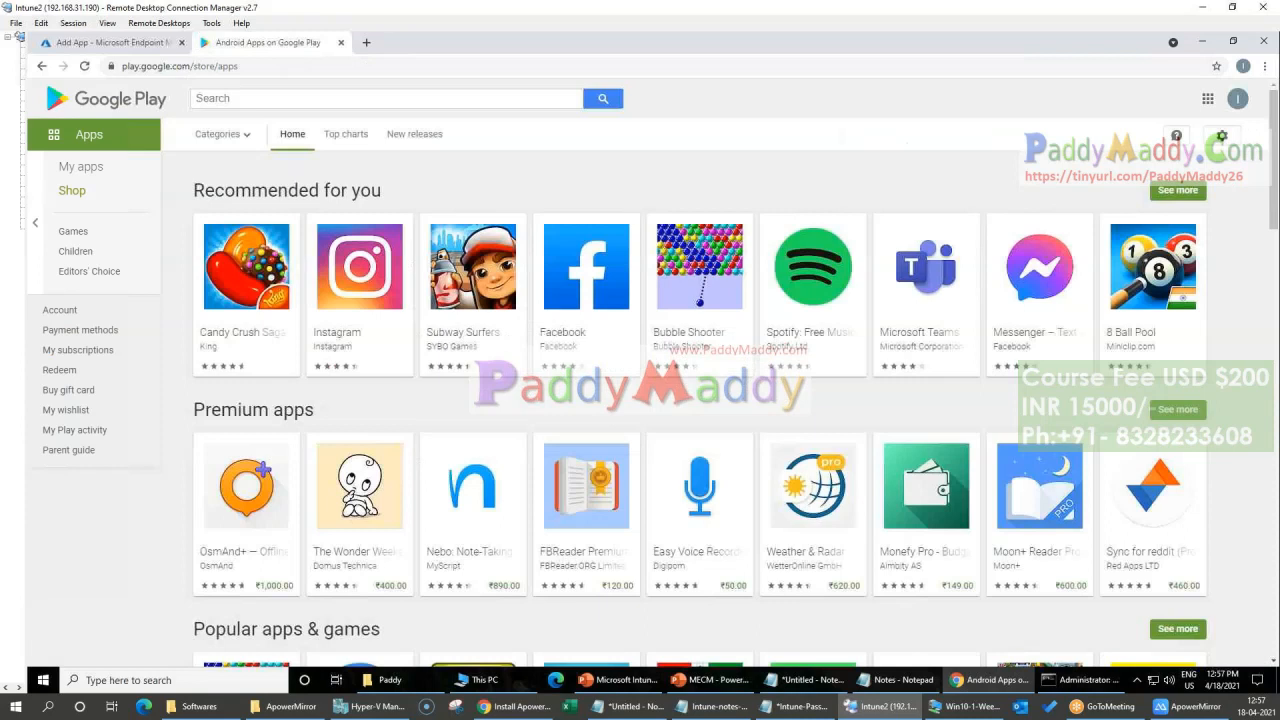
{"action": "scroll", "coordinate": [700, 450], "scroll_direction": "down", "scroll_amount": 1}
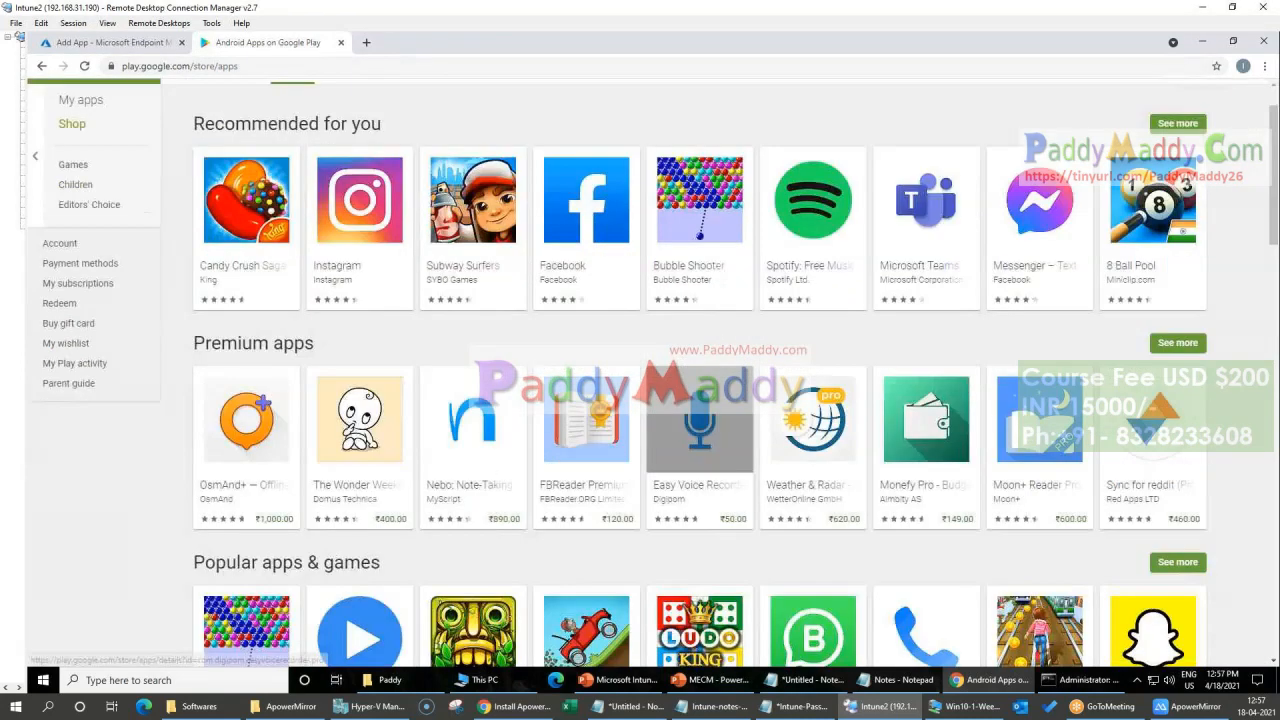
{"action": "scroll", "coordinate": [700, 450], "scroll_direction": "down", "scroll_amount": 3}
{"action": "scroll", "coordinate": [326, 334], "scroll_direction": "up", "scroll_amount": 4}
{"action": "left_click", "coordinate": [326, 334]}
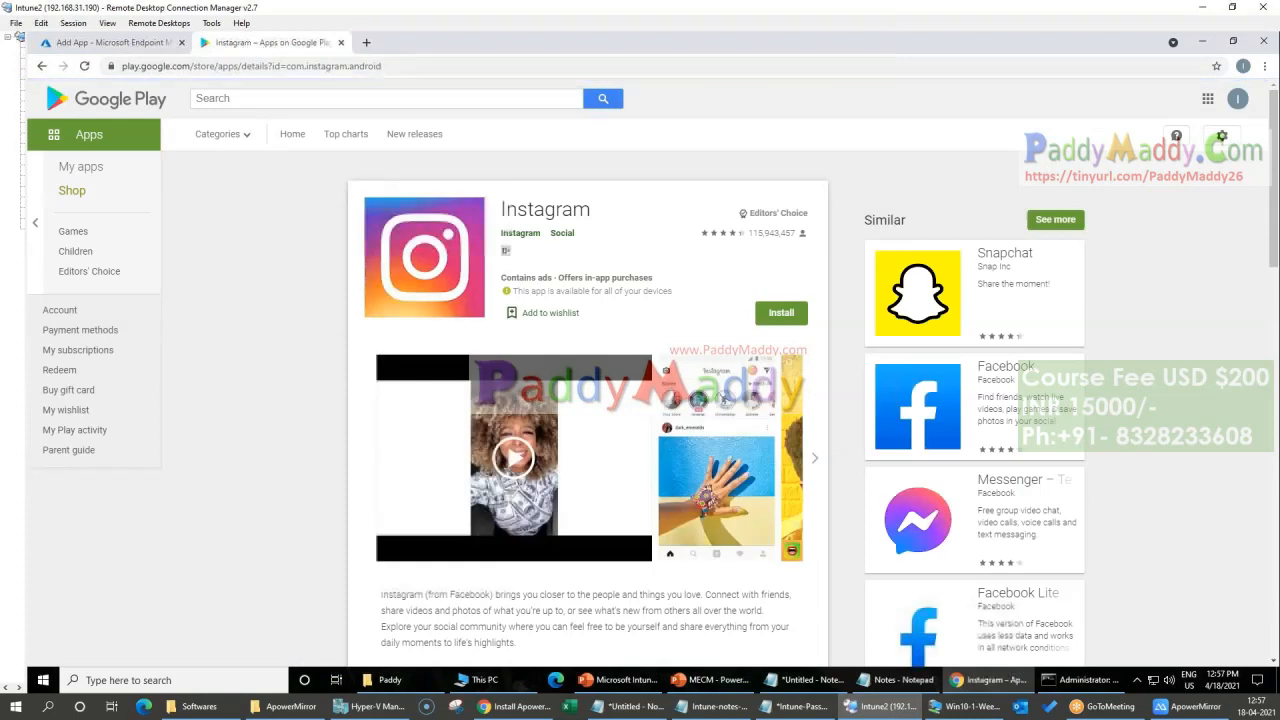
{"action": "left_click", "coordinate": [340, 68]}
{"action": "key", "text": "ctrl+c"}
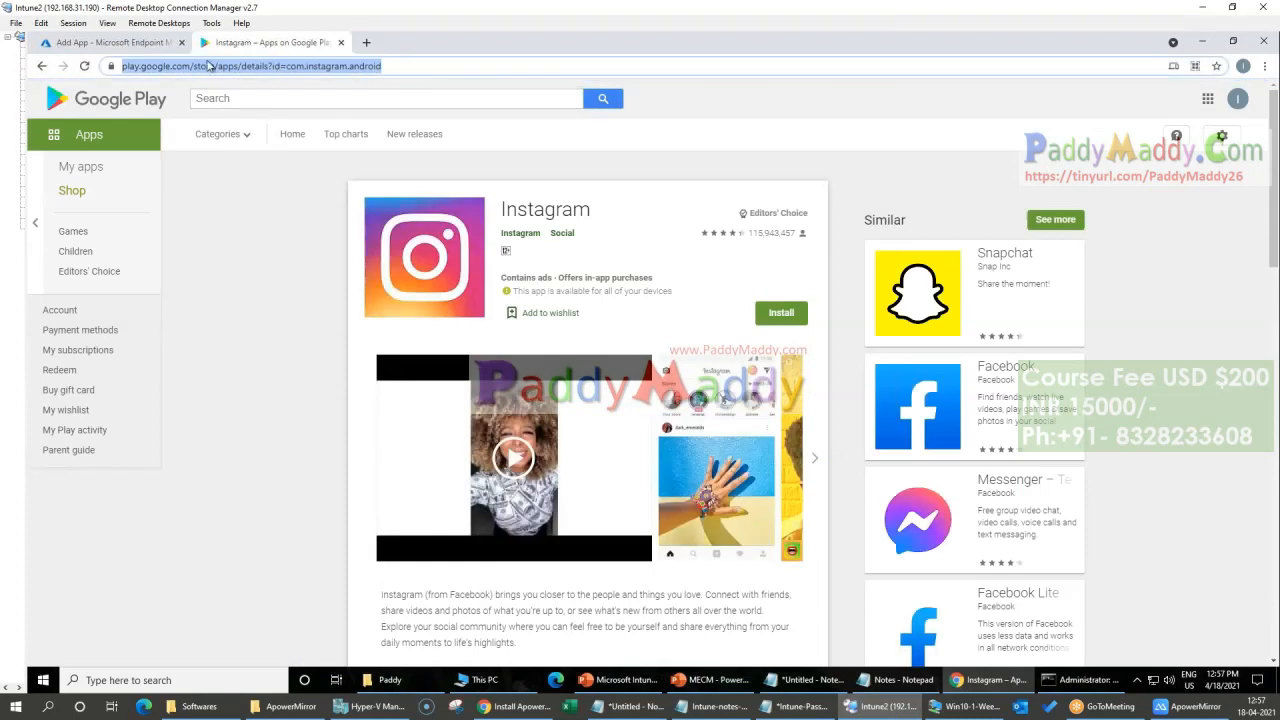
Step: In the new app's information, paste the Instagram link as Appstore URL, enter the name Insta app and choose the category Photos & Media
{"action": "left_click", "coordinate": [130, 43]}
{"action": "left_click", "coordinate": [474, 336]}
{"action": "key", "text": "ctrl+v"}
{"action": "left_click", "coordinate": [474, 235]}
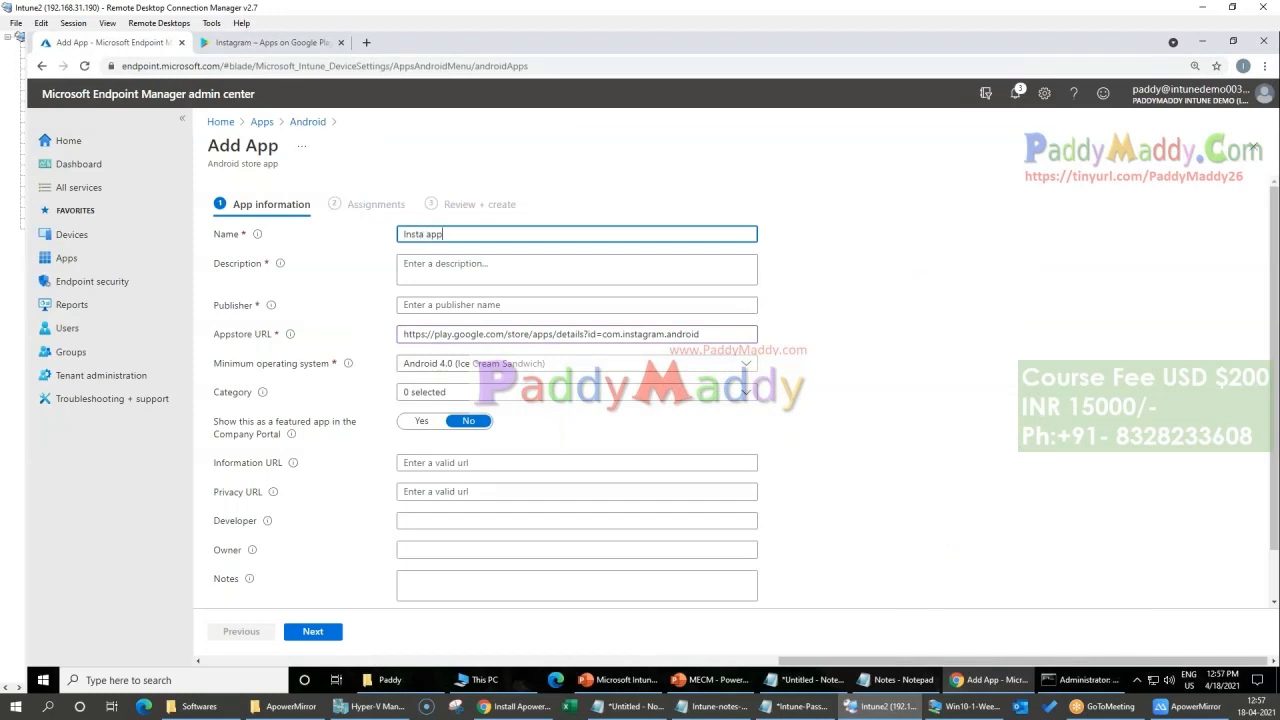
{"action": "left_click", "coordinate": [482, 391]}
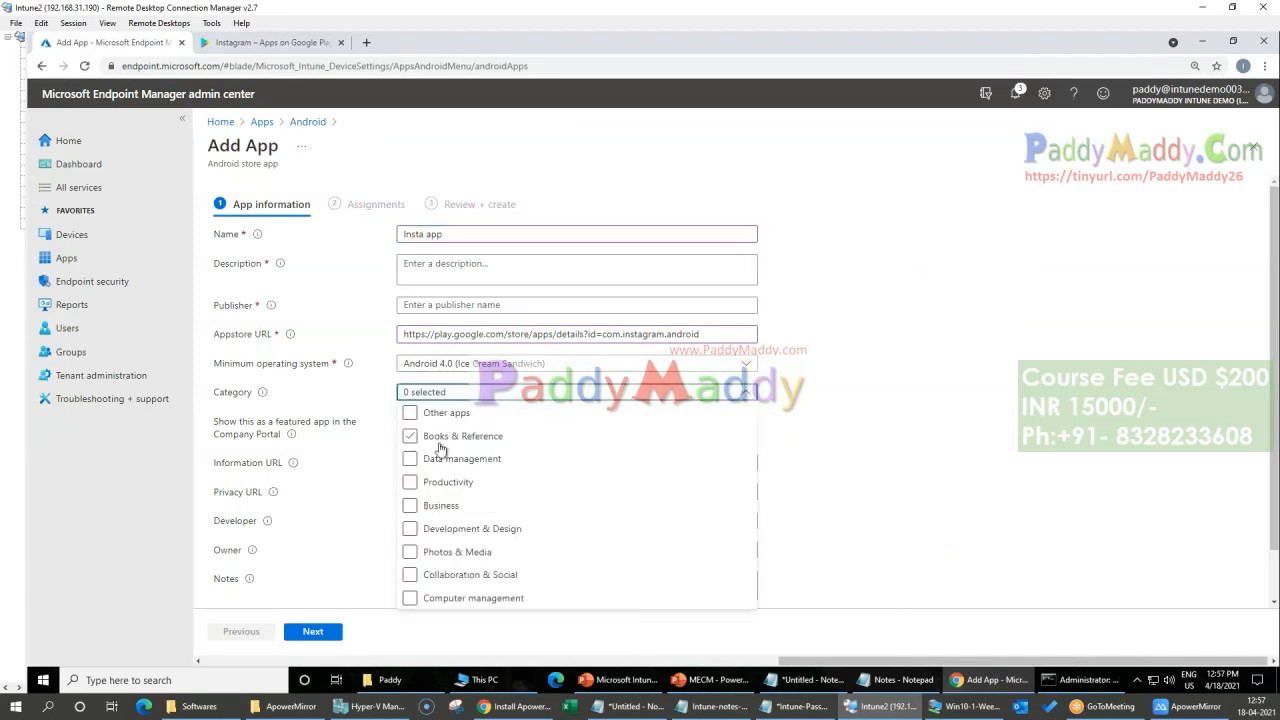
{"action": "left_click", "coordinate": [445, 555]}
Step: Enter "Test insta" as the description and "Test Insta" as the publisher, and continue to the assignments
{"action": "left_click", "coordinate": [318, 630]}
{"action": "type", "text": "Test insta"}
{"action": "key", "text": "ctrl+a"}
{"action": "key", "text": "ctrl+c"}
{"action": "left_click", "coordinate": [447, 305]}
{"action": "key", "text": "ctrl+v"}
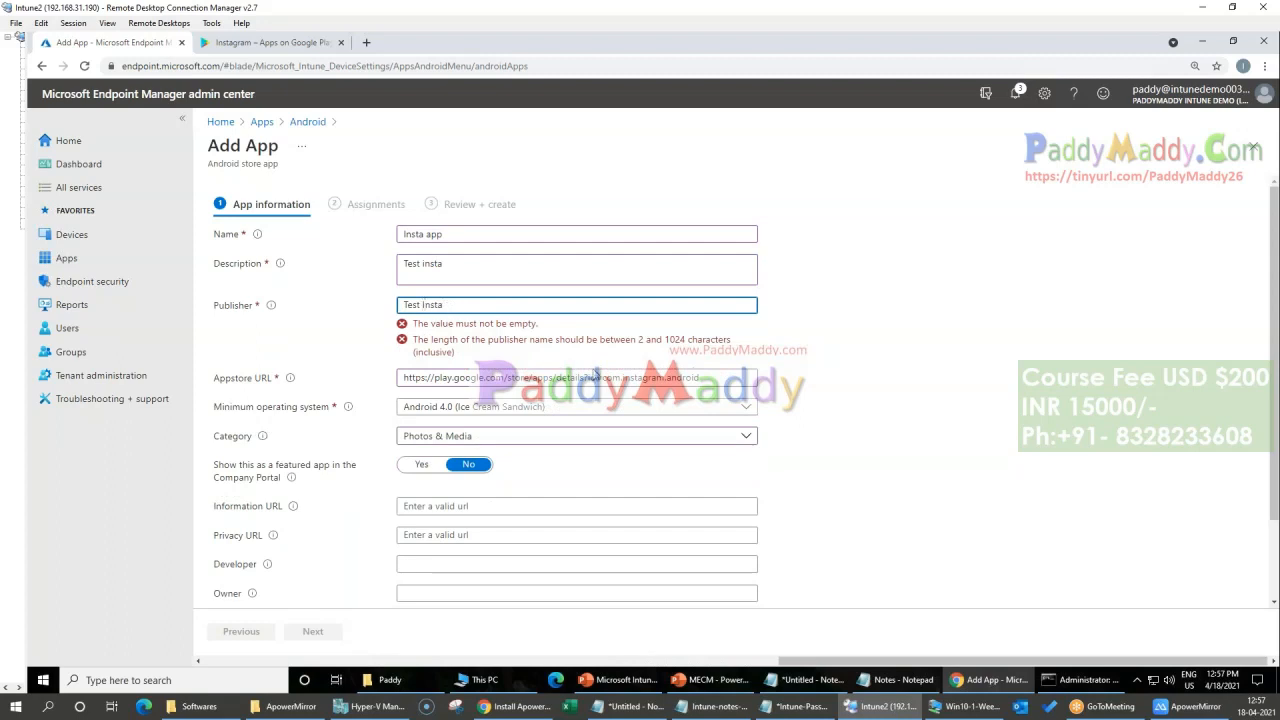
{"action": "scroll", "coordinate": [334, 616], "scroll_direction": "down", "scroll_amount": 1}
{"action": "key", "text": "Tab"}
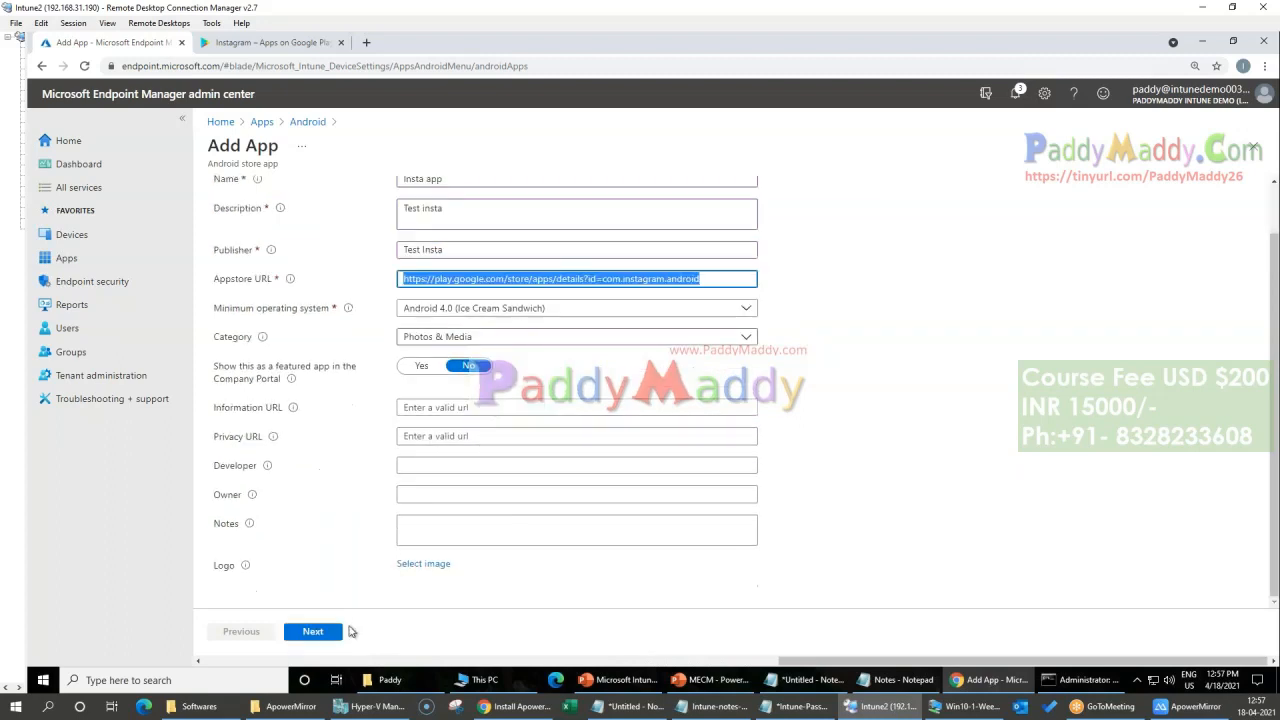
{"action": "left_click", "coordinate": [337, 631]}
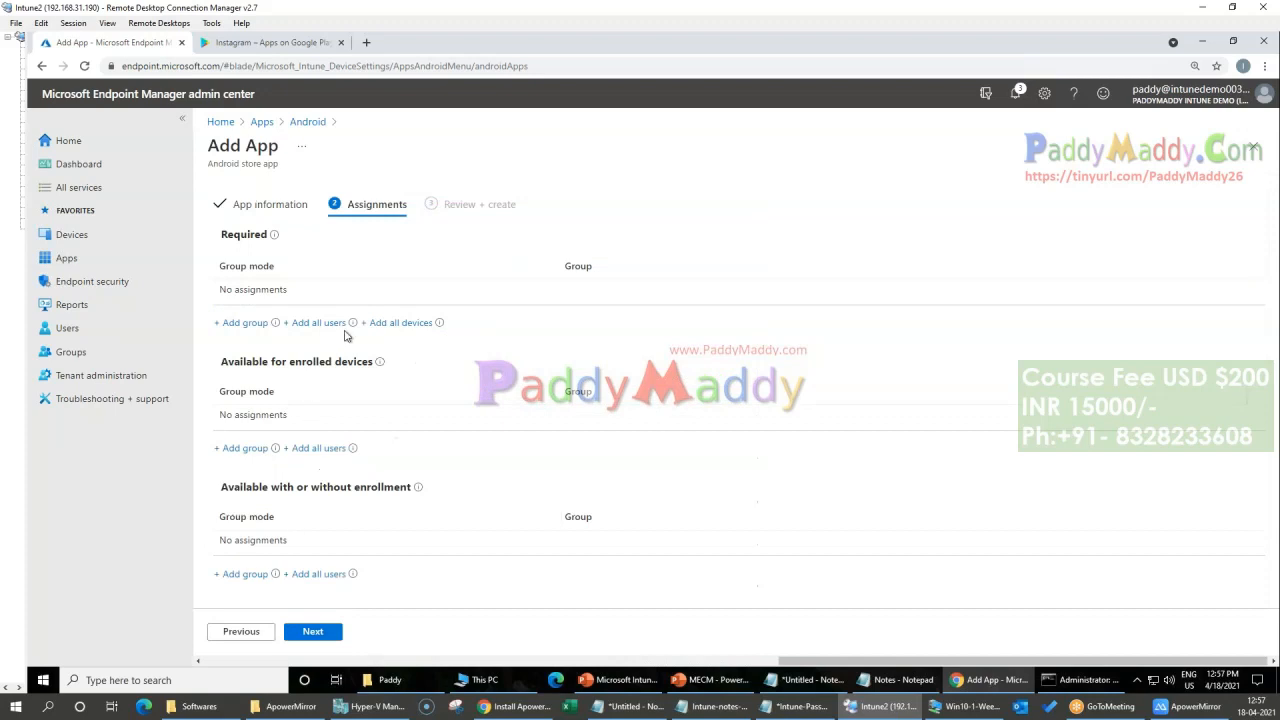
Step: Make the app available for enrolled devices to all users and create it
{"action": "left_click", "coordinate": [321, 449]}
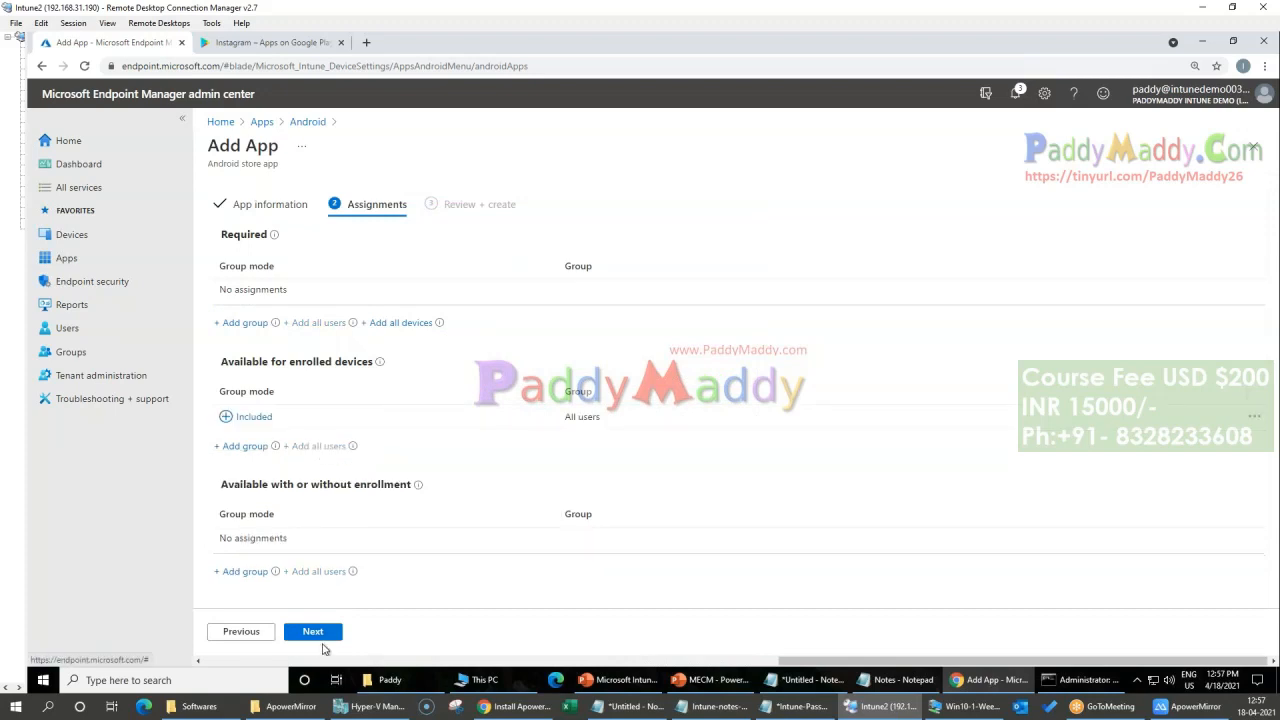
{"action": "left_click", "coordinate": [321, 637]}
{"action": "left_click", "coordinate": [321, 637]}
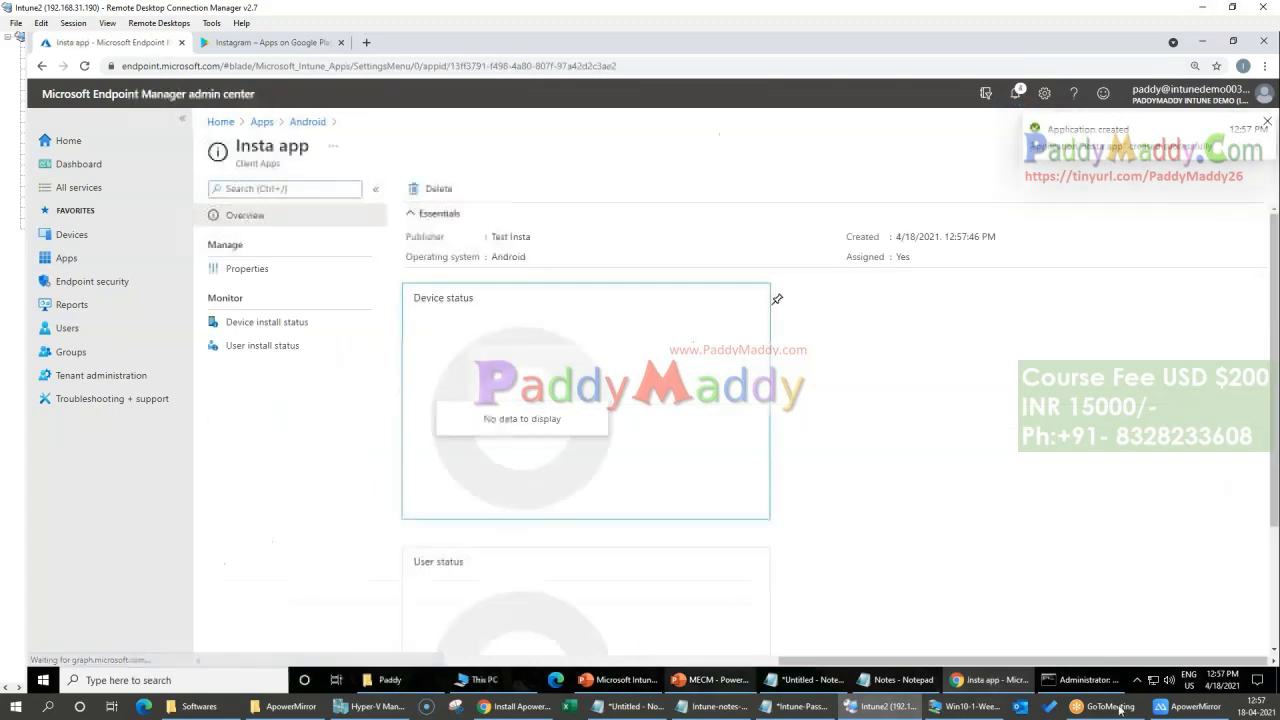
Step: Return to the list of Android apps to check the entry for Insta app
{"action": "left_click", "coordinate": [66, 257]}
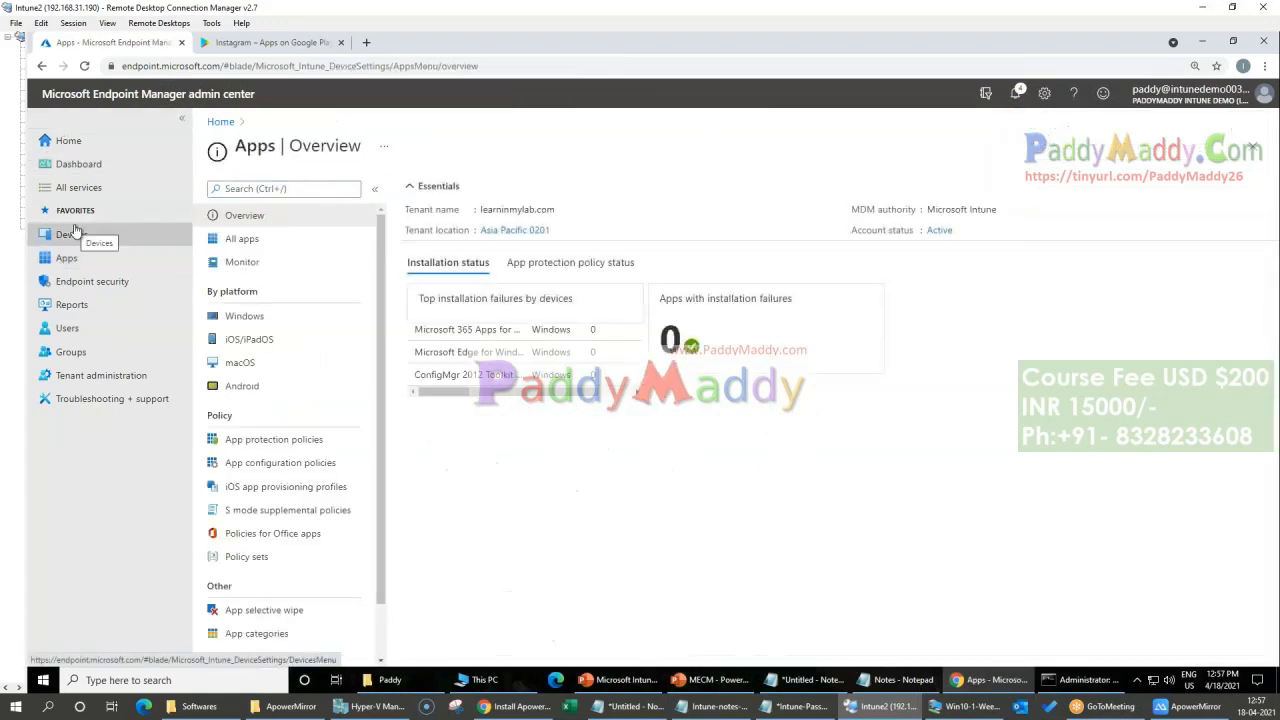
{"action": "left_click", "coordinate": [242, 385]}
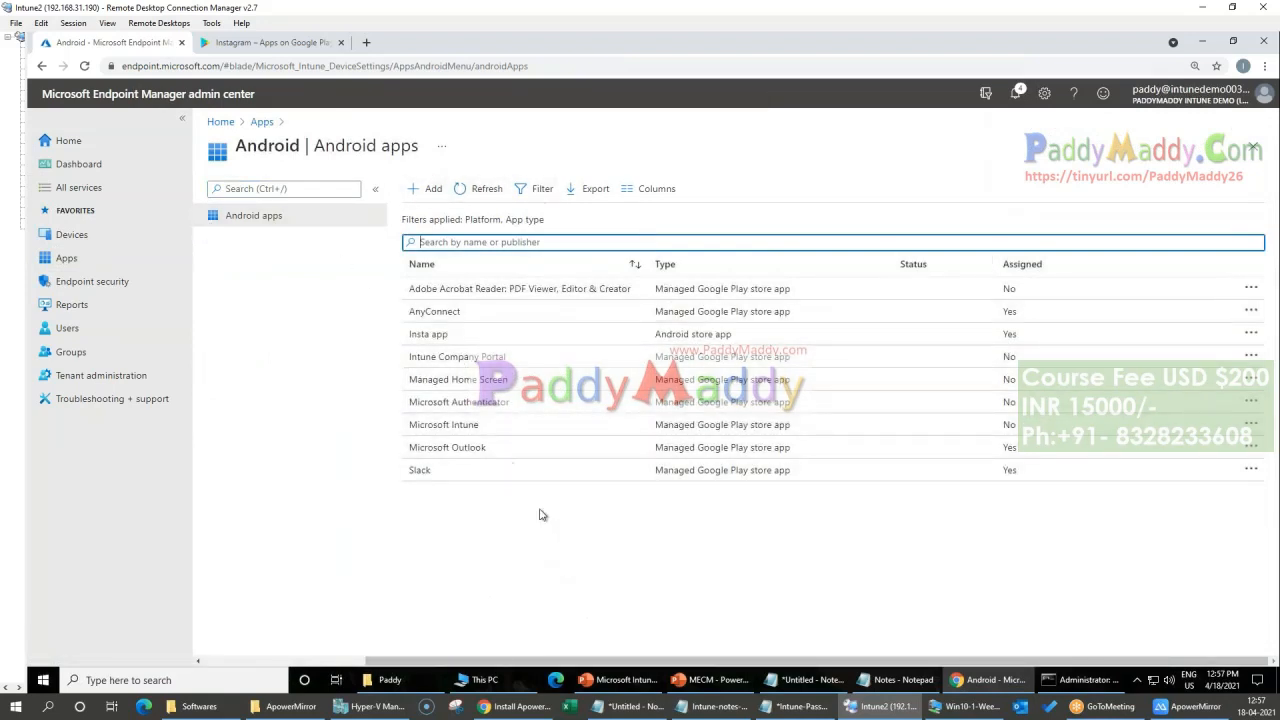
Step: Review the enrolled Android devices, then the Android enrollment options and profiles
{"action": "left_click", "coordinate": [68, 235]}
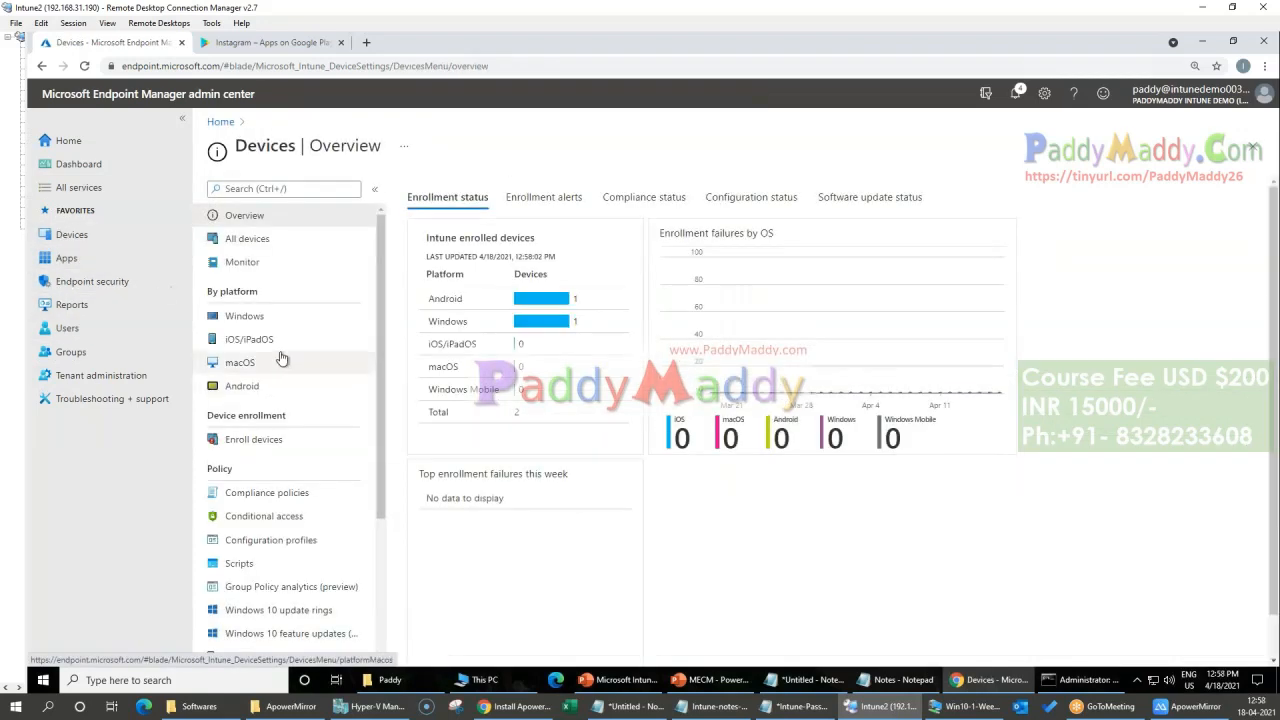
{"action": "left_click", "coordinate": [241, 386]}
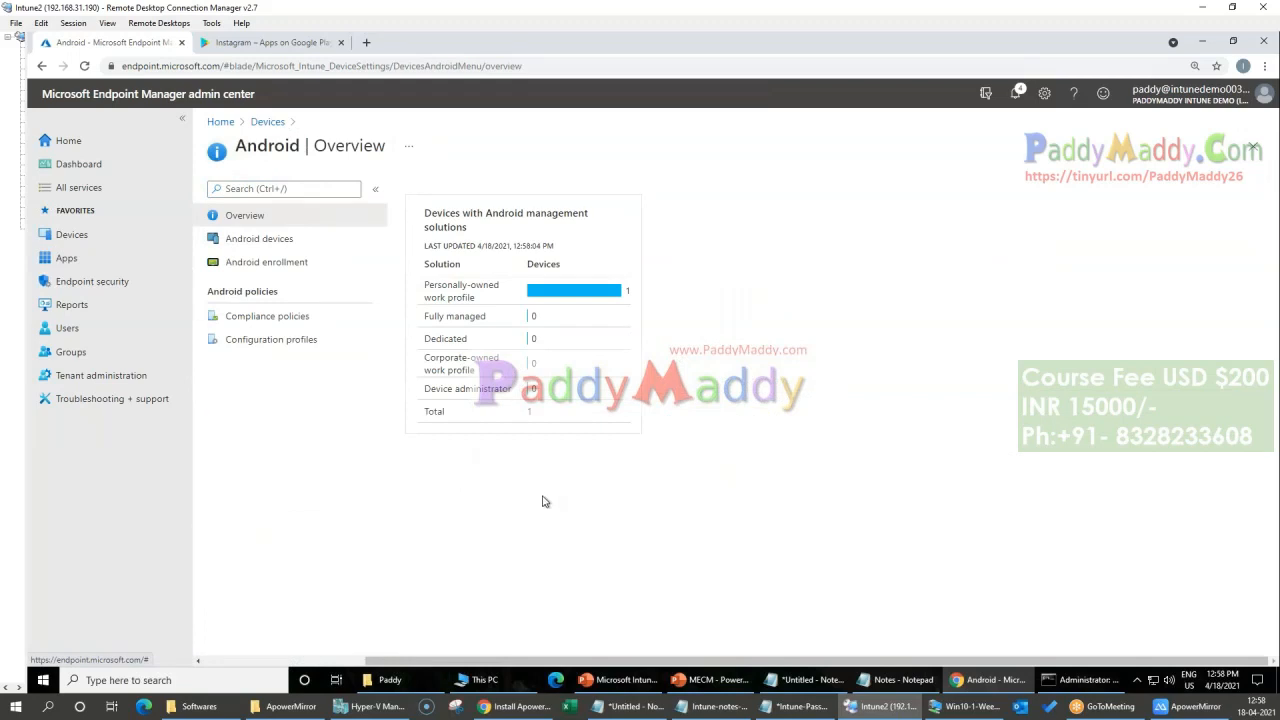
{"action": "left_click", "coordinate": [283, 241]}
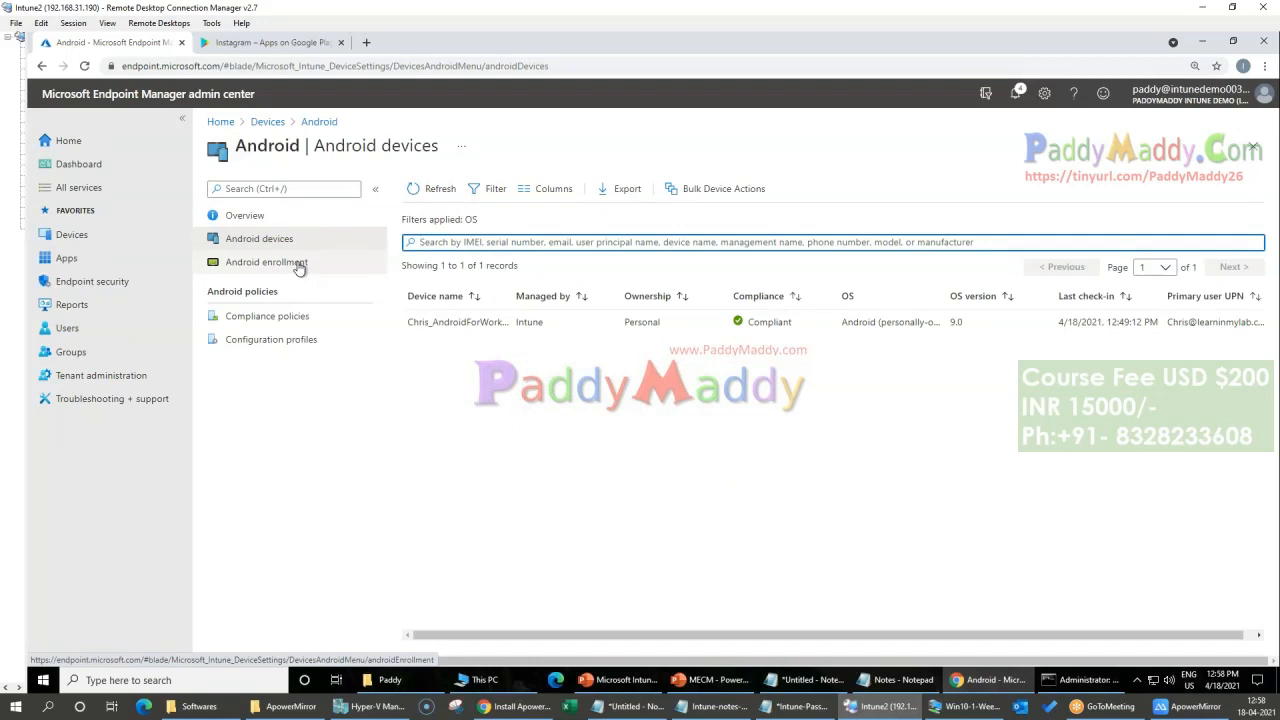
{"action": "left_click", "coordinate": [298, 264]}
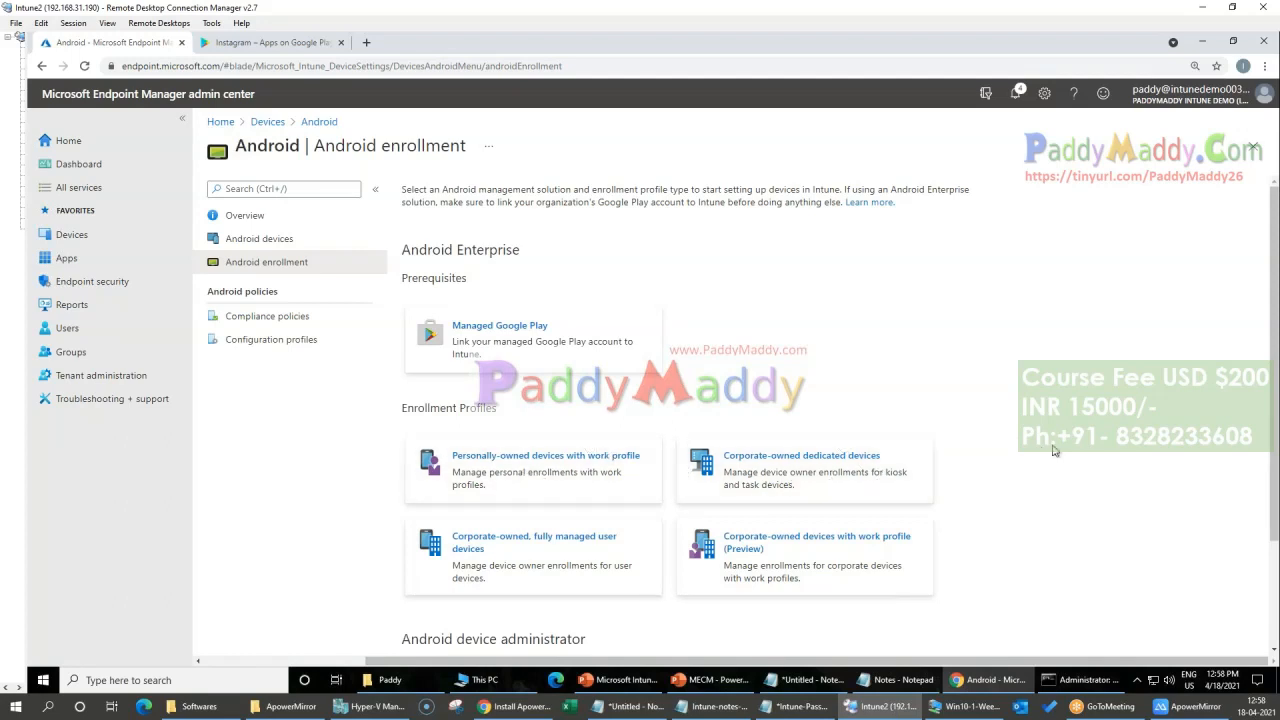
{"action": "scroll", "coordinate": [1055, 451], "scroll_direction": "down", "scroll_amount": 3}
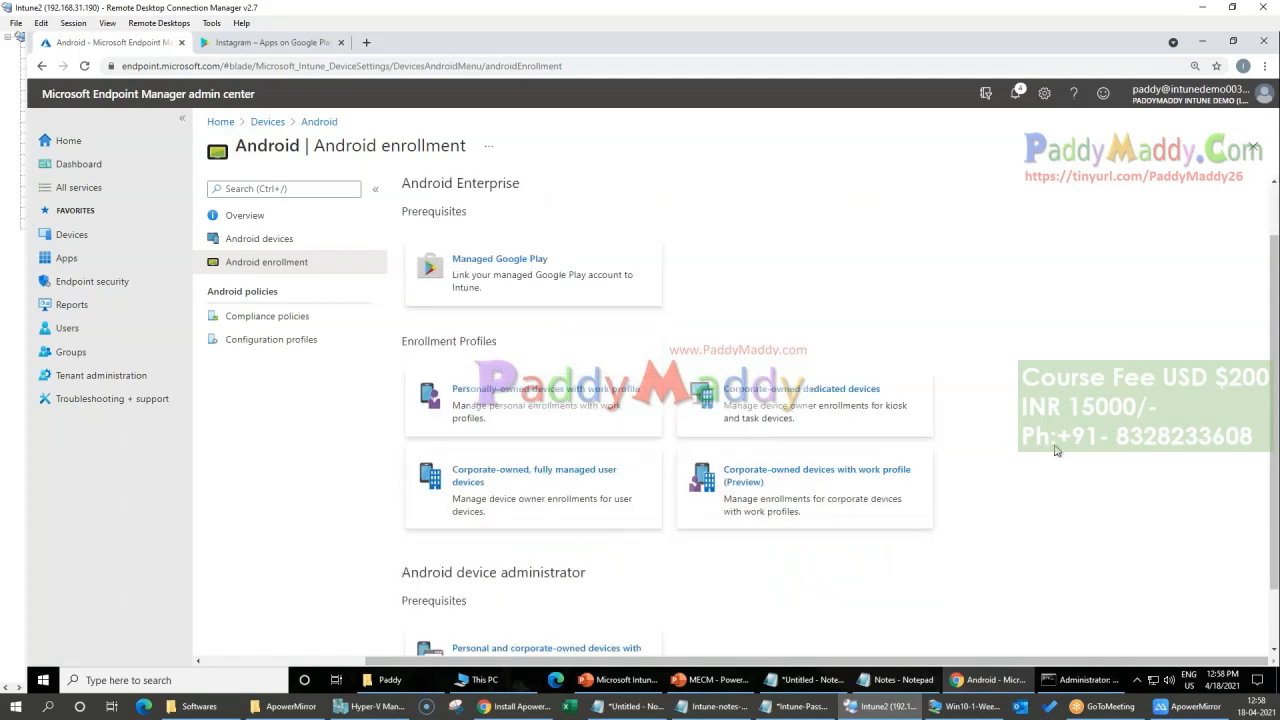